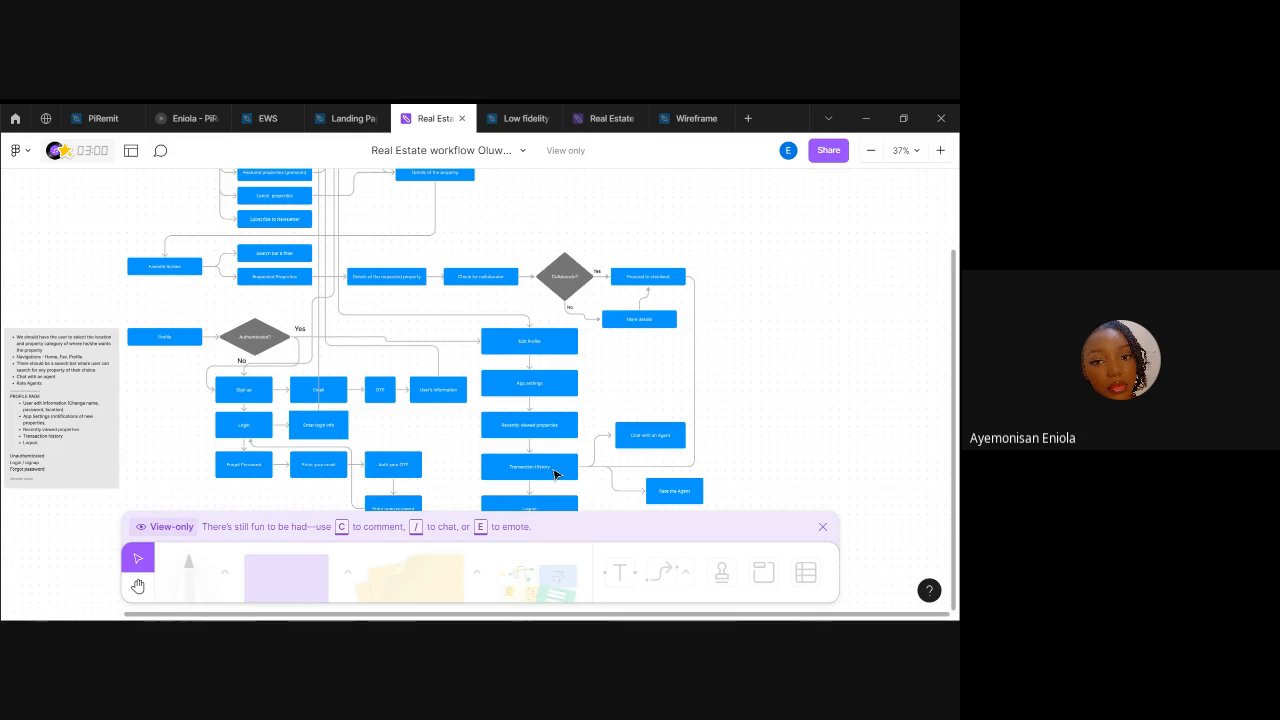
# - Examine the Profile branch of the flowchart, from authentication down to Transaction History and Logout
pyautogui.scroll(2, 556, 474)
pyautogui.scroll(-2, 556, 474)
pyautogui.hscroll(1, 556, 474)
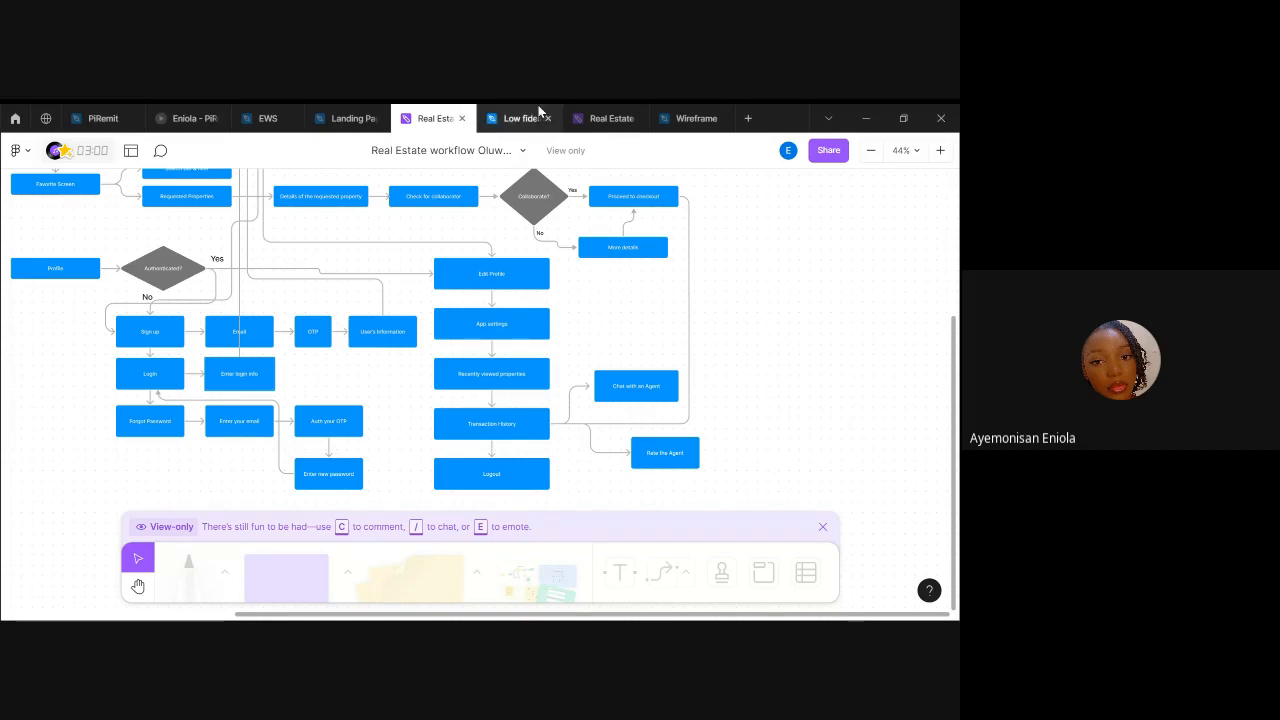
# - Switch to the Real Estate WorkFlow board and look over its IA Flow diagram from the opening screens onward
pyautogui.click(583, 112)
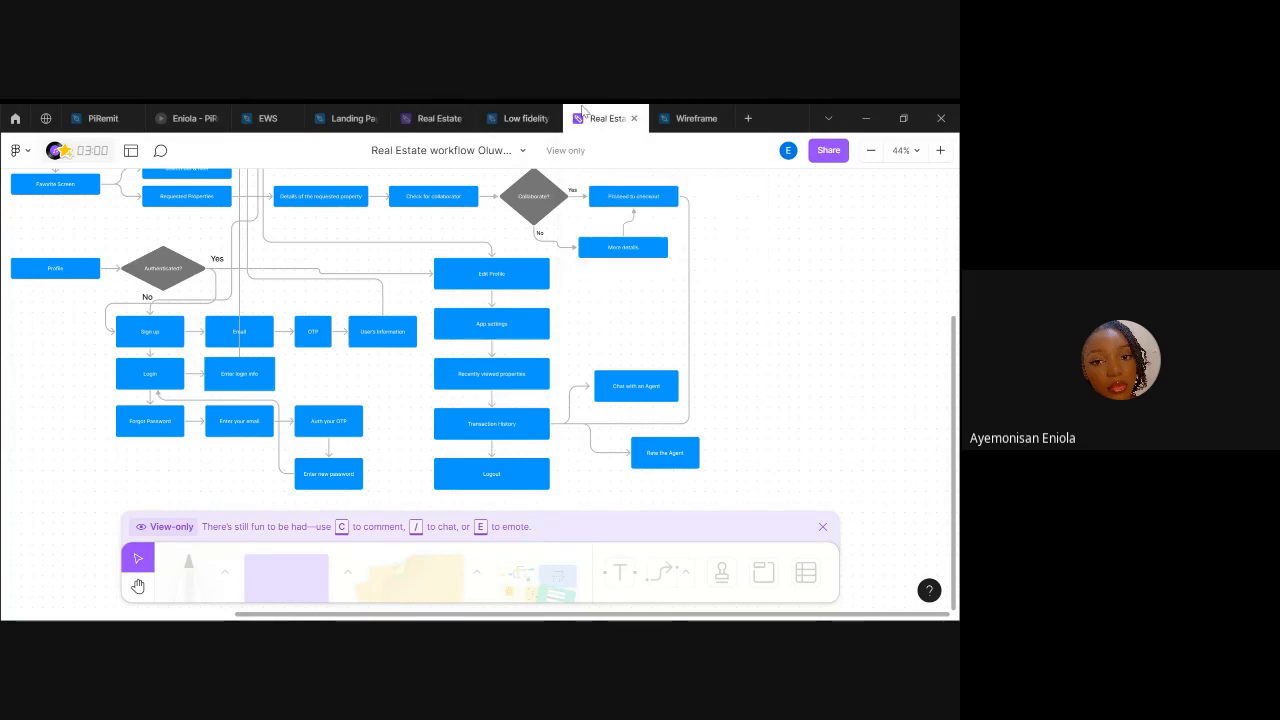
pyautogui.scroll(-4, 555, 340)
pyautogui.scroll(1, 555, 340)
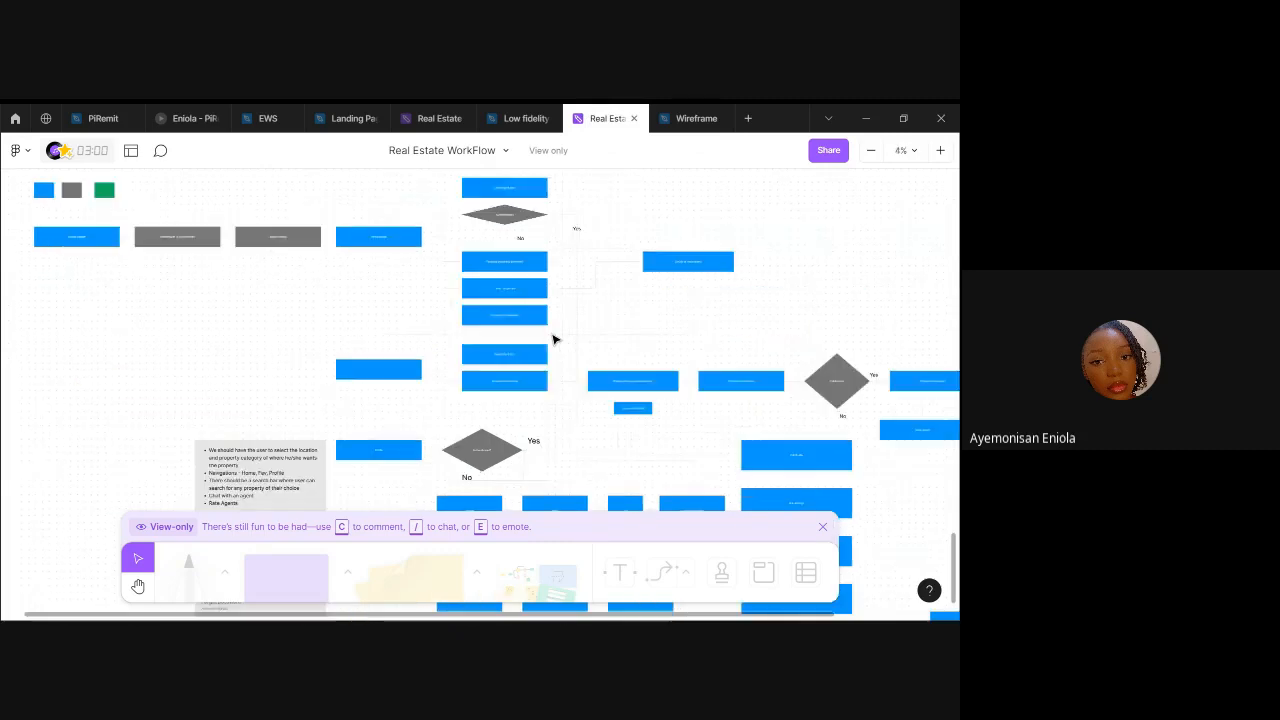
pyautogui.hscroll(-2, 555, 340)
pyautogui.scroll(1, 555, 340)
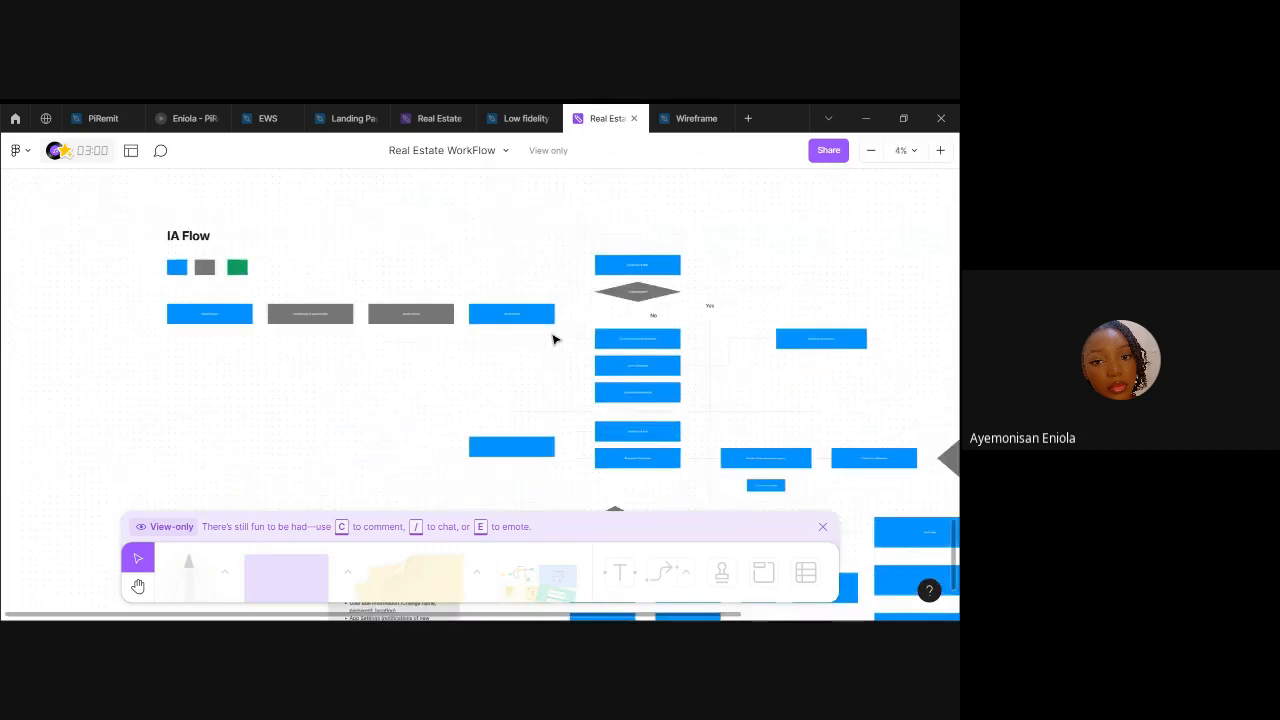
pyautogui.scroll(-2, 555, 340)
pyautogui.scroll(2, 555, 340)
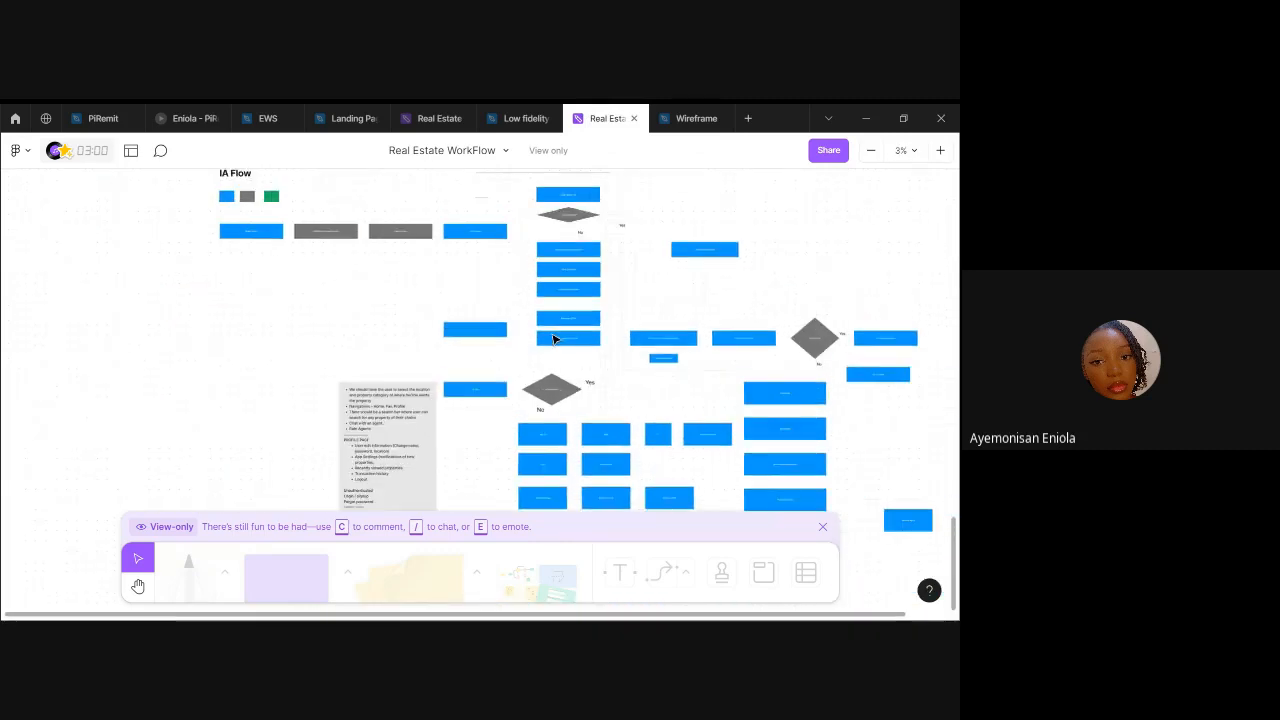
# - Examine the authentication, collaborator checkout and profile branches of the IA Flow, including the agent rating box beside Transaction History
pyautogui.scroll(-1, 555, 340)
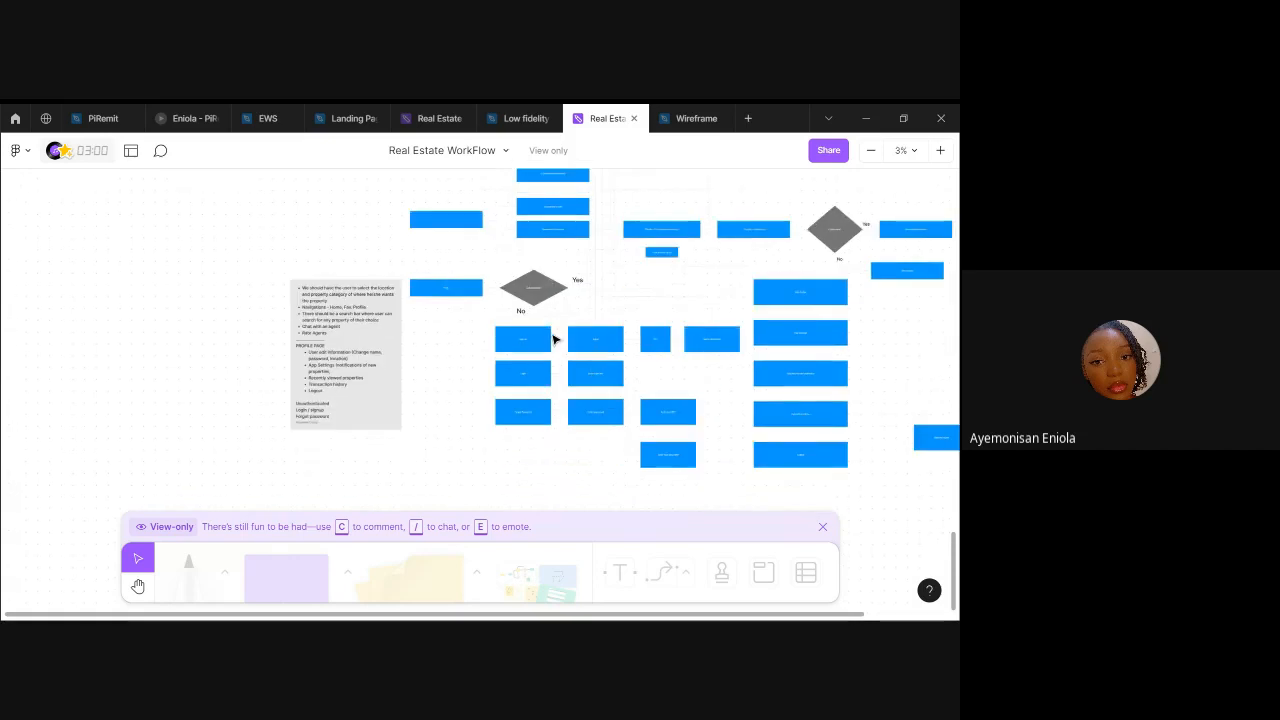
pyautogui.hscroll(2, 555, 340)
pyautogui.scroll(1, 555, 340)
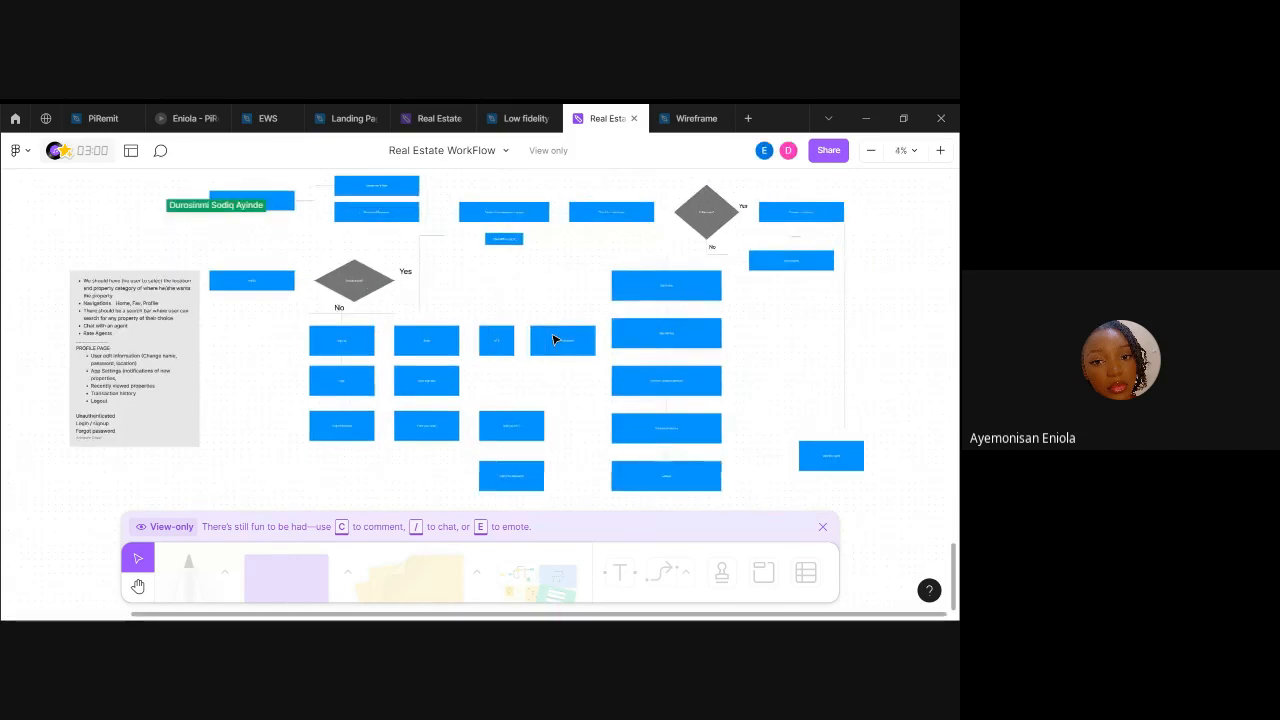
pyautogui.scroll(1, 555, 340)
pyautogui.scroll(-3, 555, 340)
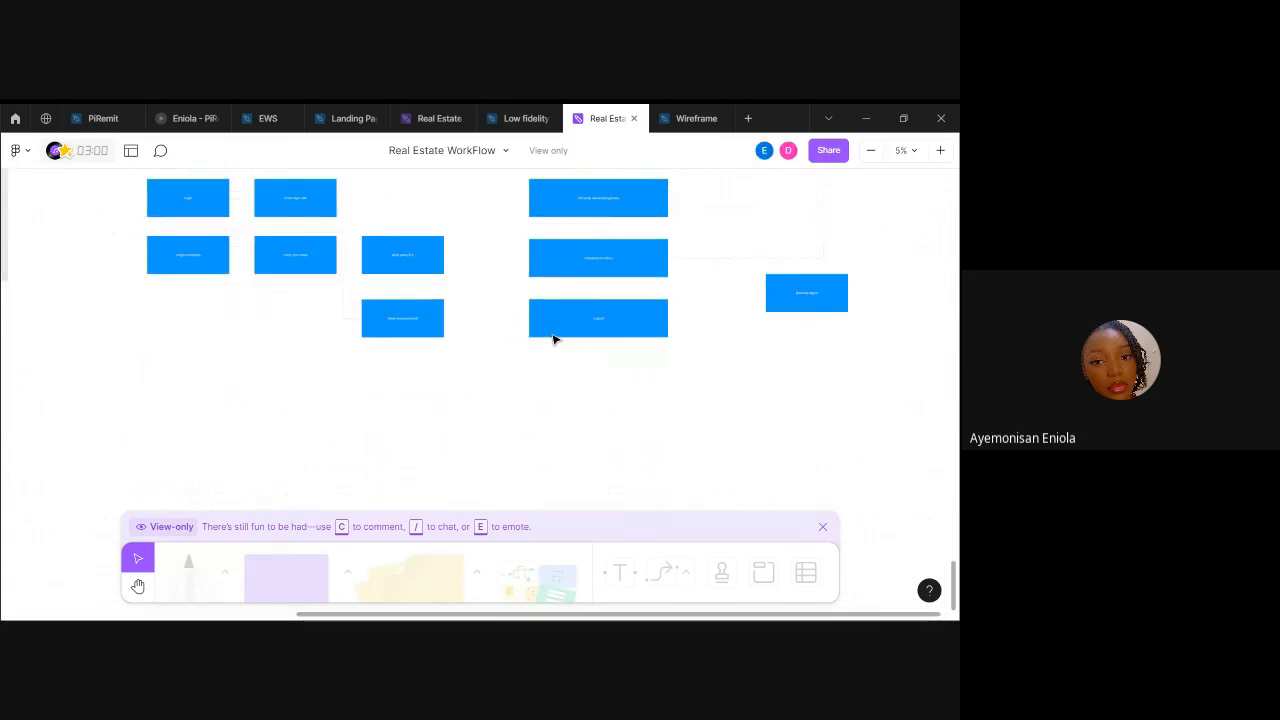
pyautogui.hscroll(2, 555, 340)
pyautogui.scroll(2, 555, 340)
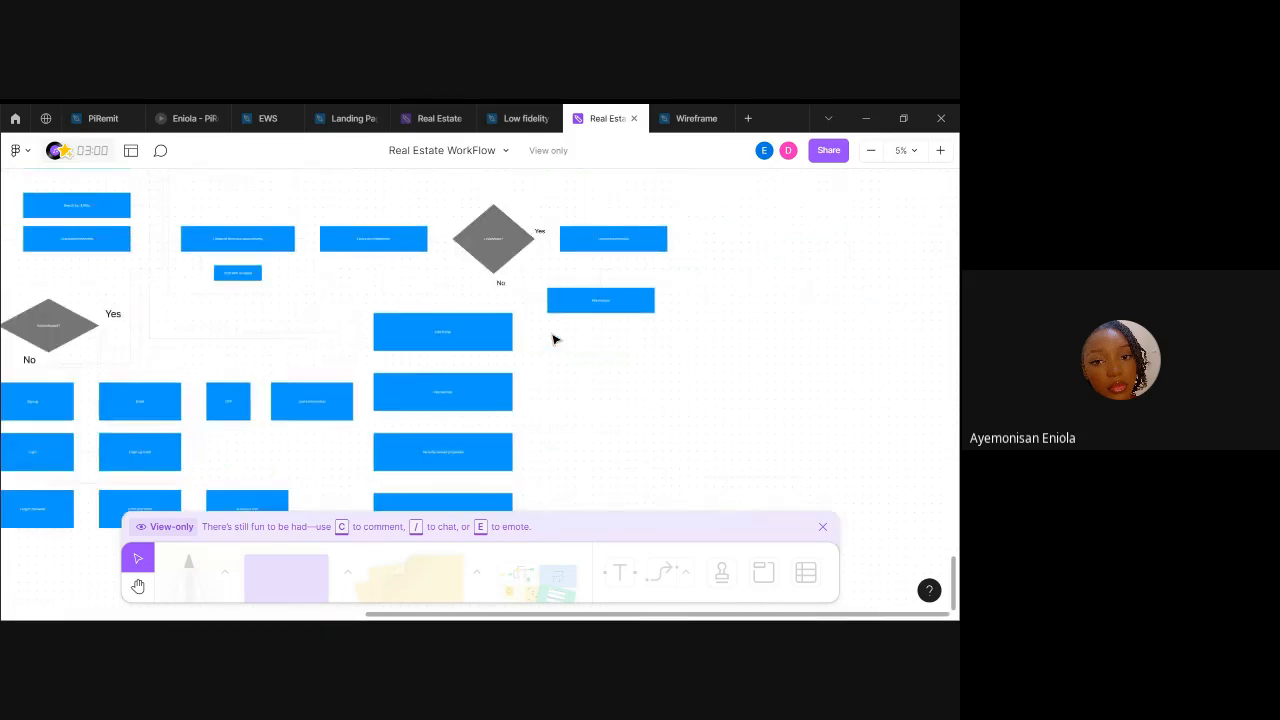
pyautogui.scroll(-2, 555, 340)
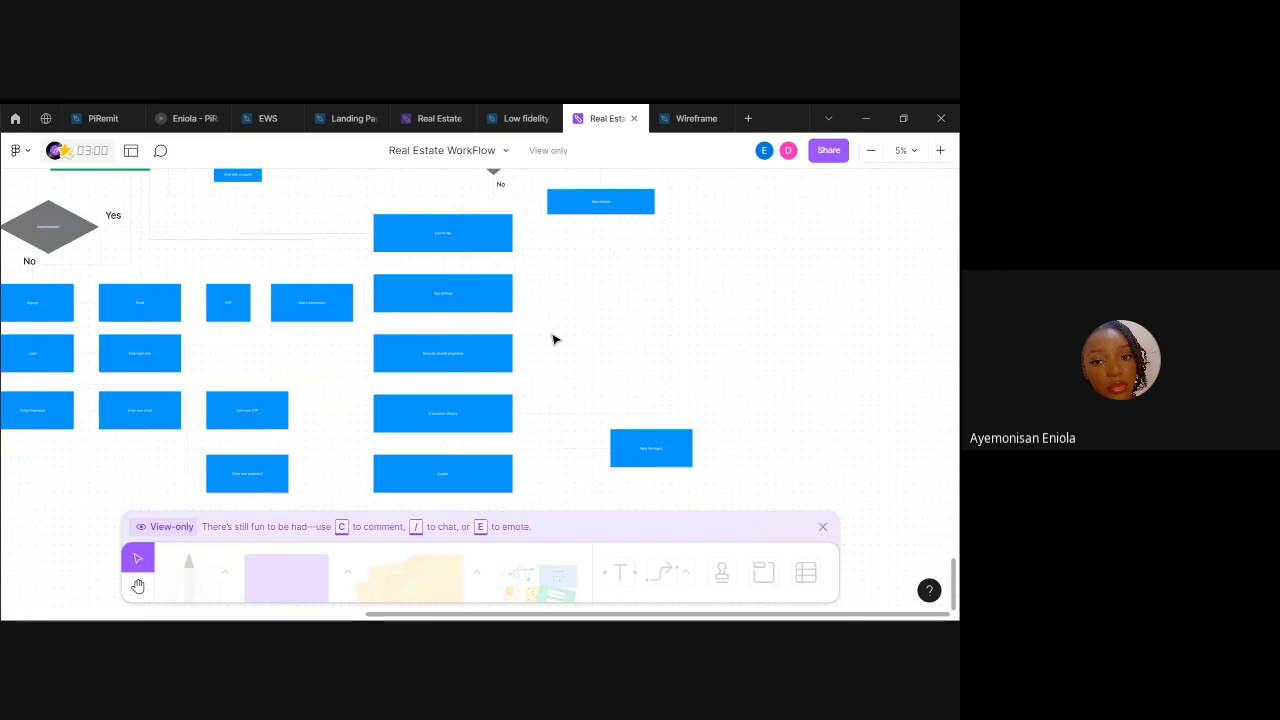
pyautogui.hscroll(2, 555, 340)
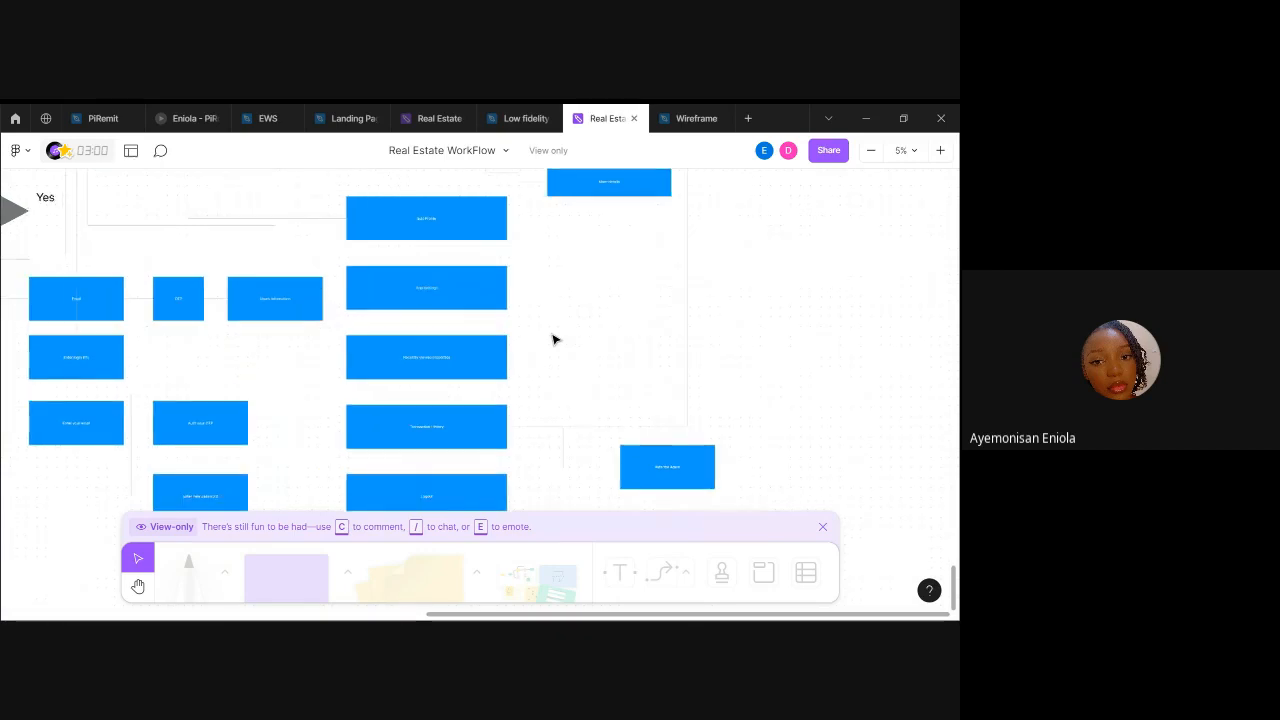
pyautogui.scroll(-1, 555, 340)
pyautogui.scroll(-1, 555, 340)
pyautogui.scroll(2, 555, 340)
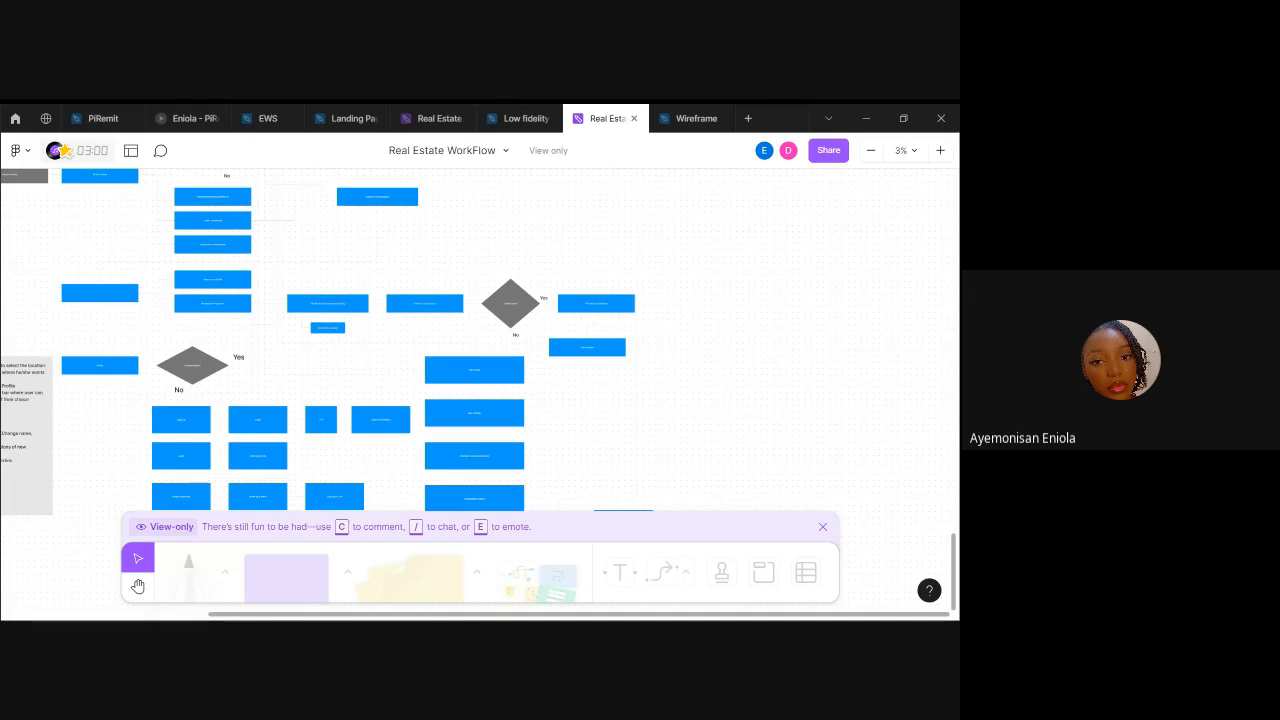
pyautogui.scroll(3, 543, 485)
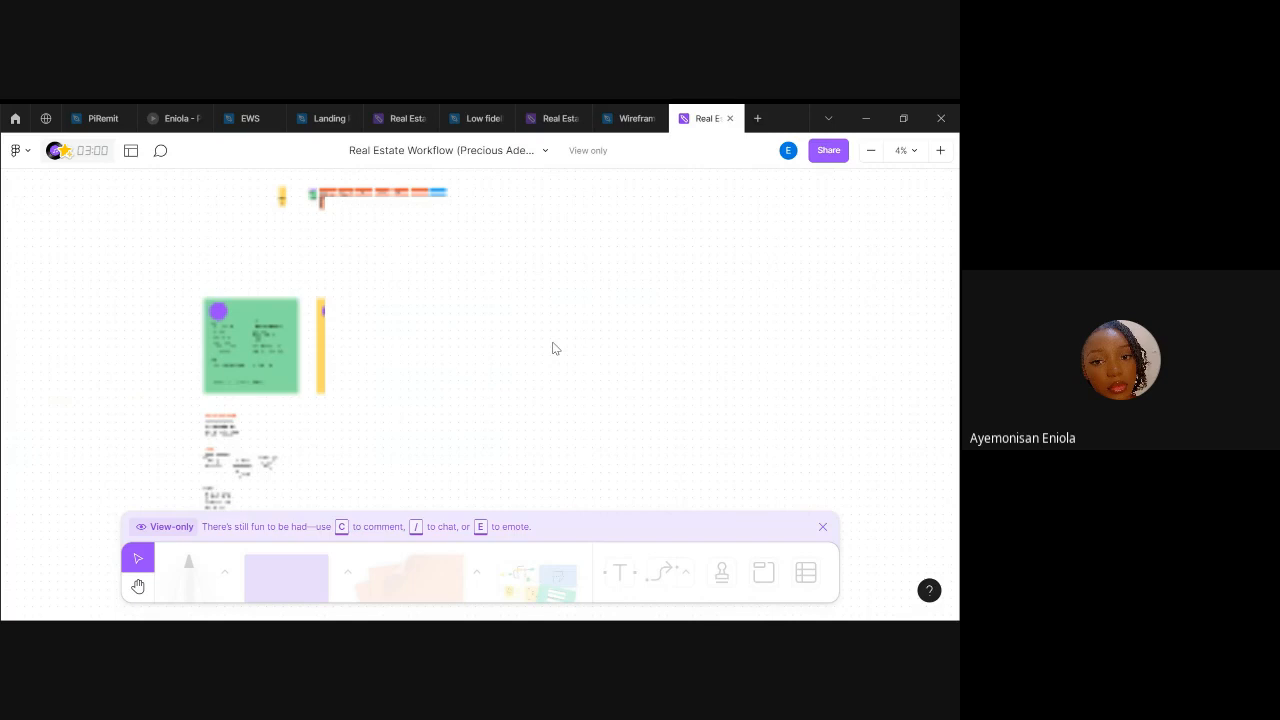
# - Find the Information Architecture diagram below the coloured sticky notes on the newly opened workflow board
pyautogui.scroll(-4, 556, 349)
pyautogui.scroll(-3, 557, 349)
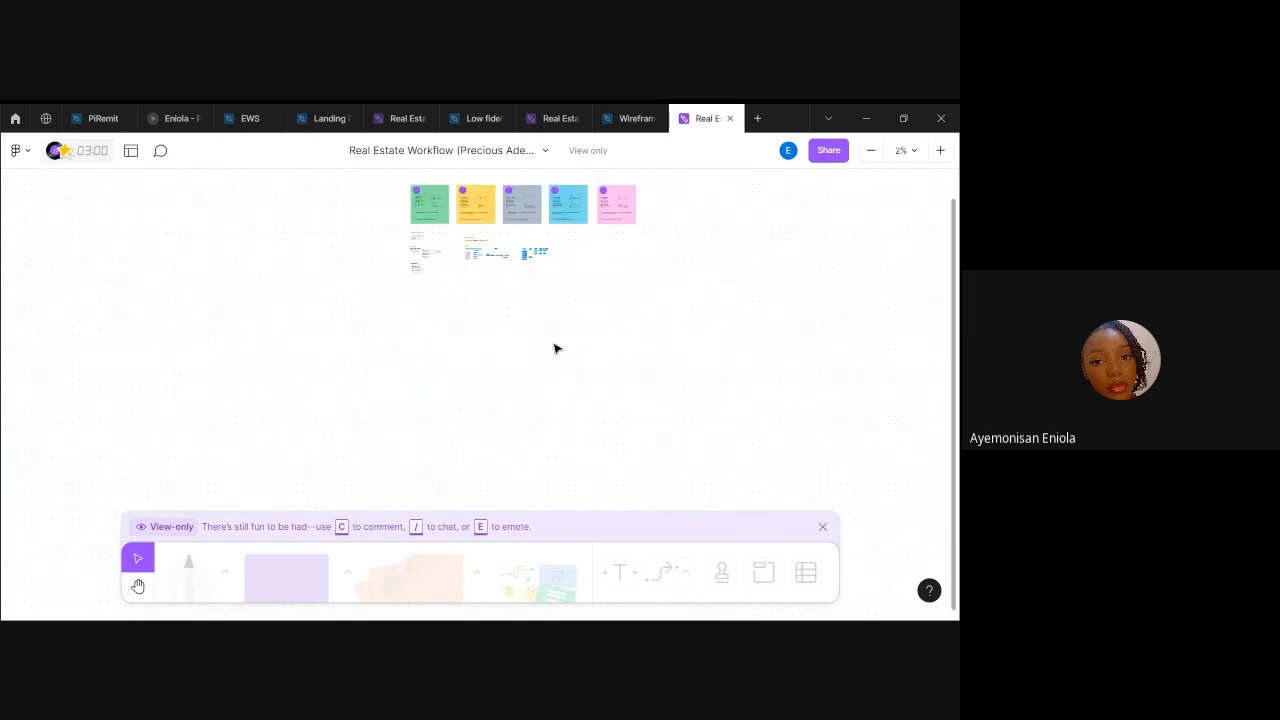
pyautogui.scroll(2, 556, 349)
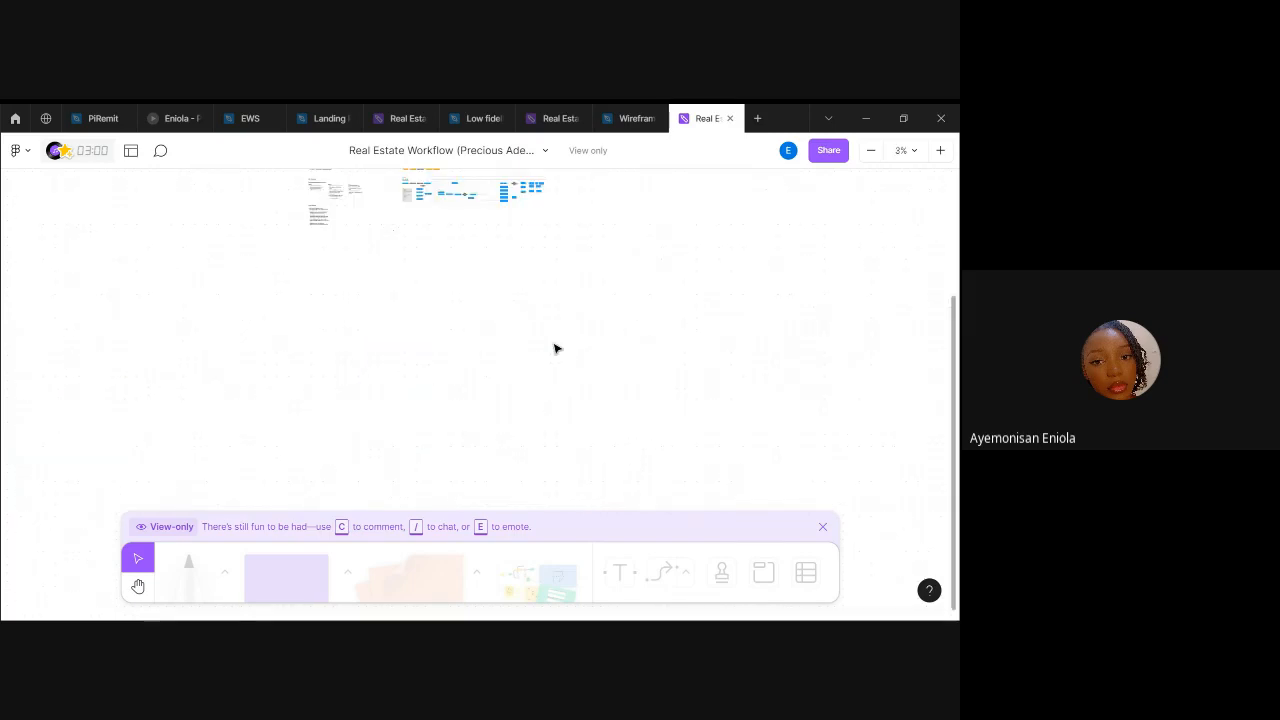
pyautogui.scroll(5, 556, 349)
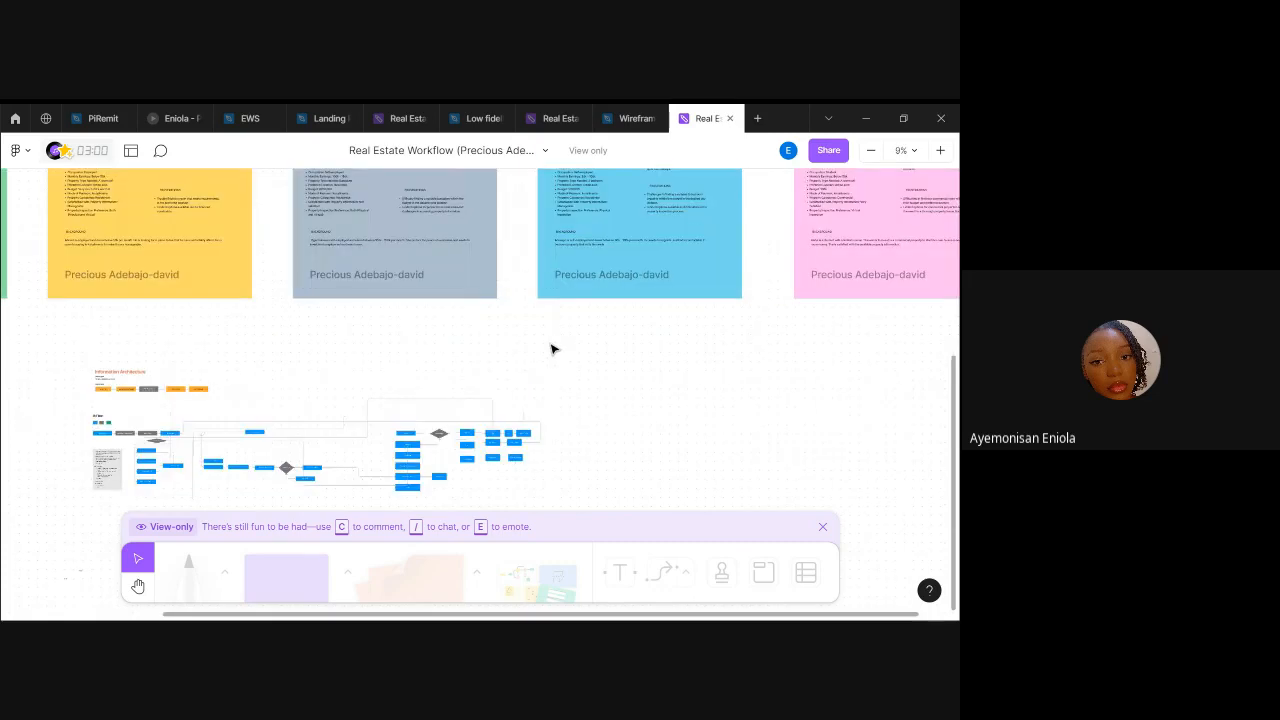
pyautogui.hscroll(-3, 535, 366)
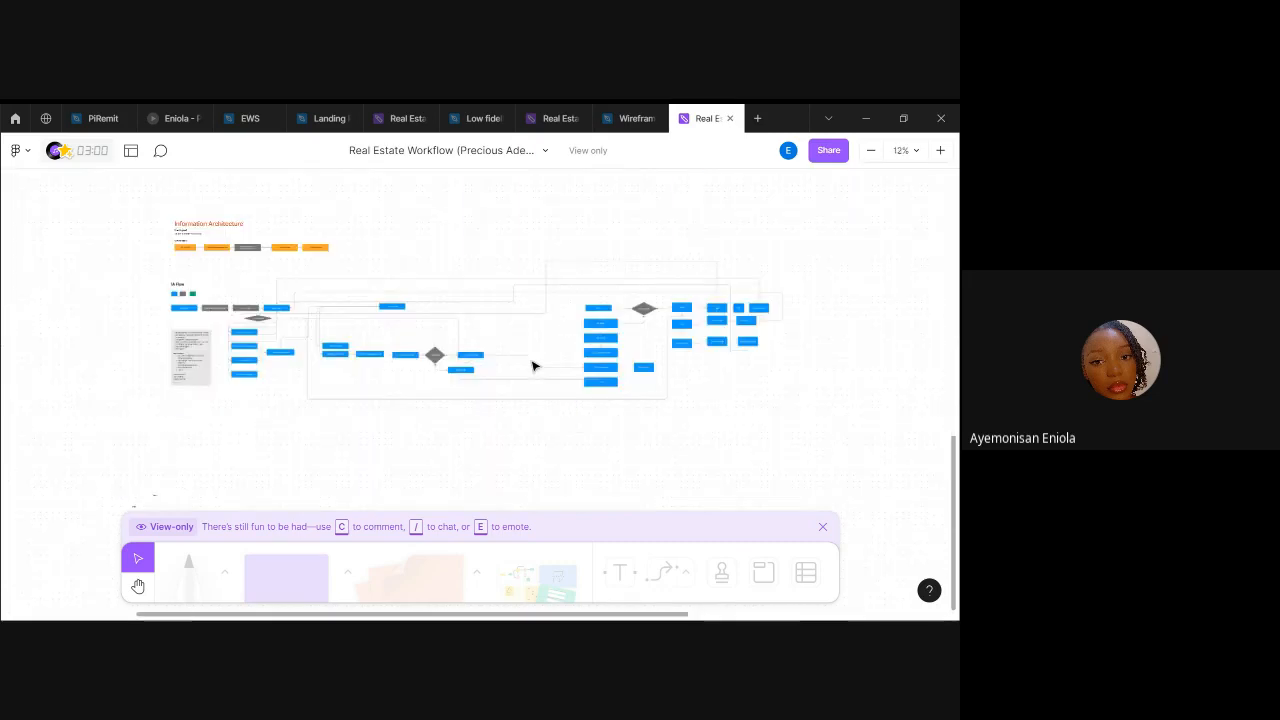
# - Examine the diagram's Profile branch, its sign-up, login and forgot-password paths, and the links from the collaborator decision to Transaction History
pyautogui.scroll(3, 533, 366)
pyautogui.scroll(5, 533, 366)
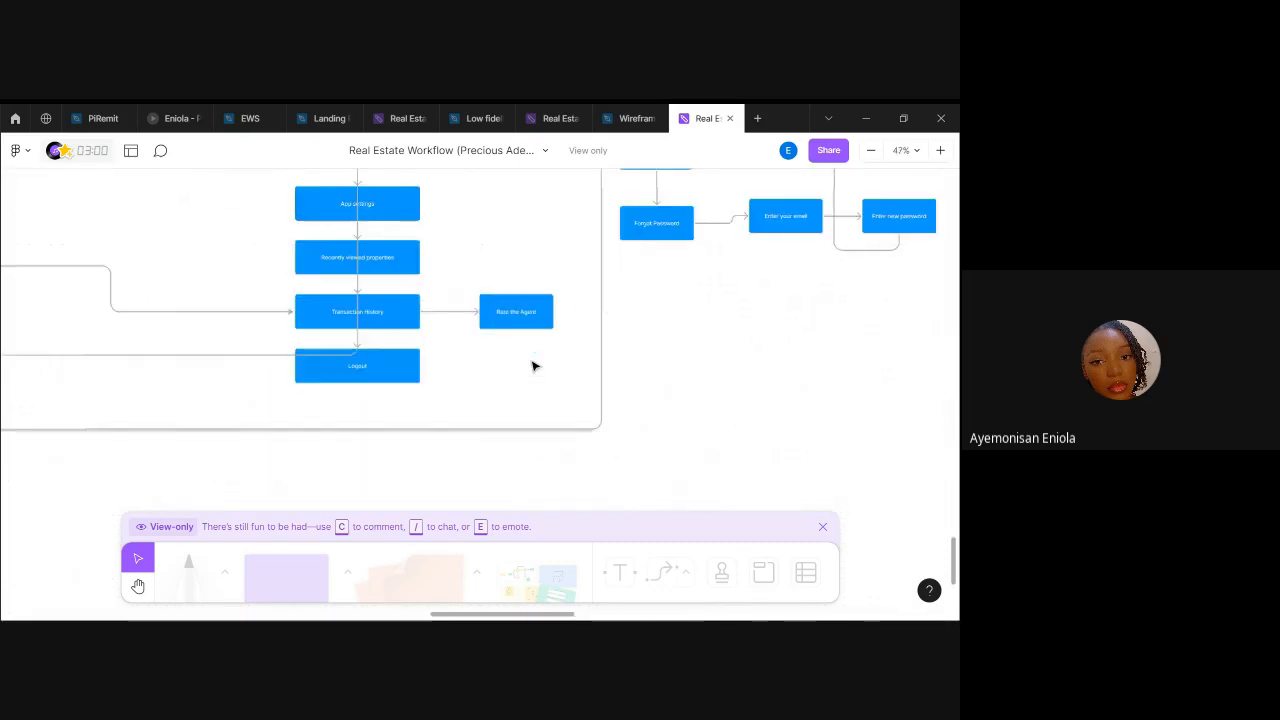
pyautogui.scroll(-3, 533, 366)
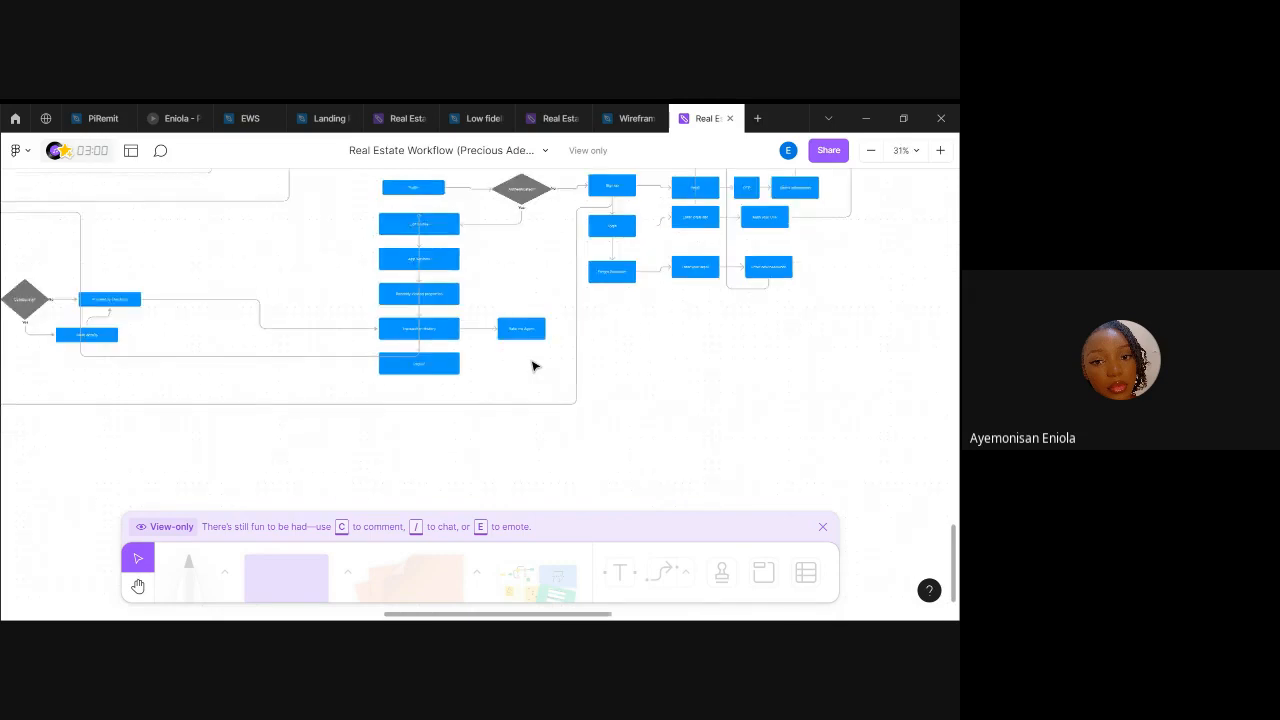
pyautogui.scroll(3, 533, 366)
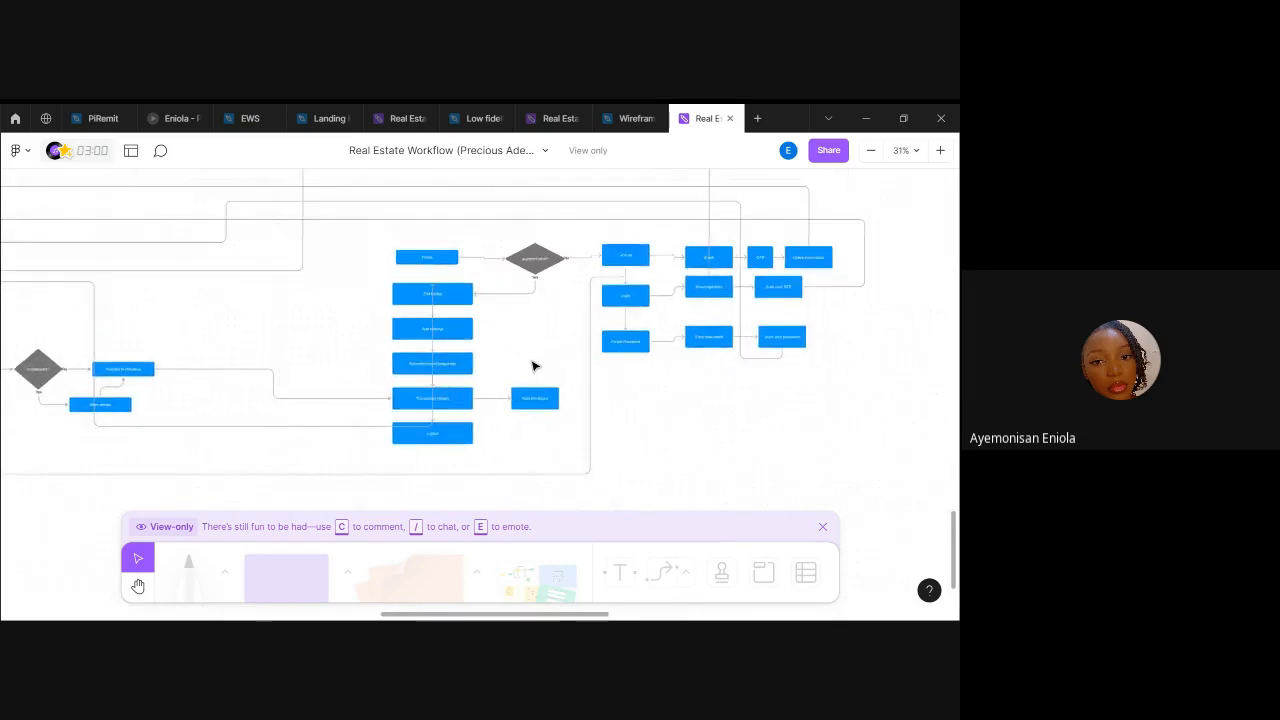
pyautogui.hscroll(-3, 533, 366)
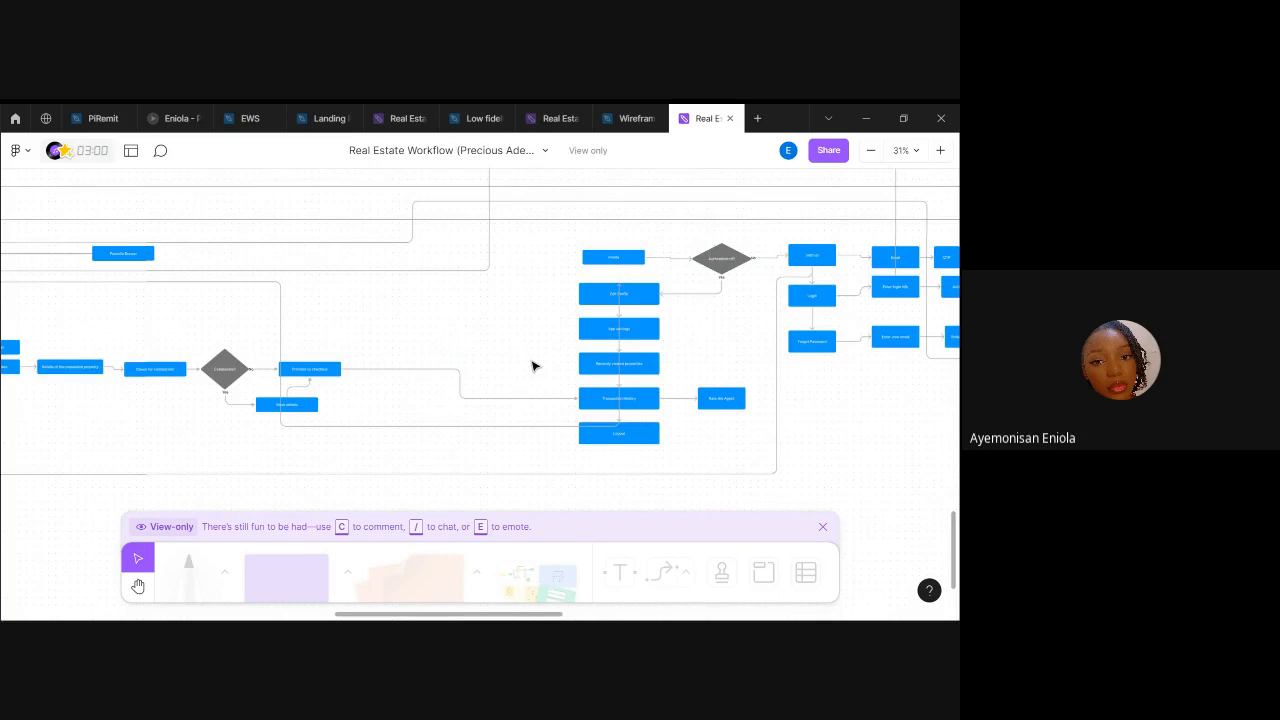
pyautogui.hscroll(2, 533, 366)
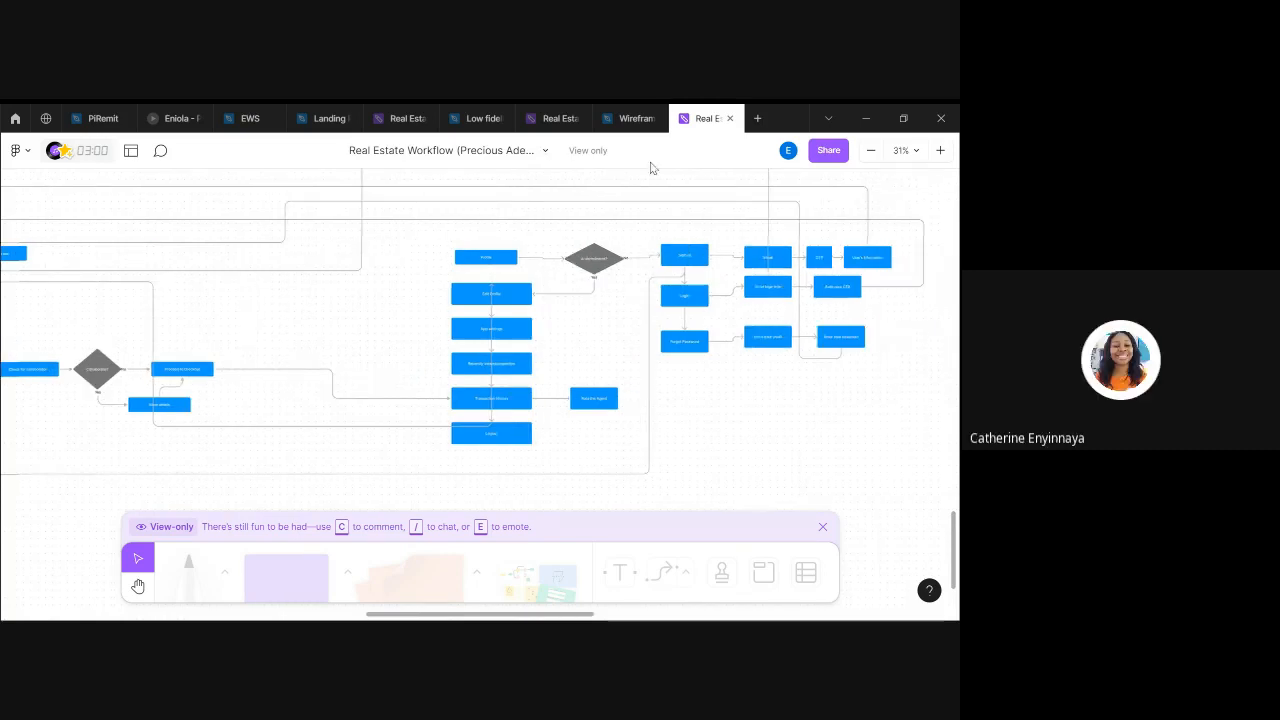
pyautogui.scroll(2, 557, 354)
pyautogui.scroll(1, 557, 354)
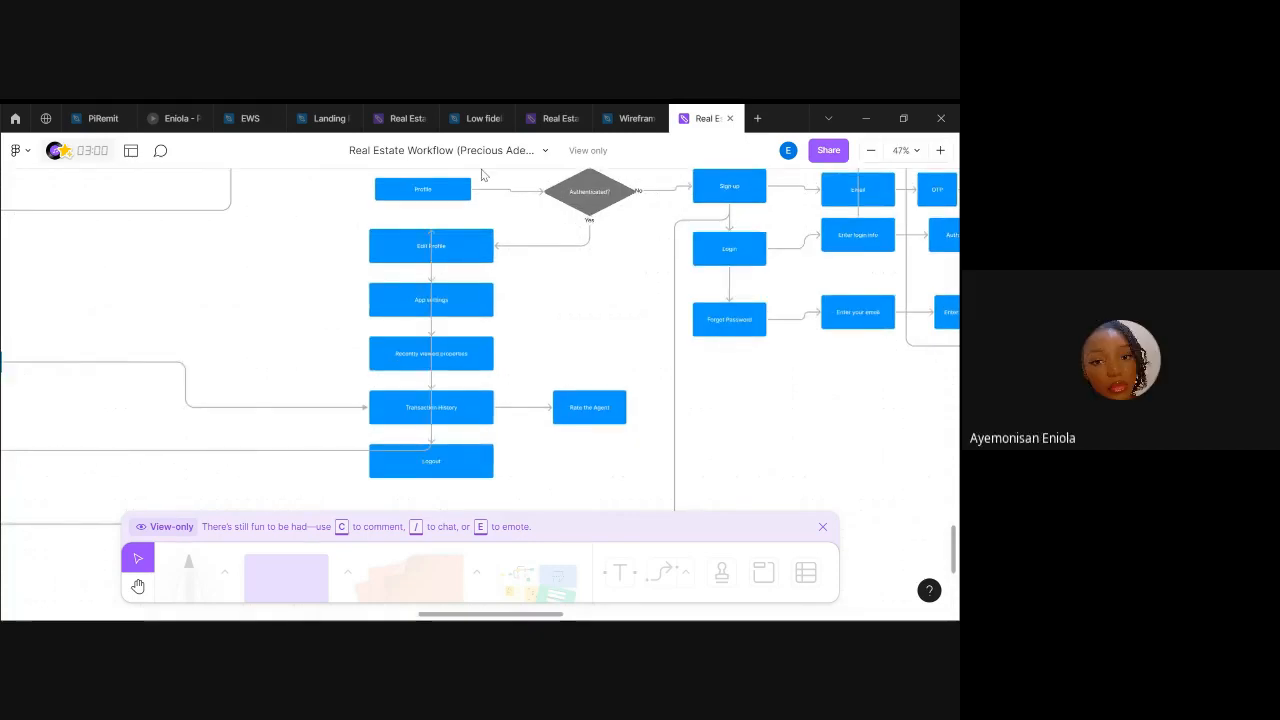
pyautogui.hscroll(3, 567, 509)
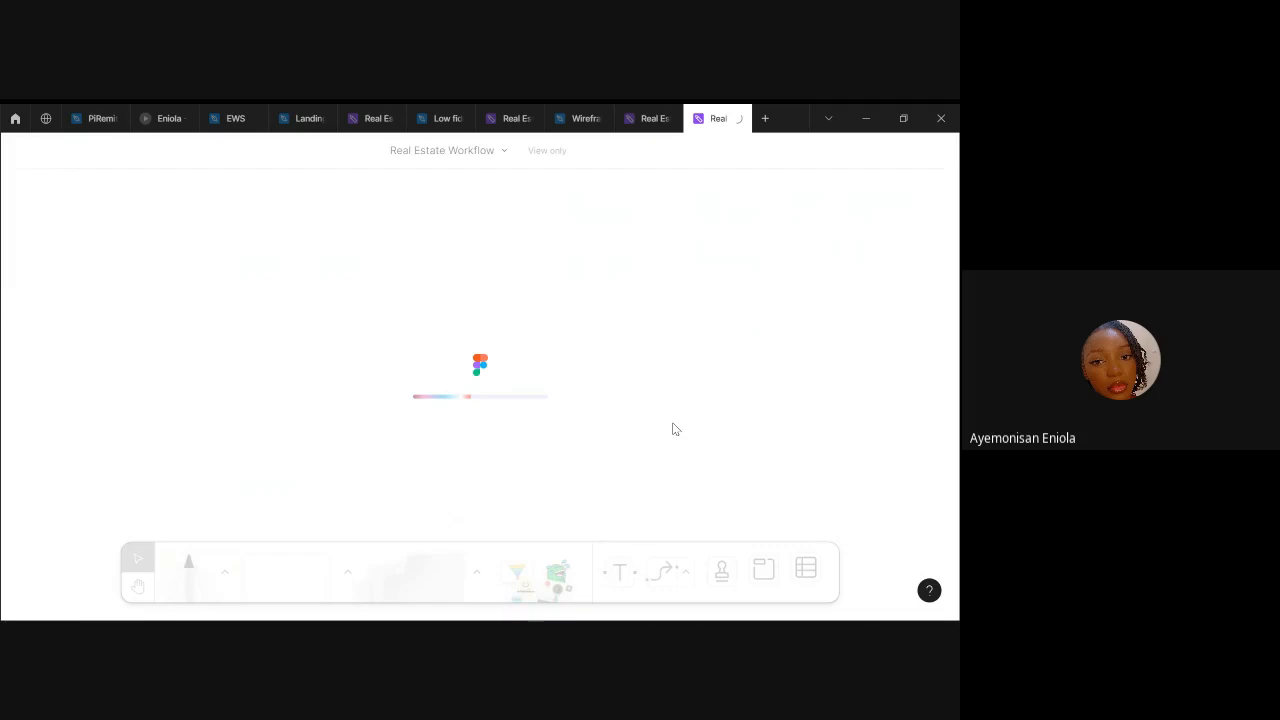
# - Survey the newly opened Real Estate Workflow board, from the research notes and User Persona to the IA Flow diagram
pyautogui.scroll(-10, 673, 428)
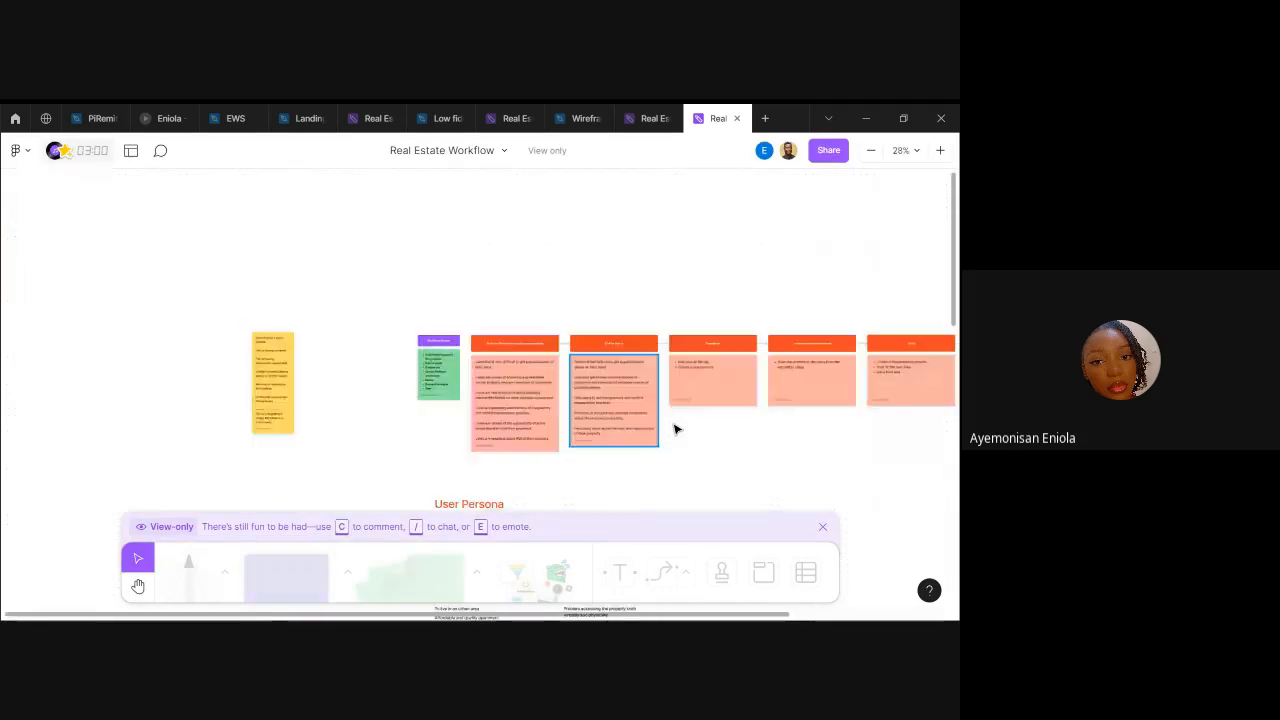
pyautogui.scroll(-6, 675, 429)
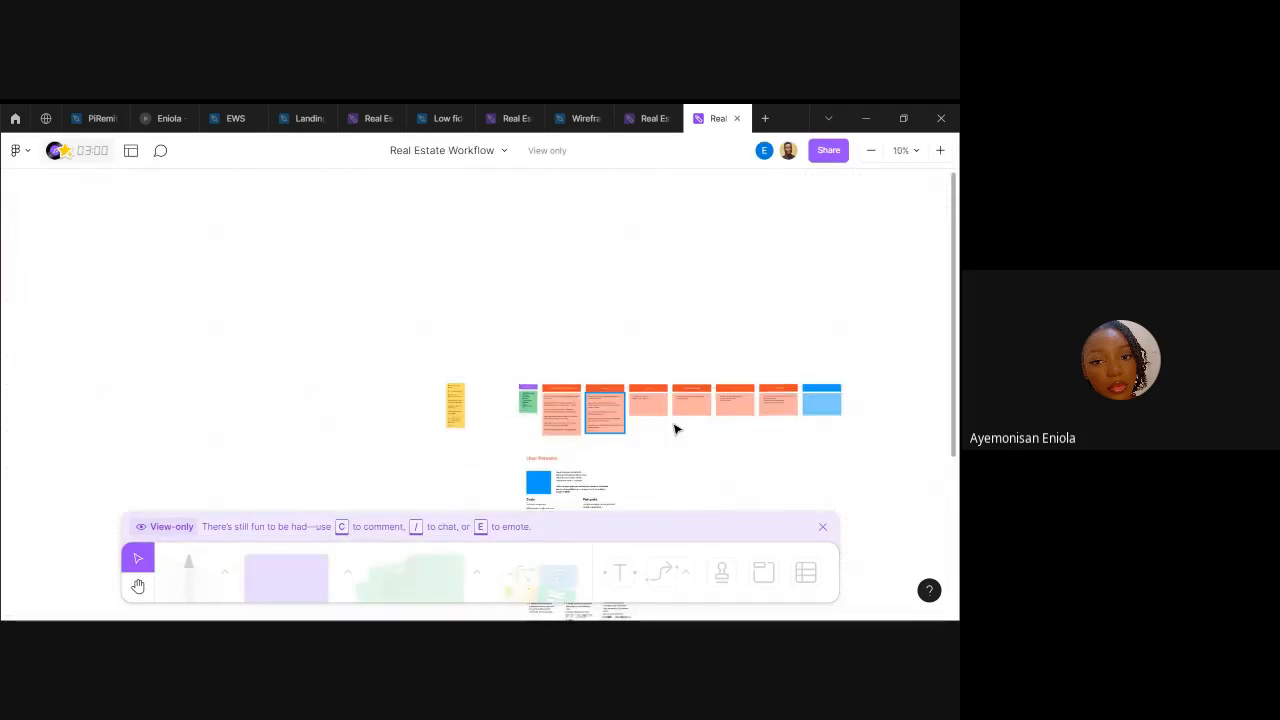
pyautogui.scroll(-3, 675, 430)
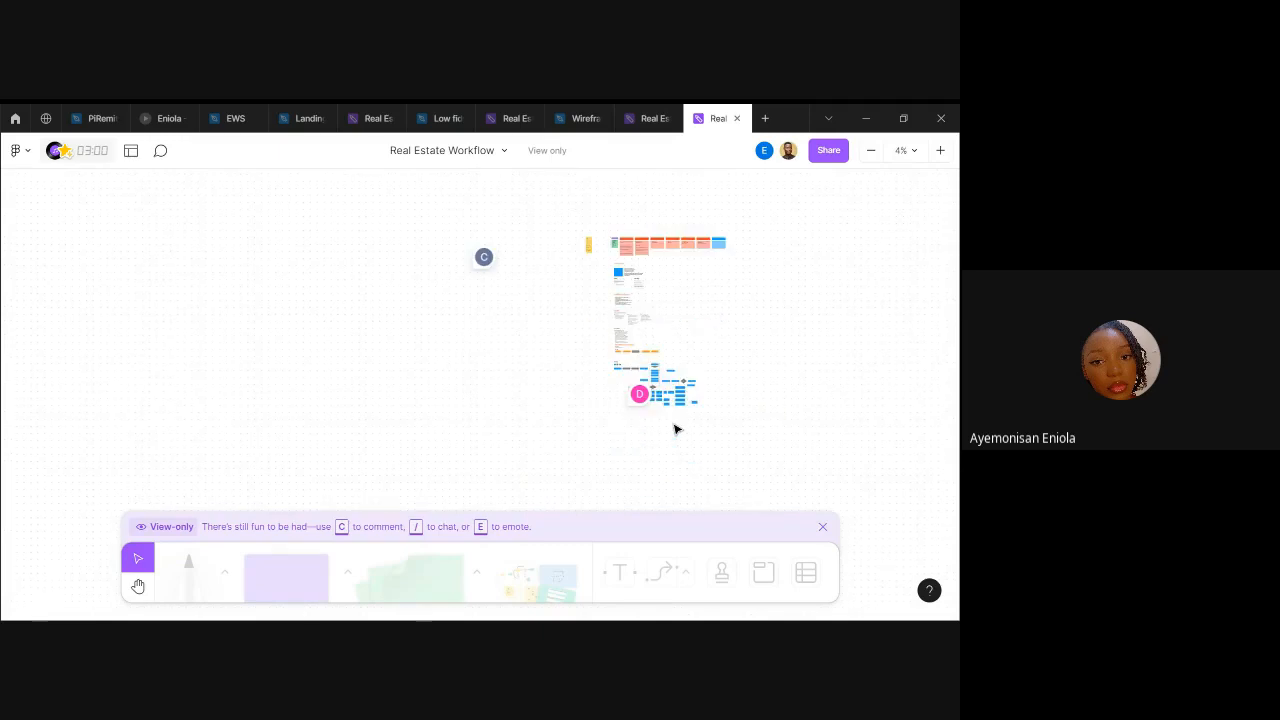
pyautogui.scroll(5, 675, 430)
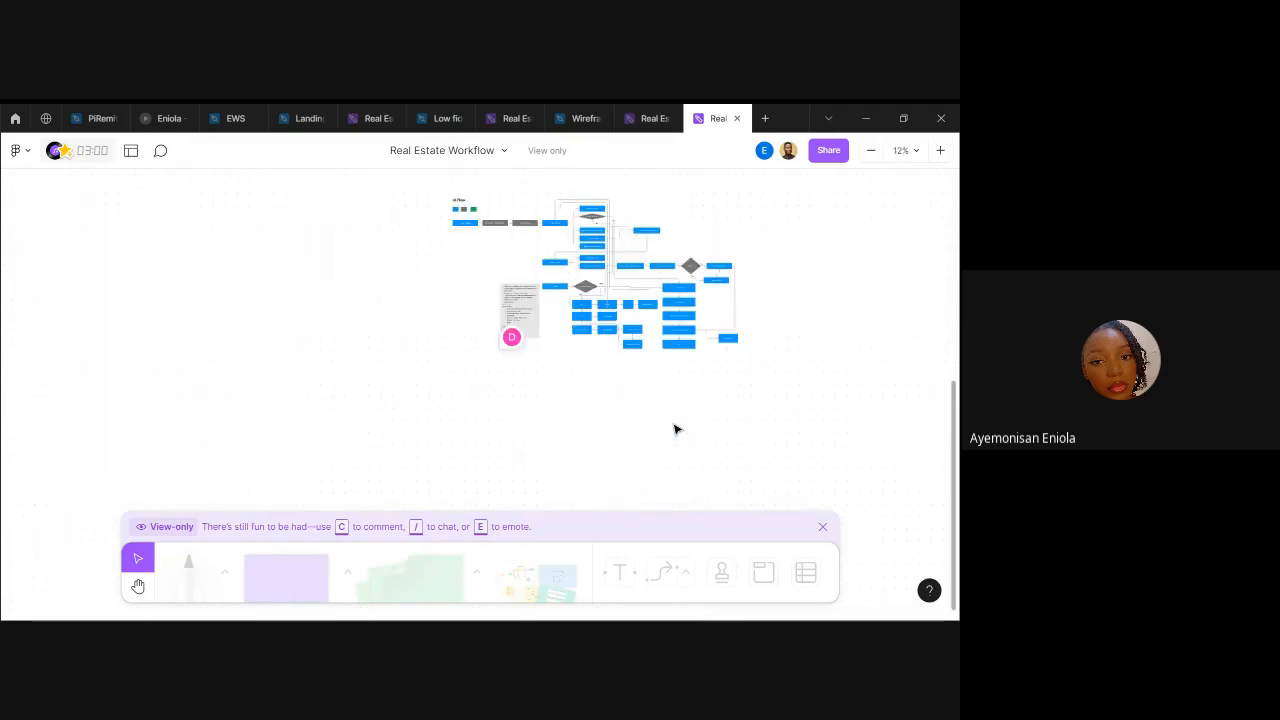
pyautogui.scroll(3, 675, 430)
pyautogui.hscroll(5, 675, 430)
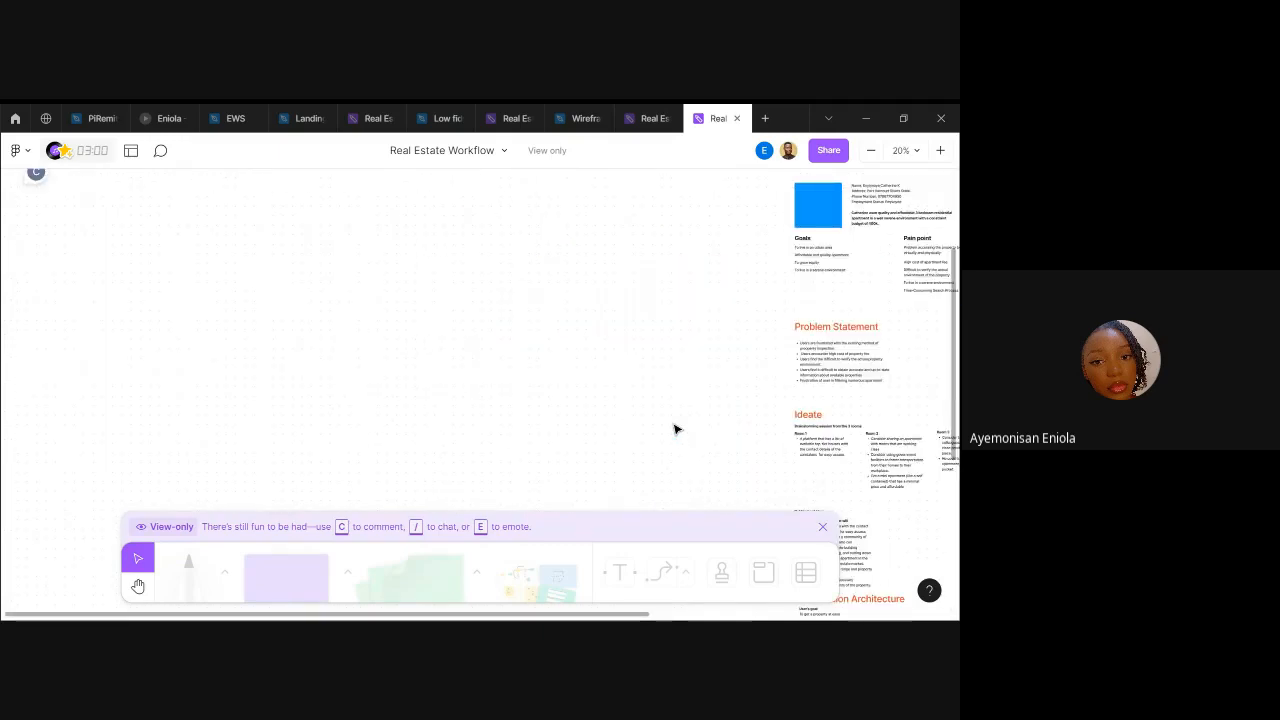
# - Open the comment pinned in the empty area beside the board's content and follow its Real Estate Workflow whiteboard link
pyautogui.scroll(-5, 675, 430)
pyautogui.scroll(2, 448, 444)
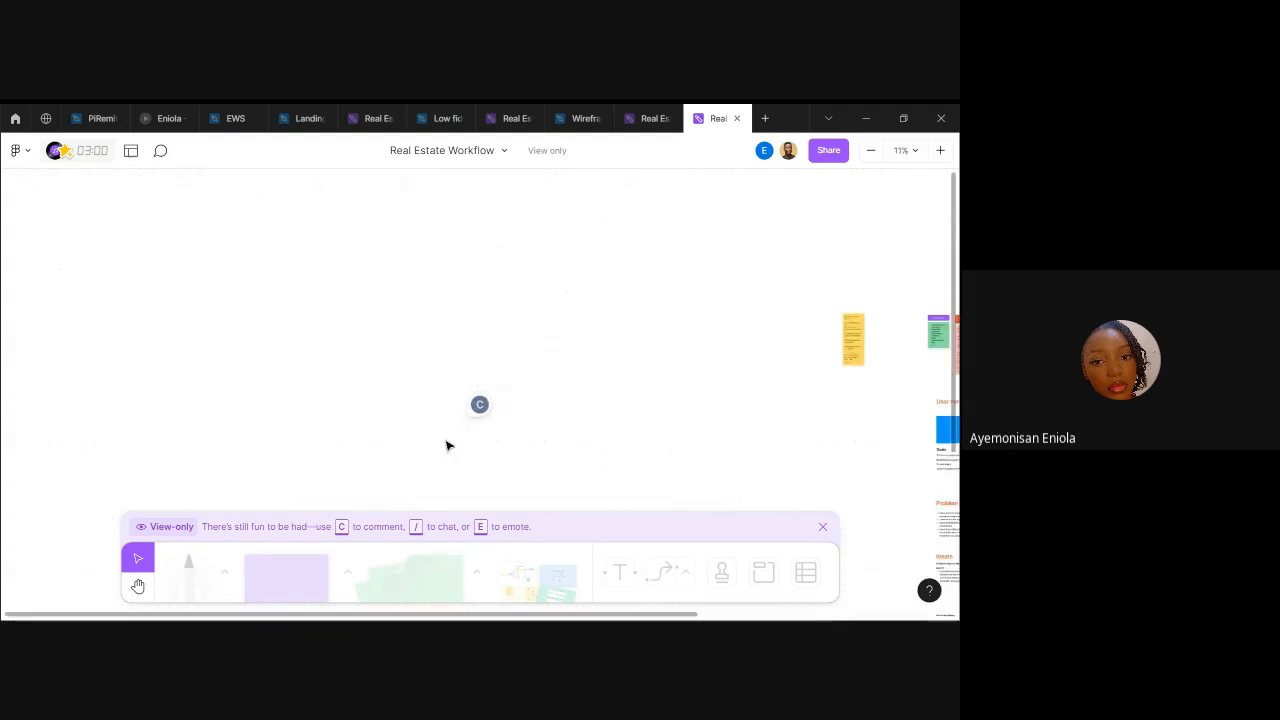
pyautogui.scroll(2, 448, 444)
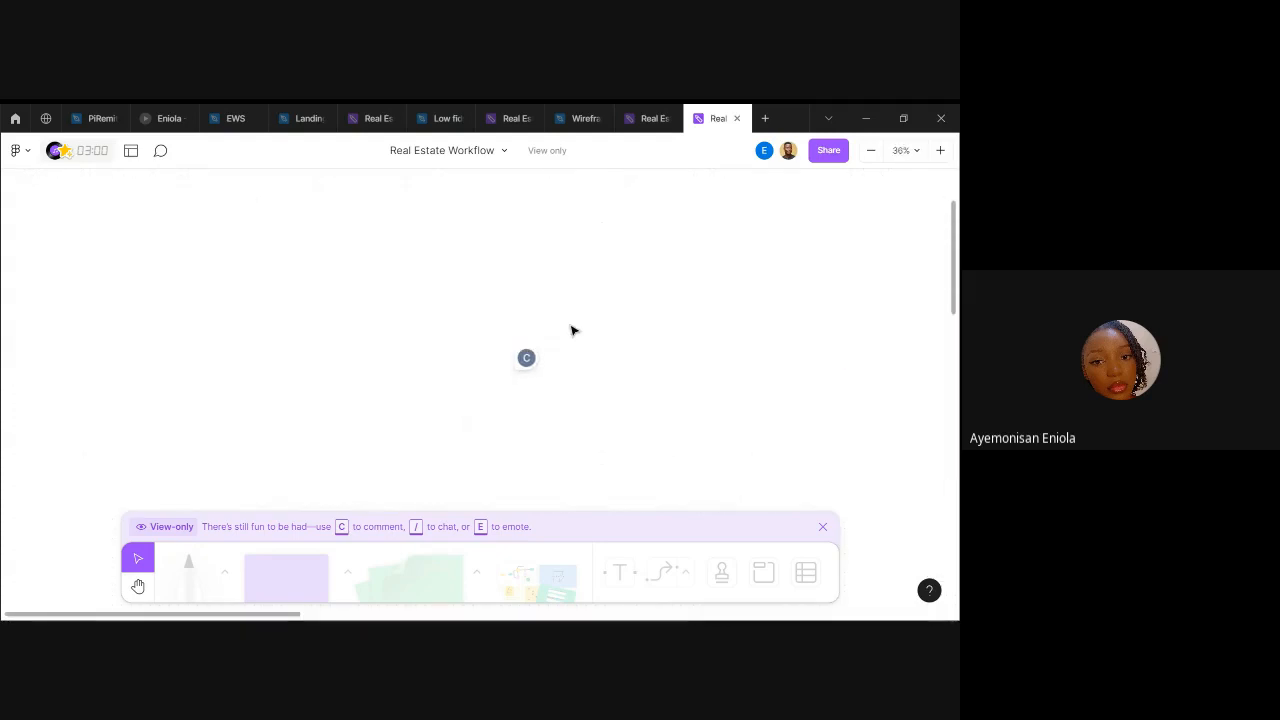
pyautogui.scroll(-4, 571, 329)
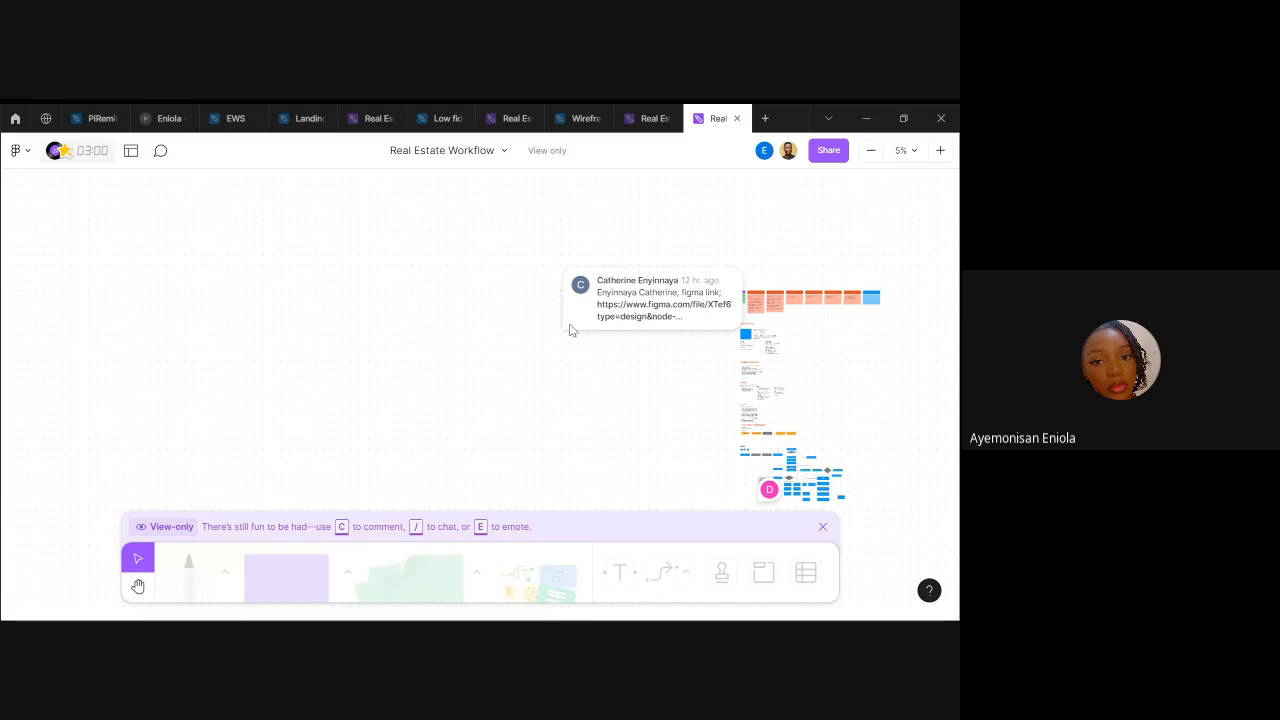
pyautogui.scroll(5, 571, 329)
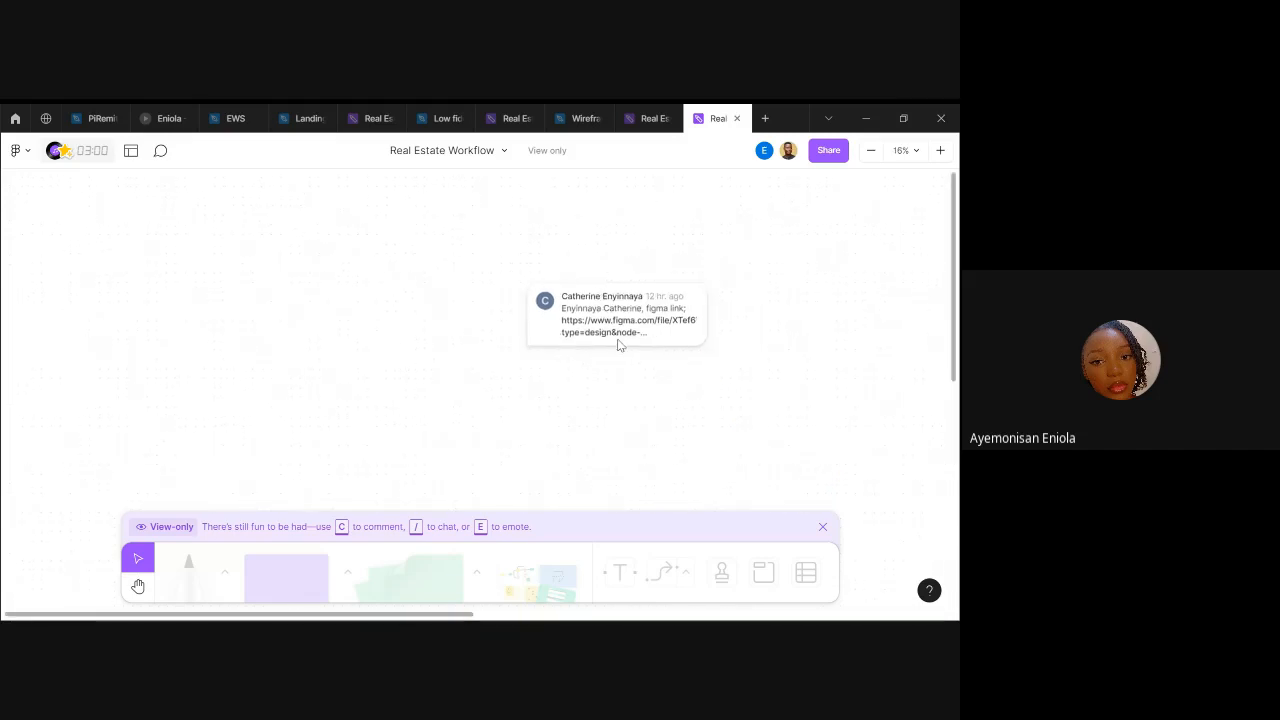
pyautogui.scroll(4, 617, 343)
pyautogui.click(575, 334)
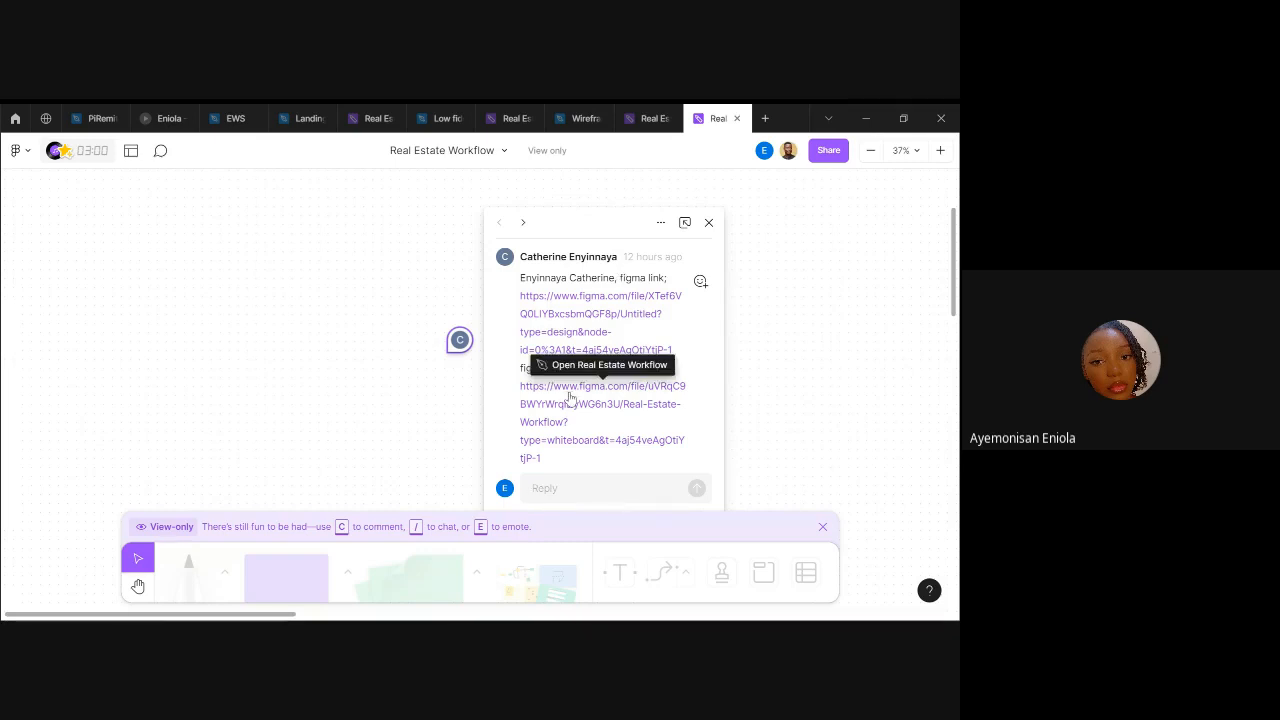
pyautogui.click(570, 397)
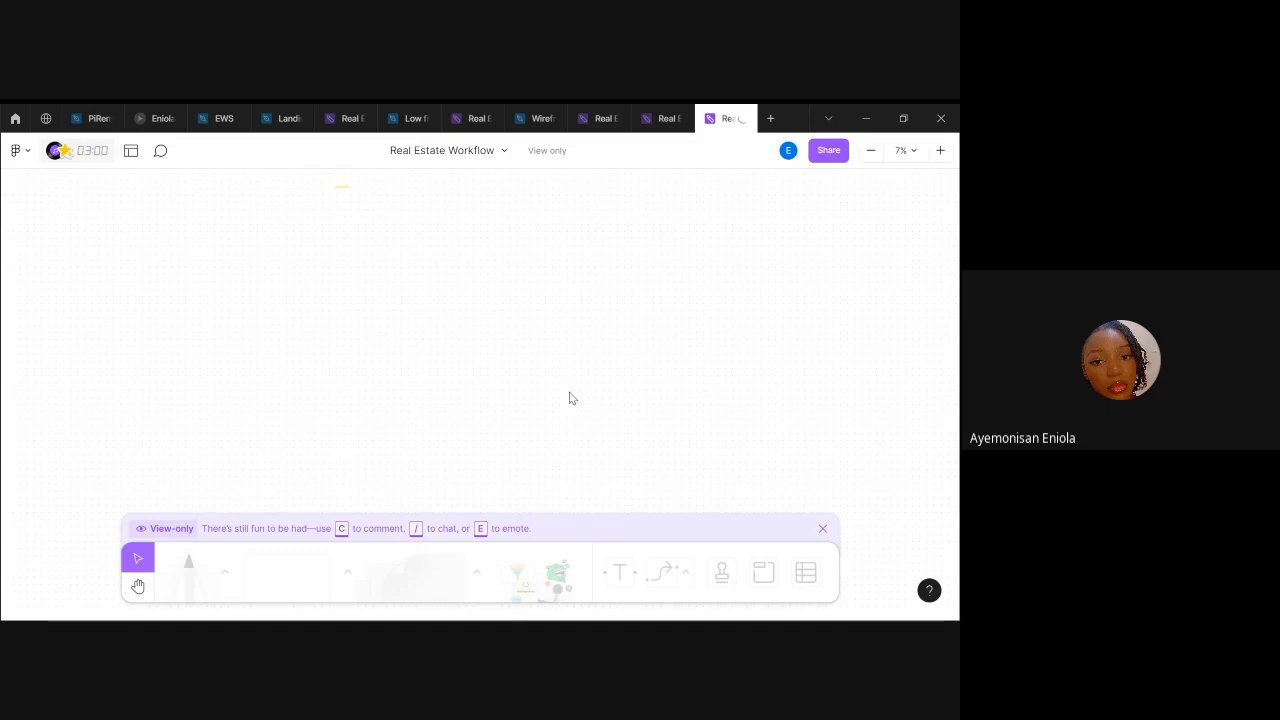
# - Locate the IA Flow diagram on the newly opened Real Estate Workflow board and bring its Profile section into readable view
pyautogui.scroll(-5, 571, 398)
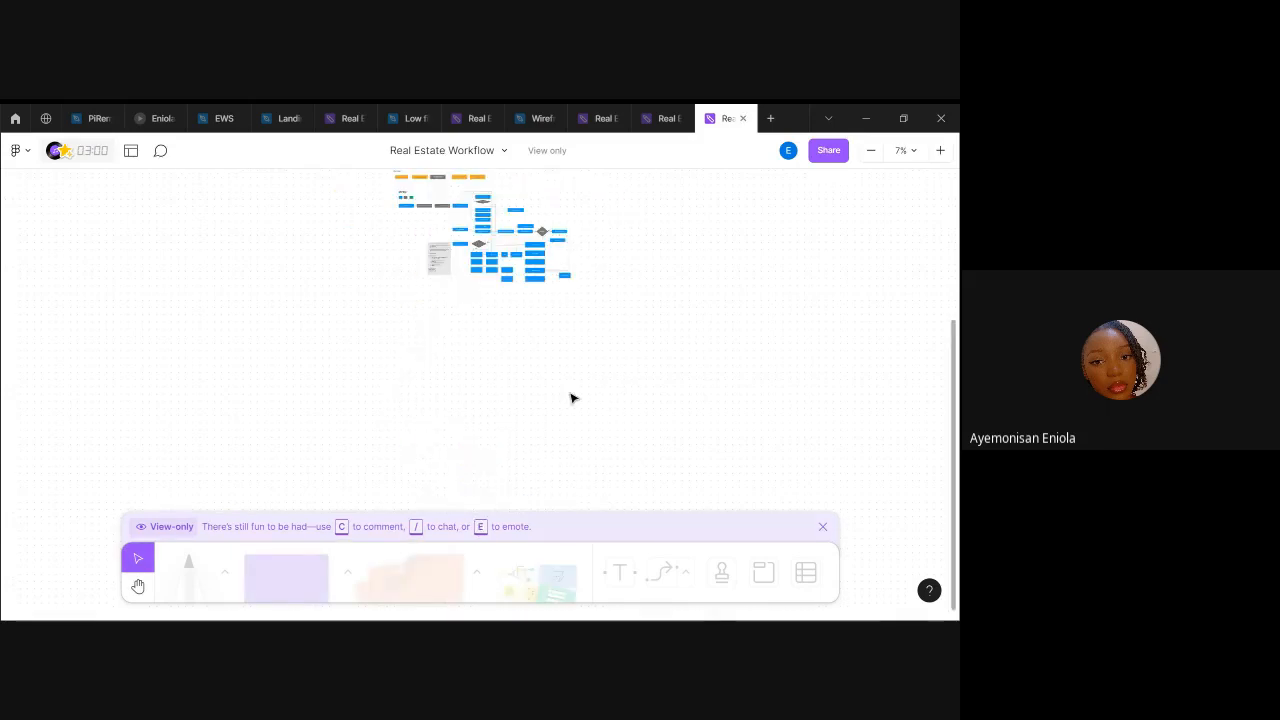
pyautogui.scroll(4, 571, 398)
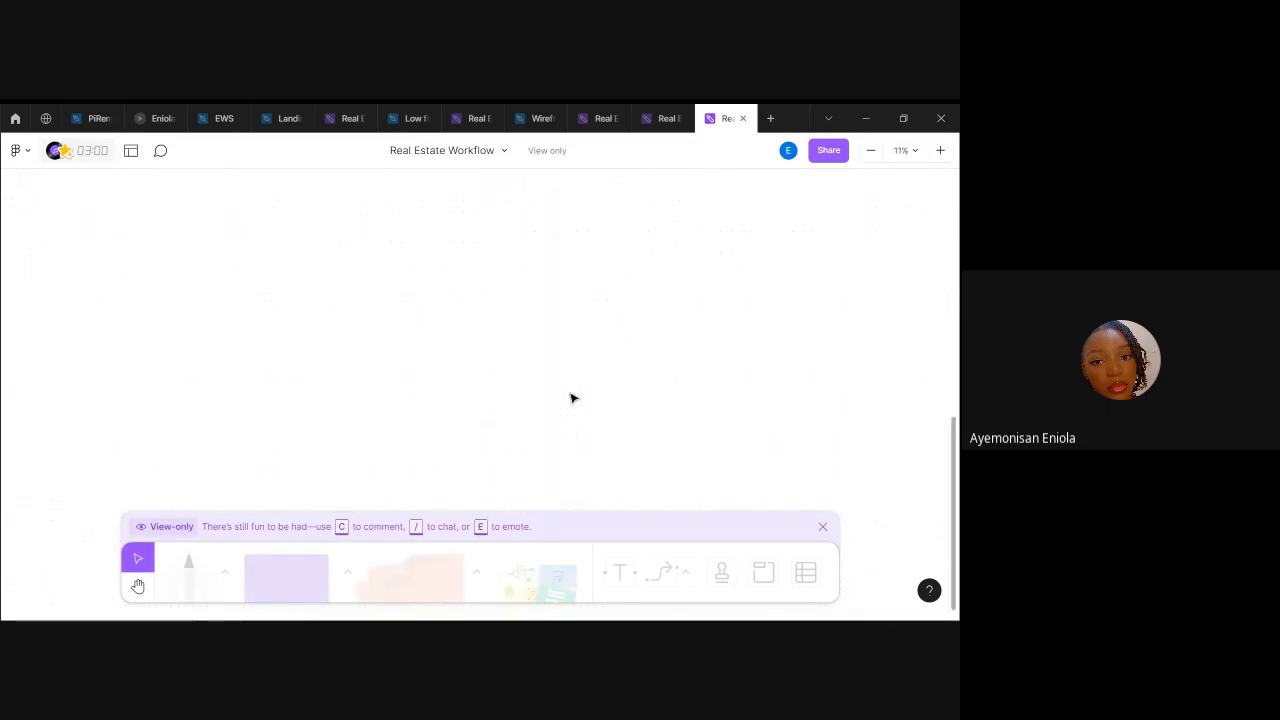
pyautogui.scroll(4, 655, 243)
pyautogui.scroll(2, 655, 243)
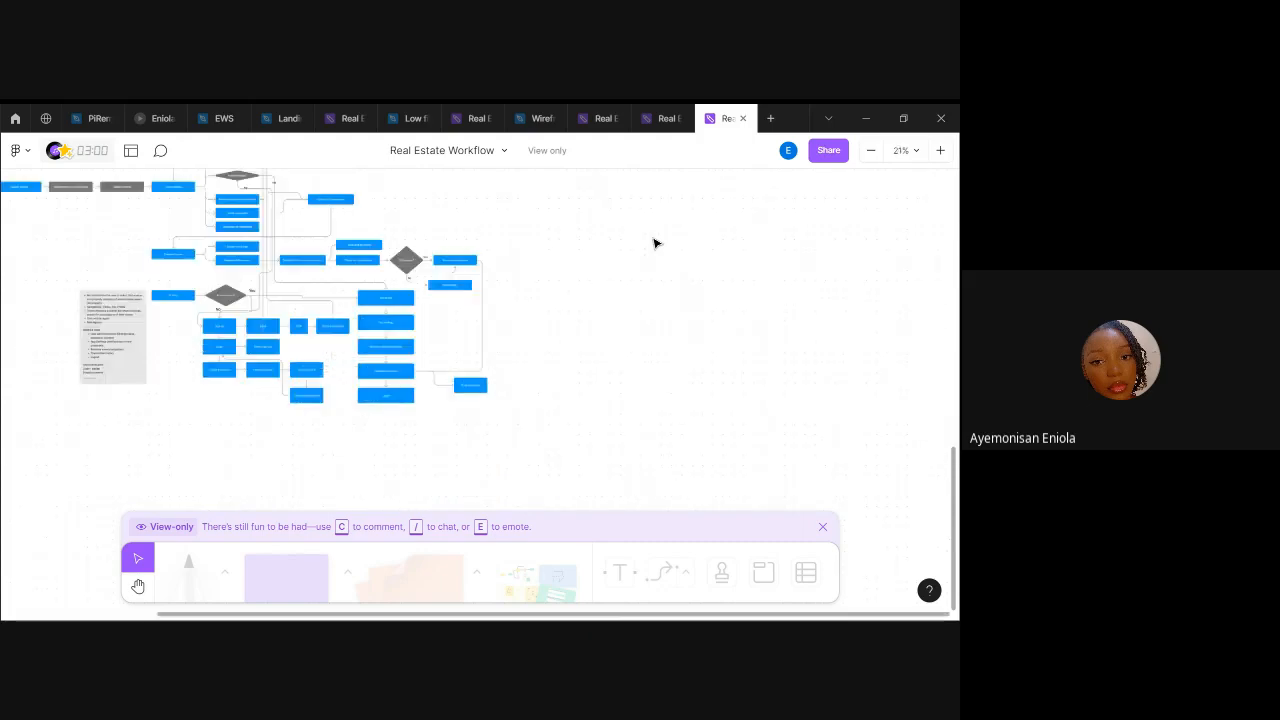
pyautogui.scroll(5, 445, 318)
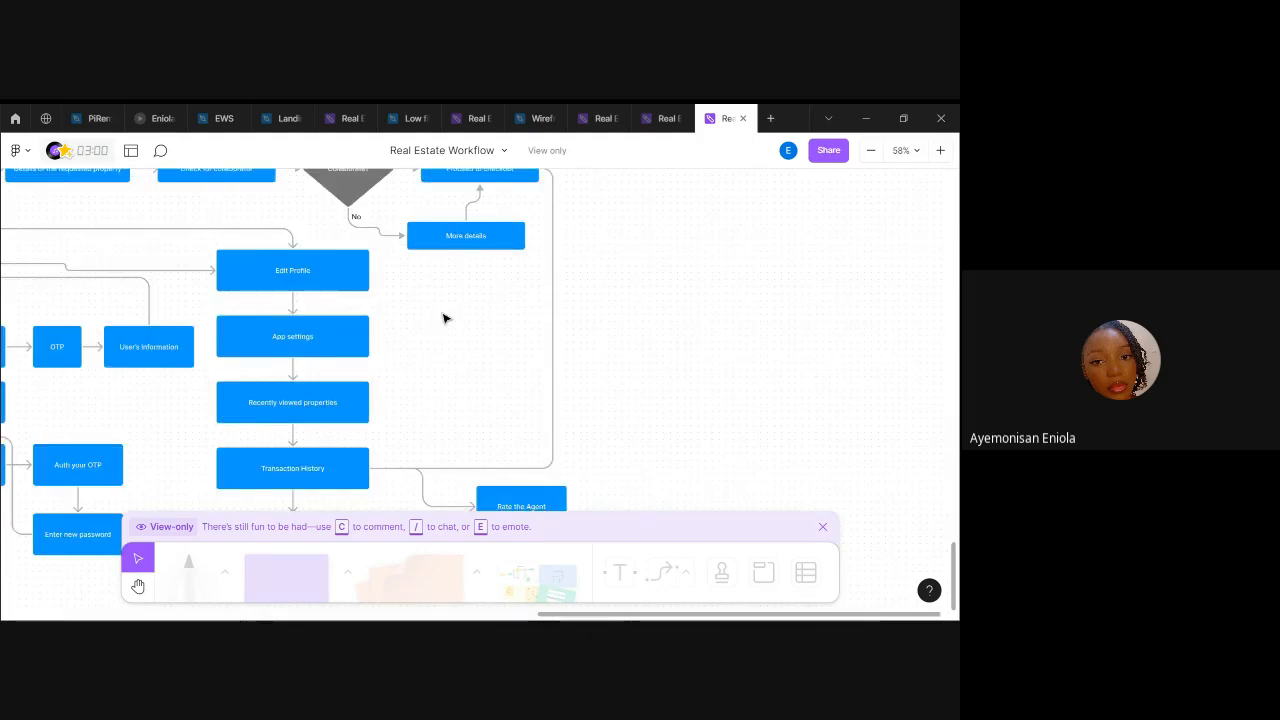
# - Examine the IA Flow's Favorite Screen, Collaborate and Authenticated branches, along with the overall layout of the diagram
pyautogui.scroll(-3, 445, 318)
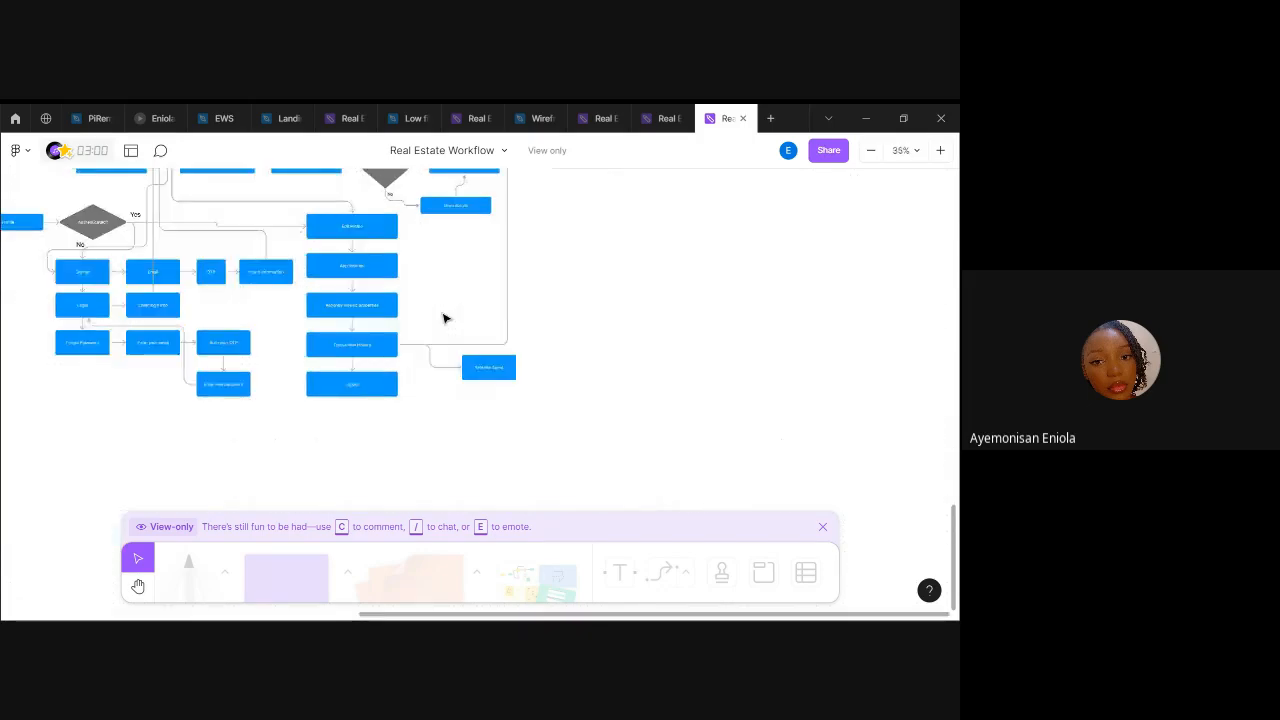
pyautogui.scroll(2, 445, 318)
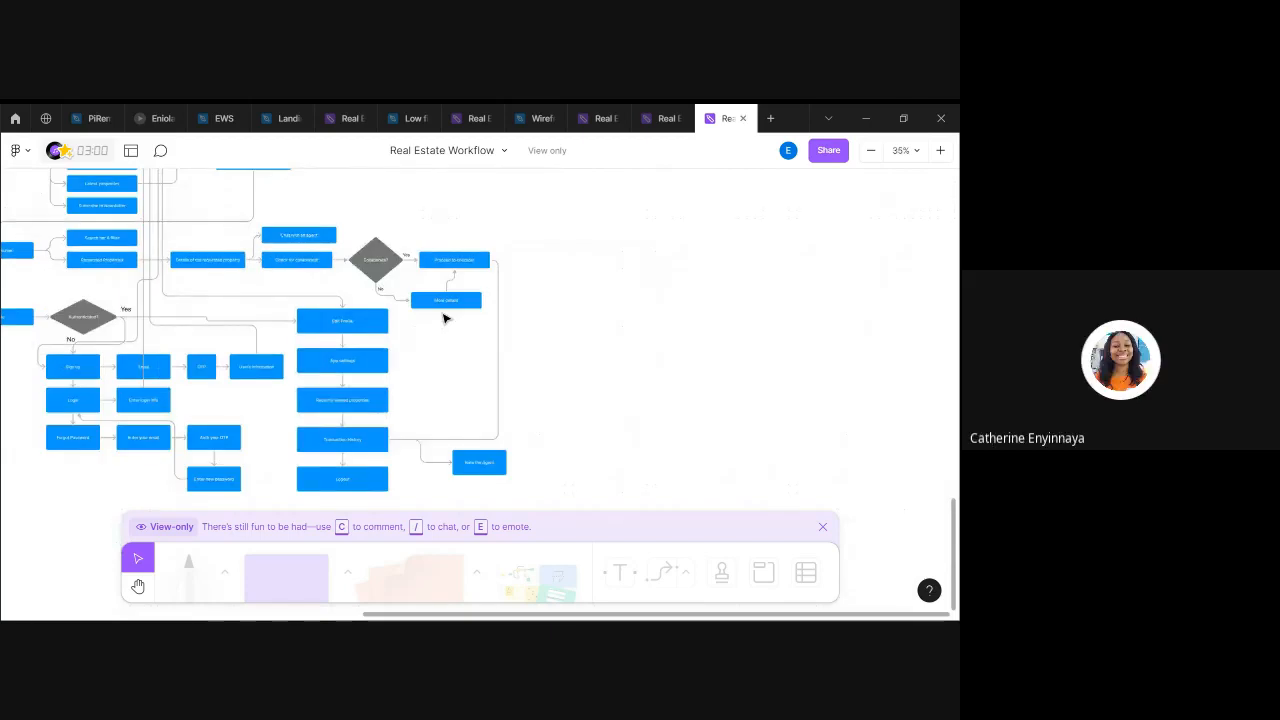
pyautogui.scroll(1, 445, 318)
pyautogui.scroll(1, 445, 318)
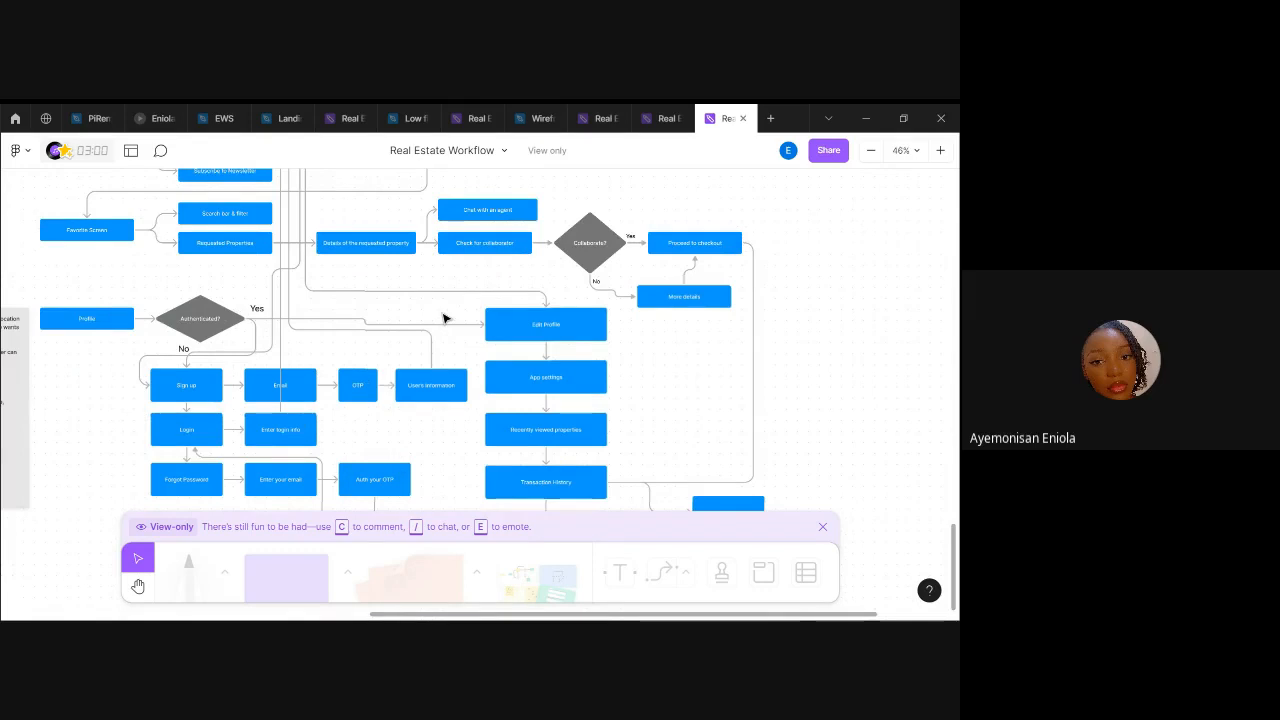
pyautogui.scroll(3, 445, 318)
pyautogui.scroll(1, 445, 318)
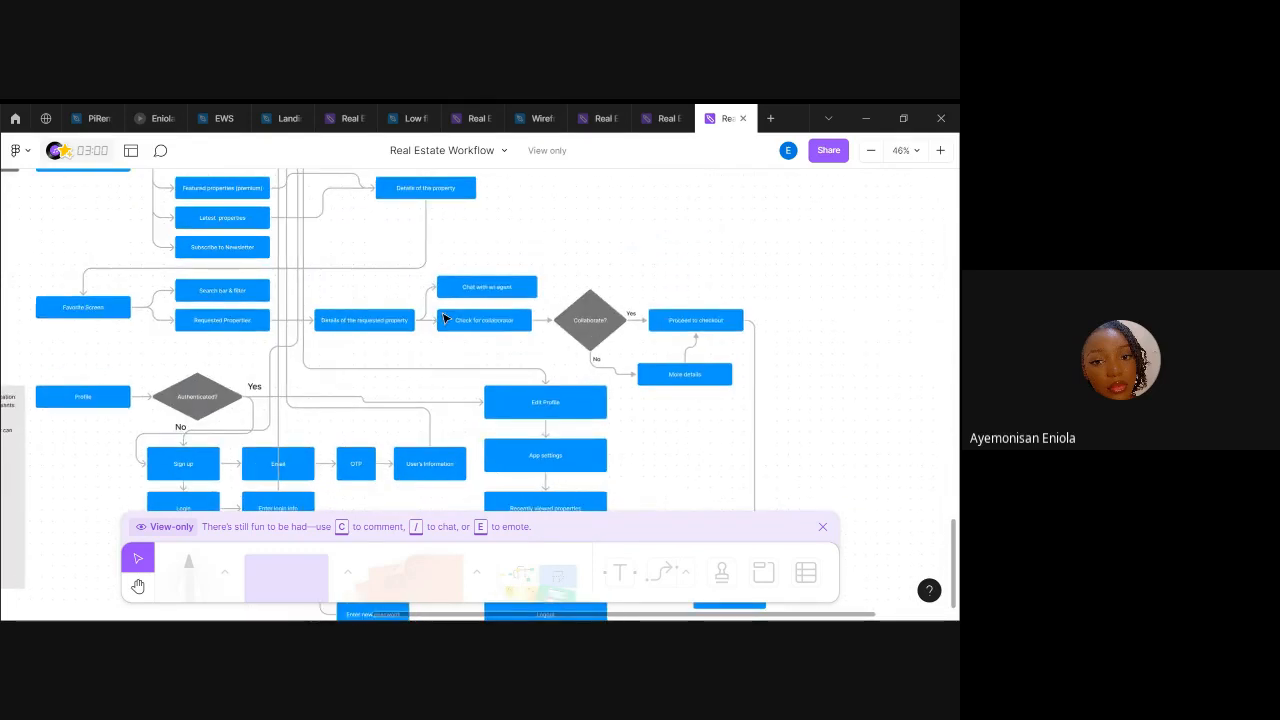
pyautogui.scroll(2, 445, 318)
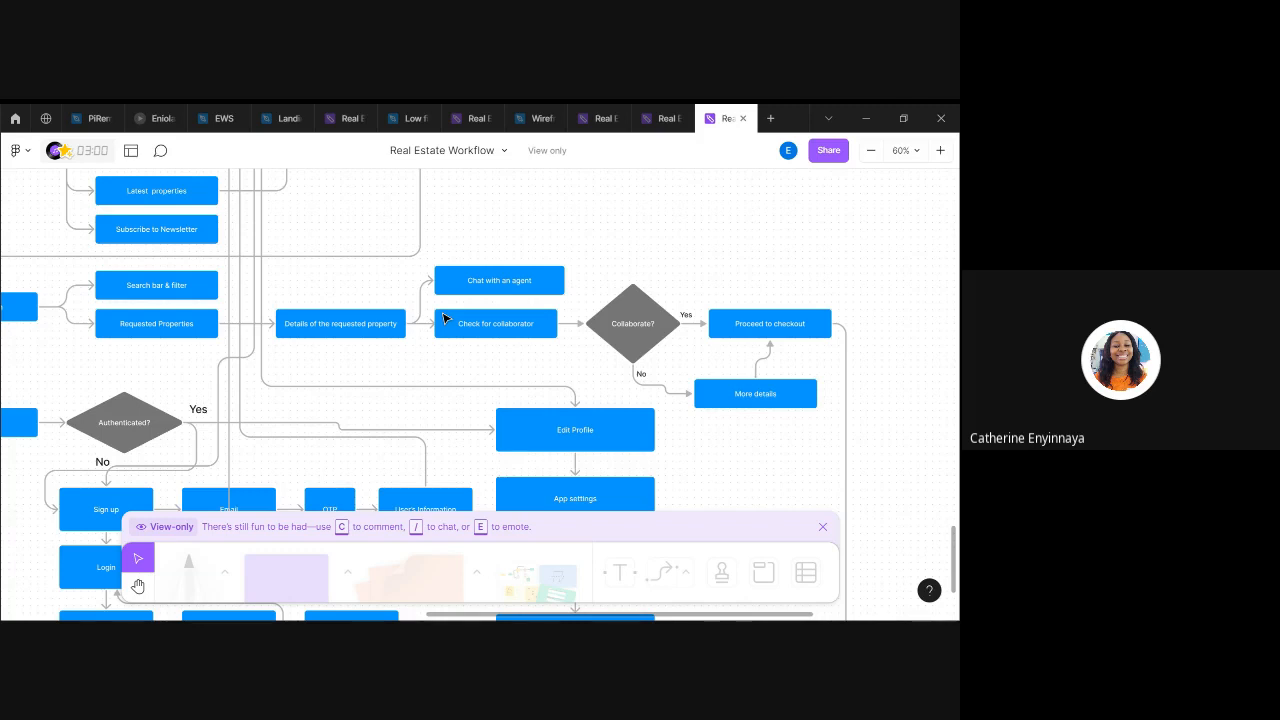
pyautogui.scroll(-5, 445, 318)
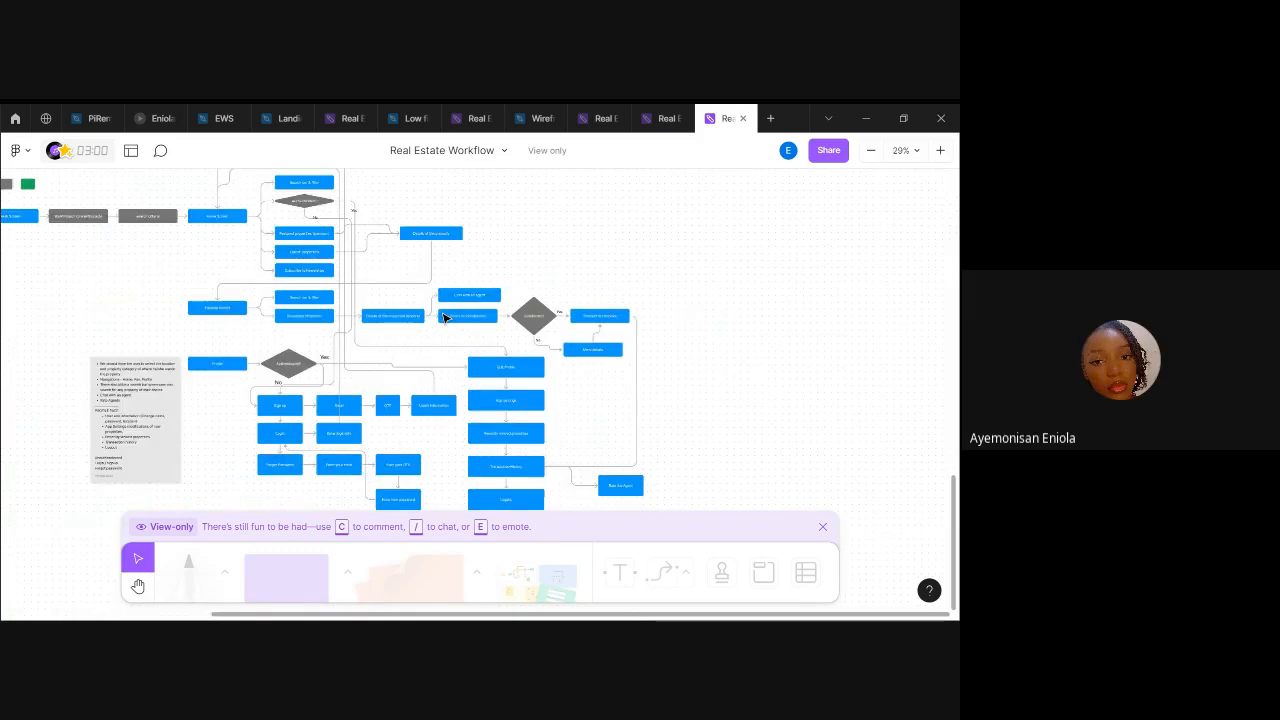
pyautogui.scroll(-3, 445, 318)
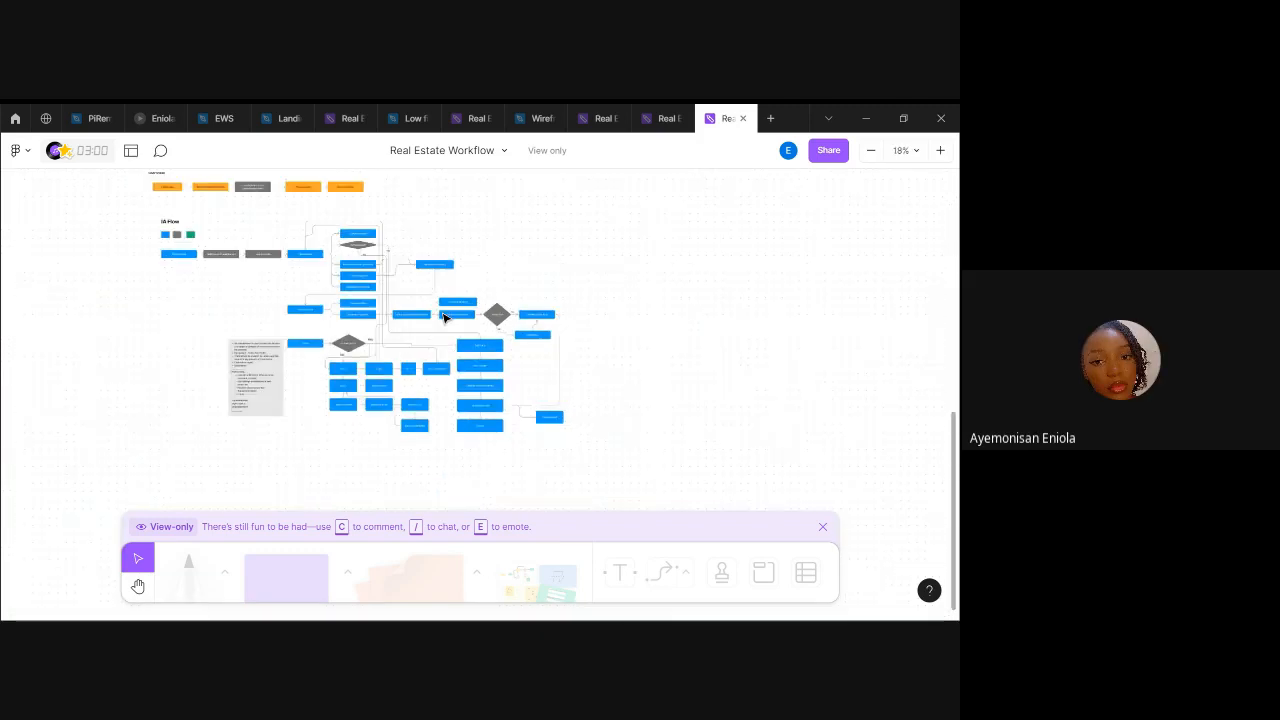
pyautogui.scroll(1, 445, 318)
# - Return to the board with the submission comment and open its linked Untitled design file
pyautogui.moveTo(657, 124)
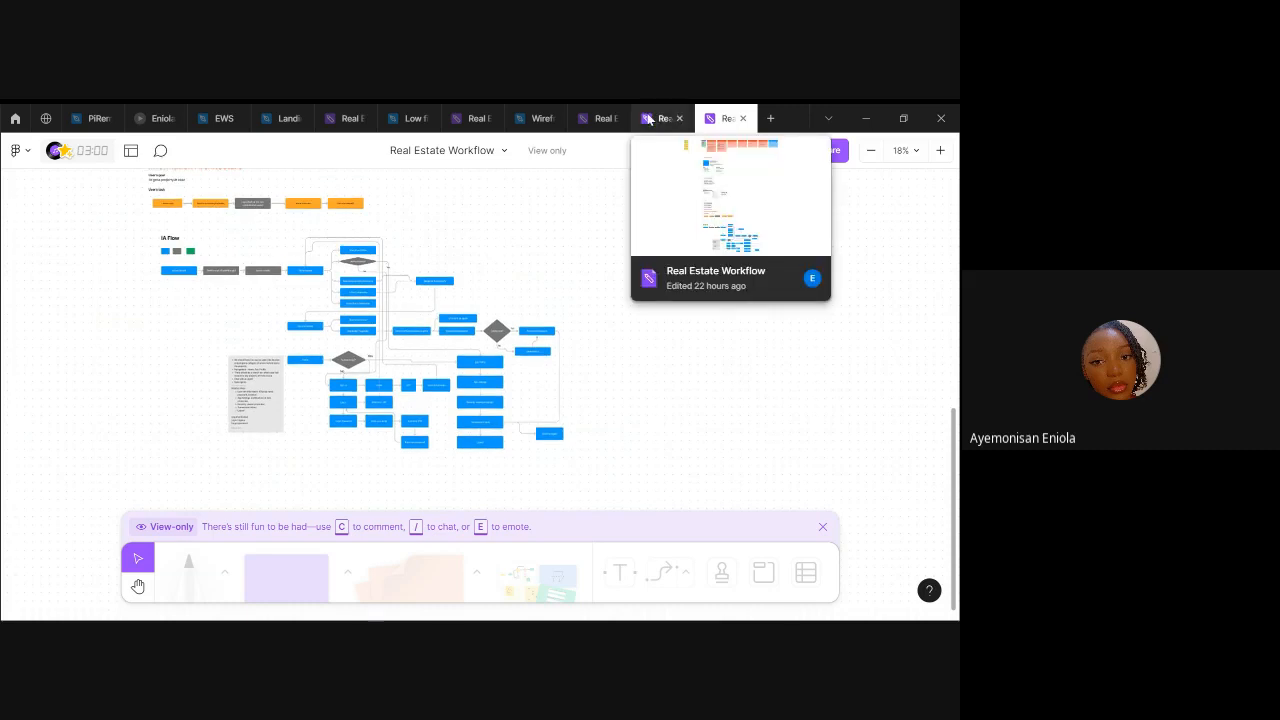
pyautogui.click(649, 119)
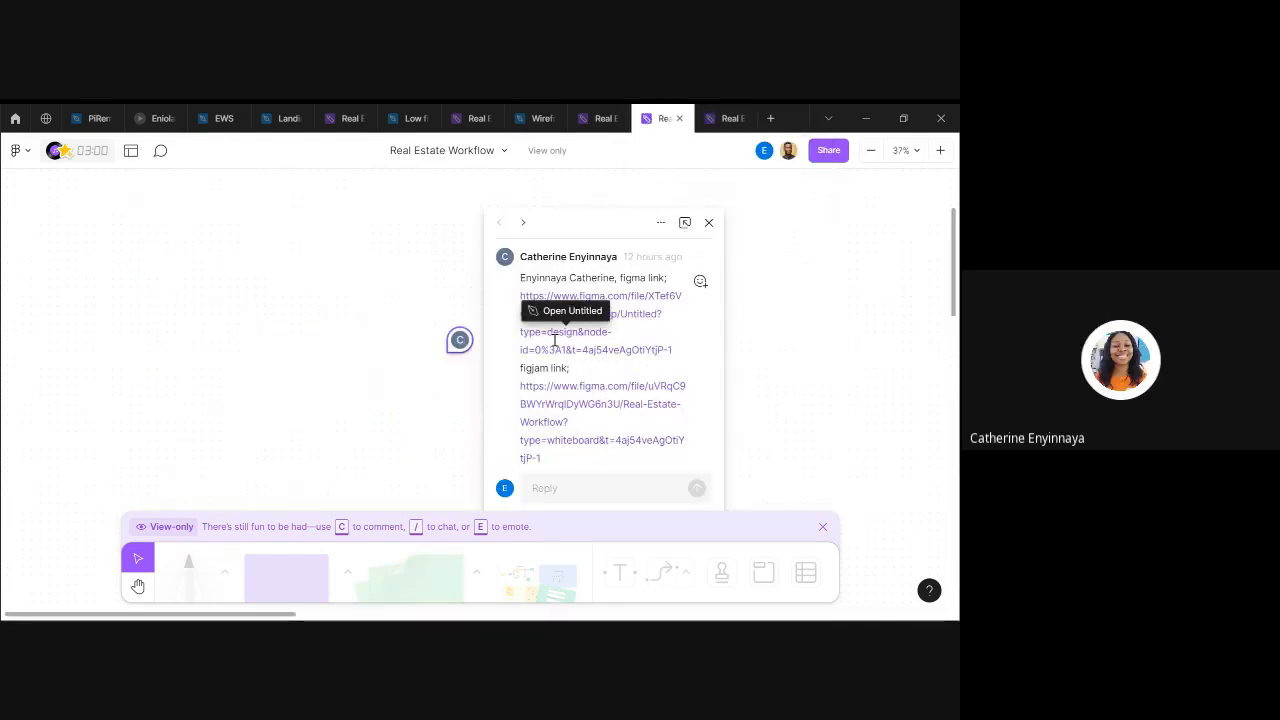
pyautogui.click(557, 413)
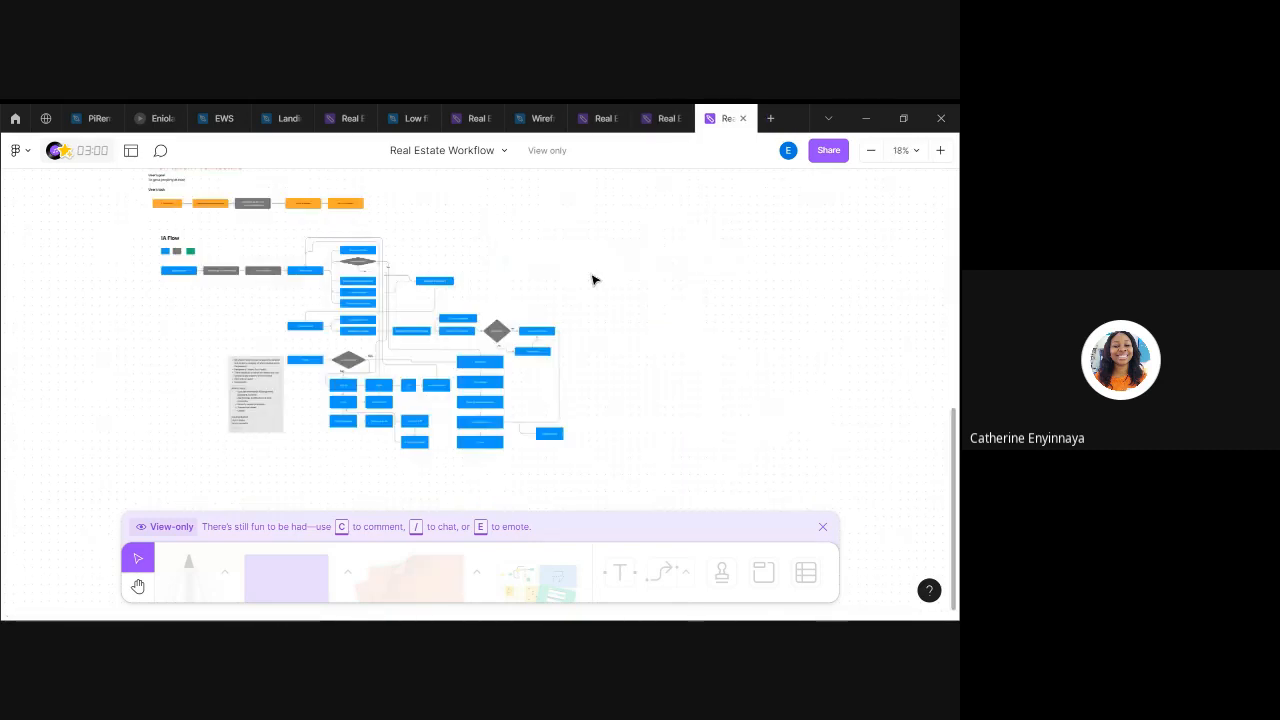
pyautogui.click(657, 116)
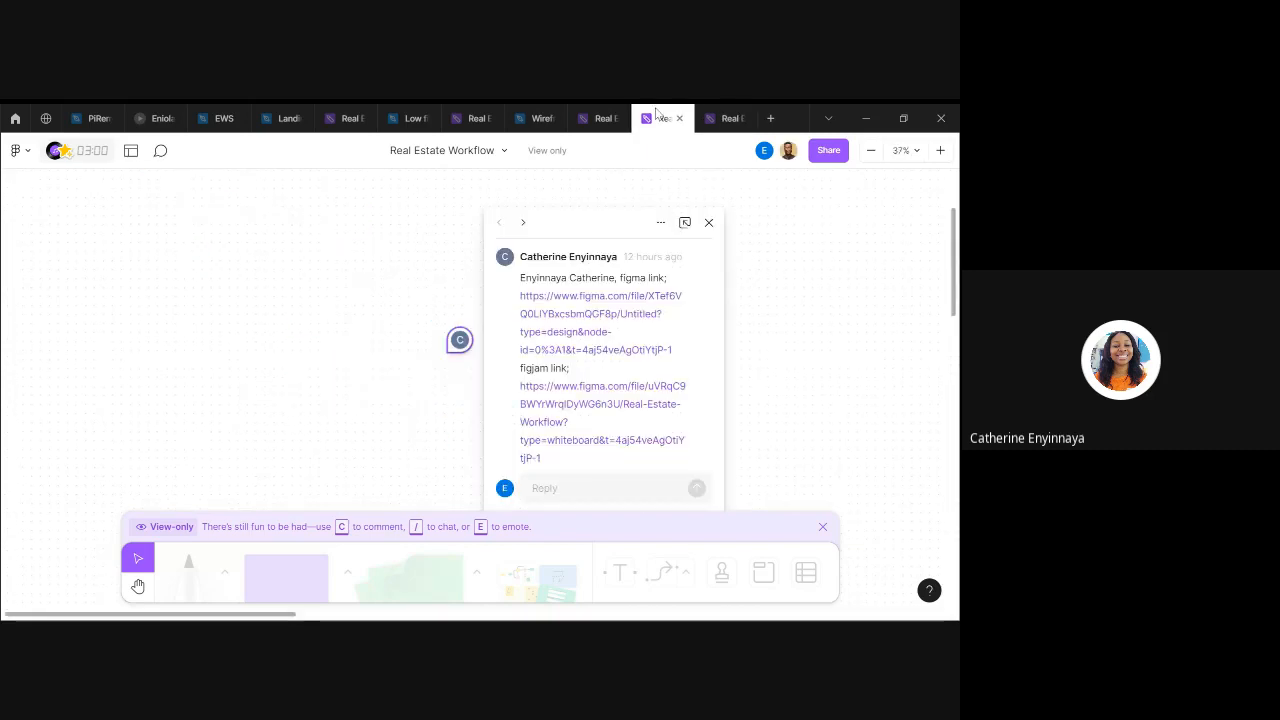
pyautogui.click(587, 310)
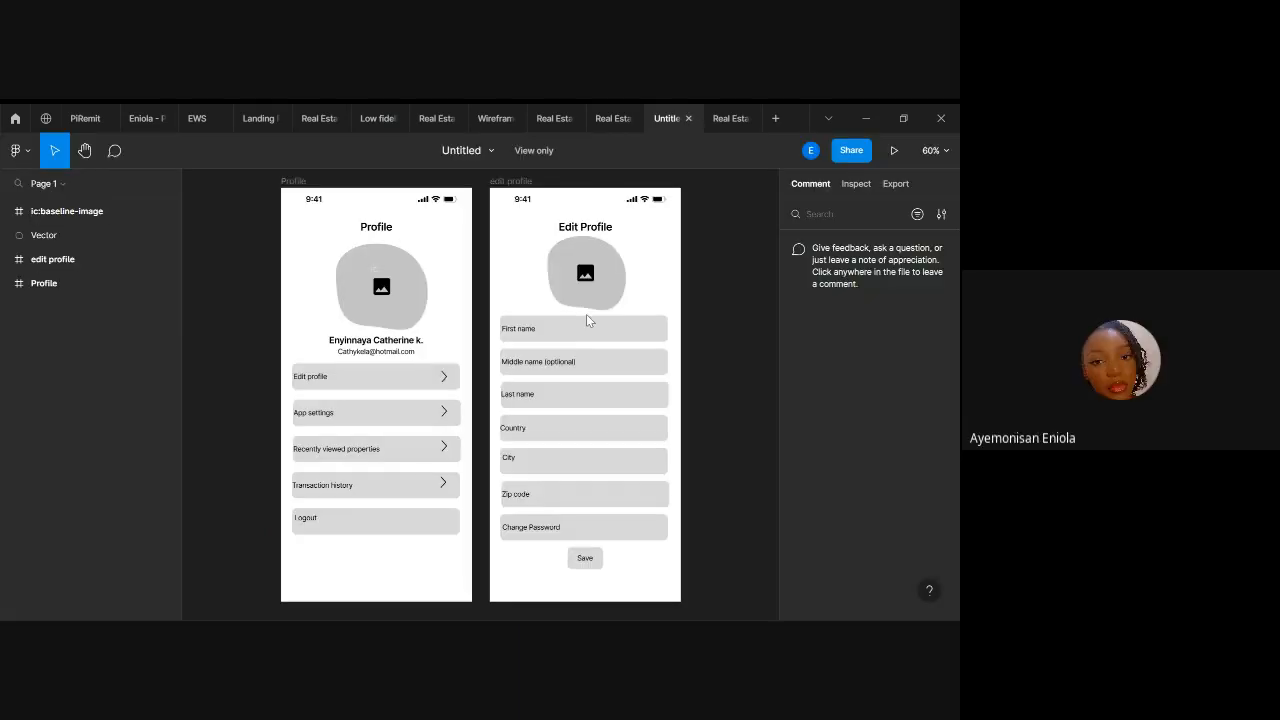
# - Inspect the Profile and Edit Profile wireframes in the Untitled design file, both as a pair and up close
pyautogui.scroll(-5, 586, 314)
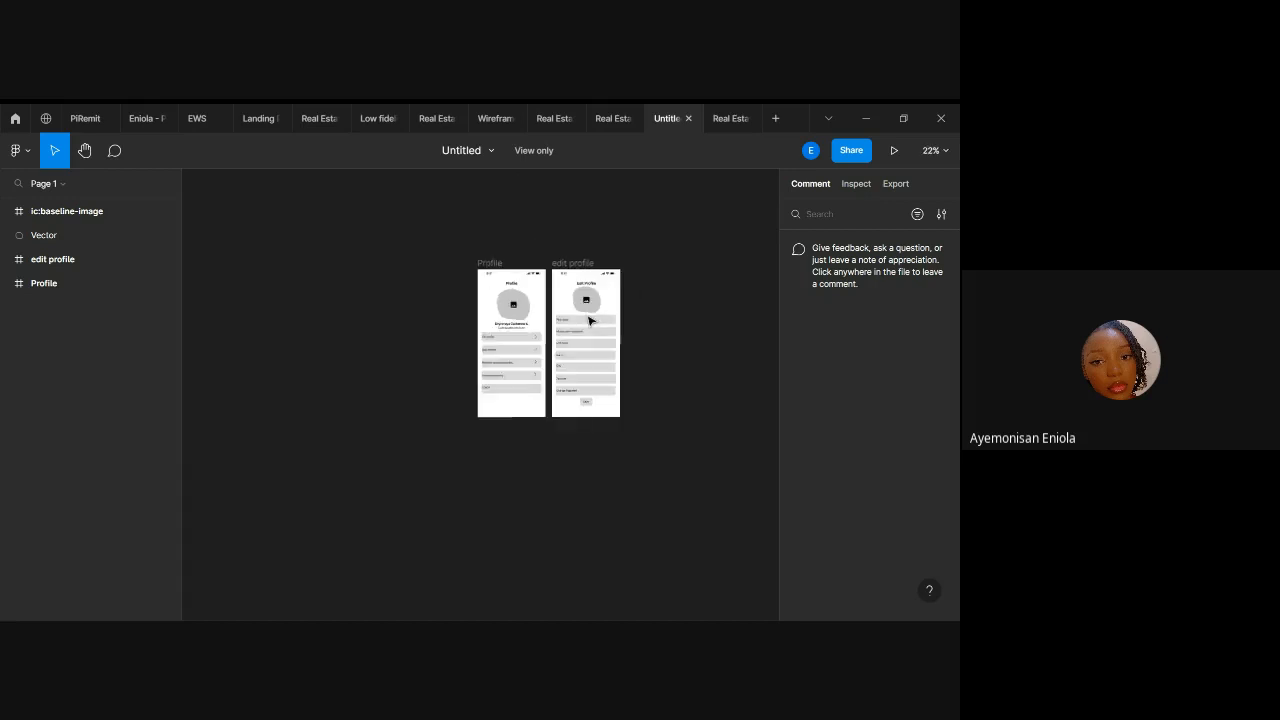
pyautogui.scroll(3, 589, 320)
pyautogui.scroll(2, 589, 320)
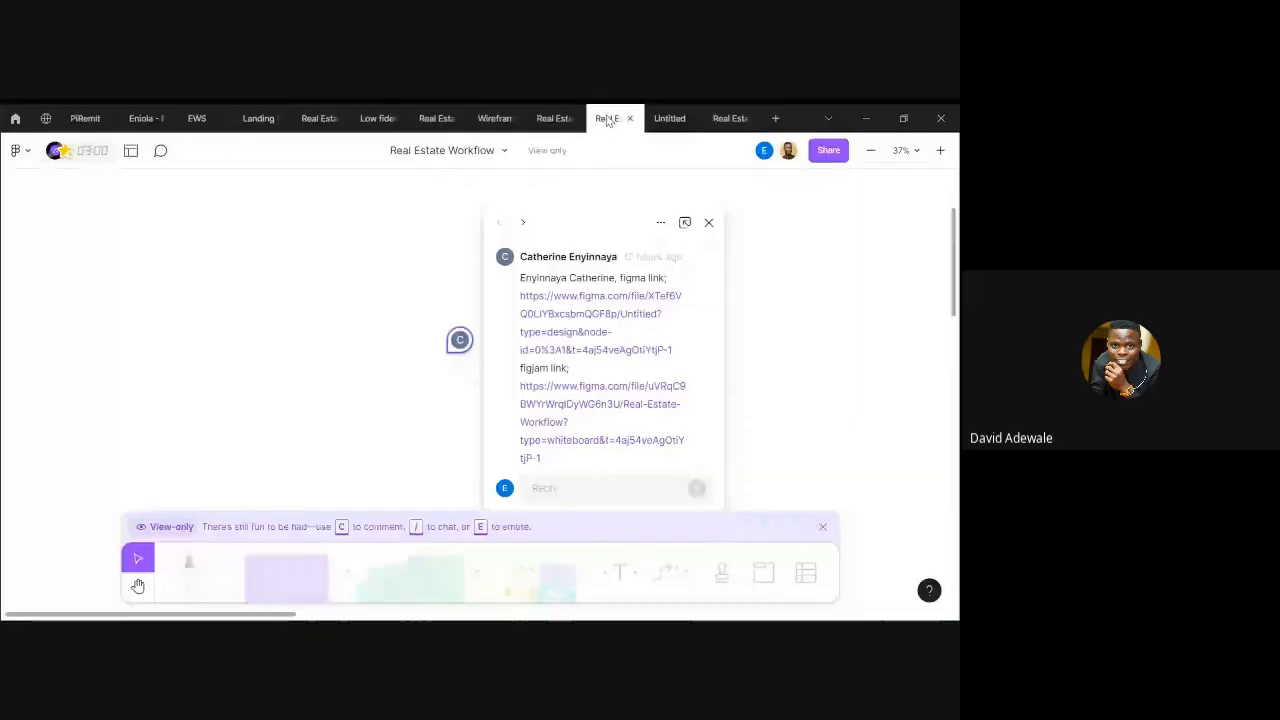
# - Check the Profile branch on another participant's board, and reexamine the Collaborate decision and checkout path on the comment-linked workflow board
pyautogui.click(560, 119)
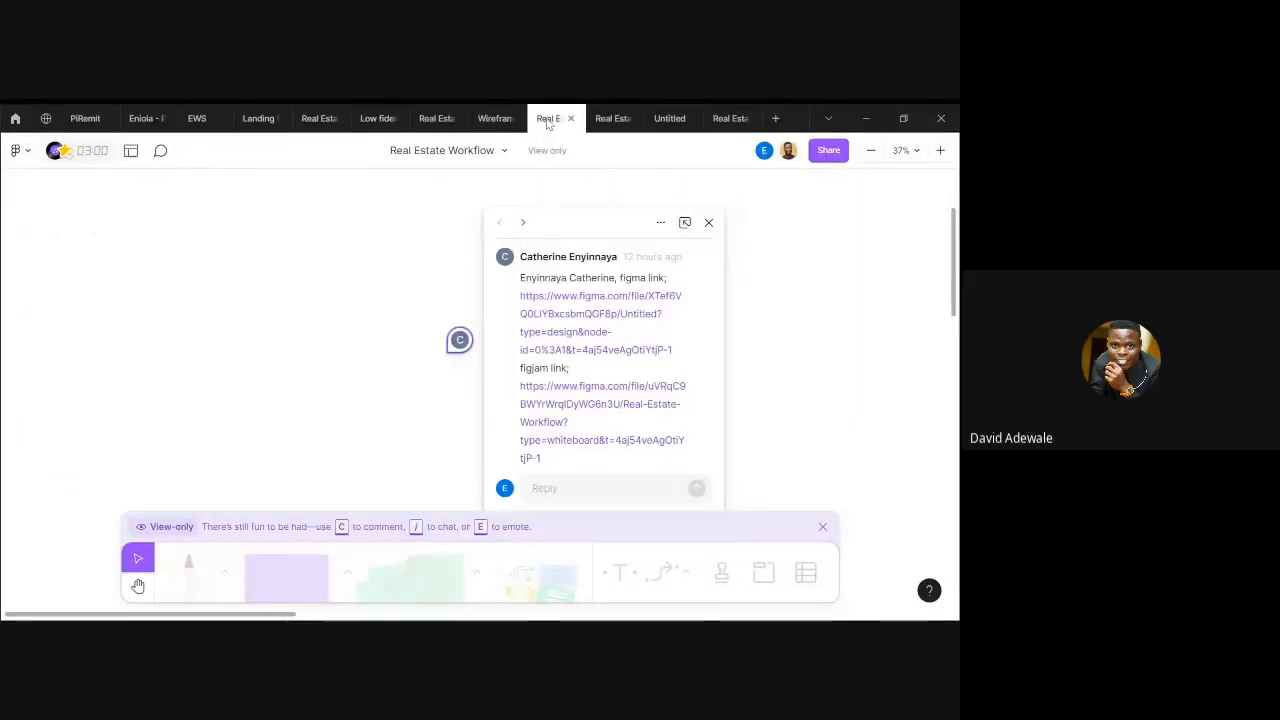
pyautogui.scroll(-2, 570, 341)
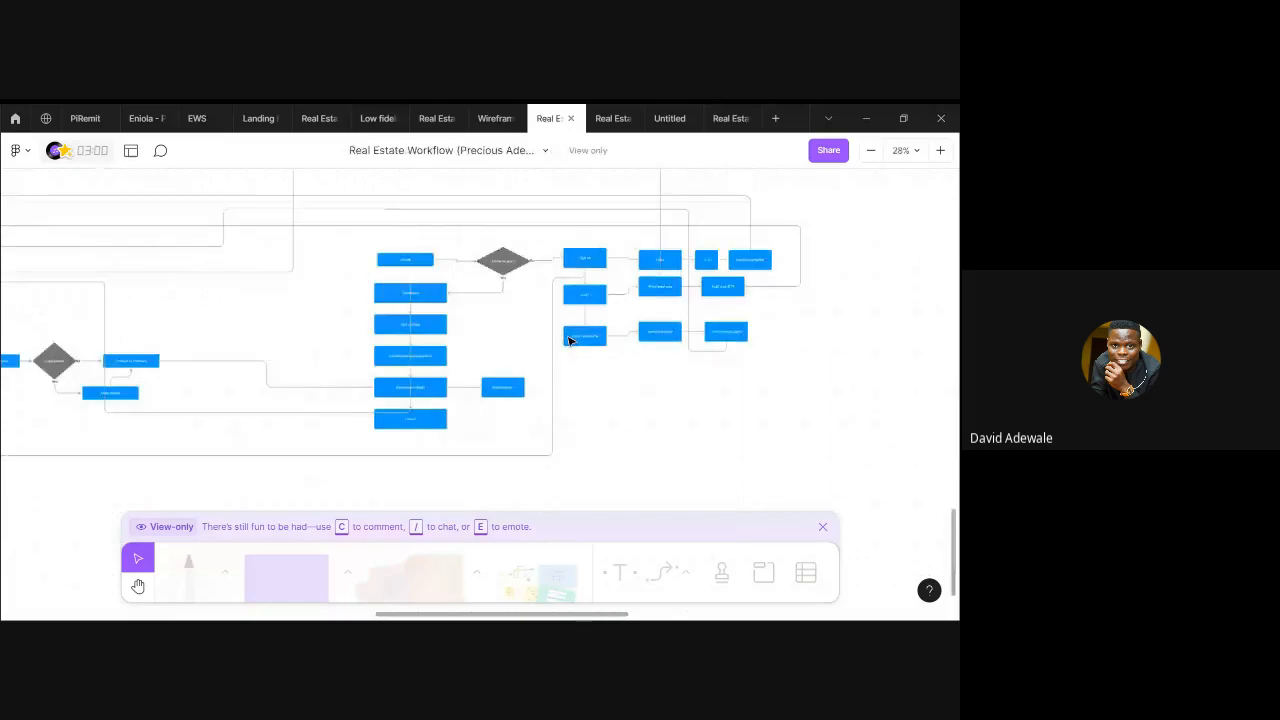
pyautogui.click(721, 116)
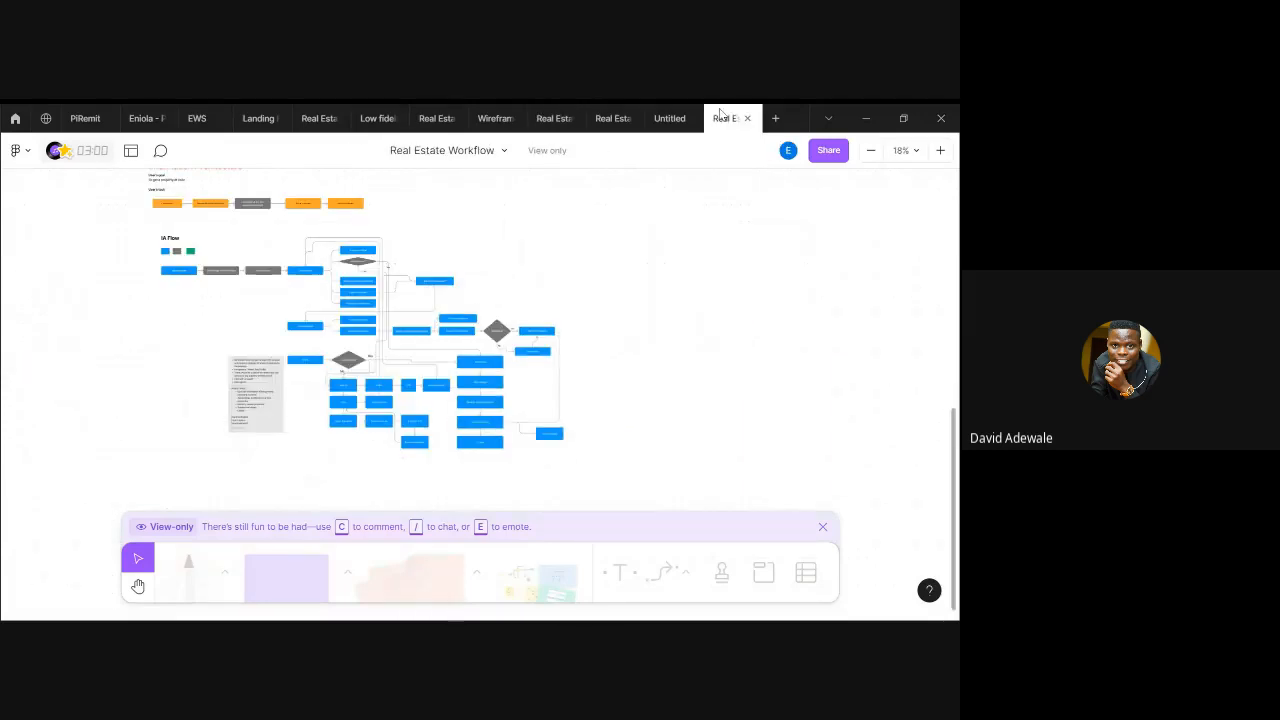
pyautogui.scroll(3, 560, 346)
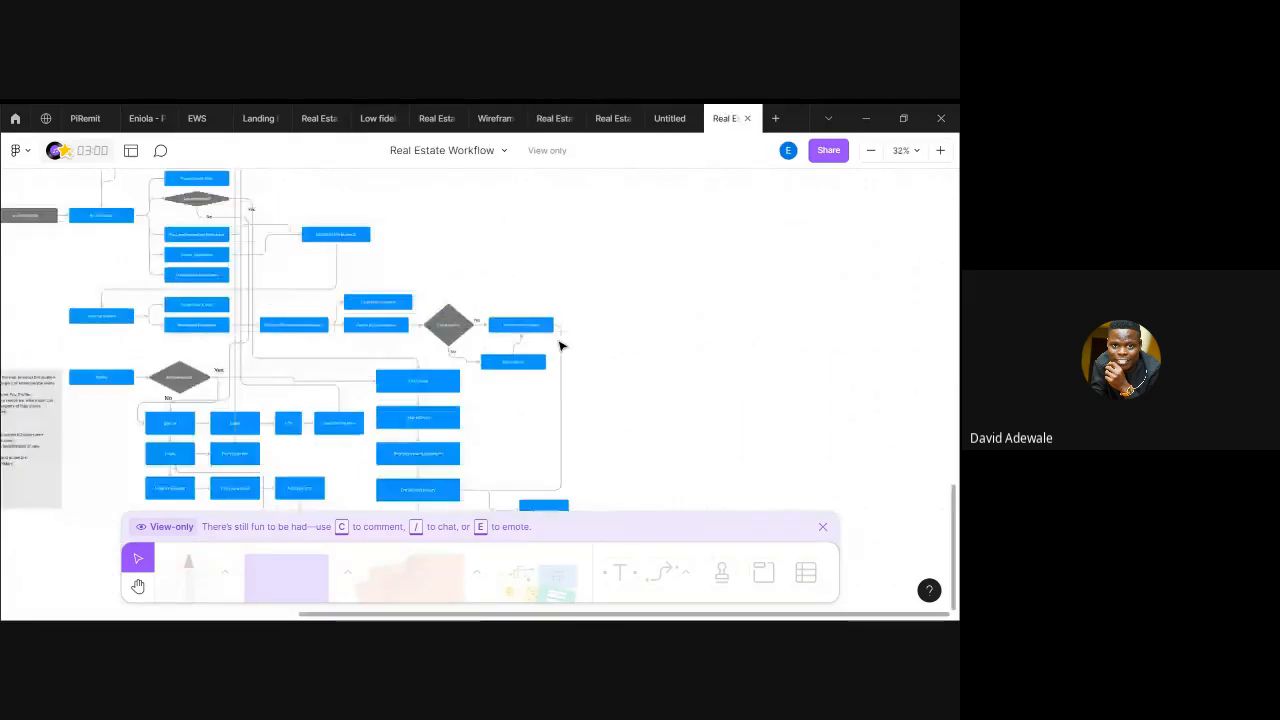
pyautogui.scroll(-2, 560, 346)
pyautogui.scroll(2, 560, 346)
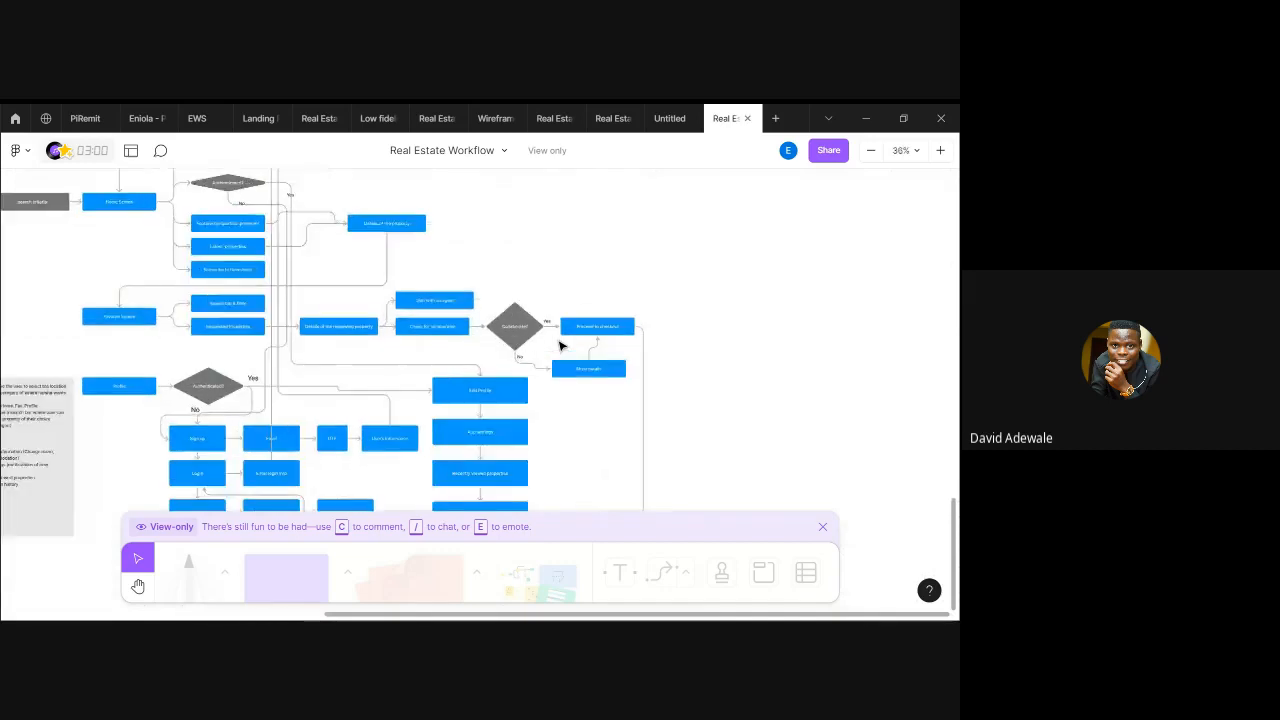
pyautogui.scroll(3, 560, 346)
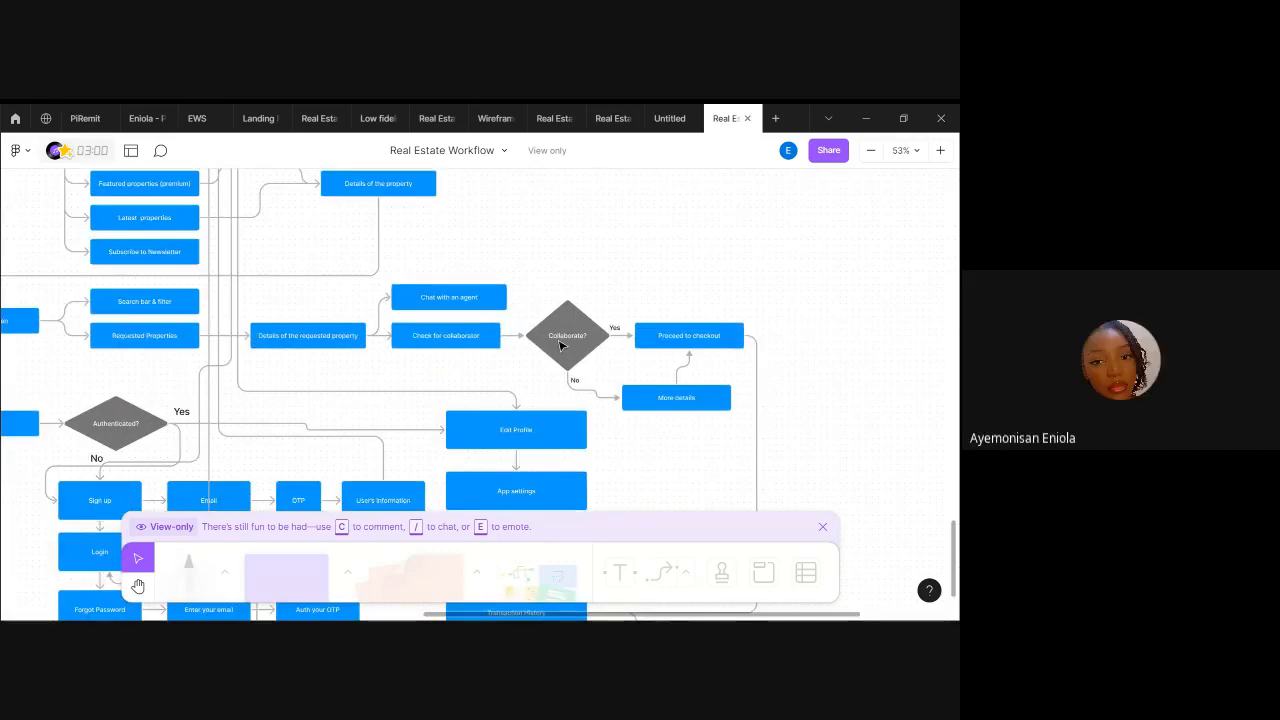
pyautogui.scroll(-2, 560, 346)
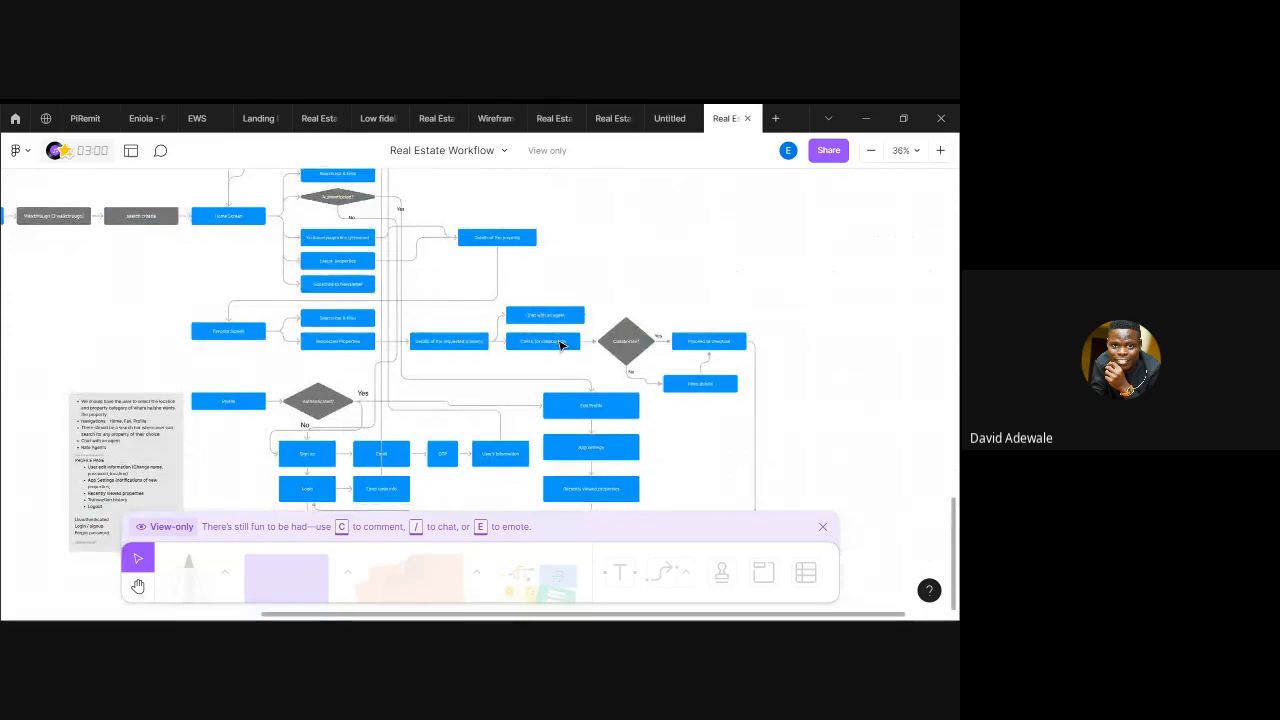
pyautogui.scroll(3, 560, 345)
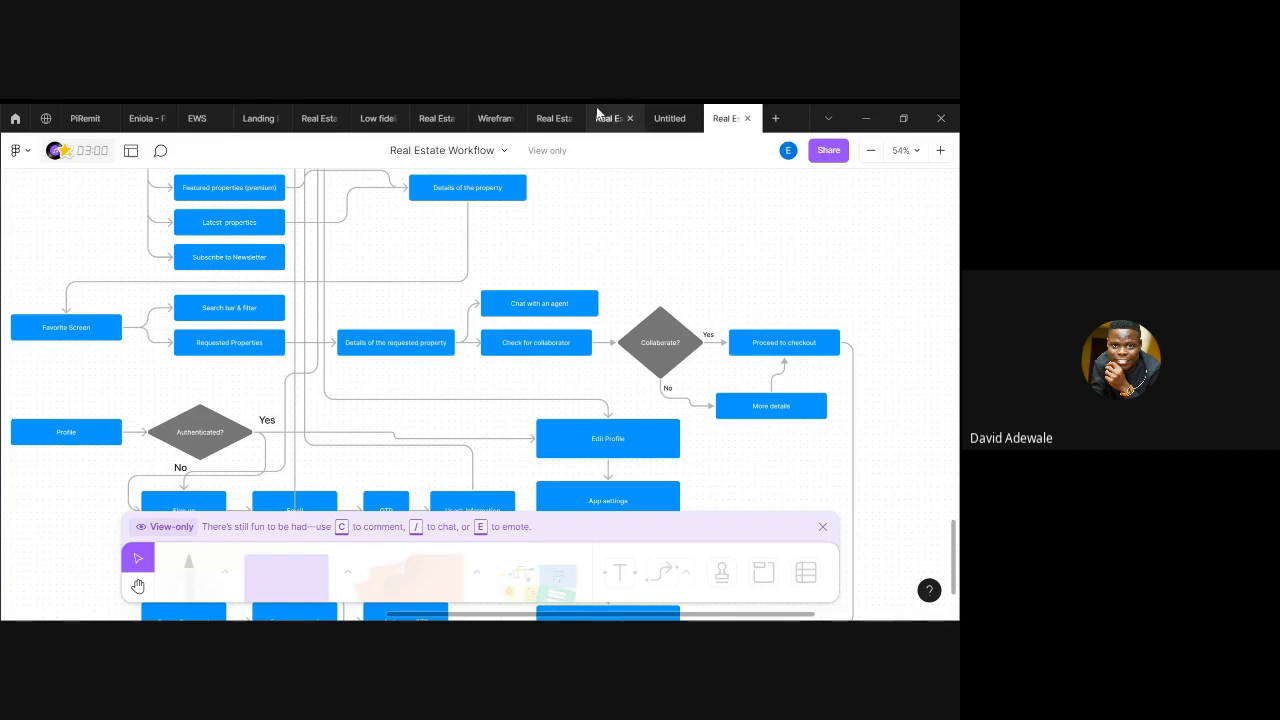
# - Switch to the other participant's Real Estate Workflow board and examine the Authenticated decision's sign-up, login and forgot-password paths
pyautogui.click(545, 120)
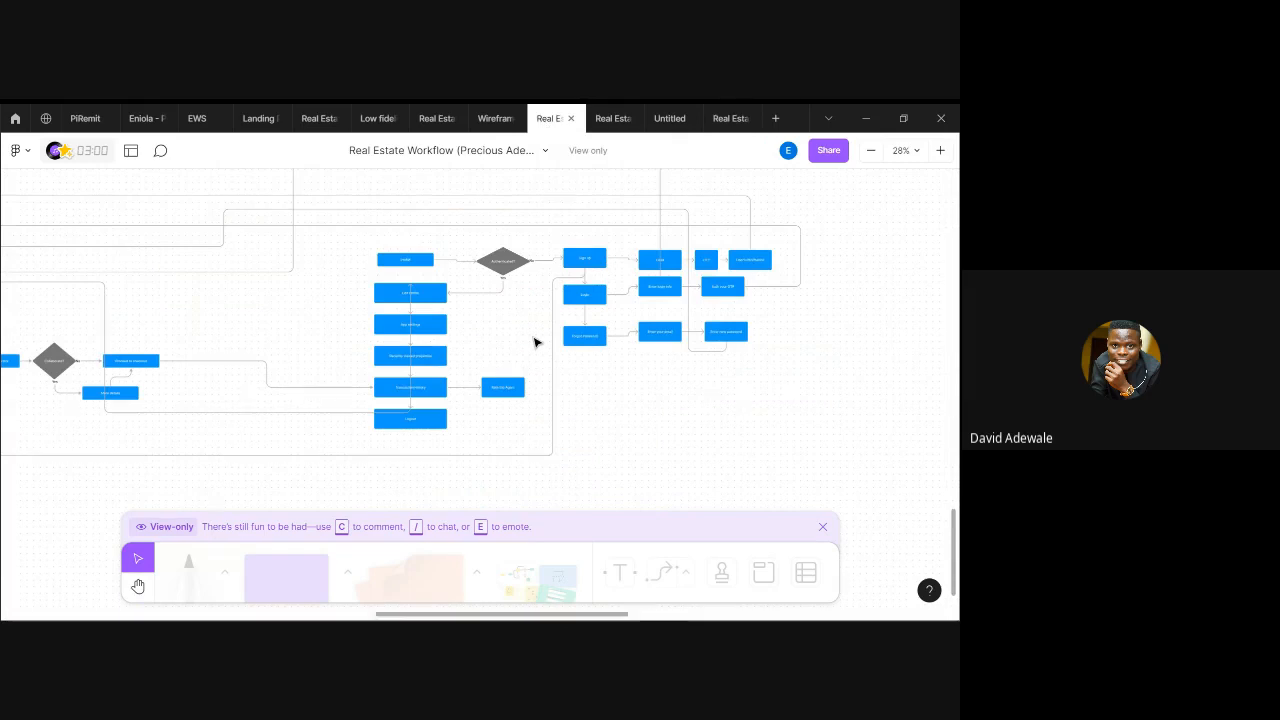
pyautogui.scroll(1, 534, 342)
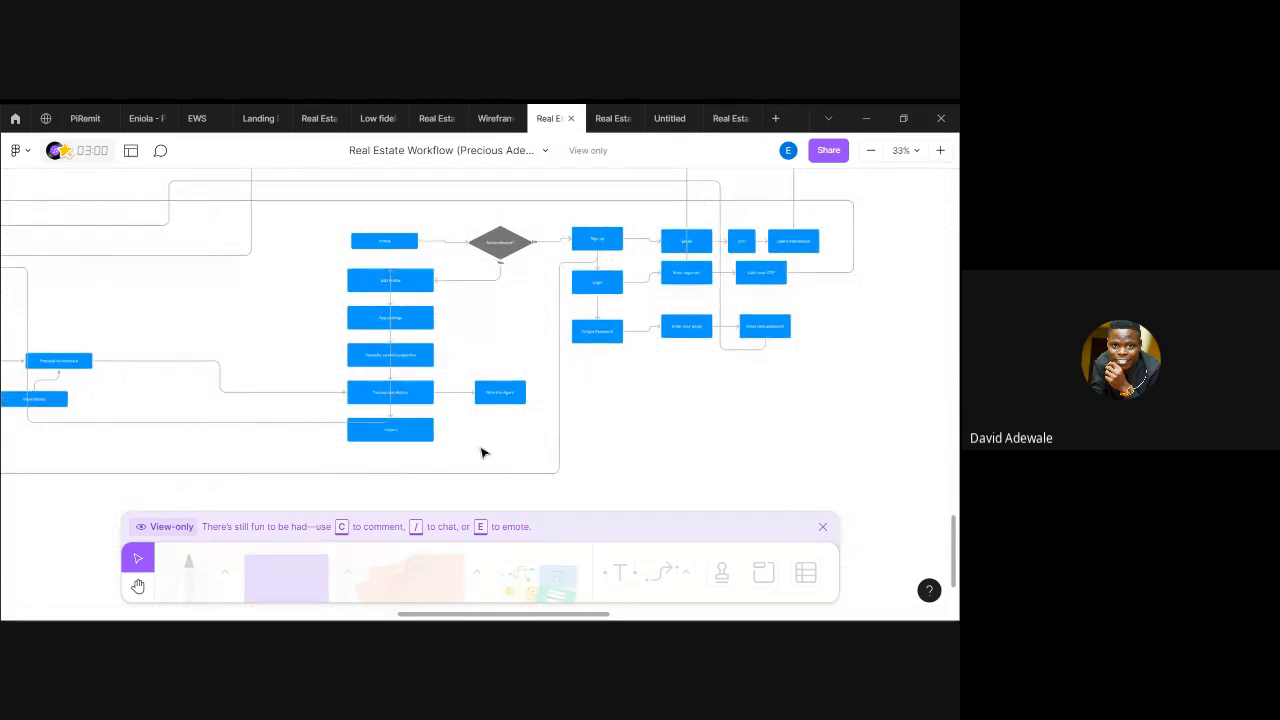
pyautogui.scroll(1, 481, 453)
pyautogui.hscroll(1, 481, 453)
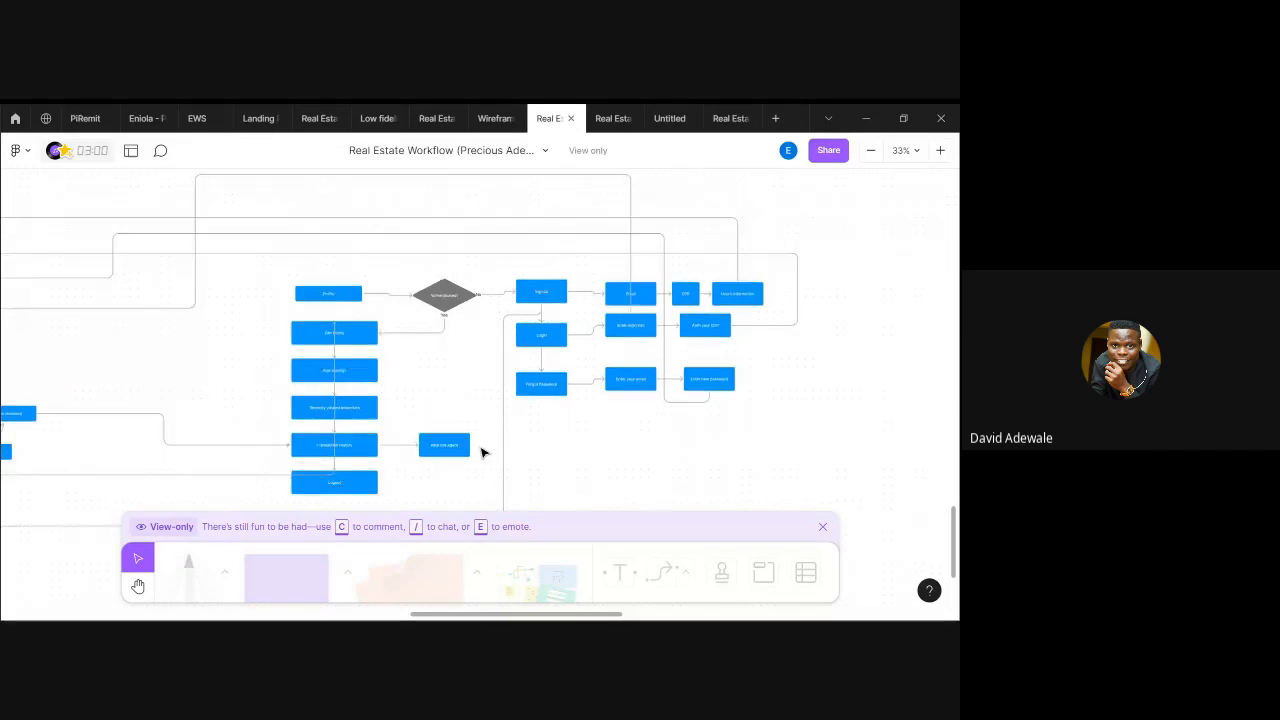
pyautogui.scroll(5, 481, 453)
pyautogui.scroll(2, 481, 453)
pyautogui.hscroll(3, 481, 453)
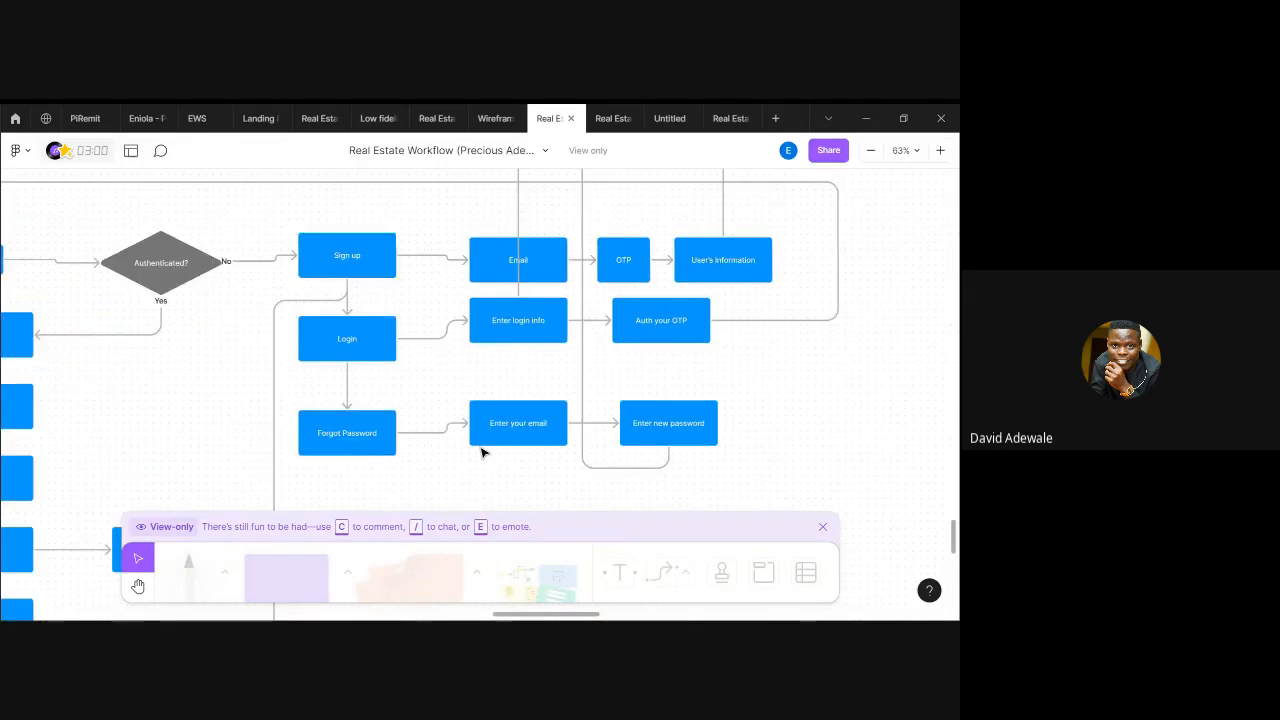
pyautogui.scroll(1, 481, 453)
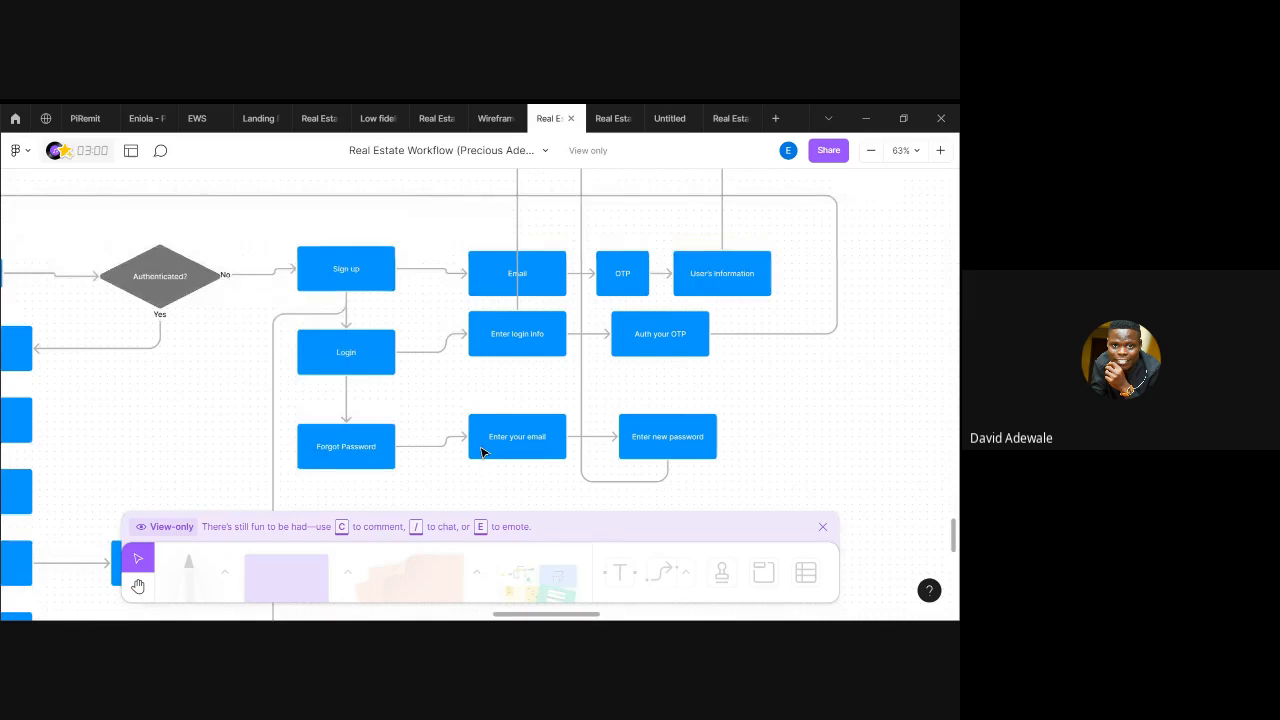
# - Examine the profile chain from App settings to Logout, including the connections to Transaction History and Rate the Agent
pyautogui.scroll(-5, 481, 453)
pyautogui.scroll(-3, 481, 453)
pyautogui.hscroll(-3, 481, 453)
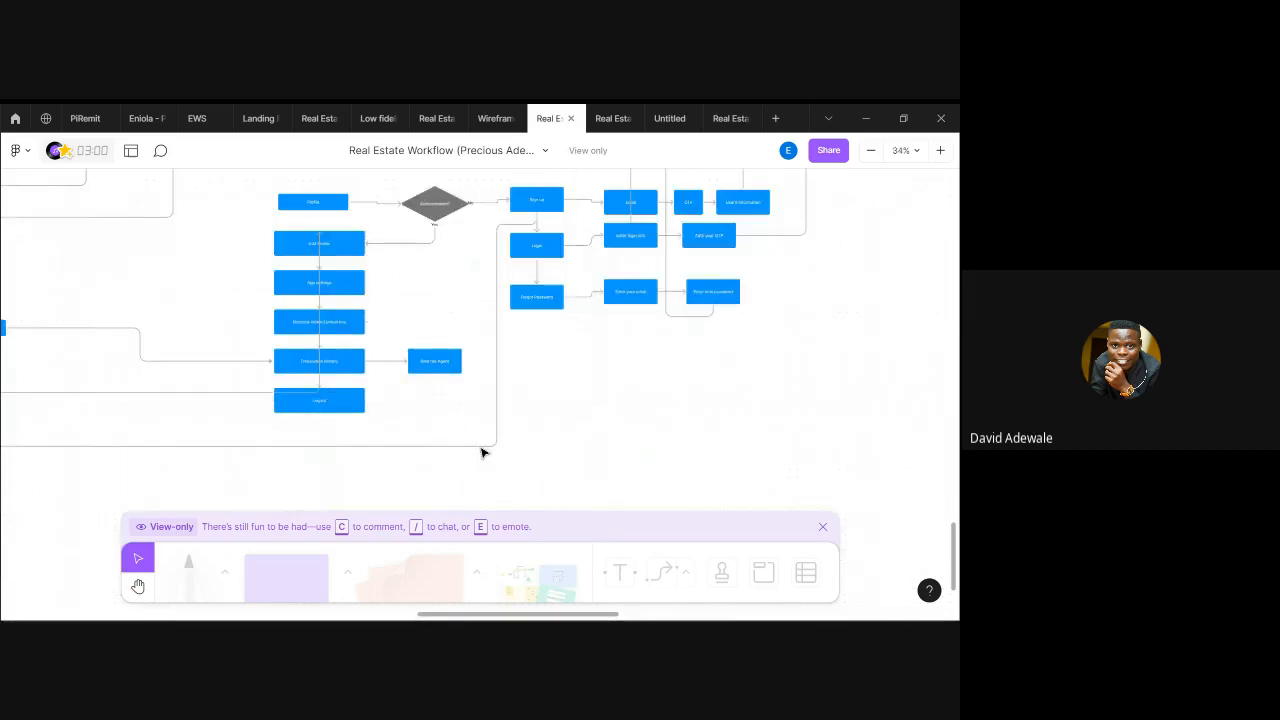
pyautogui.scroll(3, 481, 453)
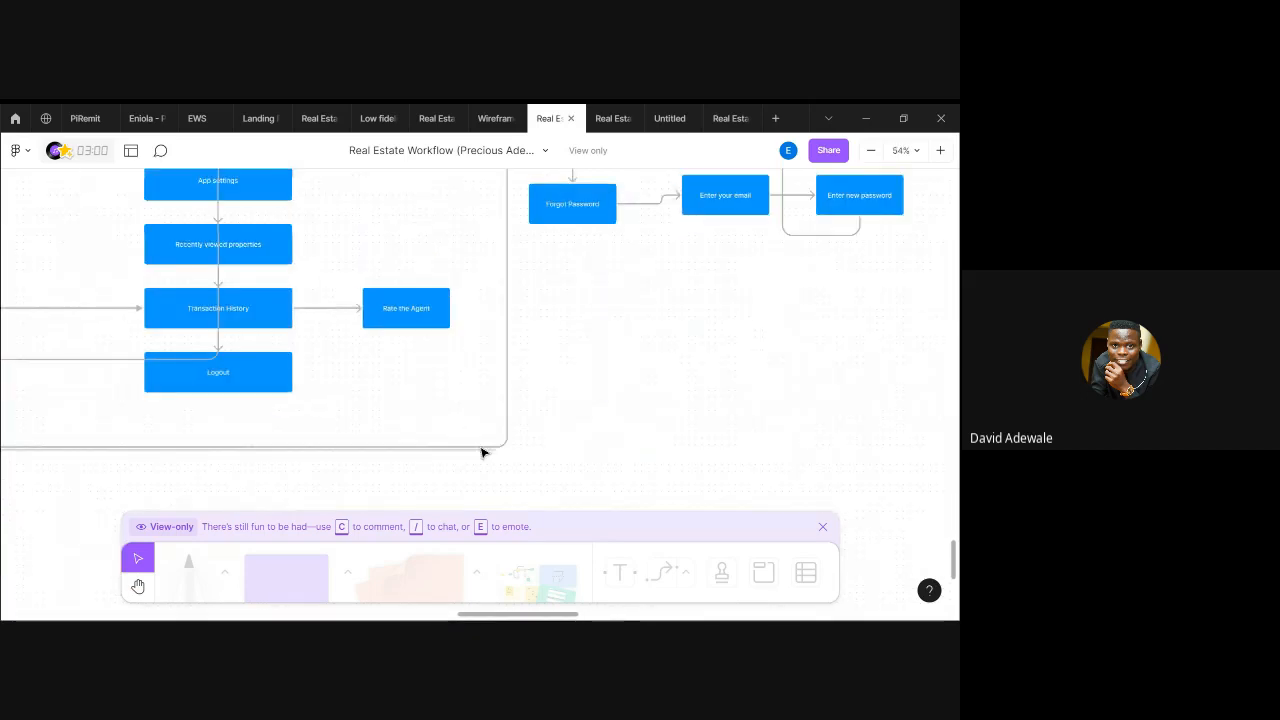
pyautogui.scroll(2, 481, 453)
pyautogui.scroll(-3, 481, 453)
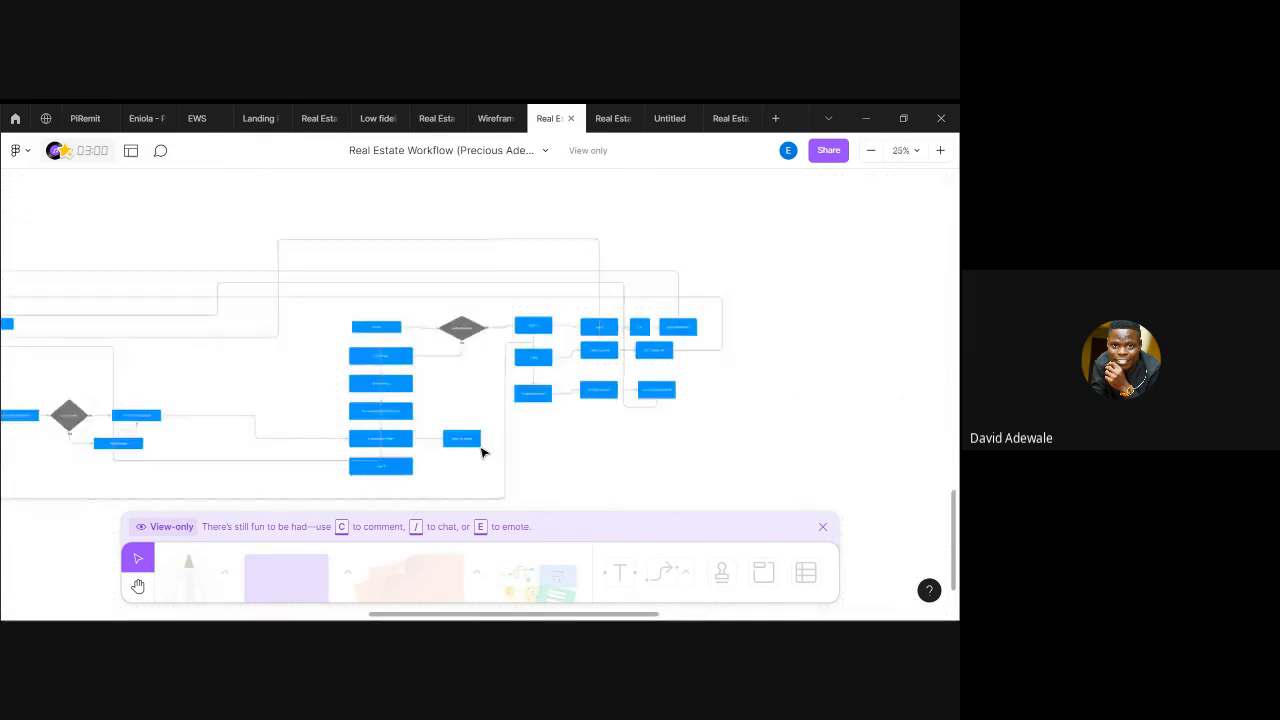
pyautogui.scroll(-1, 481, 453)
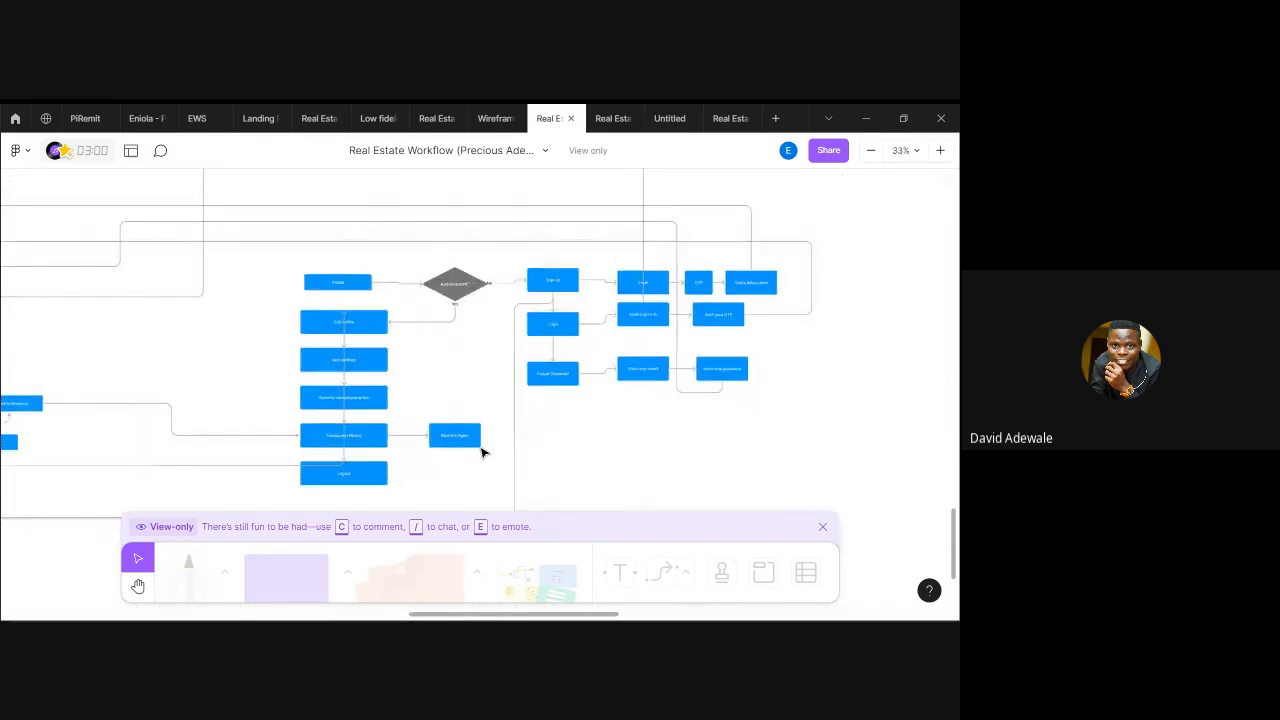
# - Recheck the Authenticated decision's sign-up, login and forgot-password paths together with the profile chain and its Rate the Agent link
pyautogui.scroll(2, 481, 453)
pyautogui.hscroll(1, 481, 453)
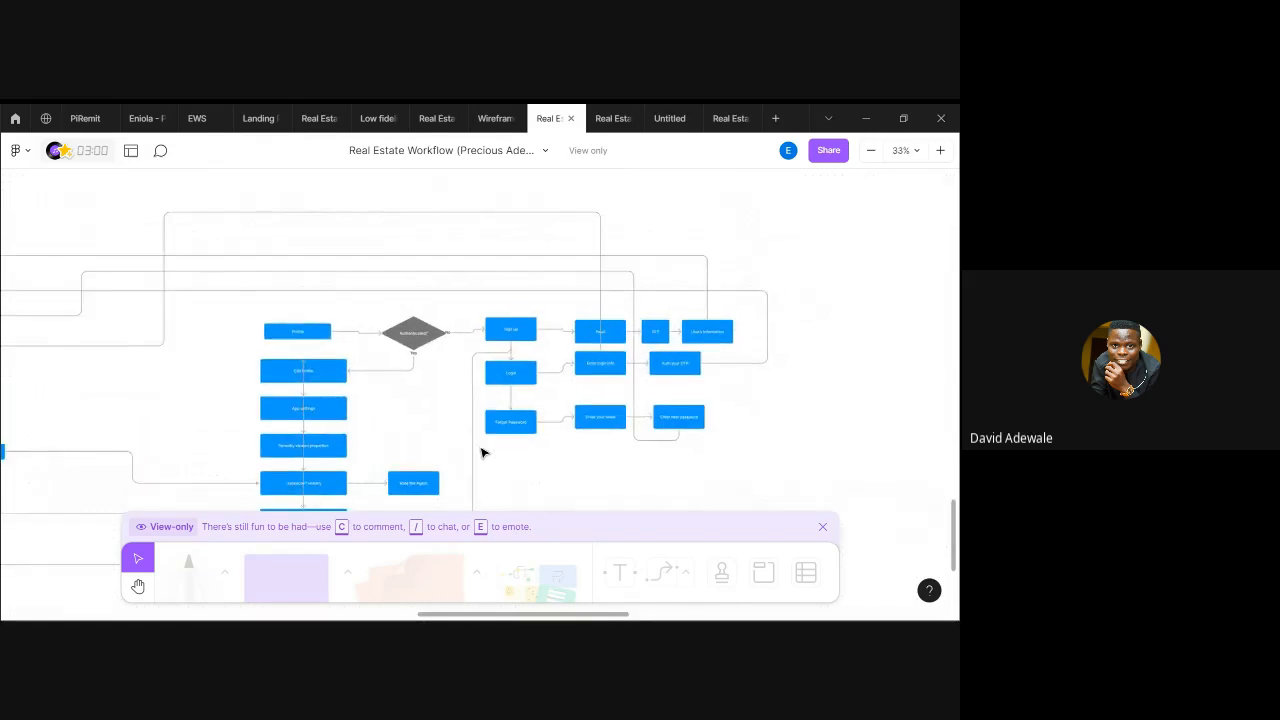
pyautogui.scroll(-3, 481, 453)
pyautogui.hscroll(-1, 481, 453)
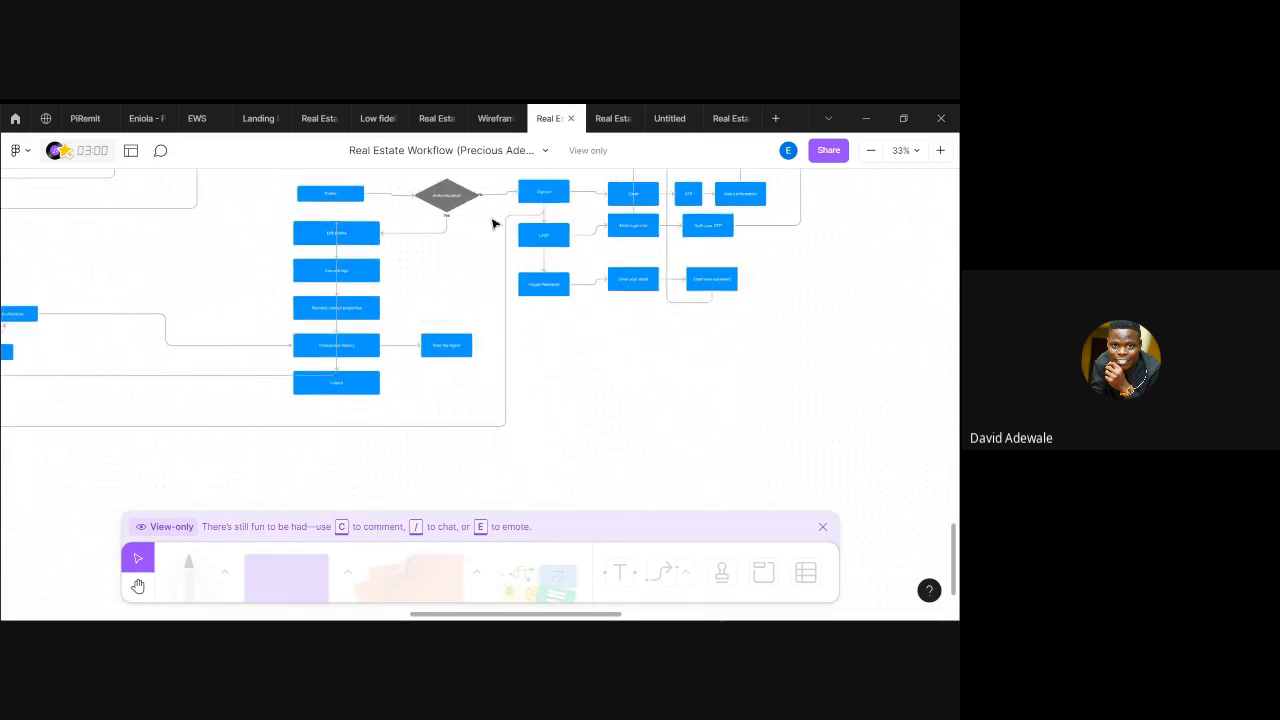
# - Switch to the Real Estate WorkFlow board and examine its profile chain from App settings to Logout and the Rate the Agent box
pyautogui.click(428, 116)
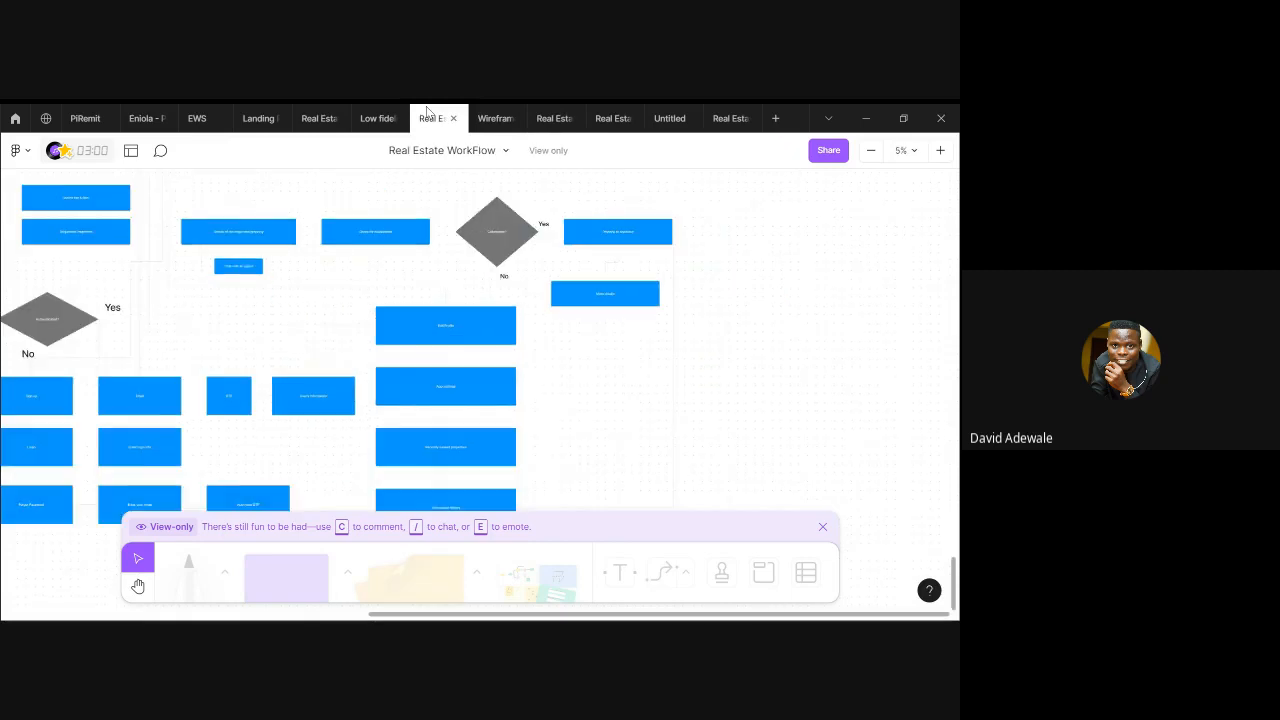
pyautogui.scroll(-3, 432, 385)
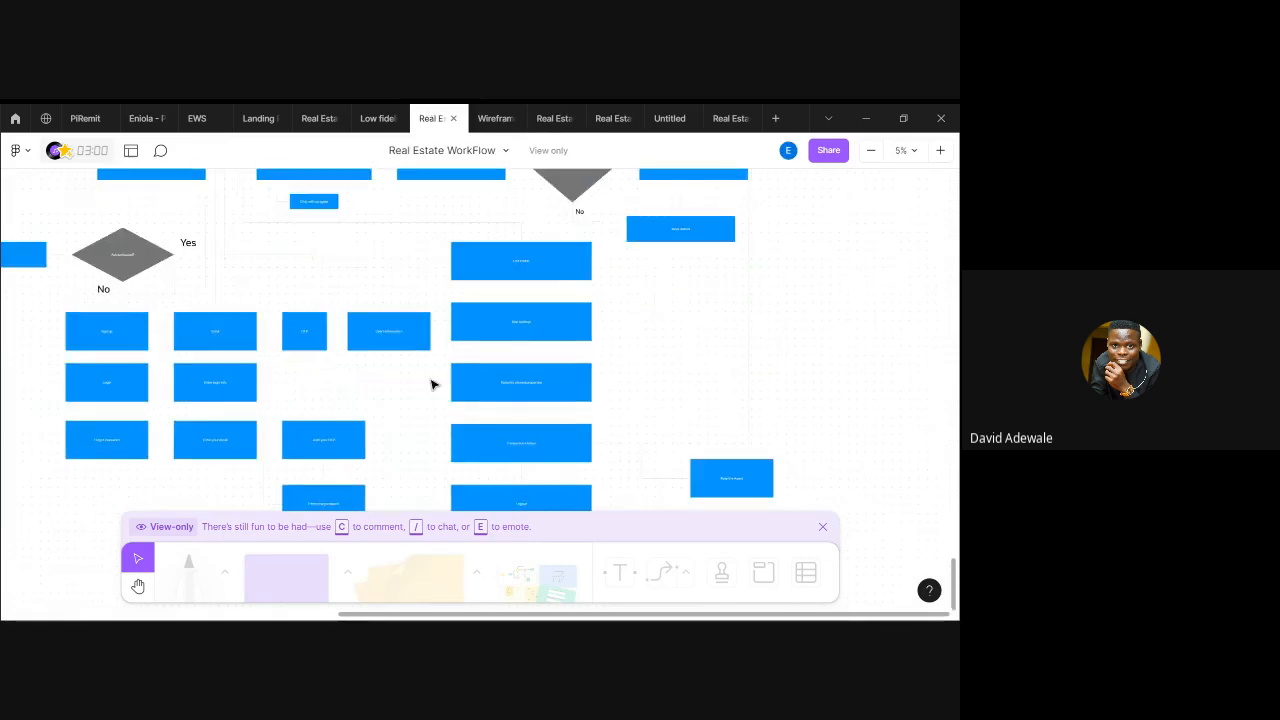
pyautogui.scroll(3, 432, 385)
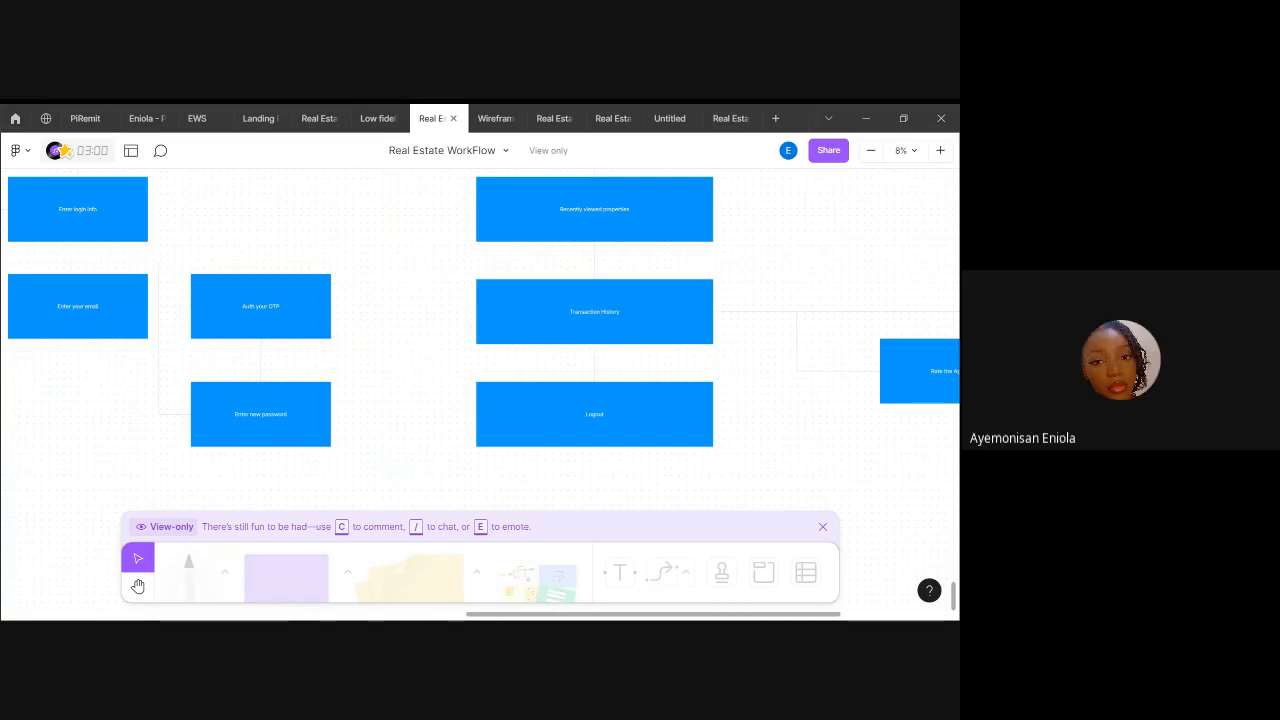
pyautogui.scroll(3, 429, 451)
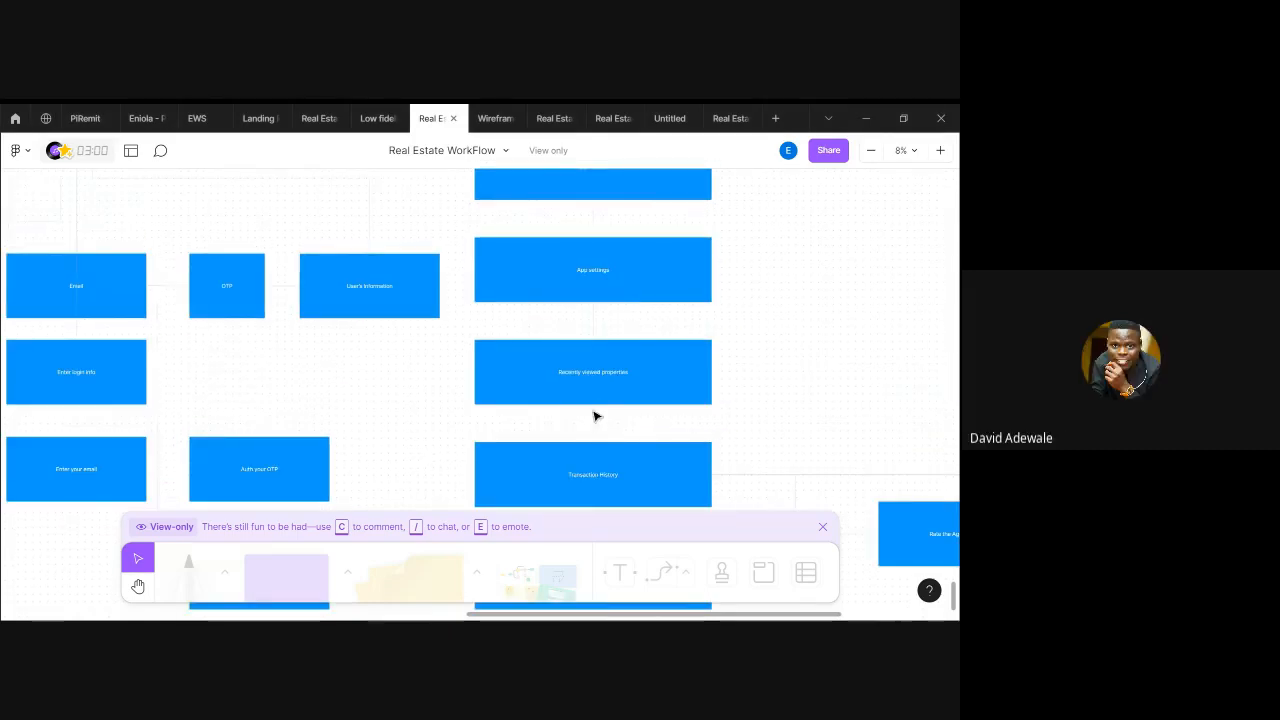
pyautogui.scroll(-2, 593, 416)
pyautogui.scroll(-1, 593, 416)
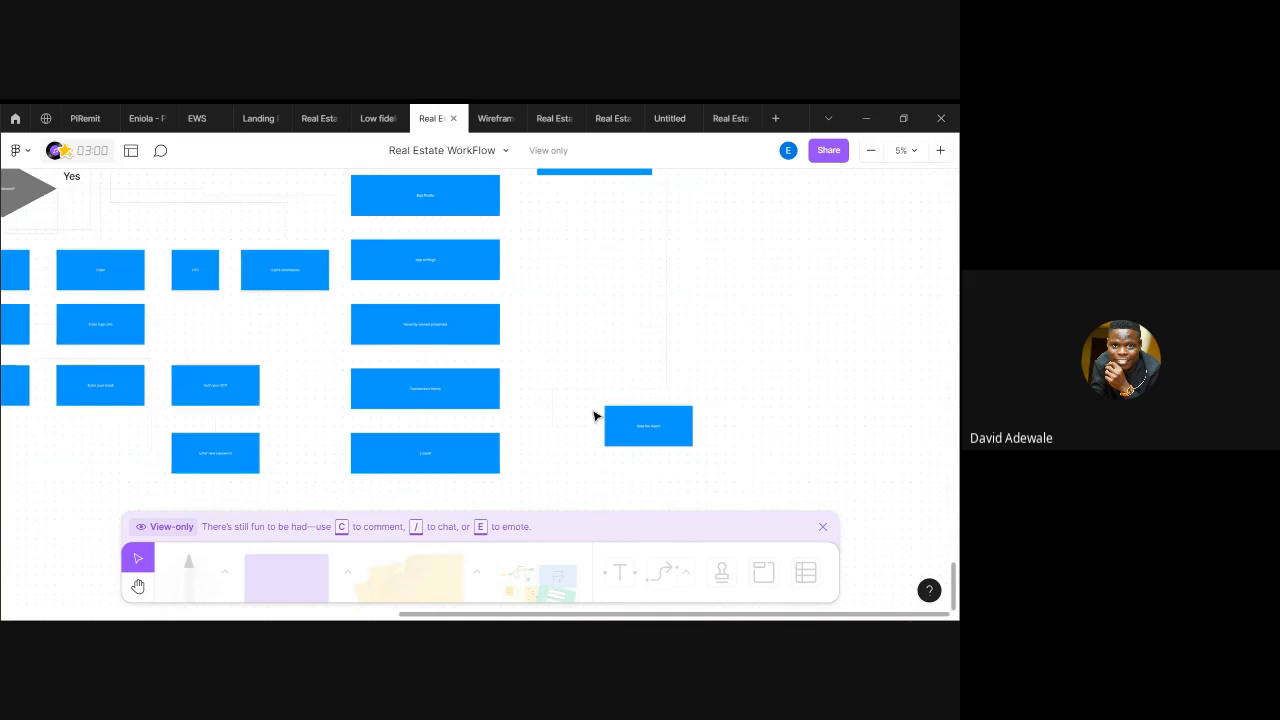
# - Examine the Collaborate decision and the Authenticated decision's sign-up, login and forgot-password rows on the Real Estate WorkFlow board
pyautogui.scroll(2, 593, 416)
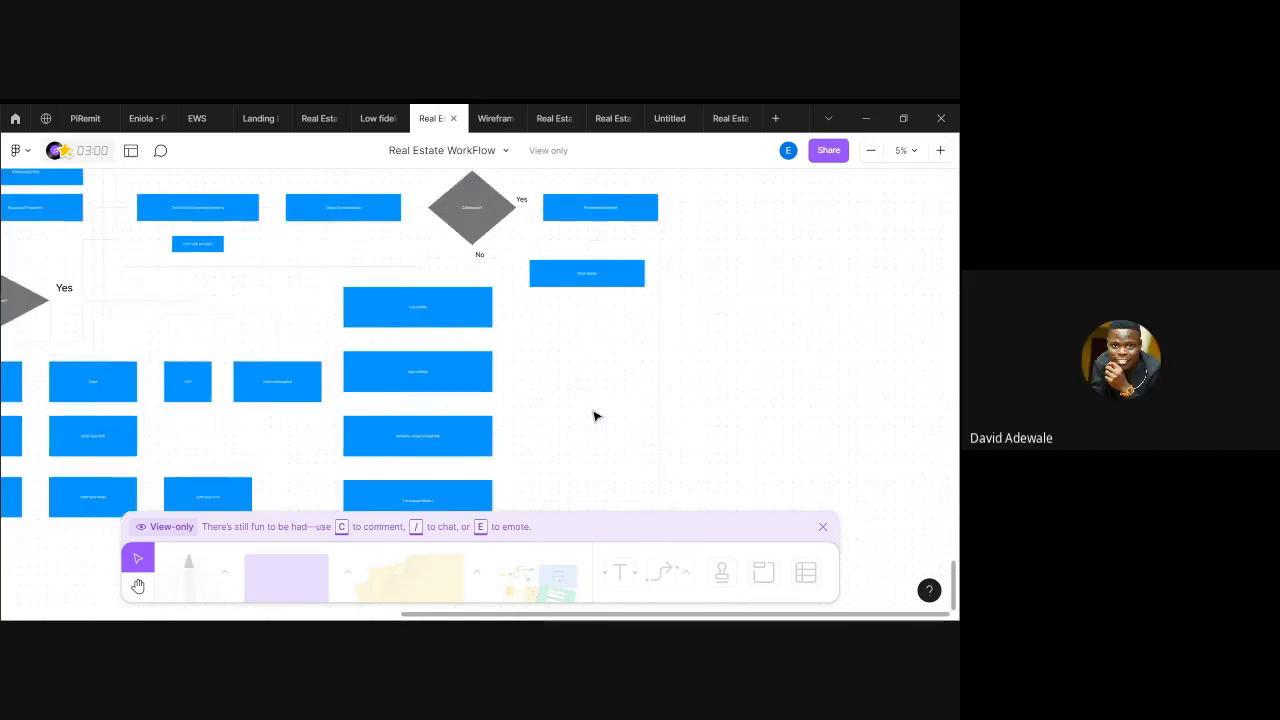
pyautogui.scroll(1, 593, 416)
pyautogui.hscroll(-1, 593, 416)
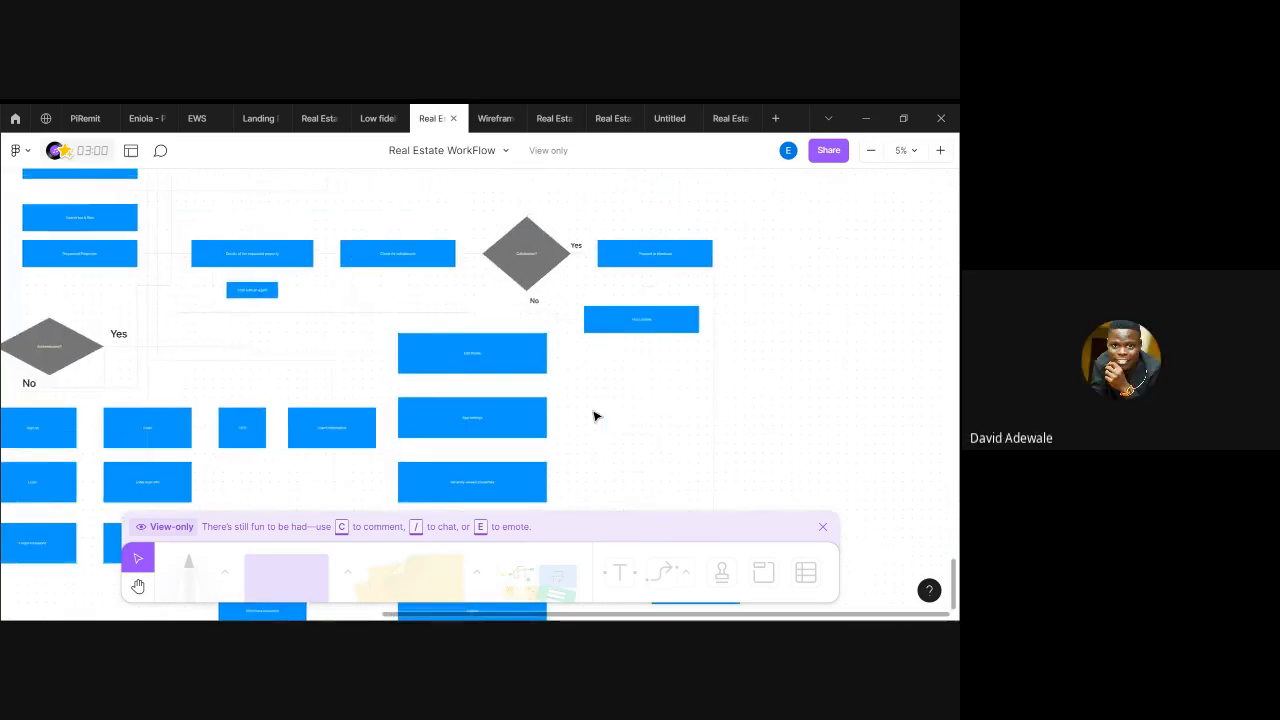
pyautogui.scroll(-3, 593, 416)
pyautogui.hscroll(-1, 593, 416)
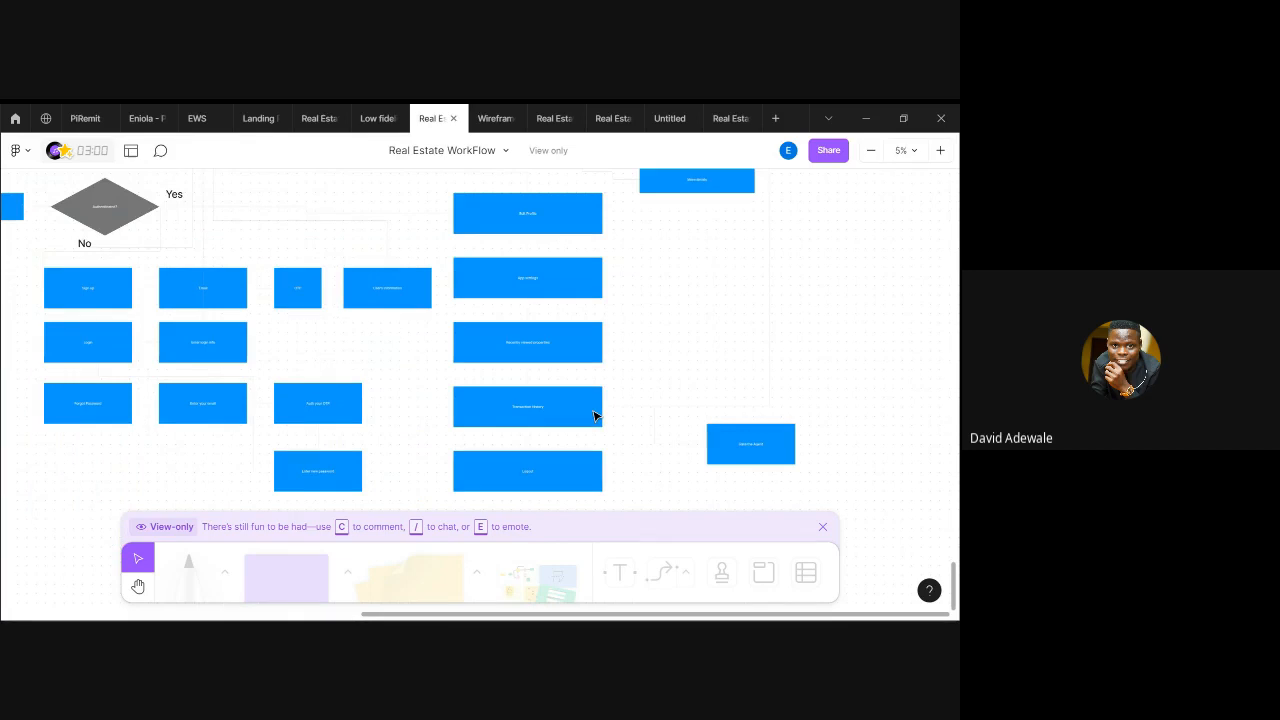
pyautogui.hscroll(-2, 593, 416)
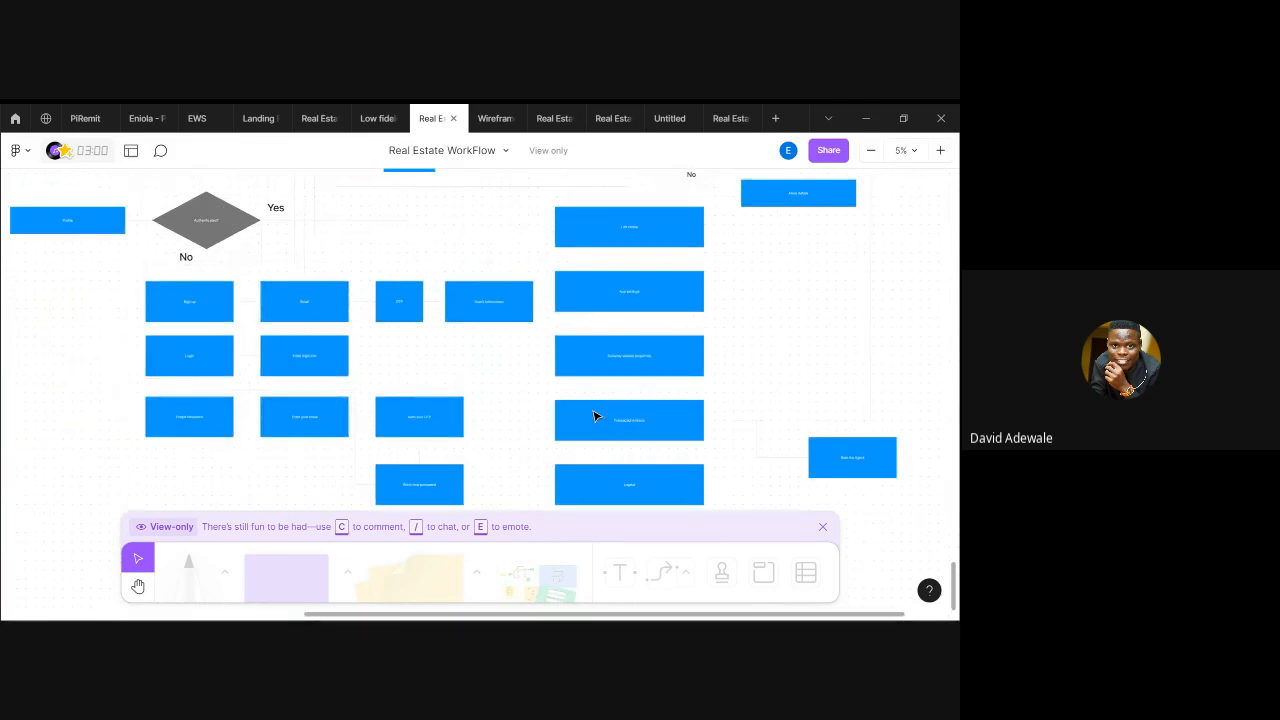
# - Switch to another participant's Real Estate workflow board and examine Transaction History's branches to Chat with an Agent and Rate the Agent
pyautogui.click(310, 121)
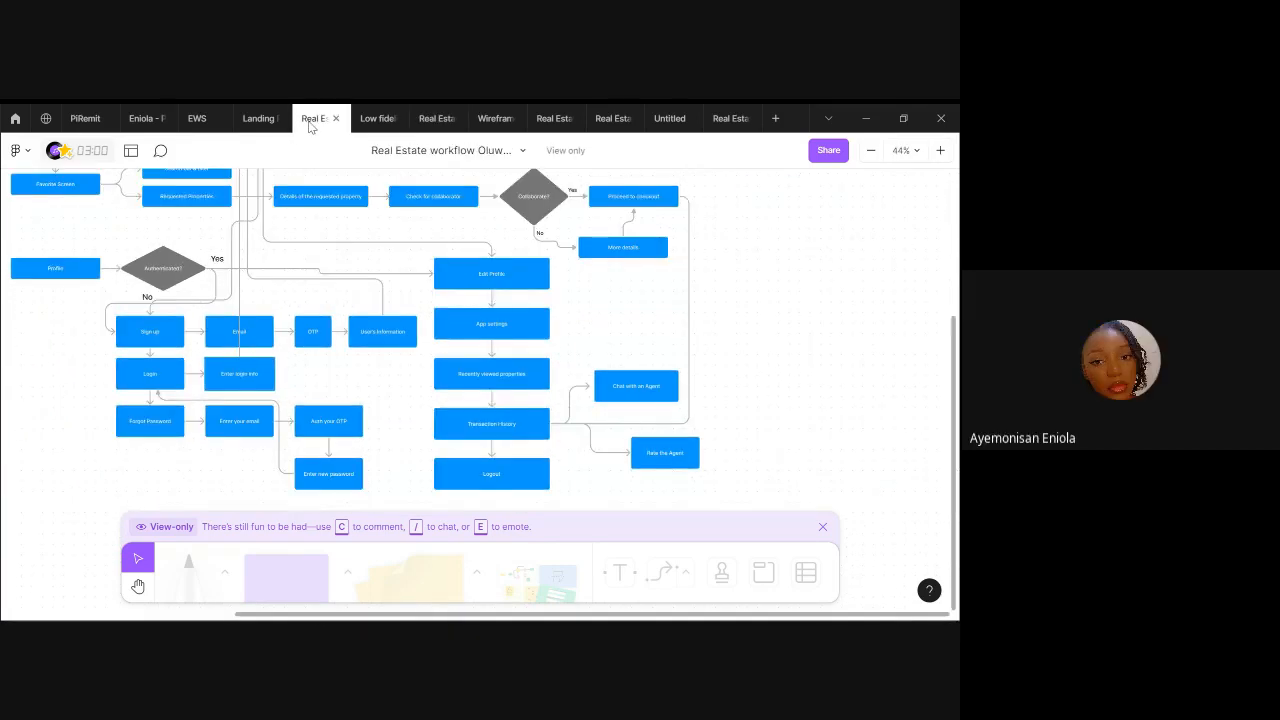
pyautogui.hscroll(2, 523, 317)
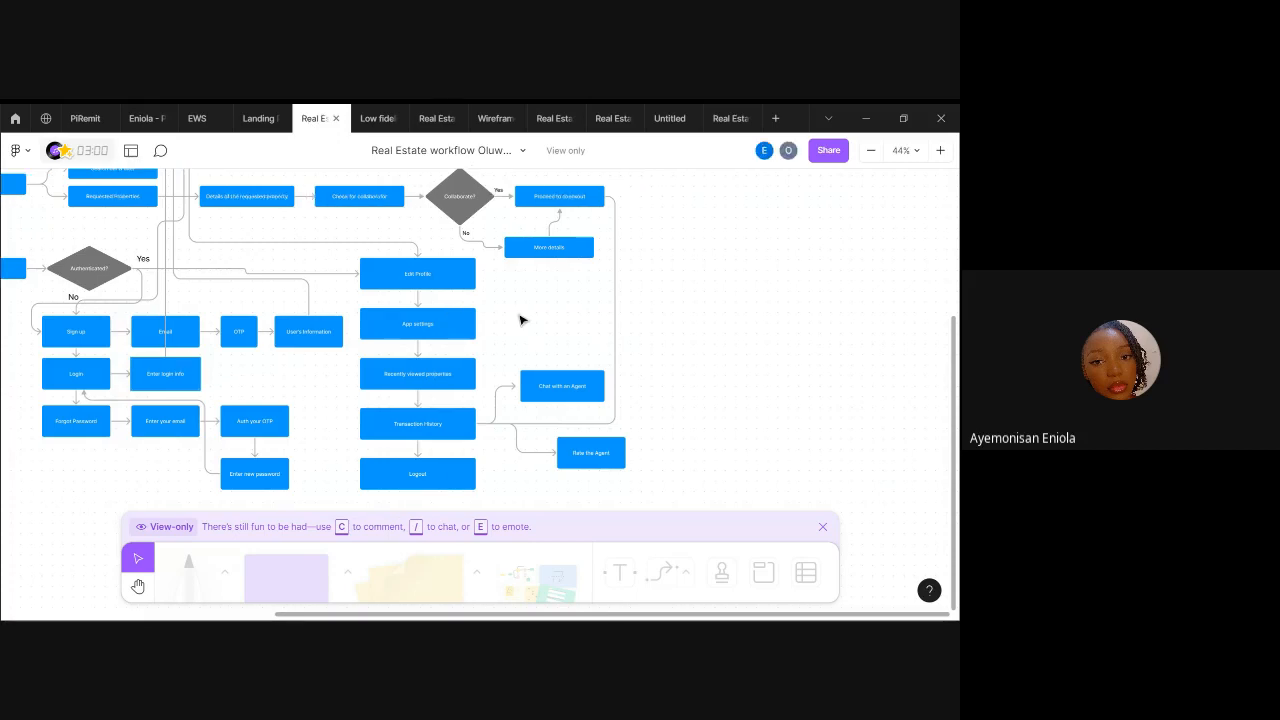
pyautogui.scroll(1, 520, 320)
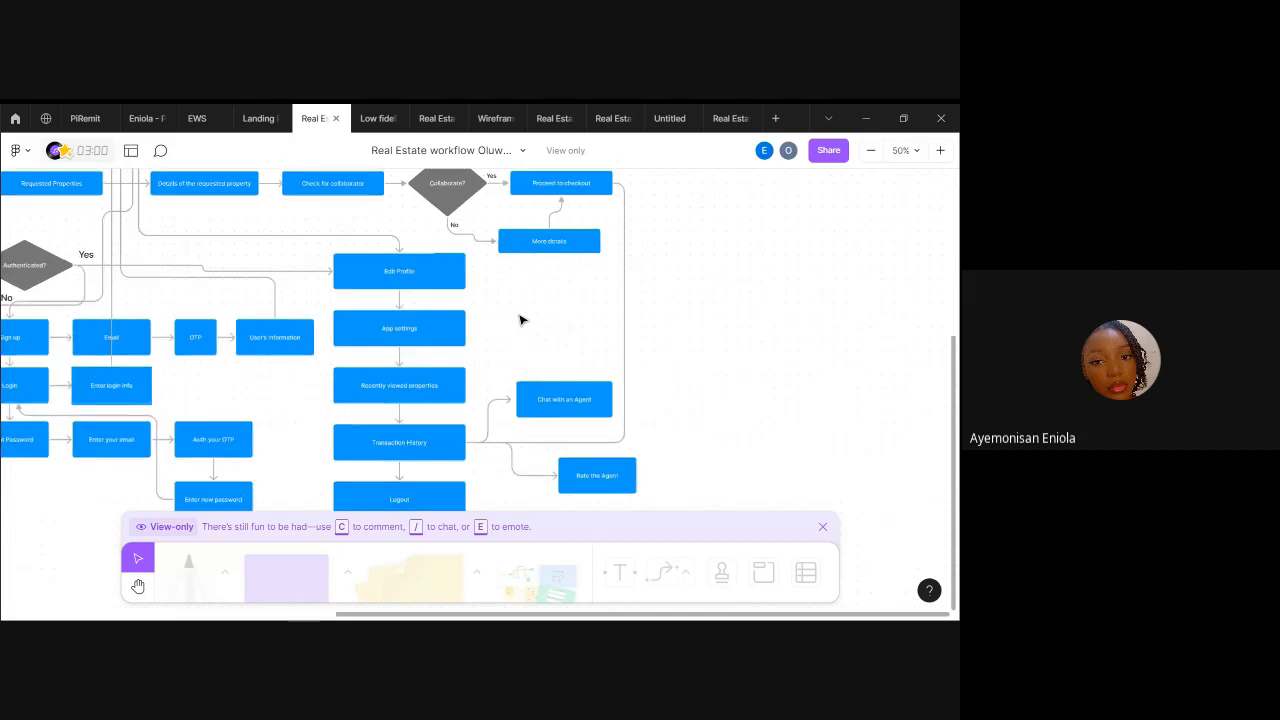
pyautogui.scroll(-3, 520, 320)
pyautogui.scroll(2, 520, 320)
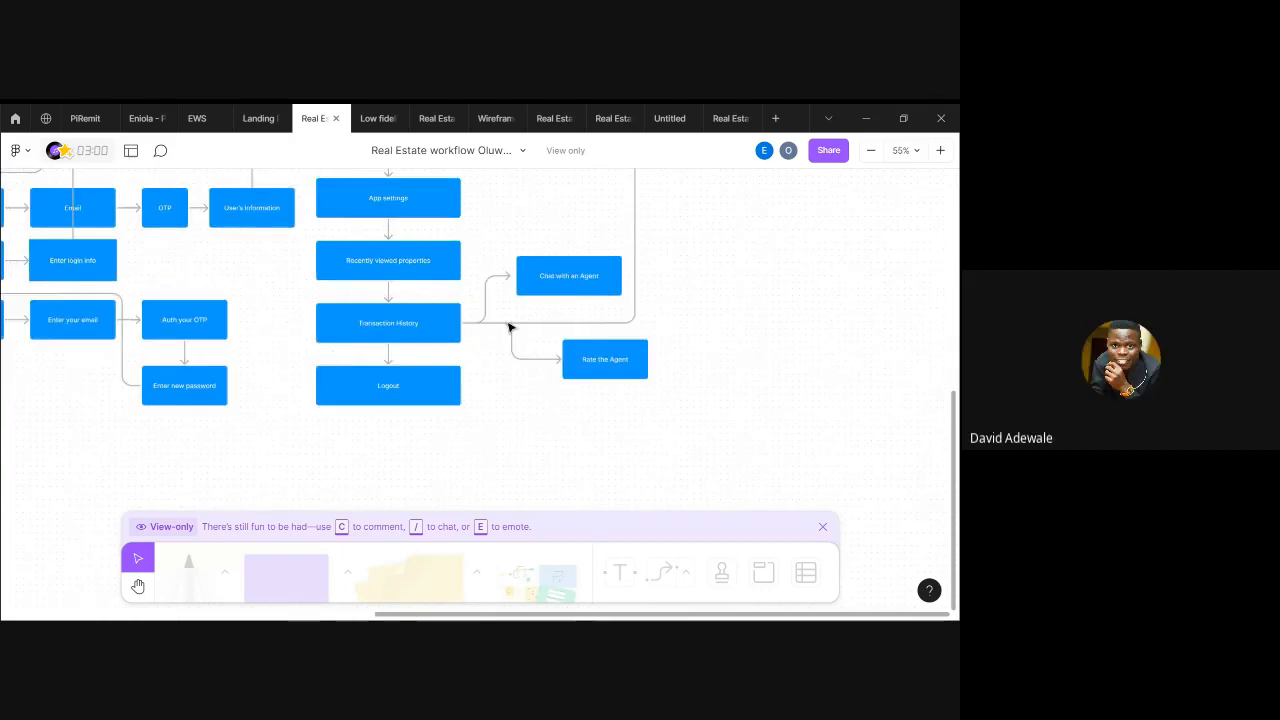
pyautogui.hscroll(1, 508, 327)
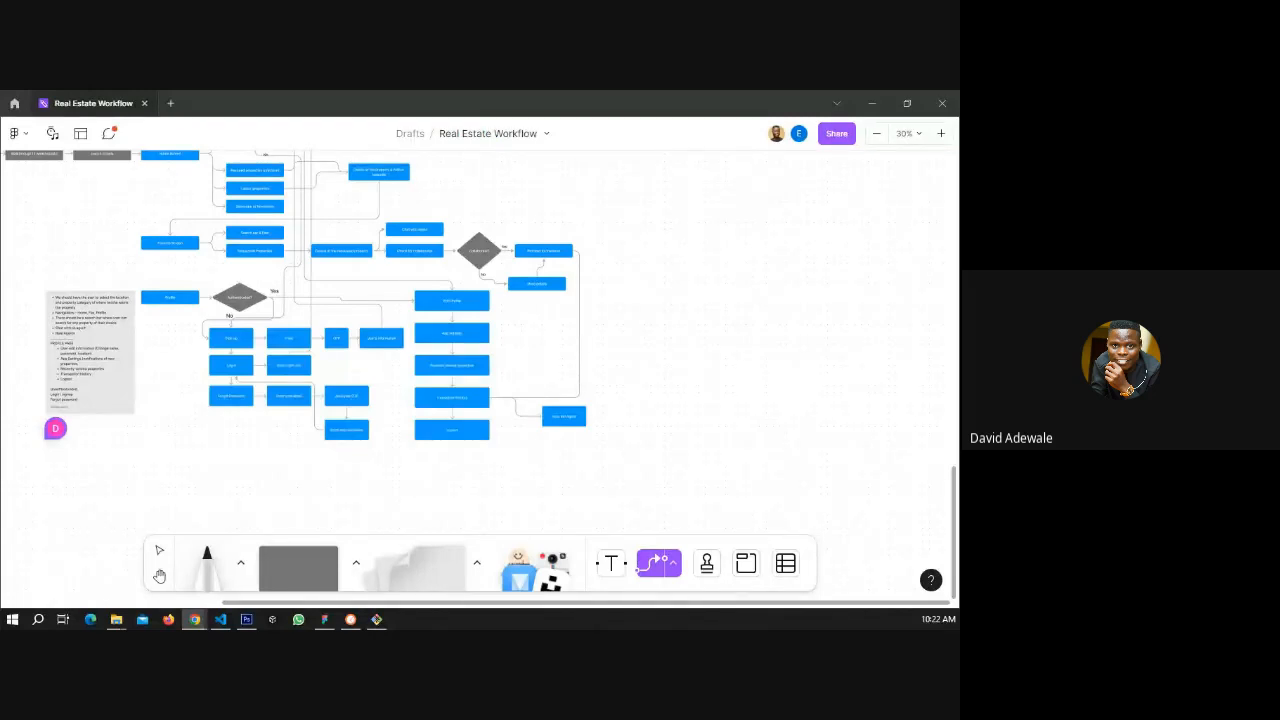
# - In the Real Estate Workflow draft, examine how Details of the requested property branches to Chat with agent and Check for collaborator
pyautogui.scroll(5, 366, 312)
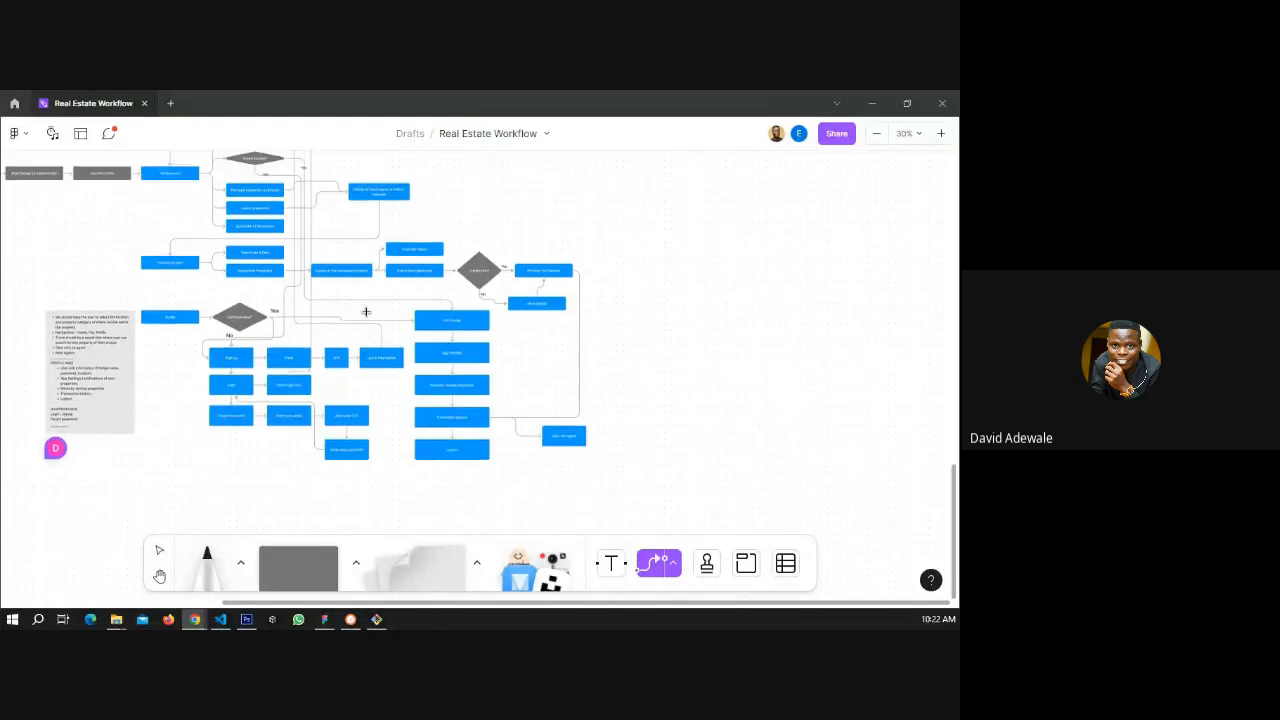
pyautogui.scroll(2, 366, 312)
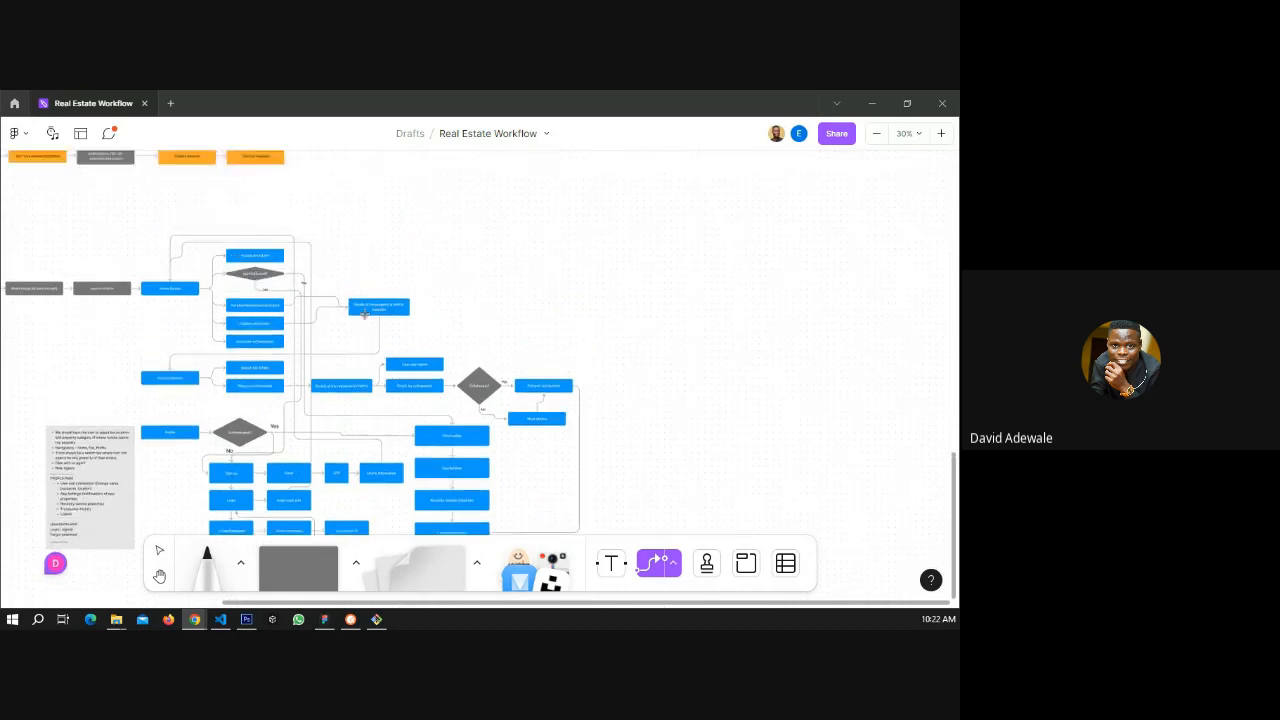
pyautogui.scroll(-4, 365, 313)
pyautogui.scroll(5, 389, 279)
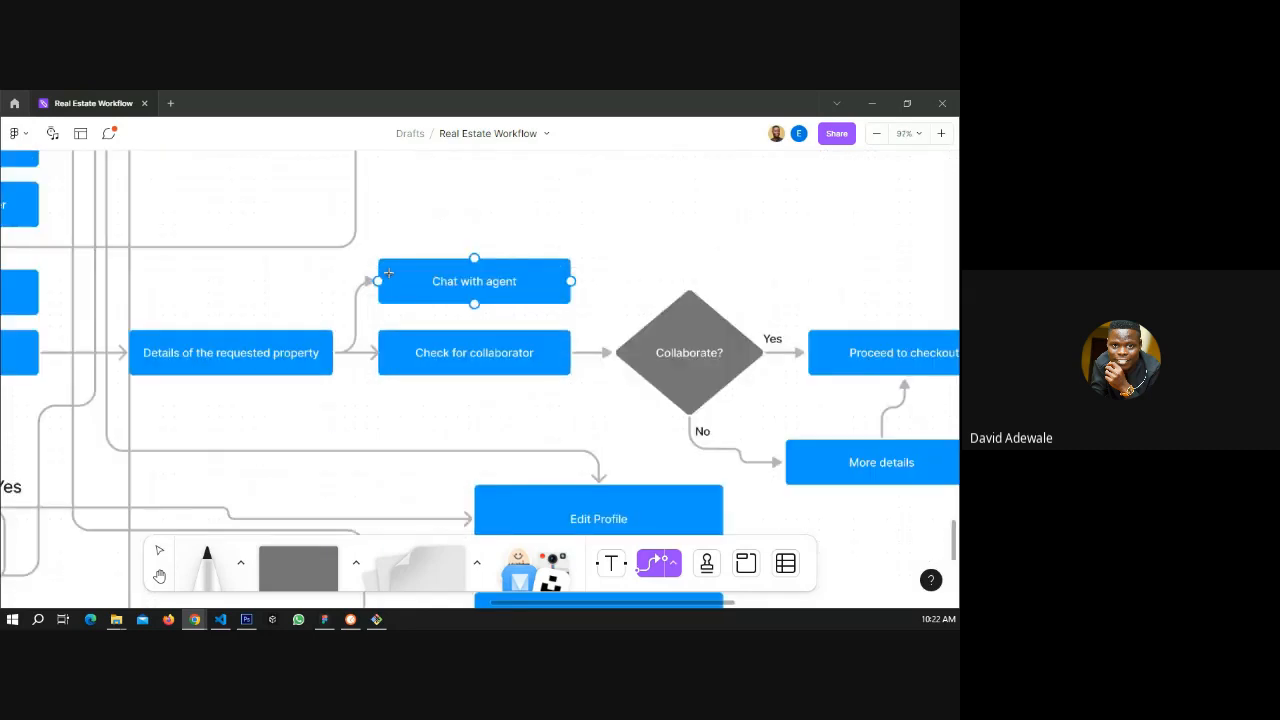
pyautogui.scroll(3, 389, 273)
pyautogui.scroll(1, 387, 268)
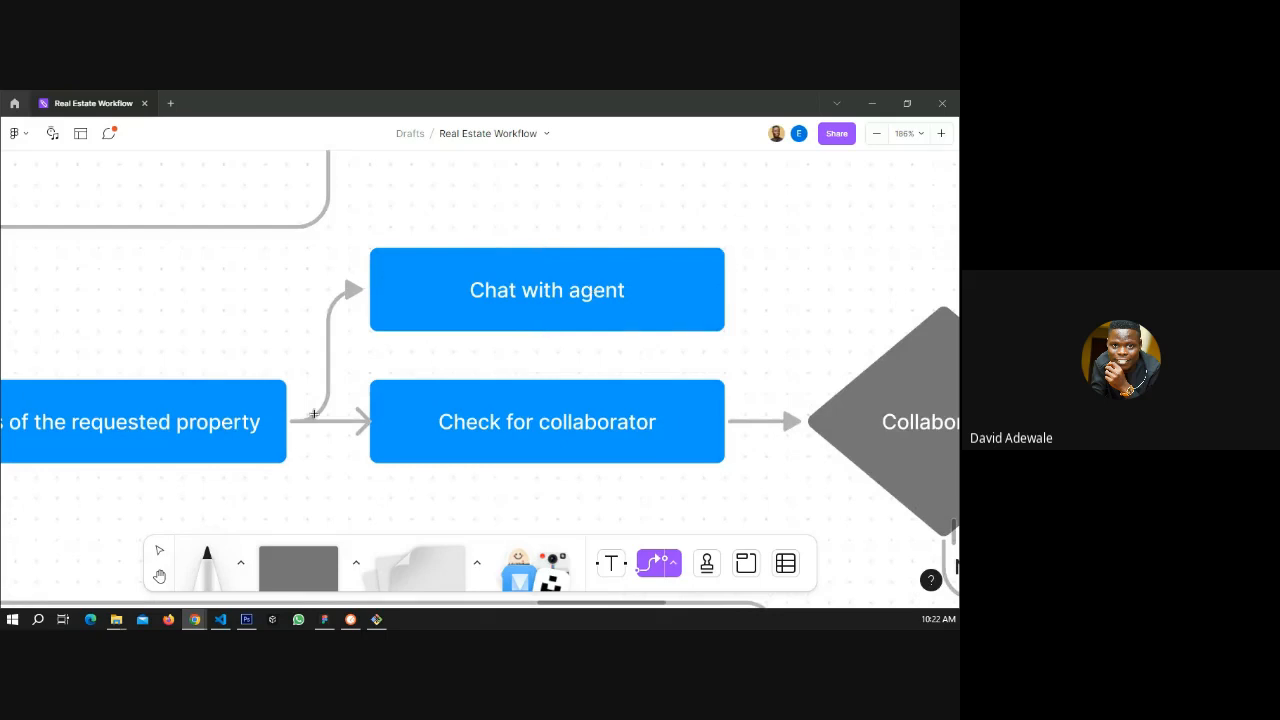
pyautogui.scroll(-1, 313, 413)
pyautogui.click(50, 405)
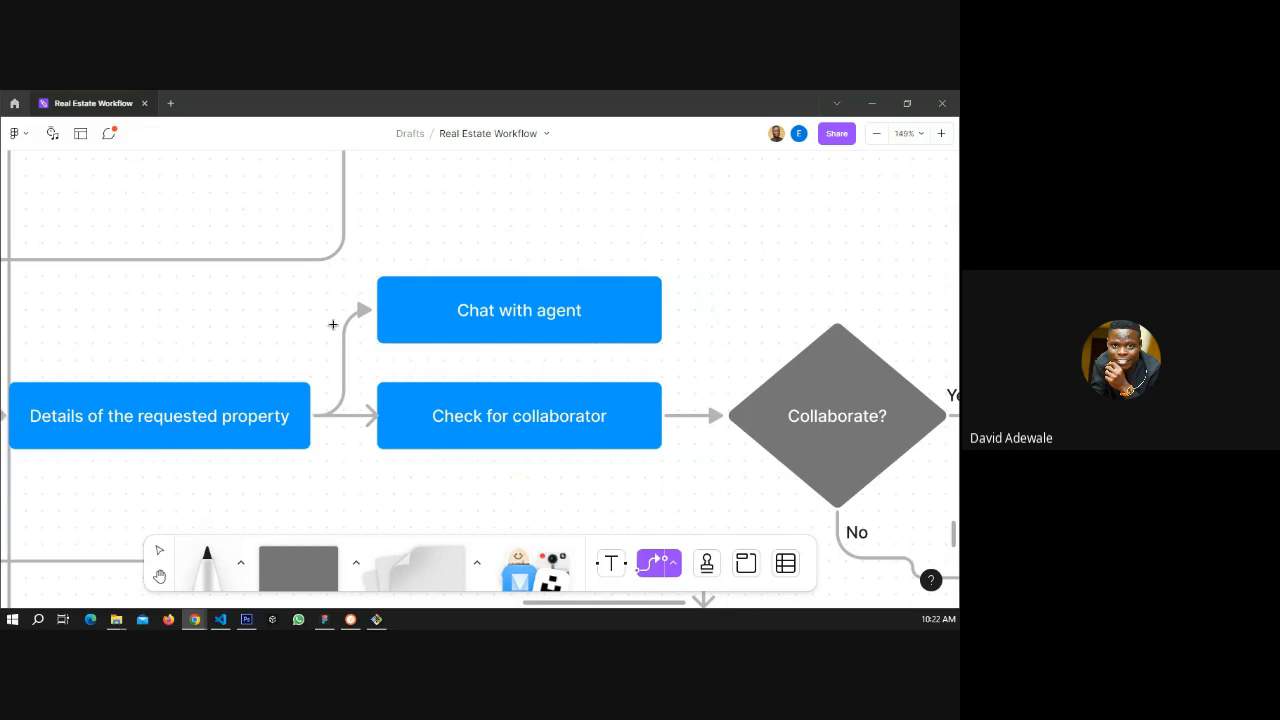
# - Draw a connector from the Transaction History box in the profile chain to the Chat with agent box
pyautogui.scroll(-5, 333, 324)
pyautogui.scroll(-3, 470, 364)
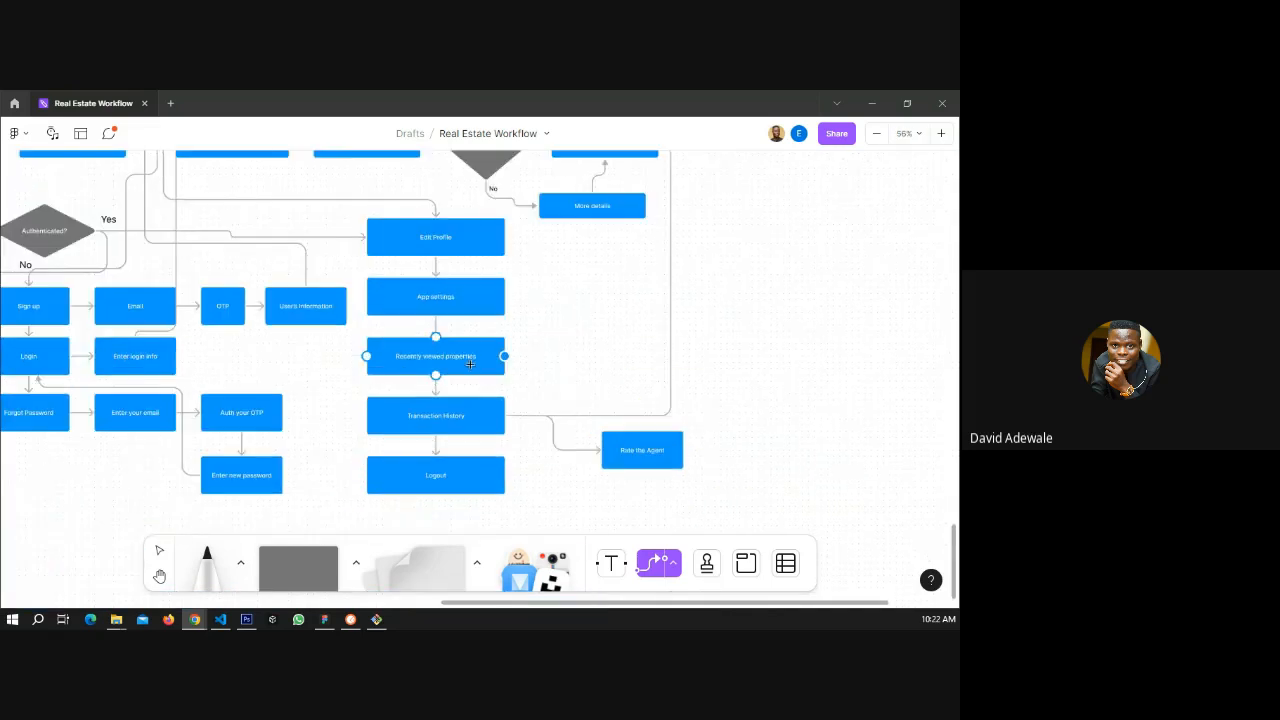
pyautogui.scroll(-1, 470, 364)
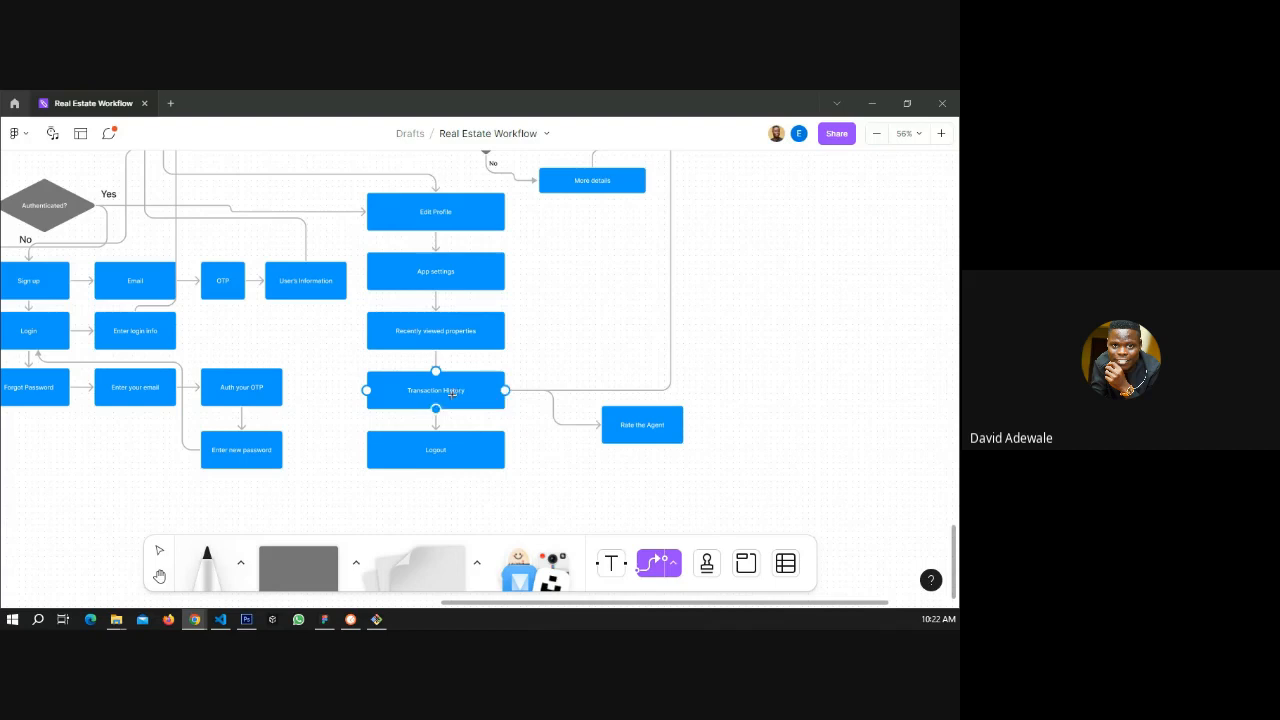
pyautogui.scroll(4, 458, 393)
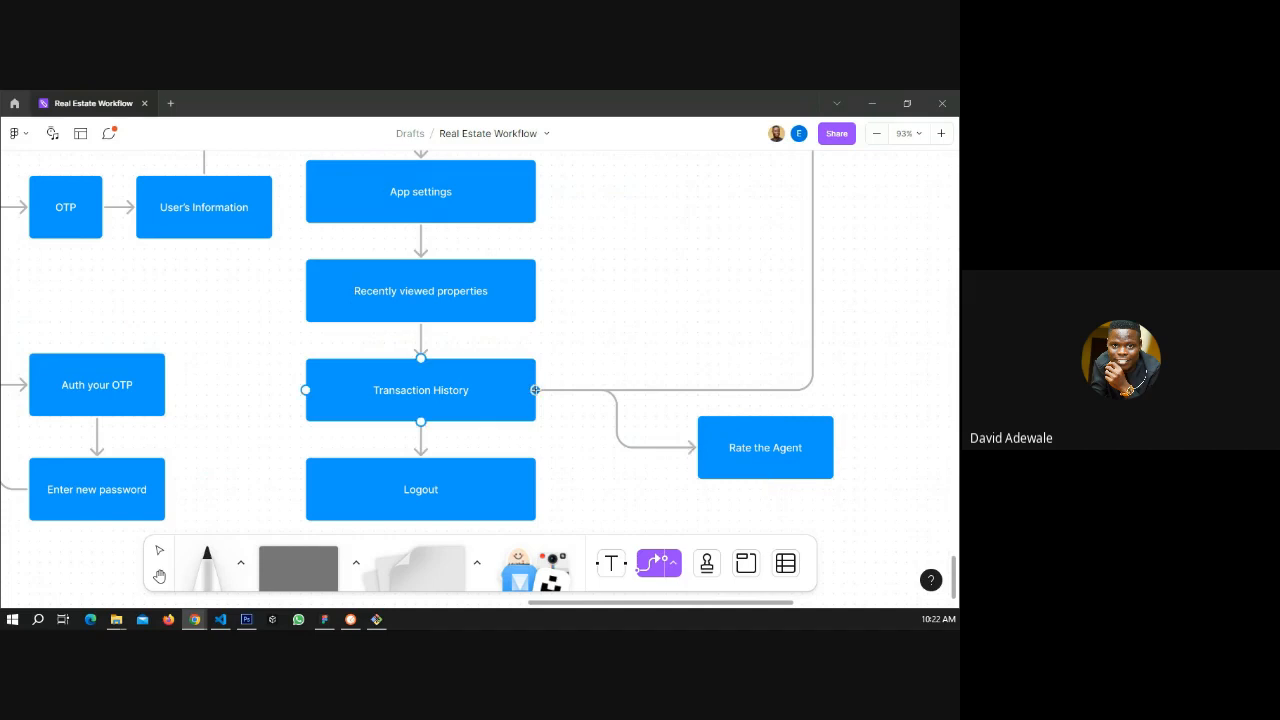
pyautogui.scroll(-4, 535, 390)
pyautogui.scroll(-4, 458, 404)
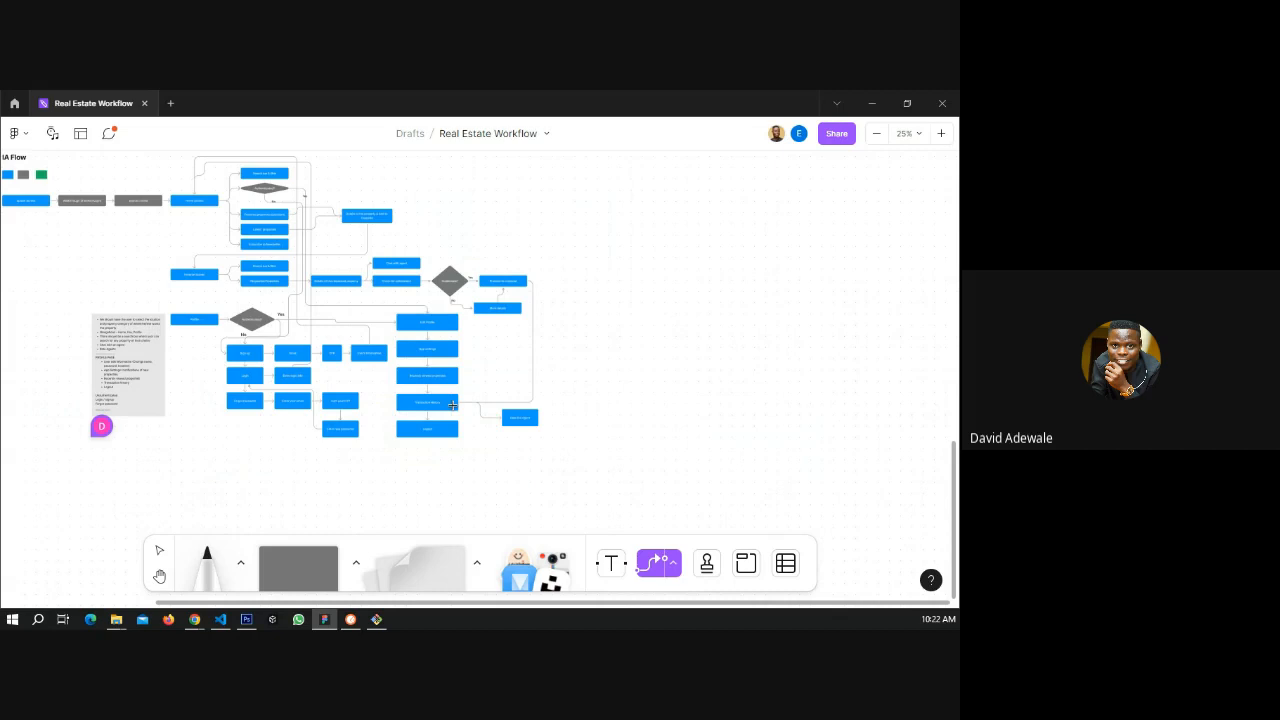
pyautogui.moveTo(453, 404); pyautogui.dragTo(414, 259)
pyautogui.press('v')
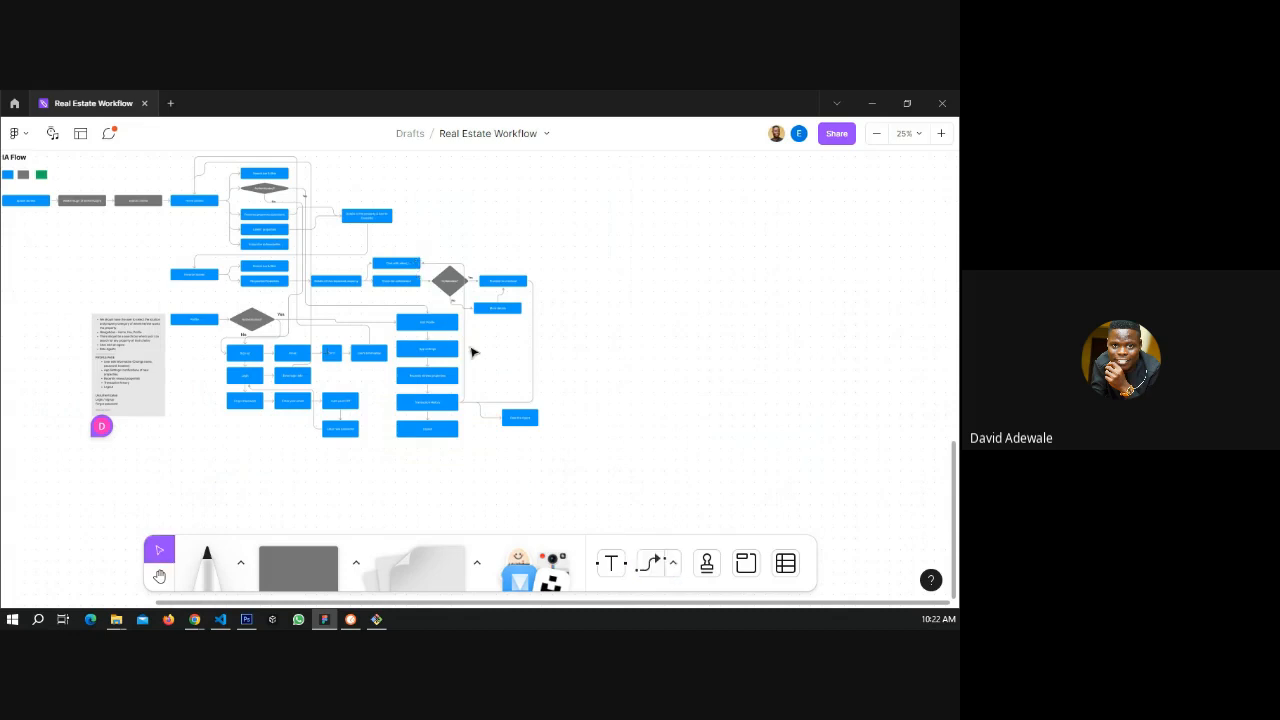
# - Reroute the connector between Transaction History and Chat with agent outside the checkout line, with its lower run above the existing one
pyautogui.click(465, 360)
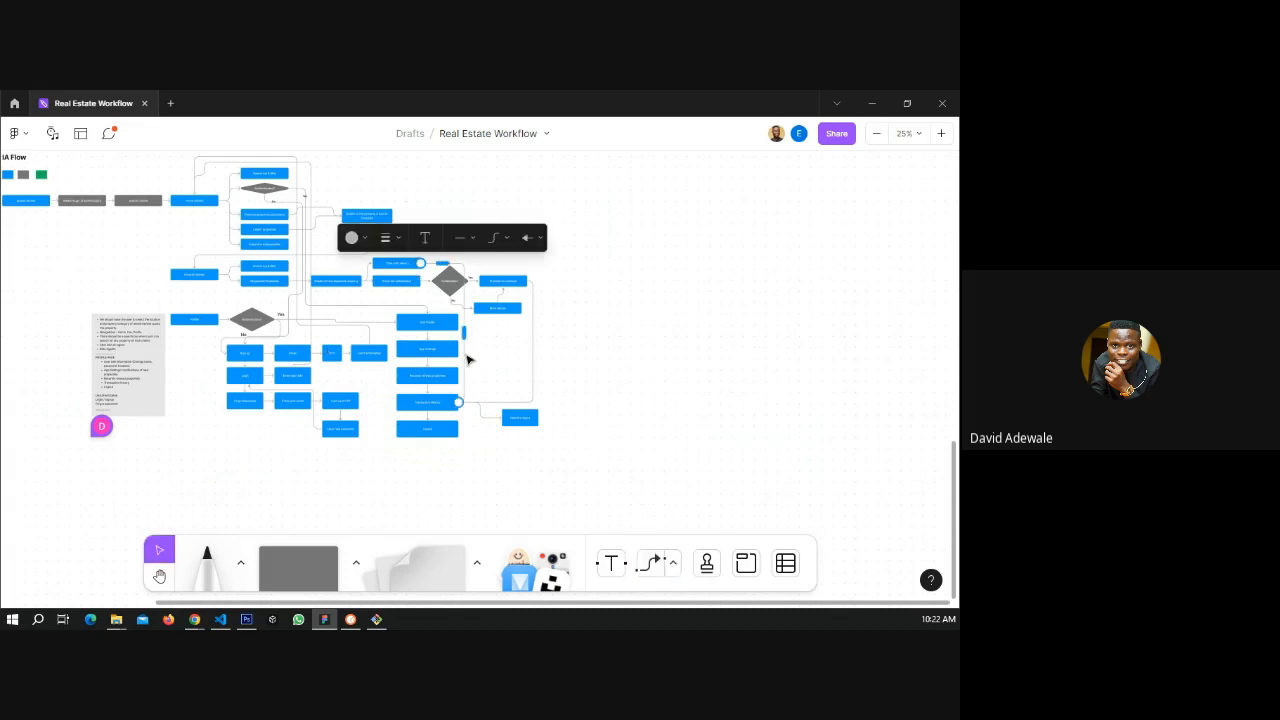
pyautogui.press('Escape')
pyautogui.moveTo(505, 336); pyautogui.dragTo(540, 338)
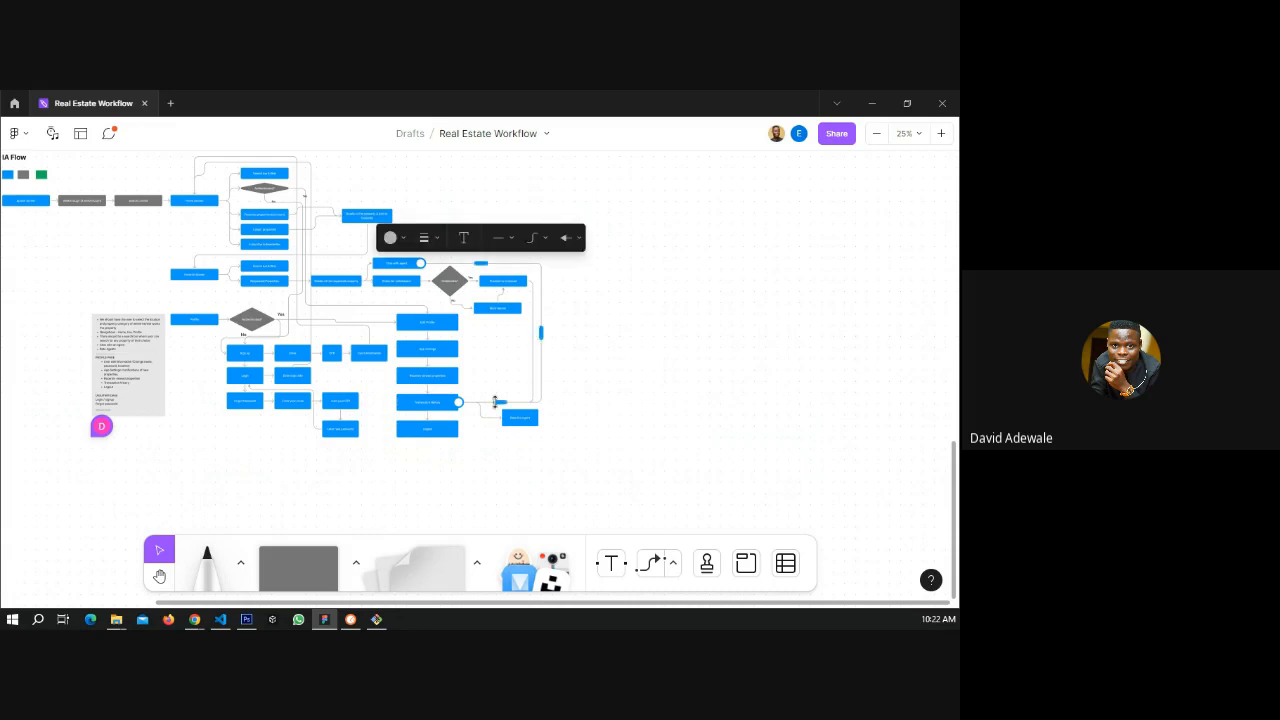
pyautogui.moveTo(494, 402); pyautogui.dragTo(497, 395)
pyautogui.click(583, 400)
# - Inspect the connector routing around Transaction History, Rate the Agent and Chat with agent, up close and across the IA flow
pyautogui.scroll(5, 503, 406)
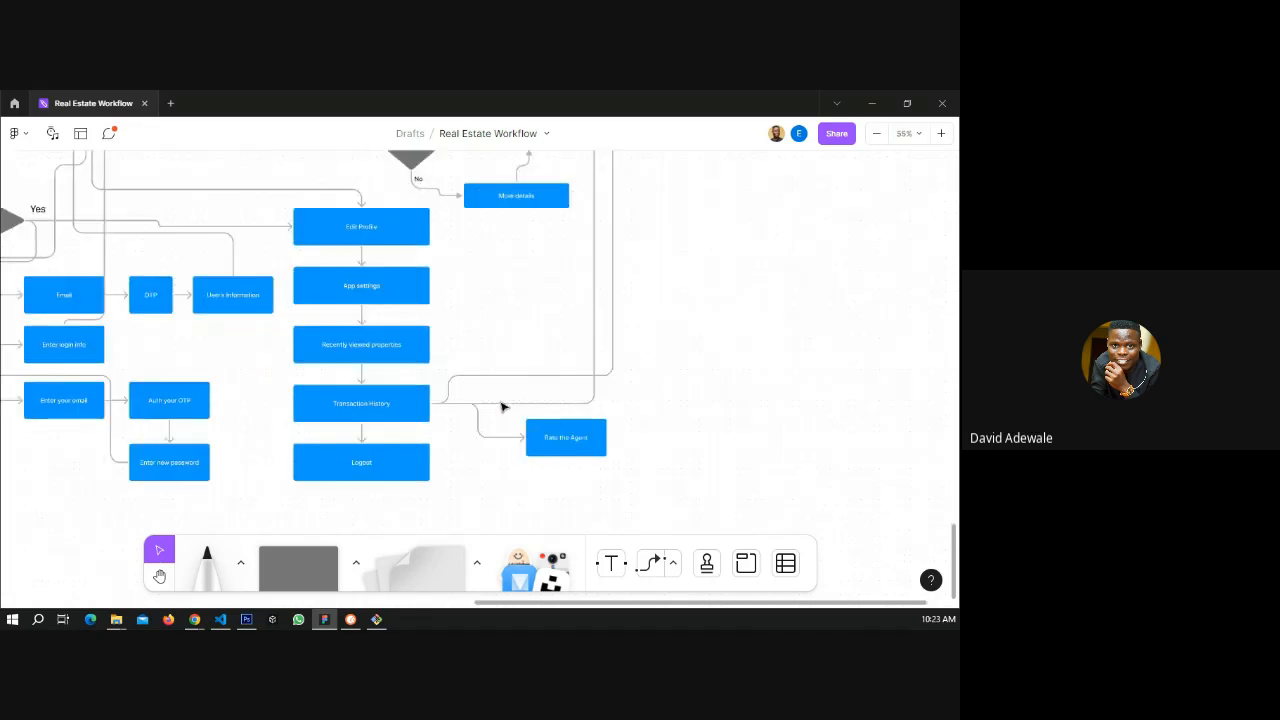
pyautogui.scroll(2, 503, 406)
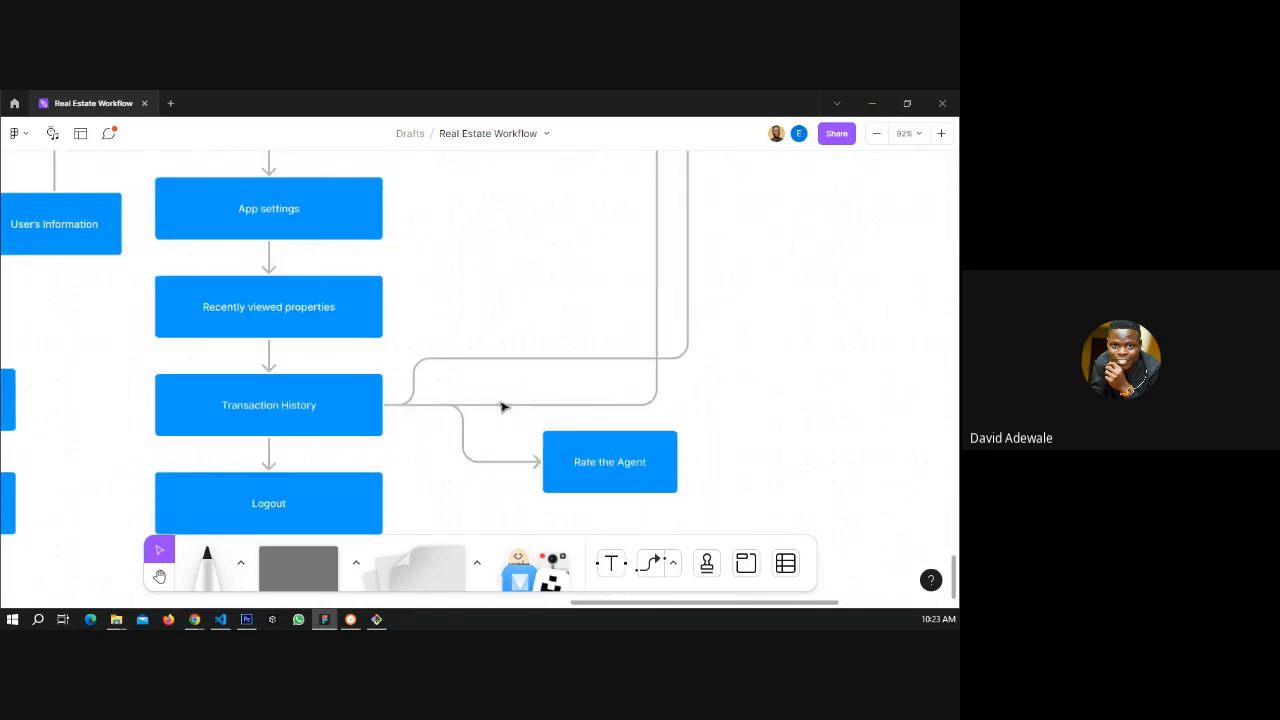
pyautogui.scroll(-3, 503, 406)
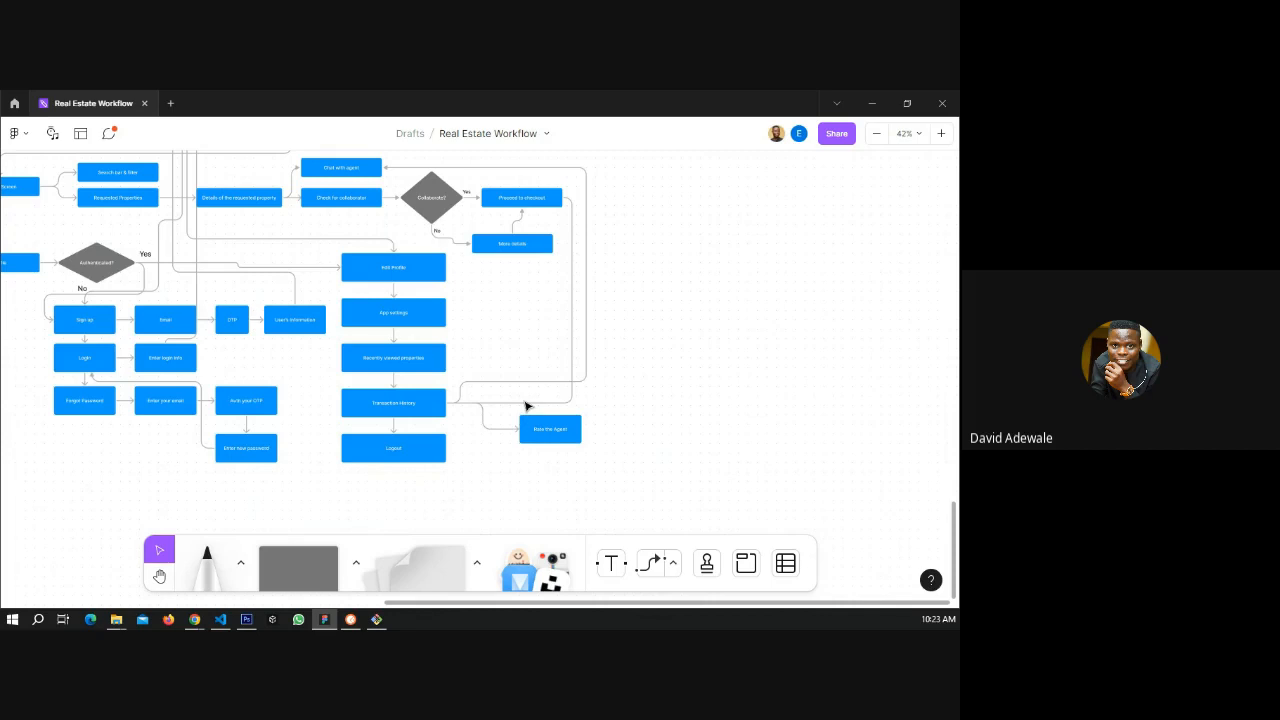
pyautogui.click(525, 403)
pyautogui.click(496, 407)
pyautogui.scroll(2, 640, 415)
pyautogui.scroll(-3, 640, 415)
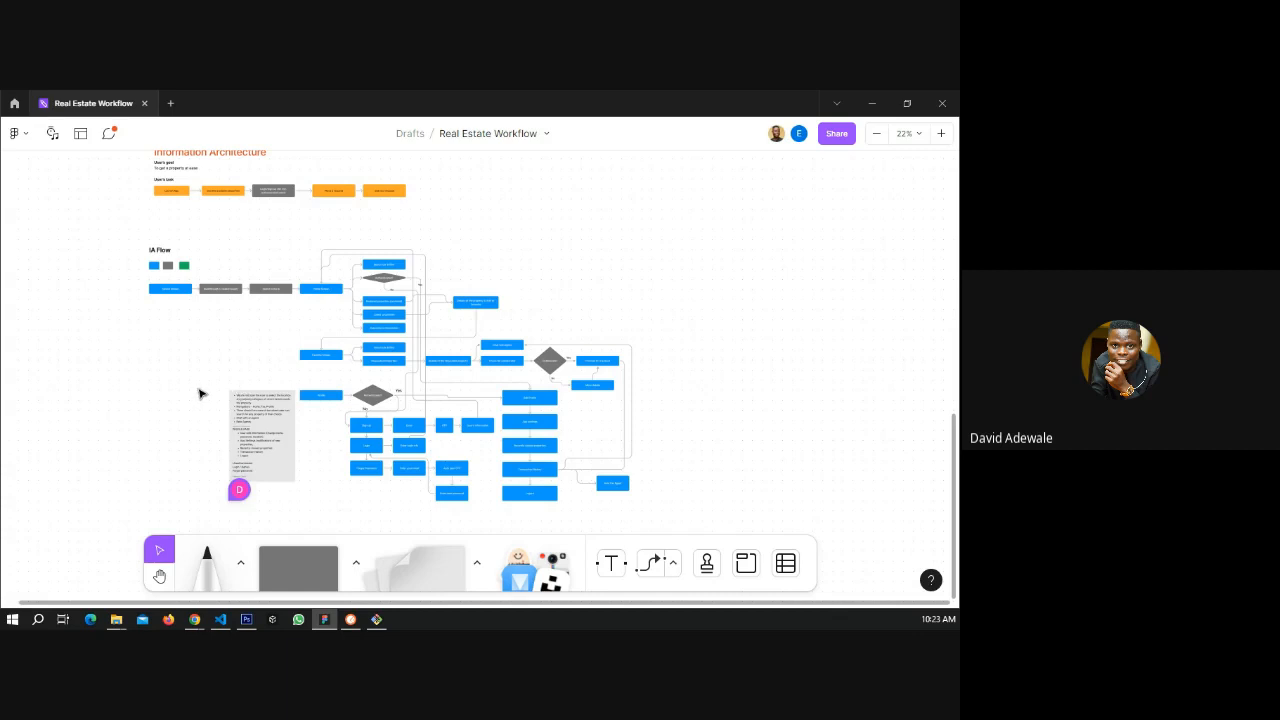
pyautogui.click(545, 134)
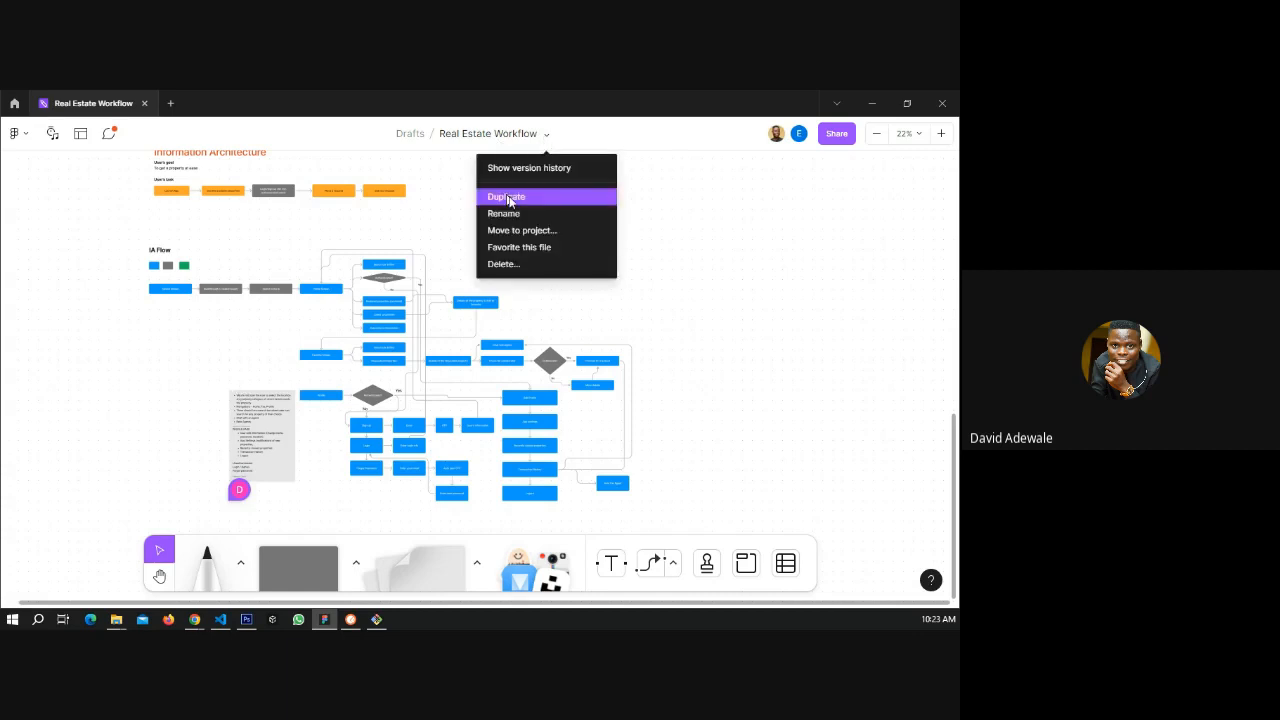
pyautogui.click(418, 226)
pyautogui.hotkey('alt', 'Tab')
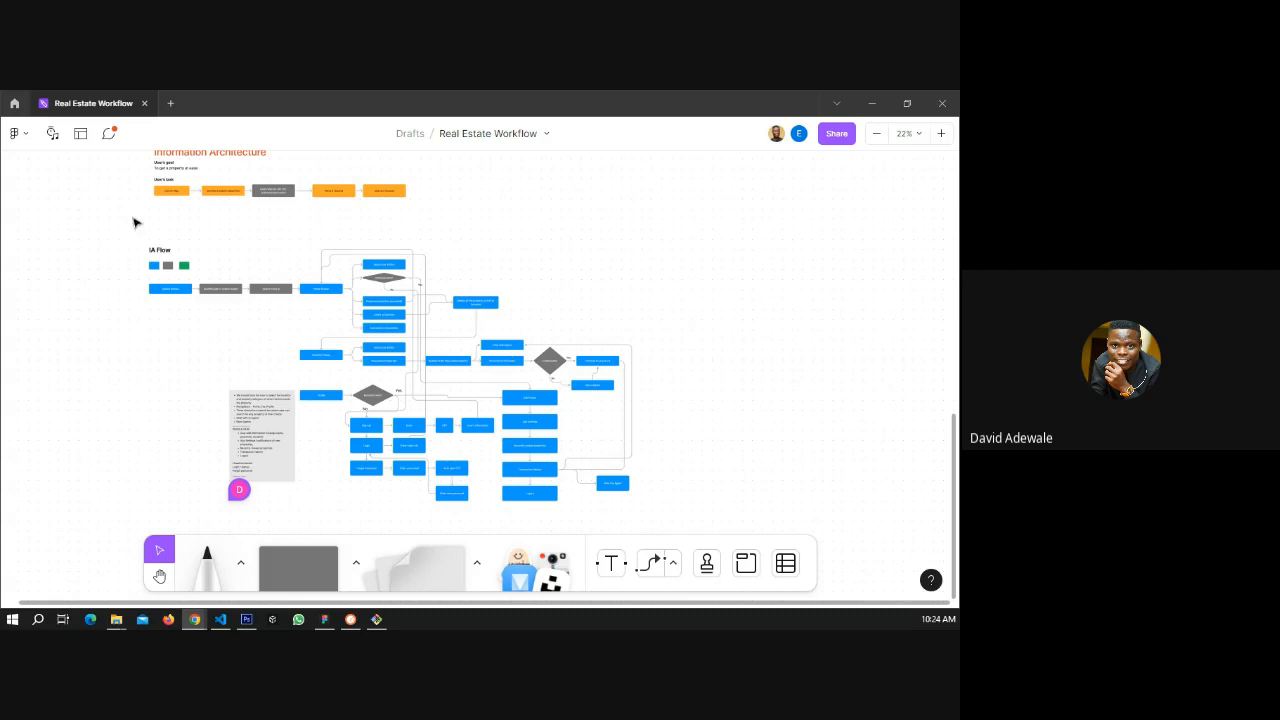
# - Review the whole IA Flow diagram together with the Information Architecture and Ideate sections above it
pyautogui.moveTo(133, 218); pyautogui.dragTo(632, 500)
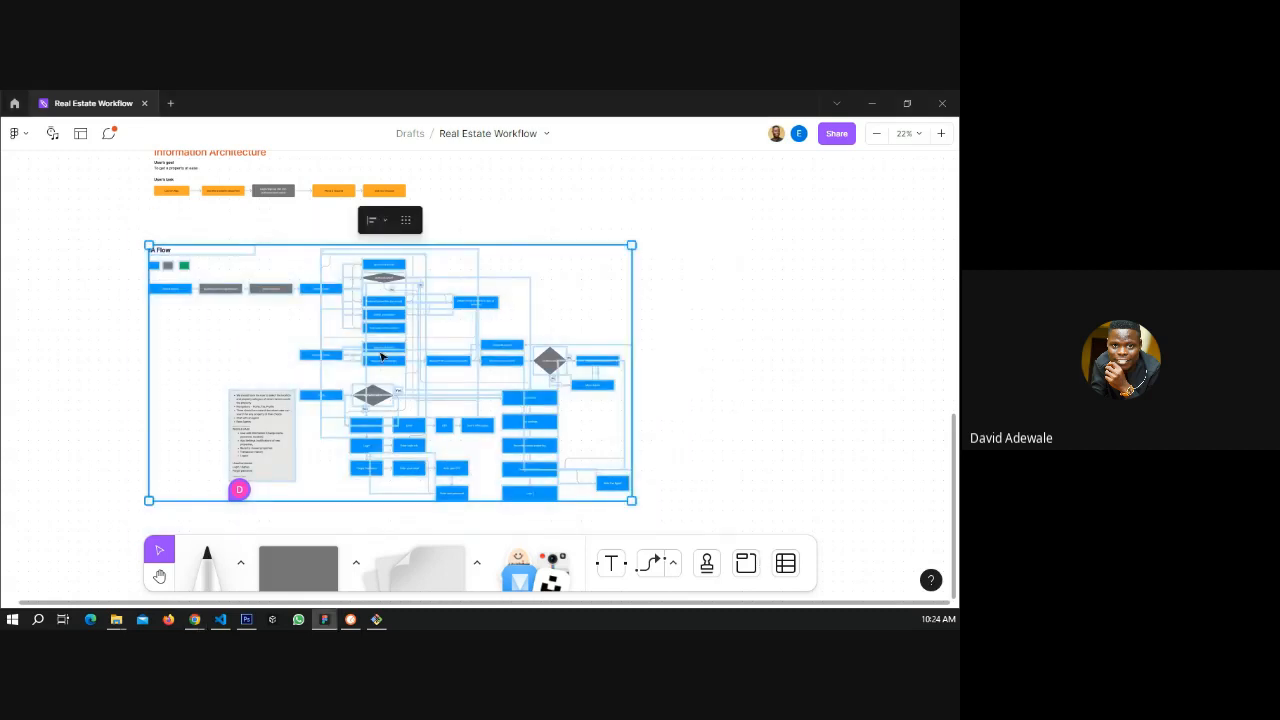
pyautogui.click(682, 370)
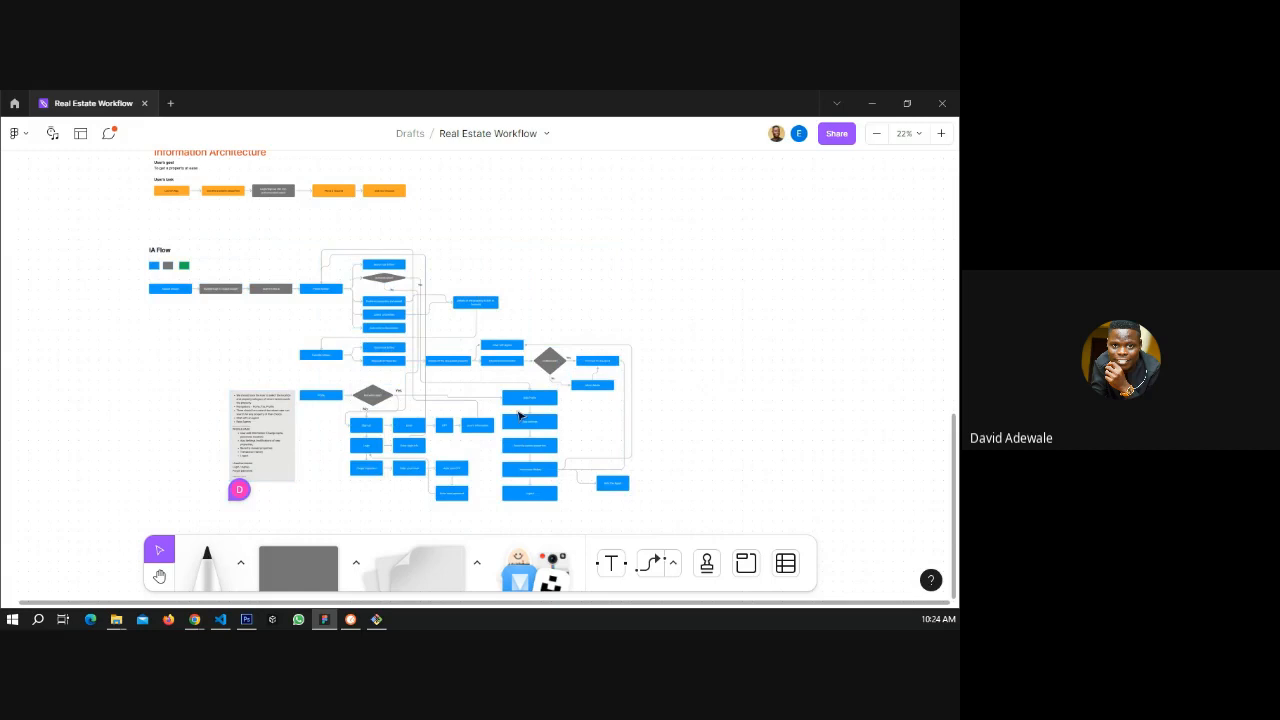
pyautogui.scroll(4, 519, 415)
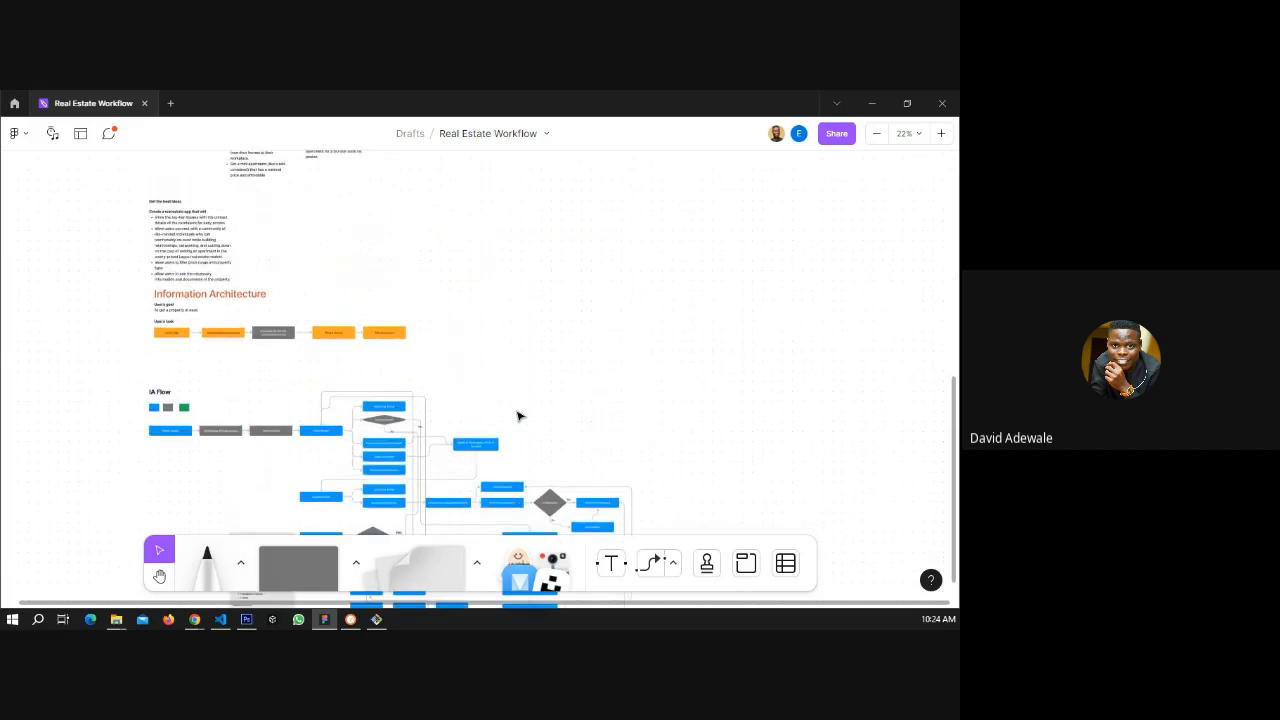
pyautogui.scroll(-4, 519, 415)
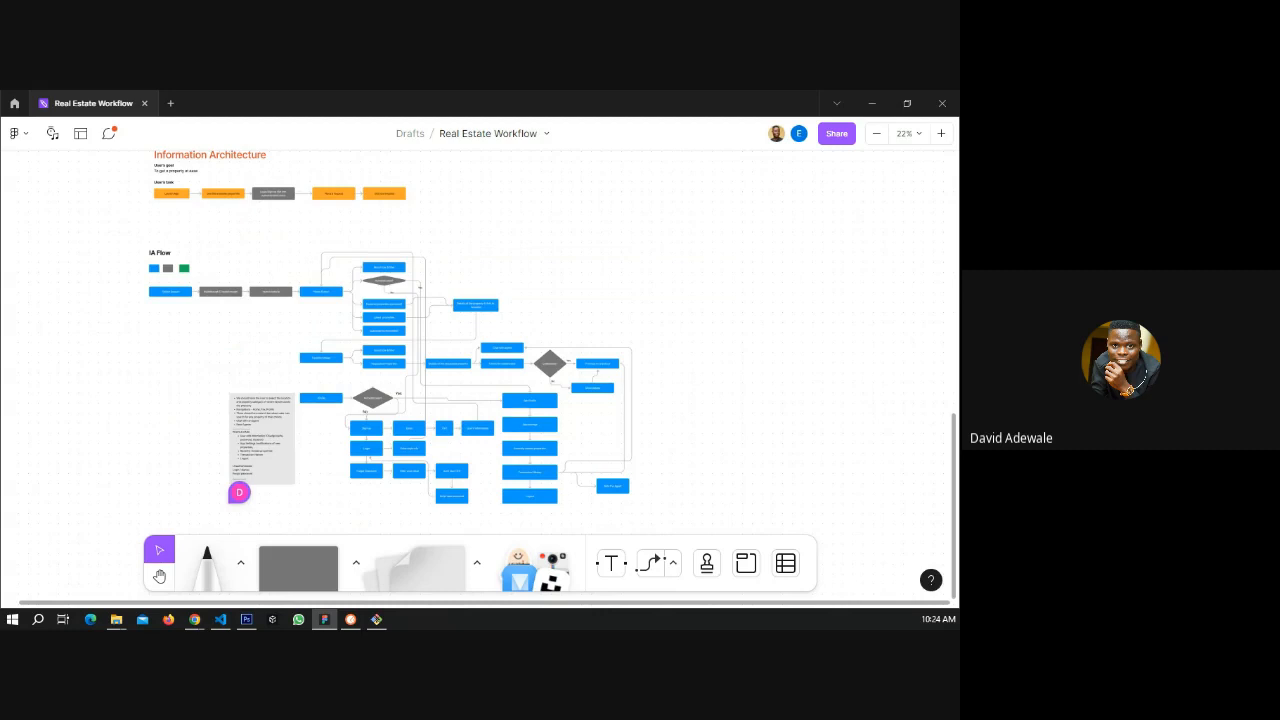
pyautogui.scroll(2, 331, 371)
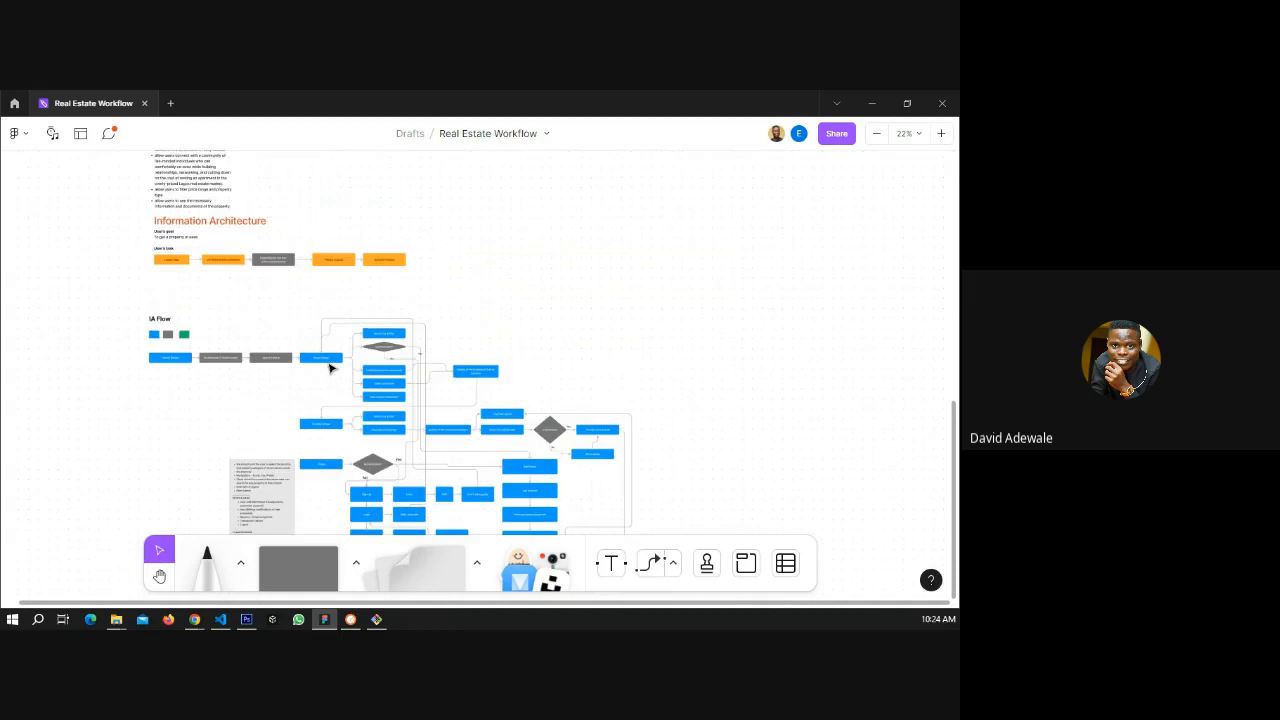
pyautogui.scroll(4, 331, 369)
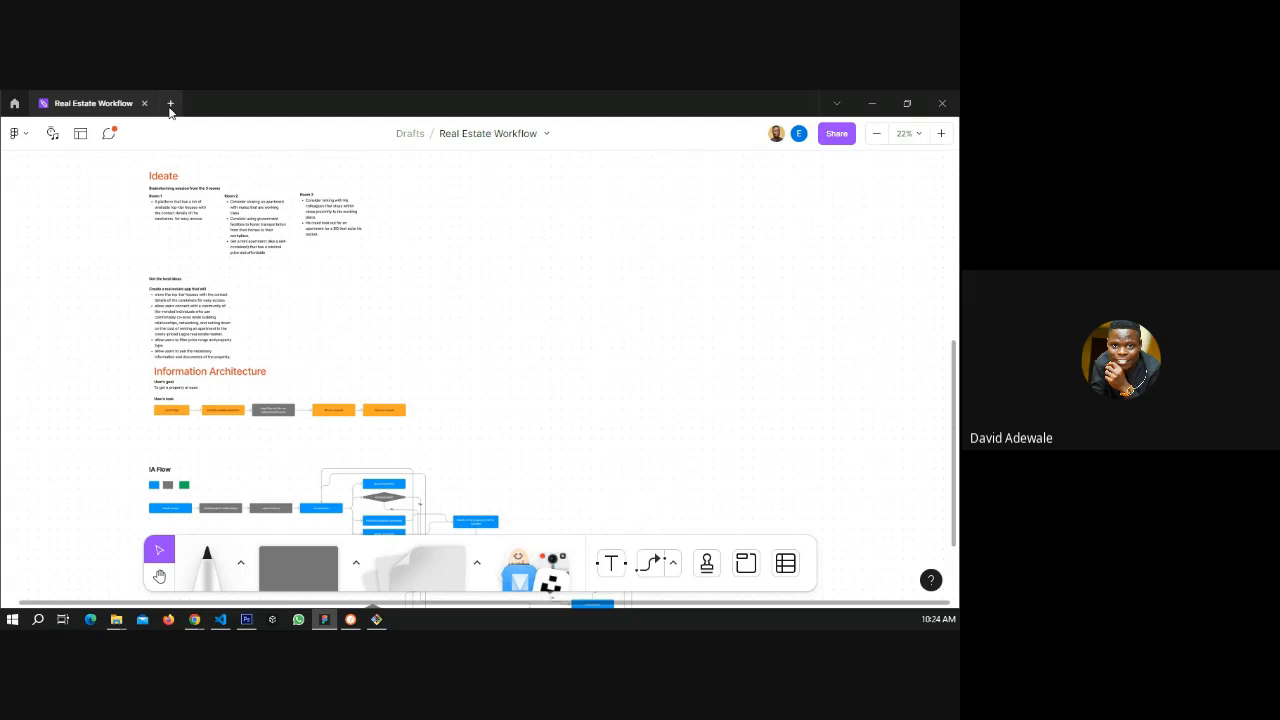
pyautogui.scroll(-1, 322, 323)
pyautogui.scroll(-2, 322, 323)
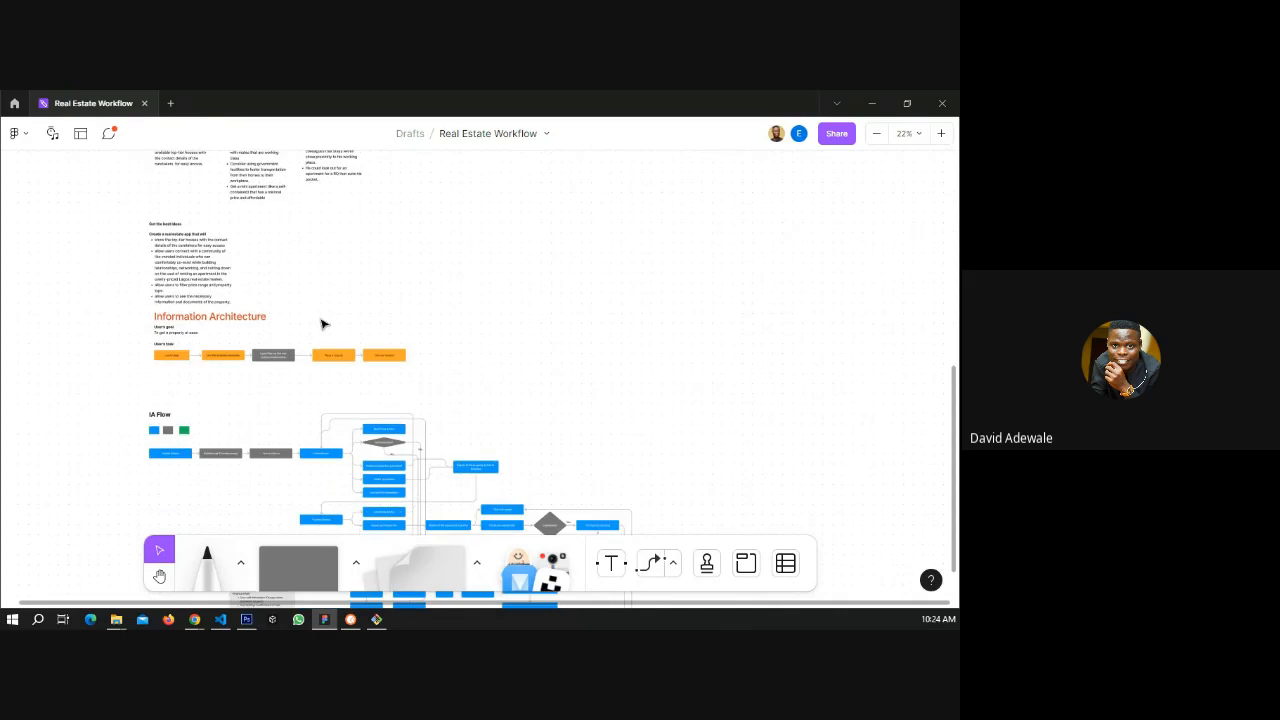
pyautogui.scroll(-5, 322, 323)
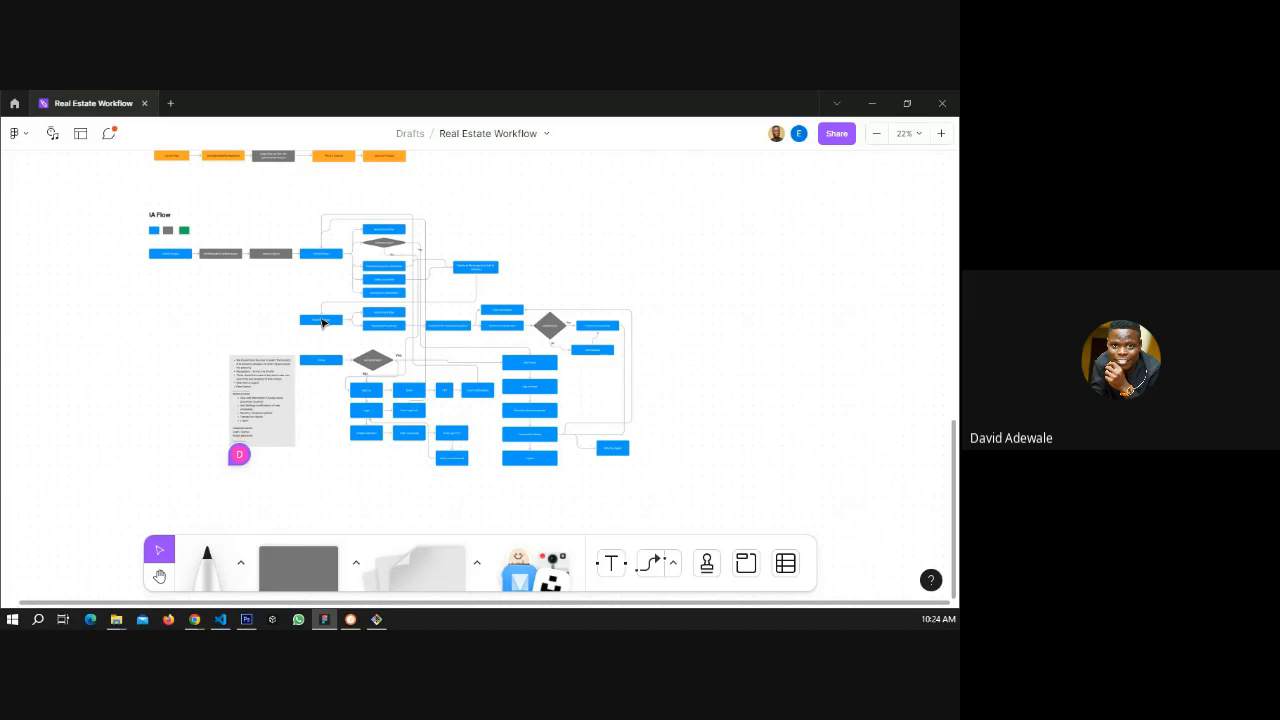
pyautogui.scroll(5, 322, 323)
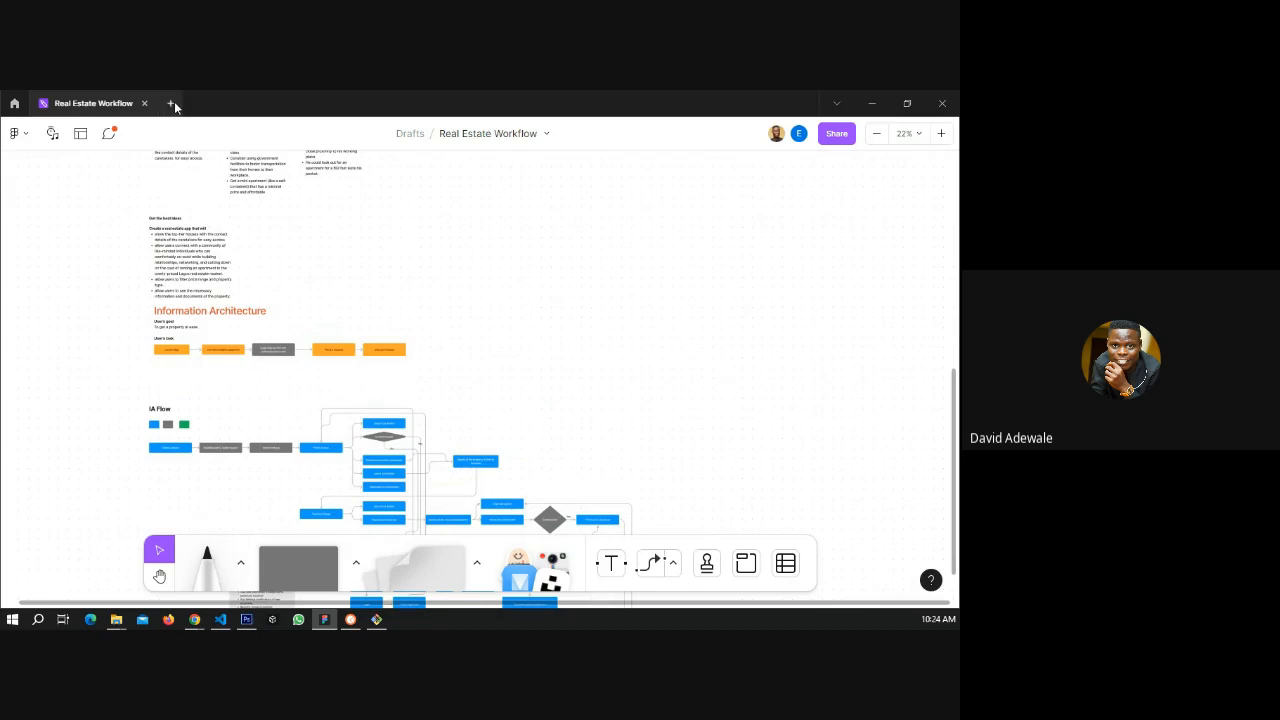
# - Create a new design file and name it Real Estate Design
pyautogui.click(172, 104)
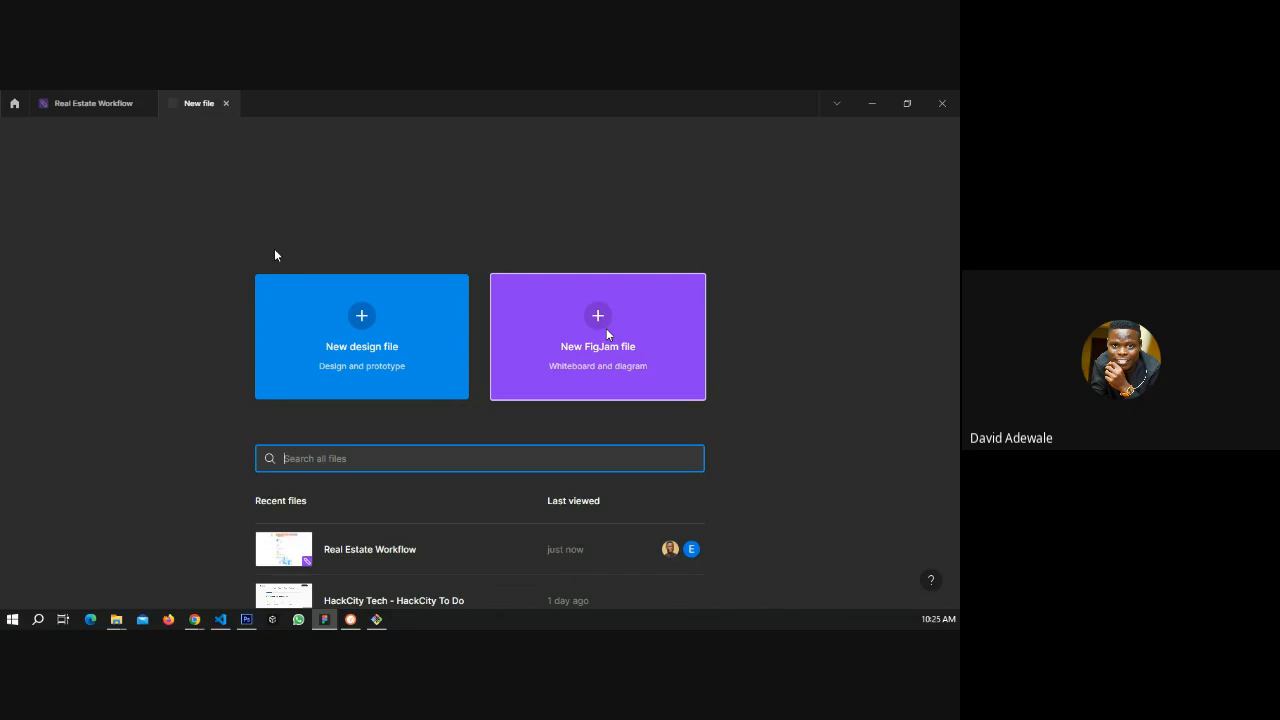
pyautogui.click(358, 321)
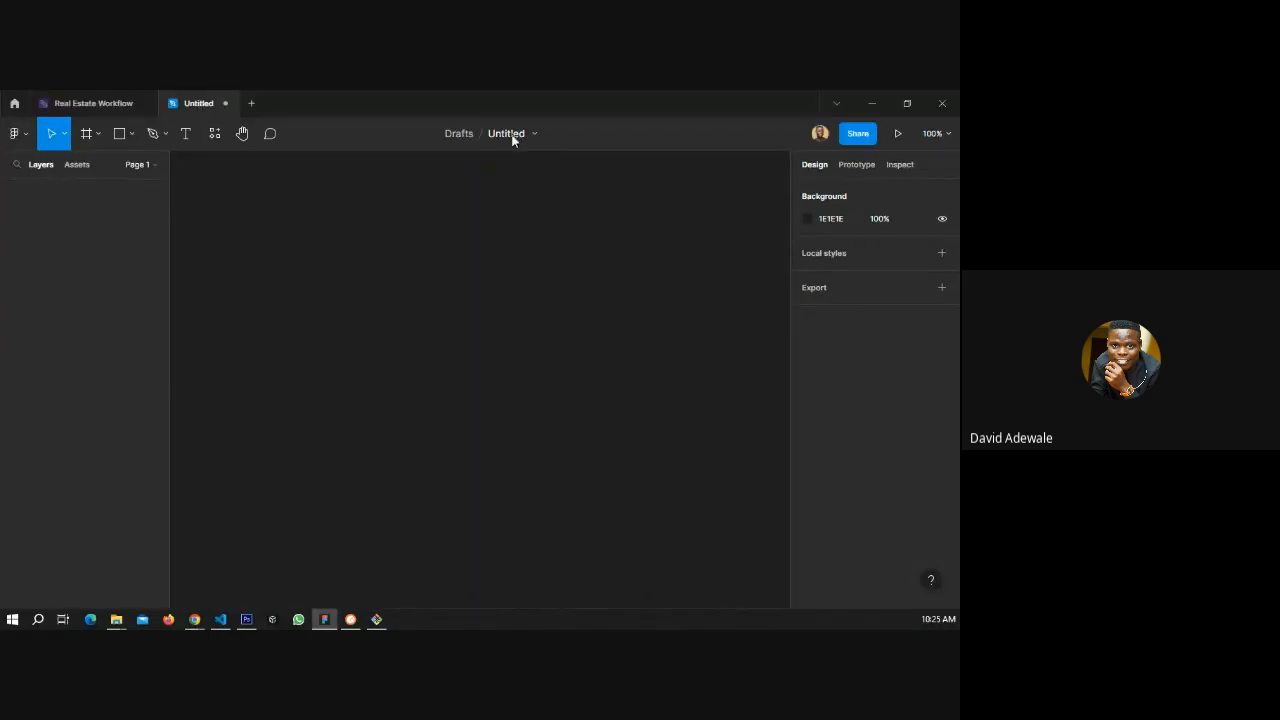
pyautogui.click(511, 133)
pyautogui.press('BackSpace')
pyautogui.write('Real Estate Desiign')
pyautogui.press('BackSpace')
pyautogui.press('BackSpace')
pyautogui.press('BackSpace')
pyautogui.write('gn')
pyautogui.press('Return')
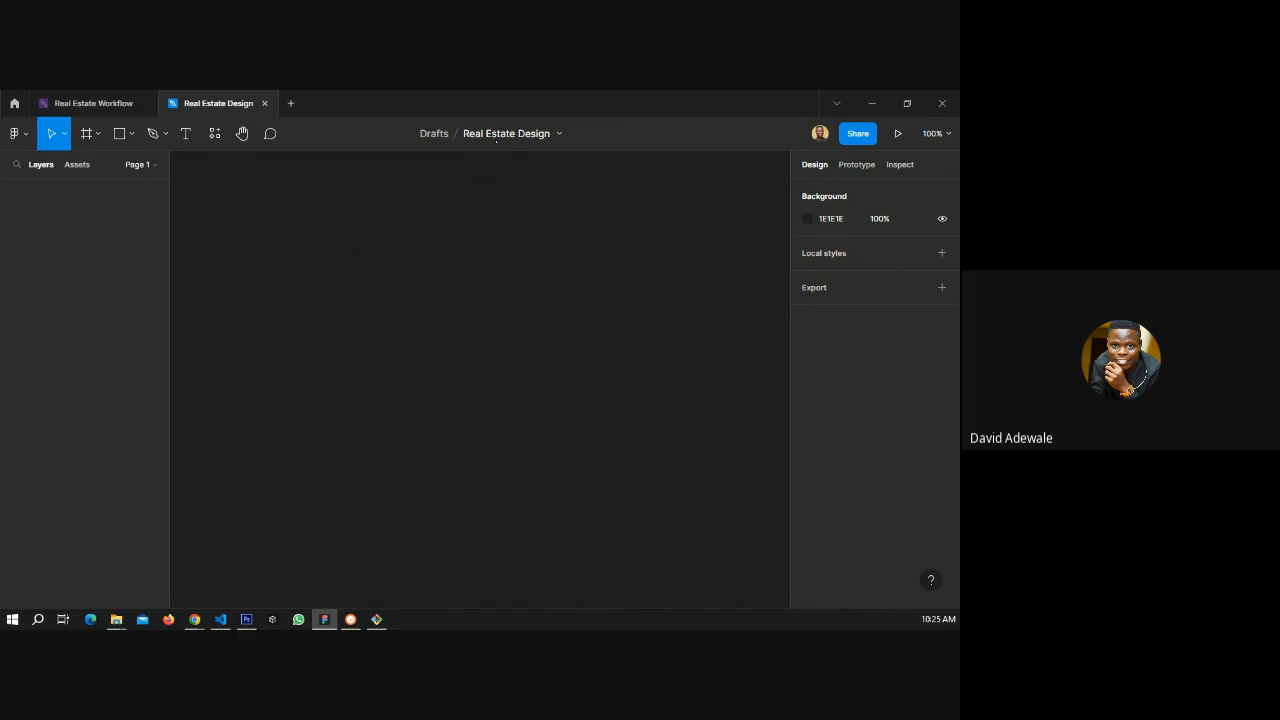
# - Set invitees' access to can view, copy the design file's share link and switch briefly to Chrome
pyautogui.click(866, 138)
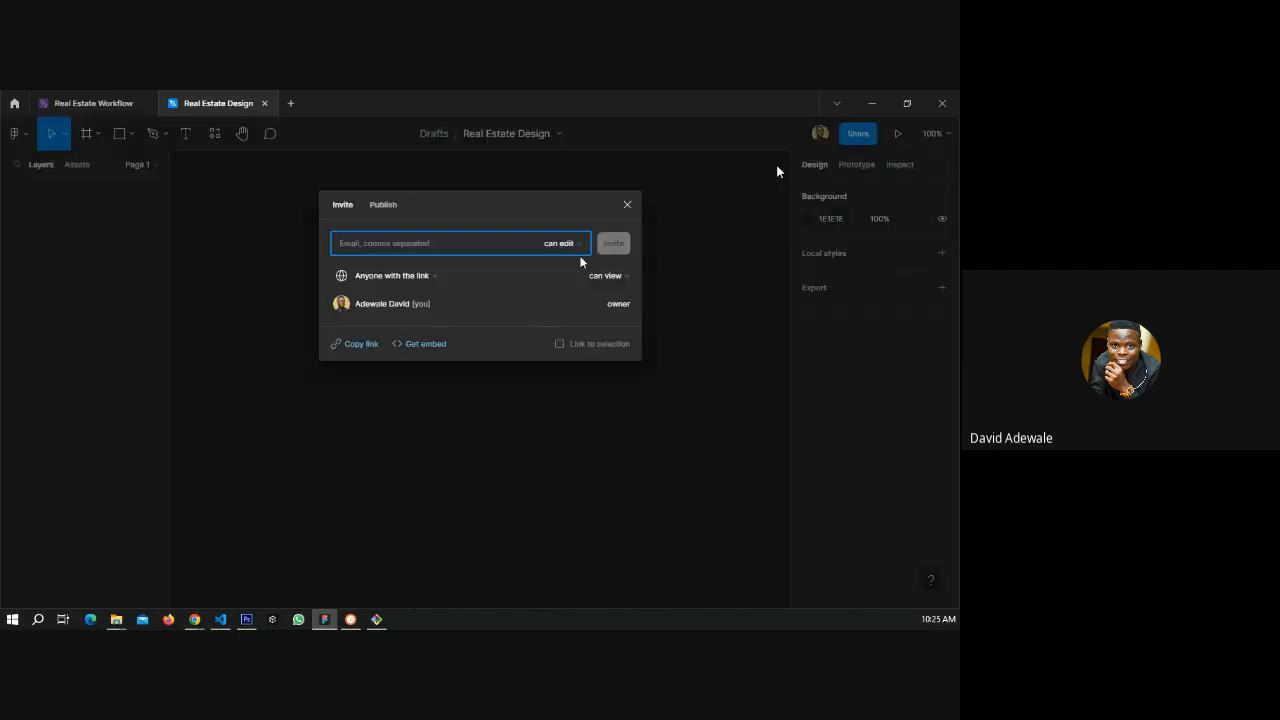
pyautogui.click(558, 244)
pyautogui.click(558, 248)
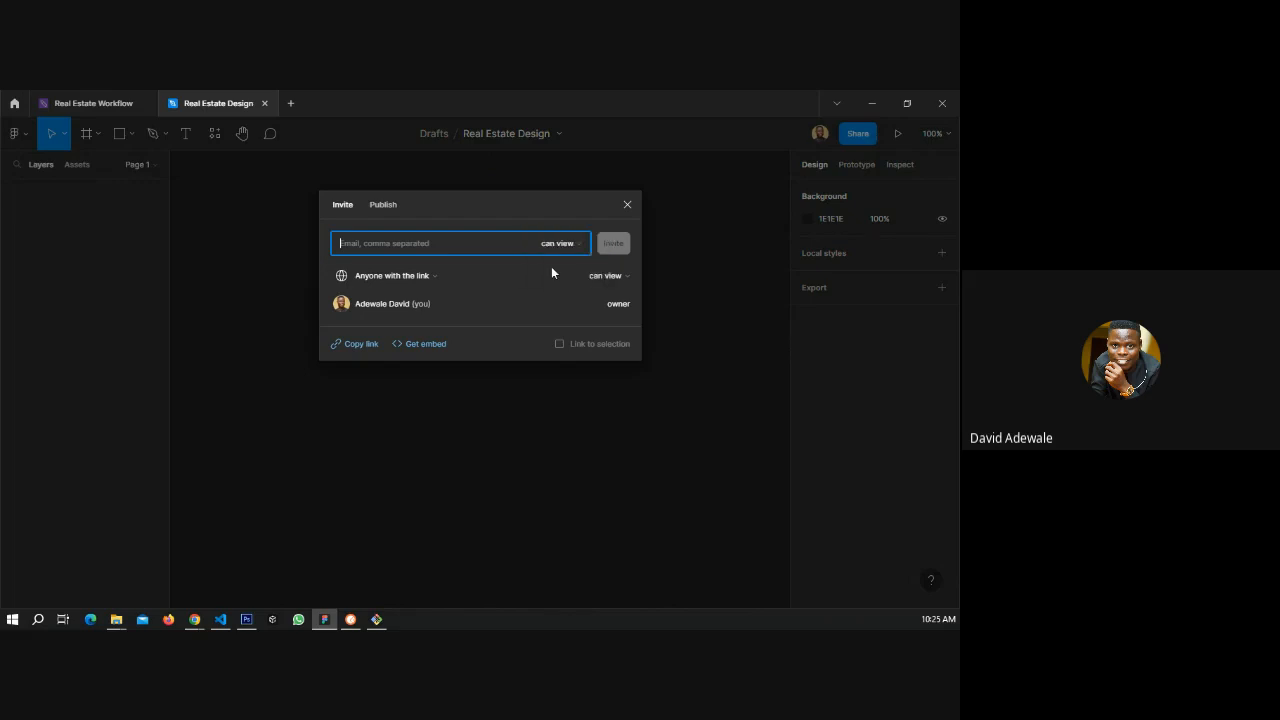
pyautogui.click(358, 344)
pyautogui.click(195, 619)
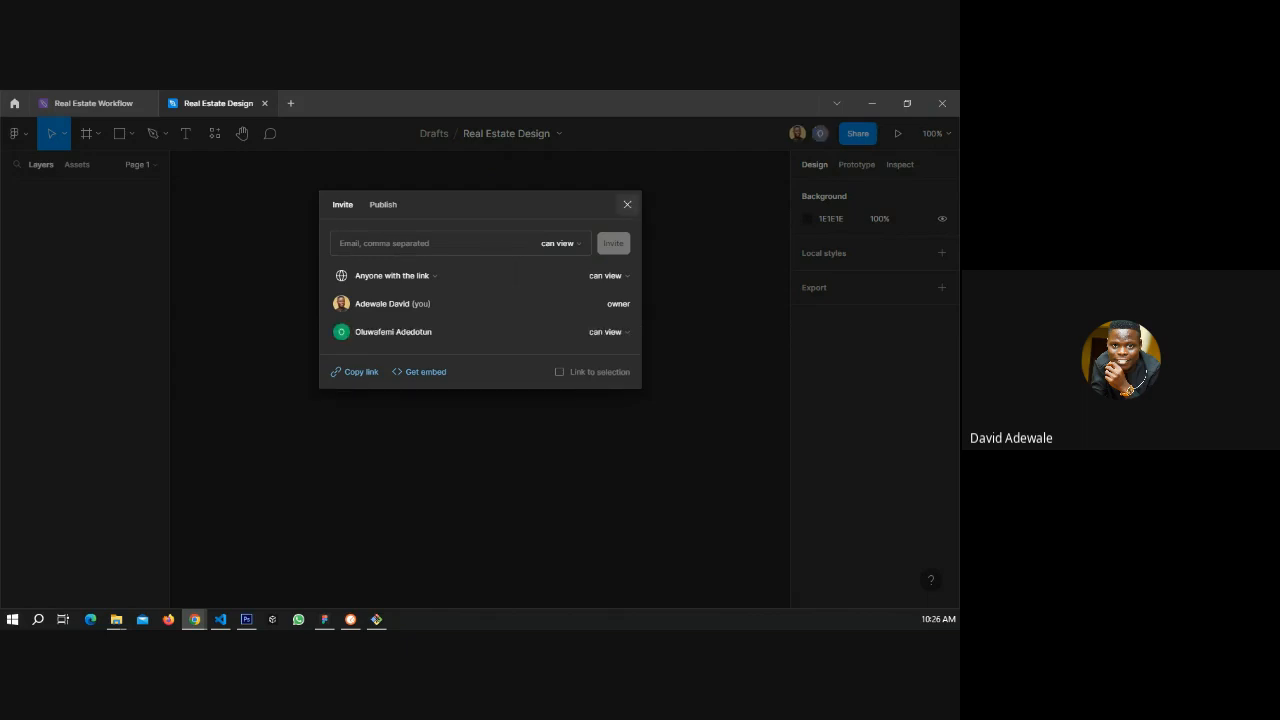
pyautogui.click(628, 205)
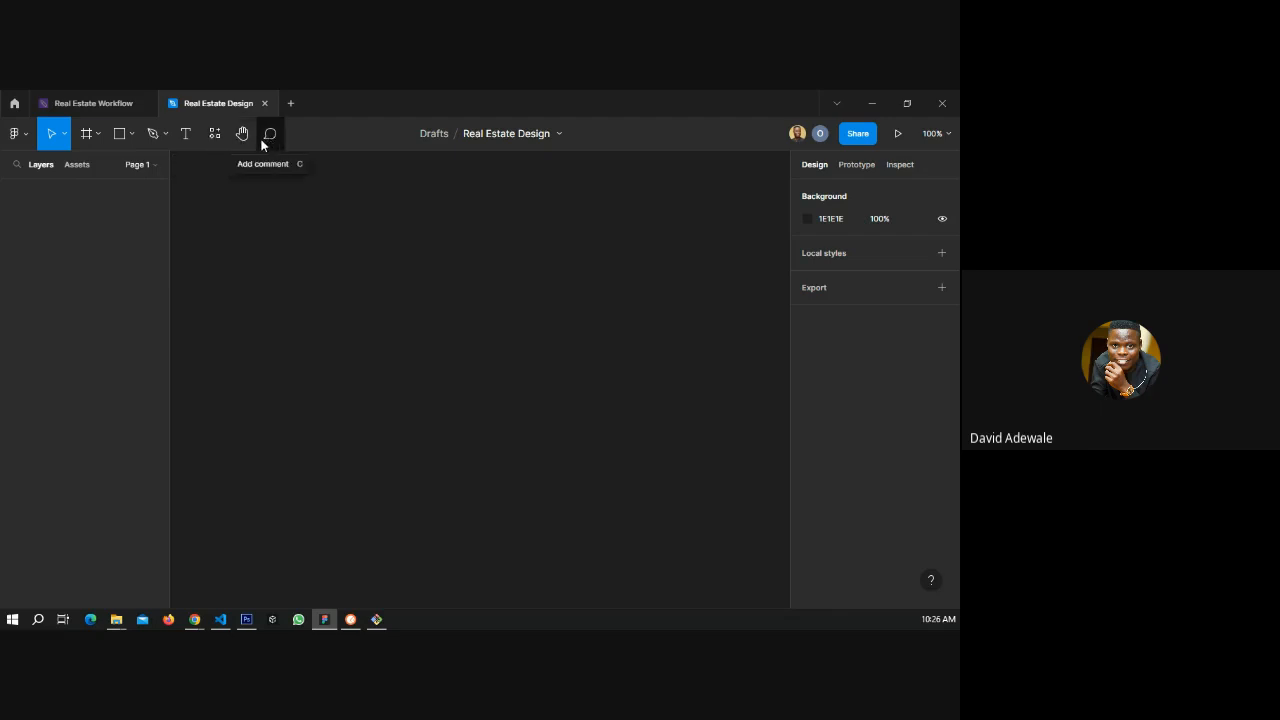
# - Examine the move, shape, pen, resources, hand and comment tools, and compare the file's Assets and Layers views with the Resources components
pyautogui.click(65, 134)
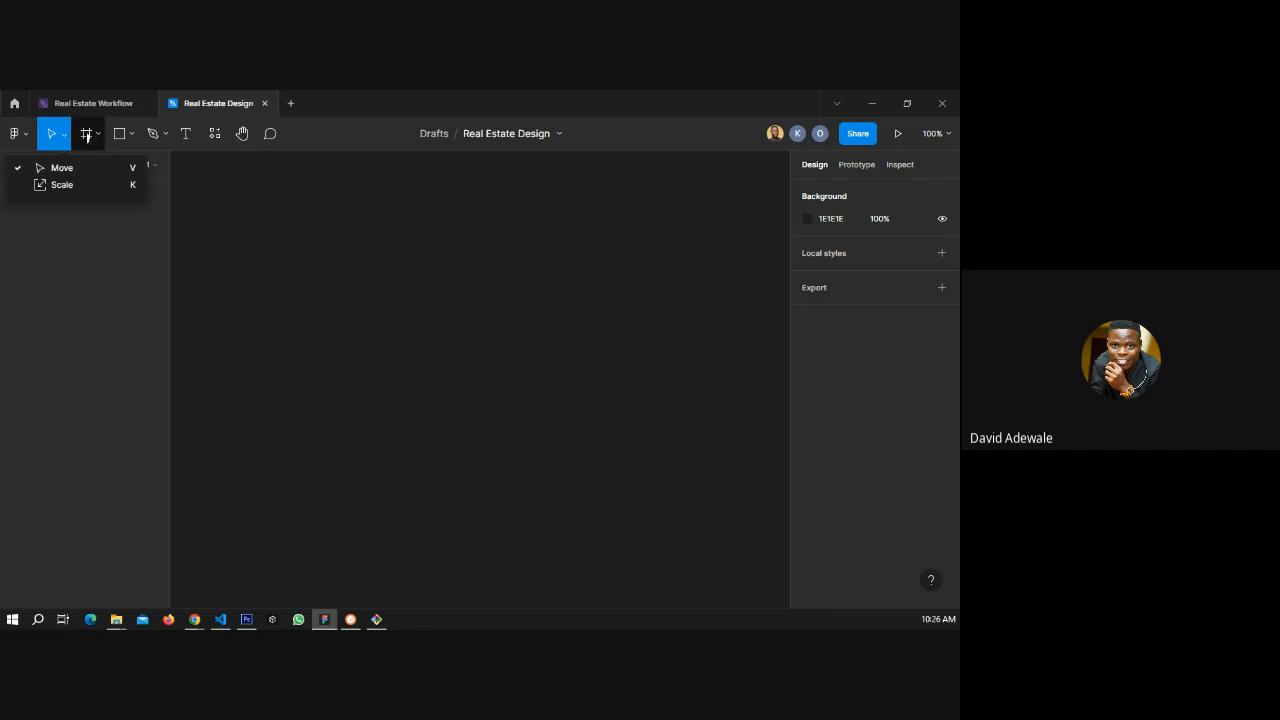
pyautogui.click(227, 225)
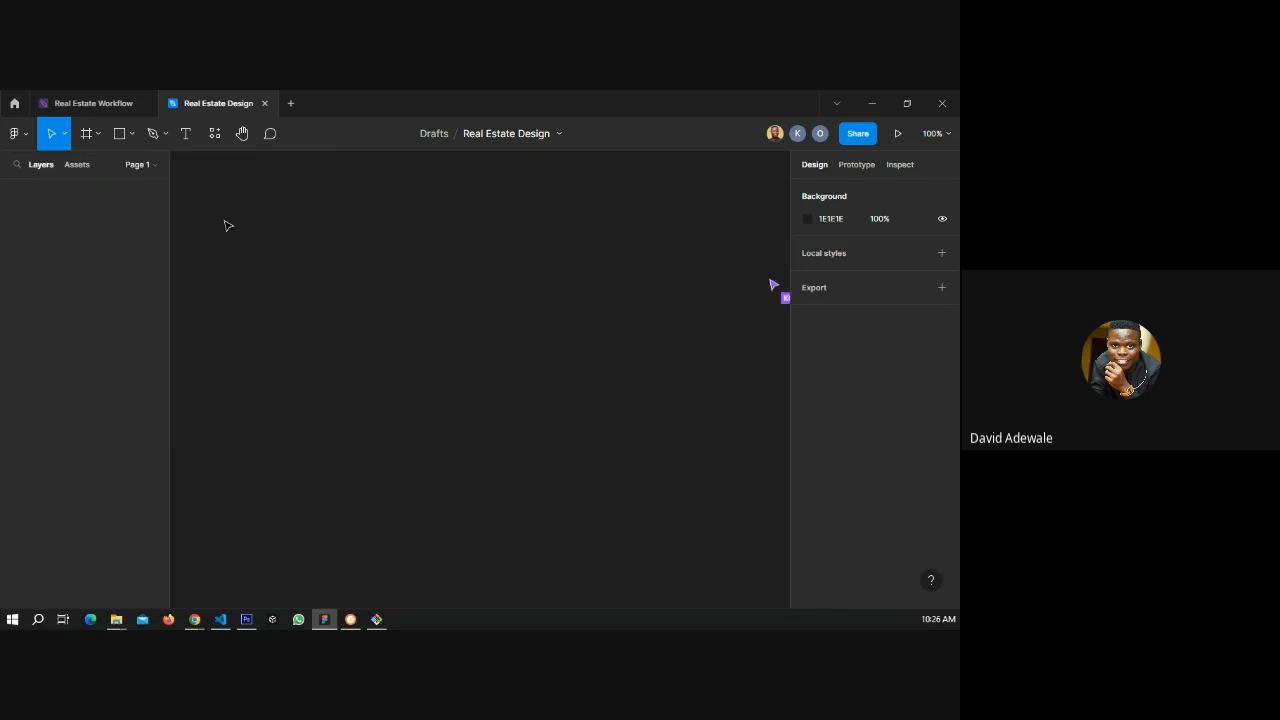
pyautogui.click(128, 137)
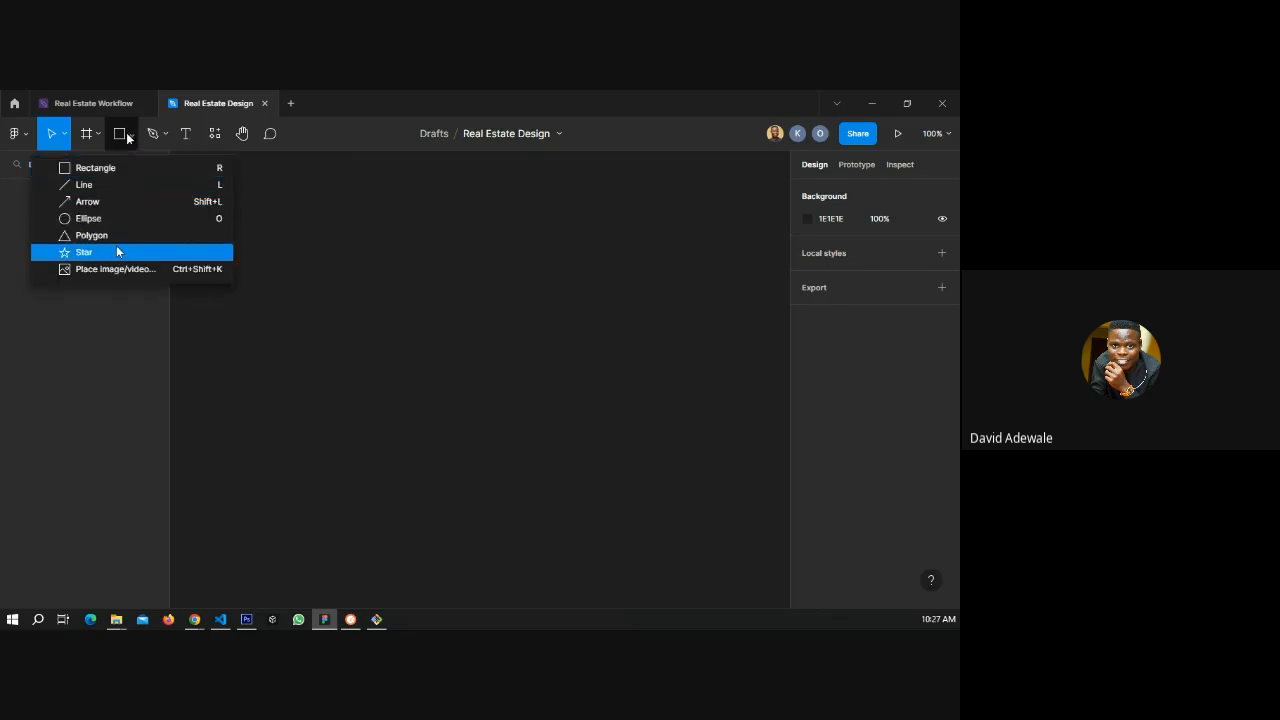
pyautogui.click(167, 137)
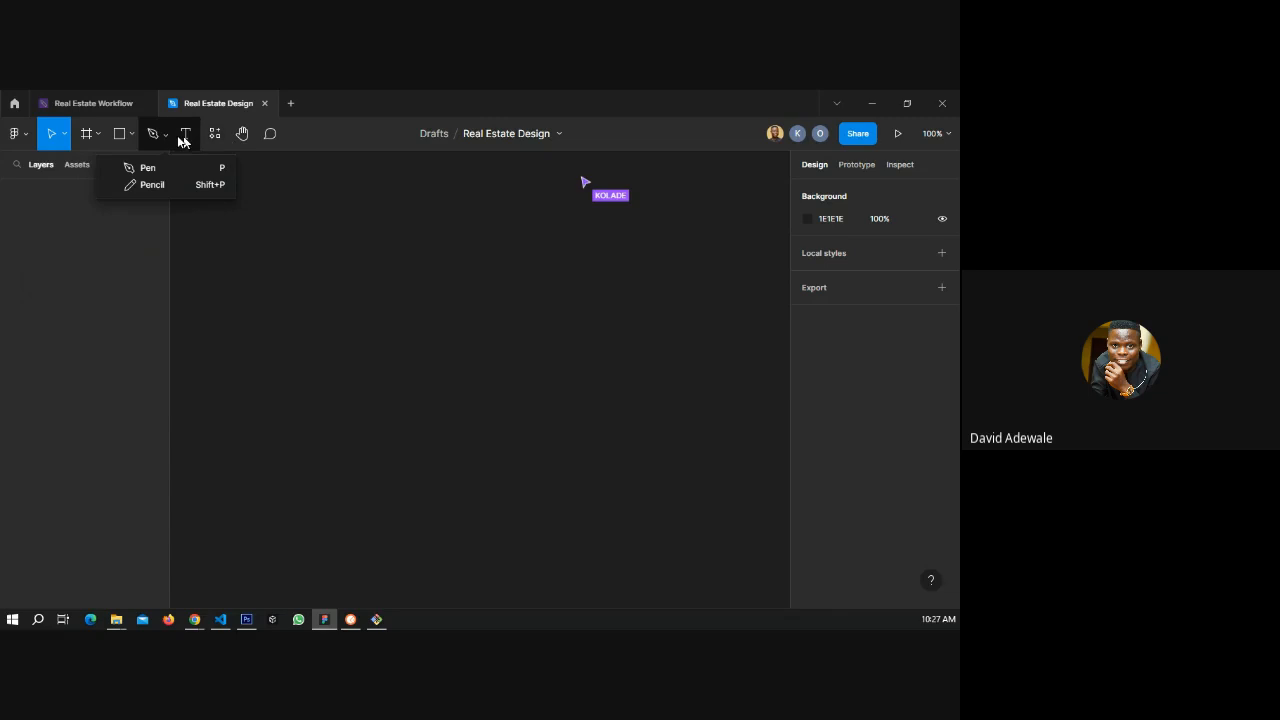
pyautogui.click(338, 136)
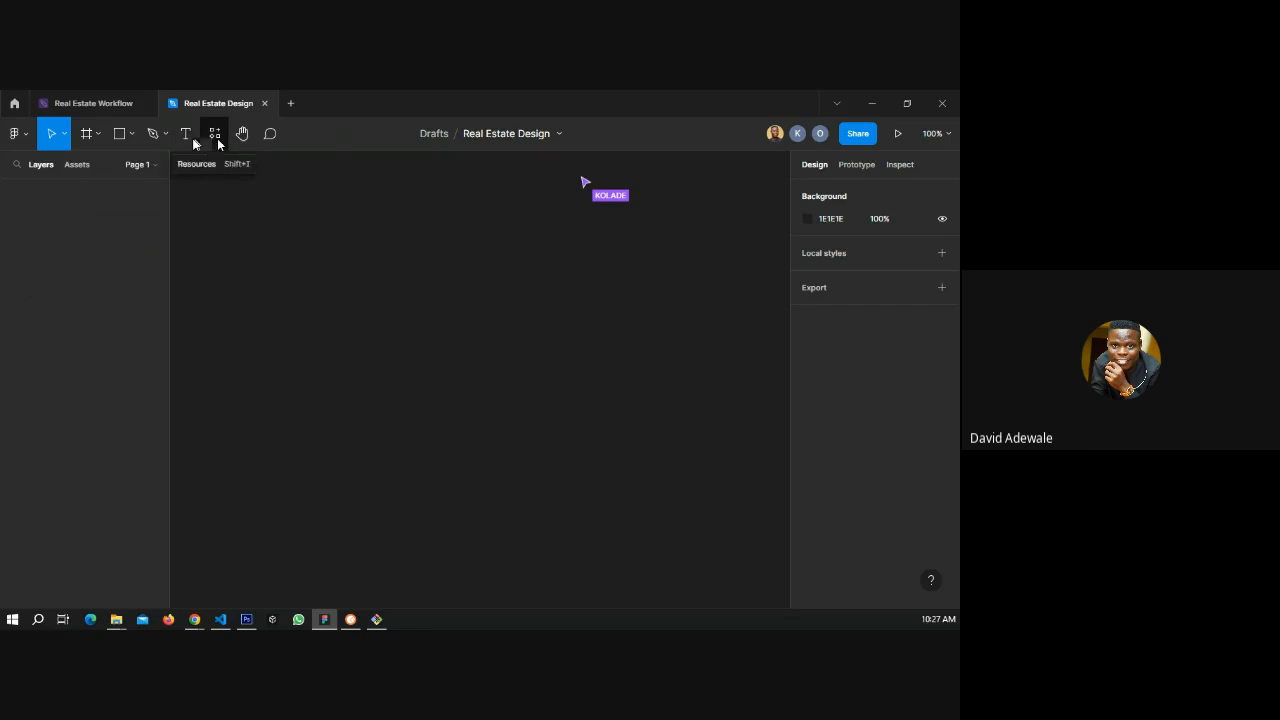
pyautogui.click(217, 138)
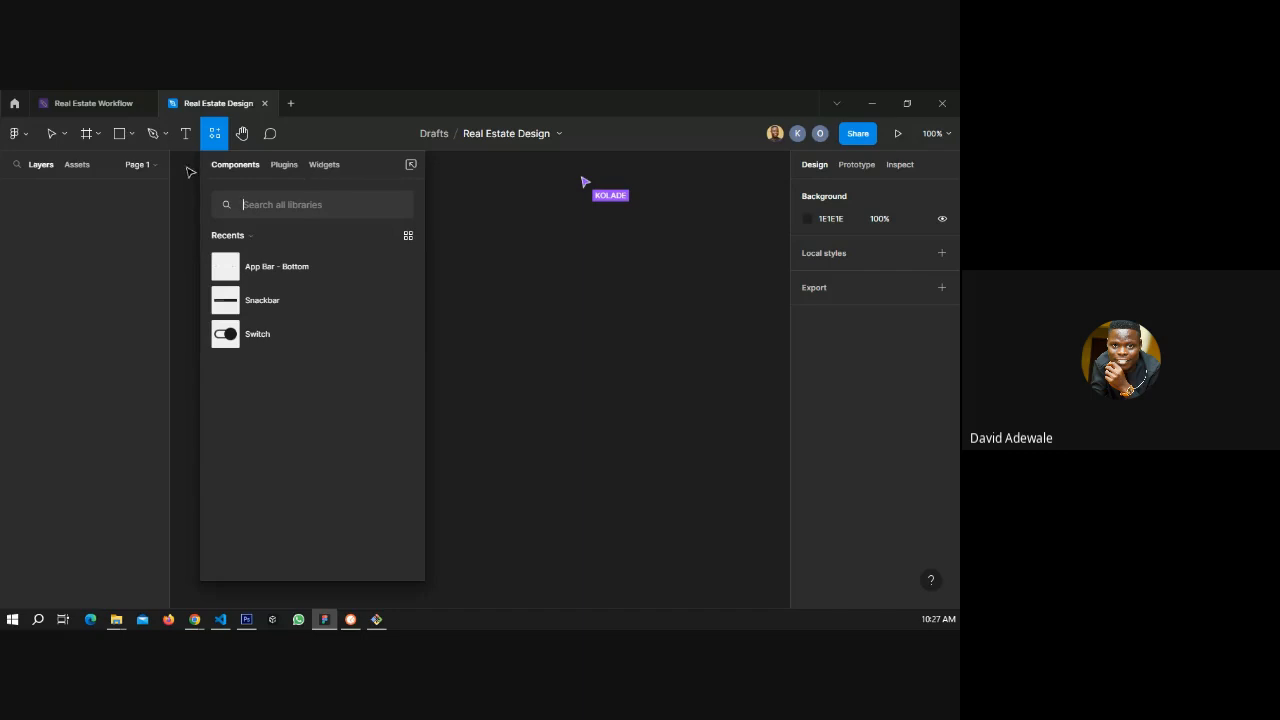
pyautogui.click(242, 133)
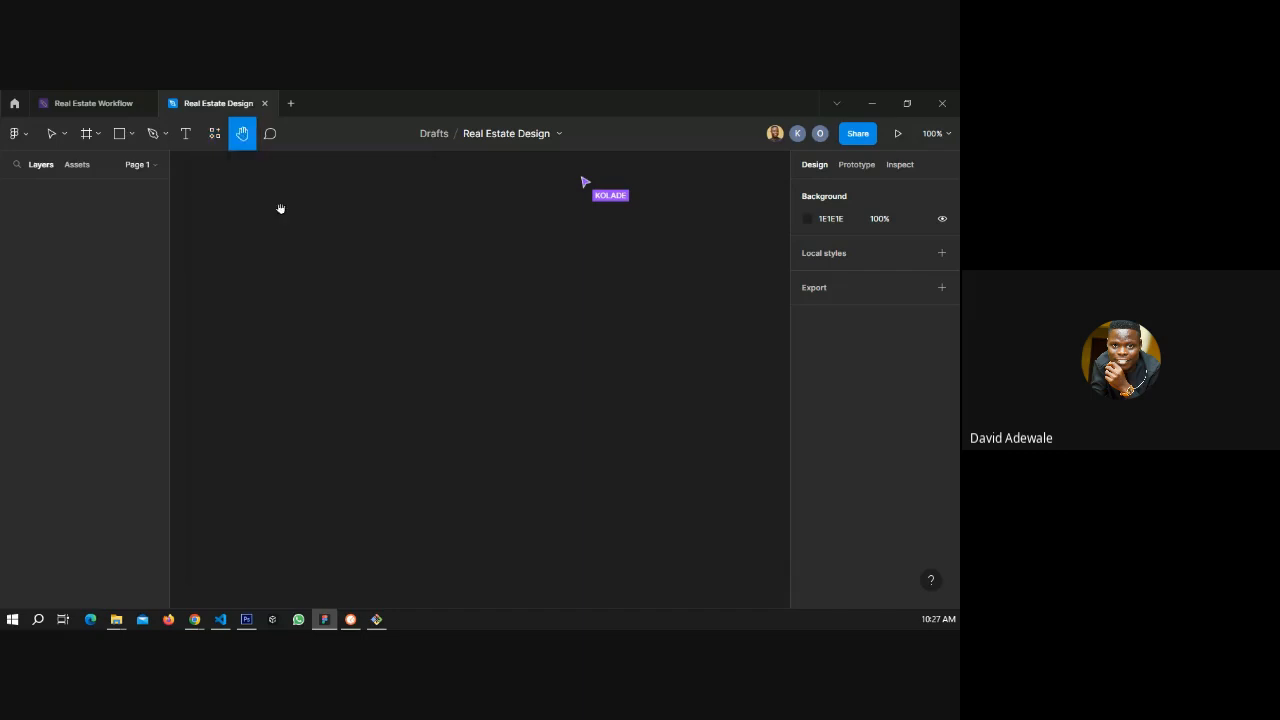
pyautogui.click(269, 136)
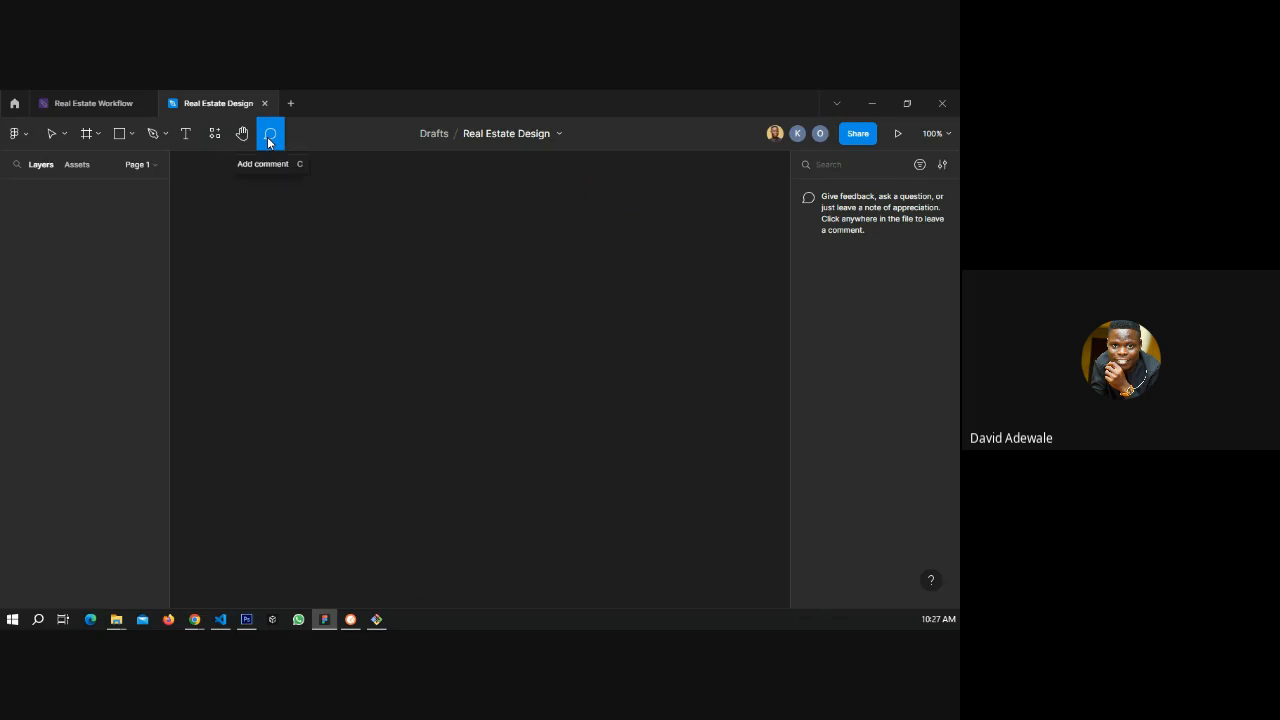
pyautogui.click(49, 137)
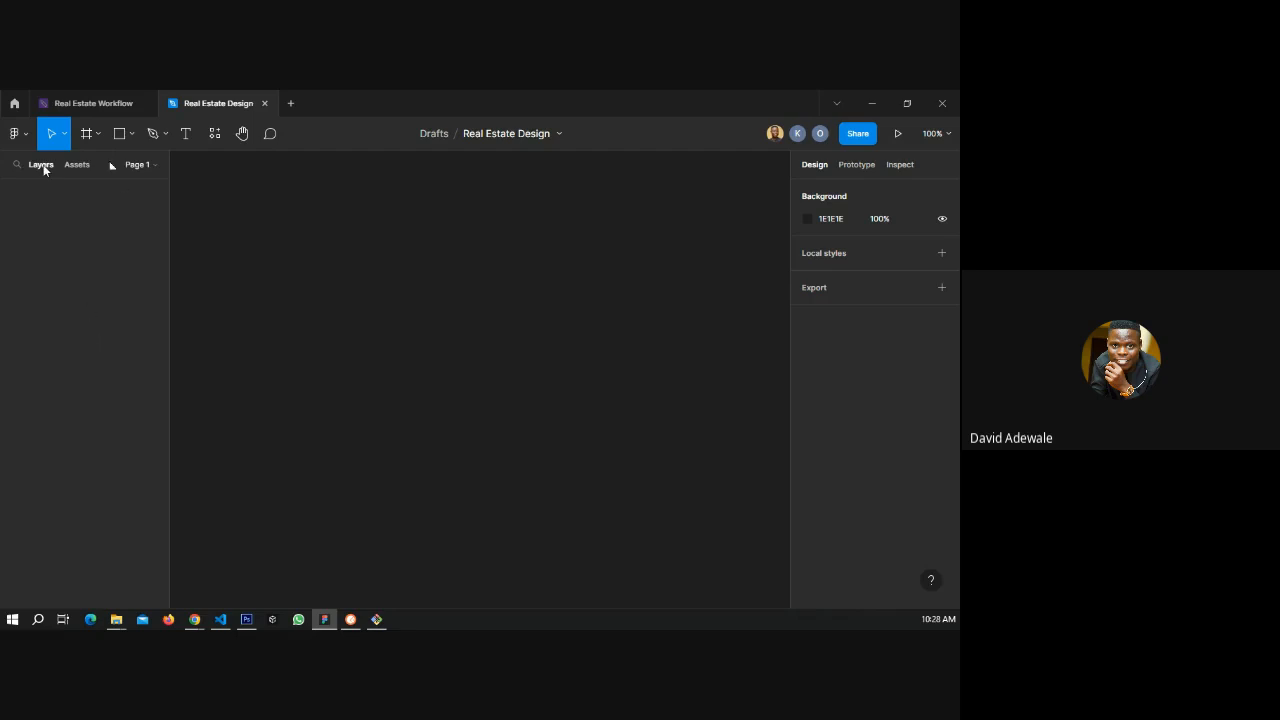
pyautogui.click(80, 165)
pyautogui.click(214, 133)
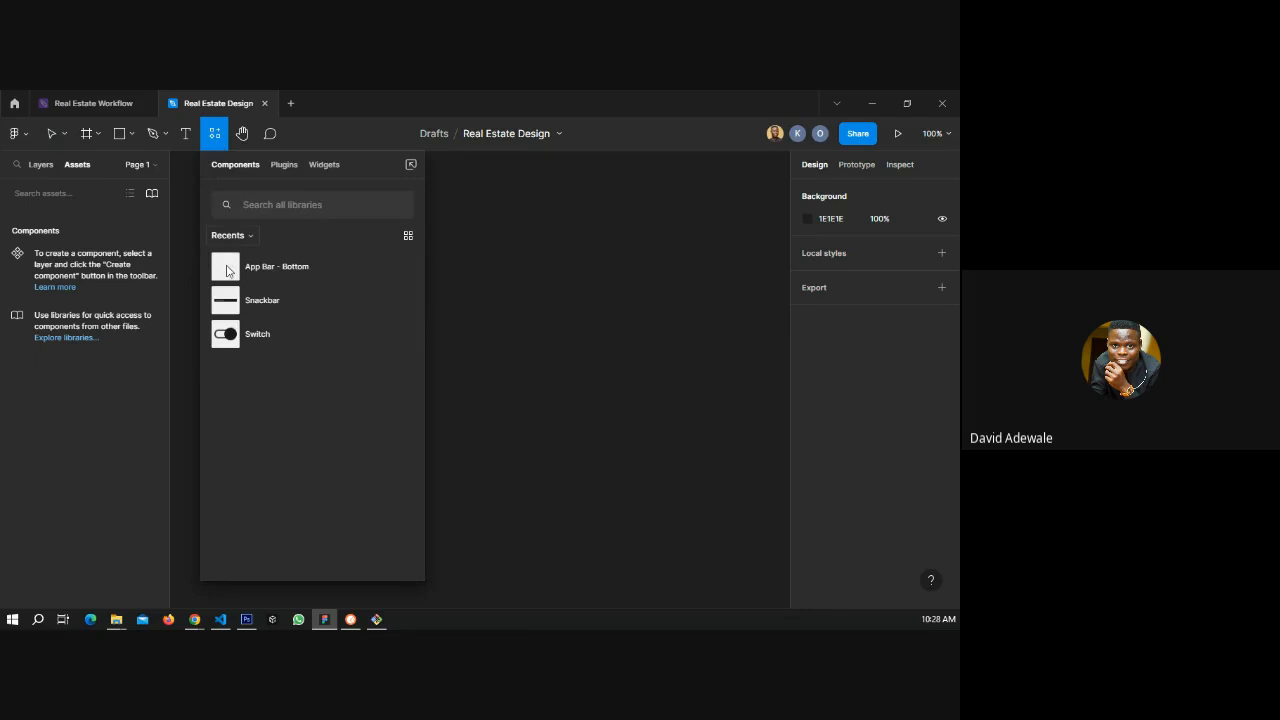
pyautogui.click(214, 133)
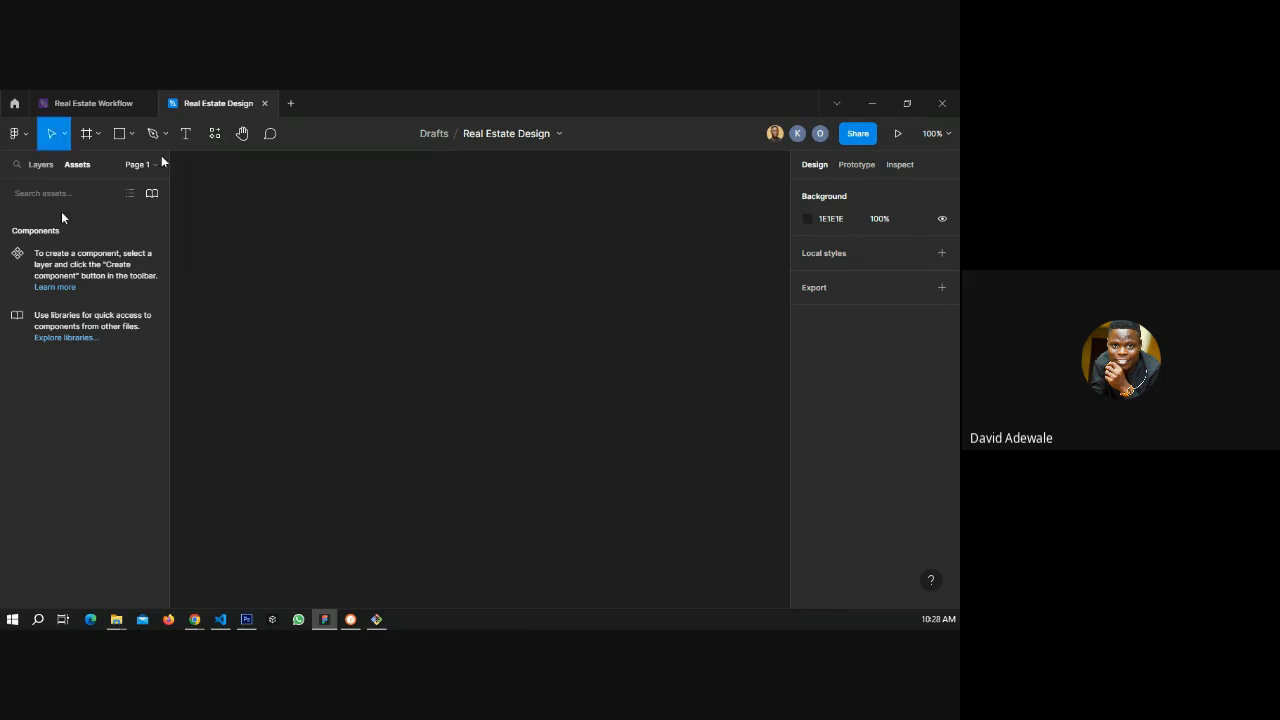
pyautogui.click(41, 165)
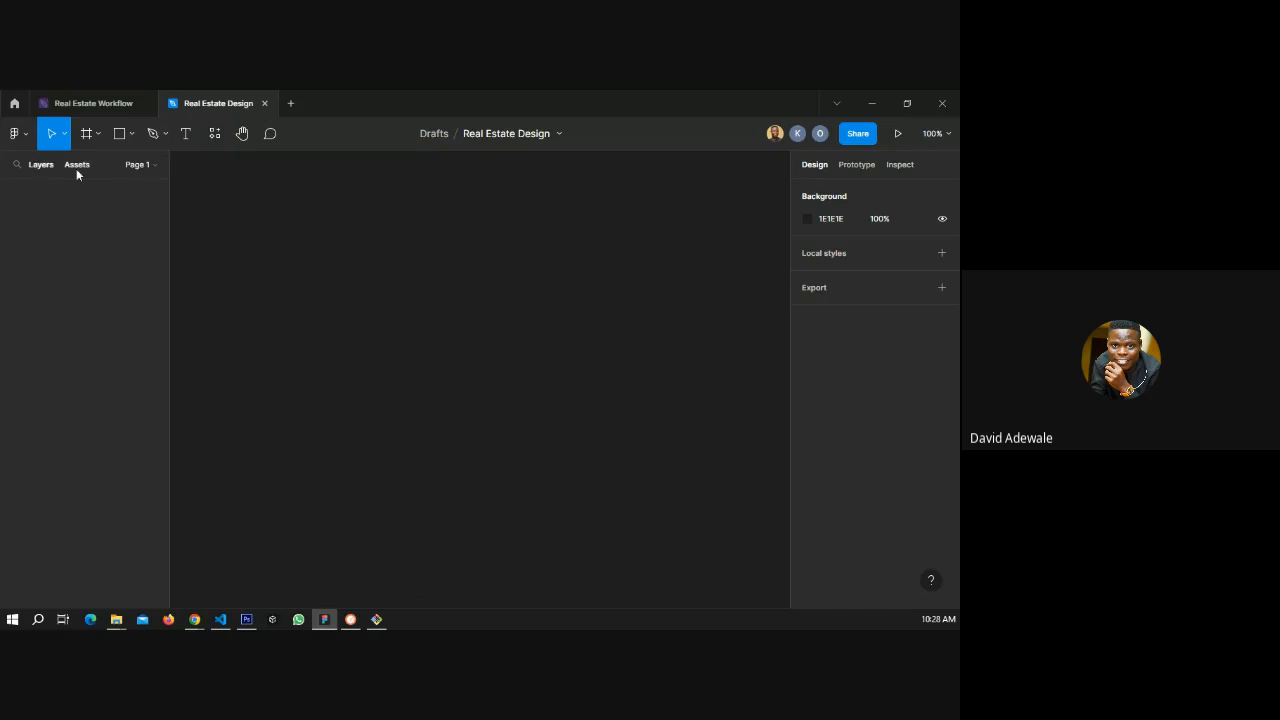
# - Show the file's page list and rename Page 1 as Low Fi
pyautogui.click(155, 166)
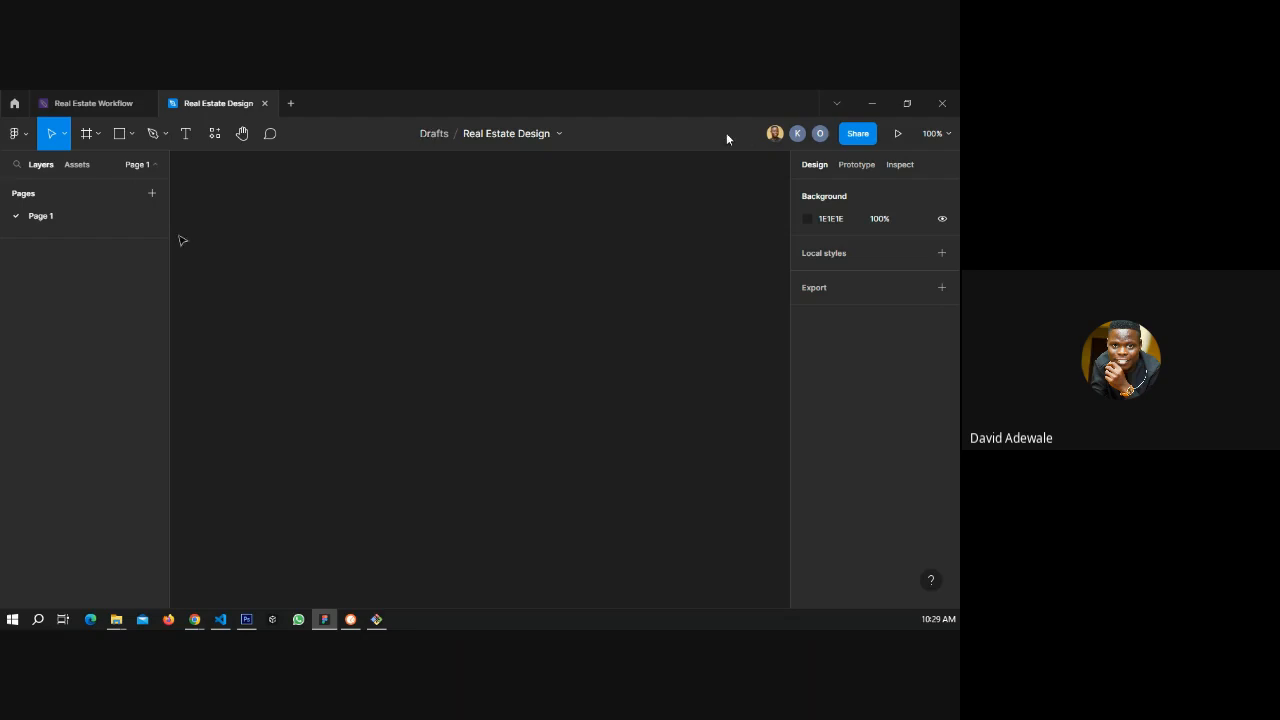
pyautogui.doubleClick(50, 218)
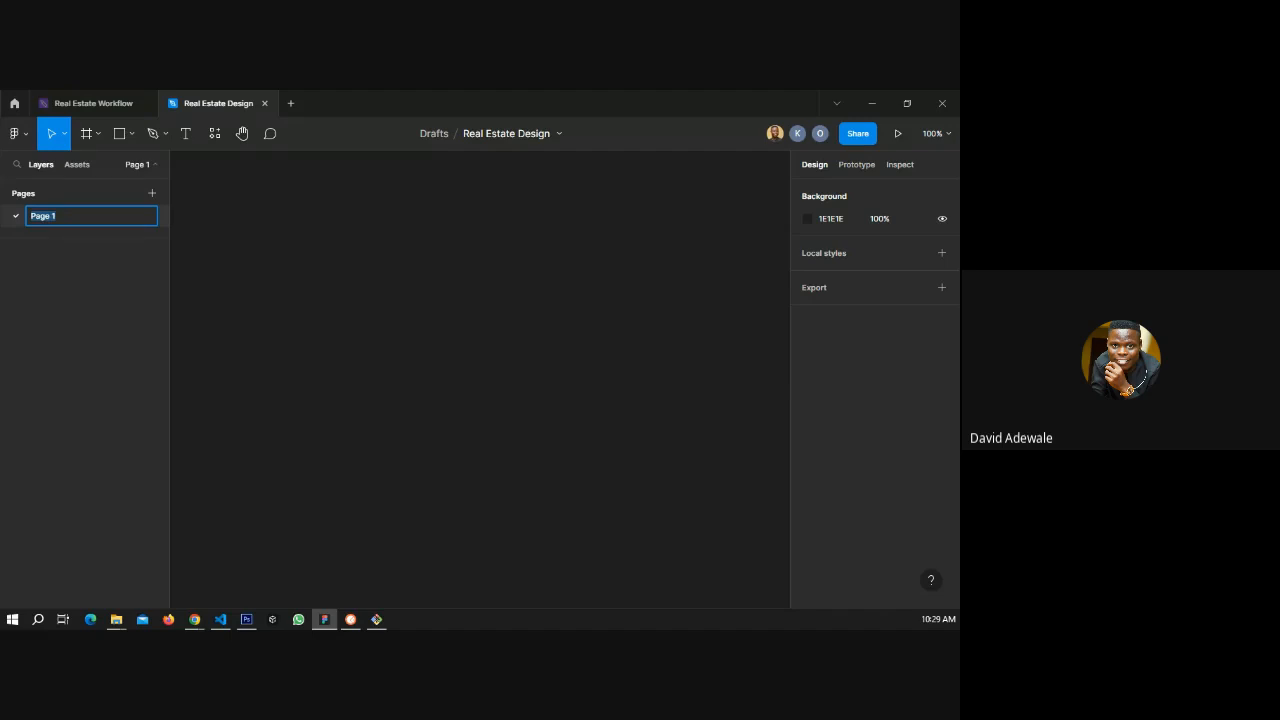
pyautogui.click(115, 256)
pyautogui.rightClick(71, 229)
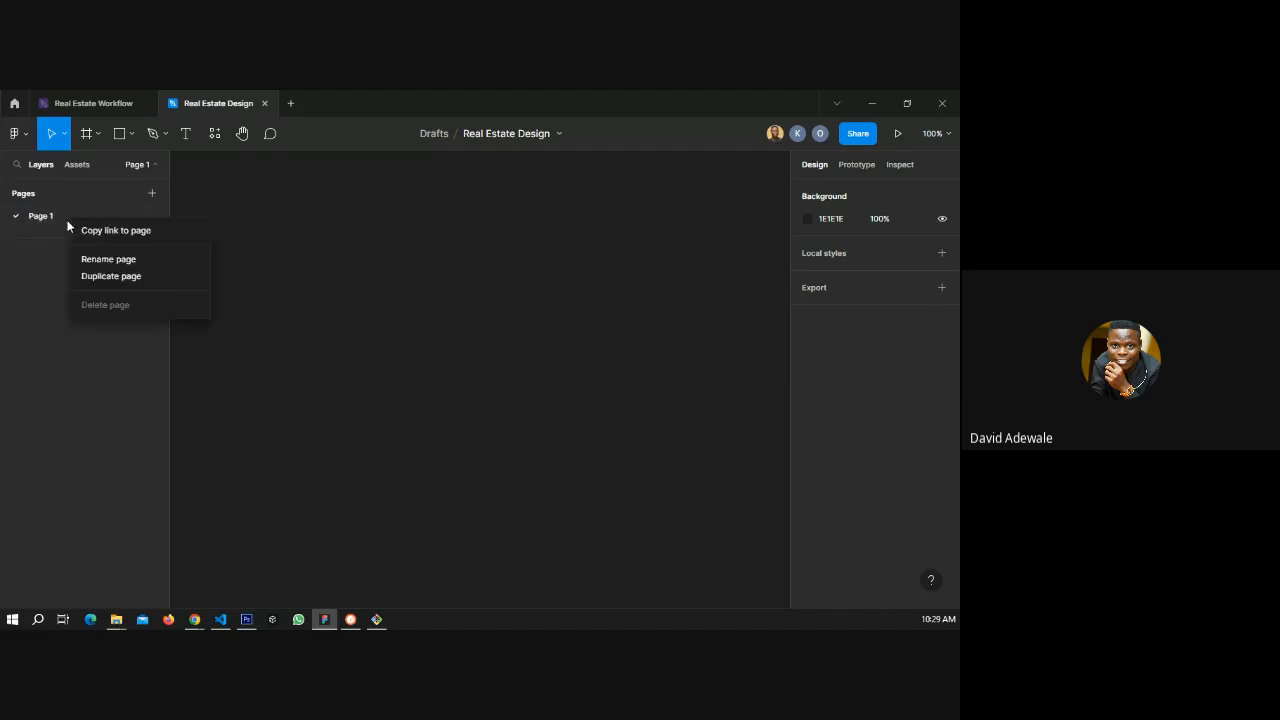
pyautogui.click(115, 259)
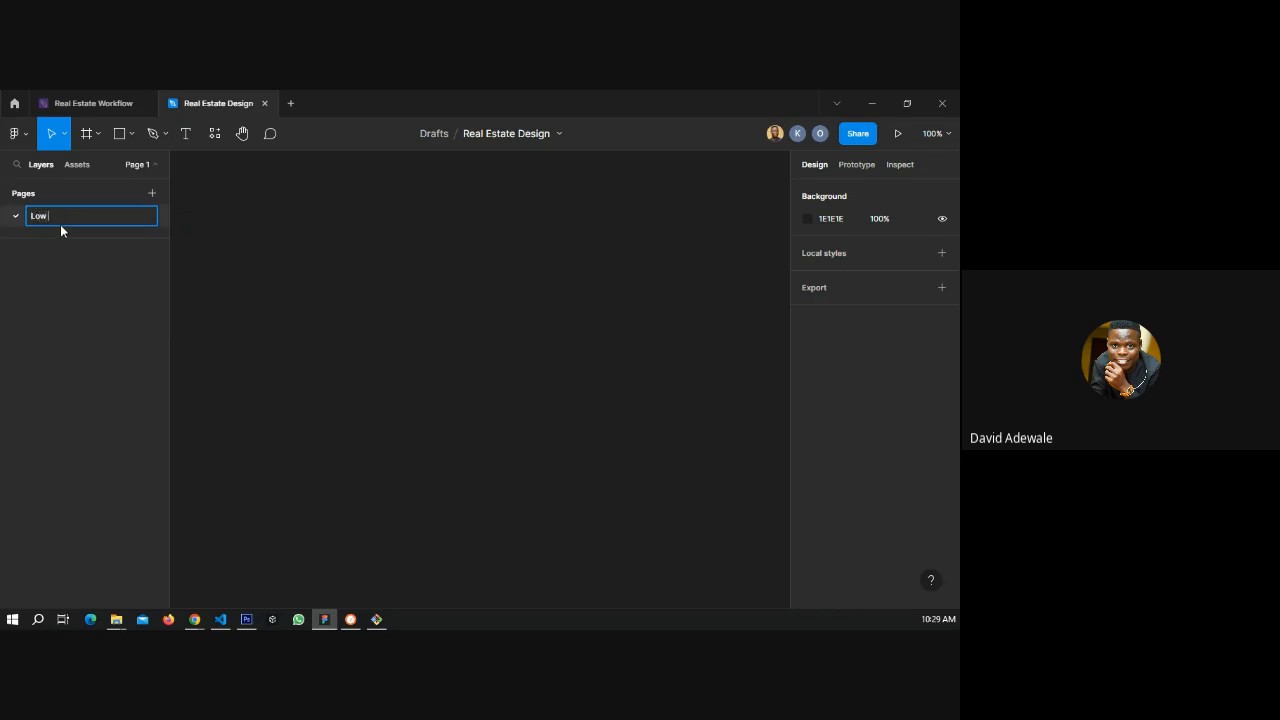
pyautogui.write('Low Fi')
pyautogui.press('Return')
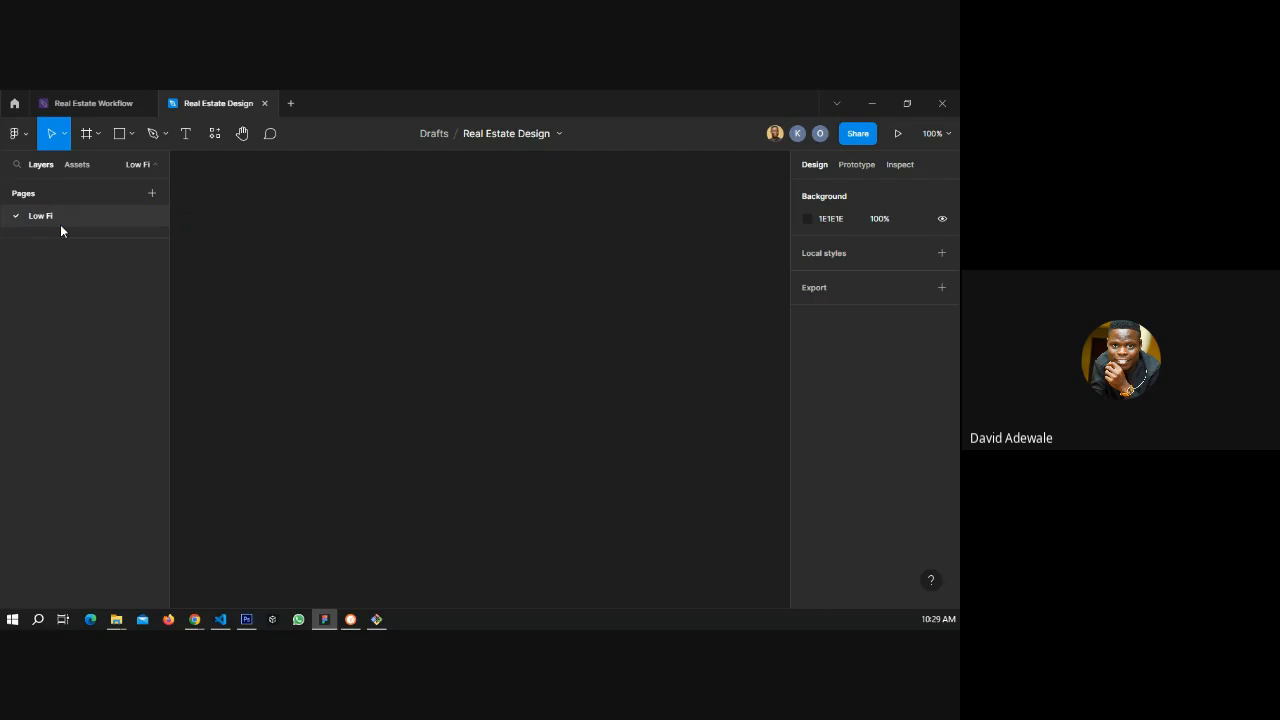
# - Add a second page to the design file and name it HiFi
pyautogui.click(140, 194)
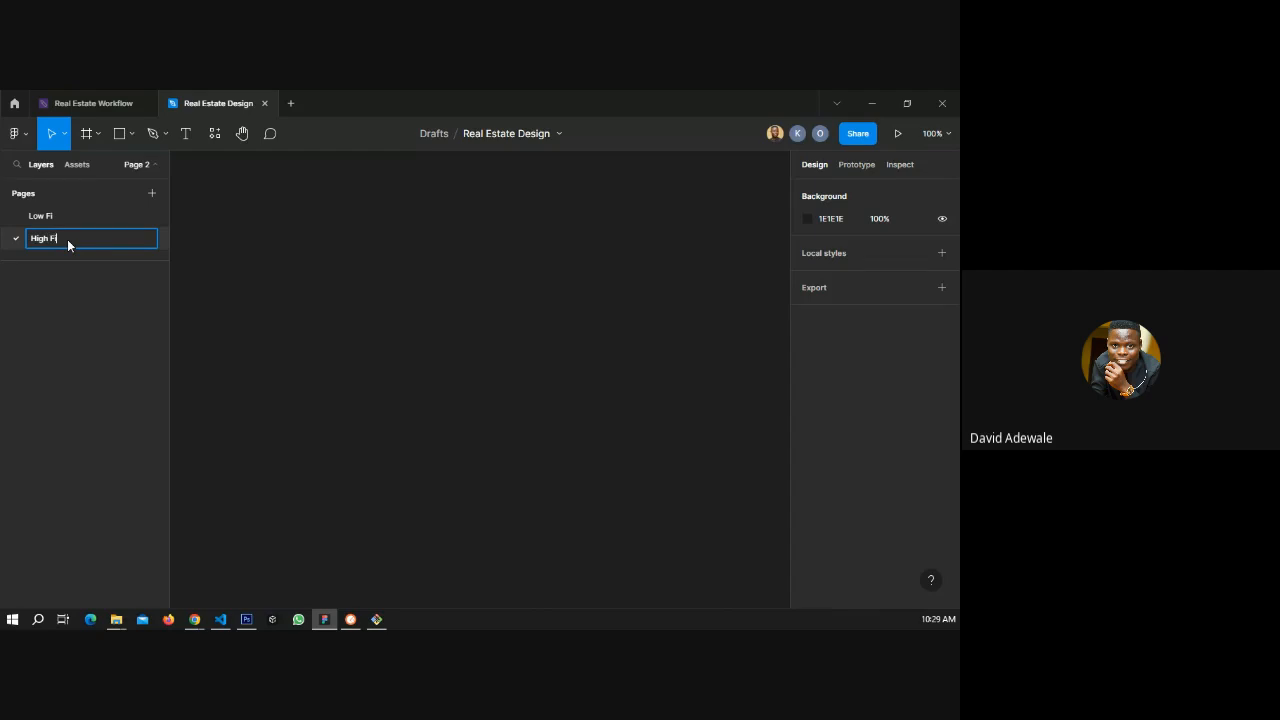
pyautogui.write('HiFi')
pyautogui.press('Return')
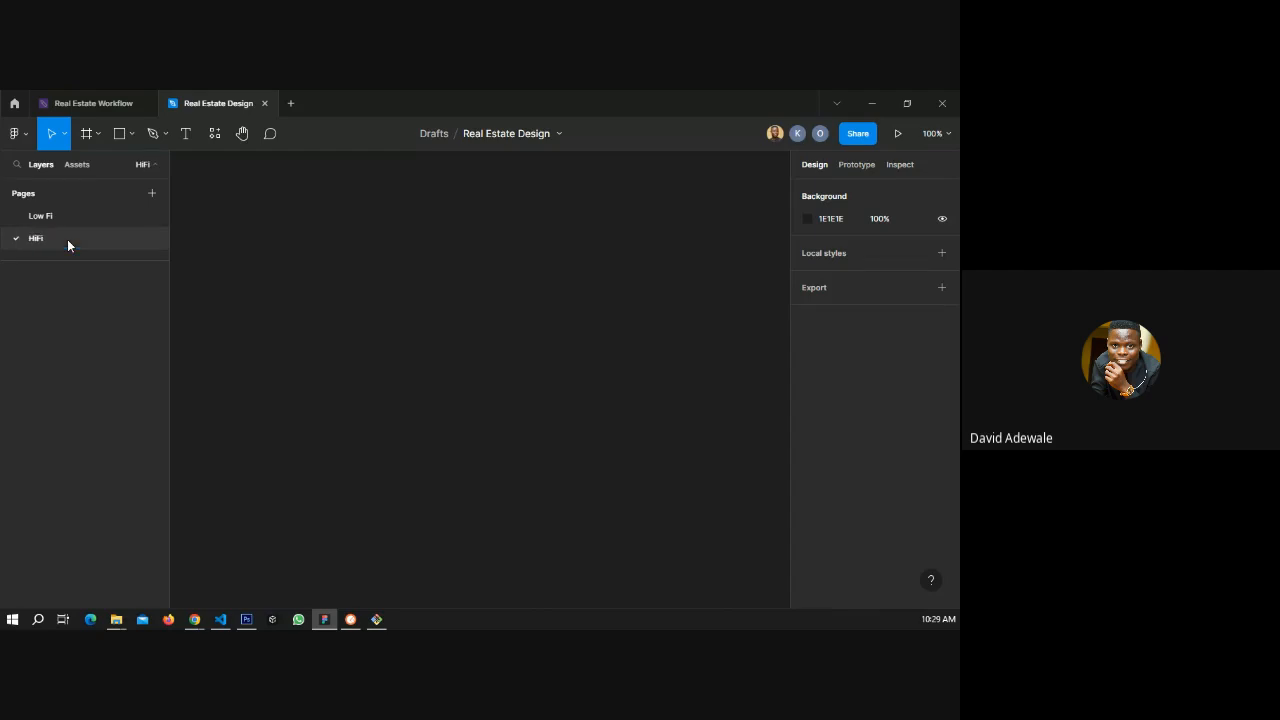
# - Add two extra pages to the design file, naming the first dfdfg and keeping the default name for the second
pyautogui.click(151, 194)
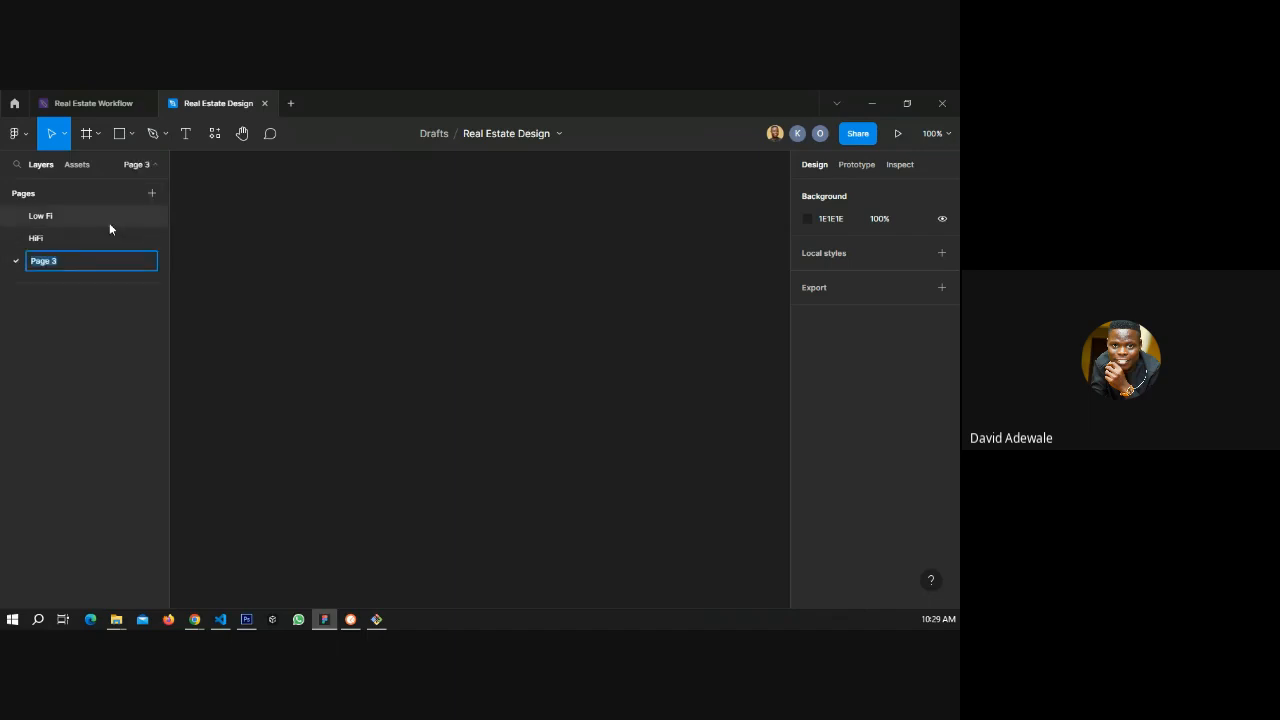
pyautogui.write('dfdfg')
pyautogui.press('Return')
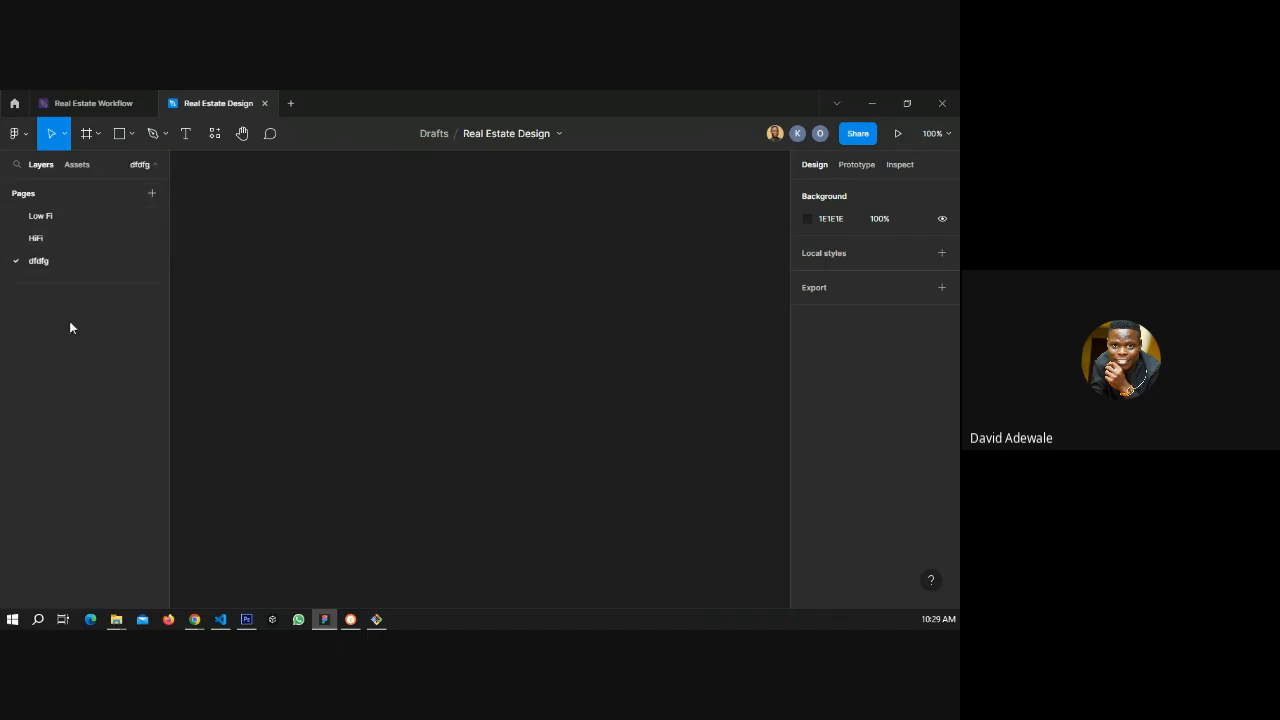
pyautogui.click(156, 192)
pyautogui.press('Return')
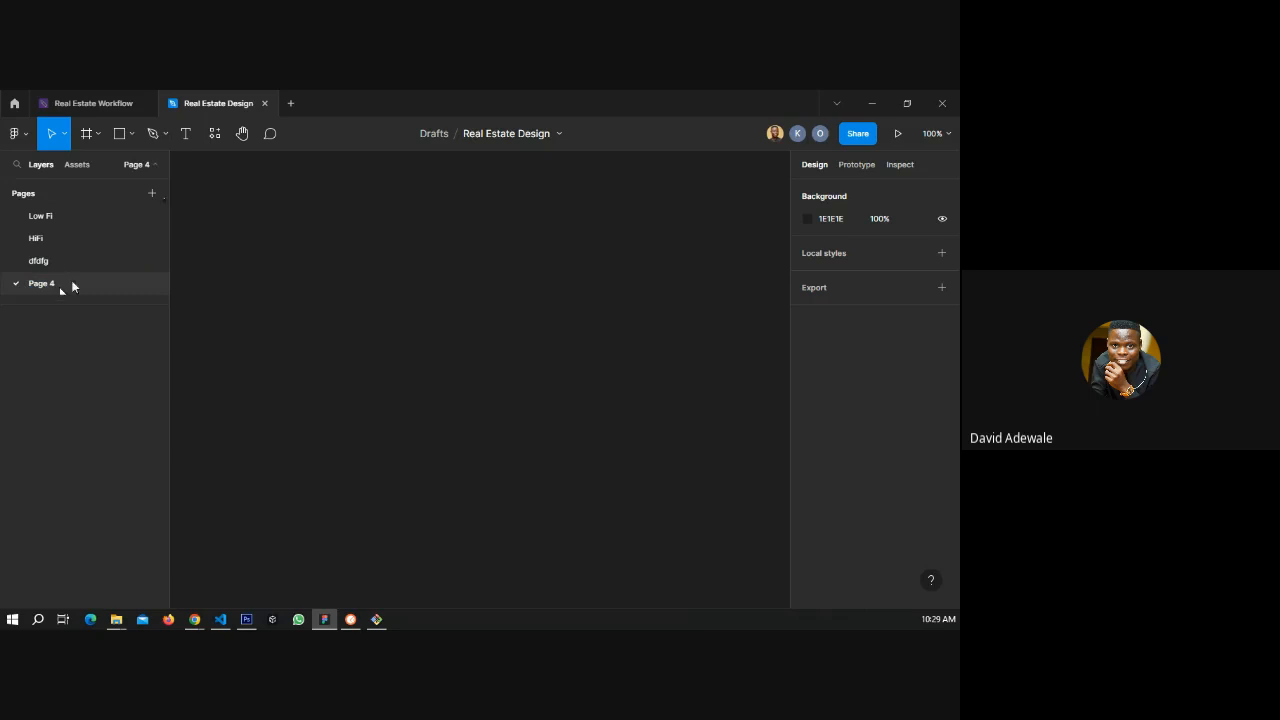
# - Delete the extra pages Page 4 and dfdfg from the design file
pyautogui.rightClick(106, 290)
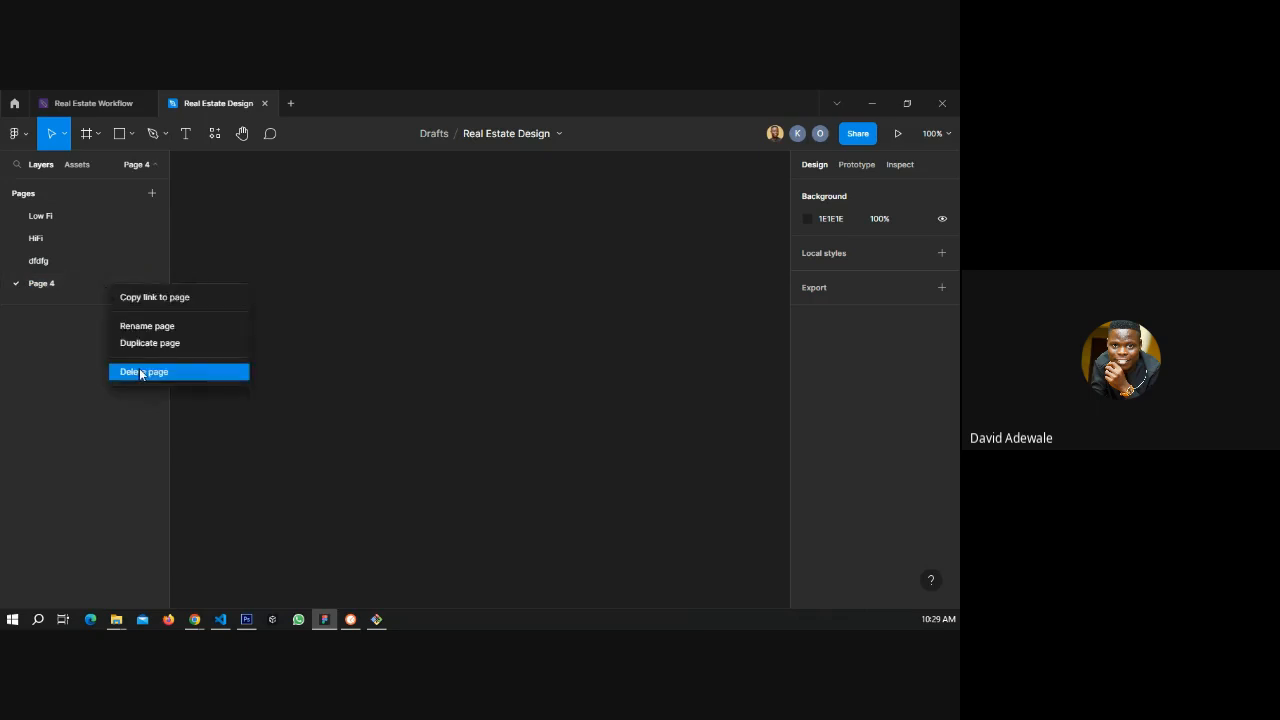
pyautogui.click(141, 374)
pyautogui.rightClick(81, 262)
pyautogui.press('Escape')
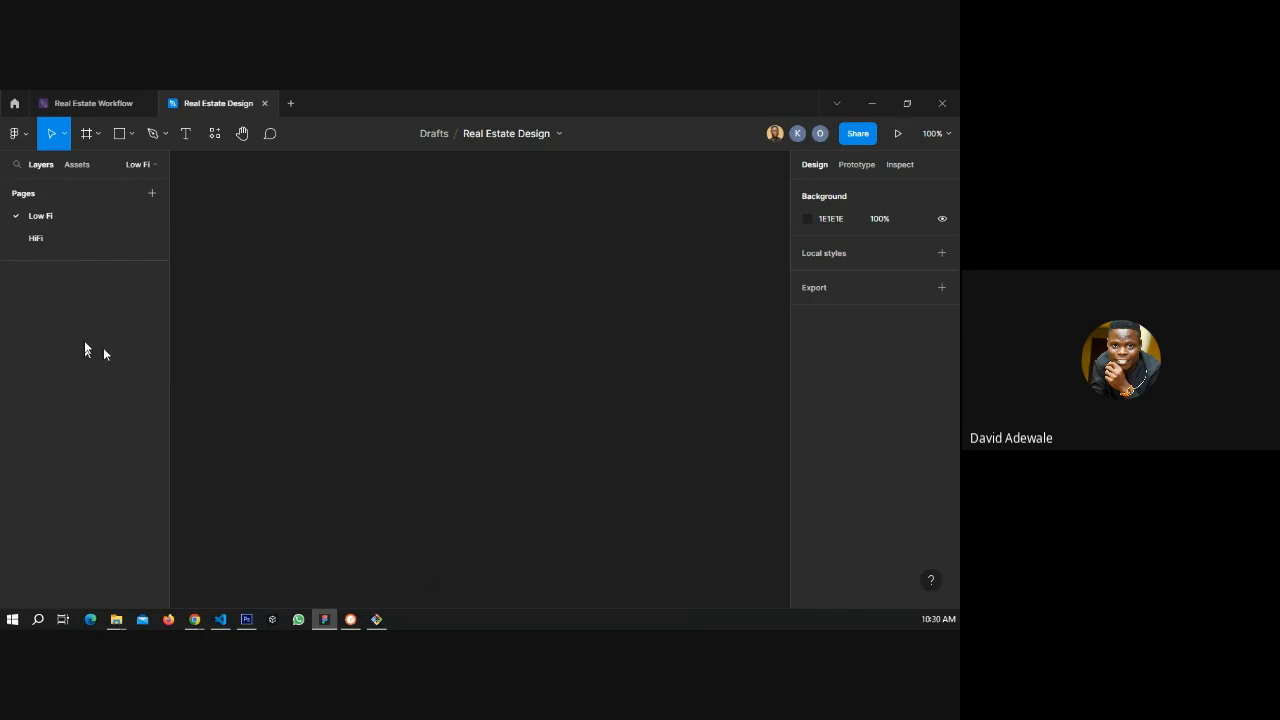
# - Make Low Fi the active page and review the Splash Screen and Walkthrough boxes in the Real Estate Workflow's IA flow
pyautogui.click(71, 241)
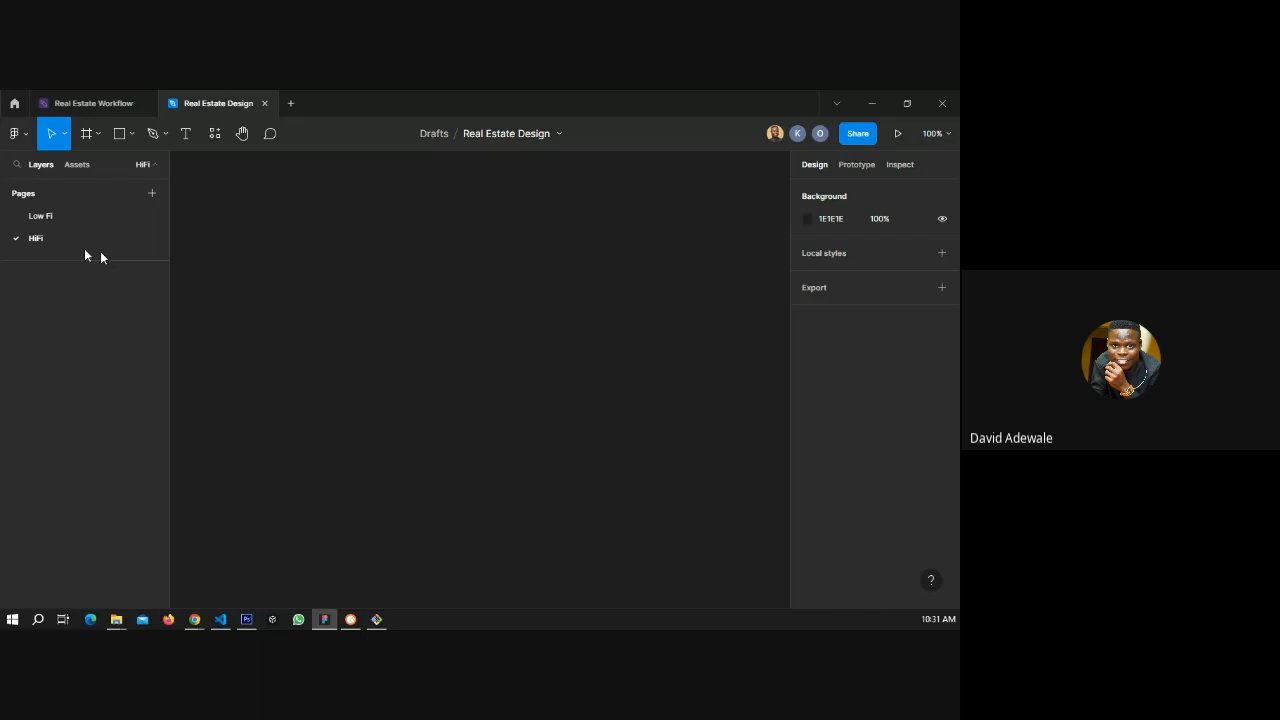
pyautogui.click(43, 215)
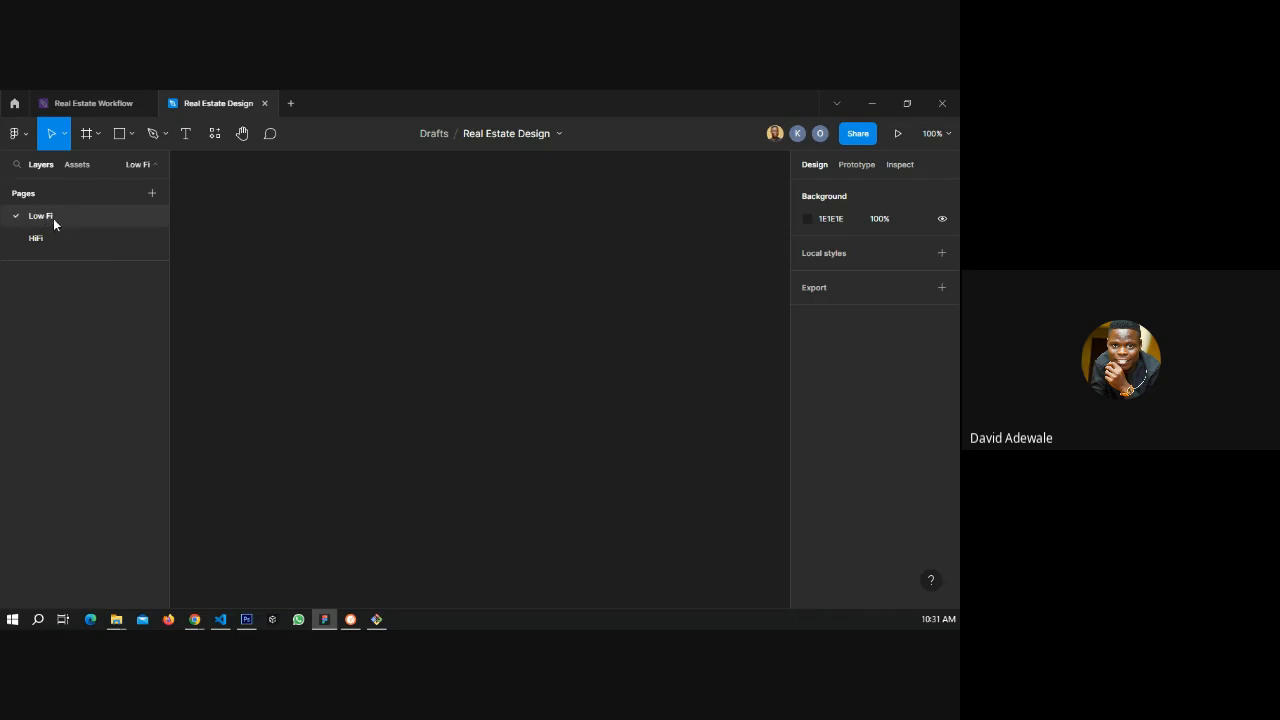
pyautogui.click(97, 104)
pyautogui.scroll(-2, 262, 354)
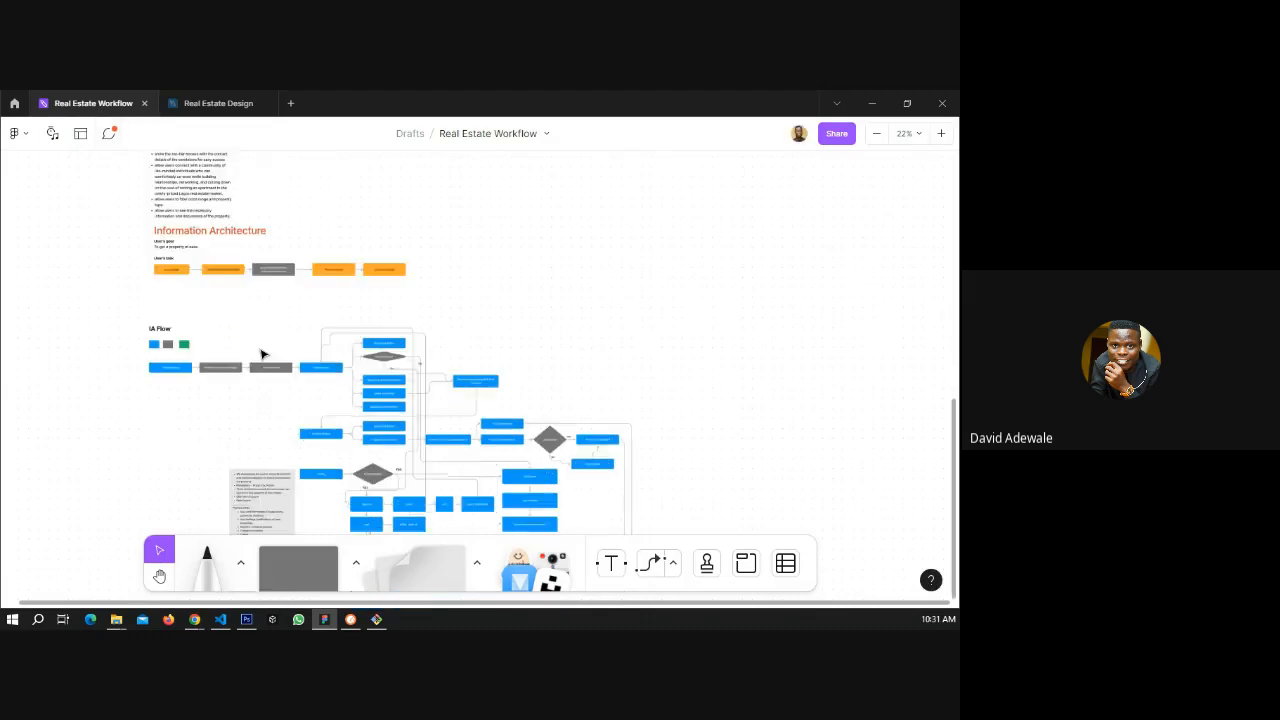
pyautogui.scroll(-1, 262, 354)
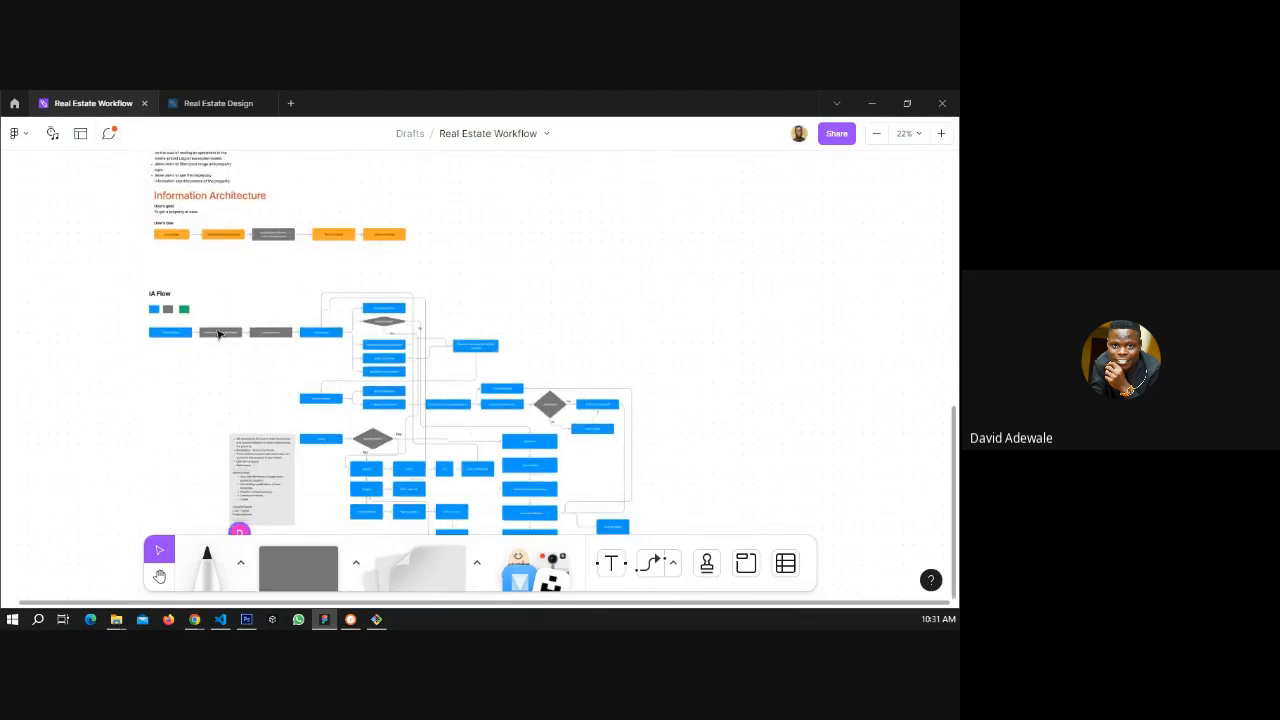
pyautogui.scroll(10, 144, 332)
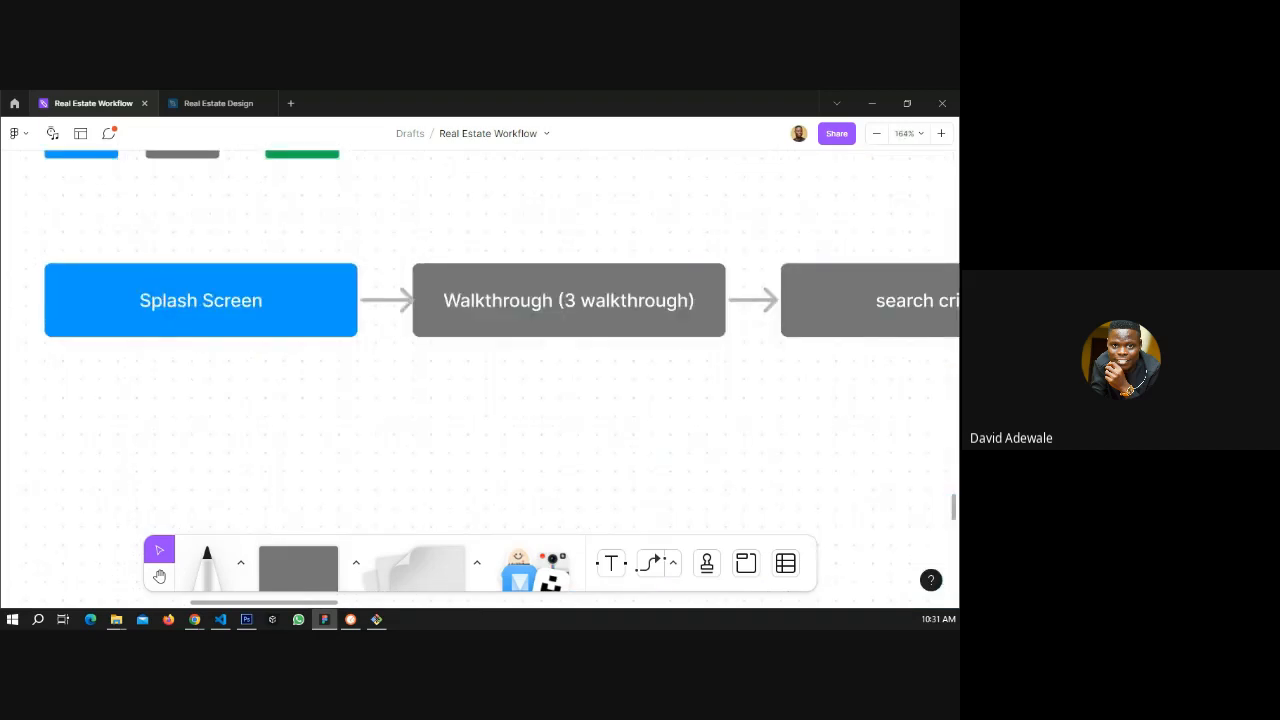
# - Return to the Real Estate Design file and examine its file options and the Prototype, Inspect and Design settings
pyautogui.click(218, 103)
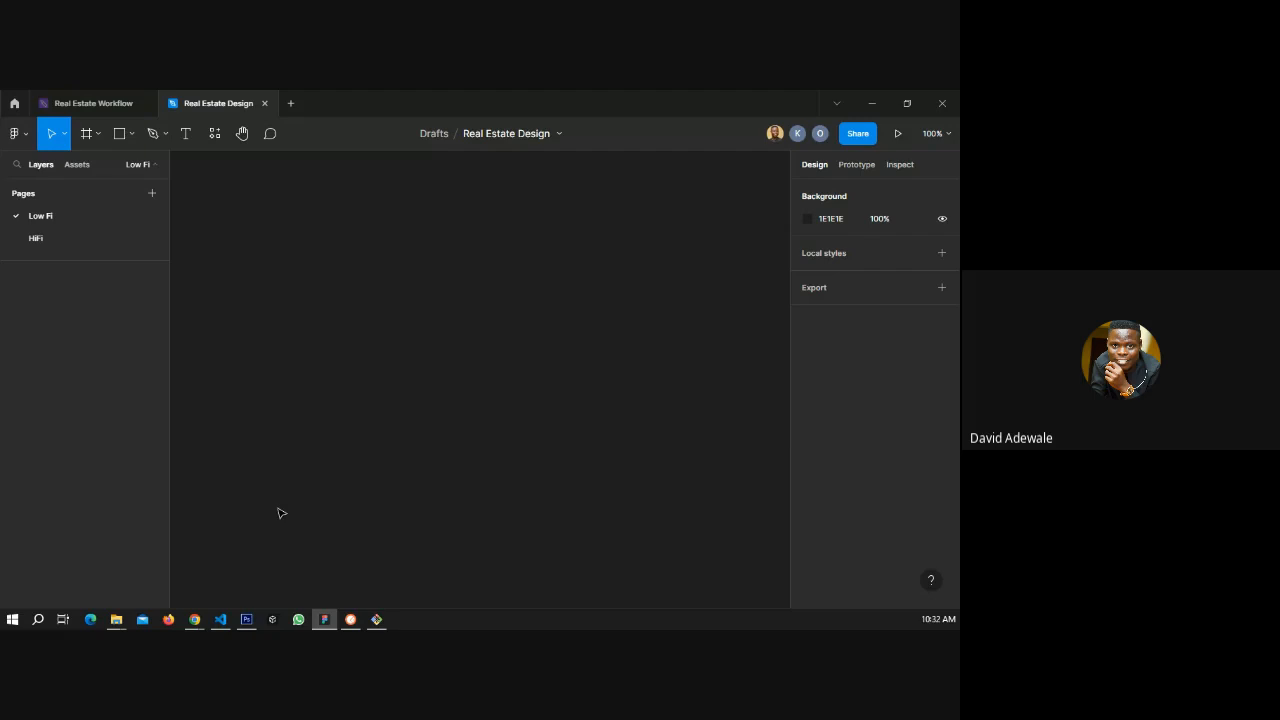
pyautogui.click(558, 131)
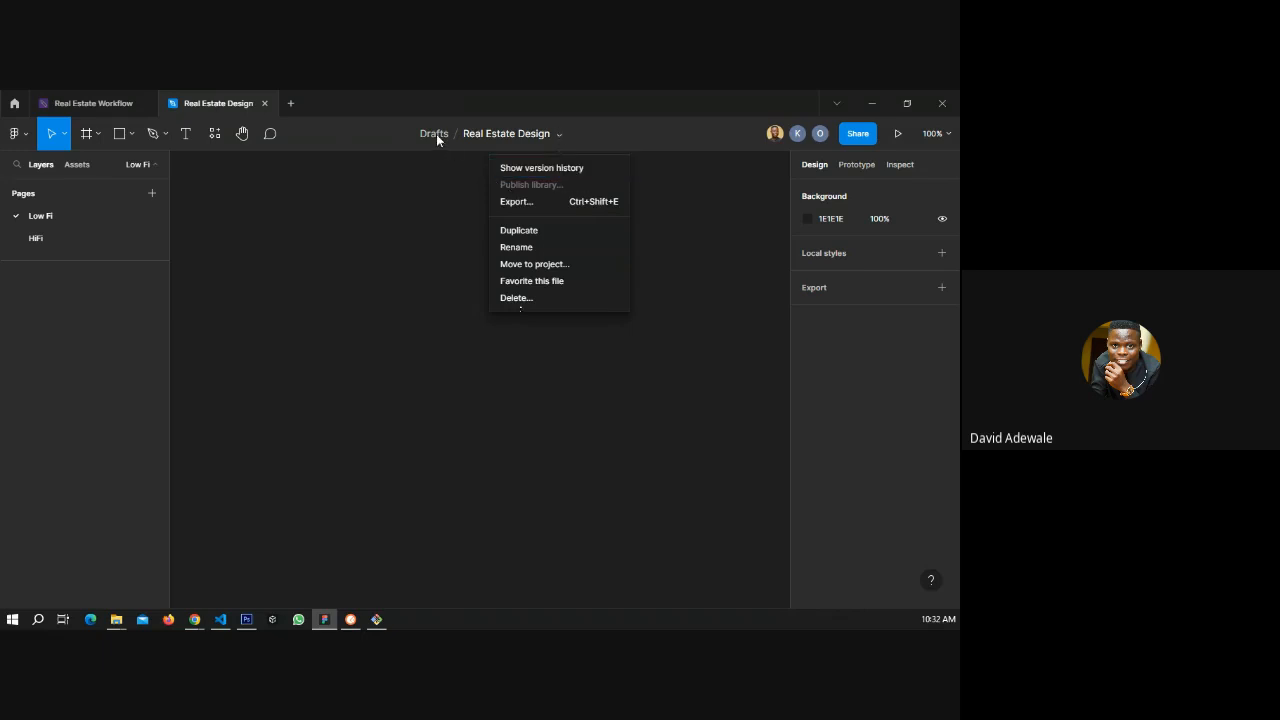
pyautogui.click(448, 200)
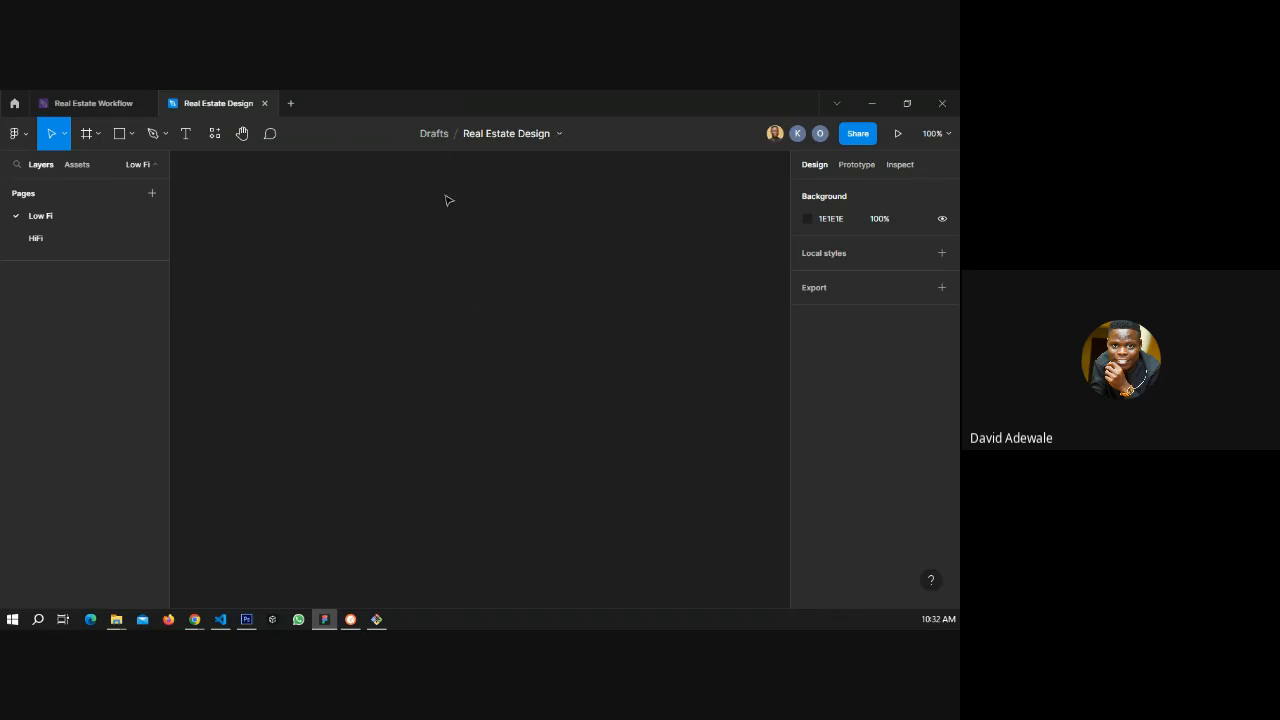
pyautogui.click(857, 165)
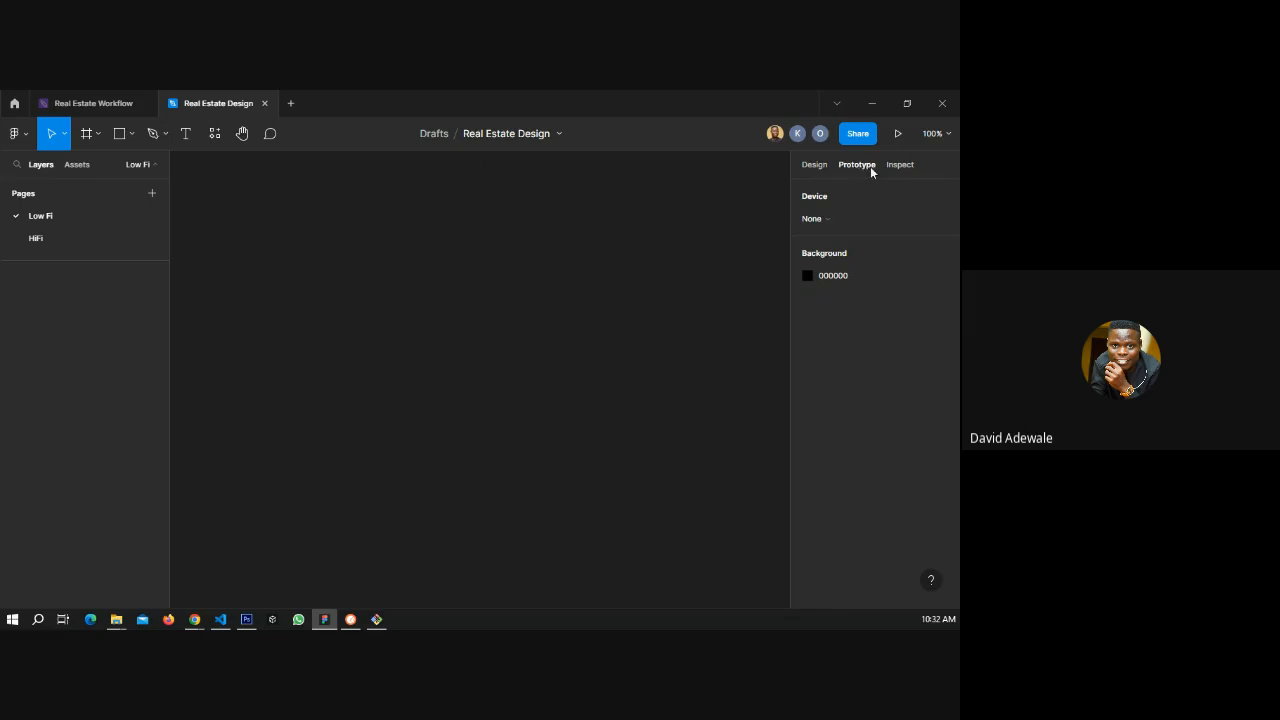
pyautogui.click(888, 168)
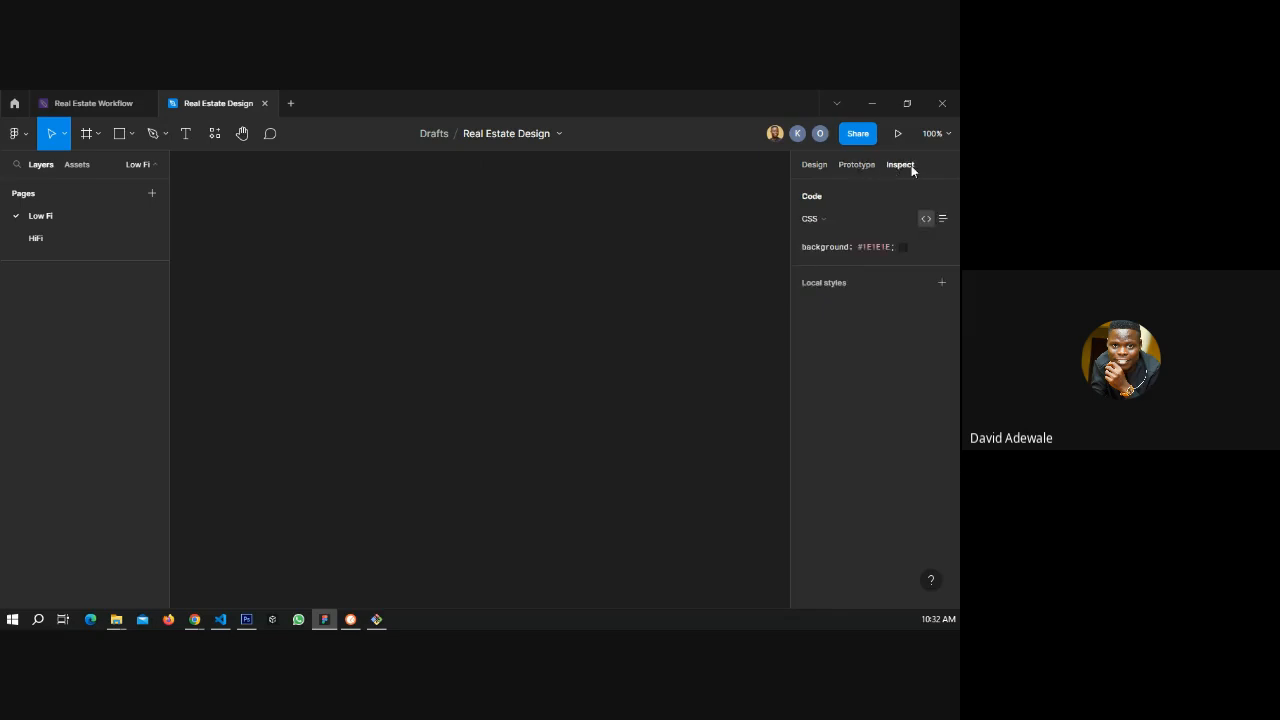
pyautogui.click(855, 167)
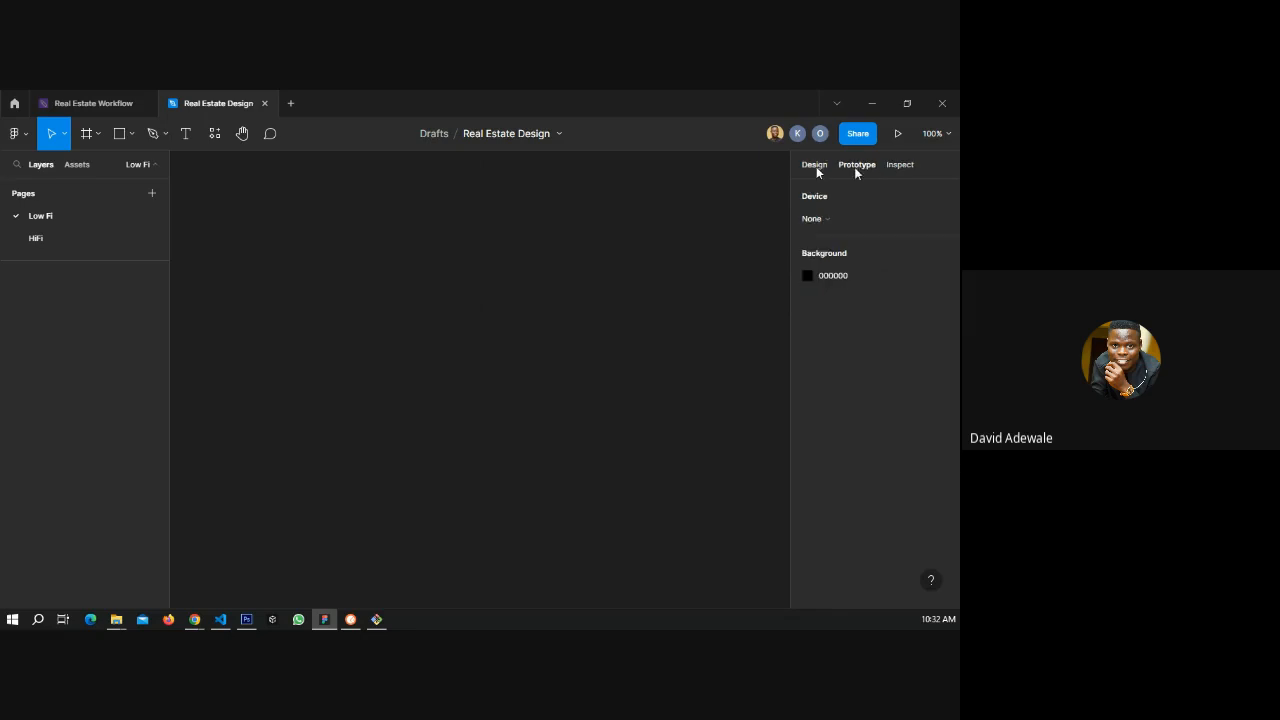
pyautogui.click(815, 166)
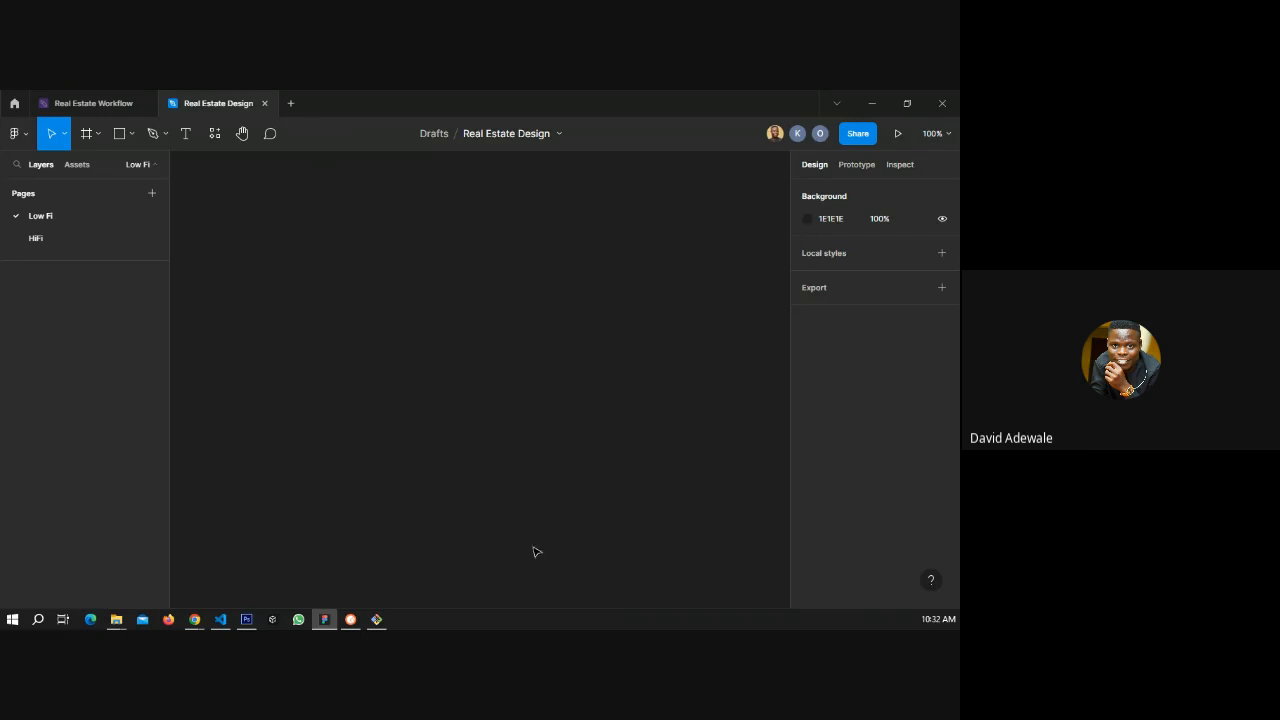
# - Try a white FFFFFF background on the Low Fi page and restore it to 1E1E1E
pyautogui.click(842, 224)
pyautogui.press('Return')
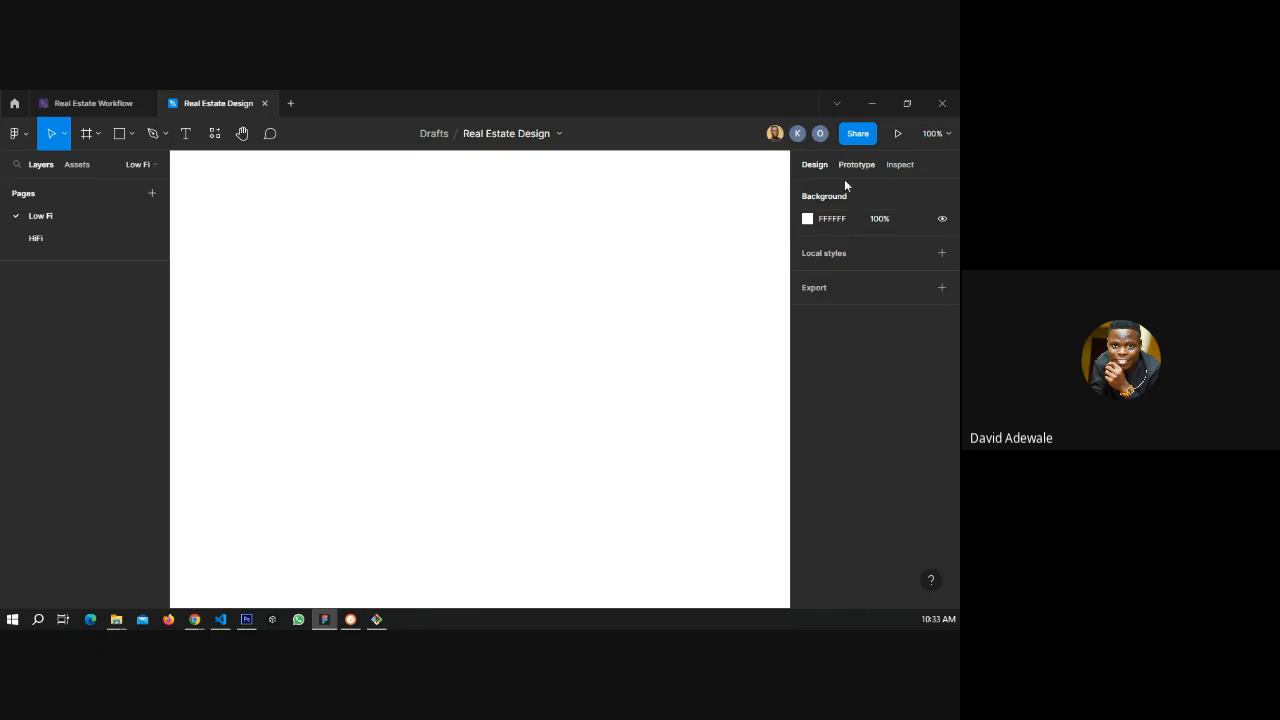
pyautogui.click(838, 216)
pyautogui.press('Return')
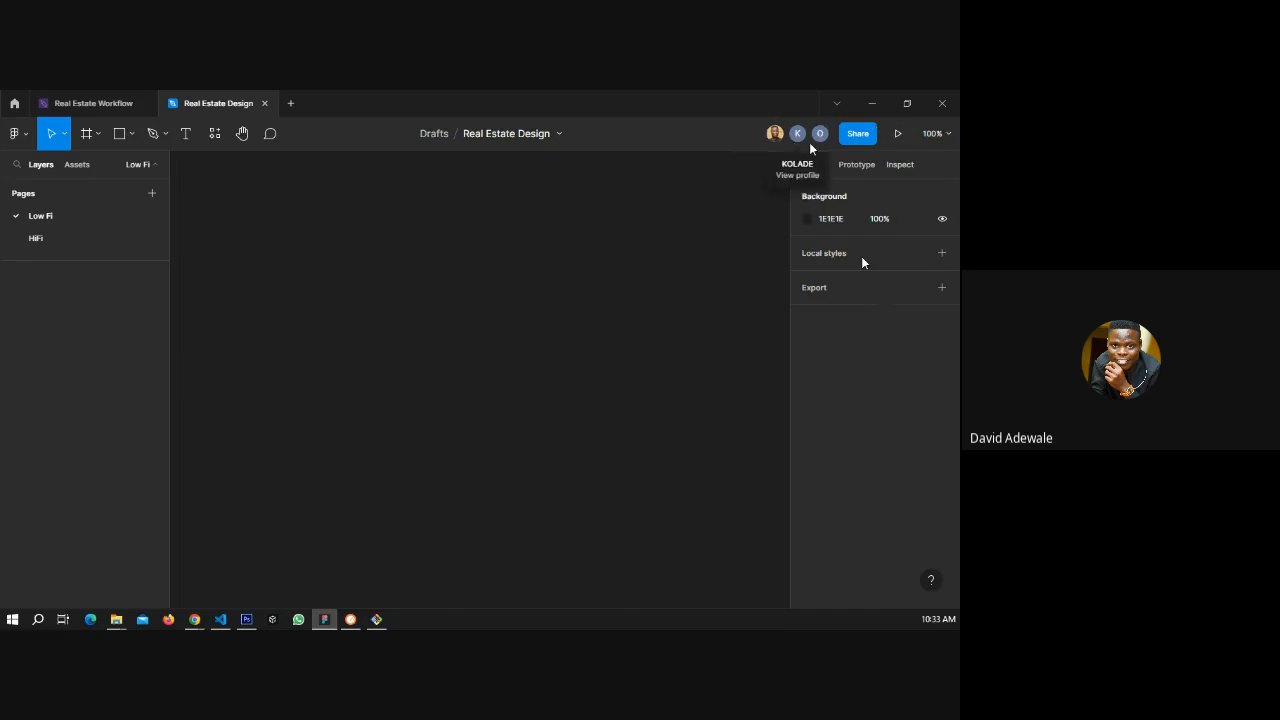
# - Check who is in the file, open its sharing settings and view the access options for the first invited collaborator
pyautogui.moveTo(775, 131)
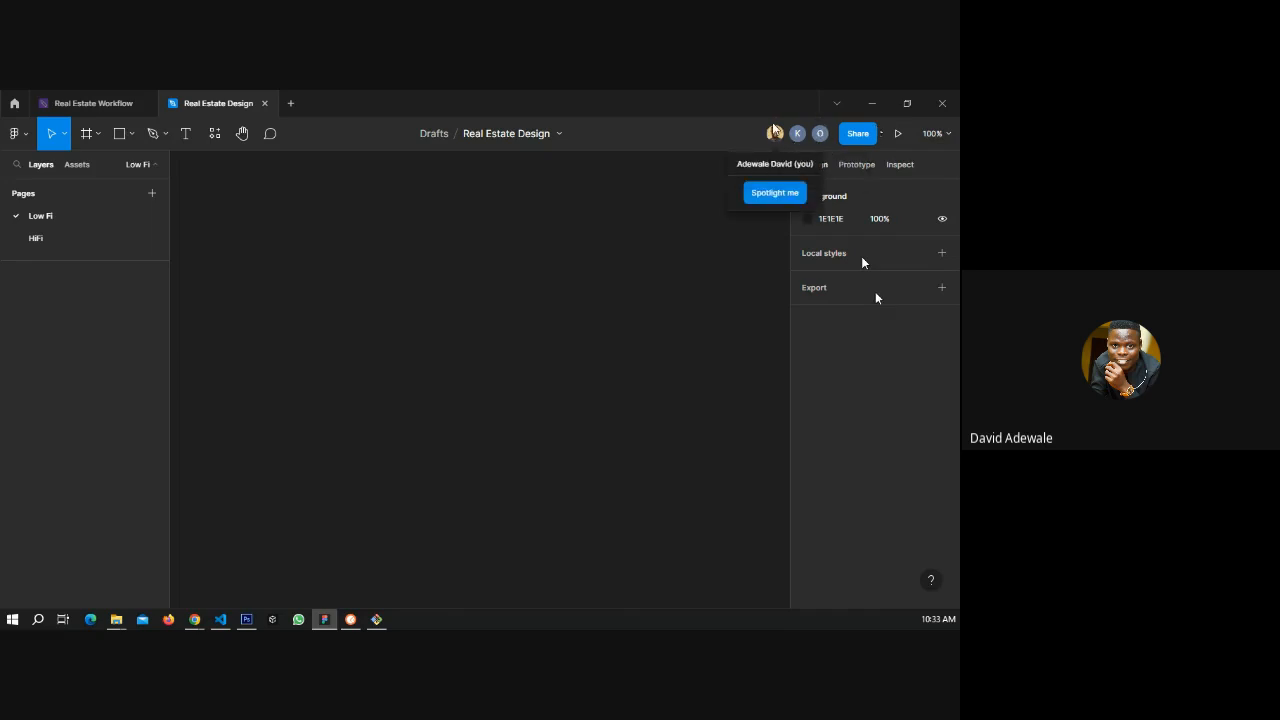
pyautogui.click(856, 137)
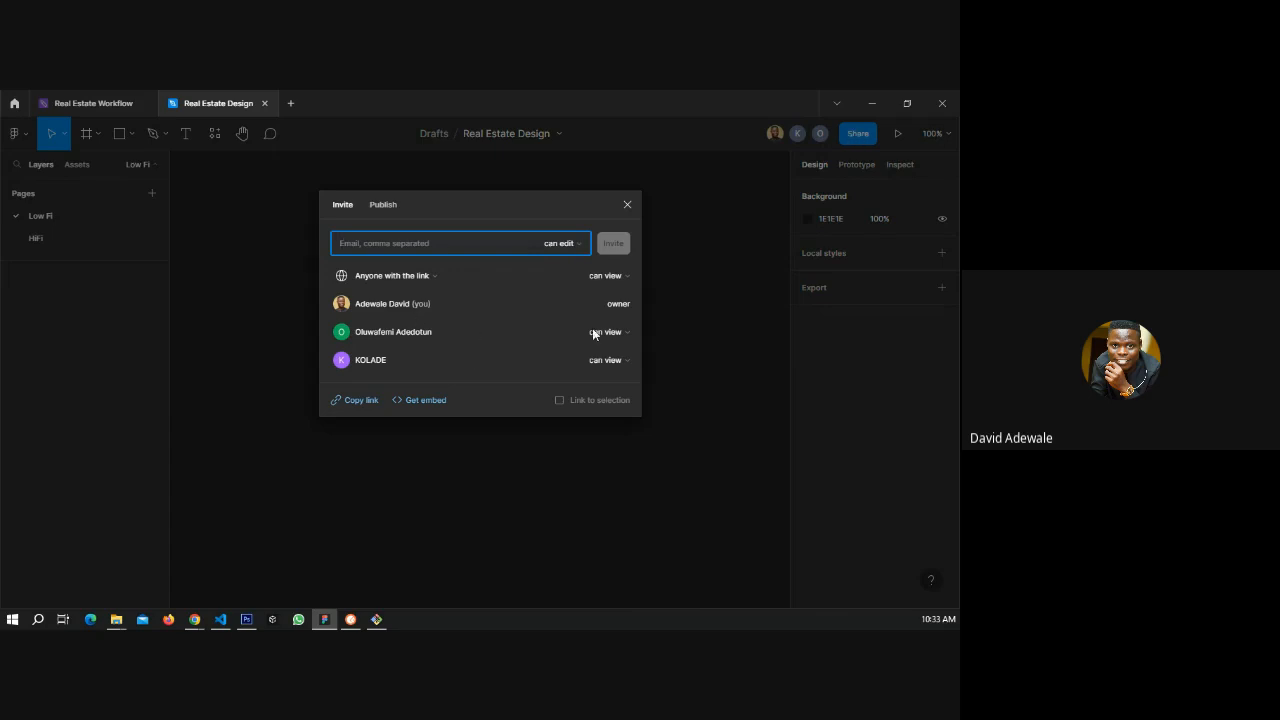
pyautogui.click(625, 331)
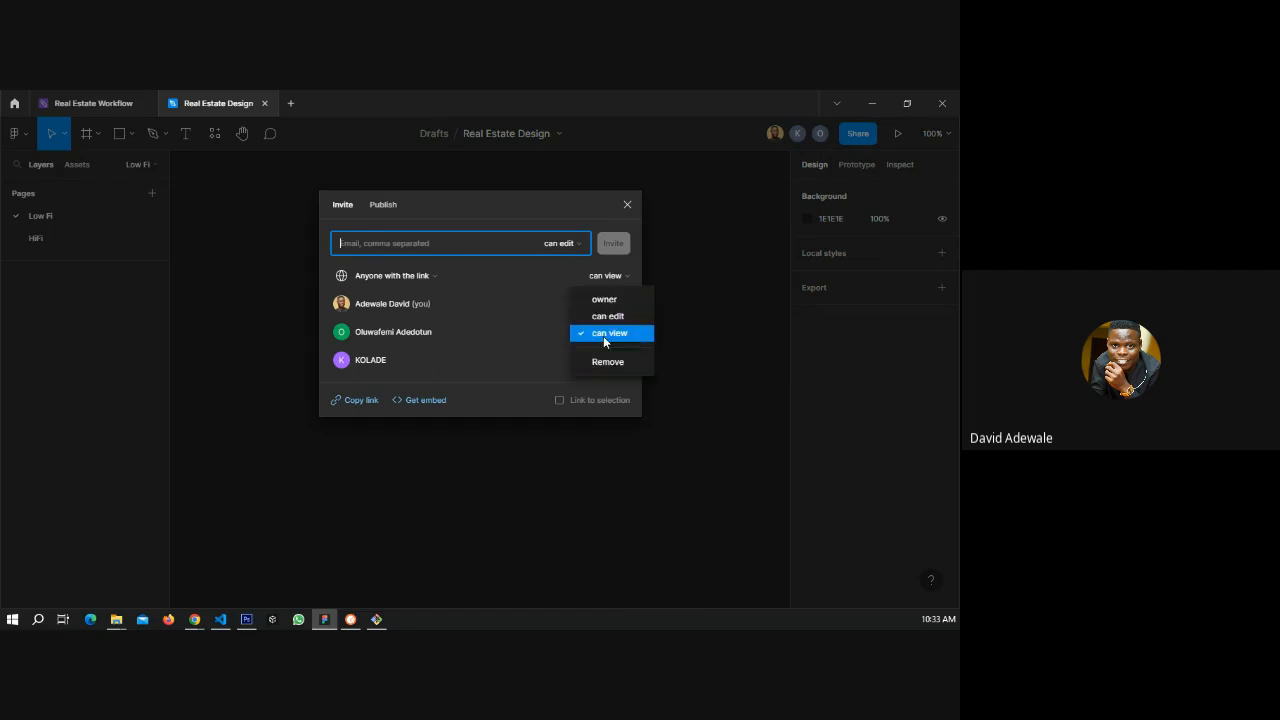
pyautogui.click(536, 372)
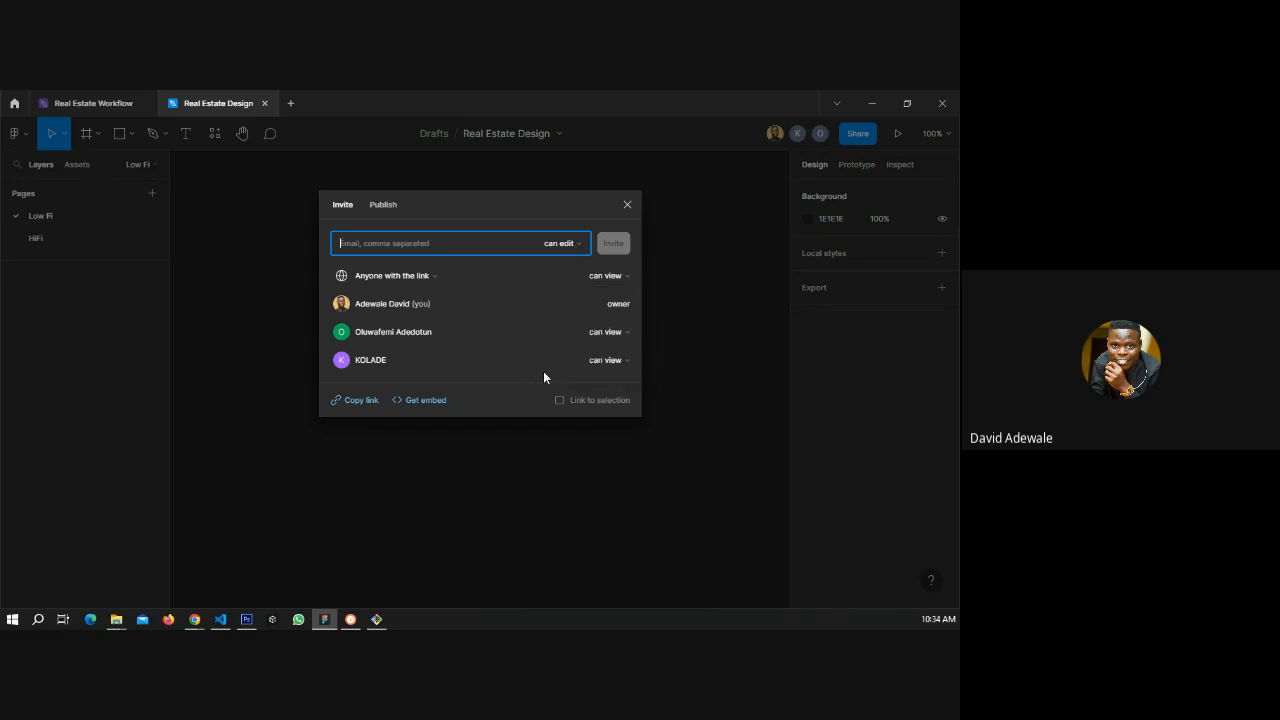
# - Try restricting the design file to only people invited and restore access for anyone with the link
pyautogui.click(433, 277)
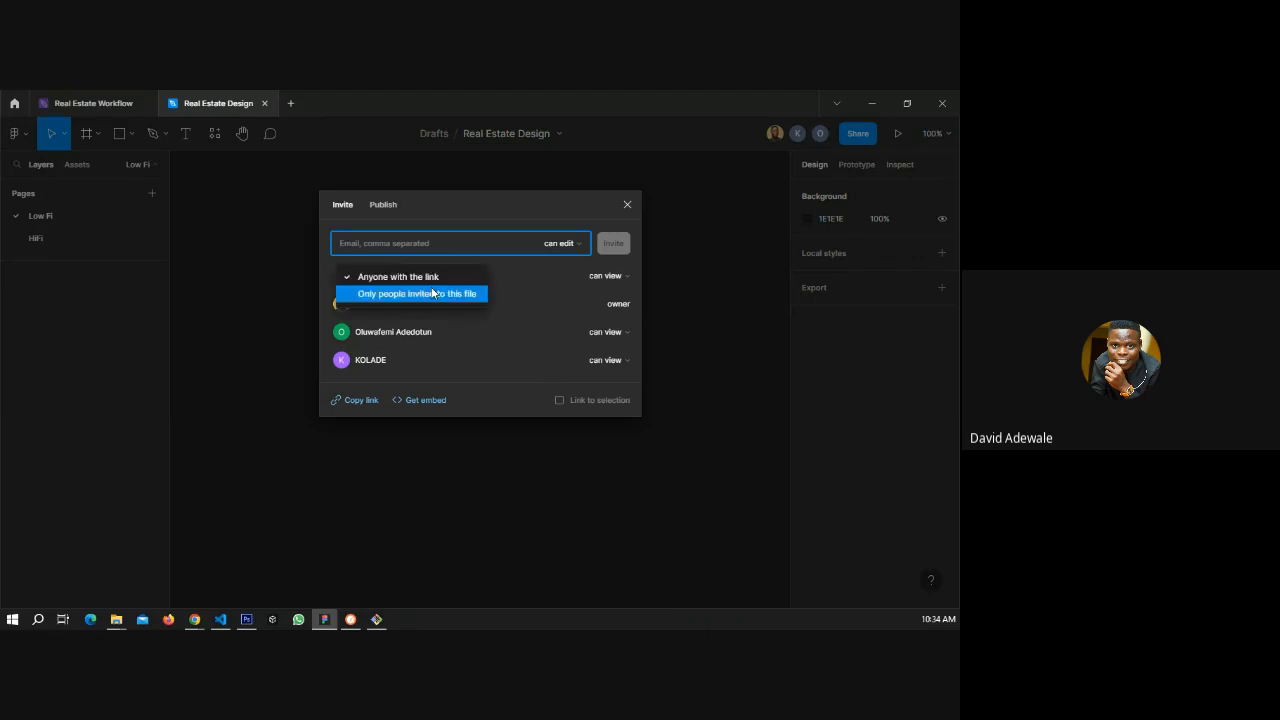
pyautogui.click(433, 293)
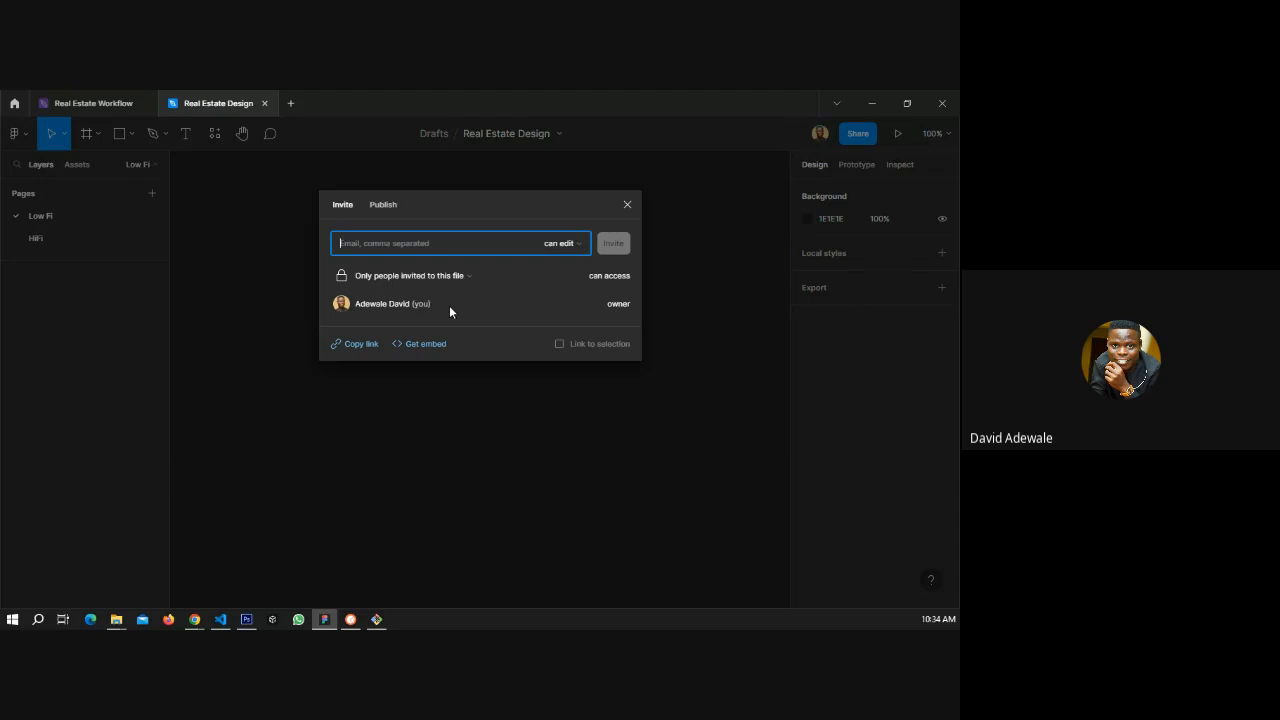
pyautogui.click(459, 277)
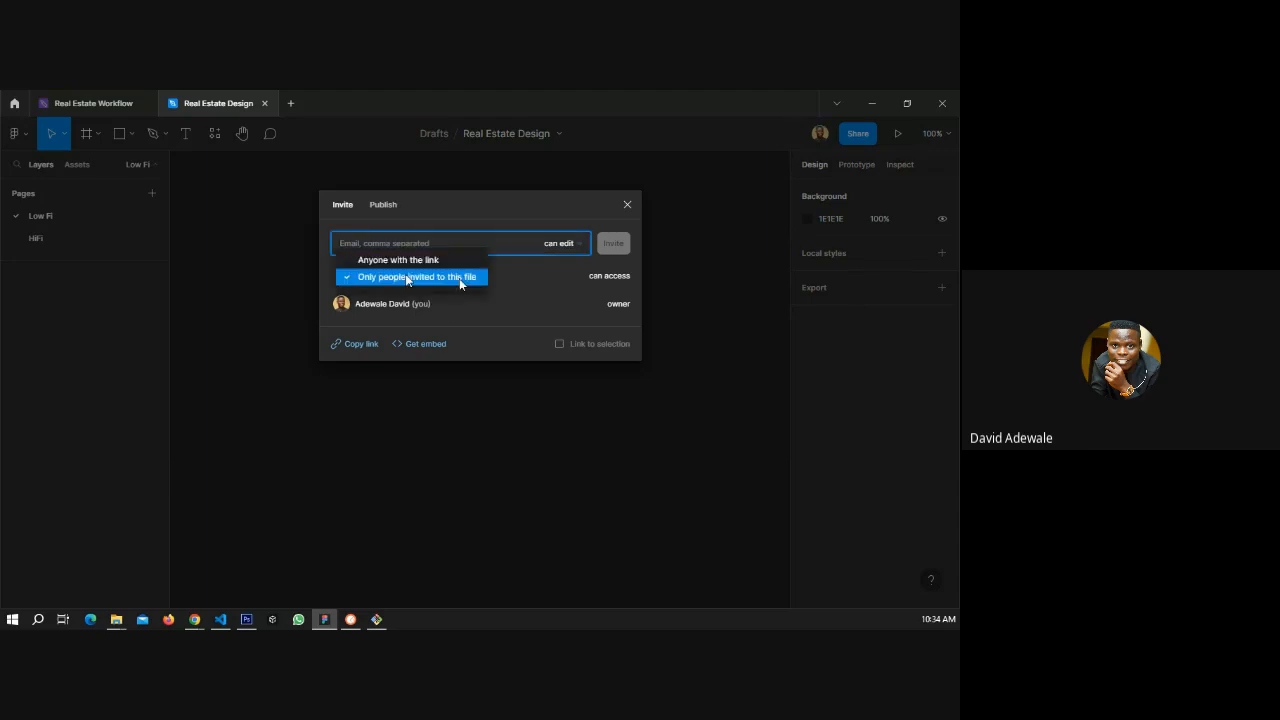
pyautogui.click(425, 261)
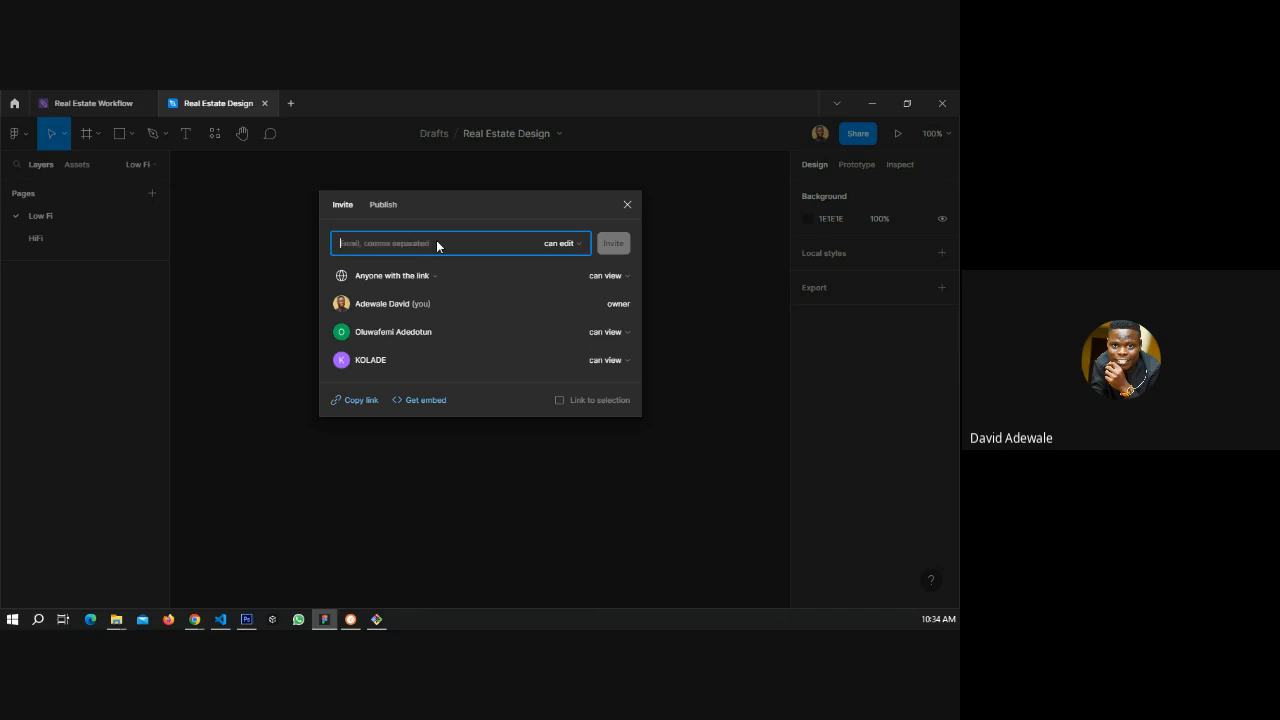
# - Invite another collaborator to the design file by picking the suggested contact, with can edit access
pyautogui.write('eni')
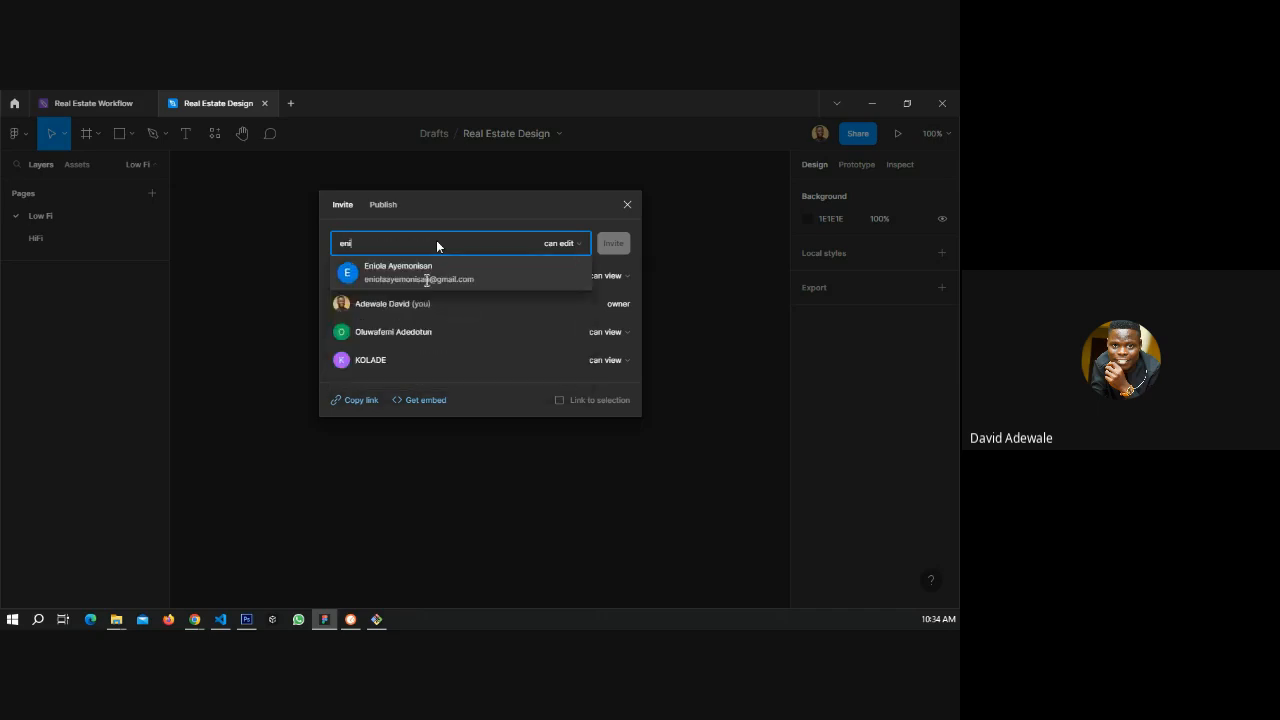
pyautogui.click(426, 276)
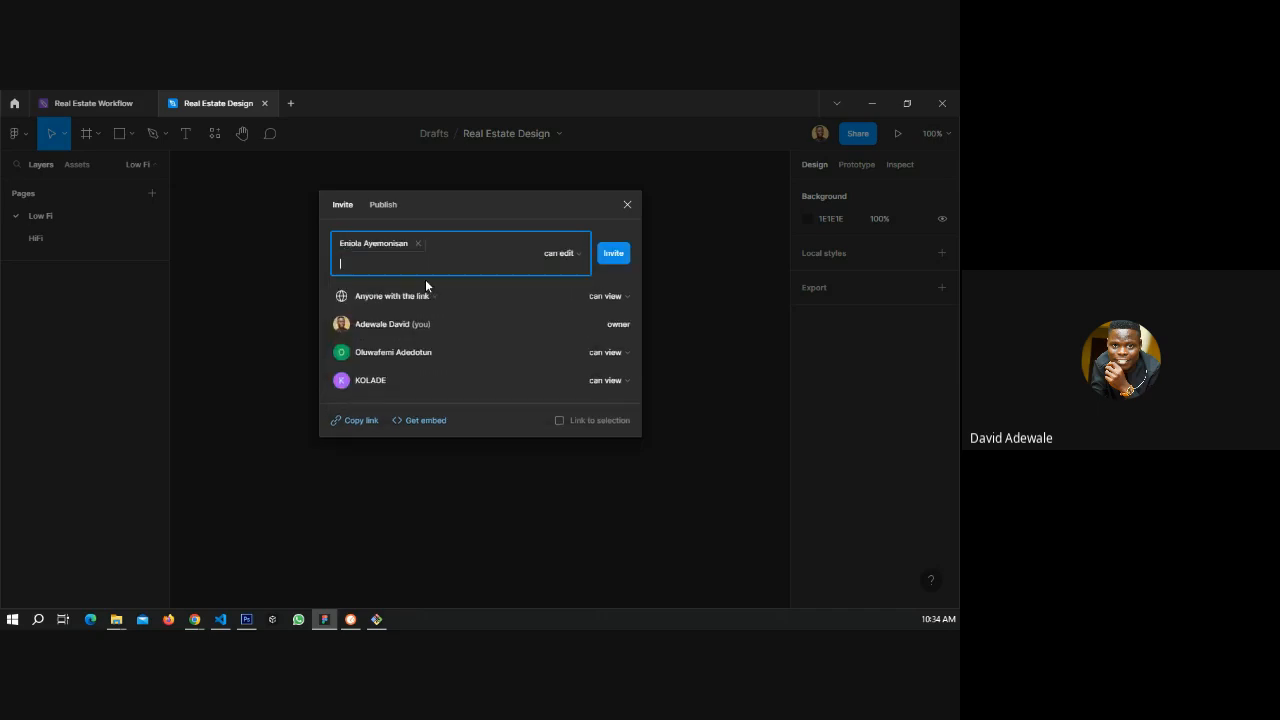
pyautogui.click(575, 253)
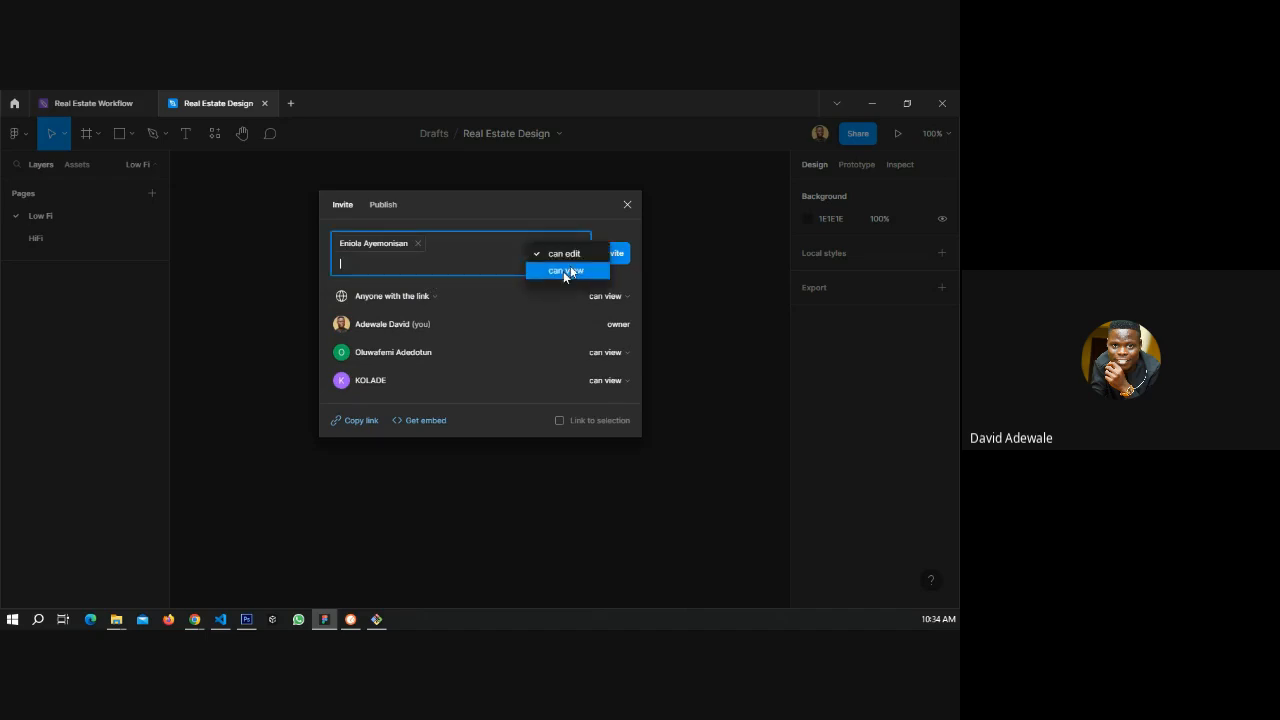
pyautogui.click(561, 252)
pyautogui.click(573, 215)
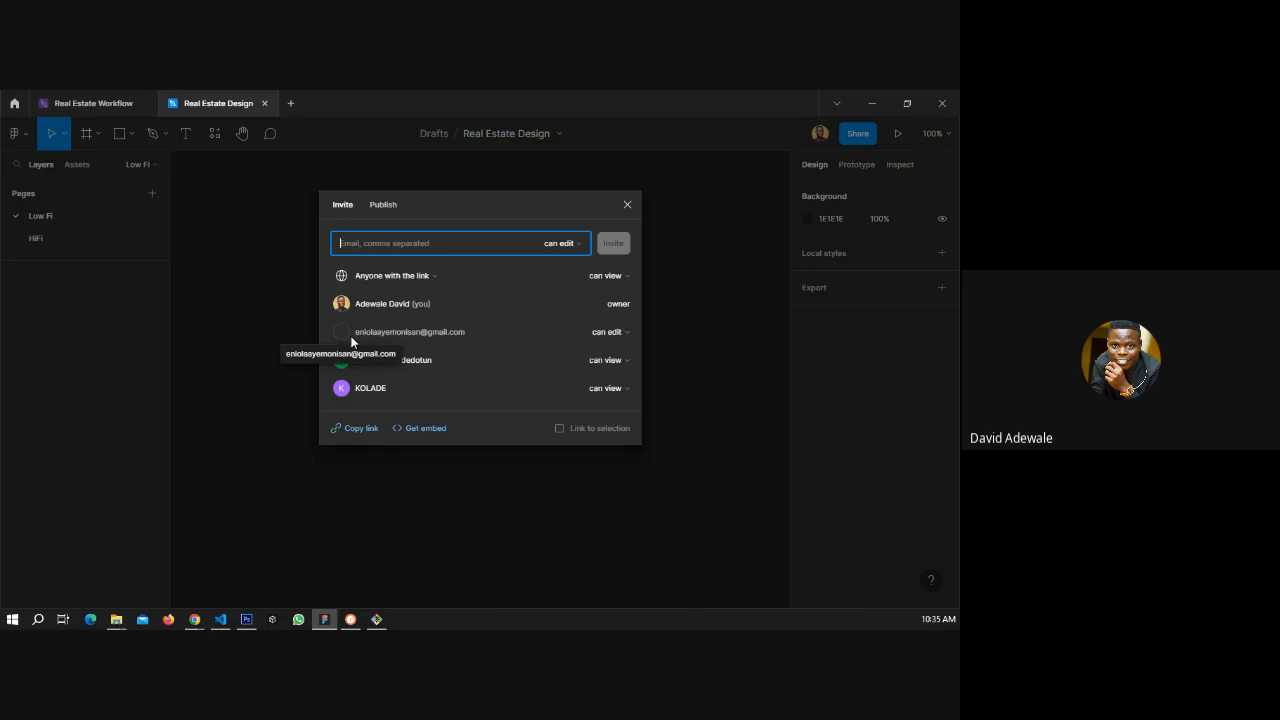
# - View the Figma Community publishing option, close the sharing settings and switch to Chrome
pyautogui.click(387, 204)
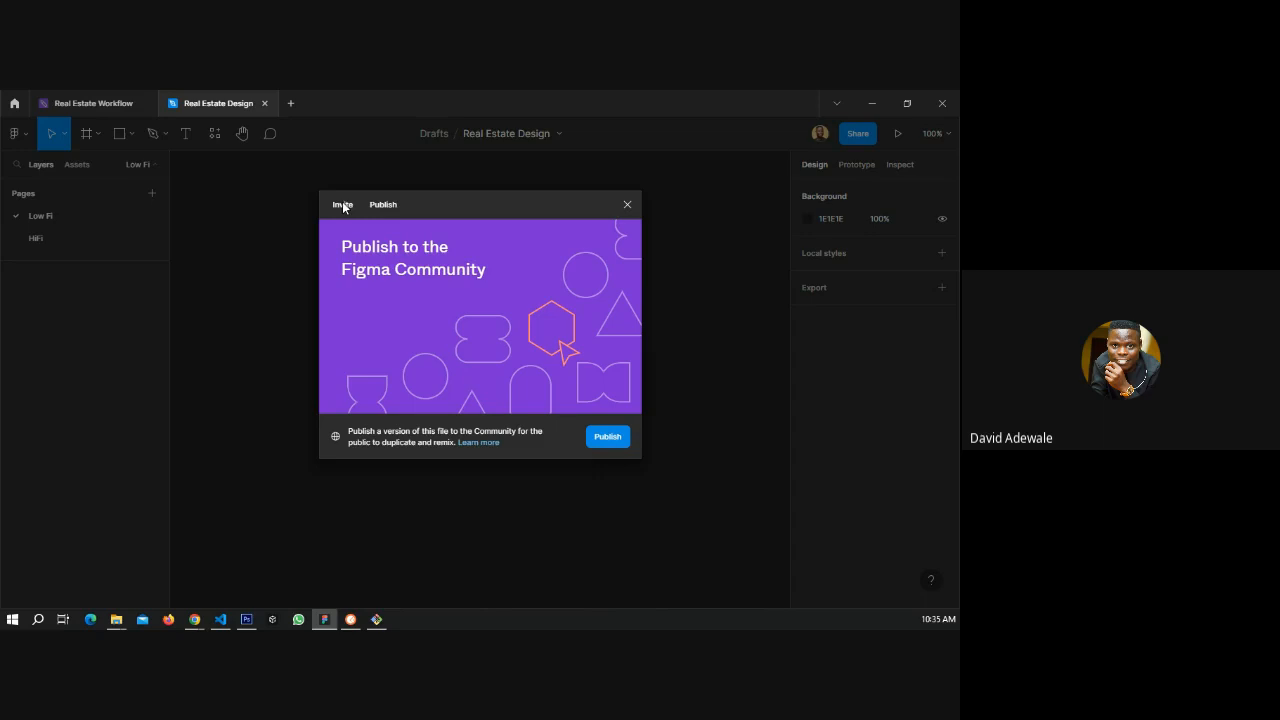
pyautogui.click(343, 205)
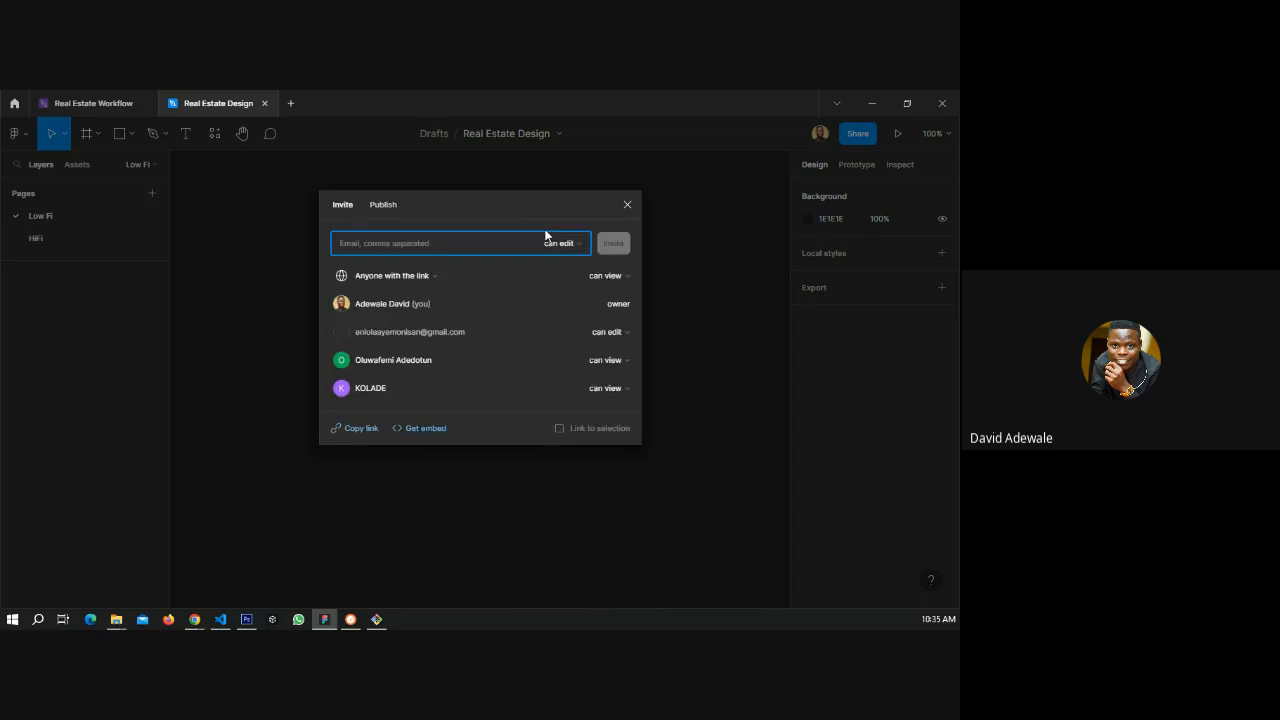
pyautogui.click(628, 205)
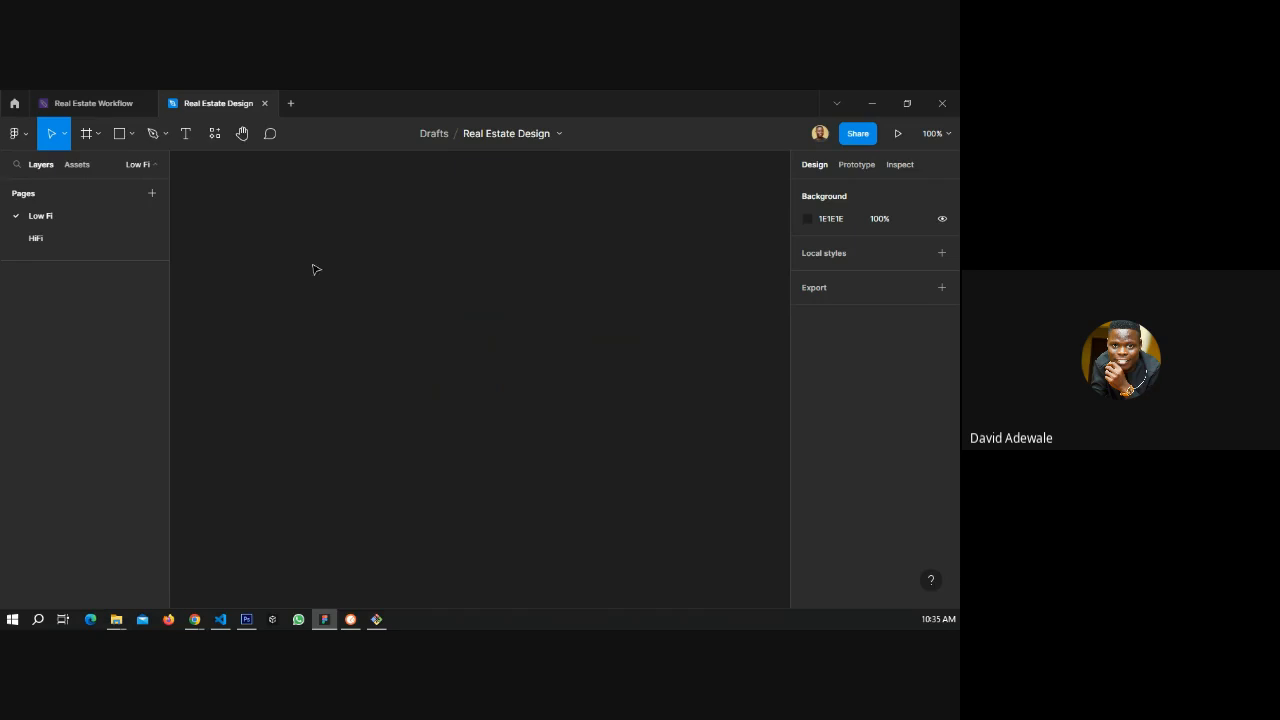
pyautogui.hotkey('alt', 'Tab')
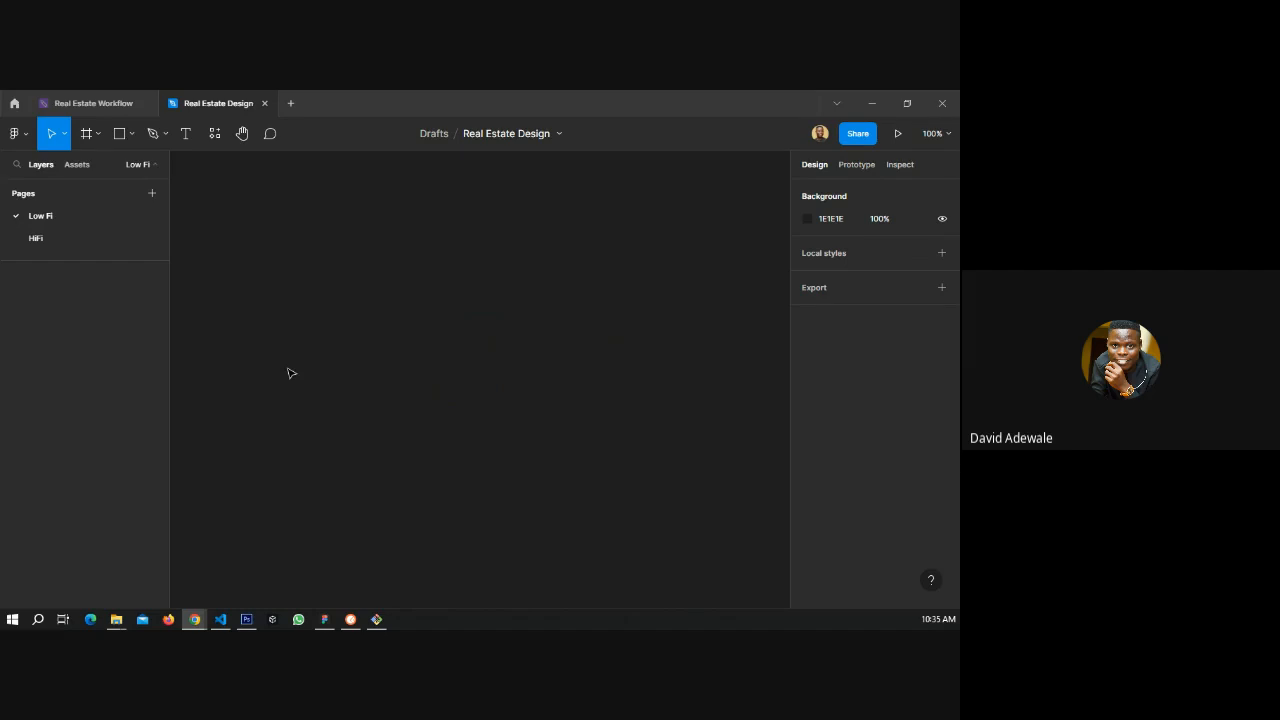
# - Check the start of the flow in the Real Estate Workflow file and review who has access to the Real Estate Design file
pyautogui.click(108, 104)
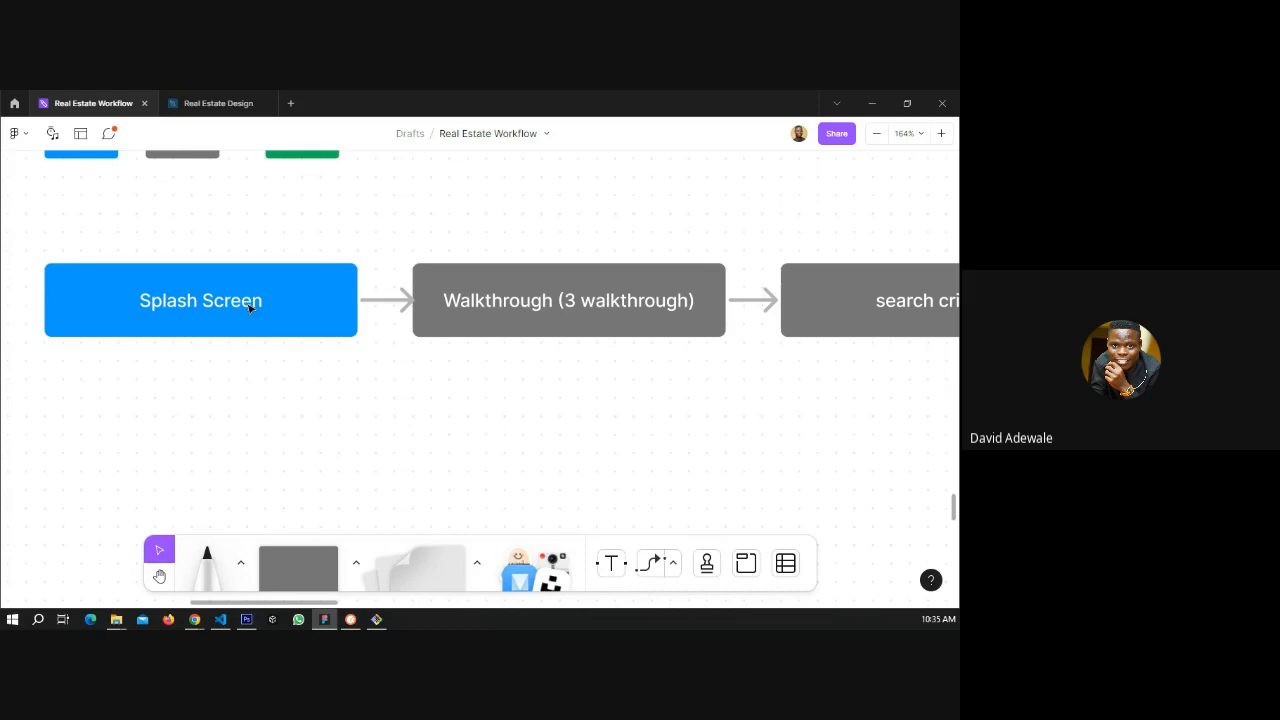
pyautogui.click(203, 104)
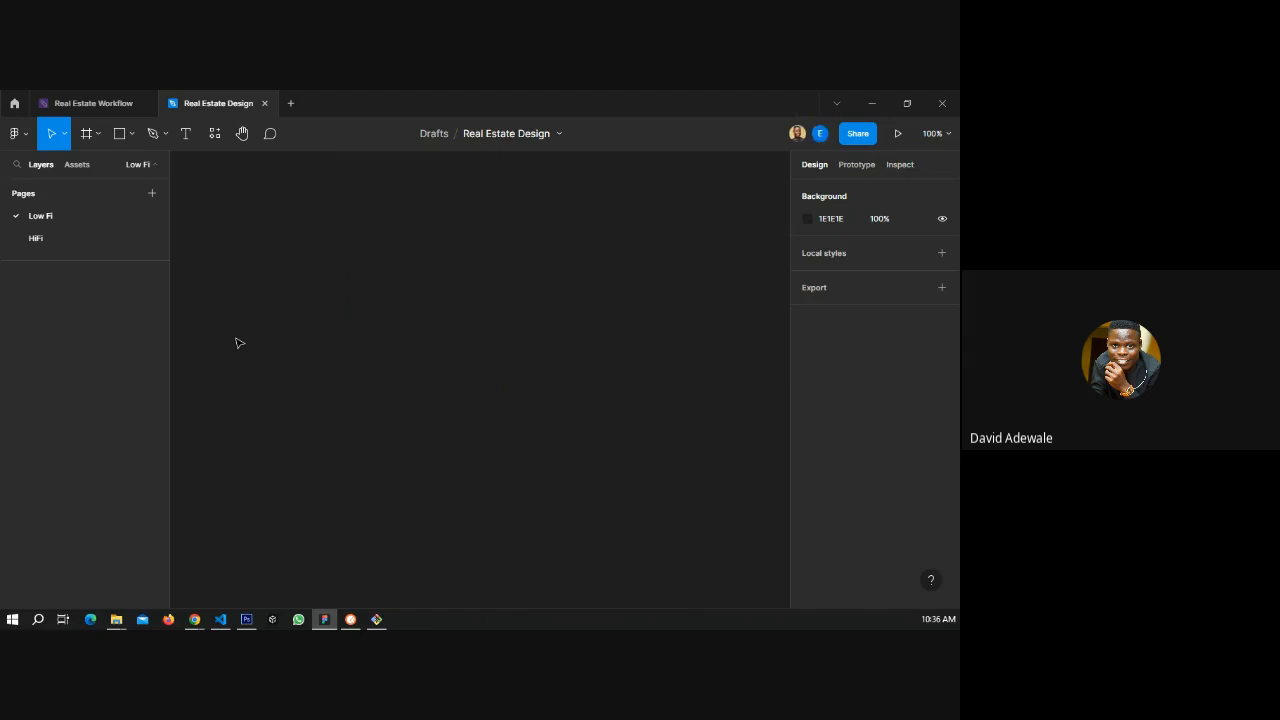
pyautogui.click(850, 140)
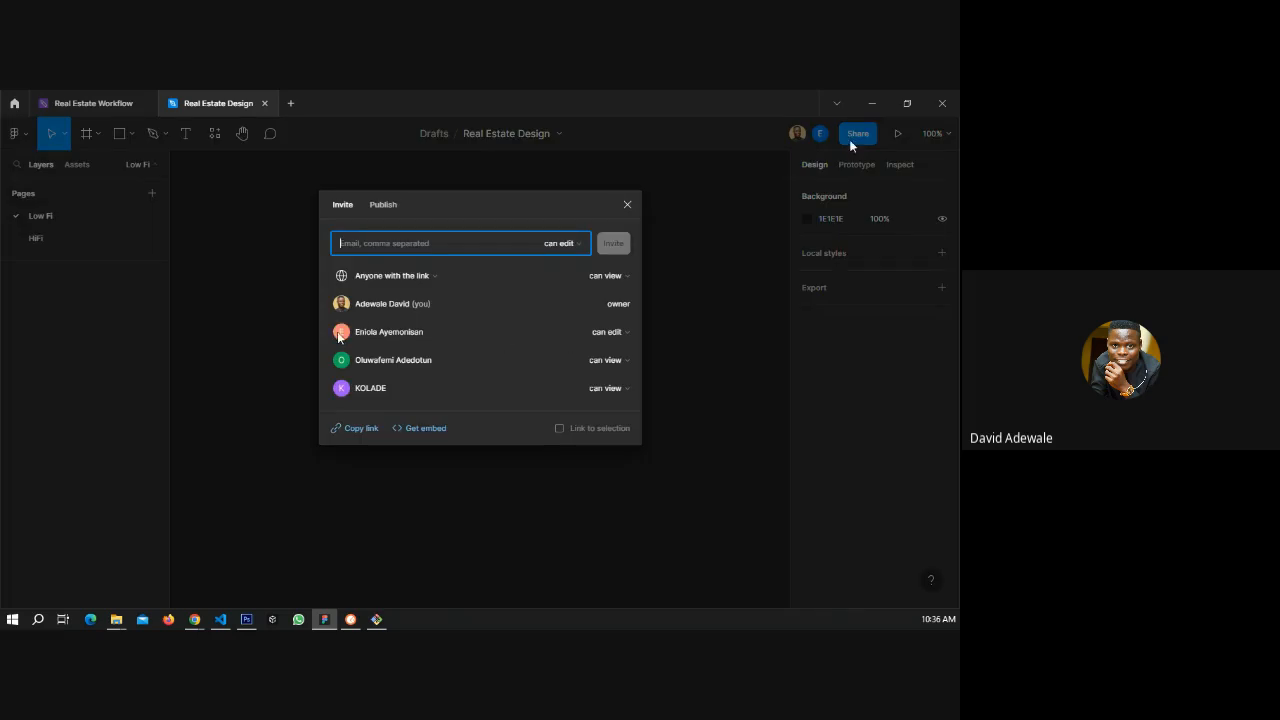
pyautogui.click(627, 205)
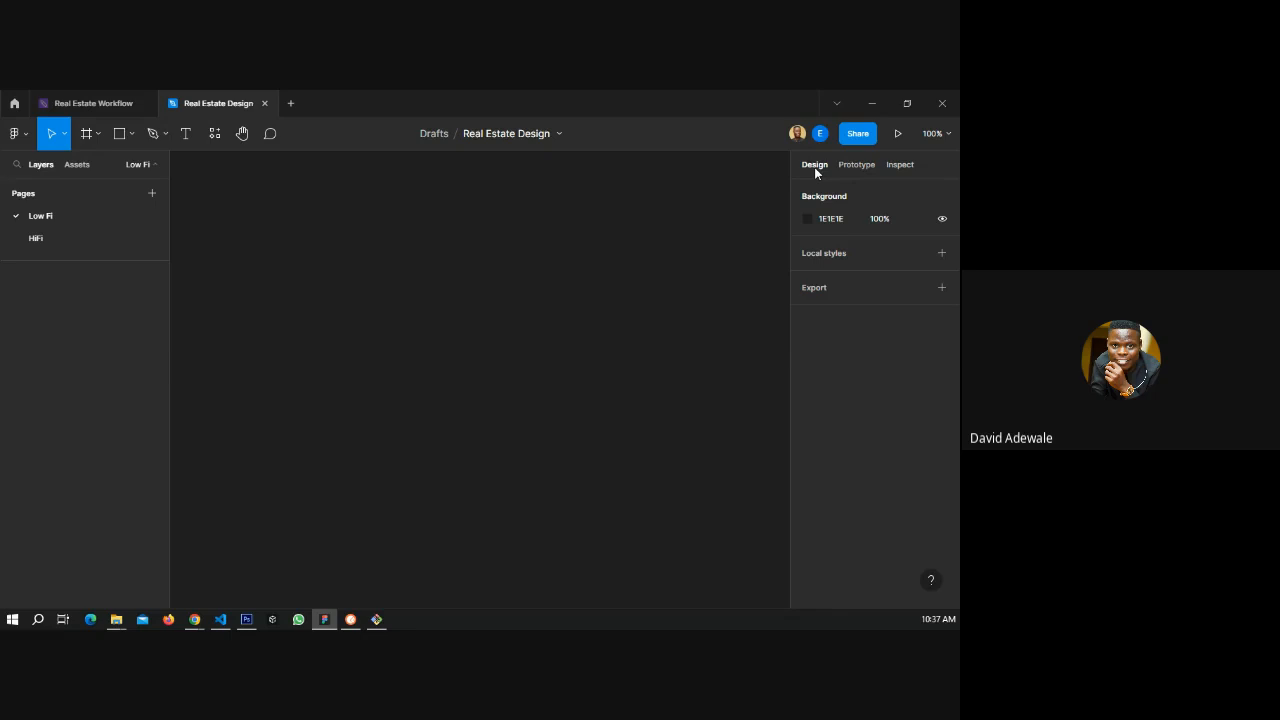
# - Start the Frame tool and look through the preset device sizes, including the phone and desktop groups
pyautogui.click(86, 140)
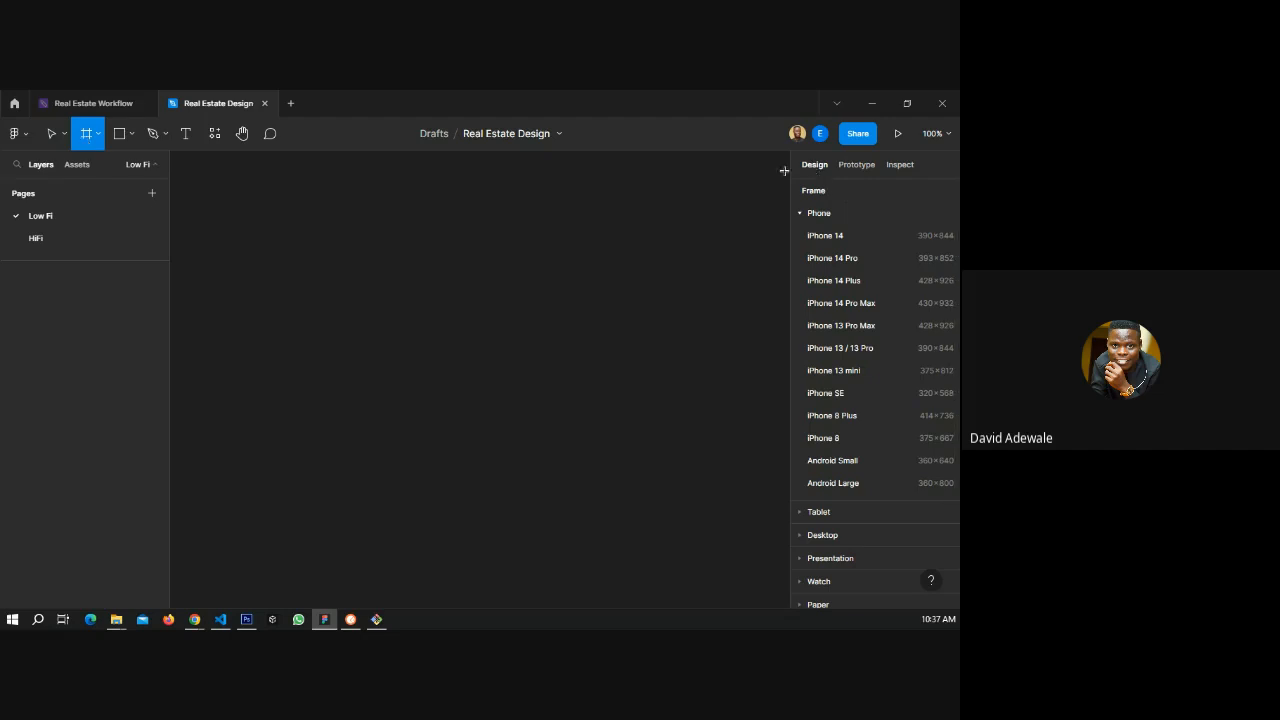
pyautogui.scroll(-2, 860, 298)
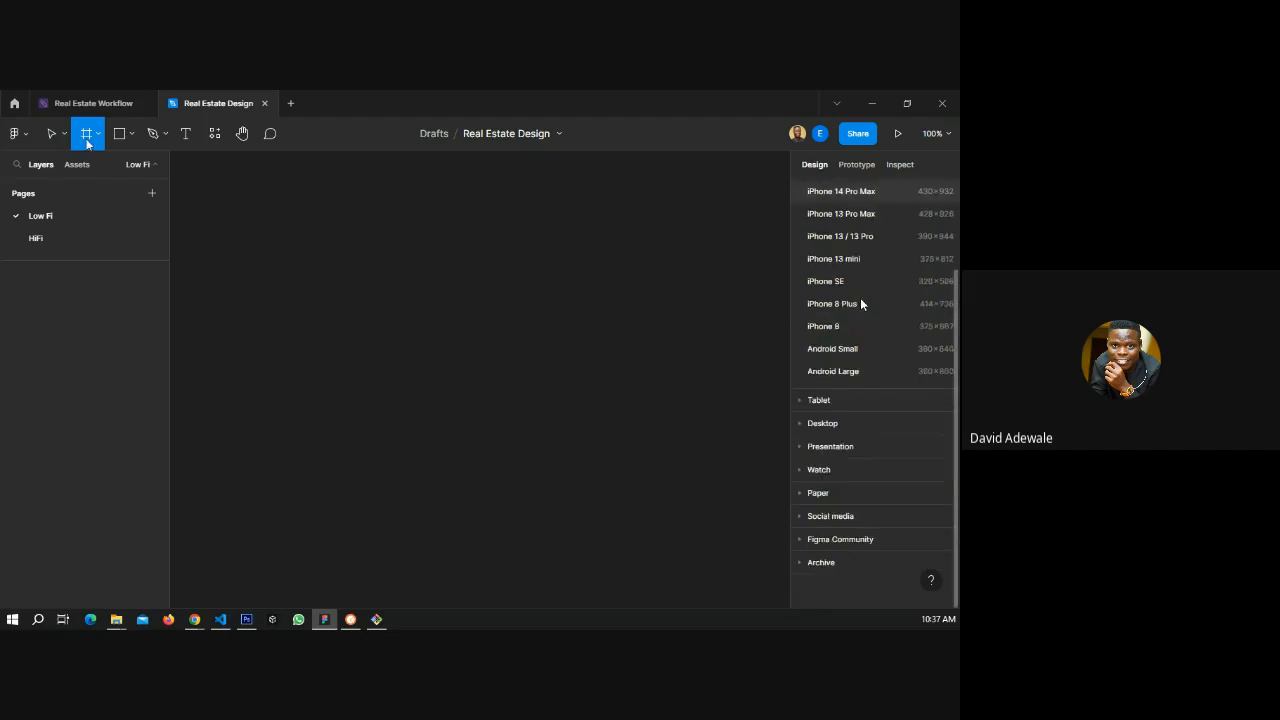
pyautogui.scroll(2, 860, 298)
pyautogui.click(799, 213)
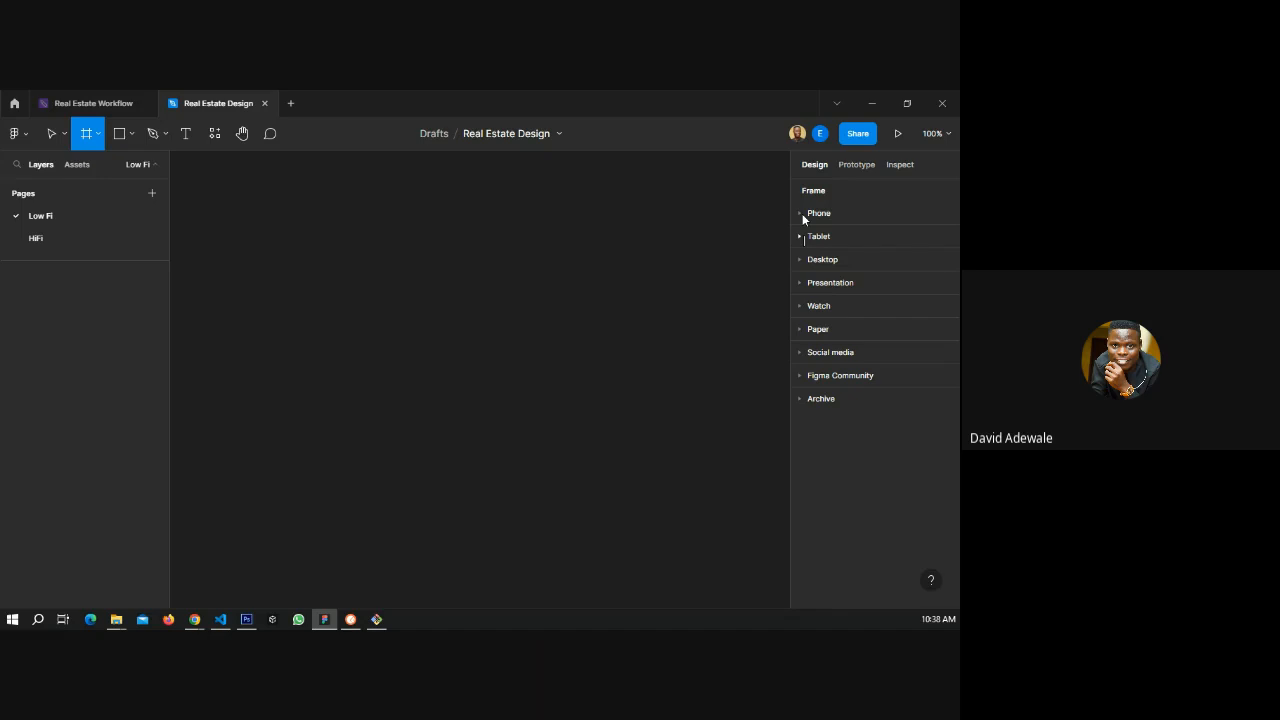
pyautogui.click(803, 262)
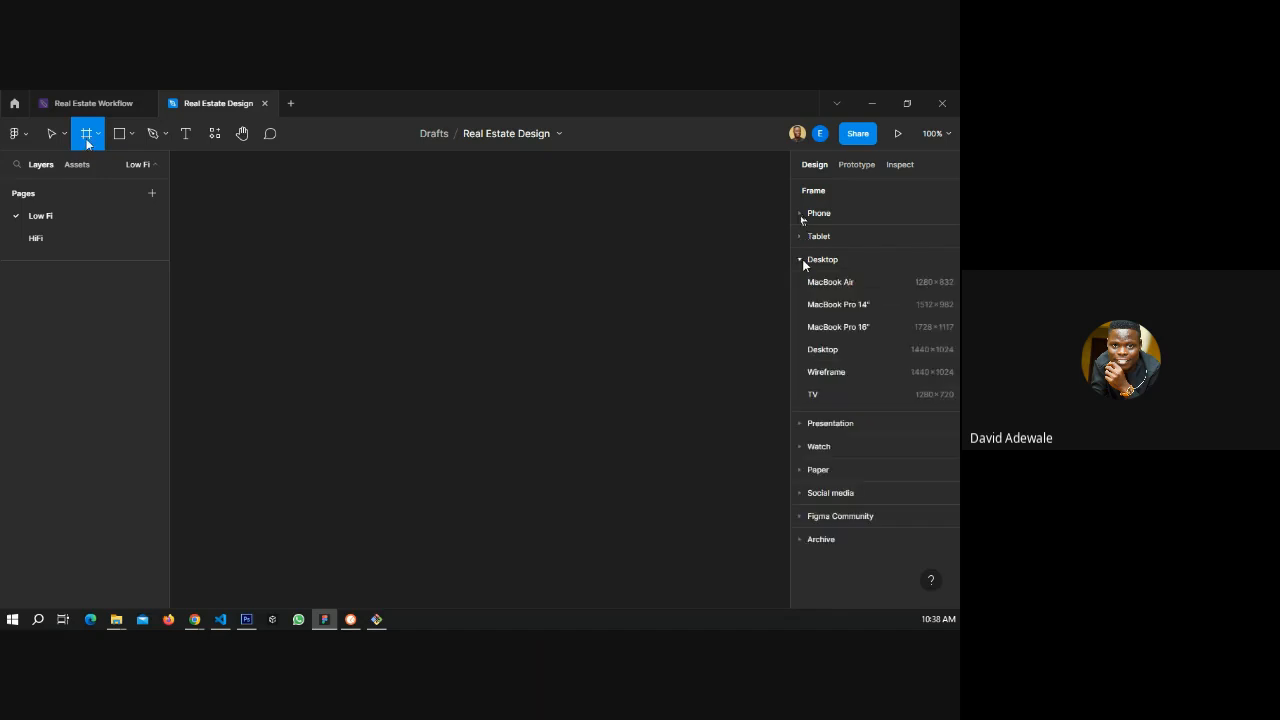
pyautogui.click(803, 262)
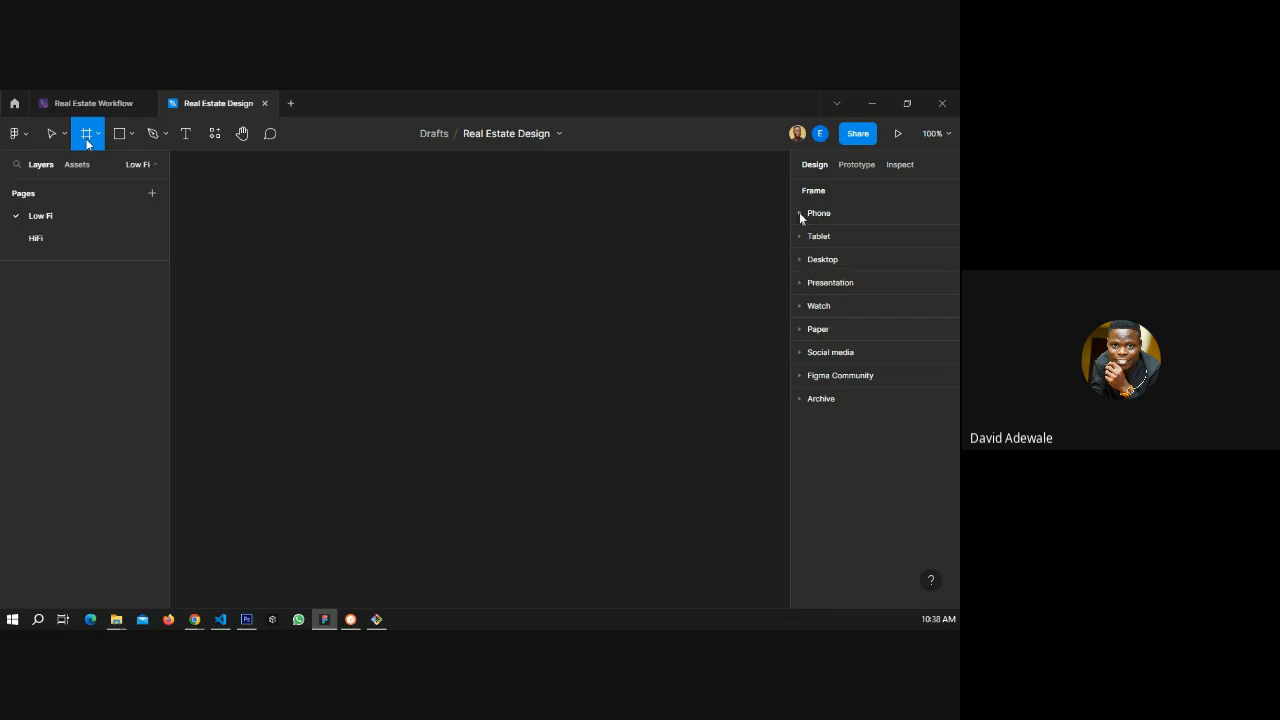
# - Add an iPhone 13 mini frame, 375 × 812, to the Low Fi page
pyautogui.click(800, 213)
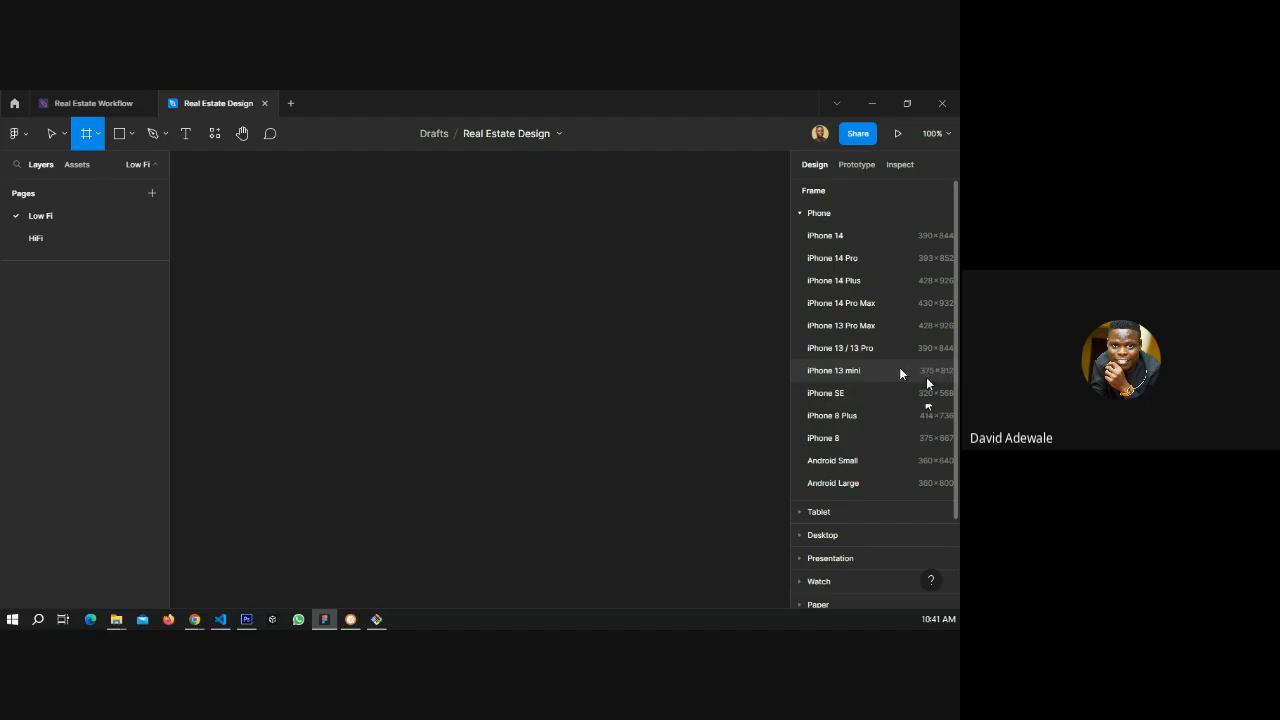
pyautogui.click(900, 371)
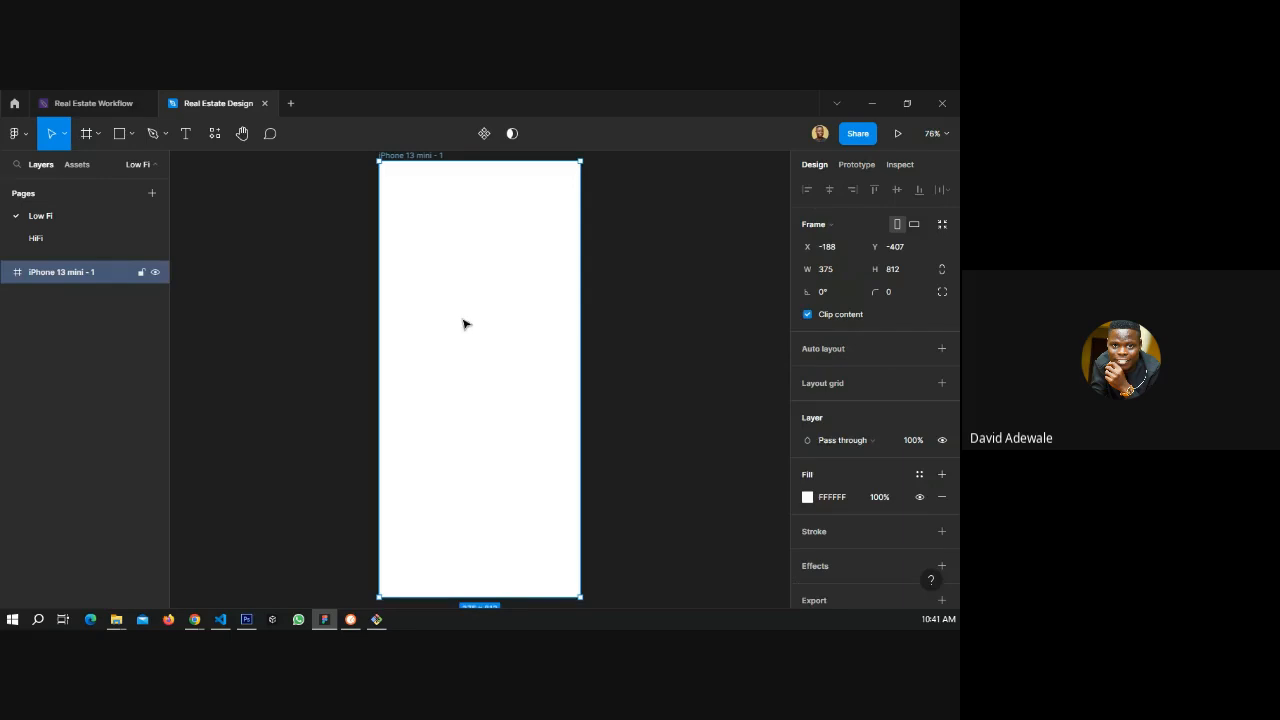
pyautogui.scroll(1, 437, 180)
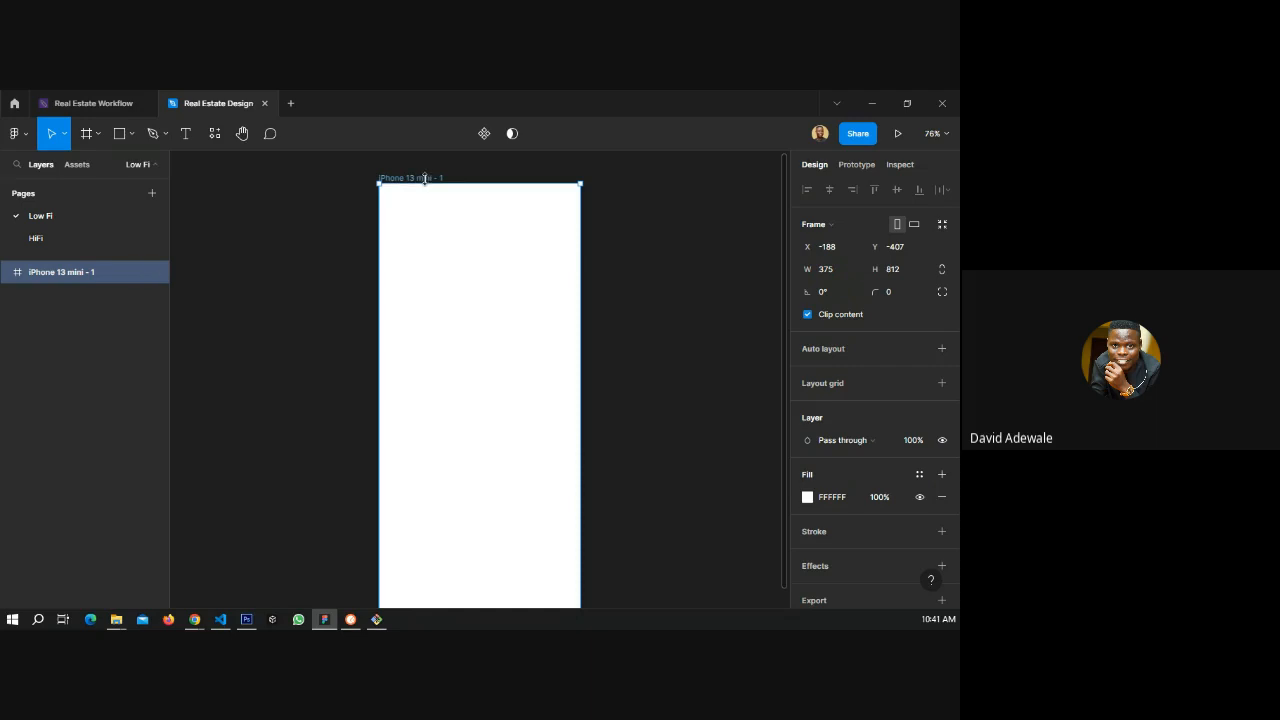
# - Collapse the page list and rename the iPhone 13 mini frame as Splash Screen
pyautogui.click(155, 165)
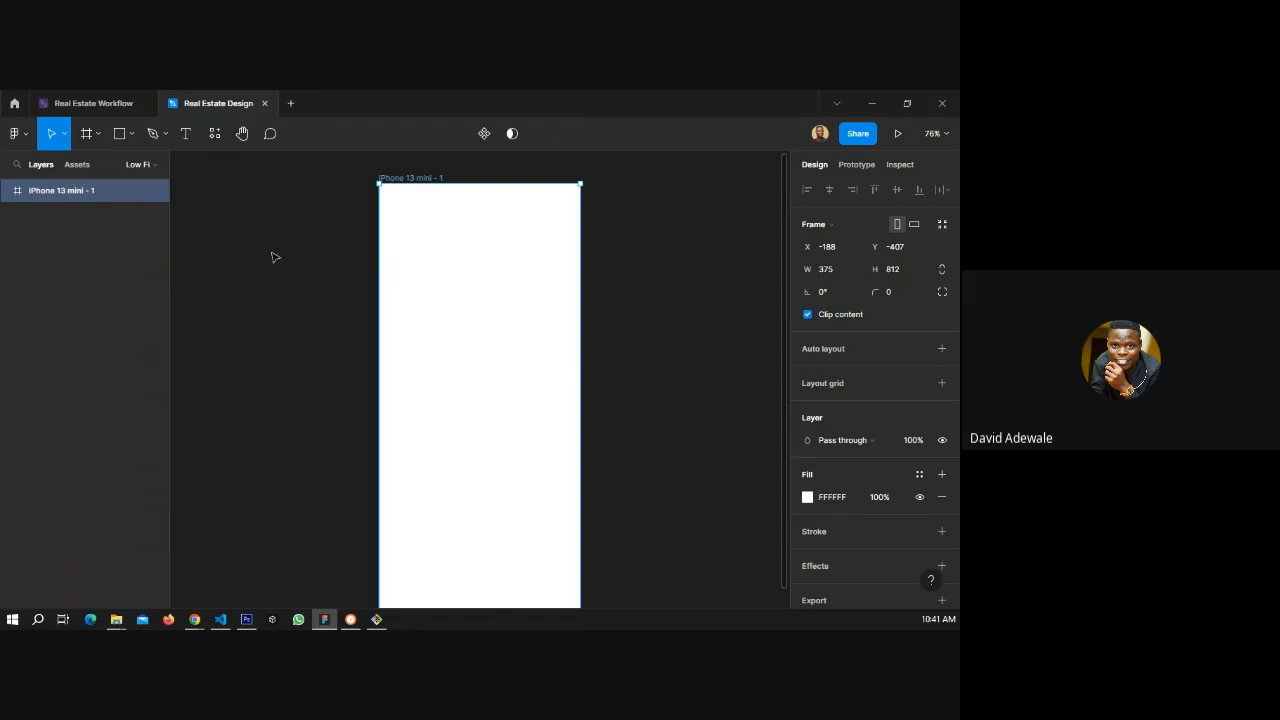
pyautogui.doubleClick(63, 190)
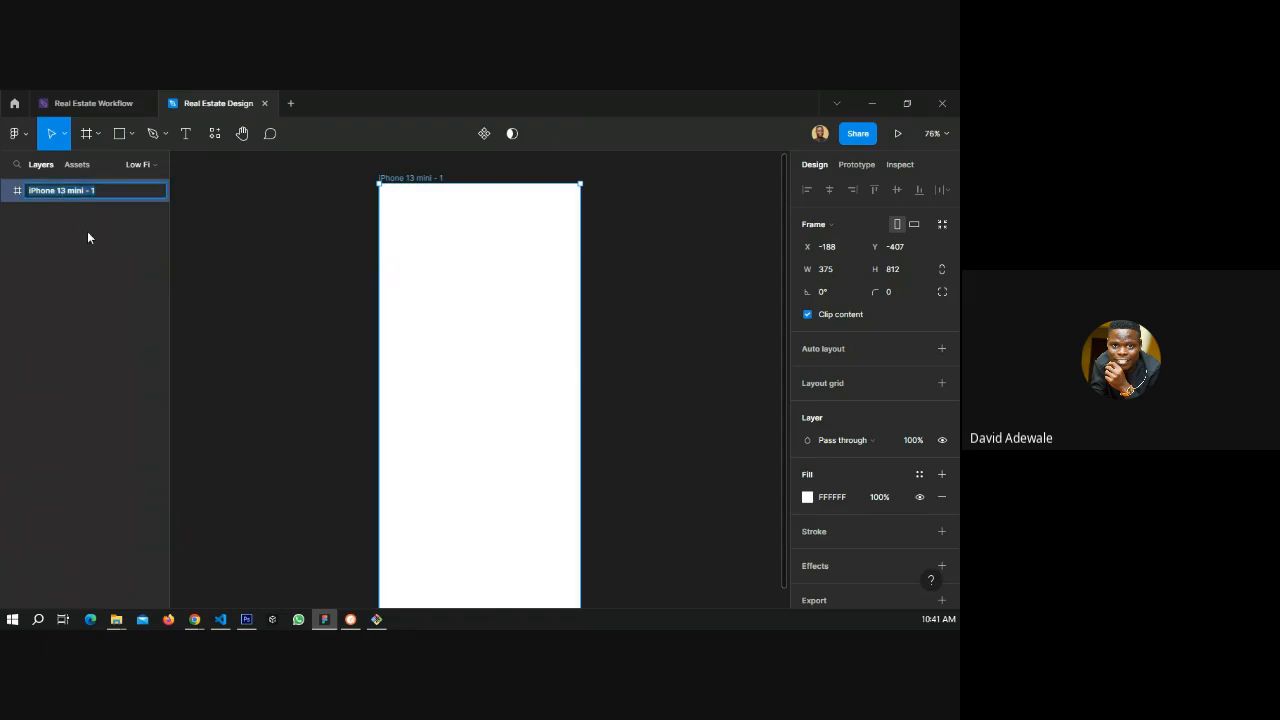
pyautogui.write('Splash Screen')
pyautogui.press('Return')
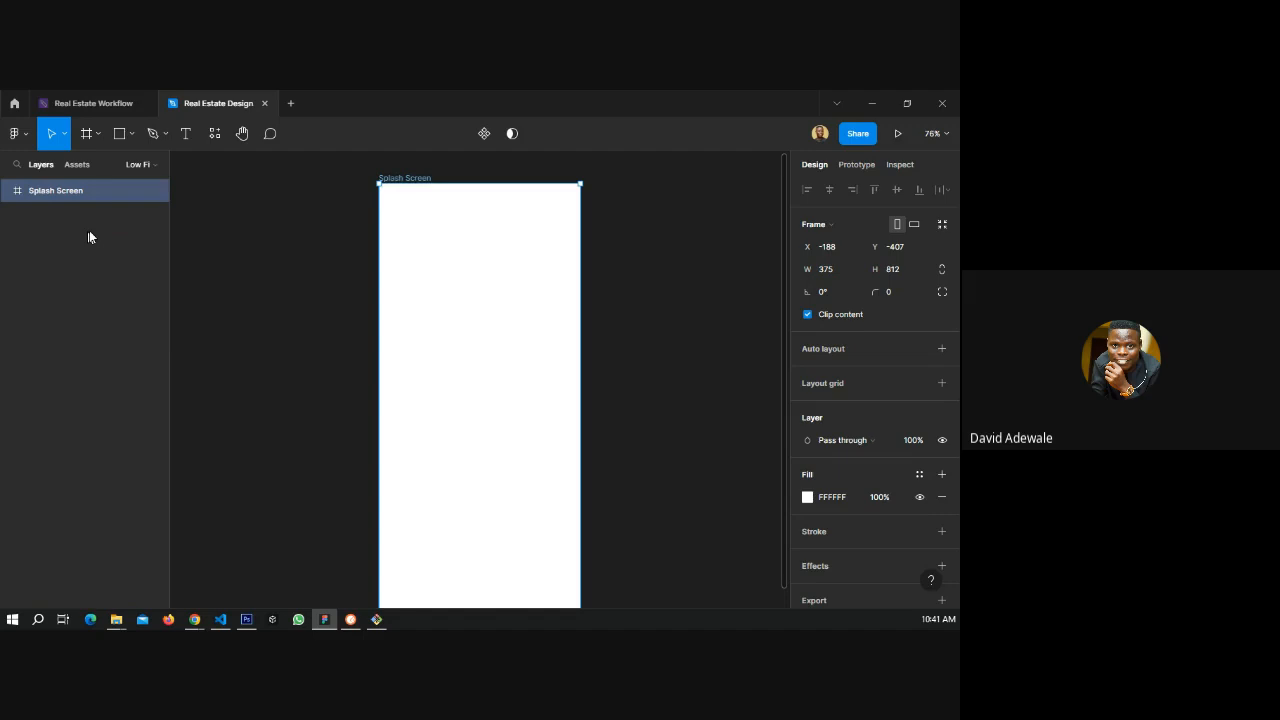
pyautogui.scroll(-1, 477, 289)
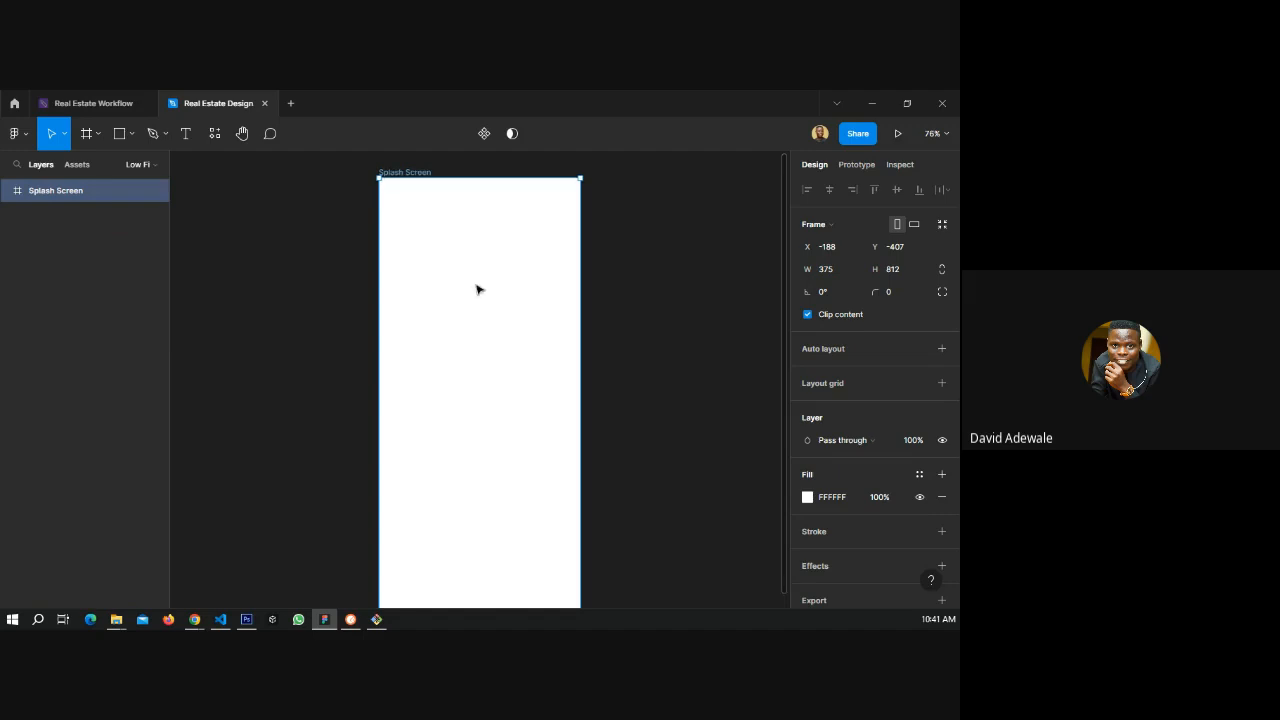
pyautogui.scroll(-1, 477, 289)
# - Check the splash screen entry in the Real Estate Workflow file and return to the Real Estate Design file
pyautogui.click(88, 104)
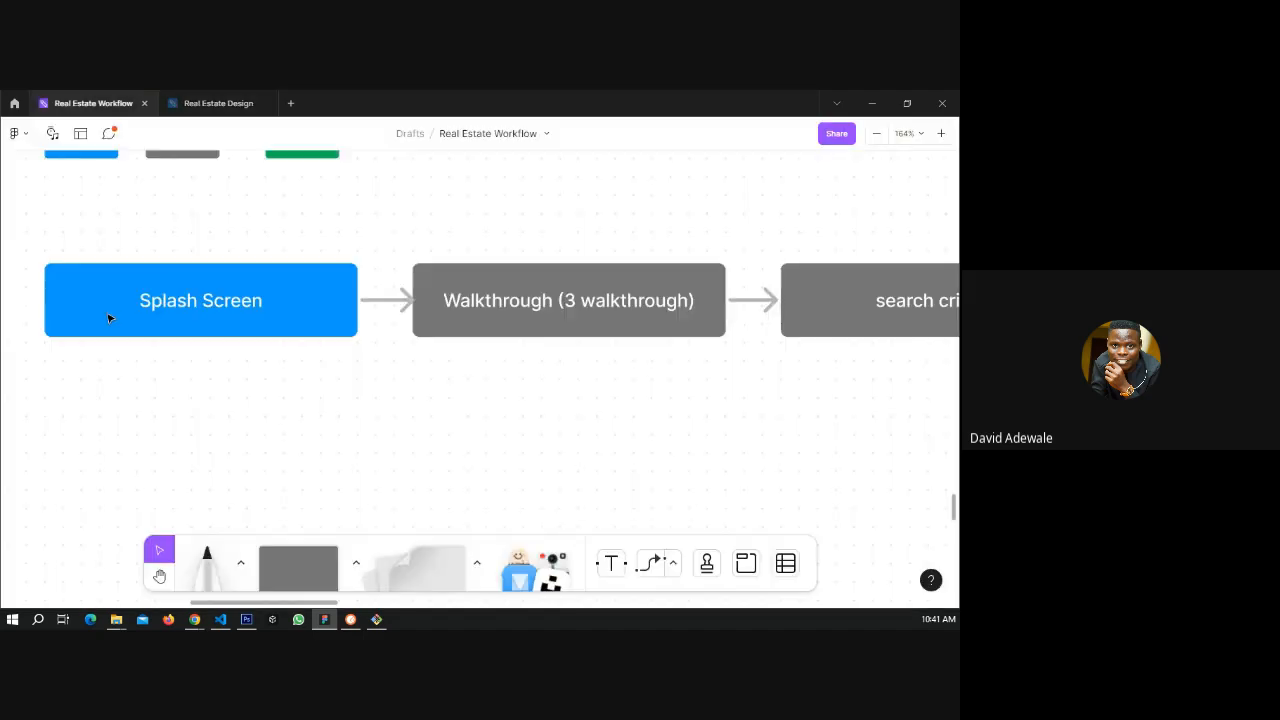
pyautogui.click(214, 104)
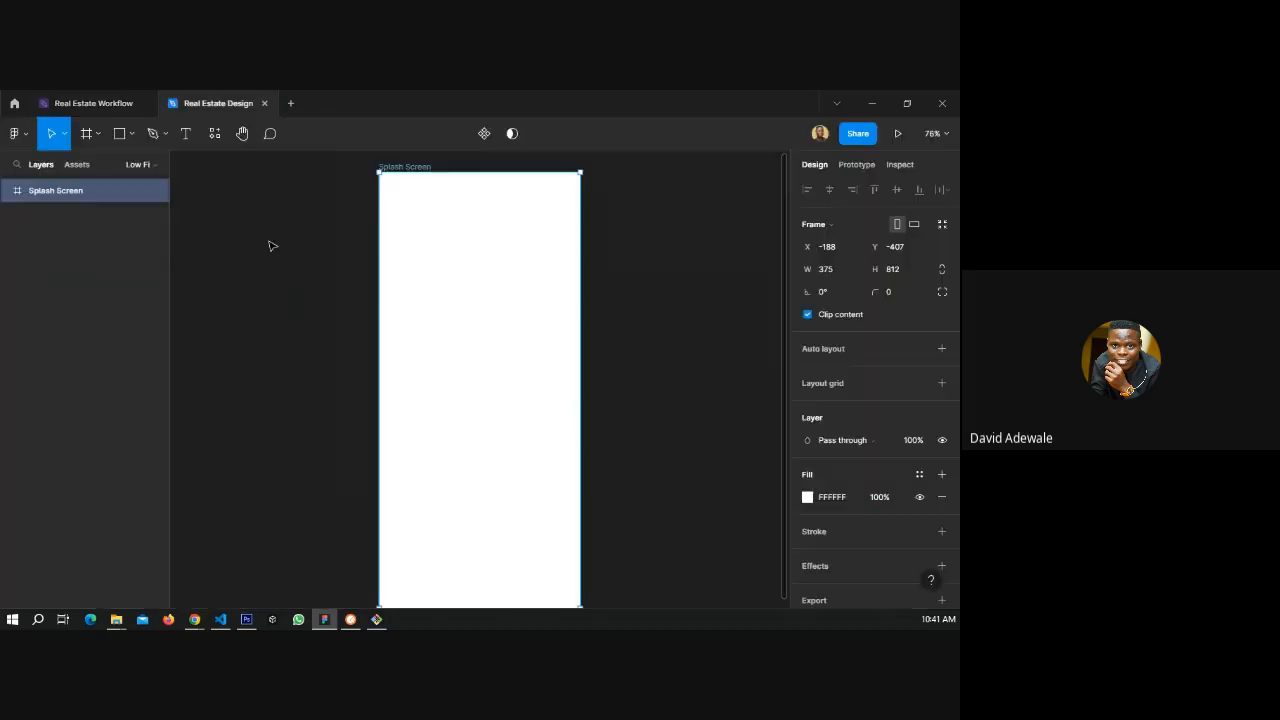
pyautogui.click(305, 391)
# - Add a text box of about 138 × 61 reading "Logo" near the middle of the Splash Screen frame
pyautogui.click(446, 346)
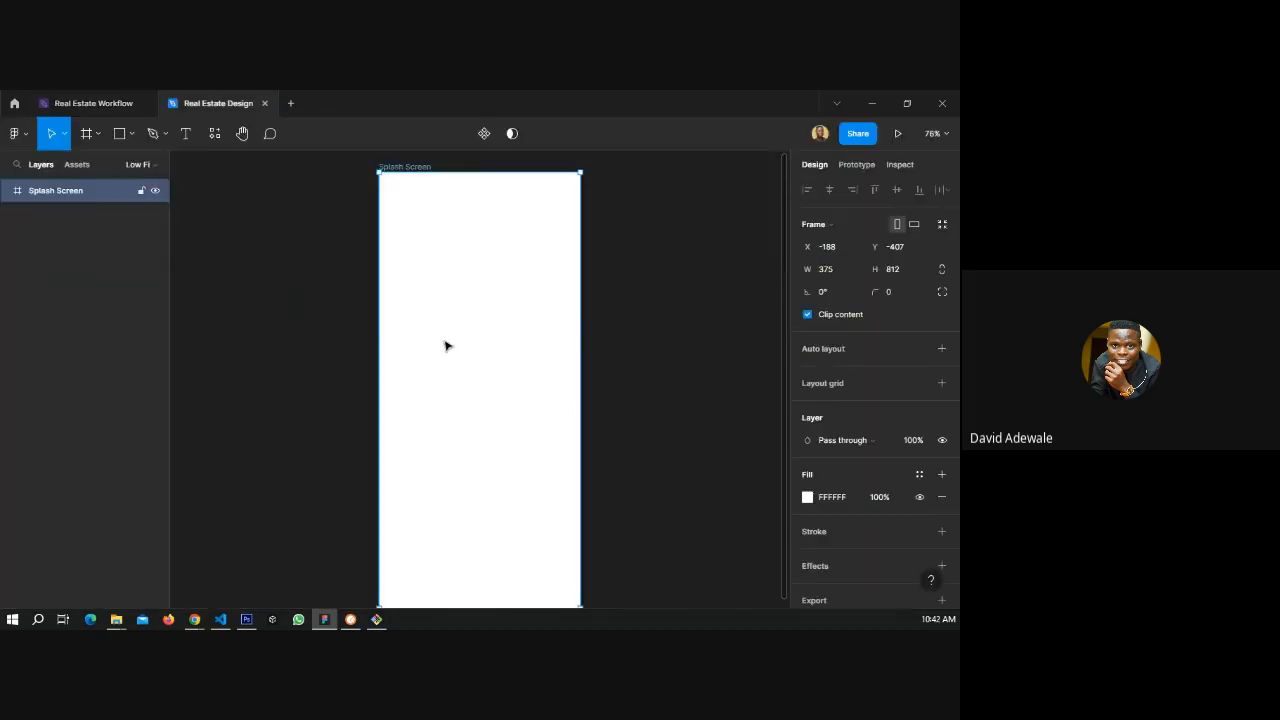
pyautogui.press('t')
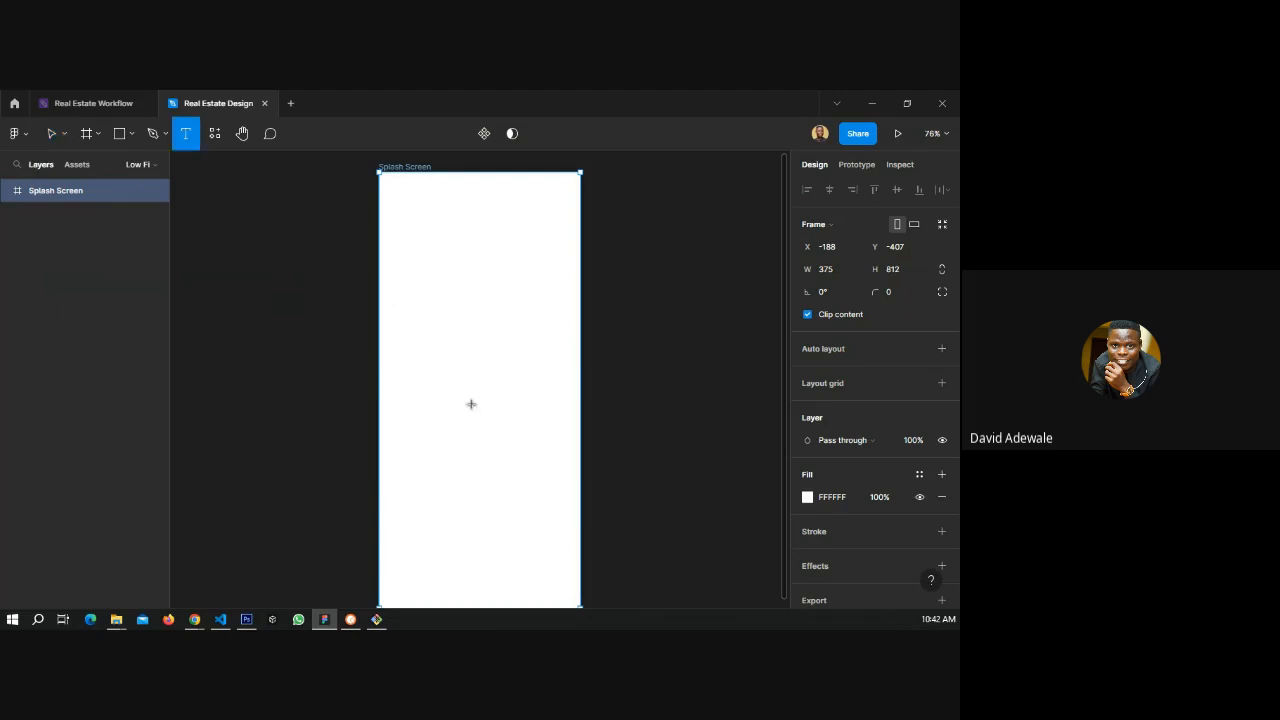
pyautogui.moveTo(418, 374); pyautogui.dragTo(494, 408)
pyautogui.write('Logo')
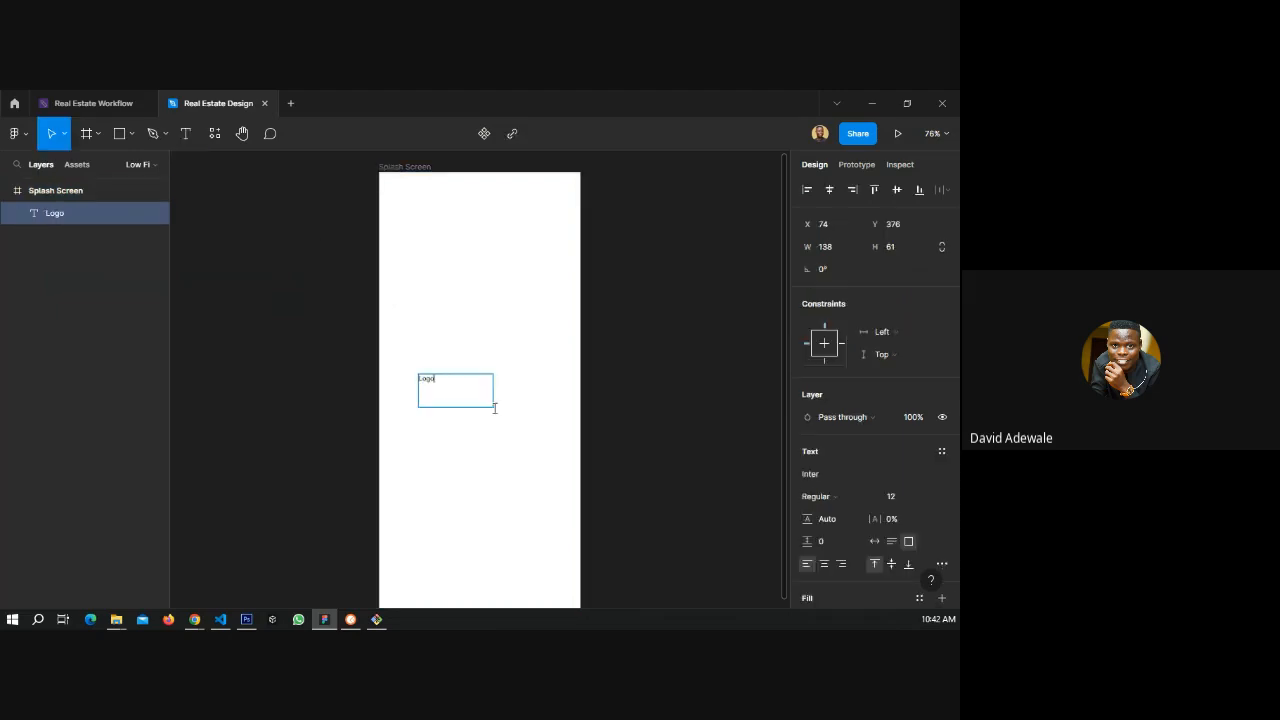
pyautogui.press('Escape')
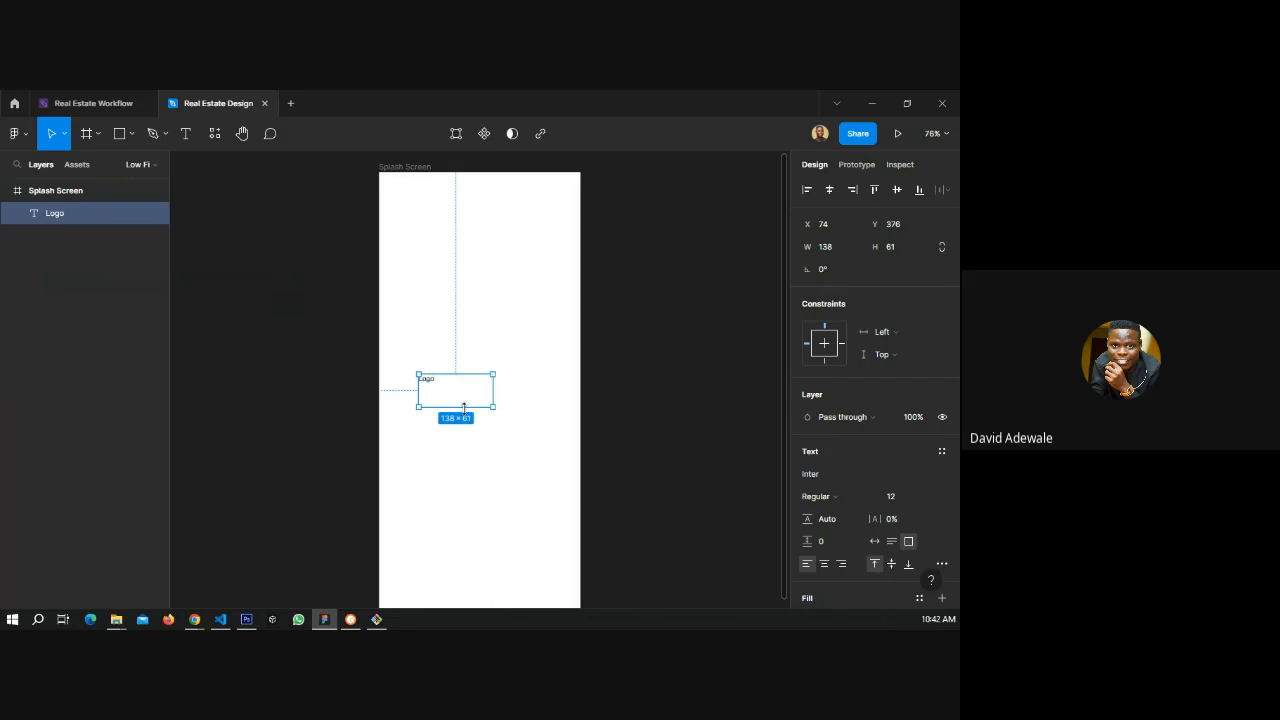
# - Shrink the Logo text box to about 39 × 17 and place it near the frame's centre, at about X 167, Y 383
pyautogui.moveTo(464, 407); pyautogui.dragTo(484, 389)
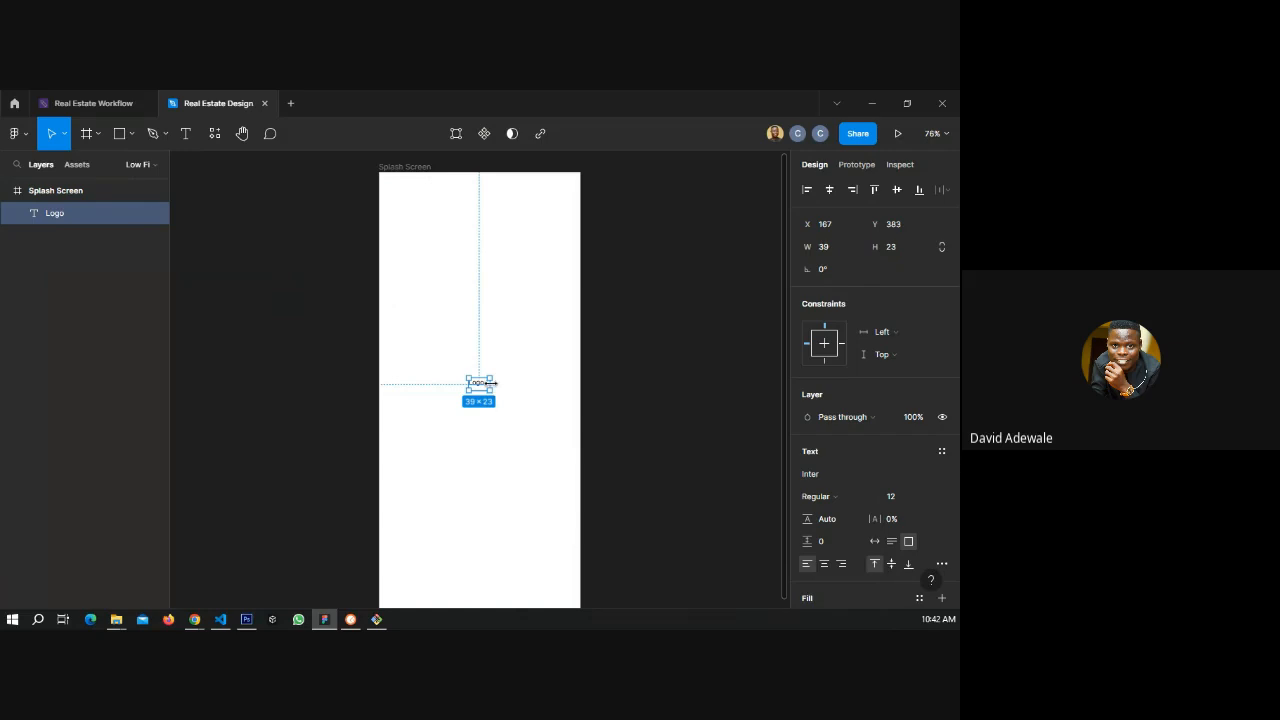
pyautogui.moveTo(480, 391); pyautogui.dragTo(480, 386)
pyautogui.click(348, 375)
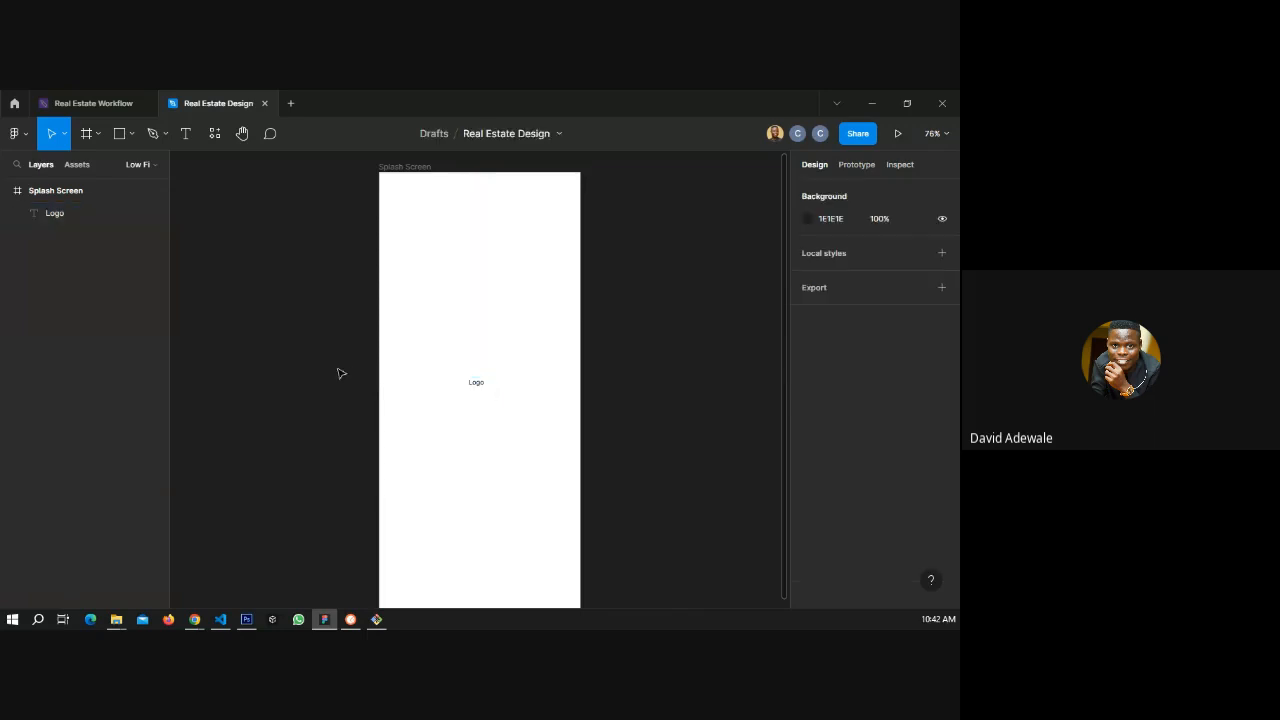
pyautogui.click(479, 387)
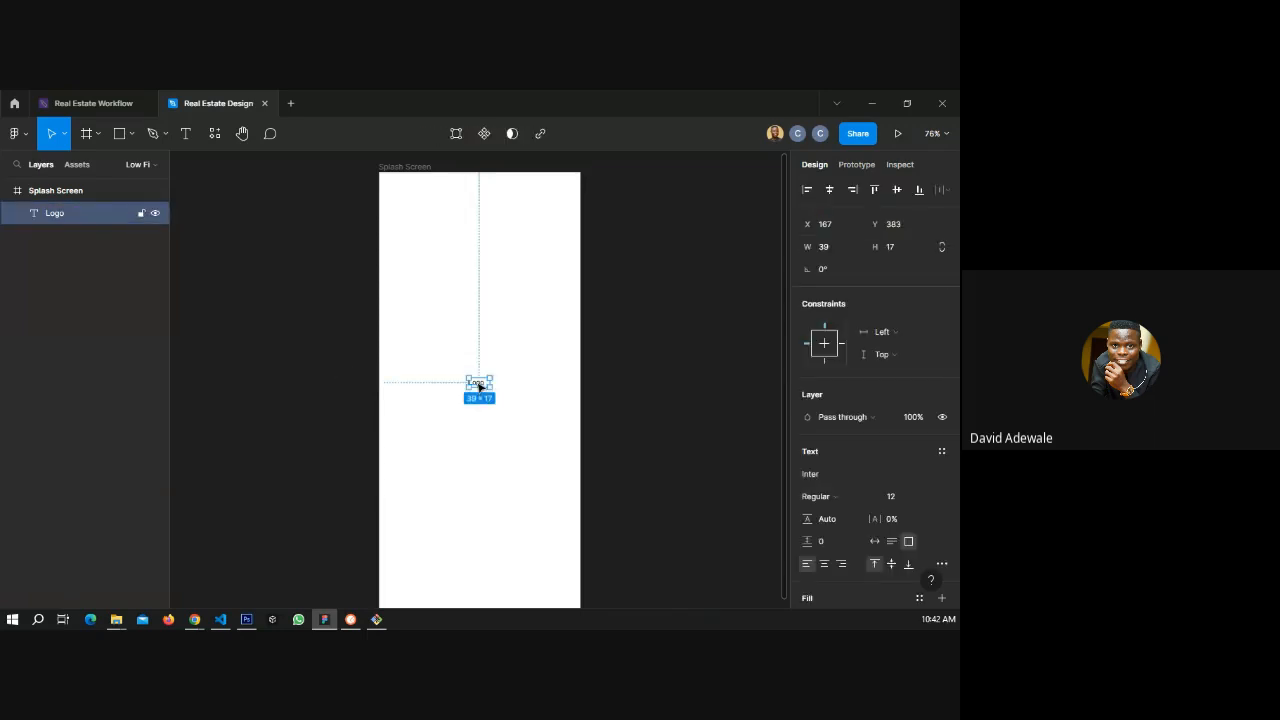
pyautogui.click(337, 377)
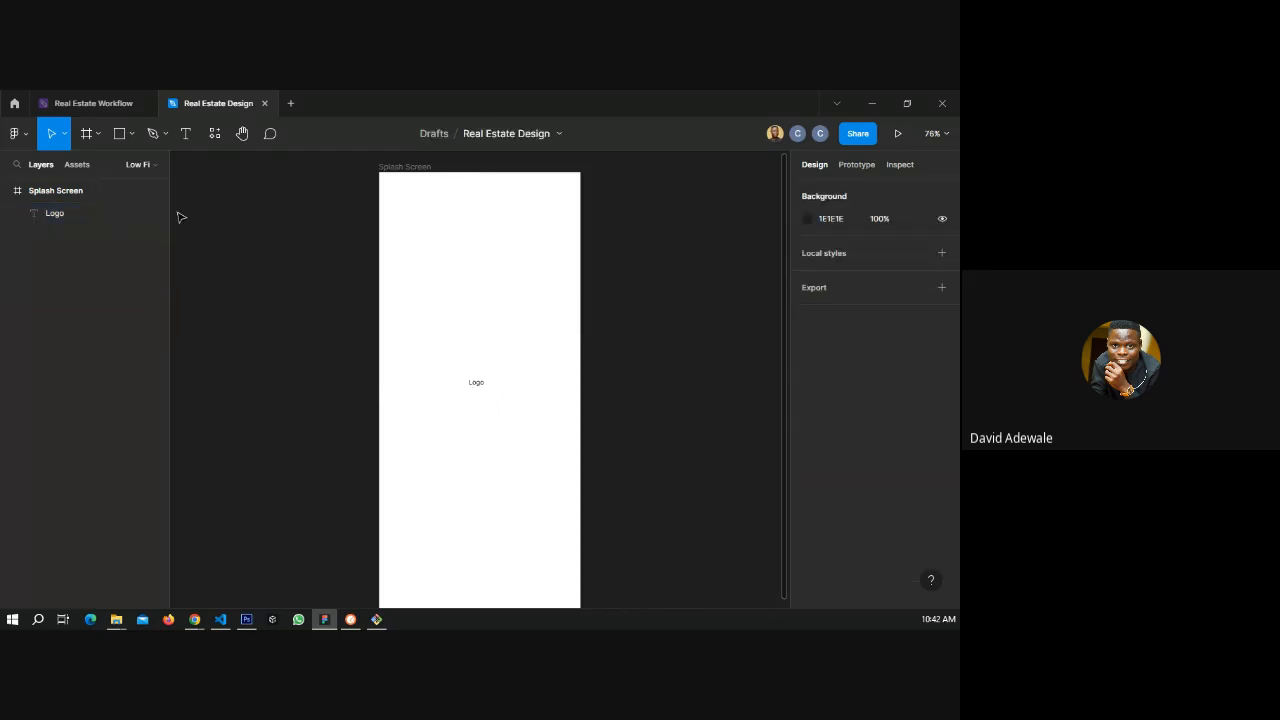
# - Show the rulers around the canvas and hide them again
pyautogui.click(30, 142)
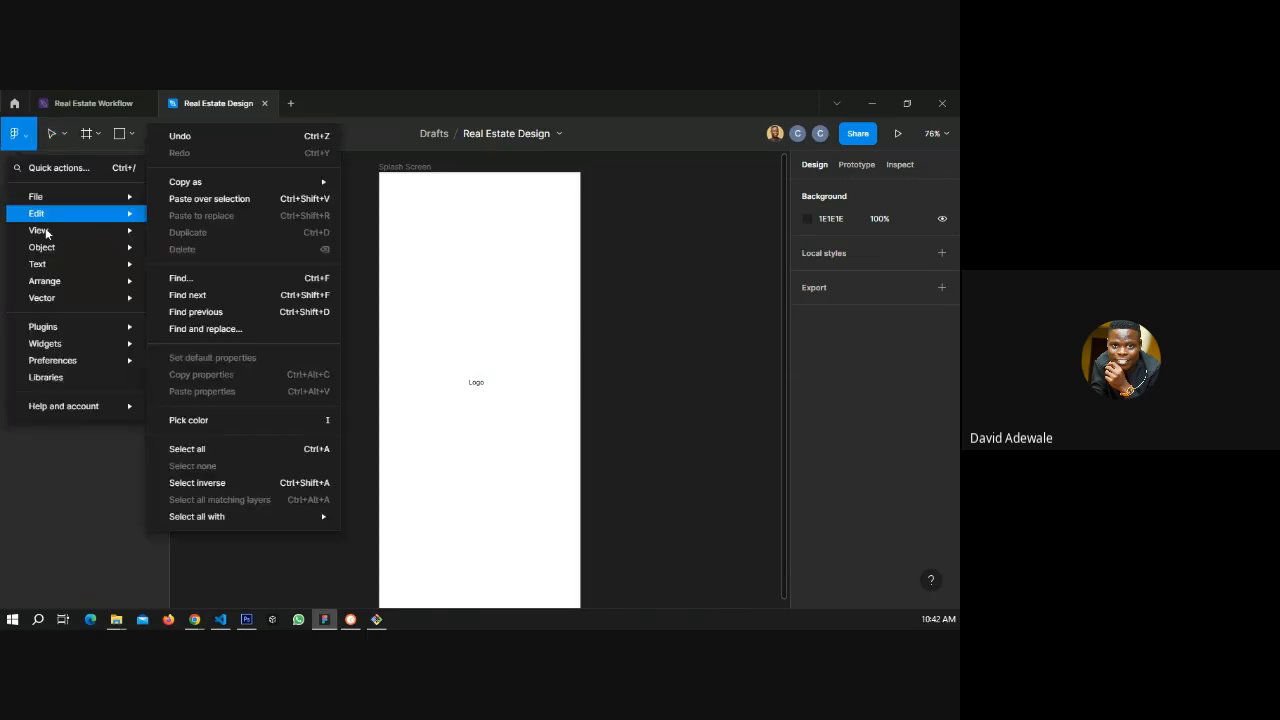
pyautogui.moveTo(73, 231)
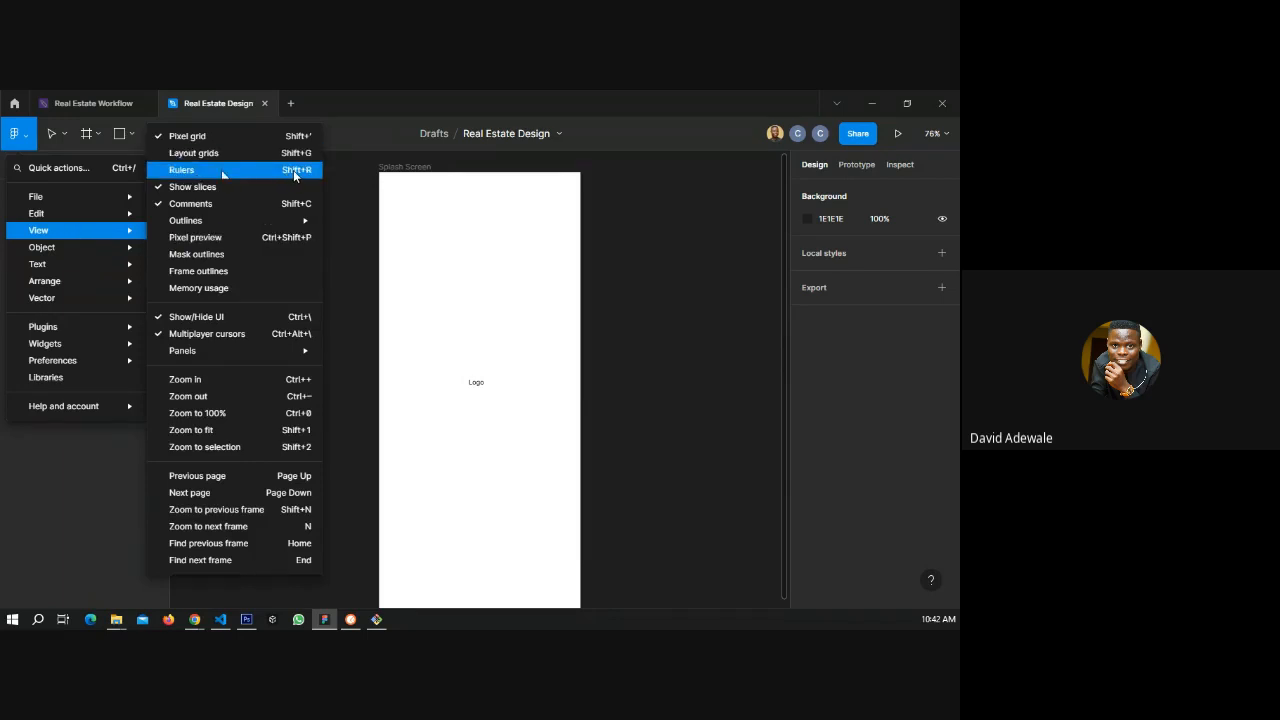
pyautogui.click(222, 172)
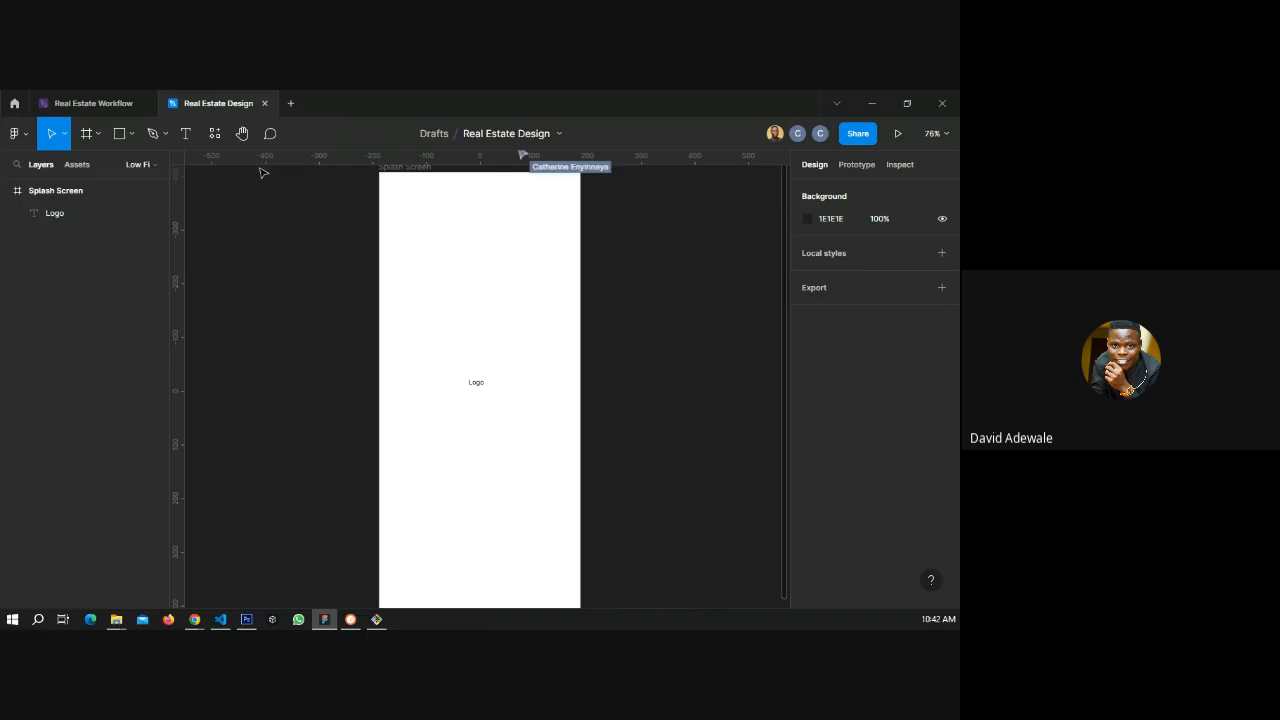
pyautogui.press('alt')
pyautogui.hotkey('shift', 'r')
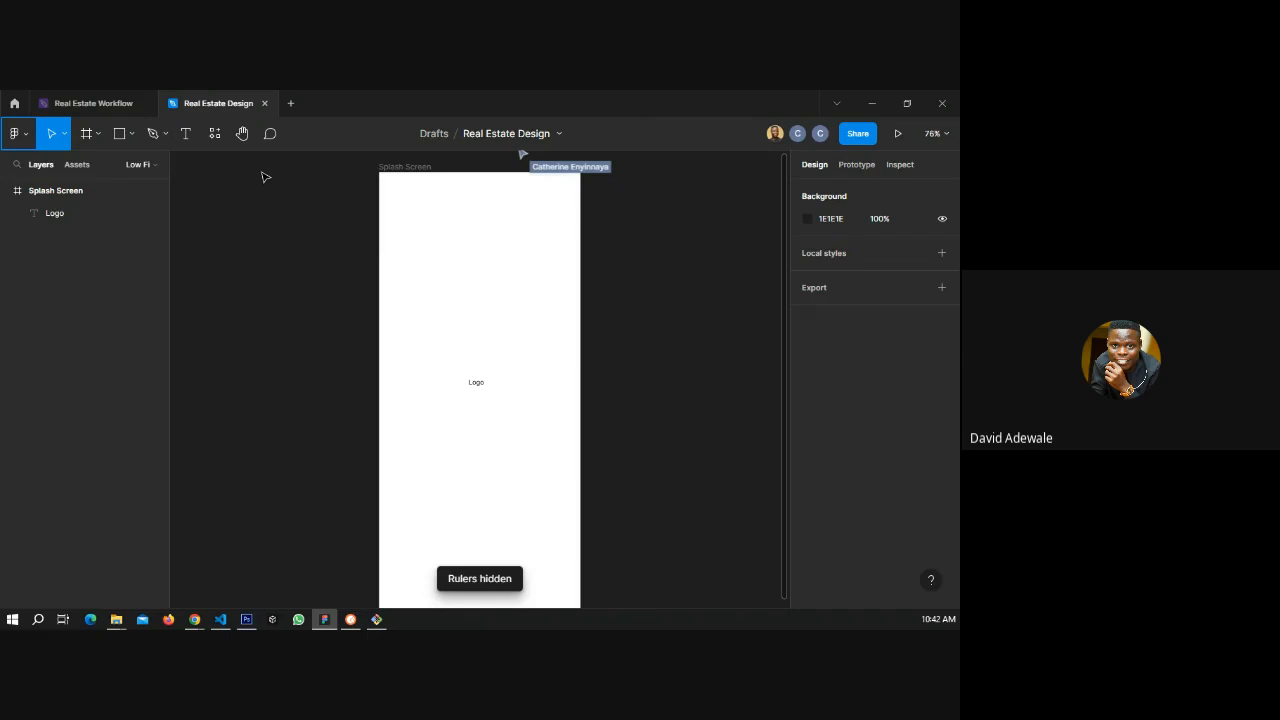
# - Compare the design properties of the Splash Screen frame with the text, alignment and fill properties of the Logo text
pyautogui.click(478, 383)
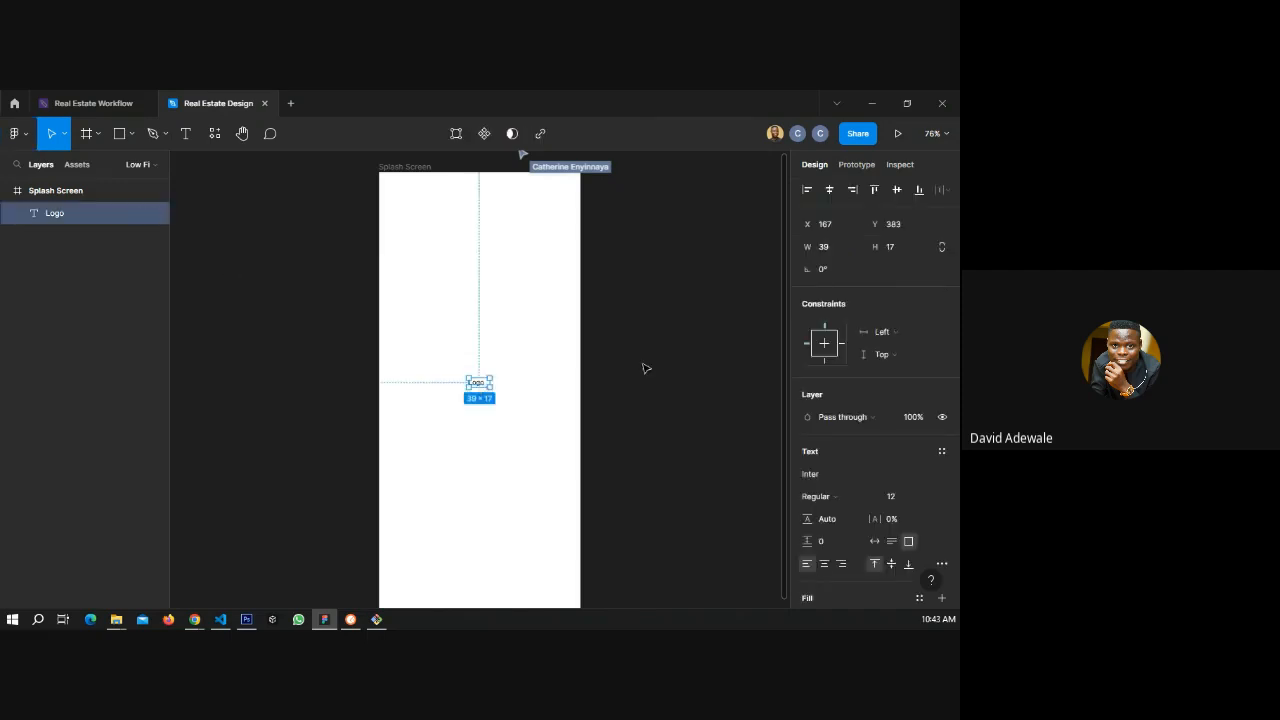
pyautogui.click(411, 168)
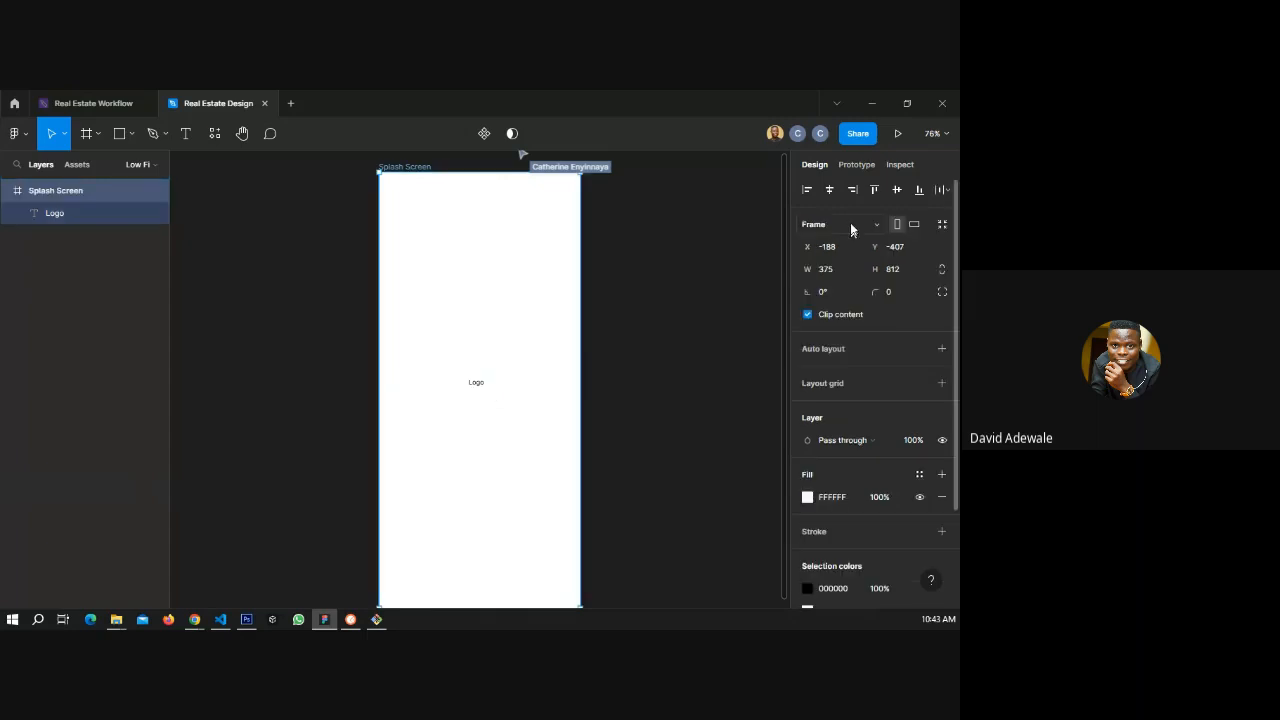
pyautogui.click(476, 384)
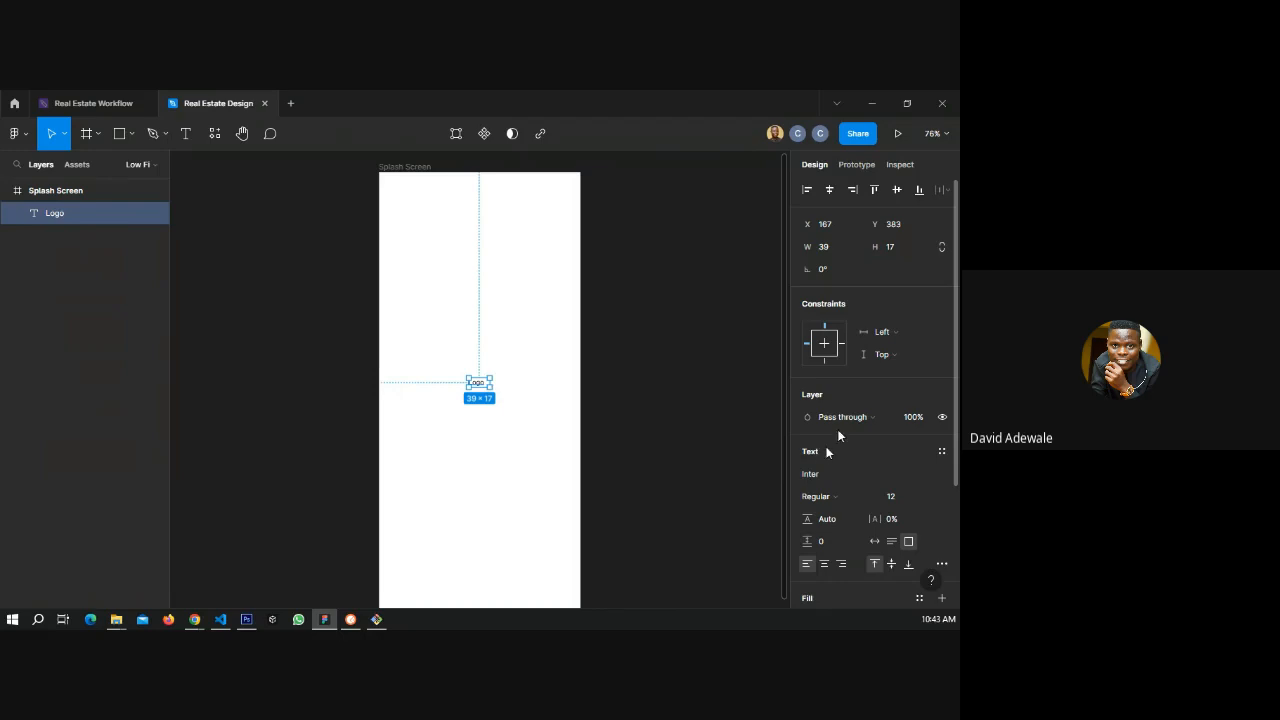
pyautogui.scroll(-3, 843, 424)
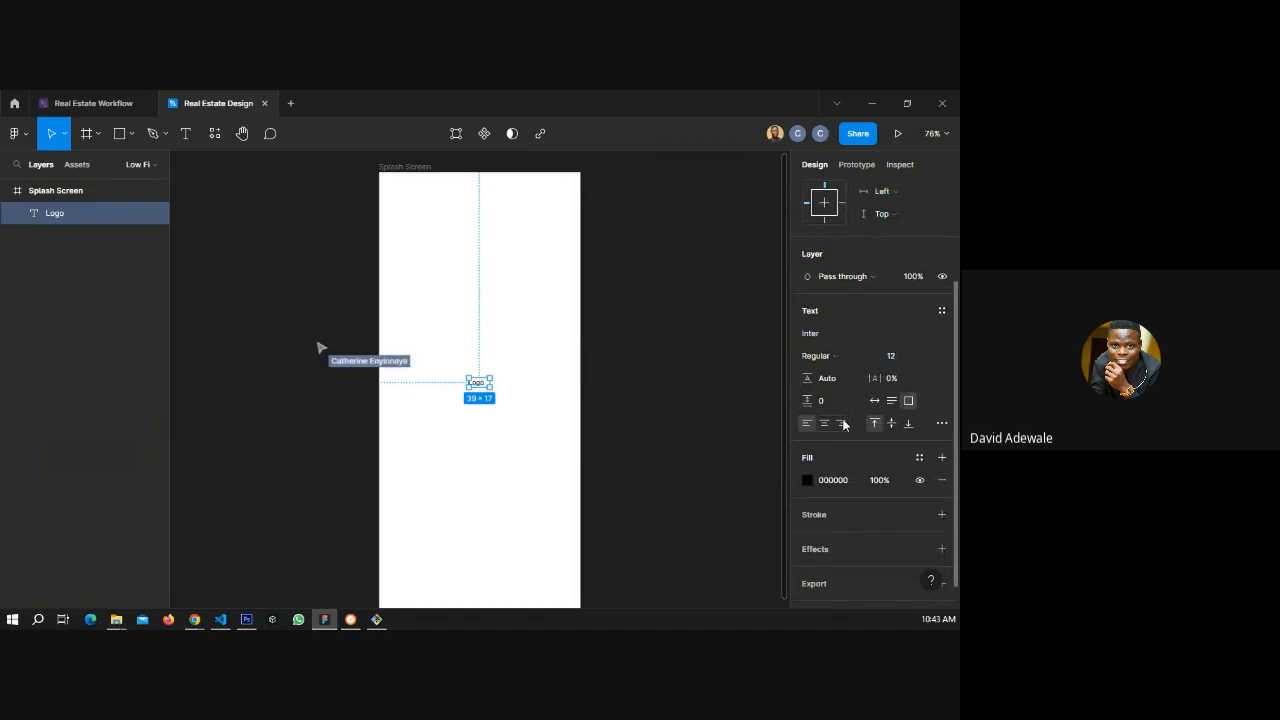
pyautogui.scroll(2, 819, 378)
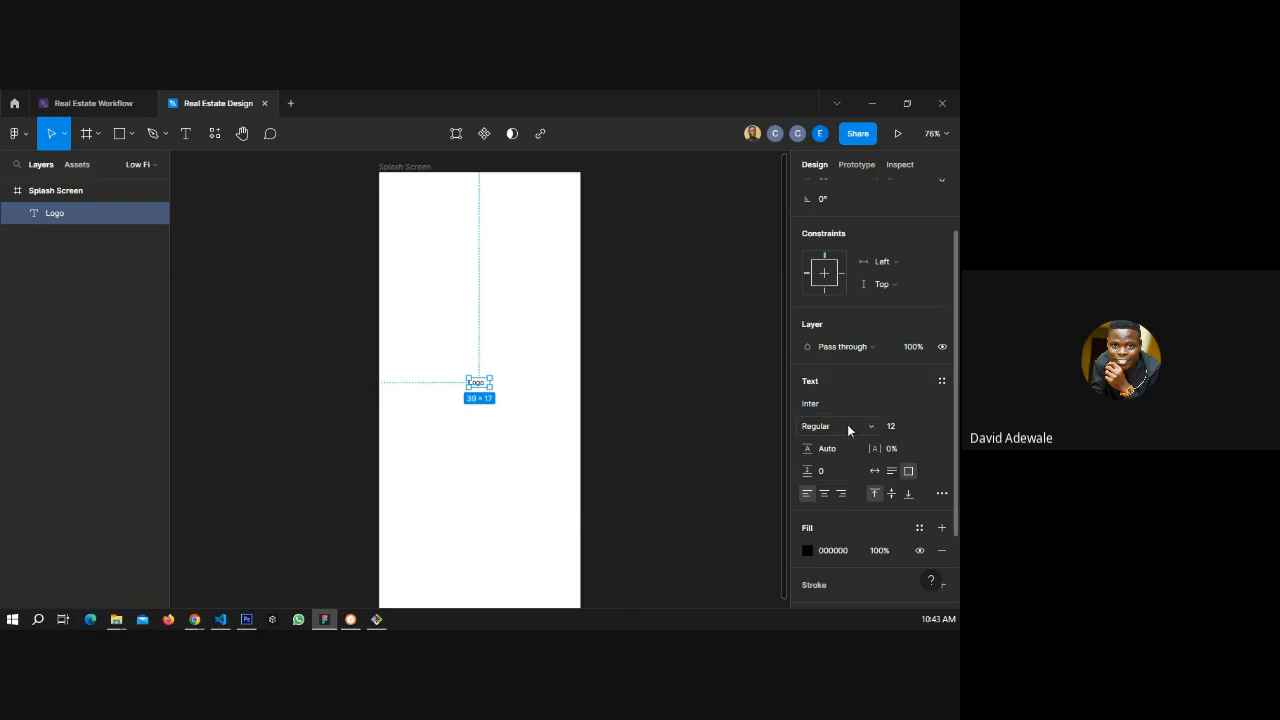
# - Set the Logo text's vertical trim to Cap height to baseline and align it vertically to the middle of its box
pyautogui.click(941, 494)
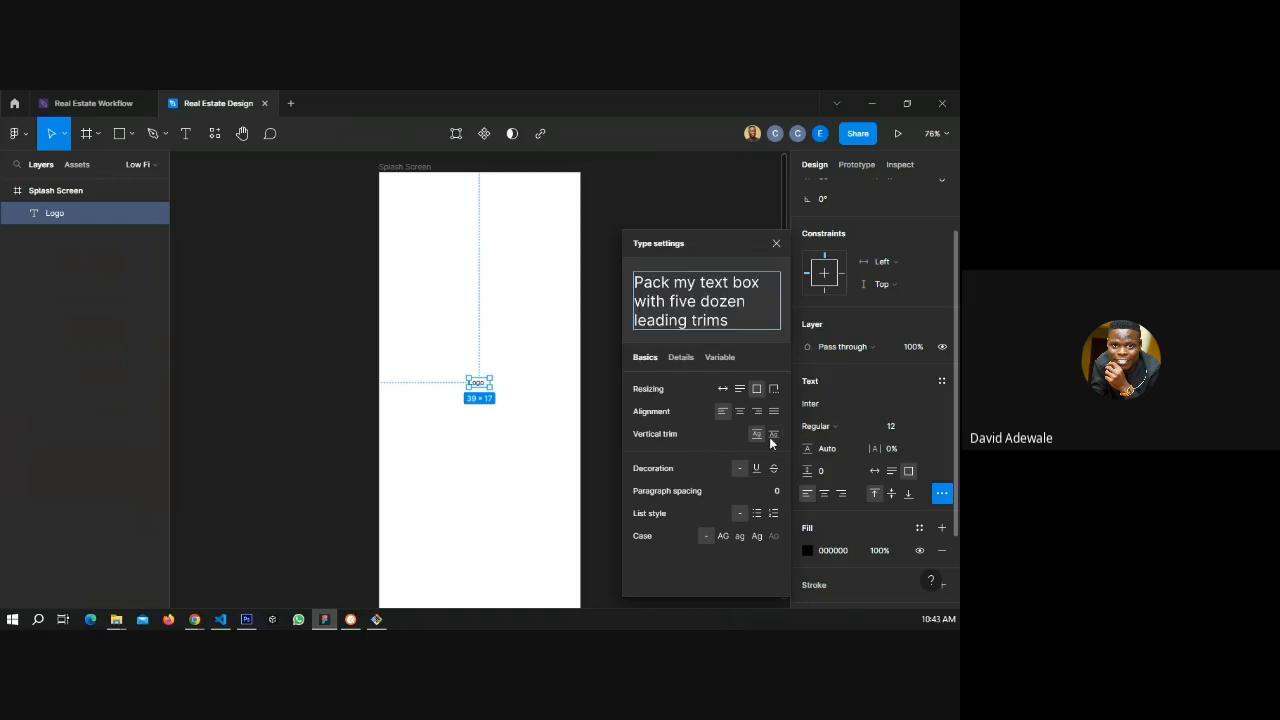
pyautogui.scroll(2, 485, 388)
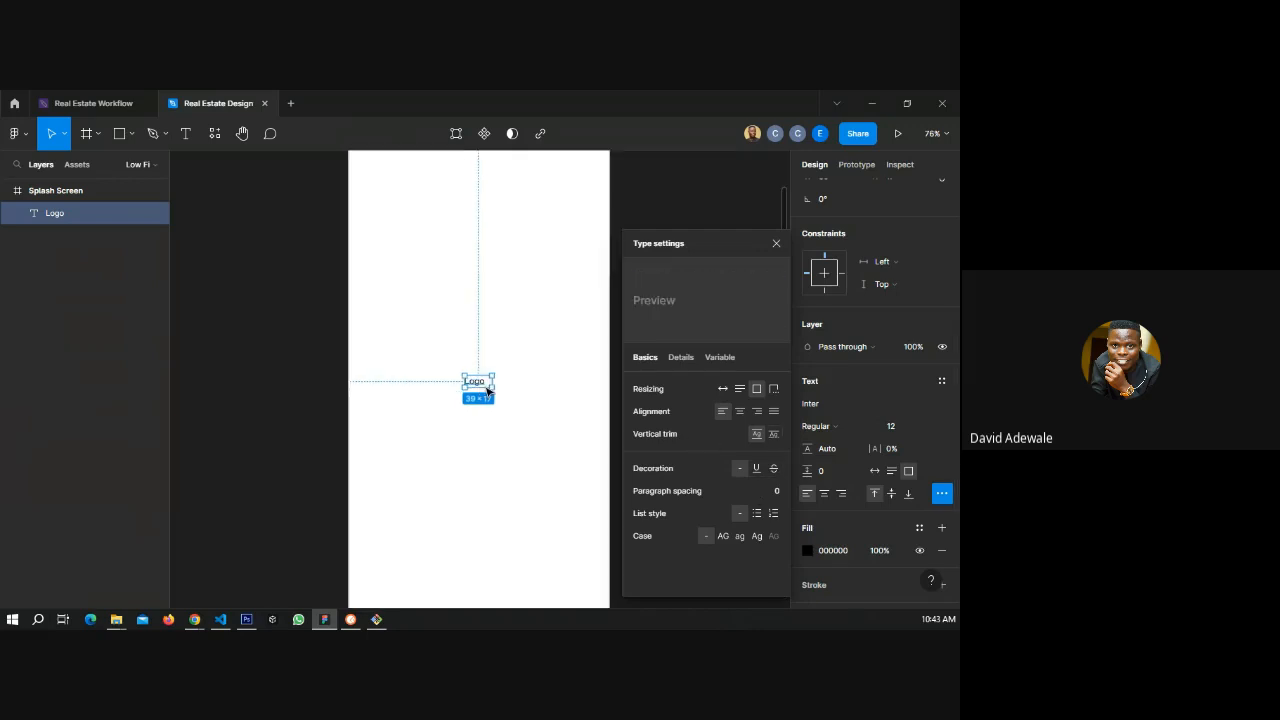
pyautogui.scroll(4, 487, 390)
pyautogui.scroll(4, 494, 386)
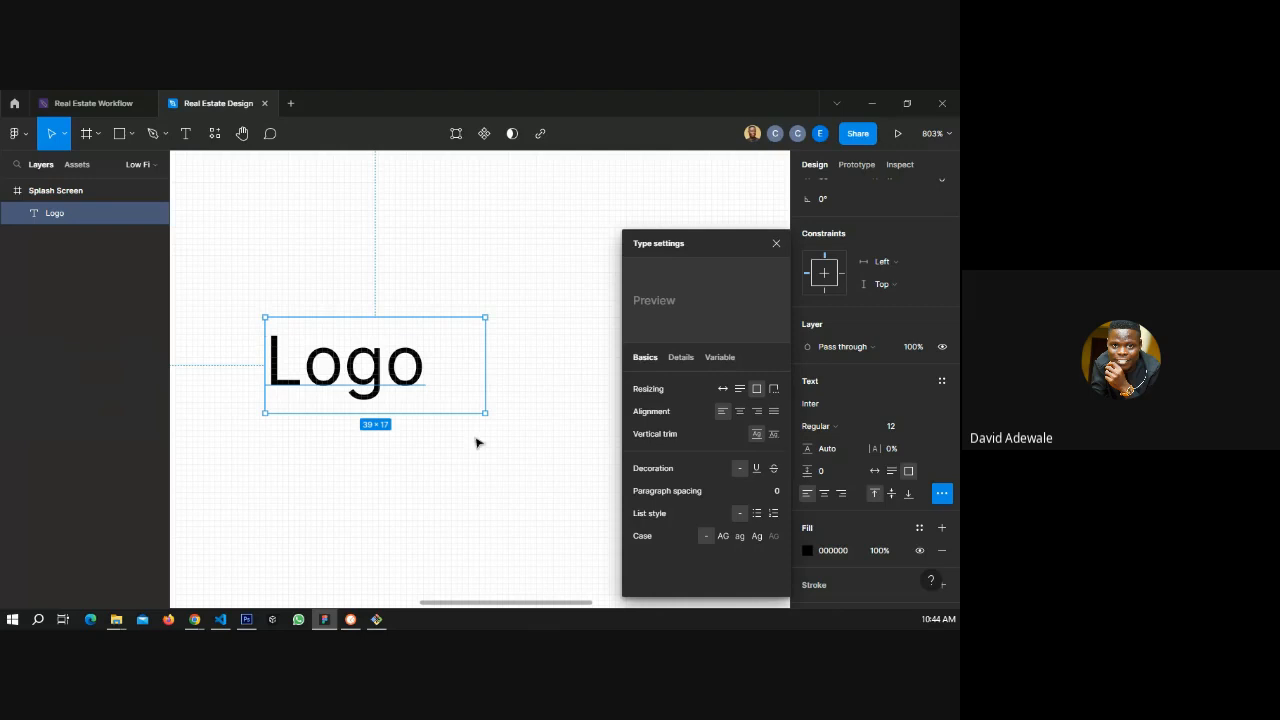
pyautogui.moveTo(775, 437)
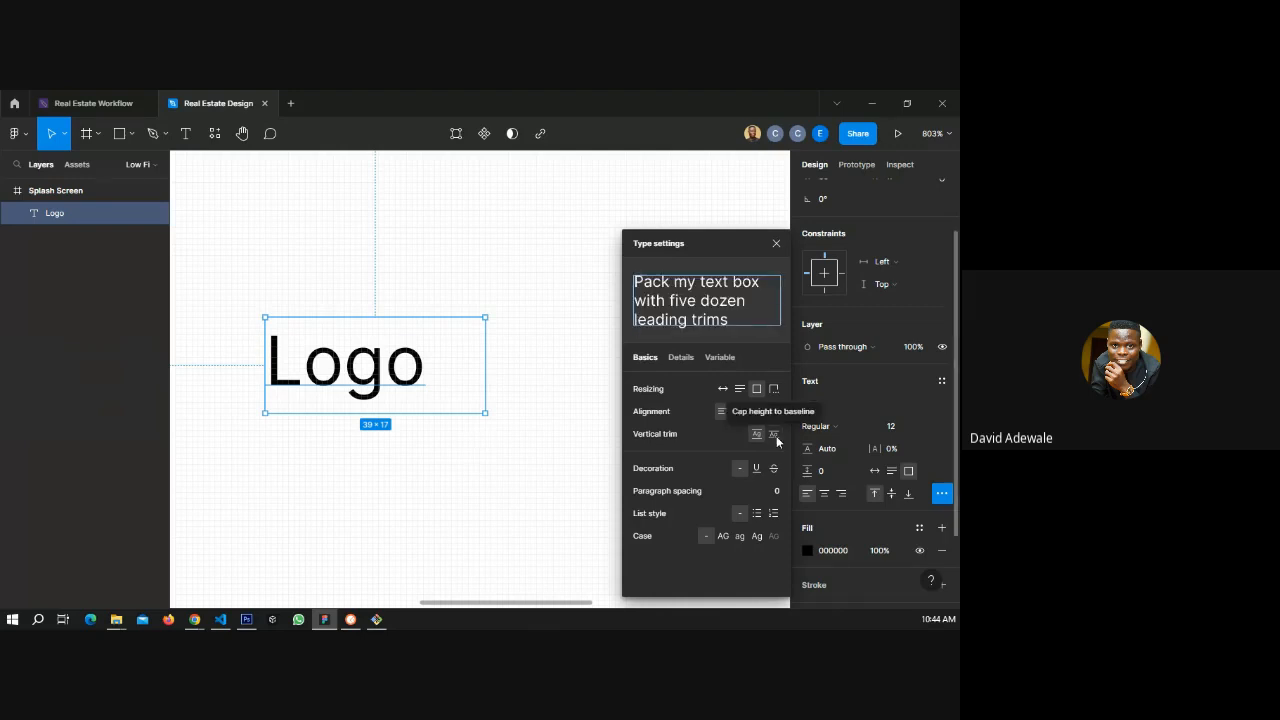
pyautogui.click(775, 437)
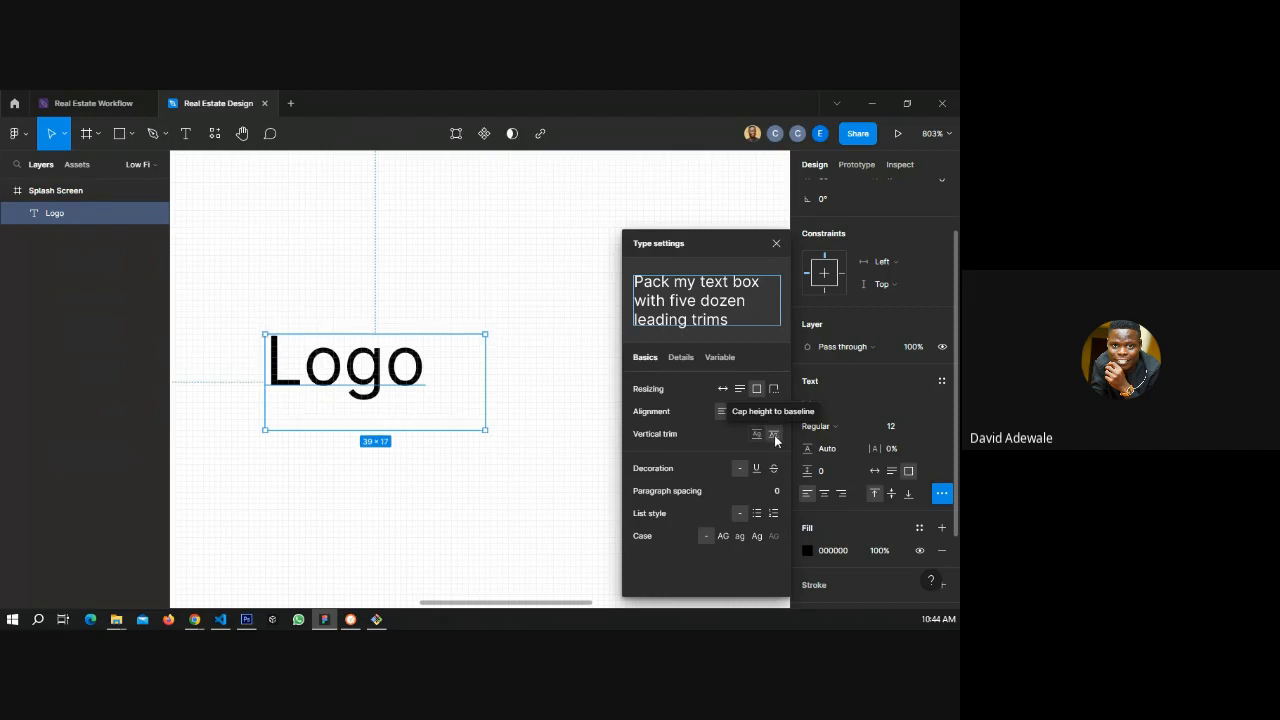
pyautogui.click(892, 494)
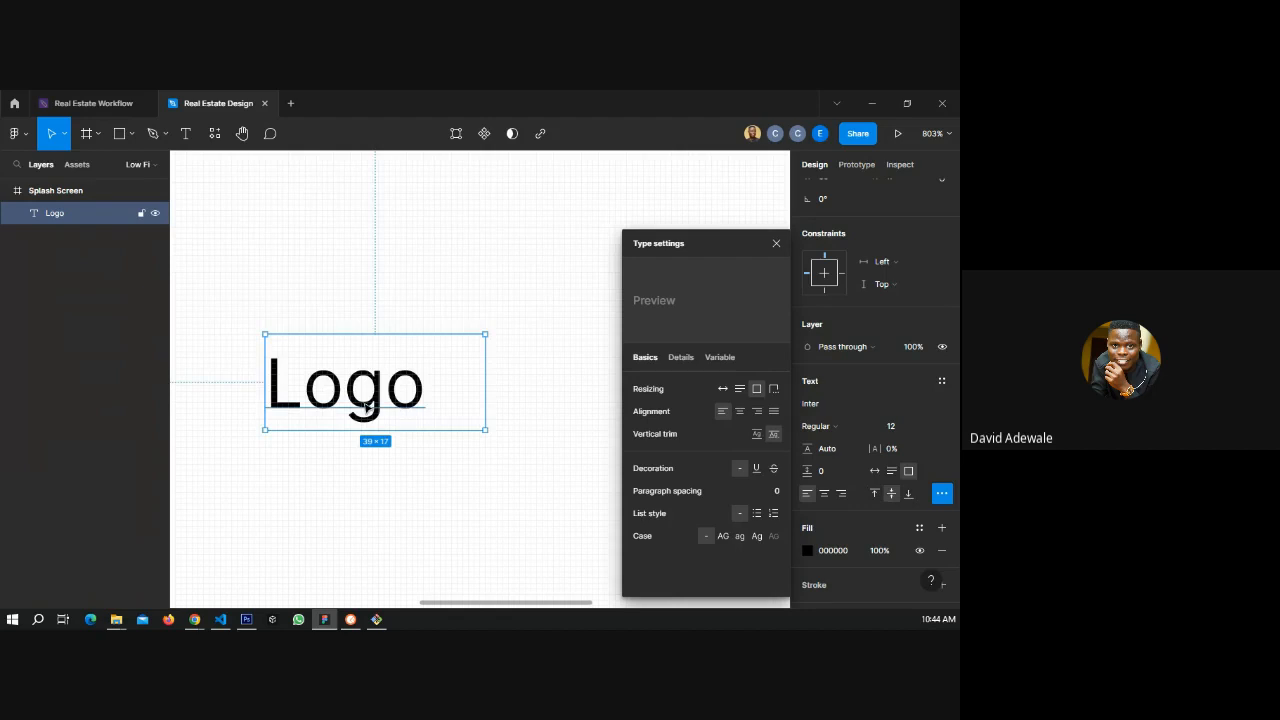
pyautogui.click(773, 437)
pyautogui.click(776, 244)
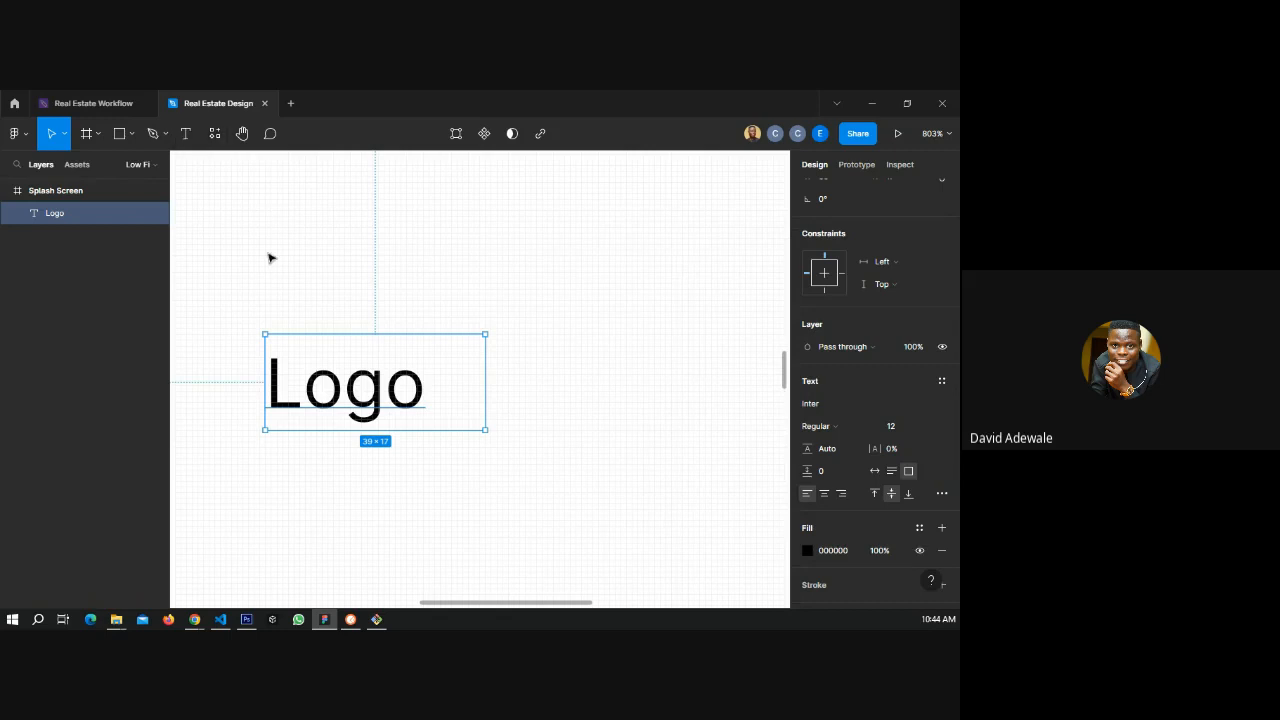
# - Set the Logo text to Bold at font size 24
pyautogui.scroll(-5, 423, 274)
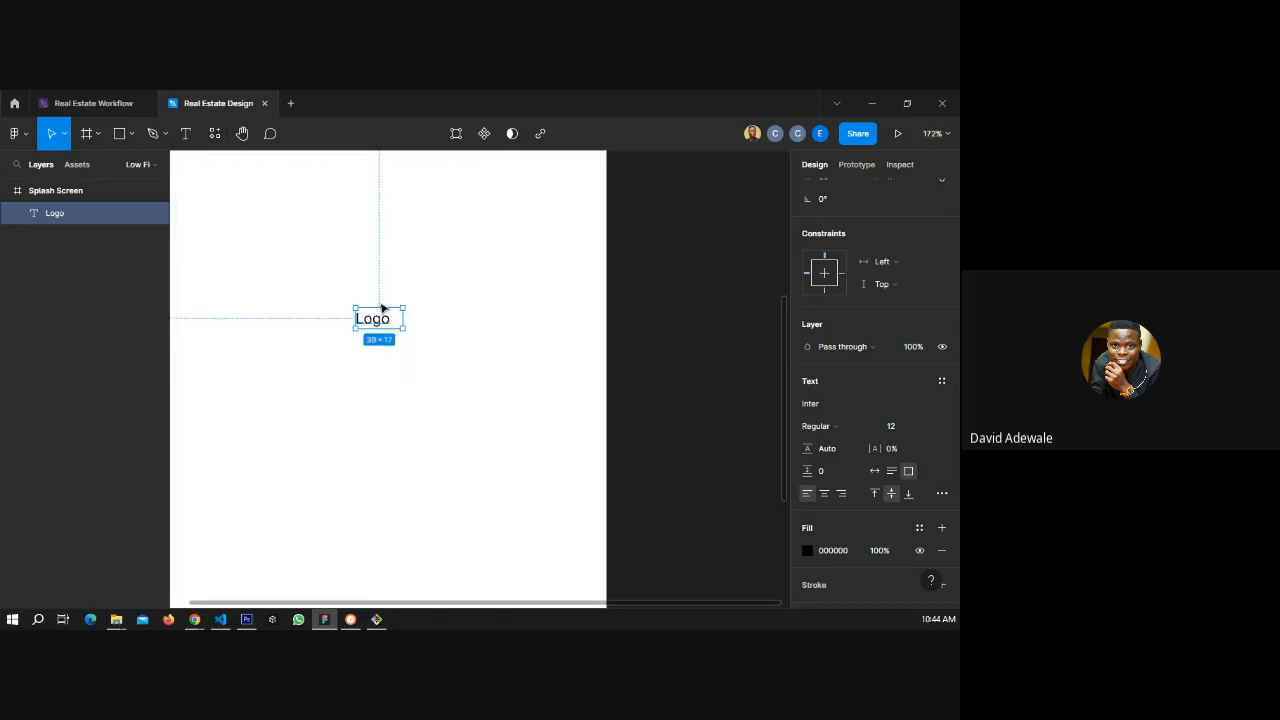
pyautogui.scroll(-2, 381, 308)
pyautogui.click(615, 346)
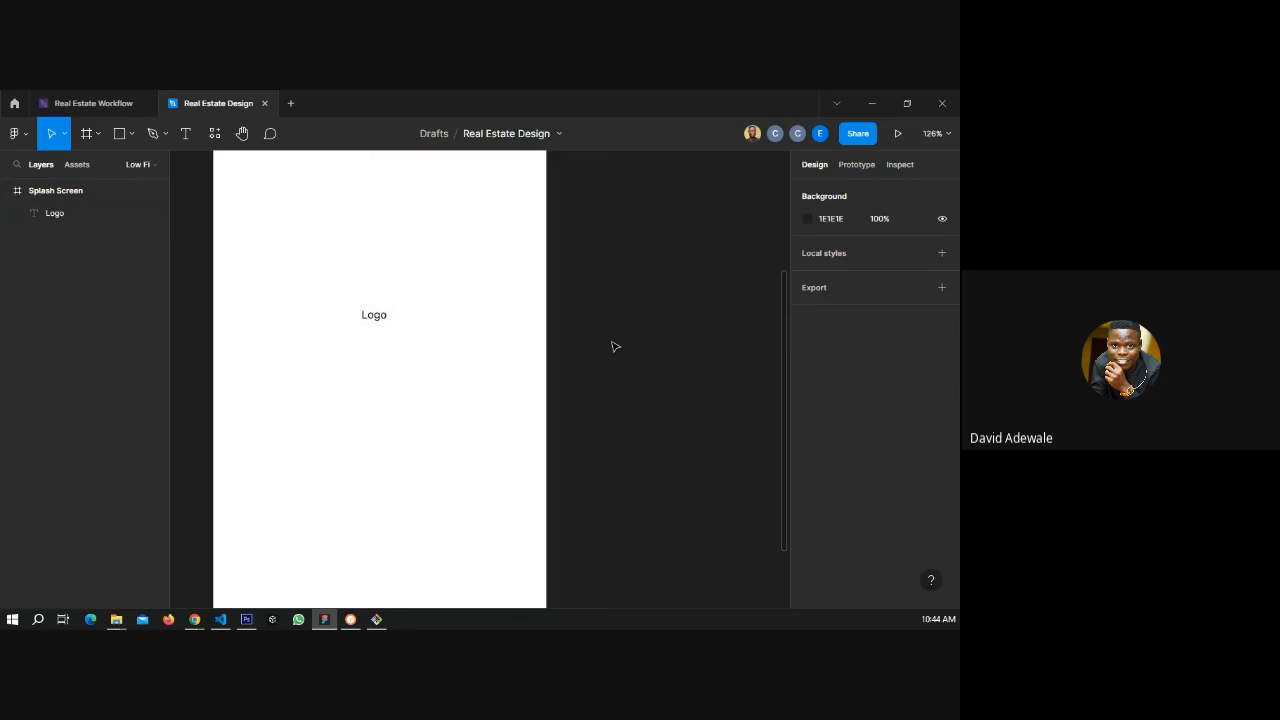
pyautogui.click(376, 315)
pyautogui.scroll(-3, 867, 441)
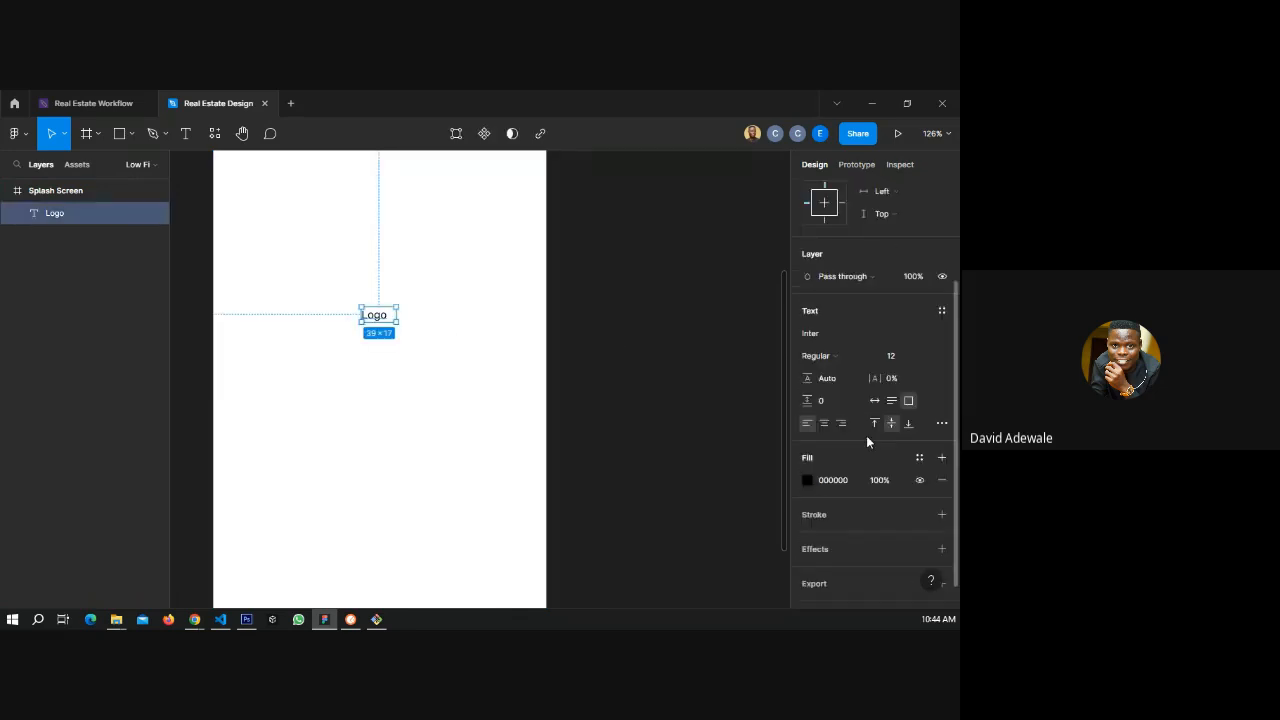
pyautogui.click(818, 356)
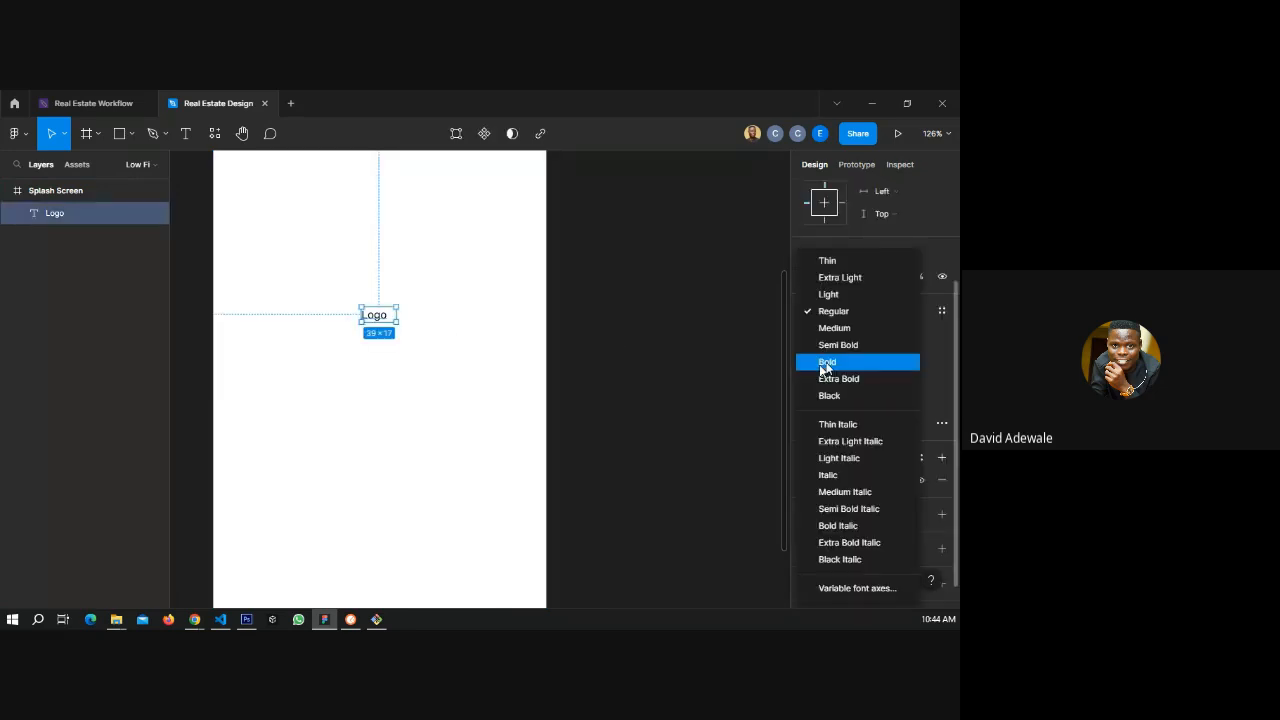
pyautogui.click(824, 364)
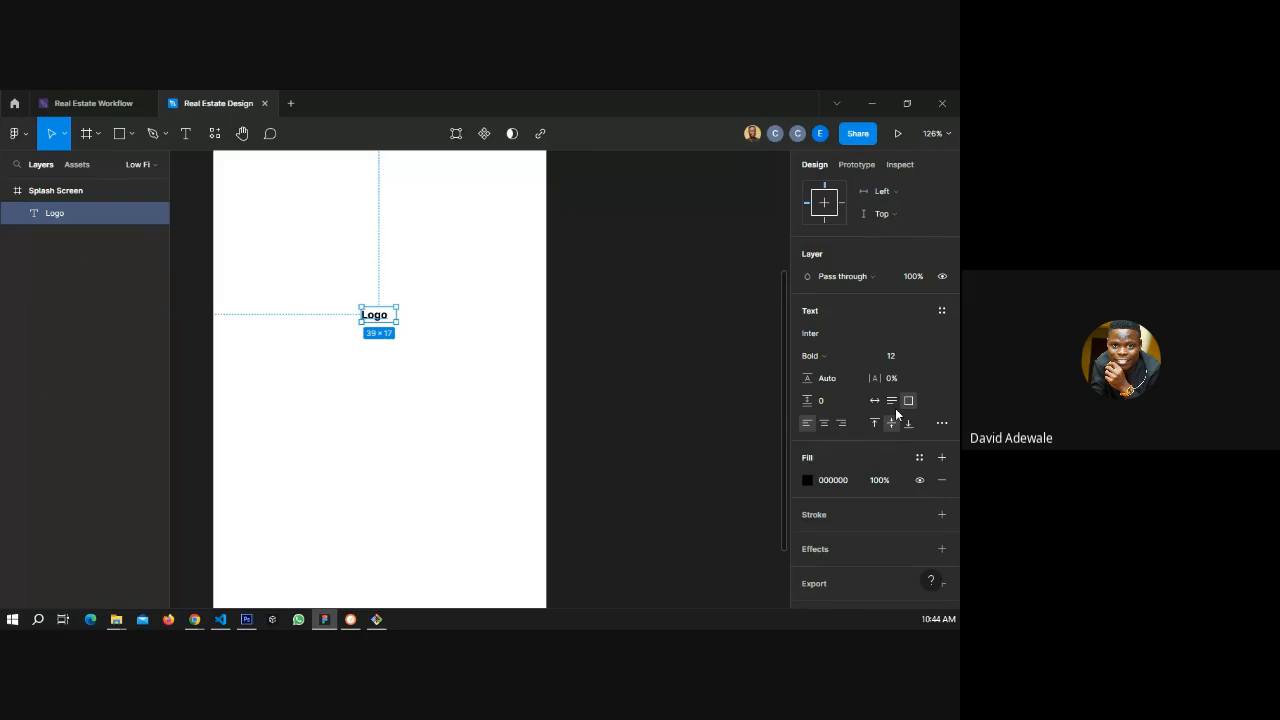
pyautogui.click(900, 356)
pyautogui.click(905, 457)
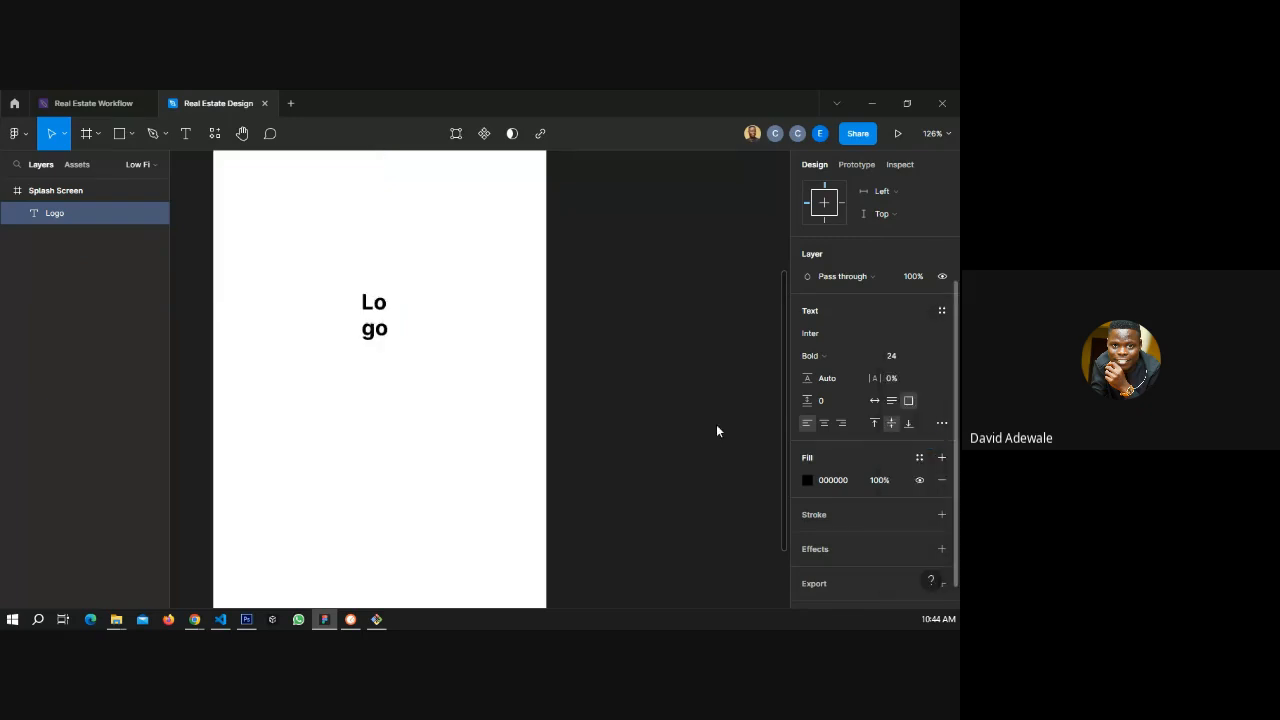
# - Widen the Logo text box so the word fits on one line and centre its text horizontally
pyautogui.moveTo(396, 315)
pyautogui.mouseDown()
pyautogui.moveTo(432, 314)
pyautogui.moveTo(380, 322)
pyautogui.moveTo(392, 321)
pyautogui.mouseUp()
pyautogui.click(824, 423)
pyautogui.click(588, 367)
pyautogui.scroll(-3, 586, 366)
pyautogui.scroll(-3, 504, 373)
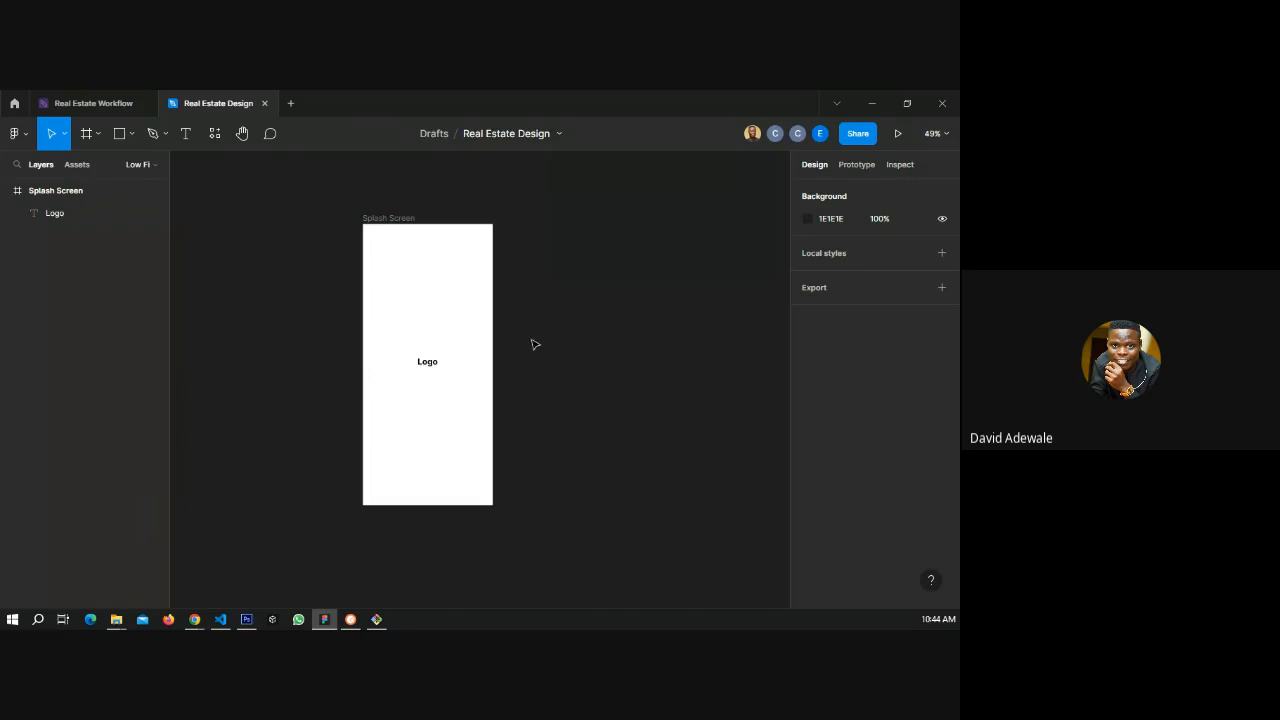
# - Add a text reading "Walthrough" on the empty canvas above and to the left of the Splash Screen frame
pyautogui.scroll(-3, 478, 387)
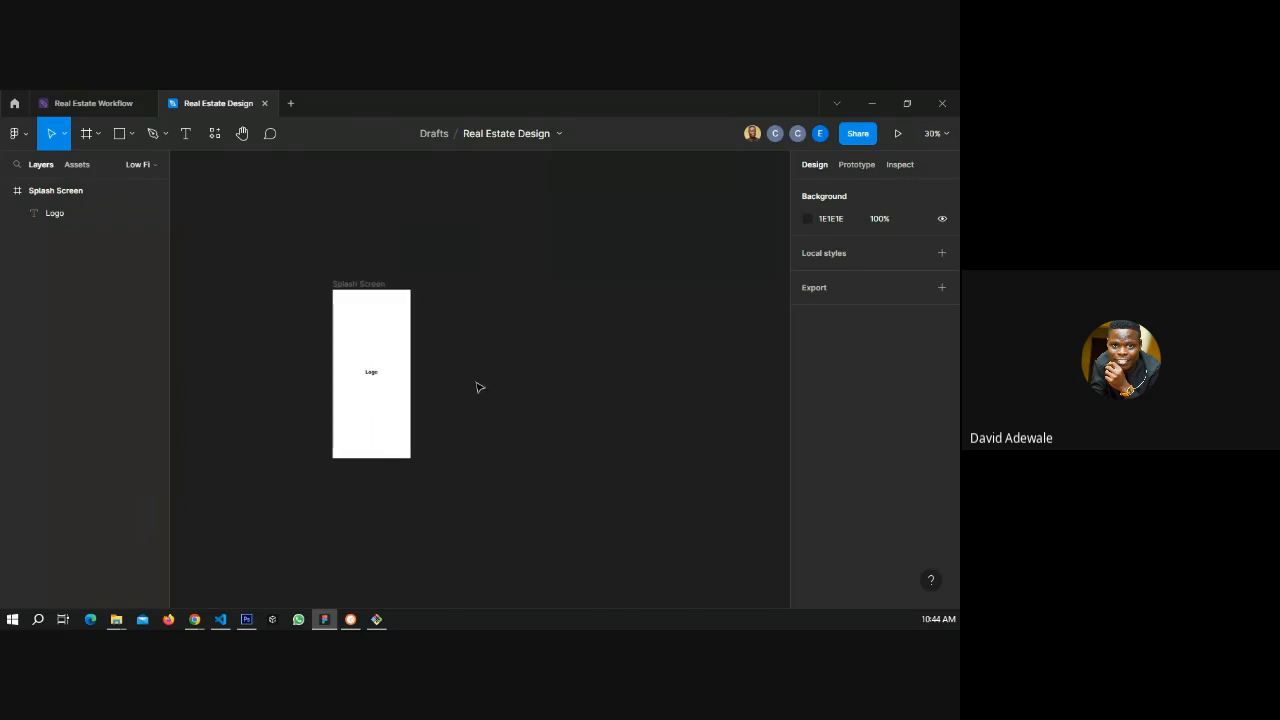
pyautogui.press('t')
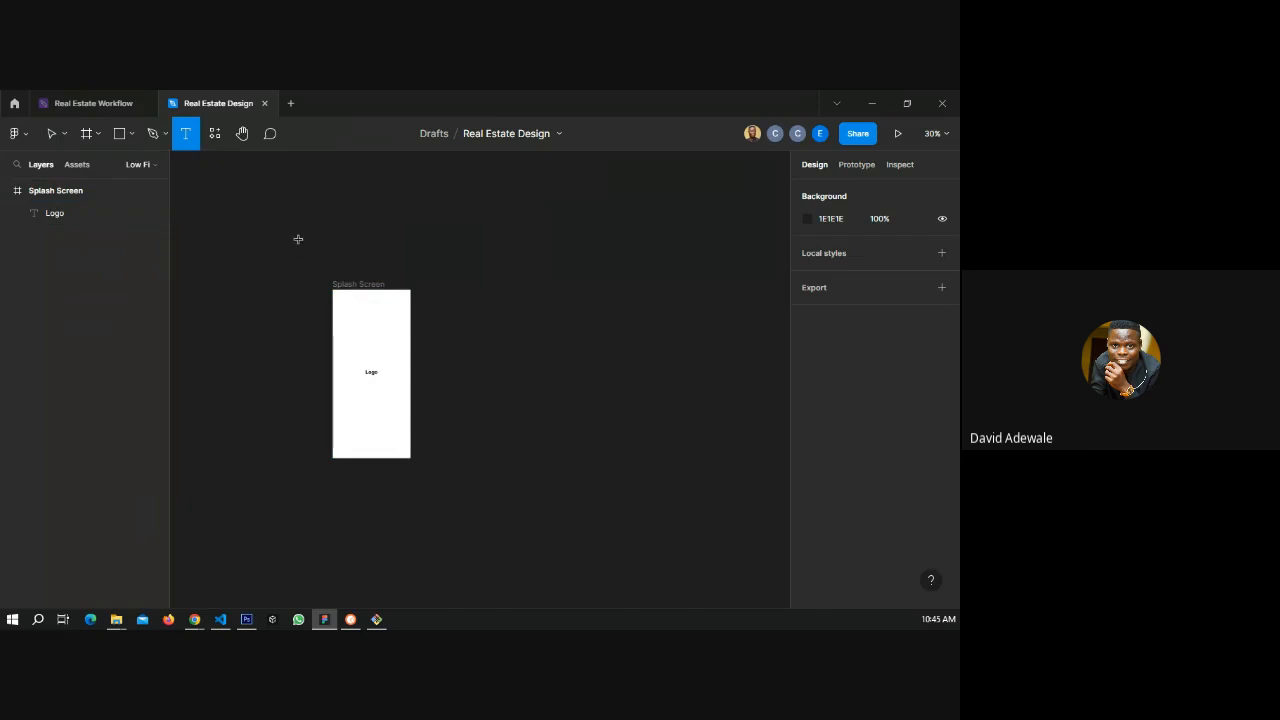
pyautogui.click(298, 239)
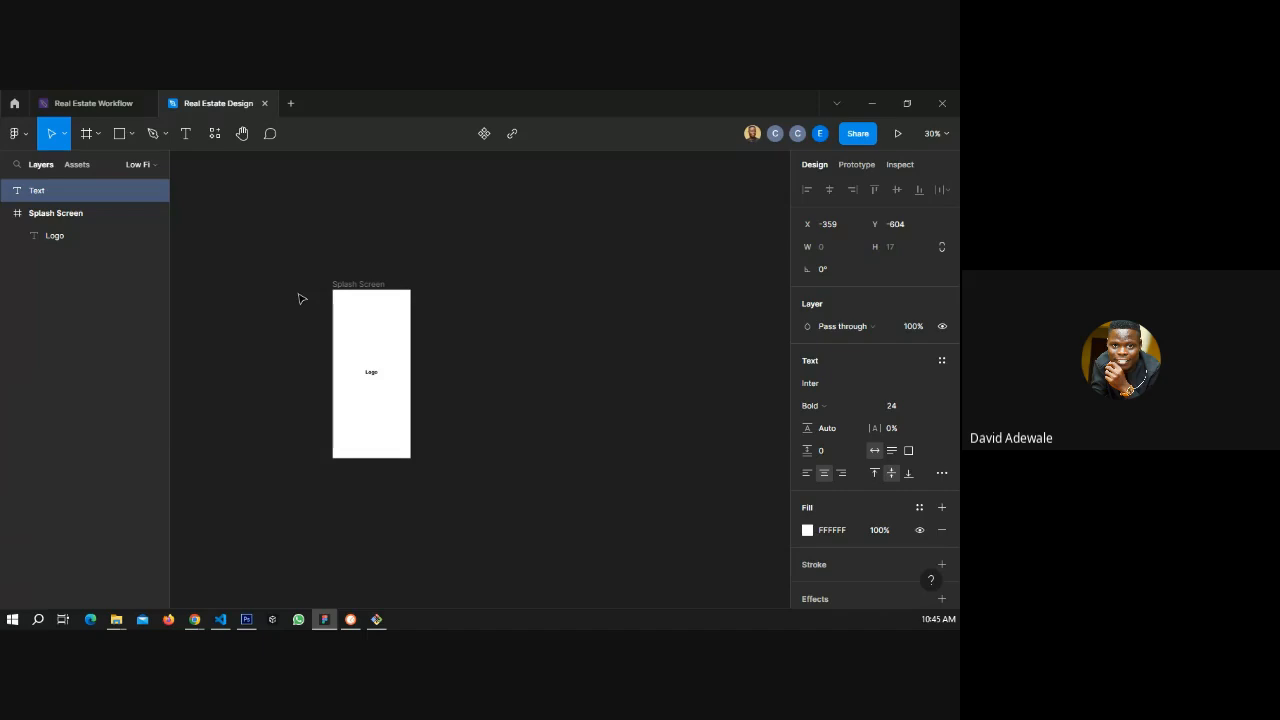
pyautogui.write('we')
pyautogui.press('BackSpace')
pyautogui.press('BackSpace')
pyautogui.write('Welc')
pyautogui.write('oroug')
pyautogui.write('h')
# - Correct the spelling of the new heading text to "Walkthrough"
pyautogui.scroll(10, 296, 258)
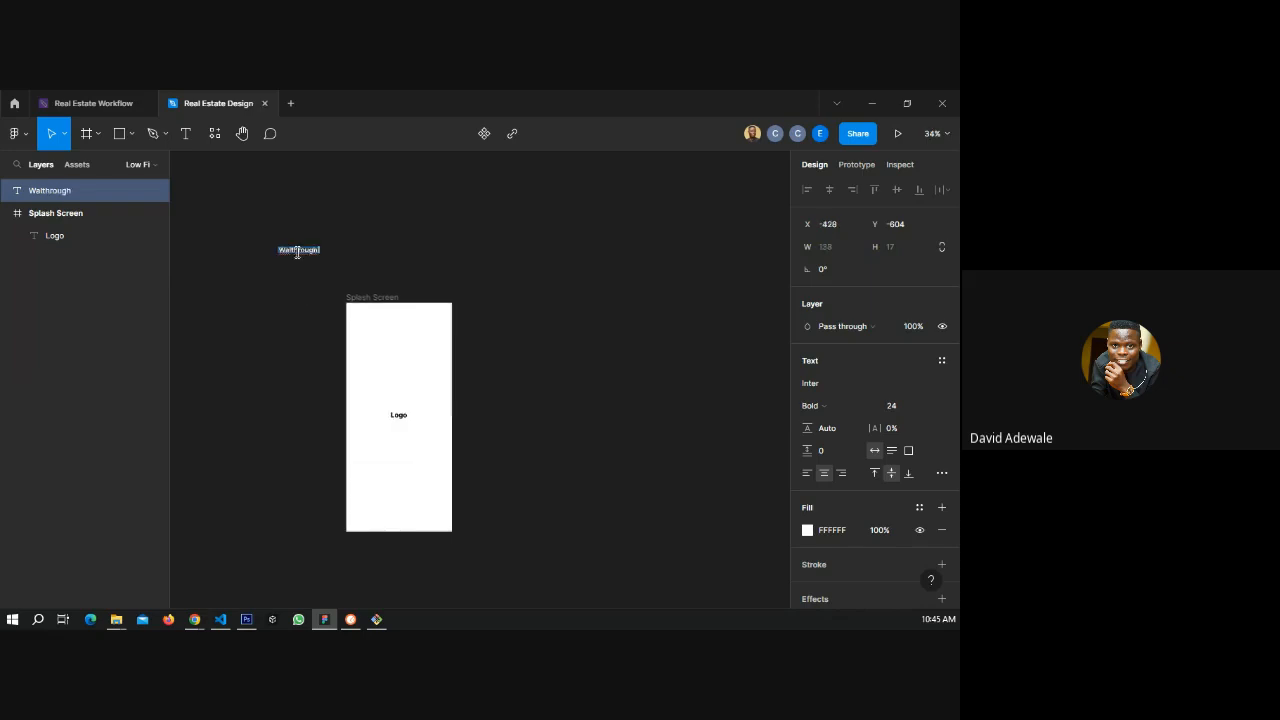
pyautogui.scroll(1, 300, 250)
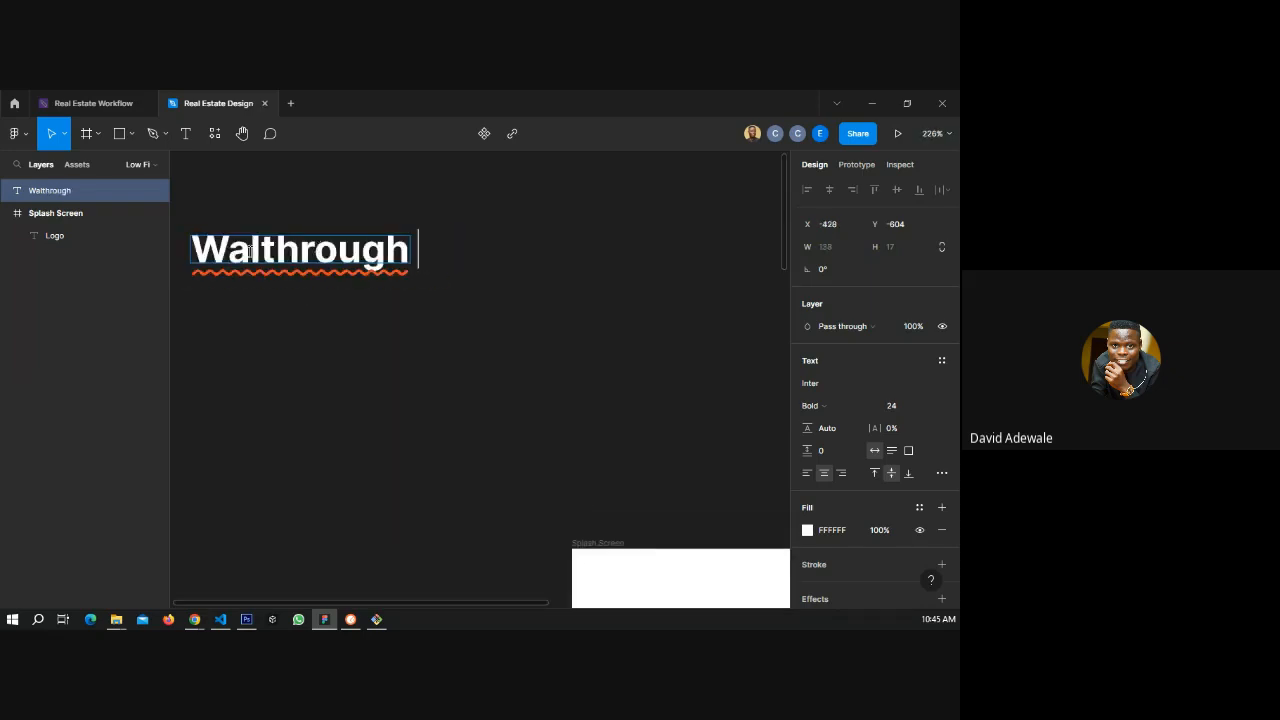
pyautogui.click(261, 247)
pyautogui.write('k')
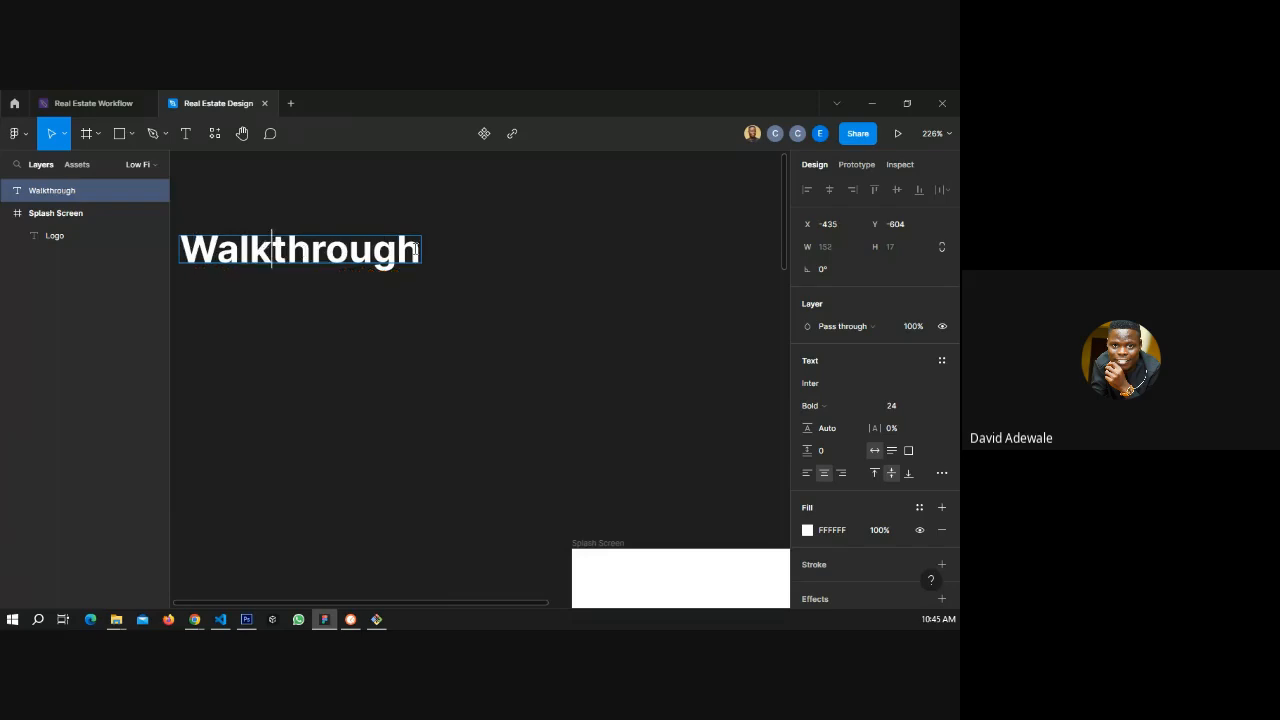
pyautogui.click(415, 250)
pyautogui.press('Escape')
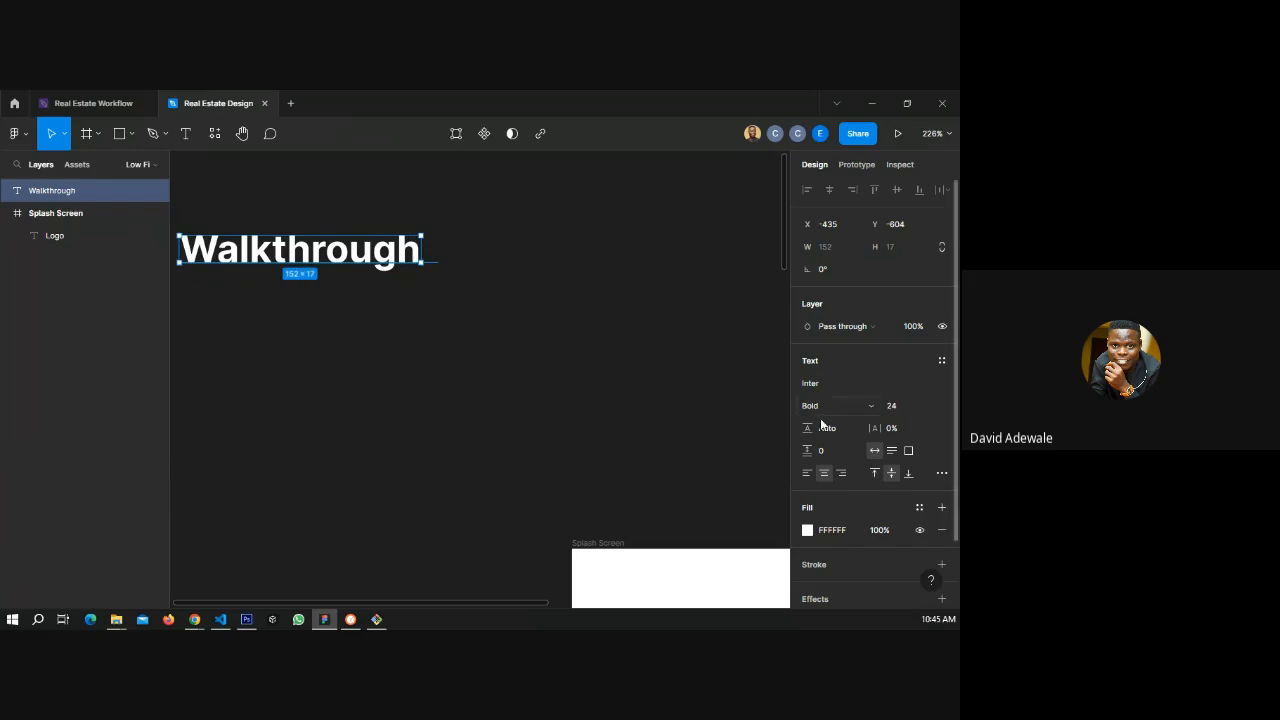
pyautogui.scroll(-1, 376, 341)
pyautogui.click(376, 342)
# - Draw a rectangle about 558 × 97 just below the Walkthrough text and fill it with dark red 560707
pyautogui.keyDown('ctrl'); pyautogui.scroll(-4, 370, 338); pyautogui.keyUp('ctrl')
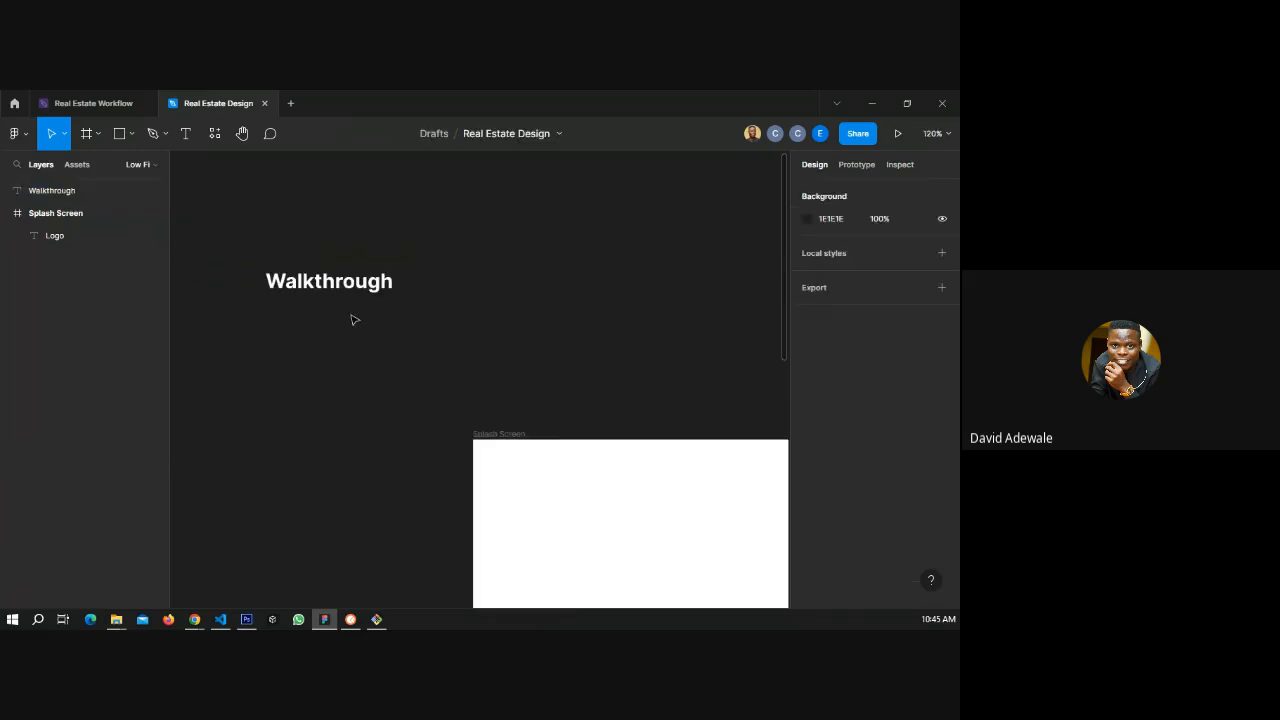
pyautogui.press('r')
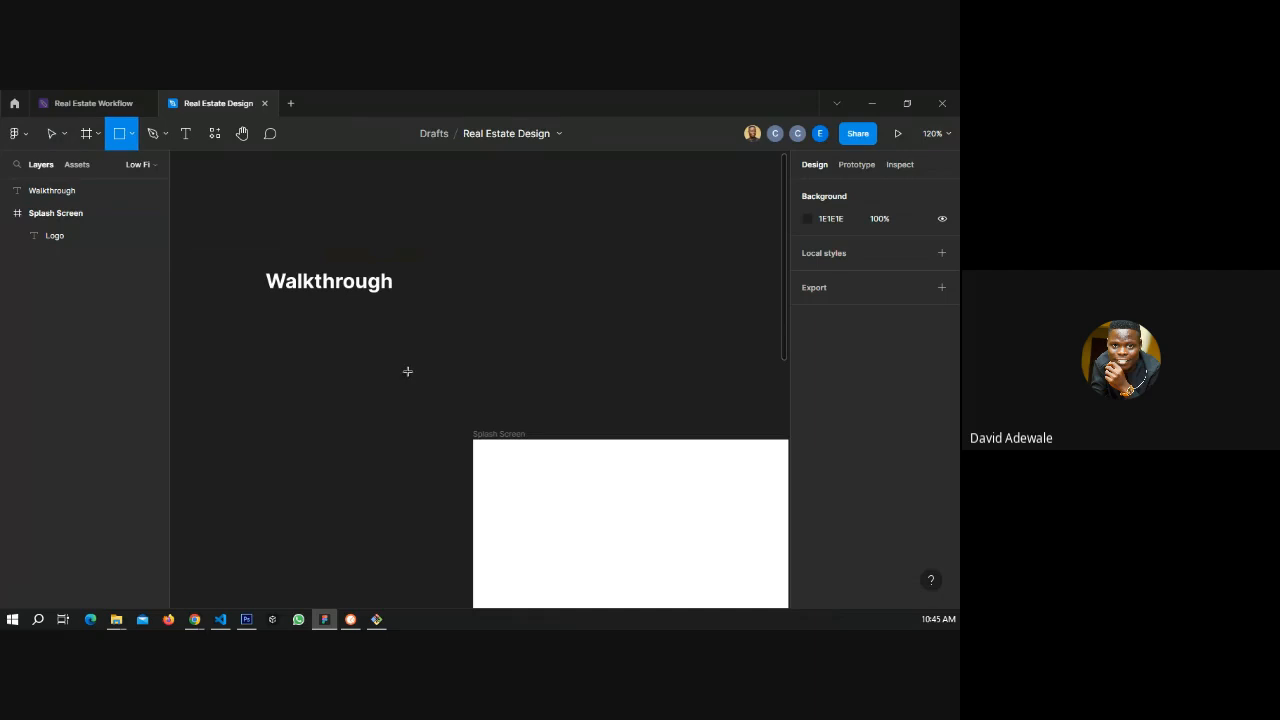
pyautogui.moveTo(281, 313); pyautogui.dragTo(750, 394)
pyautogui.click(807, 383)
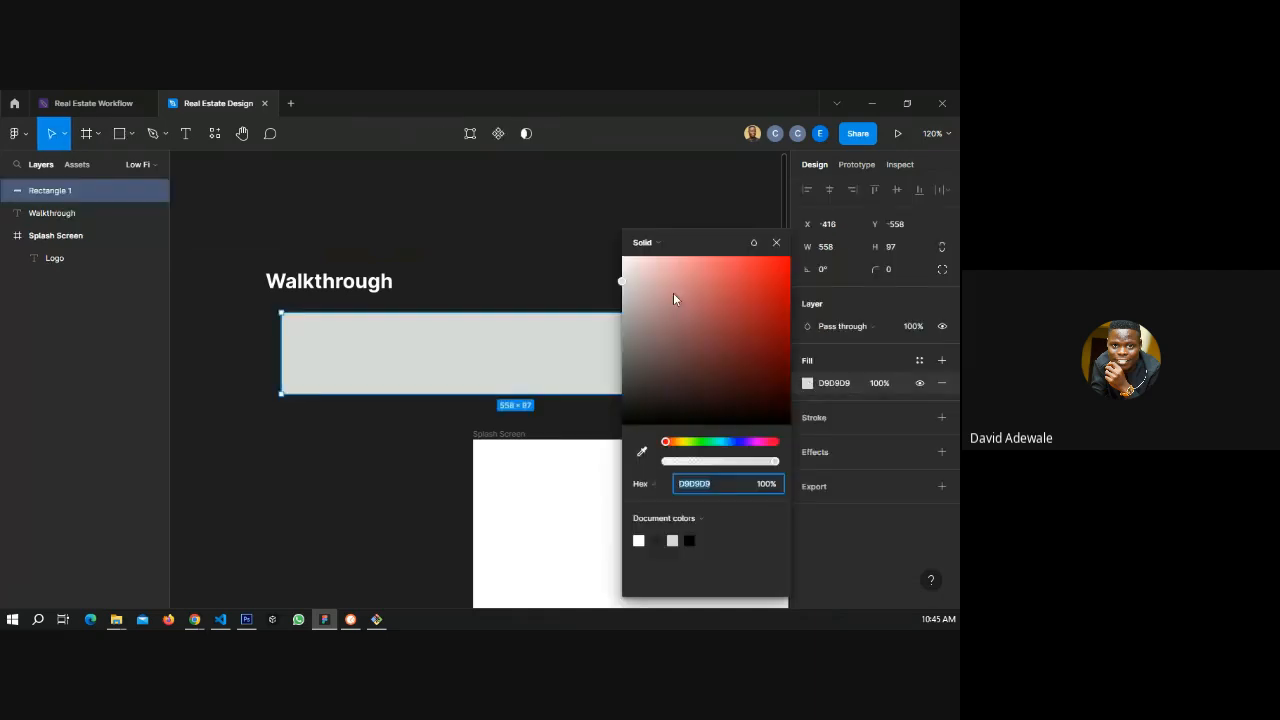
pyautogui.moveTo(673, 293); pyautogui.dragTo(777, 367)
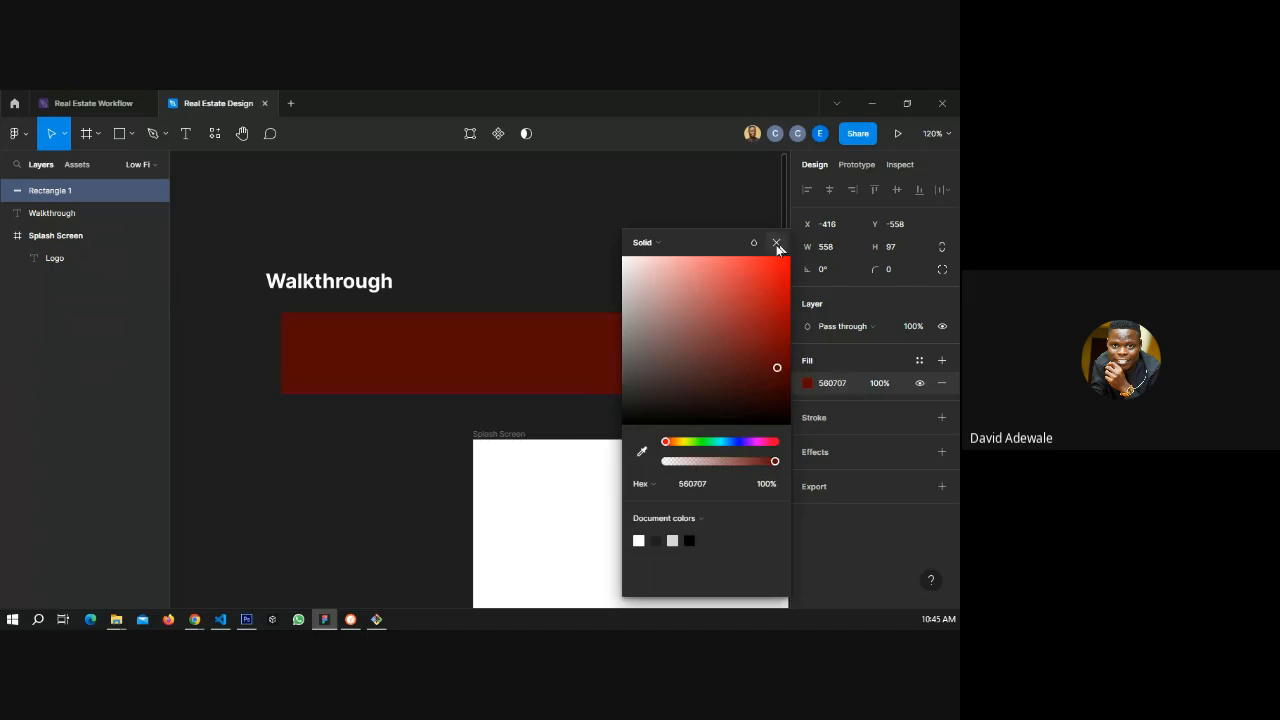
pyautogui.click(776, 243)
# - Put the rectangle behind the Walkthrough text and place the text on its left part, at about X -385, Y -518
pyautogui.click(321, 288)
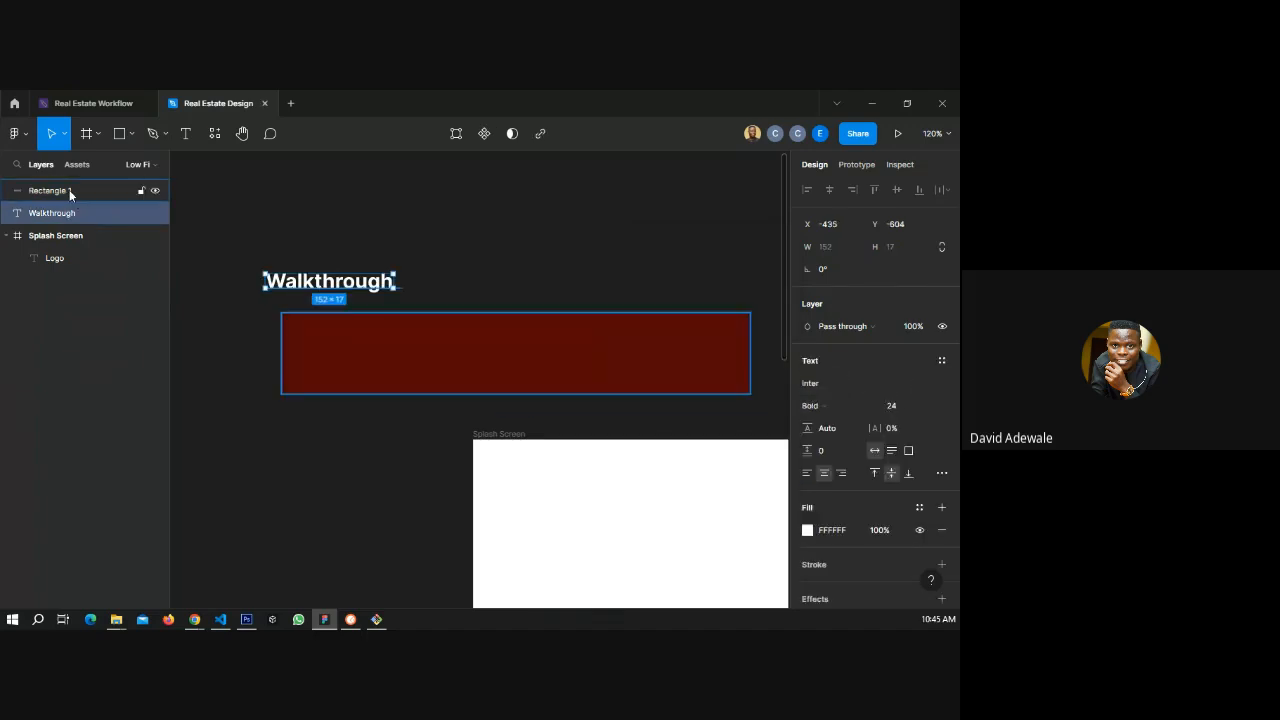
pyautogui.moveTo(69, 190); pyautogui.dragTo(69, 220)
pyautogui.moveTo(266, 281); pyautogui.dragTo(363, 355)
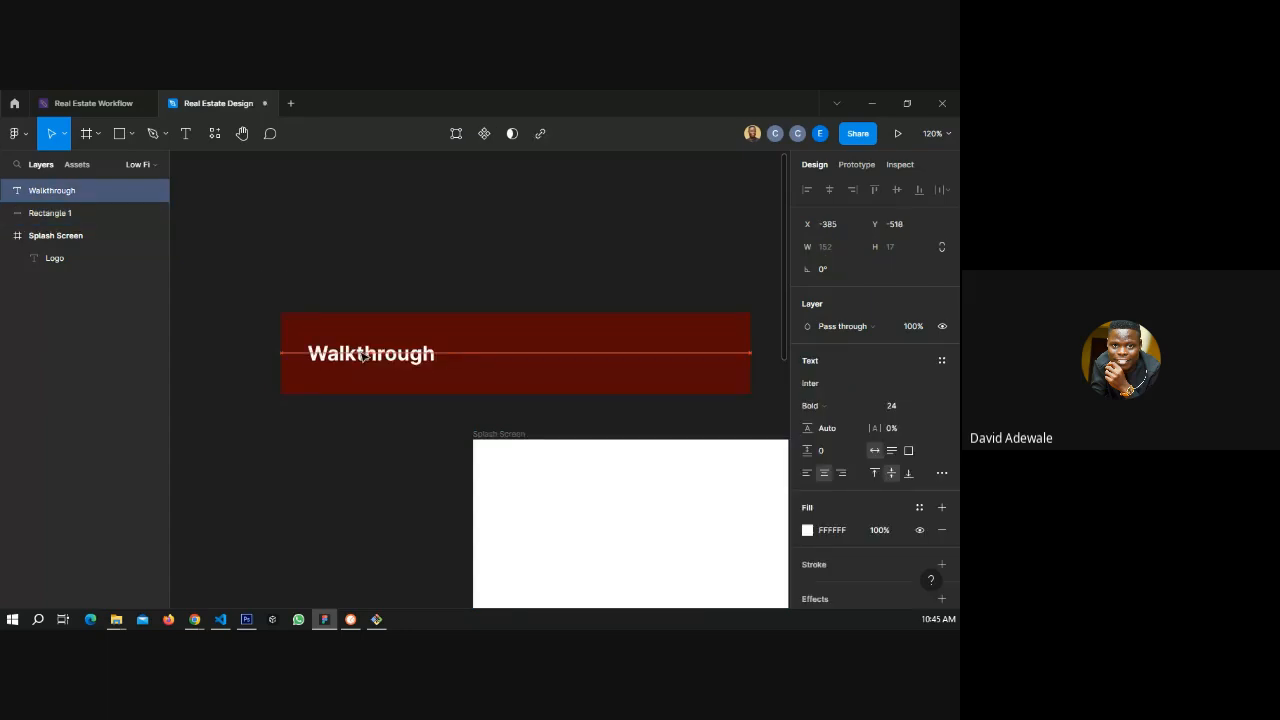
pyautogui.click(268, 386)
# - Extend the dark red rectangle's right edge to roughly double its width, well past the Splash Screen frame
pyautogui.scroll(-3, 268, 386)
pyautogui.scroll(-2, 268, 386)
pyautogui.click(484, 369)
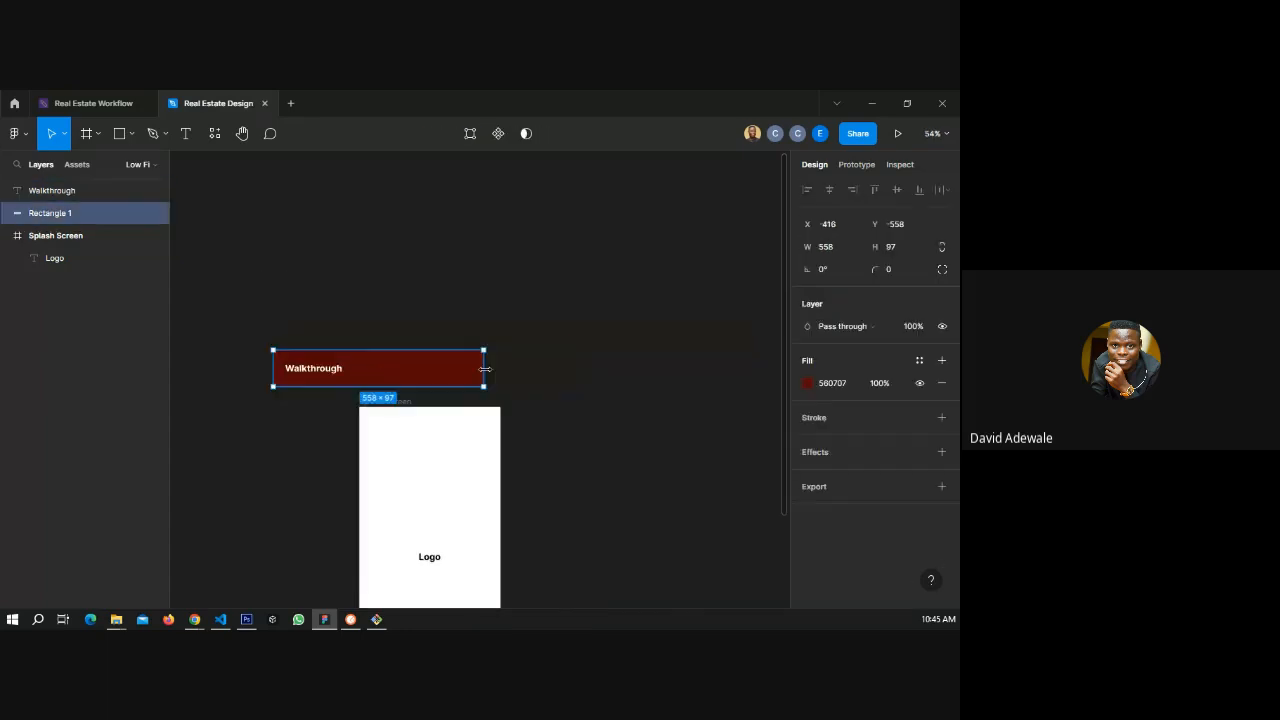
pyautogui.moveTo(485, 369); pyautogui.dragTo(710, 386)
pyautogui.press('Escape')
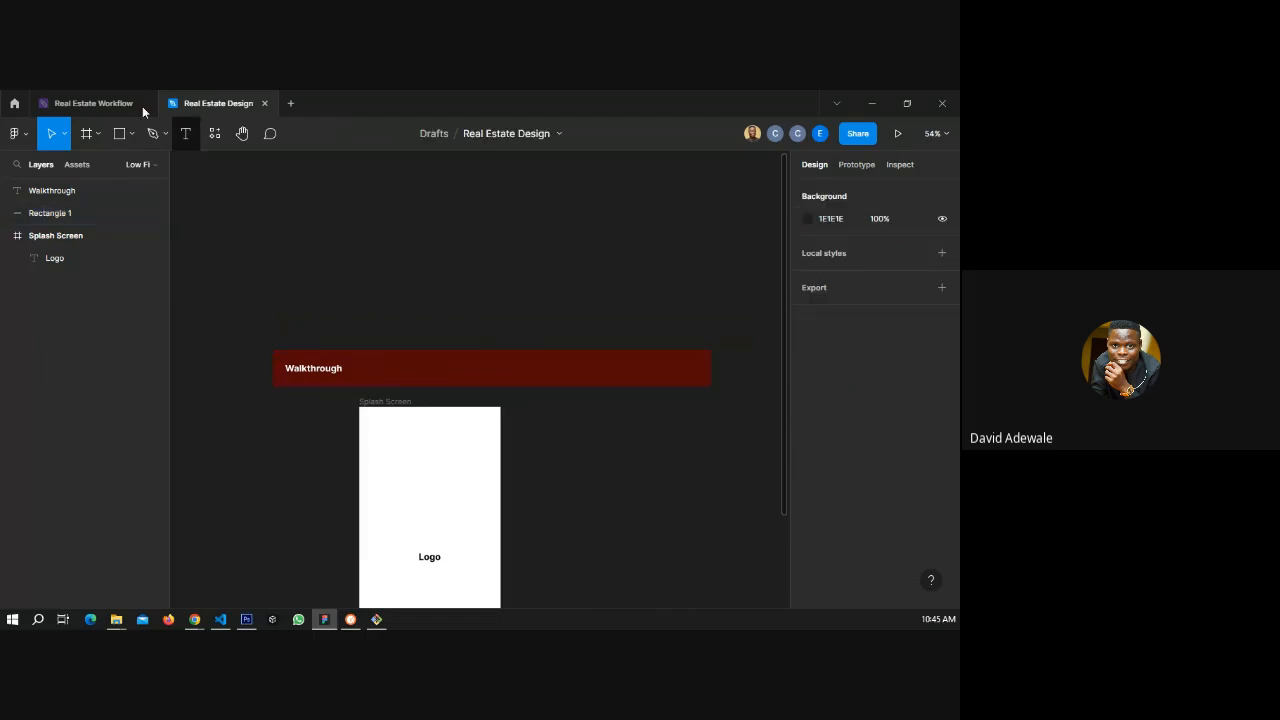
# - Check the screen that follows the Splash Screen in the Real Estate Workflow file and return to the Real Estate Design file
pyautogui.click(142, 106)
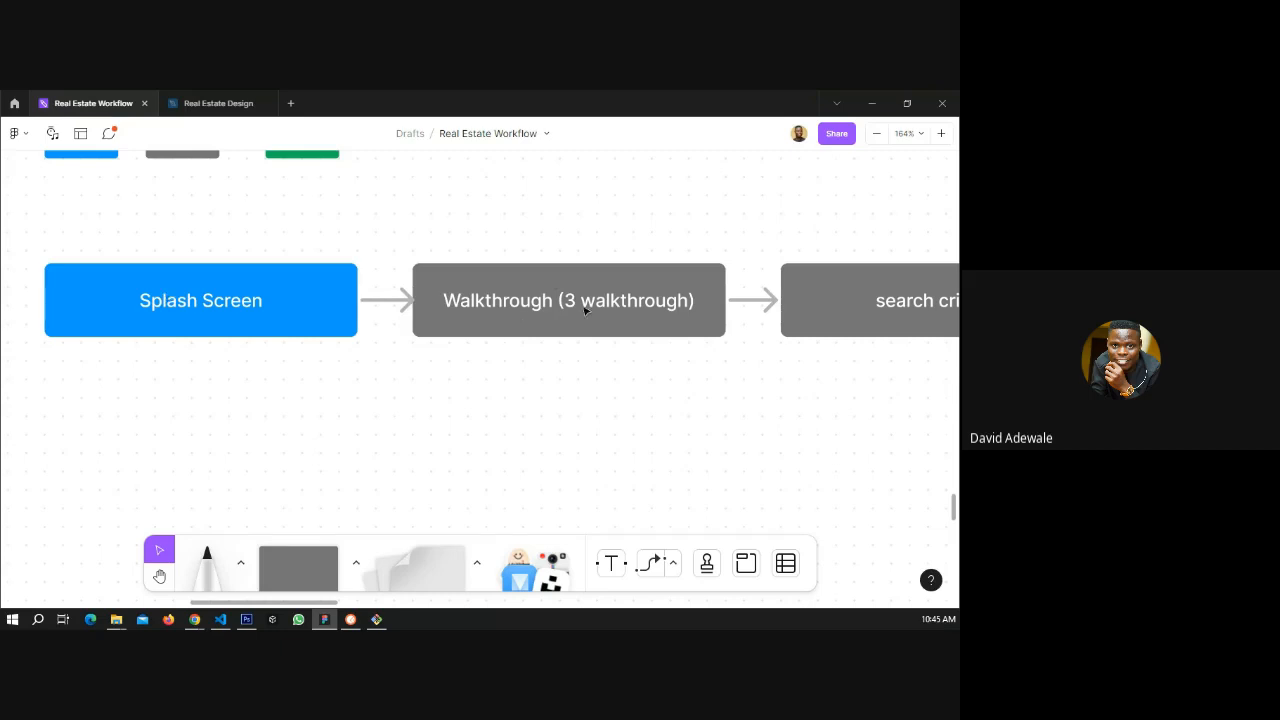
pyautogui.click(489, 327)
pyautogui.click(216, 103)
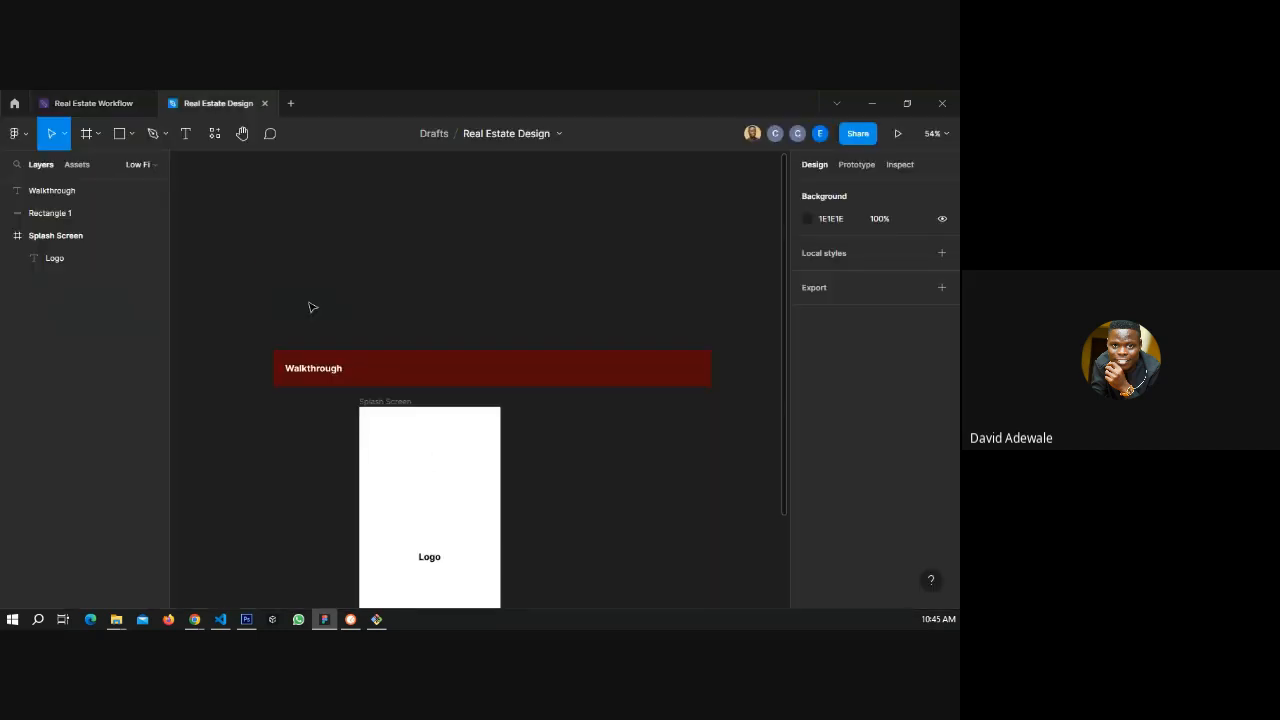
# - Duplicate the Splash Screen frame, with the copy beside the original
pyautogui.scroll(-2, 471, 339)
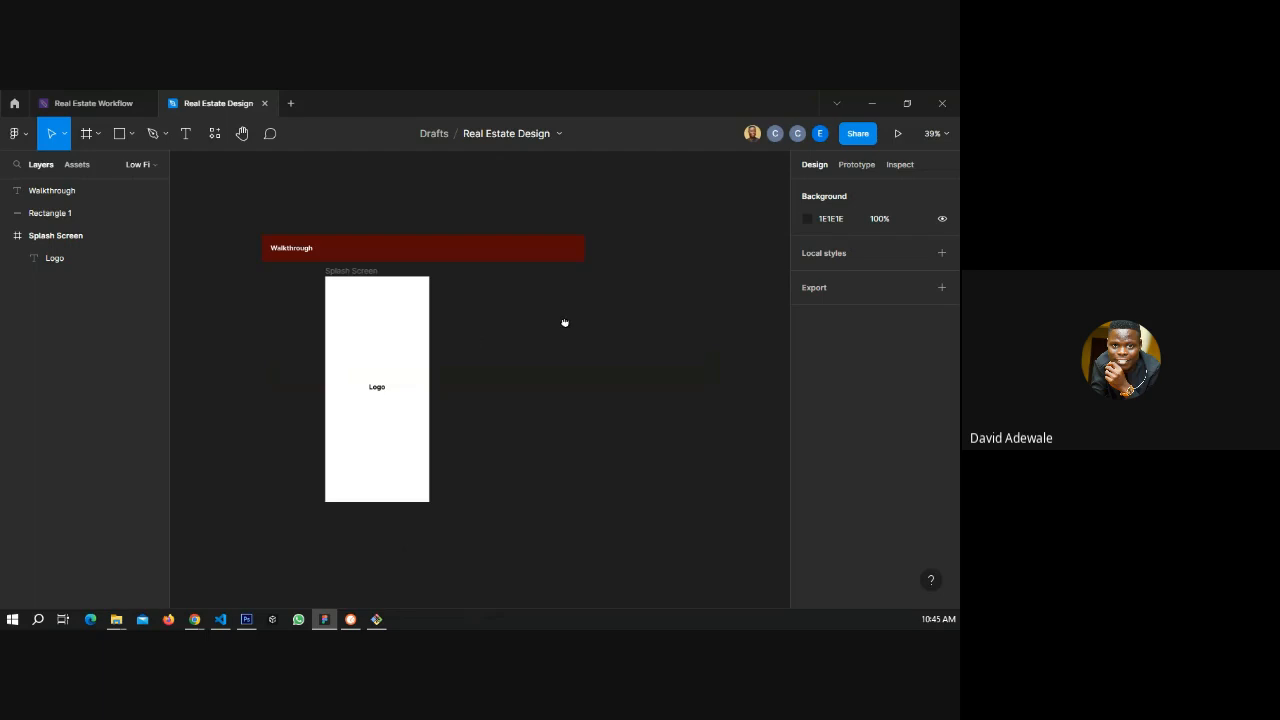
pyautogui.moveTo(564, 322); pyautogui.dragTo(489, 284)
pyautogui.hotkey('alt', 'Tab')
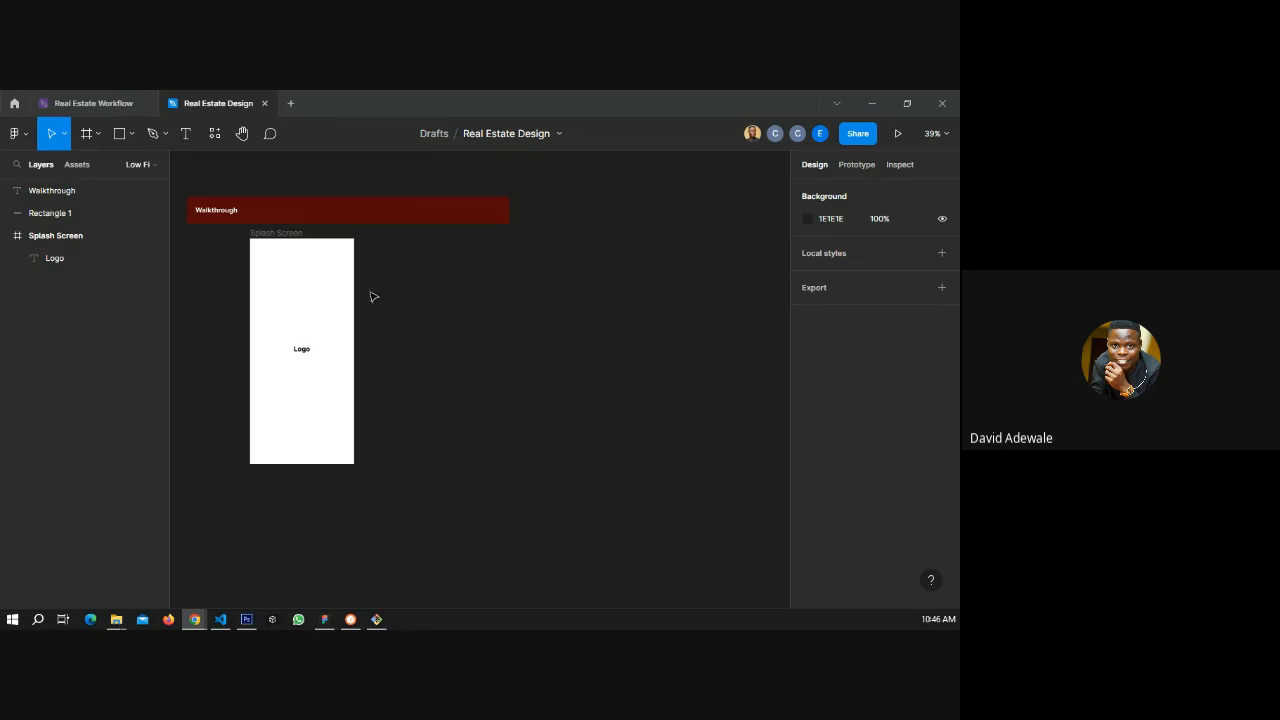
pyautogui.click(280, 235)
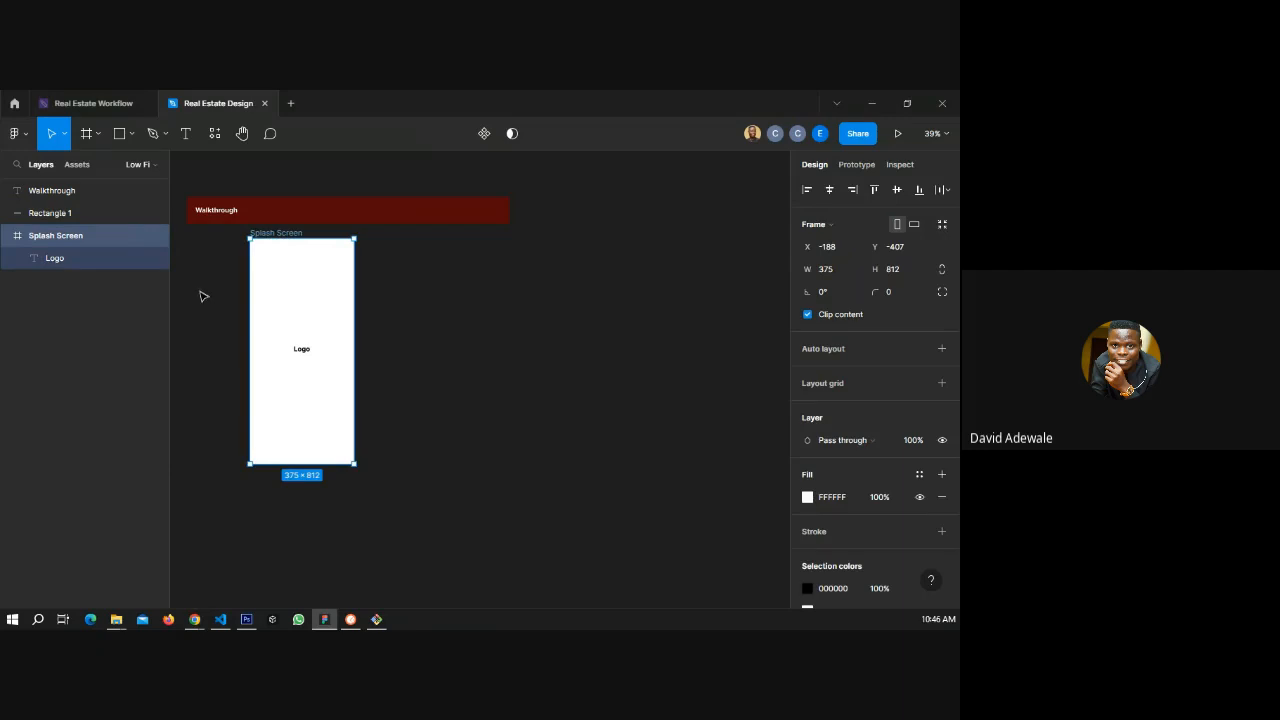
pyautogui.hotkey('ctrl', 'd')
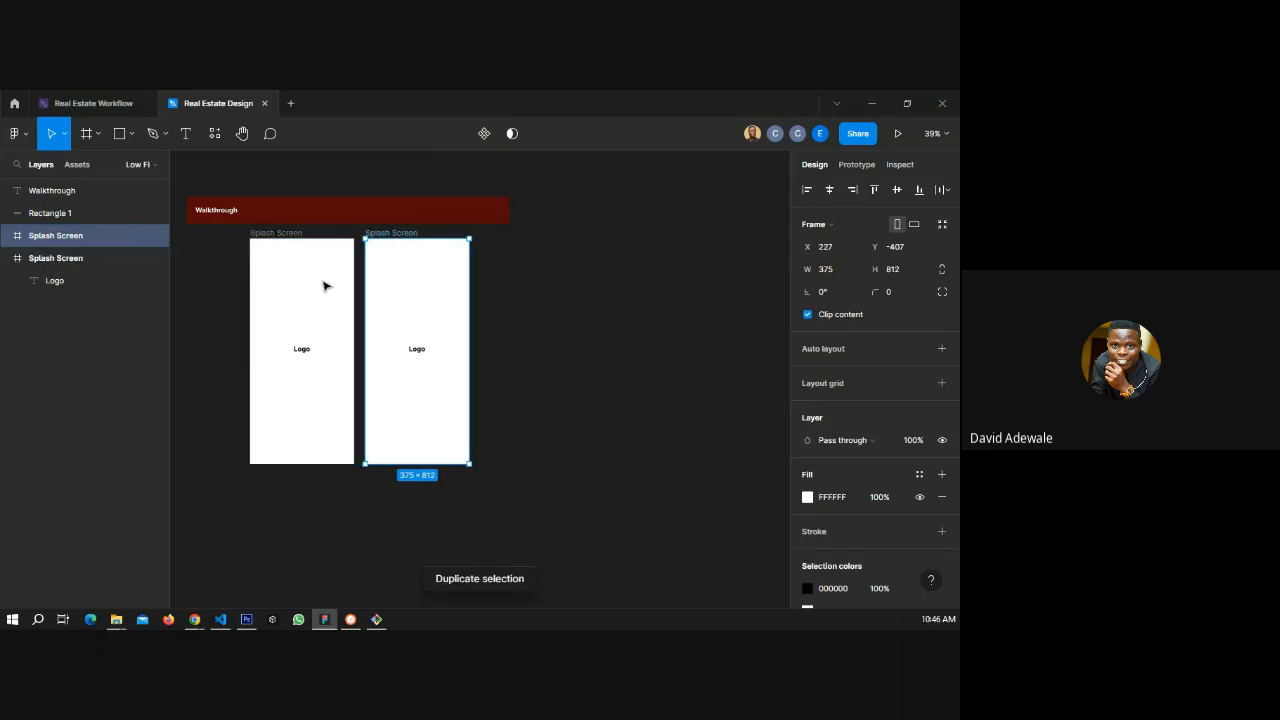
# - Rename the duplicated frame beside the Splash Screen as "Walktrough -1"
pyautogui.doubleClick(398, 232)
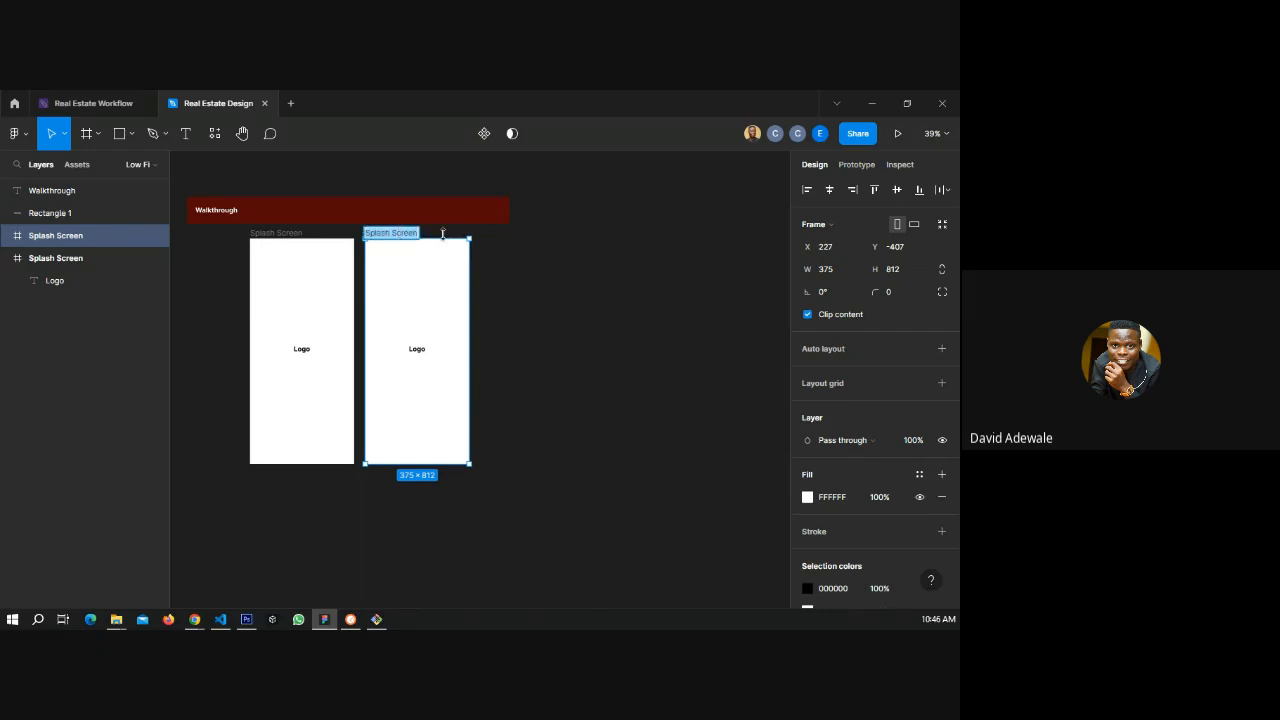
pyautogui.click(434, 236)
pyautogui.scroll(3, 434, 236)
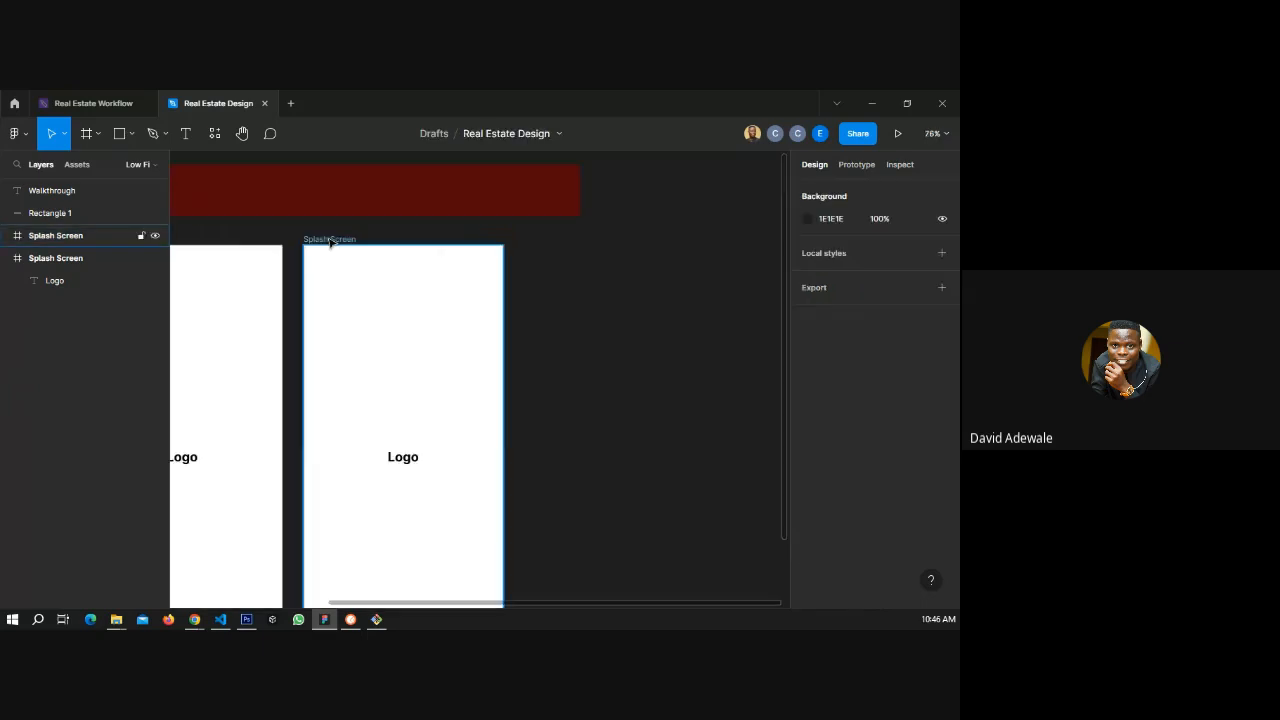
pyautogui.doubleClick(330, 242)
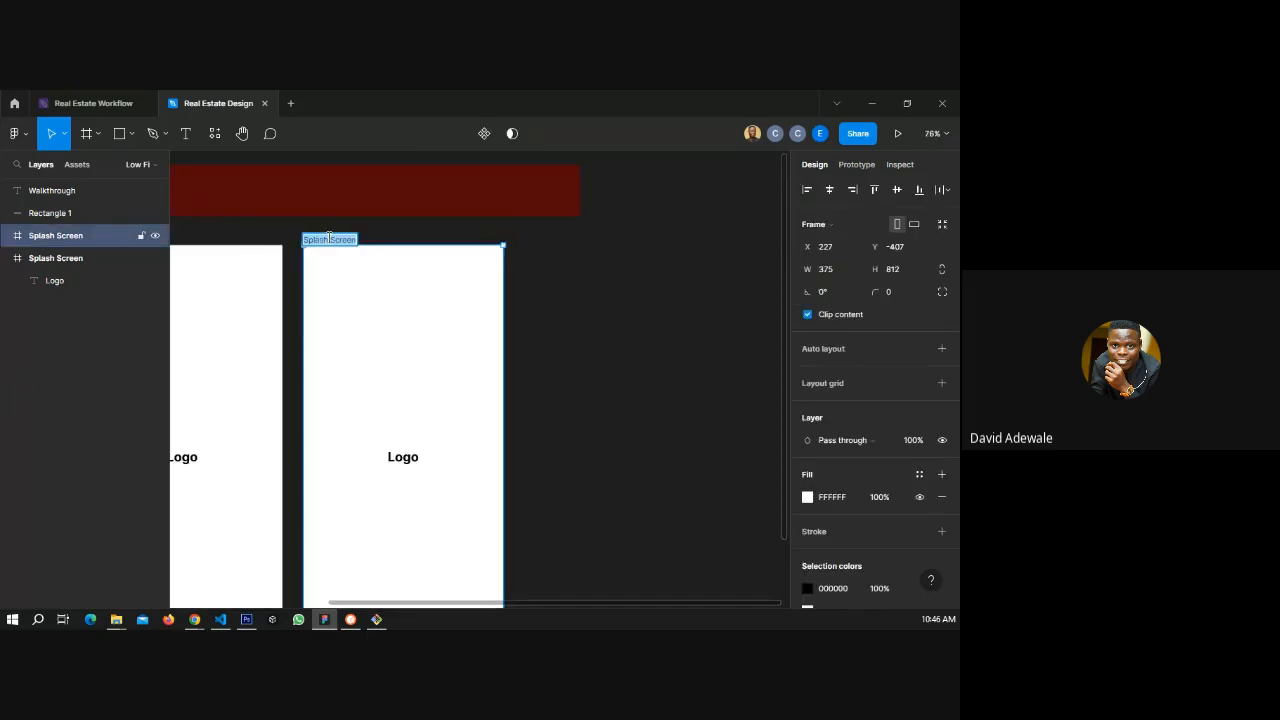
pyautogui.write('Walkthrough - 1')
pyautogui.press('Return')
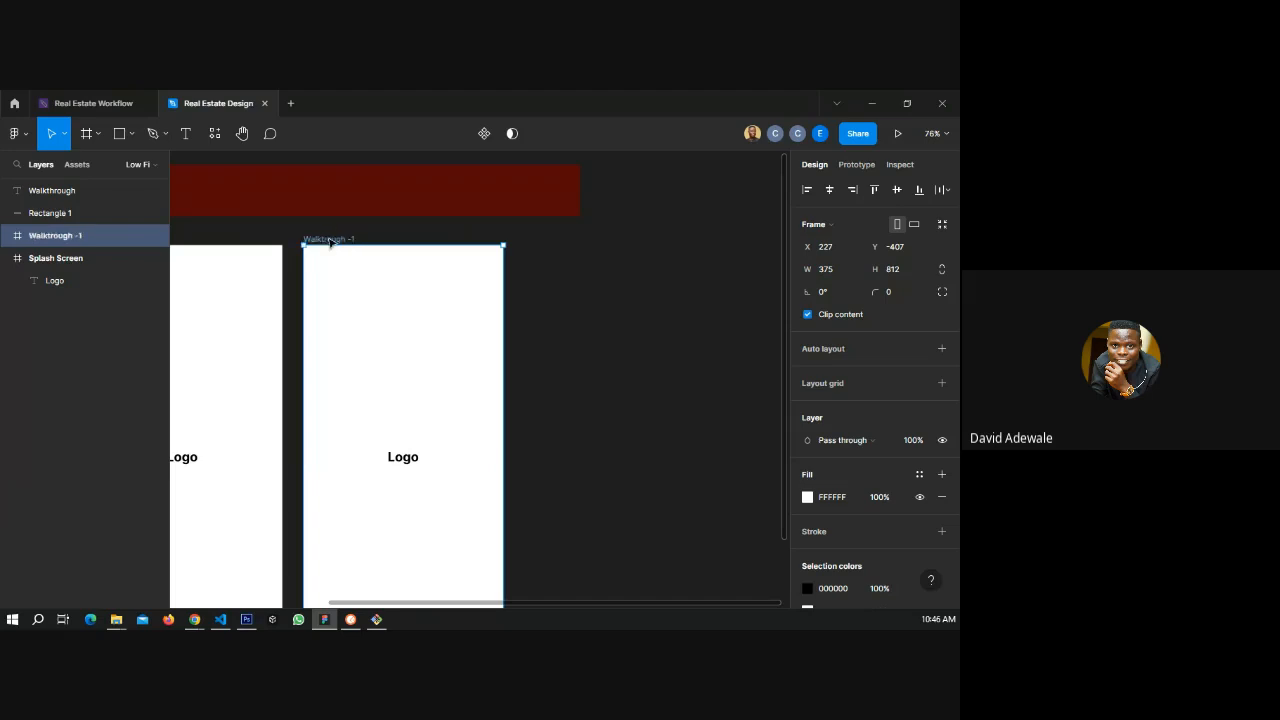
# - Correct the new frame's name to "Walktrough - 1", with a space before the number
pyautogui.hotkey('ctrl', 'd')
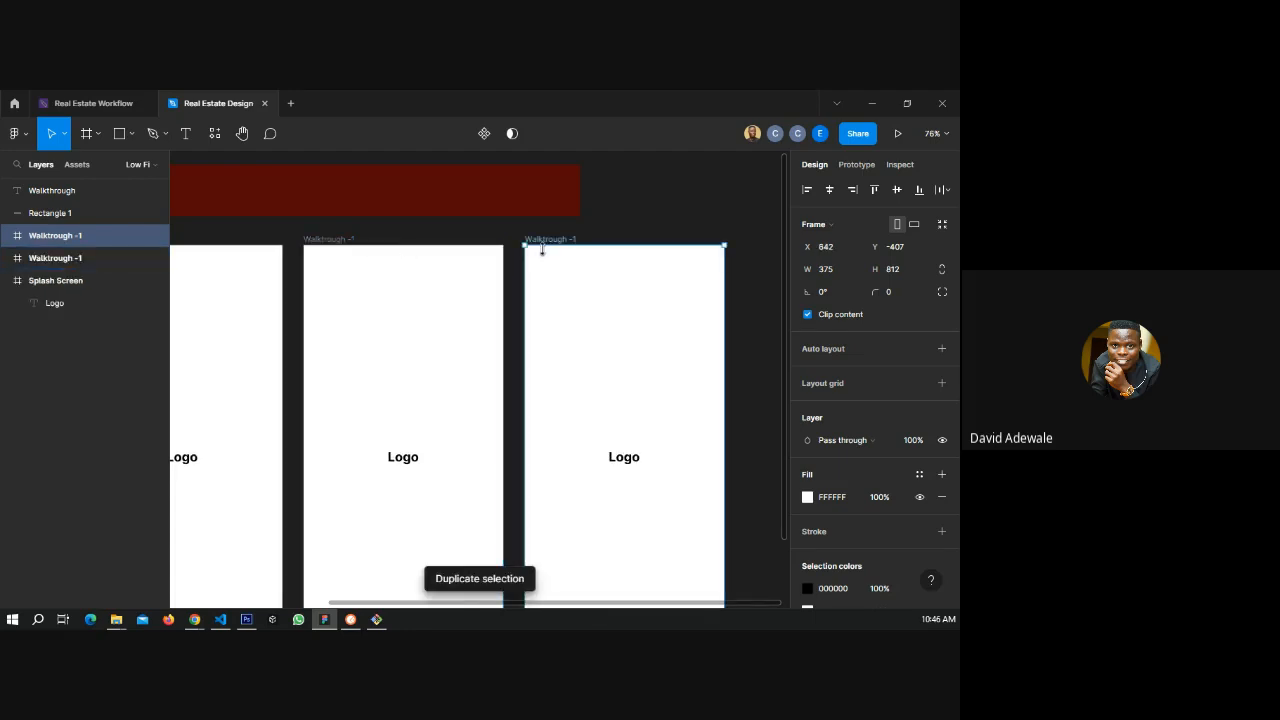
pyautogui.hotkey('ctrl', 'z')
pyautogui.scroll(5, 350, 238)
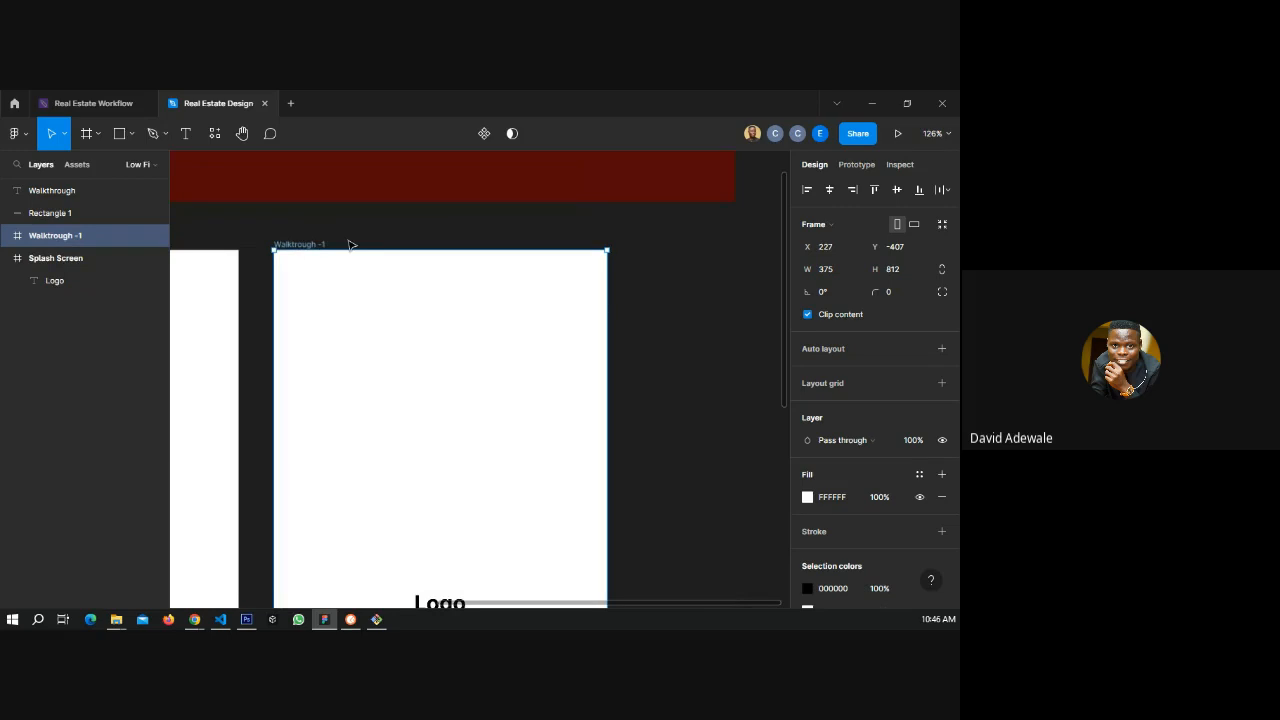
pyautogui.doubleClick(321, 243)
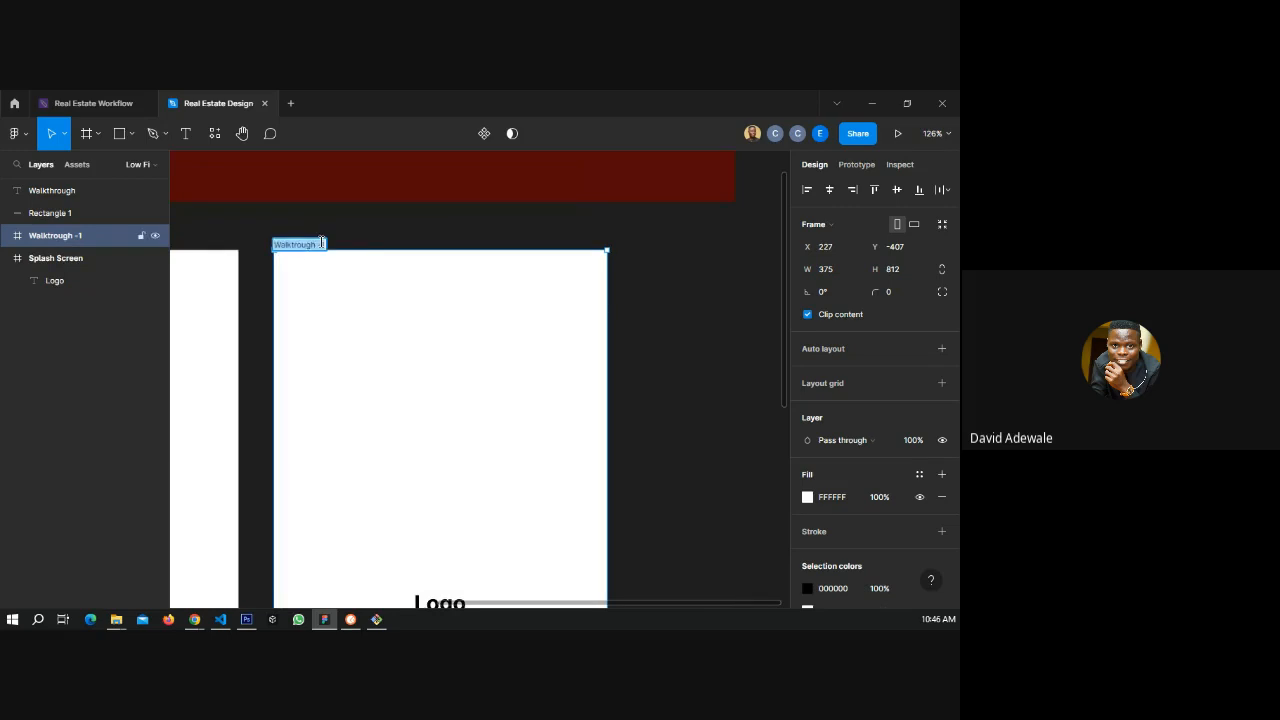
pyautogui.click(326, 243)
pyautogui.press('BackSpace')
pyautogui.write('1')
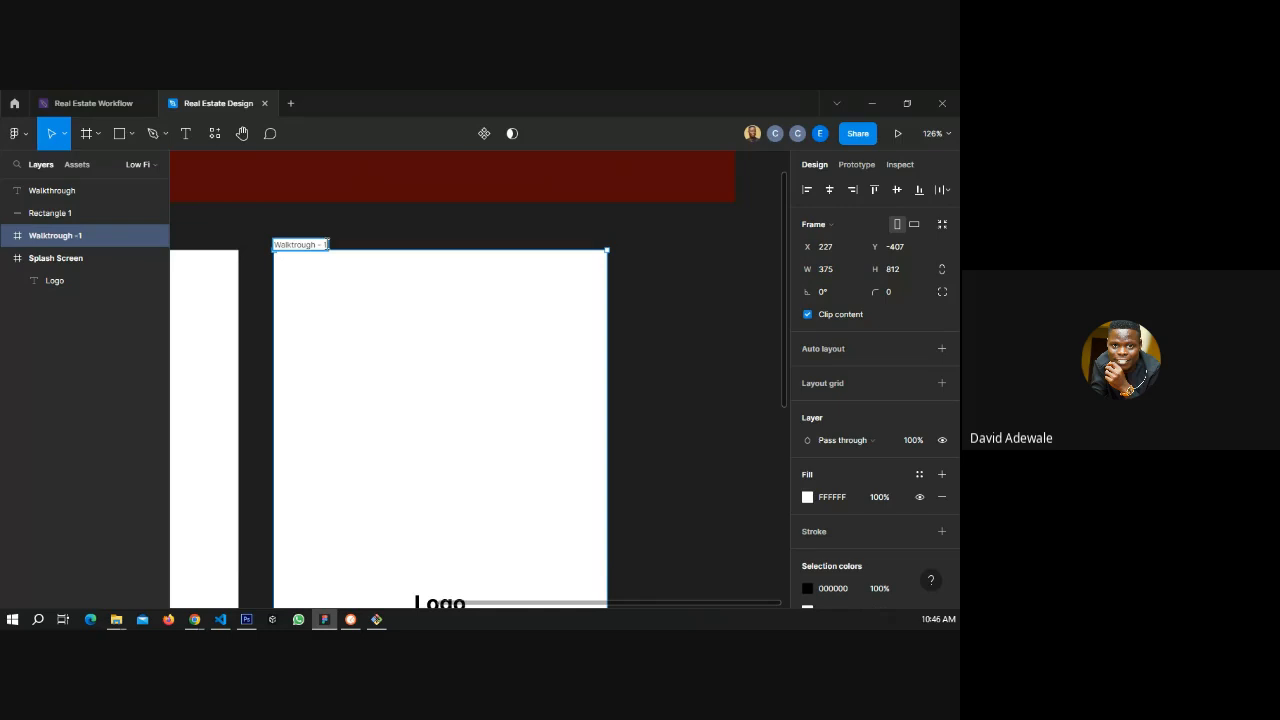
pyautogui.press('Return')
# - Duplicate the Walktrough - 1 frame twice in a row and delete both copies
pyautogui.hotkey('ctrl', 'd')
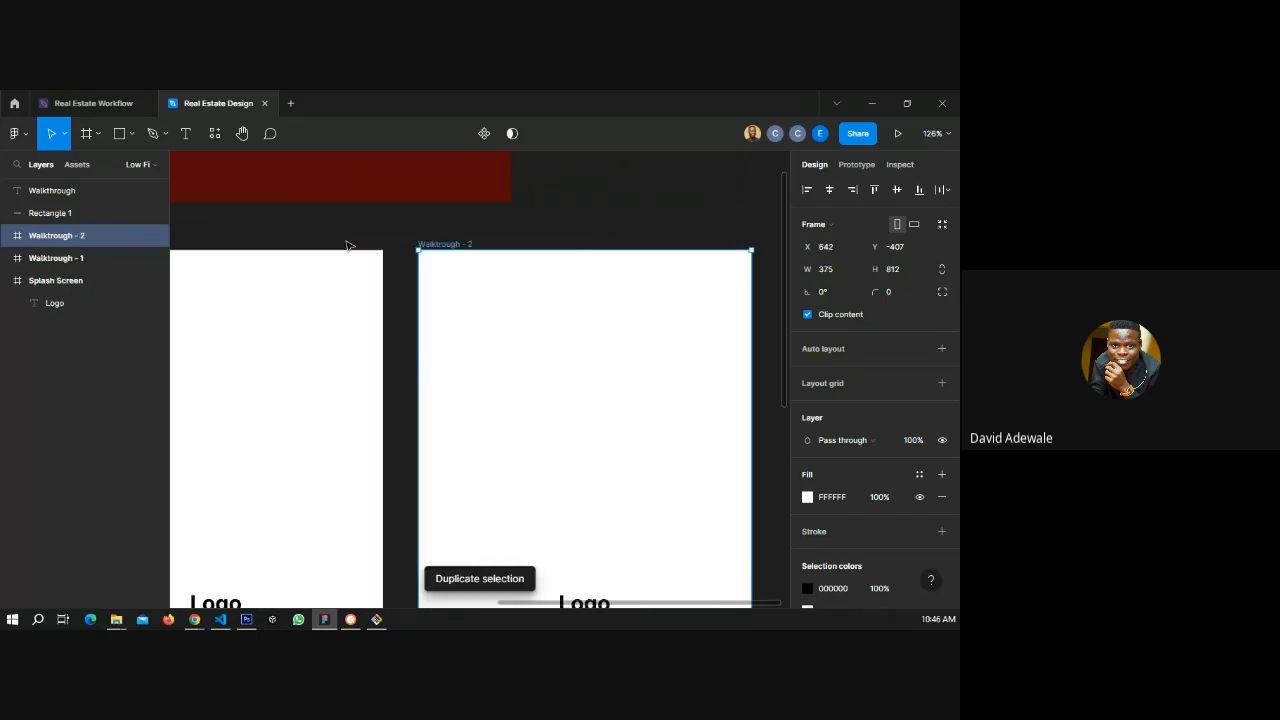
pyautogui.scroll(-5, 575, 288)
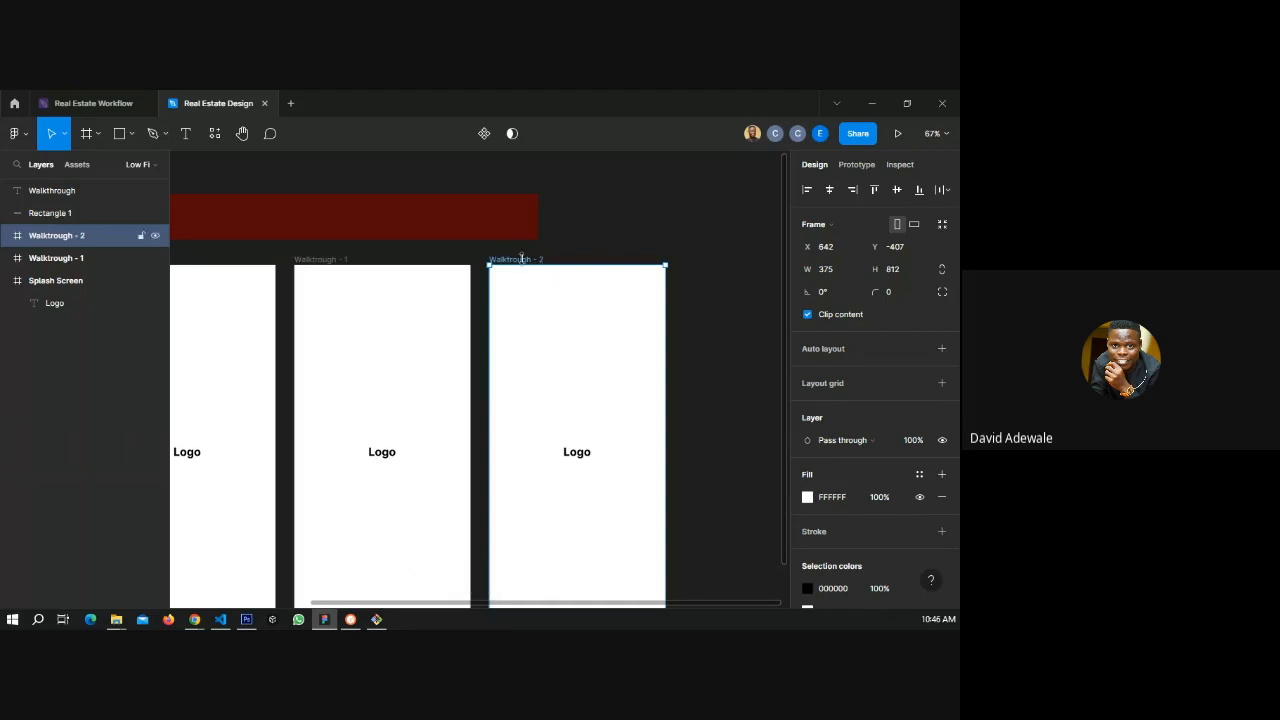
pyautogui.hotkey('ctrl', 'd')
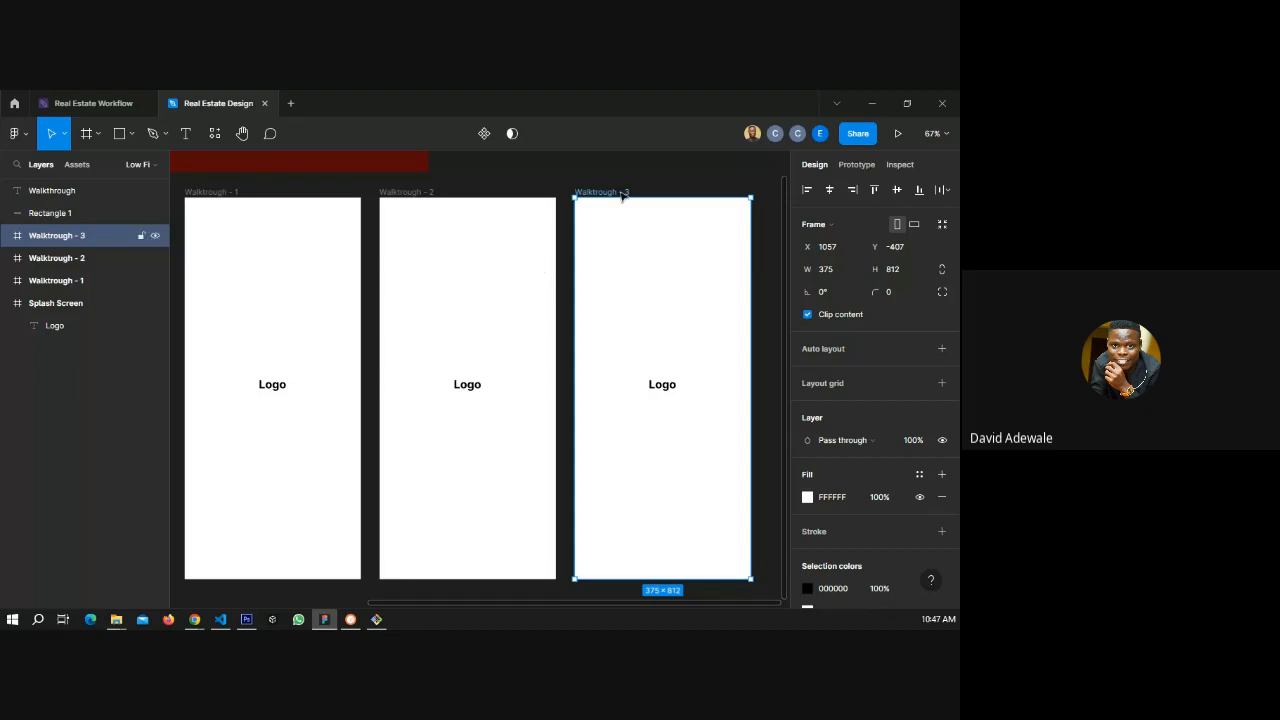
pyautogui.scroll(3, 626, 196)
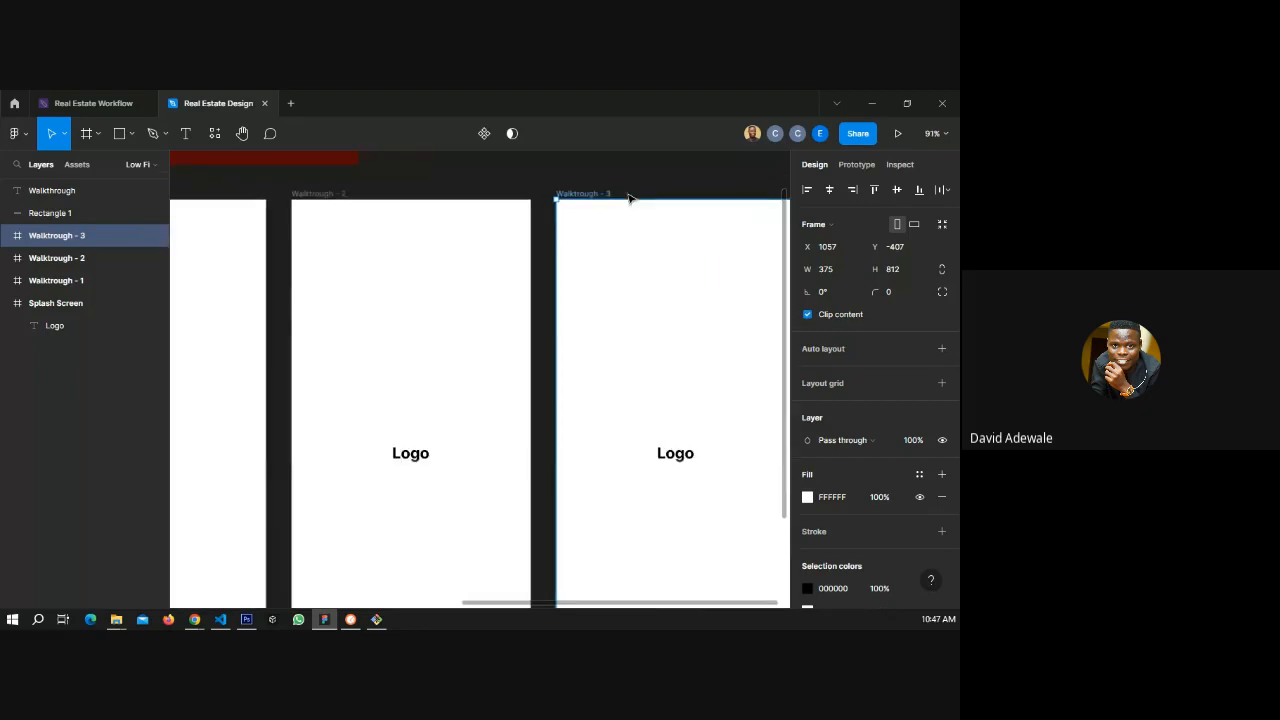
pyautogui.scroll(-3, 628, 196)
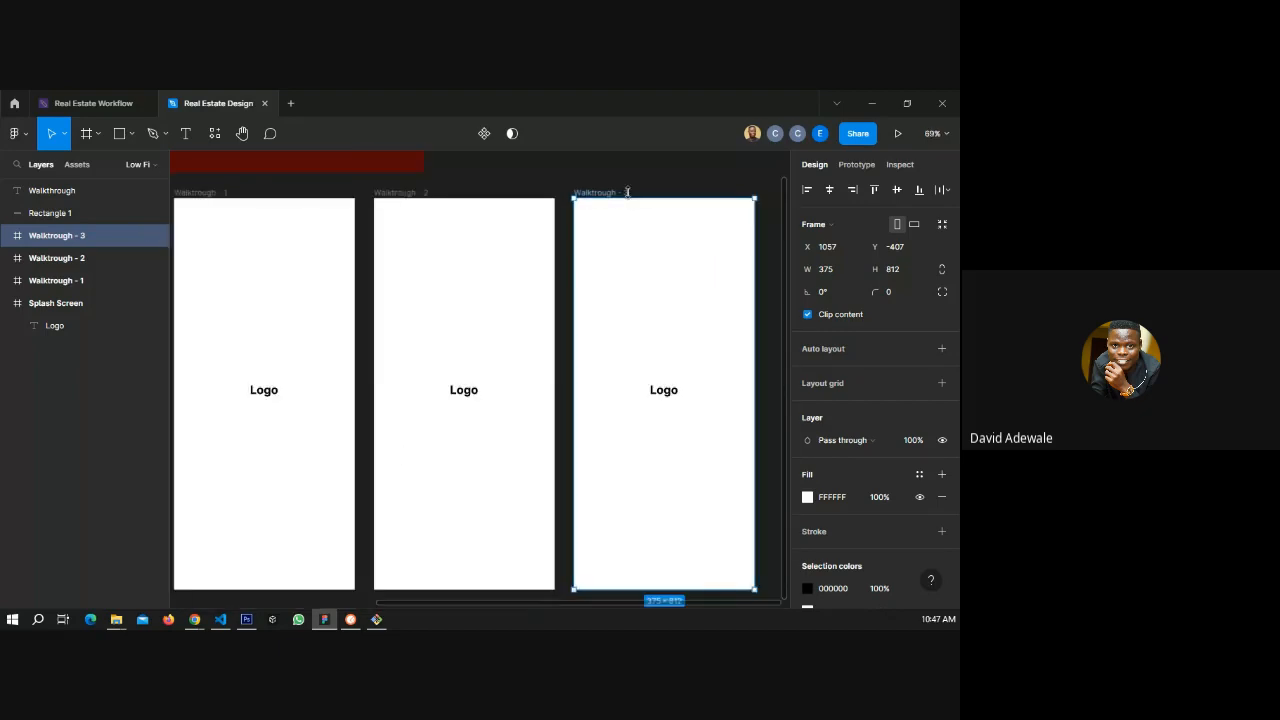
pyautogui.scroll(-1, 627, 192)
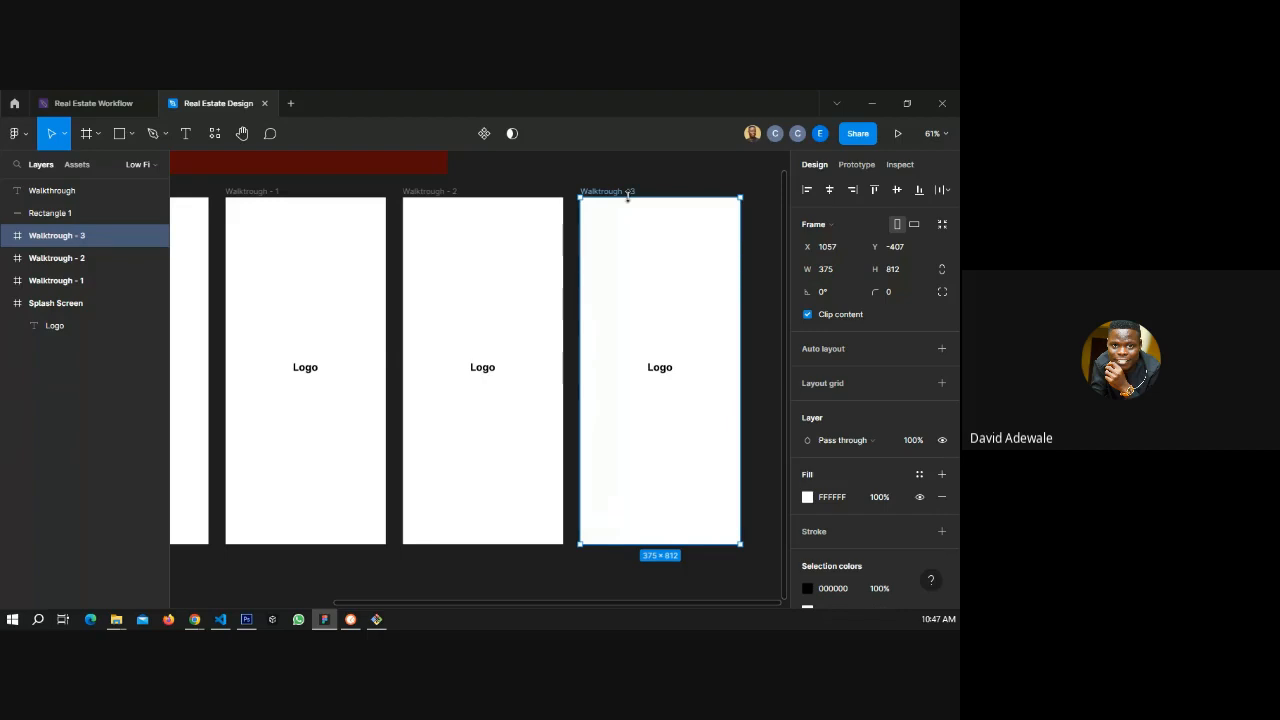
pyautogui.keyDown('shift'); pyautogui.click(424, 203); pyautogui.keyUp('shift')
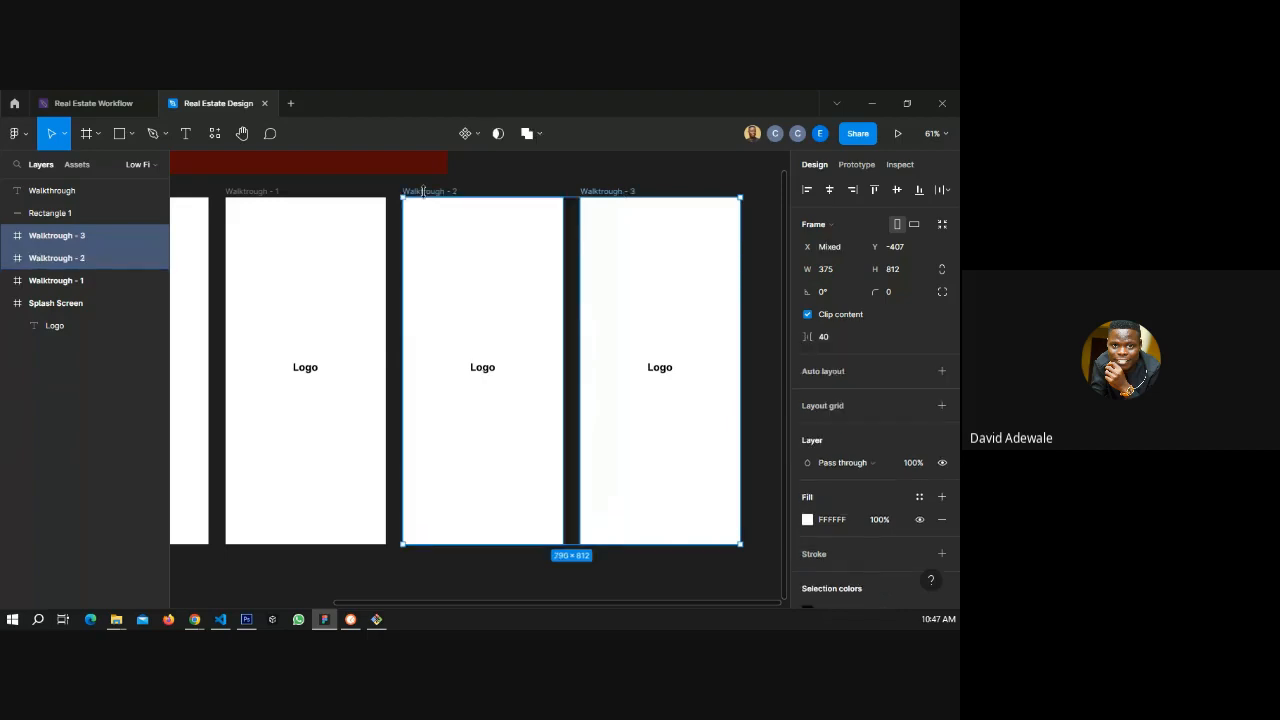
pyautogui.press('Delete')
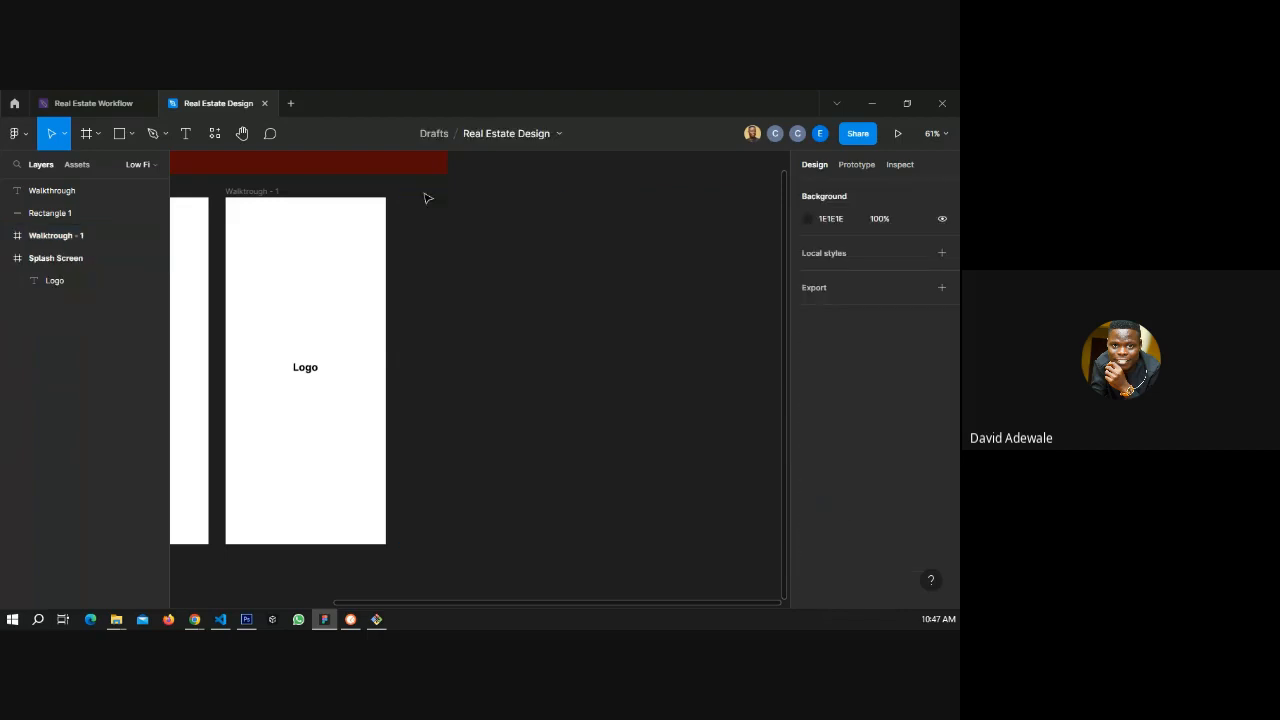
# - Delete the Logo text from the Walktrough - 1 frame
pyautogui.click(315, 371)
pyautogui.press('Delete')
pyautogui.scroll(-1, 418, 343)
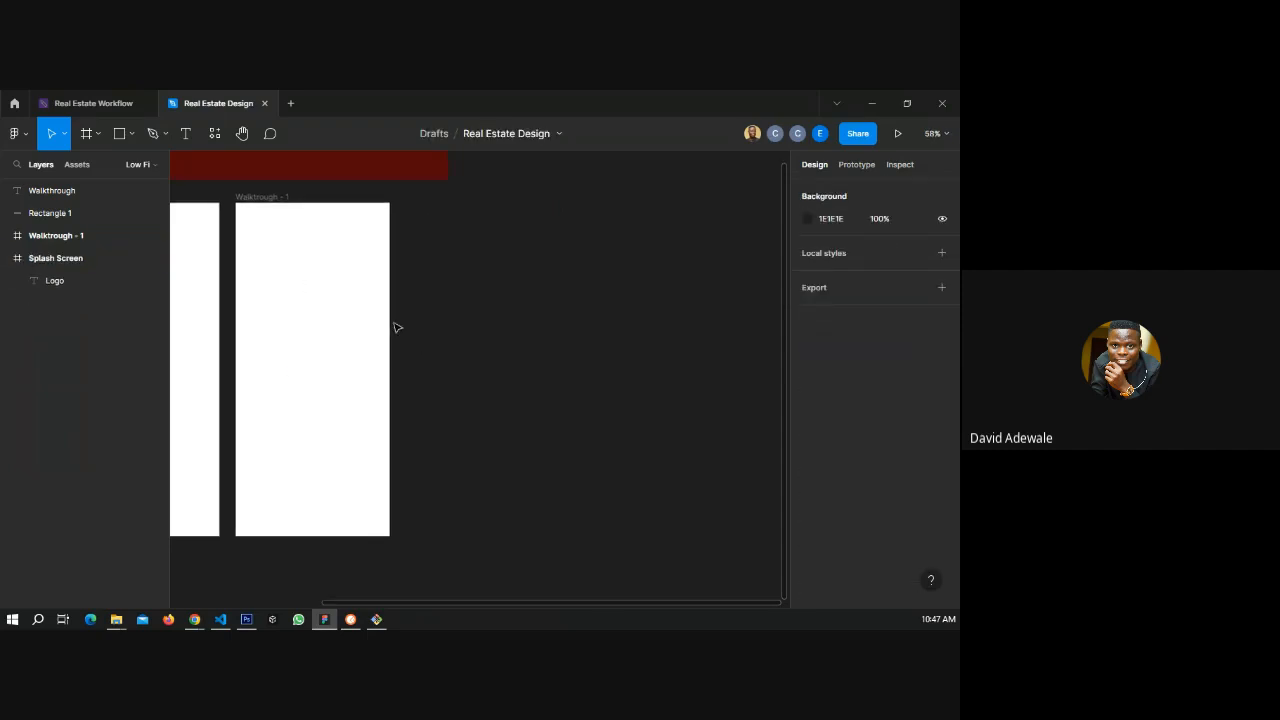
# - Draw a grey rectangle about 312 × 319 in the upper part of Walktrough - 1 and place it at X 32, Y 32
pyautogui.click(121, 134)
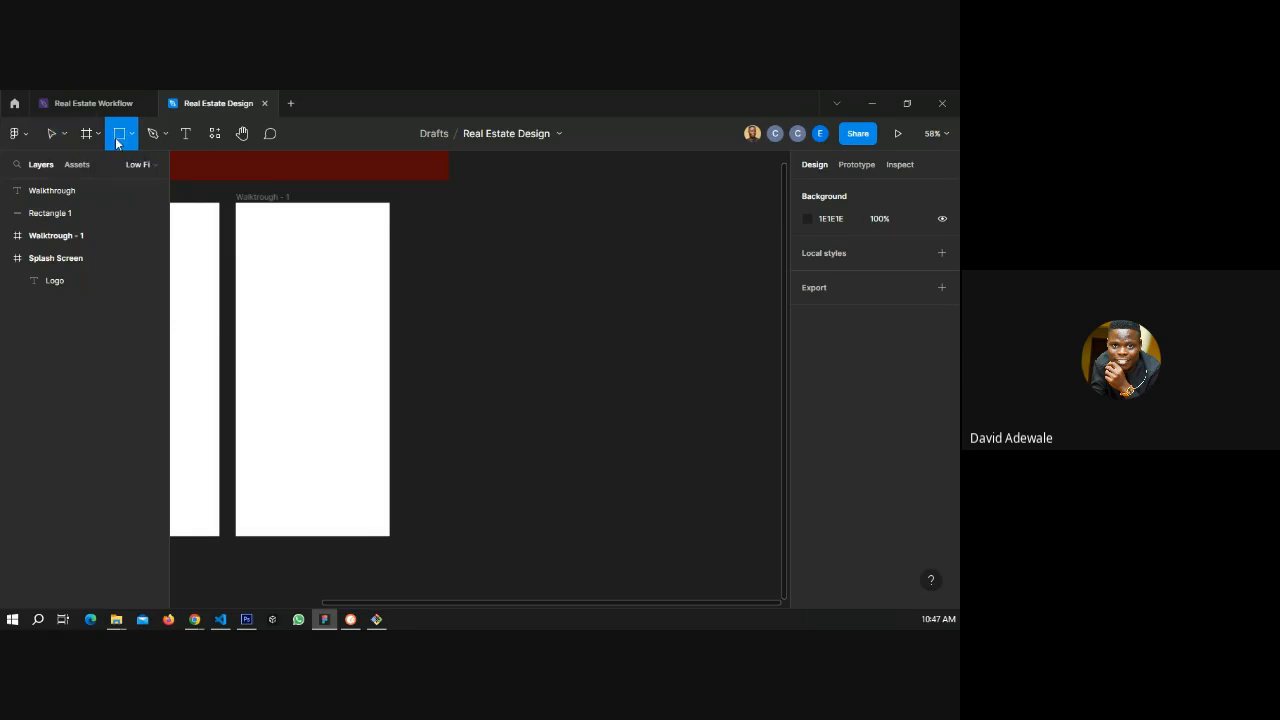
pyautogui.moveTo(247, 220); pyautogui.dragTo(251, 228)
pyautogui.moveTo(346, 331); pyautogui.dragTo(376, 354)
pyautogui.click(511, 340)
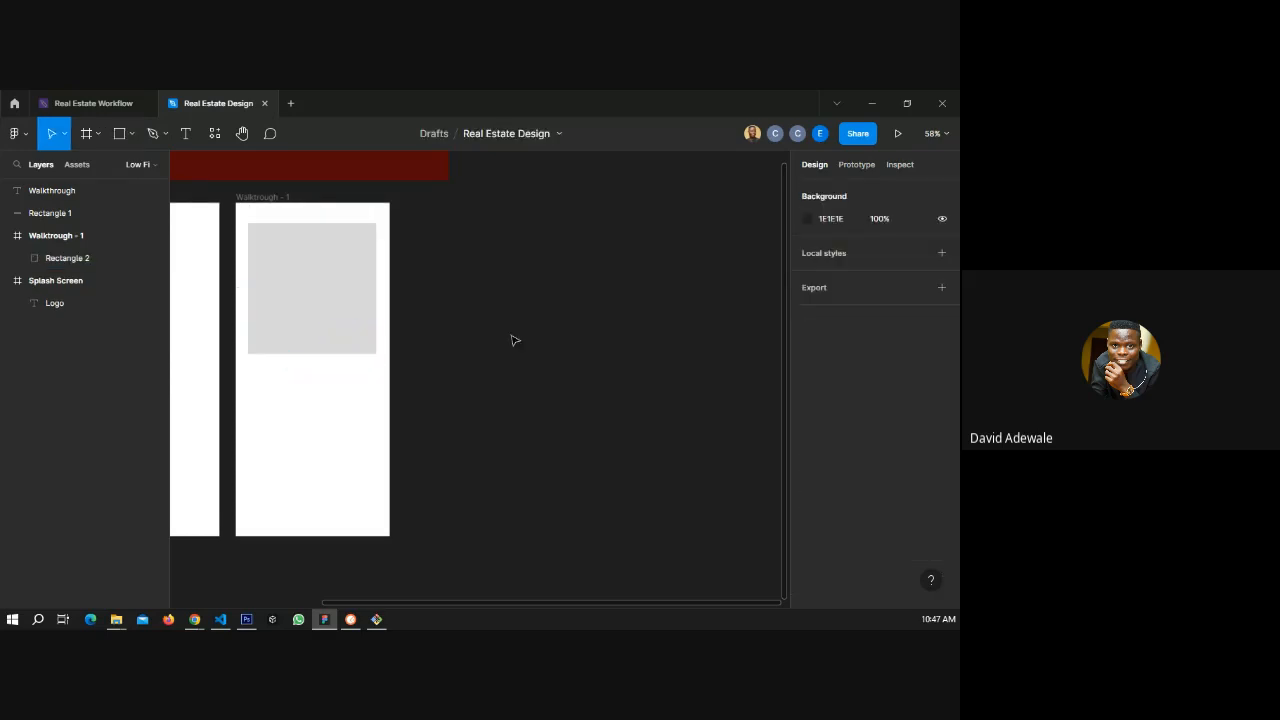
pyautogui.scroll(1, 311, 328)
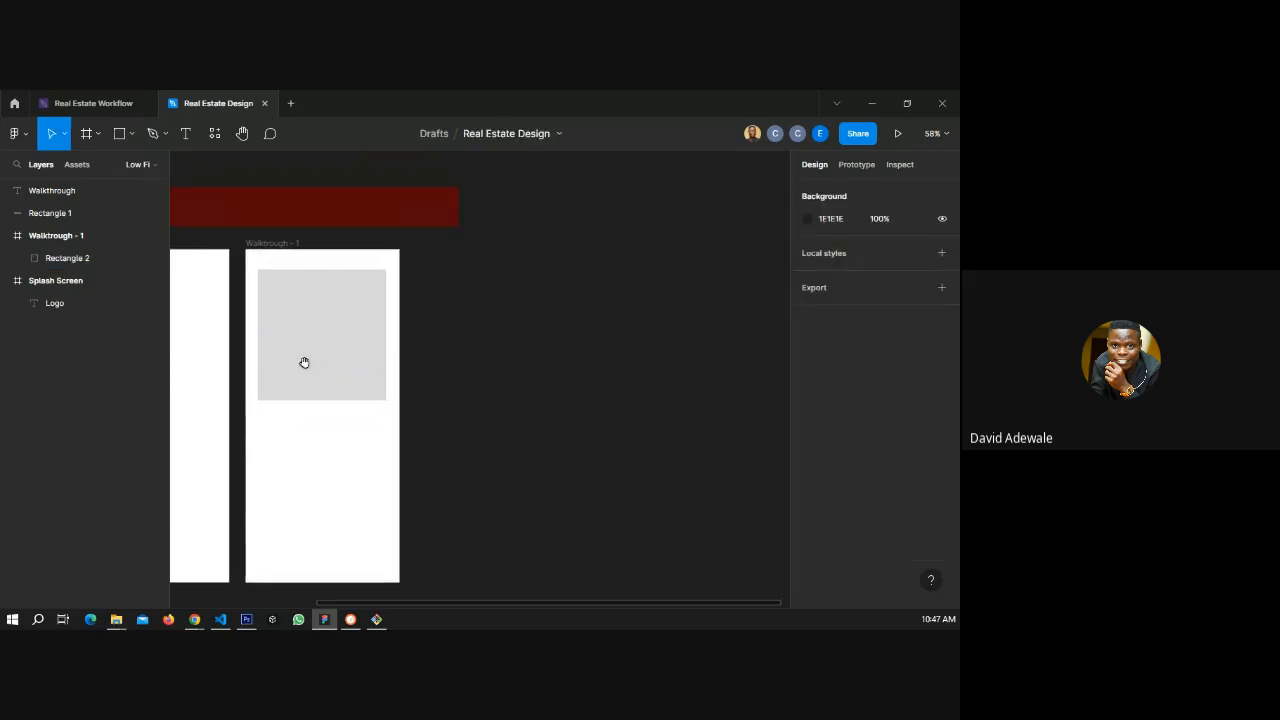
pyautogui.click(324, 376)
pyautogui.moveTo(324, 376); pyautogui.dragTo(321, 367)
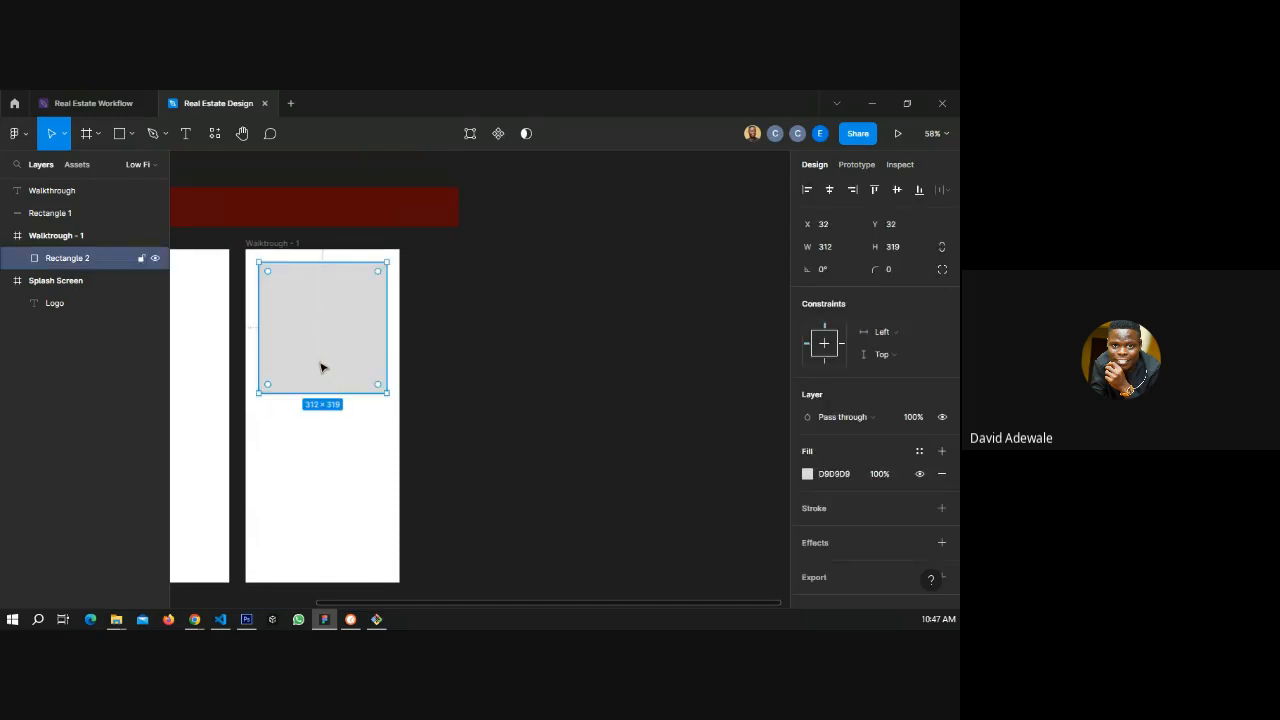
pyautogui.click(422, 357)
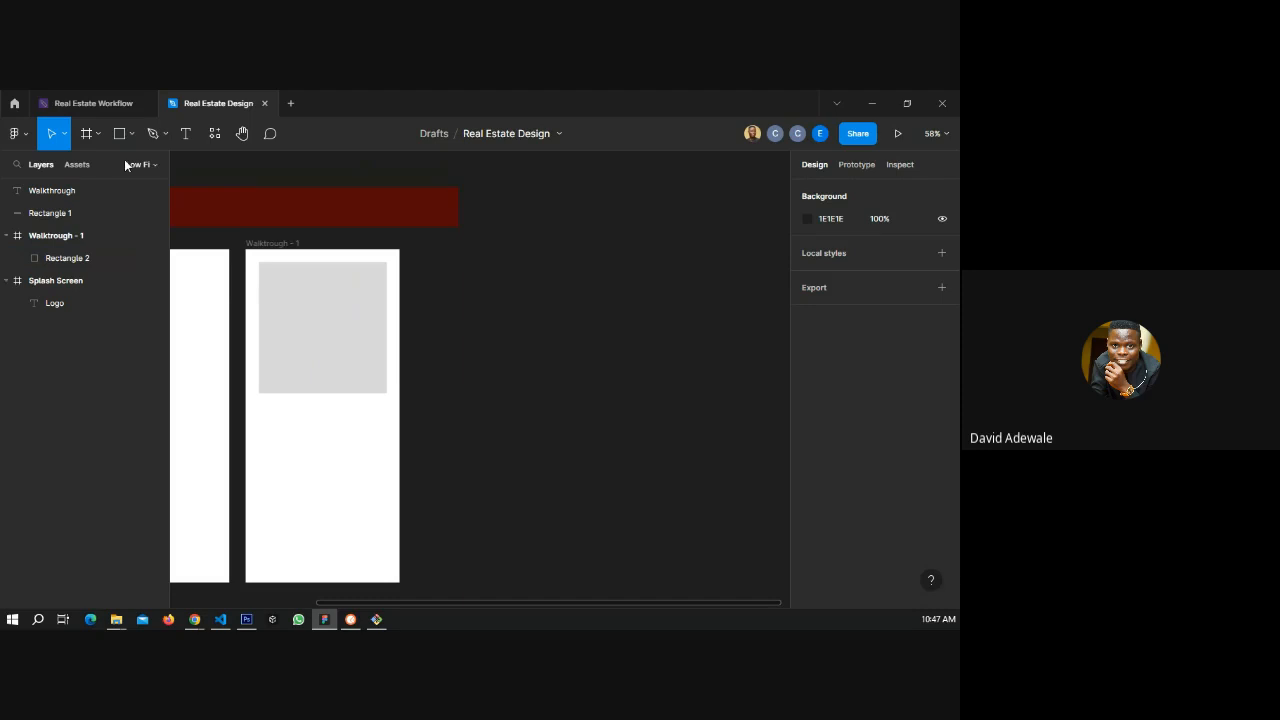
# - Draw a diagonal line about 428 long across the grey rectangle, from its upper left to its lower right corner
pyautogui.click(131, 133)
pyautogui.click(86, 185)
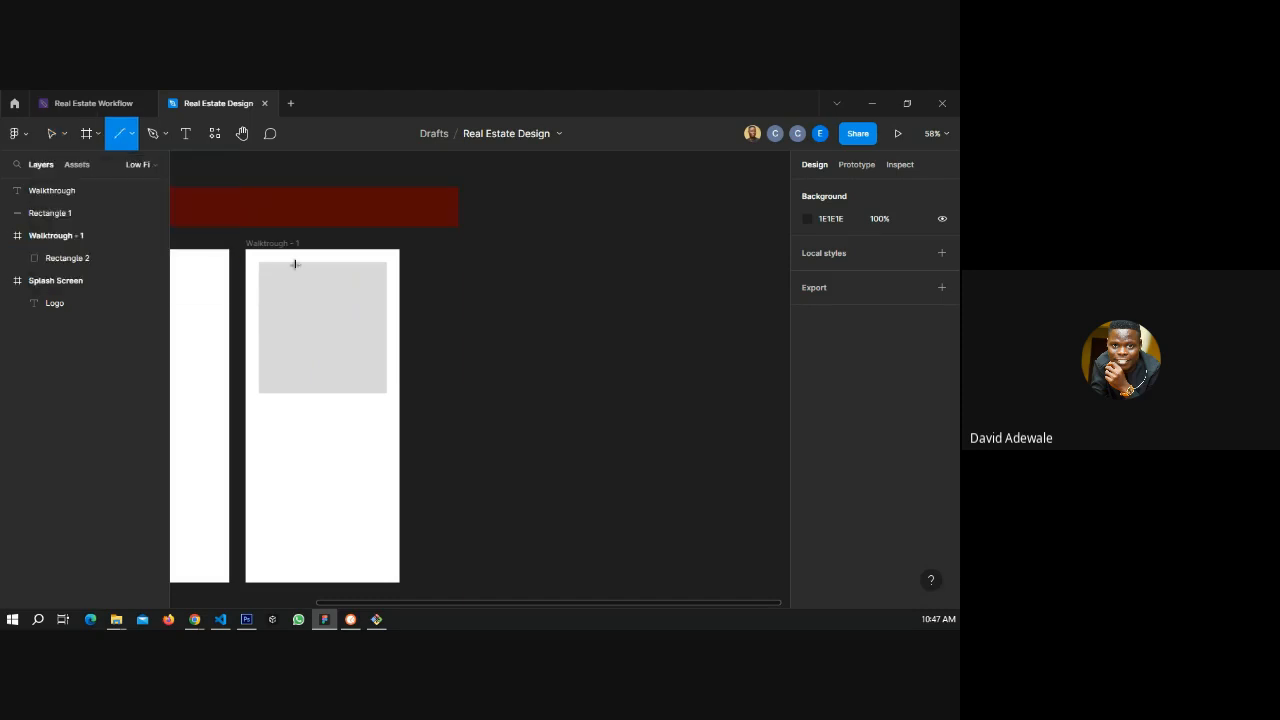
pyautogui.moveTo(261, 267); pyautogui.dragTo(383, 396)
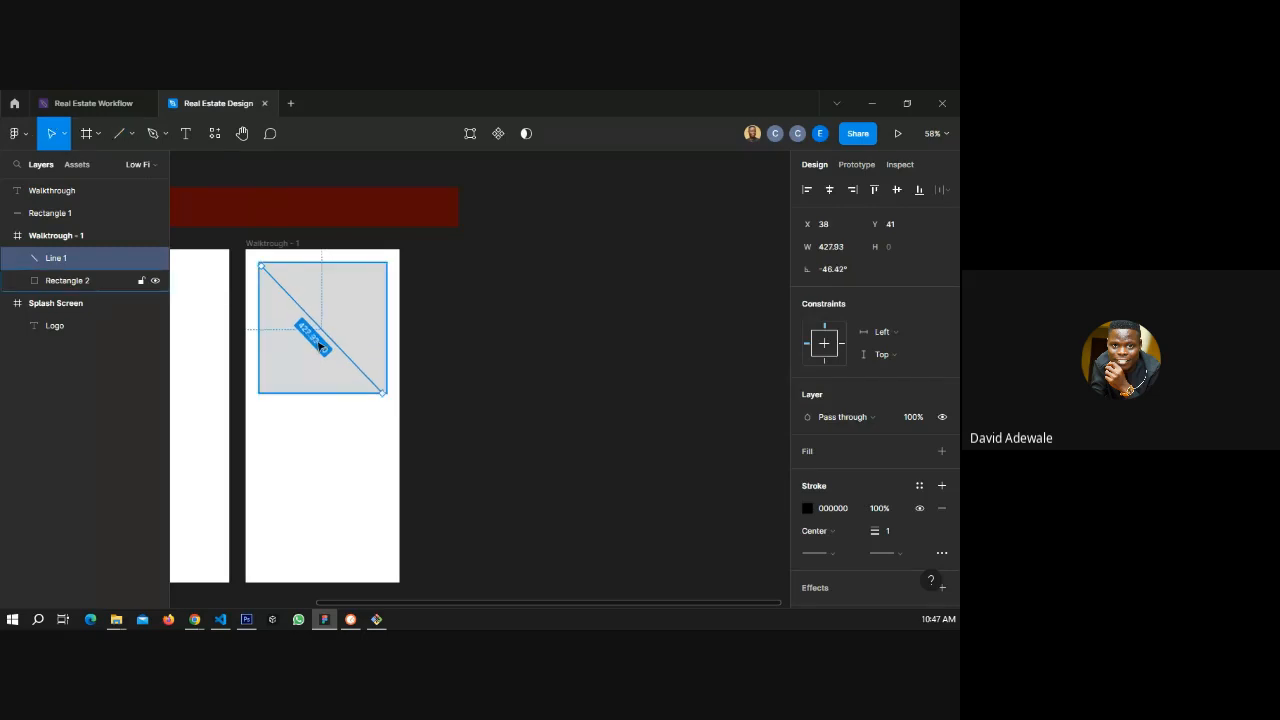
pyautogui.press('Escape')
pyautogui.click(336, 342)
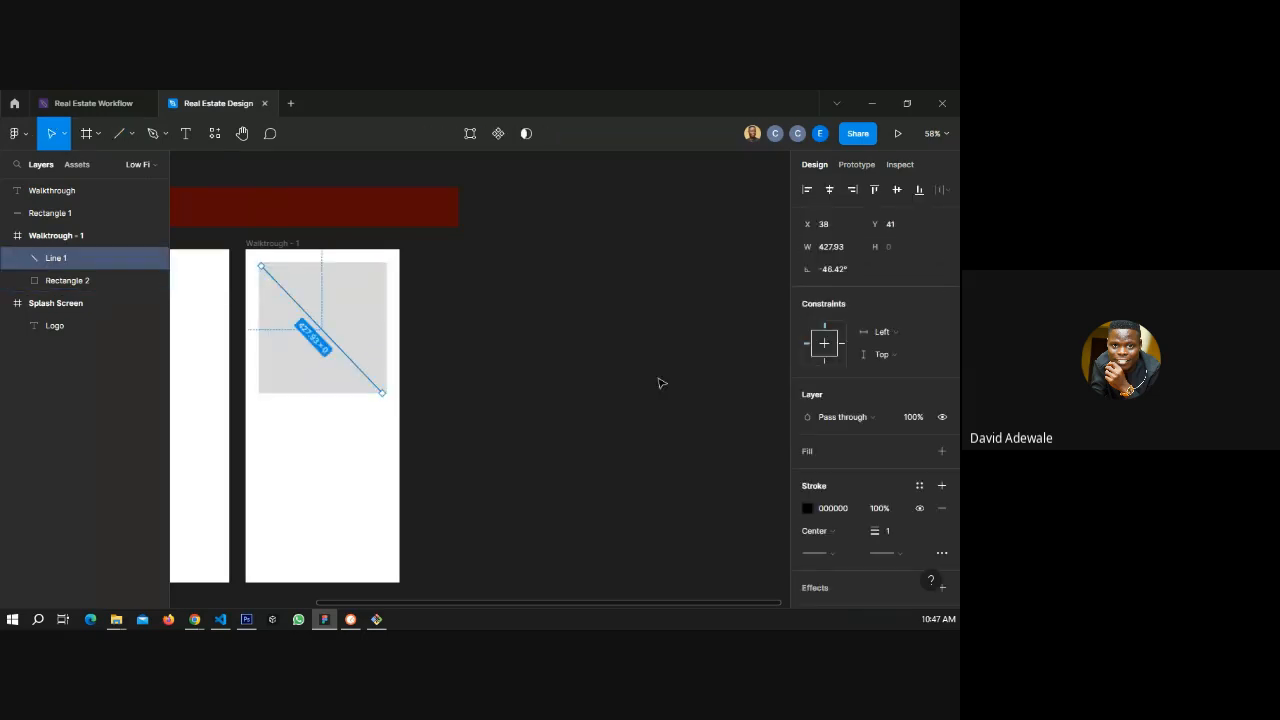
# - Change the diagonal line's stroke colour to dark grey 474747
pyautogui.click(807, 508)
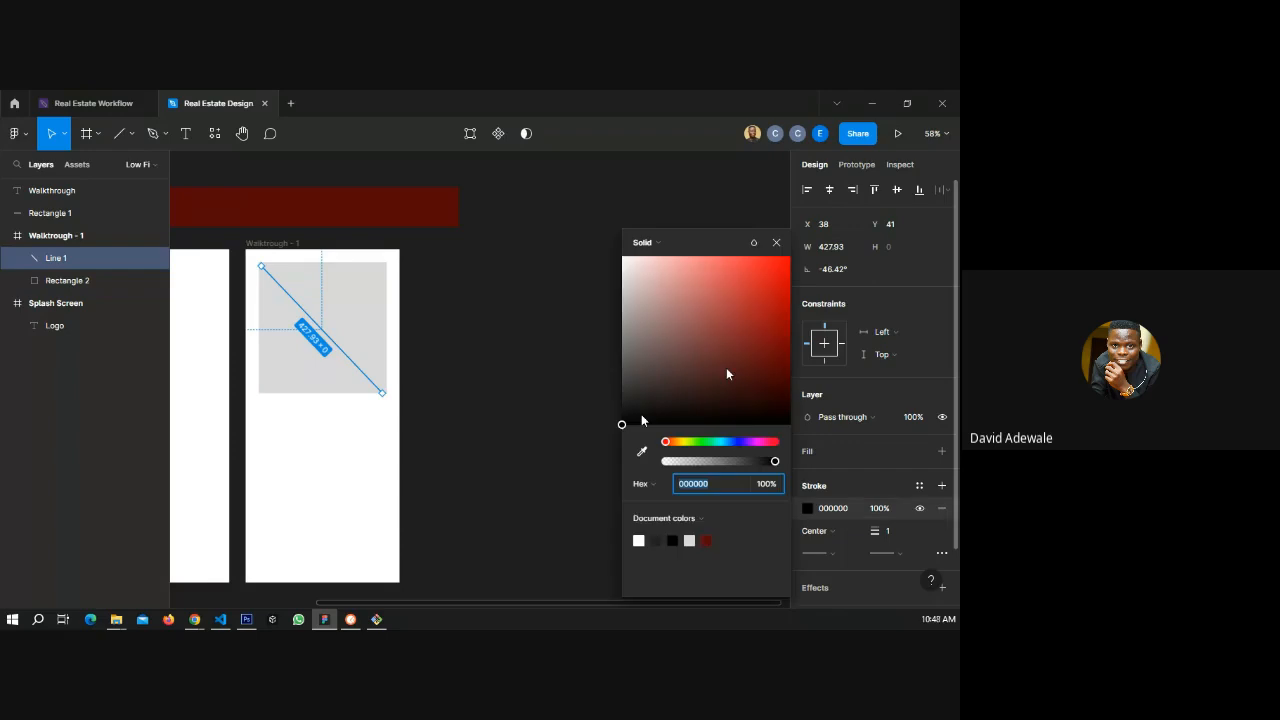
pyautogui.moveTo(642, 421); pyautogui.dragTo(614, 383)
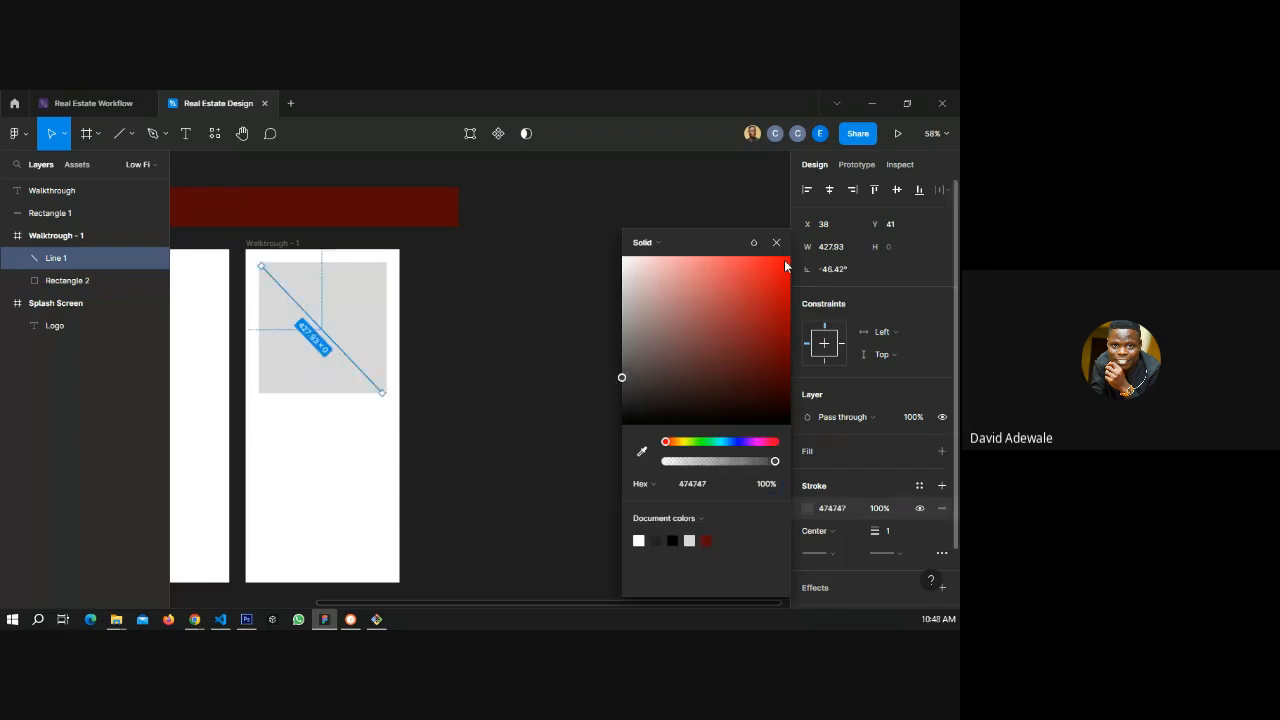
pyautogui.click(776, 243)
# - Duplicate the diagonal line and set the copy's rotation to 46.42° so the two lines cross in the rectangle
pyautogui.hotkey('ctrl', 'd')
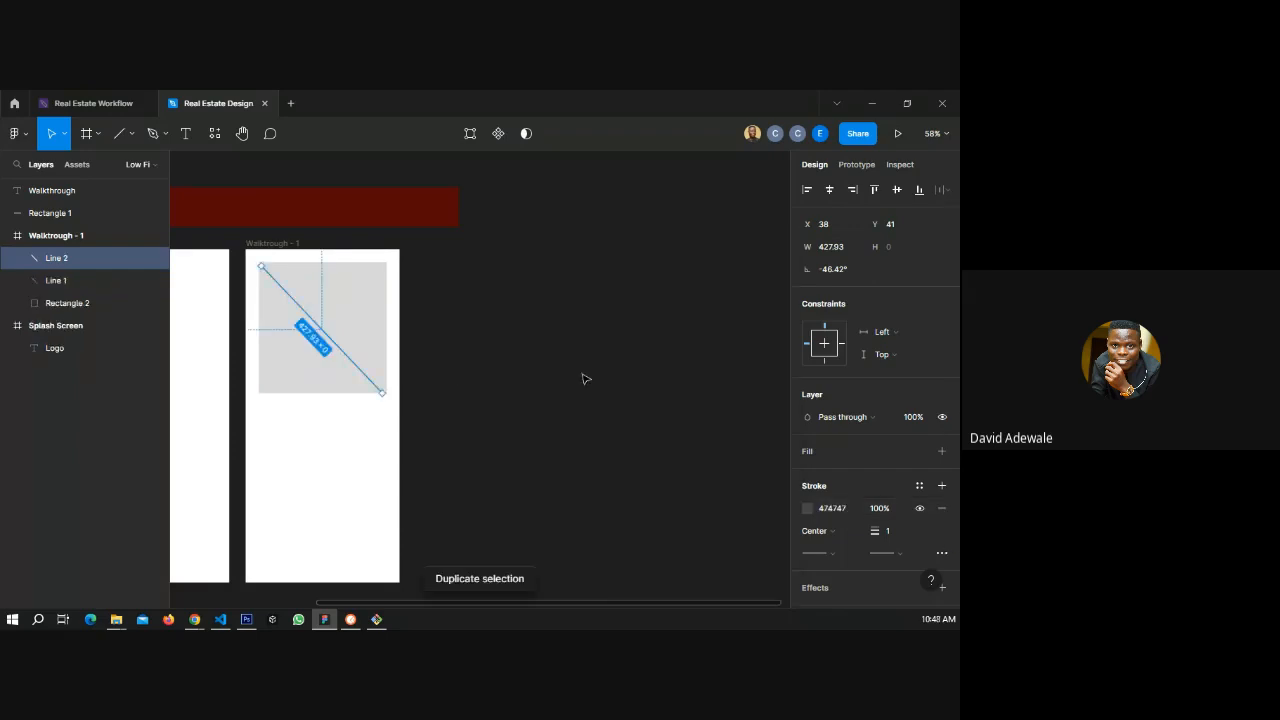
pyautogui.click(834, 270)
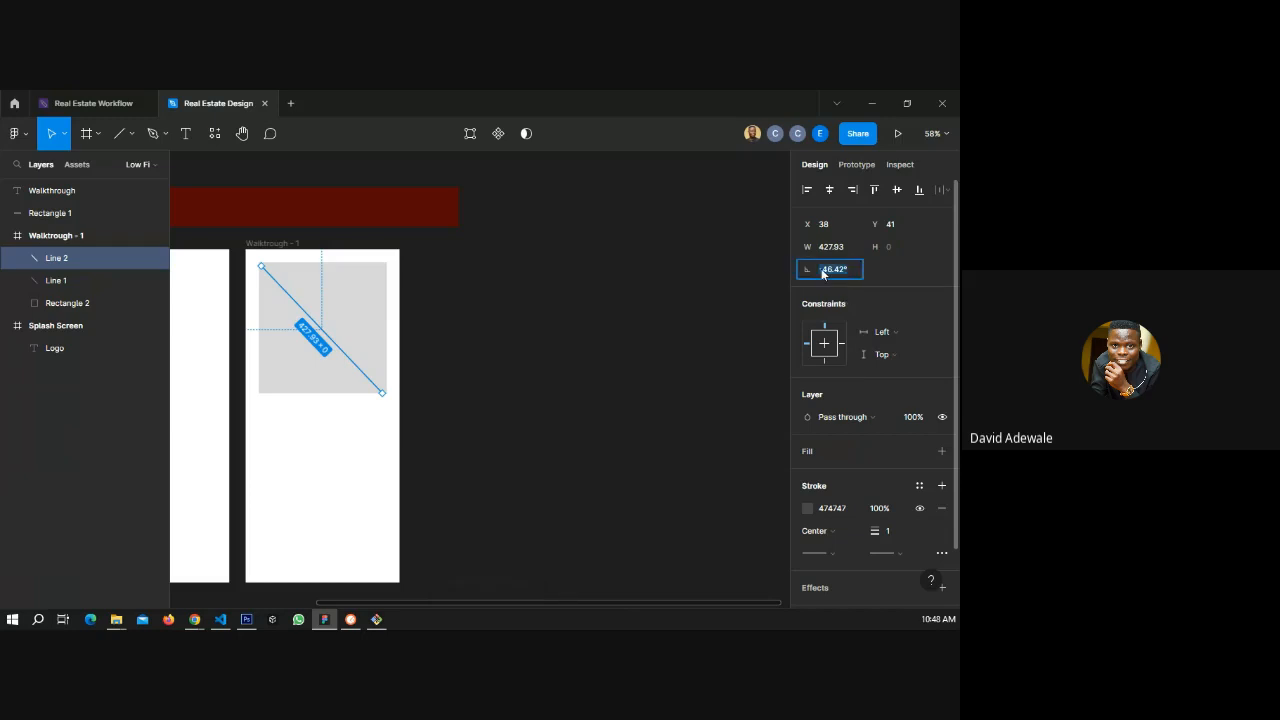
pyautogui.click(822, 272)
pyautogui.press('Delete')
pyautogui.press('Return')
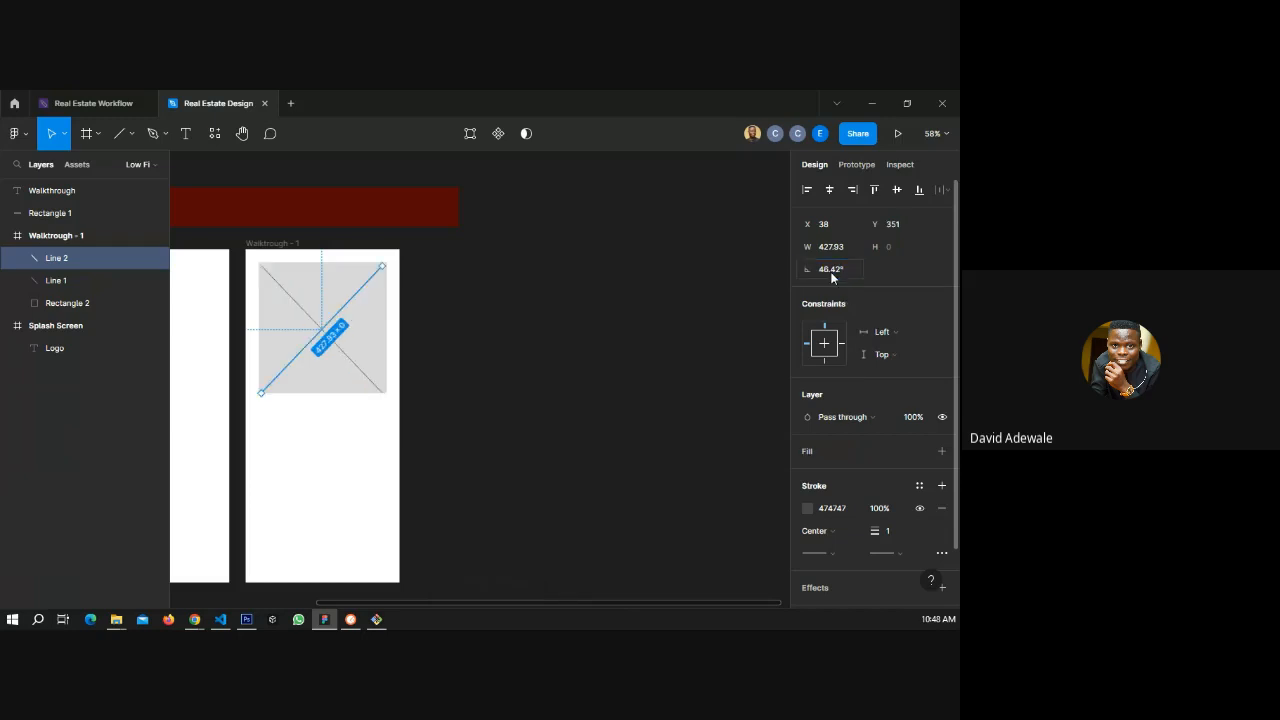
pyautogui.click(580, 367)
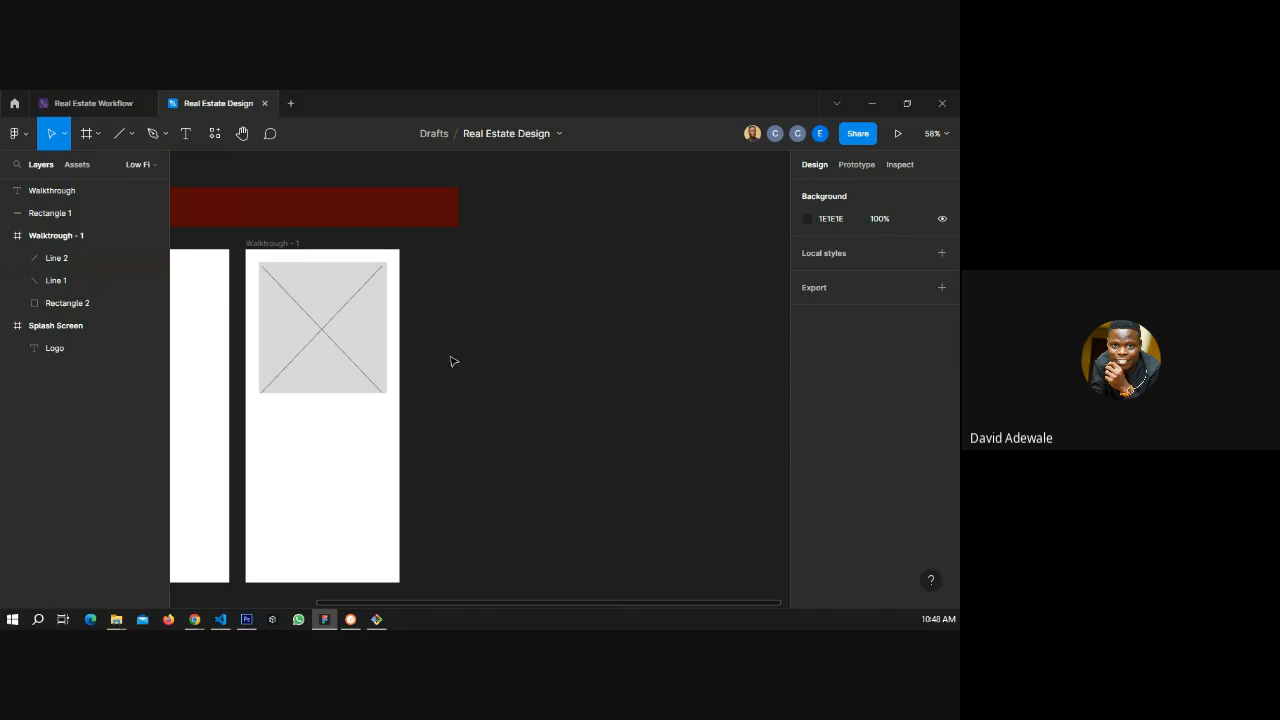
# - Duplicate the Splash Screen's Logo text and place the copy below the image placeholder in Walktrough - 1, at about X 32, Y 398
pyautogui.scroll(-2, 476, 405)
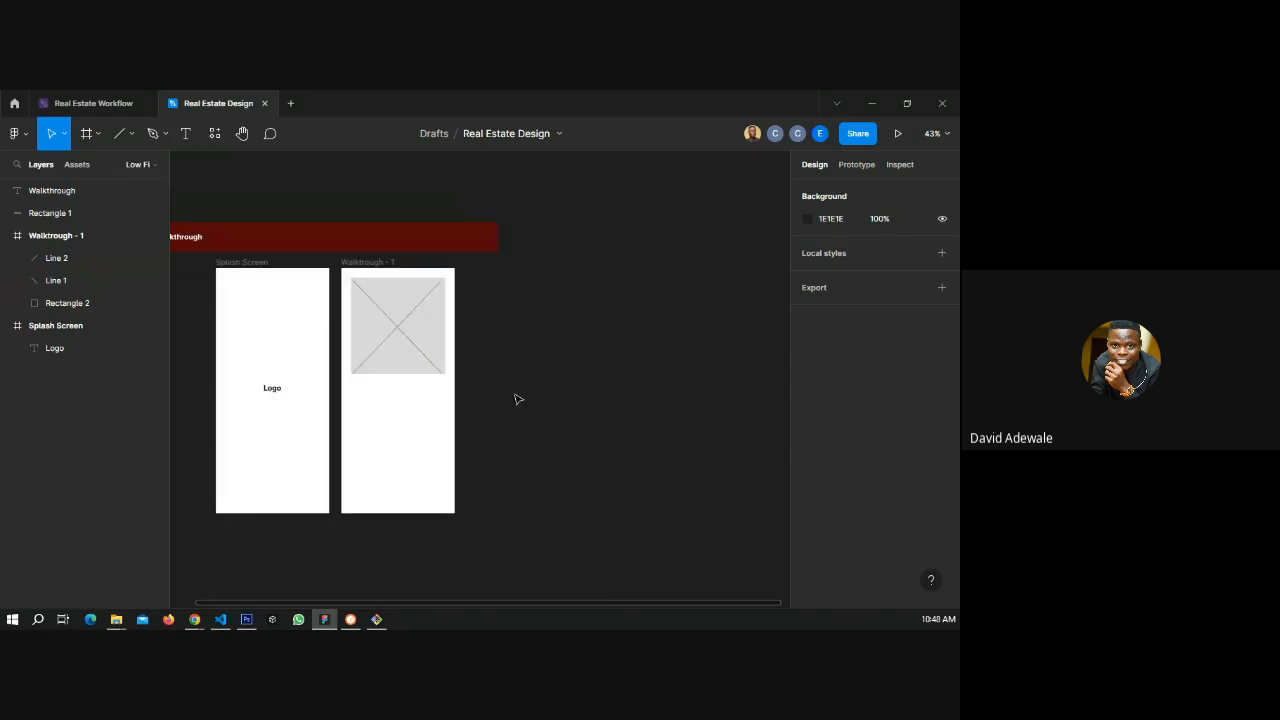
pyautogui.click(282, 389)
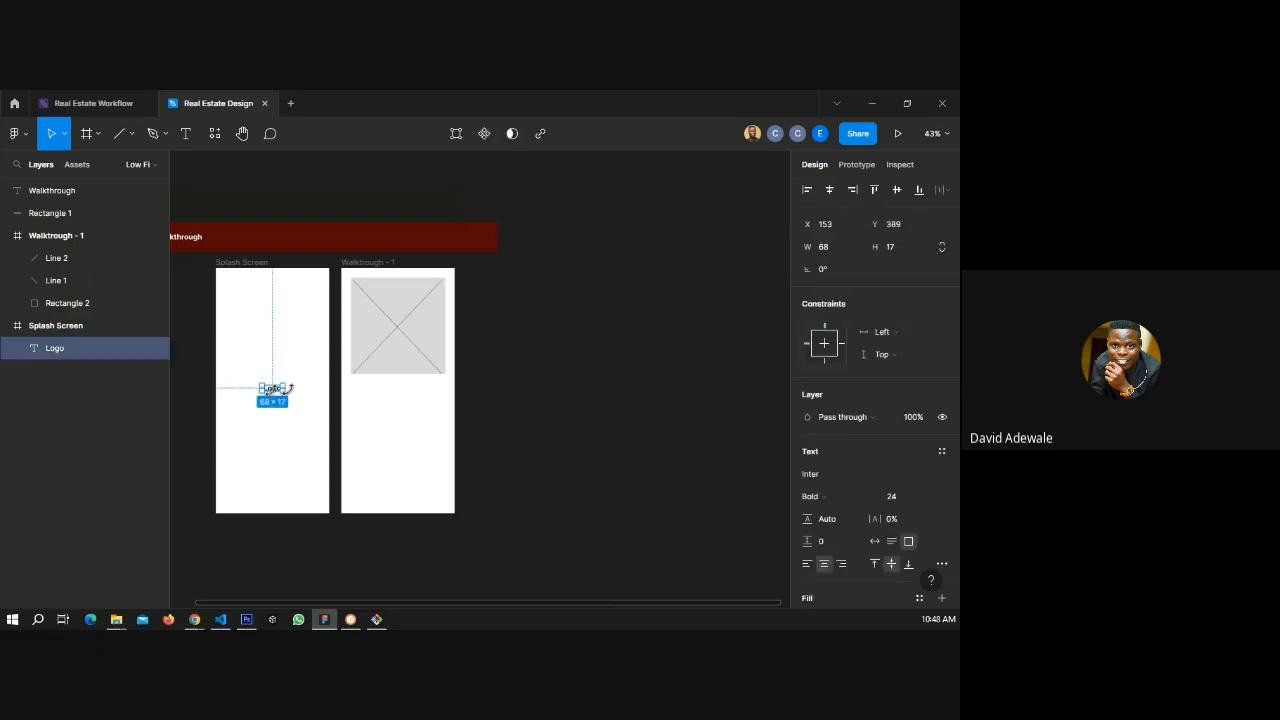
pyautogui.hotkey('ctrl', 'd')
pyautogui.moveTo(274, 393); pyautogui.dragTo(362, 394)
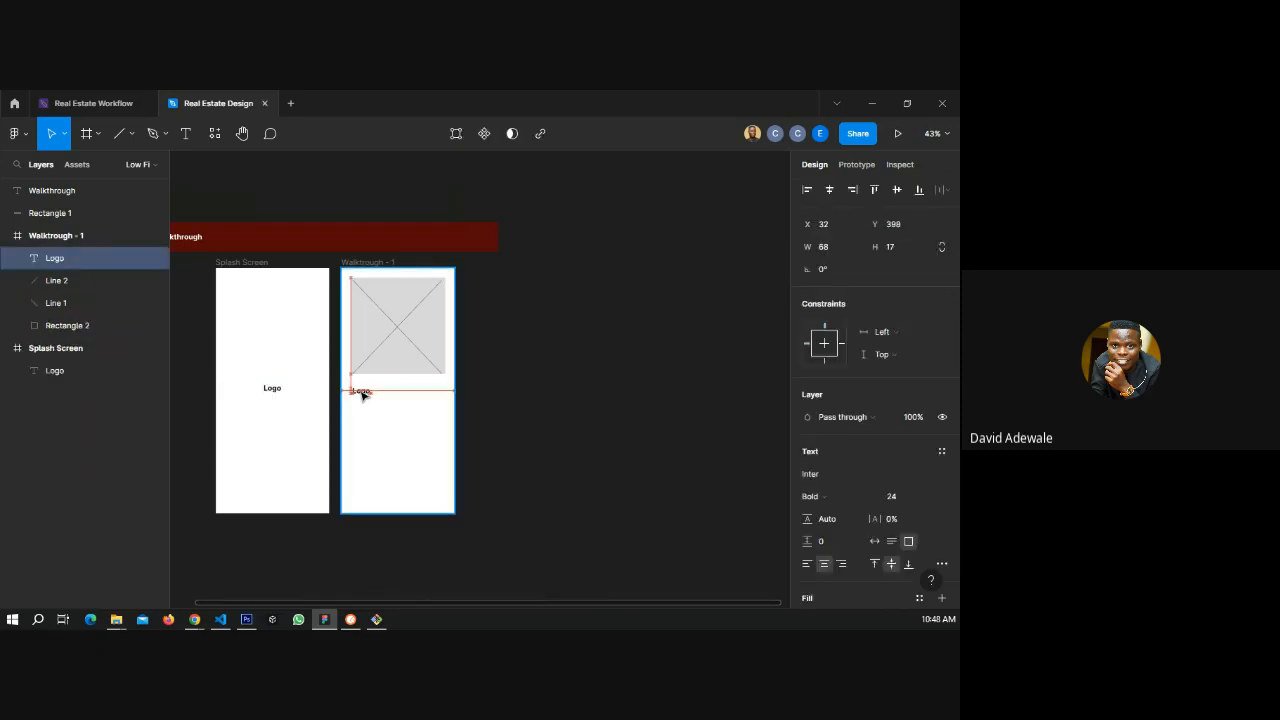
pyautogui.click(572, 401)
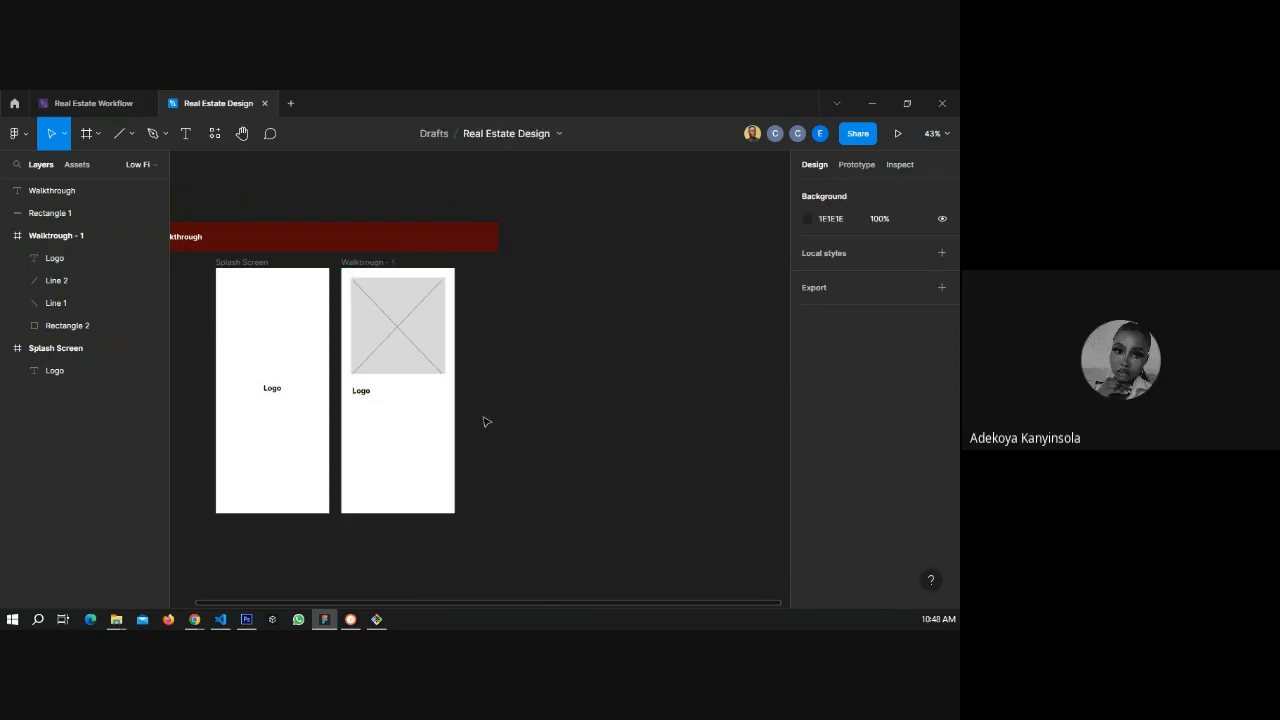
# - Open the Logo text below the image placeholder in Walktrough - 1 for editing
pyautogui.moveTo(486, 421); pyautogui.dragTo(429, 394)
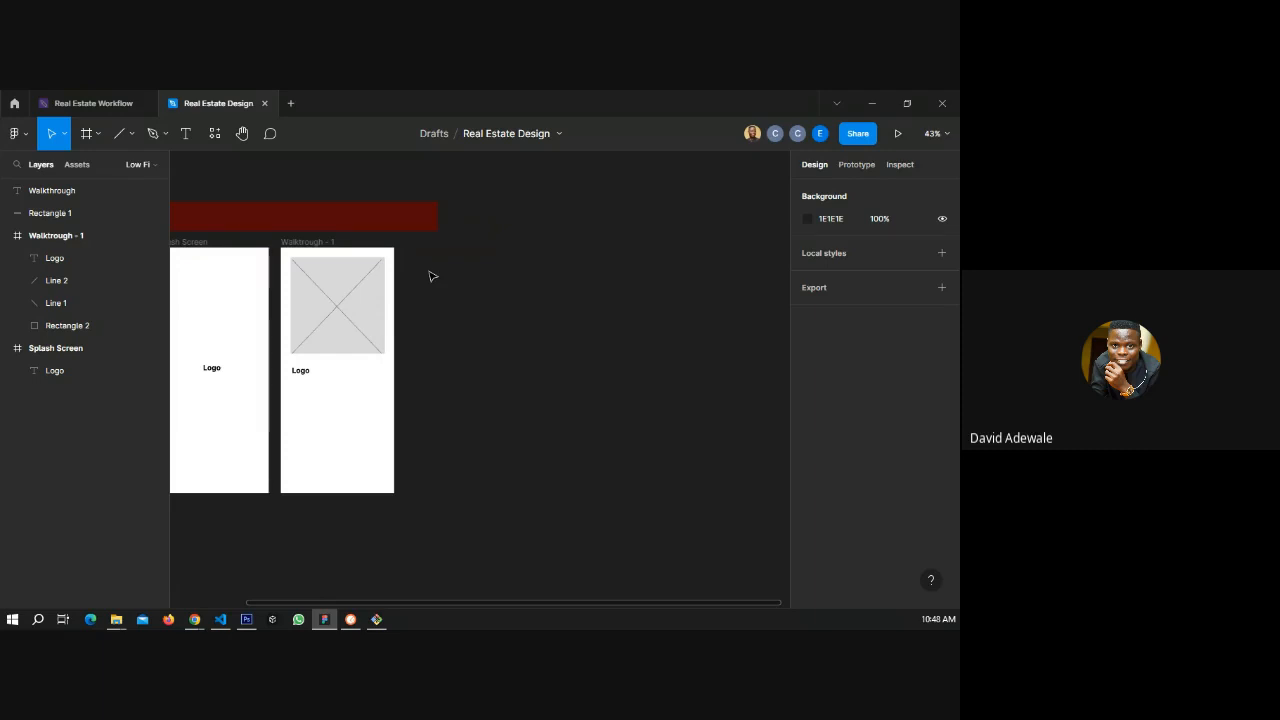
pyautogui.click(305, 377)
pyautogui.scroll(1, 326, 381)
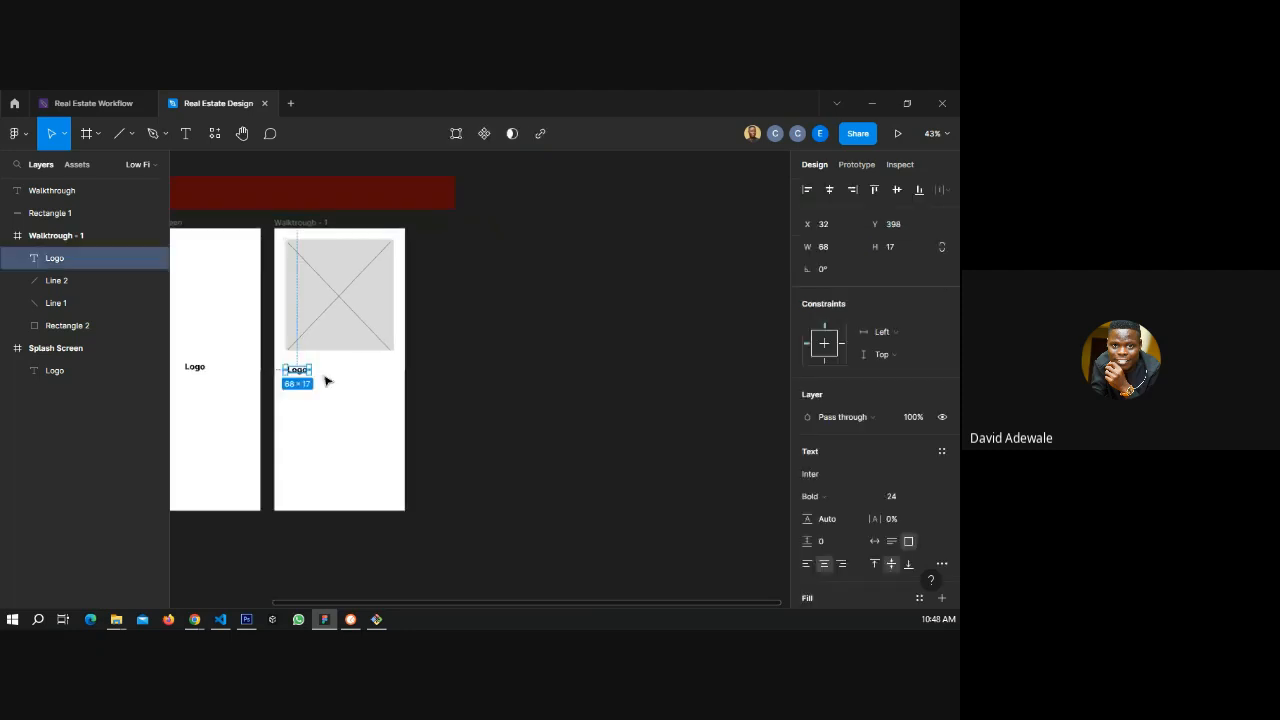
pyautogui.scroll(3, 326, 381)
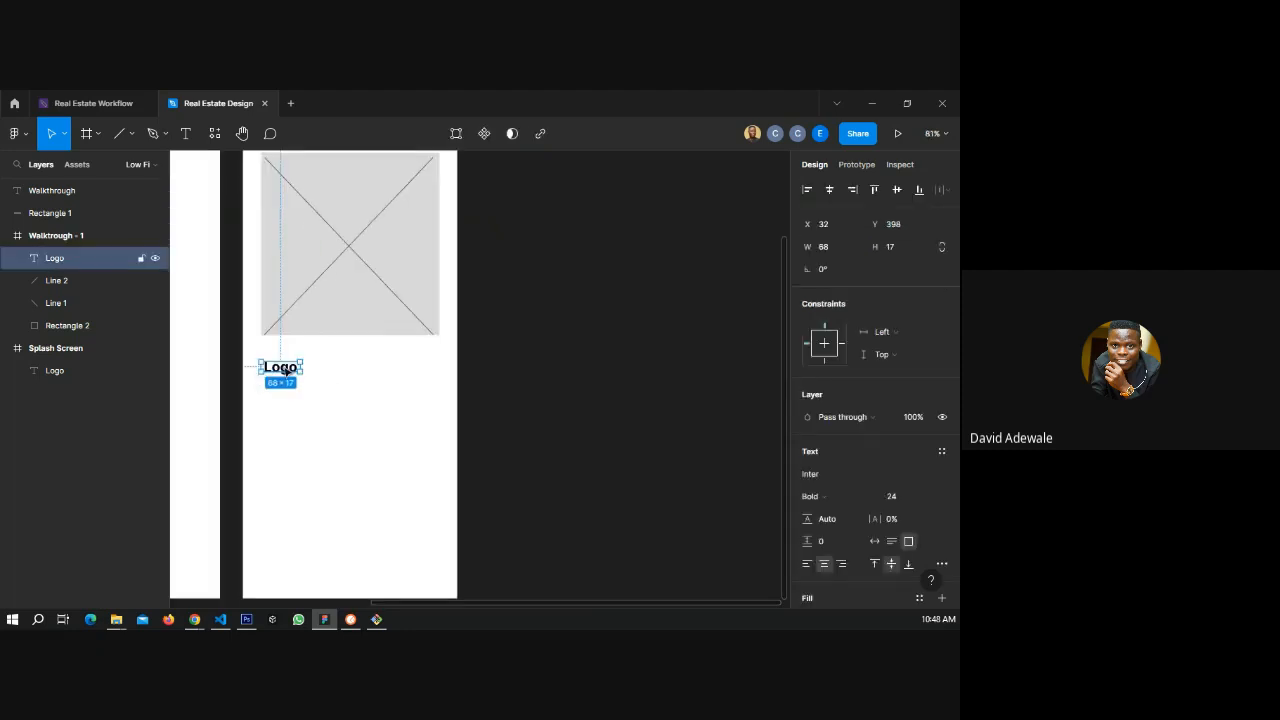
pyautogui.doubleClick(284, 369)
# - In the Real Estate Workflow file, copy "connect with a community of like-minded individuals" from the list of app ideas
pyautogui.click(67, 98)
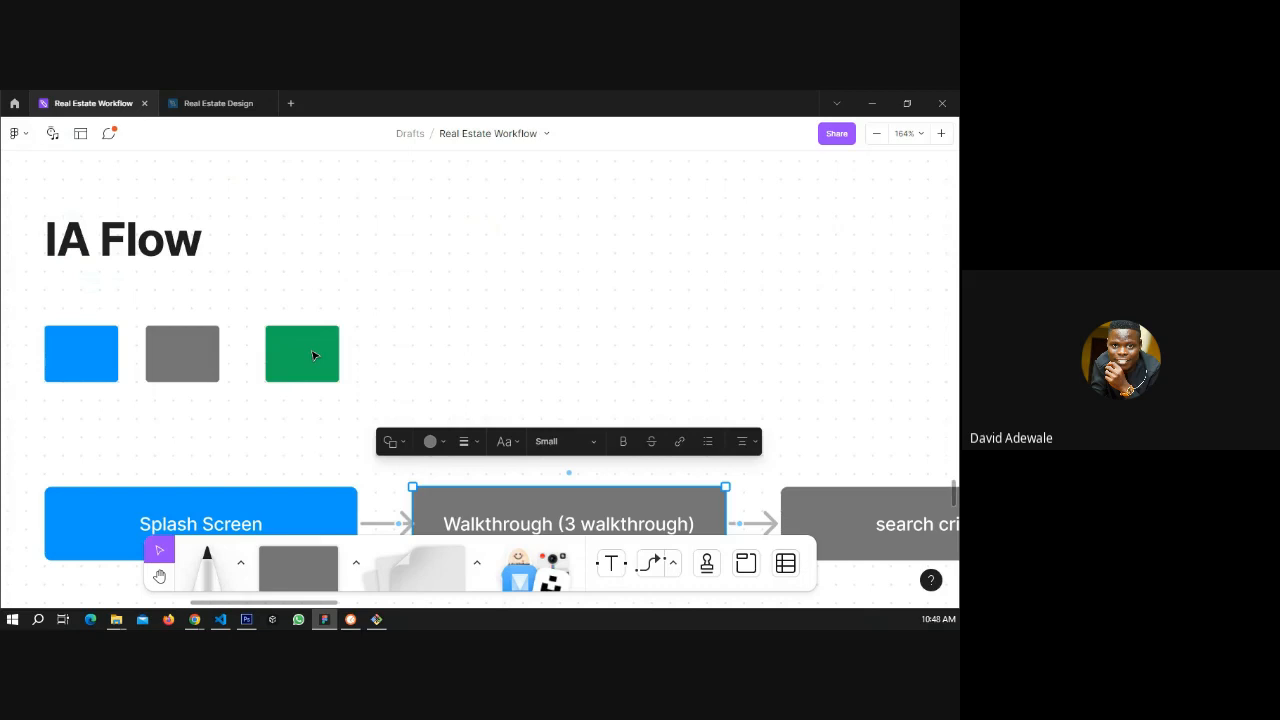
pyautogui.scroll(-3, 313, 355)
pyautogui.scroll(5, 237, 364)
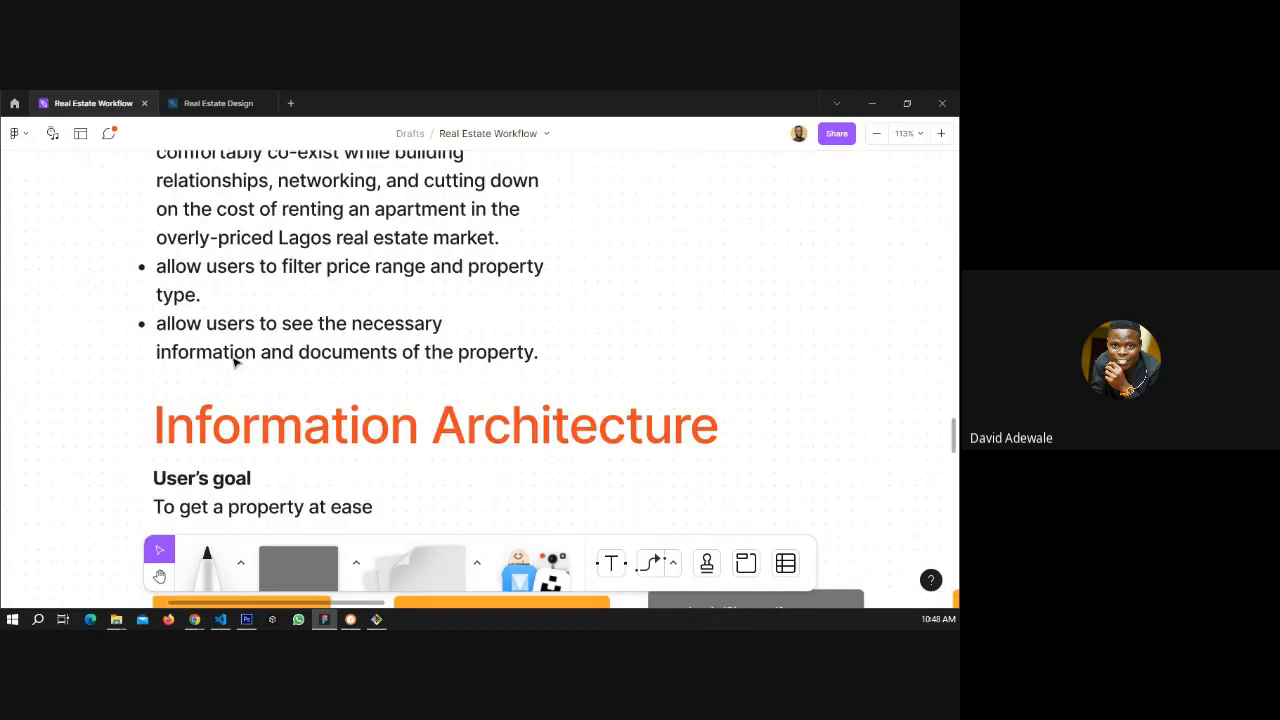
pyautogui.scroll(4, 233, 362)
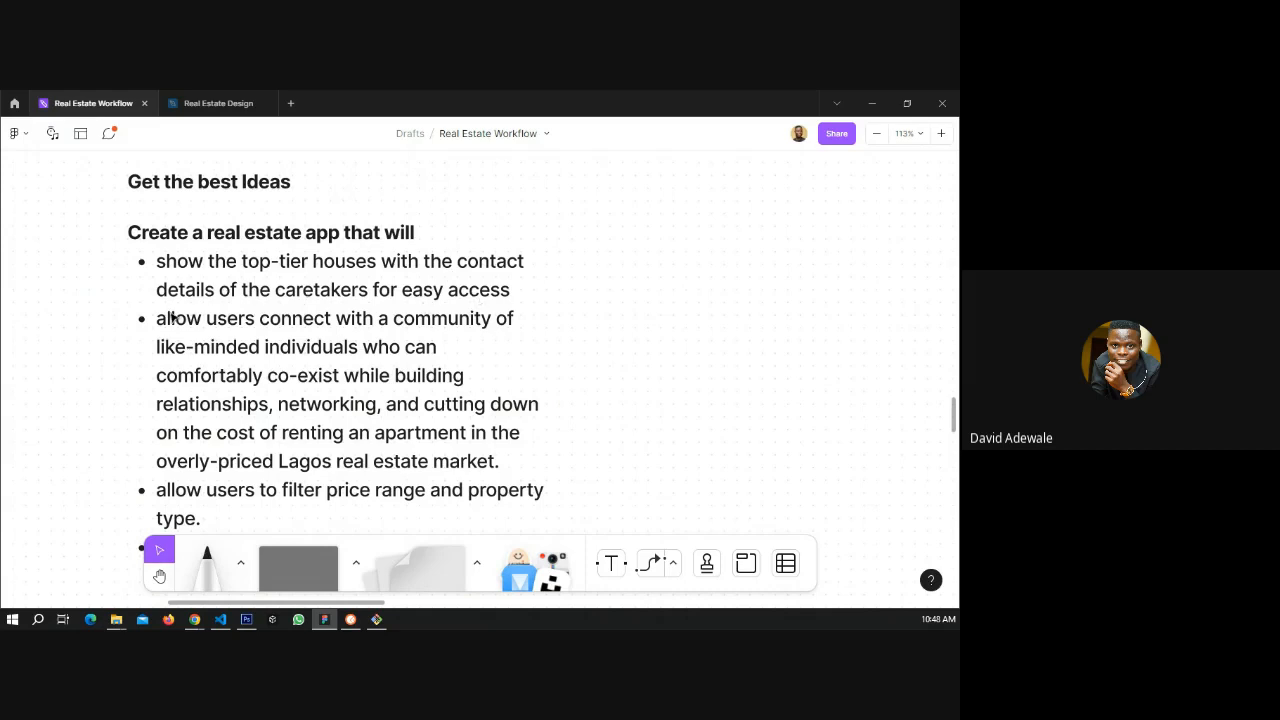
pyautogui.click(266, 326)
pyautogui.doubleClick(271, 323)
pyautogui.doubleClick(271, 323)
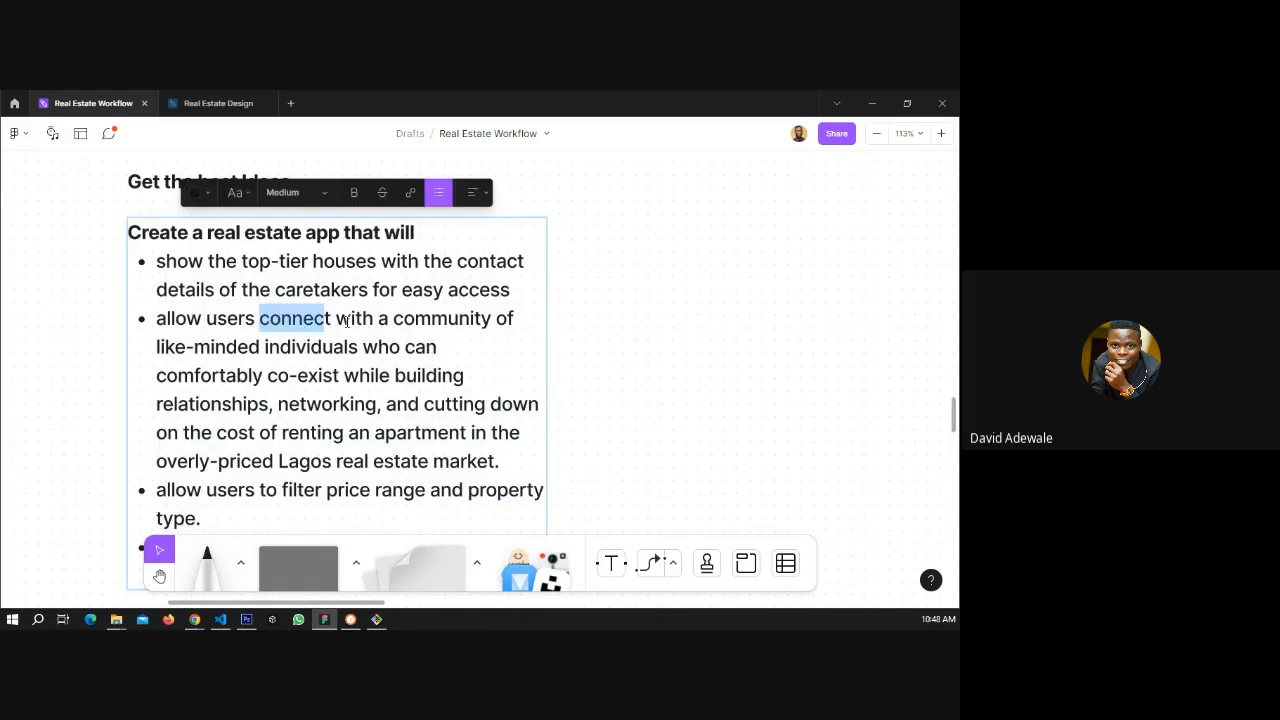
pyautogui.moveTo(346, 321); pyautogui.dragTo(360, 346)
pyautogui.hotkey('ctrl', 'c')
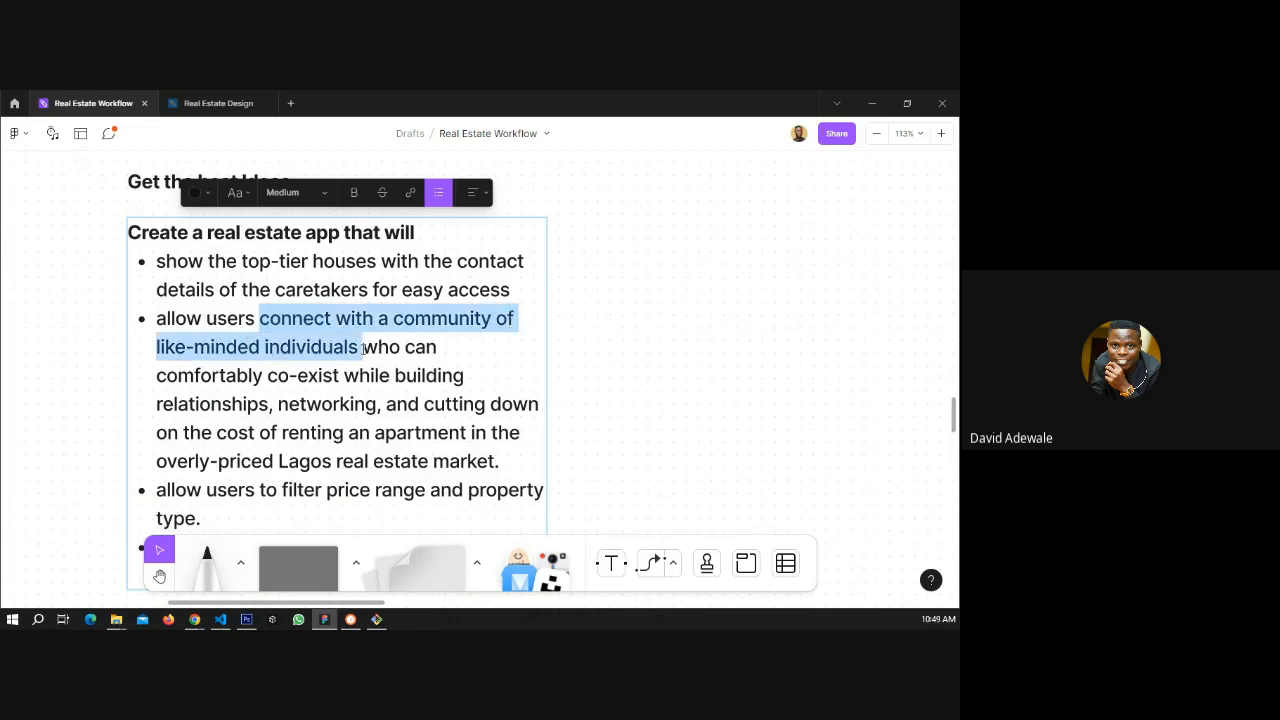
# - Return to the Real Estate Design file and replace the Logo text below the placeholder with the copied phrase
pyautogui.click(210, 103)
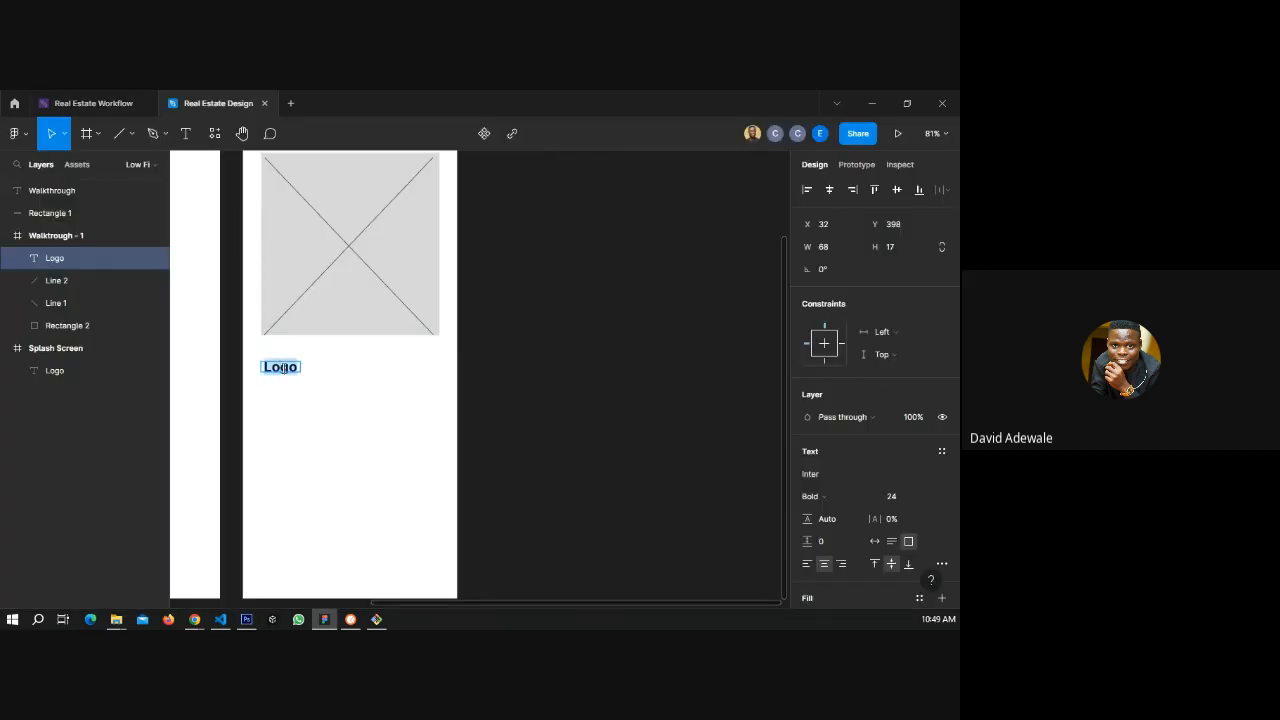
pyautogui.hotkey('ctrl', 'v')
pyautogui.press('Escape')
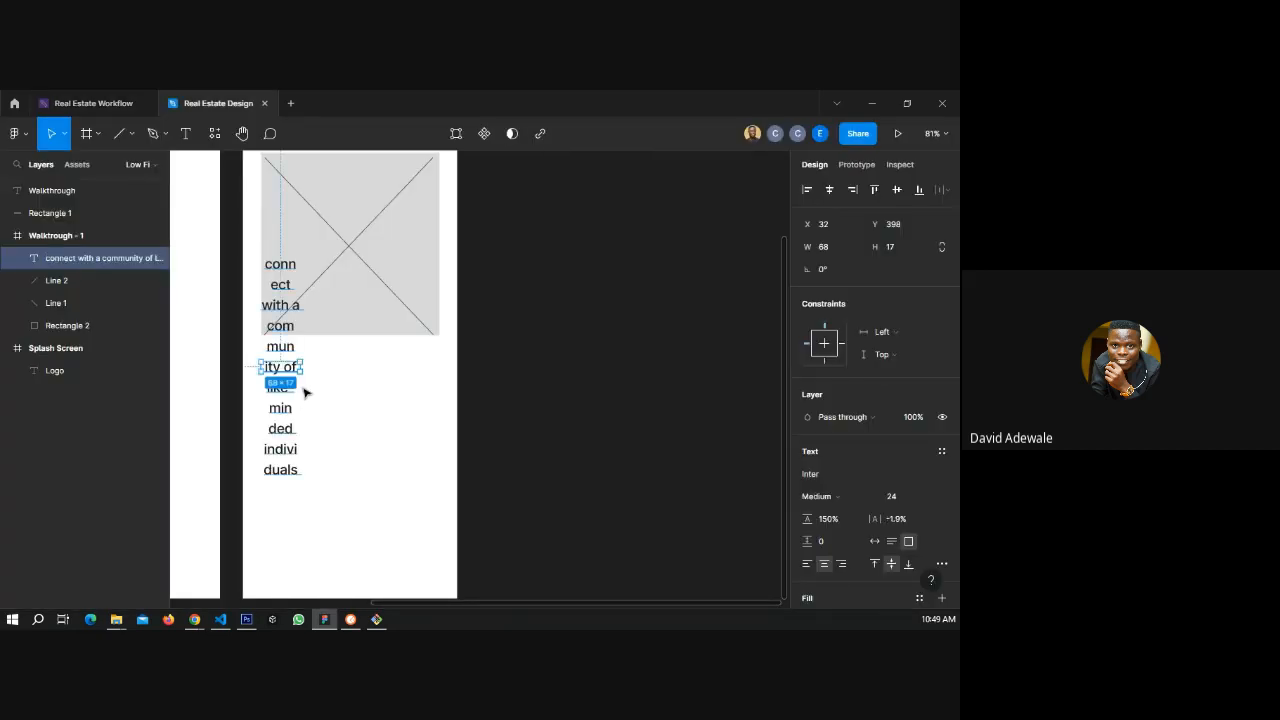
# - Resize the pasted phrase's text box to about 301 × 90 and left-align its text
pyautogui.moveTo(308, 367); pyautogui.dragTo(433, 370)
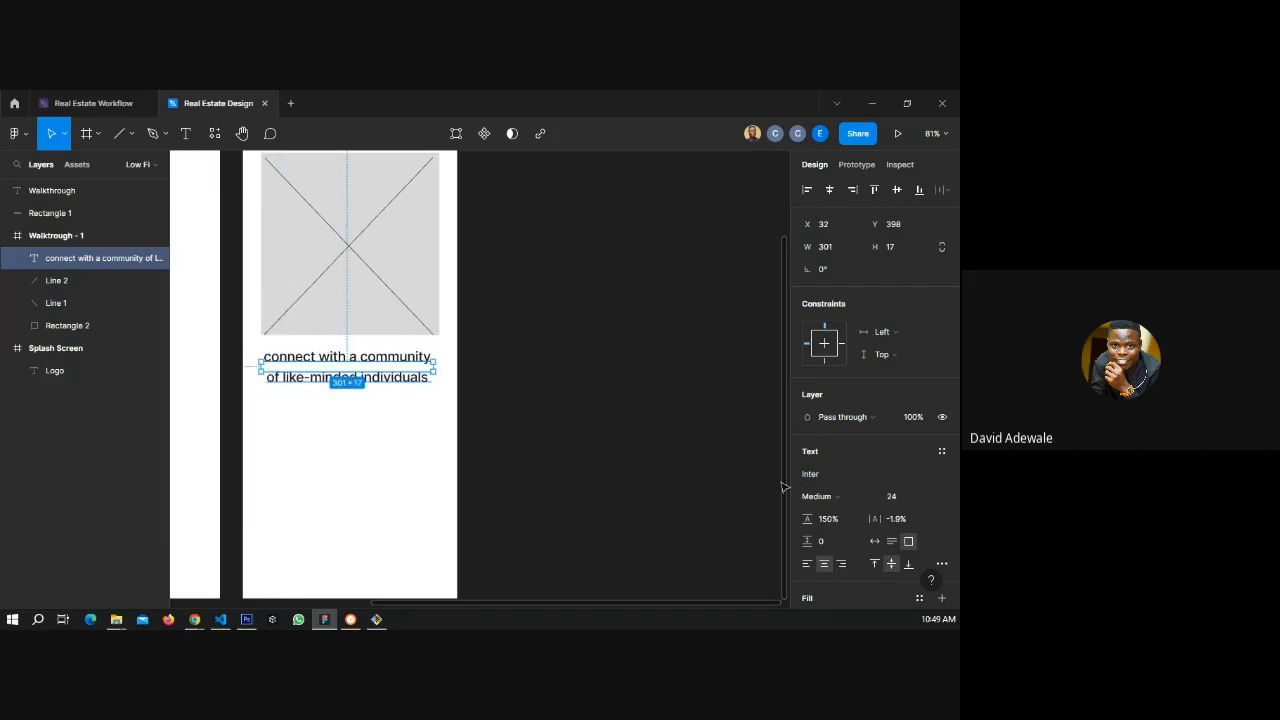
pyautogui.click(806, 569)
pyautogui.scroll(-2, 829, 480)
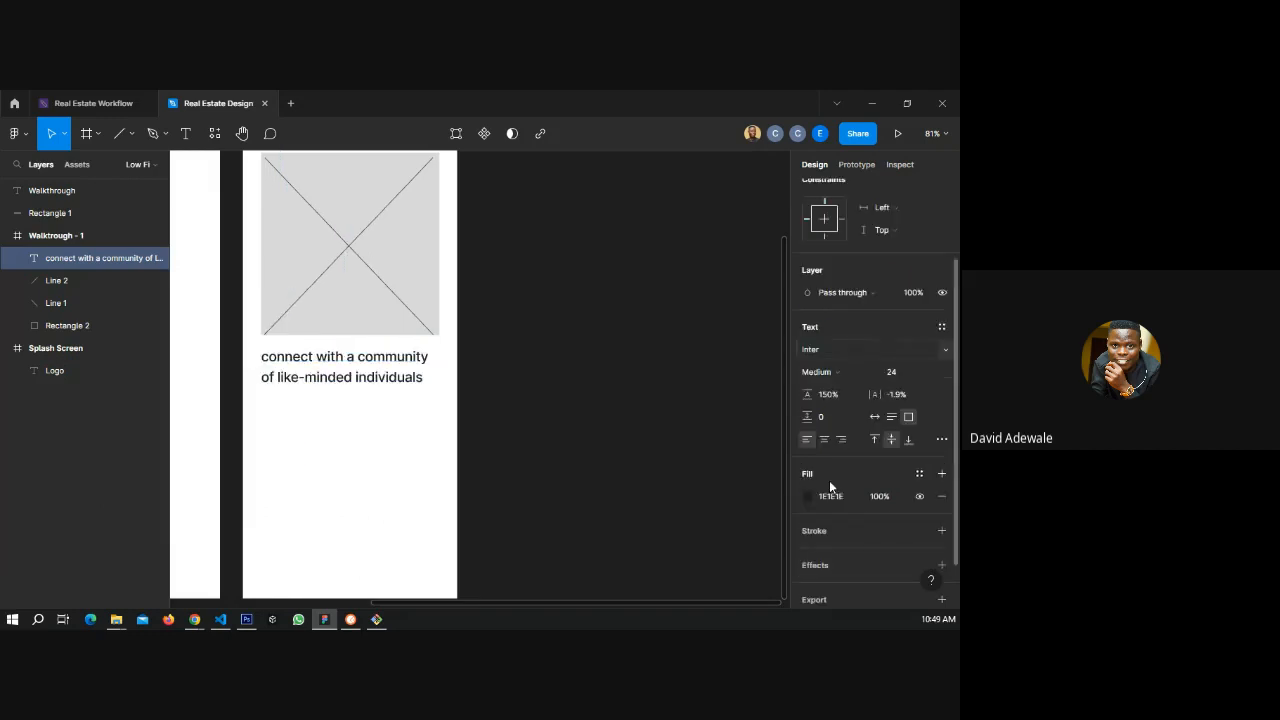
pyautogui.doubleClick(404, 362)
pyautogui.click(517, 397)
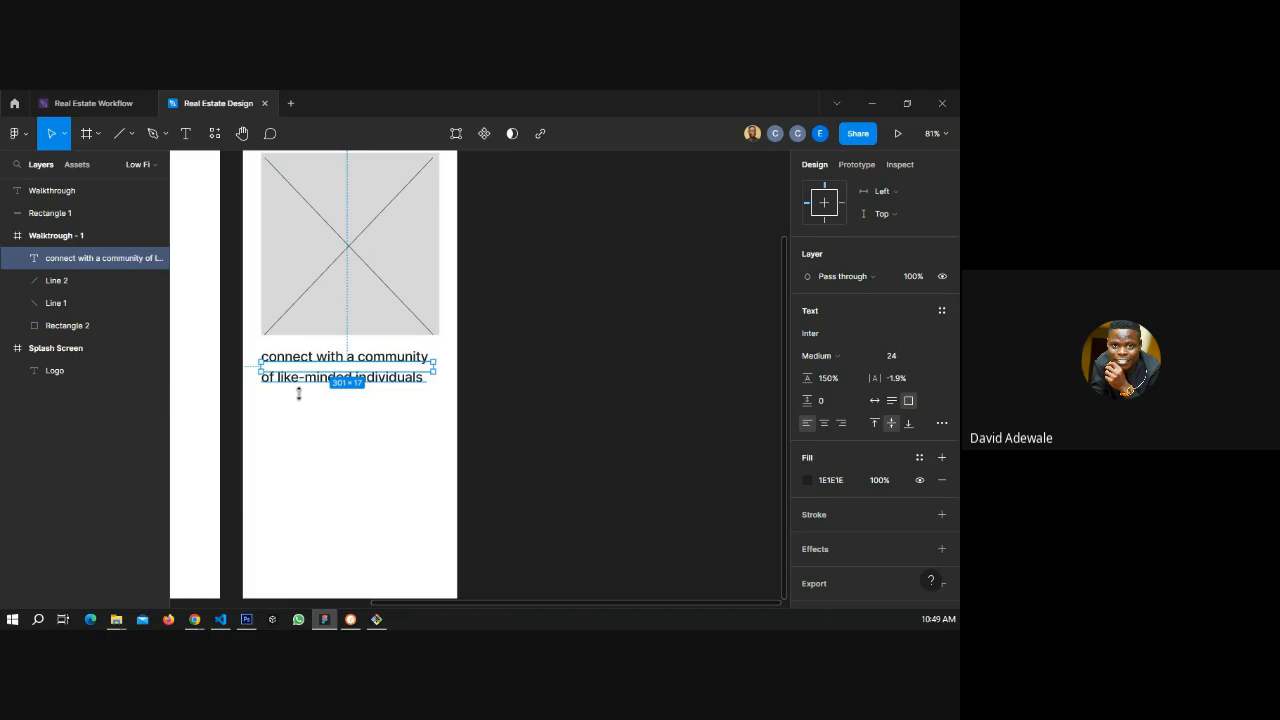
pyautogui.moveTo(298, 393); pyautogui.dragTo(297, 414)
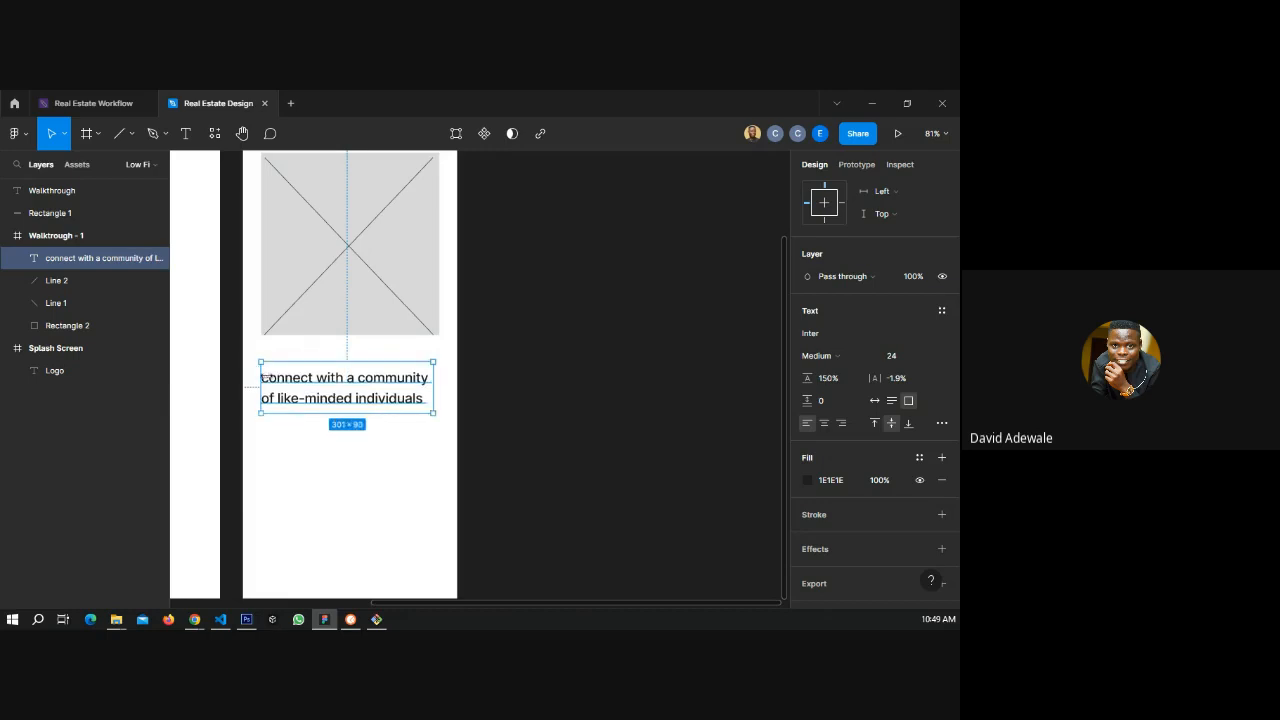
# - Capitalise the first letter of "connect" and set the phrase's font weight to Semi Bold
pyautogui.doubleClick(266, 377)
pyautogui.click(270, 377)
pyautogui.press('BackSpace')
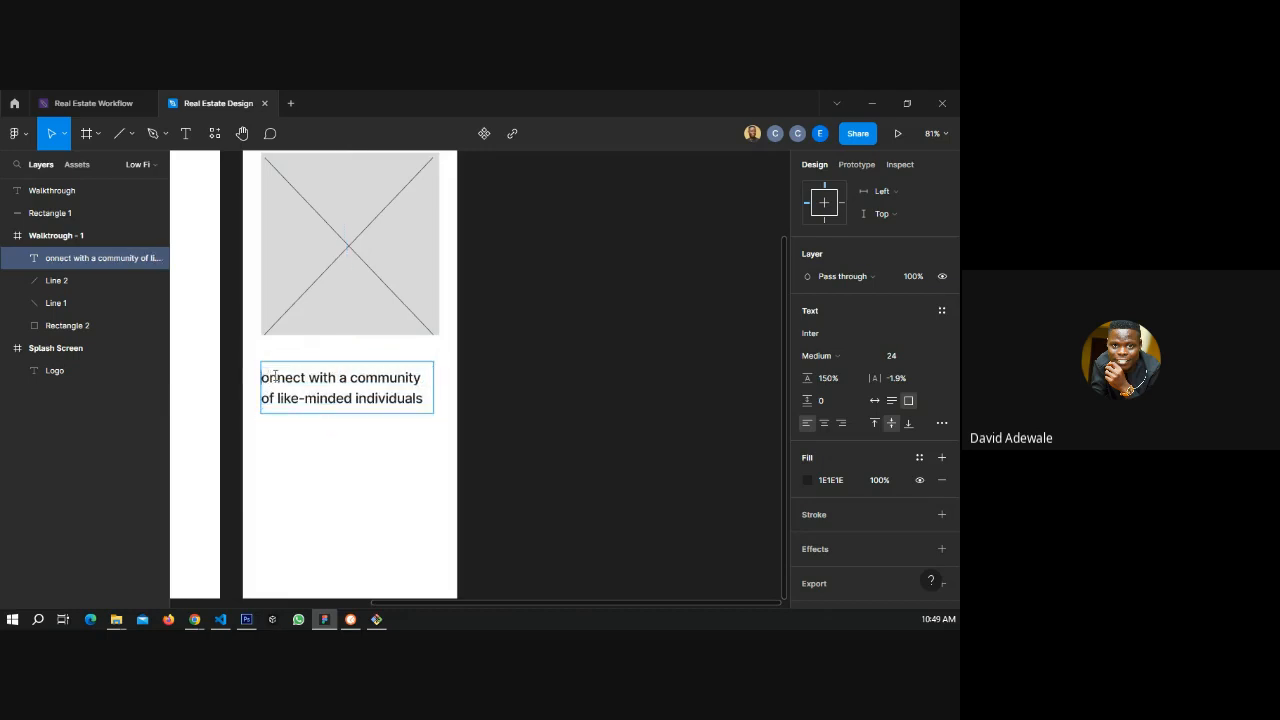
pyautogui.write('C')
pyautogui.press('Escape')
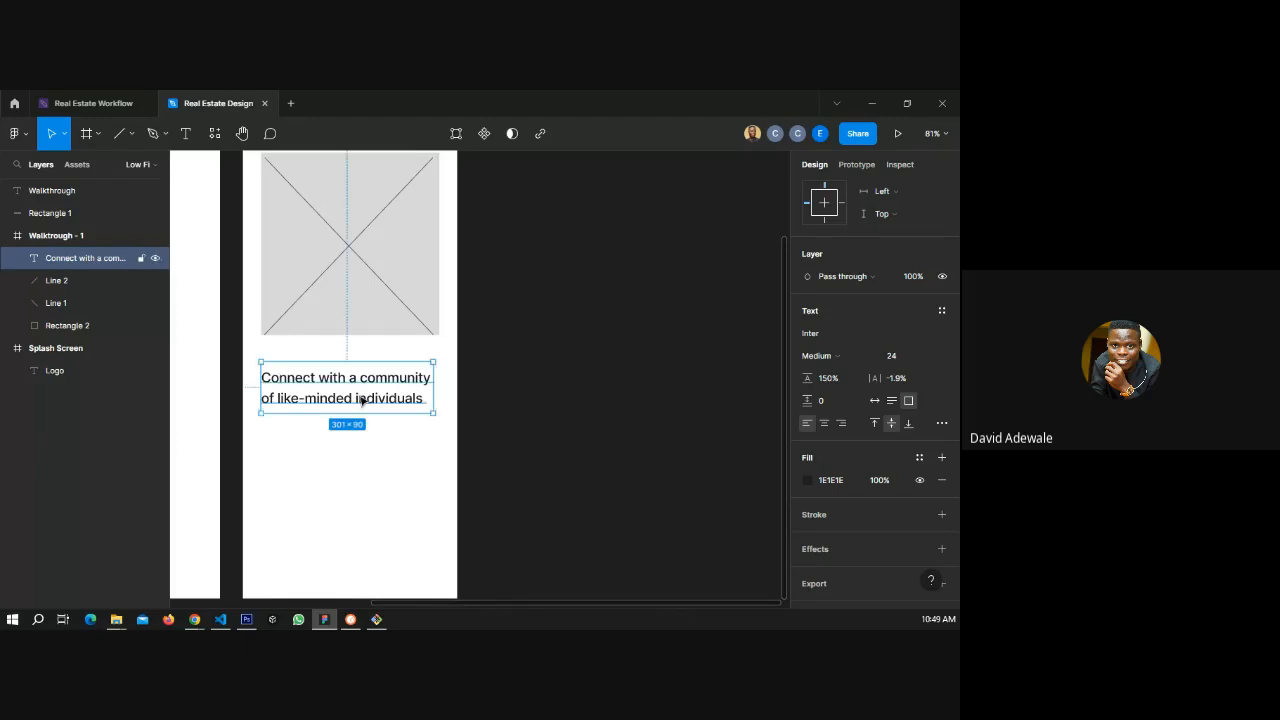
pyautogui.click(825, 356)
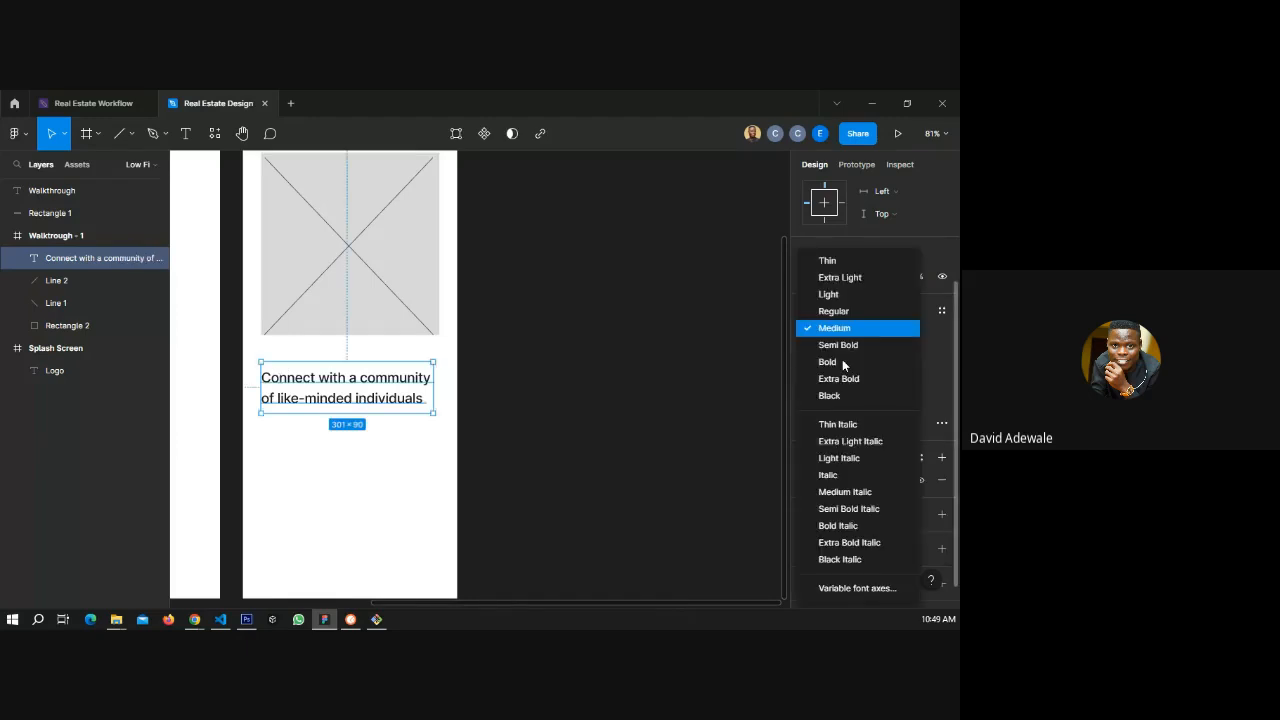
pyautogui.click(838, 344)
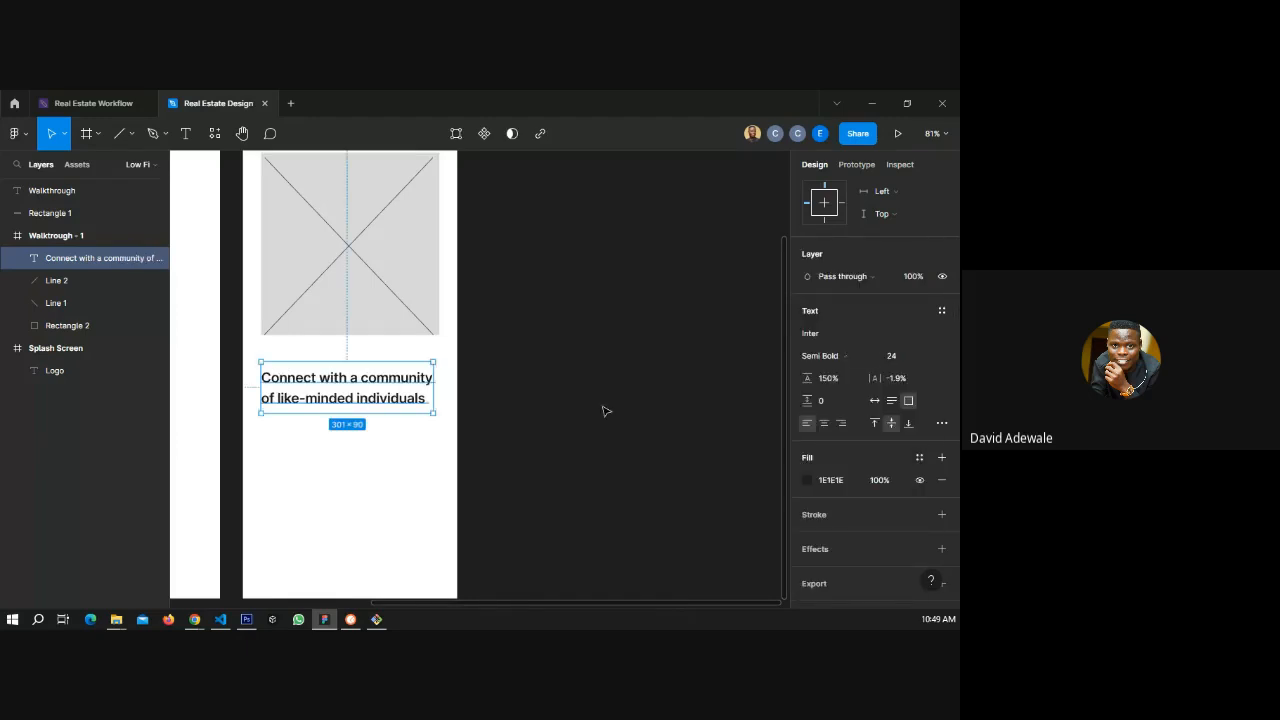
pyautogui.click(811, 336)
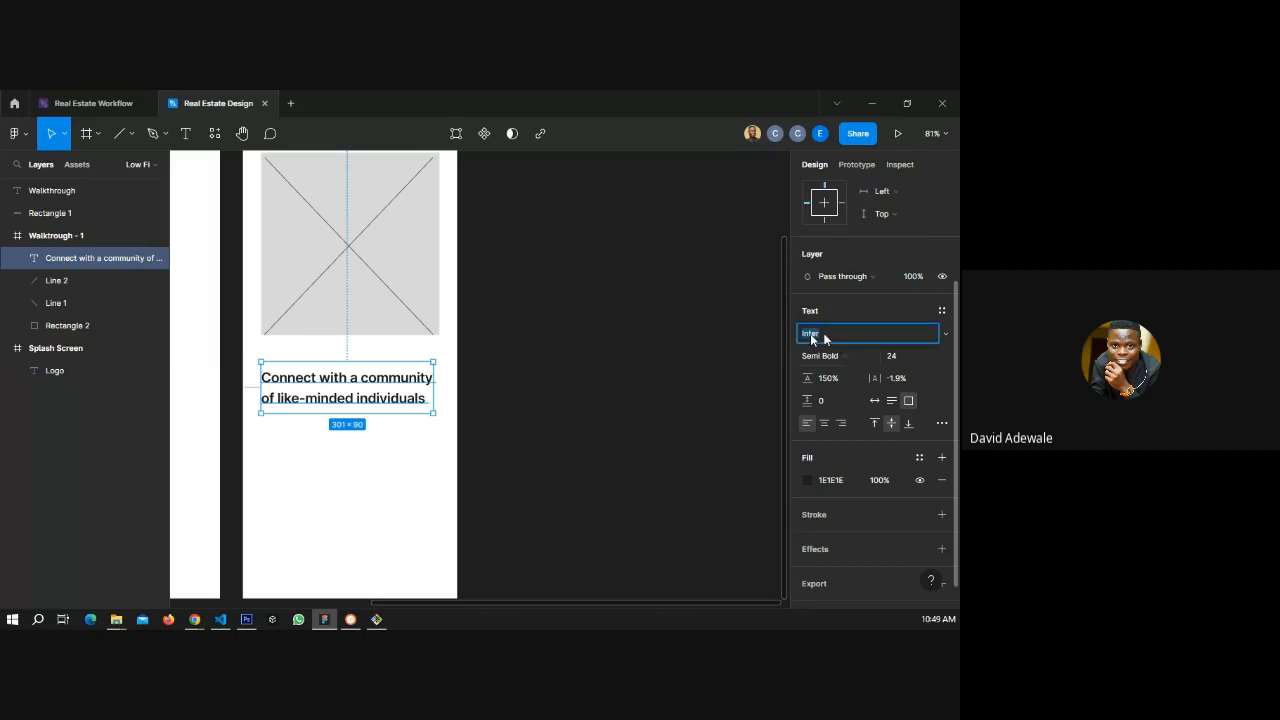
pyautogui.write('Mons')
pyautogui.press('BackSpace')
pyautogui.press('BackSpace')
pyautogui.press('BackSpace')
pyautogui.press('BackSpace')
pyautogui.press('BackSpace')
pyautogui.click(548, 435)
pyautogui.click(368, 402)
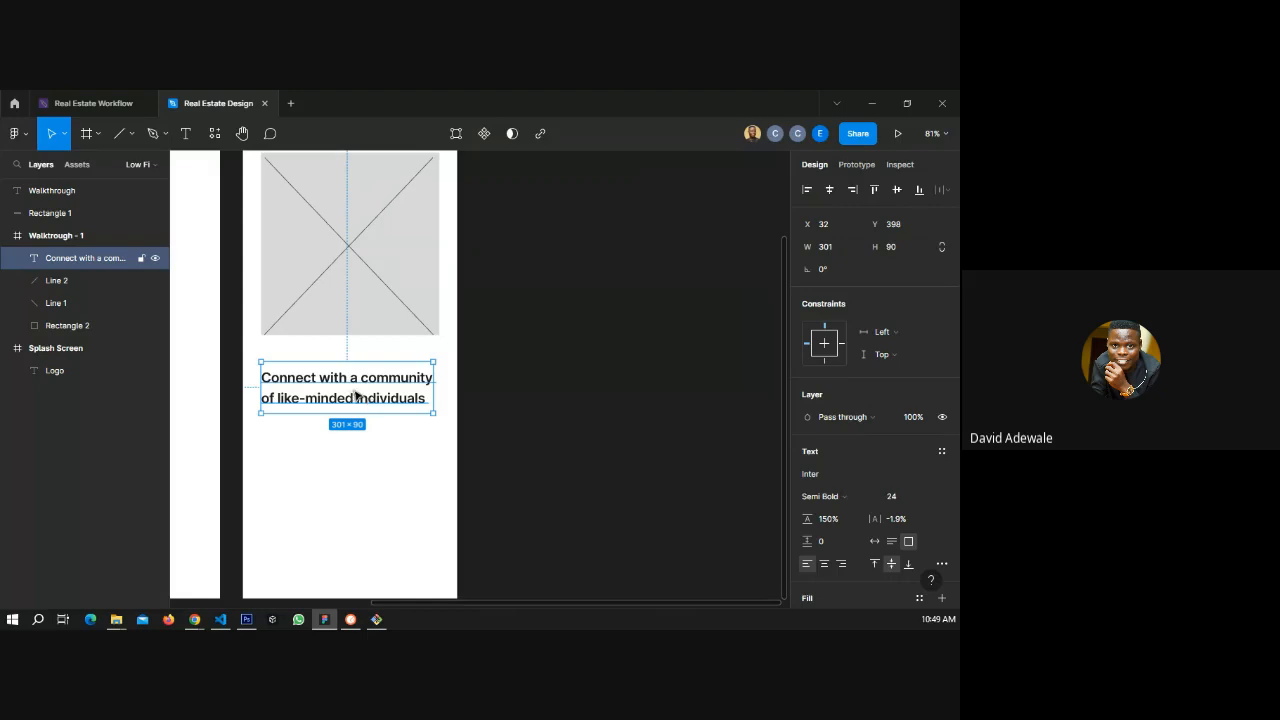
pyautogui.click(574, 403)
pyautogui.scroll(-1, 351, 358)
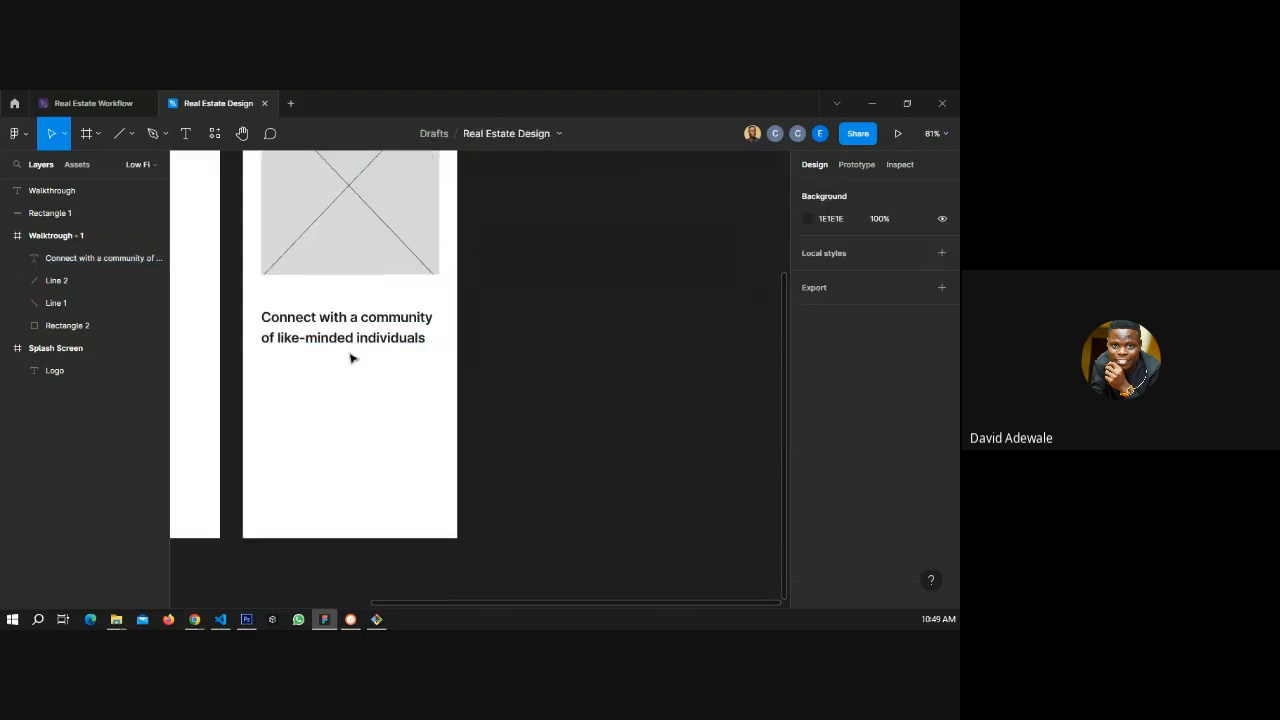
pyautogui.click(357, 340)
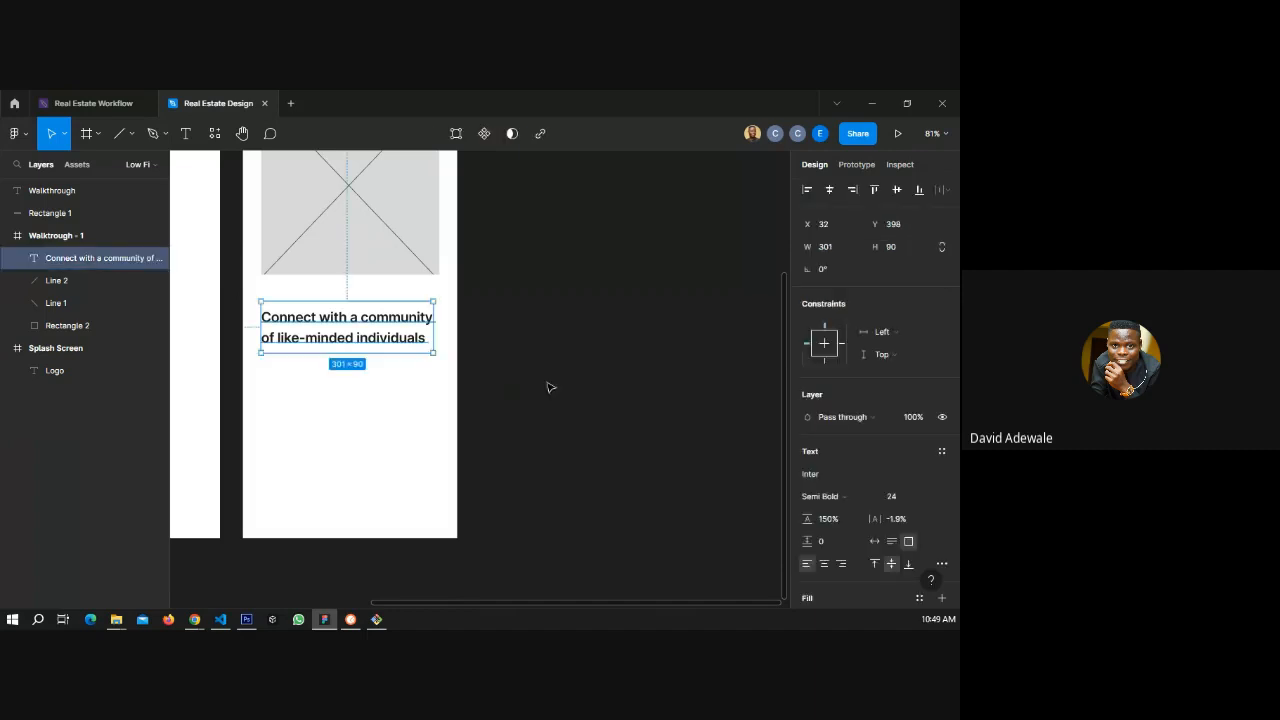
pyautogui.click(548, 387)
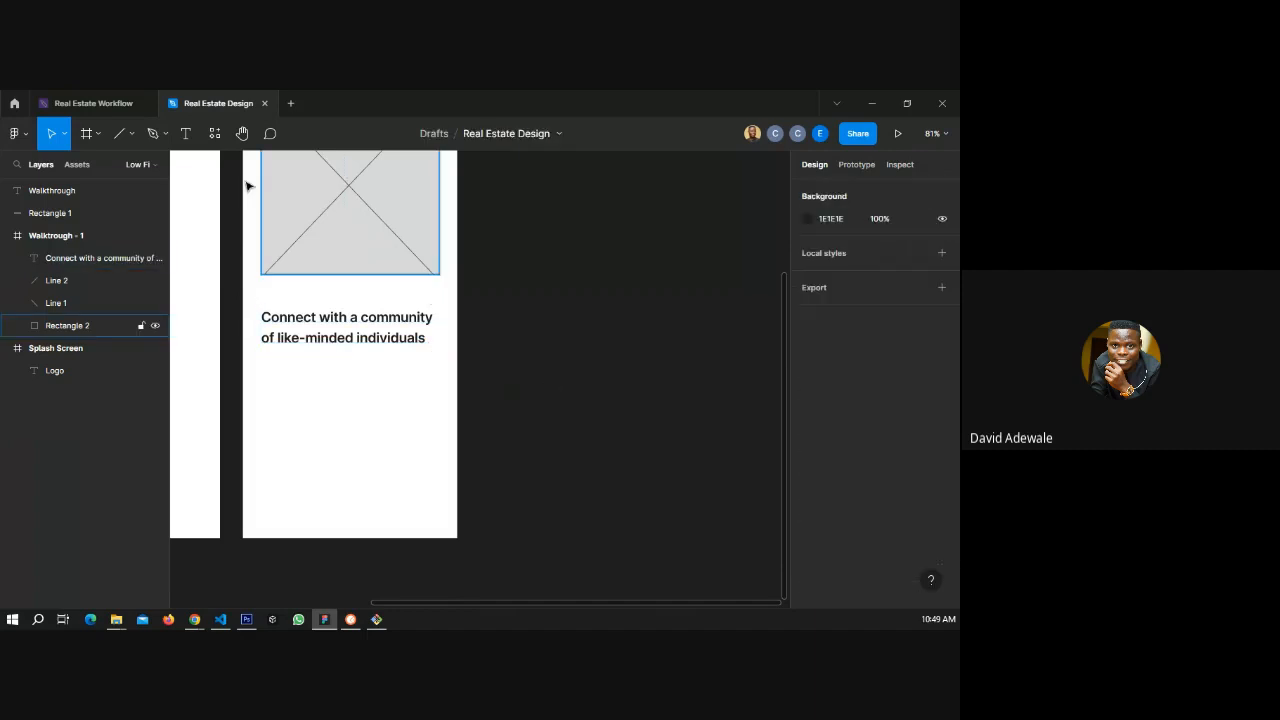
pyautogui.click(351, 344)
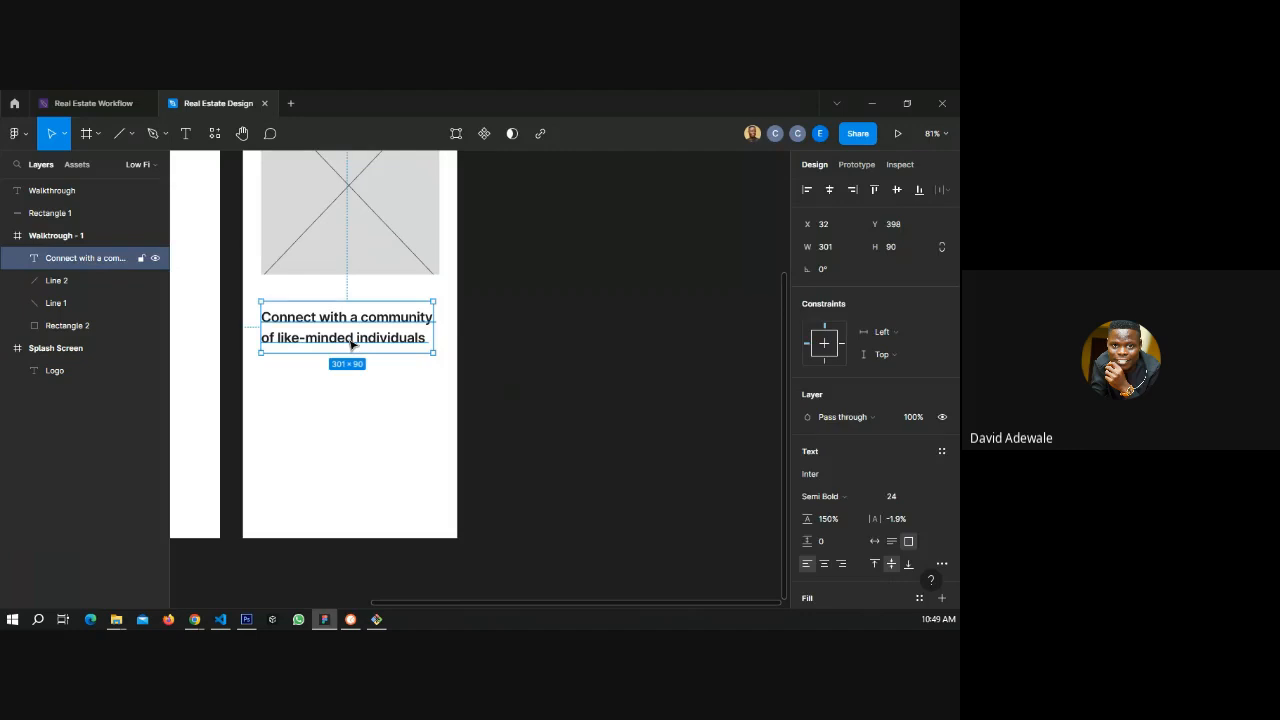
pyautogui.click(476, 365)
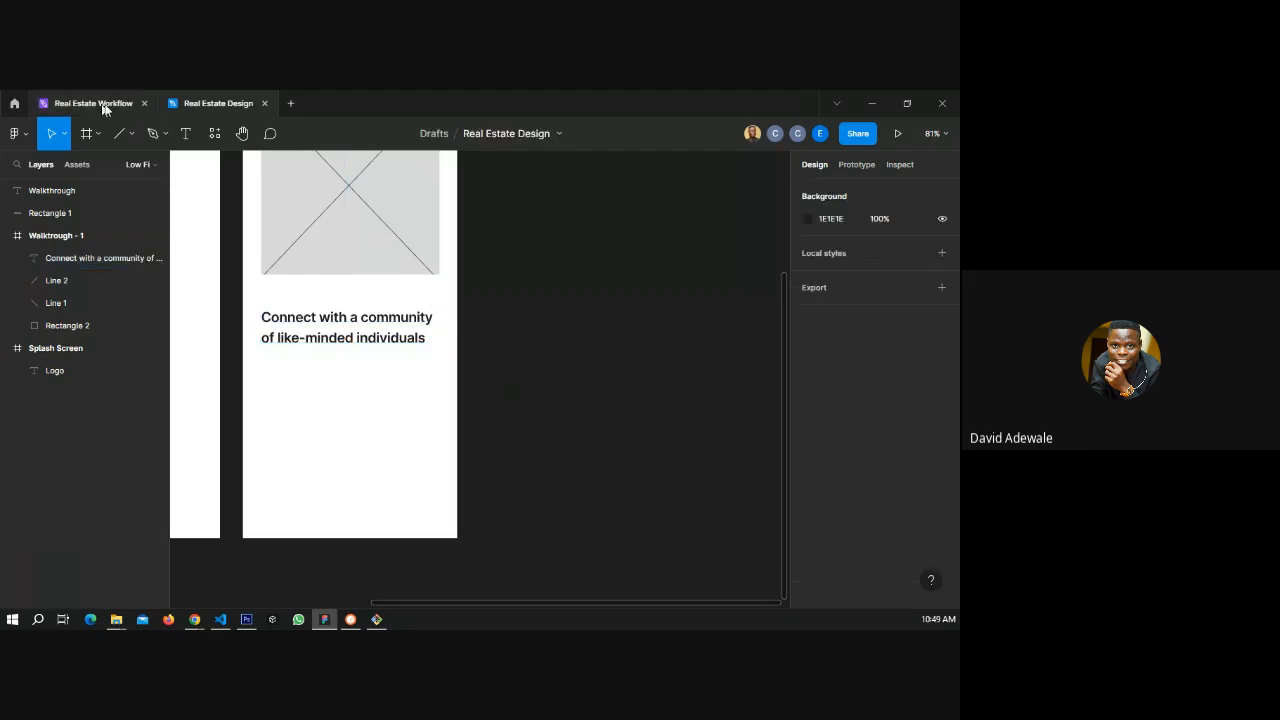
pyautogui.moveTo(104, 110)
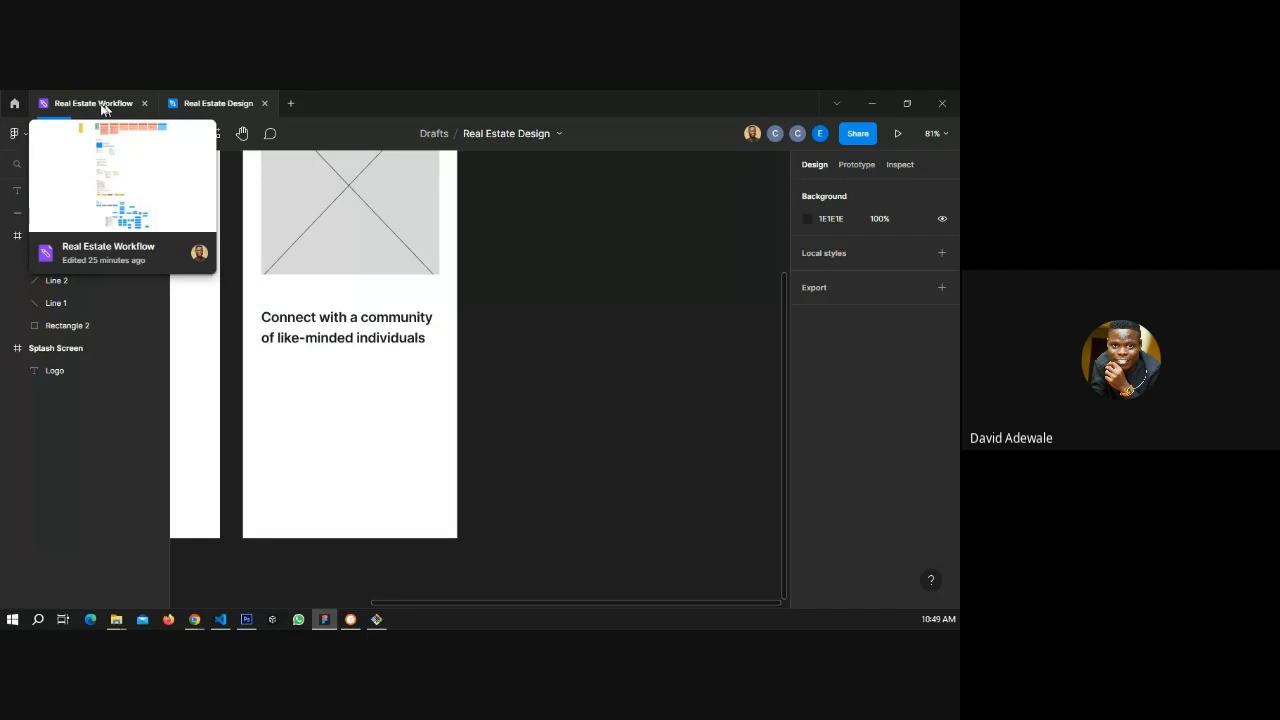
pyautogui.scroll(-5, 329, 423)
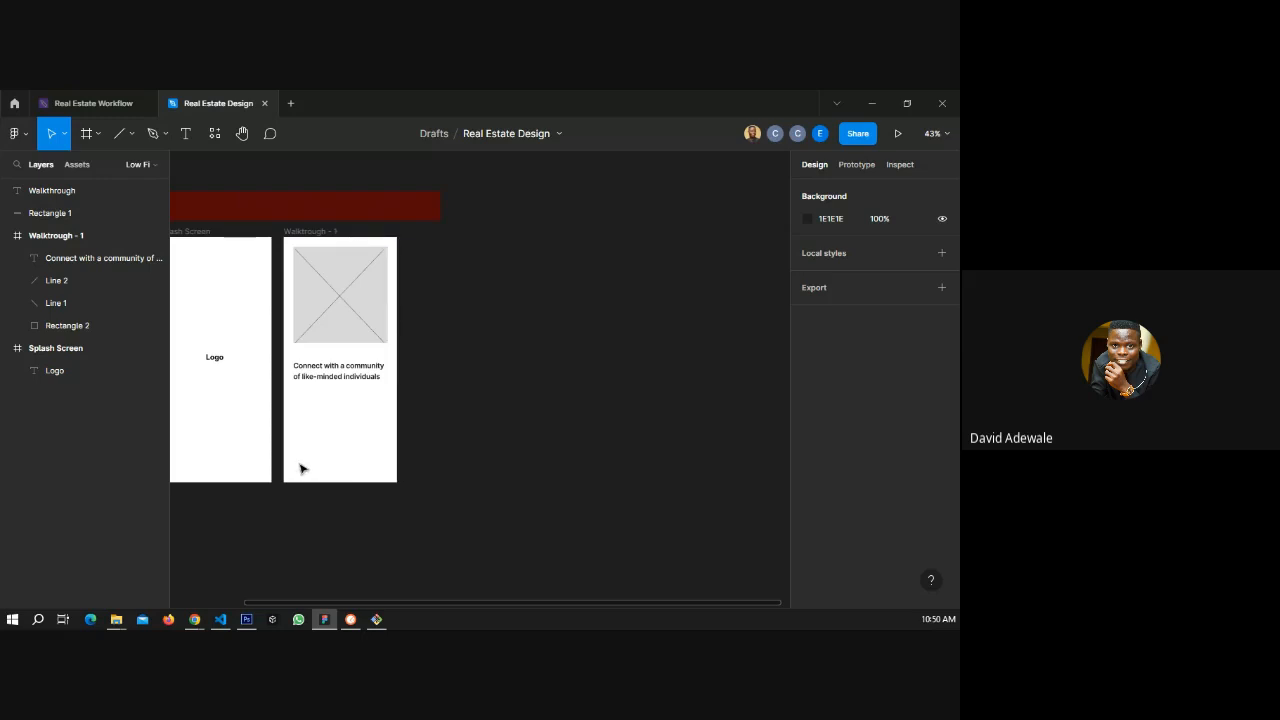
pyautogui.hotkey('alt', 'Tab')
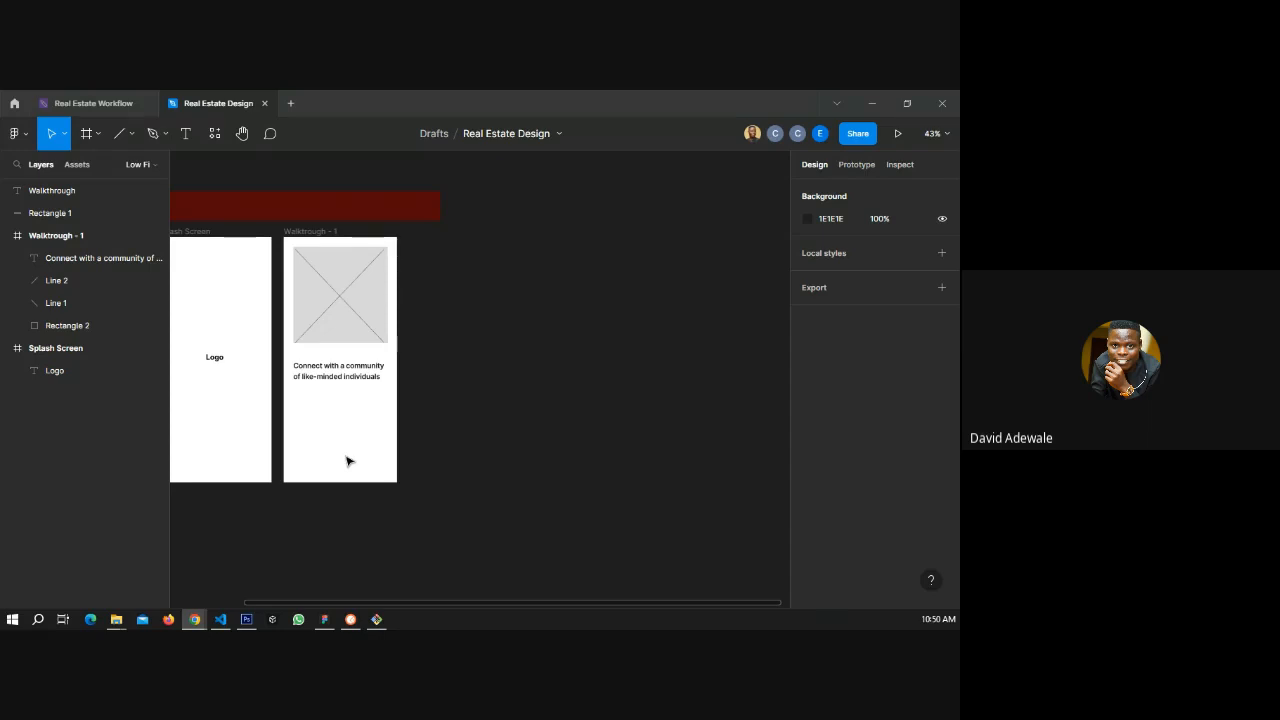
# - Duplicate the "Connect with a community of like-minded individuals" text and place the copy below it at about X 32, Y 577
pyautogui.click(346, 381)
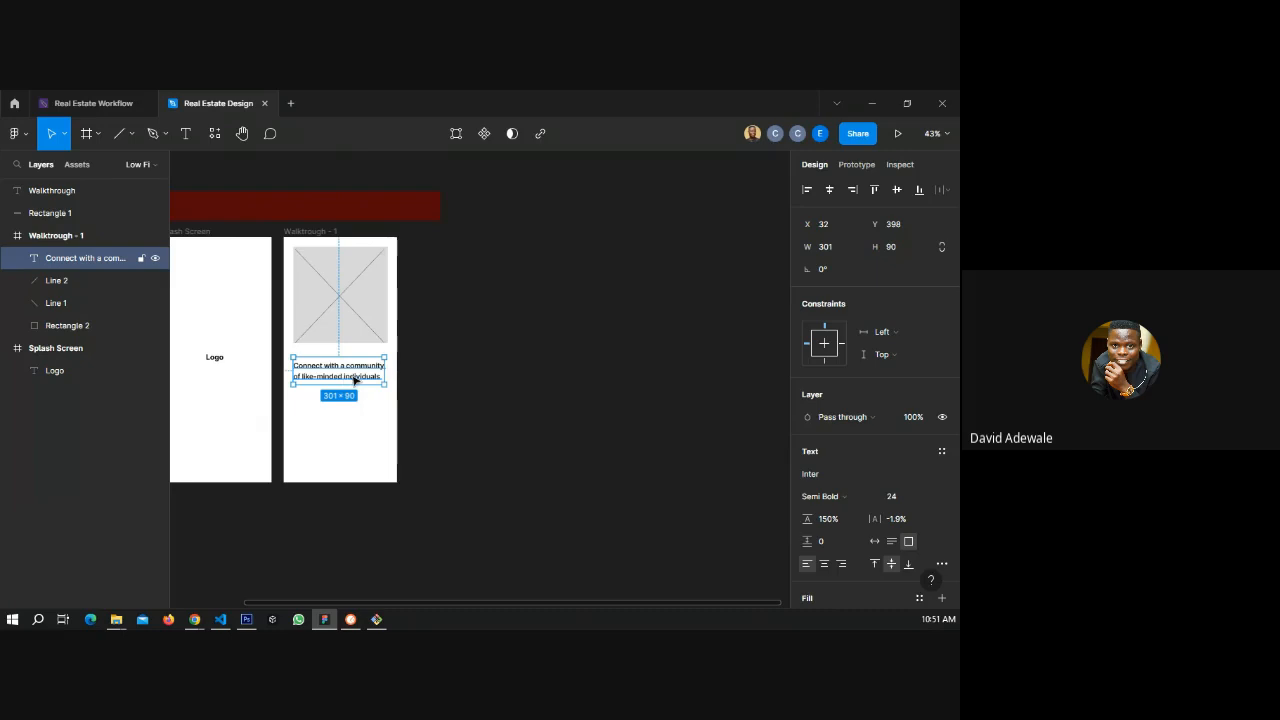
pyautogui.moveTo(358, 376); pyautogui.dragTo(354, 430)
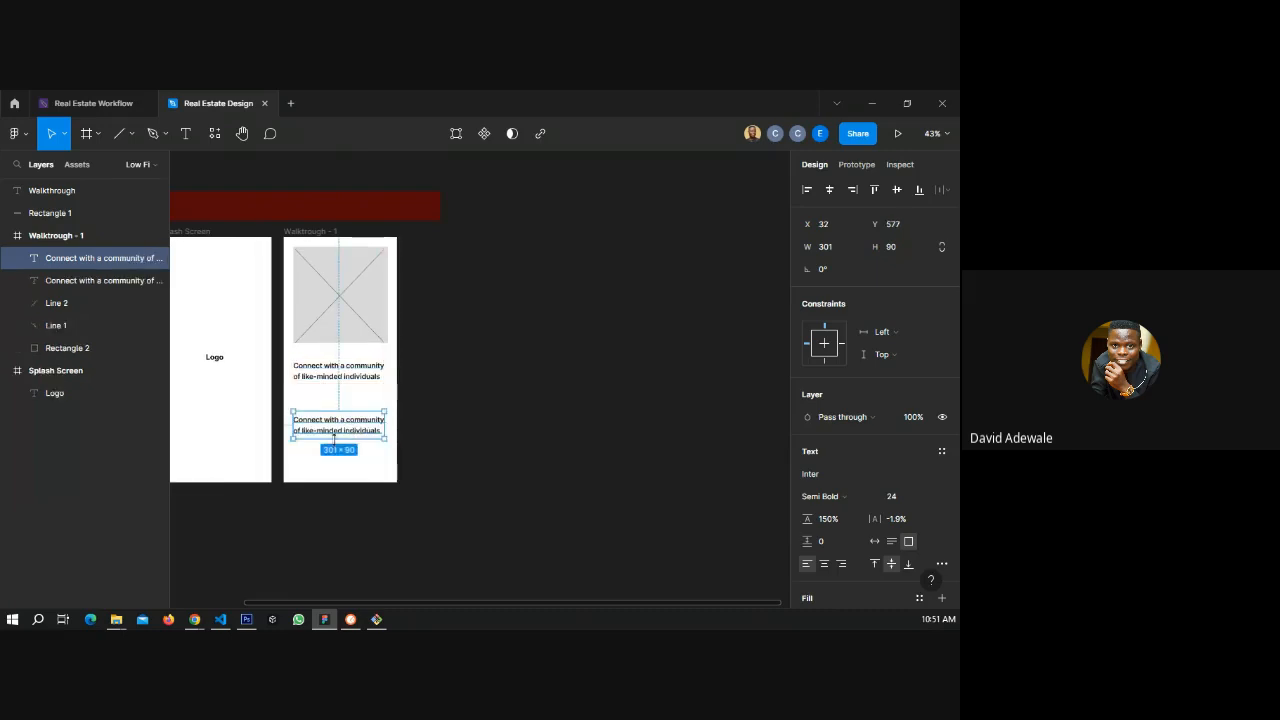
pyautogui.scroll(2, 268, 431)
pyautogui.scroll(3, 326, 433)
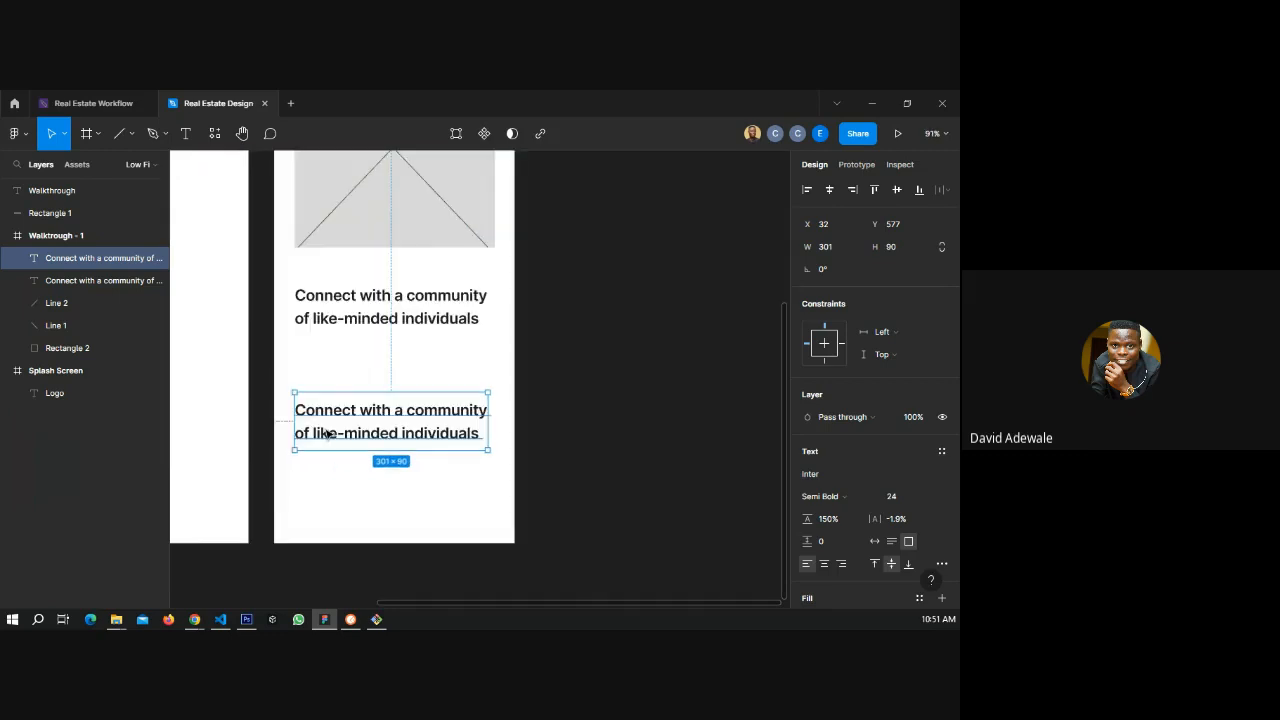
# - Change the copied text to "Next" and fit its box to about 60 × 25 at about X 158, Y 649
pyautogui.doubleClick(326, 433)
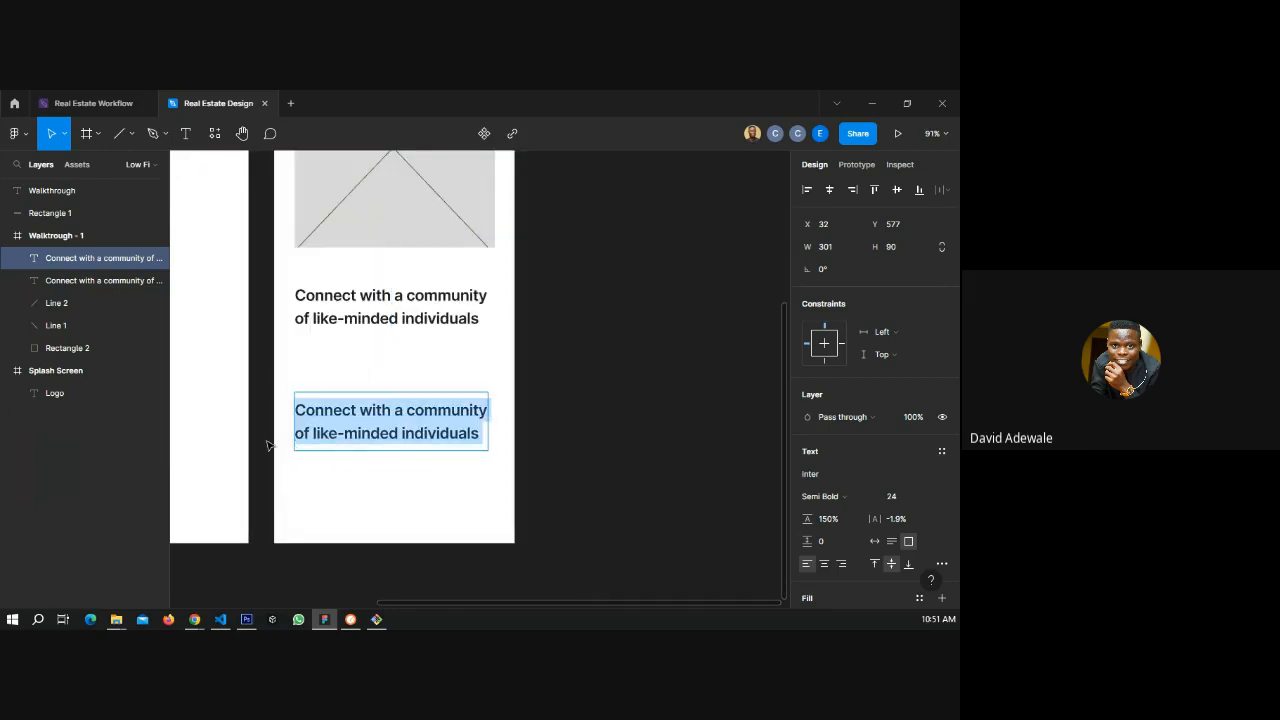
pyautogui.write('Next')
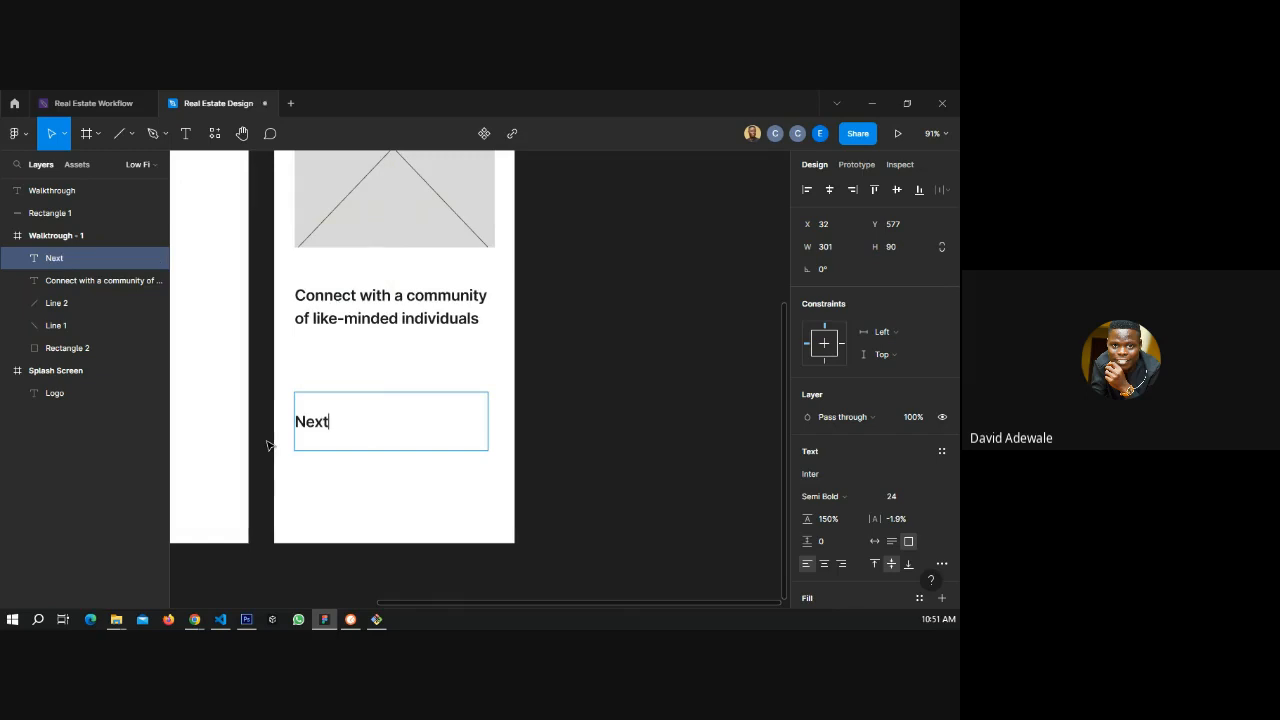
pyautogui.press('Escape')
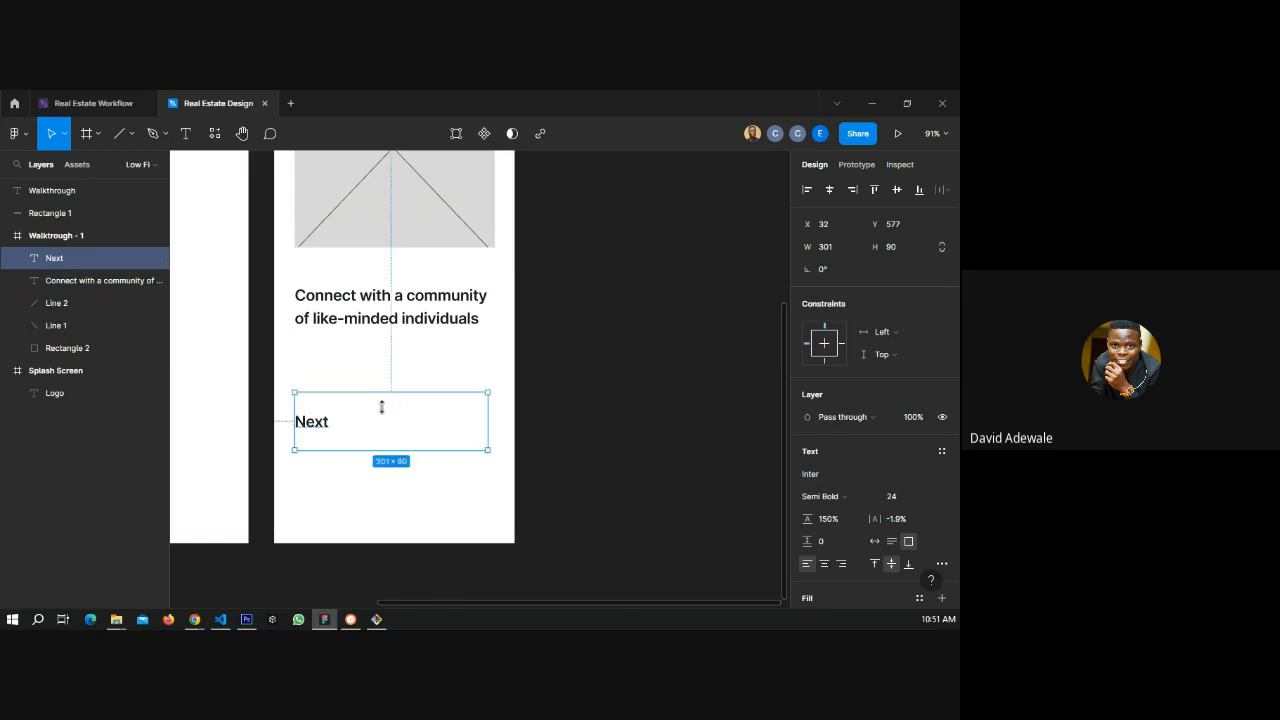
pyautogui.moveTo(381, 406); pyautogui.dragTo(393, 449)
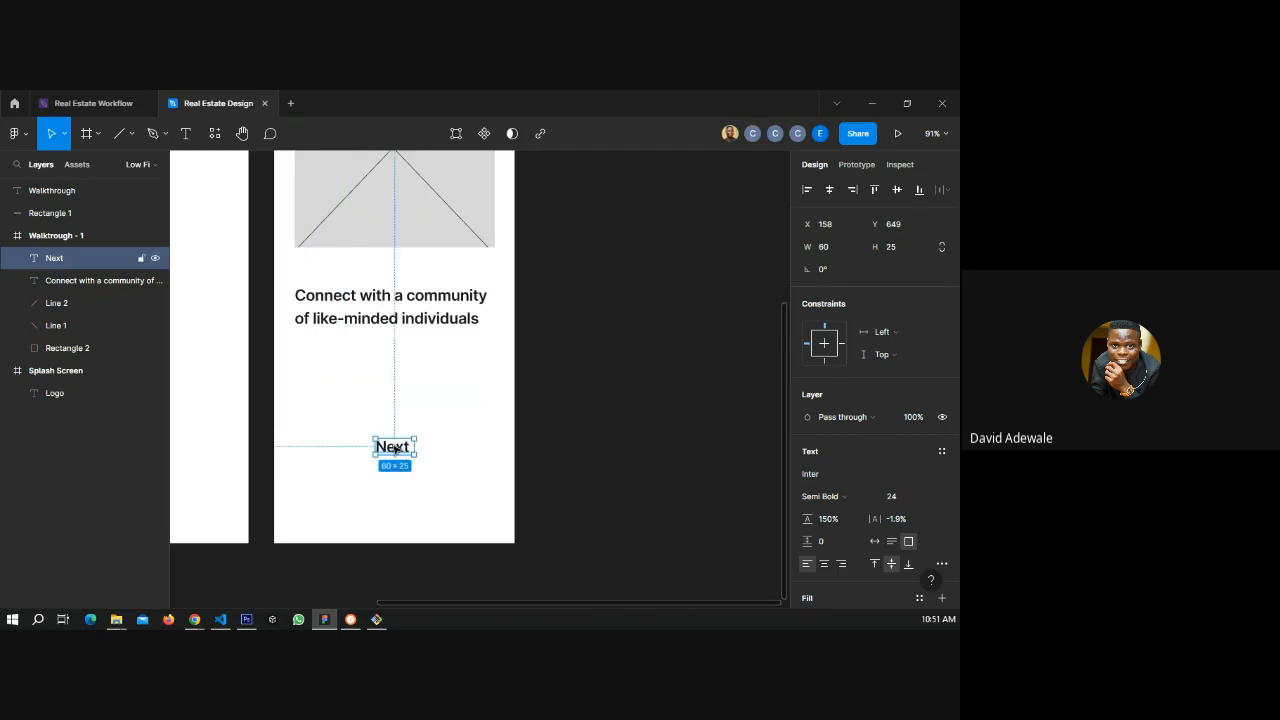
# - Duplicate the "Next" text below the original at about X 158, Y 744 and set the copy's font size to 12
pyautogui.moveTo(395, 449); pyautogui.dragTo(396, 510)
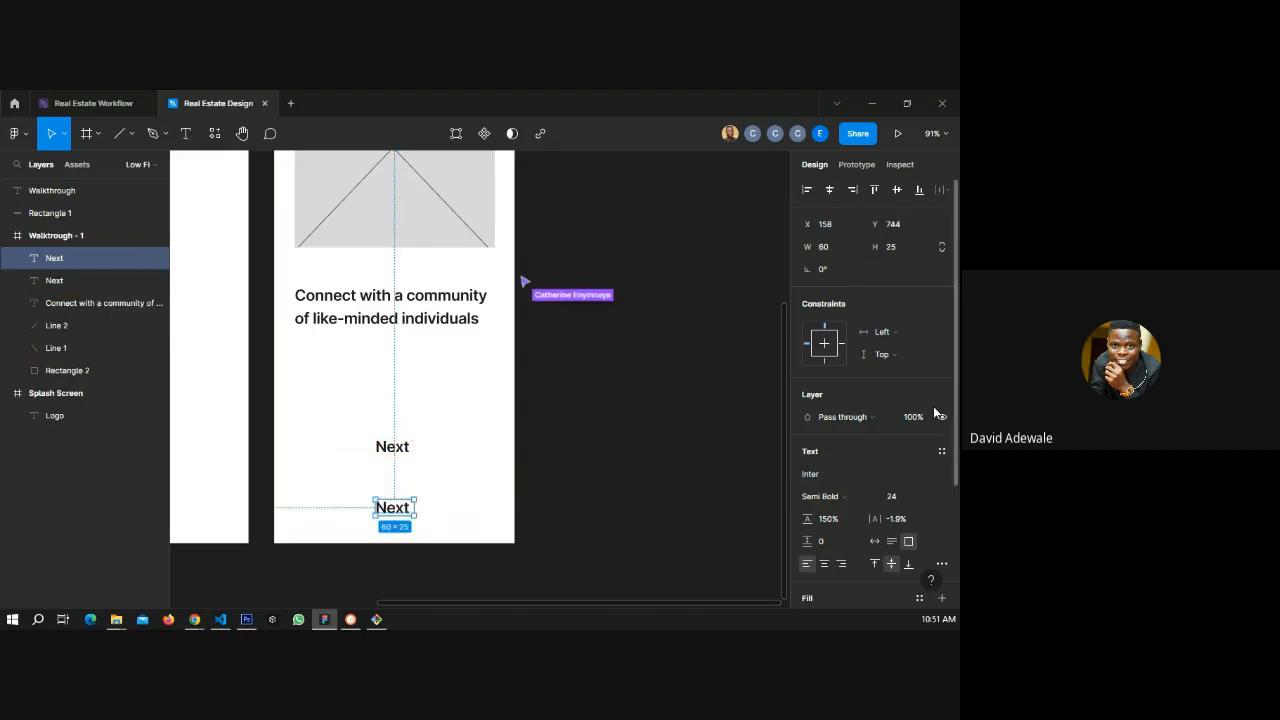
pyautogui.scroll(-3, 883, 413)
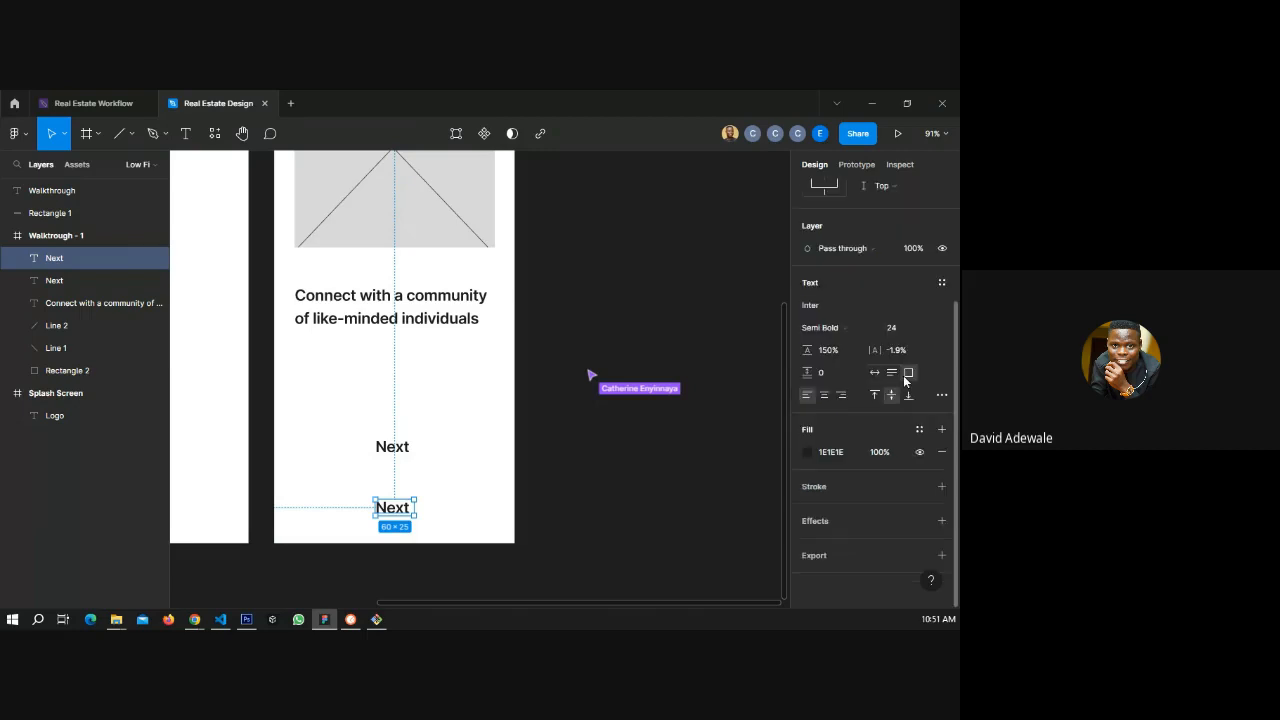
pyautogui.click(891, 327)
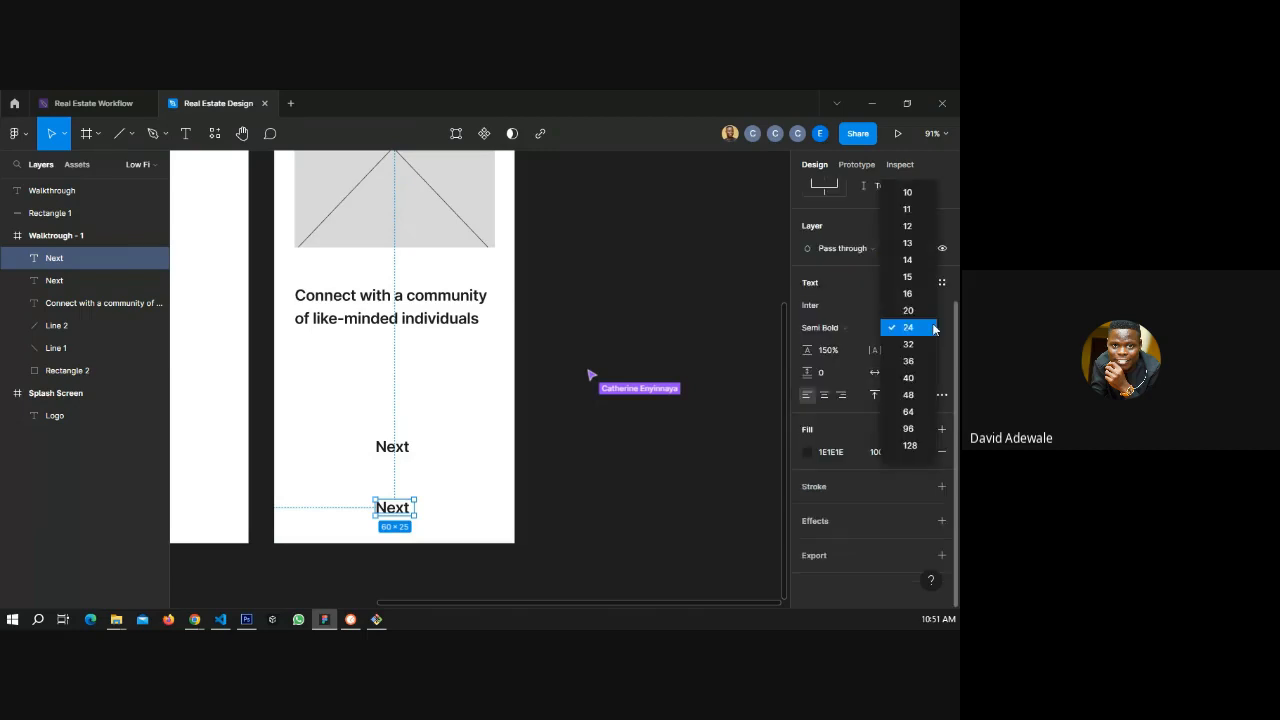
pyautogui.click(908, 226)
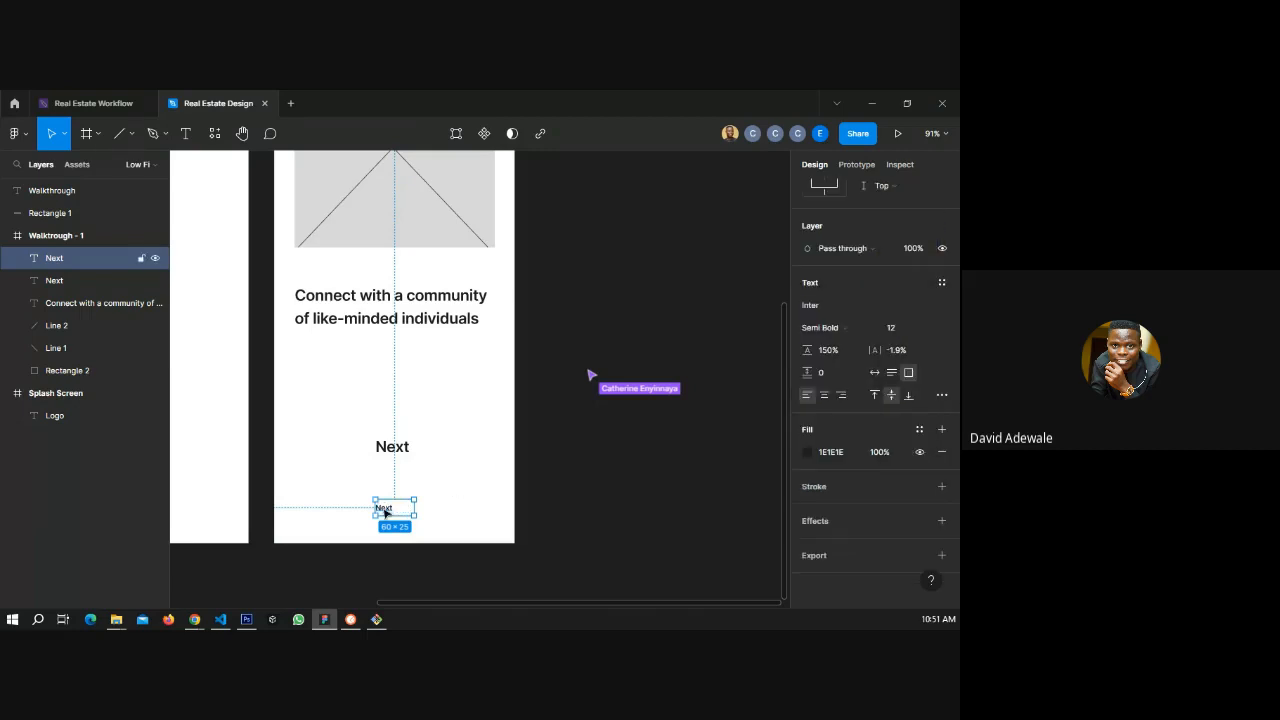
# - Change the lower "Next" copy to "skip" and centre-align the text horizontally within both the skip and Next boxes
pyautogui.doubleClick(384, 510)
pyautogui.write('skip')
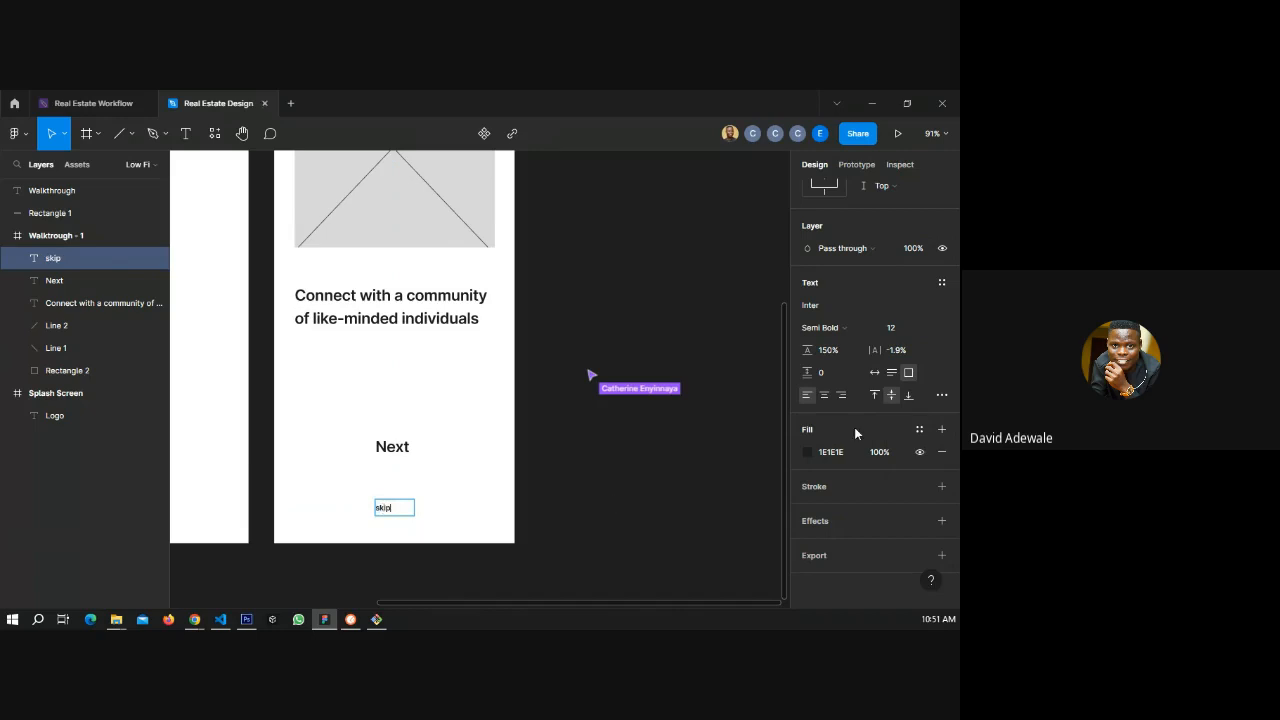
pyautogui.press('Escape')
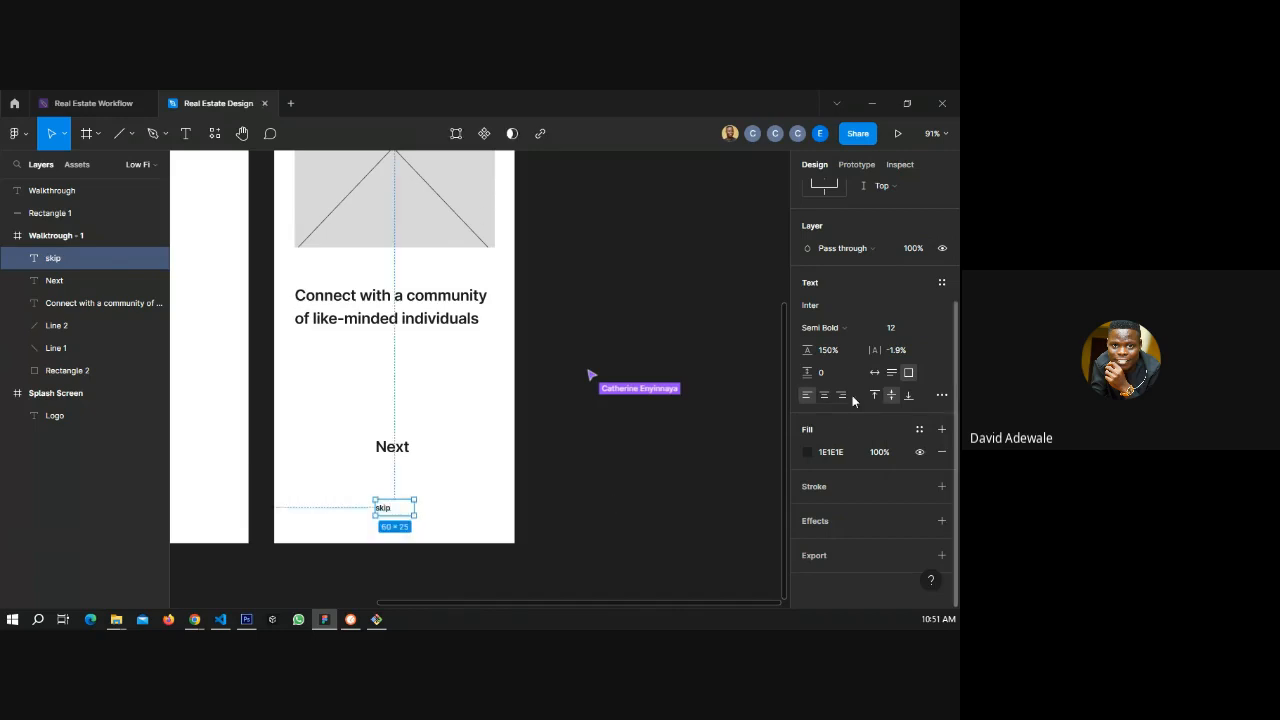
pyautogui.click(824, 396)
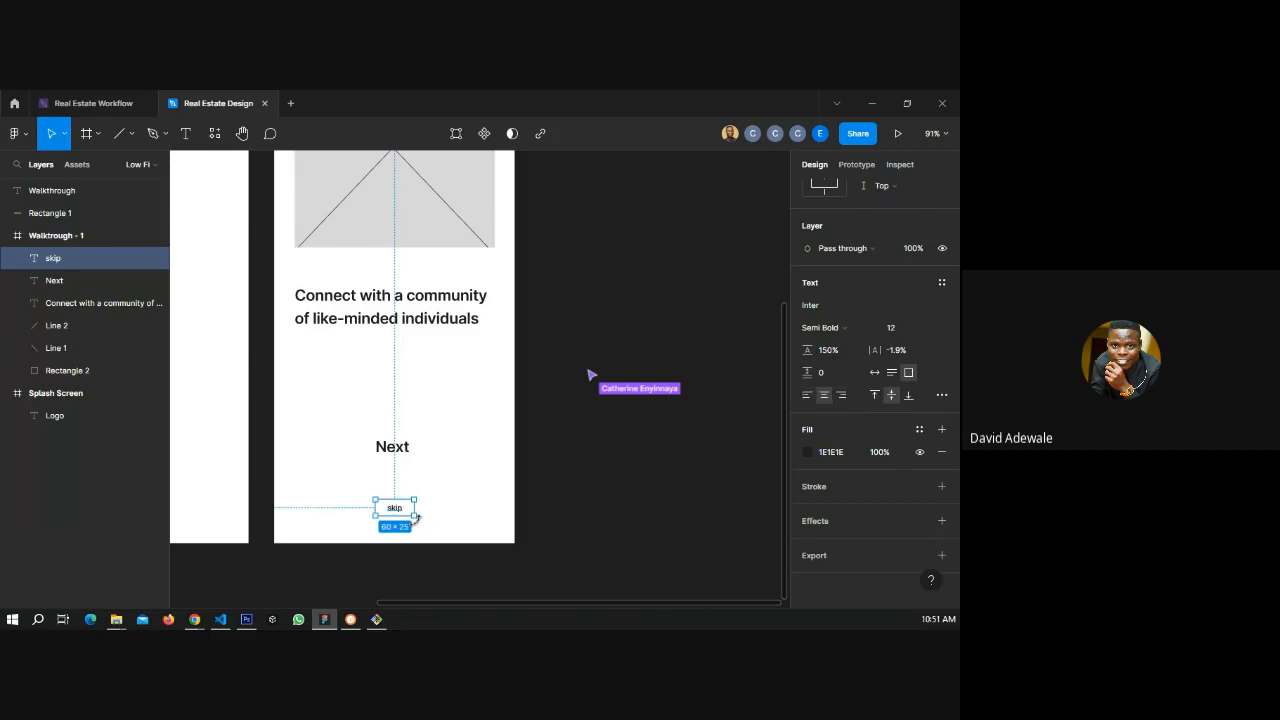
pyautogui.click(398, 448)
pyautogui.click(824, 395)
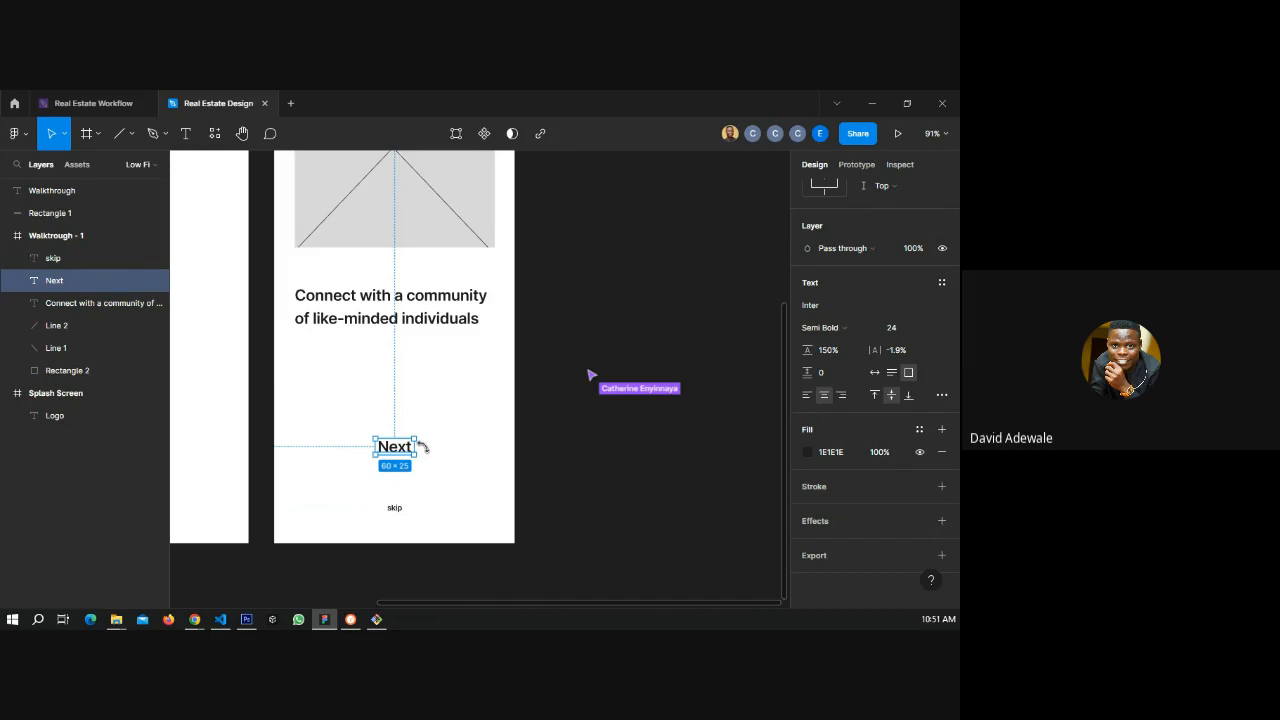
# - Draw a rectangle about 161 by 51 around the Next text and place it directly behind that text in the layer order
pyautogui.click(576, 460)
pyautogui.click(416, 459)
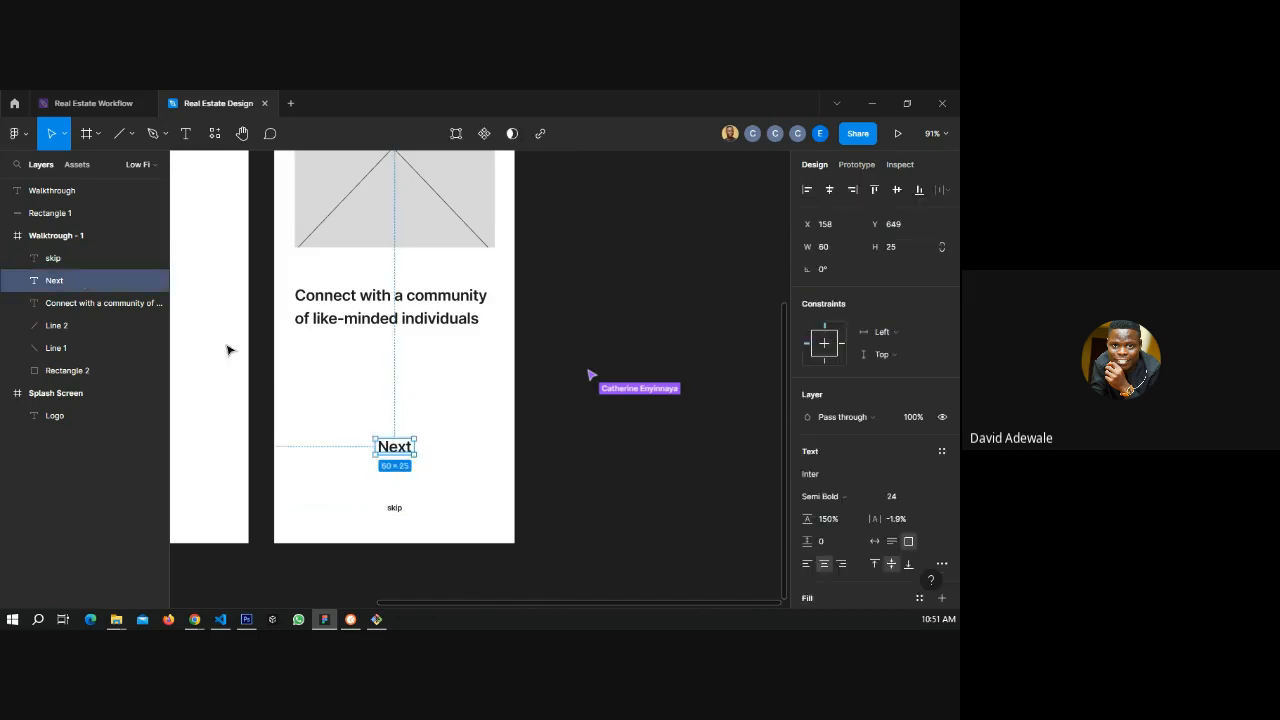
pyautogui.click(131, 133)
pyautogui.click(98, 170)
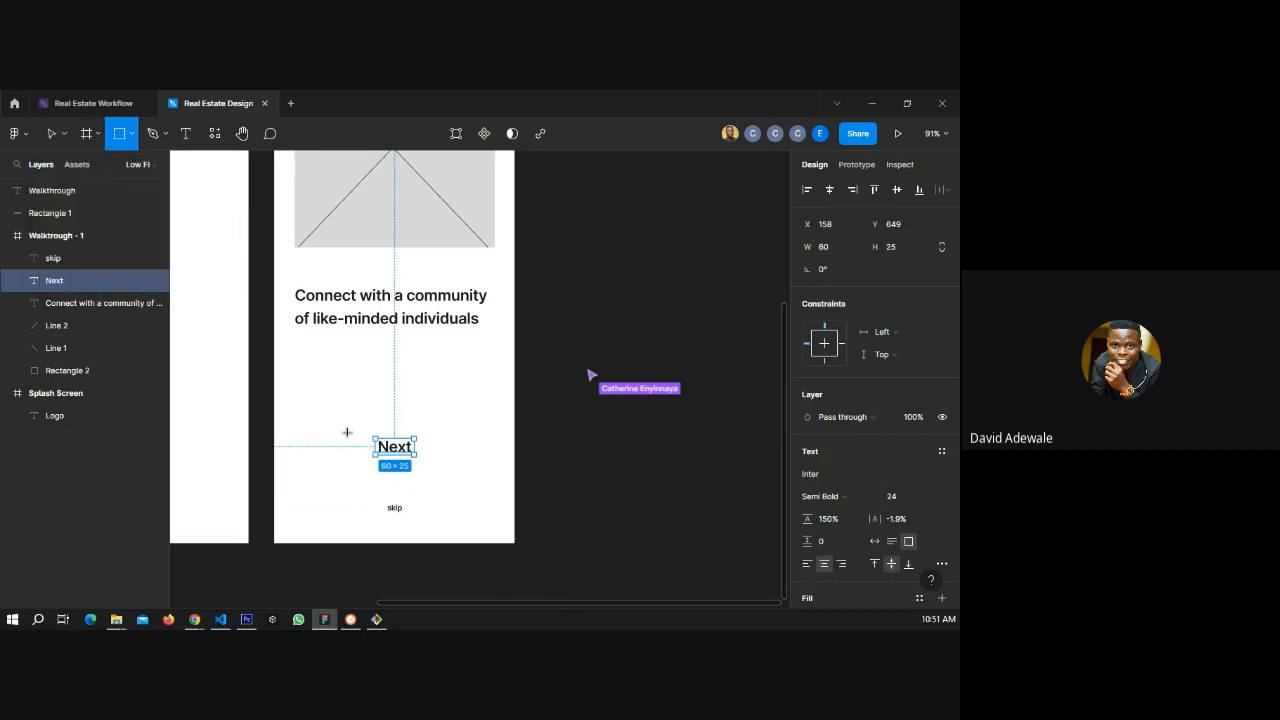
pyautogui.moveTo(347, 432); pyautogui.dragTo(451, 464)
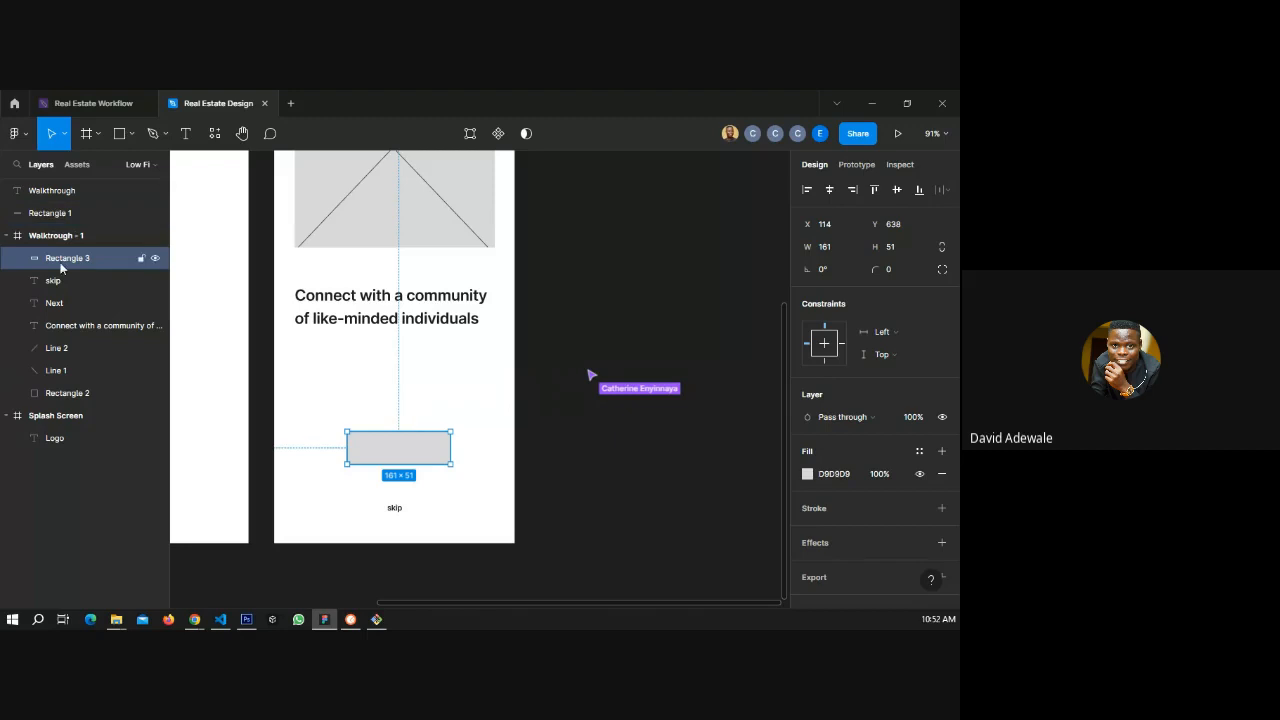
pyautogui.moveTo(60, 266); pyautogui.dragTo(65, 312)
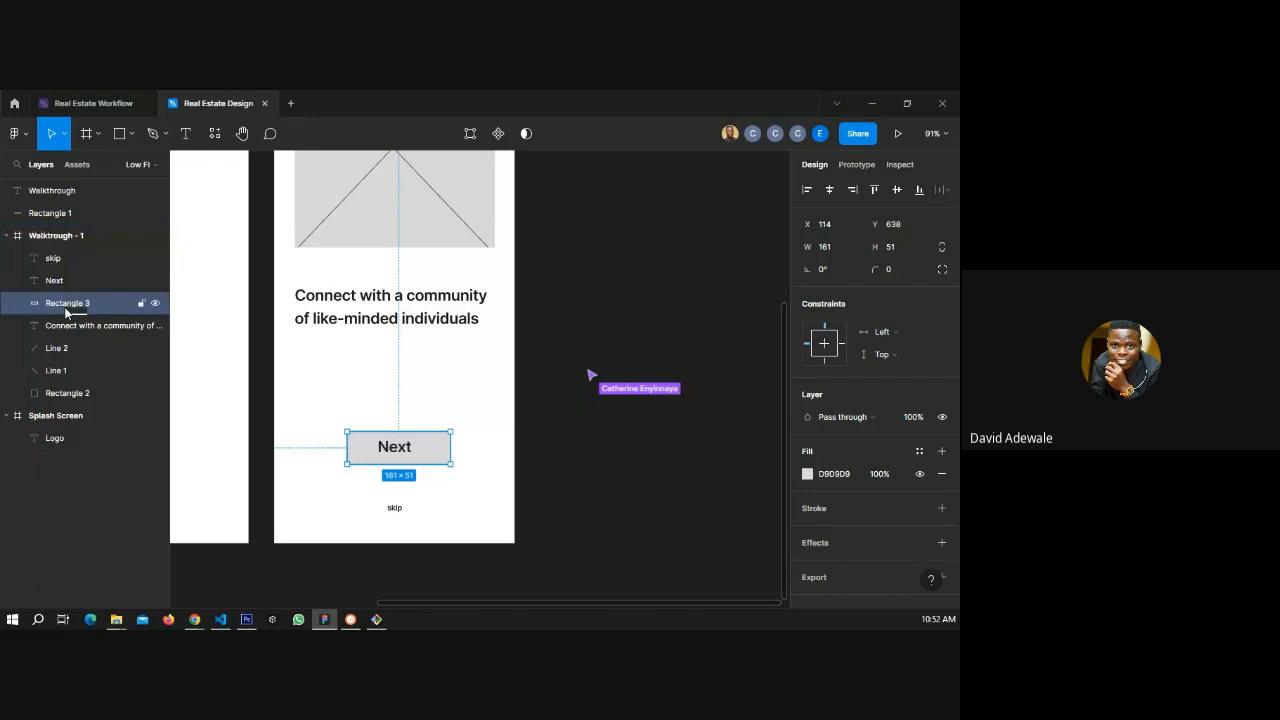
# - Group the Next text with its background rectangle and rename the group btn
pyautogui.click(60, 281)
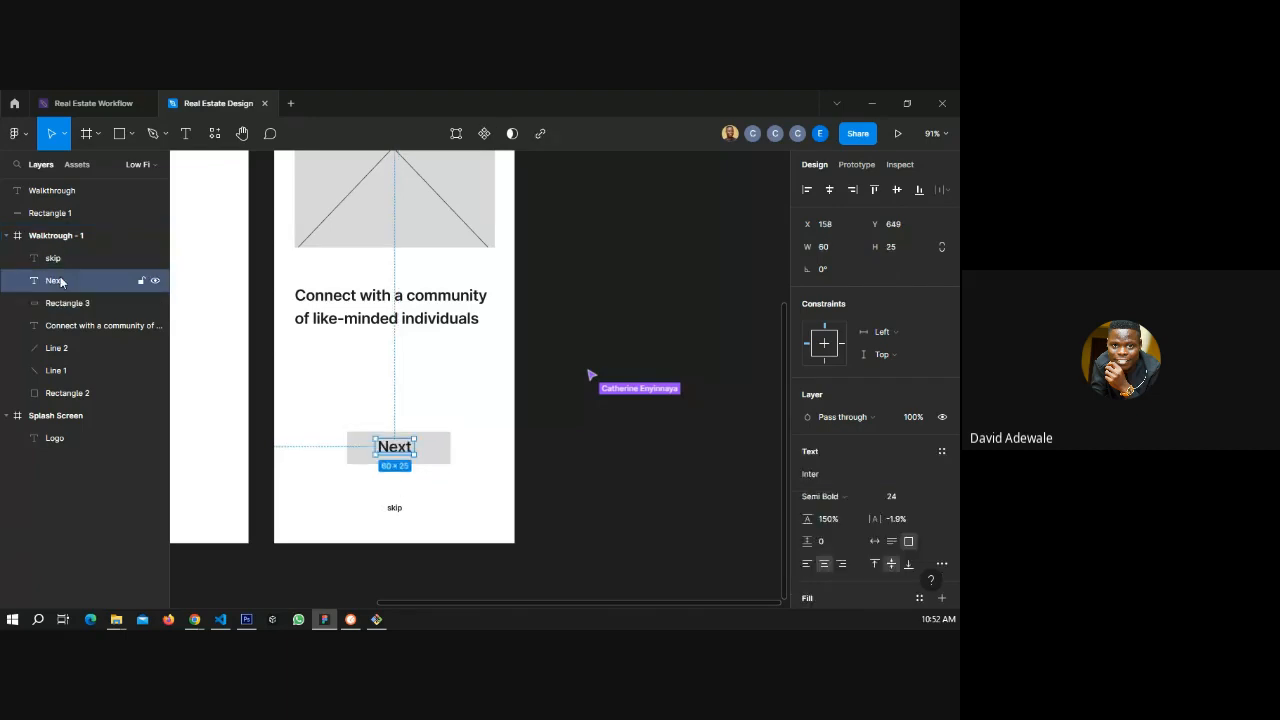
pyautogui.click(77, 311)
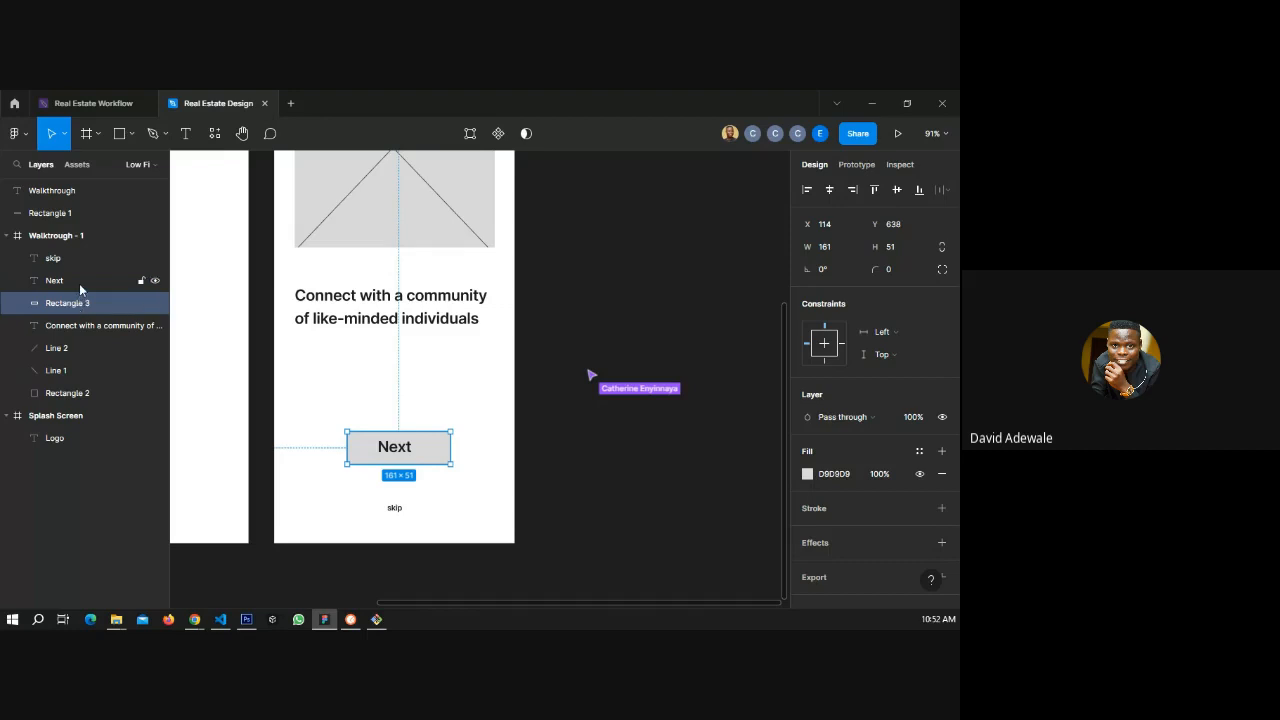
pyautogui.keyDown('shift'); pyautogui.click(80, 287); pyautogui.keyUp('shift')
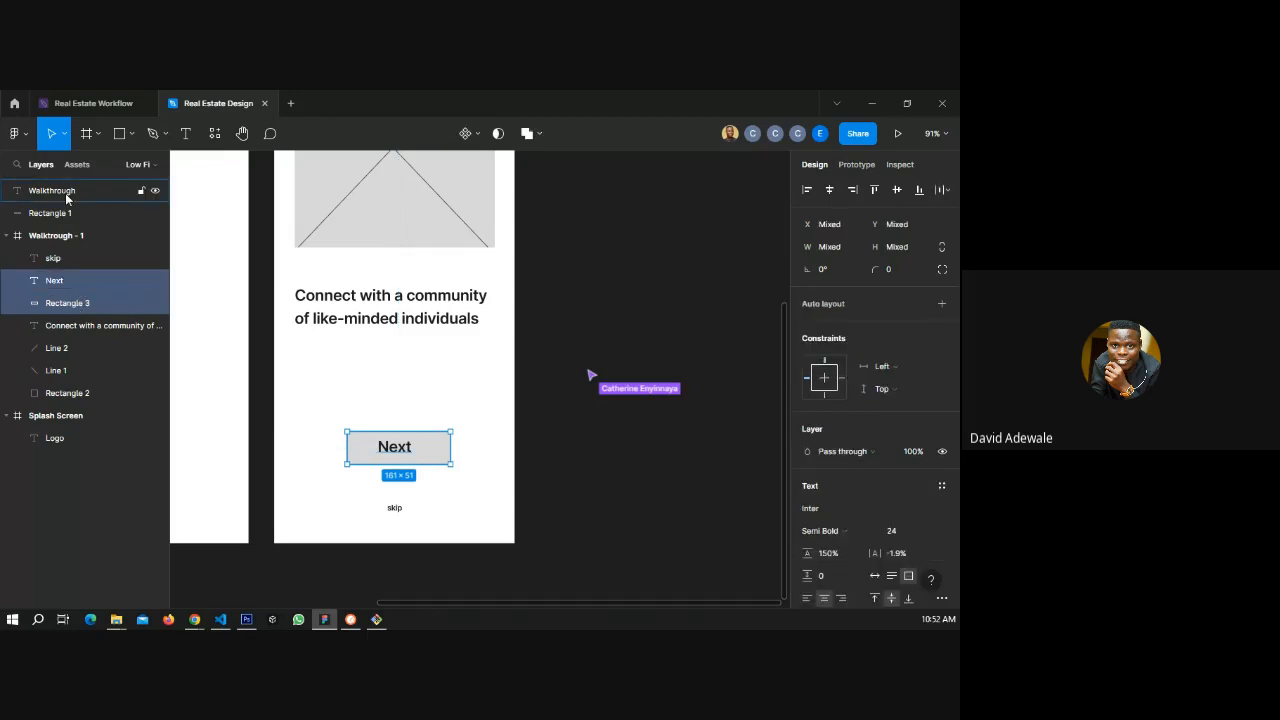
pyautogui.rightClick(80, 292)
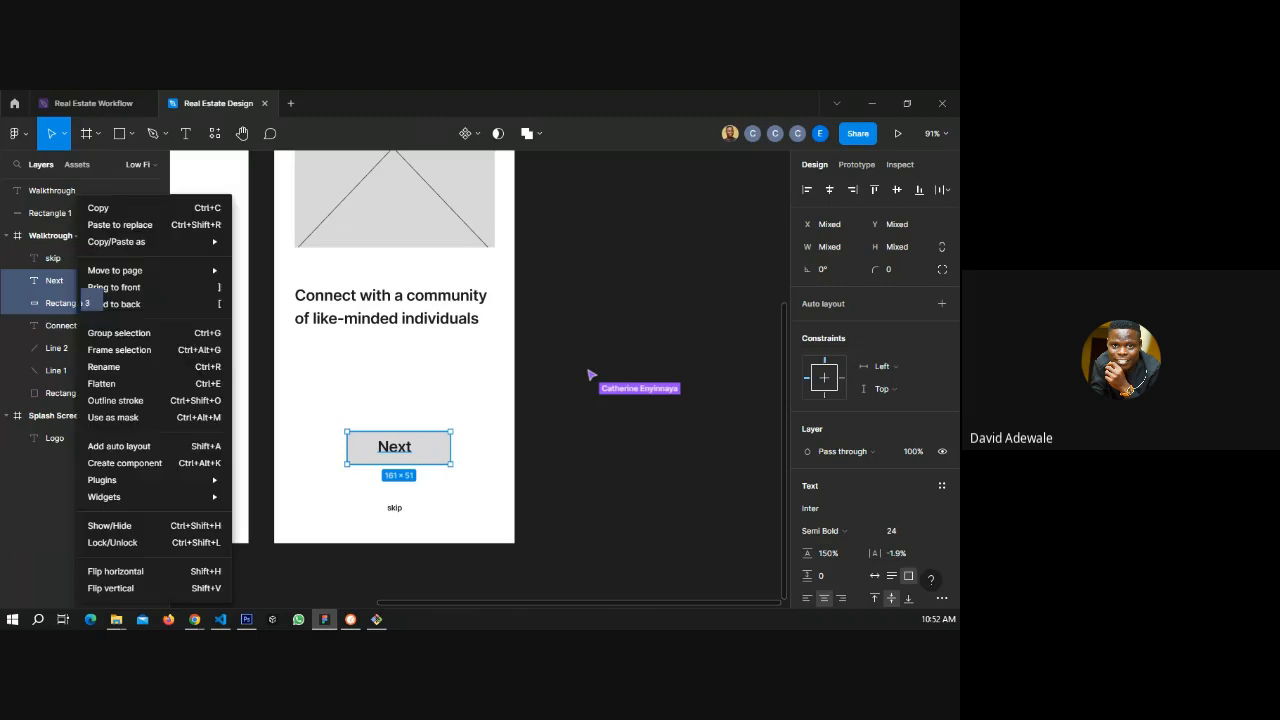
pyautogui.click(128, 333)
pyautogui.doubleClick(58, 281)
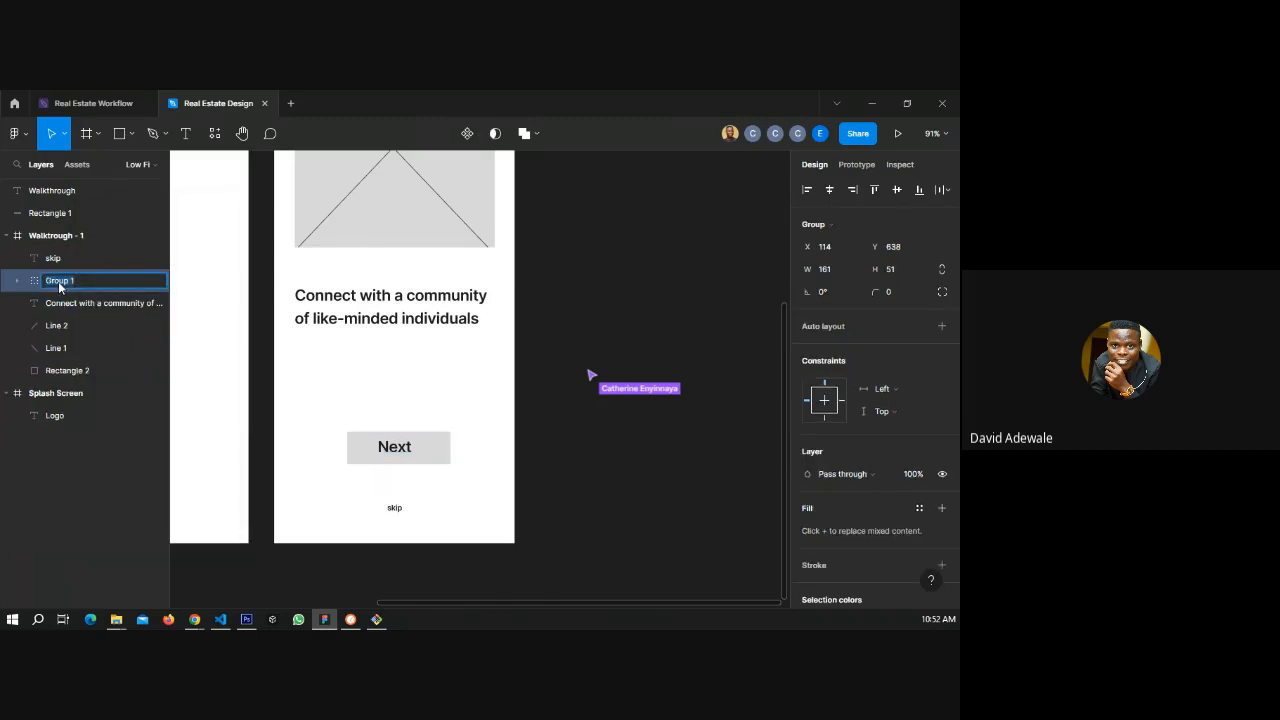
pyautogui.press('Return')
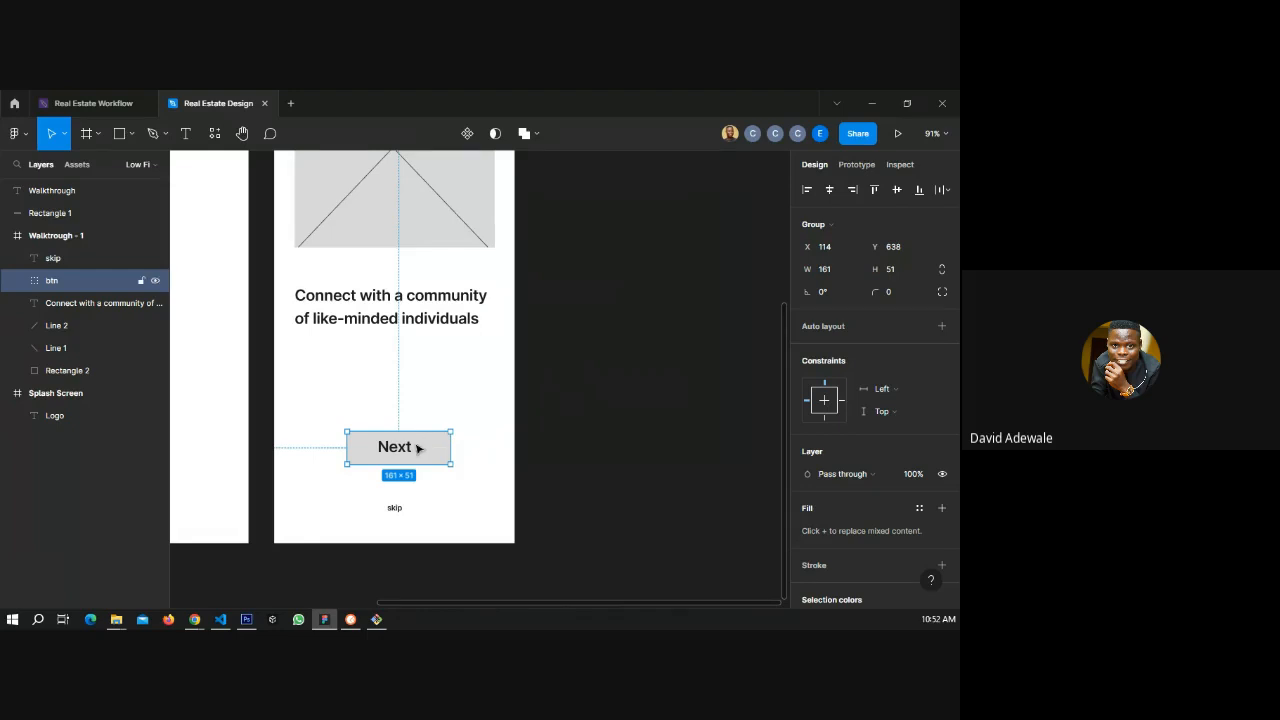
# - Centre the Next text and its rectangle on each other horizontally and vertically inside the btn group
pyautogui.click(16, 281)
pyautogui.press('Return')
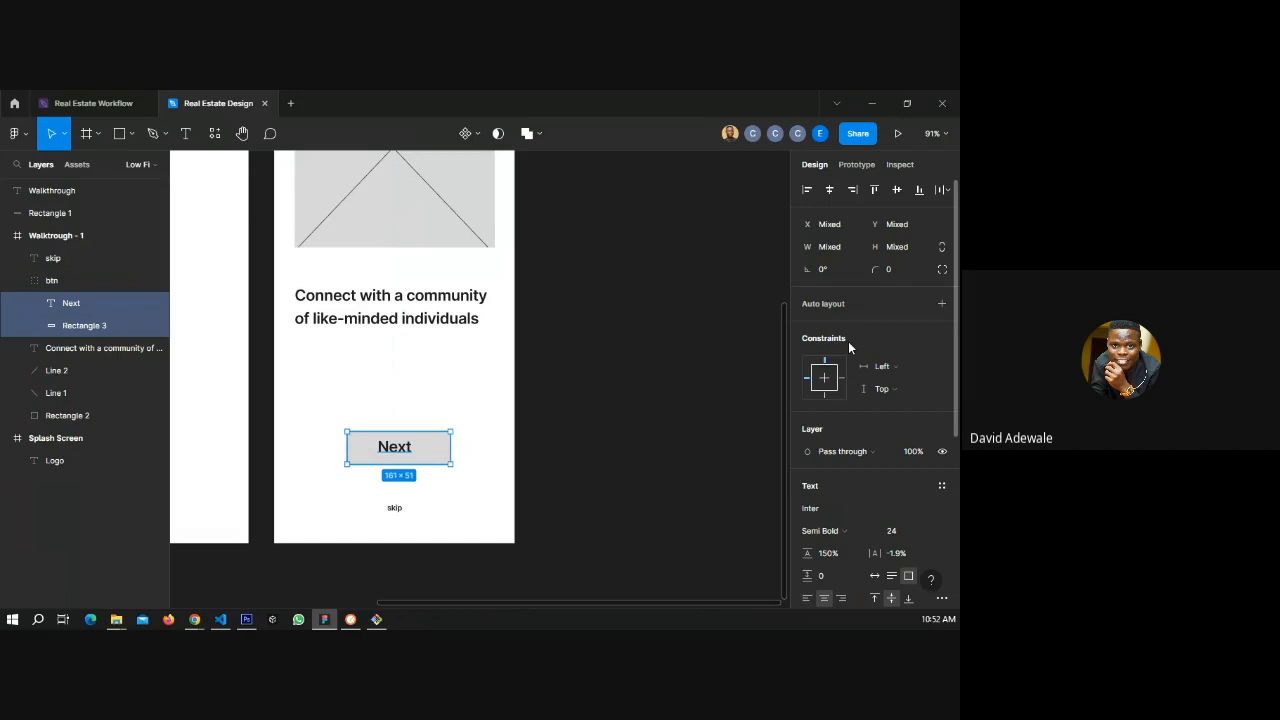
pyautogui.click(829, 189)
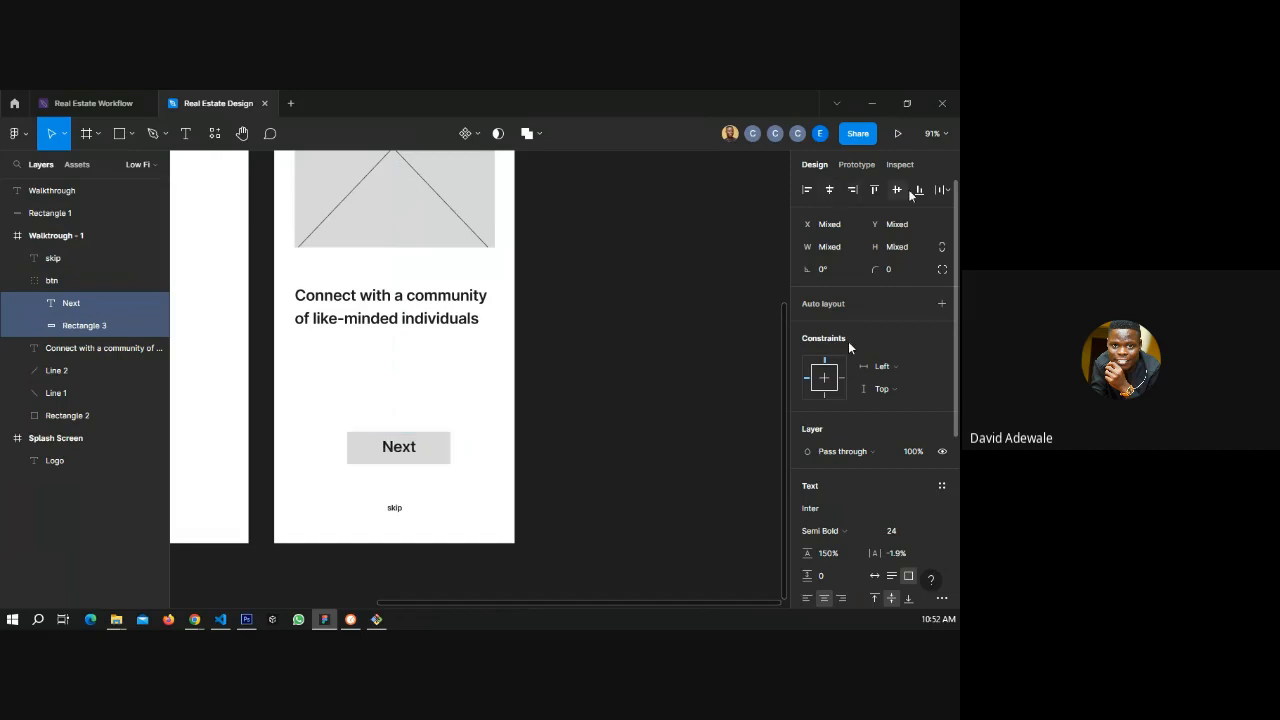
pyautogui.click(898, 190)
pyautogui.click(672, 374)
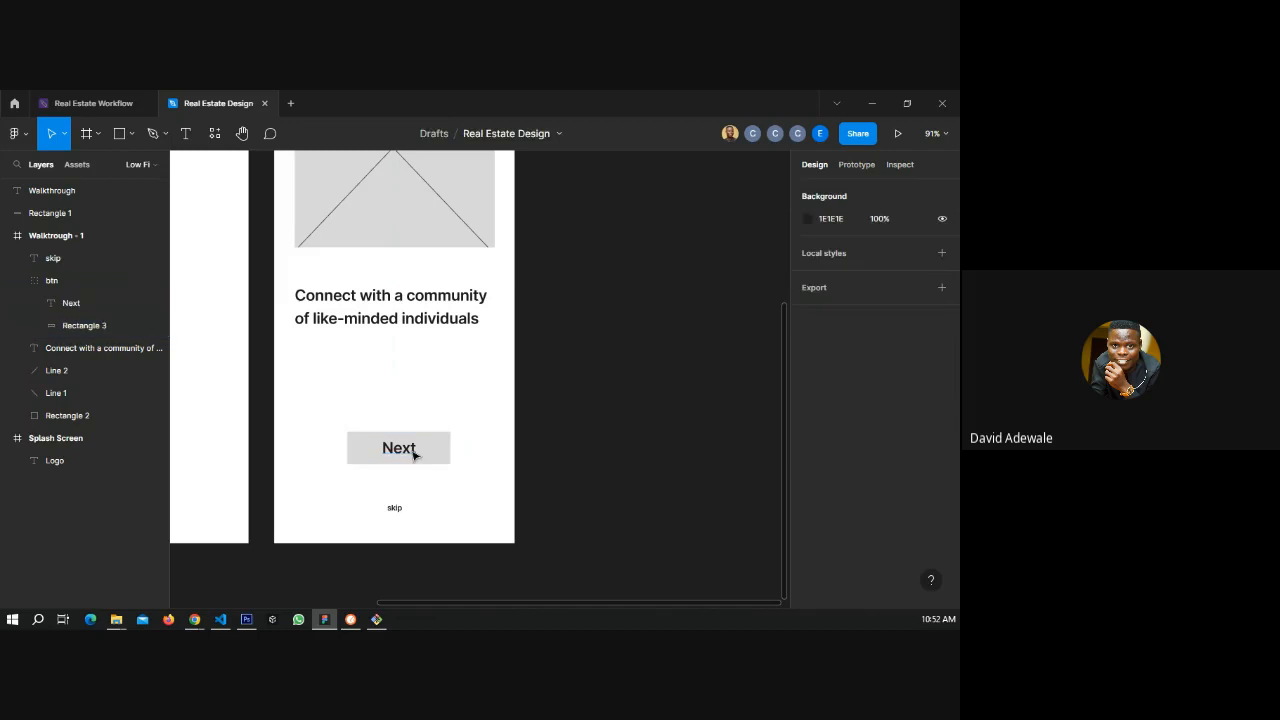
# - Line up the btn group and the skip text on a common horizontal centre in the Walktrough - 1 frame
pyautogui.click(415, 455)
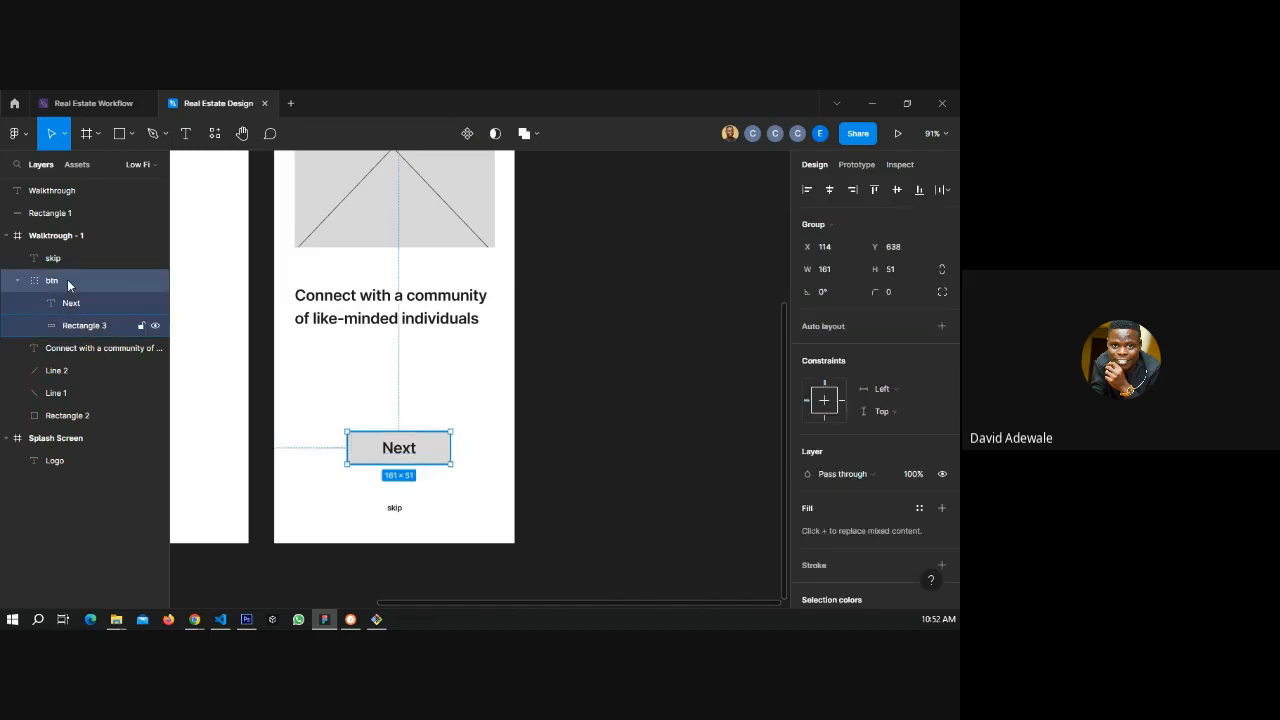
pyautogui.keyDown('shift'); pyautogui.click(424, 511); pyautogui.keyUp('shift')
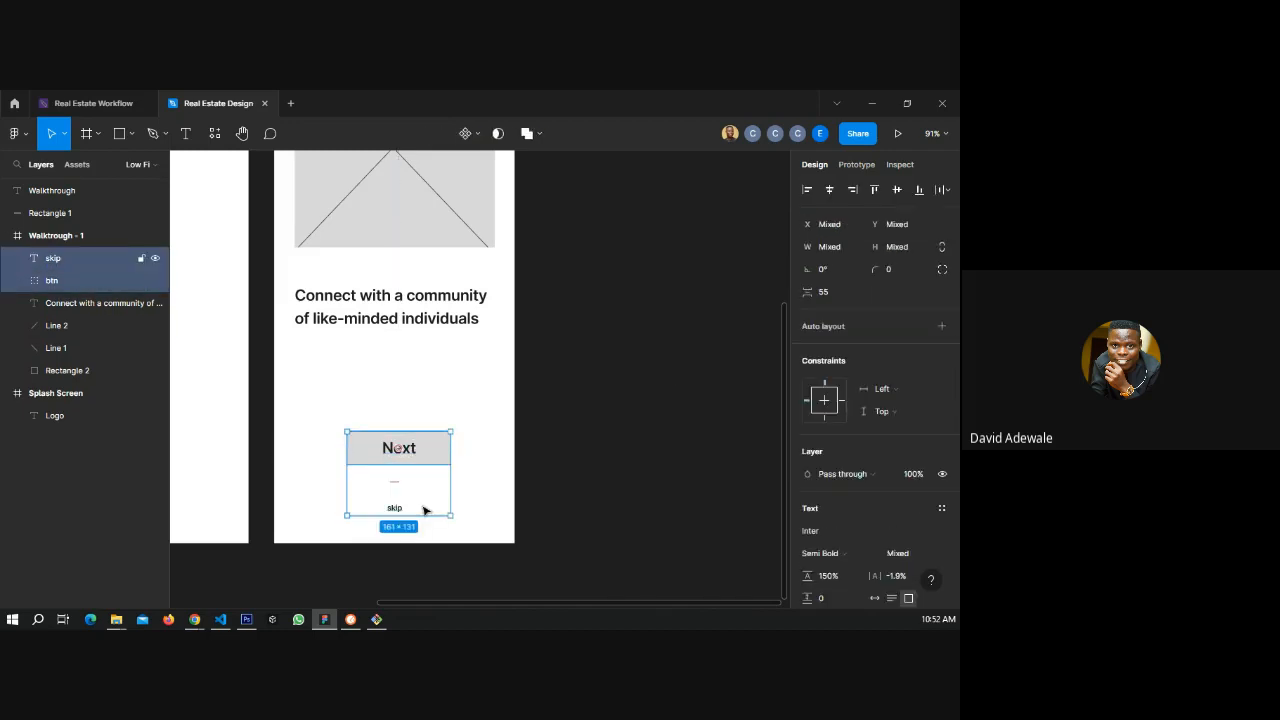
pyautogui.hotkey('alt', 'h')
pyautogui.moveTo(436, 449); pyautogui.dragTo(432, 450)
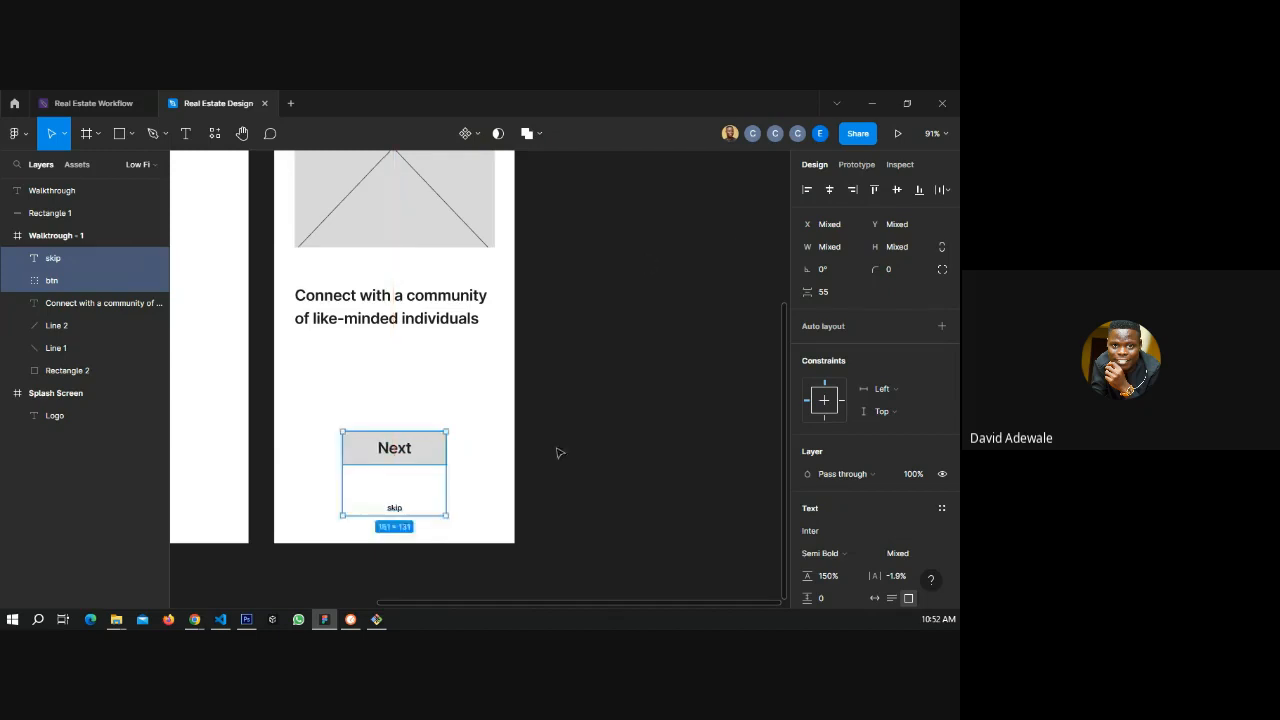
pyautogui.click(559, 453)
# - Duplicate the Walktrough - 1 frame to create a second walkthrough screen beside it
pyautogui.scroll(-3, 343, 403)
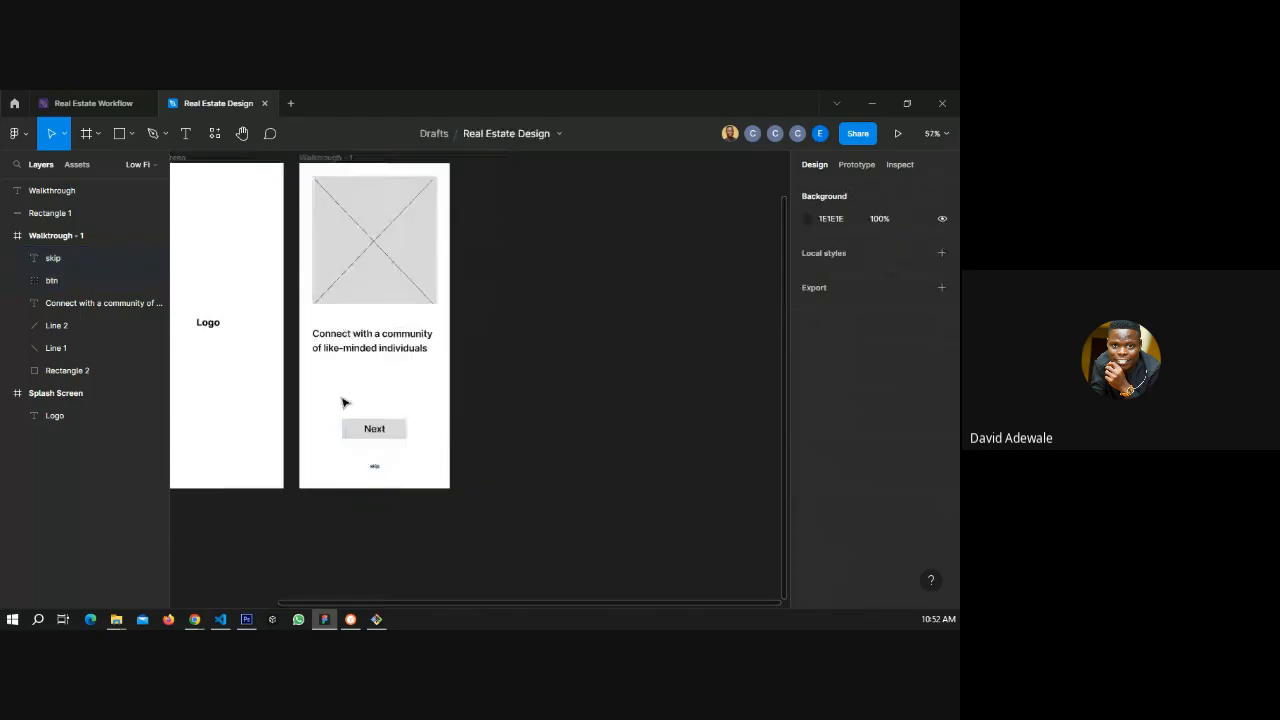
pyautogui.click(366, 347)
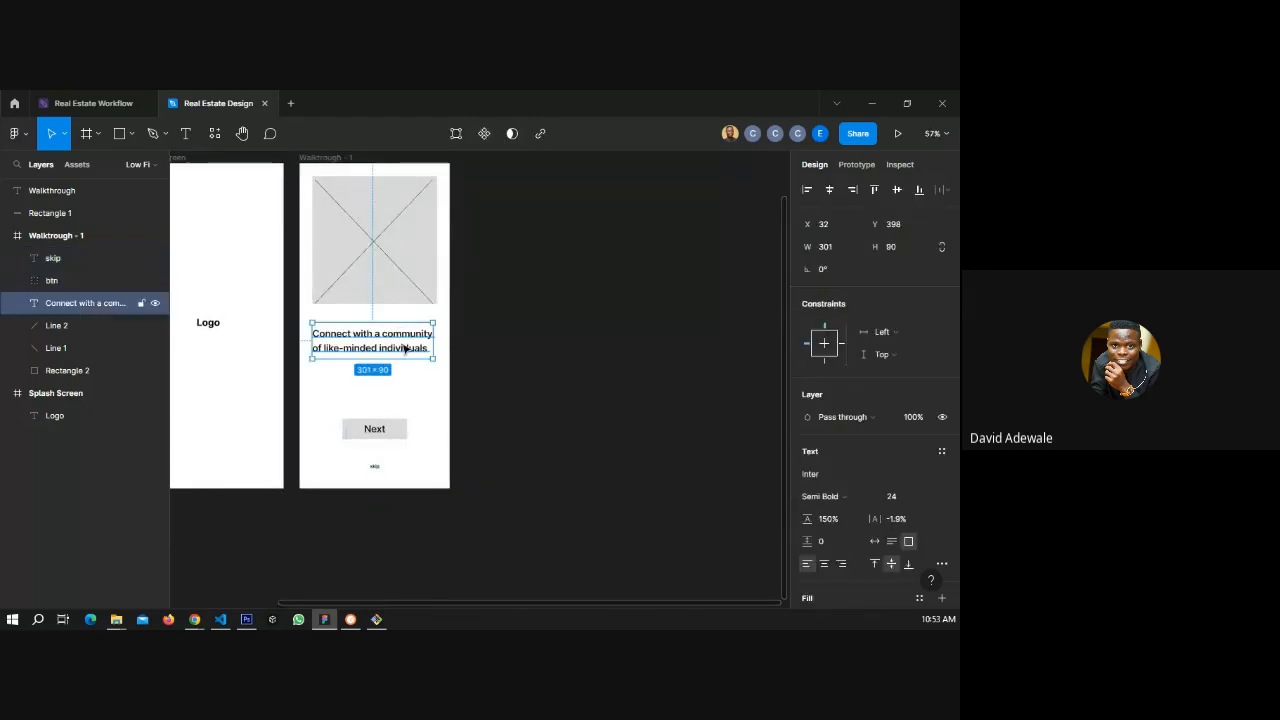
pyautogui.click(310, 320)
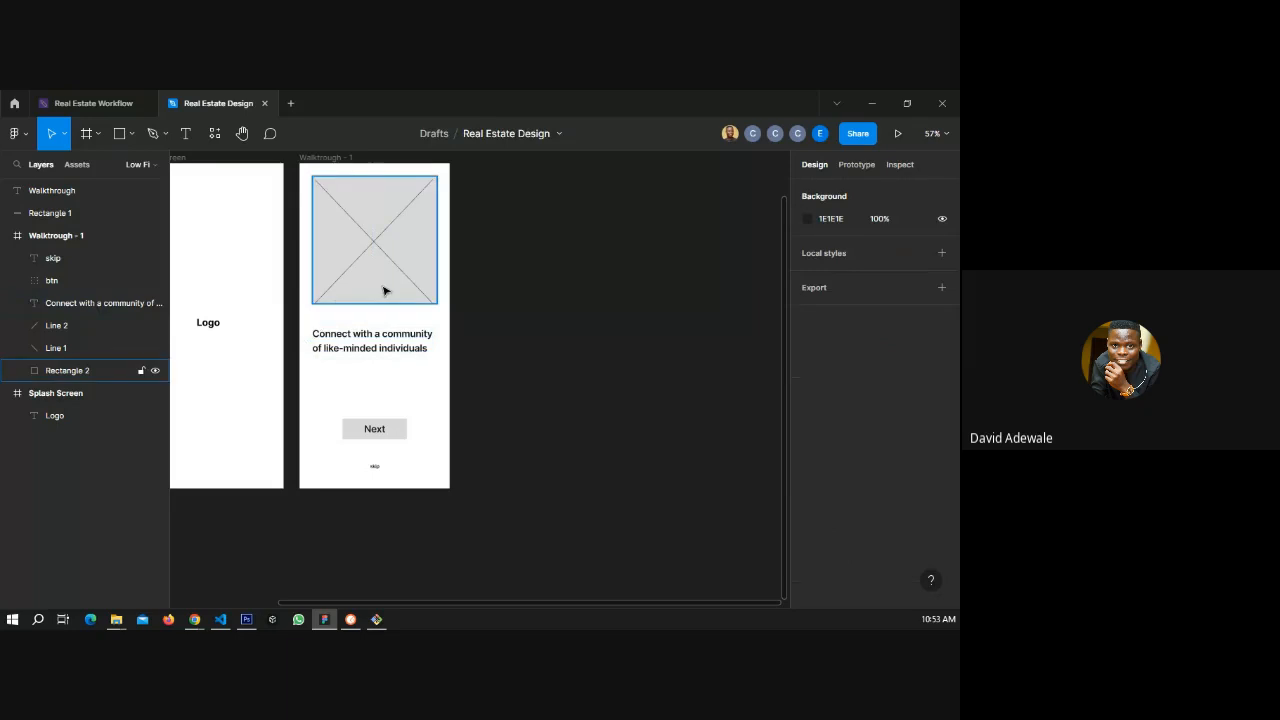
pyautogui.scroll(-2, 486, 343)
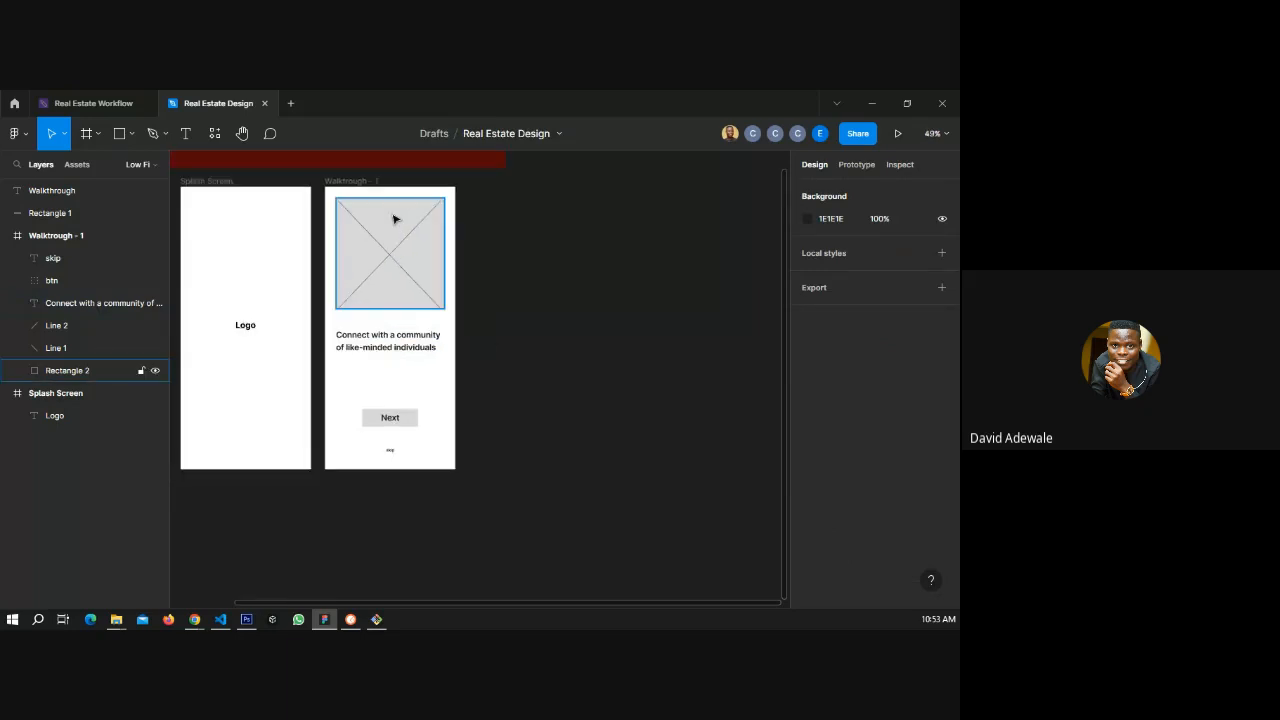
pyautogui.click(352, 181)
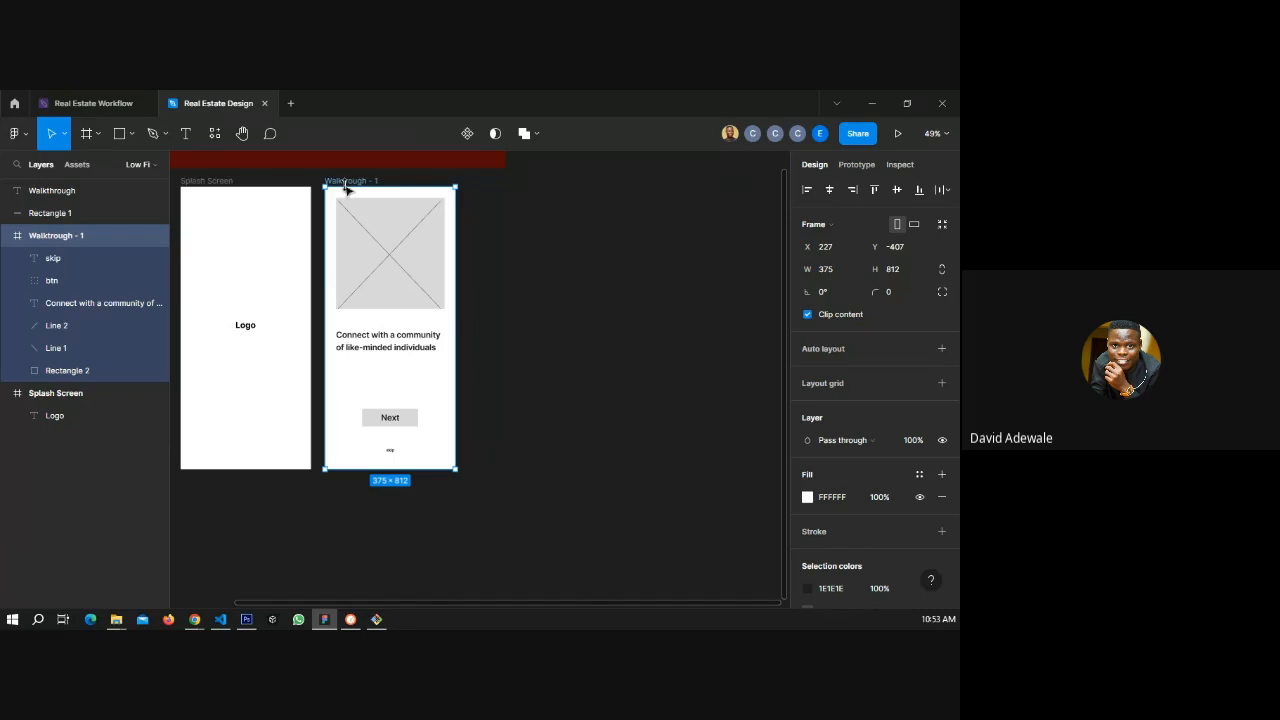
pyautogui.hotkey('ctrl', 'd')
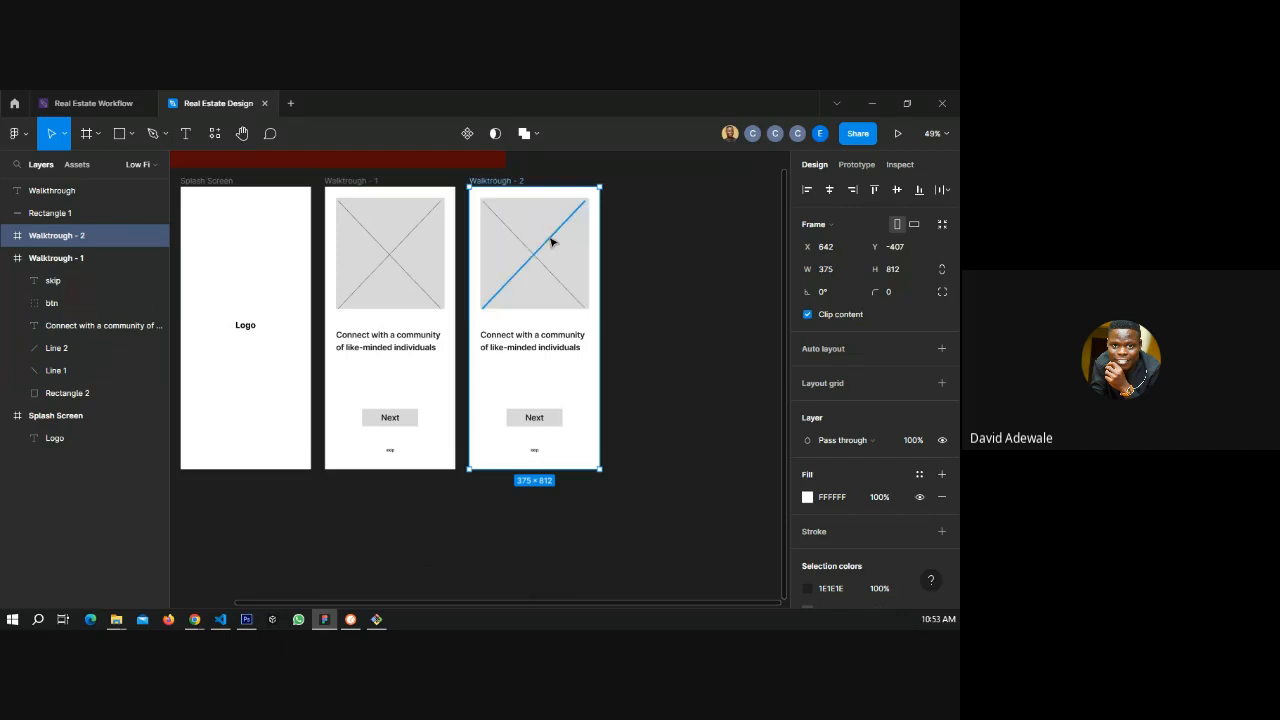
# - Delete the two diagonal lines and the grey image placeholder rectangle from the Walktrough - 2 frame
pyautogui.click(551, 242)
pyautogui.keyDown('shift'); pyautogui.click(507, 230); pyautogui.keyUp('shift')
pyautogui.press('Delete')
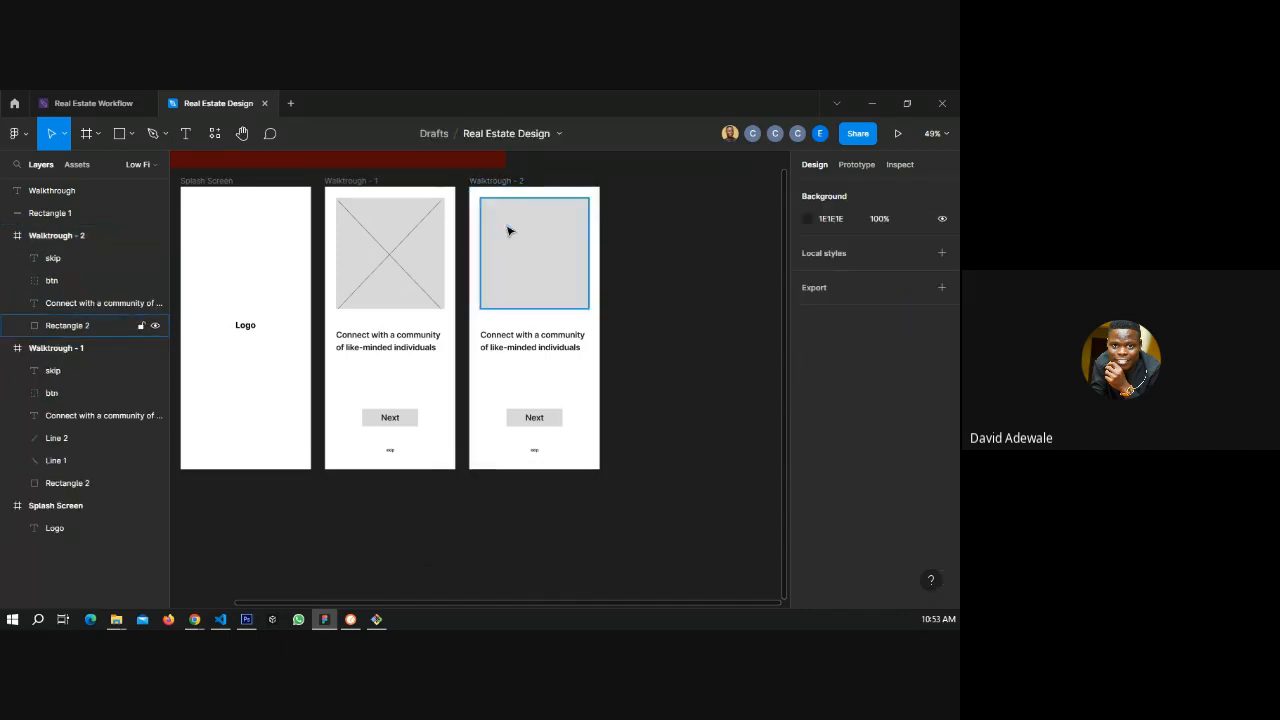
pyautogui.click(507, 231)
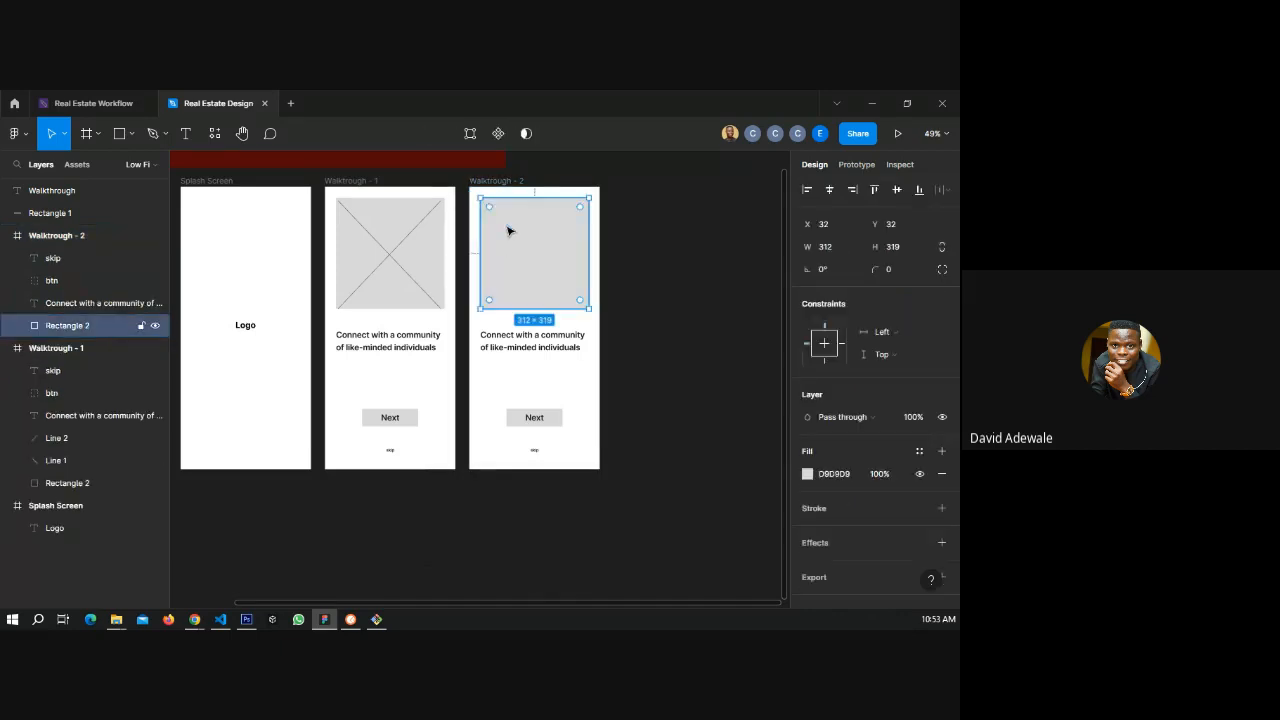
pyautogui.press('Delete')
# - Draw a new placeholder rectangle above the heading in Walktrough - 2 and size it to 312 wide by 319 high
pyautogui.click(119, 133)
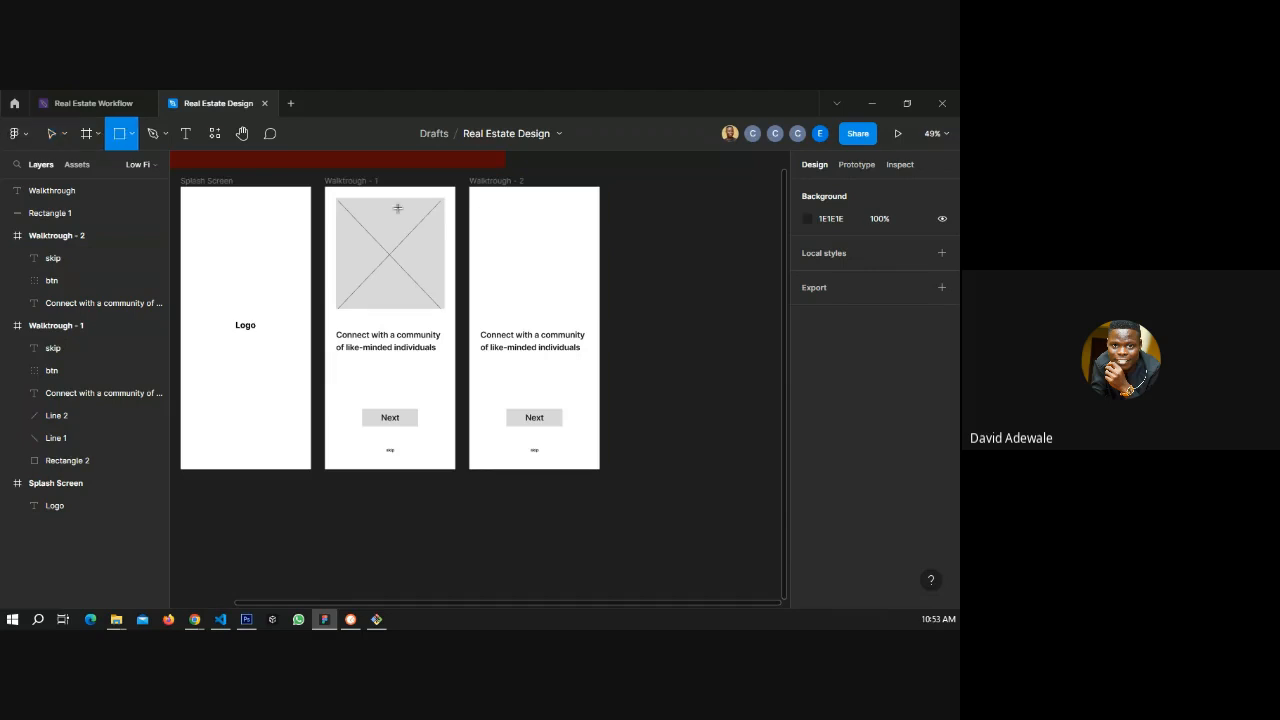
pyautogui.moveTo(483, 201); pyautogui.dragTo(585, 313)
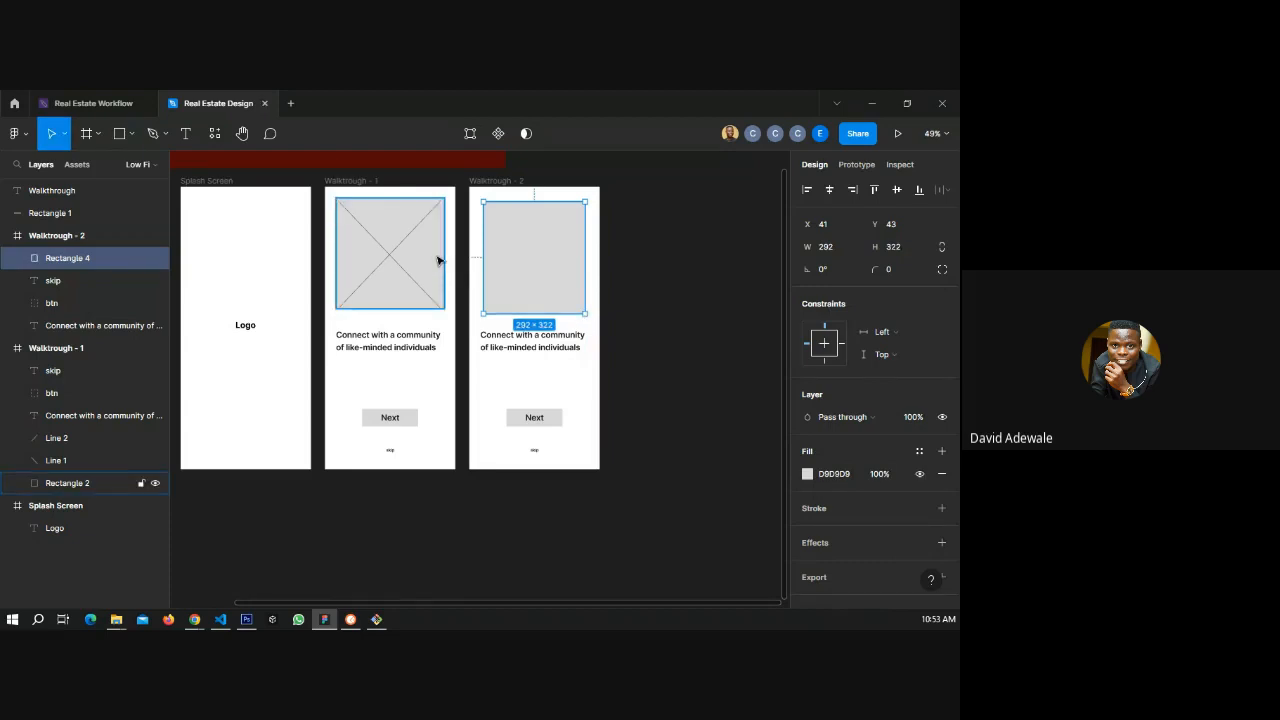
pyautogui.click(437, 260)
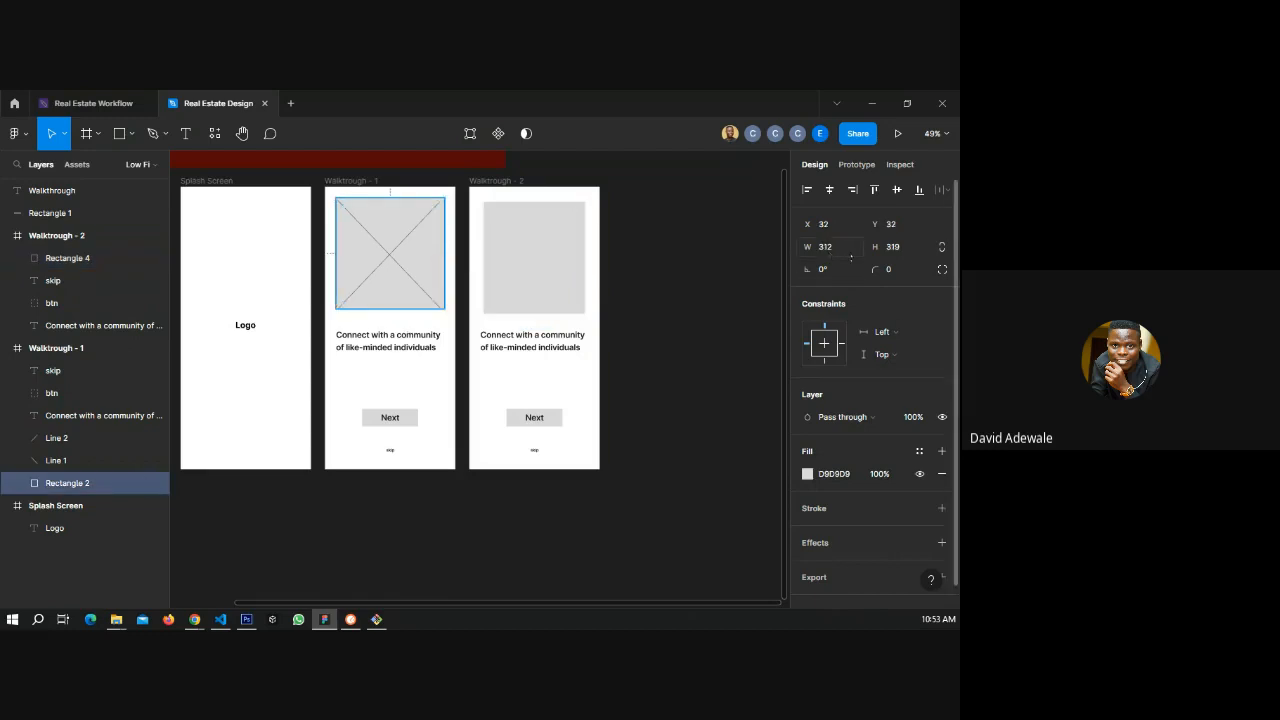
pyautogui.click(546, 252)
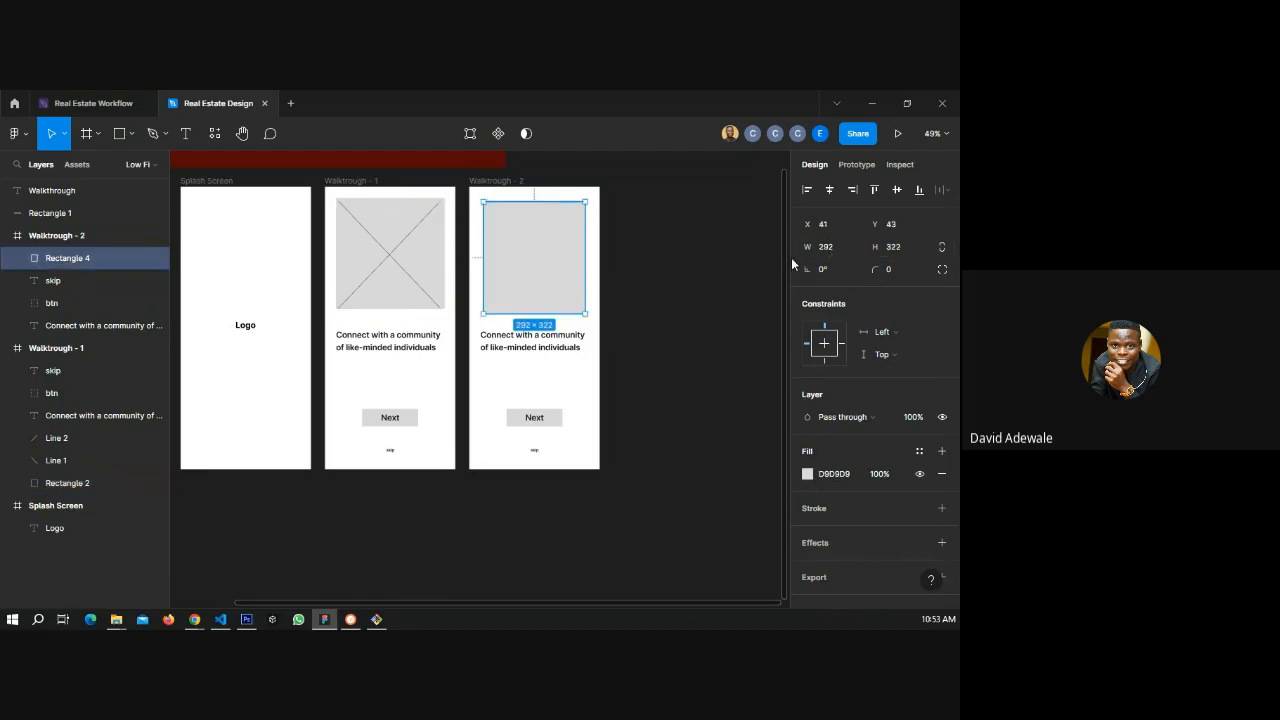
pyautogui.click(837, 250)
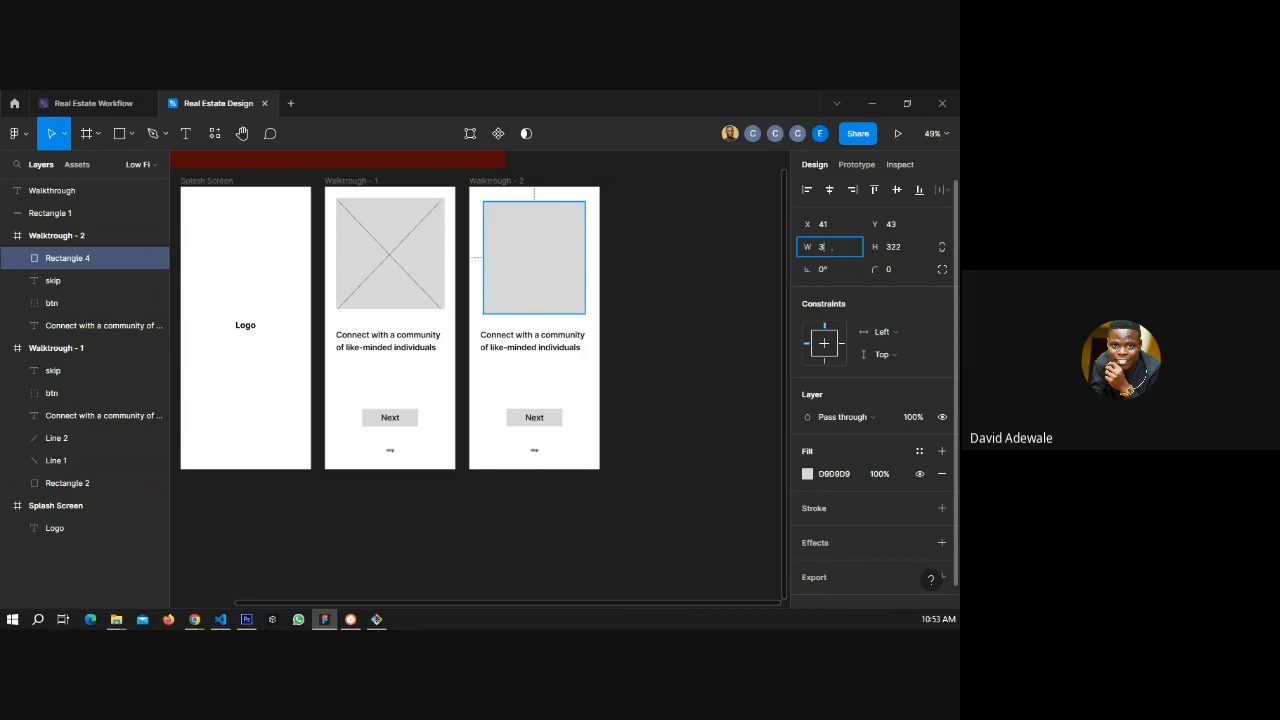
pyautogui.press('Tab')
pyautogui.write('31')
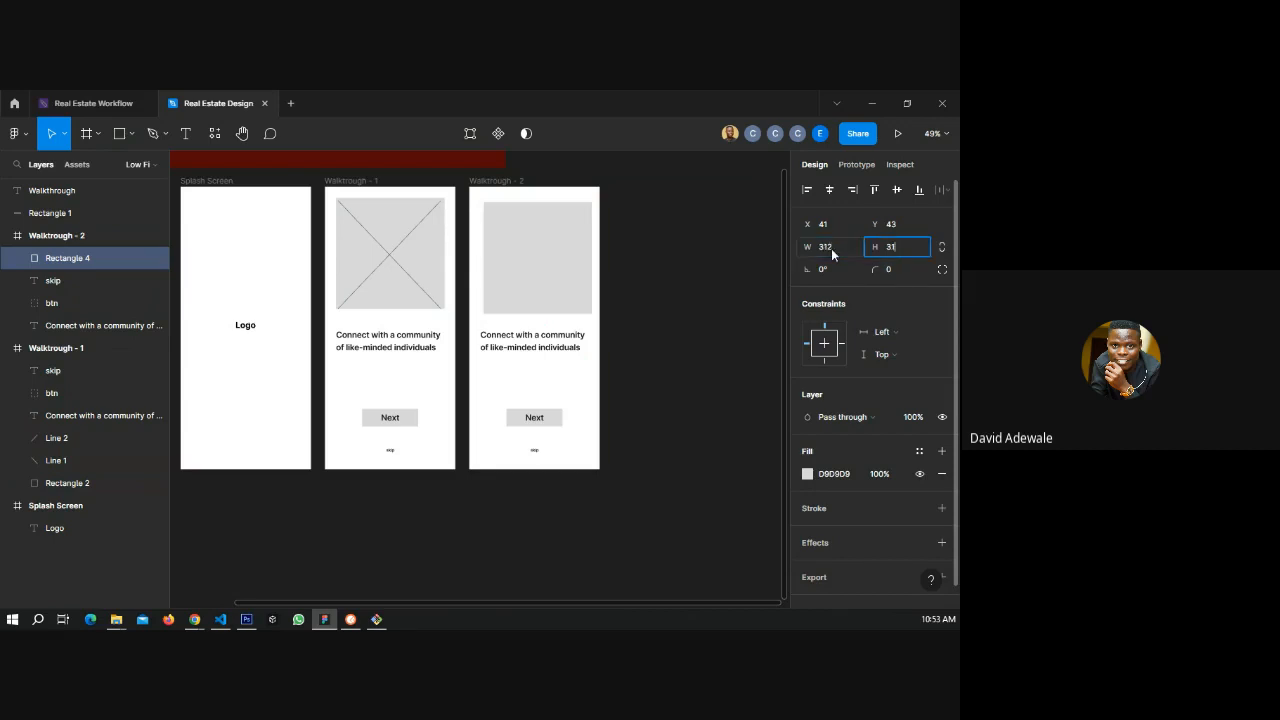
pyautogui.write('9')
pyautogui.press('Return')
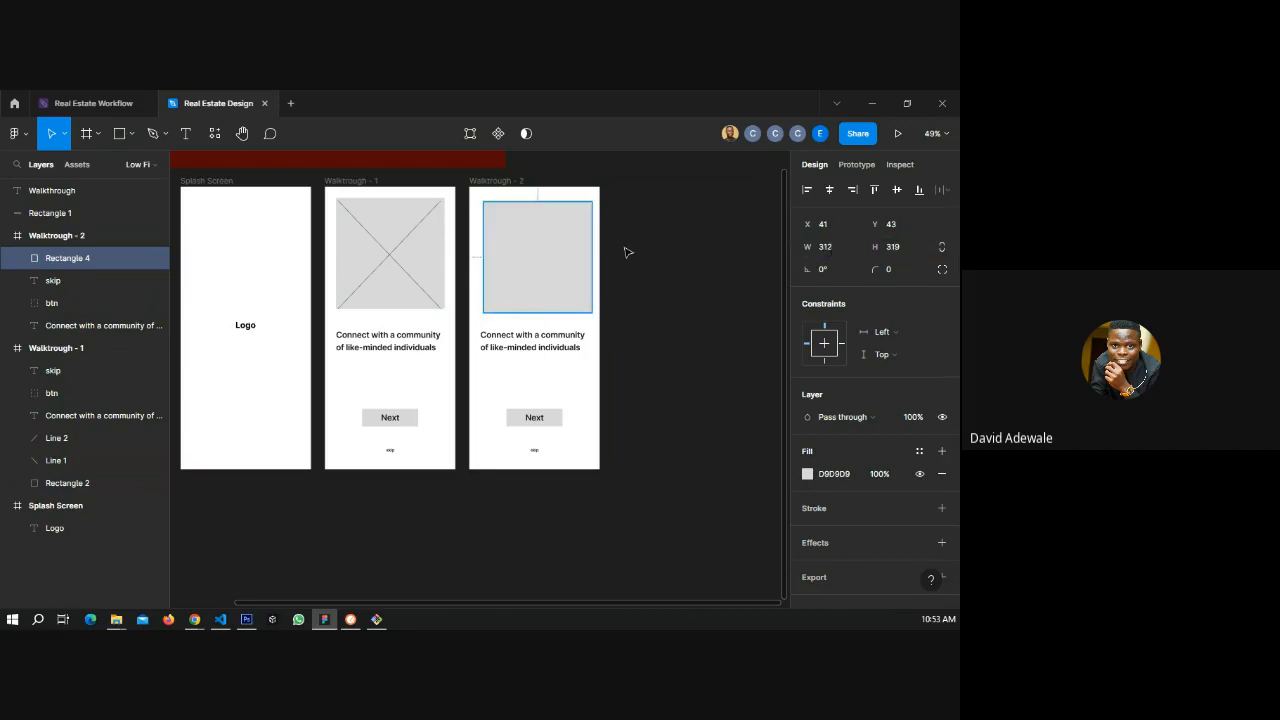
# - Move the placeholder rectangle in Walktrough - 2 to X 32, Y 32
pyautogui.scroll(3, 640, 204)
pyautogui.moveTo(494, 285); pyautogui.dragTo(490, 280)
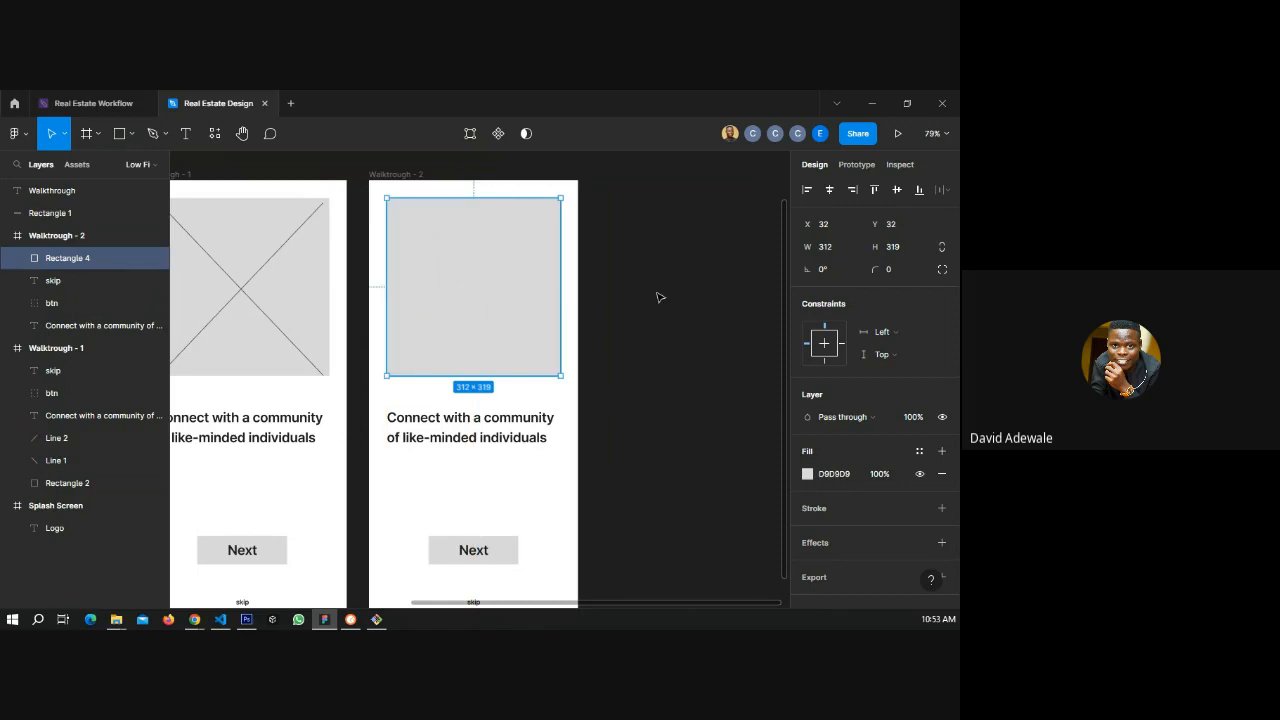
pyautogui.click(660, 297)
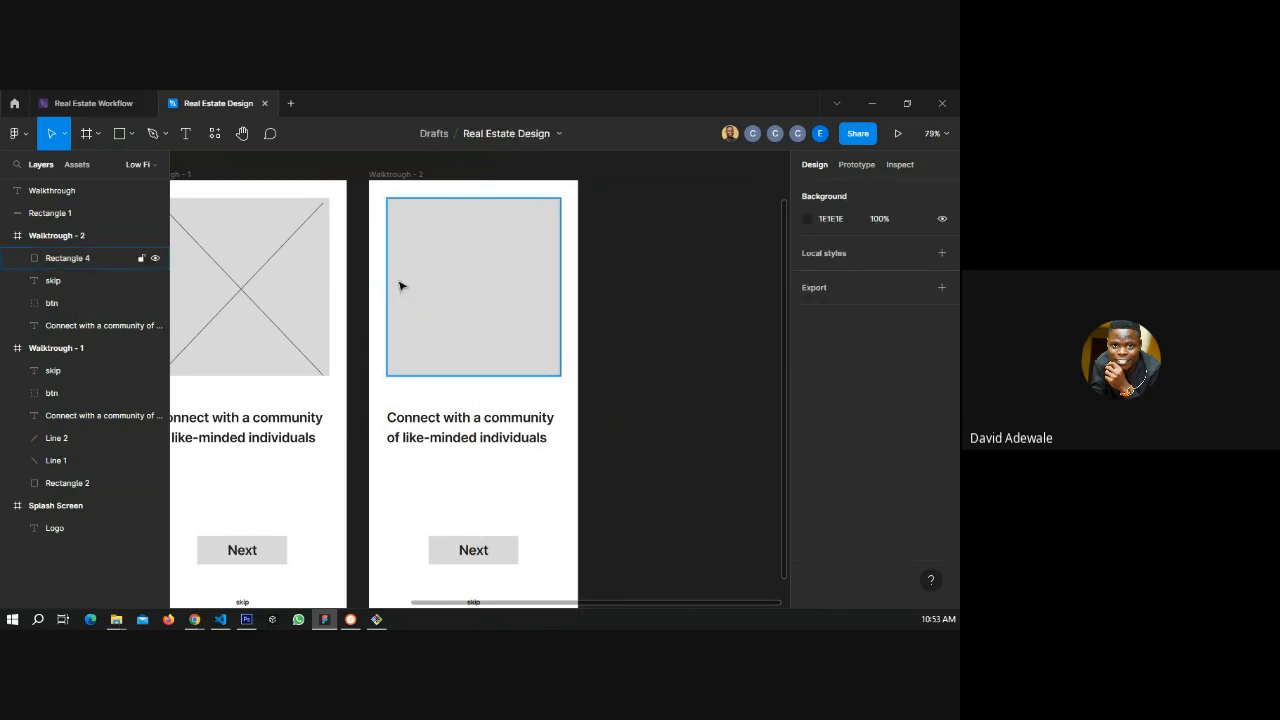
# - Draw a diagonal line about 441 long across the Walktrough - 2 placeholder, from its upper-left to its lower-right corner
pyautogui.click(133, 134)
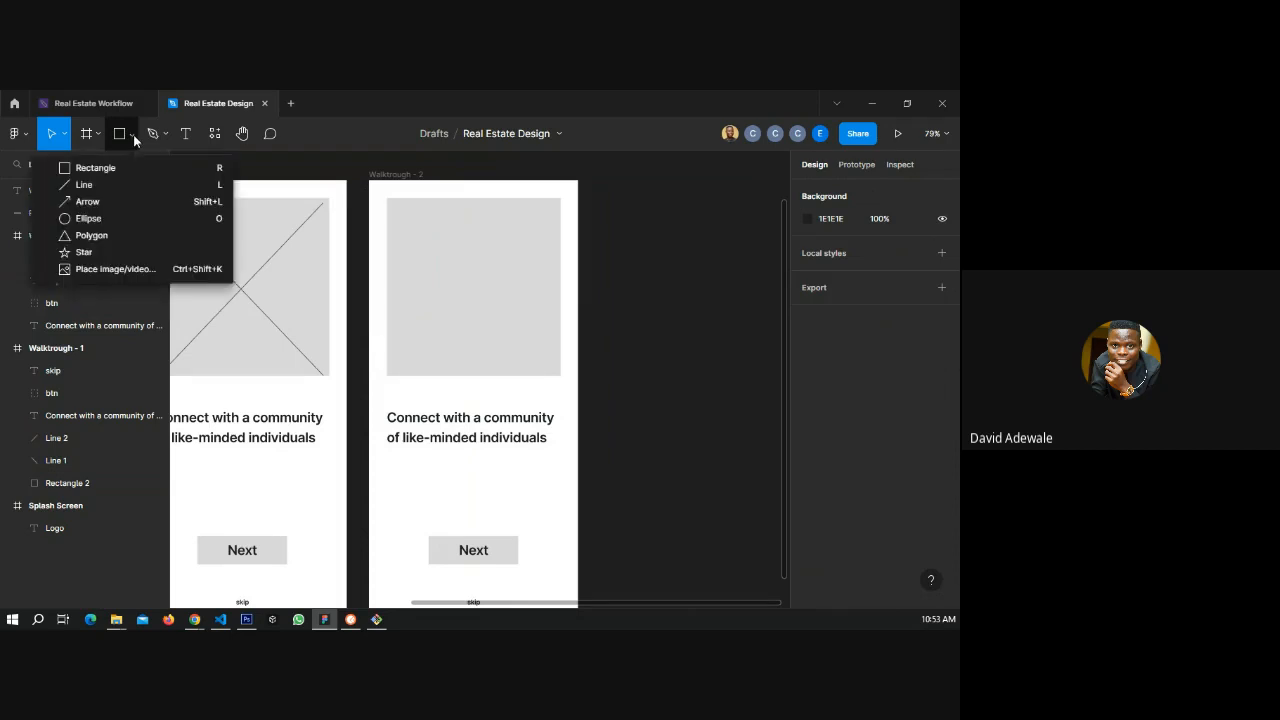
pyautogui.click(110, 184)
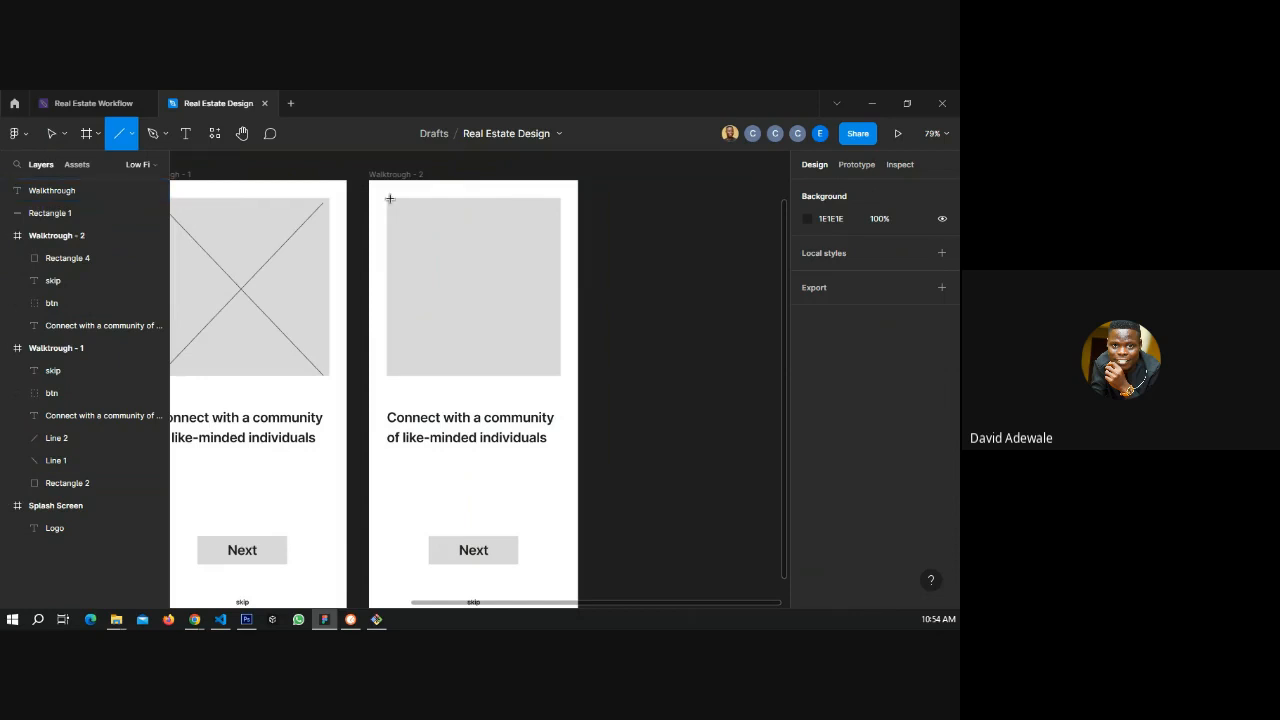
pyautogui.moveTo(390, 198); pyautogui.dragTo(560, 375)
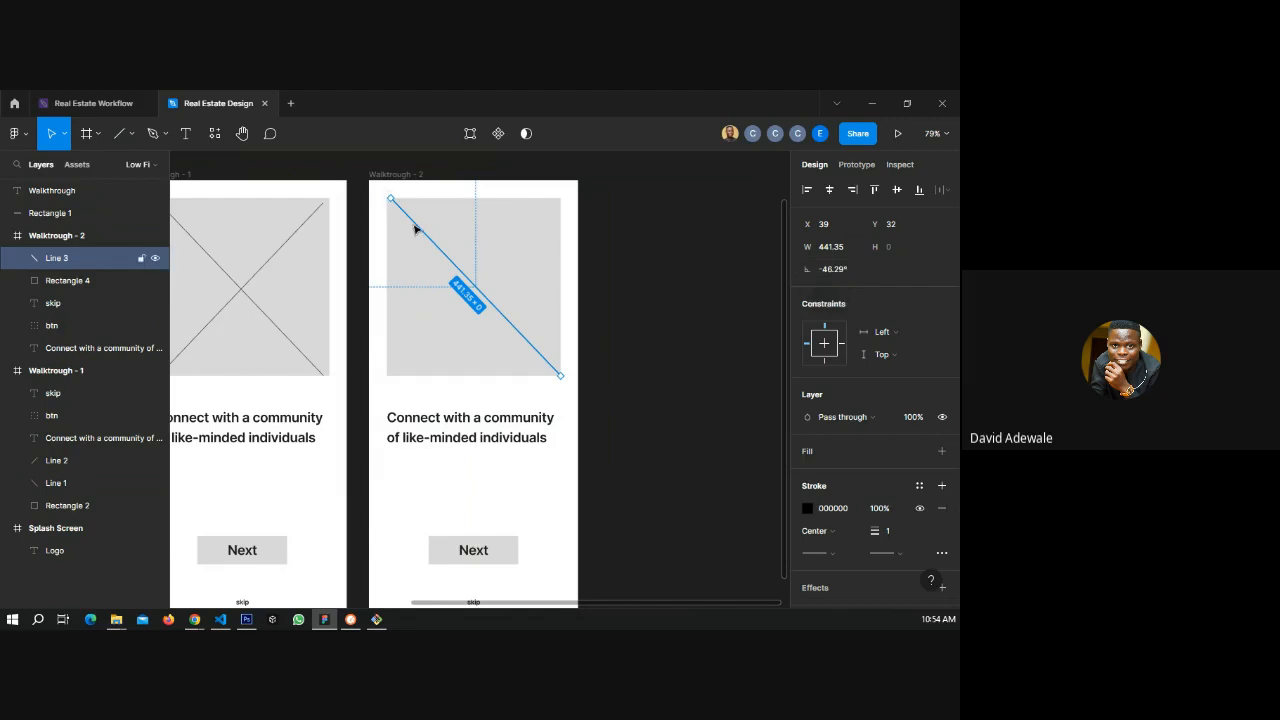
# - Set the rotation of the new diagonal line in Walktrough - 2 to 46.29°
pyautogui.click(824, 277)
pyautogui.click(822, 273)
pyautogui.press('Delete')
pyautogui.press('Return')
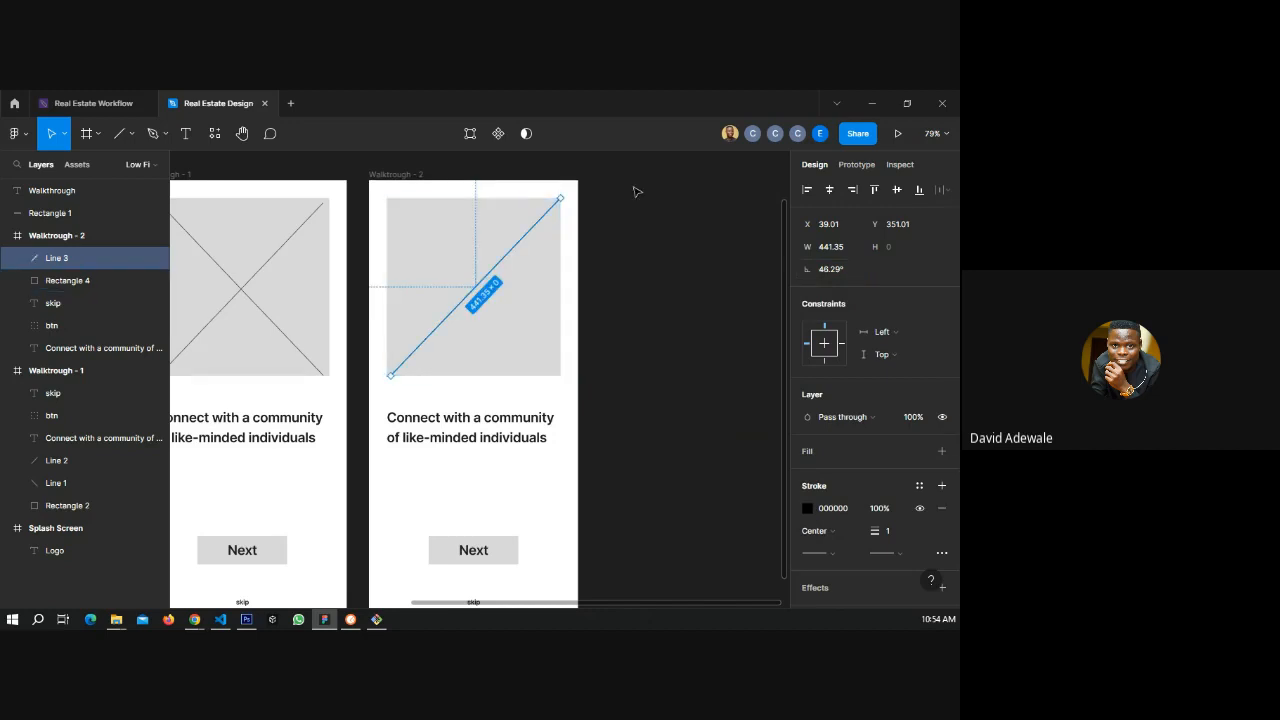
pyautogui.click(643, 290)
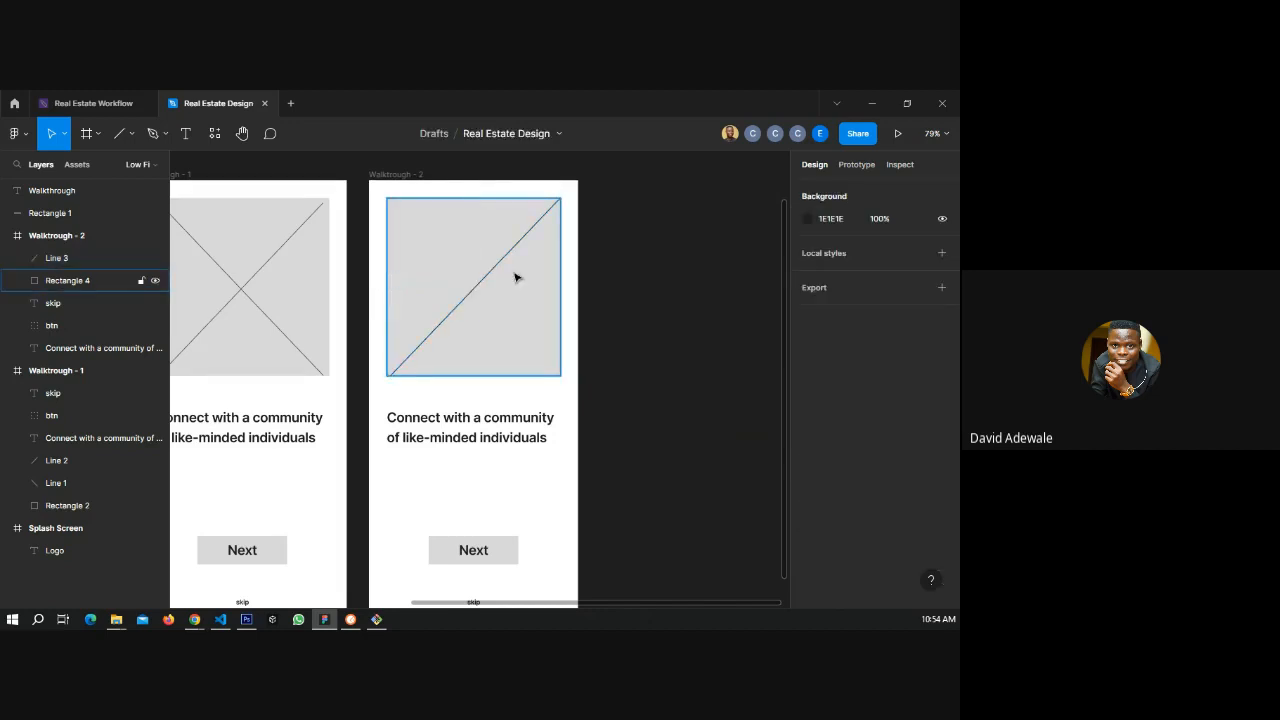
# - Duplicate the diagonal line in Walktrough - 2 and set the copy's rotation to -46.29° to form a cross
pyautogui.click(503, 266)
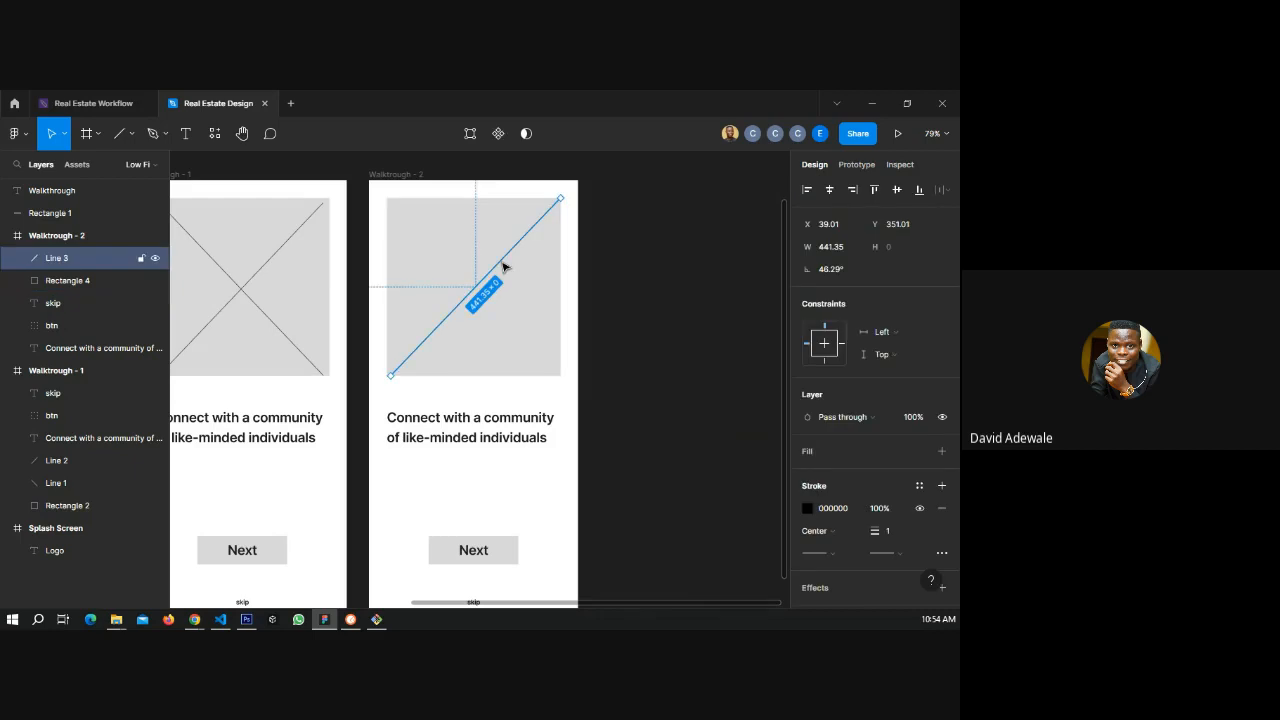
pyautogui.hotkey('ctrl', 'd')
pyautogui.moveTo(503, 266); pyautogui.dragTo(531, 297)
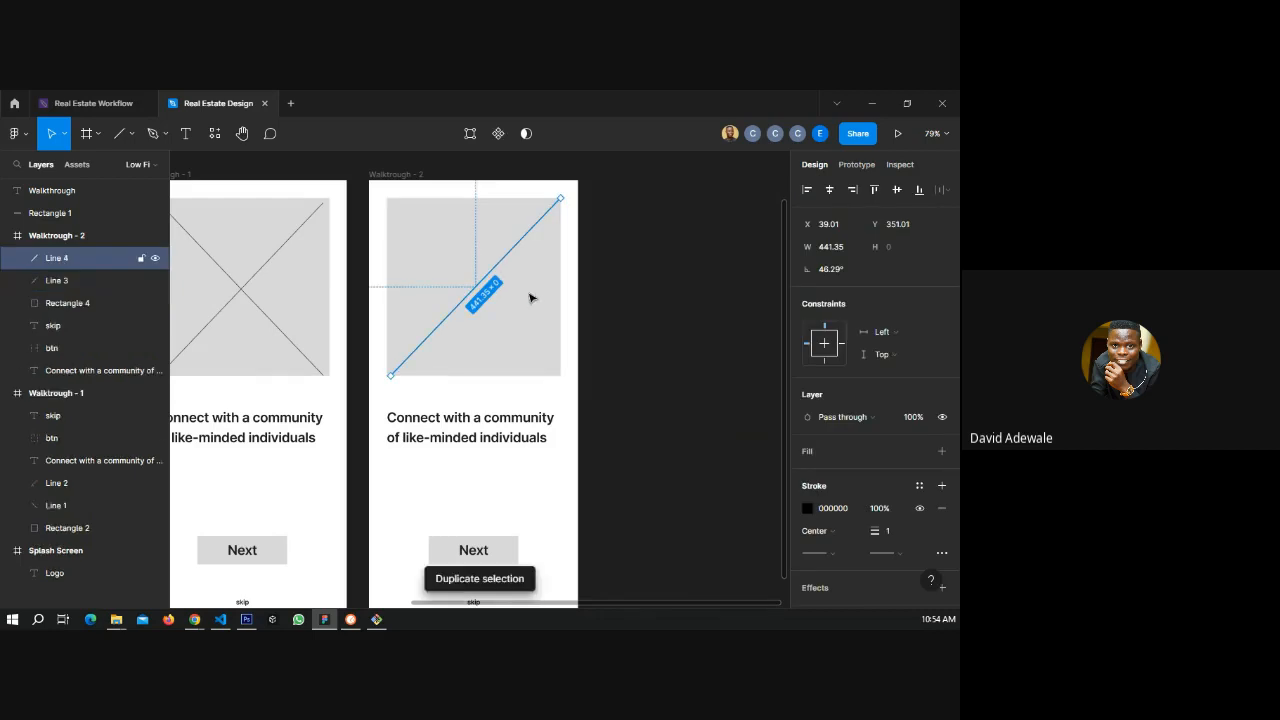
pyautogui.hotkey('ctrl', 'z')
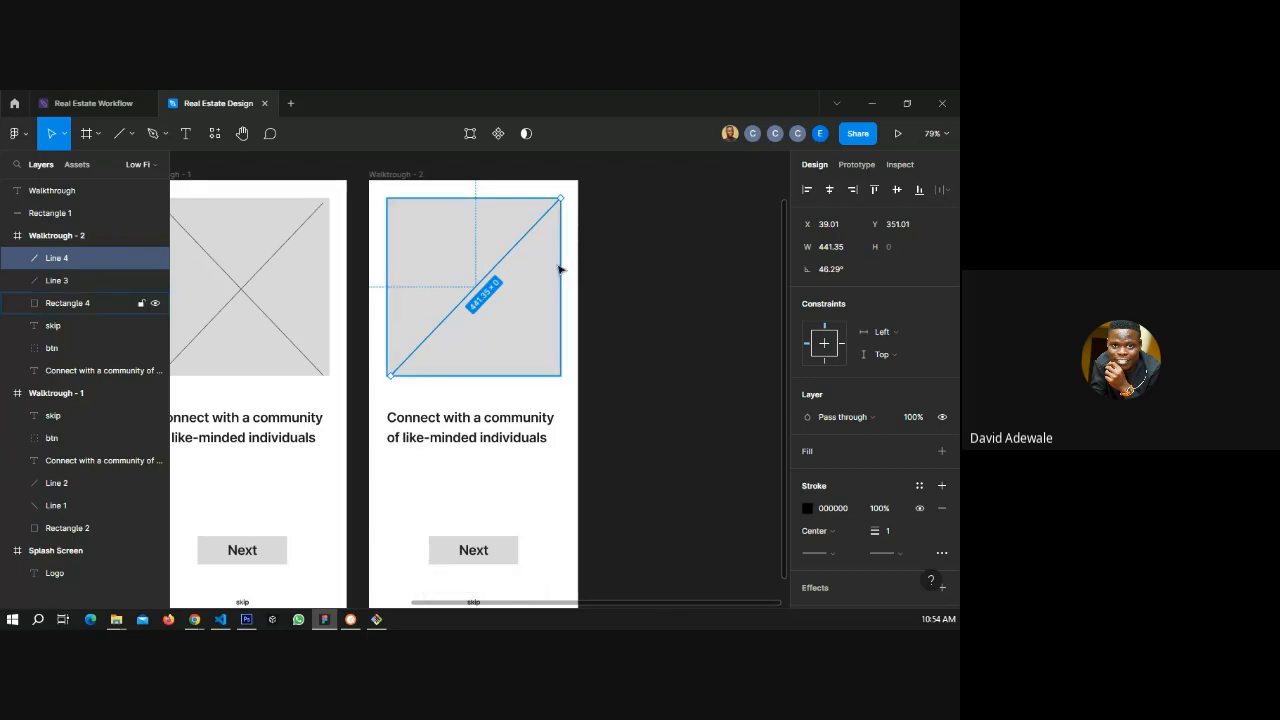
pyautogui.click(823, 270)
pyautogui.click(825, 273)
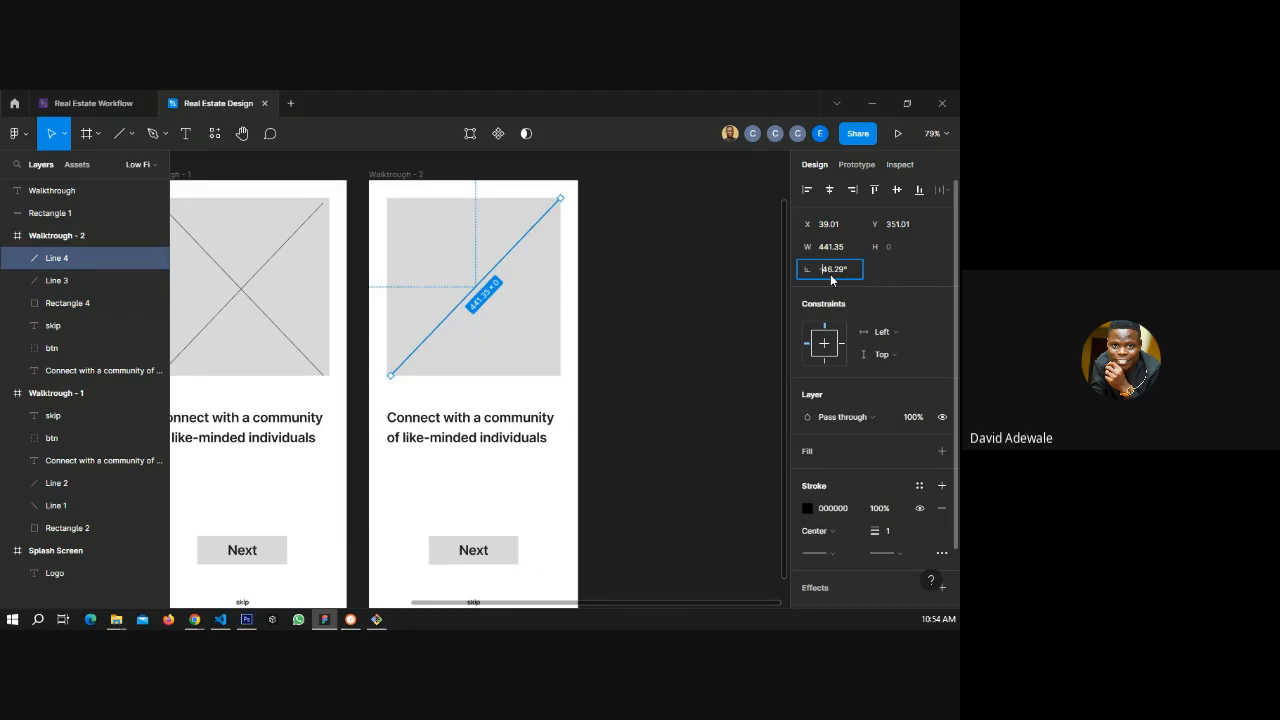
pyautogui.write('-')
pyautogui.press('Return')
pyautogui.click(667, 278)
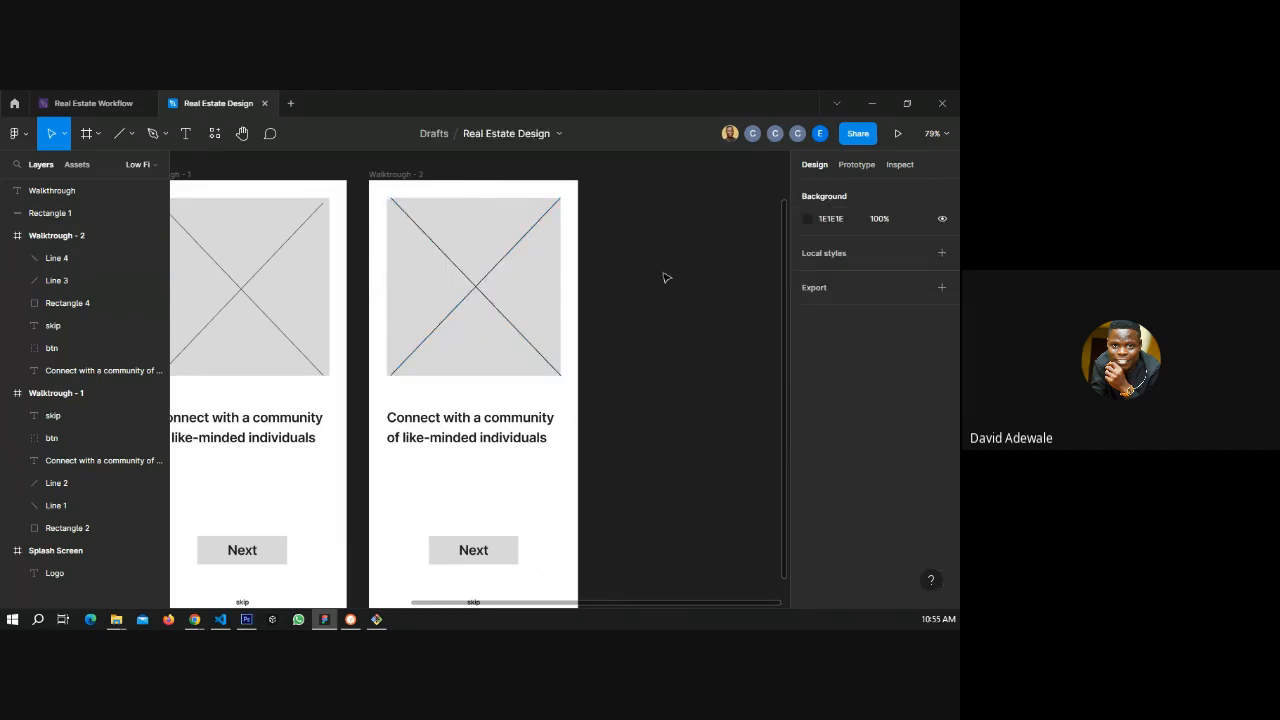
# - Match both diagonal lines in Walktrough - 2 to the Walktrough - 1 lines by setting their stroke color to 474747
pyautogui.click(241, 293)
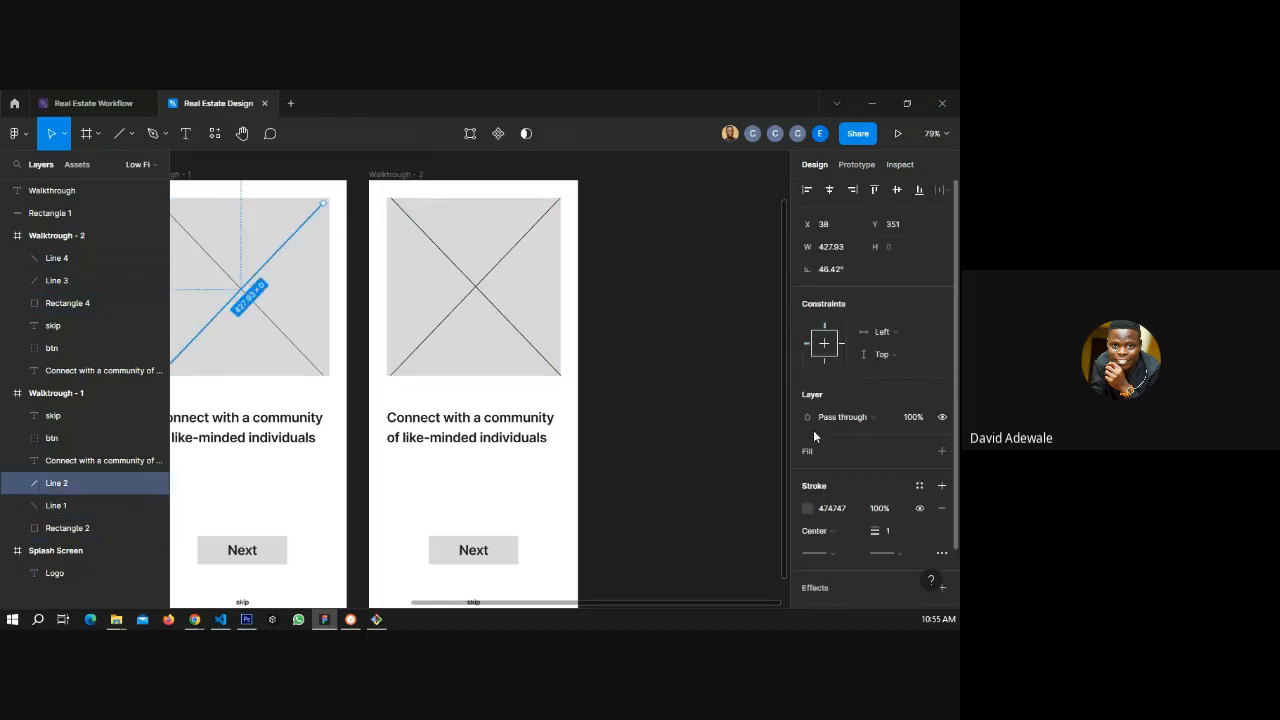
pyautogui.click(464, 281)
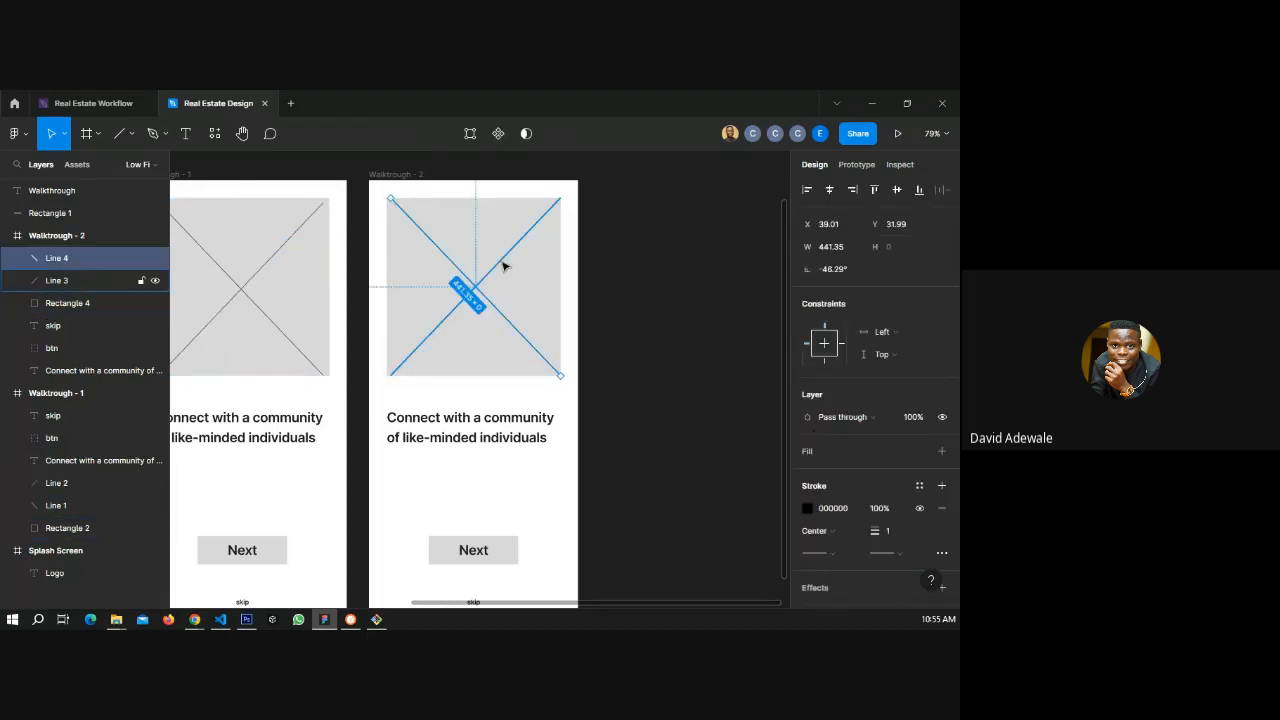
pyautogui.keyDown('shift'); pyautogui.click(503, 263); pyautogui.keyUp('shift')
pyautogui.click(824, 546)
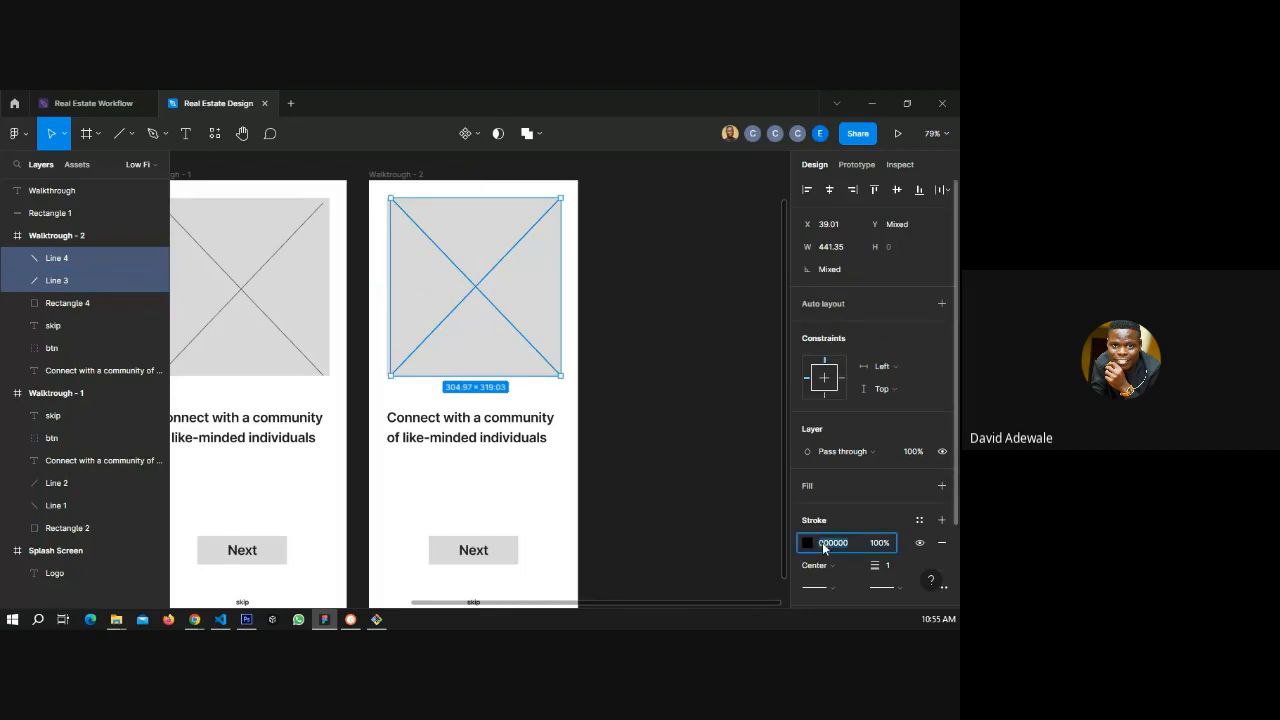
pyautogui.write('474747')
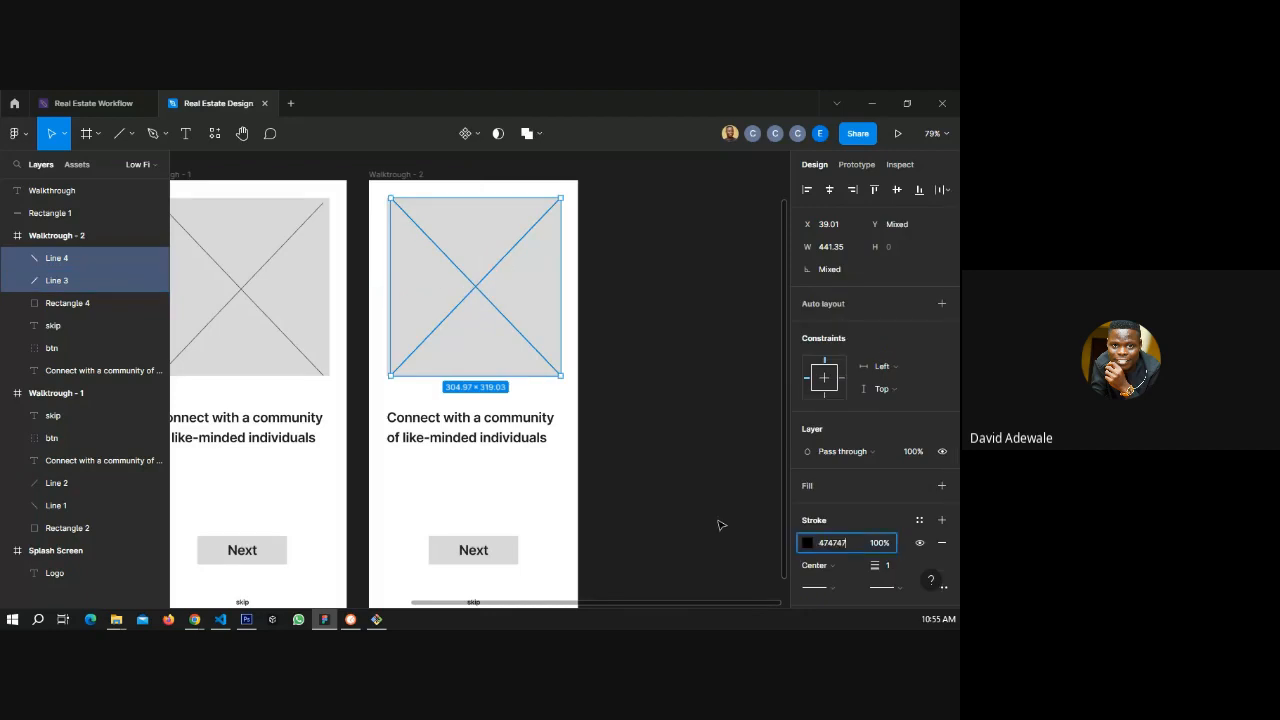
pyautogui.press('Return')
pyautogui.click(704, 520)
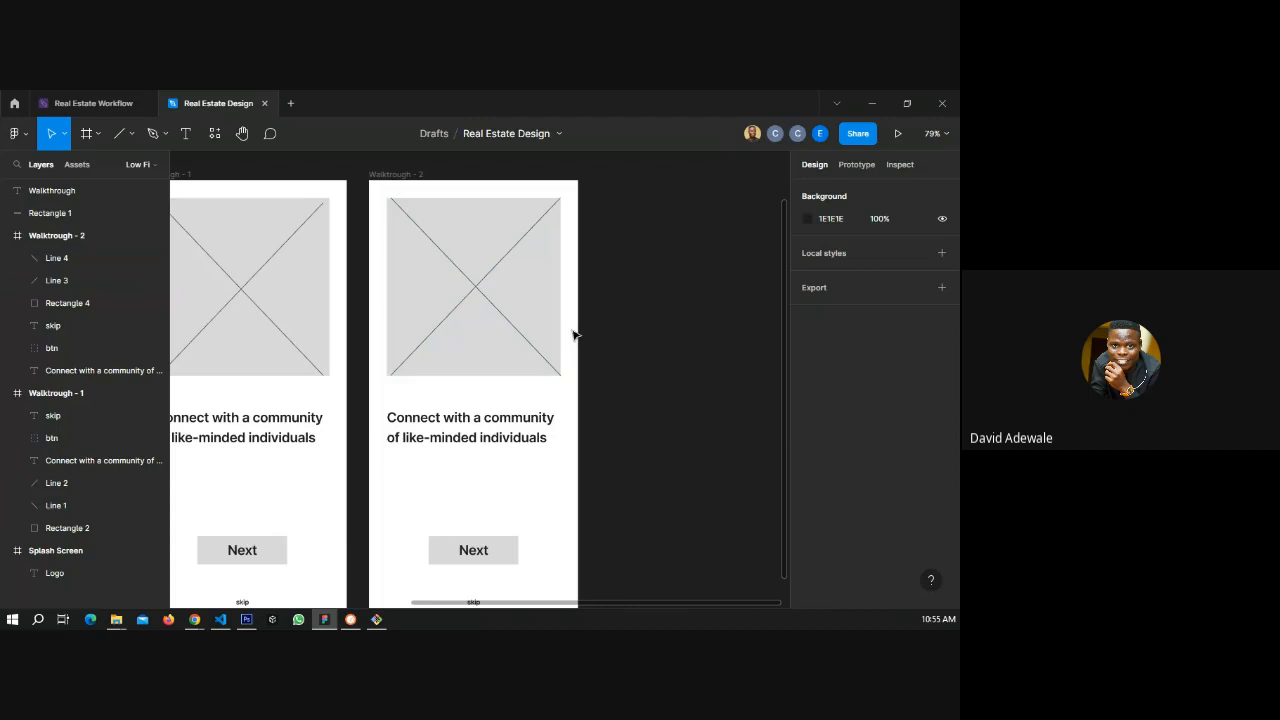
# - In the Real Estate Workflow file, copy "cutting down on the cost of renting an apartment in the overly-priced Lagos real estate market"
pyautogui.scroll(-5, 573, 334)
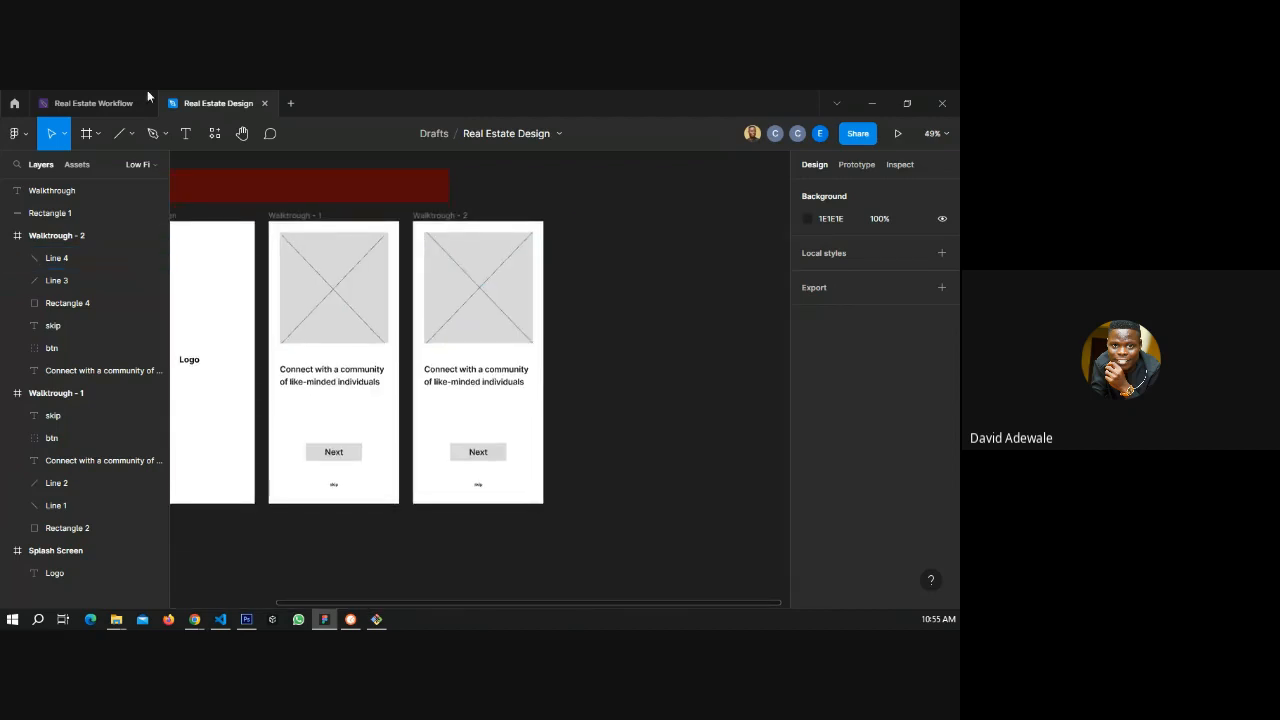
pyautogui.click(100, 103)
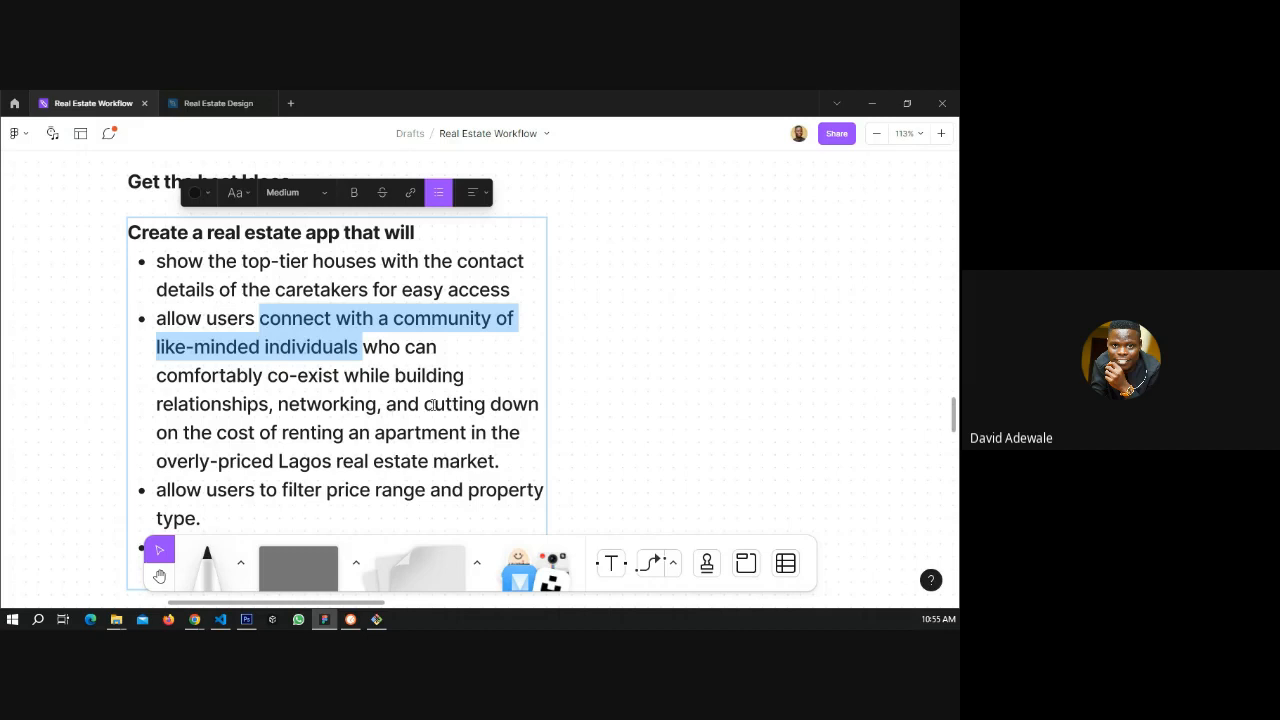
pyautogui.moveTo(432, 405); pyautogui.dragTo(495, 461)
pyautogui.hotkey('ctrl', 'c')
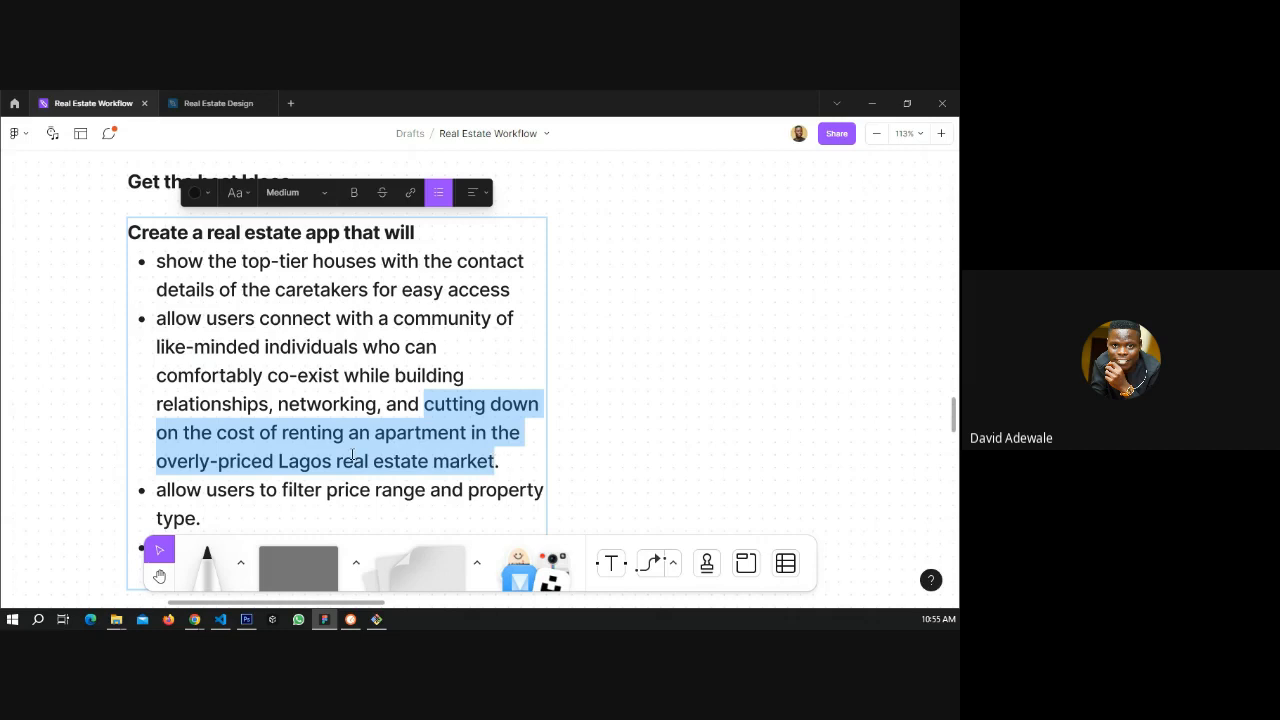
# - Back in Real Estate Design, replace the Walktrough - 2 heading with the copied phrase and extend its text box to 161 high
pyautogui.click(219, 103)
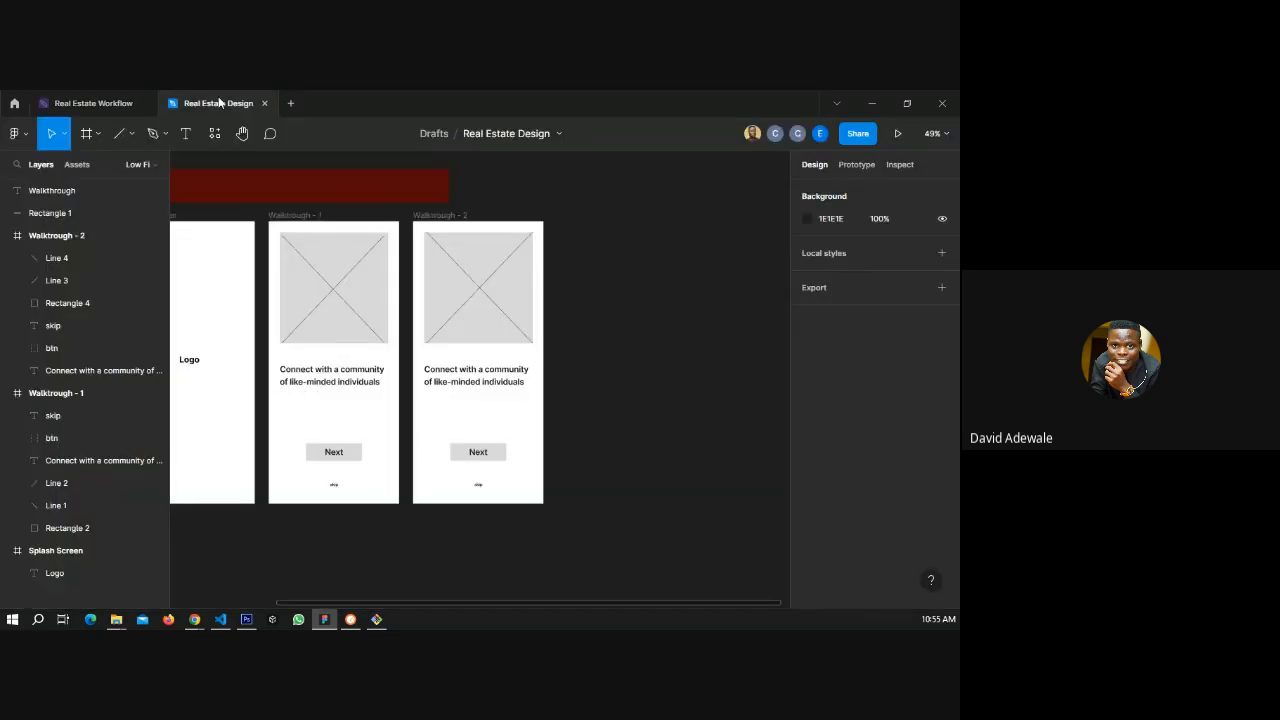
pyautogui.doubleClick(456, 378)
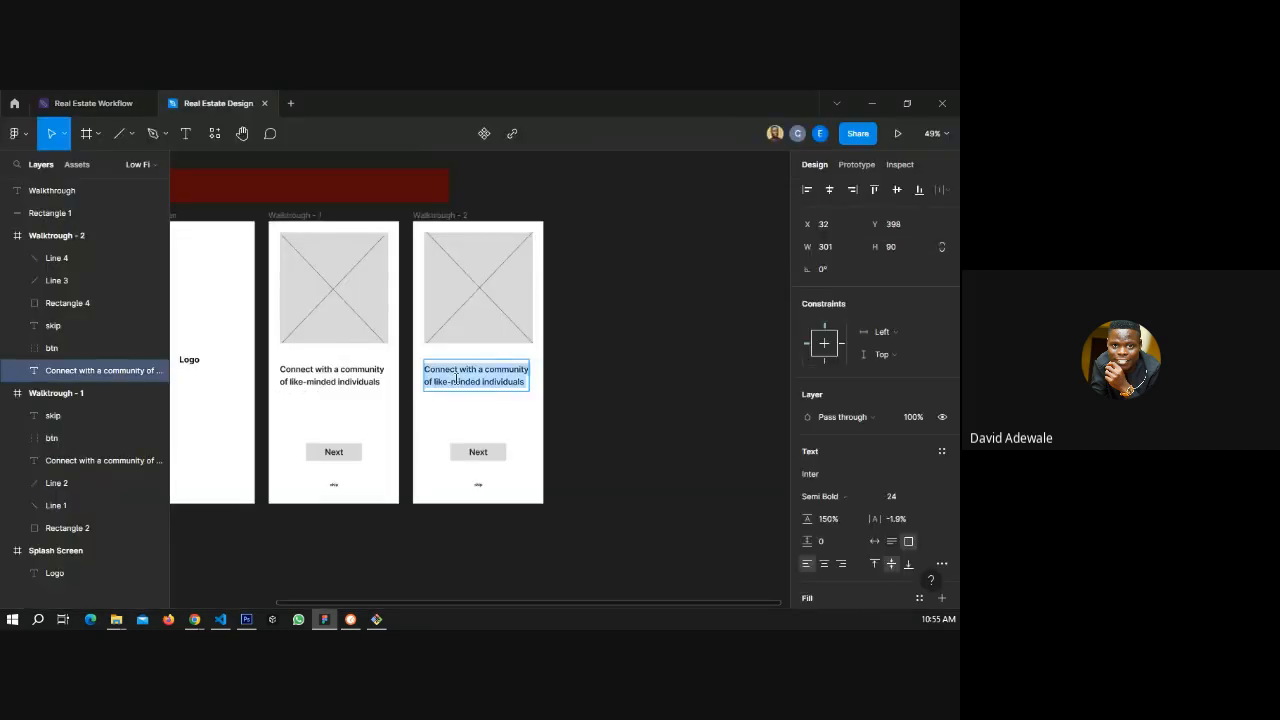
pyautogui.hotkey('ctrl', 'v')
pyautogui.scroll(3, 467, 400)
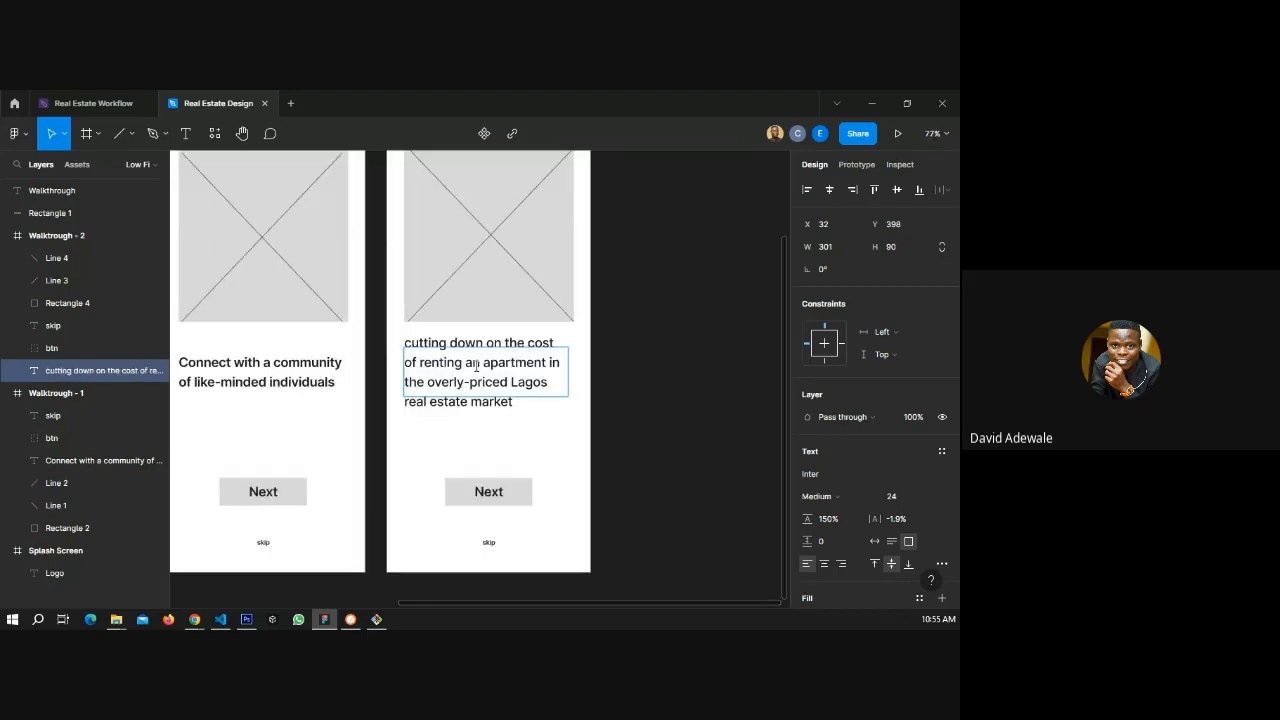
pyautogui.scroll(2, 476, 366)
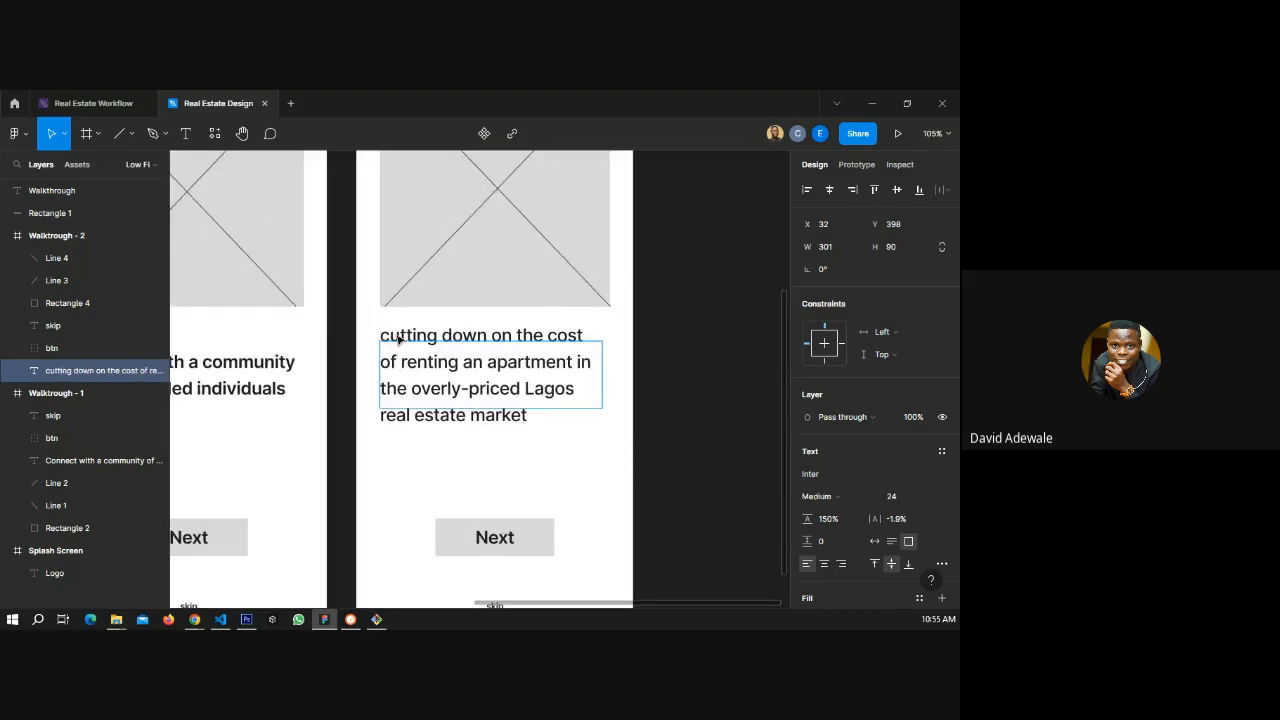
pyautogui.click(398, 340)
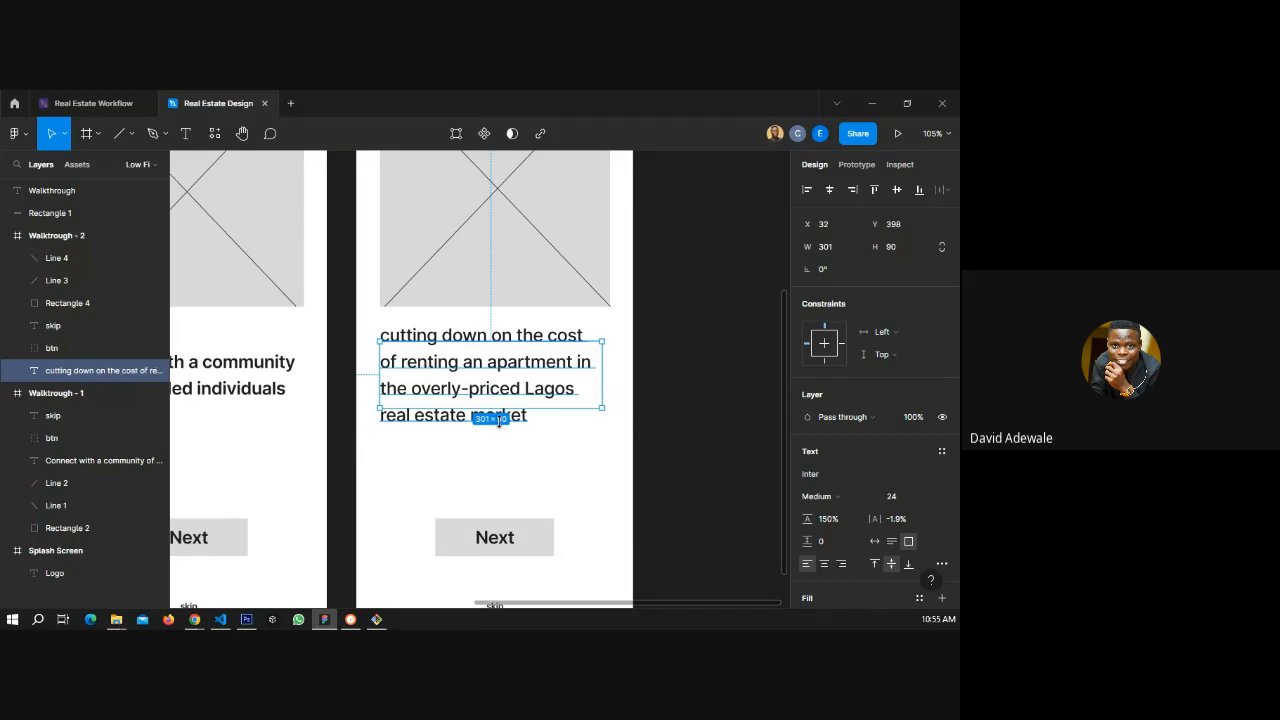
pyautogui.moveTo(498, 408); pyautogui.dragTo(497, 458)
# - Change the first word of the Walktrough - 2 heading from "cutting" to "Cut"
pyautogui.doubleClick(417, 360)
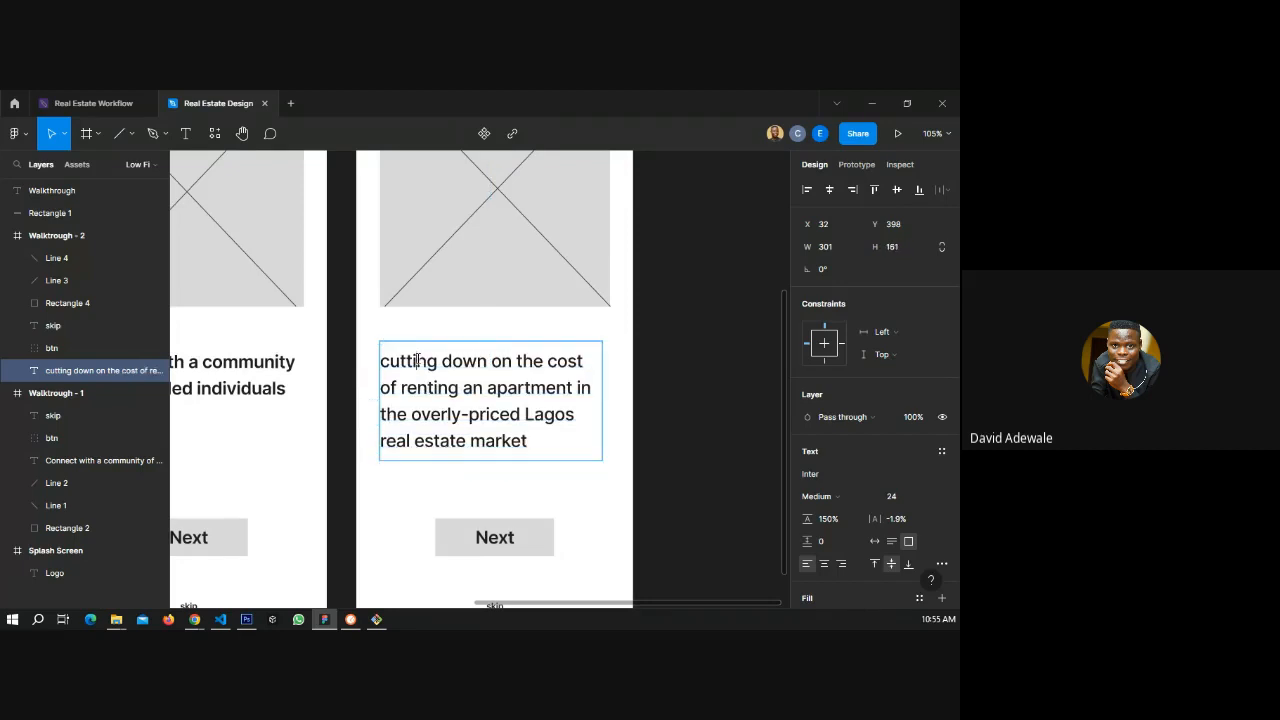
pyautogui.moveTo(405, 361); pyautogui.dragTo(436, 363)
pyautogui.press('BackSpace')
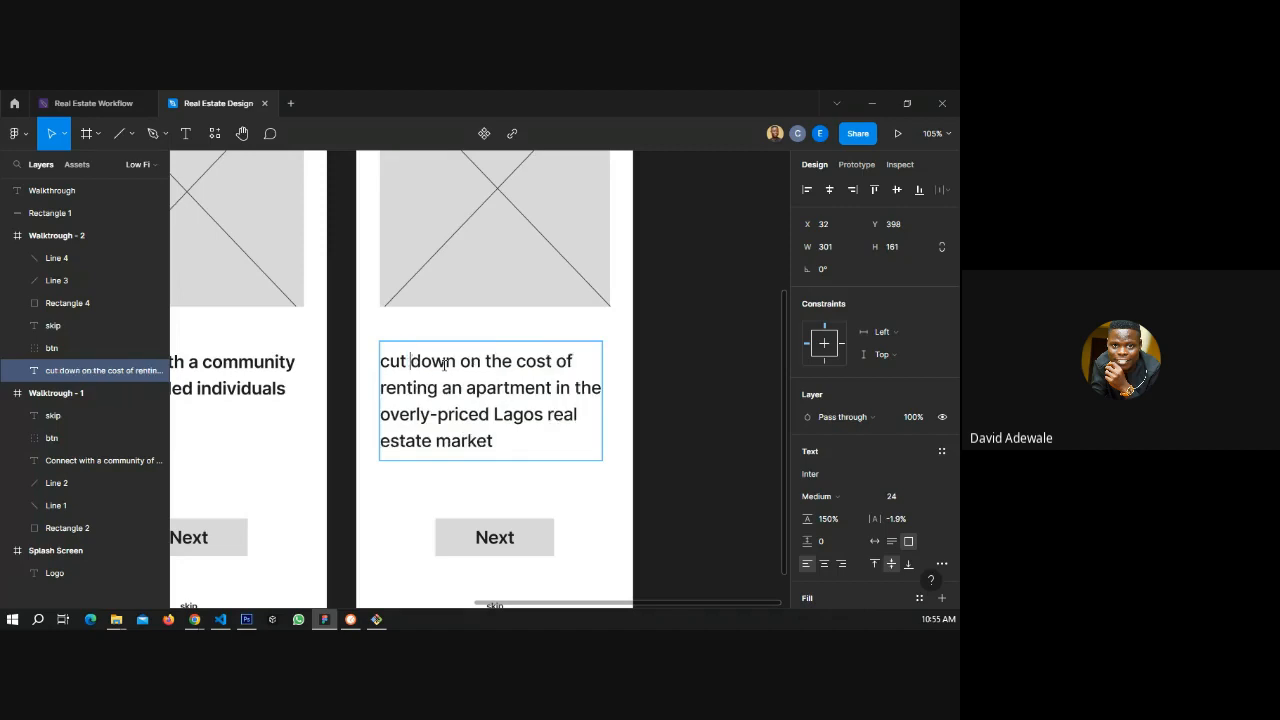
pyautogui.press('Left')
pyautogui.press('Left')
pyautogui.press('Left')
pyautogui.press('BackSpace')
pyautogui.write('C')
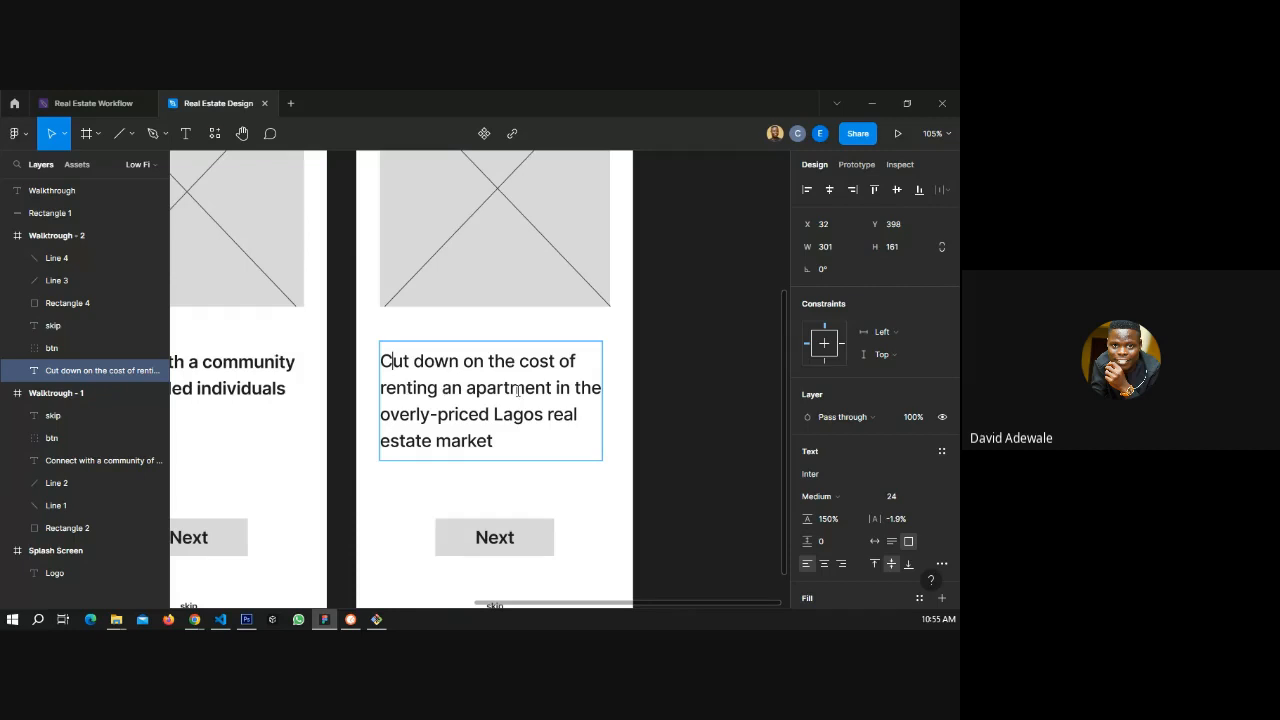
# - Remove the word "Lagos" from the Walktrough - 2 heading and finish editing the text
pyautogui.click(491, 414)
pyautogui.keyDown('shift'); pyautogui.click(531, 414); pyautogui.keyUp('shift')
pyautogui.press('BackSpace')
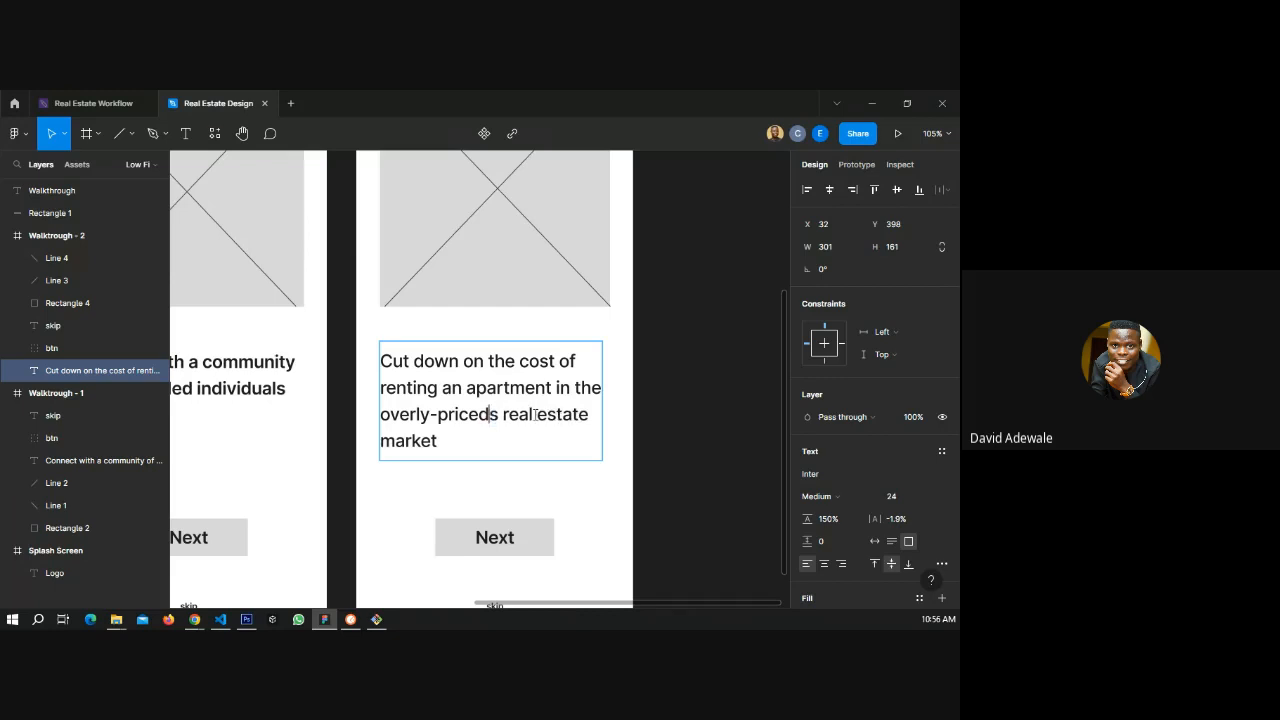
pyautogui.press('Delete')
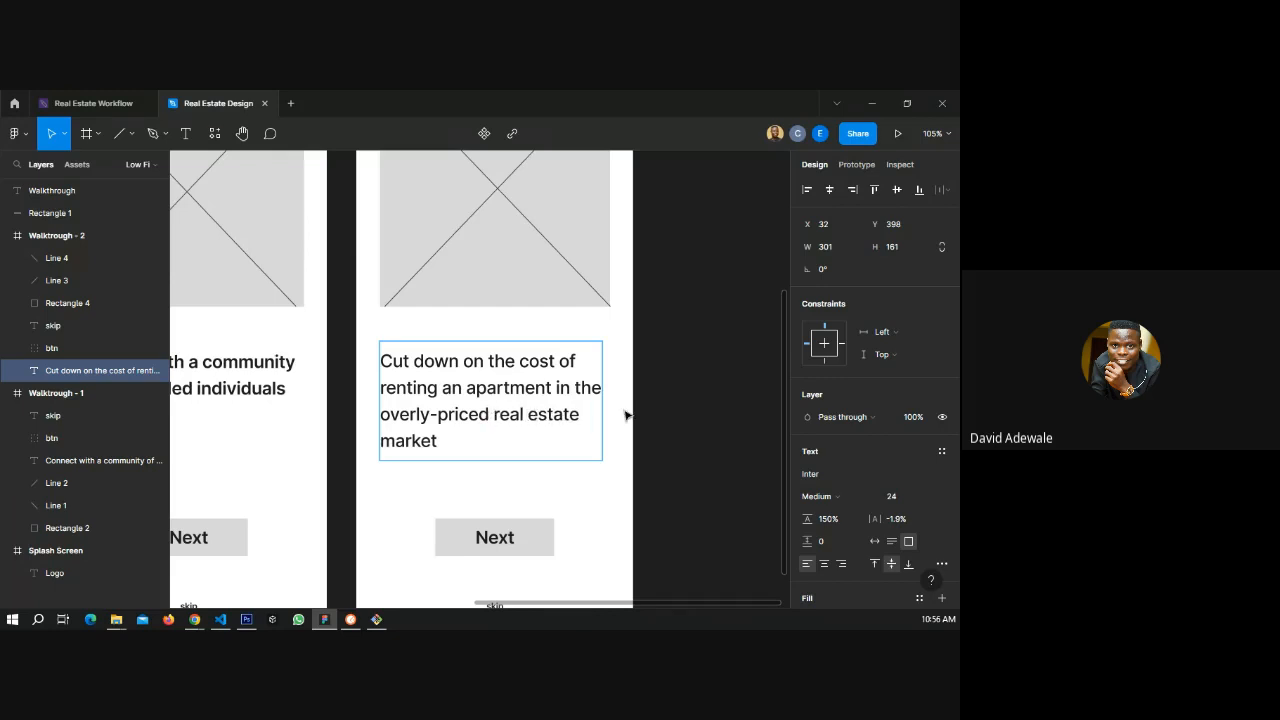
pyautogui.press('Escape')
pyautogui.click(701, 390)
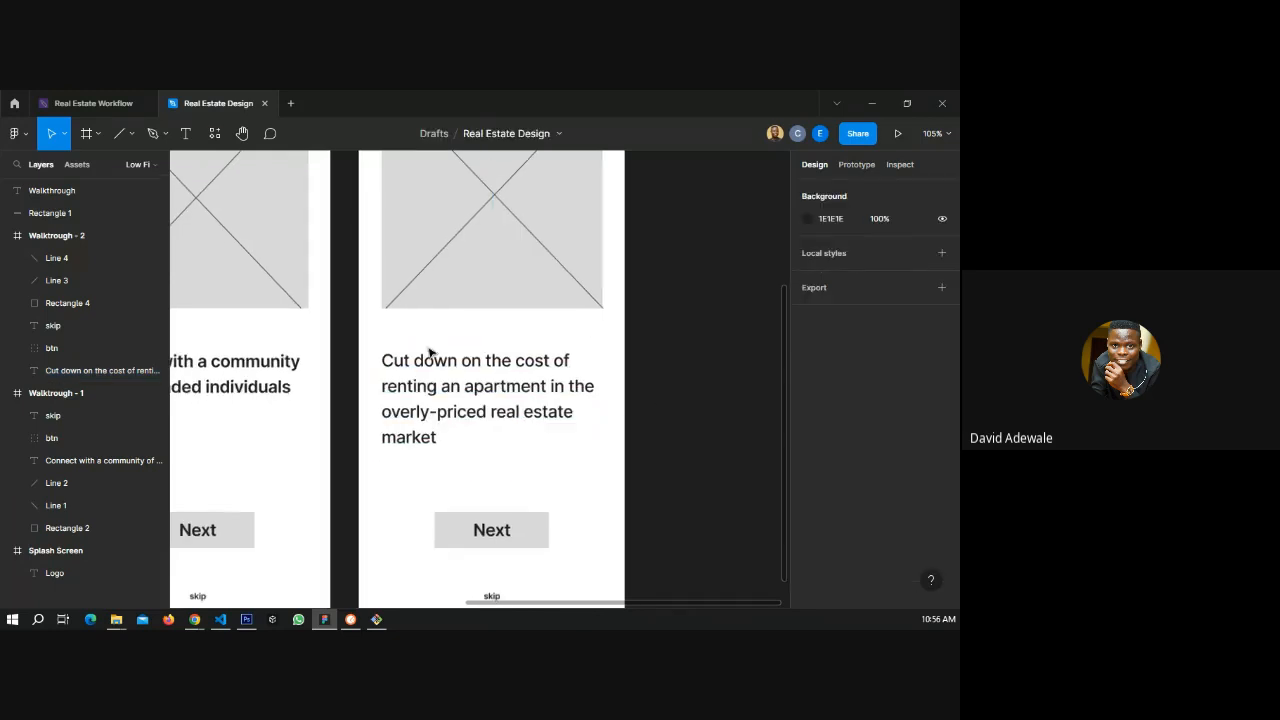
# - Duplicate the Walktrough - 2 frame to create a third walkthrough screen beside it
pyautogui.scroll(-3, 428, 357)
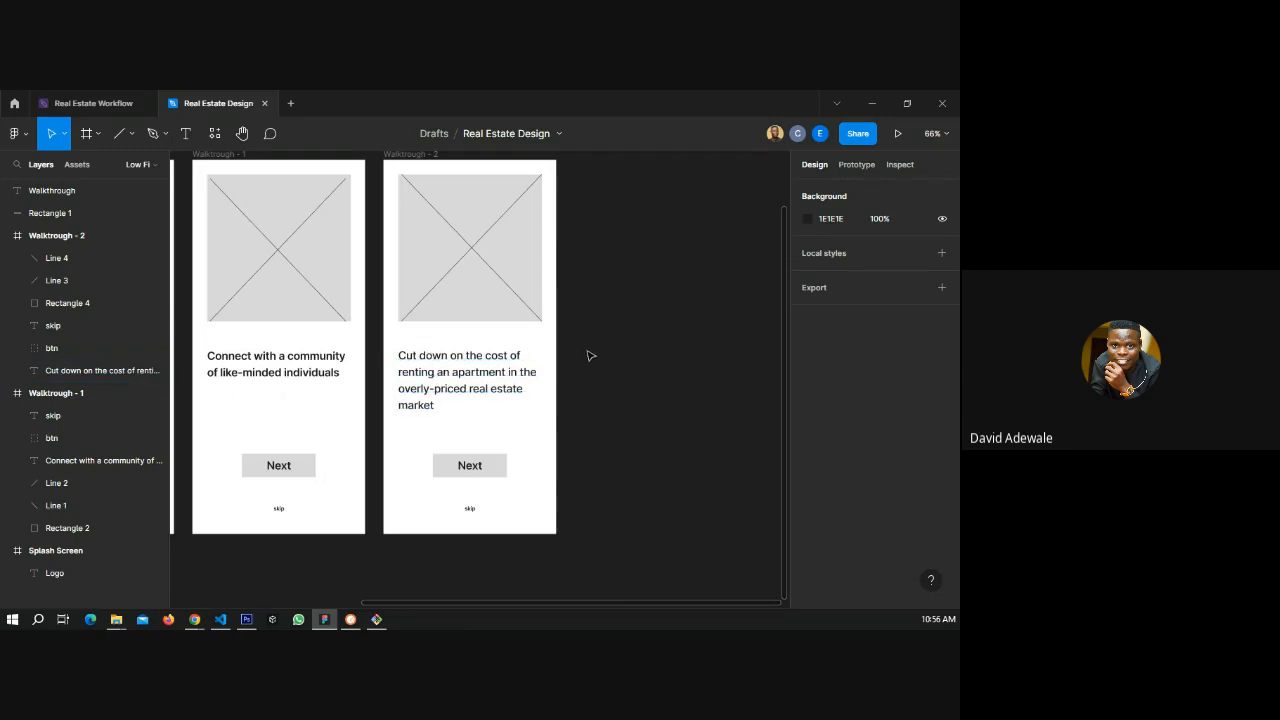
pyautogui.keyDown('ctrl'); pyautogui.scroll(-3, 420, 357); pyautogui.keyUp('ctrl')
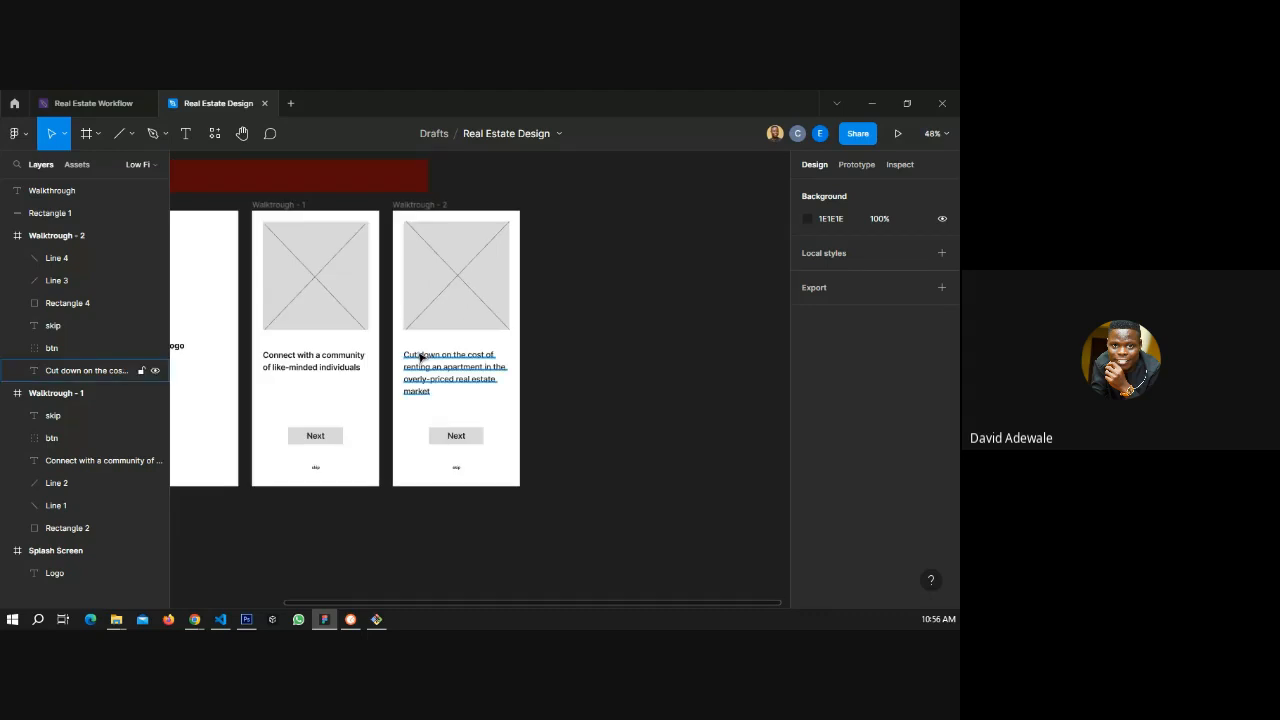
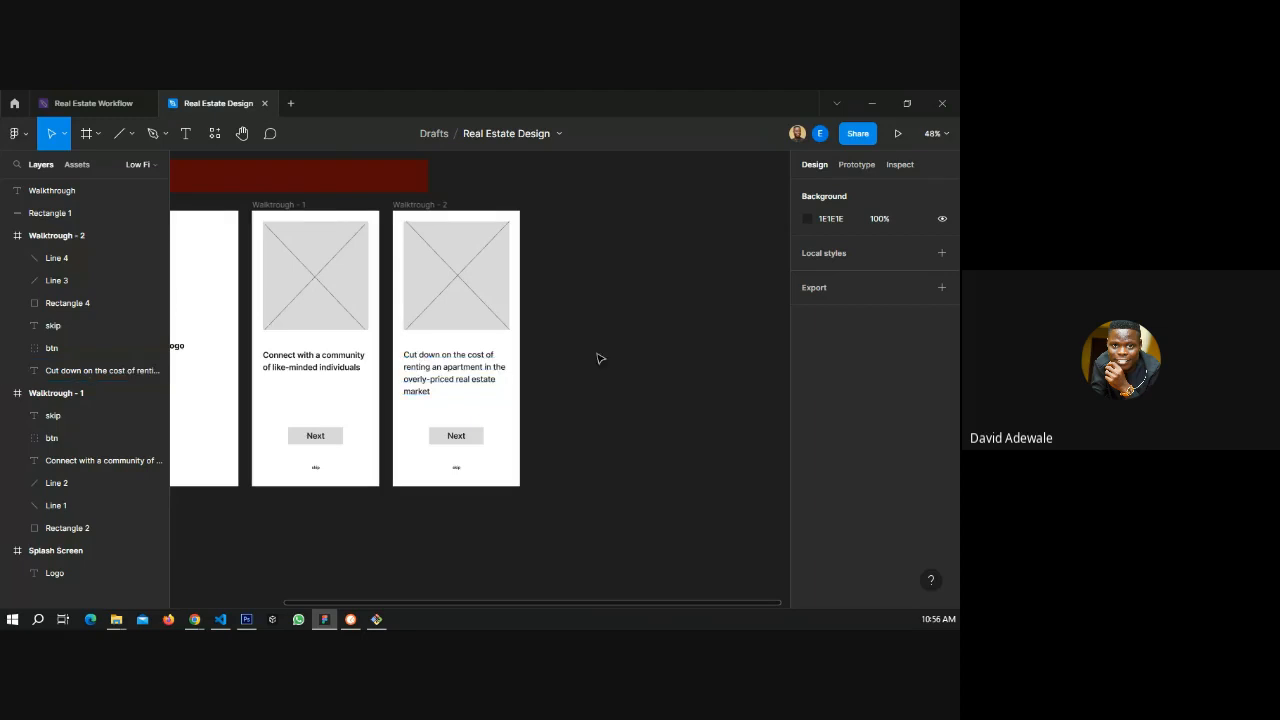
pyautogui.click(423, 204)
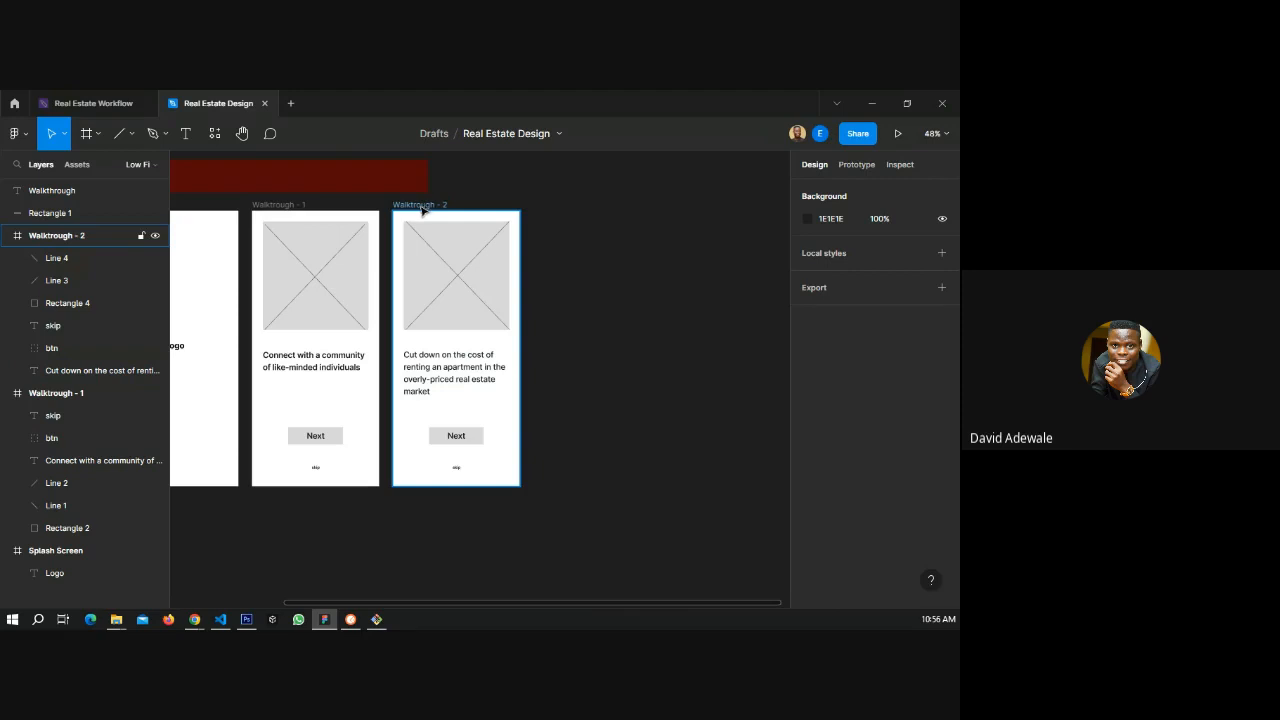
pyautogui.click(420, 207)
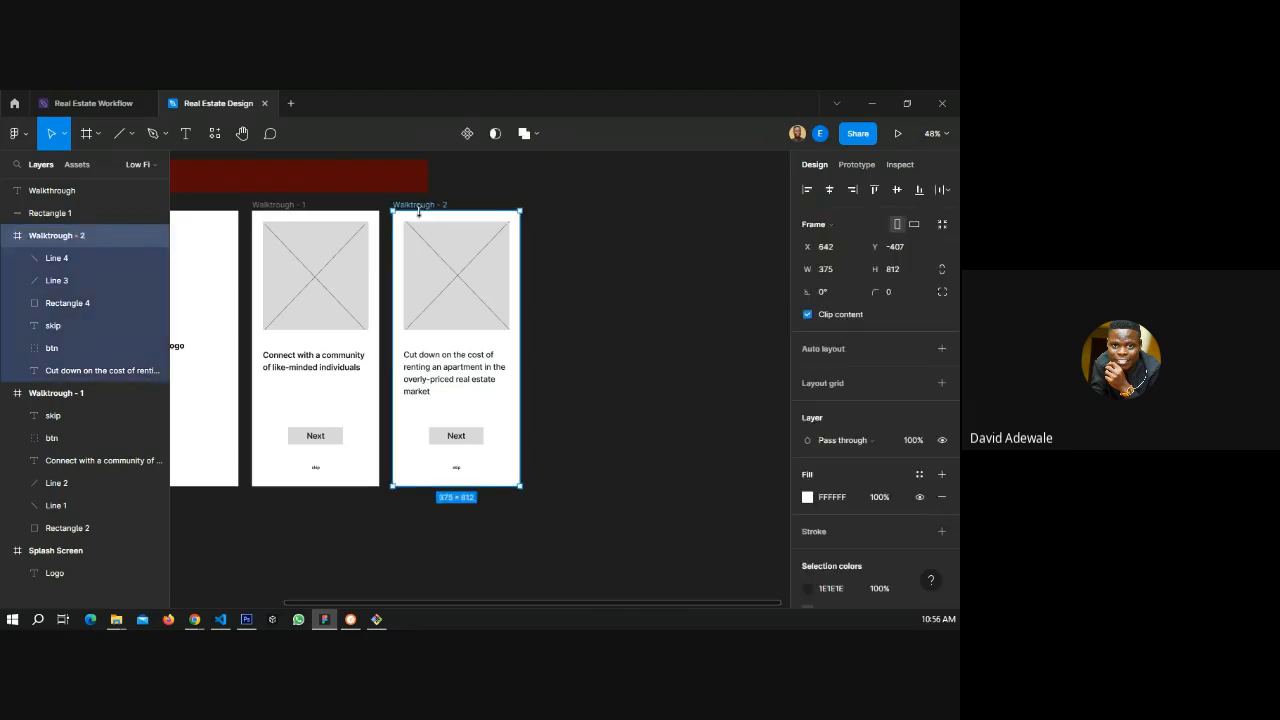
pyautogui.hotkey('ctrl', 'd')
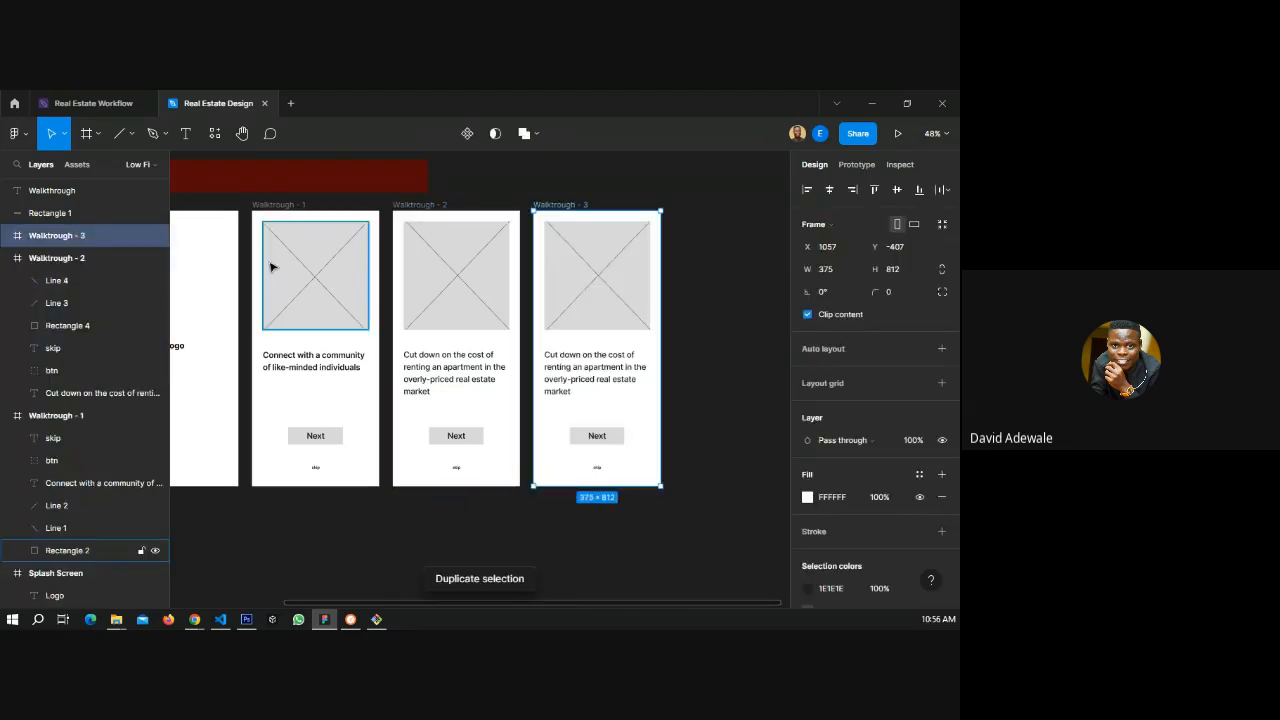
# - Collapse the layers of the Walktrough - 2 and Walktrough - 1 frames and clear the selection
pyautogui.click(5, 258)
pyautogui.click(5, 281)
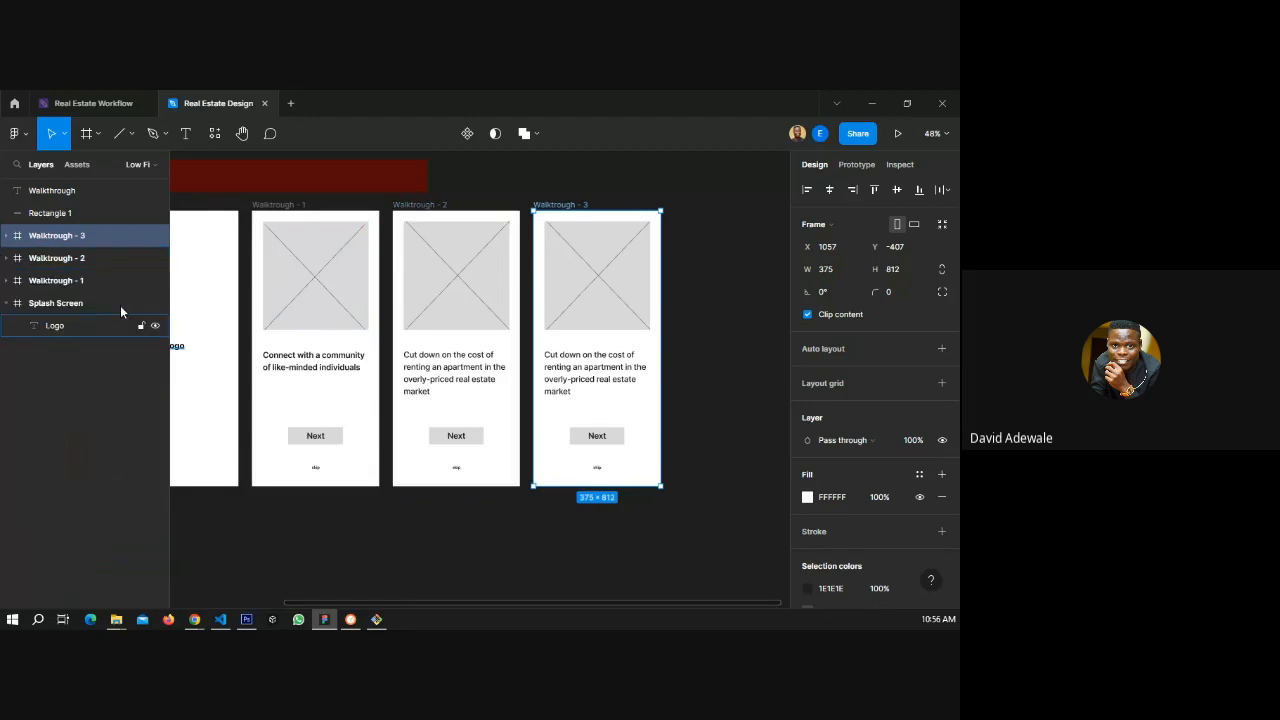
pyautogui.click(697, 271)
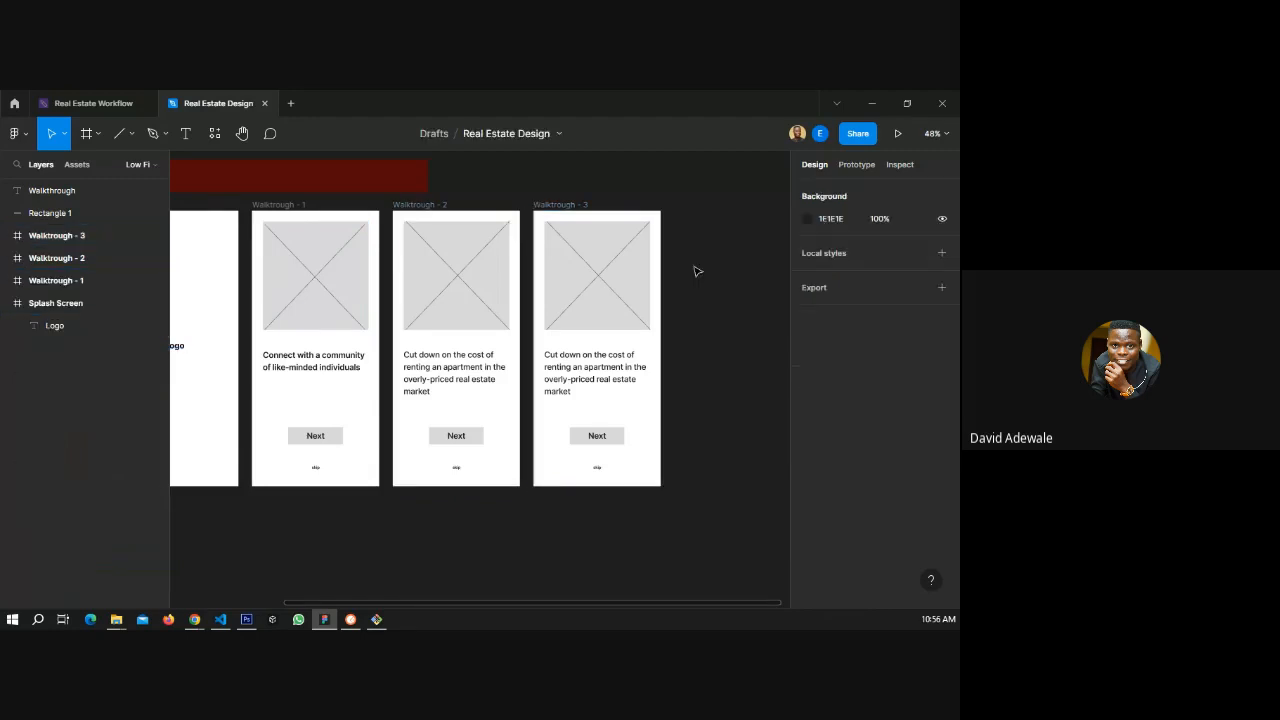
pyautogui.moveTo(697, 271); pyautogui.dragTo(527, 244)
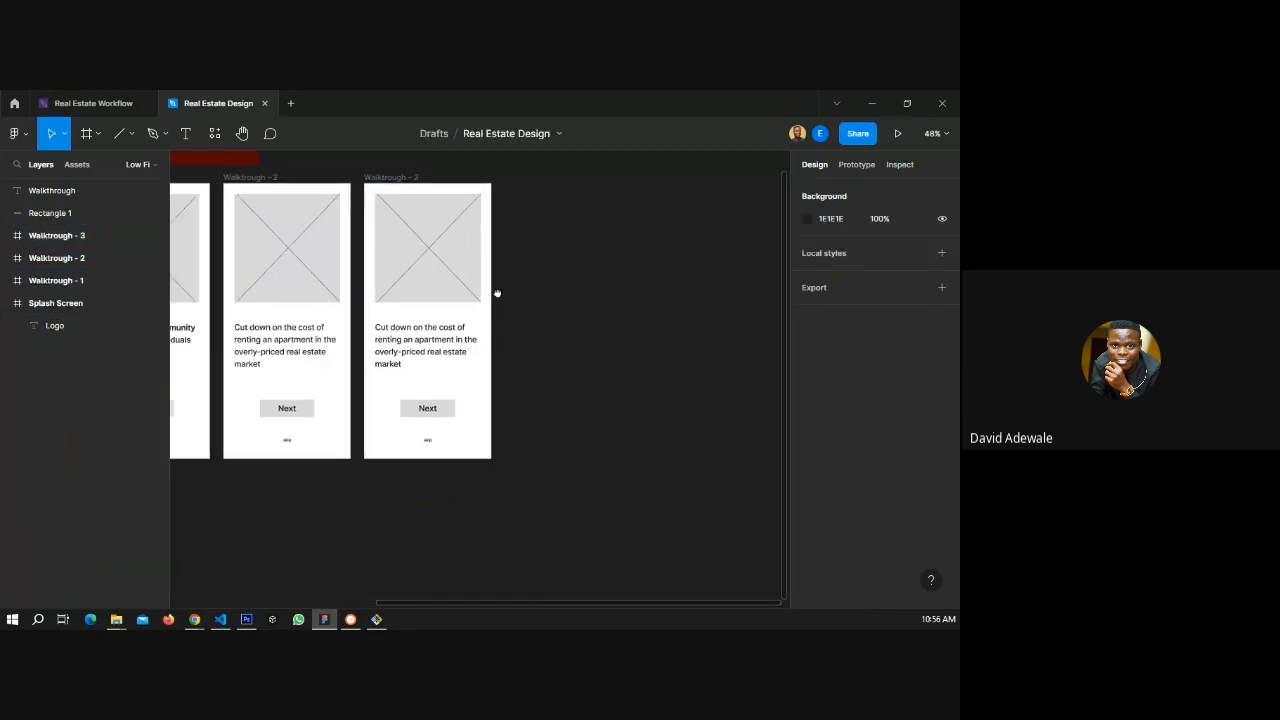
# - Switch to Real Estate Workflow and copy "see the necessary information and documents of the property" from the last app-idea bullet
pyautogui.click(90, 104)
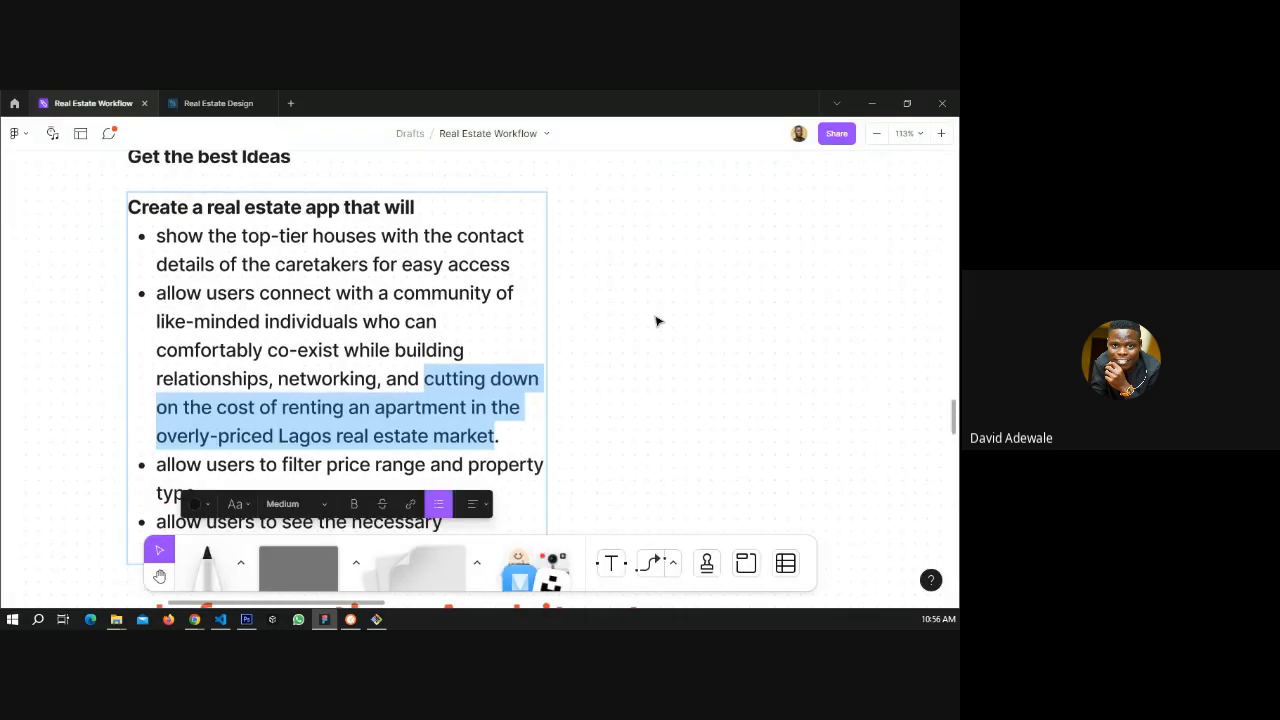
pyautogui.press('Escape')
pyautogui.scroll(-2, 351, 314)
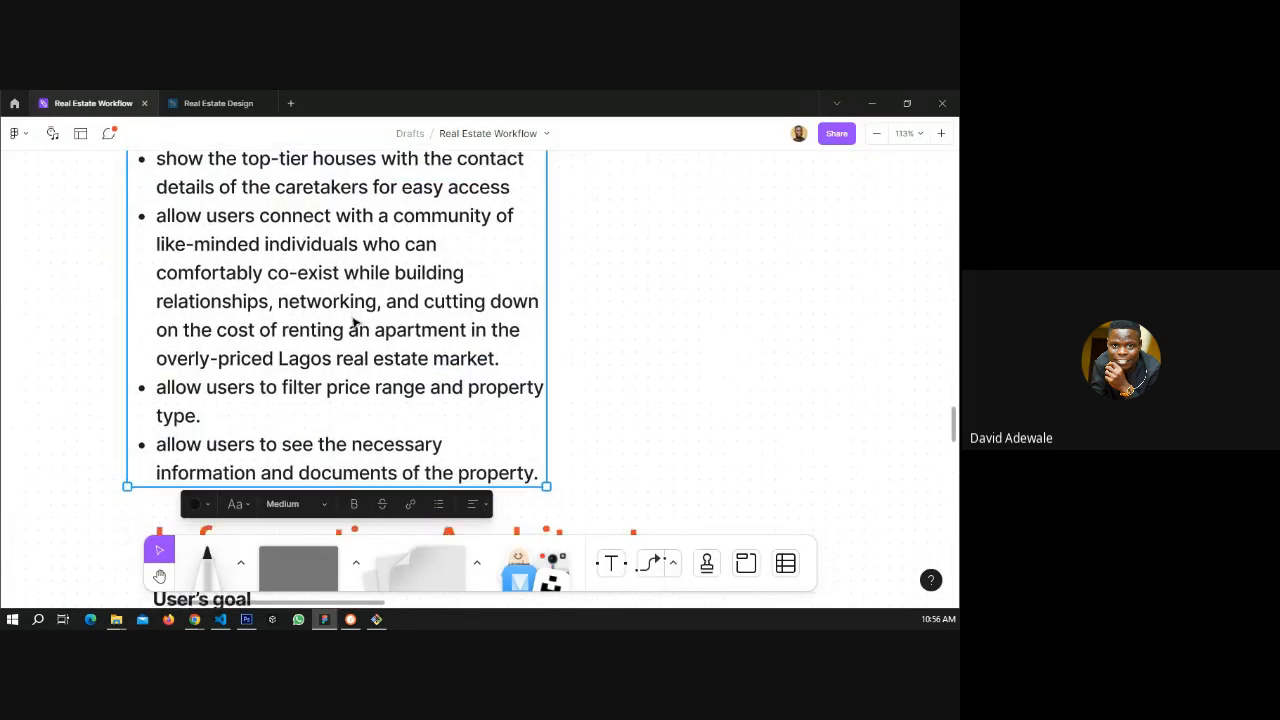
pyautogui.scroll(-1, 355, 322)
pyautogui.scroll(-1, 353, 321)
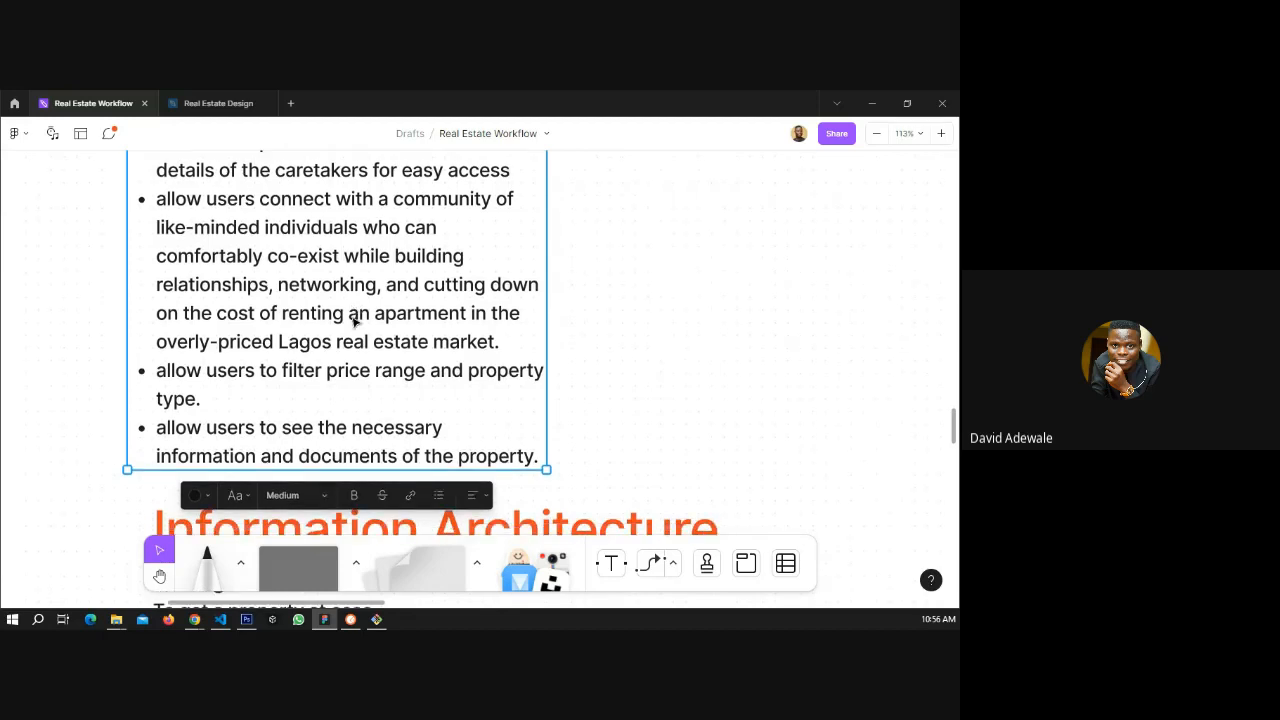
pyautogui.scroll(-3, 352, 320)
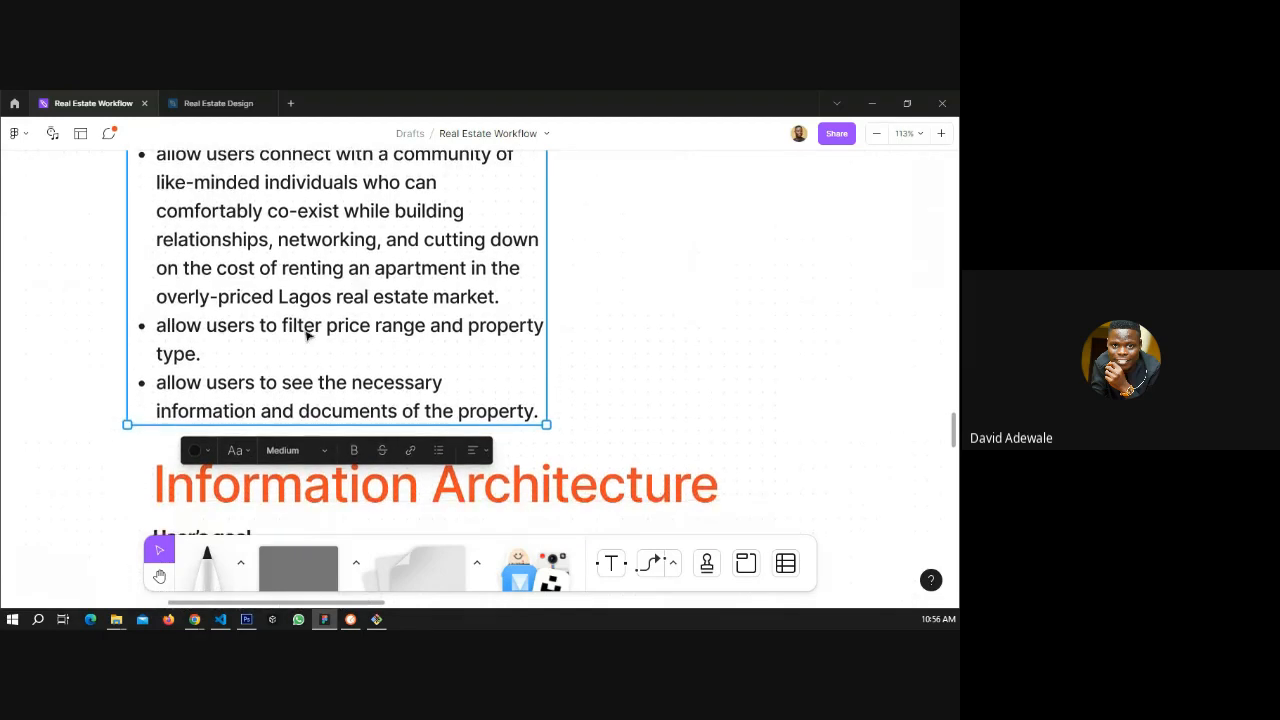
pyautogui.doubleClick(296, 383)
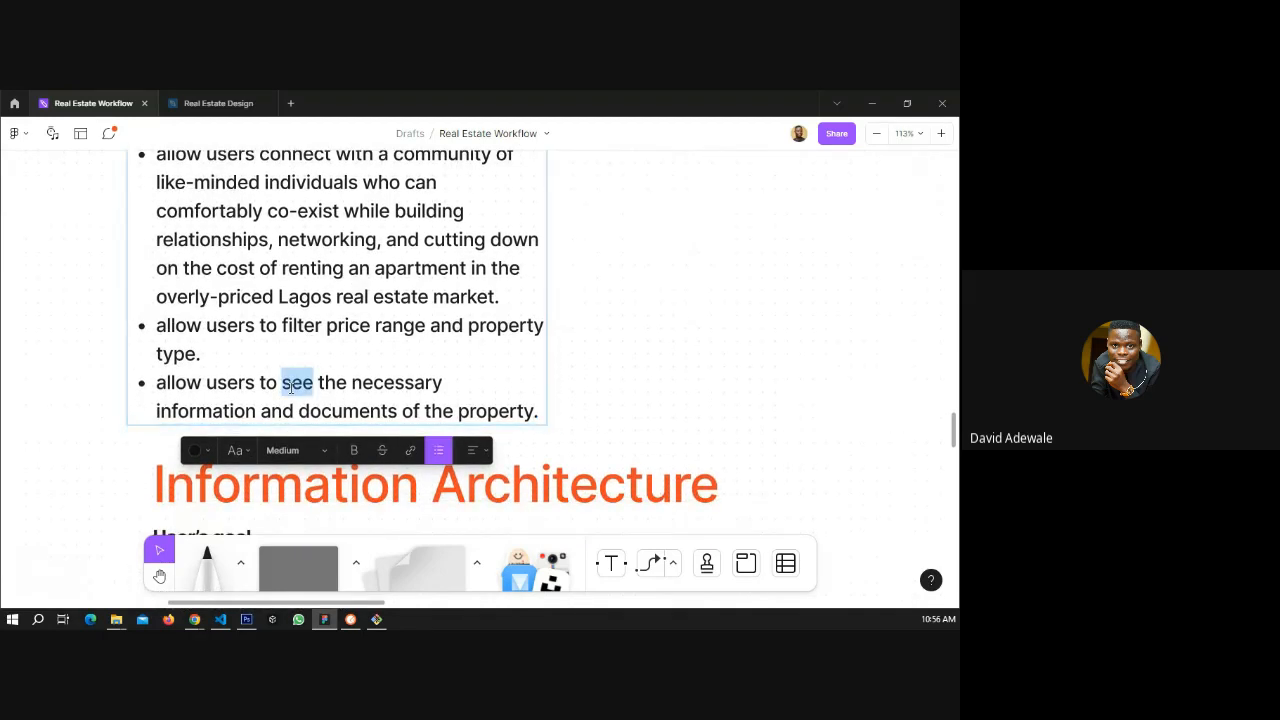
pyautogui.moveTo(291, 387); pyautogui.dragTo(535, 413)
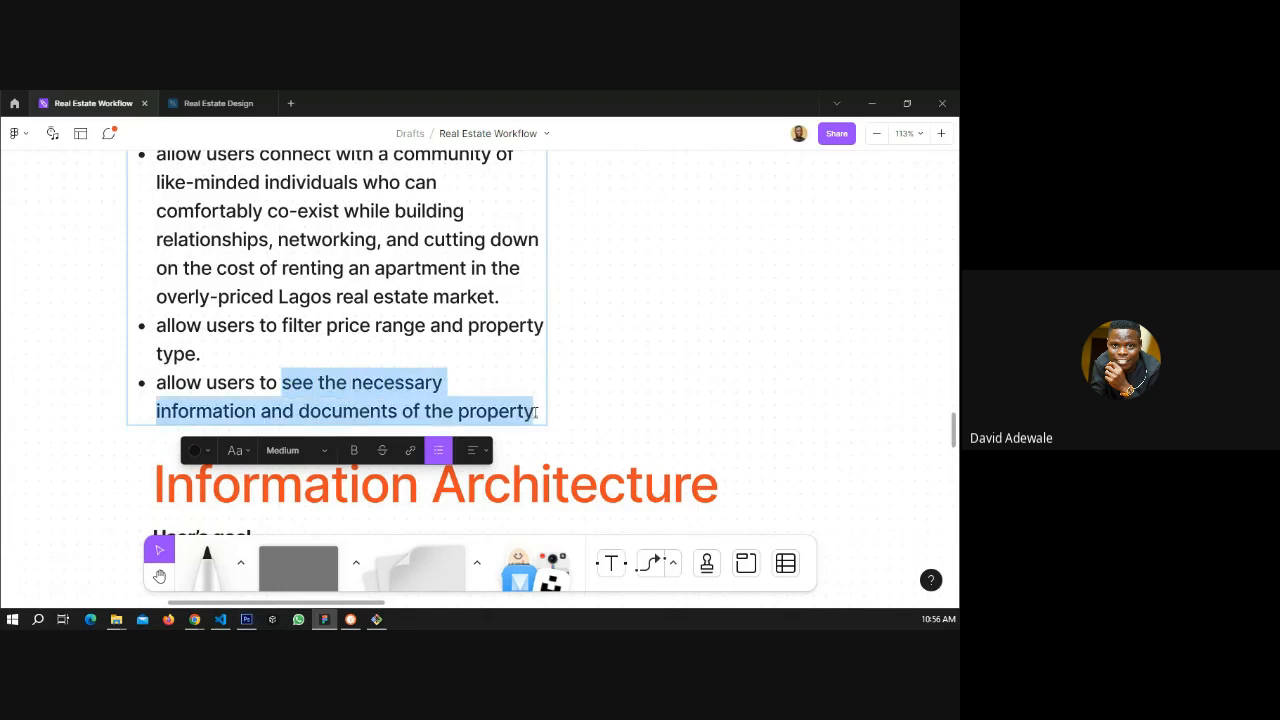
# - Back in Real Estate Design, replace the Walktrough - 3 heading with the copied phrase and shorten its text box to 102 high
pyautogui.click(212, 96)
pyautogui.click(396, 355)
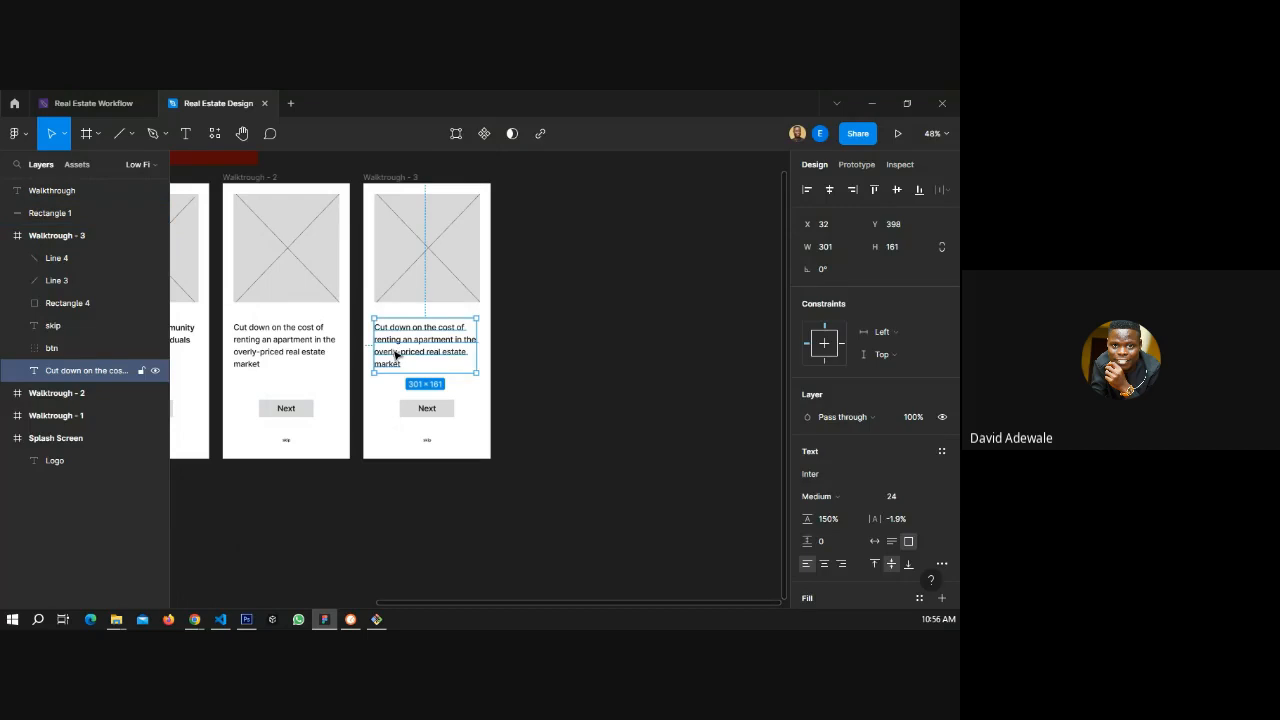
pyautogui.doubleClick(396, 352)
pyautogui.hotkey('ctrl', 'v')
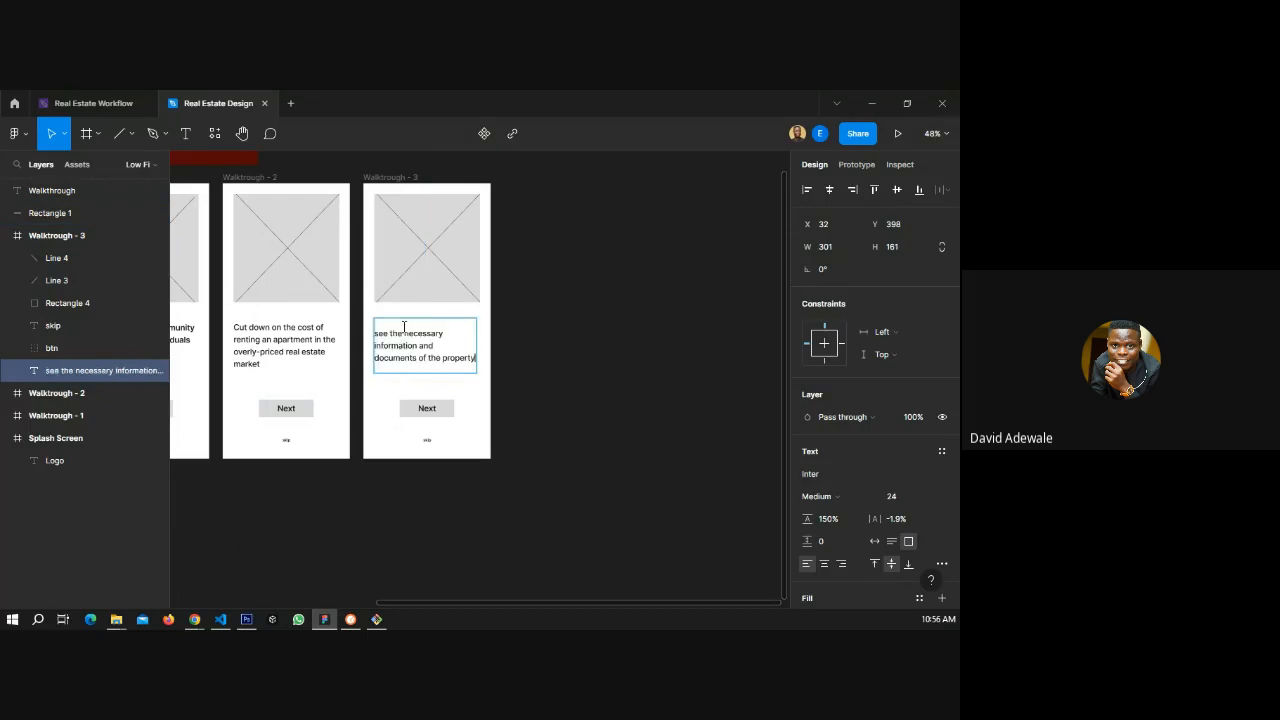
pyautogui.press('Escape')
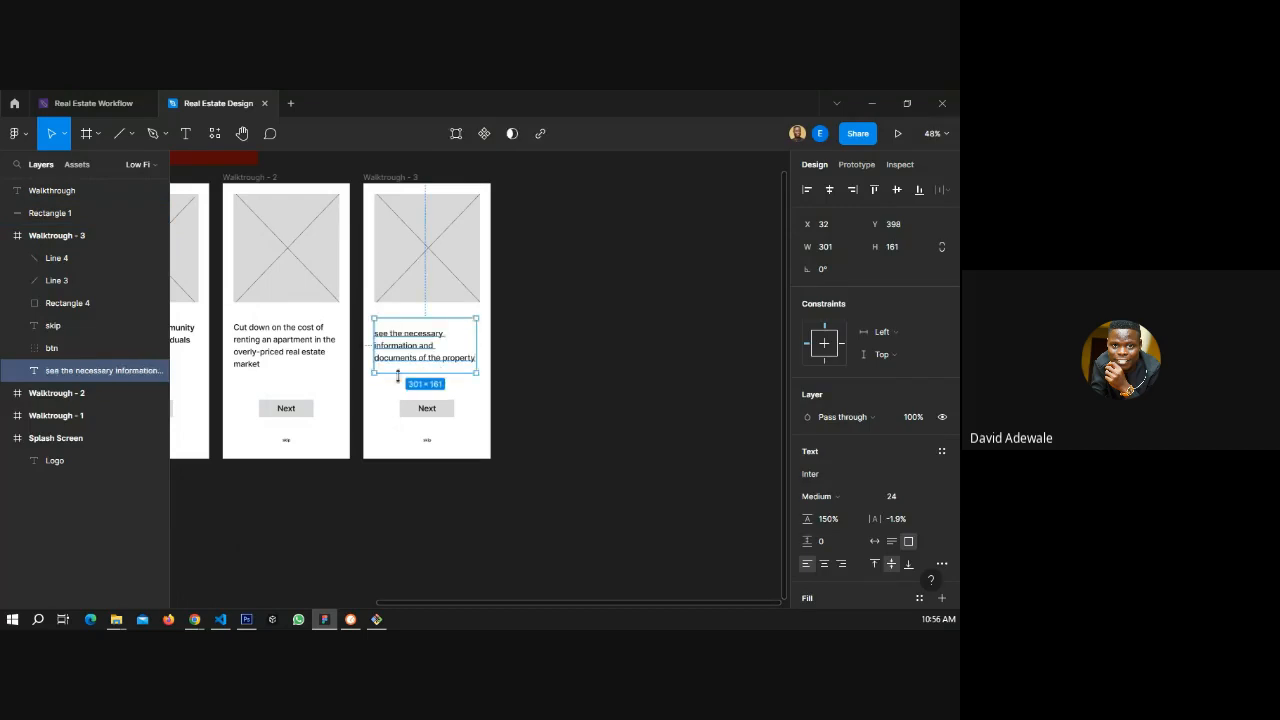
pyautogui.moveTo(398, 376); pyautogui.dragTo(405, 356)
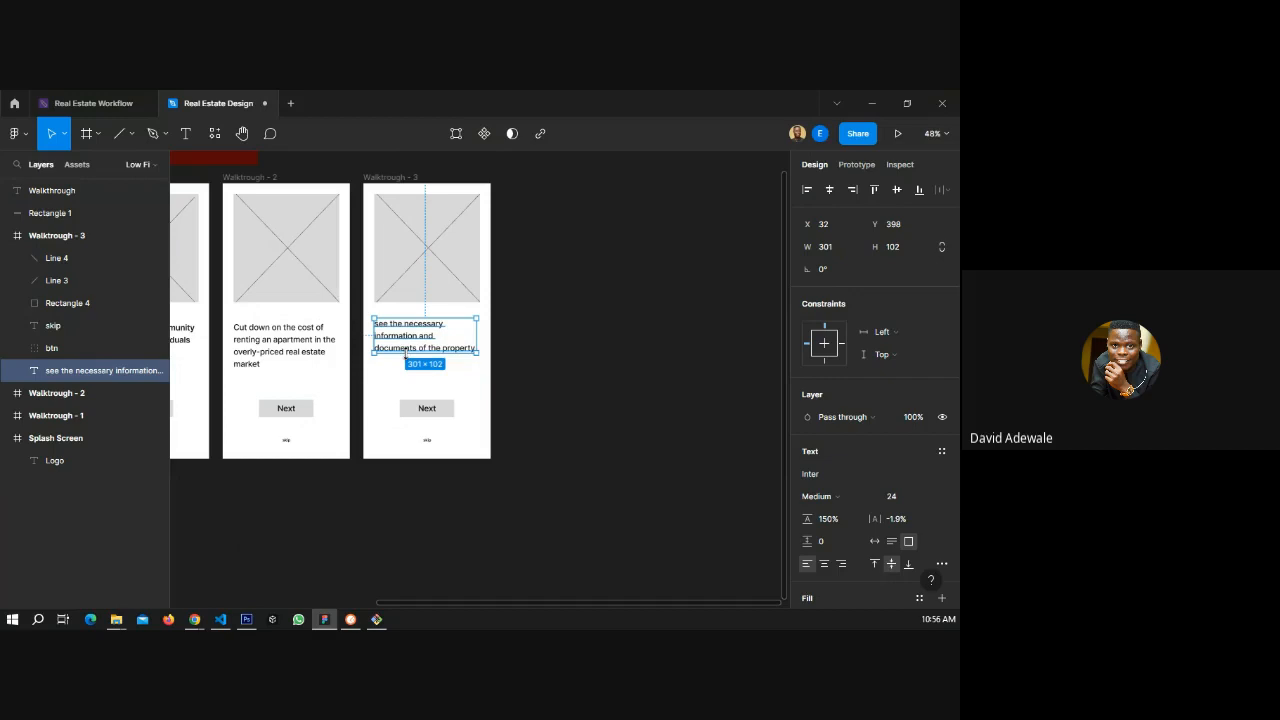
pyautogui.click(566, 370)
# - Inspect the Next label and skip link on Walktrough - 3 and compare the walkthrough screens
pyautogui.scroll(3, 406, 422)
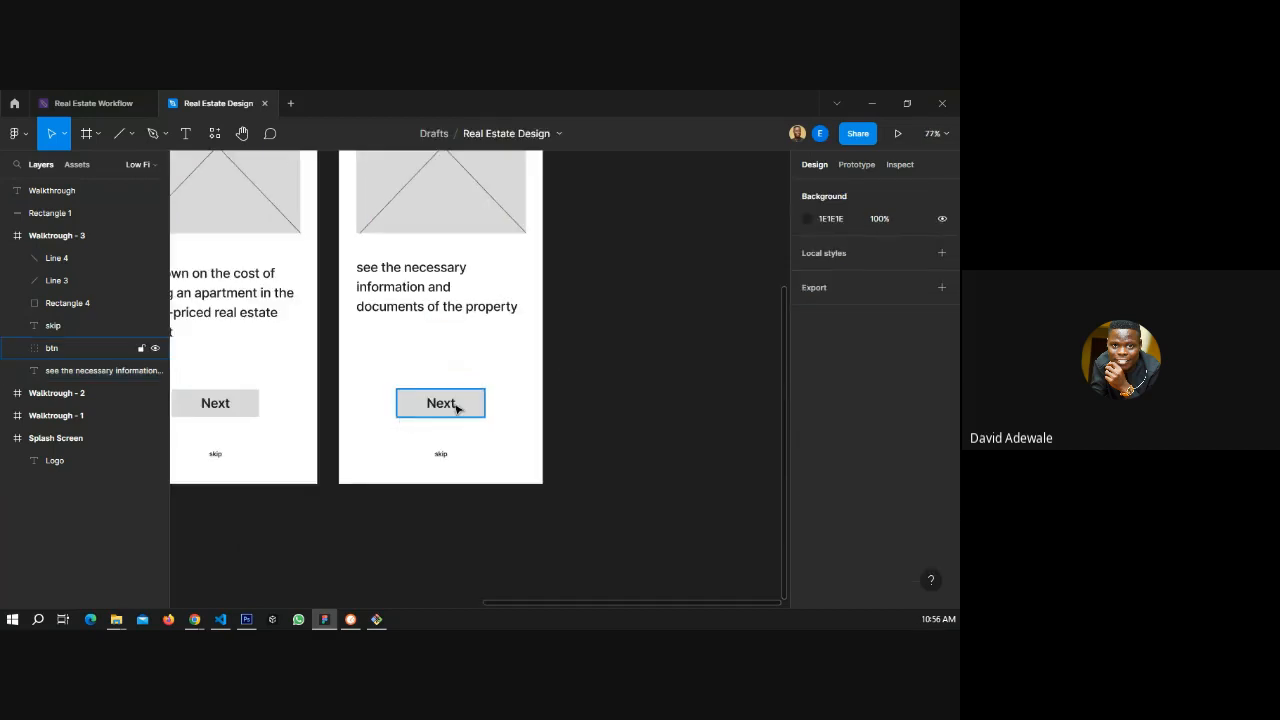
pyautogui.doubleClick(439, 406)
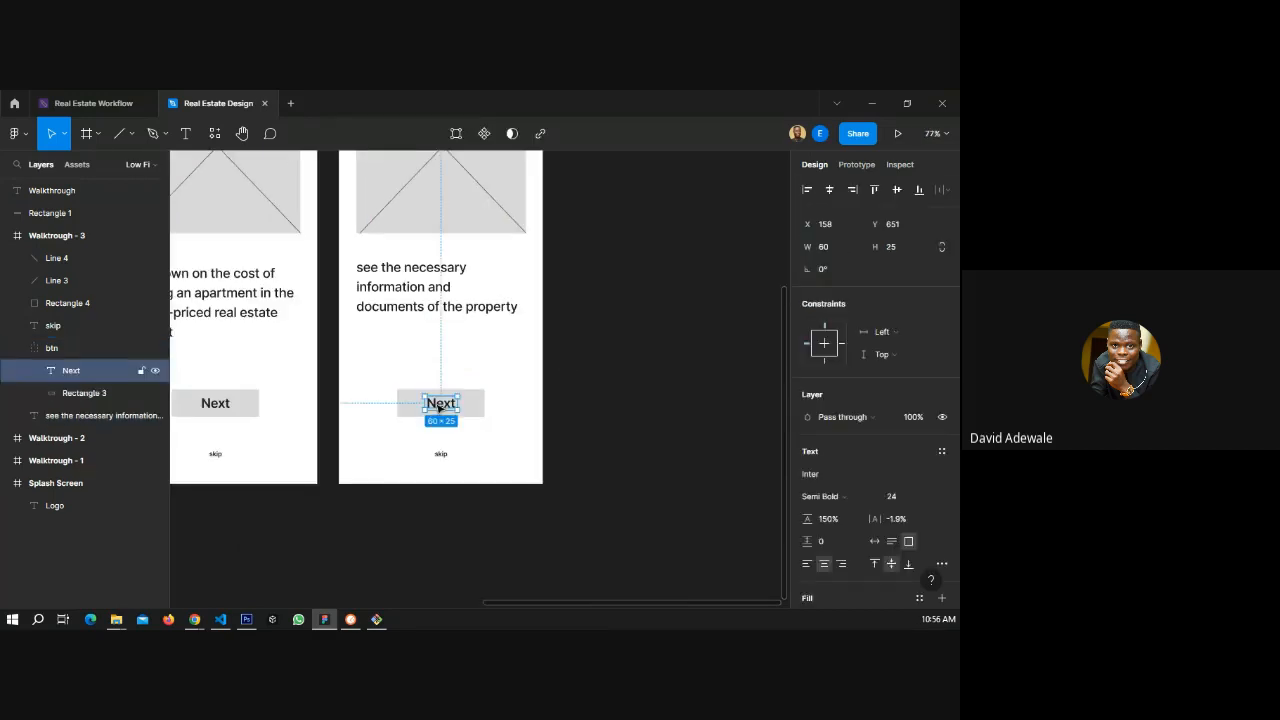
pyautogui.click(439, 453)
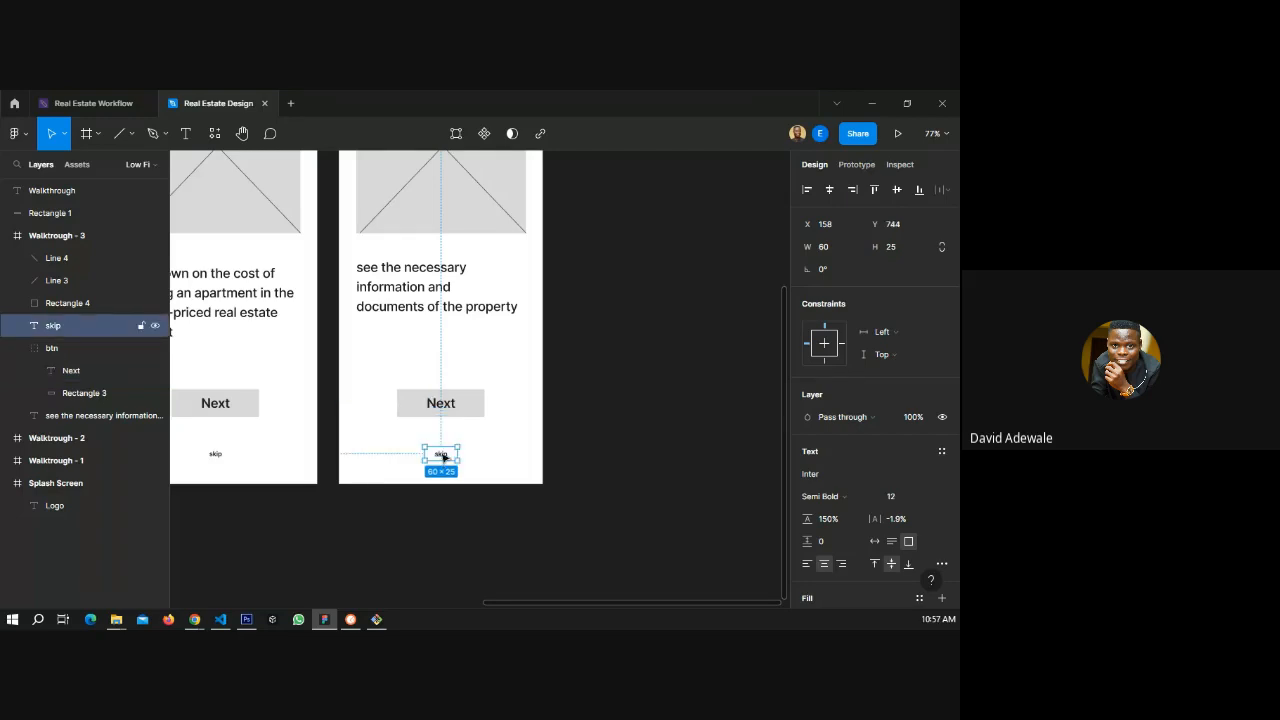
pyautogui.click(600, 410)
pyautogui.scroll(-5, 580, 378)
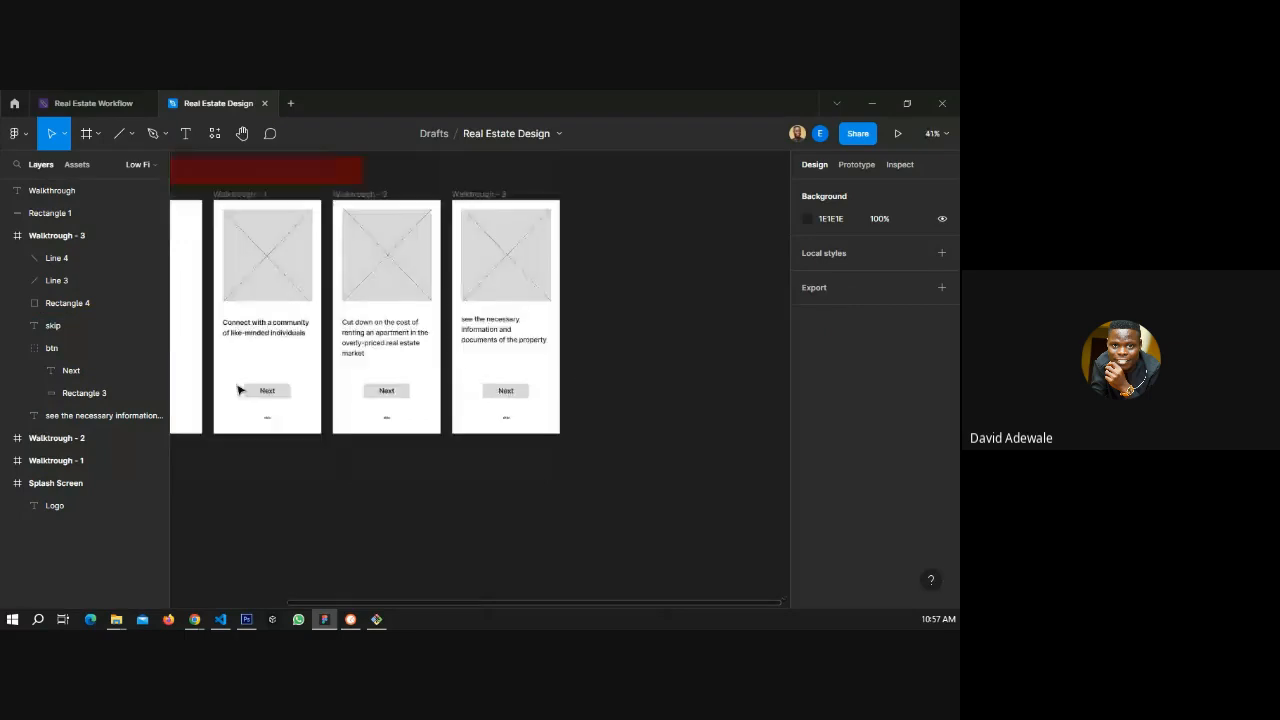
pyautogui.scroll(-2, 338, 398)
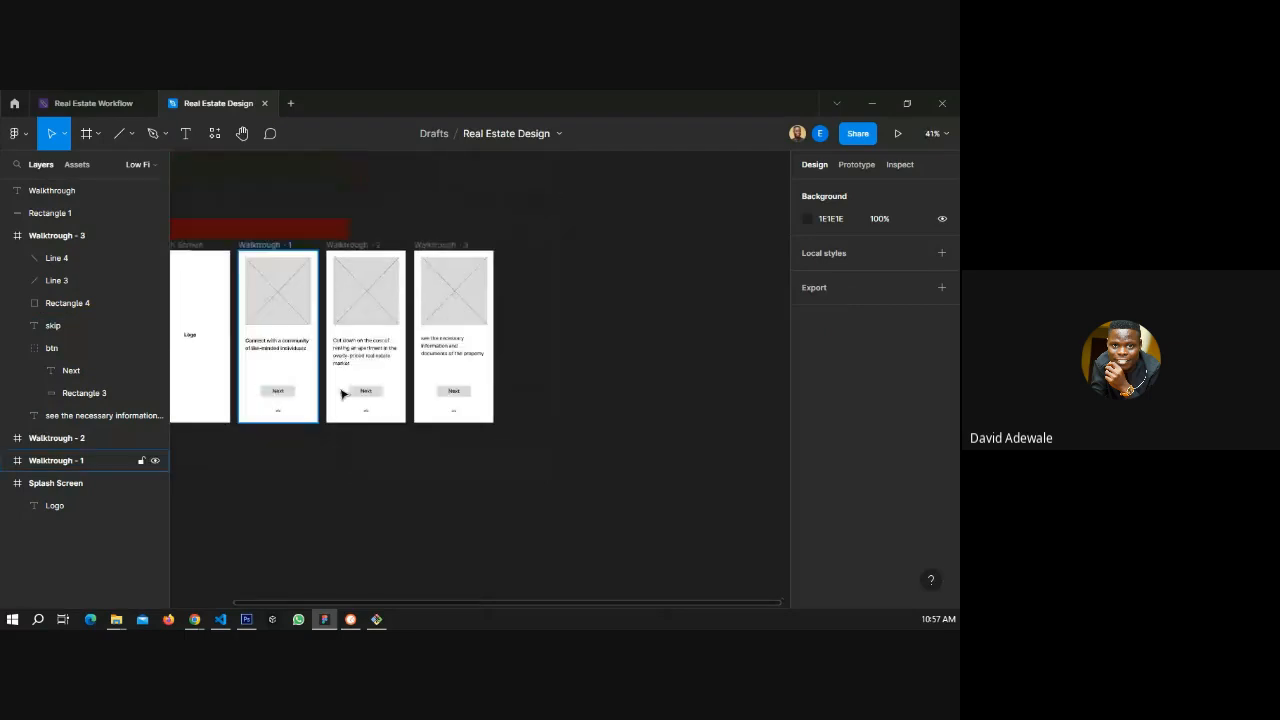
pyautogui.scroll(2, 360, 396)
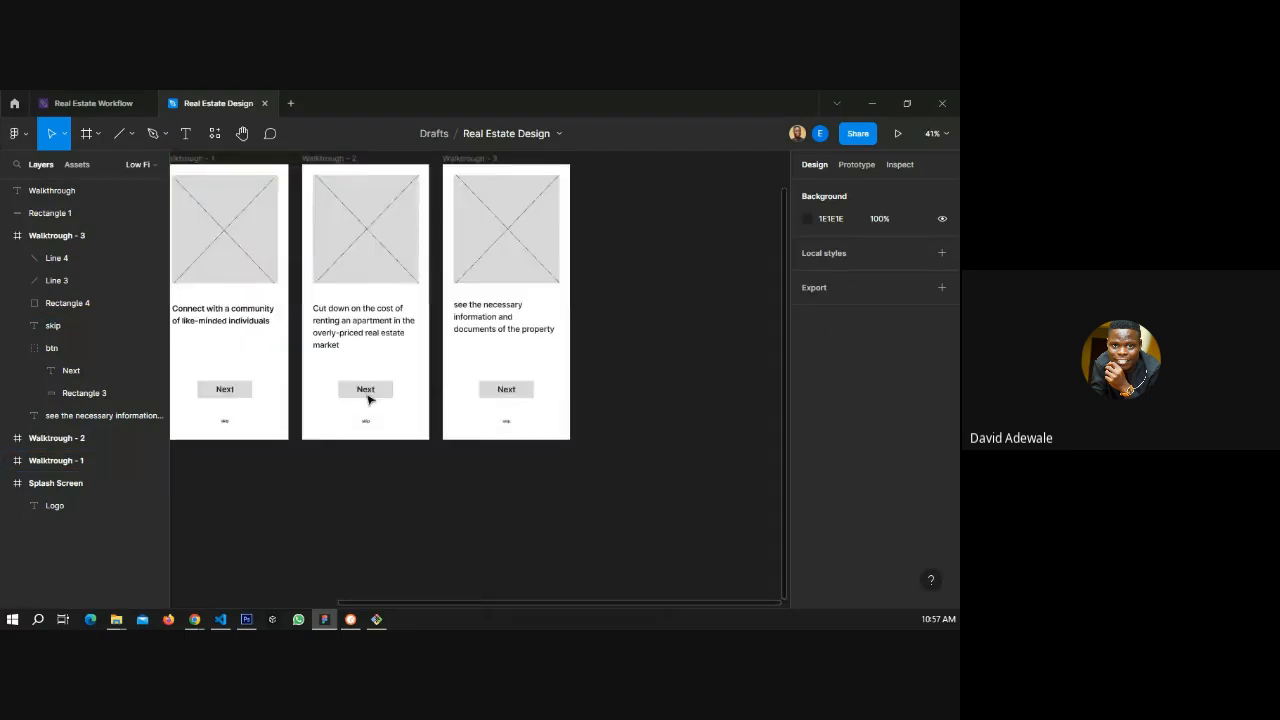
# - On Walktrough - 2, move the Next button right to X 183 and place a copy of the skip text at X 32, Y 651
pyautogui.scroll(1, 367, 398)
pyautogui.click(390, 393)
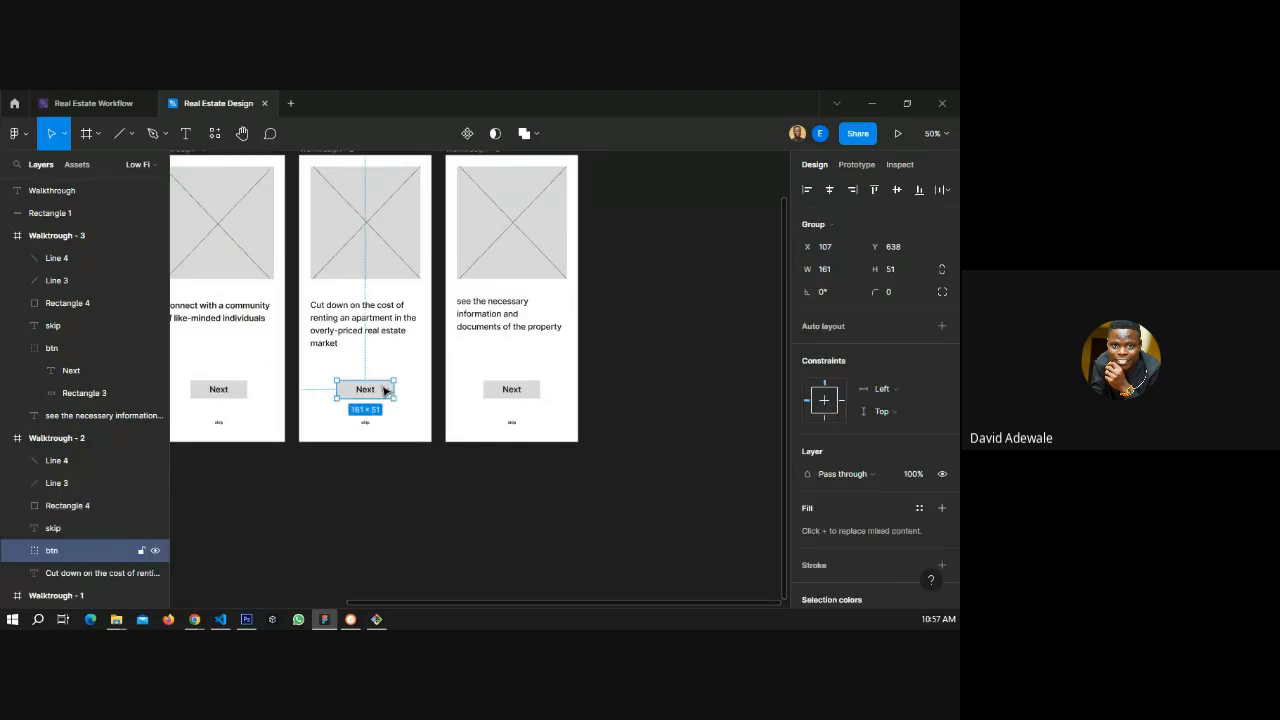
pyautogui.moveTo(397, 390); pyautogui.dragTo(353, 395)
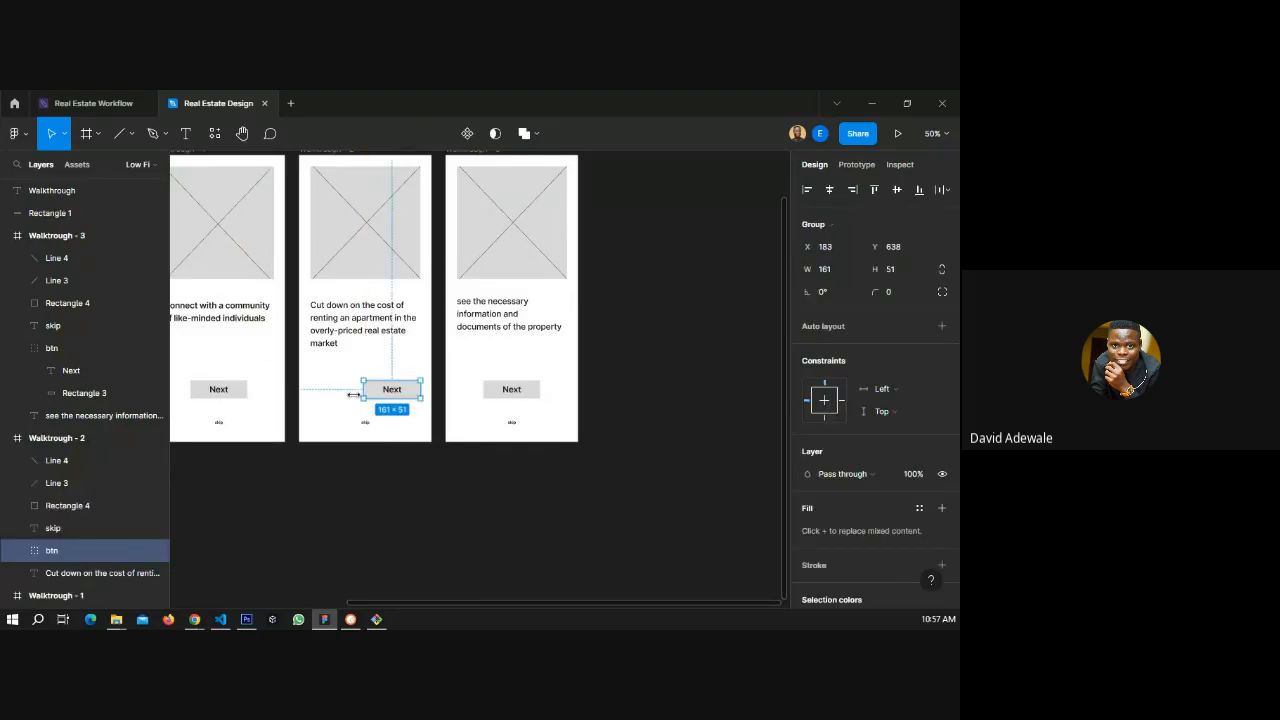
pyautogui.click(366, 423)
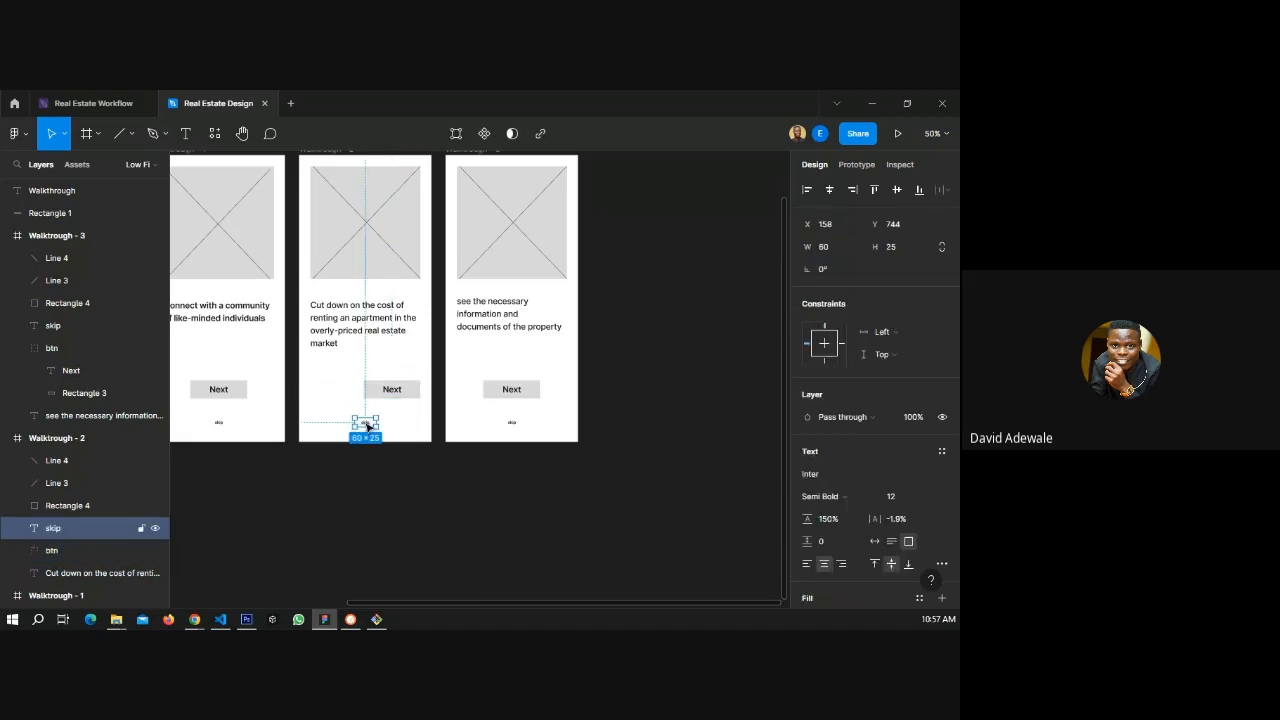
pyautogui.moveTo(367, 425); pyautogui.dragTo(322, 394)
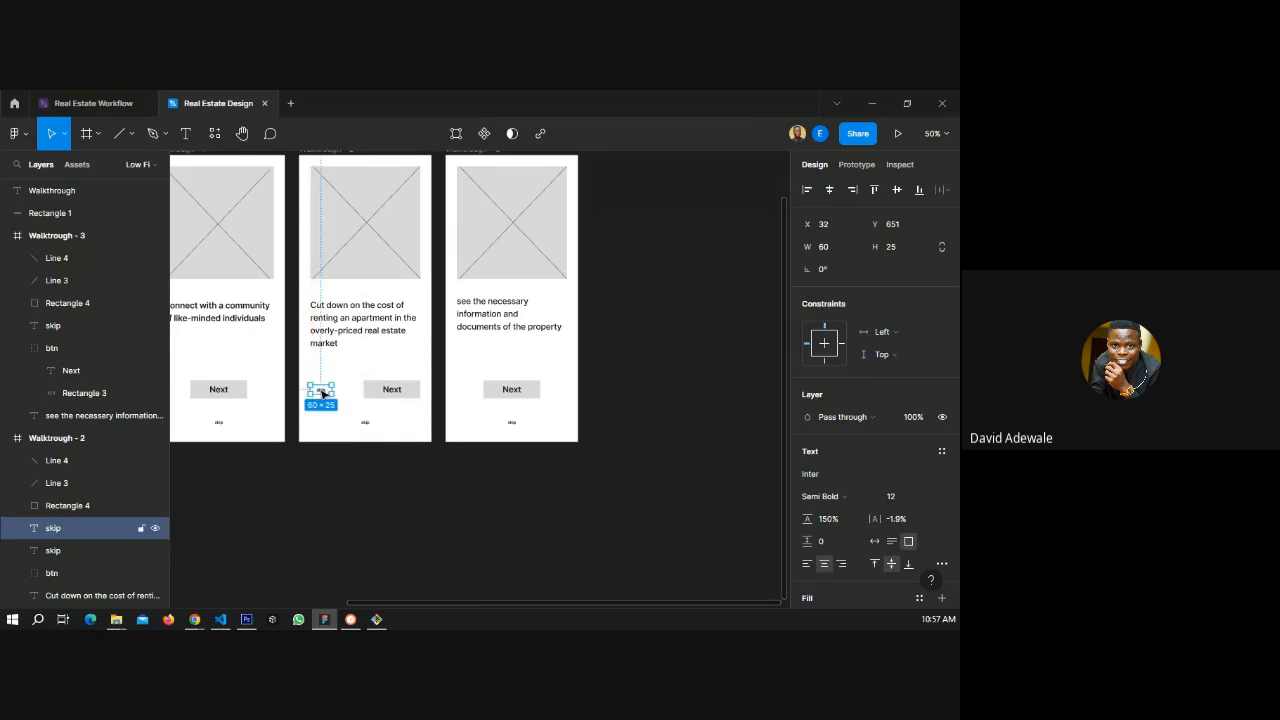
# - Change the copied skip text beside the Walktrough - 2 Next button to "Prev"
pyautogui.scroll(5, 322, 394)
pyautogui.doubleClick(323, 391)
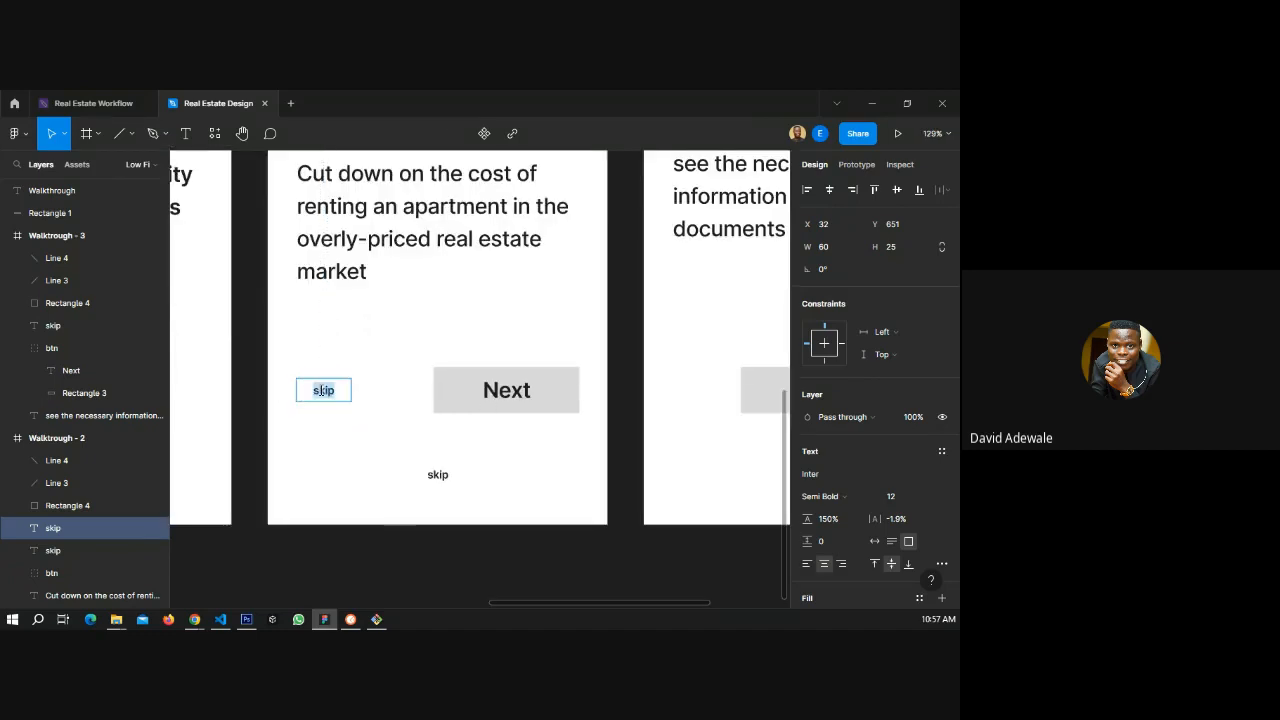
pyautogui.write('Prev')
pyautogui.click(251, 363)
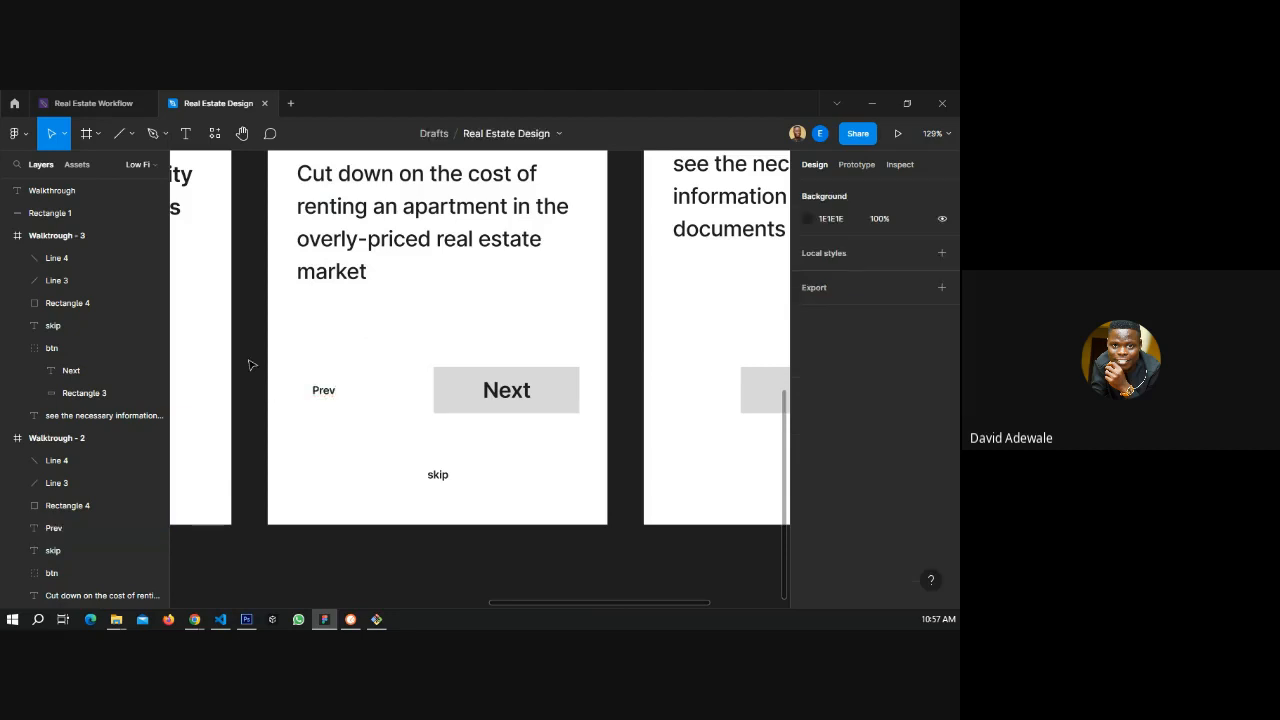
# - Move the Prev text on Walktrough - 2 down to Y 664 and deselect it
pyautogui.click(320, 395)
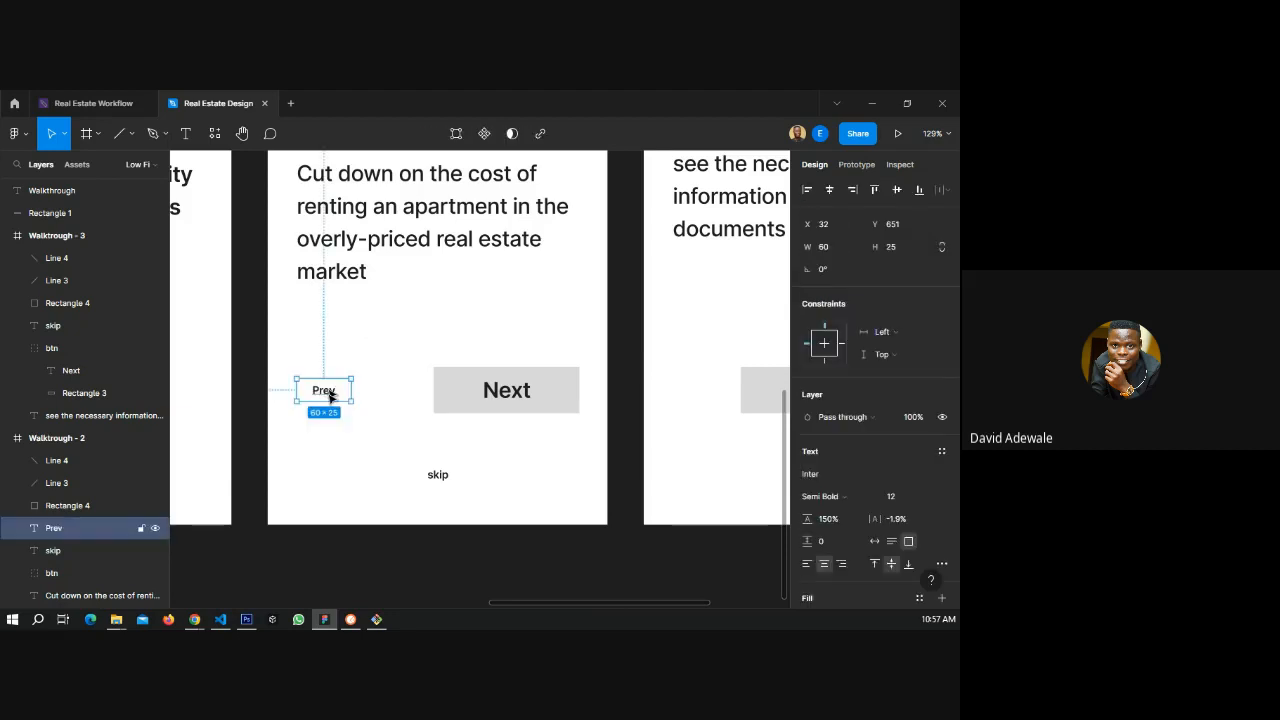
pyautogui.moveTo(330, 397); pyautogui.dragTo(331, 406)
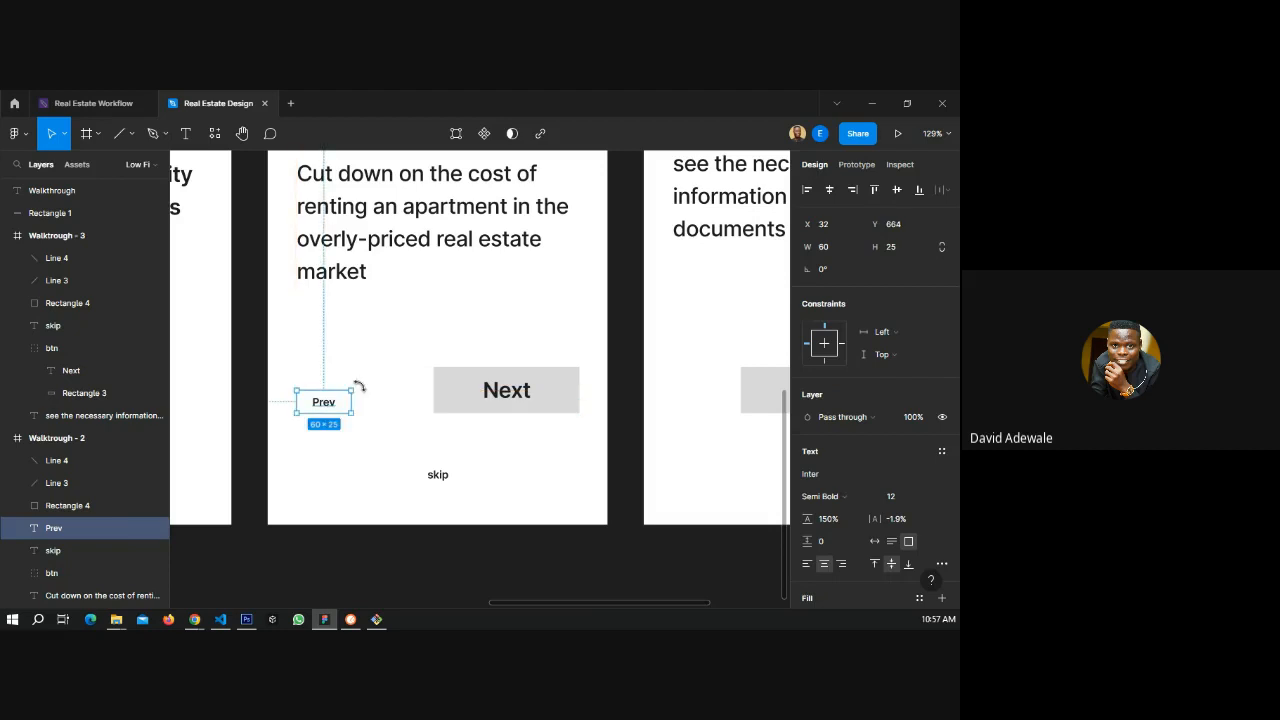
pyautogui.click(251, 397)
# - Replace the Next label of the Walktrough - 3 button with "Get Strated"
pyautogui.scroll(-5, 251, 397)
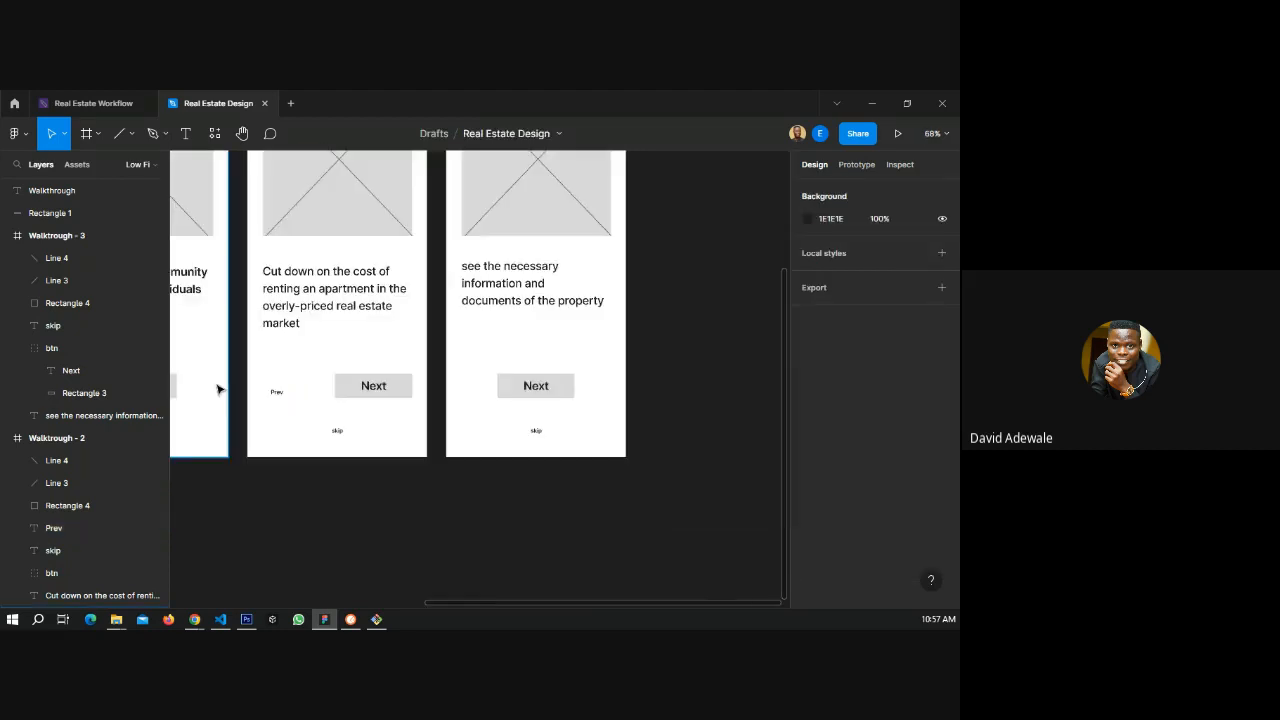
pyautogui.scroll(-1, 218, 389)
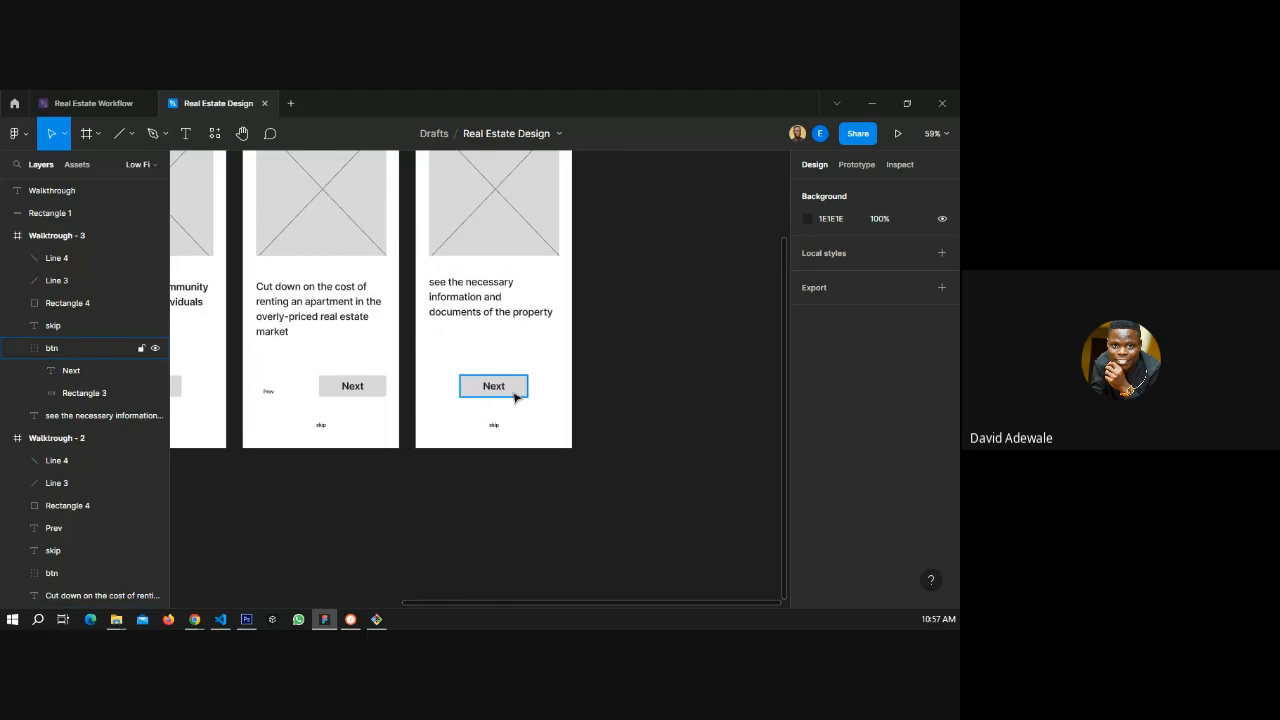
pyautogui.click(515, 397)
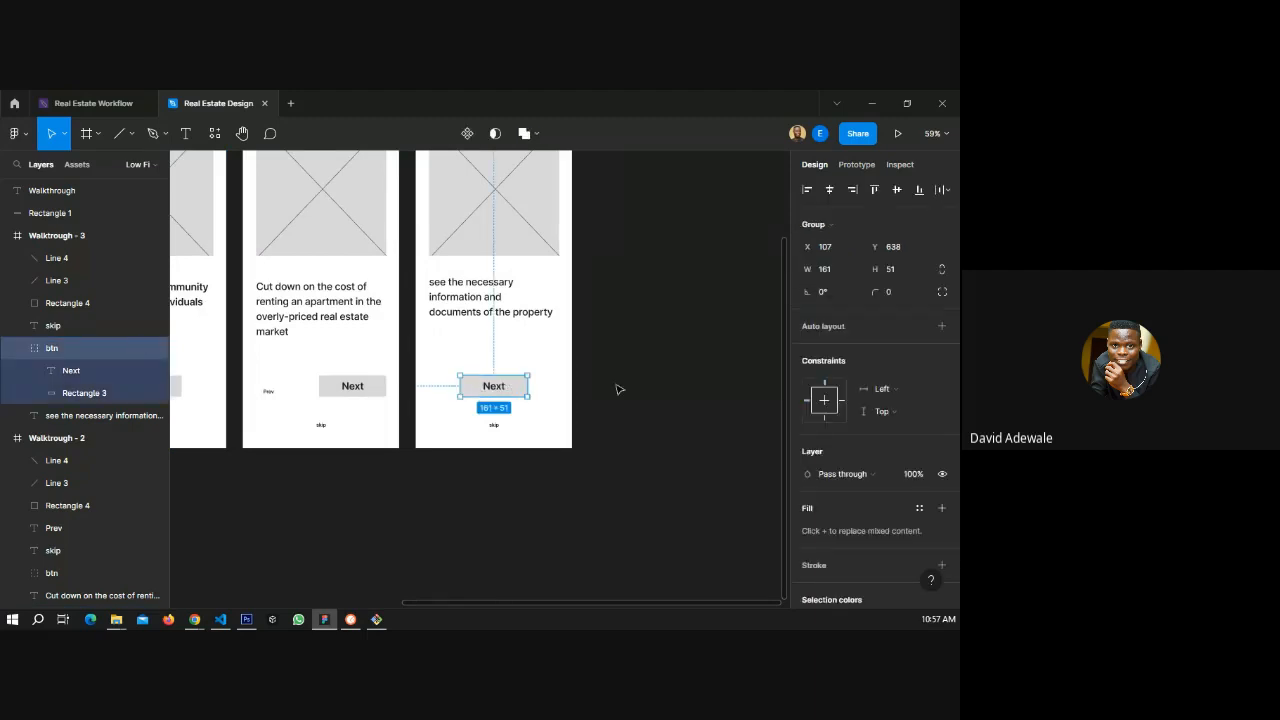
pyautogui.scroll(-1, 618, 389)
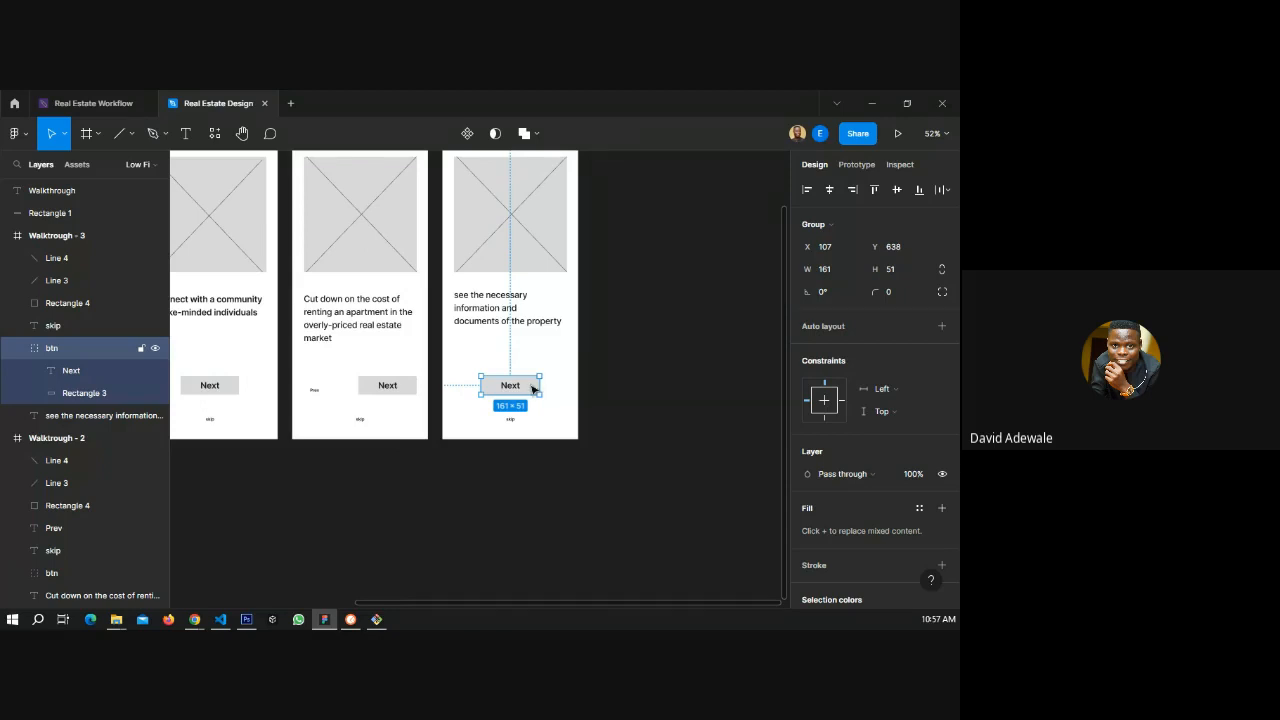
pyautogui.doubleClick(517, 391)
pyautogui.doubleClick(516, 390)
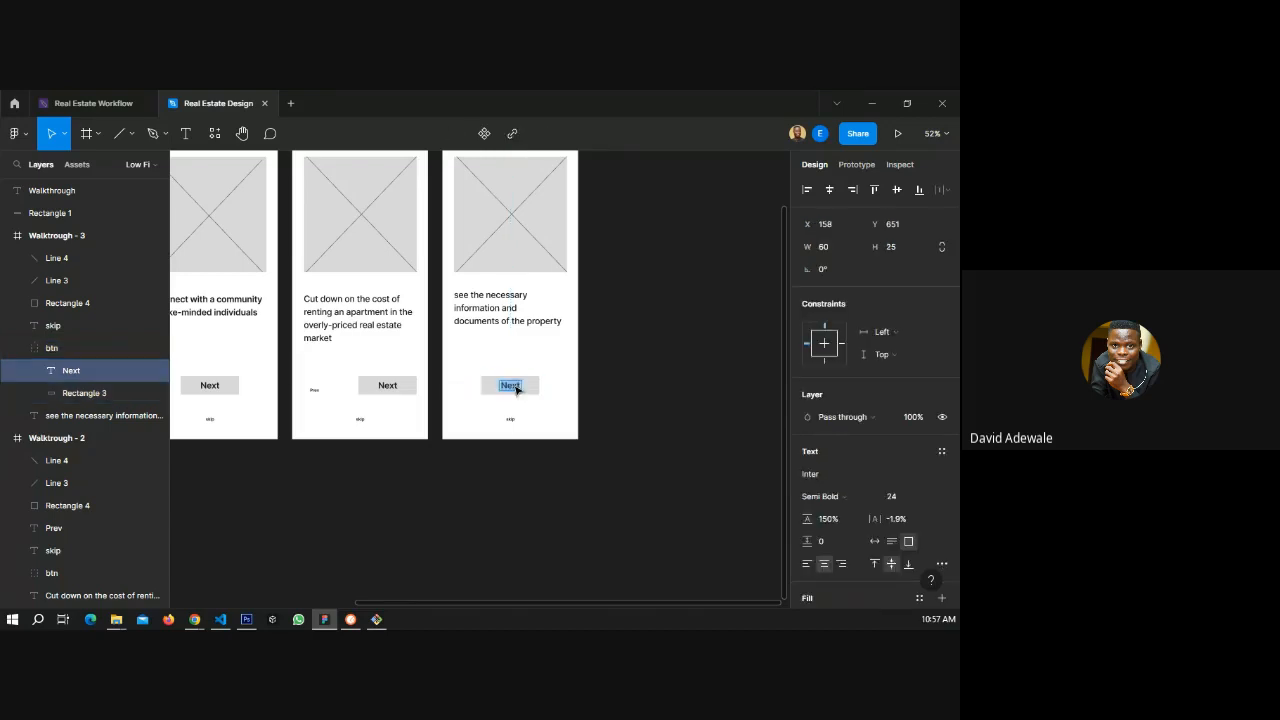
pyautogui.click(514, 385)
pyautogui.write('Get Strated')
pyautogui.moveTo(516, 385); pyautogui.dragTo(521, 385)
# - Correct the misspelled second word of the Walktrough - 3 button label so it reads "Get Started"
pyautogui.scroll(10, 521, 385)
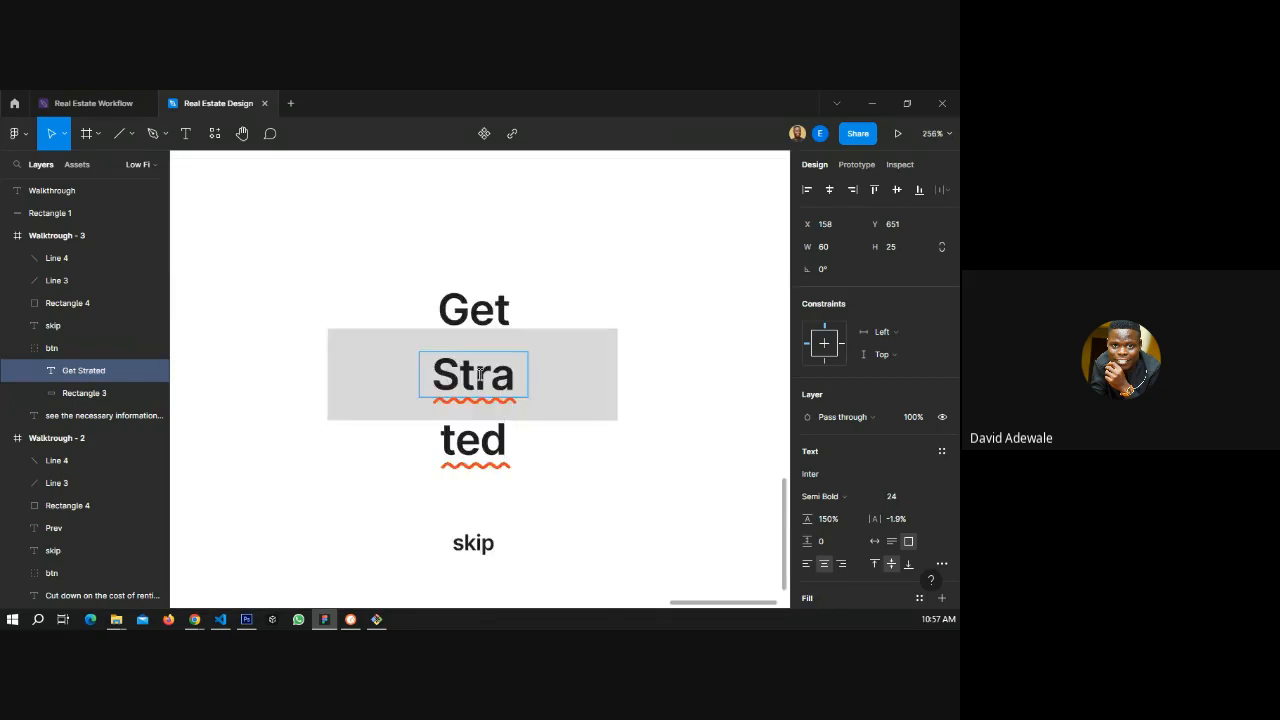
pyautogui.click(480, 374)
pyautogui.write('arte')
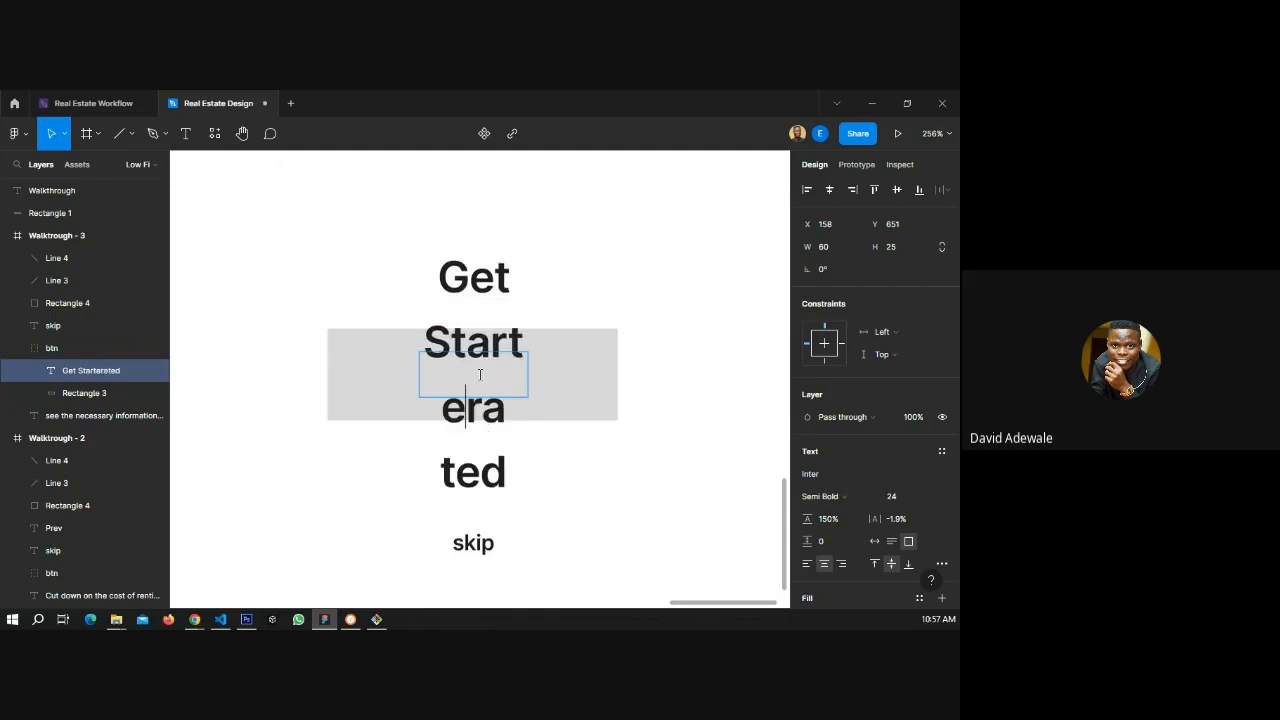
pyautogui.write('d')
pyautogui.hotkey('ctrl', 'shift', 'Right')
pyautogui.press('BackSpace')
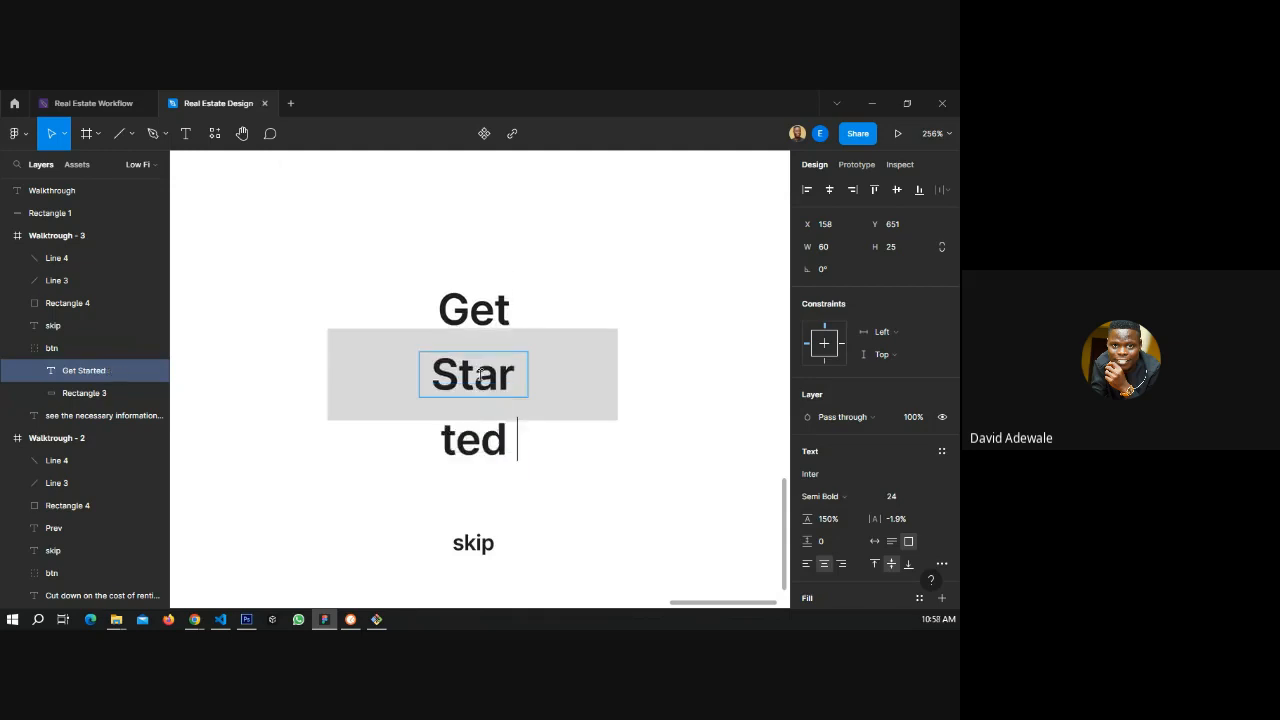
# - Widen the Get Started text box on both sides to about 151 wide so the label fits on one line
pyautogui.press('BackSpace')
pyautogui.press('Escape')
pyautogui.moveTo(528, 371); pyautogui.dragTo(609, 370)
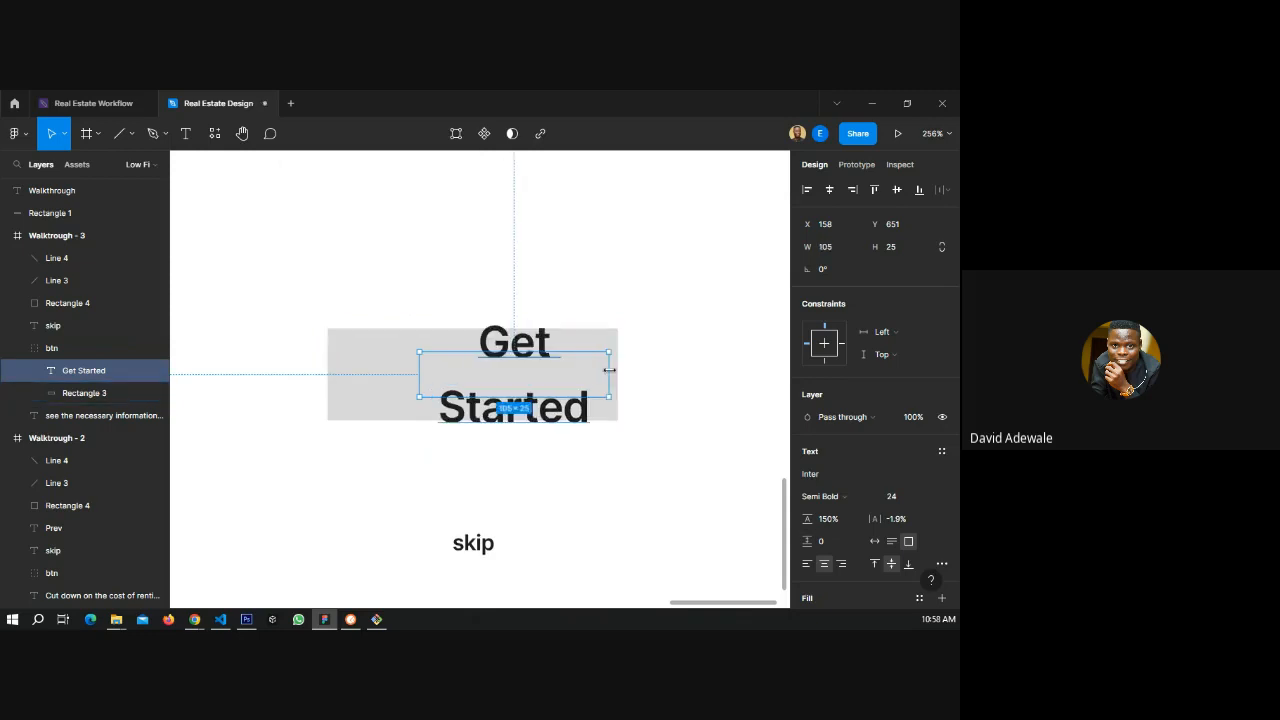
pyautogui.moveTo(417, 374); pyautogui.dragTo(336, 374)
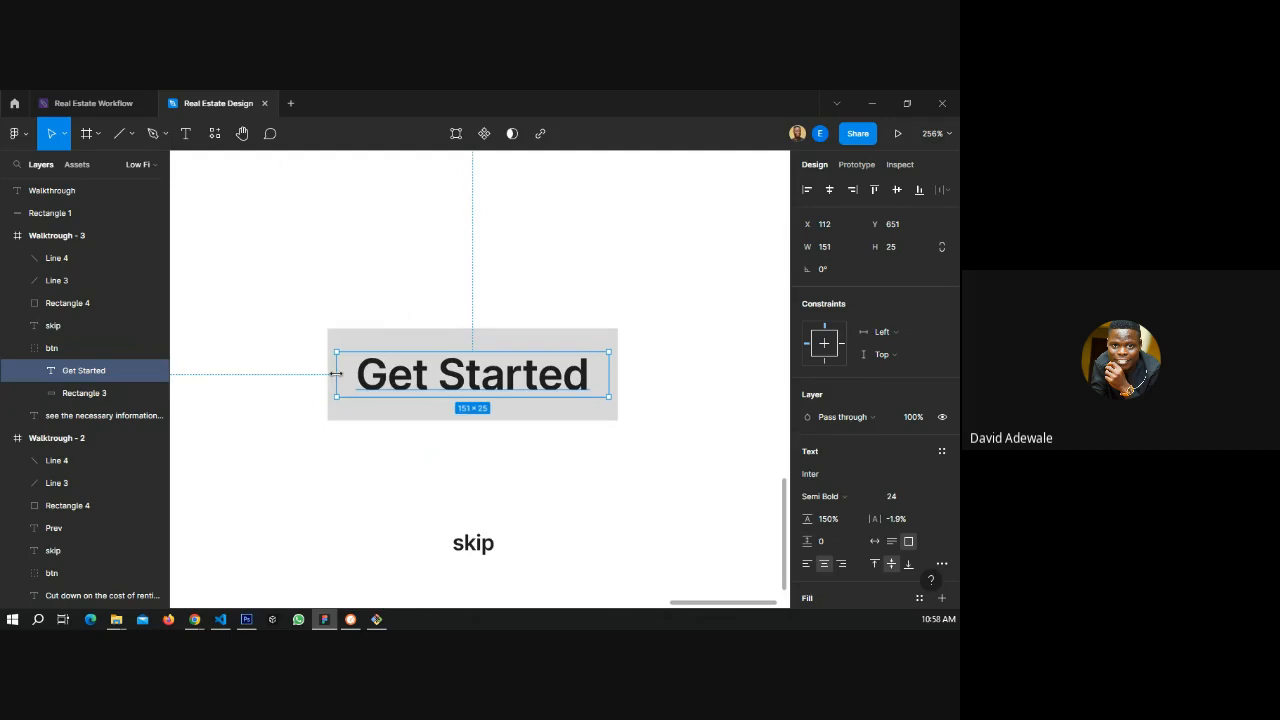
pyautogui.keyDown('ctrl'); pyautogui.scroll(-5, 268, 414); pyautogui.keyUp('ctrl')
pyautogui.click(566, 409)
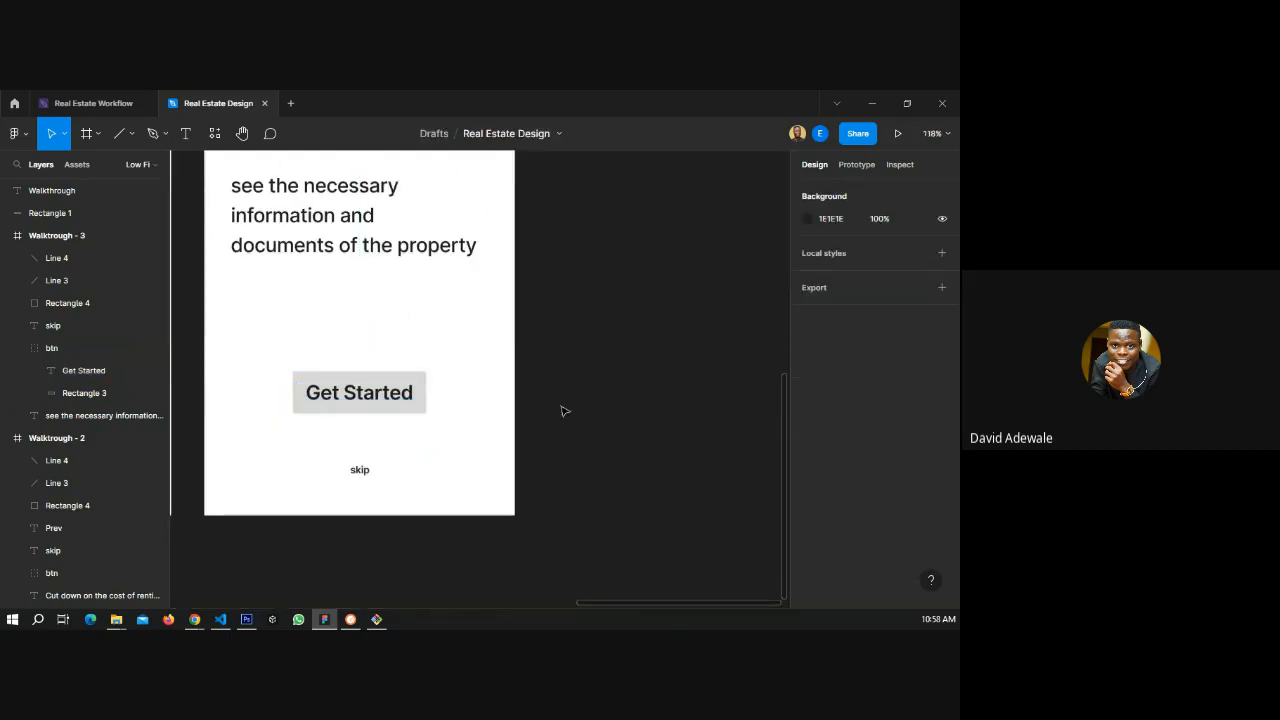
pyautogui.keyDown('ctrl'); pyautogui.scroll(-2, 385, 466); pyautogui.keyUp('ctrl')
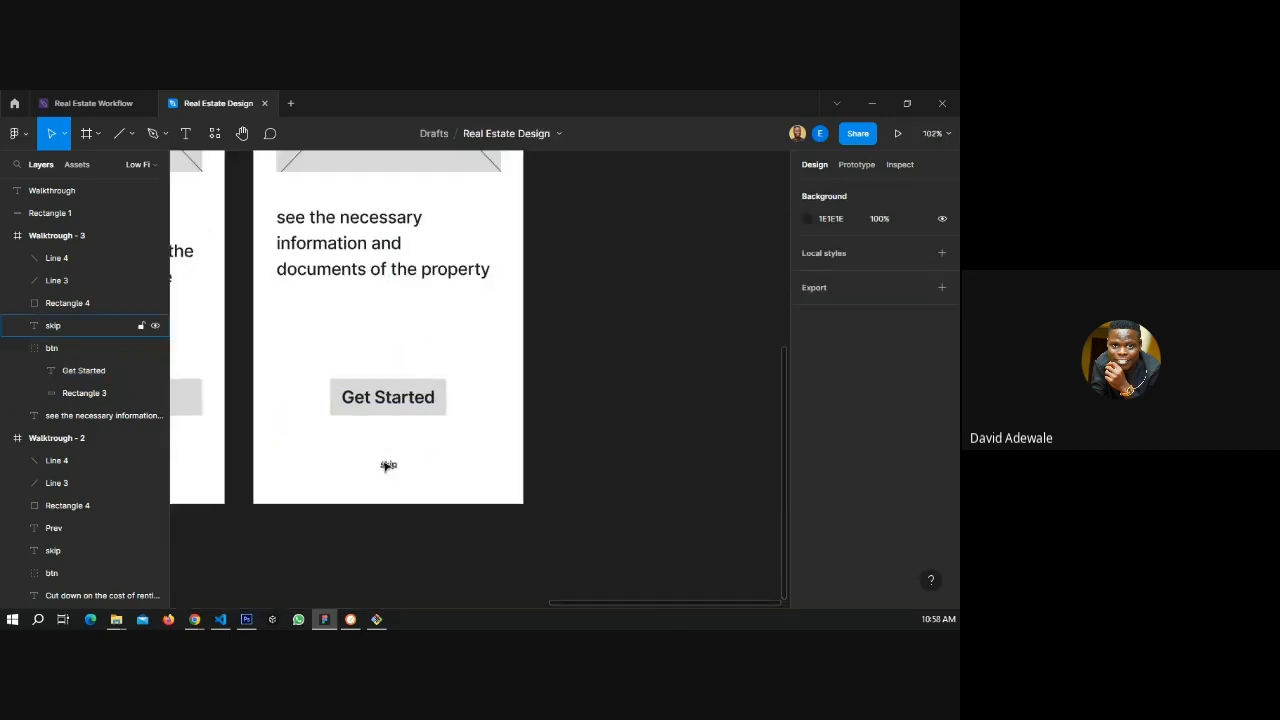
pyautogui.click(386, 465)
pyautogui.press('Delete')
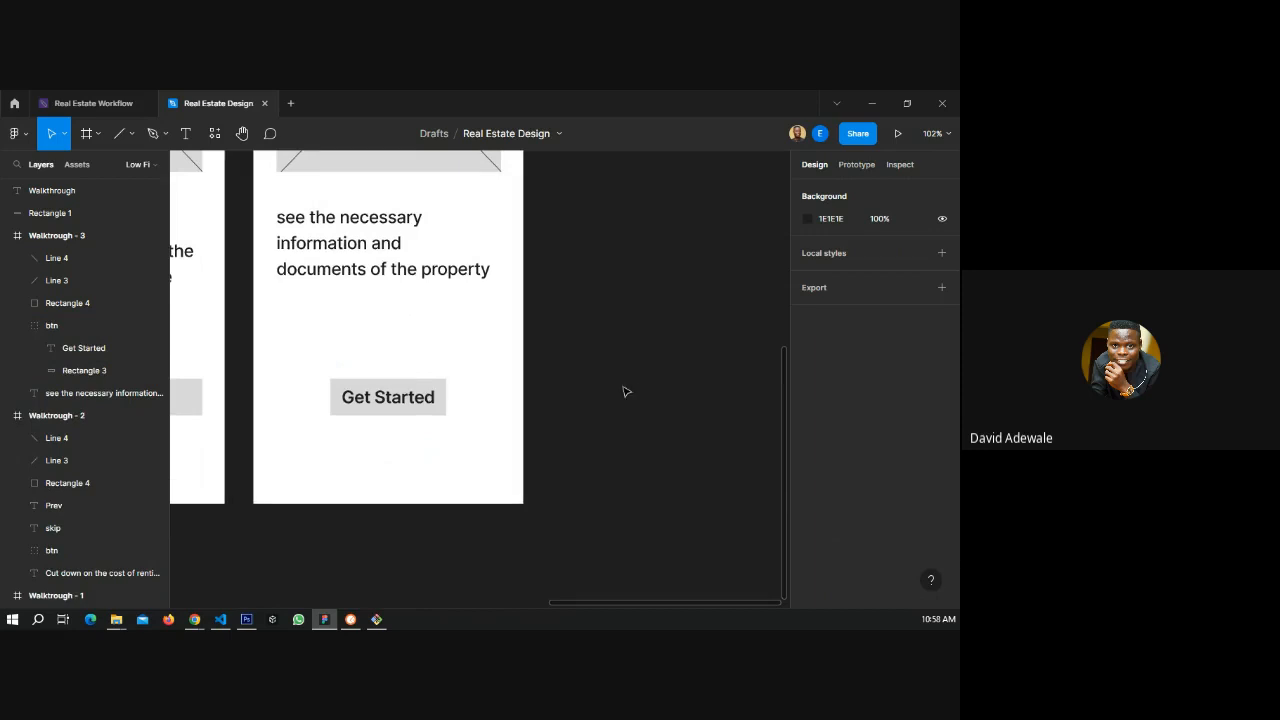
pyautogui.hotkey('ctrl', 'z')
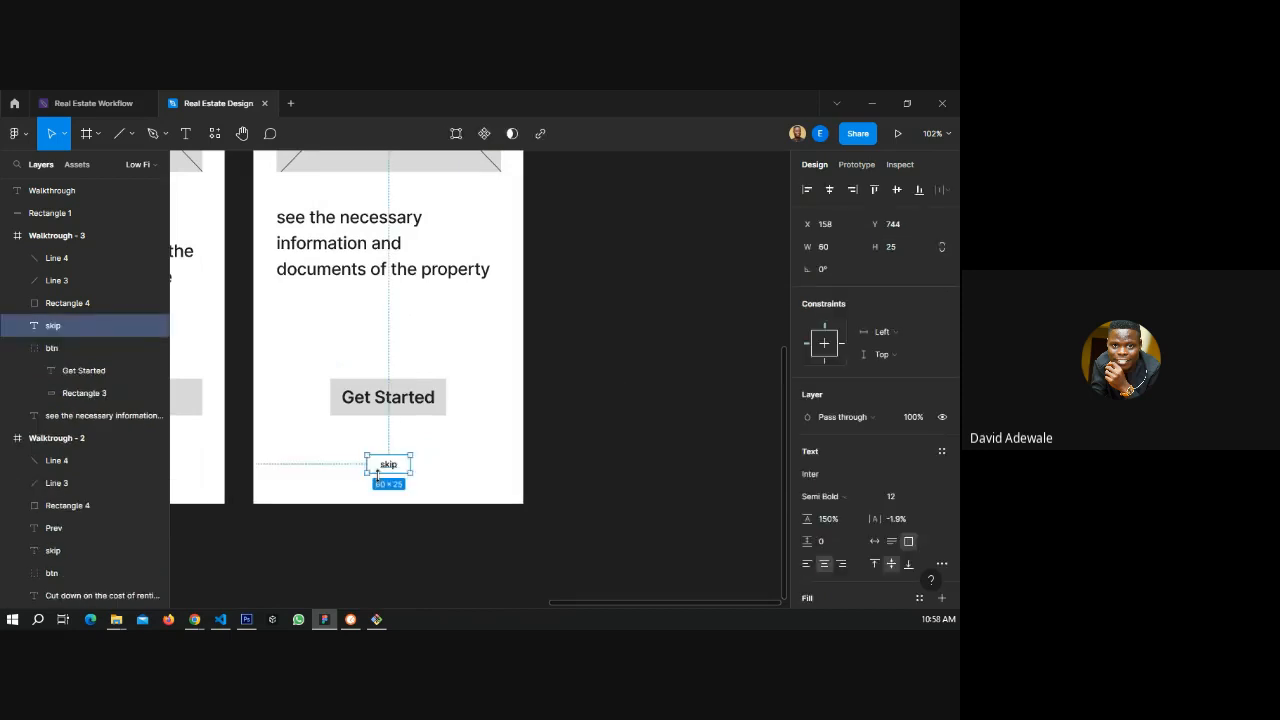
# - Change the skip text under the Get Started button on Walktrough - 3 to "prev"
pyautogui.doubleClick(385, 465)
pyautogui.write('pre')
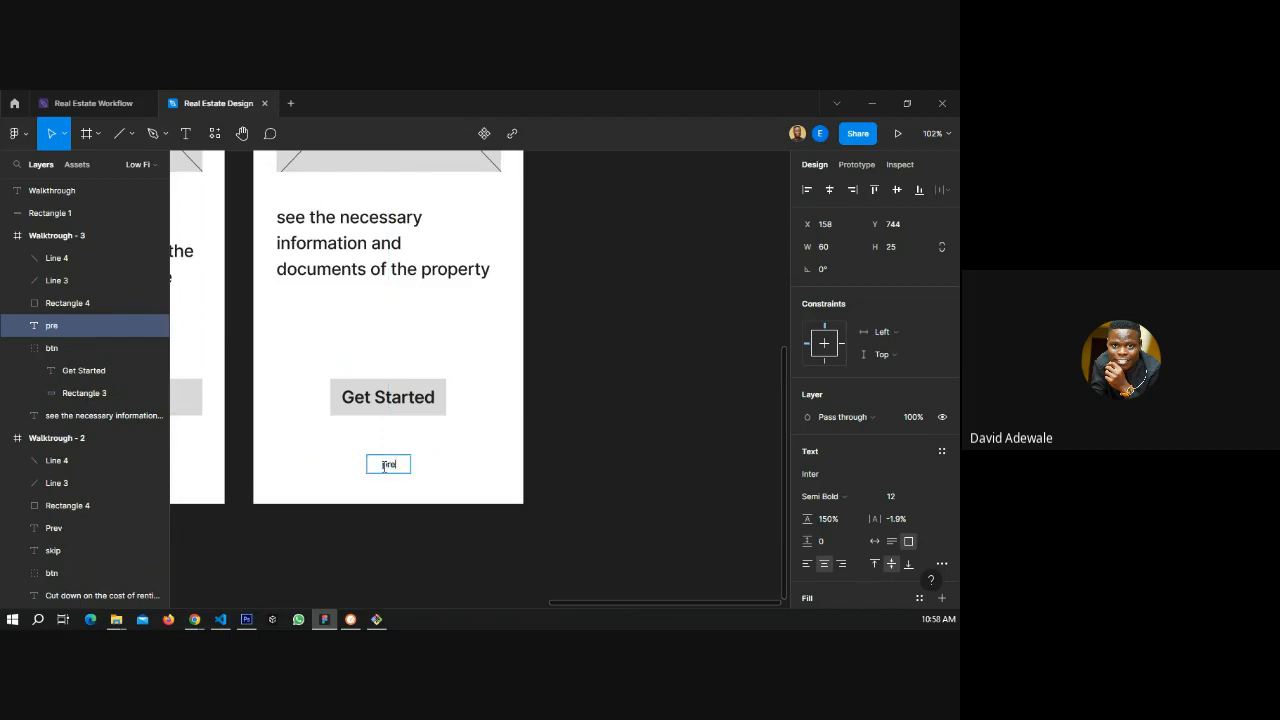
pyautogui.write('v')
pyautogui.click(612, 438)
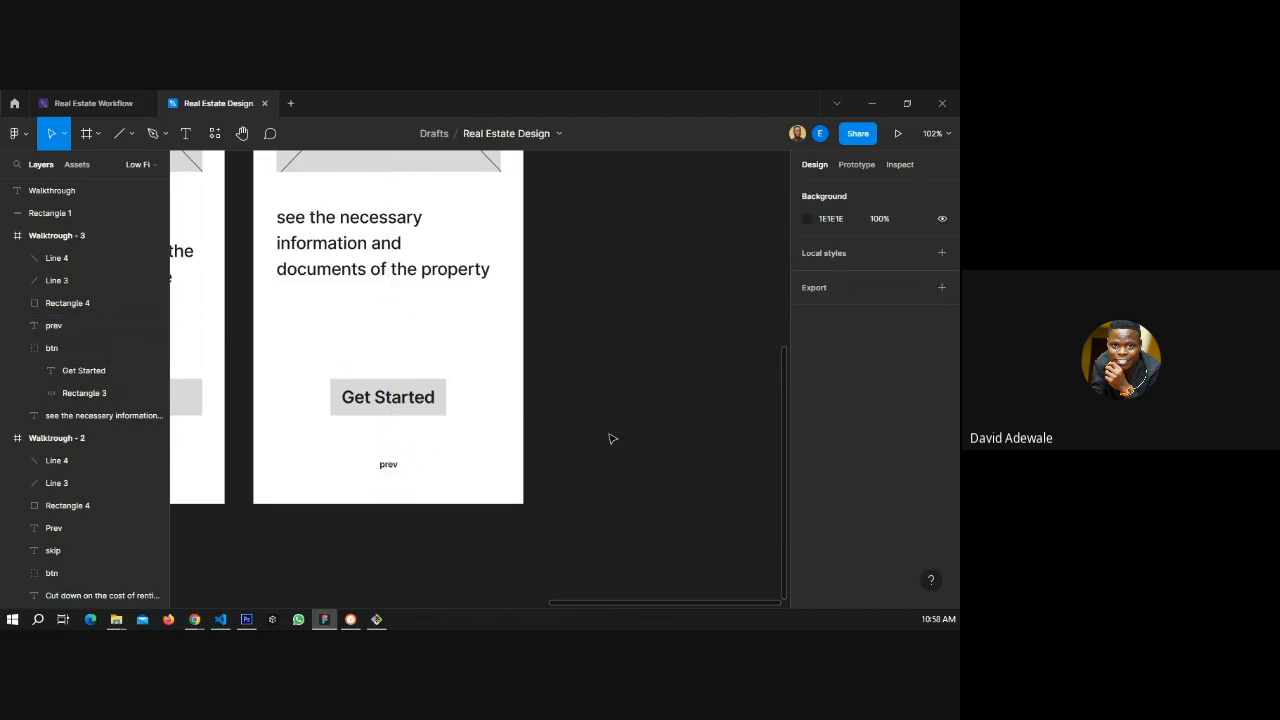
pyautogui.scroll(-3, 612, 438)
pyautogui.click(487, 415)
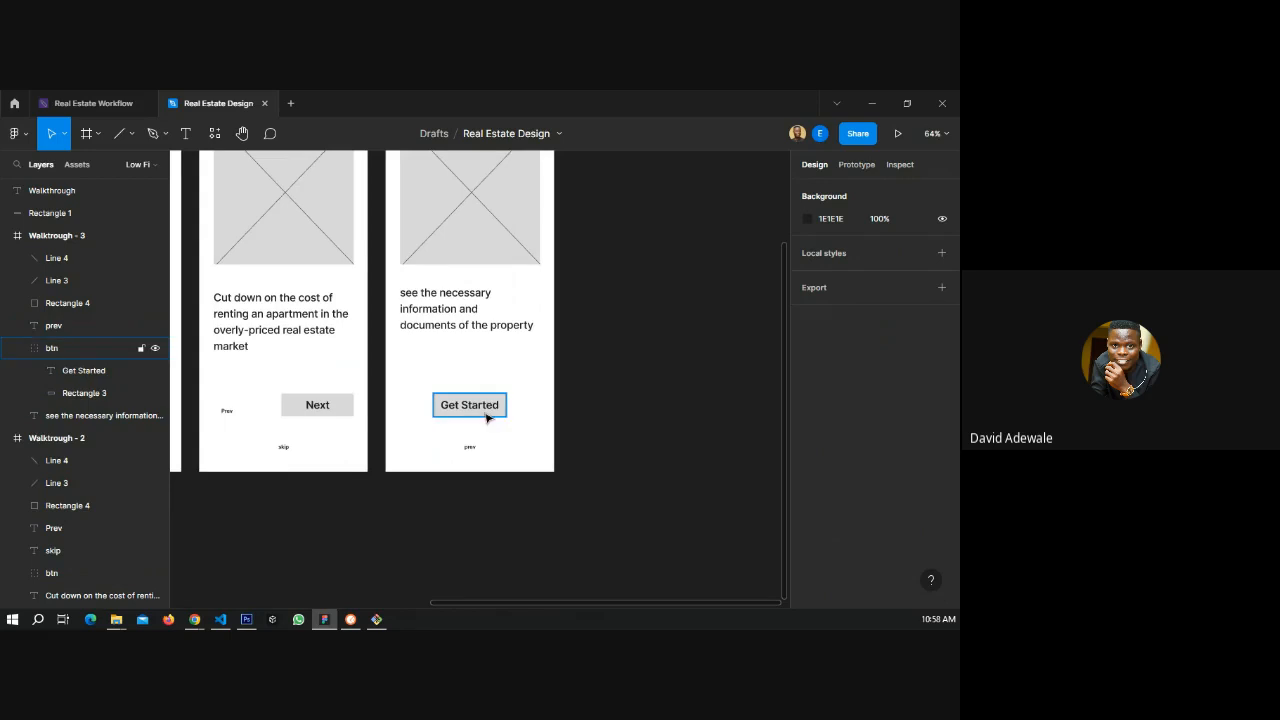
pyautogui.click(487, 416)
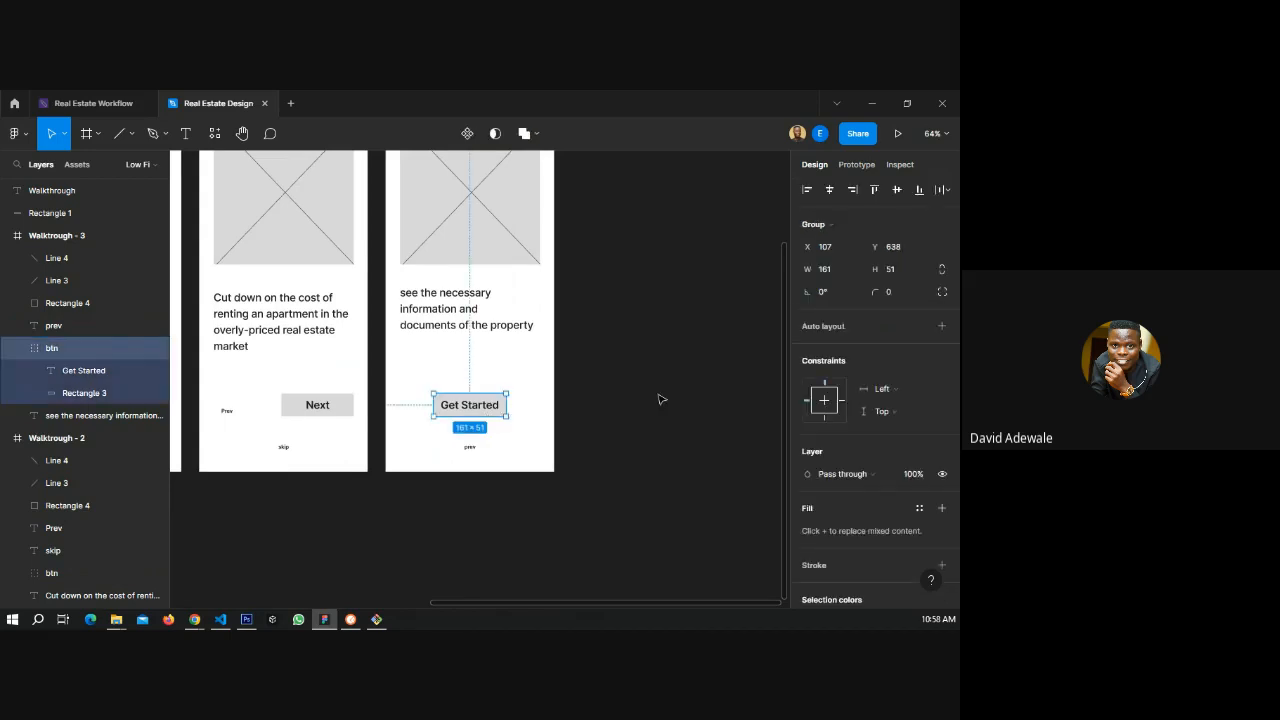
pyautogui.click(609, 391)
# - Extend the dark red header bar to 1848 wide, ending flush with the outer edge of Walktrough - 3
pyautogui.scroll(-3, 631, 376)
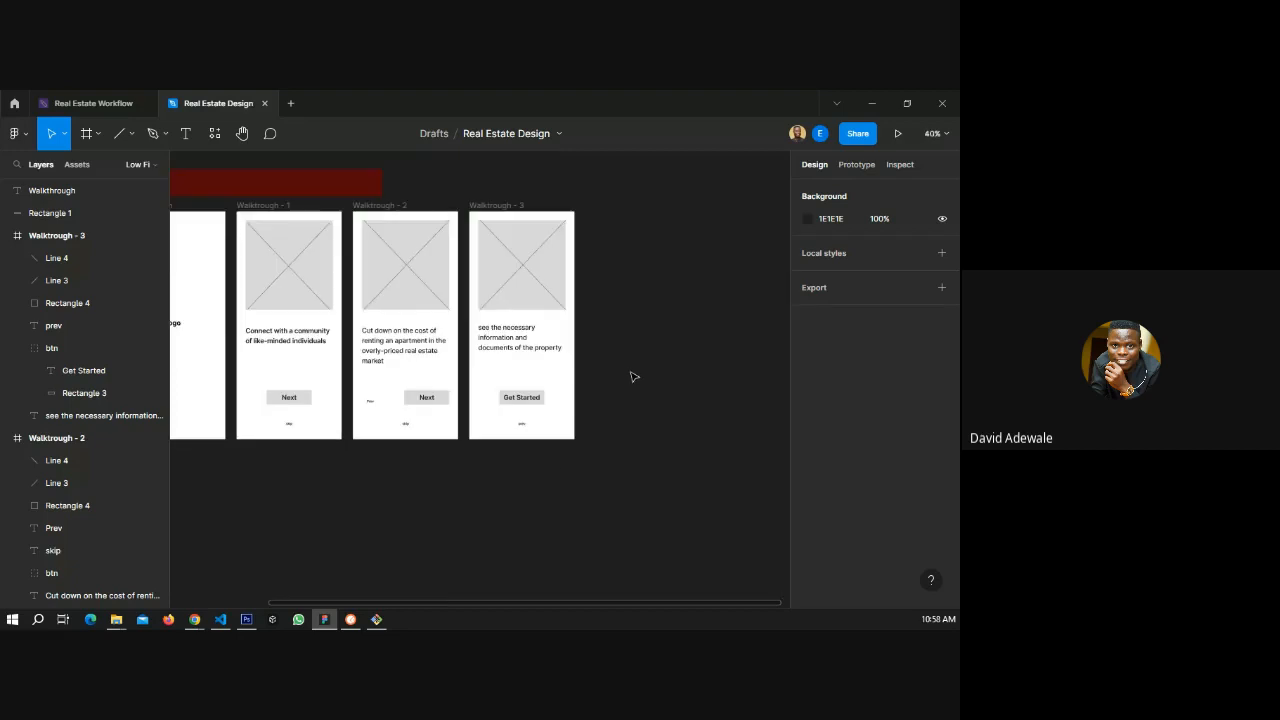
pyautogui.click(334, 188)
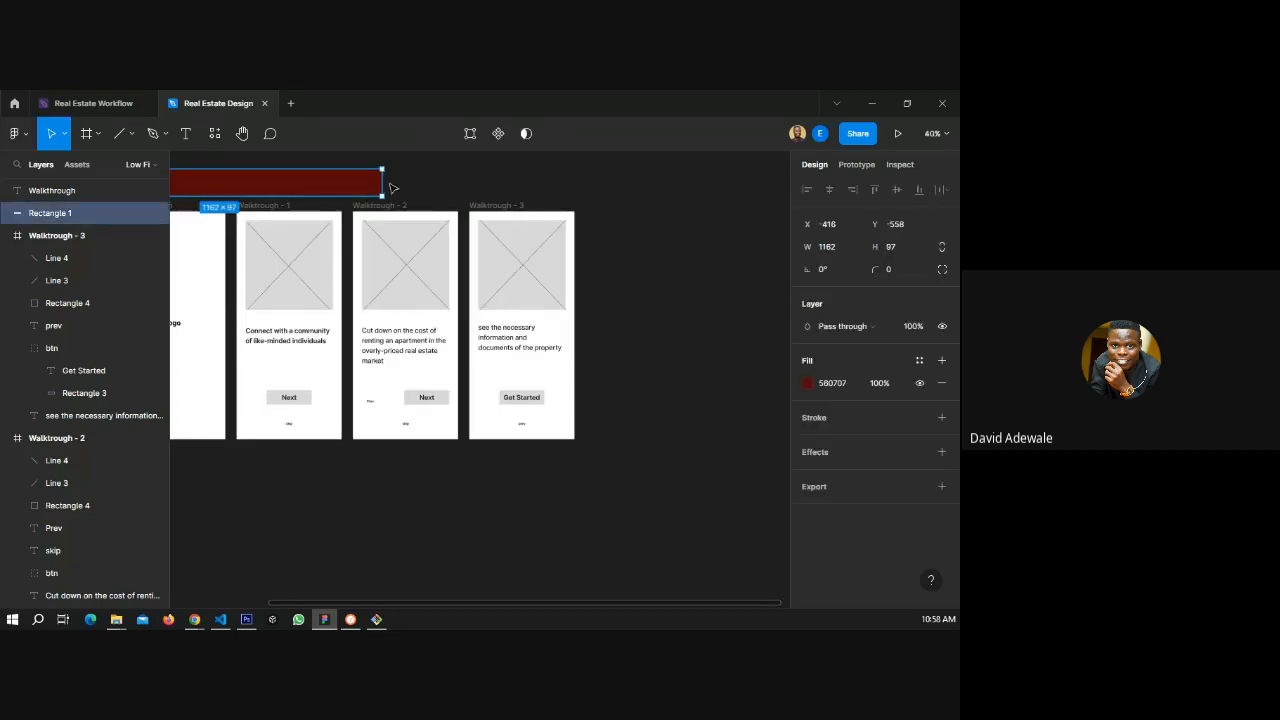
pyautogui.moveTo(391, 188); pyautogui.dragTo(584, 188)
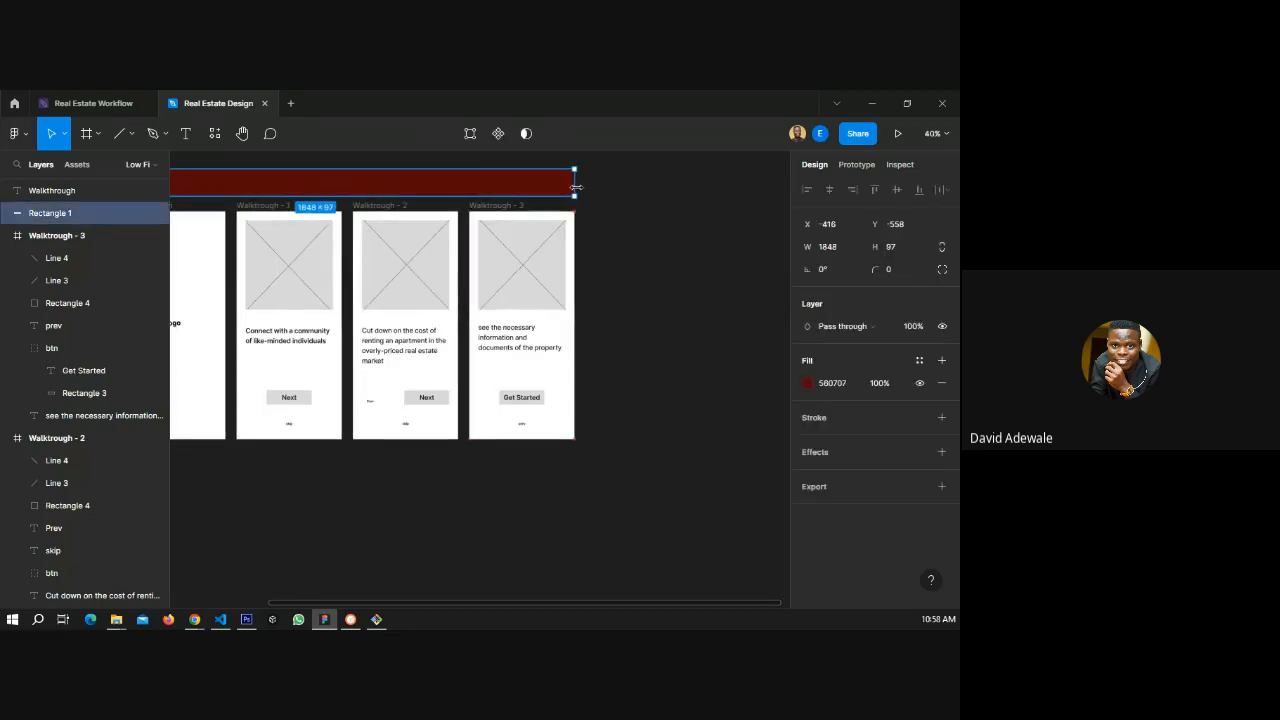
pyautogui.click(632, 230)
# - Shorten the start of the red header bar to align with the Splash Screen frame and move the Walkthrough label onto it
pyautogui.scroll(-4, 610, 267)
pyautogui.scroll(2, 449, 230)
pyautogui.click(449, 230)
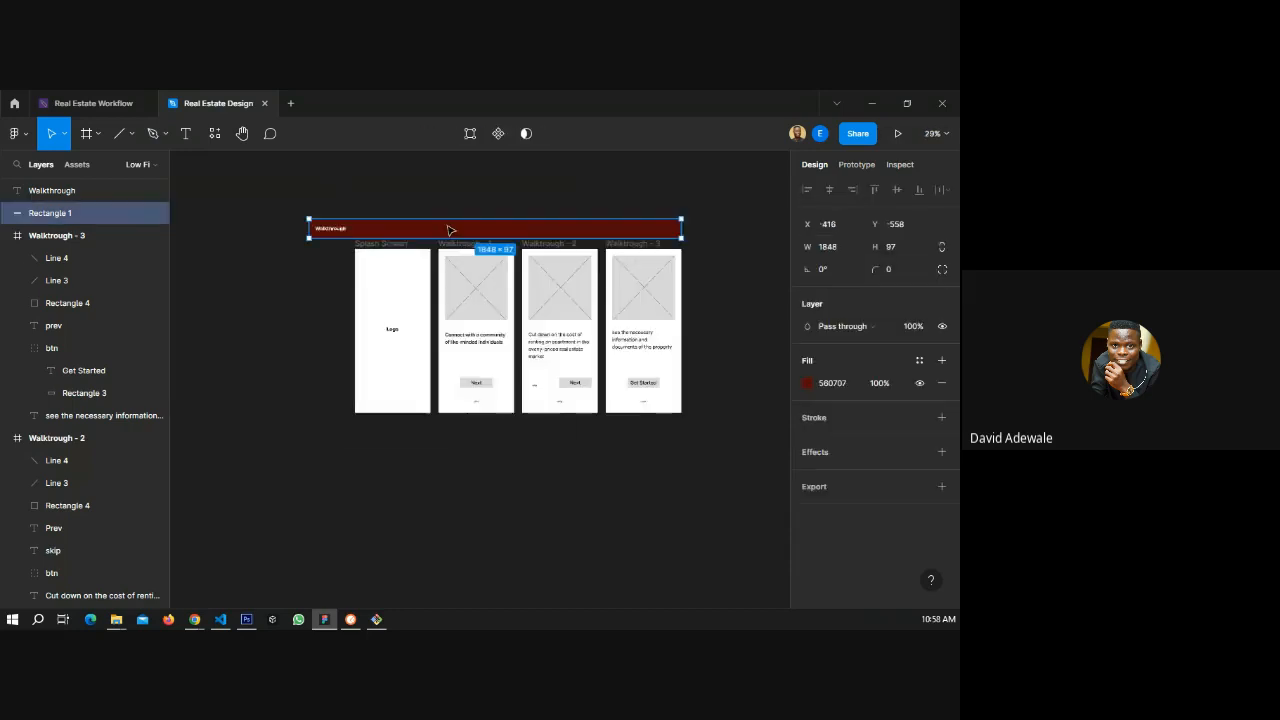
pyautogui.scroll(2, 449, 230)
pyautogui.moveTo(224, 230); pyautogui.dragTo(342, 235)
pyautogui.click(262, 233)
pyautogui.click(240, 237)
# - Move the red header bar and its Walkthrough label up, leaving a gap above the screen names
pyautogui.scroll(-4, 230, 255)
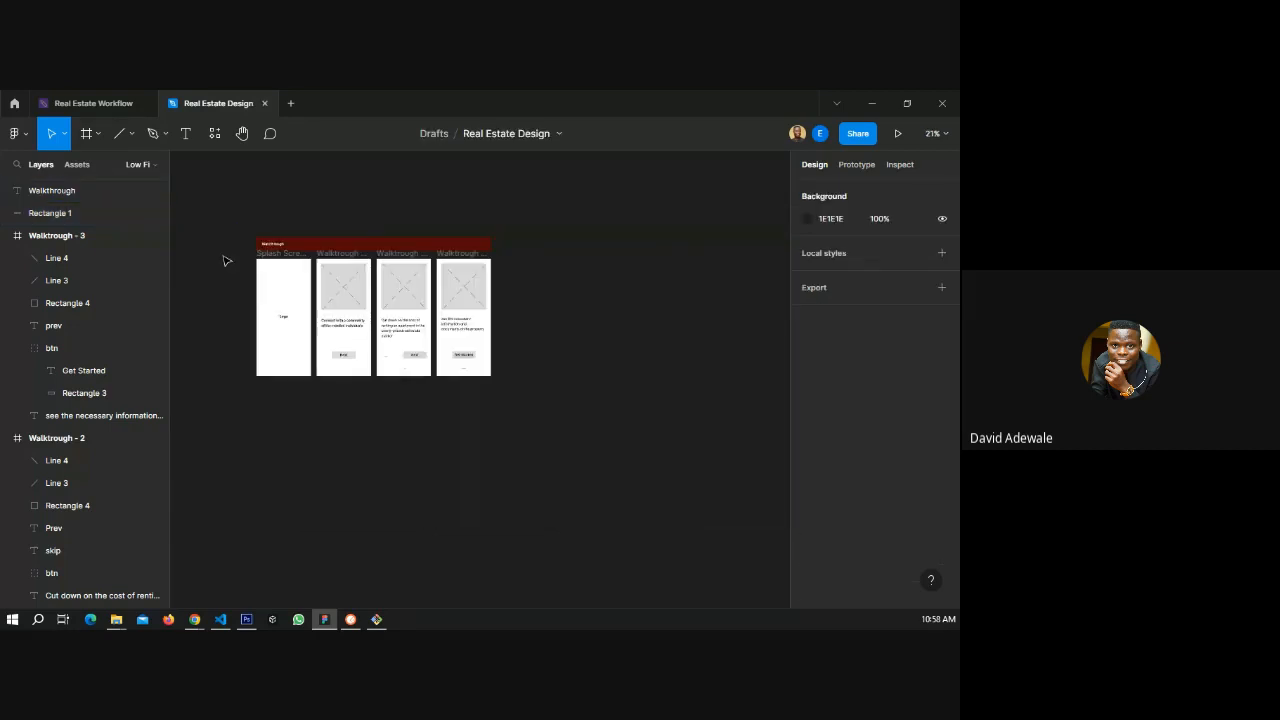
pyautogui.moveTo(313, 243); pyautogui.dragTo(347, 236)
pyautogui.click(617, 279)
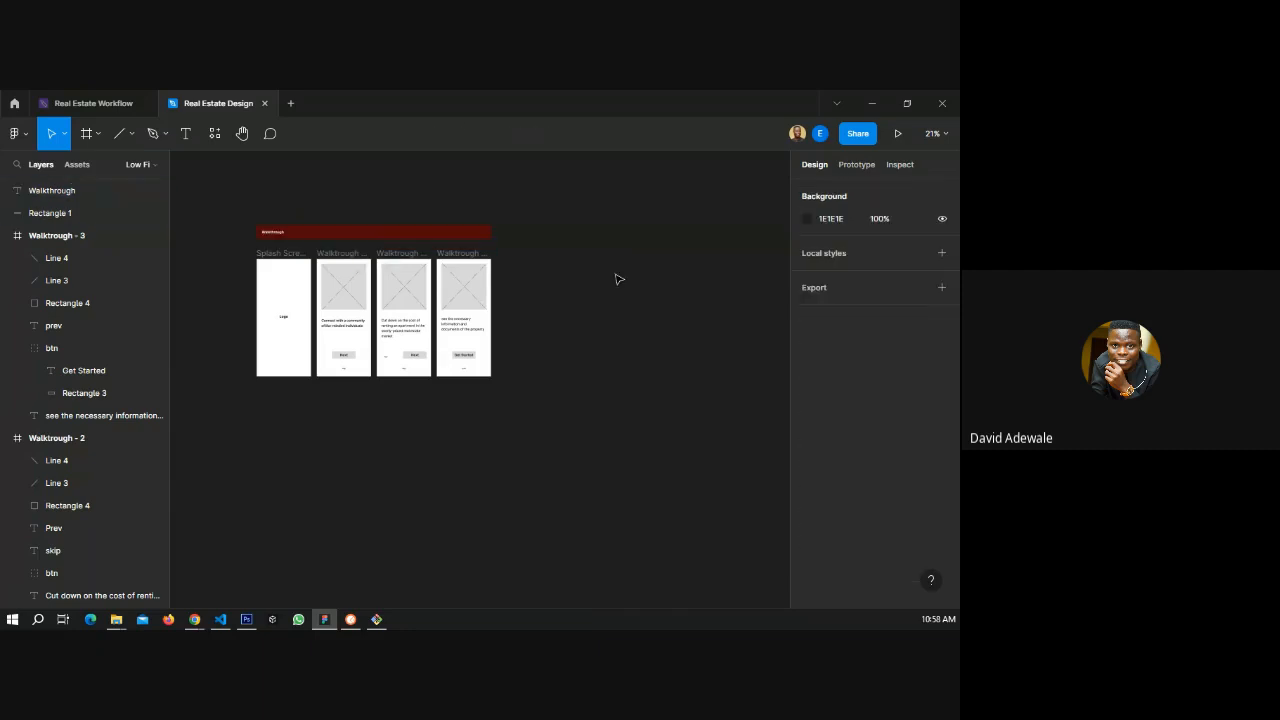
# - Check the IA Flow in the Real Estate Workflow file for the screen after the walkthroughs, and return to Real Estate Design
pyautogui.click(91, 103)
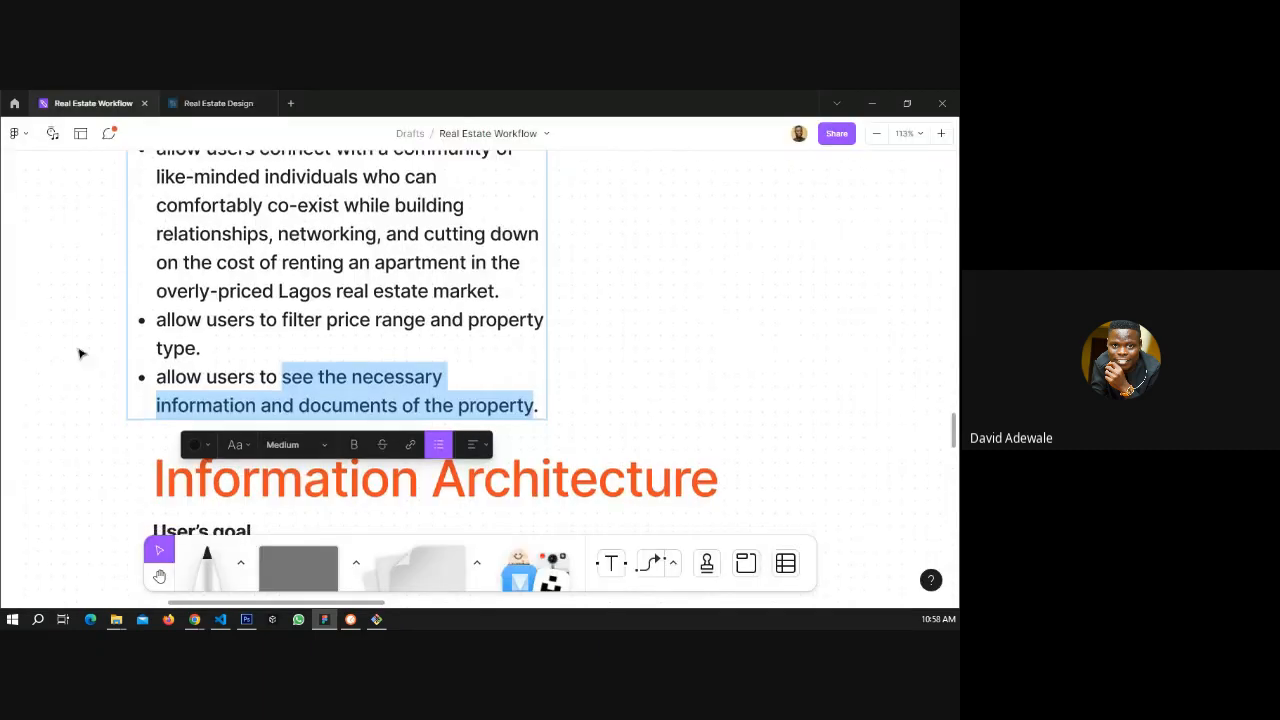
pyautogui.scroll(-5, 226, 320)
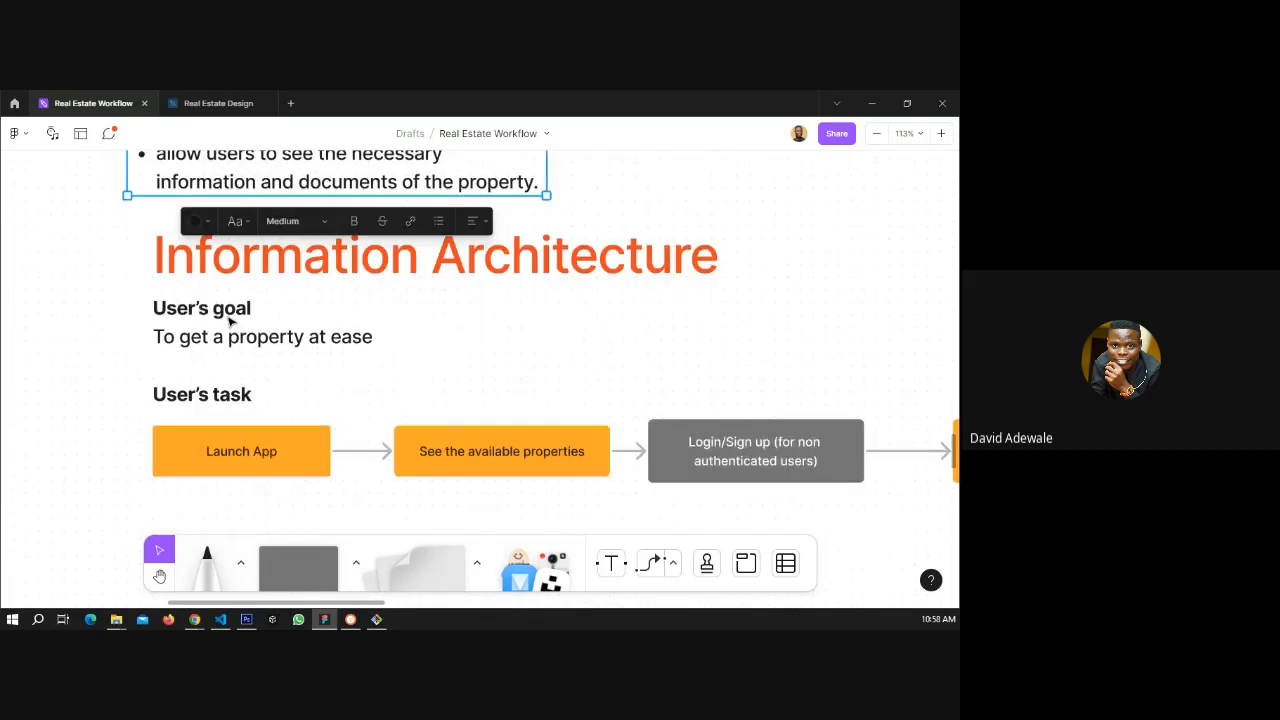
pyautogui.scroll(-5, 226, 320)
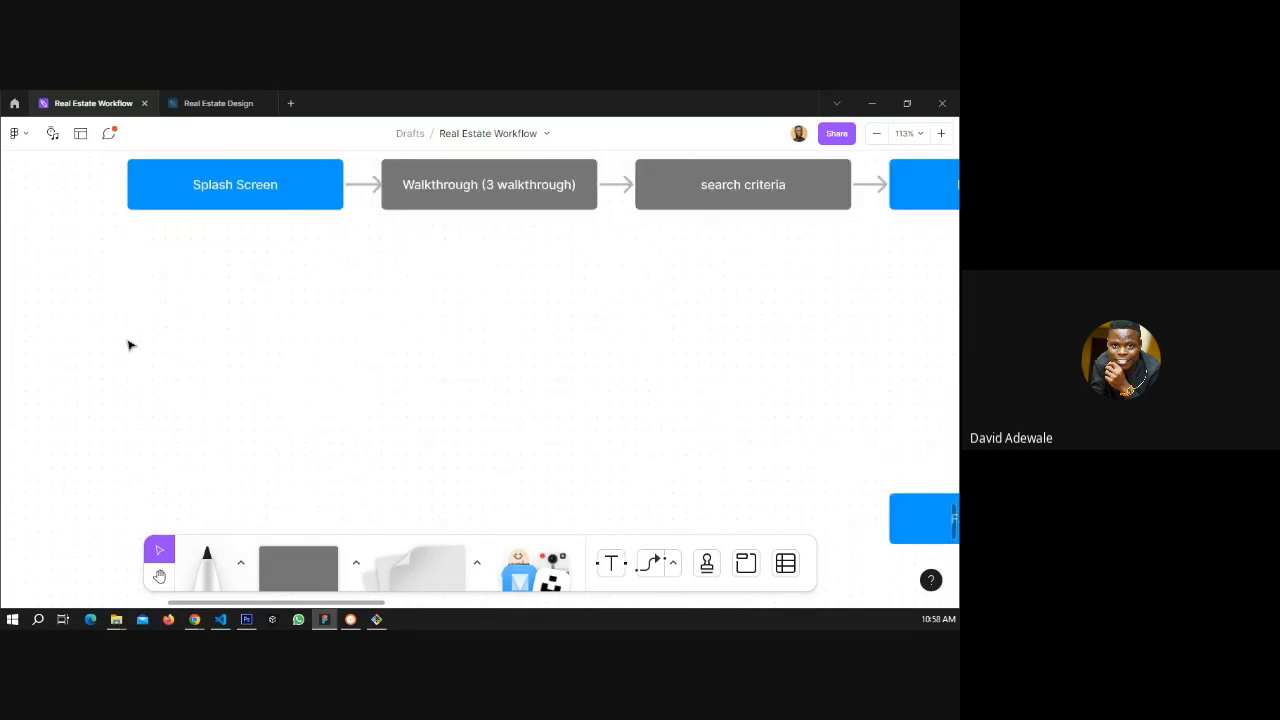
pyautogui.scroll(-5, 128, 345)
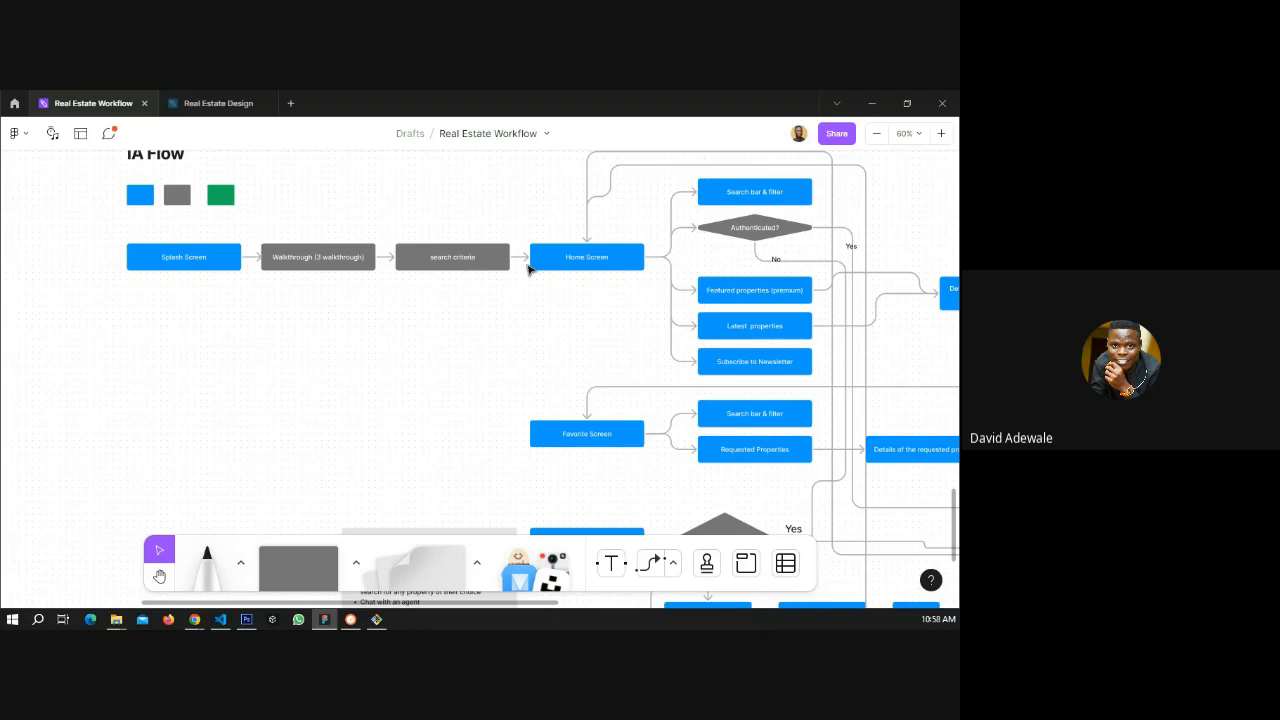
pyautogui.scroll(5, 529, 268)
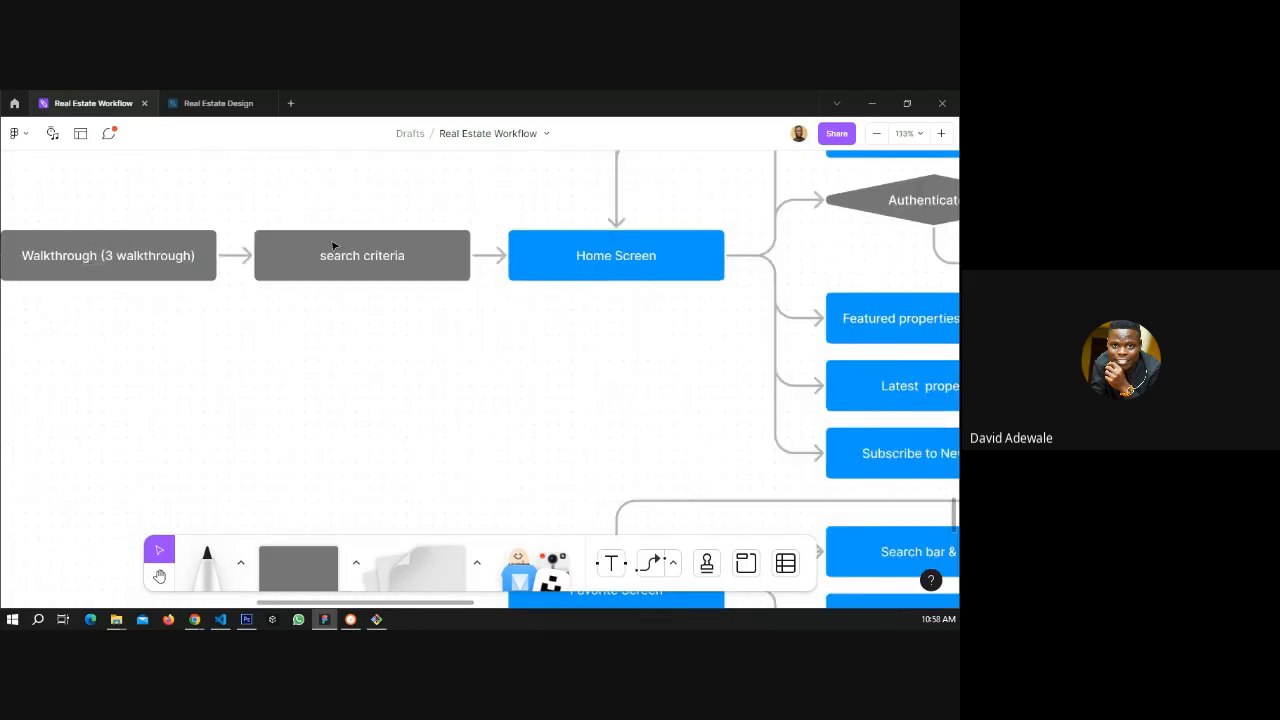
pyautogui.click(214, 103)
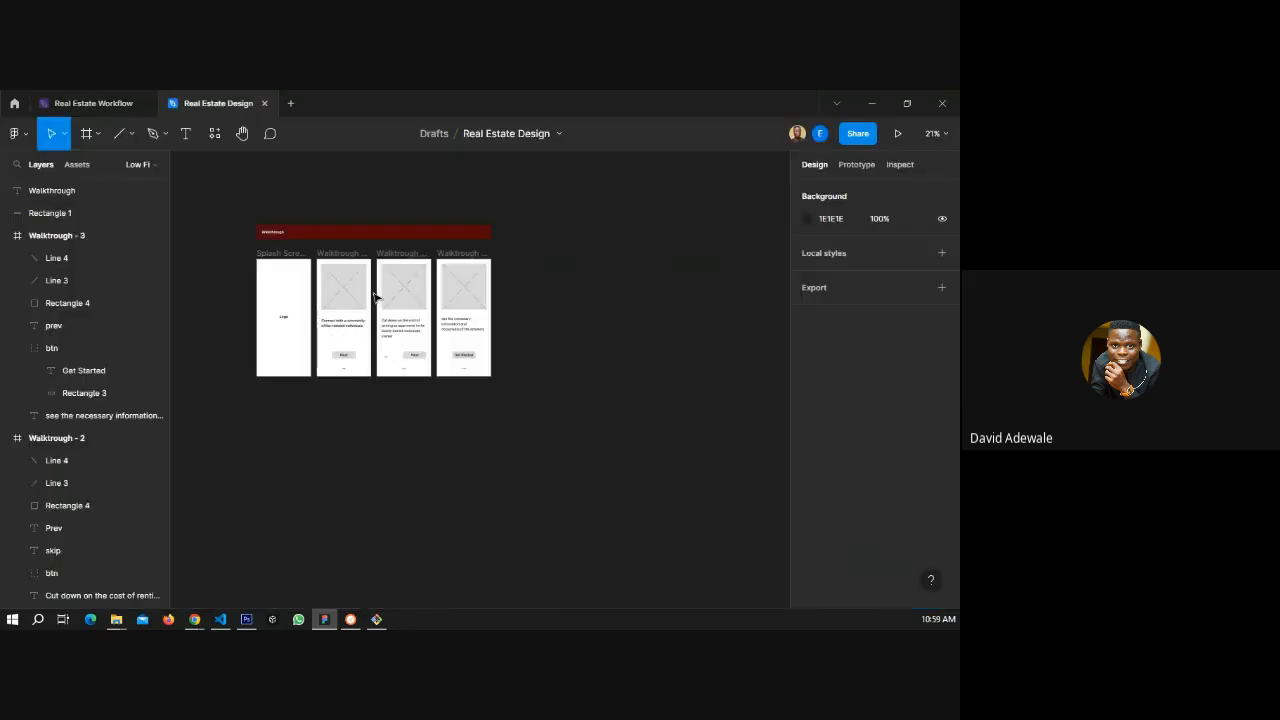
# - Duplicate the Walktrough - 3 frame and place the copy beyond it at X 1887, Y -407
pyautogui.click(456, 258)
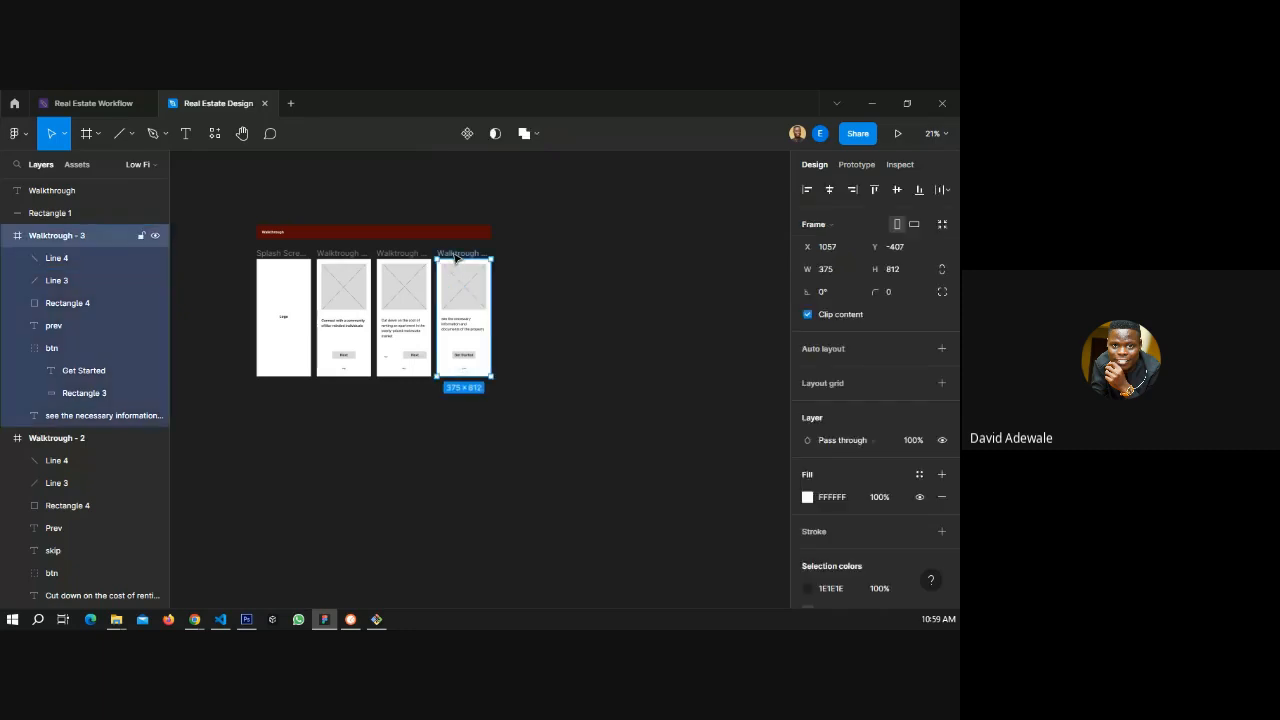
pyautogui.moveTo(456, 258); pyautogui.dragTo(569, 258)
pyautogui.scroll(3, 631, 260)
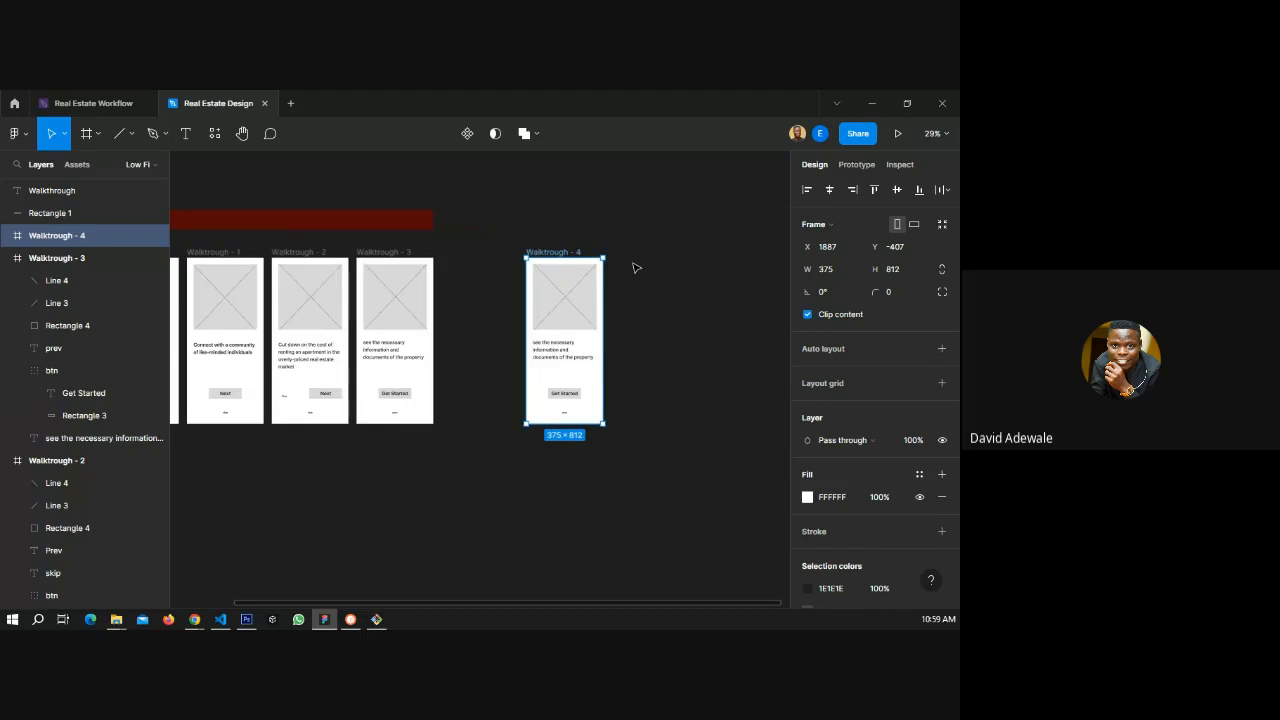
pyautogui.scroll(3, 634, 267)
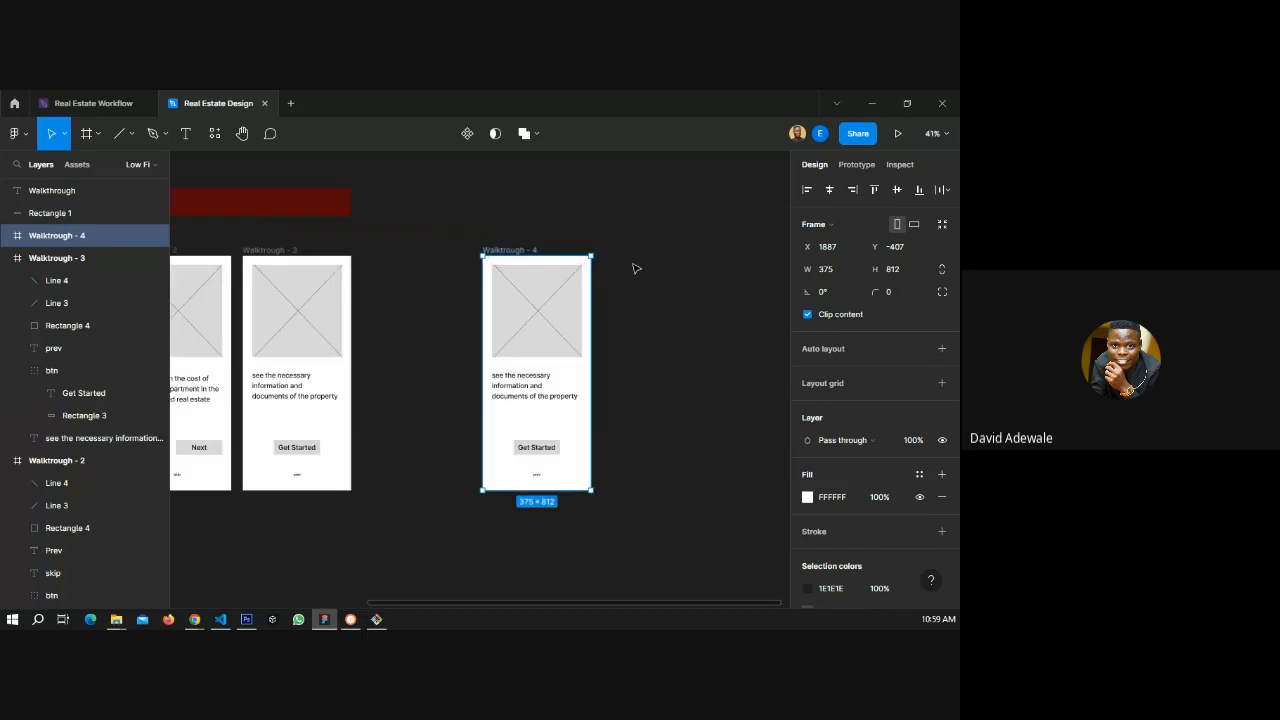
pyautogui.doubleClick(508, 252)
pyautogui.click(438, 236)
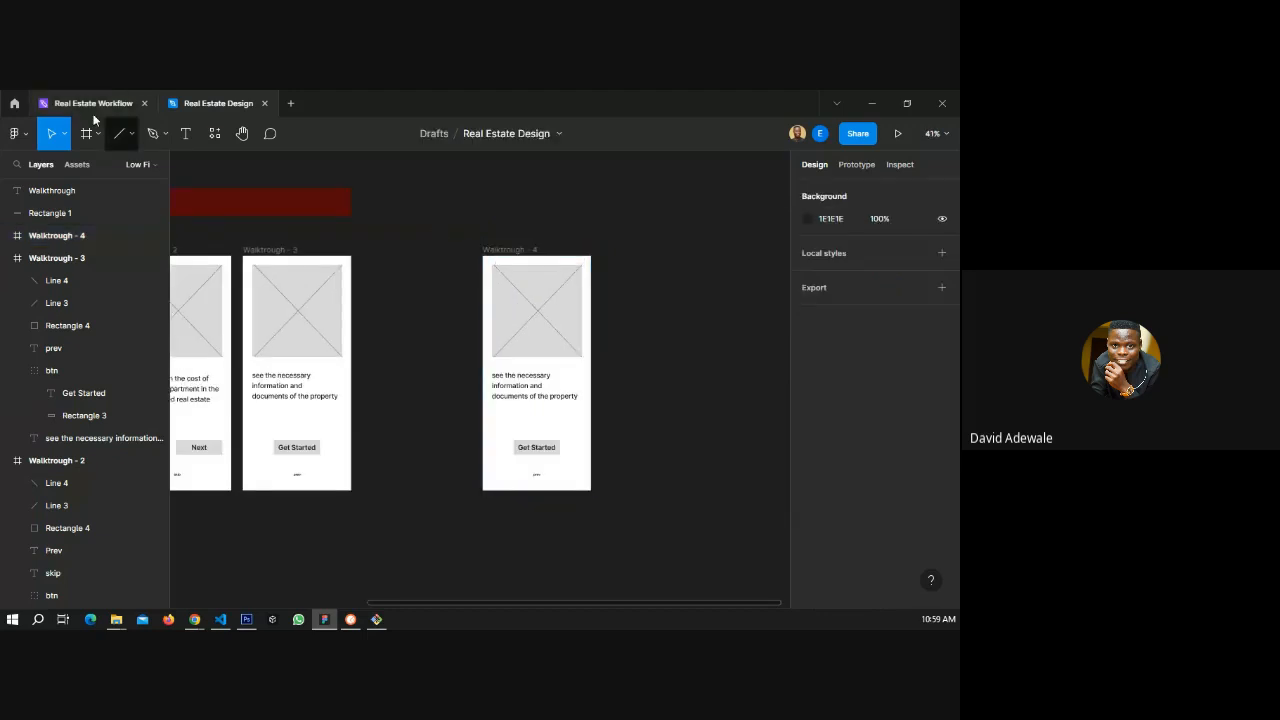
# - Check the next screen's name in the Real Estate Workflow file and rename the duplicated frame as "Search criteria"
pyautogui.click(93, 104)
pyautogui.scroll(-3, 316, 336)
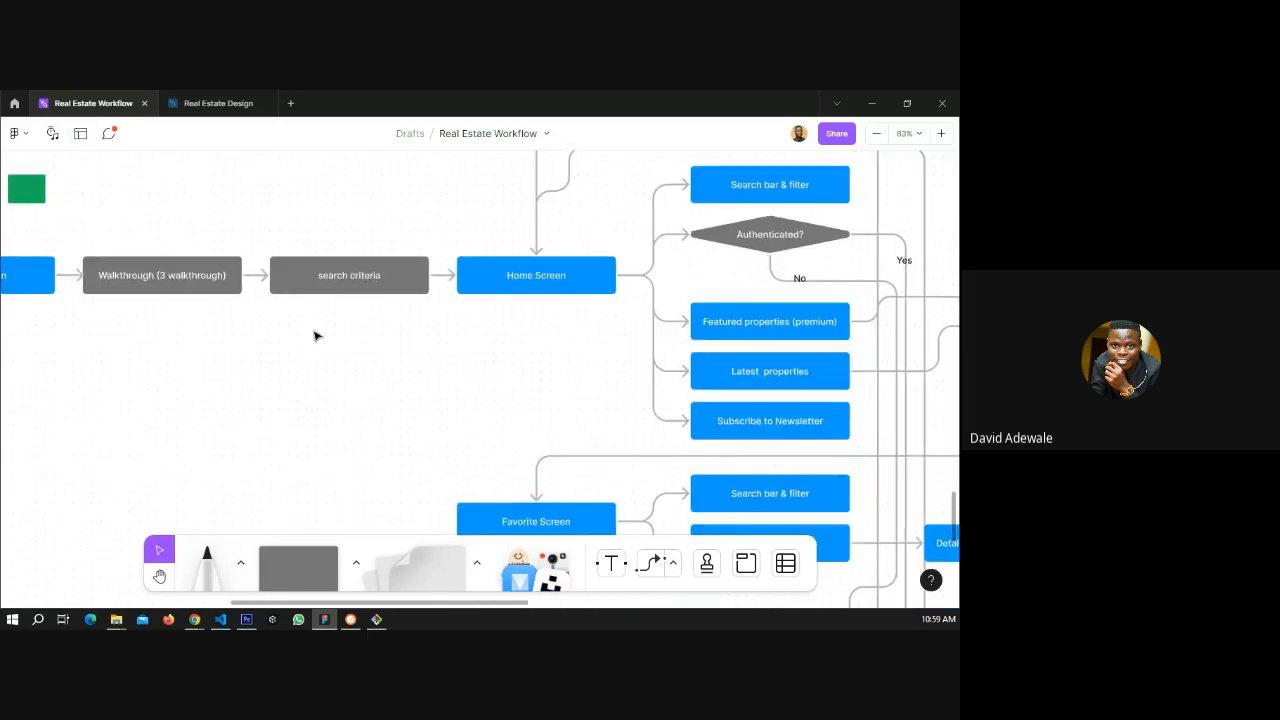
pyautogui.click(212, 103)
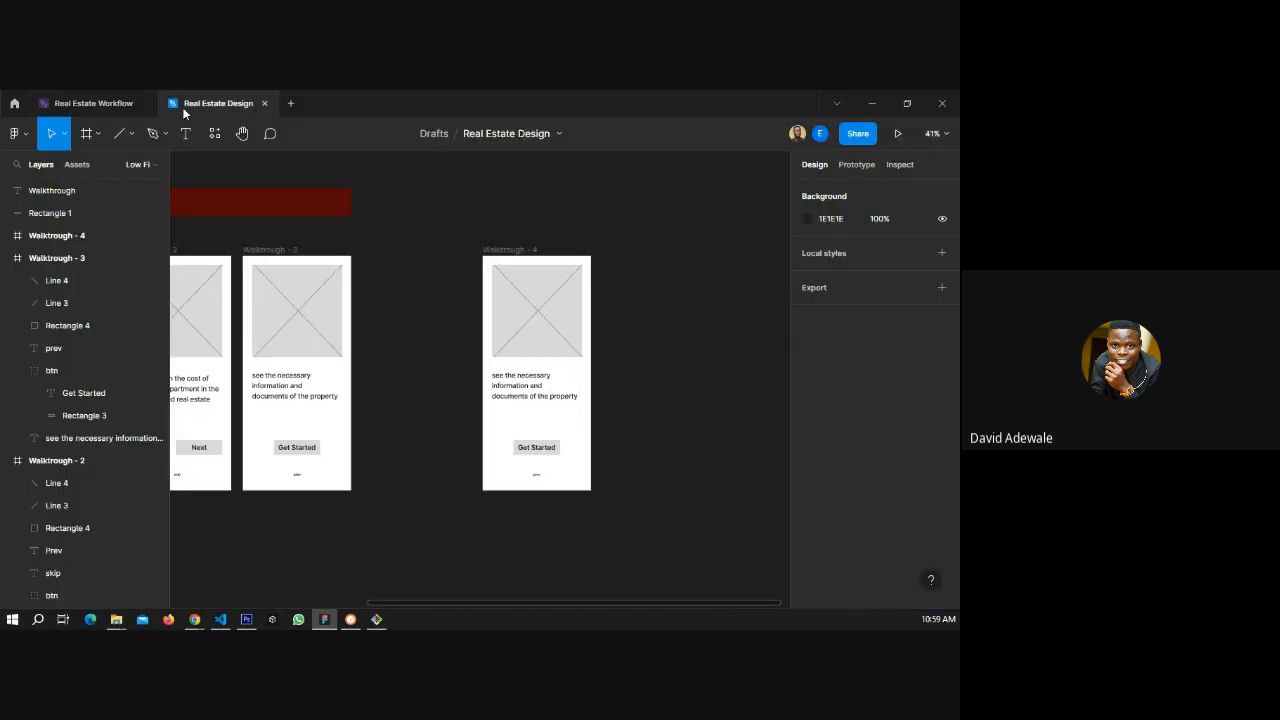
pyautogui.click(517, 254)
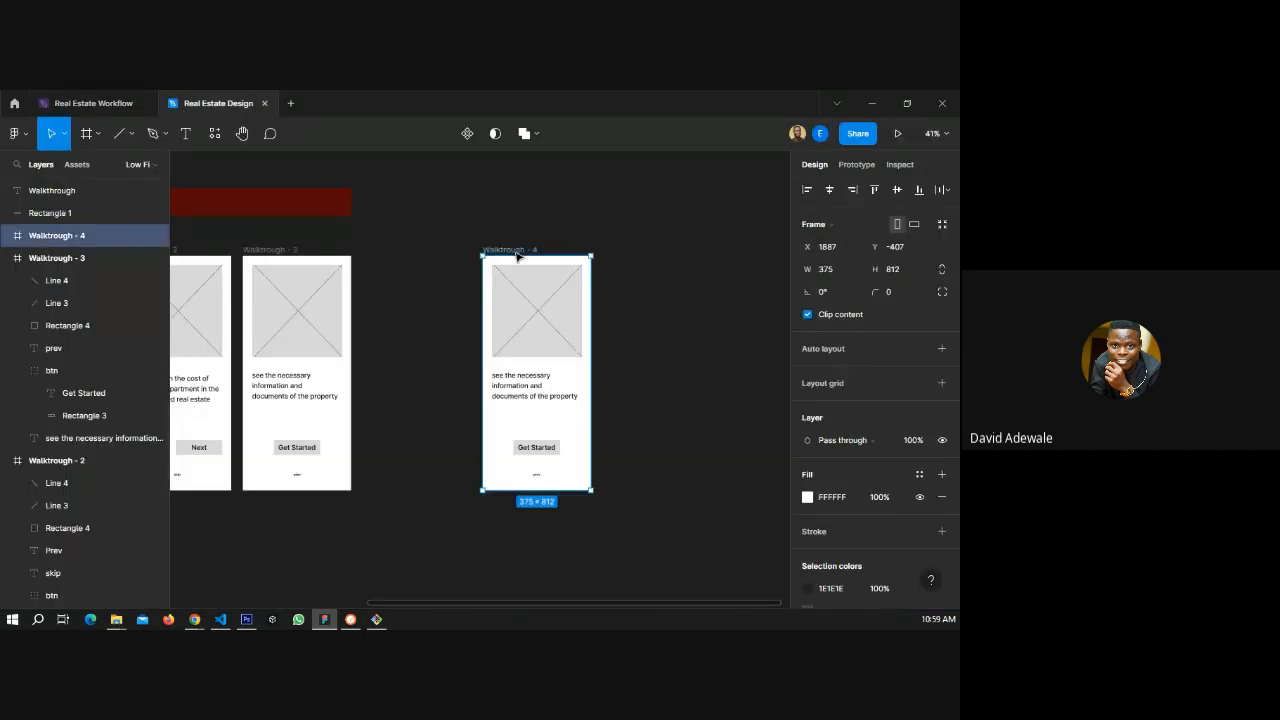
pyautogui.scroll(3, 685, 305)
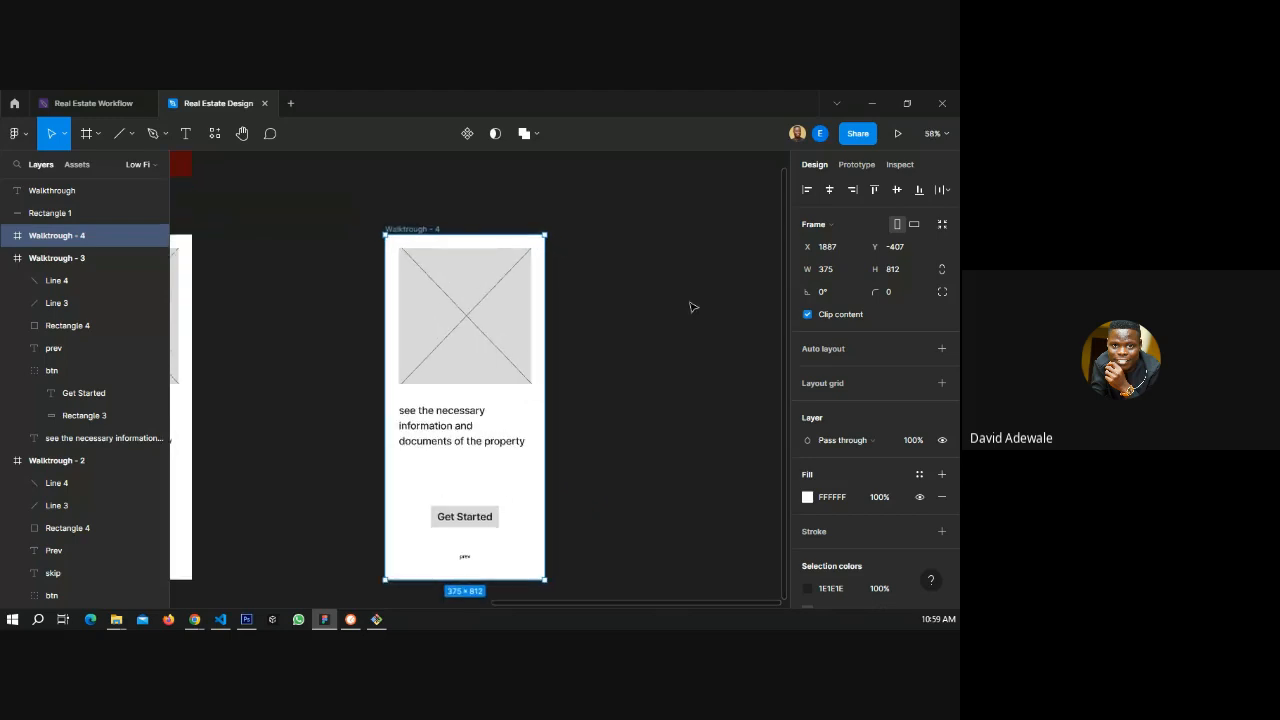
pyautogui.scroll(1, 566, 278)
pyautogui.doubleClick(392, 225)
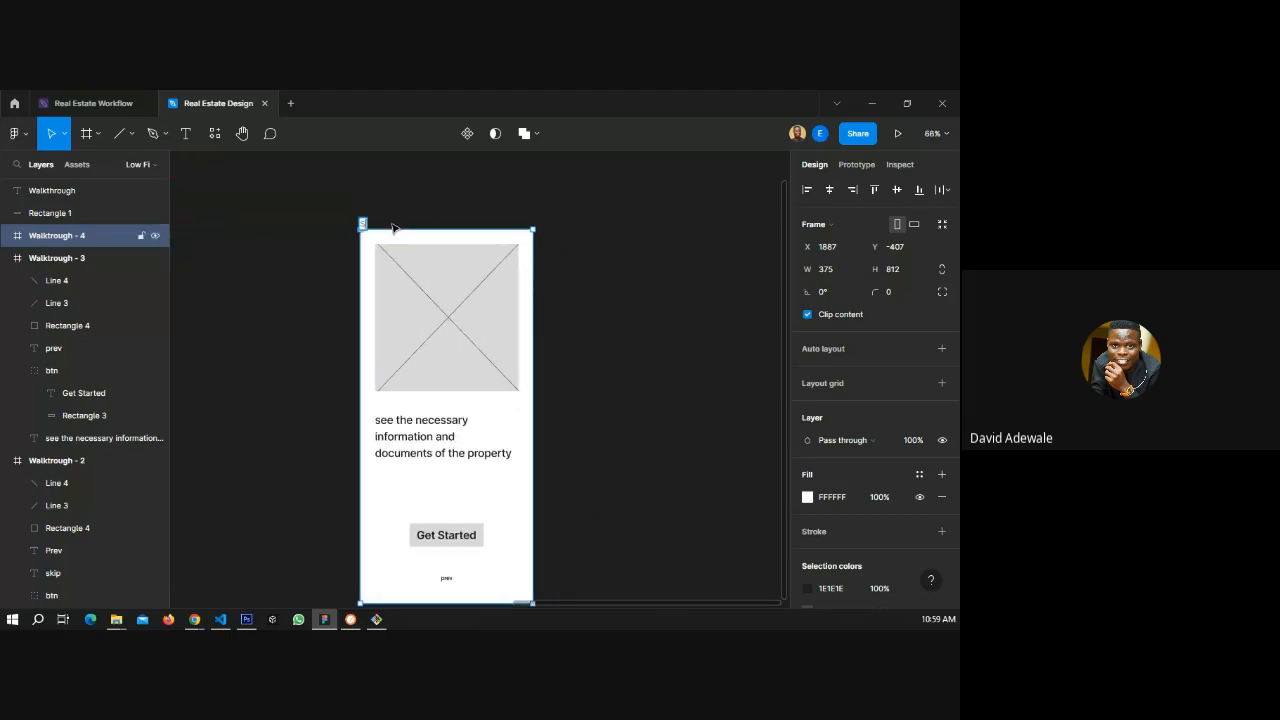
pyautogui.write('Search')
pyautogui.write('criteria')
pyautogui.press('Return')
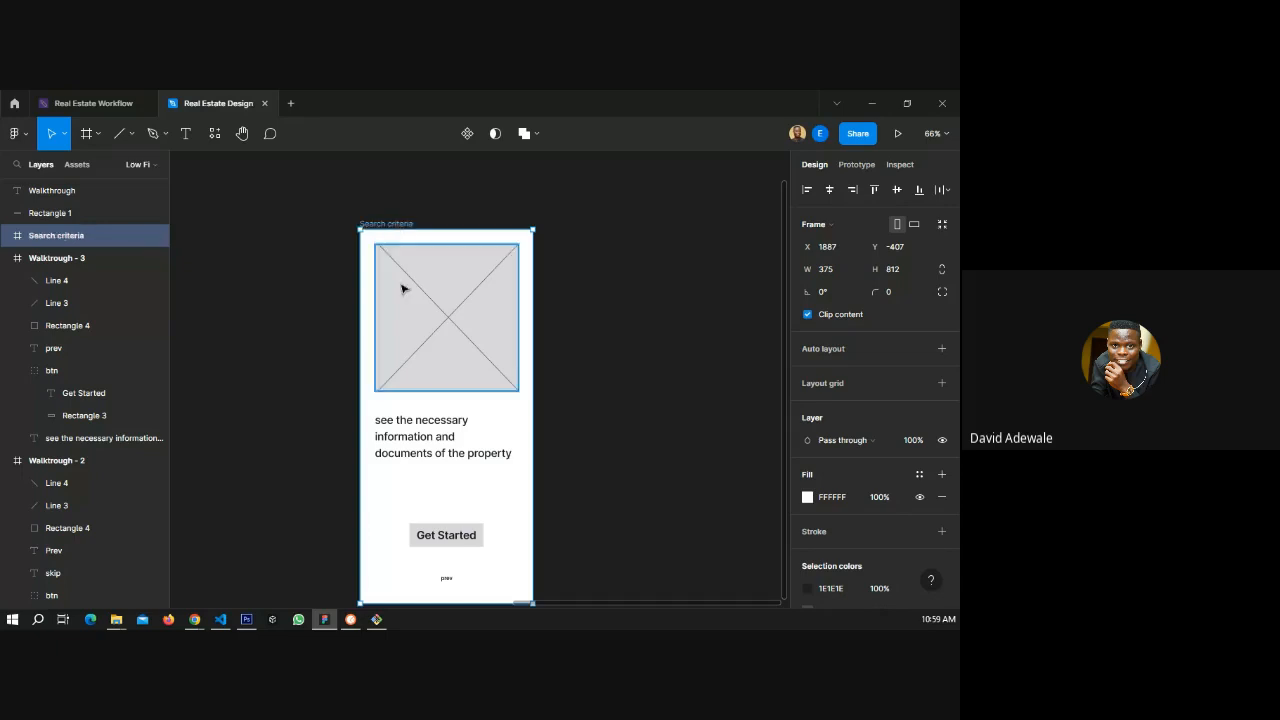
# - Delete the image placeholder, heading, button and prev text from the Search criteria frame, leaving it empty
pyautogui.moveTo(369, 240); pyautogui.dragTo(507, 580)
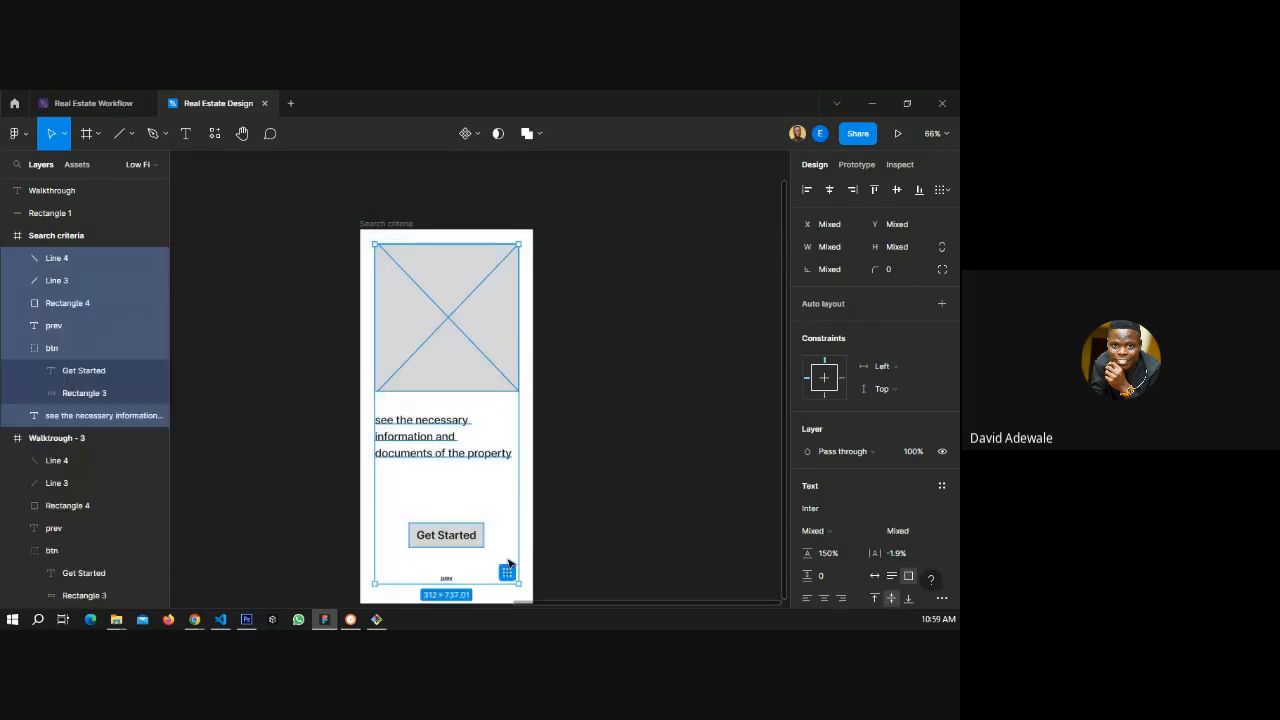
pyautogui.press('Delete')
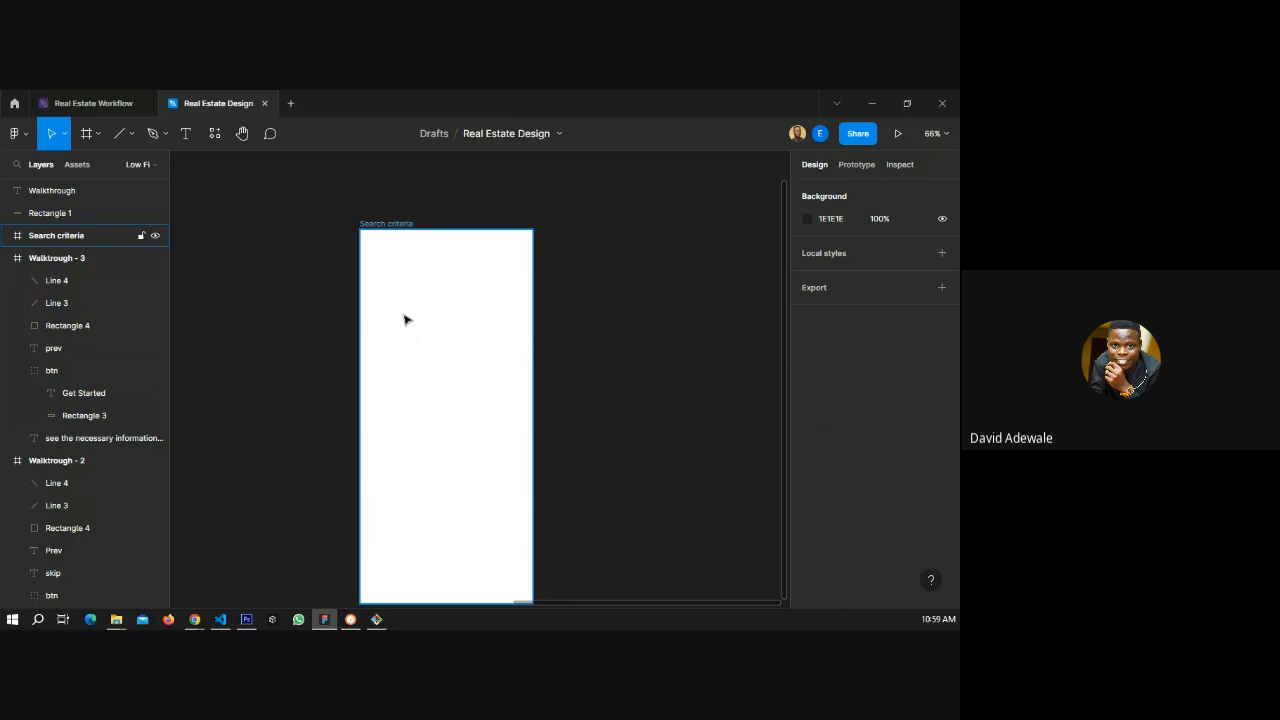
pyautogui.press('Escape')
pyautogui.moveTo(100, 112)
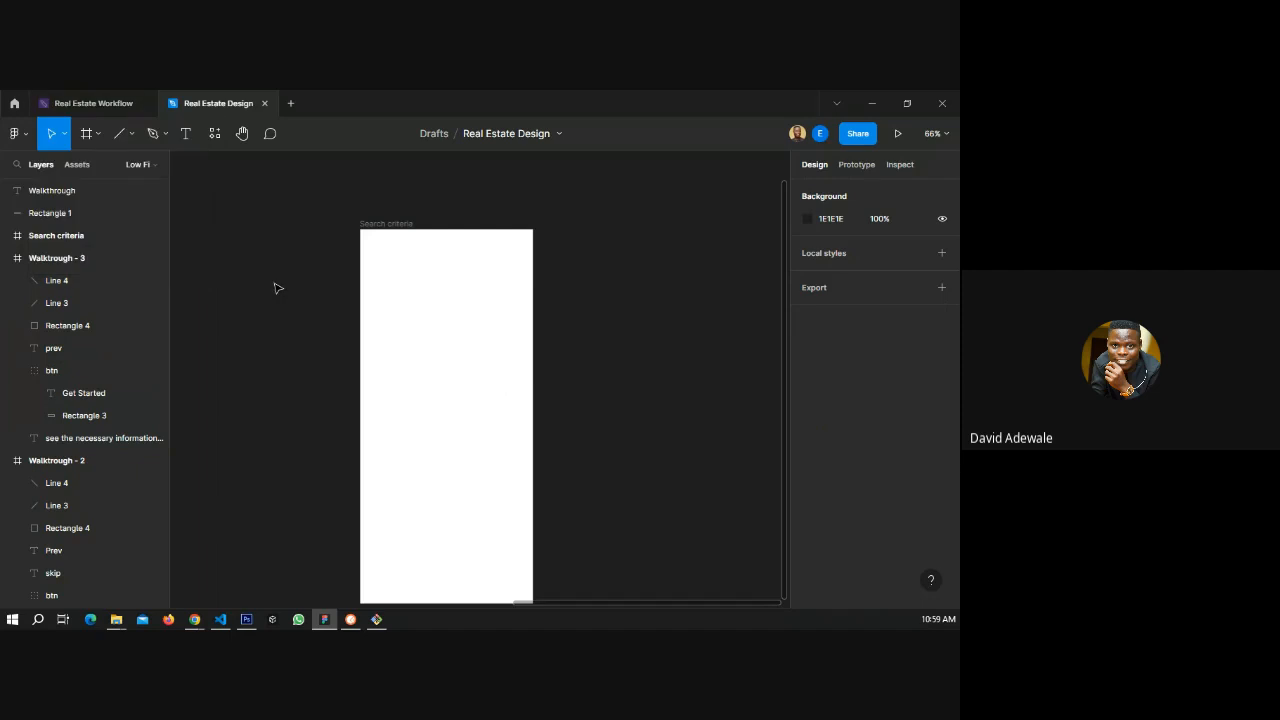
# - Collapse the expanded Walktrough frames in the layer list so only their frame names are listed
pyautogui.click(184, 133)
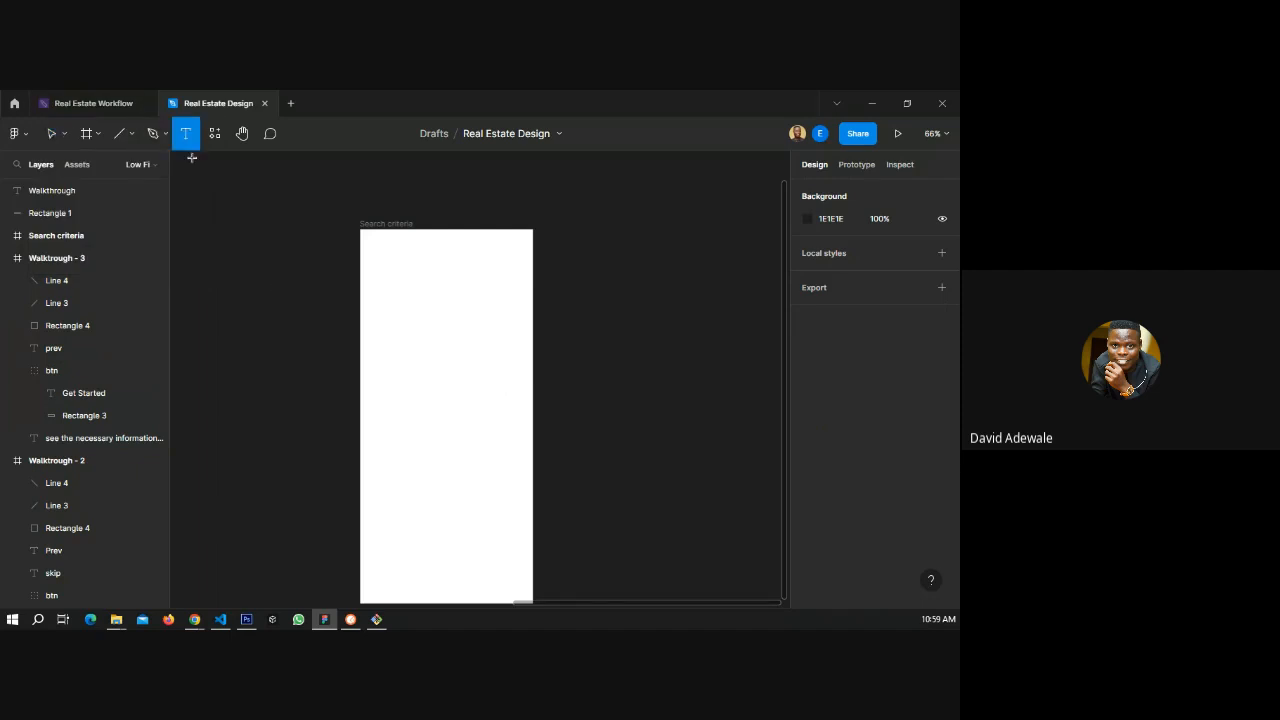
pyautogui.click(47, 134)
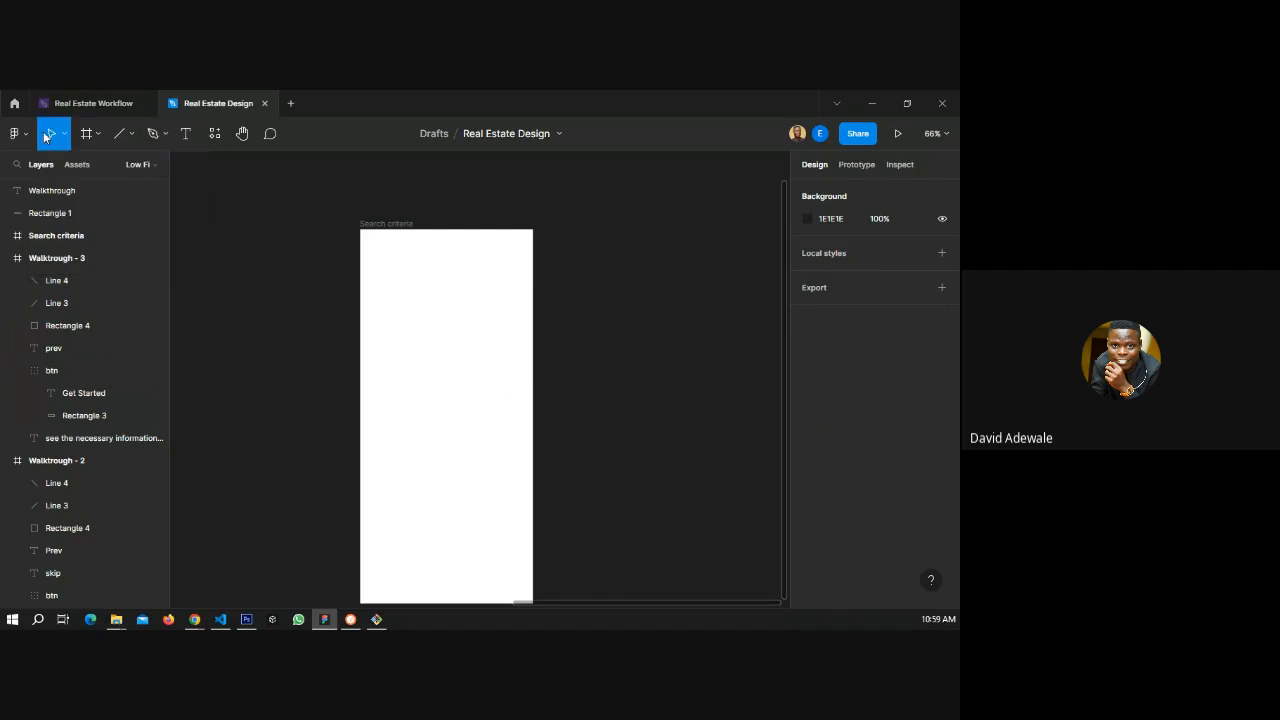
pyautogui.click(10, 260)
pyautogui.click(10, 281)
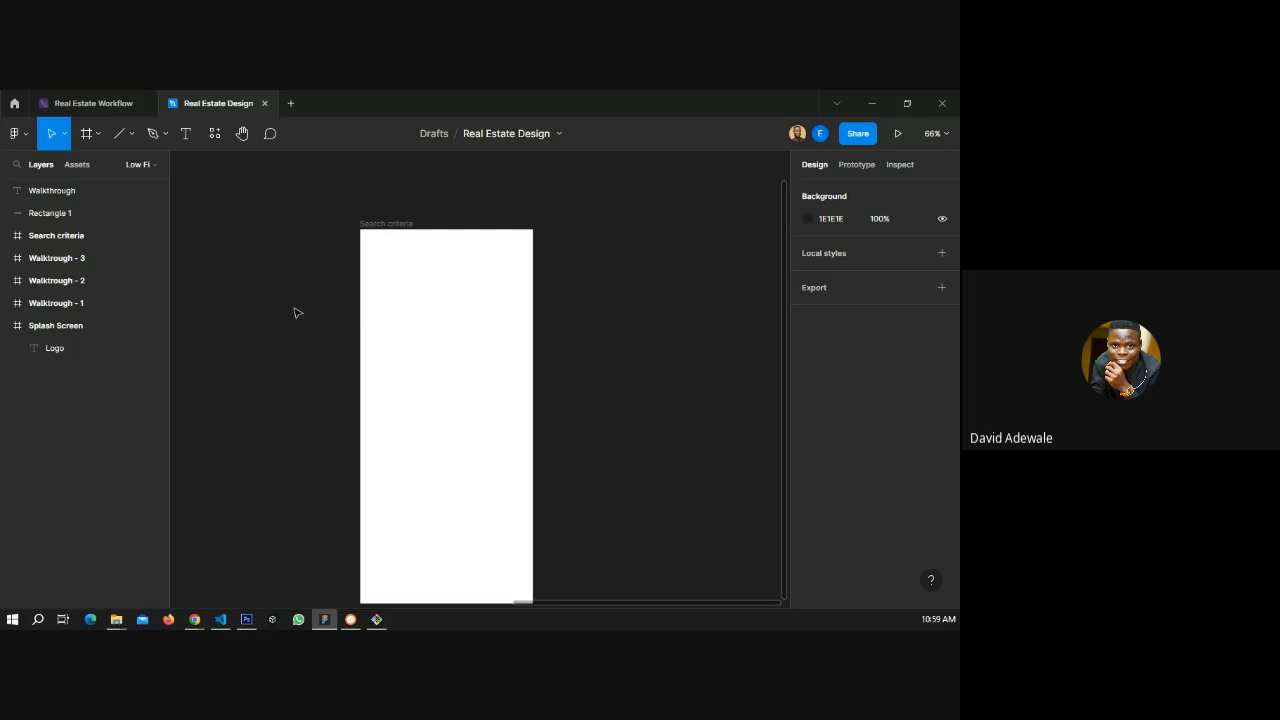
# - Add the heading "What type of property did you need?" to the Search criteria frame and move its start inside the frame at X 48, Y 51
pyautogui.press('t')
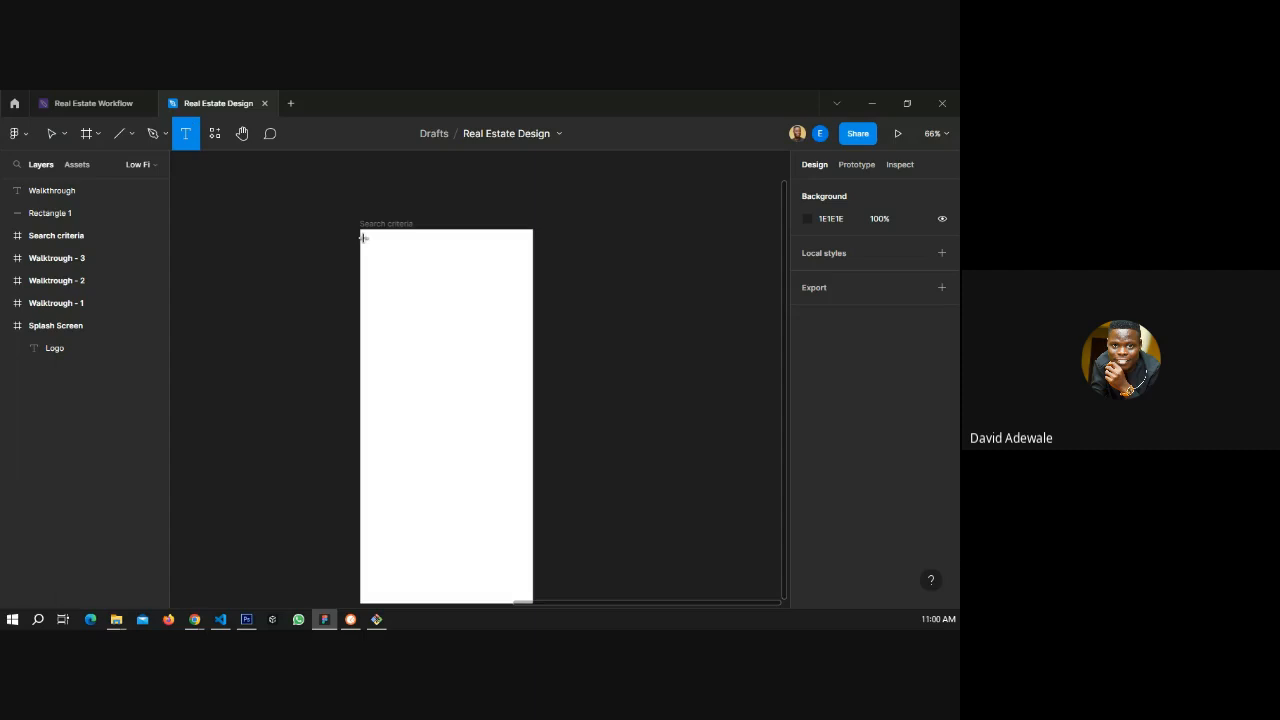
pyautogui.click(389, 264)
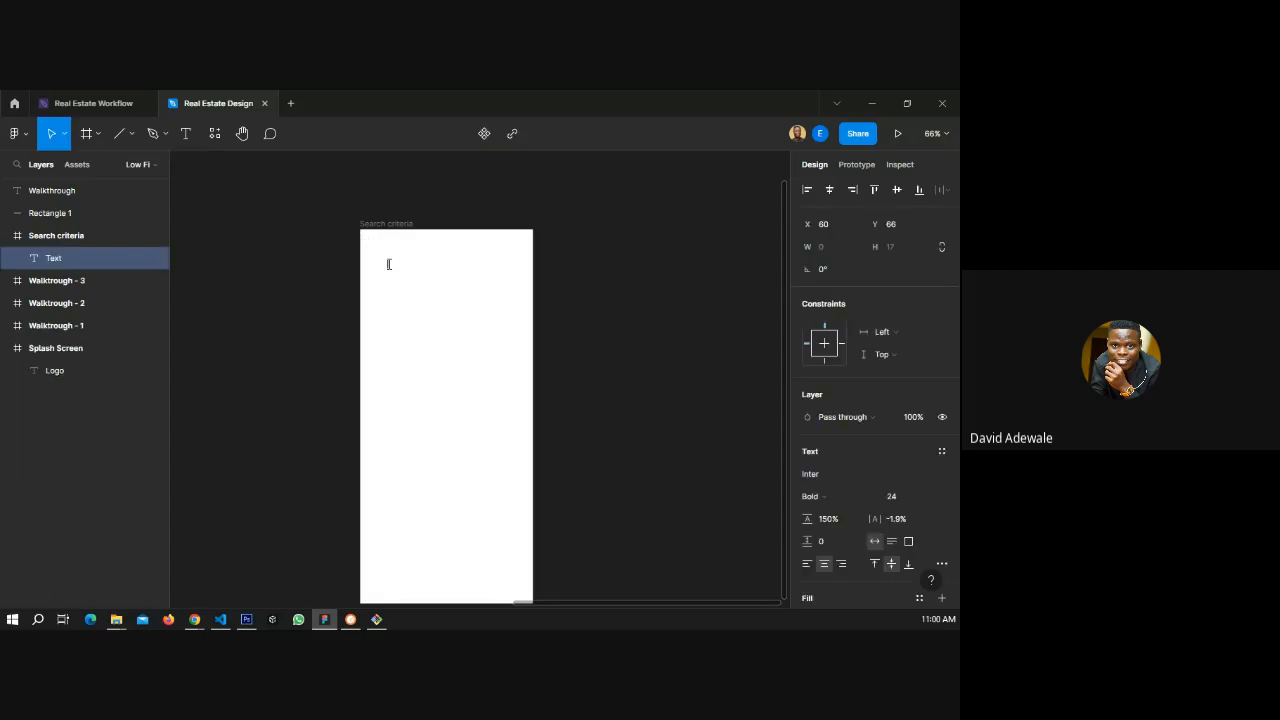
pyautogui.write('What did you')
pyautogui.hotkey('ctrl', 'a')
pyautogui.write('What type of property diid yo')
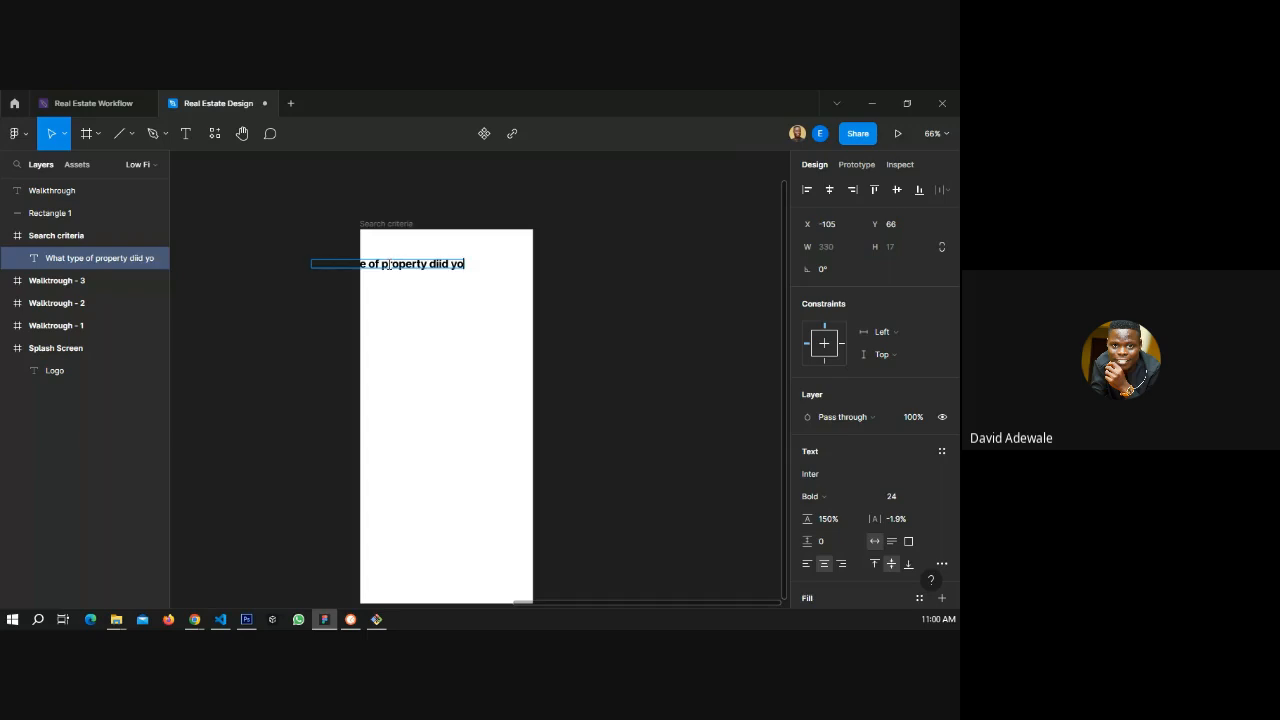
pyautogui.write('u')
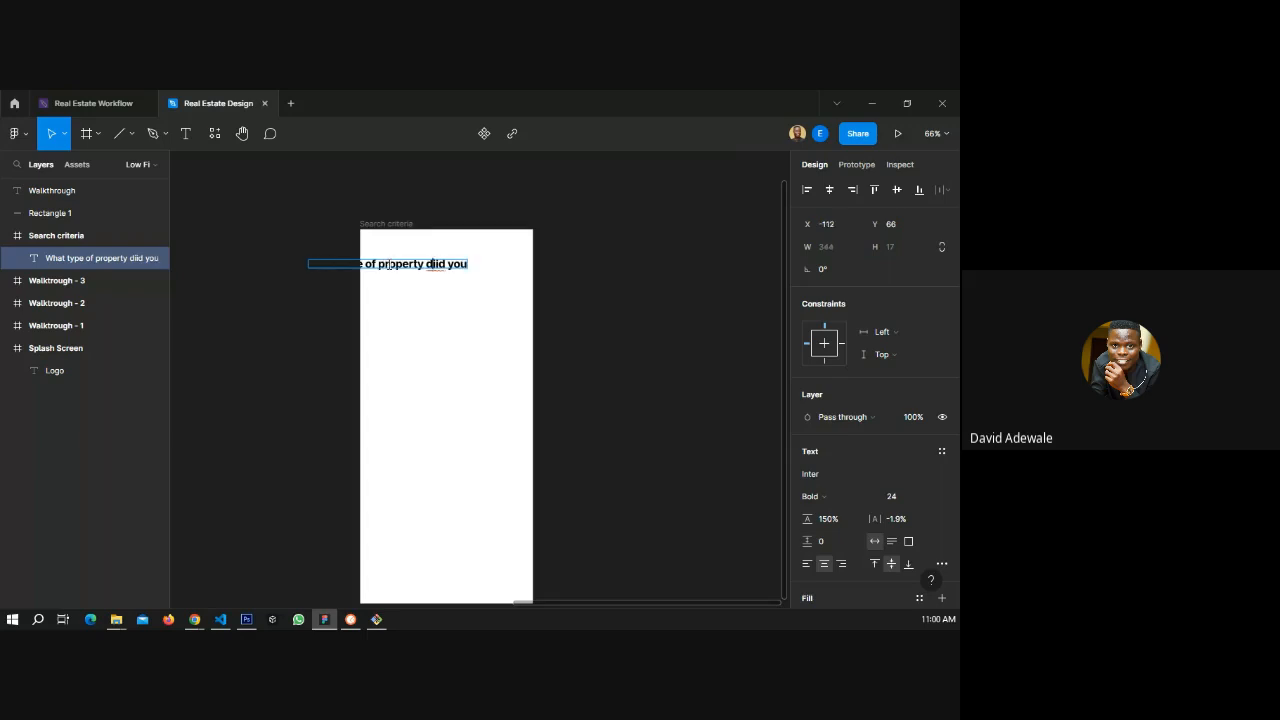
pyautogui.press('BackSpace')
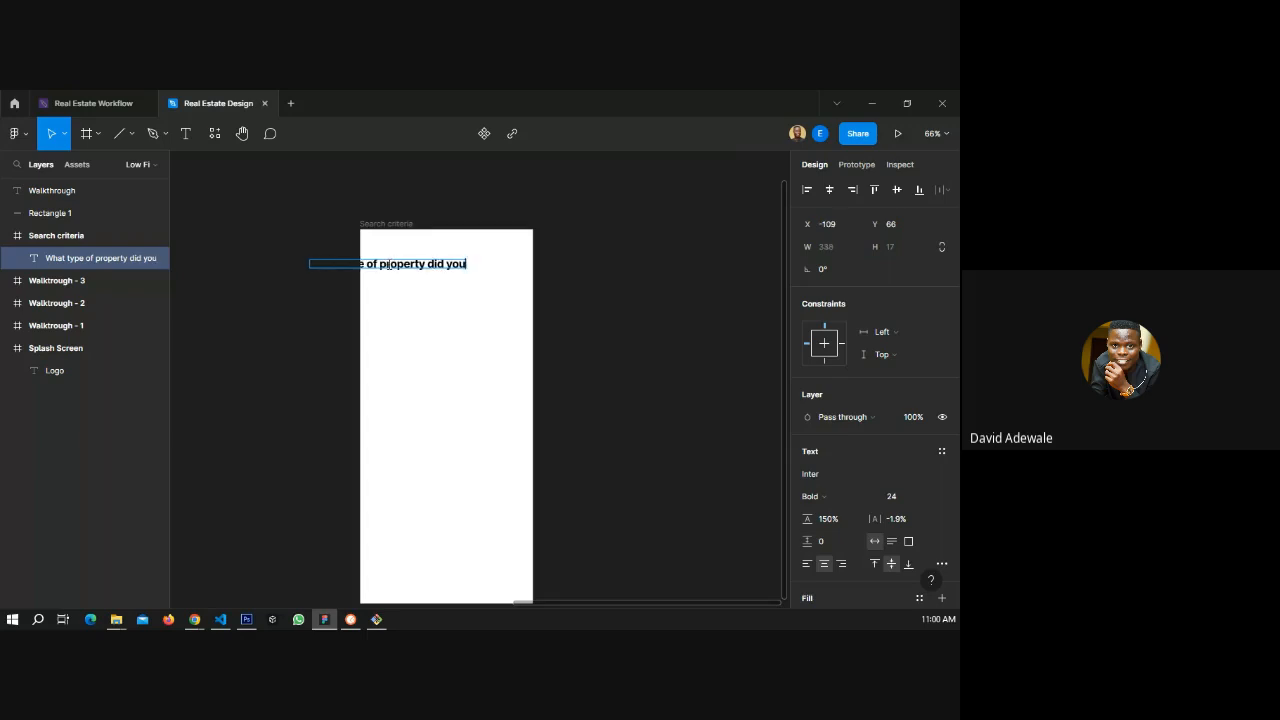
pyautogui.write('need')
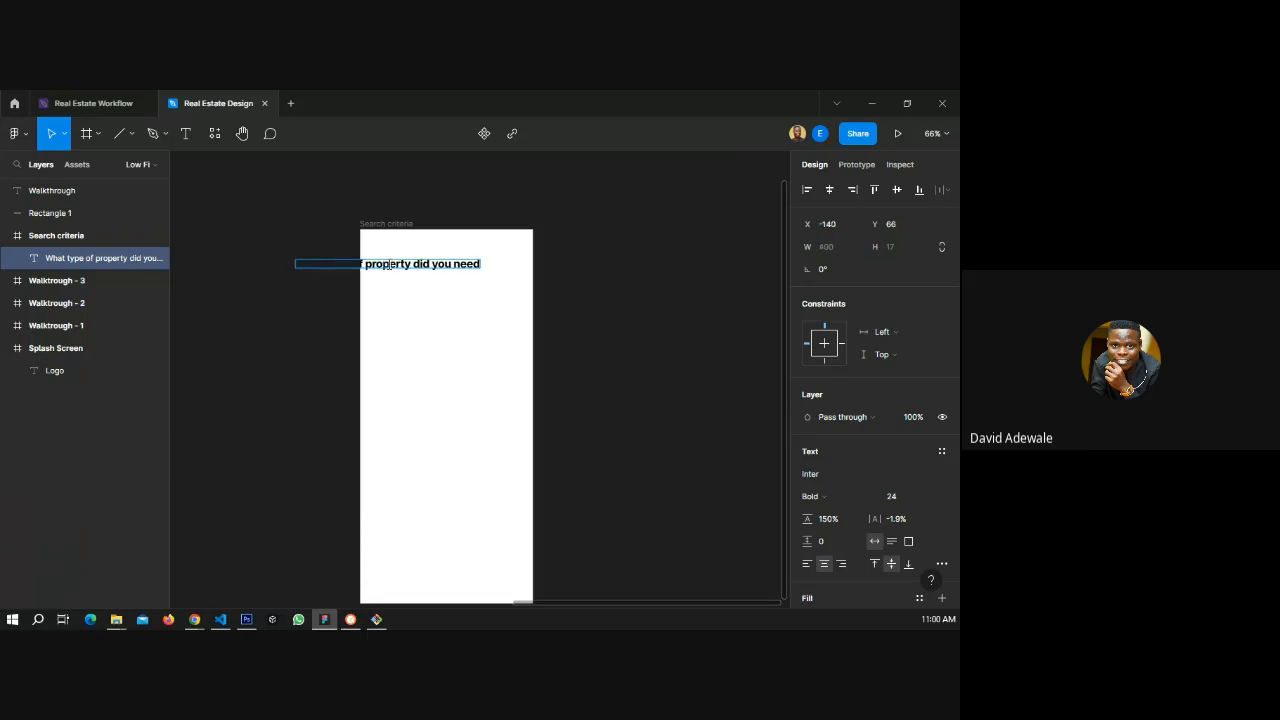
pyautogui.write(' ?')
pyautogui.press('Escape')
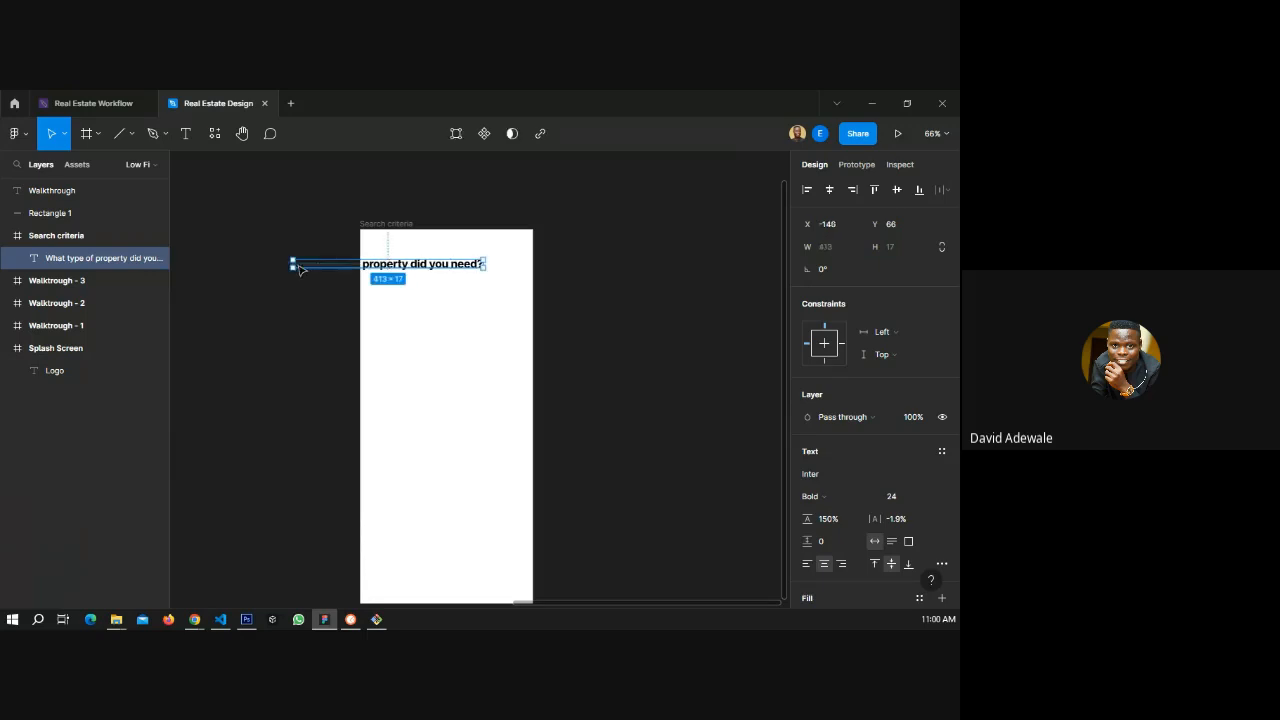
pyautogui.moveTo(299, 268); pyautogui.dragTo(386, 264)
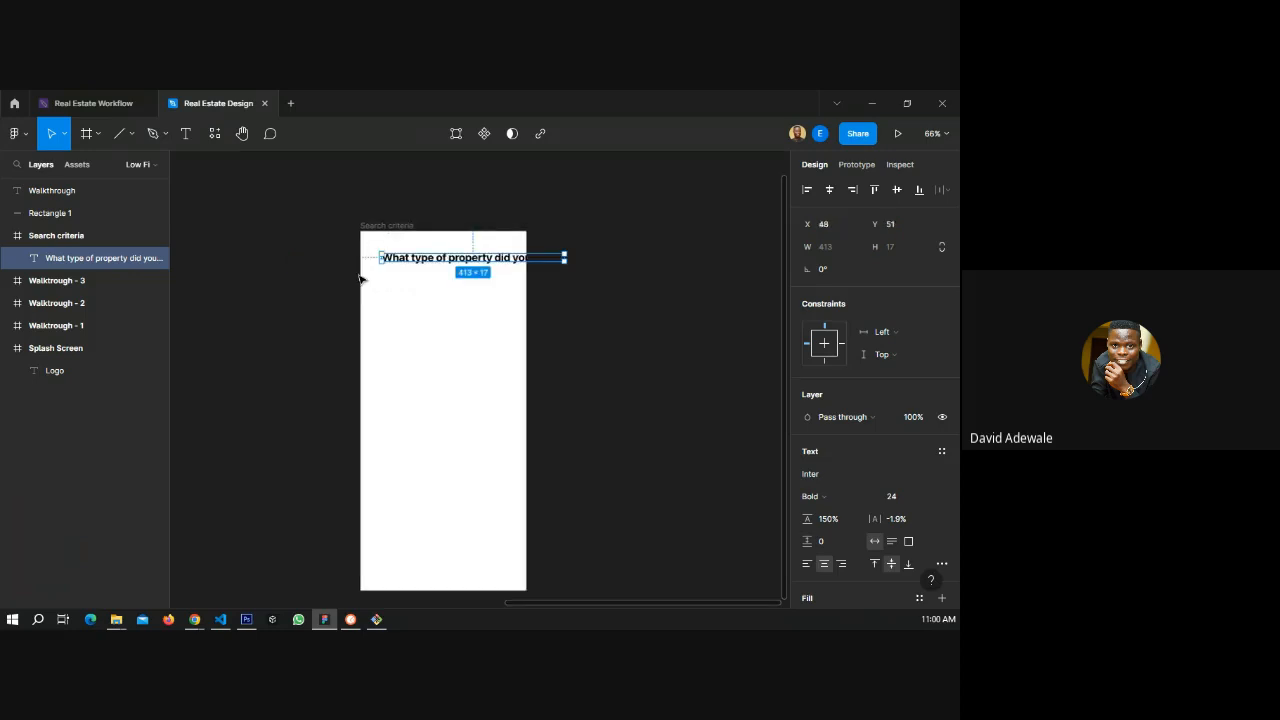
# - Duplicate the dark red Walkthrough header bar with its label and place the copy above the Search criteria frame, aligned with its left edge
pyautogui.scroll(-3, 361, 279)
pyautogui.click(256, 203)
pyautogui.click(242, 206)
pyautogui.scroll(-5, 460, 240)
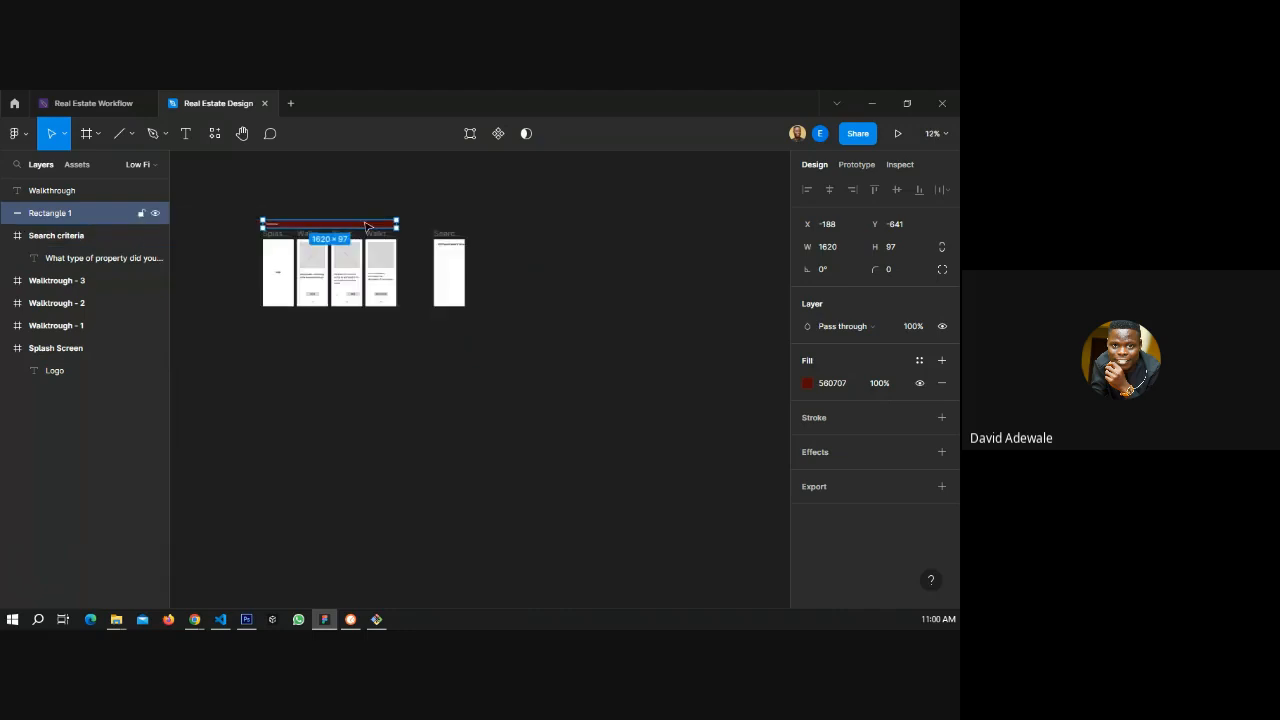
pyautogui.scroll(2, 332, 222)
pyautogui.click(289, 230)
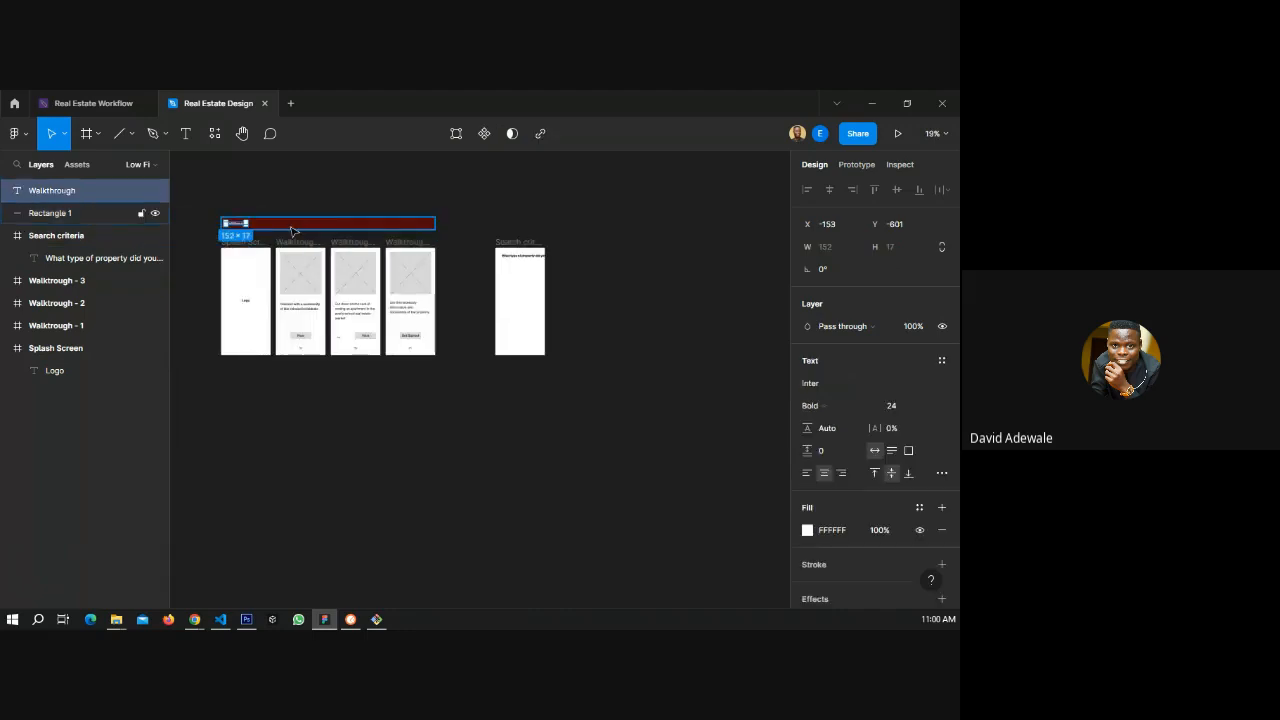
pyautogui.keyDown('shift'); pyautogui.click(291, 230); pyautogui.keyUp('shift')
pyautogui.moveTo(291, 230); pyautogui.dragTo(548, 229)
pyautogui.press('alt')
pyautogui.scroll(1, 644, 247)
pyautogui.scroll(4, 644, 247)
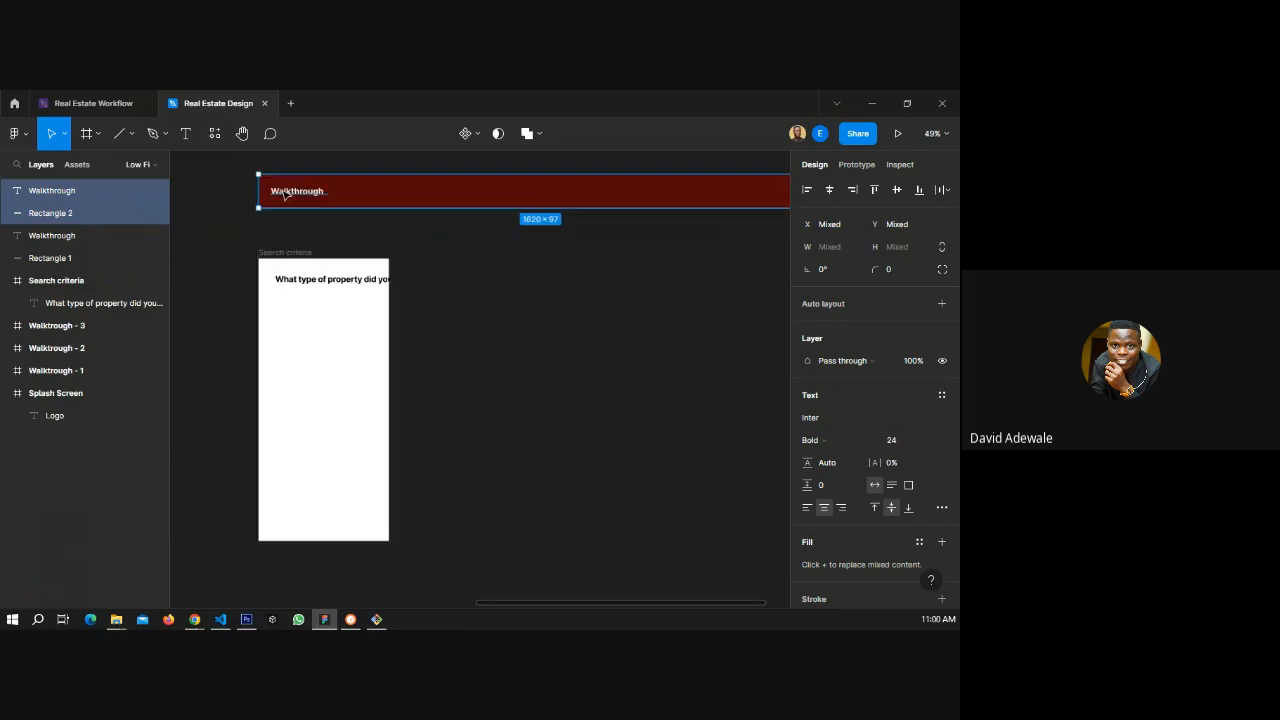
# - Change the duplicated header bar's label to "search criteria"
pyautogui.doubleClick(285, 192)
pyautogui.write('ss')
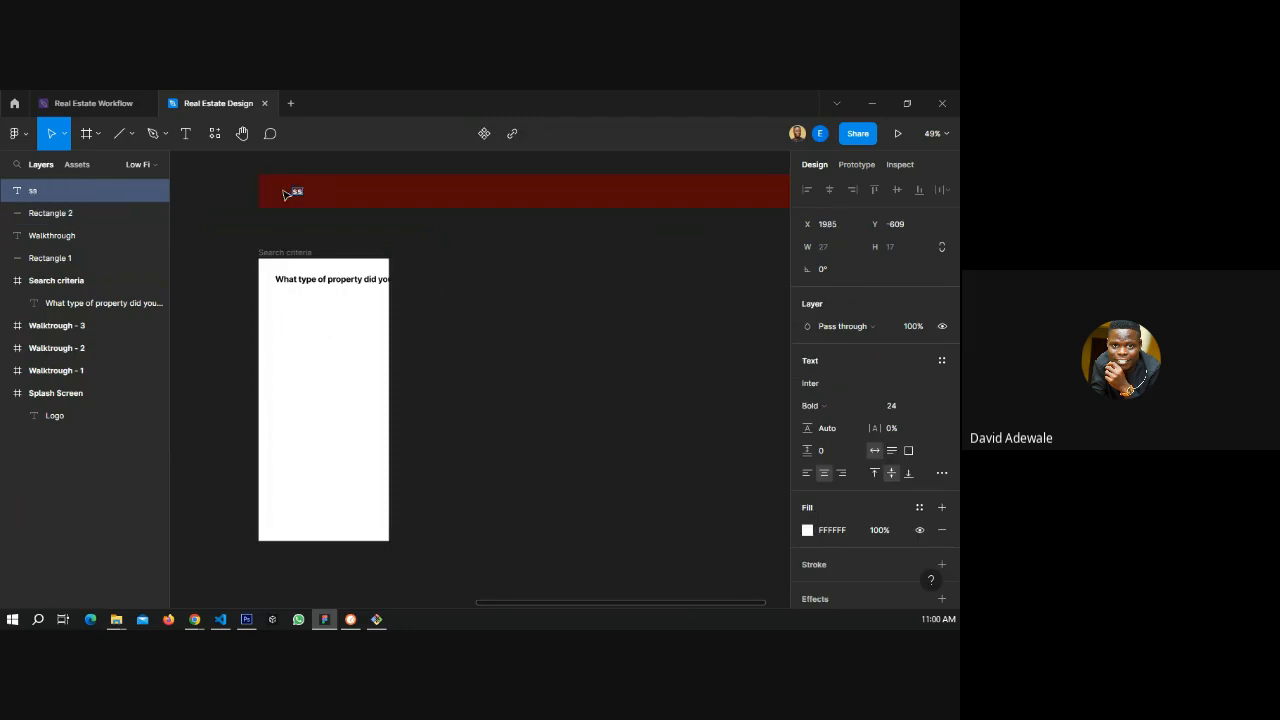
pyautogui.write('arch criteria')
pyautogui.click(510, 279)
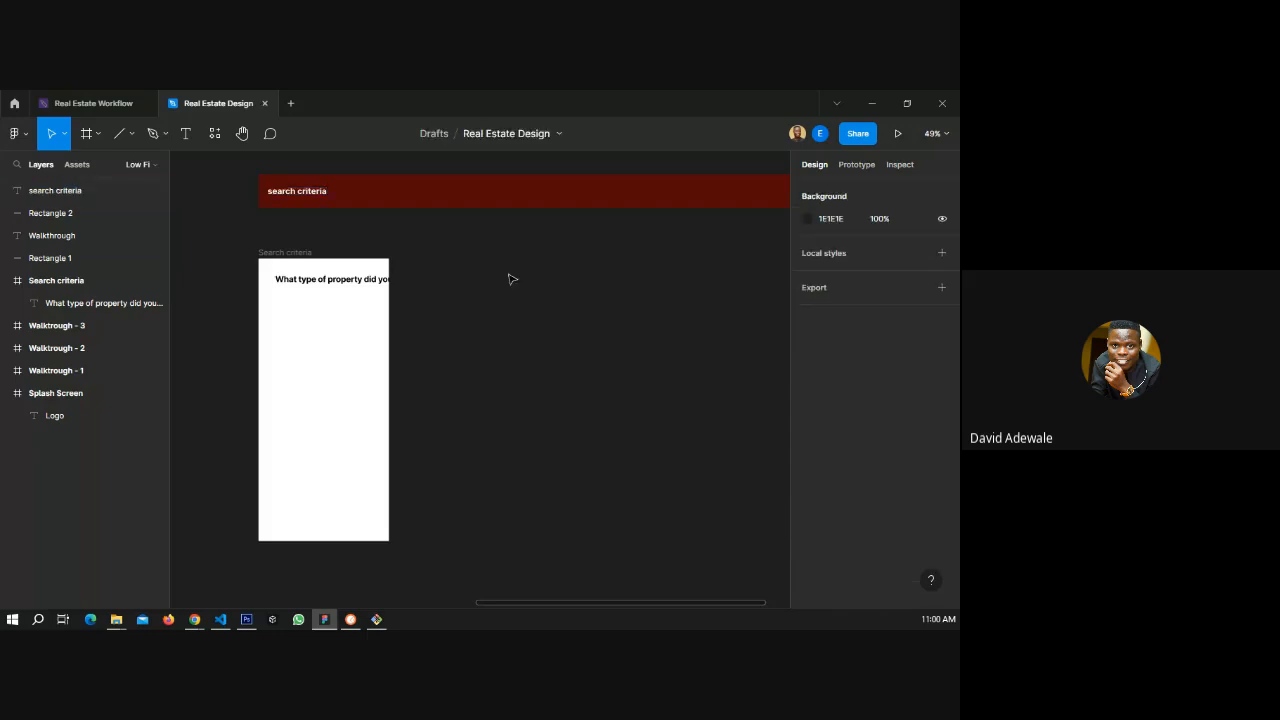
# - Set the property question heading's font weight to Semi Bold
pyautogui.click(358, 280)
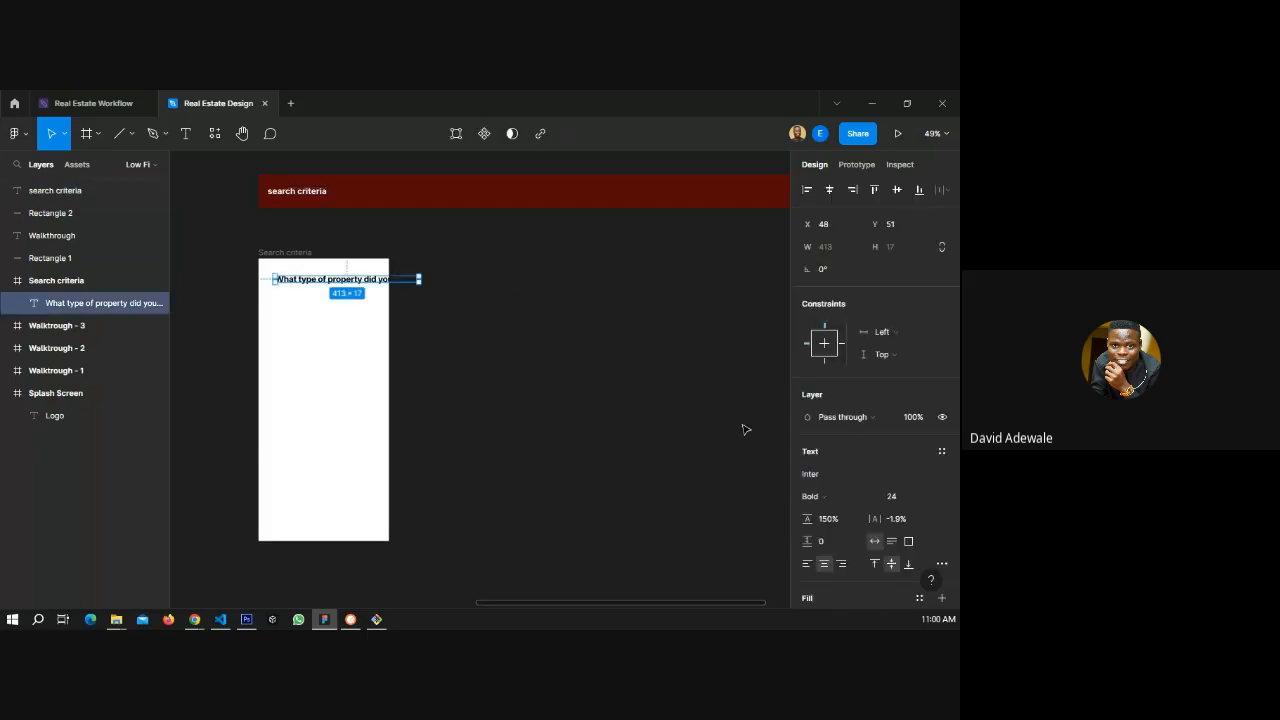
pyautogui.click(832, 499)
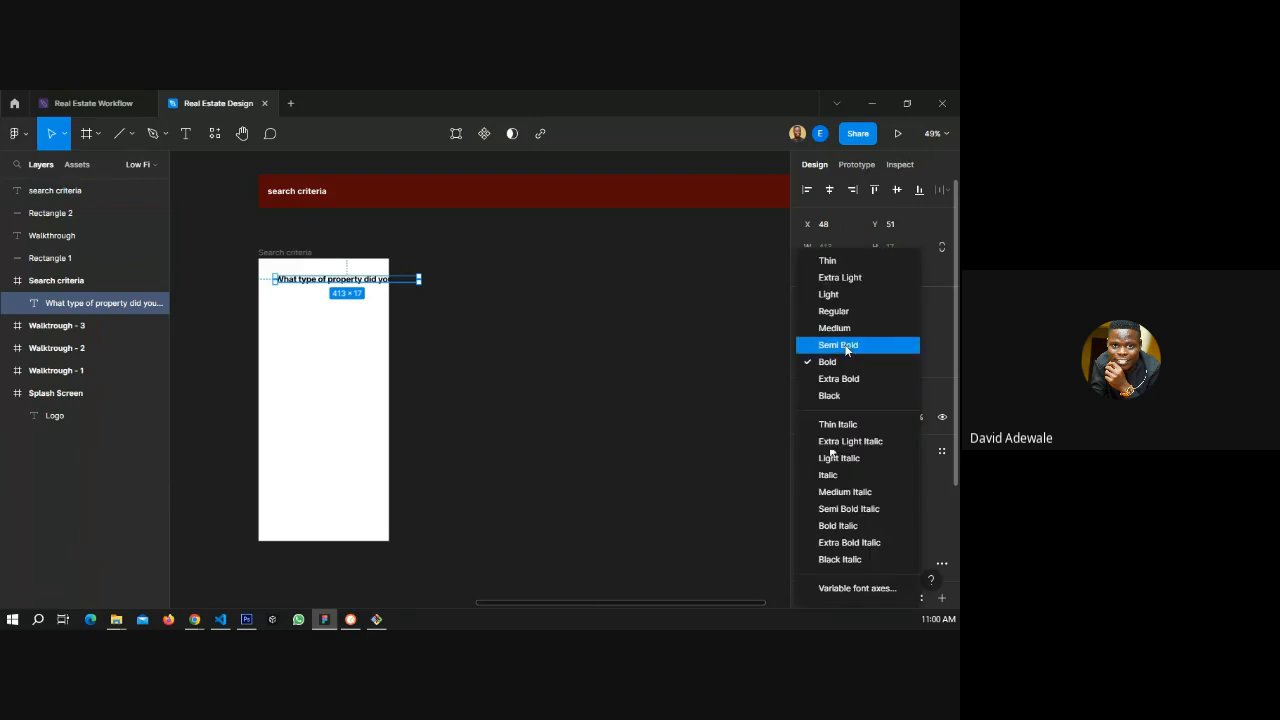
pyautogui.click(846, 345)
# - Narrow the property question heading to about 259 wide so it wraps onto two lines, left-align it, and shift it slightly lower in the frame
pyautogui.scroll(3, 226, 260)
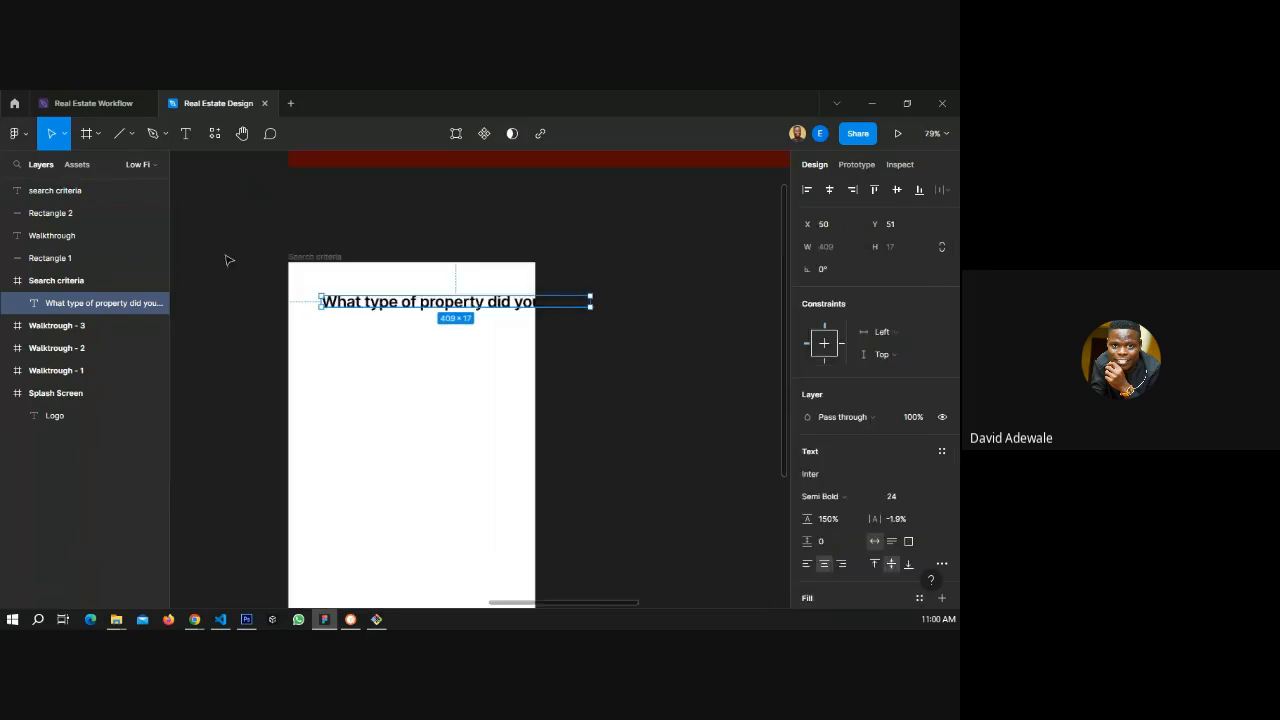
pyautogui.scroll(2, 226, 260)
pyautogui.moveTo(488, 316); pyautogui.dragTo(450, 310)
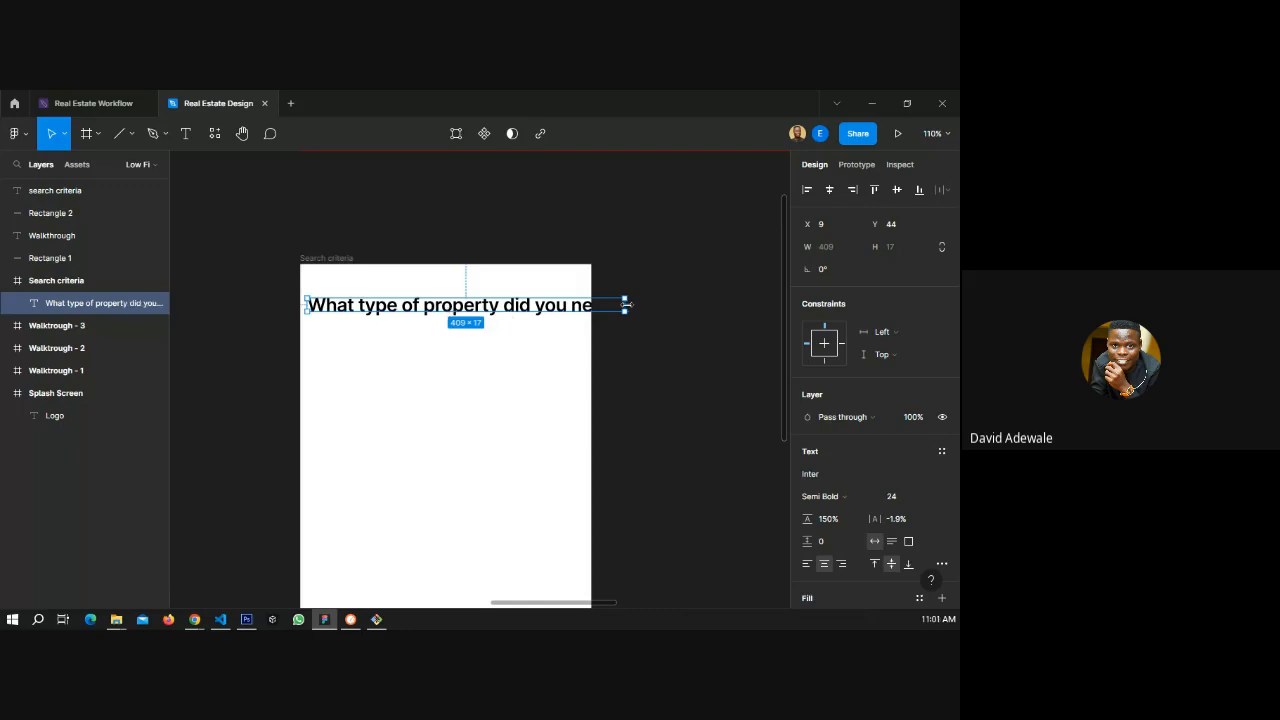
pyautogui.moveTo(626, 304); pyautogui.dragTo(508, 305)
pyautogui.click(807, 563)
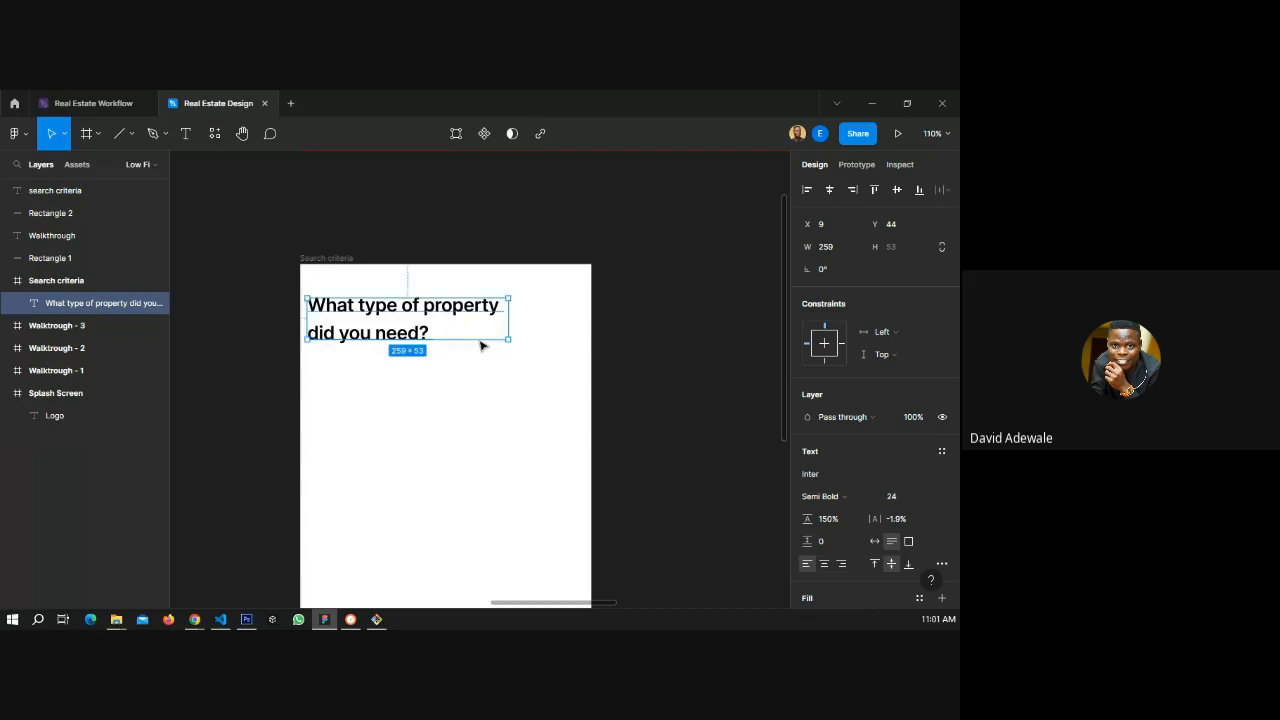
pyautogui.moveTo(420, 313); pyautogui.dragTo(424, 340)
pyautogui.click(597, 346)
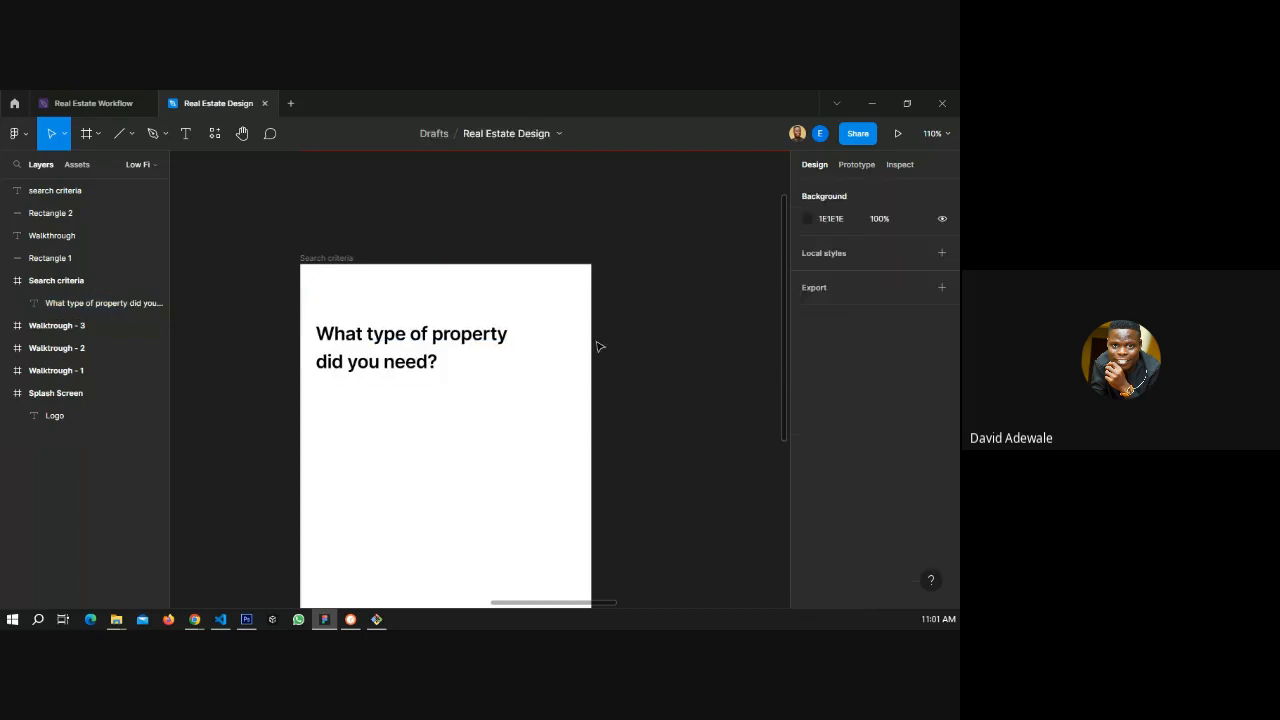
# - Draw a rectangle about 98 × 25 below the property question heading at X 38, Y 193
pyautogui.scroll(-3, 381, 333)
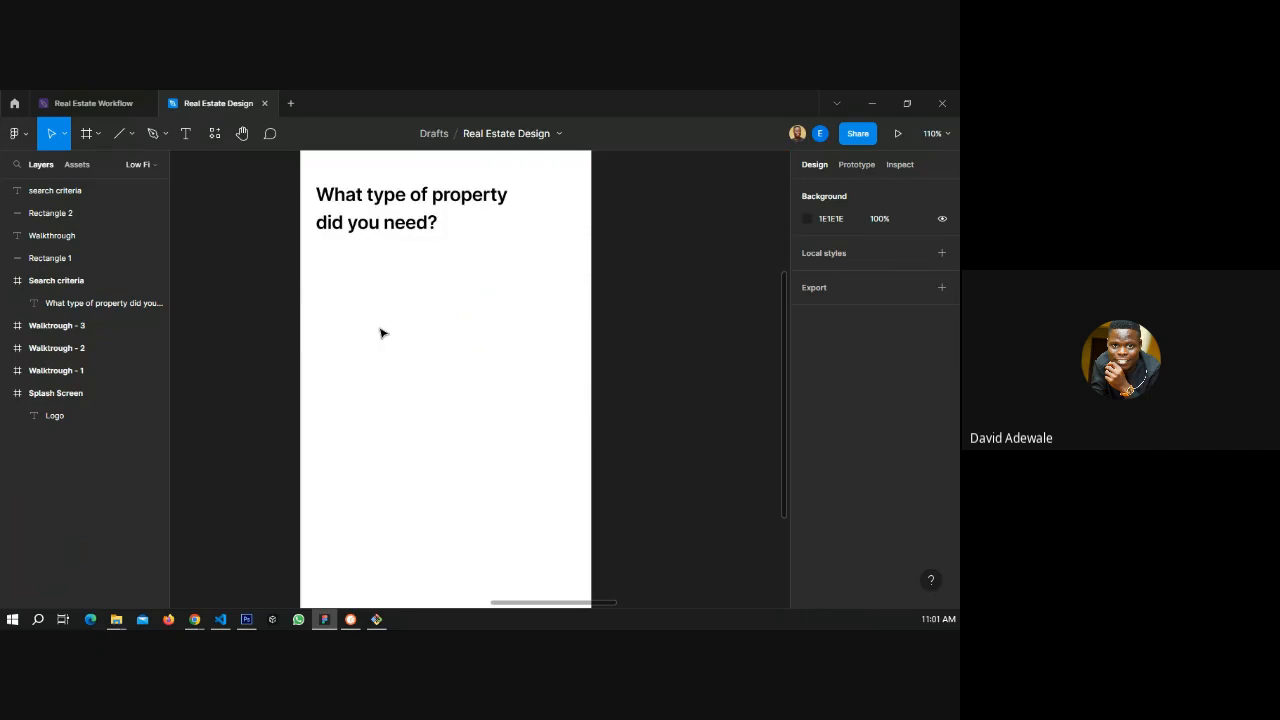
pyautogui.click(132, 134)
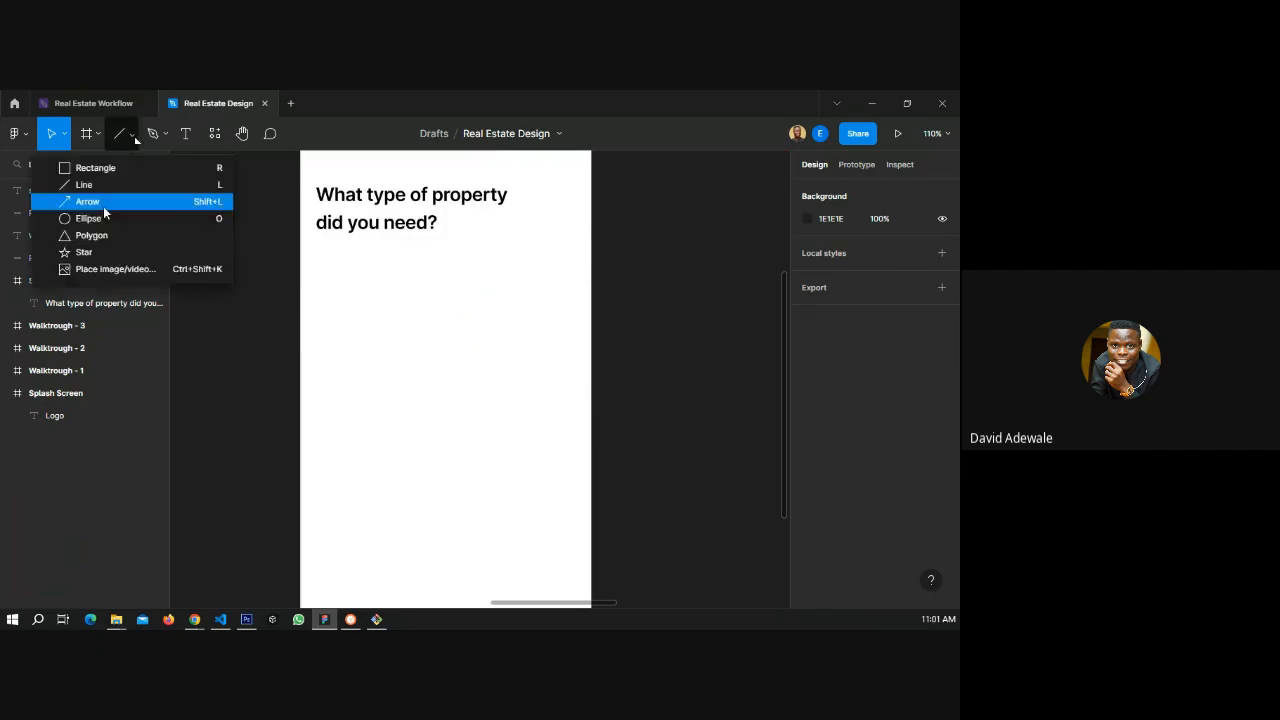
pyautogui.press('r')
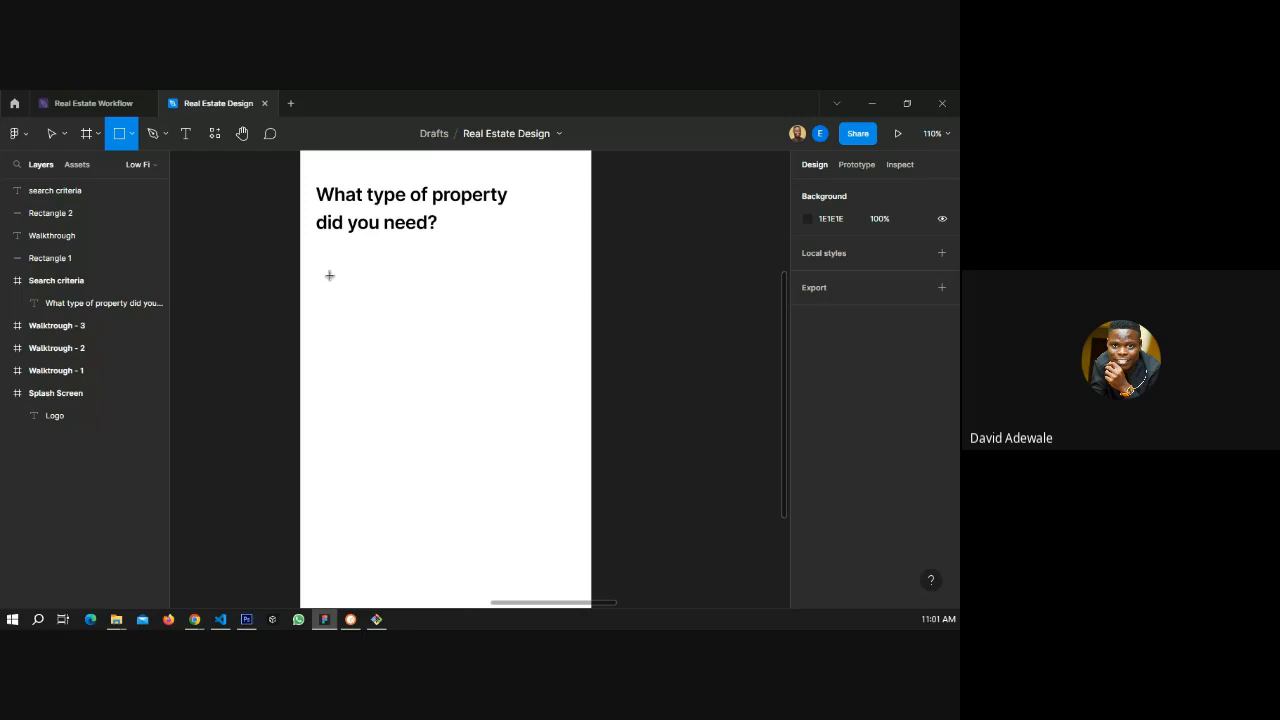
pyautogui.moveTo(329, 275); pyautogui.dragTo(395, 294)
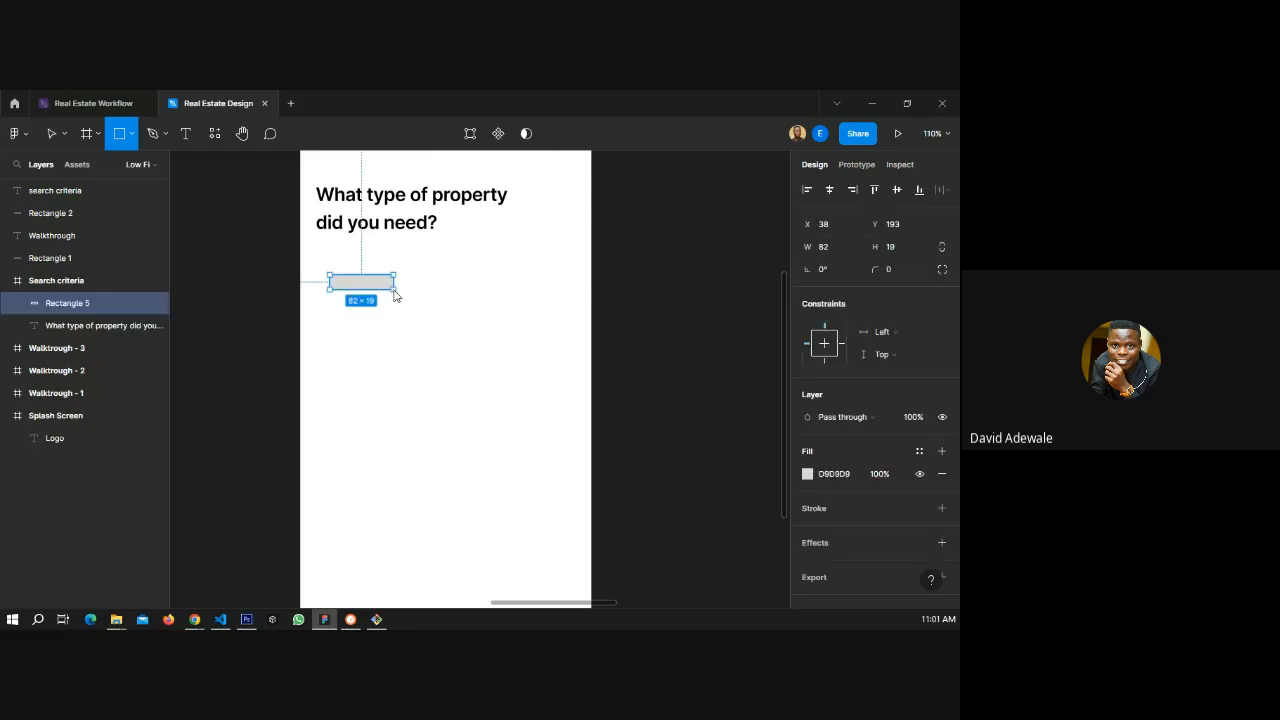
pyautogui.moveTo(394, 295); pyautogui.dragTo(408, 301)
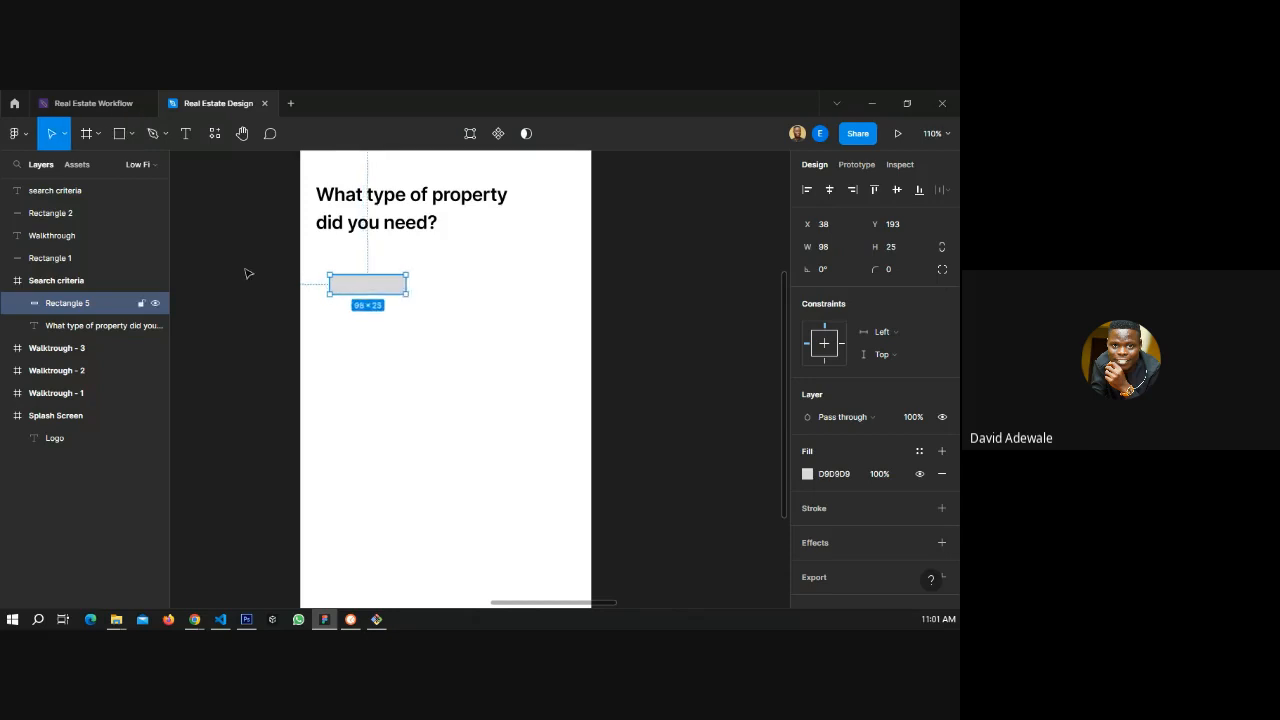
# - Add the text "2 bedroom flat" just below the grey rectangle
pyautogui.press('t')
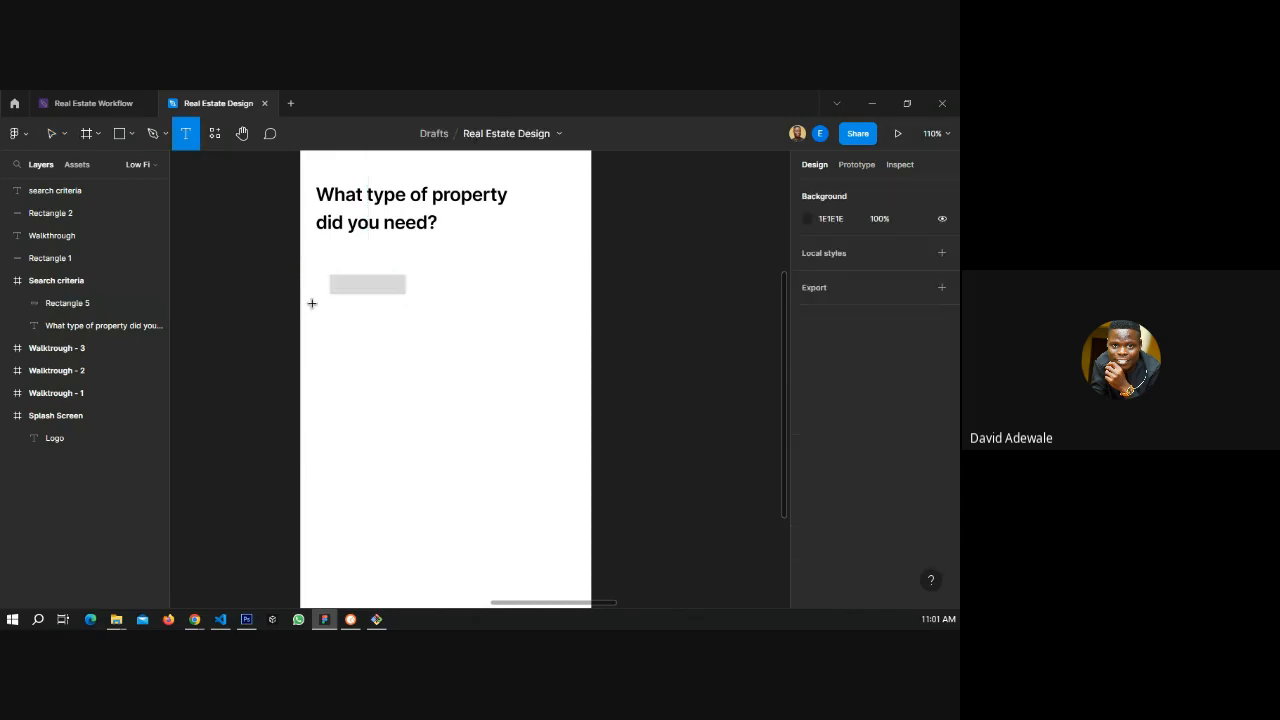
pyautogui.click(312, 303)
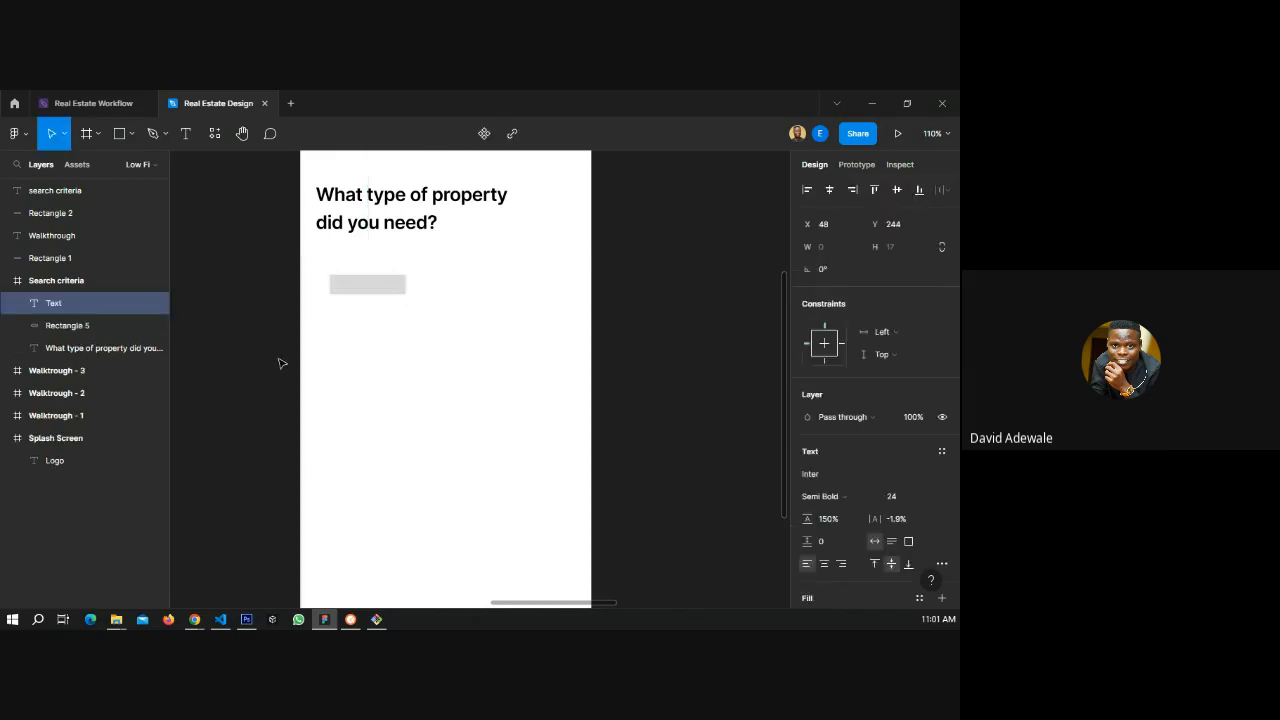
pyautogui.write('2 bedroom ')
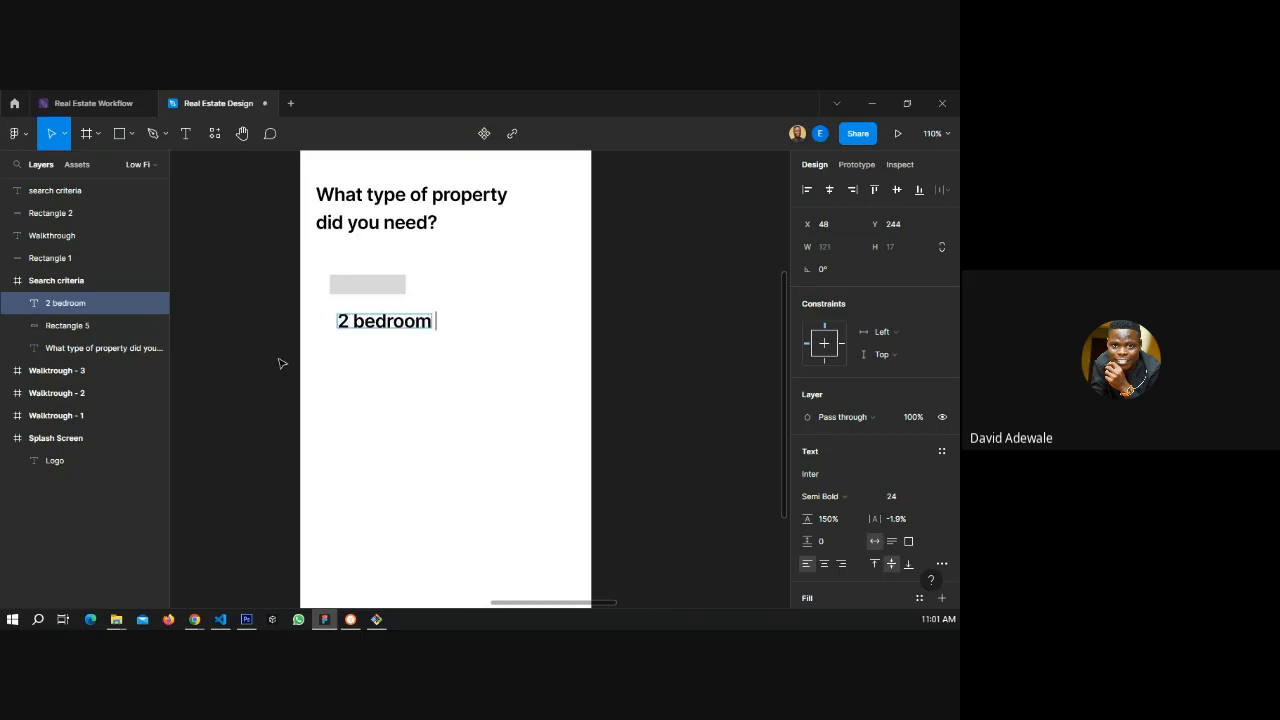
pyautogui.write('flat')
pyautogui.press('Escape')
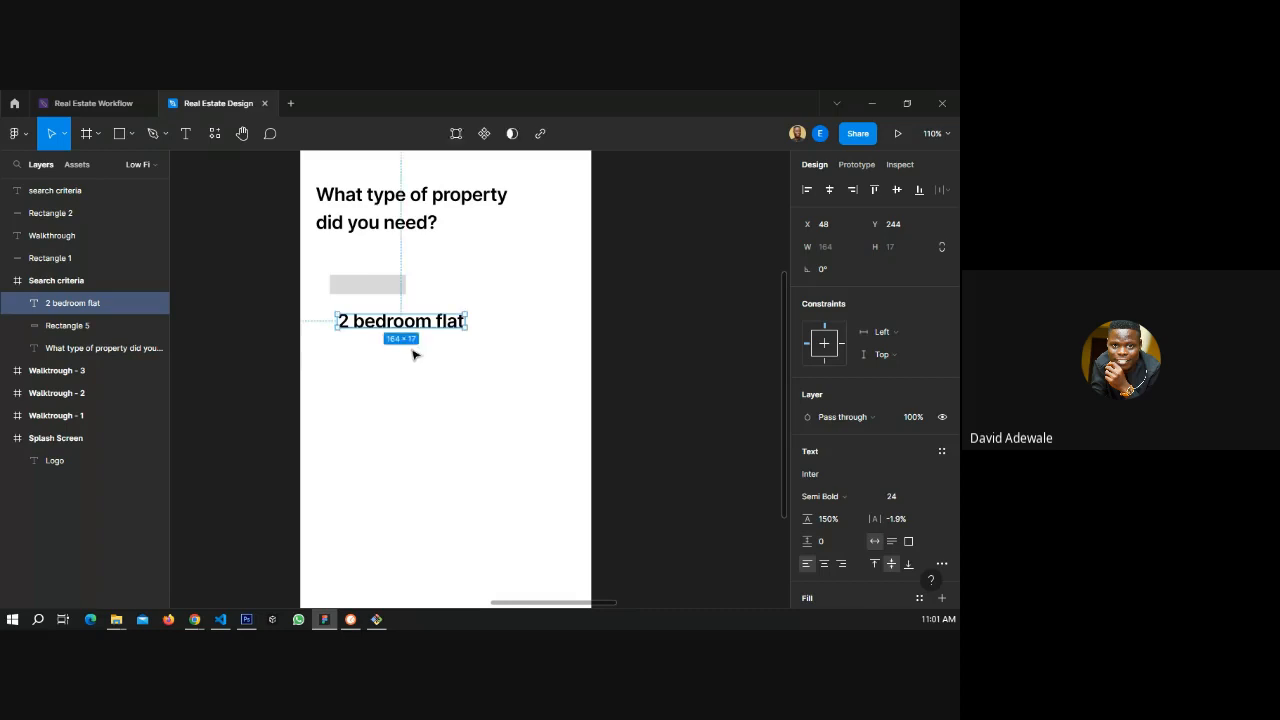
# - Set the "2 bedroom flat" text to size 11 and Regular weight, and center it on the grey rectangle
pyautogui.click(929, 501)
pyautogui.click(887, 412)
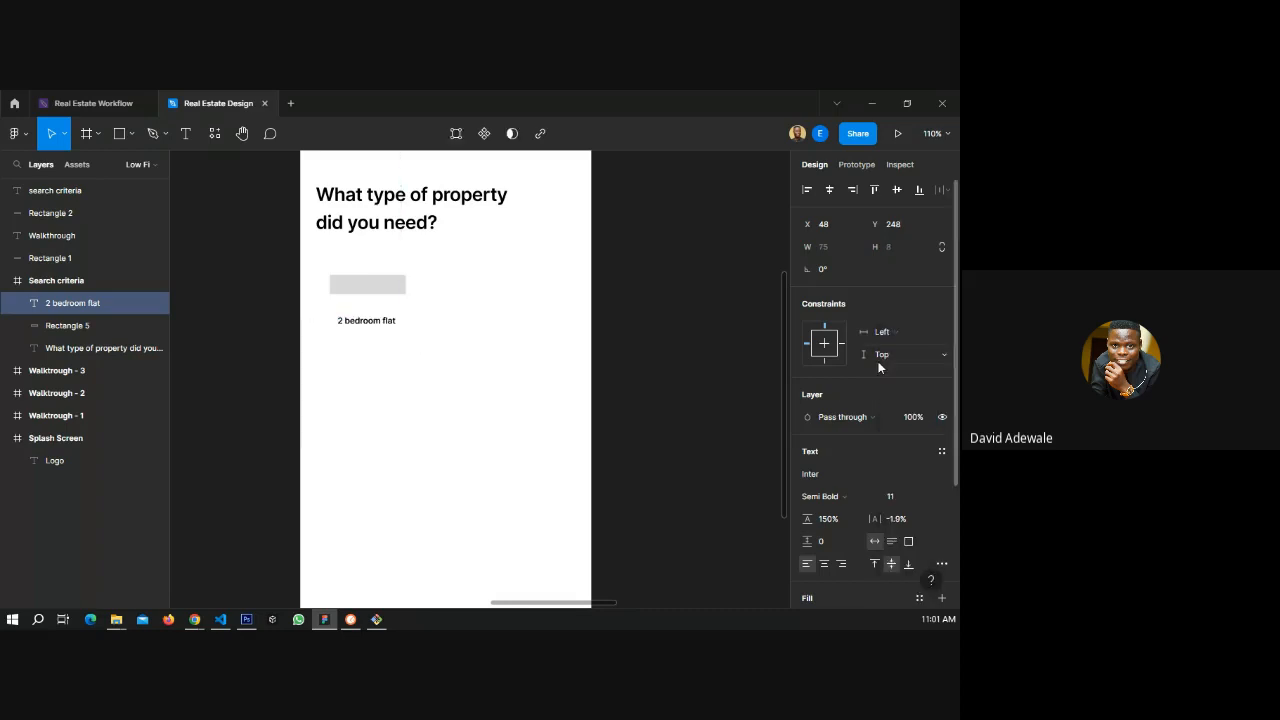
pyautogui.click(806, 493)
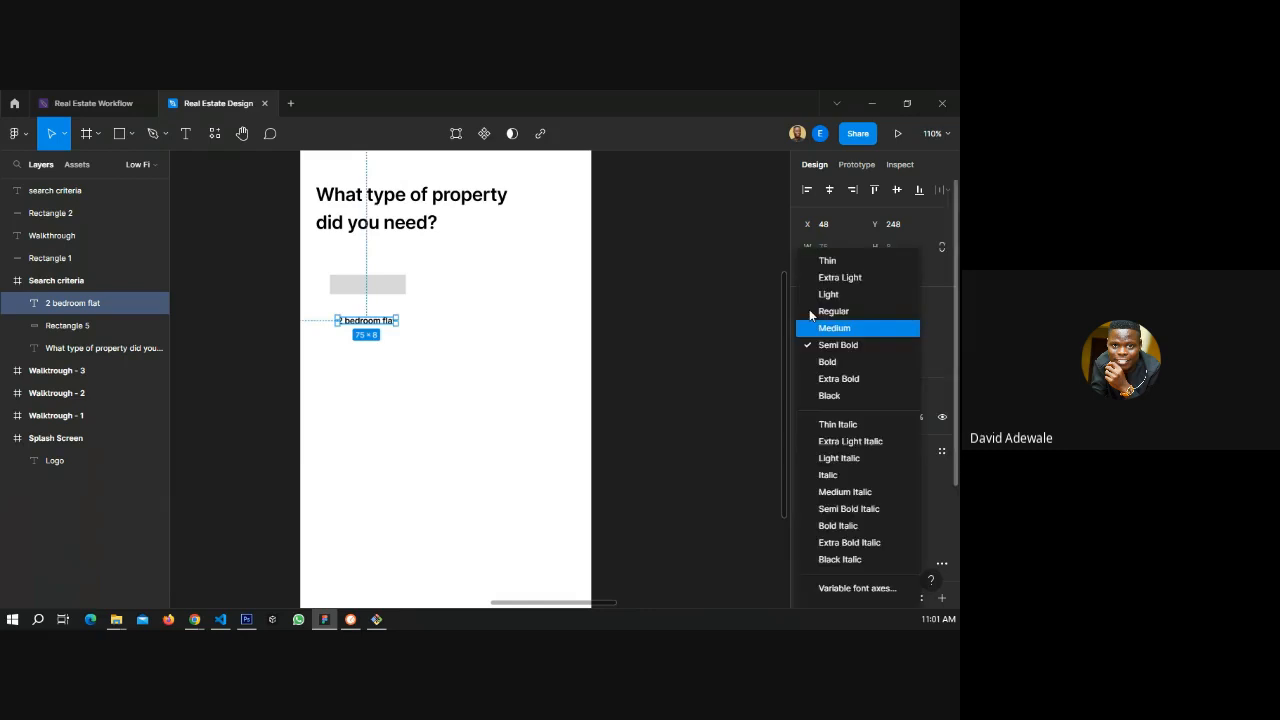
pyautogui.click(812, 311)
pyautogui.moveTo(369, 320); pyautogui.dragTo(370, 286)
pyautogui.click(460, 291)
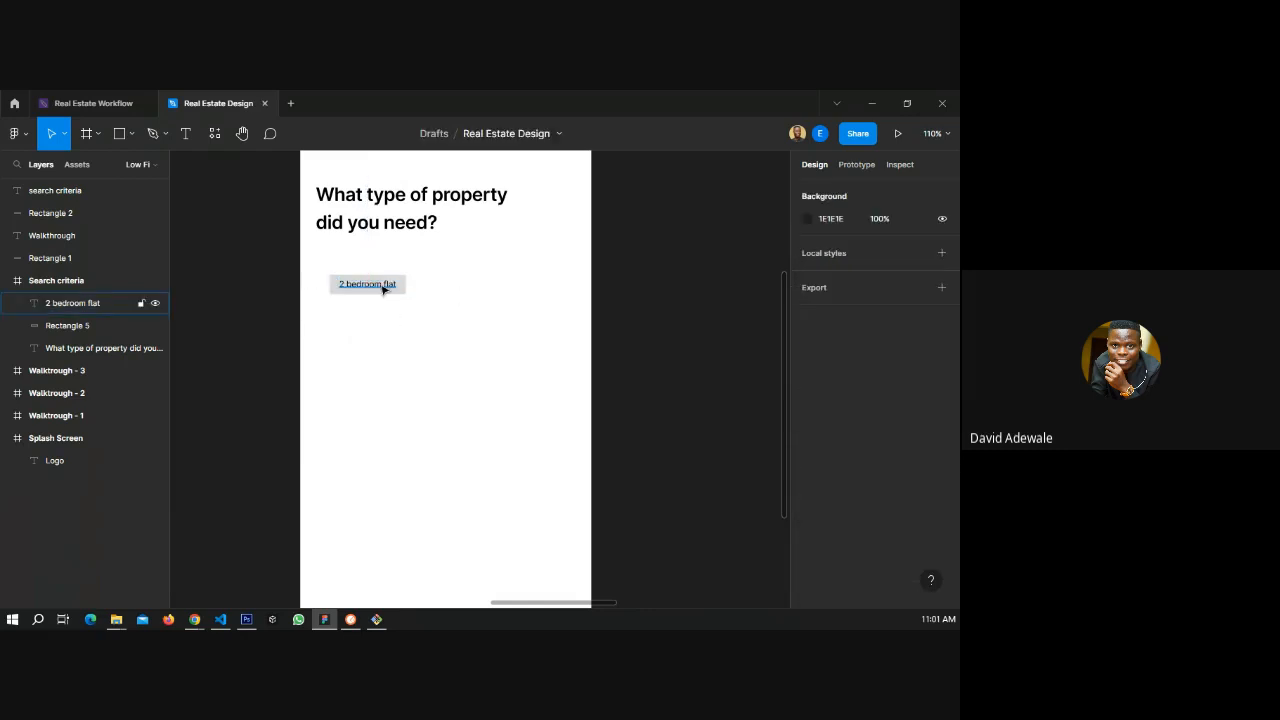
# - Group the "2 bedroom flat" text with the grey rectangle behind it
pyautogui.click(383, 289)
pyautogui.keyDown('shift'); pyautogui.click(70, 325); pyautogui.keyUp('shift')
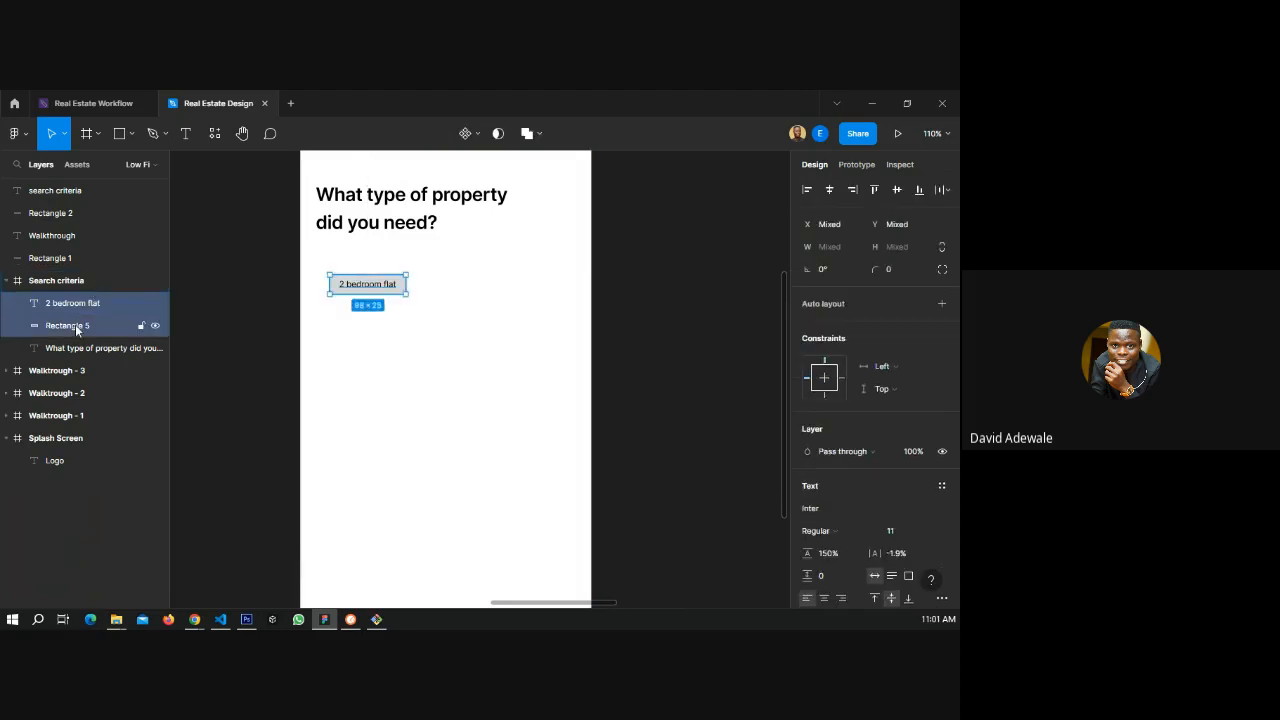
pyautogui.hotkey('ctrl', 'g')
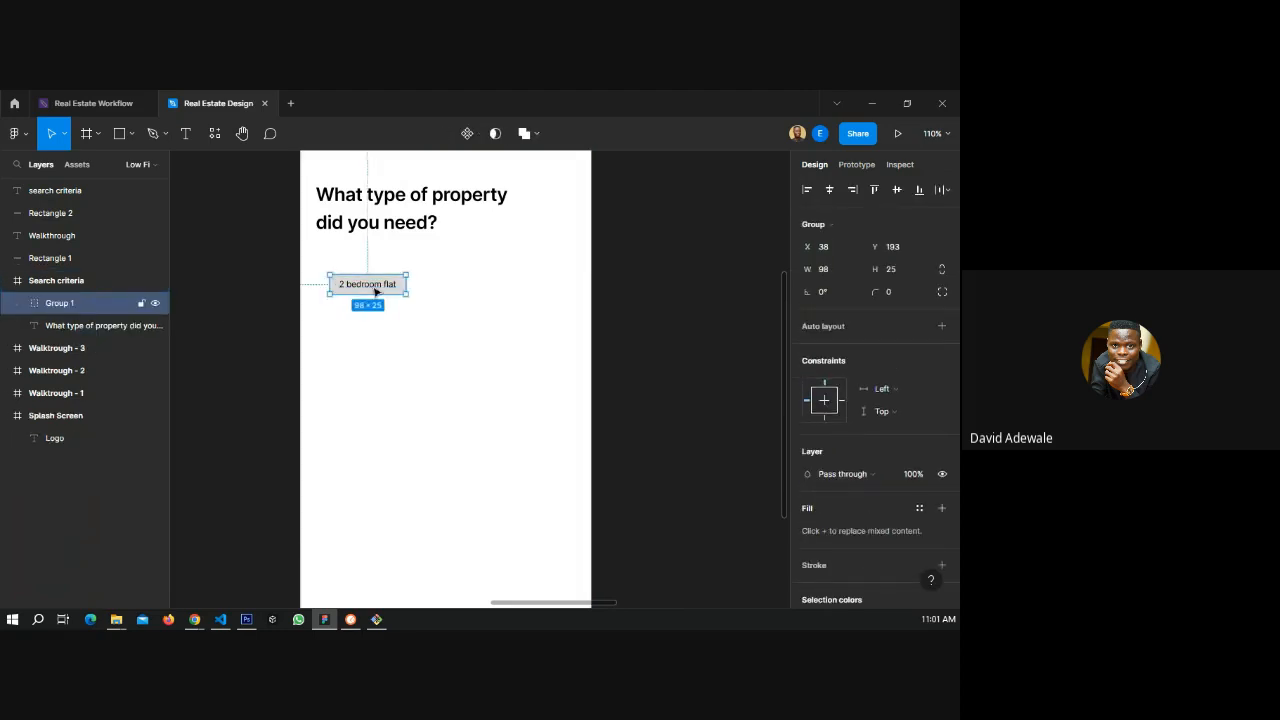
# - Duplicate the "2 bedroom flat" chip in the same row at about X 175, Y 193 and relabel the copy "Duplex"
pyautogui.moveTo(376, 291); pyautogui.dragTo(482, 290)
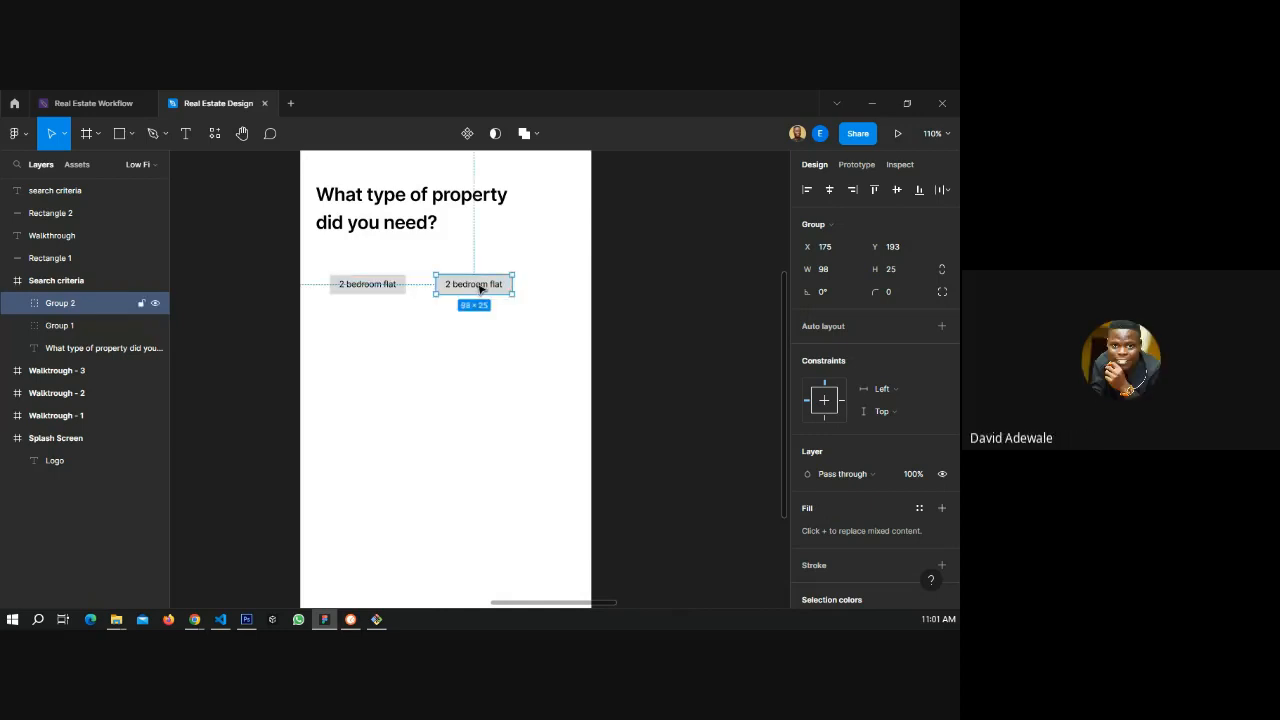
pyautogui.doubleClick(478, 284)
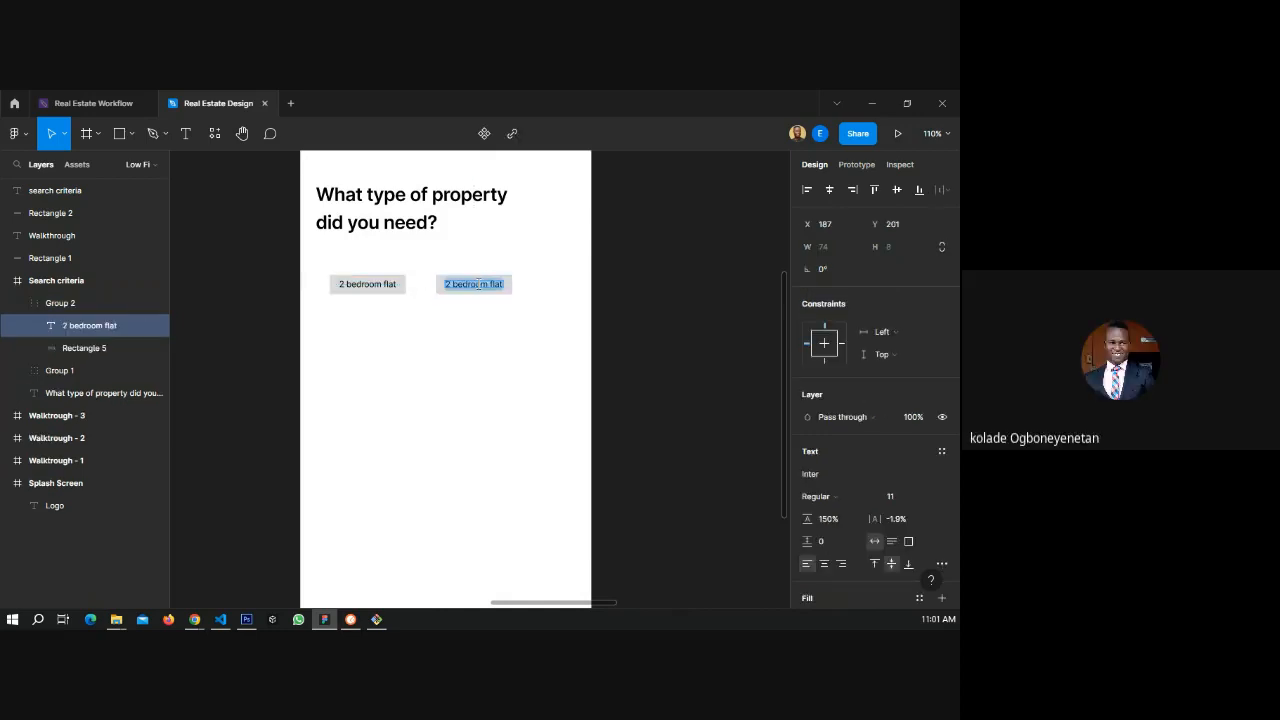
pyautogui.write('Duplex')
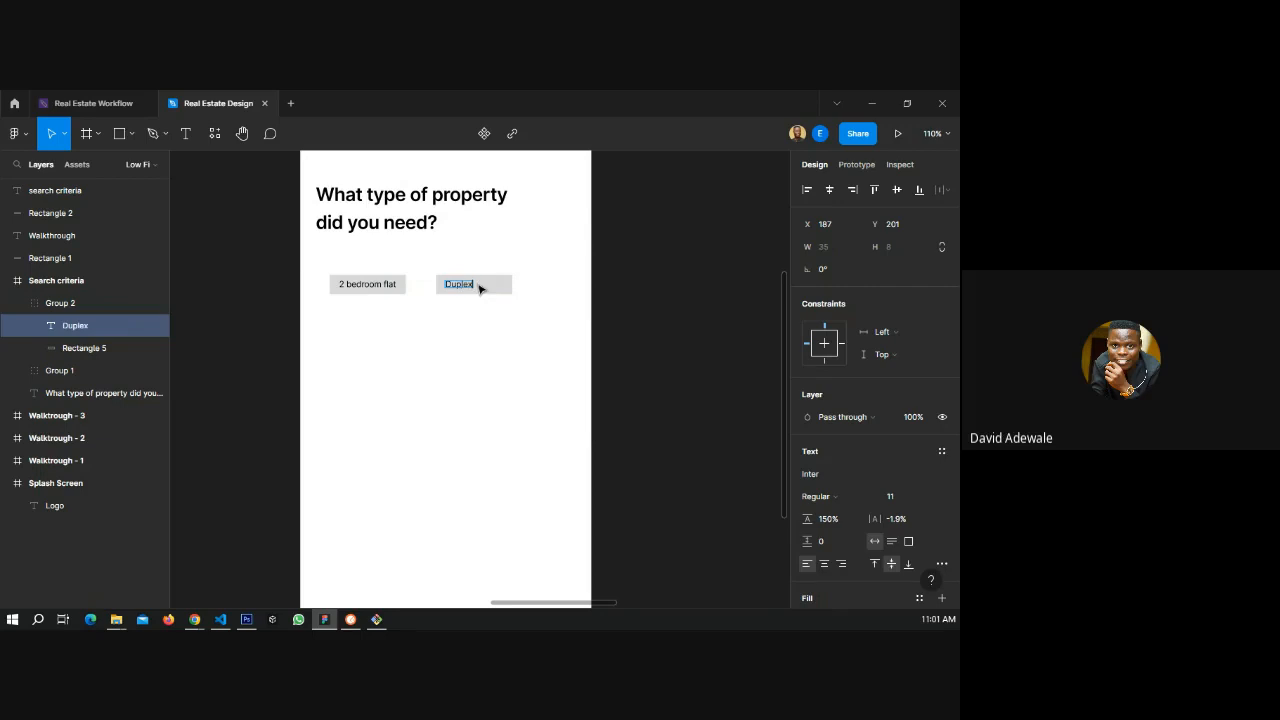
pyautogui.press('Escape')
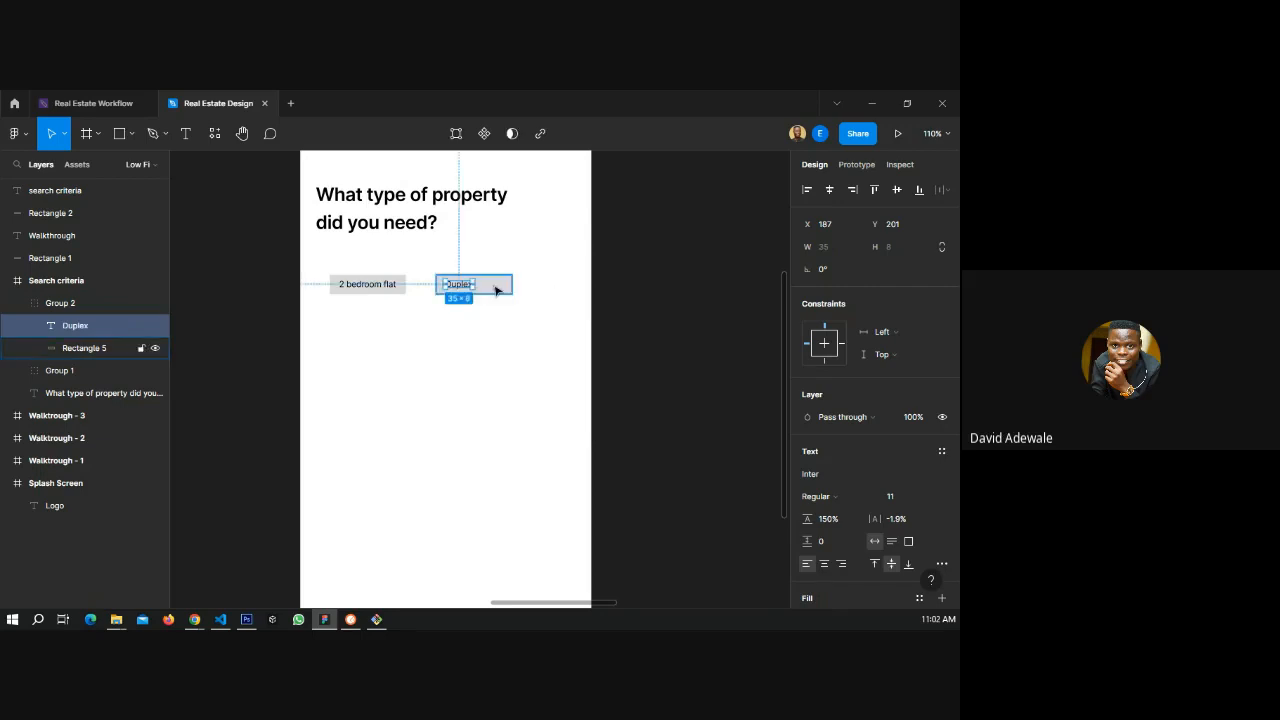
pyautogui.press('Escape')
# - Duplicate the Duplex chip and place the copy diagonally below it at about X 256, Y 226
pyautogui.click(505, 291)
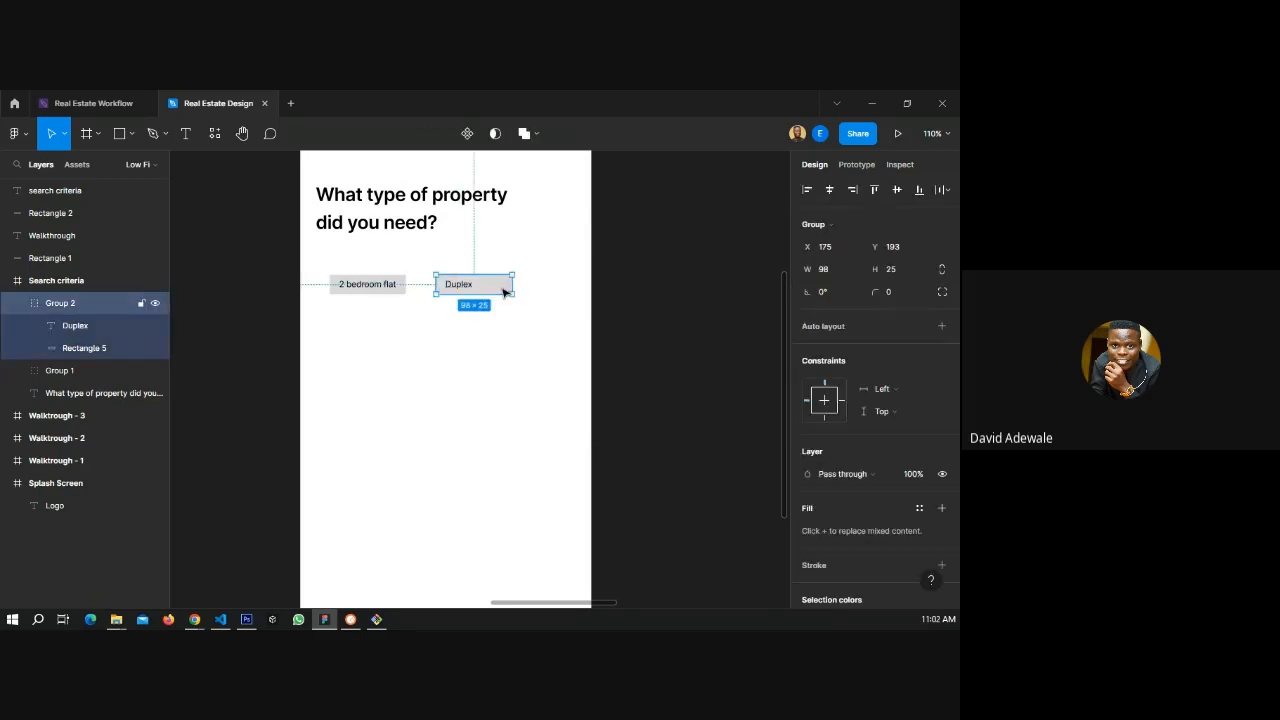
pyautogui.hotkey('ctrl', 'd')
pyautogui.moveTo(502, 290); pyautogui.dragTo(548, 311)
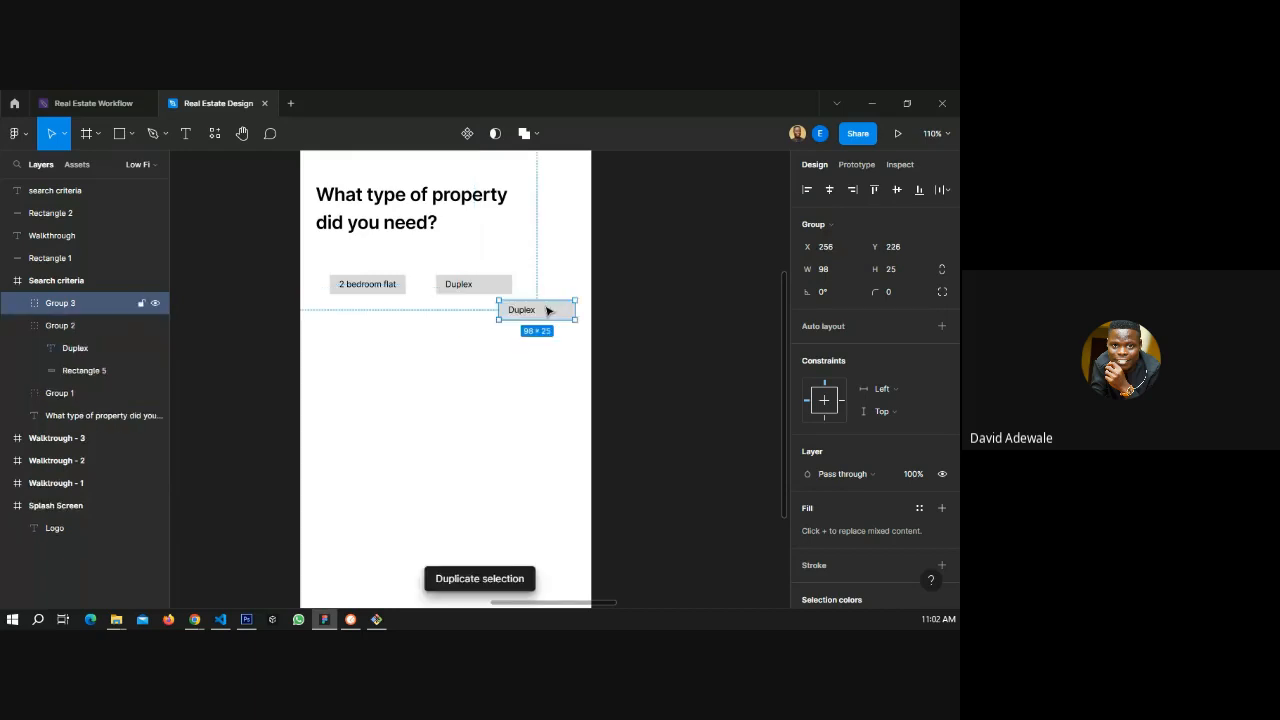
pyautogui.doubleClick(529, 310)
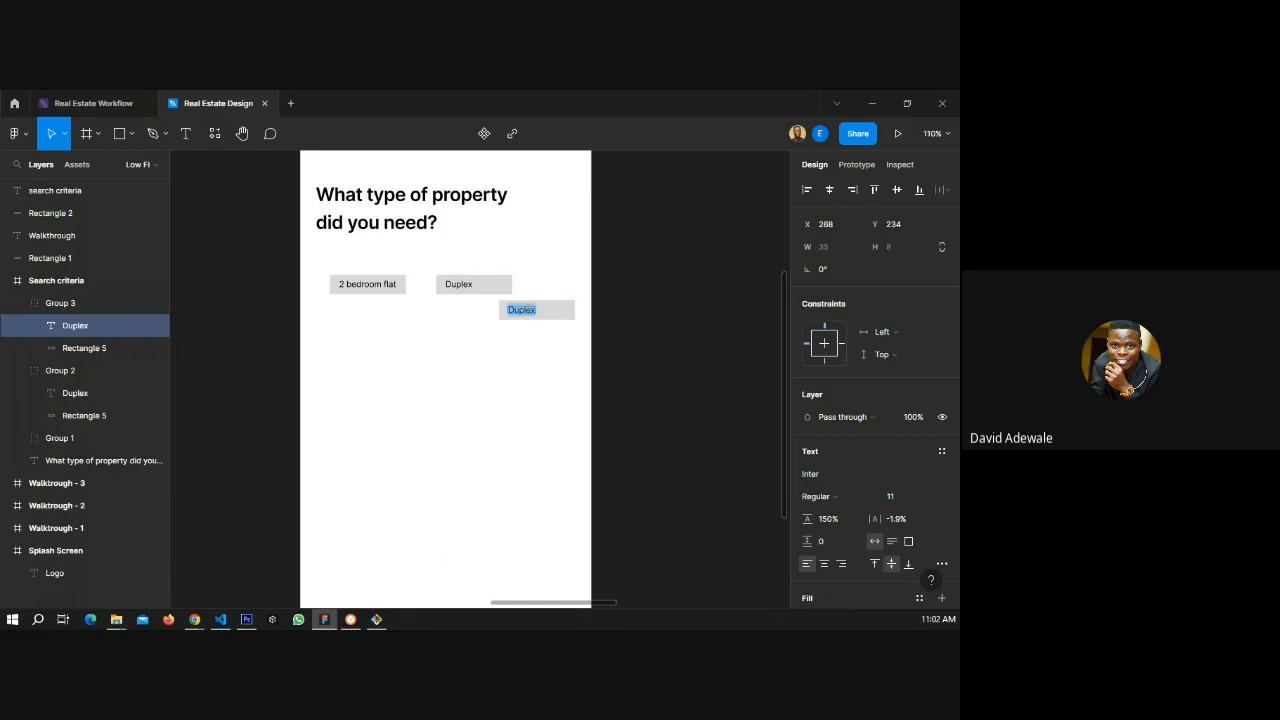
pyautogui.hotkey('alt', 'Tab')
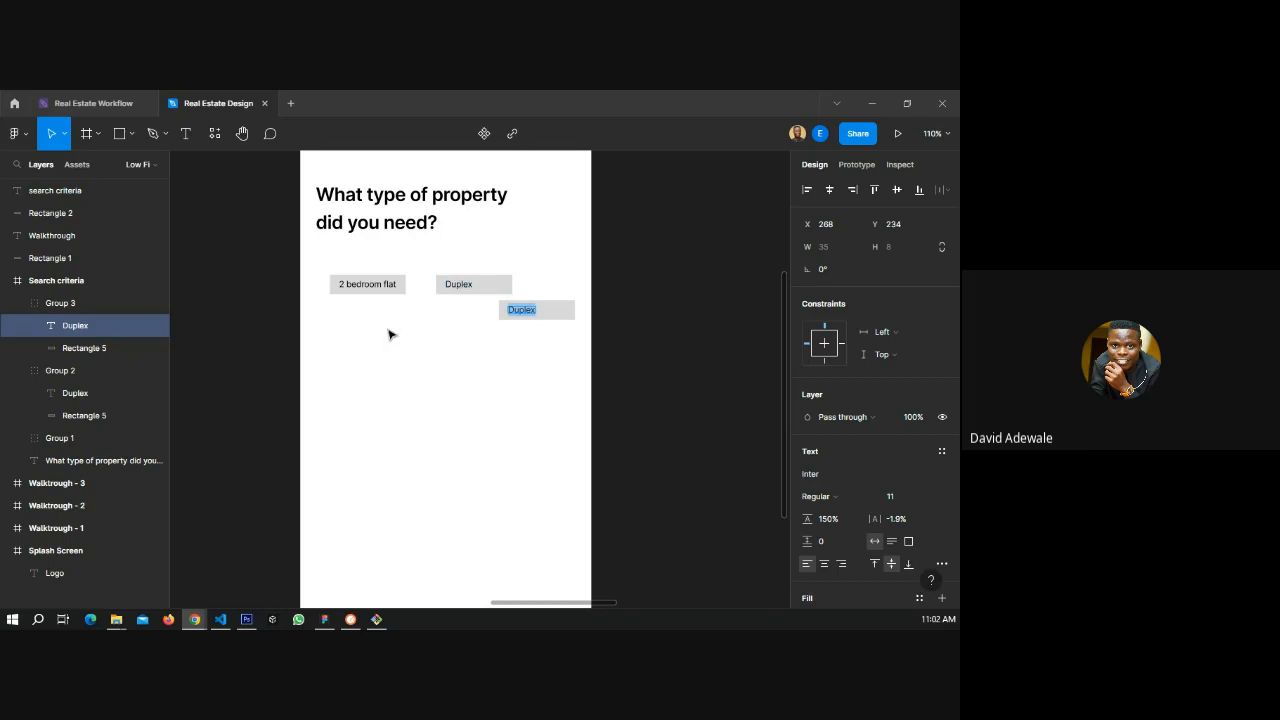
pyautogui.press('Escape')
pyautogui.click(420, 354)
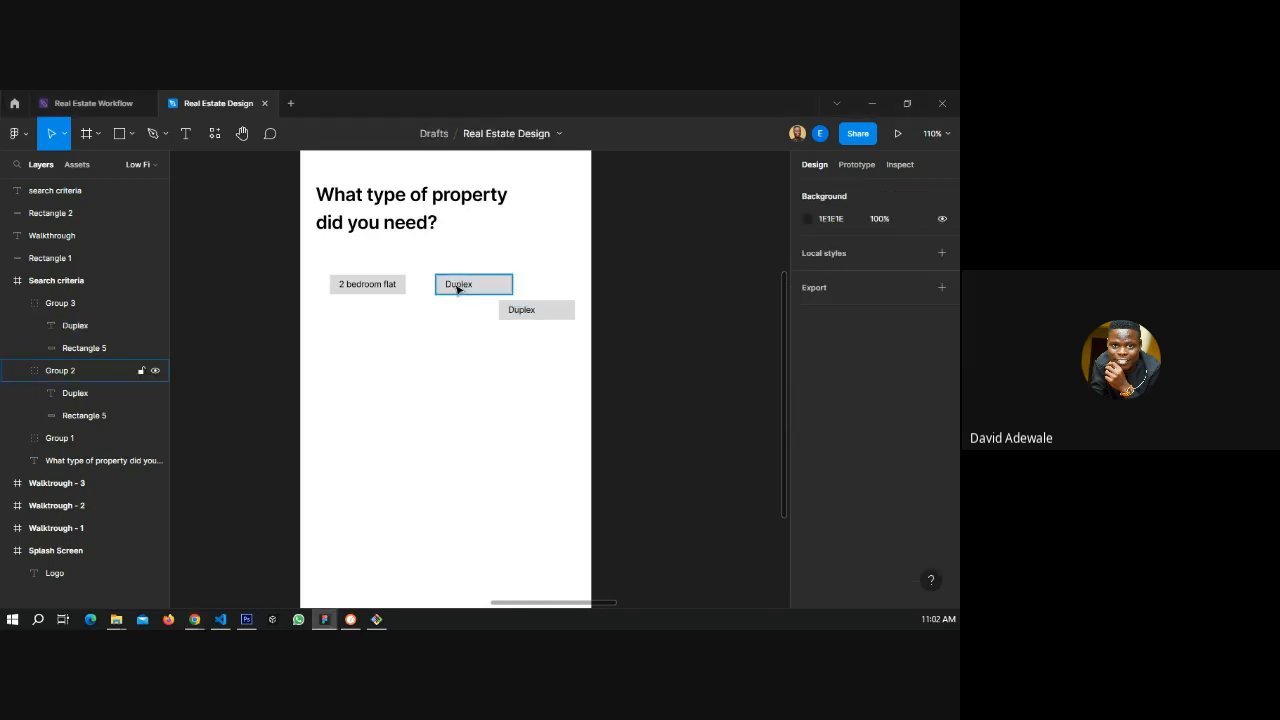
# - Move the first-row Duplex chip to 14 from the "2 bedroom flat" chip, and shift both chips slightly left to start at X 29
pyautogui.click(460, 288)
pyautogui.moveTo(487, 289); pyautogui.dragTo(466, 289)
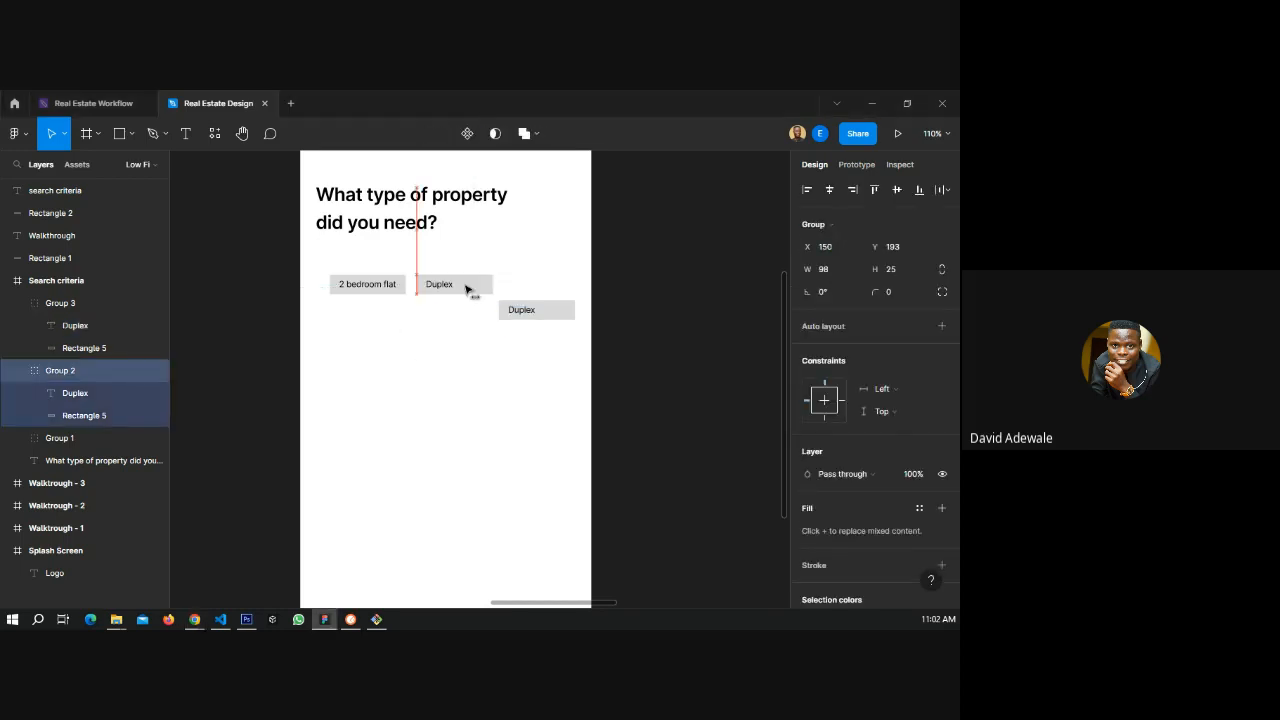
pyautogui.keyDown('shift'); pyautogui.click(401, 289); pyautogui.keyUp('shift')
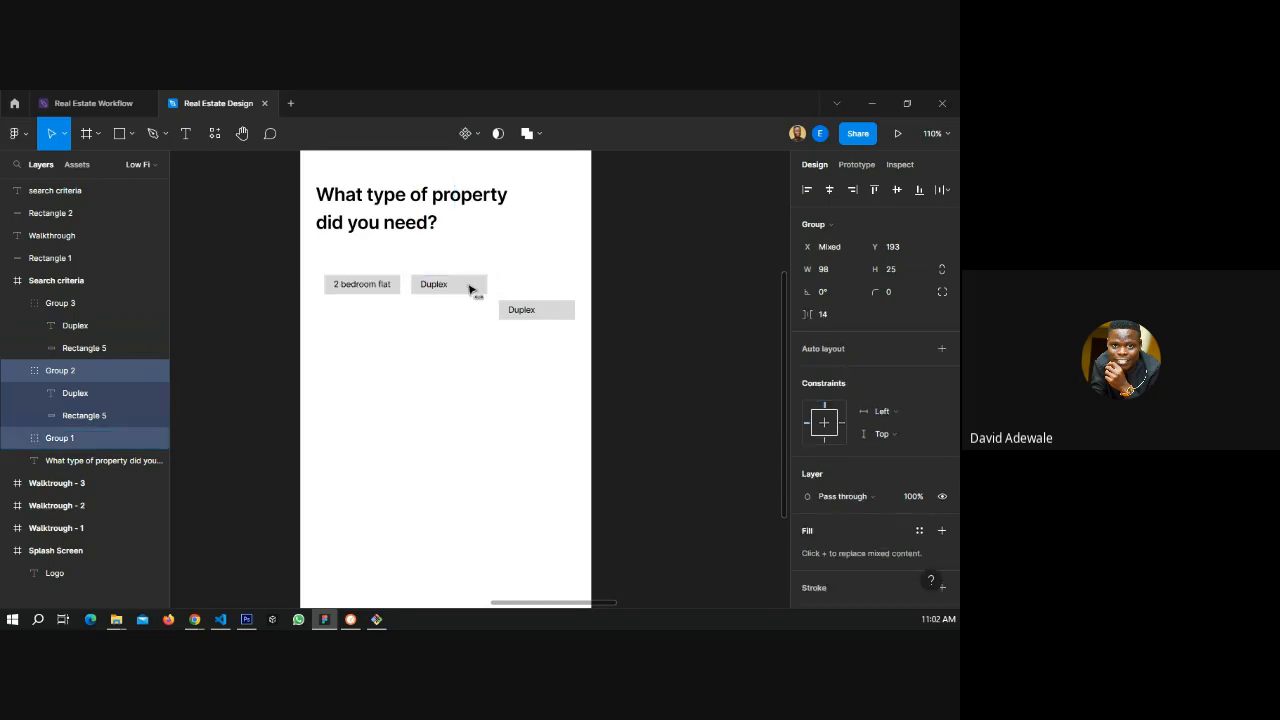
pyautogui.moveTo(469, 289); pyautogui.dragTo(467, 289)
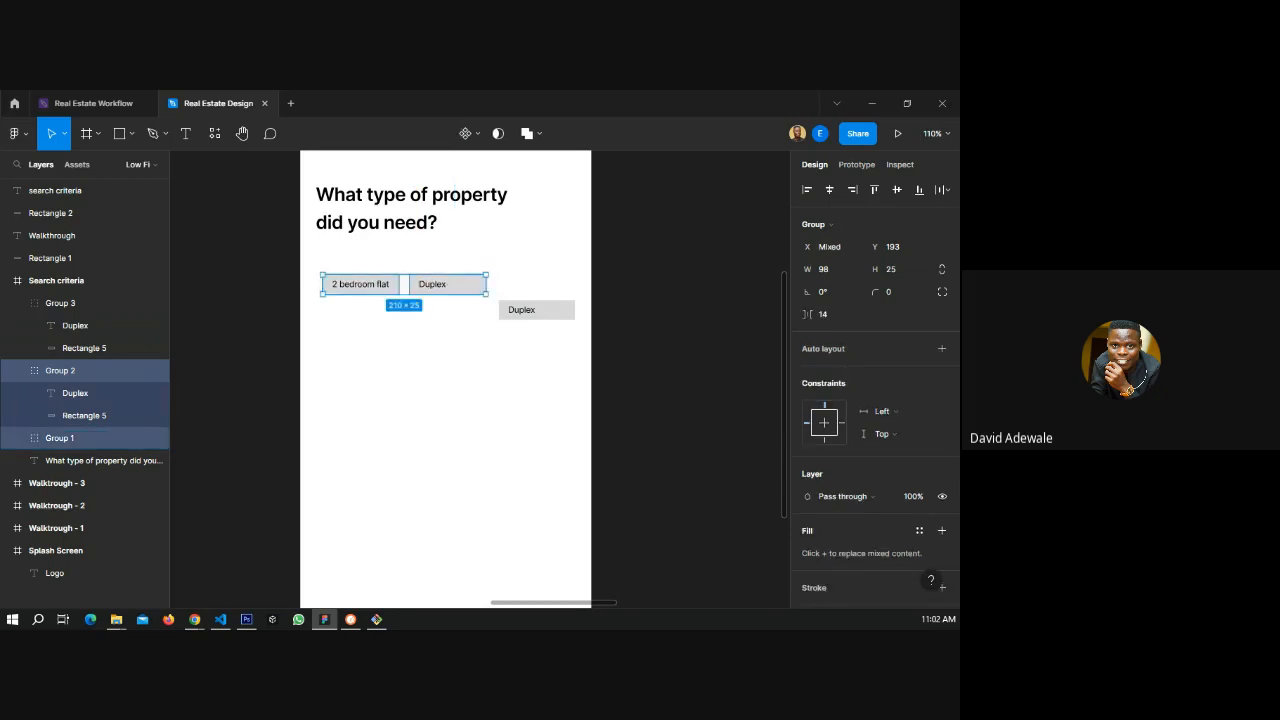
# - Relabel the lower Duplex chip "Bungalow" and move it up into the first row at about X 259, Y 193
pyautogui.doubleClick(527, 311)
pyautogui.write('Bungalow')
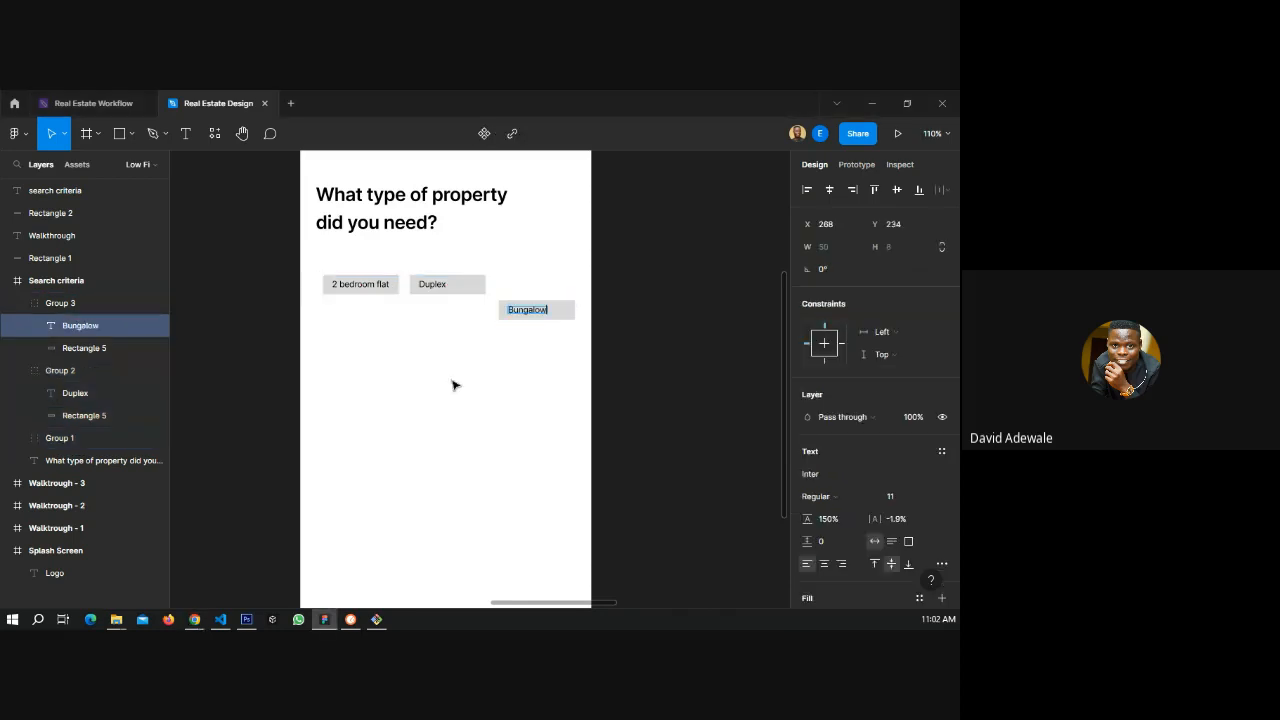
pyautogui.press('Escape')
pyautogui.click(477, 369)
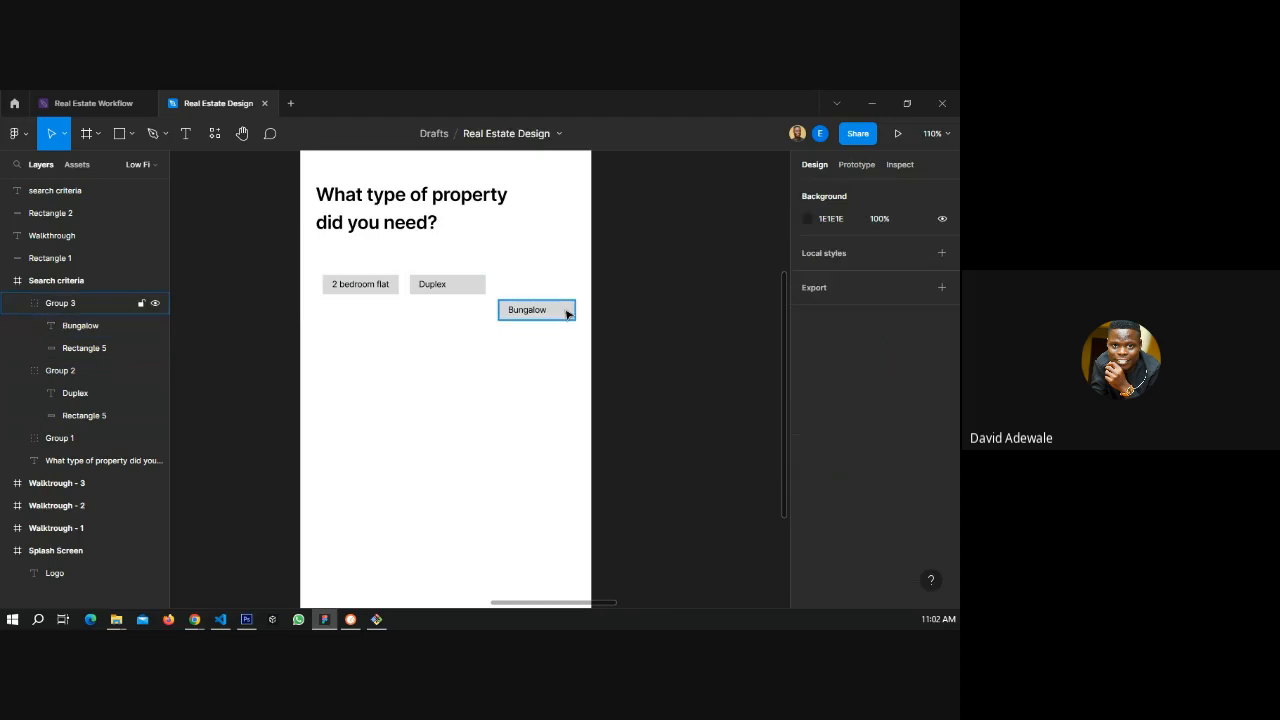
pyautogui.moveTo(567, 314); pyautogui.dragTo(565, 287)
pyautogui.click(517, 355)
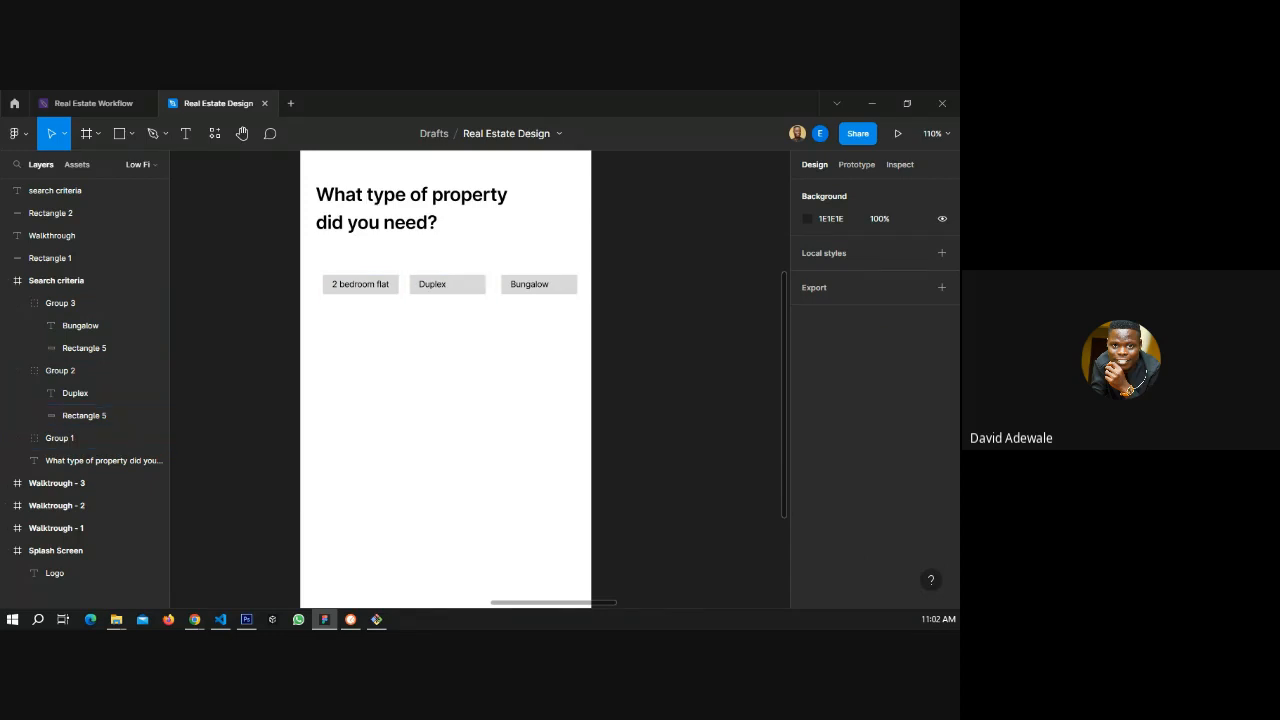
# - Duplicate the "2 bedroom flat" chip directly below at X 29, Y 233 and relabel the copy "Storey building"
pyautogui.hotkey('alt', 'Tab')
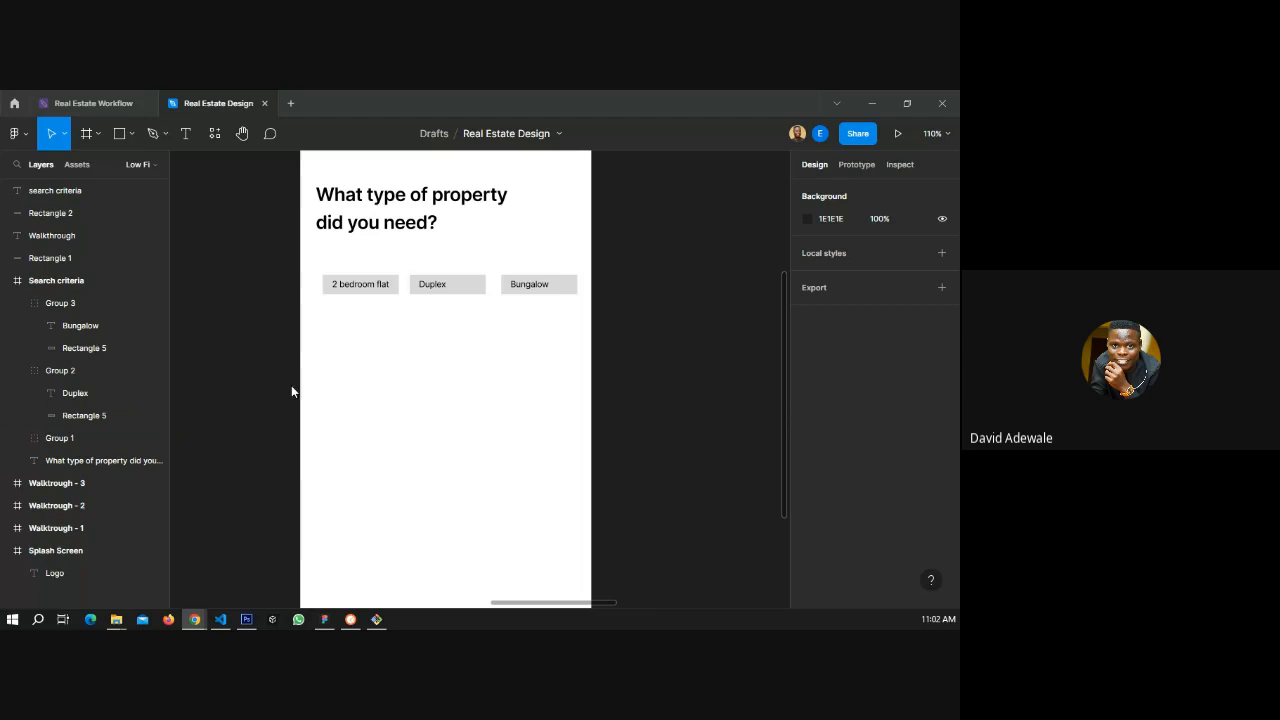
pyautogui.hotkey('alt', 'Tab')
pyautogui.click(389, 294)
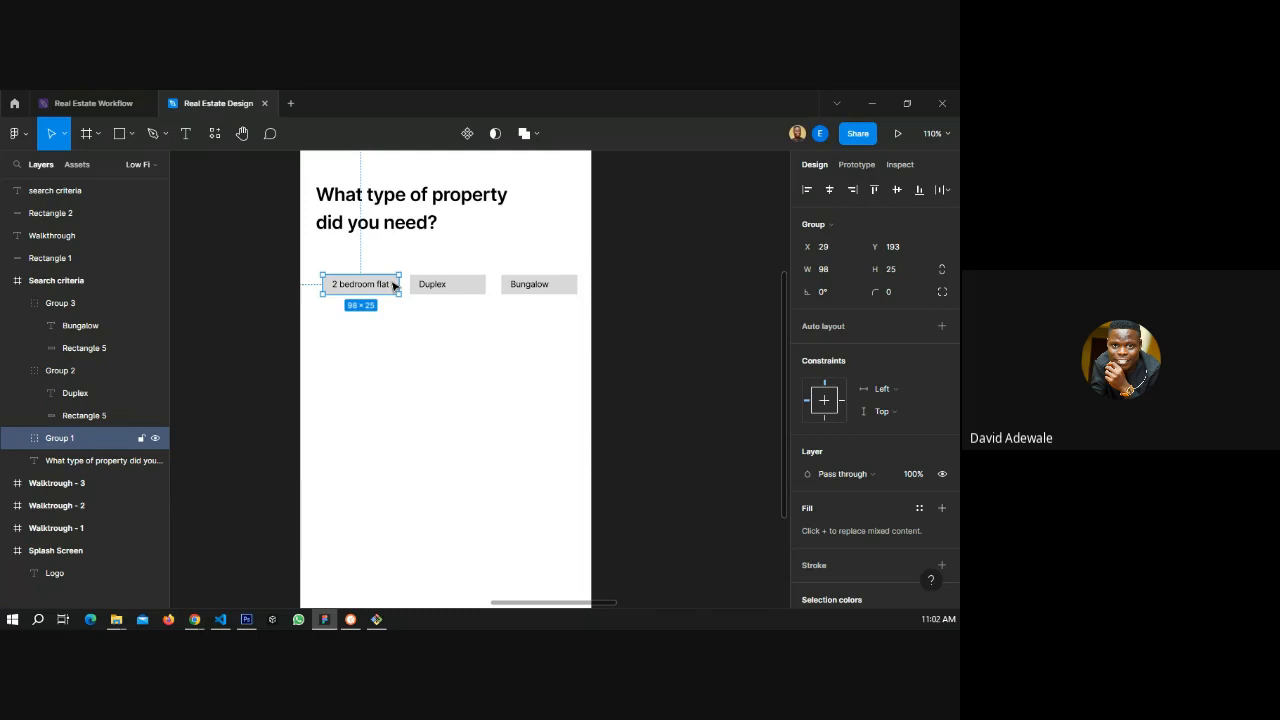
pyautogui.moveTo(381, 284); pyautogui.dragTo(383, 316)
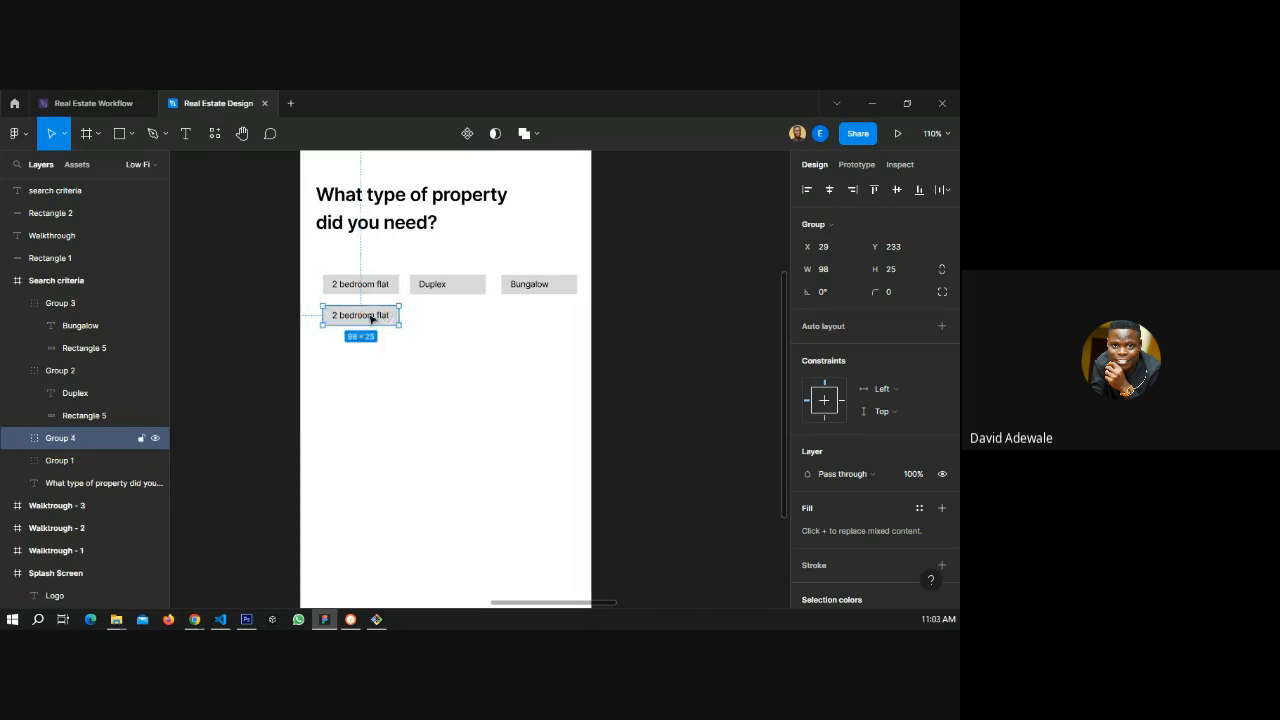
pyautogui.doubleClick(360, 316)
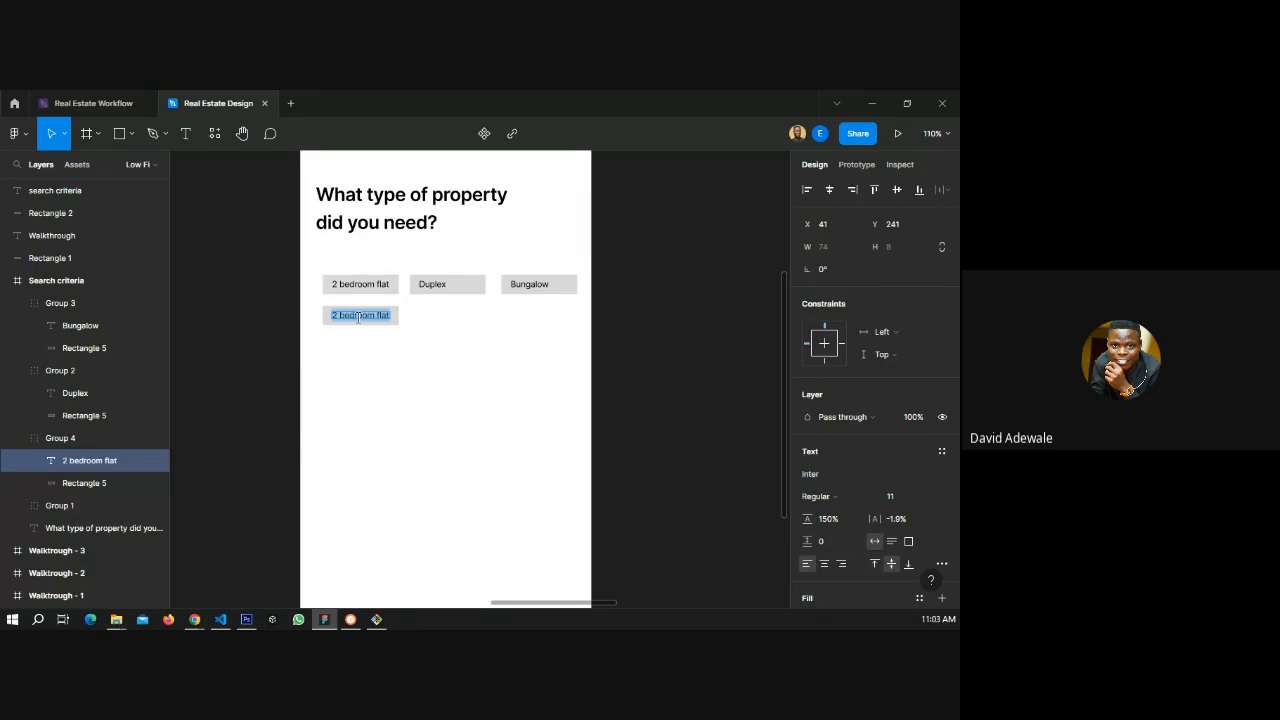
pyautogui.write('Storey building')
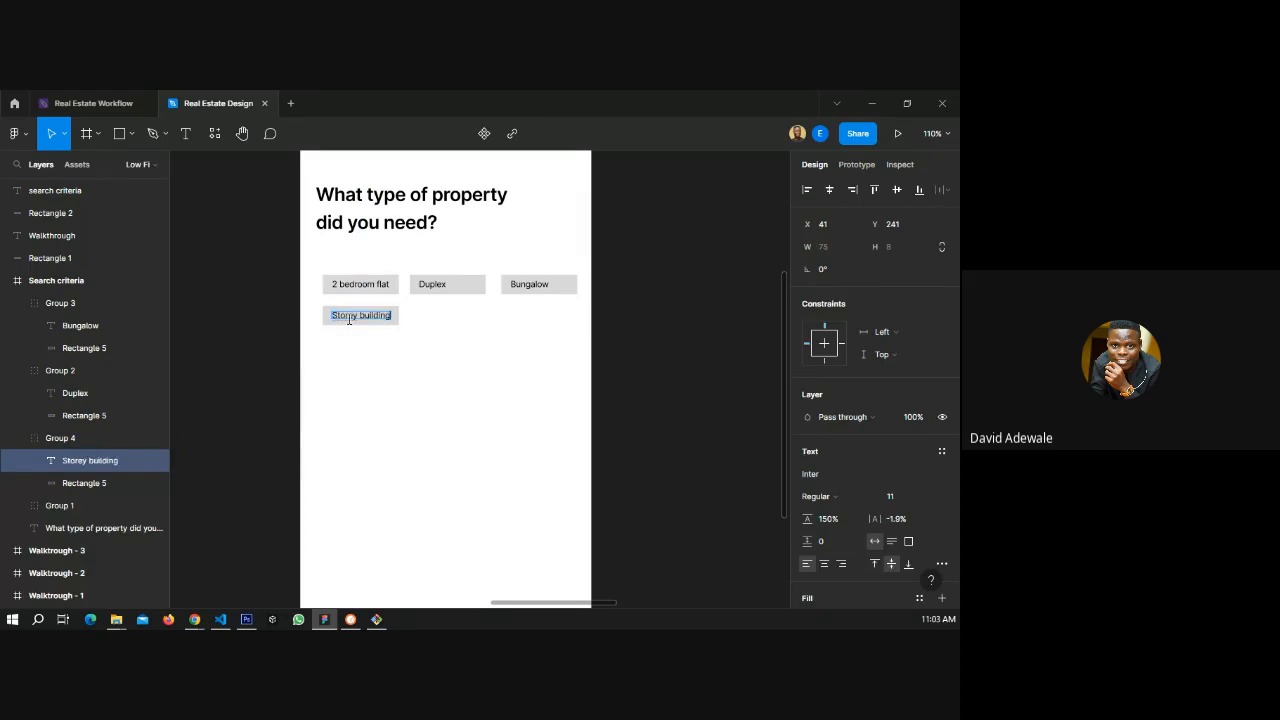
pyautogui.rightClick(348, 317)
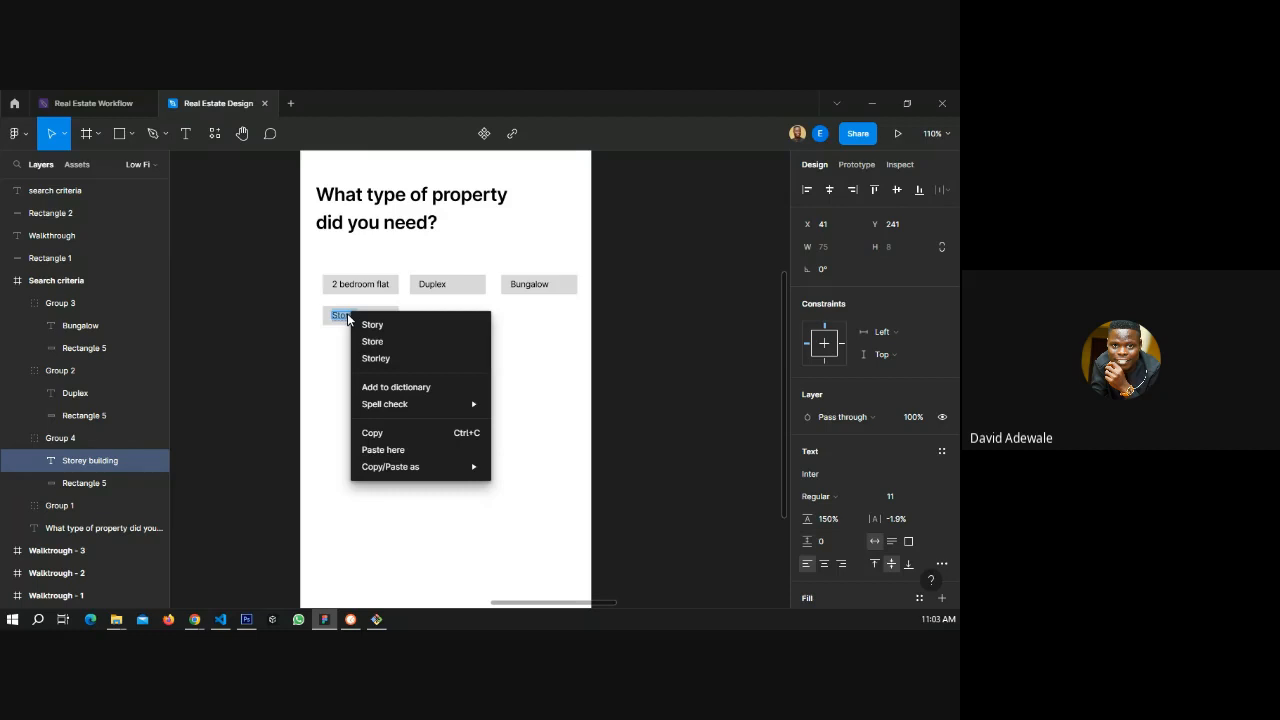
pyautogui.click(338, 347)
pyautogui.click(339, 349)
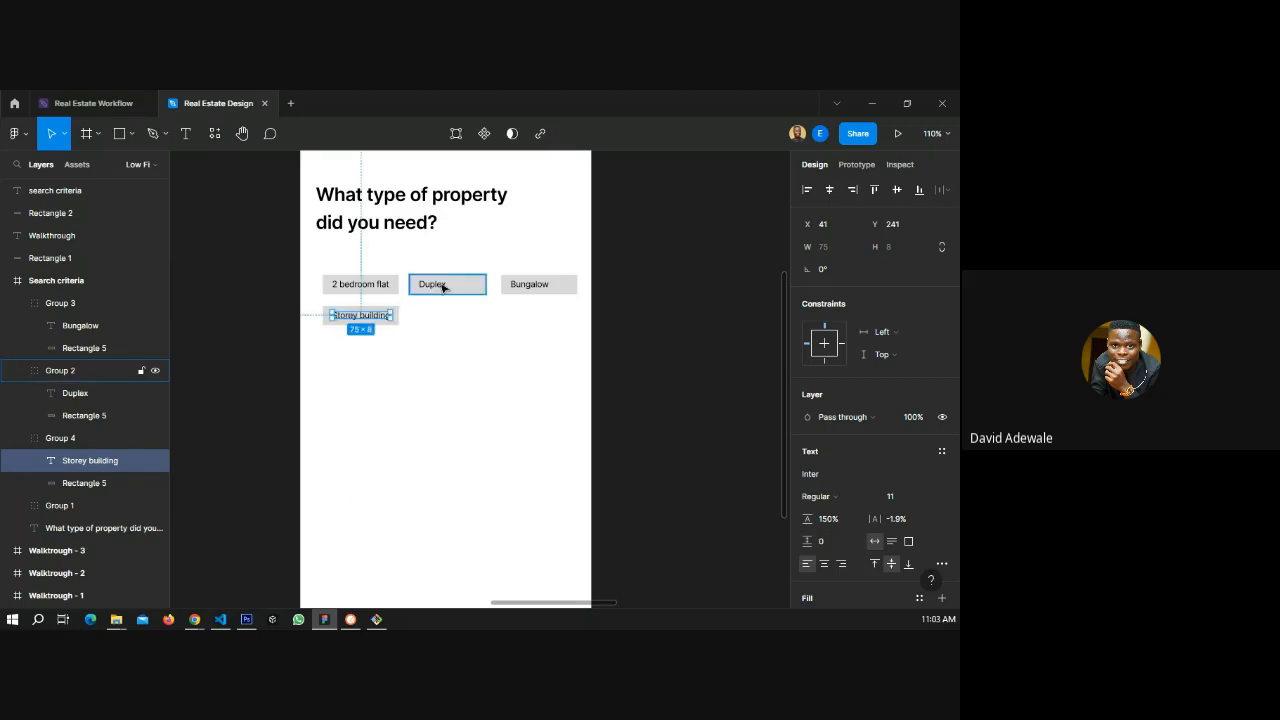
# - Duplicate the Duplex and Bungalow chips directly below the originals to fill the second row at Y 233
pyautogui.moveTo(443, 287); pyautogui.dragTo(476, 322)
pyautogui.click(511, 286)
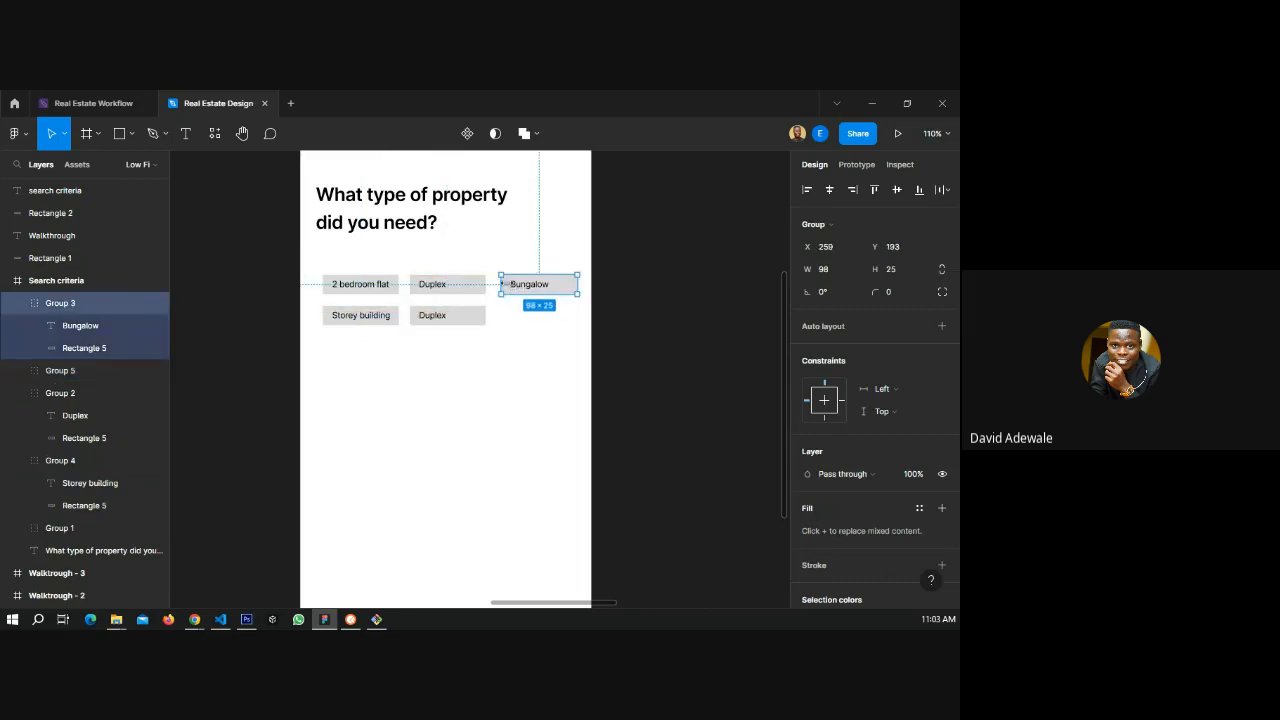
pyautogui.moveTo(502, 284); pyautogui.dragTo(508, 323)
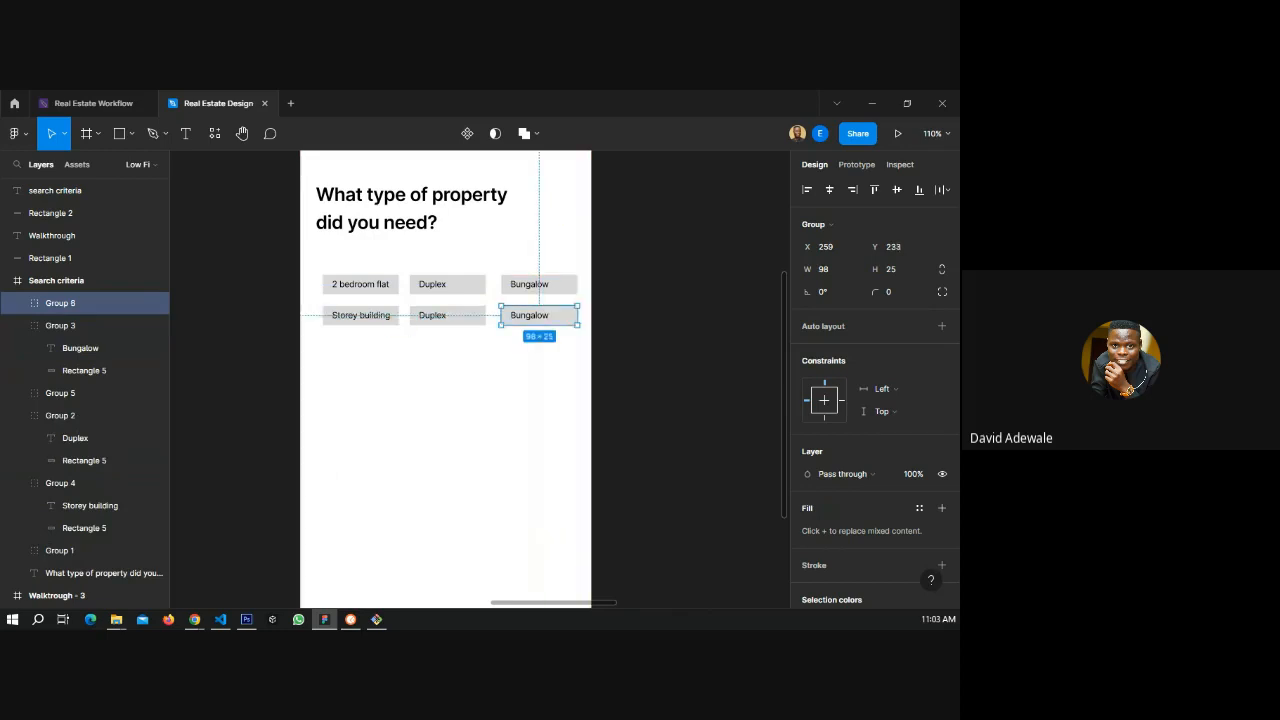
pyautogui.hotkey('alt', 'Tab')
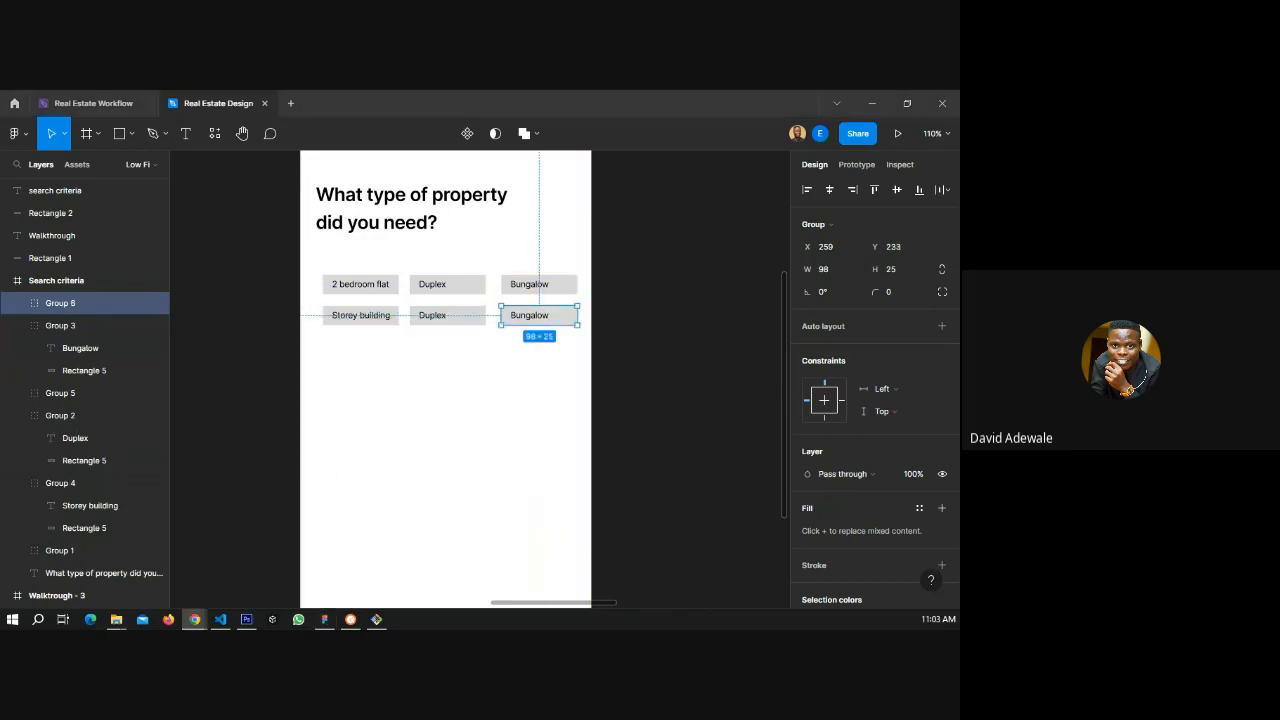
# - Relabel the second-row Duplex chip "Landed property"
pyautogui.doubleClick(440, 317)
pyautogui.doubleClick(440, 318)
pyautogui.write('Landed property')
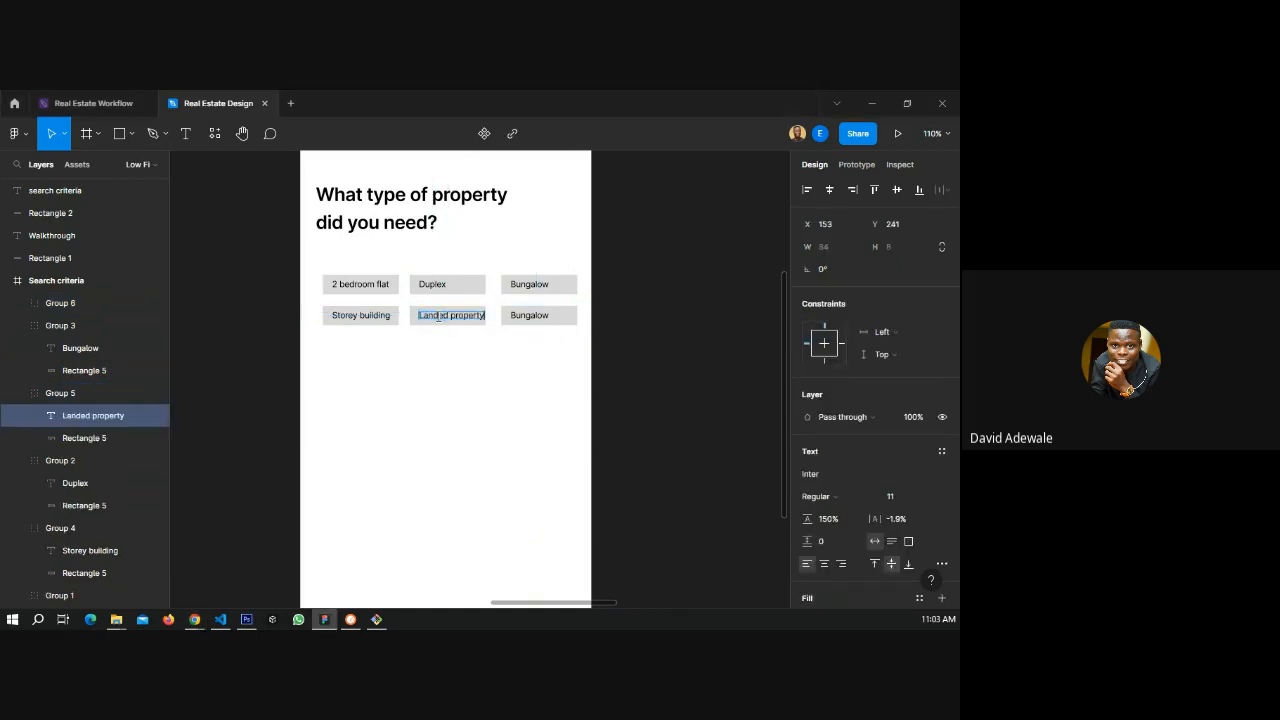
pyautogui.press('Escape')
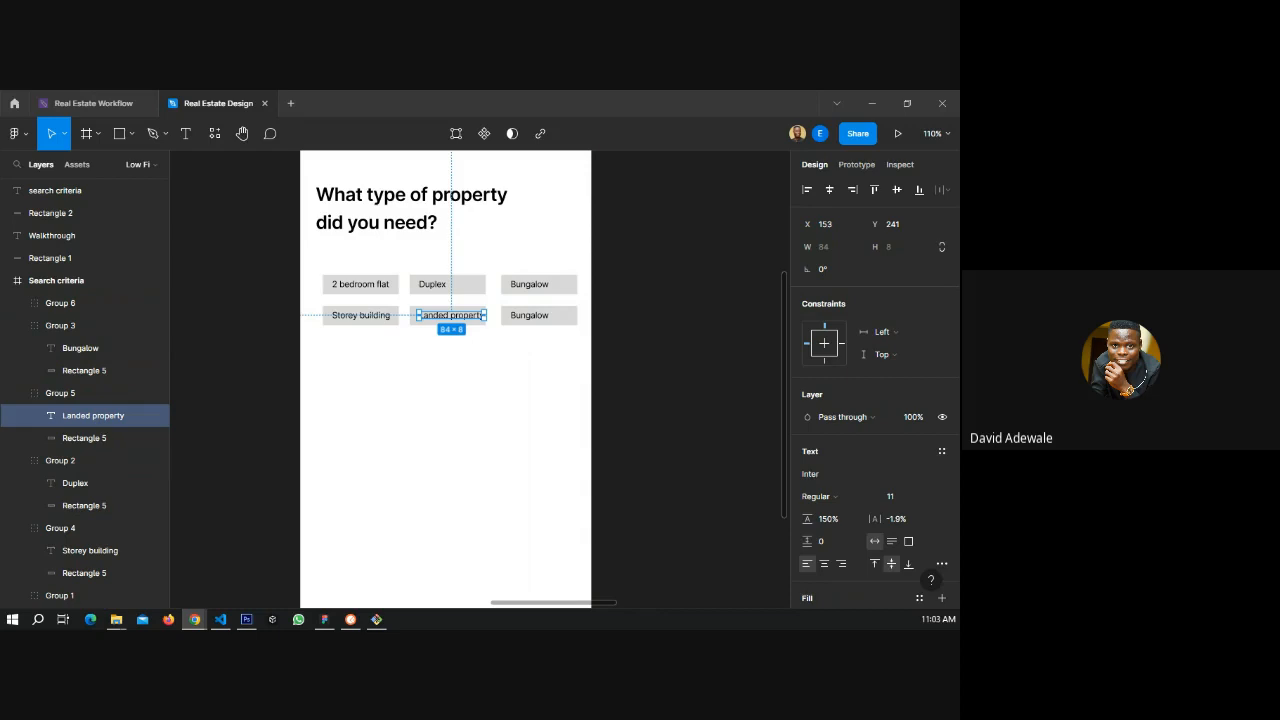
pyautogui.click(488, 401)
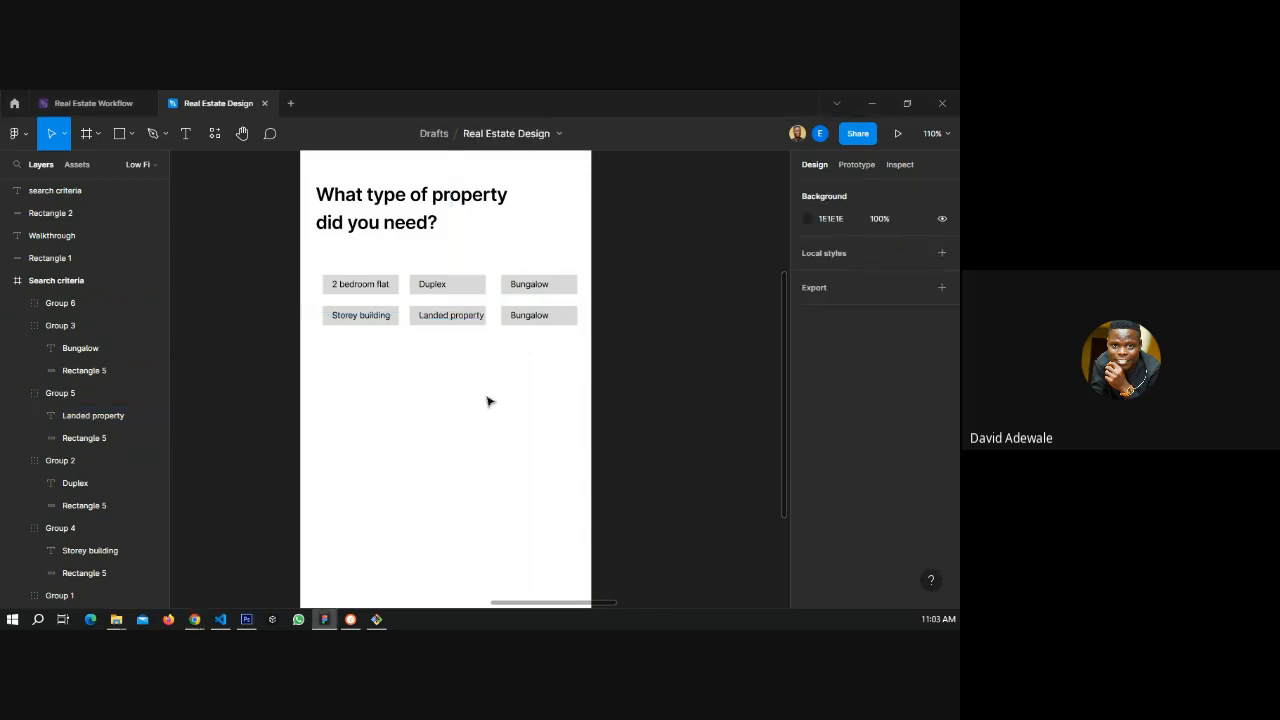
# - Copy the Get Started button from Walktrough - 3 to the lower part of the Search criteria frame and relabel it "Continue"
pyautogui.scroll(-3, 446, 400)
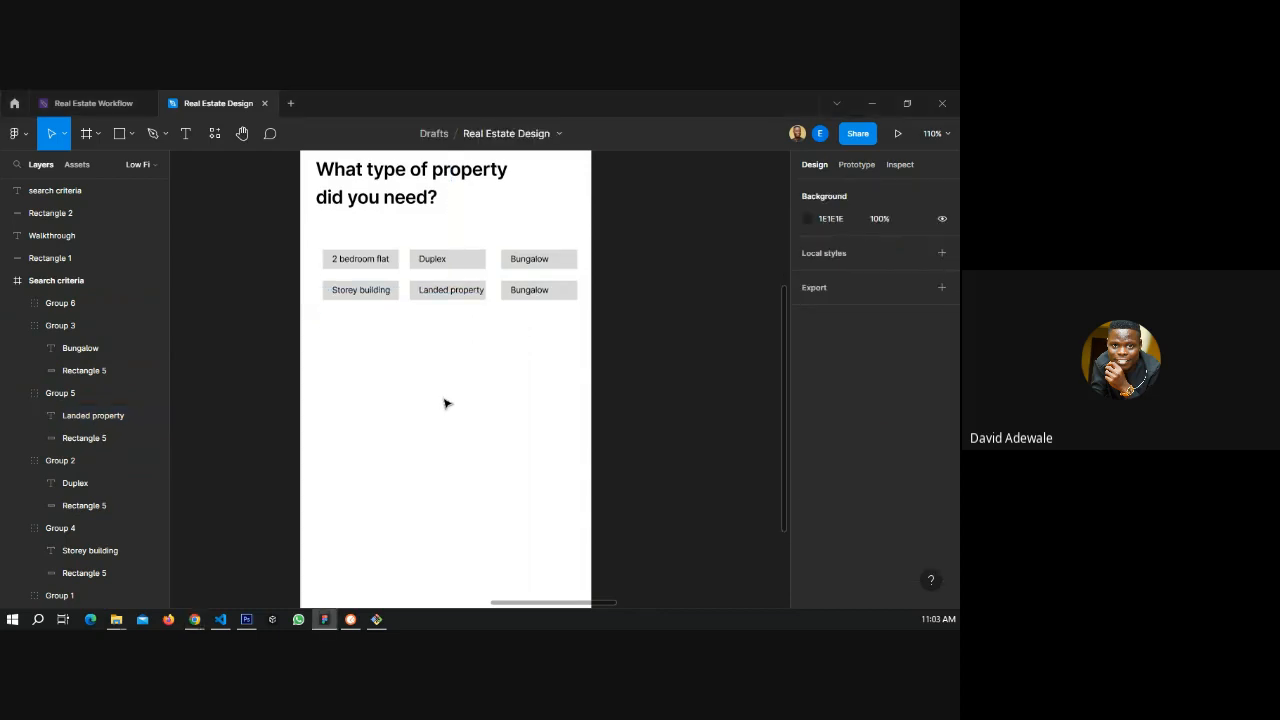
pyautogui.keyDown('ctrl'); pyautogui.scroll(-2, 530, 410); pyautogui.keyUp('ctrl')
pyautogui.keyDown('ctrl'); pyautogui.scroll(-3, 570, 418); pyautogui.keyUp('ctrl')
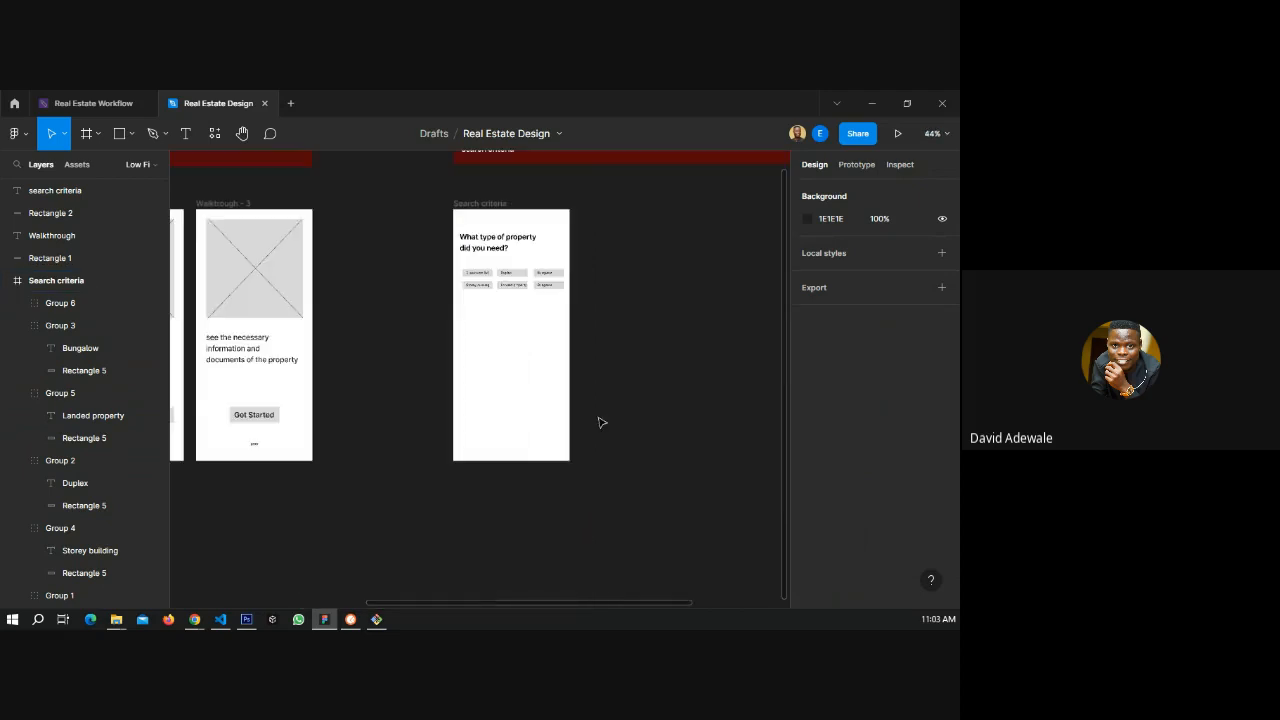
pyautogui.click(257, 417)
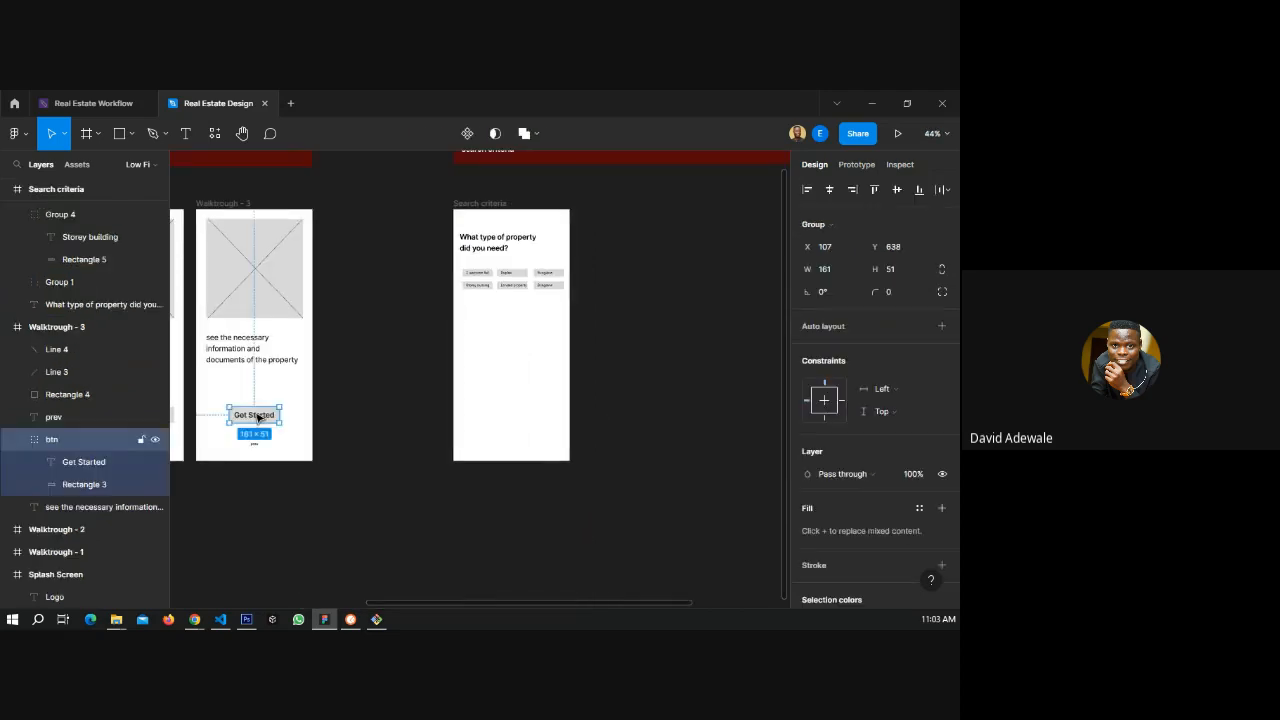
pyautogui.moveTo(257, 417); pyautogui.dragTo(508, 433)
pyautogui.scroll(3, 544, 433)
pyautogui.scroll(2, 544, 433)
pyautogui.doubleClick(481, 421)
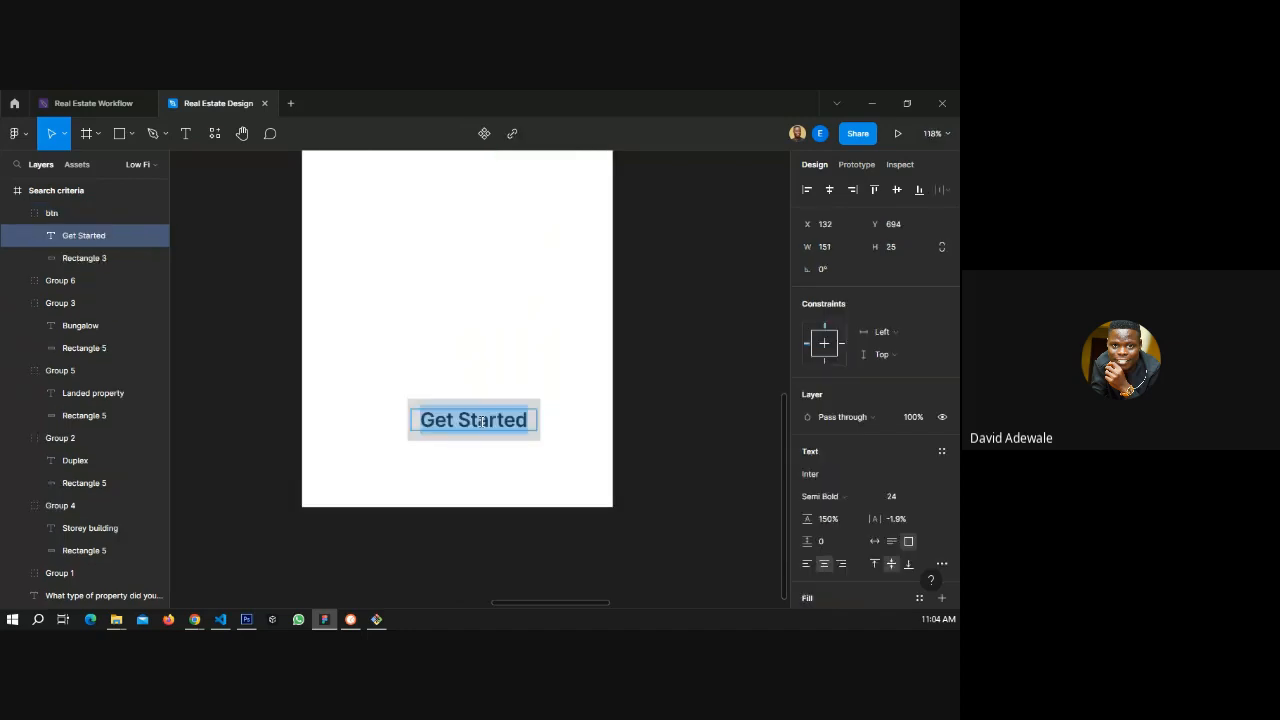
pyautogui.write('Continue')
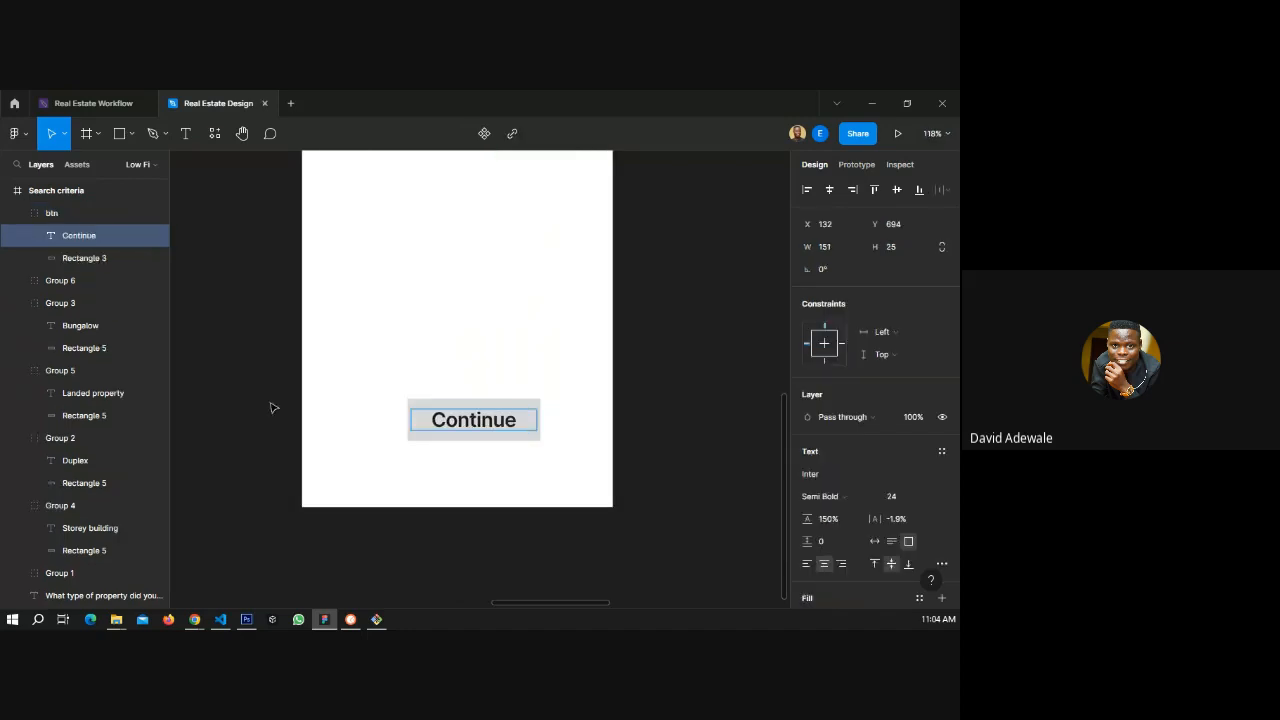
# - Move the Continue button slightly lower and centre it horizontally in the Search criteria frame
pyautogui.click(273, 407)
pyautogui.scroll(-5, 414, 418)
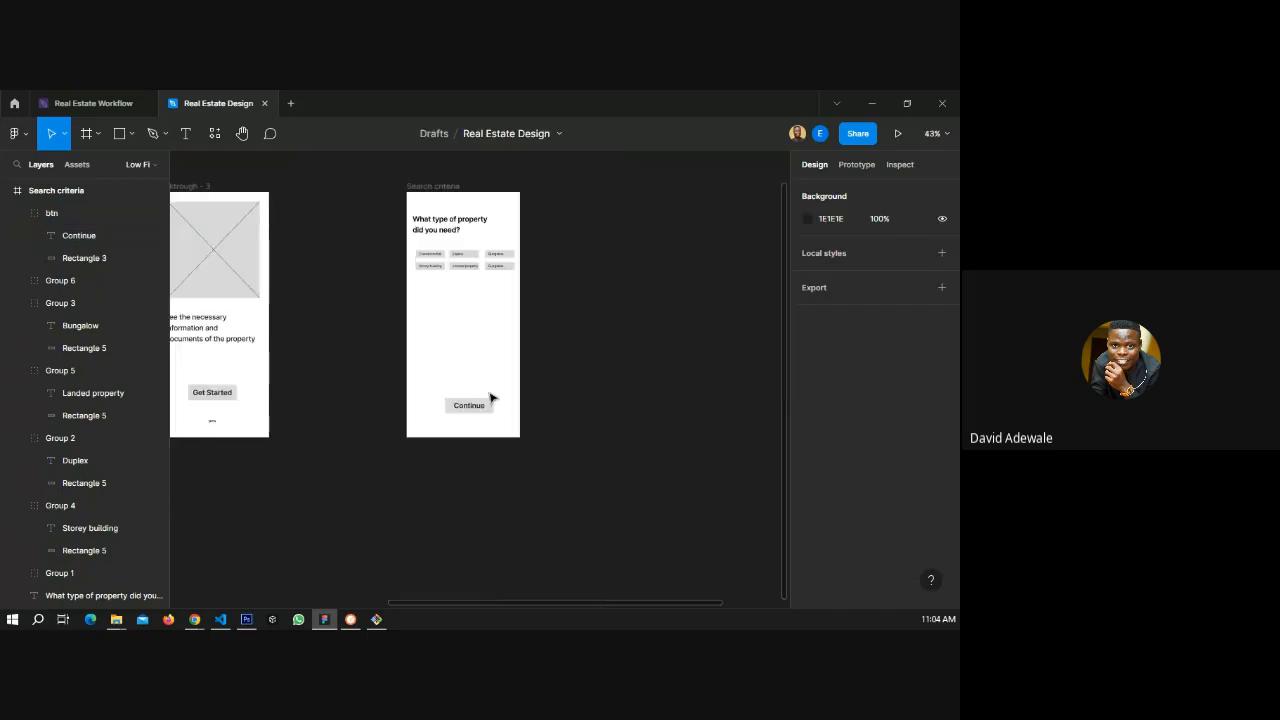
pyautogui.click(479, 414)
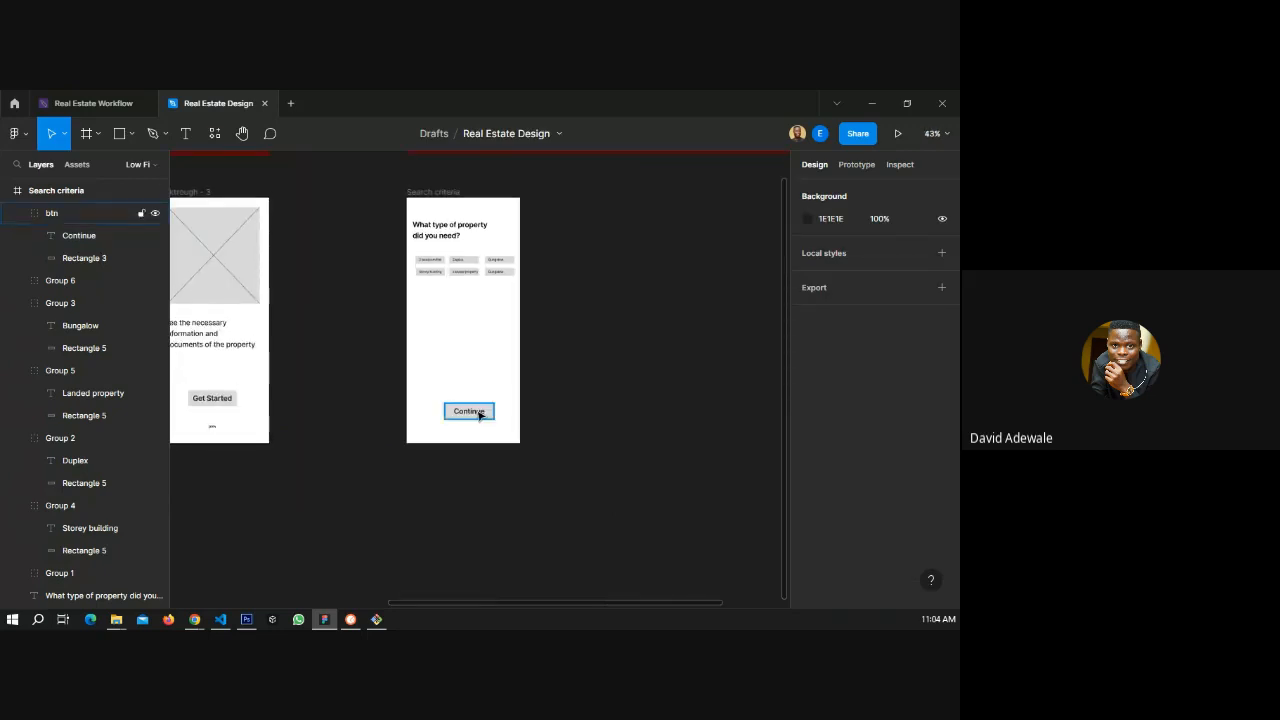
pyautogui.moveTo(479, 414); pyautogui.dragTo(474, 422)
pyautogui.click(591, 388)
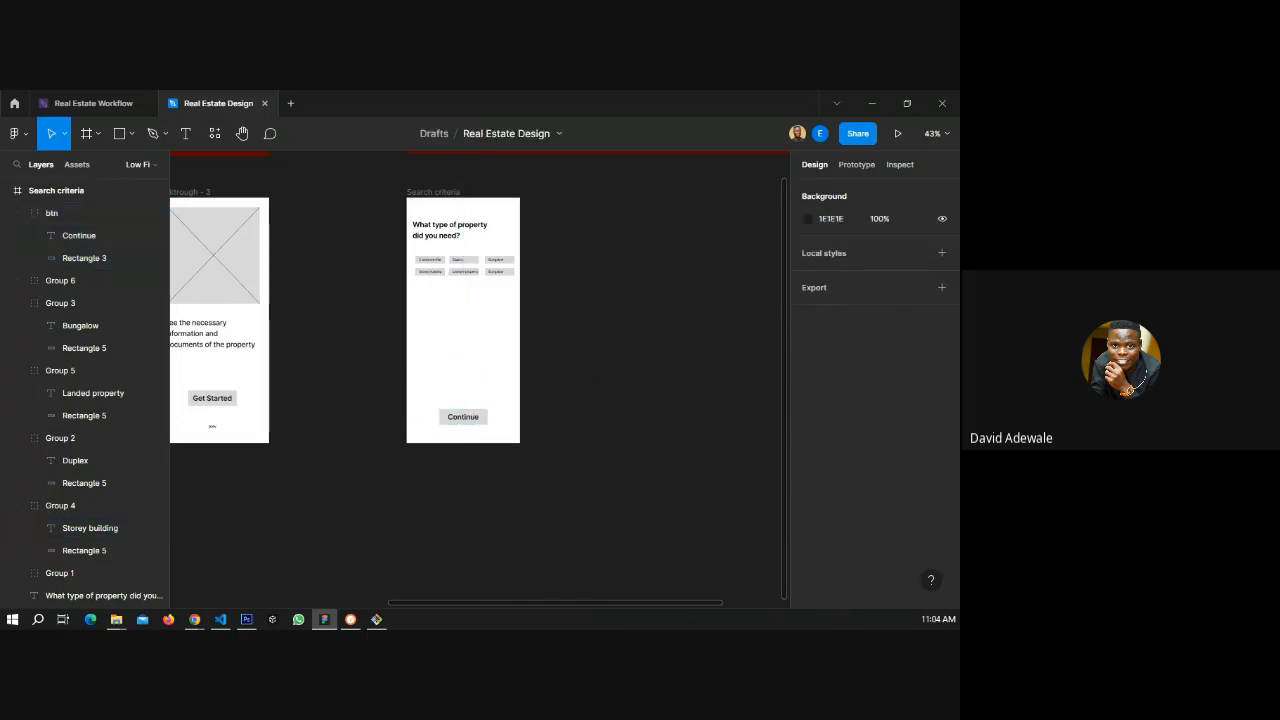
pyautogui.click(195, 619)
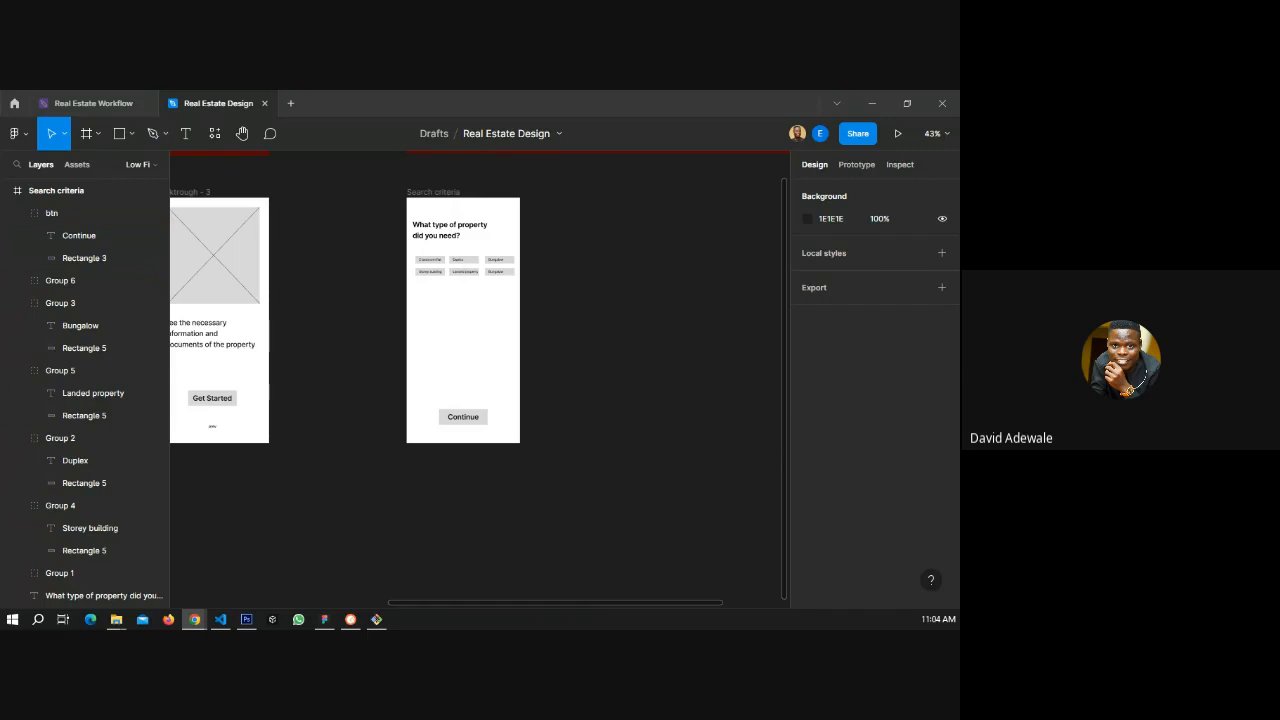
# - Duplicate the second-row Bungalow chip into a third row below "Storey building" at X 29, Y 280
pyautogui.scroll(2, 455, 262)
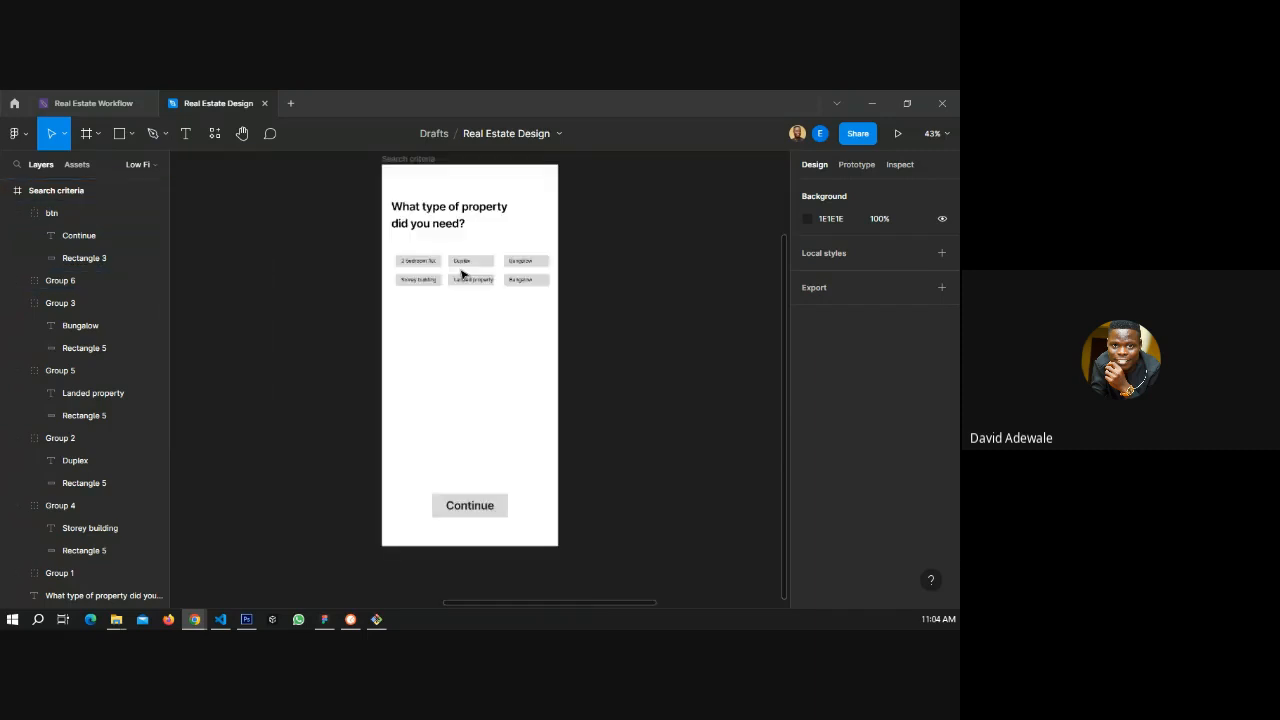
pyautogui.scroll(2, 462, 273)
pyautogui.scroll(1, 532, 259)
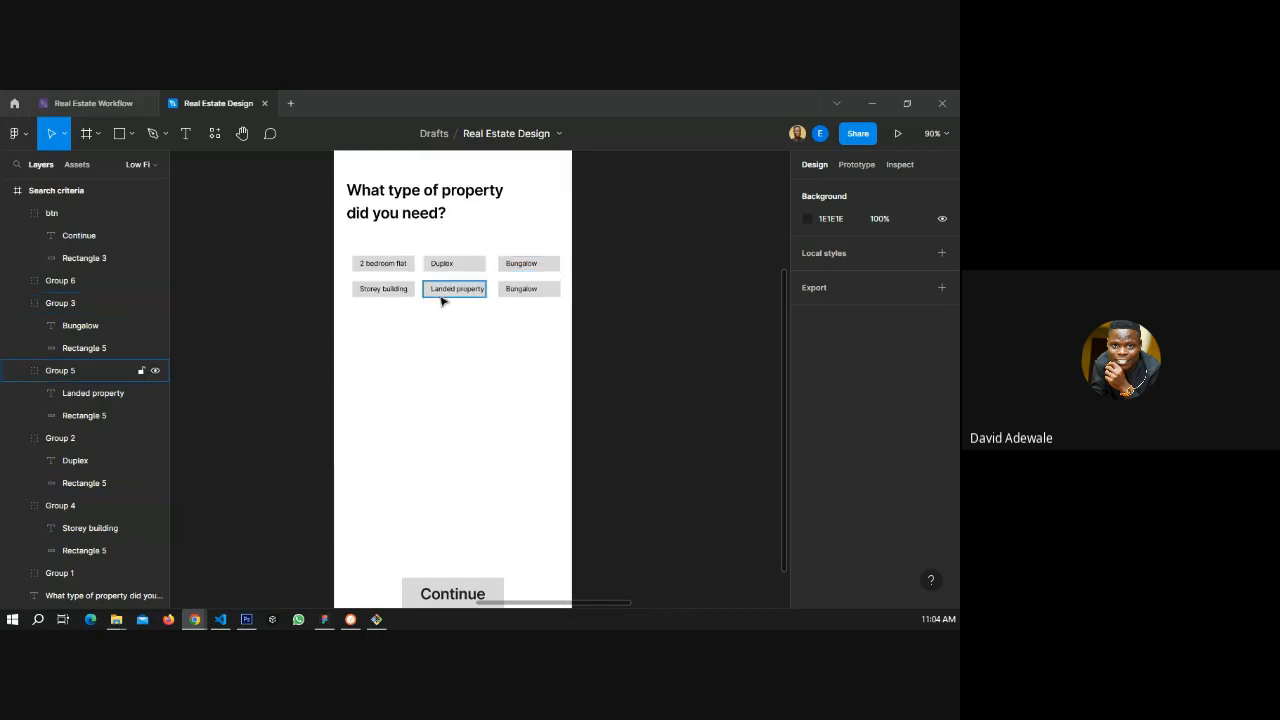
pyautogui.click(550, 291)
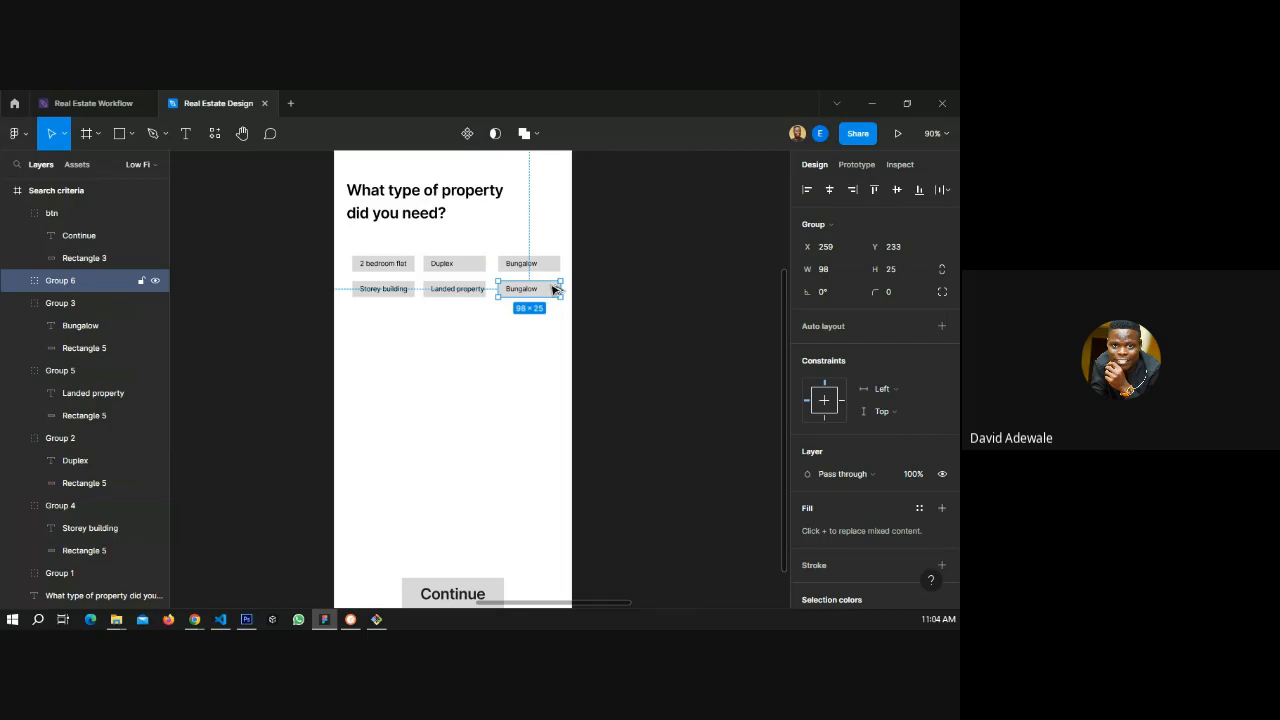
pyautogui.moveTo(553, 289); pyautogui.dragTo(408, 318)
# - Relabel the third-row chip "Carcass"
pyautogui.scroll(5, 408, 318)
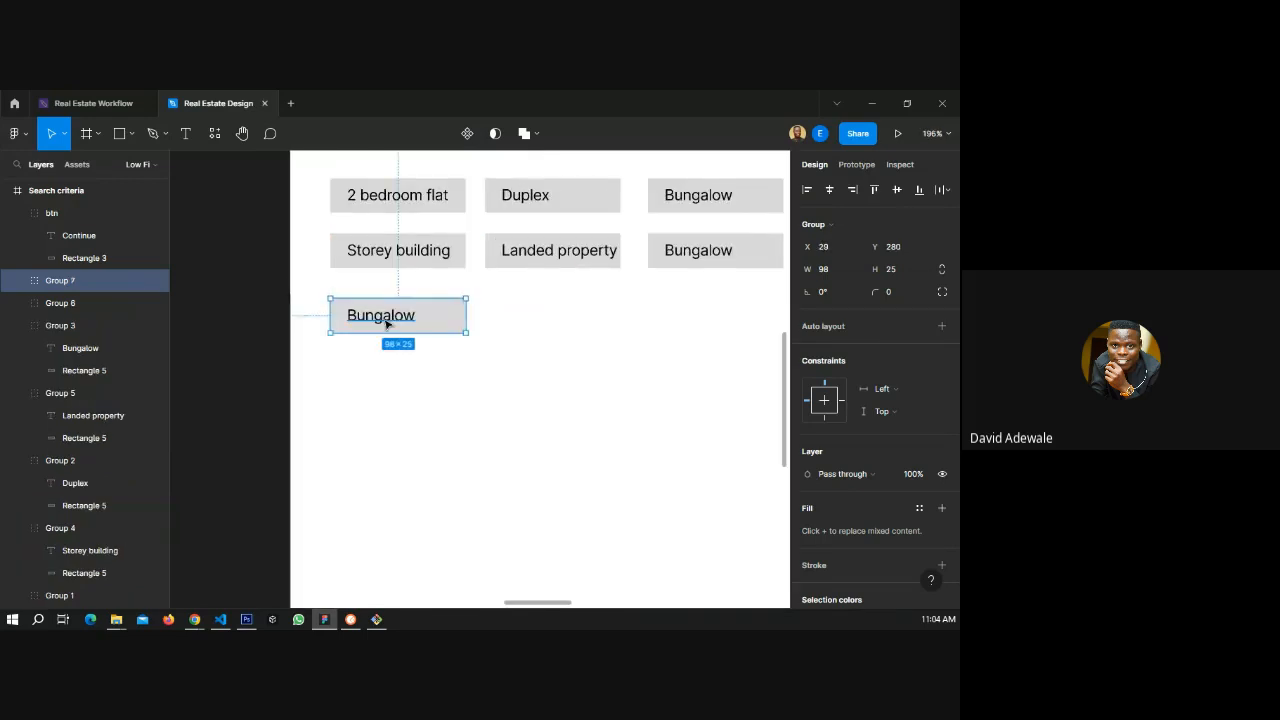
pyautogui.doubleClick(386, 322)
pyautogui.doubleClick(396, 320)
pyautogui.write('C')
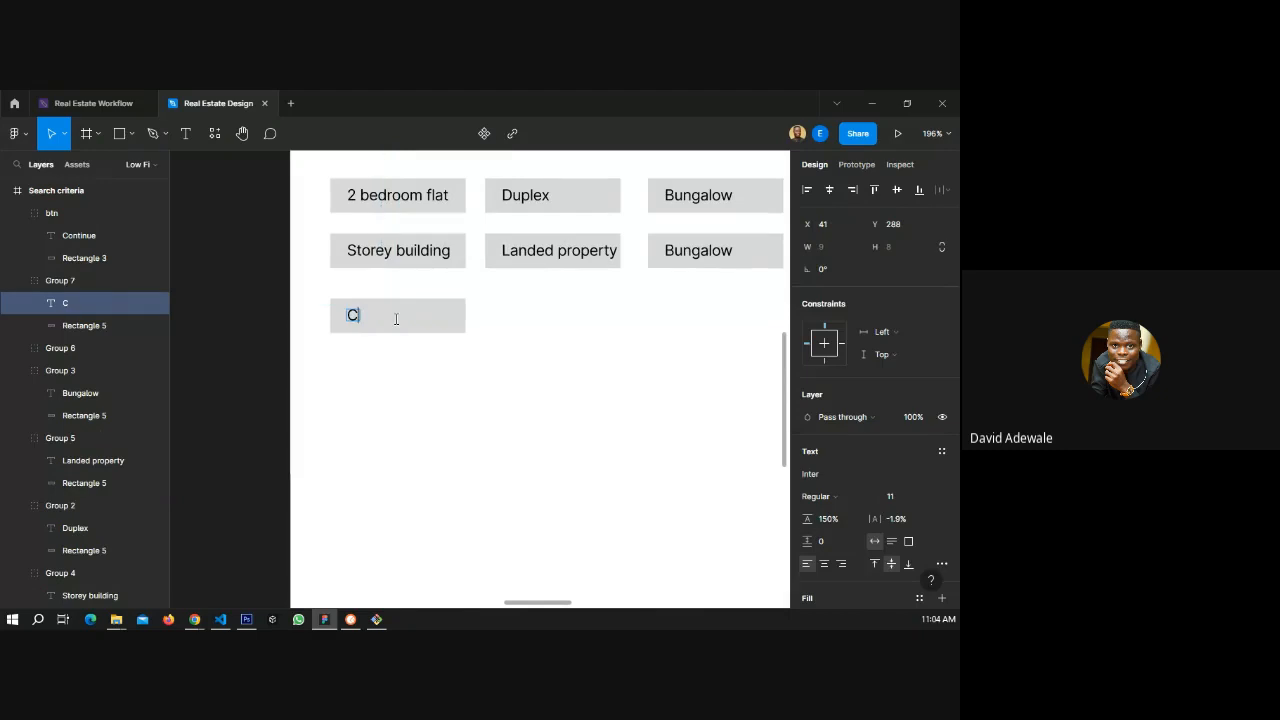
pyautogui.write('arcass')
pyautogui.press('Escape')
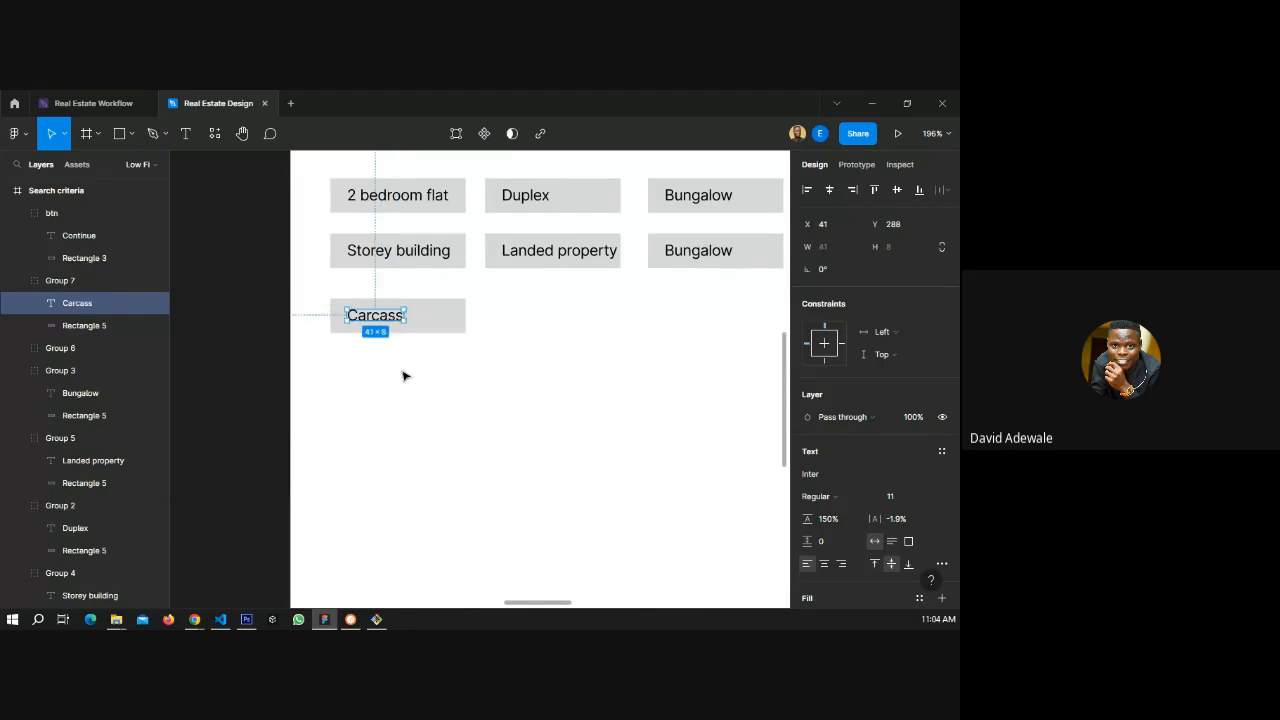
pyautogui.doubleClick(400, 315)
pyautogui.click(400, 315)
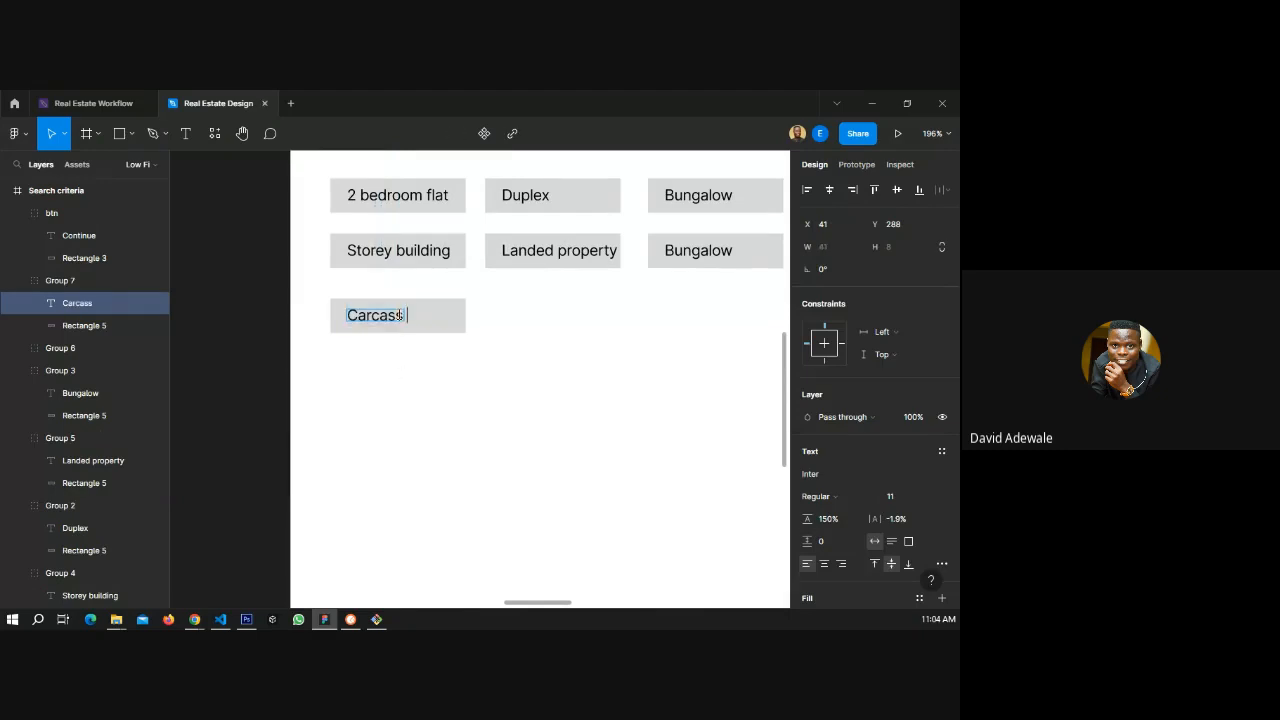
pyautogui.click(423, 392)
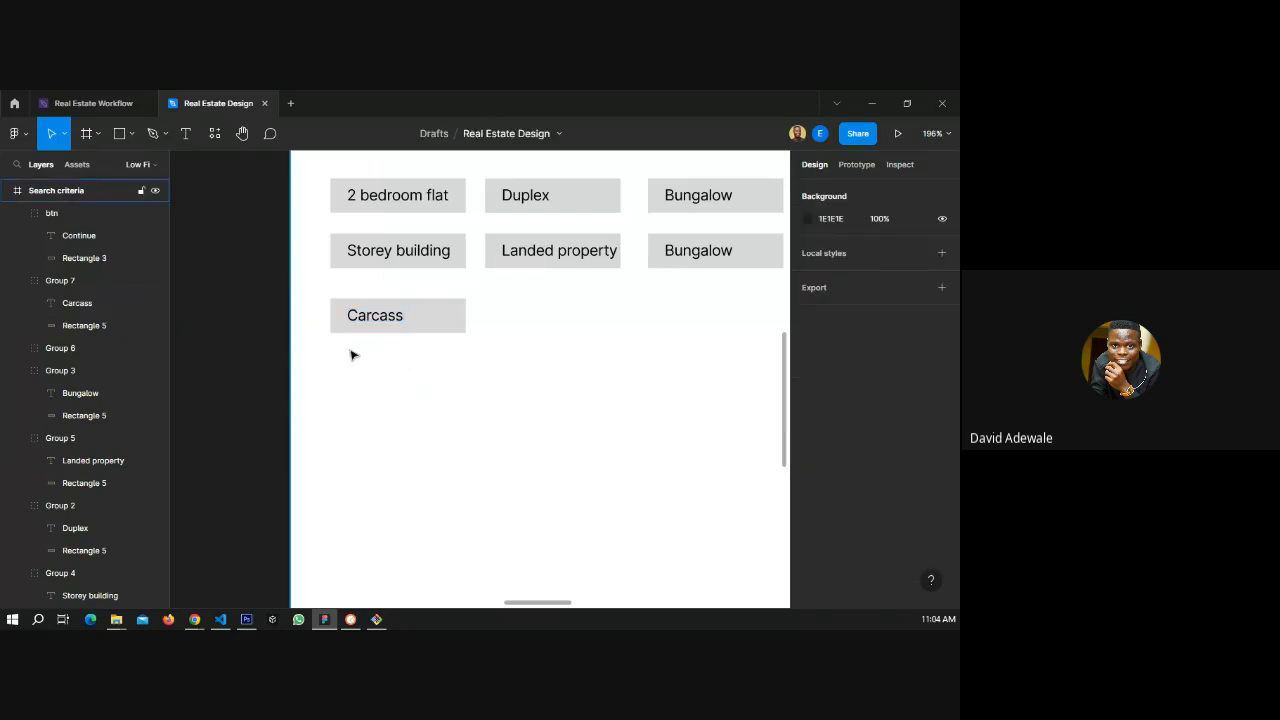
# - Rename the Search criteria frame "Search criteria - 1" and duplicate it beside the original
pyautogui.scroll(-3, 330, 360)
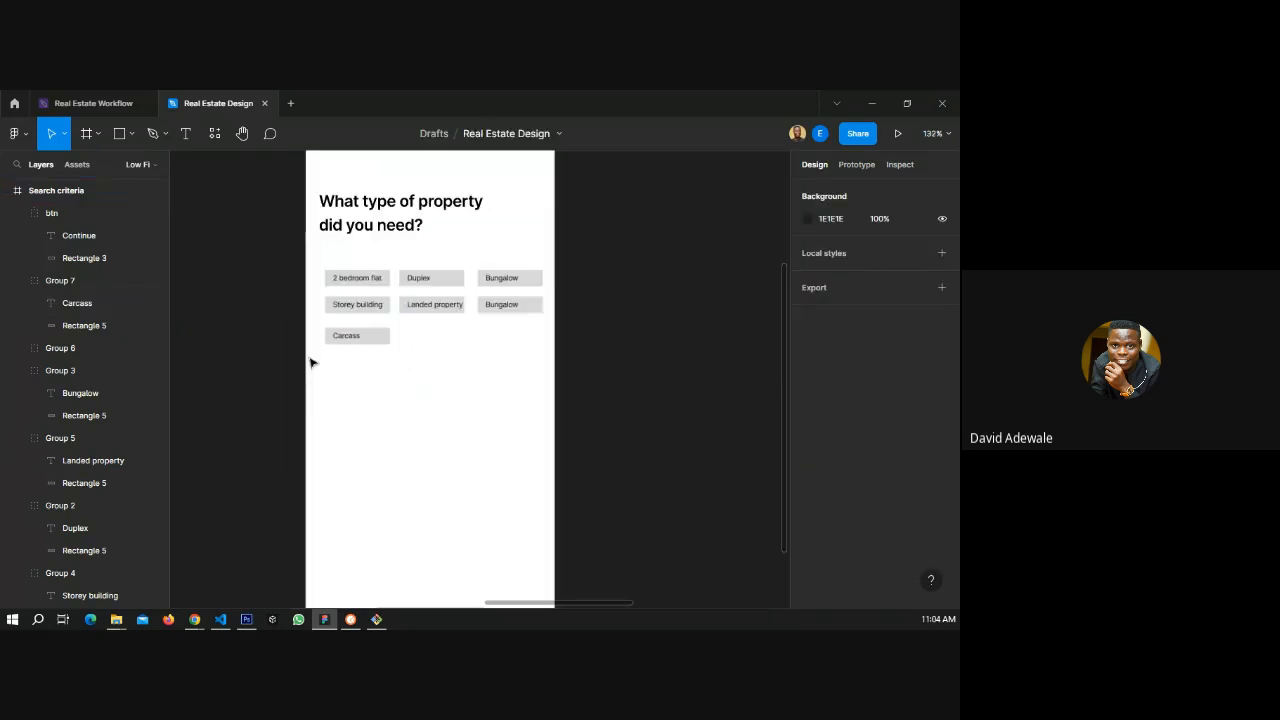
pyautogui.scroll(-2, 637, 361)
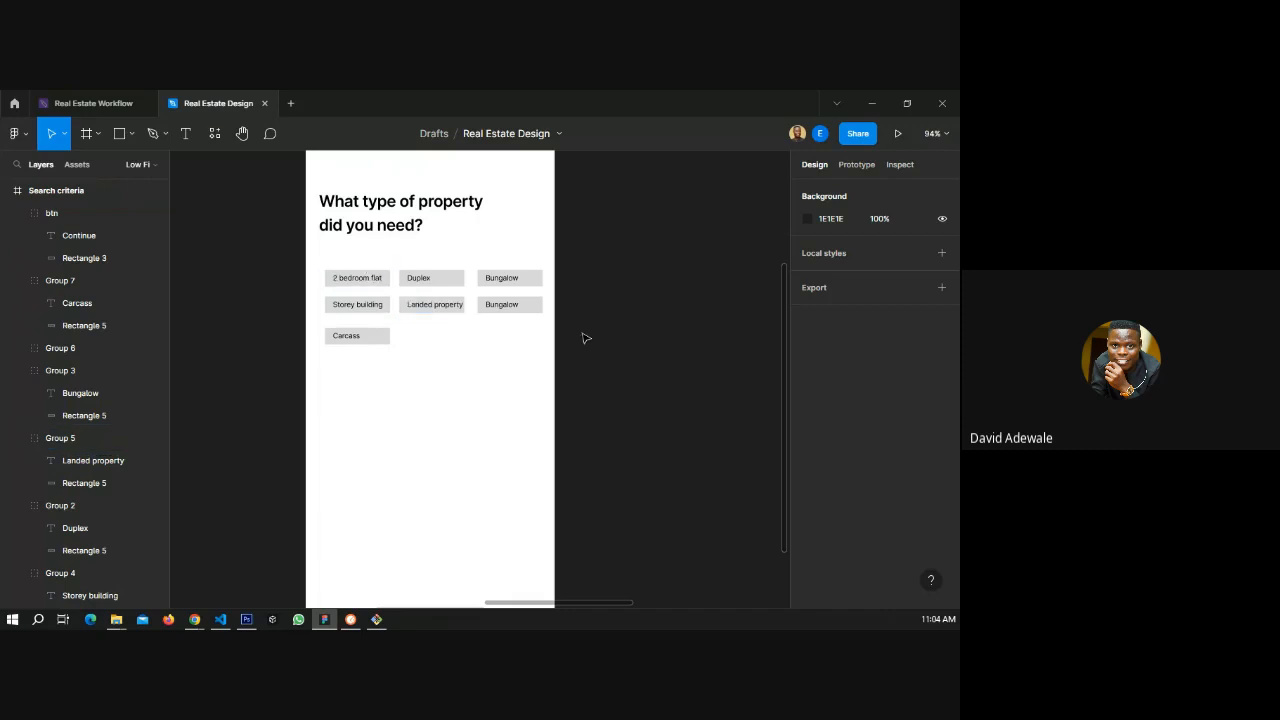
pyautogui.scroll(-3, 349, 334)
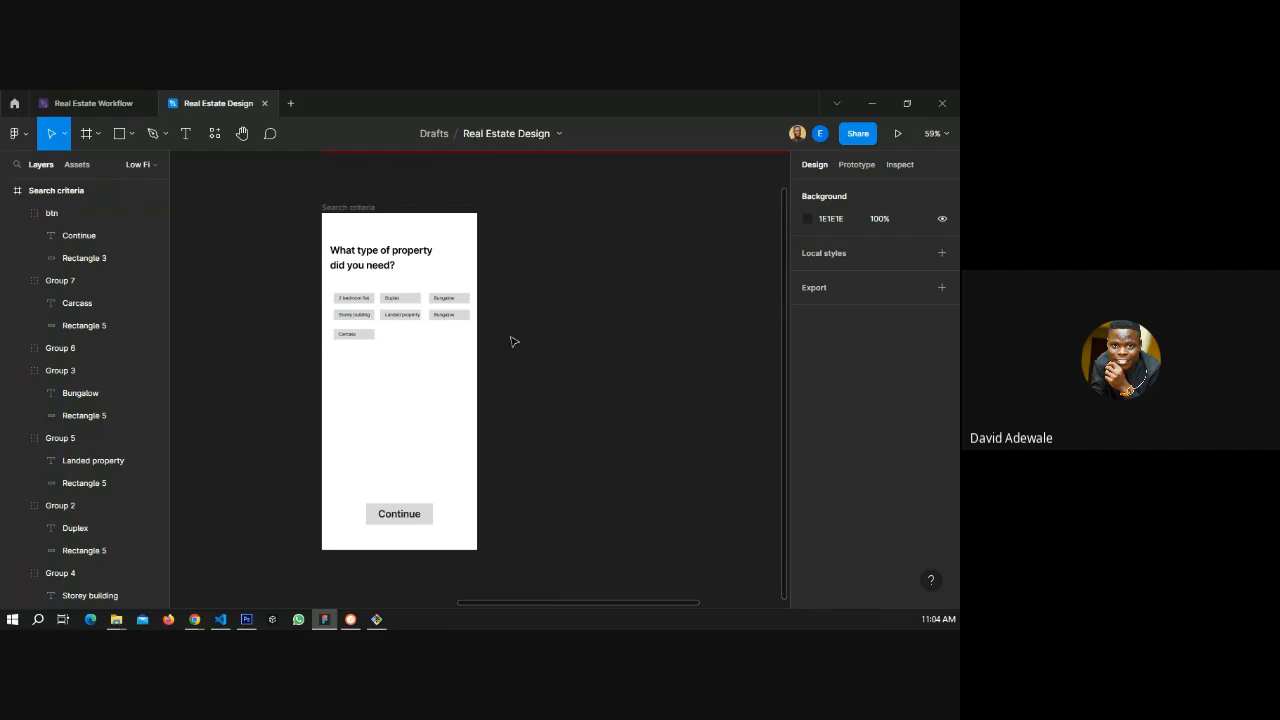
pyautogui.click(350, 208)
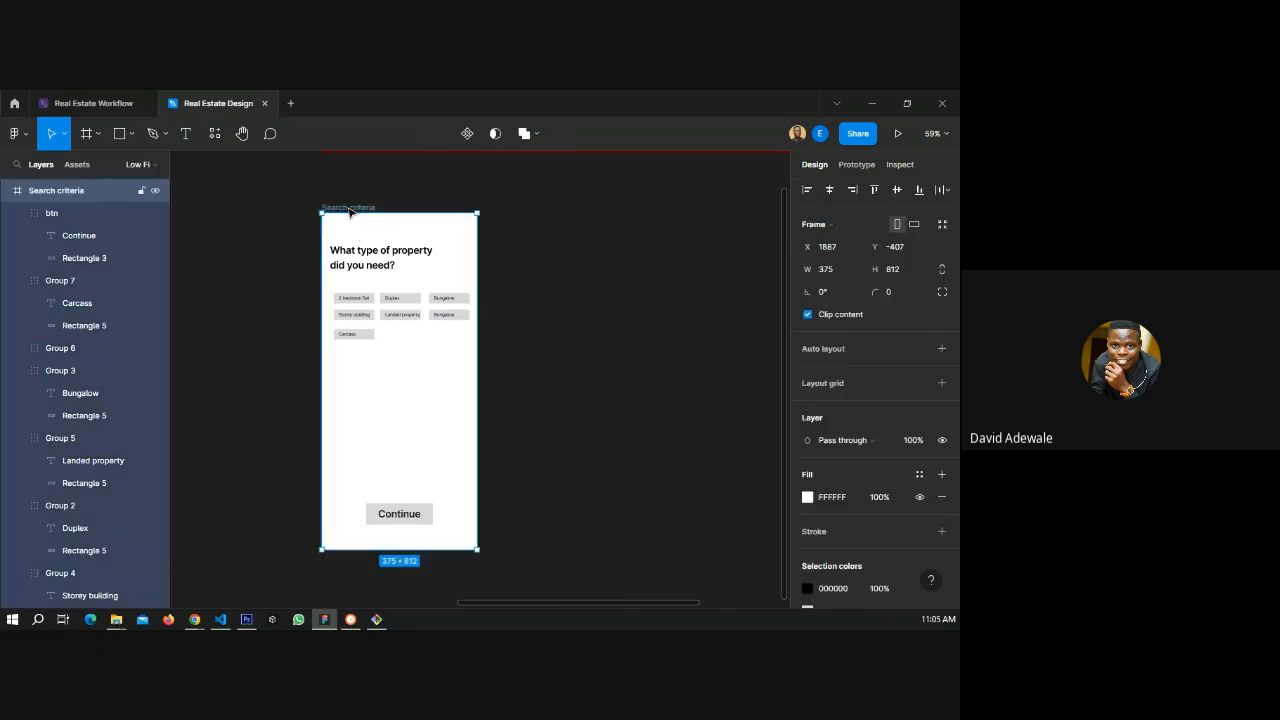
pyautogui.doubleClick(350, 208)
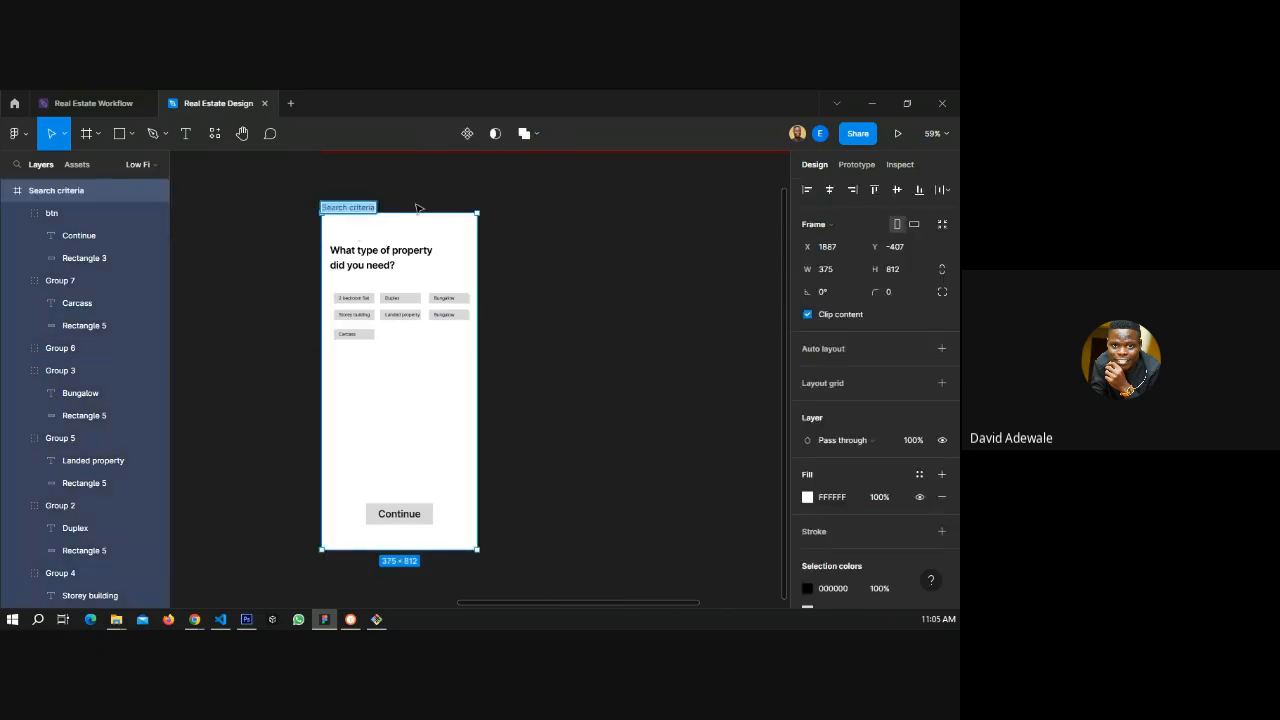
pyautogui.click(364, 208)
pyautogui.write('- 1')
pyautogui.press('Return')
pyautogui.hotkey('ctrl', 'd')
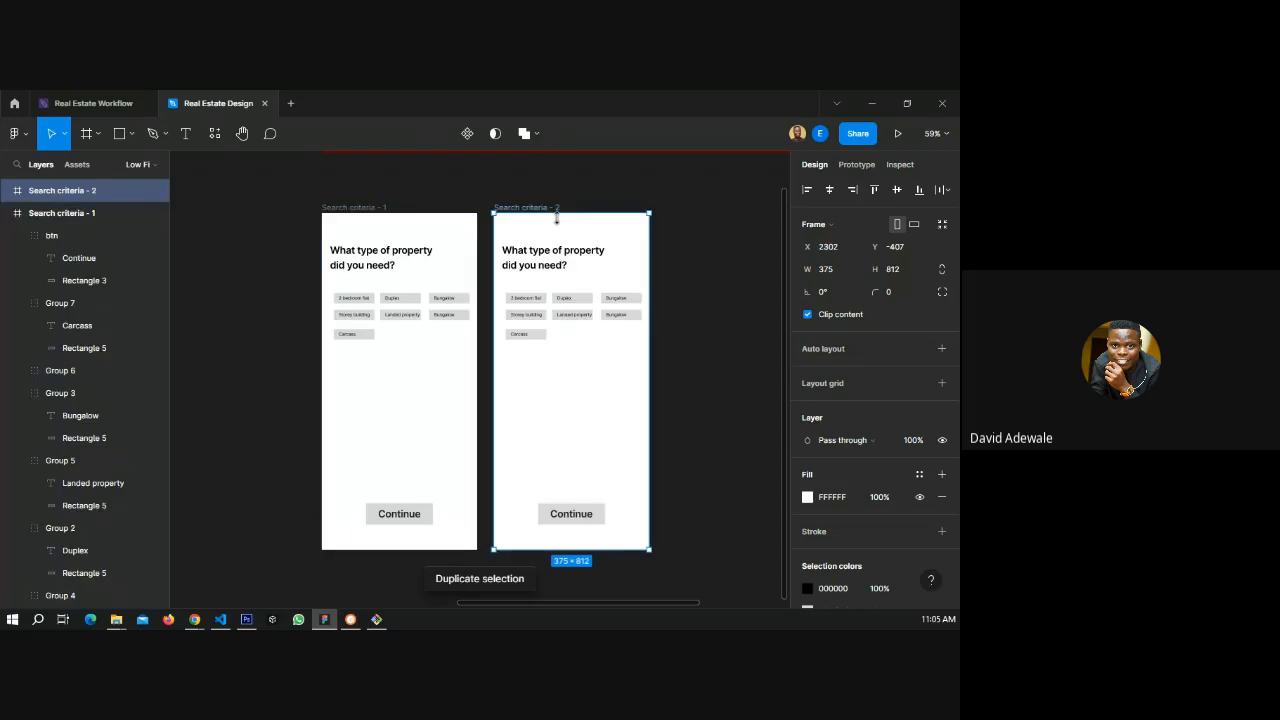
# - Change the heading of the Search criteria - 2 frame to "Where did you want your property?"
pyautogui.click(559, 256)
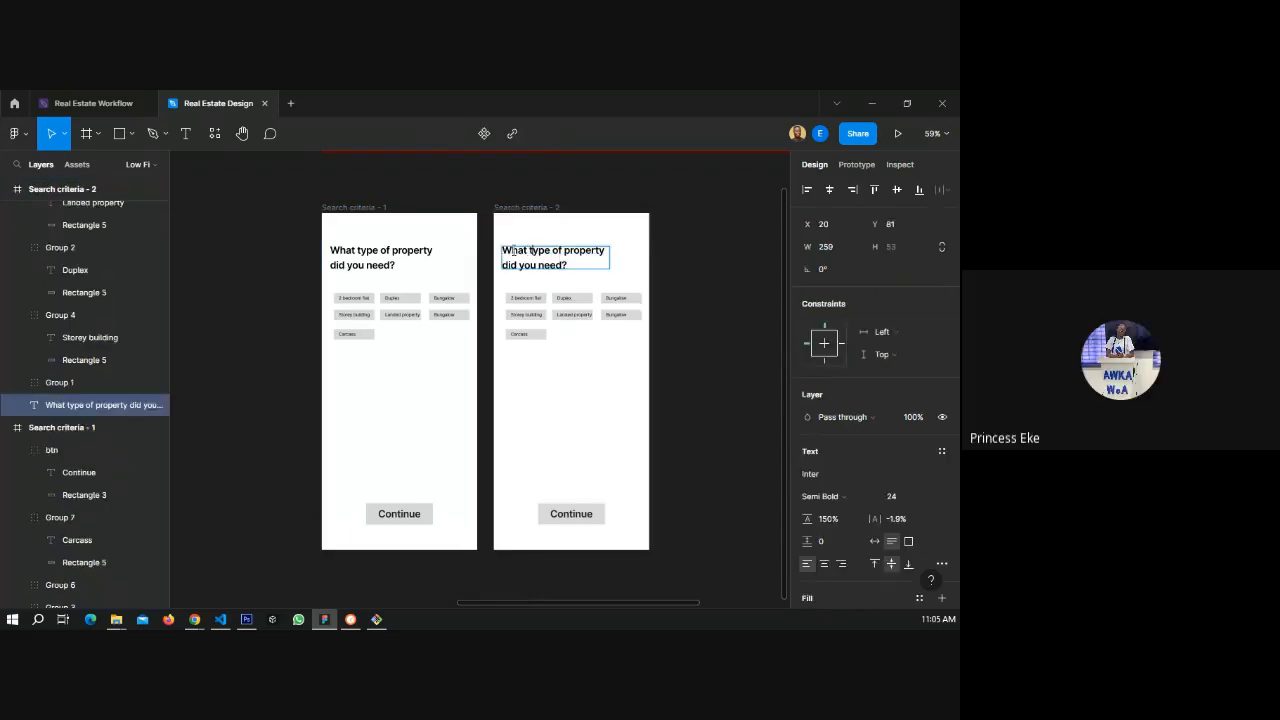
pyautogui.moveTo(513, 250); pyautogui.dragTo(577, 261)
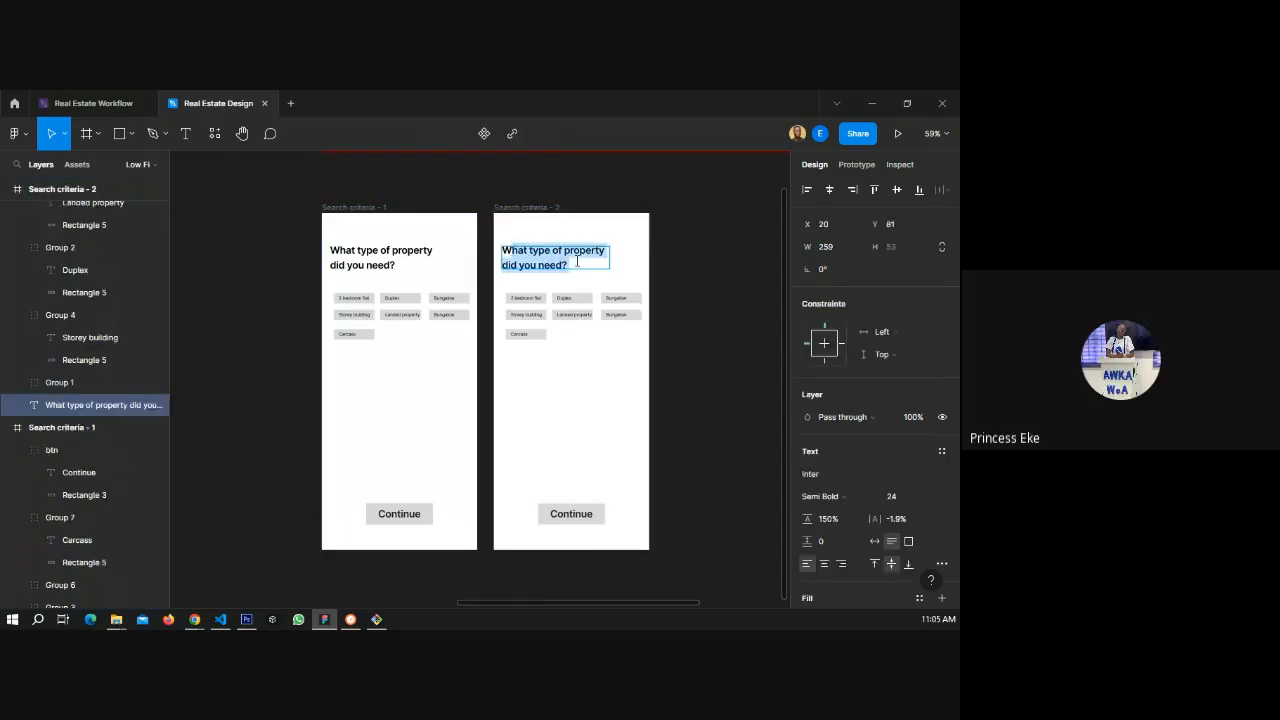
pyautogui.write('Where ')
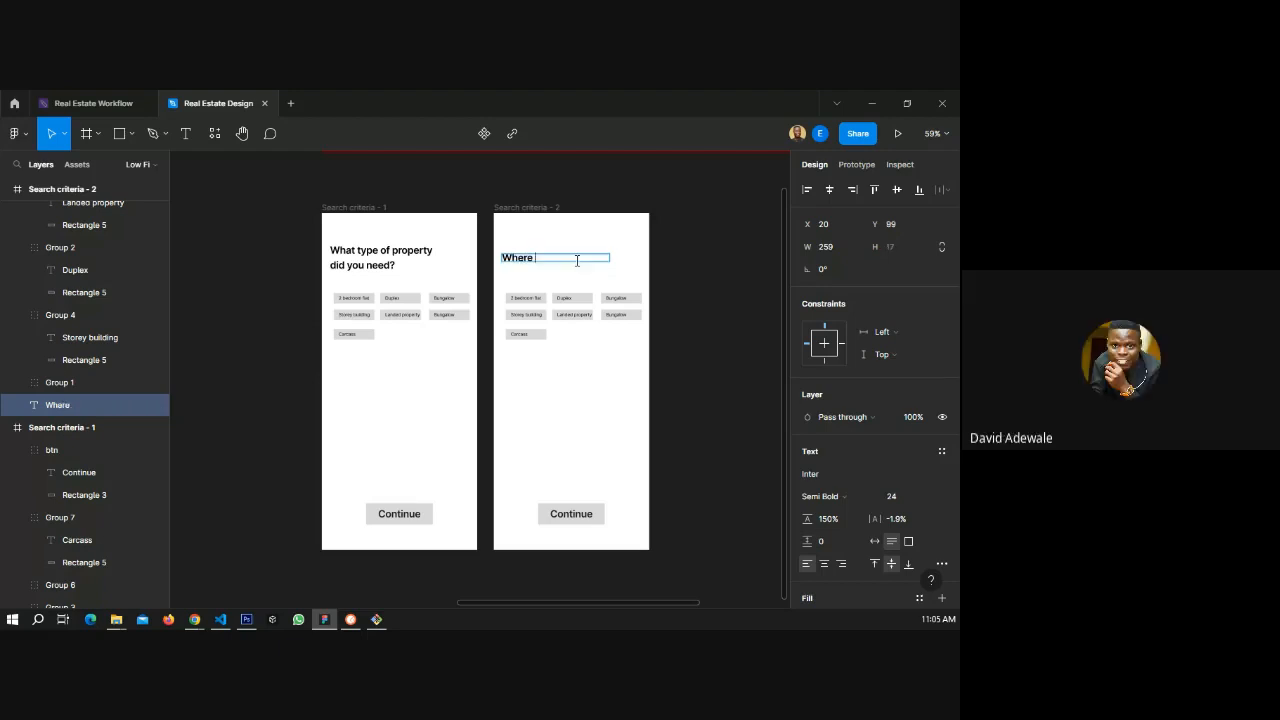
pyautogui.write('did you want your')
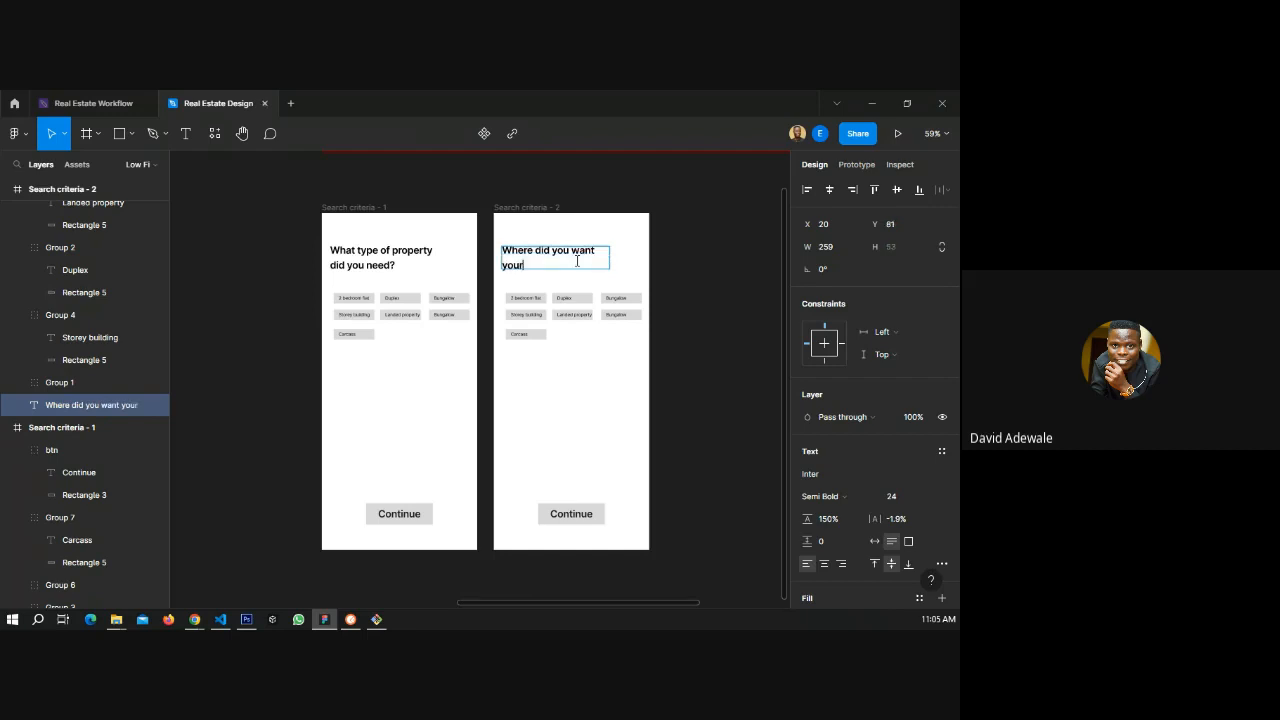
pyautogui.write(' property?')
pyautogui.press('Escape')
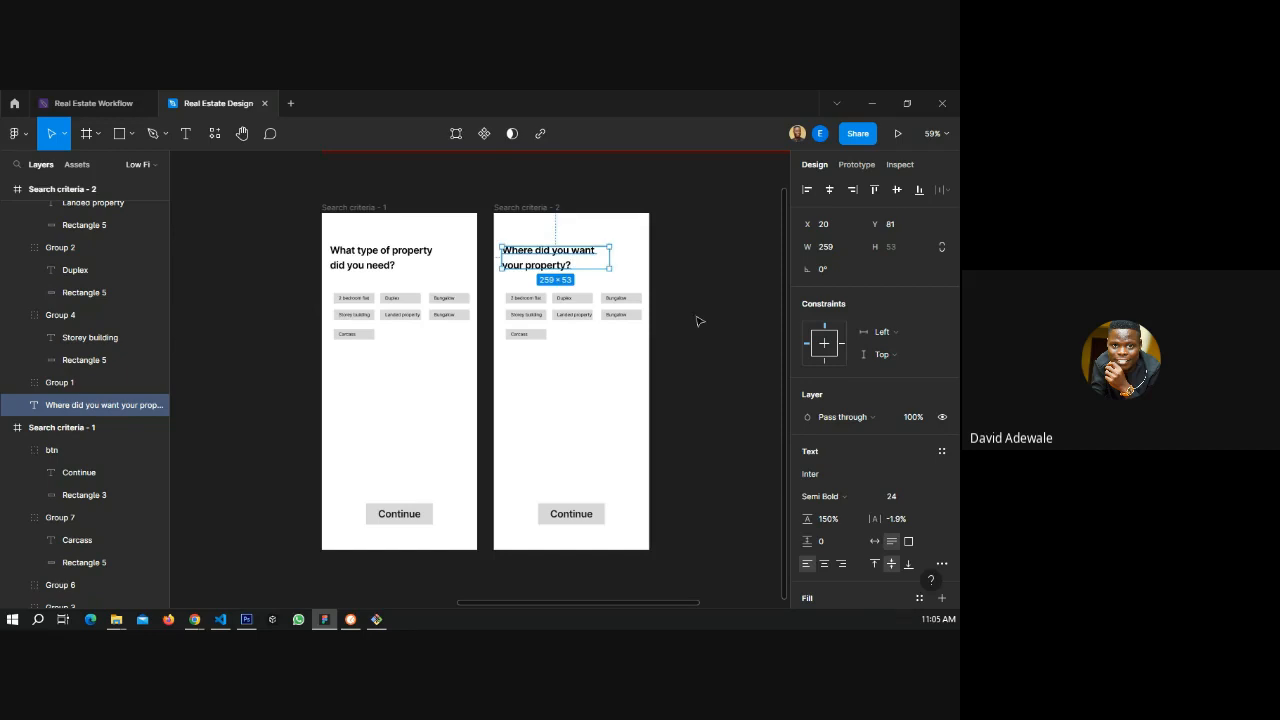
pyautogui.click(699, 321)
# - Relabel the "2 bedroom flat" chip in the Search criteria - 2 frame "Lekki, Lagos"
pyautogui.scroll(3, 677, 325)
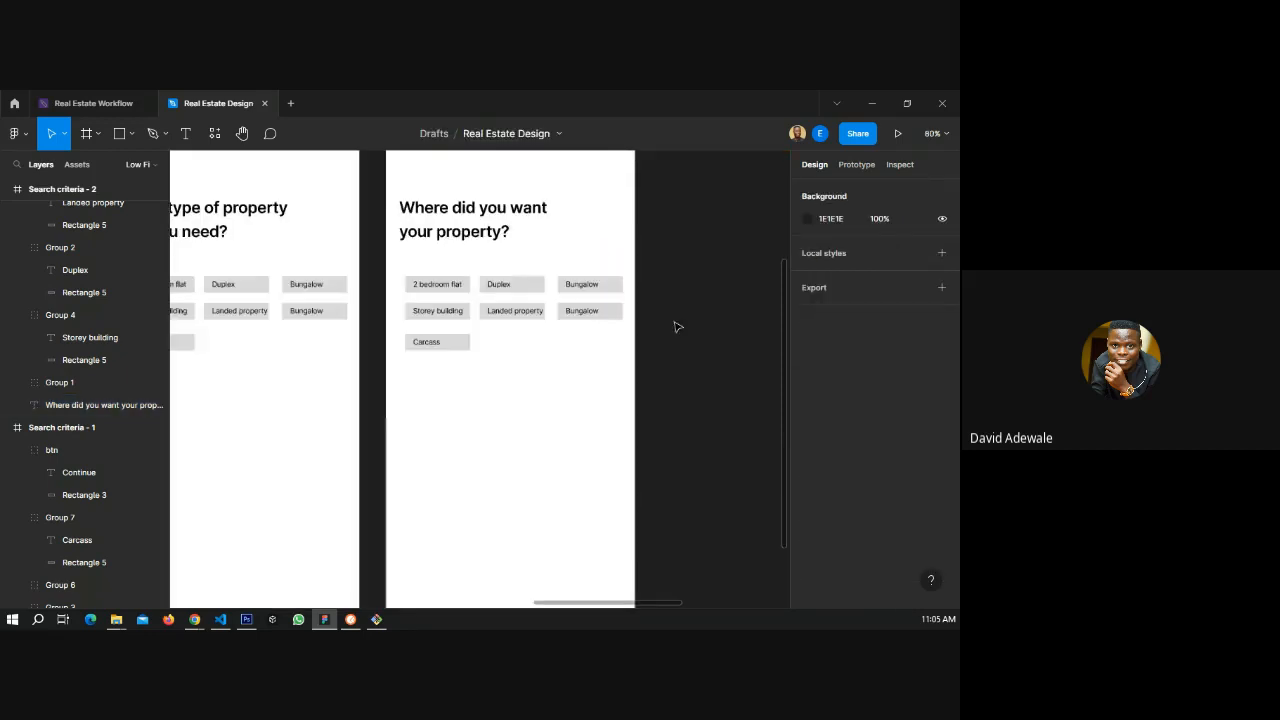
pyautogui.scroll(2, 677, 327)
pyautogui.scroll(3, 380, 285)
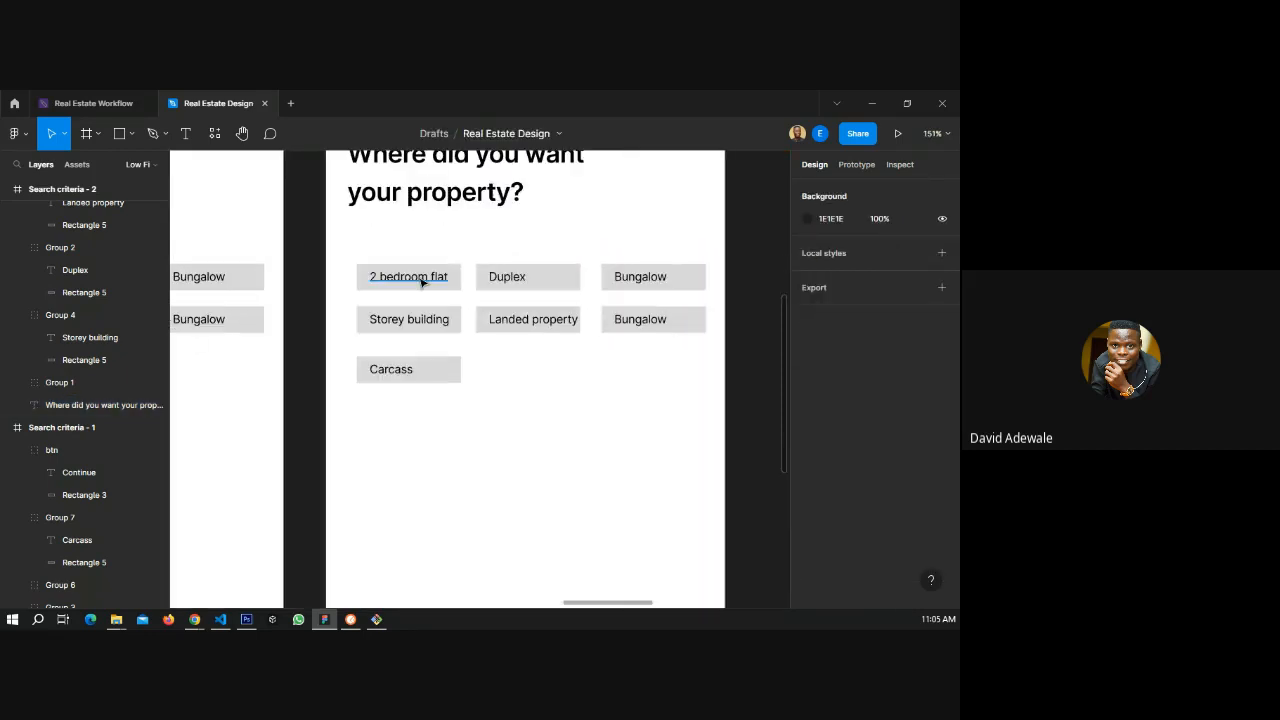
pyautogui.doubleClick(406, 280)
pyautogui.press('Return')
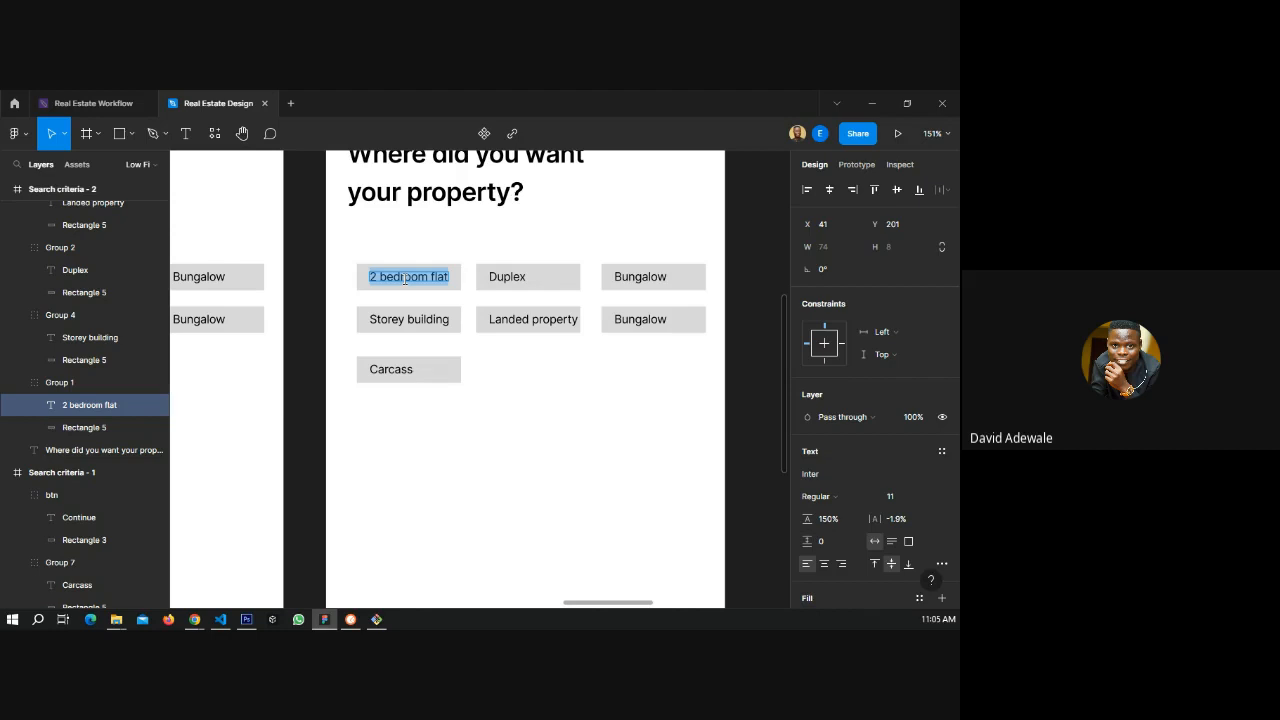
pyautogui.scroll(-2, 470, 307)
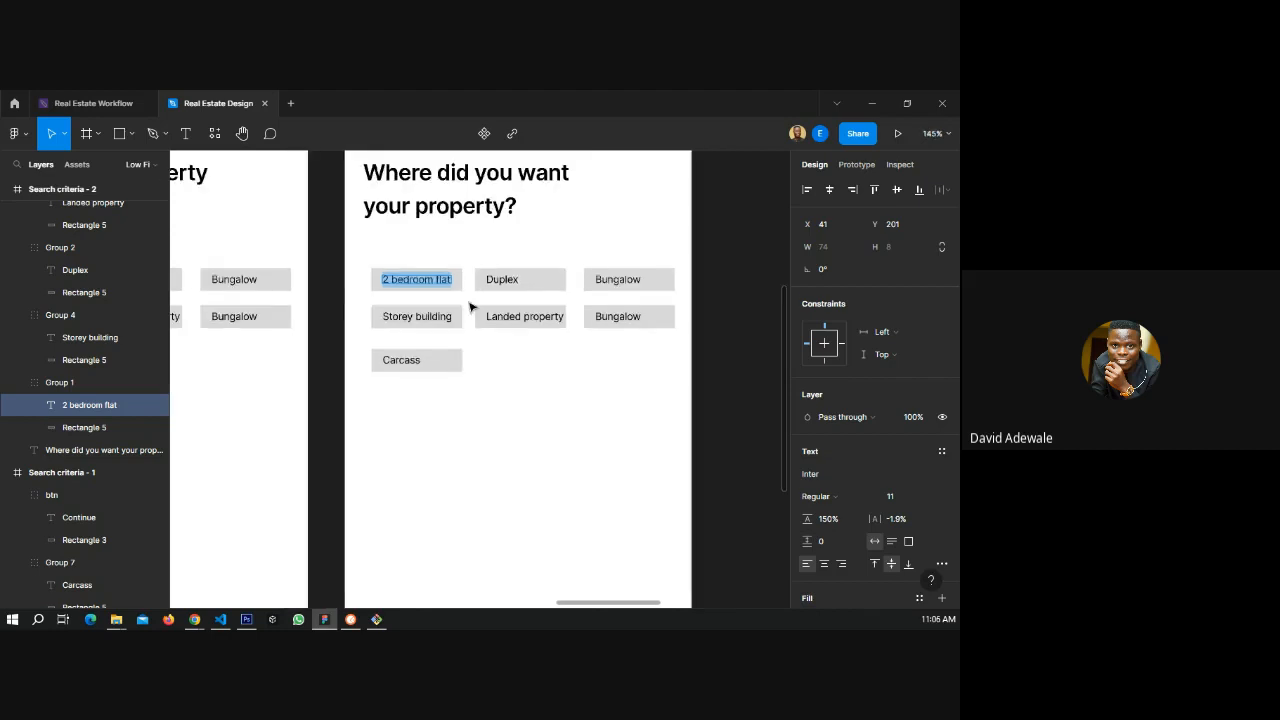
pyautogui.scroll(-5, 470, 307)
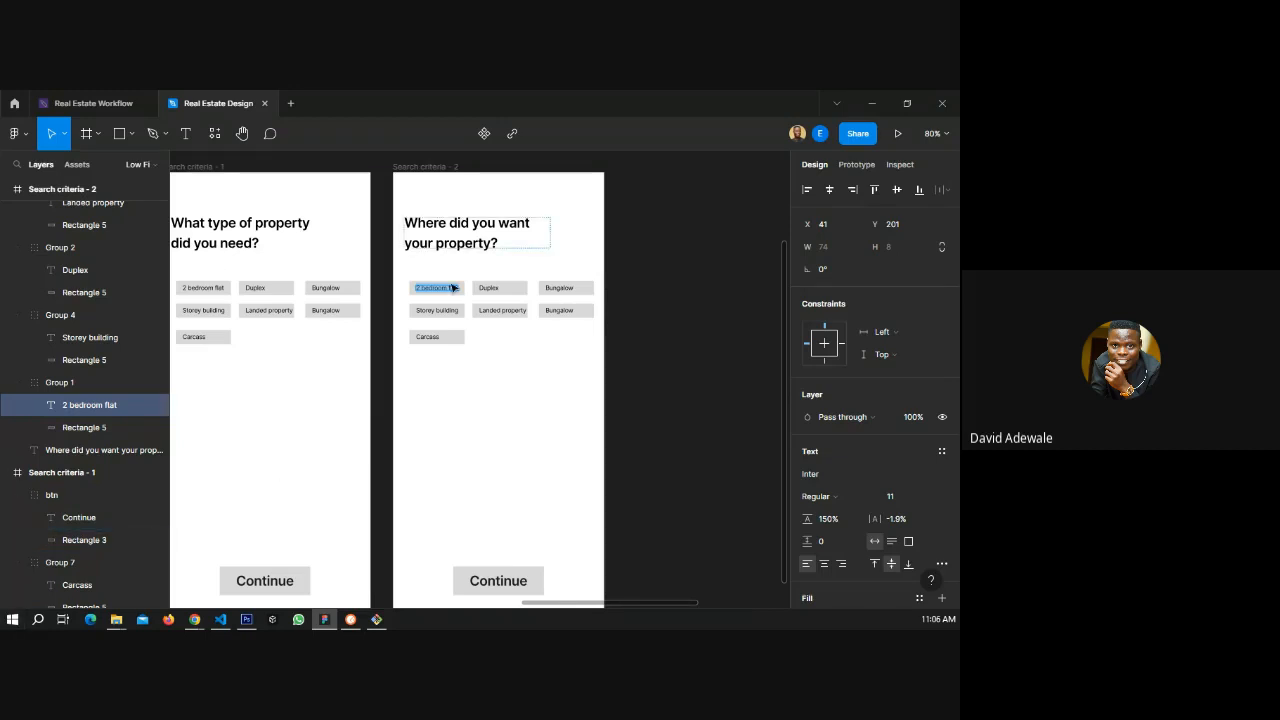
pyautogui.scroll(5, 452, 288)
pyautogui.write('L')
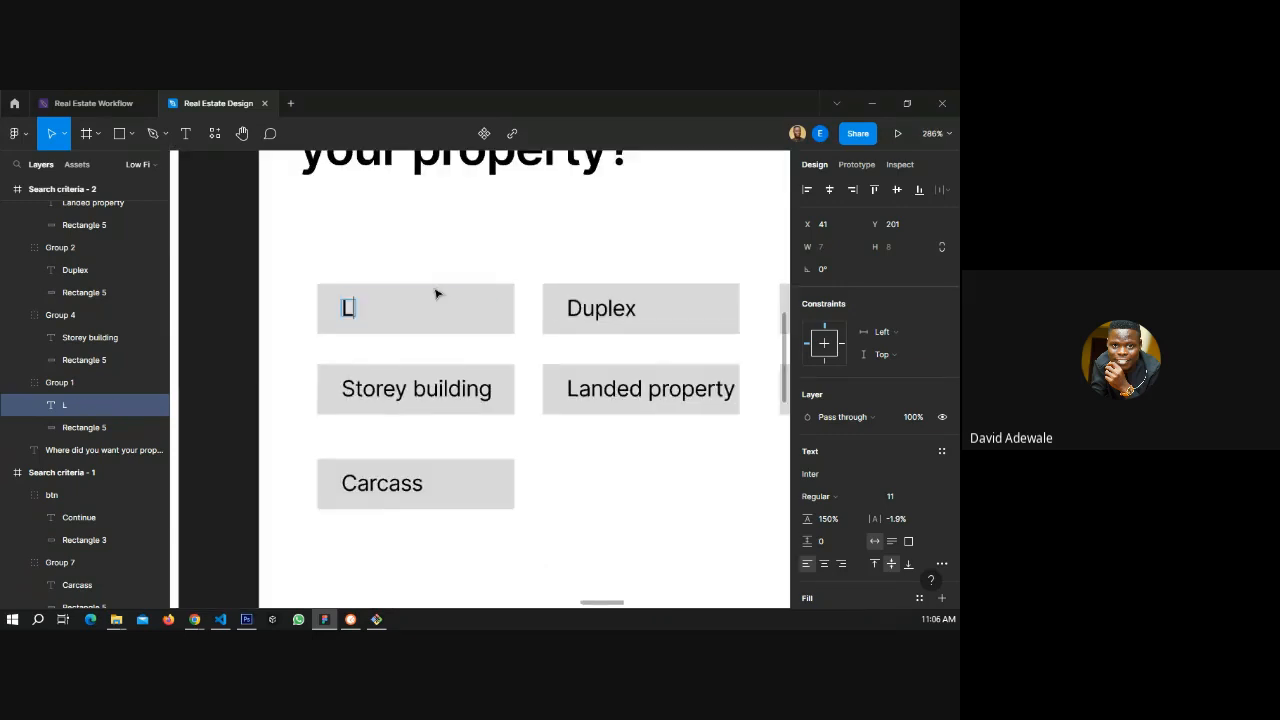
pyautogui.write('ekkii')
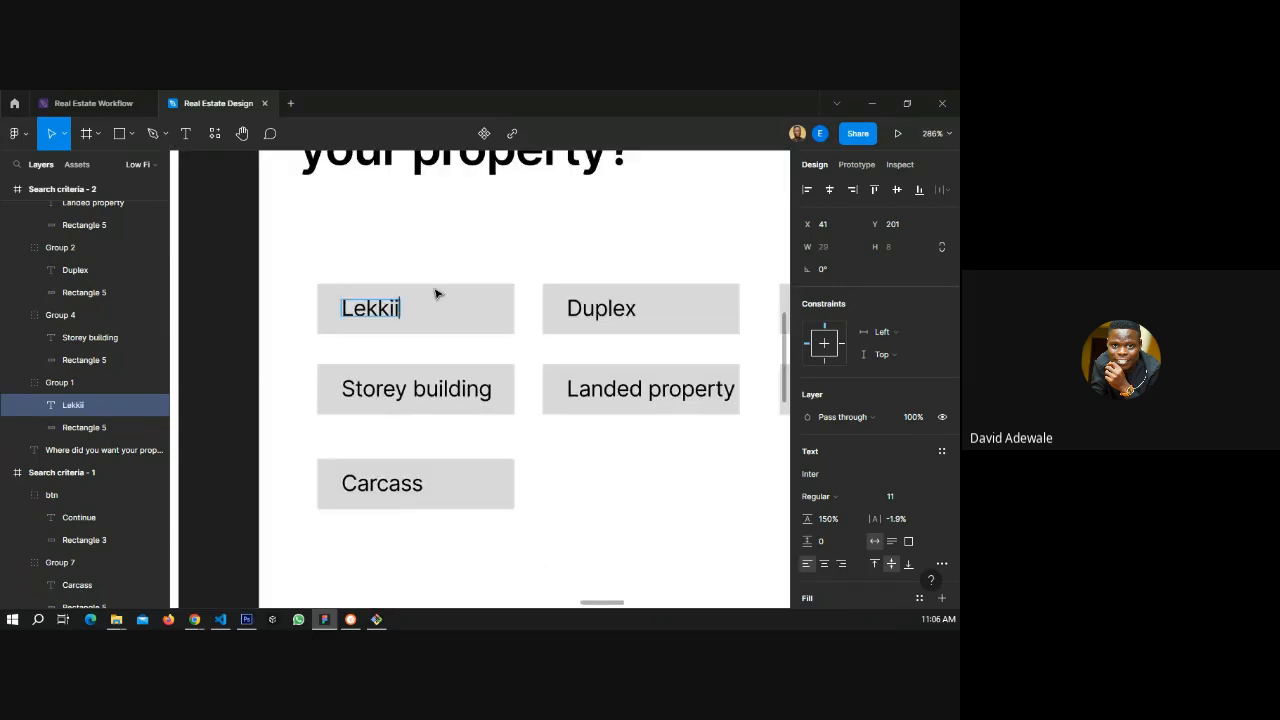
pyautogui.write(', Lagos')
pyautogui.press('BackSpace')
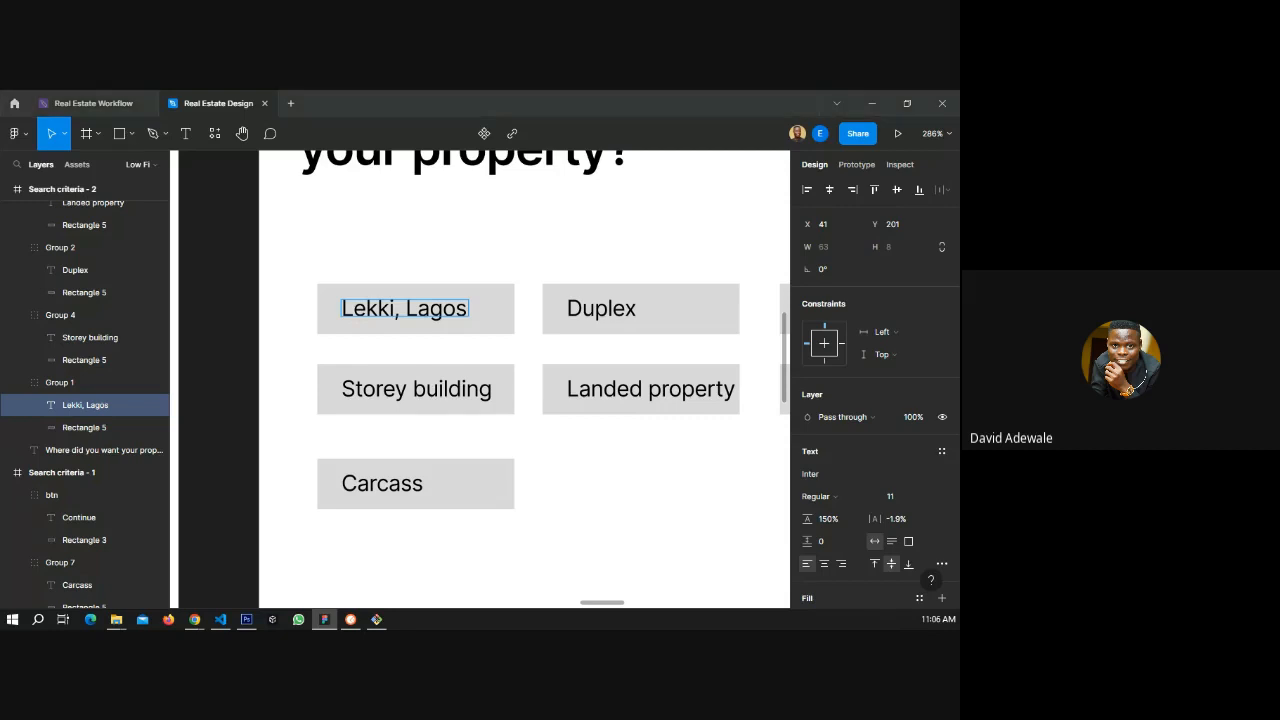
pyautogui.hotkey('alt', 'Tab')
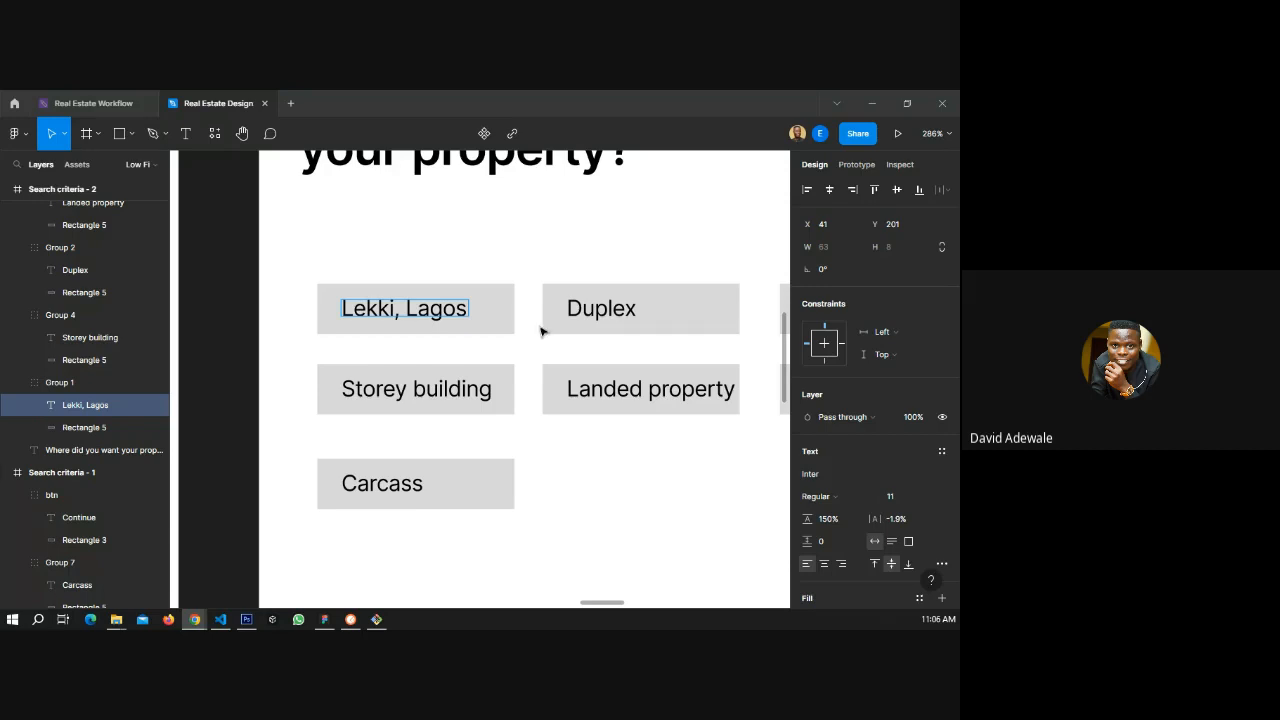
# - Relabel the first-row Duplex chip in the Search criteria - 2 frame "Ibadan, Oyo state"
pyautogui.doubleClick(589, 309)
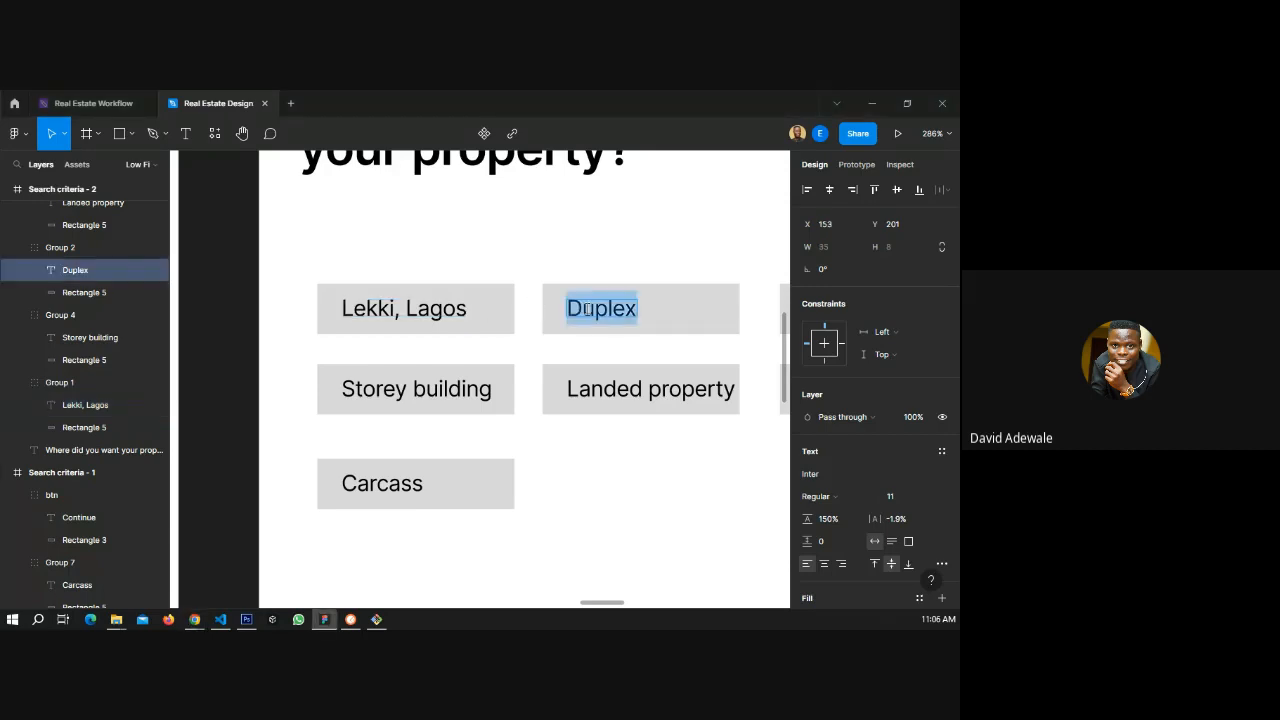
pyautogui.write('Ibadan, Oyo state')
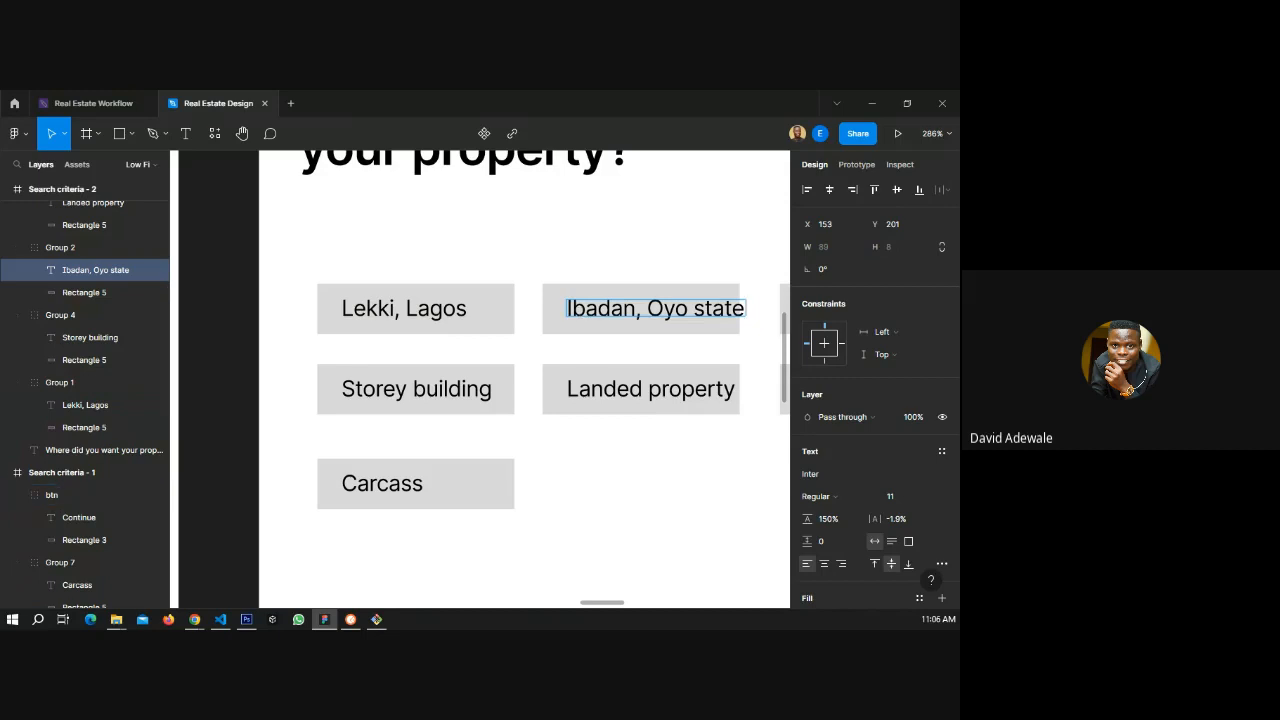
pyautogui.hotkey('alt', 'Tab')
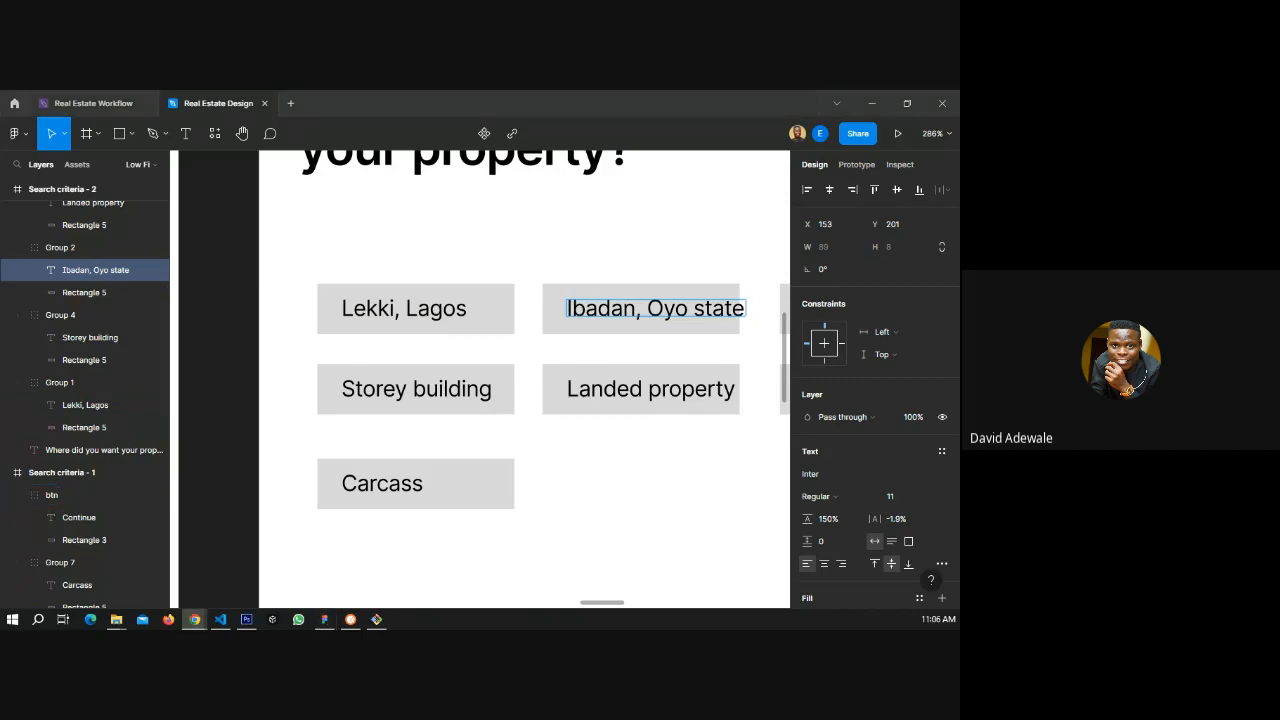
# - Relabel the "Storey building" chip in the Search criteria - 2 frame "FCT, abuja"
pyautogui.doubleClick(421, 390)
pyautogui.hotkey('ctrl', 'a')
pyautogui.write('FCT, abuja')
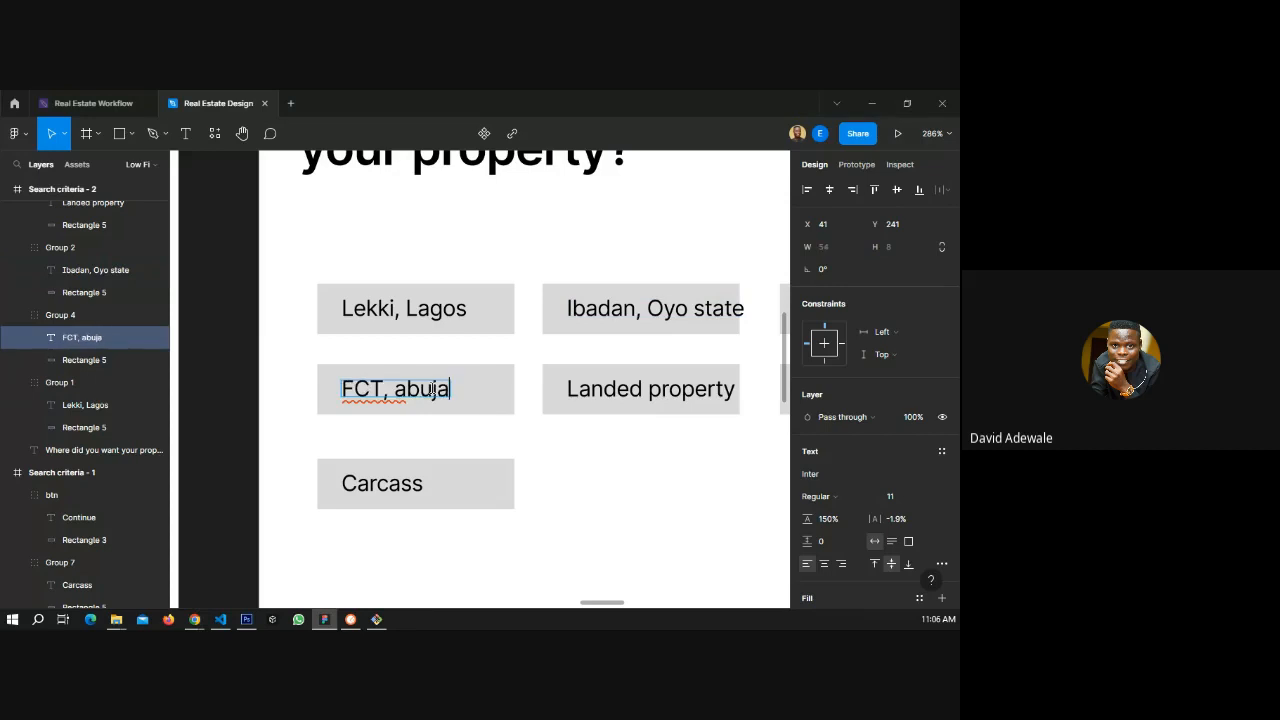
# - Relabel the "Landed property" chip in the Search criteria - 2 frame "AWKA, Anambra"
pyautogui.hotkey('alt', 'Tab')
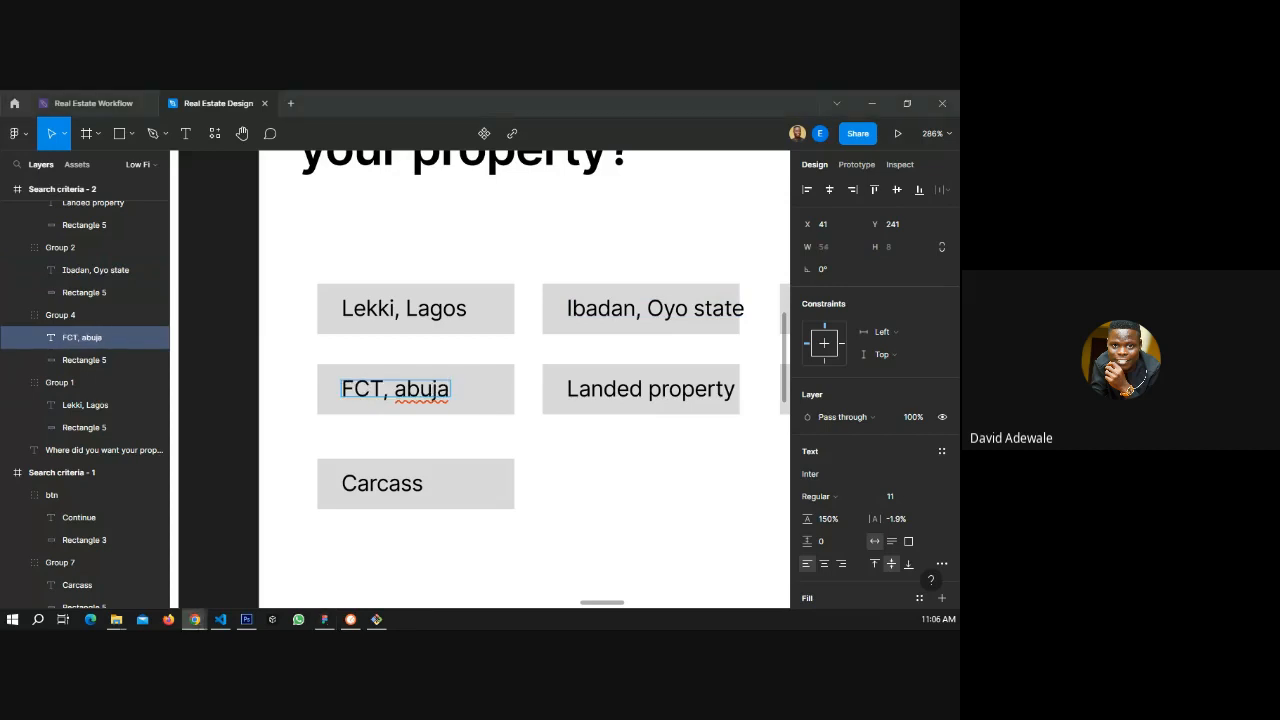
pyautogui.click(651, 392)
pyautogui.doubleClick(651, 391)
pyautogui.write('AWKA')
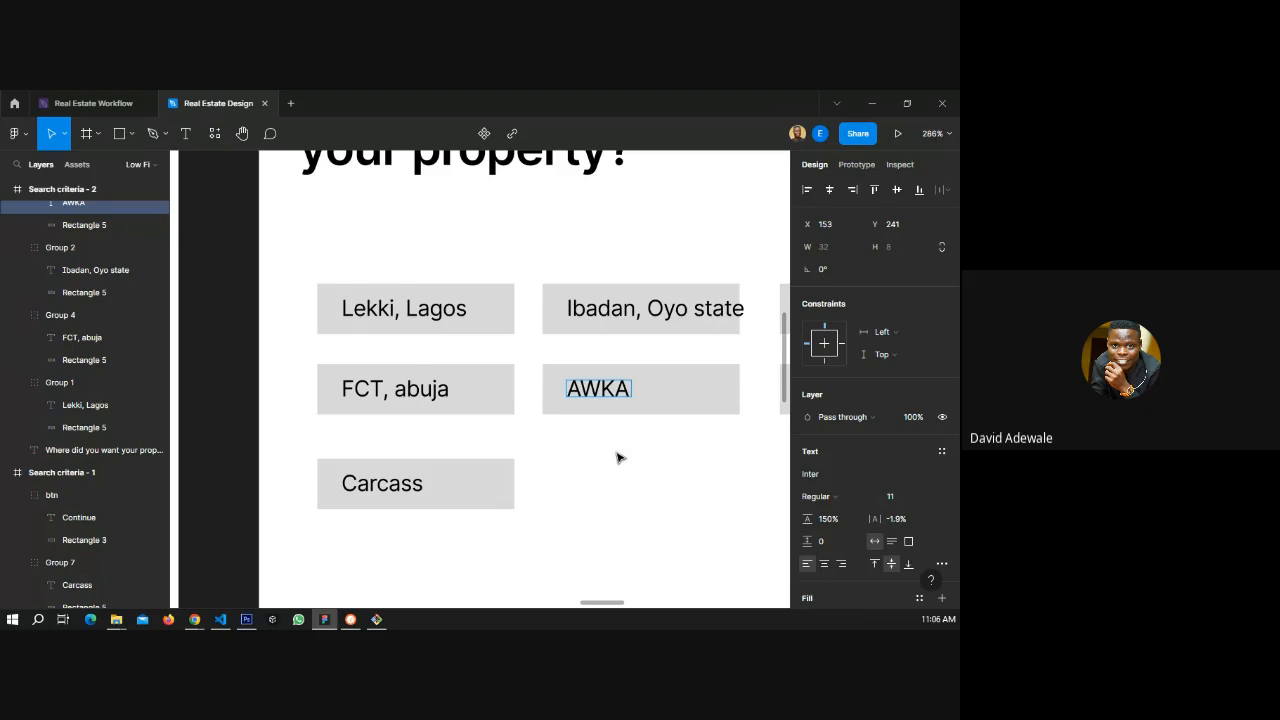
pyautogui.press('Escape')
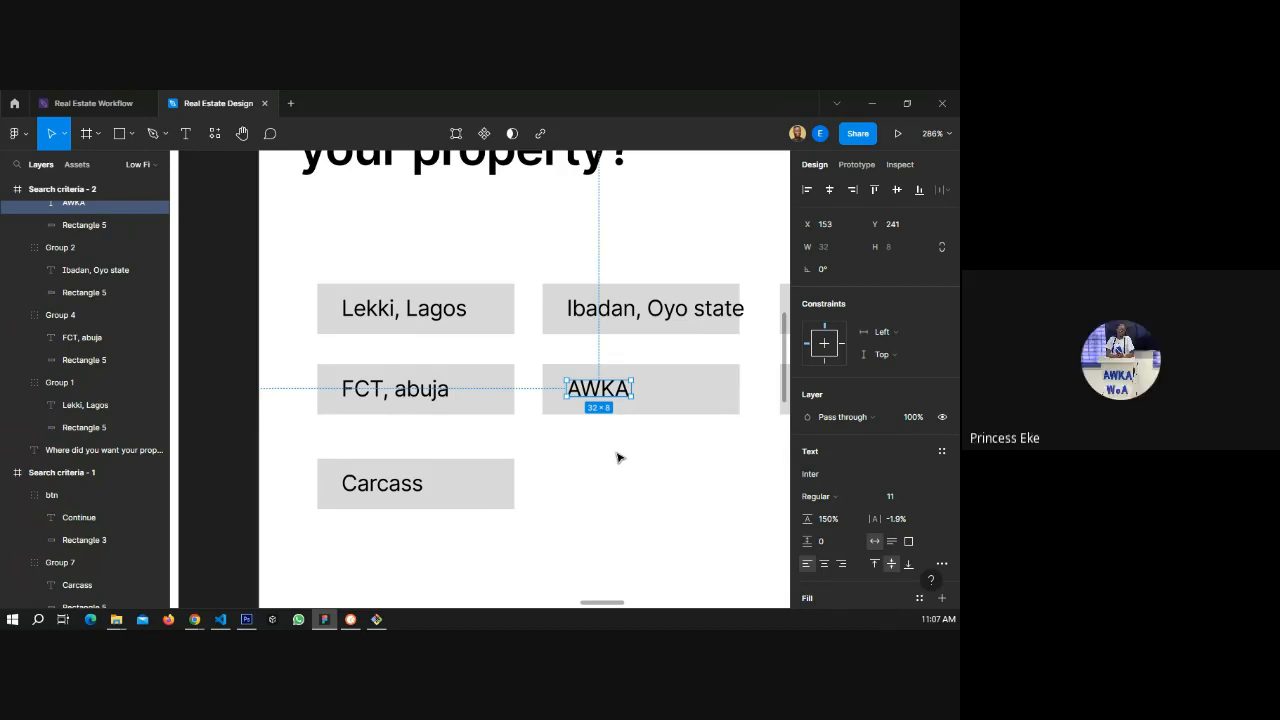
pyautogui.doubleClick(614, 390)
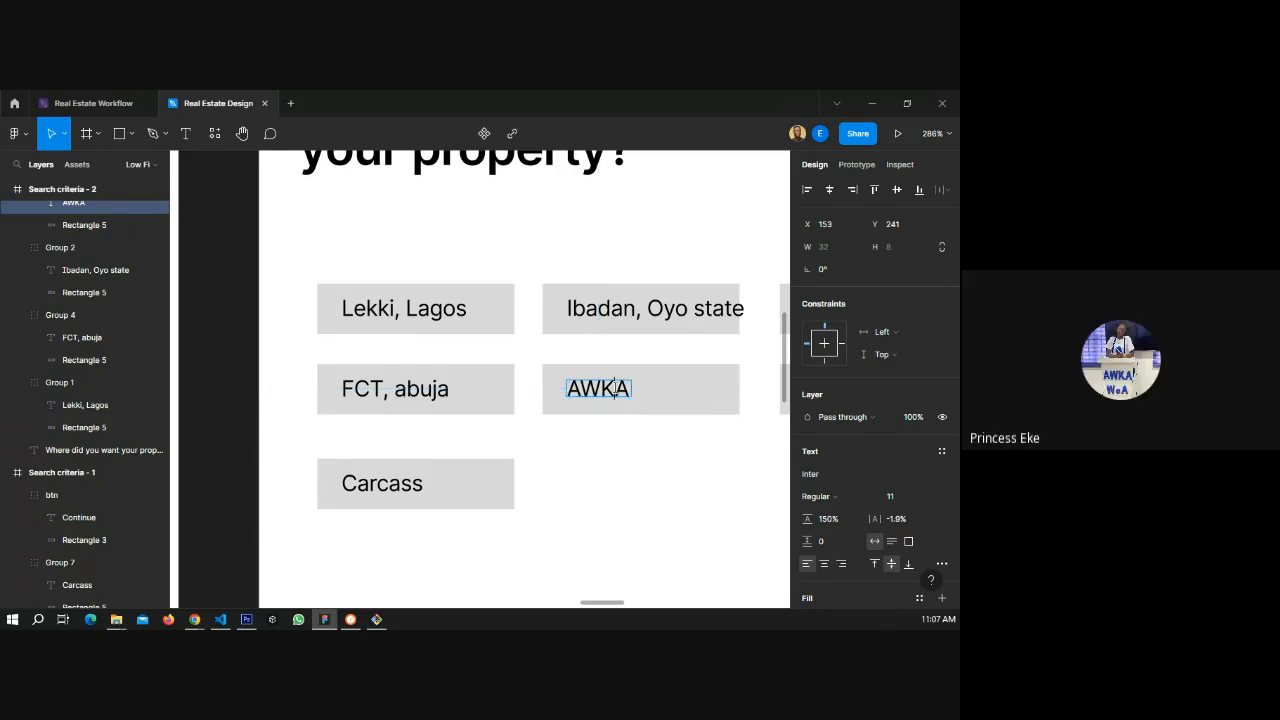
pyautogui.write(', ')
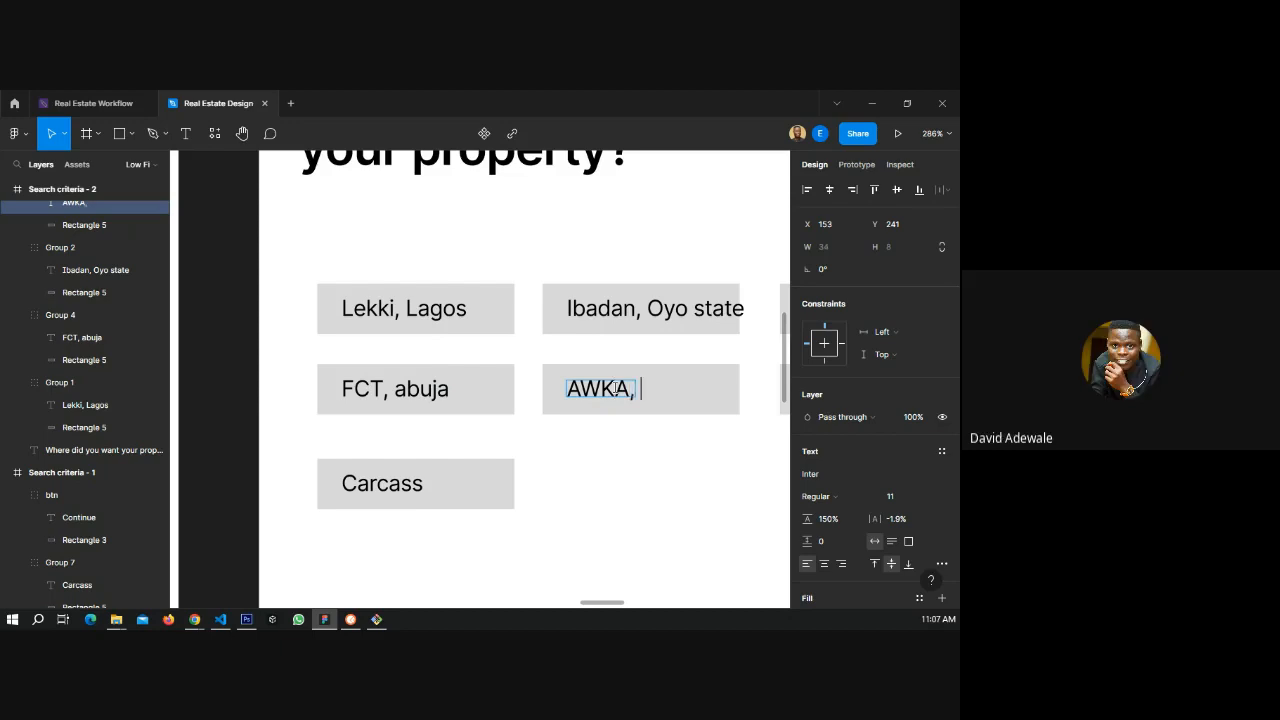
pyautogui.write('A')
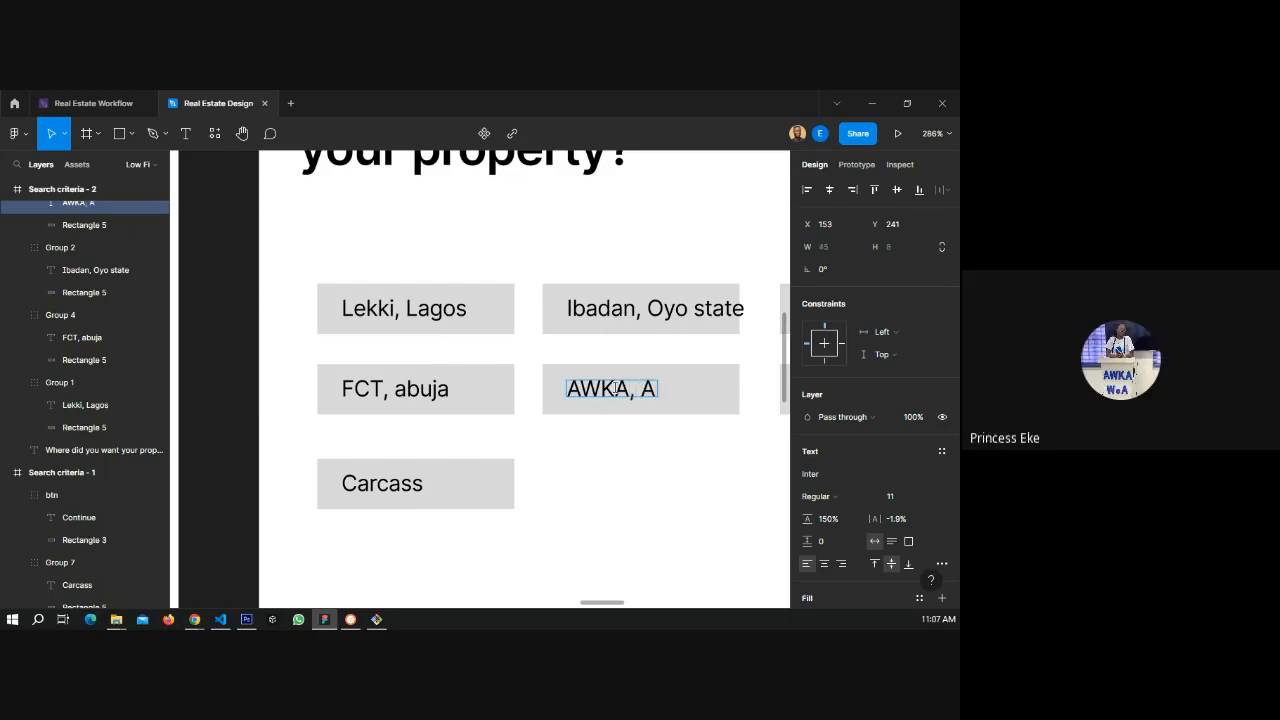
pyautogui.write('nam')
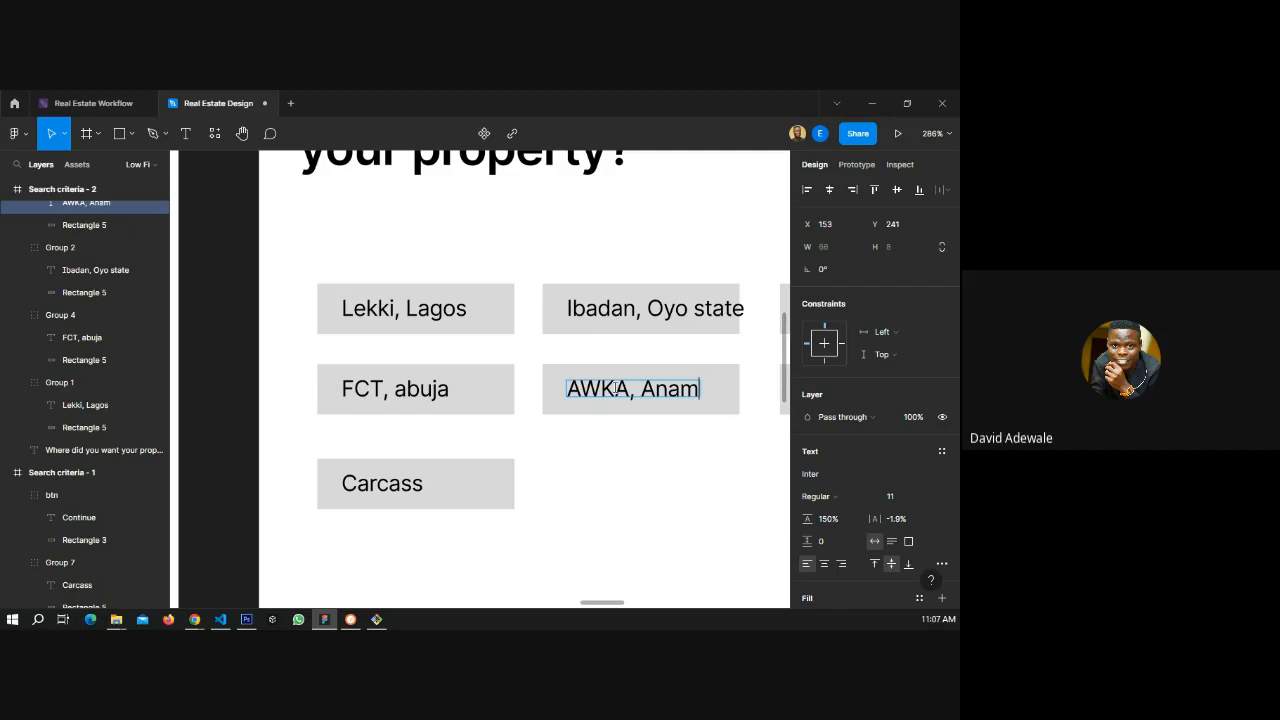
pyautogui.write('bra')
pyautogui.press('Escape')
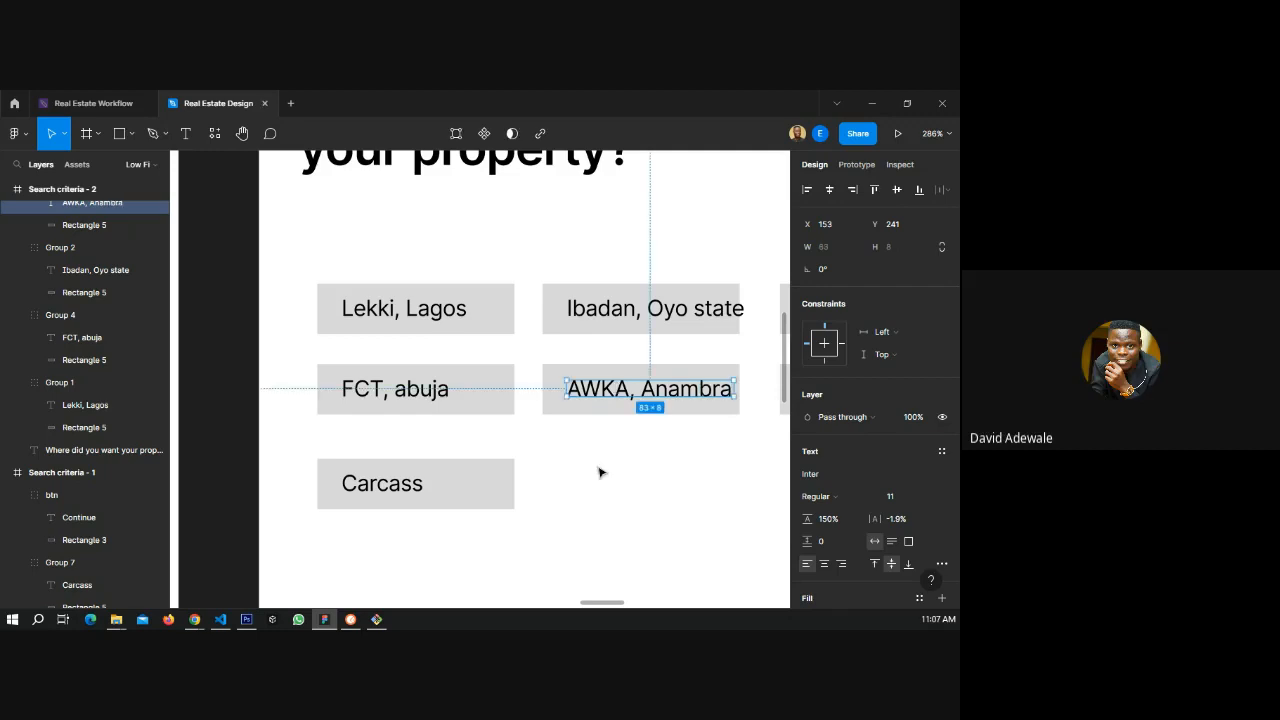
# - Relabel the first-row Bungalow chip in the Search criteria - 2 frame "Jos, Plateau"
pyautogui.click(490, 481)
pyautogui.click(541, 449)
pyautogui.scroll(-1, 318, 361)
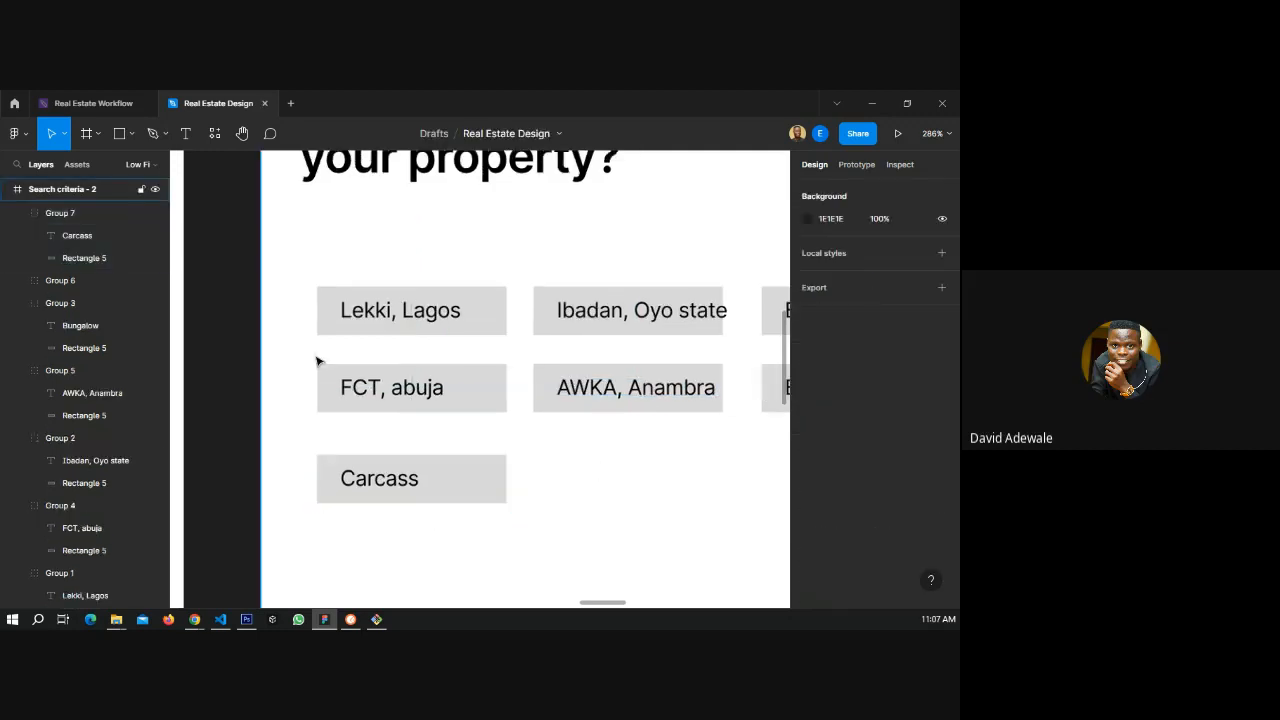
pyautogui.scroll(-3, 295, 360)
pyautogui.click(463, 340)
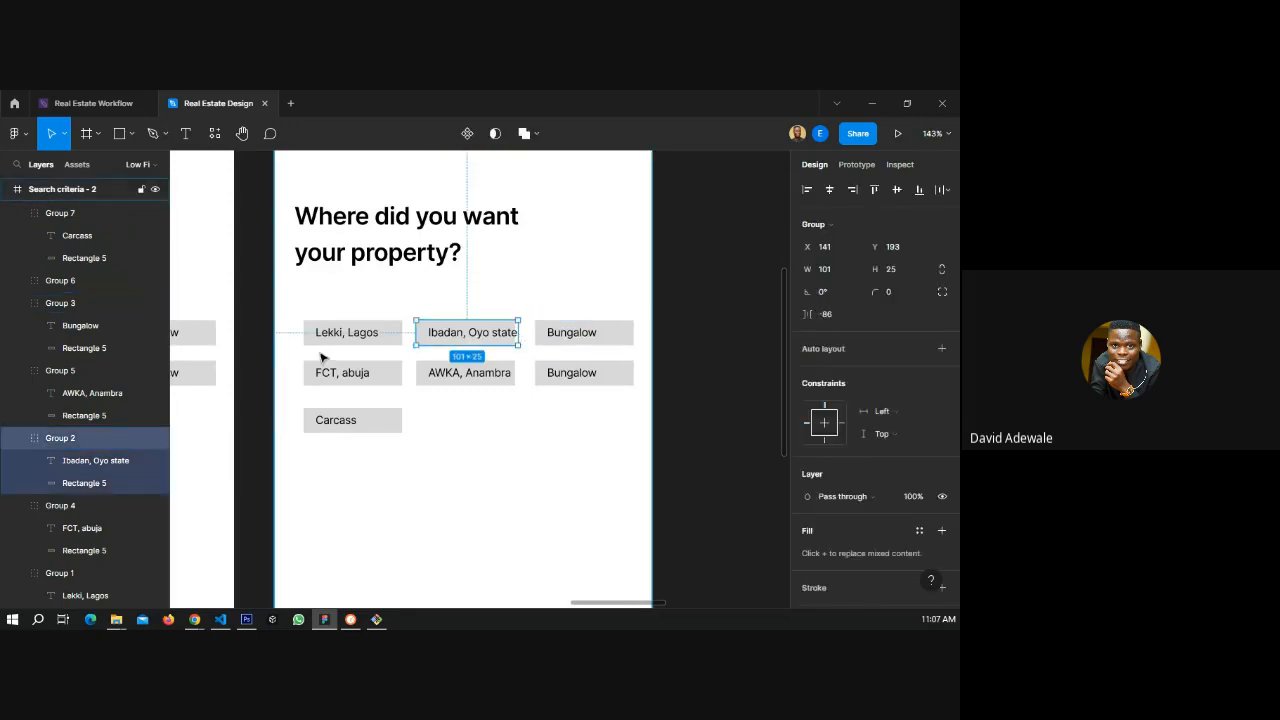
pyautogui.scroll(2, 435, 347)
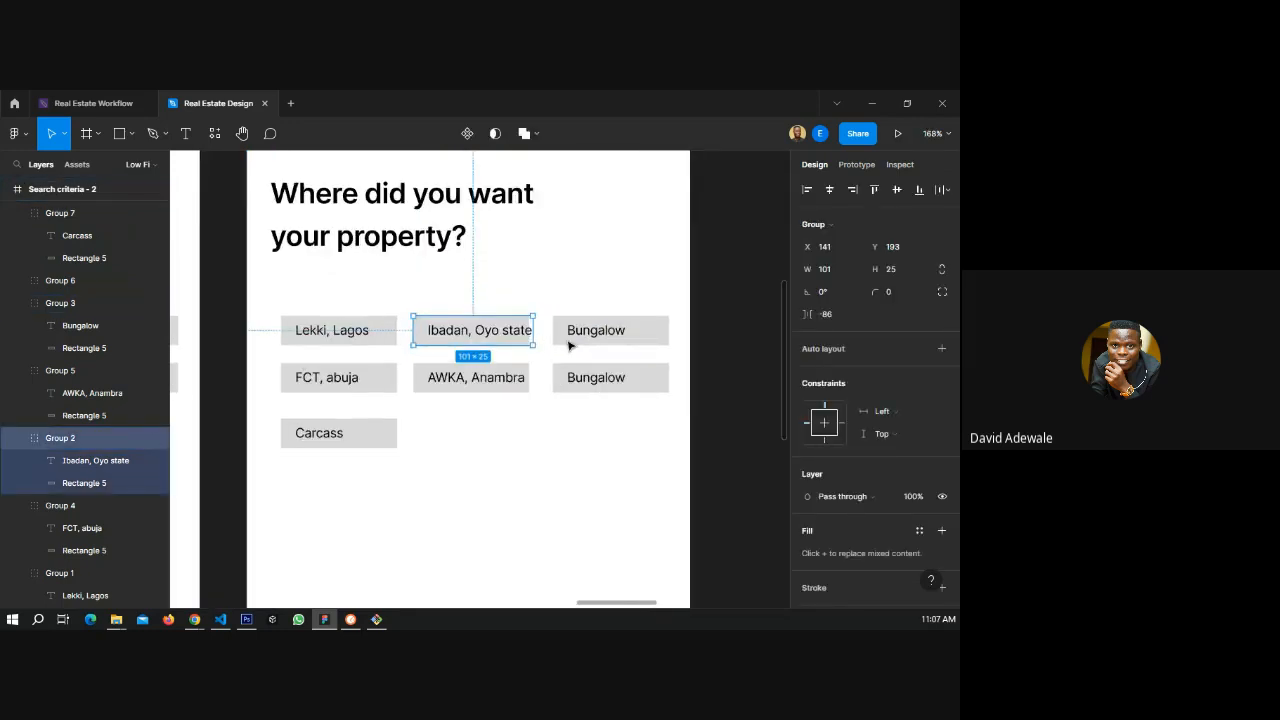
pyautogui.scroll(1, 568, 345)
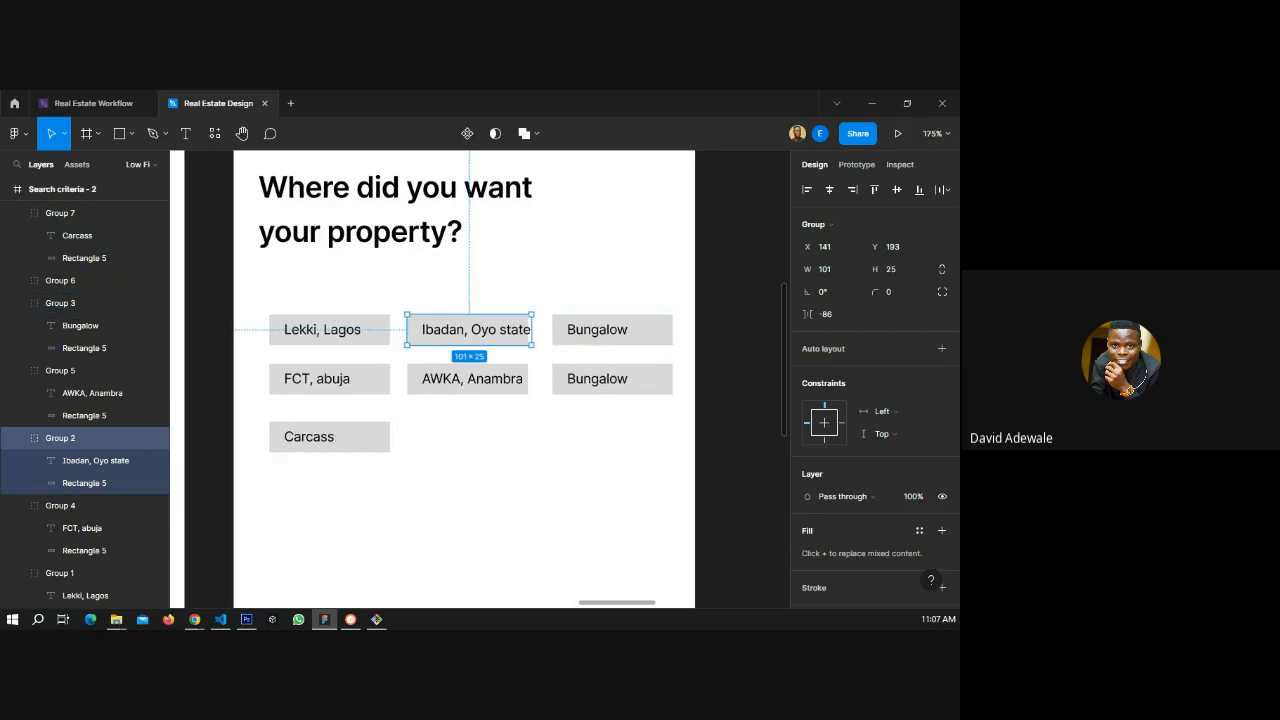
pyautogui.hotkey('alt', 'Tab')
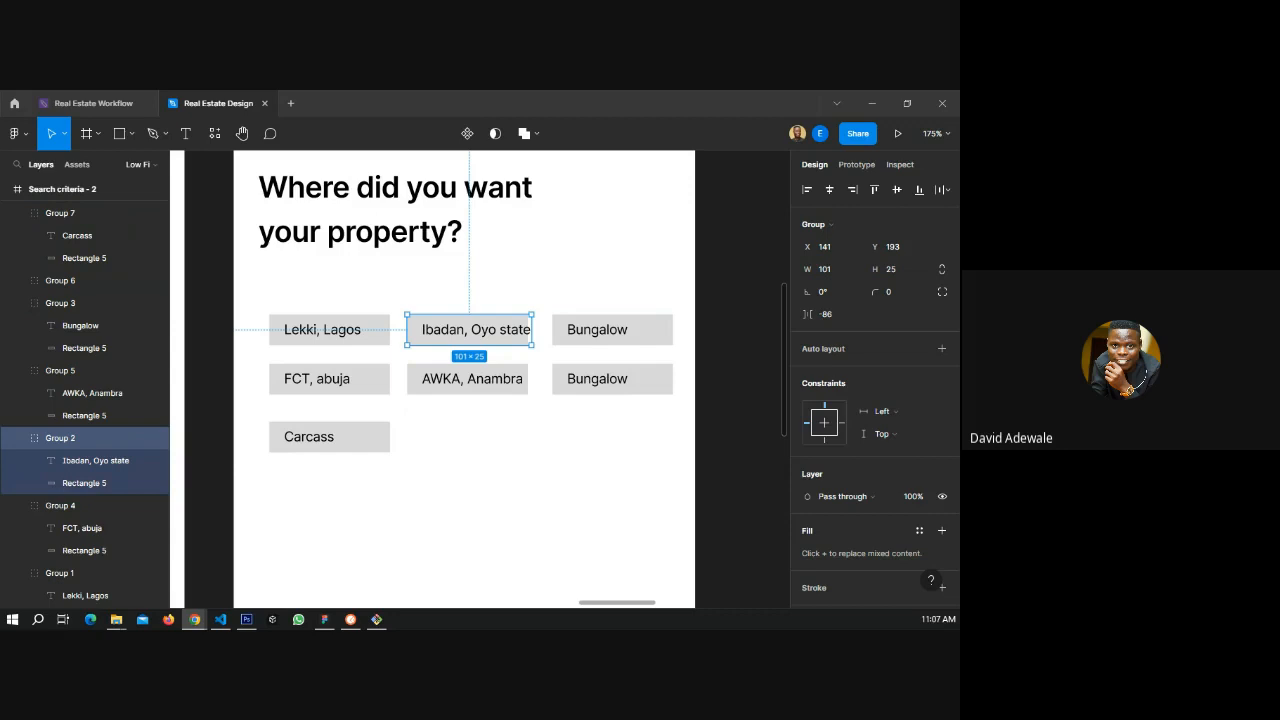
pyautogui.click(598, 333)
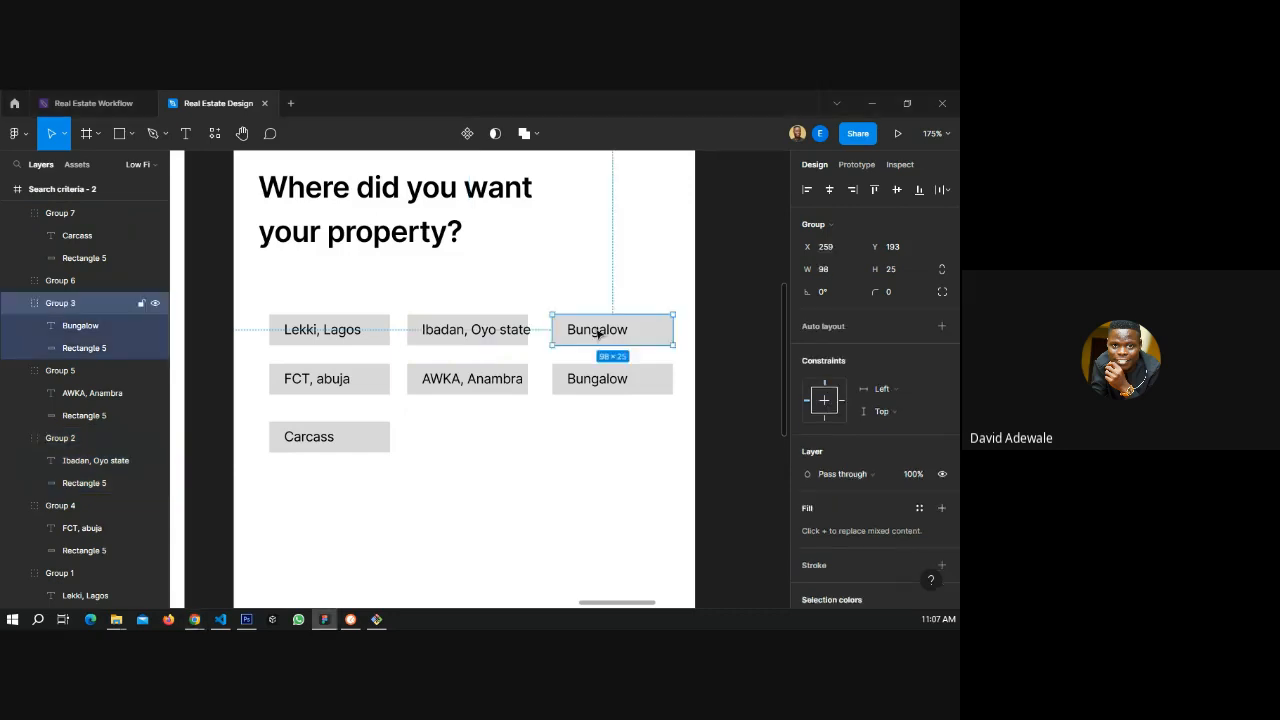
pyautogui.doubleClick(598, 333)
pyautogui.write('Jos, Plateau')
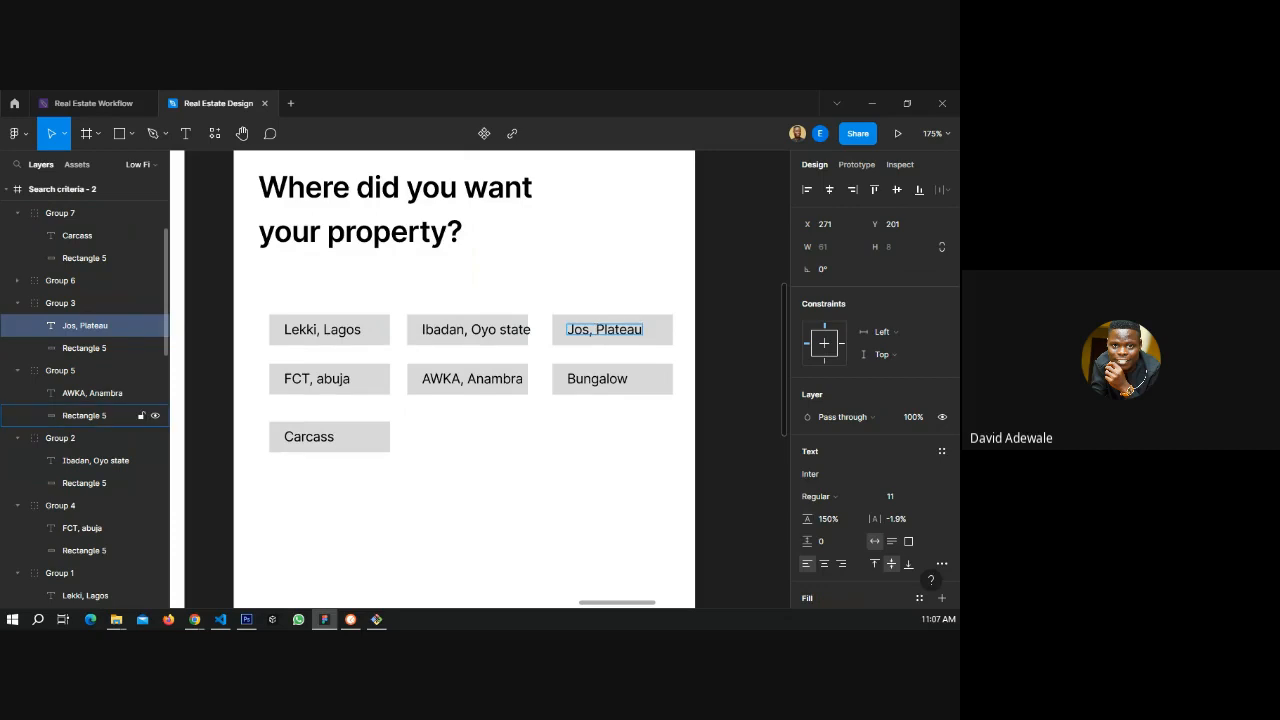
# - Relabel the second-row Bungalow chip "Abeokuta,Ogunstate" and shift the text to centre it on the chip
pyautogui.hotkey('alt', 'Tab')
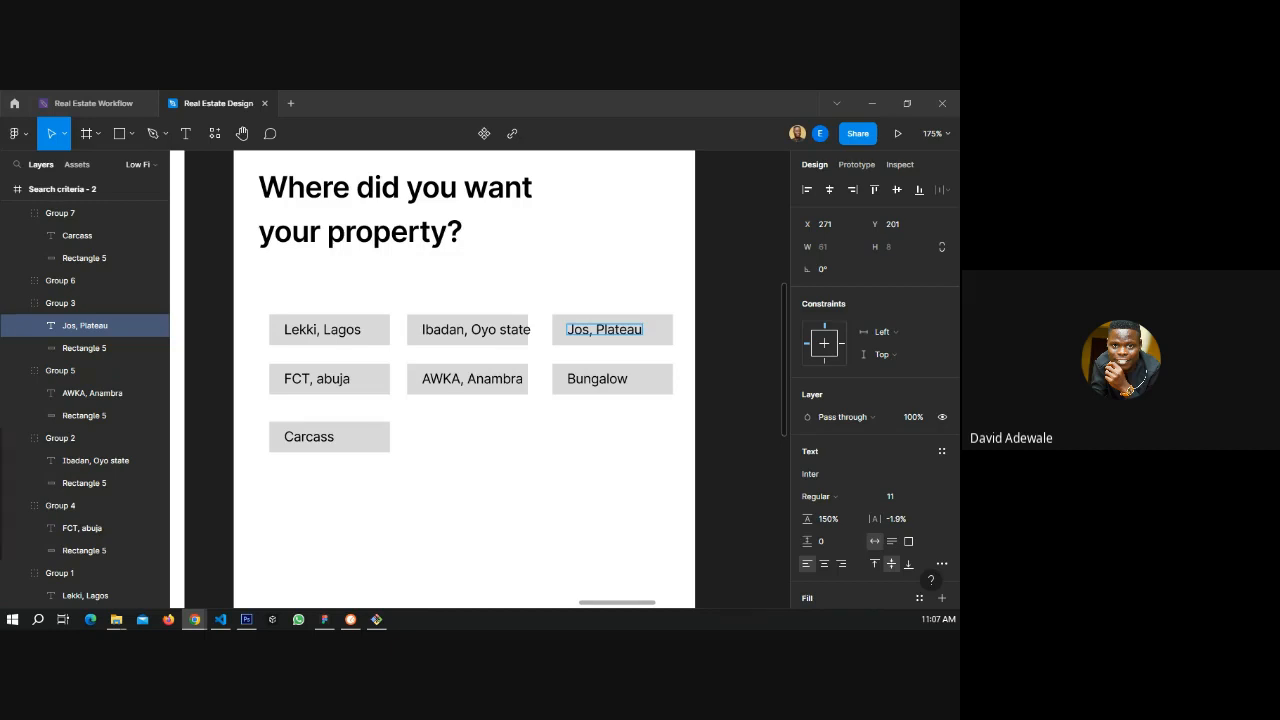
pyautogui.click(585, 379)
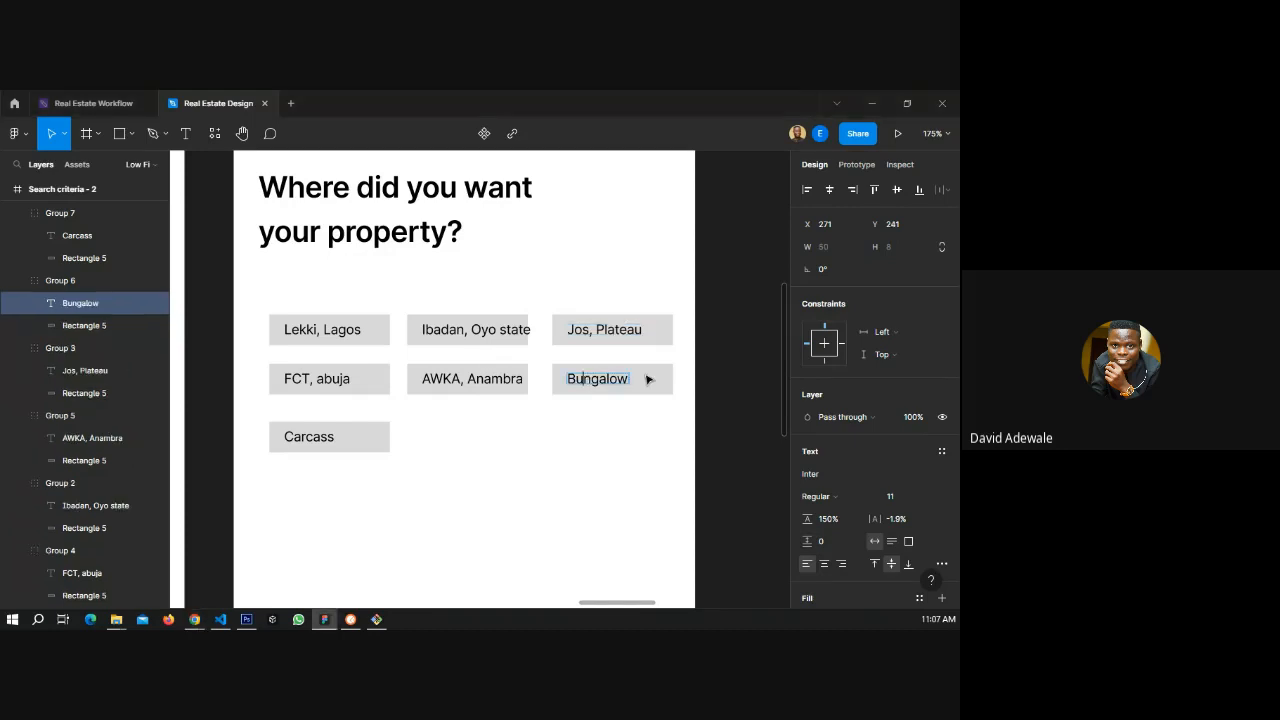
pyautogui.write('Abeokuta,Ogunstate')
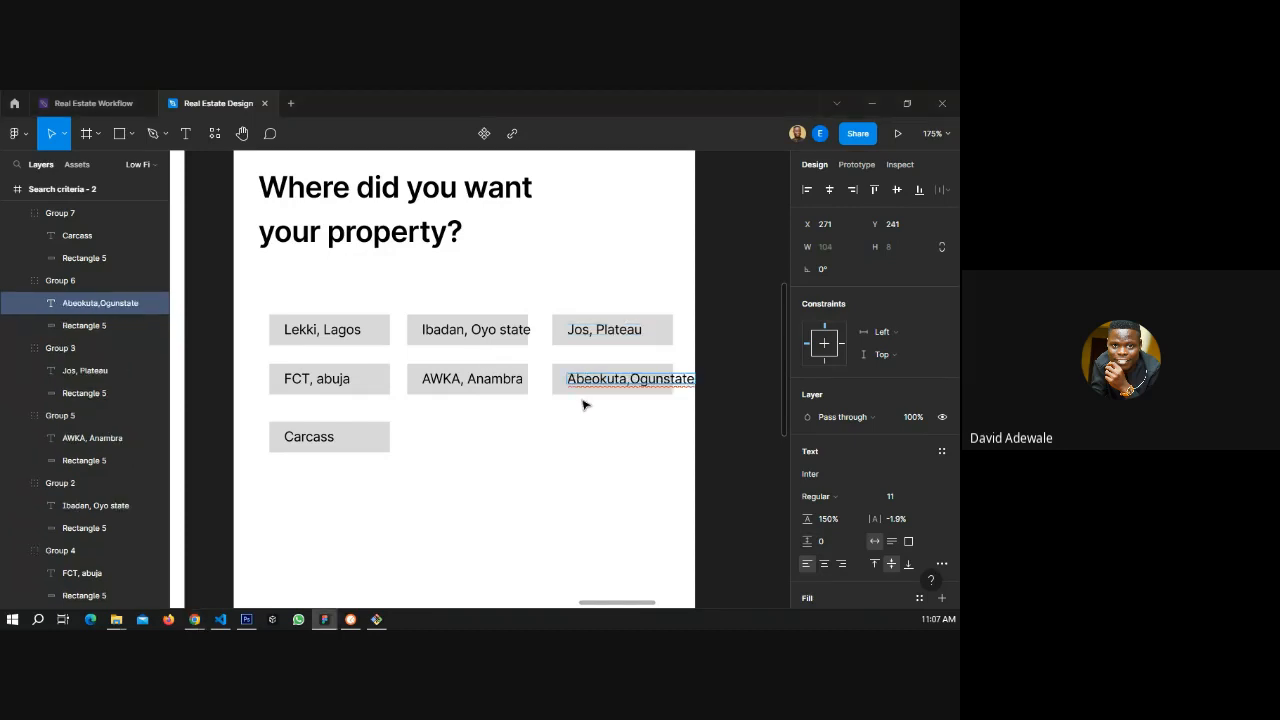
pyautogui.press('Escape')
pyautogui.moveTo(630, 383); pyautogui.dragTo(613, 386)
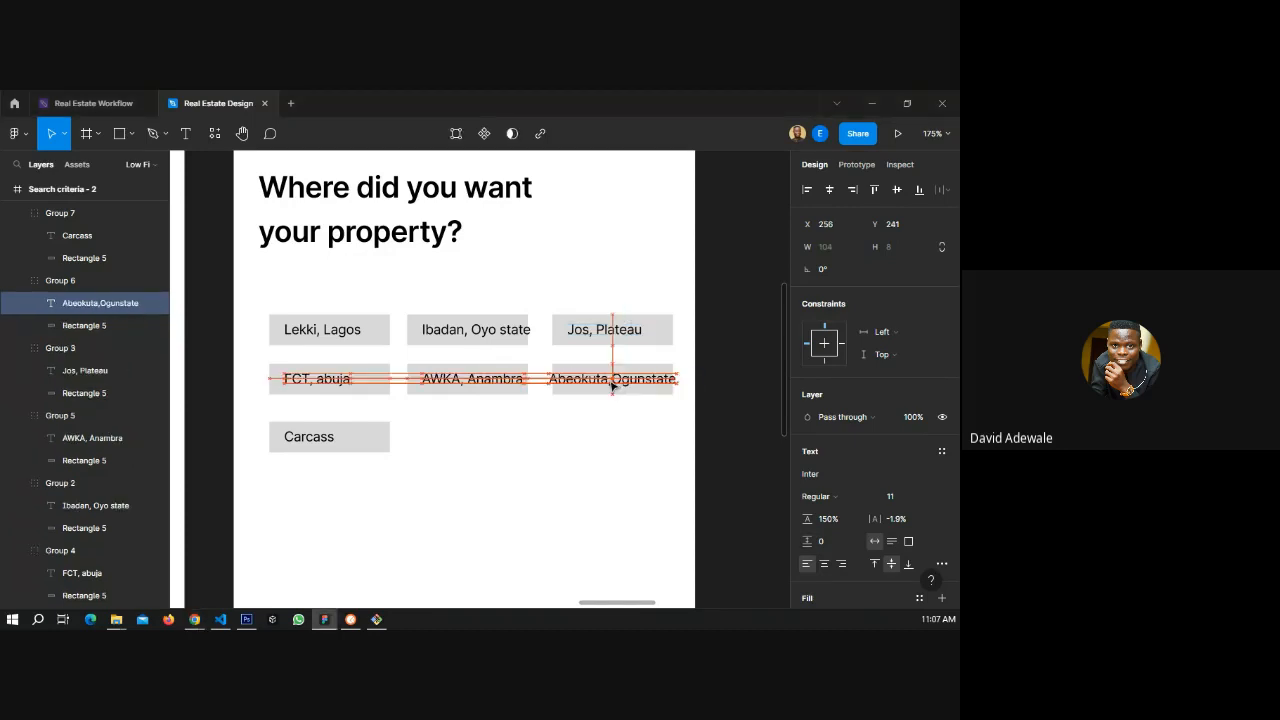
# - Shorten the second row's last chip label to "Abeokuta,Ogun" and move it back in line with the "Jos, Plateau" label above
pyautogui.doubleClick(647, 378)
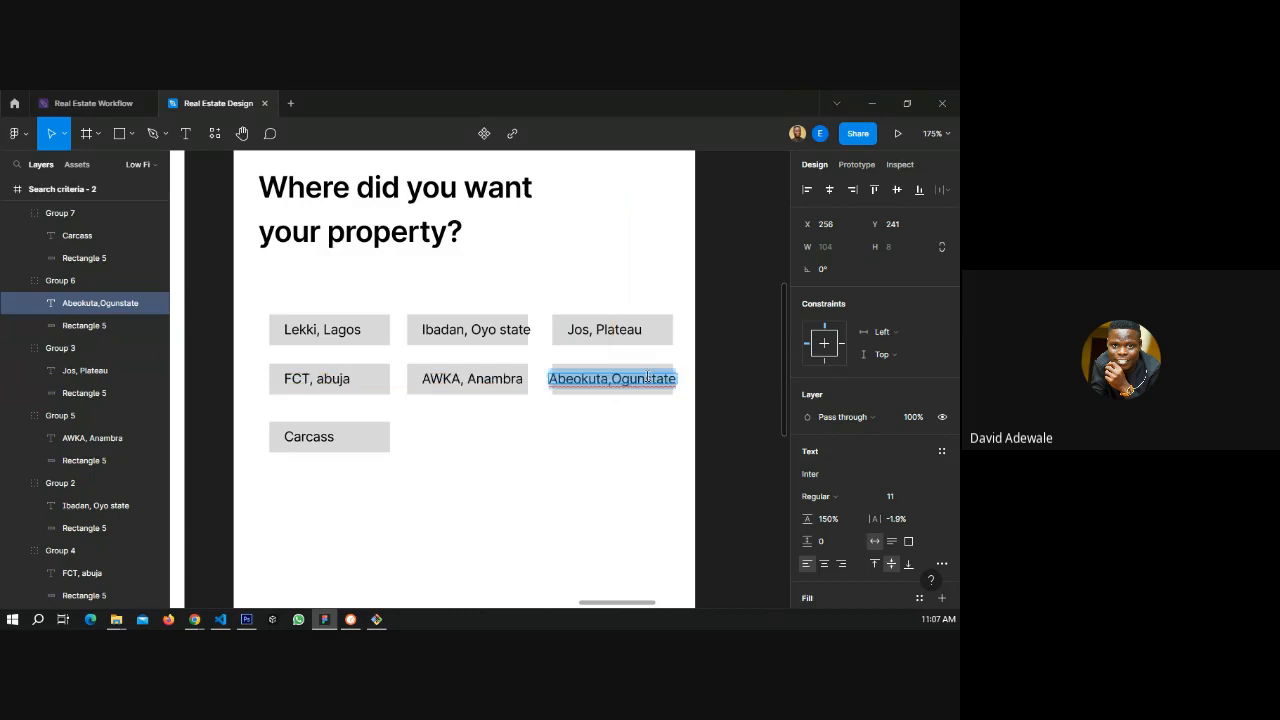
pyautogui.click(647, 378)
pyautogui.press('BackSpace')
pyautogui.press('Delete')
pyautogui.press('Delete')
pyautogui.press('Delete')
pyautogui.press('Delete')
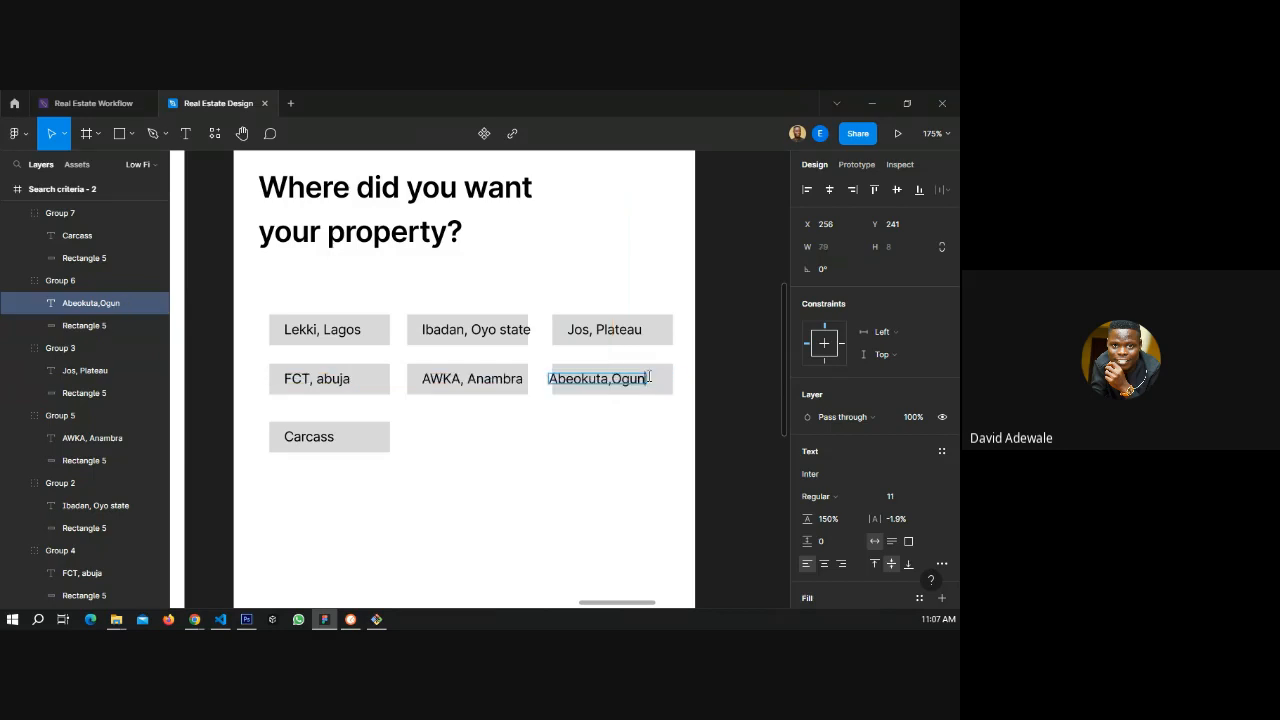
pyautogui.press('Escape')
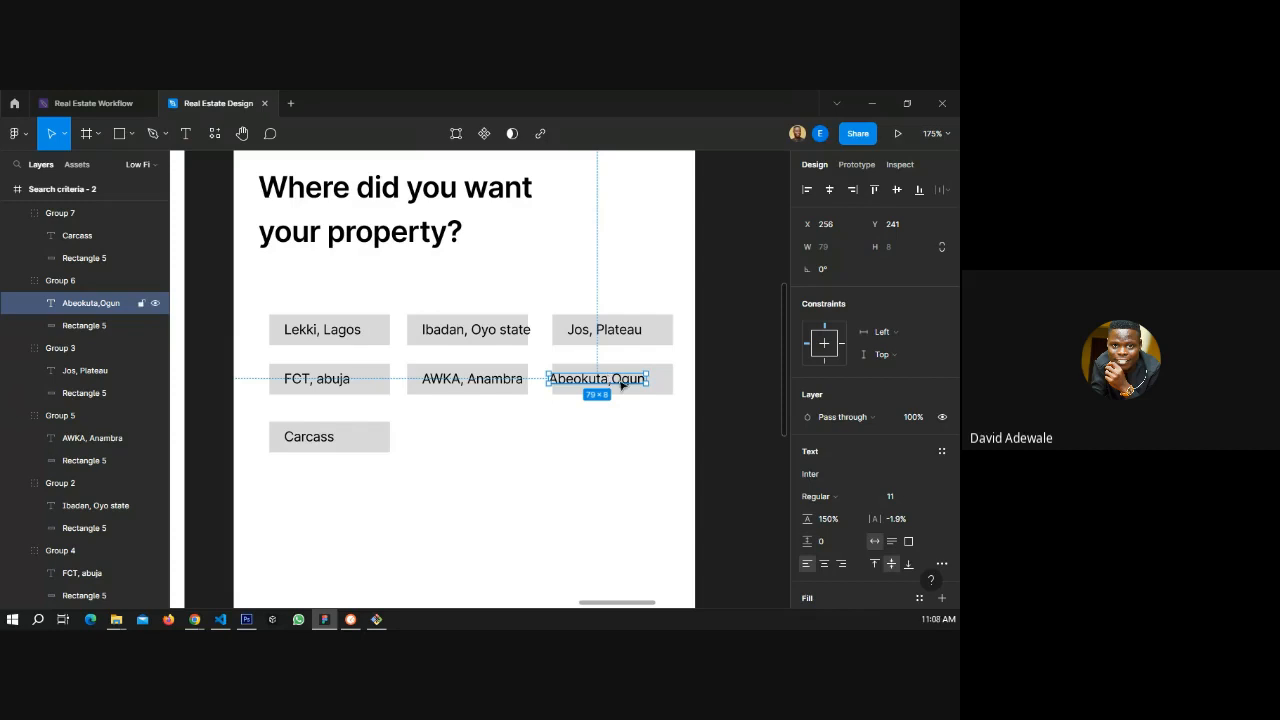
pyautogui.moveTo(577, 383); pyautogui.dragTo(595, 386)
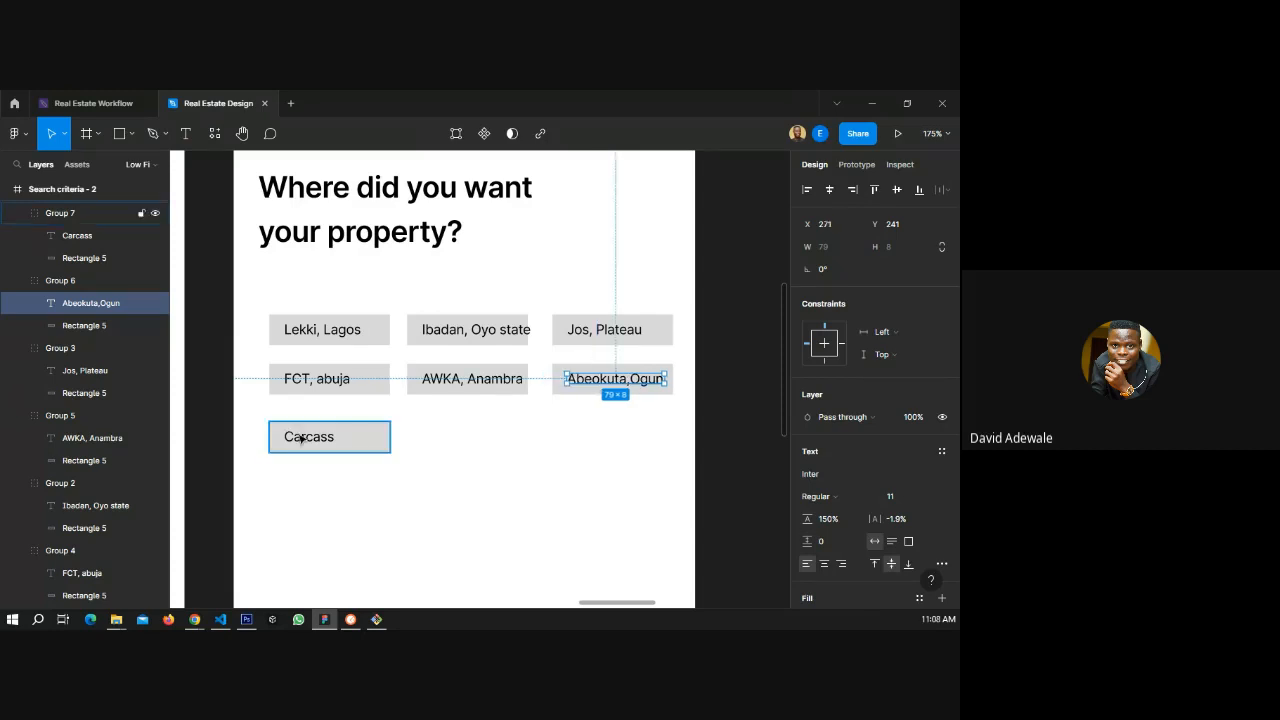
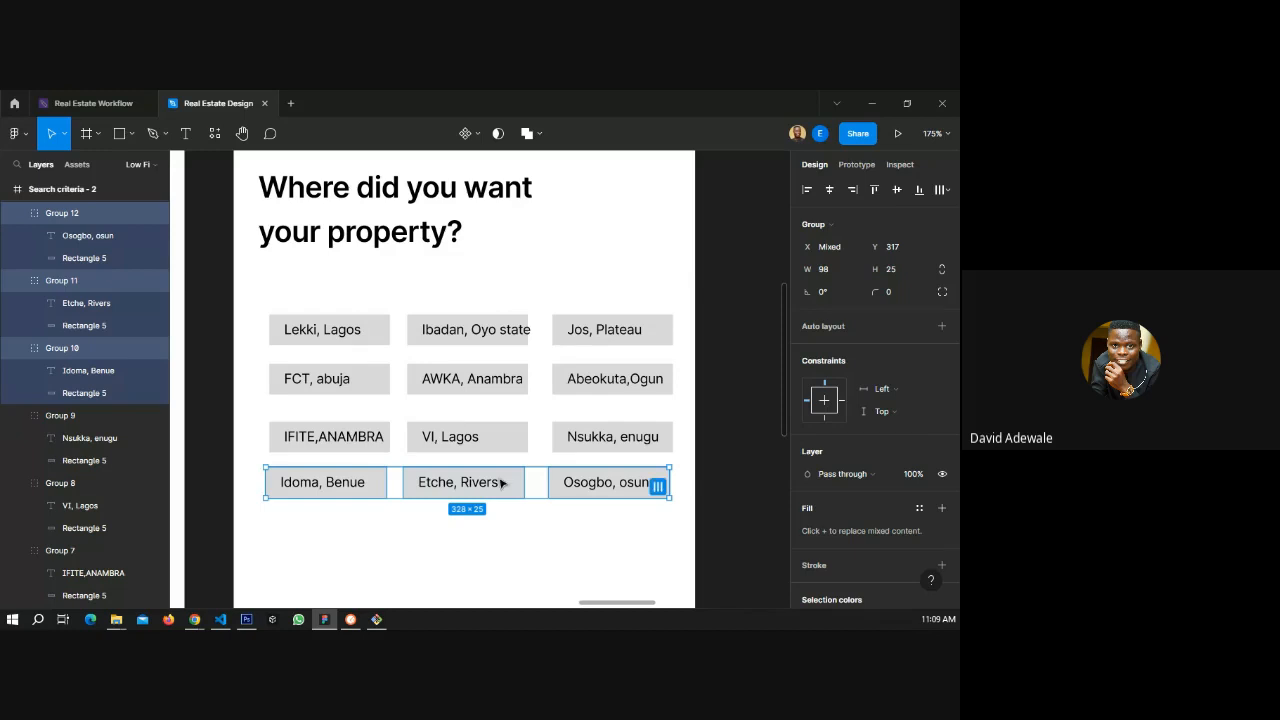
# - Duplicate the "Idoma, Benue", "Etche, Rivers" and "Osogbo, osun" chips as a fifth row directly below, aligned with the upper rows' columns
pyautogui.moveTo(503, 483); pyautogui.dragTo(505, 528)
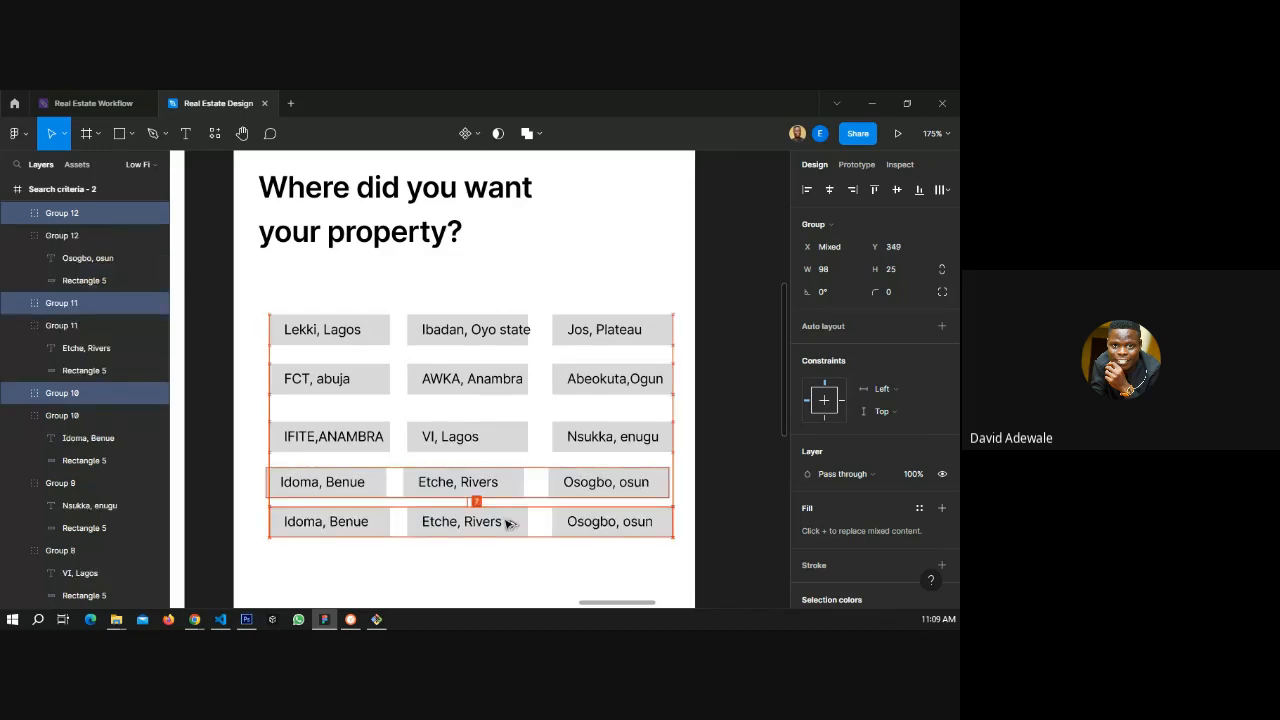
pyautogui.click(377, 548)
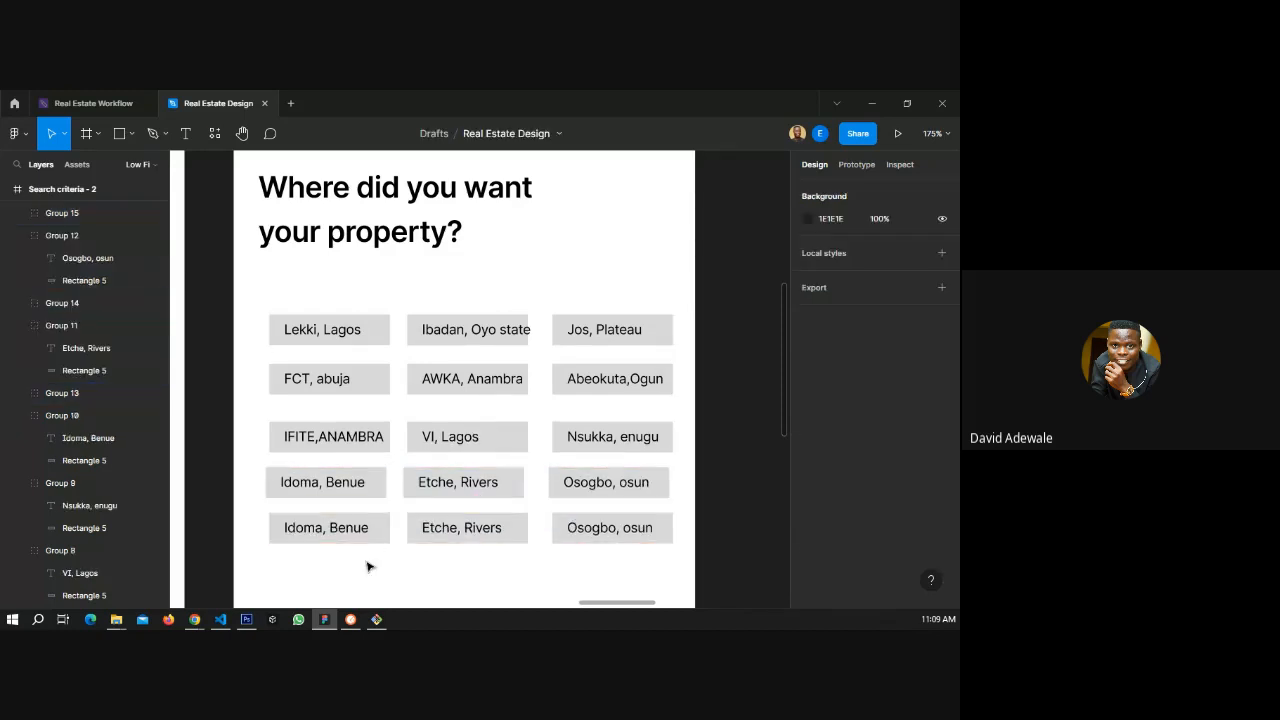
pyautogui.scroll(-1, 367, 567)
# - Relabel the fifth-row "Idoma, Benue" chip "Gbagada, Lagos"
pyautogui.doubleClick(297, 489)
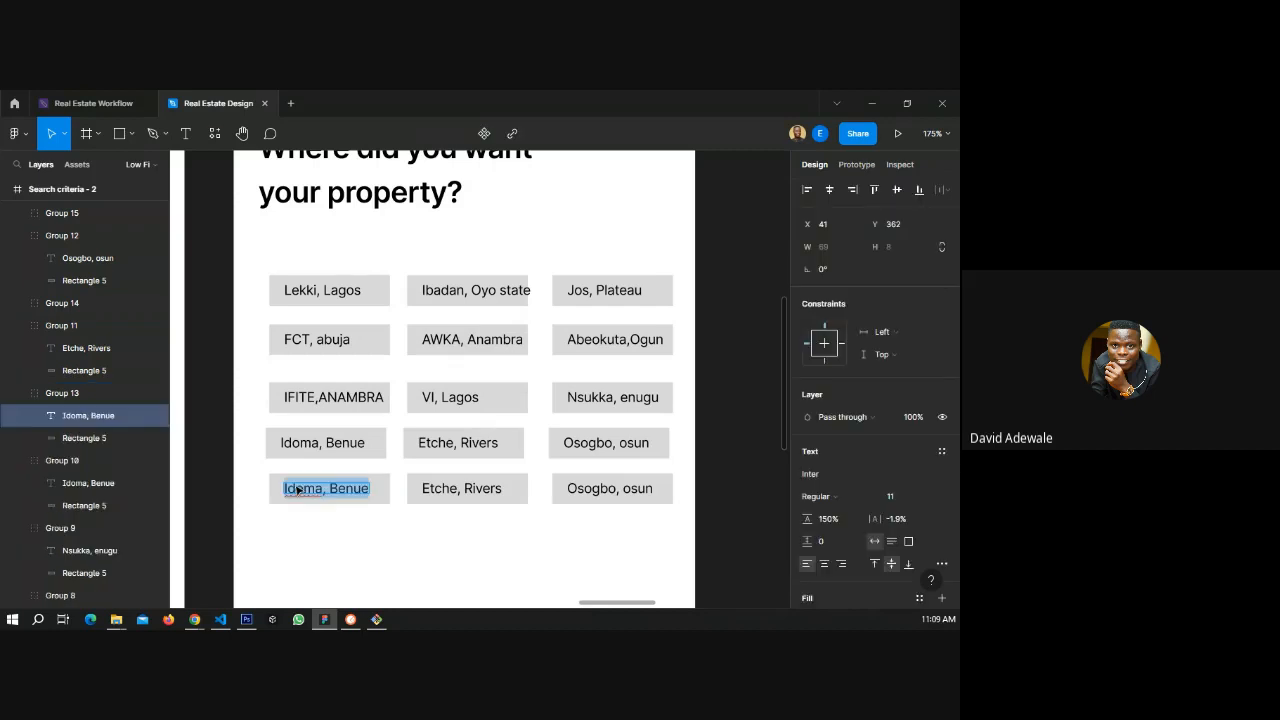
pyautogui.write('Gbagada')
pyautogui.write(', La')
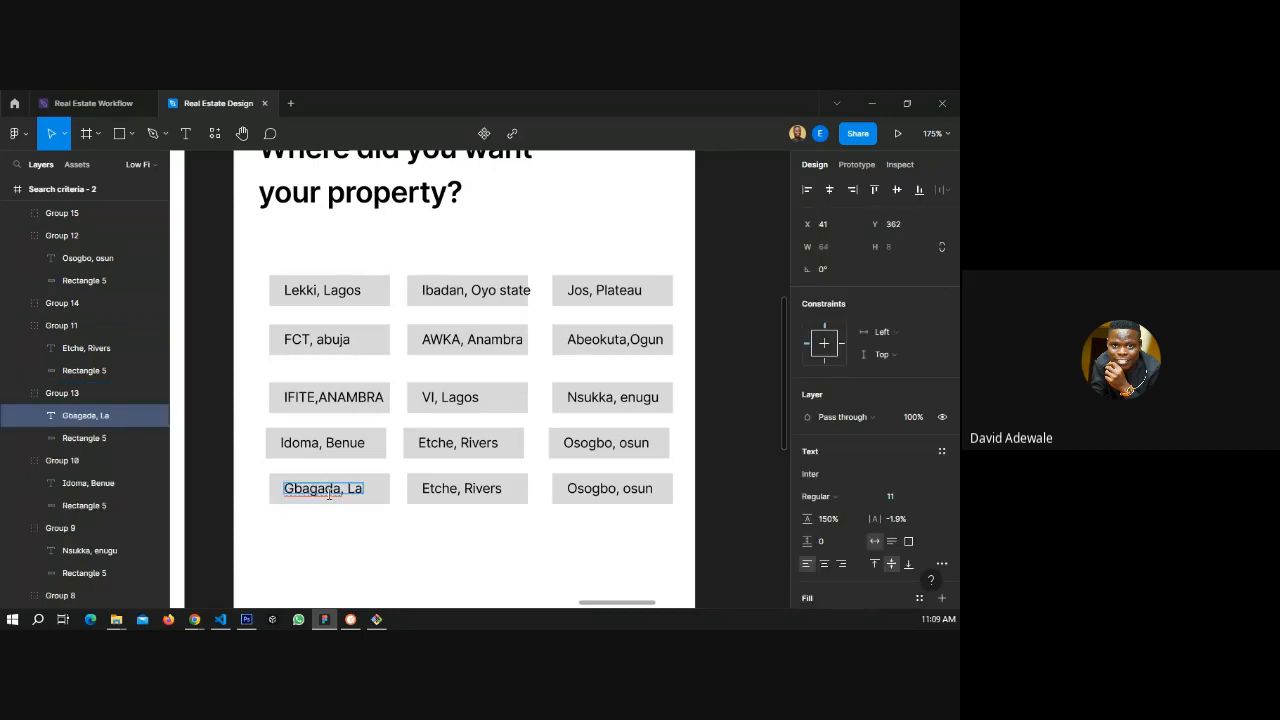
pyautogui.write('gos')
# - Relabel the fifth-row "Etche, Rivers" chip "Trans-amadi, Rivers" and shift the text to start at the chip's left edge
pyautogui.hotkey('alt', 'Tab')
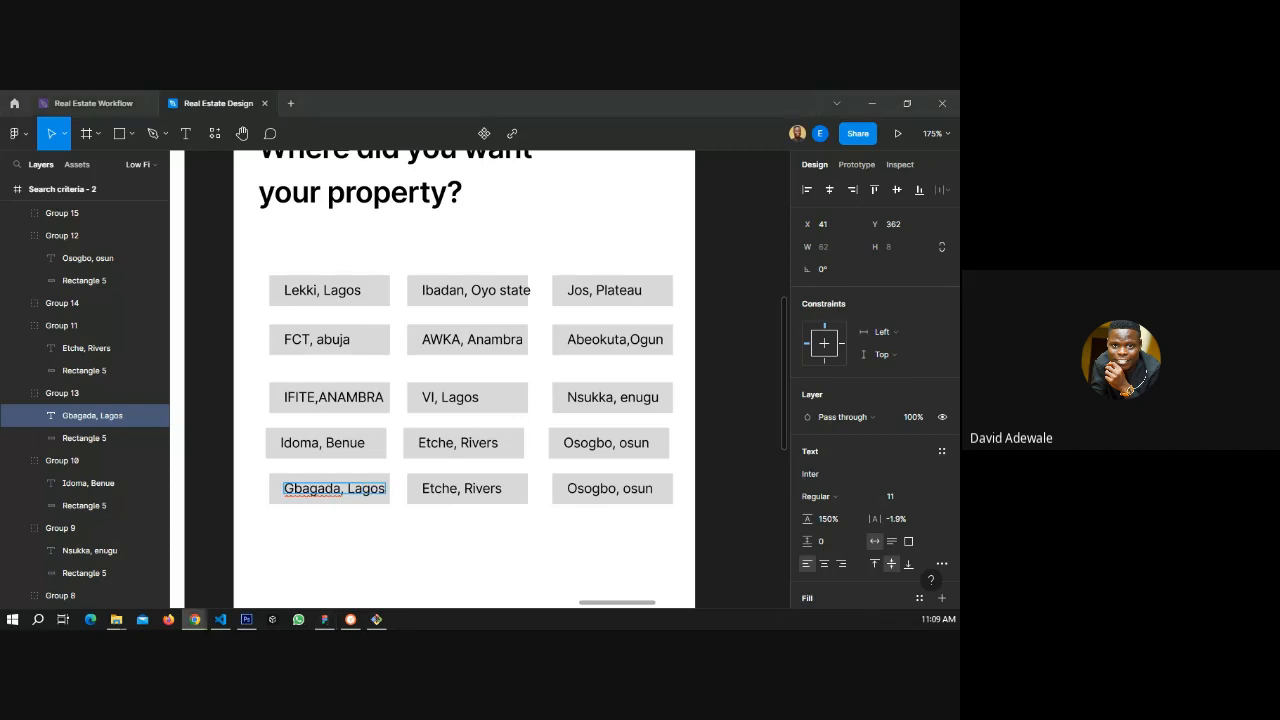
pyautogui.doubleClick(487, 488)
pyautogui.write('Trans-amadi')
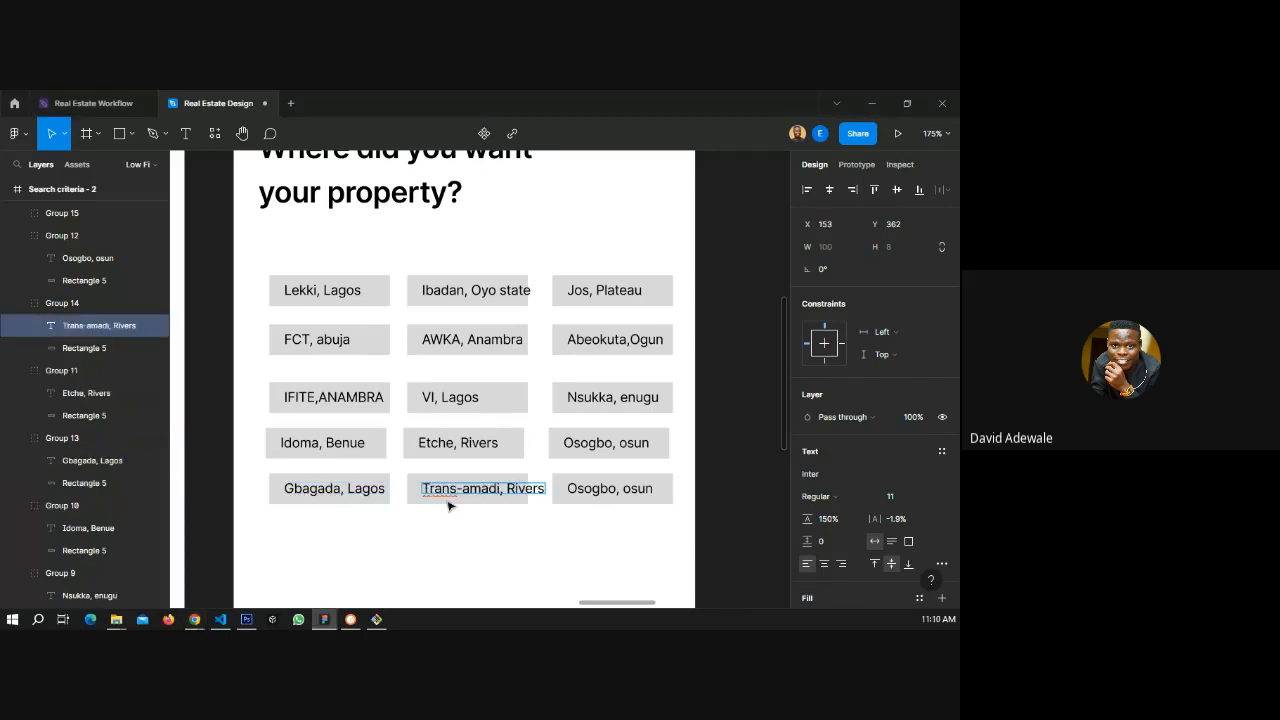
pyautogui.press('Escape')
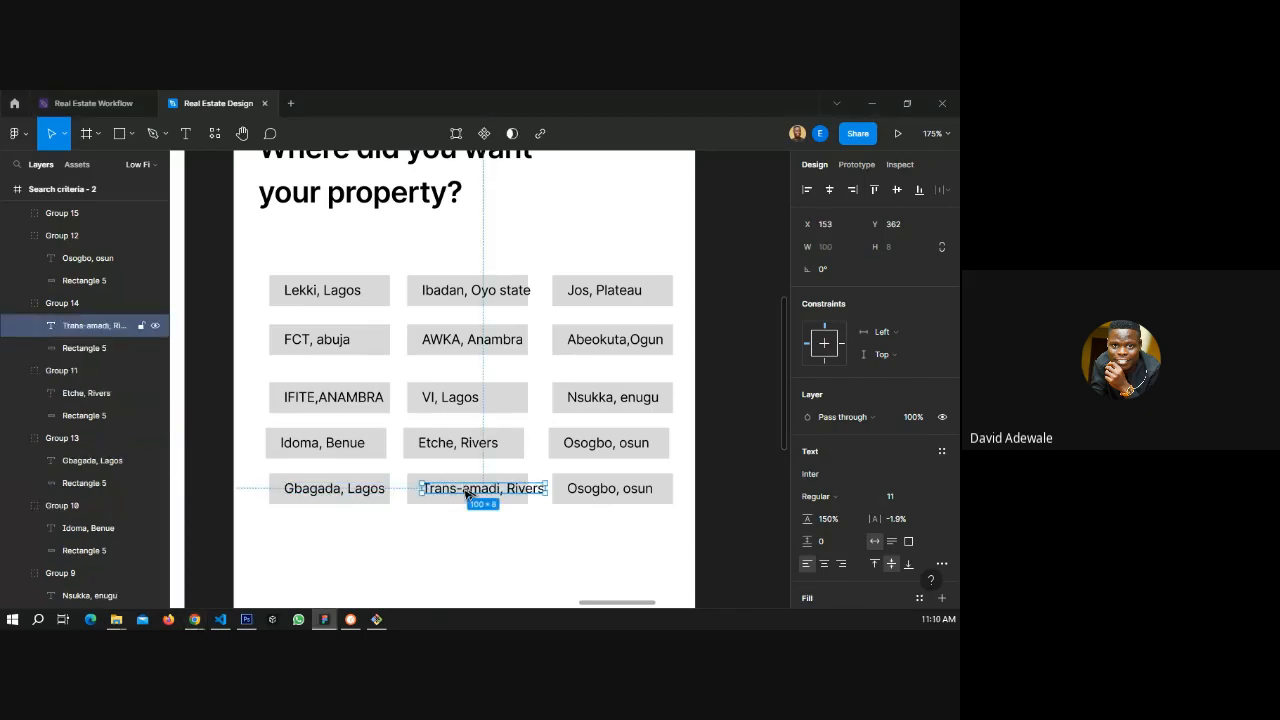
pyautogui.moveTo(465, 493); pyautogui.dragTo(450, 493)
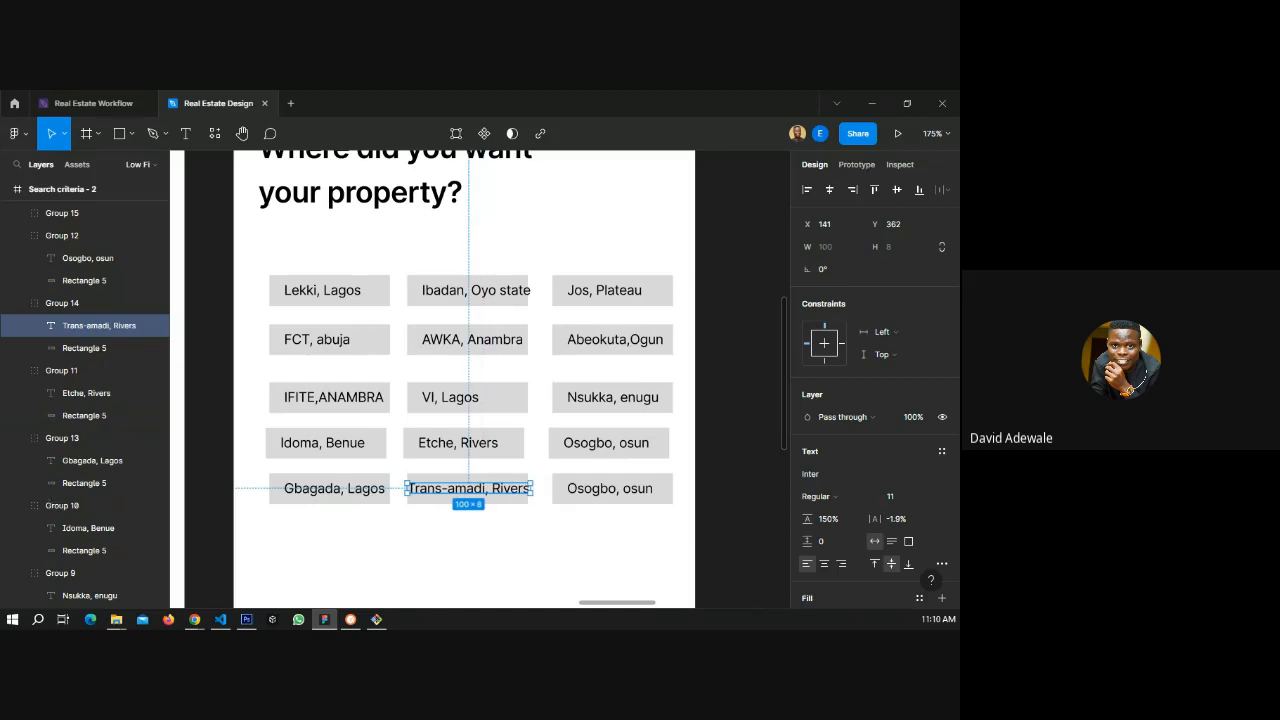
# - Relabel the fifth-row "Osogbo, osun" chip "Ida, kogi"
pyautogui.hotkey('alt', 'Tab')
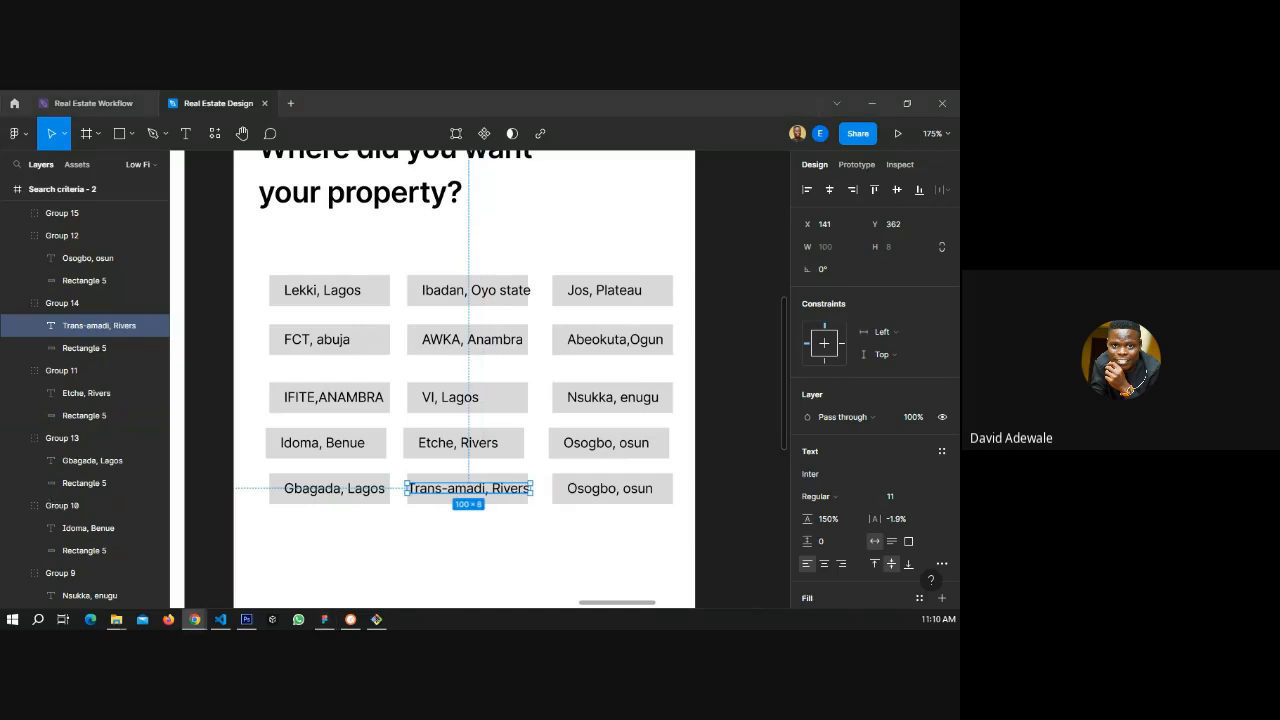
pyautogui.doubleClick(612, 490)
pyautogui.doubleClick(612, 490)
pyautogui.write('Ida, kogi')
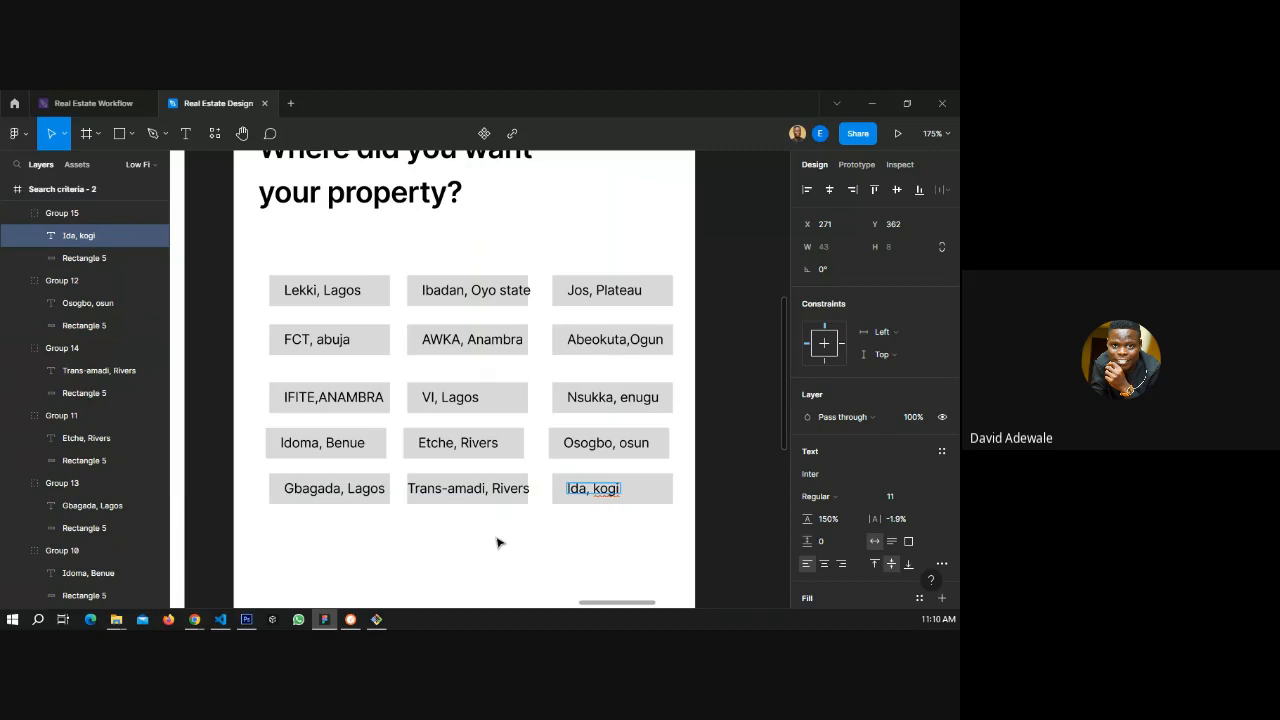
# - Finish editing the fifth-row "Ida, kogi" label and select the whole Search criteria - 2 frame
pyautogui.press('Escape')
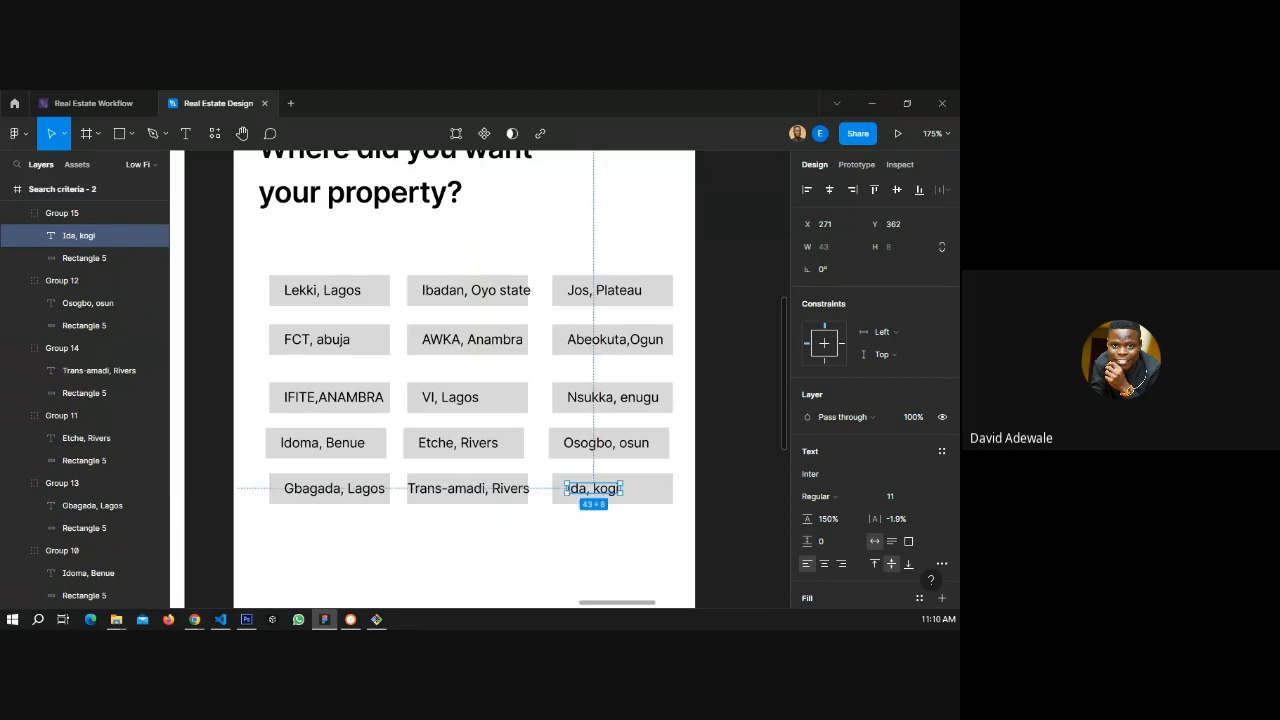
pyautogui.click(753, 344)
pyautogui.scroll(-3, 403, 345)
pyautogui.scroll(-2, 403, 345)
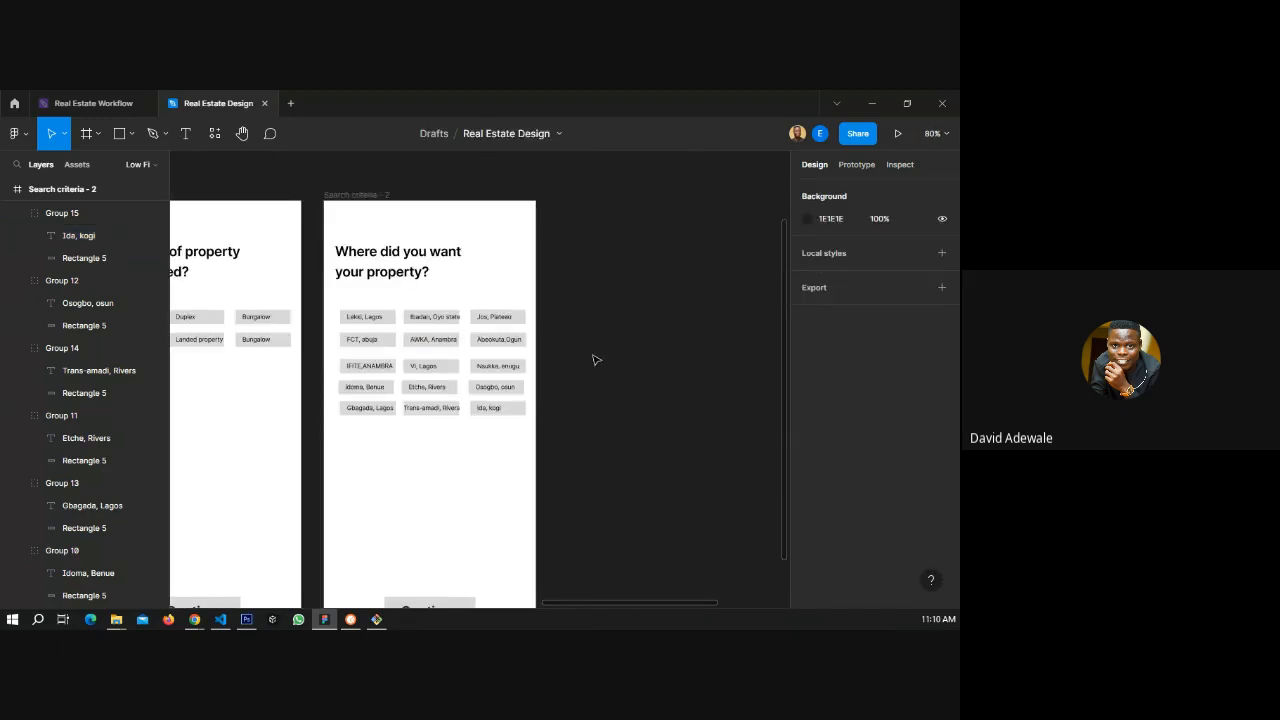
pyautogui.scroll(-2, 654, 331)
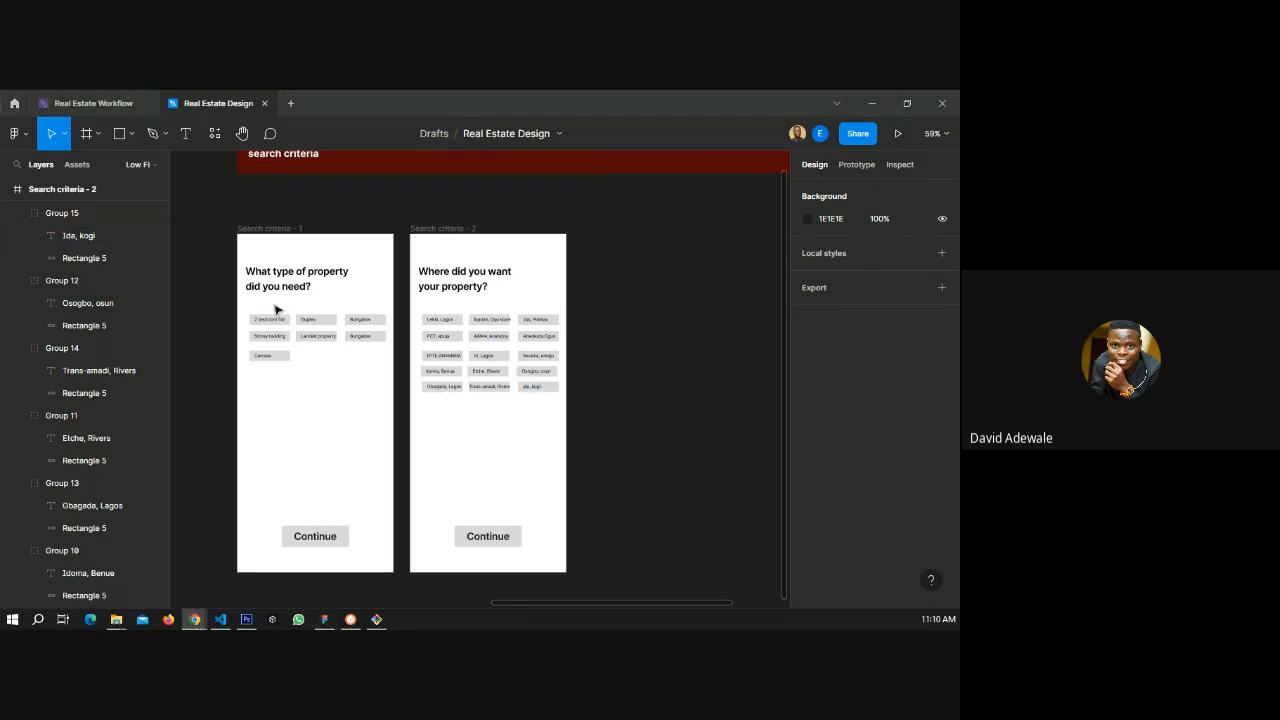
pyautogui.scroll(-2, 451, 293)
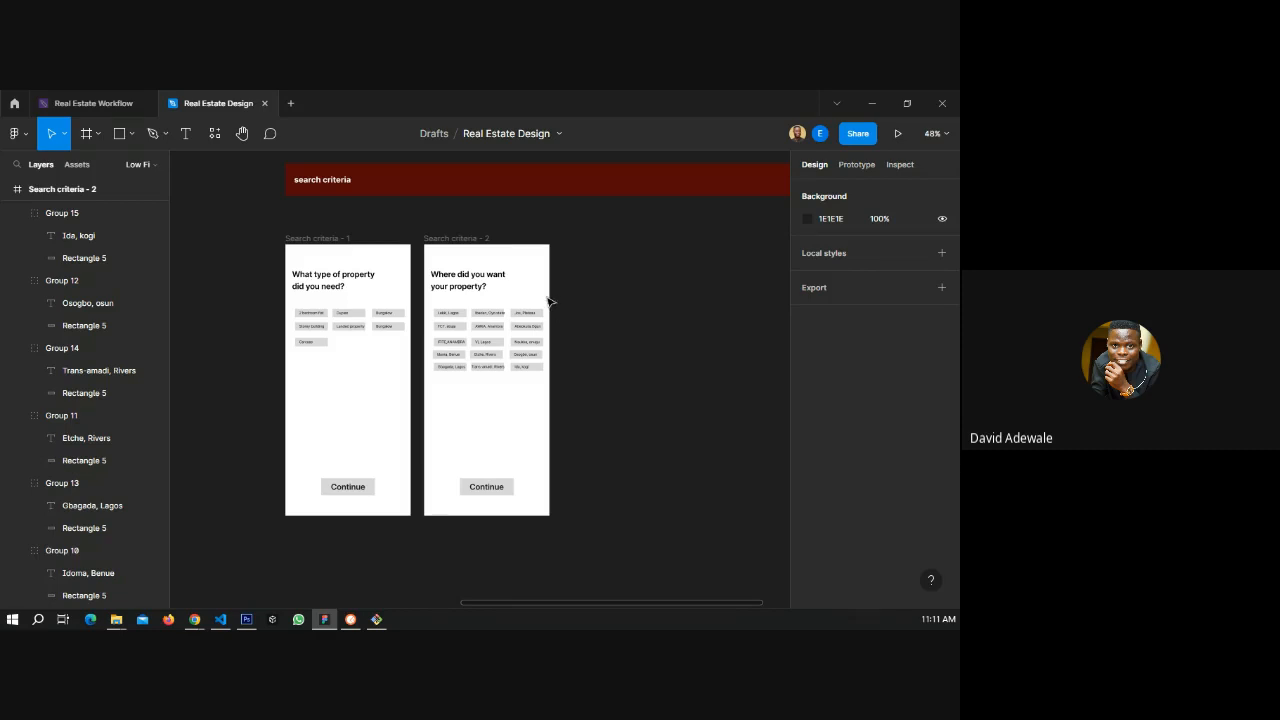
pyautogui.click(454, 240)
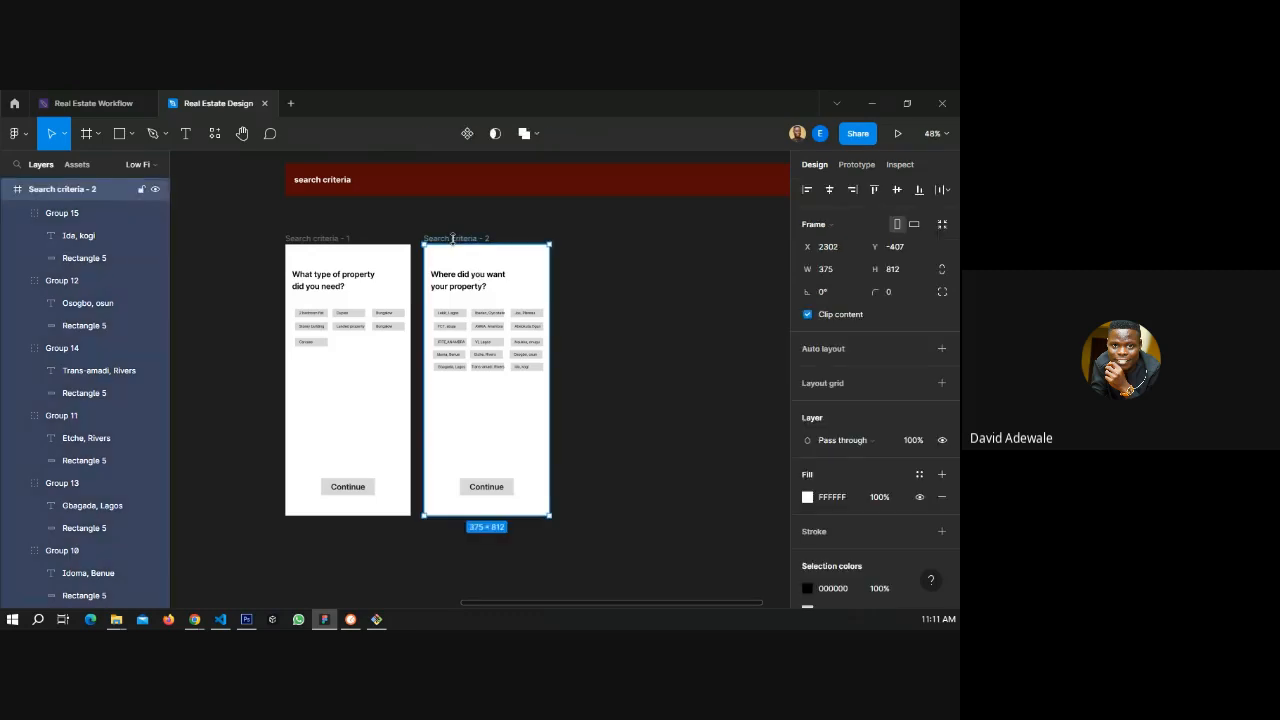
# - Switch to the Real Estate Workflow board and review the IA flow, brainstormed ideas, persona's pain points and Problem Statement
pyautogui.click(93, 103)
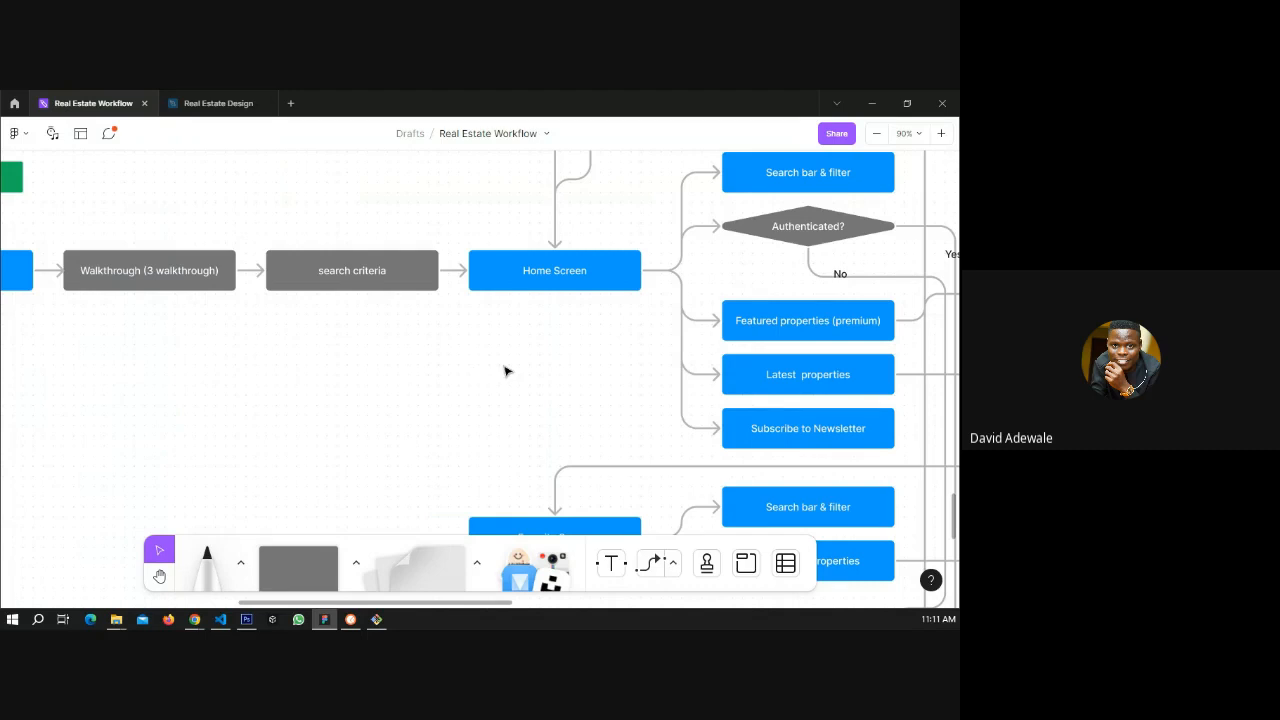
pyautogui.scroll(-5, 787, 333)
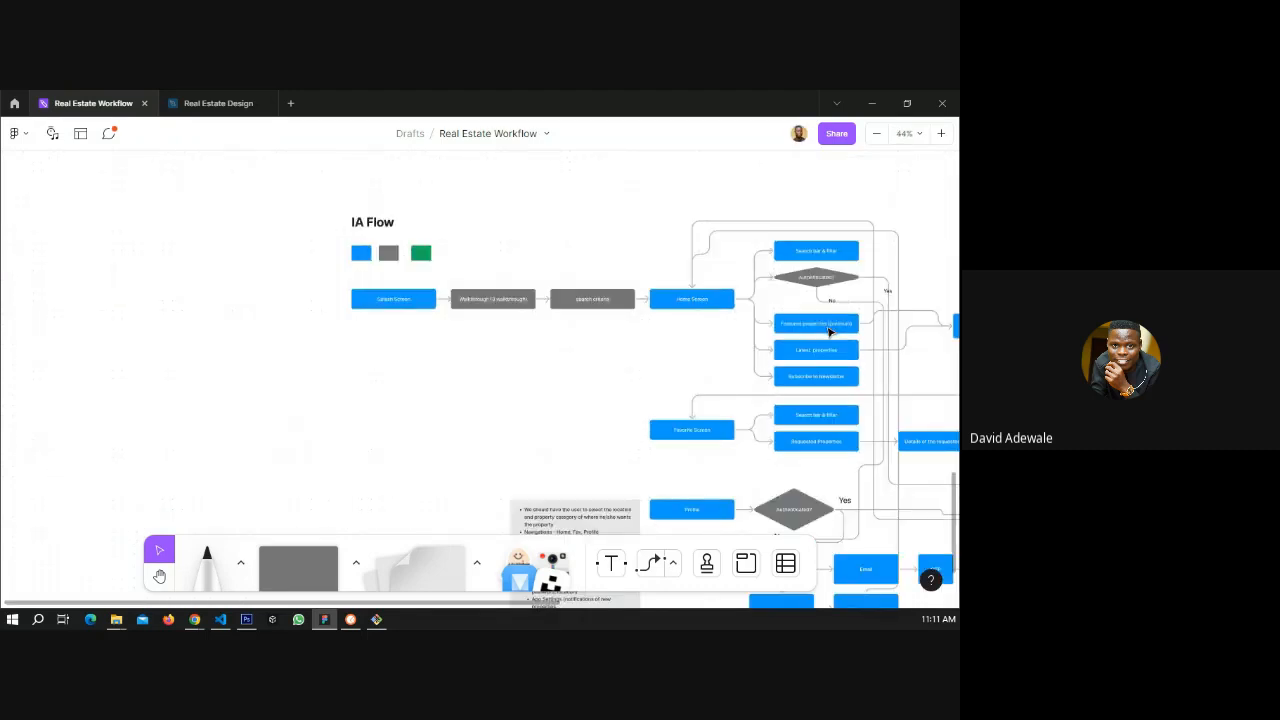
pyautogui.scroll(-2, 829, 333)
pyautogui.scroll(5, 563, 334)
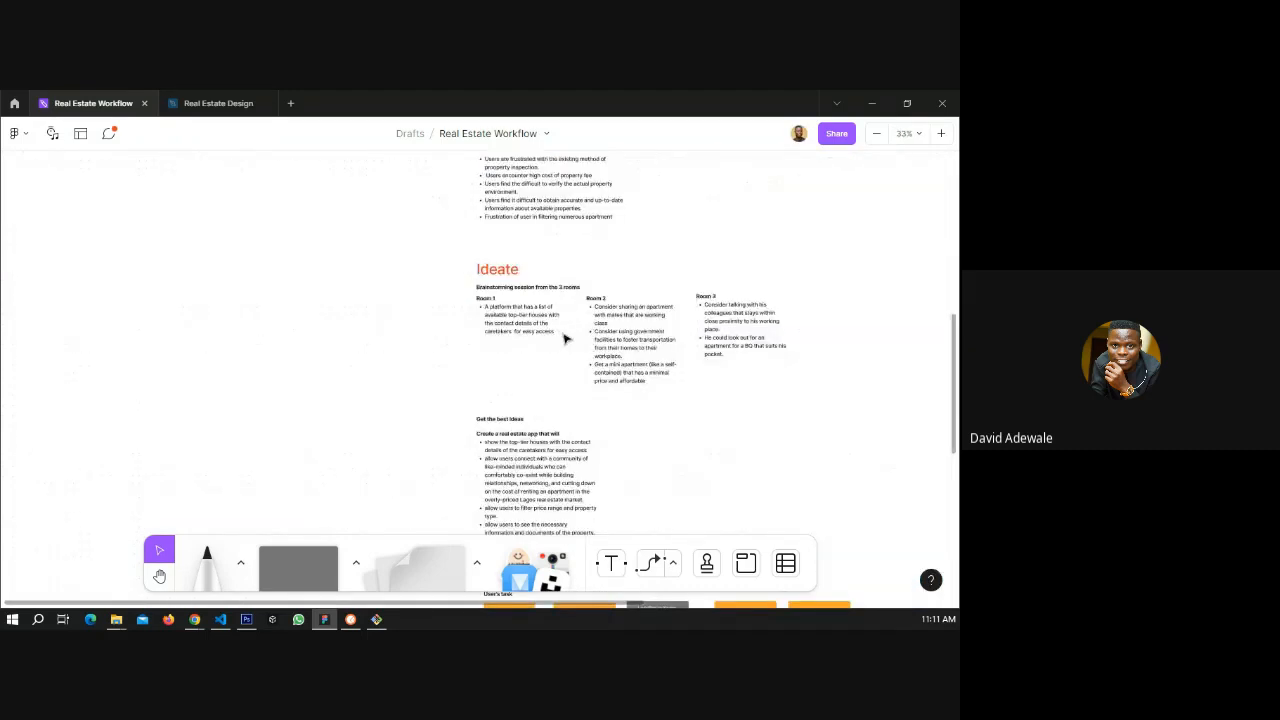
pyautogui.scroll(5, 624, 346)
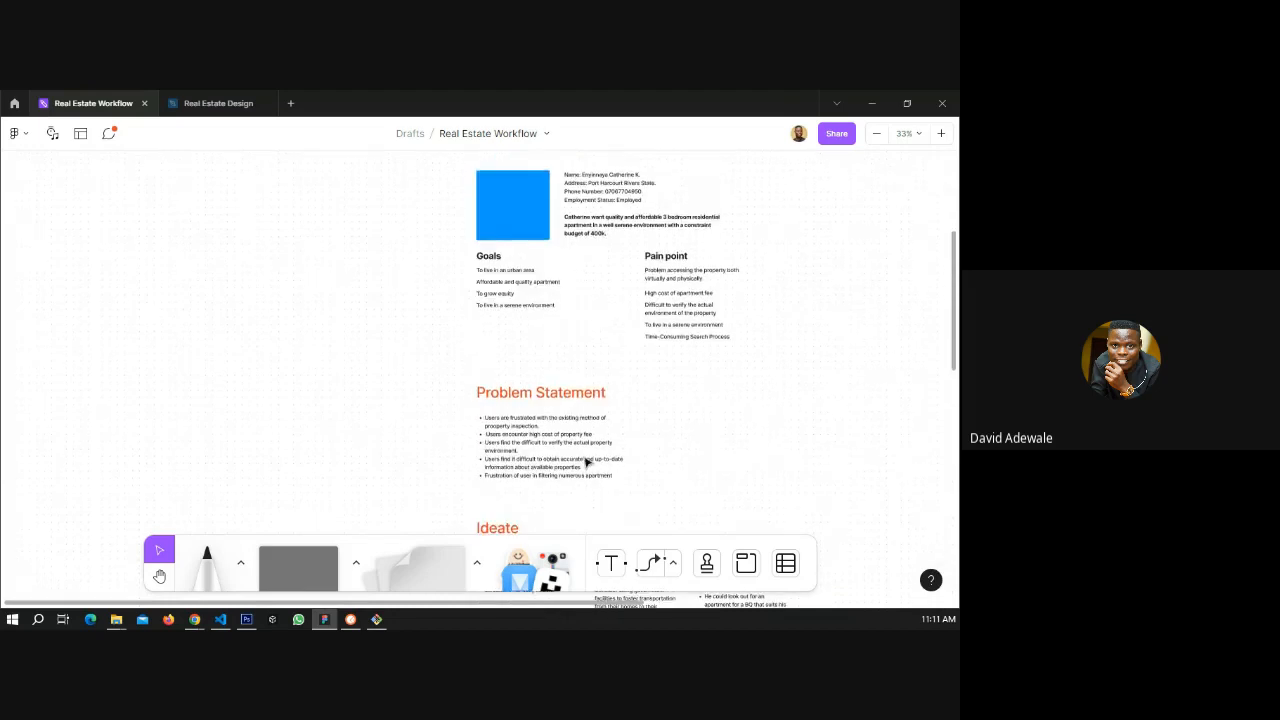
pyautogui.scroll(1, 670, 488)
pyautogui.scroll(4, 670, 488)
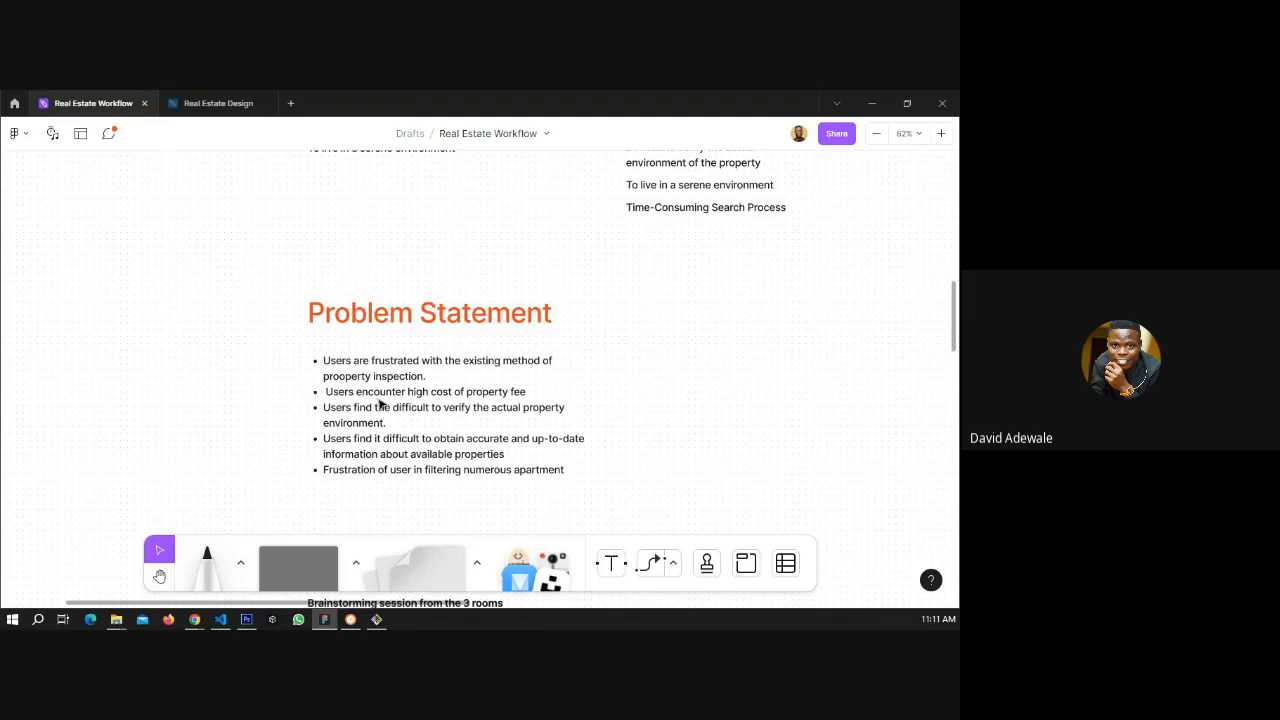
pyautogui.scroll(2, 380, 403)
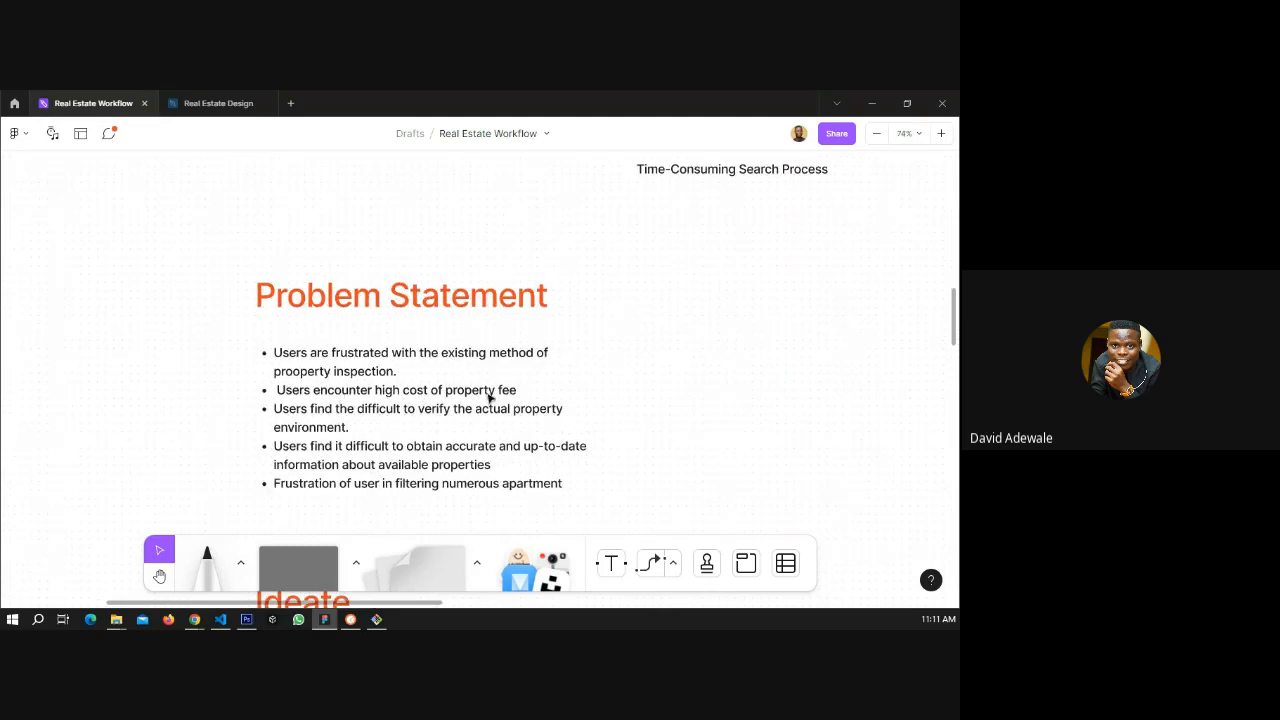
# - Return to the Real Estate Design file and duplicate the Search criteria - 2 frame beside the original
pyautogui.click(206, 104)
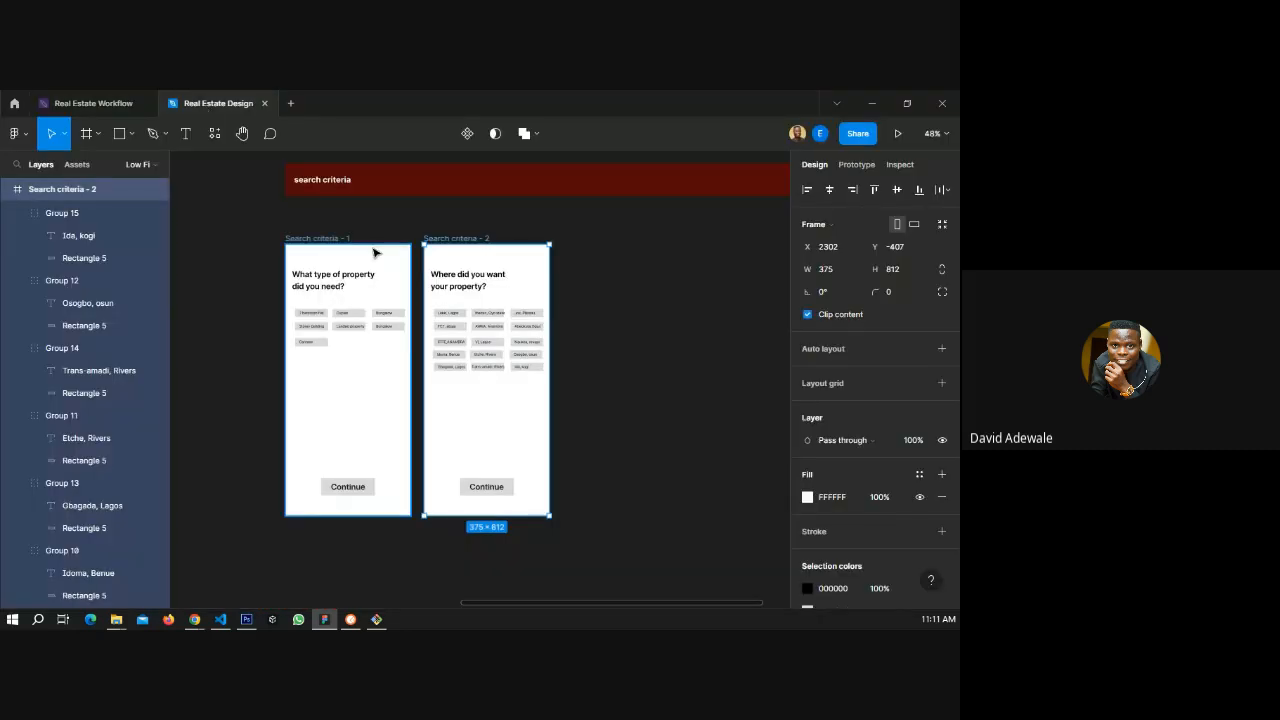
pyautogui.hotkey('ctrl', 'd')
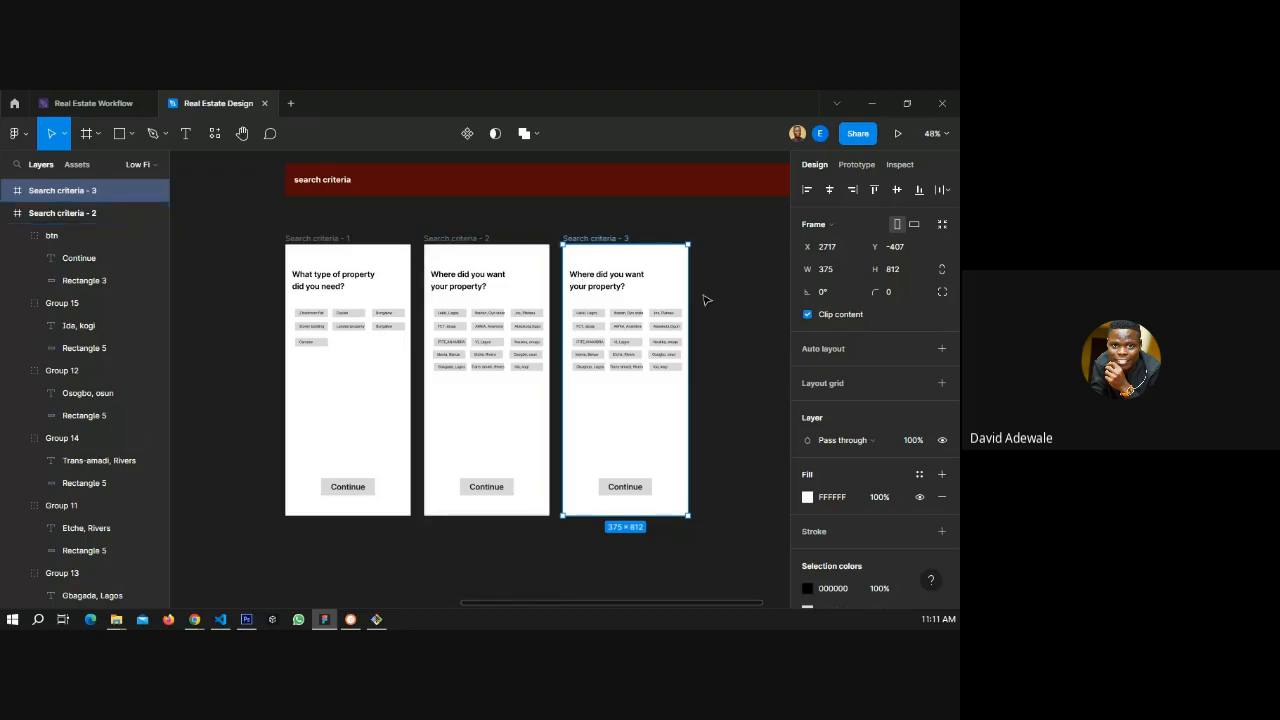
# - Replace the heading of the Search criteria - 3 frame with "What is estimated budget?"
pyautogui.scroll(5, 706, 300)
pyautogui.scroll(2, 706, 300)
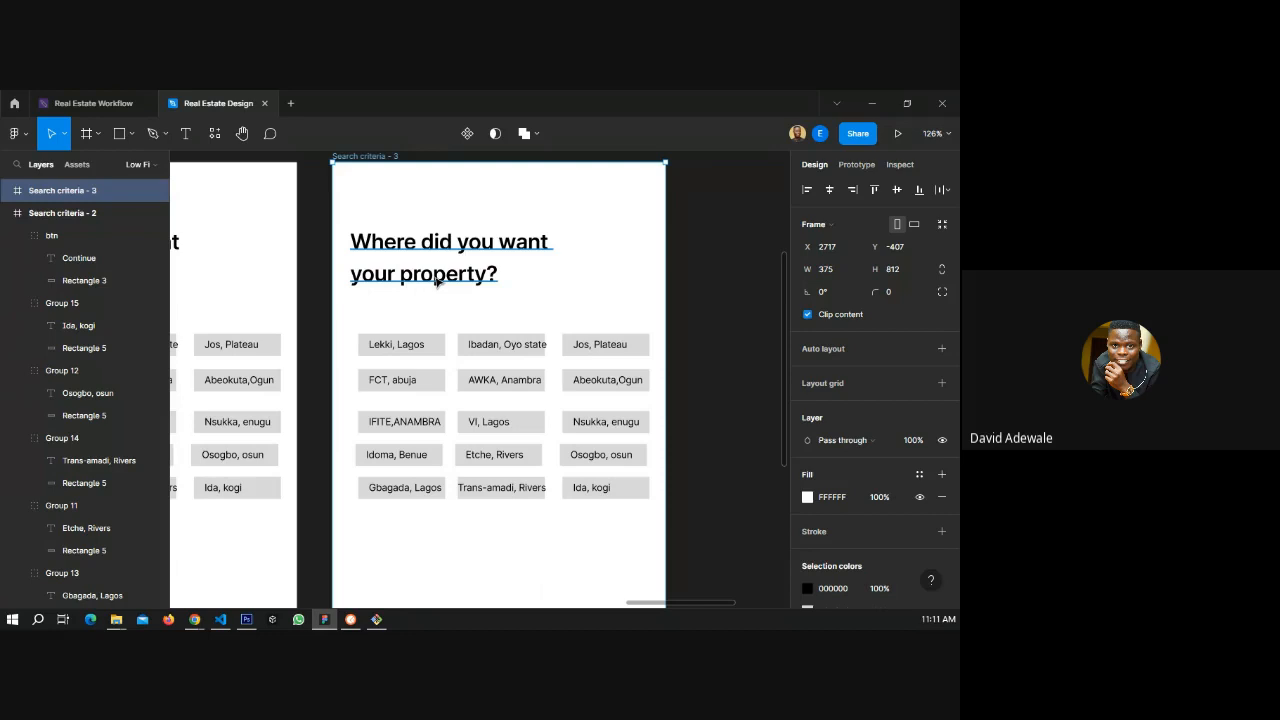
pyautogui.click(437, 282)
pyautogui.scroll(-2, 673, 276)
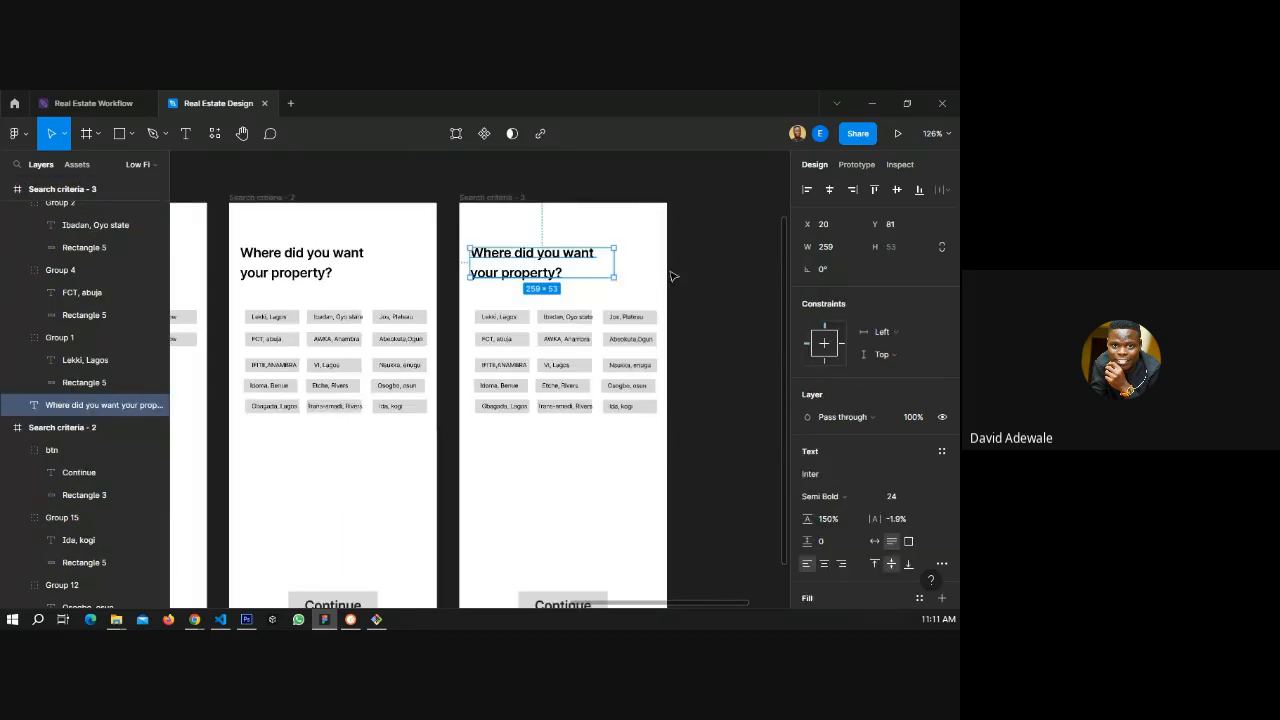
pyautogui.scroll(-3, 673, 276)
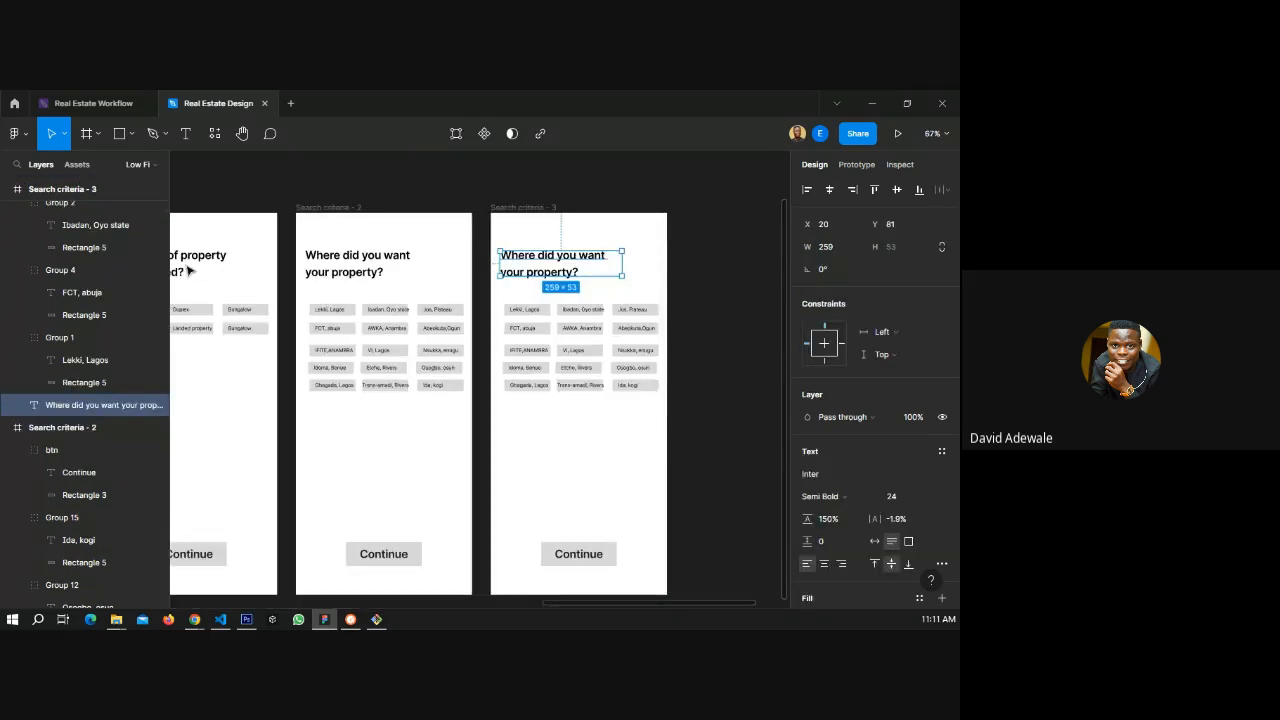
pyautogui.doubleClick(568, 268)
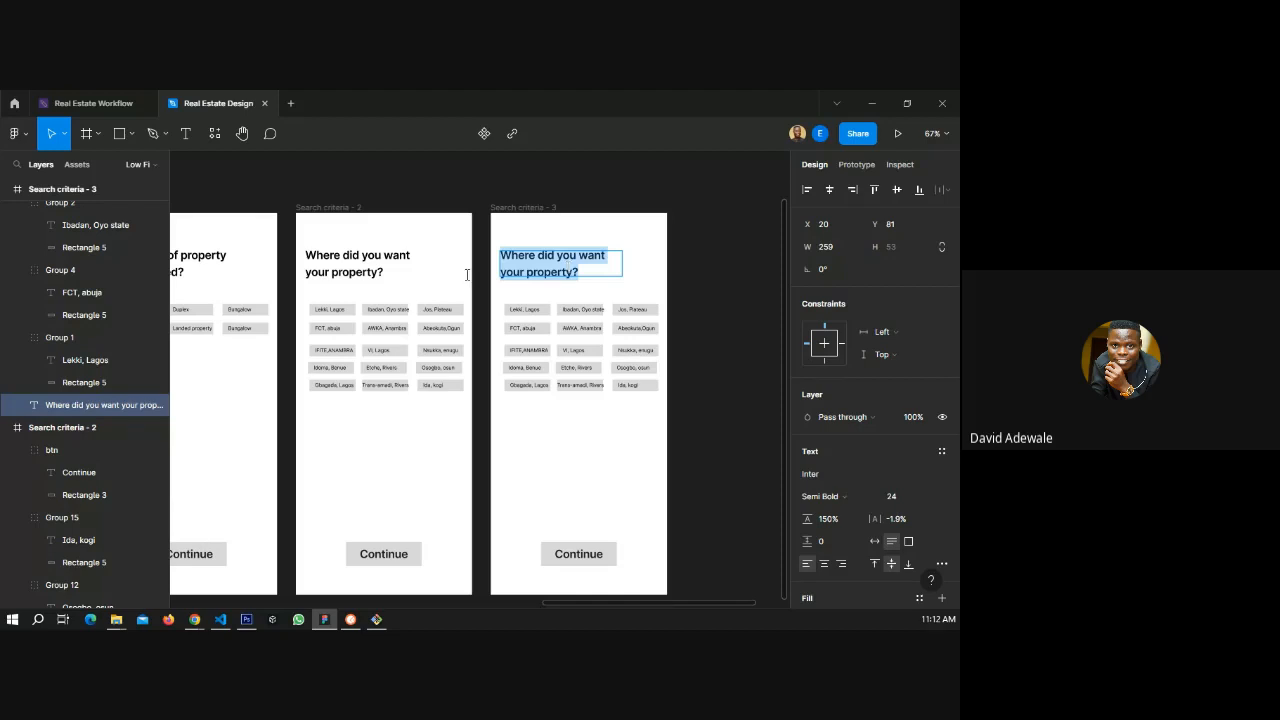
pyautogui.hotkey('alt', 'Tab')
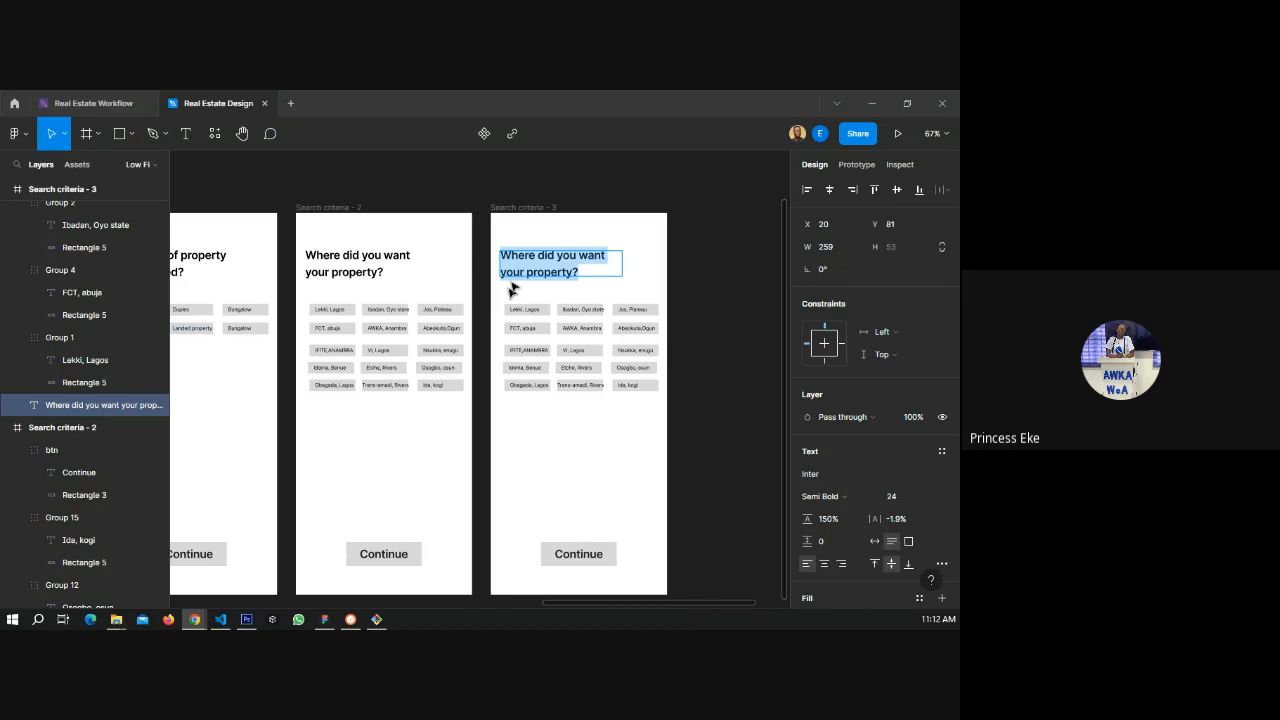
pyautogui.click(582, 271)
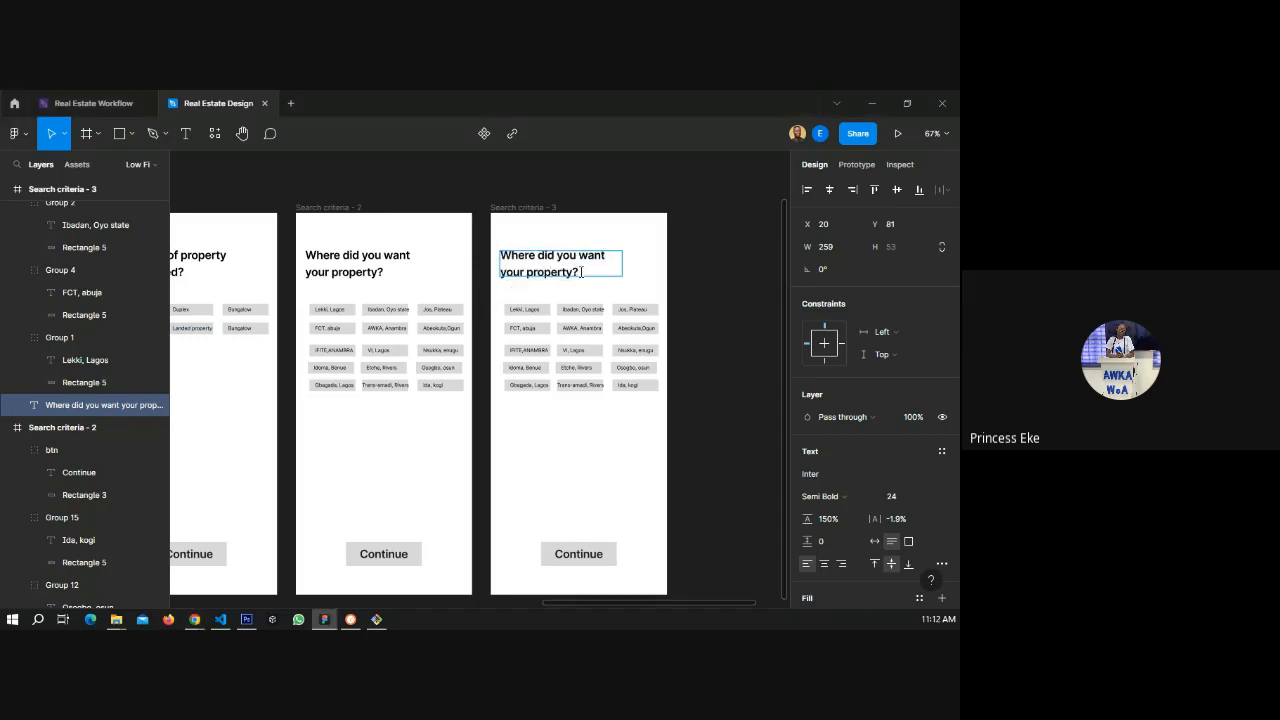
pyautogui.hotkey('ctrl', 'a')
pyautogui.write('What')
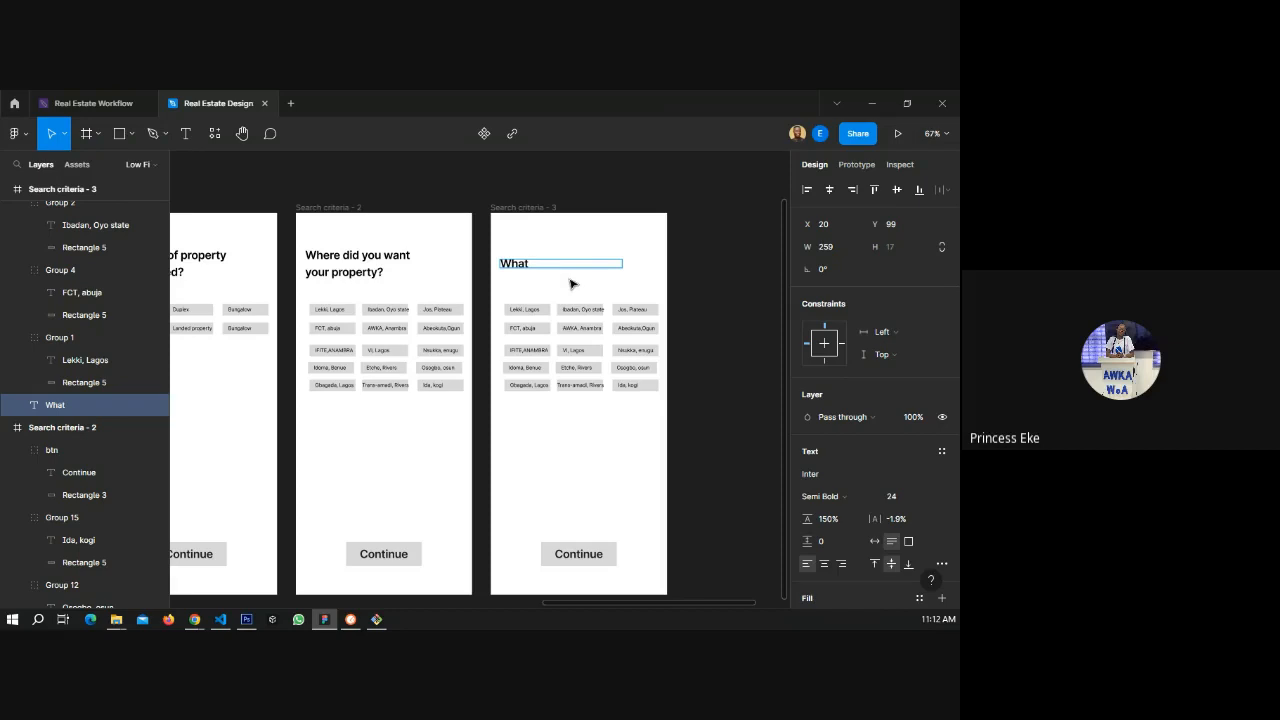
pyautogui.write('is est')
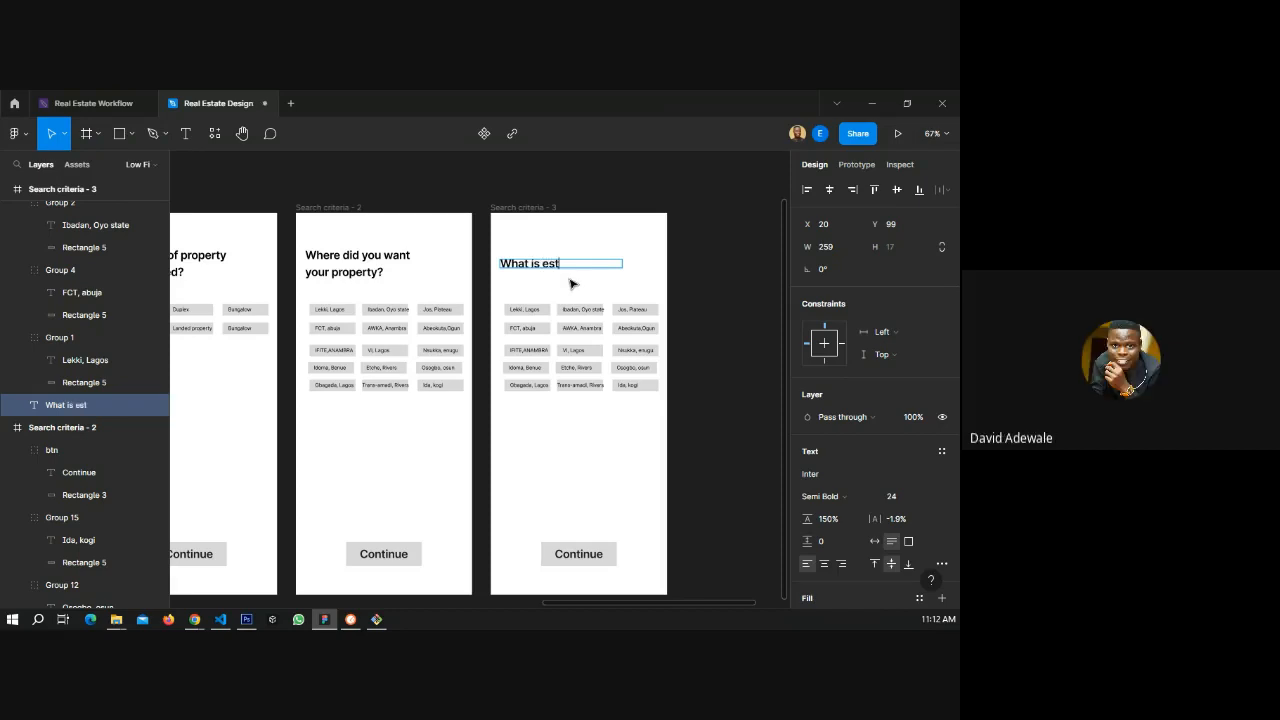
pyautogui.write('imated budget?')
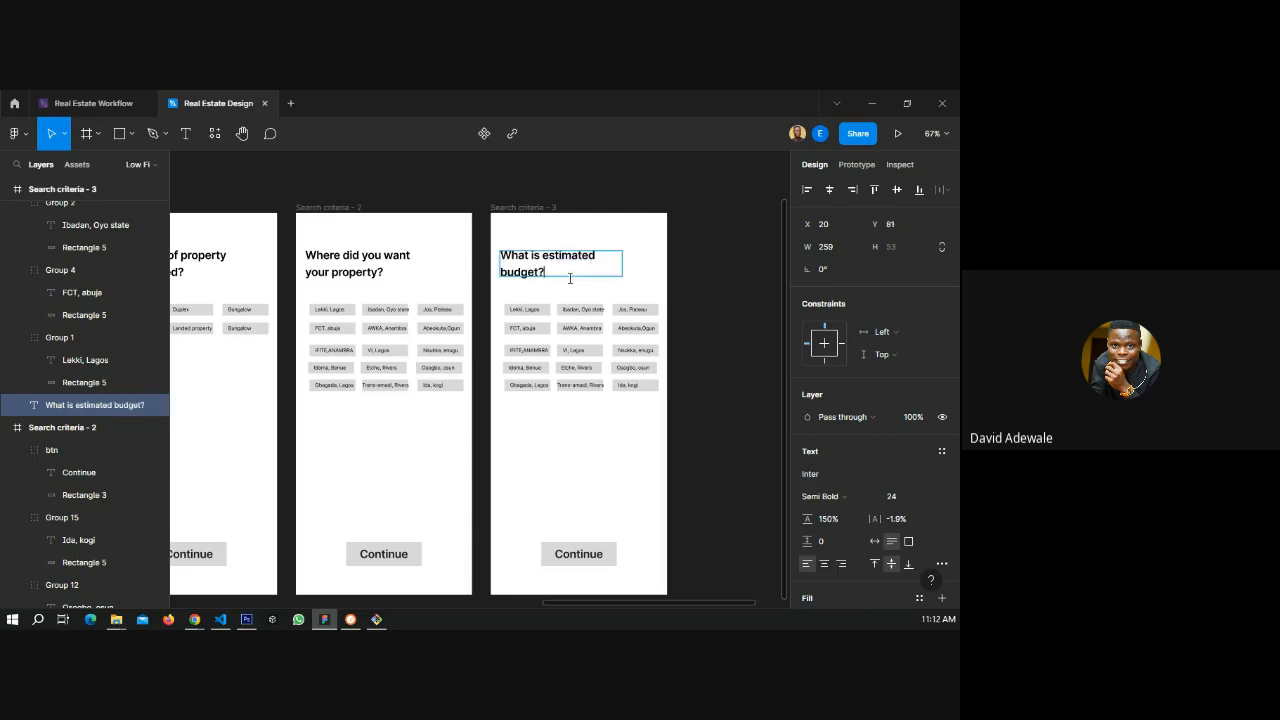
pyautogui.press('Escape')
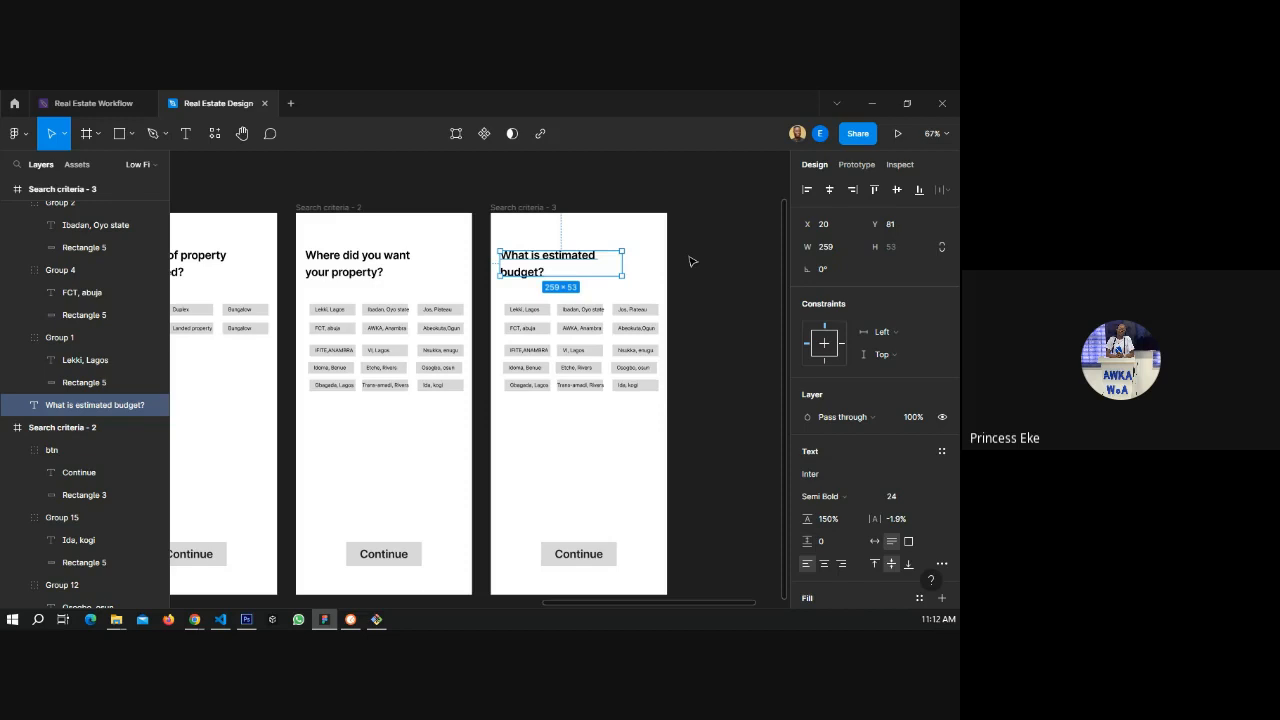
# - Insert "your" before "estimated" in the Search criteria - 3 heading and clear the selection
pyautogui.scroll(3, 596, 274)
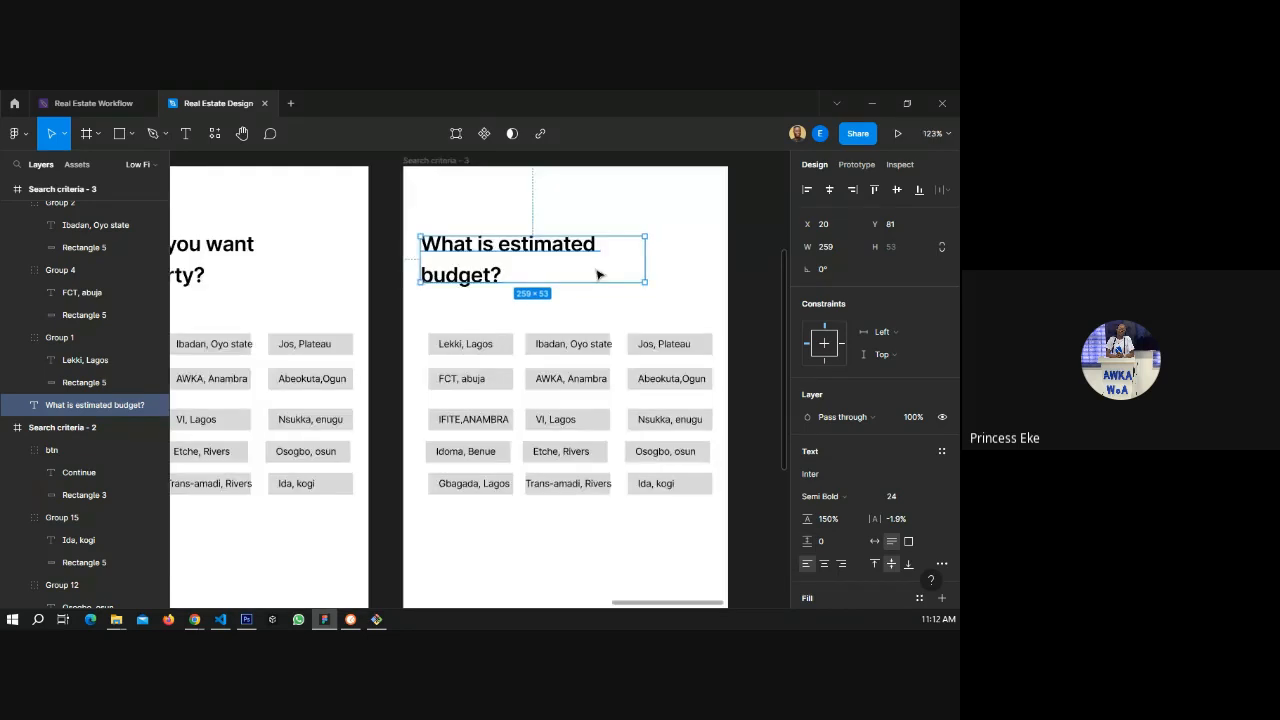
pyautogui.doubleClick(496, 243)
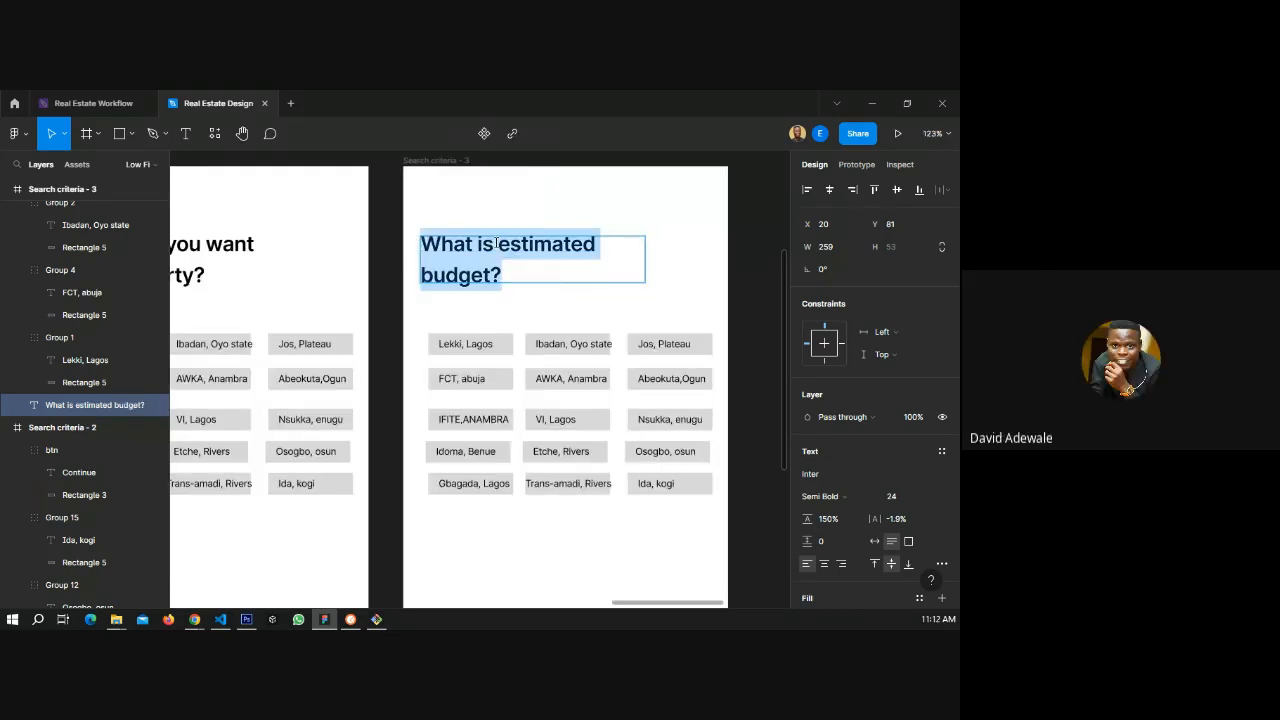
pyautogui.click(496, 243)
pyautogui.write('y')
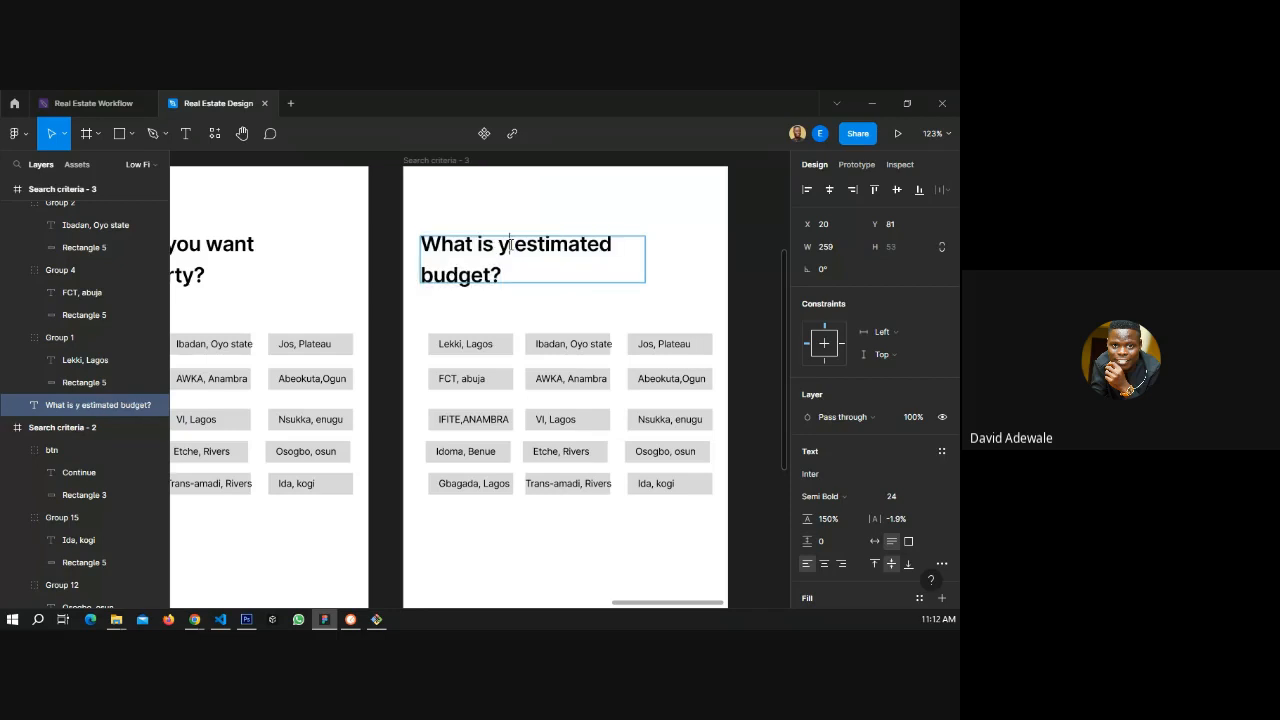
pyautogui.write('our')
pyautogui.press('Escape')
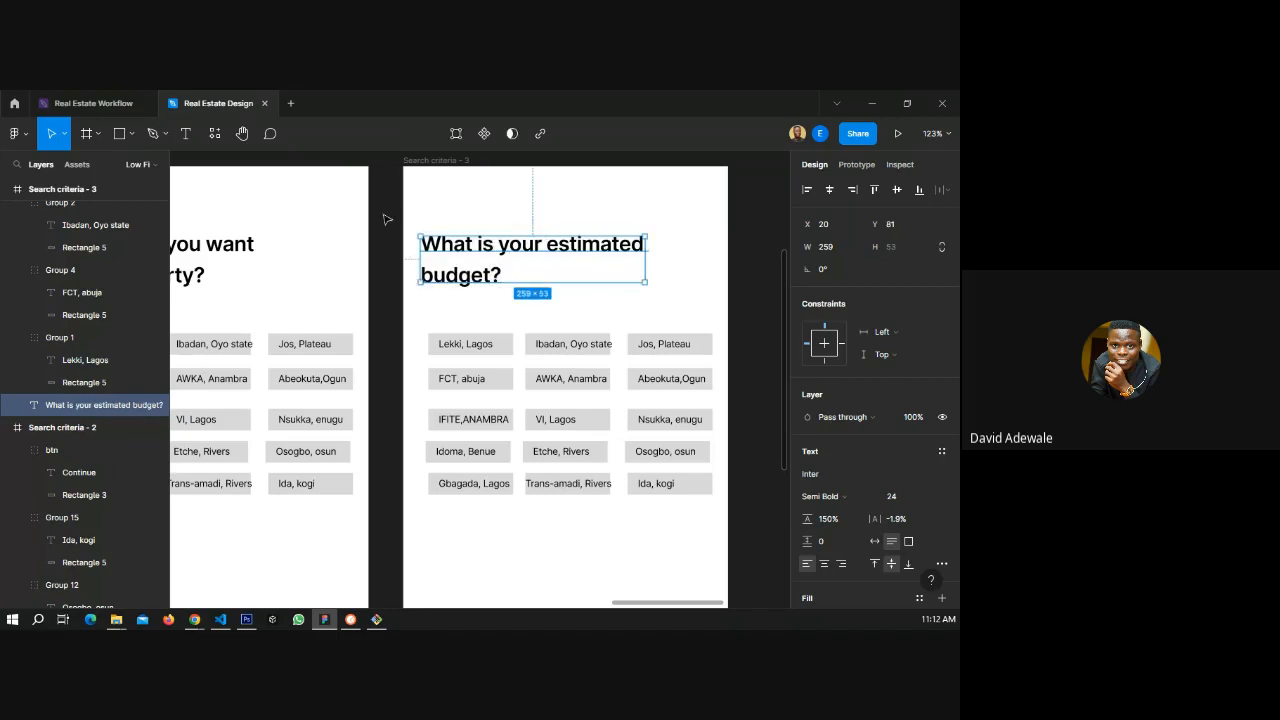
pyautogui.click(385, 219)
pyautogui.scroll(-3, 415, 277)
pyautogui.scroll(-3, 415, 277)
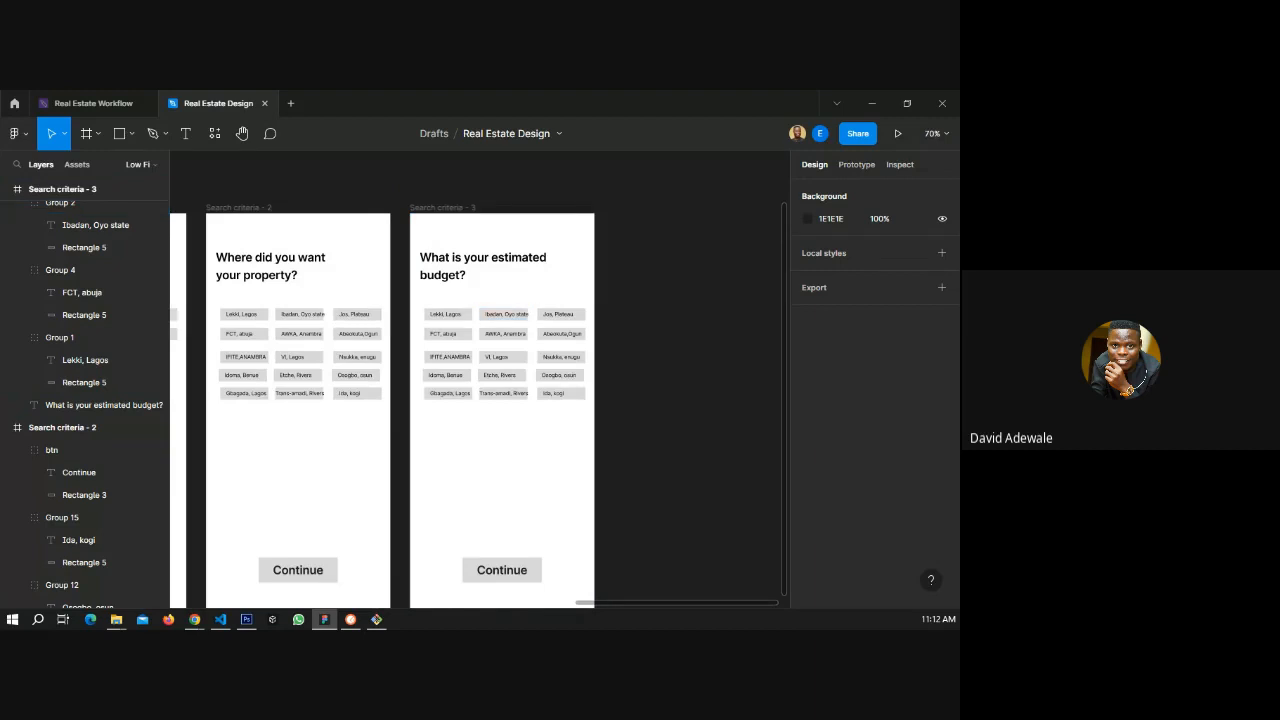
# - In Search criteria - 3, relabel the "Lekki, Lagos" chip "100k - 150k" and the "Ibadan, Oyo state" chip "700,000-100,000,000"
pyautogui.hotkey('alt', 'Tab')
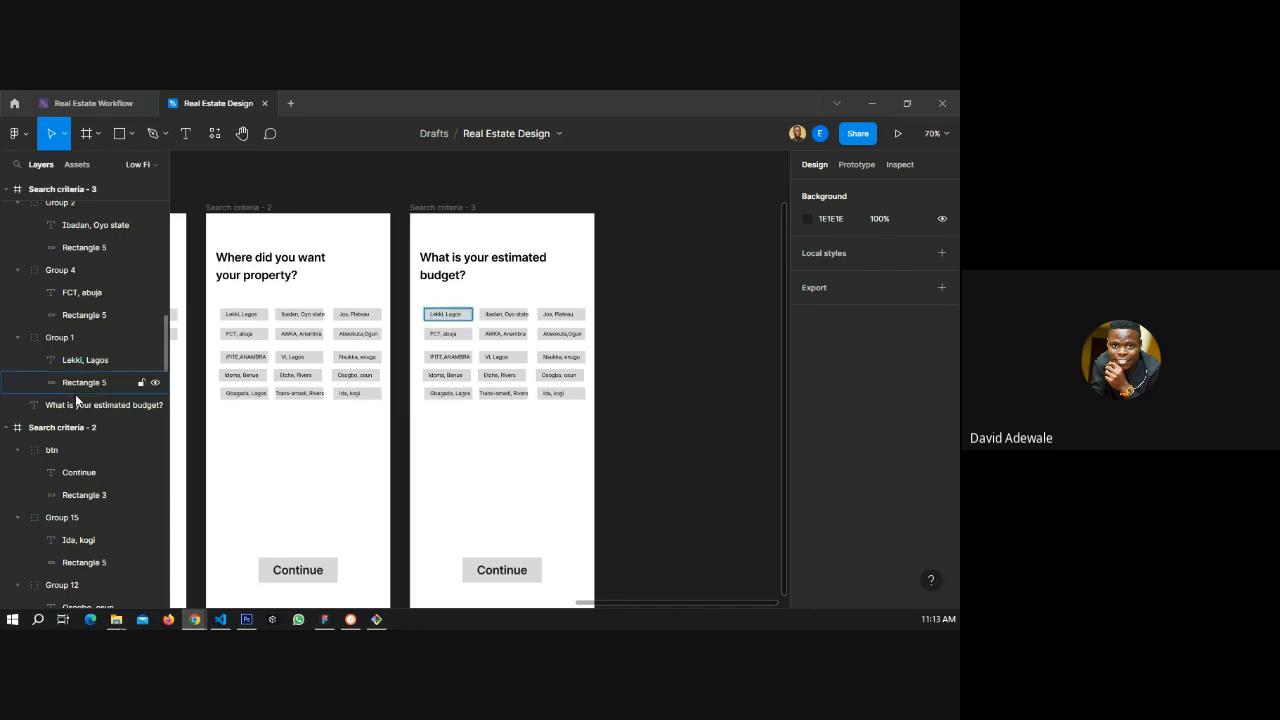
pyautogui.scroll(5, 545, 306)
pyautogui.click(337, 326)
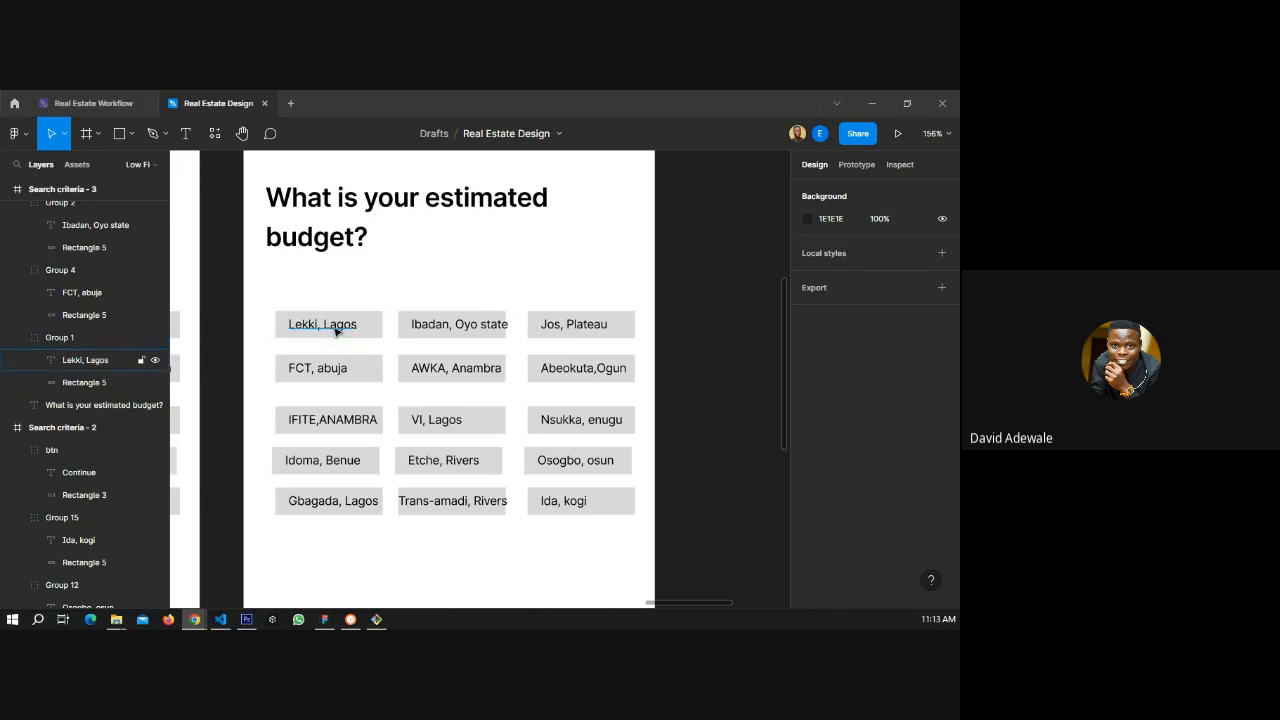
pyautogui.doubleClick(337, 326)
pyautogui.write('100k - 150k')
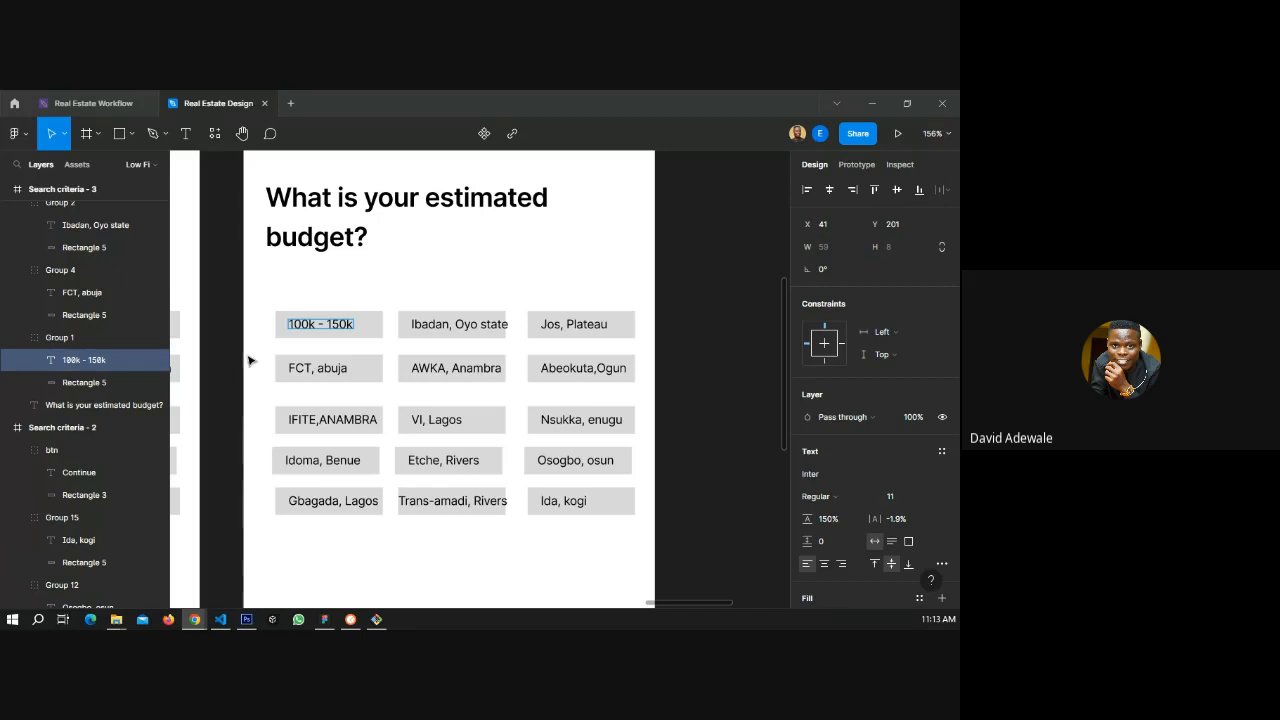
pyautogui.doubleClick(442, 325)
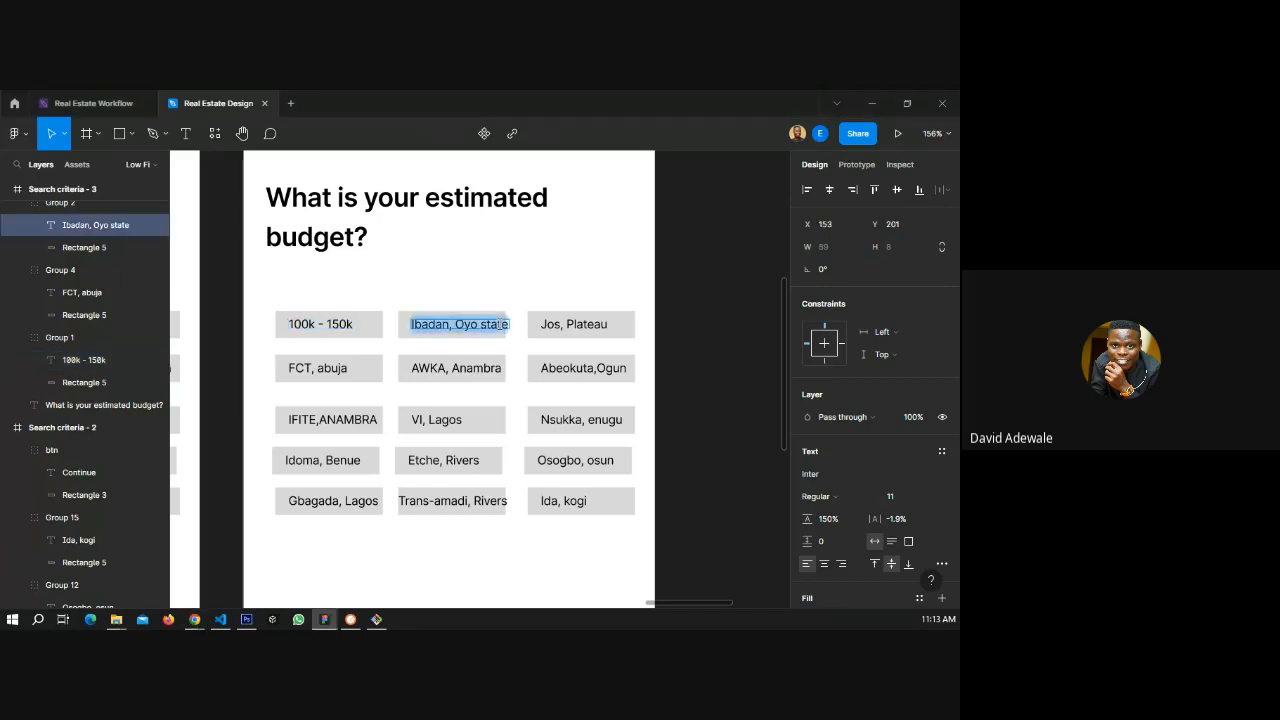
pyautogui.write('700,000-100,000,000')
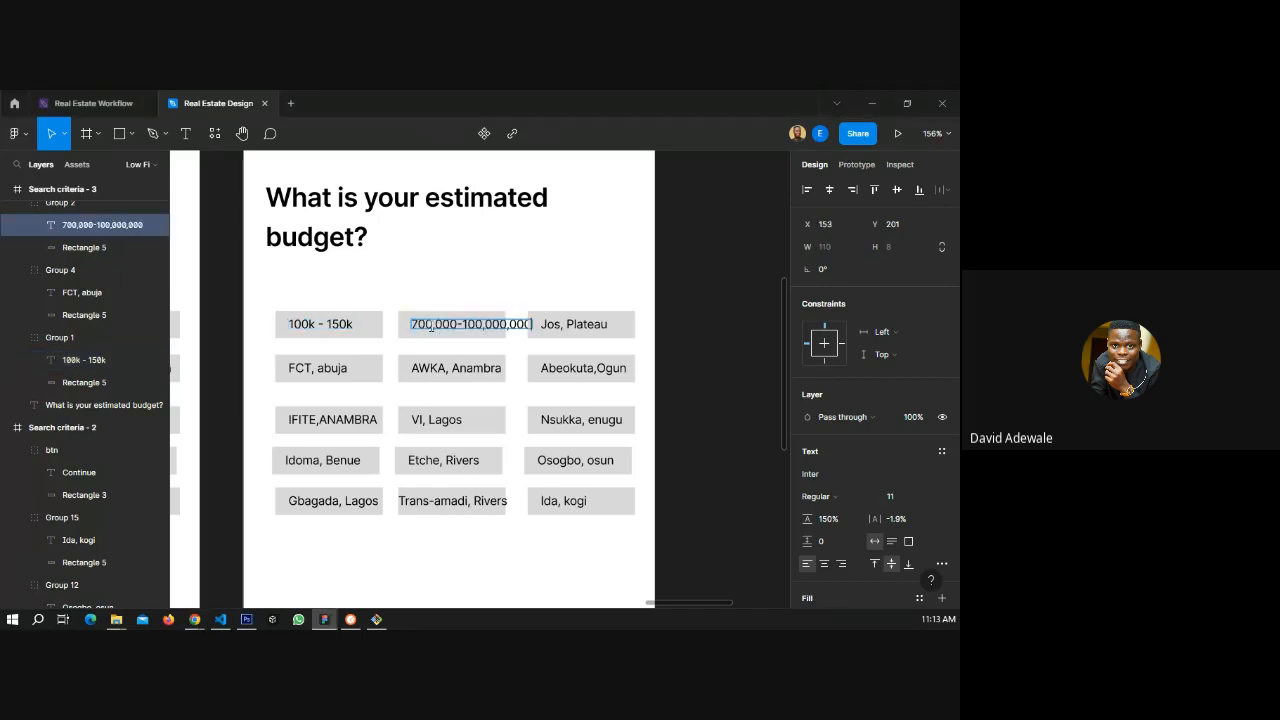
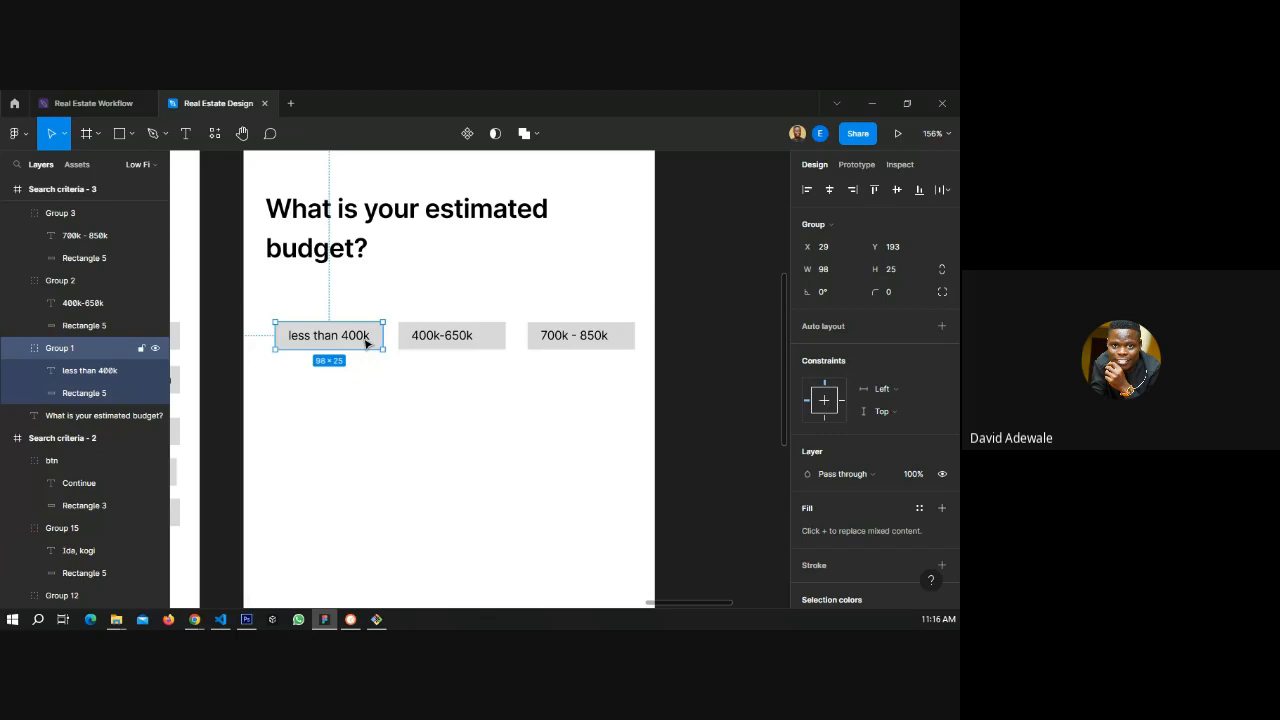
pyautogui.keyDown('shift'); pyautogui.click(421, 343); pyautogui.keyUp('shift')
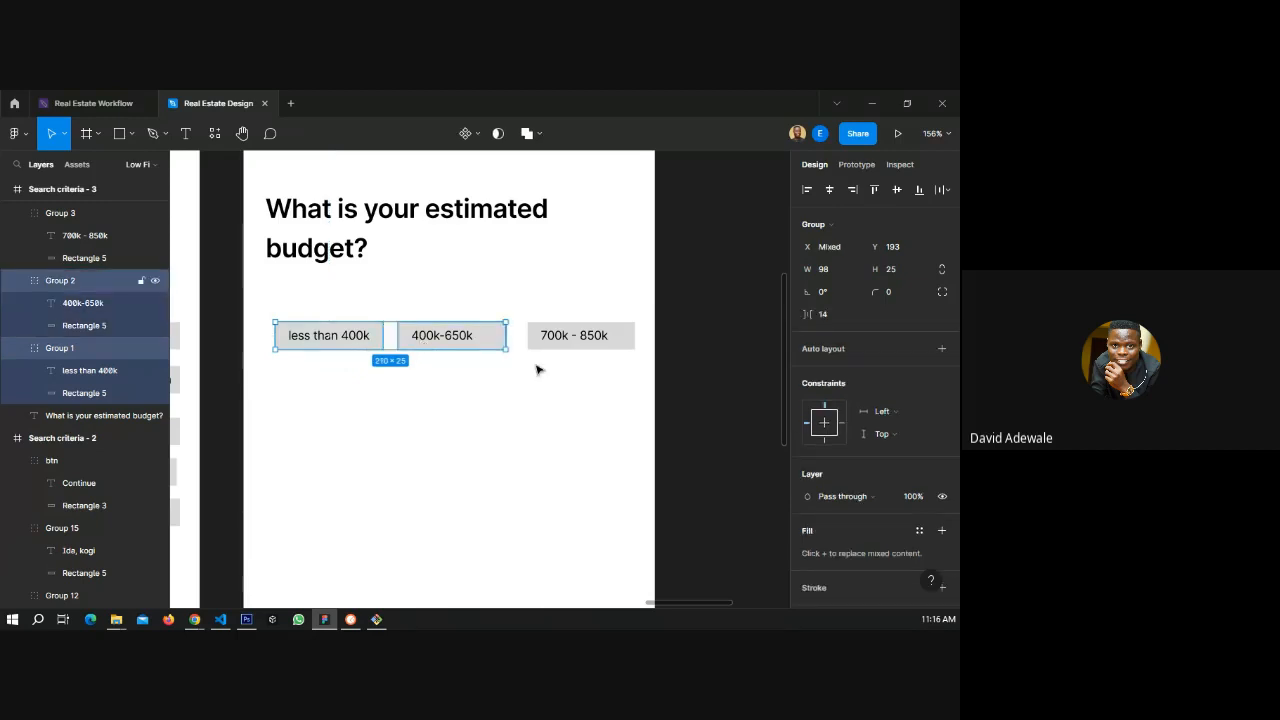
pyautogui.keyDown('shift'); pyautogui.click(572, 343); pyautogui.keyUp('shift')
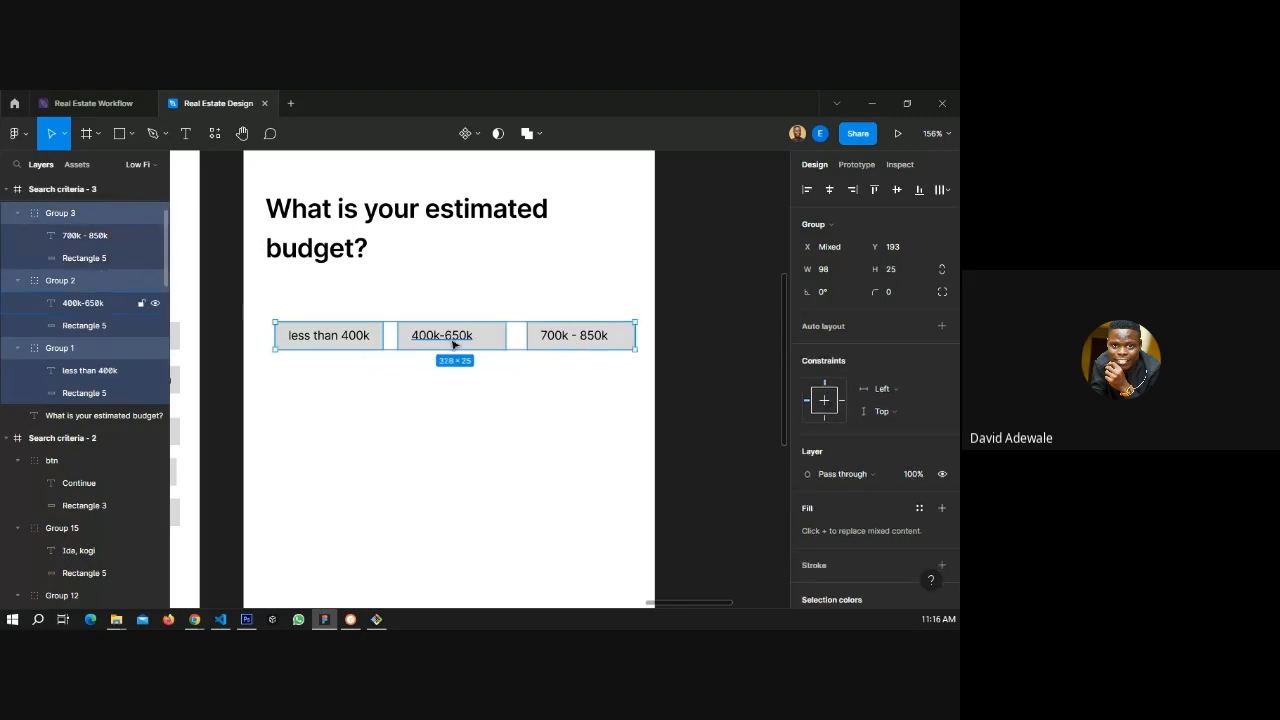
pyautogui.click(366, 380)
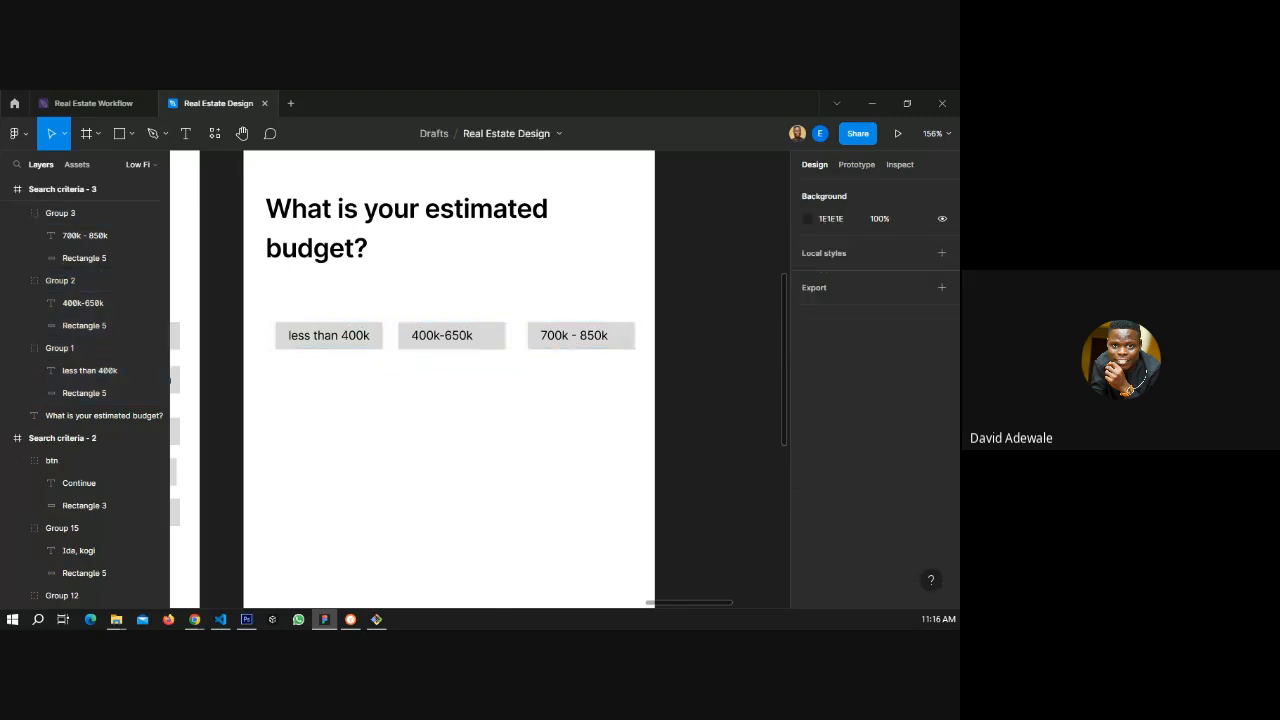
pyautogui.click(585, 348)
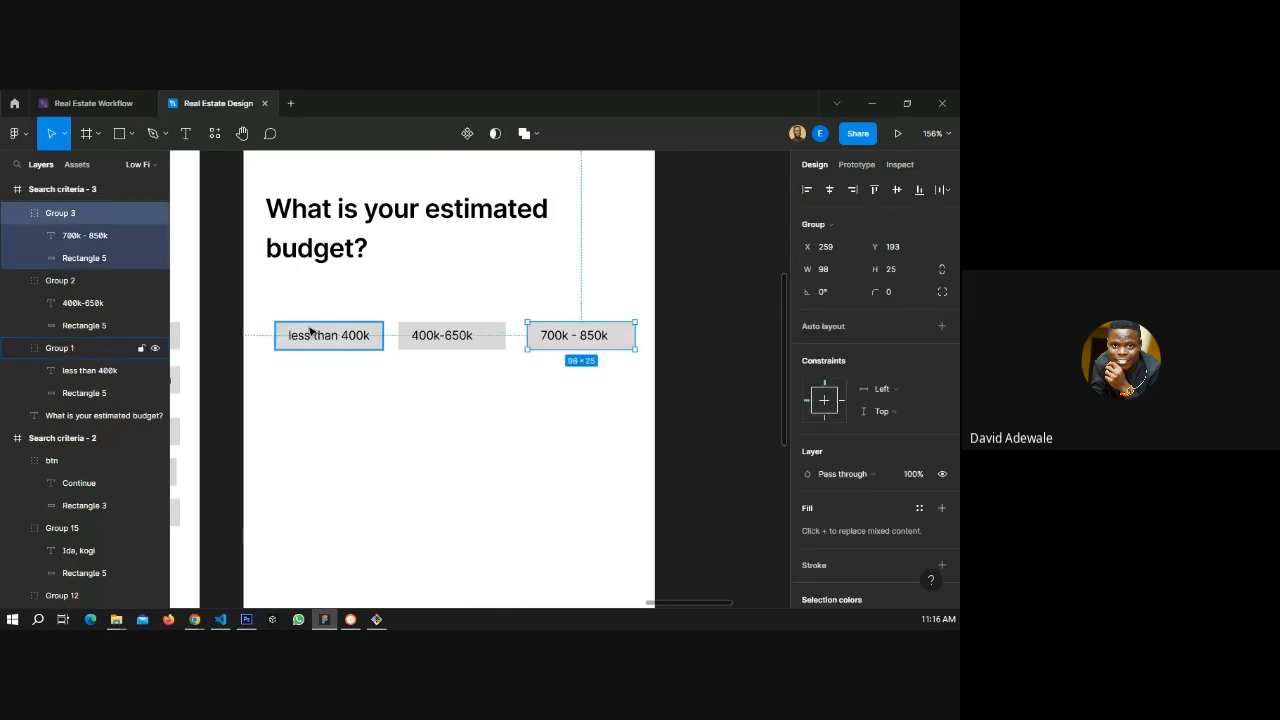
# - Duplicate the row of three budget chips in Search criteria - 3 directly beneath the original row, at about Y 230
pyautogui.moveTo(255, 306); pyautogui.dragTo(616, 374)
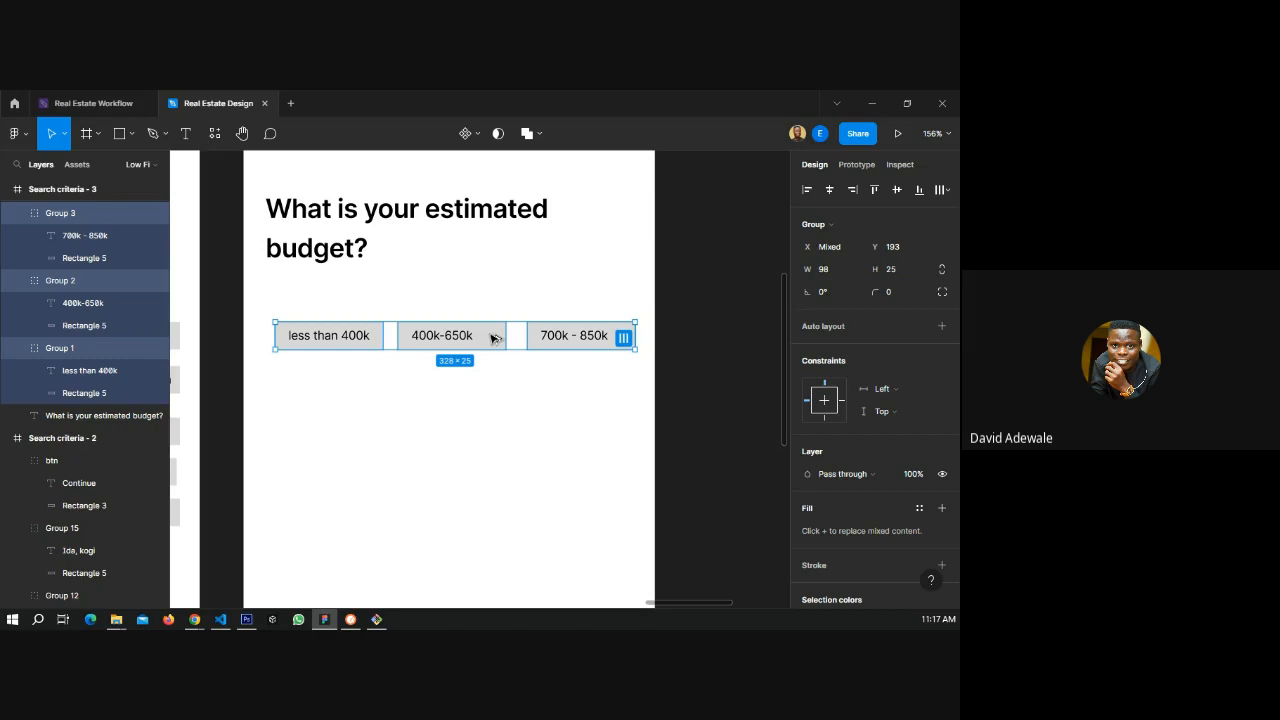
pyautogui.moveTo(491, 338); pyautogui.dragTo(491, 377)
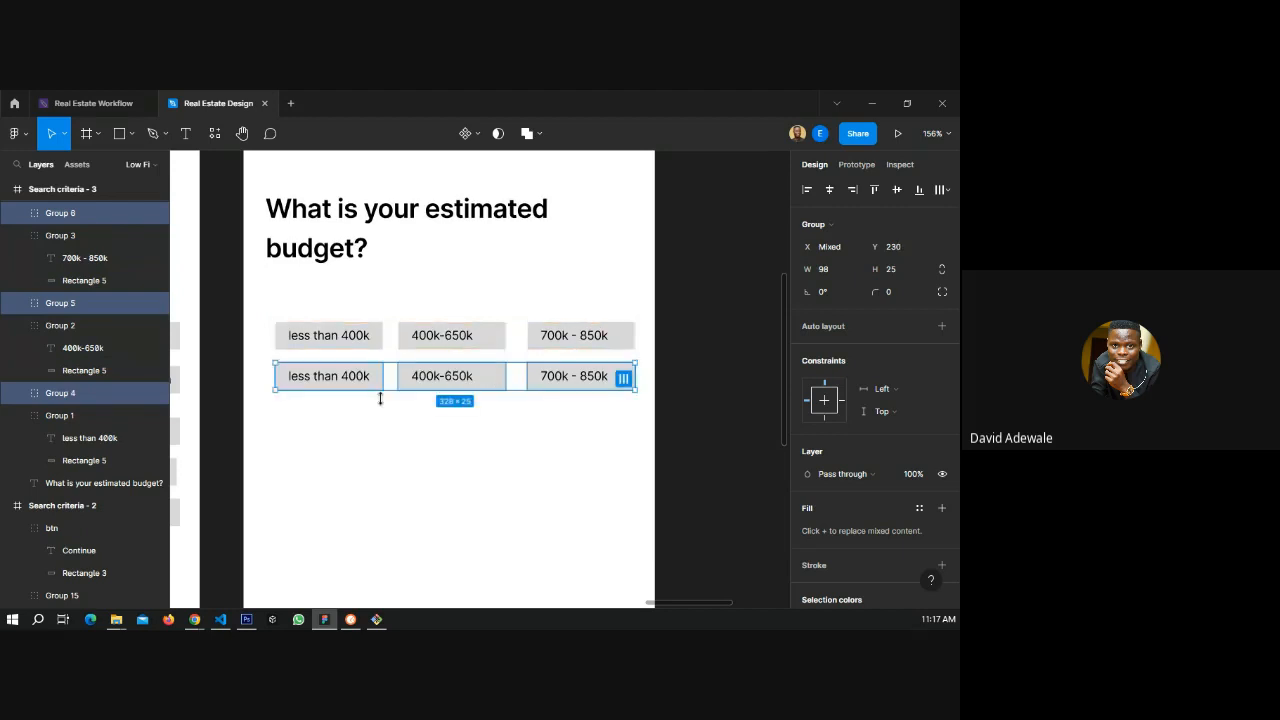
# - Relabel the duplicated "less than 400k" chip in the second row "850k - 1m"
pyautogui.scroll(3, 380, 398)
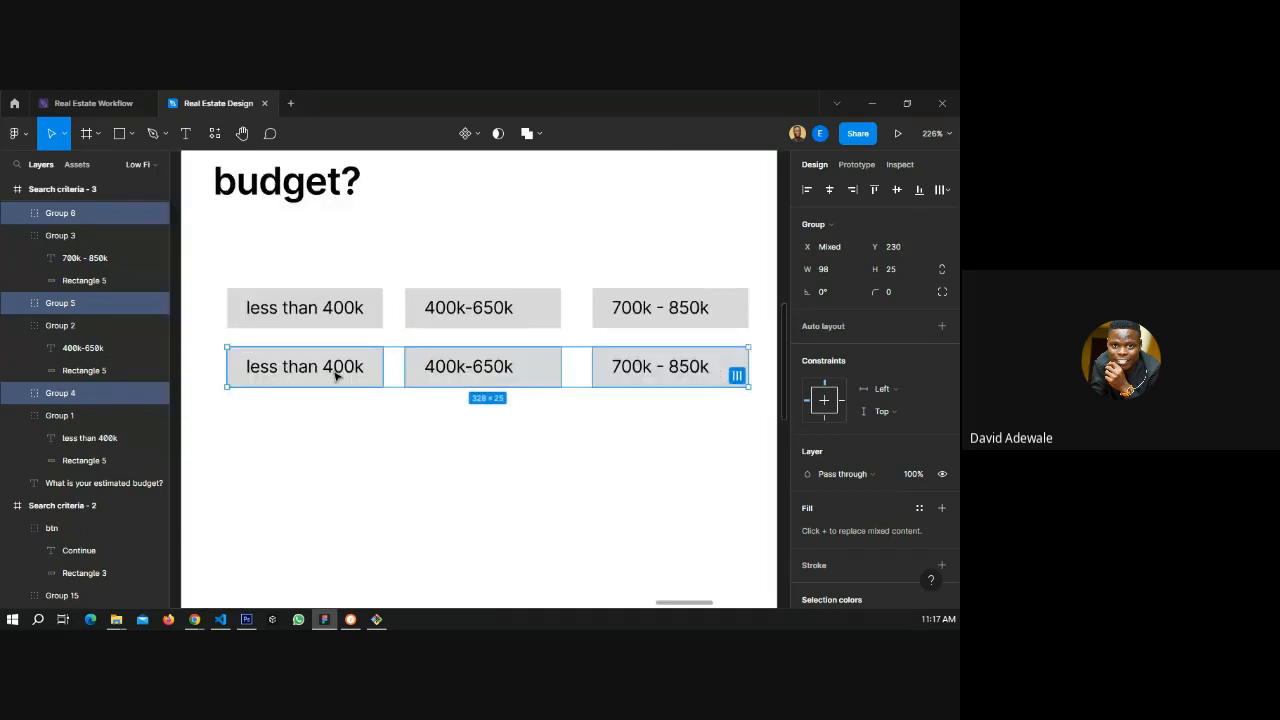
pyautogui.doubleClick(337, 374)
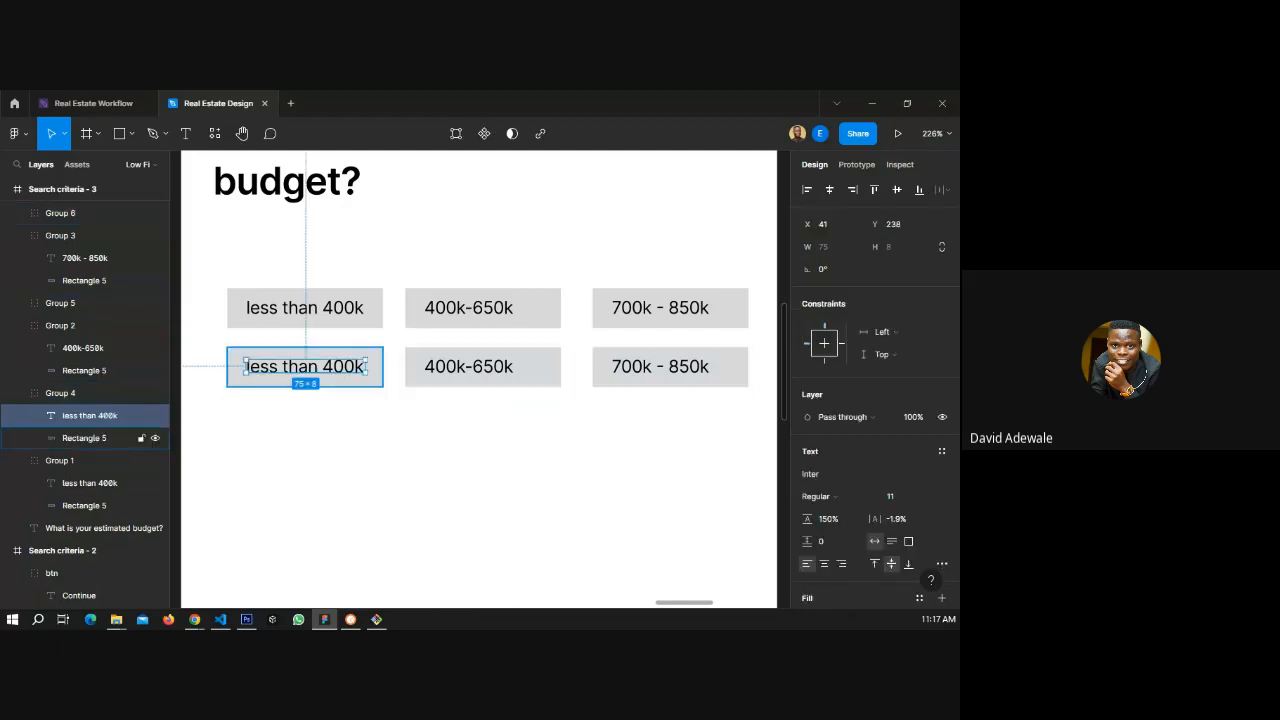
pyautogui.doubleClick(311, 368)
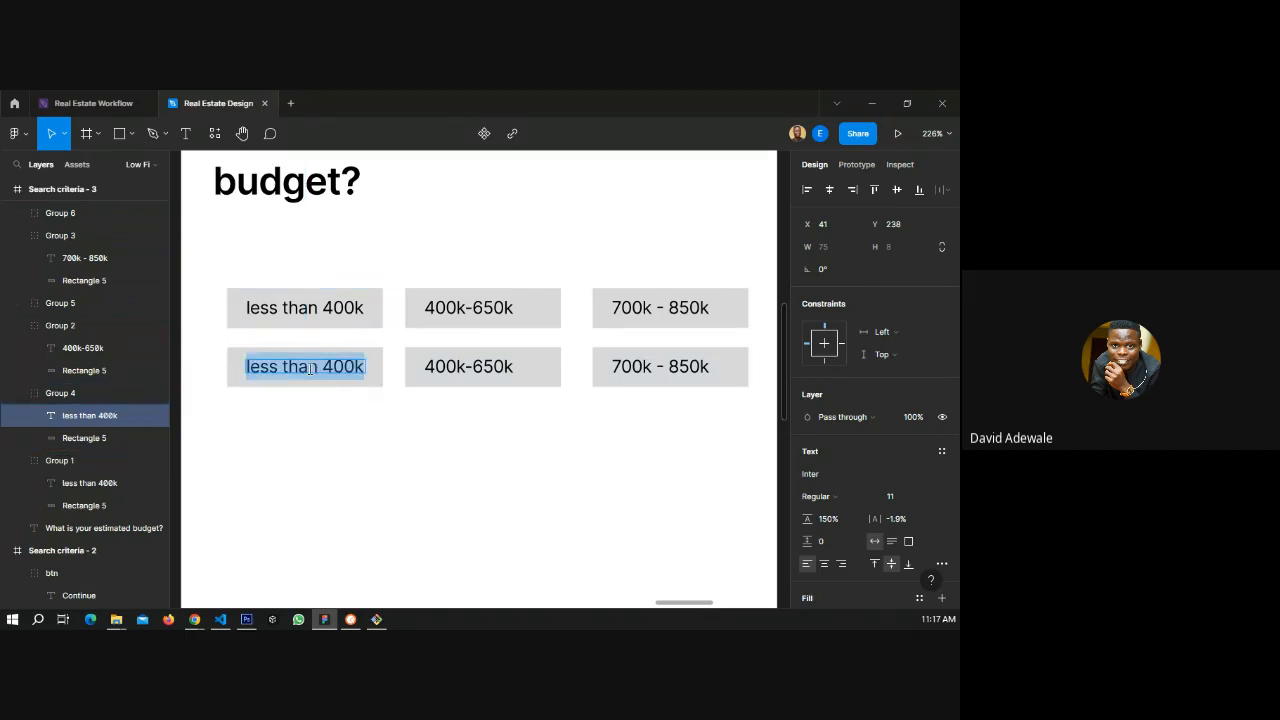
pyautogui.write('850k -')
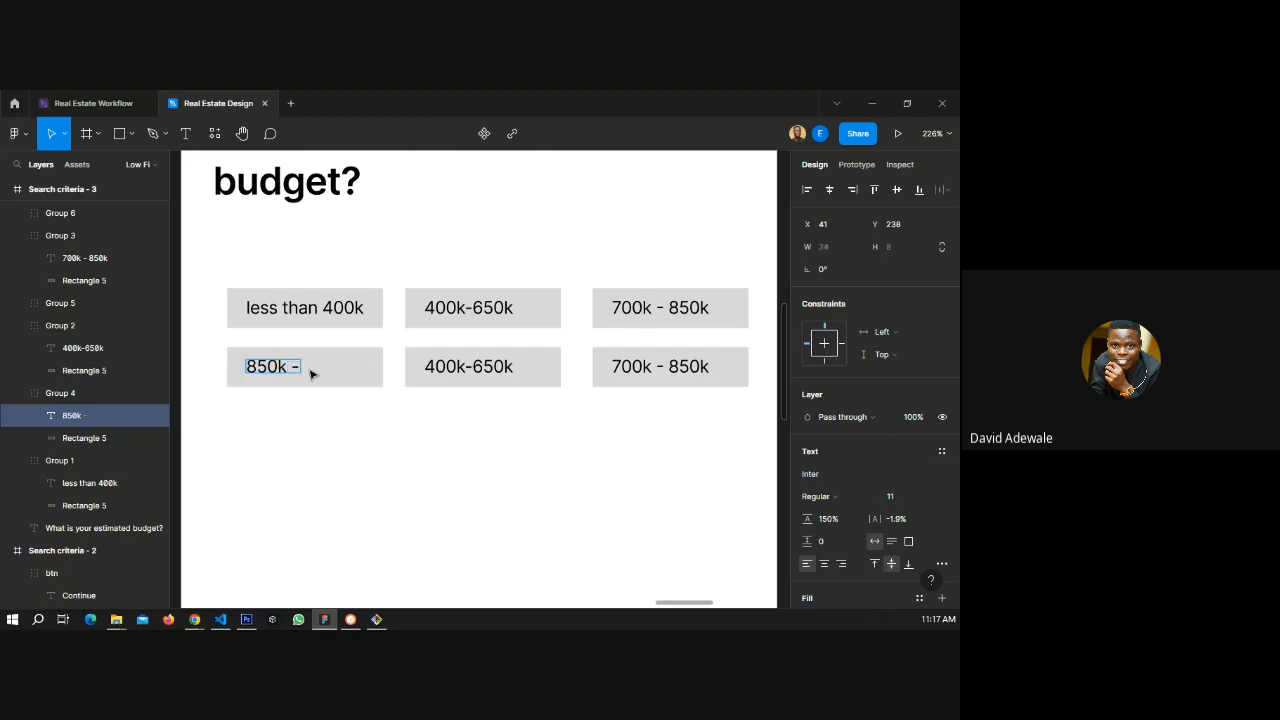
pyautogui.write(' 1m')
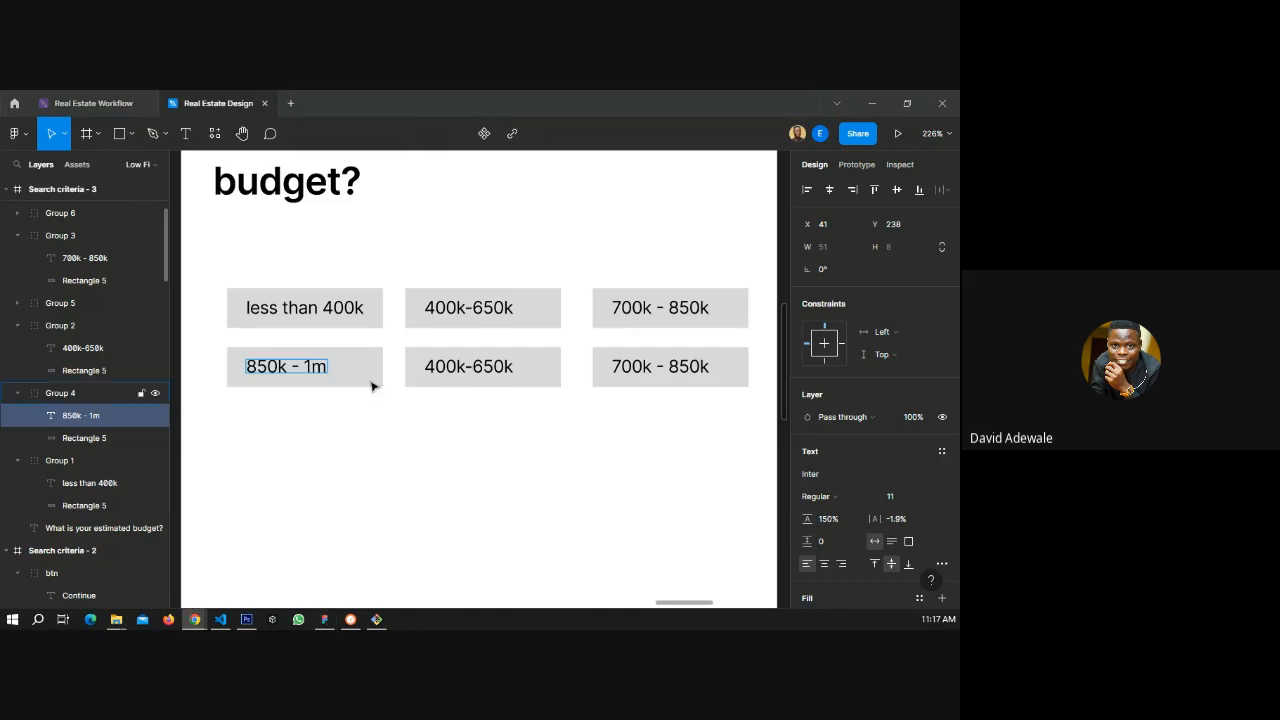
# - Change the label of the middle budget box in the second row to "1m-2m", in lowercase
pyautogui.click(468, 366)
pyautogui.doubleClick(461, 367)
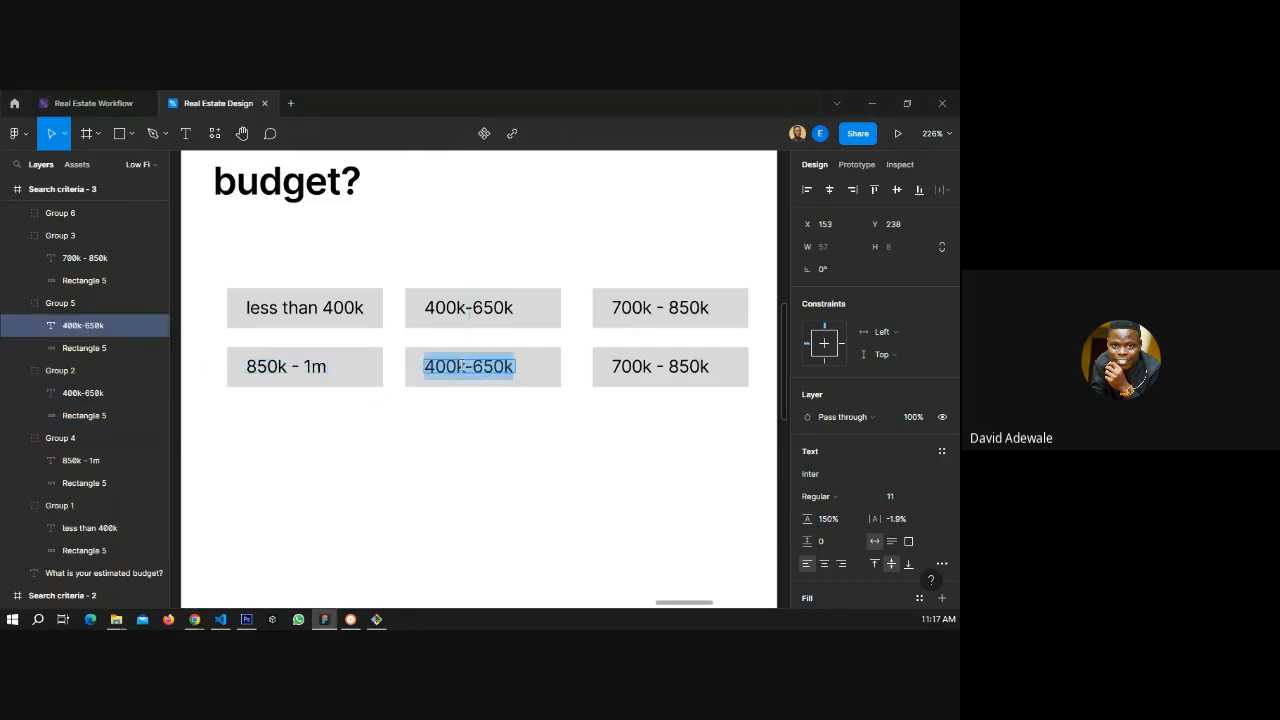
pyautogui.write('1M-2M')
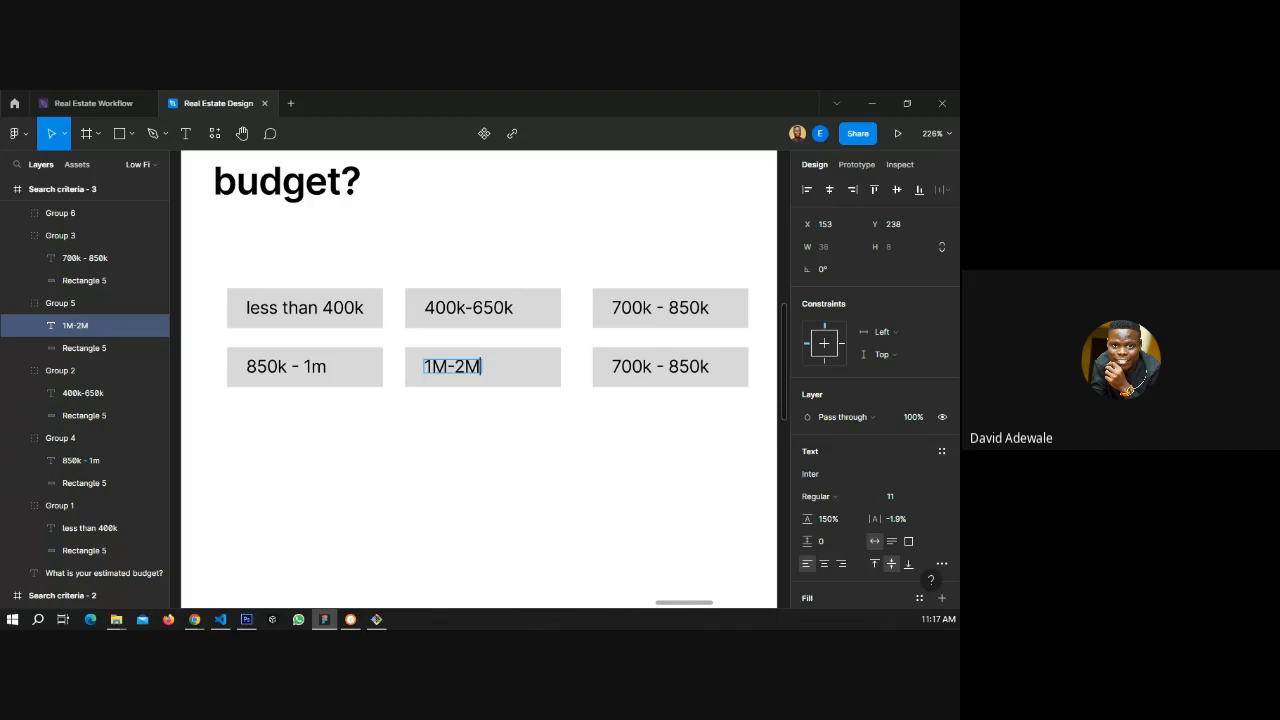
pyautogui.hotkey('alt', 'Tab')
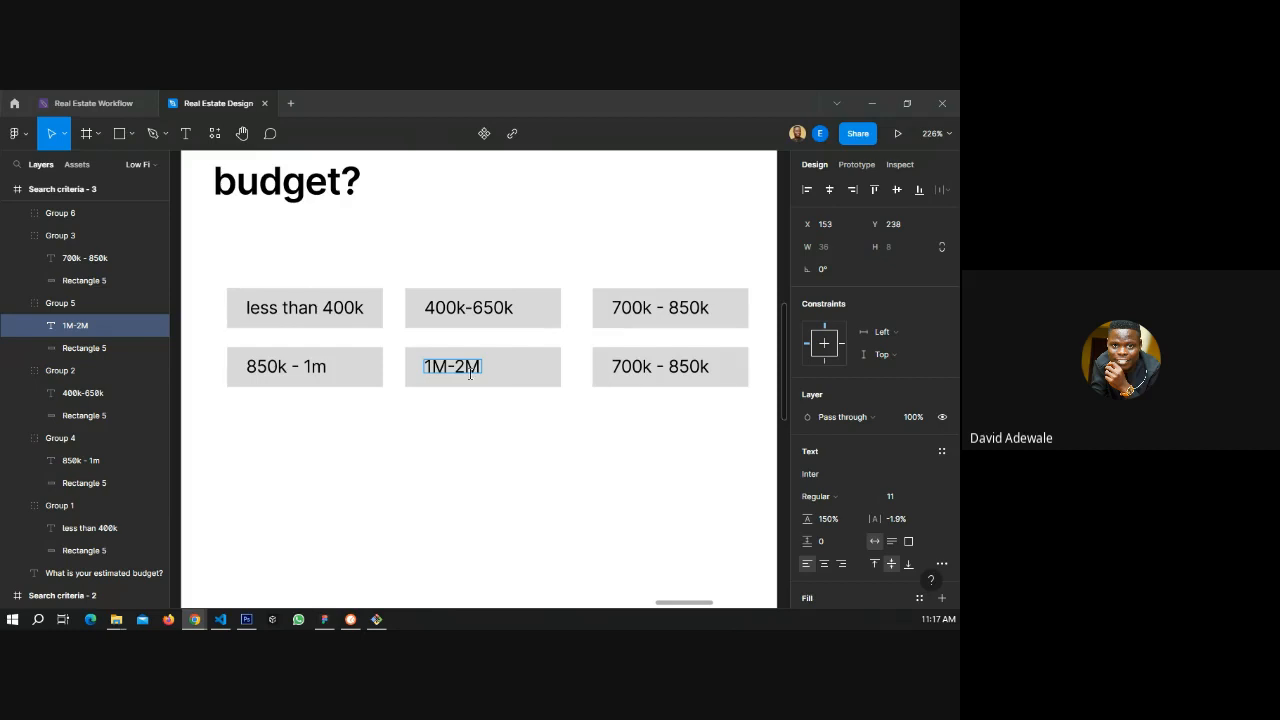
pyautogui.click(428, 367)
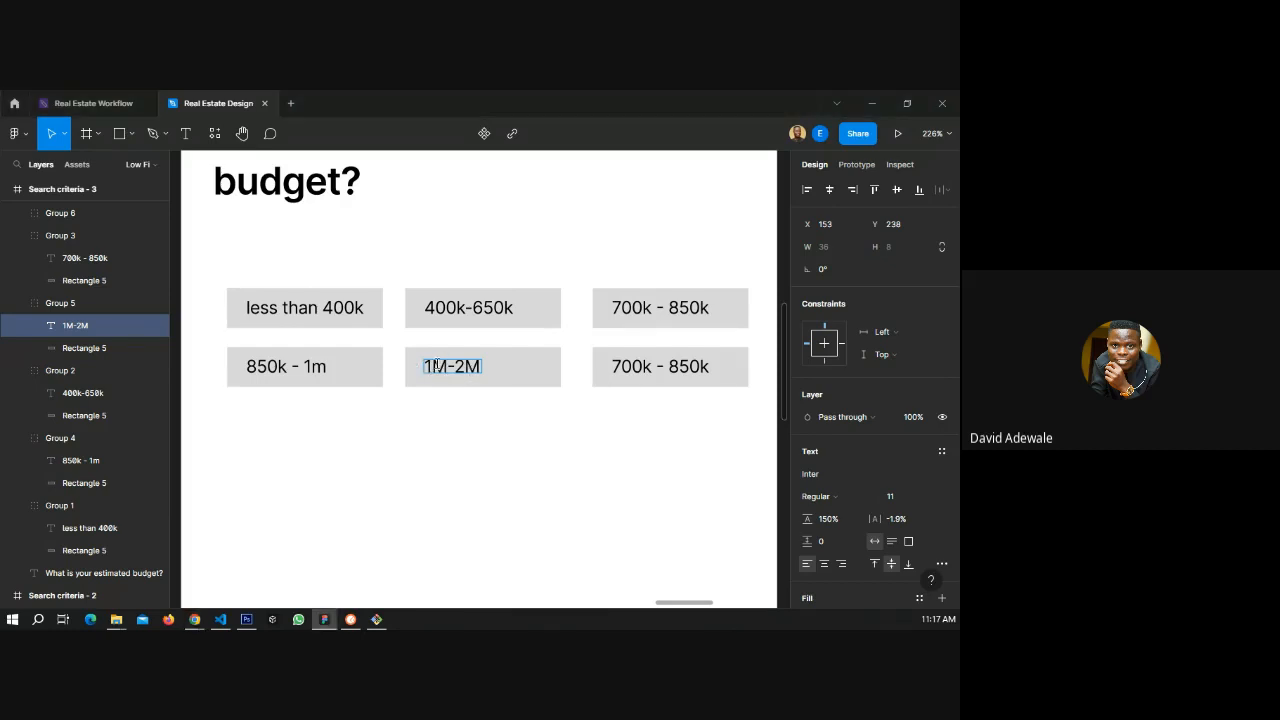
pyautogui.moveTo(437, 366); pyautogui.dragTo(481, 366)
pyautogui.write('m-2m')
pyautogui.press('Escape')
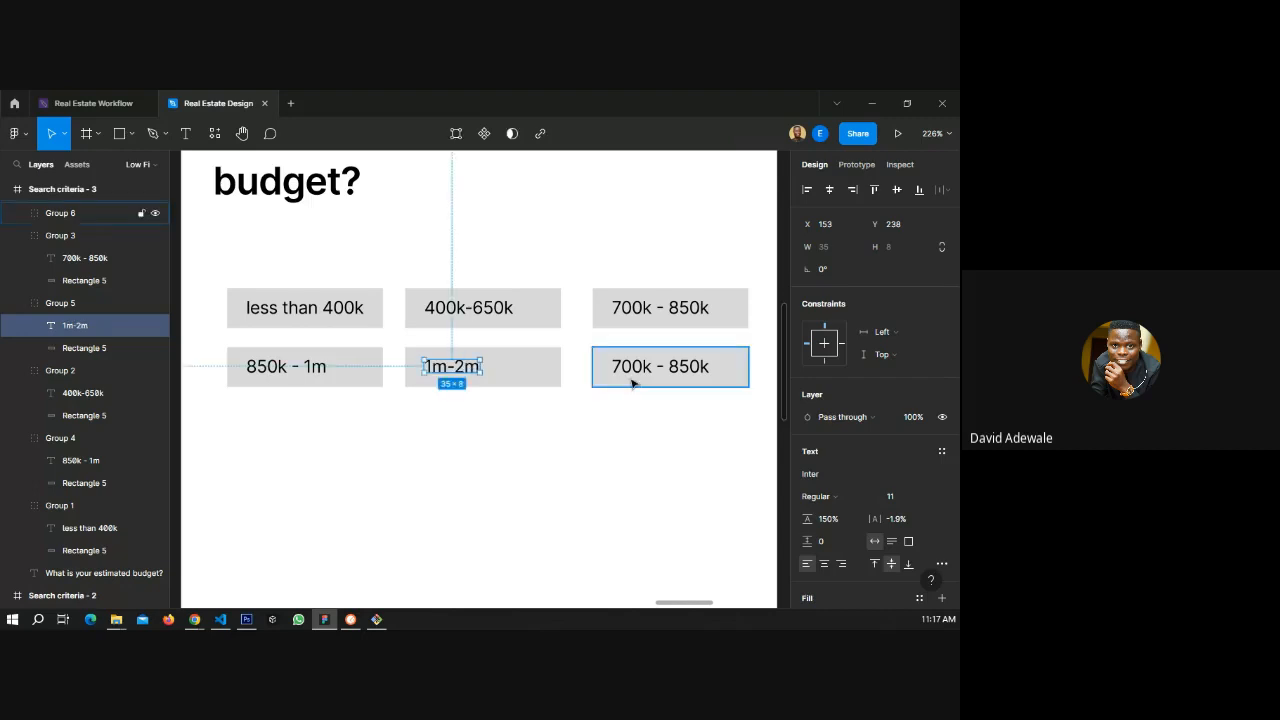
# - Change the label of the third budget box in the second row to "2m - 5m", with spaces around the hyphen
pyautogui.doubleClick(640, 367)
pyautogui.doubleClick(642, 368)
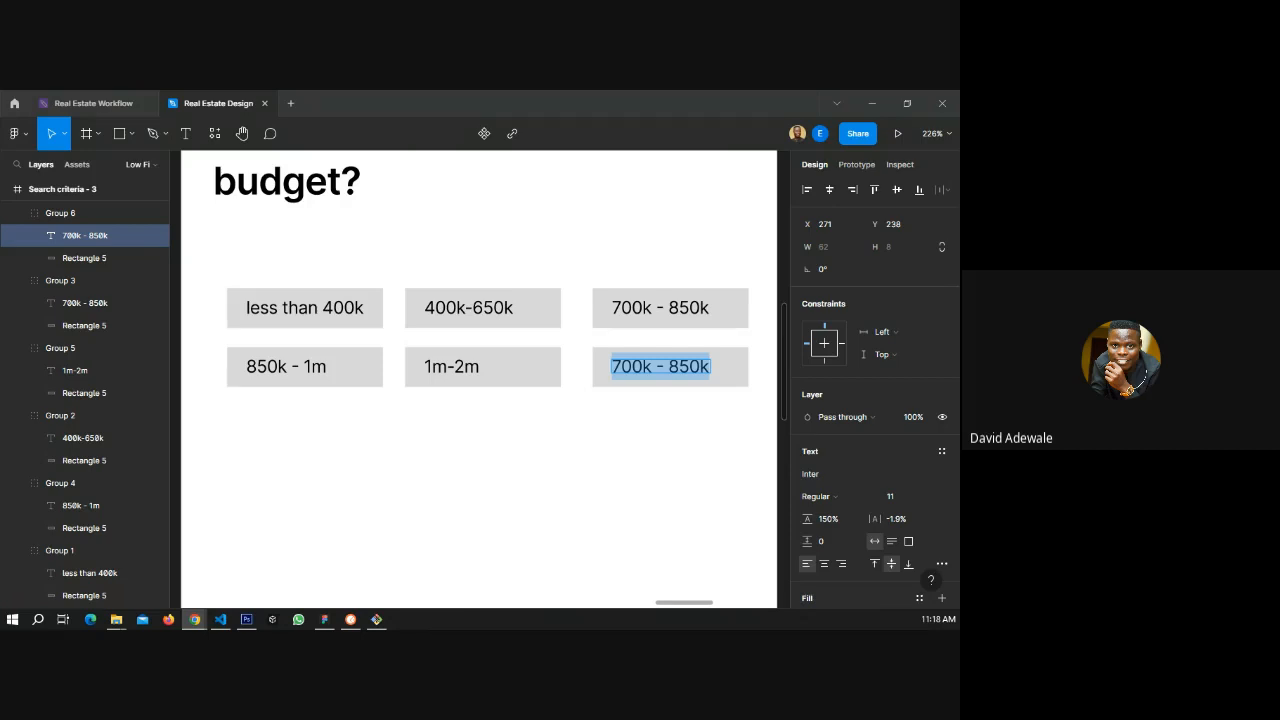
pyautogui.click(670, 367)
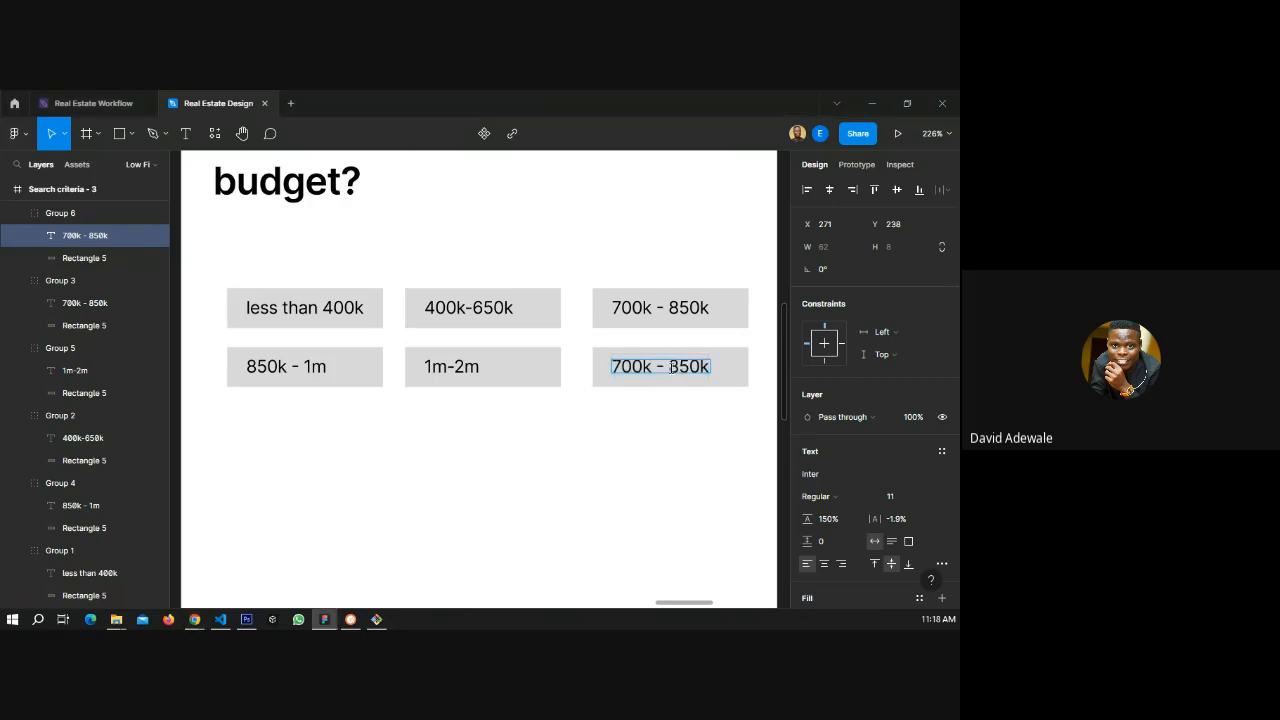
pyautogui.hotkey('ctrl', 'a')
pyautogui.write('2m-5m')
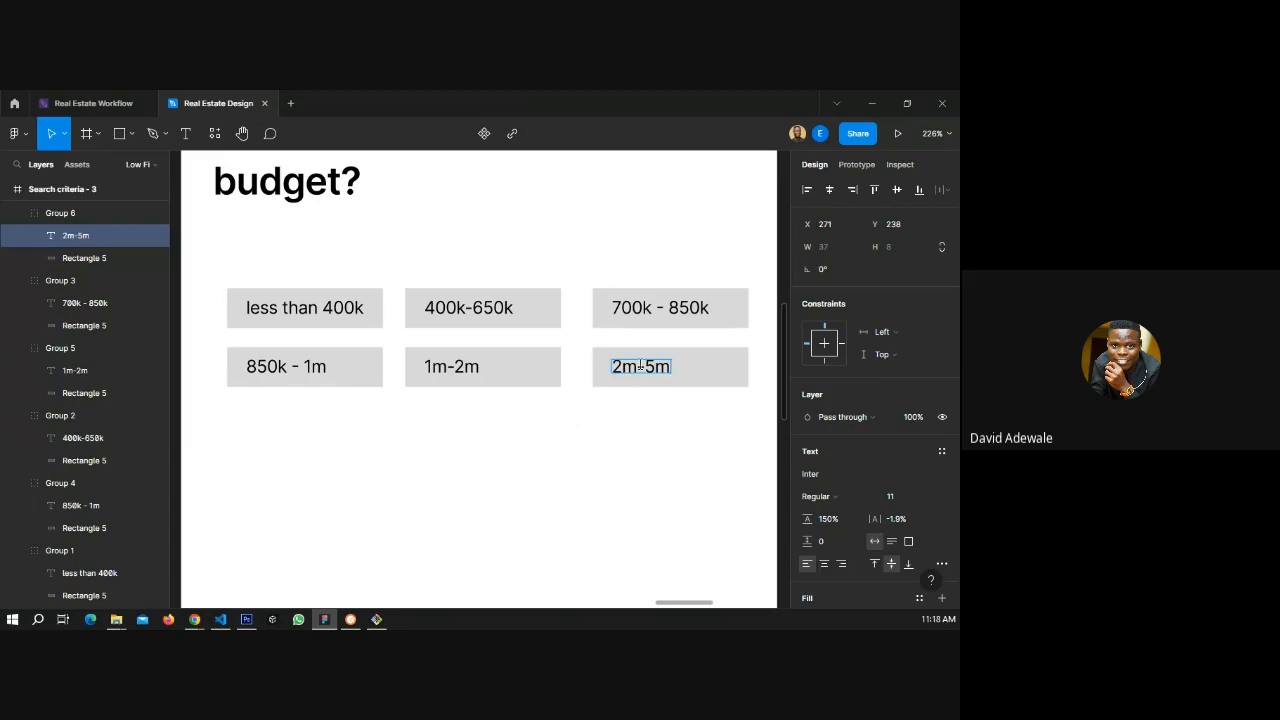
pyautogui.click(636, 367)
pyautogui.click(652, 366)
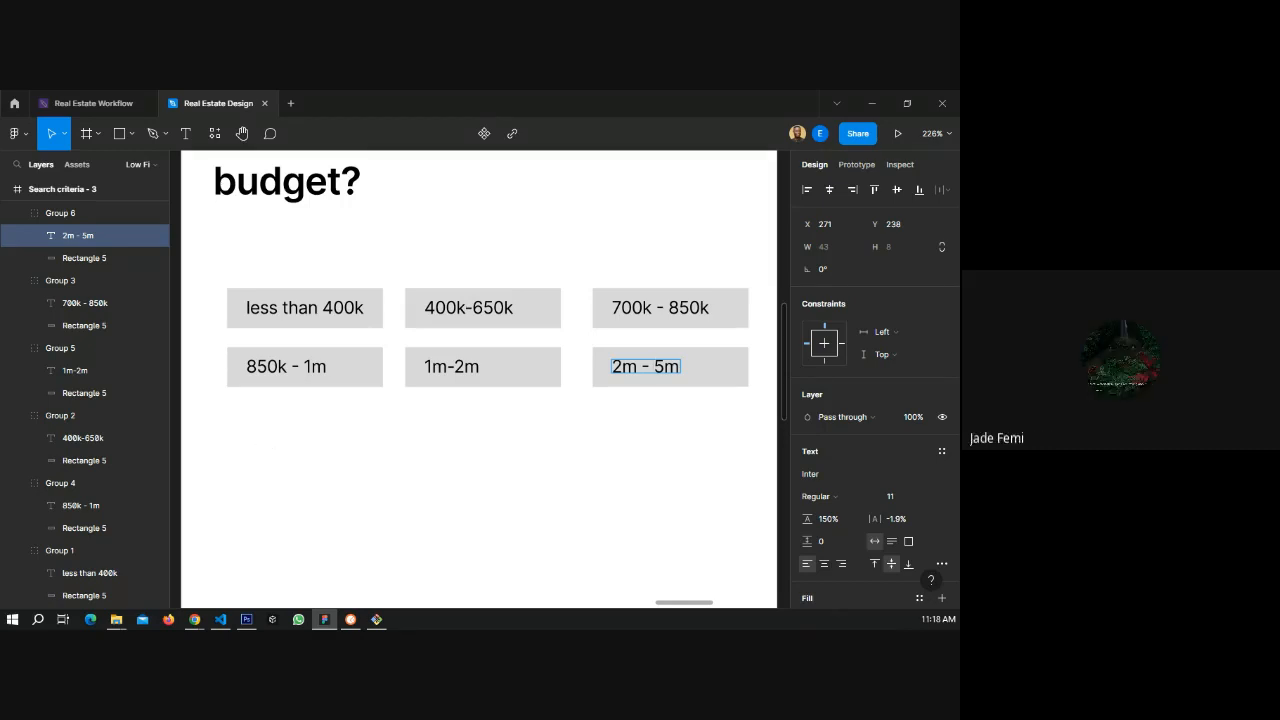
pyautogui.hotkey('alt', 'Tab')
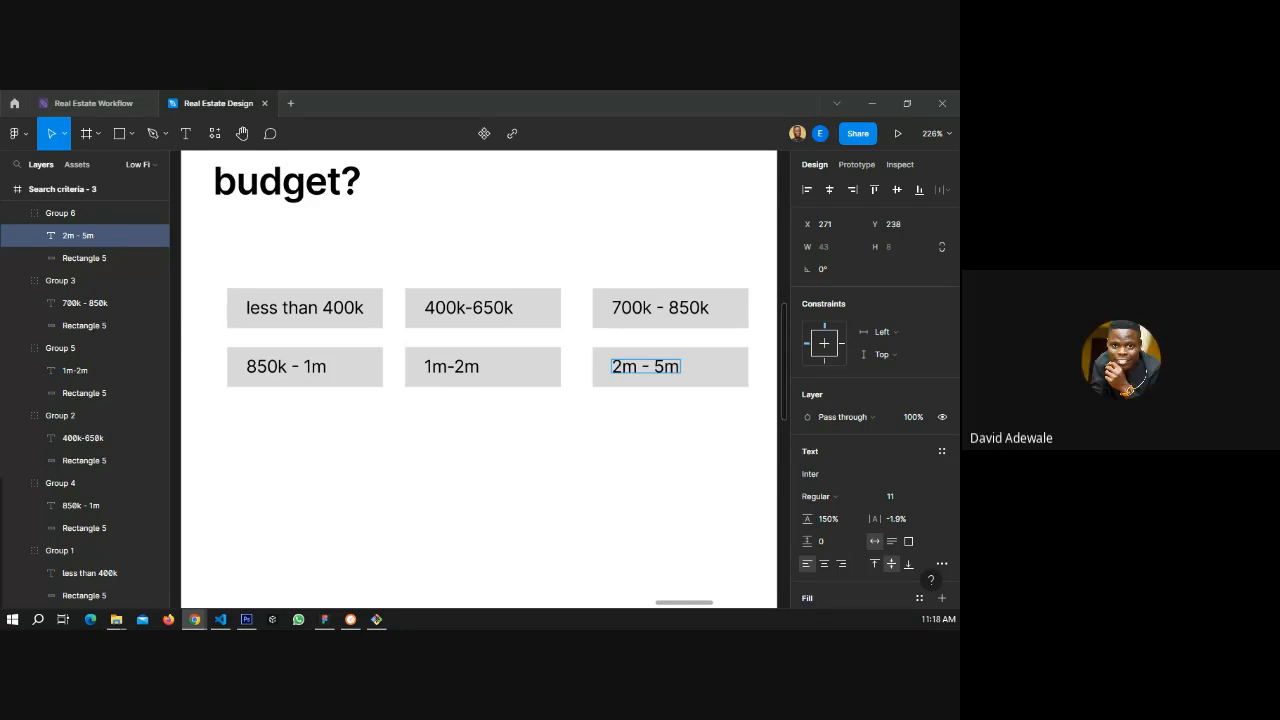
# - Duplicate the three budget boxes of the second row straight below to form a third row with matching spacing
pyautogui.click(363, 382)
pyautogui.click(364, 381)
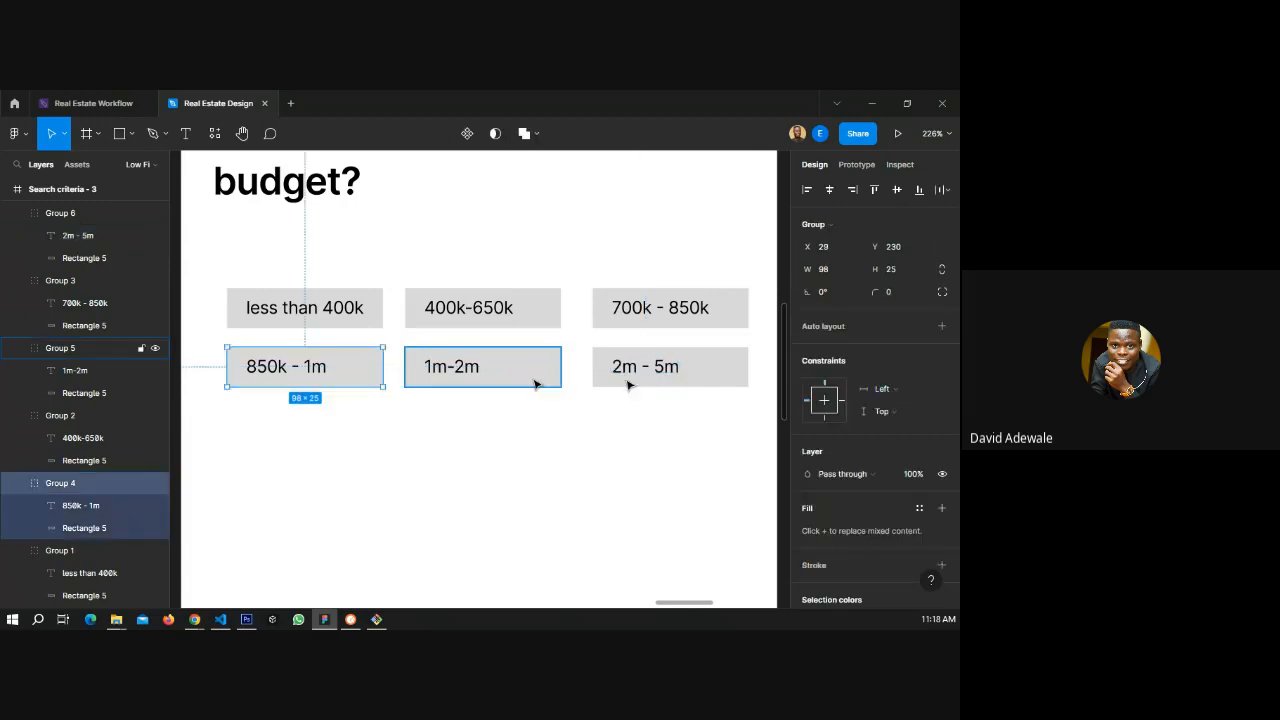
pyautogui.keyDown('shift'); pyautogui.click(534, 383); pyautogui.keyUp('shift')
pyautogui.keyDown('shift'); pyautogui.click(628, 385); pyautogui.keyUp('shift')
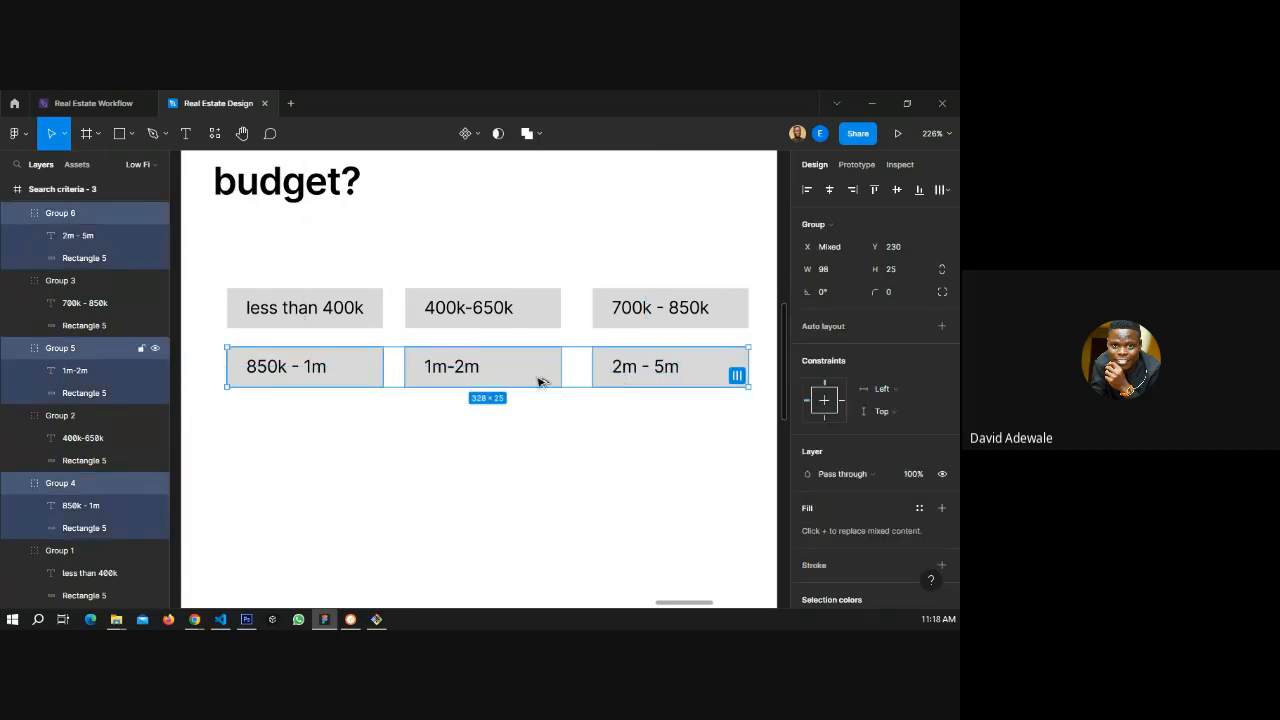
pyautogui.moveTo(538, 381); pyautogui.dragTo(537, 419)
# - Change the label of the first budget box in the third row to "5m-10m"
pyautogui.click(266, 424)
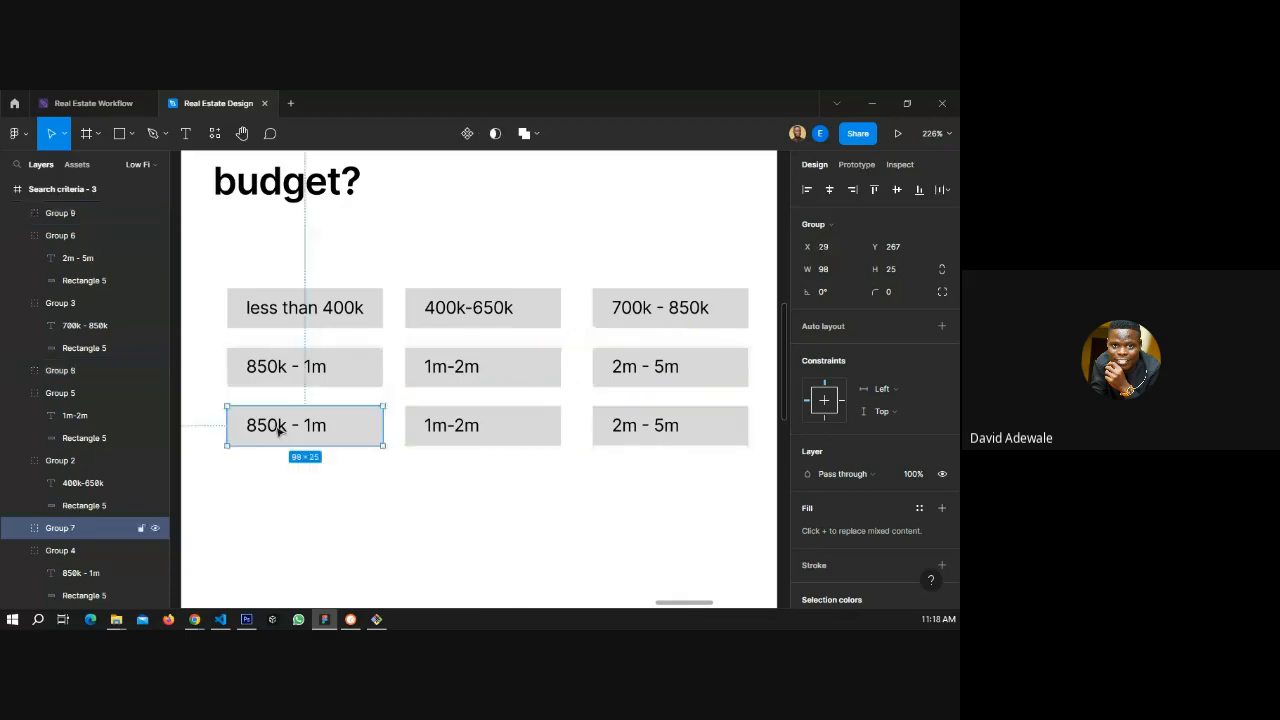
pyautogui.doubleClick(266, 424)
pyautogui.write('5m-10m')
pyautogui.press('Escape')
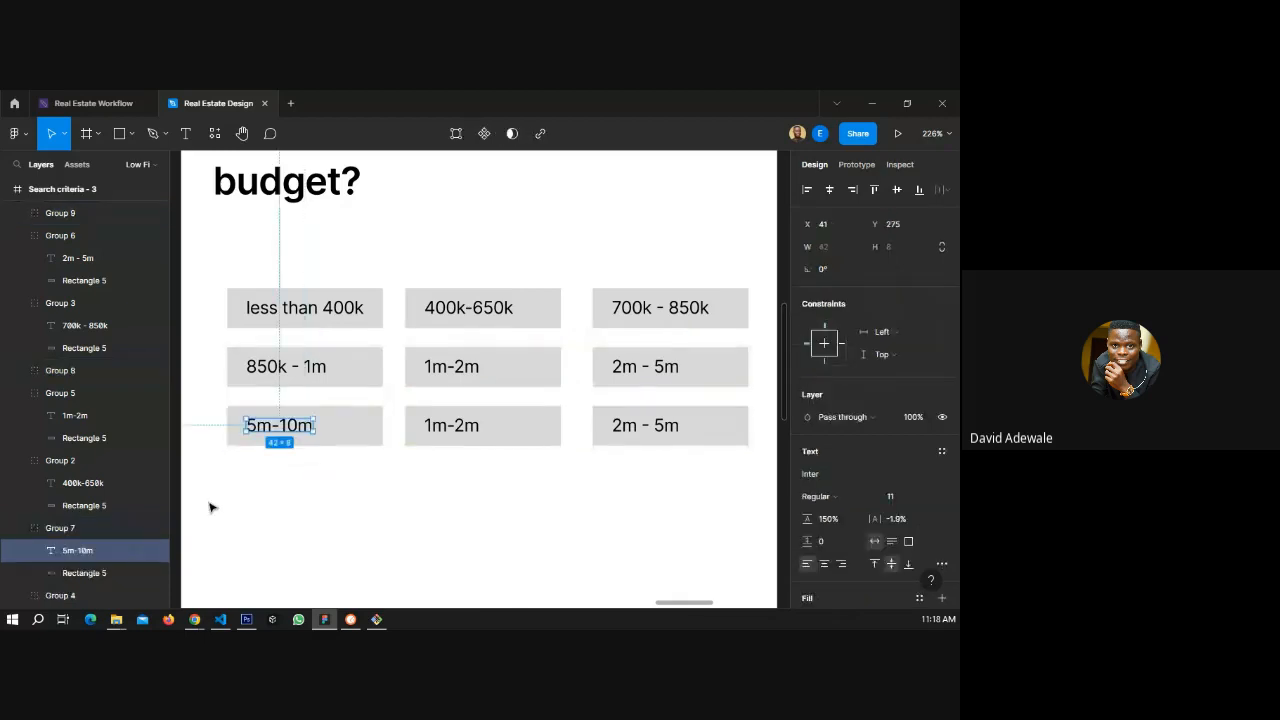
pyautogui.hotkey('alt', 'Tab')
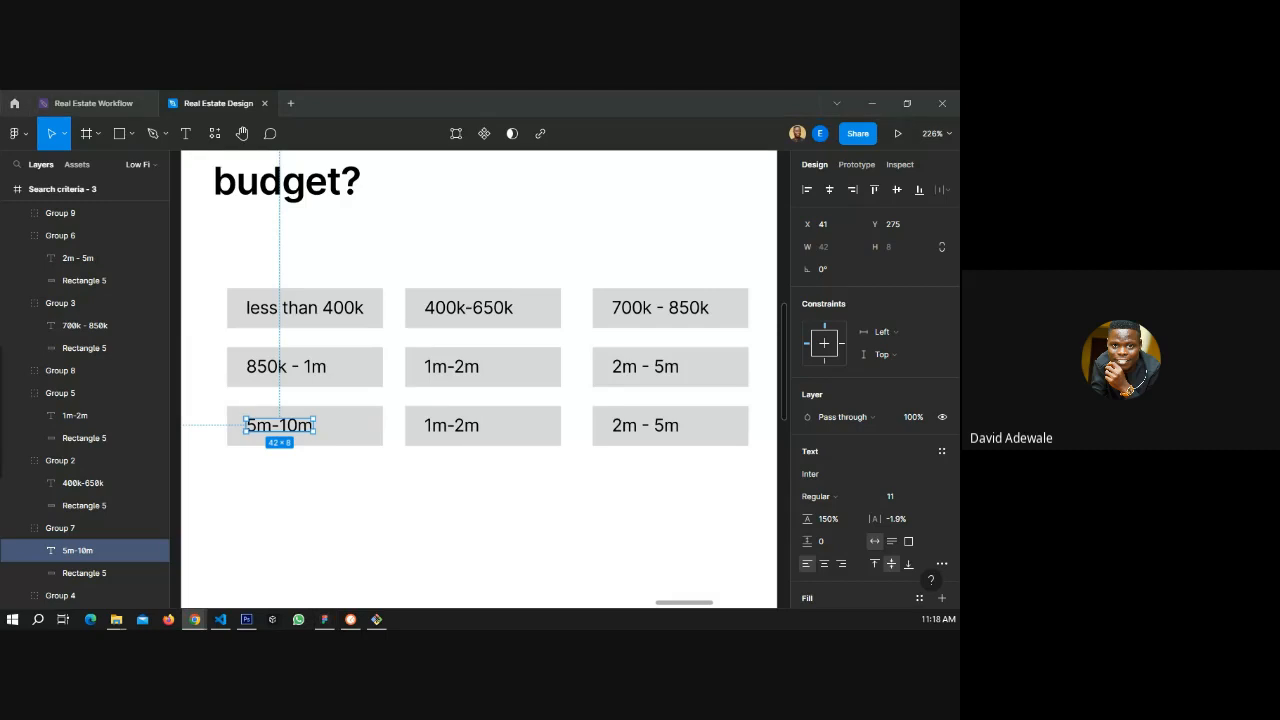
pyautogui.hotkey('alt', 'Tab')
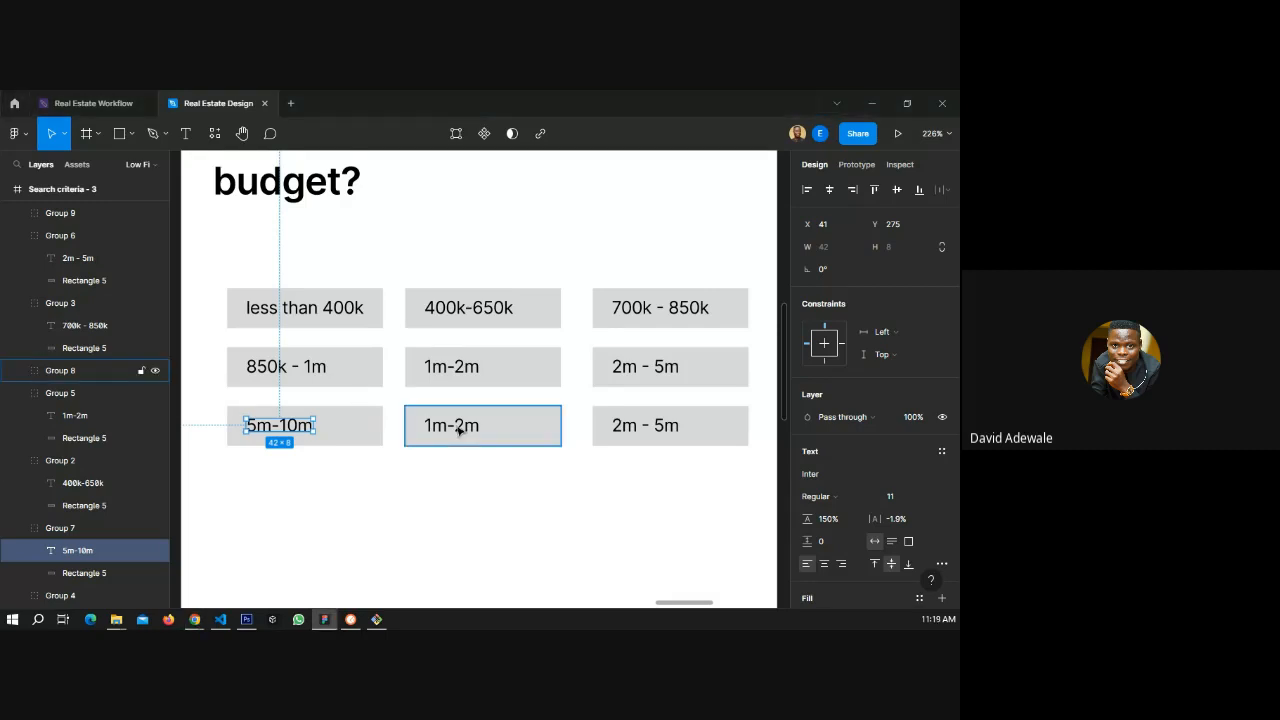
# - Change the label of the middle budget box in the third row to "10m-50m"
pyautogui.doubleClick(459, 428)
pyautogui.write('10m-50m')
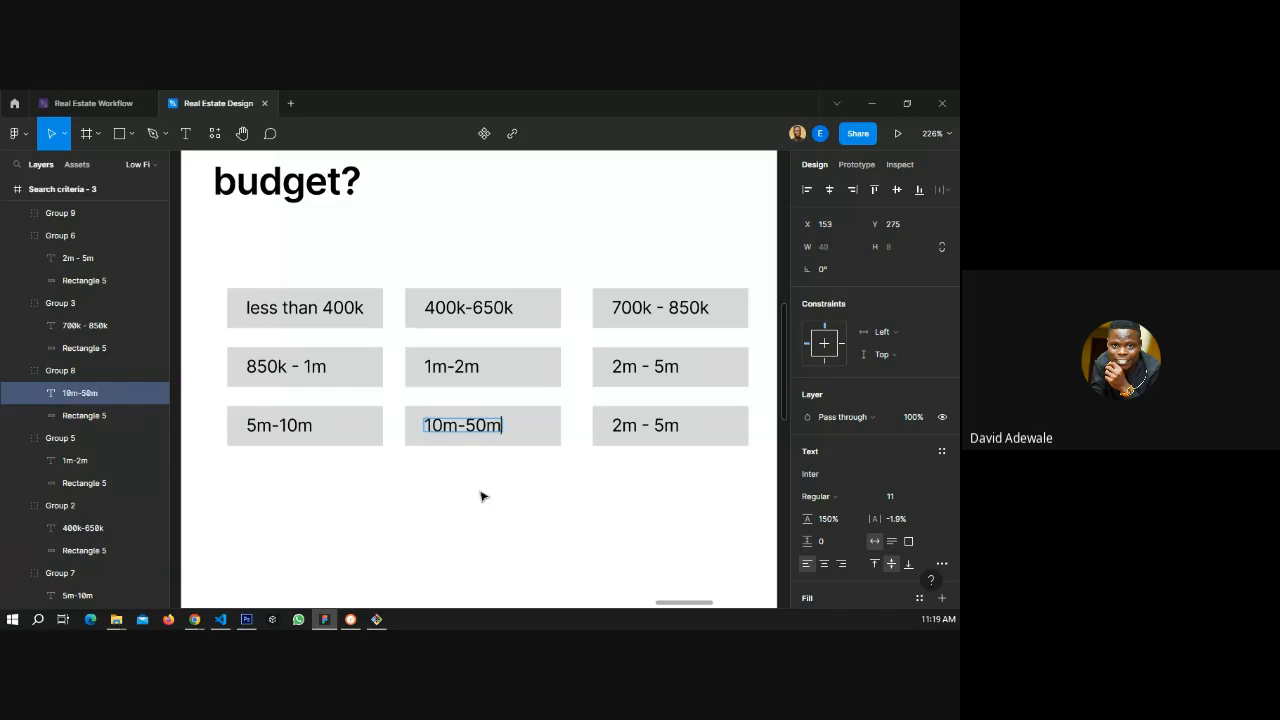
pyautogui.press('Escape')
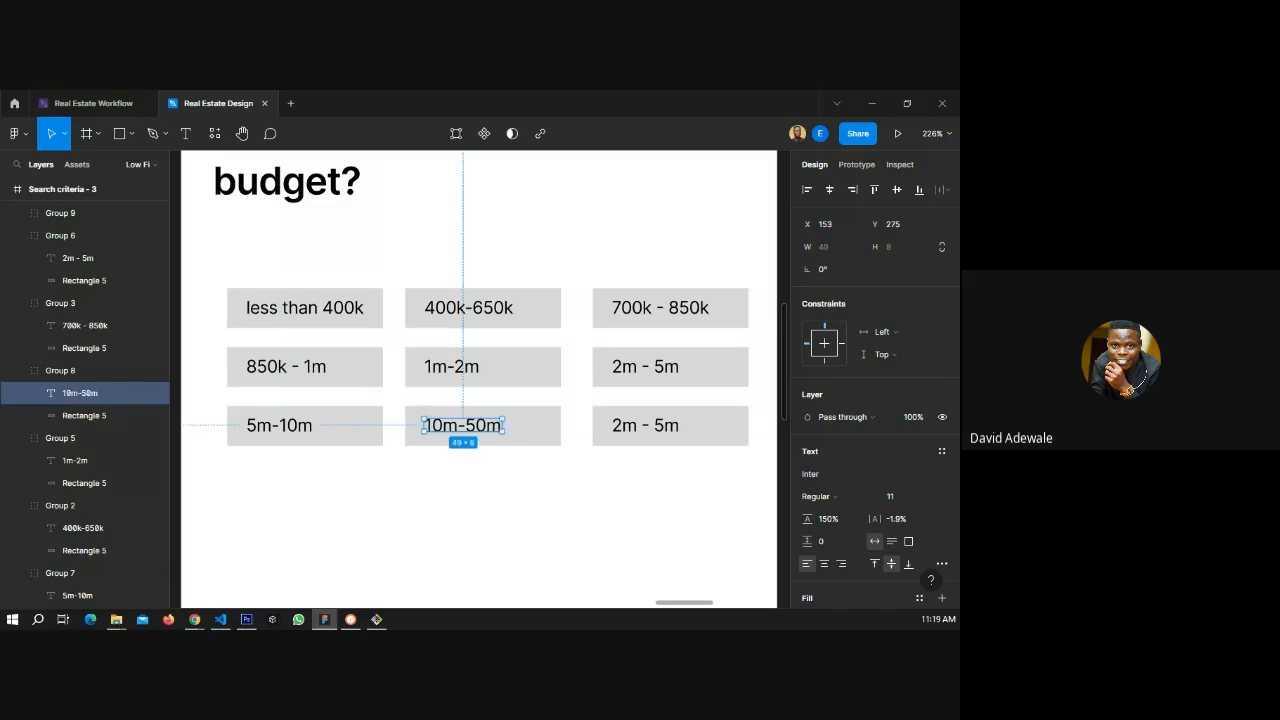
pyautogui.hotkey('alt', 'Tab')
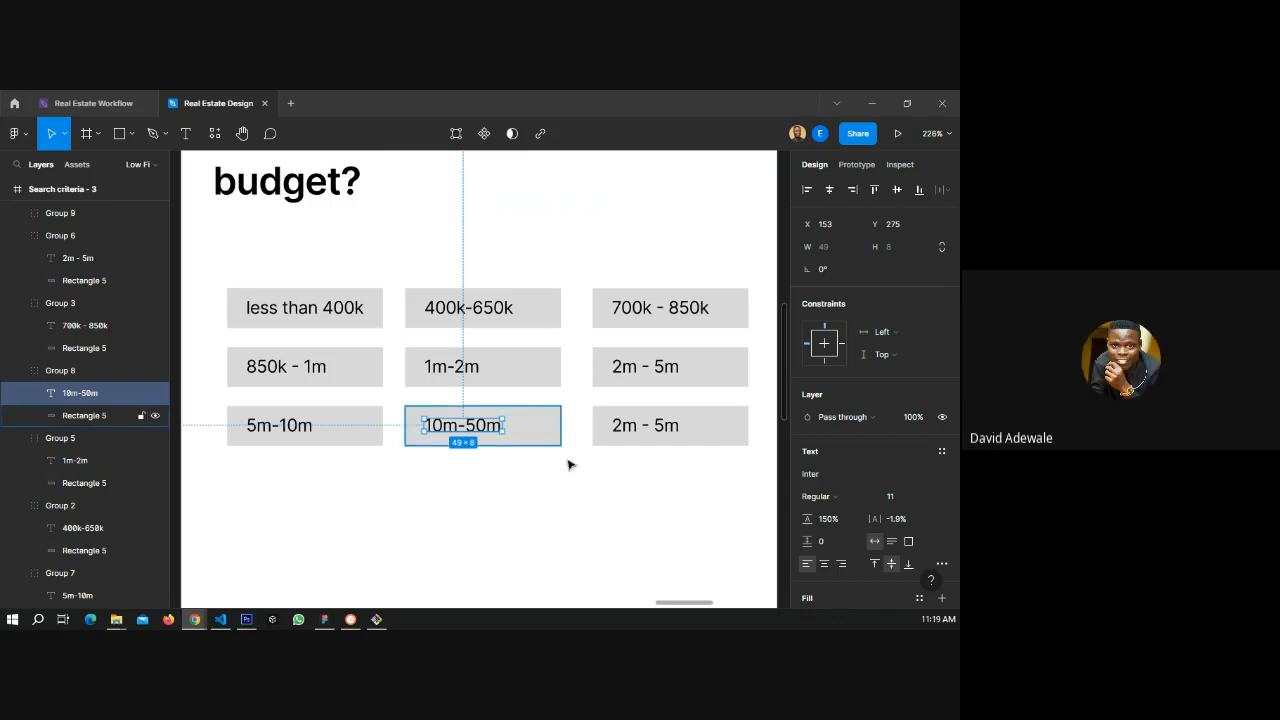
# - Change the label of the third budget box in the third row to "50m - 100m"
pyautogui.click(644, 428)
pyautogui.doubleClick(644, 428)
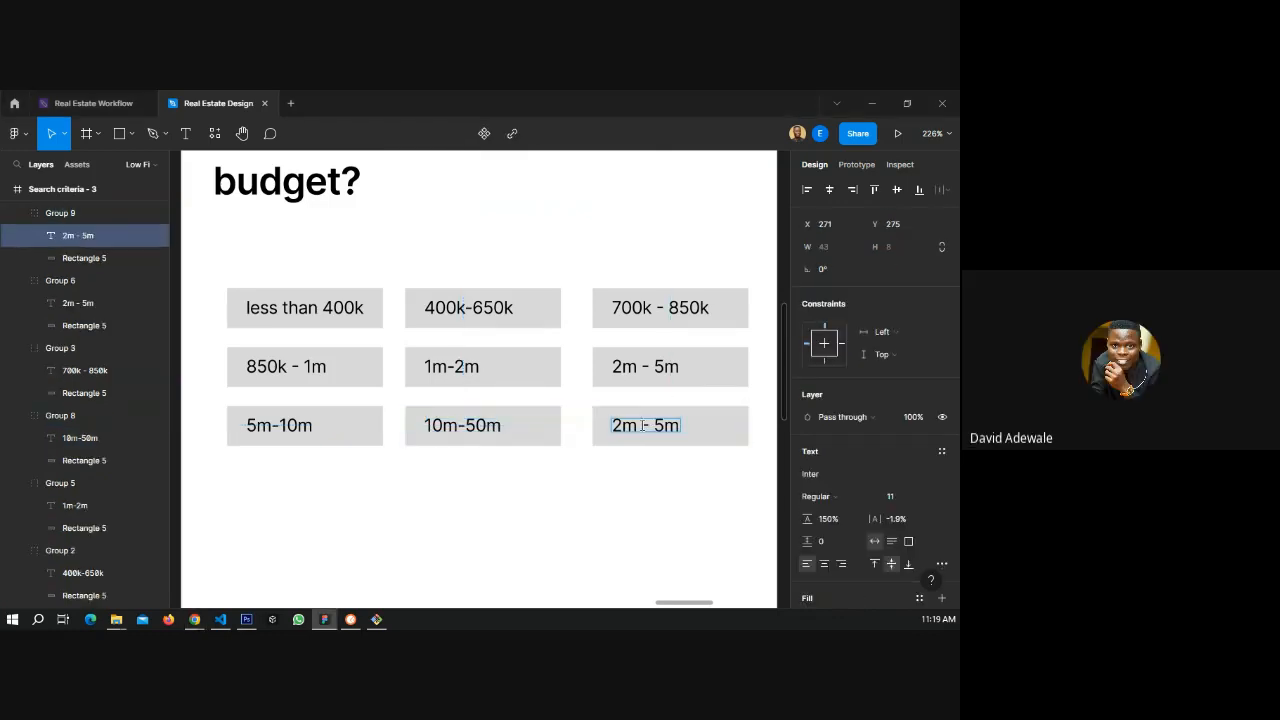
pyautogui.write('50m - 100m')
pyautogui.press('Escape')
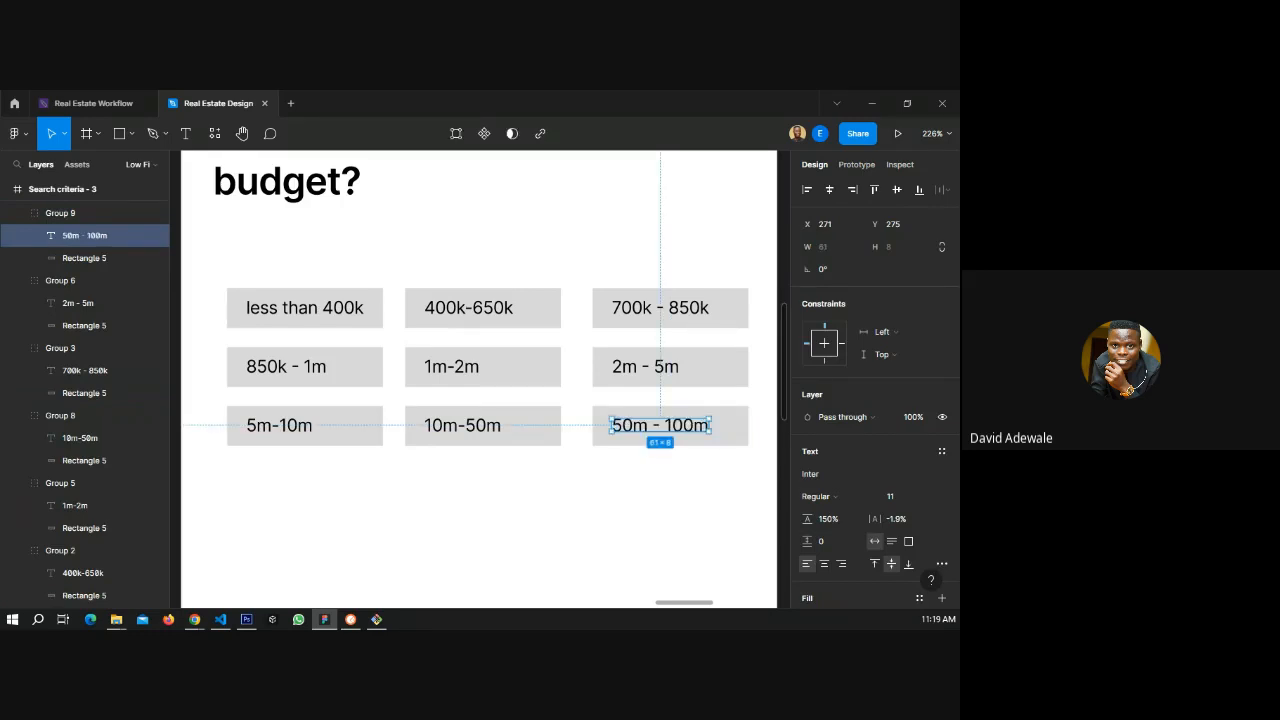
pyautogui.hotkey('alt', 'Tab')
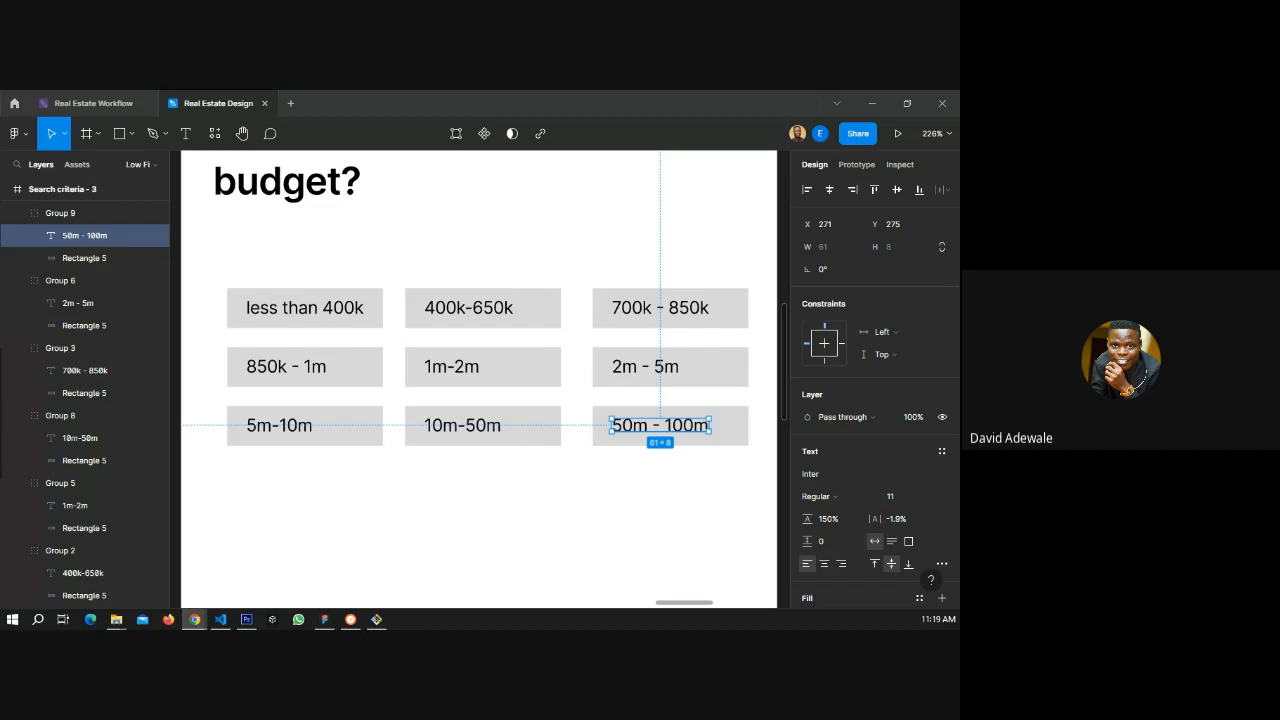
pyautogui.hotkey('alt', 'Tab')
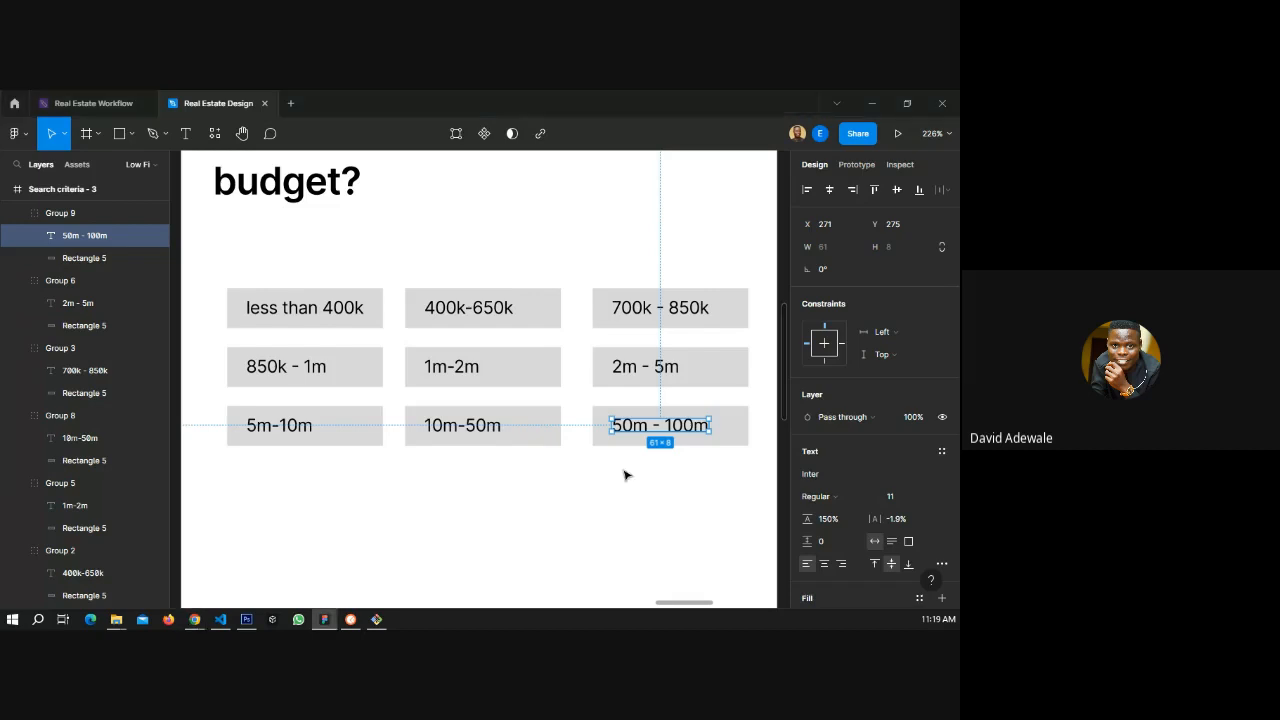
# - Duplicate the "5m-10m" box below itself to start a fourth row and label the copy "51m-70m"
pyautogui.click(476, 451)
pyautogui.click(352, 437)
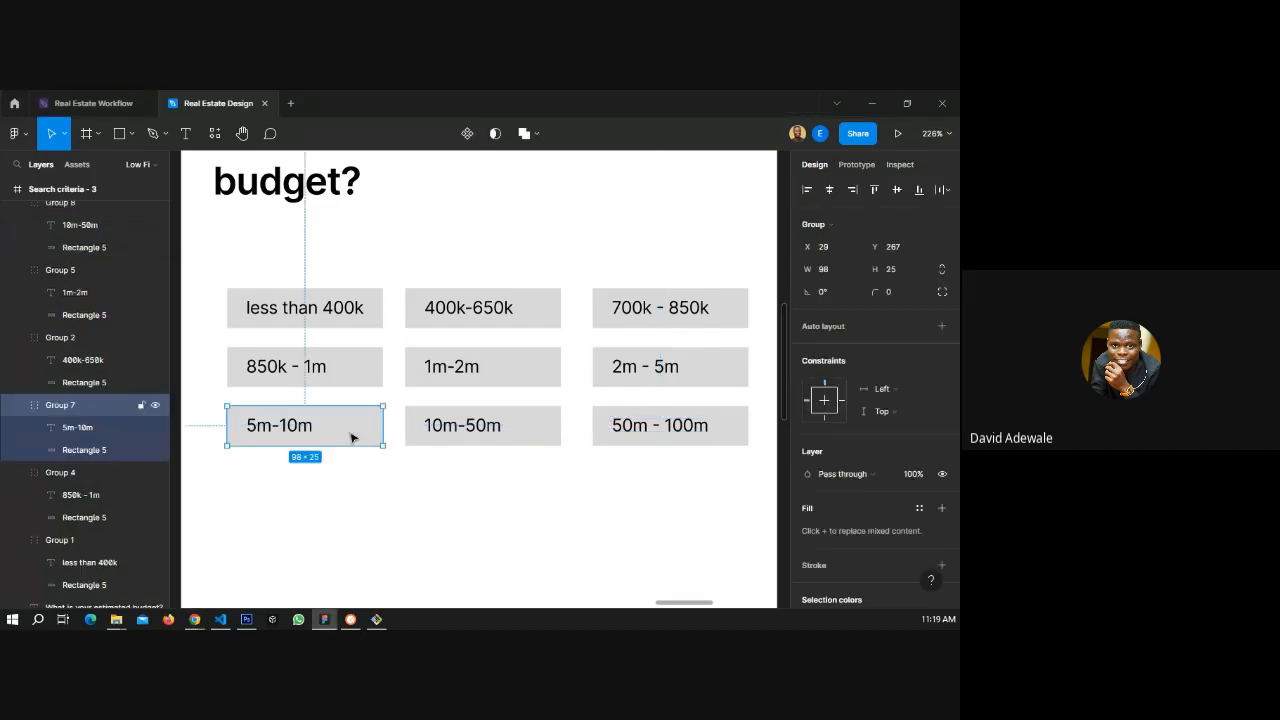
pyautogui.moveTo(352, 437); pyautogui.dragTo(351, 487)
pyautogui.doubleClick(280, 487)
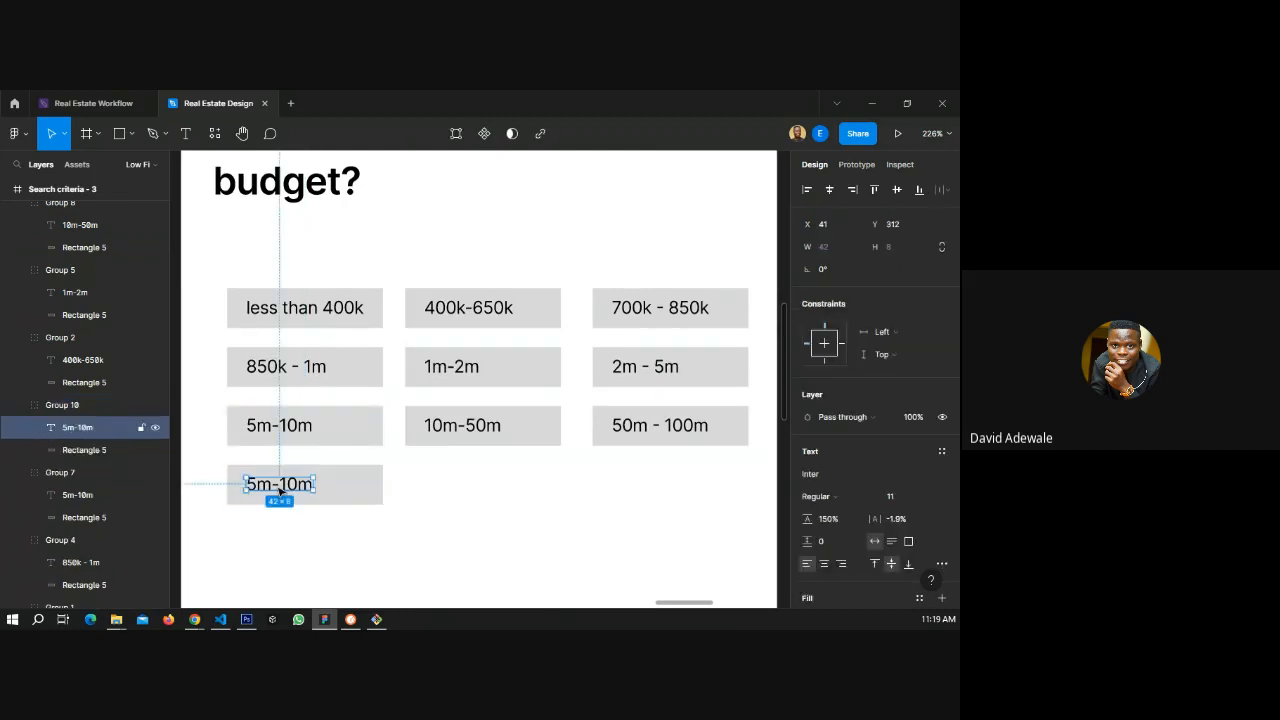
pyautogui.write('51m-70m')
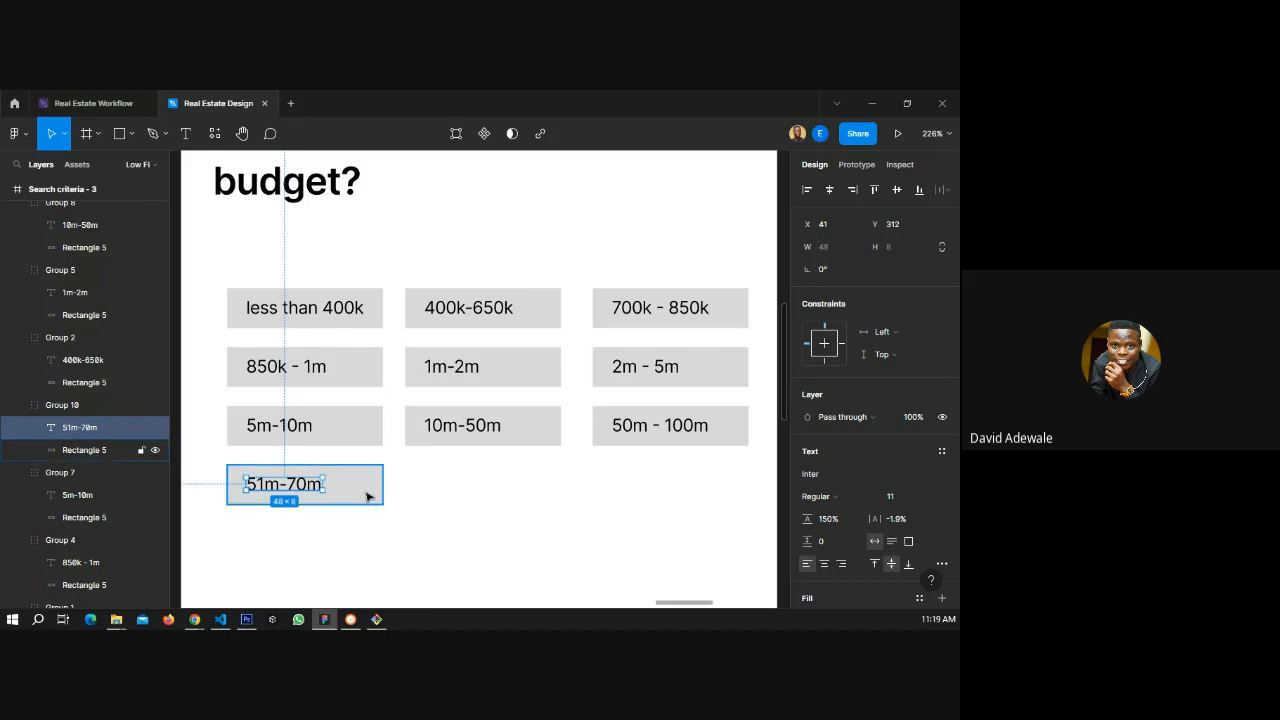
pyautogui.click(367, 497)
# - Duplicate the "10m-50m" box into the fourth row and label the copy "70m - 100m"
pyautogui.click(541, 429)
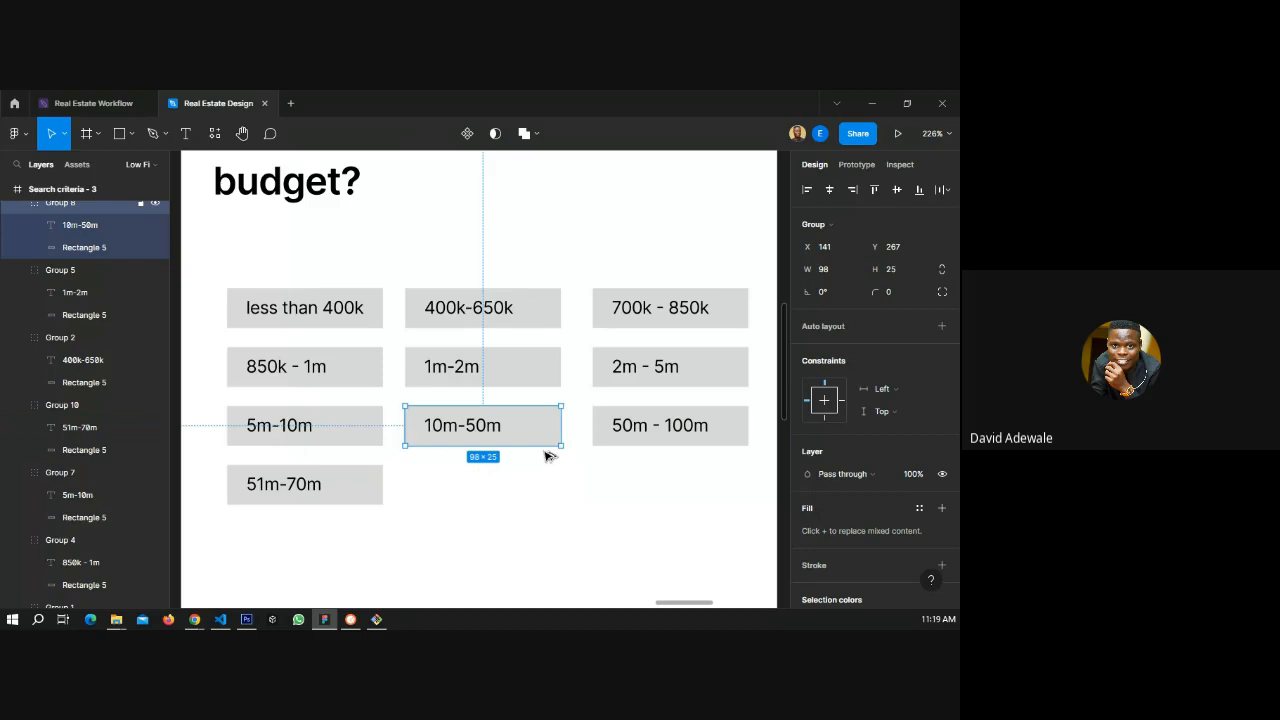
pyautogui.moveTo(548, 456); pyautogui.dragTo(546, 487)
pyautogui.doubleClick(446, 487)
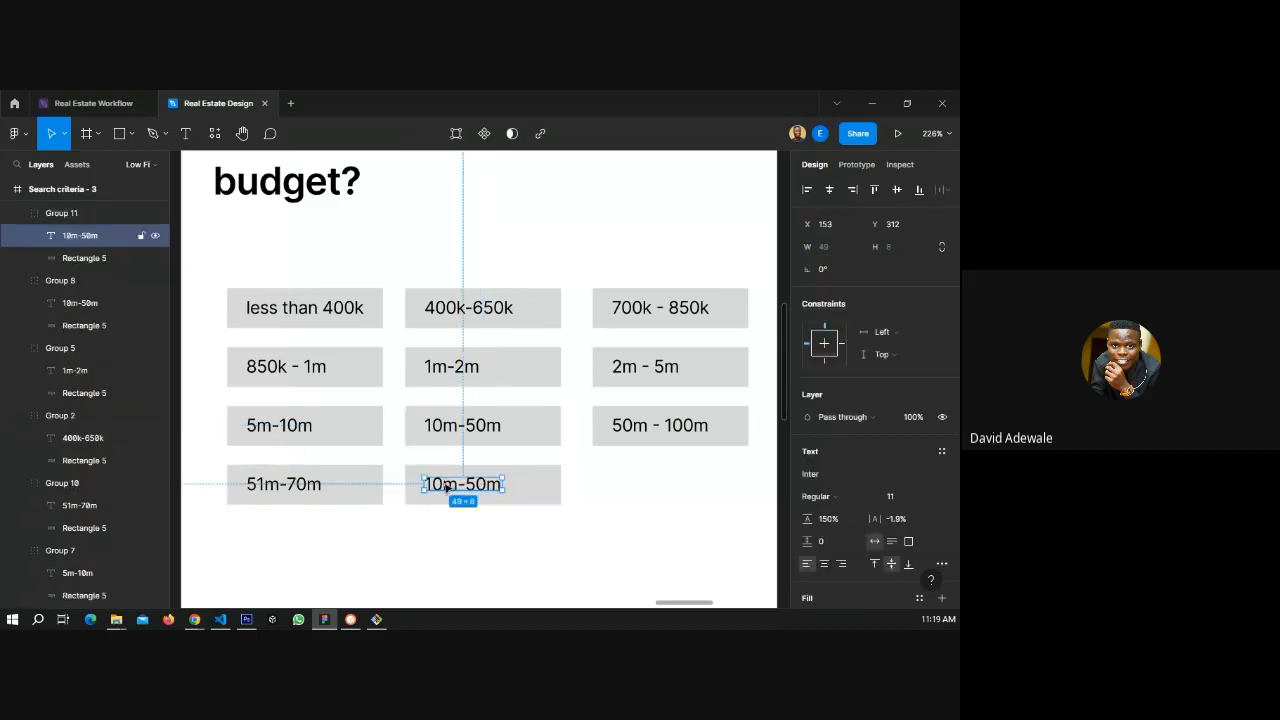
pyautogui.doubleClick(446, 487)
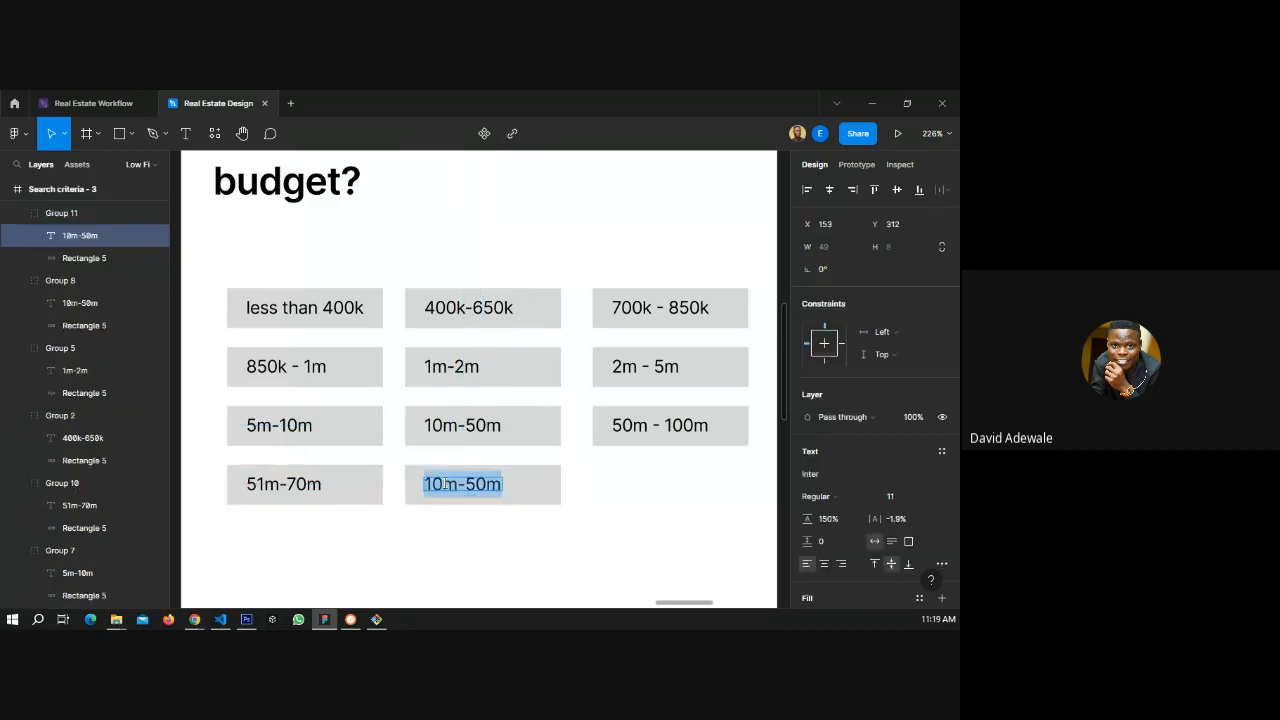
pyautogui.write('70m')
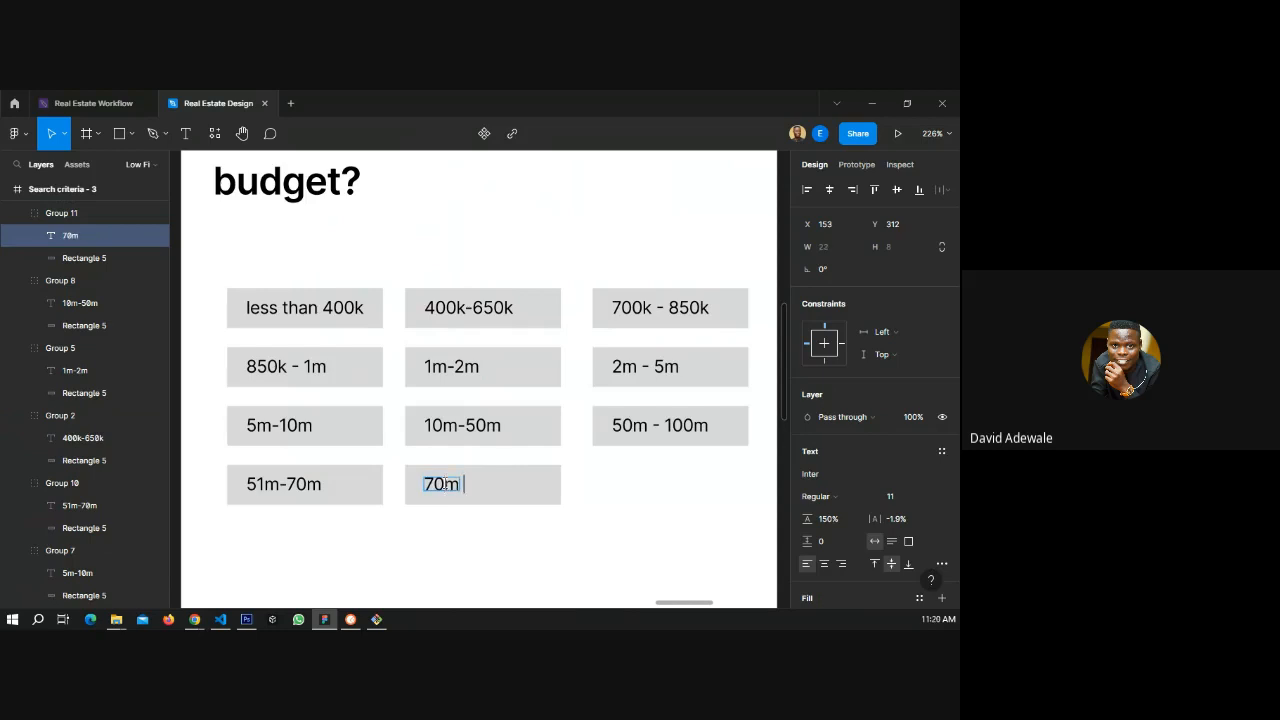
pyautogui.write('- 100m')
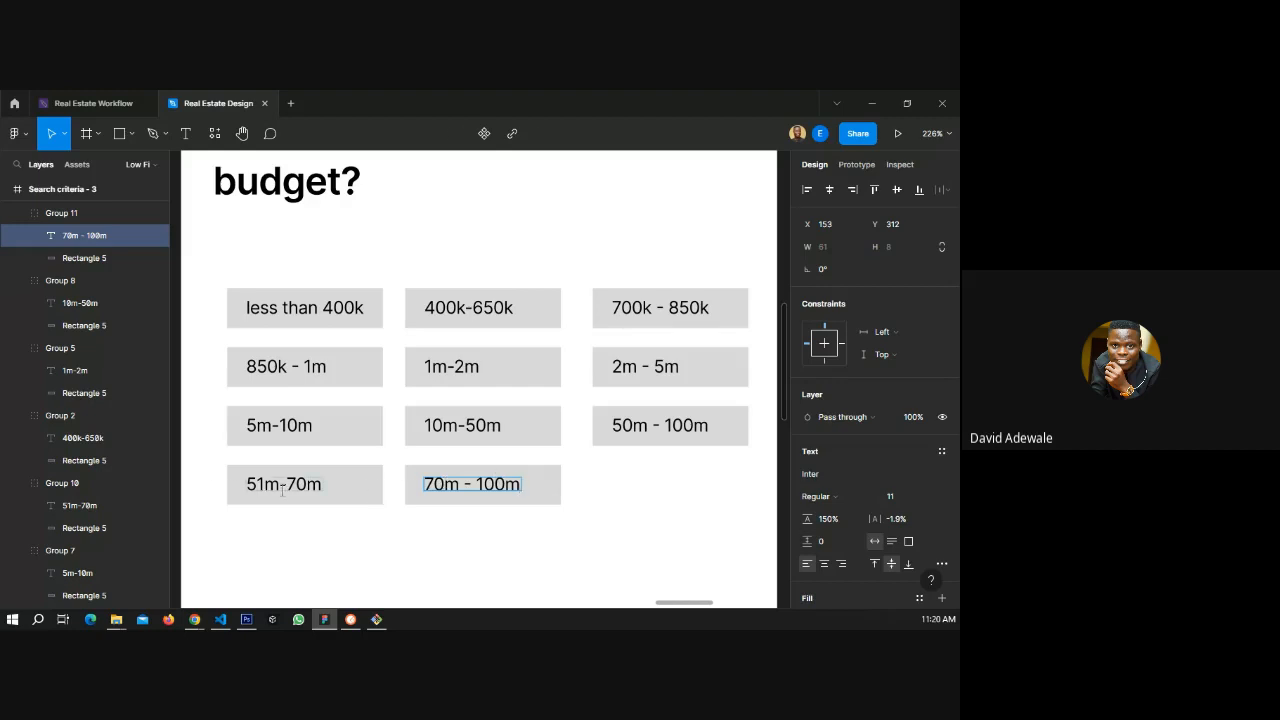
pyautogui.press('Escape')
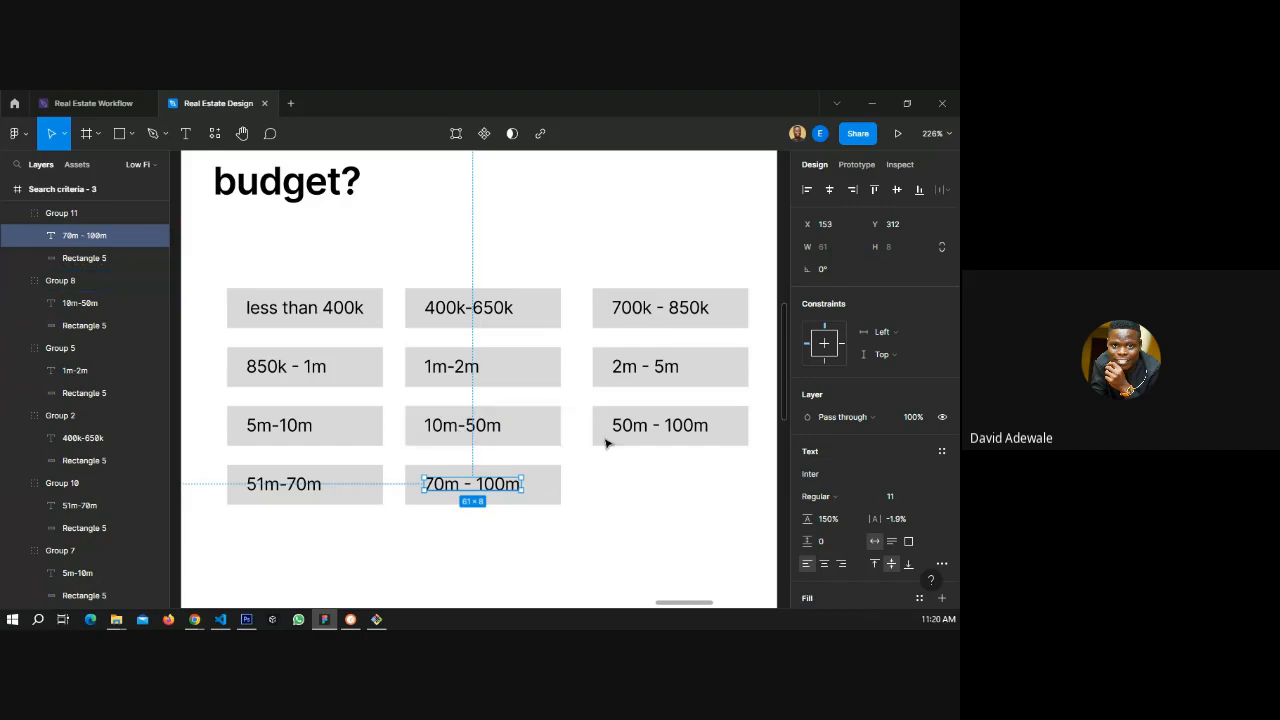
# - Edit the label of the third budget box in the third row to read "50m - 60m"
pyautogui.doubleClick(683, 428)
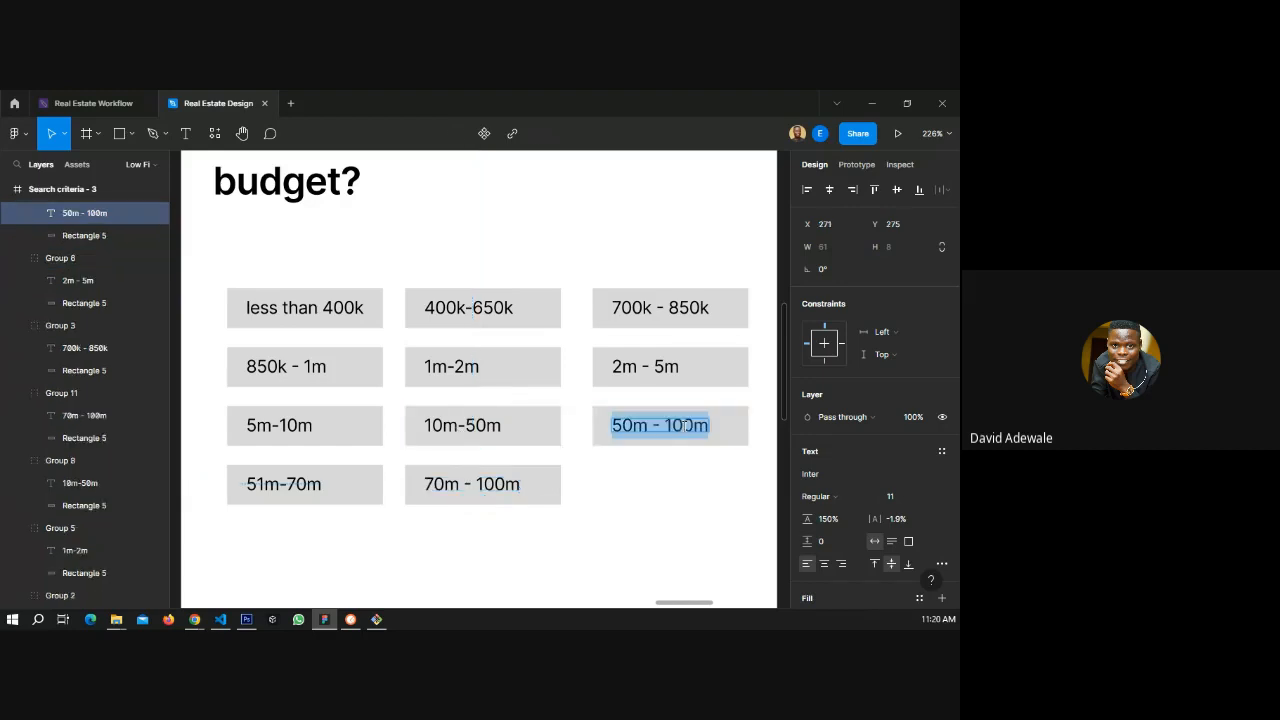
pyautogui.click(677, 421)
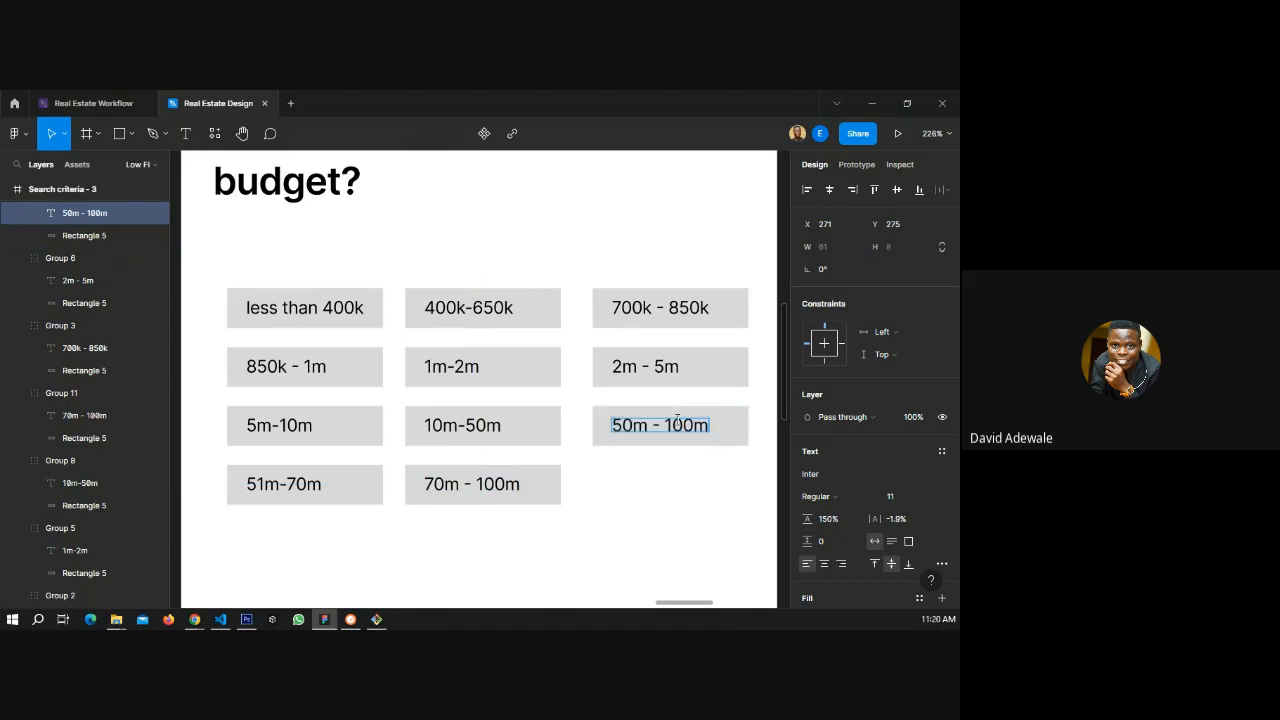
pyautogui.press('BackSpace')
pyautogui.press('BackSpace')
pyautogui.write('6')
# - Edit the label of the first budget box in the fourth row to read "61m-70m"
pyautogui.click(258, 486)
pyautogui.press('BackSpace')
pyautogui.write('6')
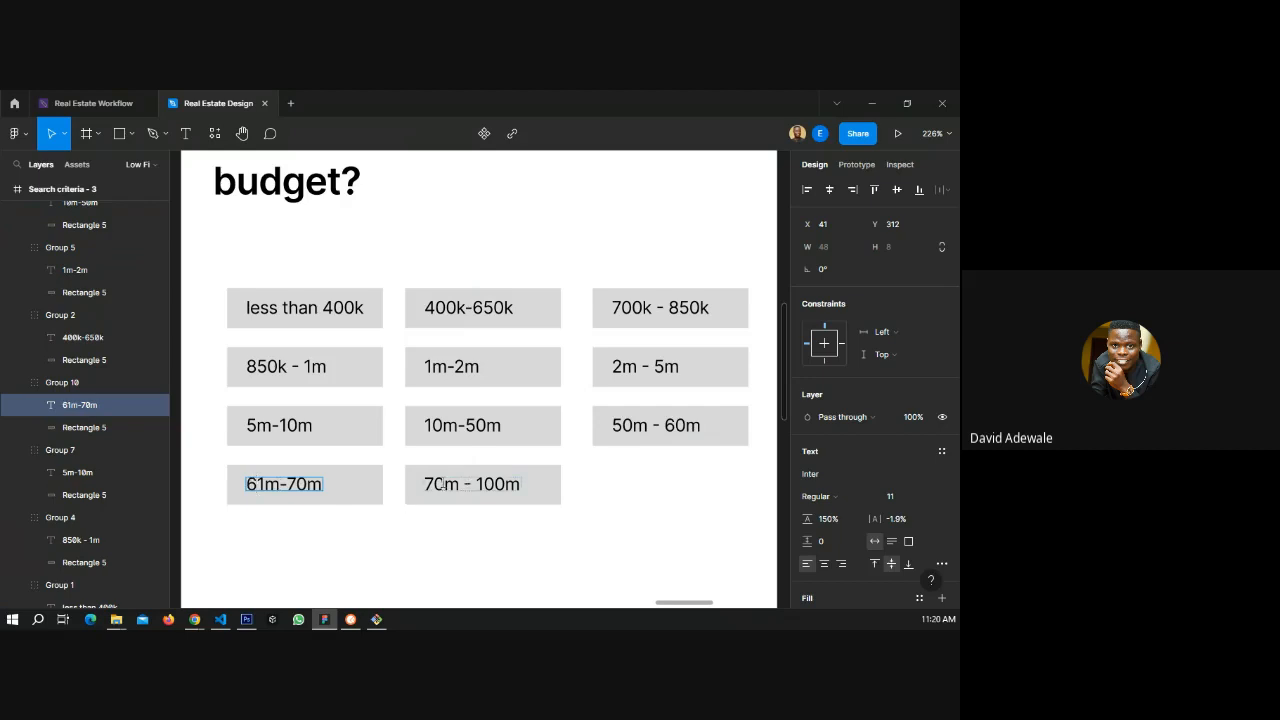
# - Edit the label of the second budget box in the fourth row to read "71m - 100m"
pyautogui.click(443, 484)
pyautogui.write('1')
pyautogui.press('Escape')
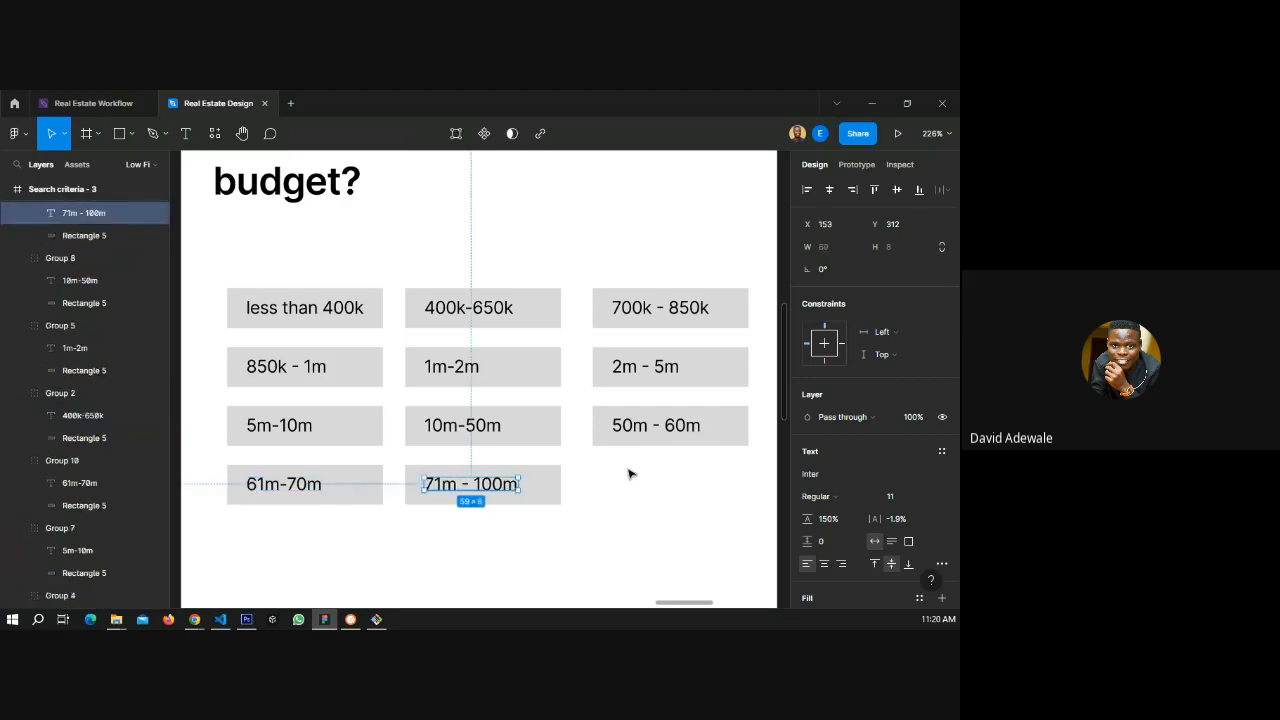
# - Duplicate the "50m - 60m" box into the fourth row and label the copy "Above 100m"
pyautogui.click(633, 434)
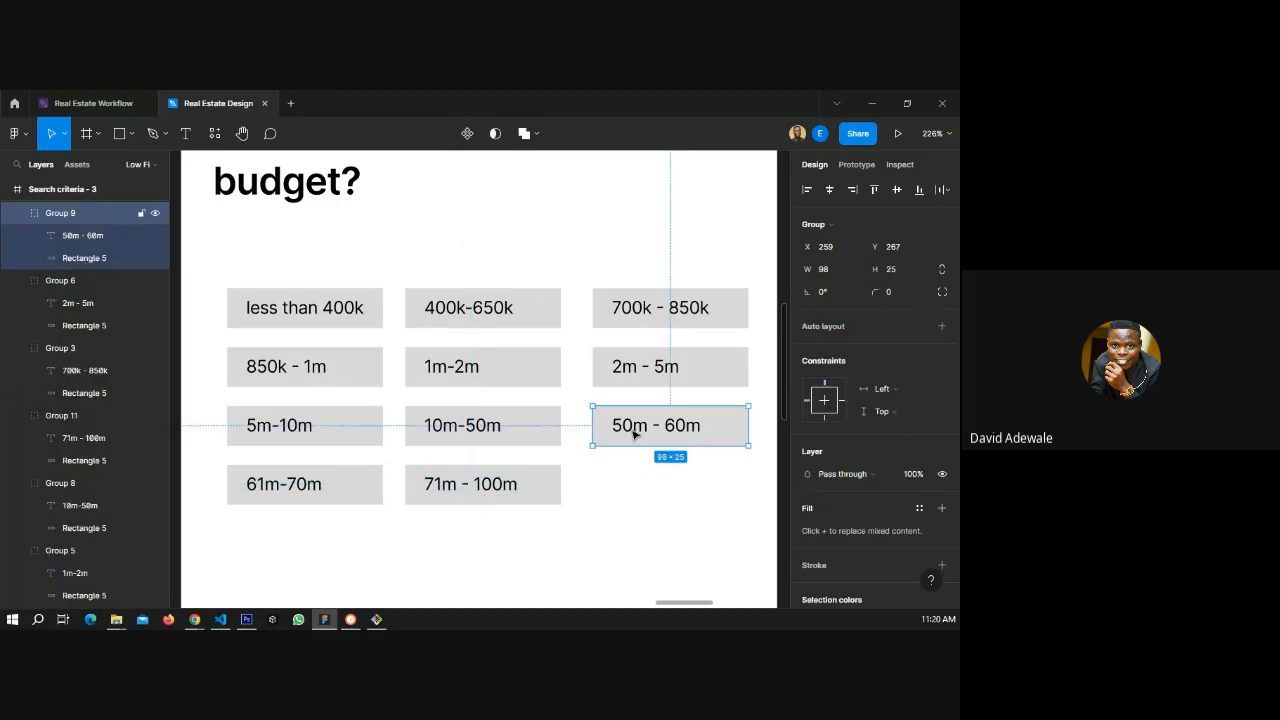
pyautogui.moveTo(633, 434); pyautogui.dragTo(652, 485)
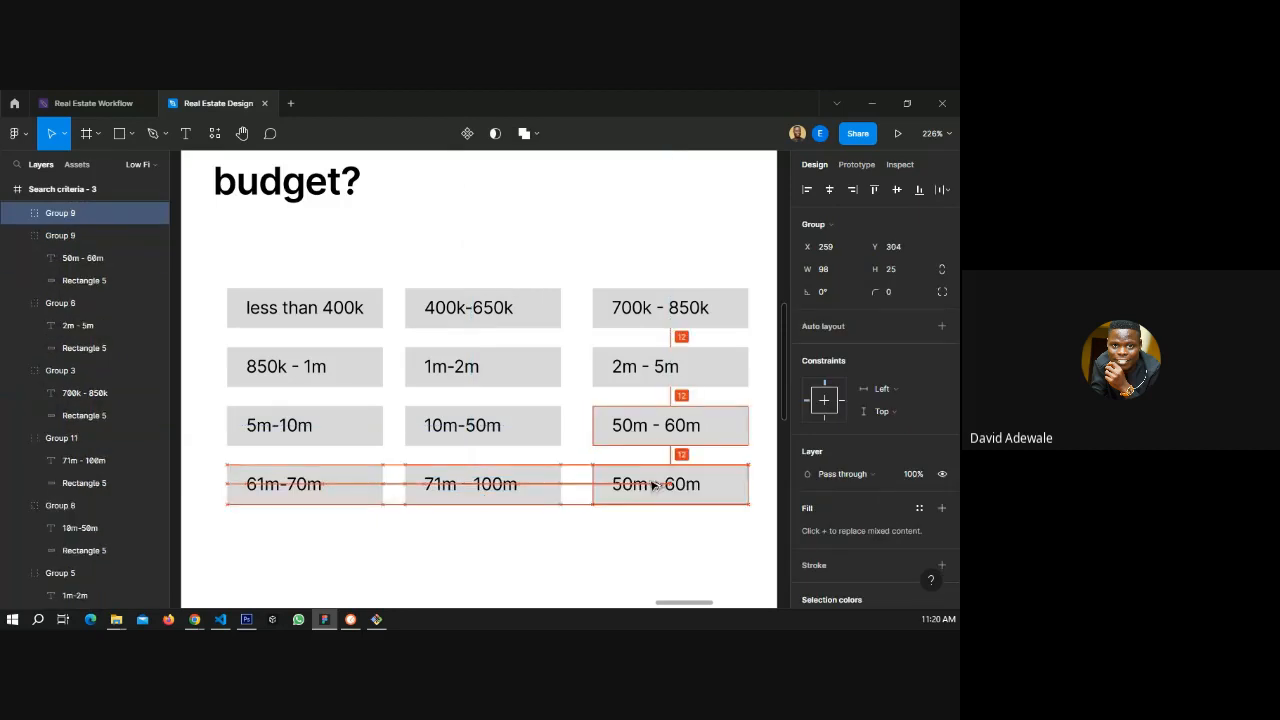
pyautogui.doubleClick(638, 484)
pyautogui.write('Abov')
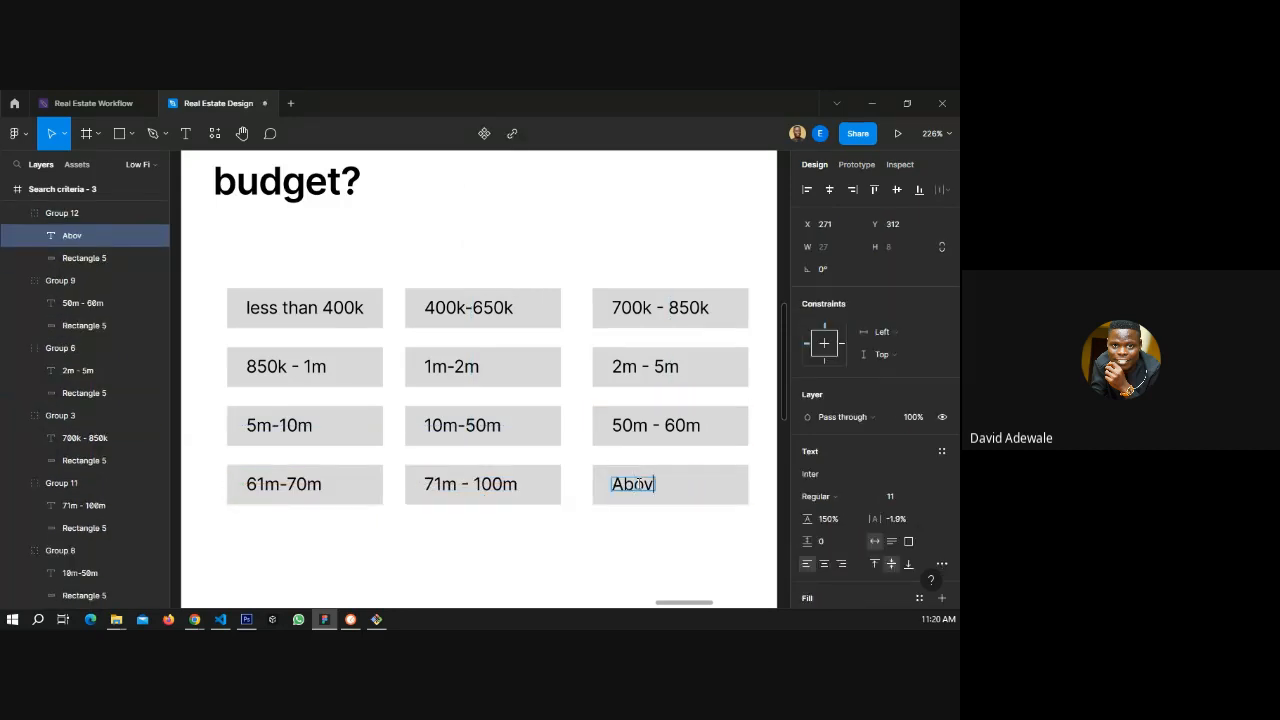
pyautogui.write('e 100m')
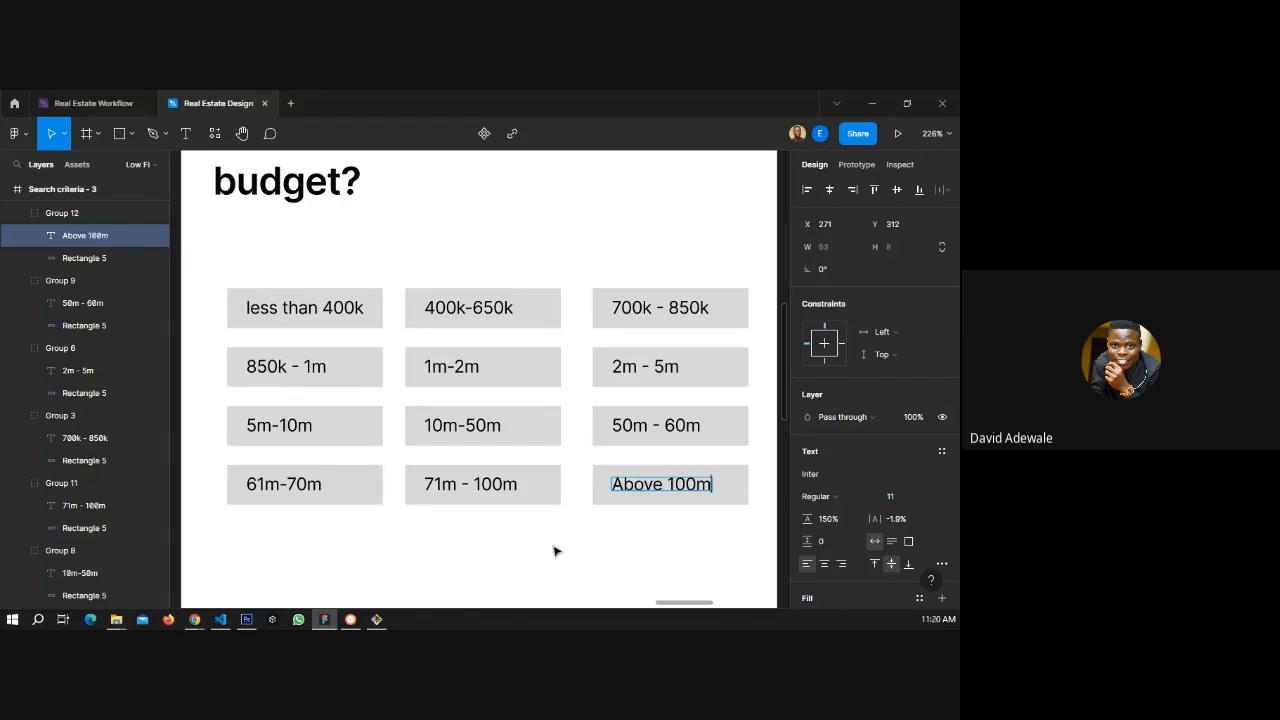
pyautogui.click(520, 538)
# - Shorten the red search criteria header bar to about 1205 px wide so it ends at the third screen's outer edge
pyautogui.keyDown('ctrl'); pyautogui.scroll(-3, 338, 447); pyautogui.keyUp('ctrl')
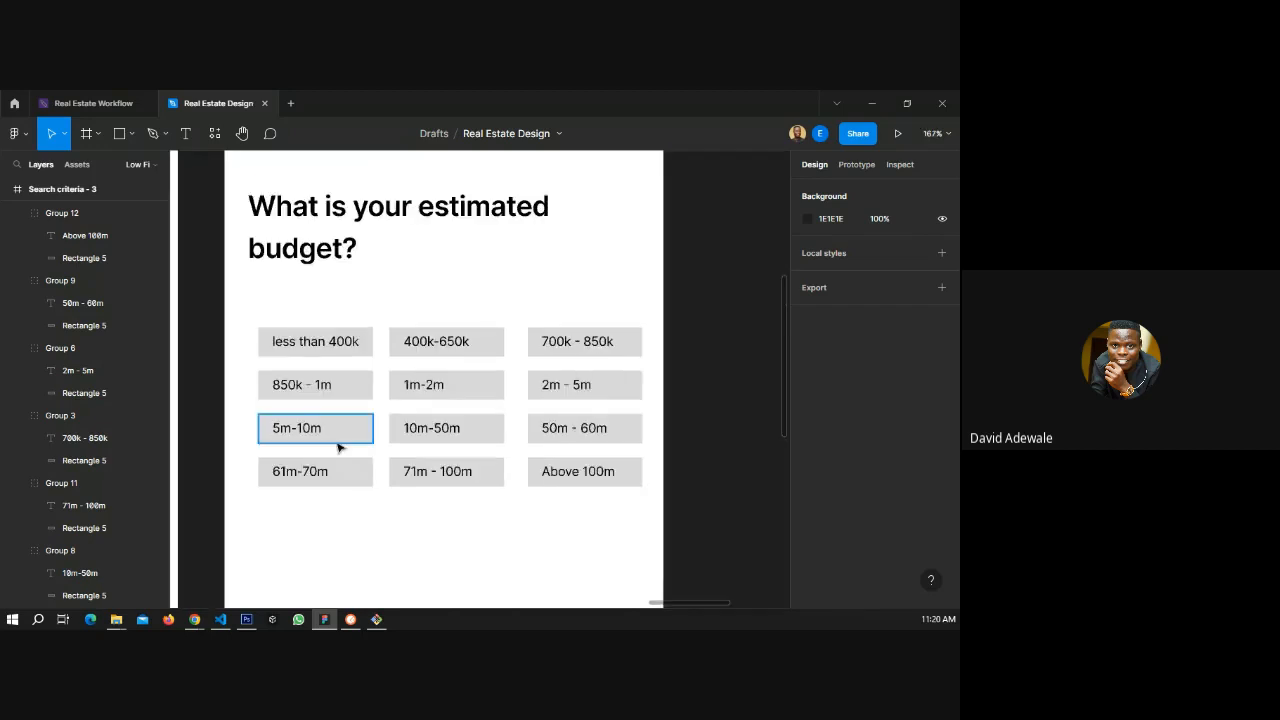
pyautogui.keyDown('ctrl'); pyautogui.scroll(-6, 338, 447); pyautogui.keyUp('ctrl')
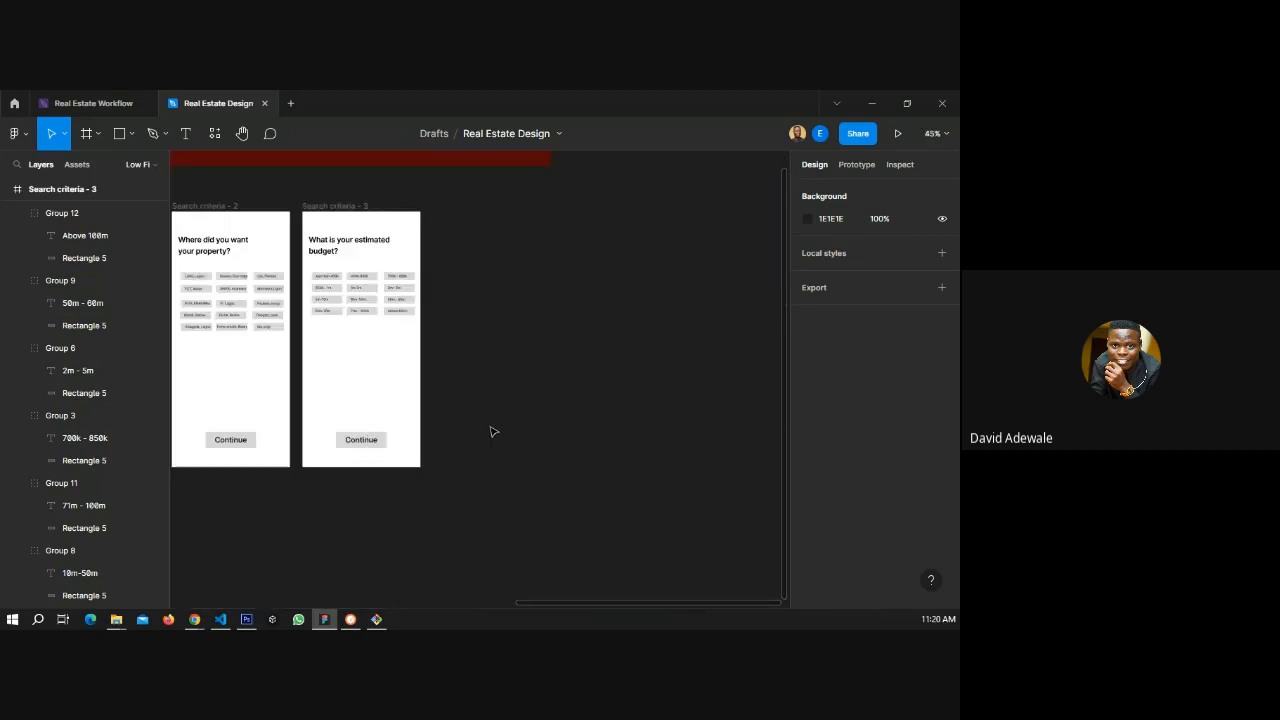
pyautogui.click(333, 207)
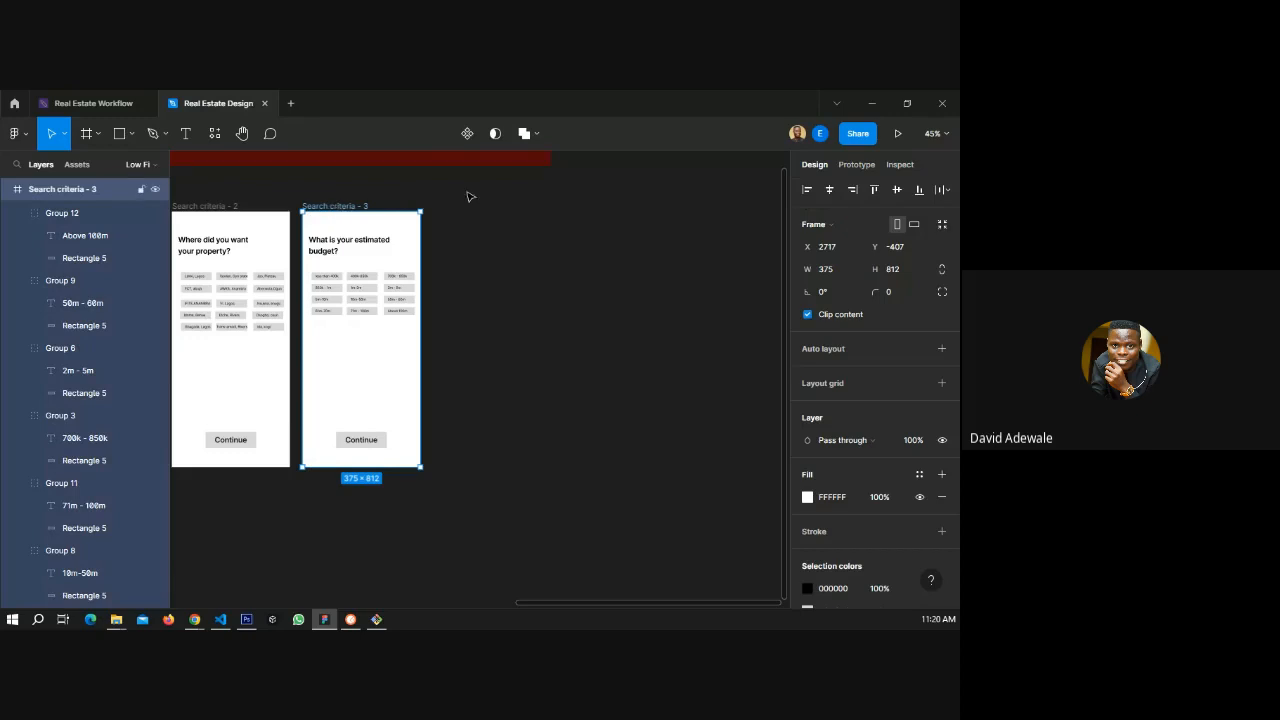
pyautogui.keyDown('ctrl'); pyautogui.scroll(-3, 488, 310); pyautogui.keyUp('ctrl')
pyautogui.click(514, 240)
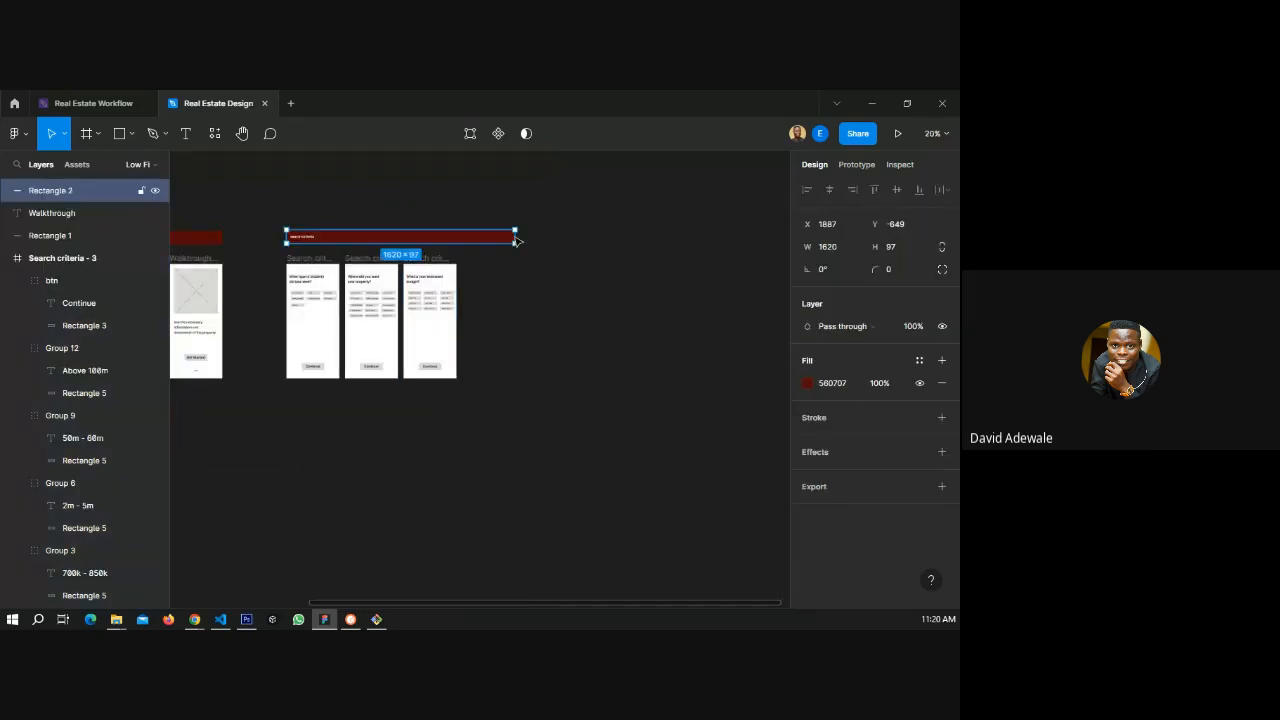
pyautogui.moveTo(504, 236); pyautogui.dragTo(456, 236)
pyautogui.click(519, 279)
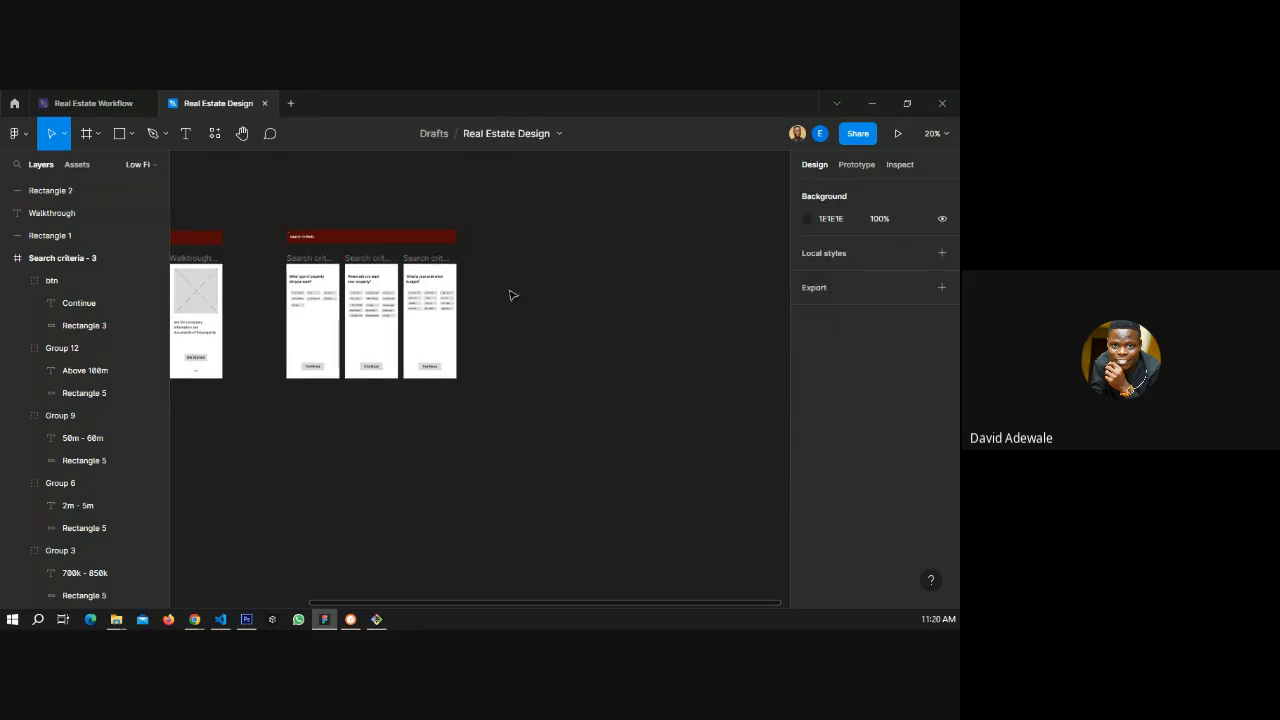
# - Examine the IA flow in the Real Estate Workflow file, from the home screen to the favorite and profile screens
pyautogui.moveTo(274, 337); pyautogui.dragTo(201, 334)
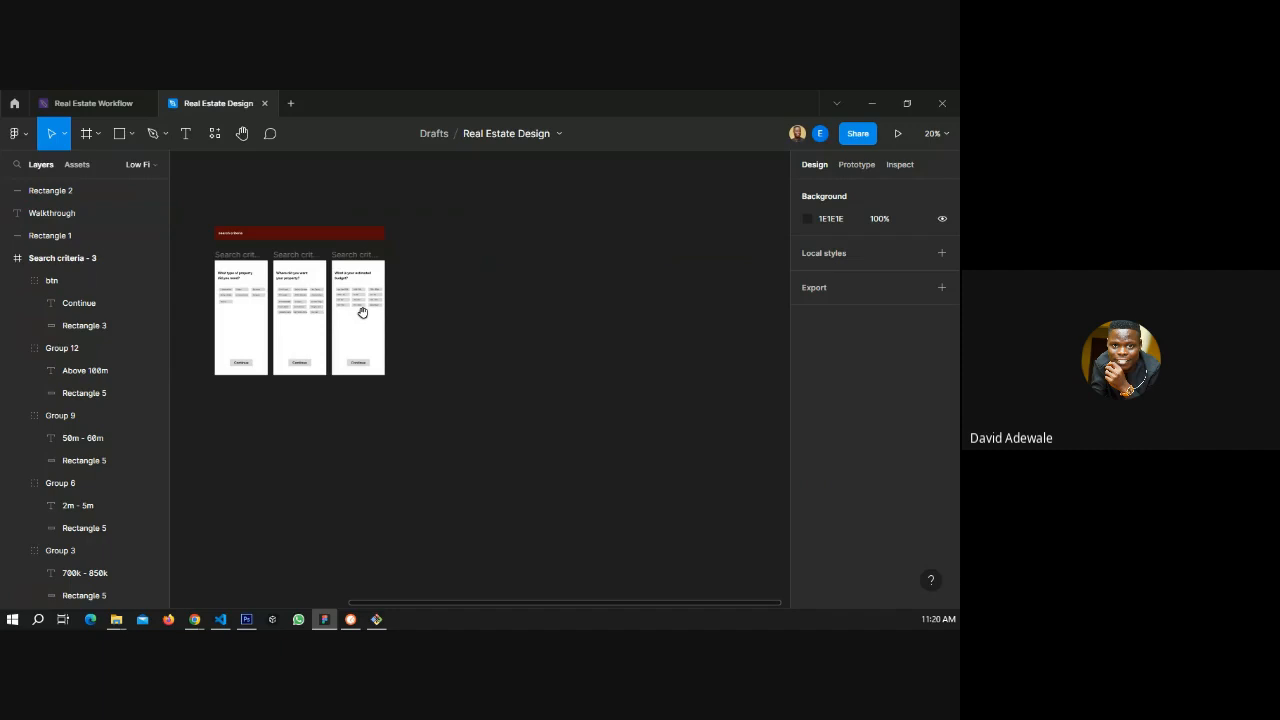
pyautogui.moveTo(362, 313); pyautogui.dragTo(286, 369)
pyautogui.hotkey('ctrl', 'Tab')
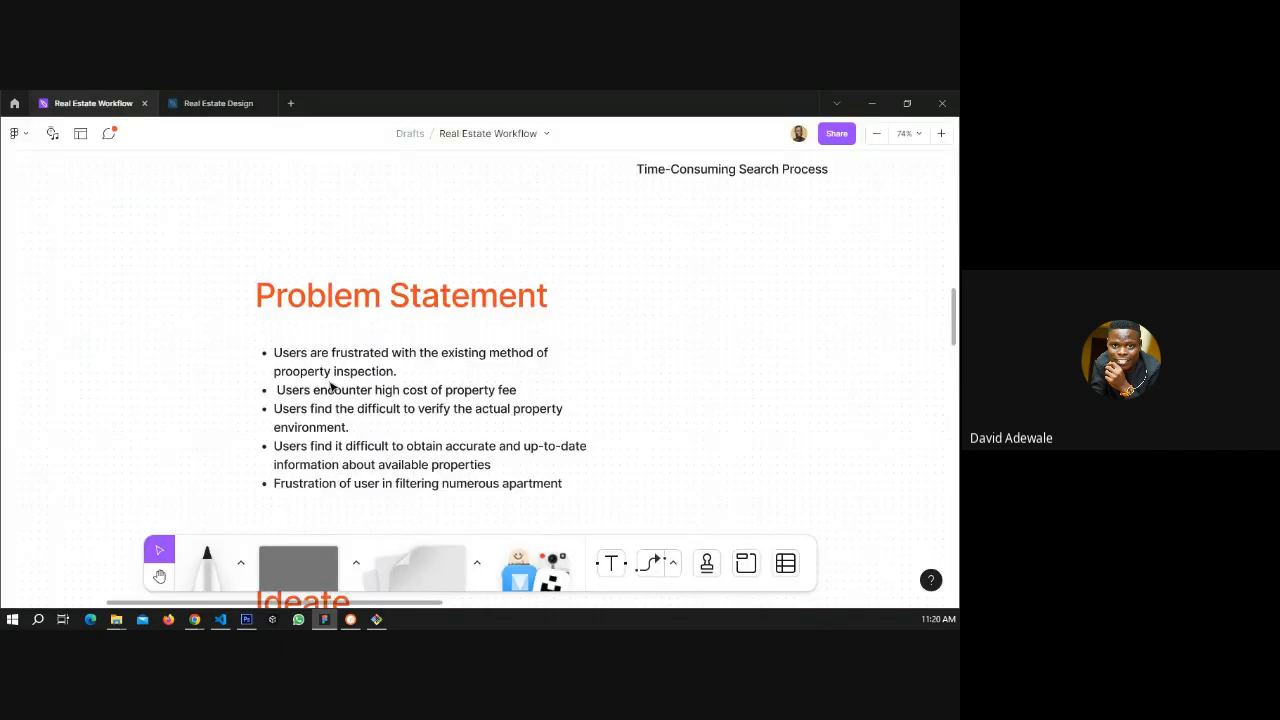
pyautogui.scroll(-5, 168, 364)
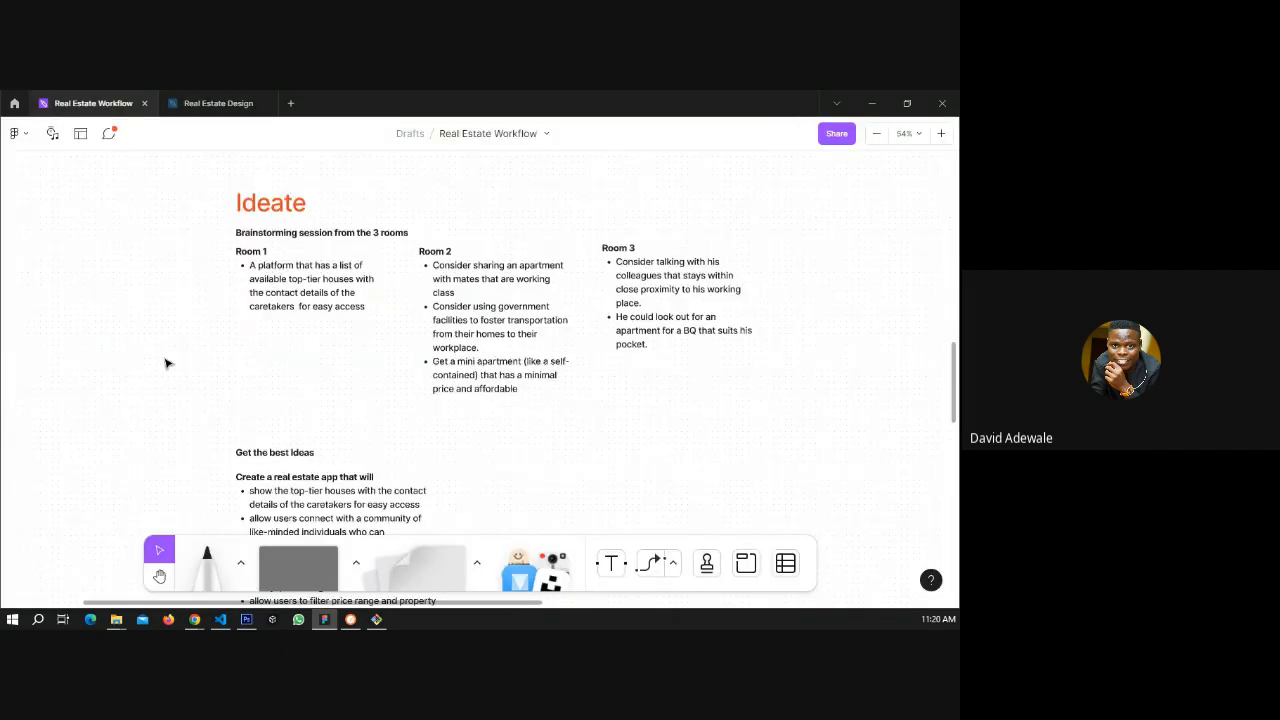
pyautogui.scroll(-4, 166, 363)
pyautogui.scroll(-4, 386, 390)
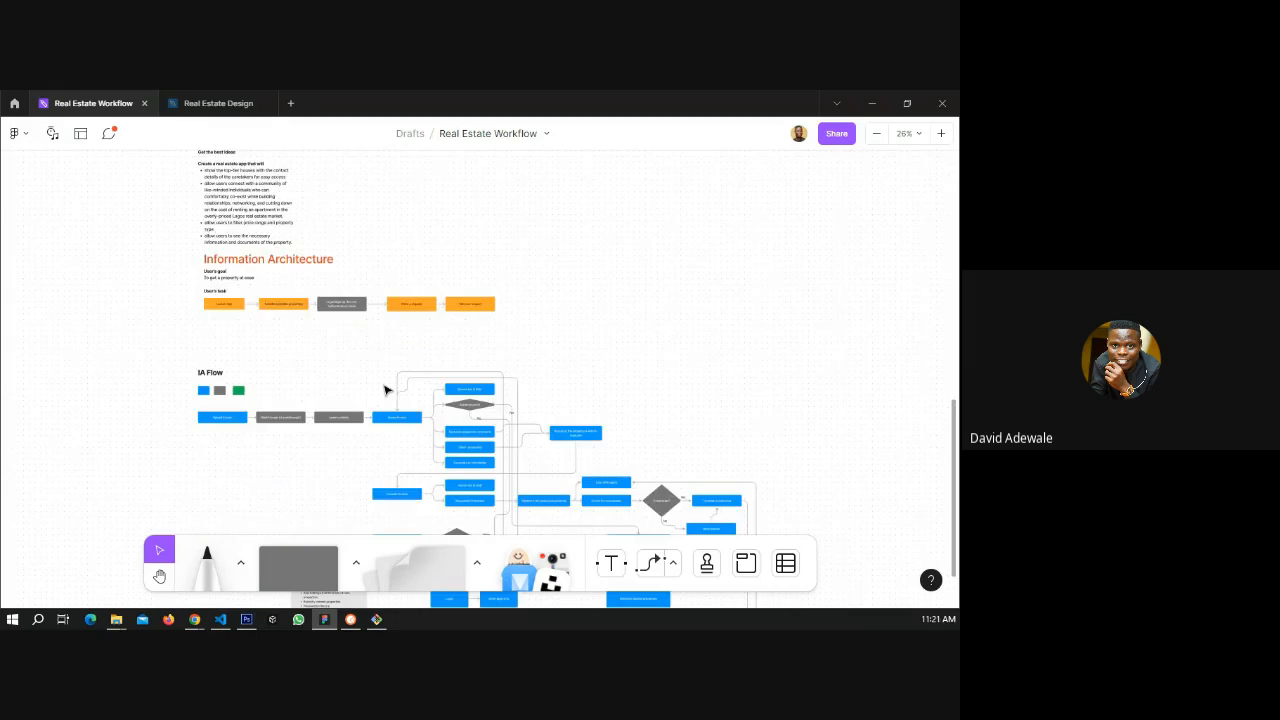
pyautogui.scroll(-3, 386, 390)
pyautogui.scroll(5, 444, 274)
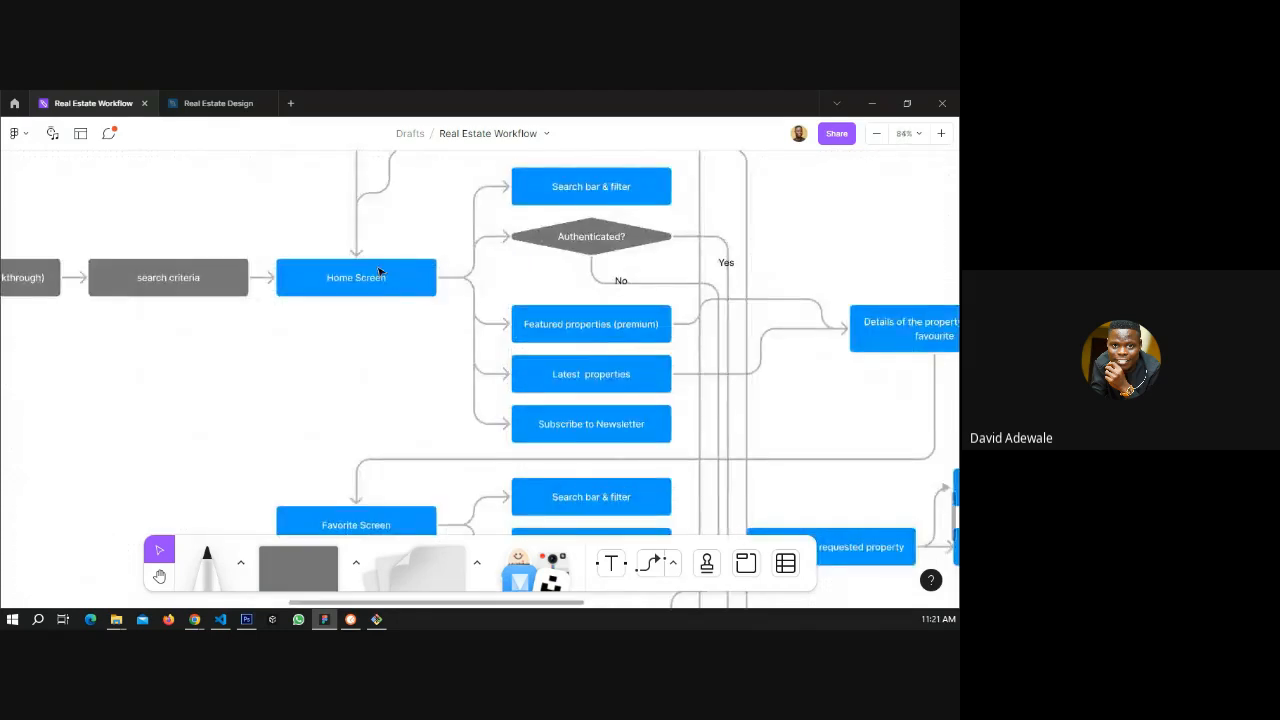
pyautogui.scroll(-3, 369, 278)
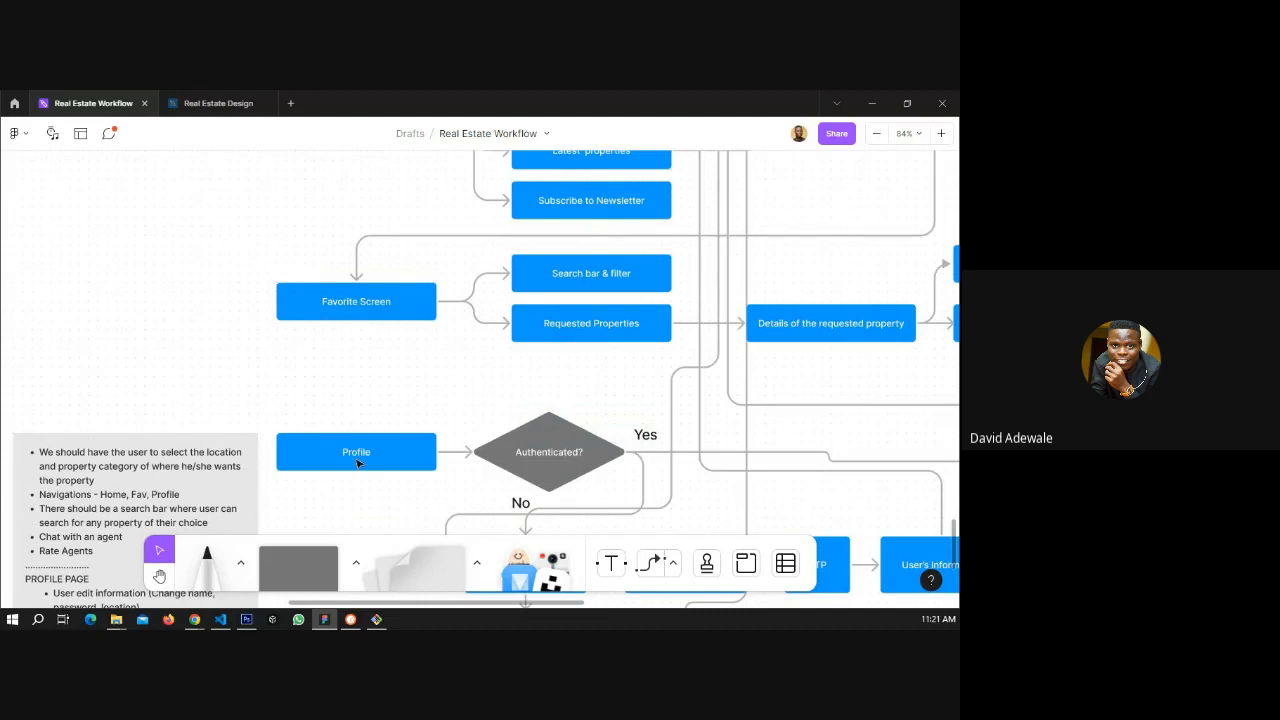
# - In the Real Estate Design file, duplicate the "Search criteria - 3" frame and place the copy apart, to the right of the search criteria row
pyautogui.click(212, 103)
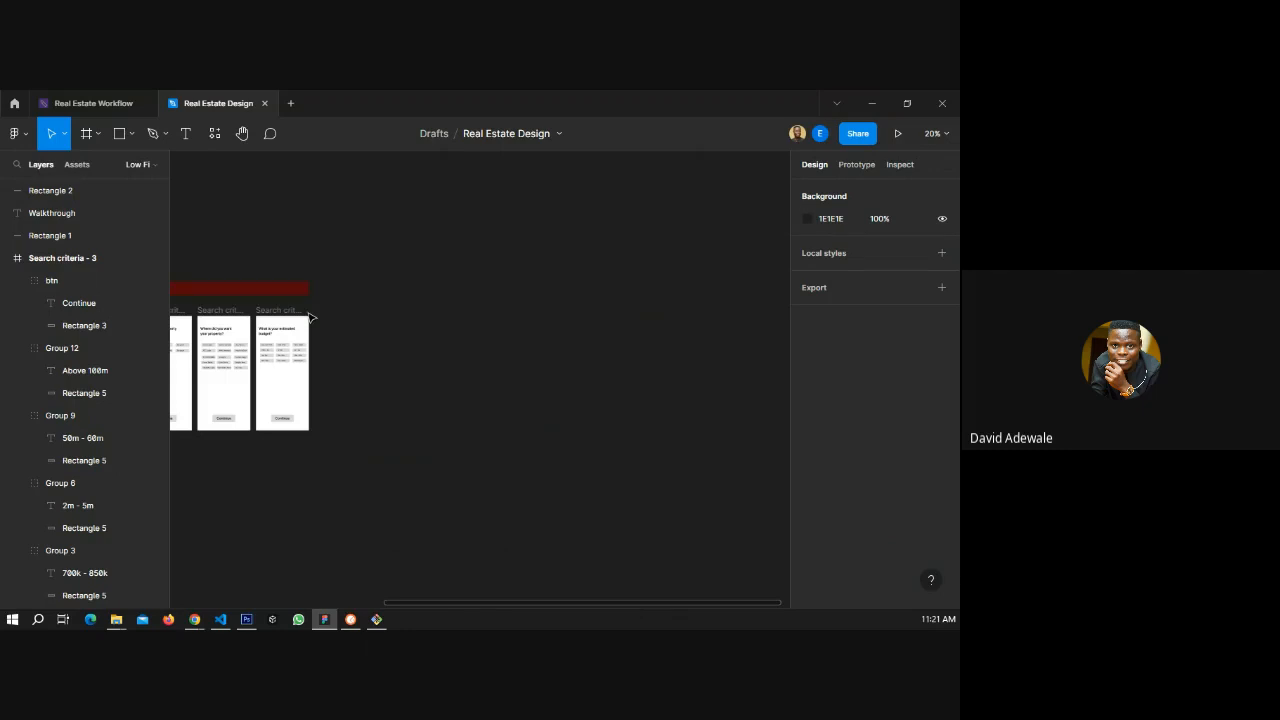
pyautogui.click(308, 318)
pyautogui.click(396, 322)
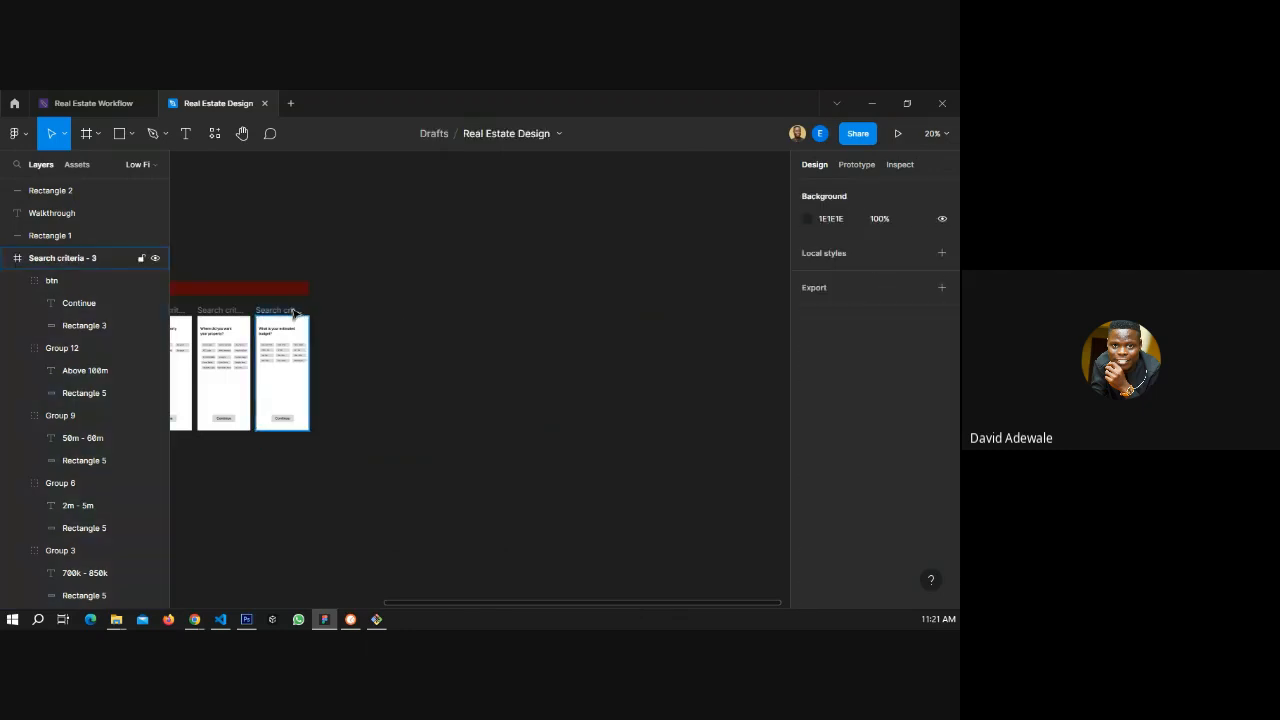
pyautogui.click(294, 313)
pyautogui.hotkey('ctrl', 'd')
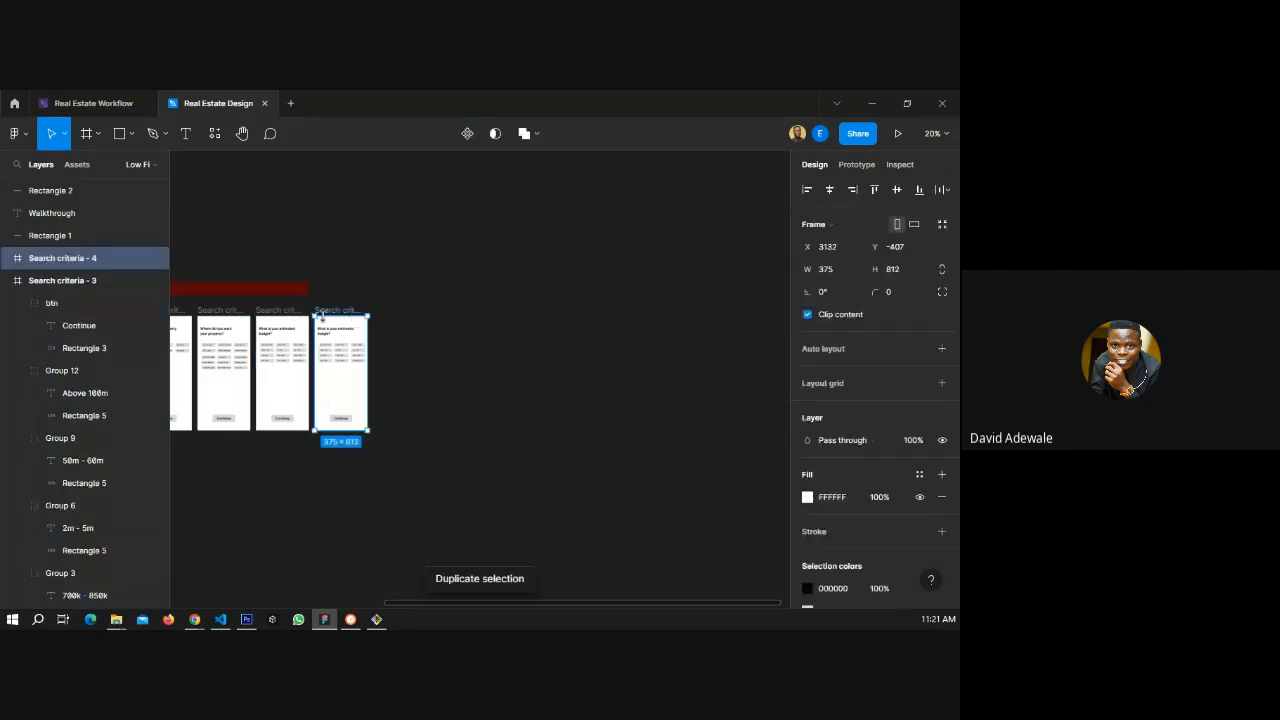
pyautogui.moveTo(322, 316); pyautogui.dragTo(433, 313)
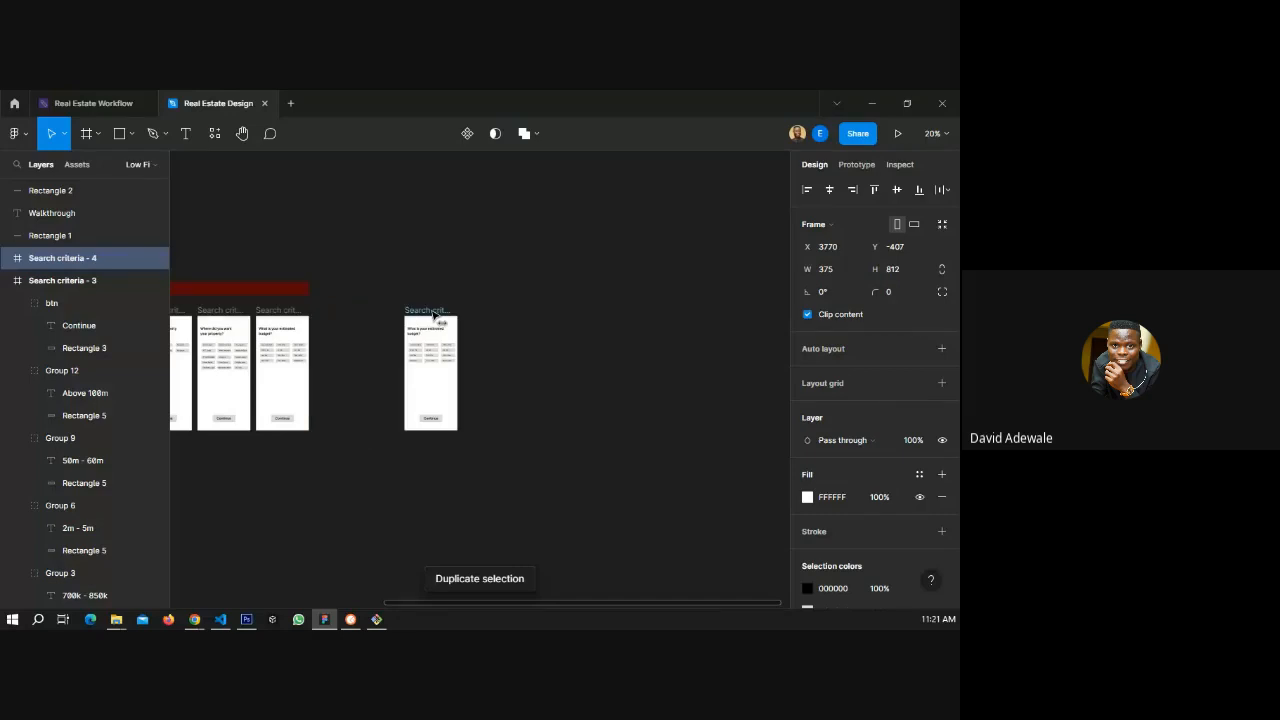
# - Rename the duplicated frame "Home Screen"
pyautogui.scroll(3, 433, 313)
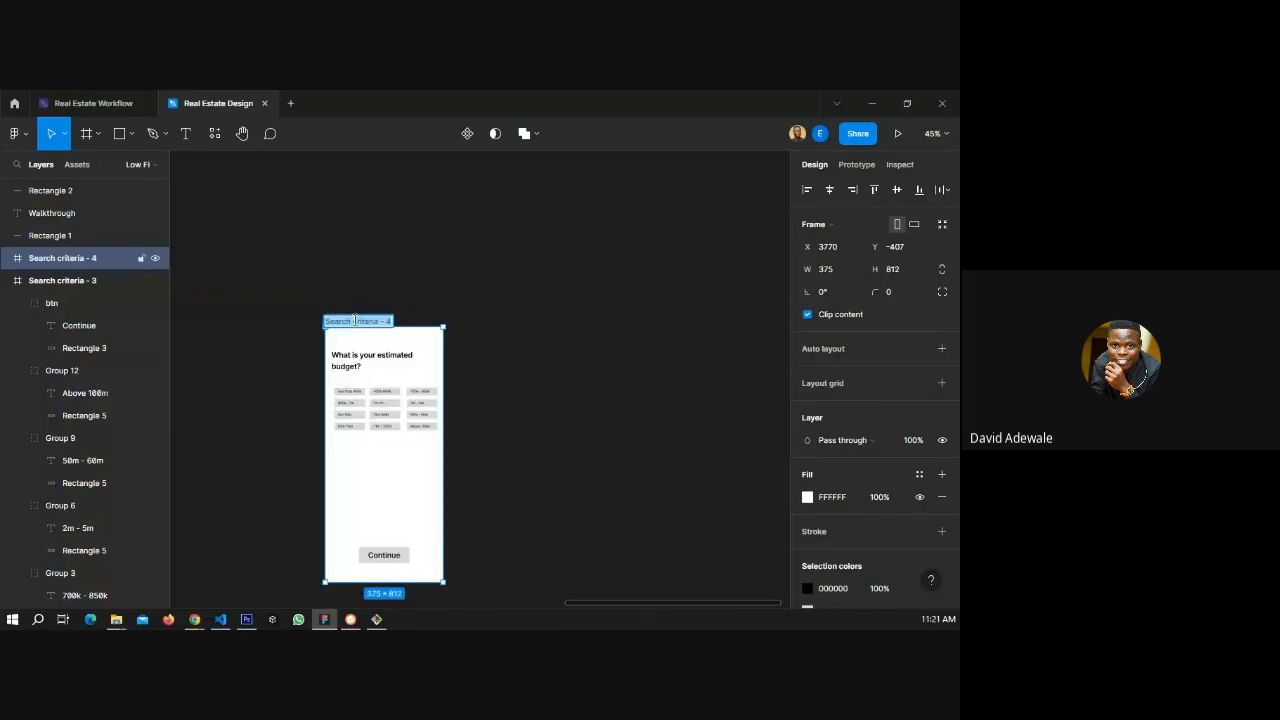
pyautogui.doubleClick(357, 321)
pyautogui.write('Home')
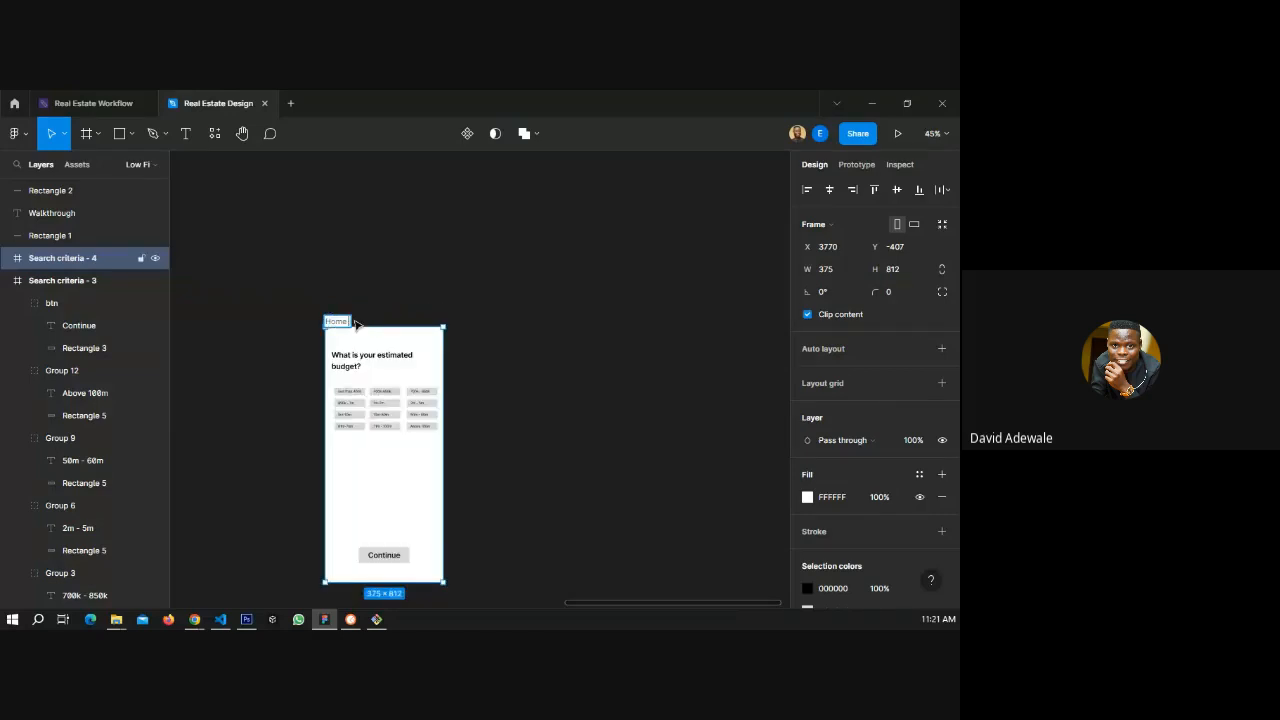
pyautogui.write(' Screen')
pyautogui.click(322, 299)
# - Duplicate the red search criteria header bar with its title and place the copy above the Home Screen frame
pyautogui.scroll(-3, 340, 313)
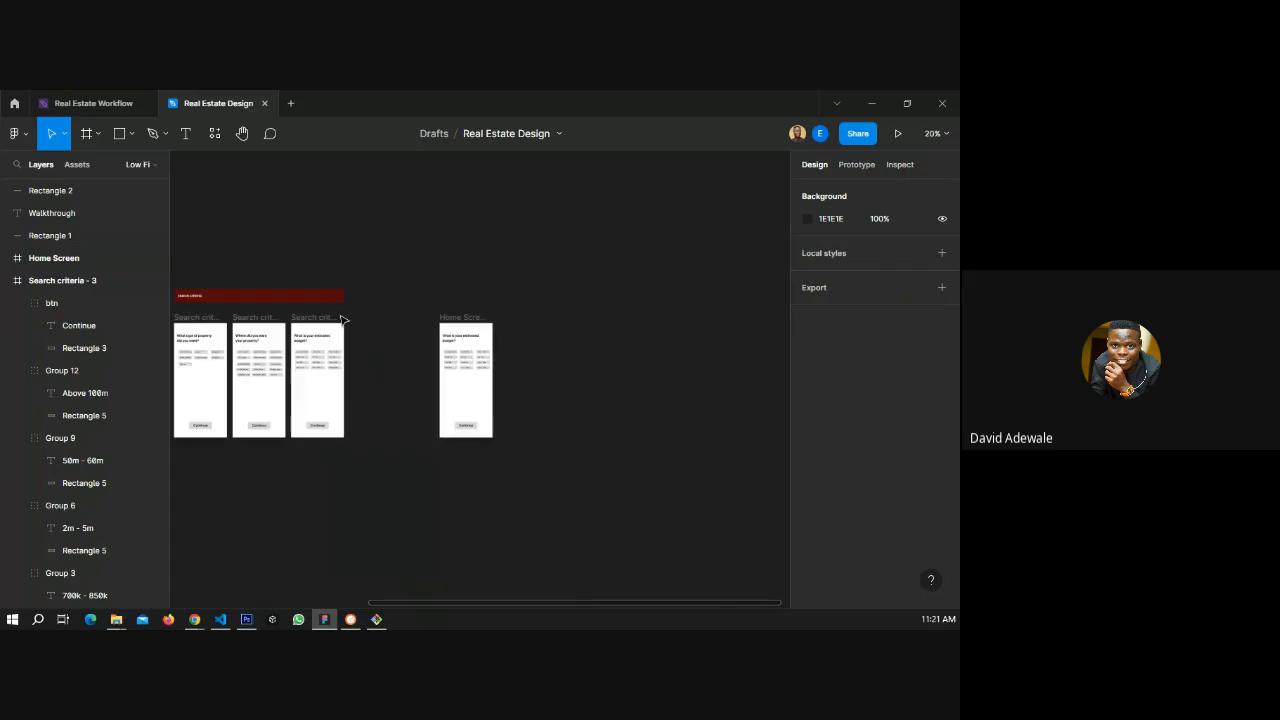
pyautogui.click(189, 296)
pyautogui.keyDown('shift'); pyautogui.click(258, 302); pyautogui.keyUp('shift')
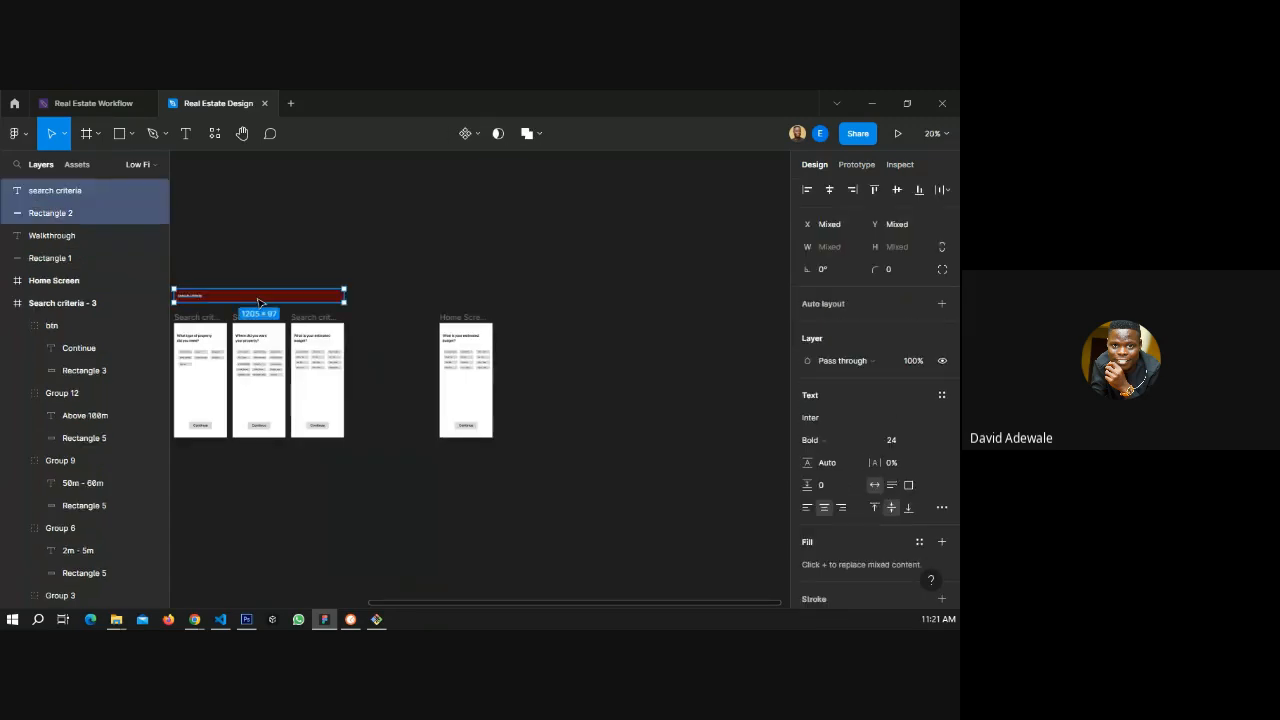
pyautogui.moveTo(258, 302); pyautogui.dragTo(517, 300)
# - Change the title text on the copied header bar to "Home Screen"
pyautogui.scroll(2, 562, 301)
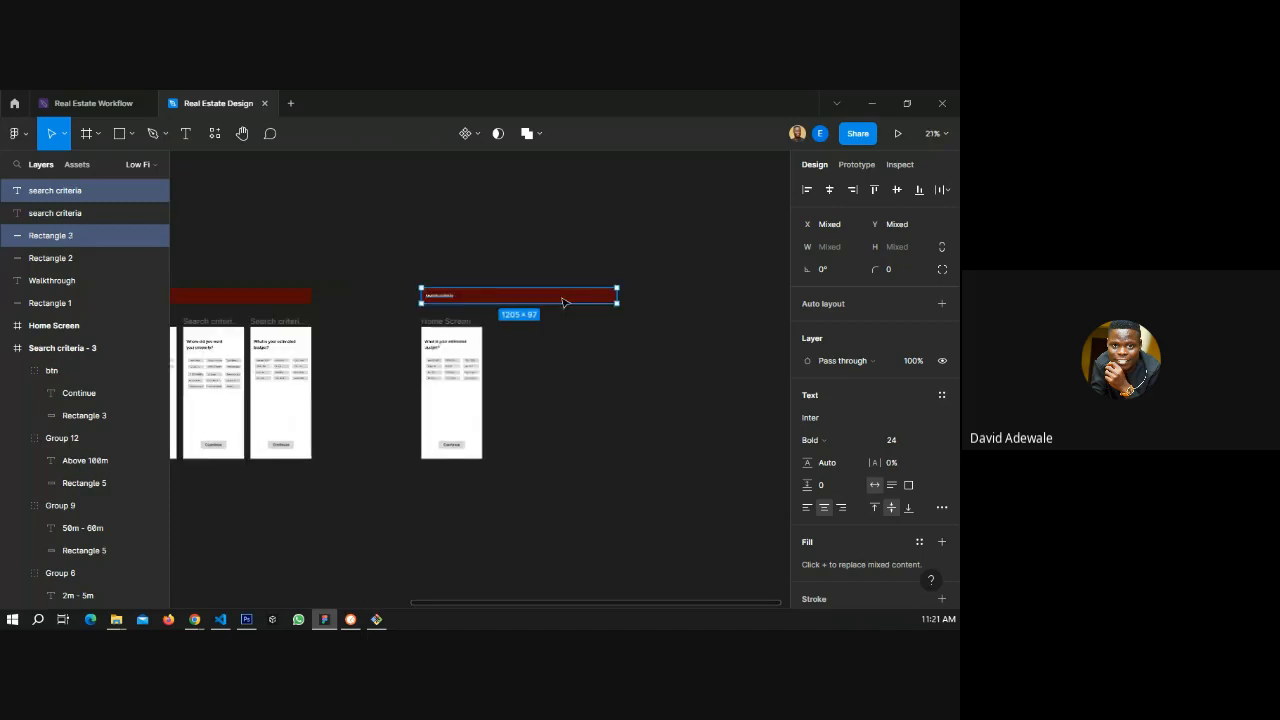
pyautogui.scroll(5, 445, 297)
pyautogui.doubleClick(380, 290)
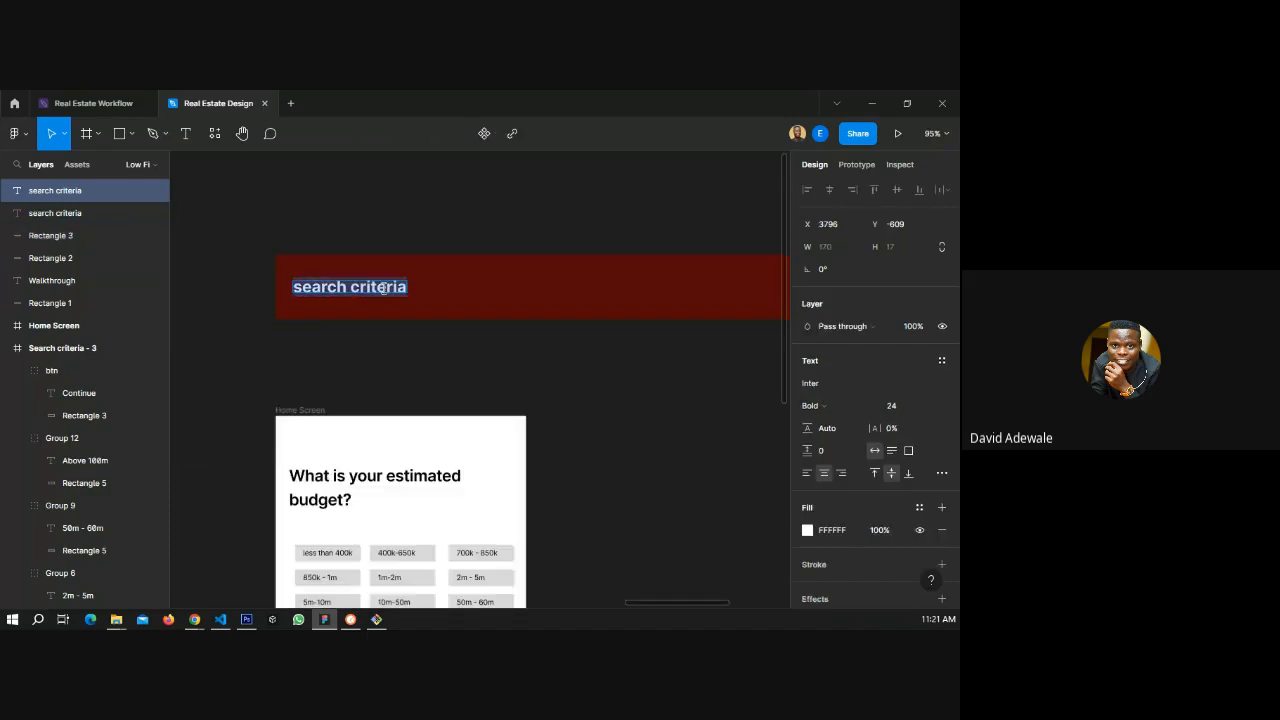
pyautogui.write('Home')
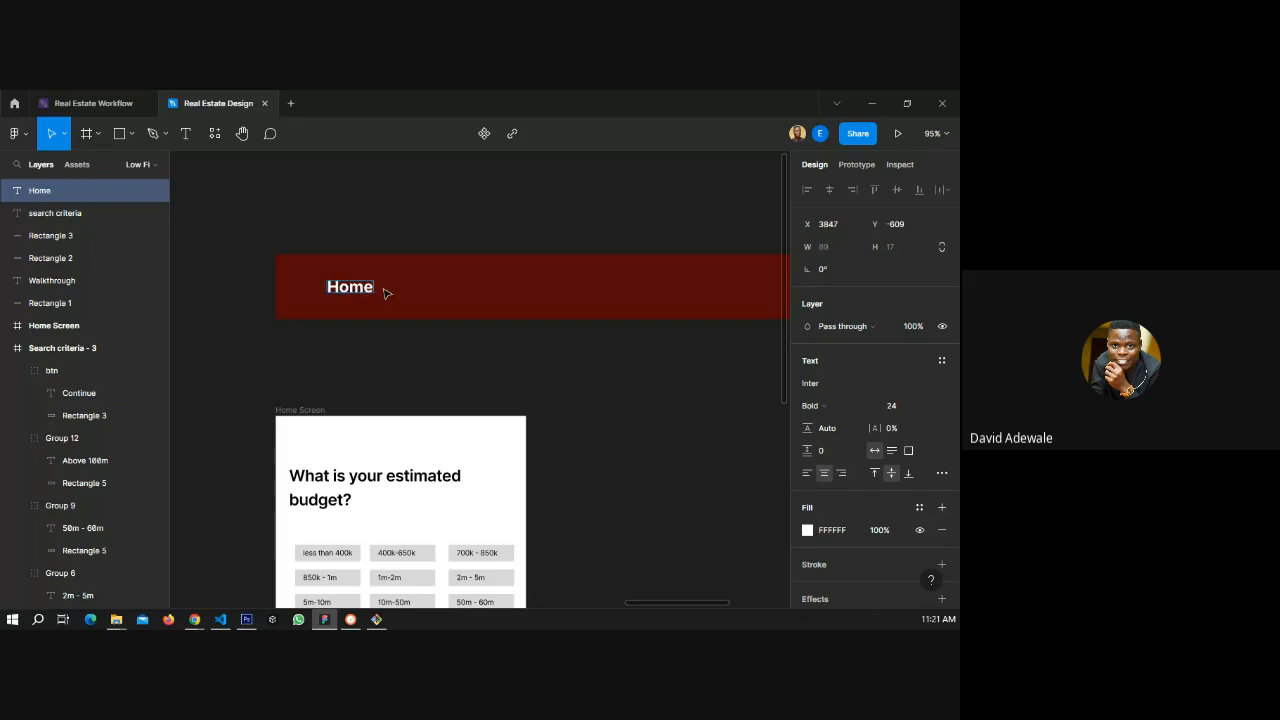
pyautogui.write(' Screen')
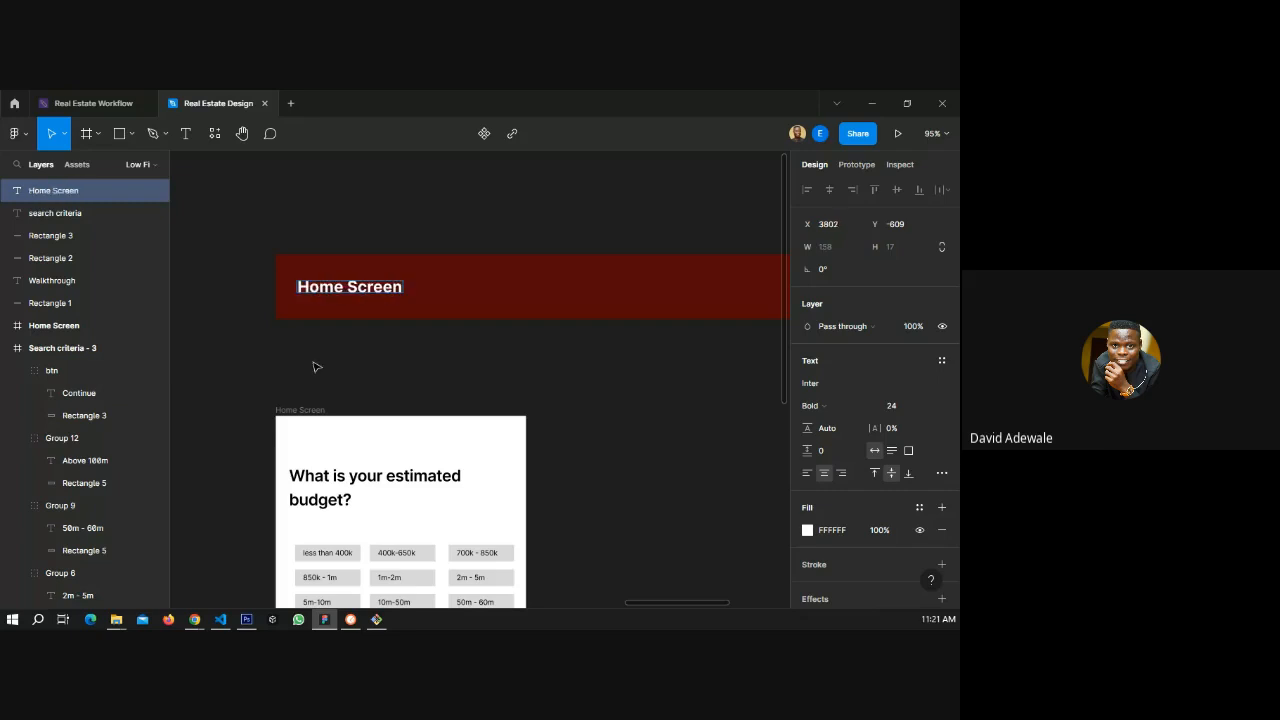
pyautogui.click(315, 365)
# - Duplicate the Home Screen header bar, title and frame together and place the copy directly below the original set
pyautogui.scroll(-5, 361, 326)
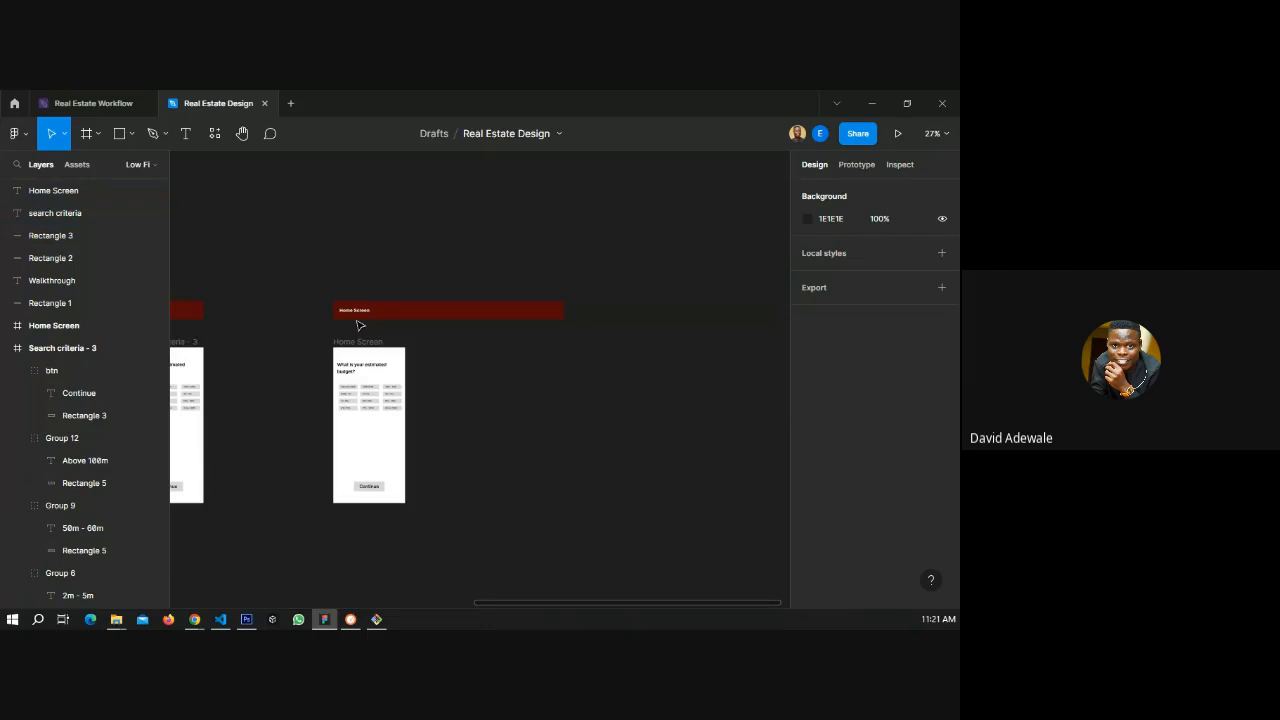
pyautogui.moveTo(312, 290); pyautogui.dragTo(566, 505)
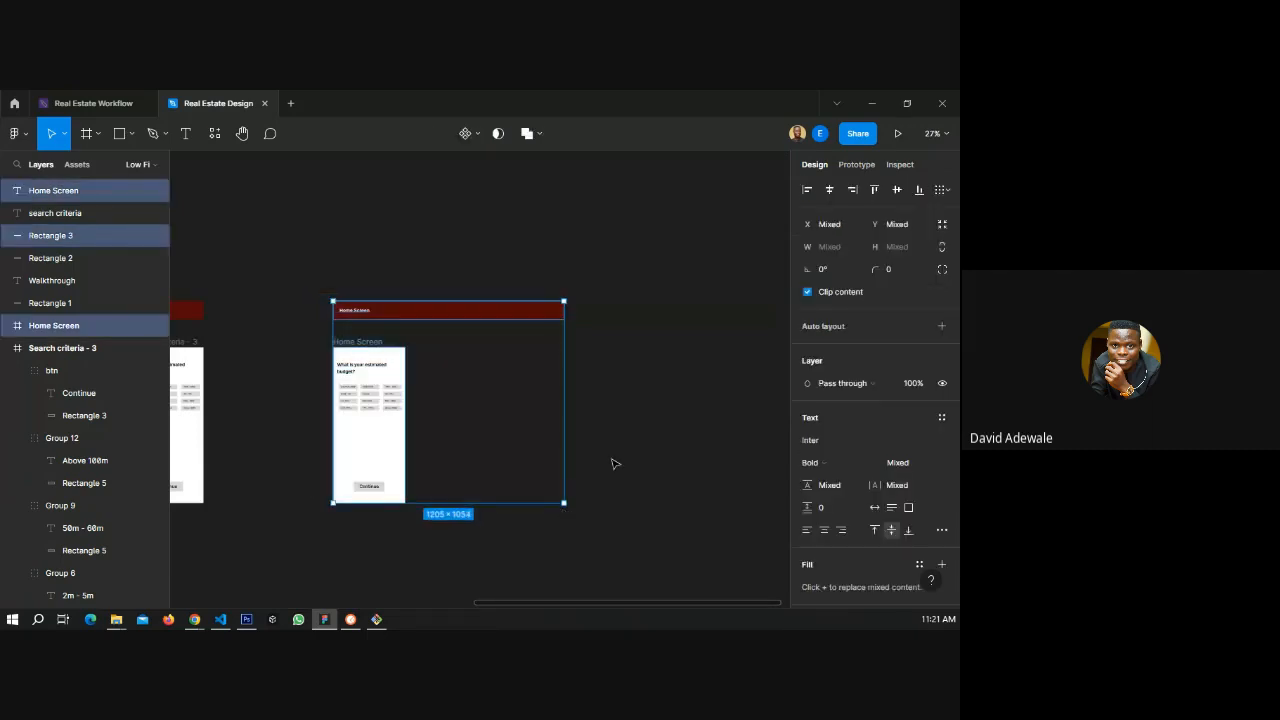
pyautogui.scroll(-2, 615, 463)
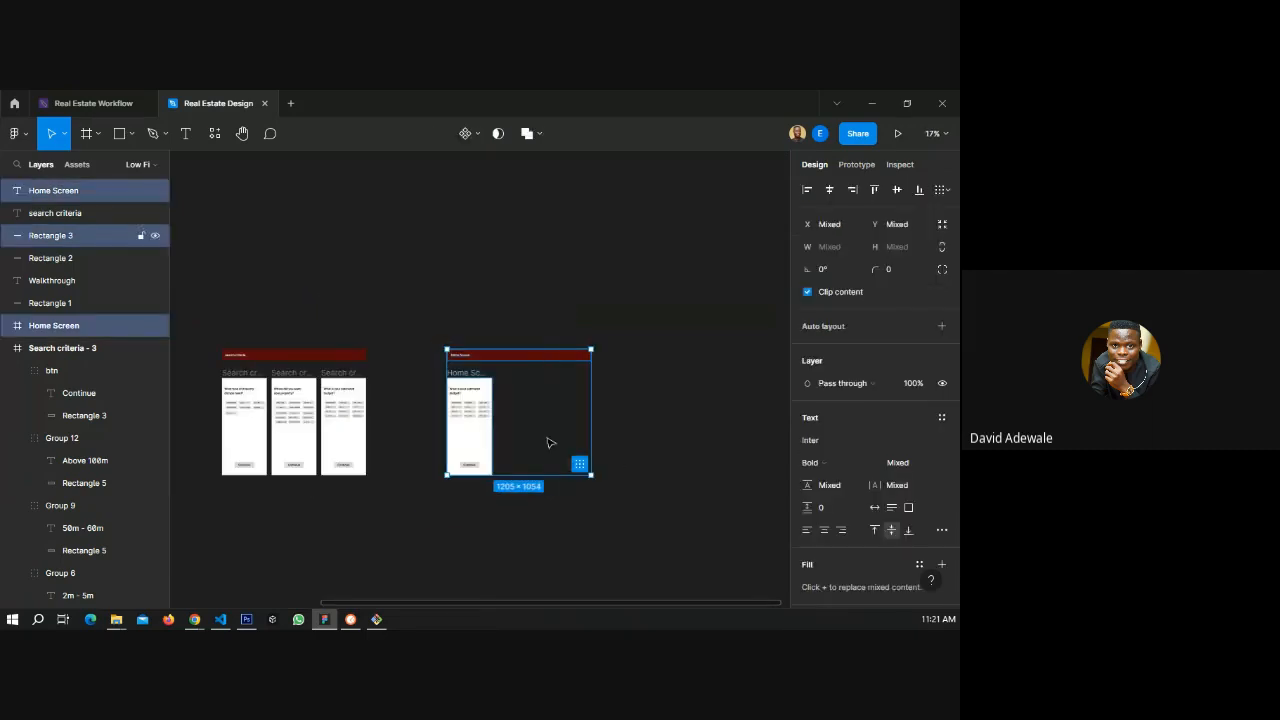
pyautogui.moveTo(548, 443); pyautogui.dragTo(544, 546)
pyautogui.scroll(-2, 470, 387)
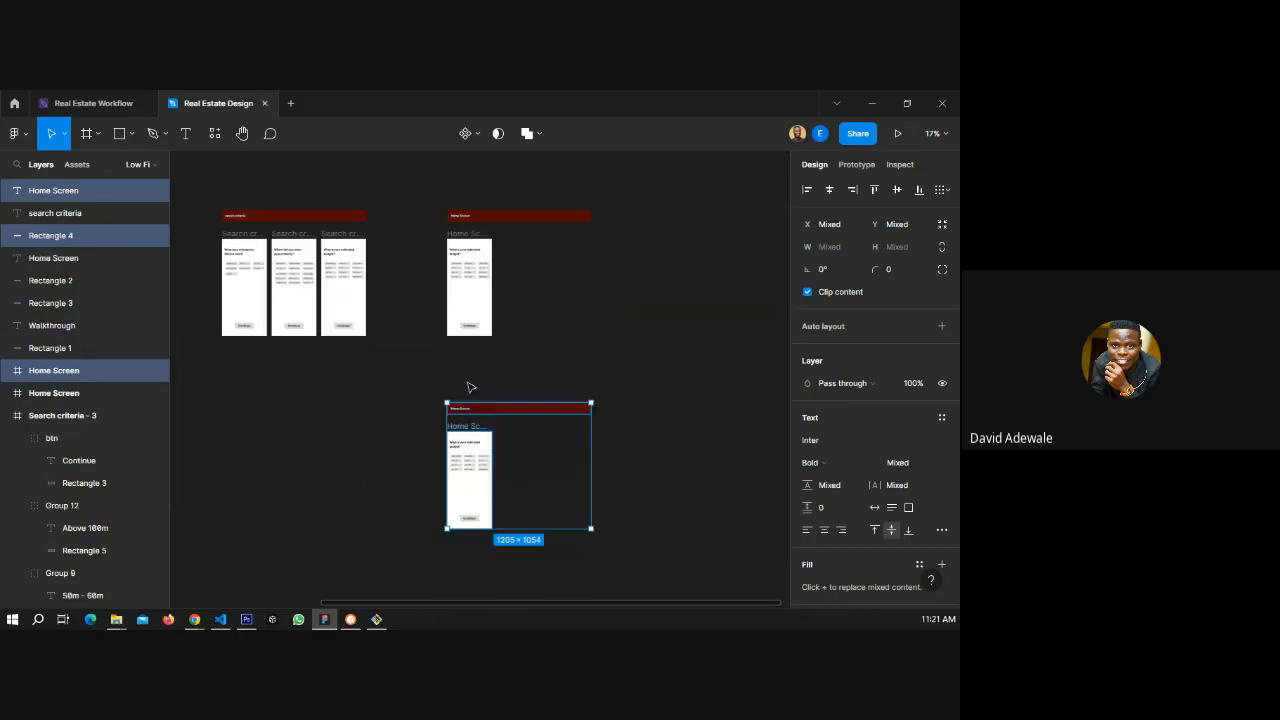
pyautogui.click(470, 387)
# - Examine the favorite, profile and authentication branches of the IA flow in the Real Estate Workflow file
pyautogui.scroll(3, 470, 387)
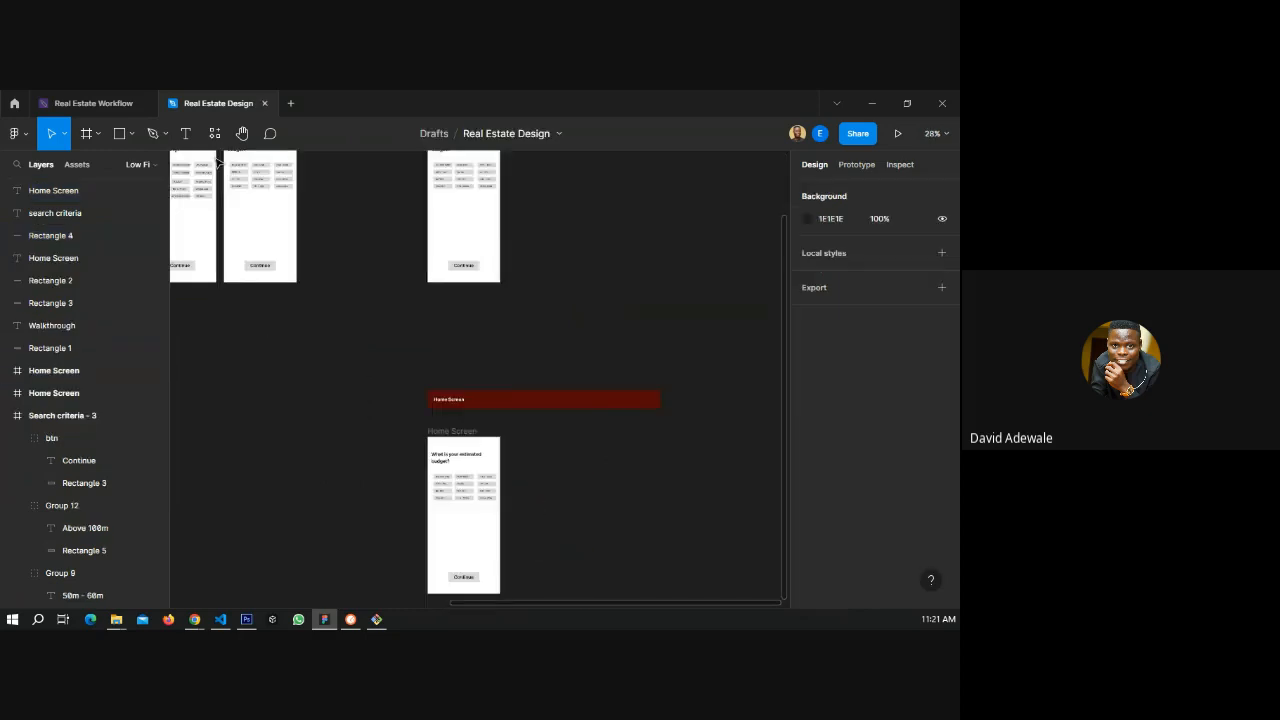
pyautogui.click(104, 104)
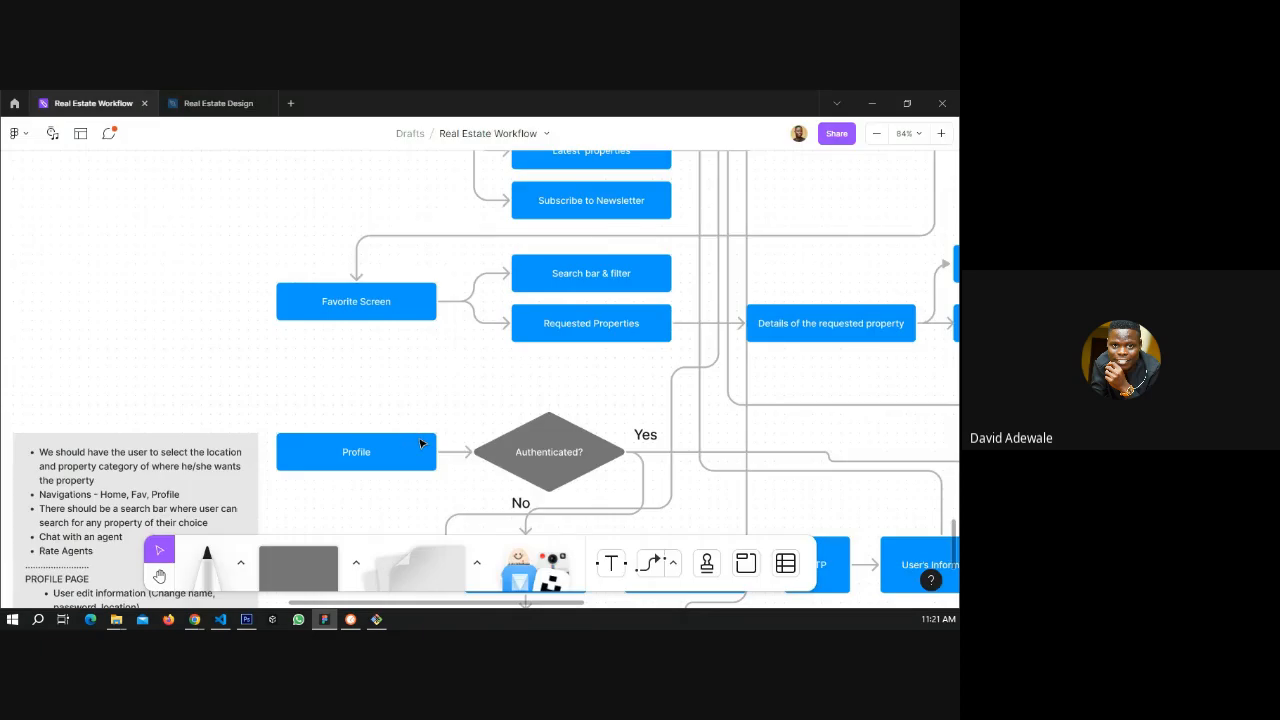
pyautogui.scroll(-5, 421, 443)
pyautogui.scroll(-3, 551, 462)
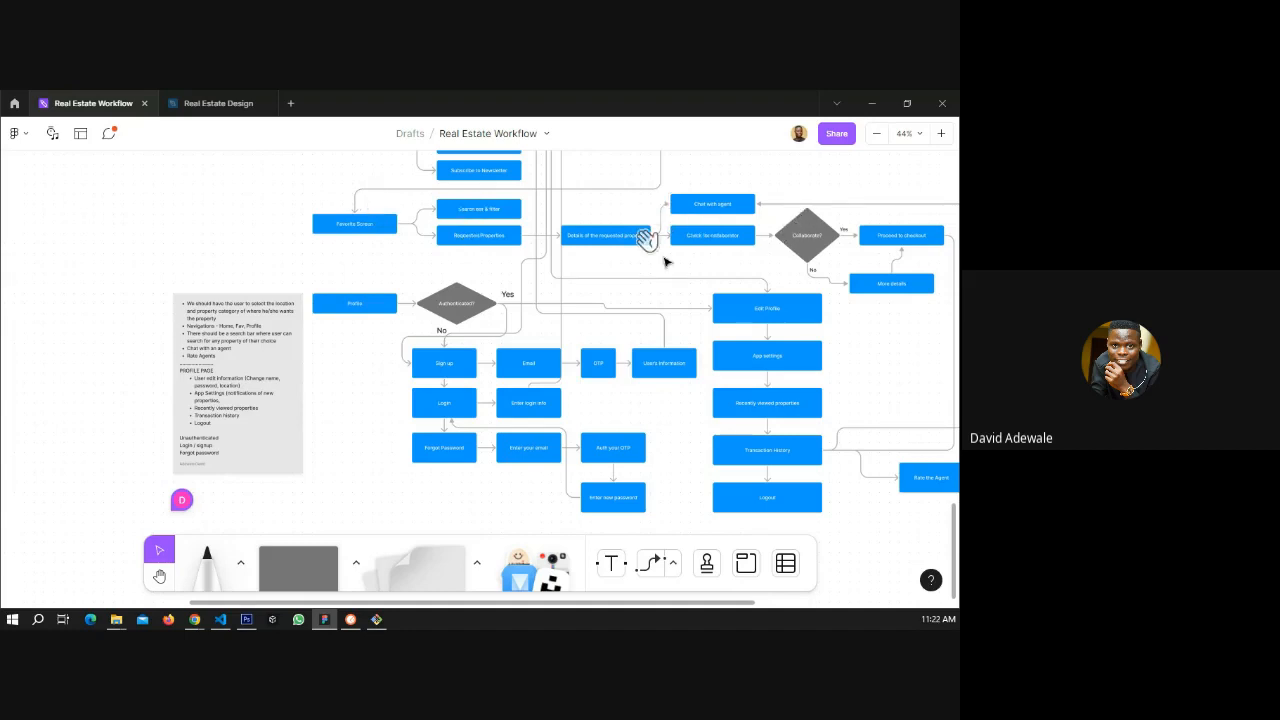
# - Return to the Real Estate Design file and change the lower copied header bar's title to "Fav screen"
pyautogui.click(212, 103)
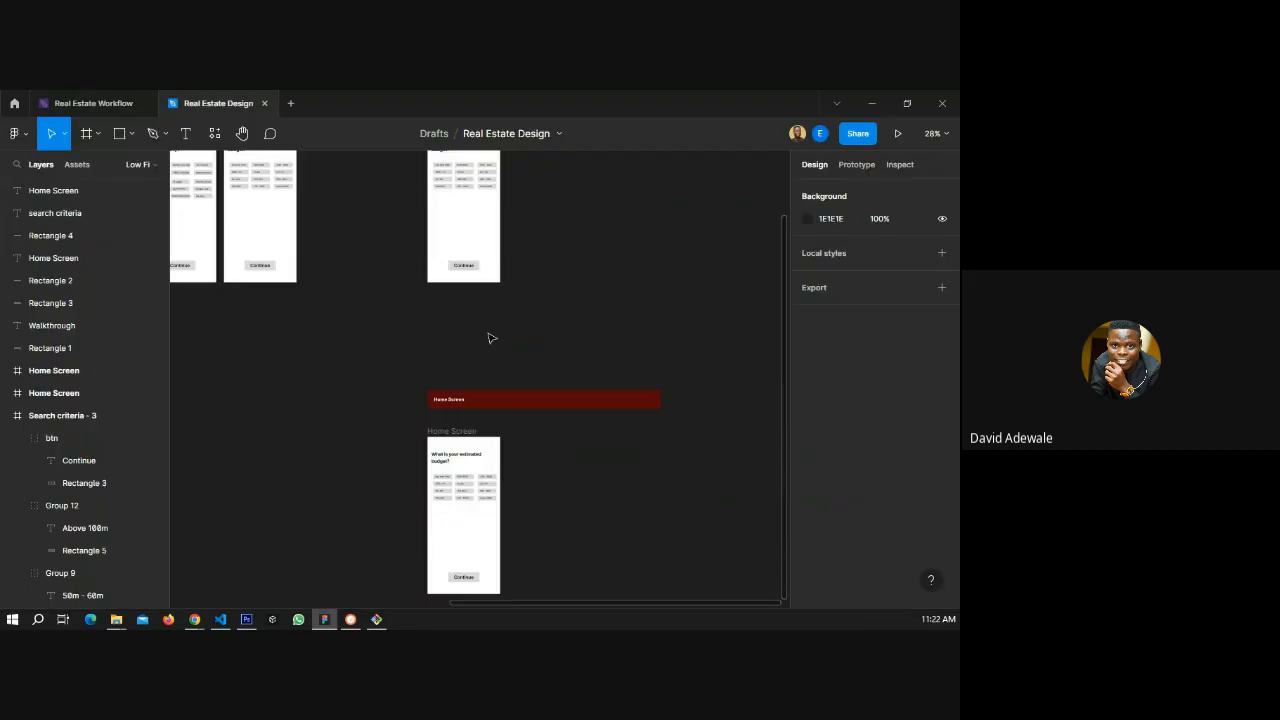
pyautogui.scroll(-3, 464, 393)
pyautogui.scroll(2, 451, 320)
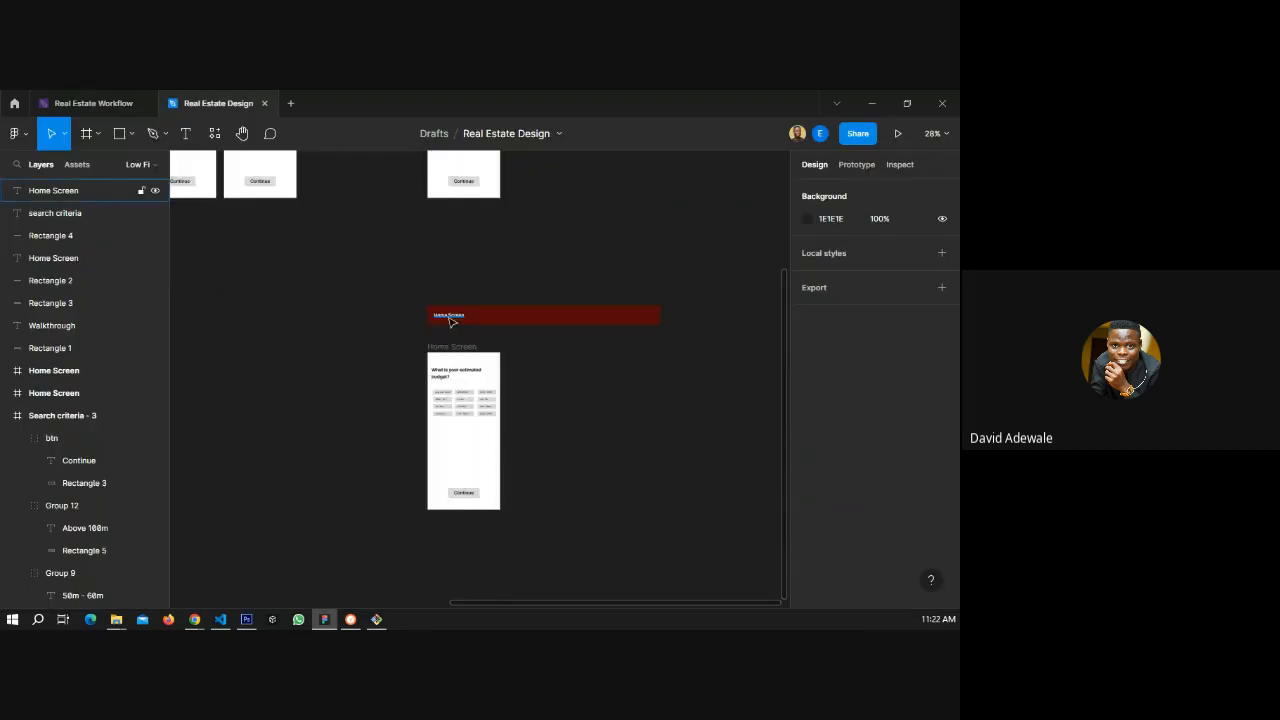
pyautogui.doubleClick(452, 316)
pyautogui.scroll(5, 452, 316)
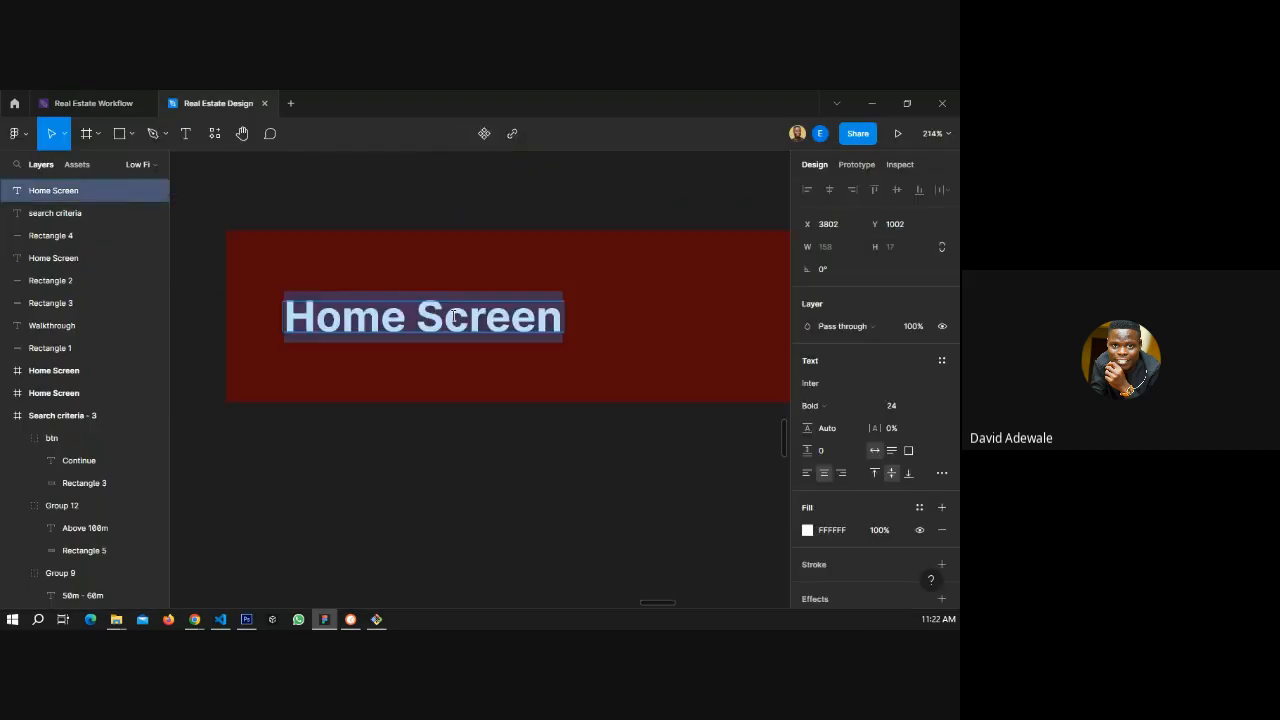
pyautogui.write('Fav')
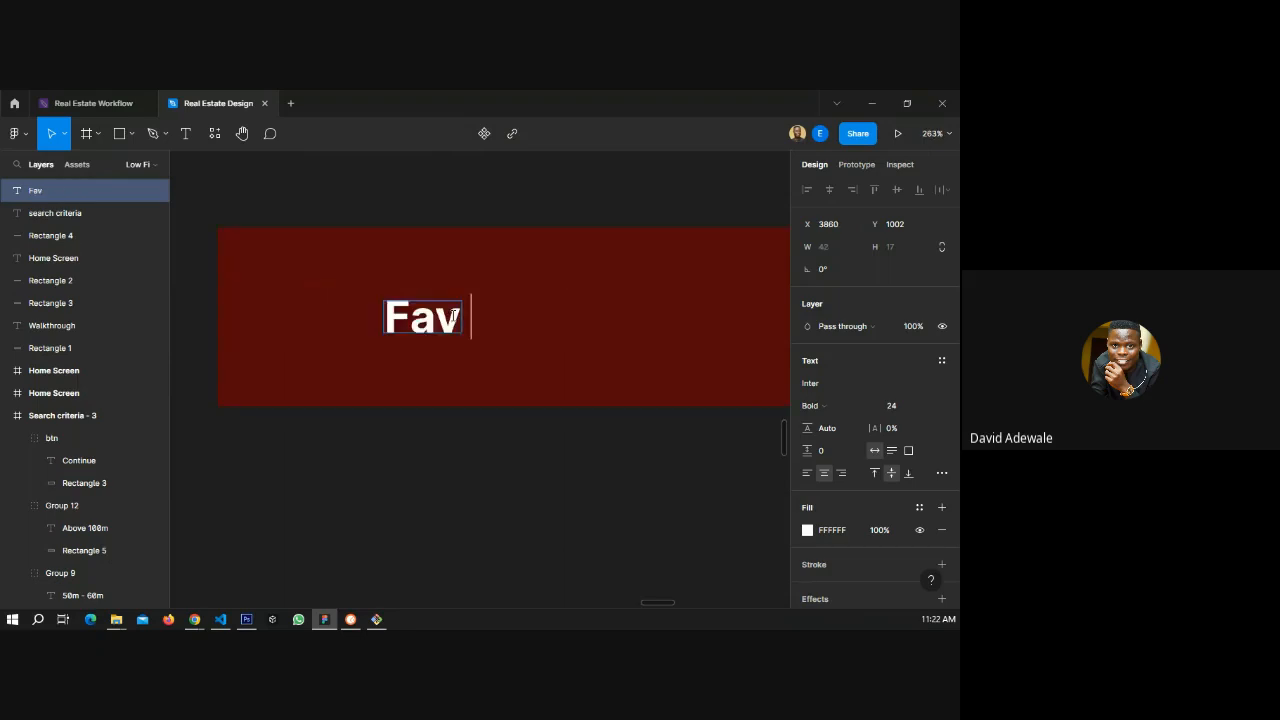
pyautogui.write(' screen')
pyautogui.scroll(-3, 453, 316)
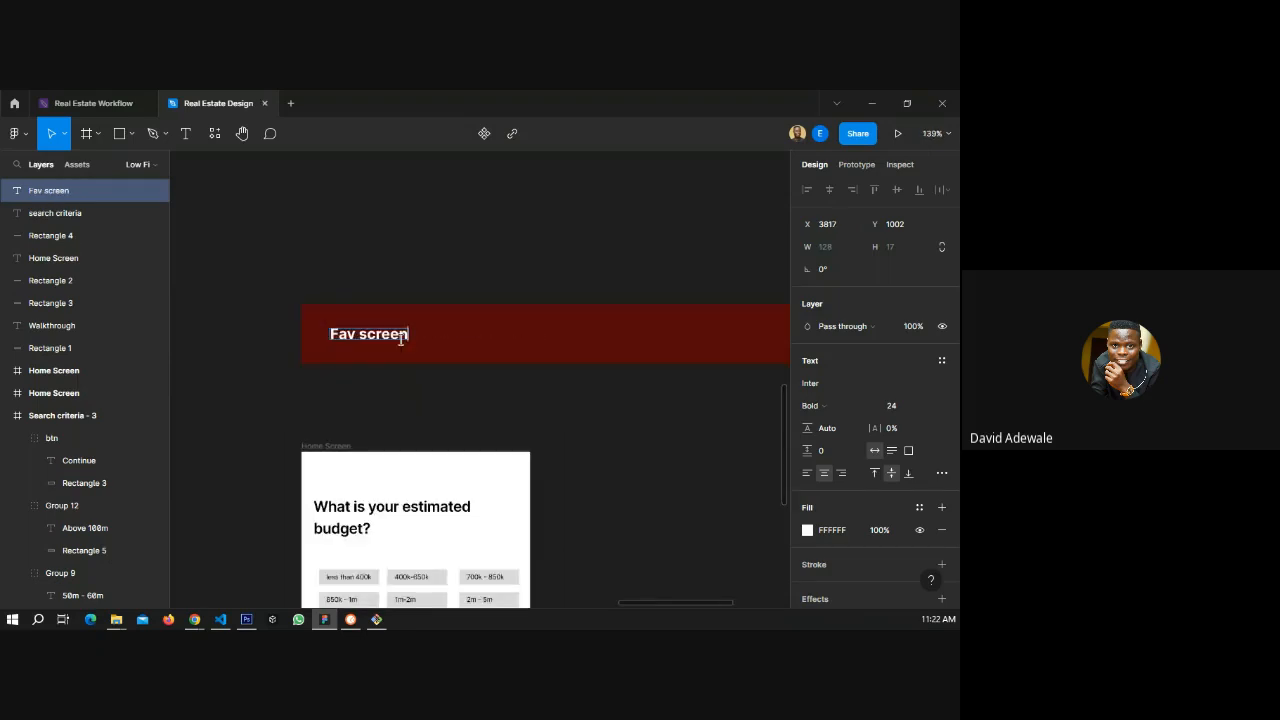
pyautogui.press('Escape')
pyautogui.scroll(-5, 370, 328)
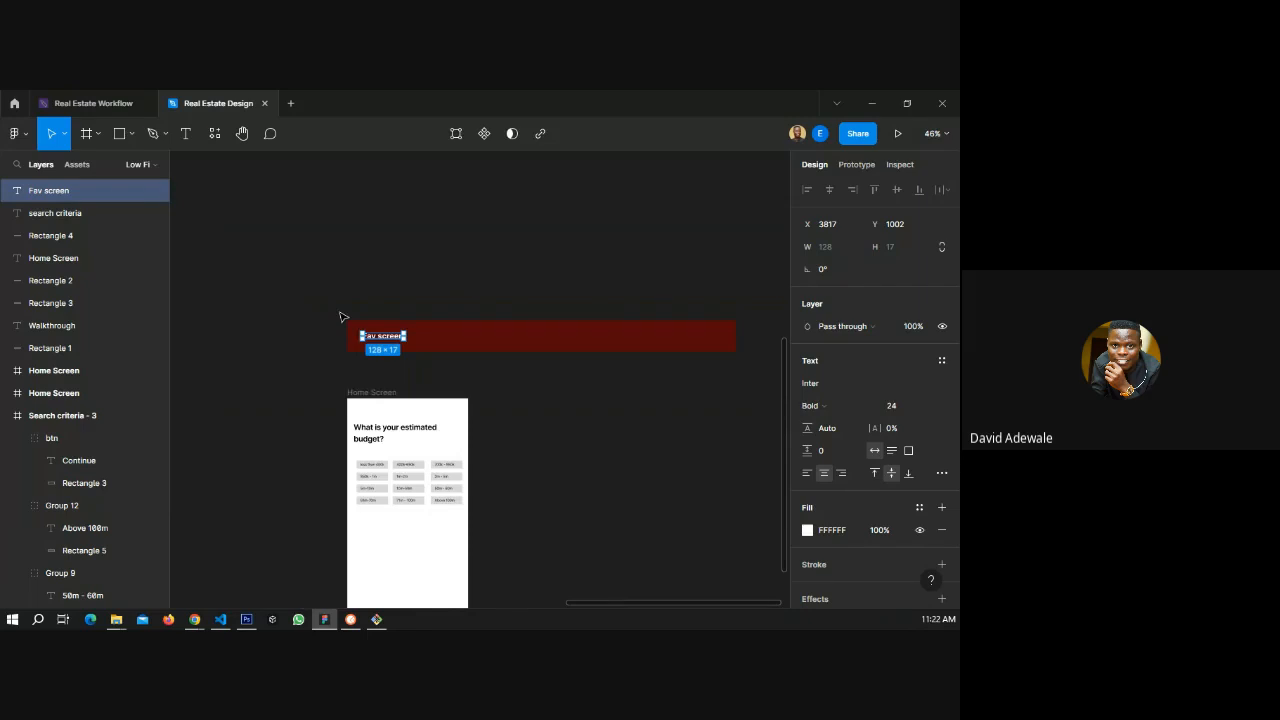
pyautogui.click(340, 317)
# - Duplicate the "Fav screen" header bar, title and frame together and place the copy directly below the original set
pyautogui.scroll(-3, 333, 252)
pyautogui.scroll(-2, 333, 252)
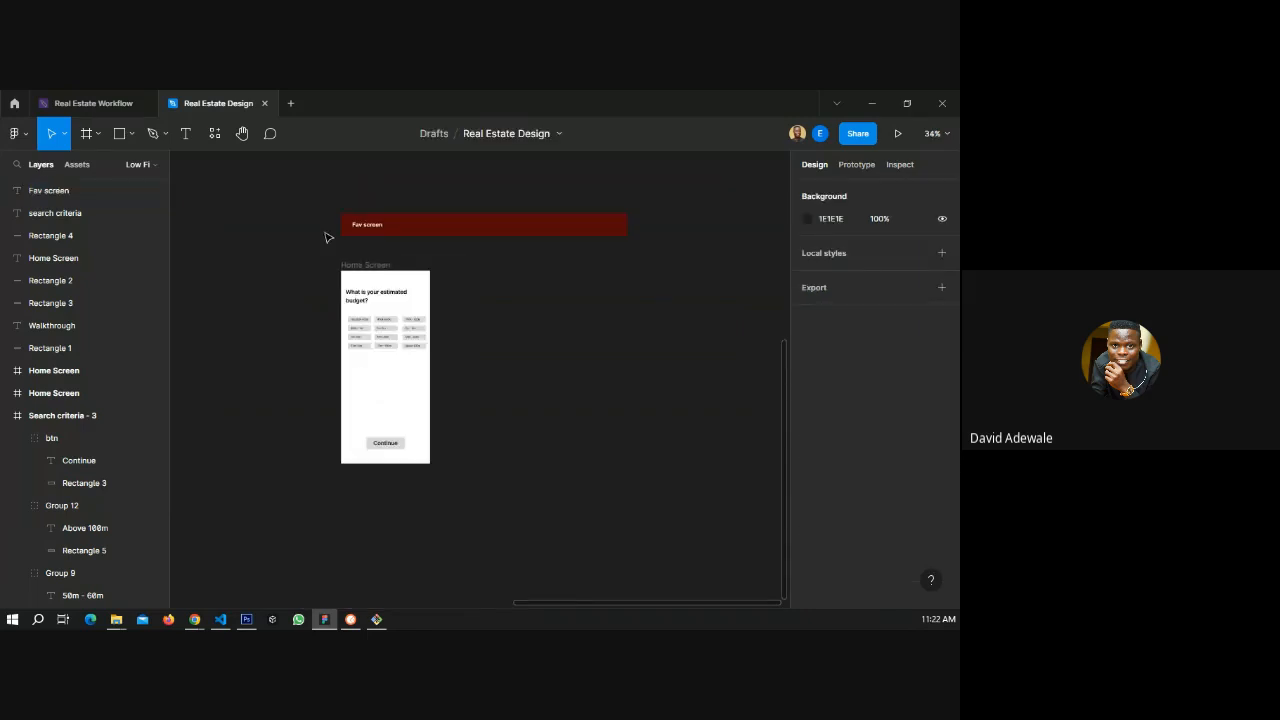
pyautogui.moveTo(325, 237); pyautogui.dragTo(556, 456)
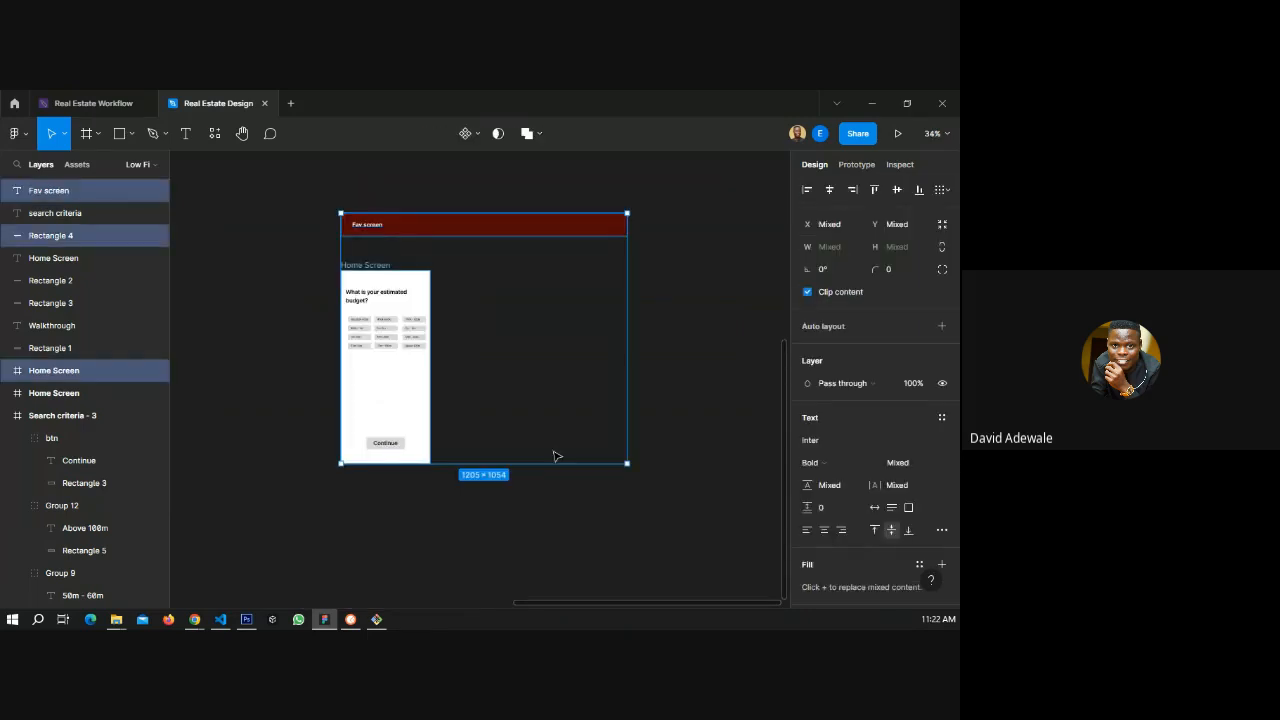
pyautogui.scroll(-5, 530, 445)
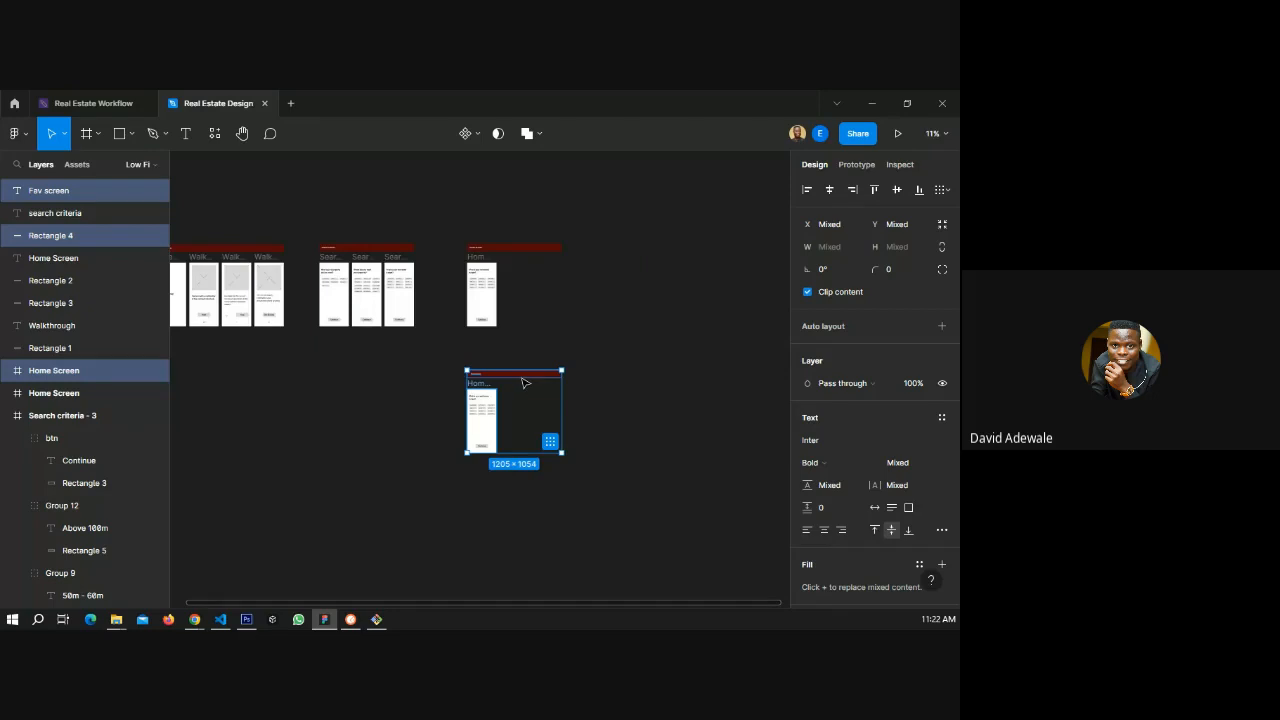
pyautogui.moveTo(522, 382); pyautogui.dragTo(531, 511)
# - Change the title text on the newly copied header bar to "Profile Screen"
pyautogui.scroll(10, 486, 528)
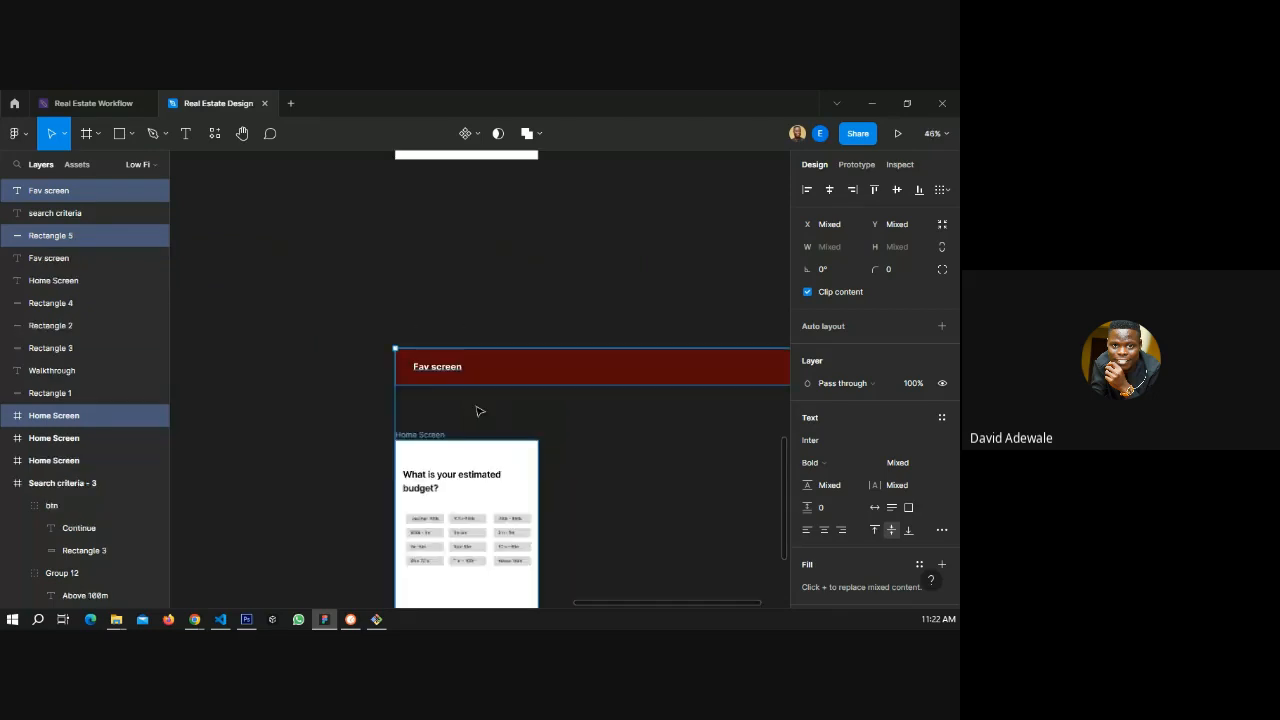
pyautogui.doubleClick(415, 343)
pyautogui.write('P')
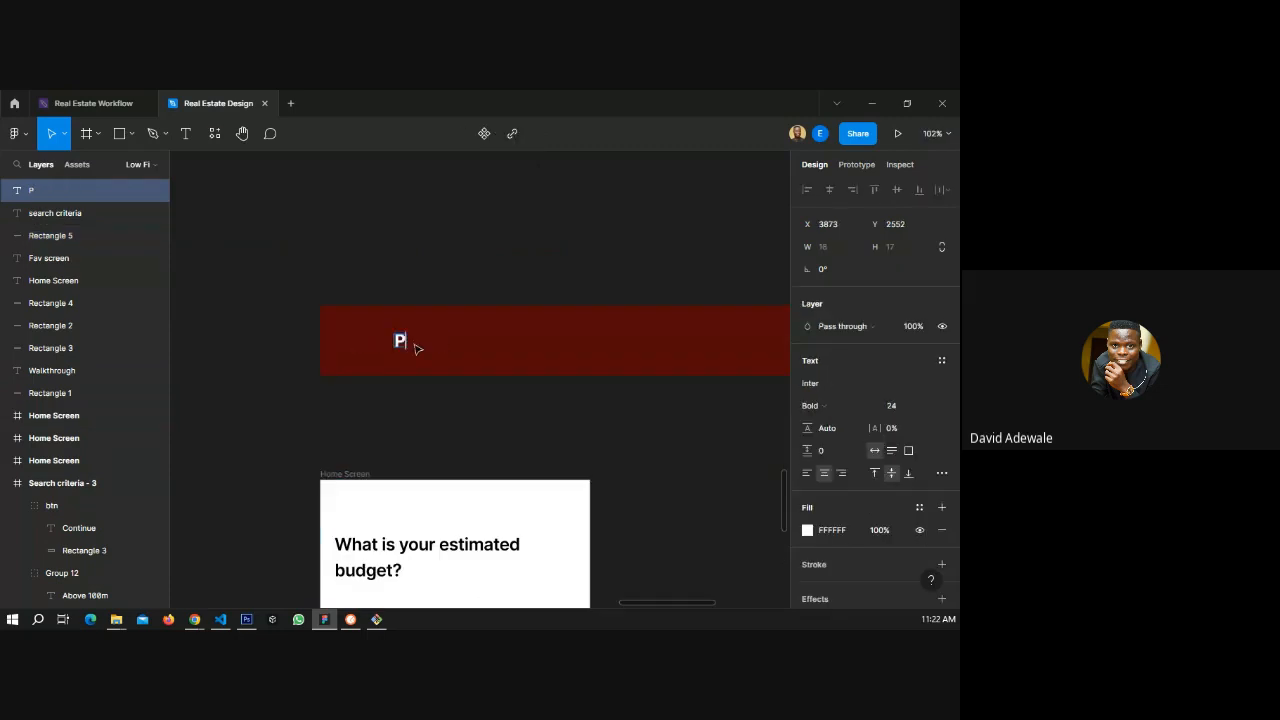
pyautogui.write('rofile Screen')
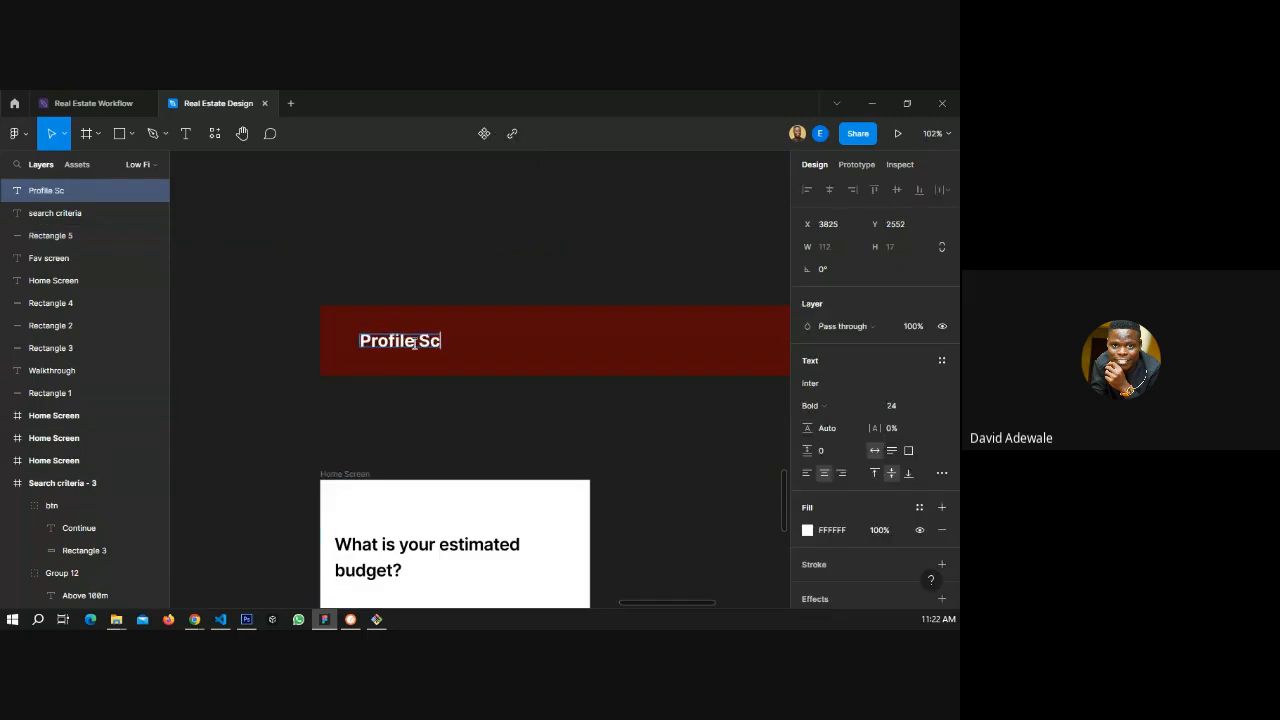
pyautogui.press('Escape')
pyautogui.press('Escape')
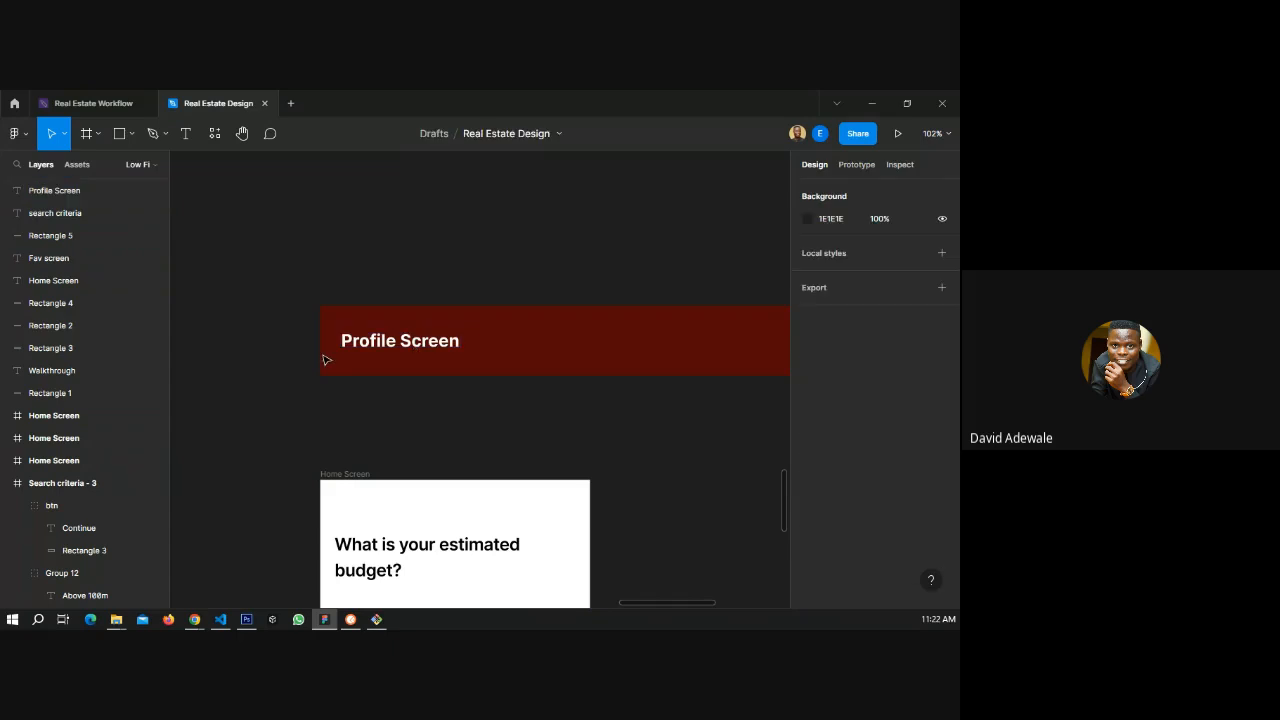
# - Rename the frame under the "Fav screen" header bar to "fav screen"
pyautogui.scroll(-3, 323, 370)
pyautogui.scroll(-4, 309, 389)
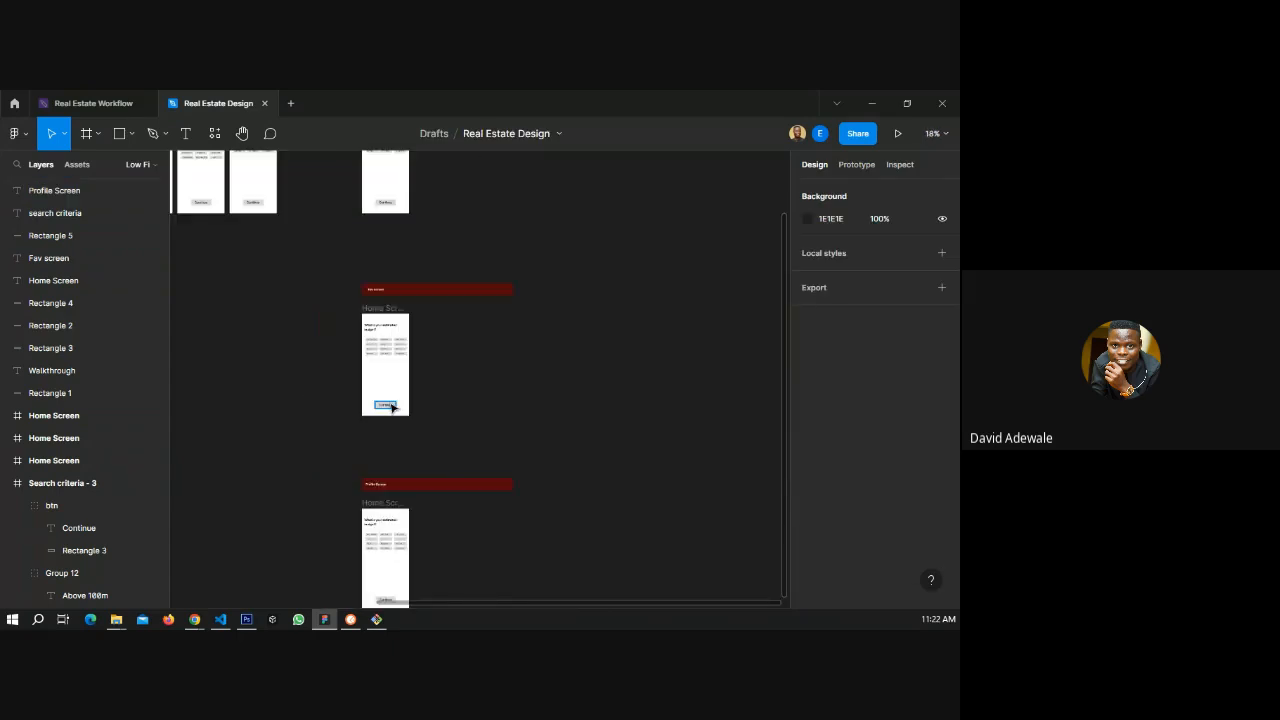
pyautogui.scroll(3, 392, 407)
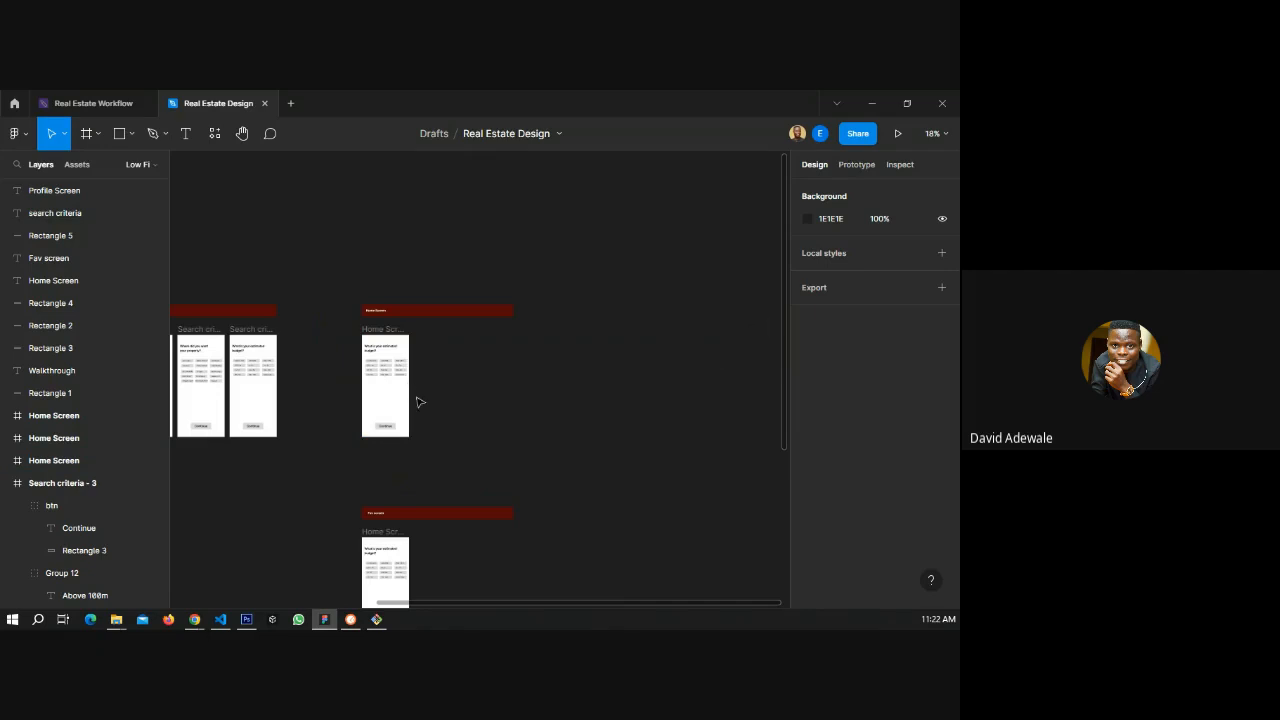
pyautogui.scroll(5, 418, 402)
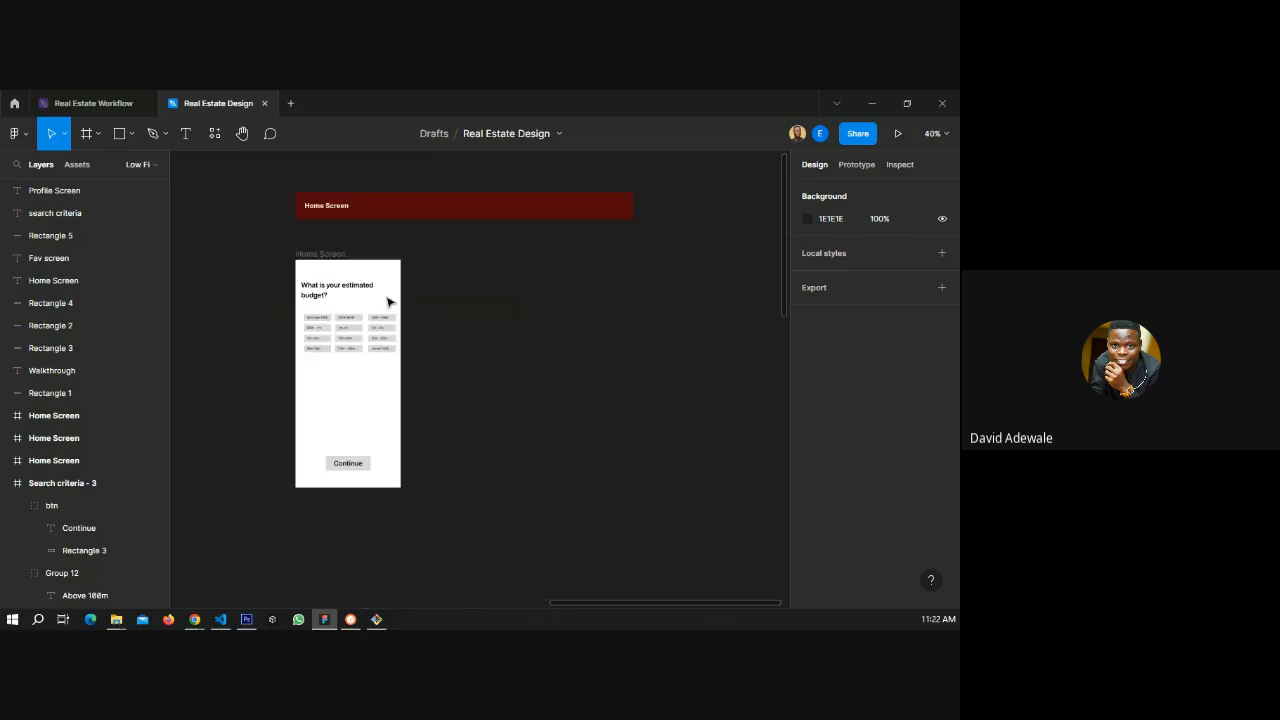
pyautogui.scroll(4, 319, 256)
pyautogui.scroll(-5, 319, 256)
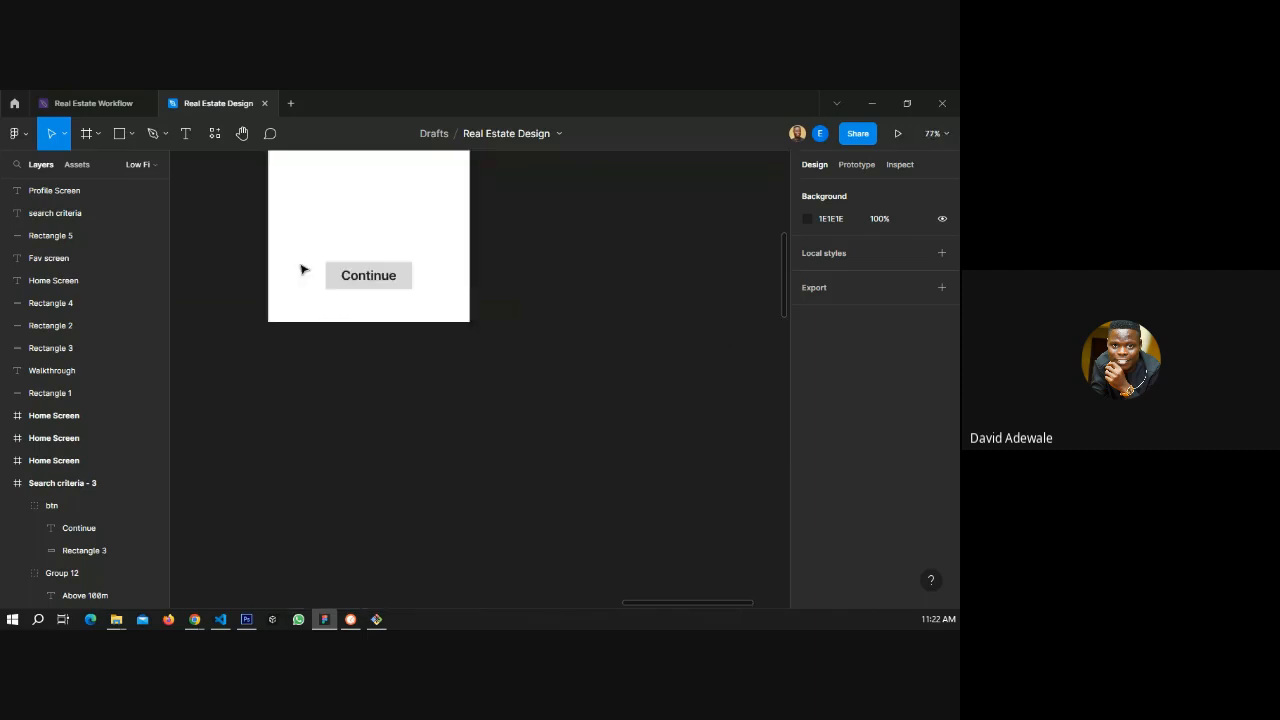
pyautogui.scroll(5, 303, 270)
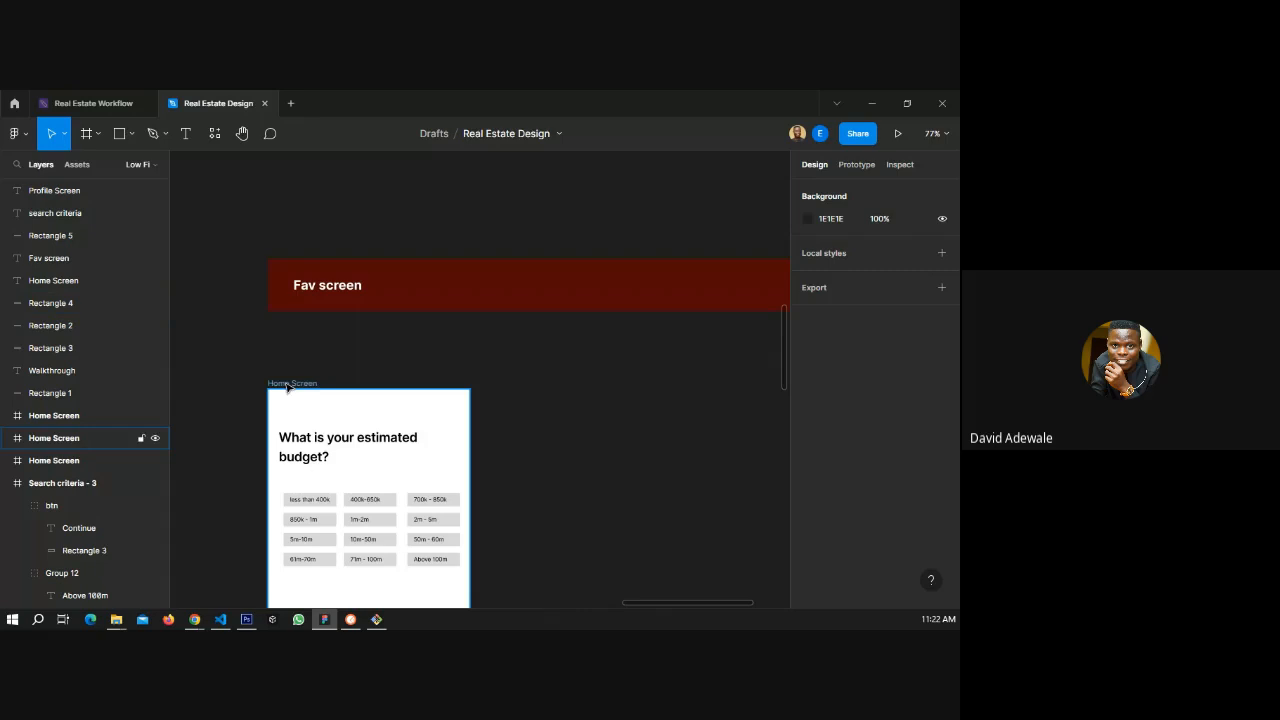
pyautogui.doubleClick(287, 384)
pyautogui.write('fav s')
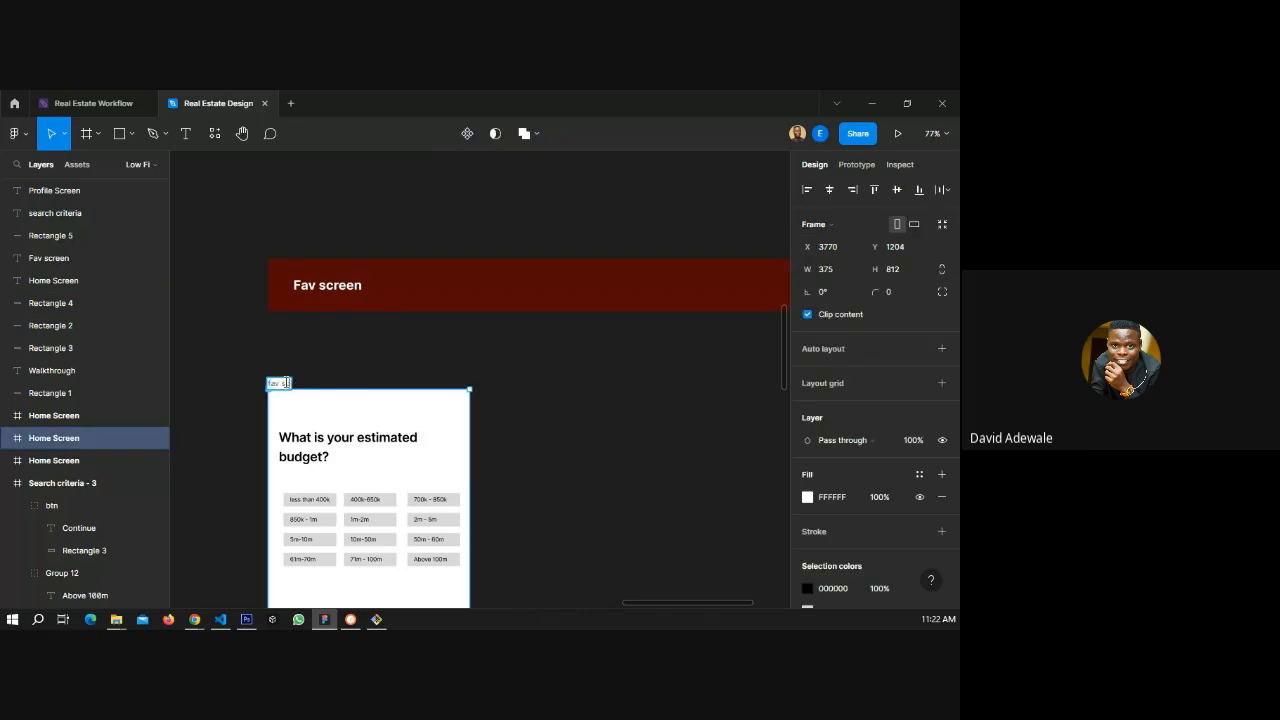
pyautogui.write('creen')
pyautogui.press('Return')
pyautogui.click(337, 378)
# - Clear the frame under the "Home Screen" header by deleting its budget question, price range options and Continue button
pyautogui.scroll(-7, 314, 528)
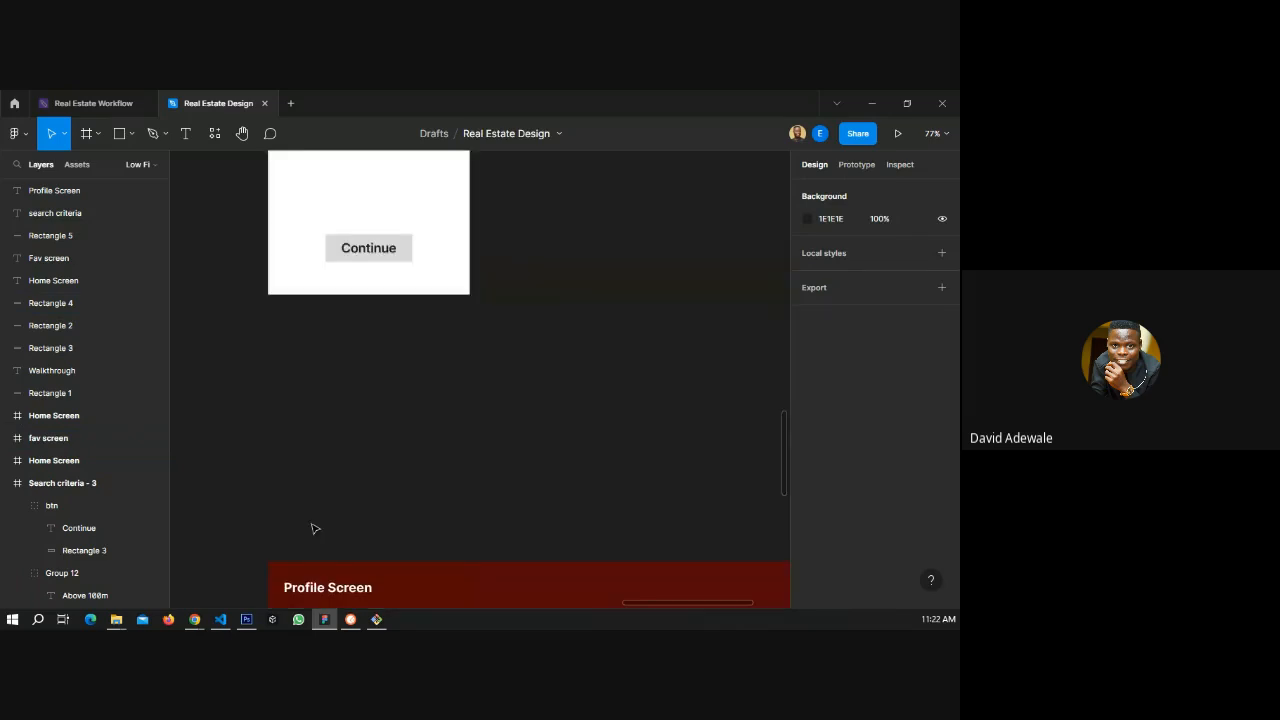
pyautogui.scroll(2, 317, 506)
pyautogui.scroll(-2, 317, 506)
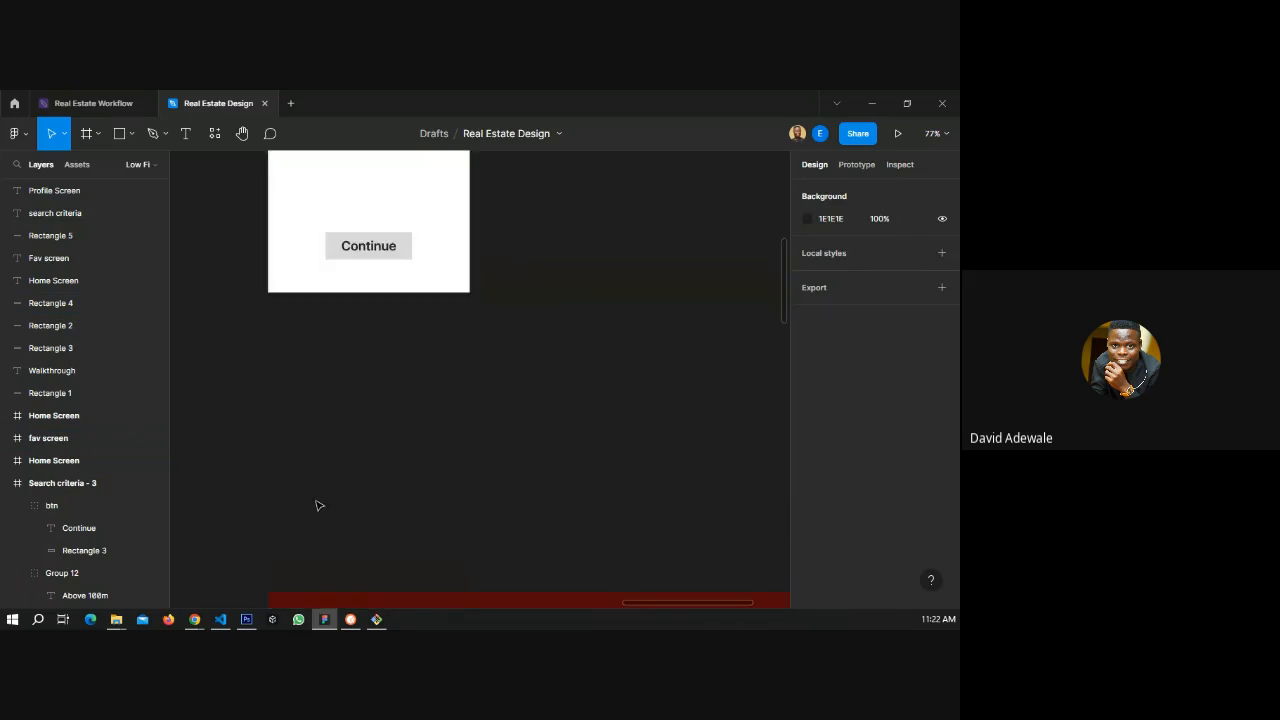
pyautogui.scroll(5, 317, 505)
pyautogui.scroll(-3, 317, 506)
pyautogui.scroll(1, 350, 475)
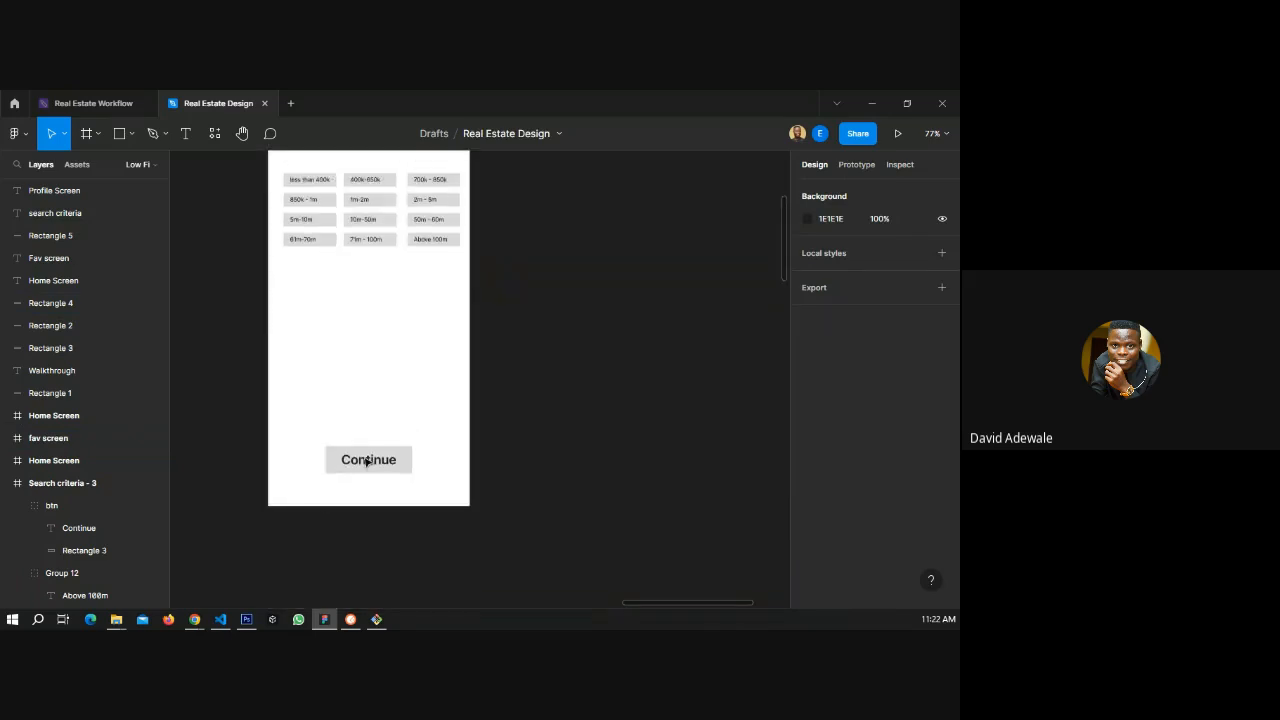
pyautogui.click(366, 460)
pyautogui.scroll(-1, 375, 450)
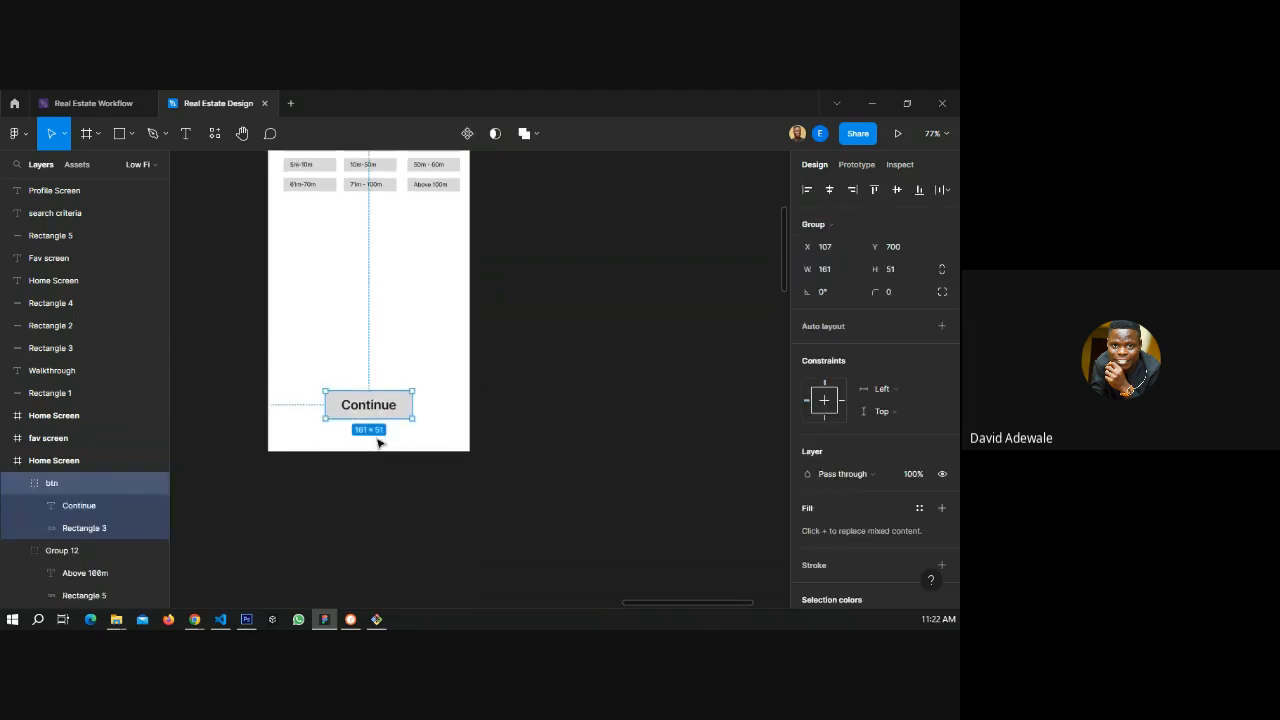
pyautogui.scroll(4, 378, 443)
pyautogui.click(311, 312)
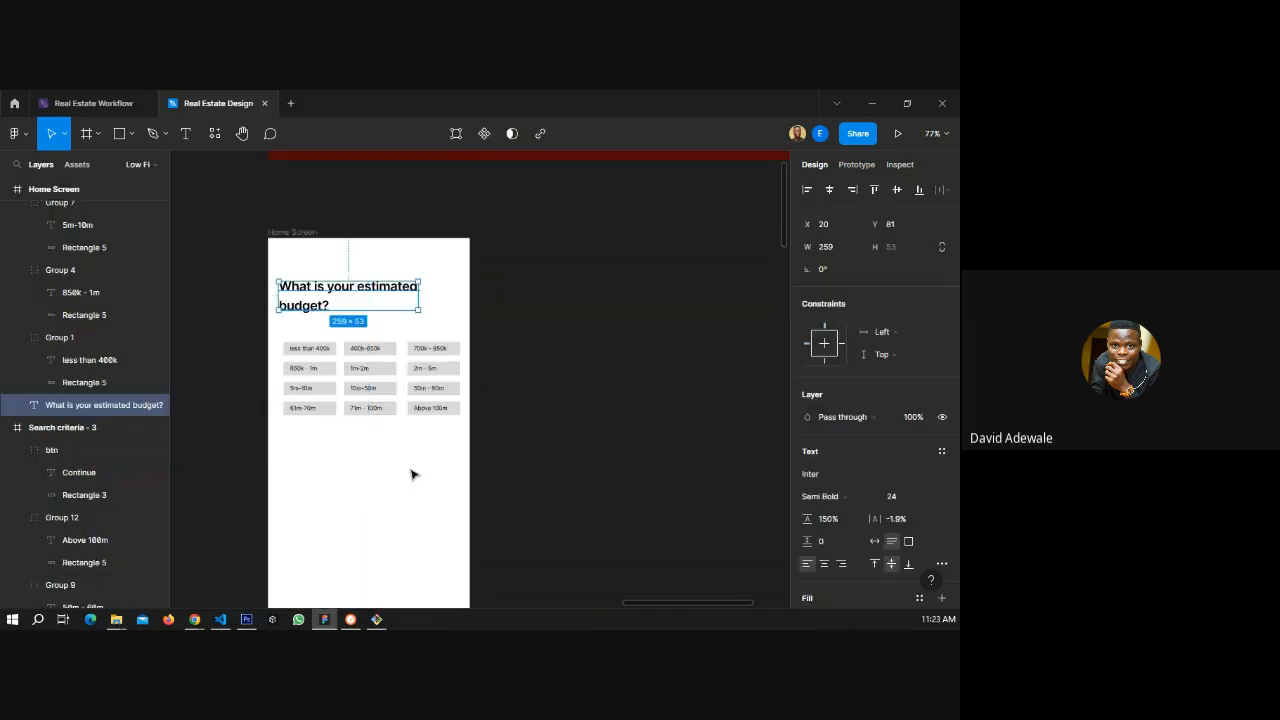
pyautogui.moveTo(275, 279); pyautogui.dragTo(443, 491)
pyautogui.press('Delete')
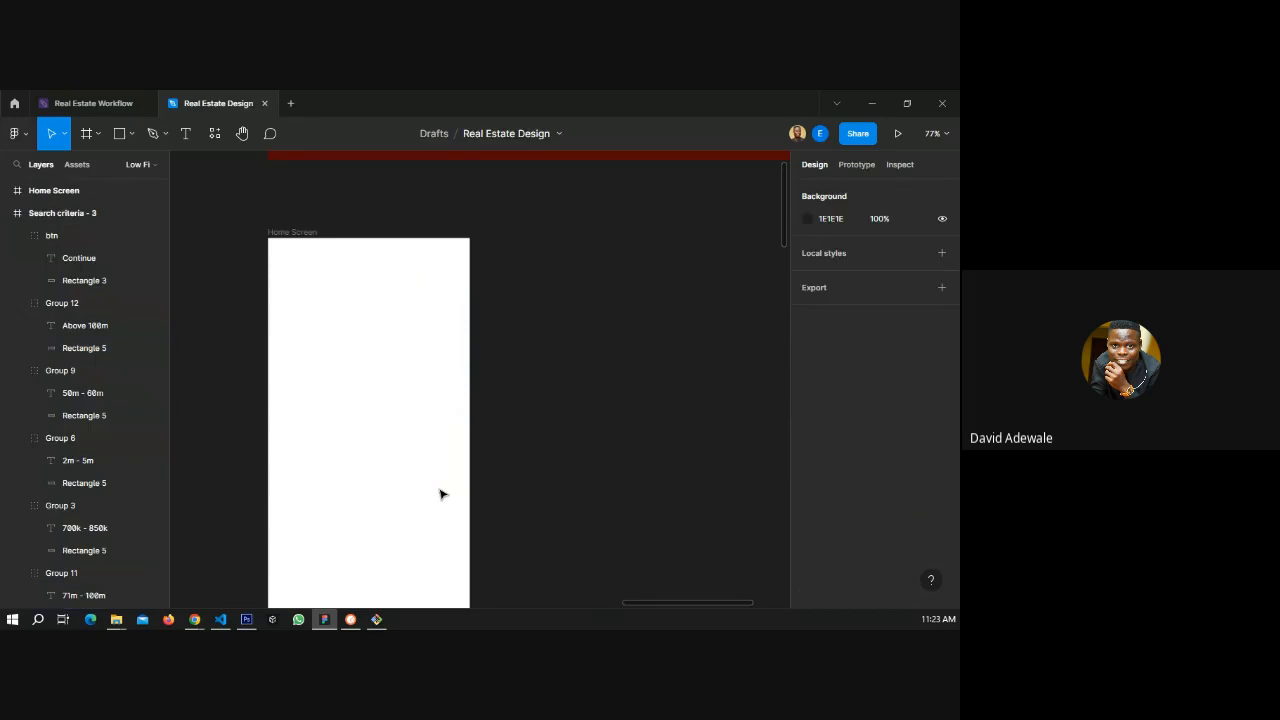
pyautogui.scroll(-4, 440, 494)
pyautogui.click(412, 418)
pyautogui.press('Delete')
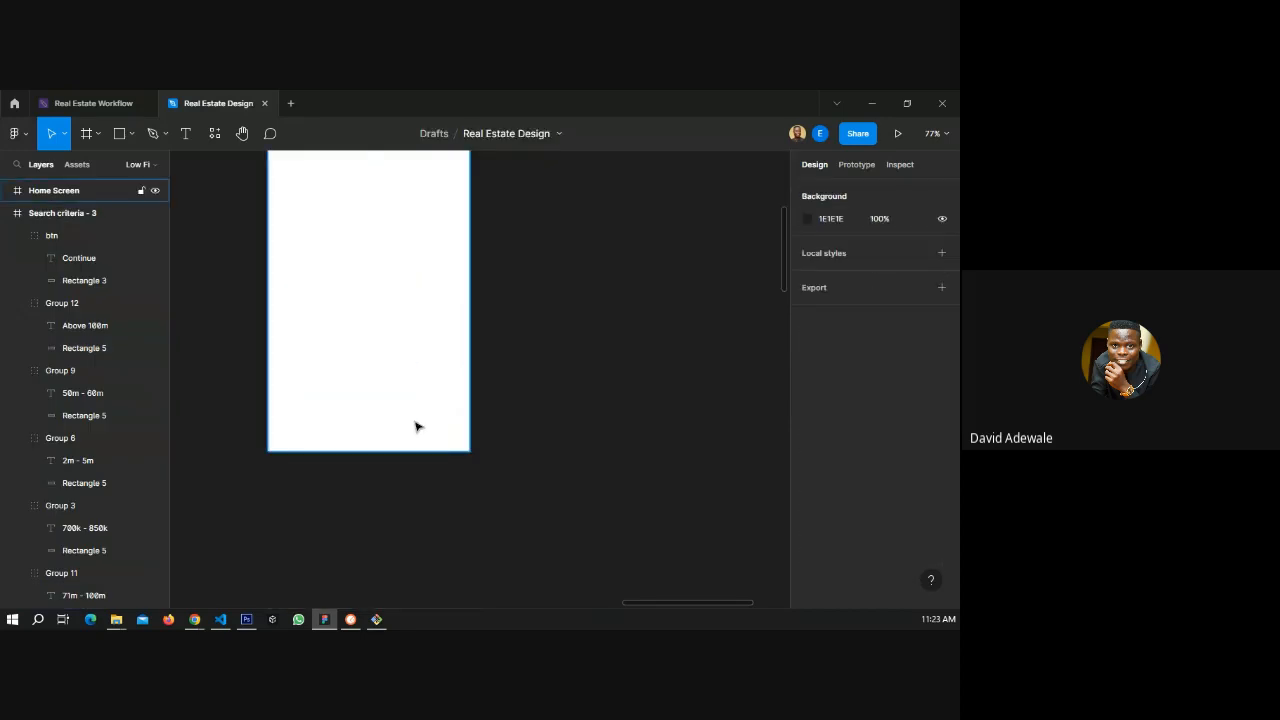
pyautogui.scroll(4, 410, 427)
pyautogui.scroll(3, 292, 333)
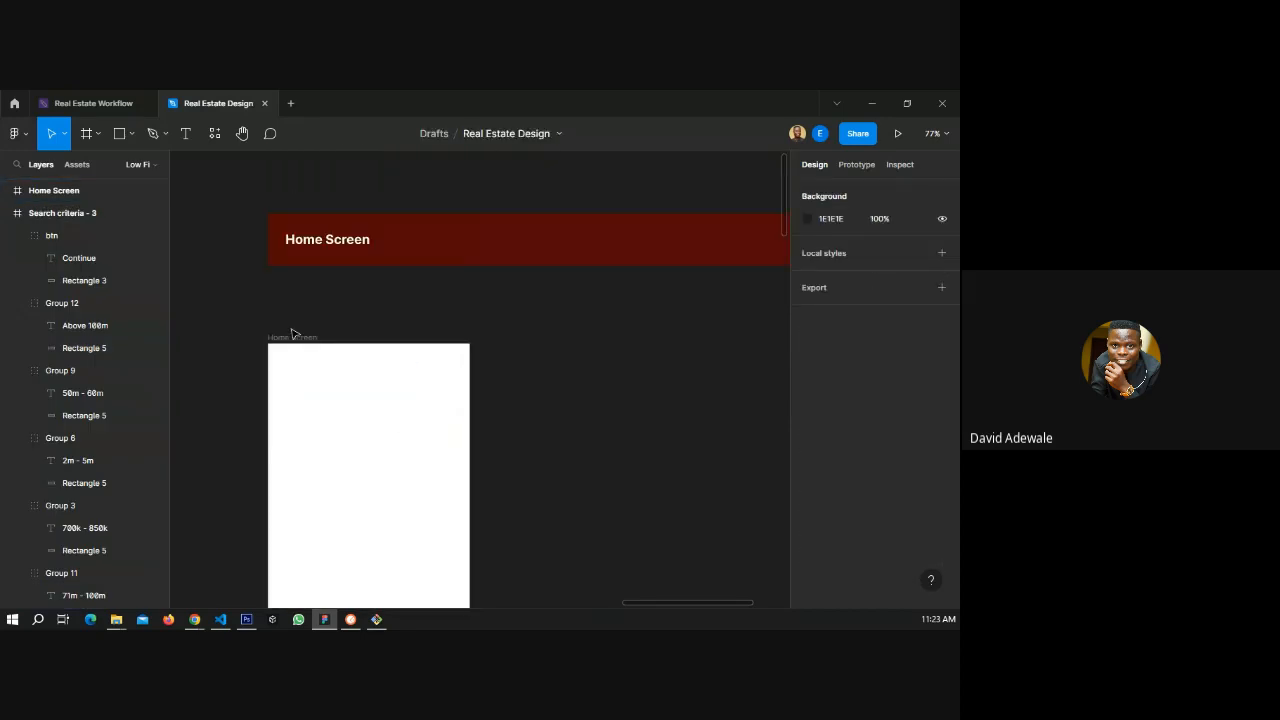
pyautogui.click(293, 337)
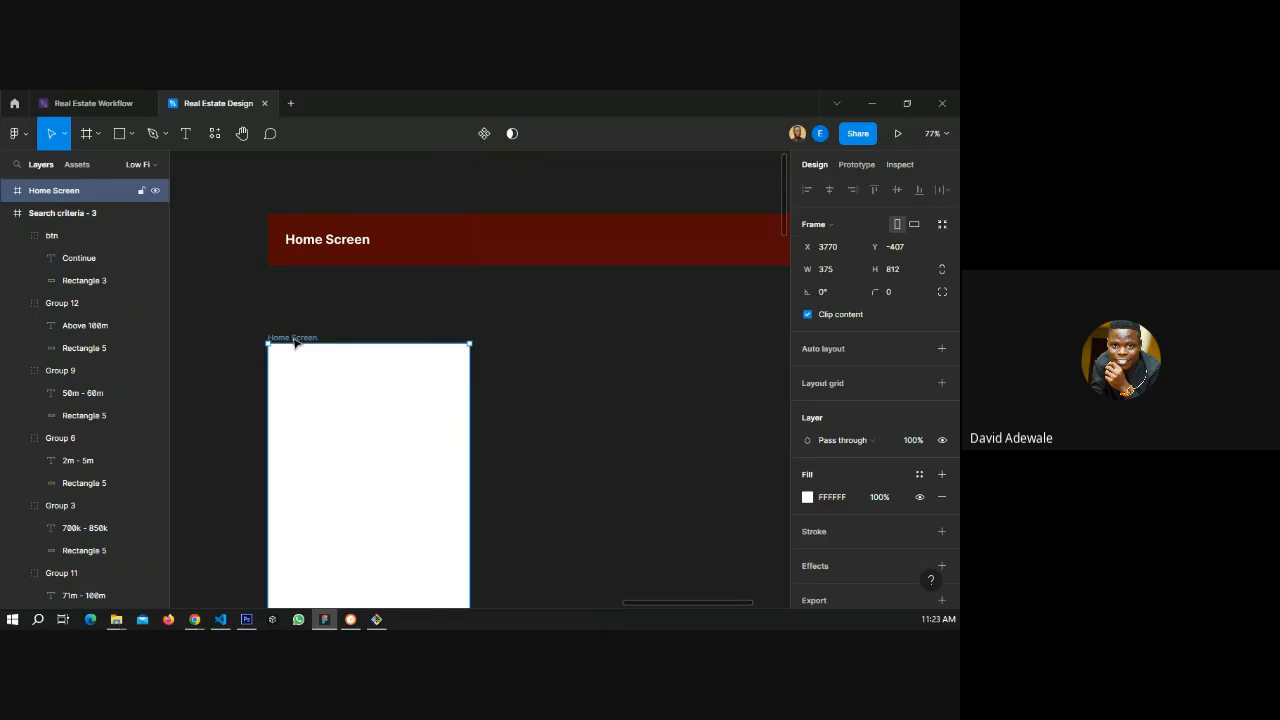
pyautogui.scroll(-4, 295, 343)
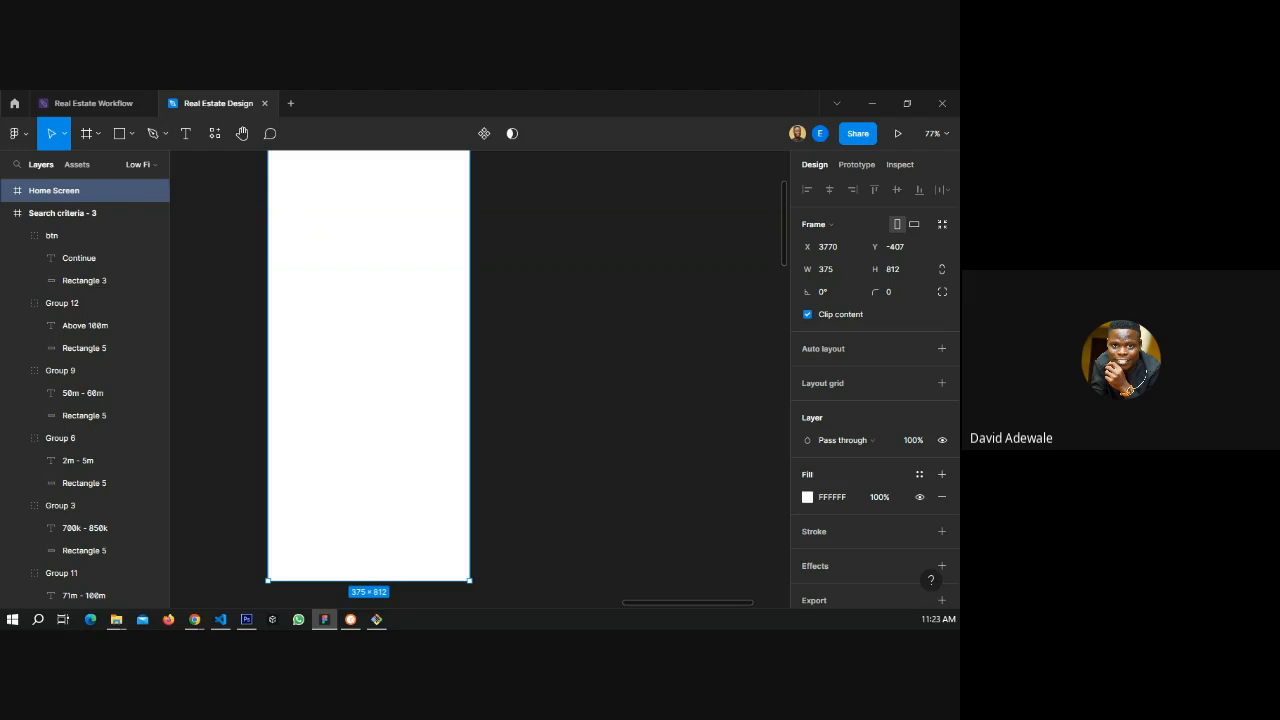
pyautogui.hotkey('alt', 'Tab')
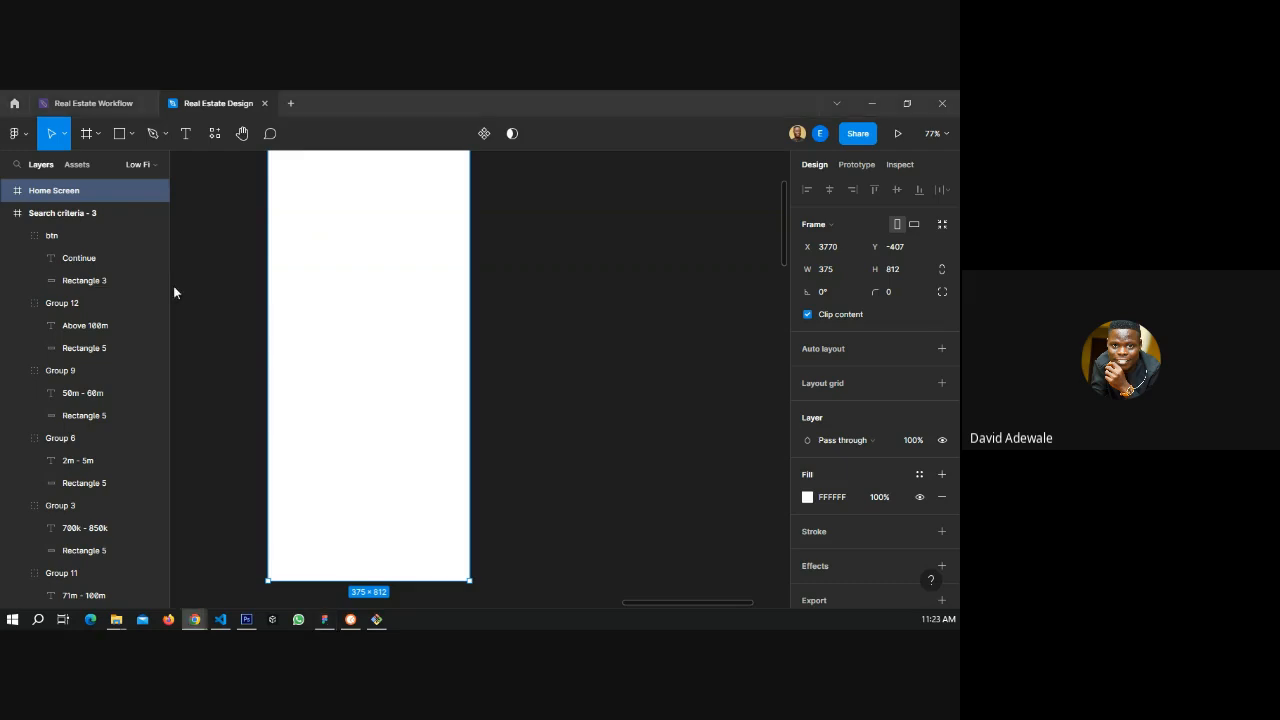
pyautogui.click(375, 355)
pyautogui.scroll(2, 363, 369)
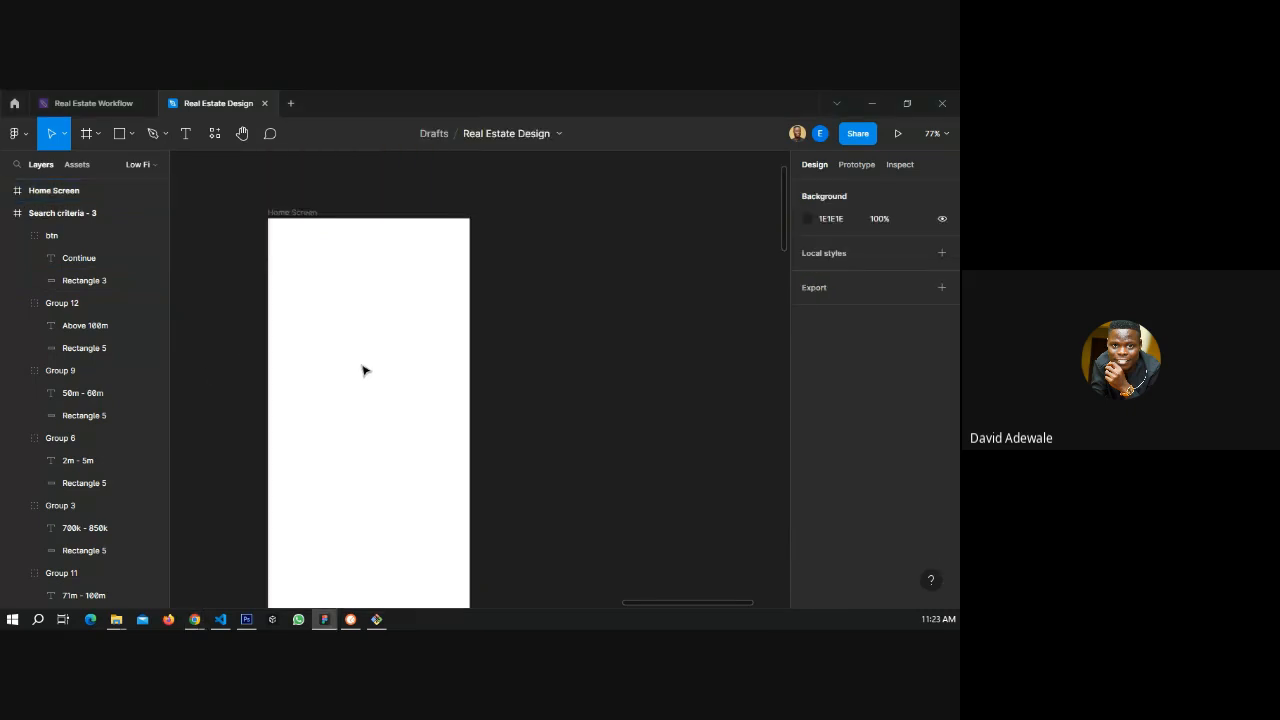
# - Check the Home Screen part of the IA flow in the Real Estate Workflow file, then return to the Real Estate Design file
pyautogui.click(93, 104)
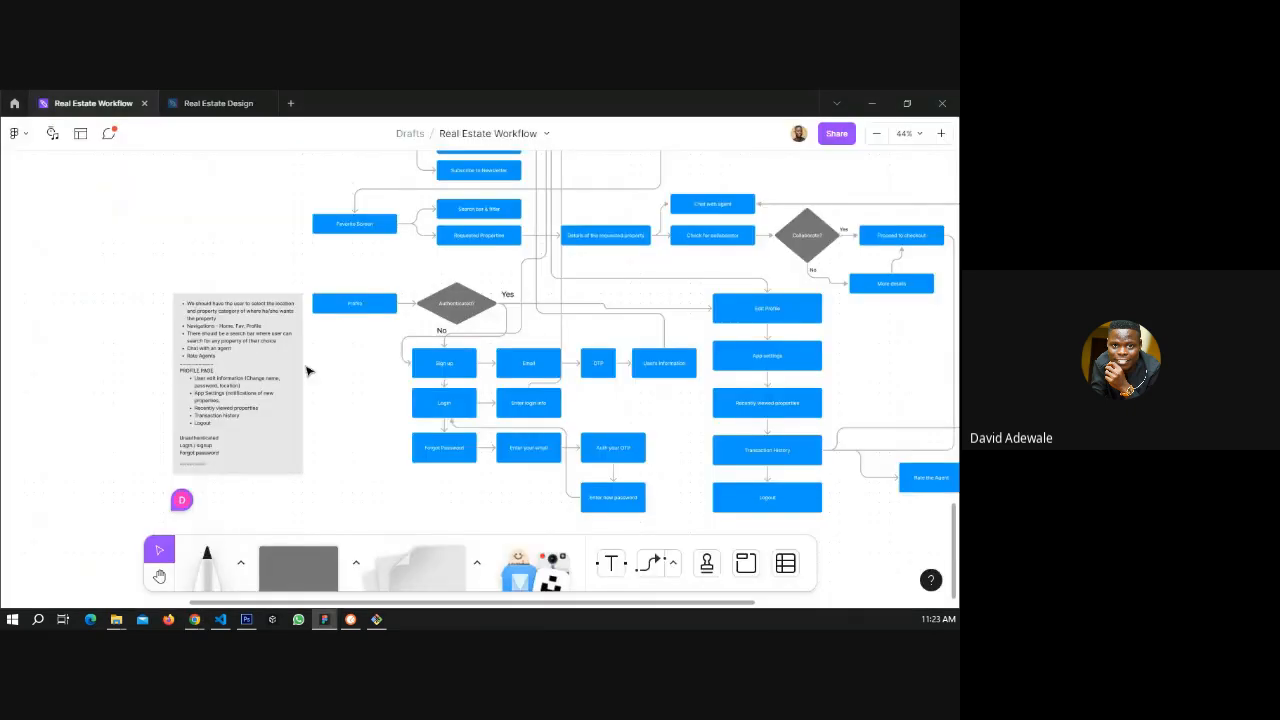
pyautogui.scroll(5, 308, 371)
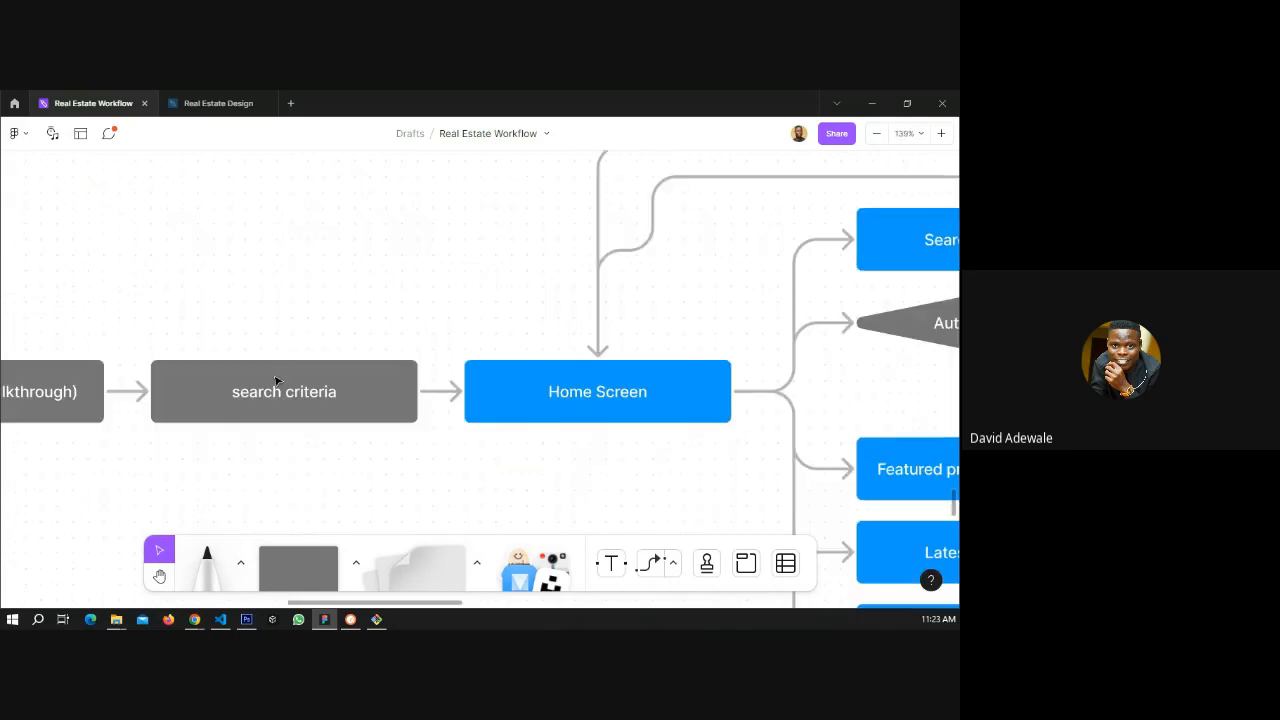
pyautogui.hotkey('alt', 'Tab')
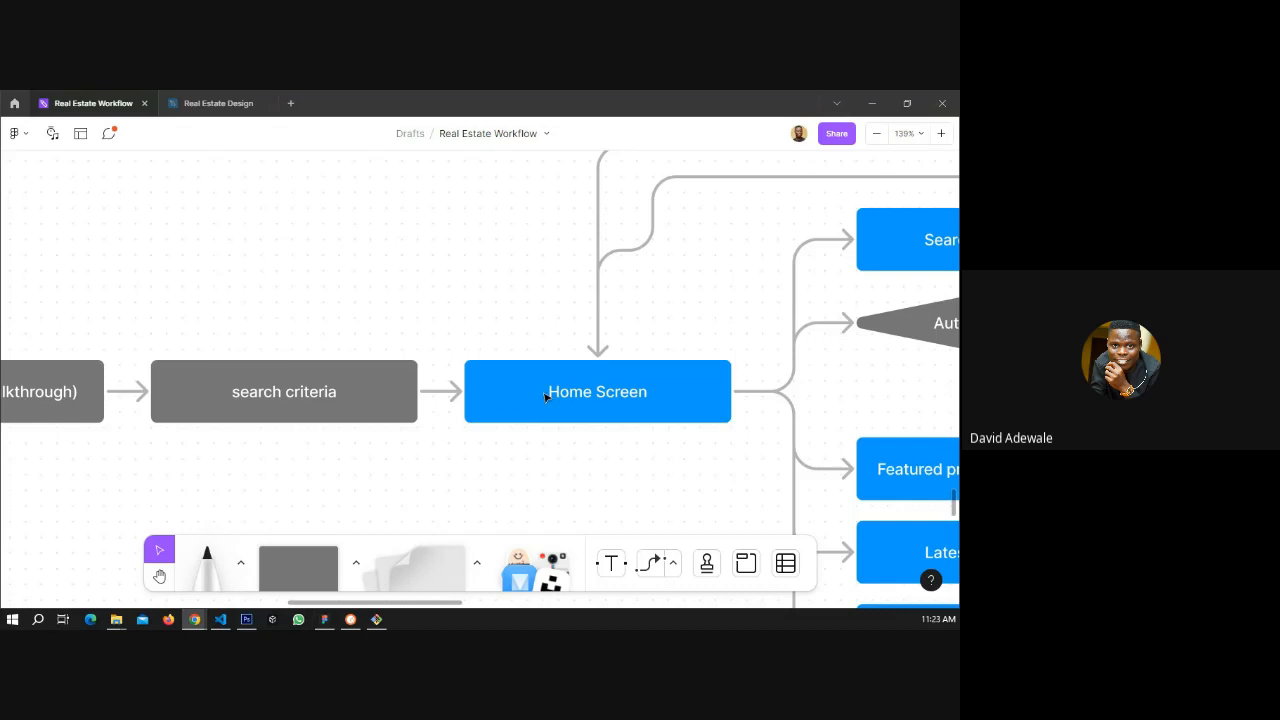
pyautogui.click(200, 104)
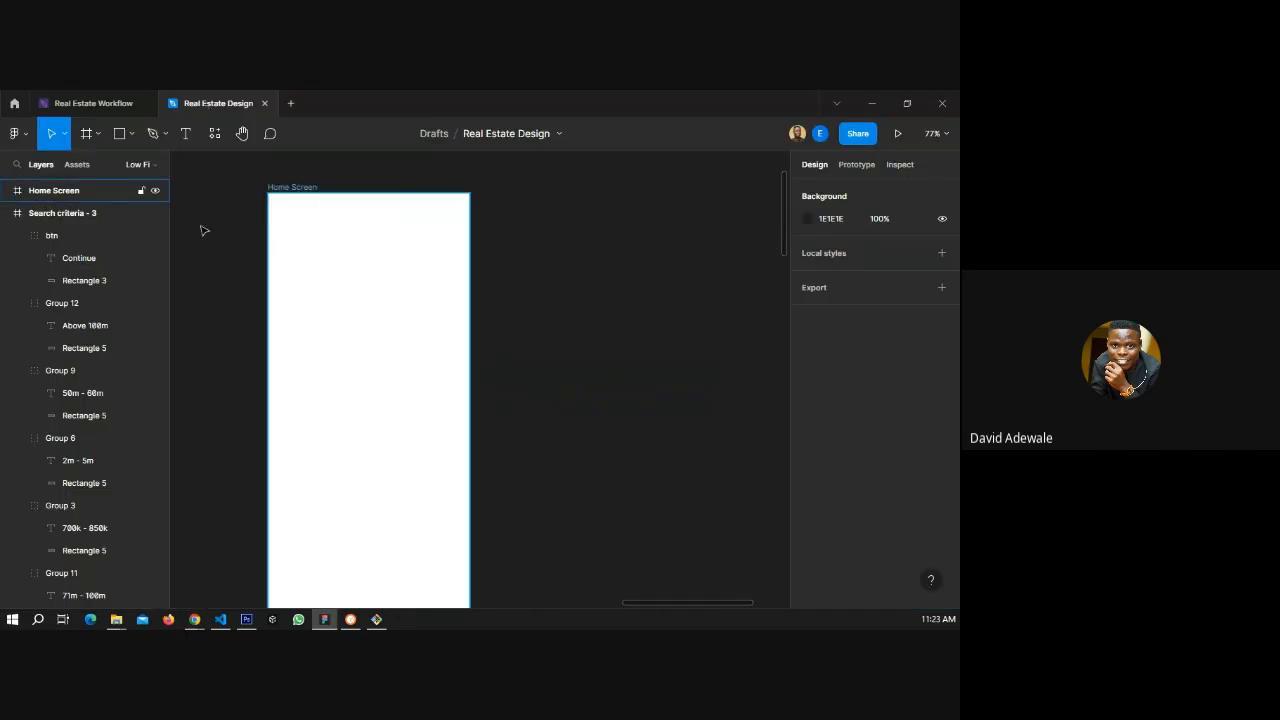
# - Copy the Search bar & filter, Authenticated?, Featured properties (premium), Latest properties and Subscribe to Newsletter shapes from the Home Screen branch of Real Estate Workflow
pyautogui.click(88, 101)
pyautogui.scroll(-5, 210, 440)
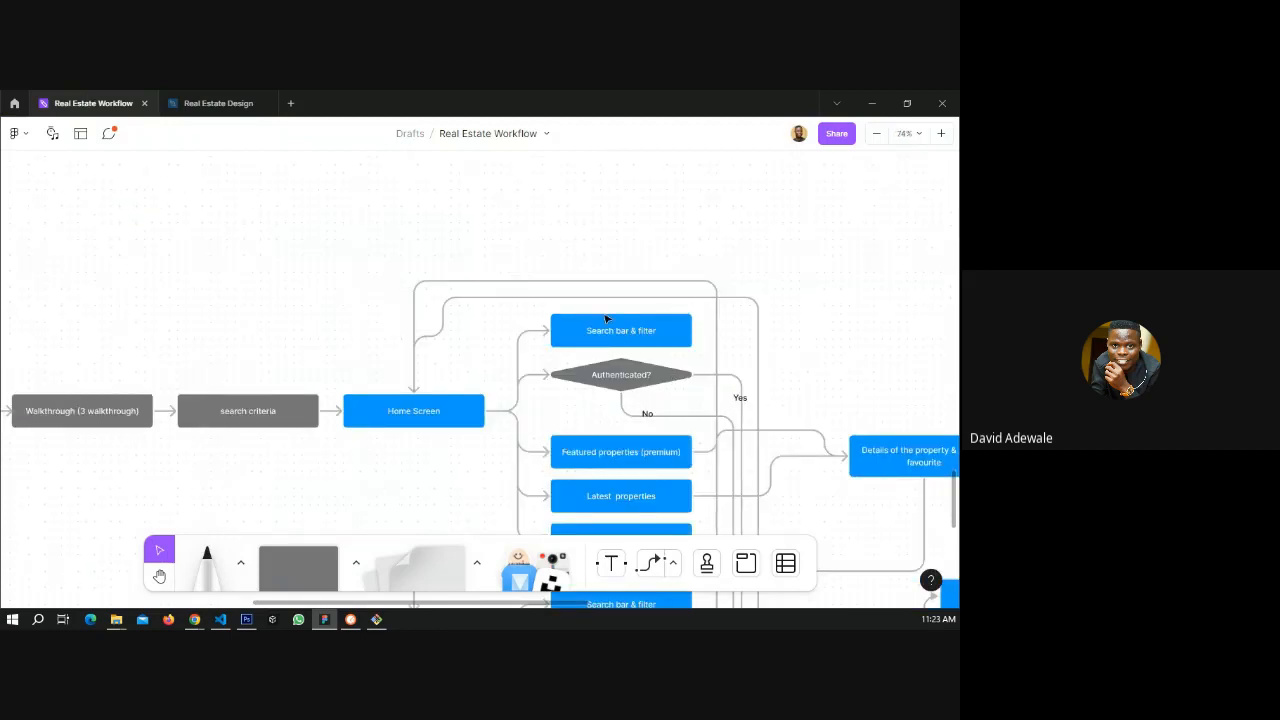
pyautogui.scroll(-2, 724, 383)
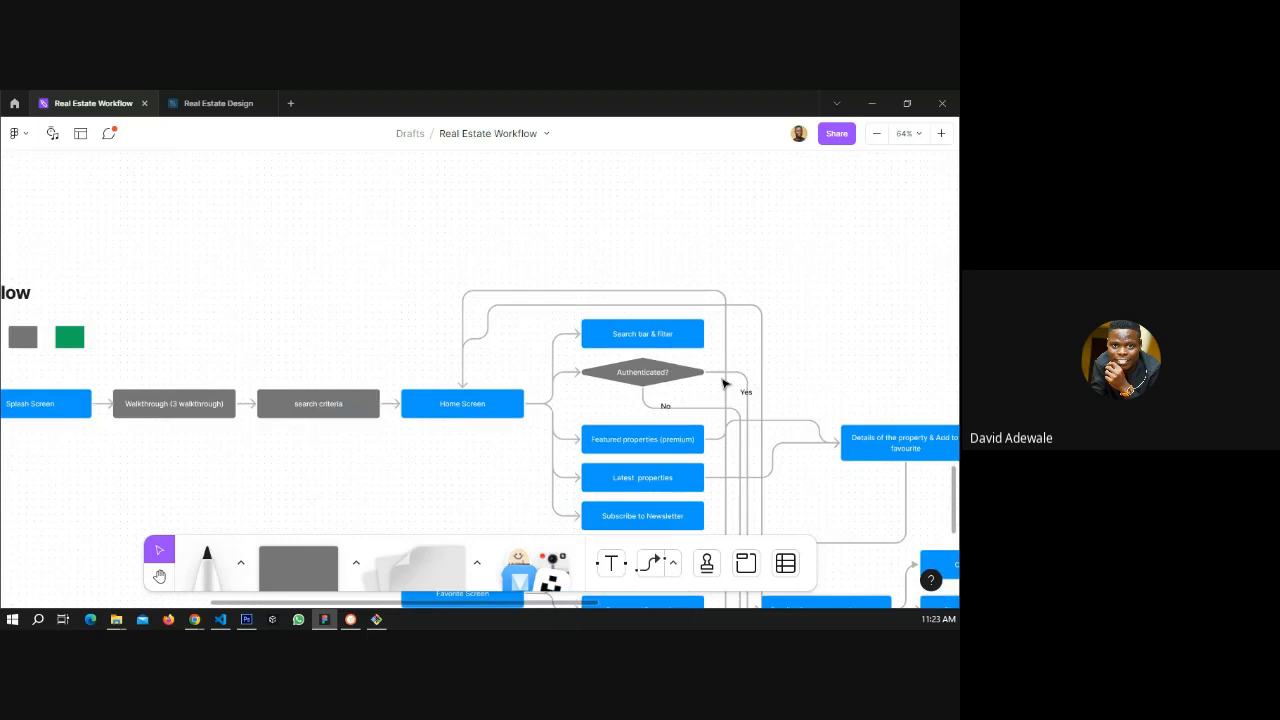
pyautogui.scroll(-1, 730, 380)
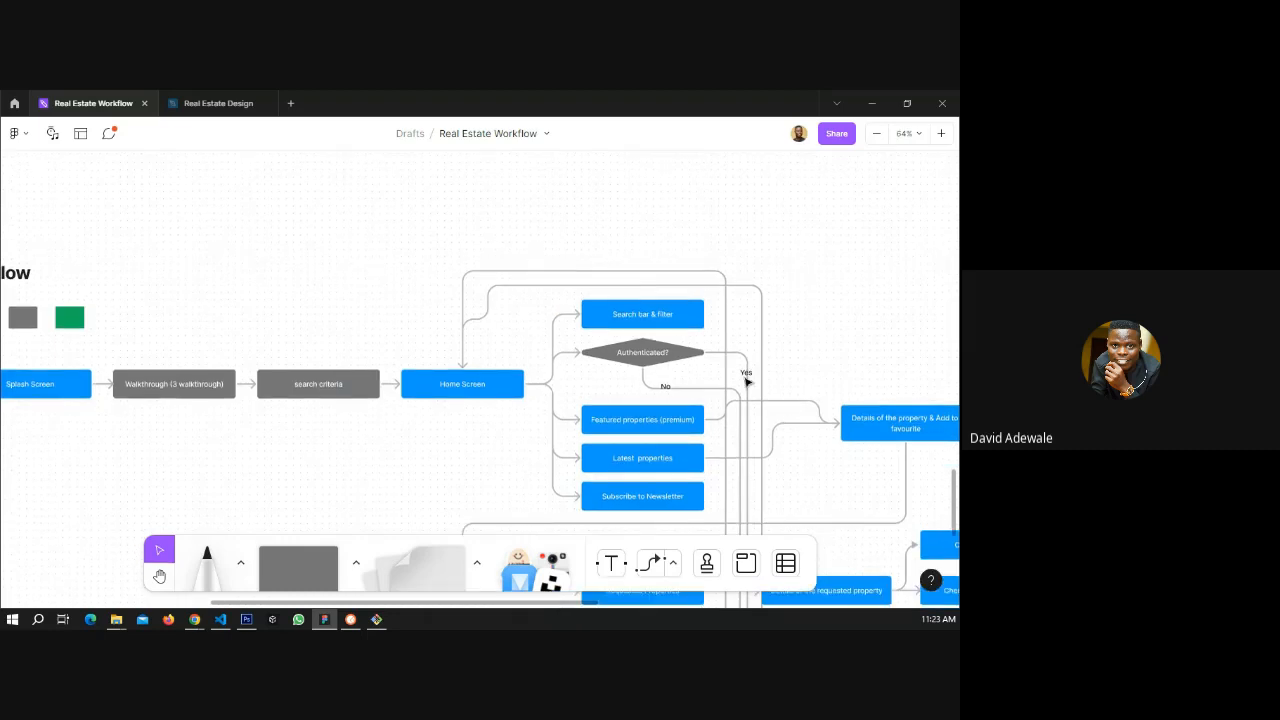
pyautogui.scroll(-3, 746, 380)
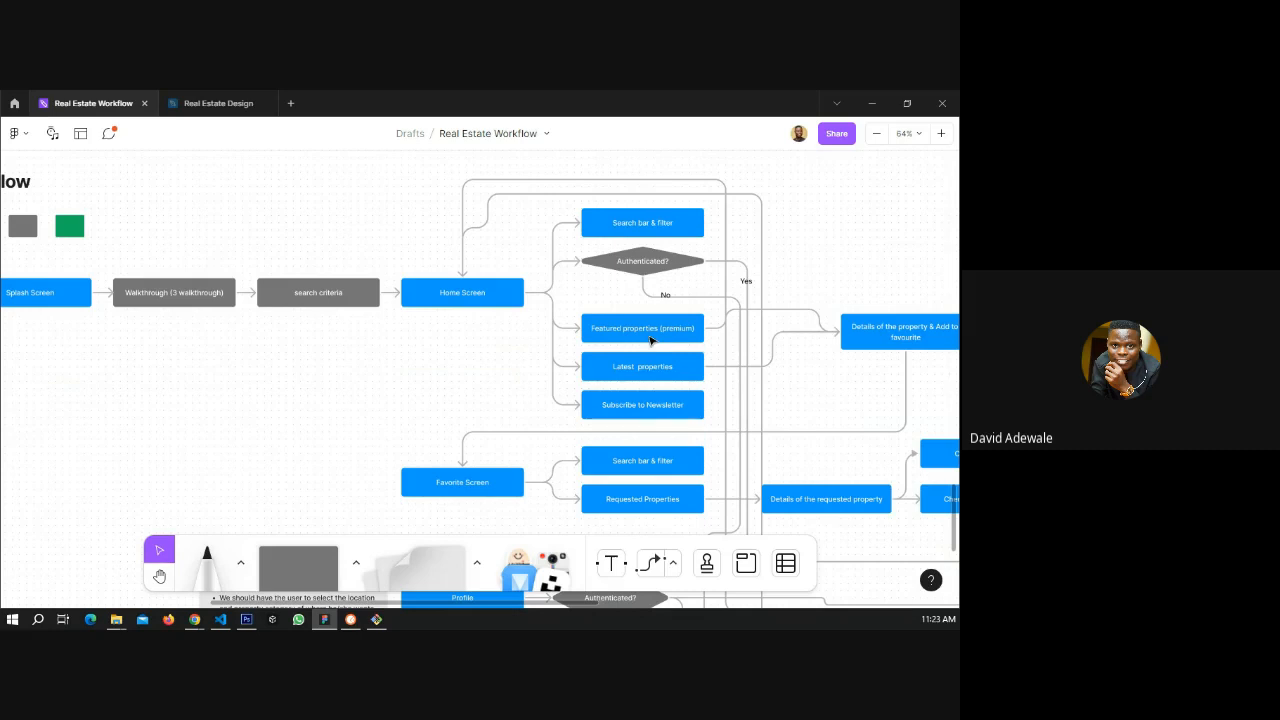
pyautogui.click(580, 213)
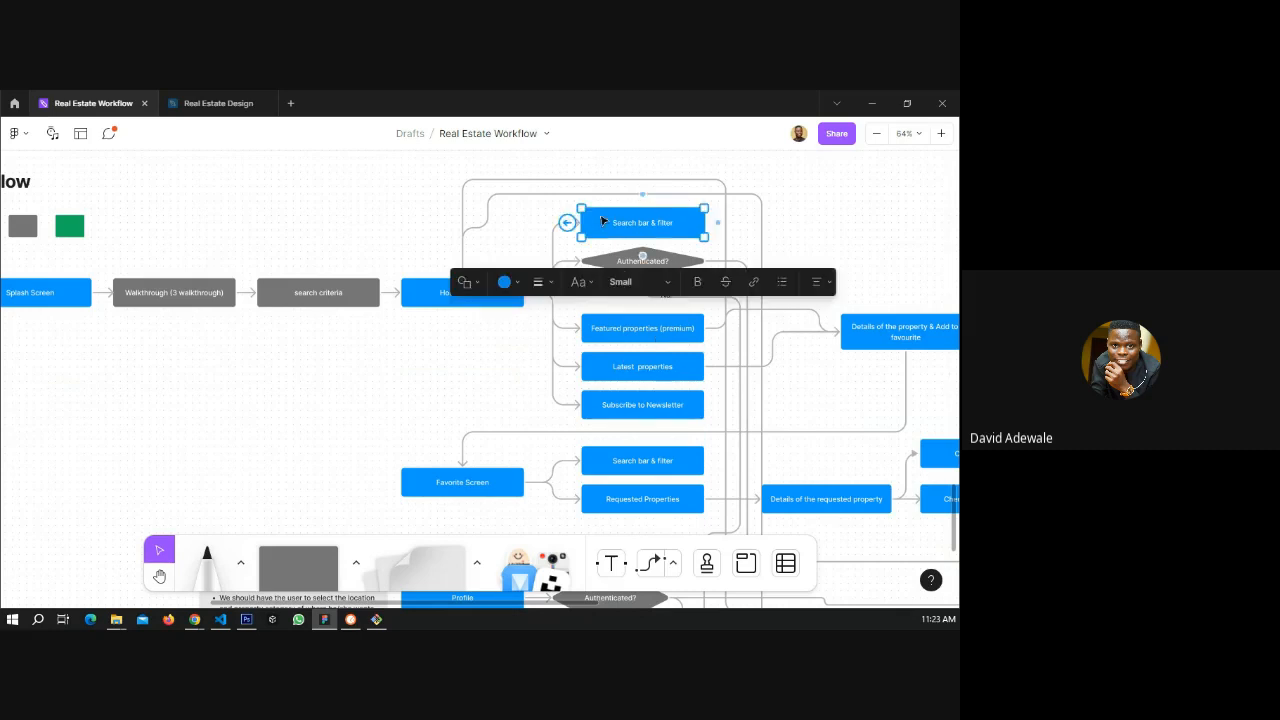
pyautogui.click(610, 261)
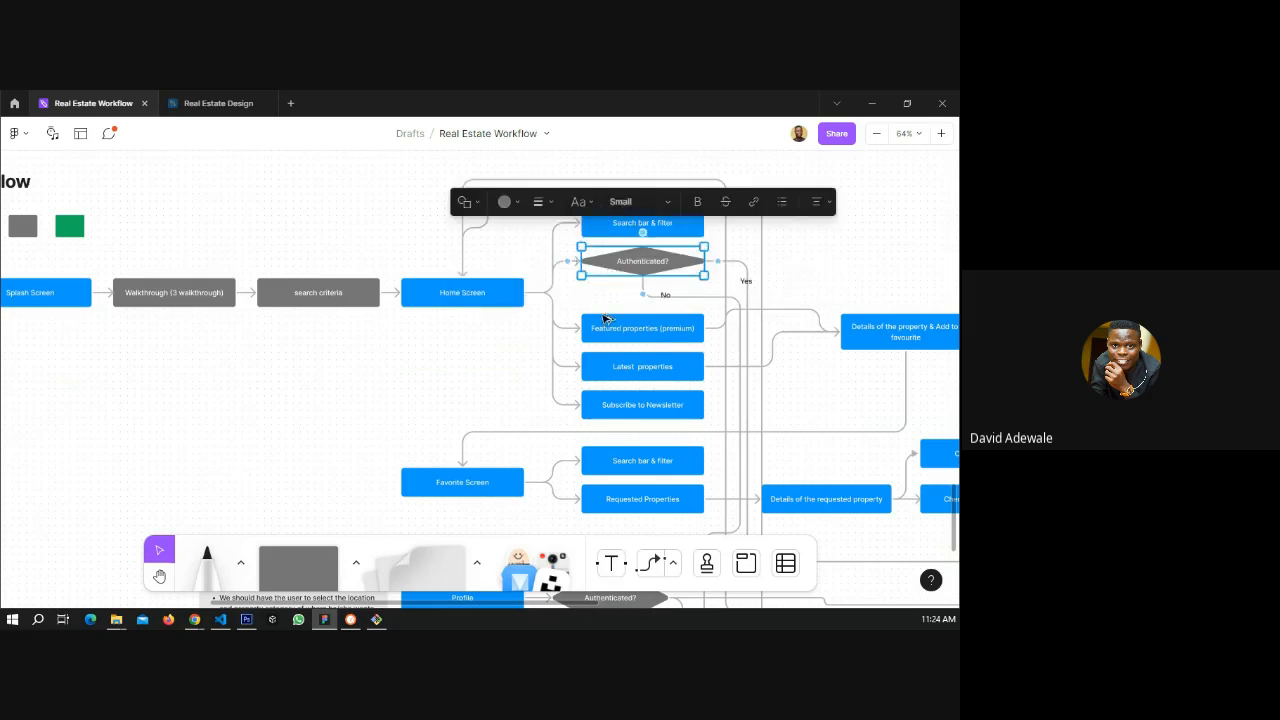
pyautogui.keyDown('shift'); pyautogui.click(592, 232); pyautogui.keyUp('shift')
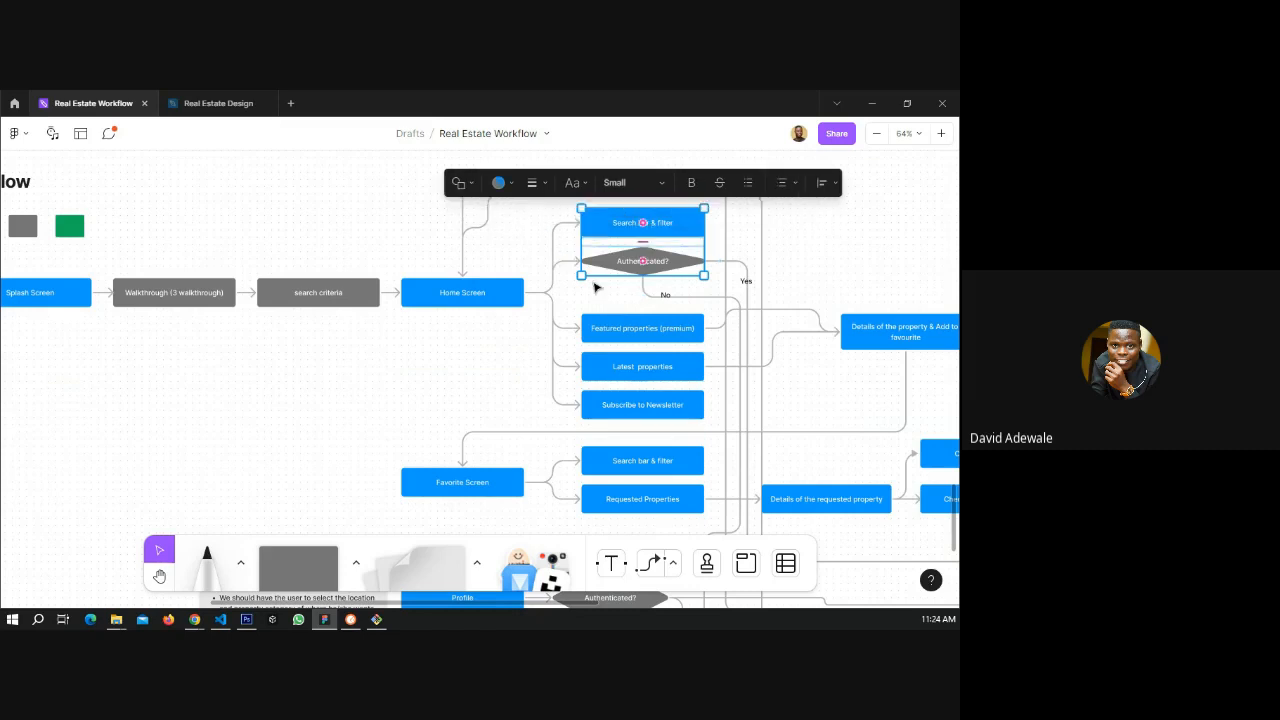
pyautogui.keyDown('shift'); pyautogui.click(597, 326); pyautogui.keyUp('shift')
pyautogui.keyDown('shift'); pyautogui.click(595, 370); pyautogui.keyUp('shift')
pyautogui.keyDown('shift'); pyautogui.click(592, 406); pyautogui.keyUp('shift')
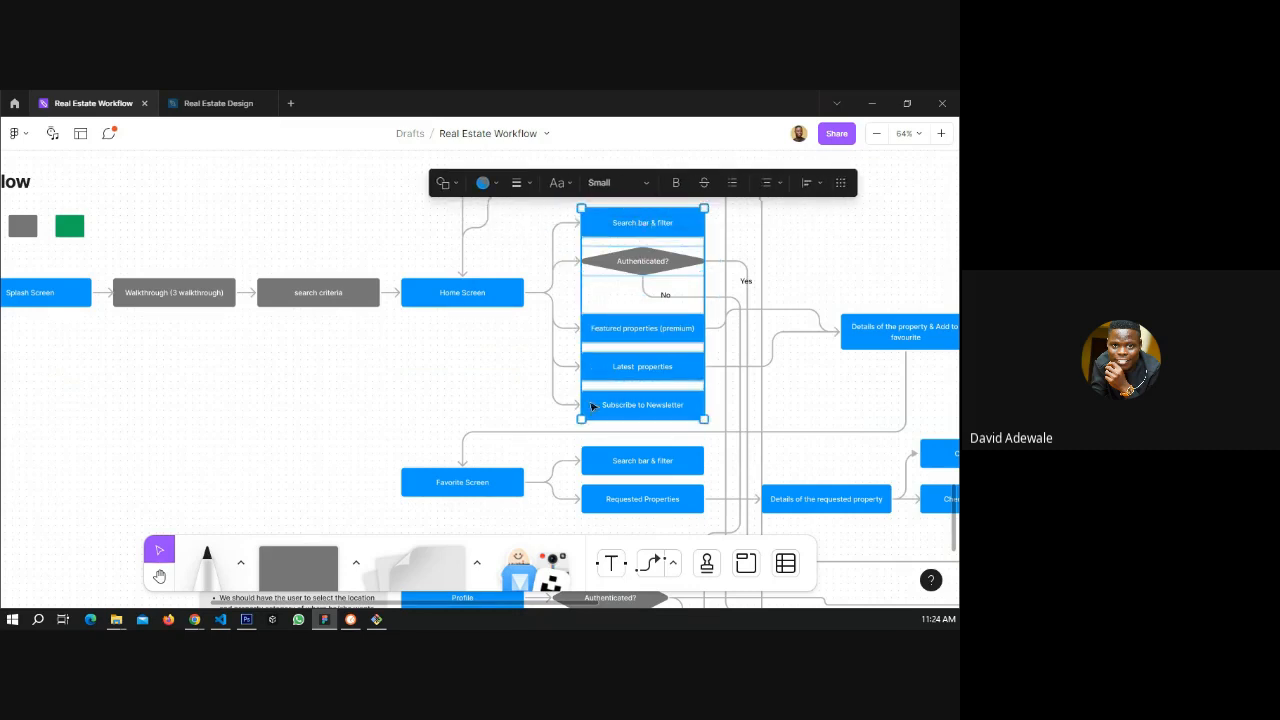
# - Paste the copied flow shapes into the Real Estate Design file and place them beside the empty Home Screen frame, level with its top edge
pyautogui.click(216, 105)
pyautogui.hotkey('ctrl', 'v')
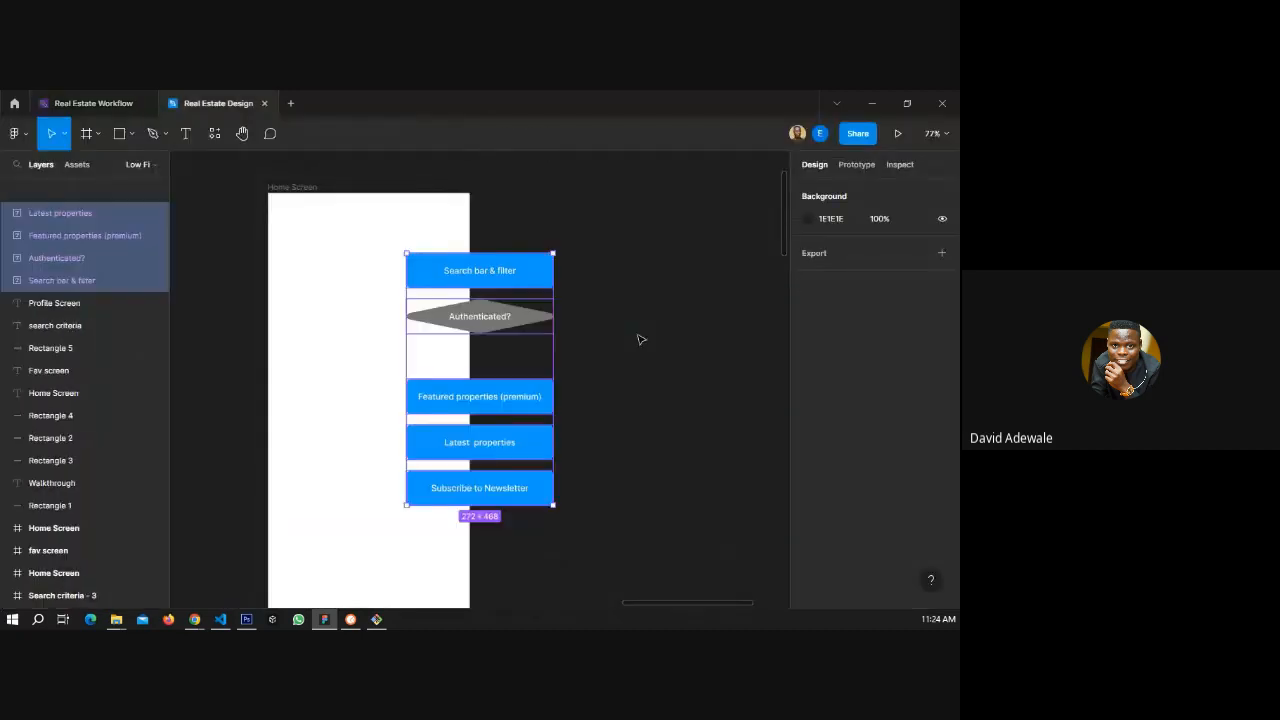
pyautogui.moveTo(532, 268); pyautogui.dragTo(624, 207)
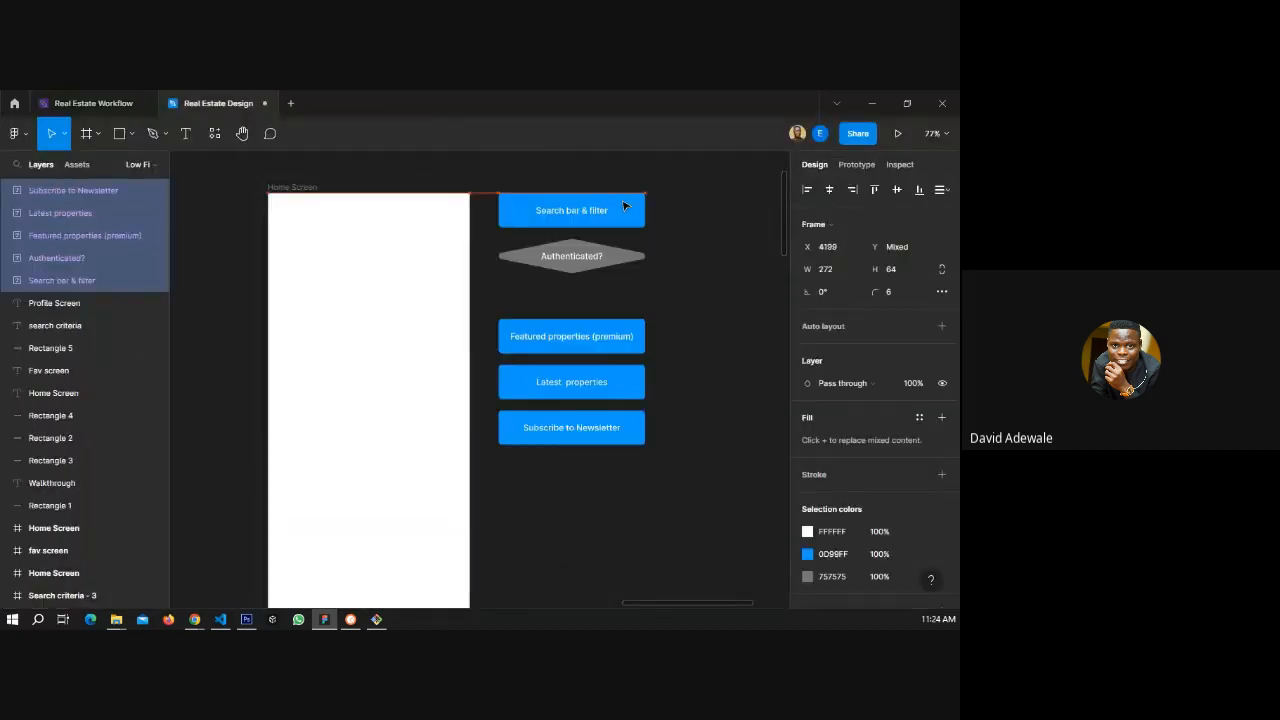
pyautogui.click(118, 104)
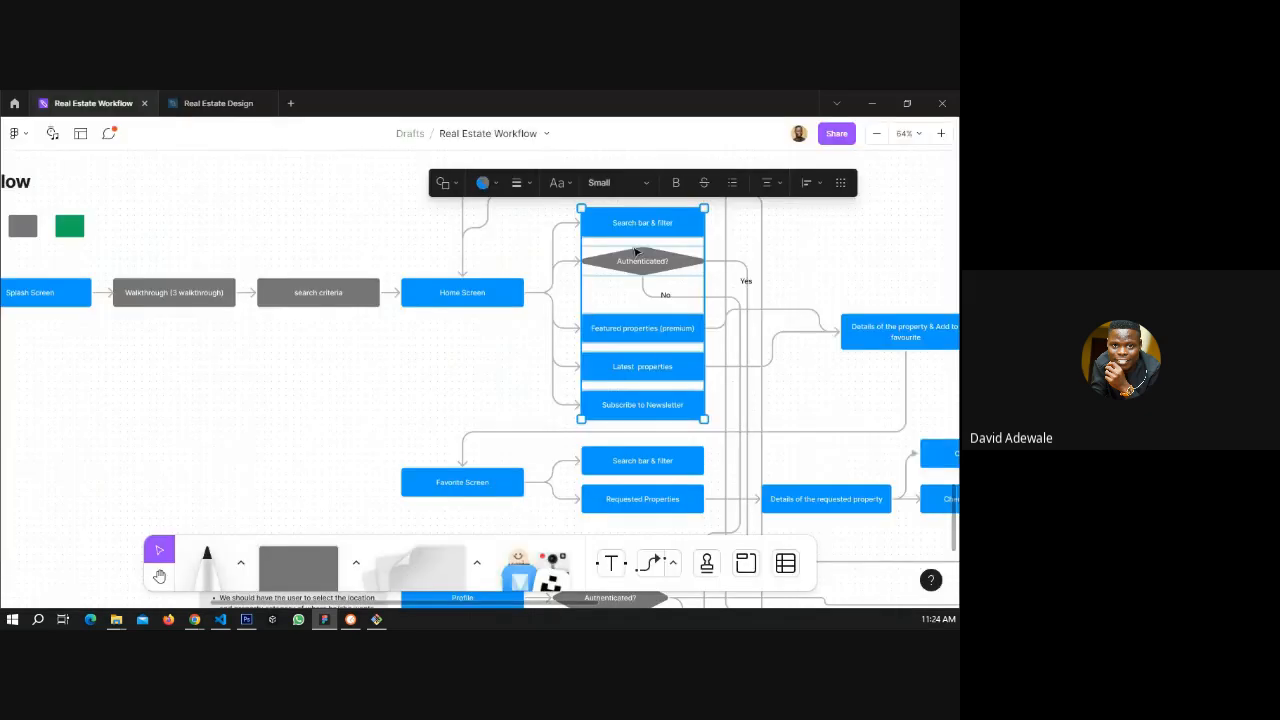
pyautogui.click(228, 101)
pyautogui.click(484, 189)
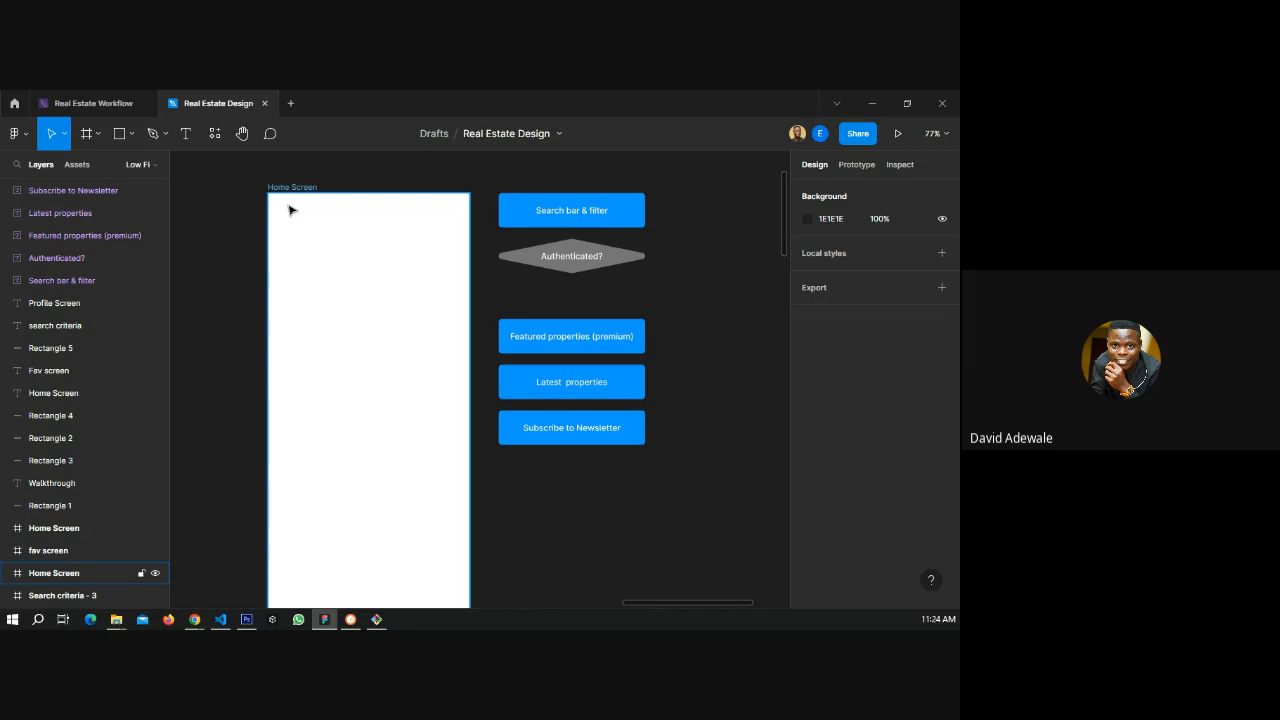
# - Draw a rectangle about 56 × 42 in the upper-left corner of the Home Screen frame and position it at X 16, Y 14
pyautogui.click(126, 135)
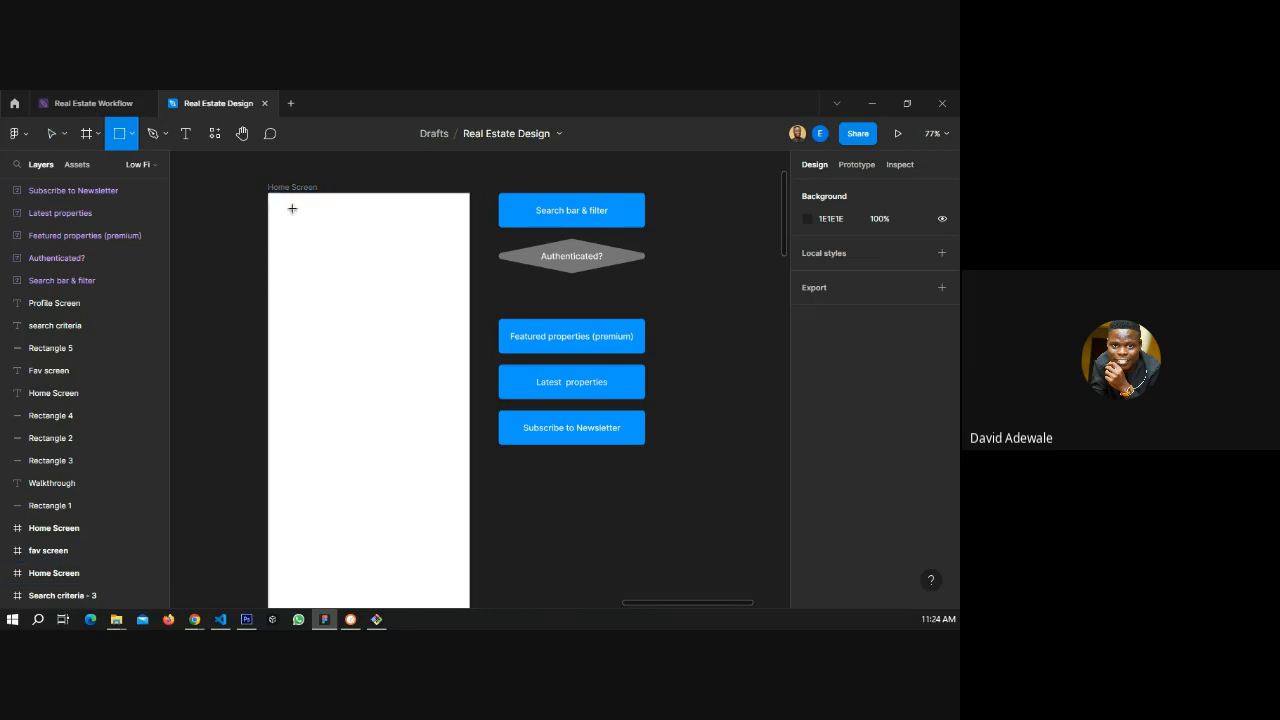
pyautogui.moveTo(292, 208); pyautogui.dragTo(309, 230)
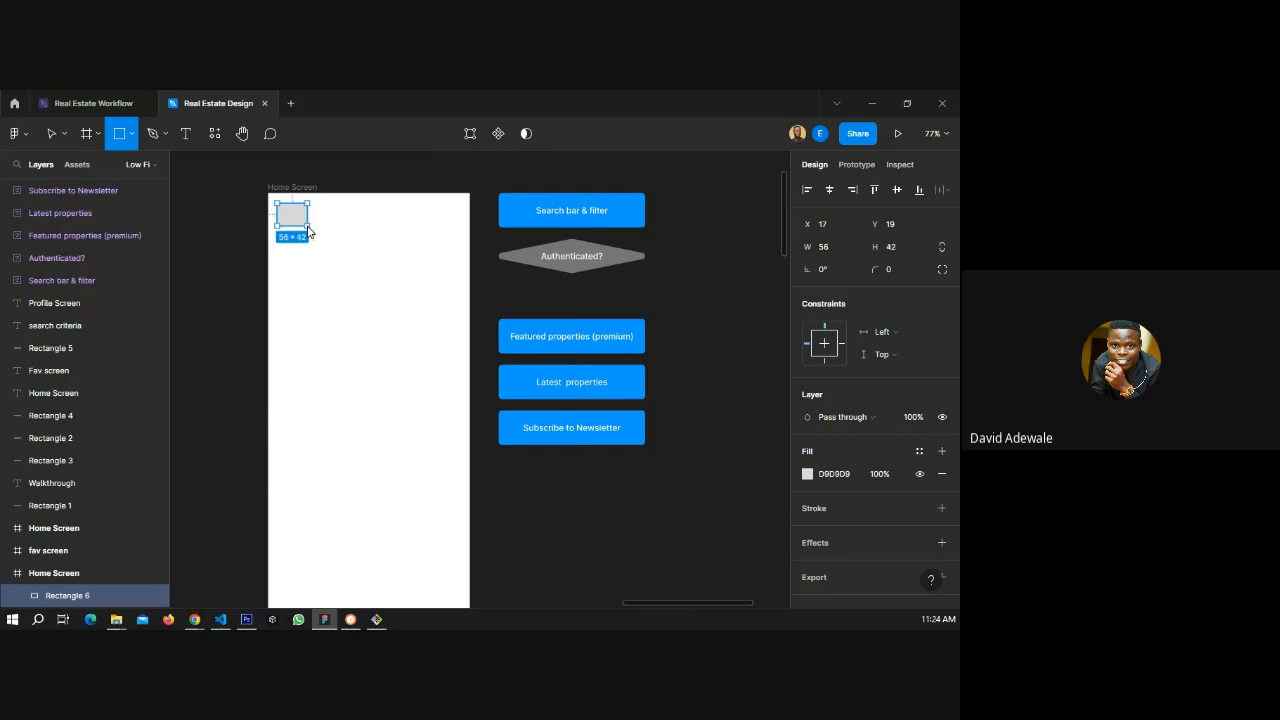
pyautogui.keyDown('ctrl'); pyautogui.scroll(3, 297, 196); pyautogui.keyUp('ctrl')
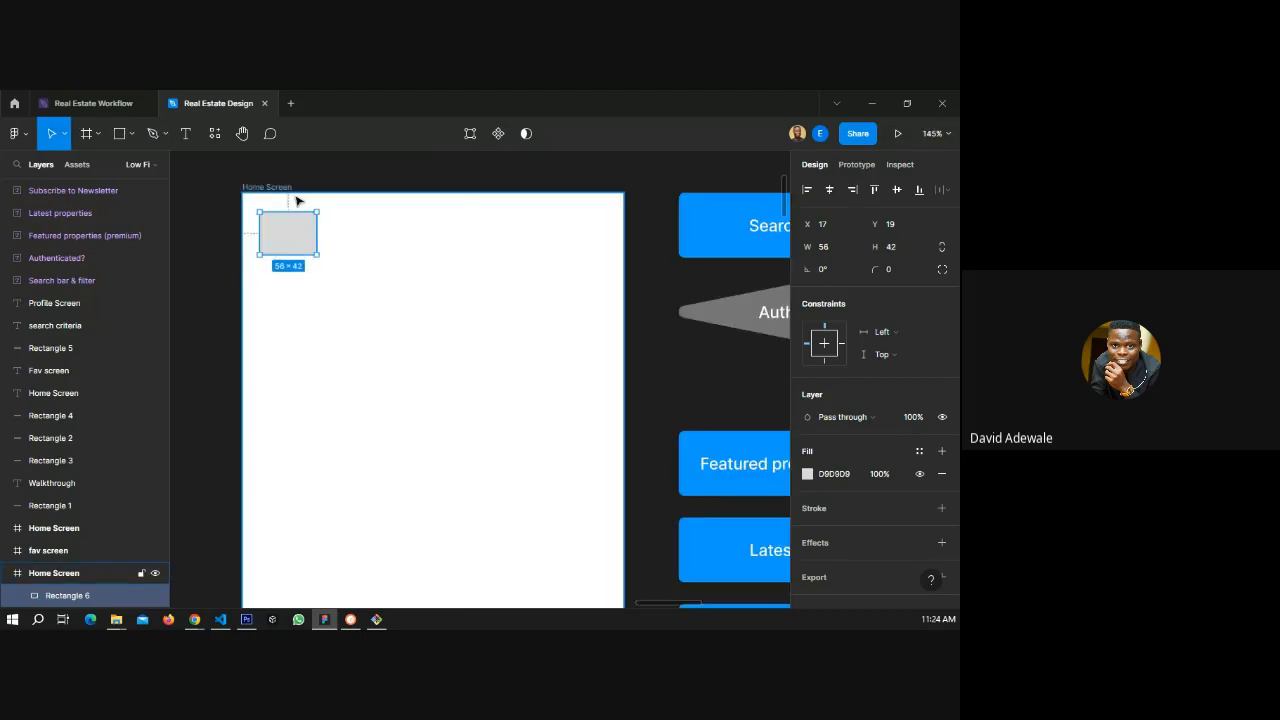
pyautogui.scroll(2, 294, 200)
pyautogui.moveTo(283, 253); pyautogui.dragTo(279, 245)
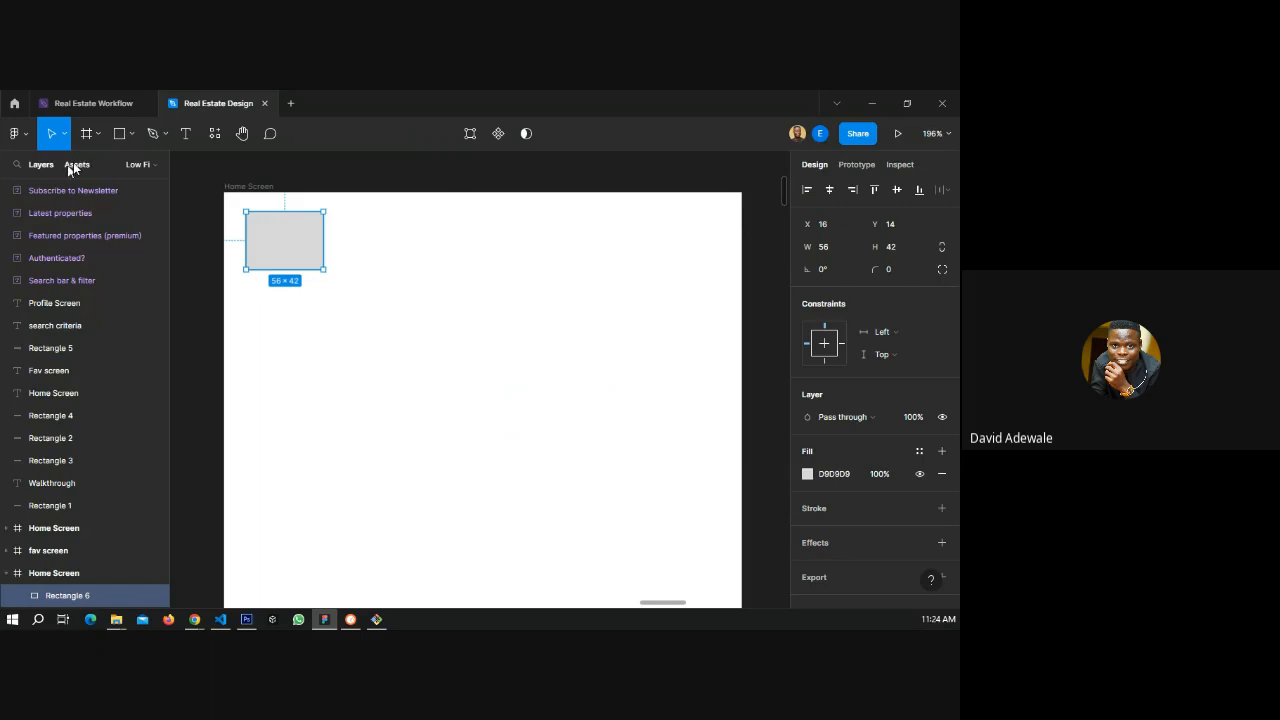
# - Draw a diagonal line from the grey rectangle's upper-left to its lower-right corner and set its stroke colour to 474747
pyautogui.click(131, 133)
pyautogui.click(160, 189)
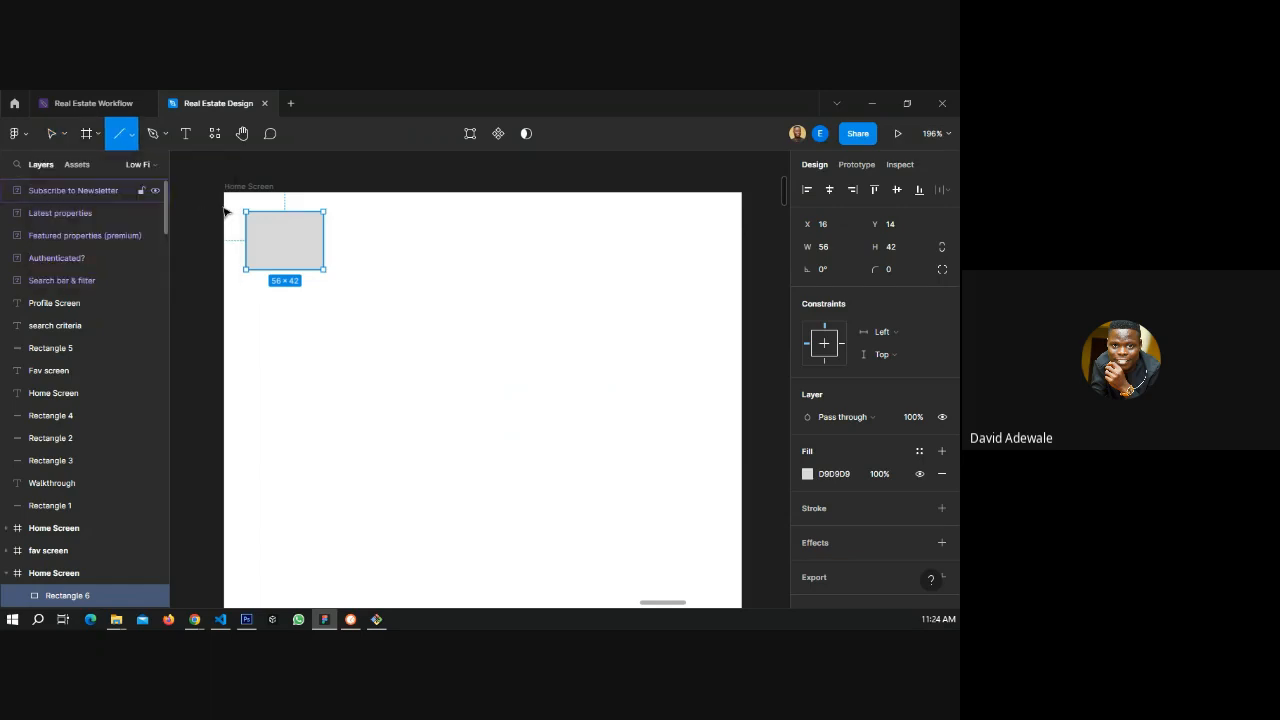
pyautogui.moveTo(244, 212); pyautogui.dragTo(320, 269)
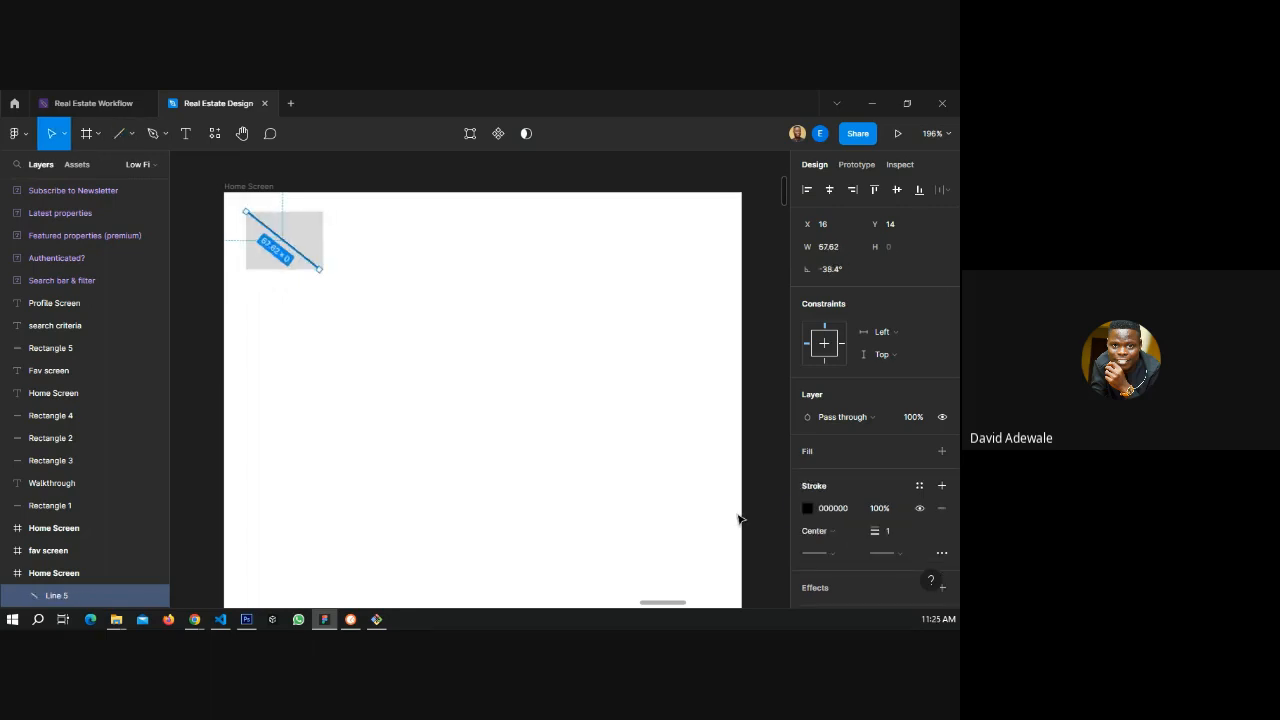
pyautogui.click(833, 509)
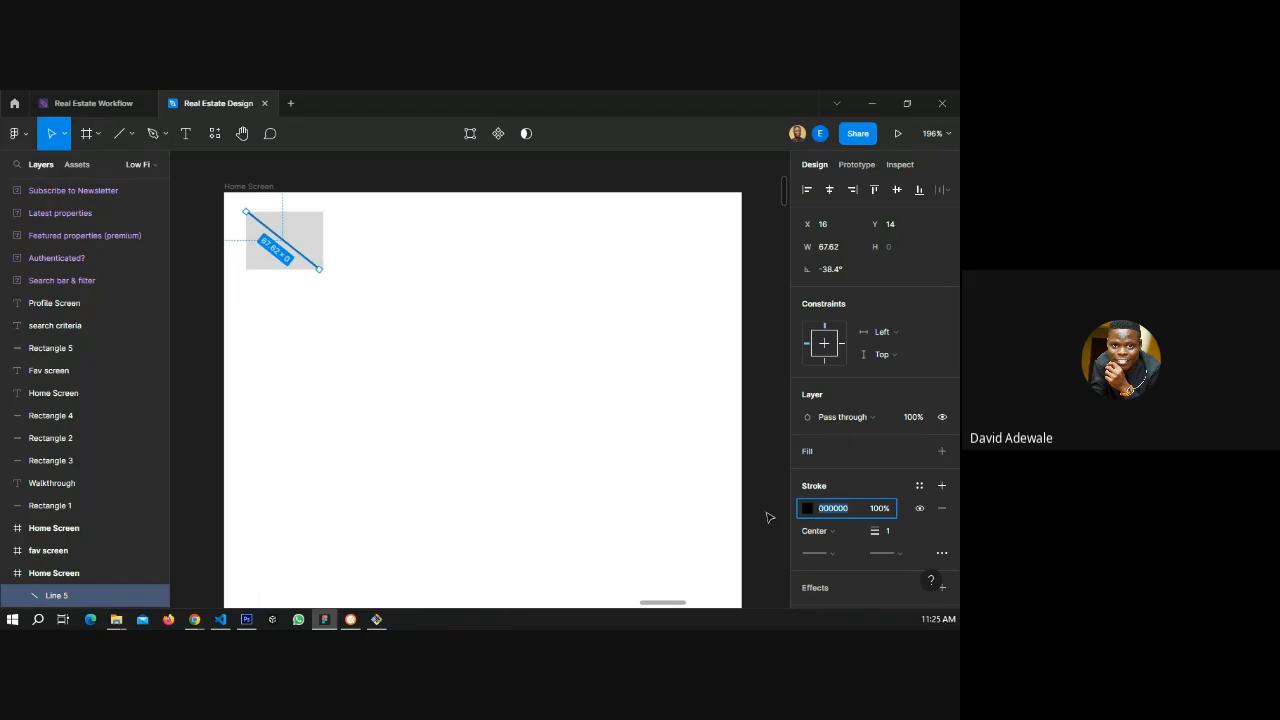
pyautogui.write('474747')
pyautogui.press('Return')
pyautogui.press('Escape')
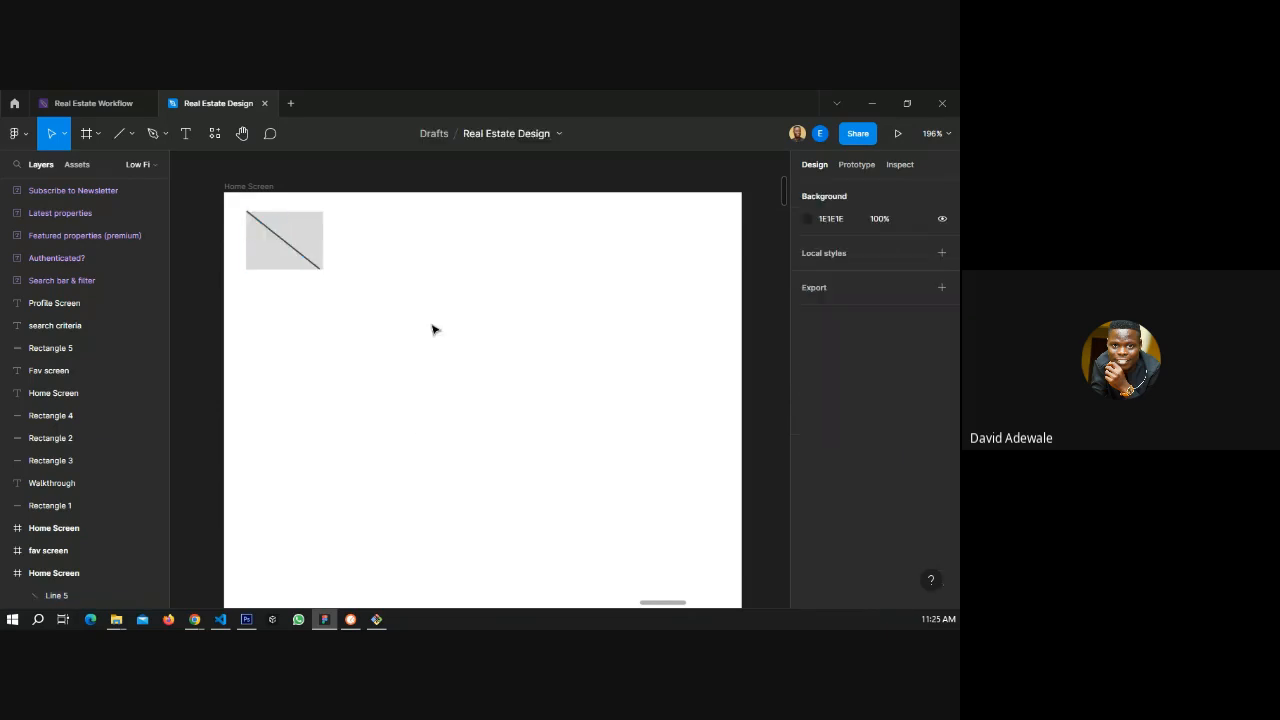
# - Duplicate the diagonal line and set the copy's rotation to 38.4° so the two lines cross over the rectangle
pyautogui.click(277, 236)
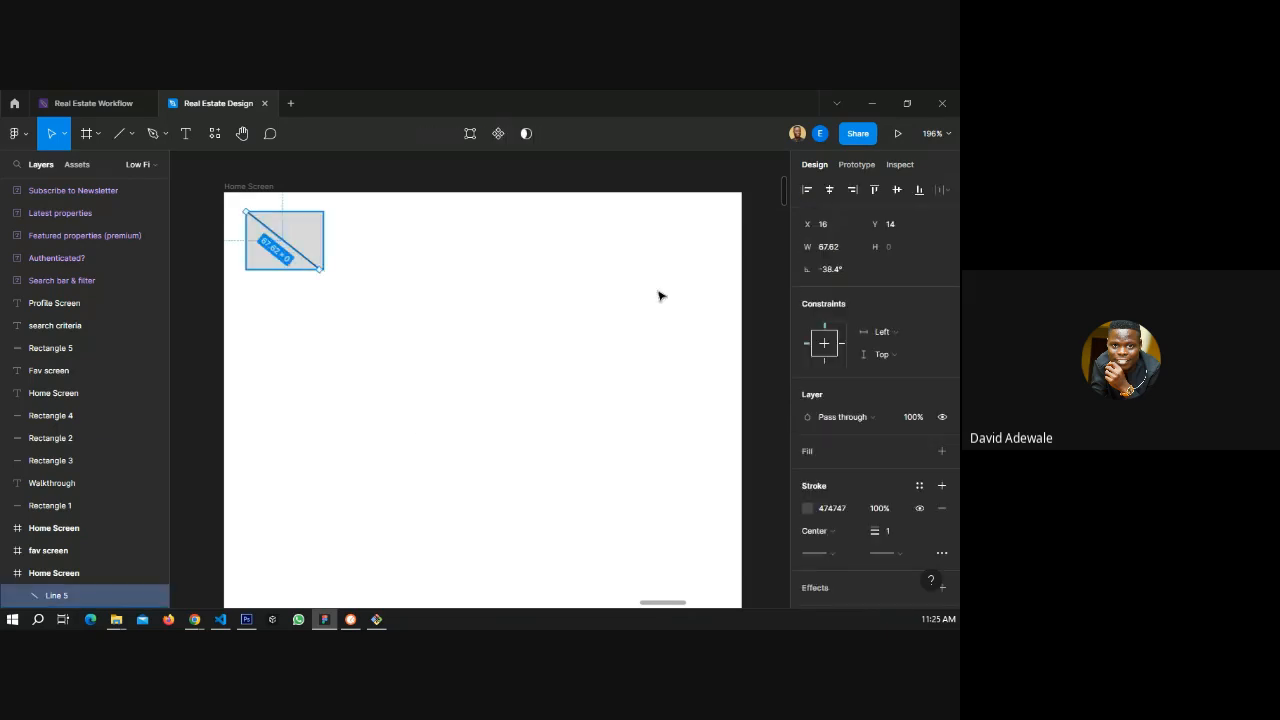
pyautogui.click(824, 271)
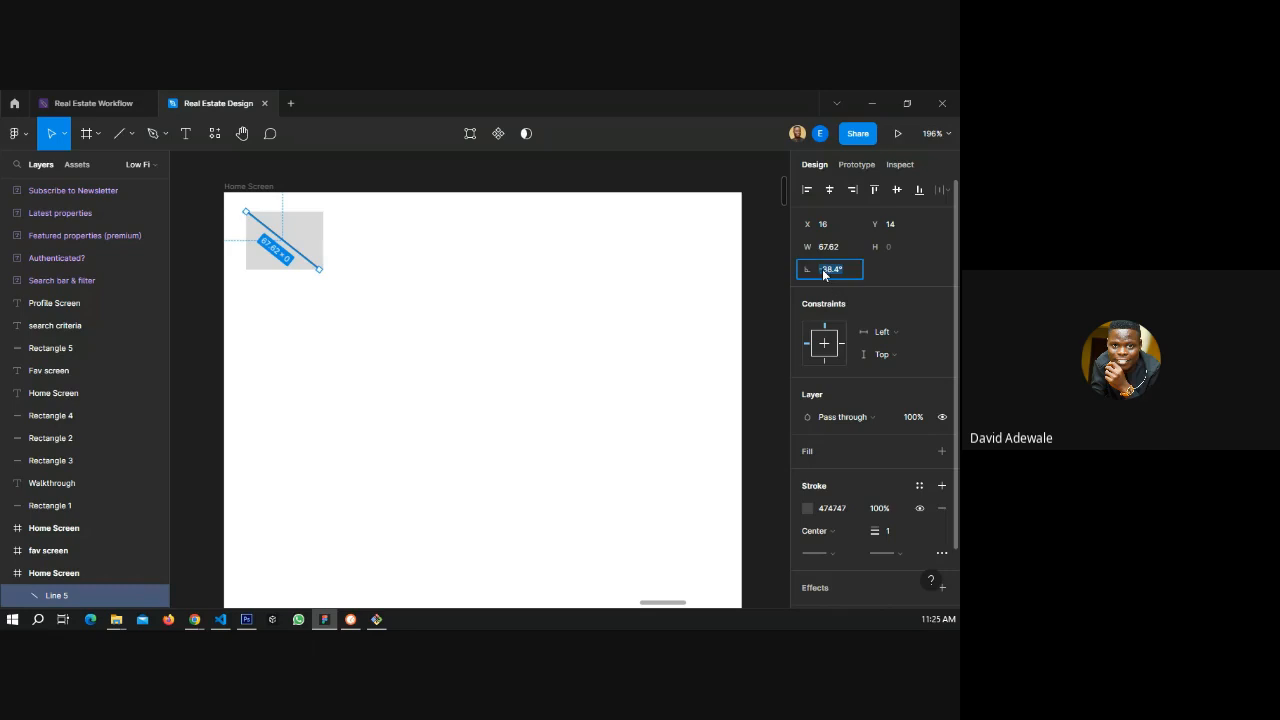
pyautogui.click(291, 249)
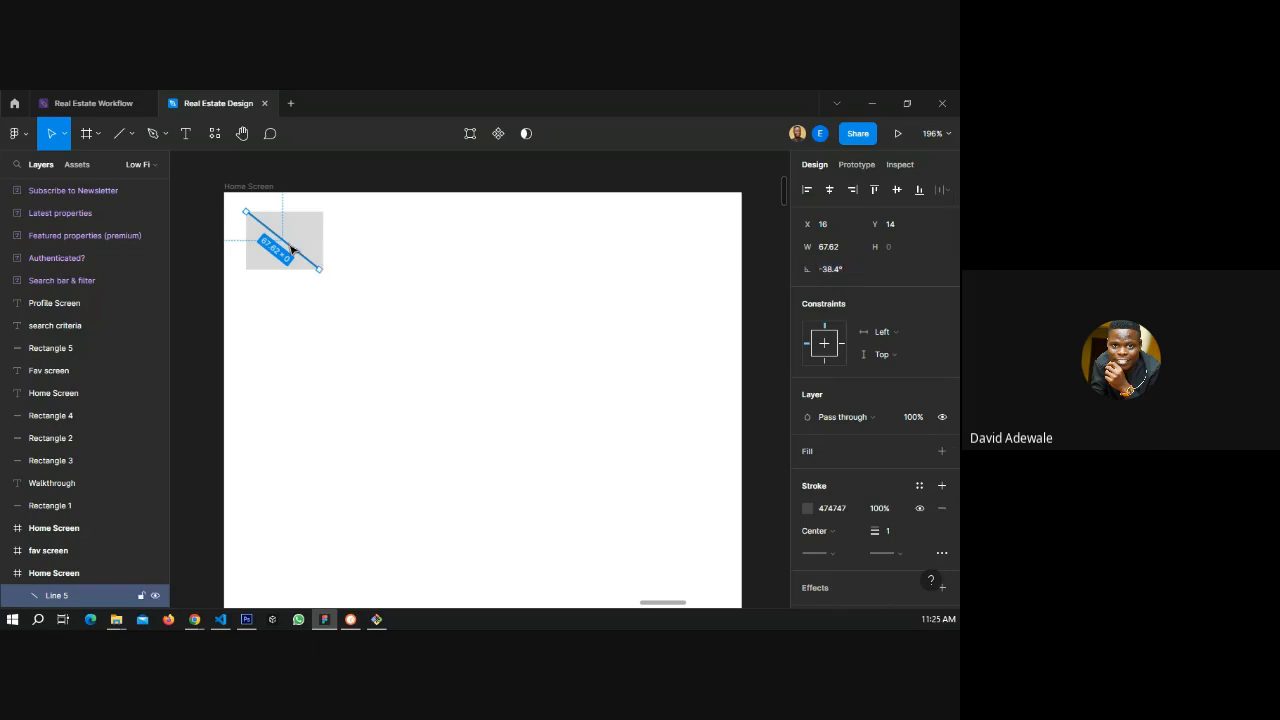
pyautogui.hotkey('ctrl', 'd')
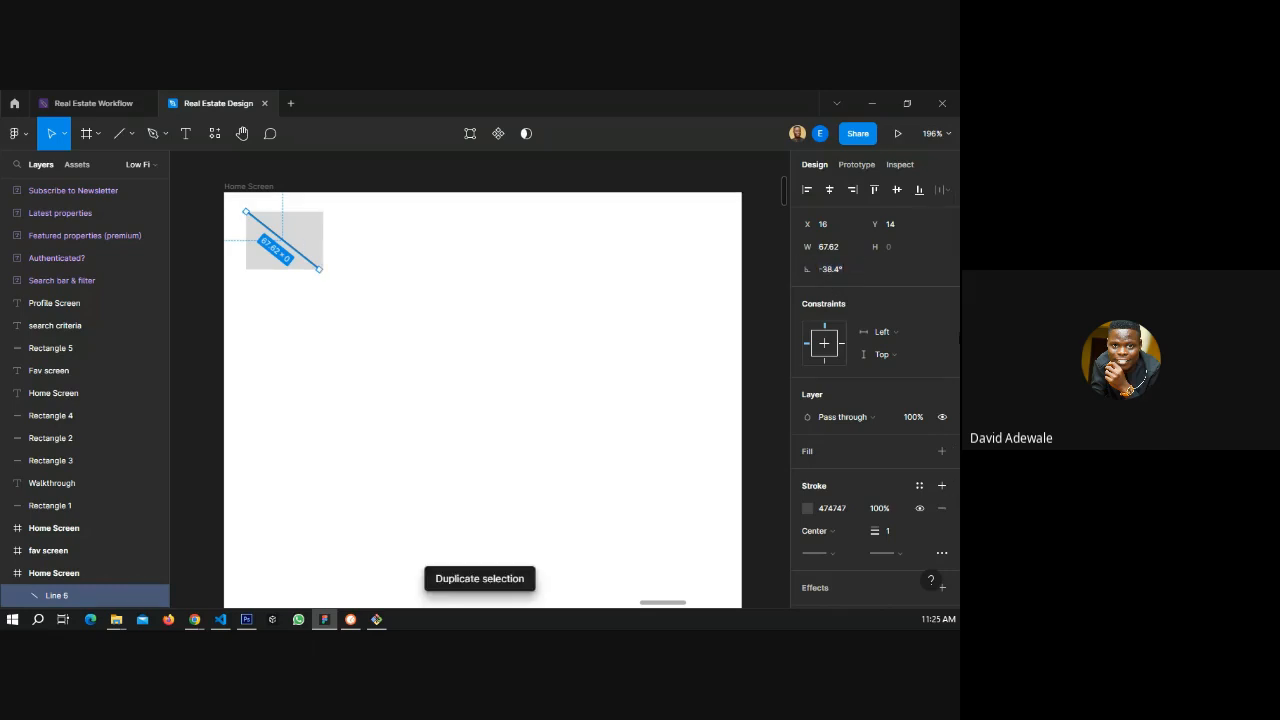
pyautogui.click(824, 271)
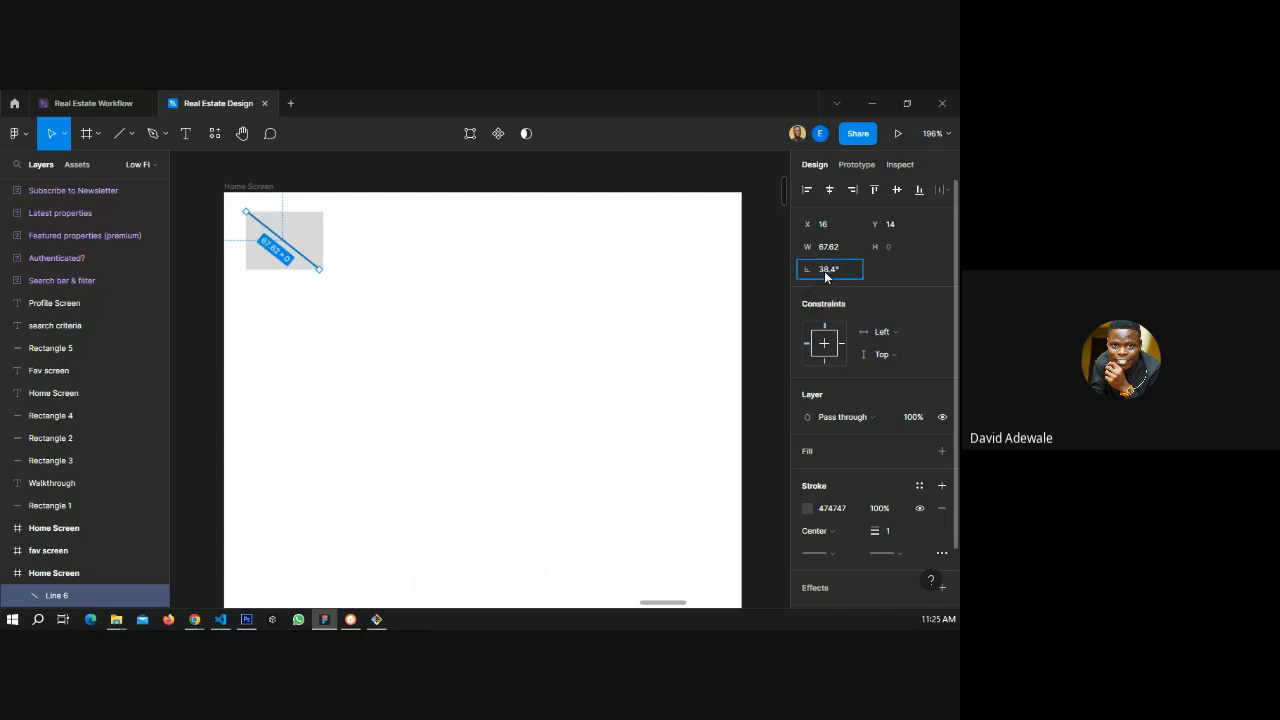
pyautogui.press('Return')
pyautogui.click(322, 186)
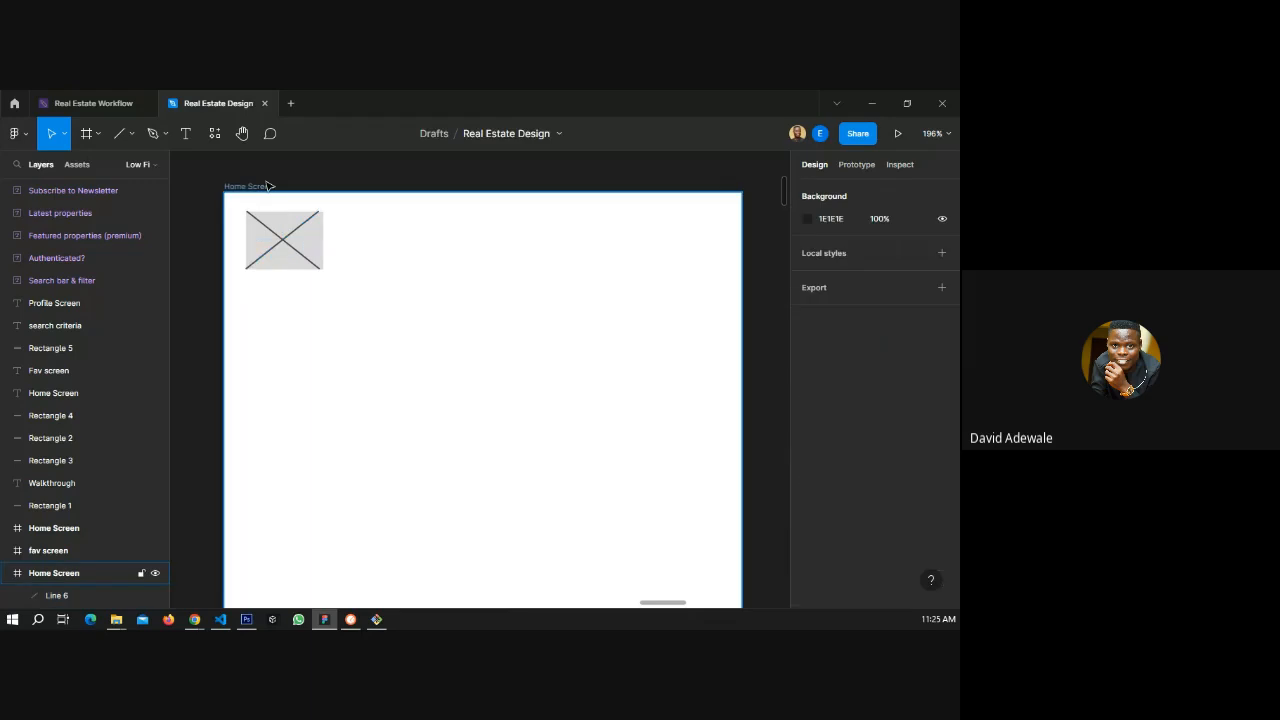
# - Add the text "Logo" and move it onto the crossed placeholder rectangle in the Home Screen frame
pyautogui.click(185, 134)
pyautogui.click(198, 240)
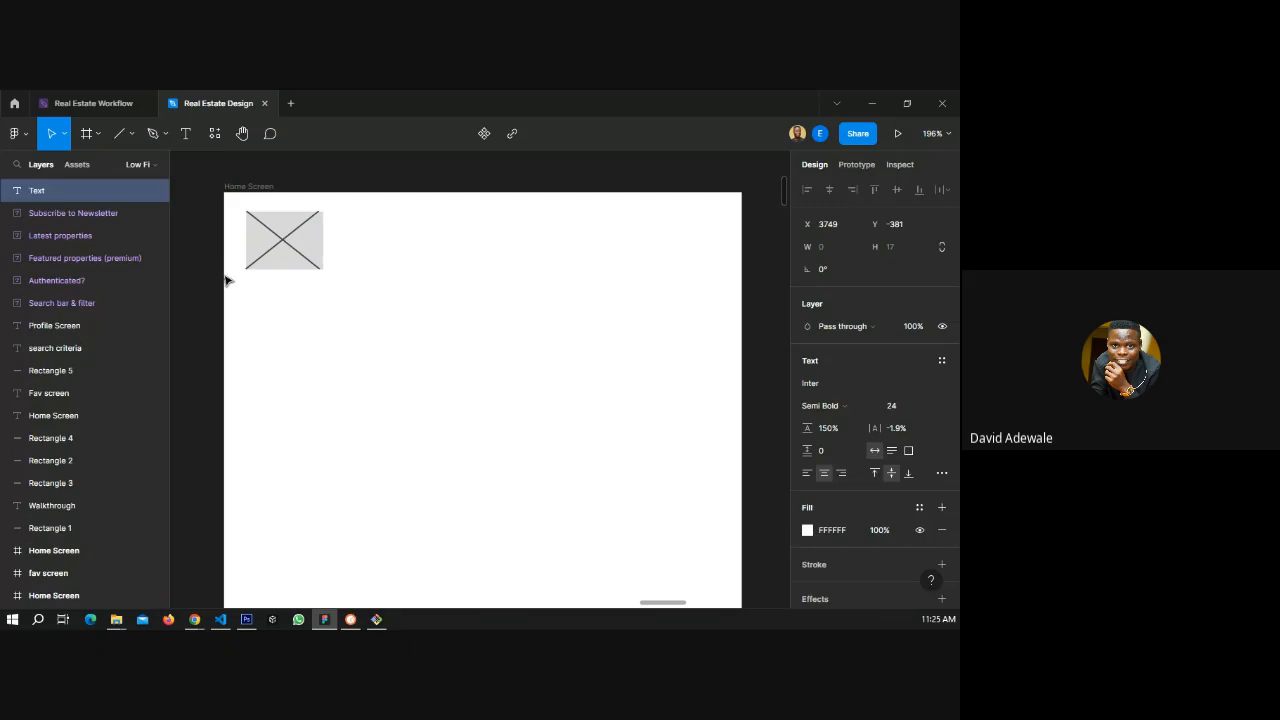
pyautogui.write('Logo')
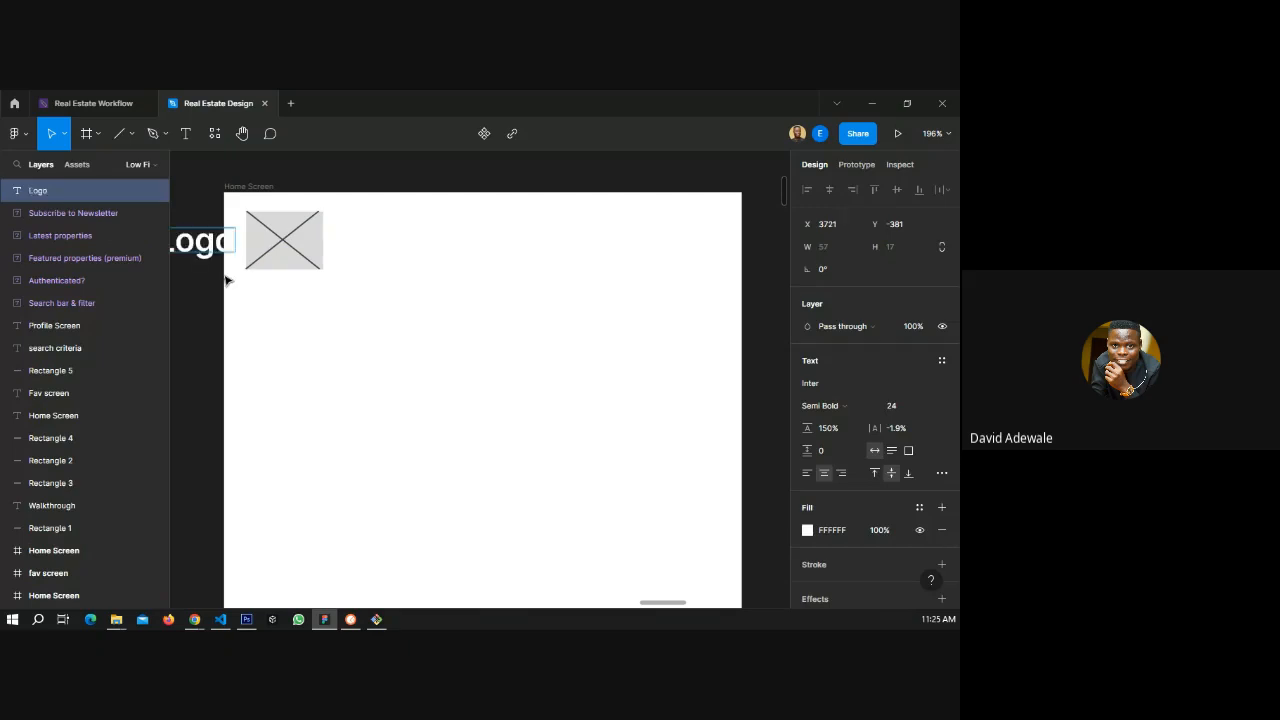
pyautogui.press('Escape')
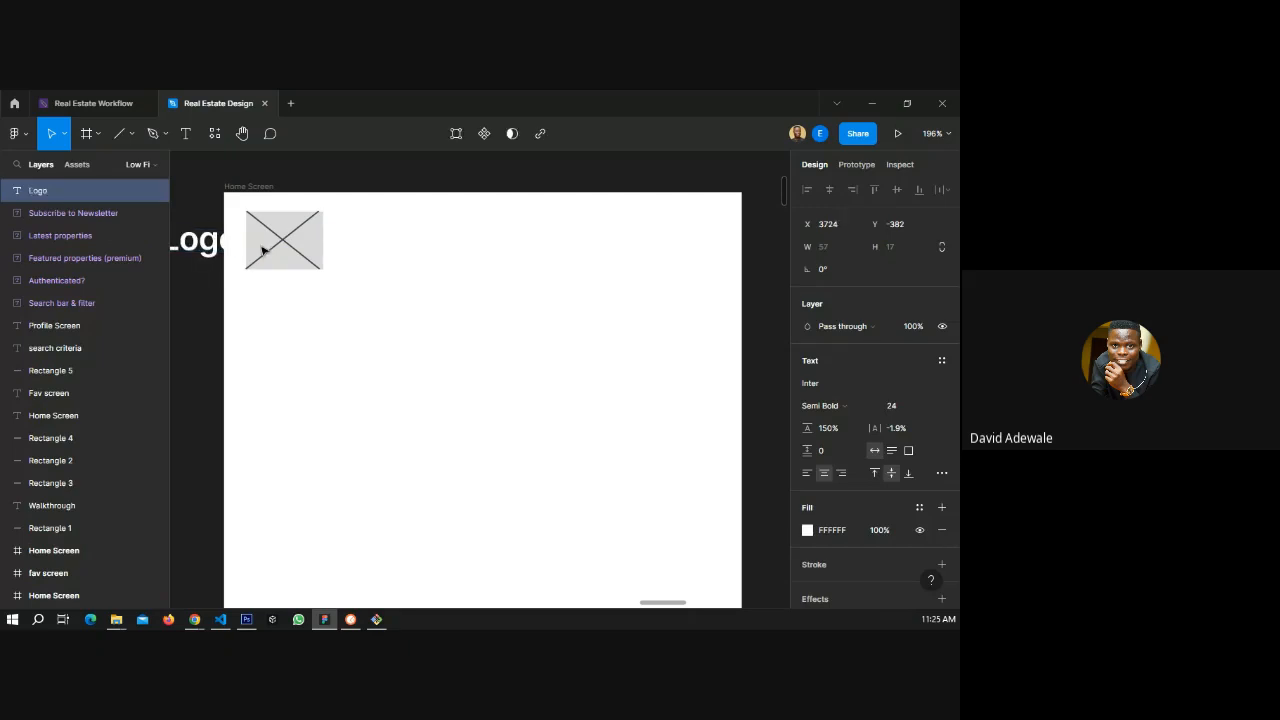
pyautogui.moveTo(262, 250); pyautogui.dragTo(297, 247)
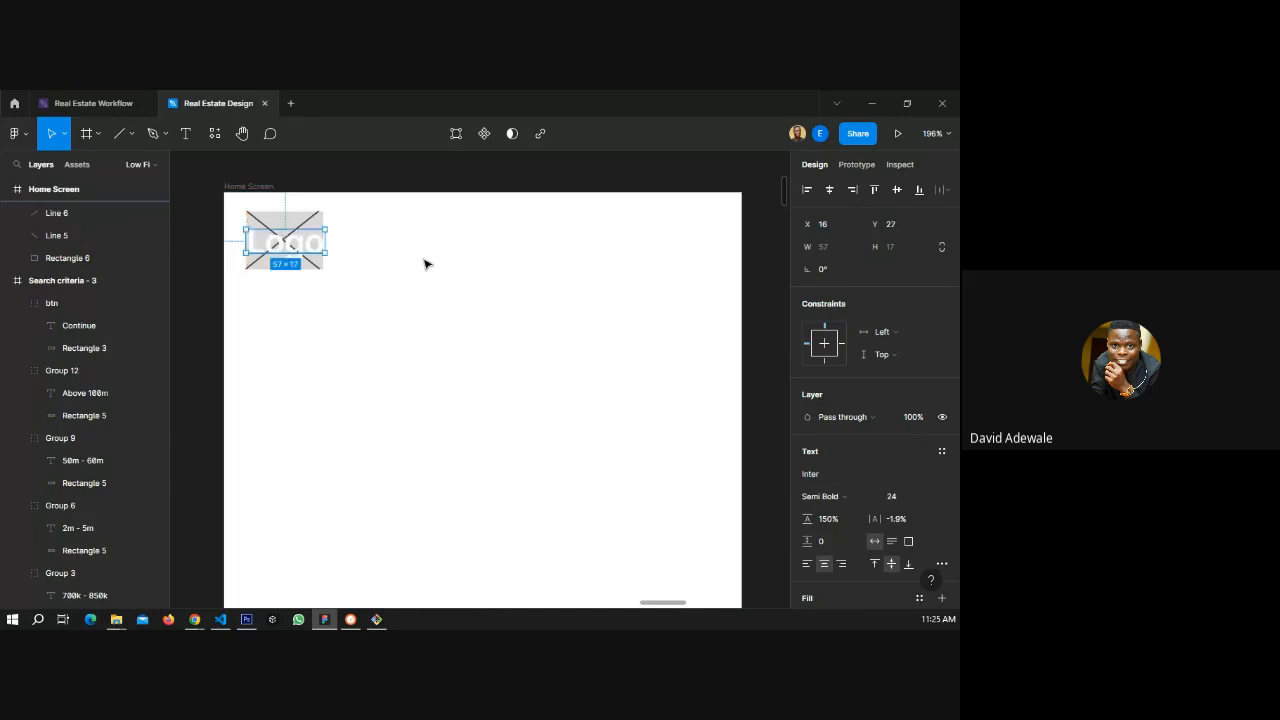
# - Set the "Logo" text's font size to 15 and centre it on the placeholder at X 24, Y 27
pyautogui.click(928, 497)
pyautogui.click(905, 419)
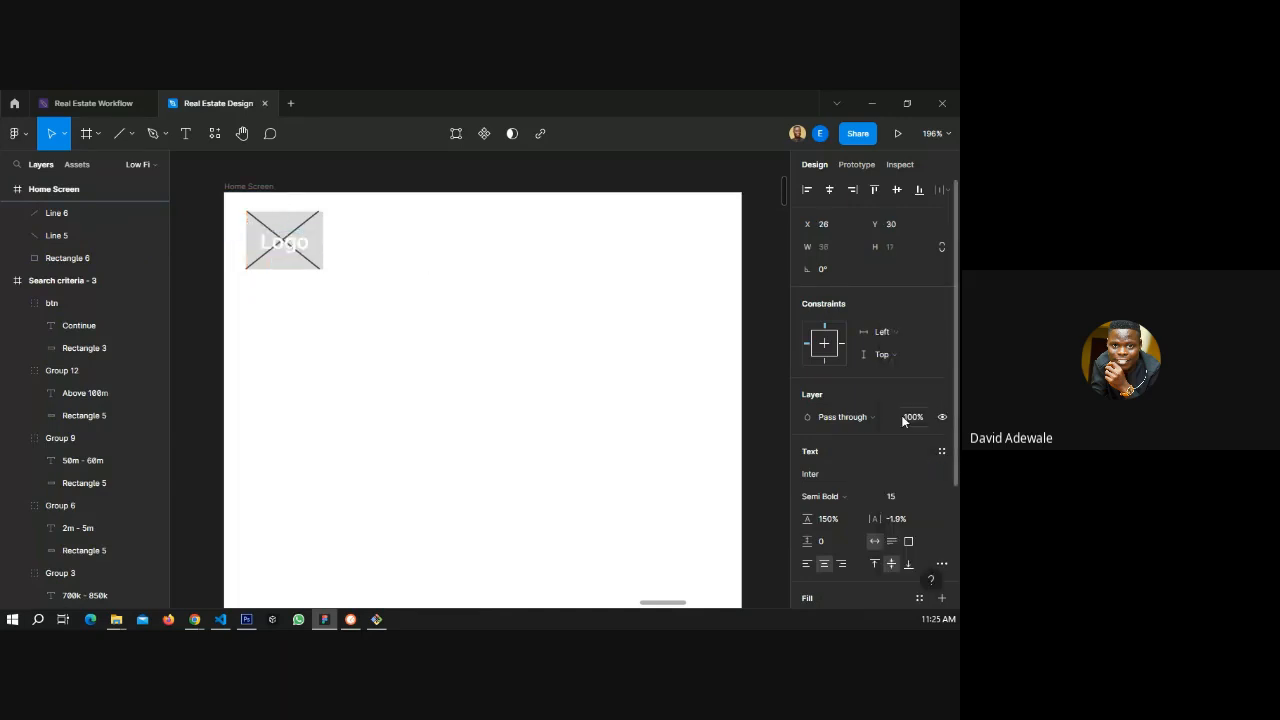
pyautogui.click(290, 242)
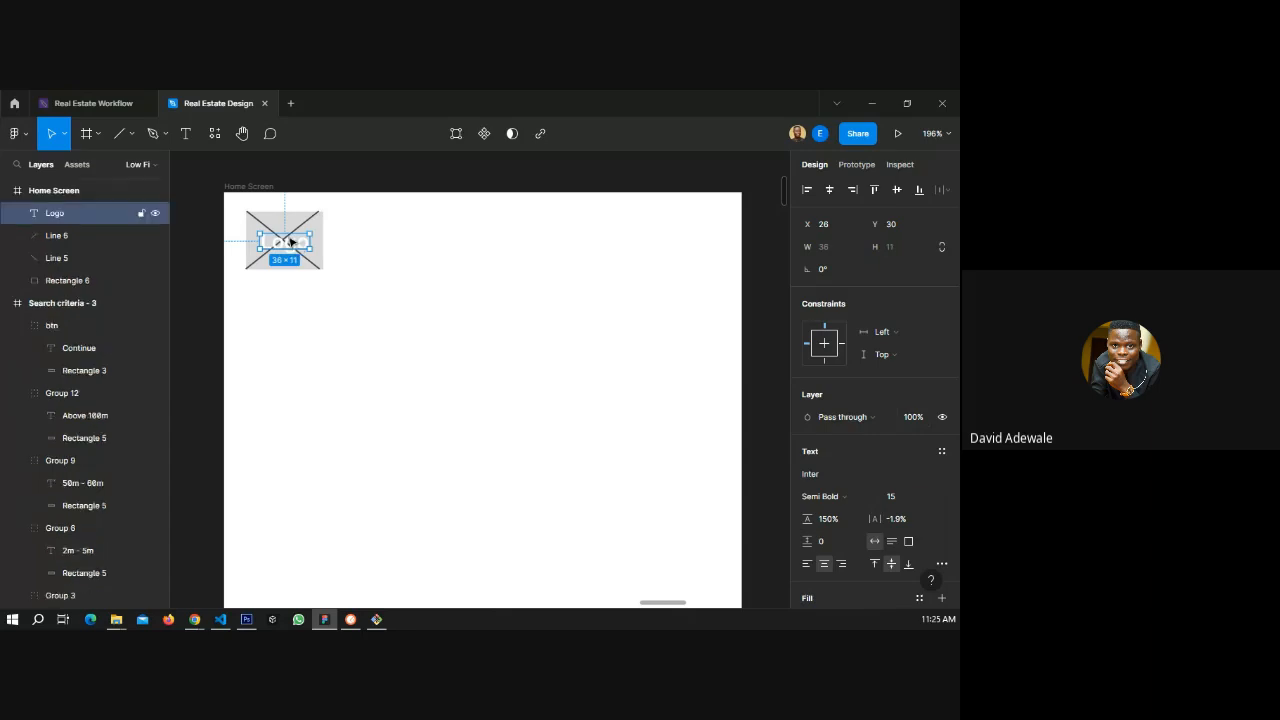
pyautogui.moveTo(290, 242); pyautogui.dragTo(288, 239)
pyautogui.click(184, 261)
pyautogui.scroll(-3, 192, 264)
pyautogui.scroll(-1, 195, 268)
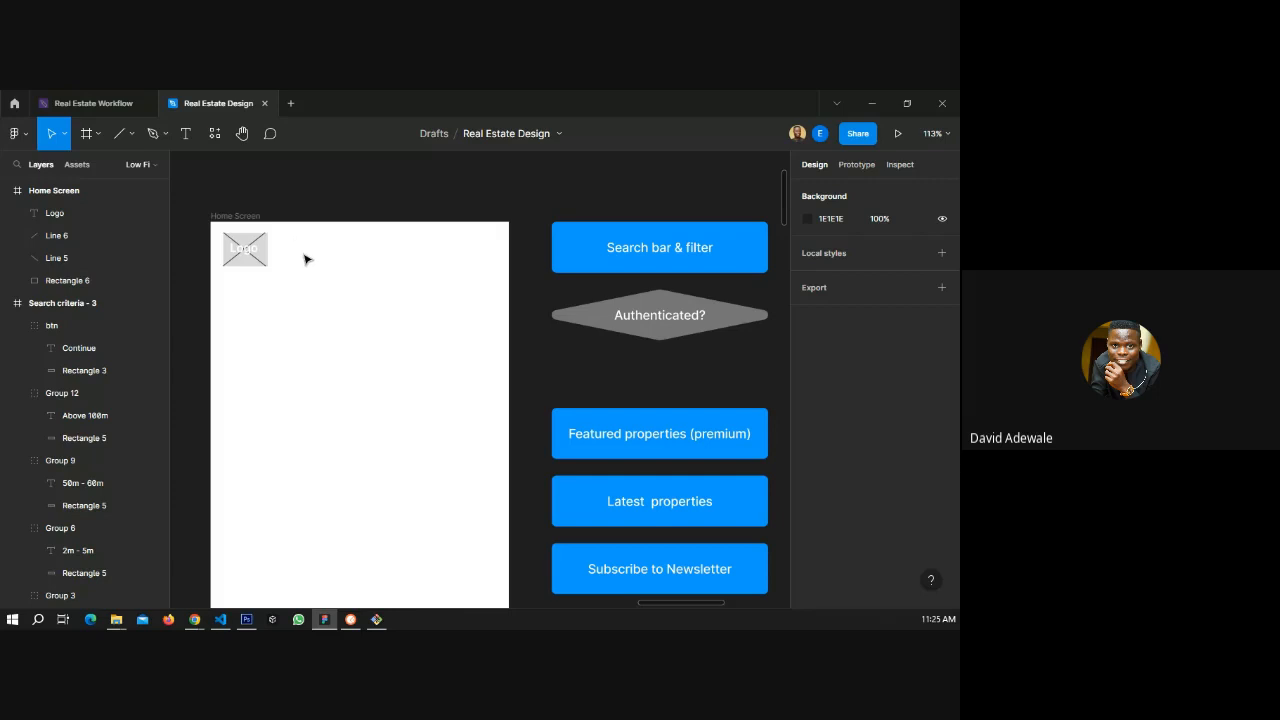
# - Draw a long, thin grey rectangle beside the logo placeholder at the top of the Home Screen frame
pyautogui.click(132, 134)
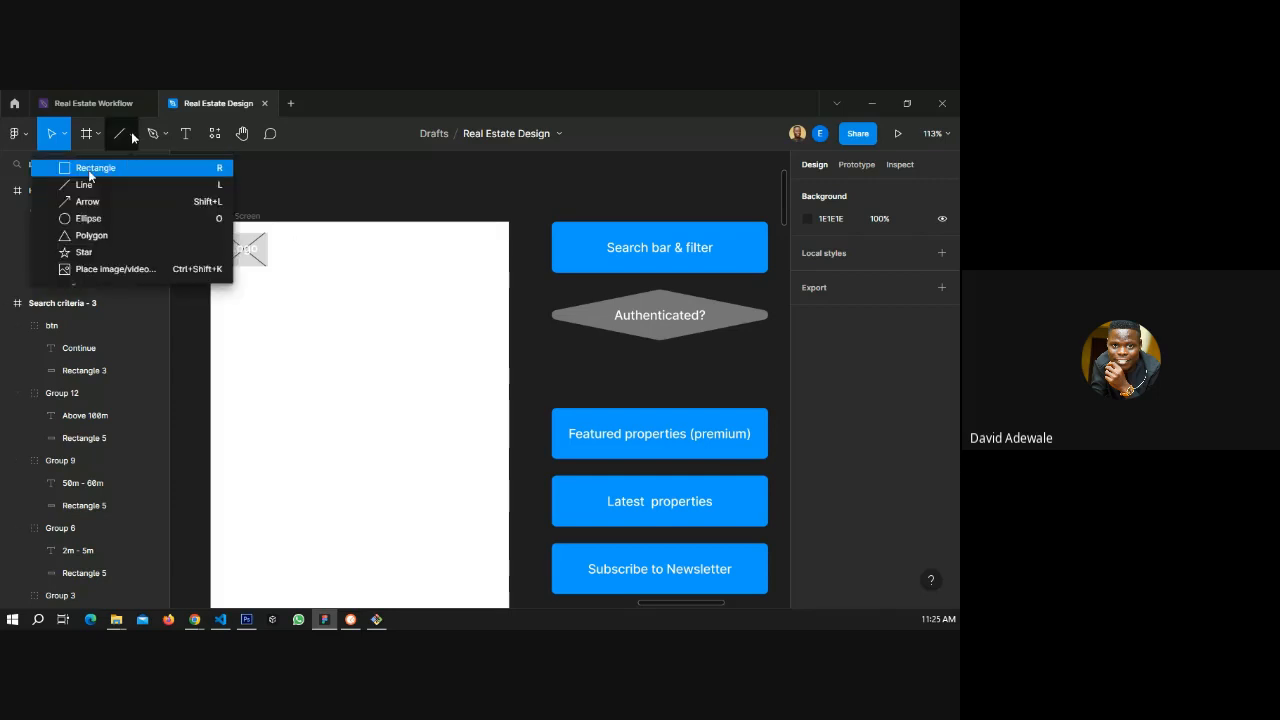
pyautogui.click(90, 170)
pyautogui.moveTo(290, 240)
pyautogui.mouseDown()
pyautogui.moveTo(427, 257)
pyautogui.moveTo(372, 255)
pyautogui.mouseUp()
pyautogui.click(250, 255)
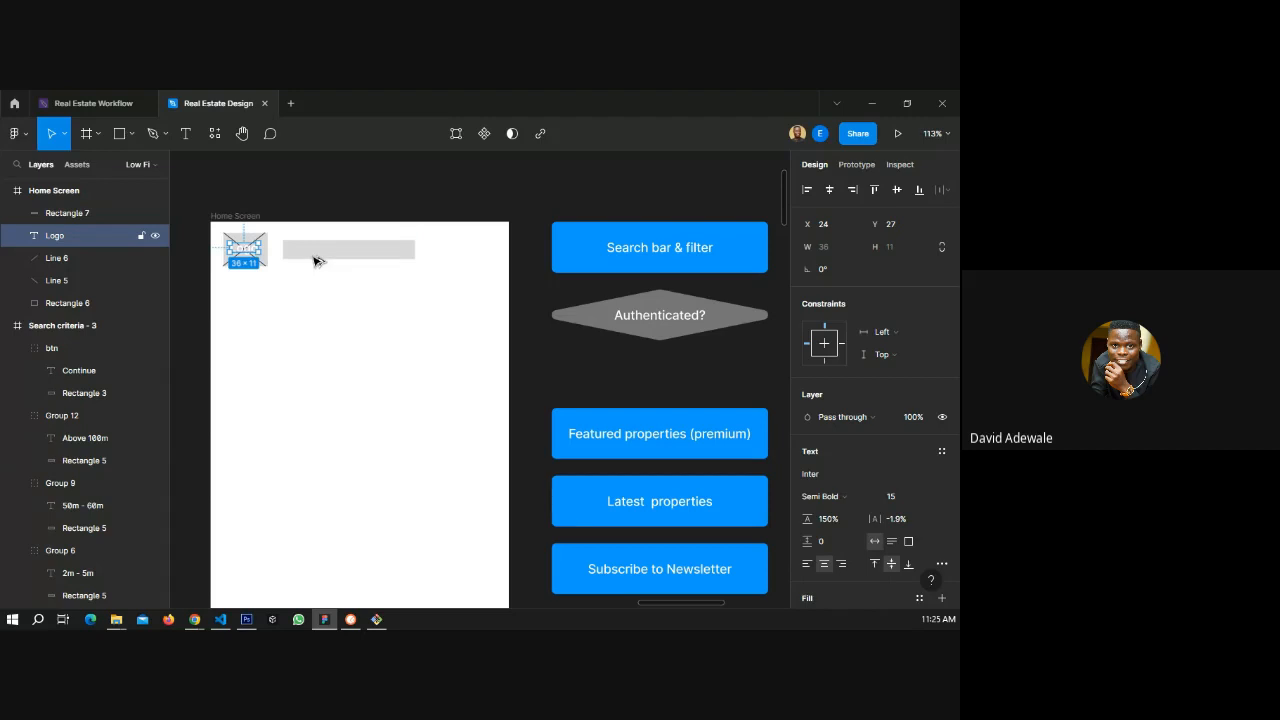
# - Duplicate the "Logo" text onto the grey search bar, bring it in front of the bar and change its wording to "Search"
pyautogui.moveTo(315, 261); pyautogui.dragTo(337, 257)
pyautogui.scroll(5, 335, 258)
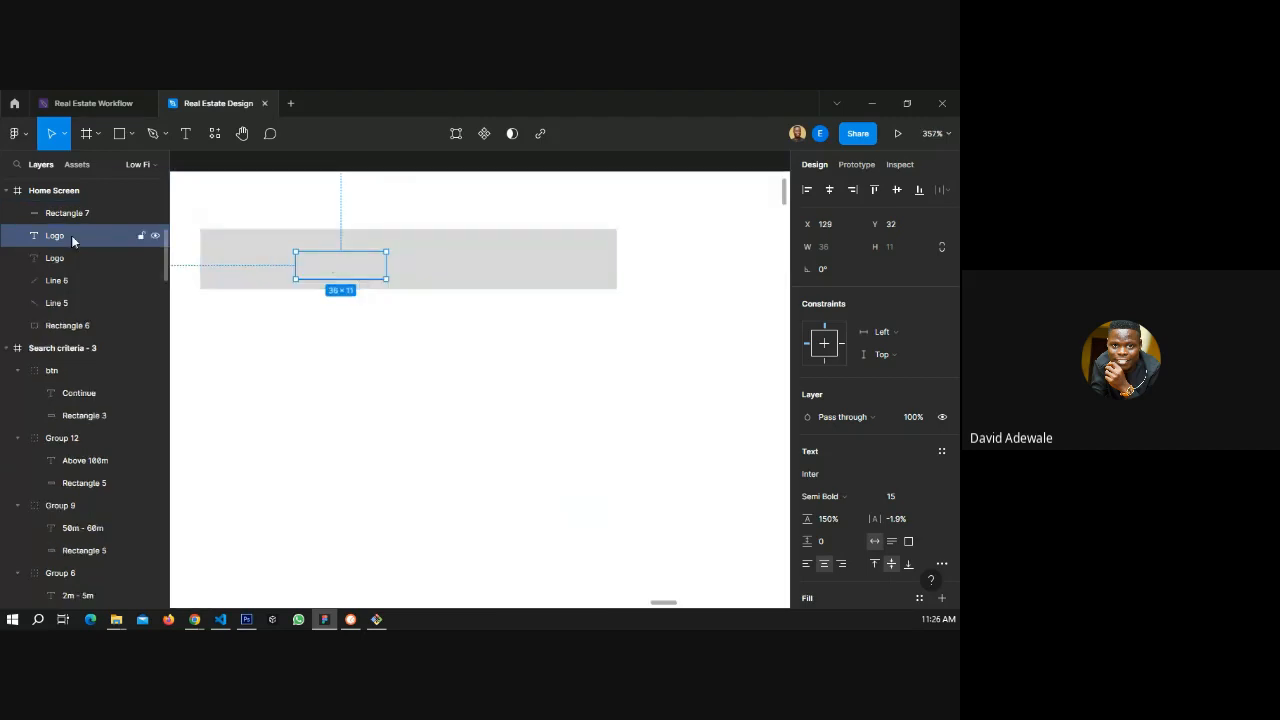
pyautogui.moveTo(71, 235); pyautogui.dragTo(78, 204)
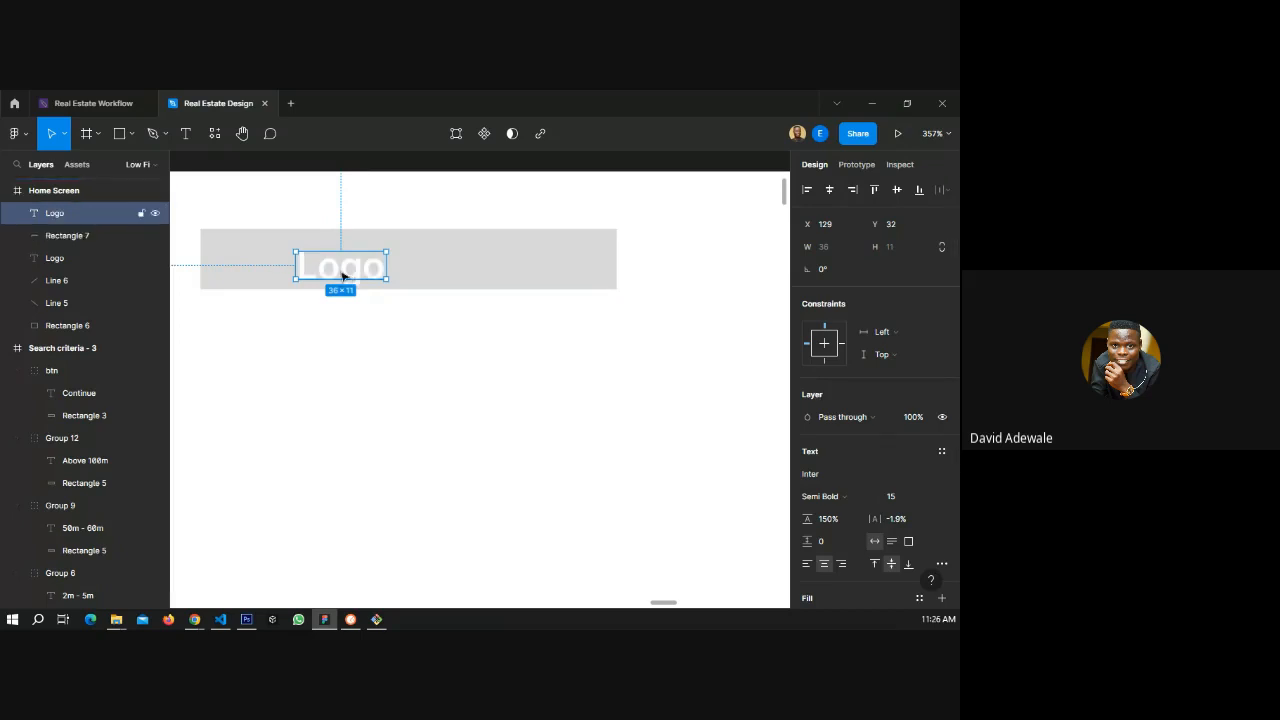
pyautogui.doubleClick(341, 272)
pyautogui.write('Search')
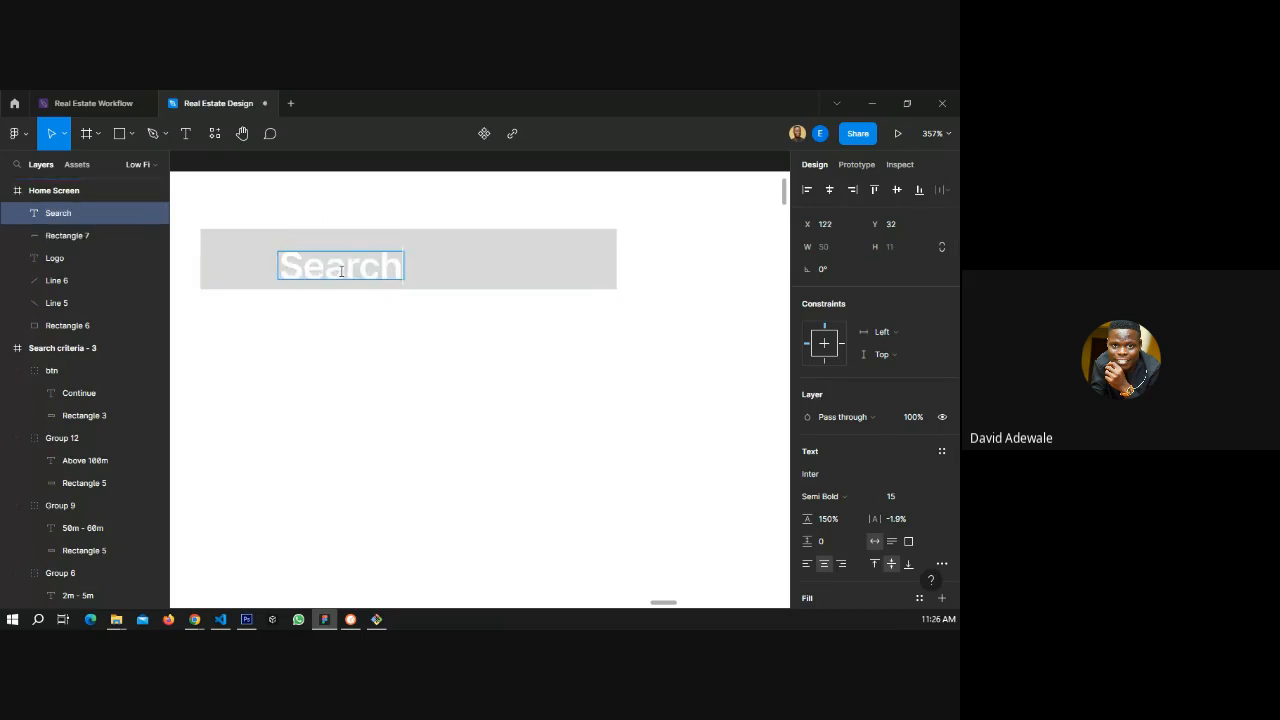
pyautogui.press('Escape')
pyautogui.click(834, 496)
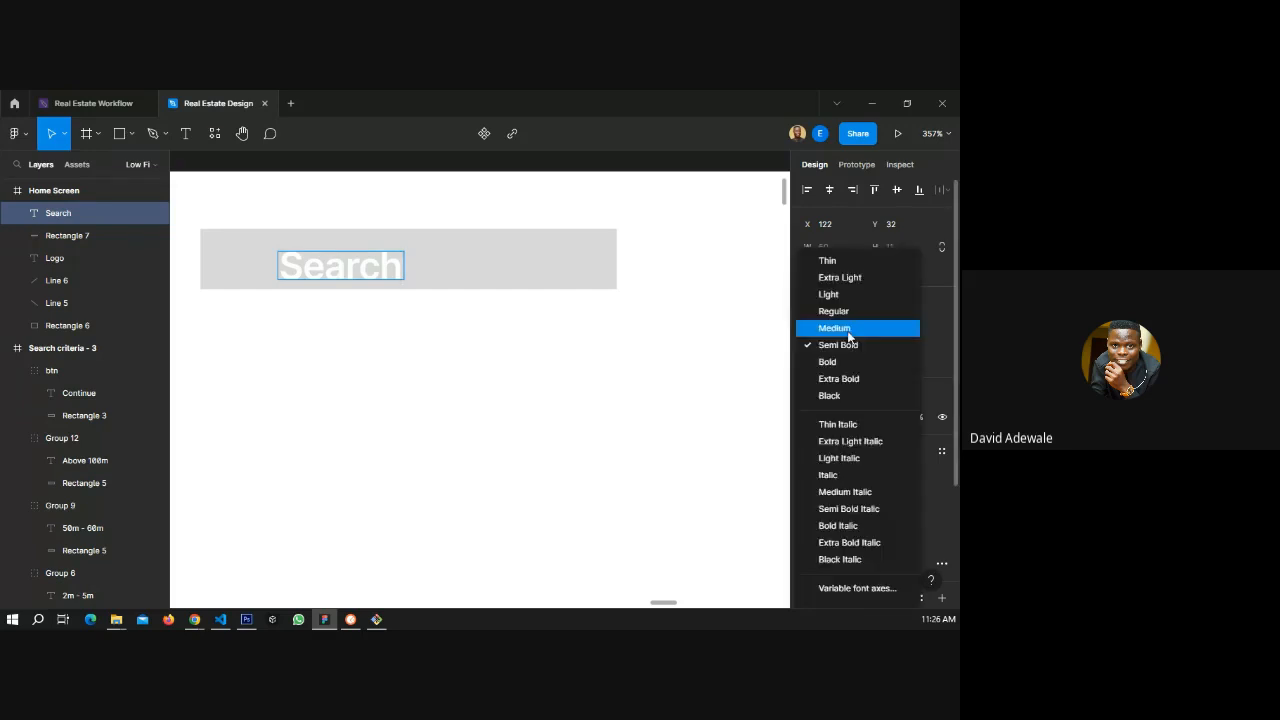
pyautogui.click(833, 311)
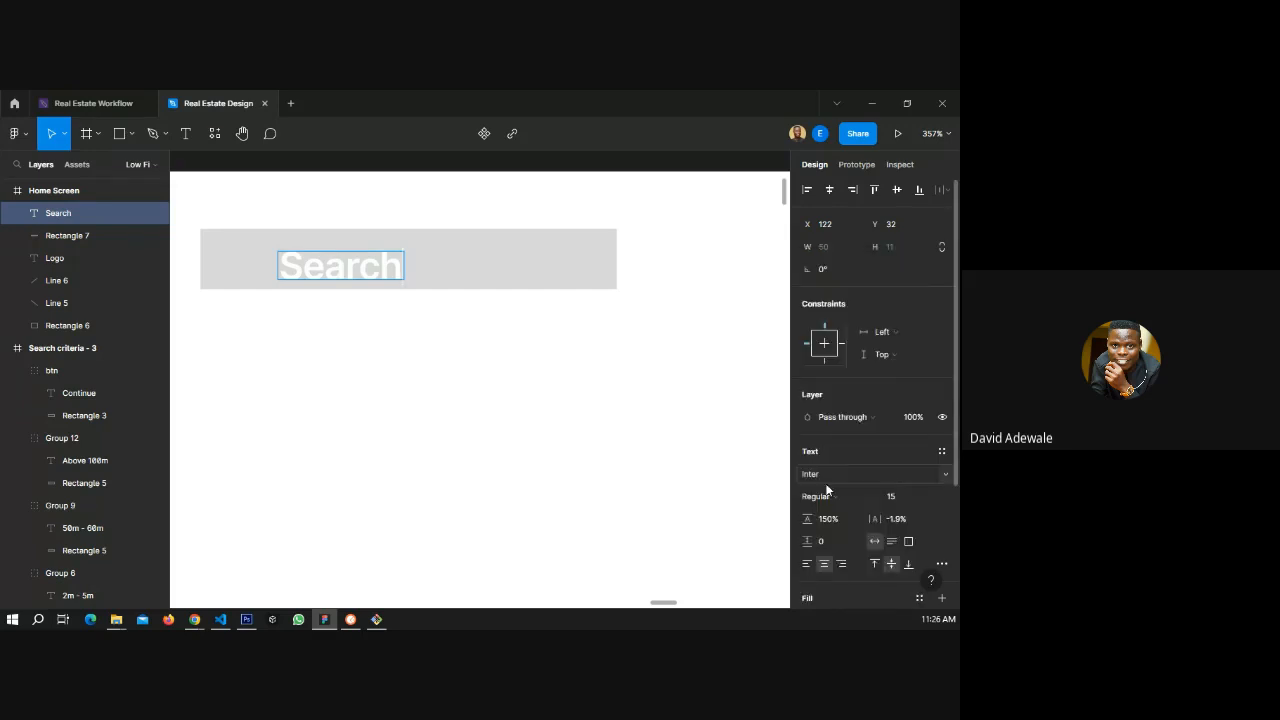
pyautogui.click(917, 496)
pyautogui.click(907, 368)
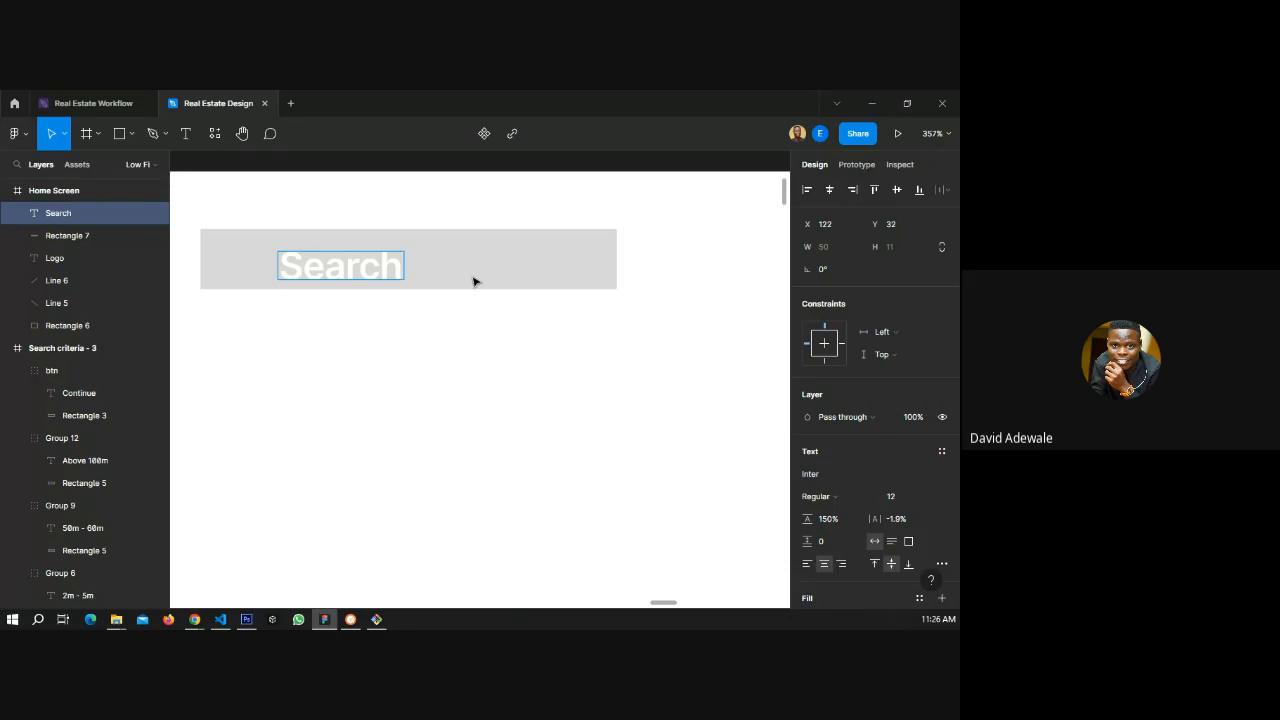
pyautogui.hotkey('ctrl', 'z')
# - Set the "Search" text to Regular weight at size 12 and reposition it within the grey search bar
pyautogui.click(826, 496)
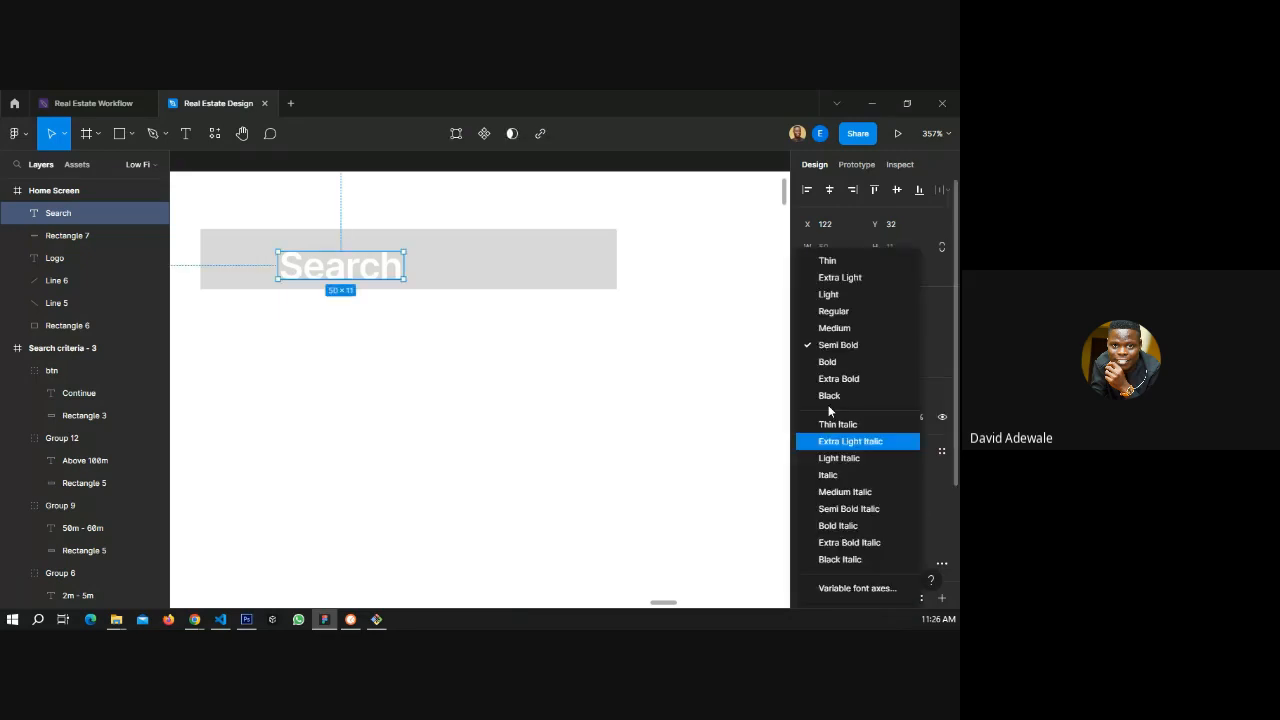
pyautogui.click(834, 311)
pyautogui.click(911, 496)
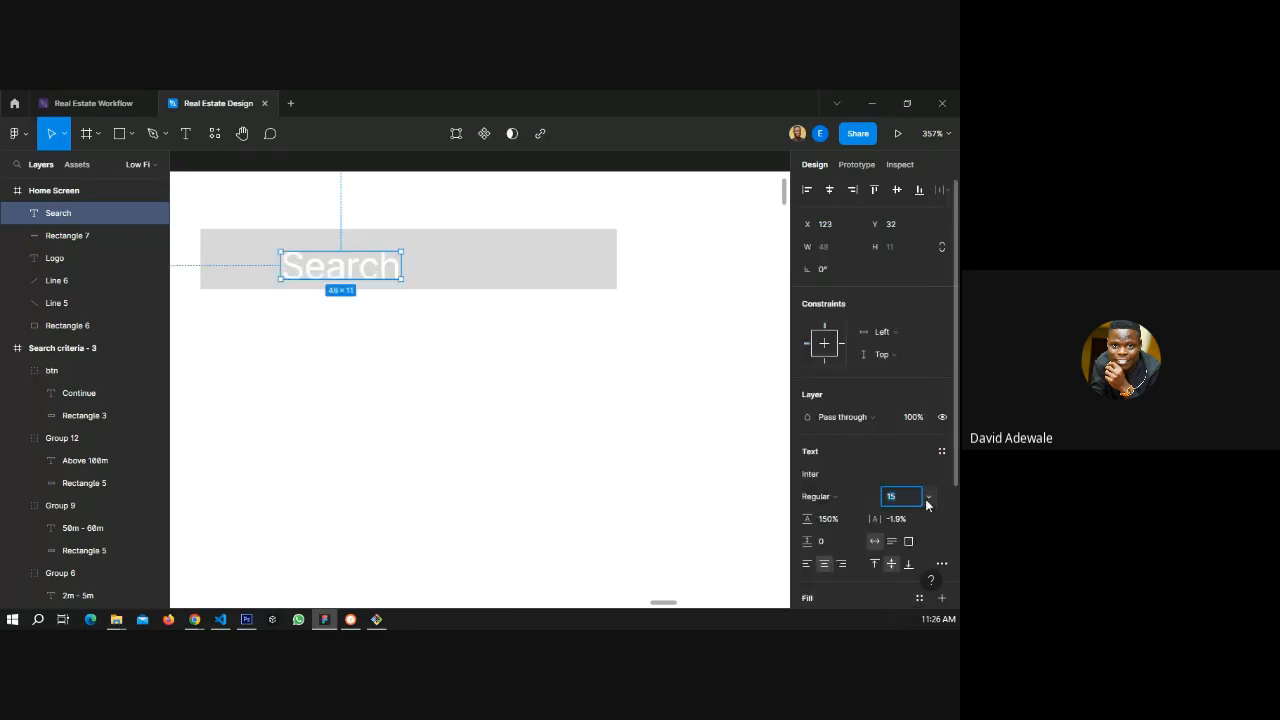
pyautogui.click(927, 500)
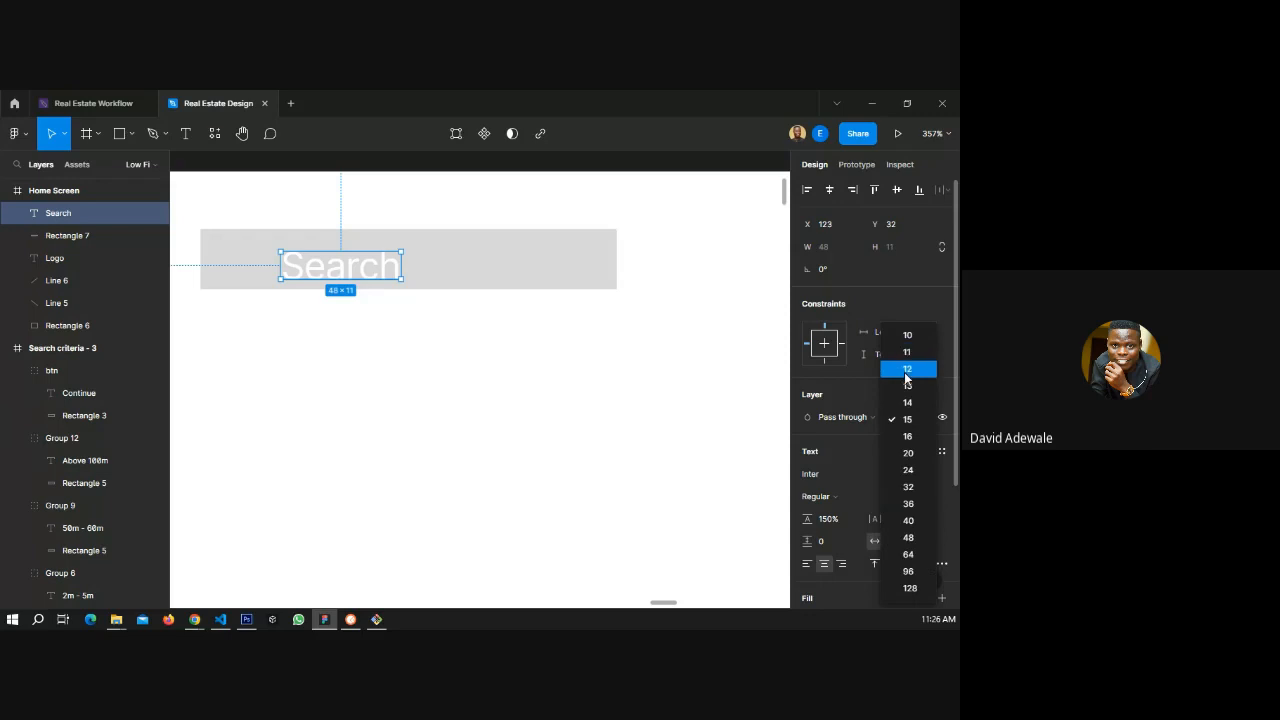
pyautogui.click(907, 372)
pyautogui.moveTo(360, 268); pyautogui.dragTo(344, 263)
pyautogui.scroll(-3, 466, 292)
pyautogui.click(459, 191)
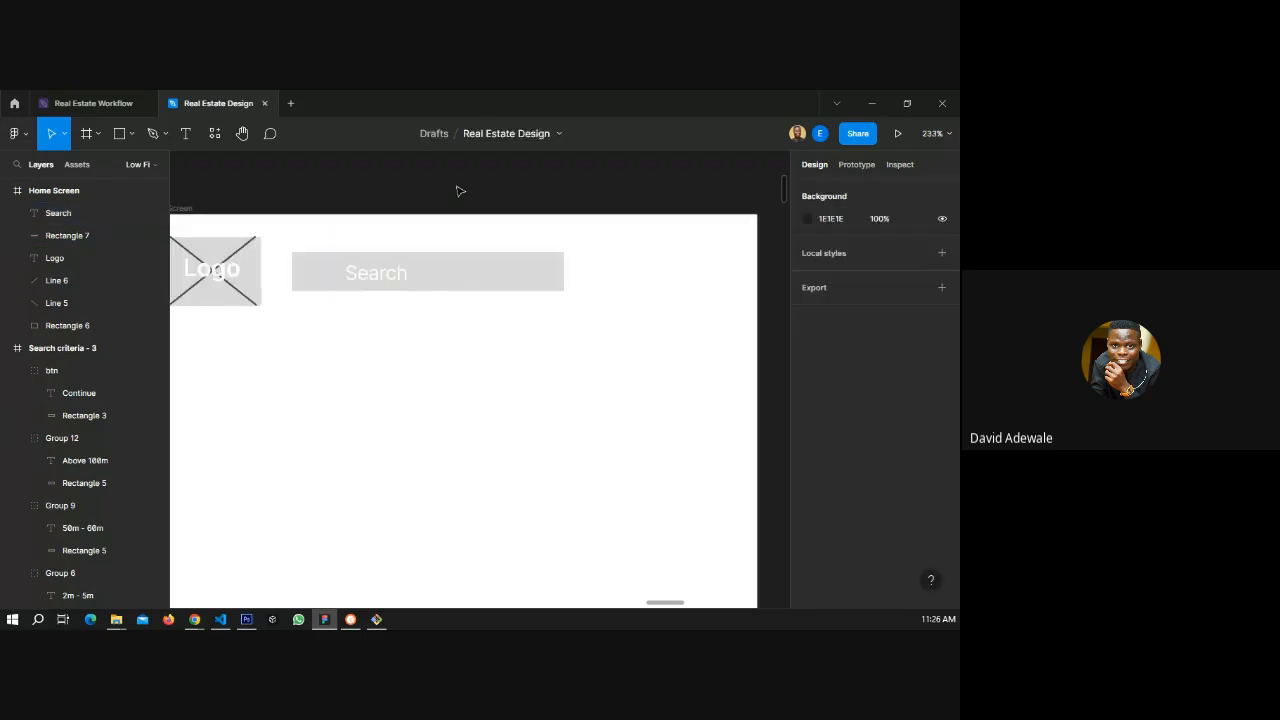
# - Find a "search" icon with the Iconify plugin and place the first magnifier icon in front of the "Search" text in the bar
pyautogui.hotkey('shift', 'i')
pyautogui.click(284, 165)
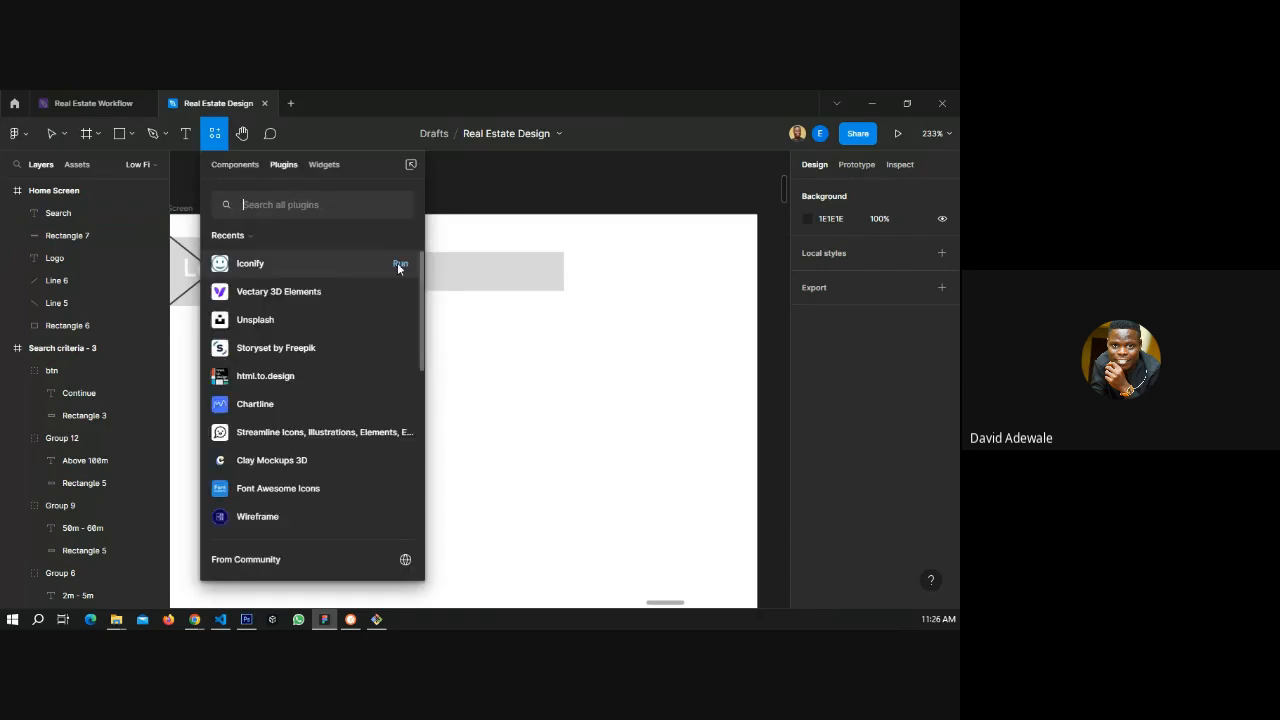
pyautogui.click(424, 262)
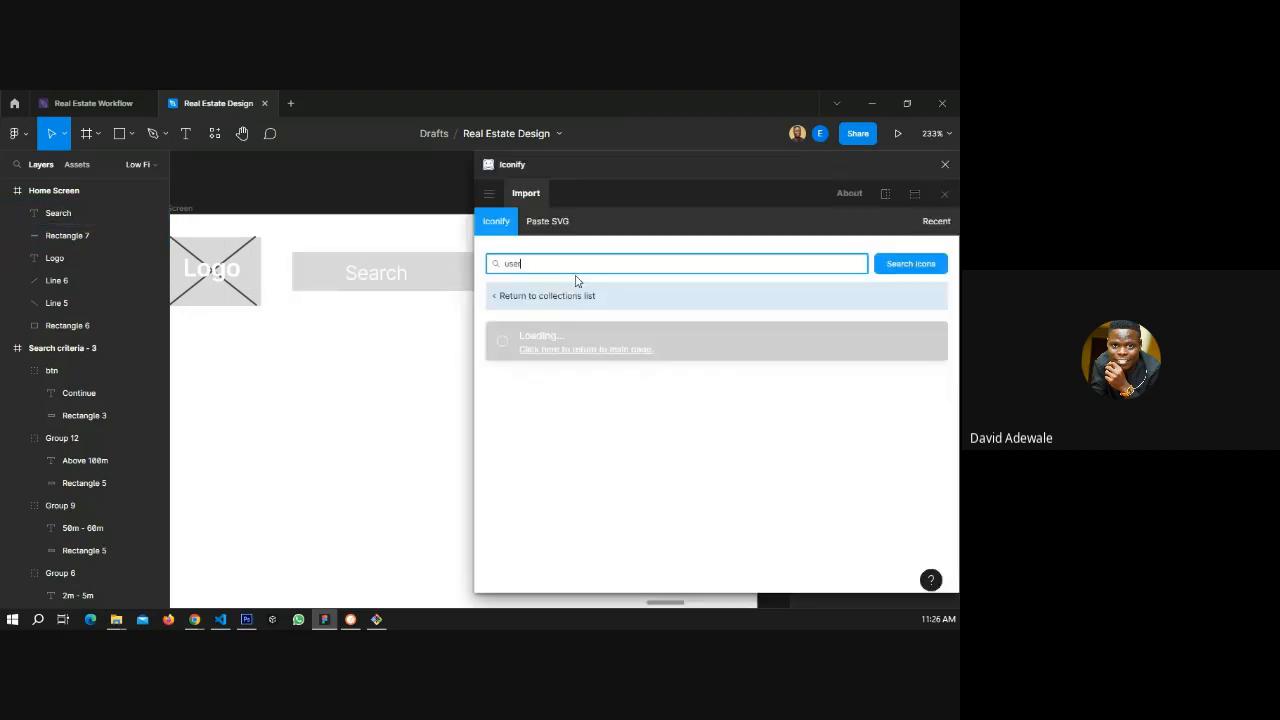
pyautogui.doubleClick(529, 261)
pyautogui.write('se')
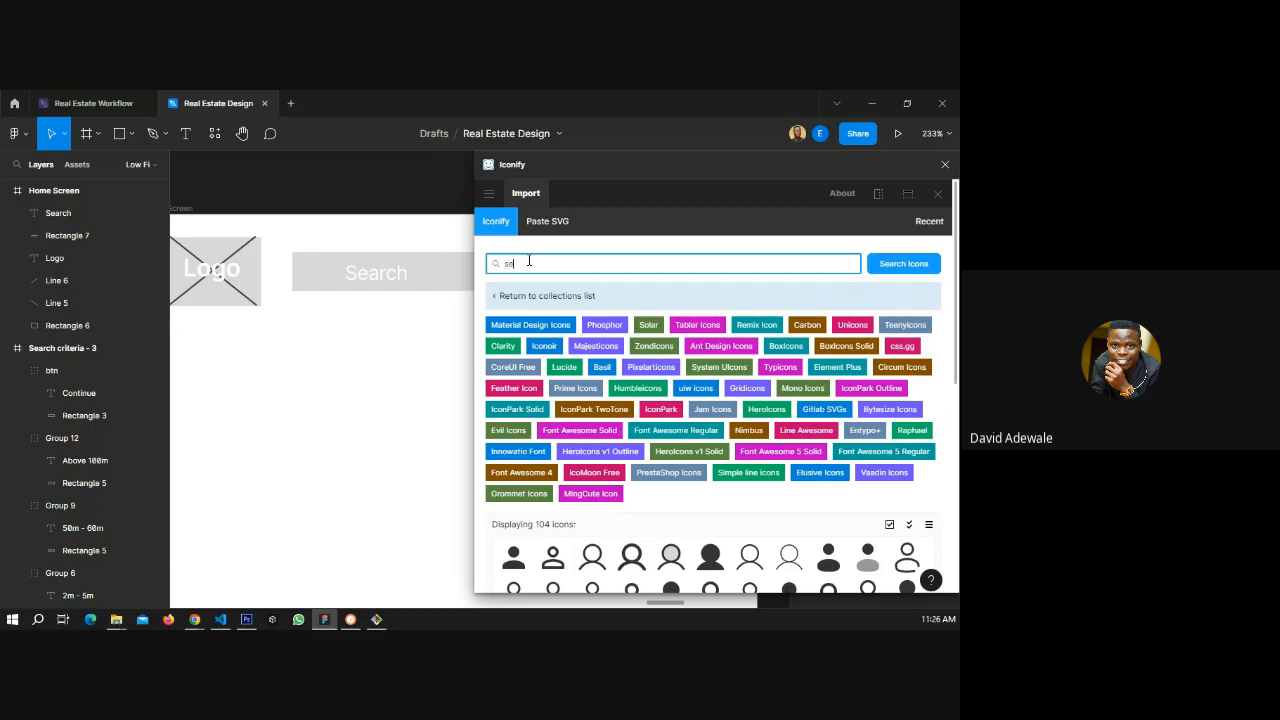
pyautogui.write('arch')
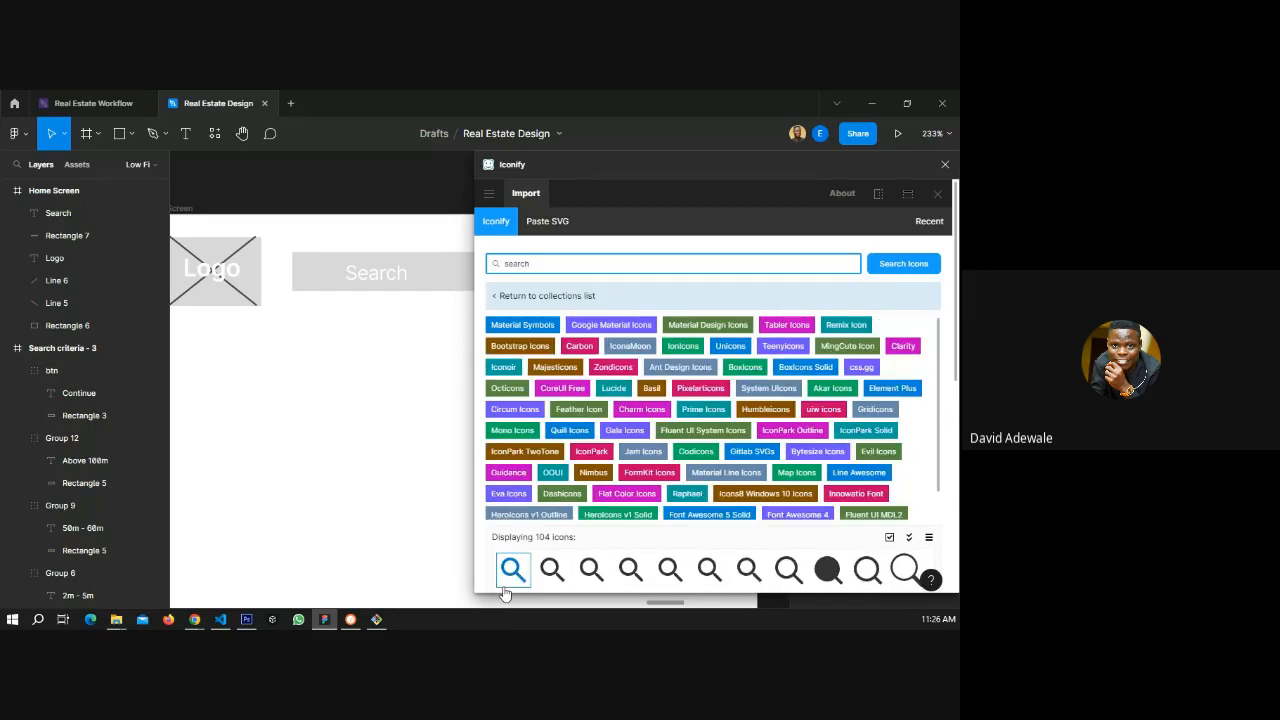
pyautogui.moveTo(512, 569); pyautogui.dragTo(318, 262)
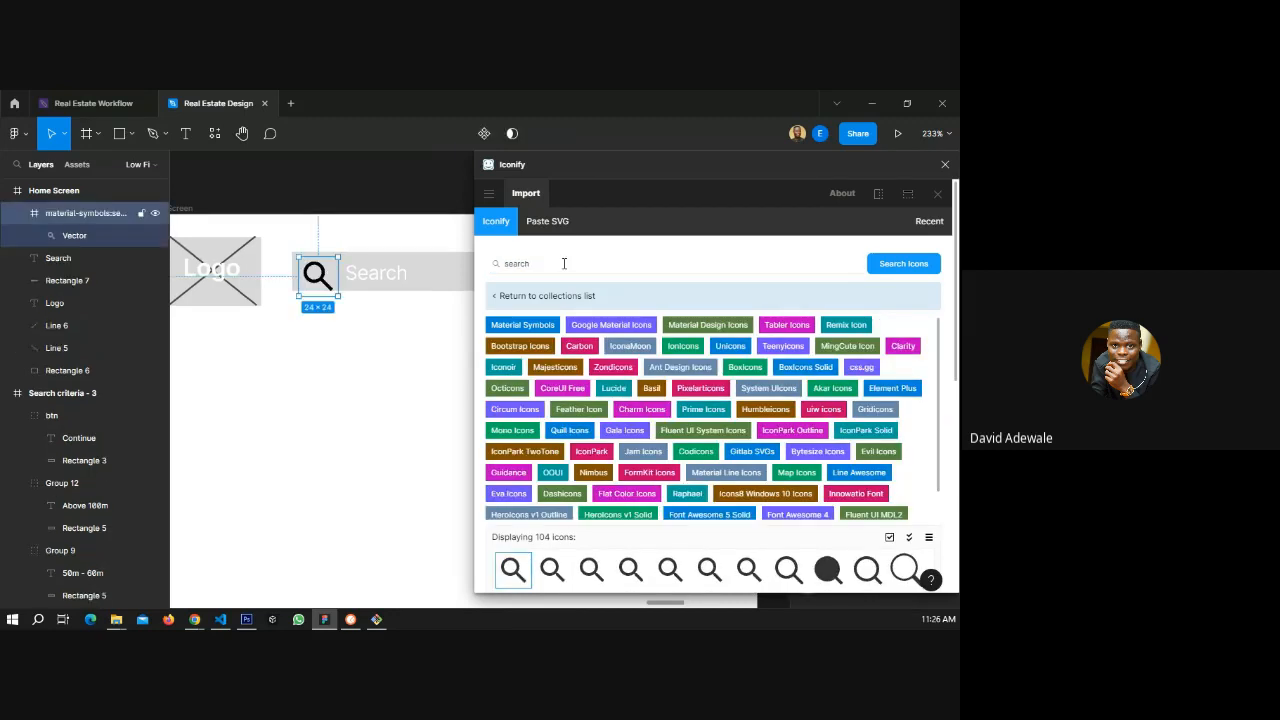
pyautogui.click(945, 164)
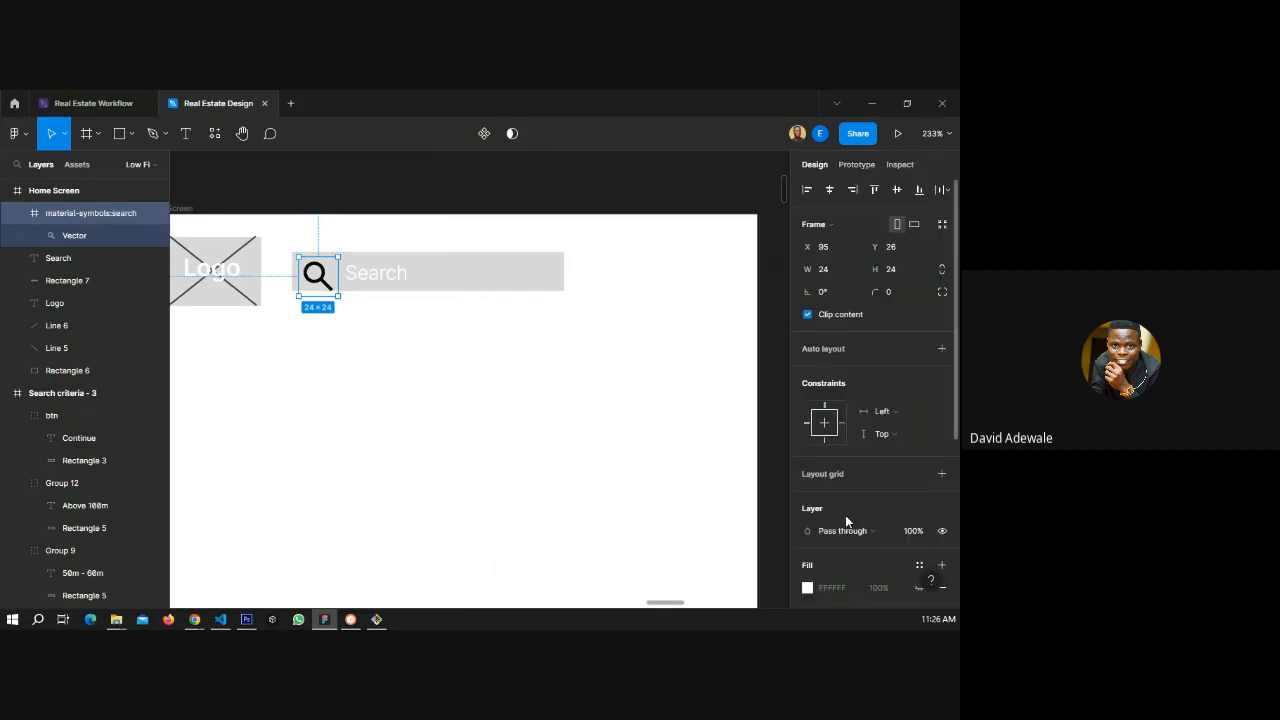
# - Recolour the magnifier icon in the search bar to 474747
pyautogui.scroll(-3, 845, 520)
pyautogui.click(826, 405)
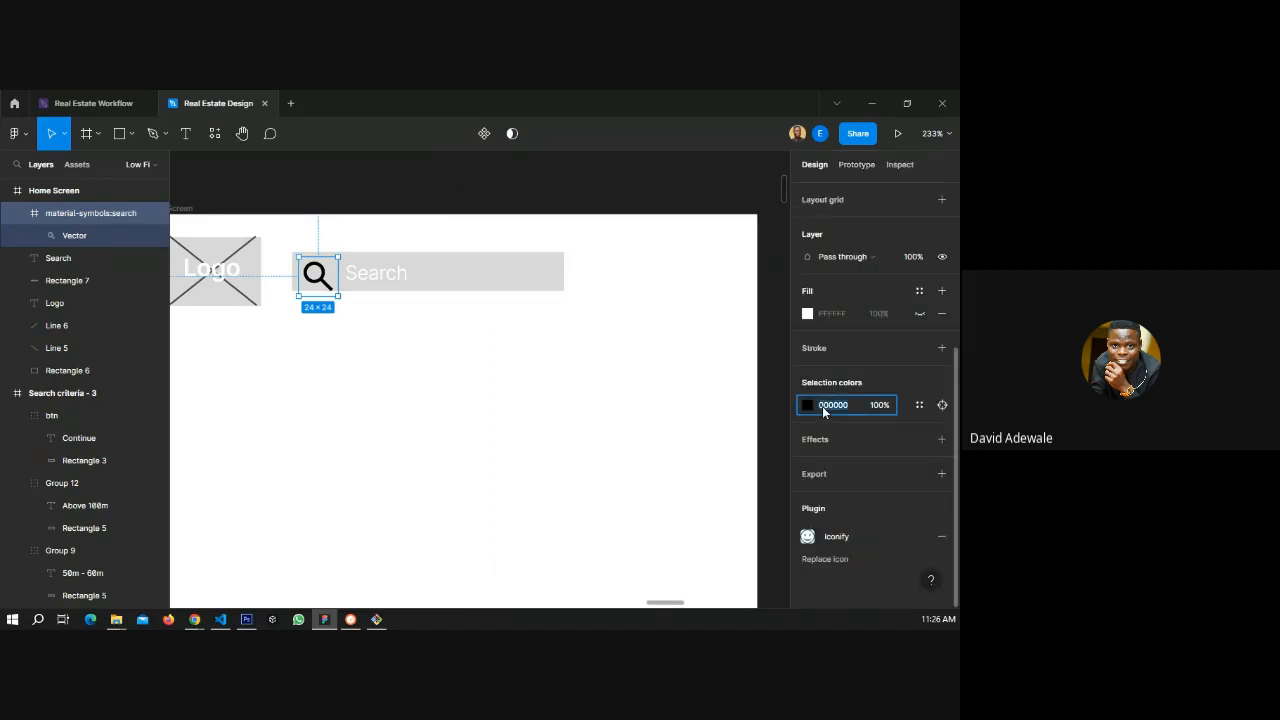
pyautogui.write('474747')
pyautogui.press('Return')
# - Resize the magnifier icon to 15 × 15 and centre it vertically in the search bar
pyautogui.scroll(3, 831, 273)
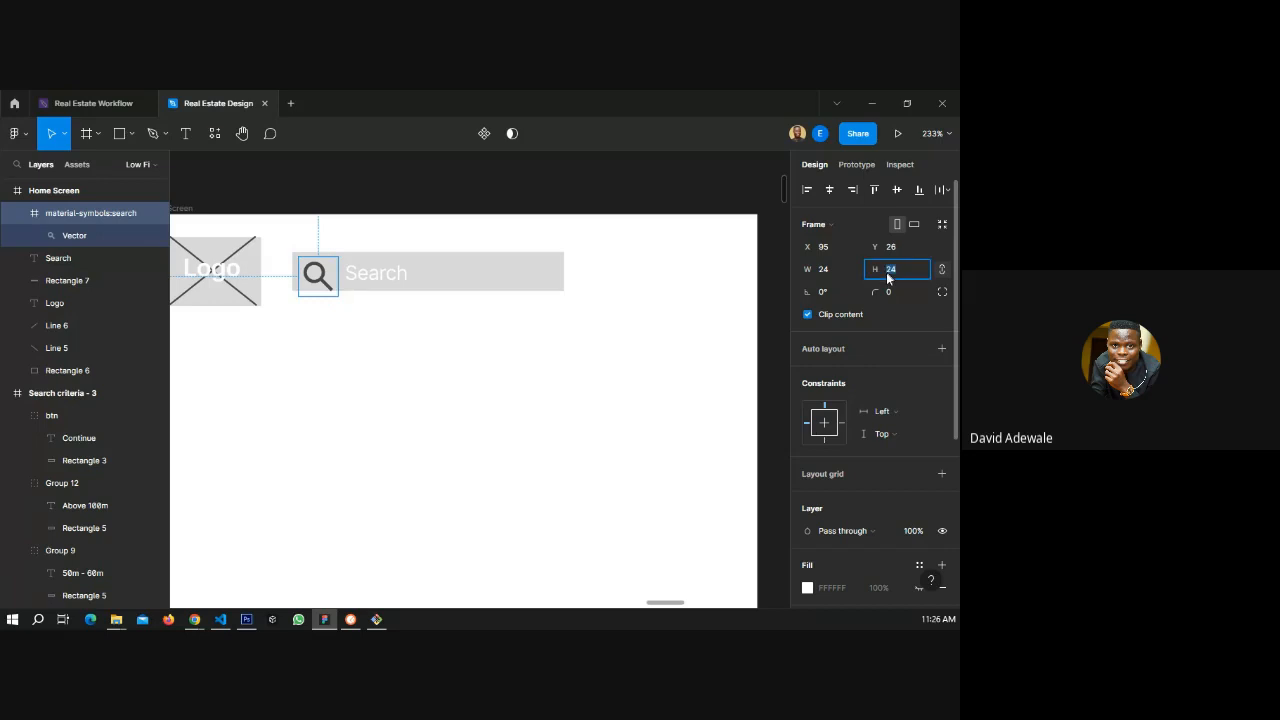
pyautogui.write('15')
pyautogui.press('Return')
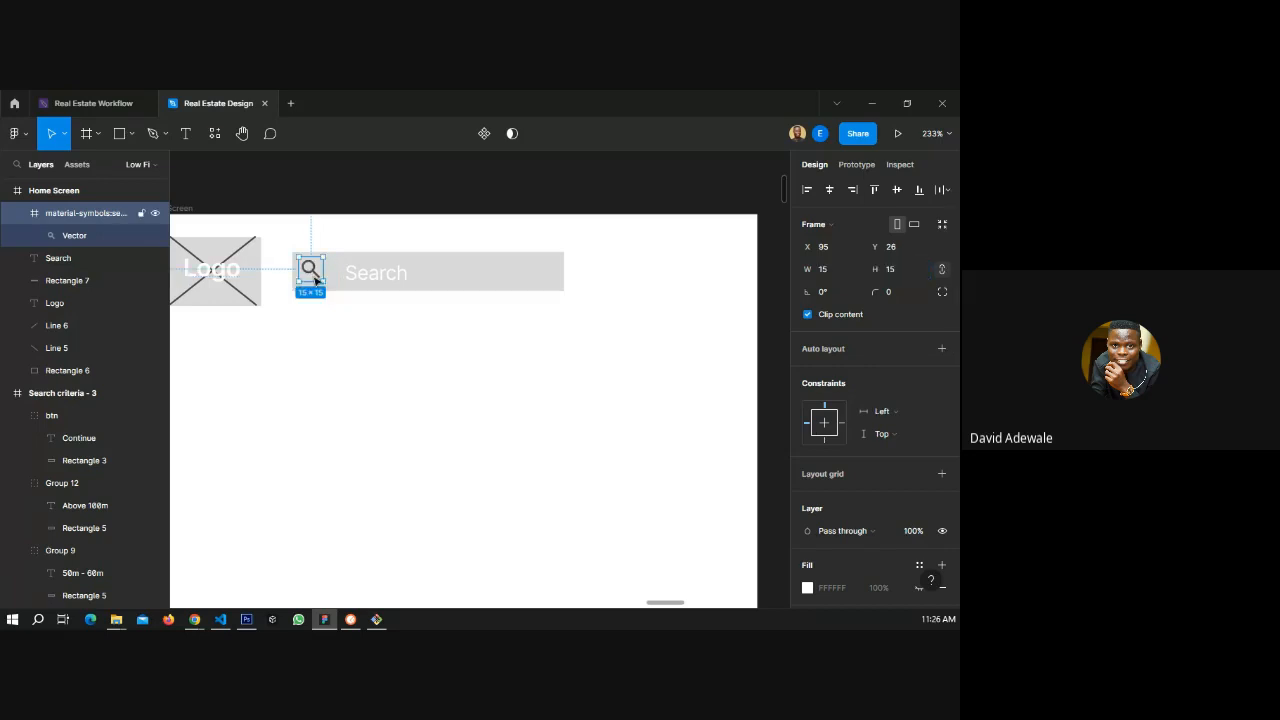
pyautogui.moveTo(315, 281); pyautogui.dragTo(318, 284)
pyautogui.scroll(-3, 318, 284)
pyautogui.click(365, 250)
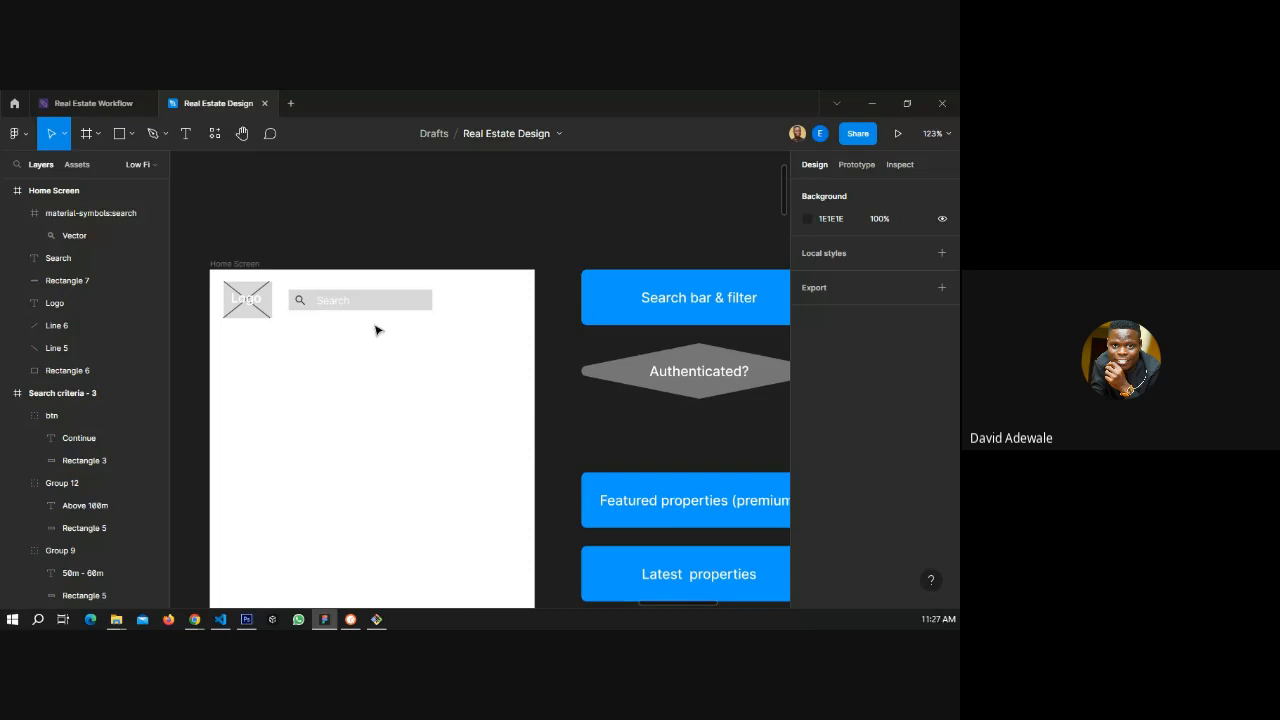
pyautogui.scroll(-2, 365, 318)
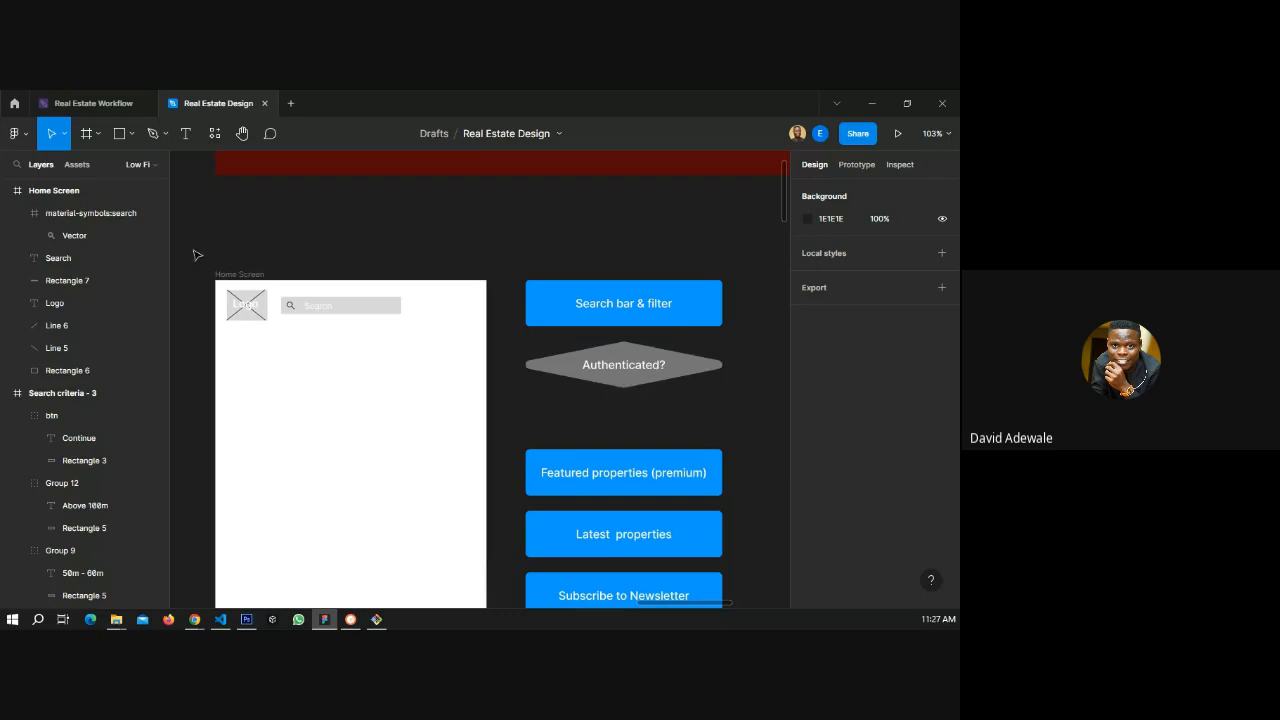
# - Try to place a copy of the "Search" text at the far end of the Home Screen header
pyautogui.click(322, 312)
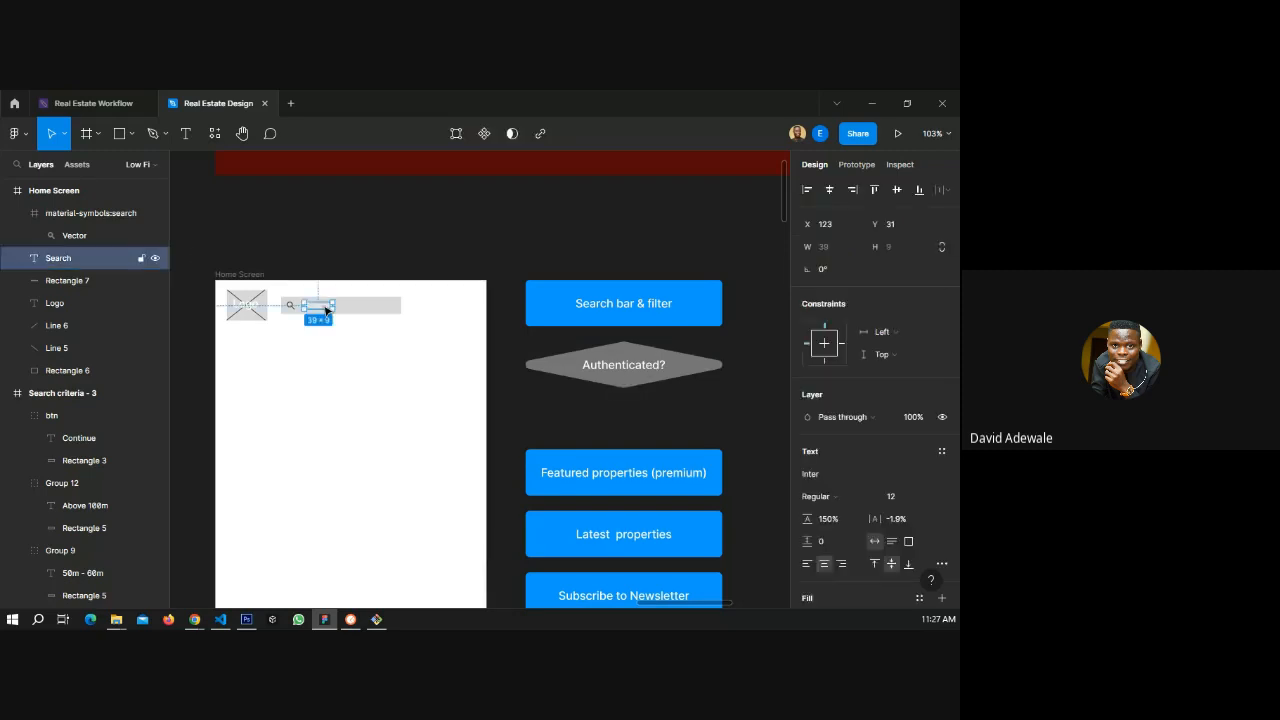
pyautogui.moveTo(325, 311); pyautogui.dragTo(457, 314)
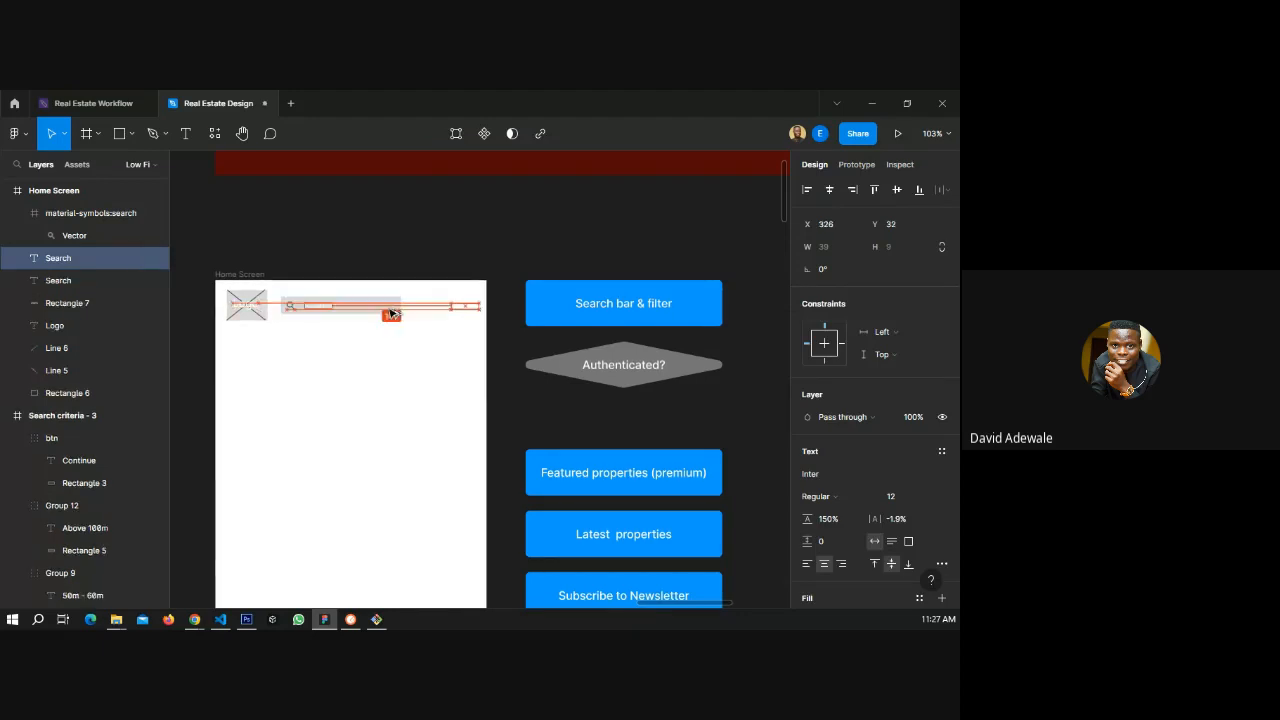
pyautogui.hotkey('ctrl', 'z')
# - Set the fill of the "Search" text in the search bar to black, 000000
pyautogui.scroll(-3, 840, 495)
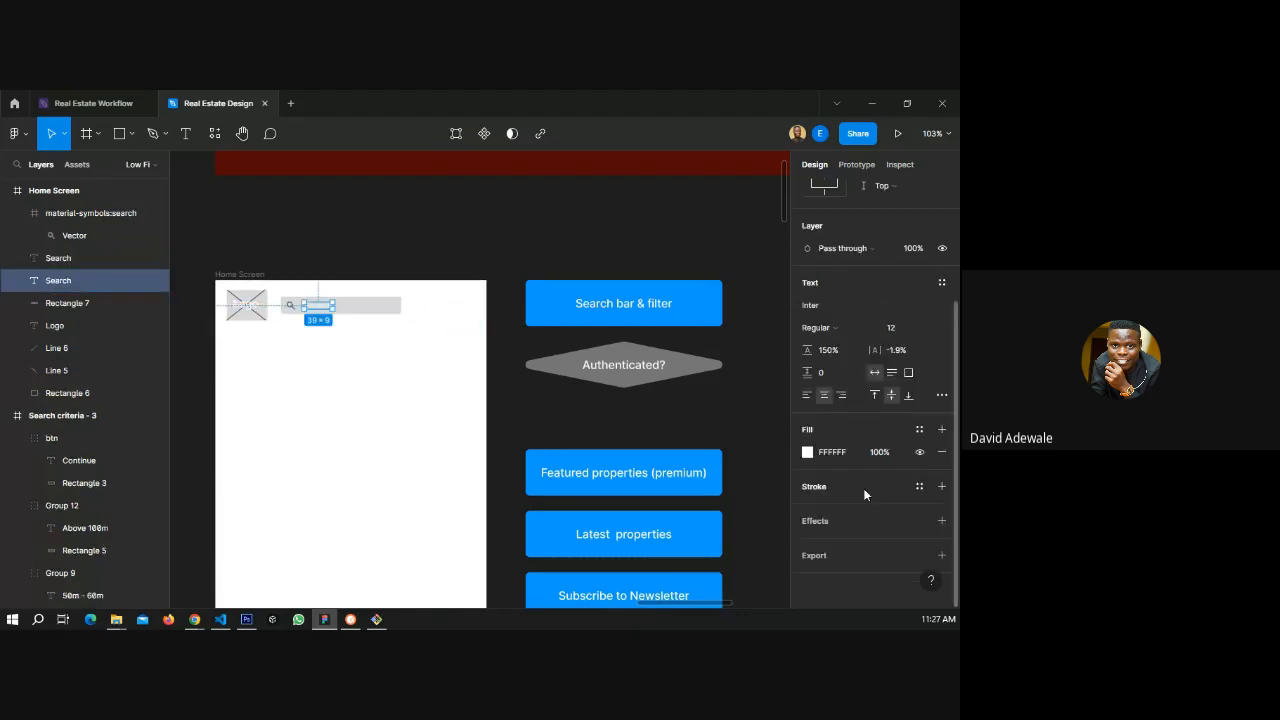
pyautogui.click(919, 430)
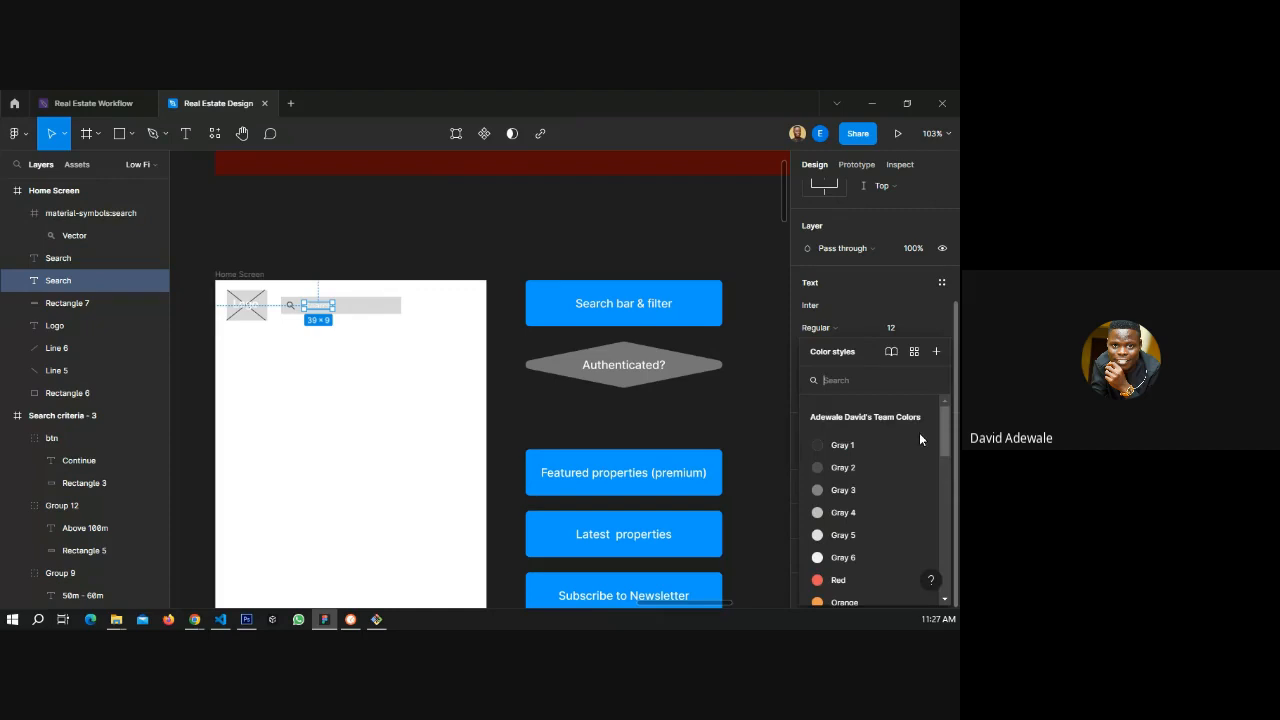
pyautogui.press('Escape')
pyautogui.click(806, 453)
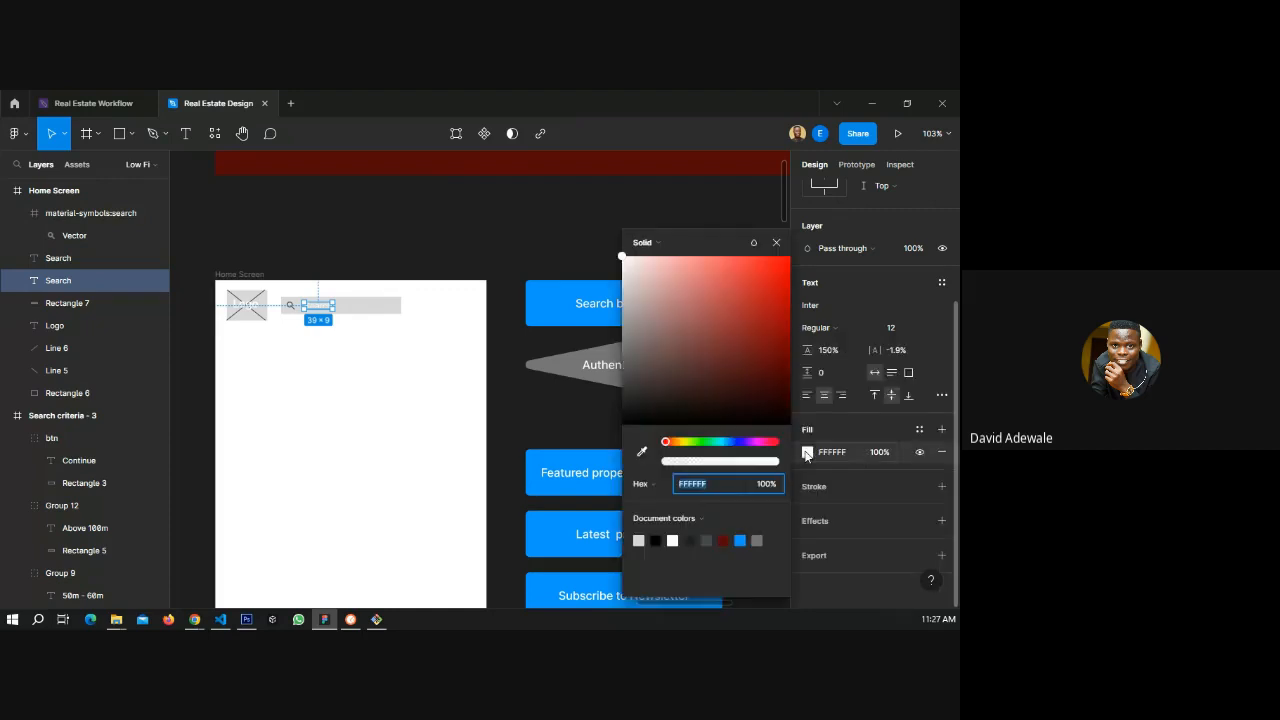
pyautogui.click(655, 540)
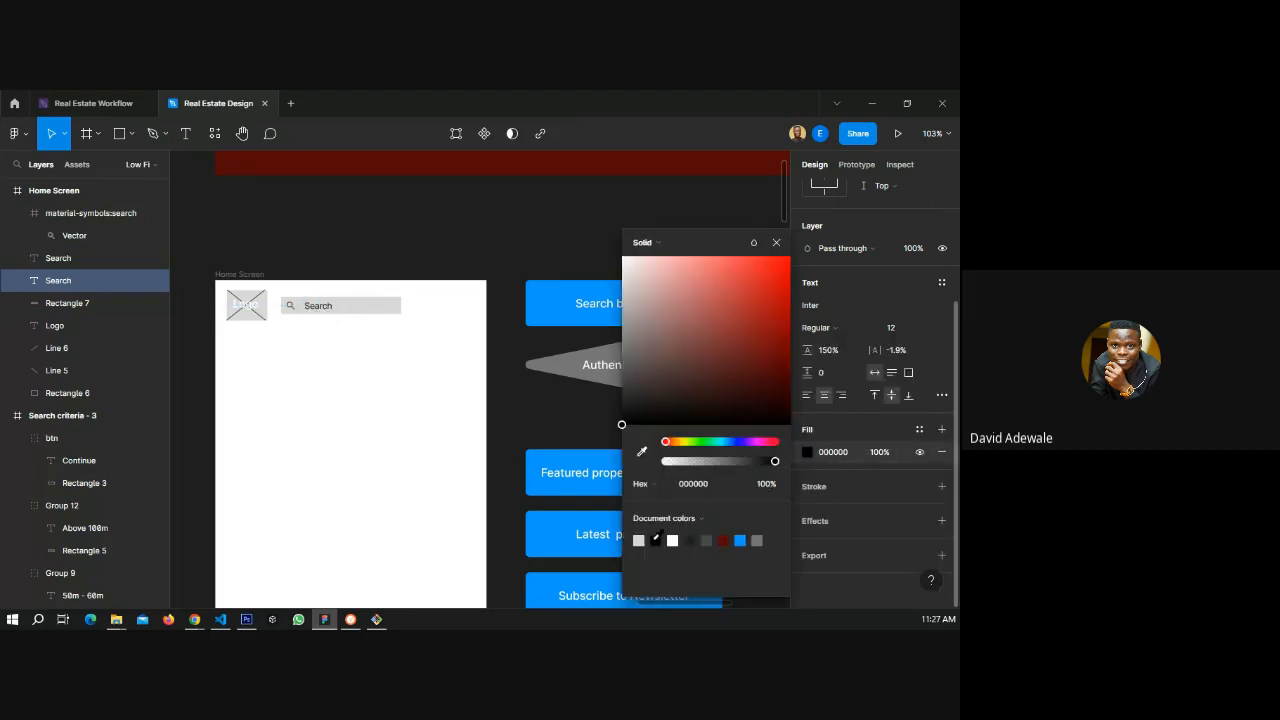
pyautogui.click(777, 243)
pyautogui.click(446, 250)
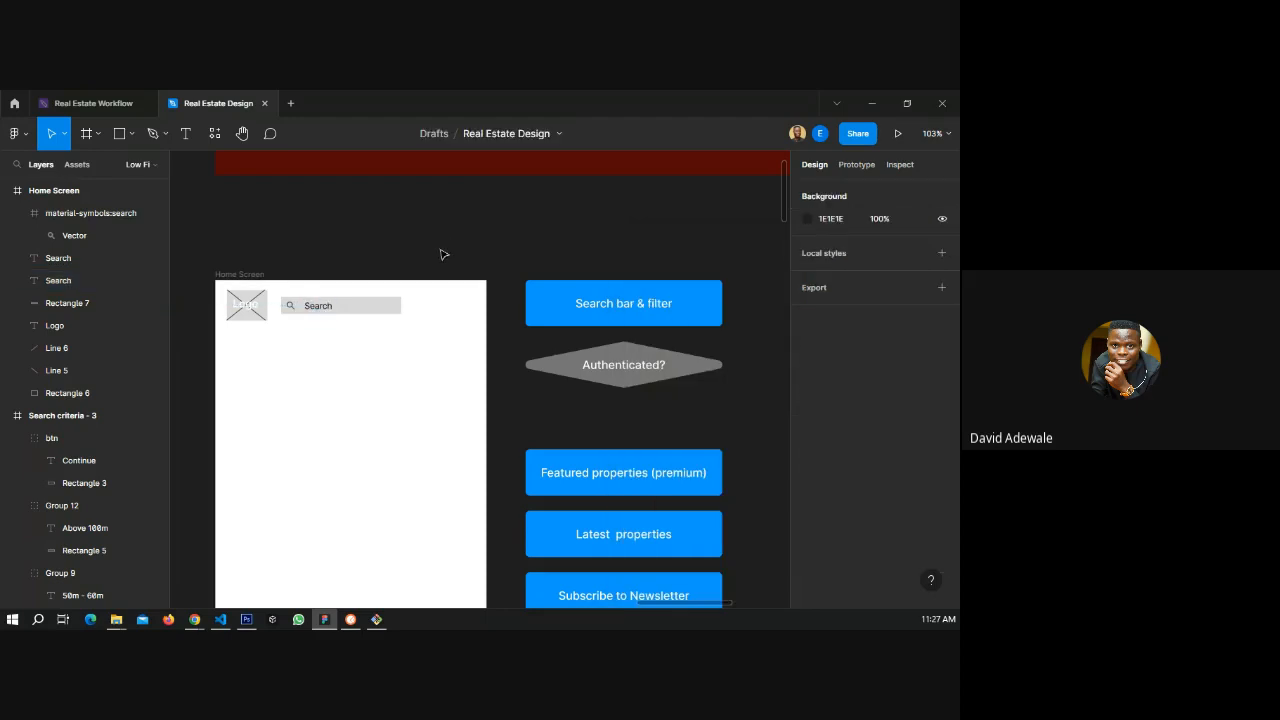
# - Duplicate the black "Search" text at the far end of the header and change the overlapping white copy's wording to "Log"
pyautogui.click(322, 310)
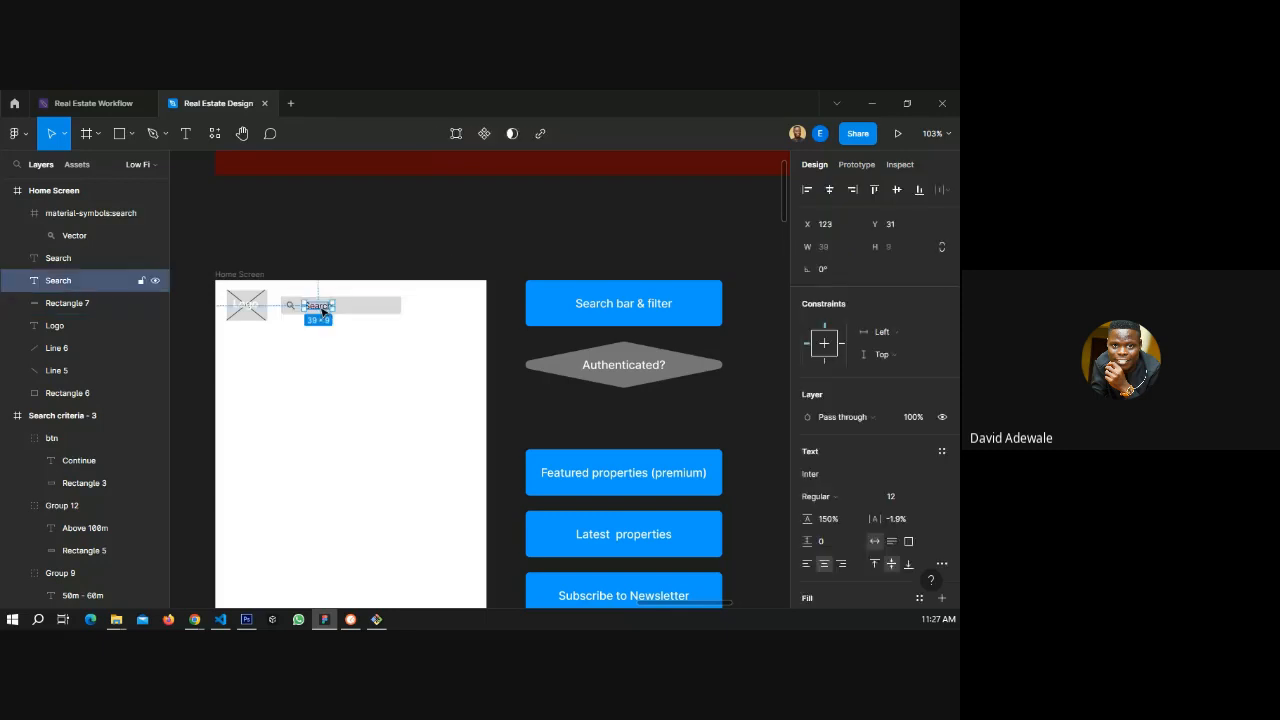
pyautogui.moveTo(322, 310); pyautogui.dragTo(461, 308)
pyautogui.doubleClick(460, 307)
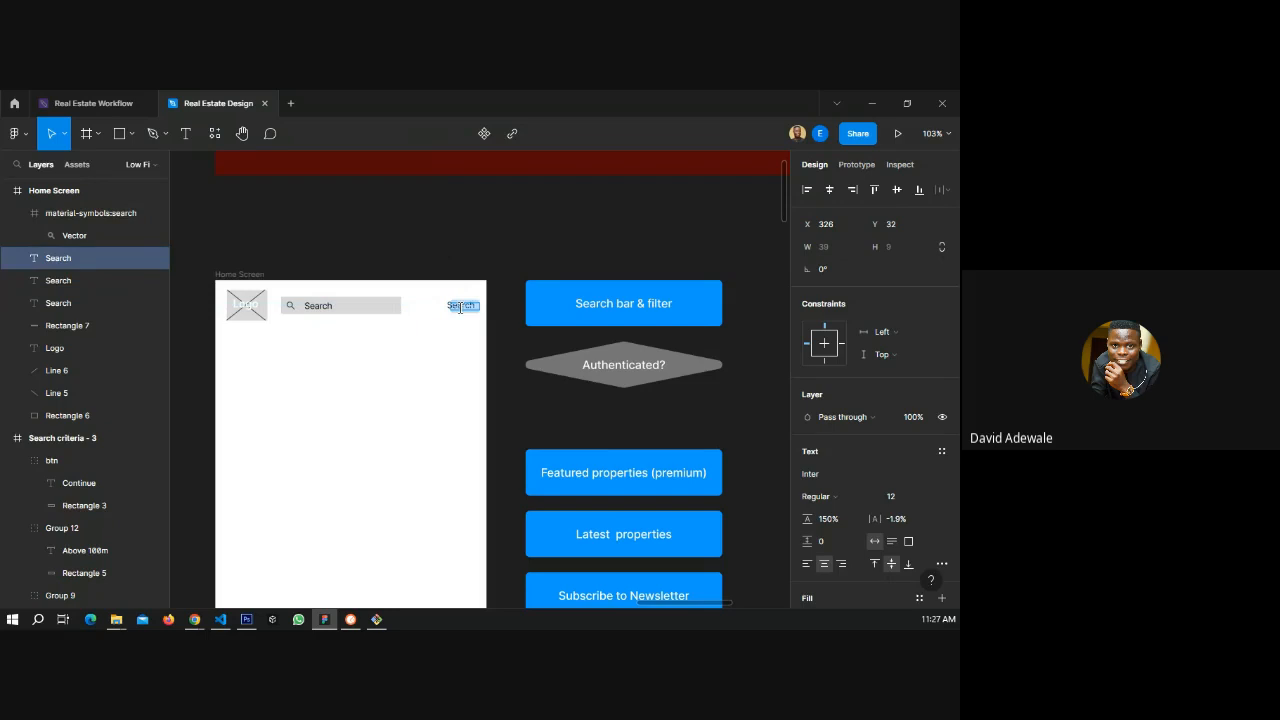
pyautogui.write('Login/sig')
pyautogui.press('BackSpace')
pyautogui.press('BackSpace')
pyautogui.press('BackSpace')
pyautogui.press('BackSpace')
pyautogui.press('BackSpace')
pyautogui.press('BackSpace')
pyautogui.scroll(5, 449, 306)
pyautogui.scroll(2, 478, 314)
pyautogui.click(612, 281)
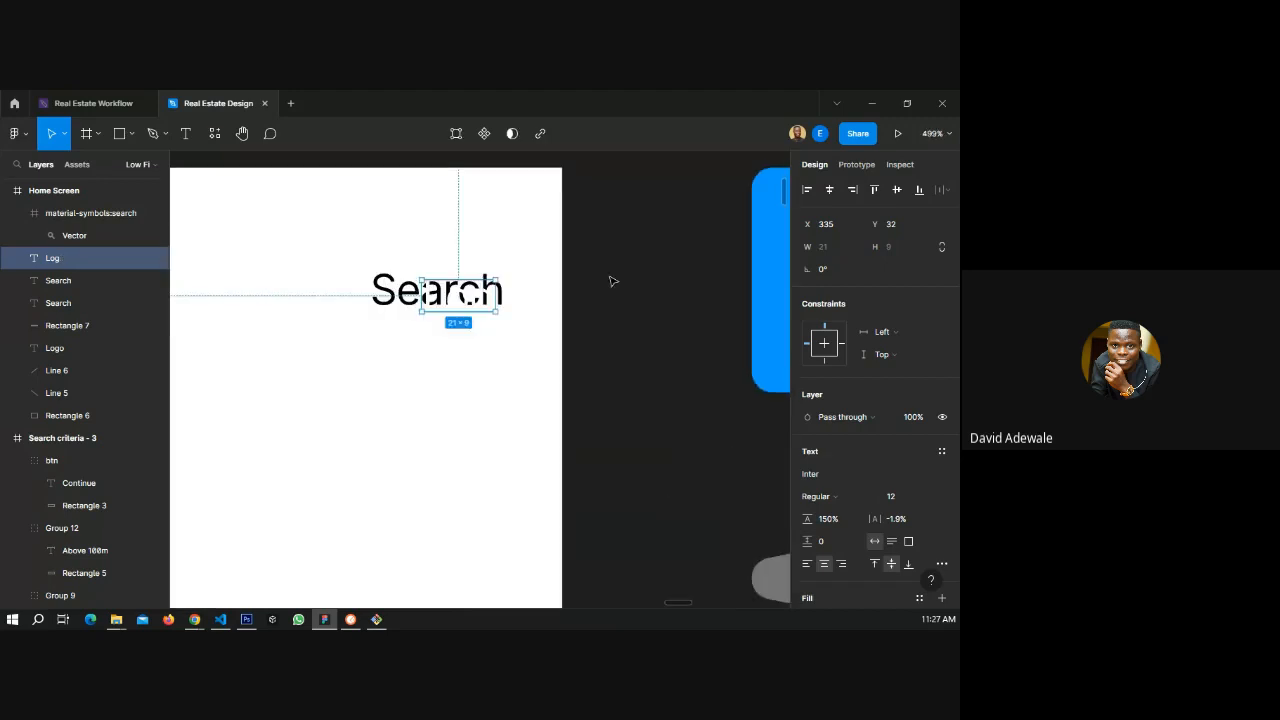
# - Move the white "Log" text below the duplicated "Search" text and set its fill to 000000
pyautogui.moveTo(468, 303); pyautogui.dragTo(432, 372)
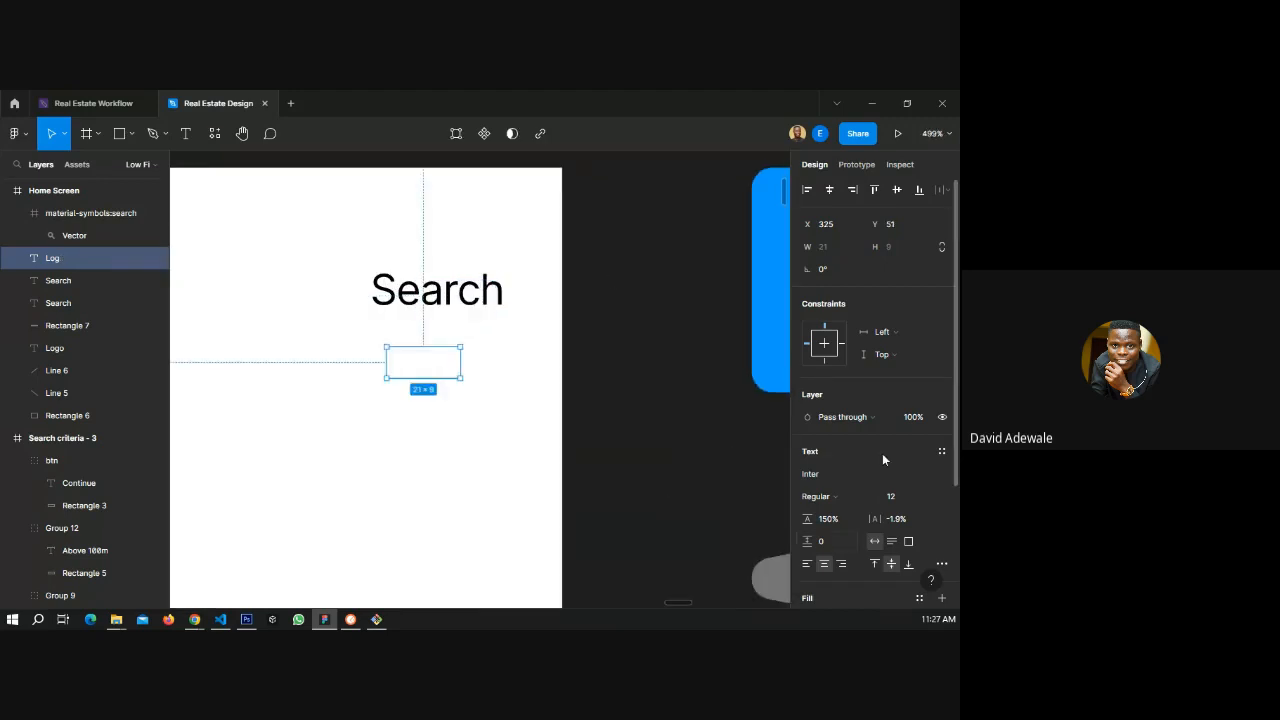
pyautogui.scroll(-3, 883, 459)
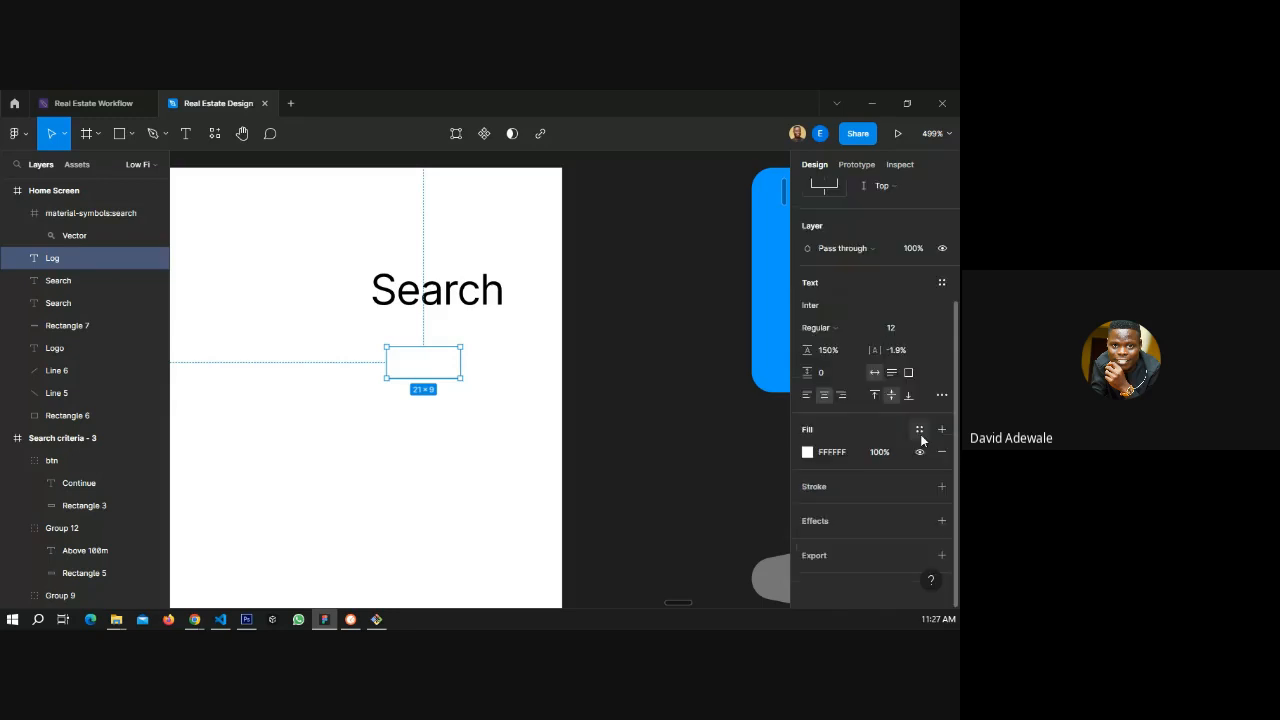
pyautogui.click(845, 454)
pyautogui.write('000')
pyautogui.press('Return')
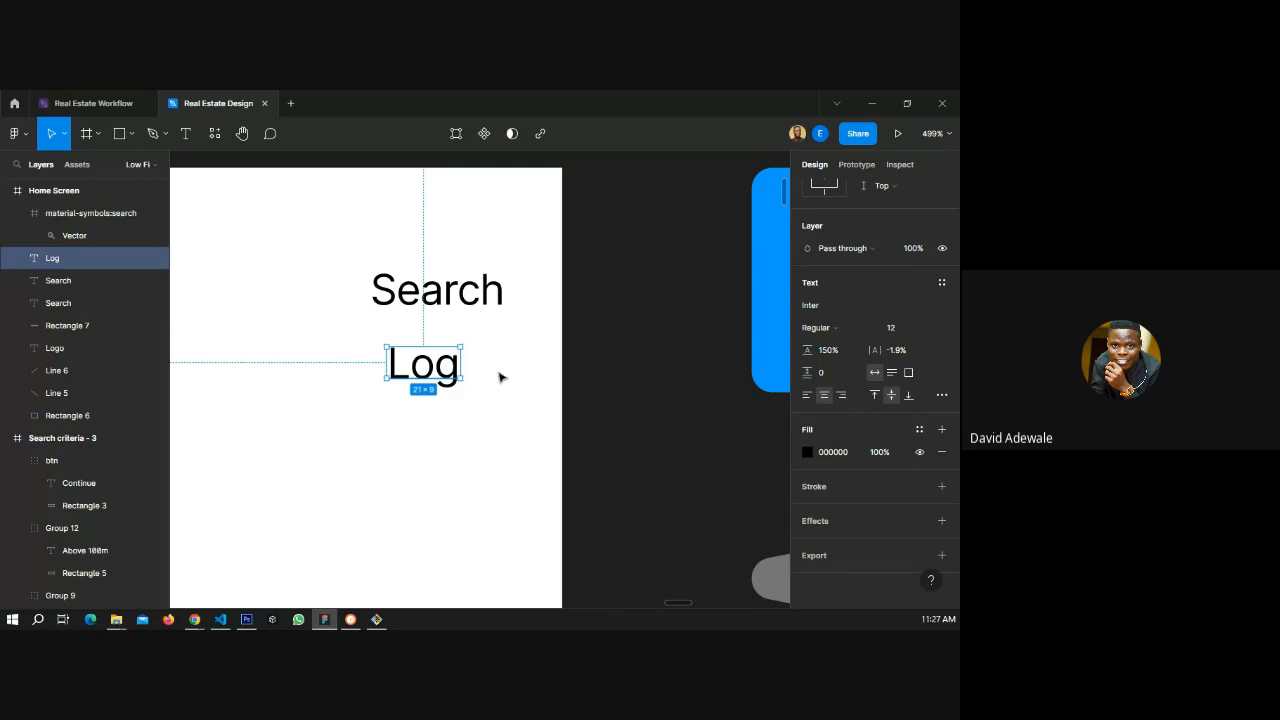
# - Delete the "Log" text and the duplicated "Search" text at the far end of the header
pyautogui.press('Delete')
pyautogui.click(456, 310)
pyautogui.press('Delete')
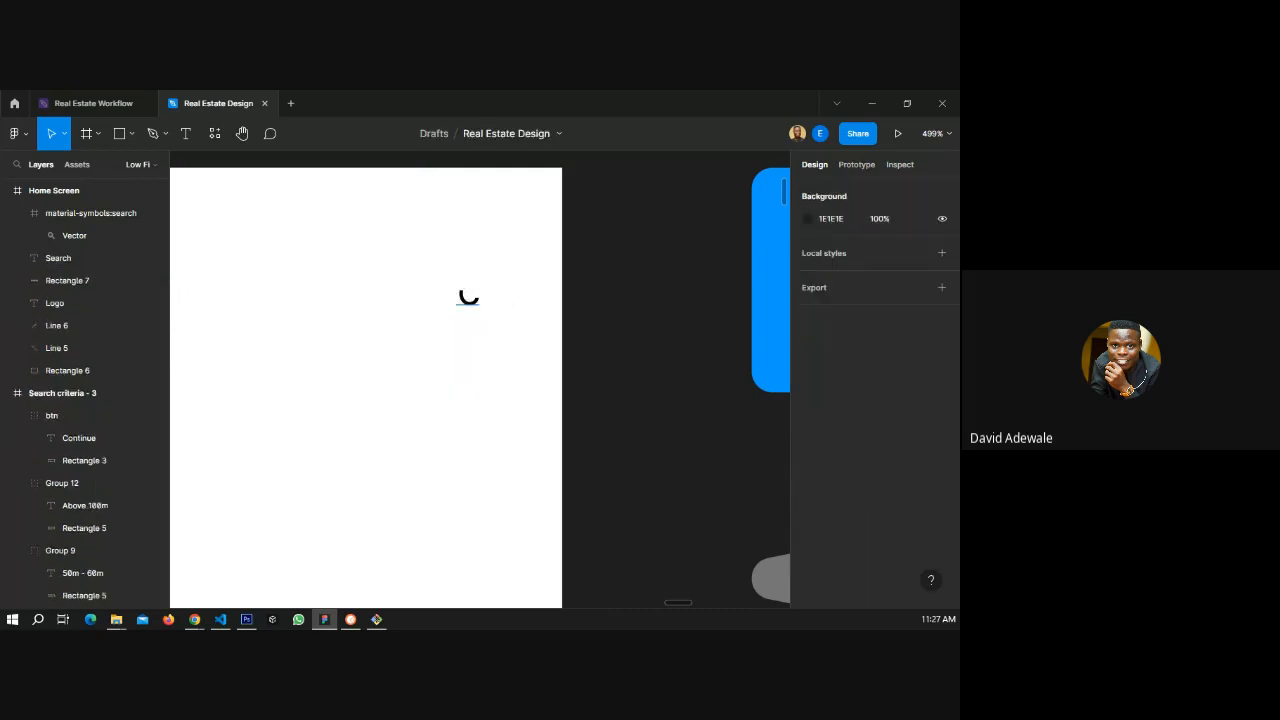
# - Search the Iconify plugin for "user" and insert the solid Material Design user icon into the Home Screen header
pyautogui.scroll(-3, 468, 297)
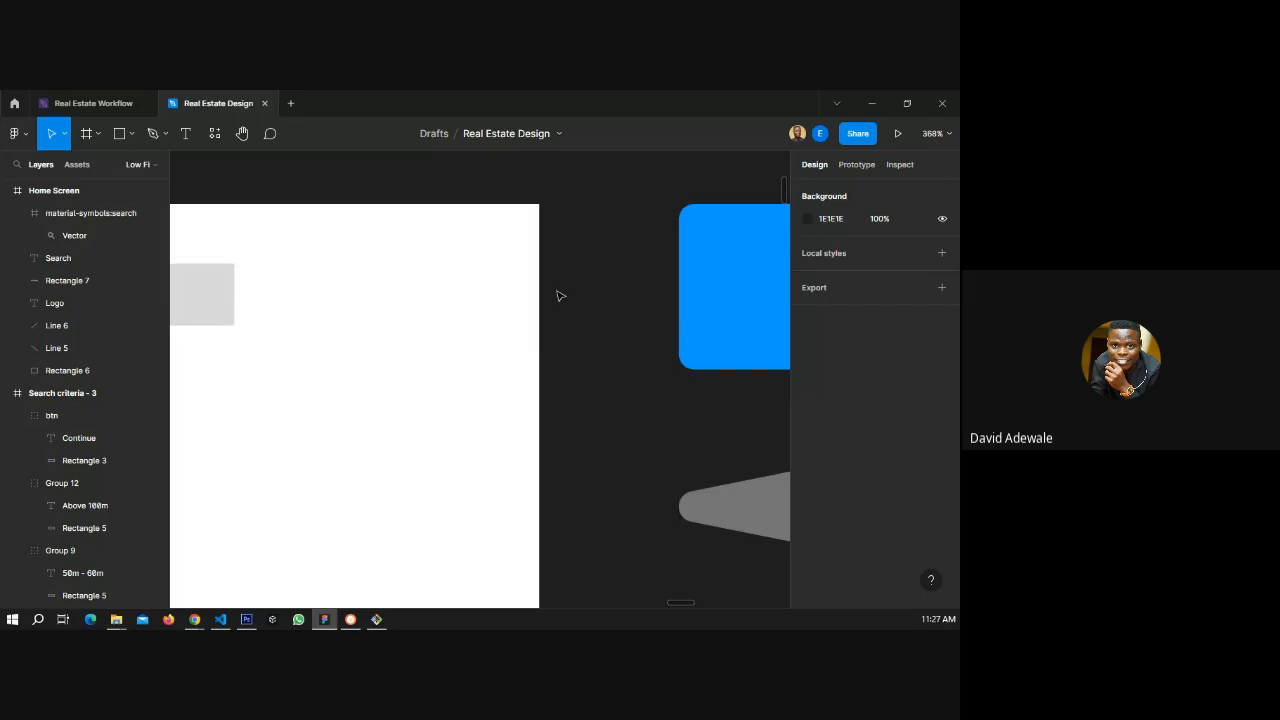
pyautogui.scroll(-3, 560, 296)
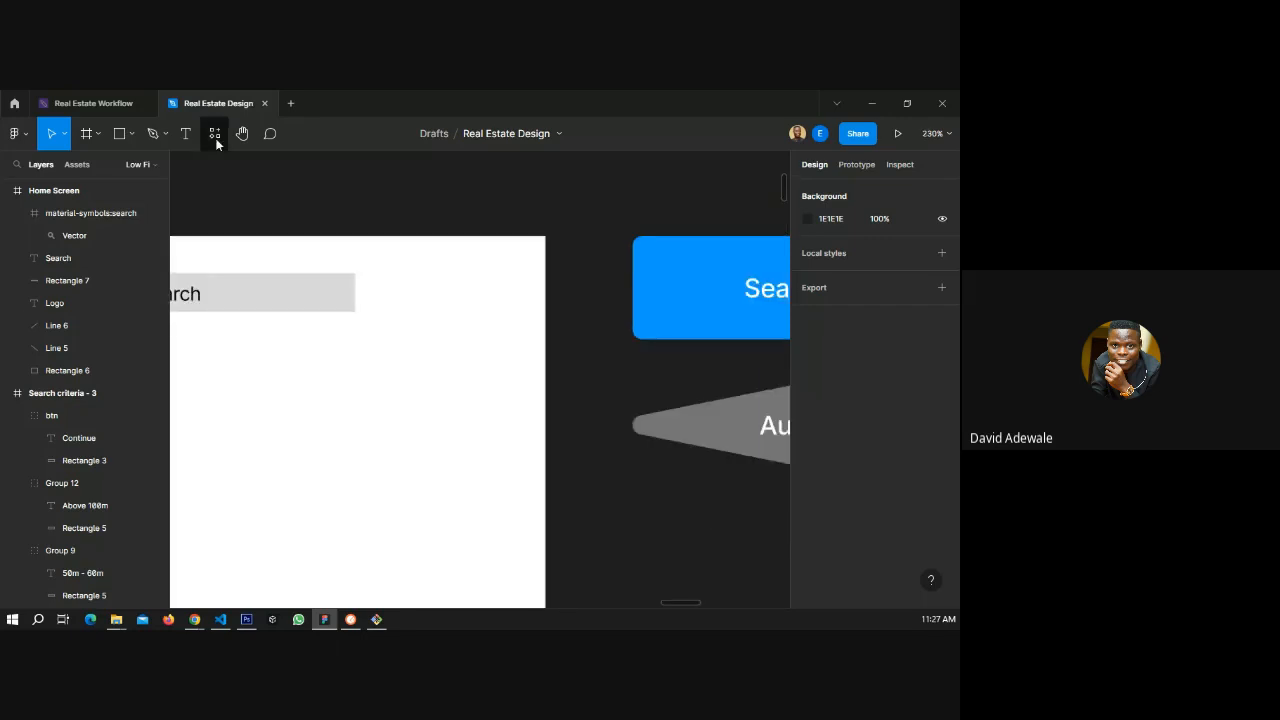
pyautogui.click(215, 136)
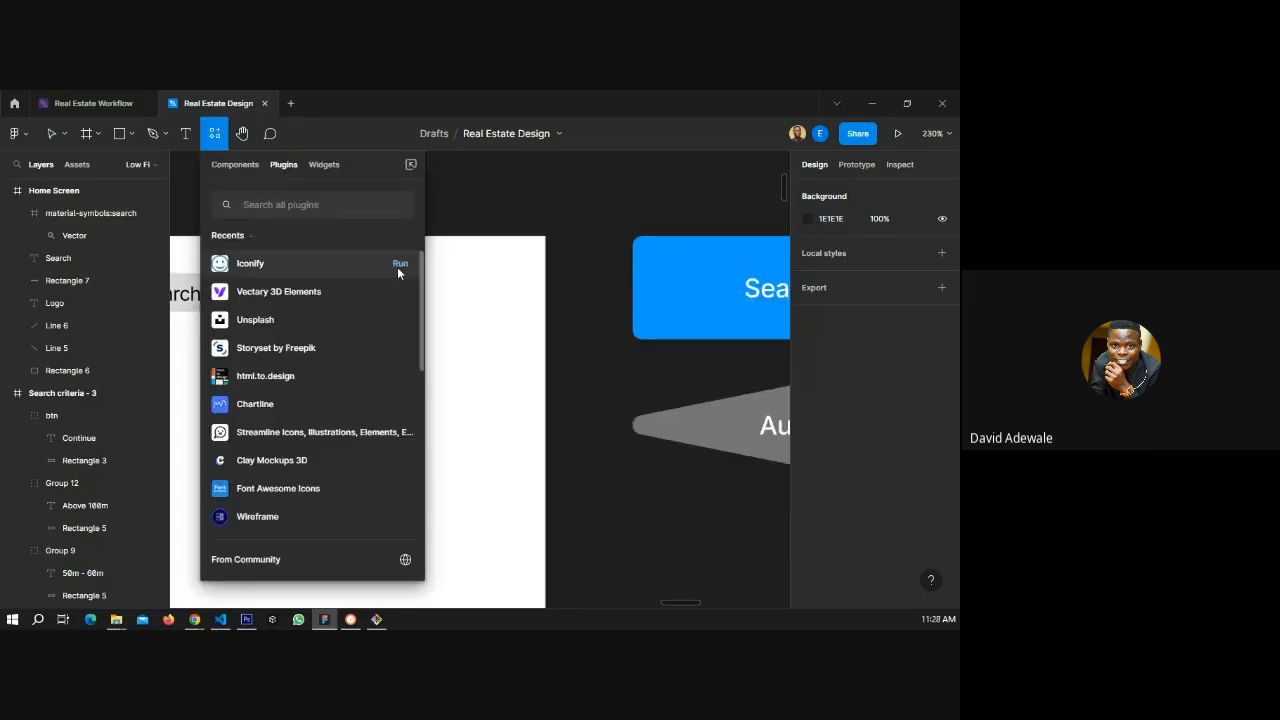
pyautogui.click(490, 281)
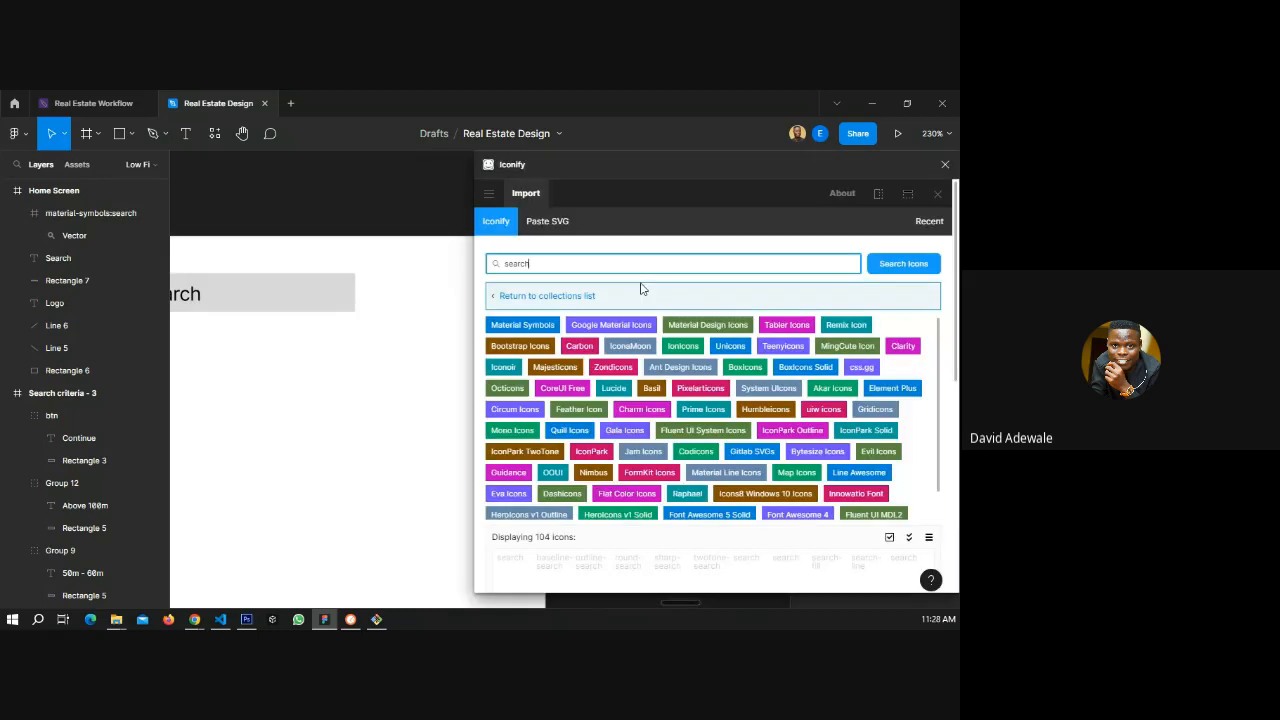
pyautogui.doubleClick(585, 264)
pyautogui.write('user')
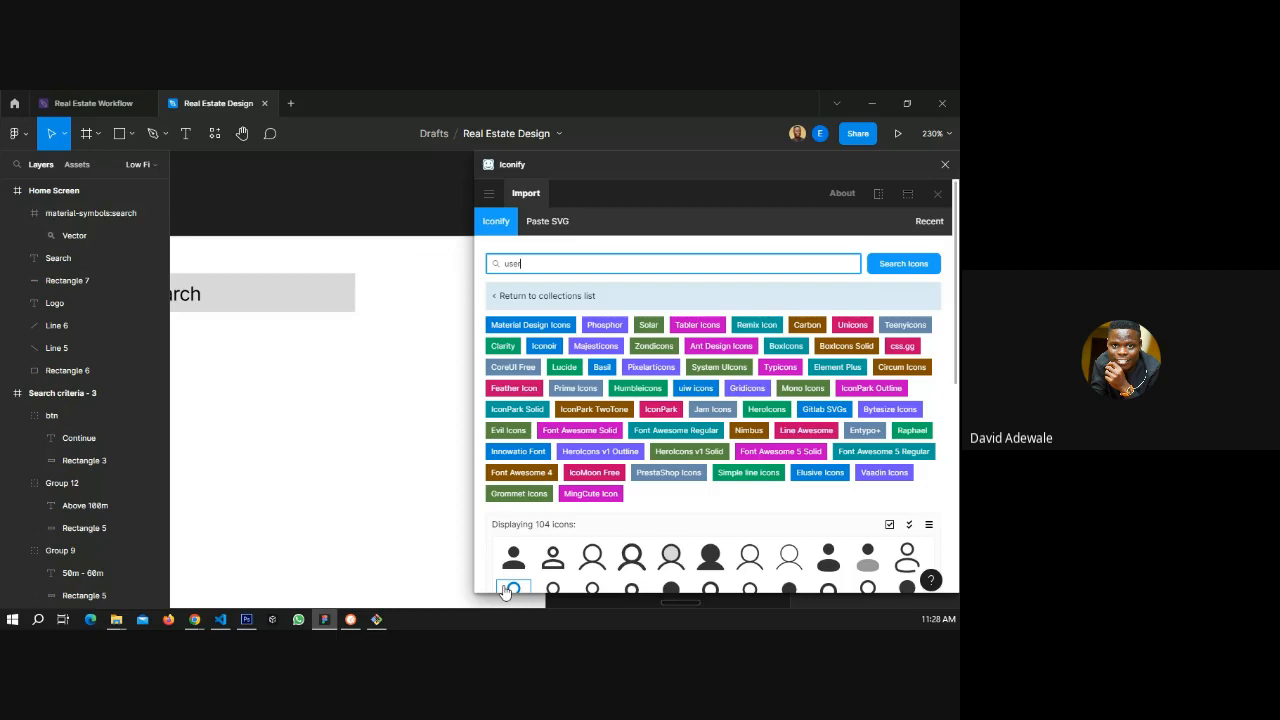
pyautogui.moveTo(513, 557); pyautogui.dragTo(450, 312)
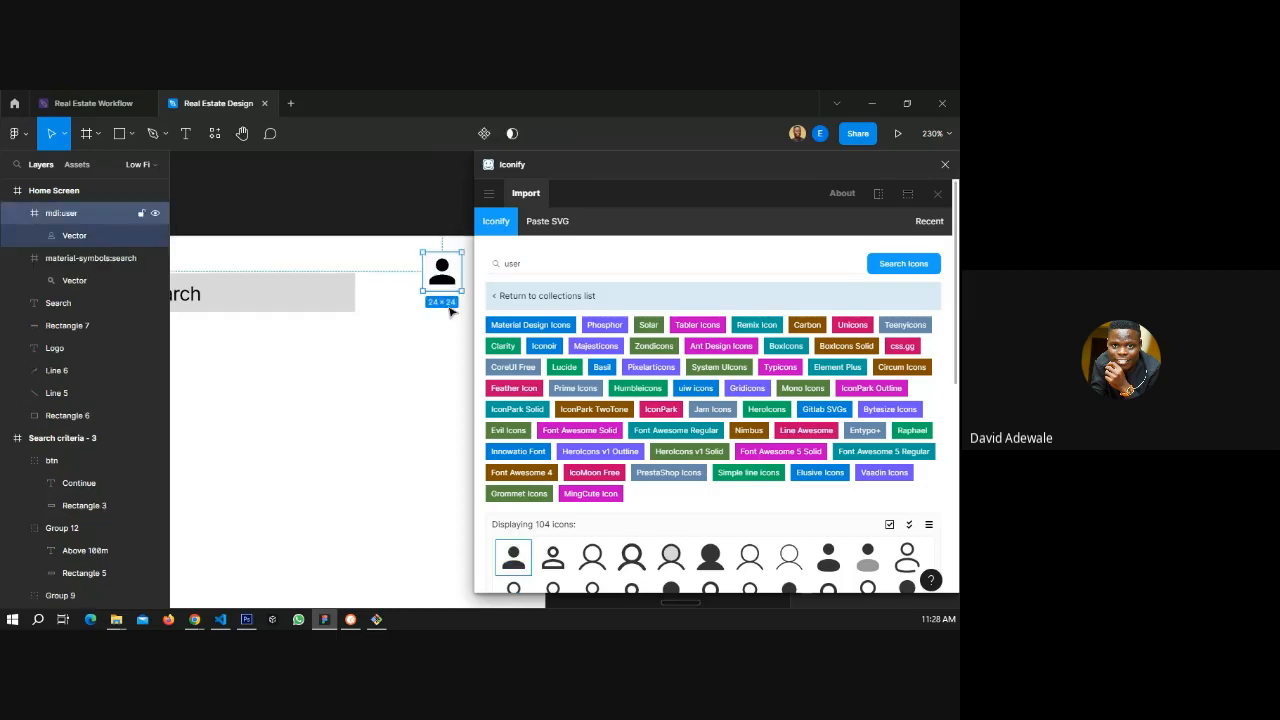
pyautogui.click(945, 165)
# - Move the user icon to the far end of the header, vertically centred with the search bar, at X 328, Y 23
pyautogui.moveTo(432, 254); pyautogui.dragTo(499, 304)
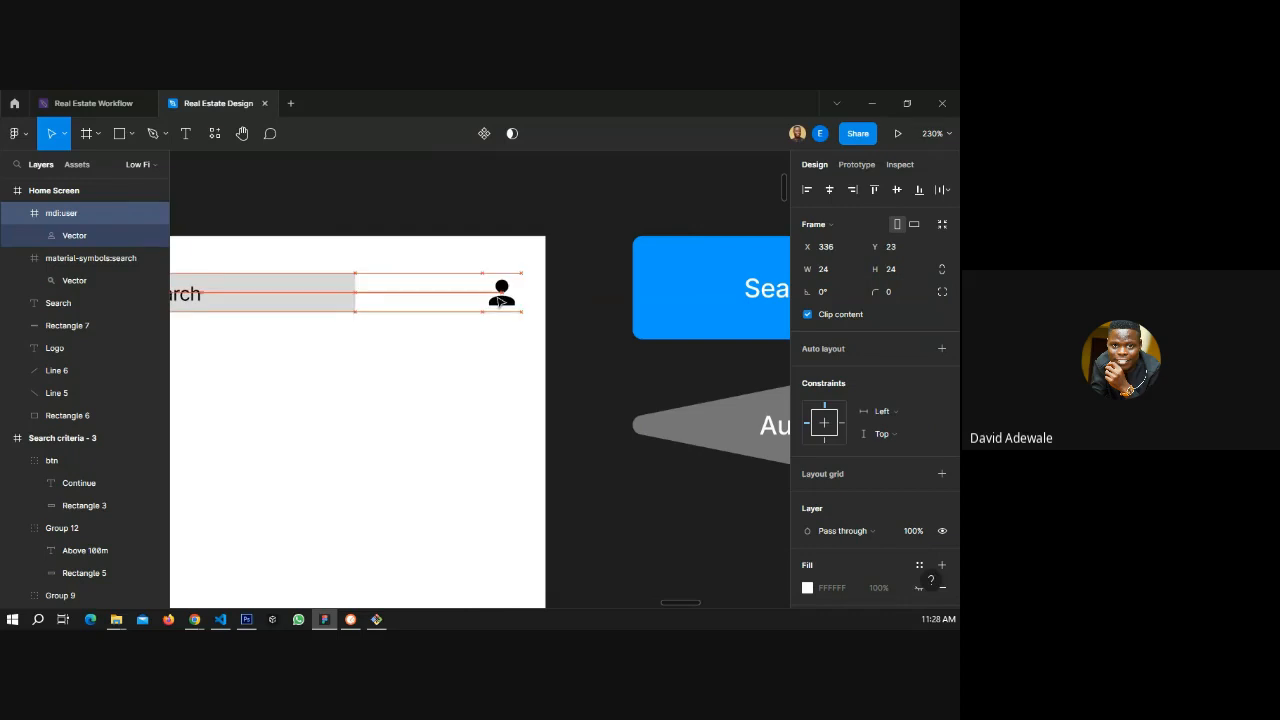
pyautogui.click(583, 306)
pyautogui.scroll(-5, 605, 376)
pyautogui.click(558, 306)
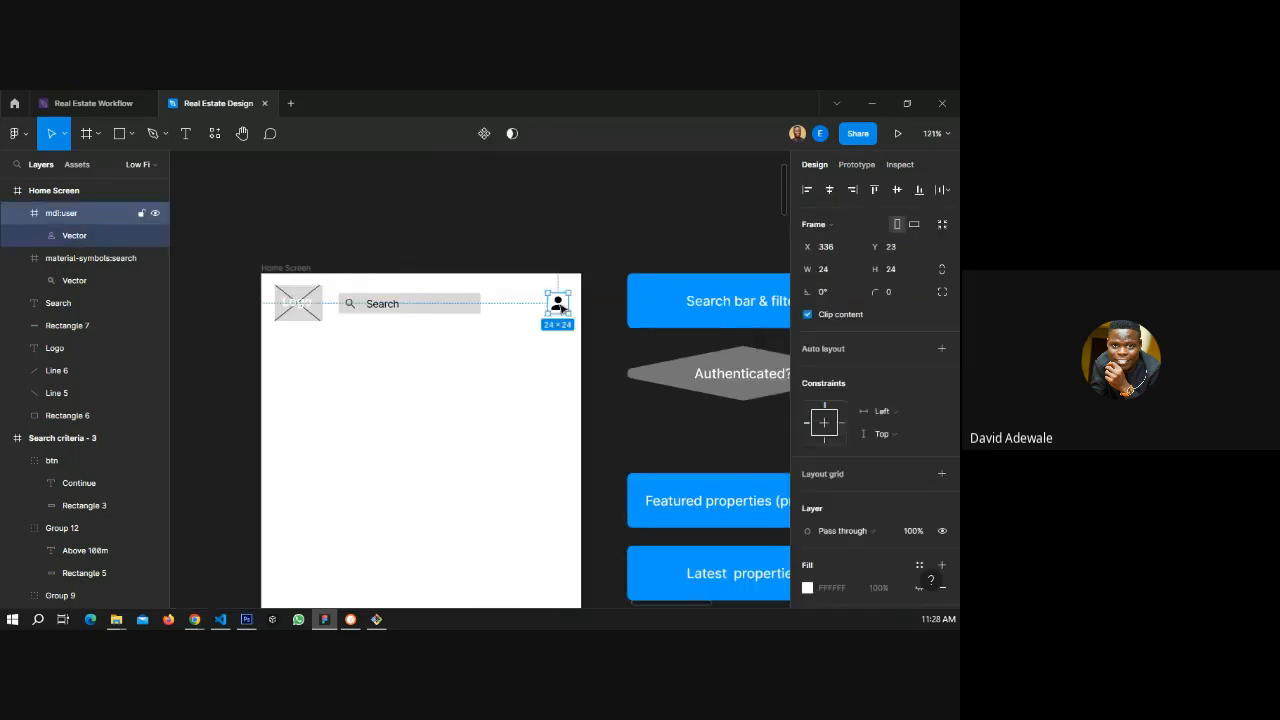
pyautogui.moveTo(561, 307); pyautogui.dragTo(551, 304)
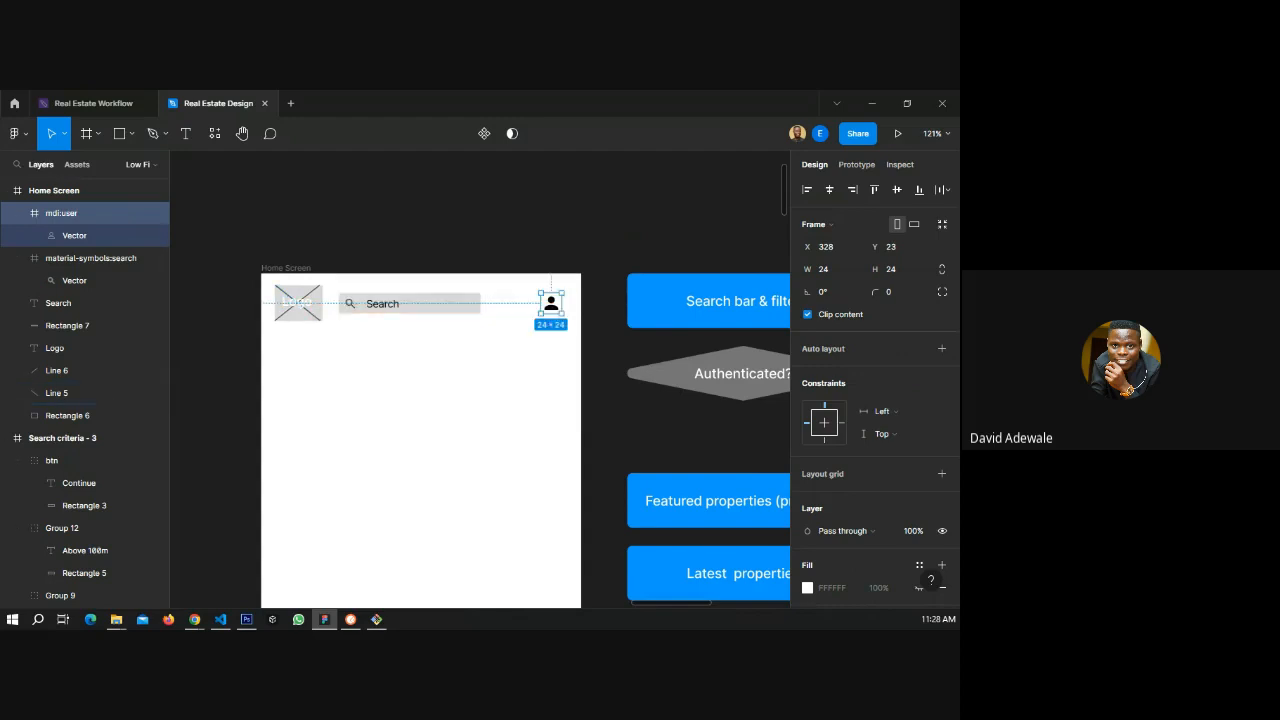
pyautogui.click(194, 619)
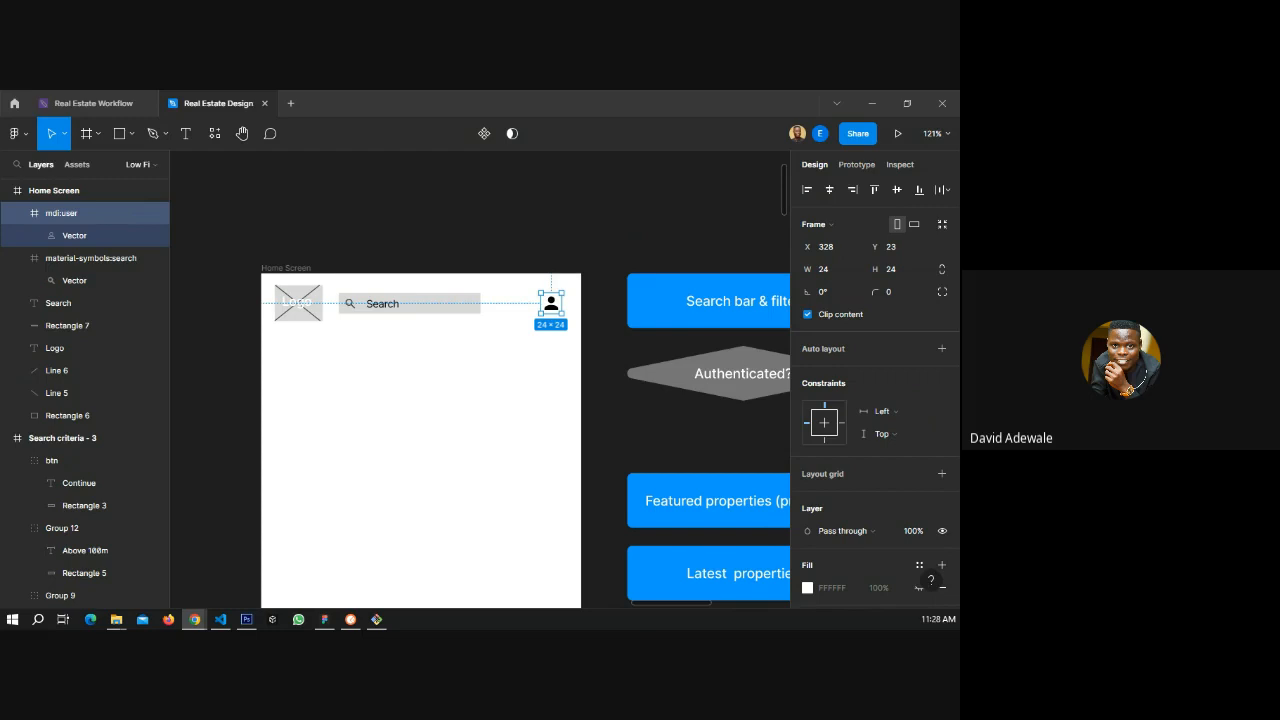
pyautogui.click(447, 229)
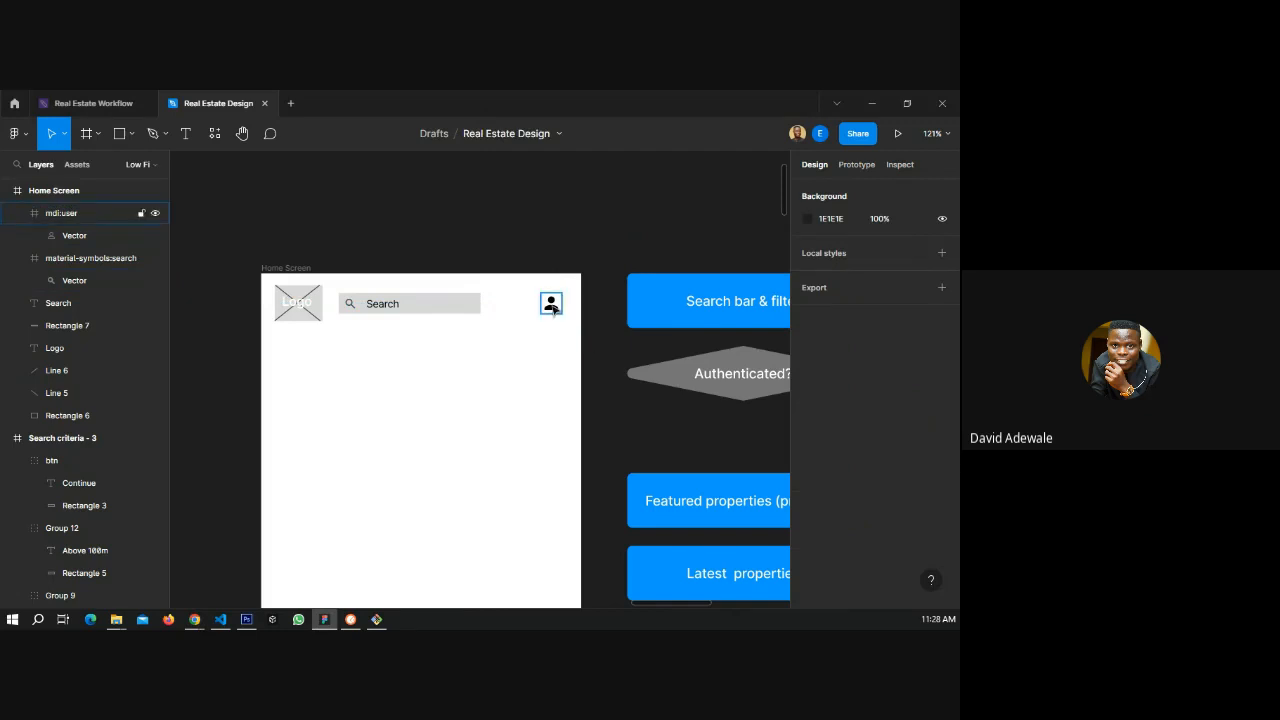
# - Widen the header's search bar rectangle to about 206 px, extending it toward the user icon
pyautogui.moveTo(437, 423); pyautogui.dragTo(366, 374)
pyautogui.click(408, 254)
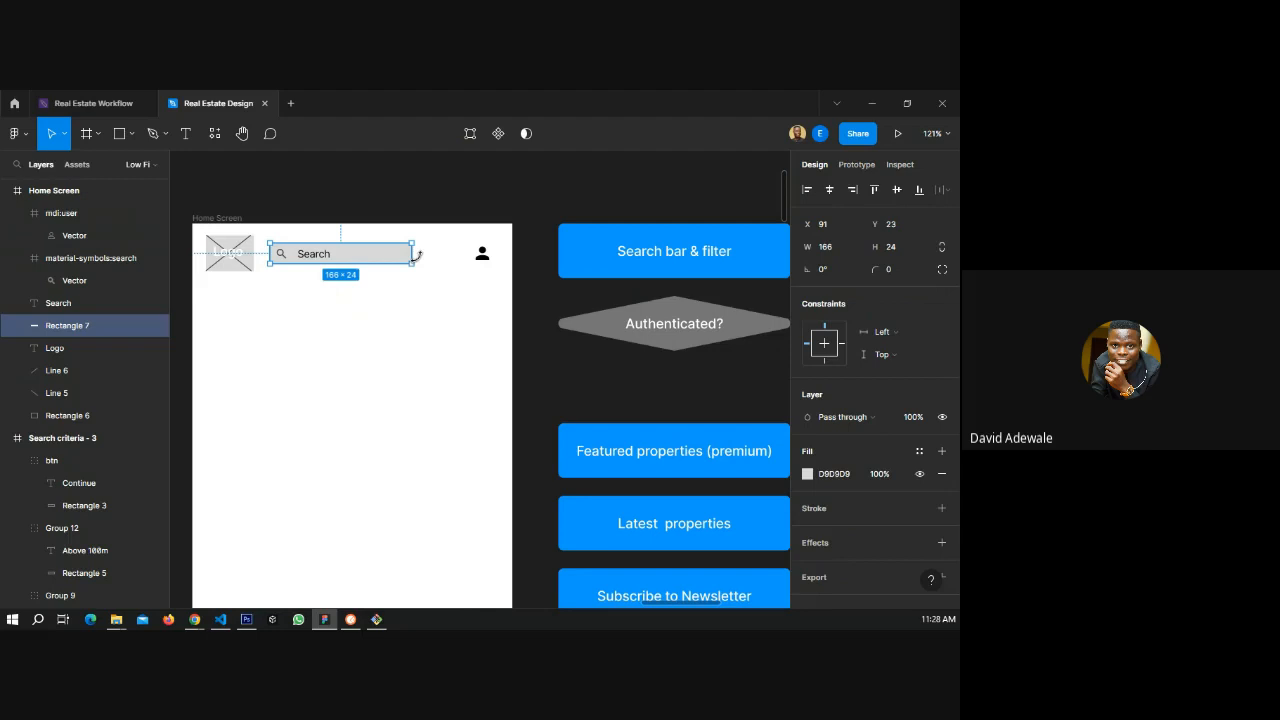
pyautogui.moveTo(412, 256); pyautogui.dragTo(437, 261)
pyautogui.click(448, 337)
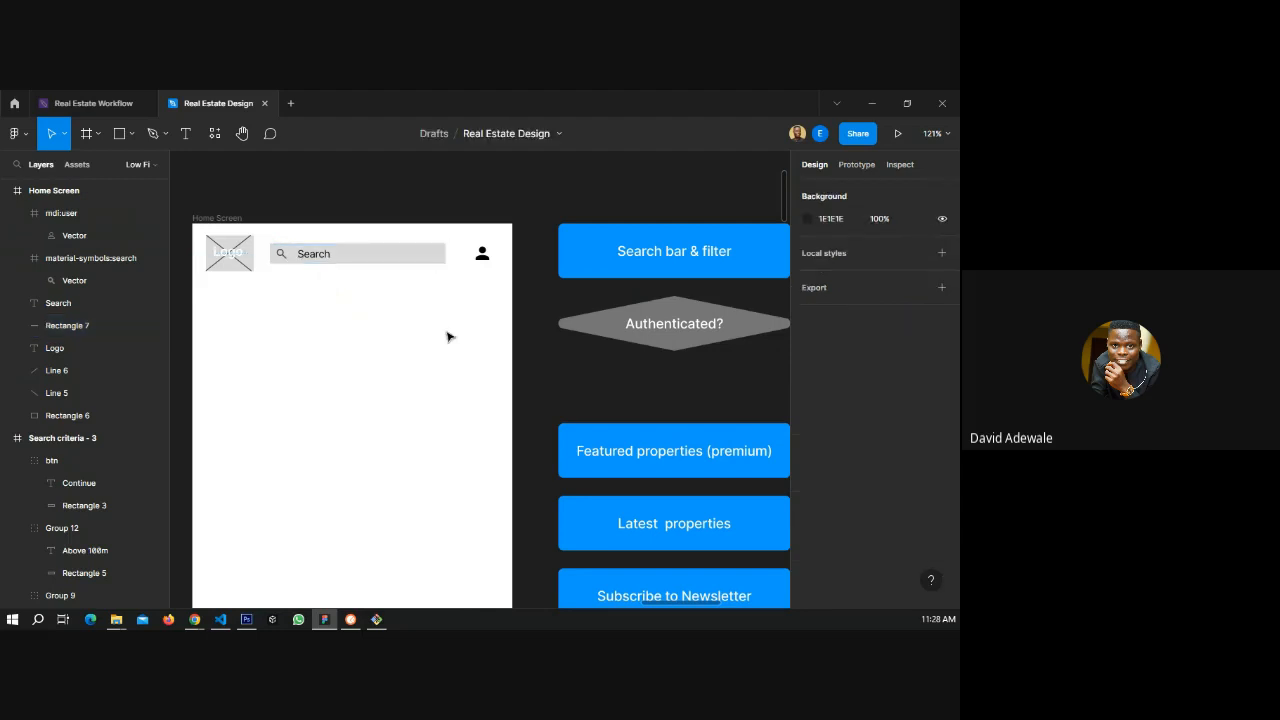
pyautogui.scroll(-2, 419, 350)
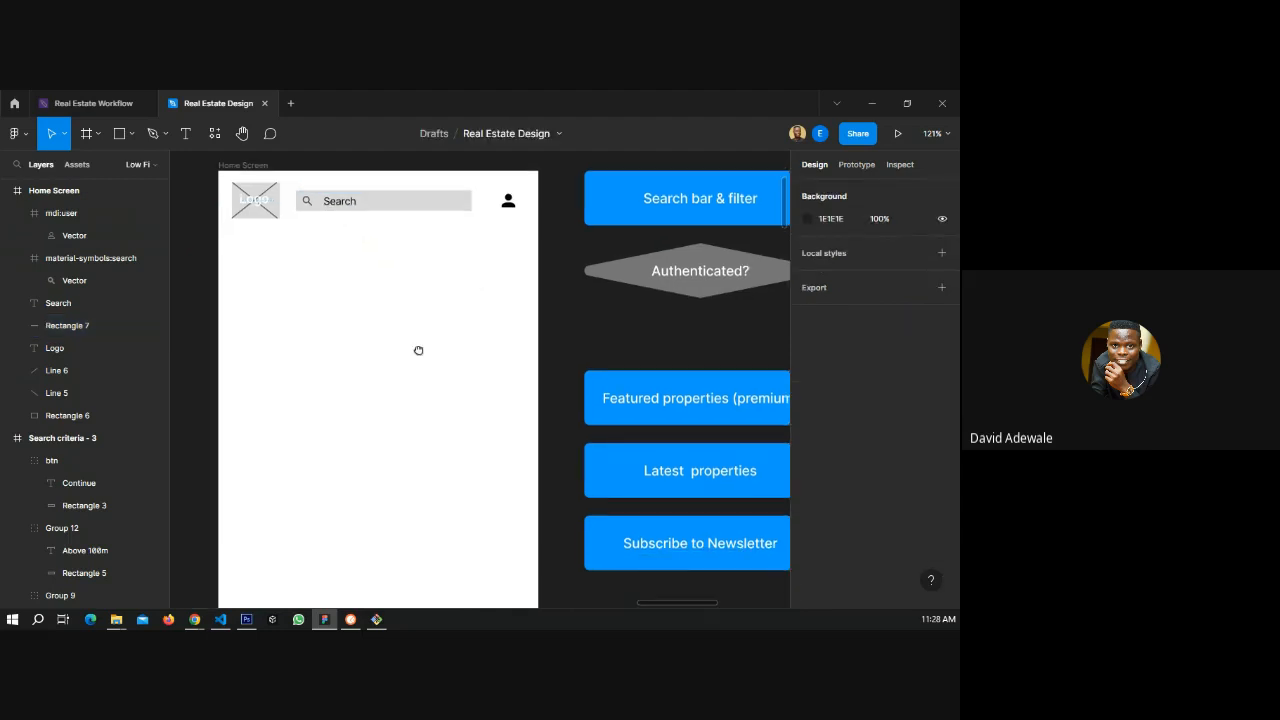
pyautogui.moveTo(419, 350); pyautogui.dragTo(387, 335)
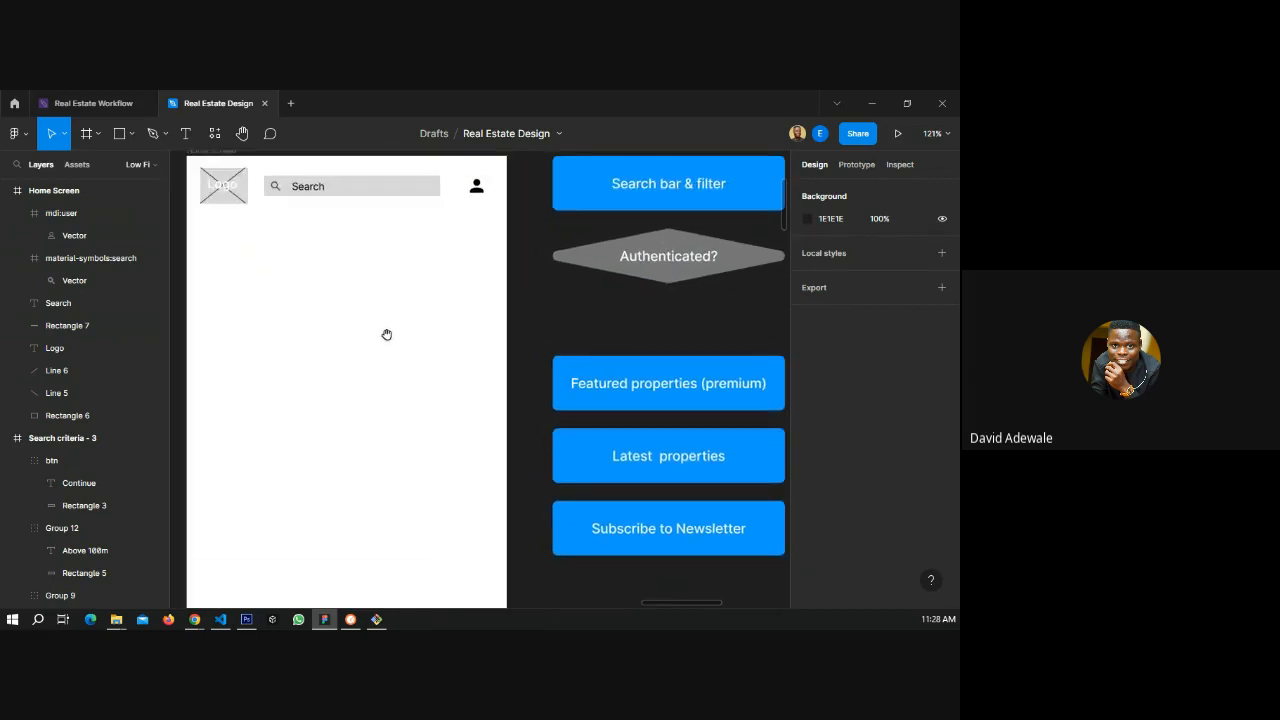
pyautogui.moveTo(589, 396); pyautogui.dragTo(644, 406)
pyautogui.hotkey('alt', 'Tab')
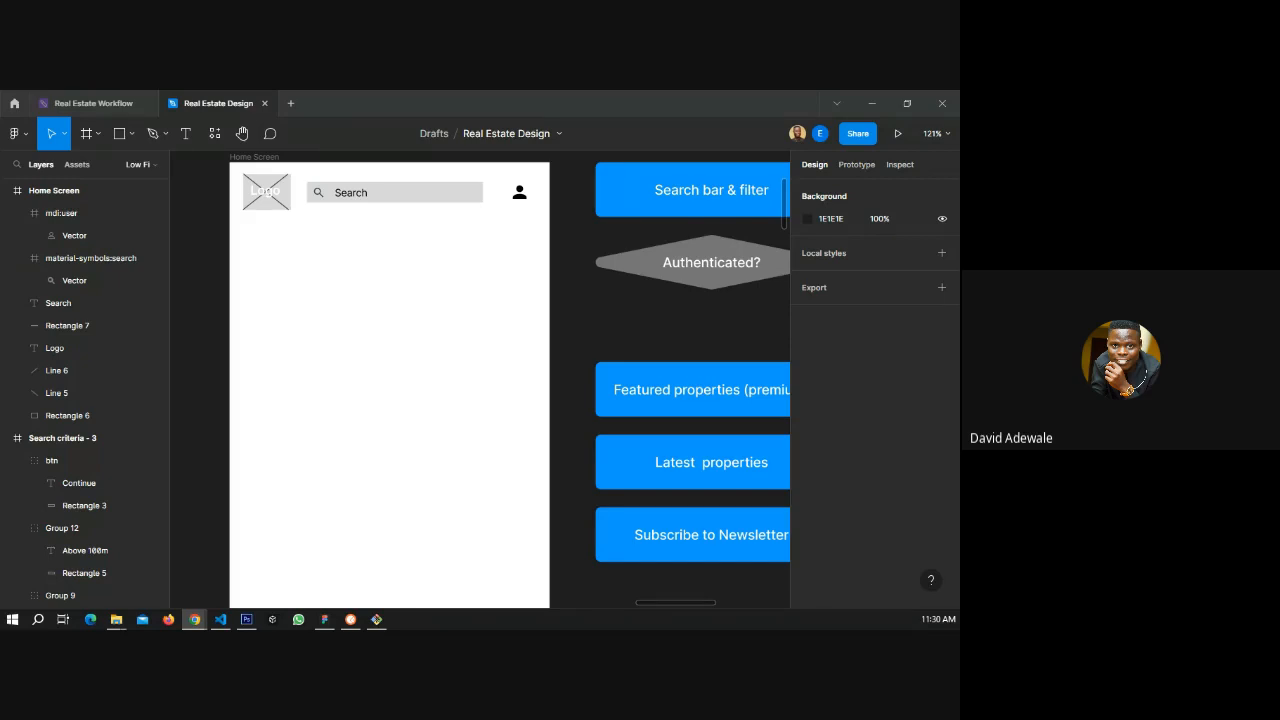
pyautogui.click(207, 262)
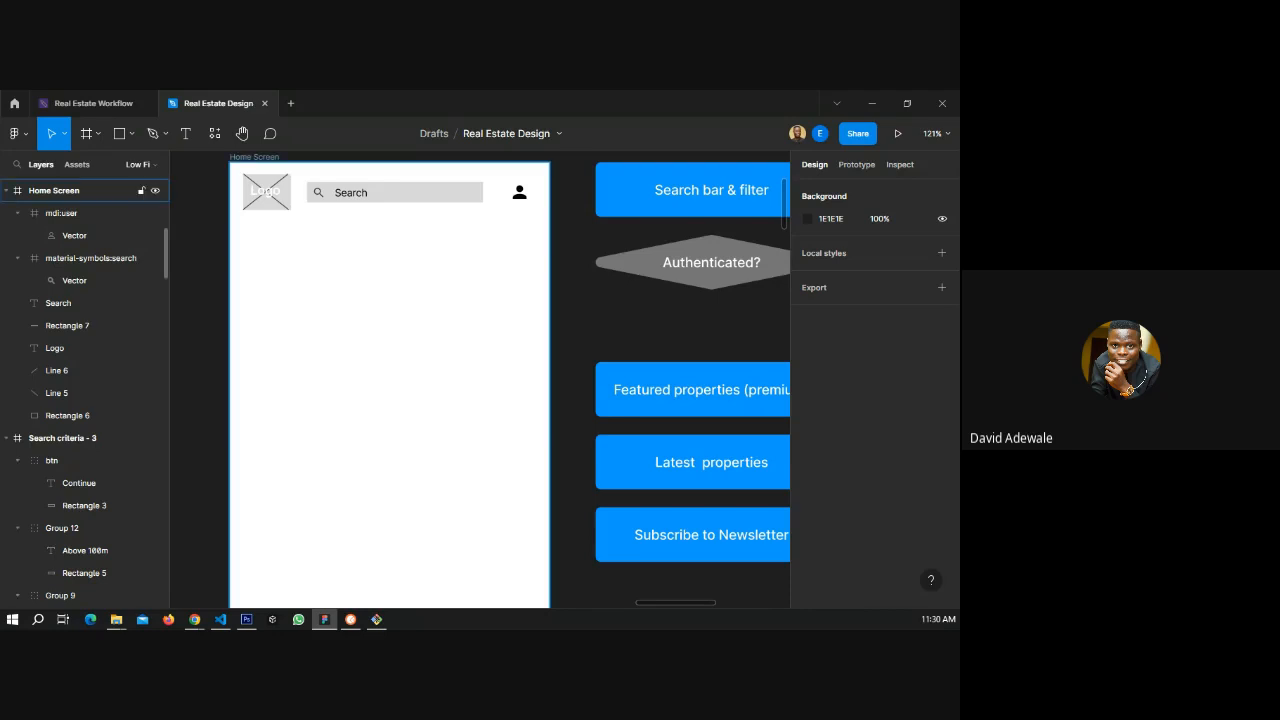
pyautogui.hotkey('alt', 'Tab')
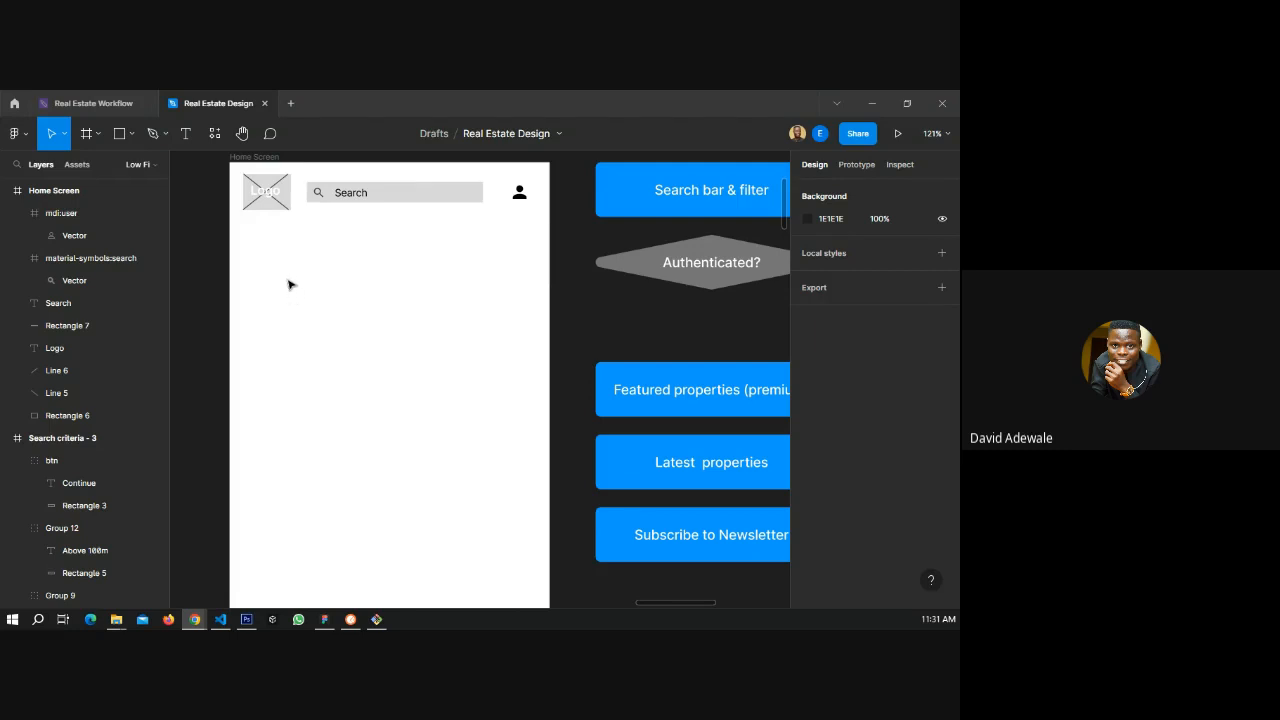
pyautogui.click(299, 361)
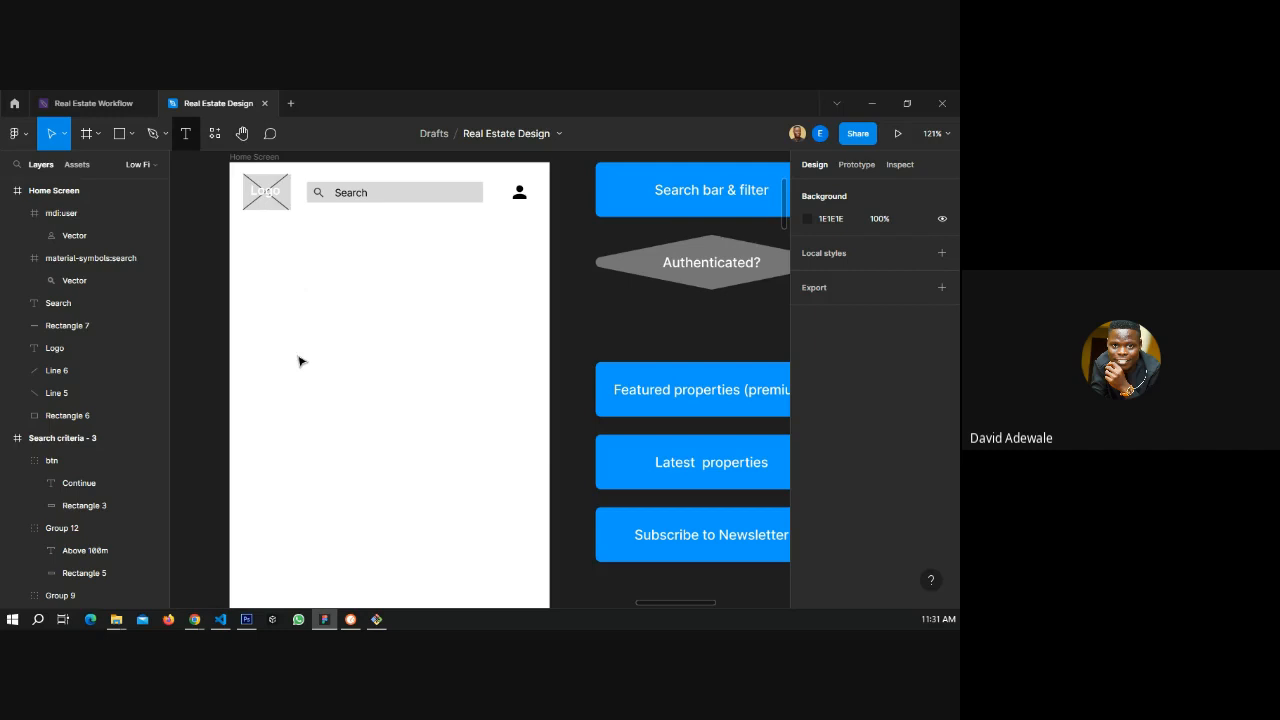
# - Add the text "Get the best Property" below the header and align it with the logo's outer edge at X 16, Y 85
pyautogui.press('t')
pyautogui.click(253, 241)
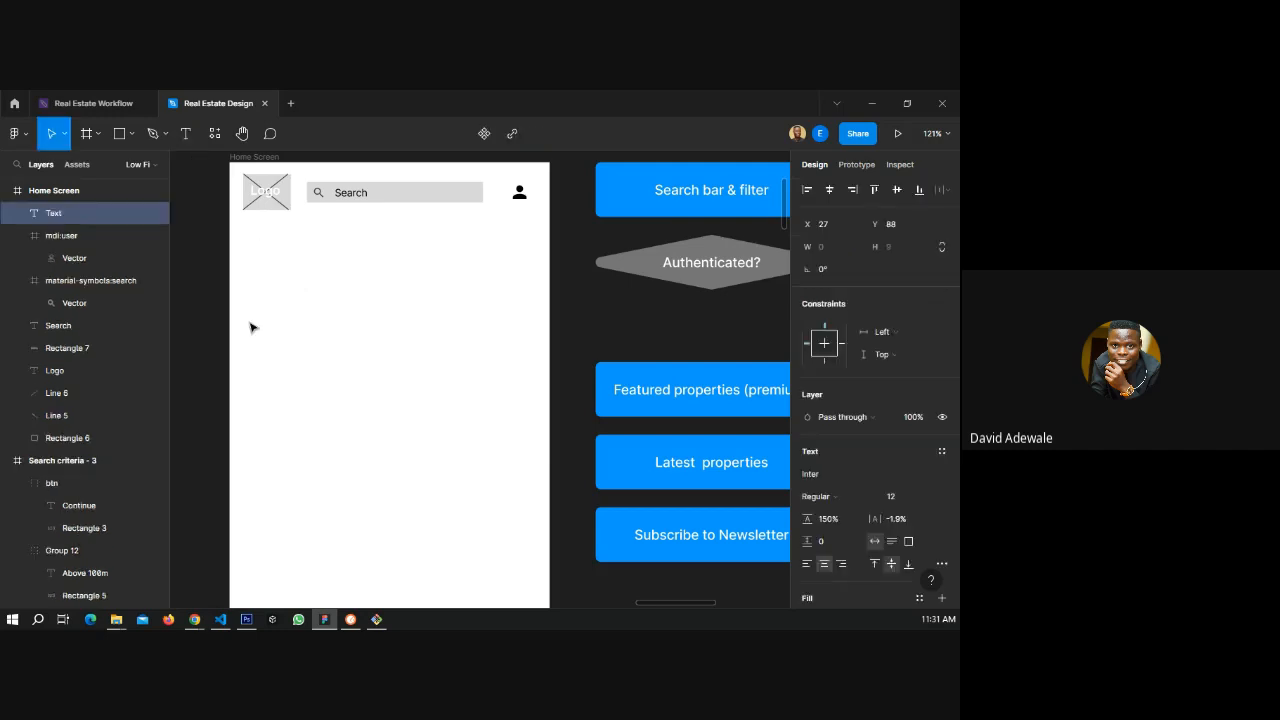
pyautogui.write('Get the best Pro')
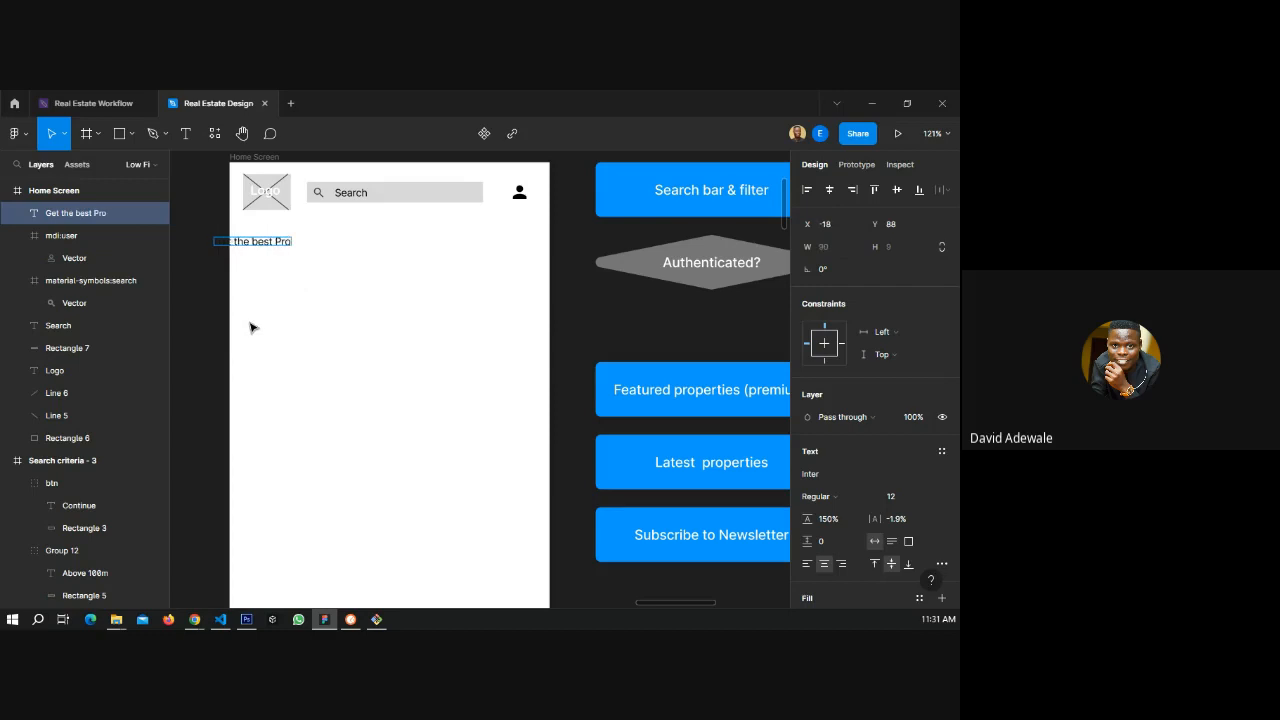
pyautogui.write('perty')
pyautogui.press('Escape')
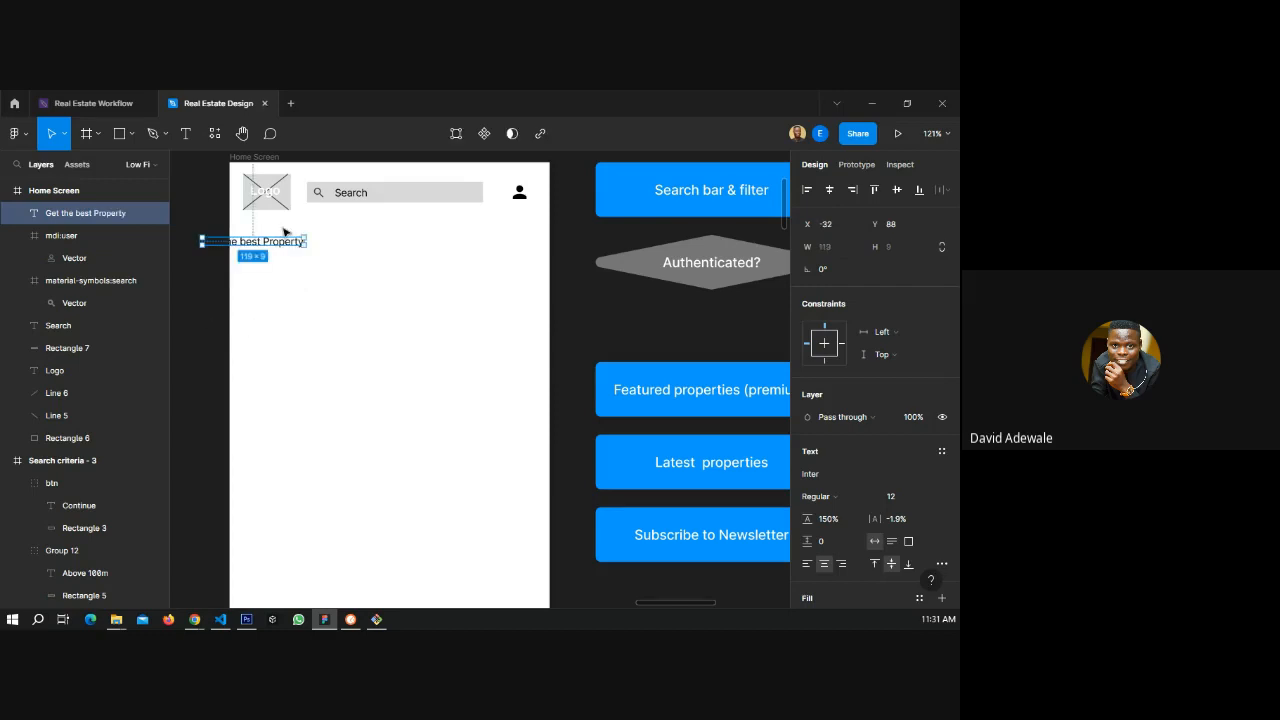
pyautogui.moveTo(284, 232)
pyautogui.mouseDown()
pyautogui.moveTo(366, 249)
pyautogui.moveTo(317, 249)
pyautogui.moveTo(323, 237)
pyautogui.moveTo(320, 249)
pyautogui.moveTo(276, 254)
pyautogui.mouseUp()
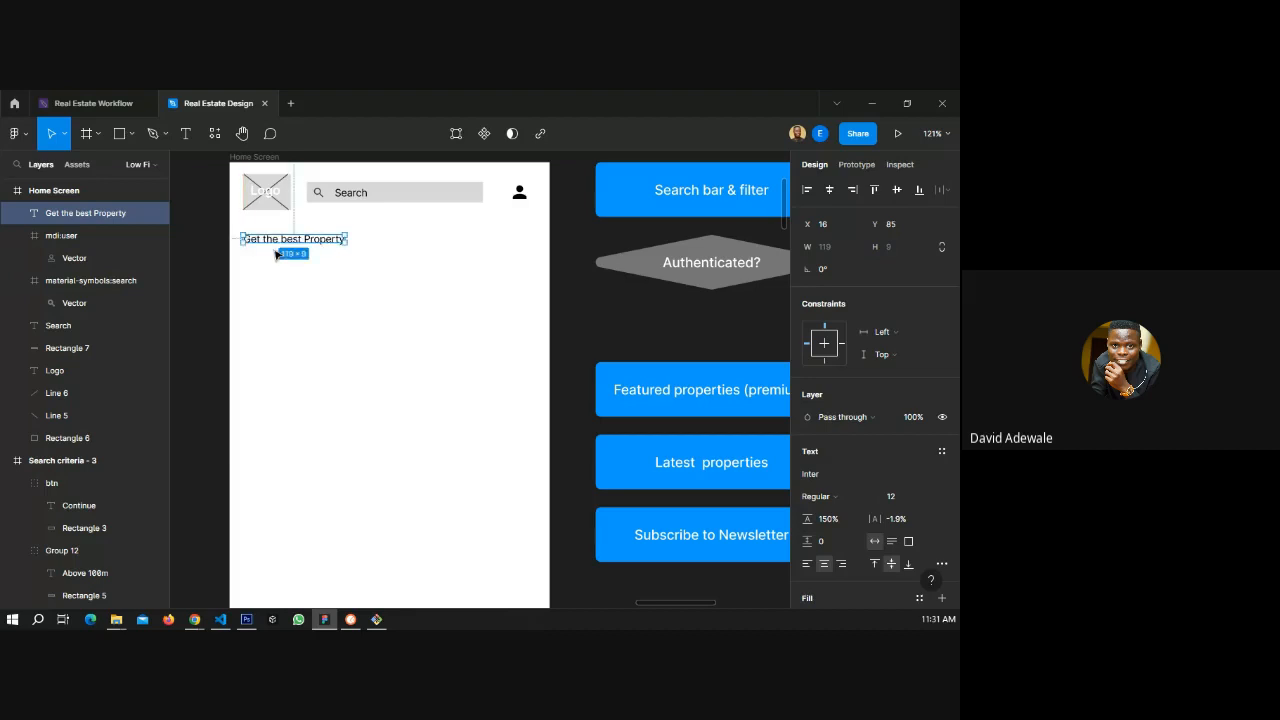
pyautogui.click(276, 254)
# - Duplicate the search bar rectangle below the "Get the best Property" text and resize the copy to about 332 × 33 px
pyautogui.click(450, 194)
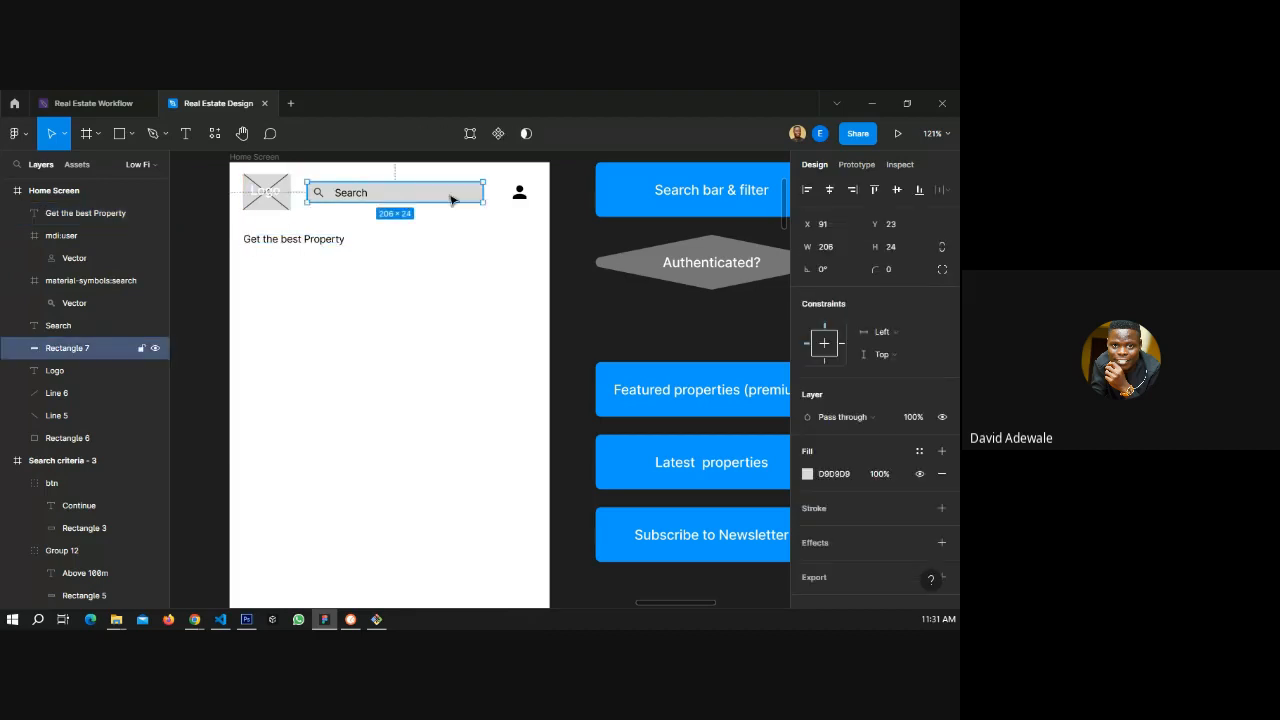
pyautogui.moveTo(450, 200); pyautogui.dragTo(527, 265)
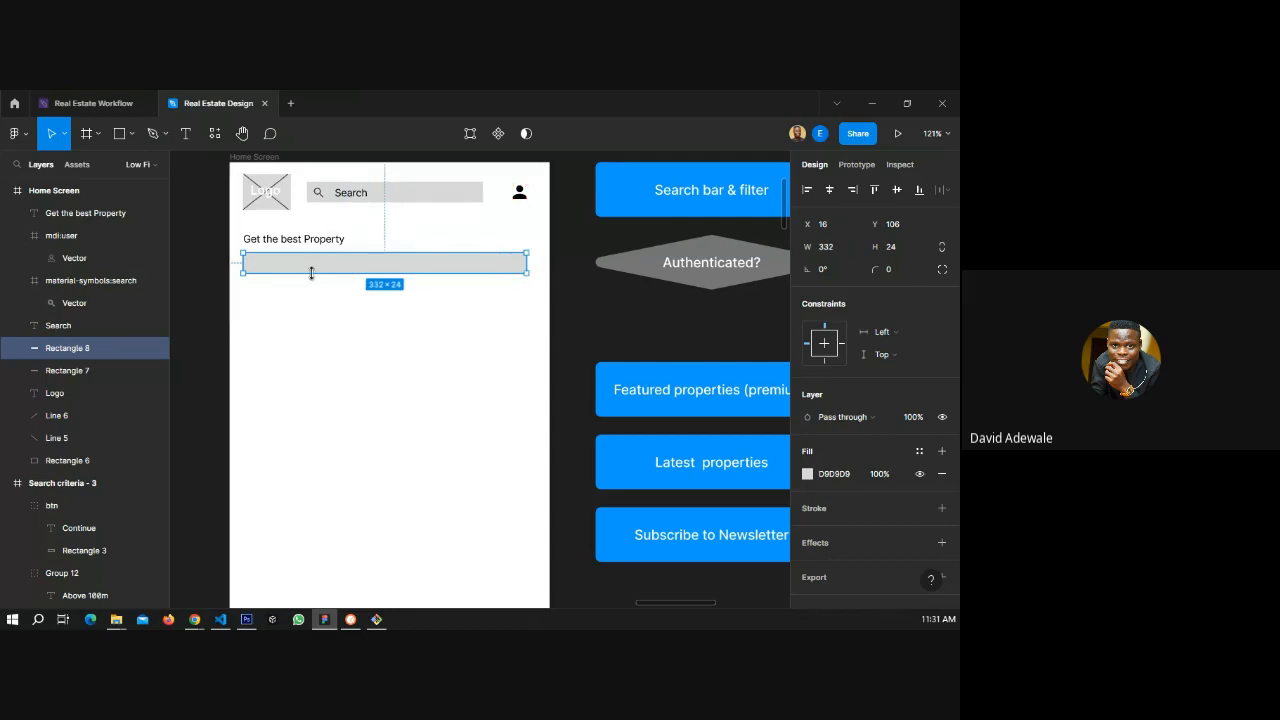
pyautogui.moveTo(312, 273); pyautogui.dragTo(312, 281)
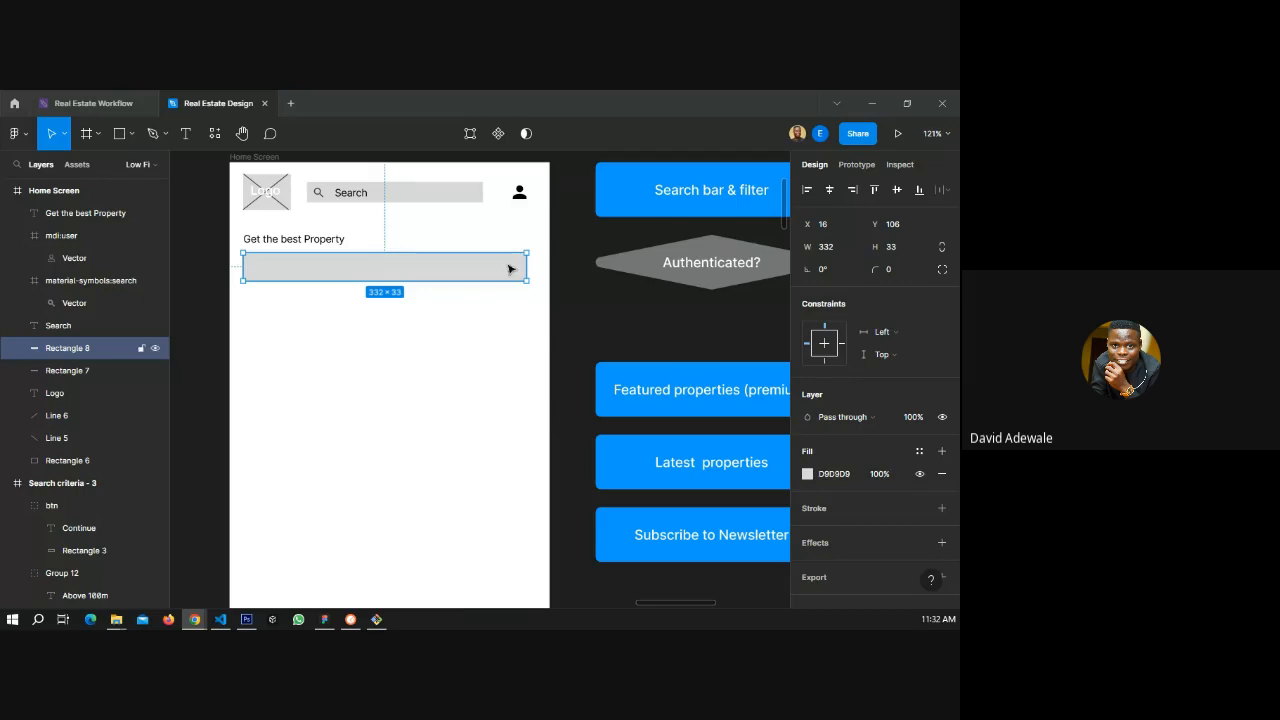
# - Duplicate the "Get the best Property" text onto the grey field below it and change the copy's wording to "Location"
pyautogui.click(315, 244)
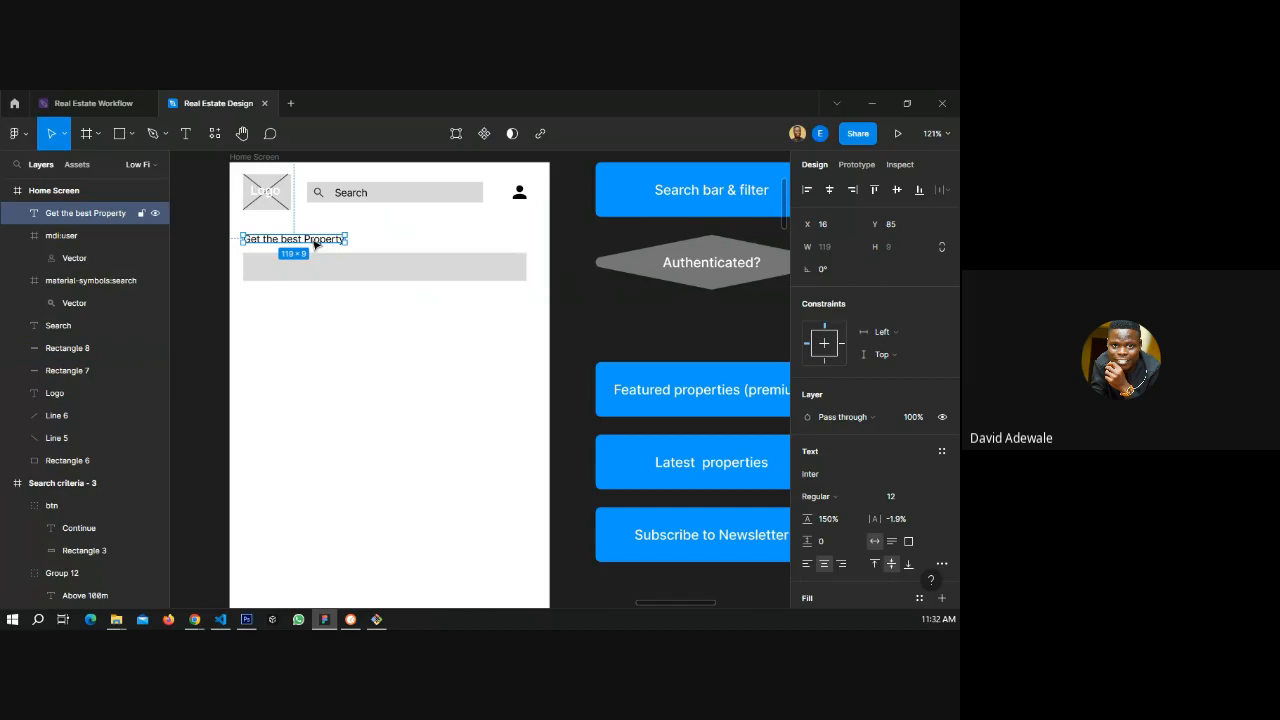
pyautogui.moveTo(315, 244); pyautogui.dragTo(317, 266)
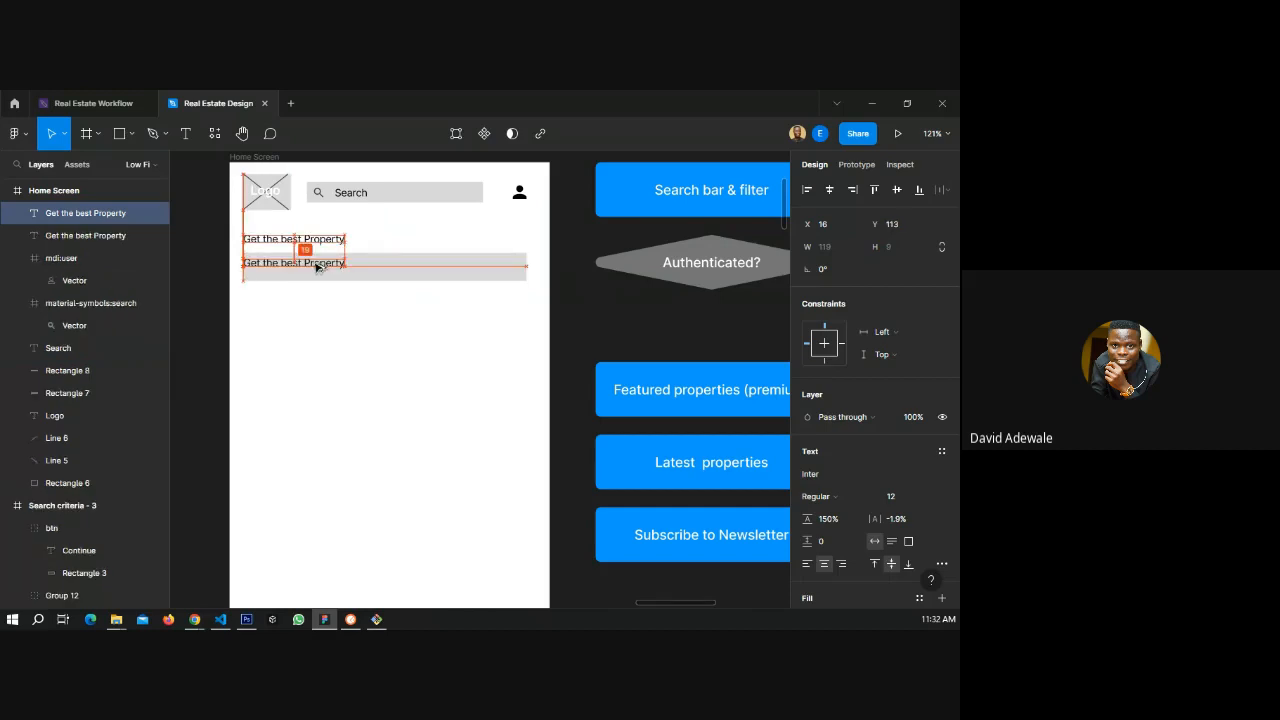
pyautogui.scroll(3, 247, 266)
pyautogui.scroll(2, 247, 266)
pyautogui.doubleClick(304, 262)
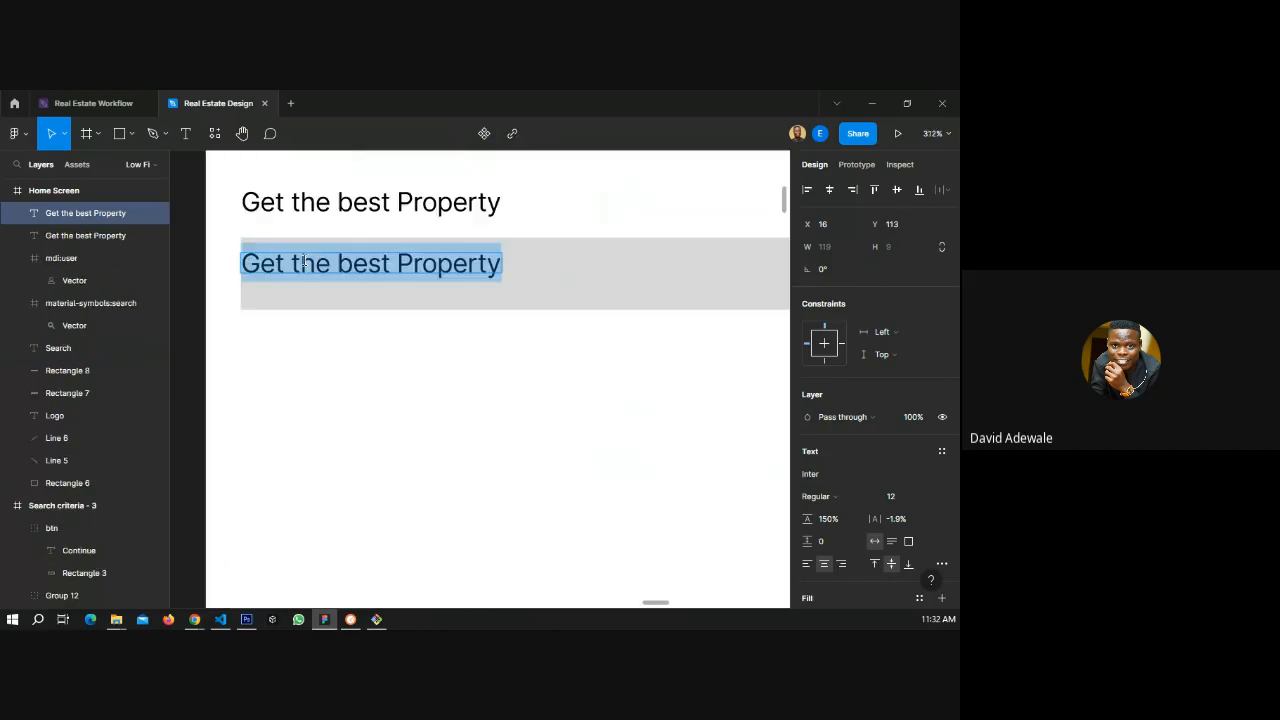
pyautogui.write('Location')
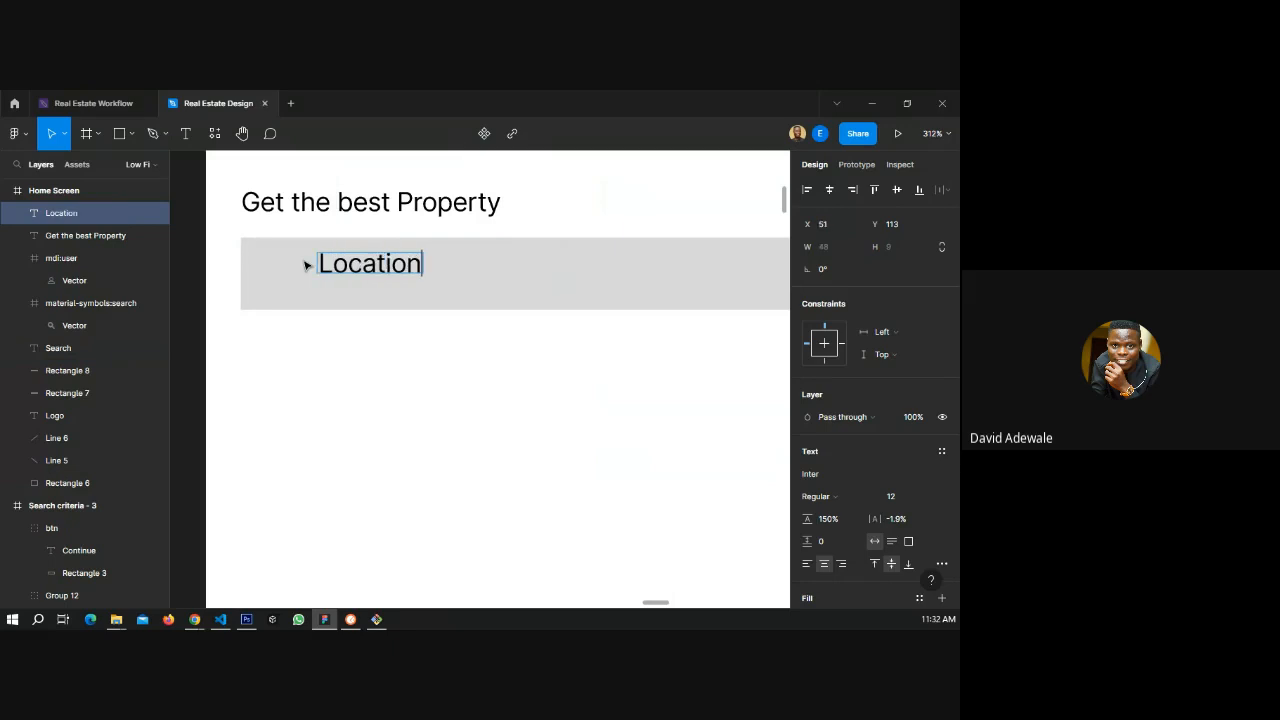
pyautogui.press('Escape')
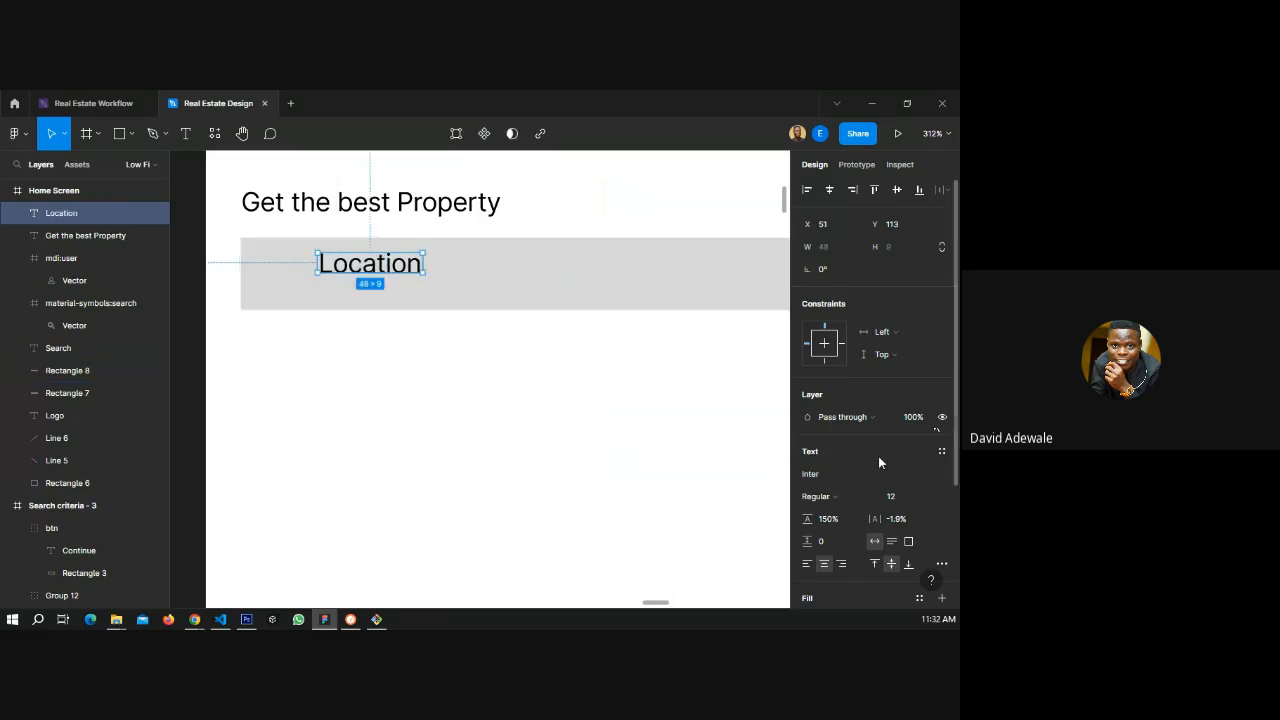
# - Set the "Location" text's font size to 10 and move it to the upper-left corner inside the grey field
pyautogui.click(890, 496)
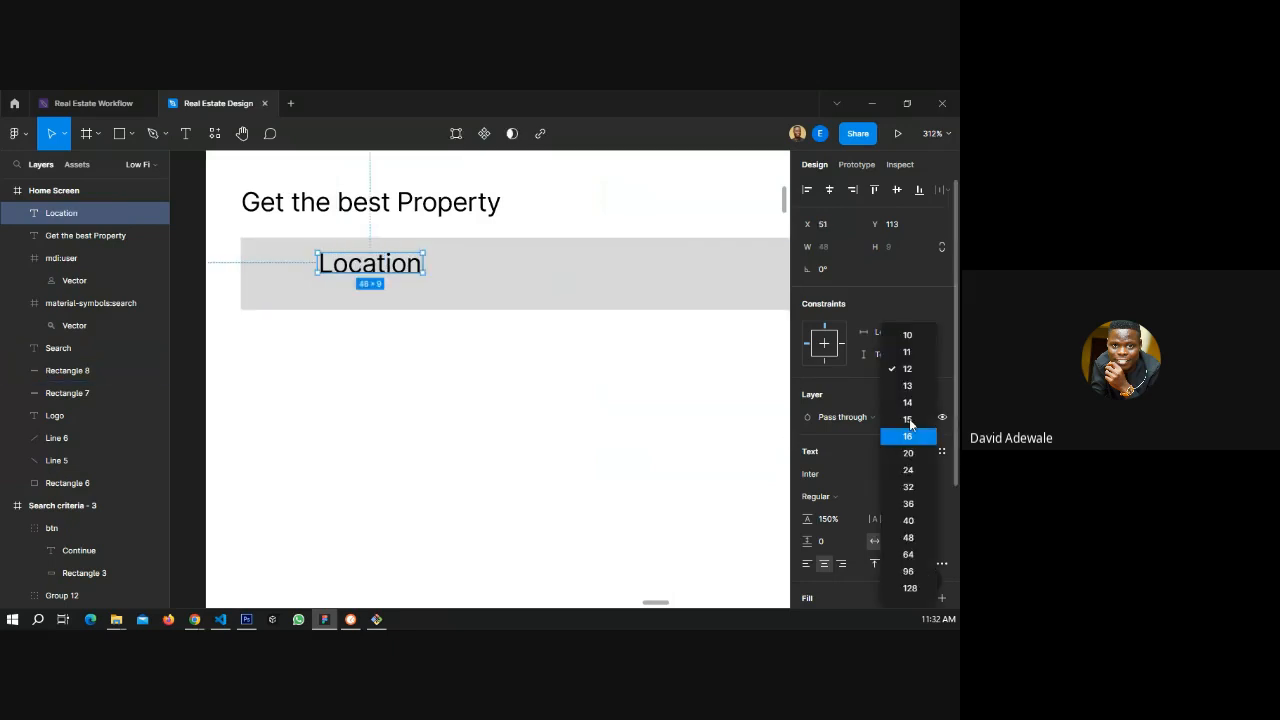
pyautogui.click(907, 335)
pyautogui.moveTo(405, 275); pyautogui.dragTo(309, 255)
# - Set the font size of the "Get the best Property" text to 20
pyautogui.click(312, 212)
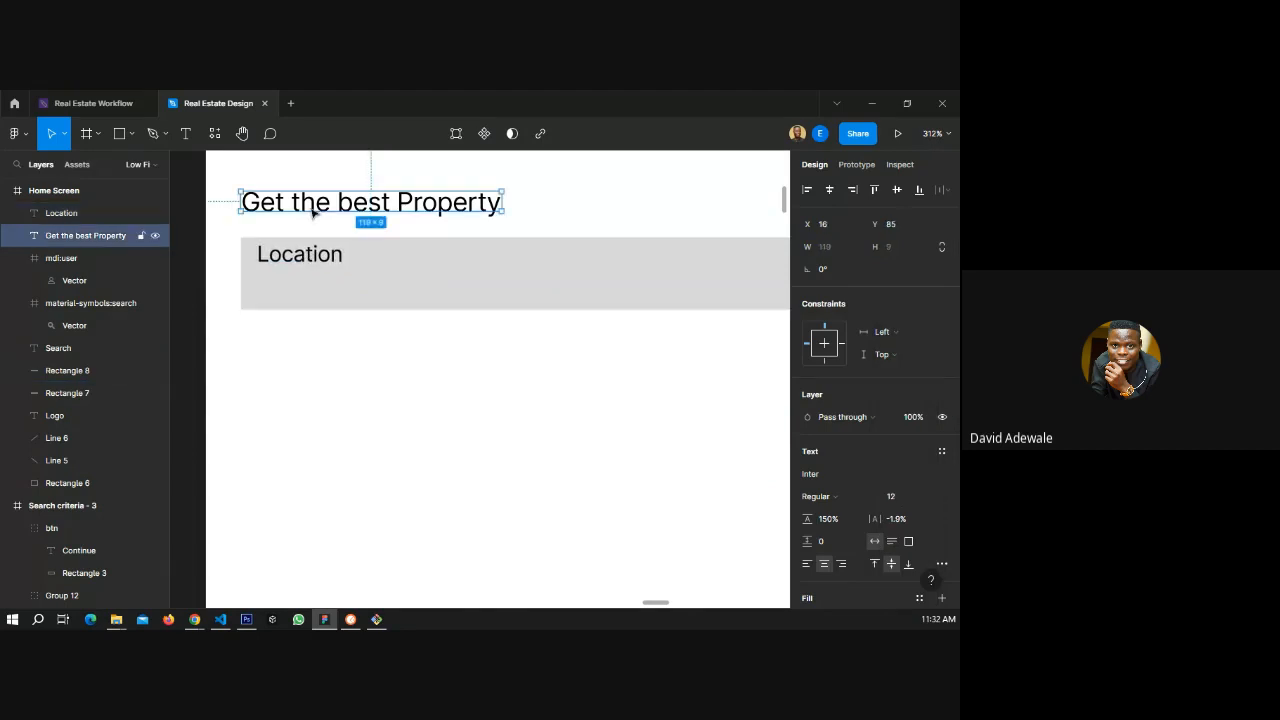
pyautogui.click(934, 496)
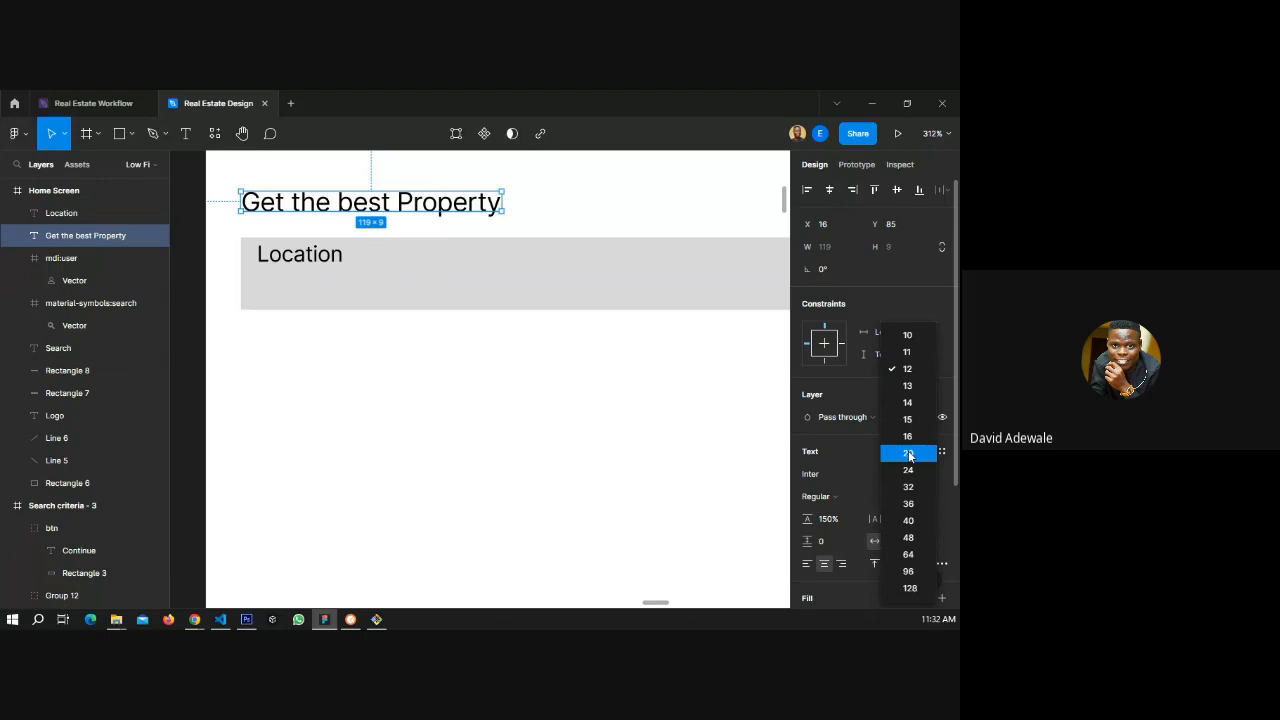
pyautogui.click(909, 455)
pyautogui.scroll(-3, 386, 300)
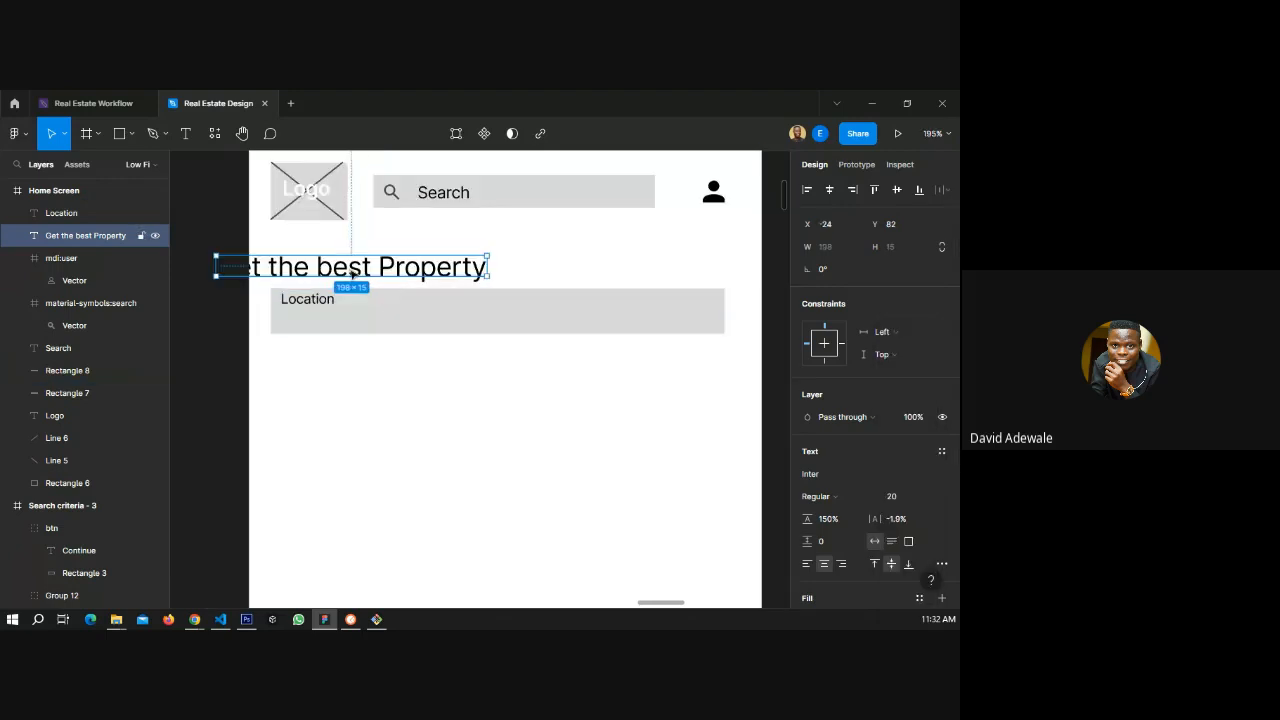
# - Align the "Get the best Property" heading with the grey field's left edge and duplicate the "Location" text just below the original
pyautogui.moveTo(352, 273); pyautogui.dragTo(403, 270)
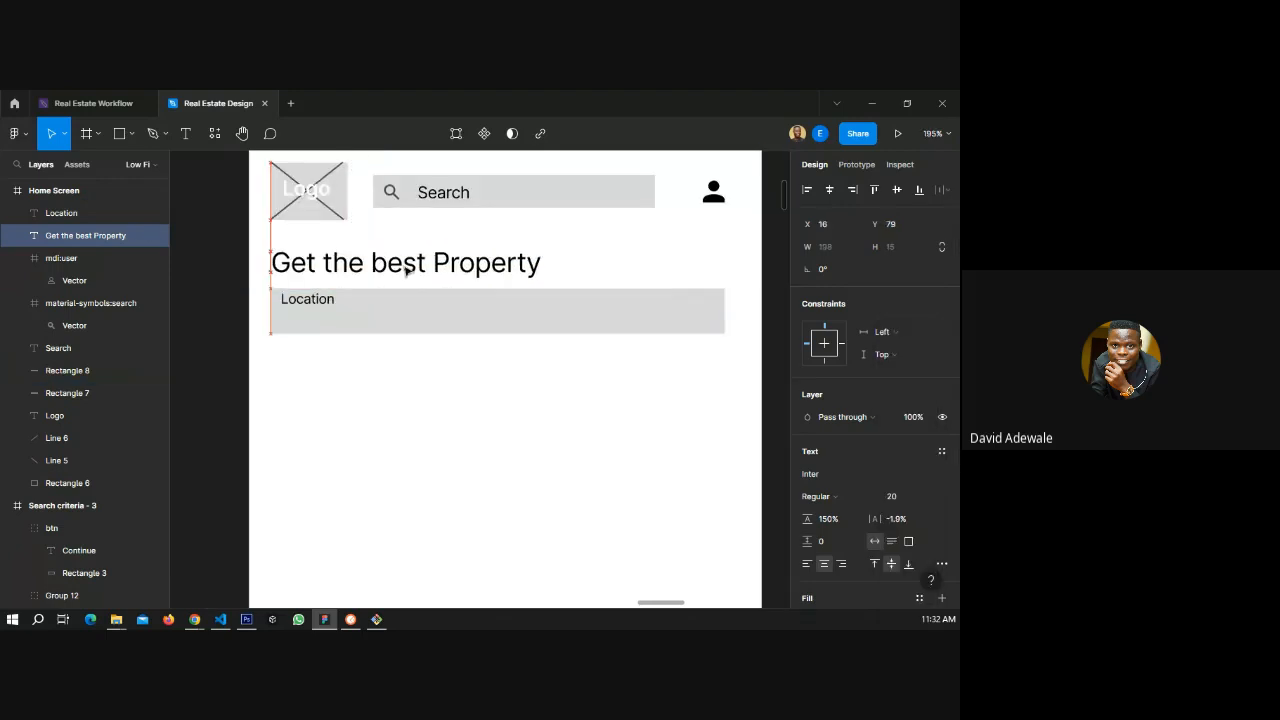
pyautogui.click(320, 300)
pyautogui.moveTo(323, 303); pyautogui.dragTo(337, 318)
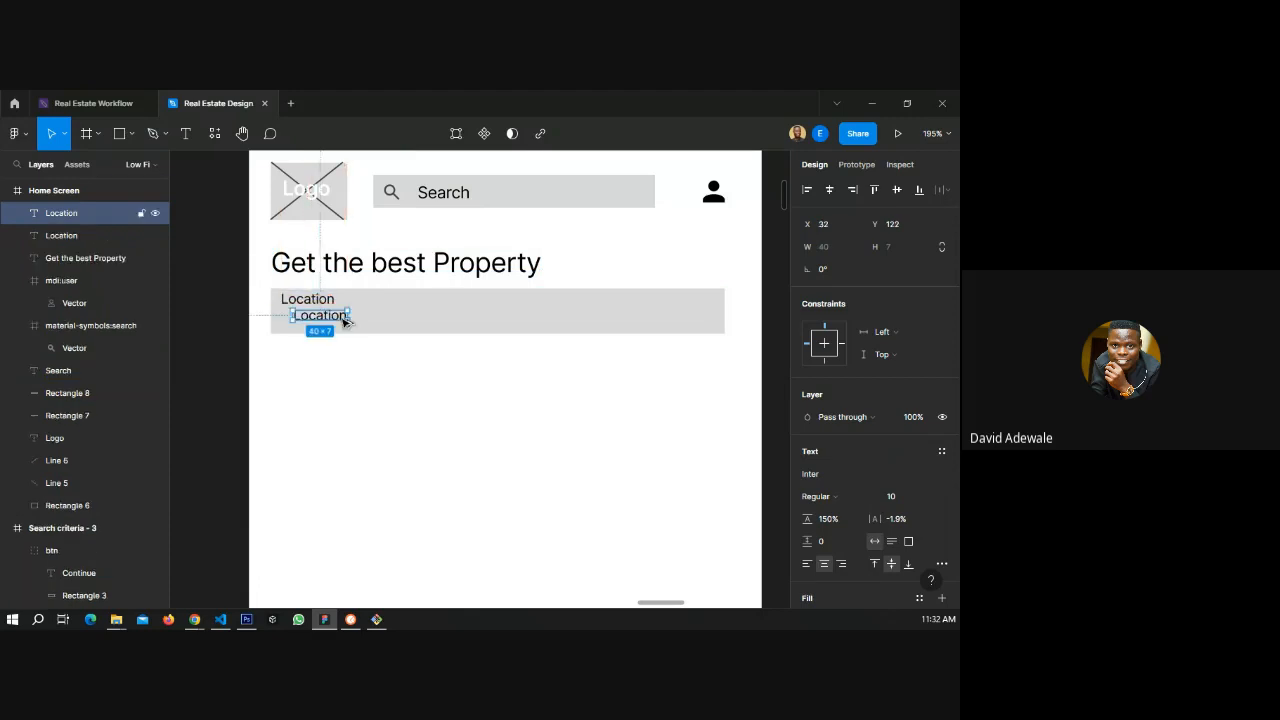
# - Change the fill of the upper "Location" text in the grey field to a dark grey
pyautogui.click(334, 306)
pyautogui.scroll(-3, 853, 510)
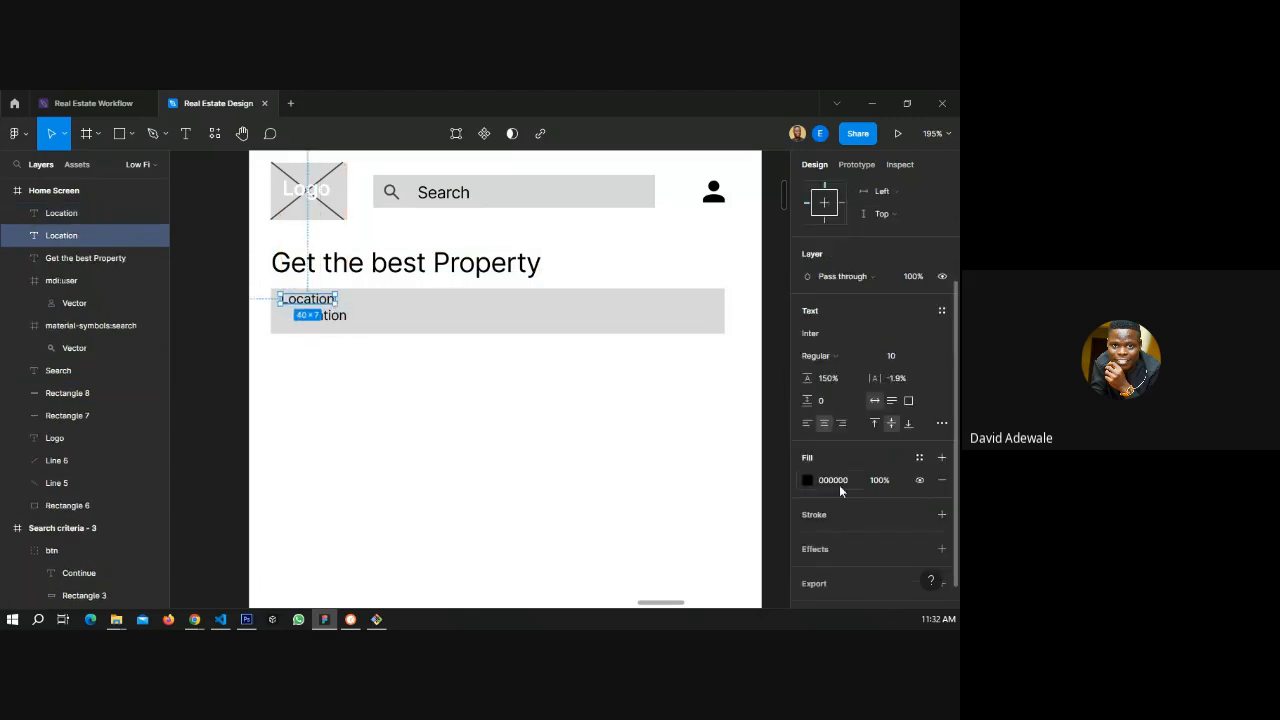
pyautogui.click(818, 485)
pyautogui.click(807, 480)
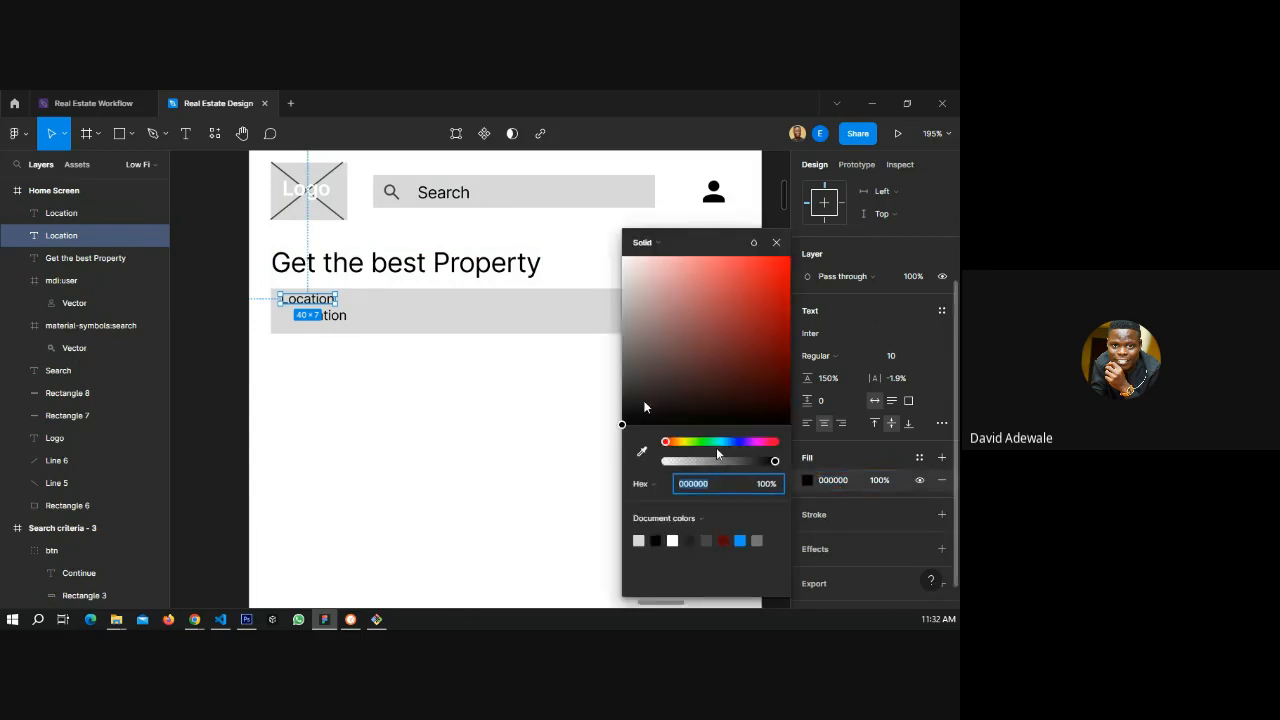
pyautogui.moveTo(645, 407); pyautogui.dragTo(621, 374)
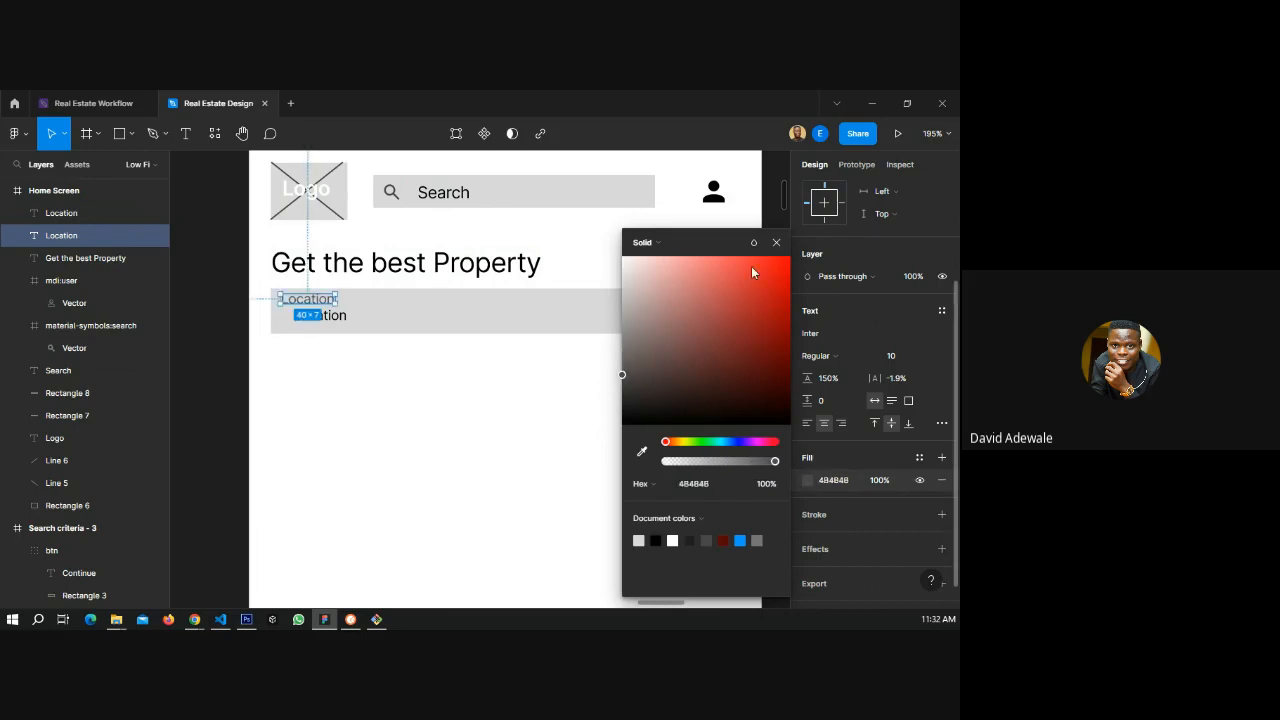
pyautogui.click(776, 243)
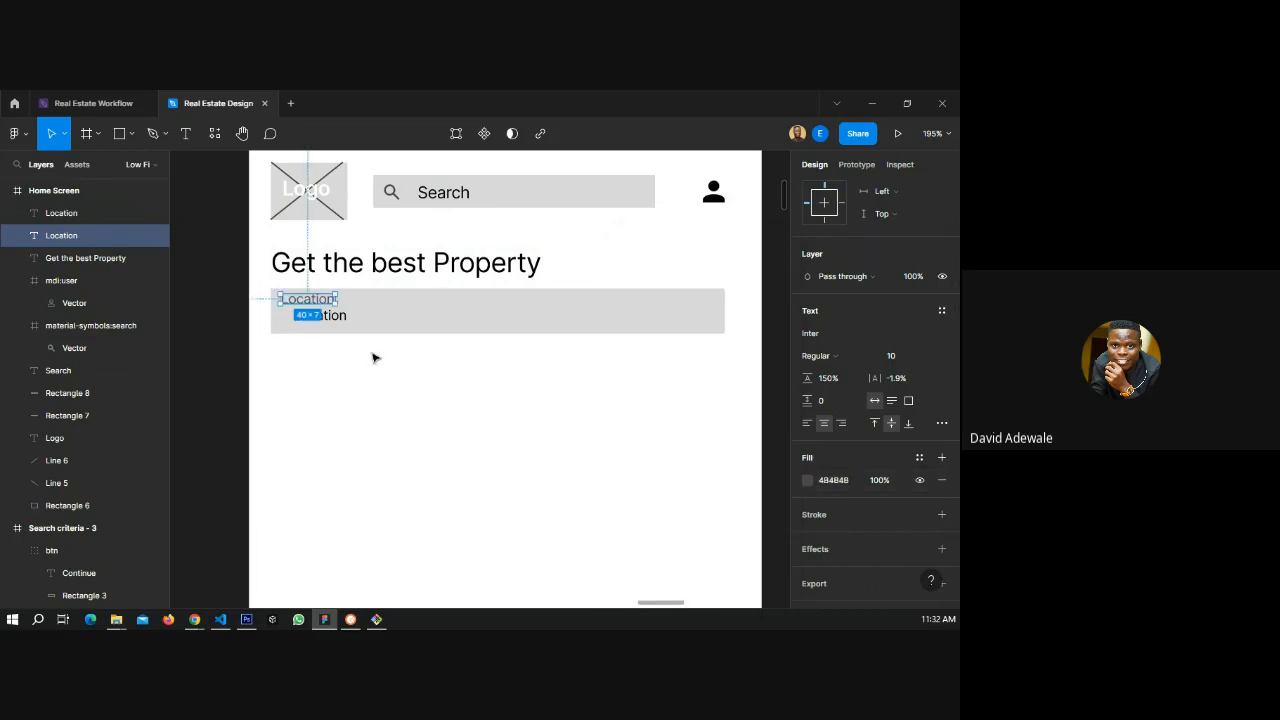
# - Change the wording of the lower "Location" copy to "Lekki, Lagos"
pyautogui.click(341, 317)
pyautogui.doubleClick(340, 316)
pyautogui.write('L')
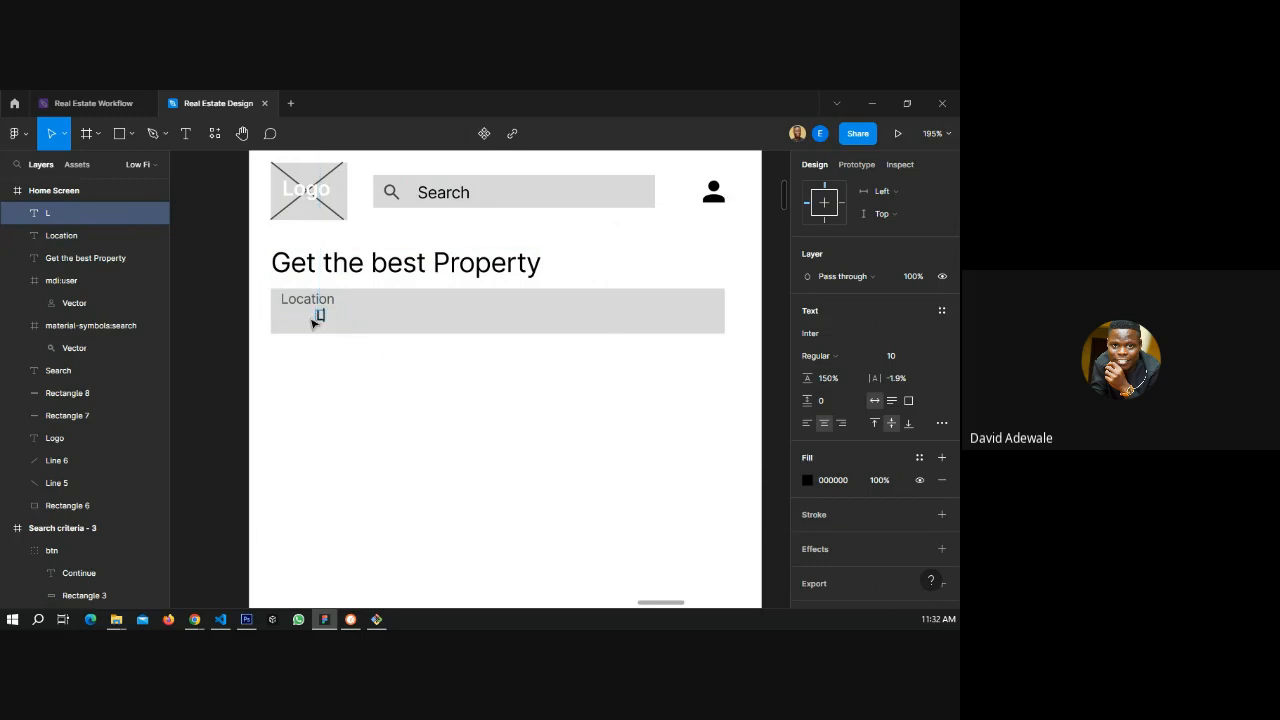
pyautogui.write('ekki, Lagos')
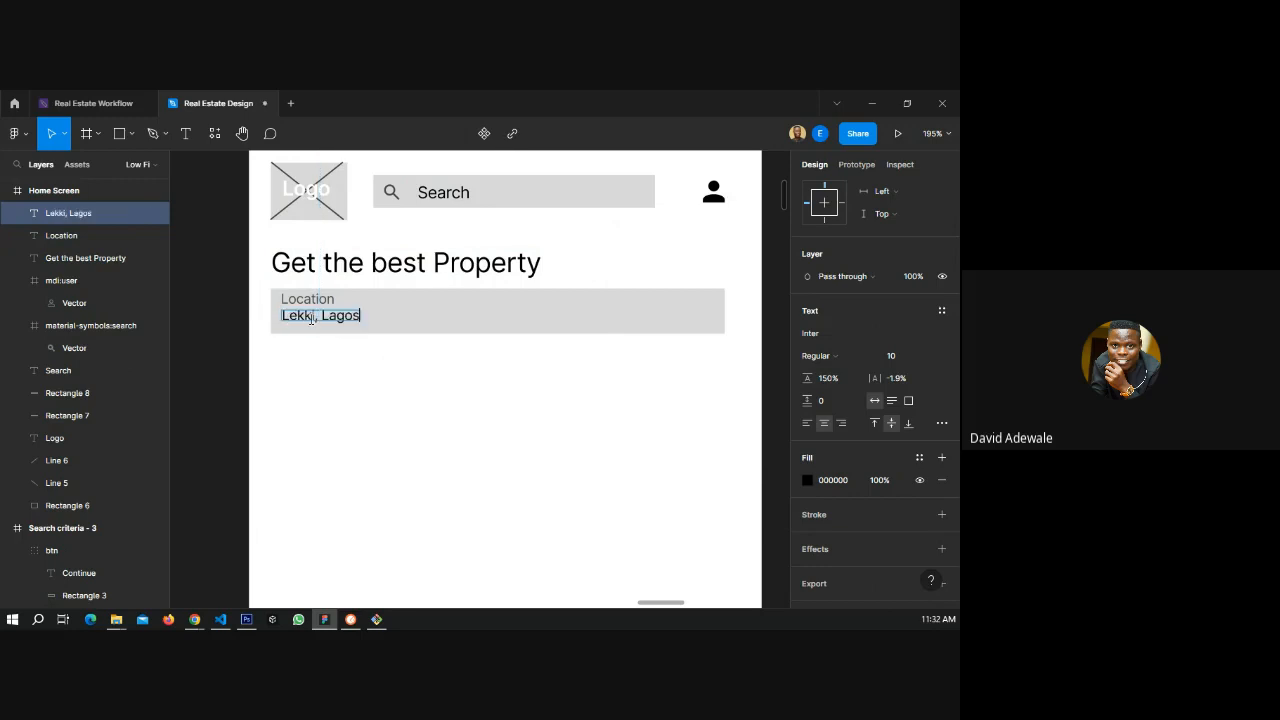
pyautogui.press('Escape')
# - Set the "Lekki, Lagos" text's font size to 13 and align it under the "Location" label inside the grey field
pyautogui.moveTo(307, 306); pyautogui.dragTo(345, 325)
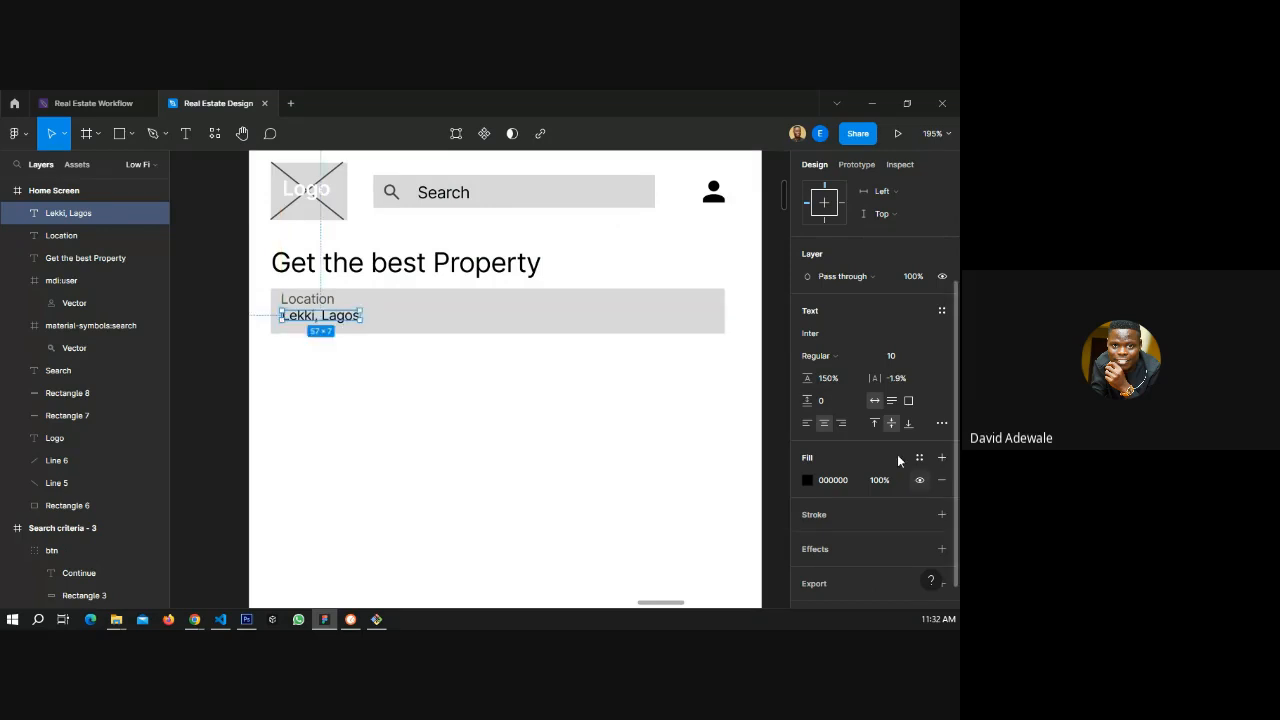
pyautogui.click(922, 355)
pyautogui.click(908, 385)
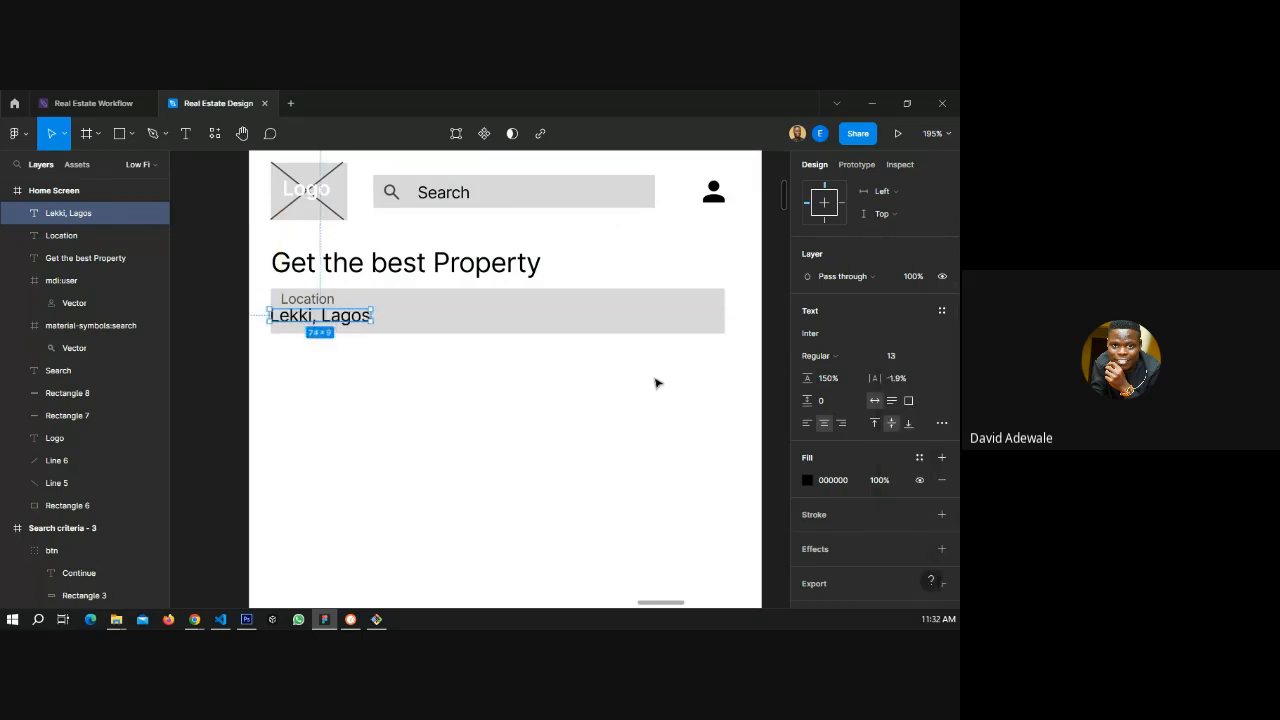
pyautogui.moveTo(348, 320)
pyautogui.mouseDown()
pyautogui.moveTo(383, 329)
pyautogui.moveTo(366, 333)
pyautogui.mouseUp()
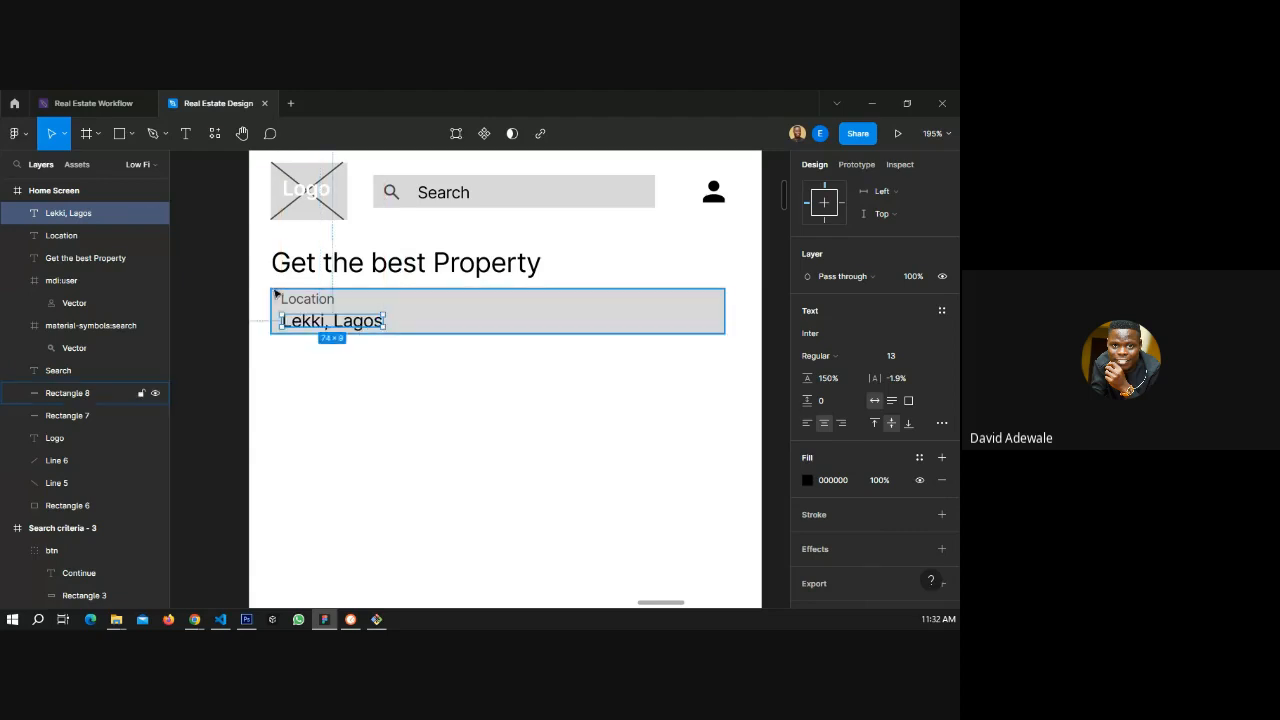
# - Search the Iconify plugin for "location" and import the solid round crosshair icon, teenyicons:location-solid
pyautogui.click(217, 286)
pyautogui.click(214, 133)
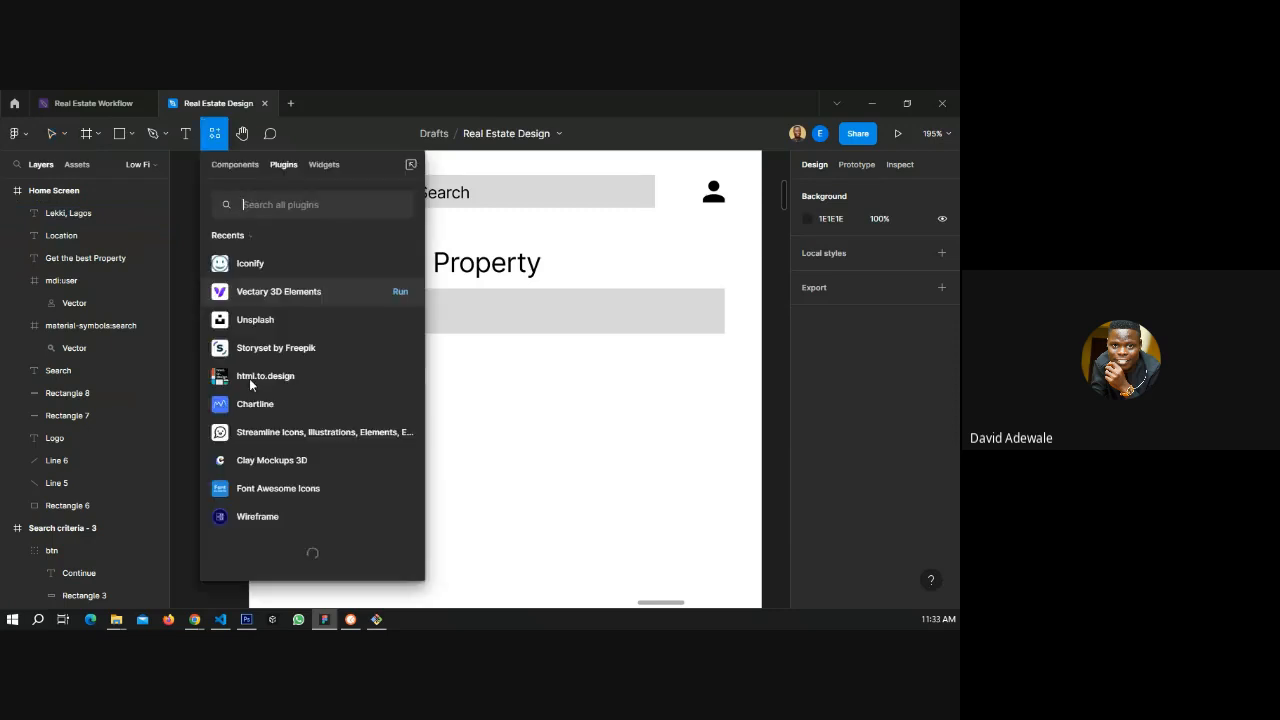
pyautogui.click(385, 265)
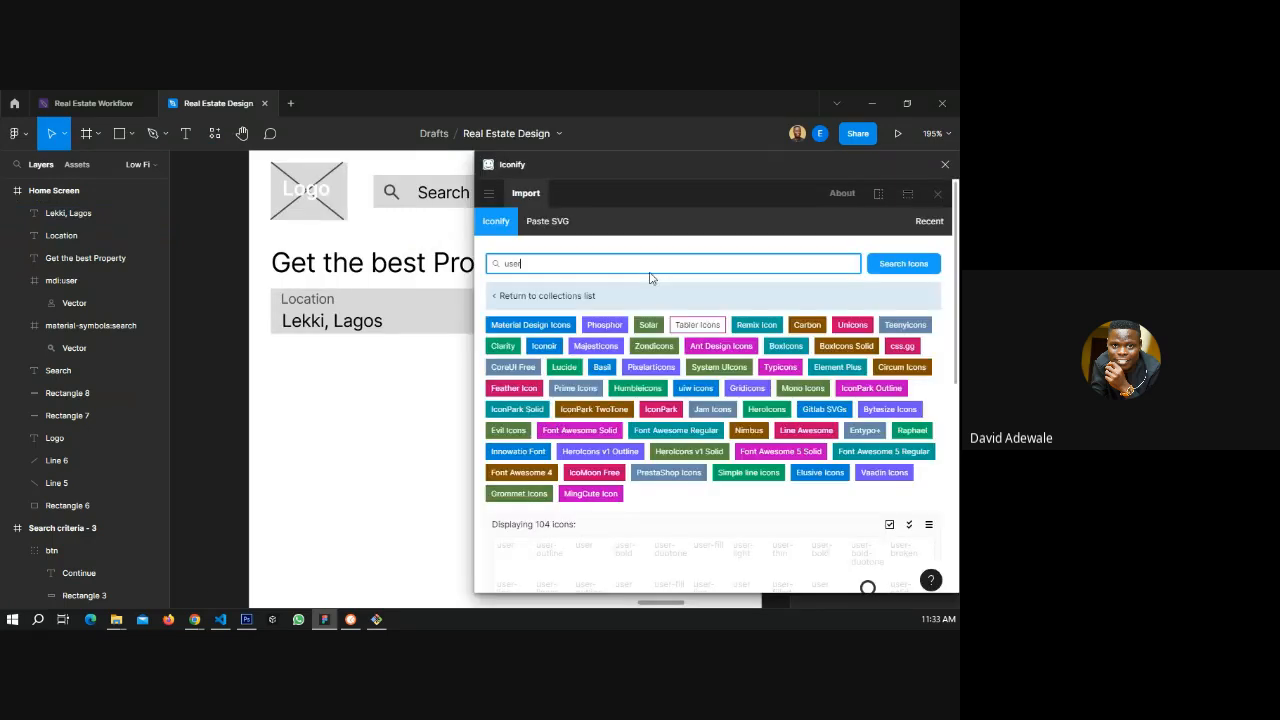
pyautogui.write('location')
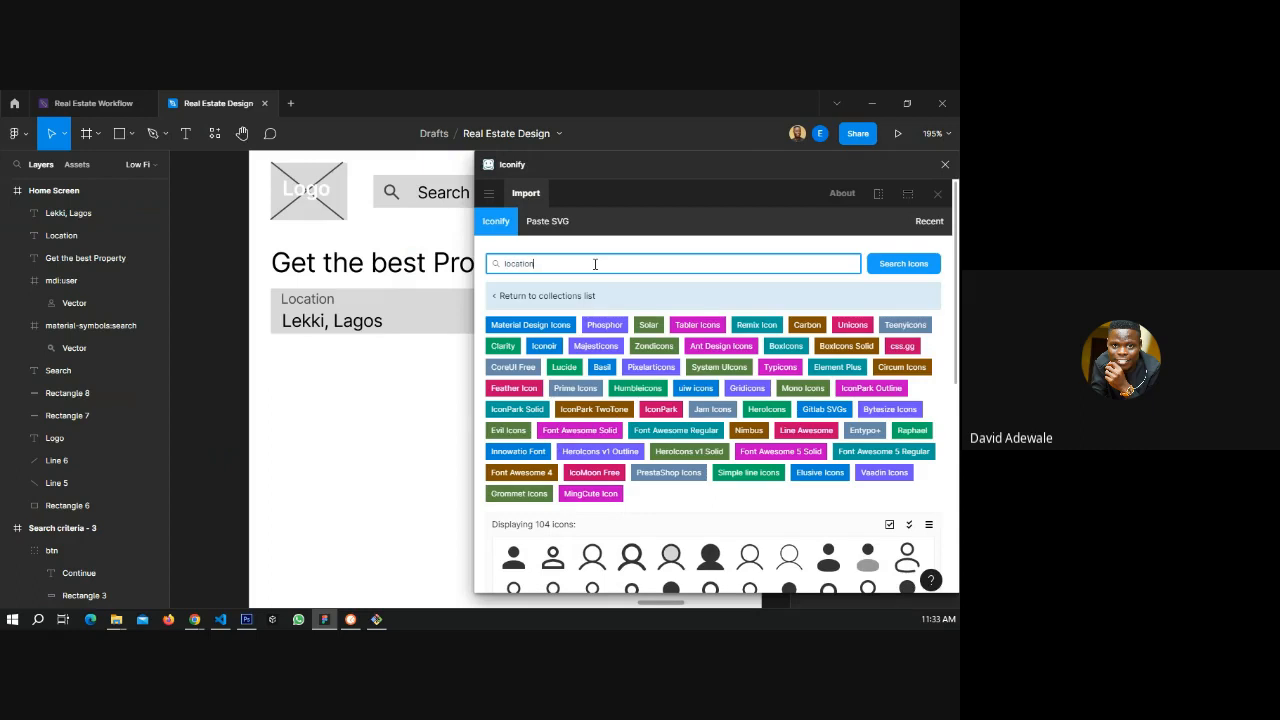
pyautogui.press('Return')
pyautogui.scroll(-1, 703, 515)
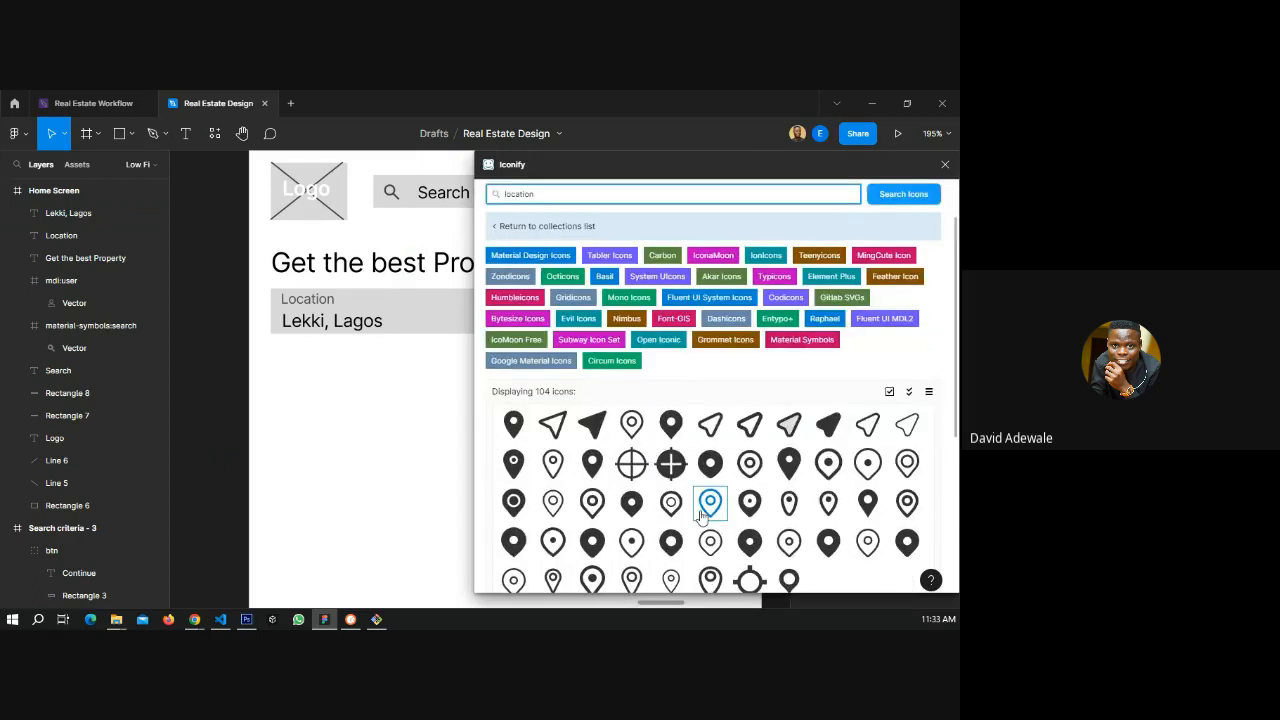
pyautogui.click(671, 463)
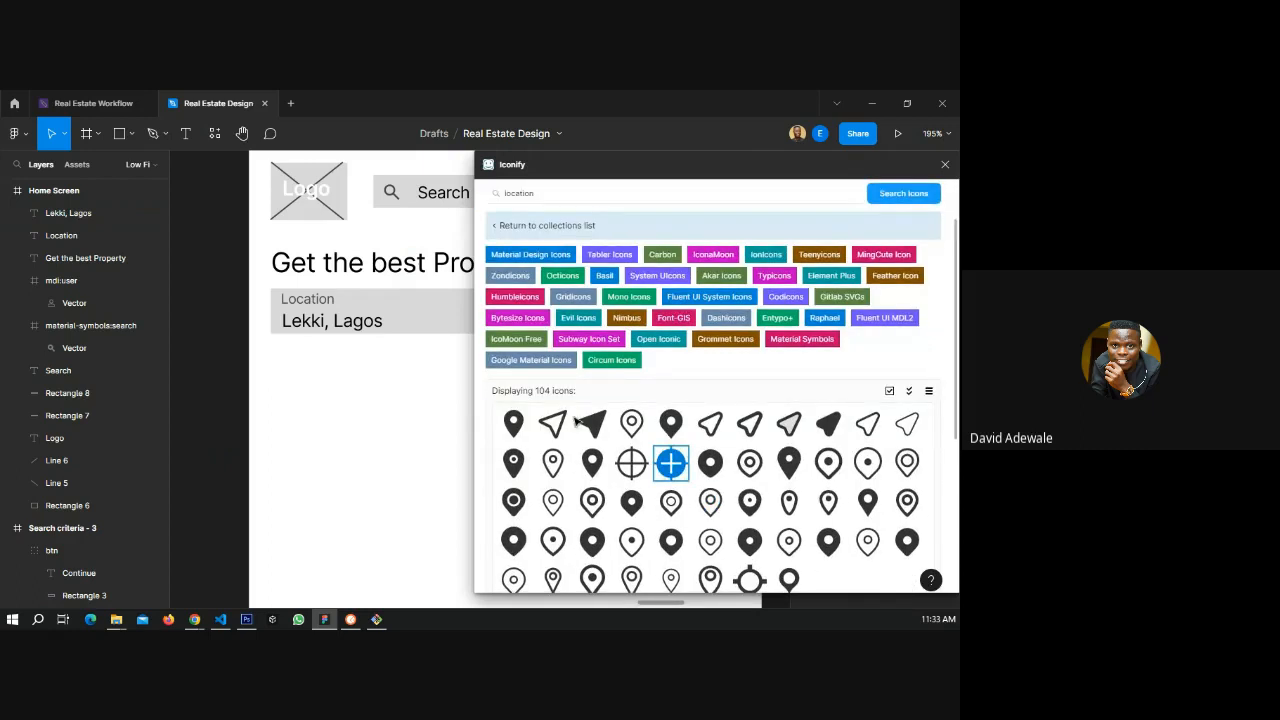
pyautogui.click(942, 166)
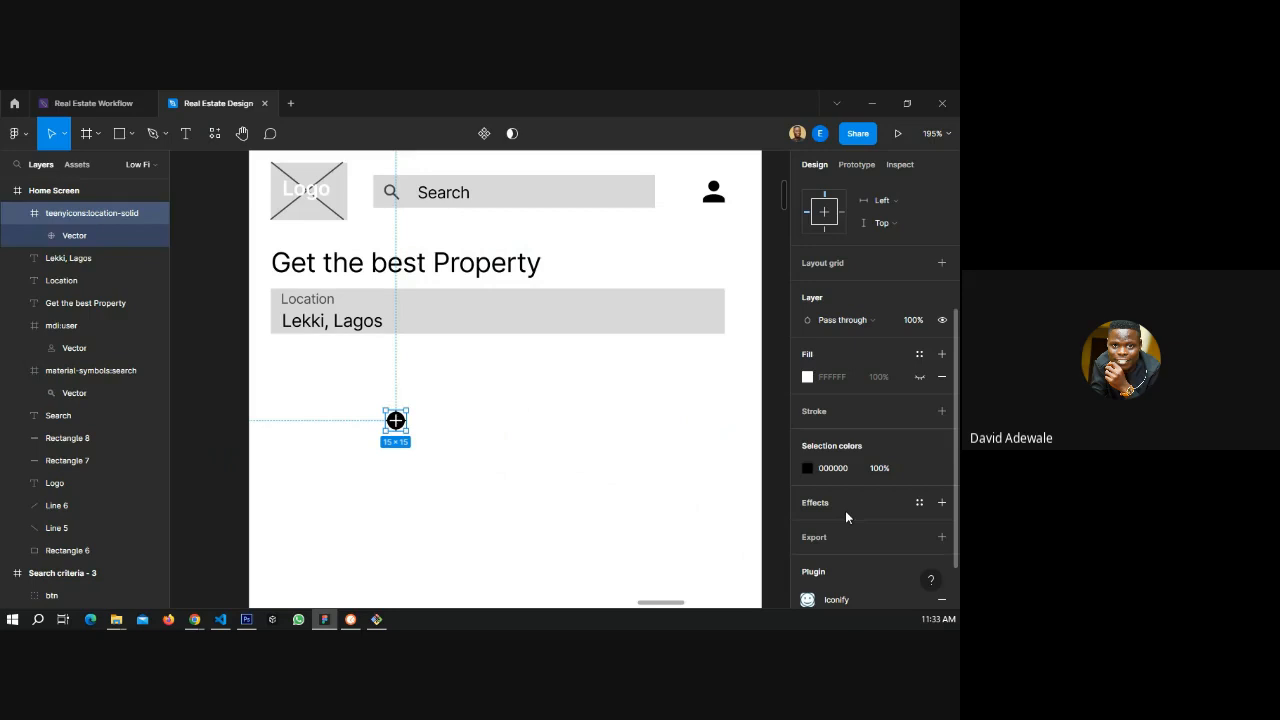
# - Set the location icon's colour to 1E1E1E and place it inside the right end of the grey location field
pyautogui.click(830, 468)
pyautogui.press('Return')
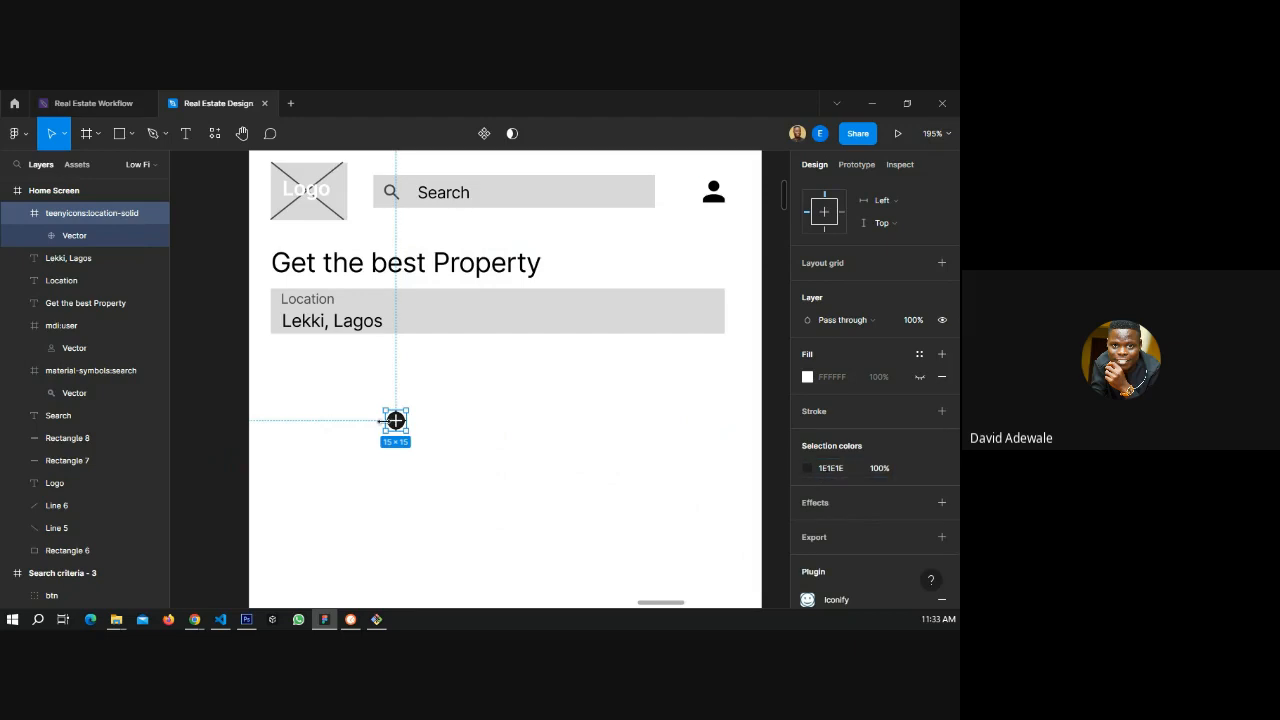
pyautogui.moveTo(381, 420); pyautogui.dragTo(692, 315)
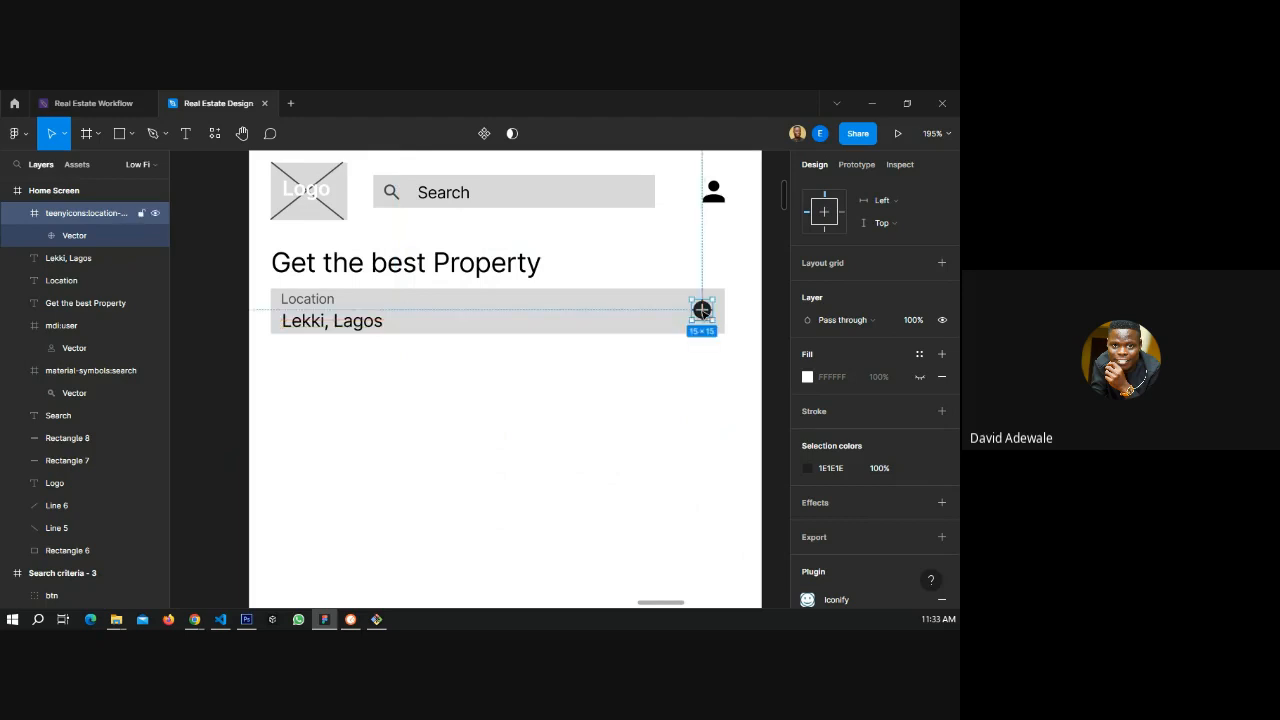
pyautogui.scroll(-3, 645, 375)
pyautogui.click(645, 375)
pyautogui.scroll(-3, 516, 328)
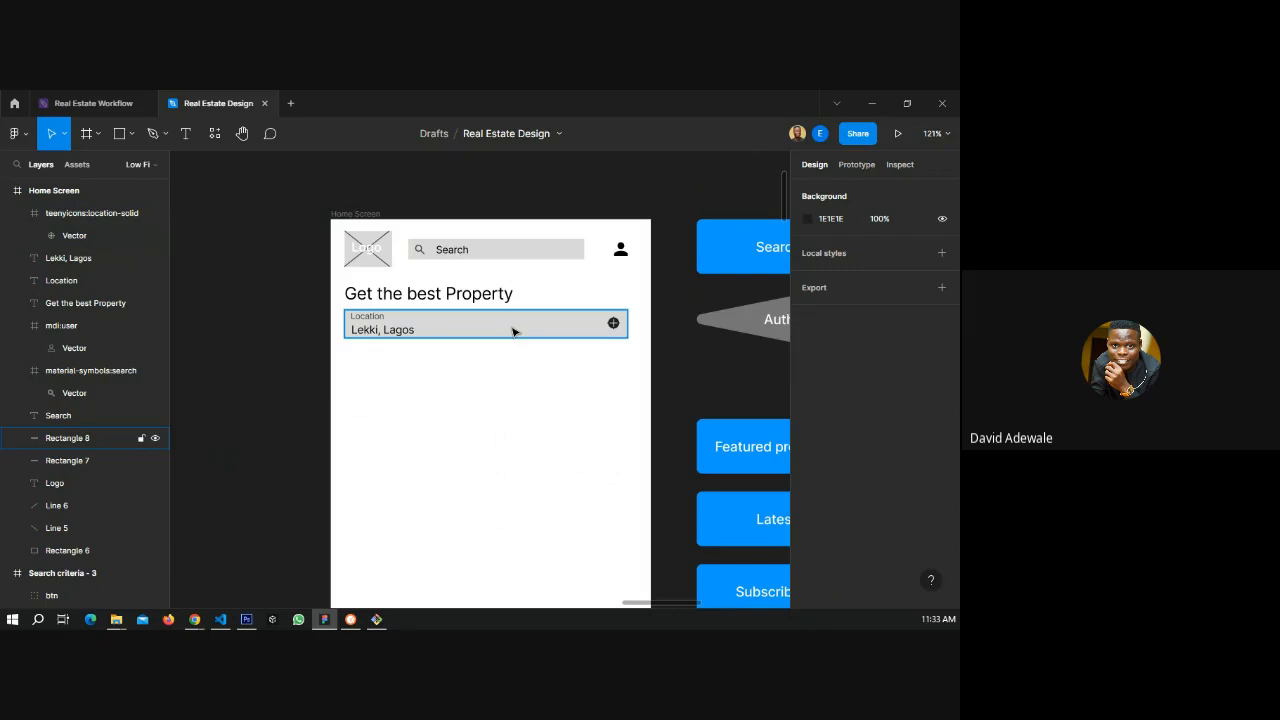
# - Duplicate the grey location field below itself at Y 155 and place a copy of the "Location" text on the new field
pyautogui.click(516, 329)
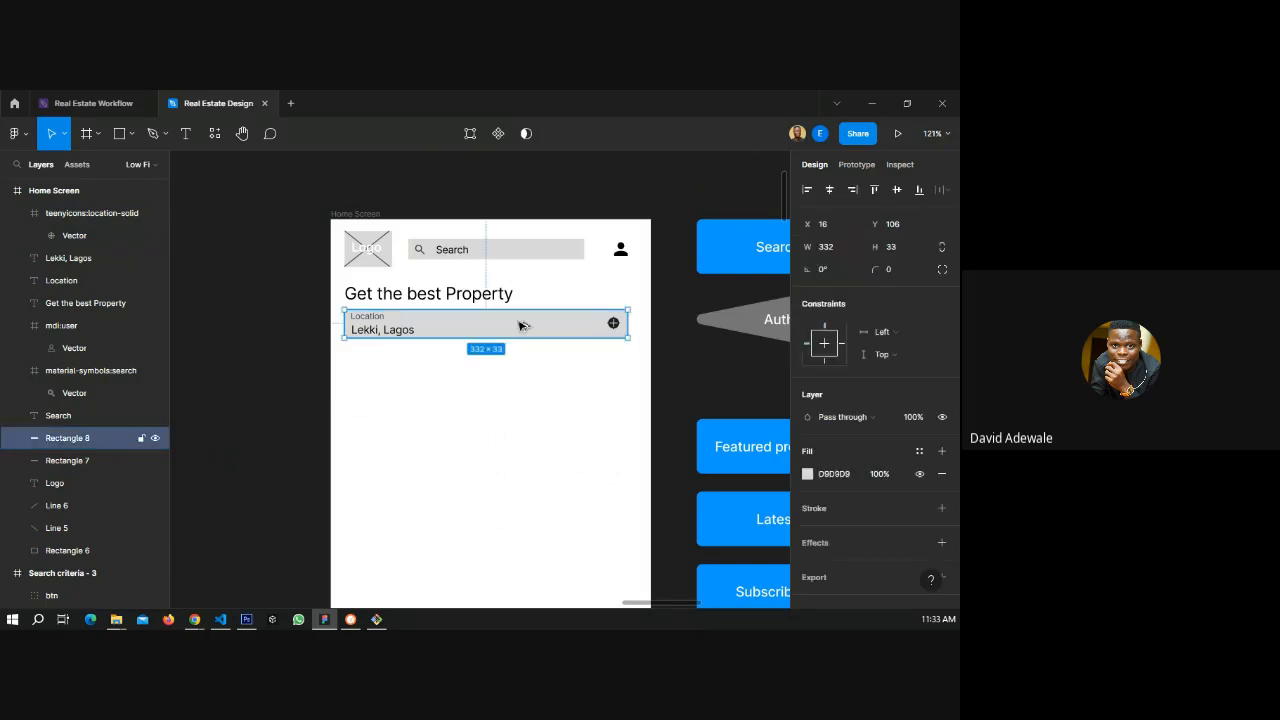
pyautogui.keyDown('alt'); pyautogui.moveTo(519, 325); pyautogui.dragTo(516, 367); pyautogui.keyUp('alt')
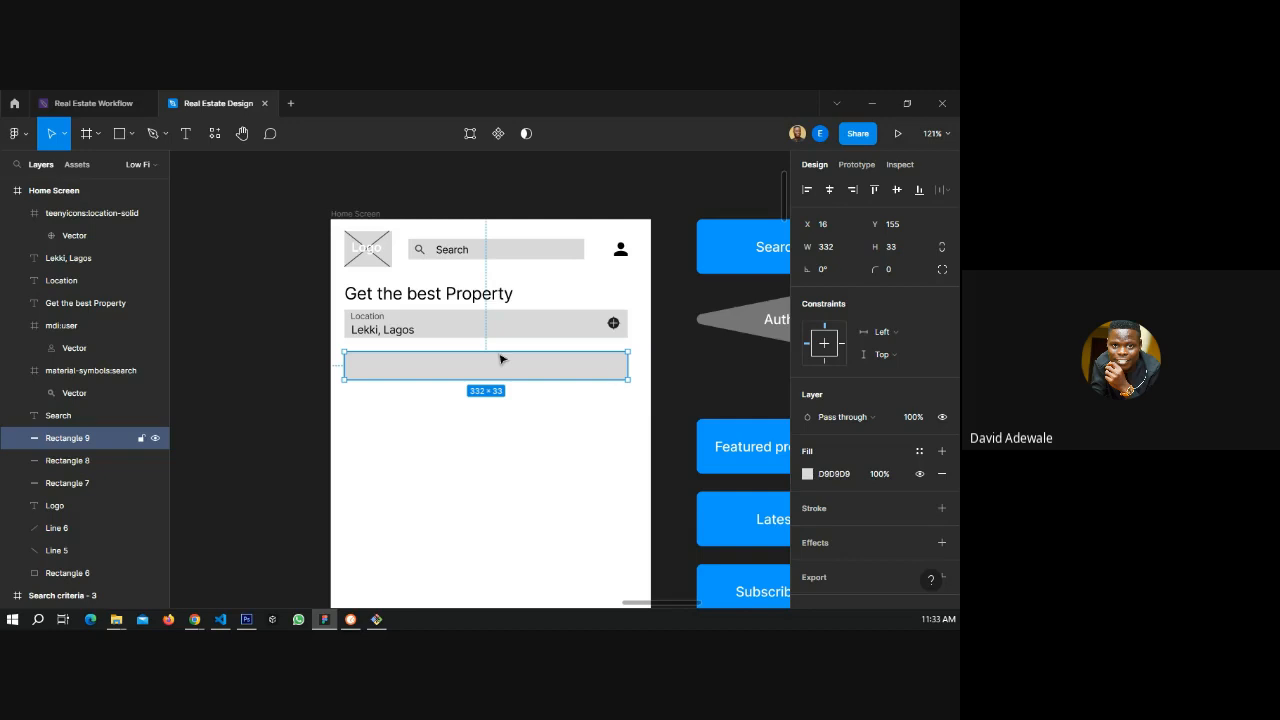
pyautogui.click(384, 333)
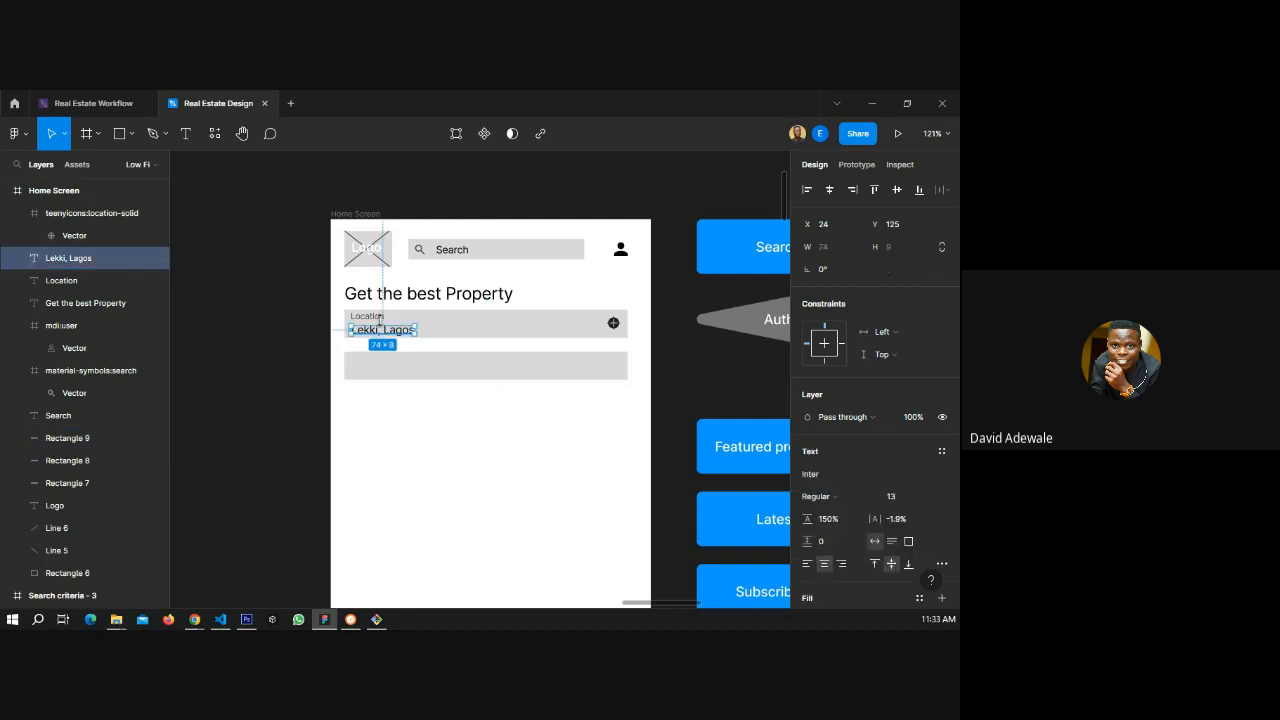
pyautogui.click(380, 317)
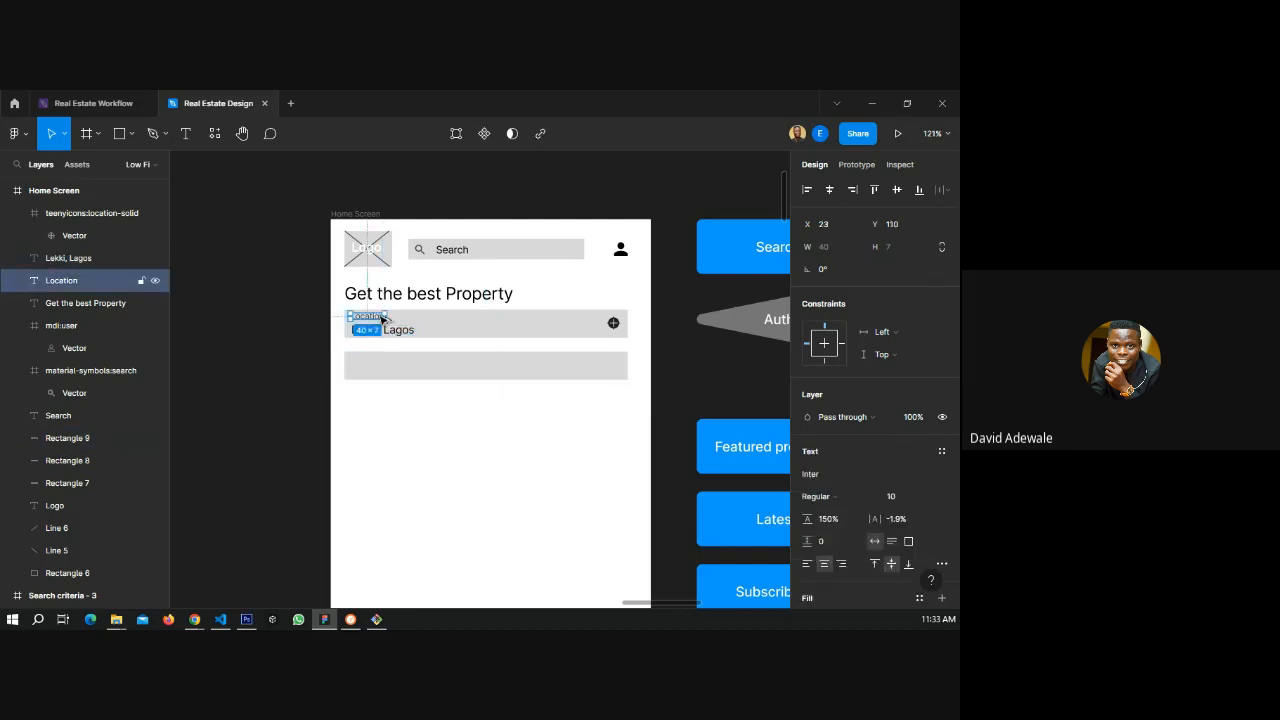
pyautogui.moveTo(381, 318); pyautogui.dragTo(410, 368)
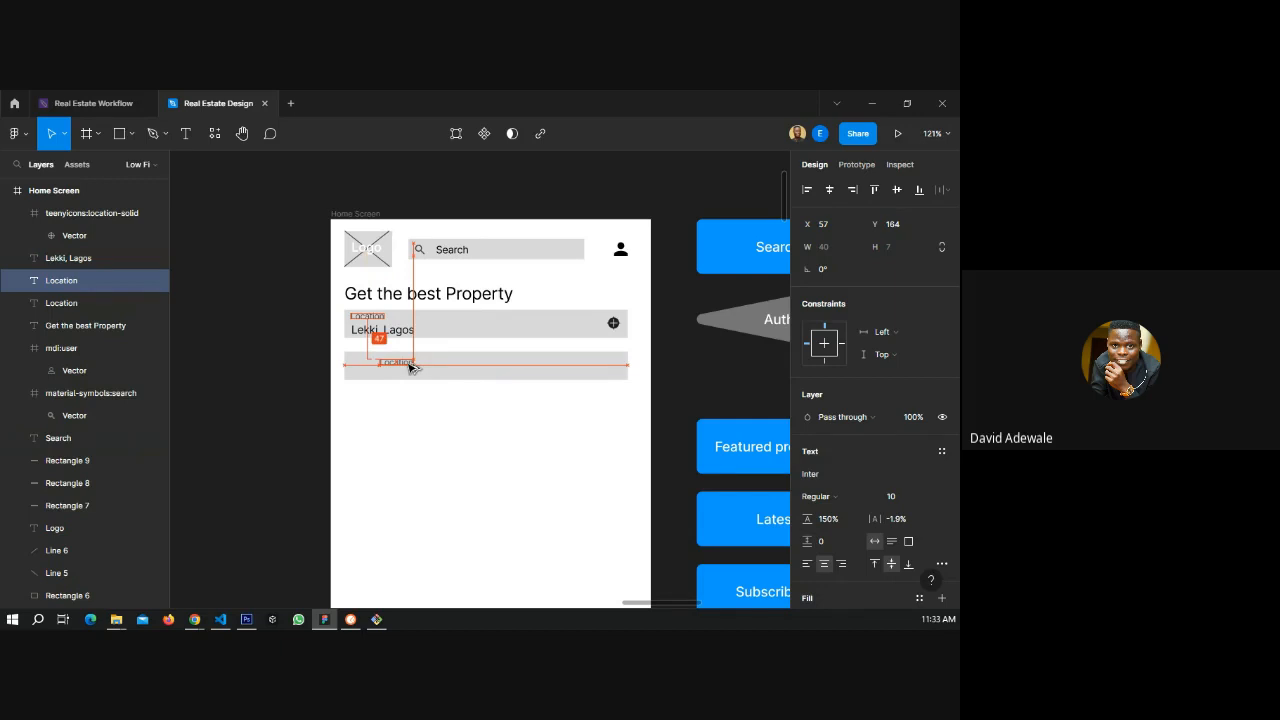
# - Draw a rectangle about 110 × 20 px on the lower grey field and set its fill to FFFFFF
pyautogui.click(121, 132)
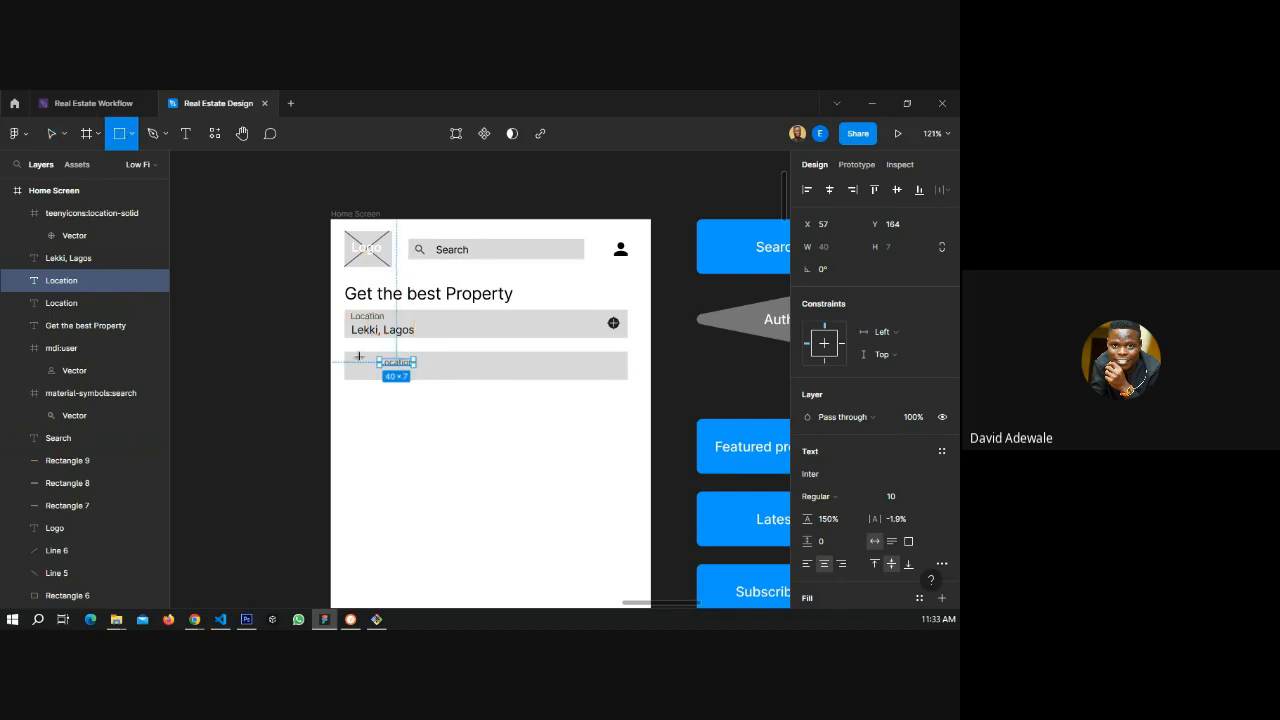
pyautogui.moveTo(359, 356); pyautogui.dragTo(451, 378)
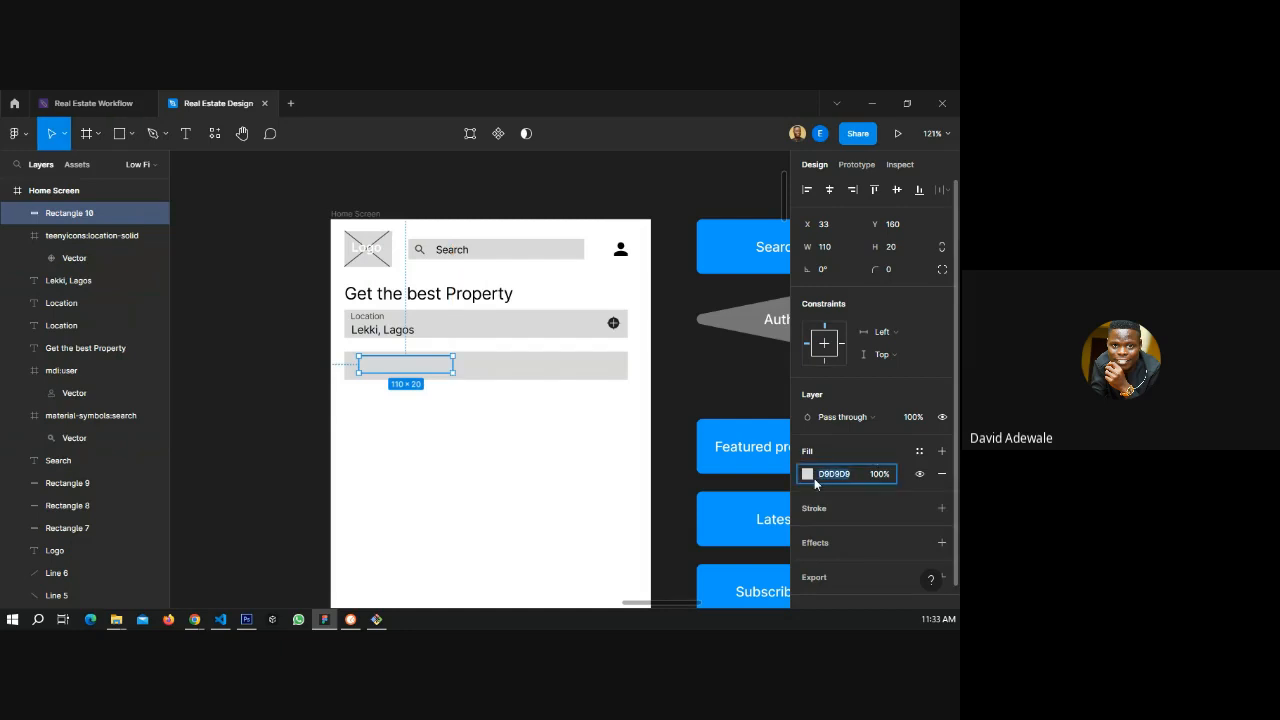
pyautogui.write('ffffff')
pyautogui.press('Return')
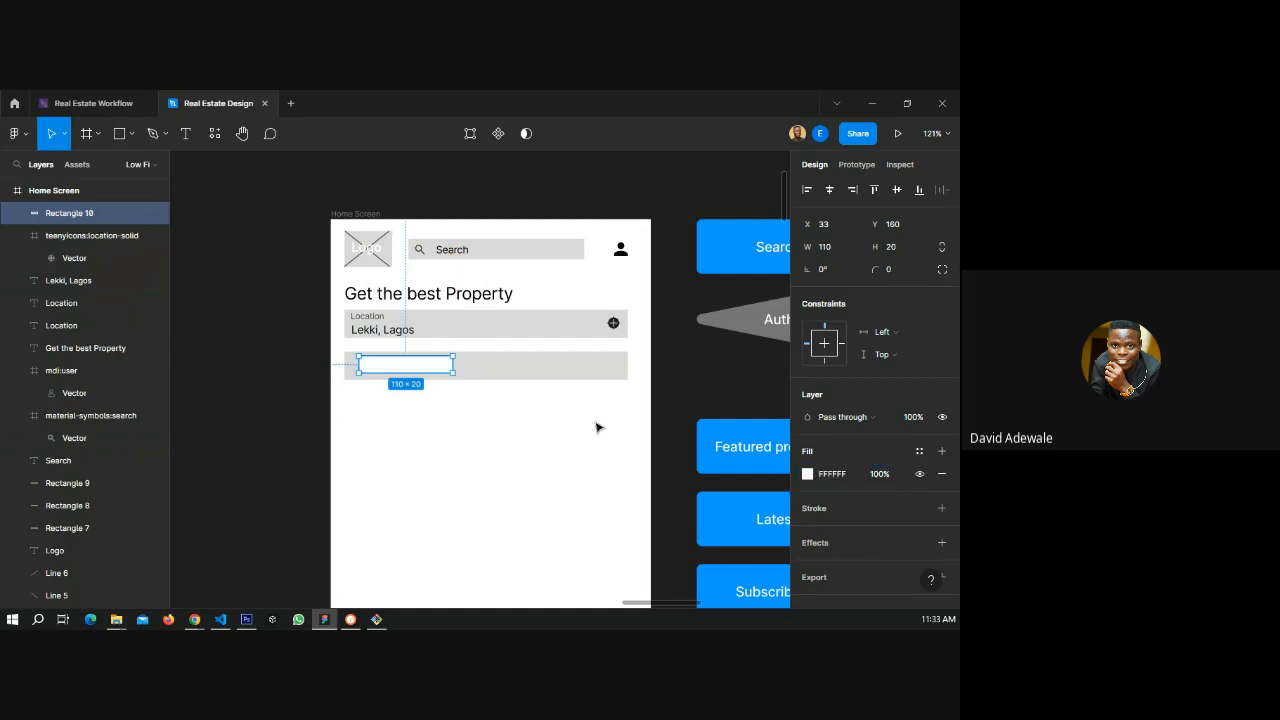
# - Shift the white rectangle off the copied "Location" text and bring that text in front of it in the layer order
pyautogui.scroll(5, 420, 369)
pyautogui.moveTo(420, 369); pyautogui.dragTo(460, 378)
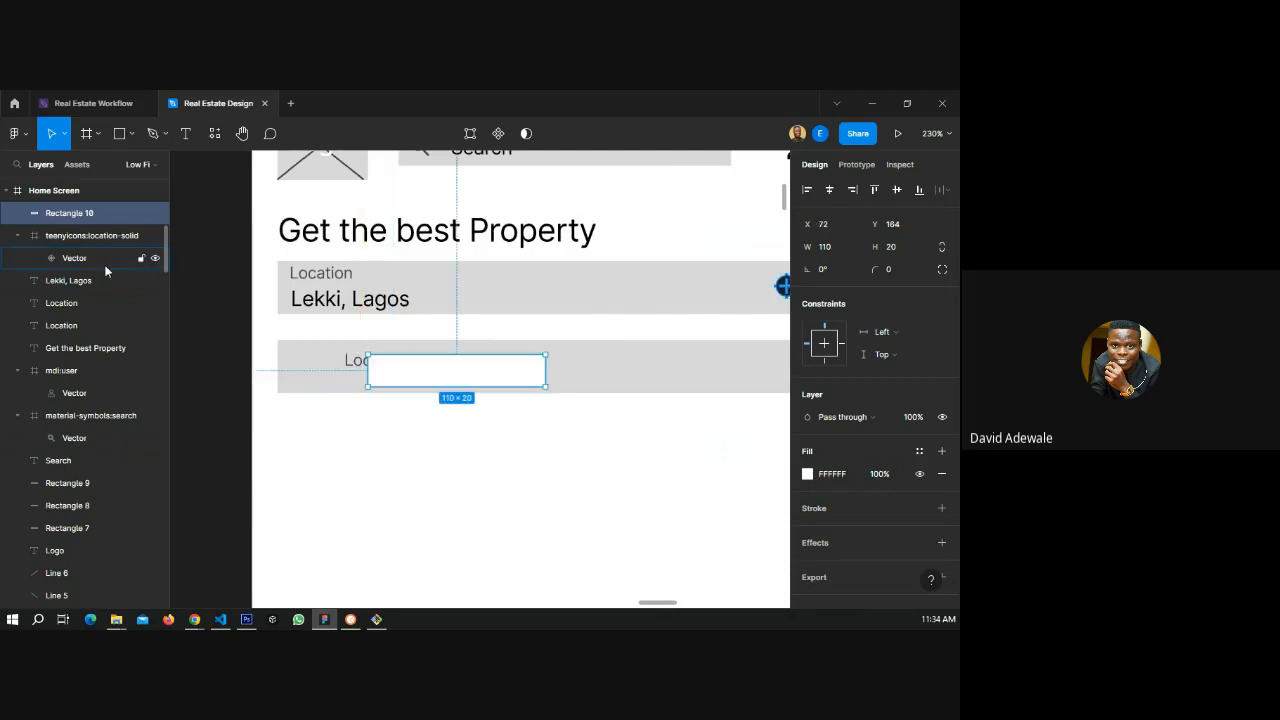
pyautogui.click(18, 237)
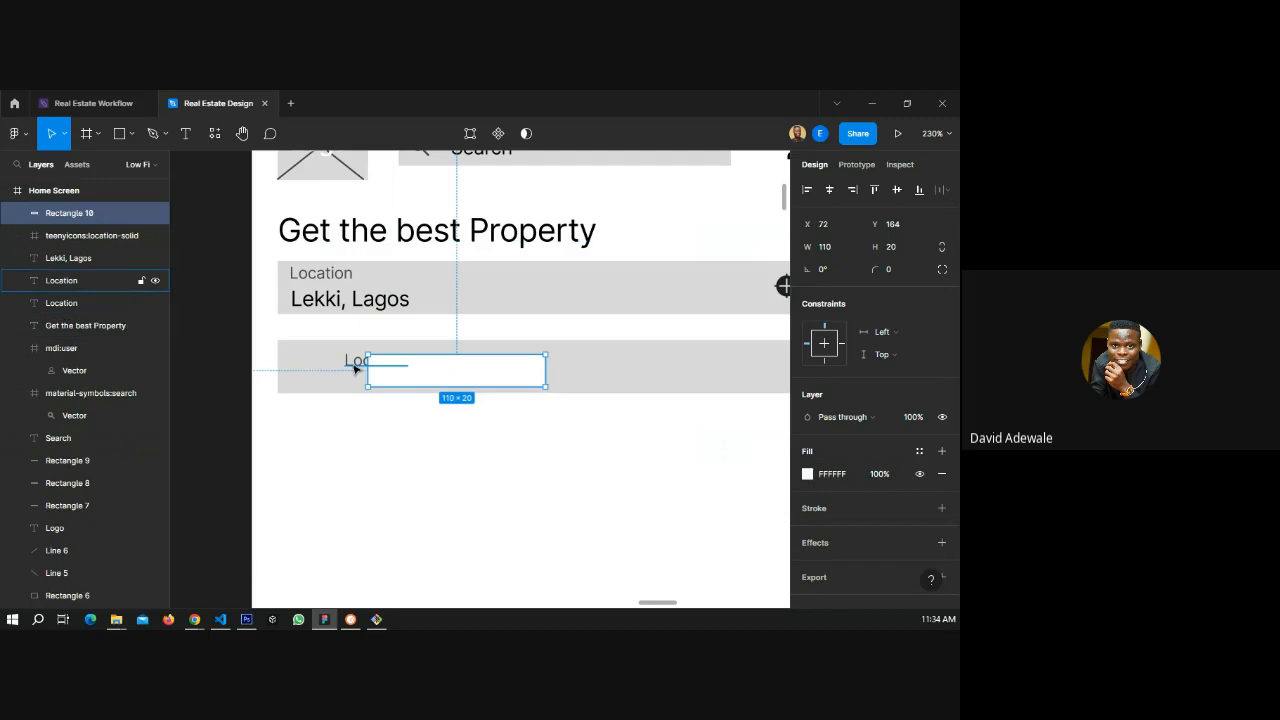
pyautogui.moveTo(60, 280); pyautogui.dragTo(57, 208)
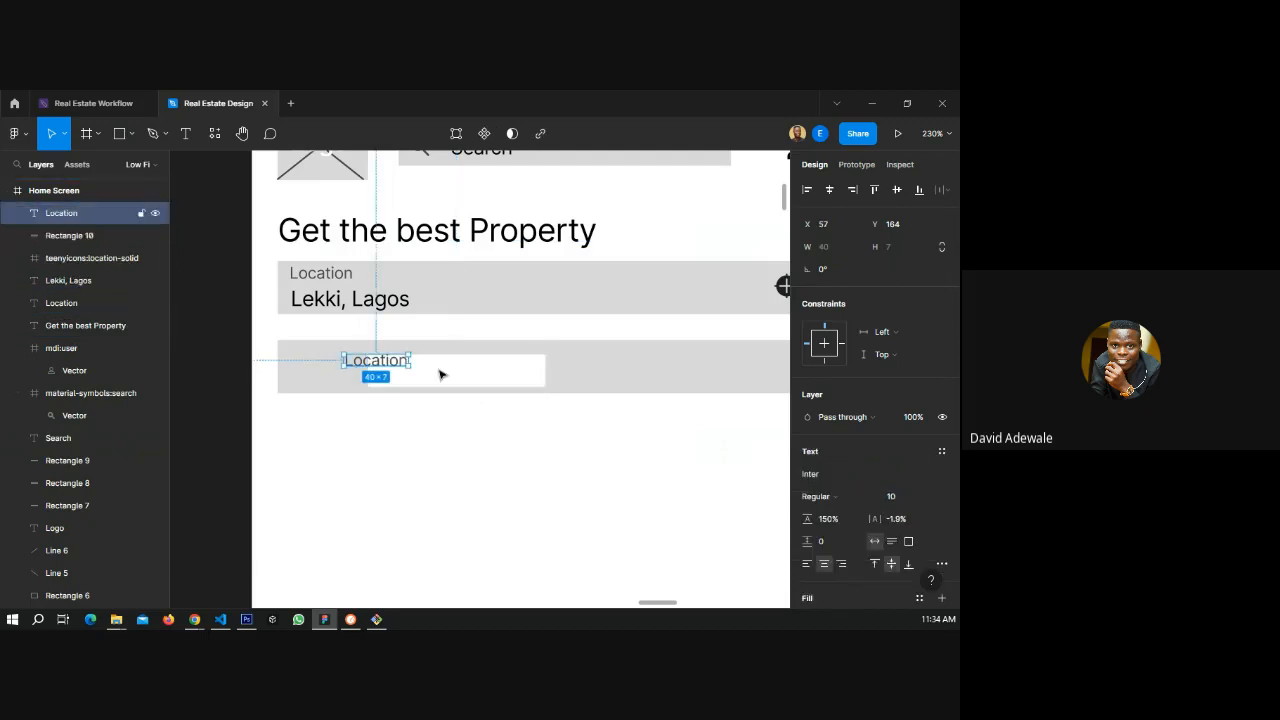
# - Move the white rectangle to the left end of the lower grey field and position the copied "Location" text inside it
pyautogui.click(475, 378)
pyautogui.moveTo(477, 378); pyautogui.dragTo(381, 370)
pyautogui.click(407, 368)
# - Change the text on the white rectangle to "Buy property"
pyautogui.doubleClick(379, 367)
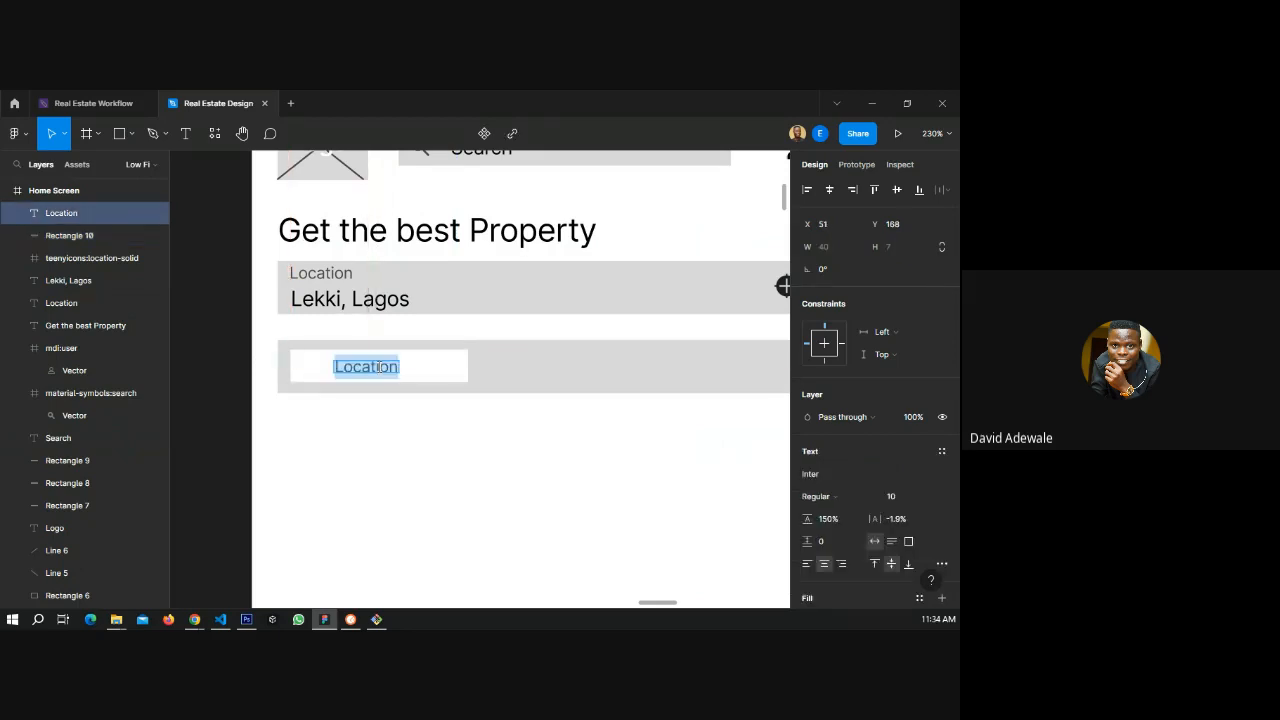
pyautogui.write('Buy')
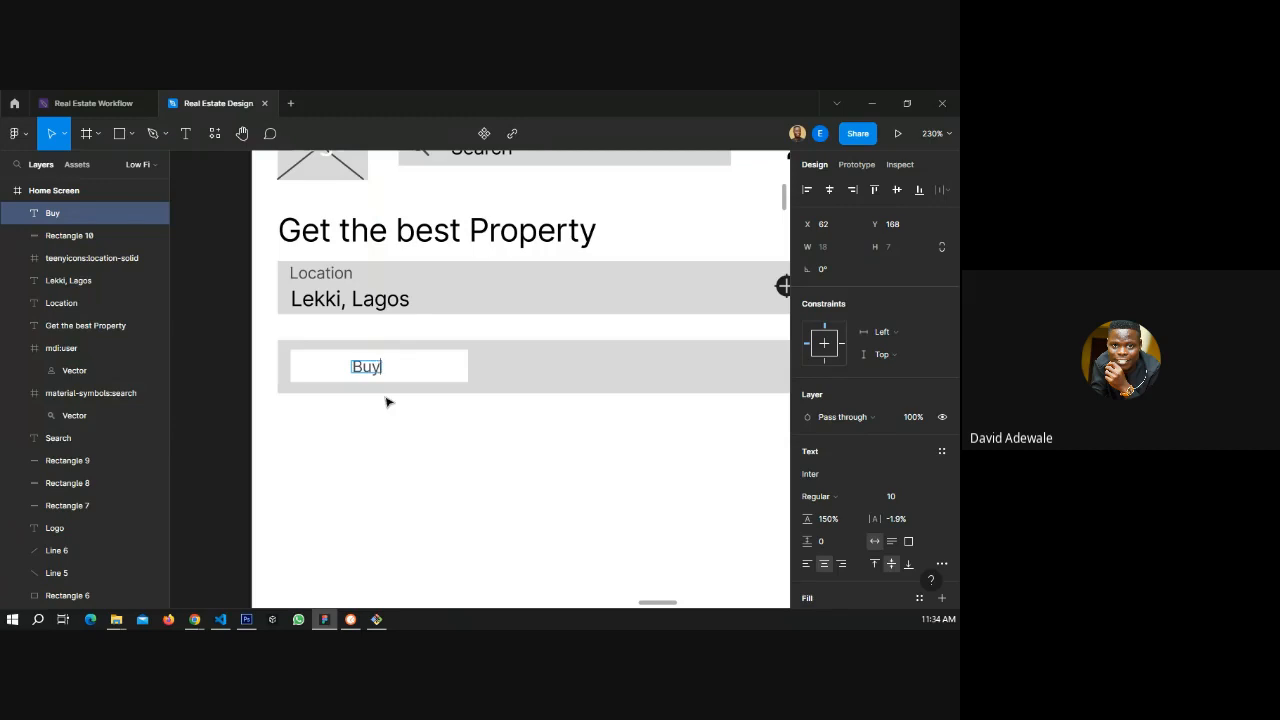
pyautogui.write(' property')
pyautogui.click(368, 429)
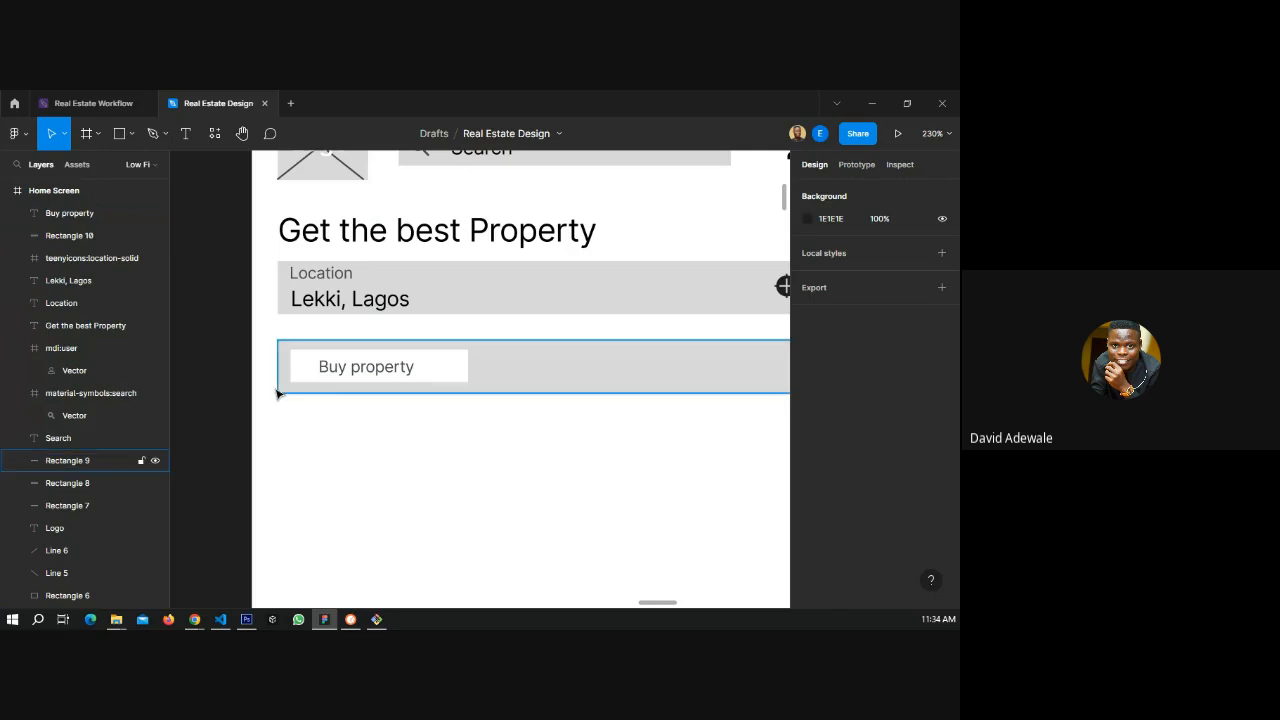
# - Widen the white rectangle behind the "Buy property" text to 154 px
pyautogui.scroll(-3, 278, 393)
pyautogui.click(360, 378)
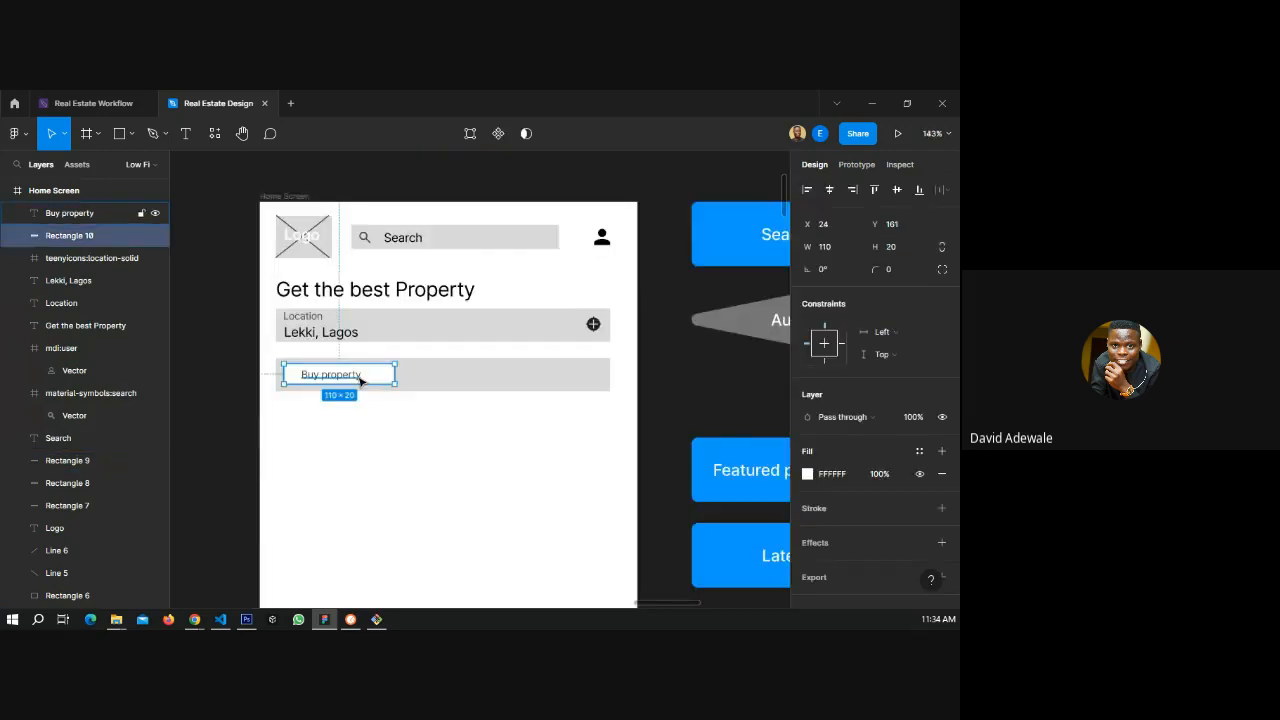
pyautogui.moveTo(397, 374); pyautogui.dragTo(441, 374)
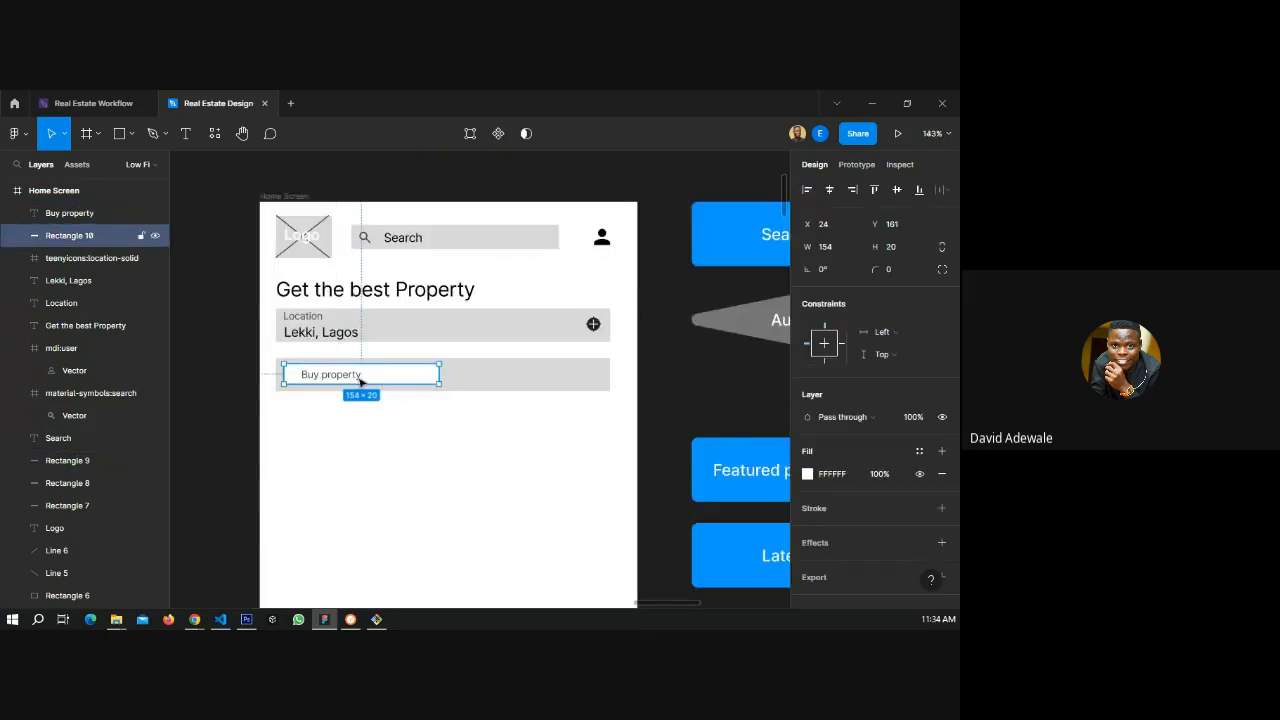
# - Centre "Buy property" on the white rectangle and add a copy in the grey bar's empty half reading "Rent Property"
pyautogui.moveTo(361, 382); pyautogui.dragTo(536, 377)
pyautogui.press('Return')
pyautogui.write('R')
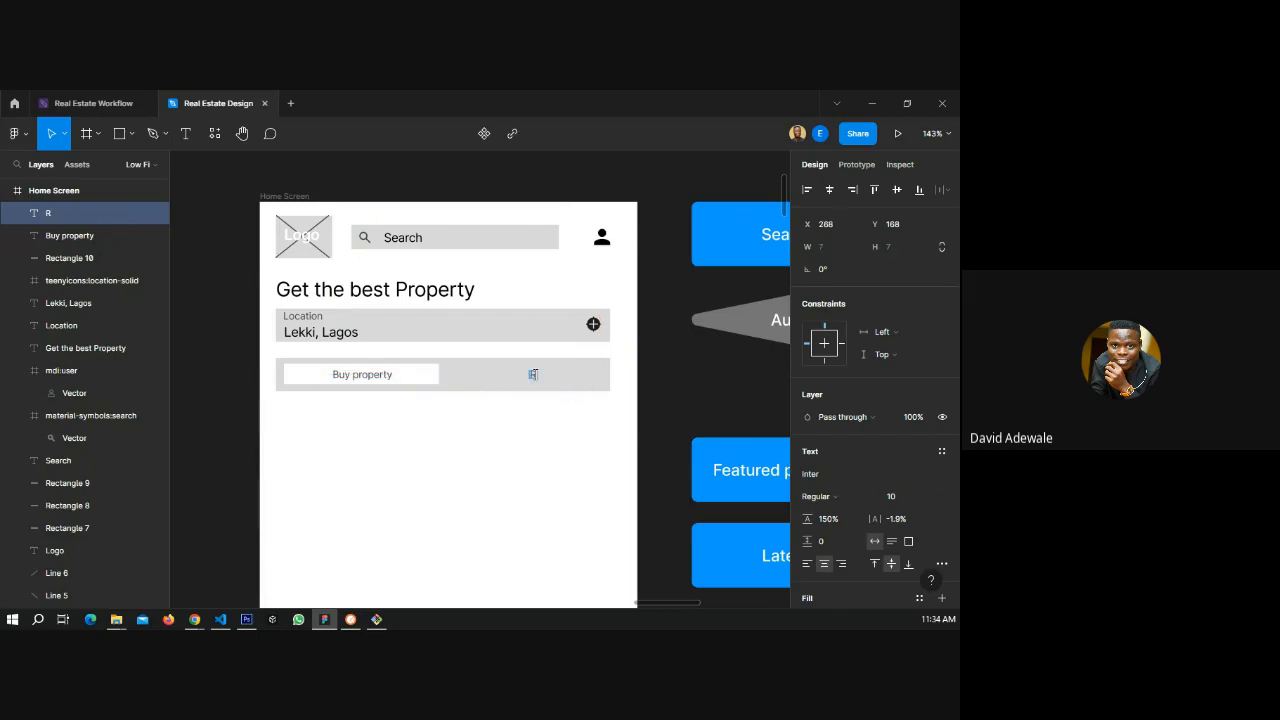
pyautogui.write('ent Property')
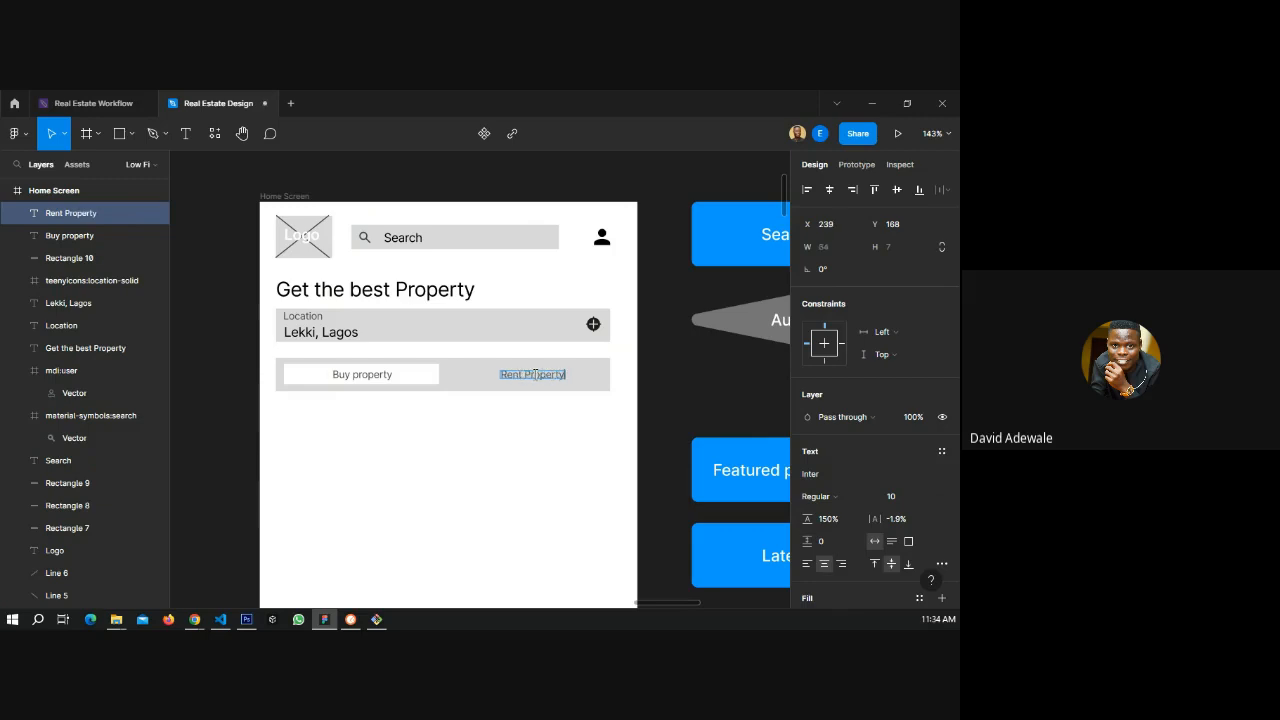
pyautogui.press('Escape')
pyautogui.click(652, 390)
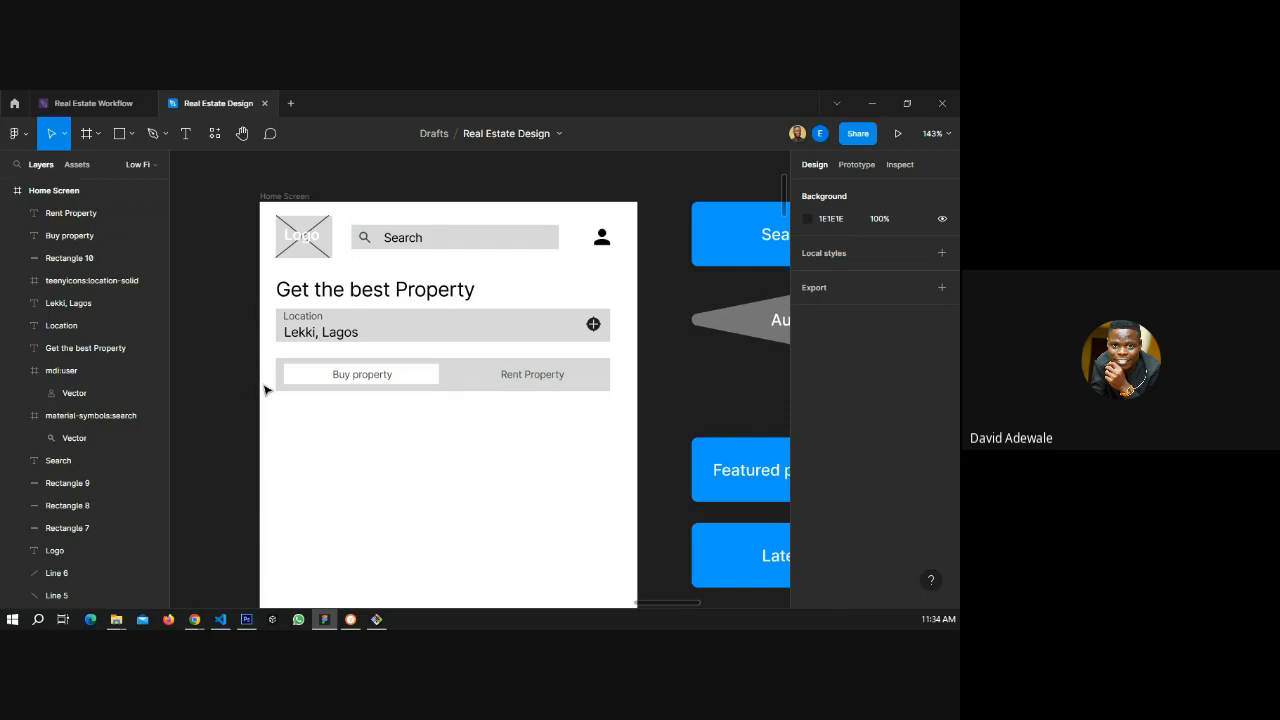
# - Group the "Location" label, the "Lekki, Lagos" text, the location icon and their grey background rectangle
pyautogui.scroll(-1, 460, 368)
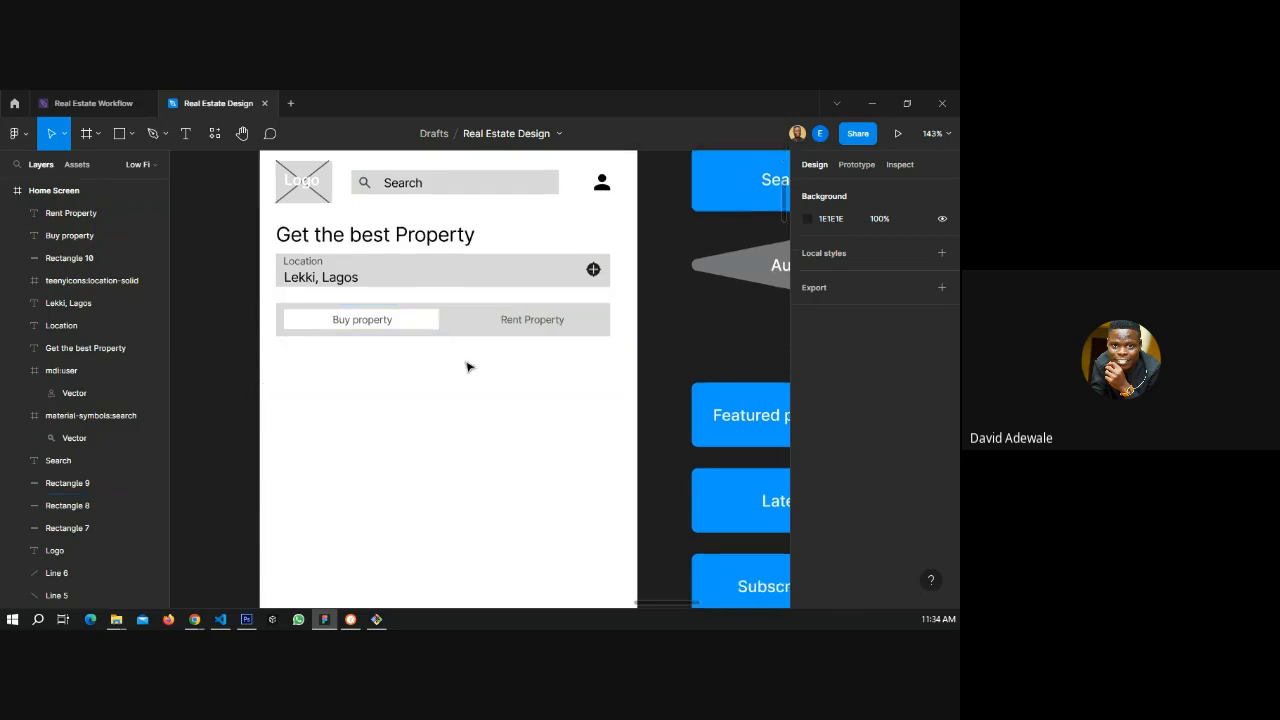
pyautogui.click(486, 271)
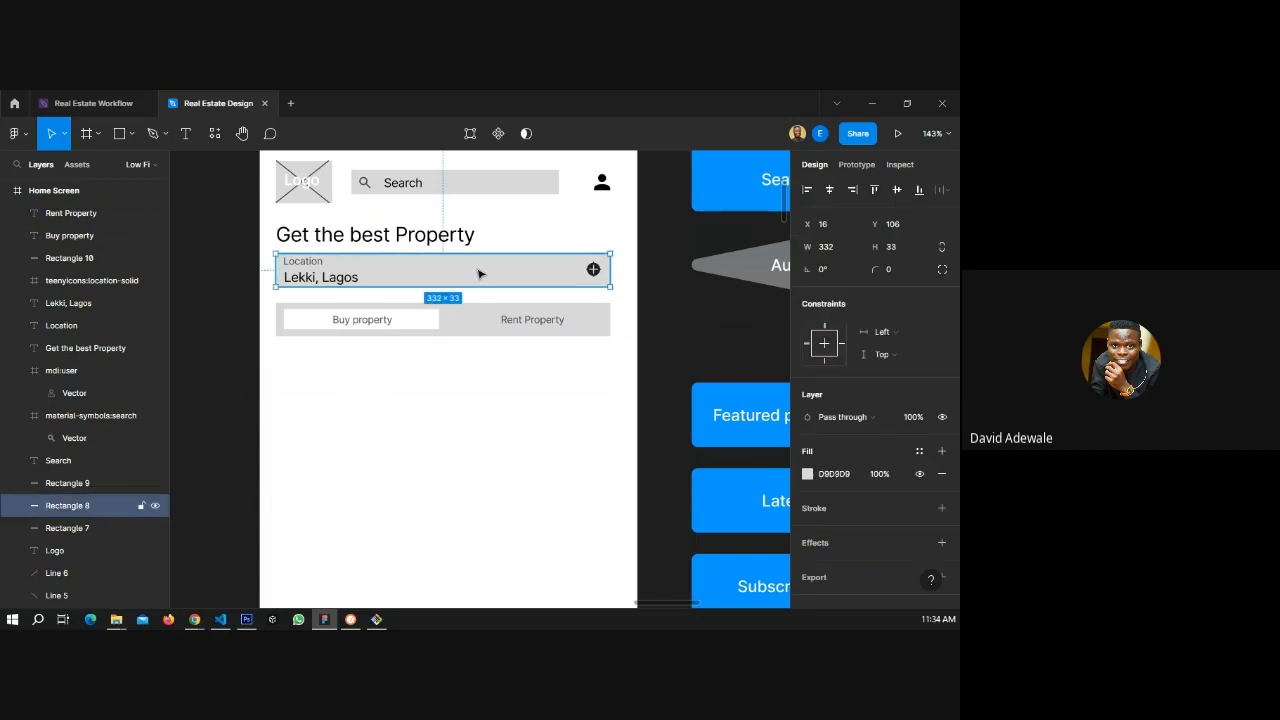
pyautogui.click(318, 279)
pyautogui.click(313, 264)
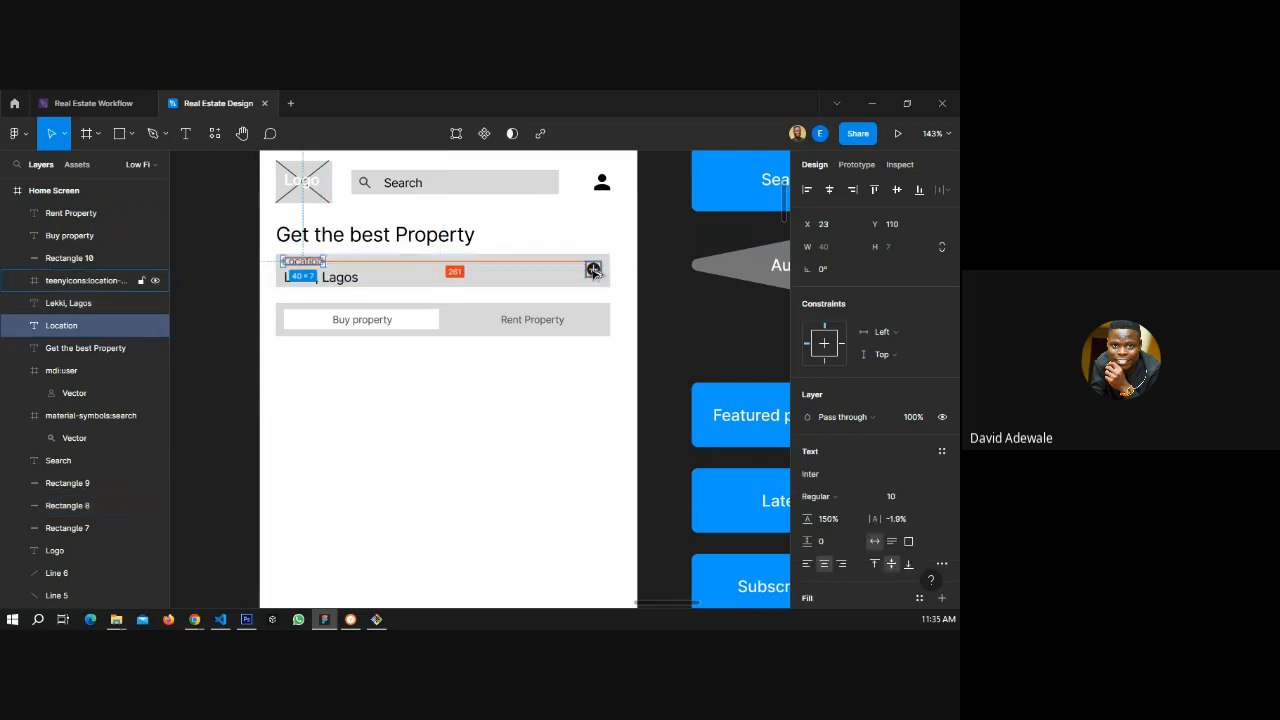
pyautogui.click(593, 270)
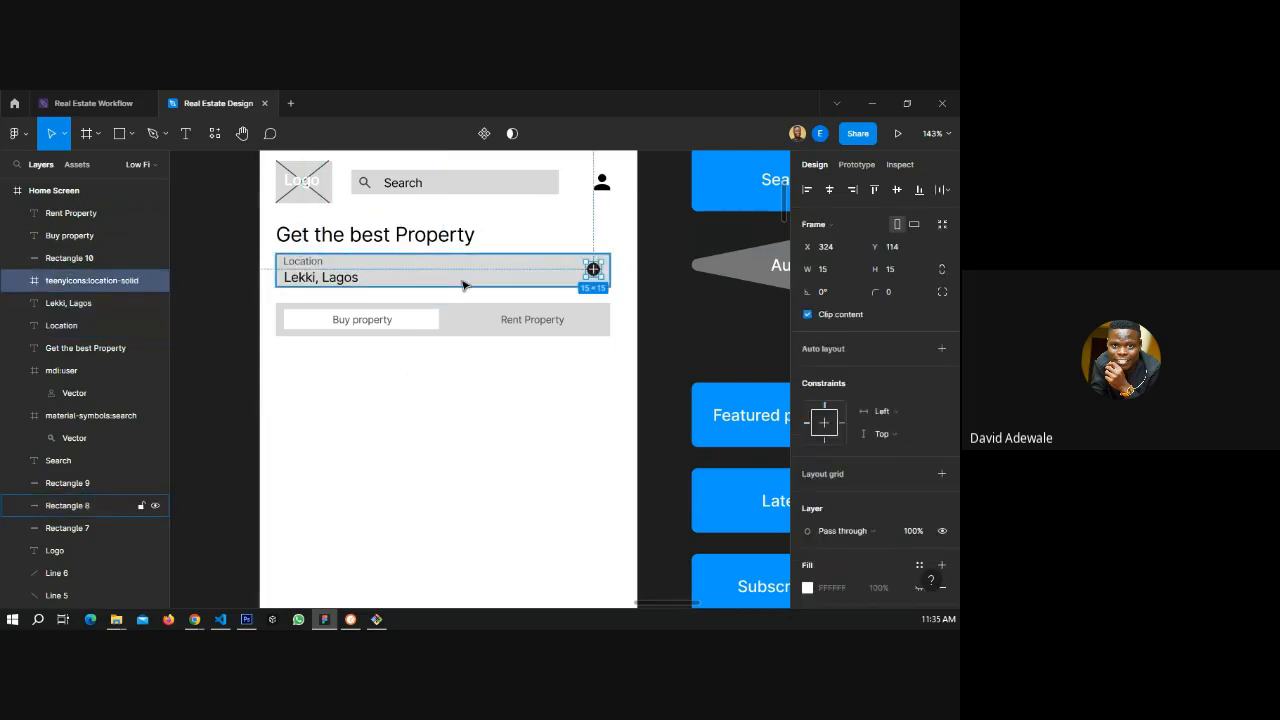
pyautogui.keyDown('shift'); pyautogui.click(345, 284); pyautogui.keyUp('shift')
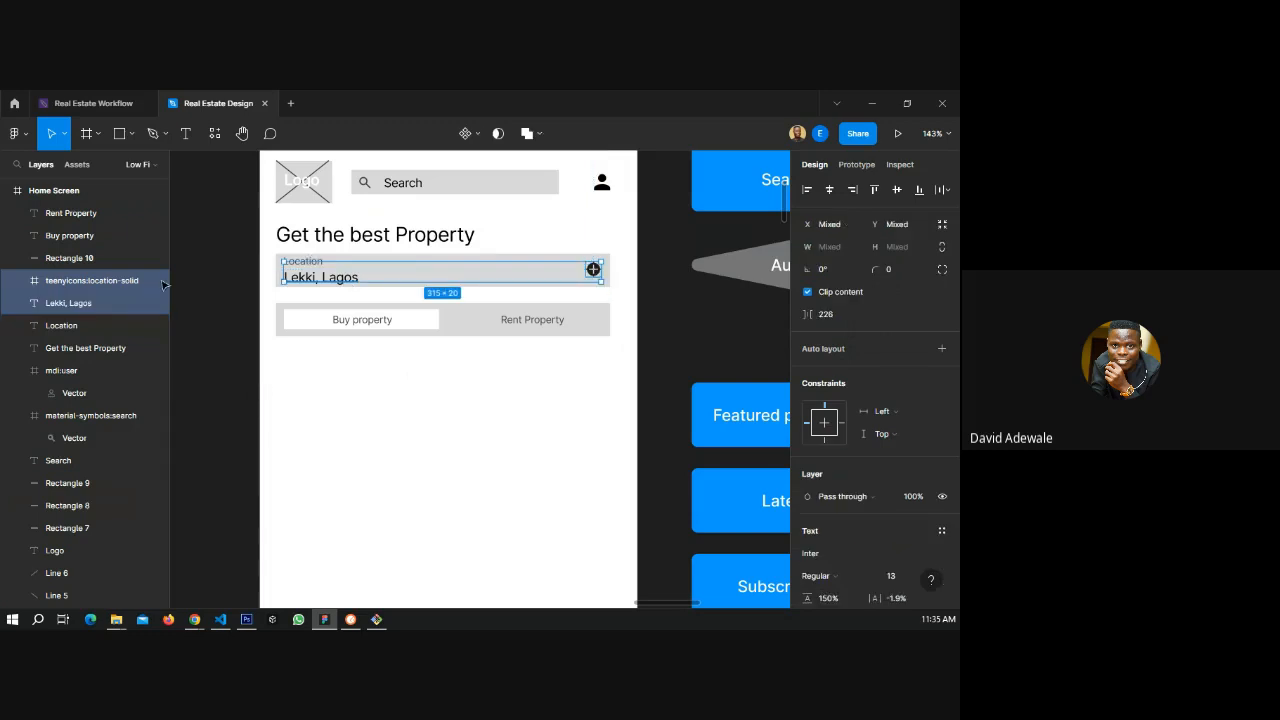
pyautogui.keyDown('shift'); pyautogui.click(69, 326); pyautogui.keyUp('shift')
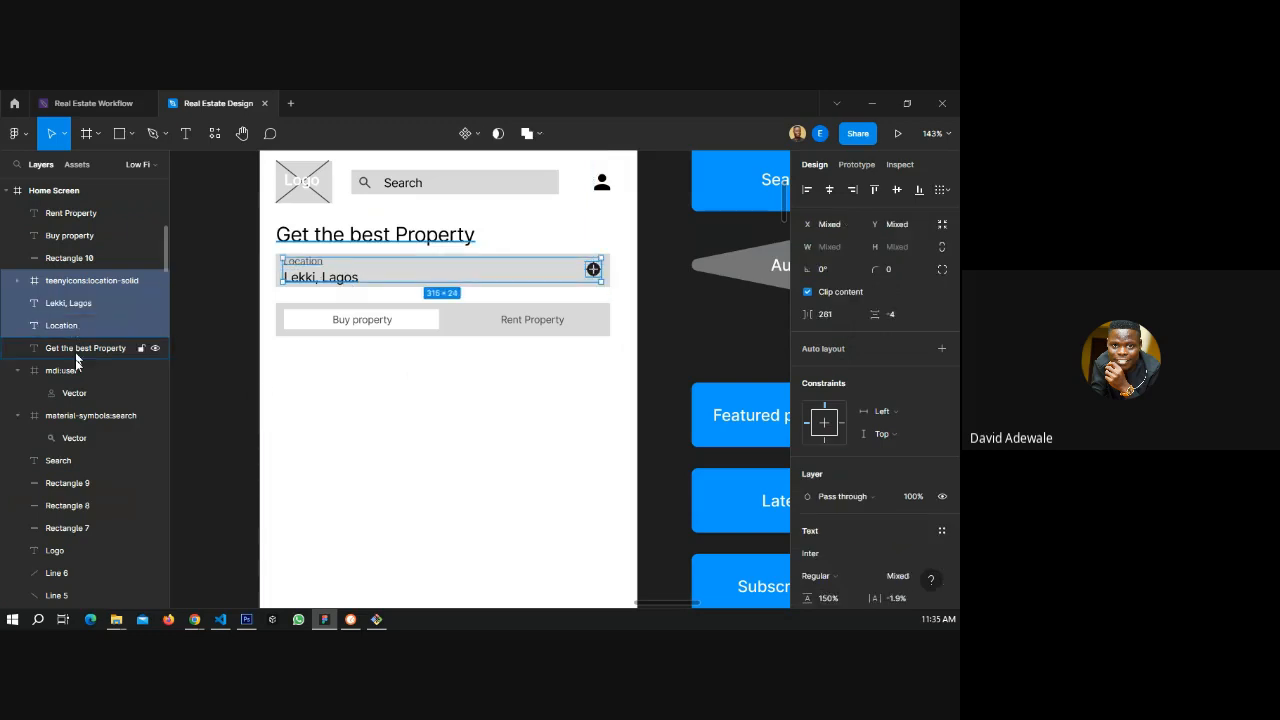
pyautogui.click(17, 370)
pyautogui.click(17, 394)
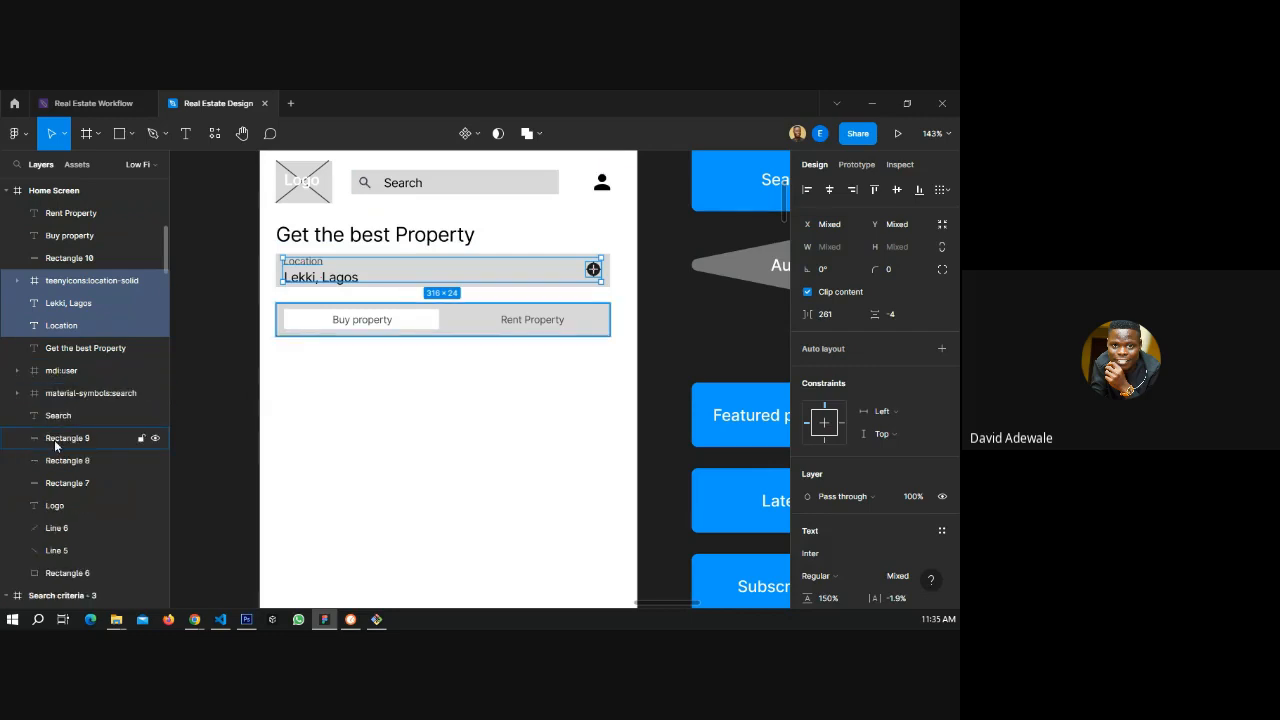
pyautogui.keyDown('shift'); pyautogui.click(58, 461); pyautogui.keyUp('shift')
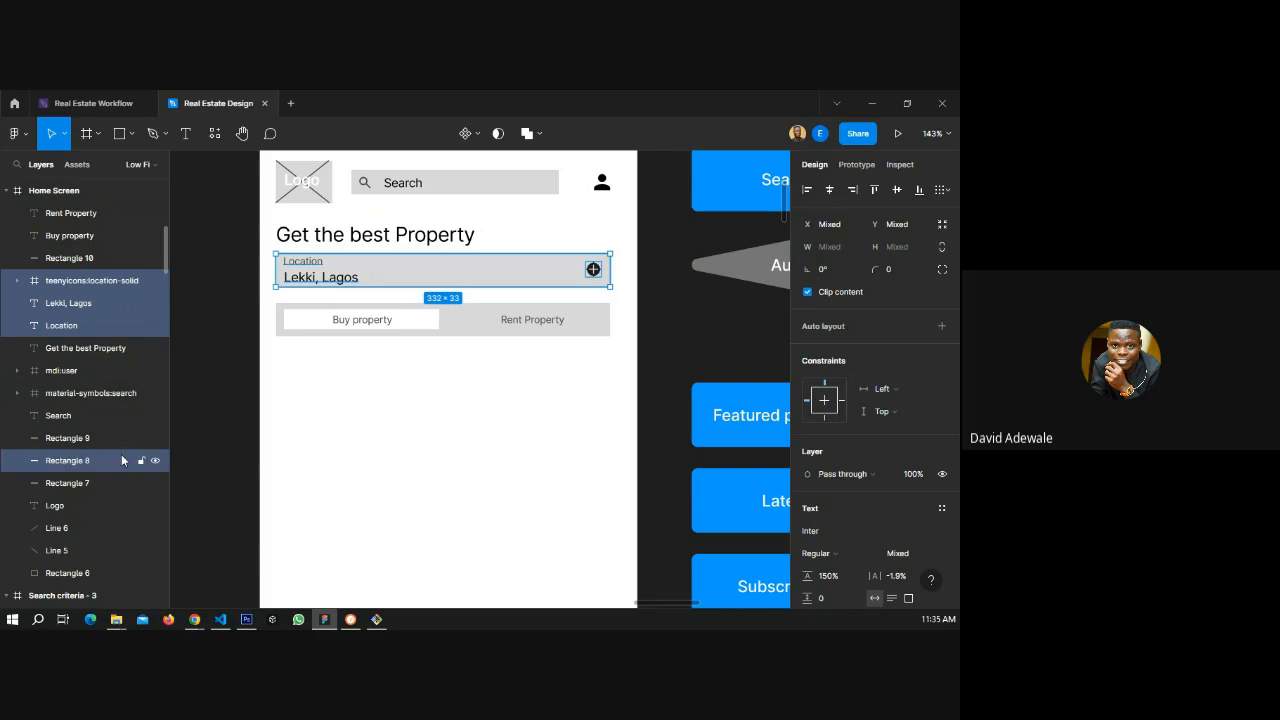
pyautogui.hotkey('ctrl', 'g')
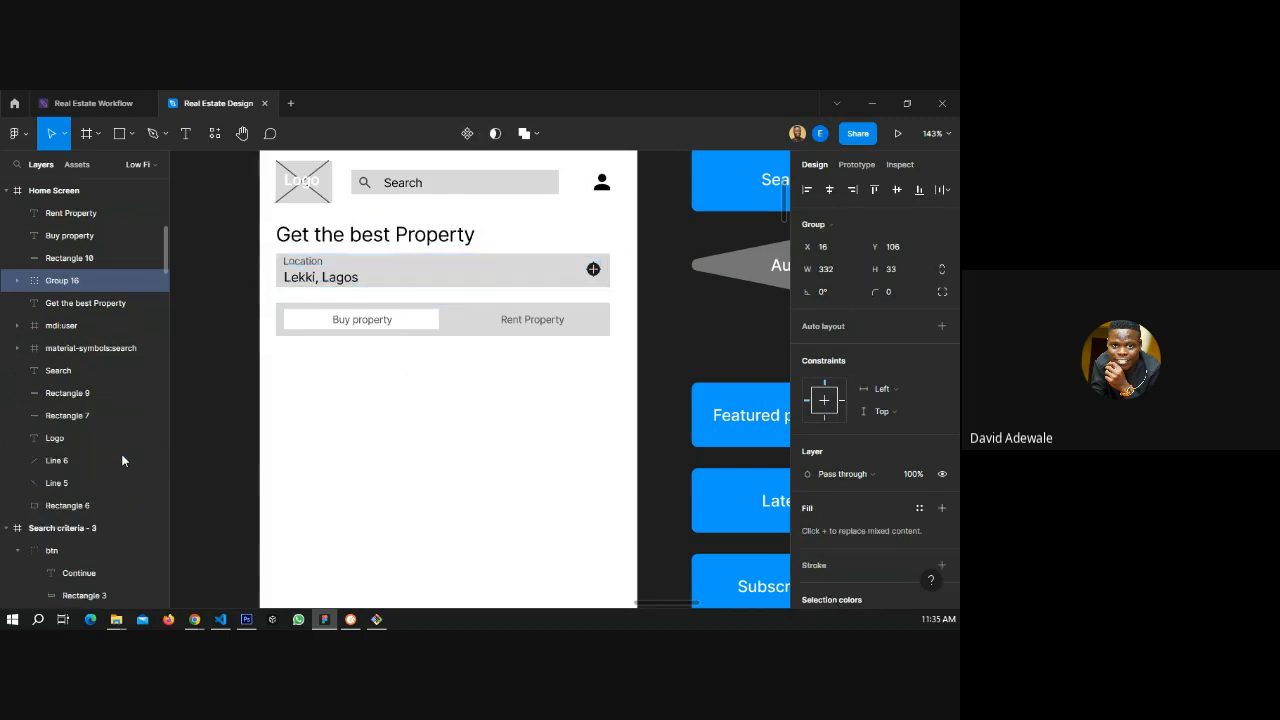
# - Rename the new location field group as "location"
pyautogui.doubleClick(62, 281)
pyautogui.write('loca')
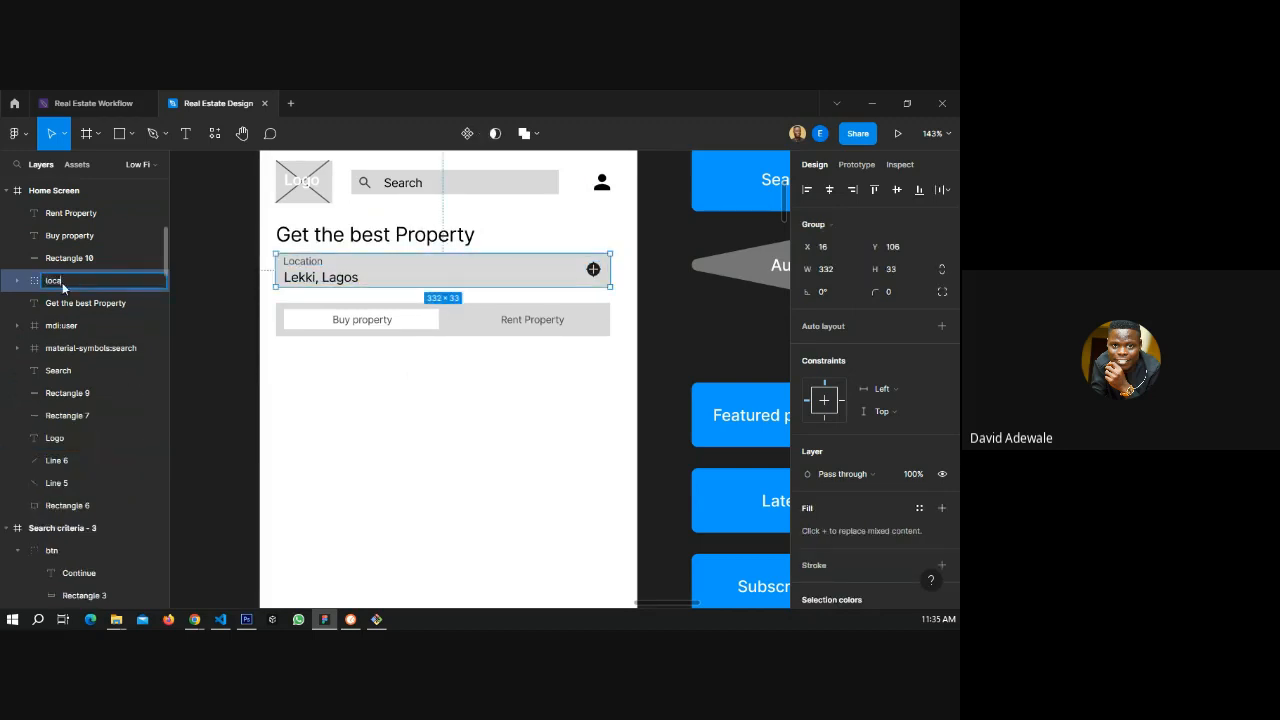
pyautogui.write('tion')
pyautogui.press('Return')
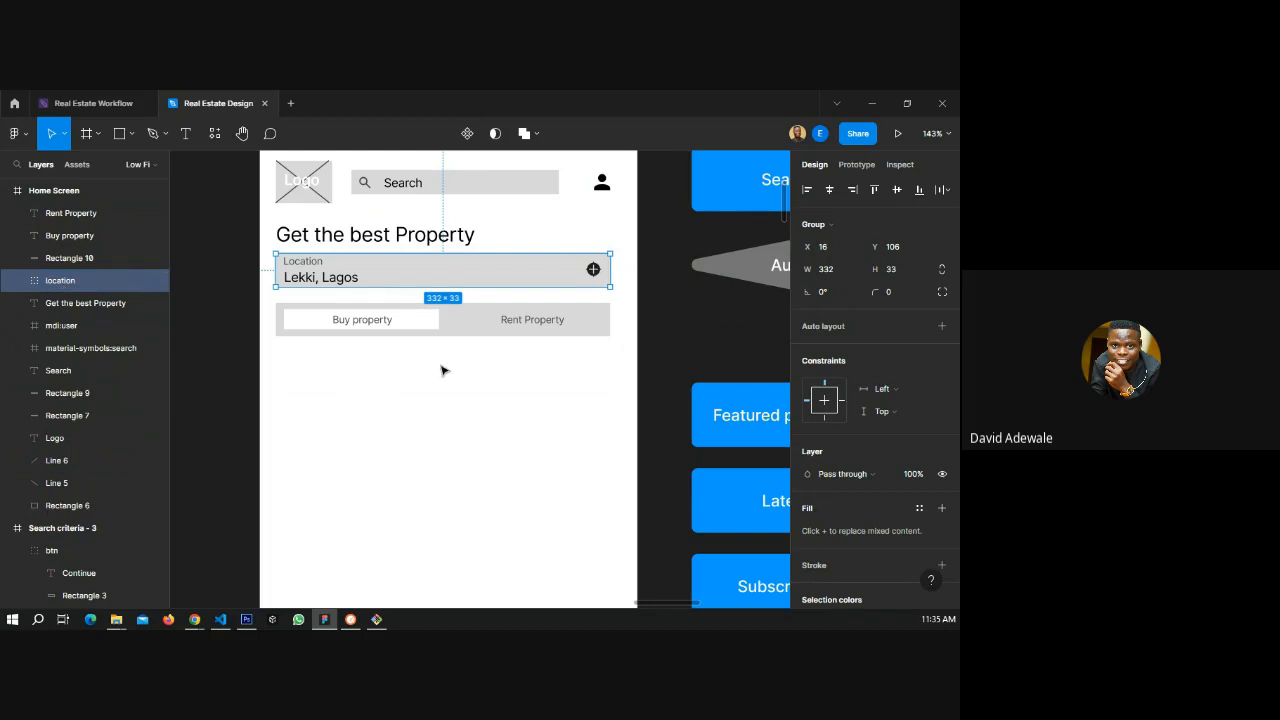
pyautogui.click(458, 332)
pyautogui.click(429, 327)
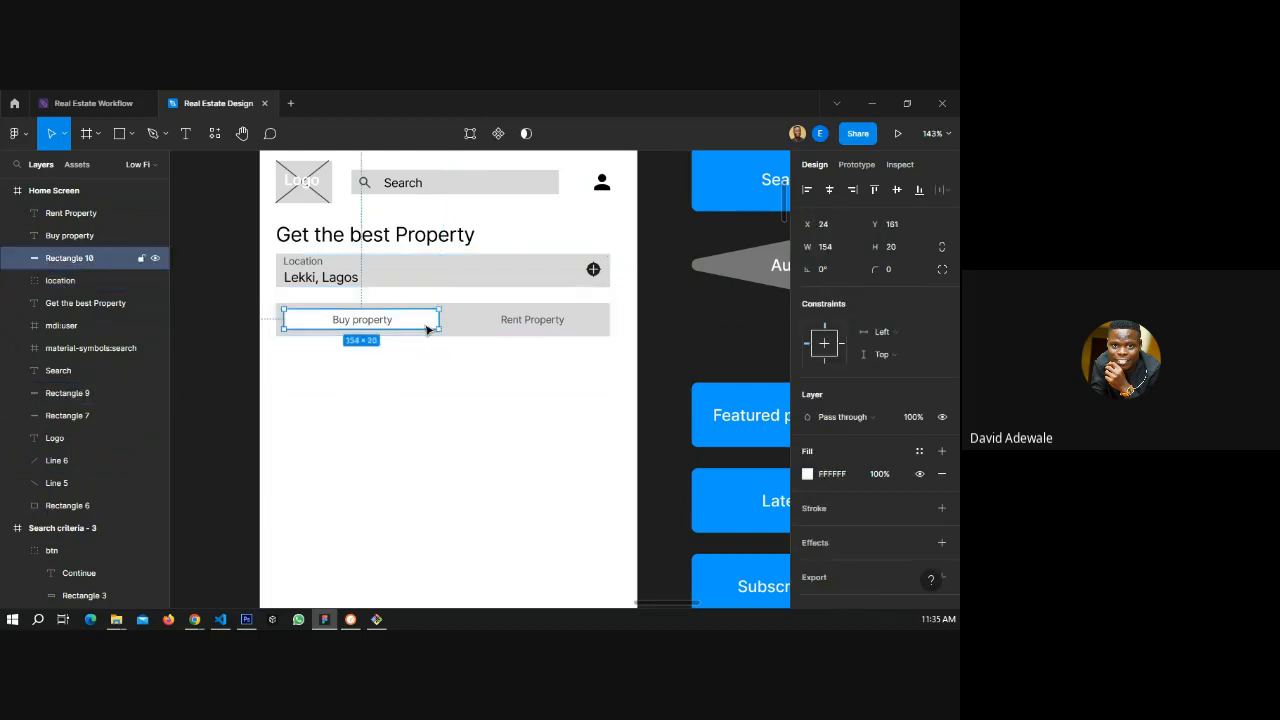
pyautogui.click(425, 332)
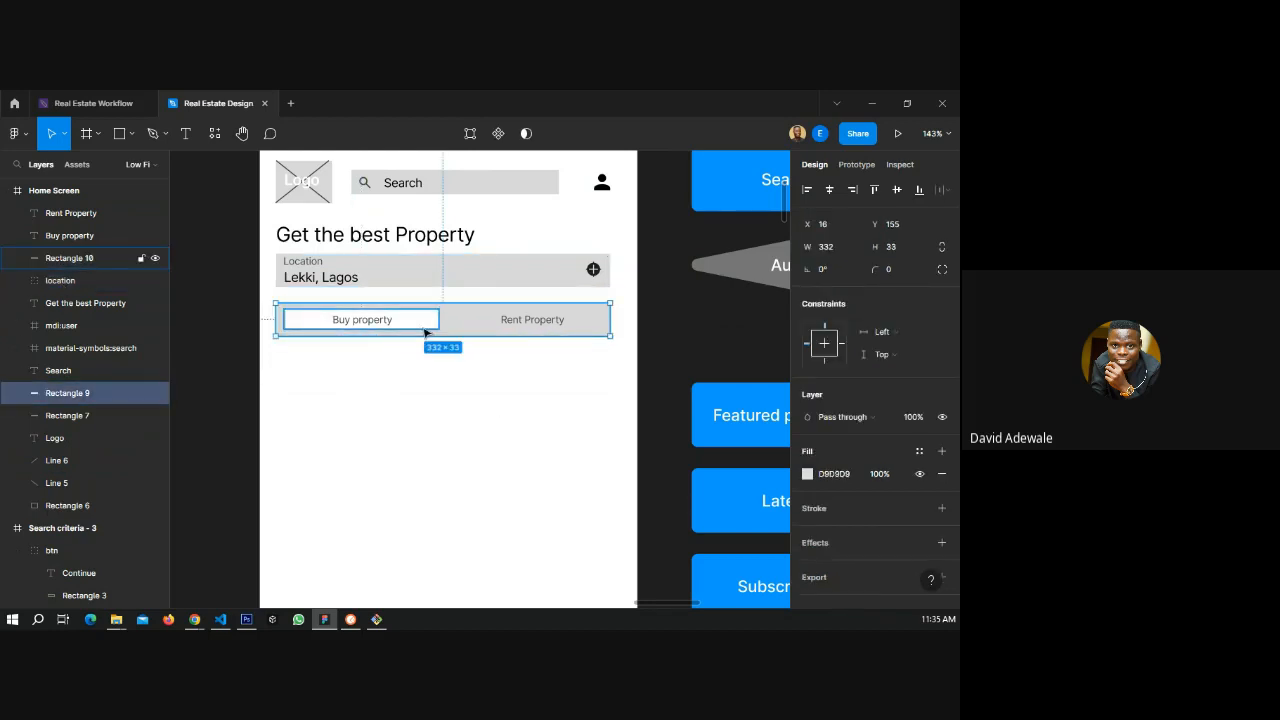
pyautogui.keyDown('shift'); pyautogui.click(422, 328); pyautogui.keyUp('shift')
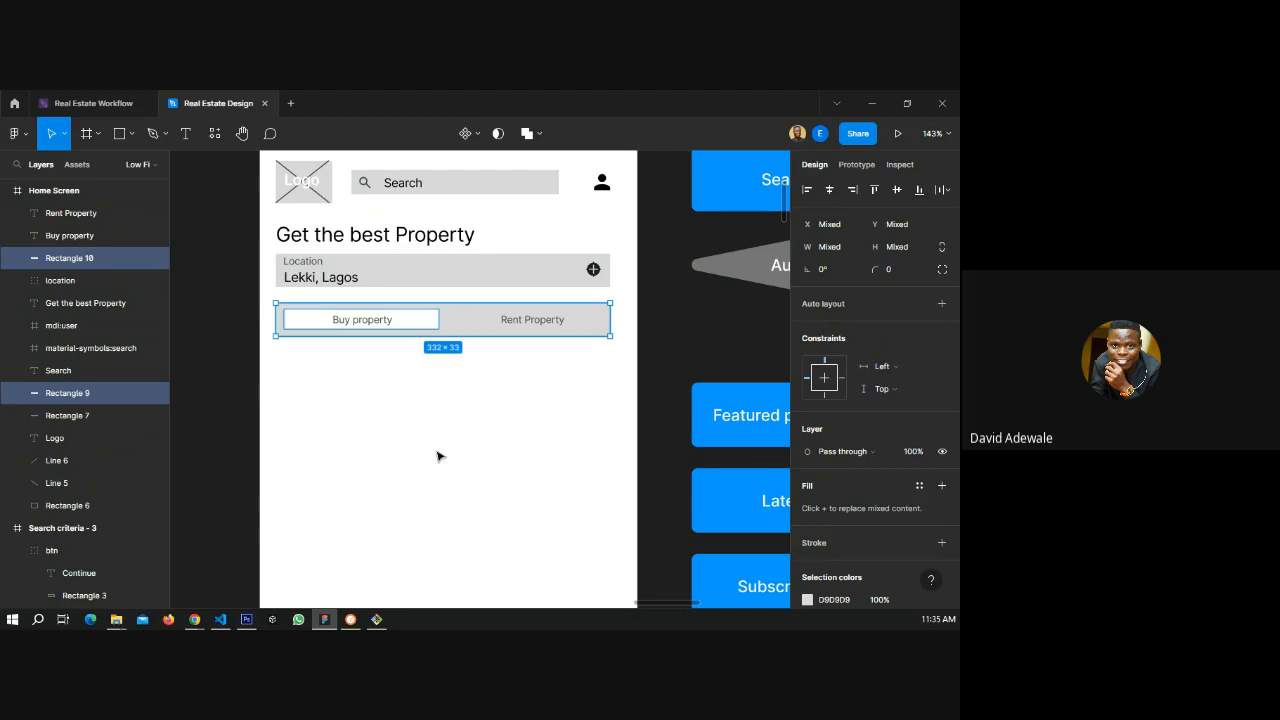
pyautogui.hotkey('alt', 'Tab')
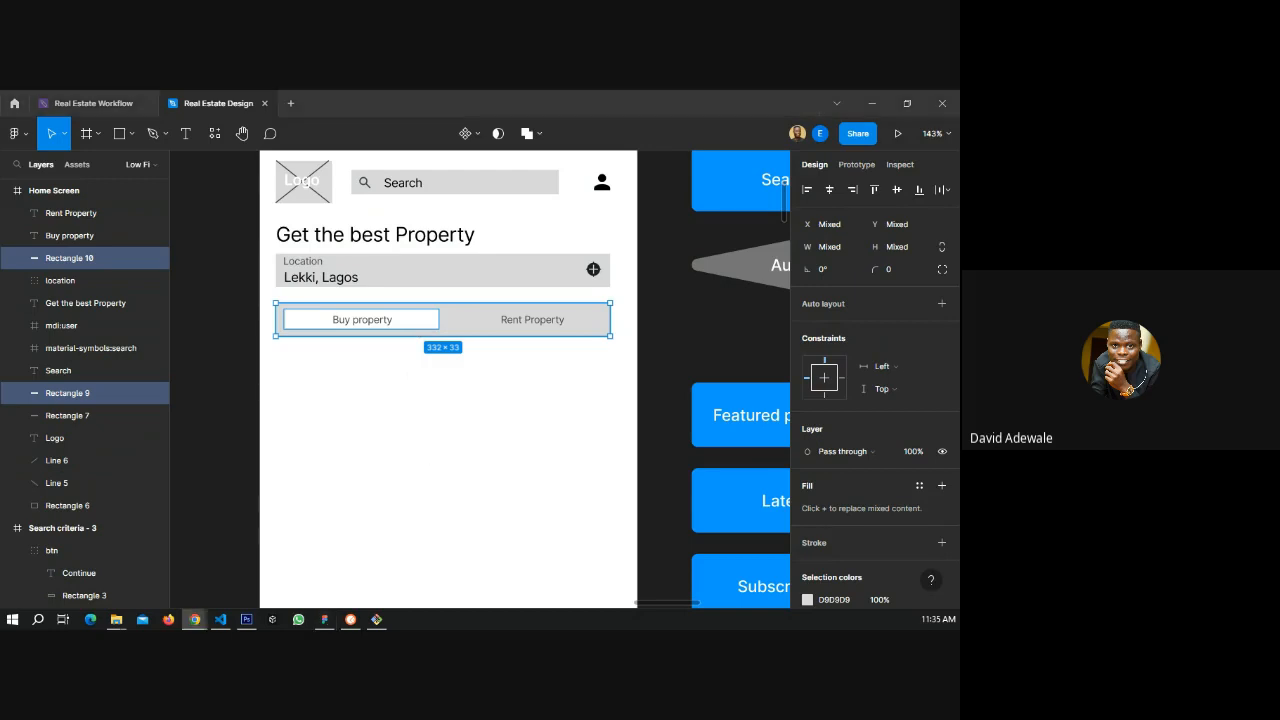
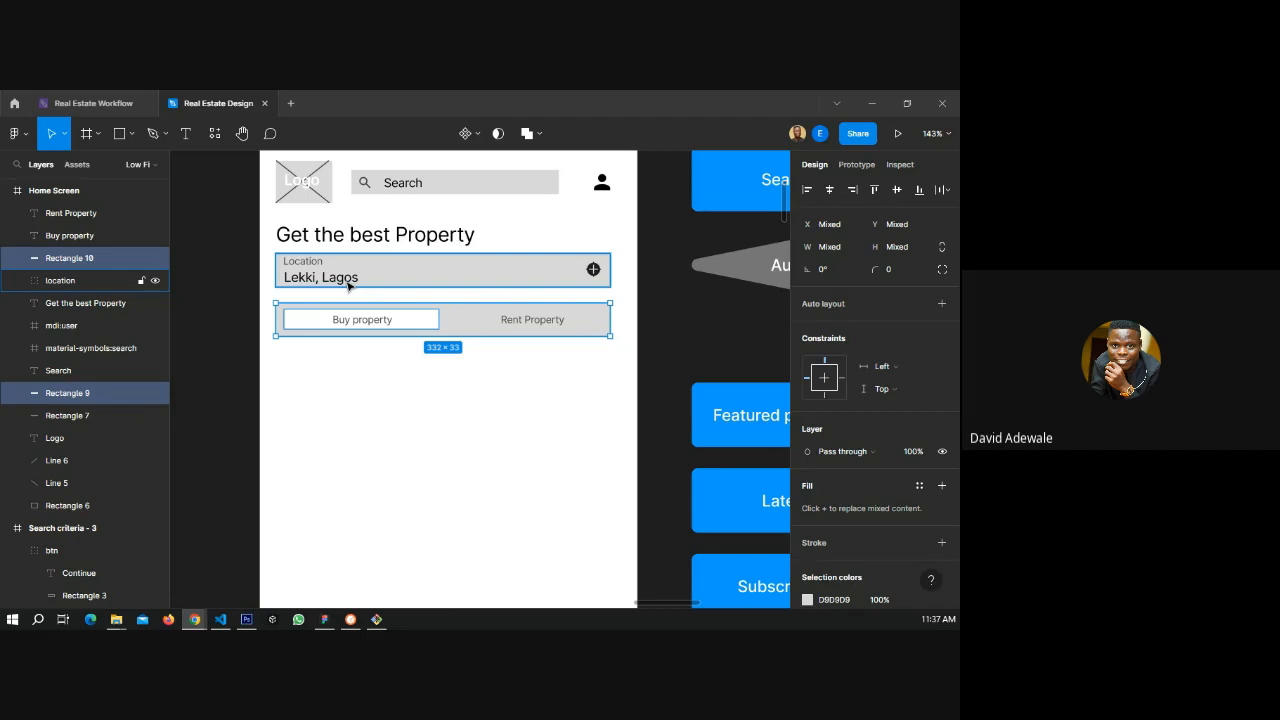
pyautogui.click(420, 395)
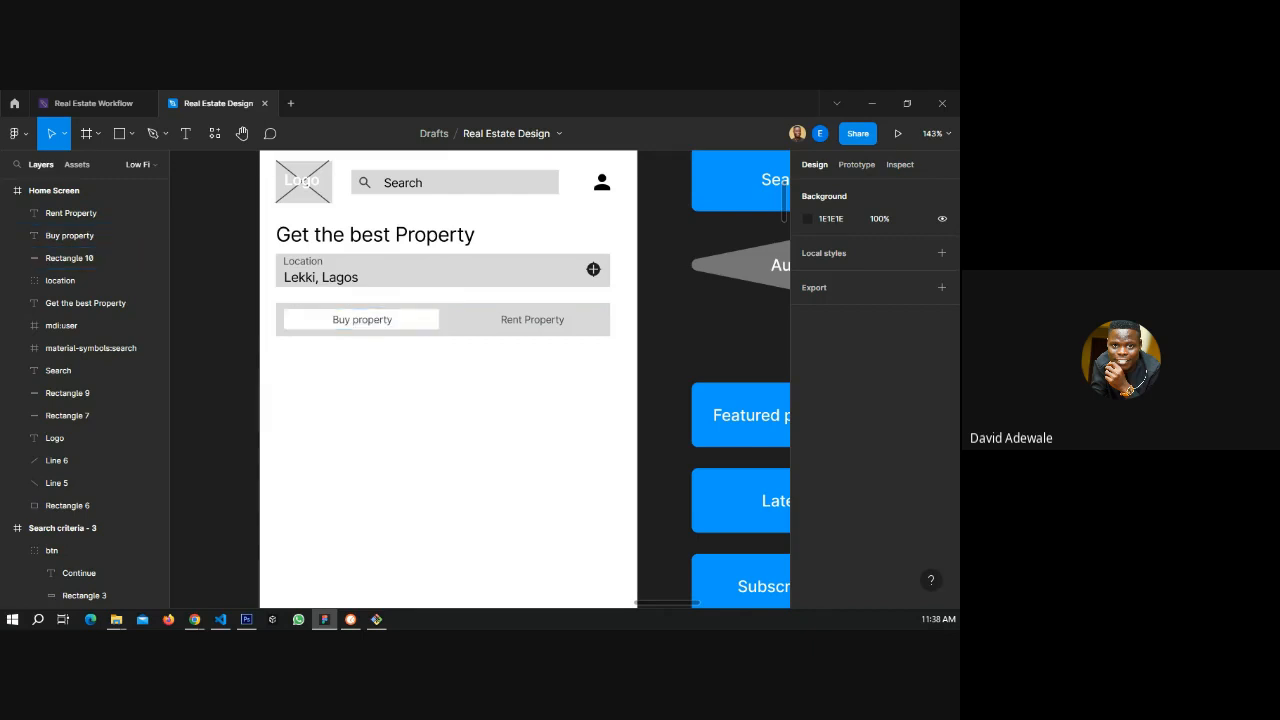
pyautogui.hotkey('alt', 'Tab')
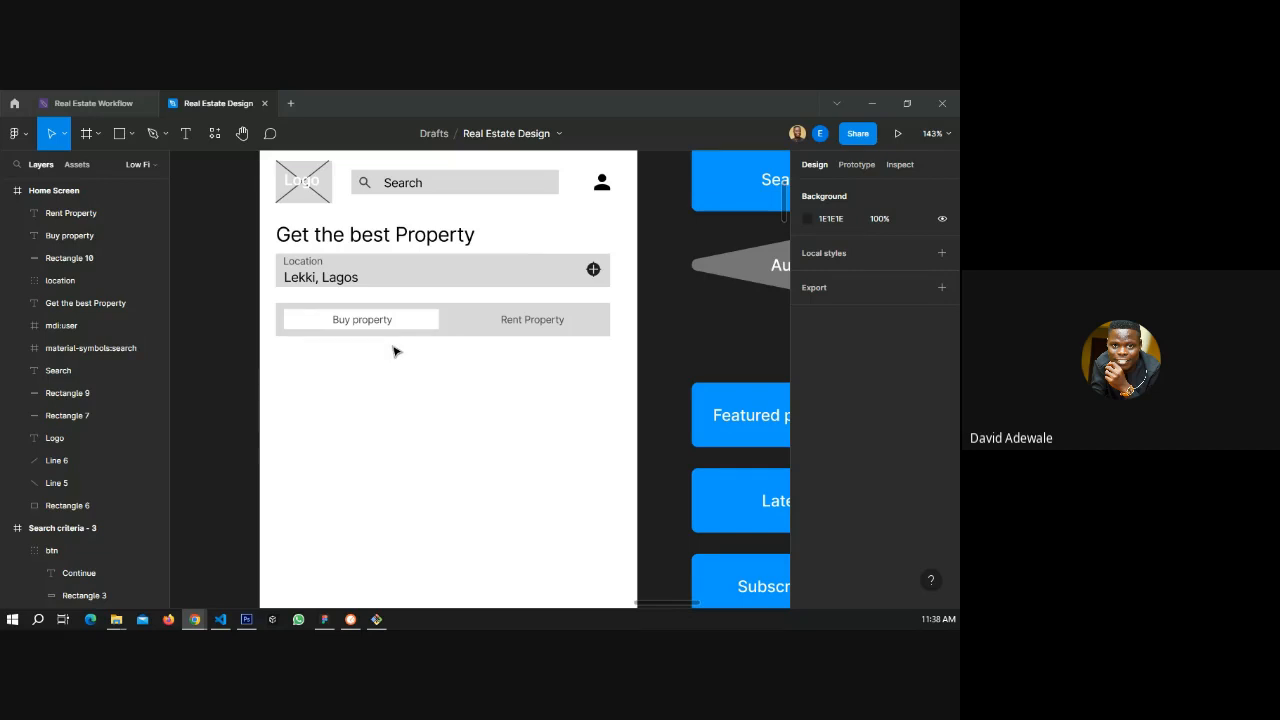
# - Duplicate the location group 16 px below the buy/rent bar and change its label to "Property type", aligned inside the field
pyautogui.click(468, 280)
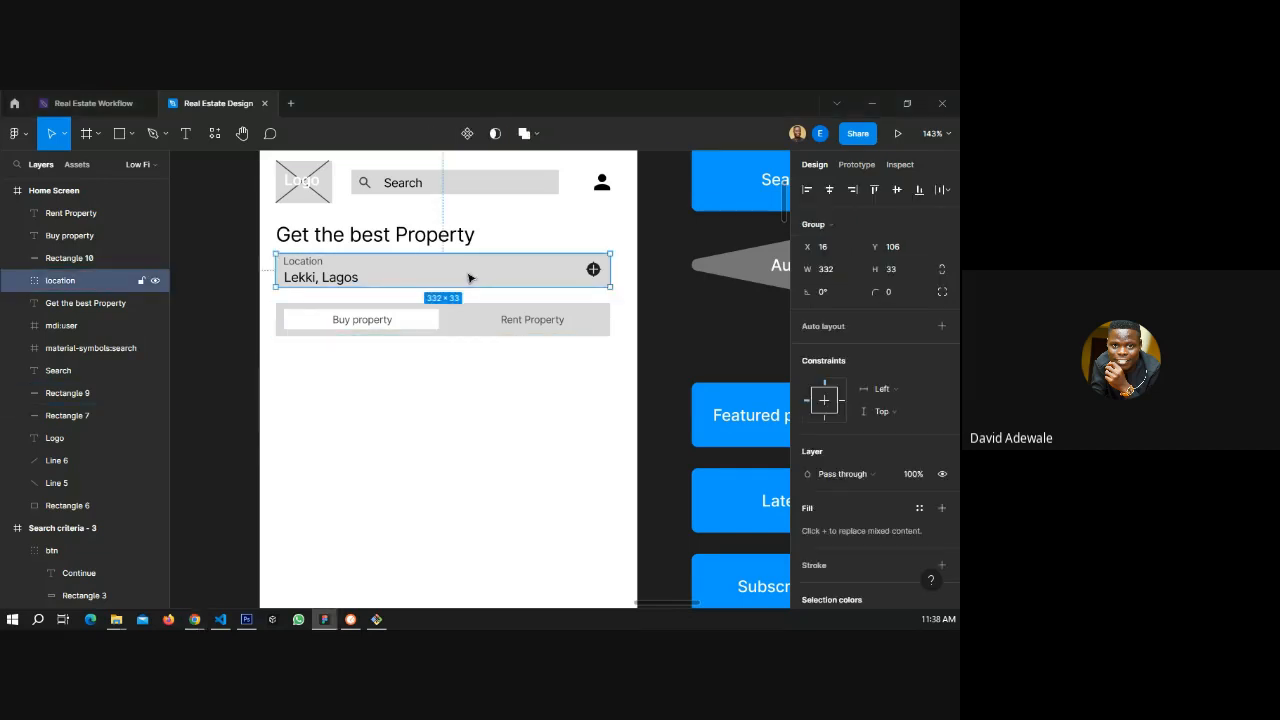
pyautogui.moveTo(468, 285); pyautogui.dragTo(463, 373)
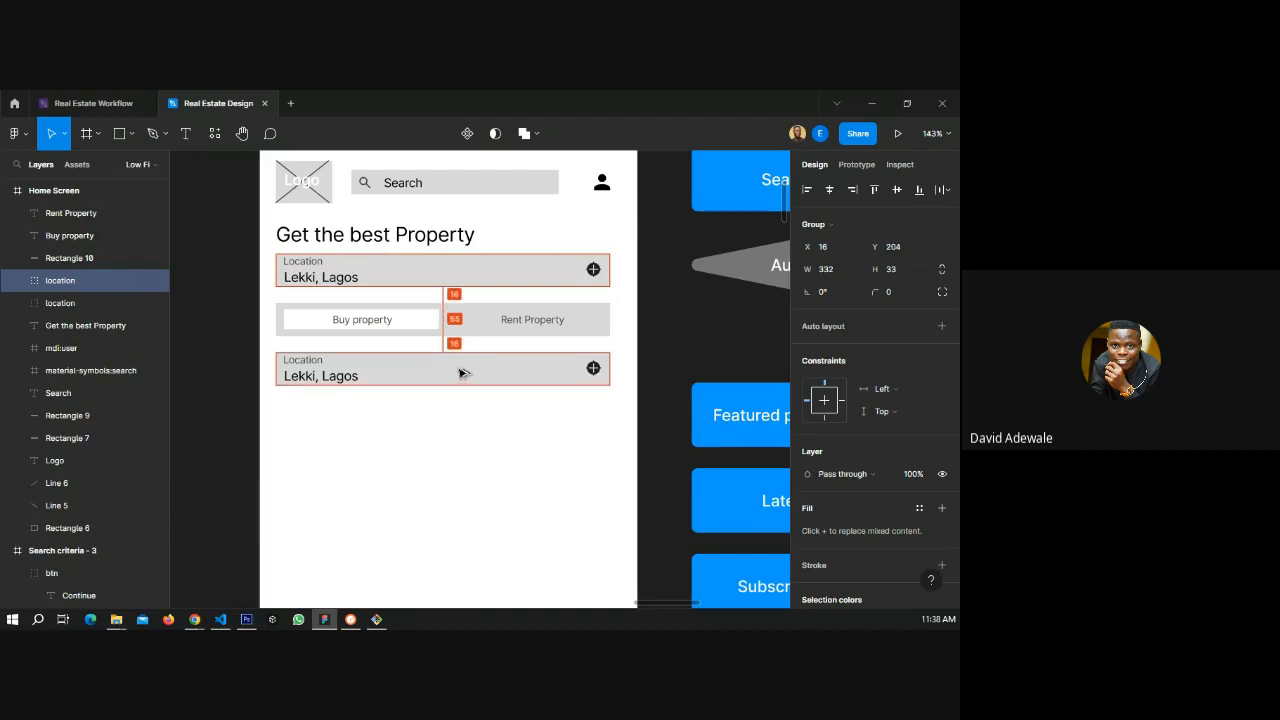
pyautogui.doubleClick(312, 362)
pyautogui.doubleClick(312, 362)
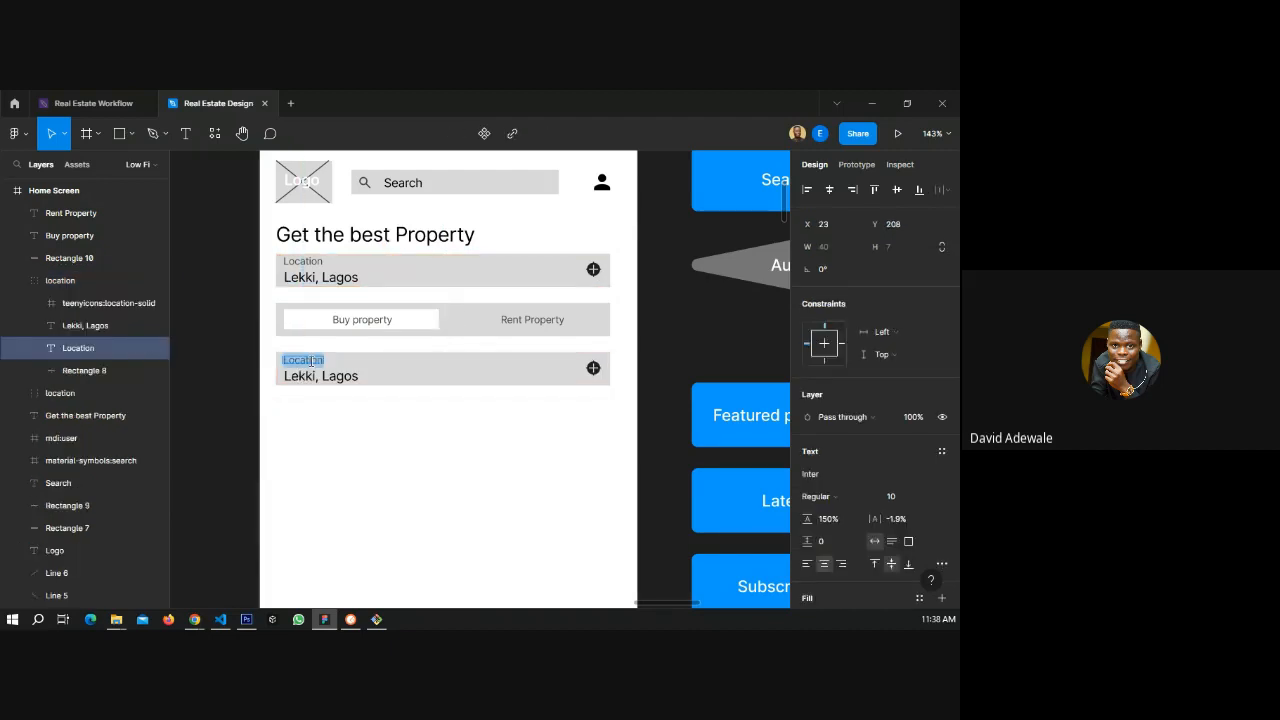
pyautogui.write('Property type')
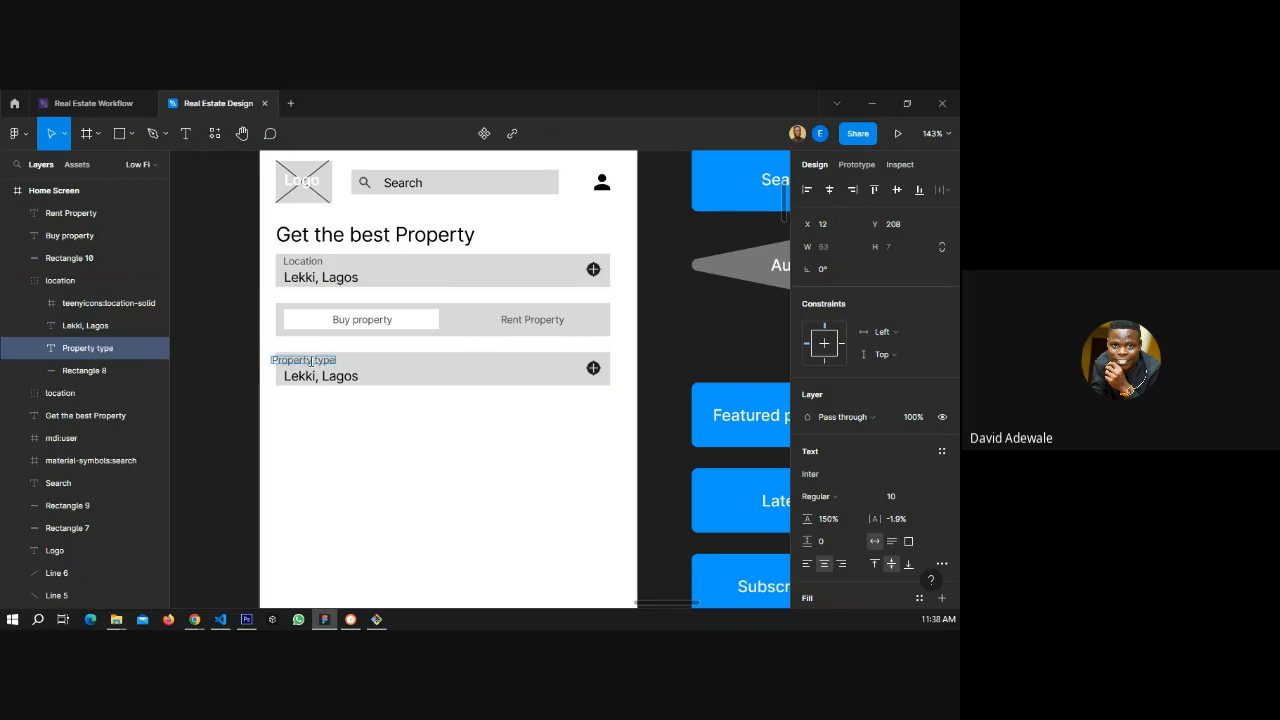
pyautogui.press('Escape')
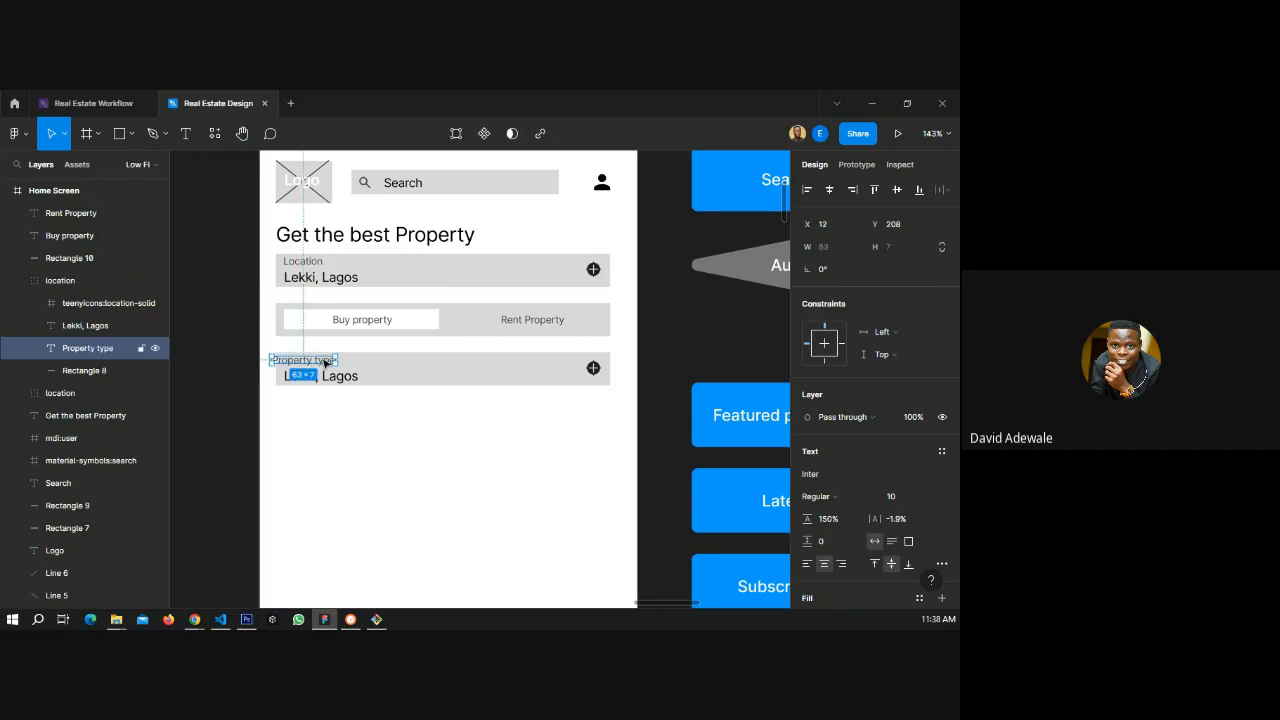
pyautogui.moveTo(324, 363); pyautogui.dragTo(337, 364)
# - Delete the plus-shaped location icon and the "Lekki, Lagos" text from the "Property type" field
pyautogui.click(330, 376)
pyautogui.doubleClick(330, 376)
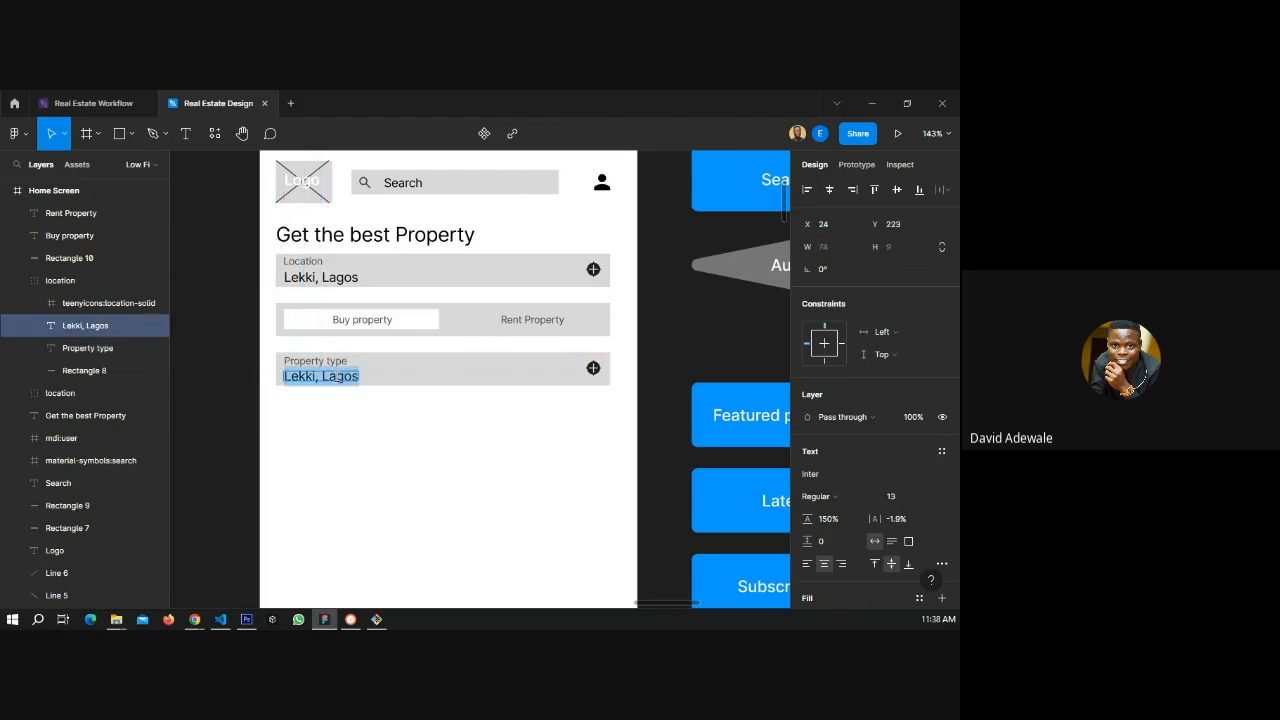
pyautogui.press('Escape')
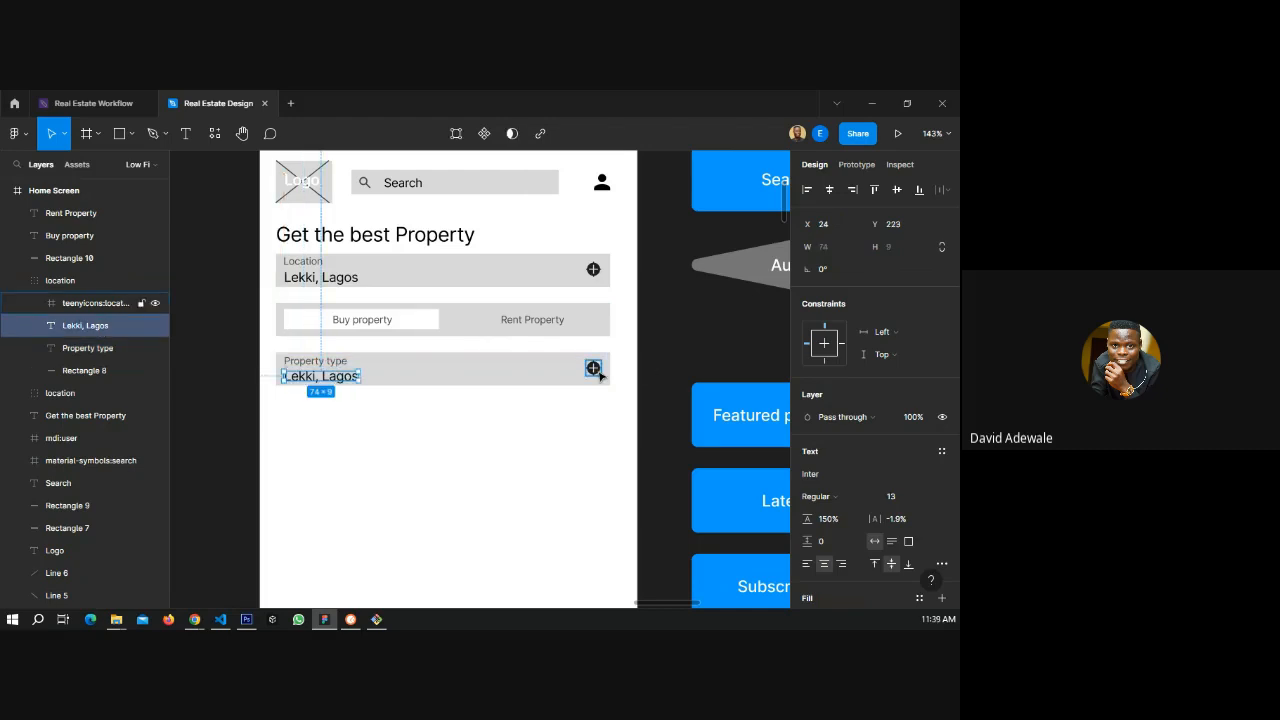
pyautogui.click(593, 369)
pyautogui.press('Delete')
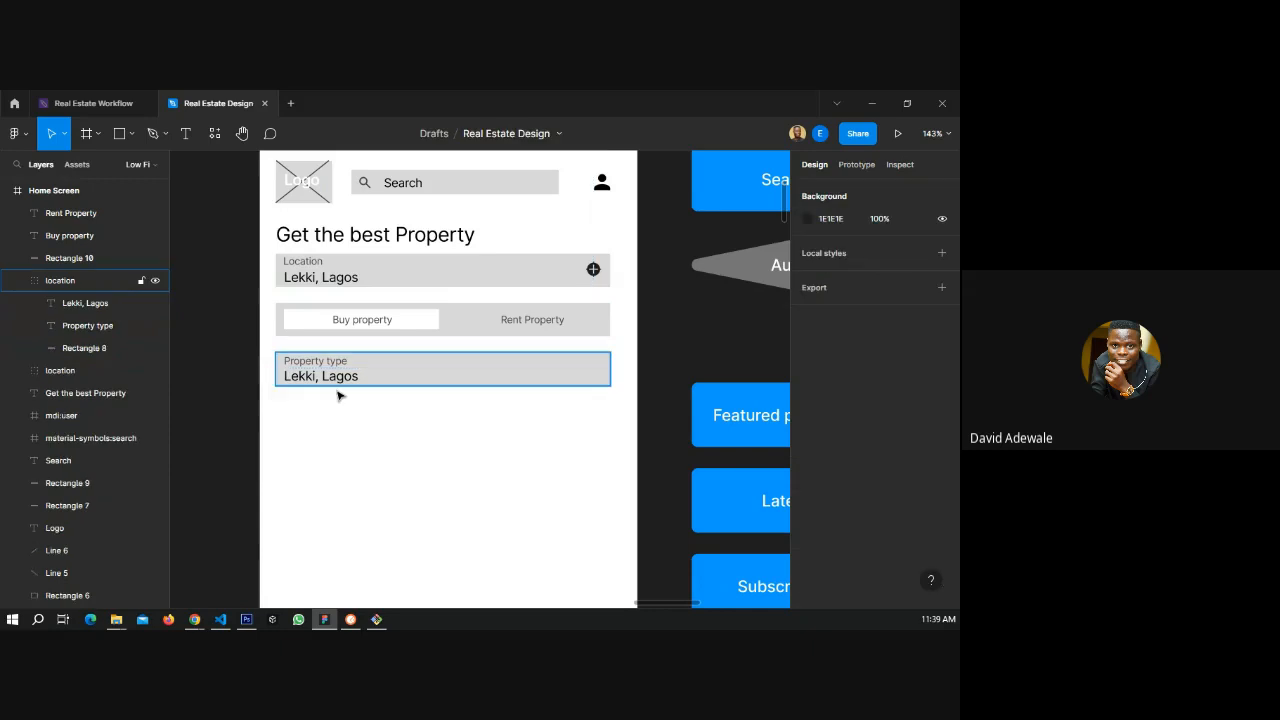
pyautogui.click(352, 383)
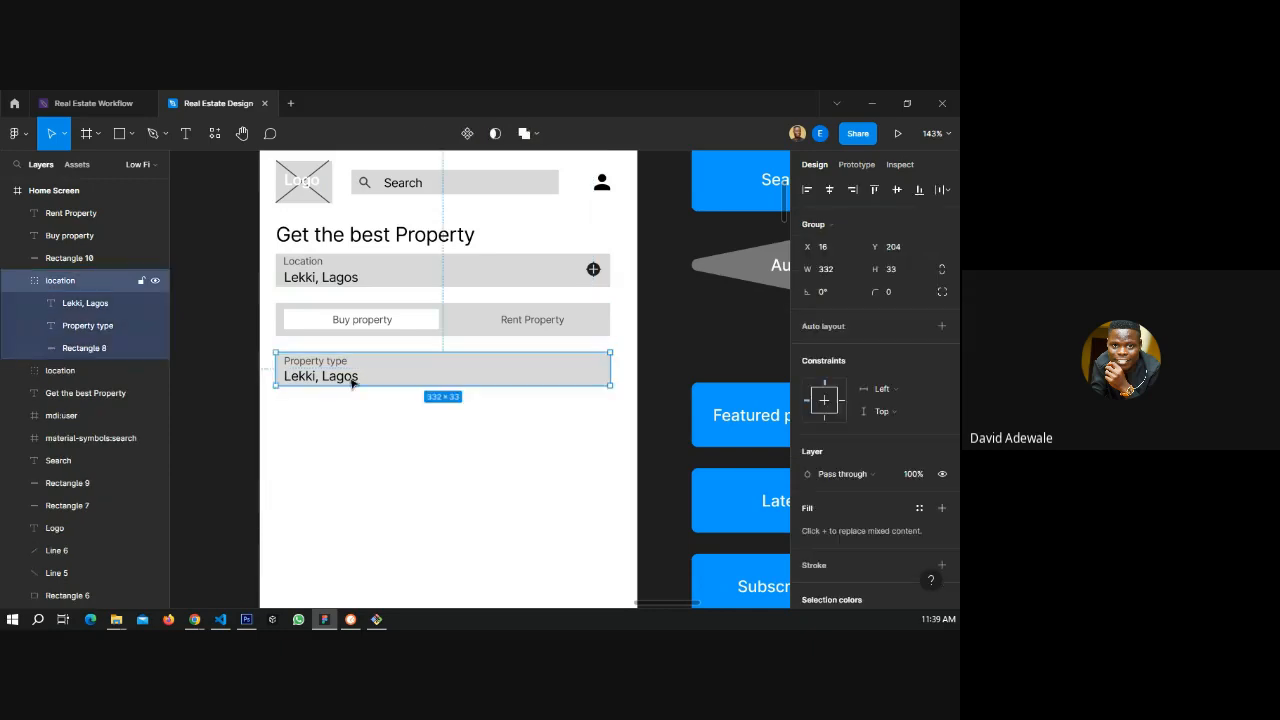
pyautogui.doubleClick(352, 383)
pyautogui.press('Delete')
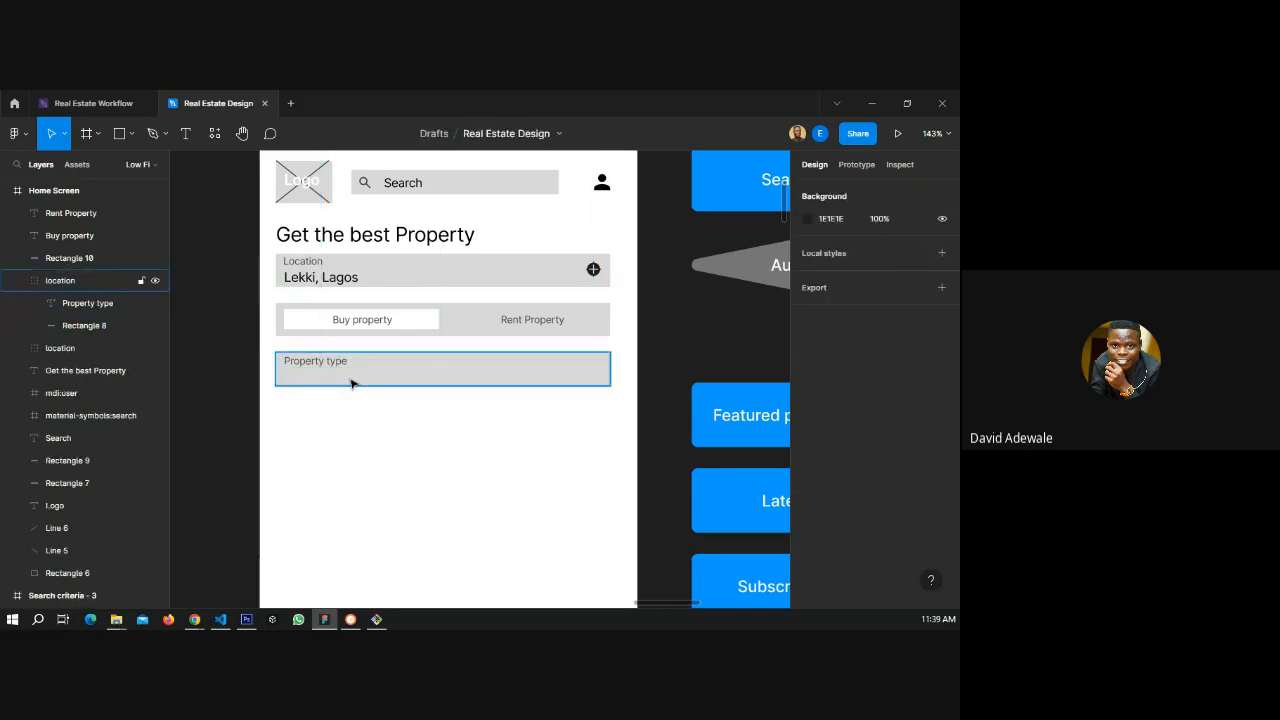
# - Rename the duplicated field's group as "property type"
pyautogui.doubleClick(62, 280)
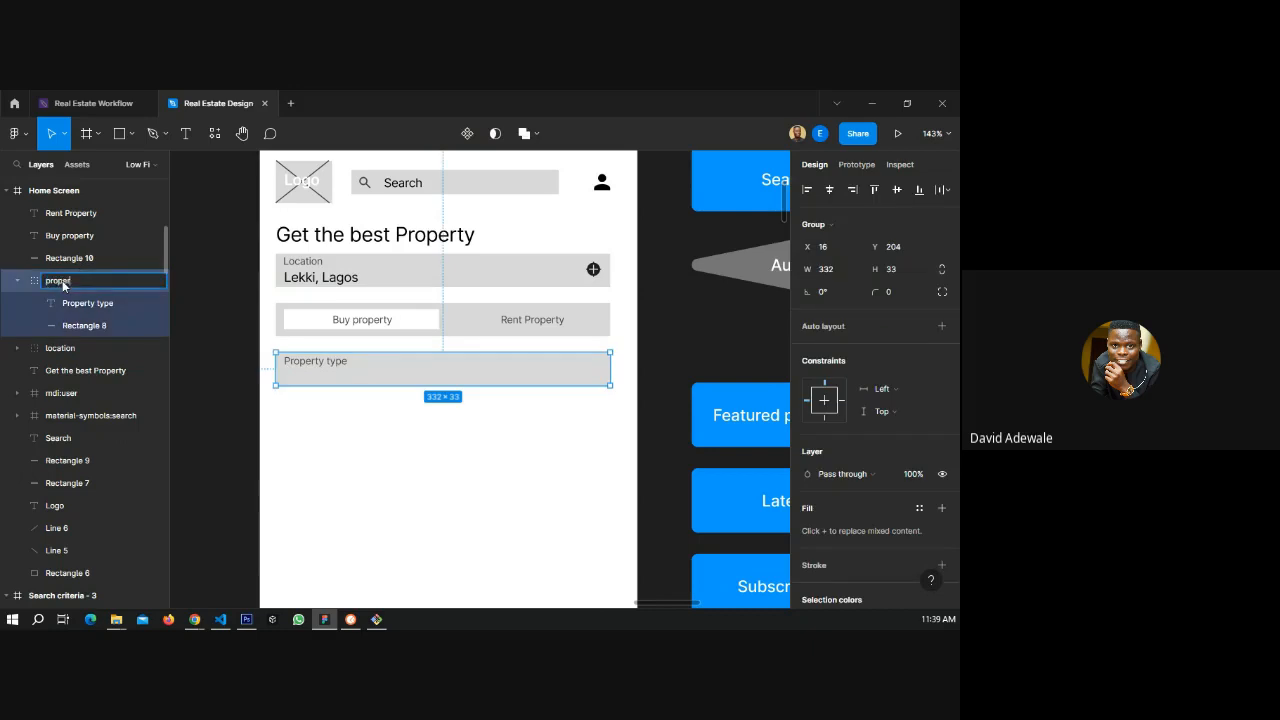
pyautogui.write('property type')
pyautogui.press('Return')
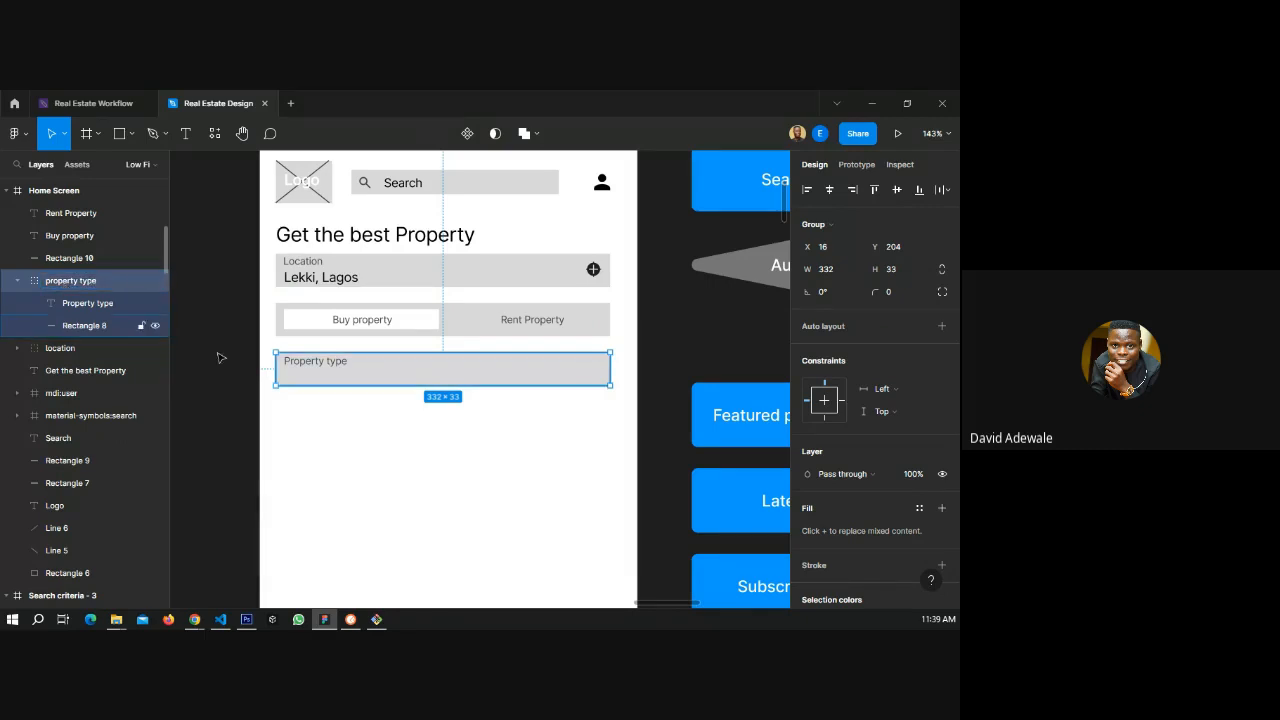
# - Raise the "Property type" label above its field and lower the grey field rectangle to Y 211
pyautogui.click(86, 326)
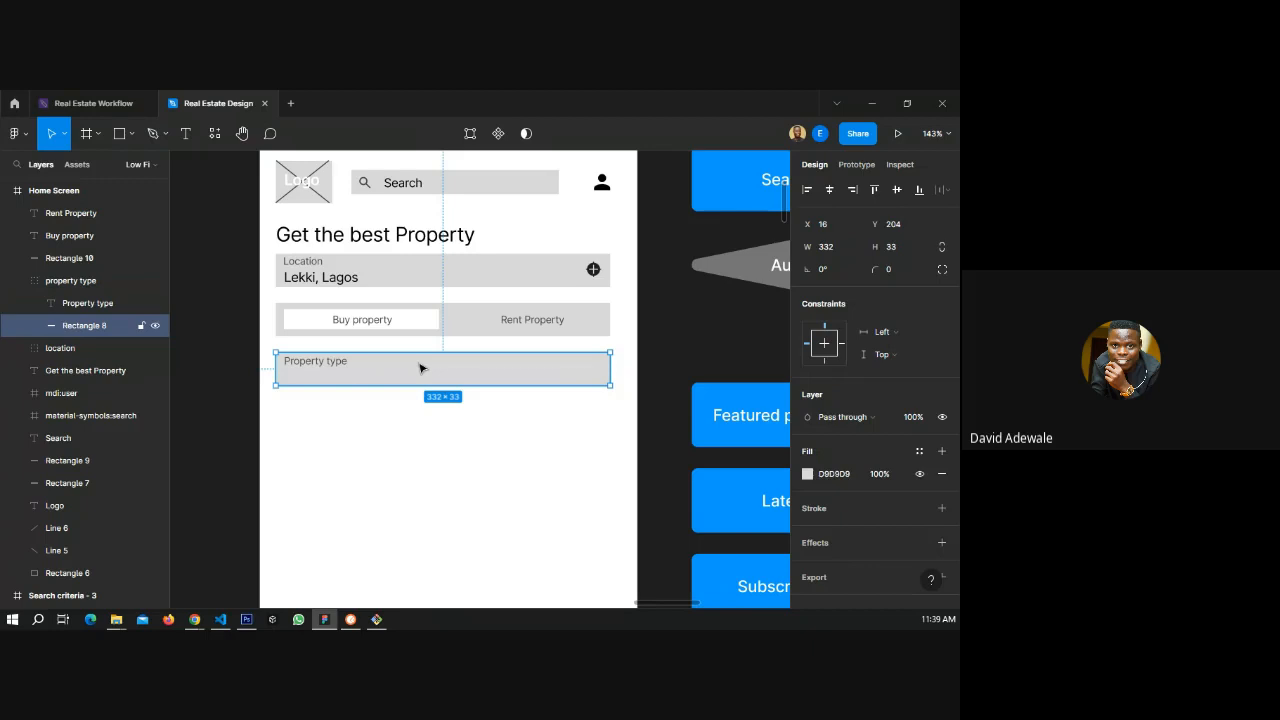
pyautogui.click(113, 309)
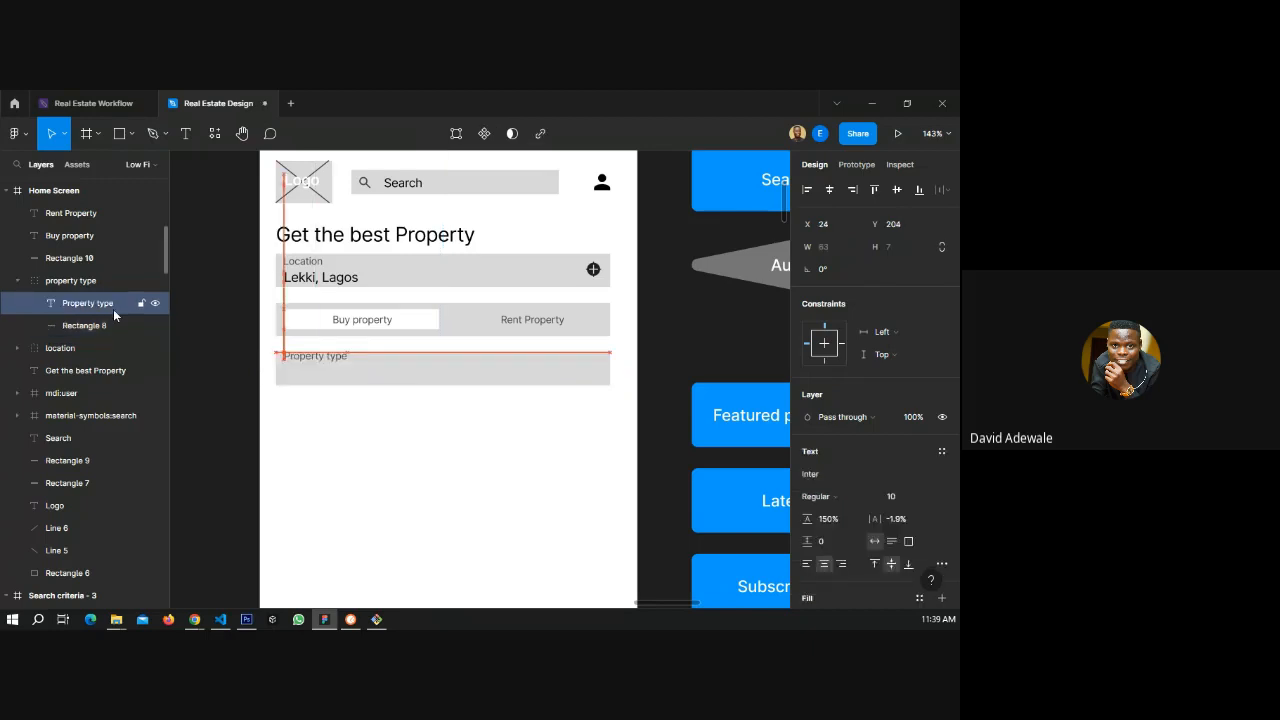
pyautogui.click(89, 324)
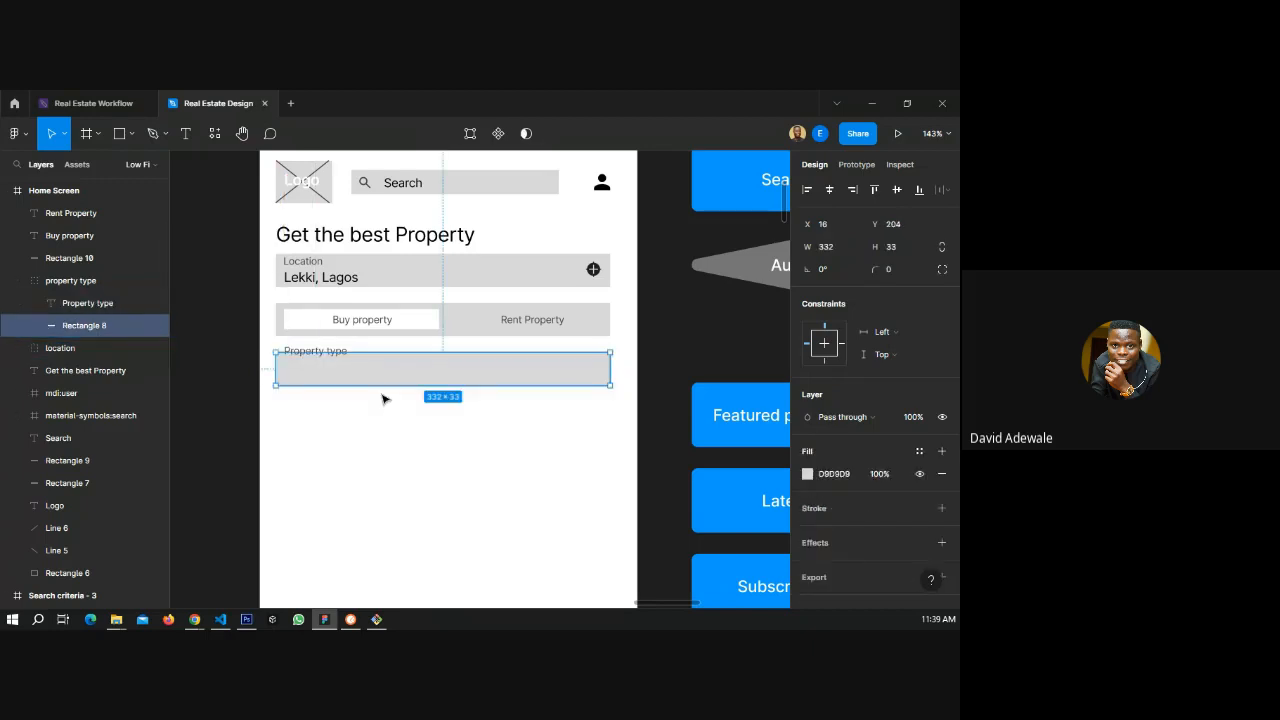
pyautogui.press('Down')
pyautogui.press('Down')
pyautogui.press('Down')
pyautogui.press('Down')
pyautogui.press('Down')
pyautogui.press('Down')
pyautogui.press('Down')
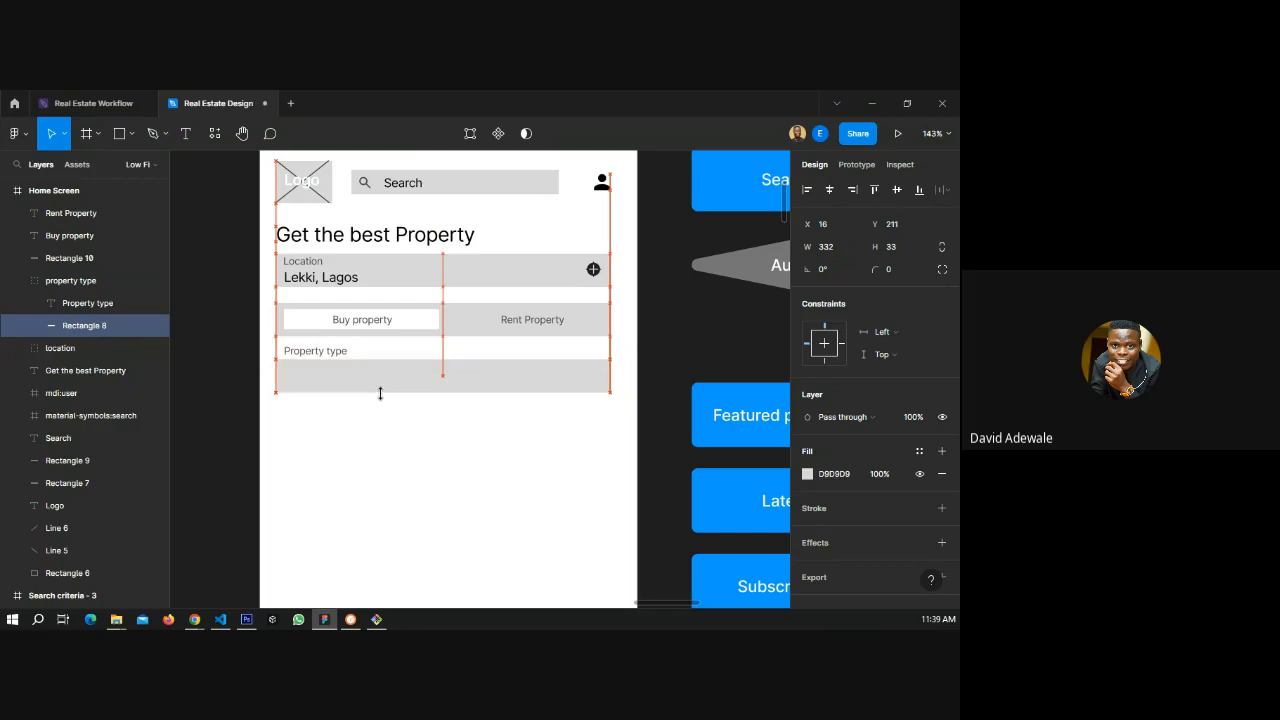
# - Align the "Property type" label with the field's left edge at X 16 and move label and field down together to Y 206
pyautogui.click(321, 353)
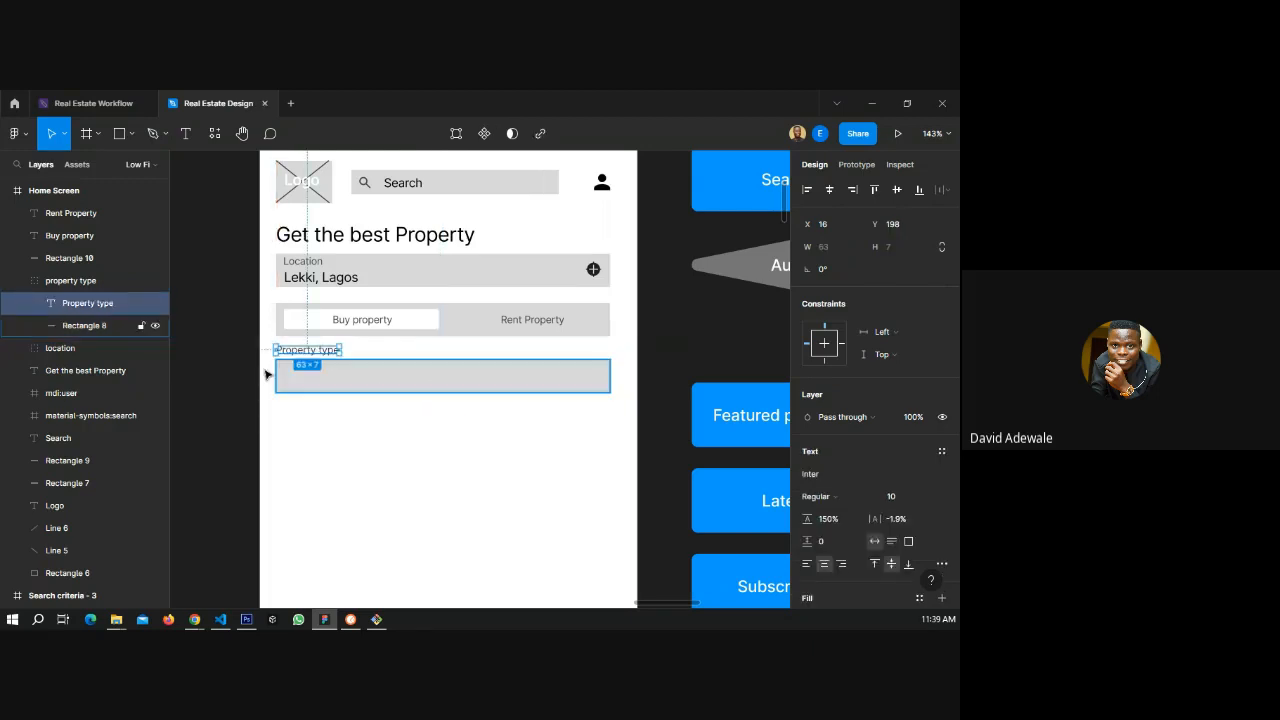
pyautogui.keyDown('shift'); pyautogui.click(329, 388); pyautogui.keyUp('shift')
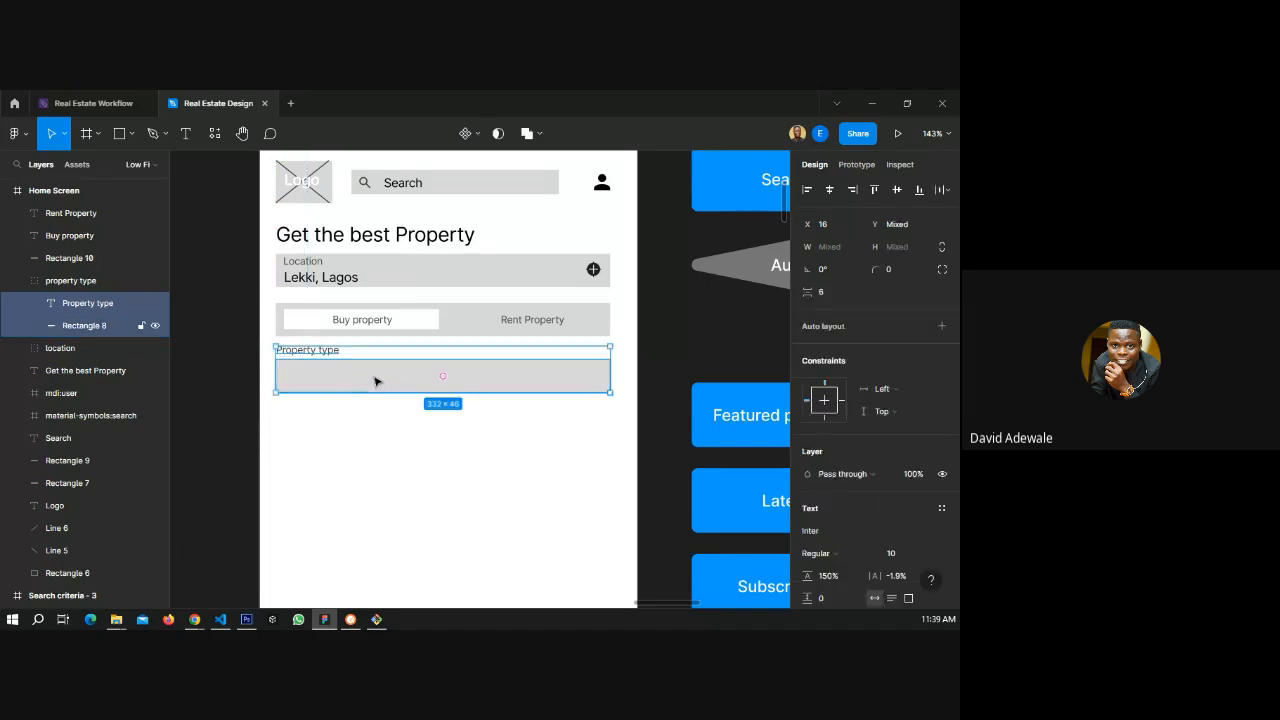
pyautogui.hotkey('shift', 'Down')
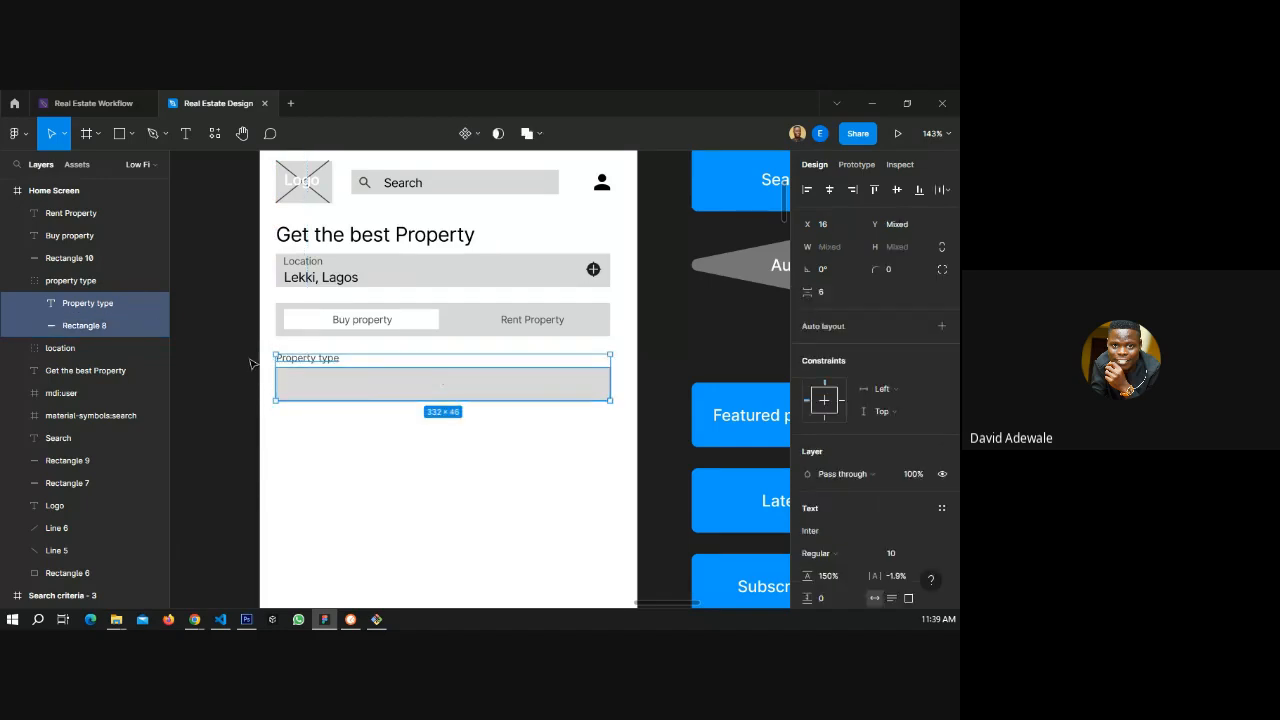
pyautogui.click(252, 364)
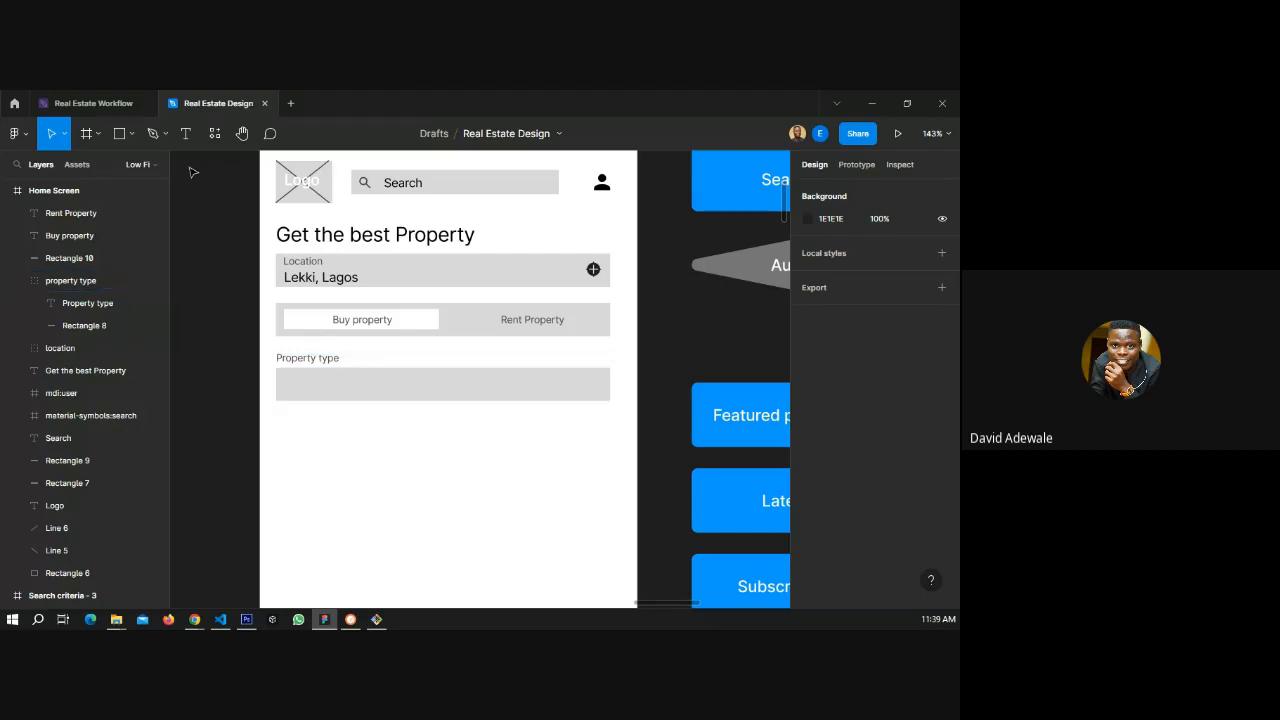
# - Run the Iconify plugin and search its icons for "chevron down"
pyautogui.hotkey('shift', 'i')
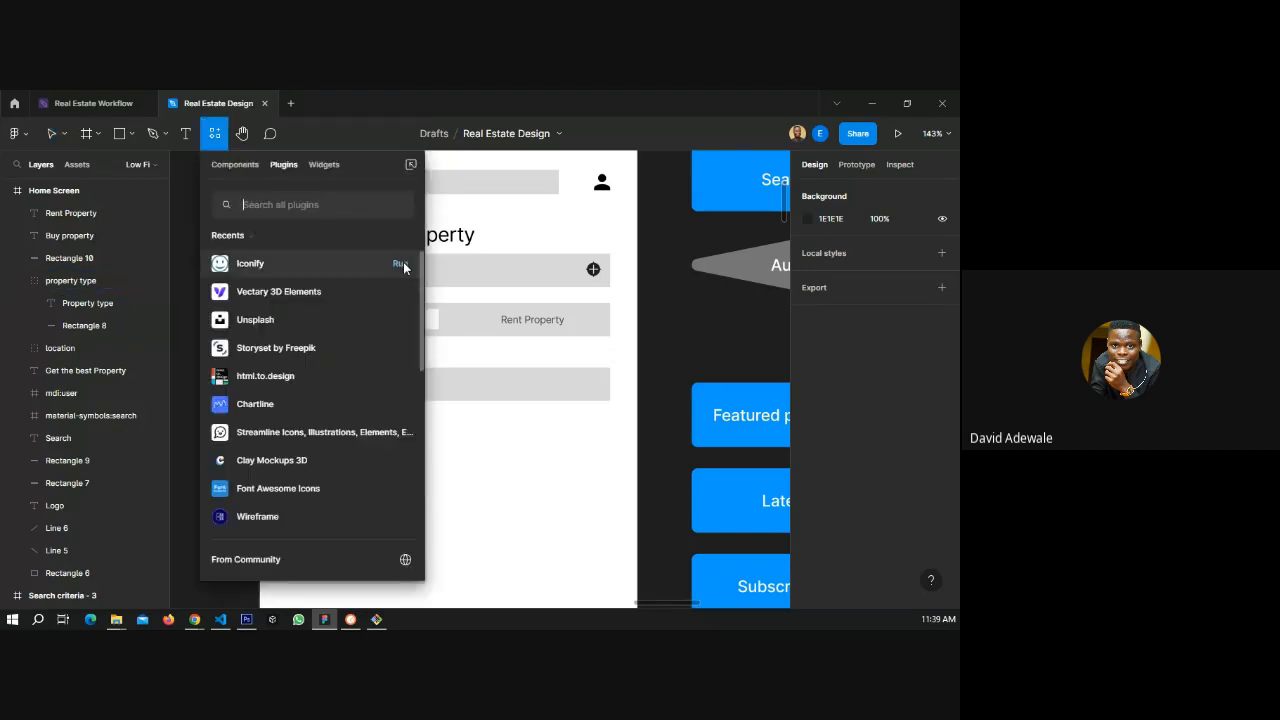
pyautogui.click(397, 263)
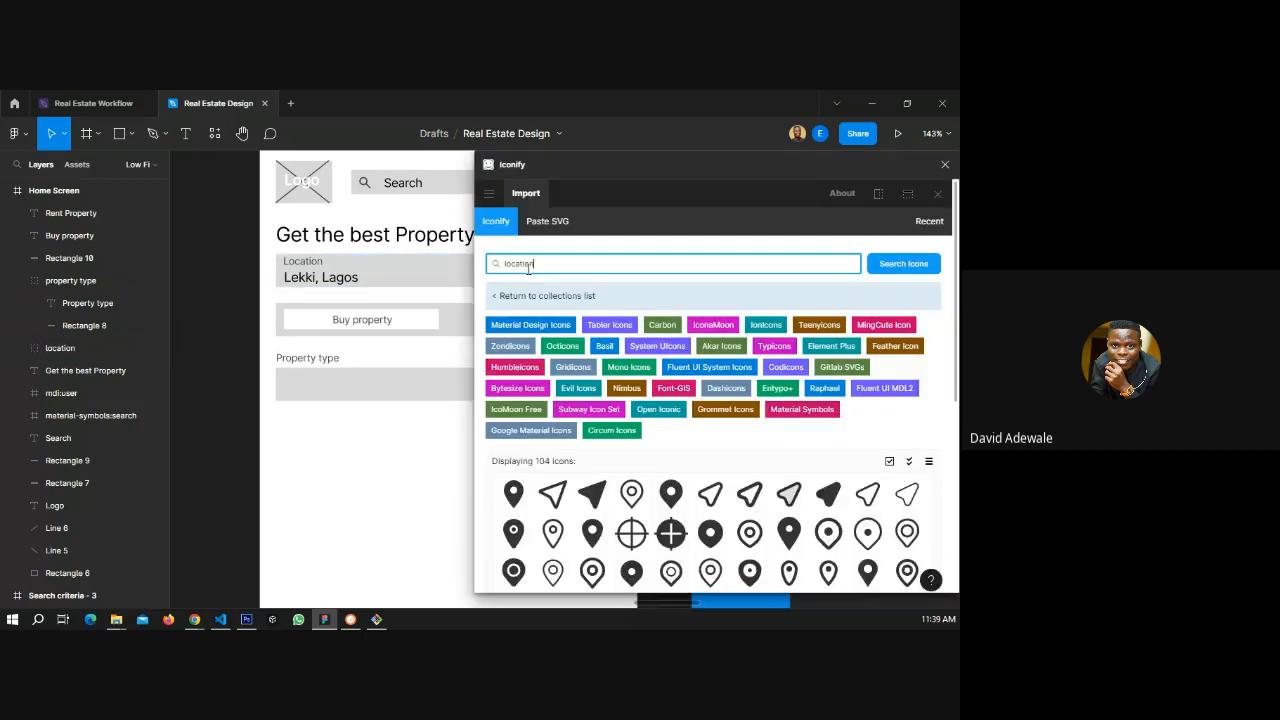
pyautogui.hotkey('ctrl', 'a')
pyautogui.write('chevron')
pyautogui.press('Return')
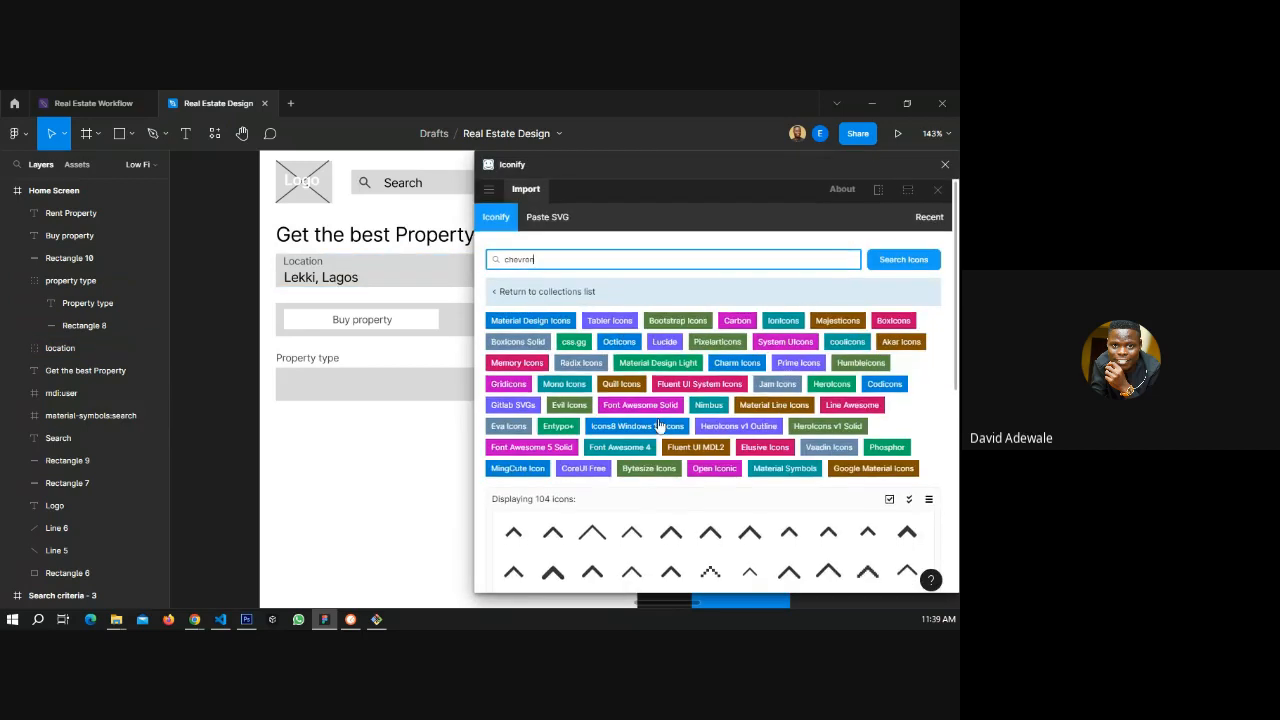
pyautogui.scroll(-3, 685, 432)
pyautogui.scroll(5, 685, 432)
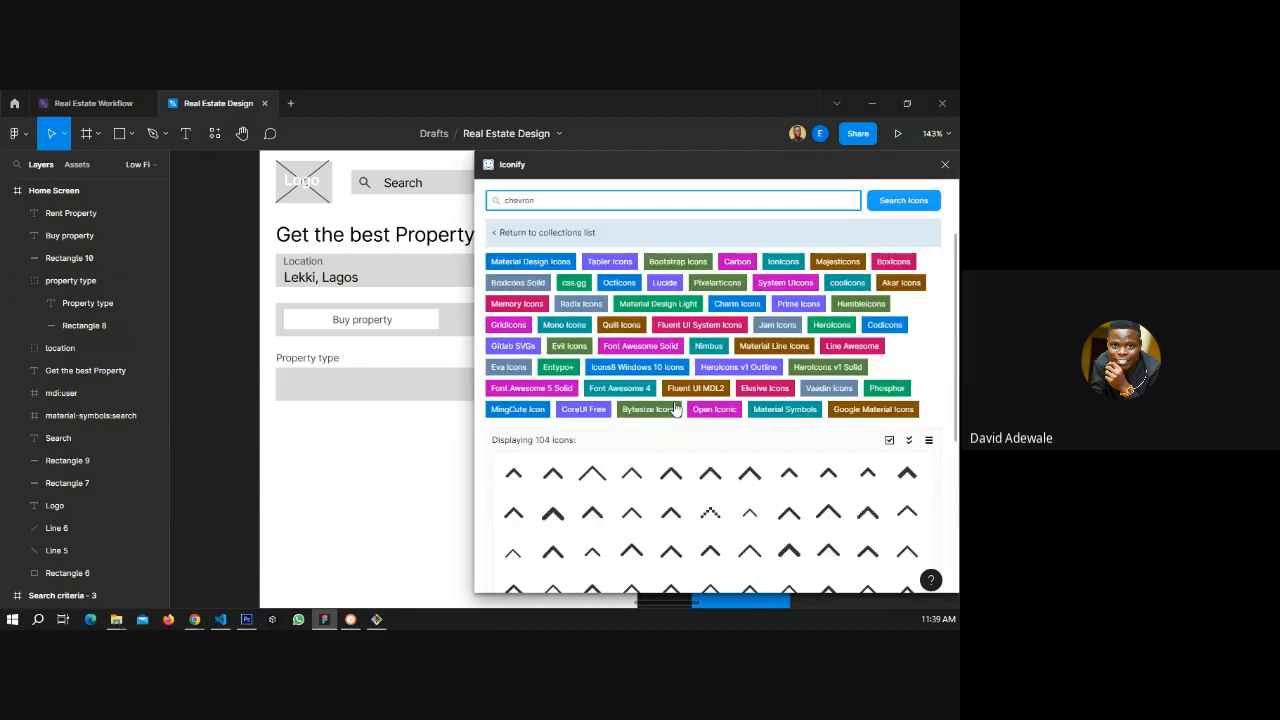
pyautogui.write('dow')
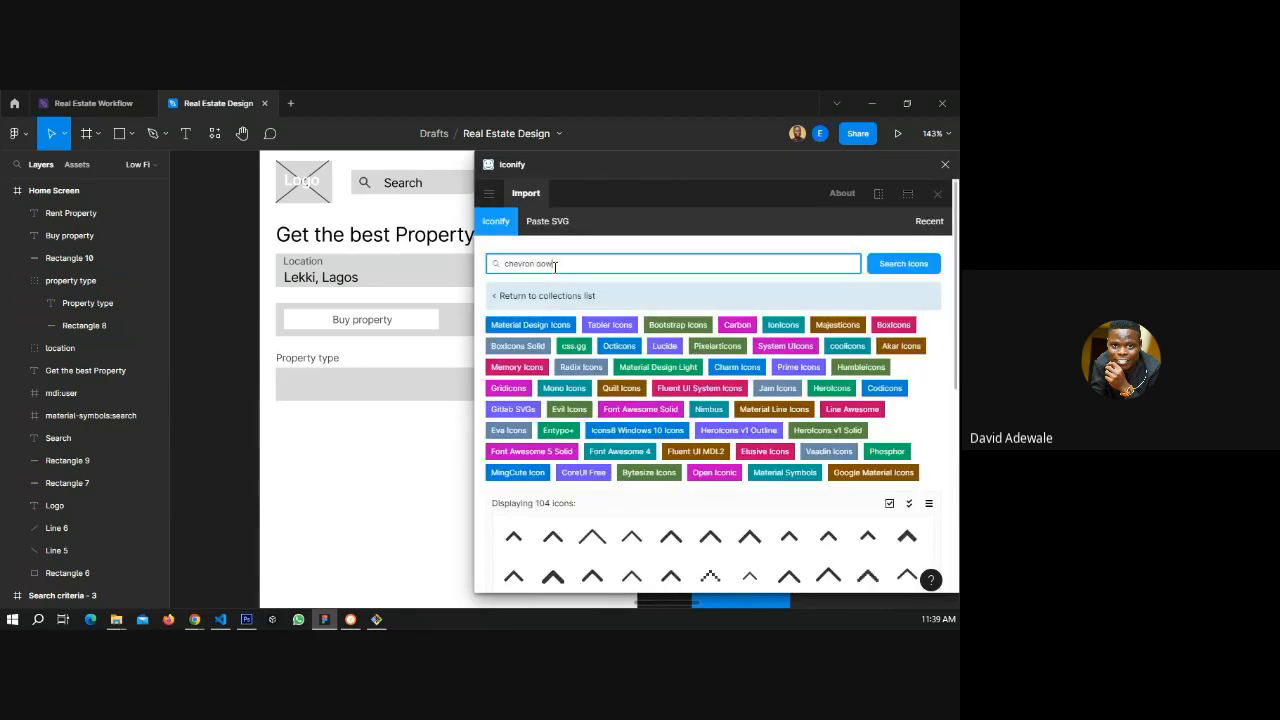
pyautogui.write('n')
pyautogui.press('Return')
pyautogui.scroll(-1, 598, 490)
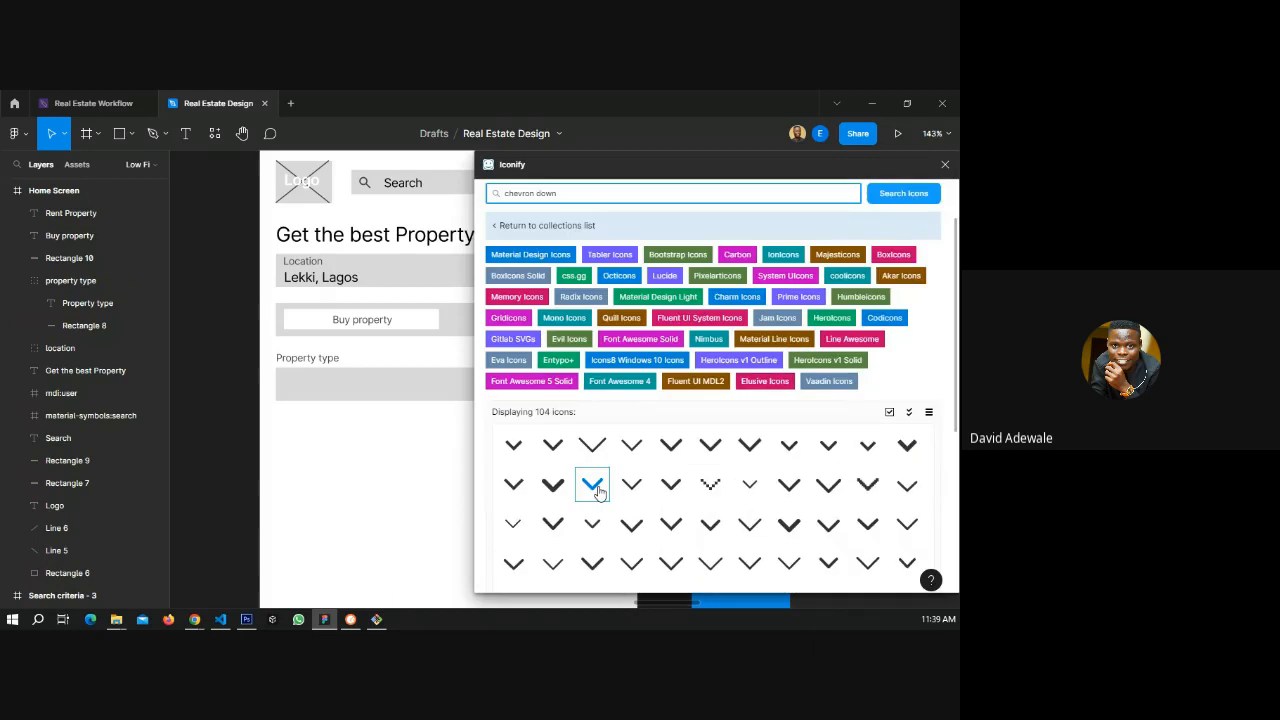
# - Place the 24 × 24 mdi:chevron-down icon inside the right end of the property type field and close the plugin
pyautogui.moveTo(513, 444); pyautogui.dragTo(598, 386)
pyautogui.click(945, 165)
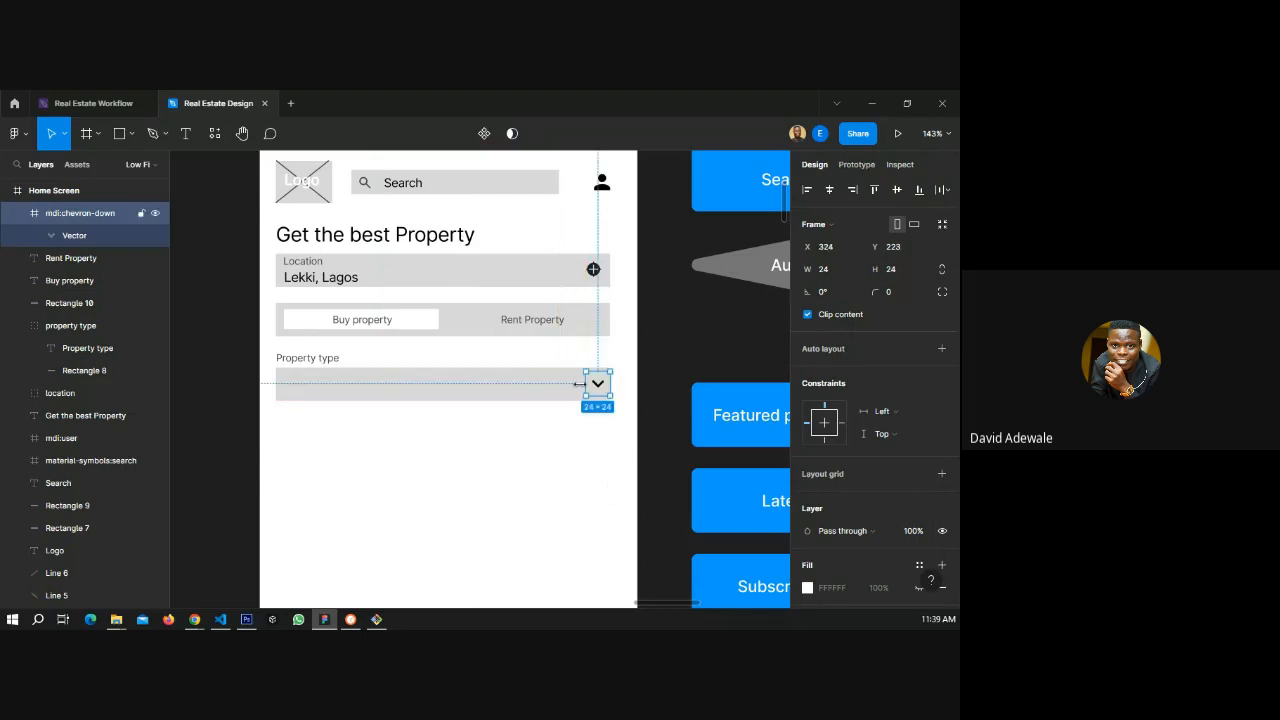
pyautogui.click(662, 376)
# - Recolor the chevron icon in the property type field to the grey 595959
pyautogui.click(596, 382)
pyautogui.scroll(-3, 843, 540)
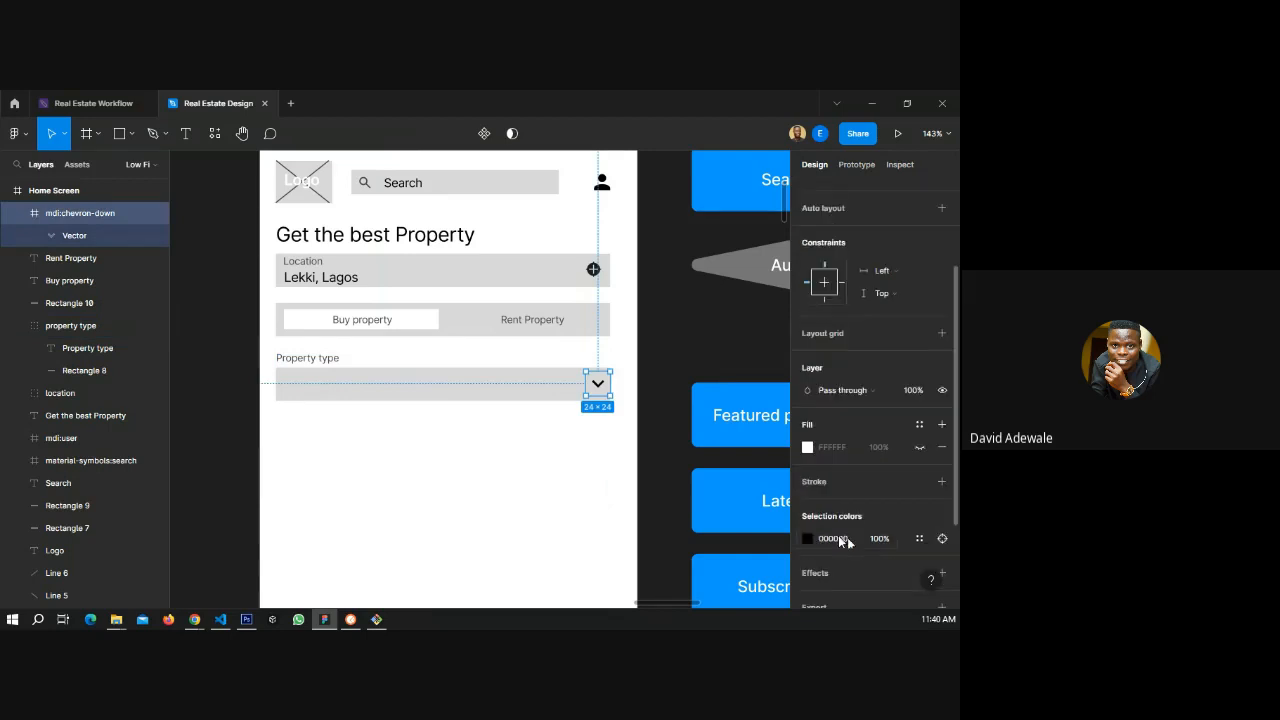
pyautogui.click(807, 538)
pyautogui.click(654, 371)
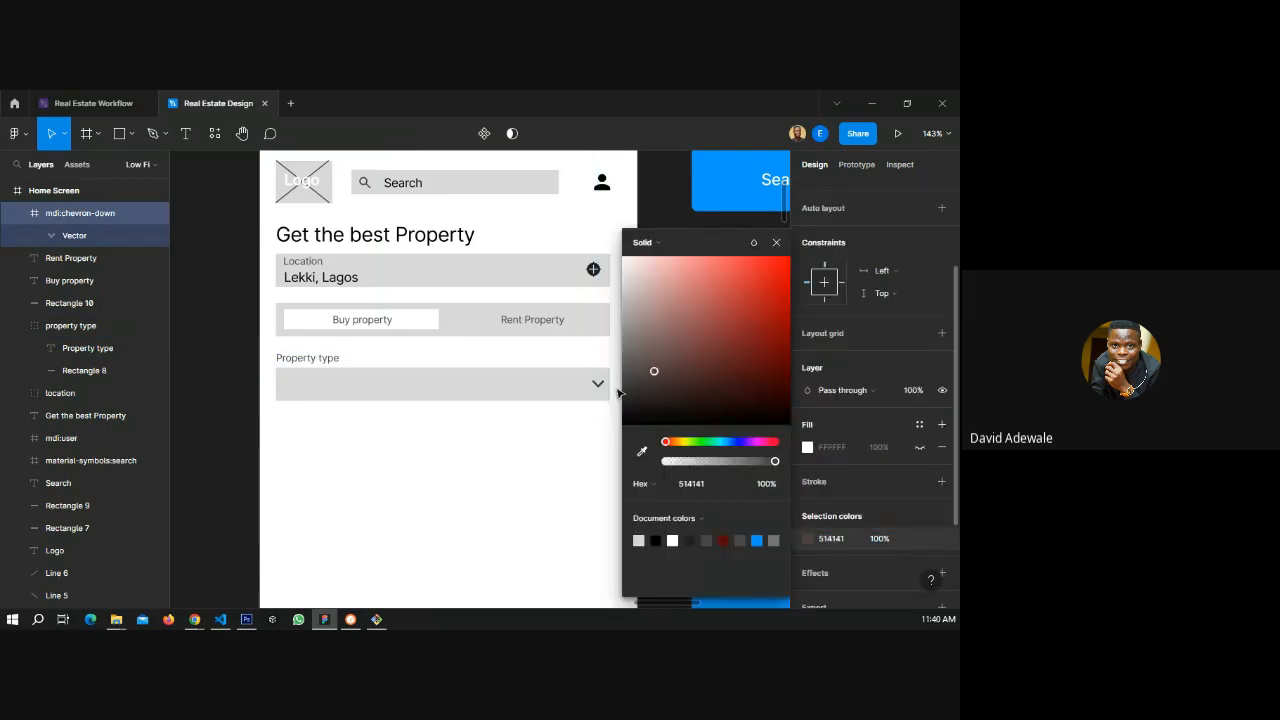
pyautogui.moveTo(618, 390); pyautogui.dragTo(613, 367)
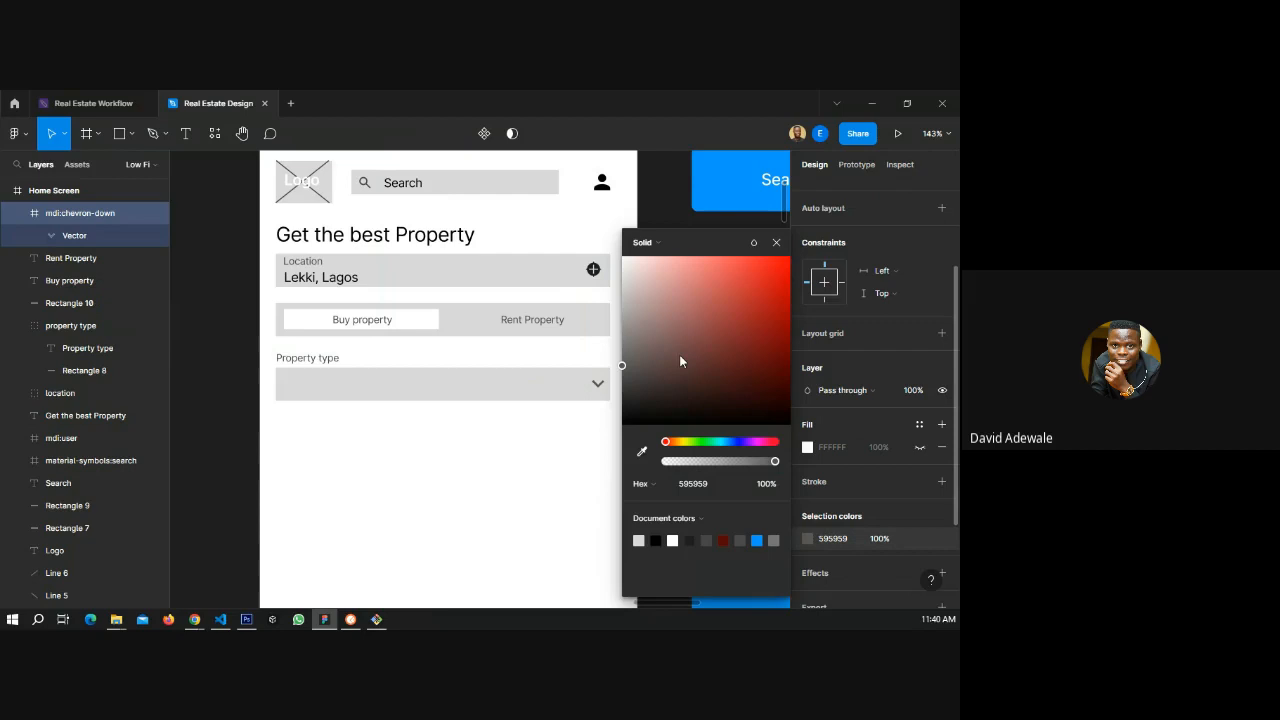
pyautogui.click(776, 243)
pyautogui.click(645, 387)
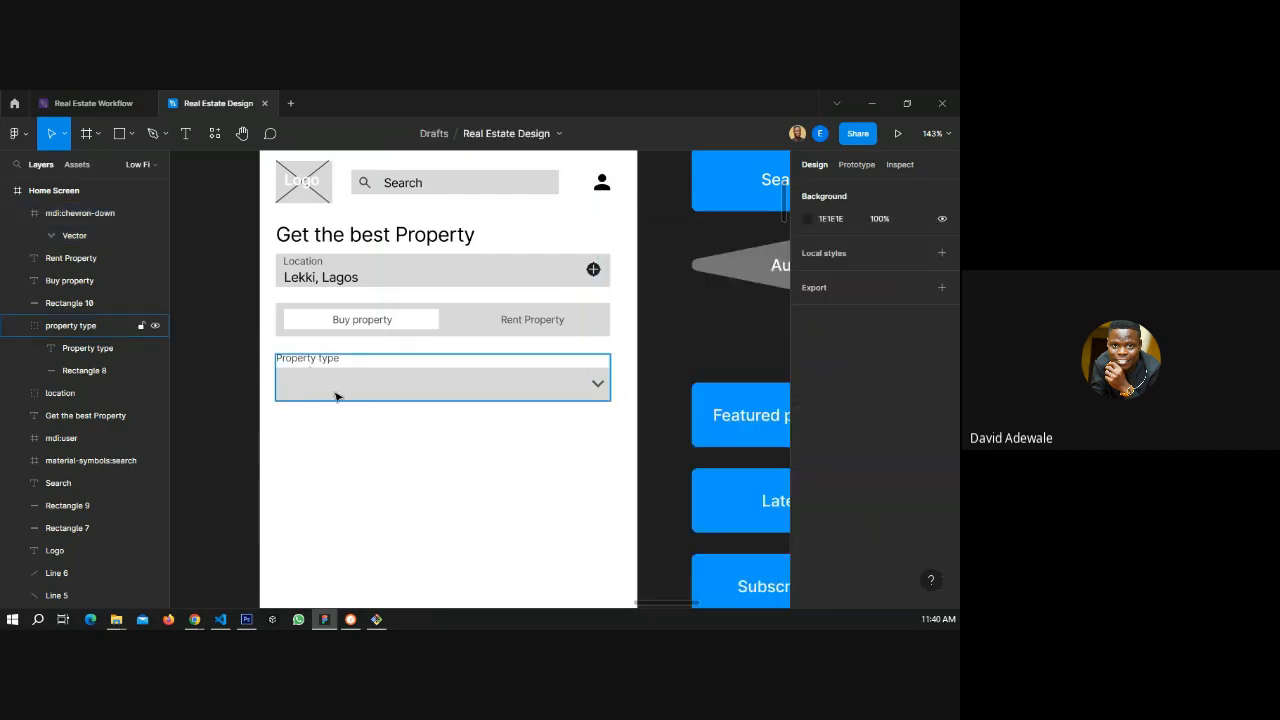
# - Duplicate the "property type" group onto the empty canvas to the left of the Home Screen frame
pyautogui.scroll(-3, 636, 400)
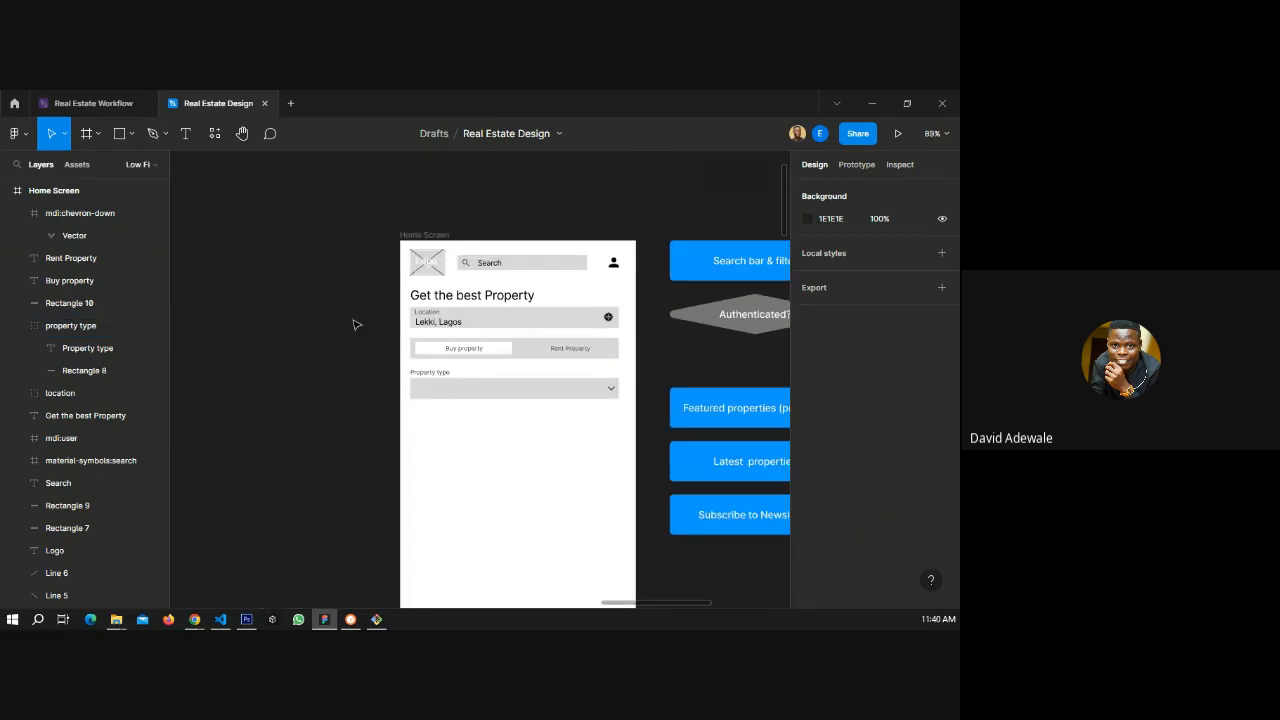
pyautogui.press('r')
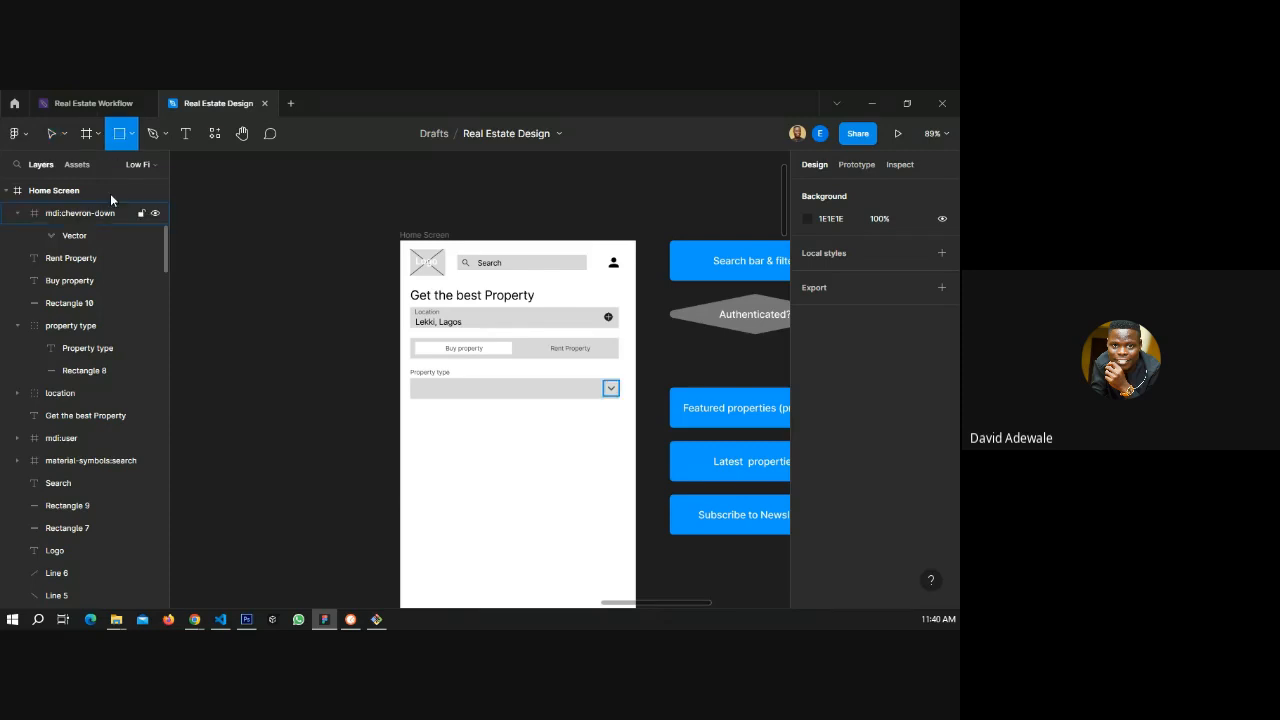
pyautogui.press('v')
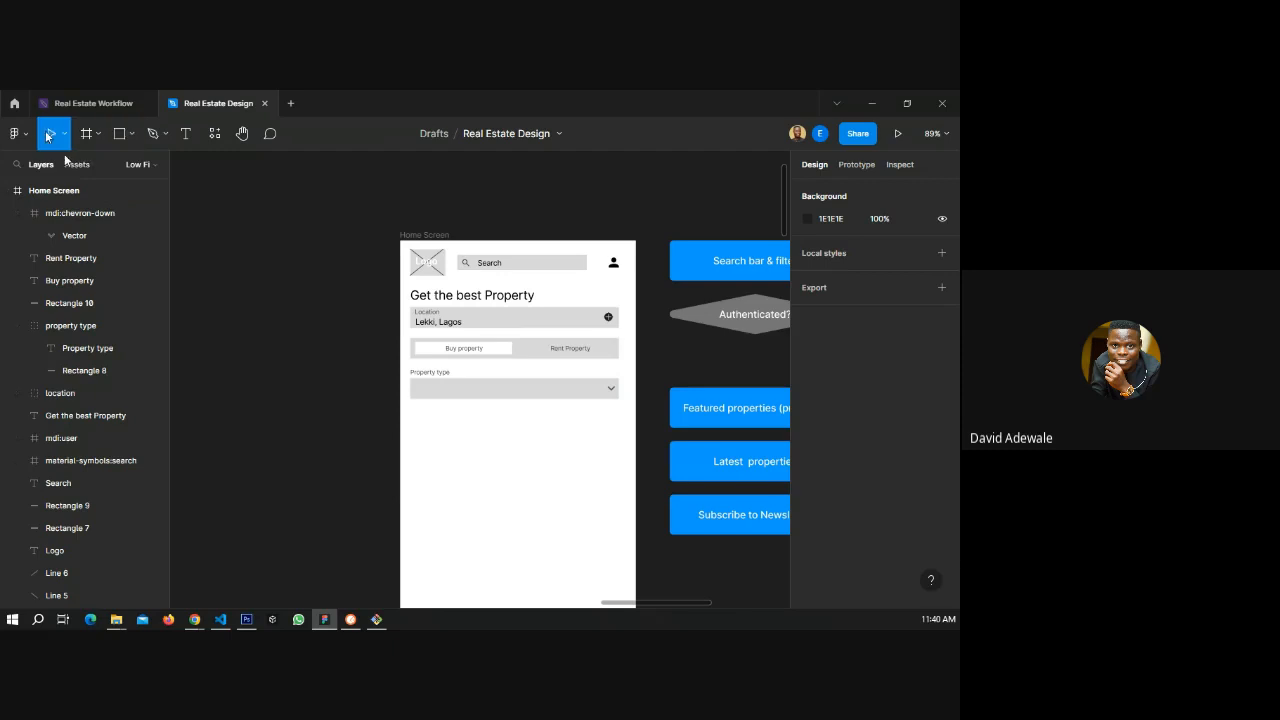
pyautogui.click(580, 391)
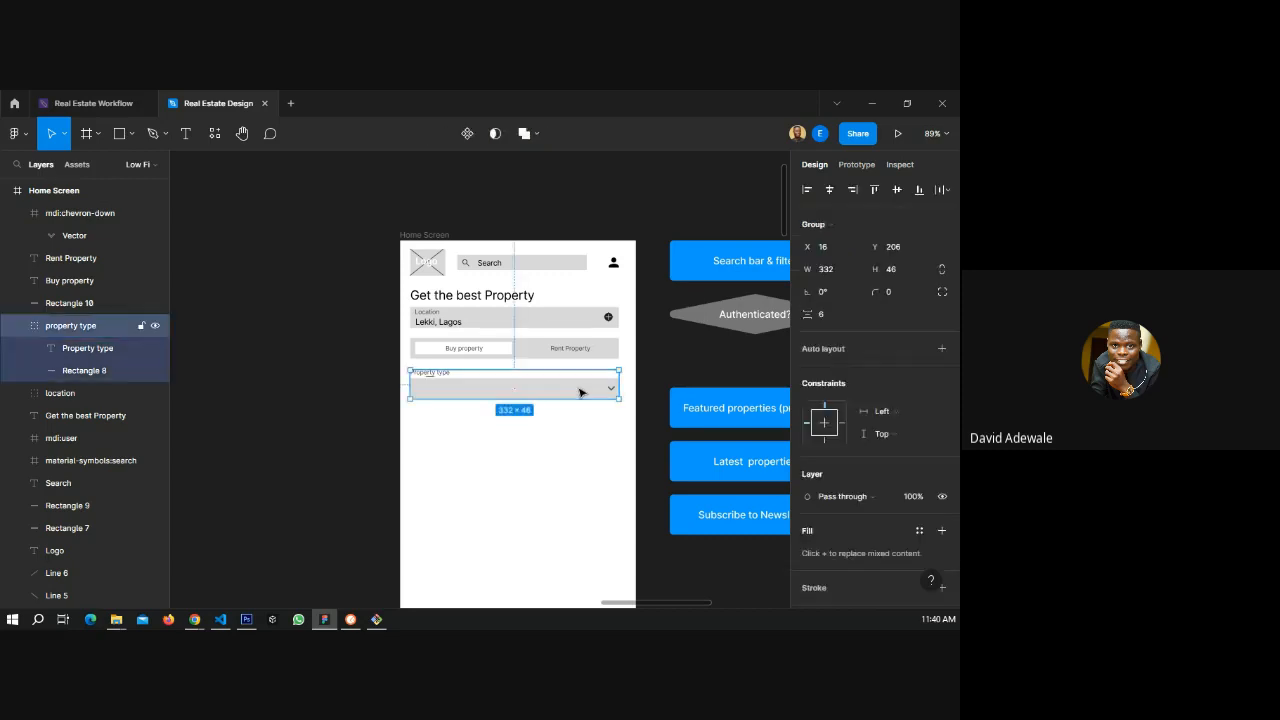
pyautogui.moveTo(580, 391); pyautogui.dragTo(368, 396)
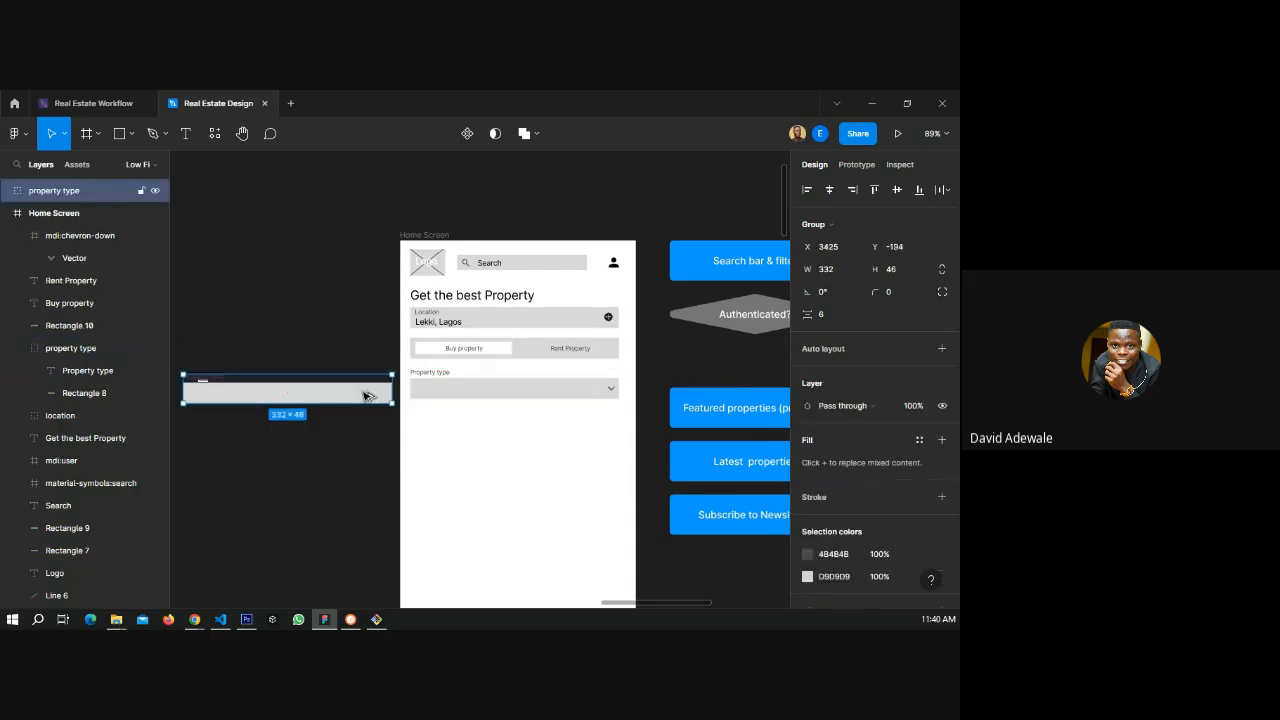
# - Wrap the duplicated group in a frame and rename that frame "property type"
pyautogui.click(85, 133)
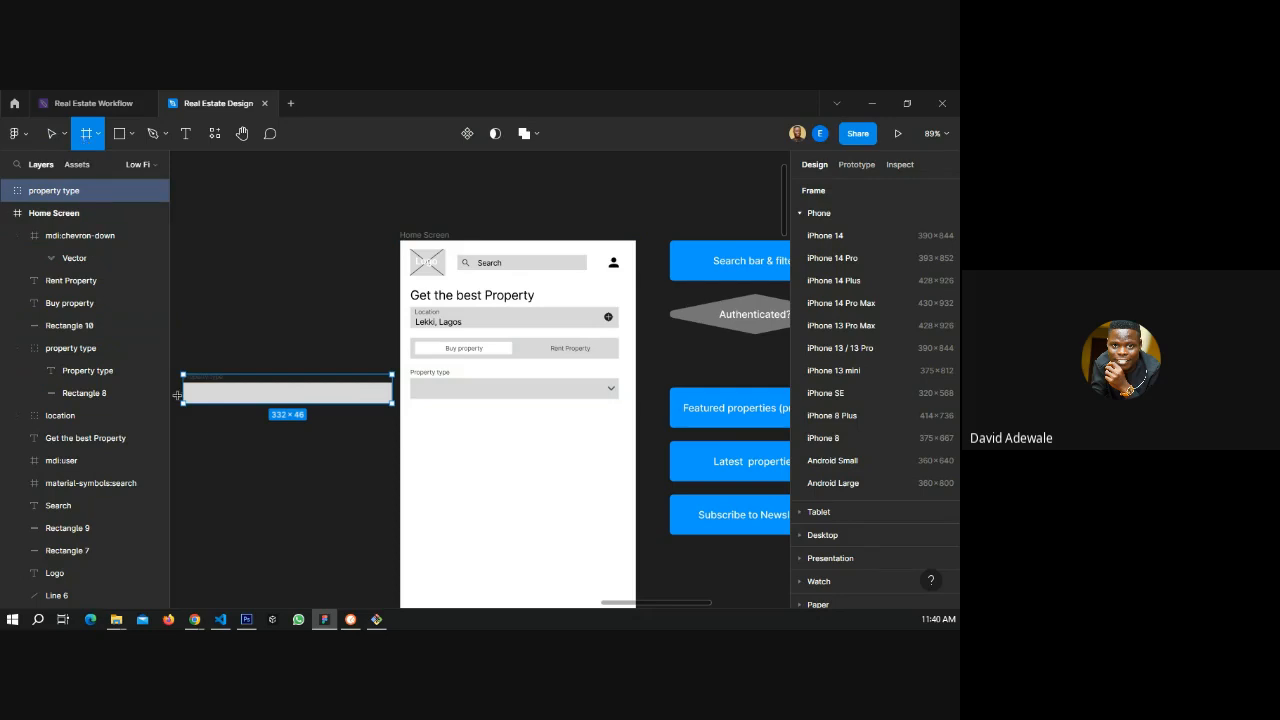
pyautogui.rightClick(216, 396)
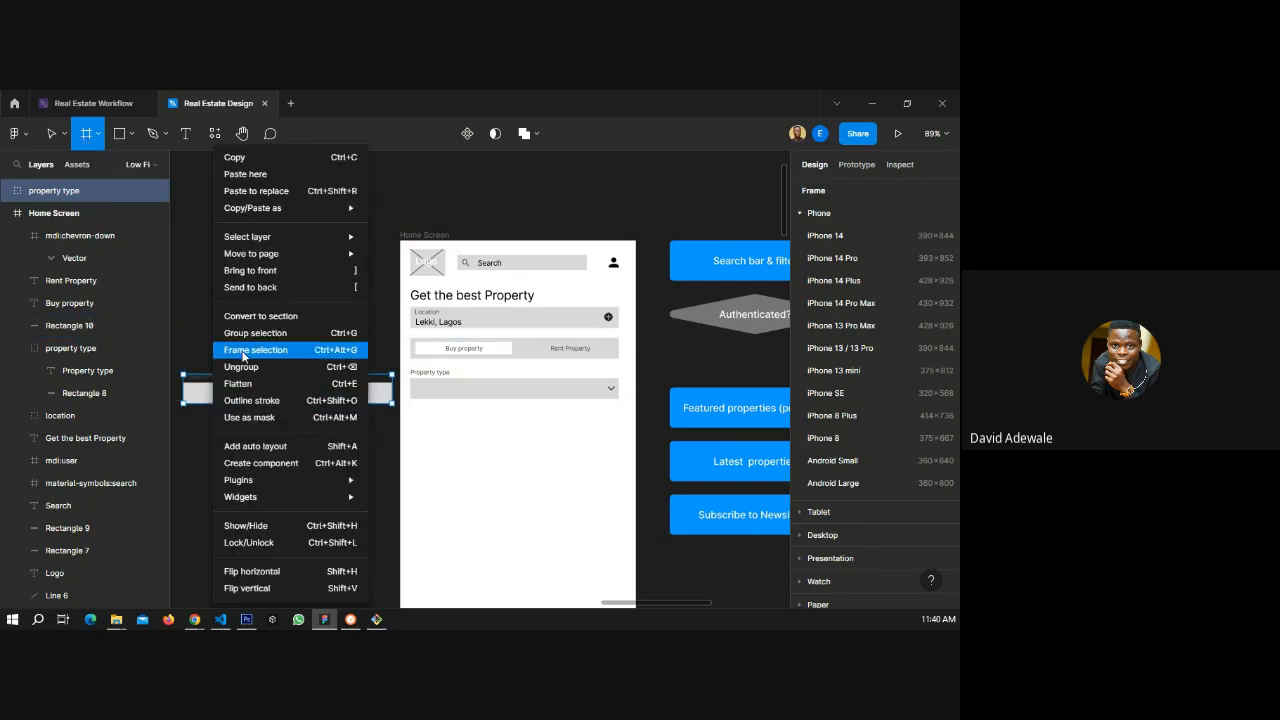
pyautogui.click(231, 349)
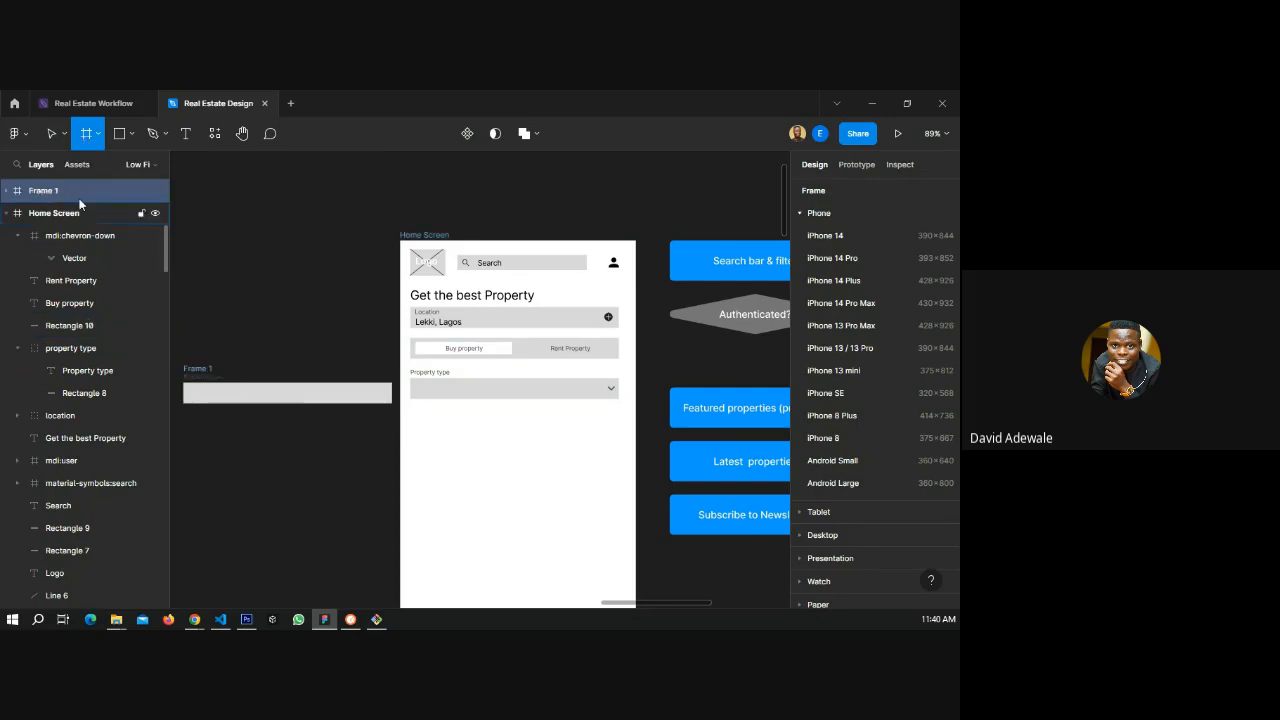
pyautogui.press('v')
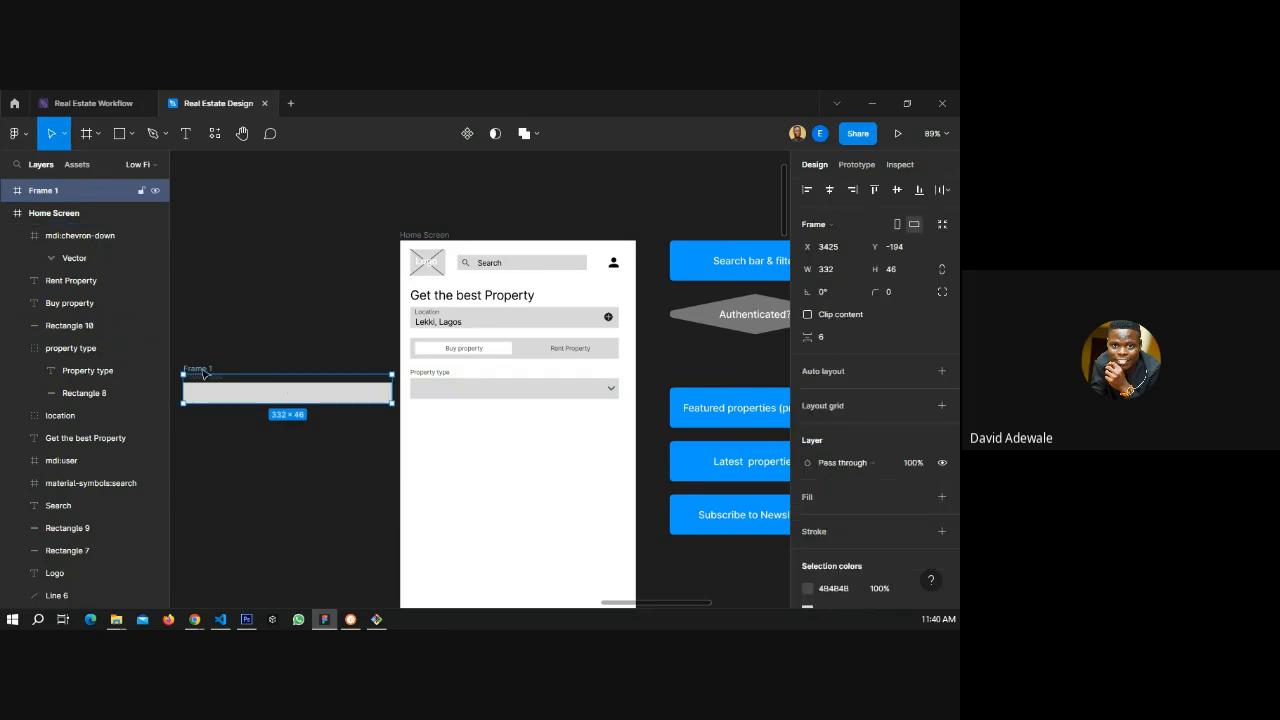
pyautogui.doubleClick(204, 370)
pyautogui.write('property type')
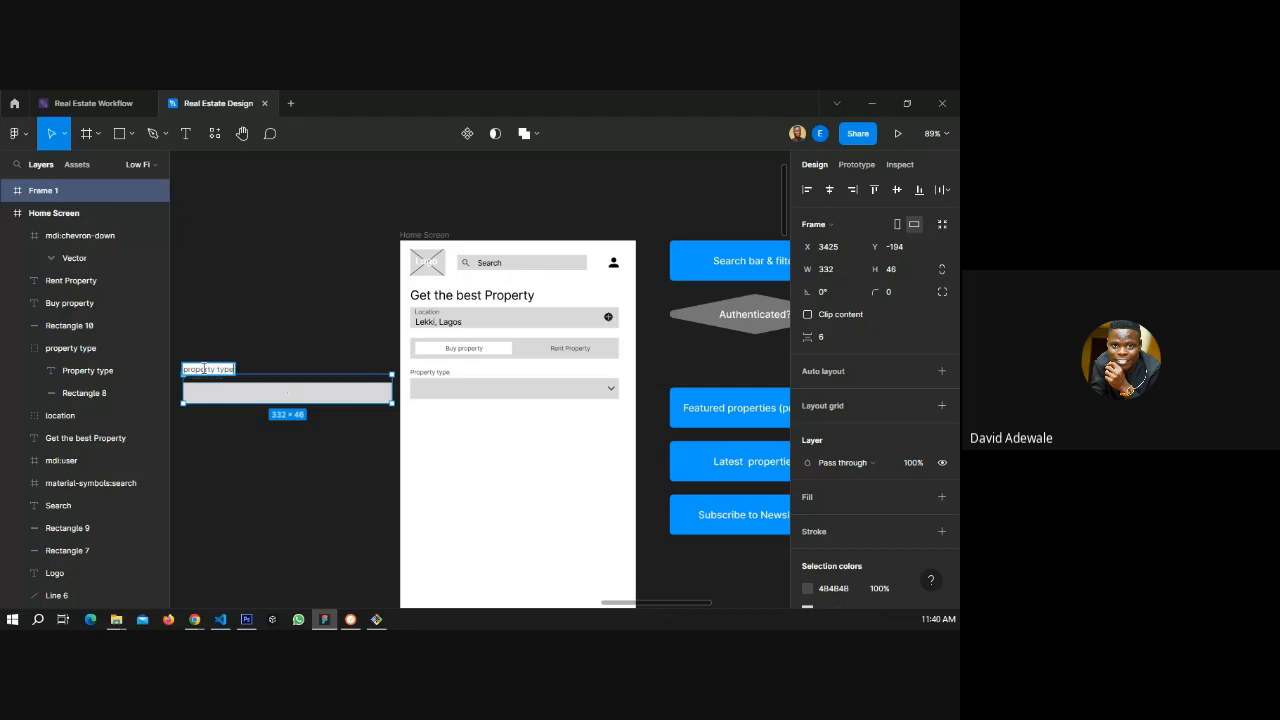
pyautogui.press('Return')
# - Ungroup the contents of the new "property type" frame and delete its text label, keeping only the grey rectangle
pyautogui.scroll(5, 243, 402)
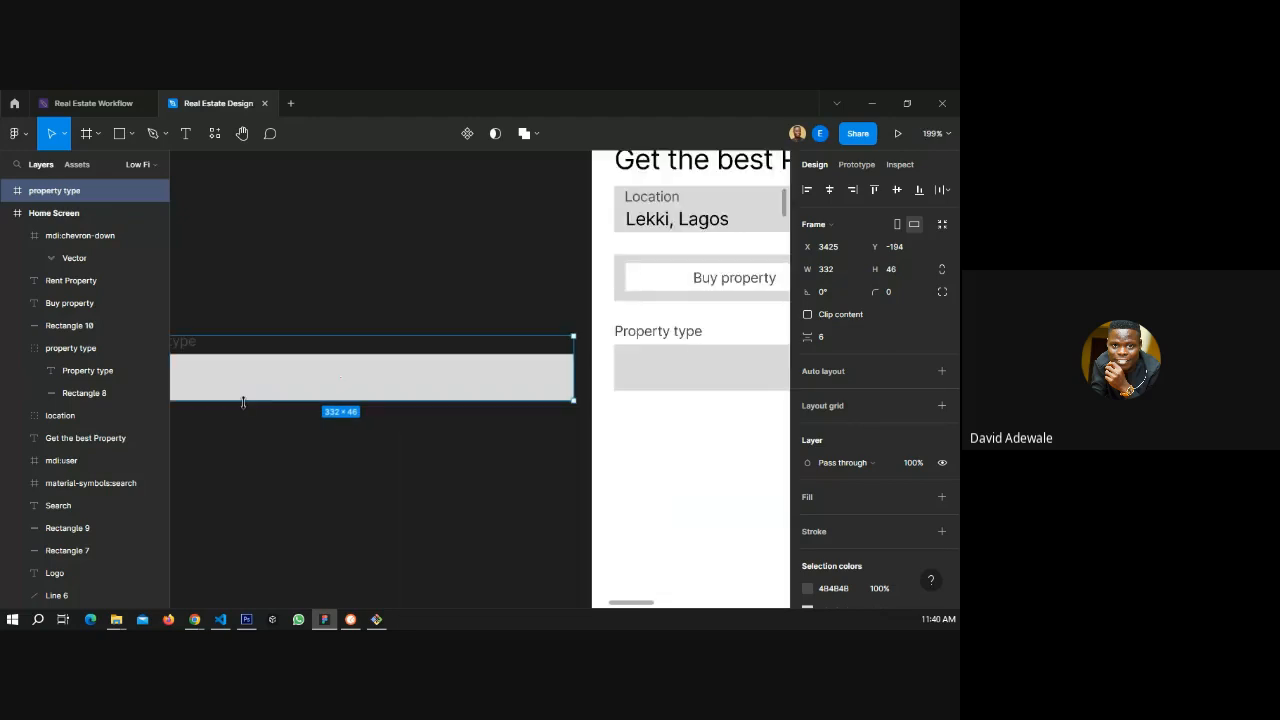
pyautogui.scroll(-2, 356, 385)
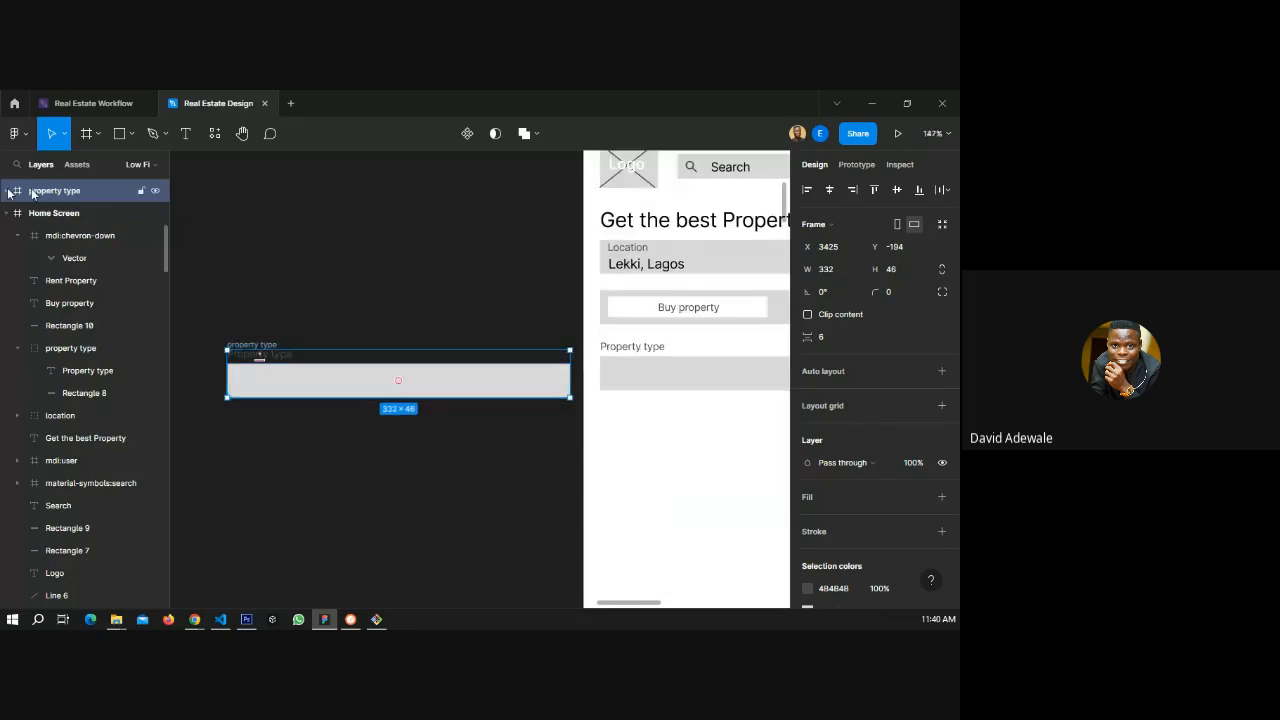
pyautogui.press('Return')
pyautogui.rightClick(73, 214)
pyautogui.moveTo(108, 262)
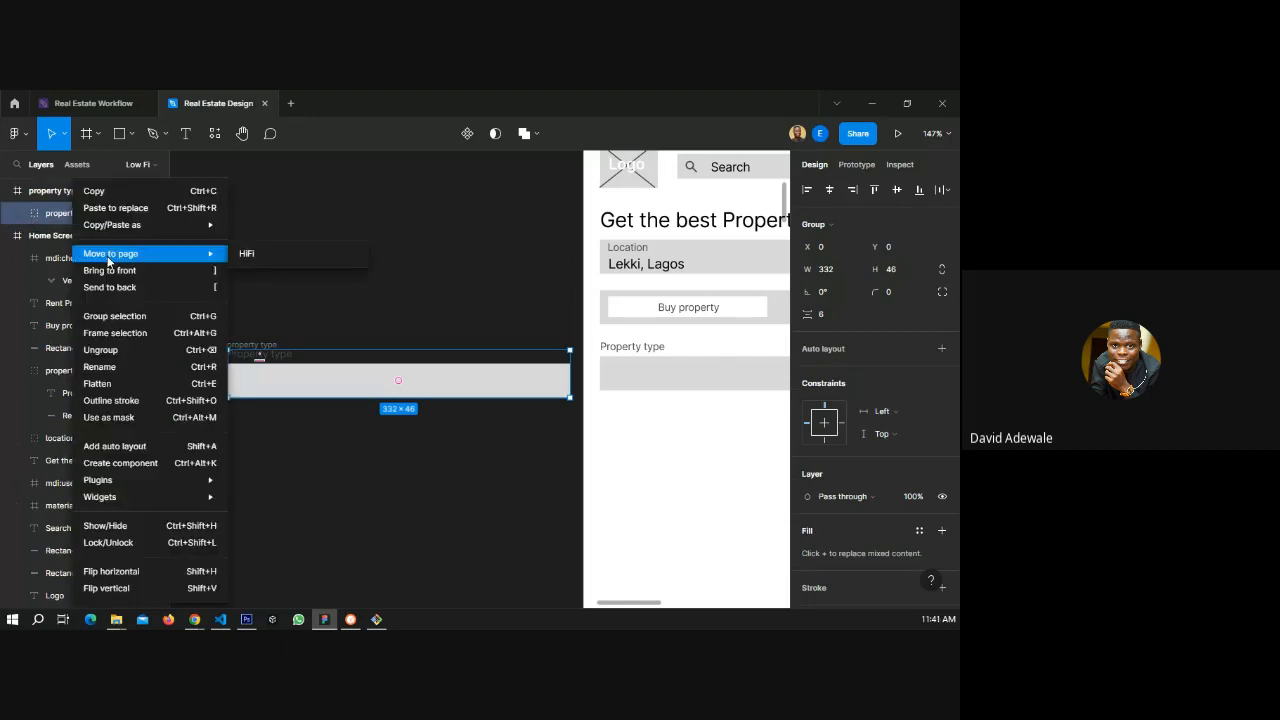
pyautogui.click(100, 350)
pyautogui.click(66, 235)
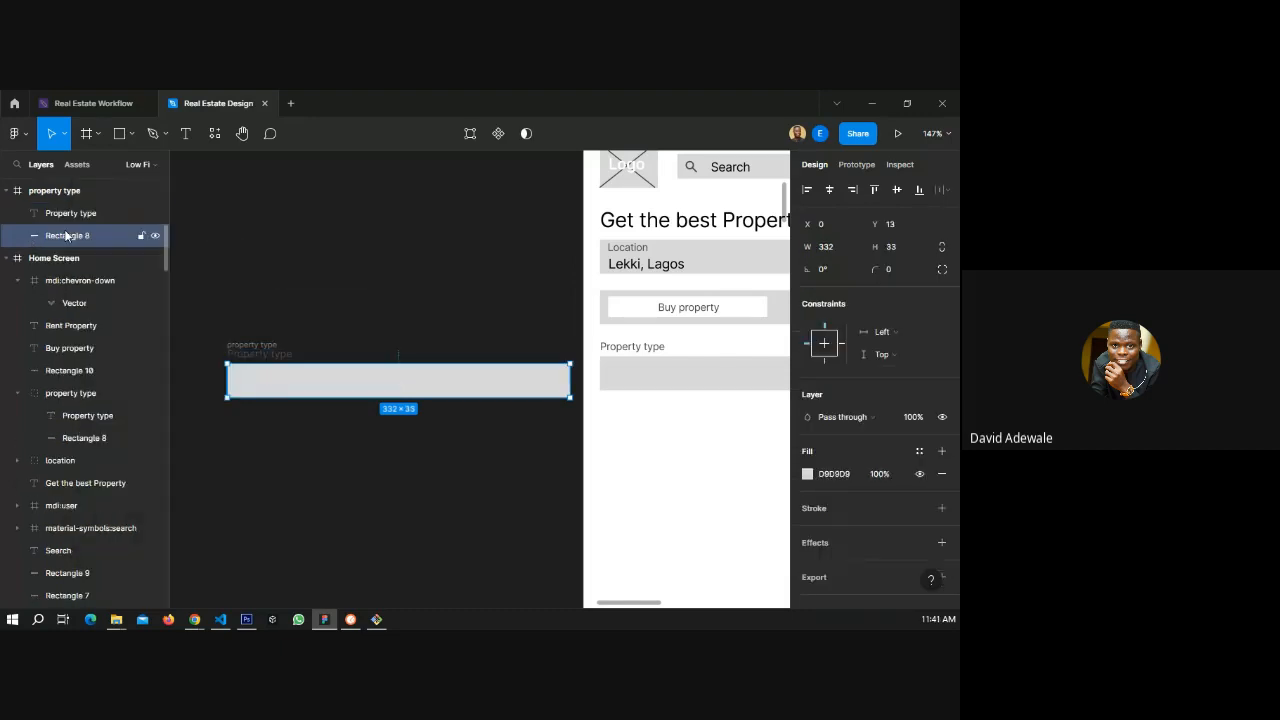
pyautogui.click(80, 214)
pyautogui.press('Delete')
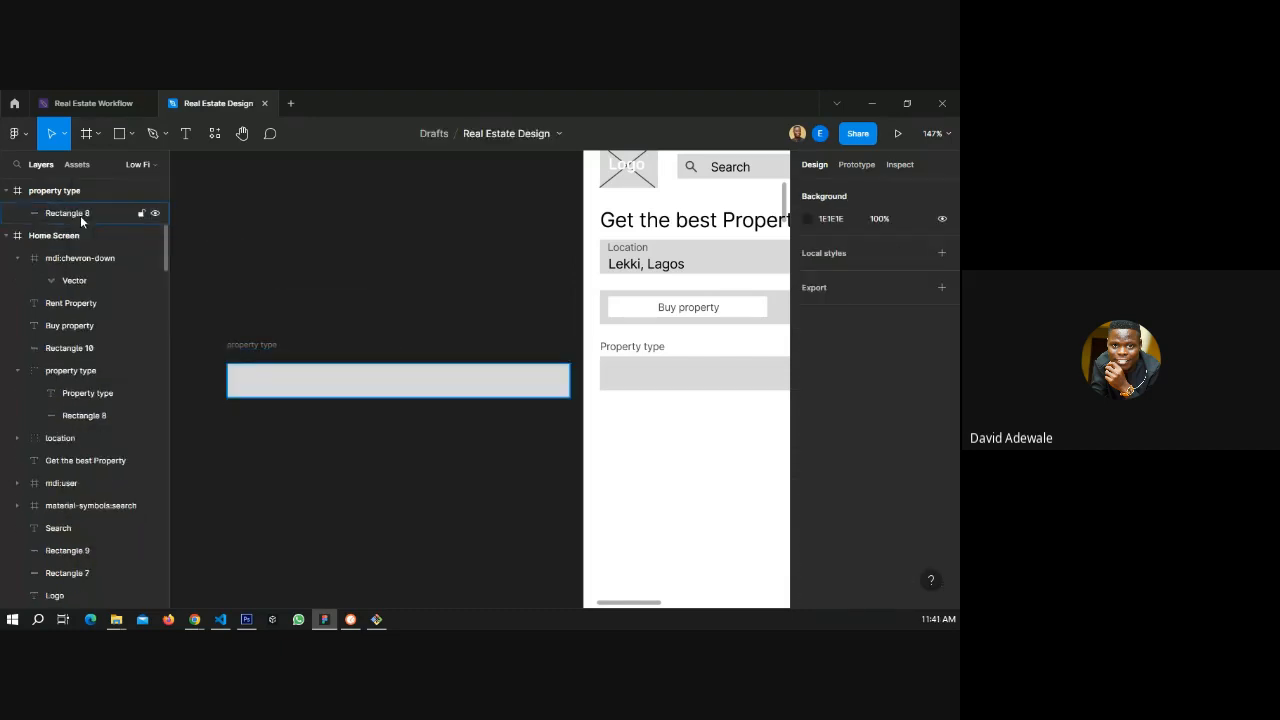
pyautogui.click(346, 368)
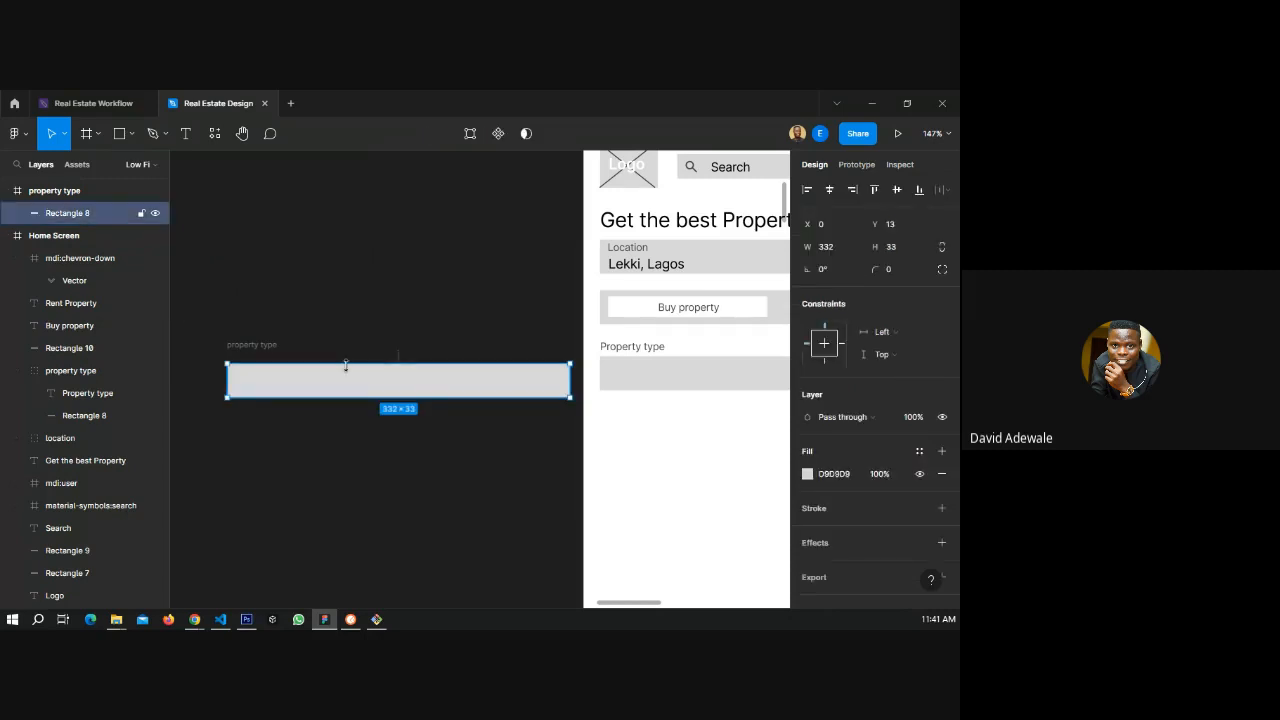
# - Stretch the grey rectangle from the frame's top edge to a height of 80 and add the text "Landed Property" on it
pyautogui.moveTo(348, 357); pyautogui.dragTo(350, 351)
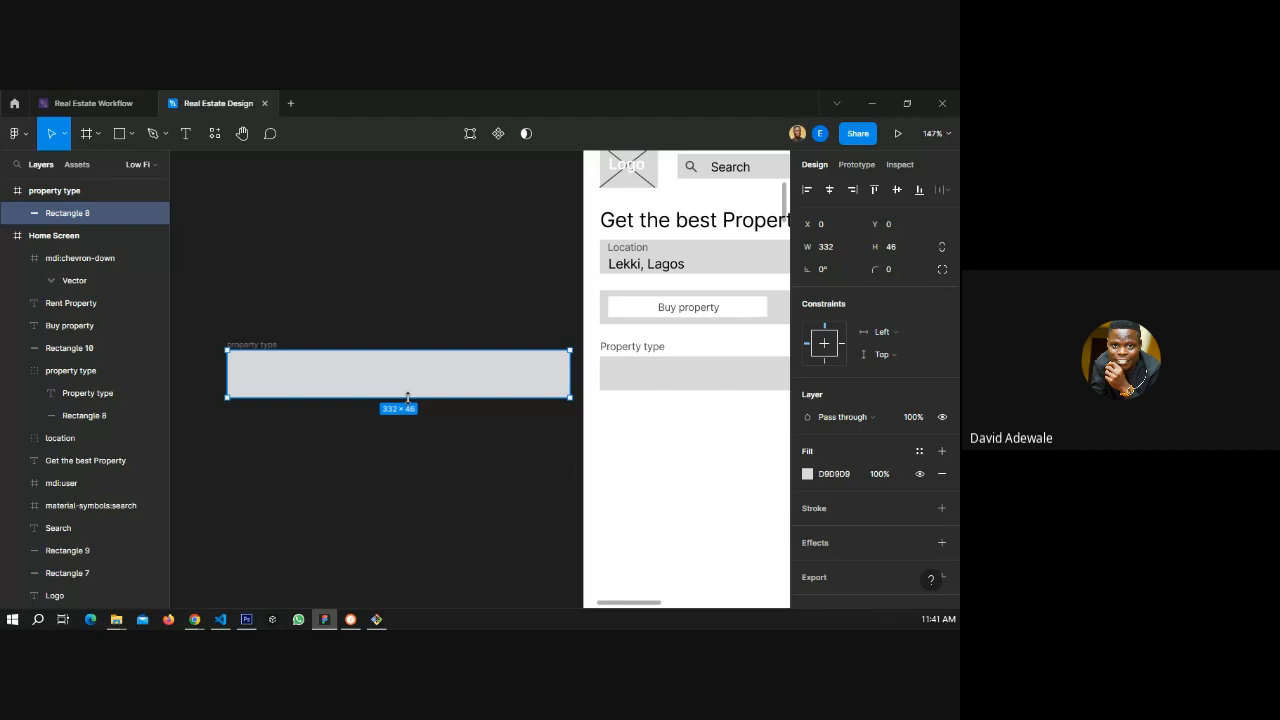
pyautogui.moveTo(407, 397); pyautogui.dragTo(407, 432)
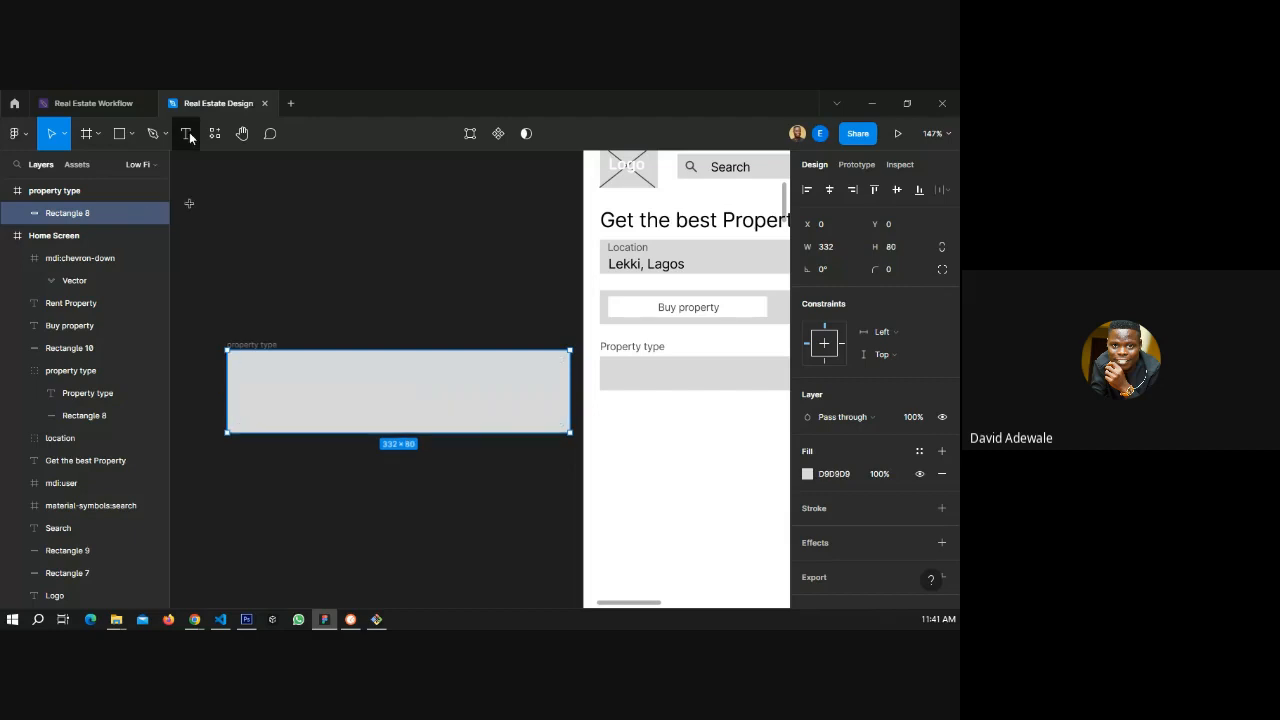
pyautogui.click(187, 134)
pyautogui.click(265, 423)
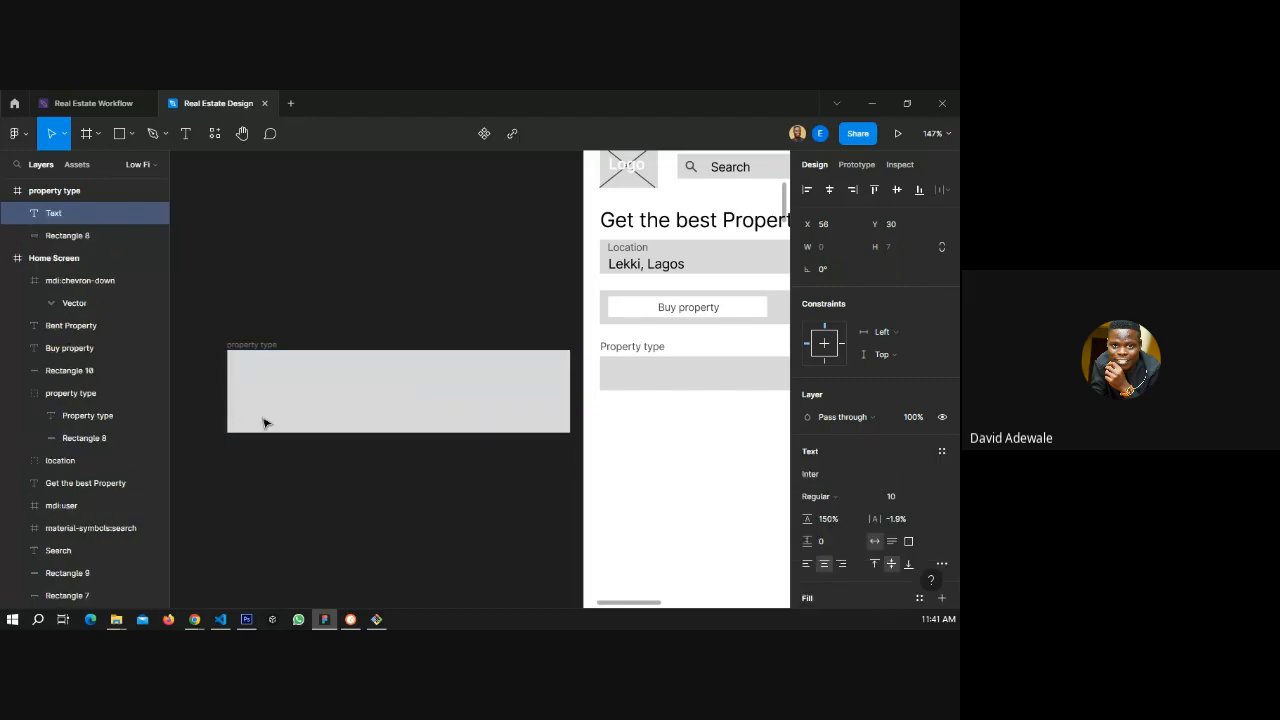
pyautogui.write('Landed Prop')
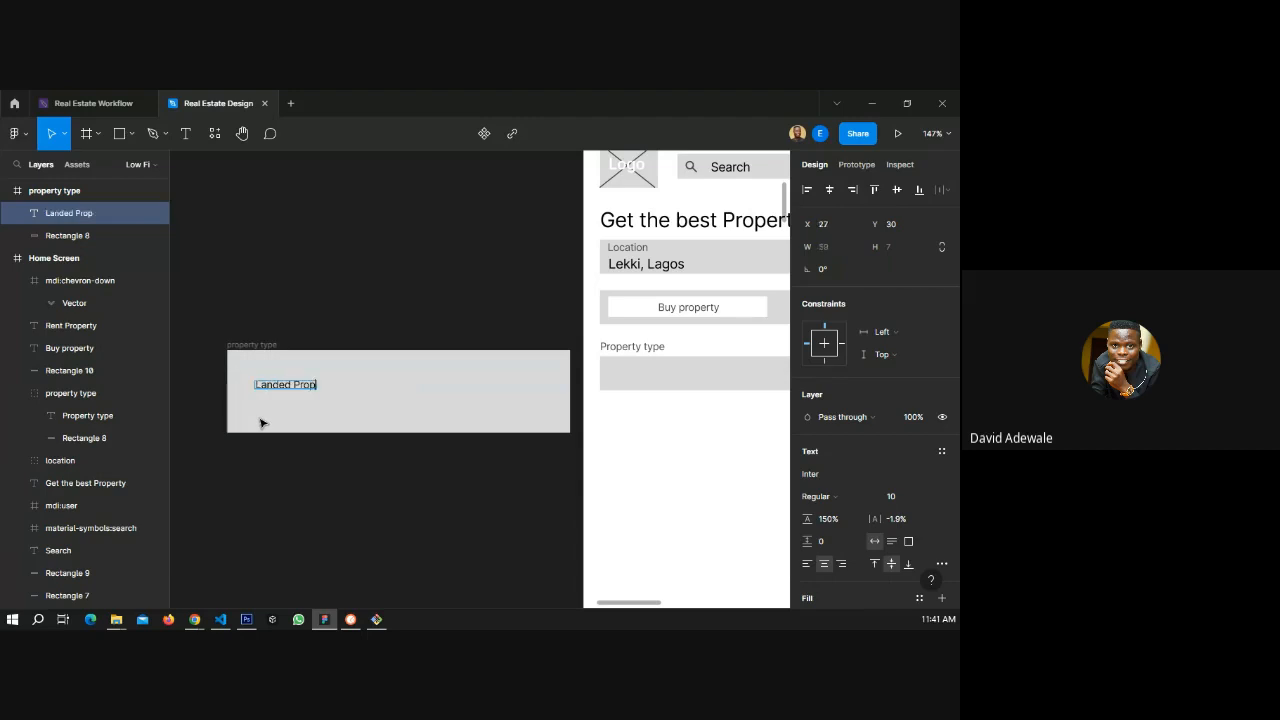
pyautogui.write('erty')
pyautogui.press('Escape')
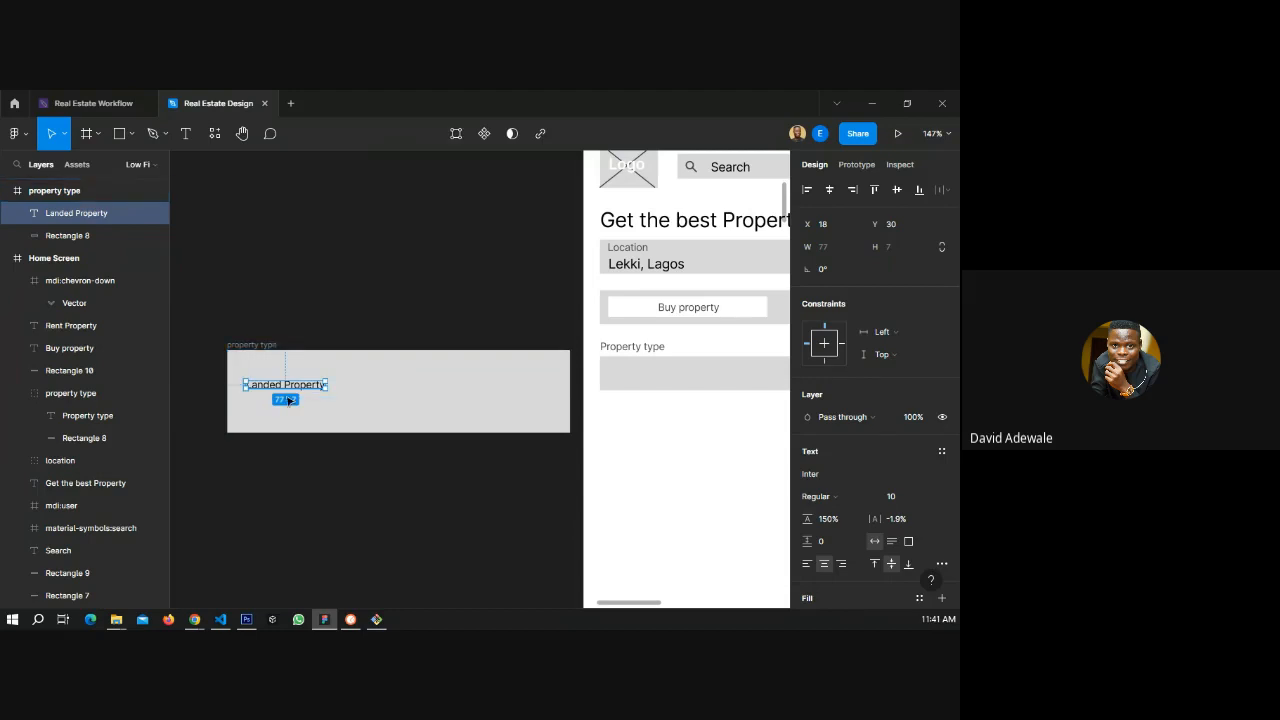
# - Extend the separate "property type" frame downward to a height of 80, and select its "Landed Property" text
pyautogui.press('Escape')
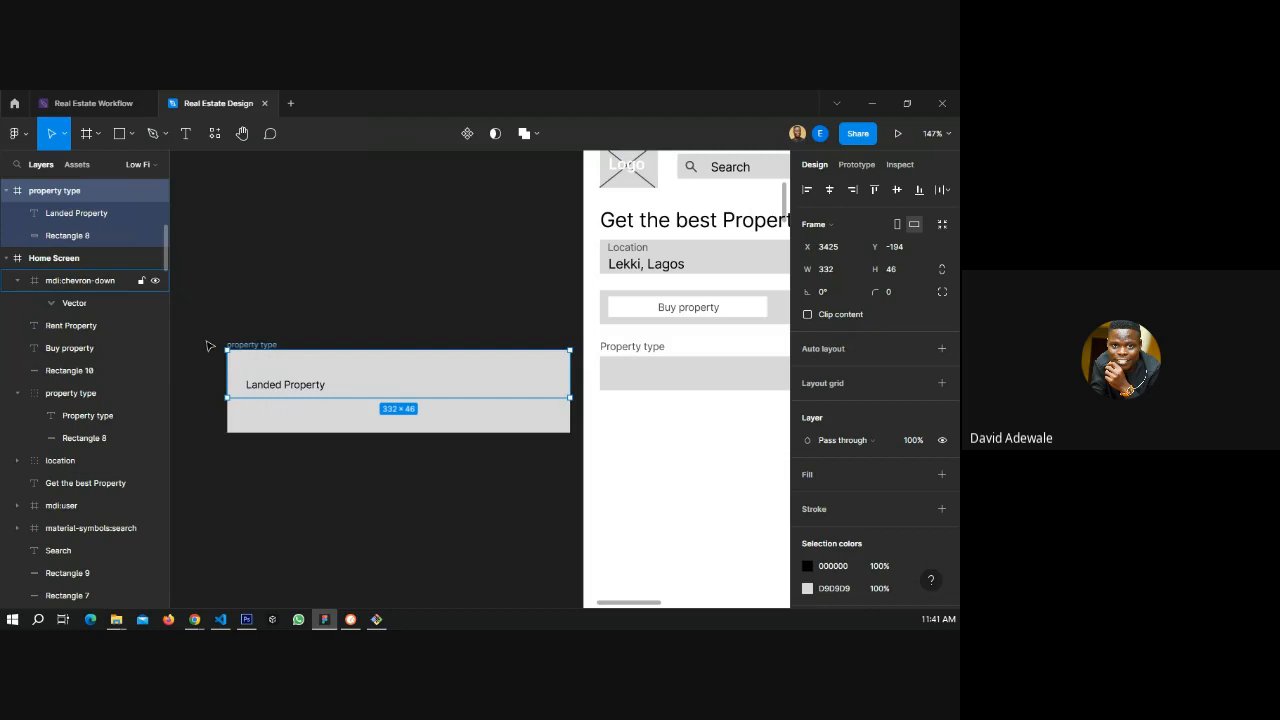
pyautogui.moveTo(269, 398); pyautogui.dragTo(269, 431)
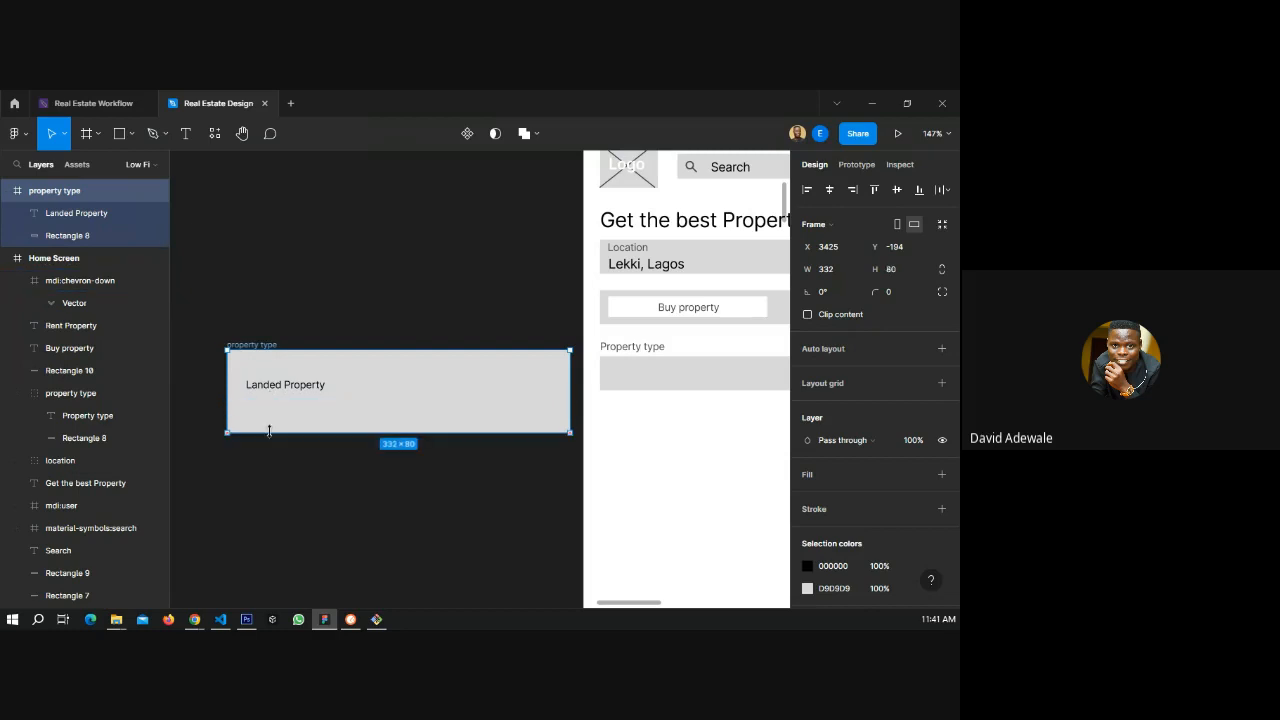
pyautogui.click(283, 389)
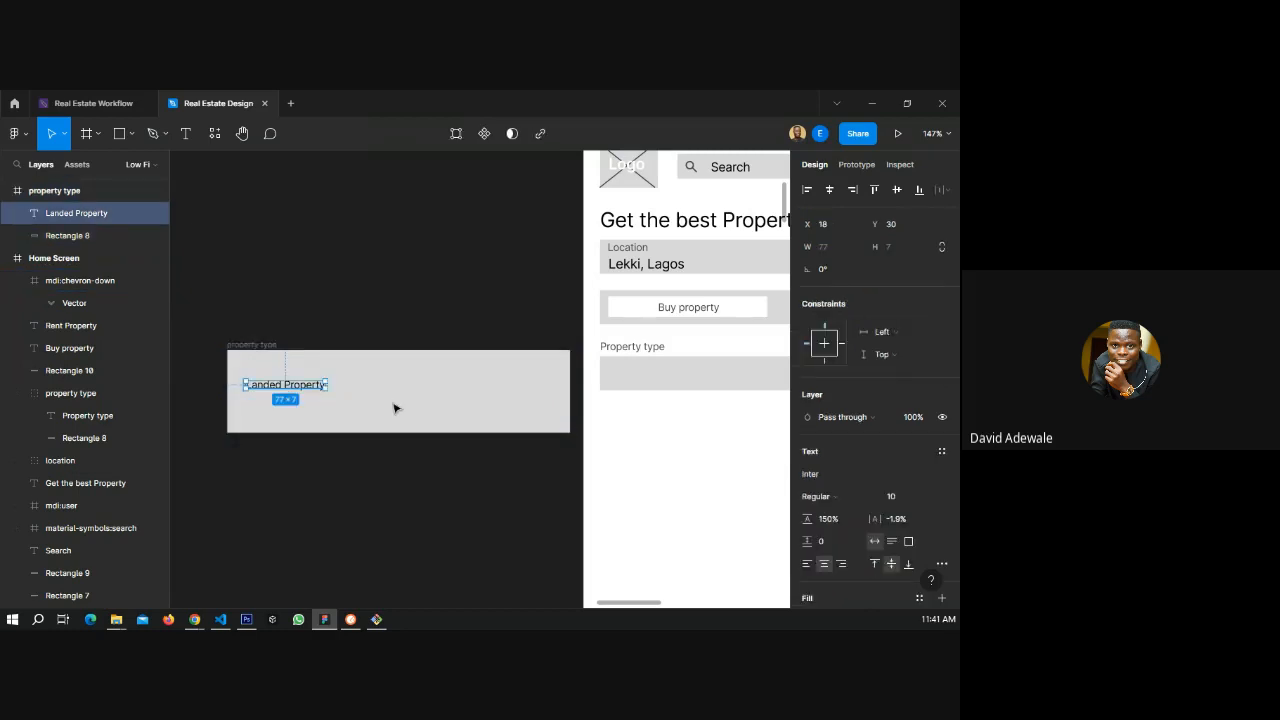
# - Duplicate the "Landed Property" label just below itself in the property type frame and change the copy's text to "Housing"
pyautogui.moveTo(310, 392); pyautogui.dragTo(310, 411)
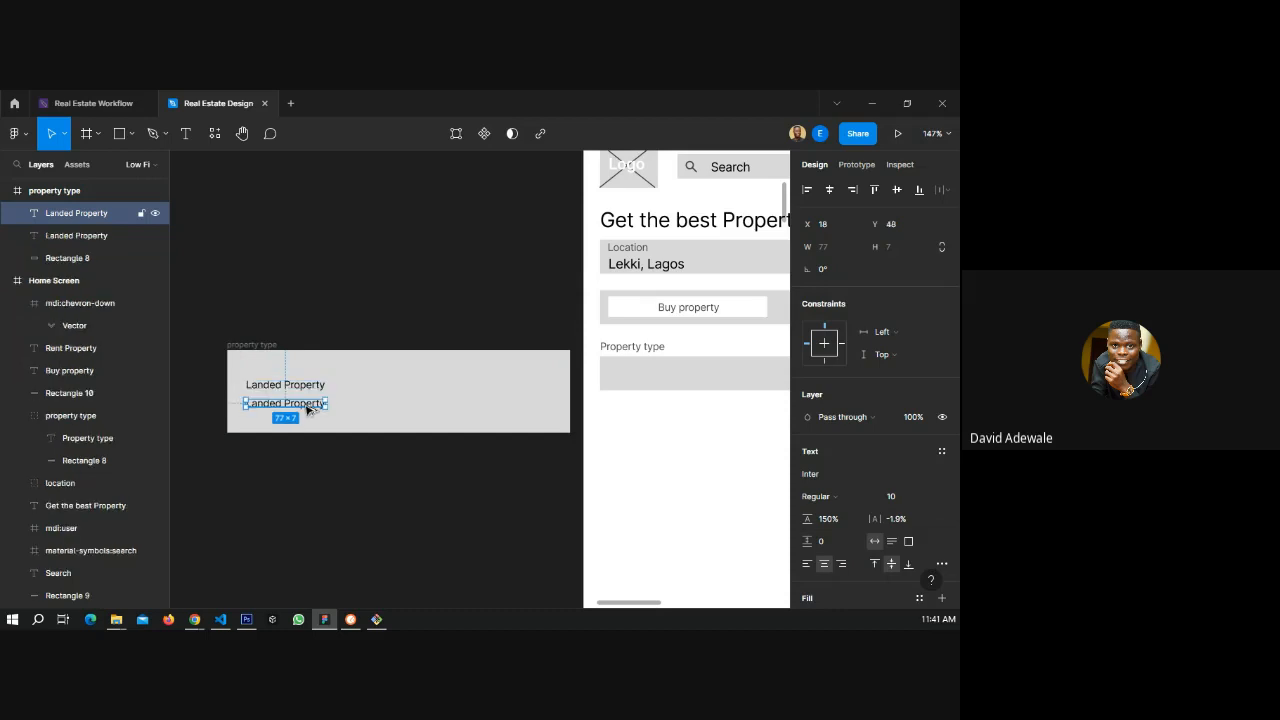
pyautogui.doubleClick(268, 403)
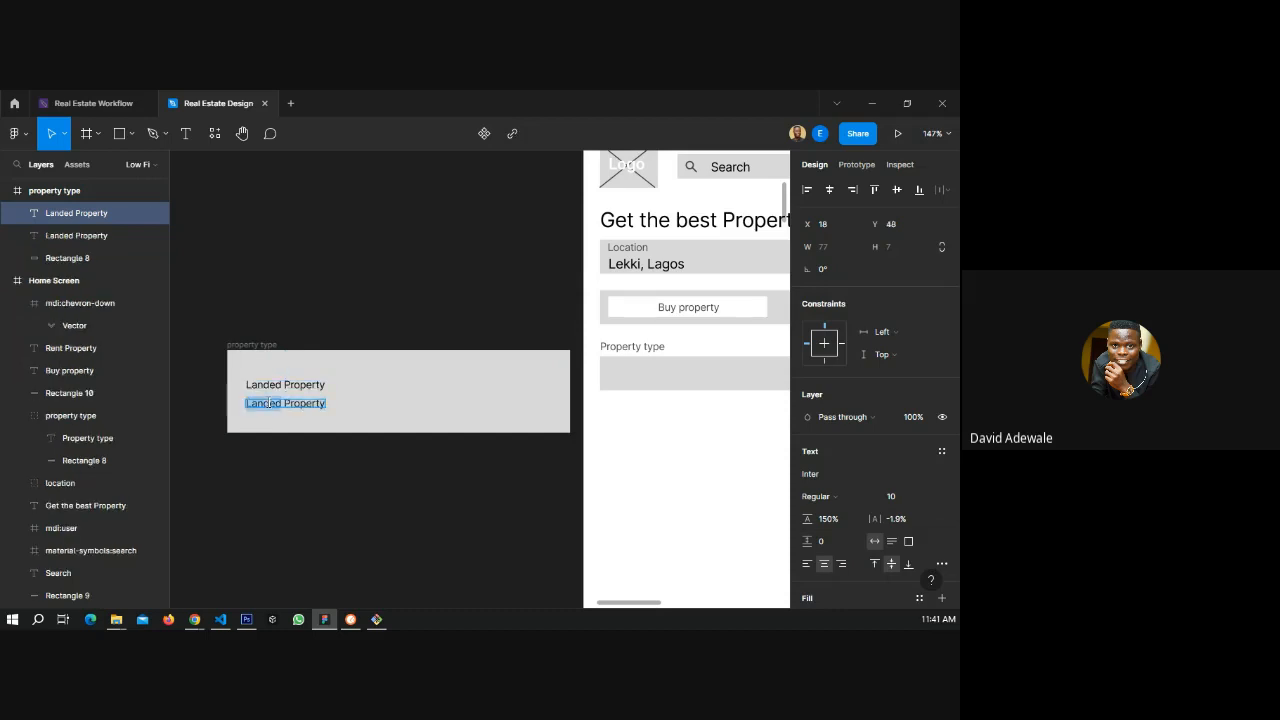
pyautogui.write('h')
pyautogui.press('BackSpace')
pyautogui.write('Ho')
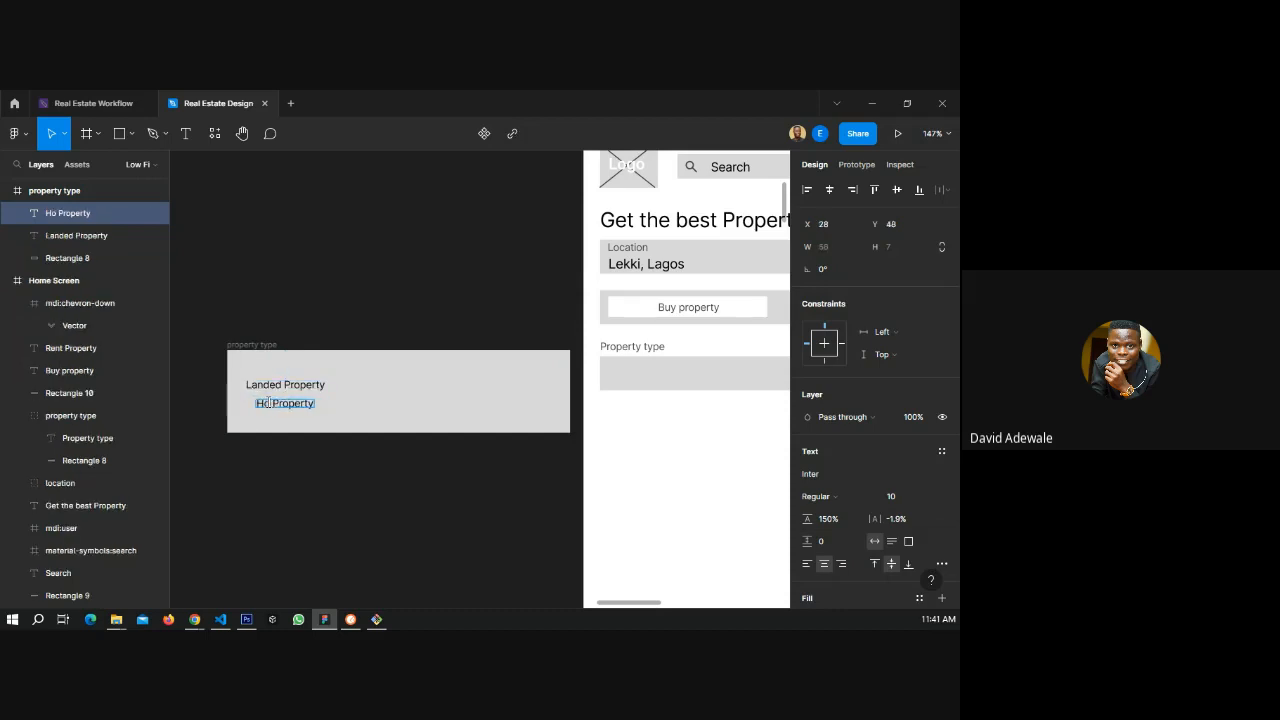
pyautogui.write('using')
pyautogui.hotkey('ctrl', 'shift', 'Left')
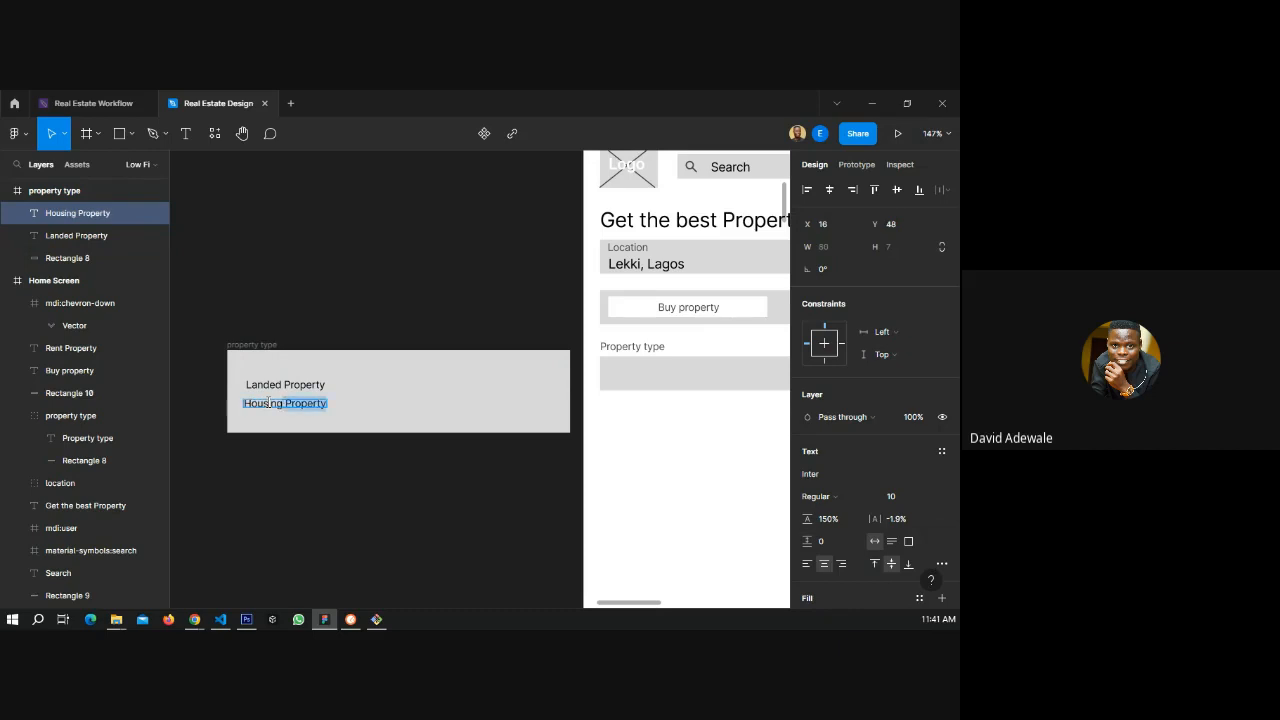
pyautogui.press('BackSpace')
# - Shorten the "Landed Property" label in the property type frame to "Landed"
pyautogui.click(290, 385)
pyautogui.doubleClick(304, 384)
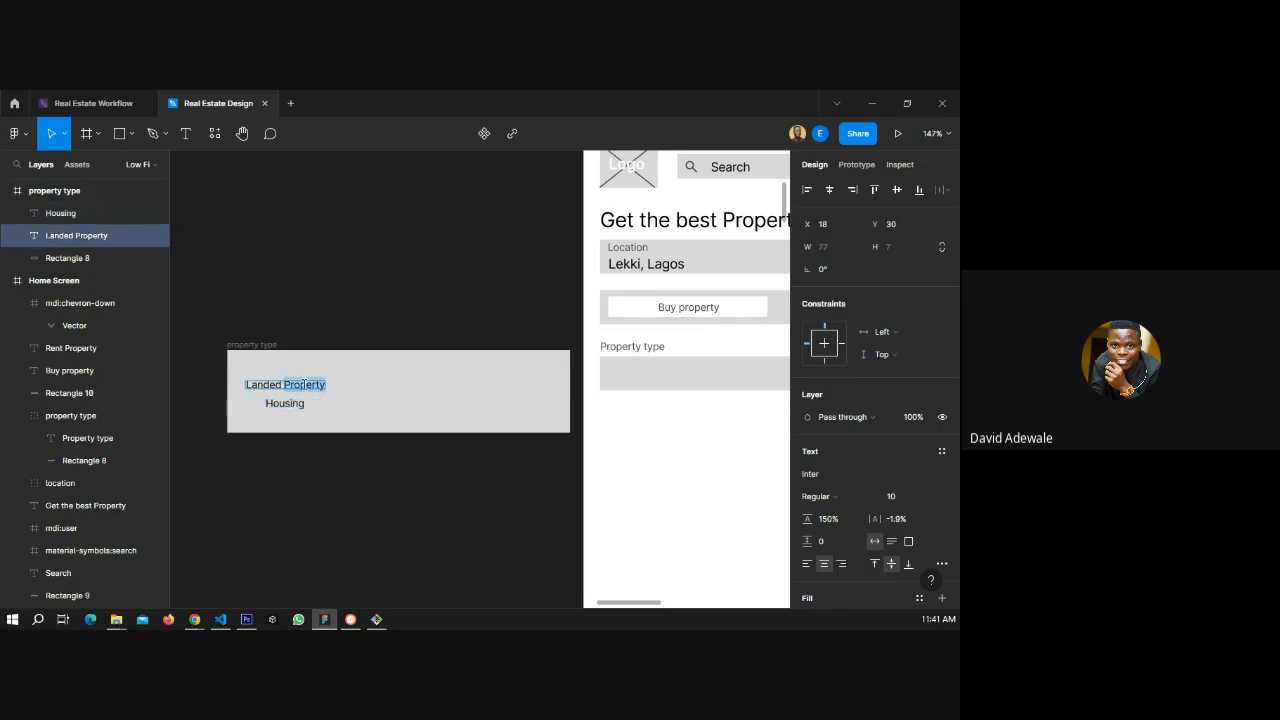
pyautogui.press('BackSpace')
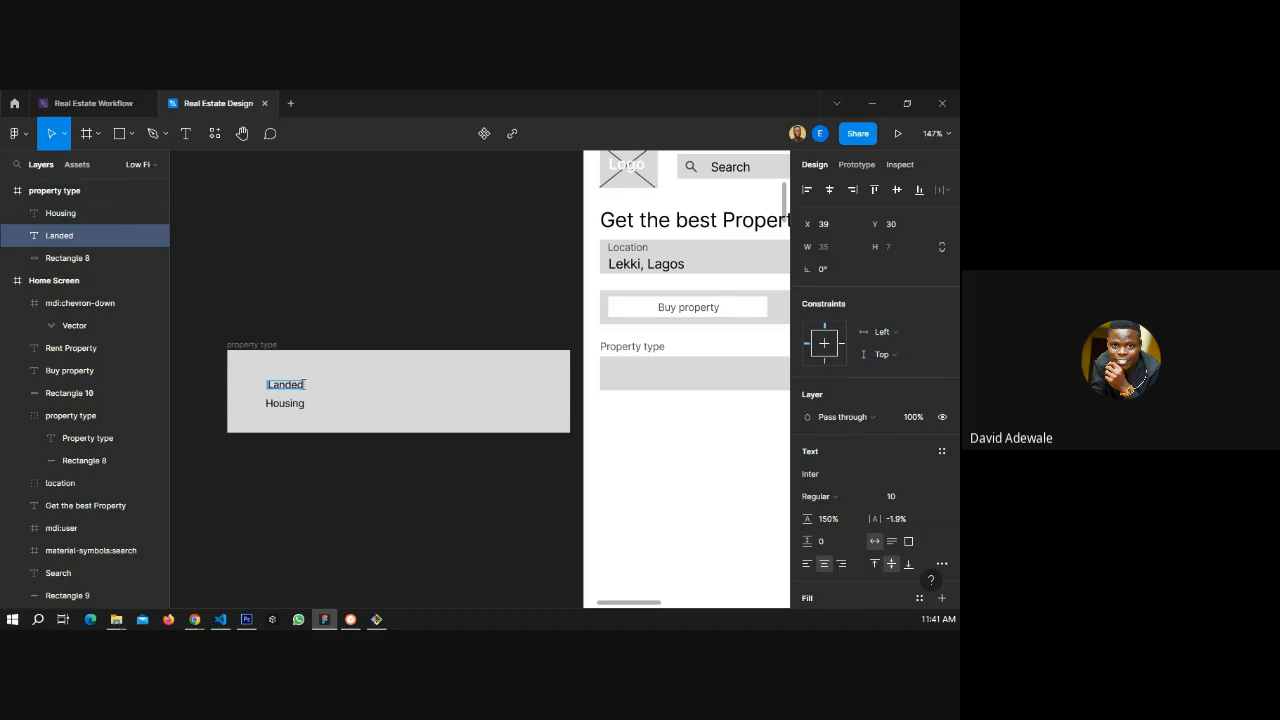
# - Move the Landed and Housing labels toward the frame's left edge, spaced 20 apart with their left edges aligned at X 13
pyautogui.click(288, 405)
pyautogui.keyDown('shift'); pyautogui.click(296, 405); pyautogui.keyUp('shift')
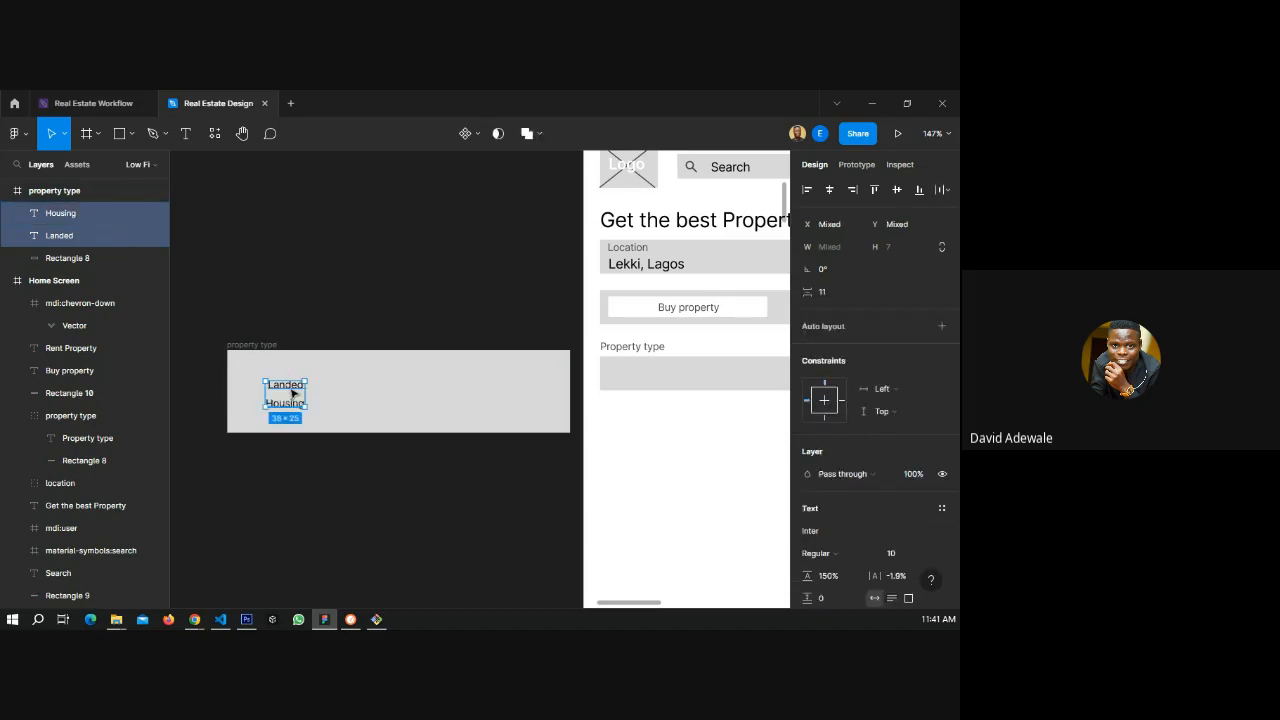
pyautogui.moveTo(292, 394); pyautogui.dragTo(252, 401)
pyautogui.click(269, 404)
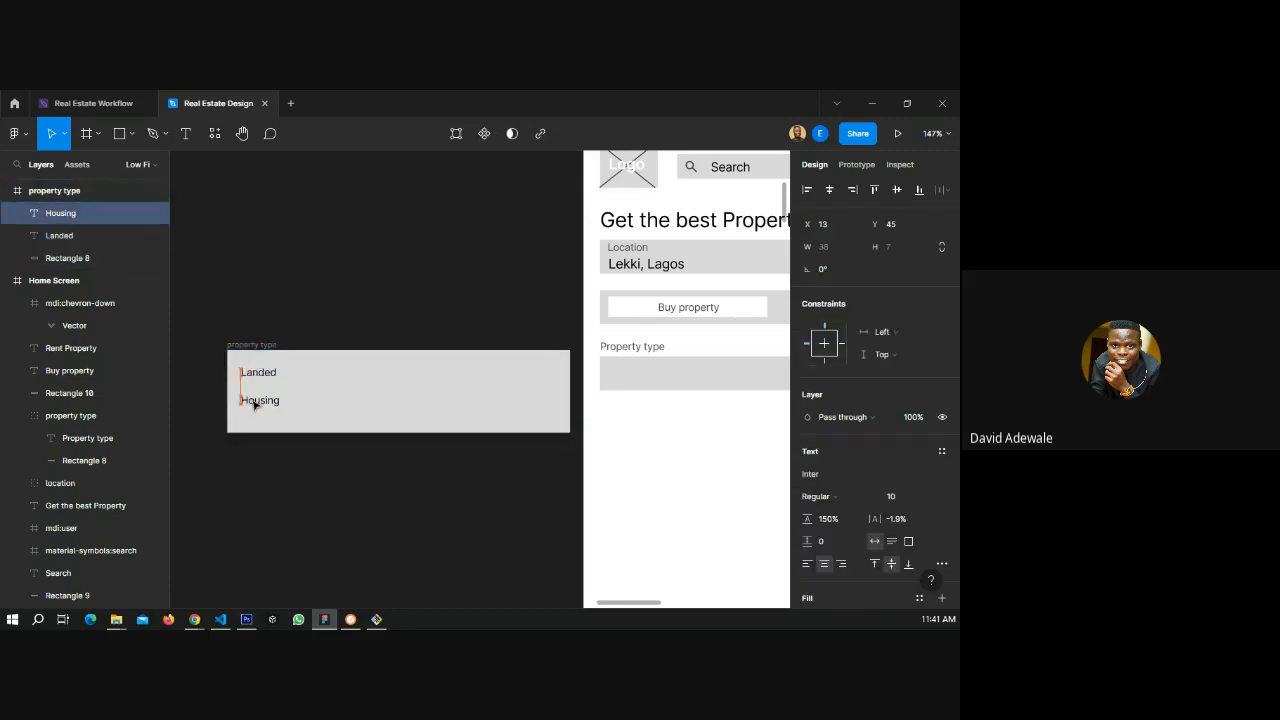
# - Set the font size of the Landed and Housing labels to 15 and shift both slightly inward from the frame's left edge
pyautogui.keyDown('shift'); pyautogui.click(262, 373); pyautogui.keyUp('shift')
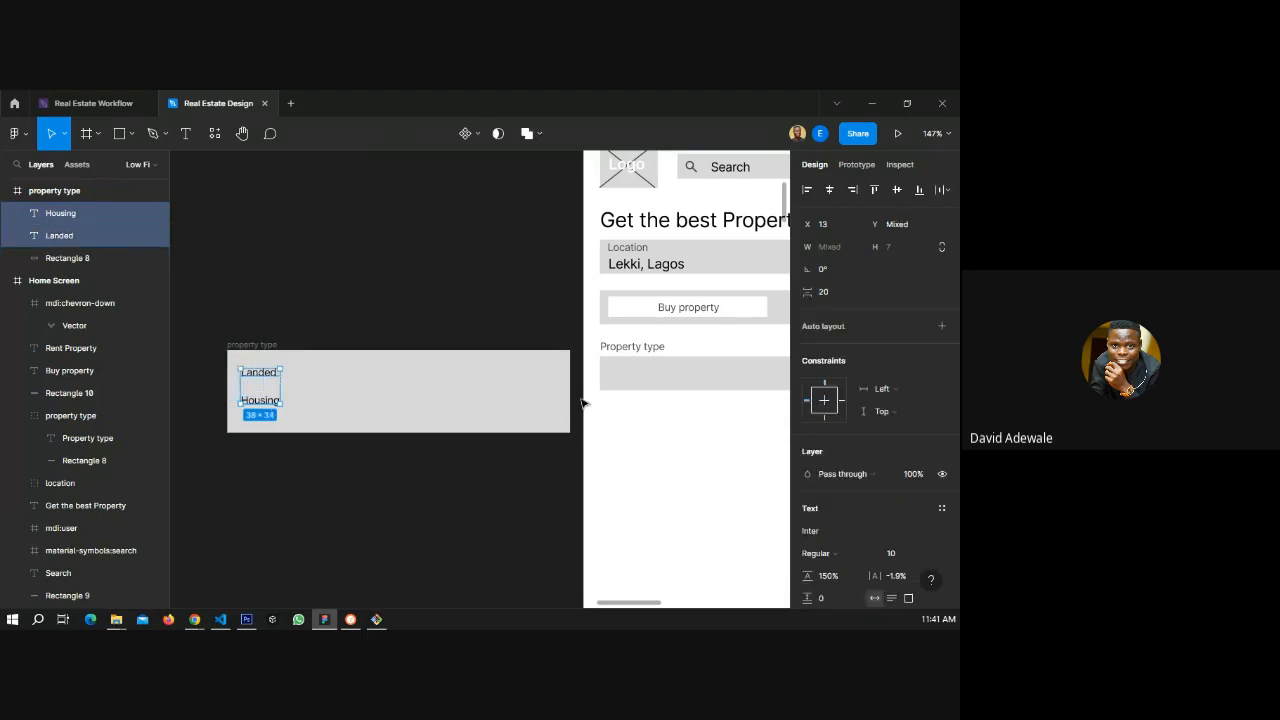
pyautogui.scroll(-2, 921, 510)
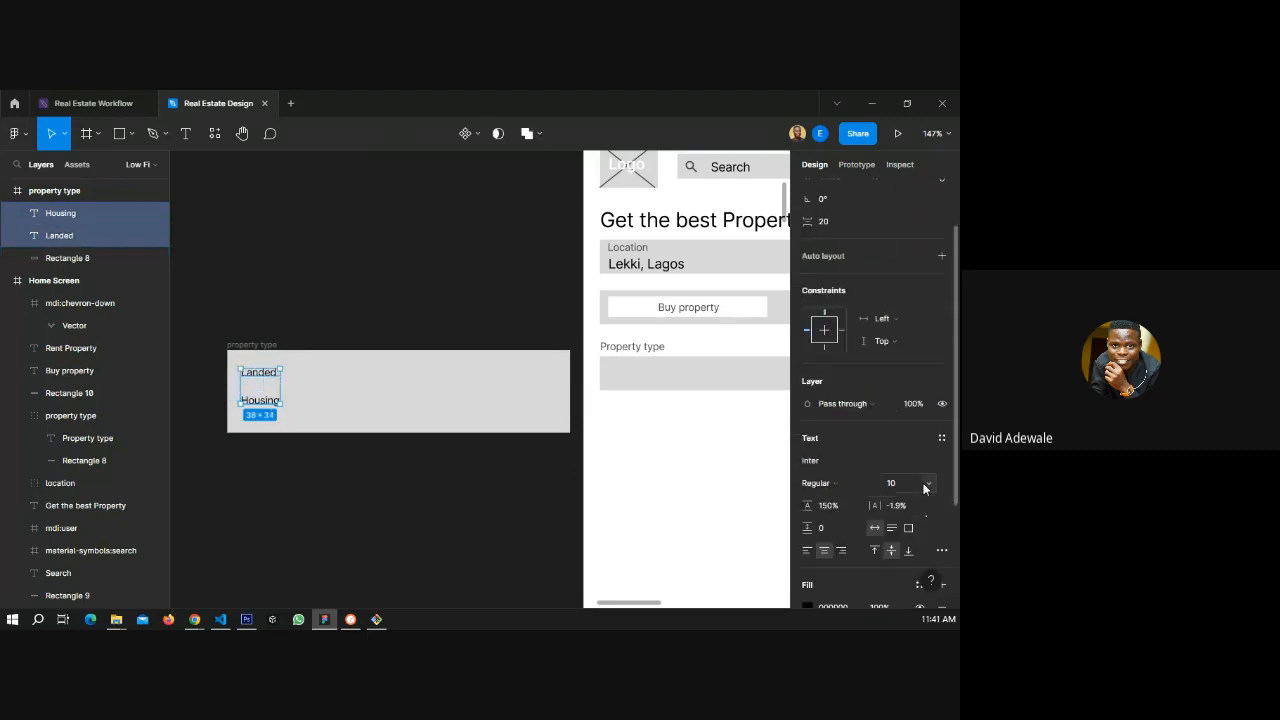
pyautogui.click(926, 488)
pyautogui.click(908, 417)
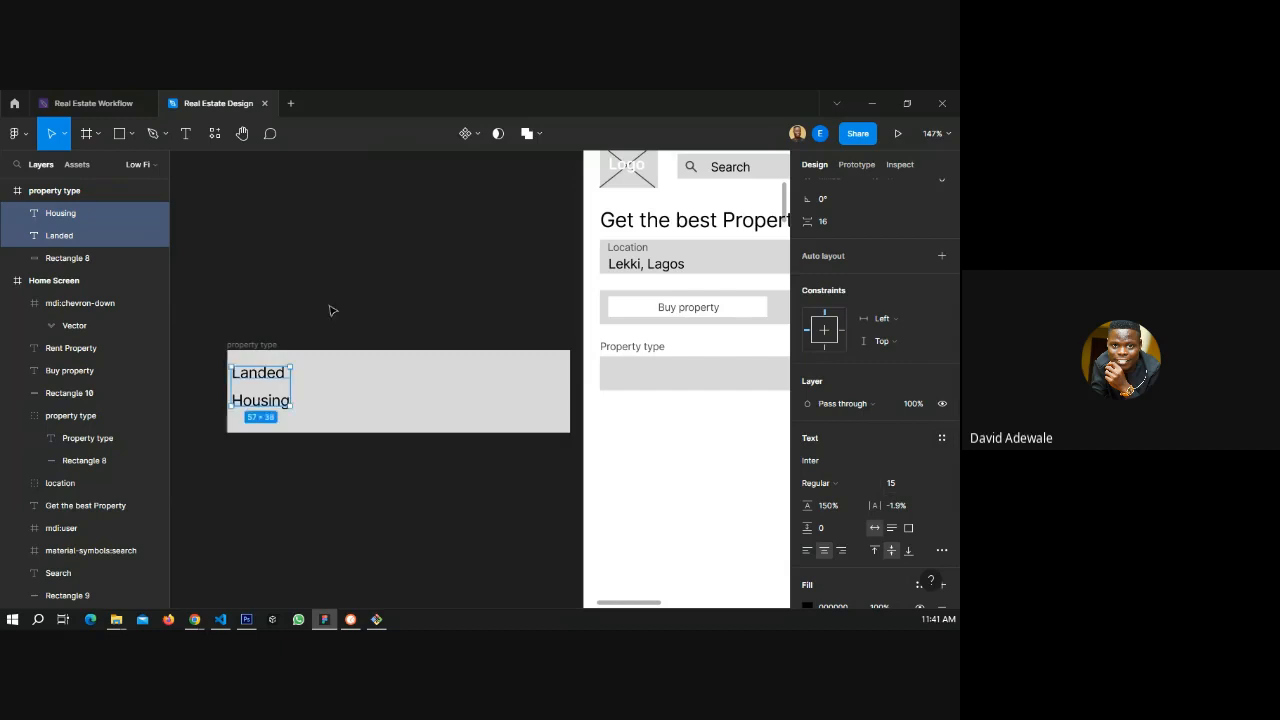
pyautogui.moveTo(268, 383); pyautogui.dragTo(281, 387)
pyautogui.click(210, 377)
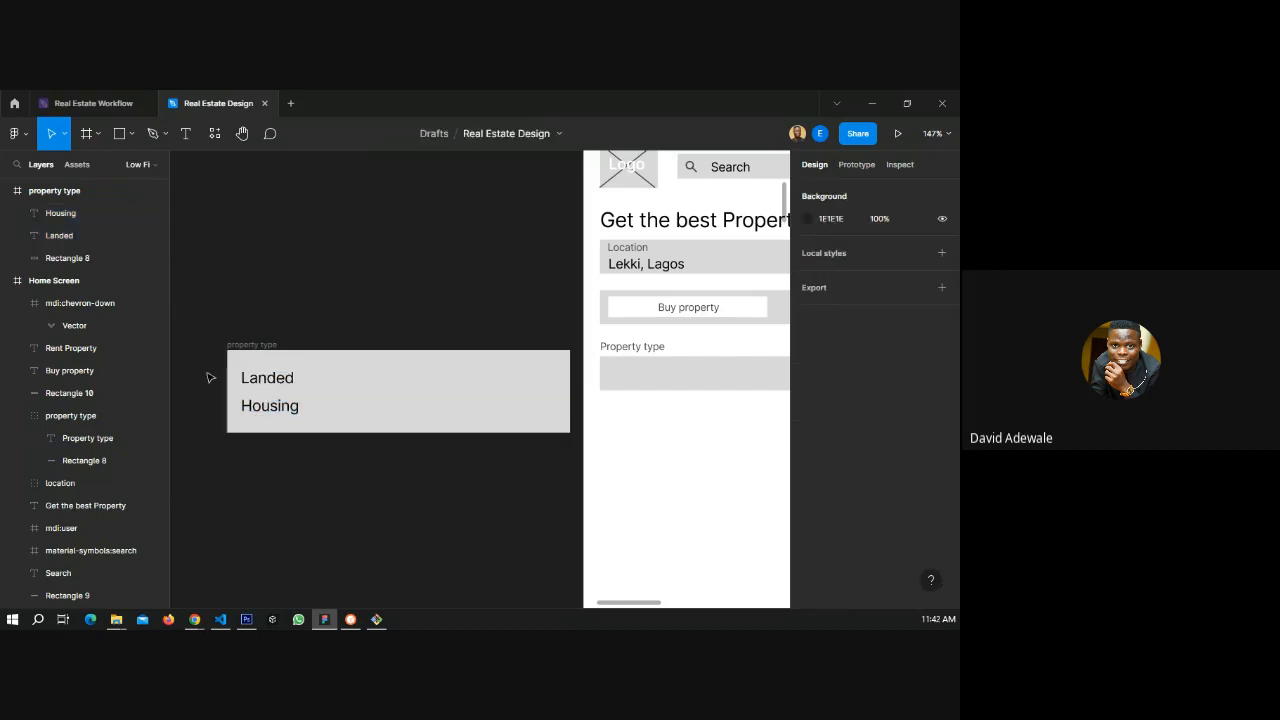
# - Delete the property type field group and its chevron icon from the Home Screen, along with the separate property type frame
pyautogui.scroll(-3, 210, 377)
pyautogui.scroll(2, 551, 373)
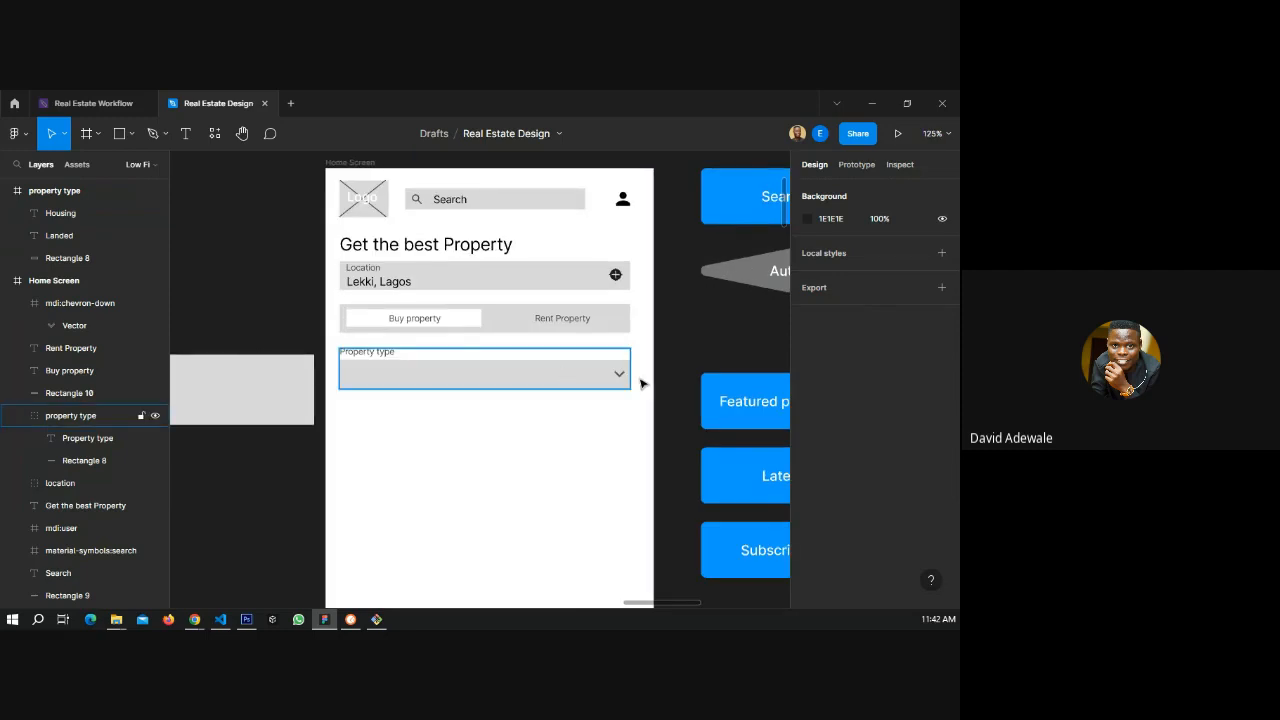
pyautogui.scroll(-3, 574, 369)
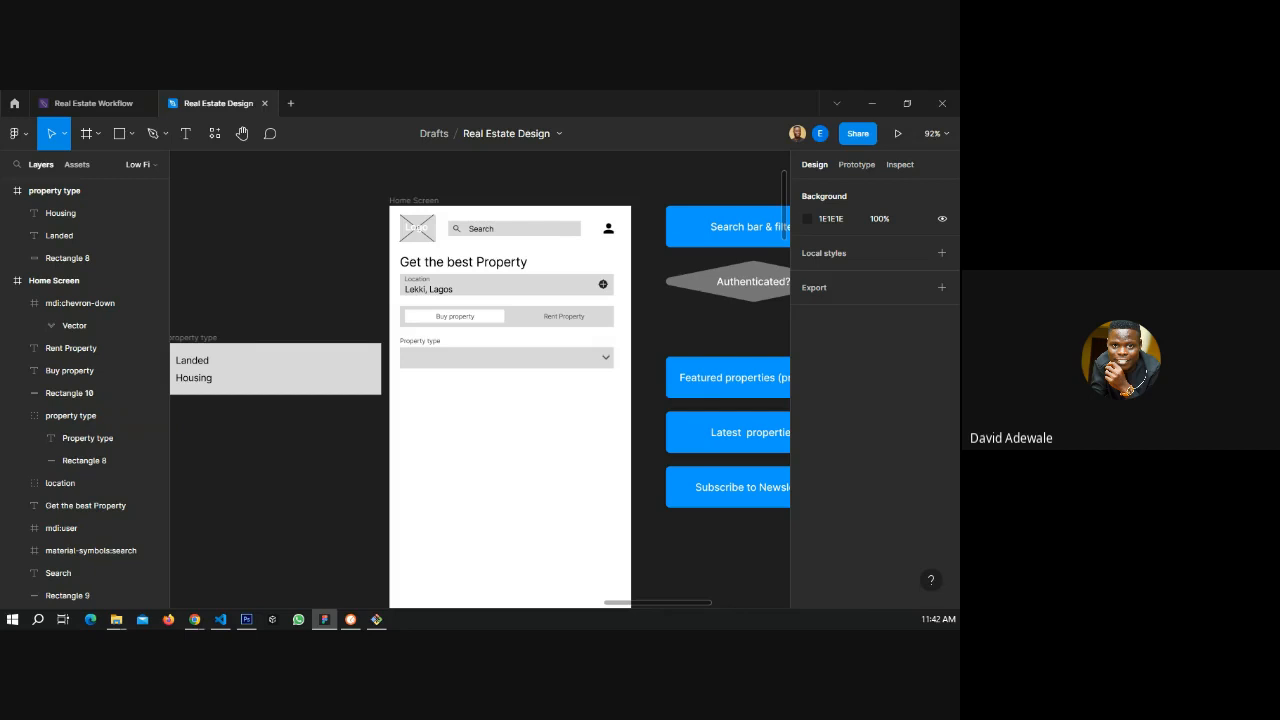
pyautogui.click(554, 365)
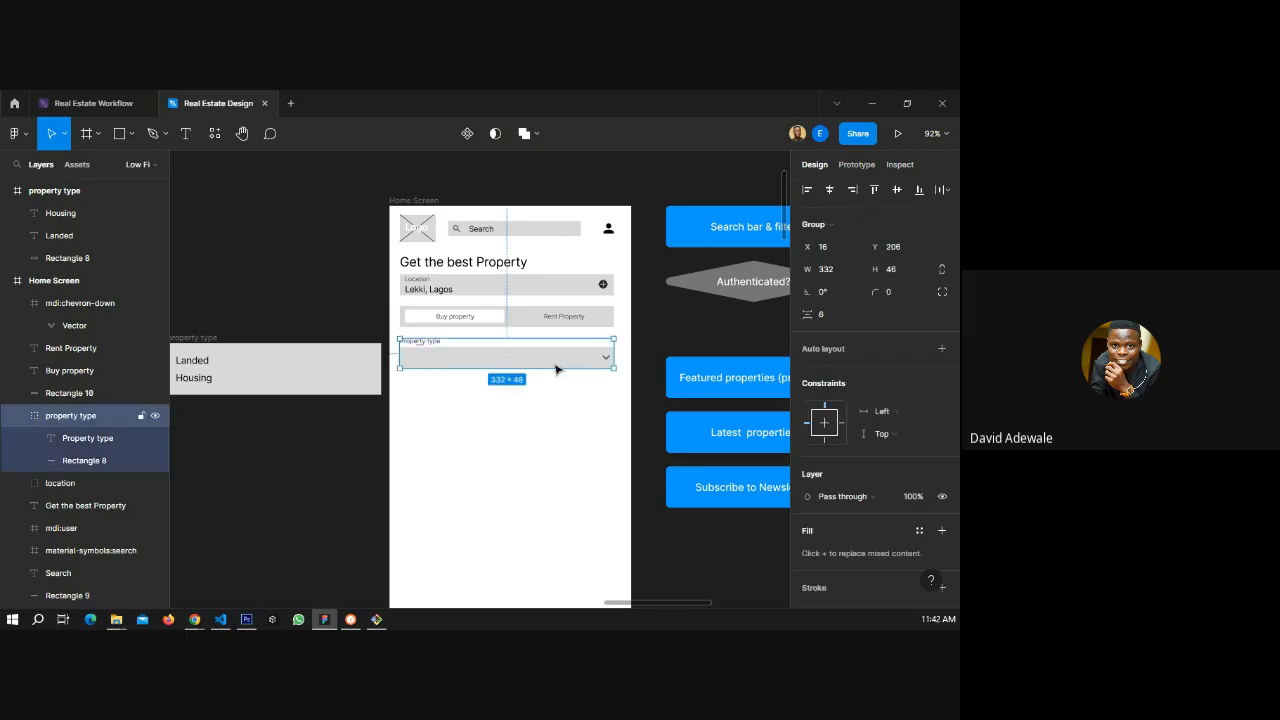
pyautogui.press('Delete')
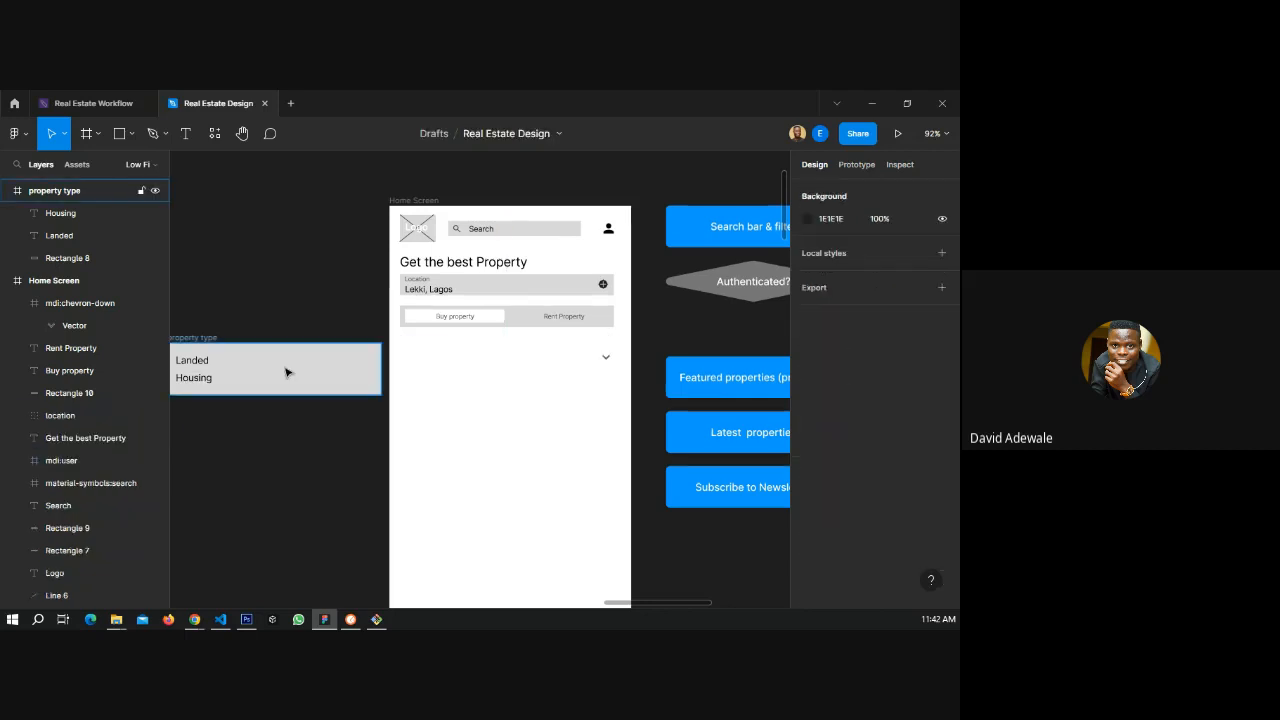
pyautogui.click(197, 338)
pyautogui.press('Delete')
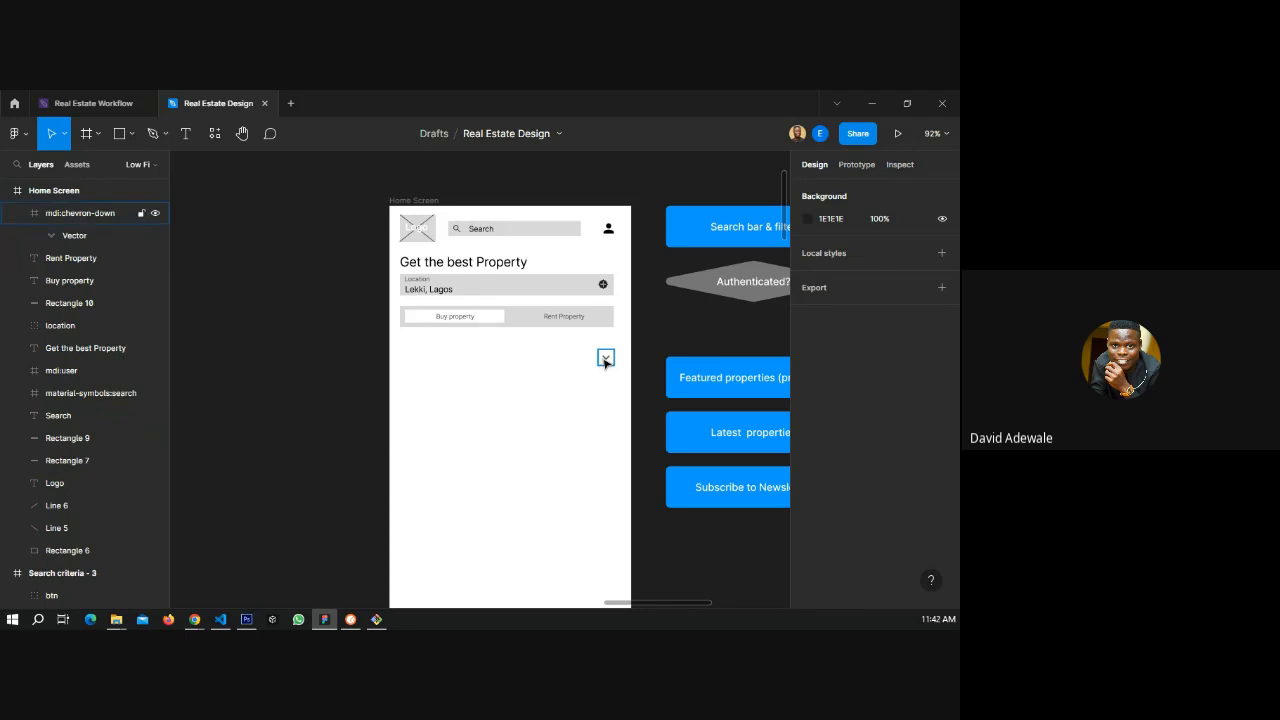
pyautogui.click(605, 360)
pyautogui.press('Delete')
# - Duplicate the location field group below the Buy/Rent property bar, aligned at X 16 and Y 210
pyautogui.scroll(3, 637, 317)
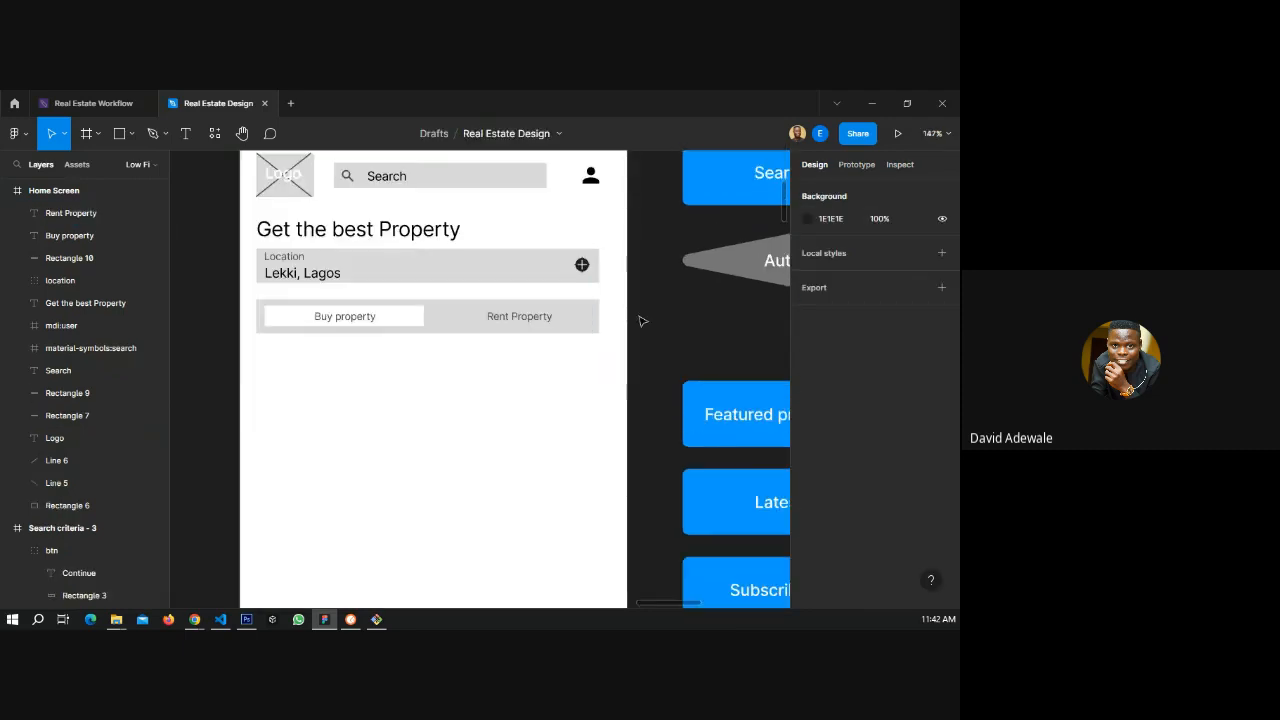
pyautogui.click(460, 280)
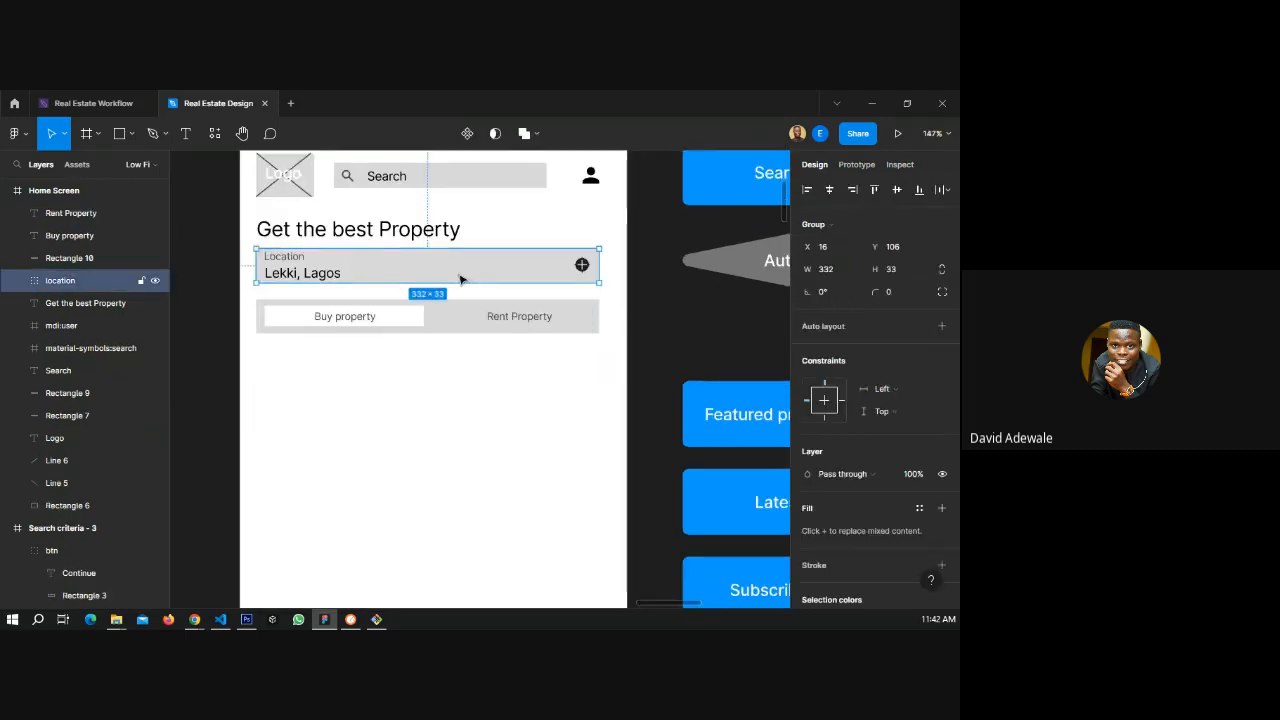
pyautogui.scroll(-3, 445, 276)
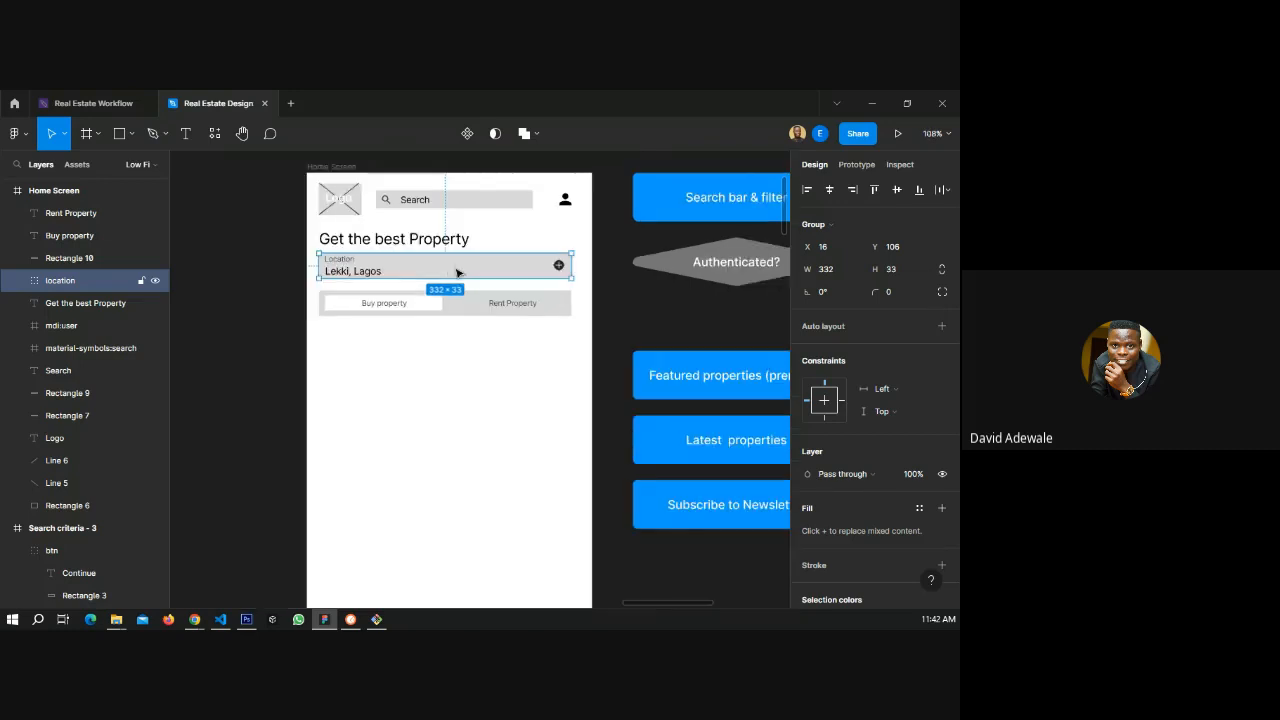
pyautogui.moveTo(456, 272); pyautogui.dragTo(444, 346)
# - Change the copied field's "Location" label to "Property Type", left-align its text and place it at X 24
pyautogui.scroll(5, 380, 346)
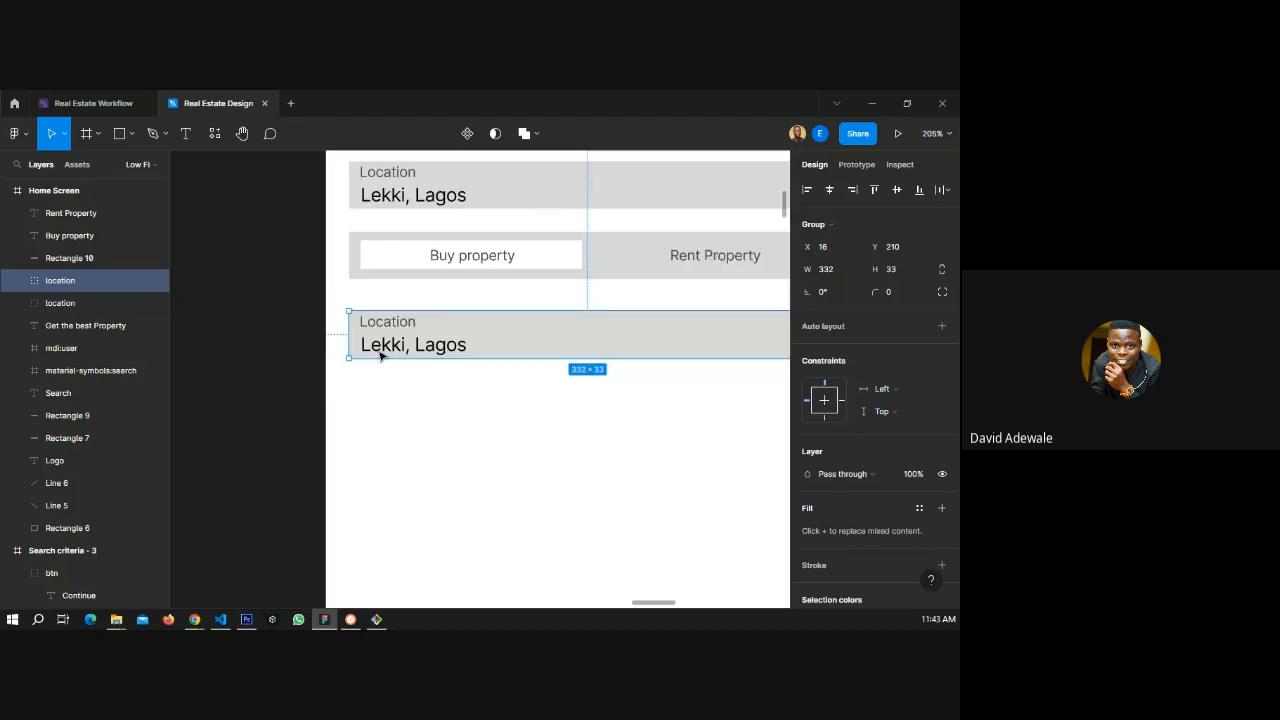
pyautogui.doubleClick(396, 323)
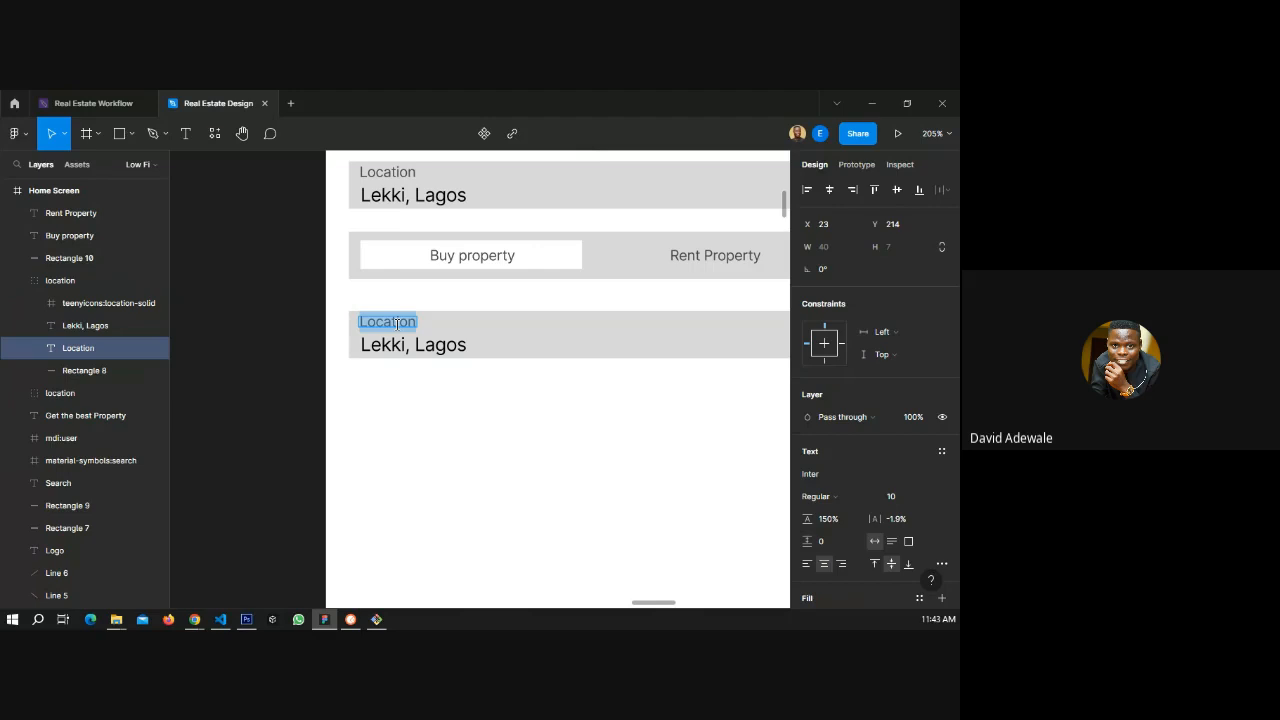
pyautogui.write('Property Ty')
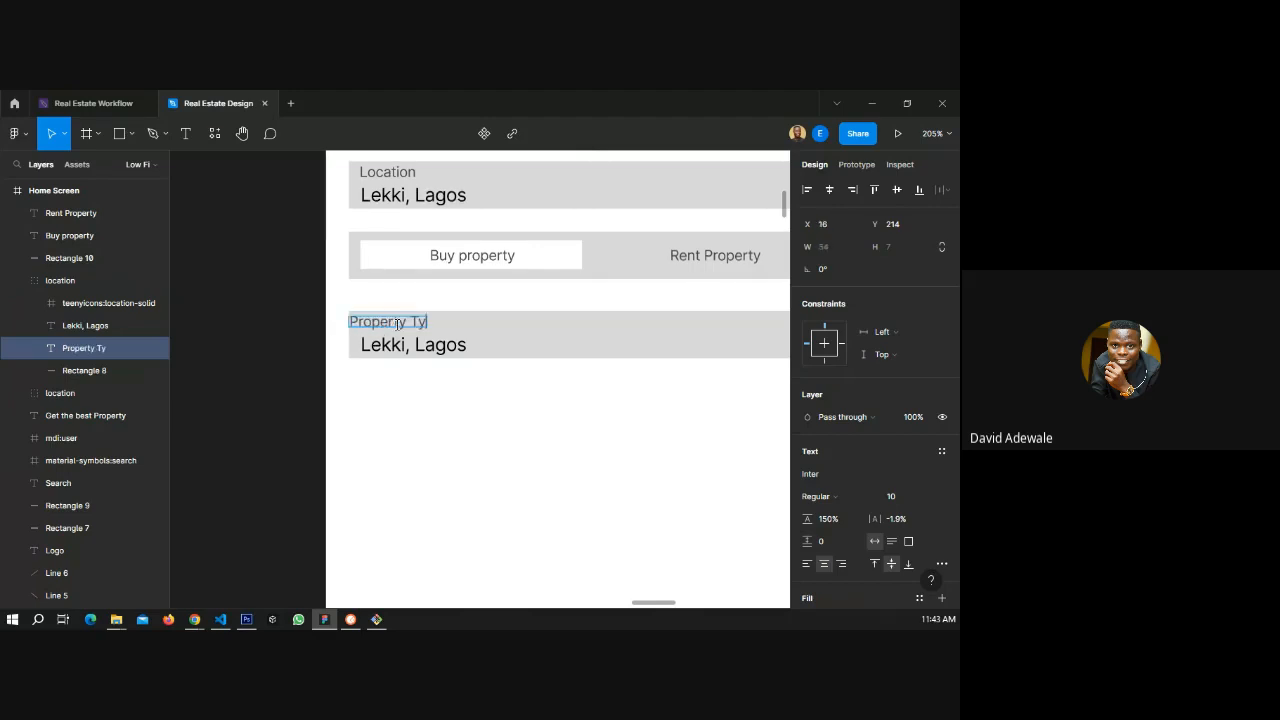
pyautogui.write('pe')
pyautogui.press('Escape')
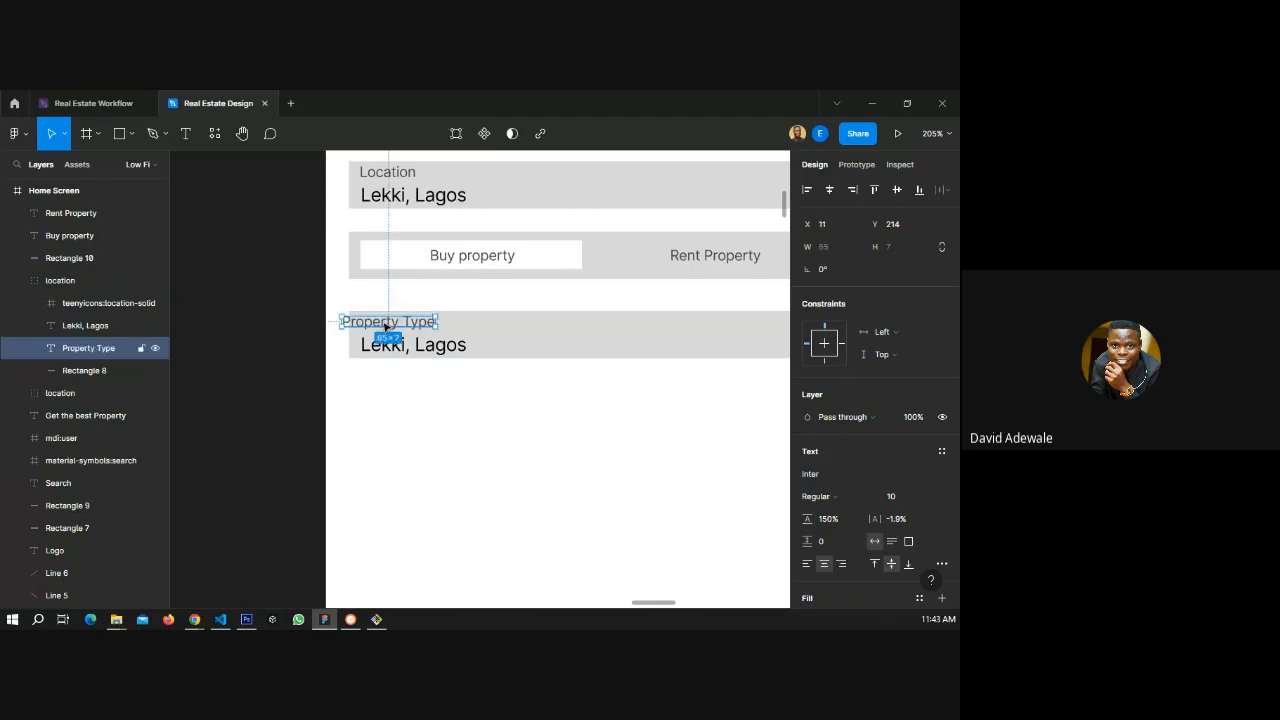
pyautogui.hotkey('ctrl', 'alt', 'l')
pyautogui.moveTo(389, 322); pyautogui.dragTo(407, 323)
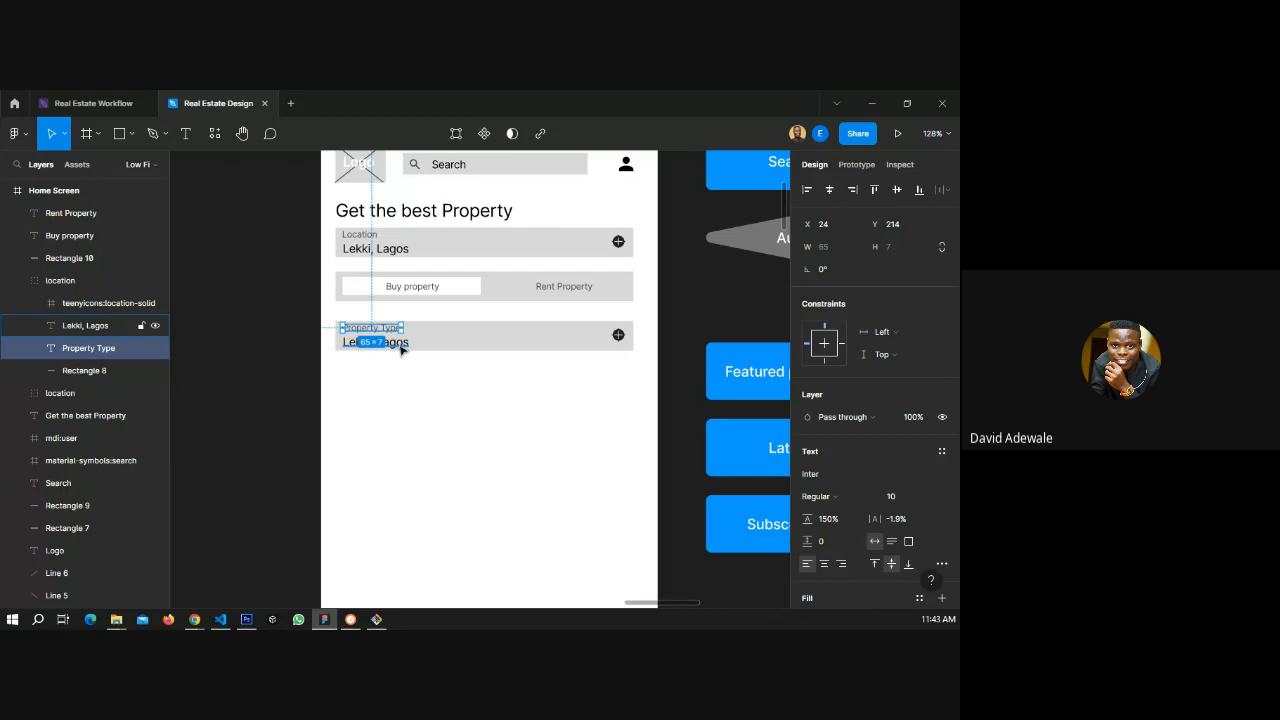
# - Delete the plus icon and the grey background rectangle from the Property Type field
pyautogui.click(618, 336)
pyautogui.press('Delete')
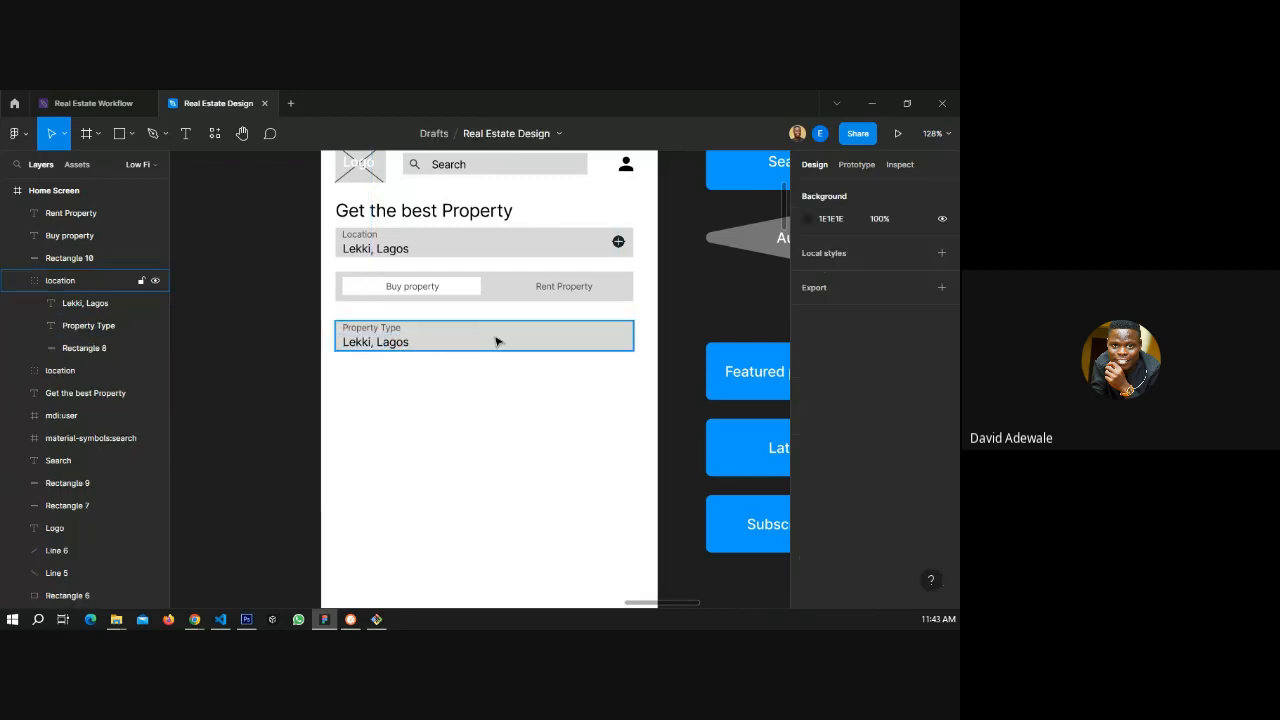
pyautogui.click(496, 342)
pyautogui.click(65, 348)
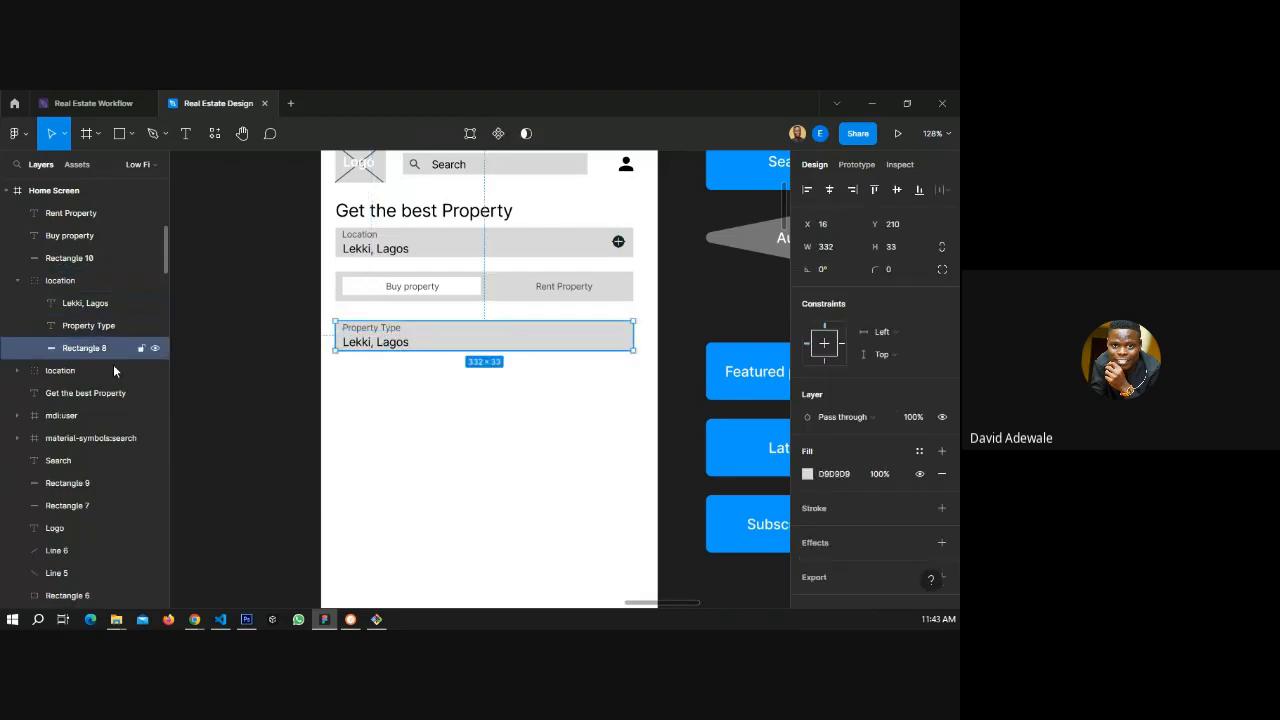
pyautogui.press('Delete')
# - Ungroup the copied location group that holds the Property Type and "Lekki, Lagos" texts
pyautogui.click(373, 344)
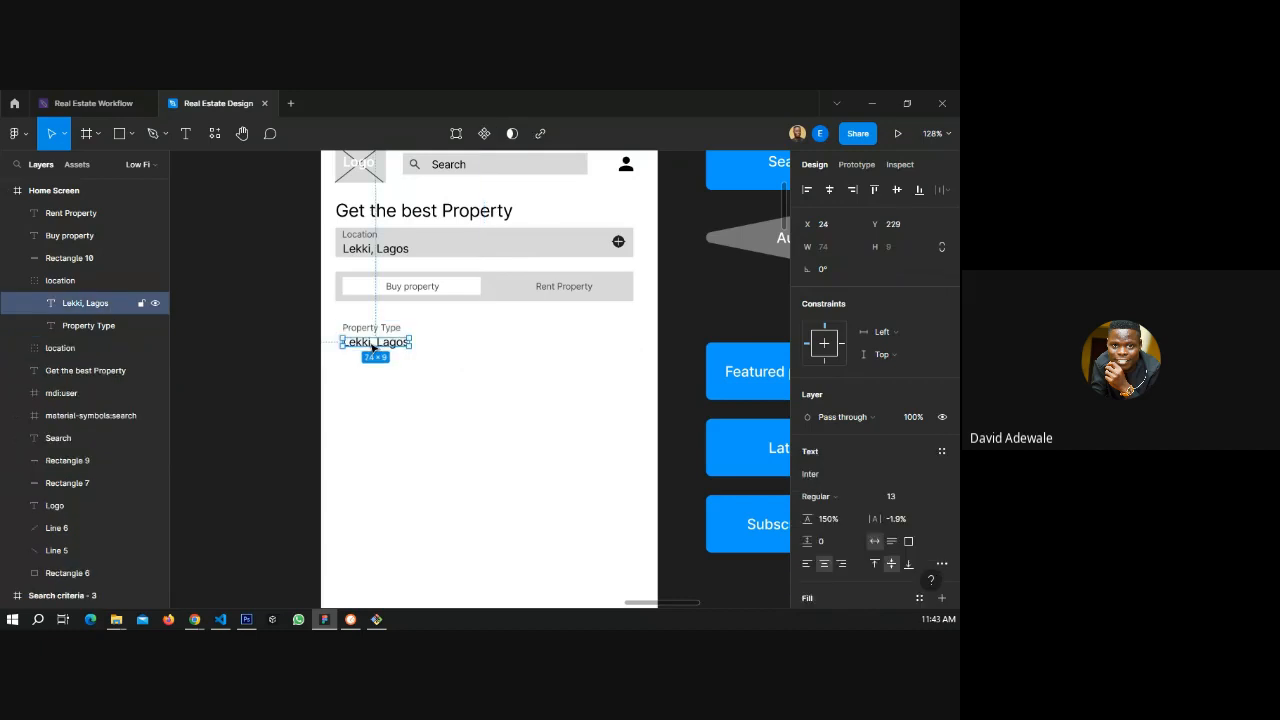
pyautogui.rightClick(62, 281)
pyautogui.click(89, 349)
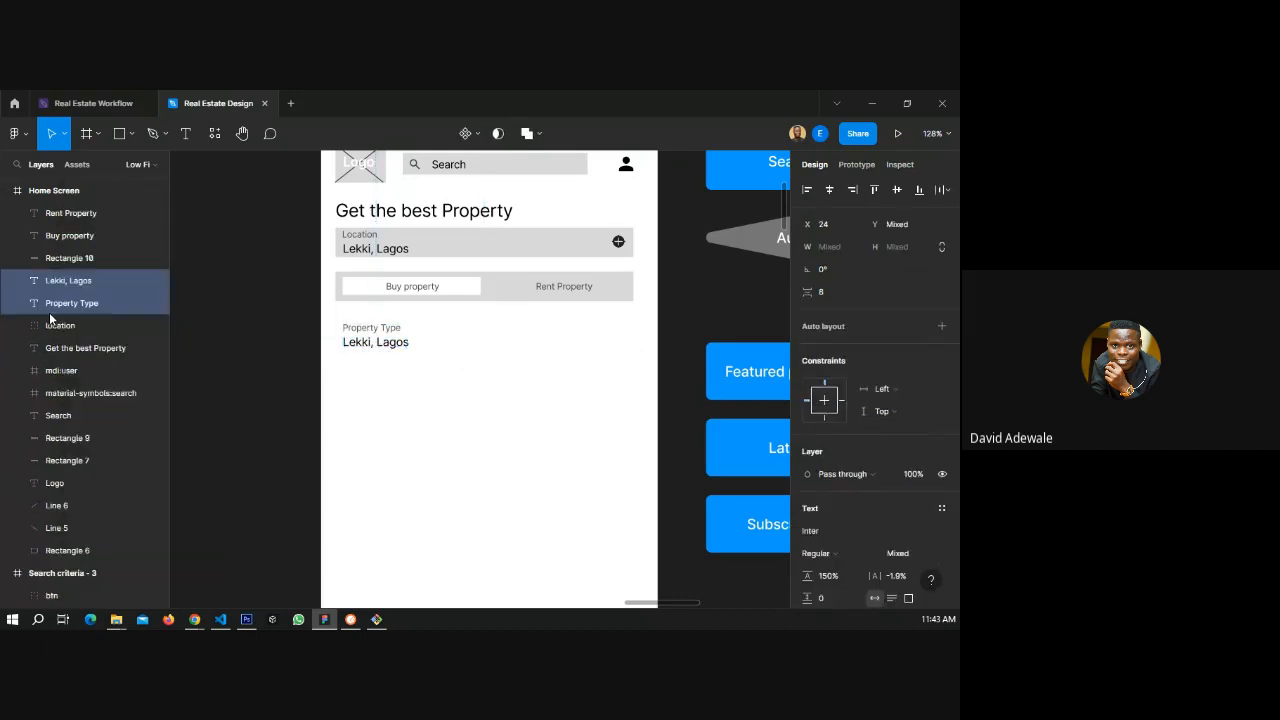
pyautogui.click(77, 300)
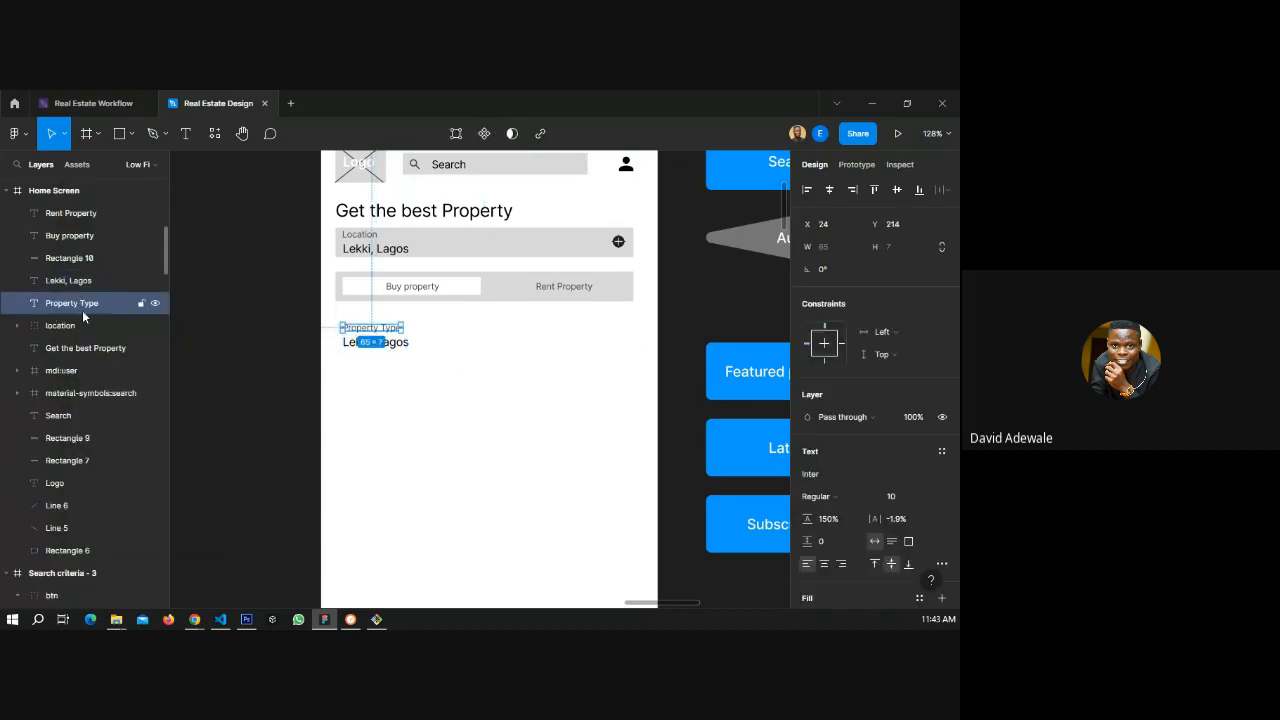
# - Change the "Lekki, Lagos" text under Property Type to "Landed" and duplicate it to the right at about X 149
pyautogui.click(89, 282)
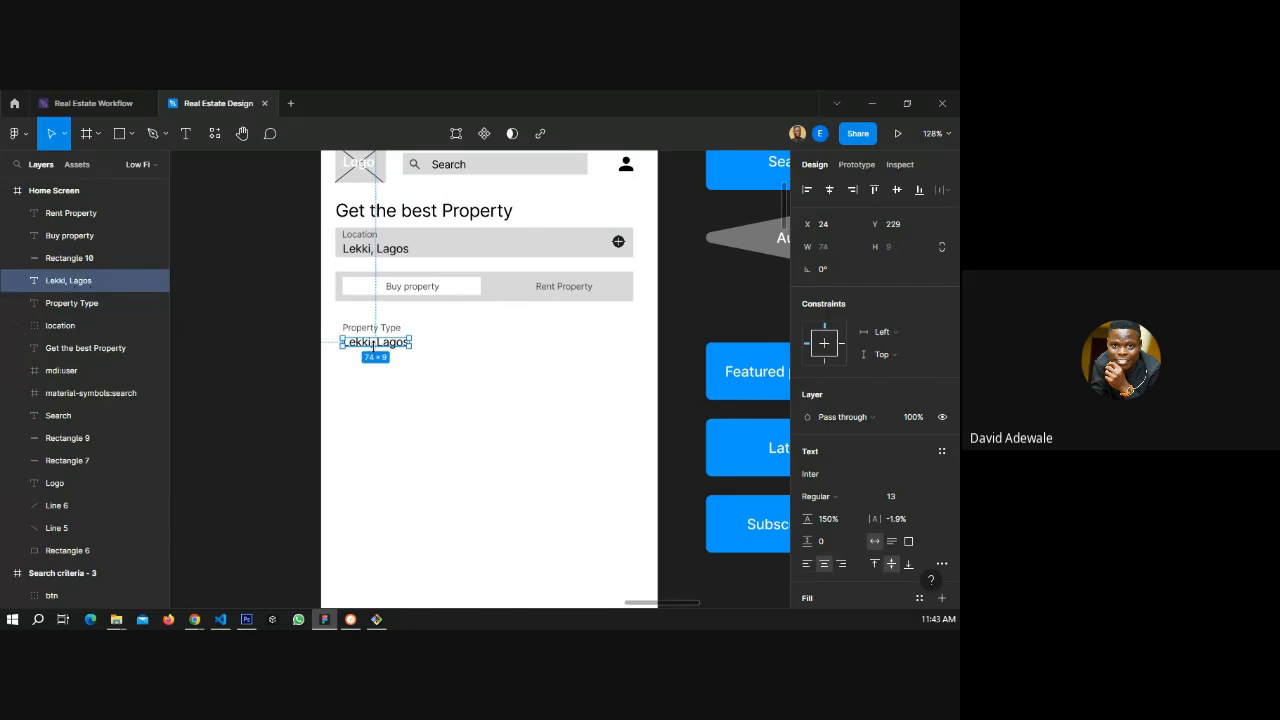
pyautogui.doubleClick(373, 343)
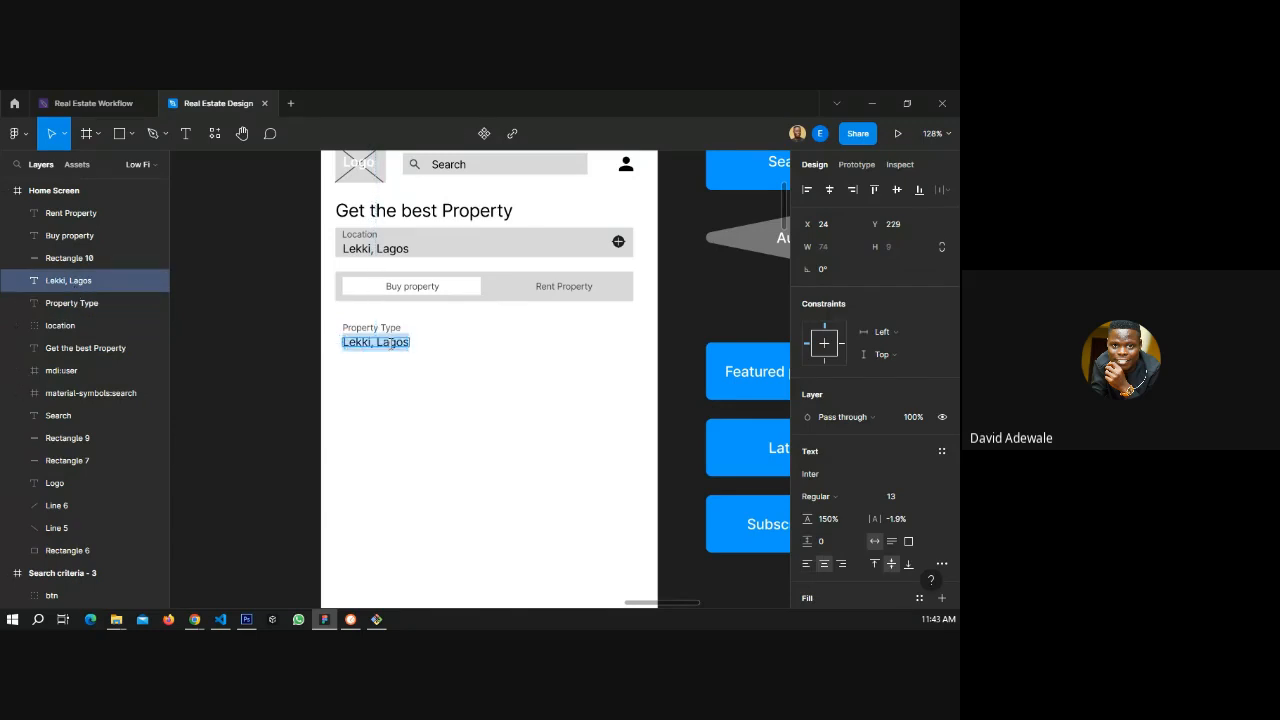
pyautogui.write('Landed')
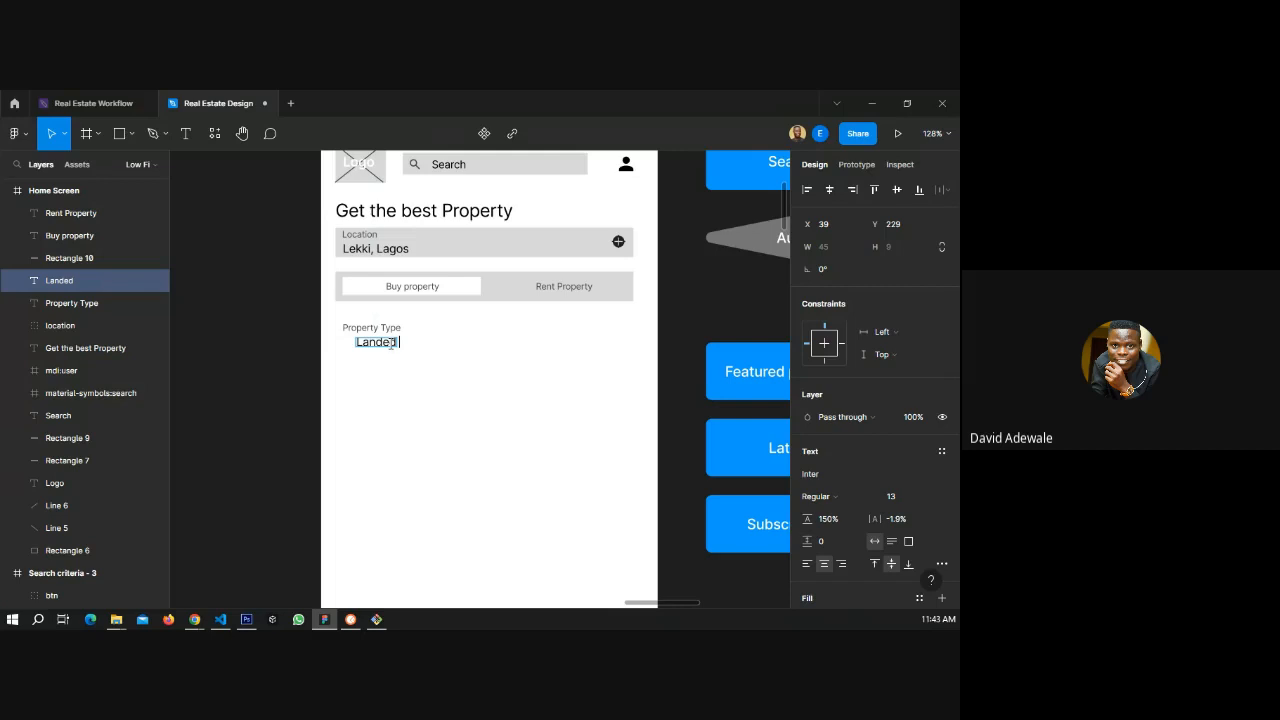
pyautogui.press('Escape')
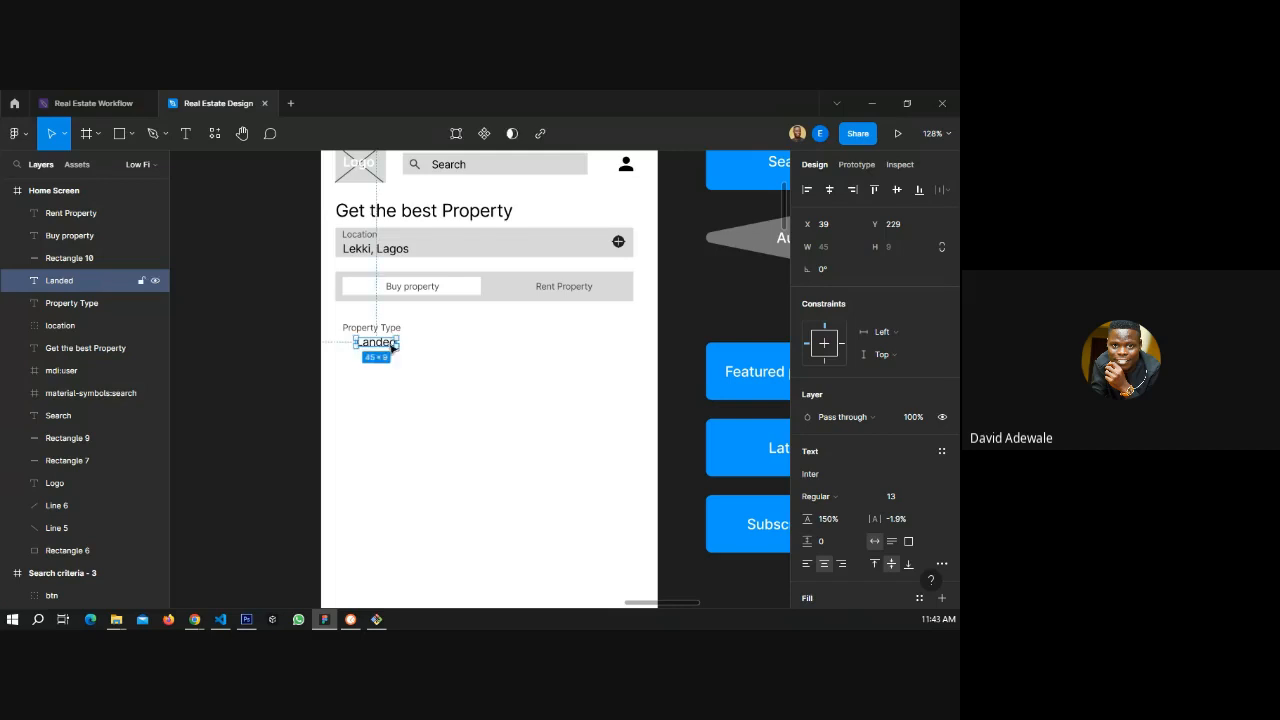
pyautogui.keyDown('alt'); pyautogui.moveTo(385, 345); pyautogui.dragTo(484, 348); pyautogui.keyUp('alt')
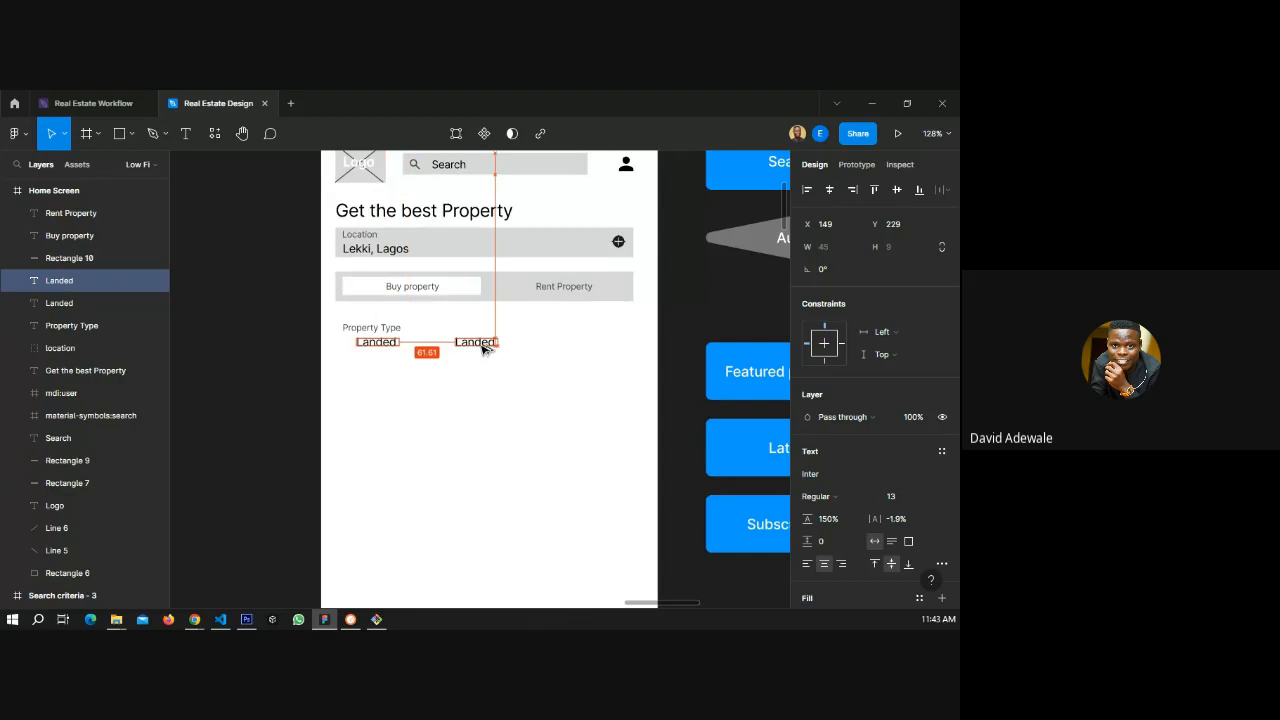
# - Change the duplicated "Landed" text beside the first option to "Housing", without a trailing space
pyautogui.doubleClick(476, 343)
pyautogui.write('Housing')
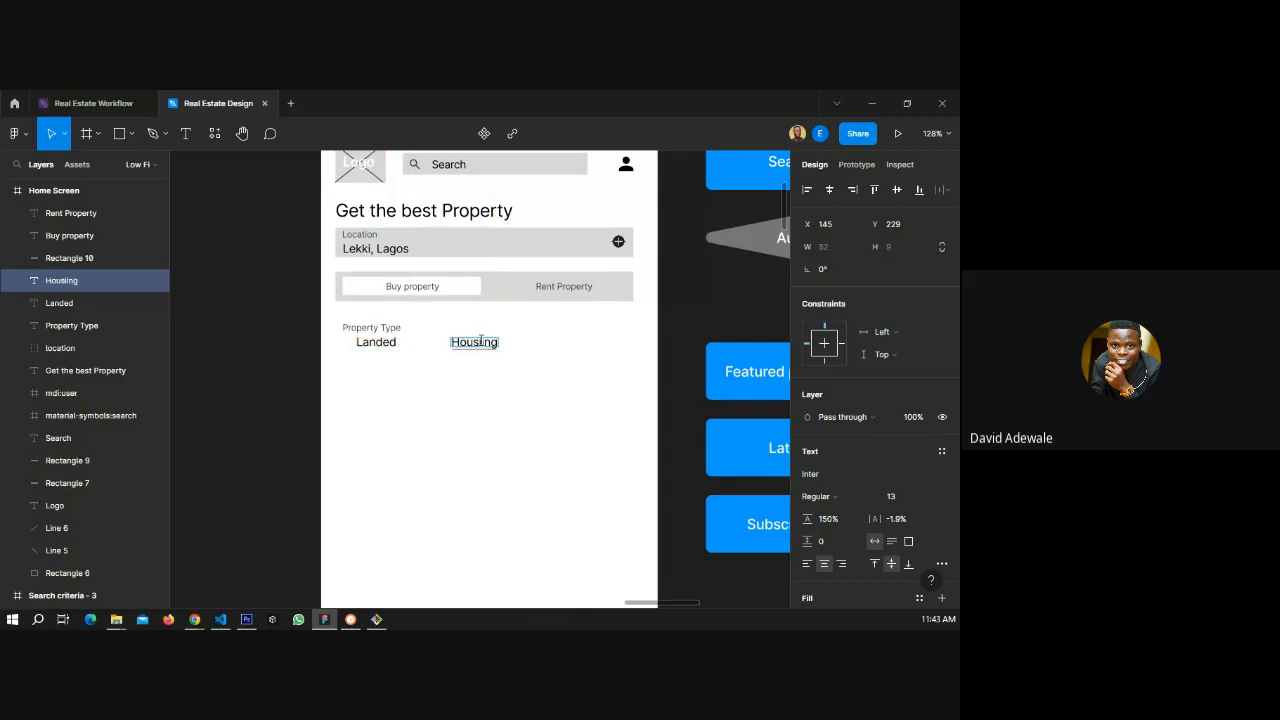
pyautogui.click(488, 342)
pyautogui.press('BackSpace')
pyautogui.press('Escape')
# - Draw a 13 × 13 square beside the "Landed" text and round it into a circle with corner radius 50
pyautogui.click(122, 136)
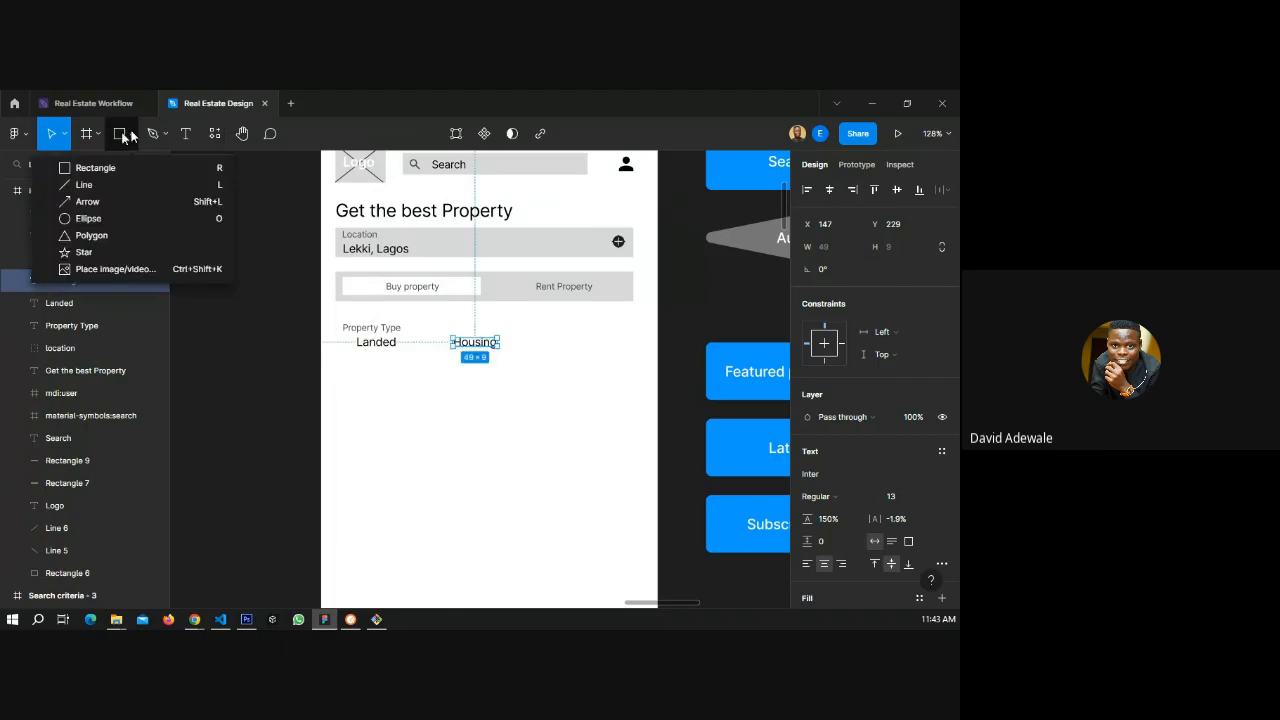
pyautogui.click(145, 167)
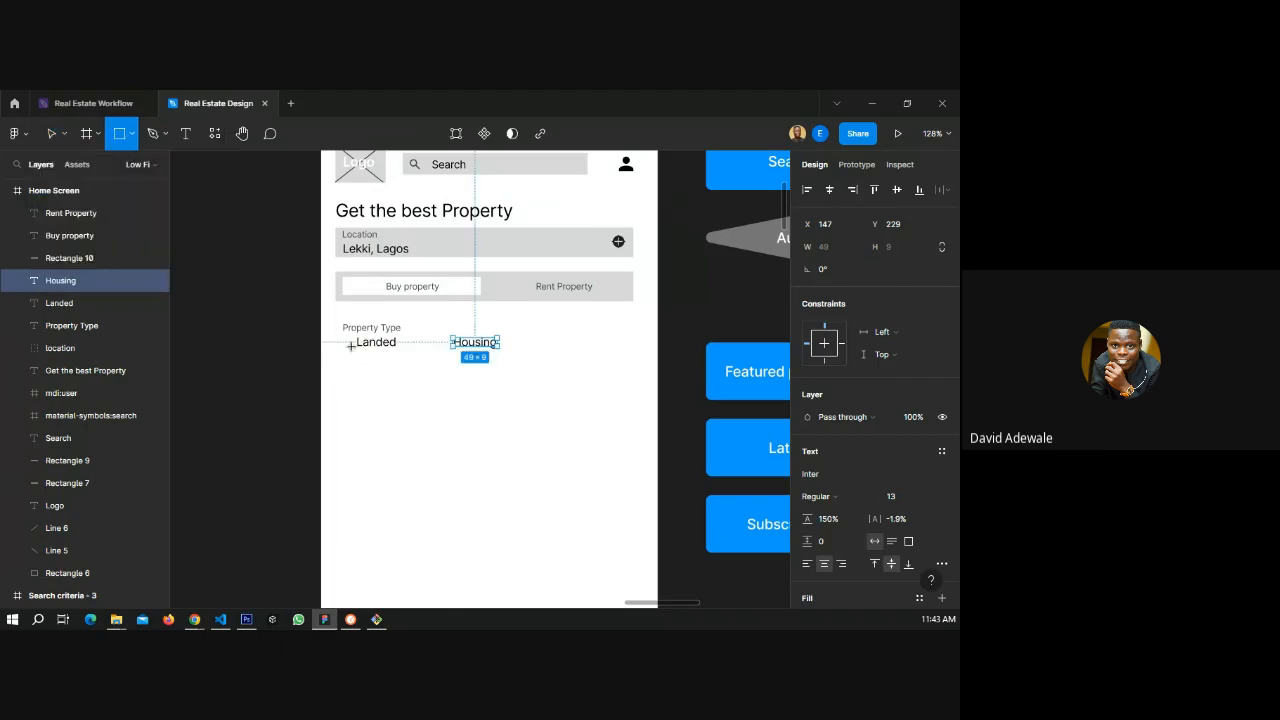
pyautogui.moveTo(350, 346); pyautogui.dragTo(350, 348)
pyautogui.scroll(4, 348, 347)
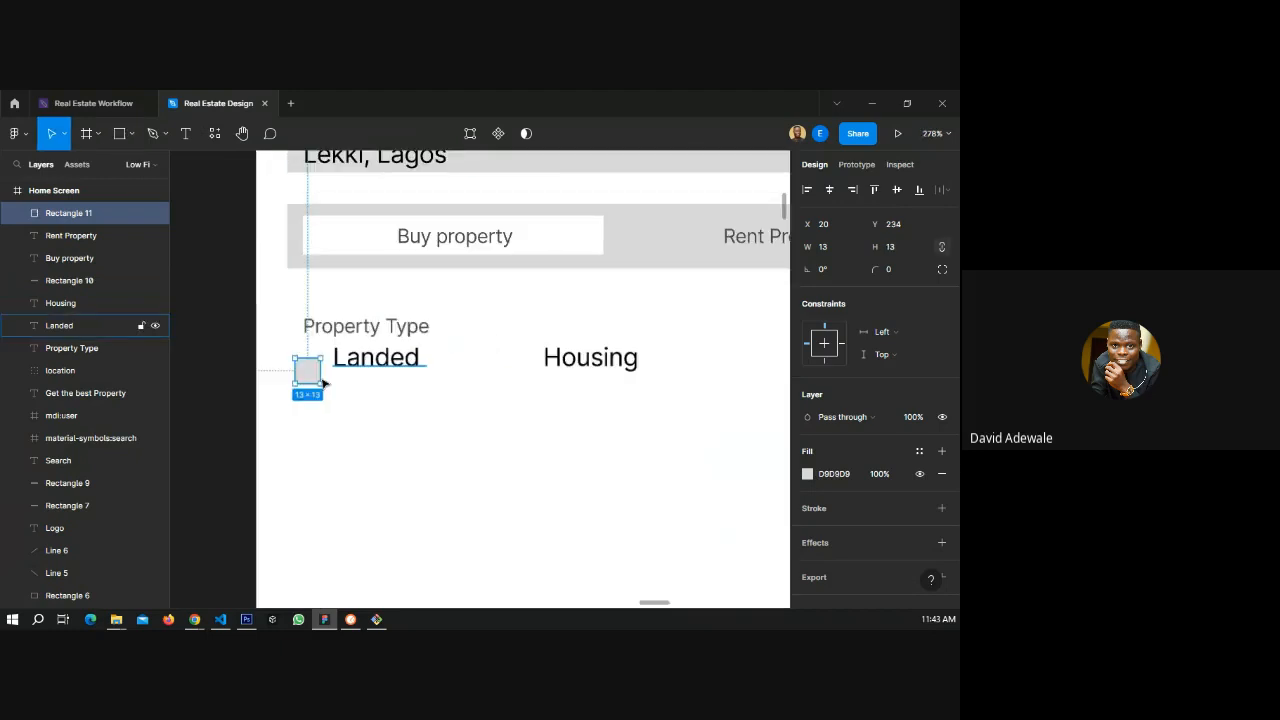
pyautogui.click(876, 269)
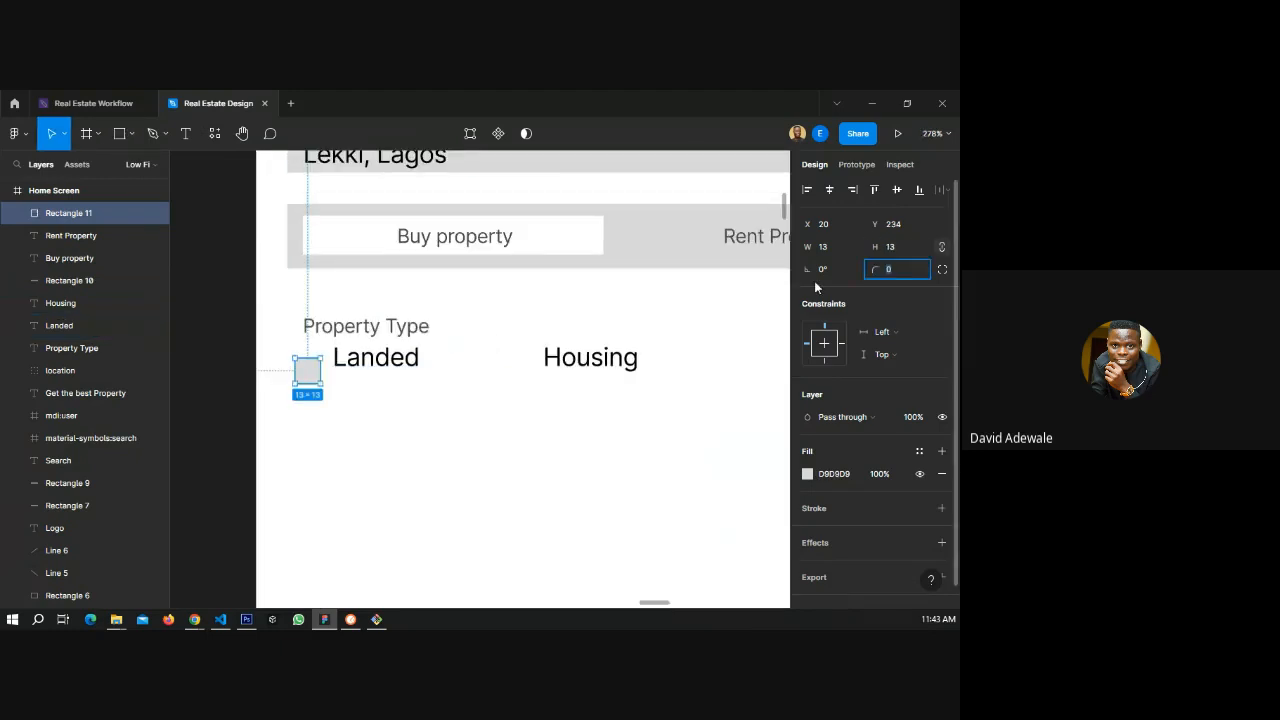
pyautogui.write('50')
pyautogui.press('Return')
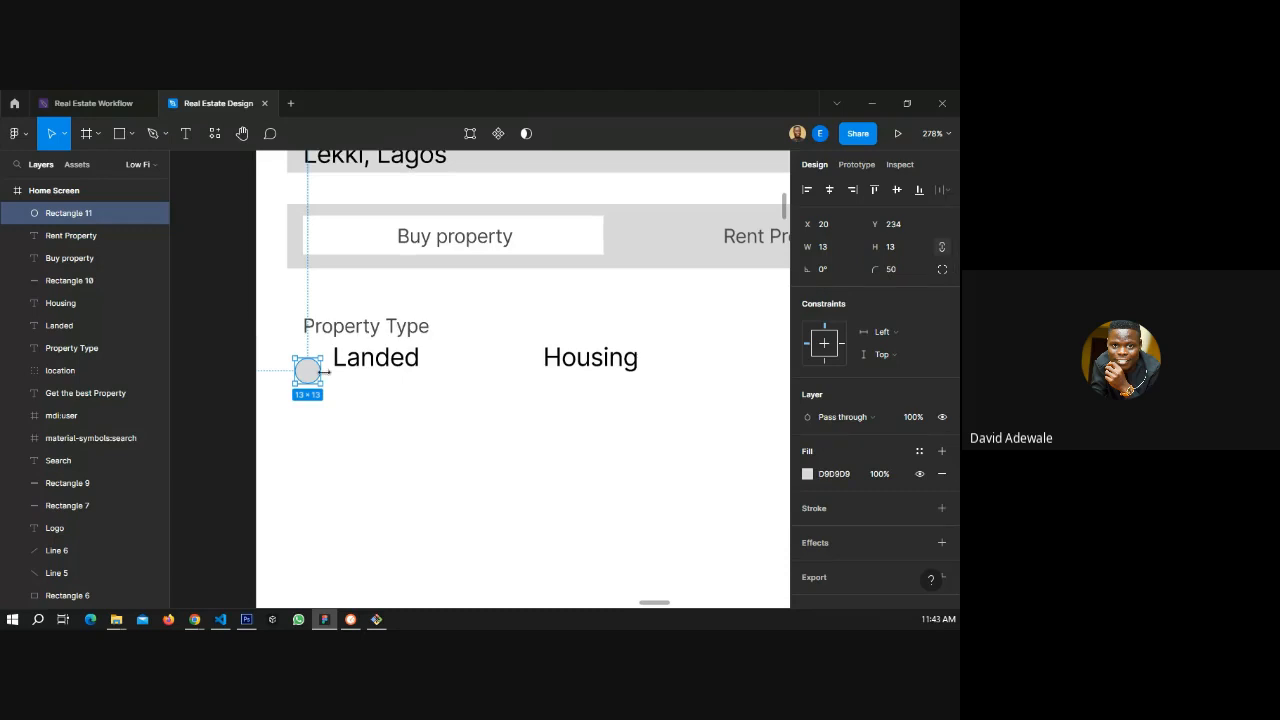
# - Place the circle under Property Type at X 24, Y 229 and vertically centre the "Landed" text with it
pyautogui.moveTo(312, 372); pyautogui.dragTo(374, 368)
pyautogui.keyDown('shift'); pyautogui.click(362, 366); pyautogui.keyUp('shift')
pyautogui.press('Escape')
pyautogui.click(379, 372)
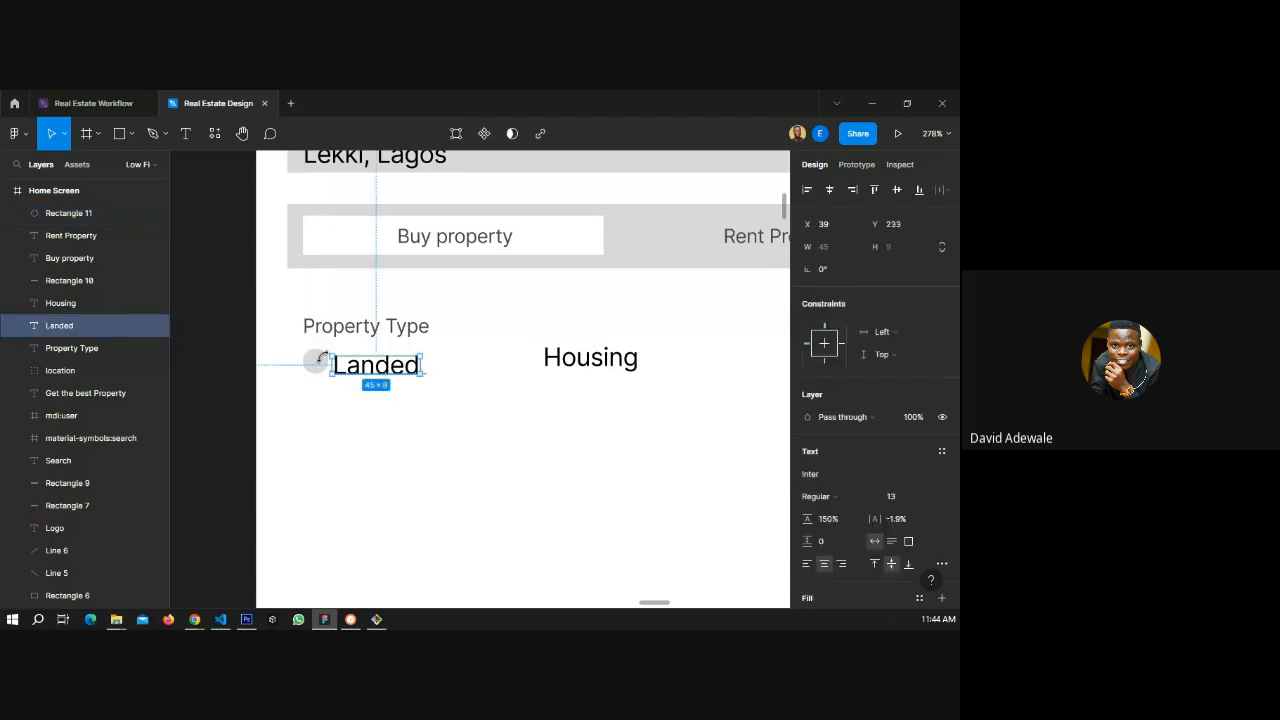
pyautogui.keyDown('shift'); pyautogui.click(317, 359); pyautogui.keyUp('shift')
pyautogui.click(829, 190)
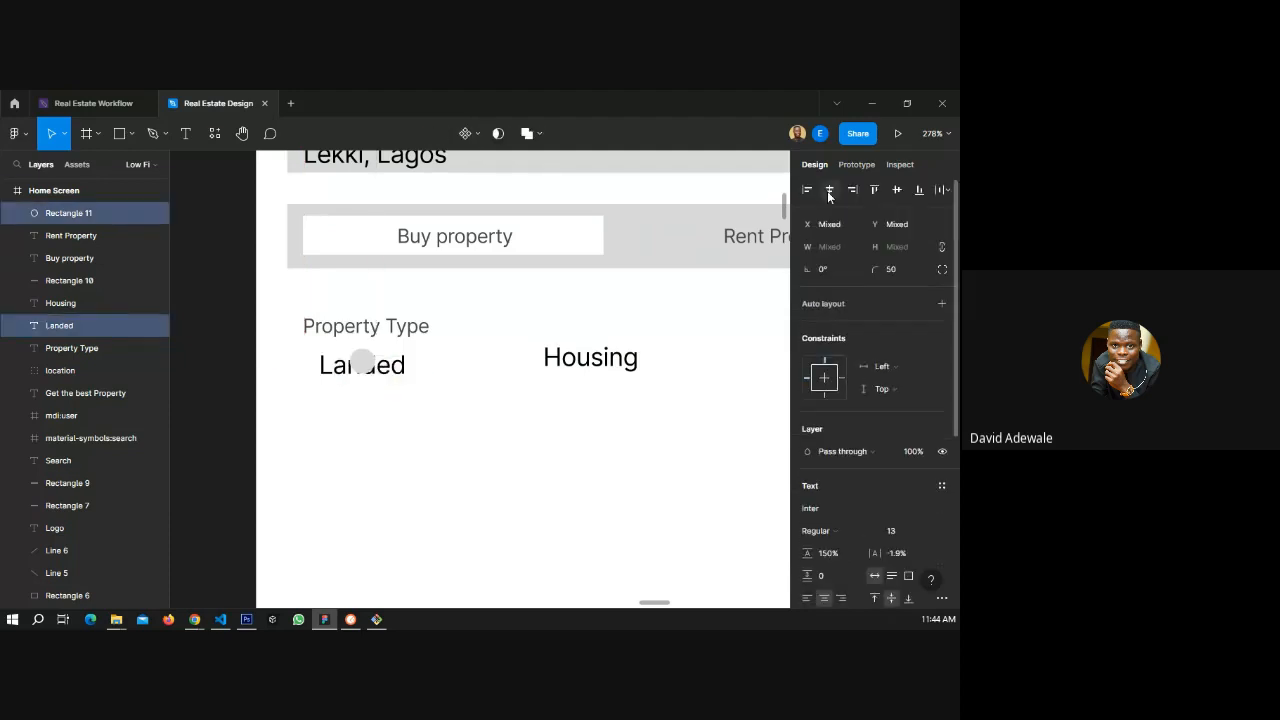
pyautogui.hotkey('ctrl', 'z')
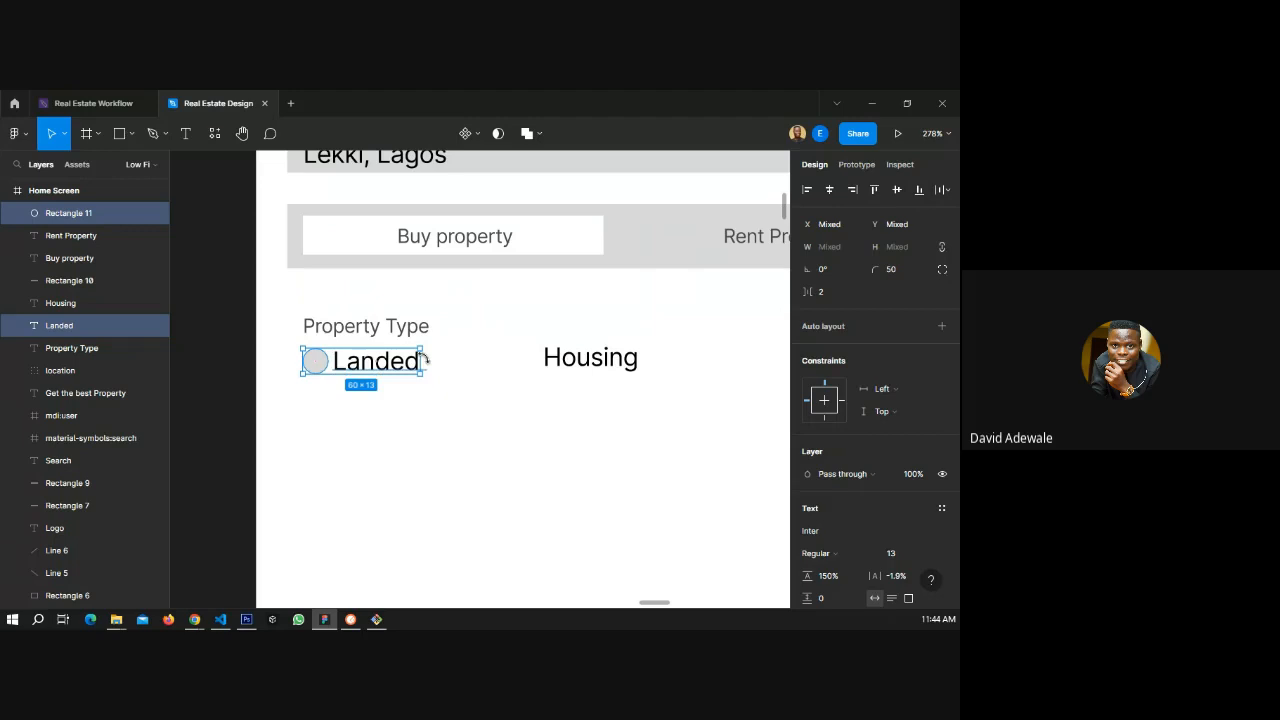
# - Duplicate the circle to X 134, Y 229, just before the "Housing" text
pyautogui.press('Escape')
pyautogui.click(318, 364)
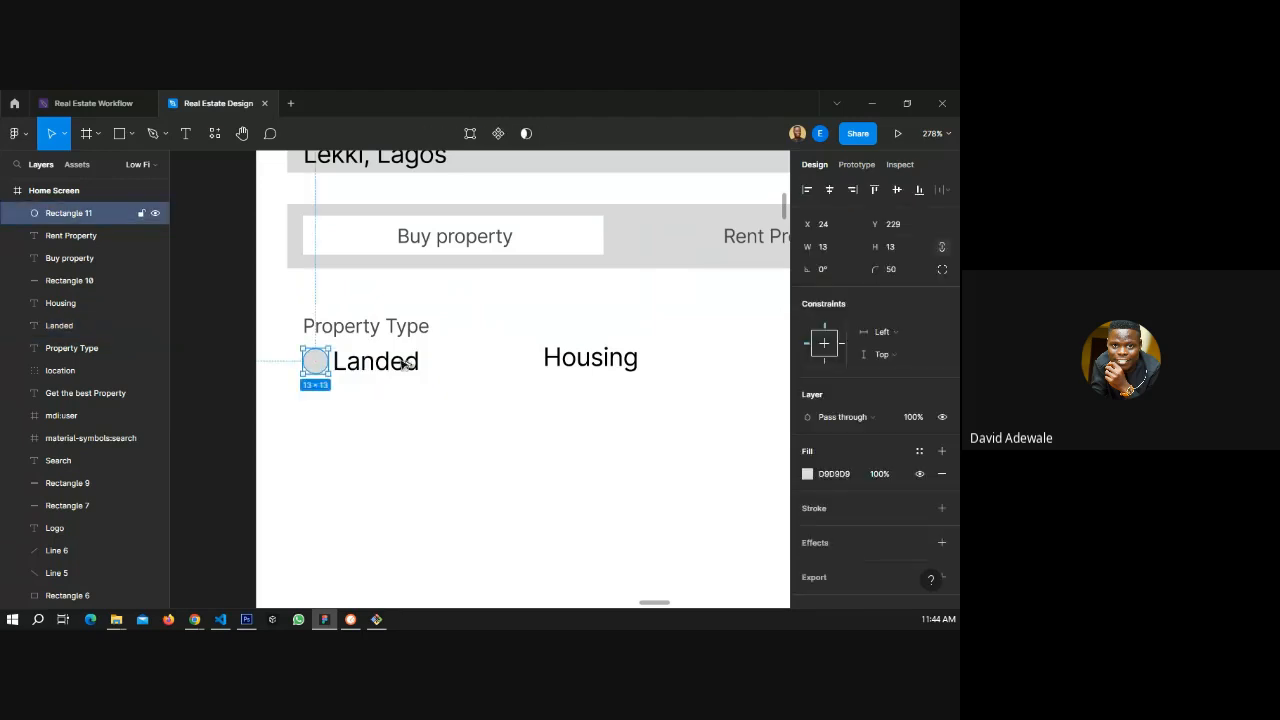
pyautogui.moveTo(316, 362); pyautogui.dragTo(531, 363)
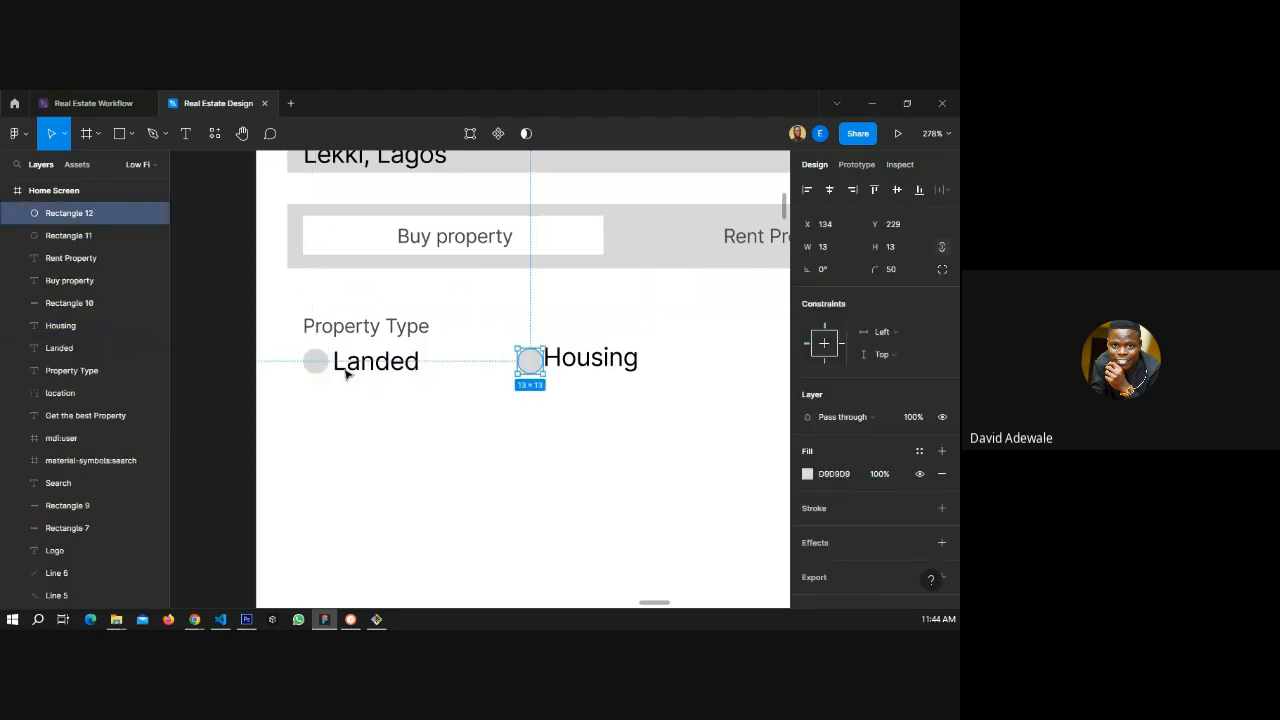
# - Darken the fill of the circle beside "Landed" to 797979 so it reads as the selected option
pyautogui.click(315, 361)
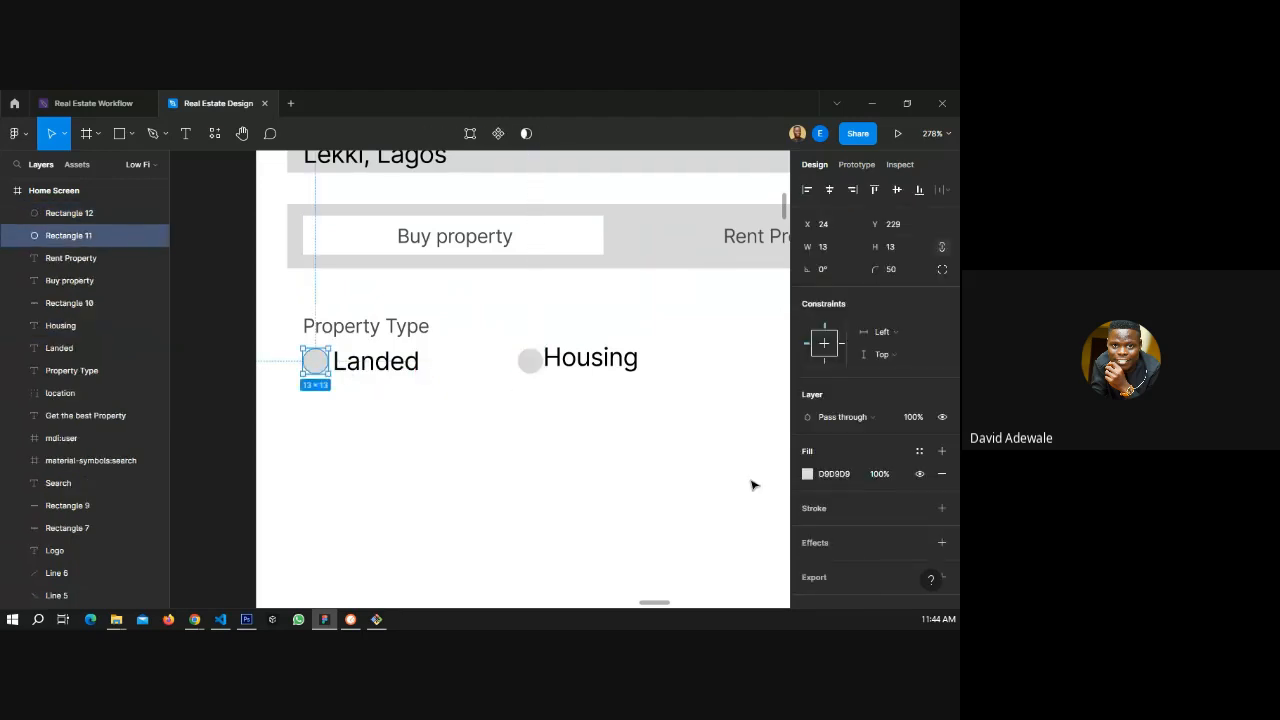
pyautogui.click(808, 474)
pyautogui.moveTo(635, 338); pyautogui.dragTo(621, 343)
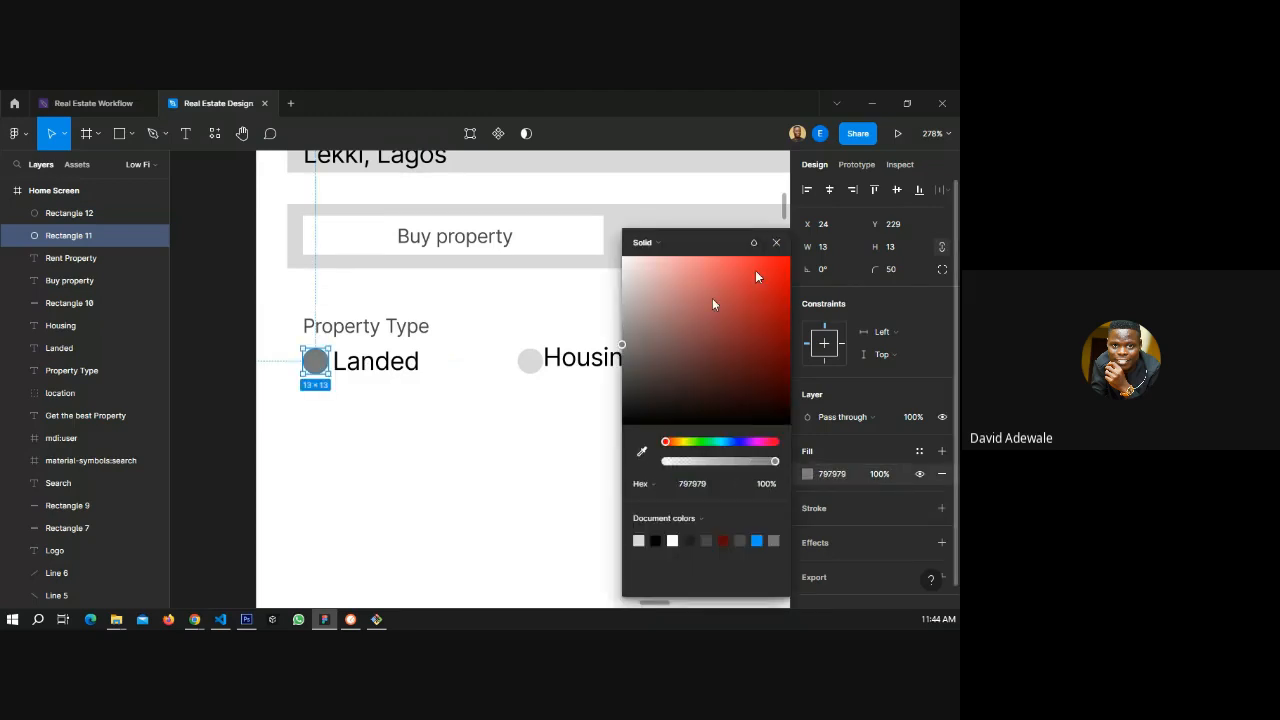
pyautogui.press('Escape')
pyautogui.click(530, 388)
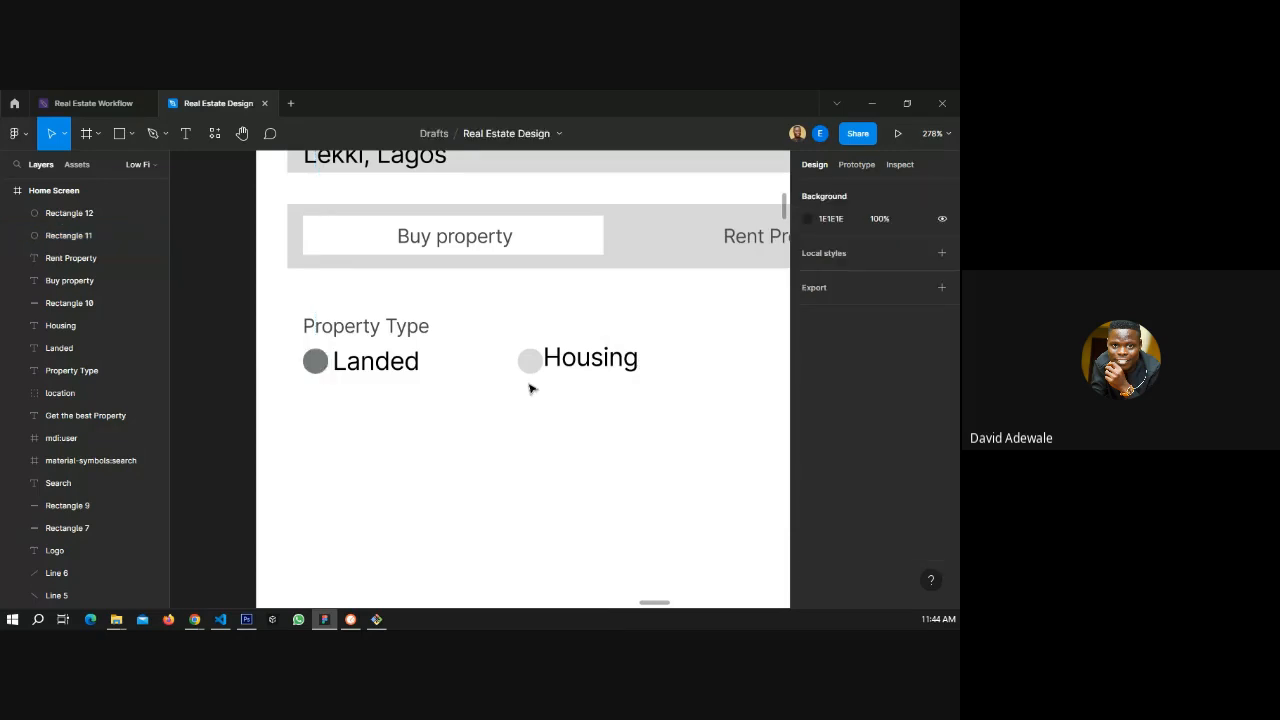
pyautogui.click(529, 359)
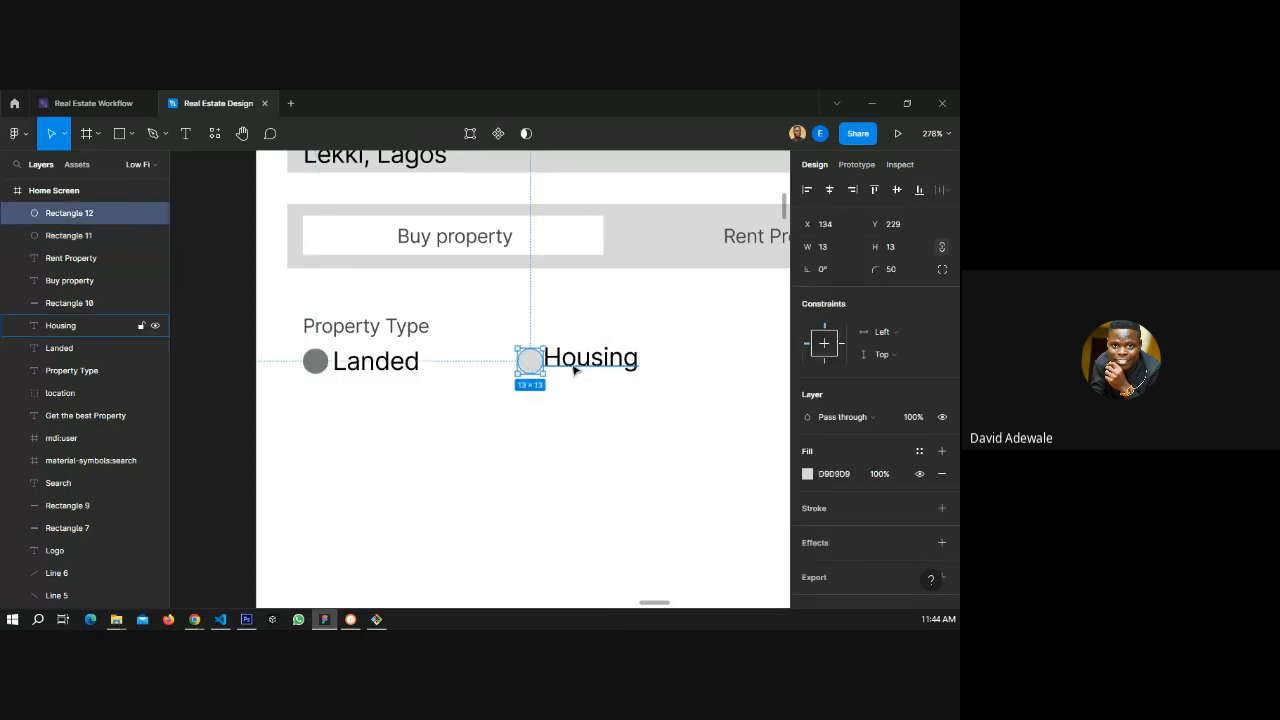
pyautogui.keyDown('shift'); pyautogui.click(575, 368); pyautogui.keyUp('shift')
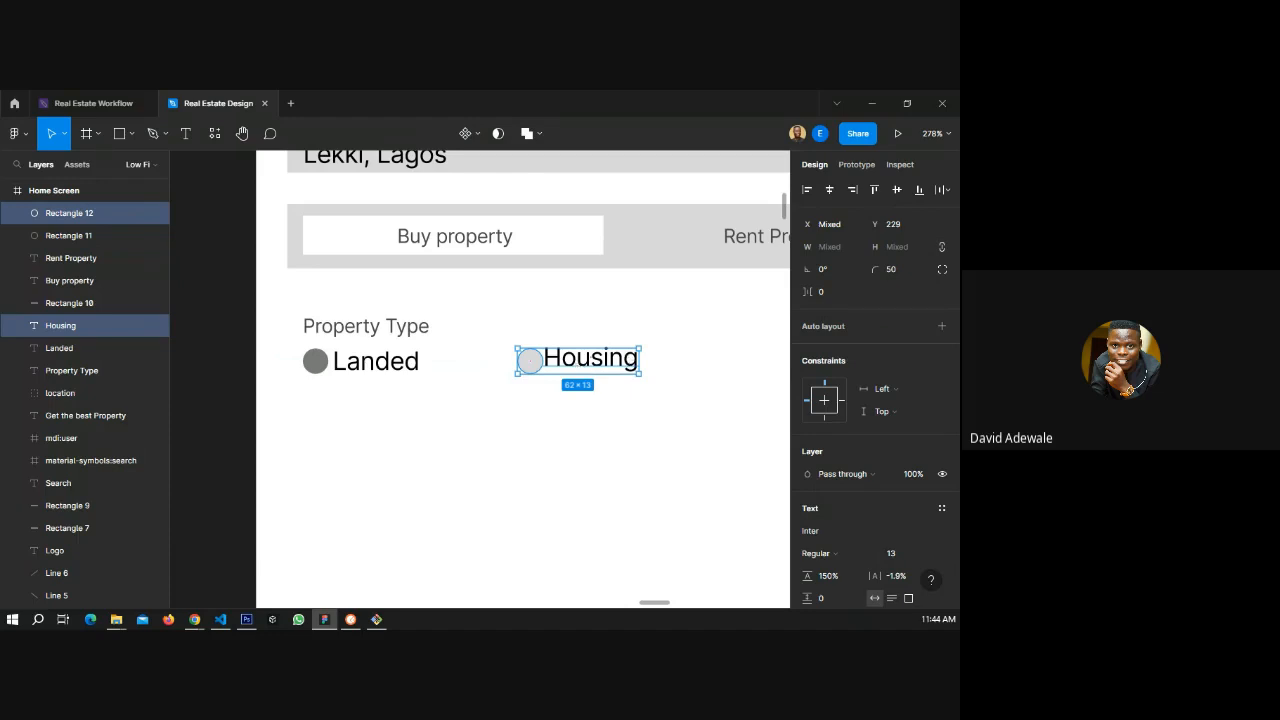
pyautogui.hotkey('alt', 'Tab')
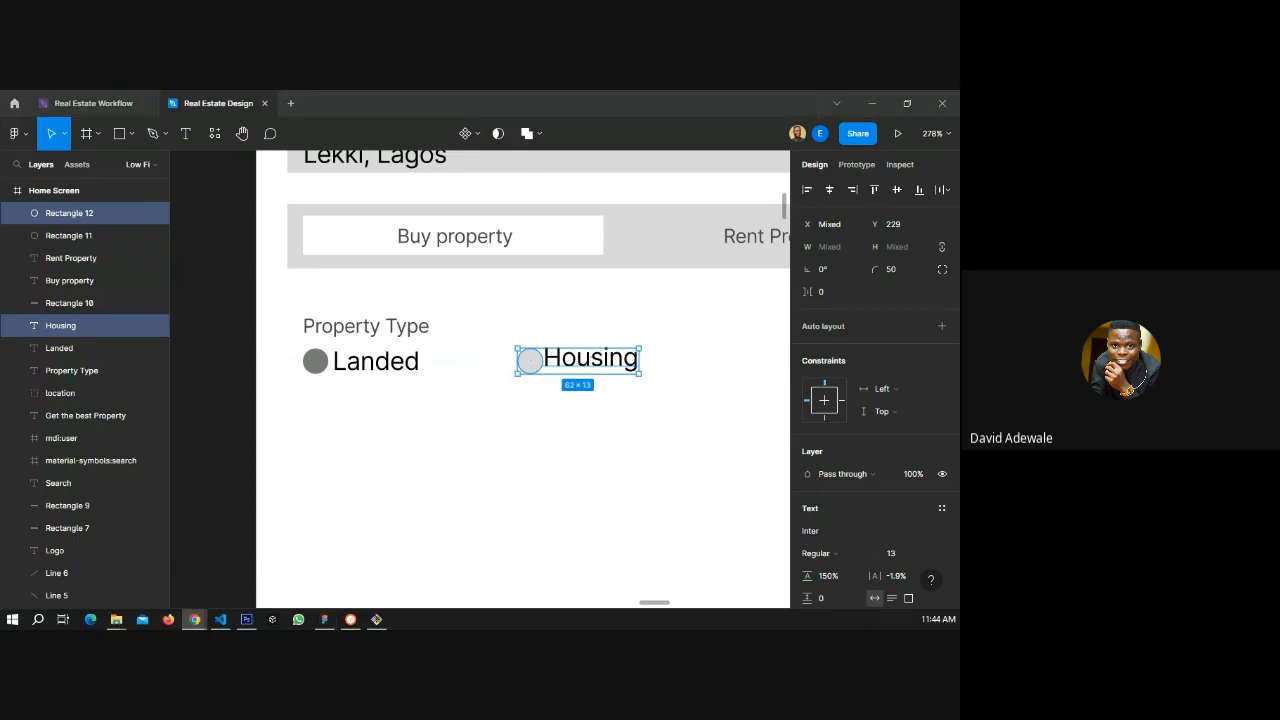
pyautogui.click(312, 359)
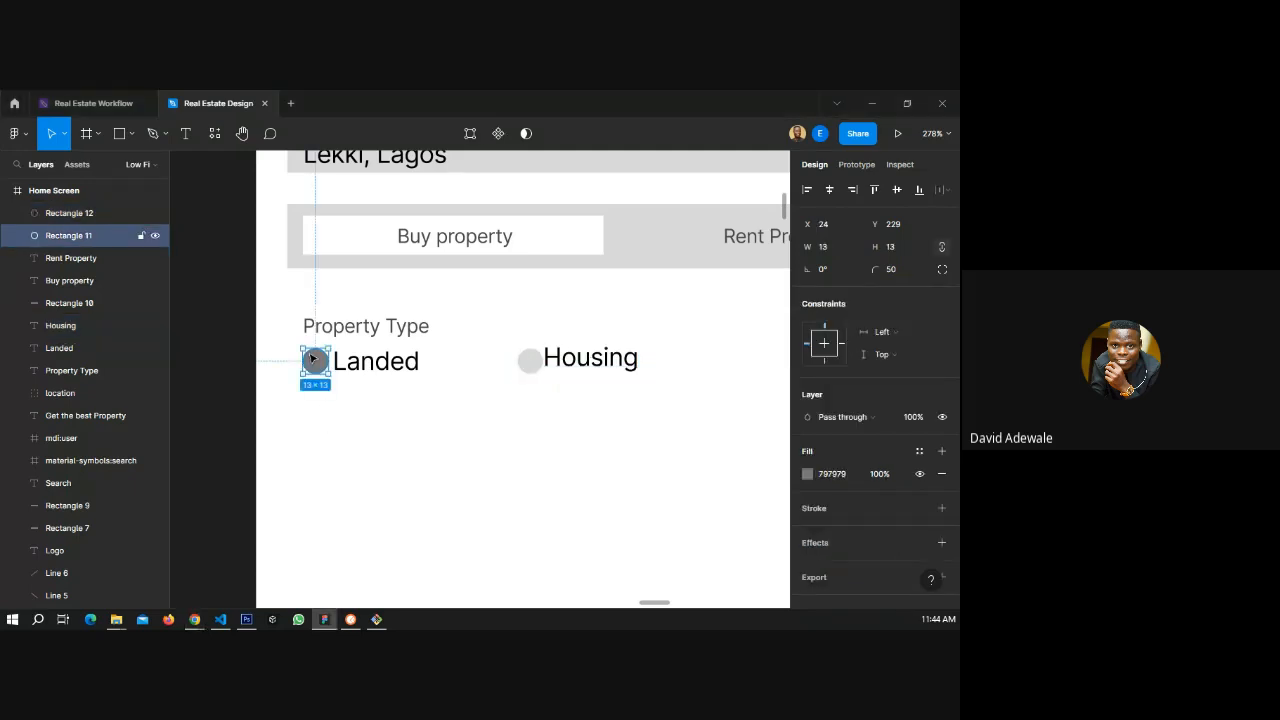
# - Move the "Landed" text away from its circle to X 50
pyautogui.click(406, 365)
pyautogui.press('Right')
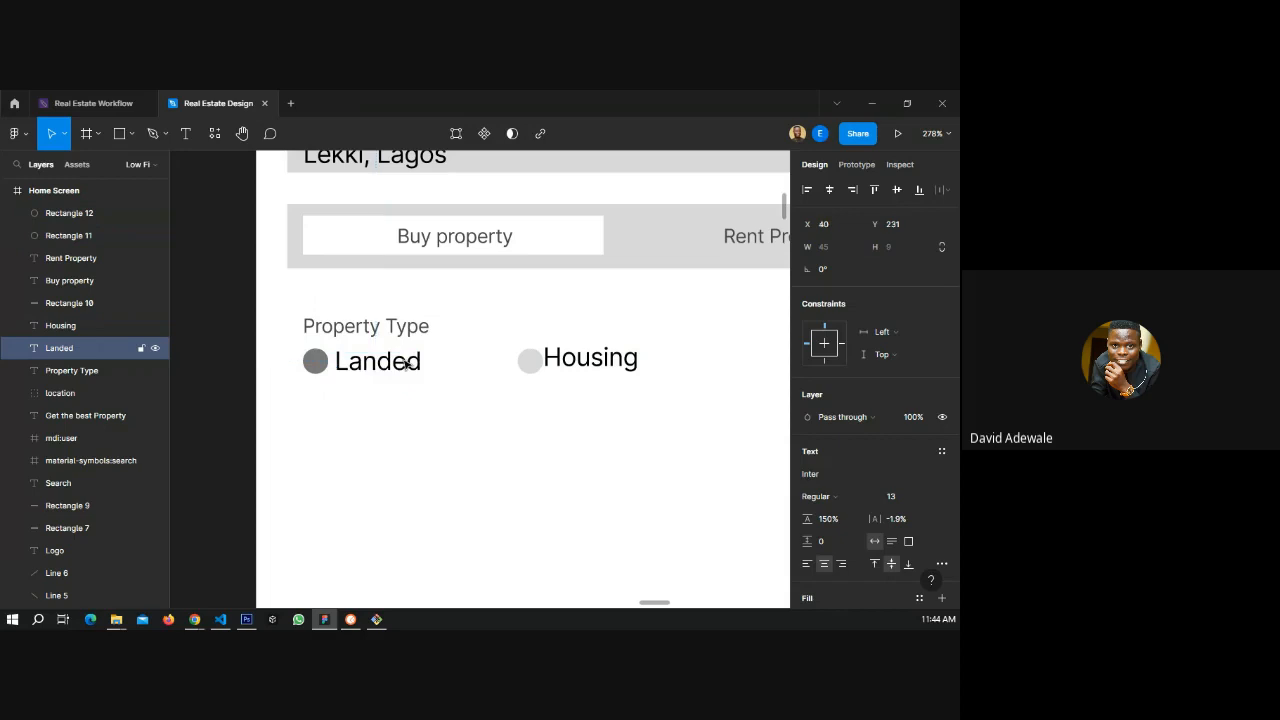
pyautogui.press('Right')
pyautogui.press('Right')
pyautogui.press('Right')
pyautogui.press('Right')
pyautogui.press('Right')
pyautogui.press('Right')
pyautogui.press('Right')
pyautogui.press('Right')
pyautogui.press('Right')
pyautogui.press('Right')
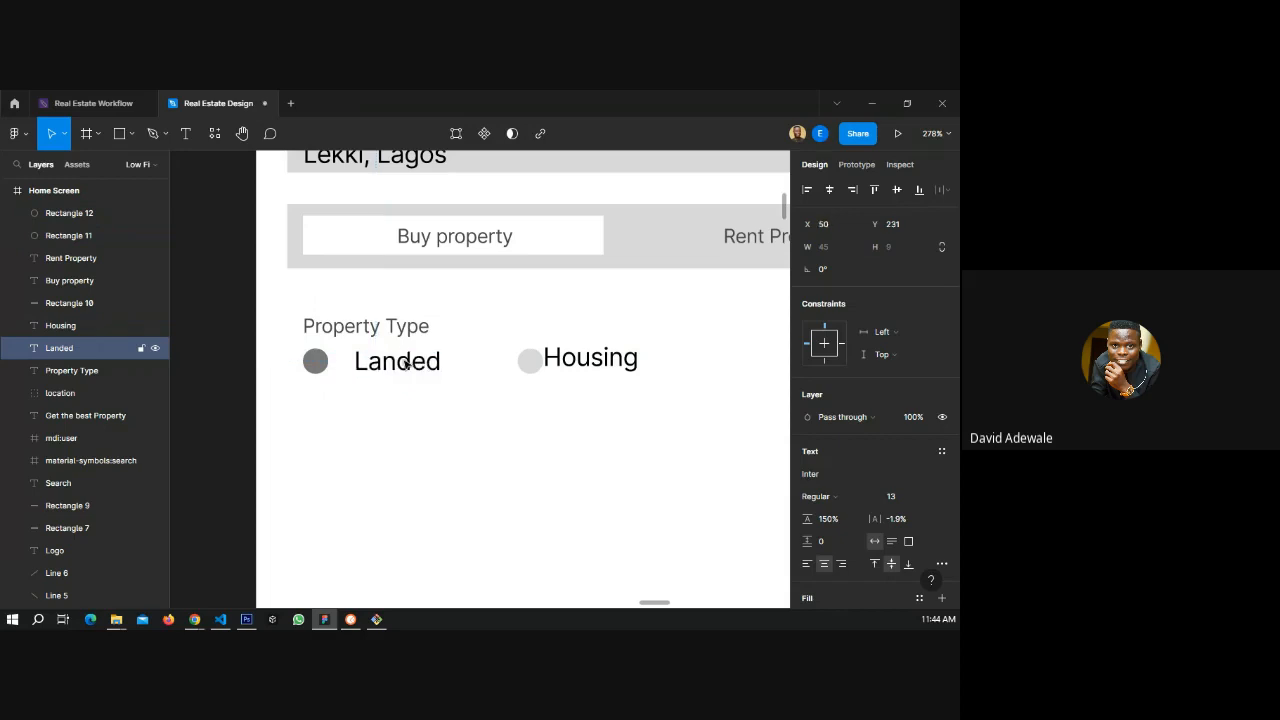
# - Move the "Housing" text away from its circle to X 154 and vertically centre the two with each other
pyautogui.click(580, 364)
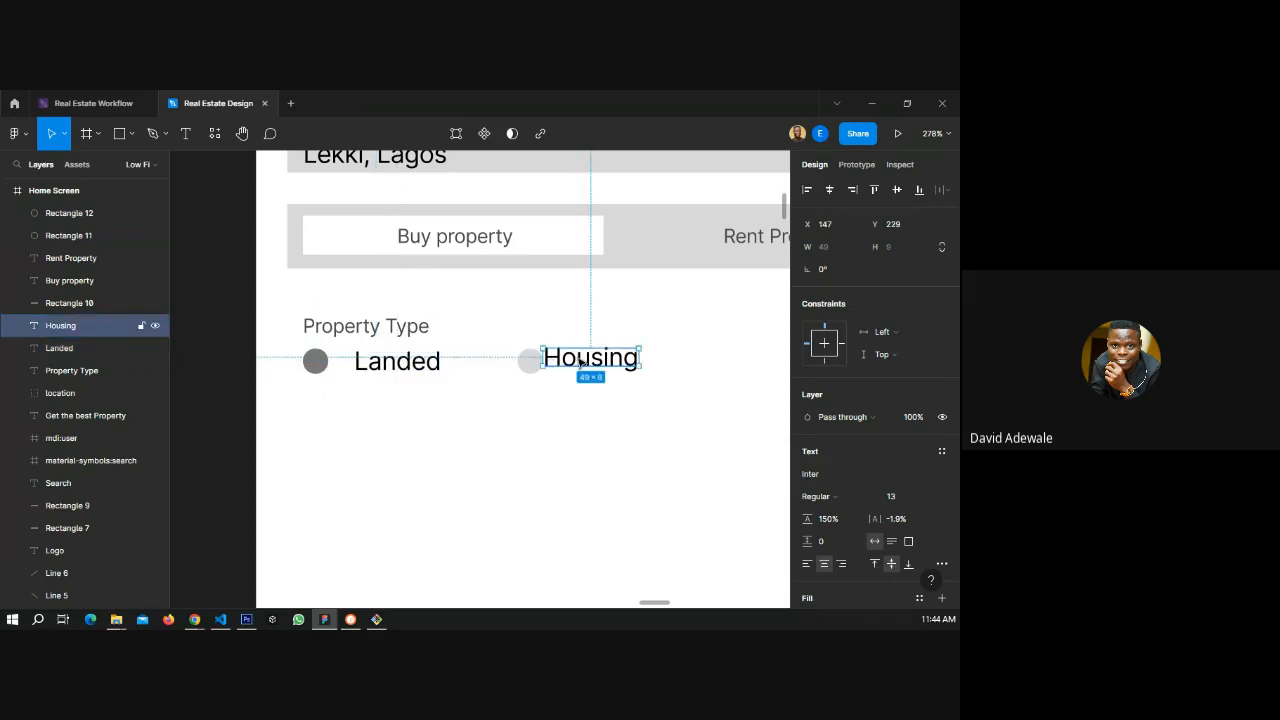
pyautogui.press('Right')
pyautogui.press('Right')
pyautogui.press('Right')
pyautogui.press('Right')
pyautogui.press('Right')
pyautogui.press('Right')
pyautogui.press('Right')
pyautogui.press('Right')
pyautogui.press('Right')
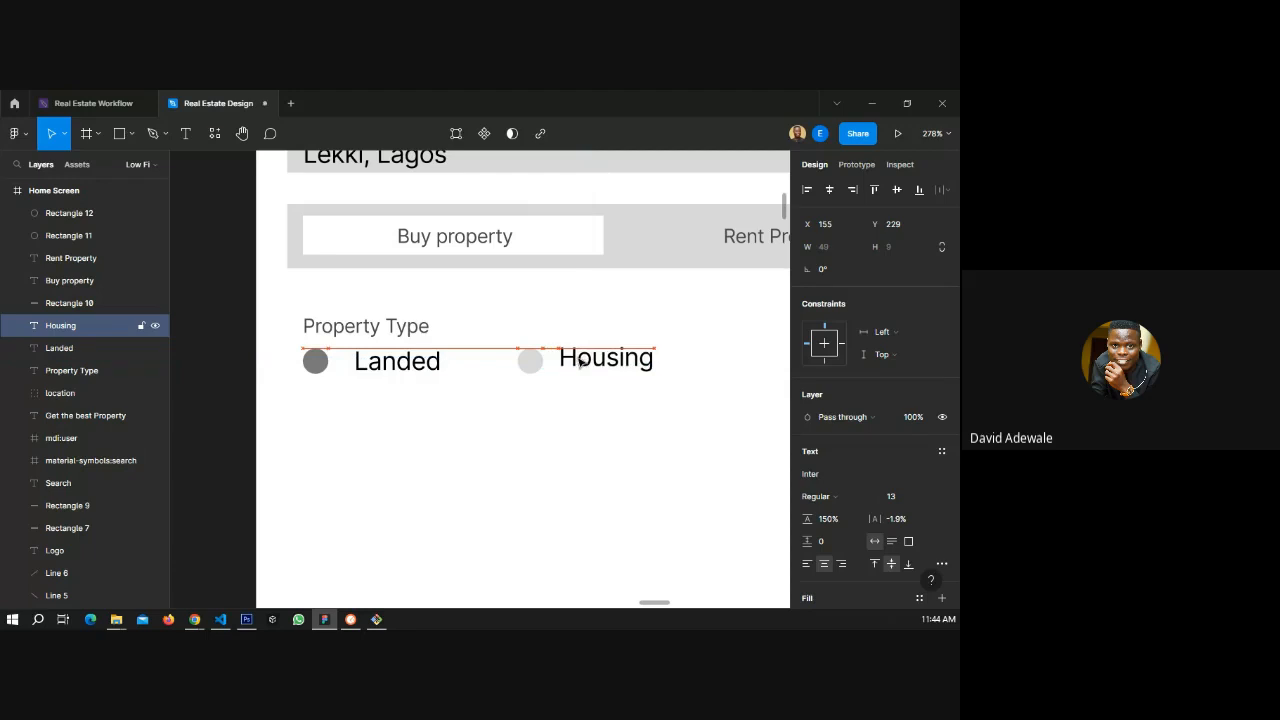
pyautogui.press('Left')
pyautogui.press('Left')
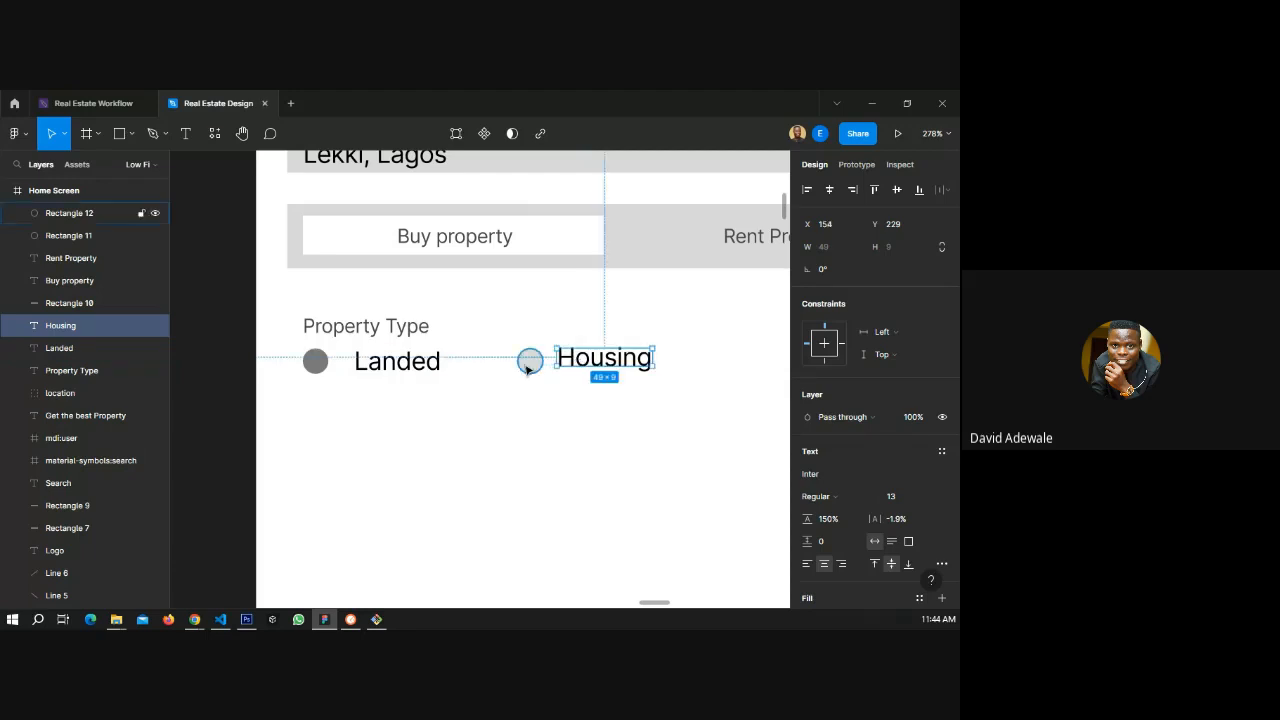
pyautogui.keyDown('shift'); pyautogui.click(532, 364); pyautogui.keyUp('shift')
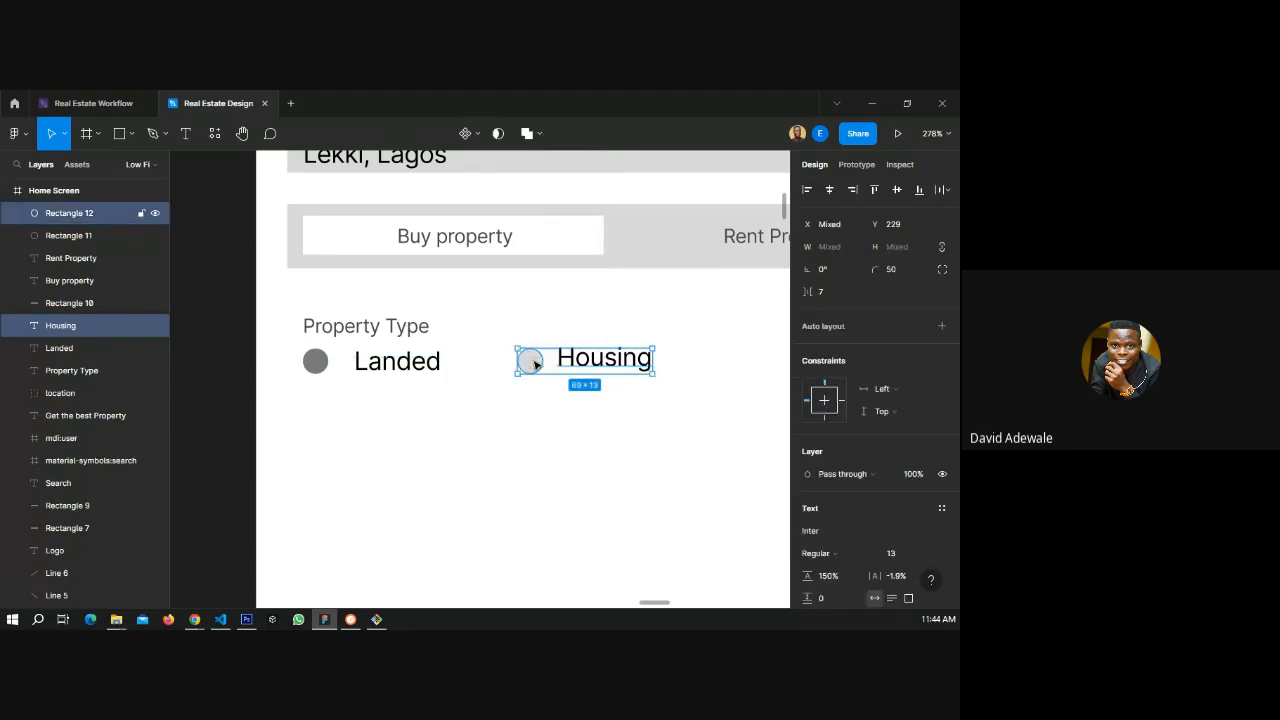
pyautogui.click(897, 190)
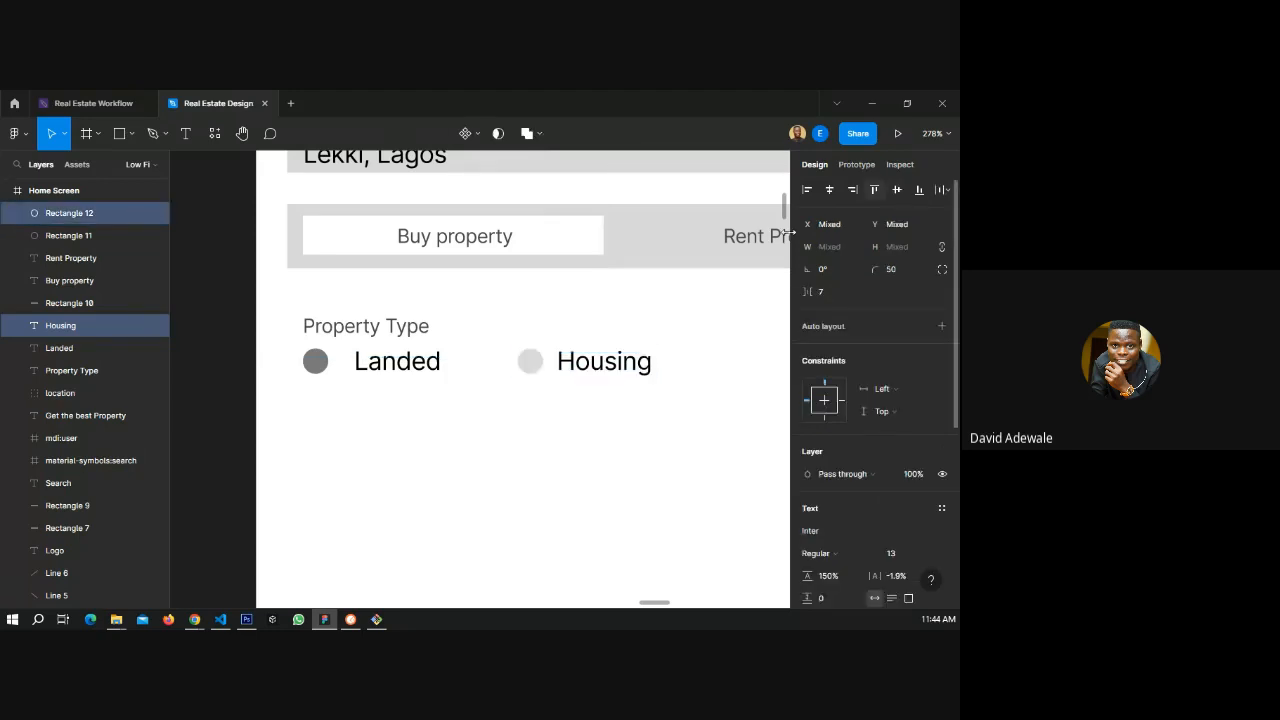
# - Check the gap between "Landed" and its circle and move the text closer, to X 45
pyautogui.click(418, 358)
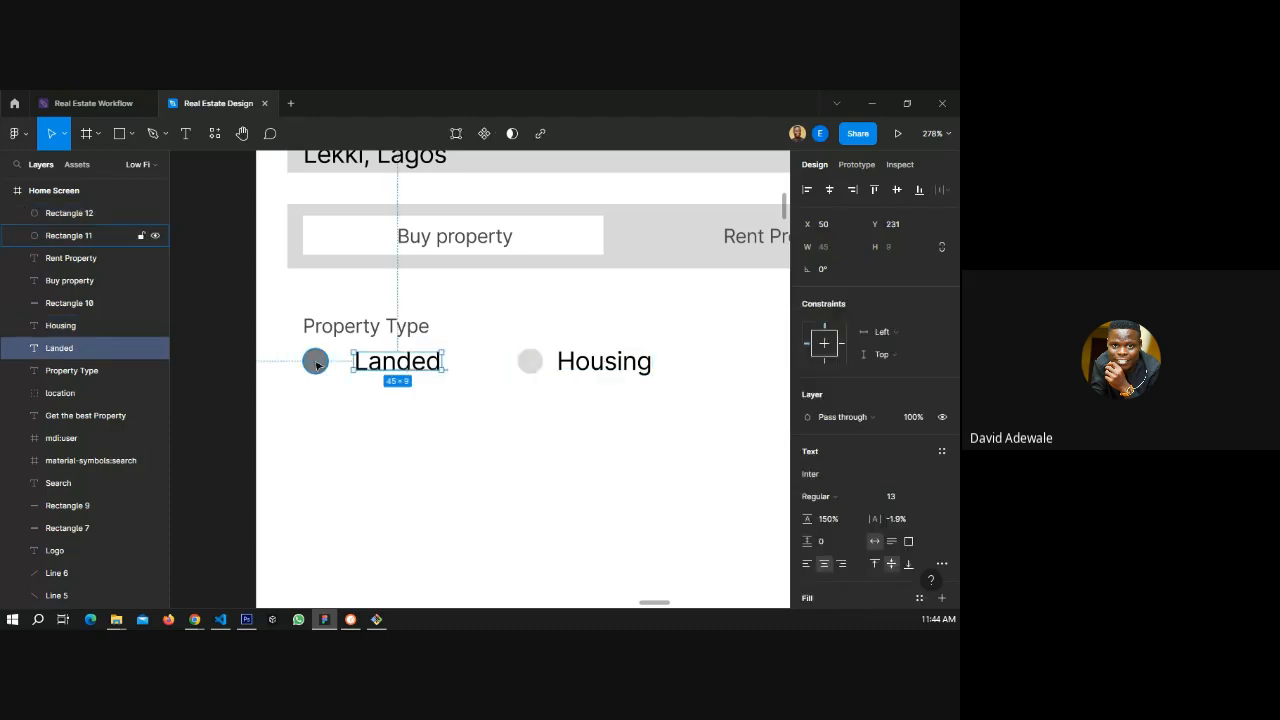
pyautogui.keyDown('shift'); pyautogui.click(315, 364); pyautogui.keyUp('shift')
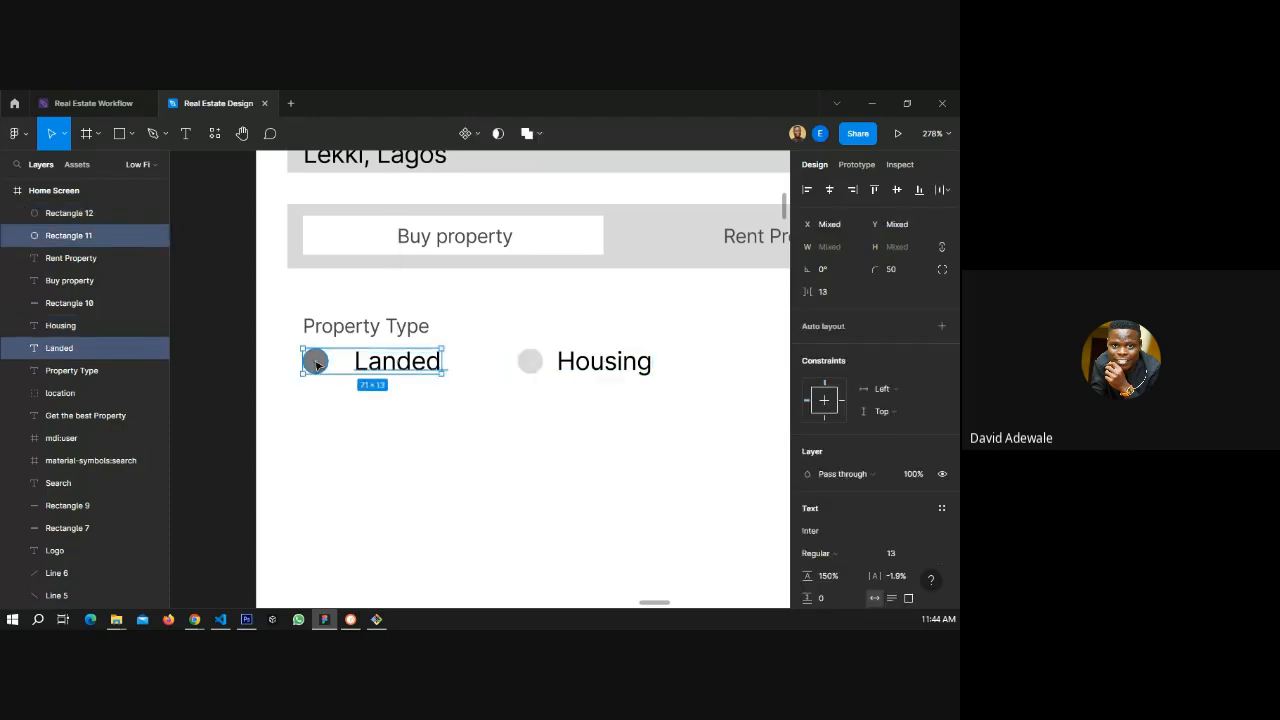
pyautogui.click(245, 362)
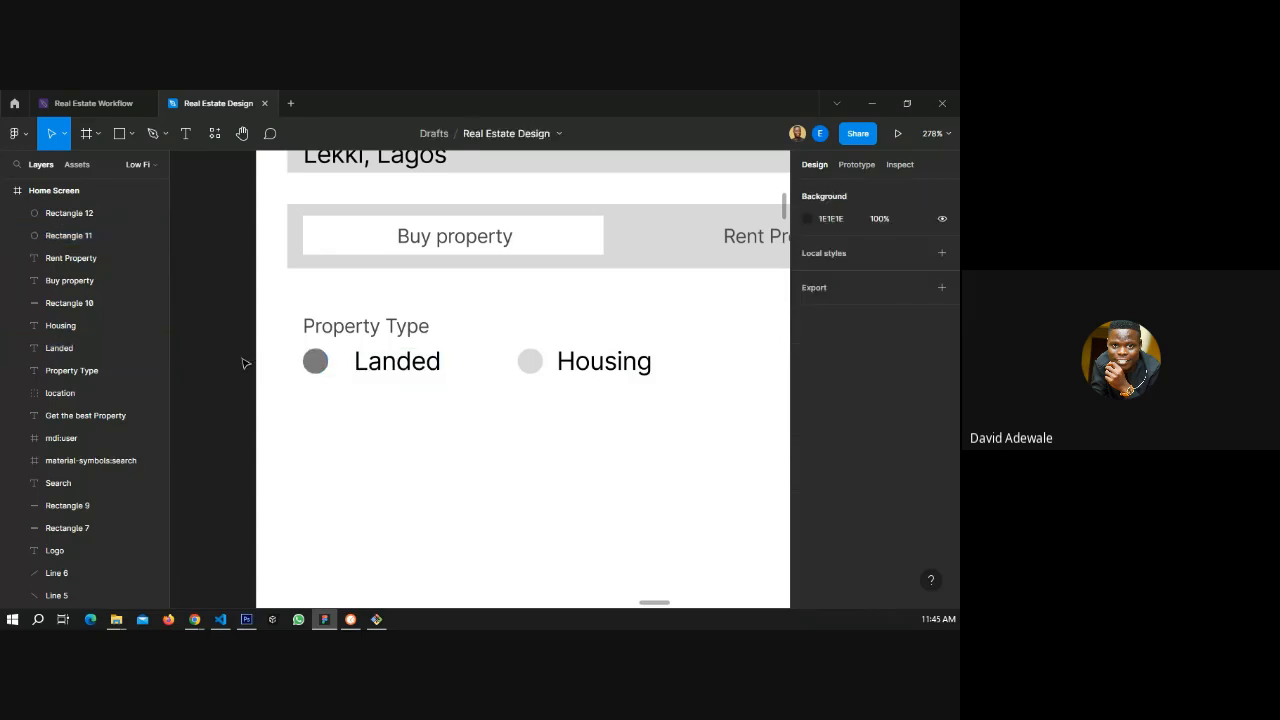
pyautogui.click(383, 363)
pyautogui.press('Left')
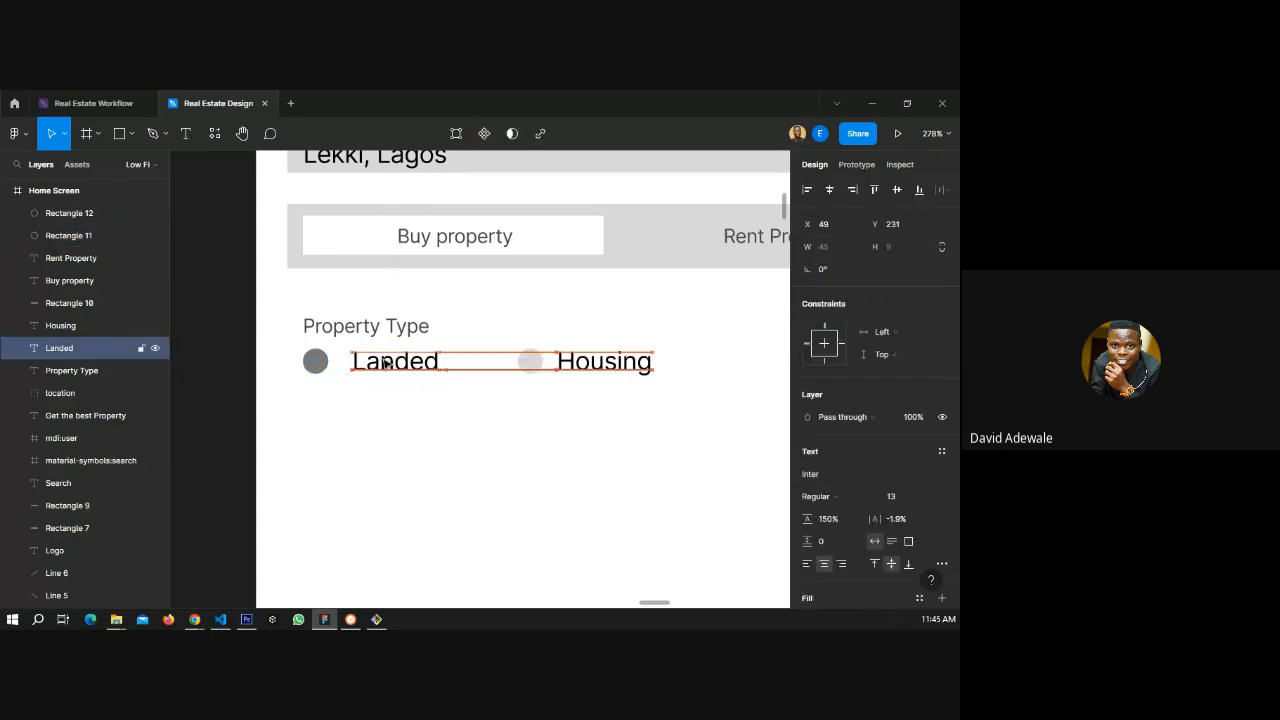
pyautogui.press('Left')
pyautogui.press('Left')
pyautogui.press('Left')
pyautogui.press('Left')
pyautogui.press('Left')
pyautogui.press('Right')
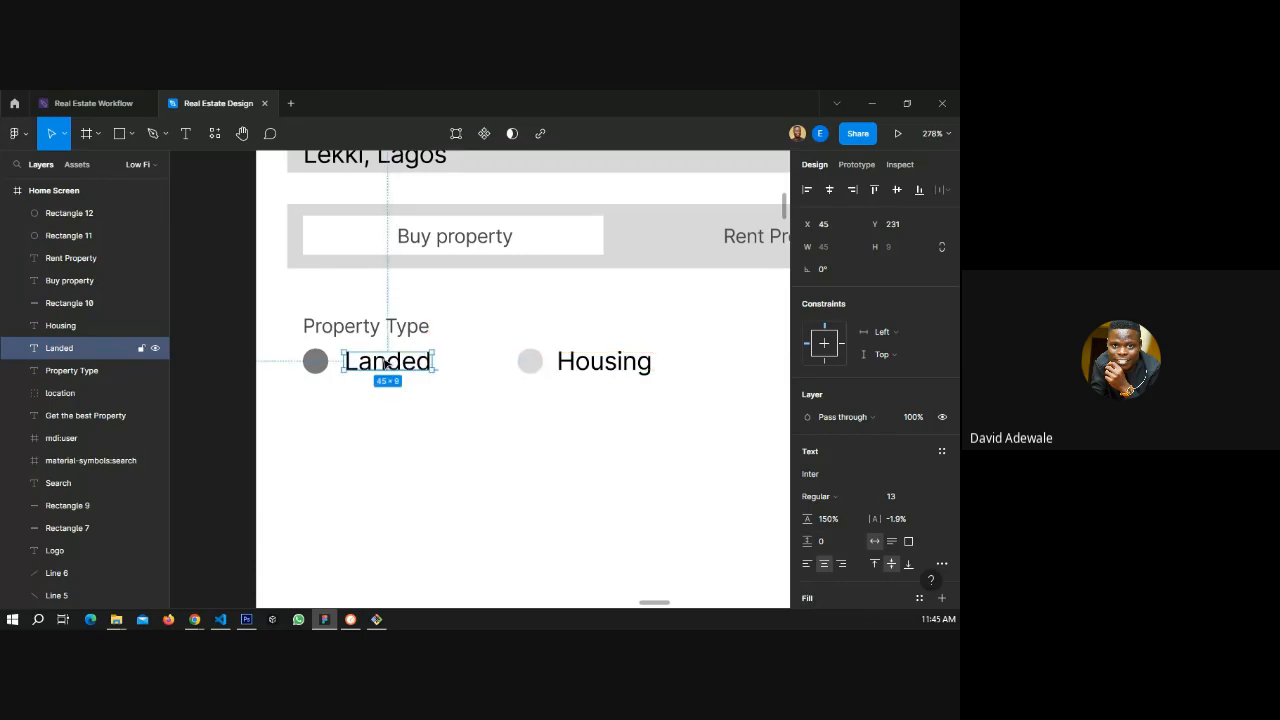
pyautogui.click(215, 361)
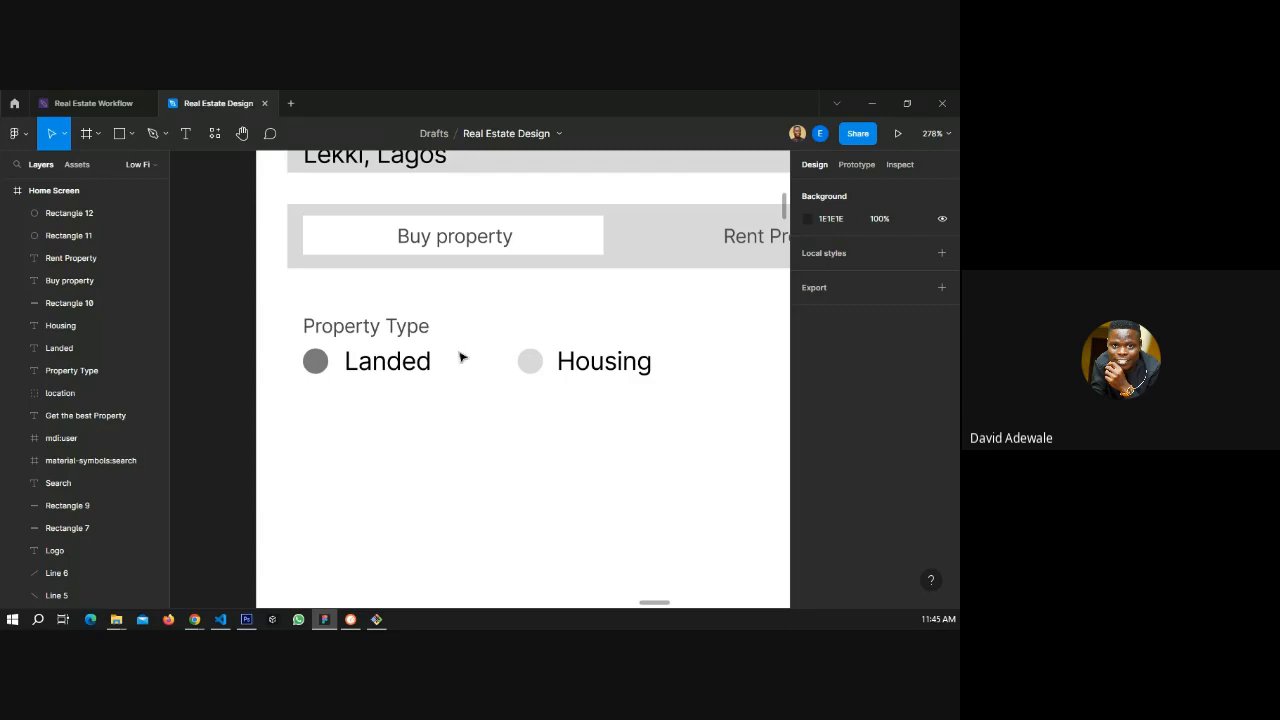
pyautogui.click(420, 370)
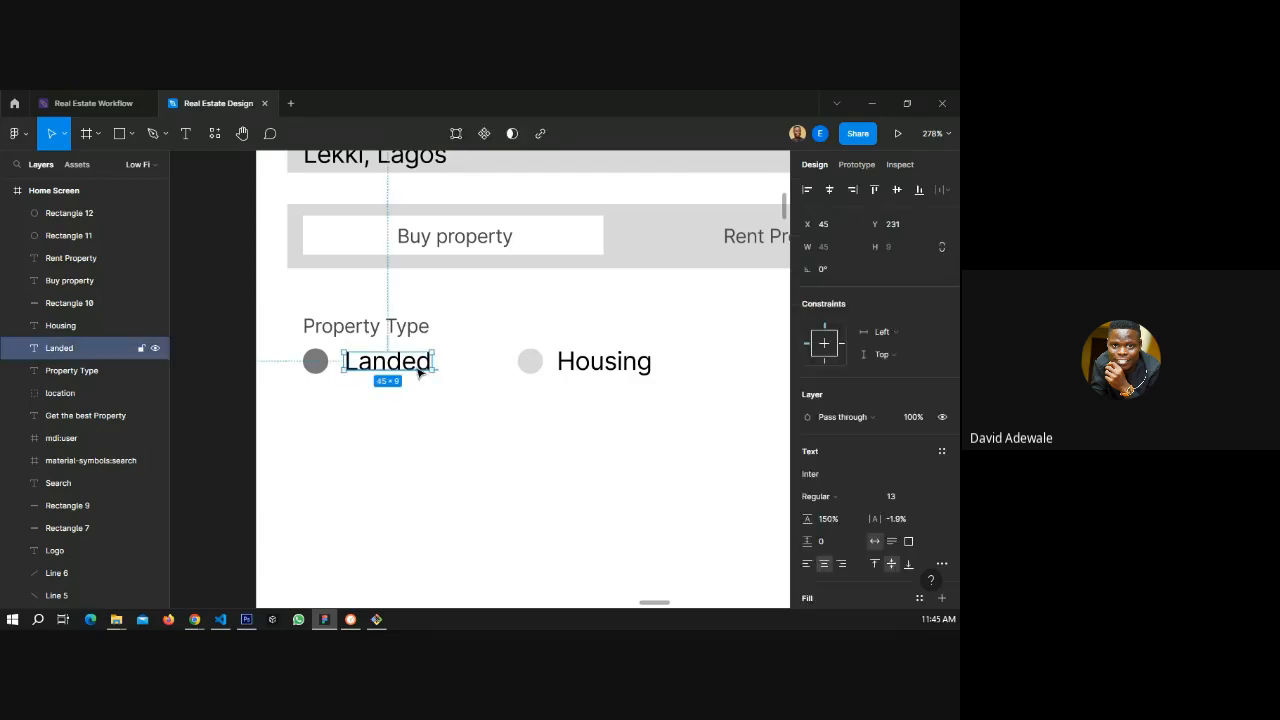
pyautogui.click(588, 369)
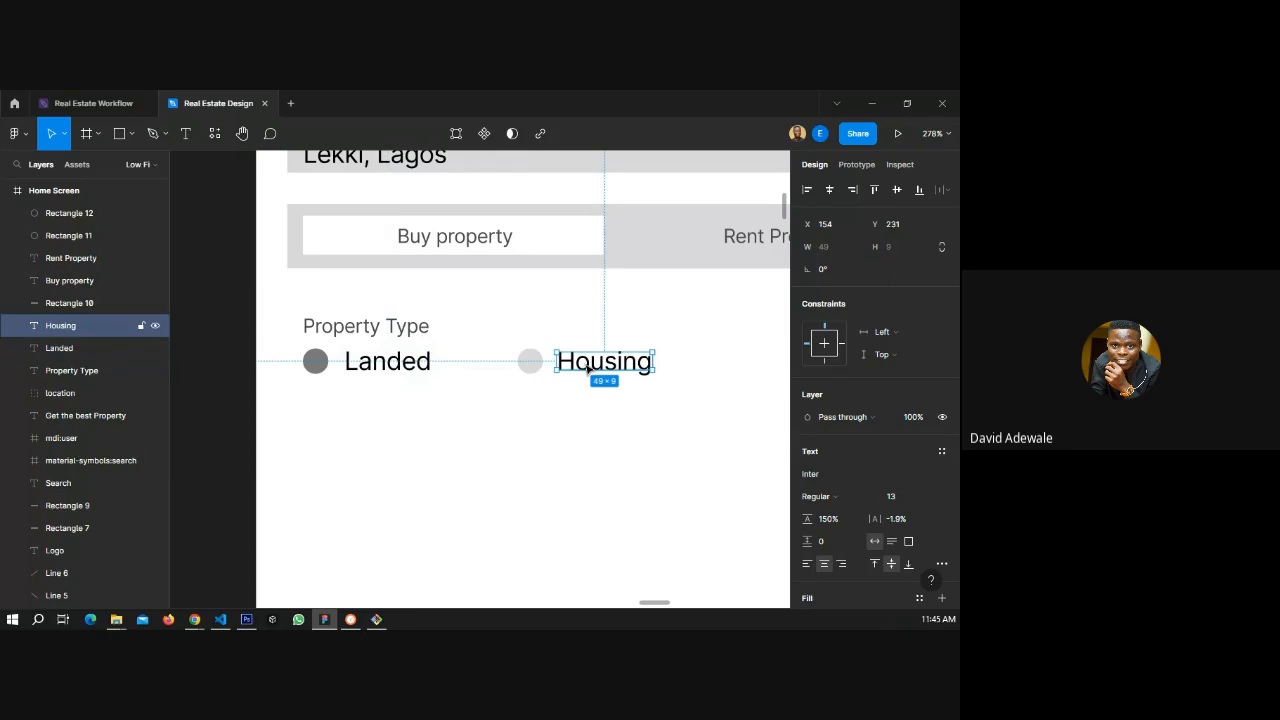
pyautogui.click(421, 367)
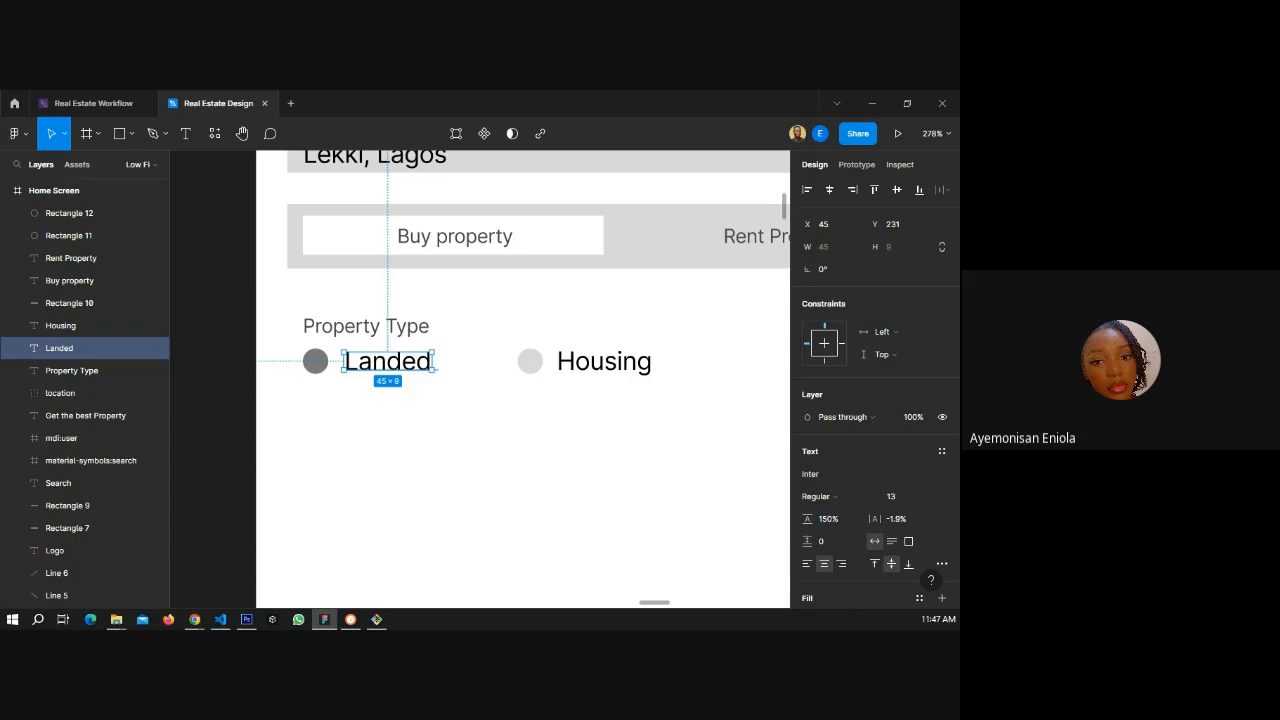
pyautogui.hotkey('alt', 'Tab')
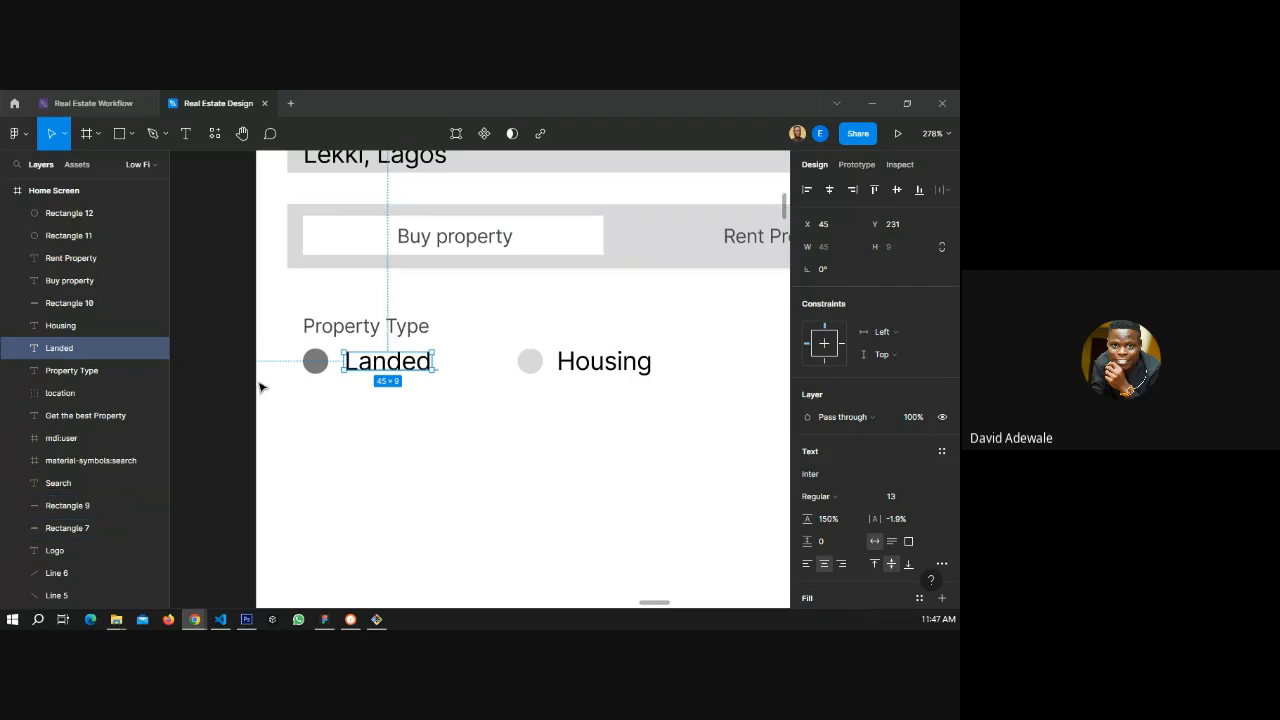
# - Try a Gray 1 stroke around the circle beside "Housing"
pyautogui.click(242, 357)
pyautogui.click(245, 379)
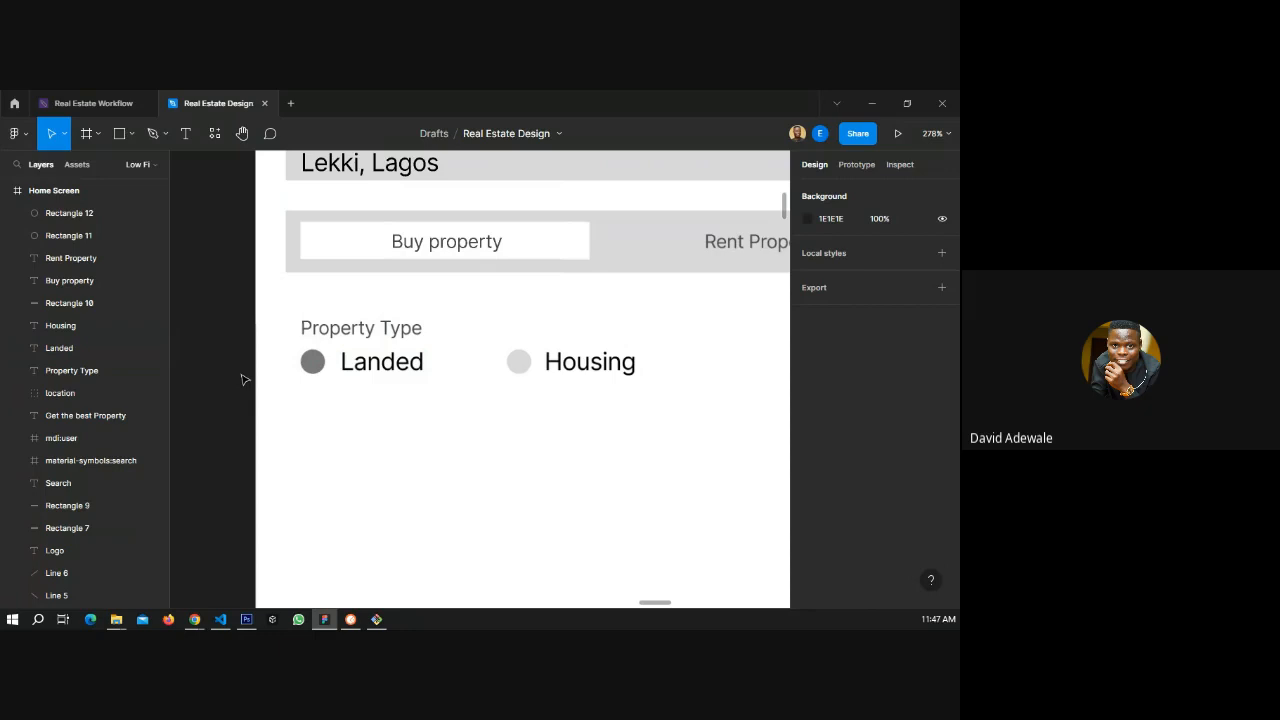
pyautogui.scroll(-5, 245, 379)
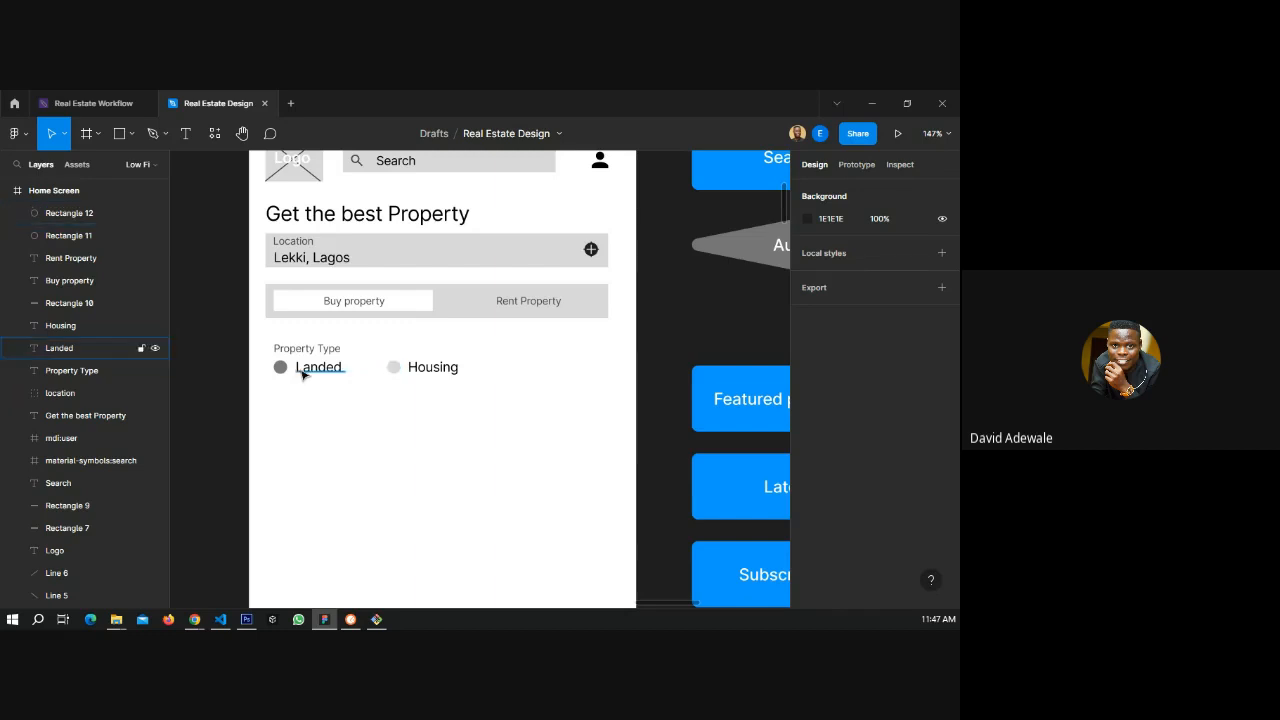
pyautogui.click(395, 368)
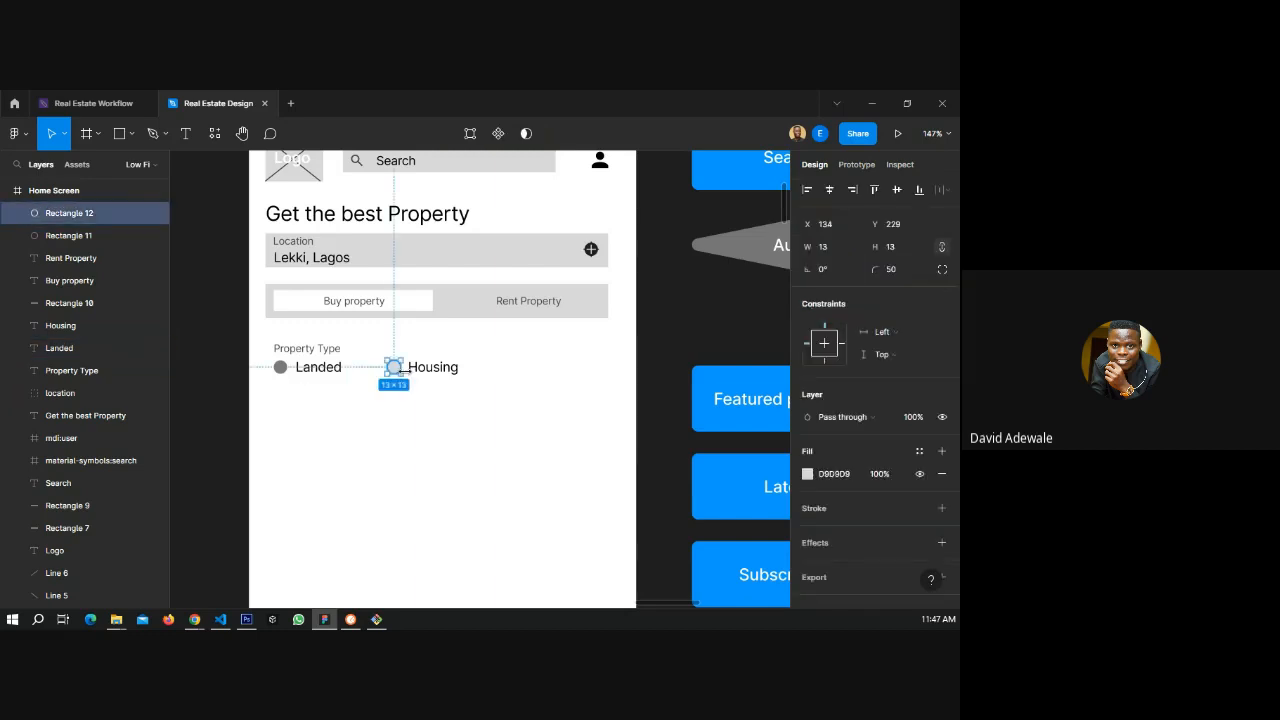
pyautogui.scroll(5, 411, 372)
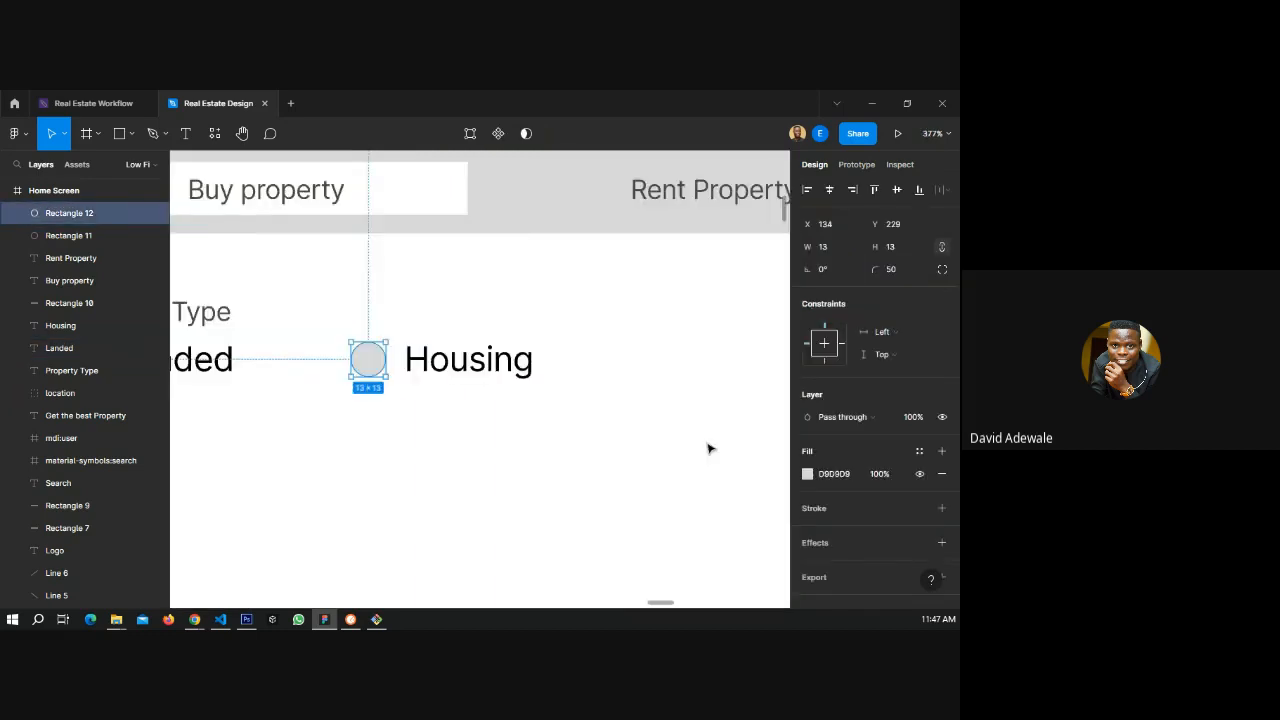
pyautogui.click(919, 508)
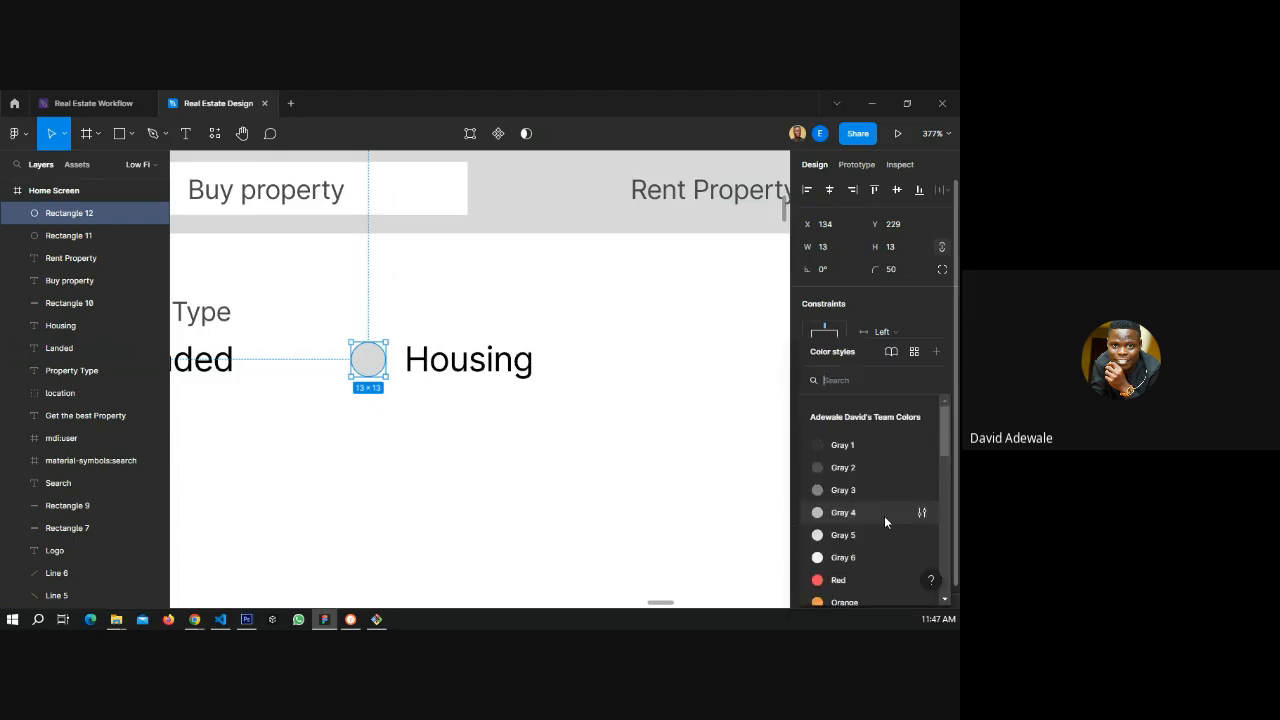
pyautogui.click(847, 446)
pyautogui.click(694, 428)
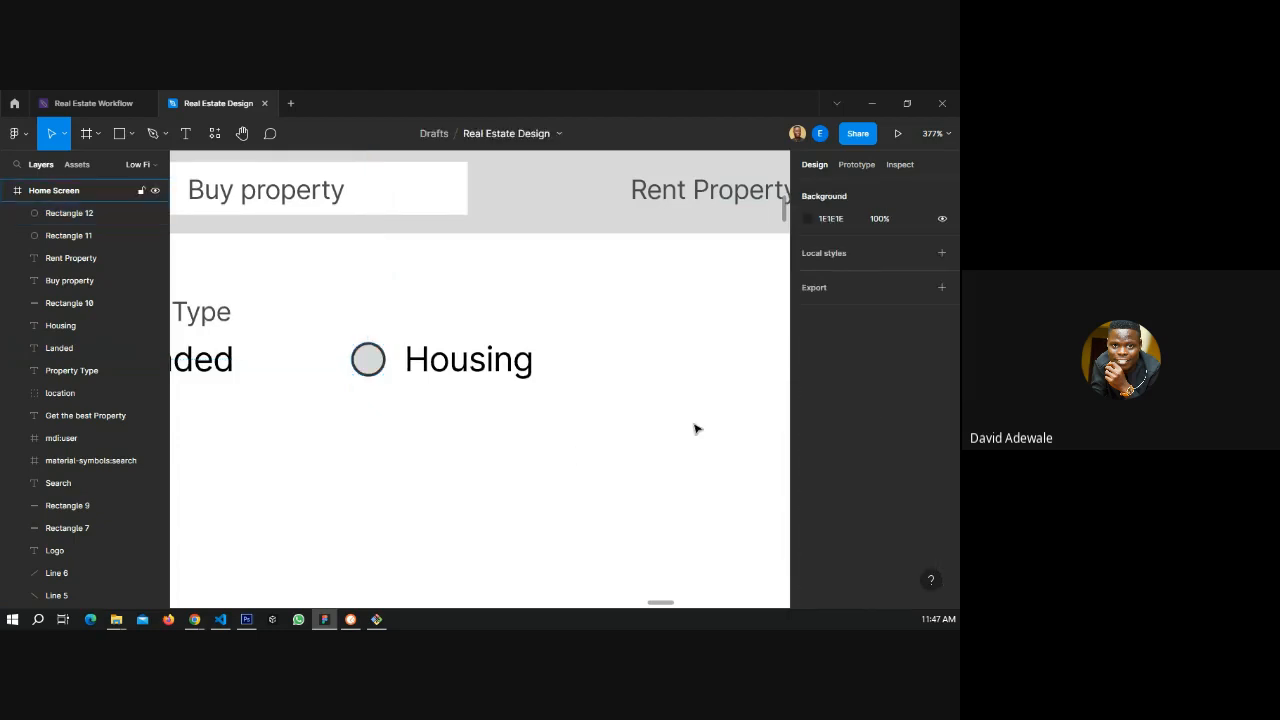
pyautogui.scroll(-3, 703, 425)
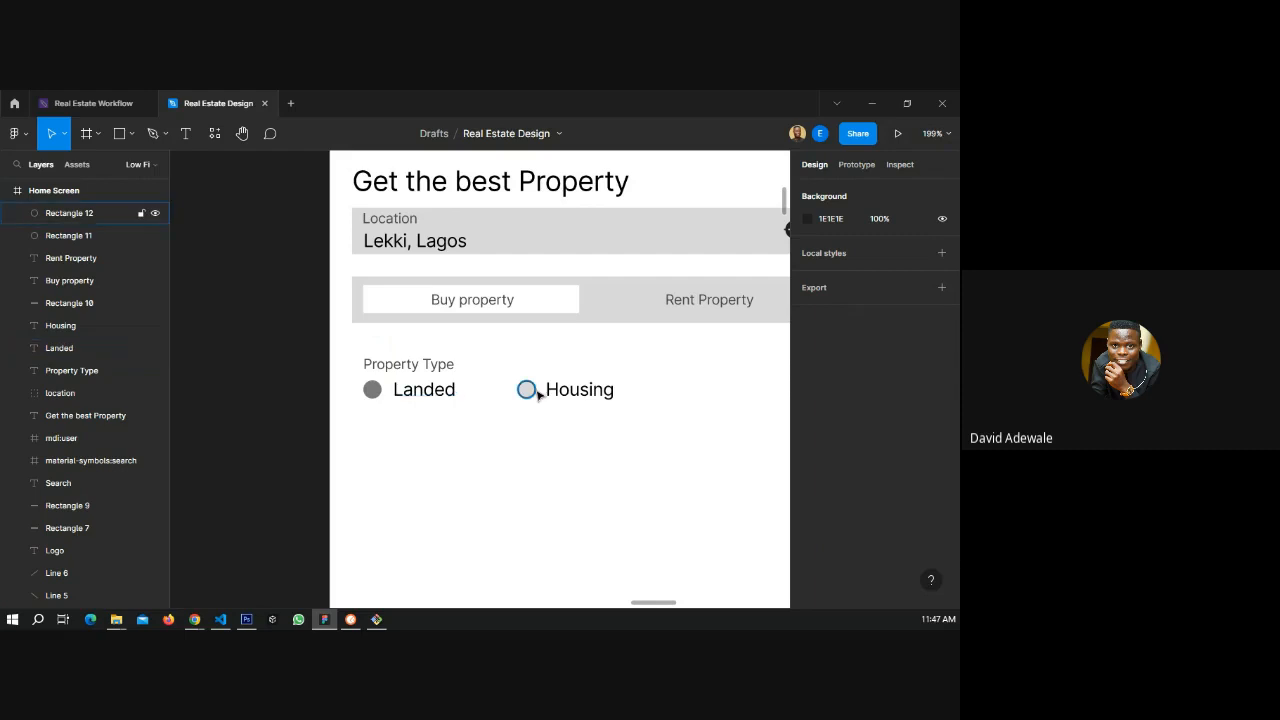
# - Undo the stroke added to the circle beside "Housing" and deselect the circle
pyautogui.hotkey('ctrl', 'z')
pyautogui.hotkey('ctrl', 'z')
pyautogui.hotkey('ctrl', 'z')
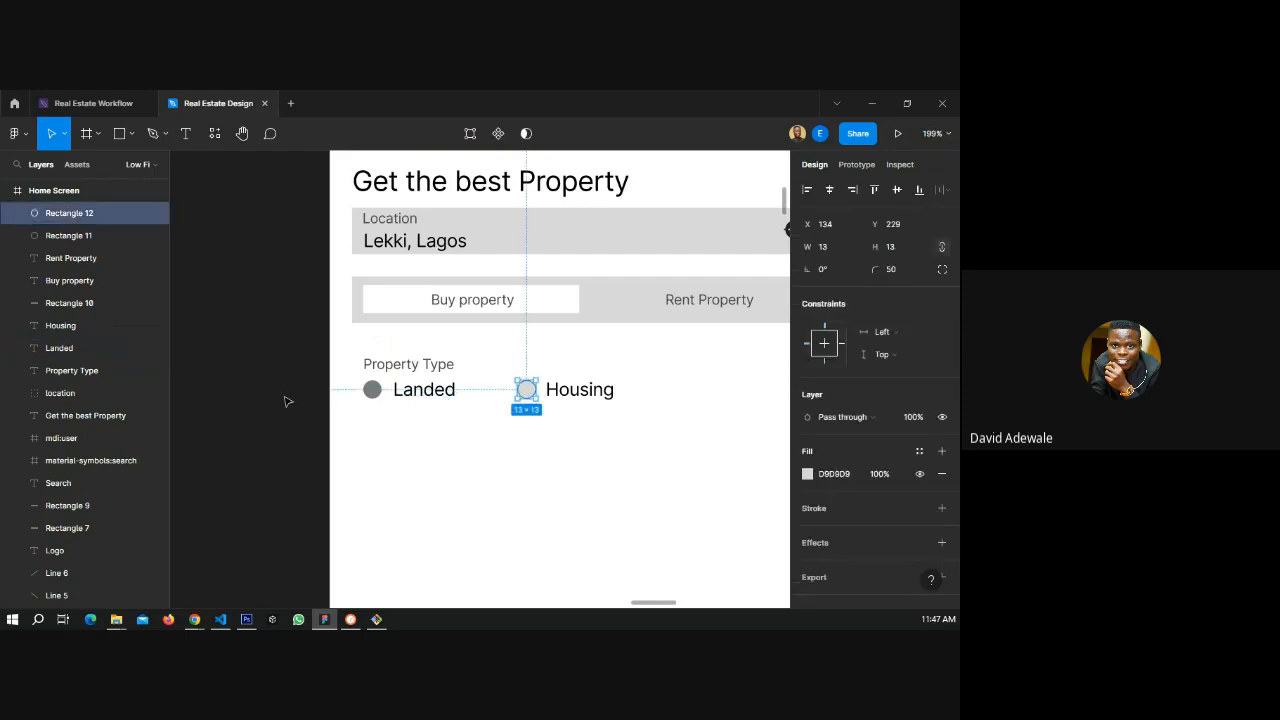
pyautogui.click(286, 400)
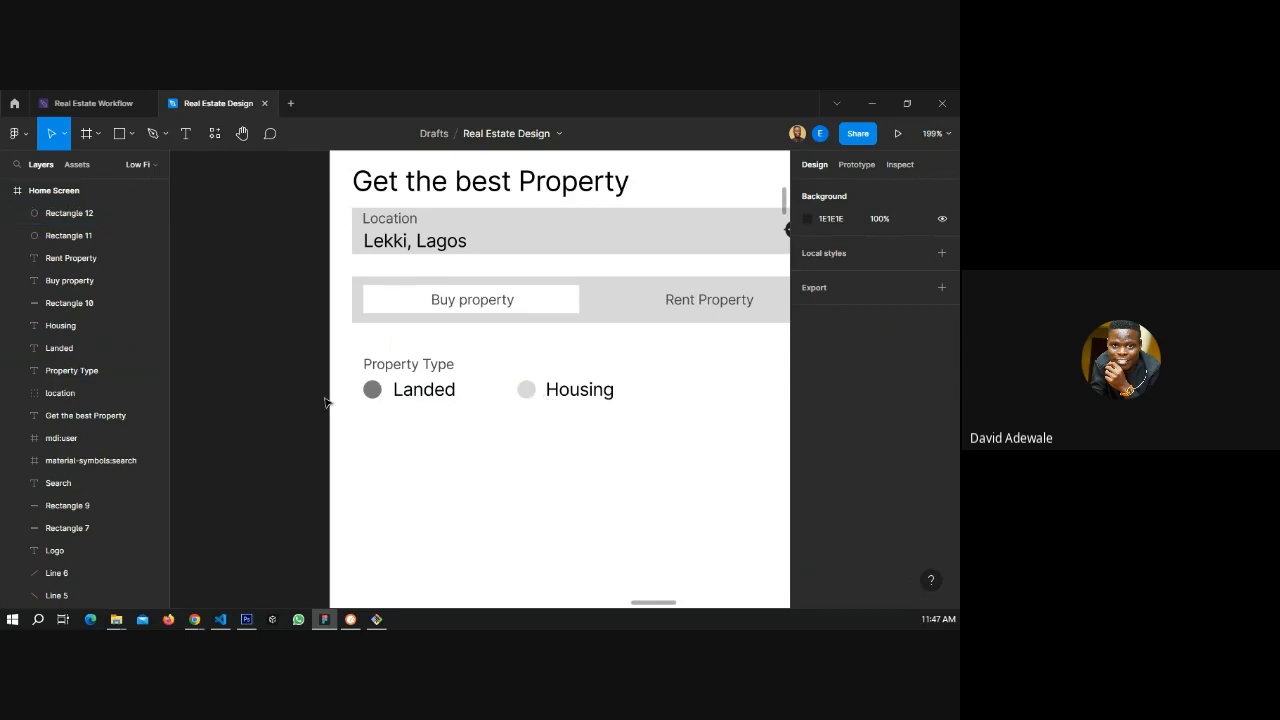
pyautogui.scroll(-1, 328, 400)
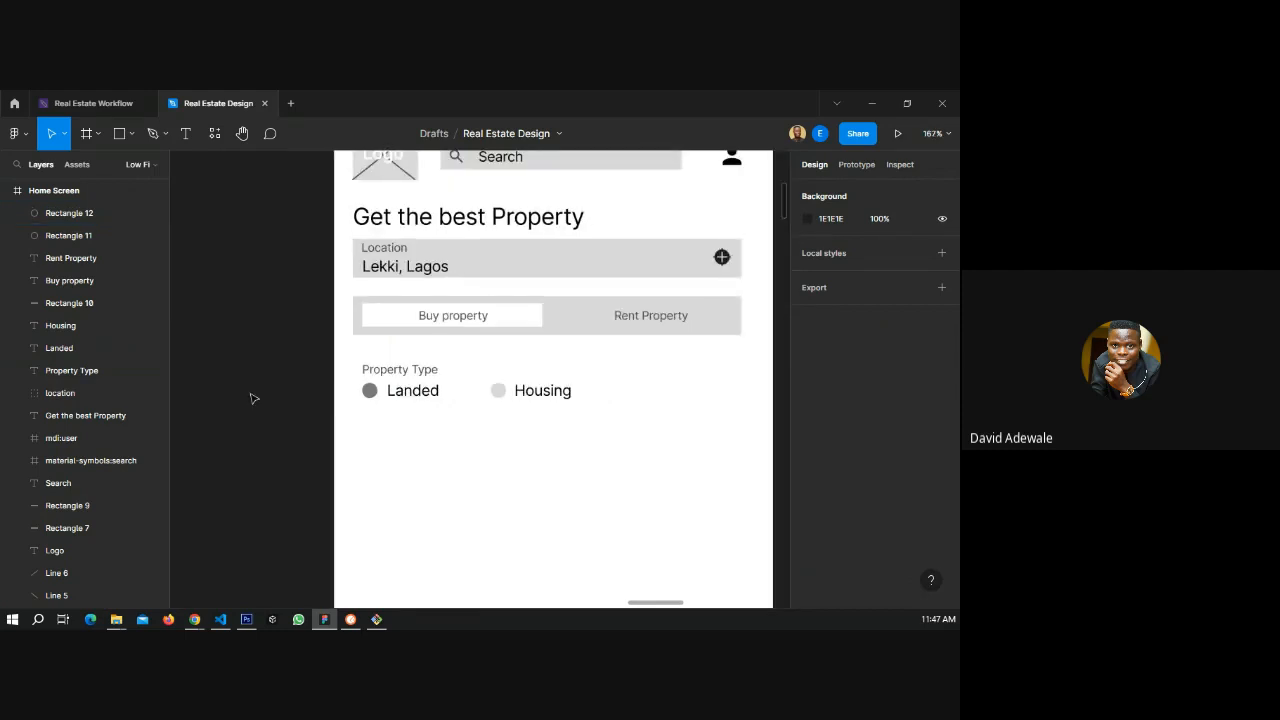
pyautogui.scroll(-3, 254, 399)
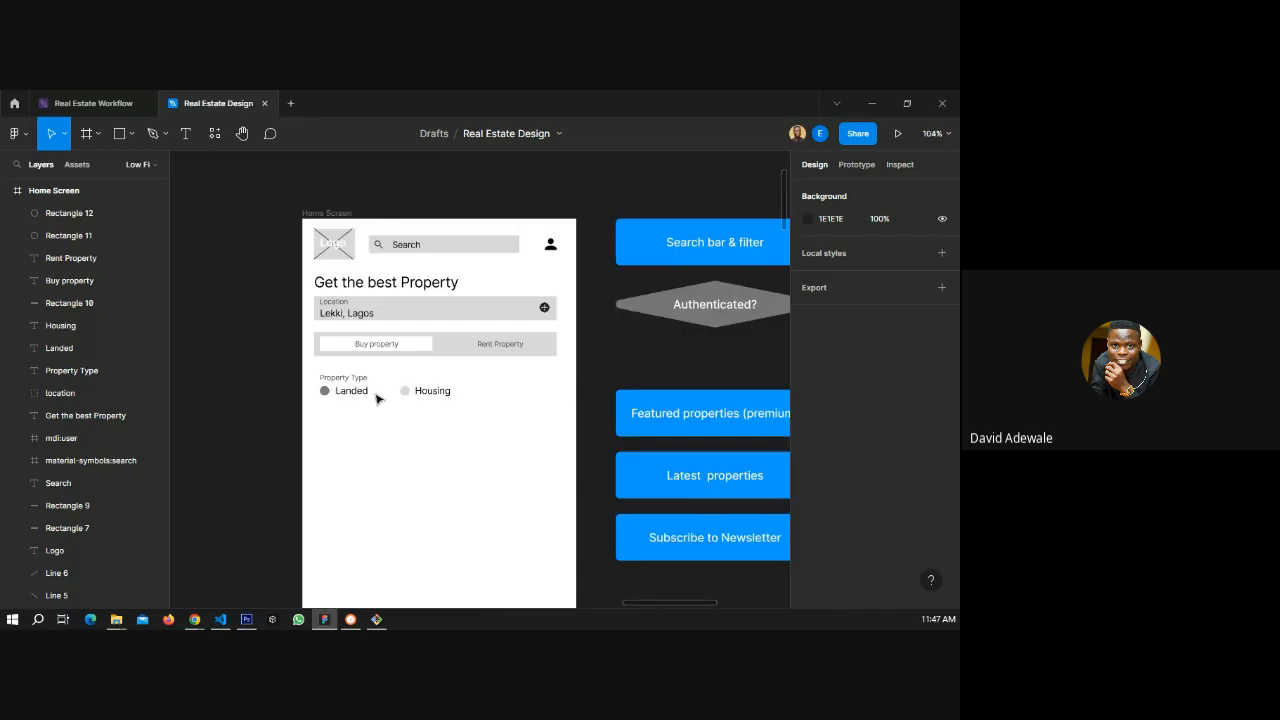
pyautogui.scroll(-2, 375, 398)
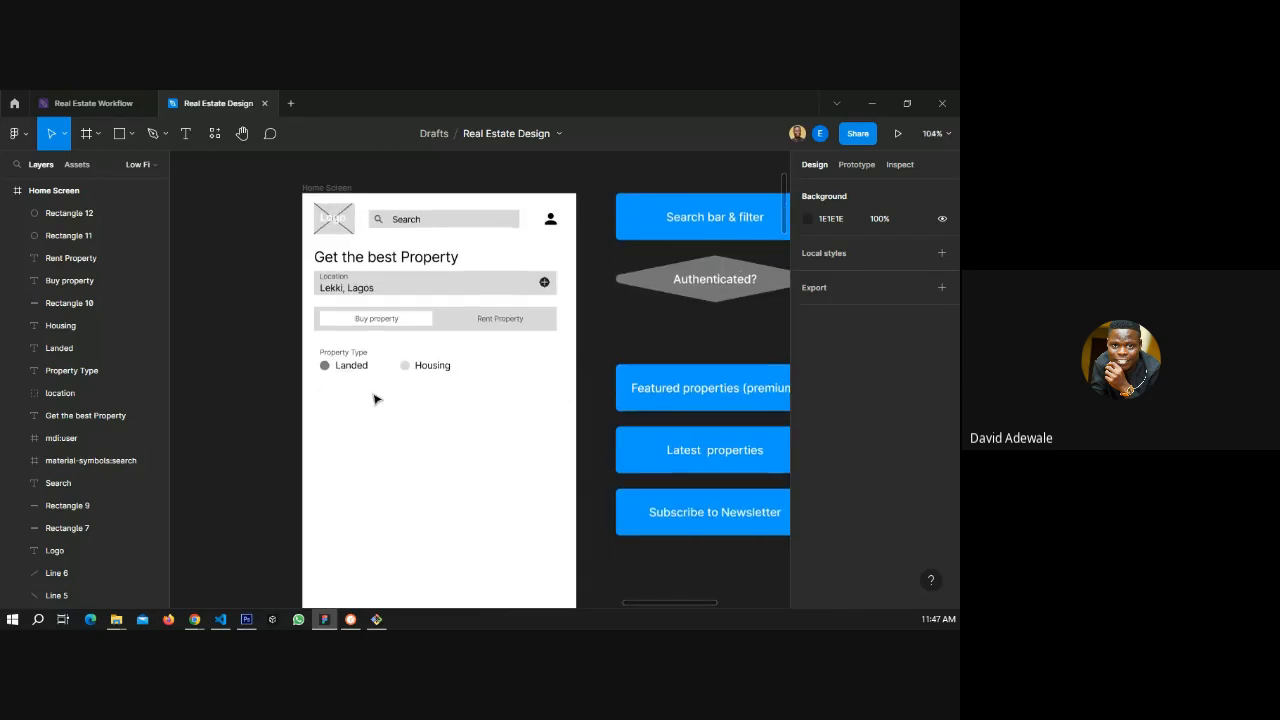
pyautogui.scroll(1, 375, 398)
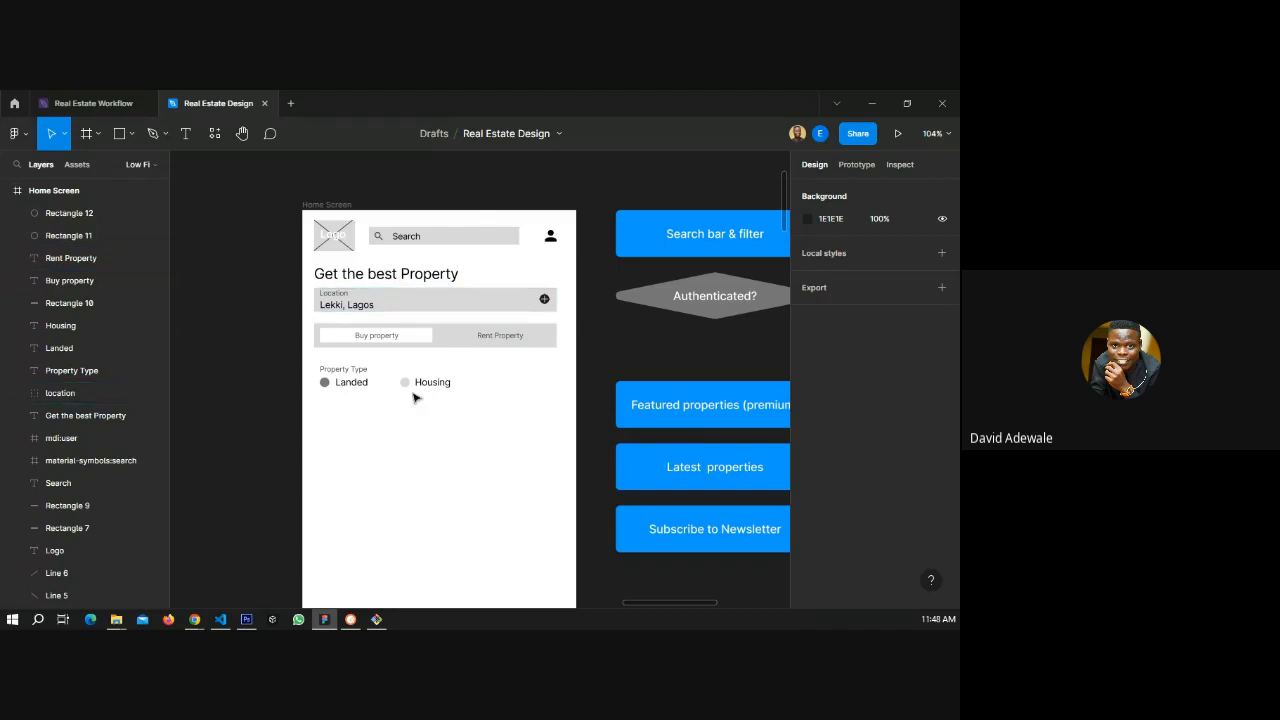
pyautogui.click(392, 345)
pyautogui.click(501, 340)
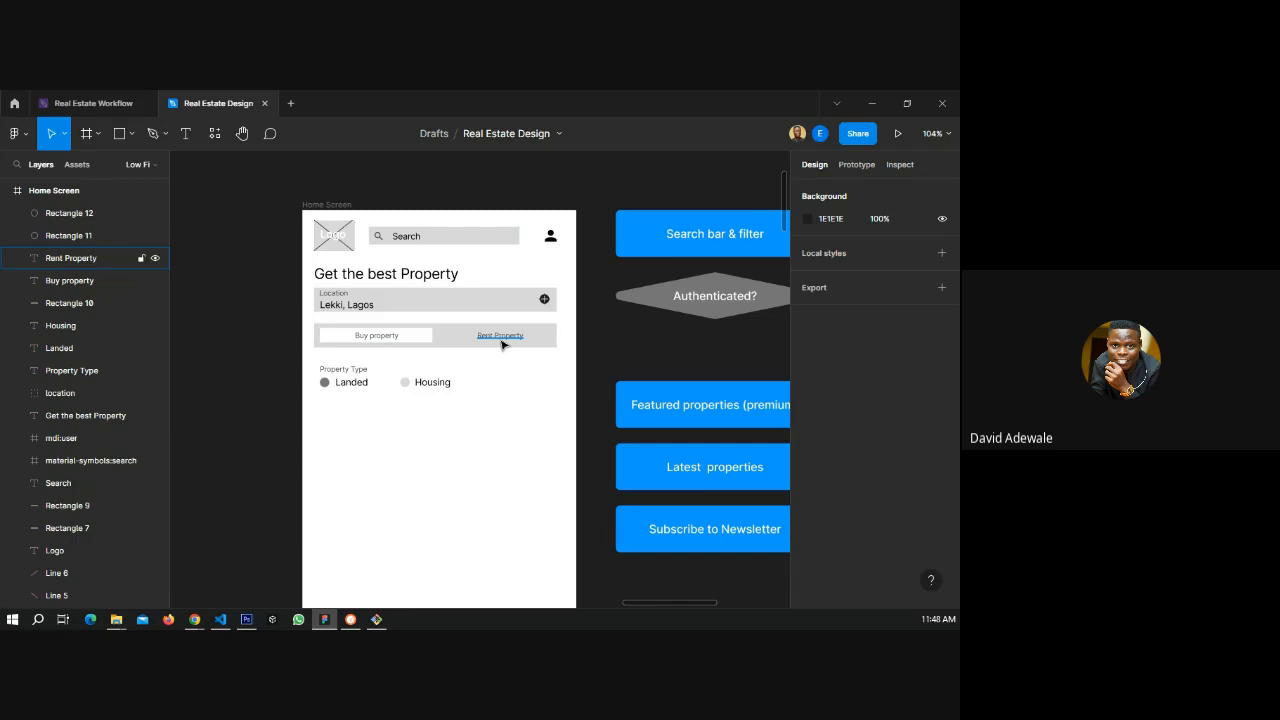
pyautogui.scroll(-1, 503, 344)
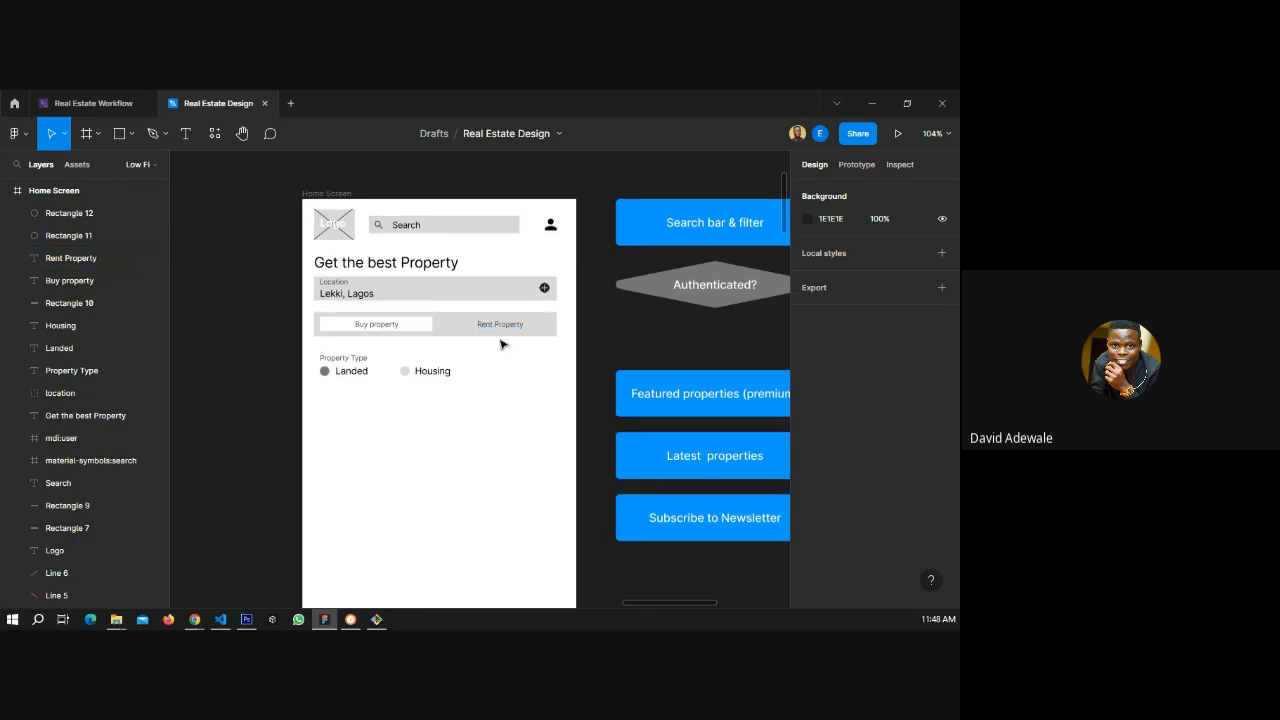
pyautogui.scroll(-2, 503, 344)
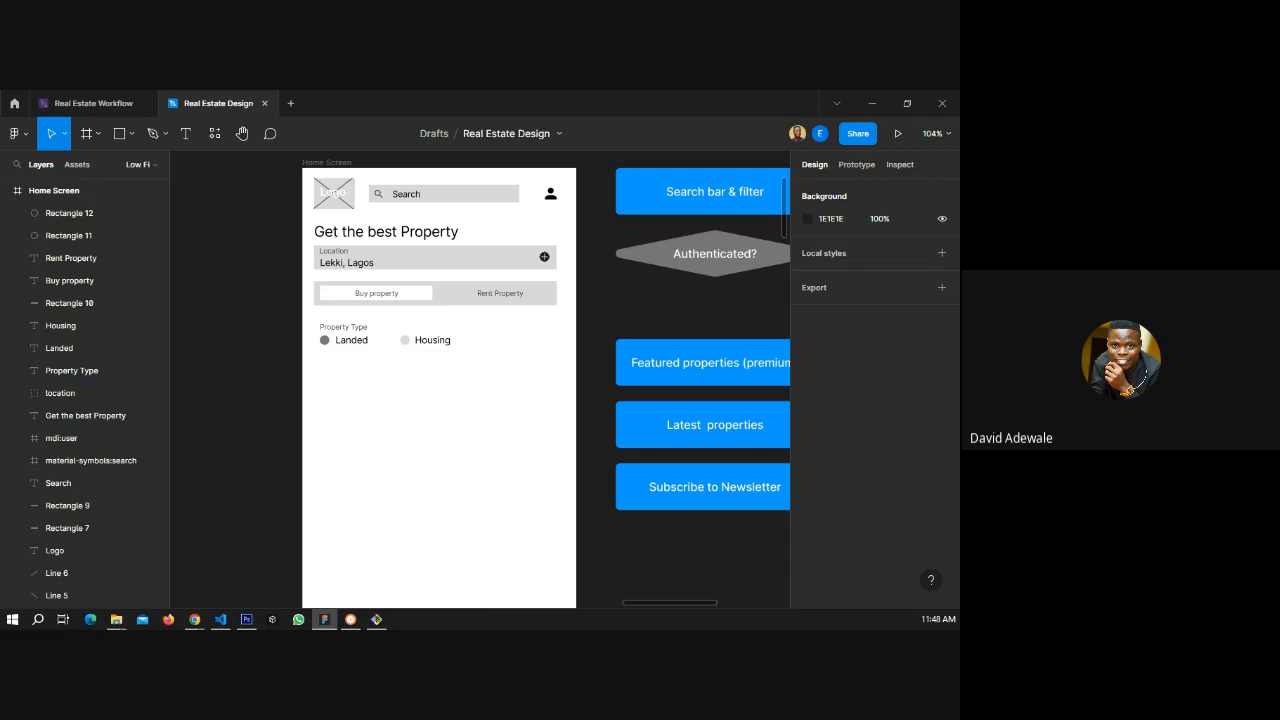
pyautogui.hotkey('alt', 'Tab')
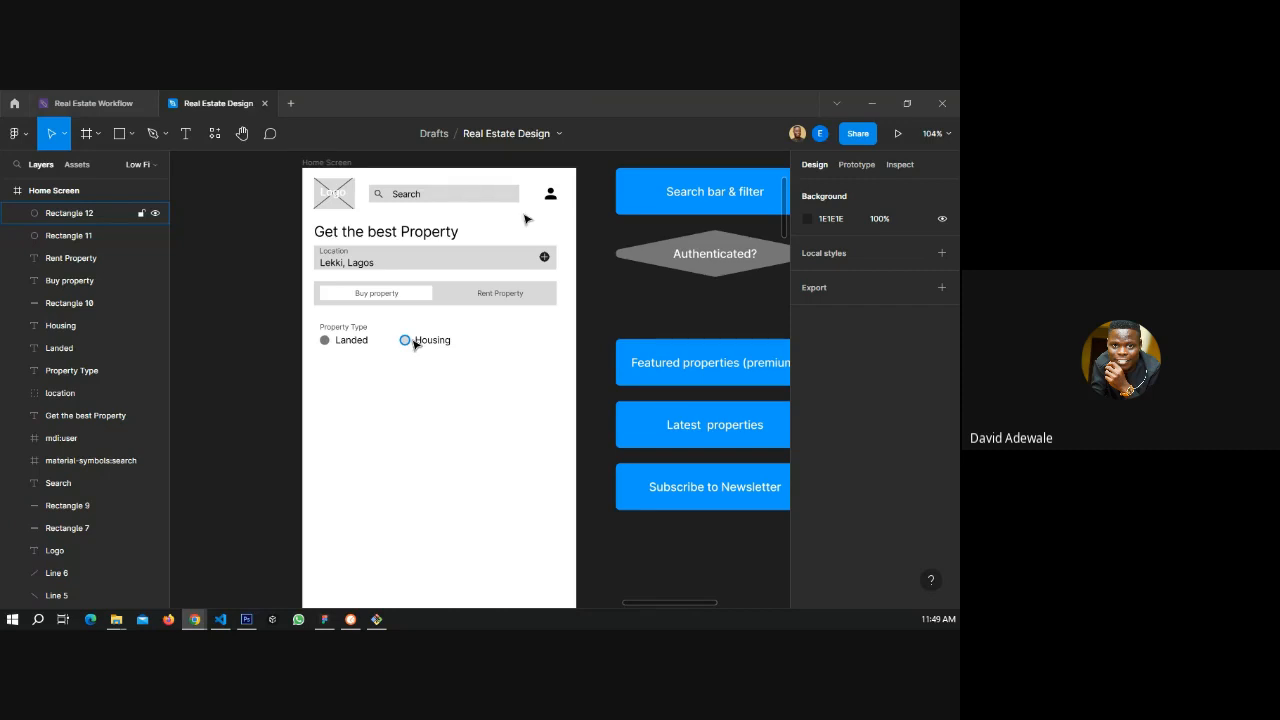
pyautogui.click(553, 133)
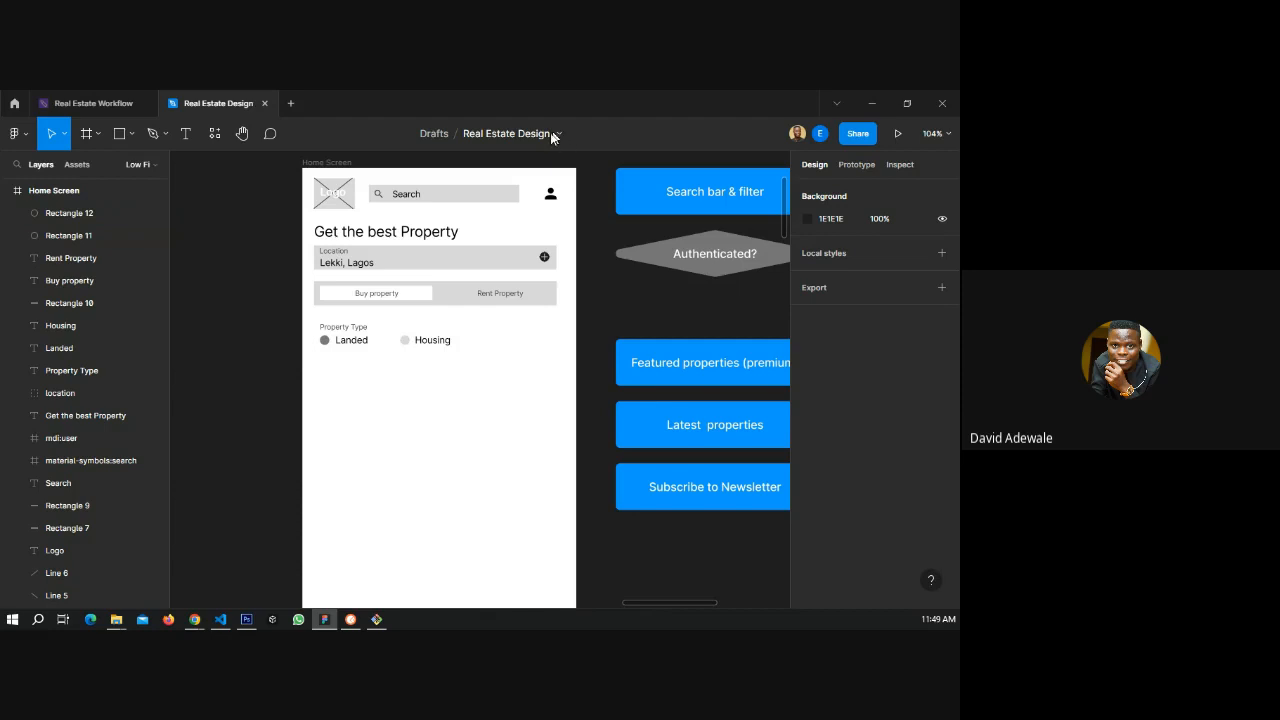
pyautogui.click(560, 134)
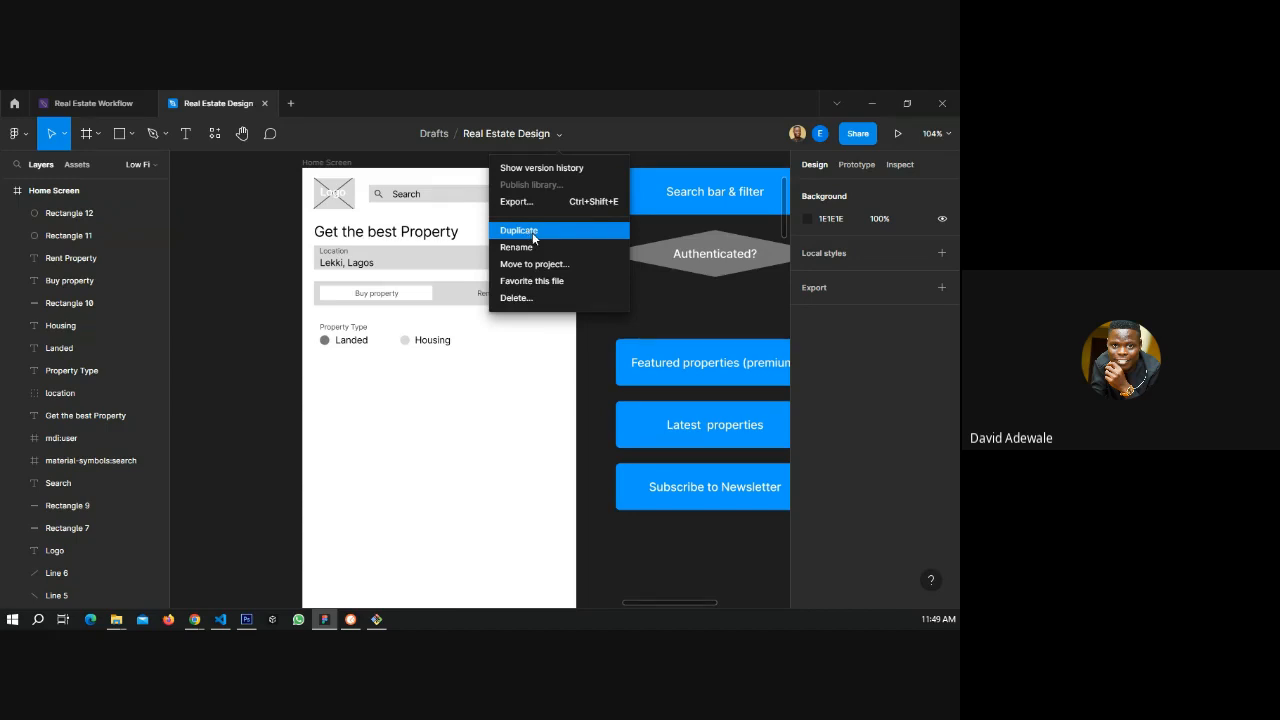
pyautogui.click(633, 129)
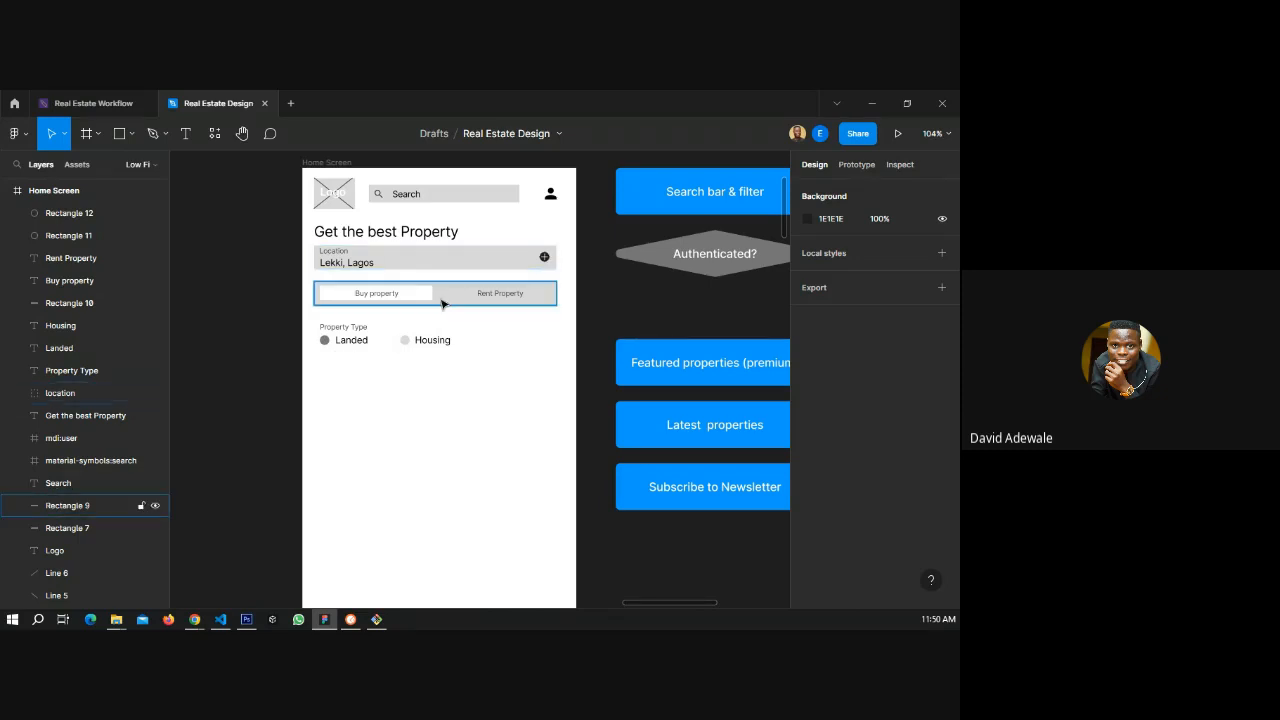
# - Copy the Continue button from the Search criteria - 3 screen onto the Home Screen below the Property Type options, at X 89, Y 361
pyautogui.scroll(-5, 457, 329)
pyautogui.keyDown('ctrl'); pyautogui.scroll(-3, 749, 331); pyautogui.keyUp('ctrl')
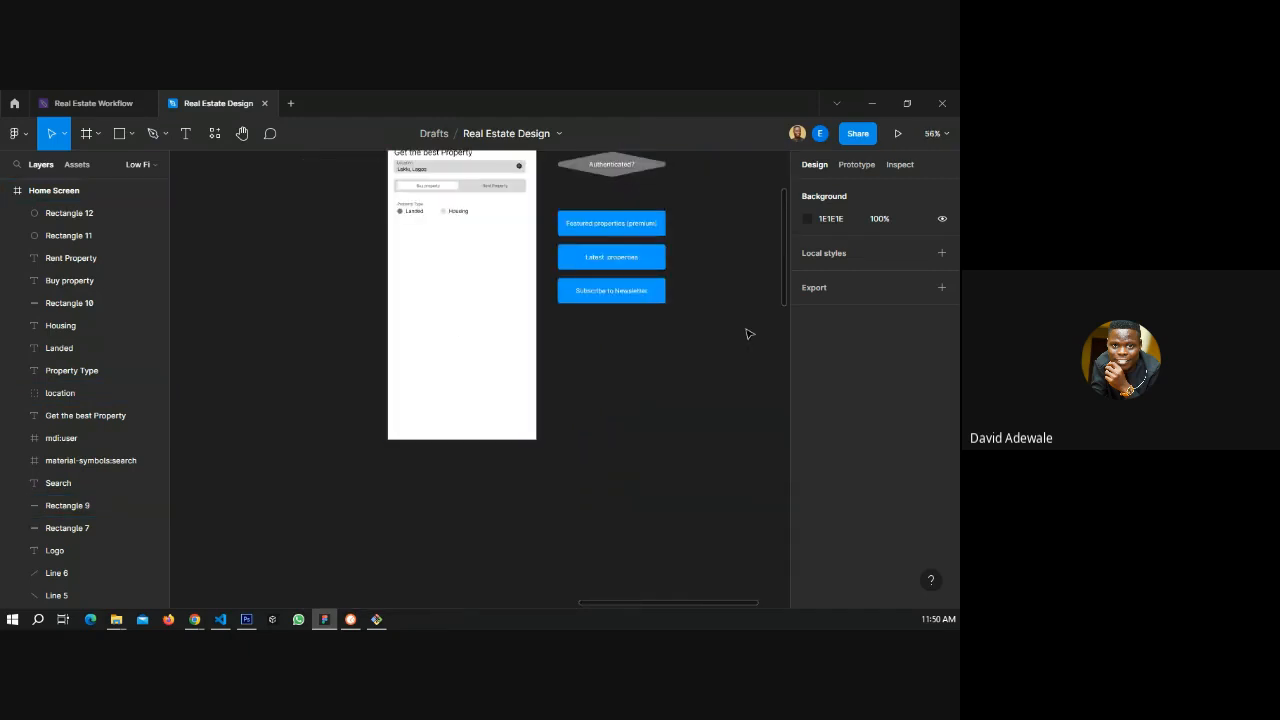
pyautogui.keyDown('ctrl'); pyautogui.scroll(-3, 605, 333); pyautogui.keyUp('ctrl')
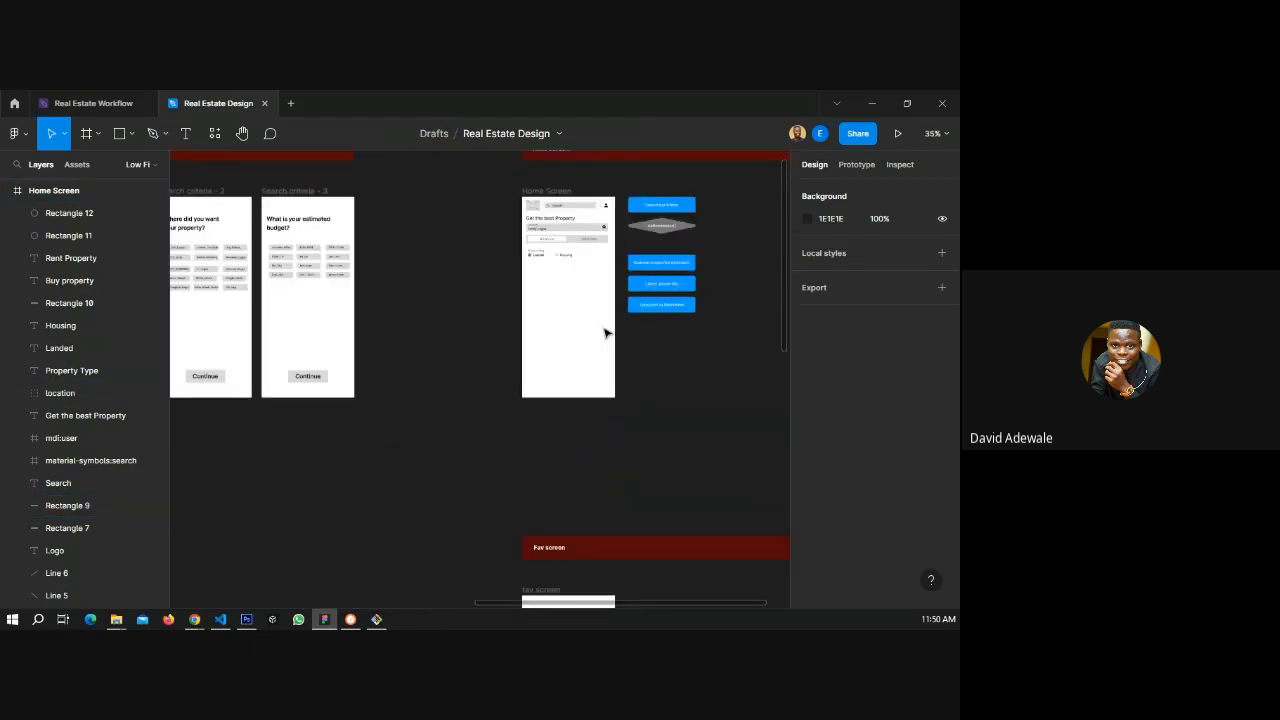
pyautogui.click(316, 380)
pyautogui.keyDown('alt'); pyautogui.moveTo(319, 380); pyautogui.dragTo(327, 380); pyautogui.keyUp('alt')
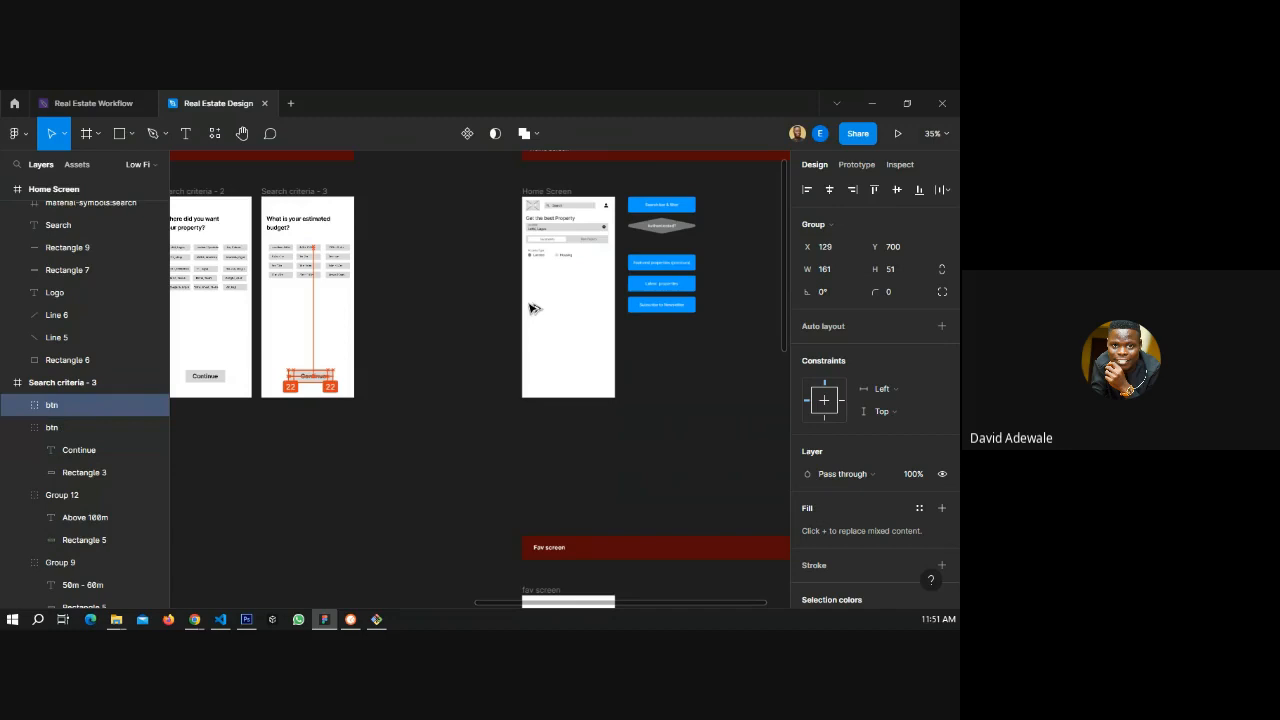
pyautogui.keyDown('alt'); pyautogui.moveTo(531, 308); pyautogui.dragTo(575, 280); pyautogui.keyUp('alt')
pyautogui.scroll(5, 594, 272)
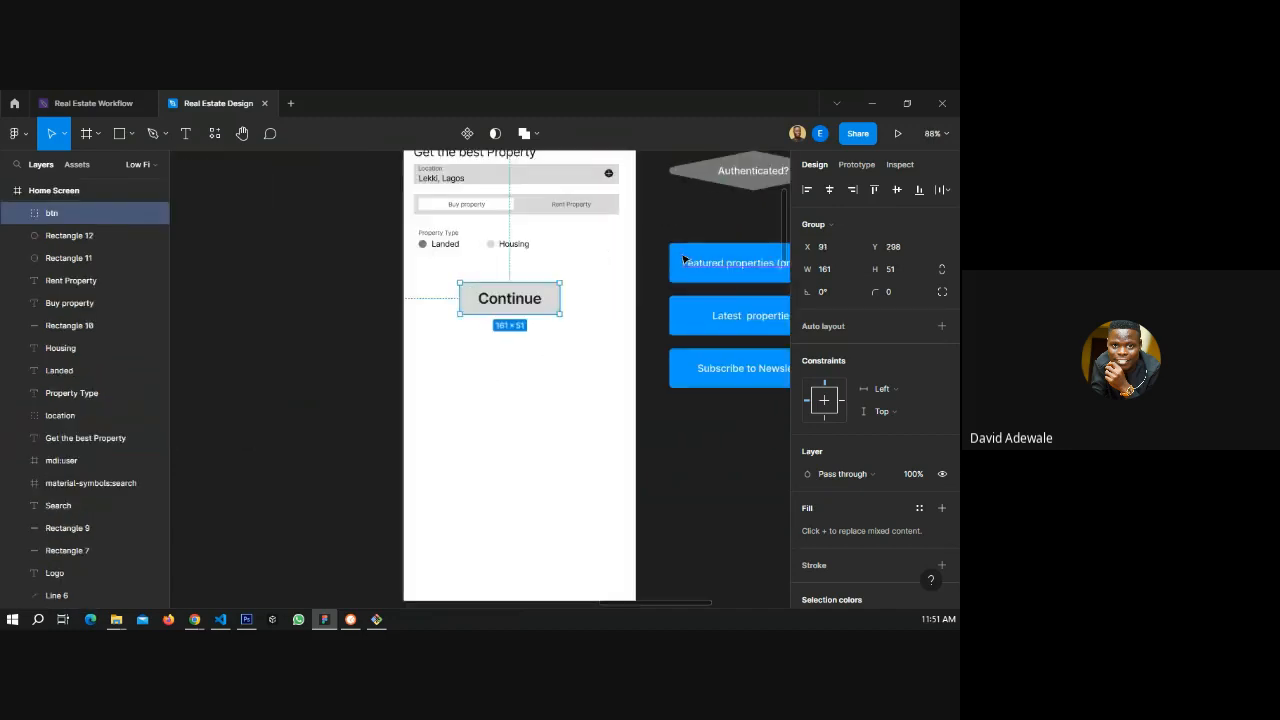
pyautogui.scroll(3, 683, 259)
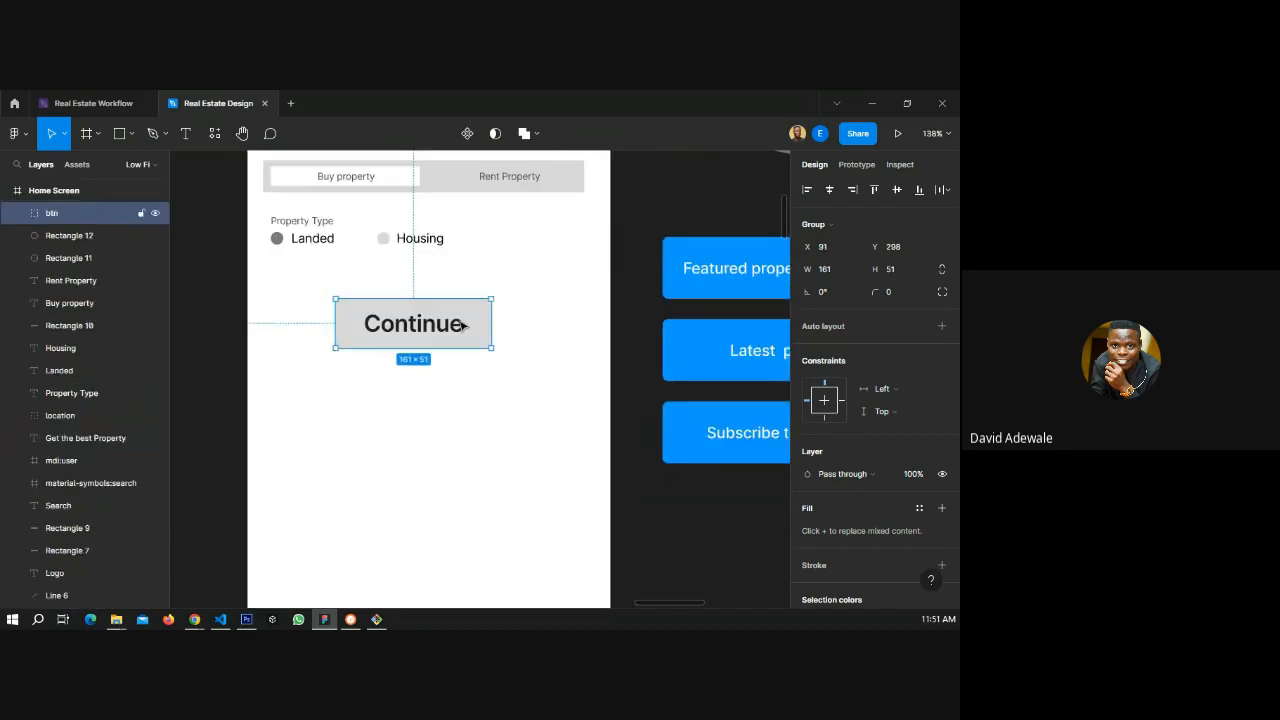
pyautogui.moveTo(463, 325); pyautogui.dragTo(461, 400)
pyautogui.scroll(3, 432, 325)
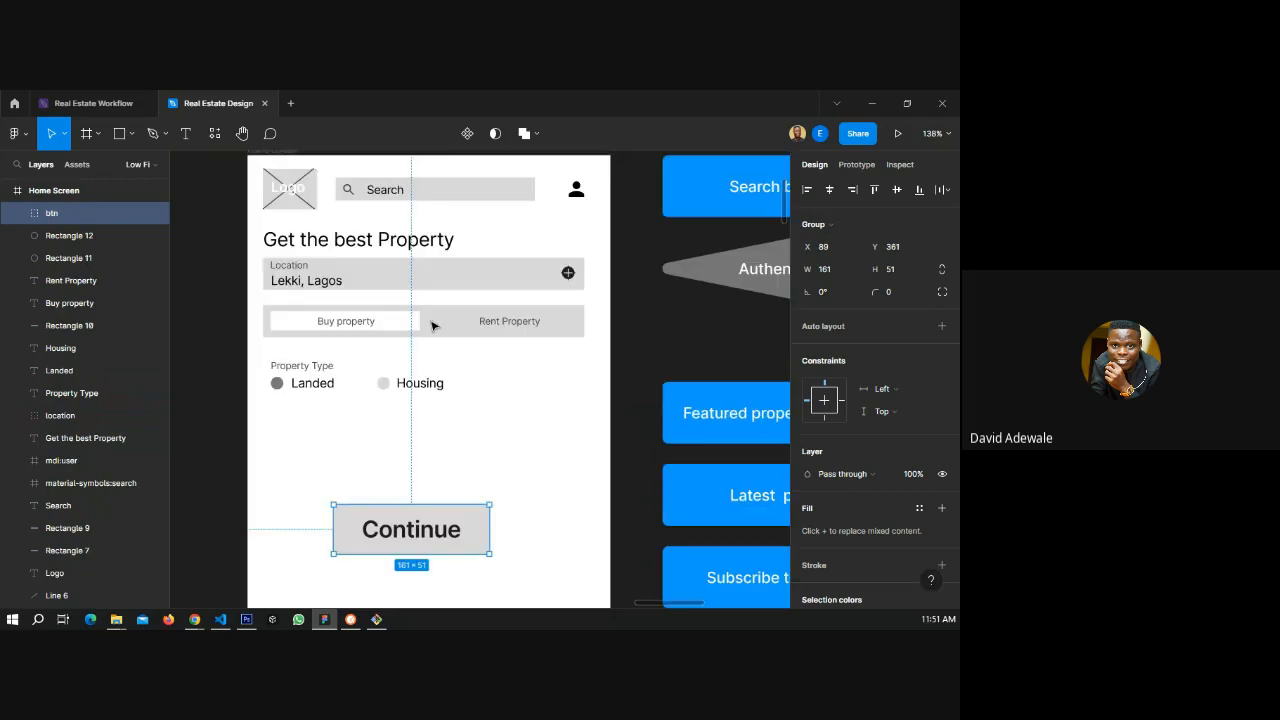
# - Duplicate the Location field between the Property Type options and the Continue button at Y 264, and change the copy's label to "Price"
pyautogui.click(476, 281)
pyautogui.moveTo(476, 280); pyautogui.dragTo(463, 428)
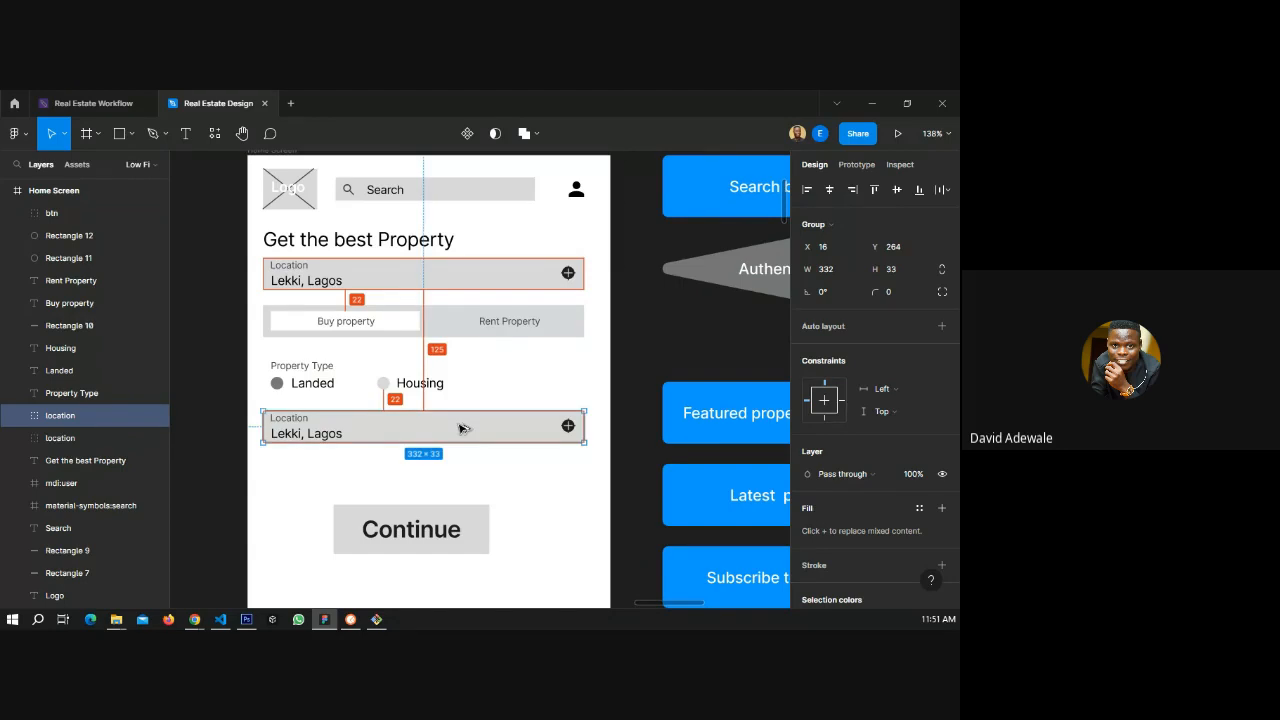
pyautogui.doubleClick(298, 418)
pyautogui.doubleClick(298, 418)
pyautogui.write('Price')
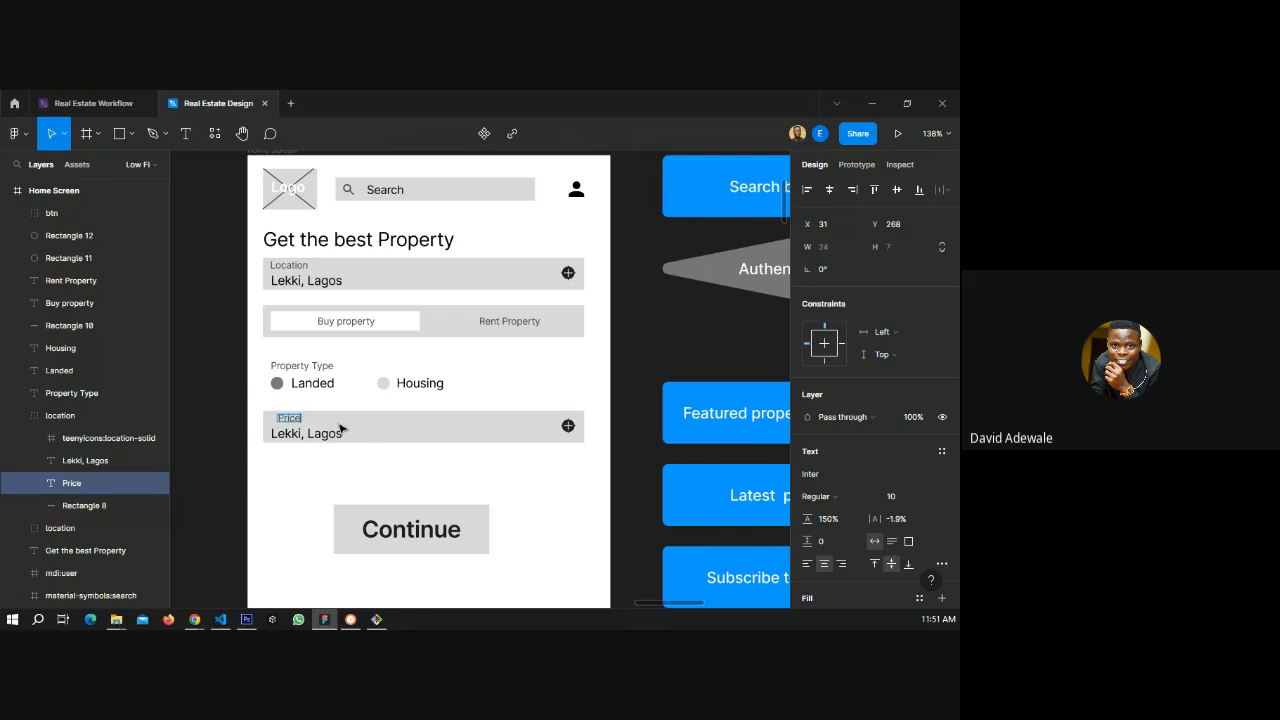
# - Left-align the "Price" label's text and shift the label into line above "Lekki, Lagos" in the copied field
pyautogui.hotkey('ctrl', 'alt', 'l')
pyautogui.press('Escape')
pyautogui.moveTo(288, 418); pyautogui.dragTo(288, 423)
pyautogui.click(310, 433)
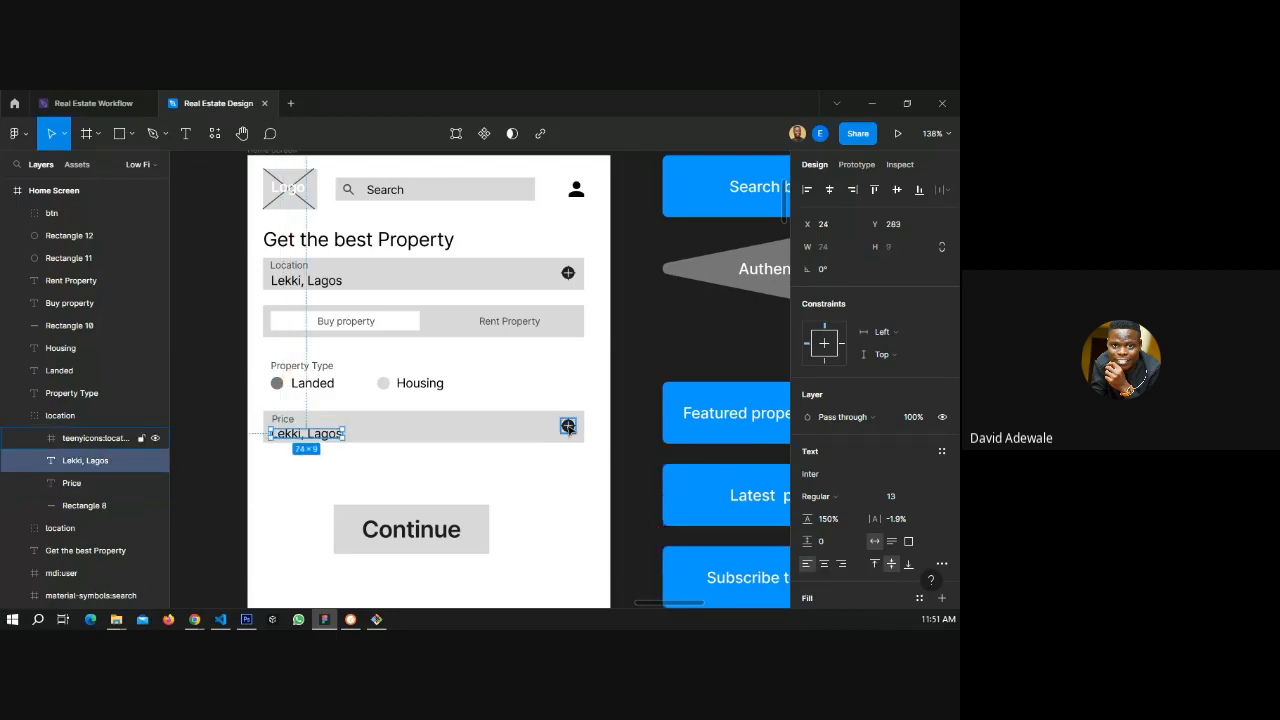
# - Run the Iconify plugin and search for "money" icons for the Price field
pyautogui.click(214, 133)
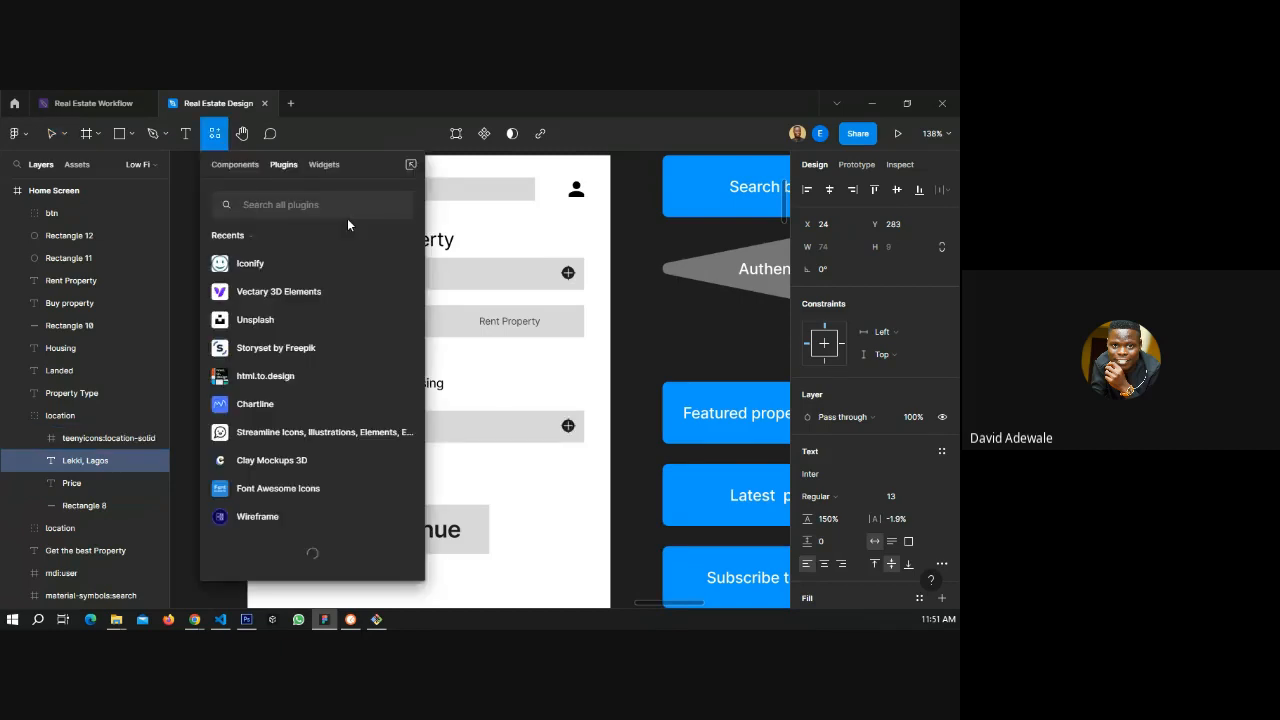
pyautogui.click(401, 263)
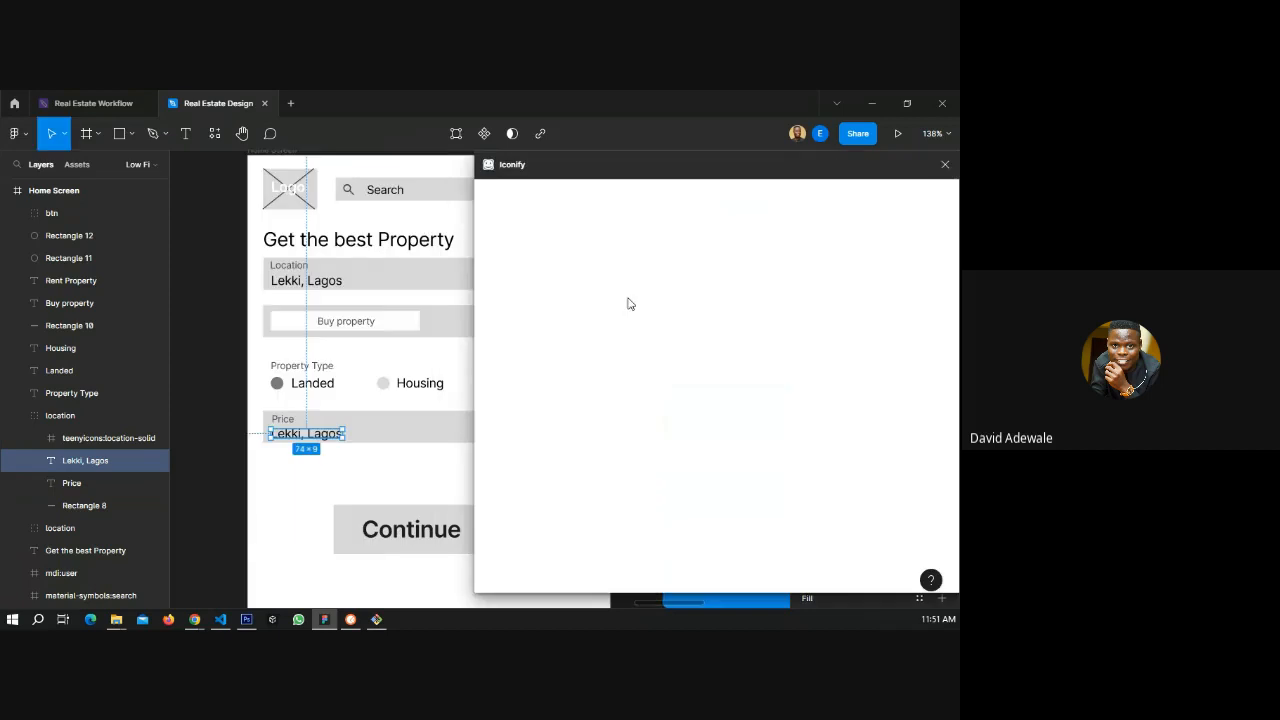
pyautogui.write('m')
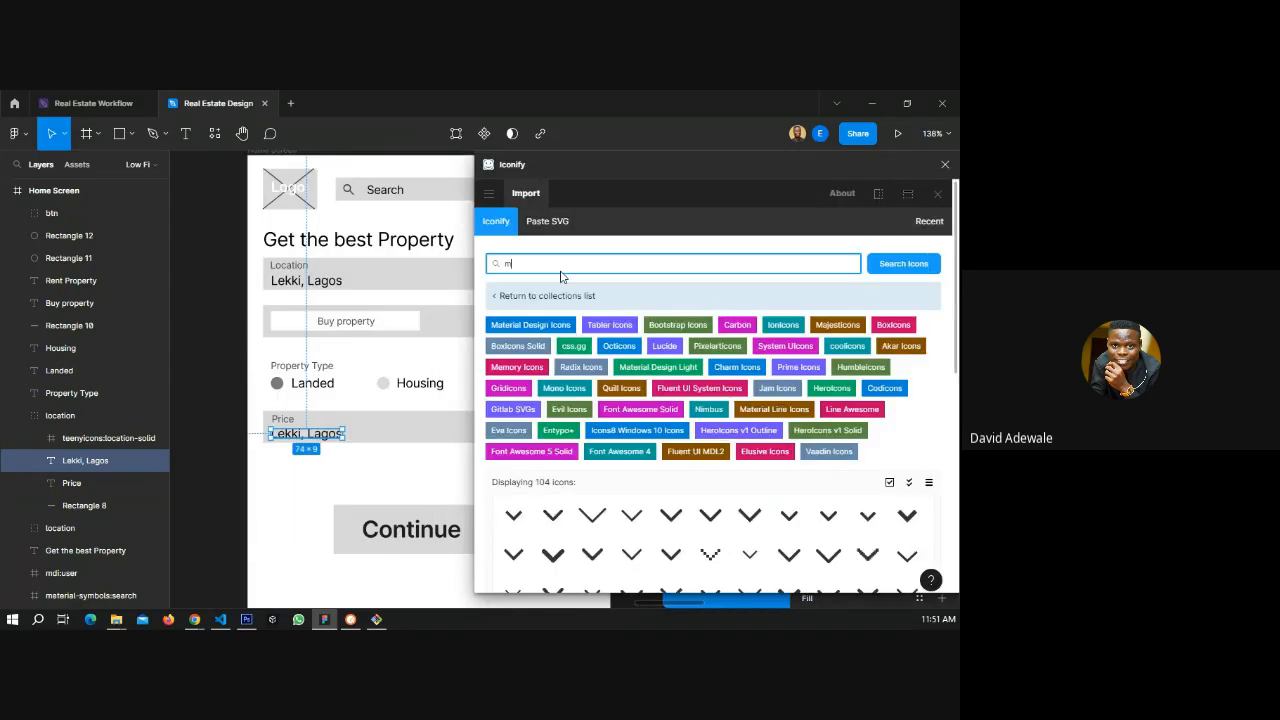
pyautogui.write('oney')
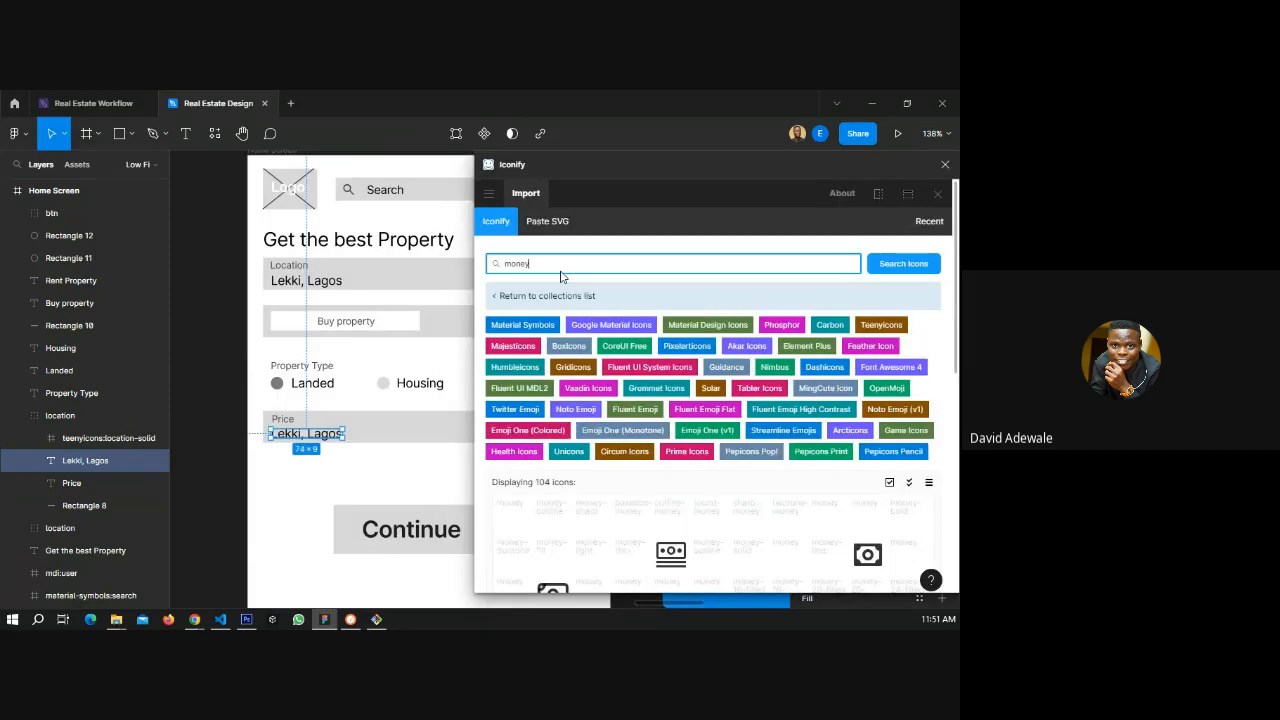
pyautogui.scroll(-2, 789, 452)
pyautogui.scroll(2, 789, 452)
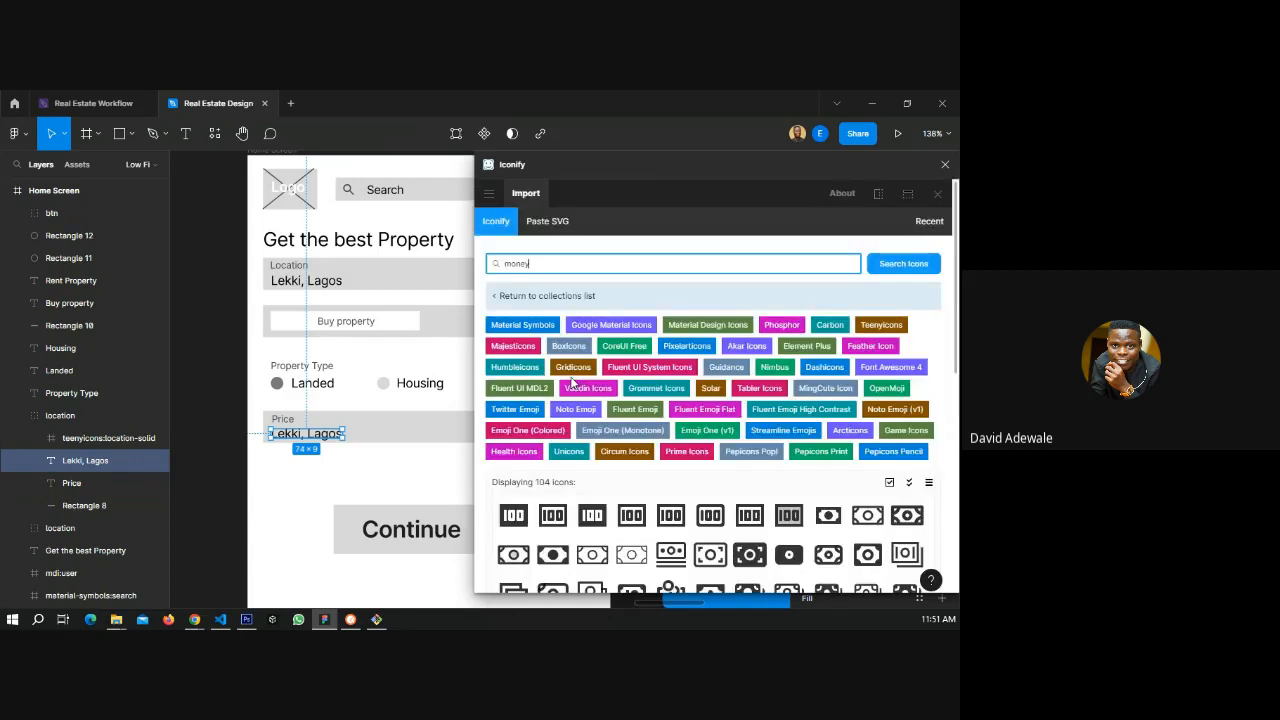
# - Search Iconify for "wallet" and import the clarity:wallet-solid icon onto the Home Screen below the Price field, closing the plugin
pyautogui.doubleClick(536, 264)
pyautogui.write('wallet')
pyautogui.scroll(-1, 740, 398)
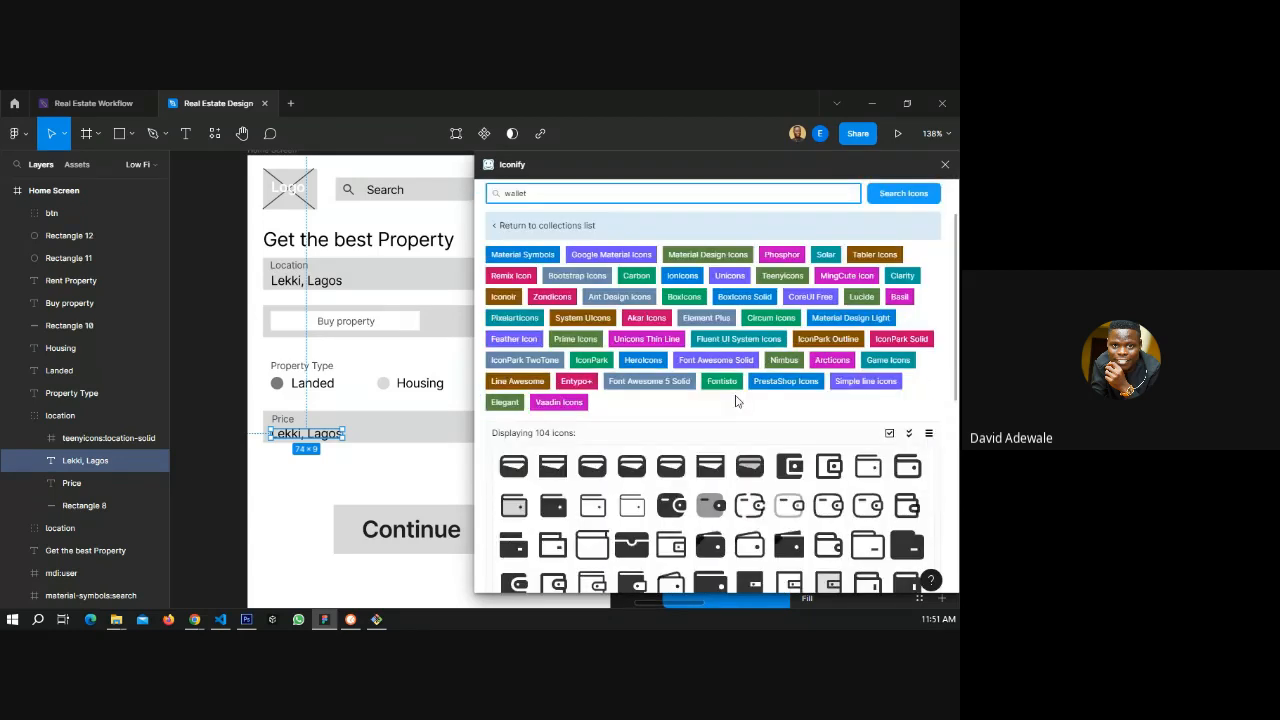
pyautogui.scroll(-2, 738, 401)
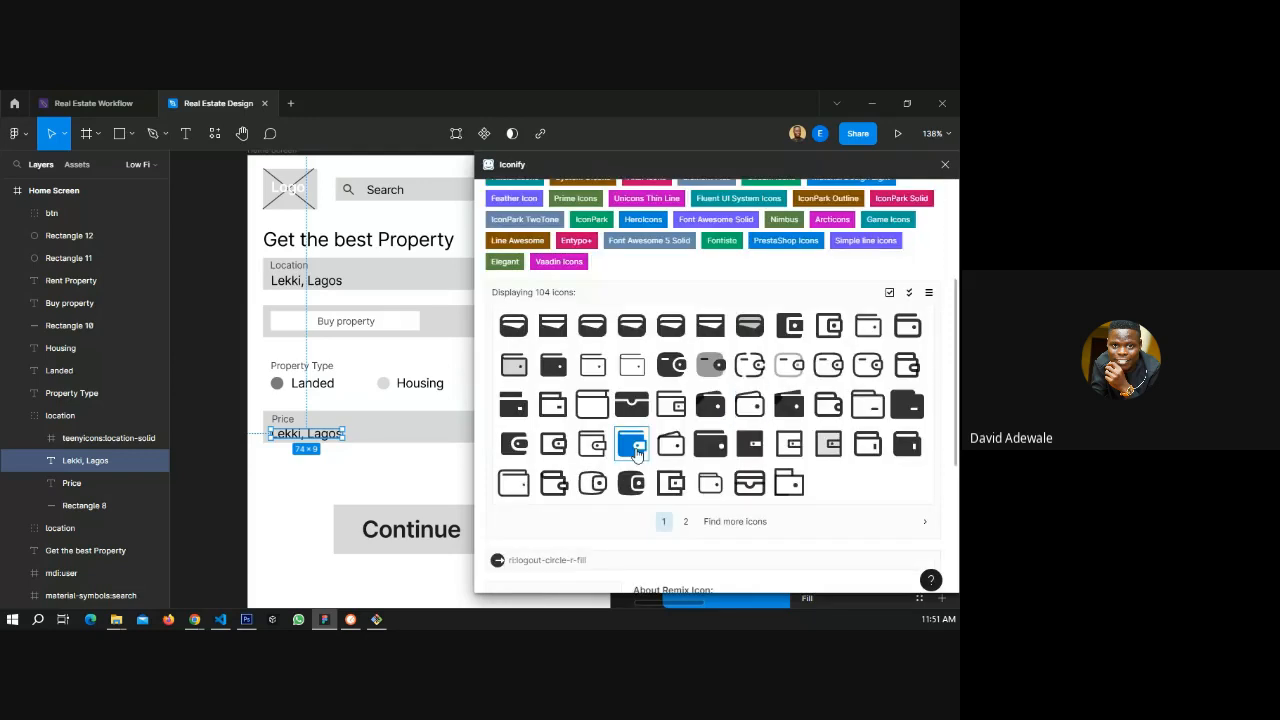
pyautogui.moveTo(637, 455); pyautogui.dragTo(329, 492)
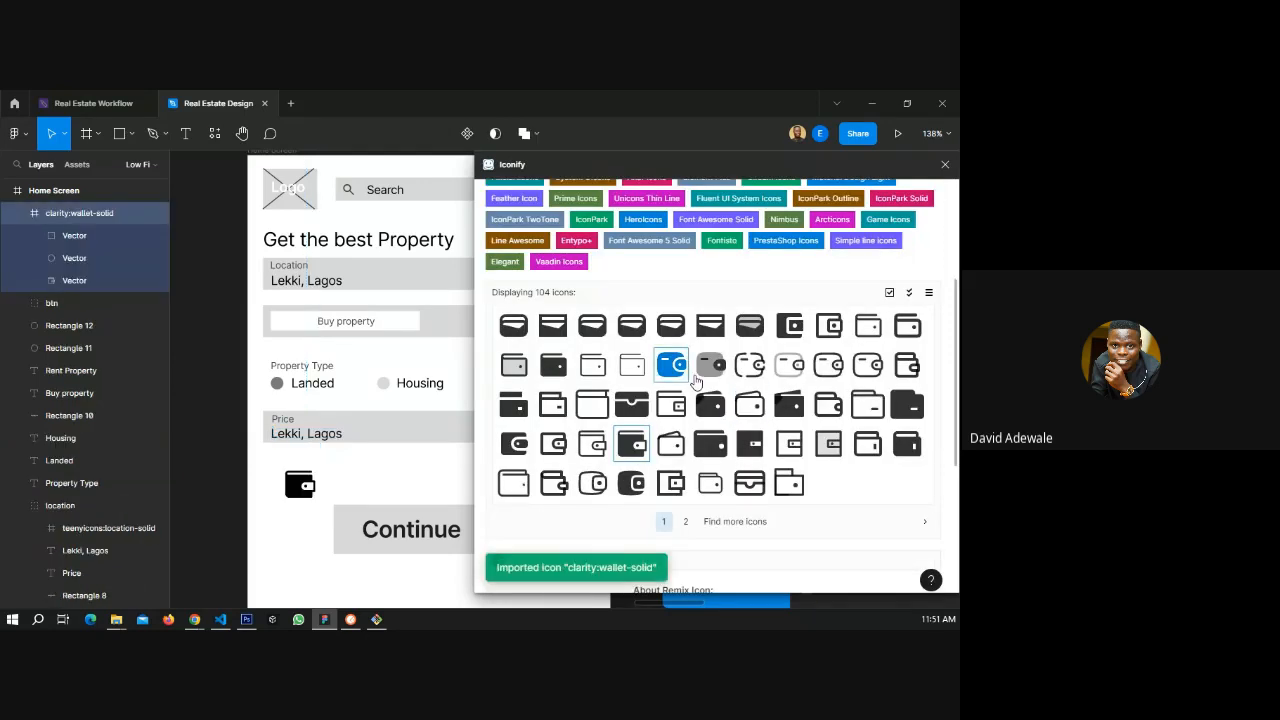
pyautogui.click(945, 164)
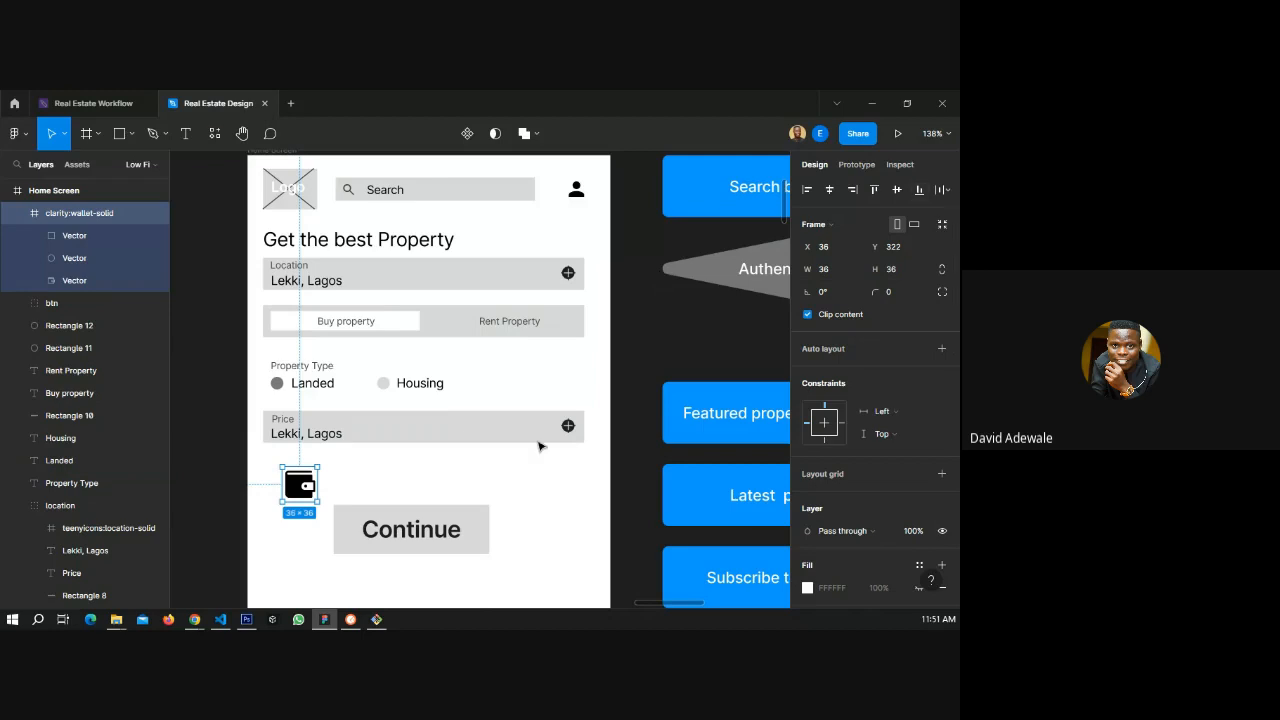
# - Resize the wallet icon to 15 × 15 and place it in the Price field beside the plus icon, at X 309, Y 272
pyautogui.click(568, 426)
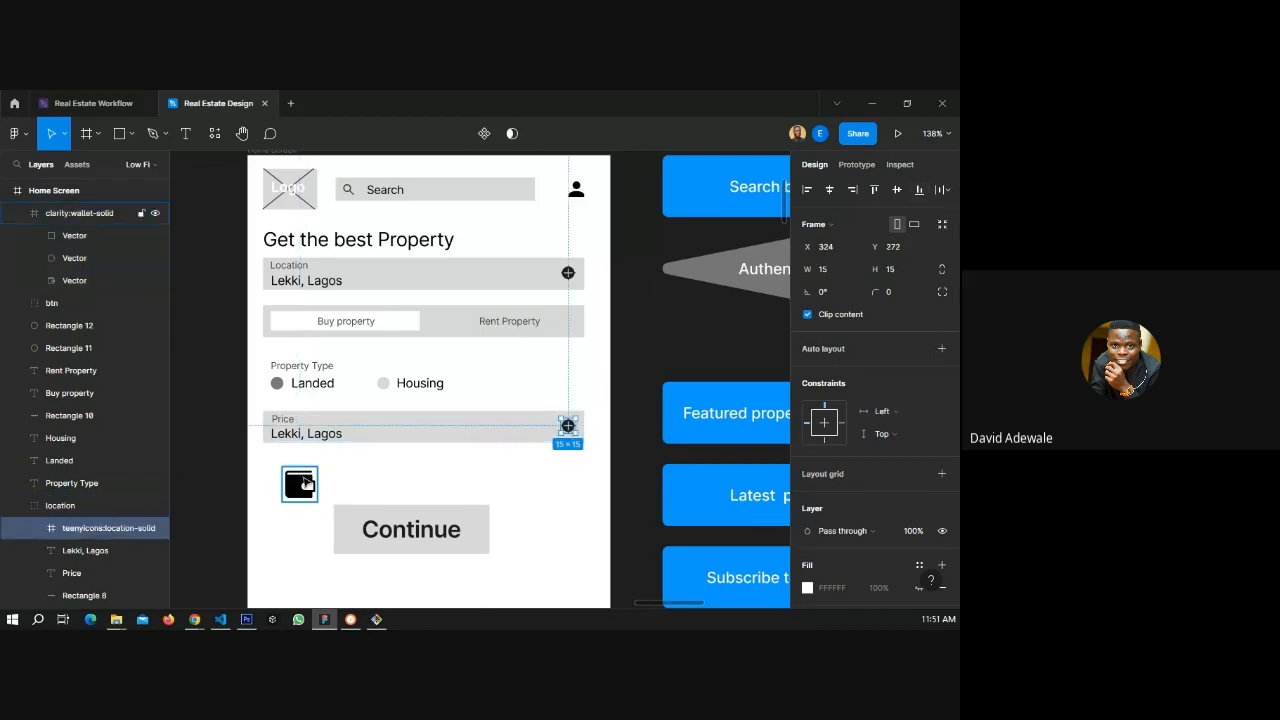
pyautogui.click(304, 484)
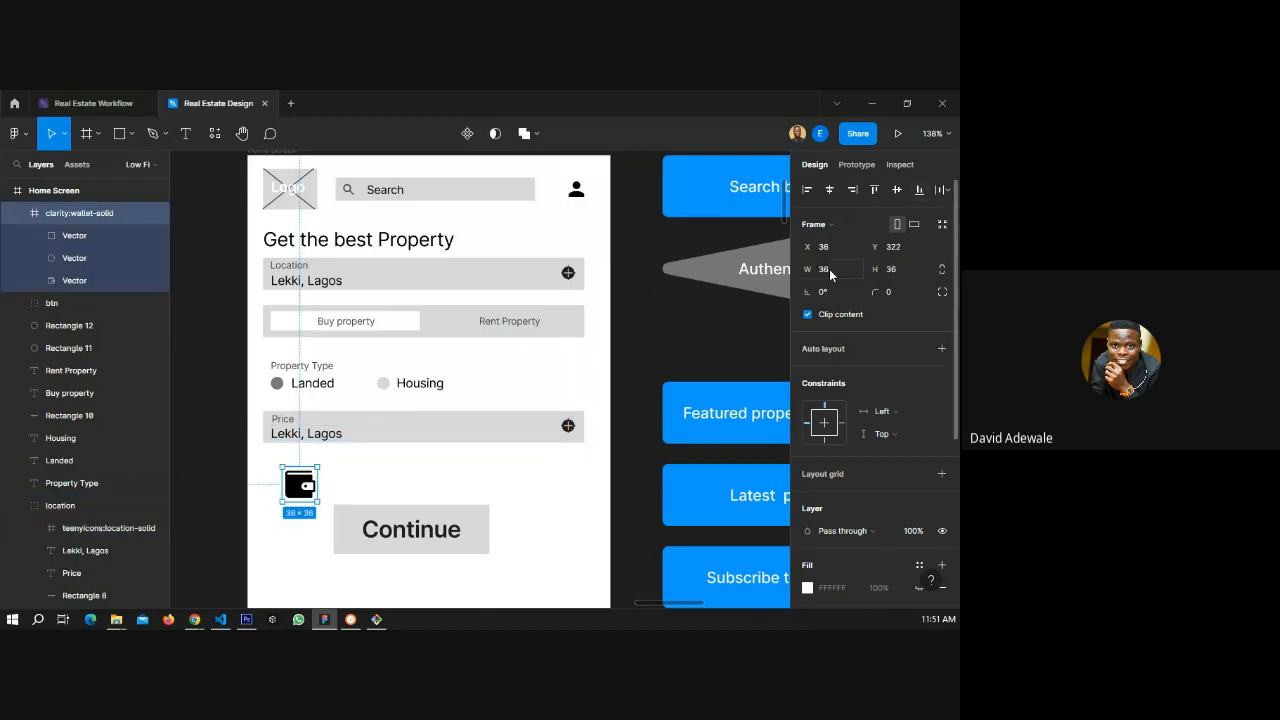
pyautogui.click(897, 271)
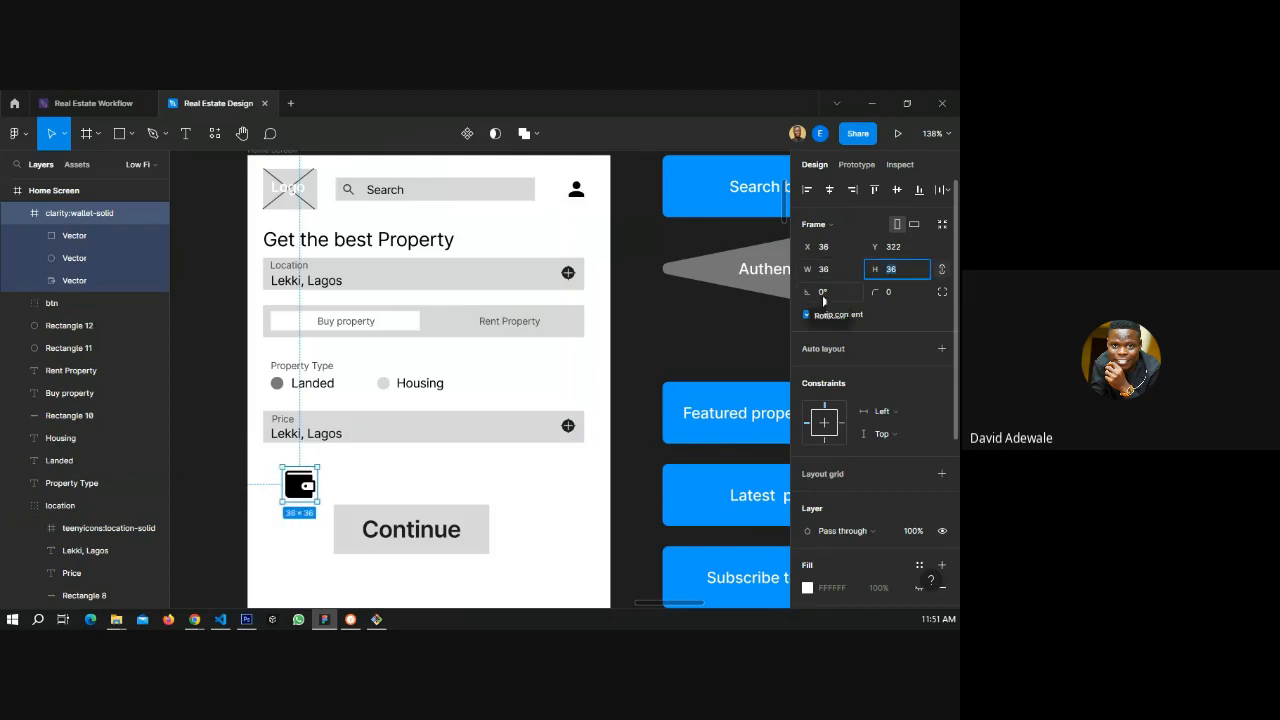
pyautogui.write('15')
pyautogui.press('Return')
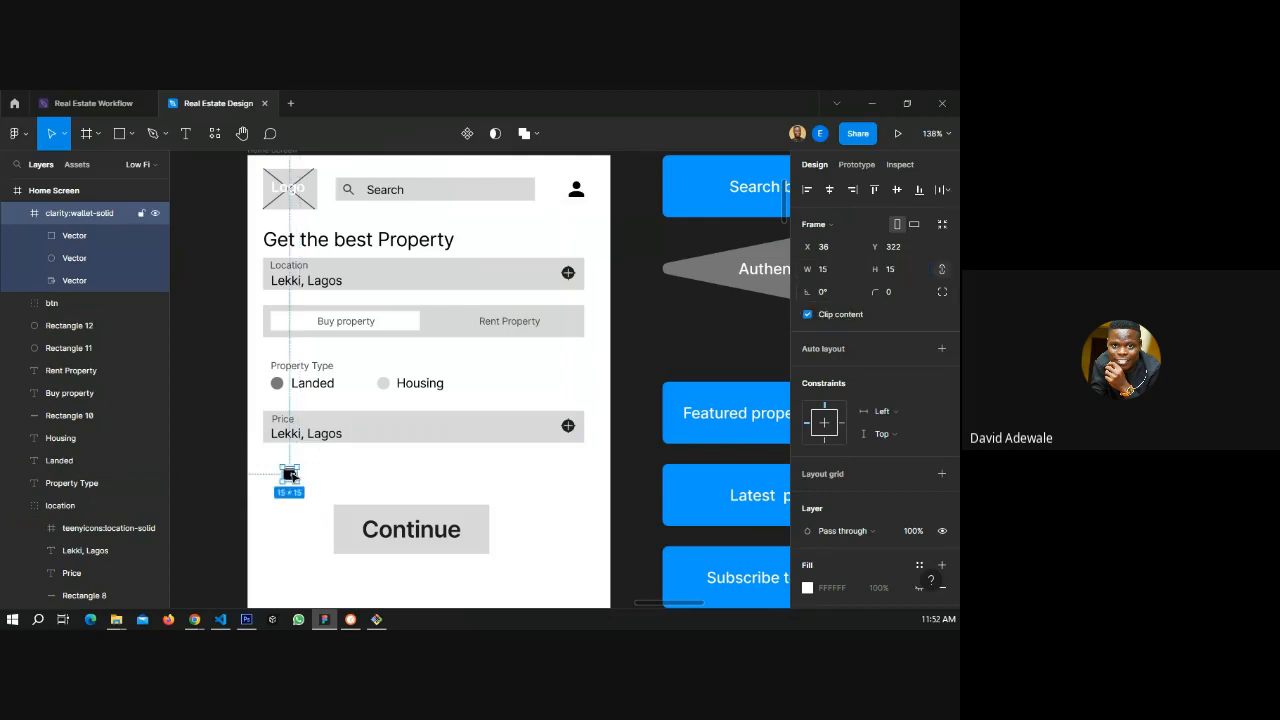
pyautogui.moveTo(290, 475); pyautogui.dragTo(559, 430)
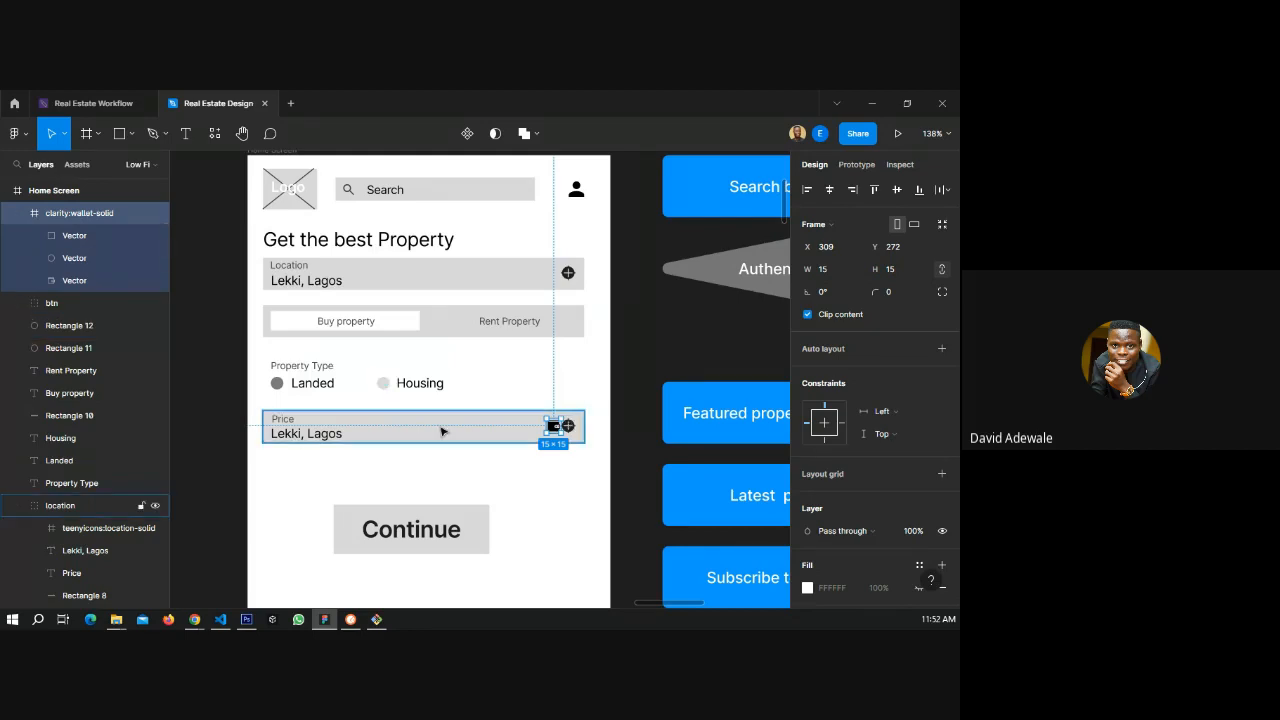
# - Rename the Price field's layer group as "price"
pyautogui.click(64, 505)
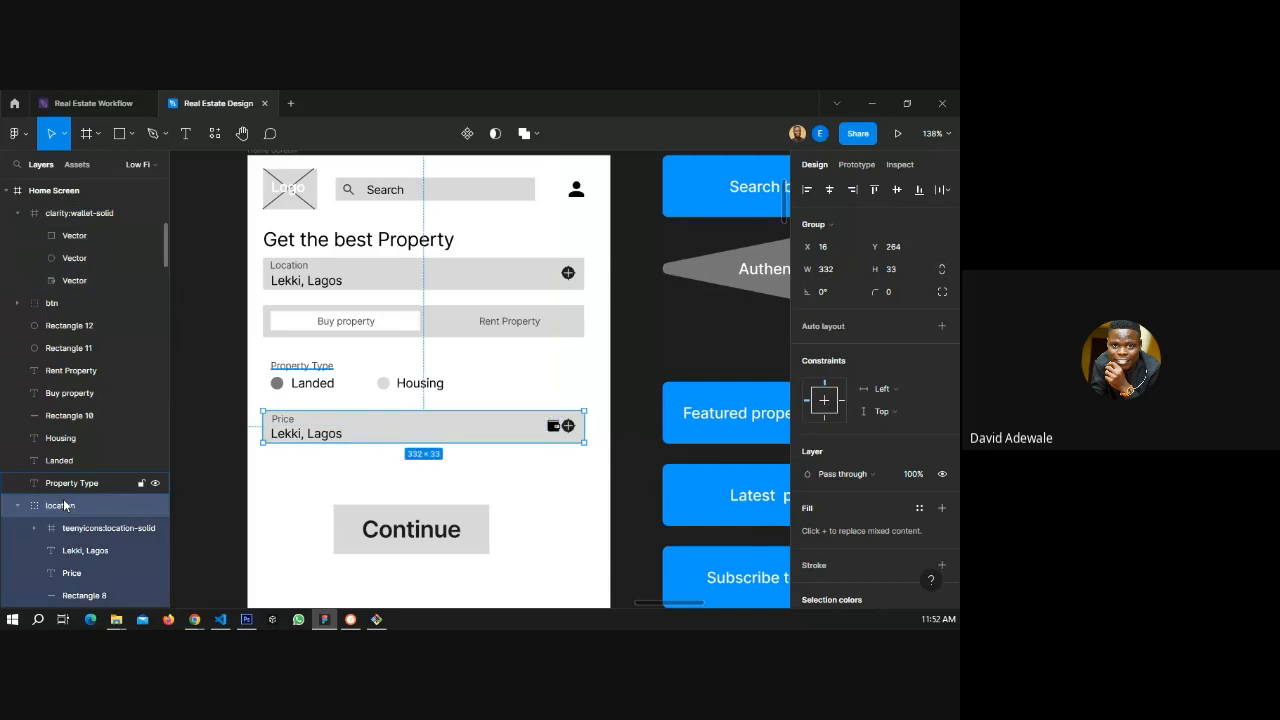
pyautogui.doubleClick(64, 505)
pyautogui.write('price')
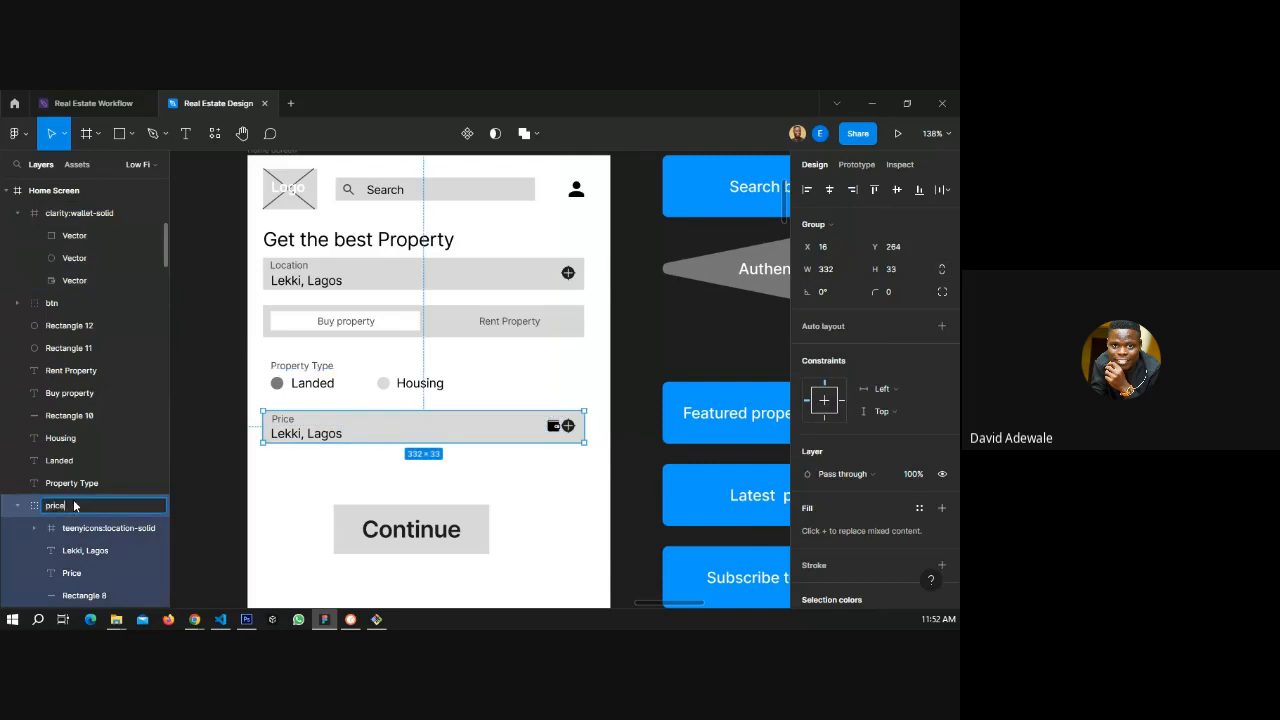
pyautogui.press('Return')
# - Move the wallet icon layer into the price group and delete the group's teenyicons:location-solid icon
pyautogui.click(98, 216)
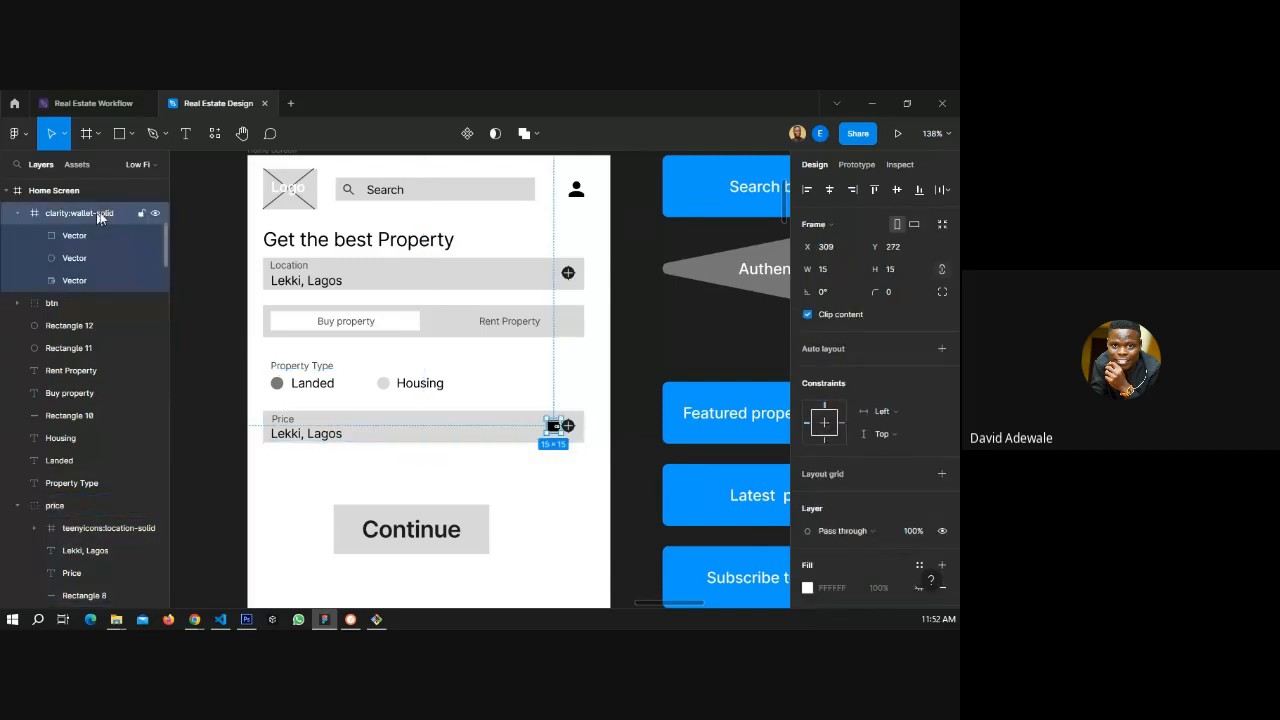
pyautogui.moveTo(87, 528); pyautogui.dragTo(83, 537)
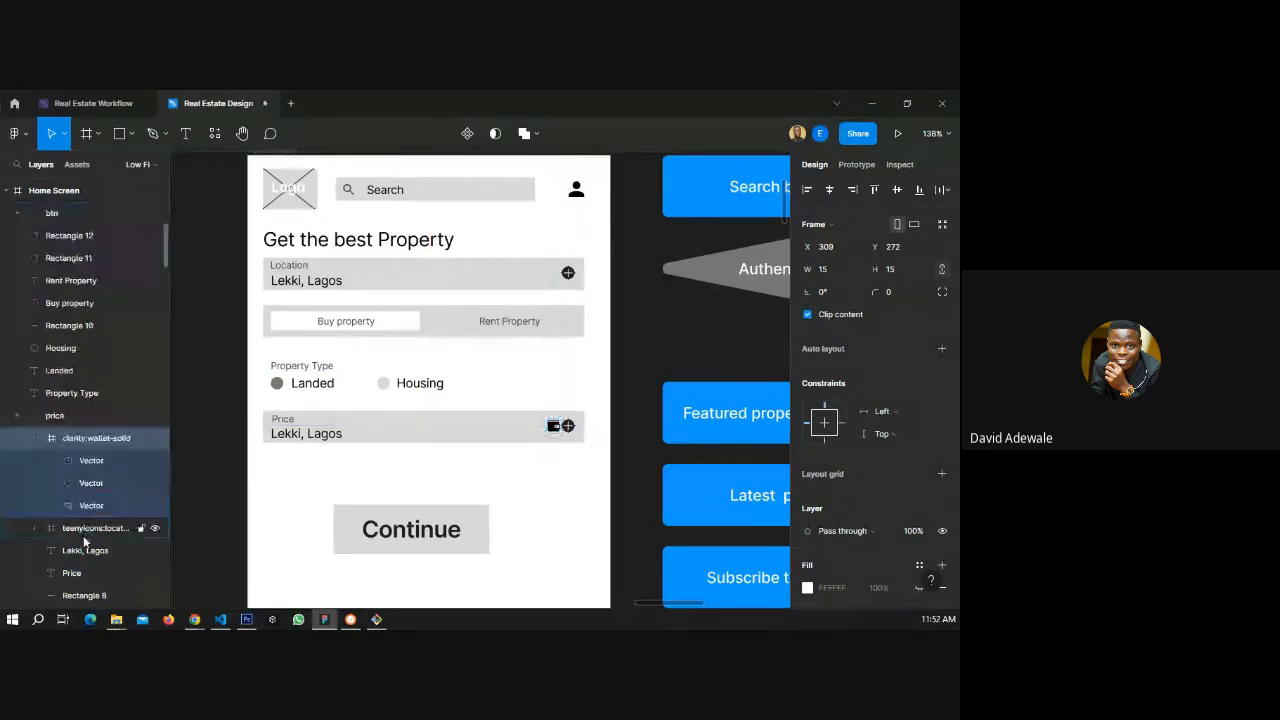
pyautogui.click(83, 535)
pyautogui.press('Delete')
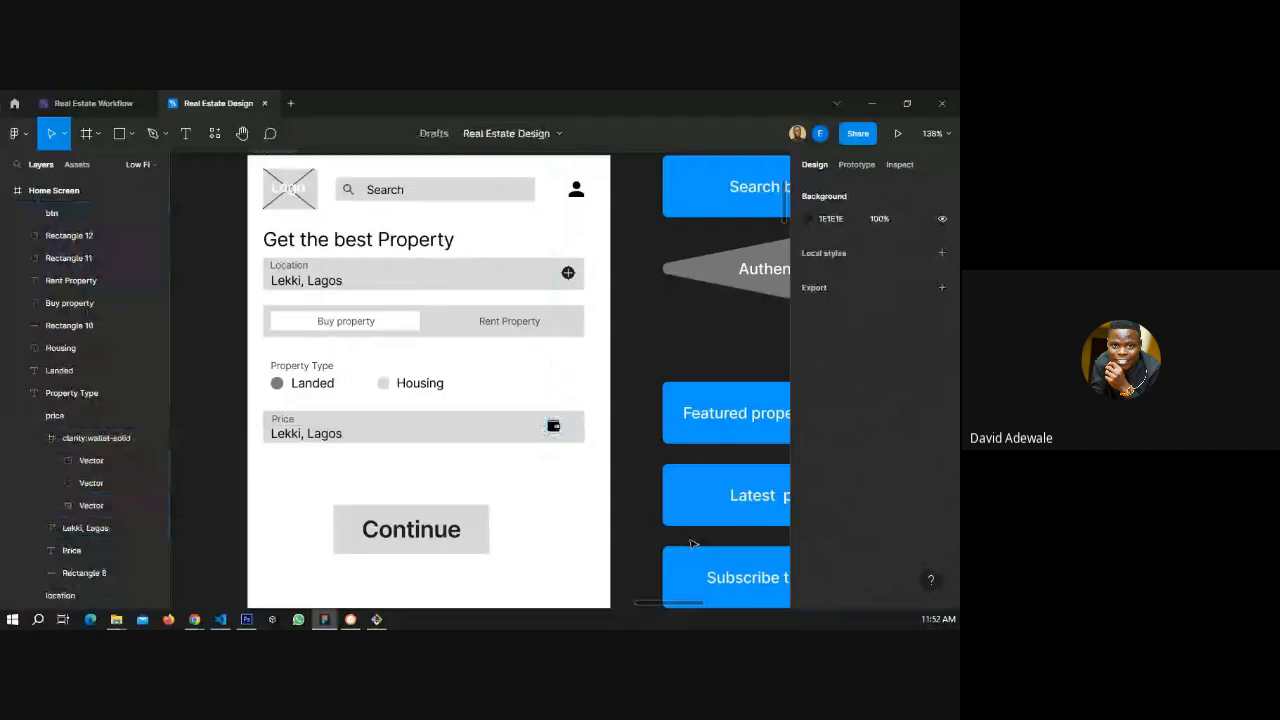
# - Shift the wallet icon into line below the Location field's plus icon, at X 323, Y 273
pyautogui.scroll(5, 632, 470)
pyautogui.doubleClick(483, 414)
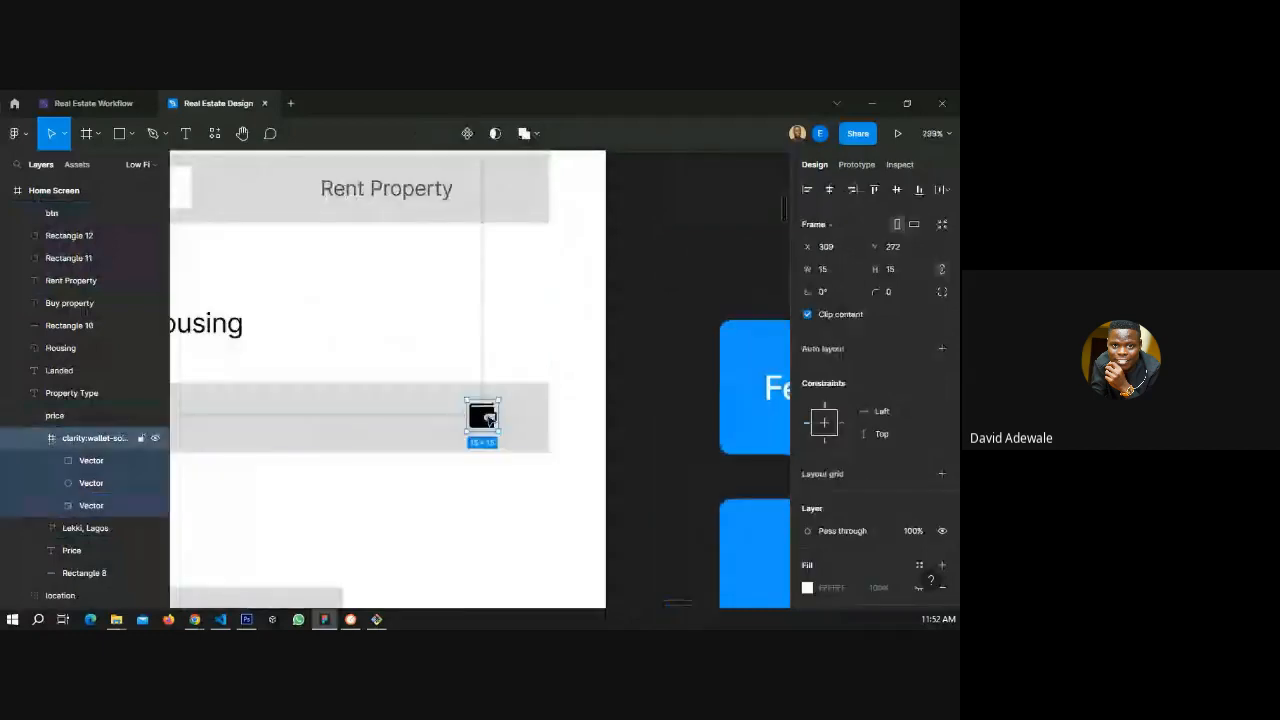
pyautogui.moveTo(488, 417); pyautogui.dragTo(512, 420)
pyautogui.scroll(-3, 507, 420)
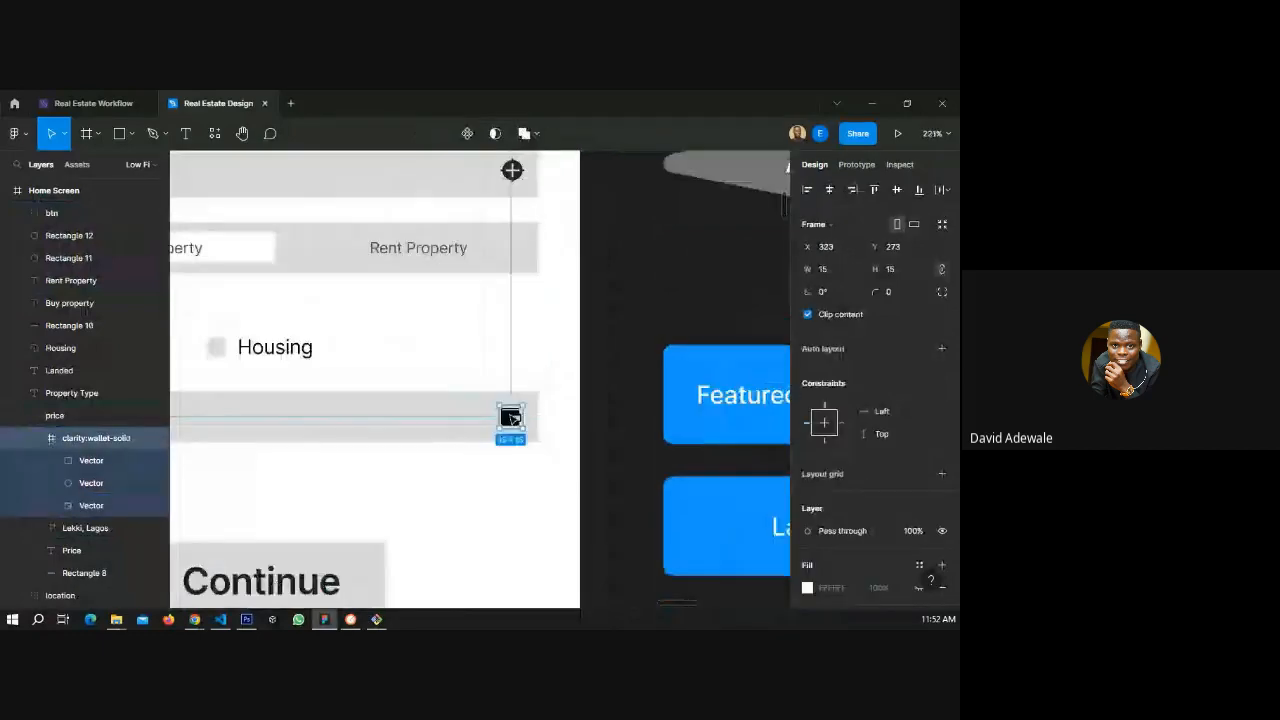
# - Change the Continue button's label on the Home Screen to "Show result"
pyautogui.scroll(-2, 513, 420)
pyautogui.click(396, 459)
pyautogui.moveTo(394, 460); pyautogui.dragTo(395, 324)
pyautogui.click(396, 370)
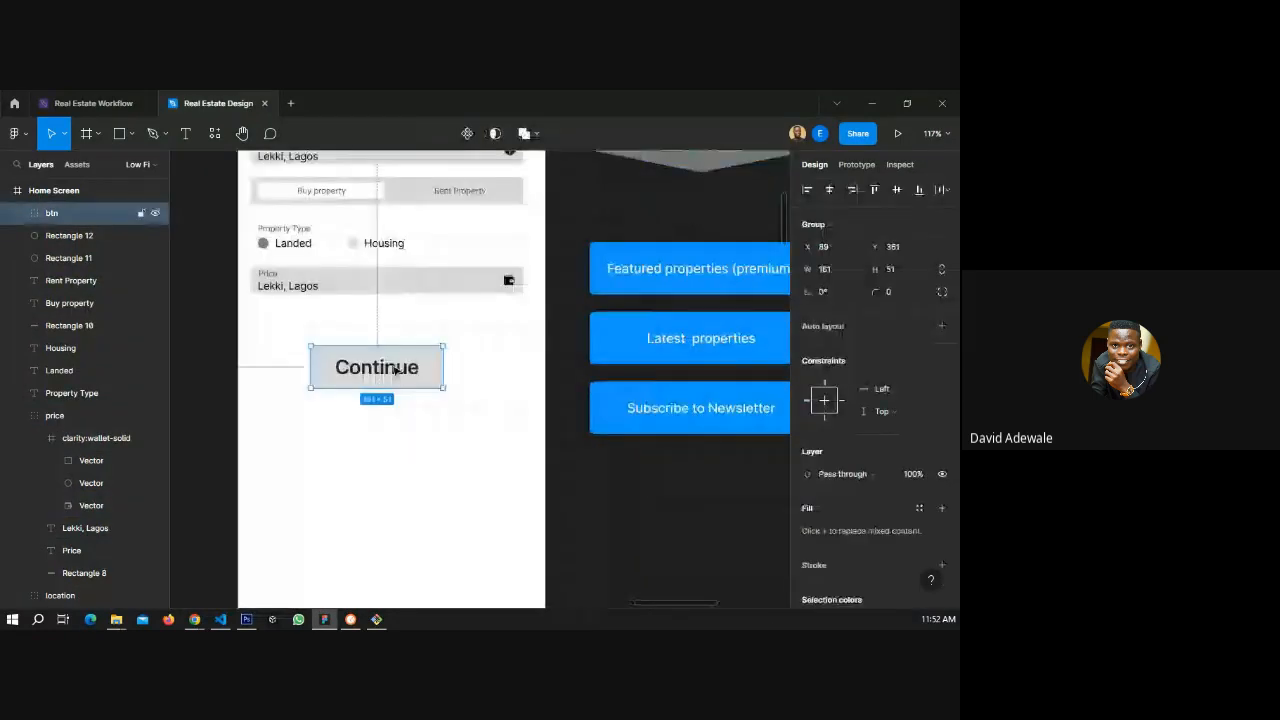
pyautogui.doubleClick(396, 368)
pyautogui.hotkey('alt', 'Tab')
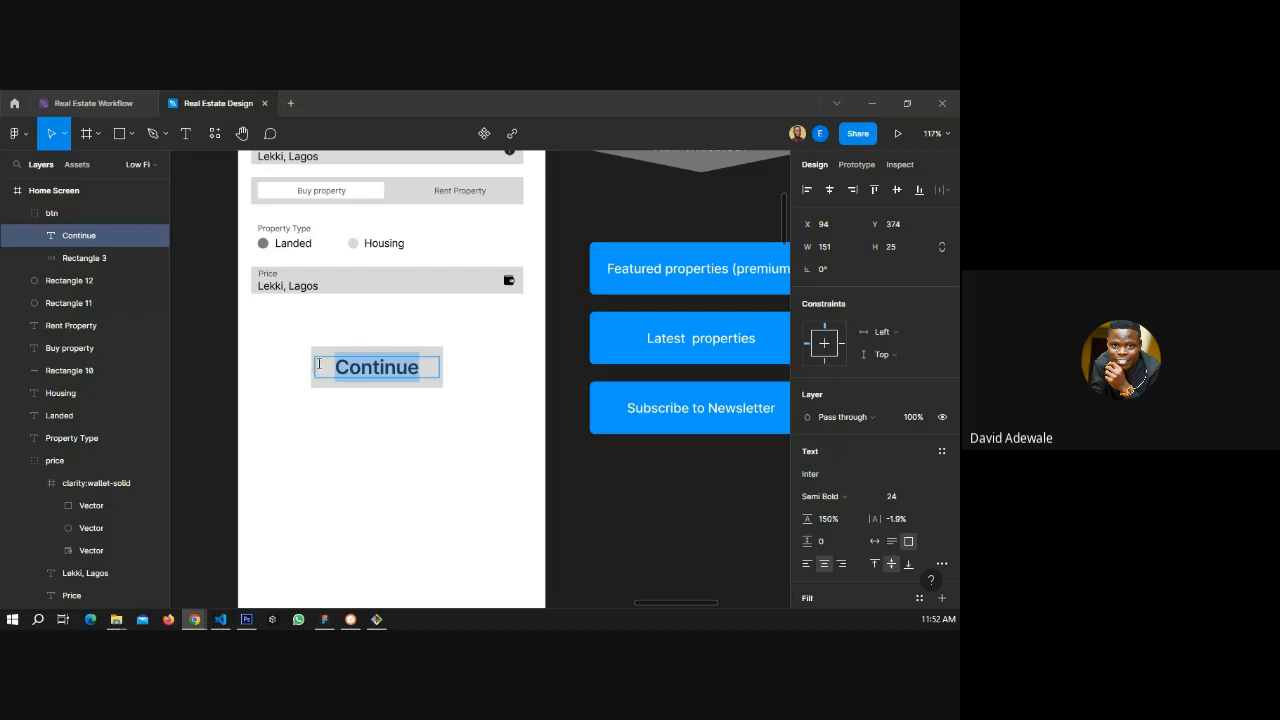
pyautogui.click(397, 368)
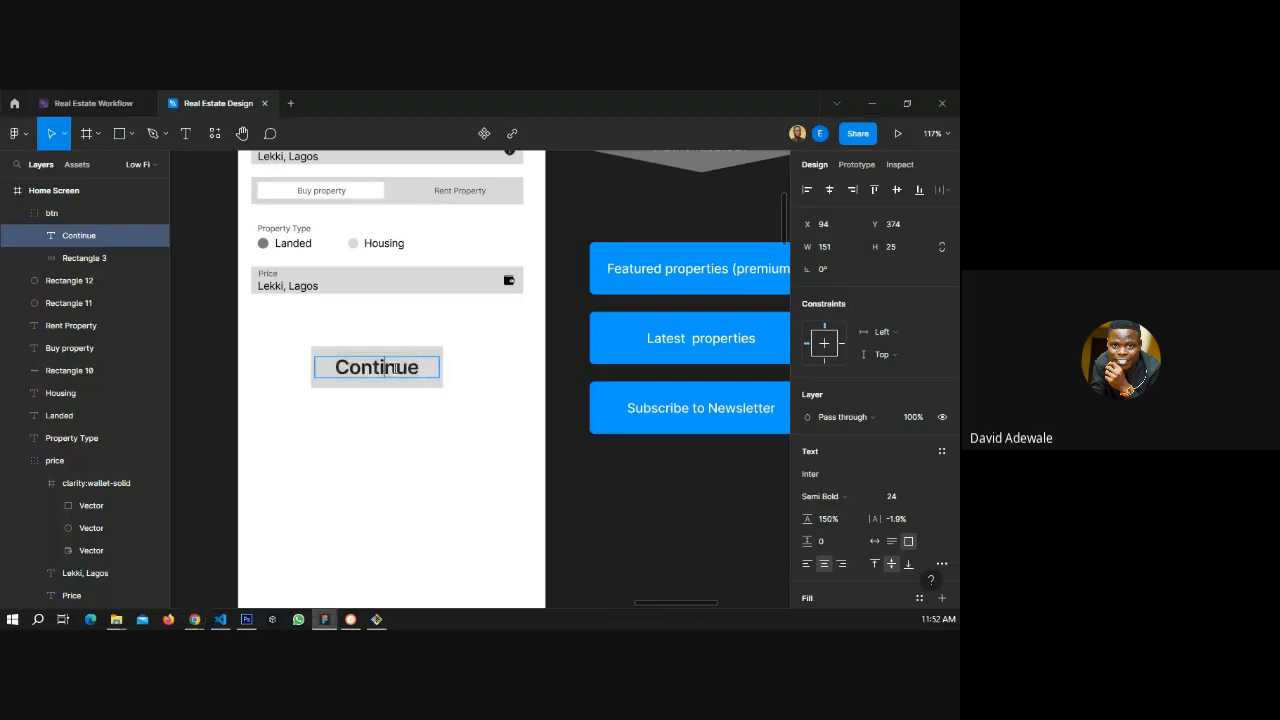
pyautogui.write('aSh')
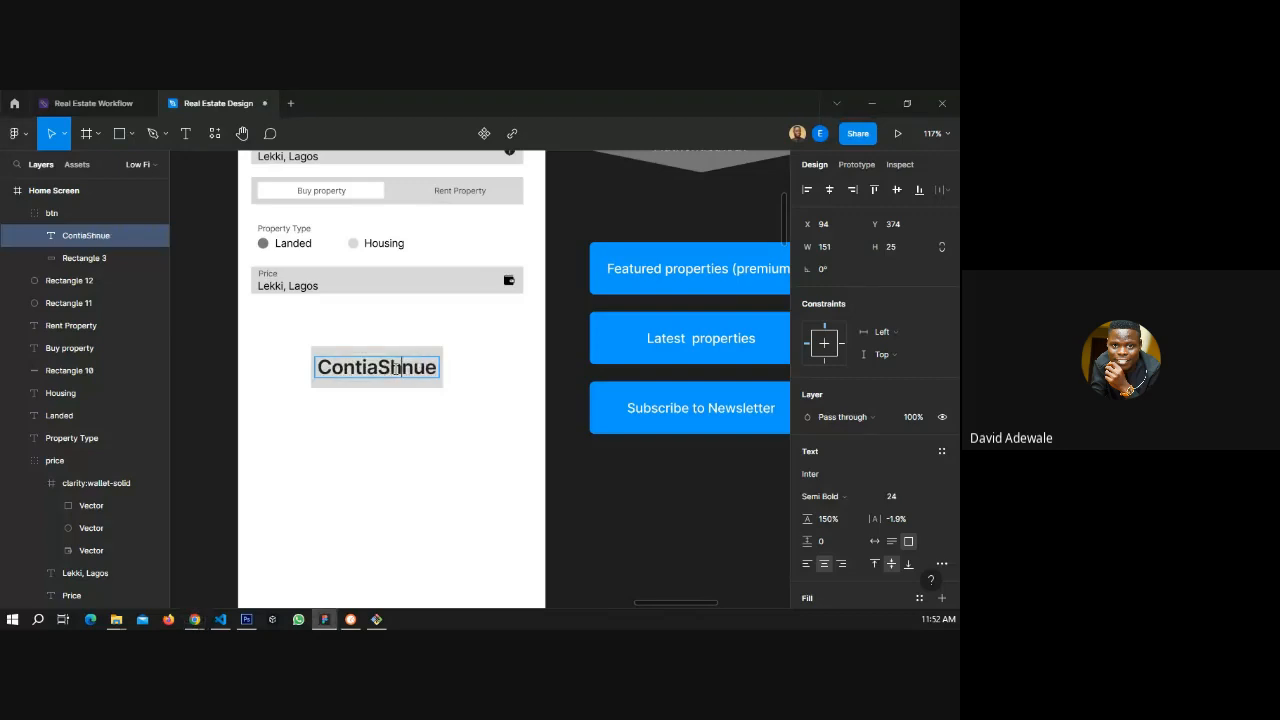
pyautogui.write('ow result')
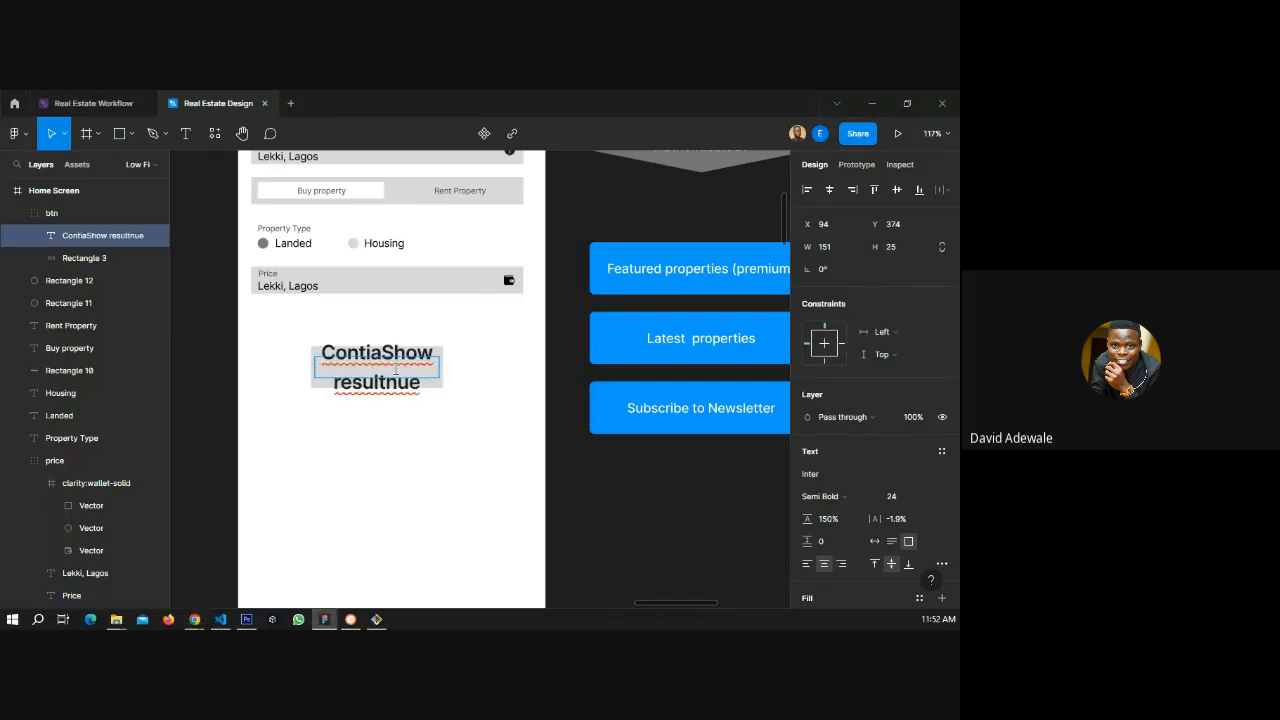
pyautogui.hotkey('ctrl', 'a')
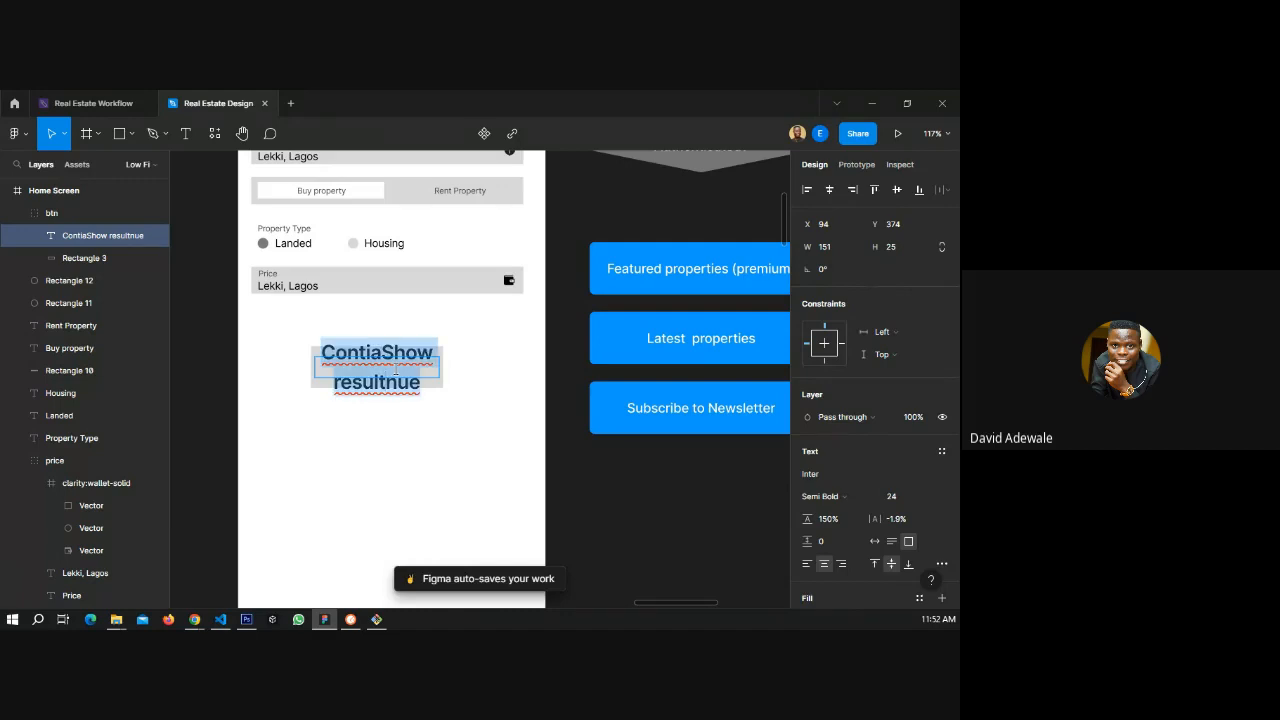
pyautogui.write('Show')
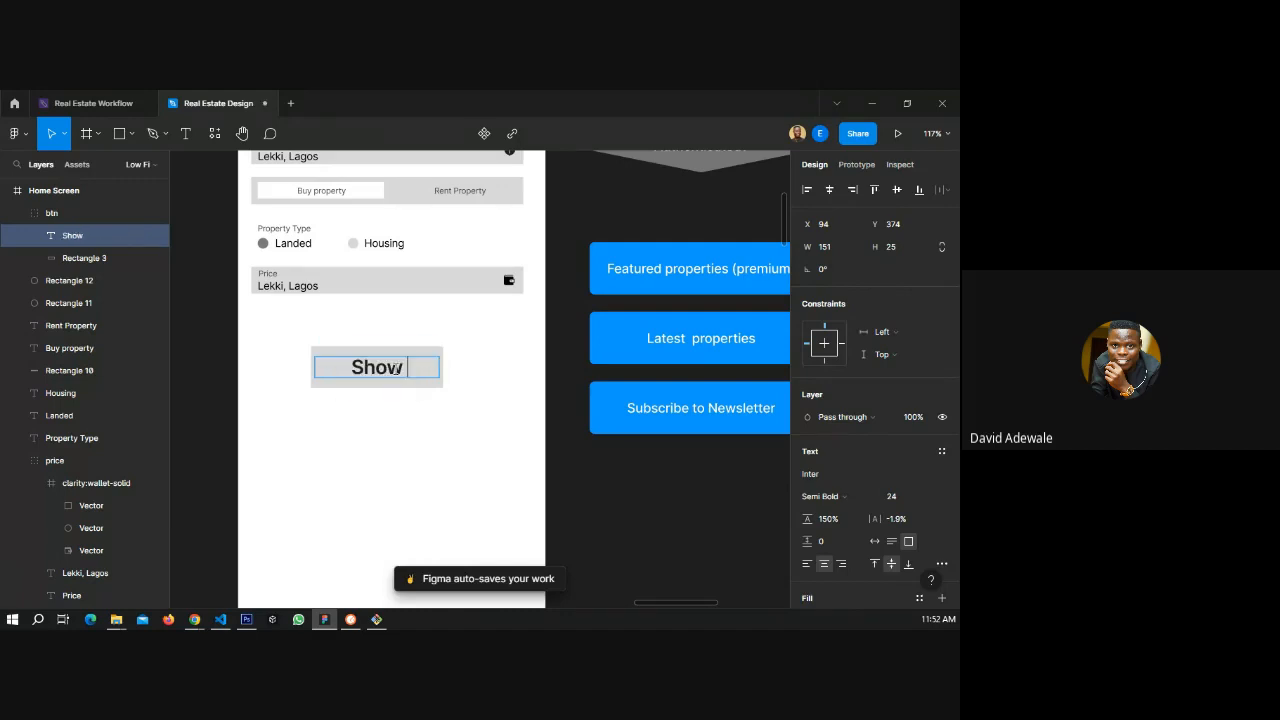
pyautogui.write(' result')
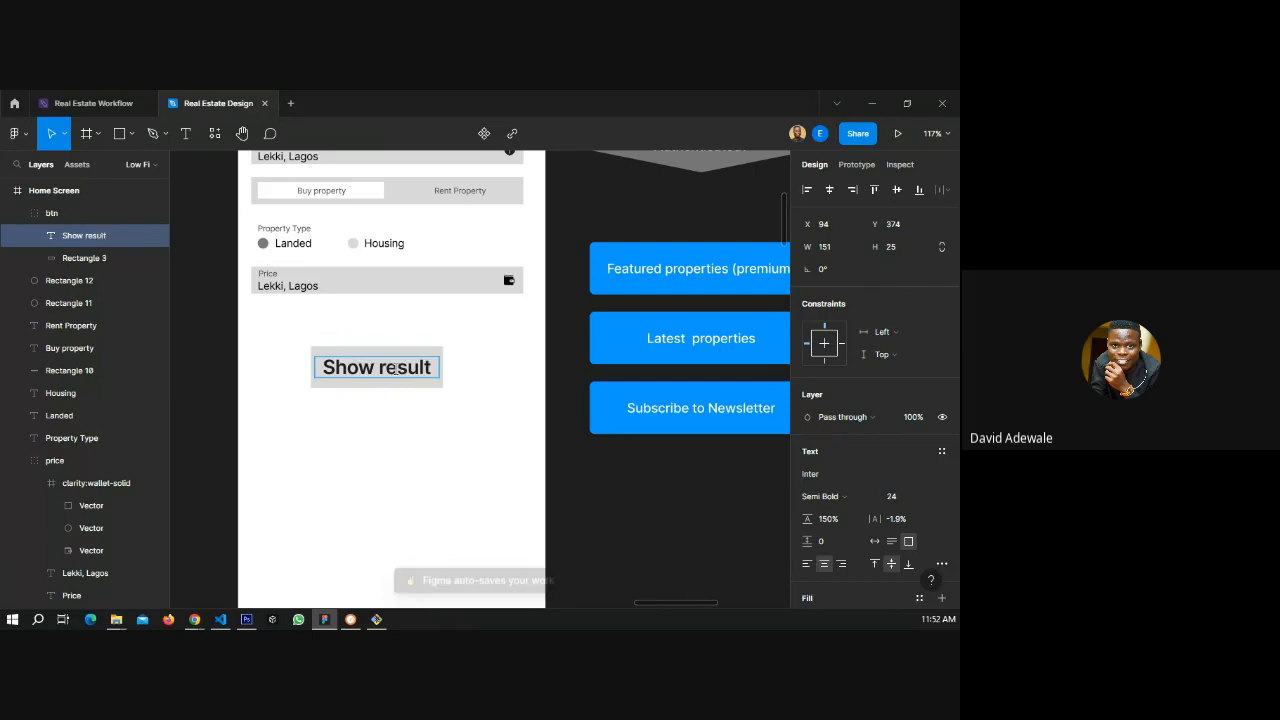
pyautogui.press('Escape')
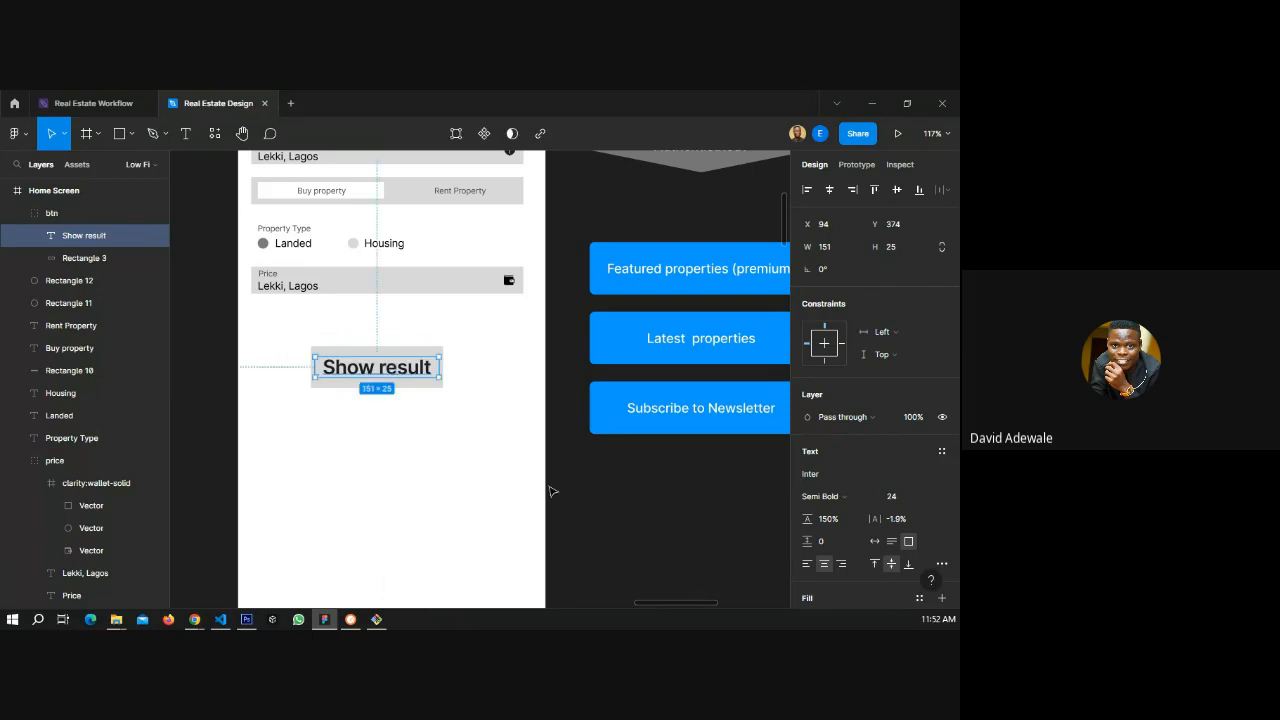
pyautogui.click(553, 491)
# - Move the Show result button up closer to the Price field, to X 90, Y 340
pyautogui.click(388, 373)
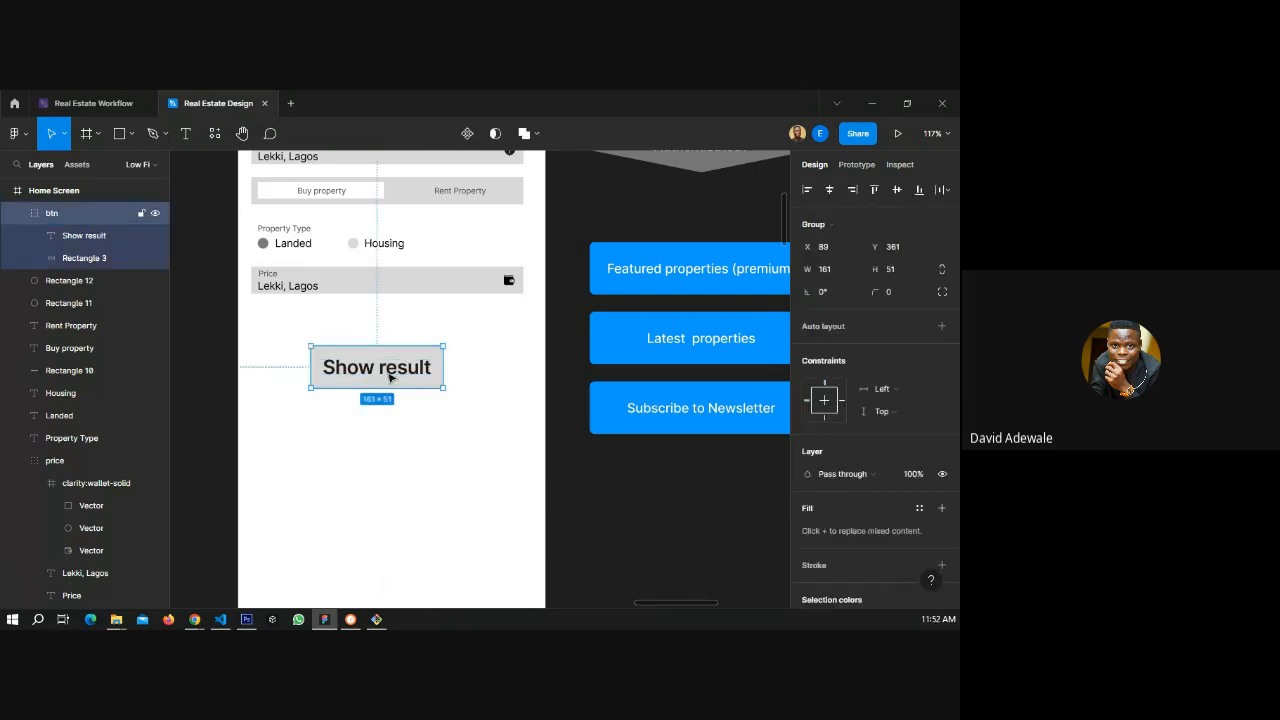
pyautogui.moveTo(389, 375); pyautogui.dragTo(391, 366)
pyautogui.click(561, 343)
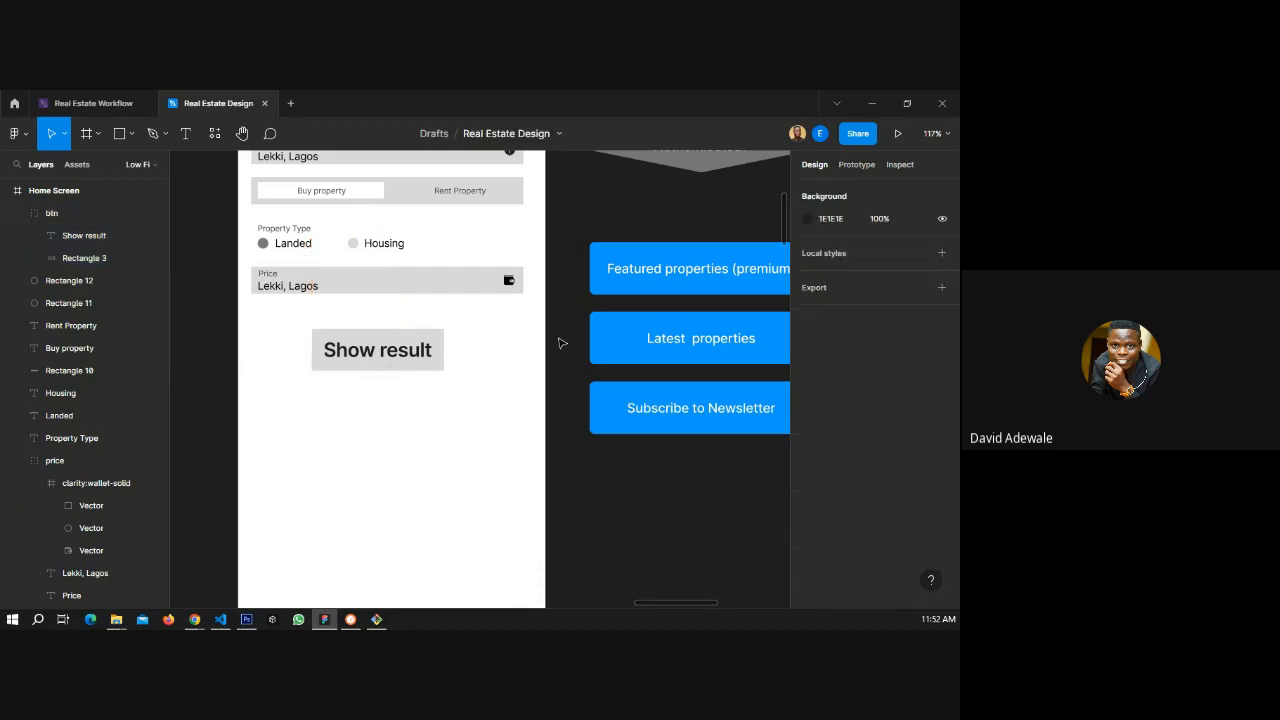
pyautogui.scroll(-3, 561, 343)
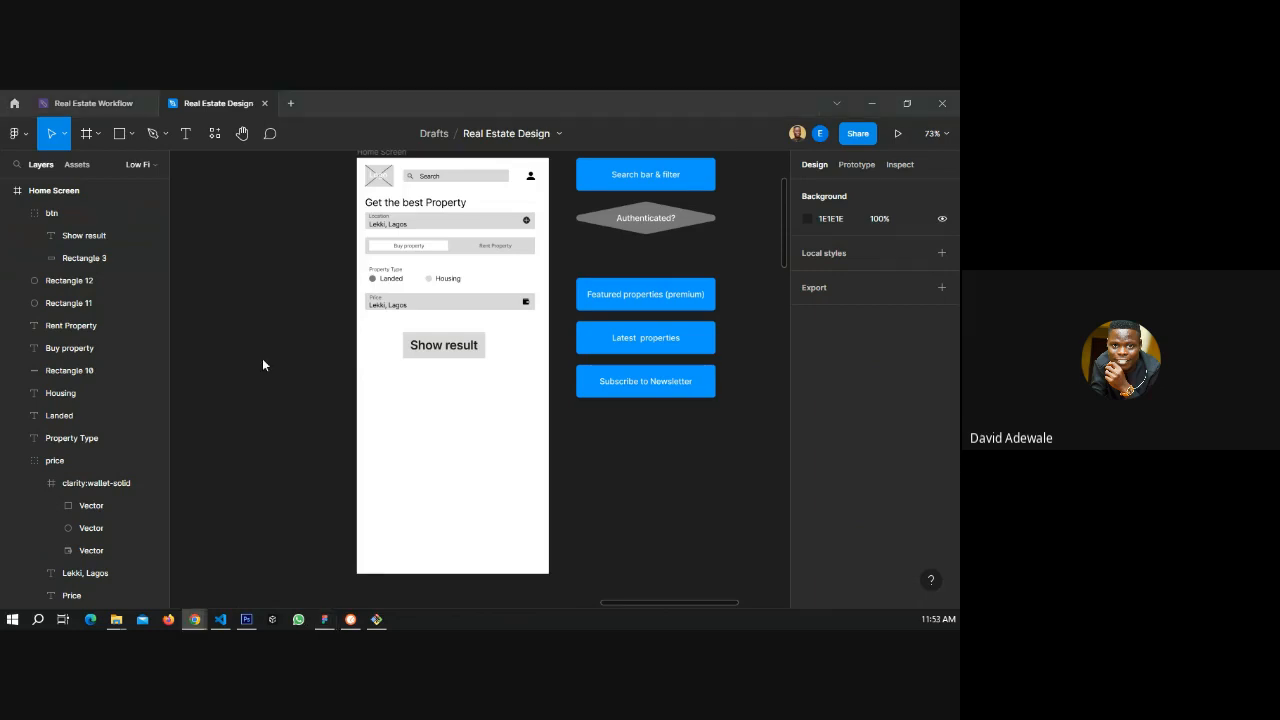
# - Collapse the btn group and check which Home Screen elements the loose rectangle and text layers belong to
pyautogui.scroll(1, 641, 385)
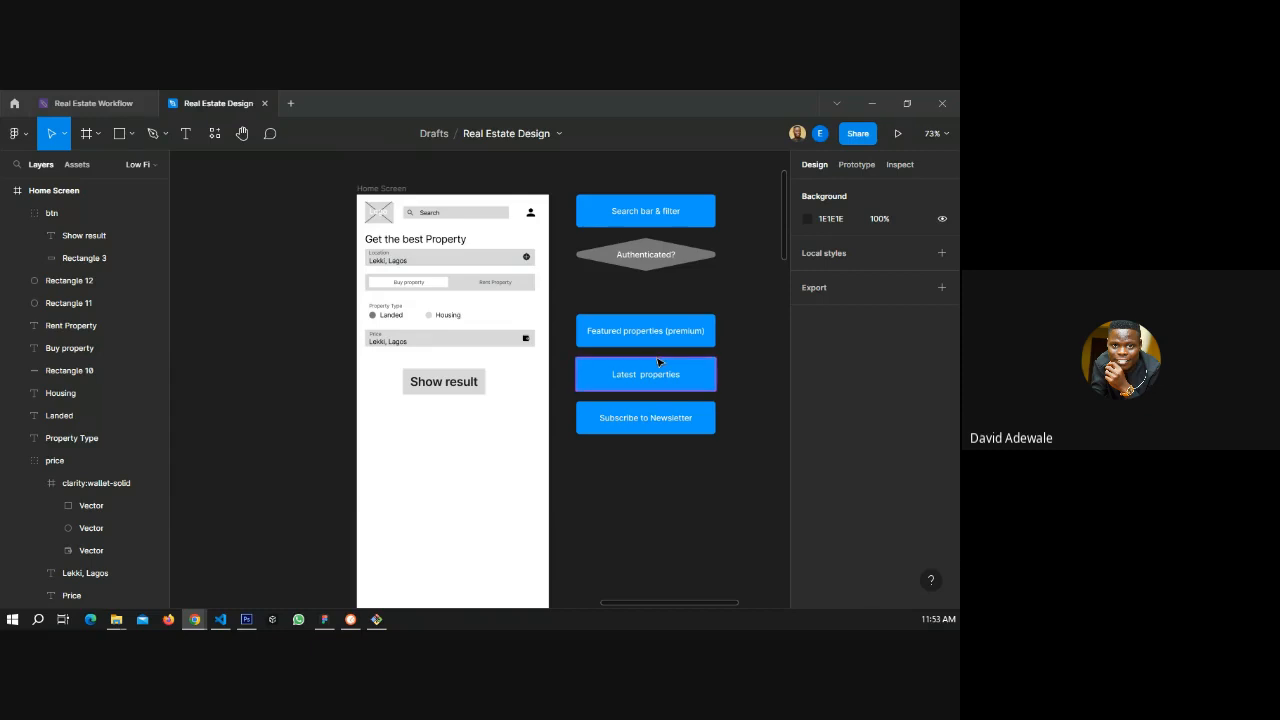
pyautogui.click(19, 214)
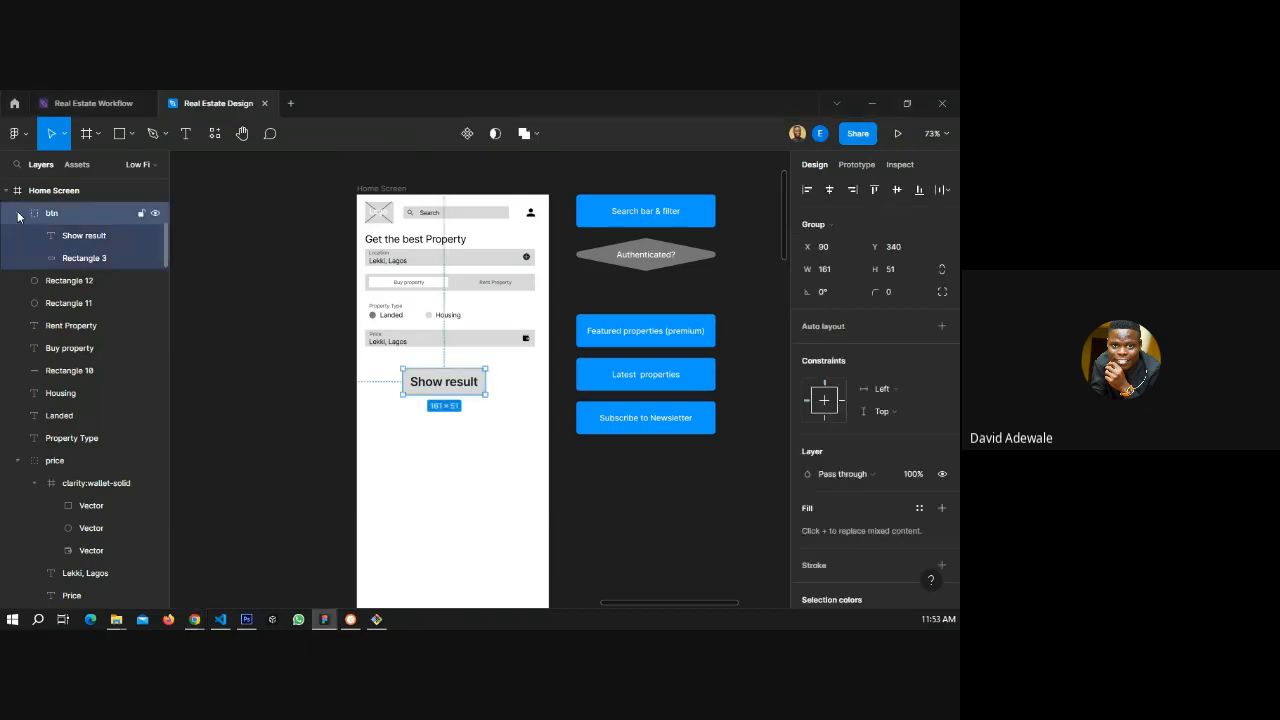
pyautogui.click(17, 213)
pyautogui.click(75, 235)
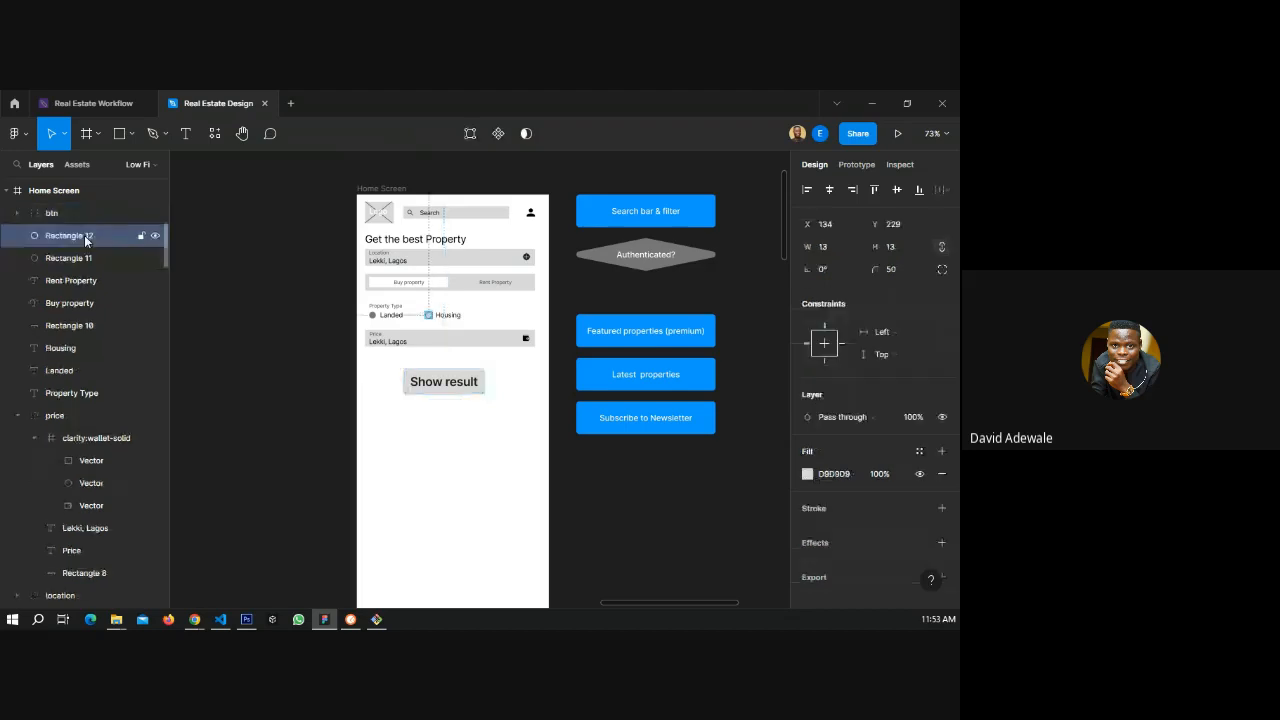
pyautogui.click(87, 306)
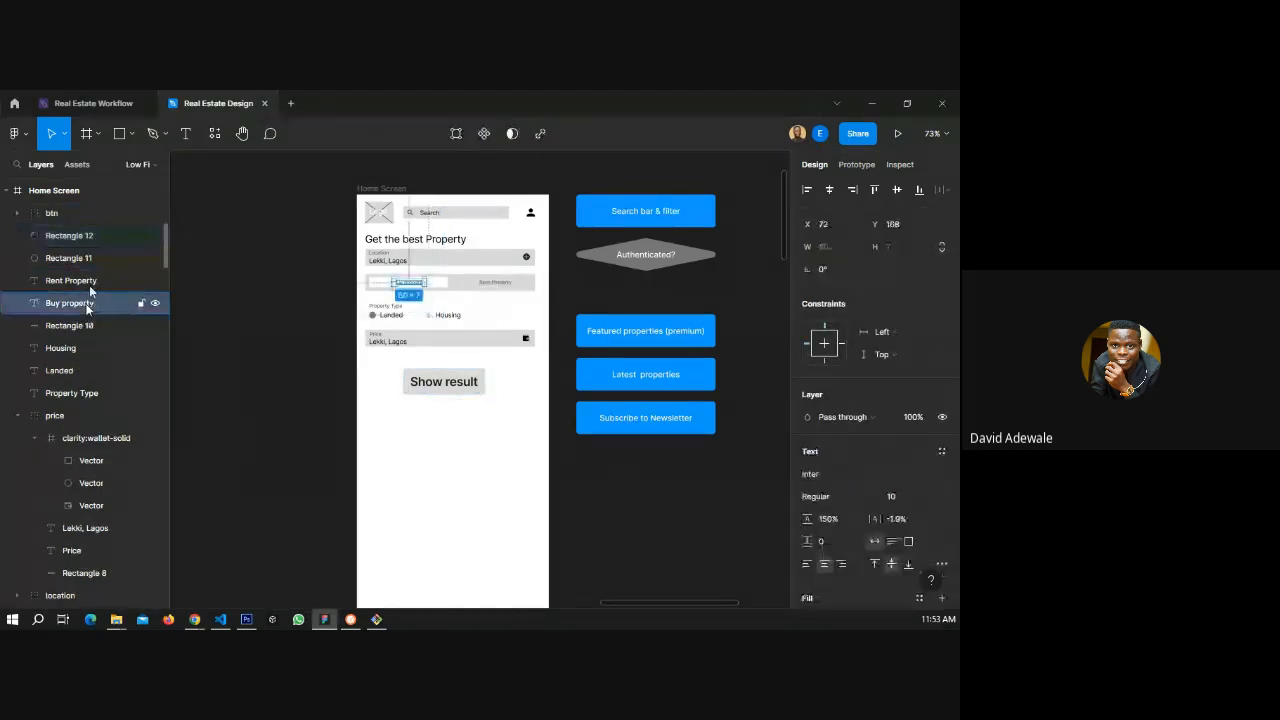
pyautogui.click(84, 372)
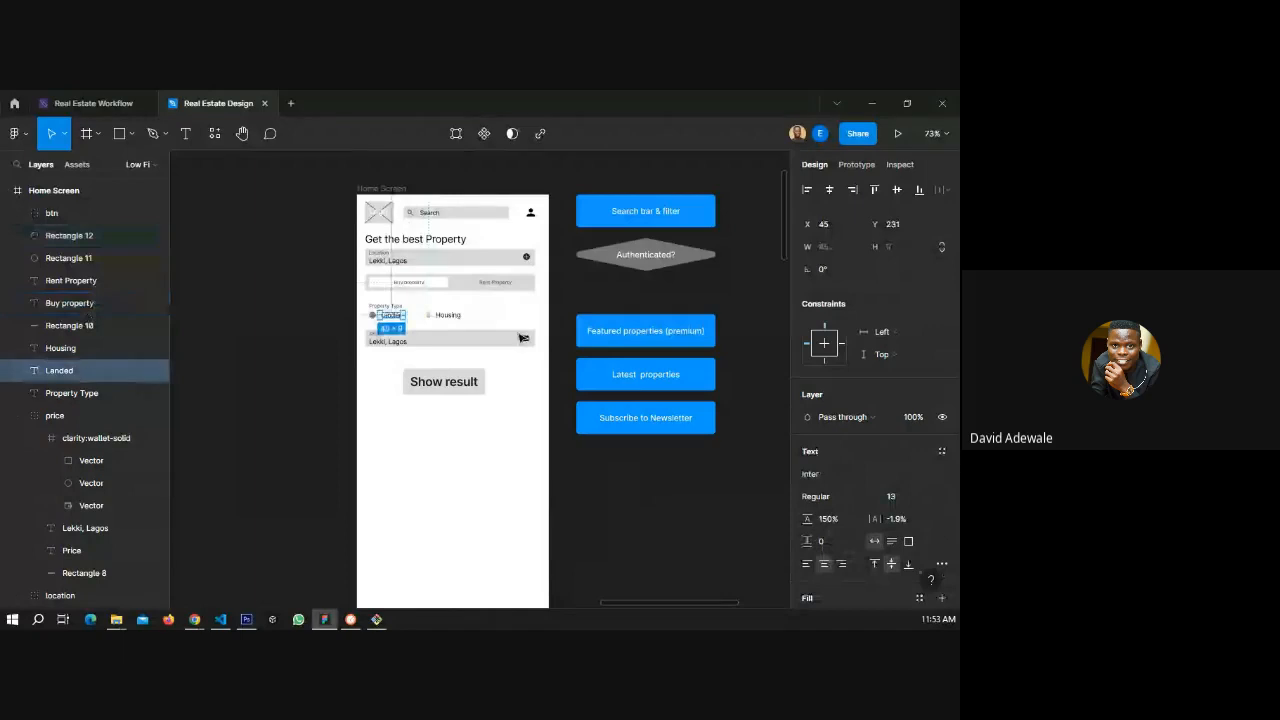
# - Group the Landed radio circle with its label and name the group "landed"
pyautogui.scroll(5, 378, 311)
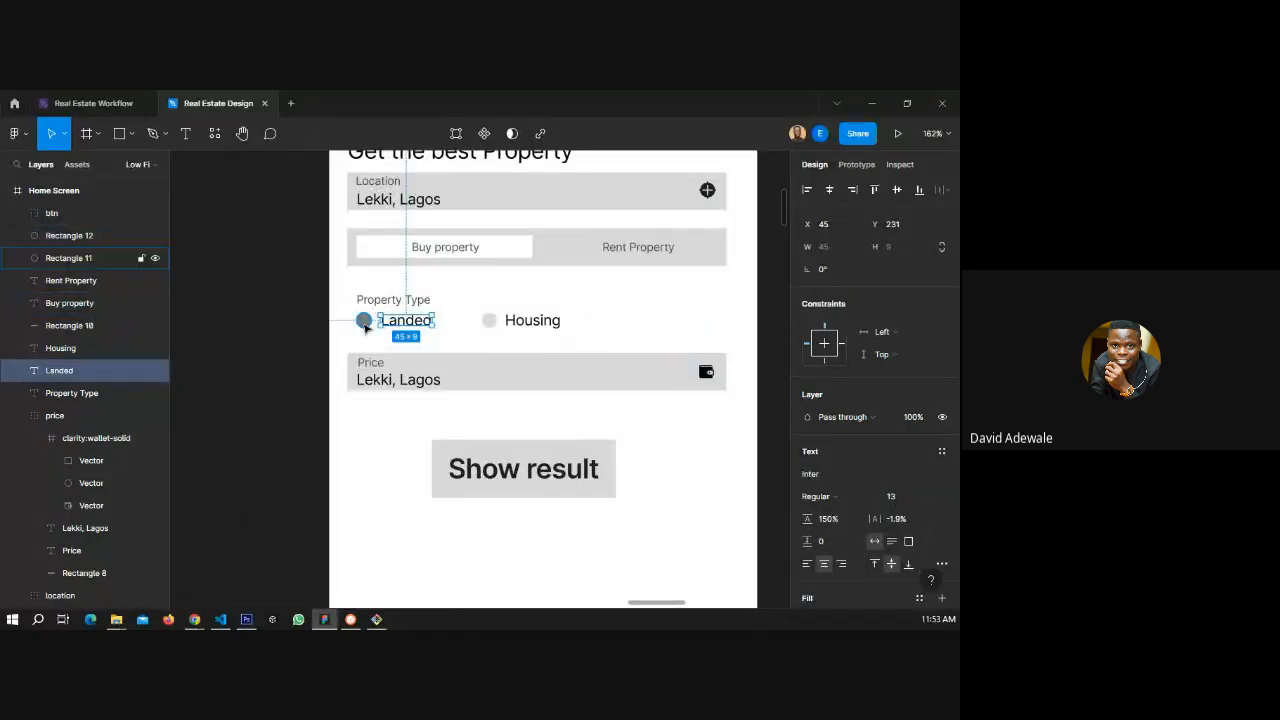
pyautogui.click(364, 322)
pyautogui.keyDown('shift'); pyautogui.click(399, 322); pyautogui.keyUp('shift')
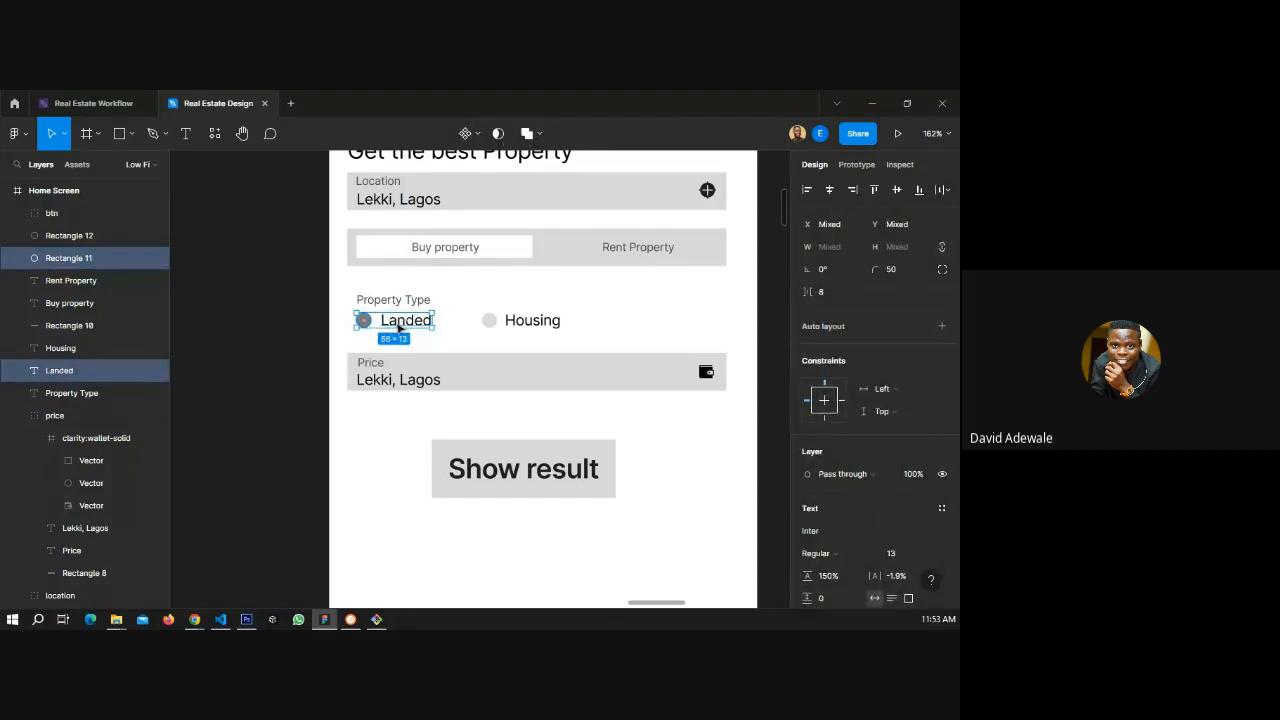
pyautogui.hotkey('ctrl', 'g')
pyautogui.doubleClick(58, 259)
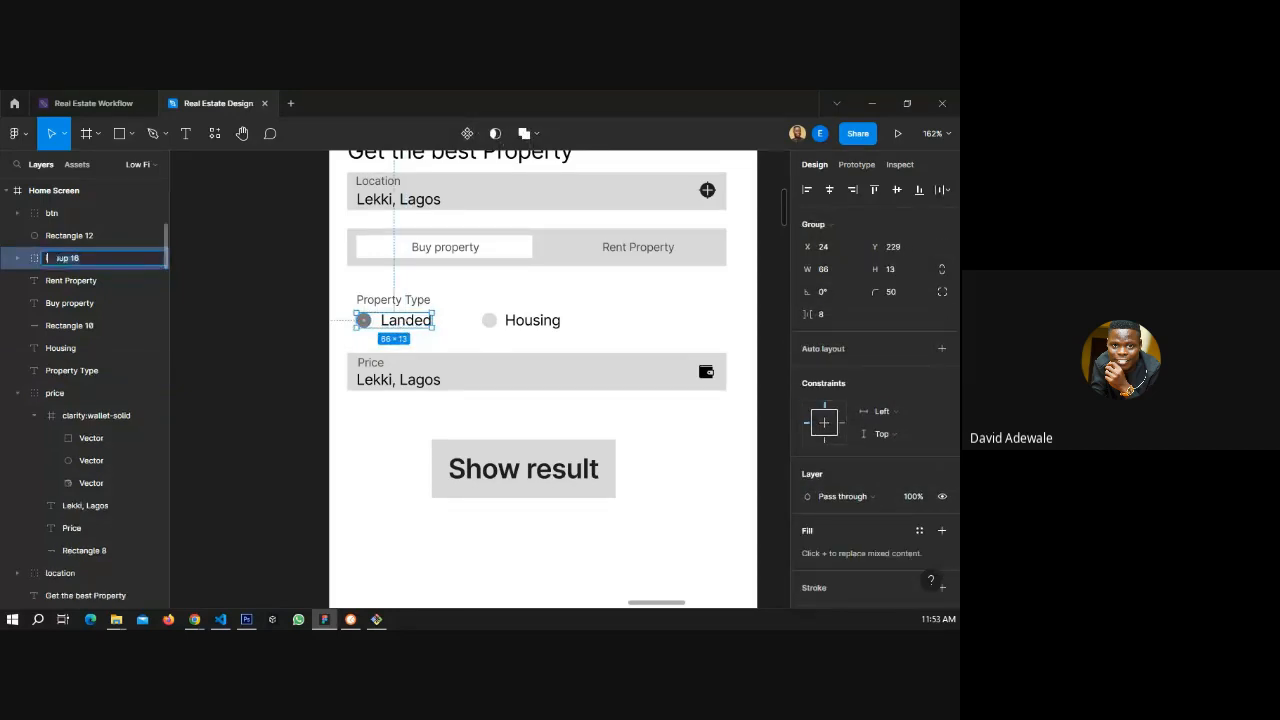
pyautogui.write('land')
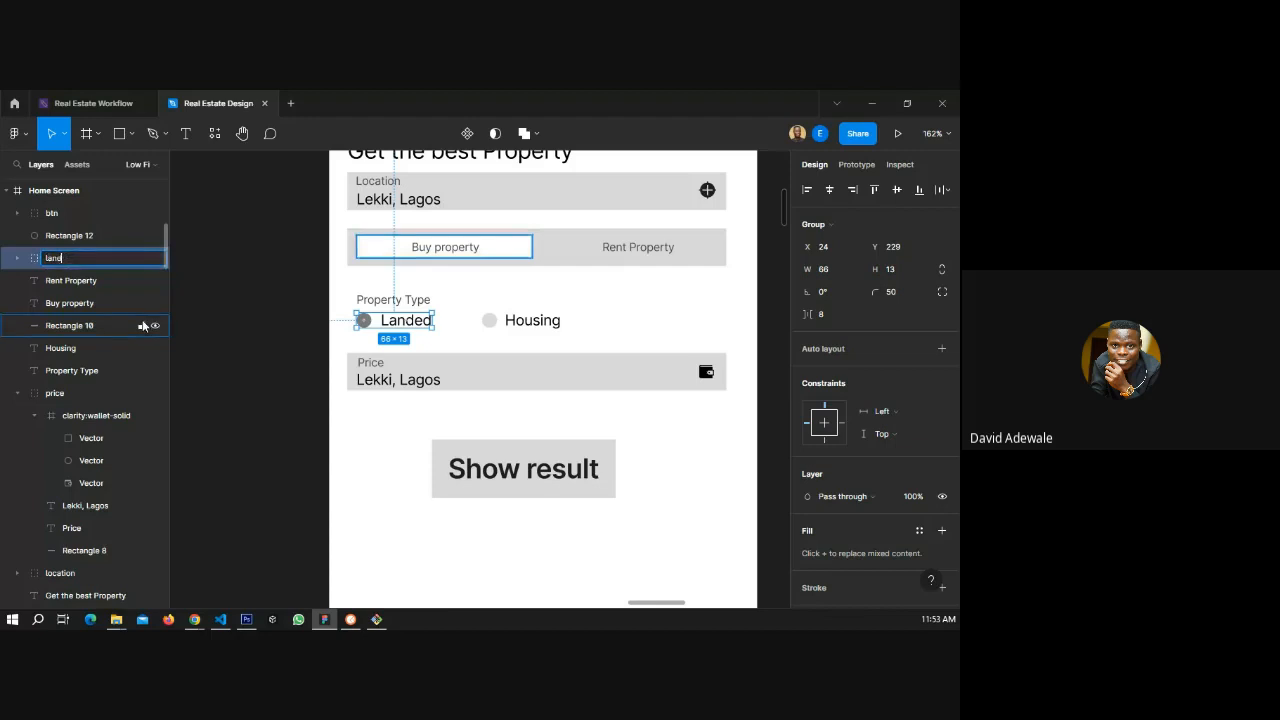
pyautogui.write('ed')
pyautogui.press('Return')
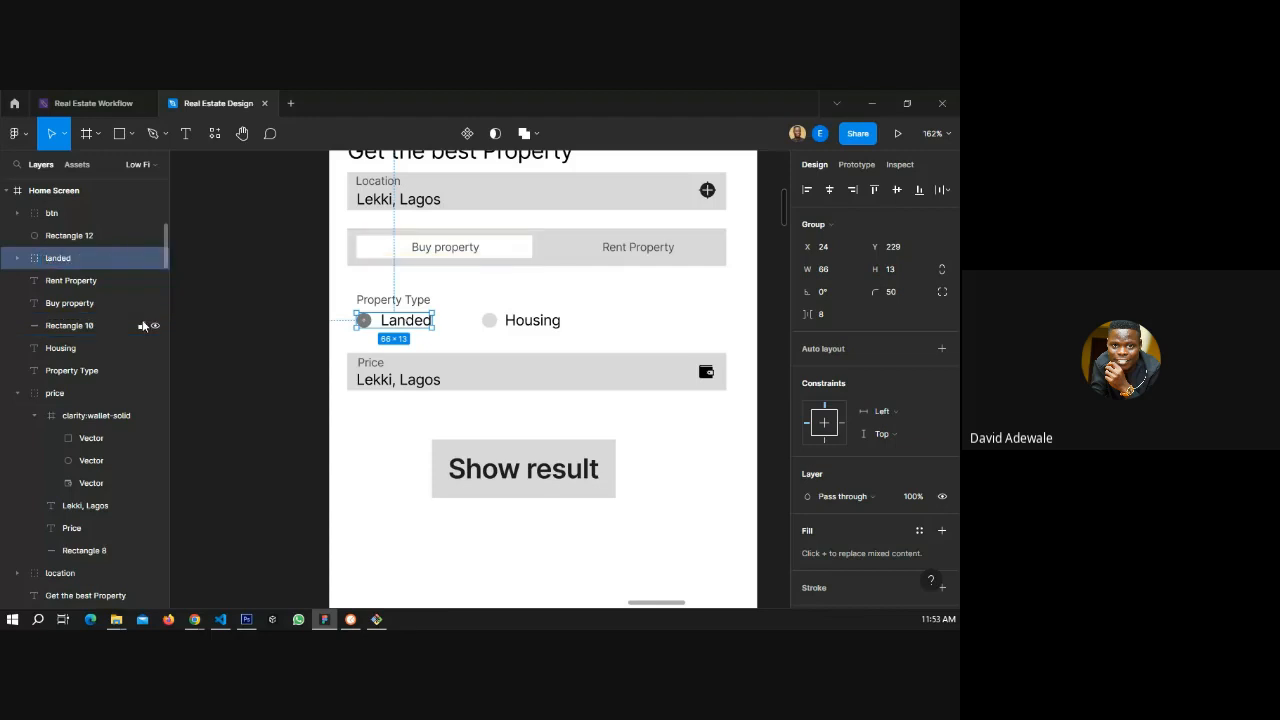
# - Group the Housing radio circle with its label and name the group "housing"
pyautogui.click(488, 321)
pyautogui.keyDown('shift'); pyautogui.click(537, 326); pyautogui.keyUp('shift')
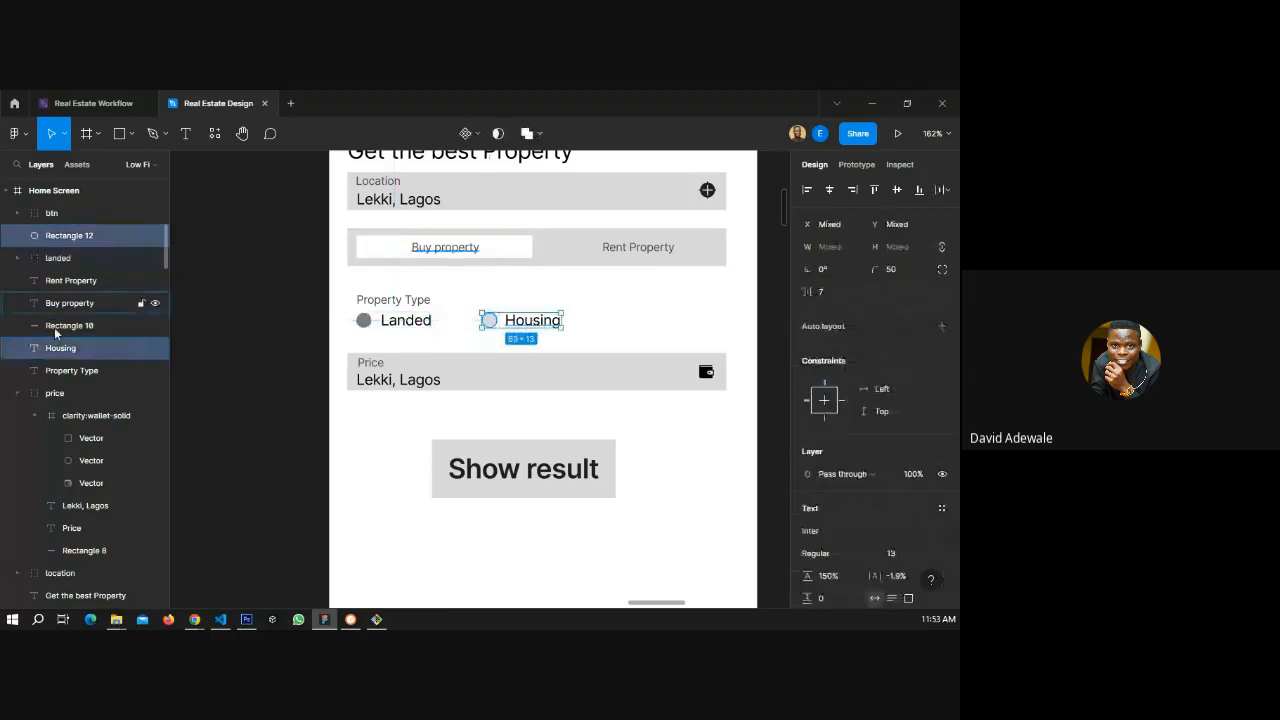
pyautogui.click(69, 349)
pyautogui.doubleClick(69, 349)
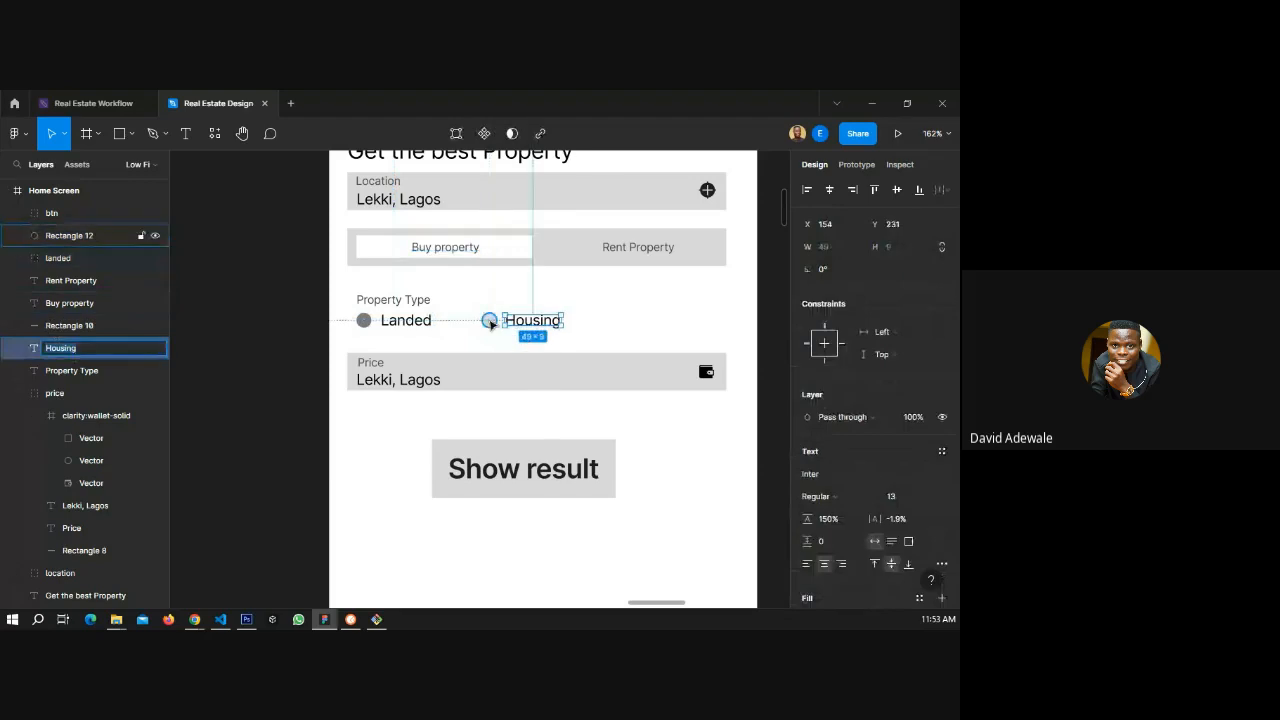
pyautogui.keyDown('shift'); pyautogui.click(489, 321); pyautogui.keyUp('shift')
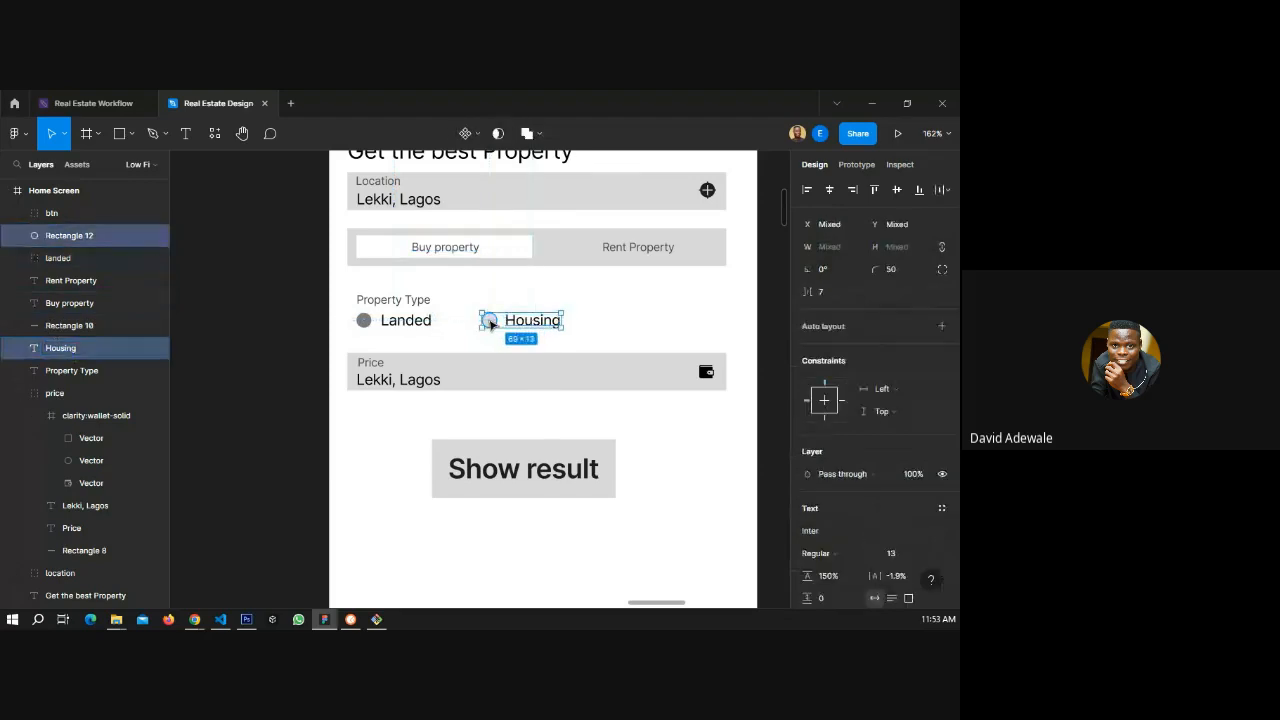
pyautogui.hotkey('ctrl', 'g')
pyautogui.doubleClick(69, 236)
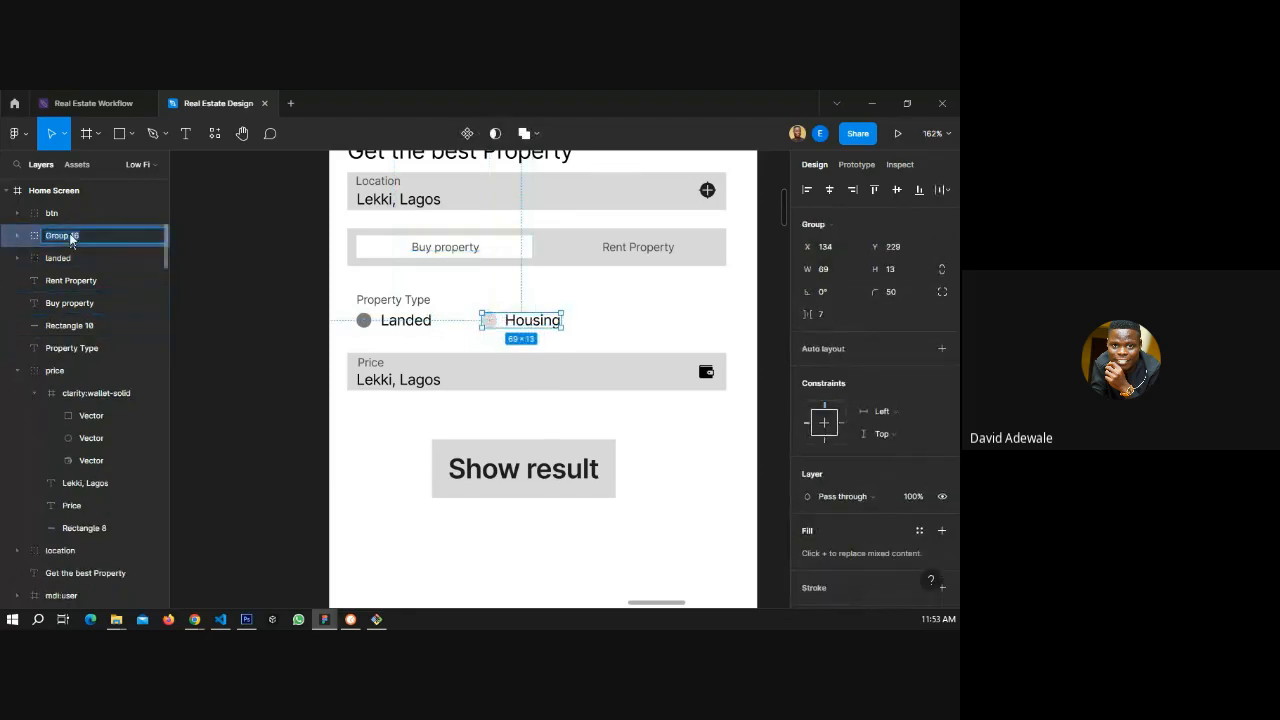
pyautogui.write('housing')
pyautogui.press('Return')
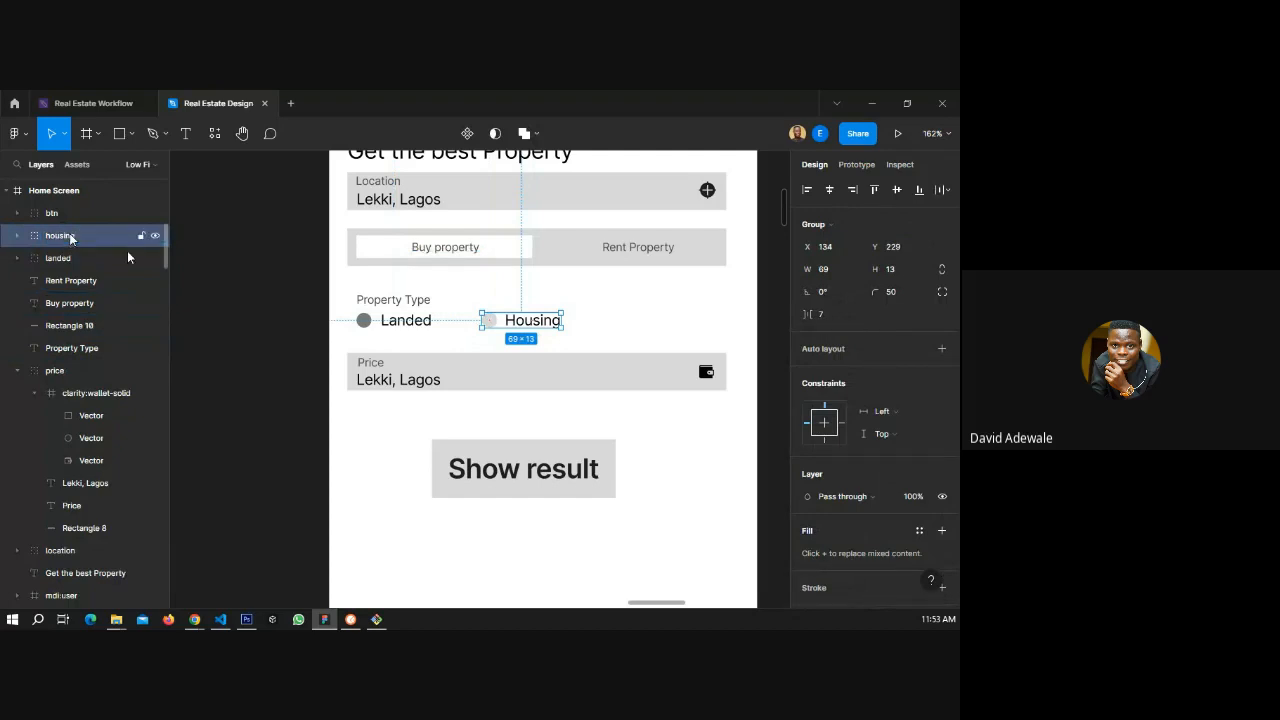
# - Collapse the price group, then group the Buy property label with its white rectangle as "buy prop"
pyautogui.click(507, 386)
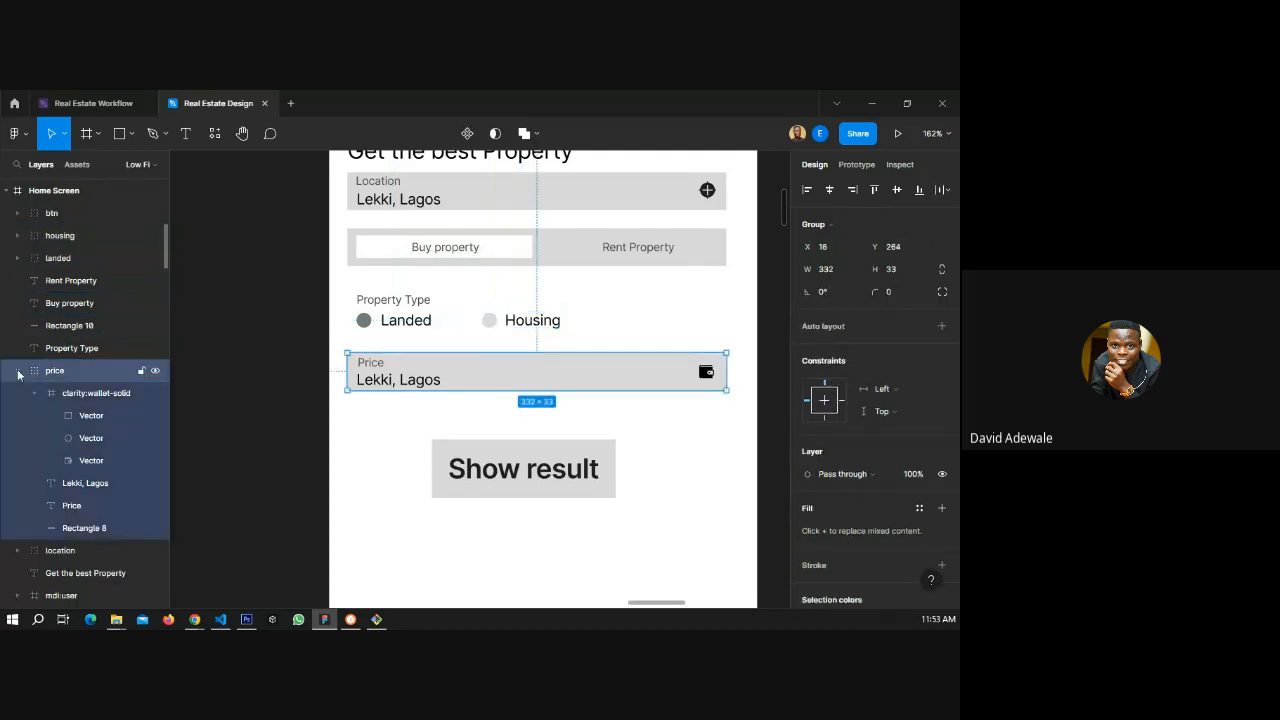
pyautogui.click(18, 372)
pyautogui.scroll(1, 470, 289)
pyautogui.click(470, 289)
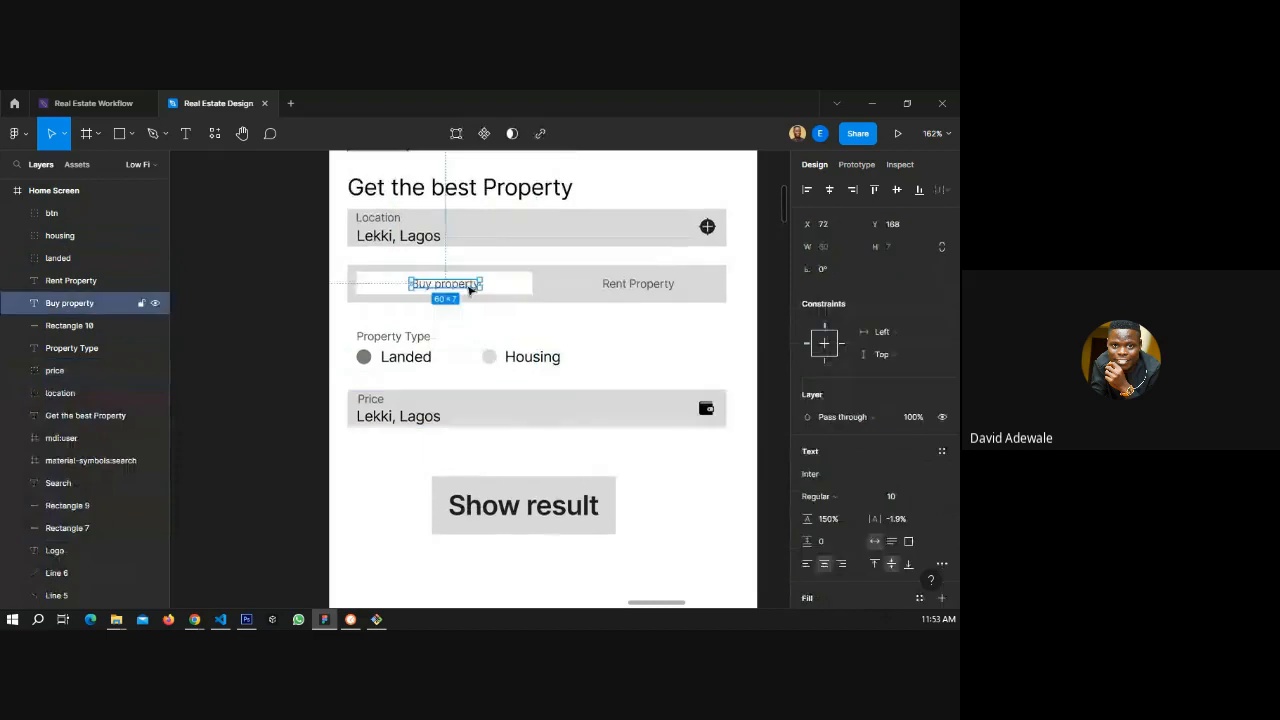
pyautogui.keyDown('shift'); pyautogui.click(5, 322); pyautogui.keyUp('shift')
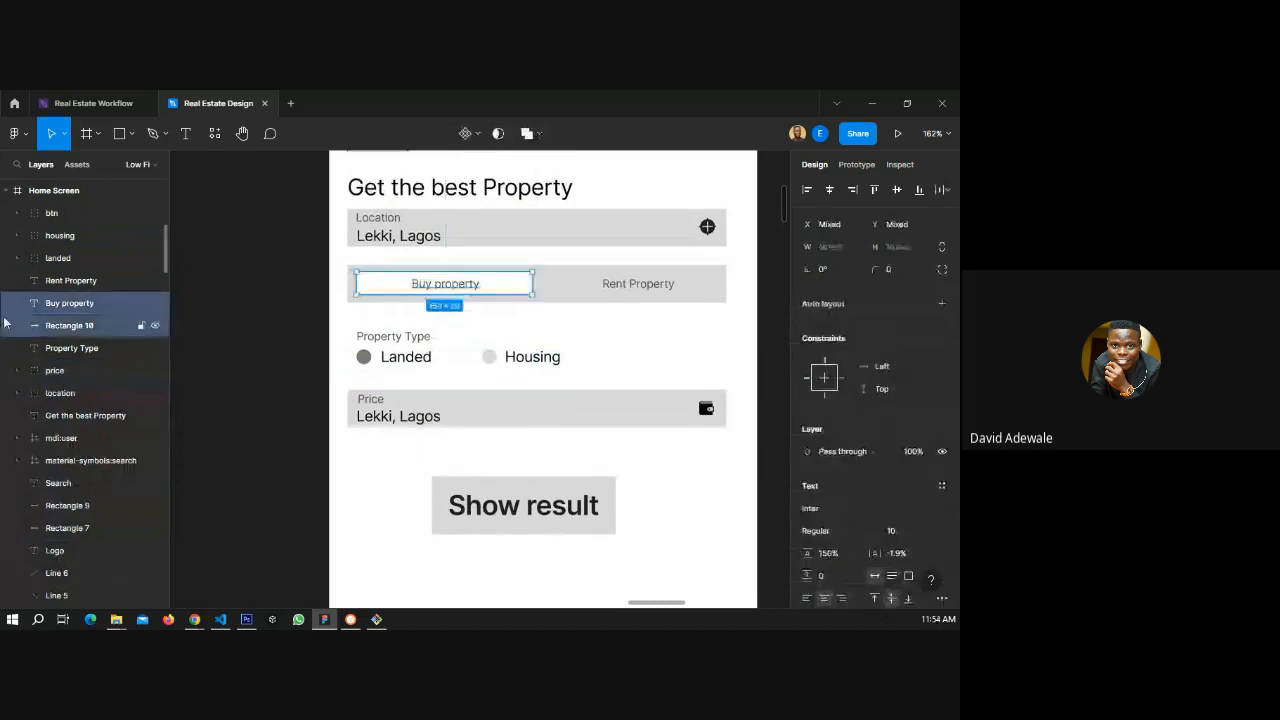
pyautogui.hotkey('ctrl', 'g')
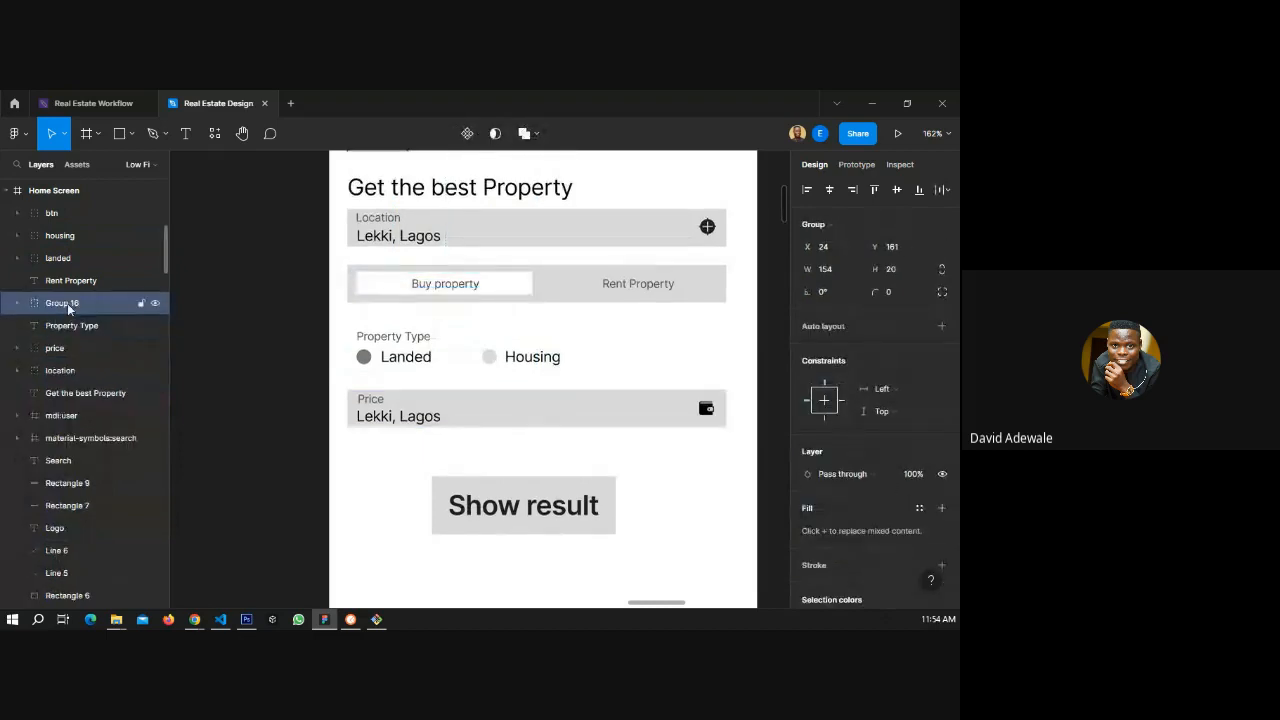
pyautogui.doubleClick(67, 303)
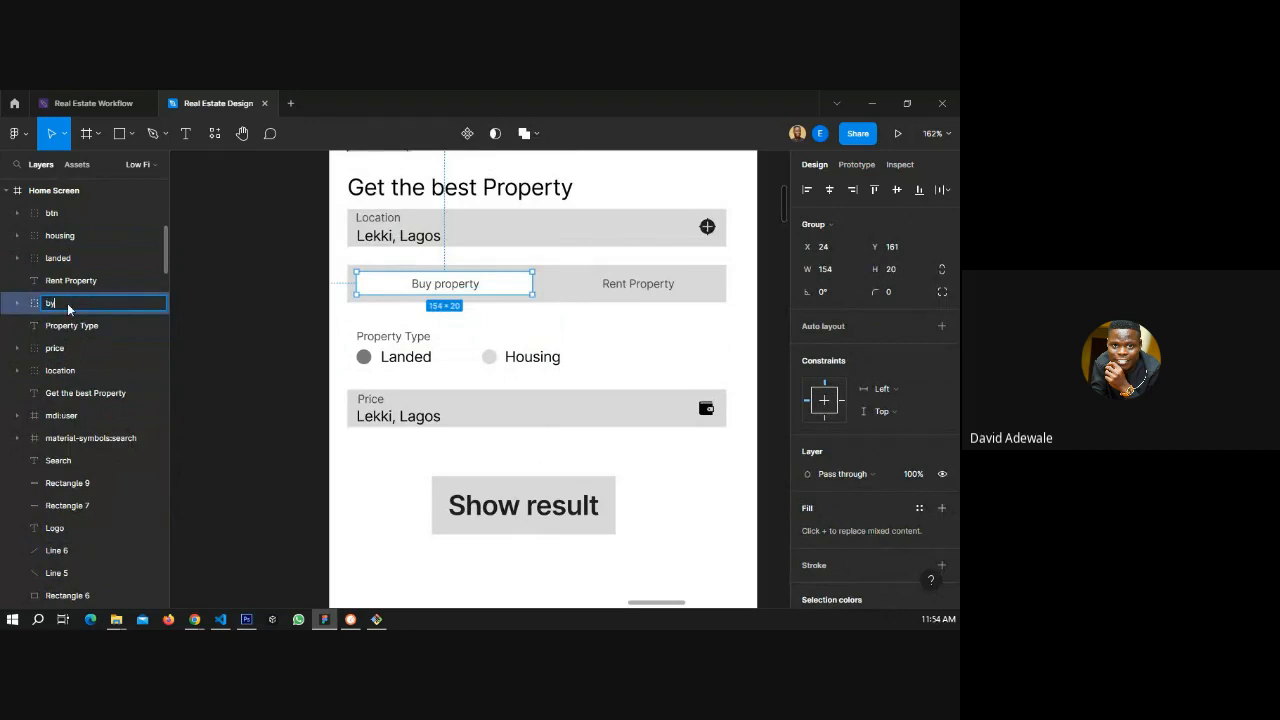
pyautogui.write('buy prop')
pyautogui.press('Return')
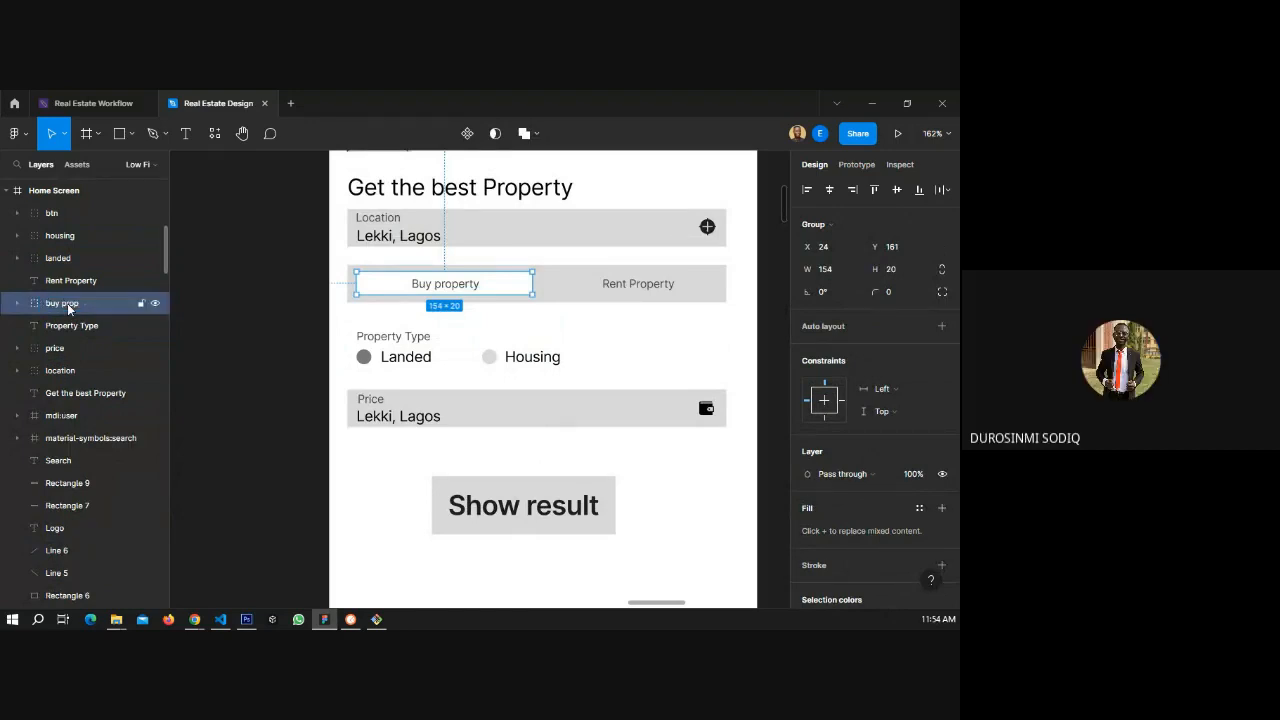
# - Group the Rent Property label, the buy prop group and their grey background rectangle as "toggle prop"
pyautogui.click(642, 285)
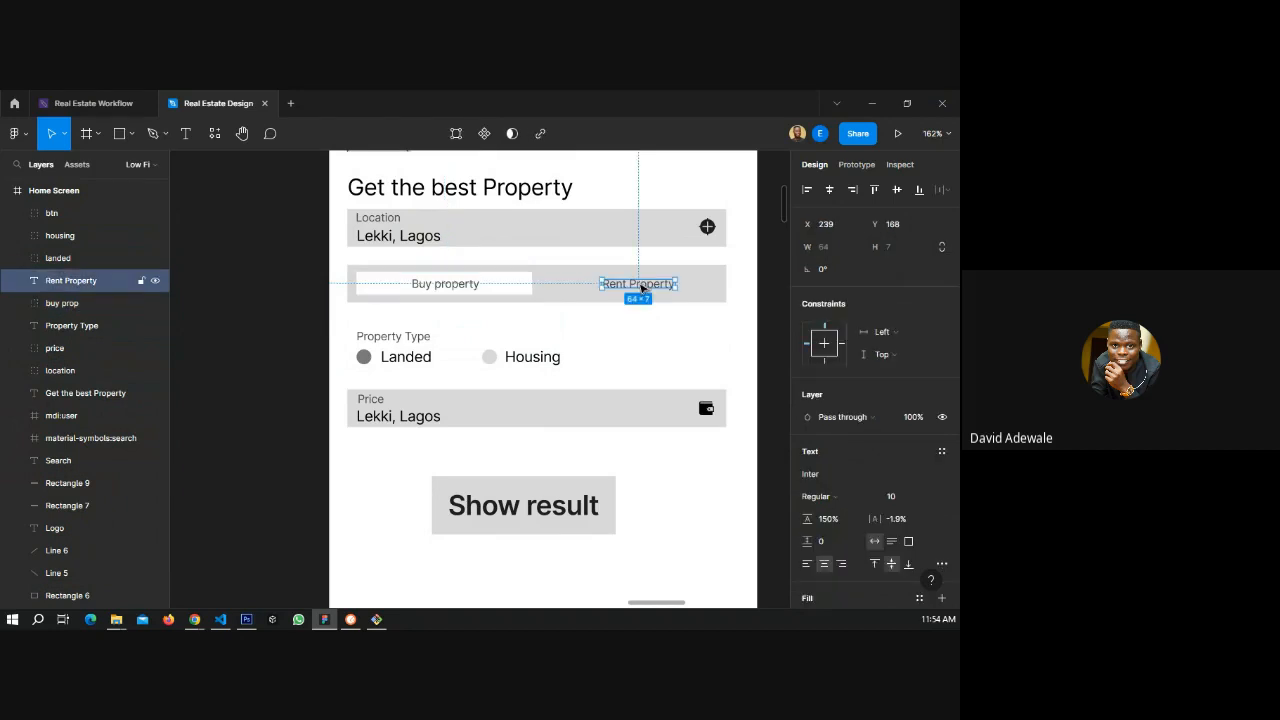
pyautogui.keyDown('shift'); pyautogui.click(568, 287); pyautogui.keyUp('shift')
pyautogui.keyDown('shift'); pyautogui.click(488, 288); pyautogui.keyUp('shift')
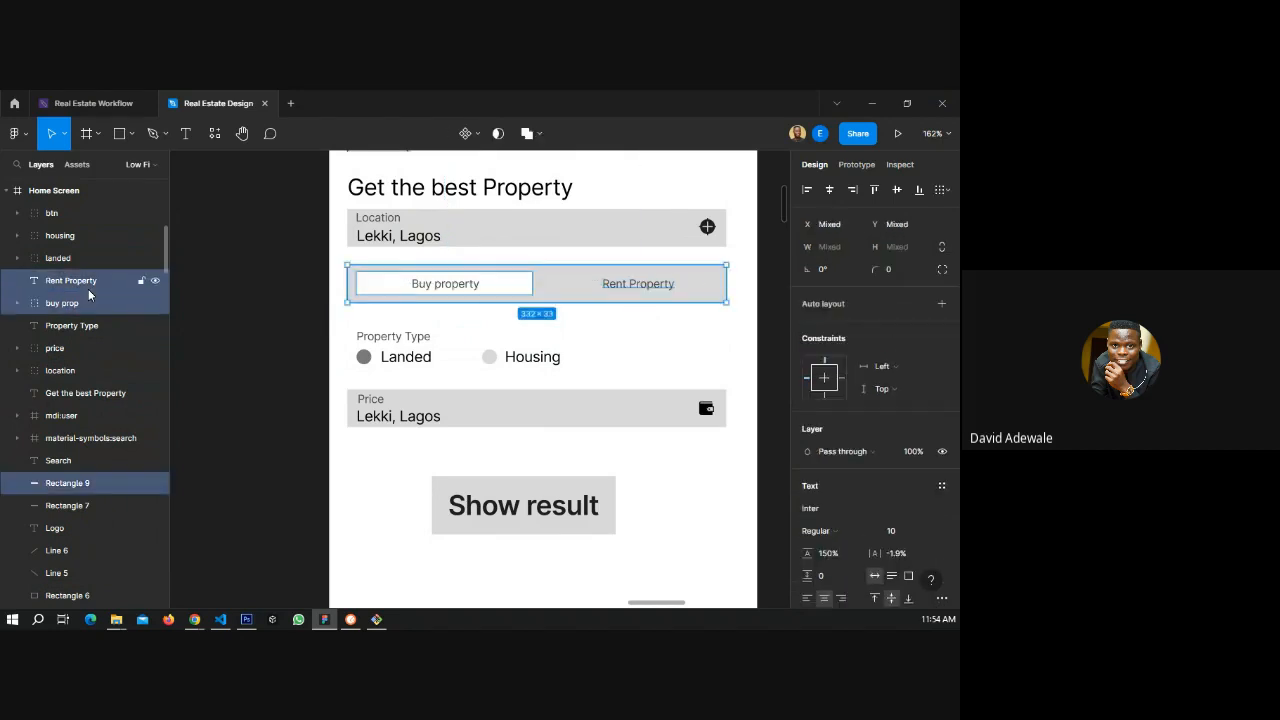
pyautogui.hotkey('ctrl', 'g')
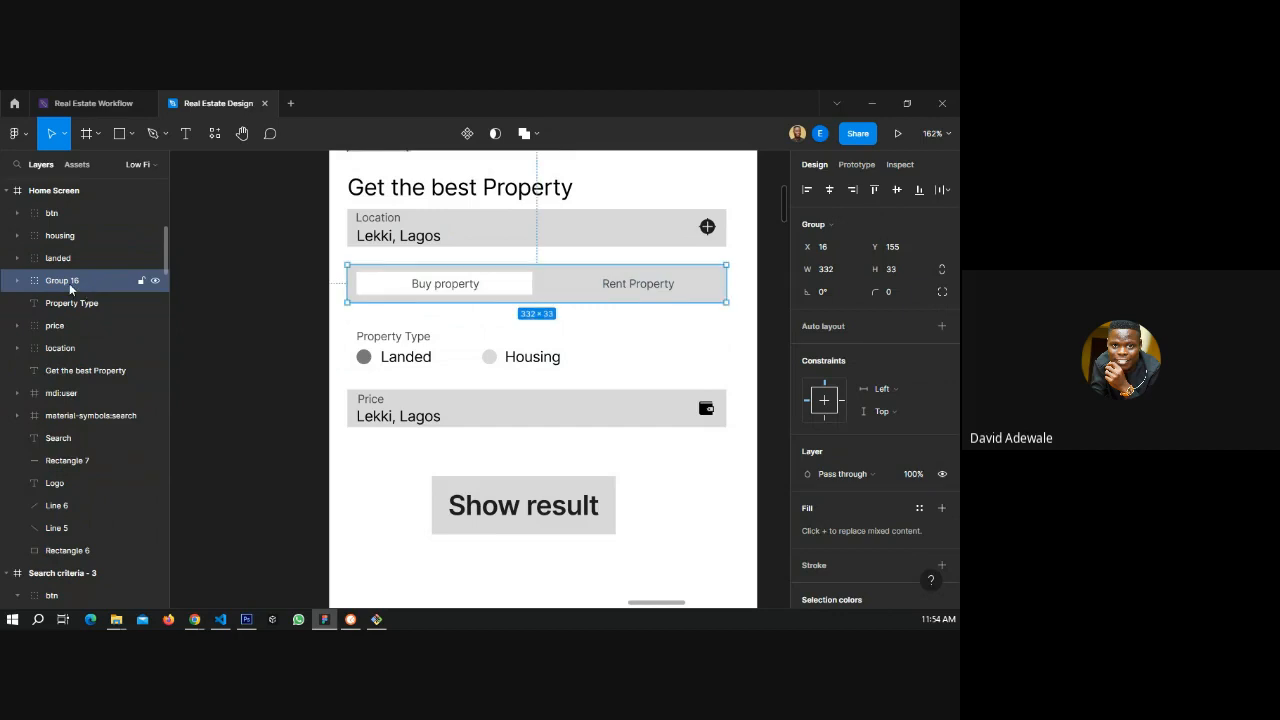
pyautogui.doubleClick(69, 284)
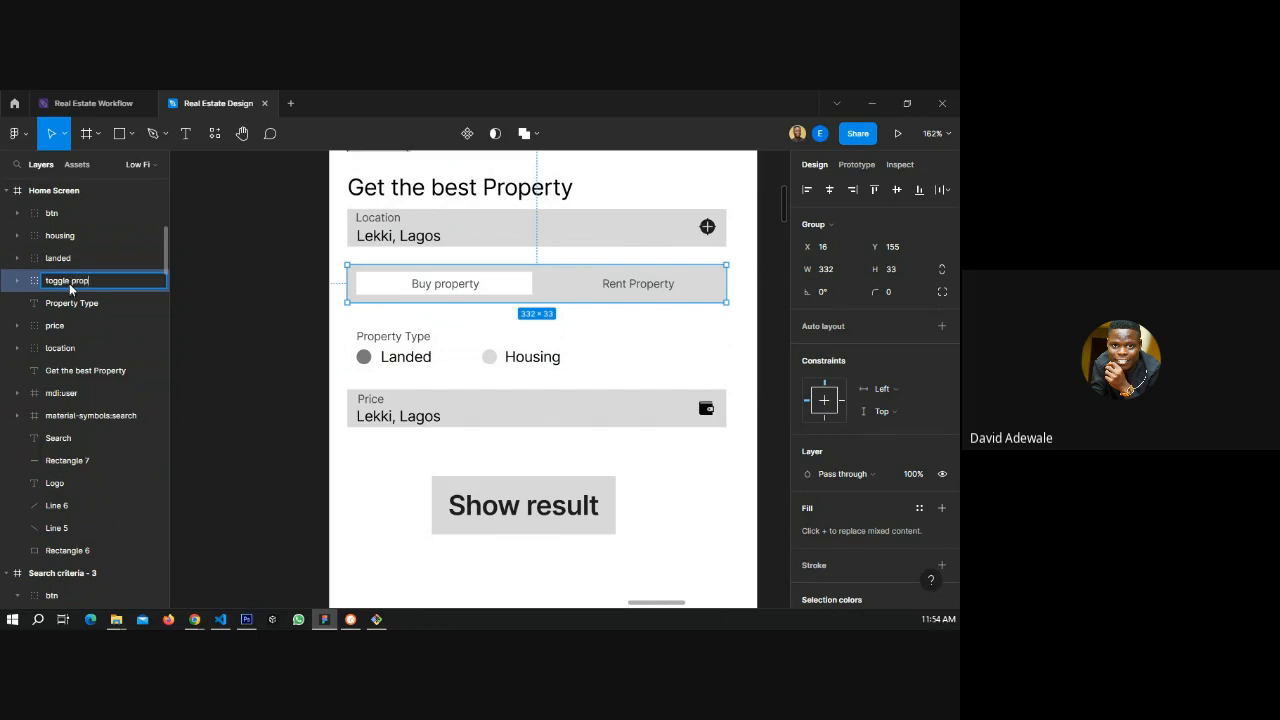
pyautogui.press('Return')
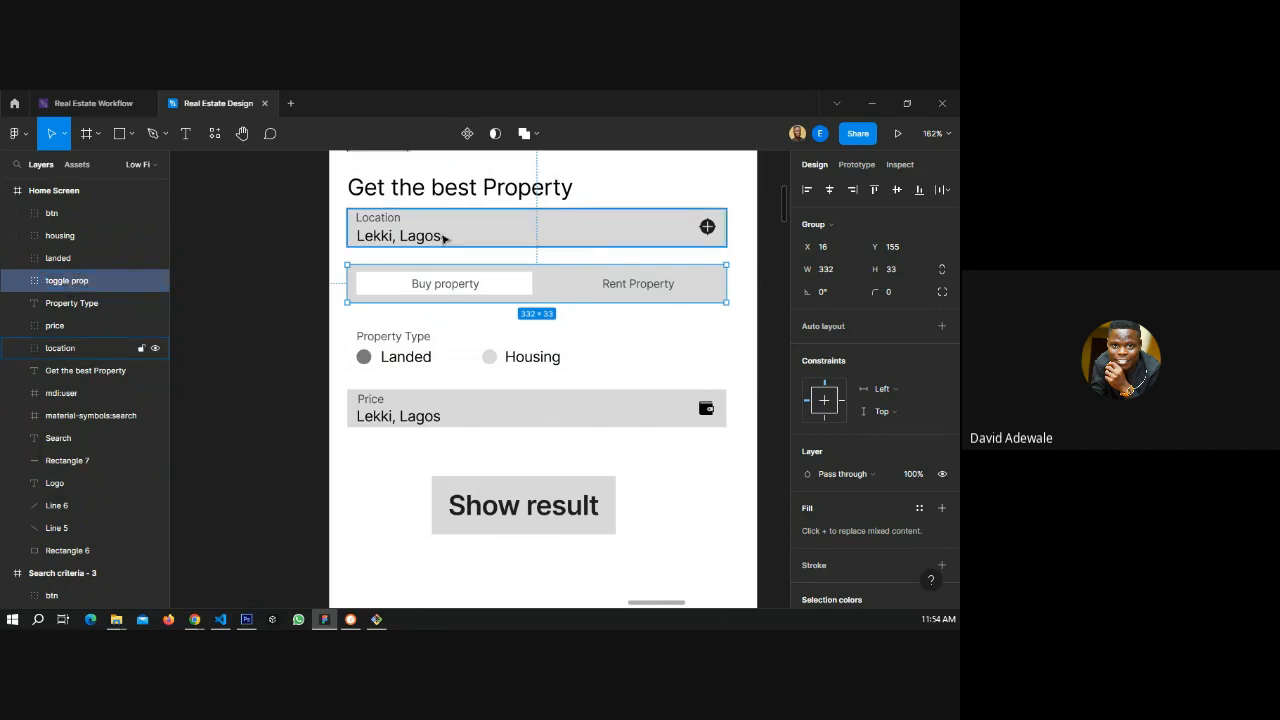
# - Group the Property Type label with the landed and housing groups and name the group "prop type"
pyautogui.click(71, 305)
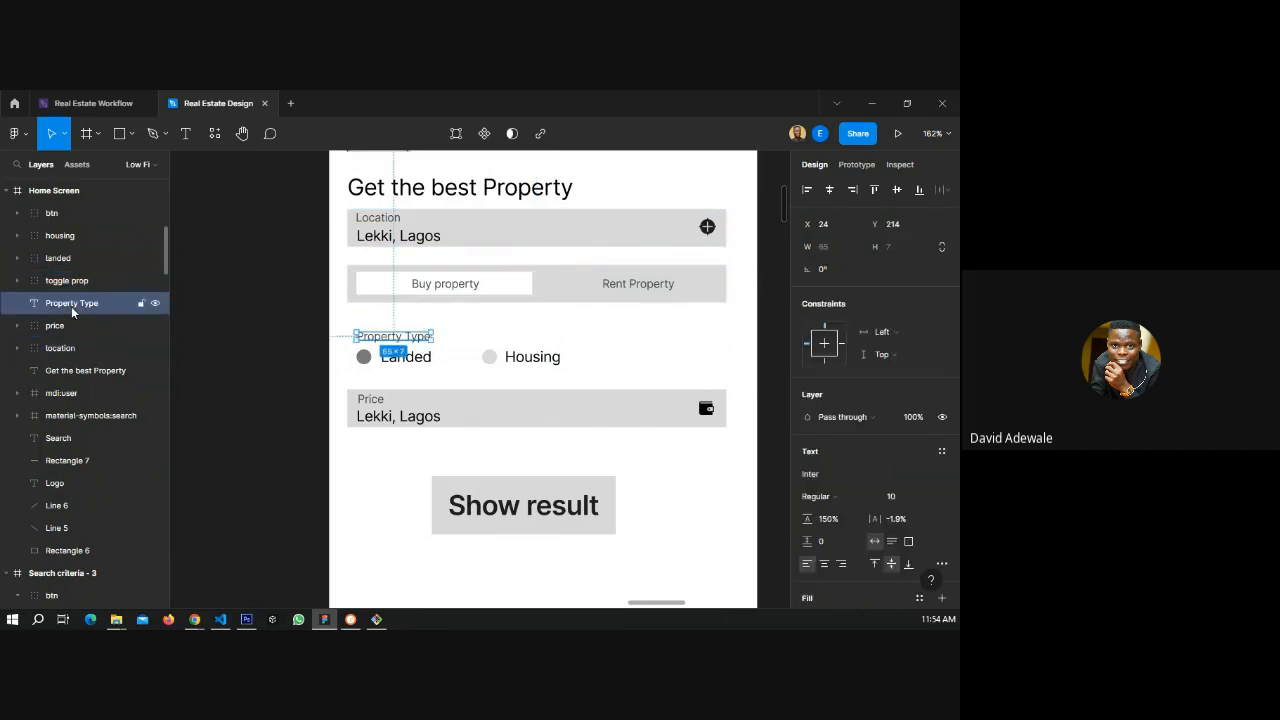
pyautogui.keyDown('shift'); pyautogui.click(427, 361); pyautogui.keyUp('shift')
pyautogui.keyDown('shift'); pyautogui.click(497, 362); pyautogui.keyUp('shift')
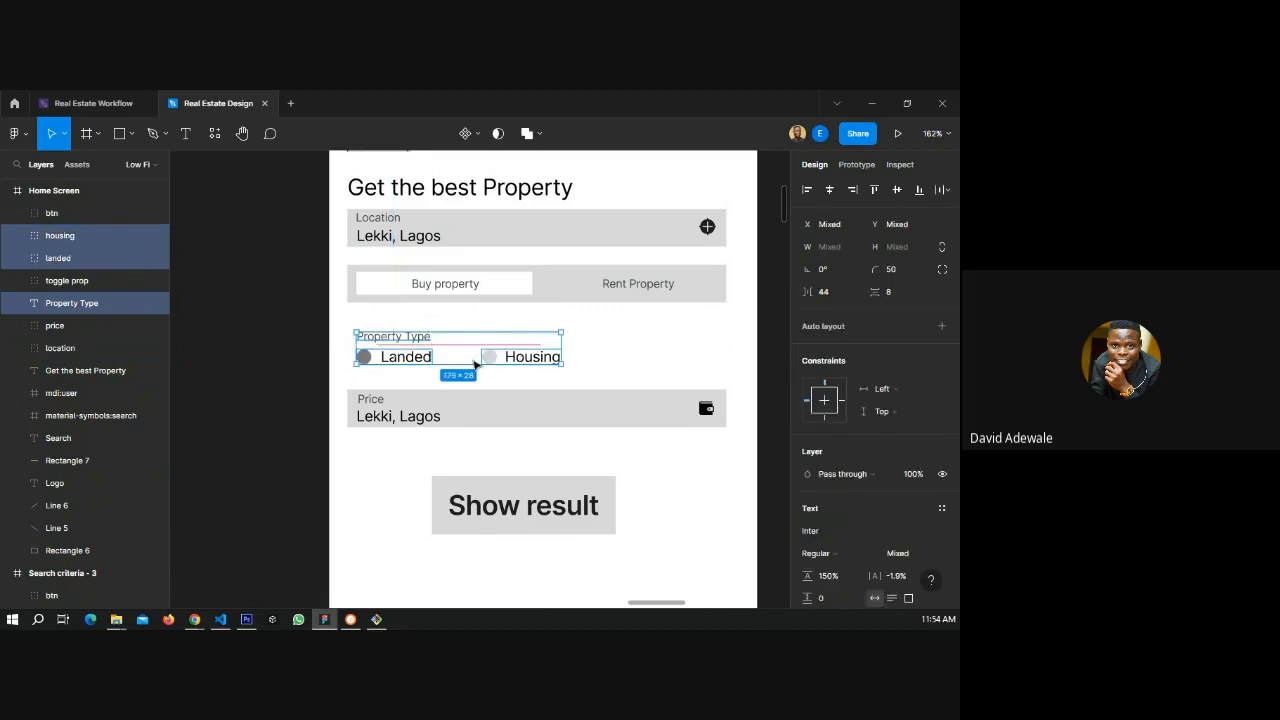
pyautogui.hotkey('ctrl', 'g')
pyautogui.doubleClick(72, 237)
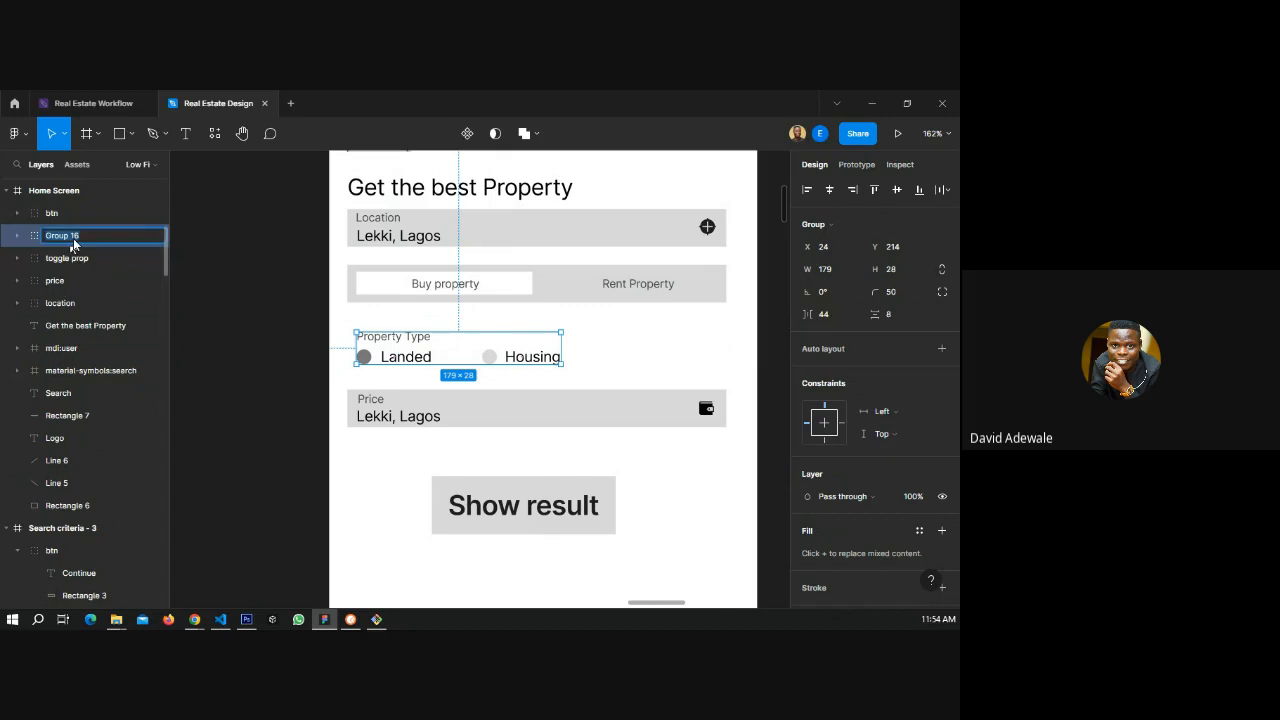
pyautogui.write('prop type')
pyautogui.press('Return')
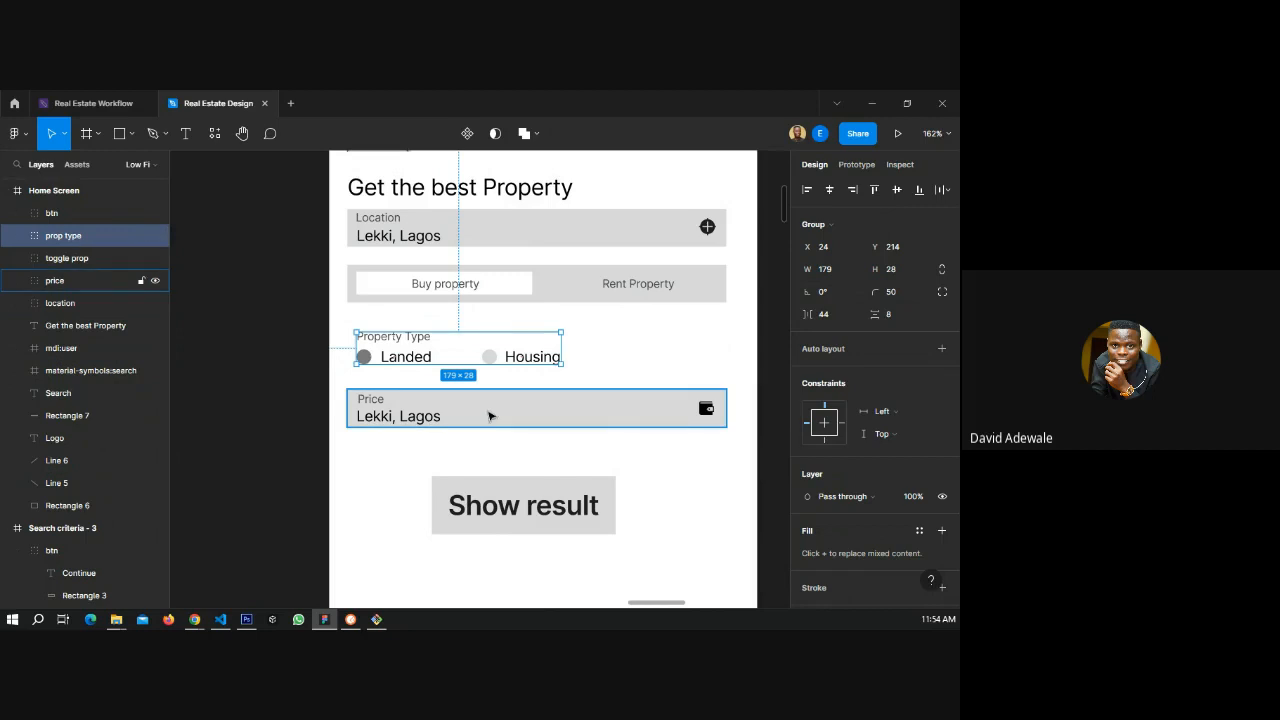
# - Check the toggle group, the heading and the overall layout of the Home Screen's search section
pyautogui.click(430, 285)
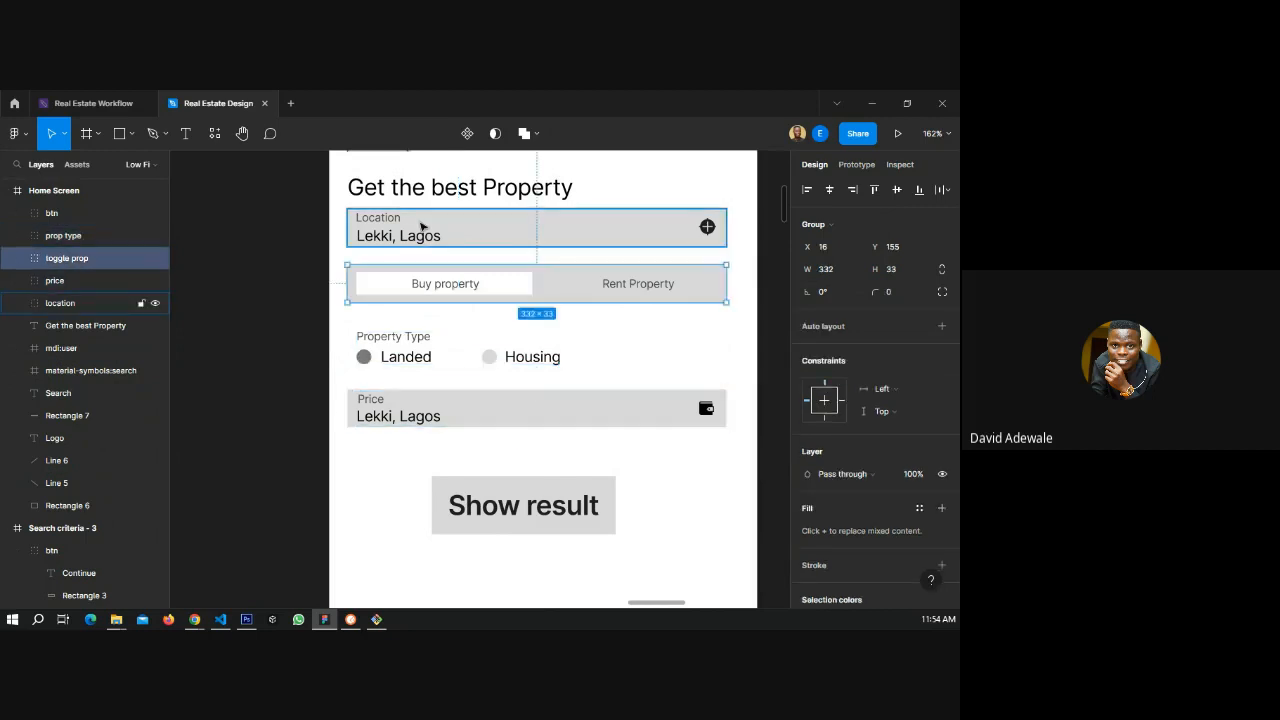
pyautogui.click(426, 195)
pyautogui.scroll(2, 493, 327)
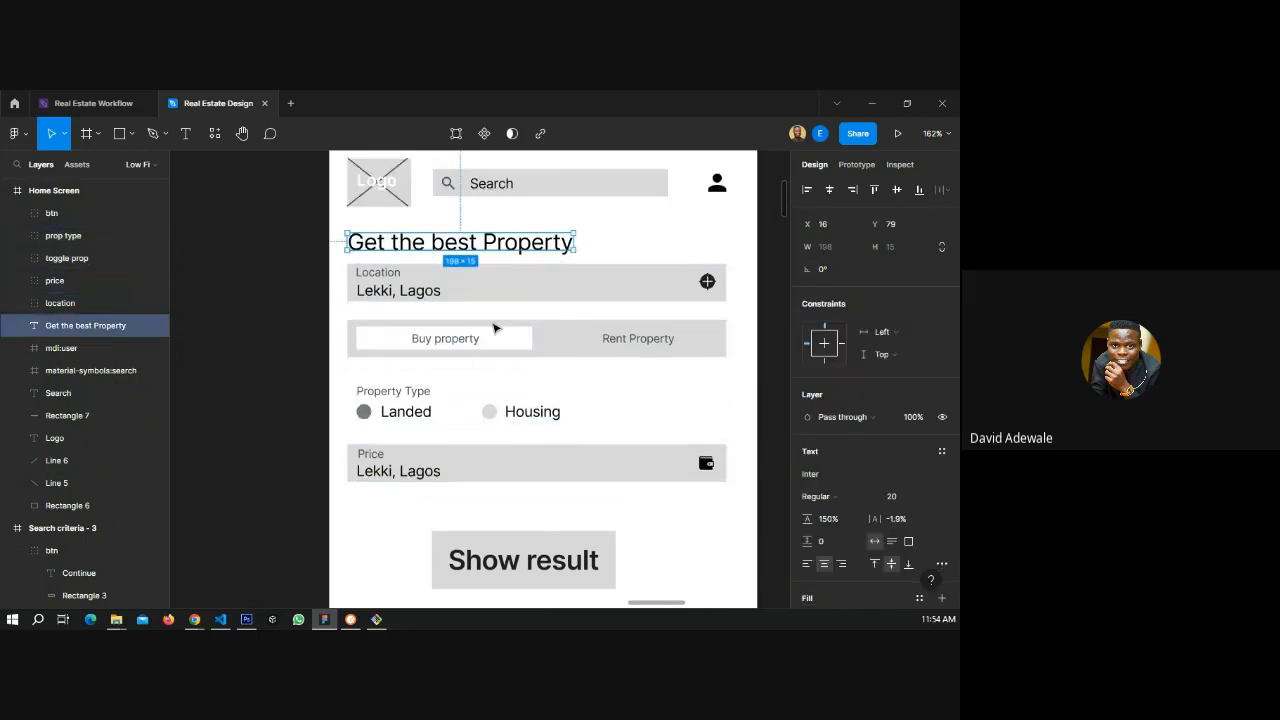
pyautogui.scroll(-2, 493, 327)
pyautogui.scroll(1, 493, 327)
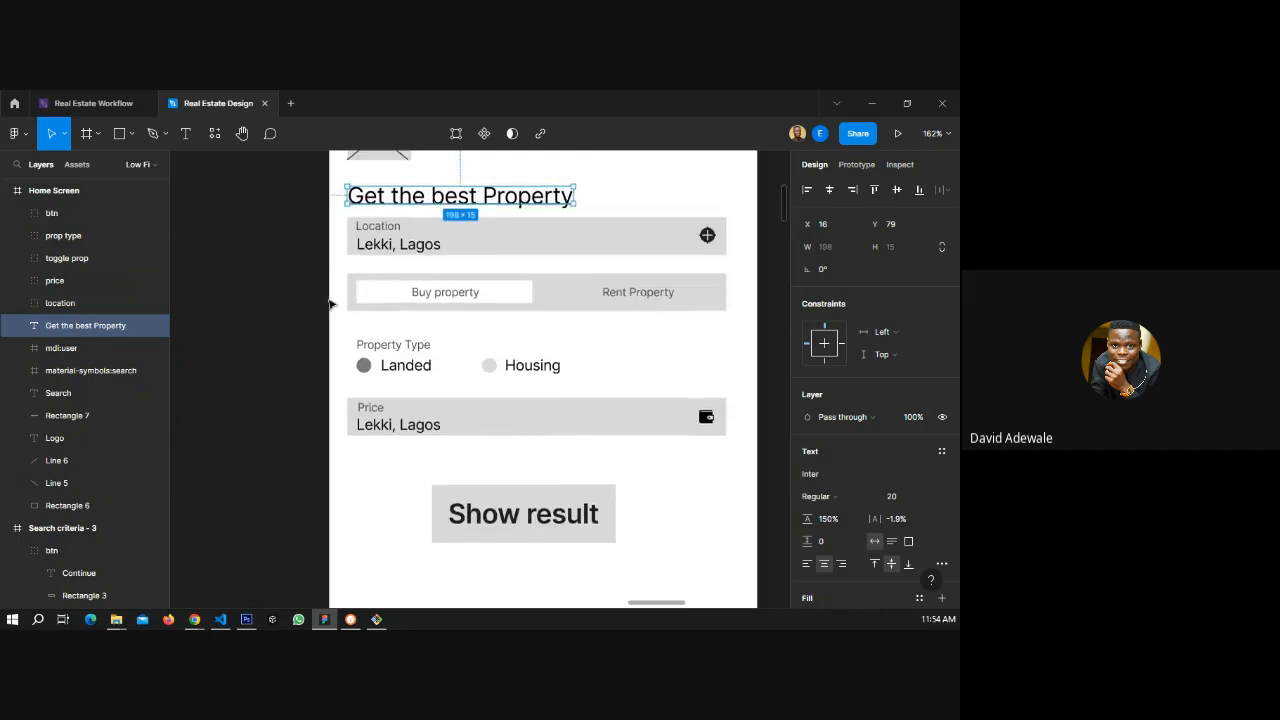
pyautogui.click(414, 329)
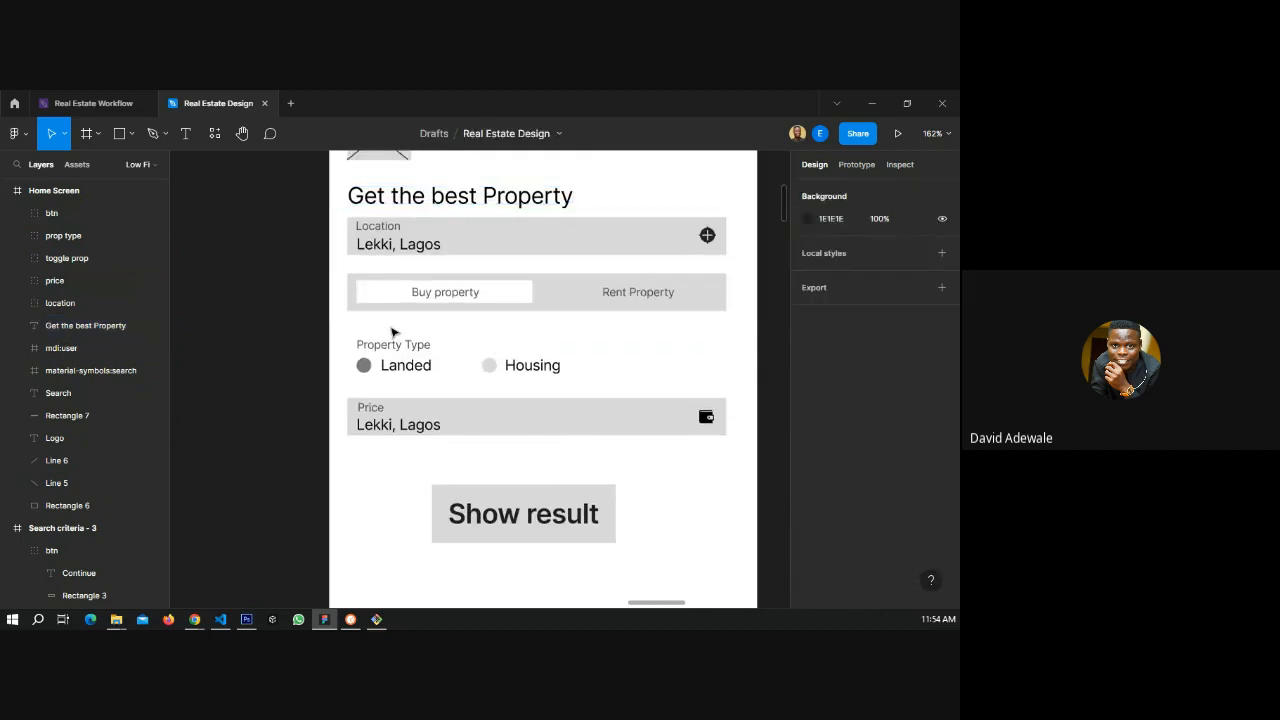
pyautogui.scroll(-1, 392, 332)
pyautogui.scroll(-2, 392, 332)
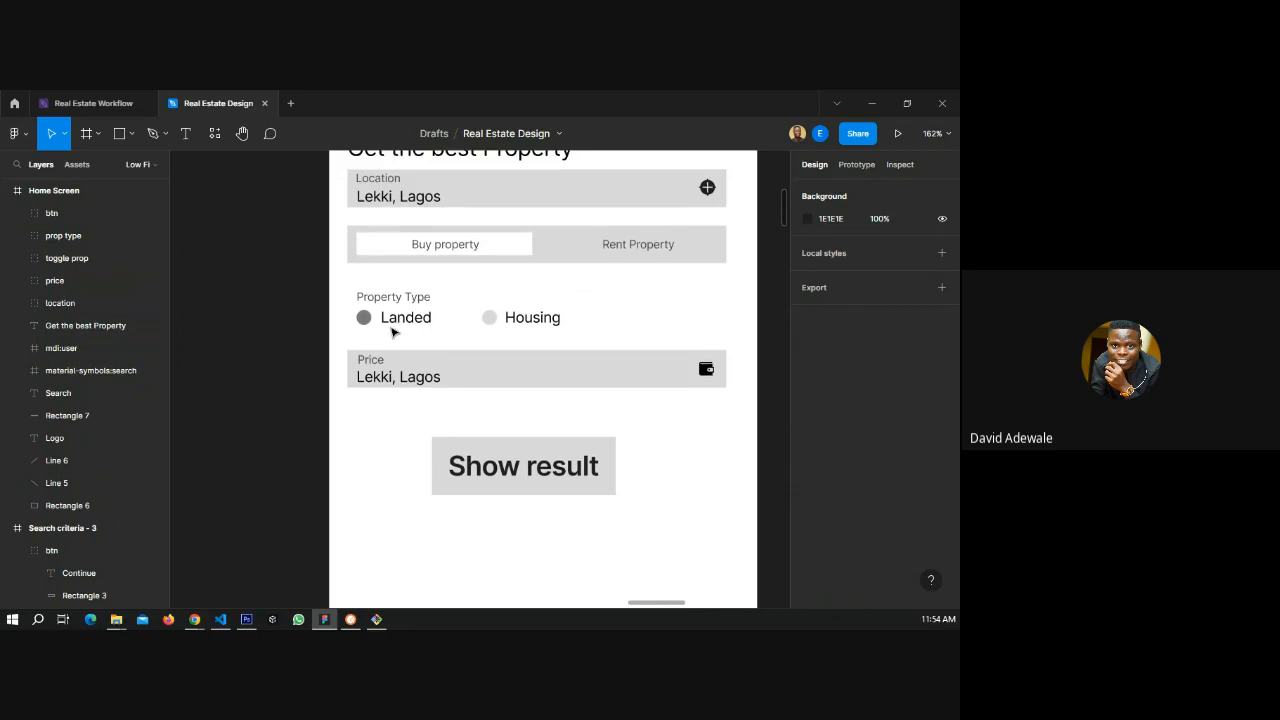
pyautogui.scroll(-3, 392, 332)
# - Centre the Show result button horizontally below the Price field, at X 107, Y 329
pyautogui.click(525, 412)
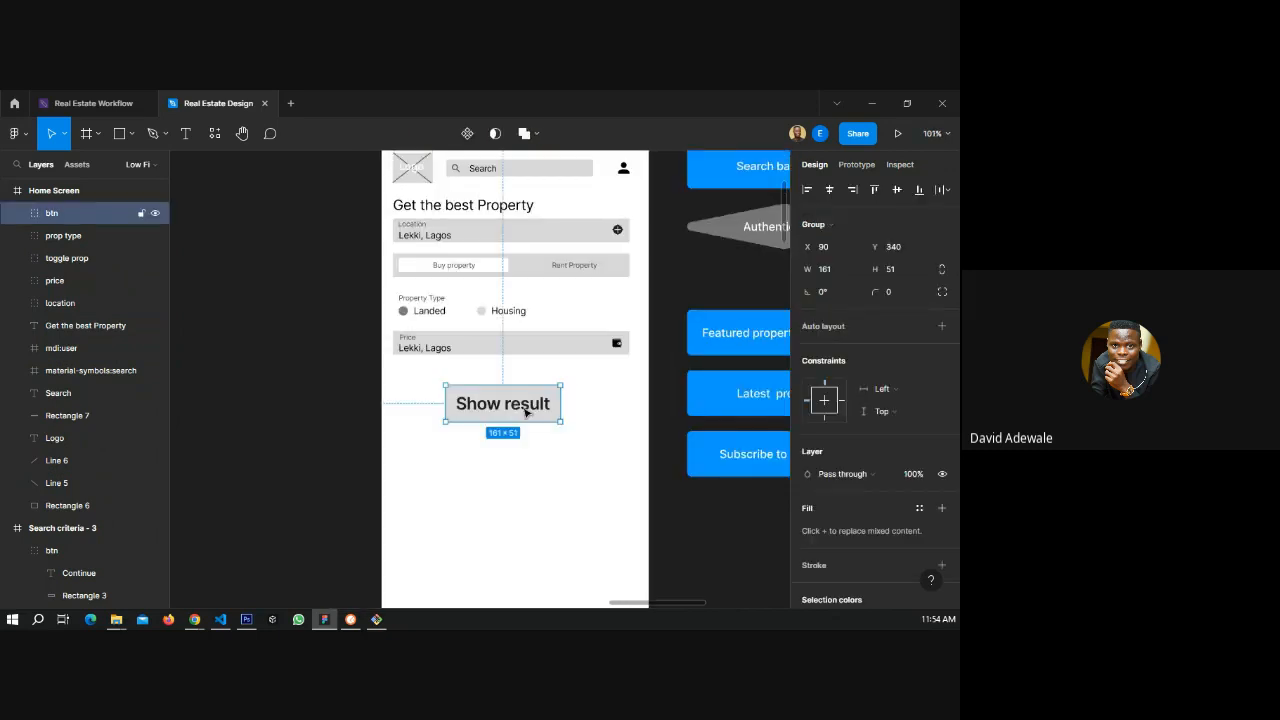
pyautogui.moveTo(525, 411); pyautogui.dragTo(539, 401)
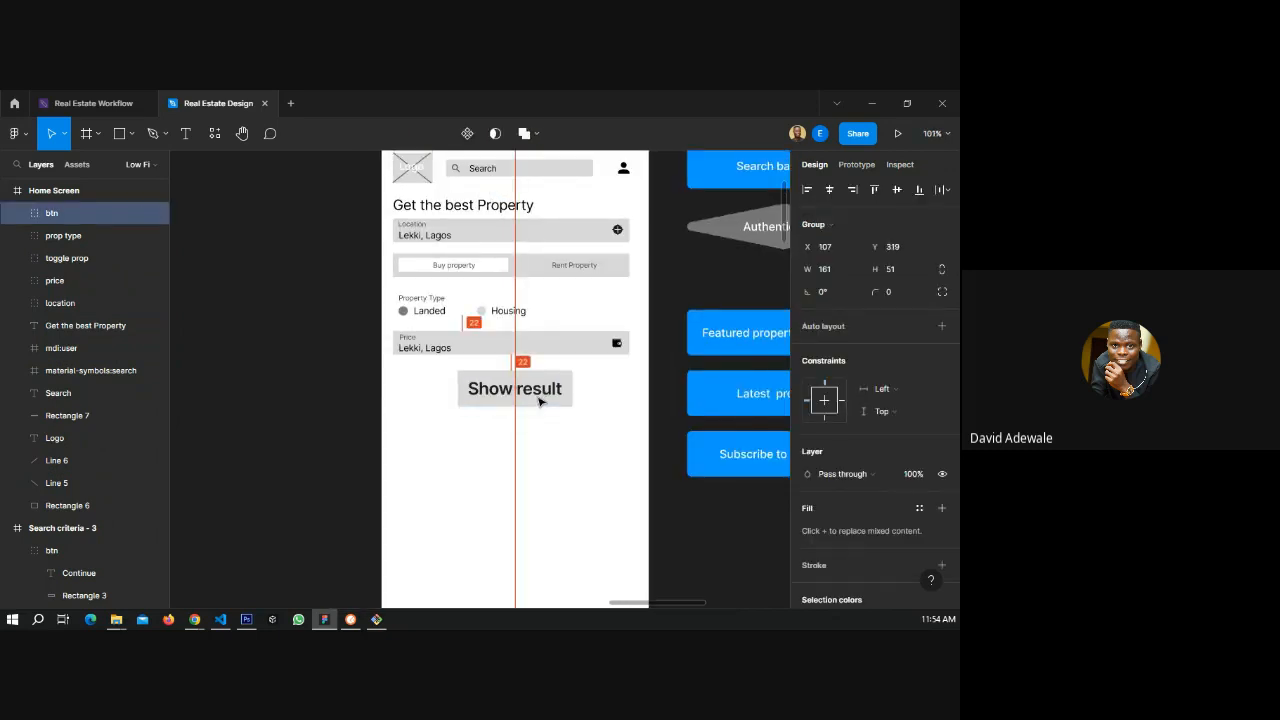
pyautogui.hotkey('shift', 'Down')
pyautogui.scroll(-3, 268, 367)
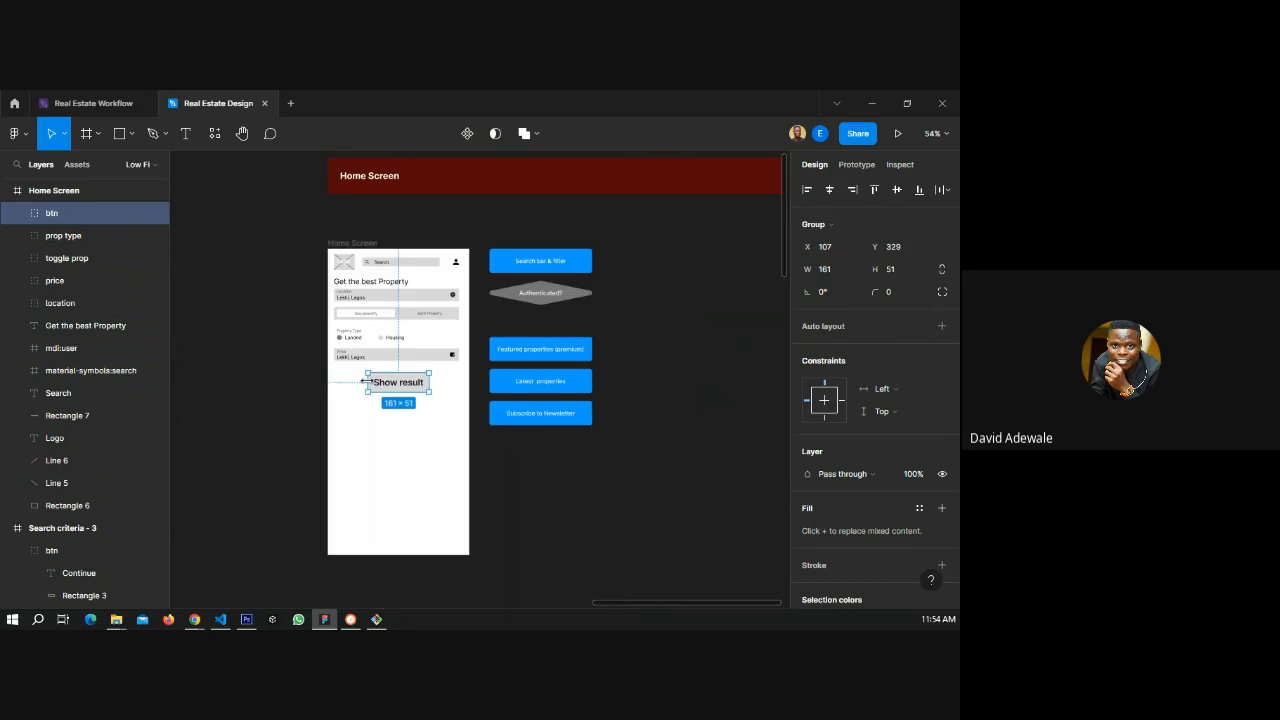
pyautogui.doubleClick(366, 381)
pyautogui.click(360, 425)
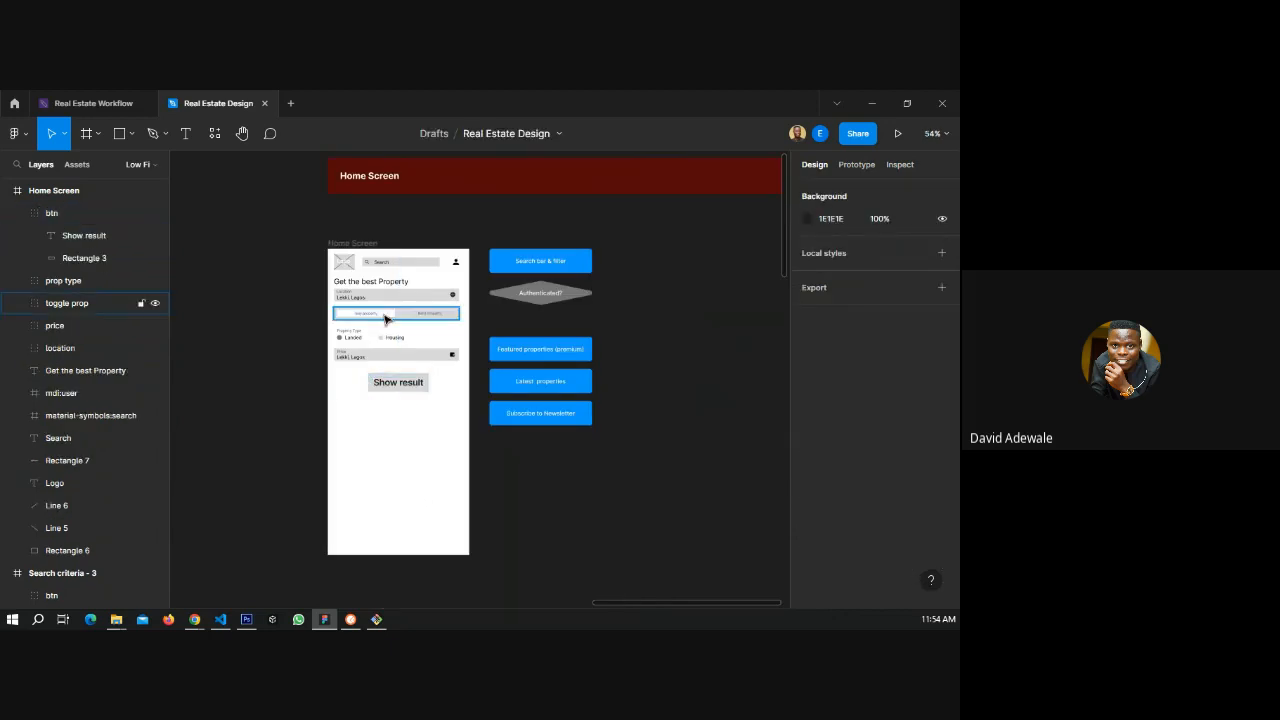
pyautogui.scroll(-1, 385, 324)
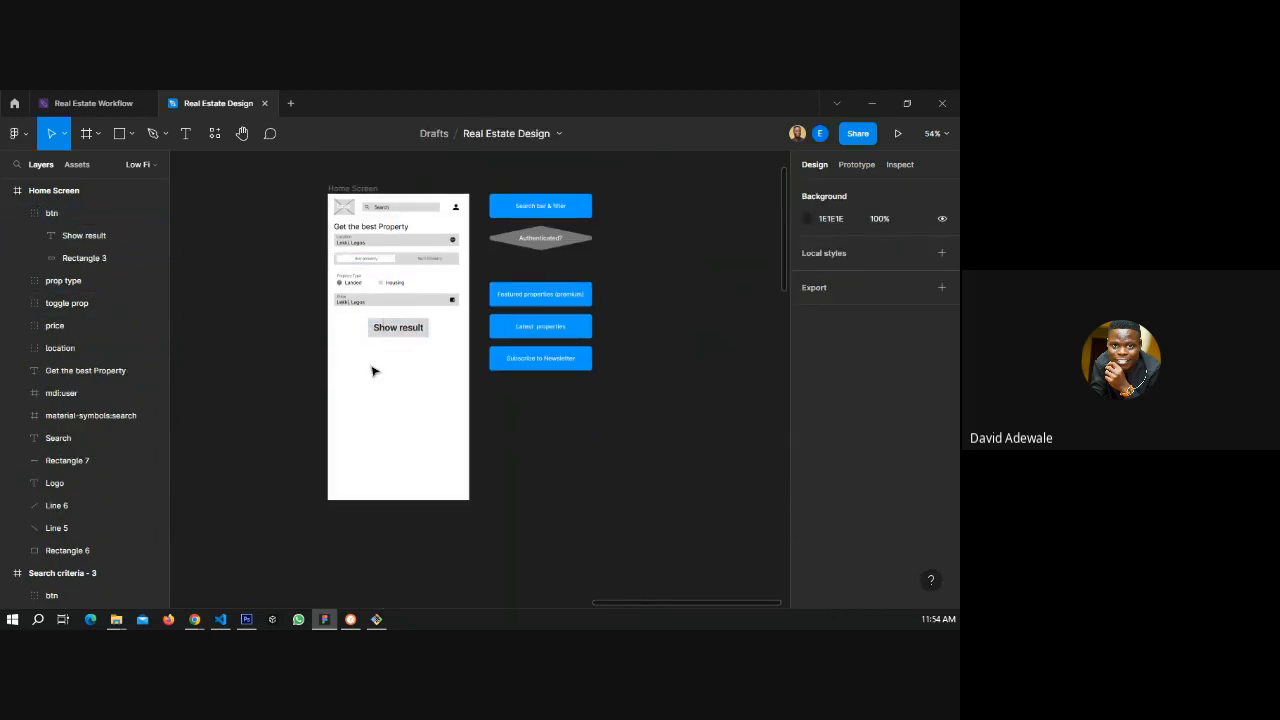
# - Add a "Featured Properties" heading below the Show result button on the Home Screen, placed at X 16, Y 425
pyautogui.click(186, 134)
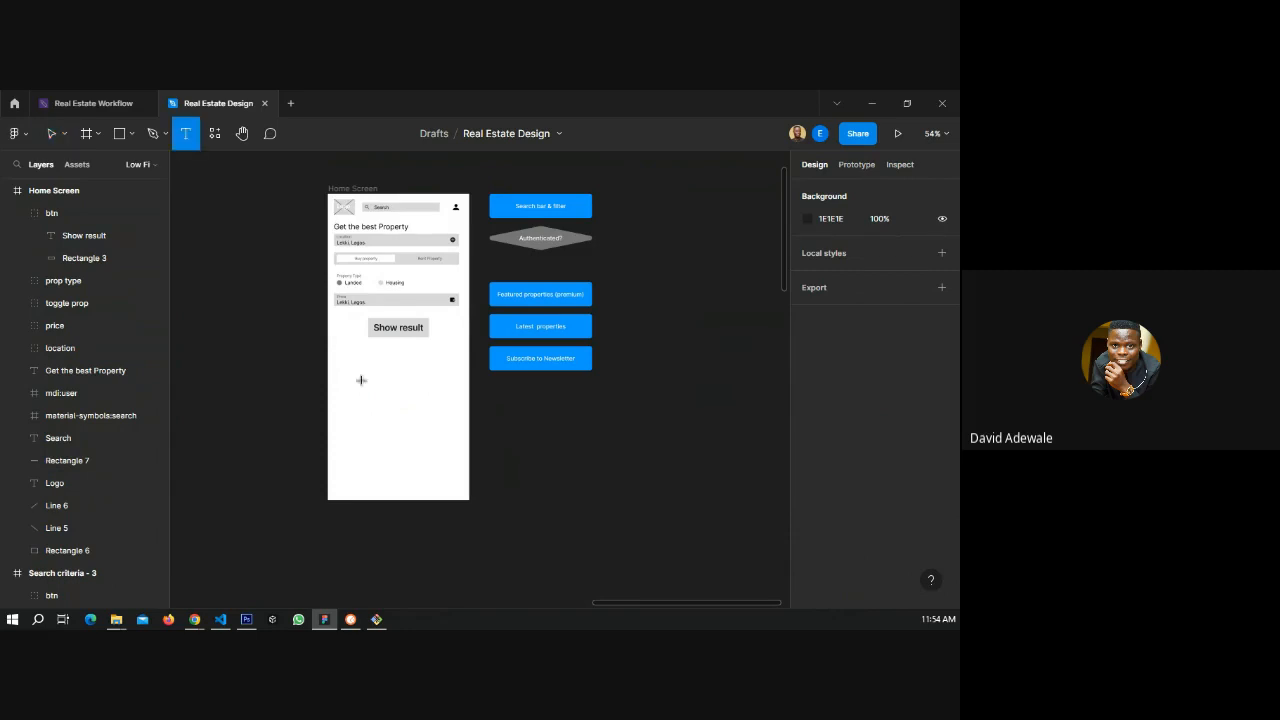
pyautogui.click(349, 424)
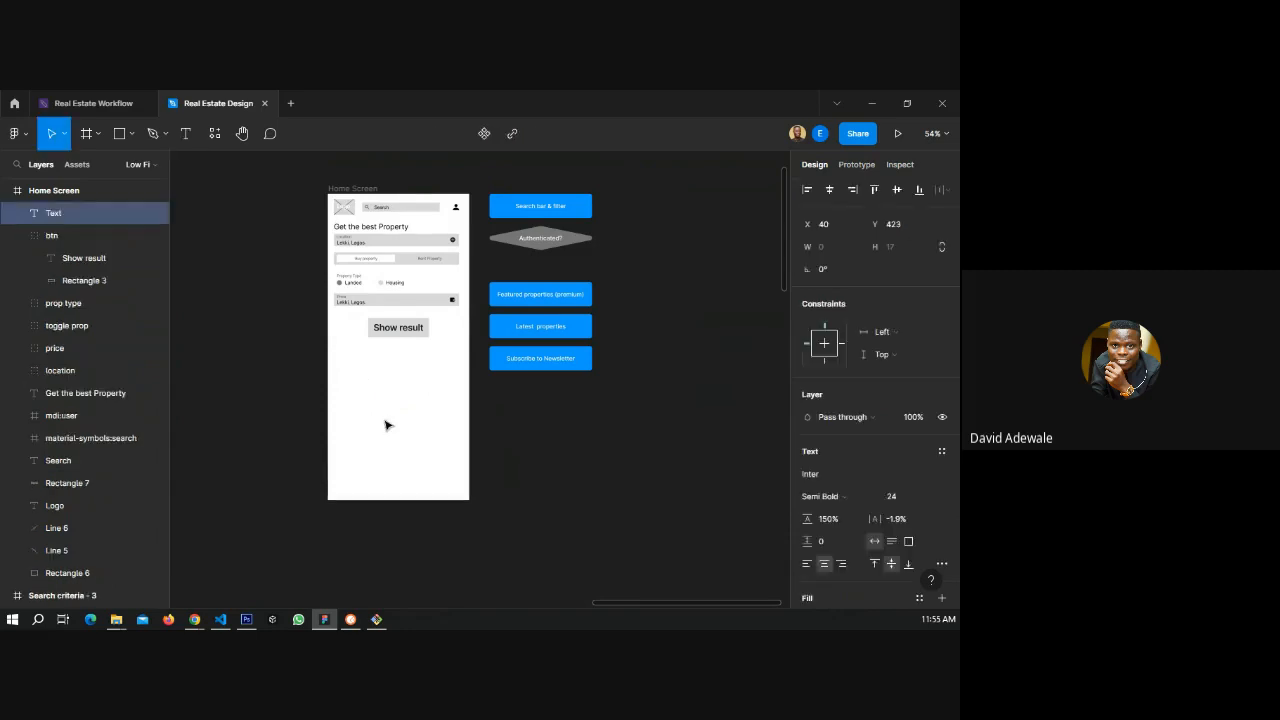
pyautogui.scroll(5, 375, 402)
pyautogui.write('Fe')
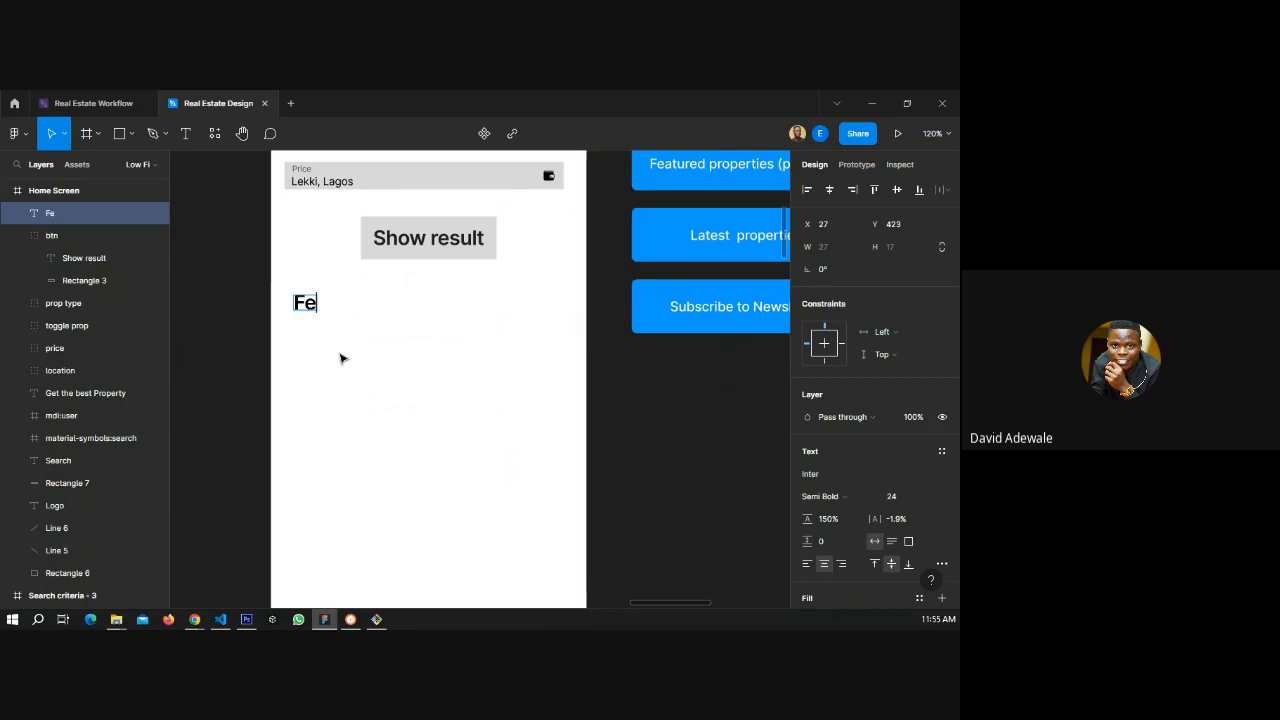
pyautogui.write('atured ')
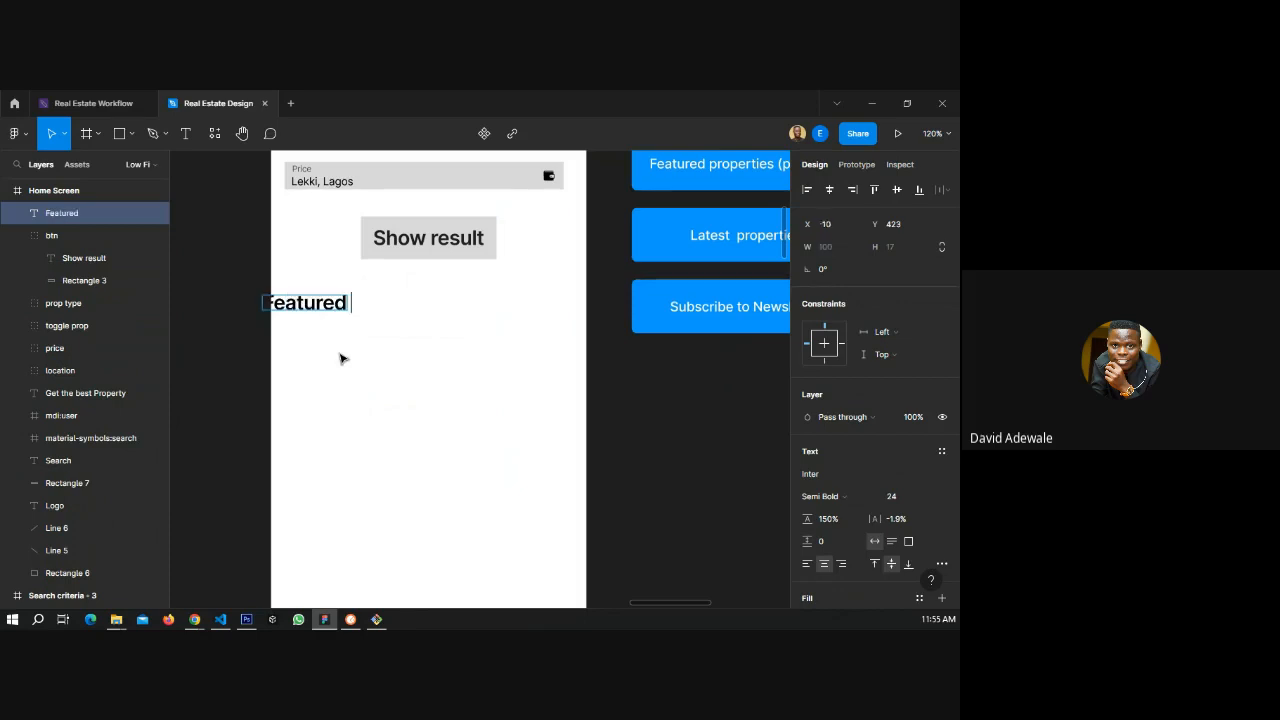
pyautogui.write('Properties')
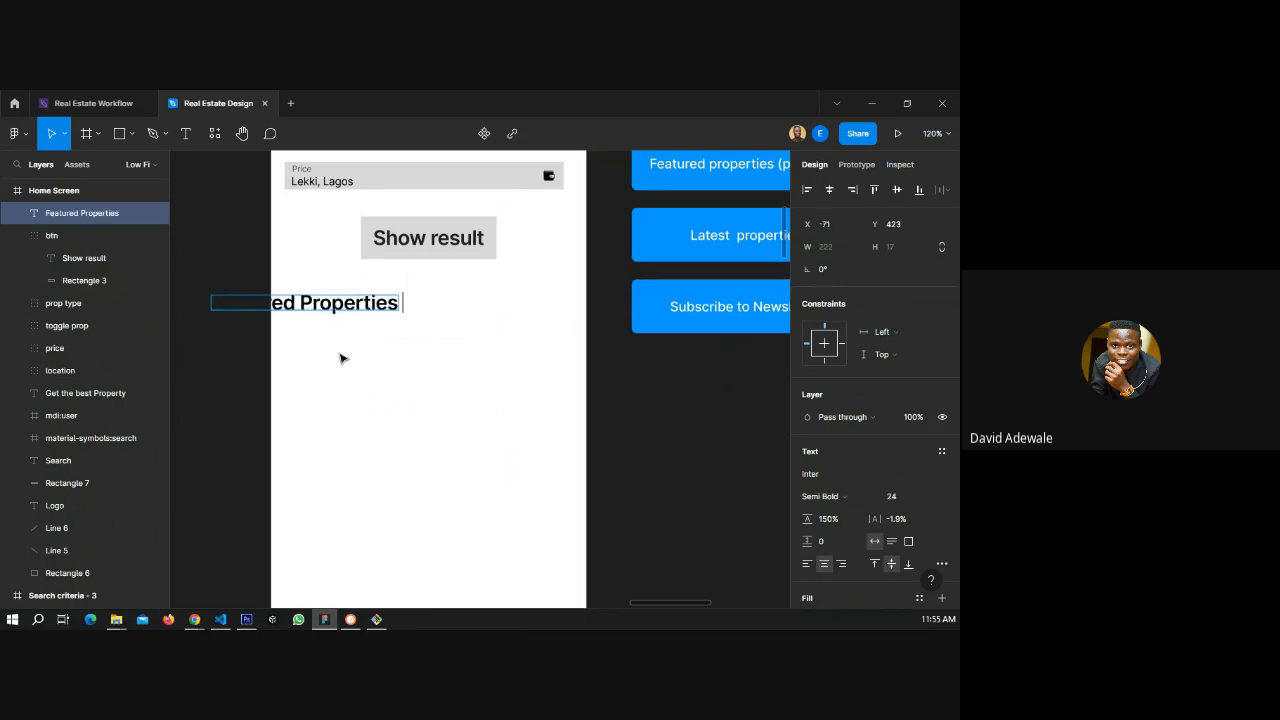
pyautogui.press('Escape')
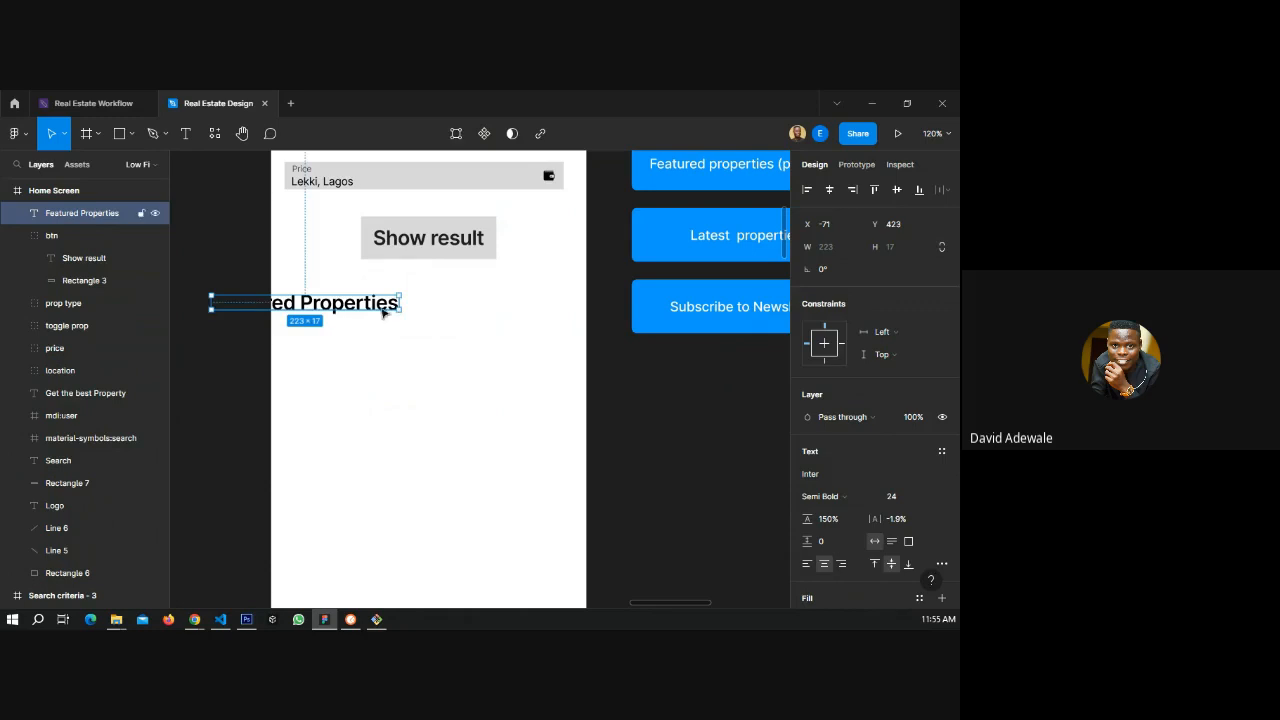
pyautogui.moveTo(383, 313); pyautogui.dragTo(407, 311)
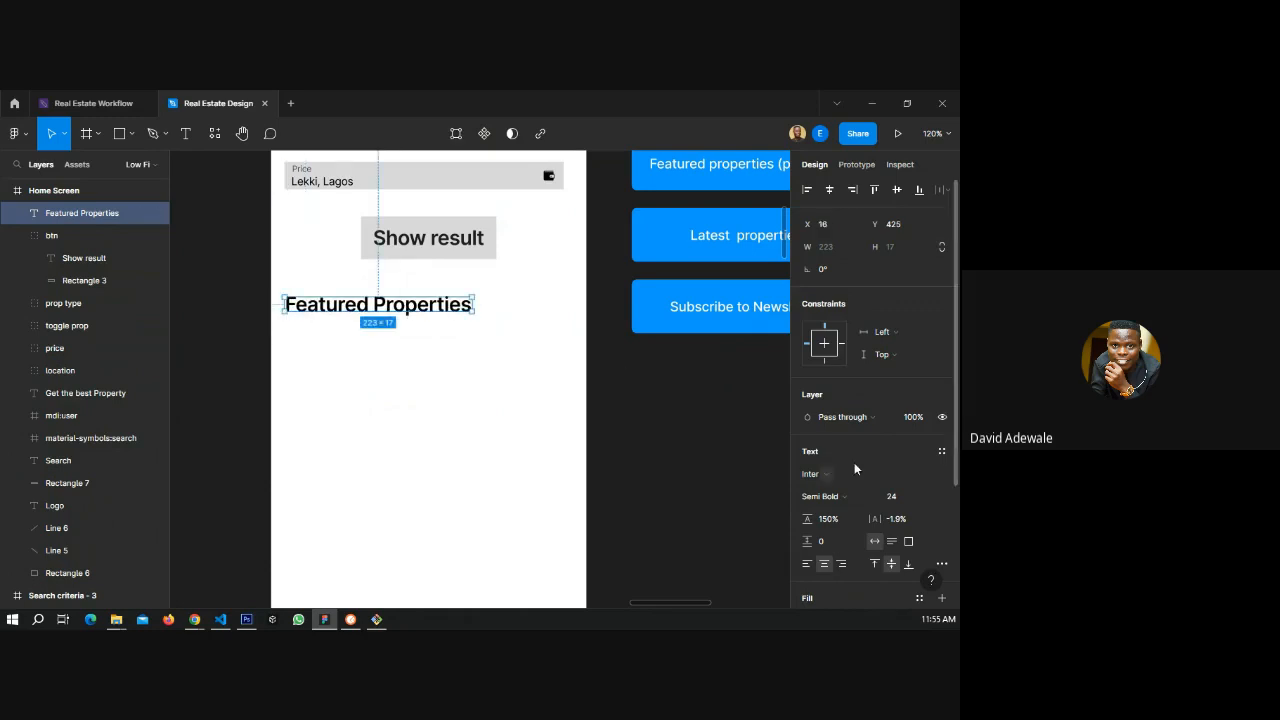
pyautogui.scroll(5, 350, 288)
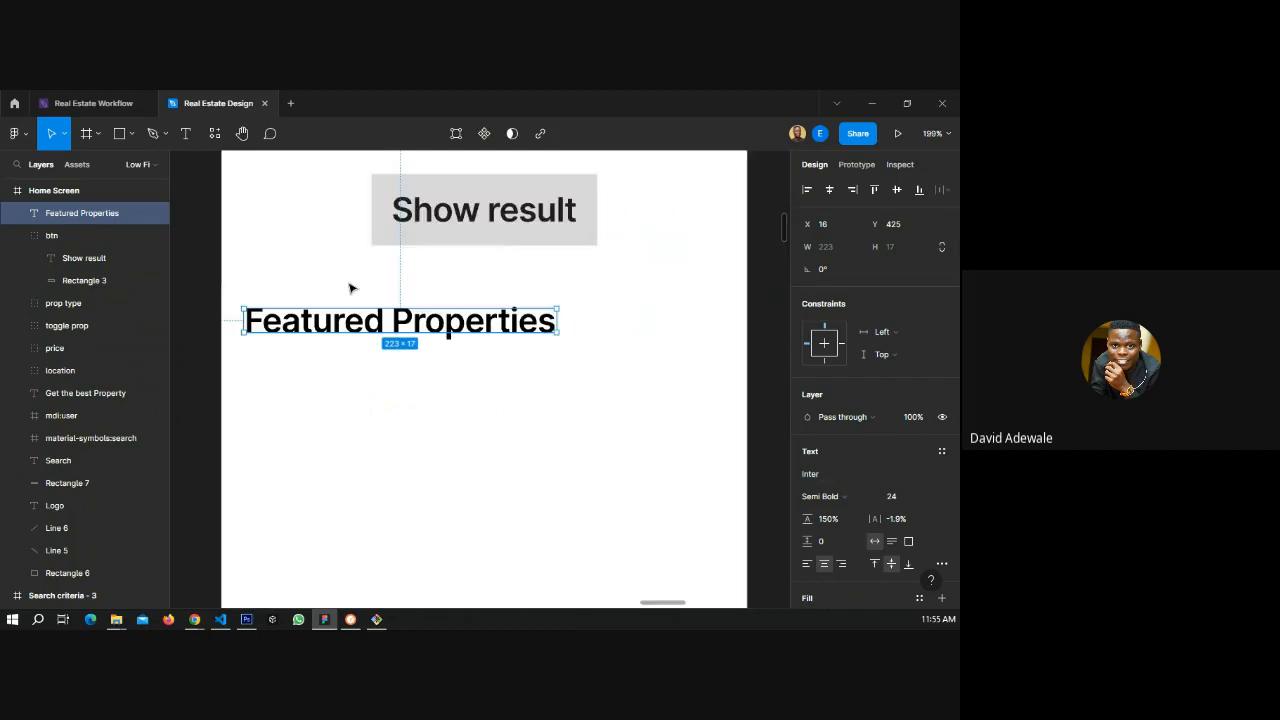
pyautogui.scroll(-5, 350, 288)
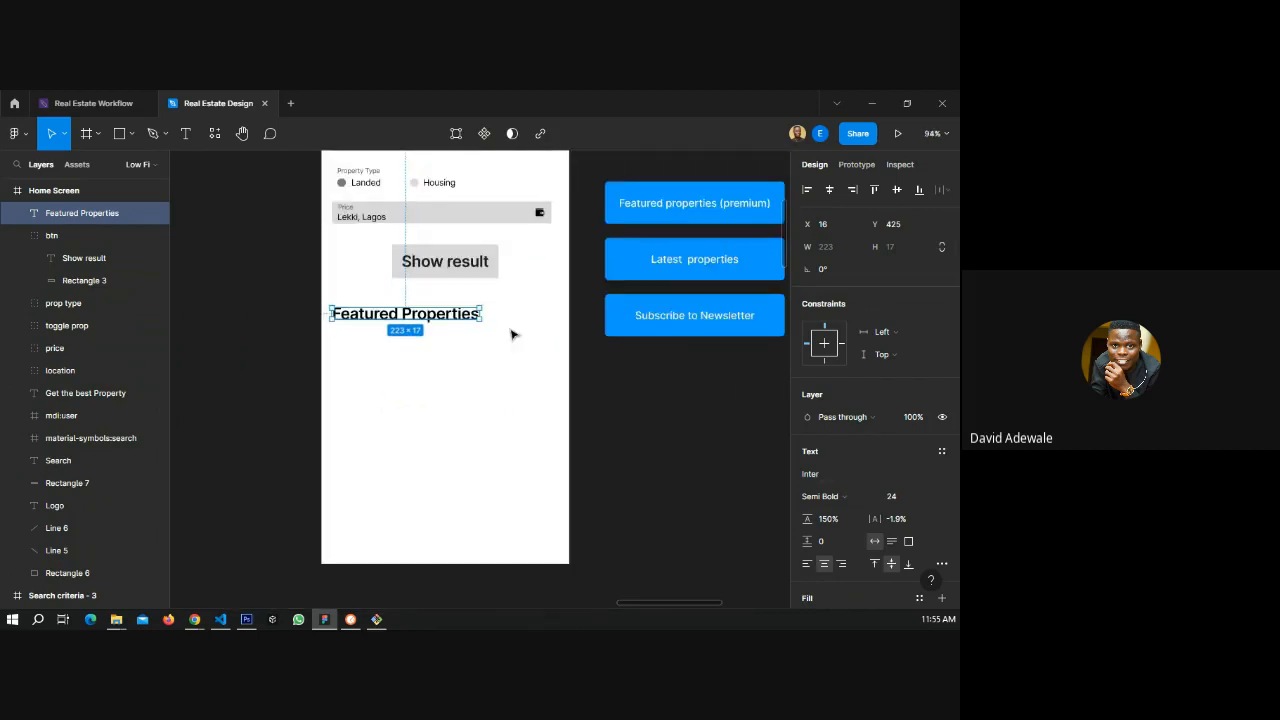
pyautogui.click(511, 334)
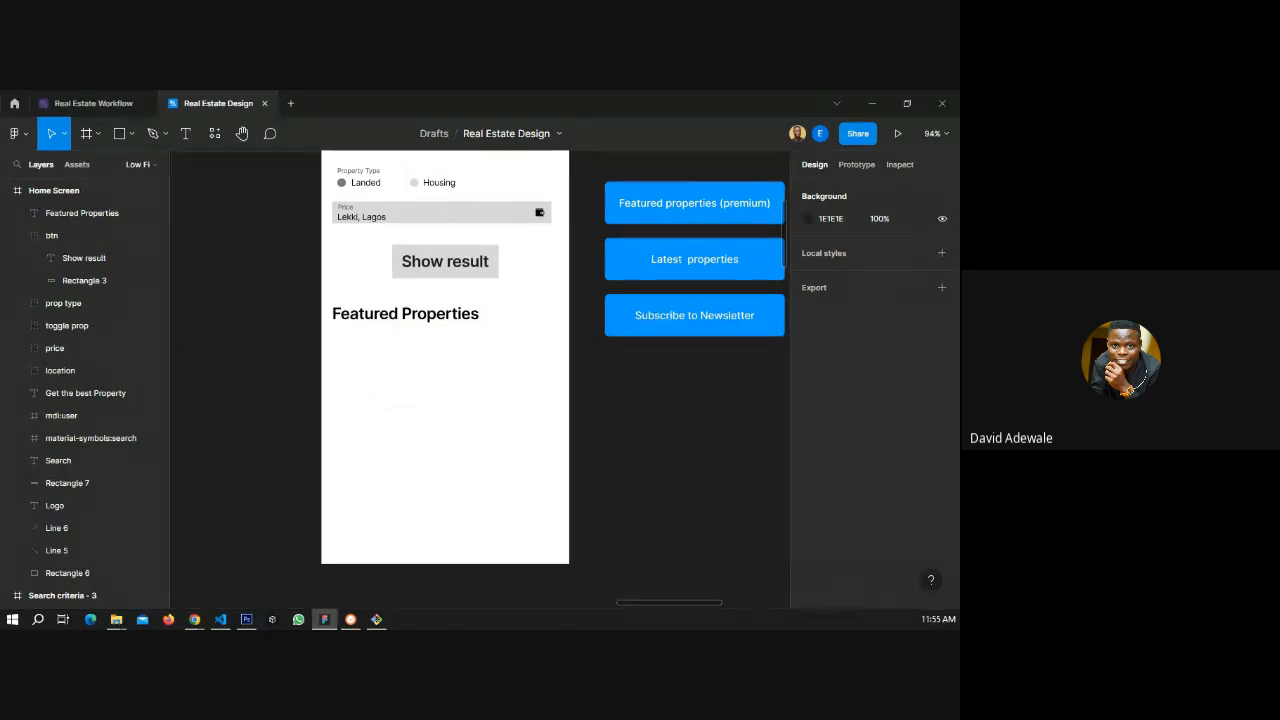
# - Draw a grey image placeholder rectangle about 133 × 77 below the Featured Properties heading, aligned with its left edge at X 16
pyautogui.hotkey('alt', 'Tab')
pyautogui.scroll(3, 362, 273)
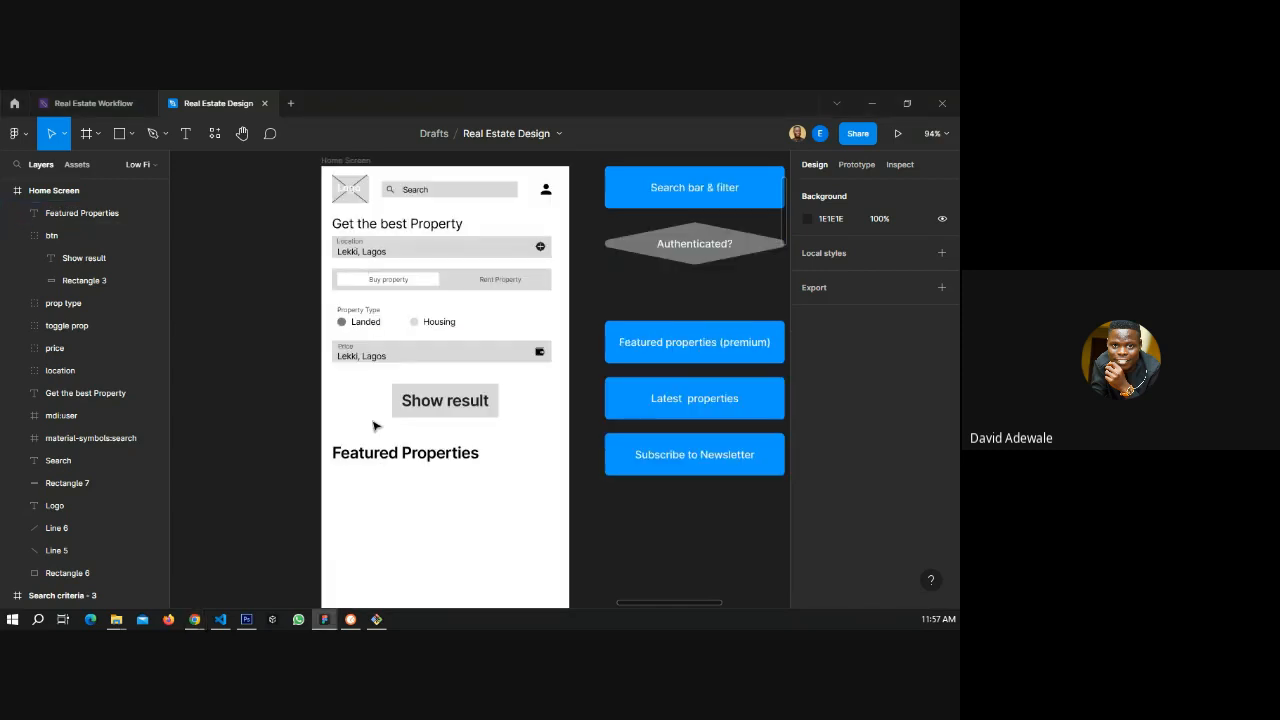
pyautogui.scroll(-5, 373, 426)
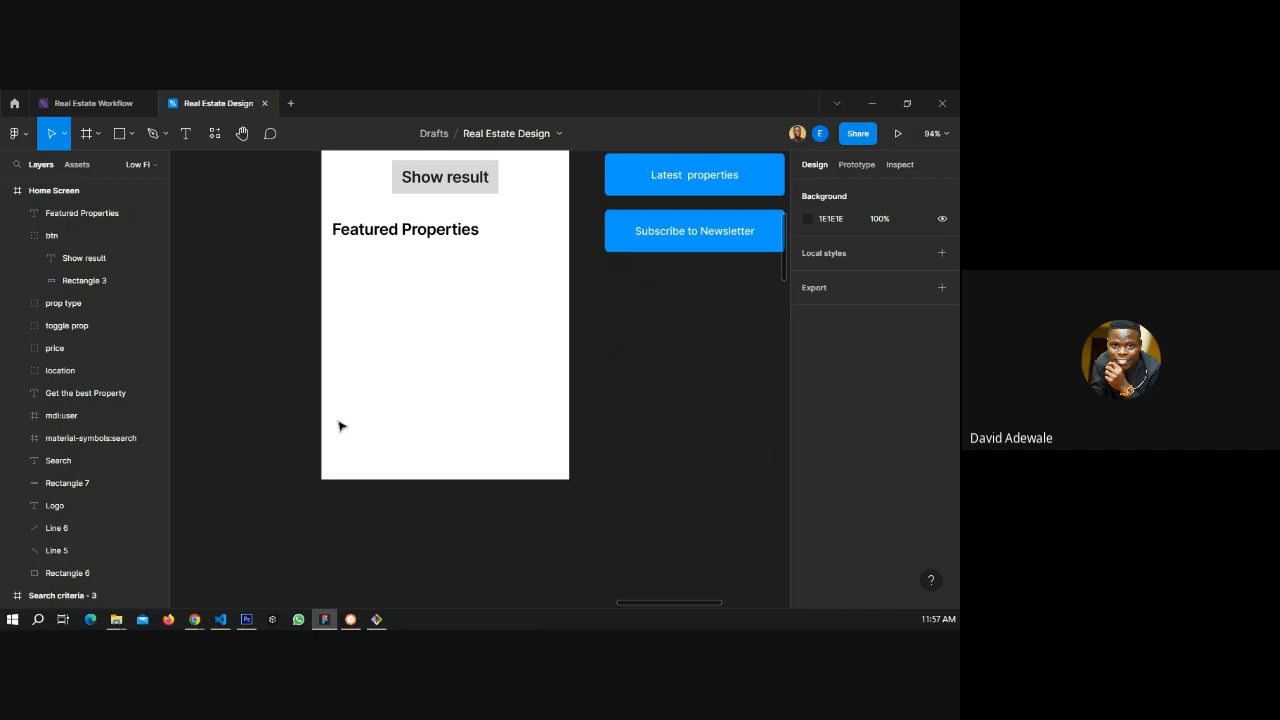
pyautogui.press('r')
pyautogui.moveTo(336, 252); pyautogui.dragTo(396, 283)
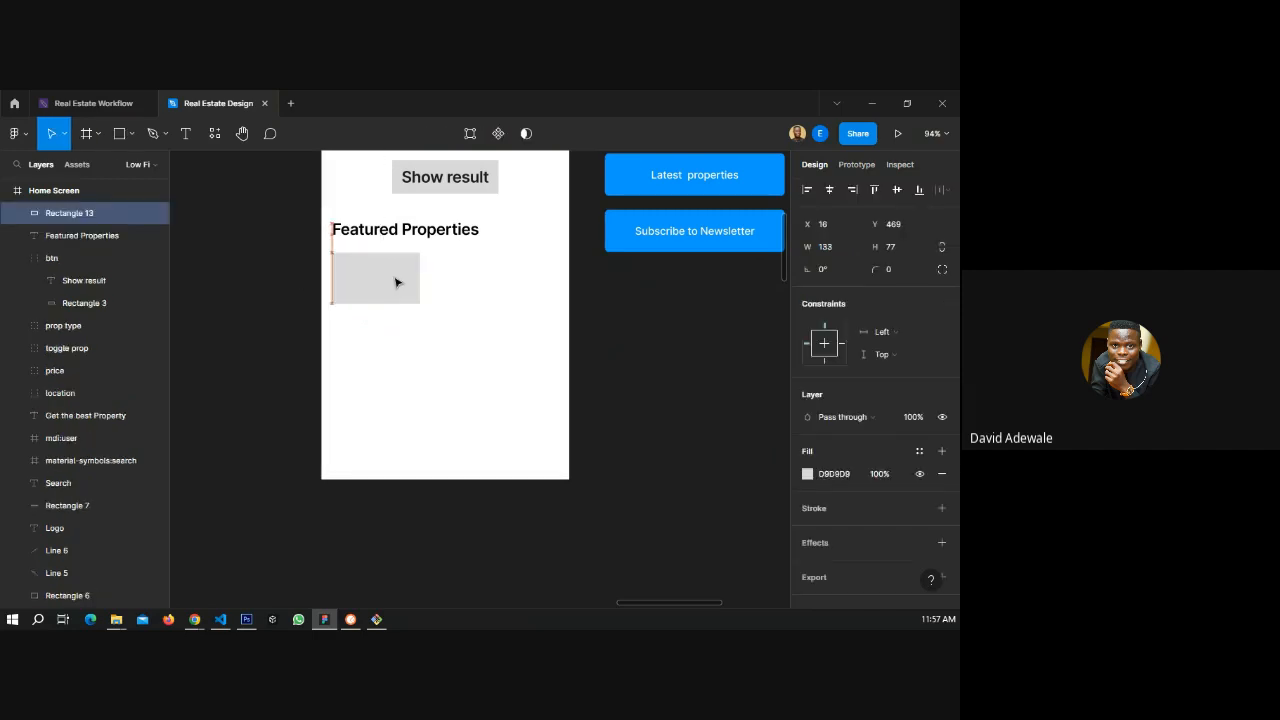
pyautogui.press('Escape')
# - Duplicate the Featured Properties heading beside the grey placeholder and change the copy's text to "3 bedroom duplex"
pyautogui.click(424, 237)
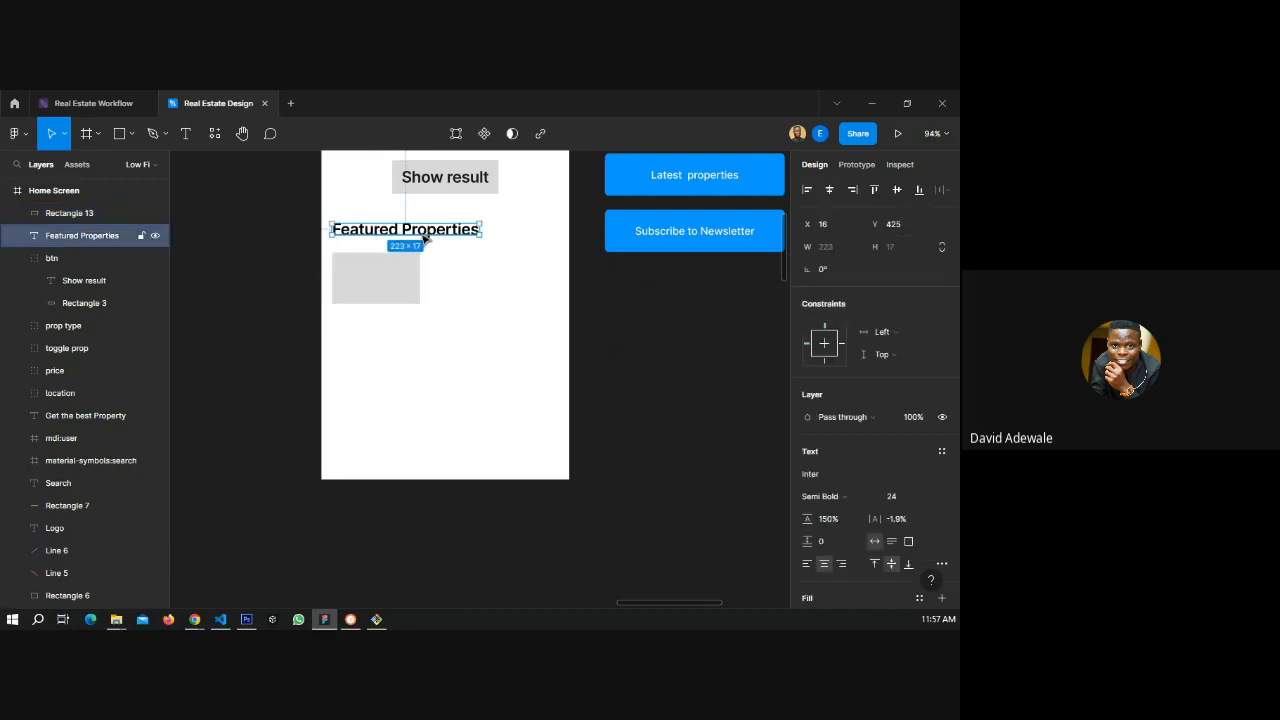
pyautogui.moveTo(424, 237); pyautogui.dragTo(456, 270)
pyautogui.doubleClick(456, 270)
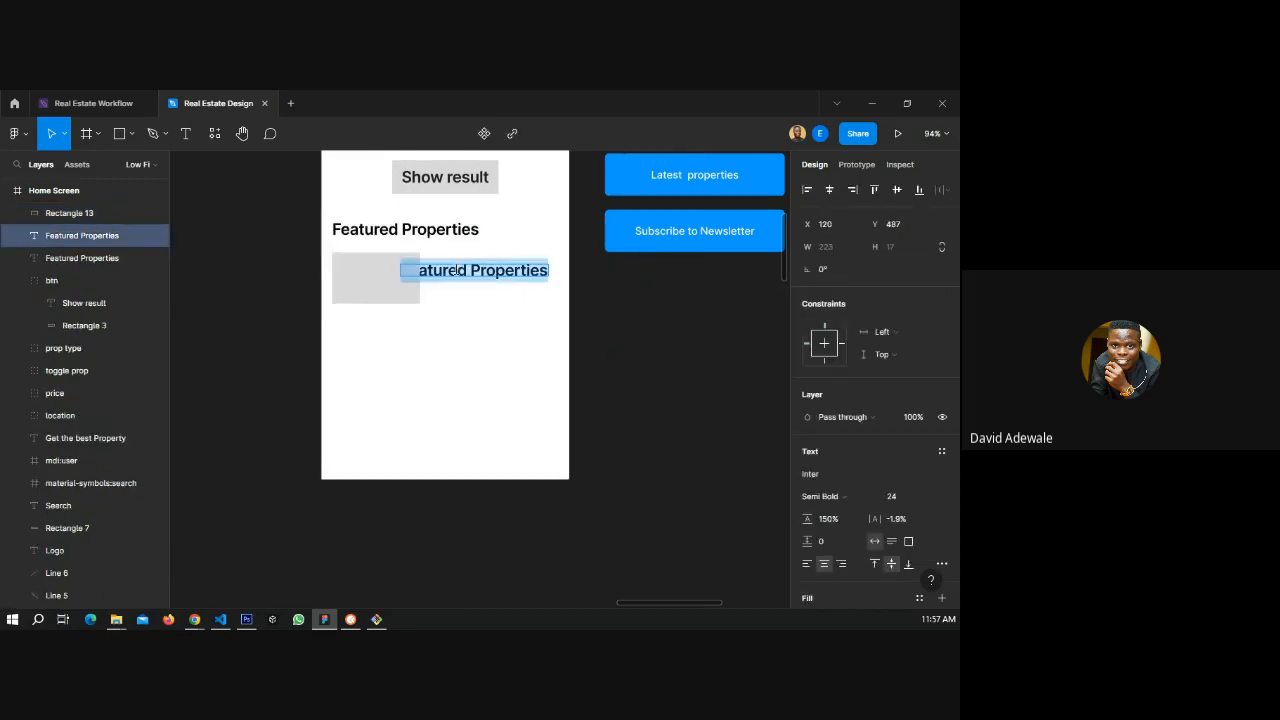
pyautogui.write('3')
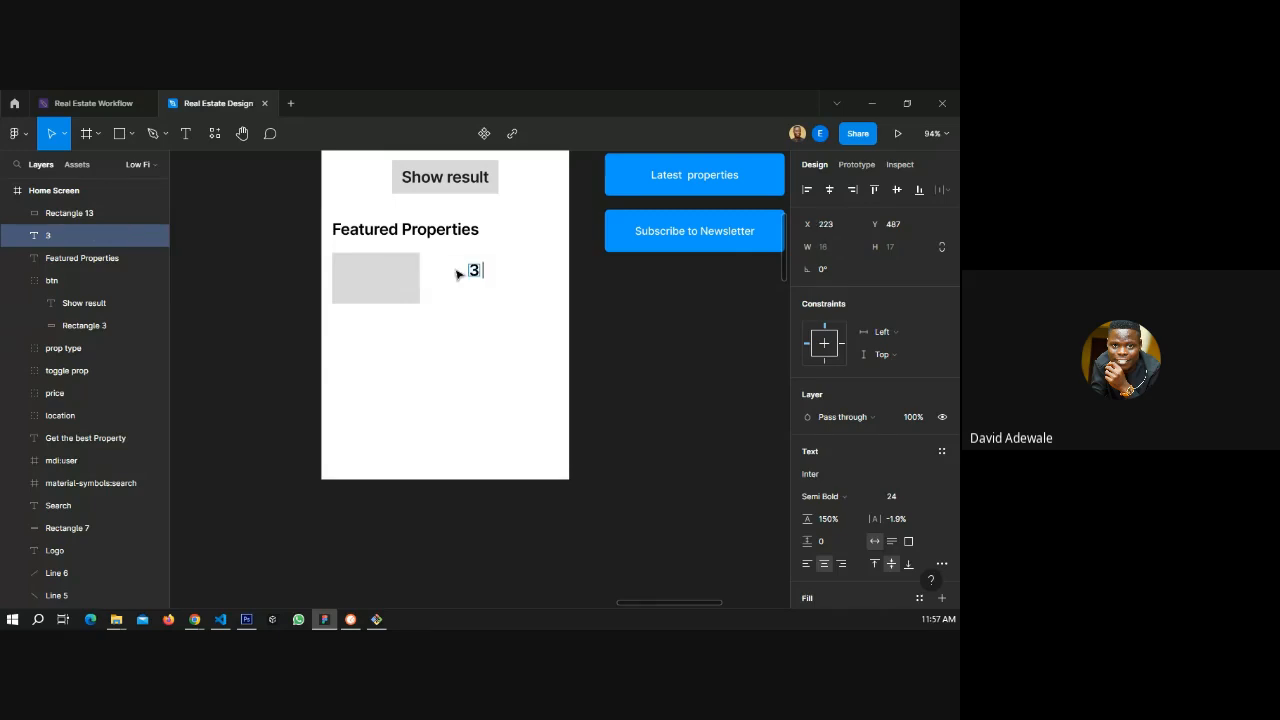
pyautogui.write(' bedroom')
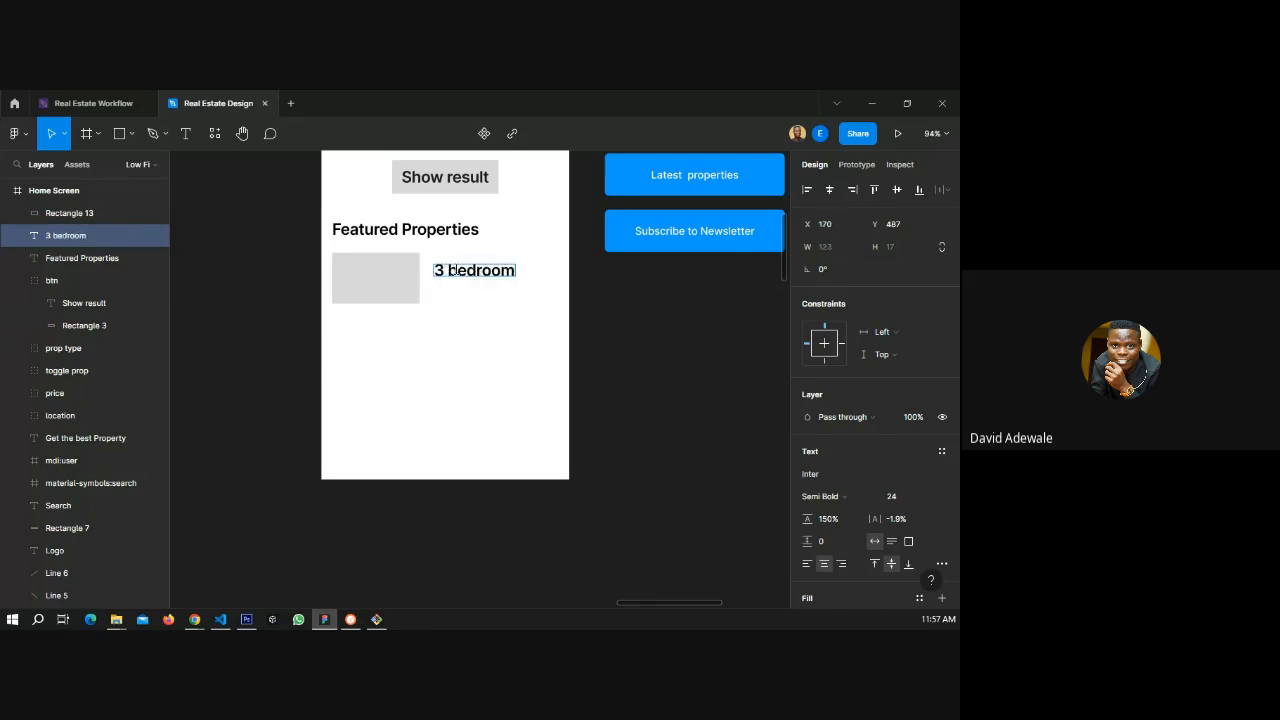
pyautogui.write(' dupl')
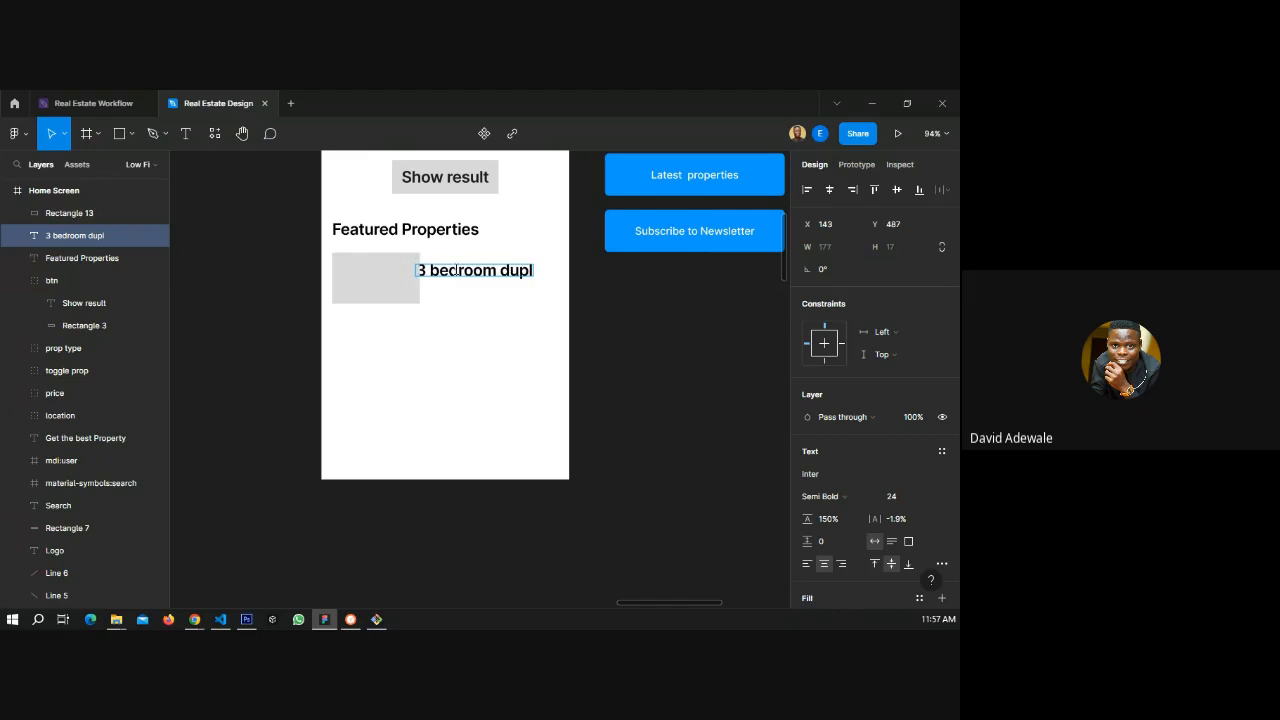
pyautogui.write('ex')
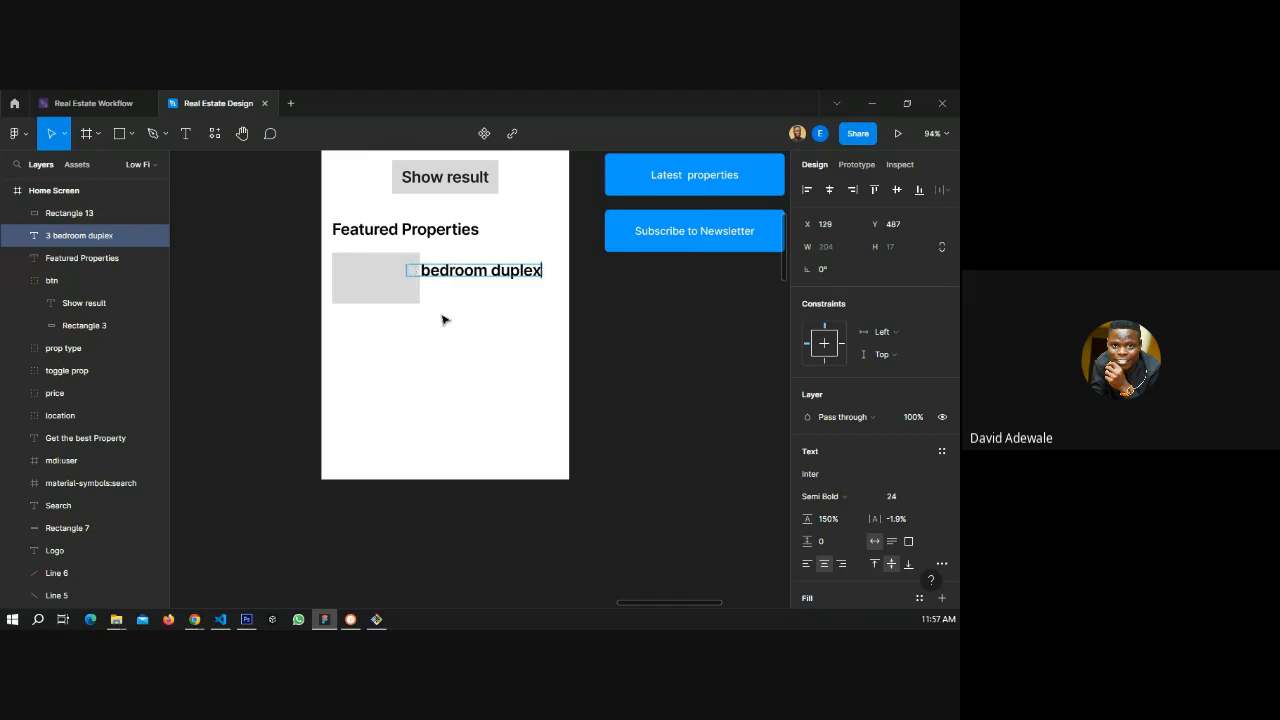
pyautogui.press('Escape')
# - Set the "3 bedroom duplex" text to size 16 and move it beside the placeholder's upper part, at X 158, Y 477
pyautogui.click(929, 497)
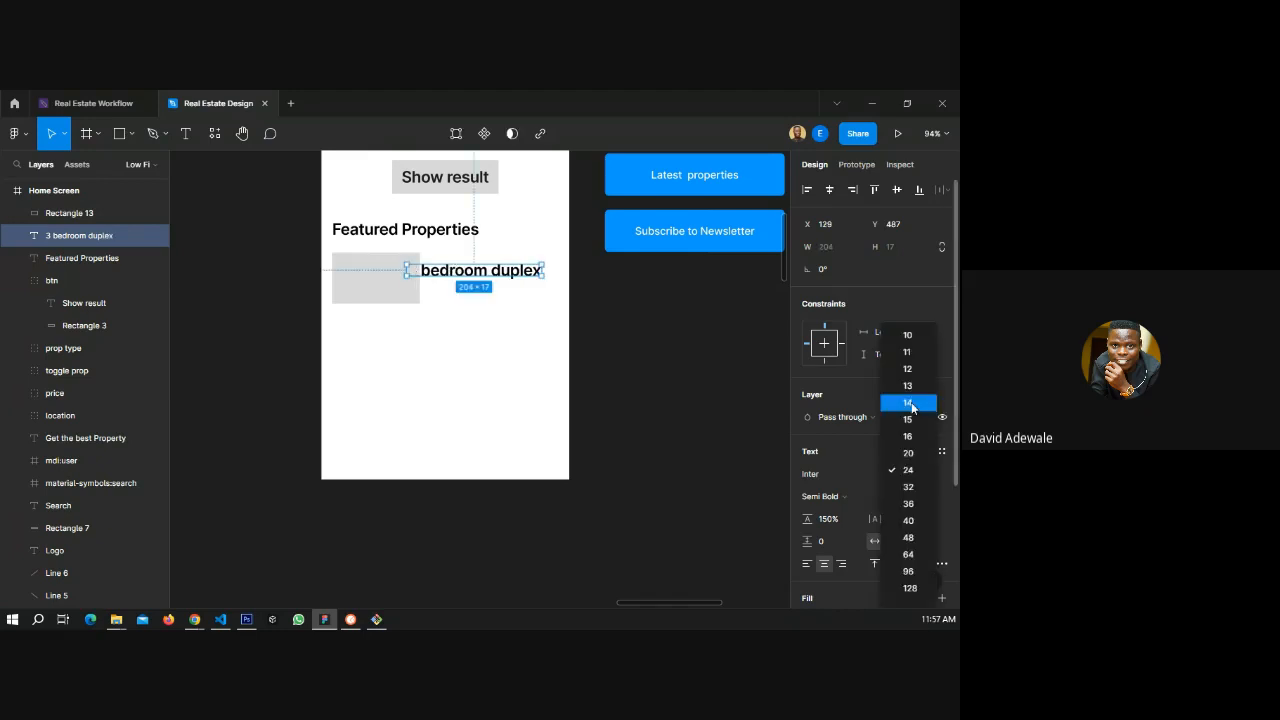
pyautogui.click(908, 436)
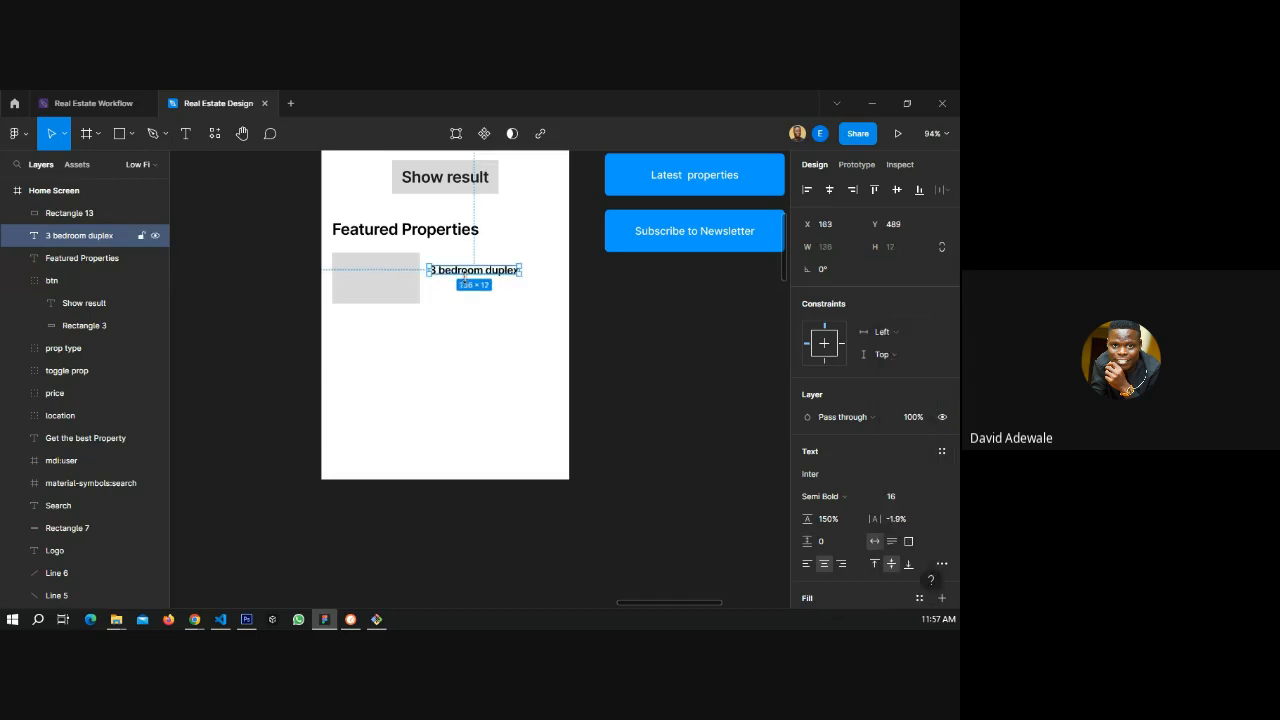
pyautogui.moveTo(470, 275)
pyautogui.mouseDown()
pyautogui.moveTo(475, 261)
pyautogui.moveTo(466, 267)
pyautogui.mouseUp()
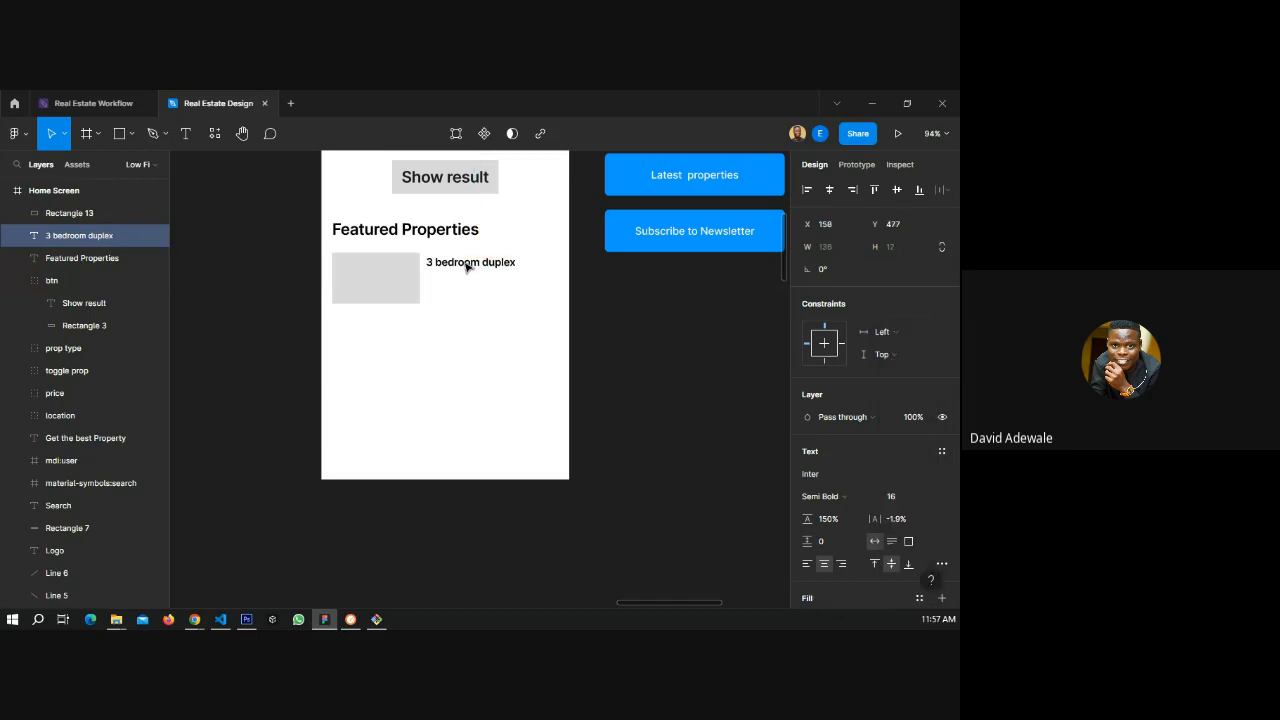
# - Duplicate the "3 bedroom duplex" text directly below itself and set the copy's font weight to Regular
pyautogui.click(466, 267)
pyautogui.moveTo(468, 264); pyautogui.dragTo(468, 277)
pyautogui.click(840, 495)
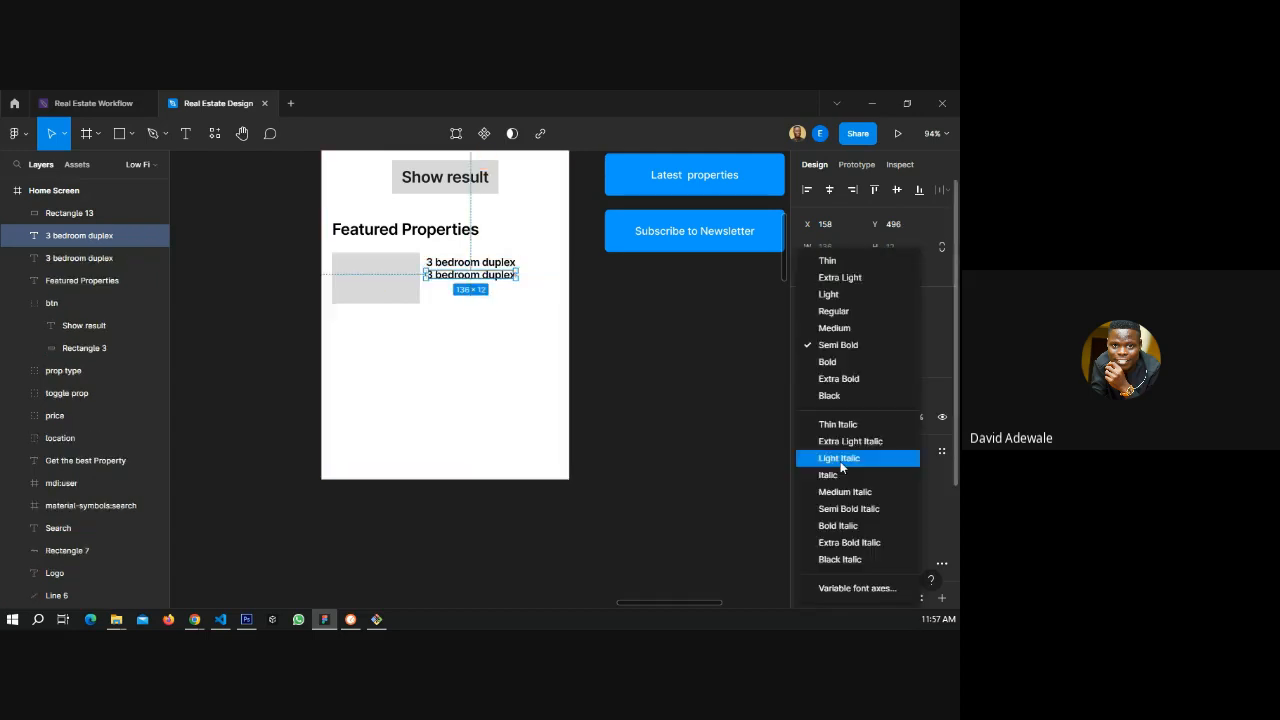
pyautogui.click(832, 311)
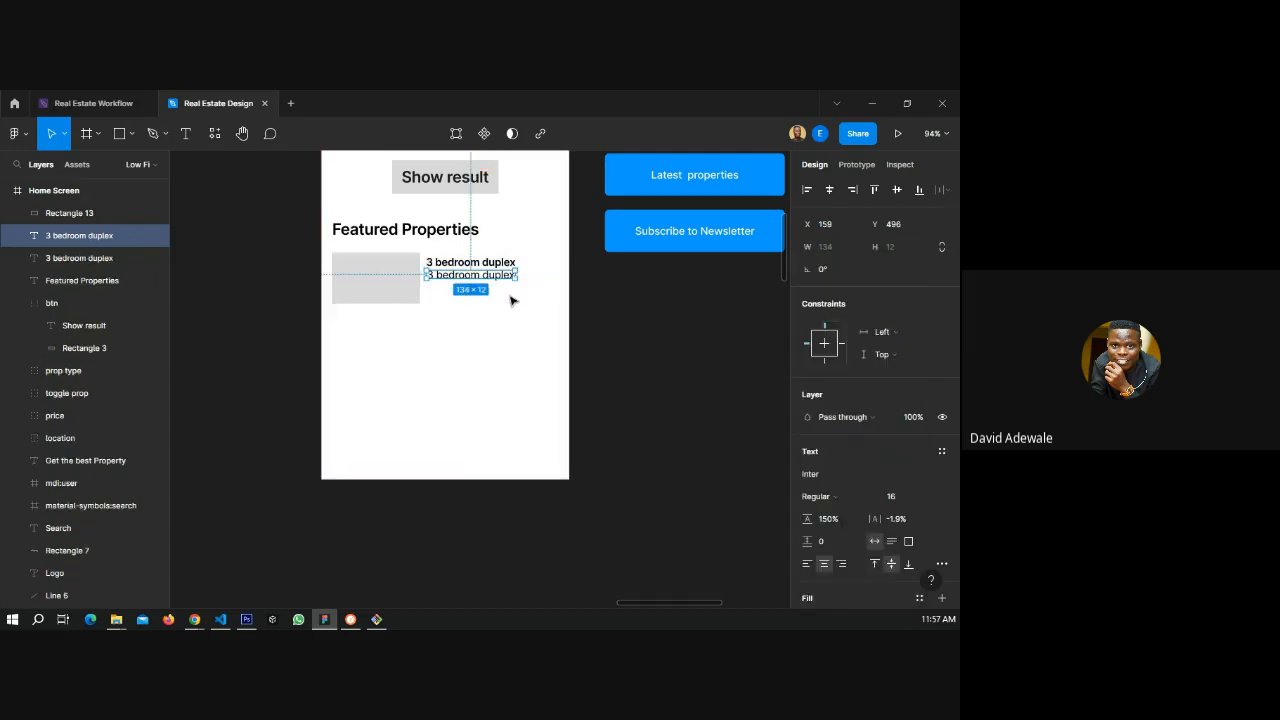
# - Copy the location text "Idoma, Benue" from the location options on the Search criteria - 2 screen
pyautogui.scroll(3, 476, 270)
pyautogui.doubleClick(436, 286)
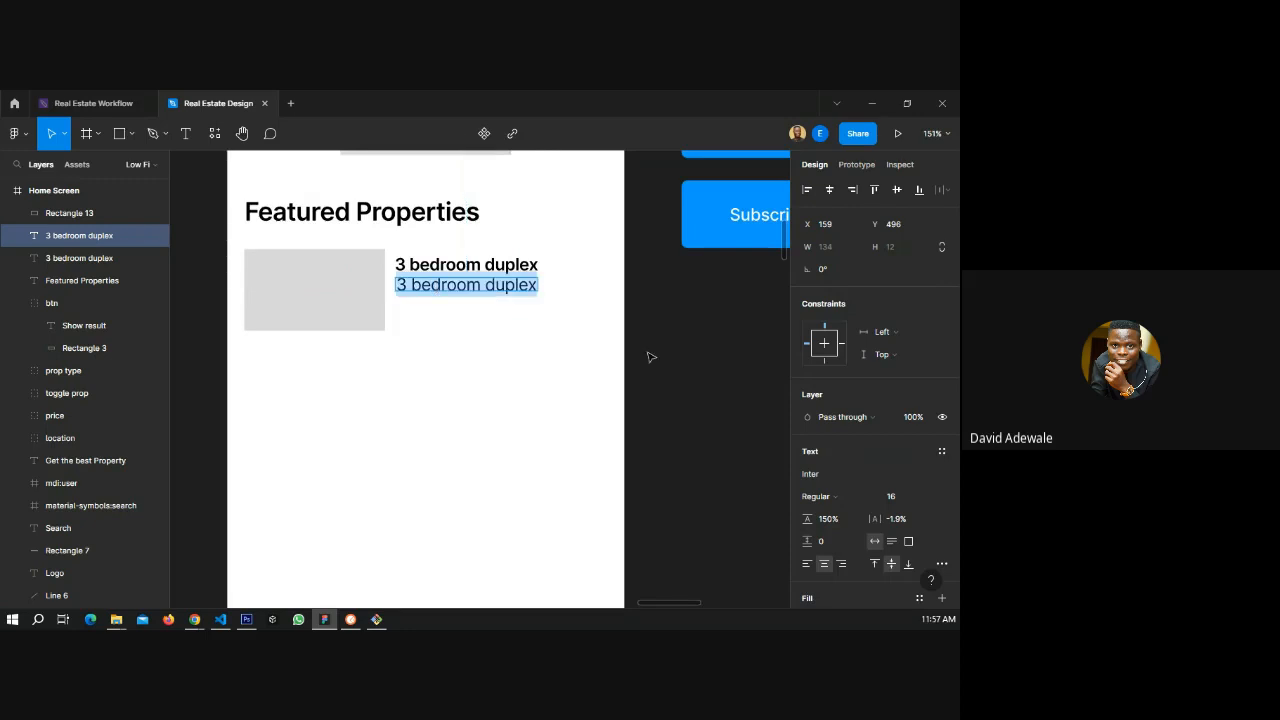
pyautogui.scroll(-5, 660, 350)
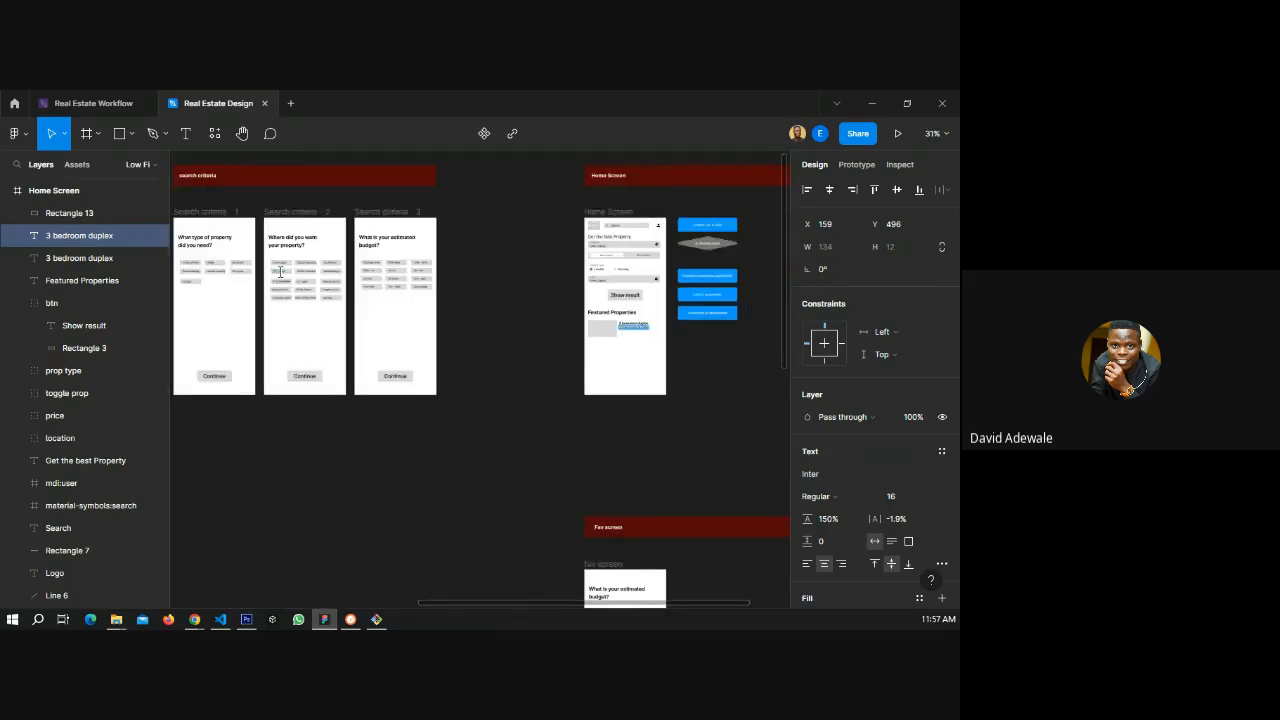
pyautogui.scroll(1, 280, 272)
pyautogui.scroll(2, 262, 250)
pyautogui.scroll(-2, 600, 329)
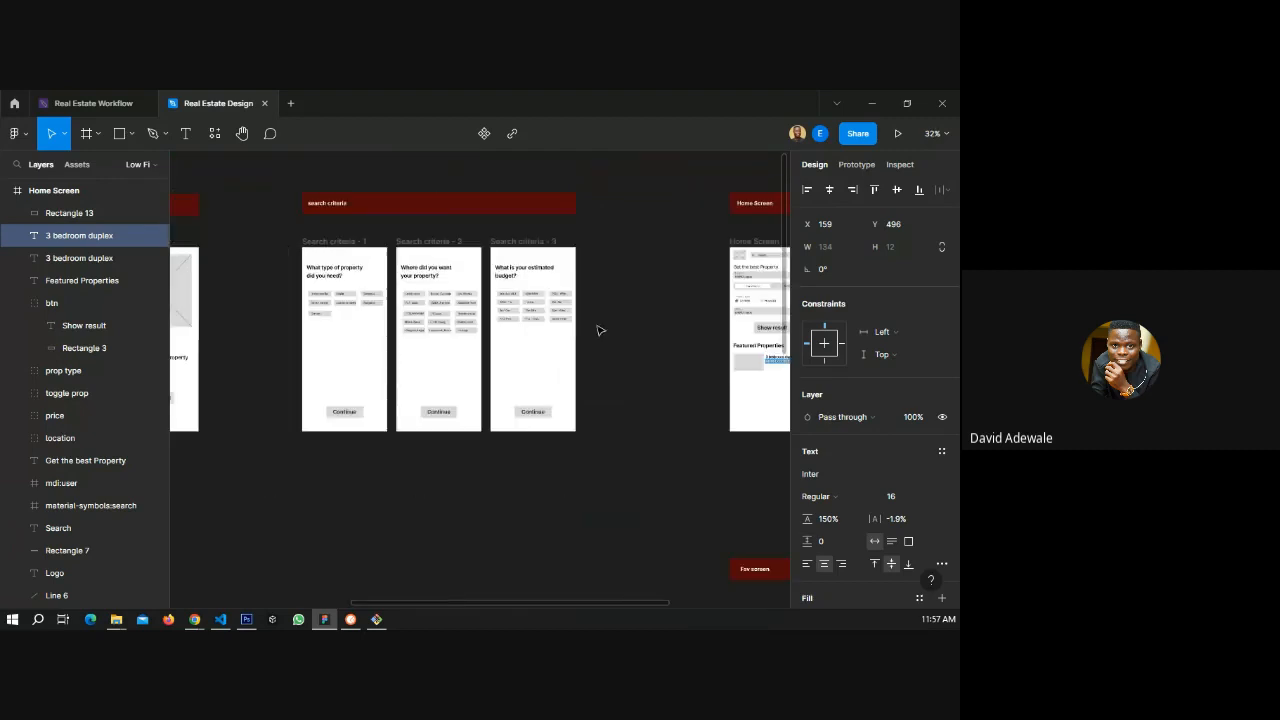
pyautogui.scroll(1, 445, 304)
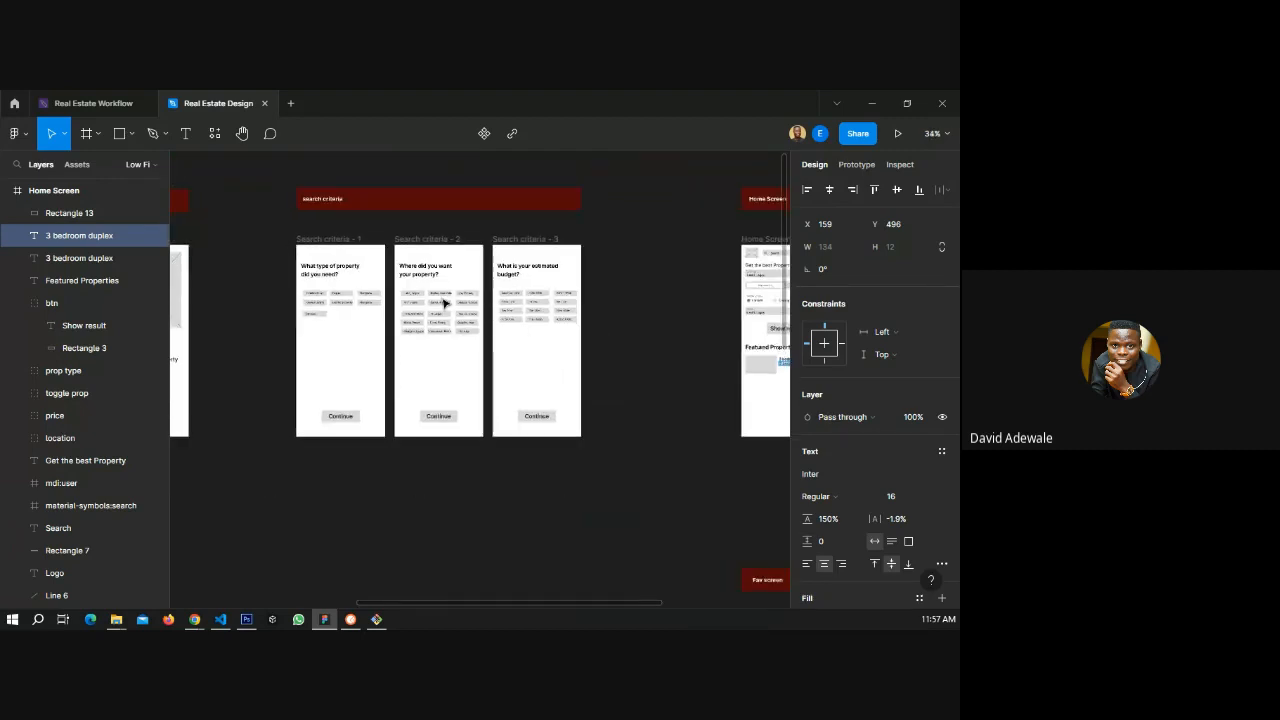
pyautogui.scroll(8, 445, 303)
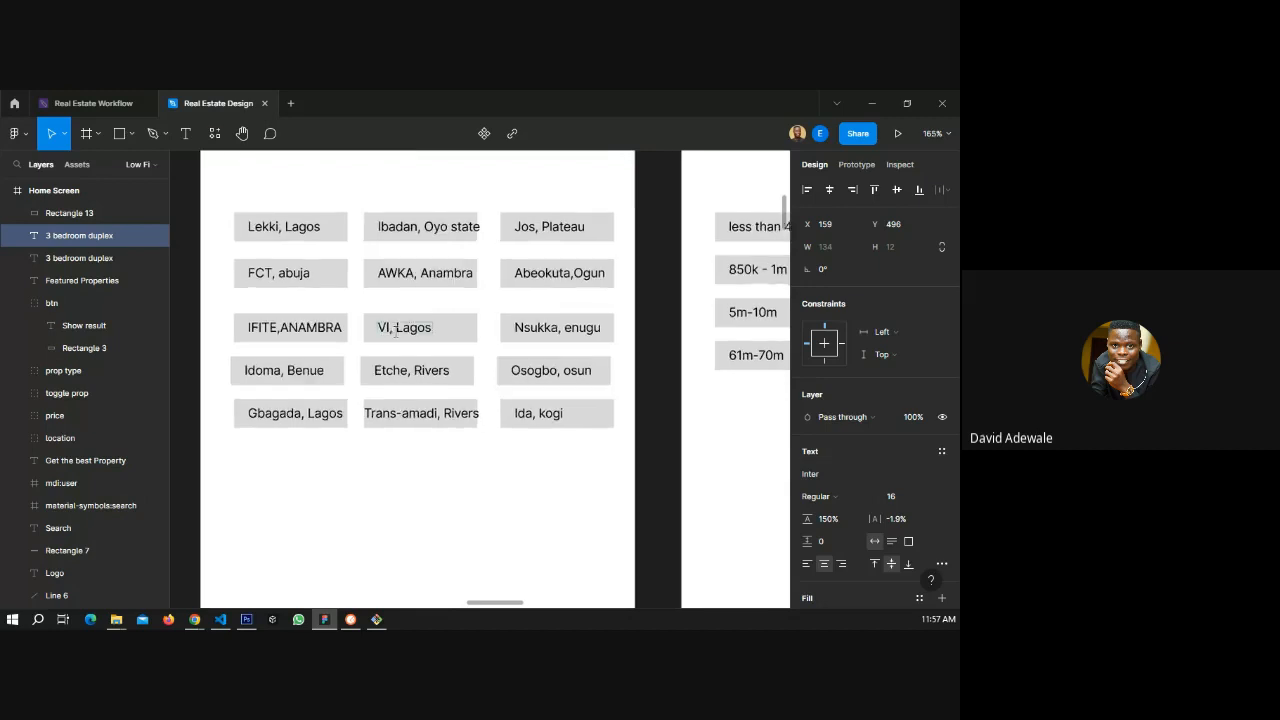
pyautogui.doubleClick(316, 331)
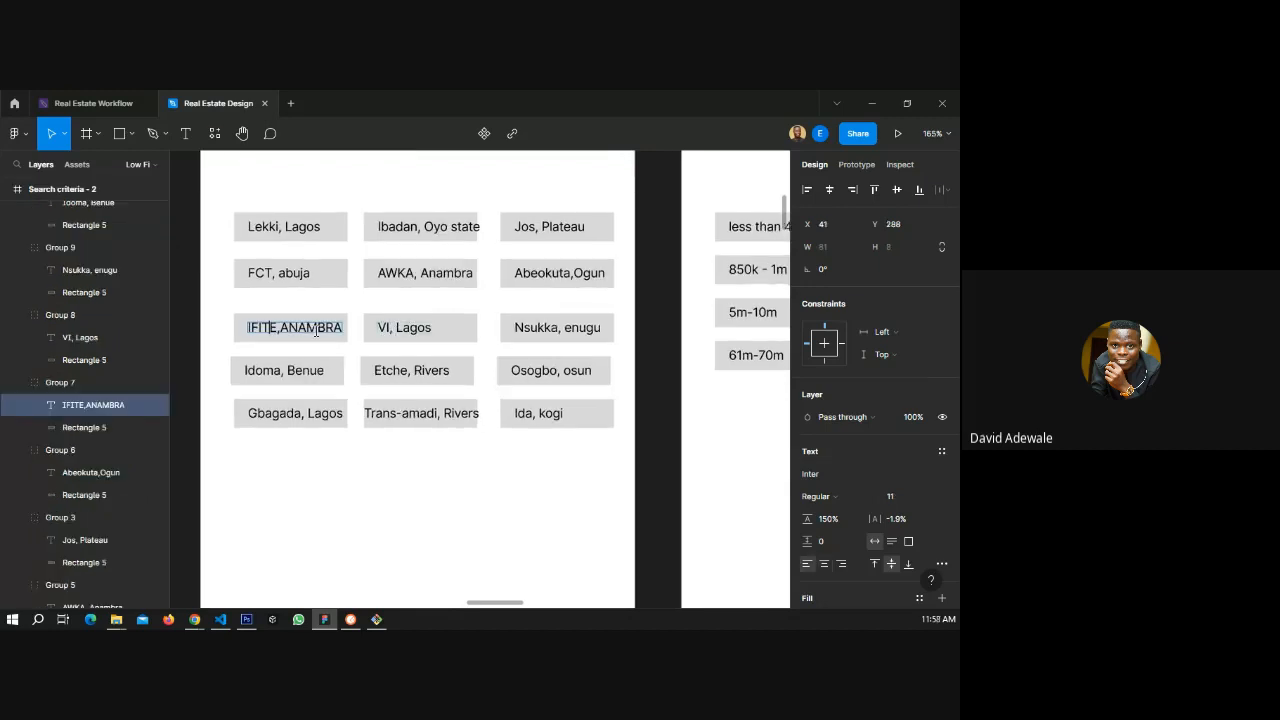
pyautogui.click(284, 375)
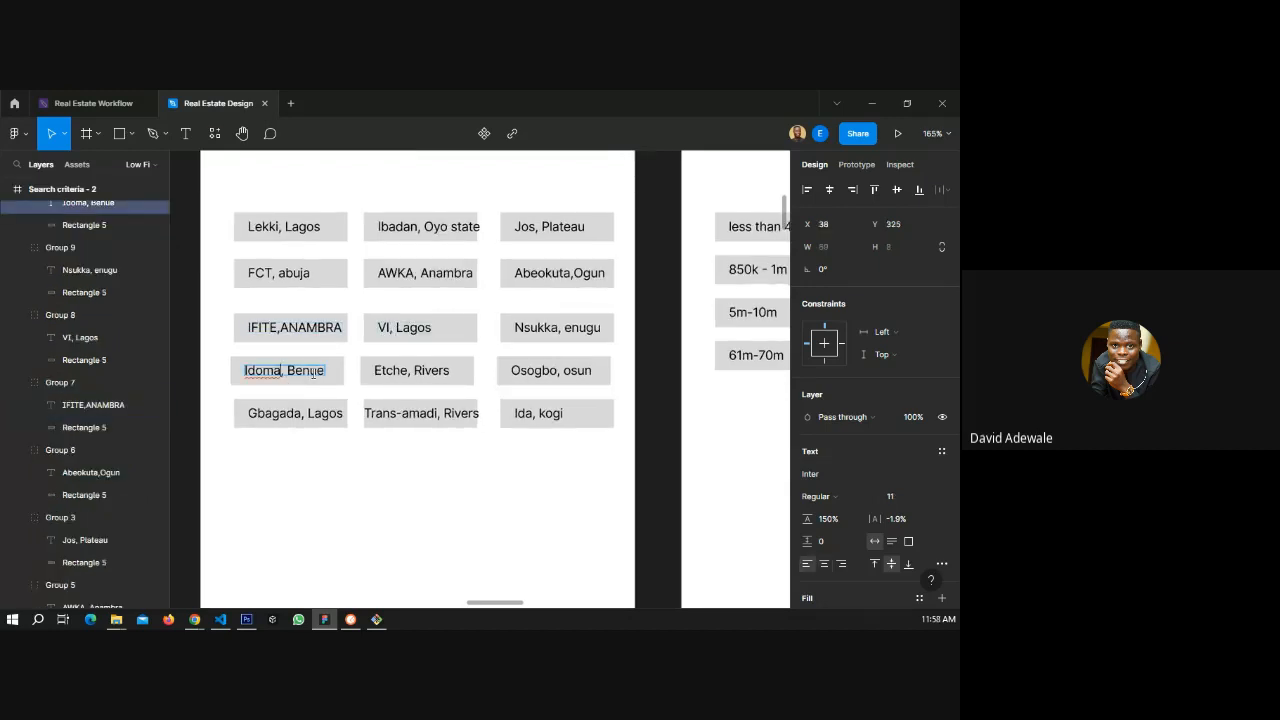
pyautogui.press('Return')
pyautogui.hotkey('ctrl', 'c')
# - Replace the Regular-weight "3 bedroom duplex" line on the Home Screen with the copied "Idoma, Benue" text
pyautogui.scroll(-10, 222, 386)
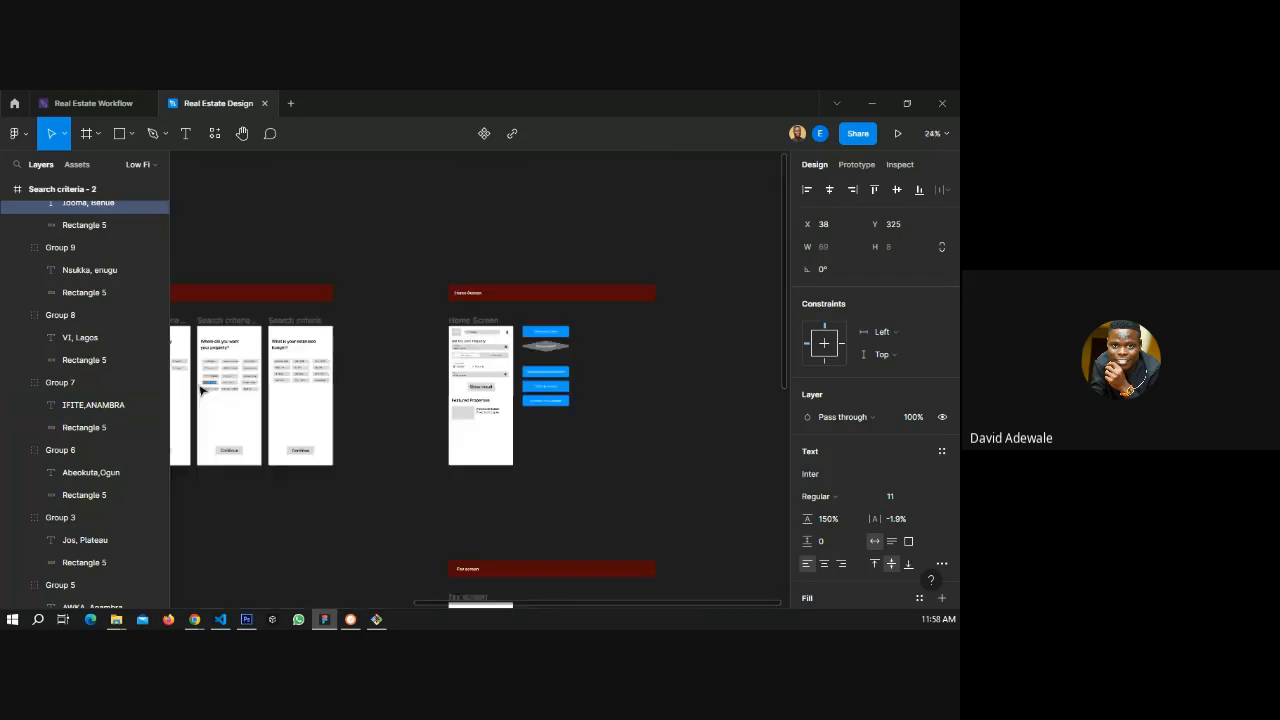
pyautogui.scroll(10, 490, 410)
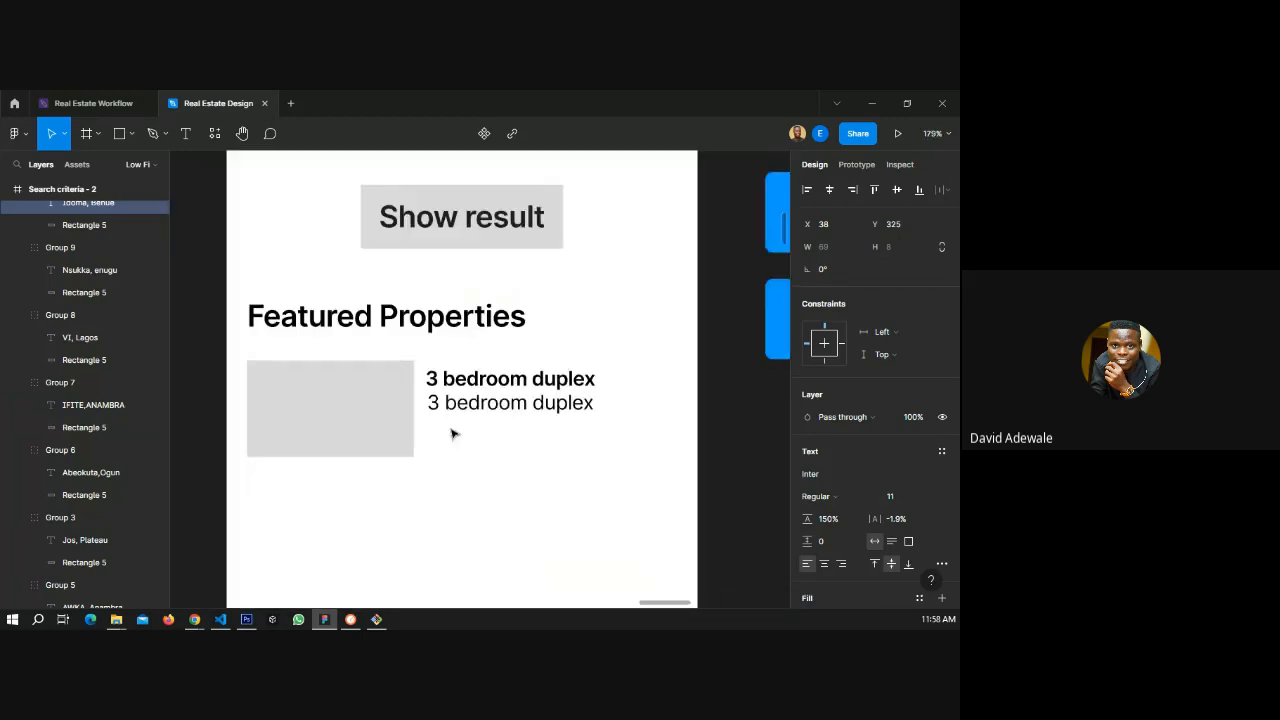
pyautogui.click(497, 404)
pyautogui.press('Return')
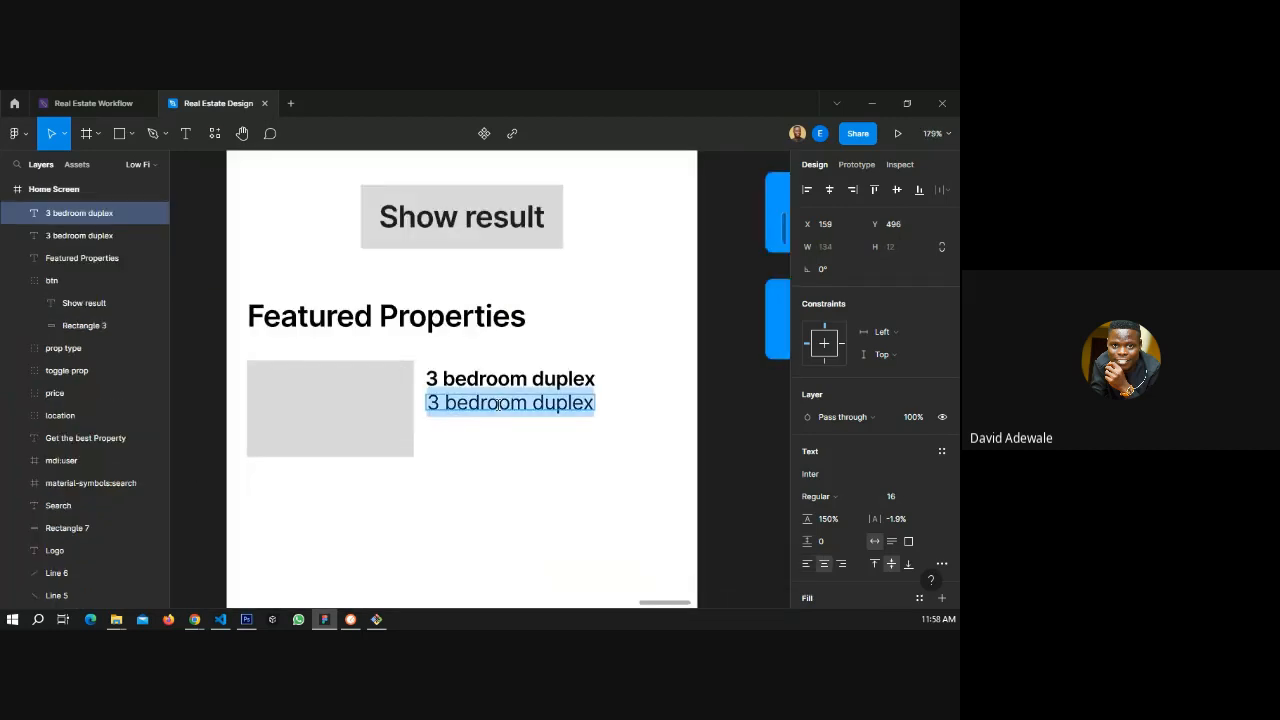
pyautogui.hotkey('ctrl', 'v')
pyautogui.press('Escape')
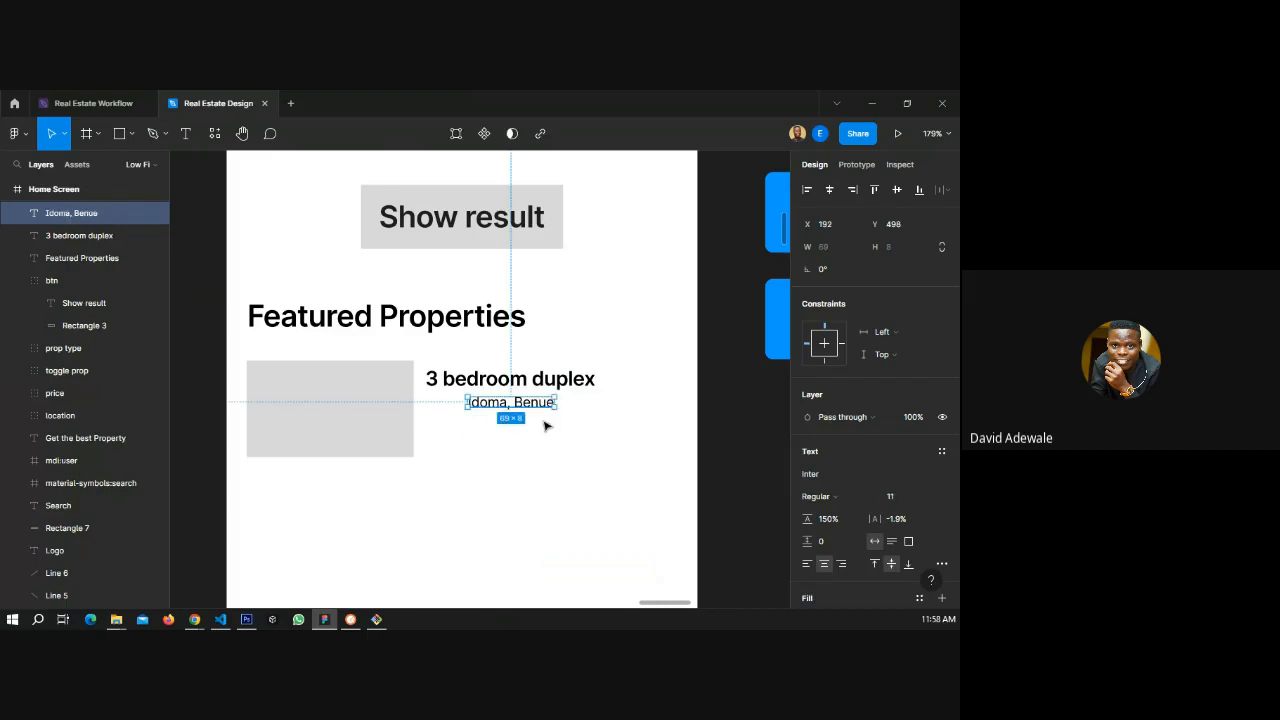
# - Move the "Idoma, Benue" text flush with the start of the "3 bedroom duplex" title, at X 158, Y 500
pyautogui.moveTo(526, 406); pyautogui.dragTo(488, 408)
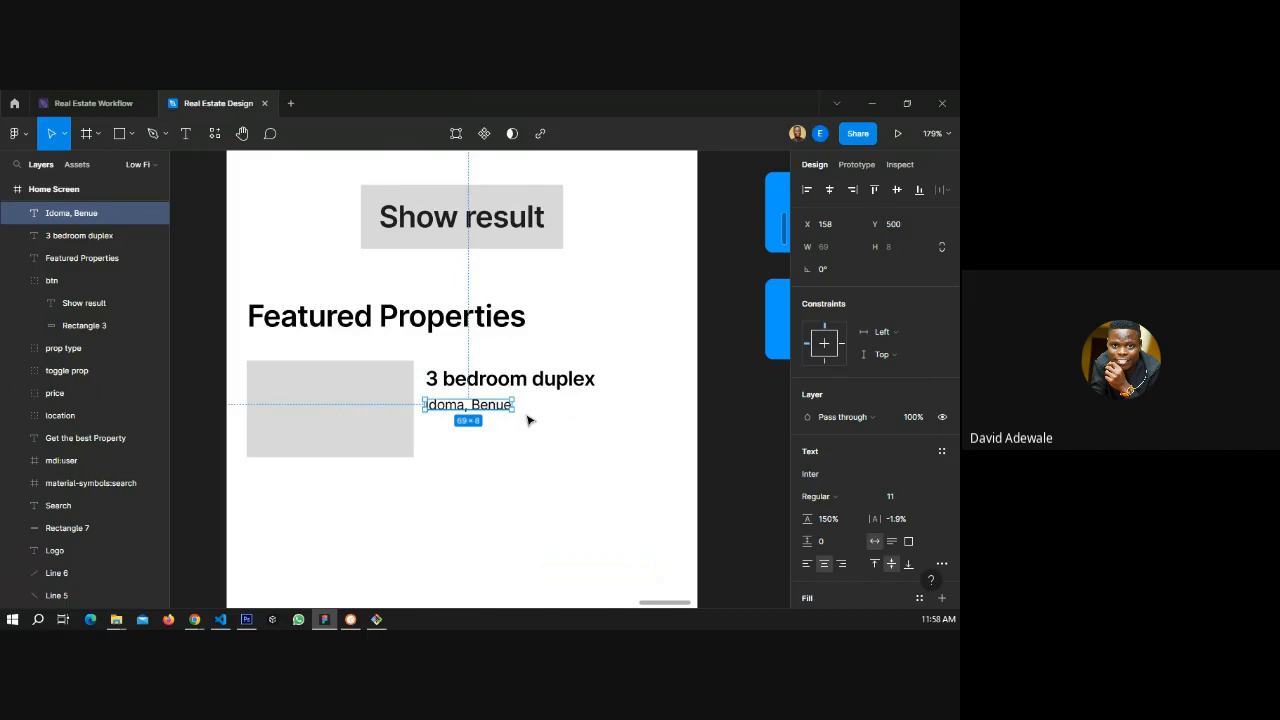
pyautogui.scroll(-3, 496, 406)
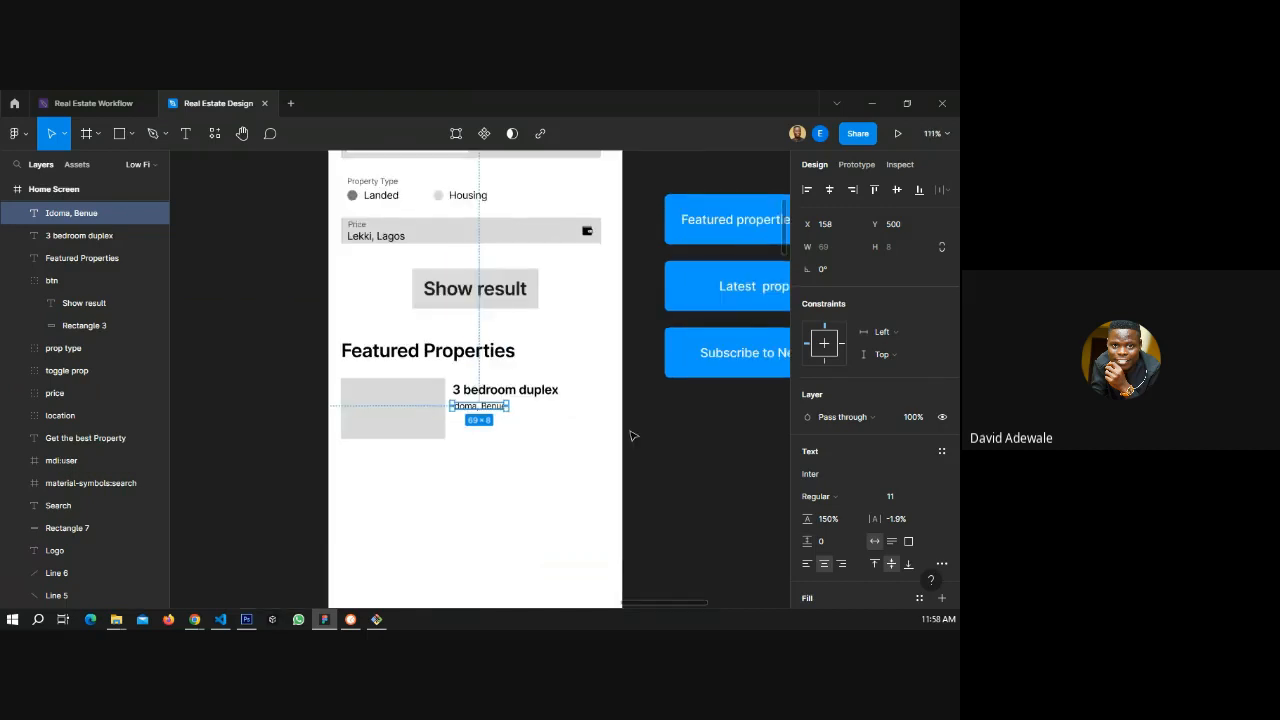
pyautogui.click(632, 436)
# - Duplicate the "Idoma, Benue" text directly below itself at X 158, Y 519
pyautogui.click(497, 410)
pyautogui.moveTo(496, 410); pyautogui.dragTo(497, 425)
pyautogui.press('Return')
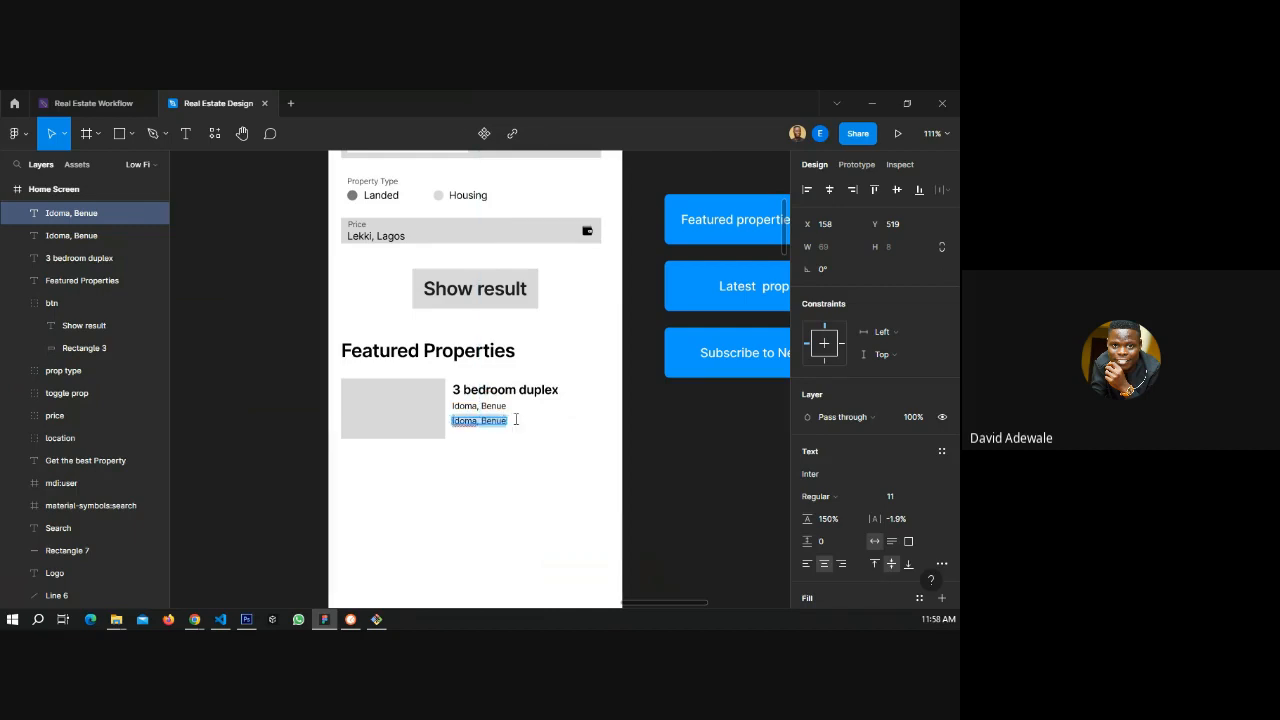
pyautogui.write('N')
pyautogui.hotkey('ctrl', 'z')
pyautogui.press('Escape')
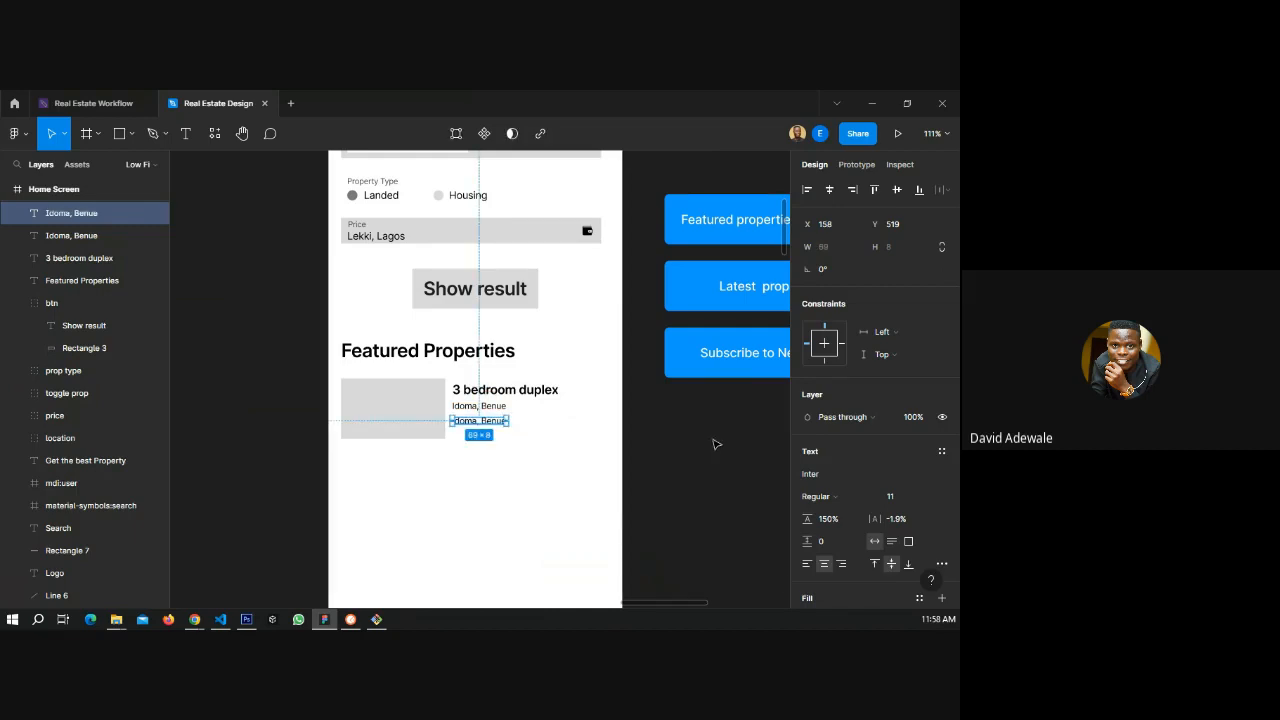
# - Left-align the text of the listing's title and both "Idoma, Benue" lines
pyautogui.hotkey('ctrl', 'alt', 'l')
pyautogui.scroll(5, 477, 424)
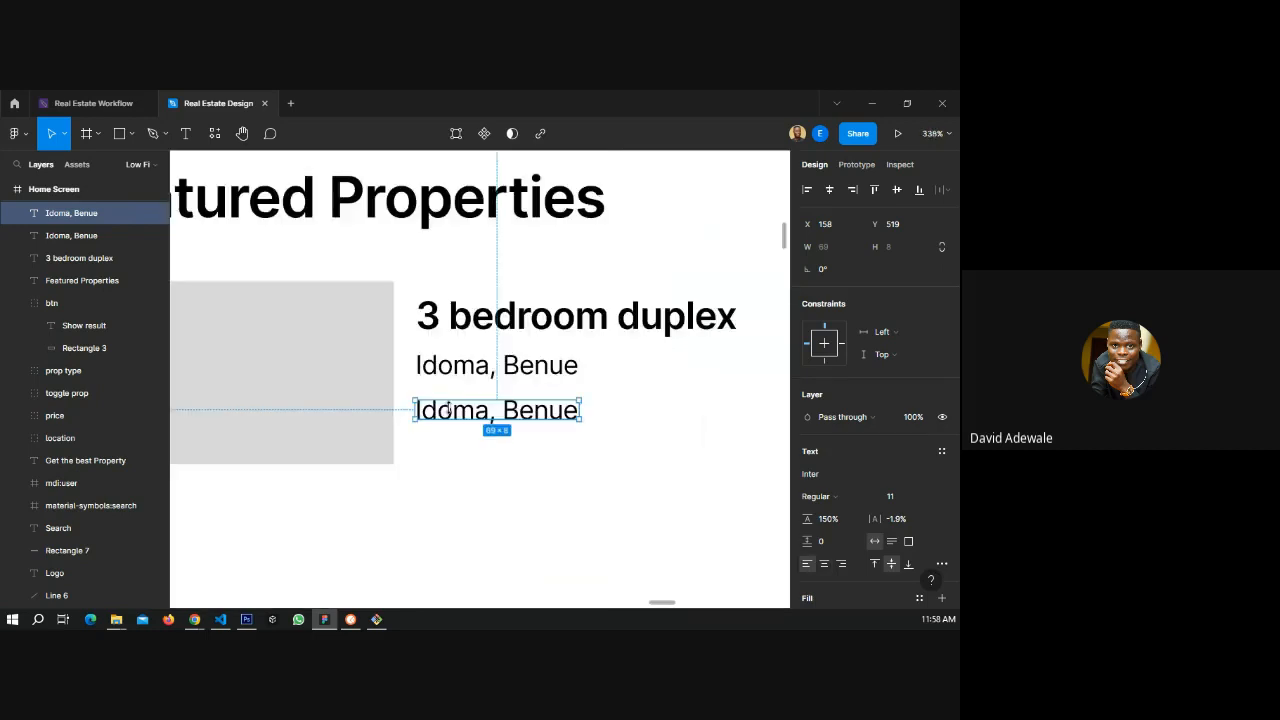
pyautogui.keyDown('shift'); pyautogui.click(458, 366); pyautogui.keyUp('shift')
pyautogui.keyDown('shift'); pyautogui.click(466, 320); pyautogui.keyUp('shift')
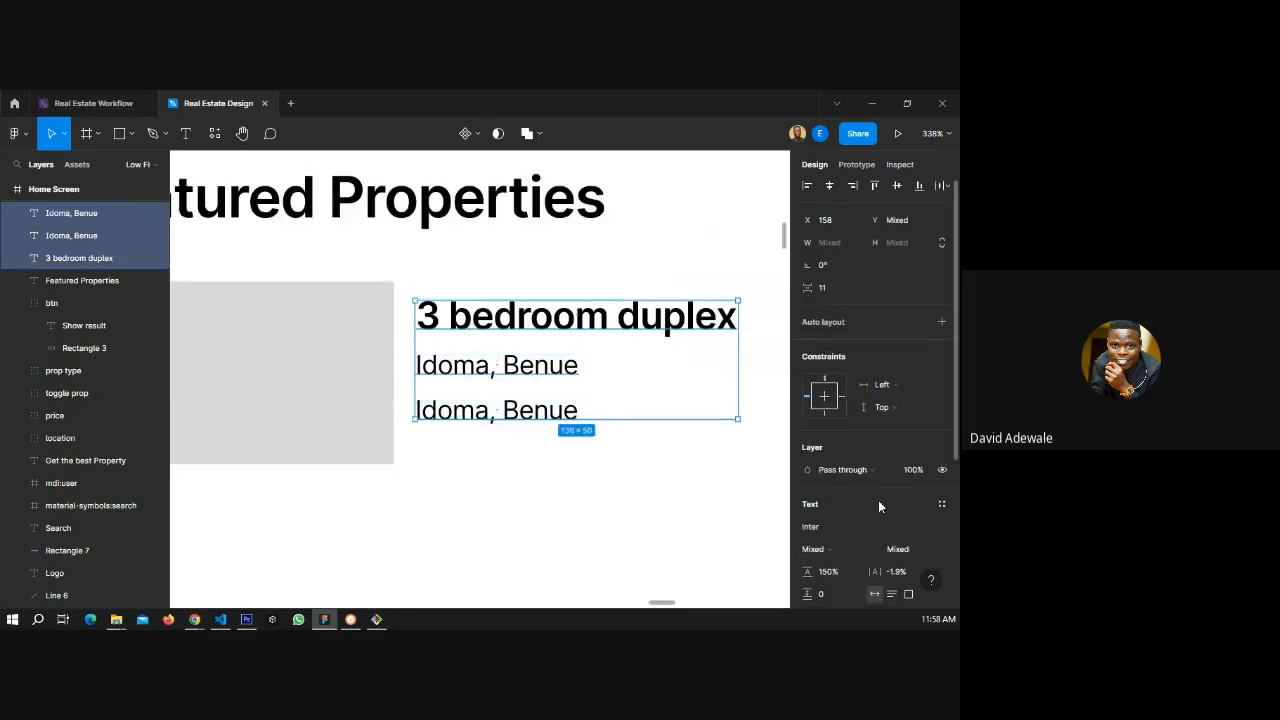
pyautogui.scroll(-3, 878, 500)
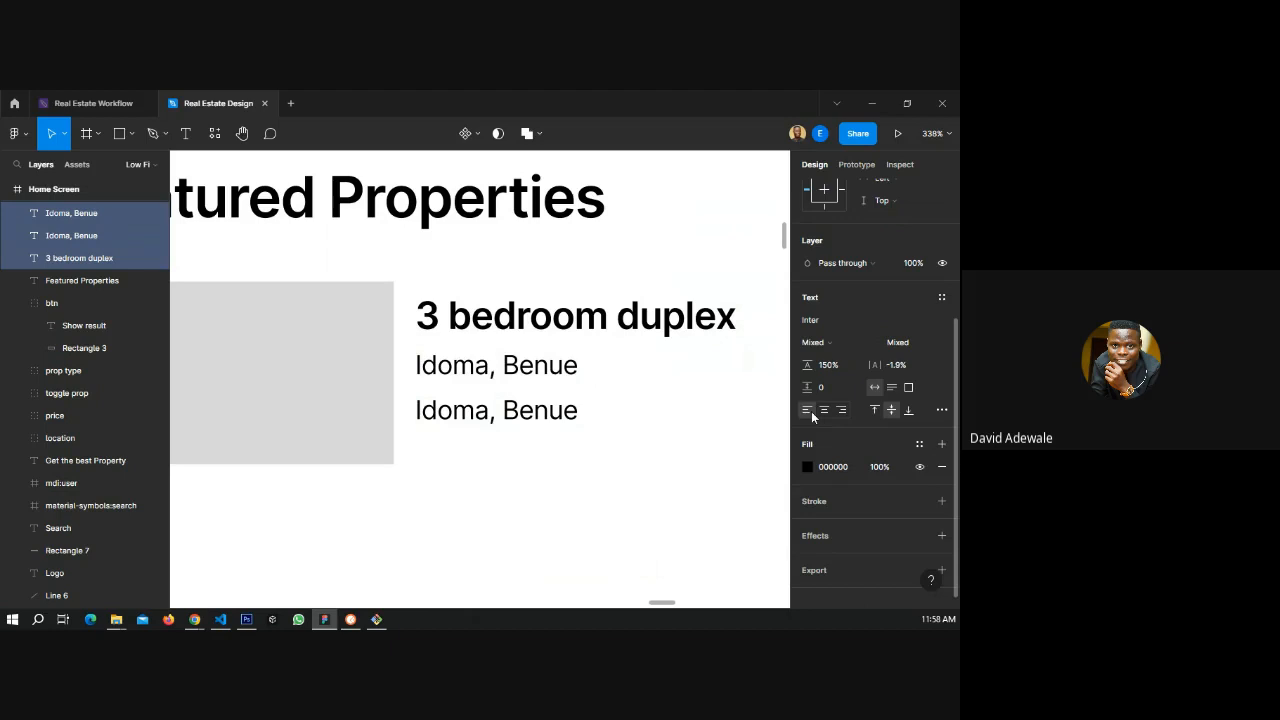
pyautogui.press('Escape')
# - Replace the lower "Idoma, Benue" line's text with the price "N2,000,000"
pyautogui.doubleClick(469, 410)
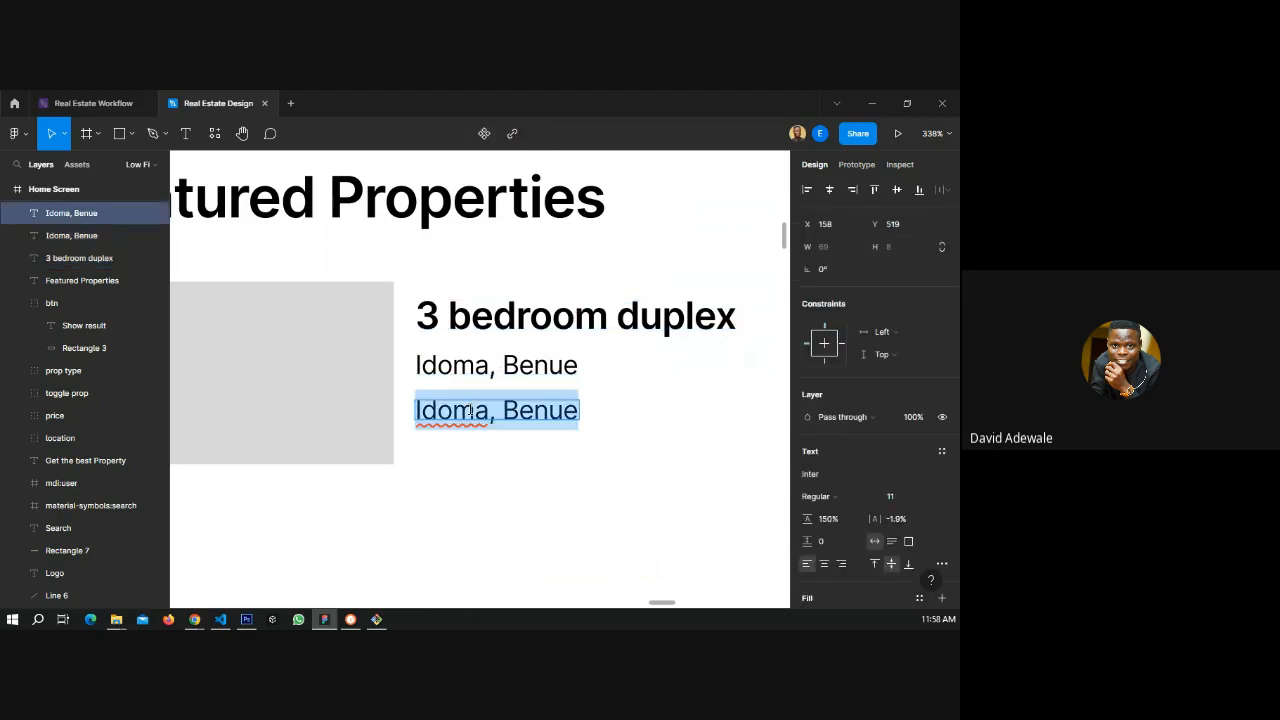
pyautogui.write('N')
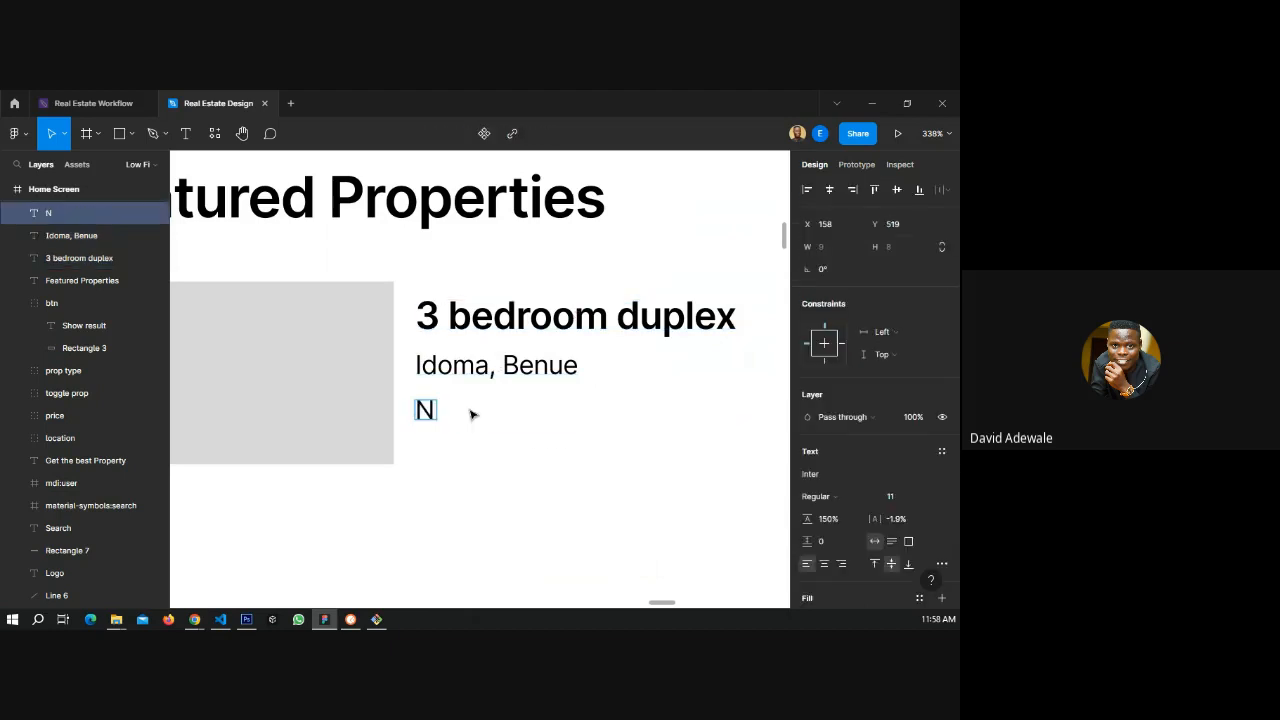
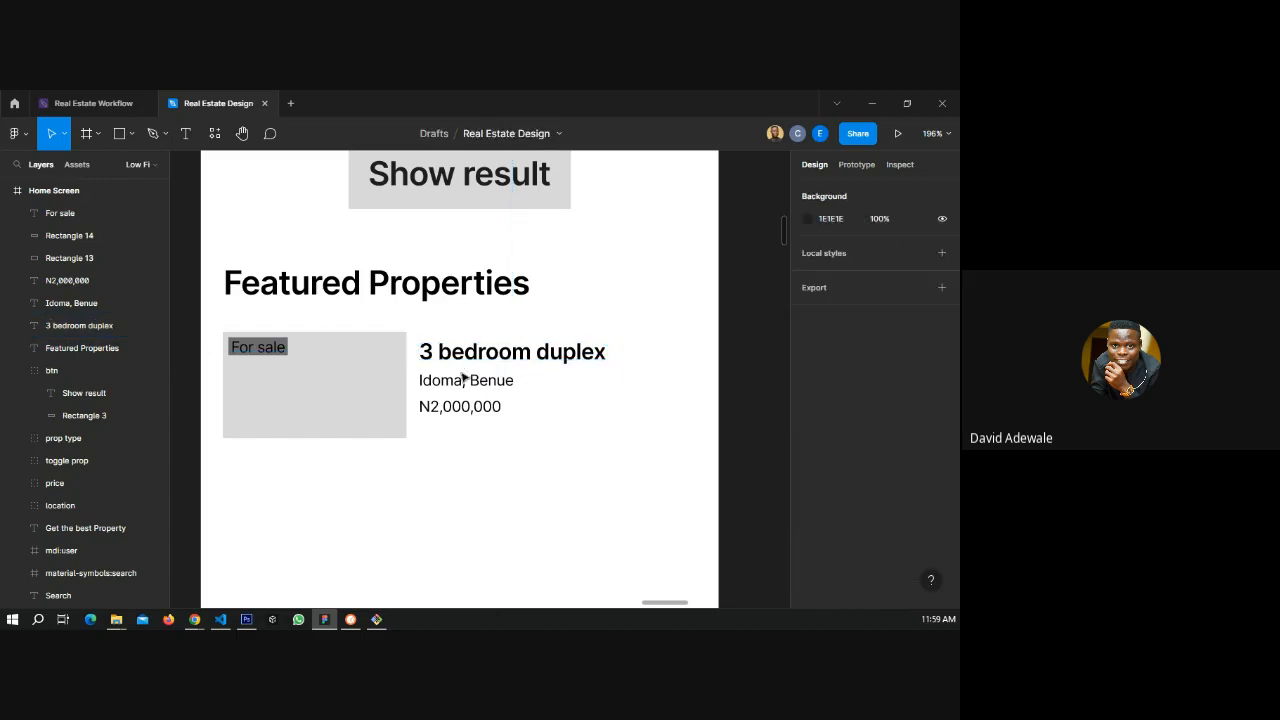
# - Duplicate the "N2,000,000" text below itself at Y 538 and change the copy to "Housing"
pyautogui.click(467, 412)
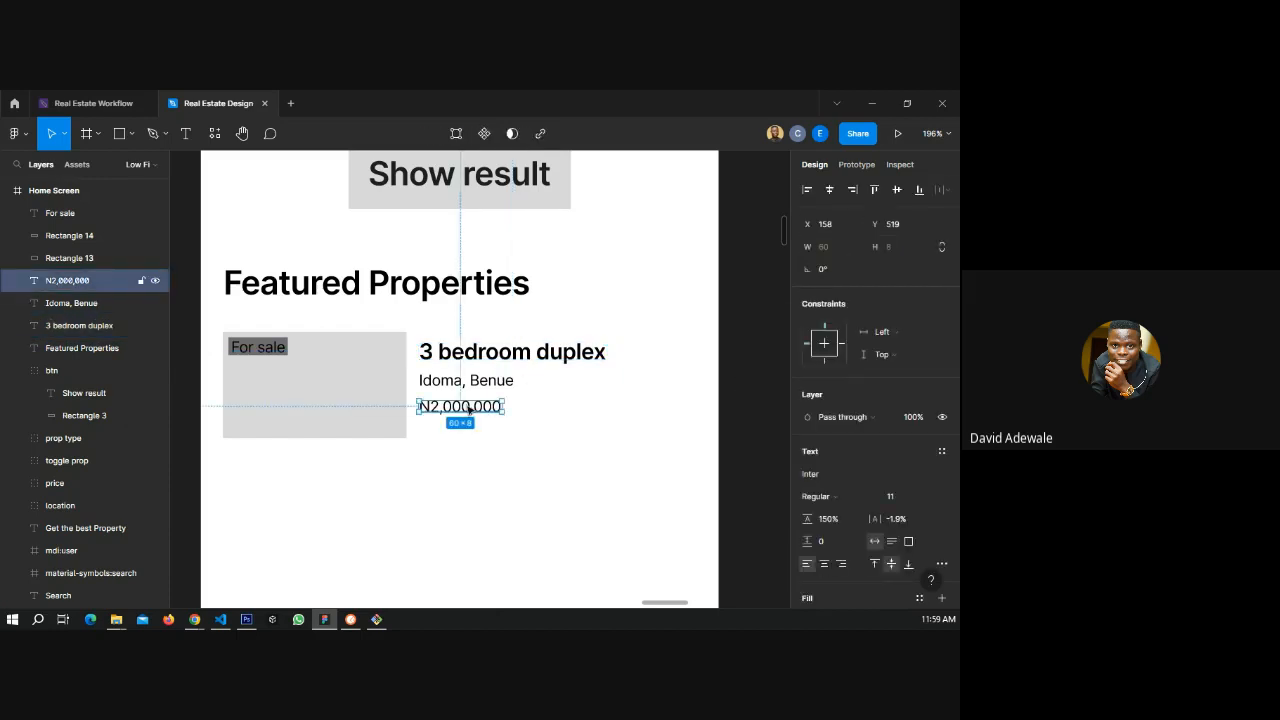
pyautogui.keyDown('alt'); pyautogui.moveTo(459, 409); pyautogui.dragTo(452, 437); pyautogui.keyUp('alt')
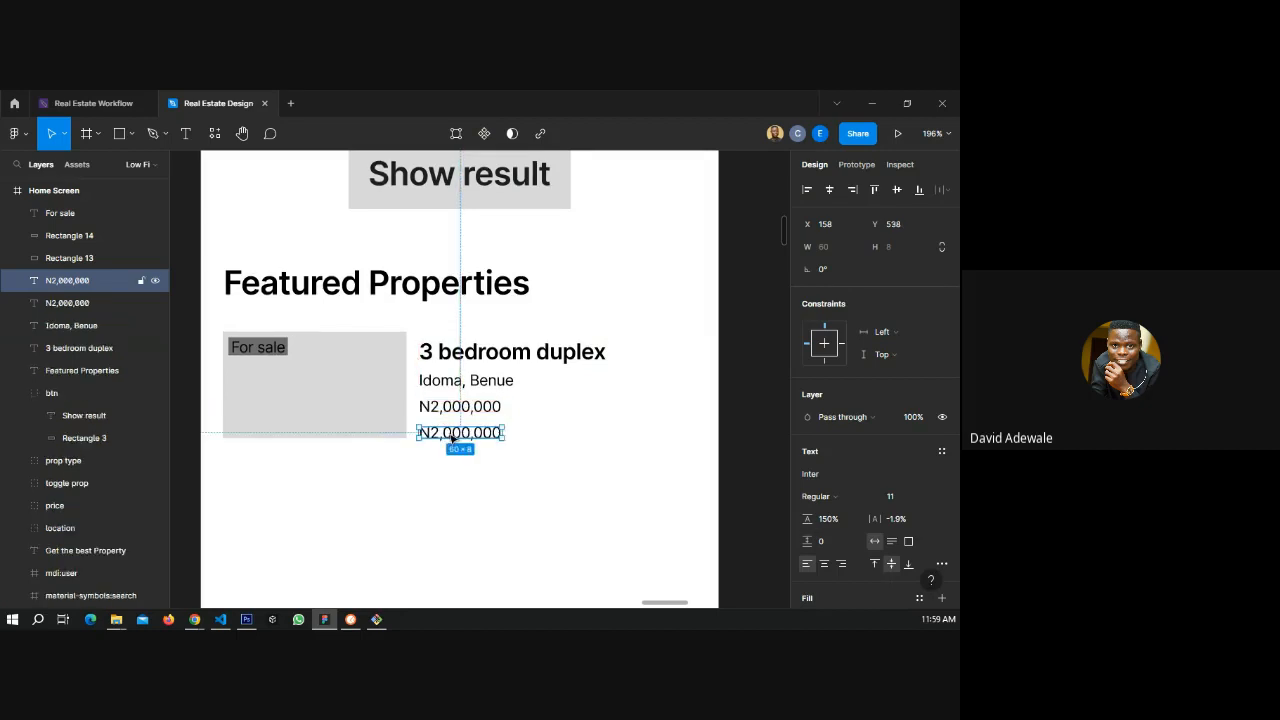
pyautogui.doubleClick(449, 433)
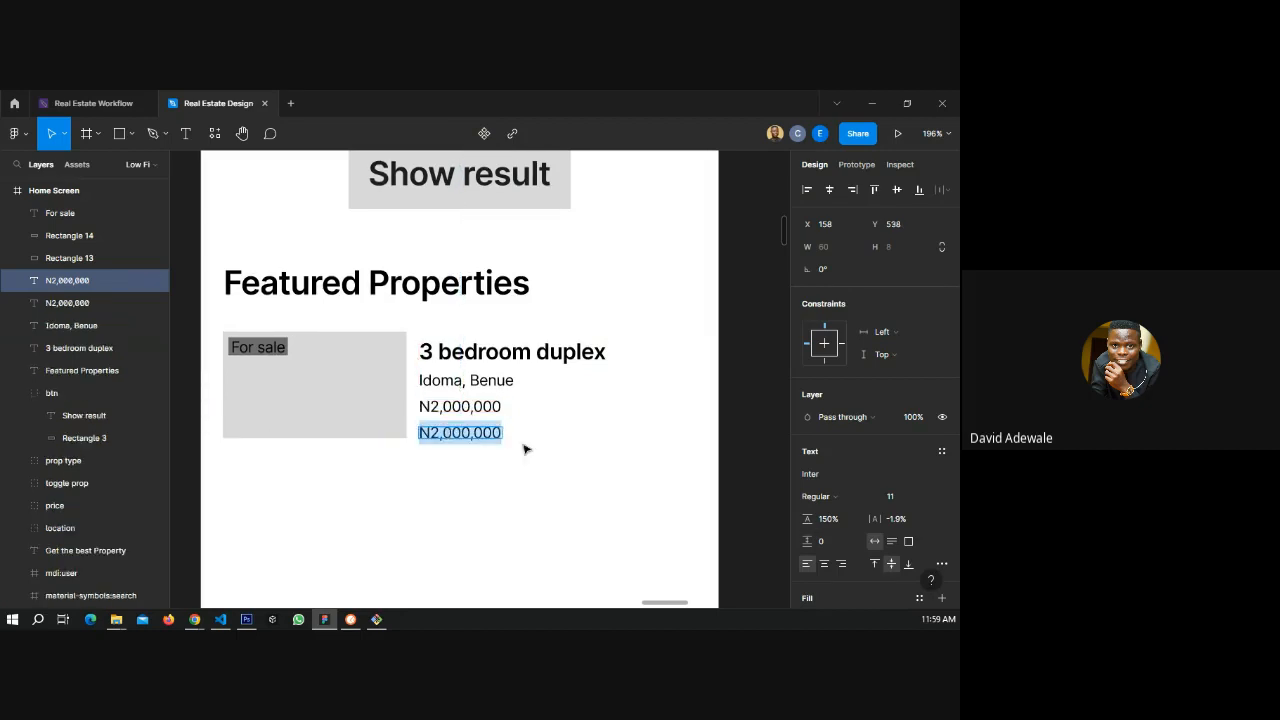
pyautogui.write('Hos')
pyautogui.press('BackSpace')
pyautogui.write('using')
pyautogui.press('Escape')
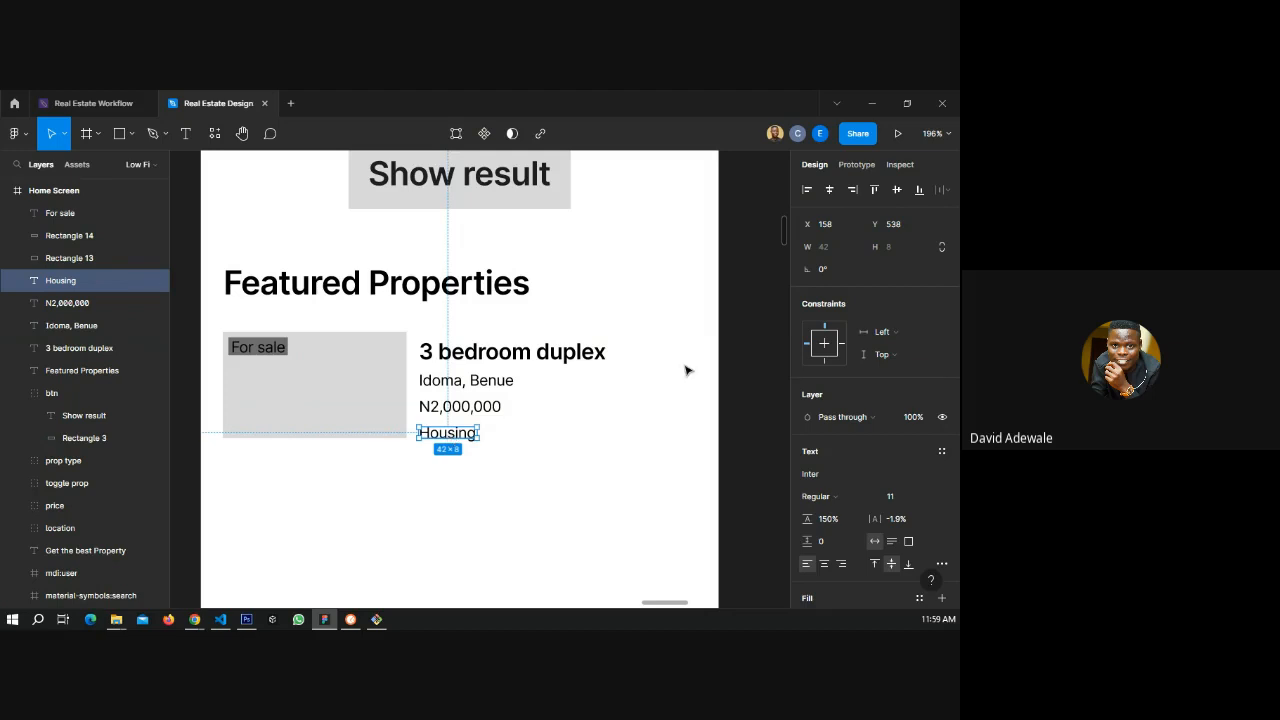
pyautogui.doubleClick(464, 438)
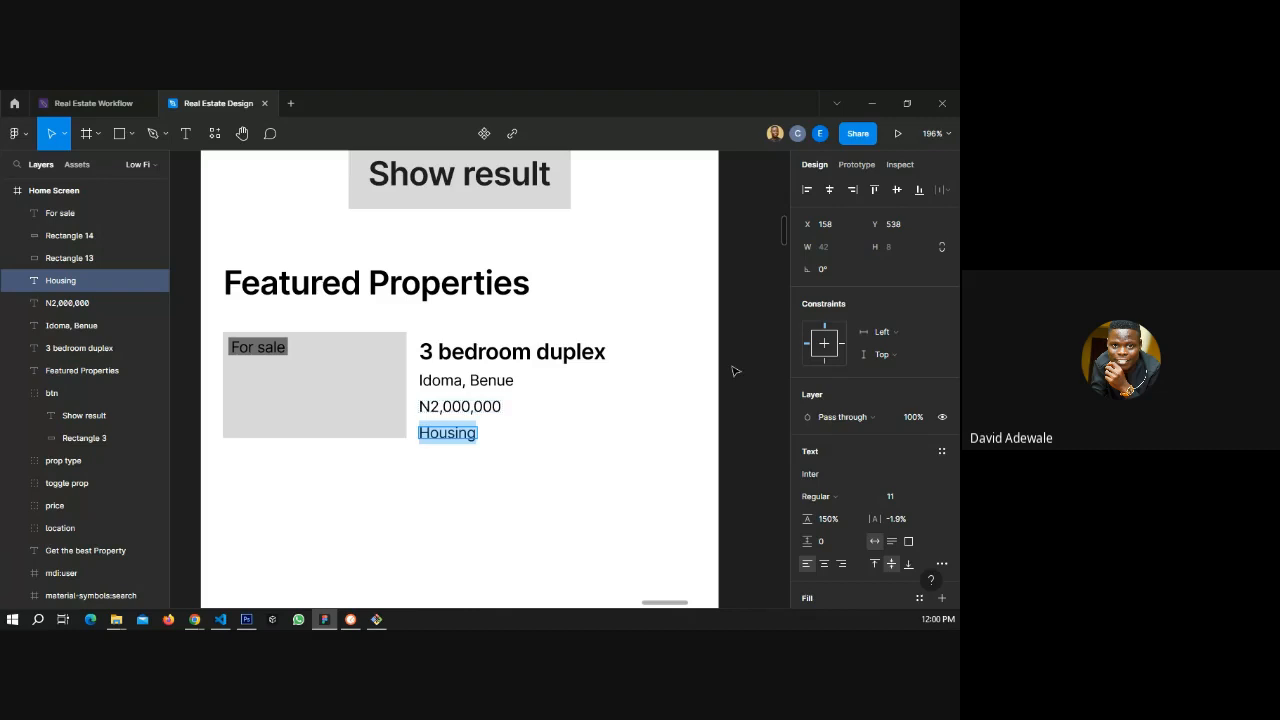
pyautogui.press('Escape')
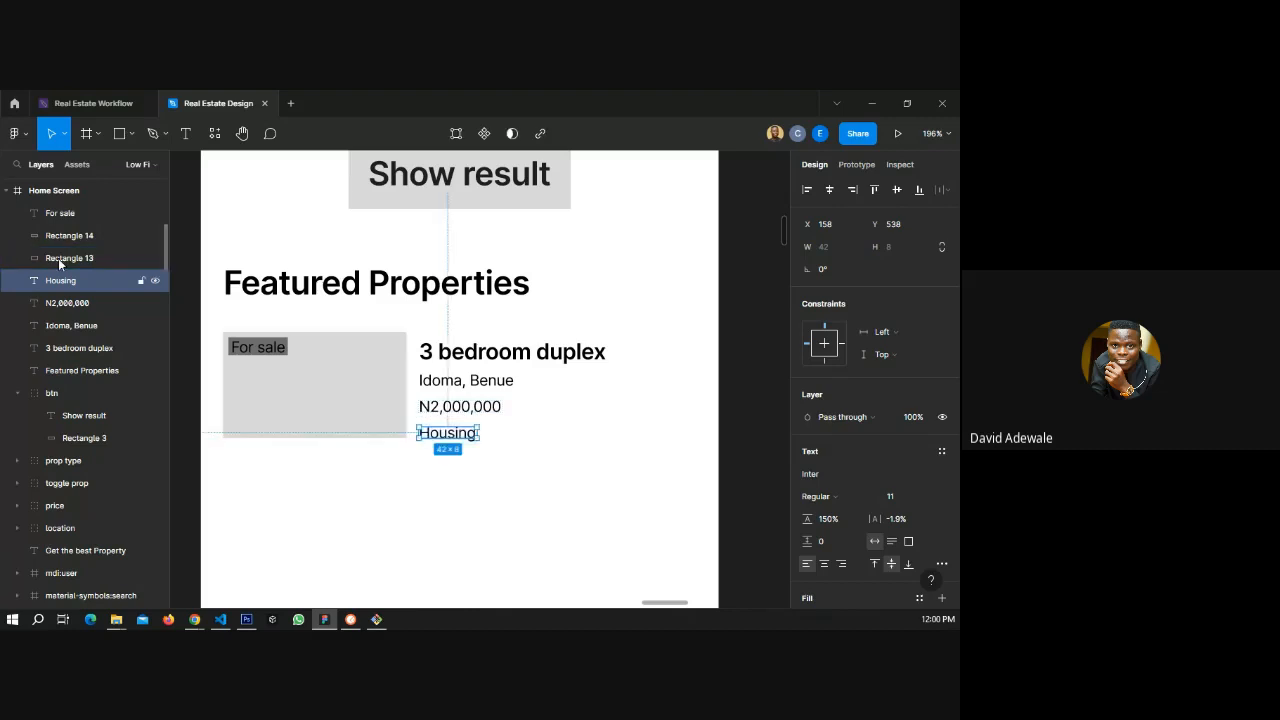
# - Copy the dark rectangle behind "For sale" to behind the "Housing" text and widen the copy to 53 × 13
pyautogui.click(76, 237)
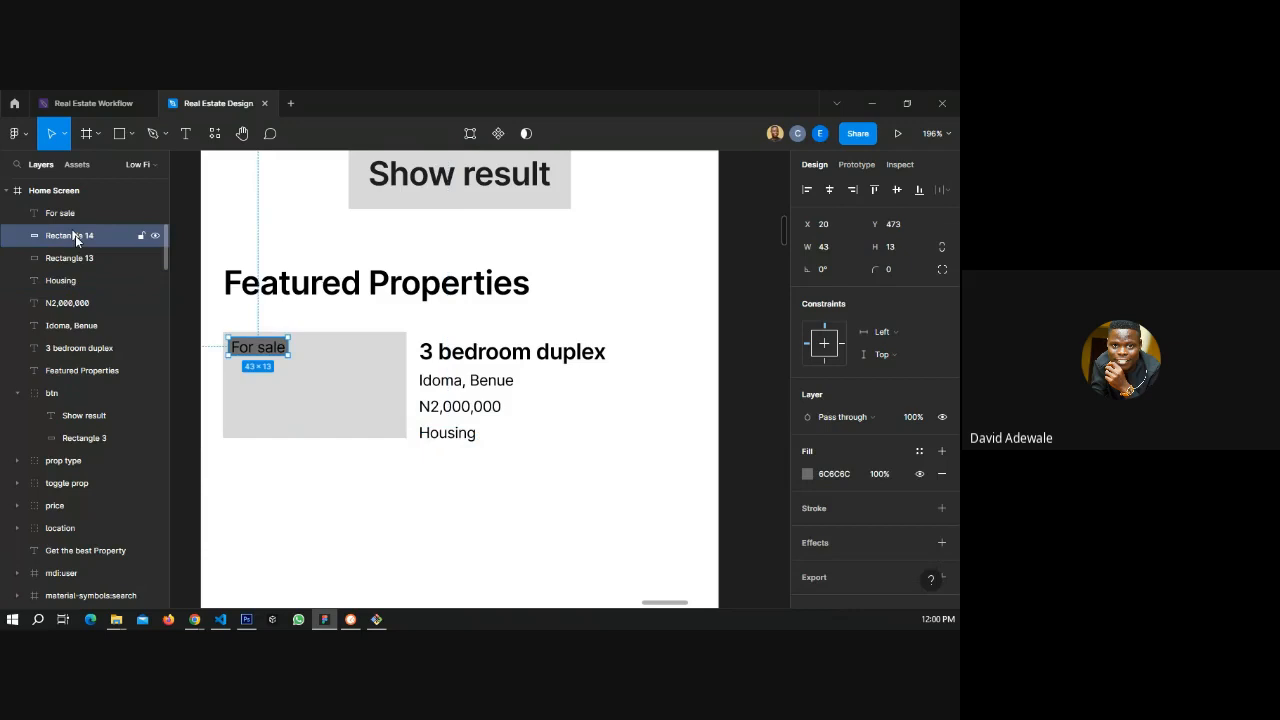
pyautogui.moveTo(76, 239); pyautogui.dragTo(457, 436)
pyautogui.scroll(5, 430, 436)
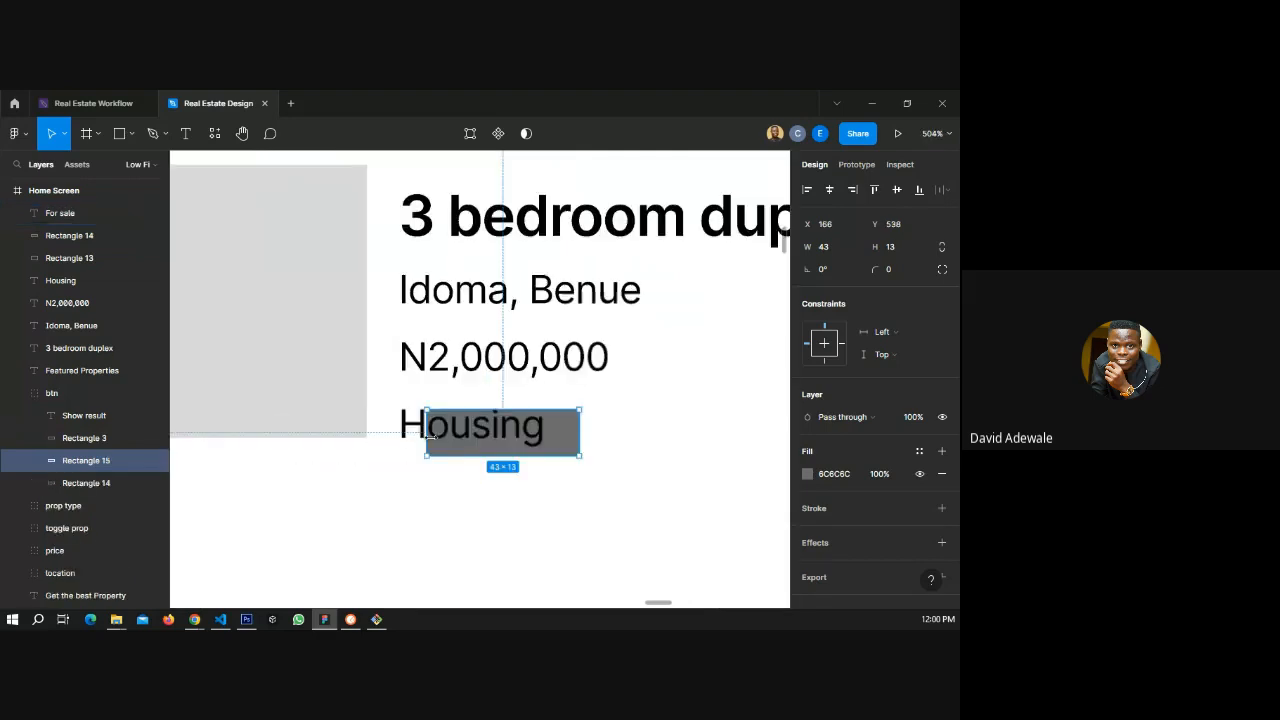
pyautogui.moveTo(437, 446); pyautogui.dragTo(391, 446)
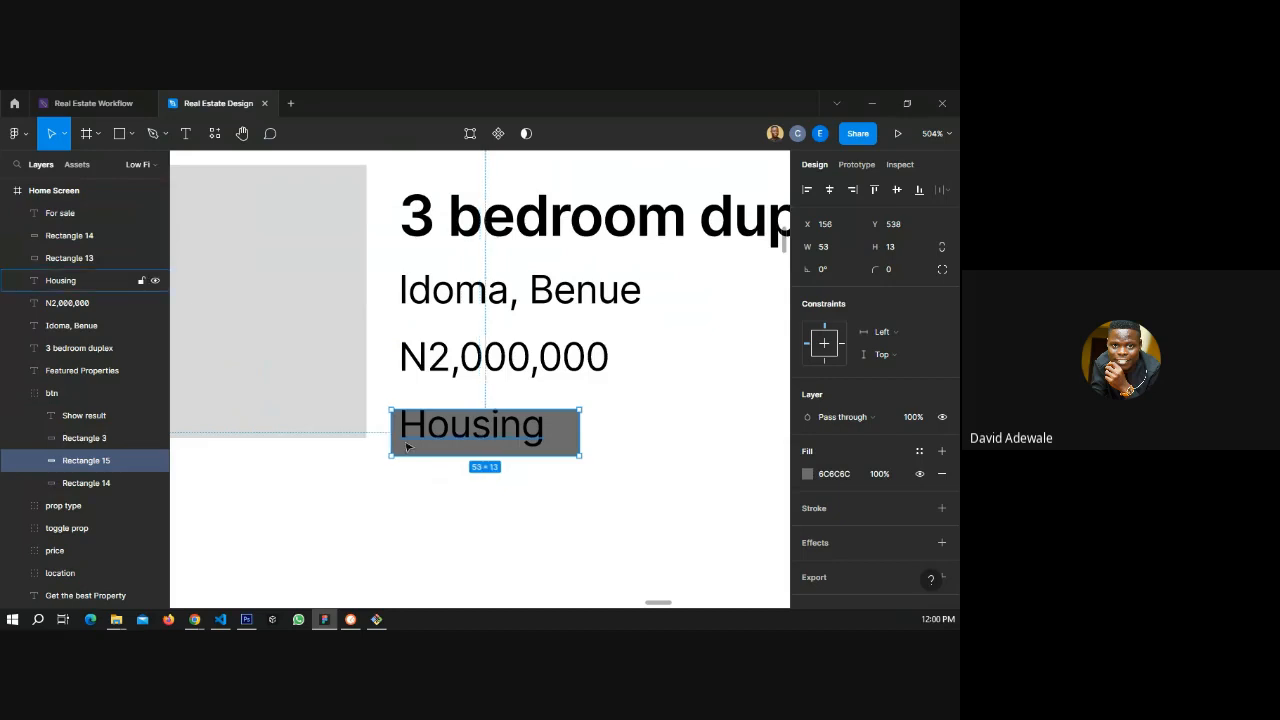
# - Center the "Housing" text in its rectangle and move both to line up with the listing text's starting edge at X 158
pyautogui.keyDown('shift'); pyautogui.click(406, 447); pyautogui.keyUp('shift')
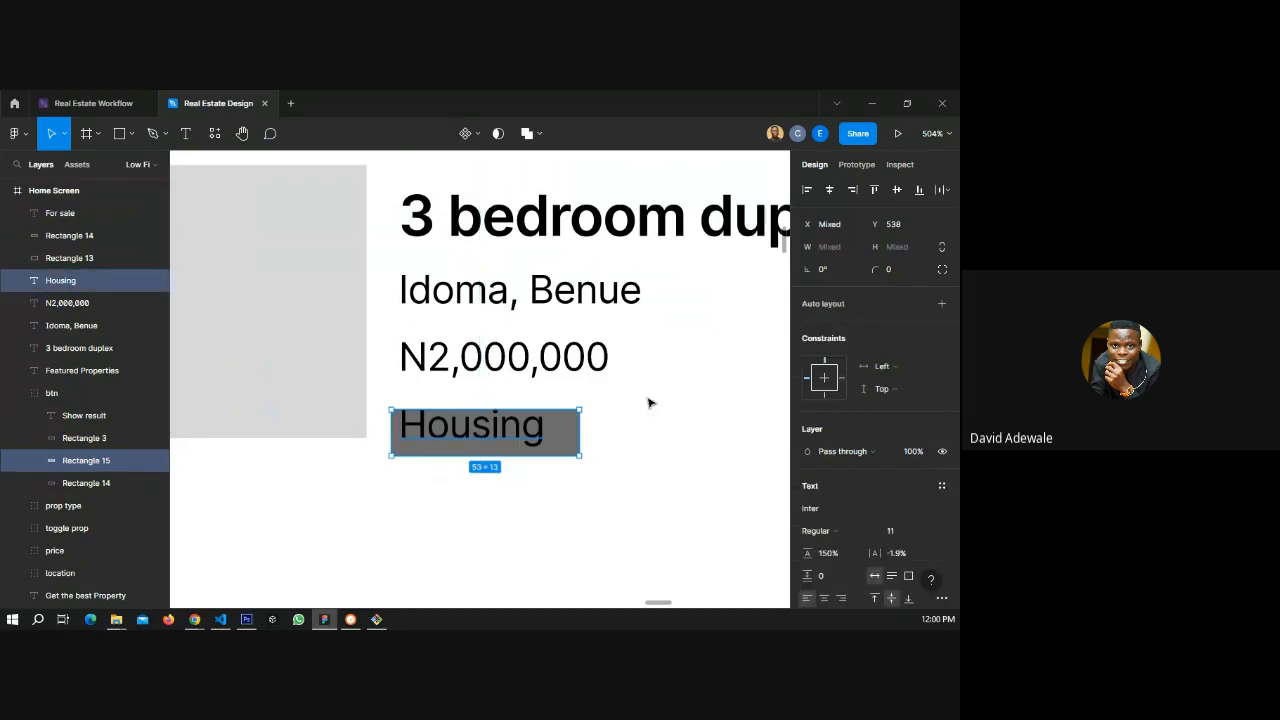
pyautogui.click(897, 190)
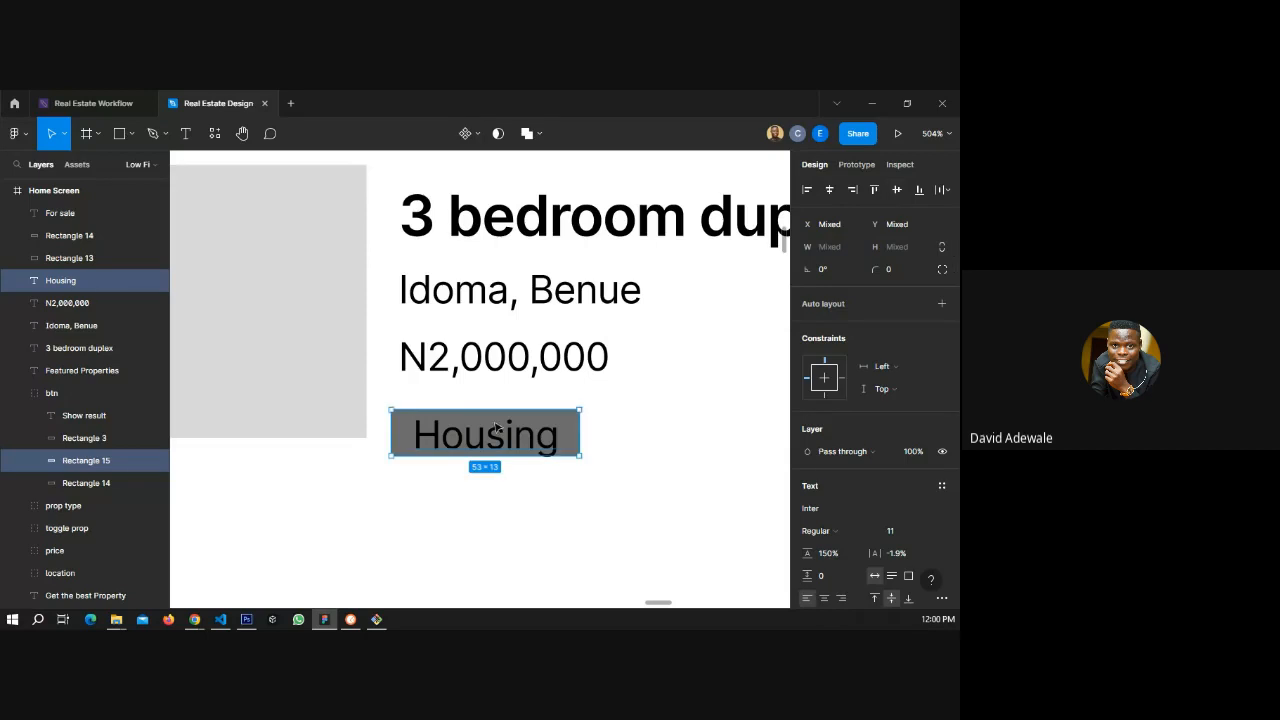
pyautogui.moveTo(496, 427); pyautogui.dragTo(502, 416)
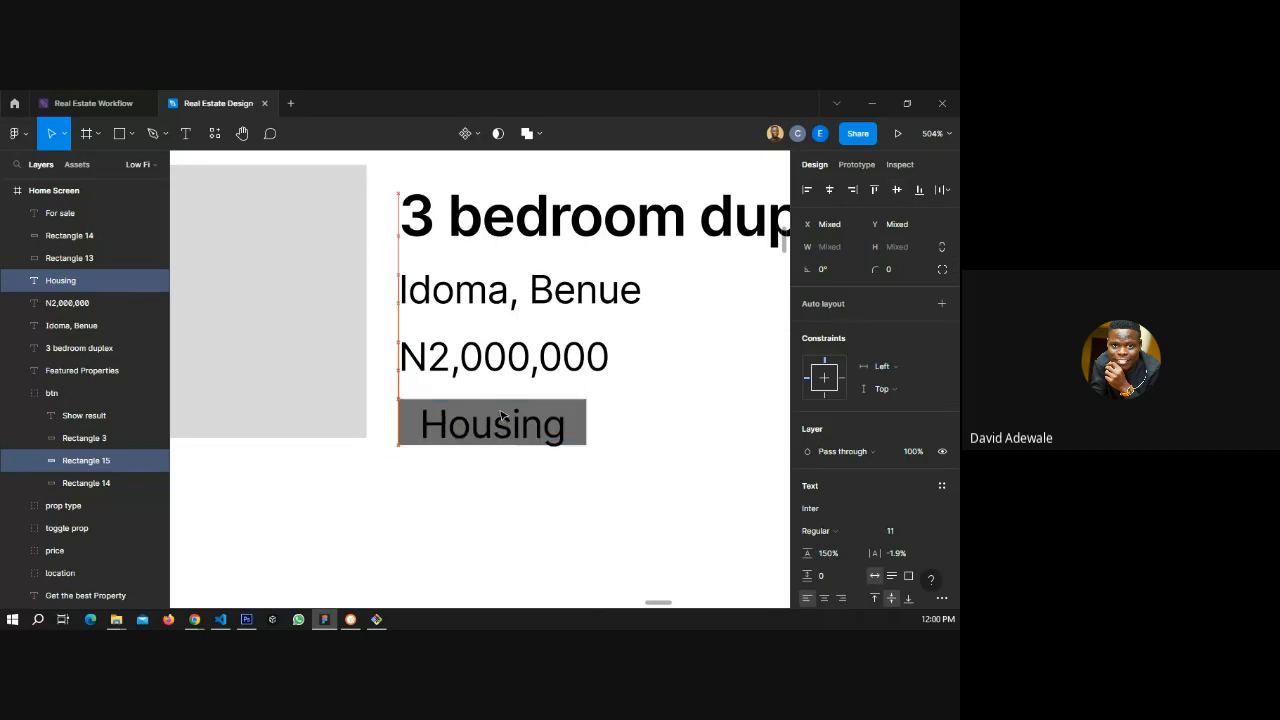
pyautogui.scroll(-3, 321, 392)
pyautogui.keyDown('shift'); pyautogui.click(395, 366); pyautogui.keyUp('shift')
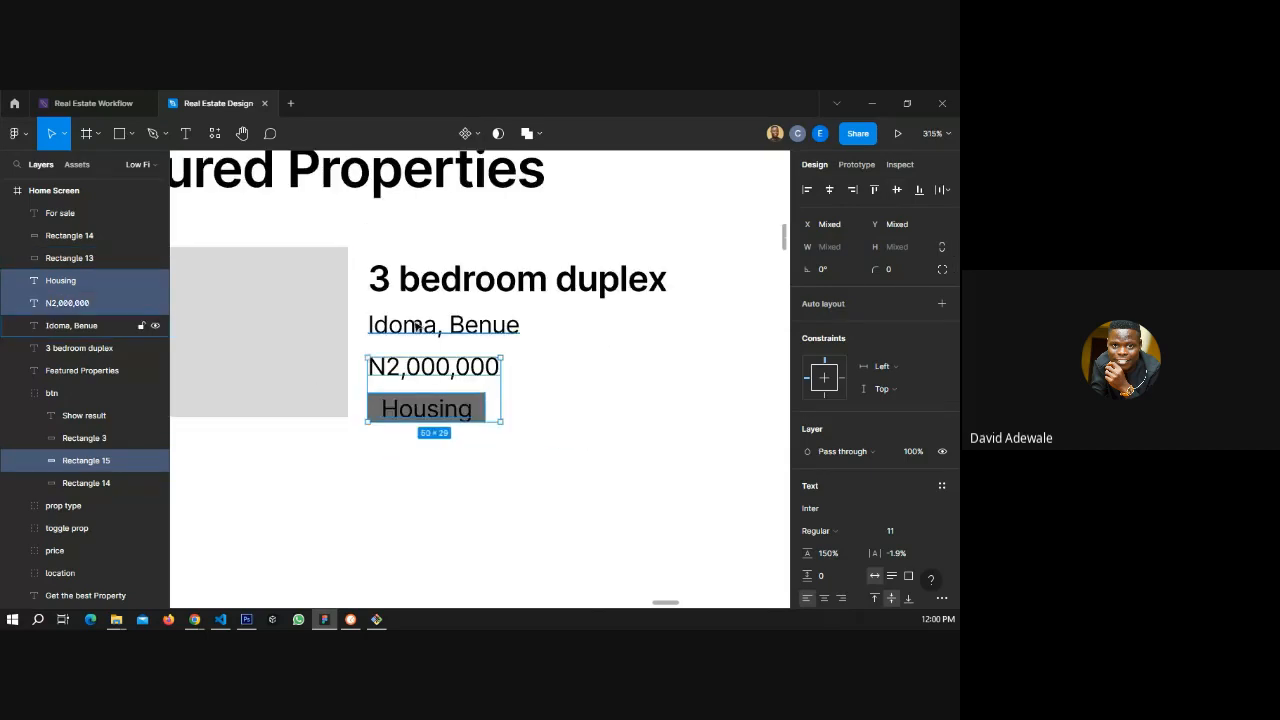
pyautogui.keyDown('shift'); pyautogui.click(417, 325); pyautogui.keyUp('shift')
pyautogui.click(505, 420)
pyautogui.moveTo(393, 413); pyautogui.dragTo(400, 415)
pyautogui.press('Escape')
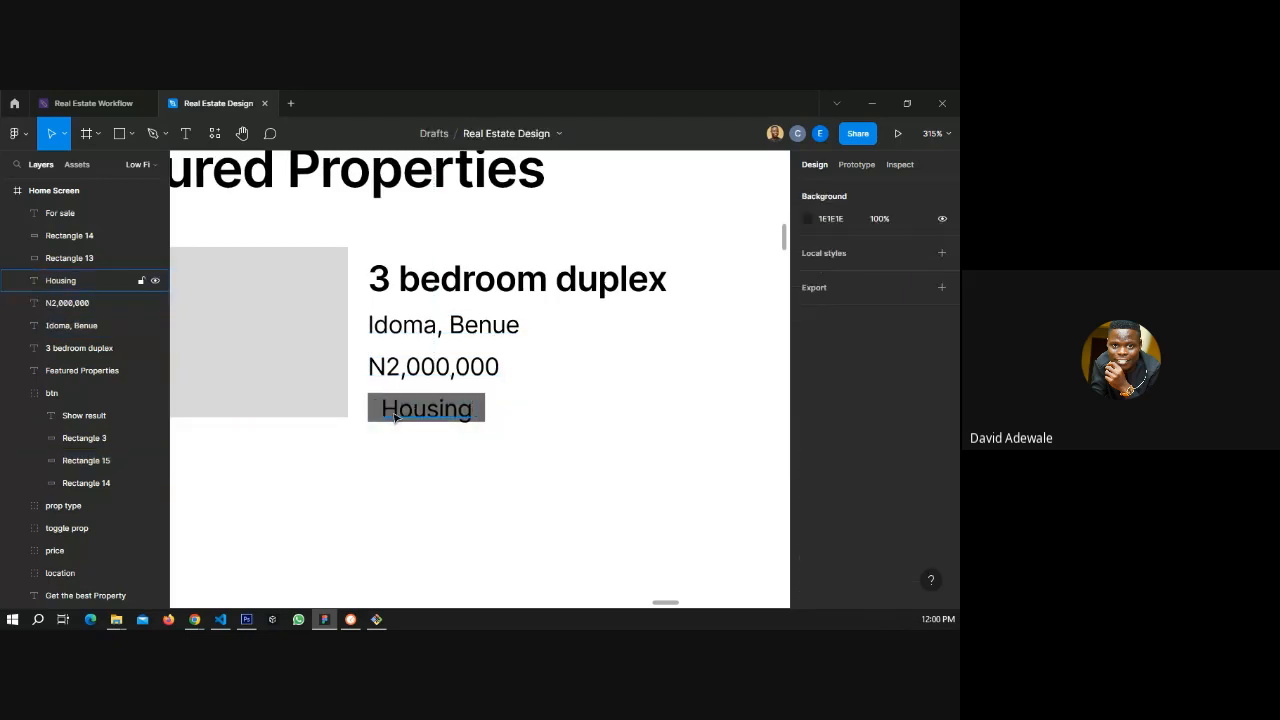
pyautogui.click(437, 414)
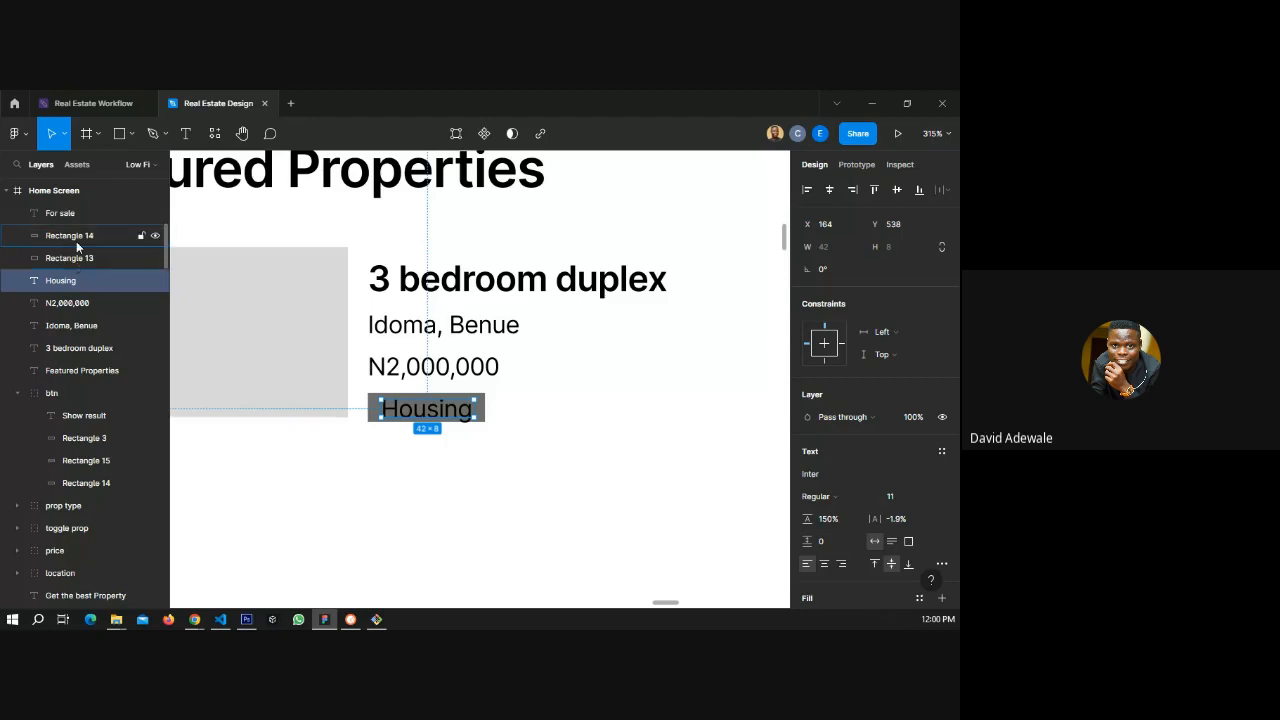
pyautogui.click(76, 238)
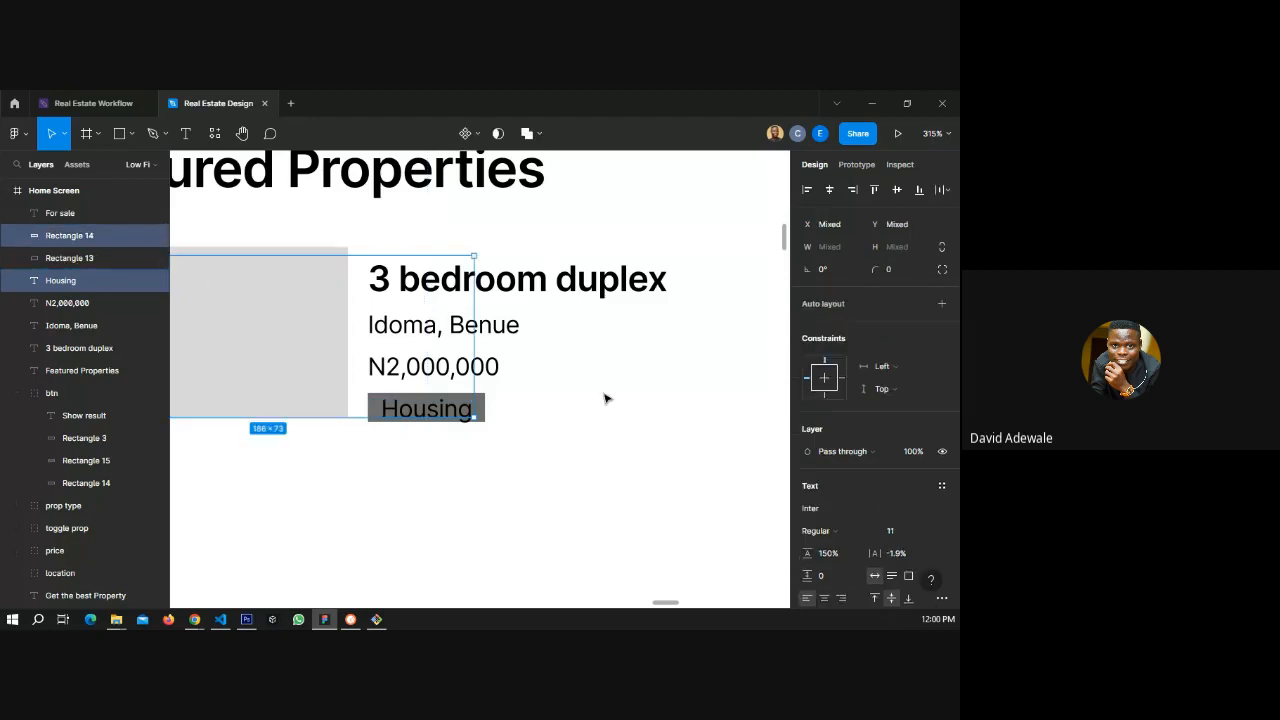
pyautogui.click(555, 428)
pyautogui.moveTo(520, 443); pyautogui.dragTo(379, 399)
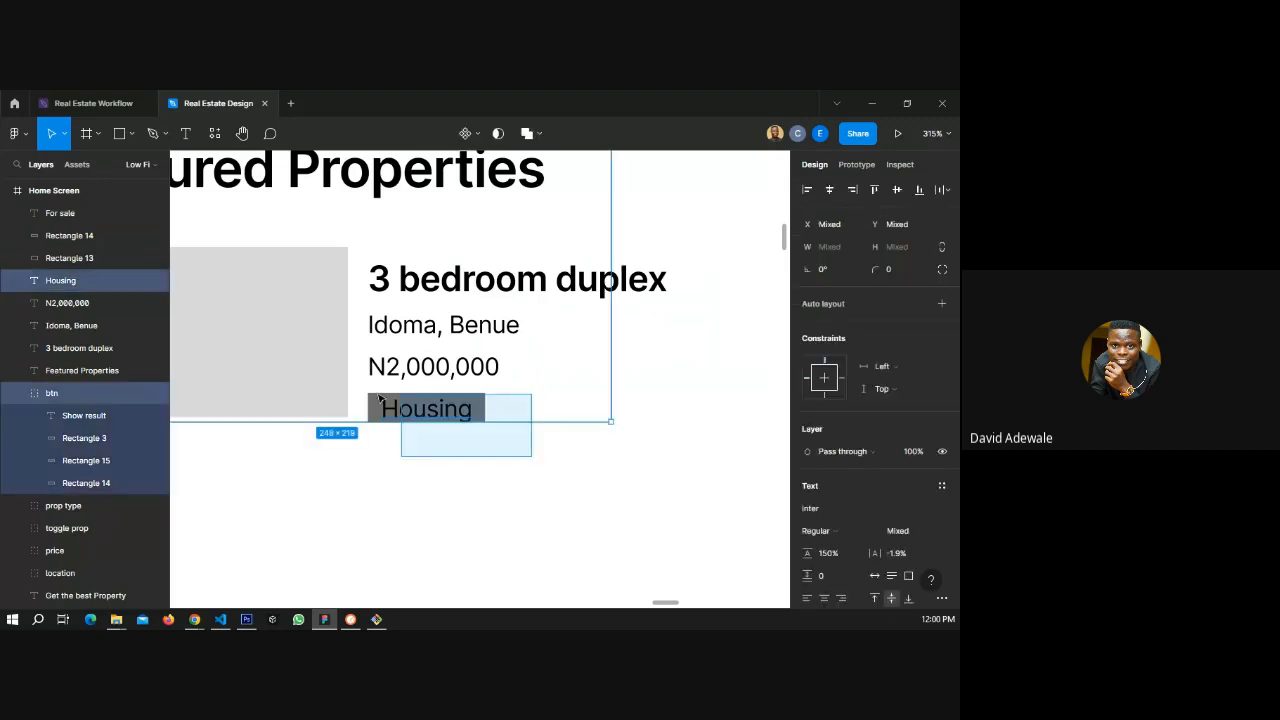
pyautogui.scroll(-3, 437, 453)
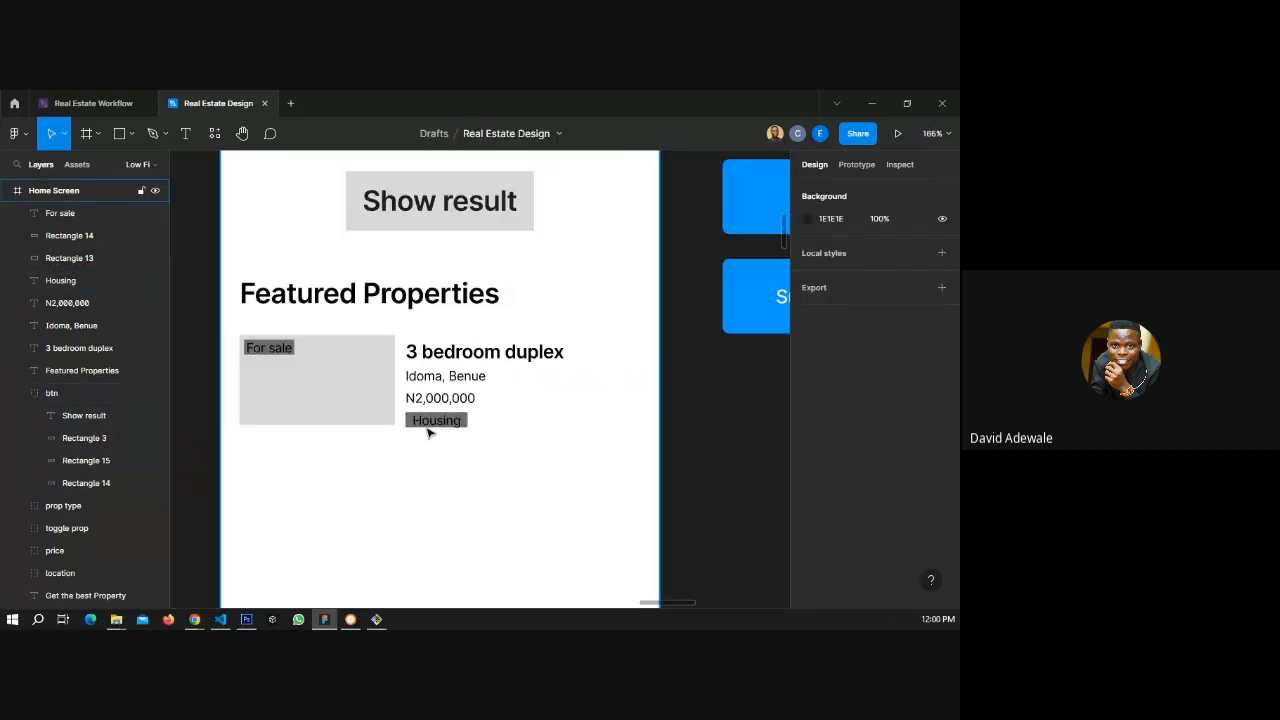
# - Move Rectangle 15 and Rectangle 14 out of the btn group to just above it in the layer order
pyautogui.click(428, 426)
pyautogui.click(40, 393)
pyautogui.click(16, 395)
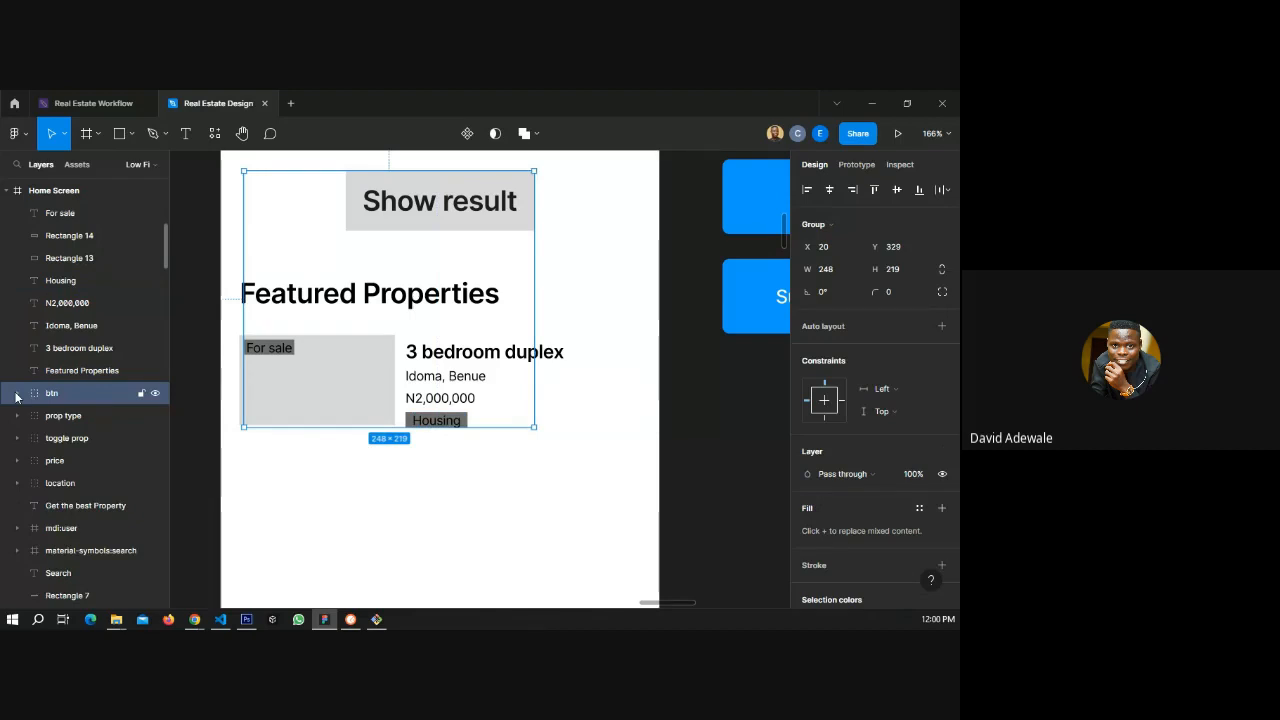
pyautogui.click(16, 393)
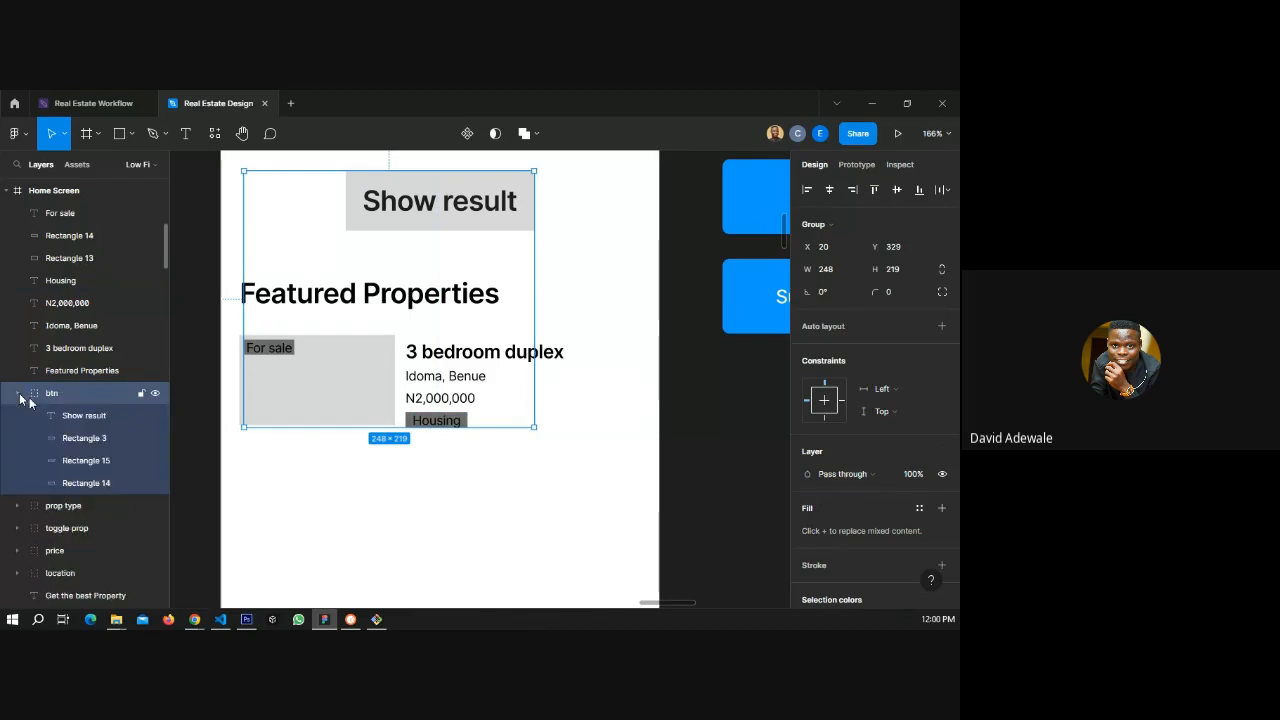
pyautogui.click(71, 414)
pyautogui.click(82, 438)
pyautogui.click(82, 460)
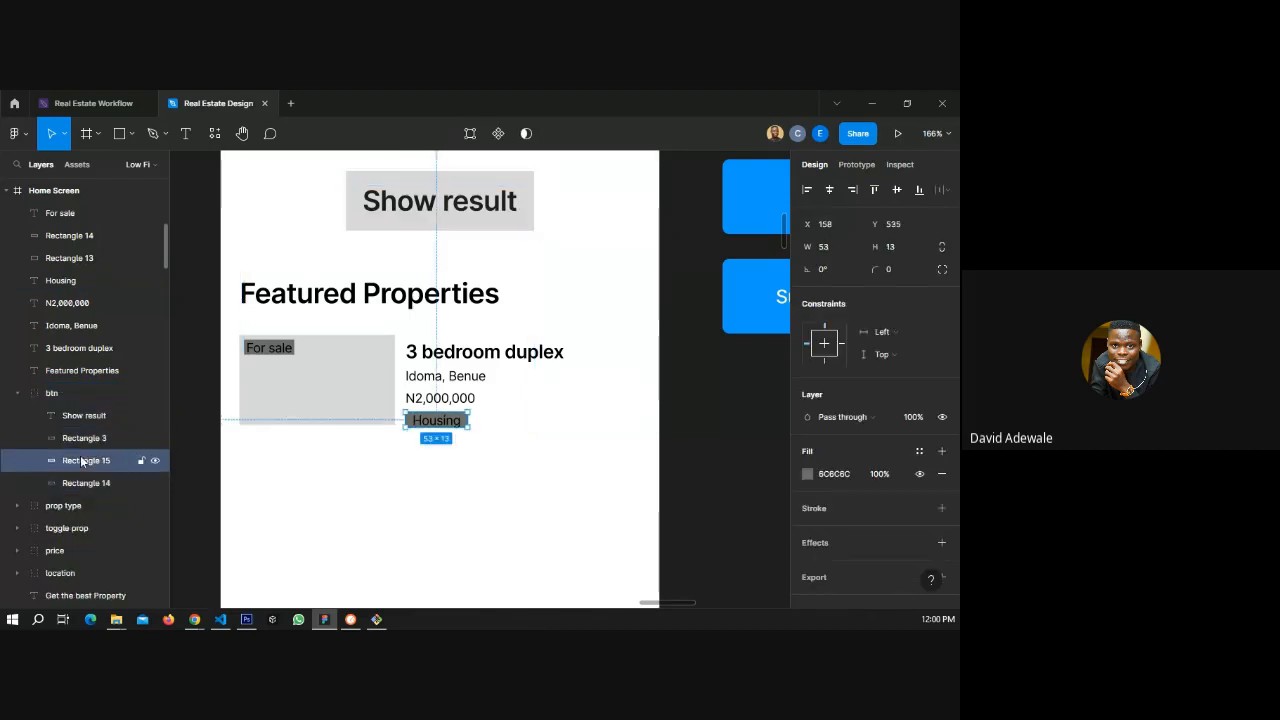
pyautogui.click(80, 482)
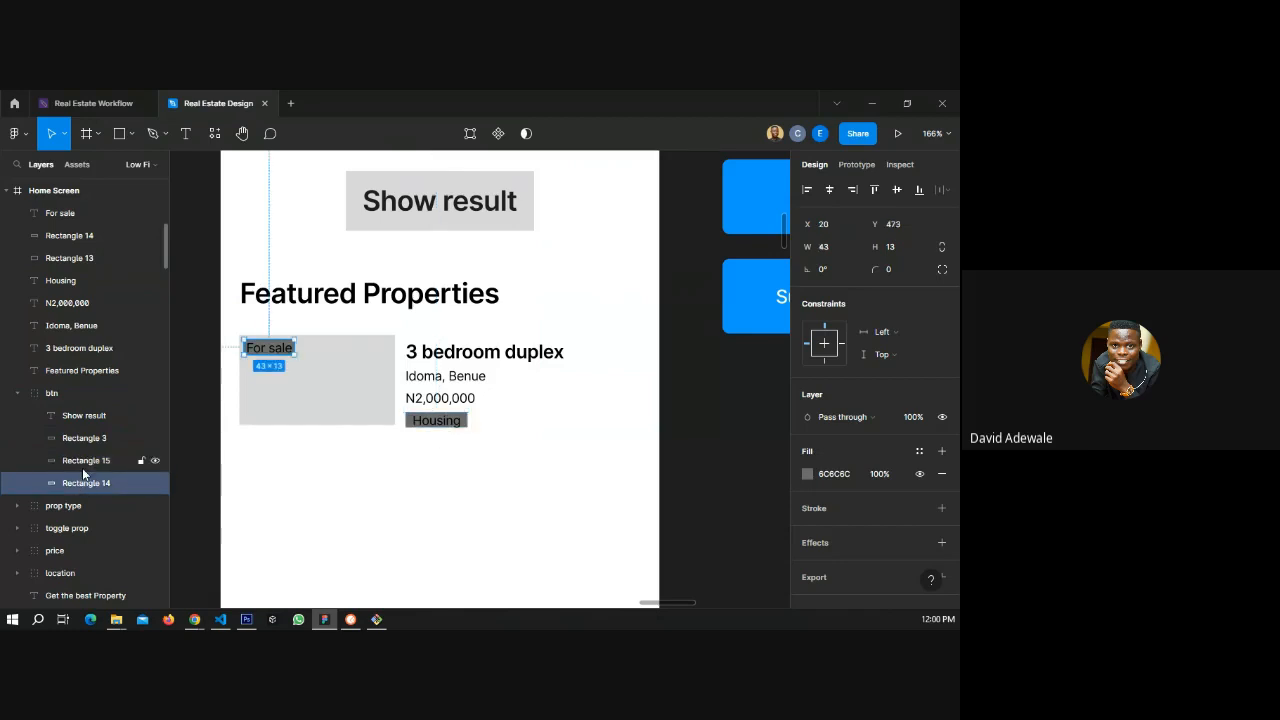
pyautogui.keyDown('shift'); pyautogui.click(82, 468); pyautogui.keyUp('shift')
pyautogui.moveTo(92, 468); pyautogui.dragTo(55, 397)
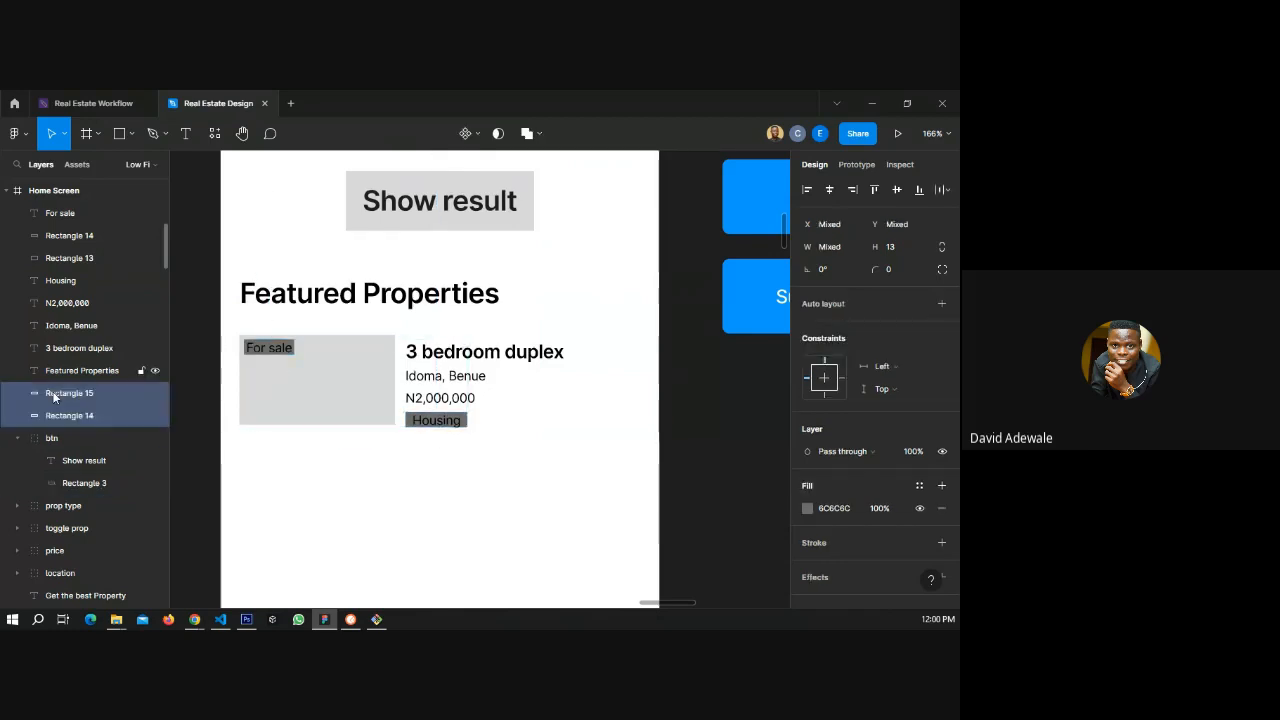
# - Group the "Housing" text with its dark background rectangle
pyautogui.click(460, 437)
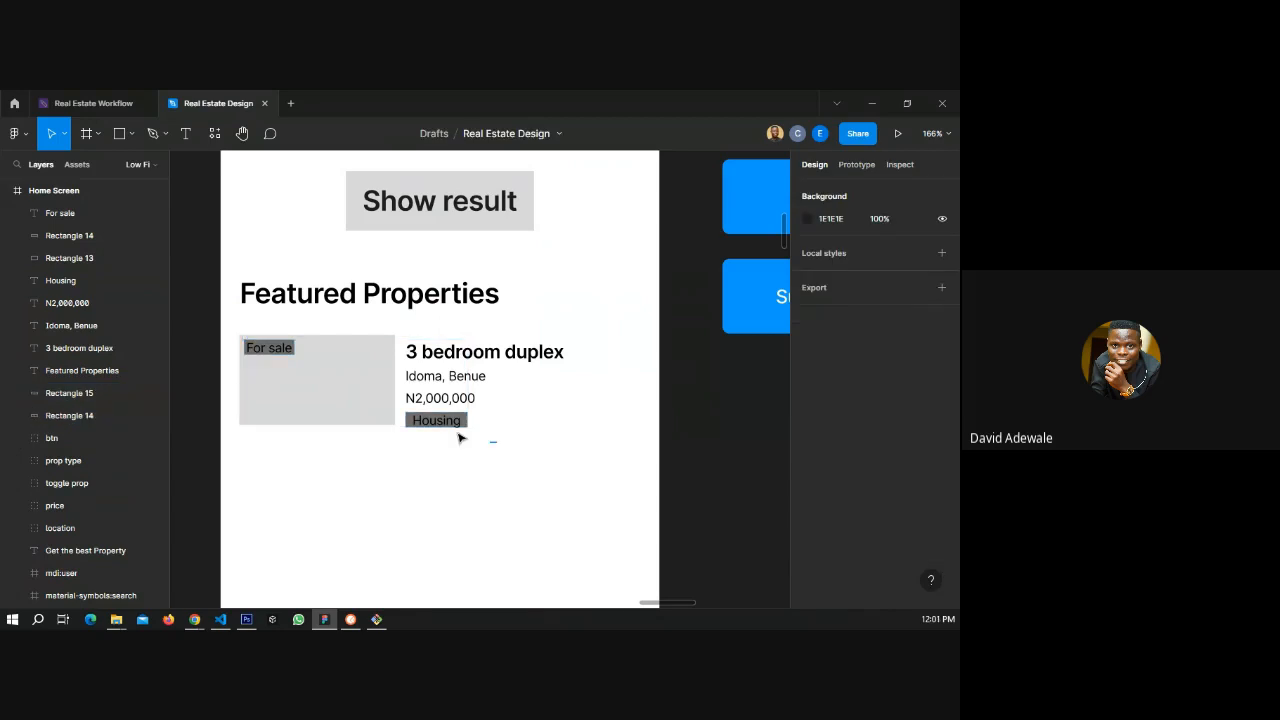
pyautogui.moveTo(496, 443); pyautogui.dragTo(400, 415)
pyautogui.hotkey('ctrl', 'g')
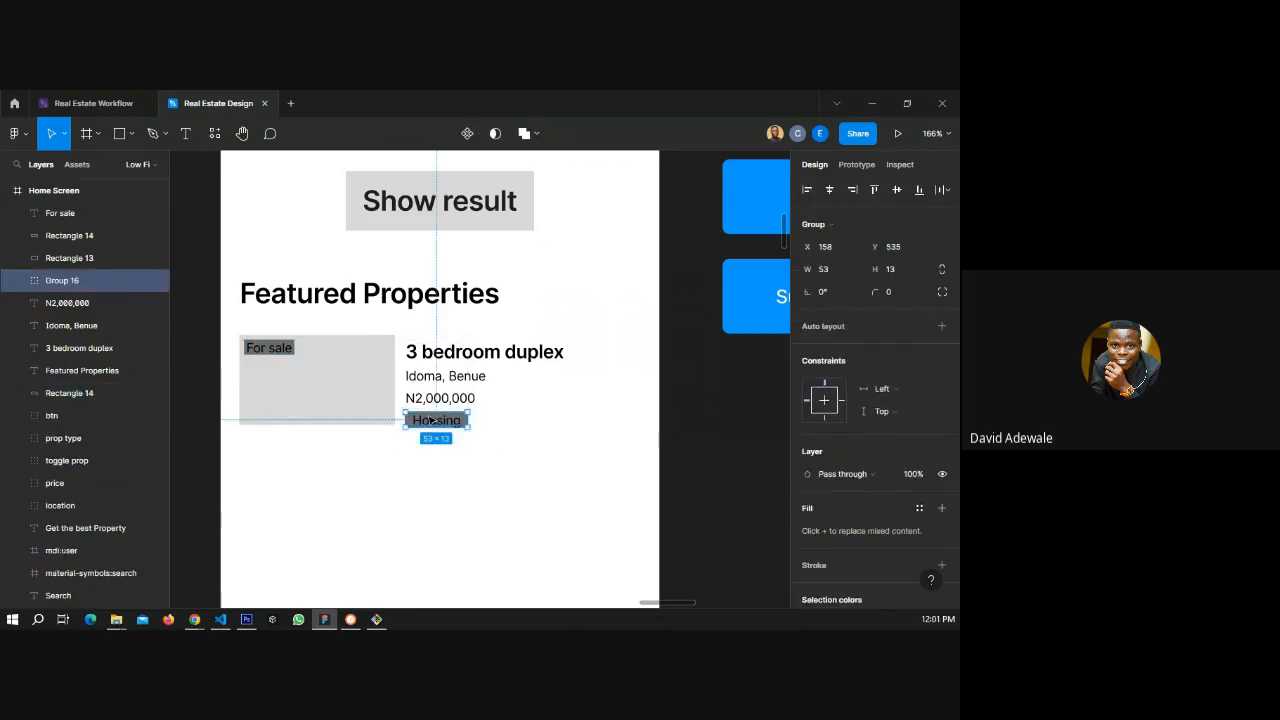
# - Group the listing's price, location, "3 bedroom duplex" title and Housing tag together
pyautogui.click(440, 400)
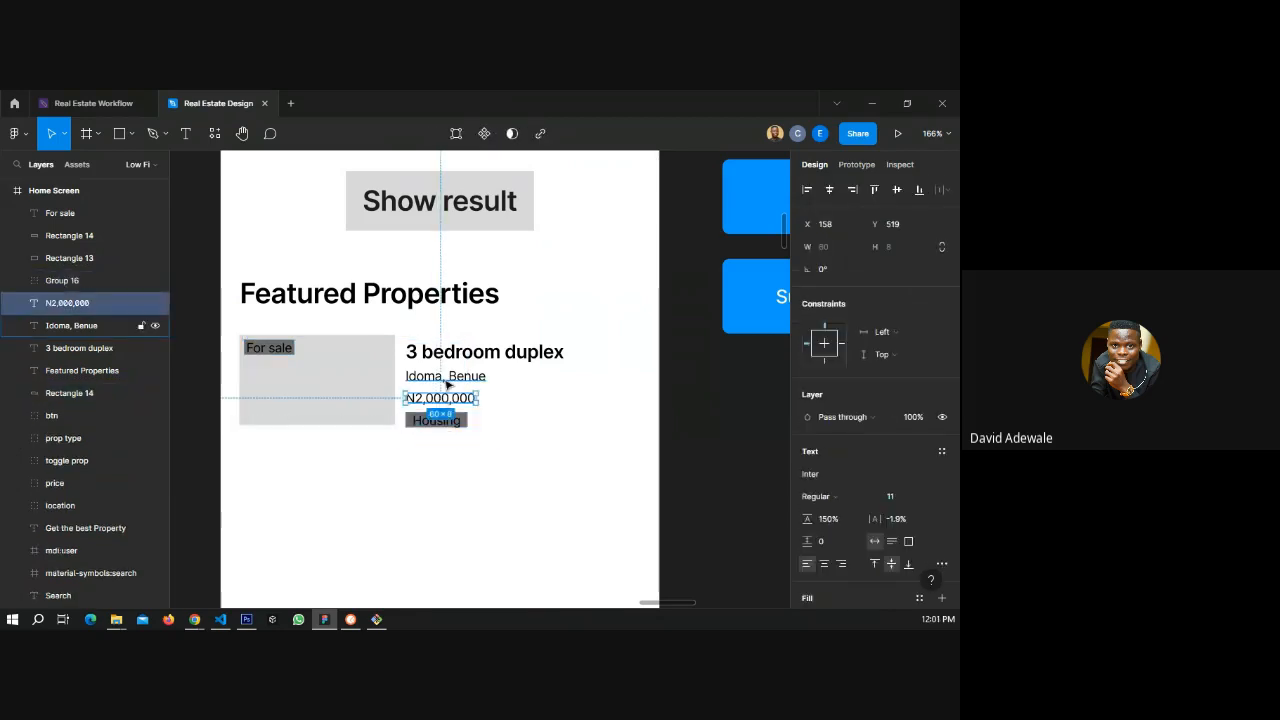
pyautogui.keyDown('shift'); pyautogui.click(448, 378); pyautogui.keyUp('shift')
pyautogui.keyDown('shift'); pyautogui.click(452, 354); pyautogui.keyUp('shift')
pyautogui.keyDown('shift'); pyautogui.click(431, 428); pyautogui.keyUp('shift')
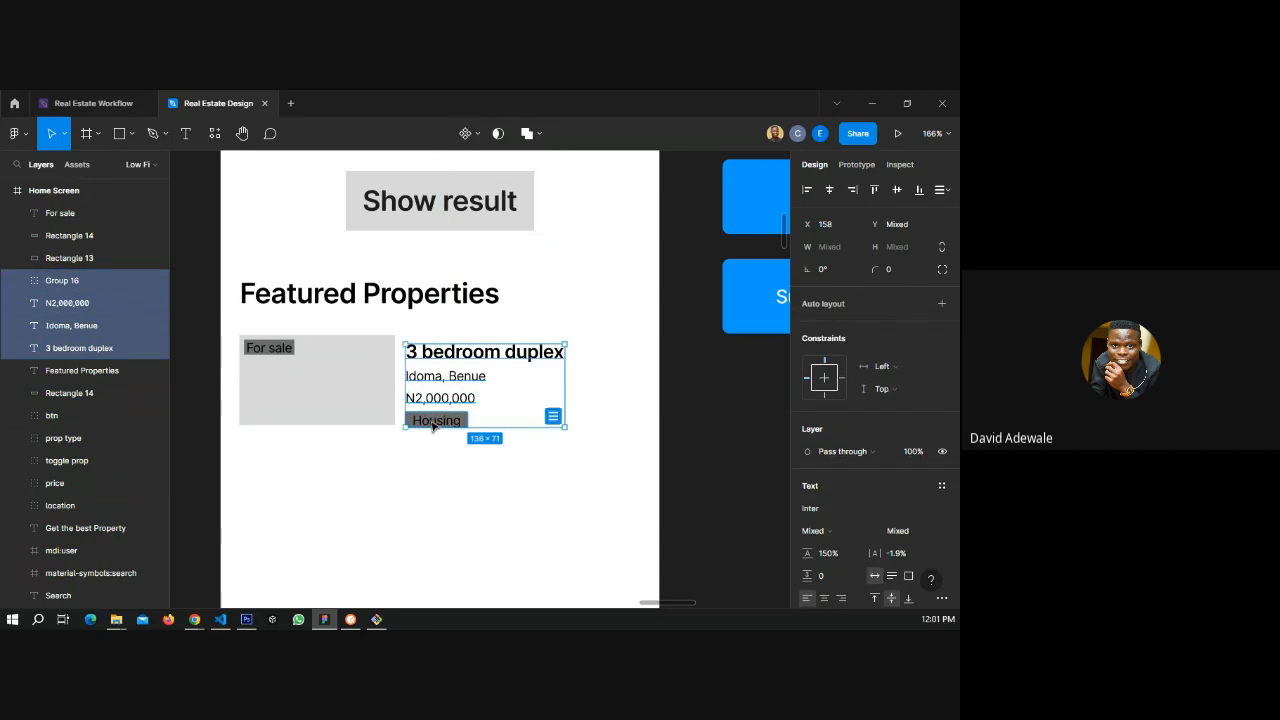
pyautogui.hotkey('ctrl', 'g')
# - Group the "For sale" text with its dark background rectangle on the listing image
pyautogui.click(272, 350)
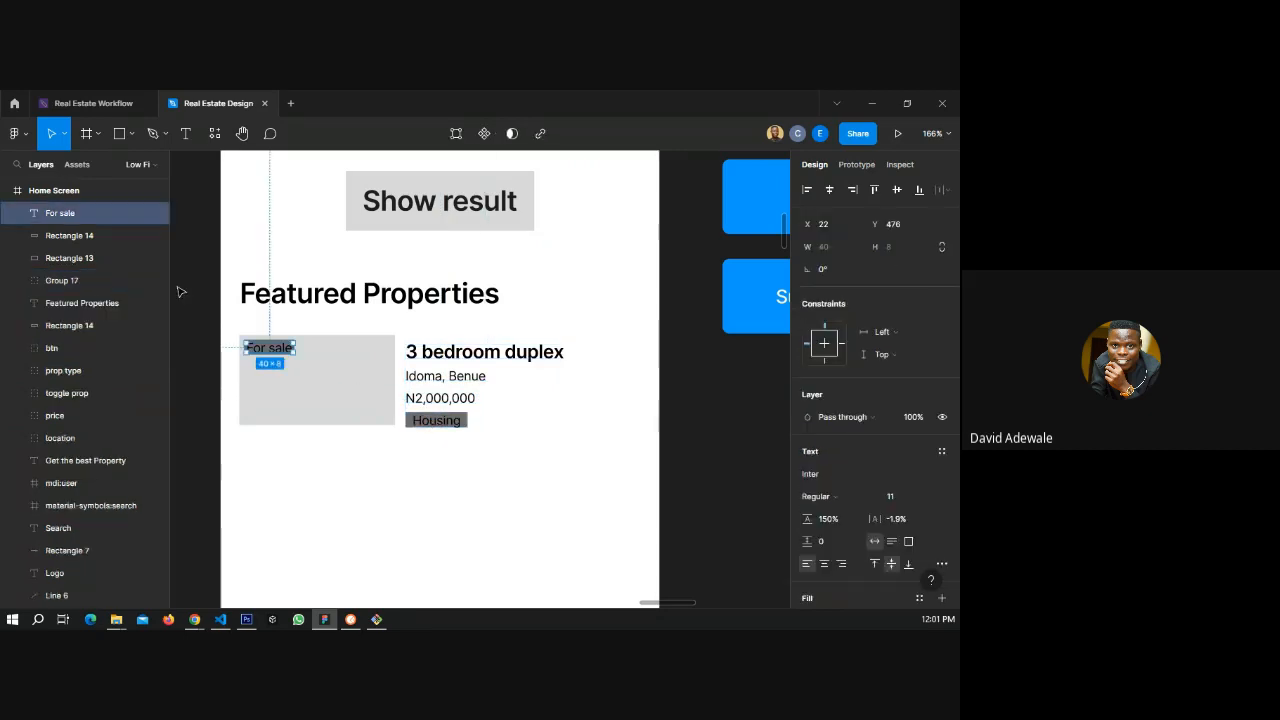
pyautogui.keyDown('shift'); pyautogui.click(75, 237); pyautogui.keyUp('shift')
pyautogui.hotkey('ctrl', 'g')
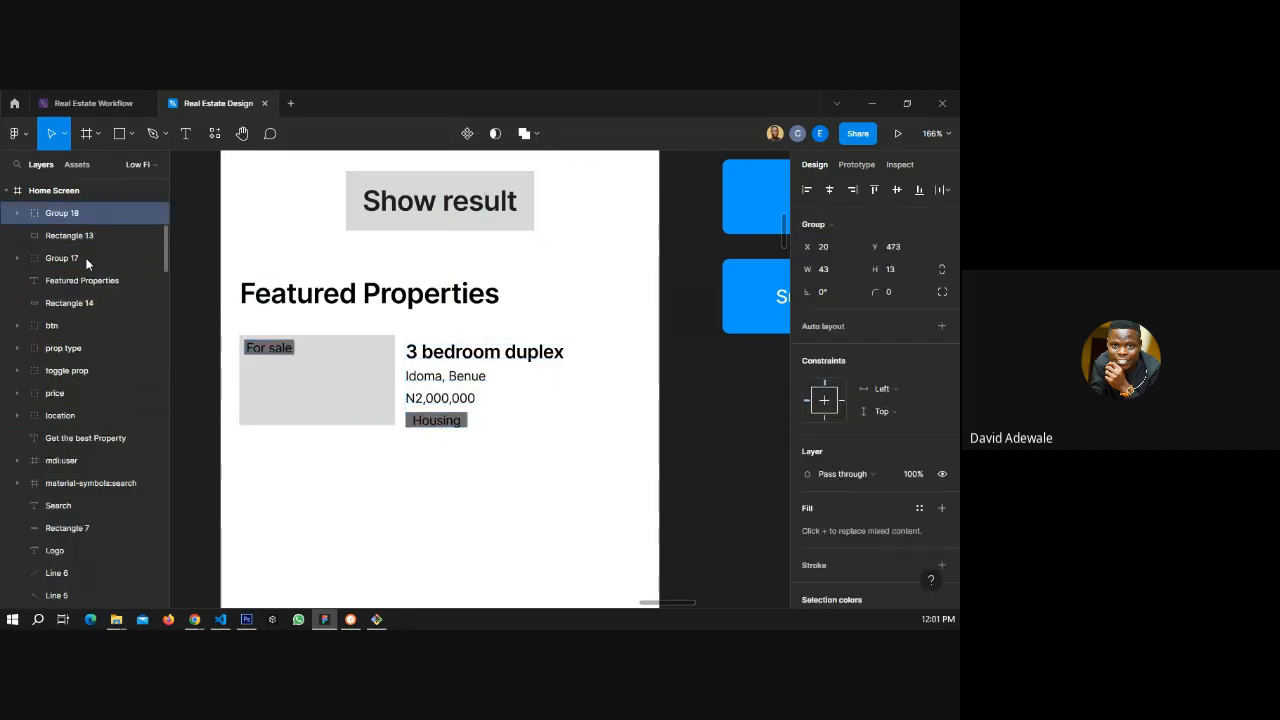
pyautogui.keyDown('shift'); pyautogui.click(350, 395); pyautogui.keyUp('shift')
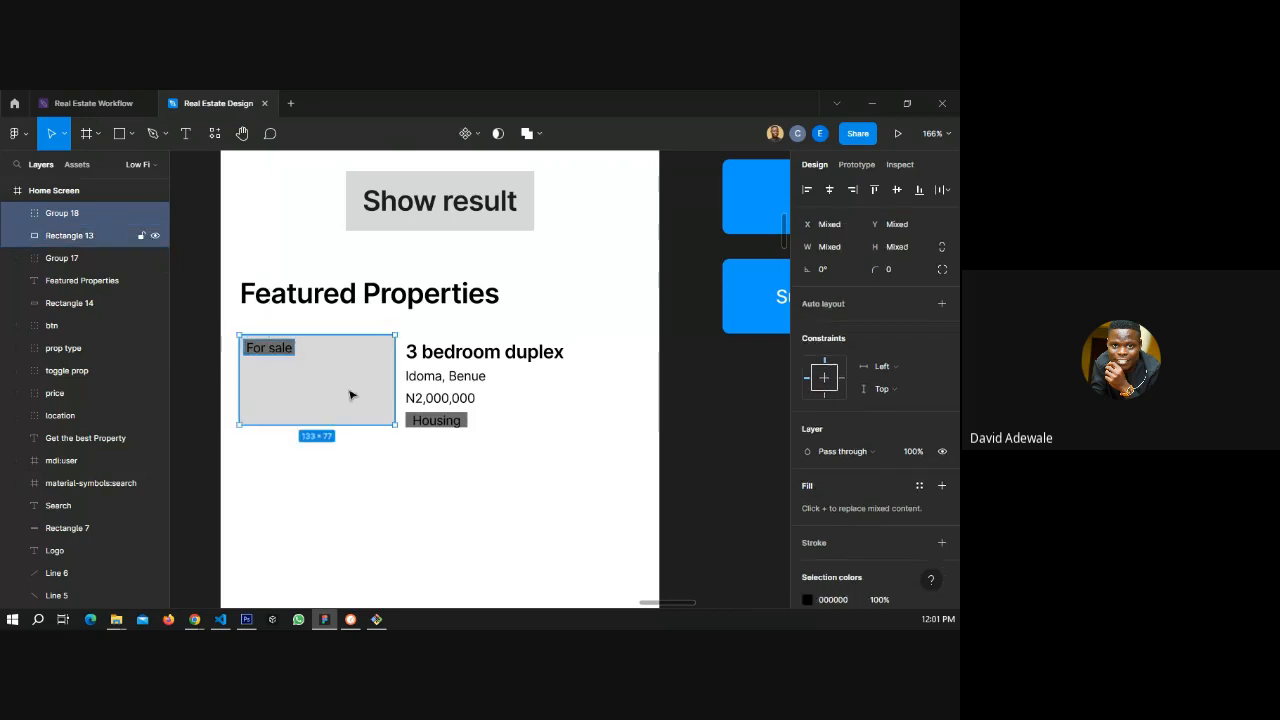
pyautogui.click(517, 494)
# - Draw a diagonal line about 152 long across the listing's grey image placeholder, descending from the "For sale" corner to the opposite corner
pyautogui.click(243, 341)
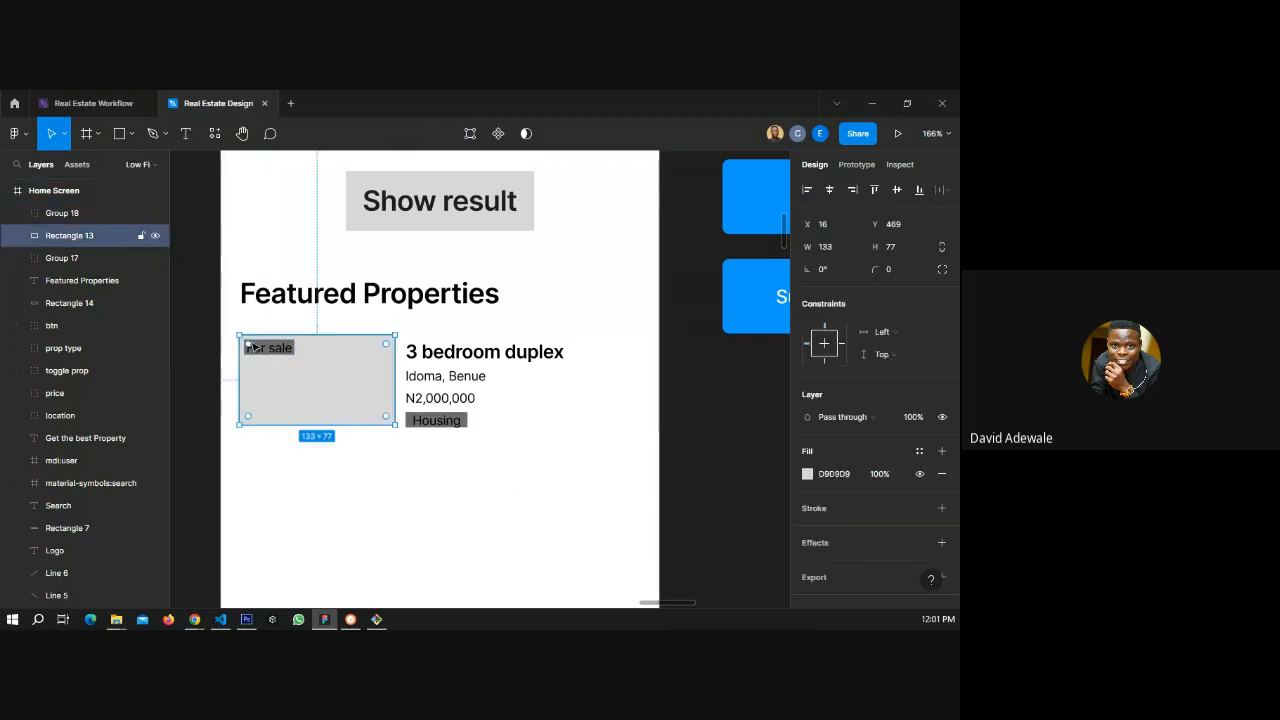
pyautogui.scroll(-3, 655, 438)
pyautogui.scroll(2, 502, 301)
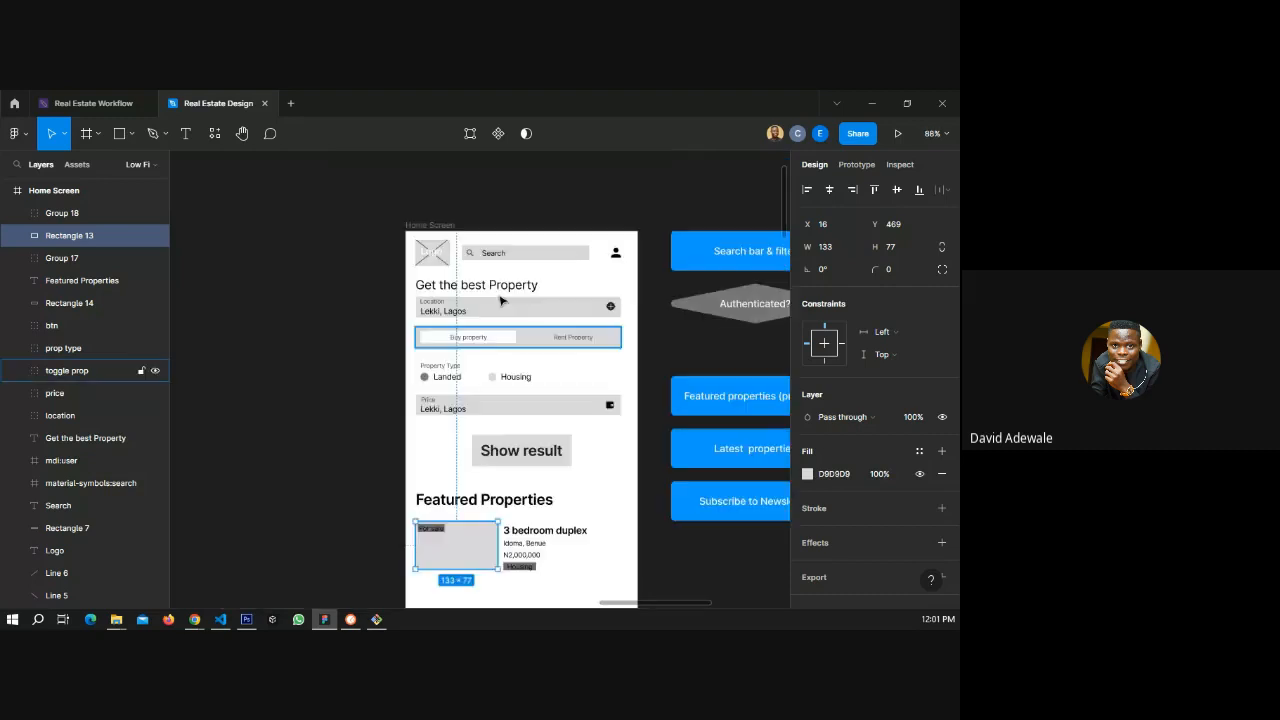
pyautogui.scroll(-1, 502, 301)
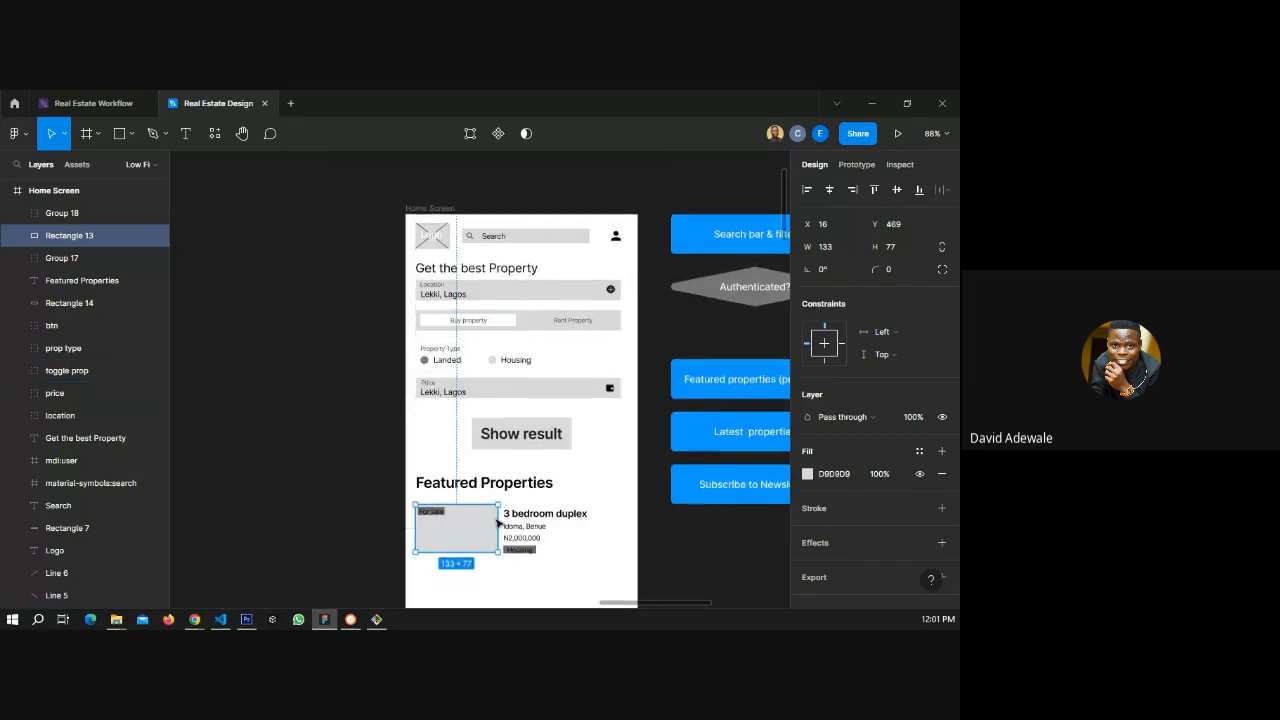
pyautogui.scroll(-1, 498, 522)
pyautogui.scroll(5, 497, 530)
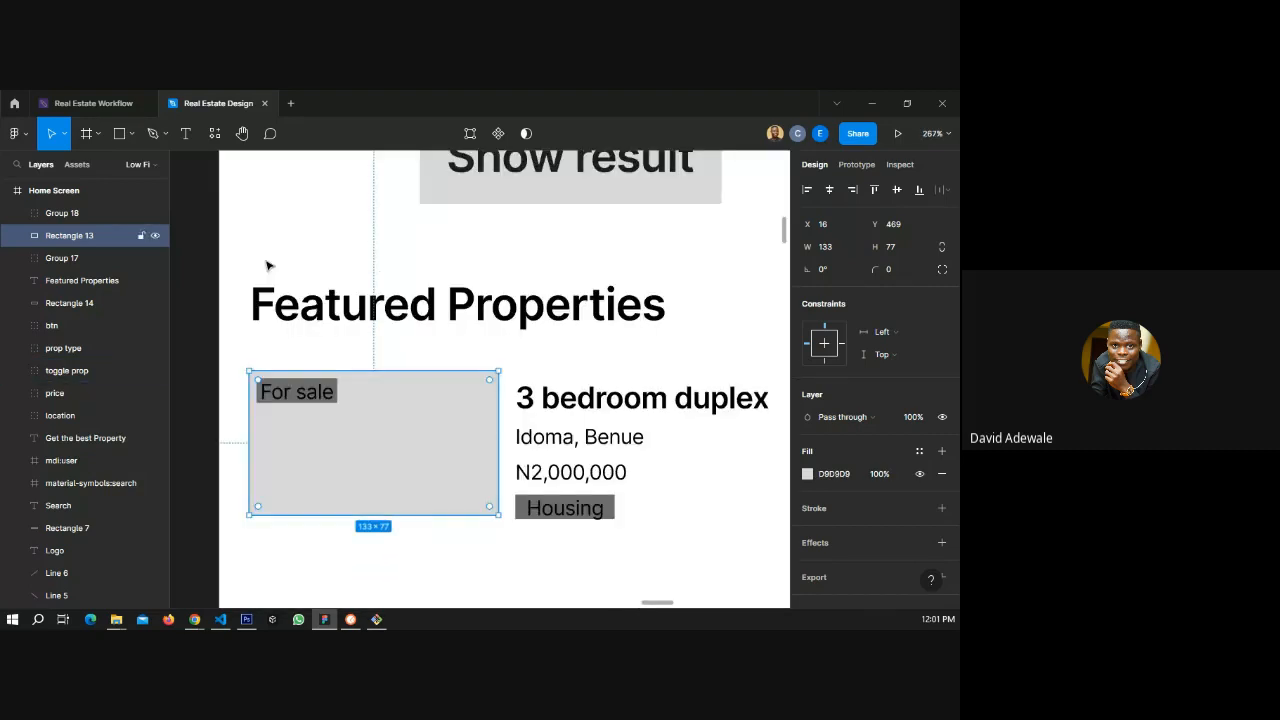
pyautogui.click(130, 133)
pyautogui.click(85, 188)
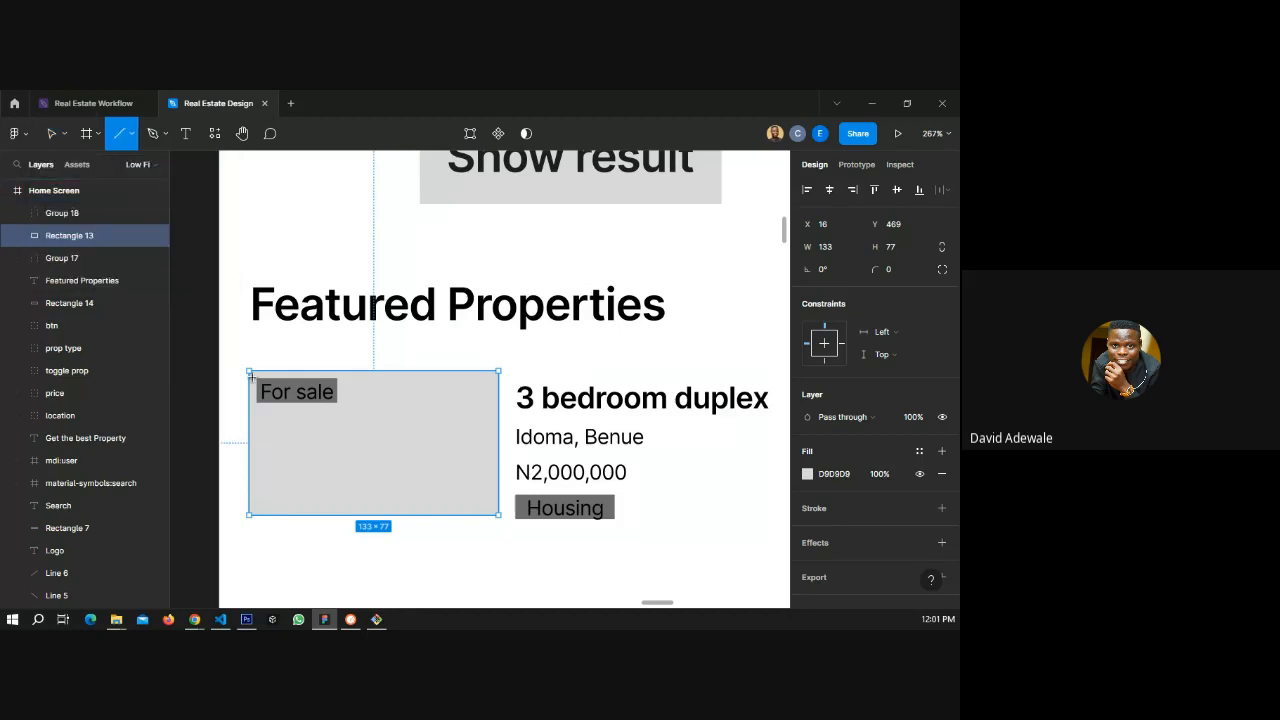
pyautogui.moveTo(246, 371); pyautogui.dragTo(257, 379)
pyautogui.moveTo(443, 510); pyautogui.dragTo(495, 515)
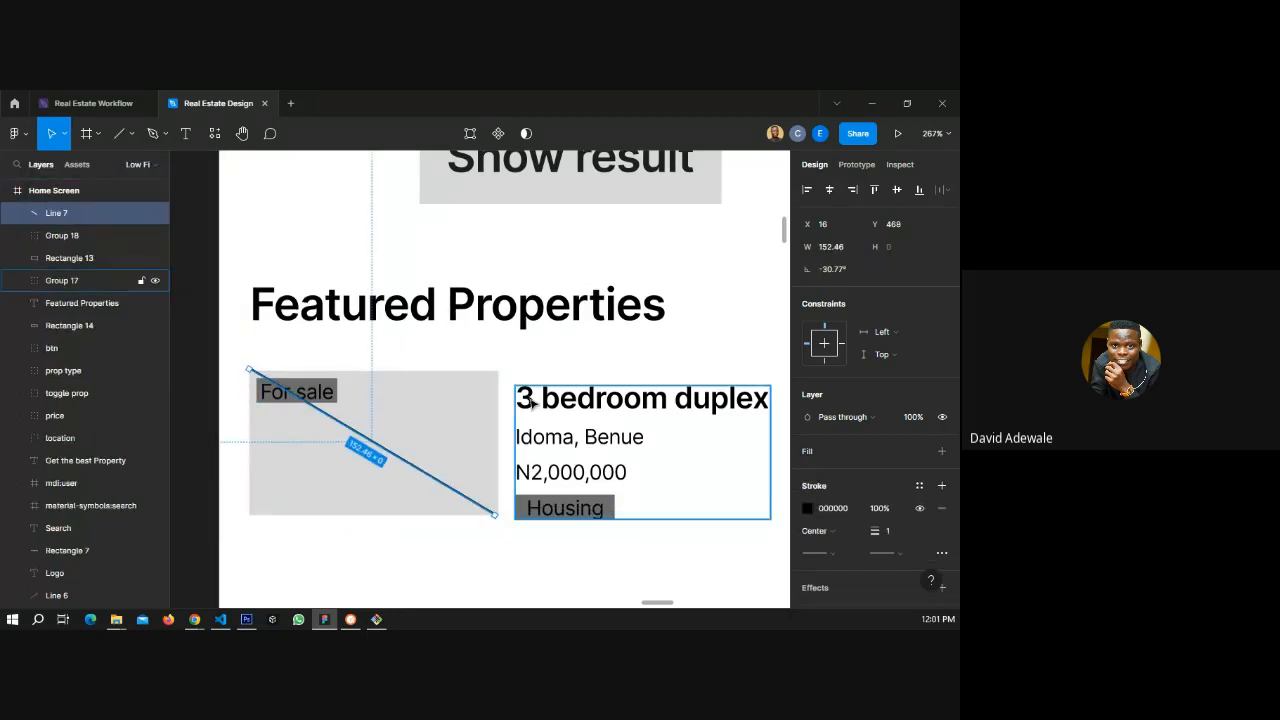
# - Duplicate the diagonal line and set the copy's rotation to 30.77° to form a cross over the image placeholder
pyautogui.hotkey('ctrl', 'd')
pyautogui.click(823, 272)
pyautogui.press('BackSpace')
pyautogui.press('Return')
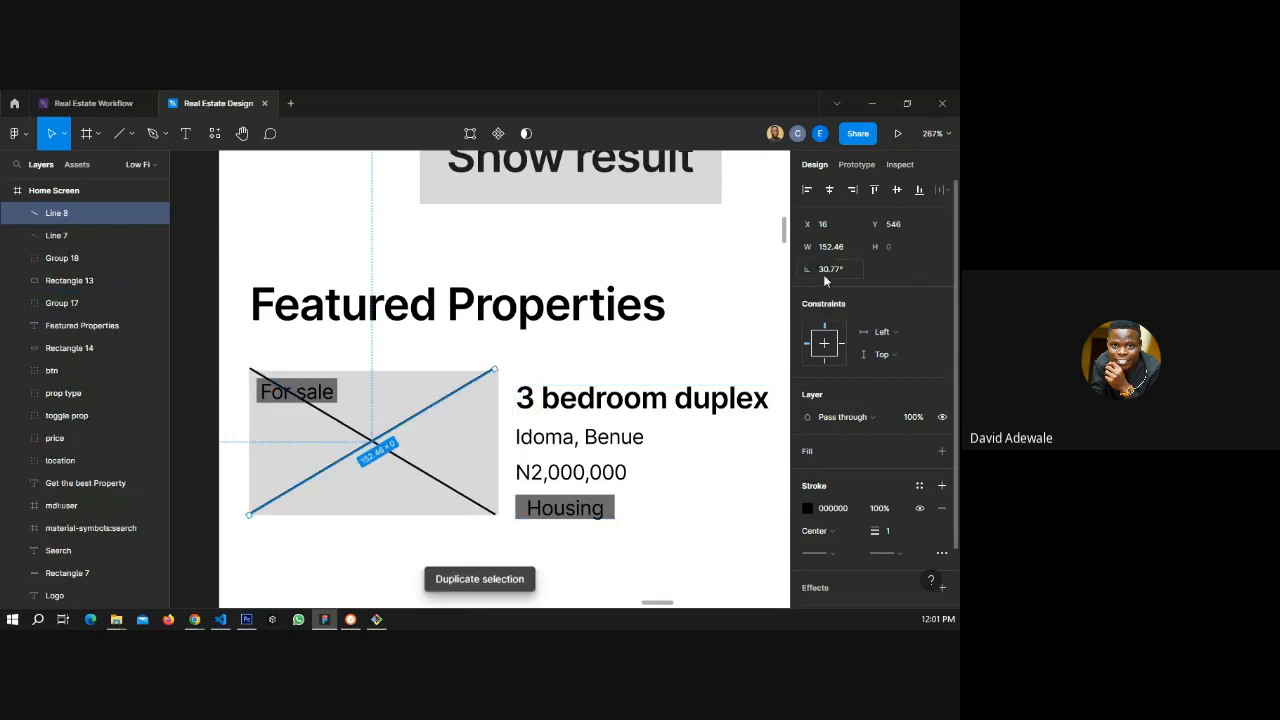
# - Set the stroke color of both crossing lines on the image placeholder to grey 595959
pyautogui.keyDown('shift'); pyautogui.click(408, 463); pyautogui.keyUp('shift')
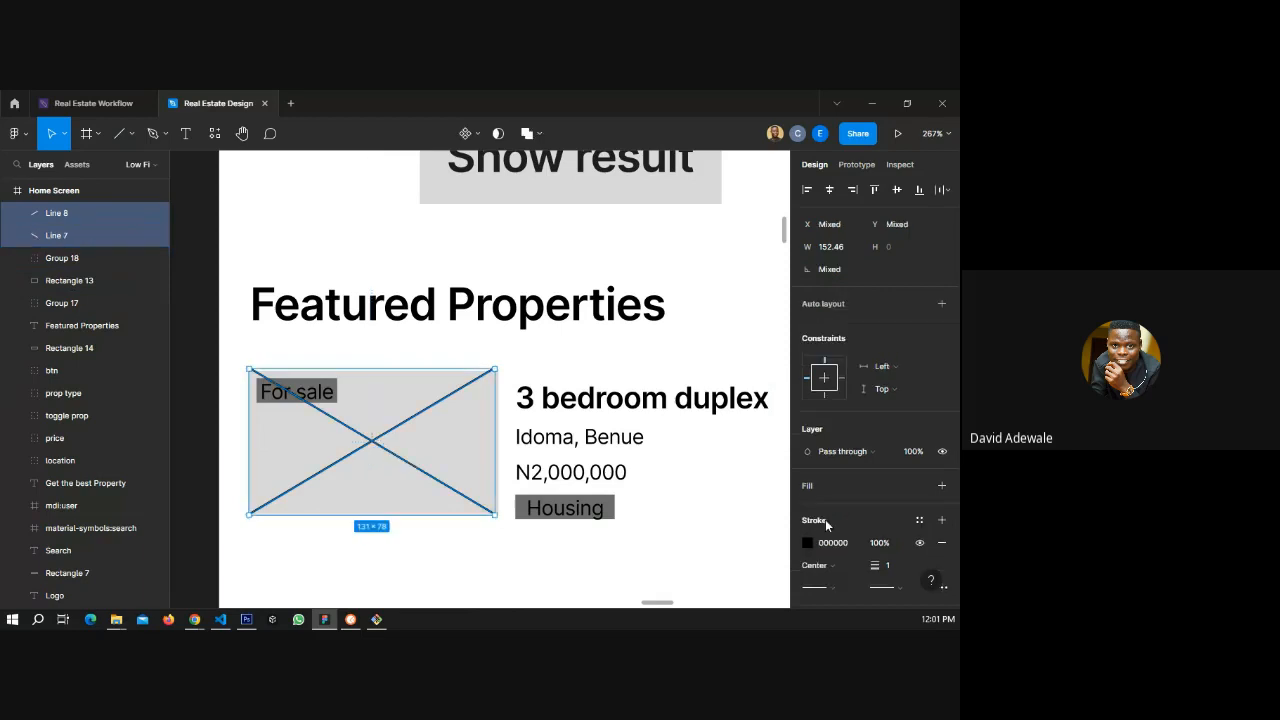
pyautogui.click(809, 543)
pyautogui.moveTo(628, 420)
pyautogui.mouseDown()
pyautogui.moveTo(603, 325)
pyautogui.moveTo(762, 267)
pyautogui.moveTo(719, 317)
pyautogui.moveTo(613, 375)
pyautogui.mouseUp()
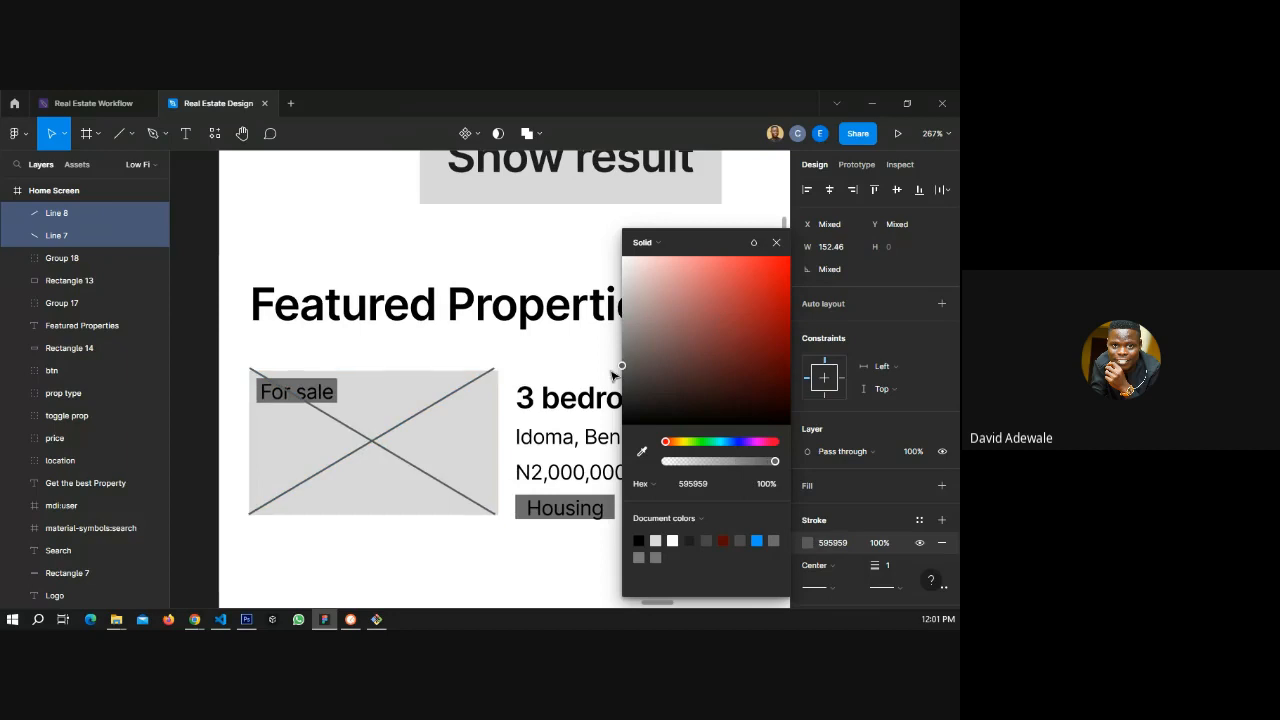
pyautogui.click(776, 243)
pyautogui.click(214, 358)
# - Review the home screen wireframe and compare it with the Home Screen branch of the Real Estate Workflow diagram
pyautogui.scroll(-4, 349, 417)
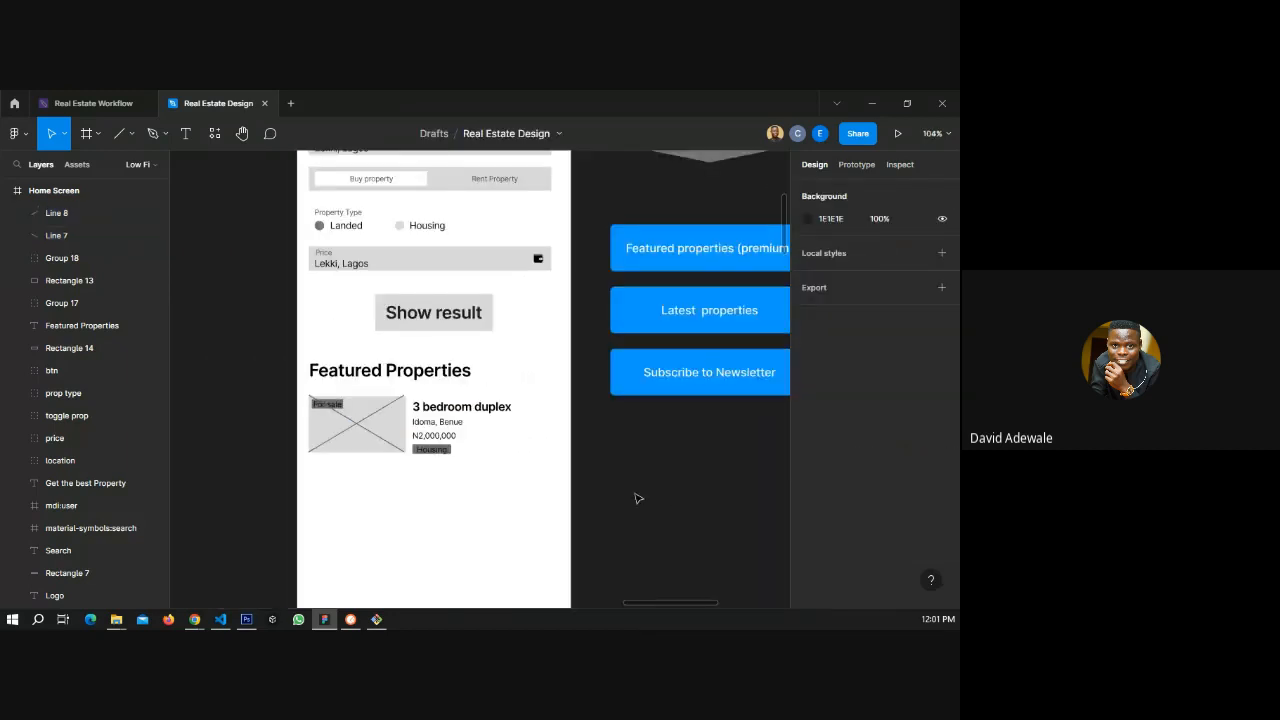
pyautogui.scroll(1, 634, 497)
pyautogui.scroll(-1, 416, 383)
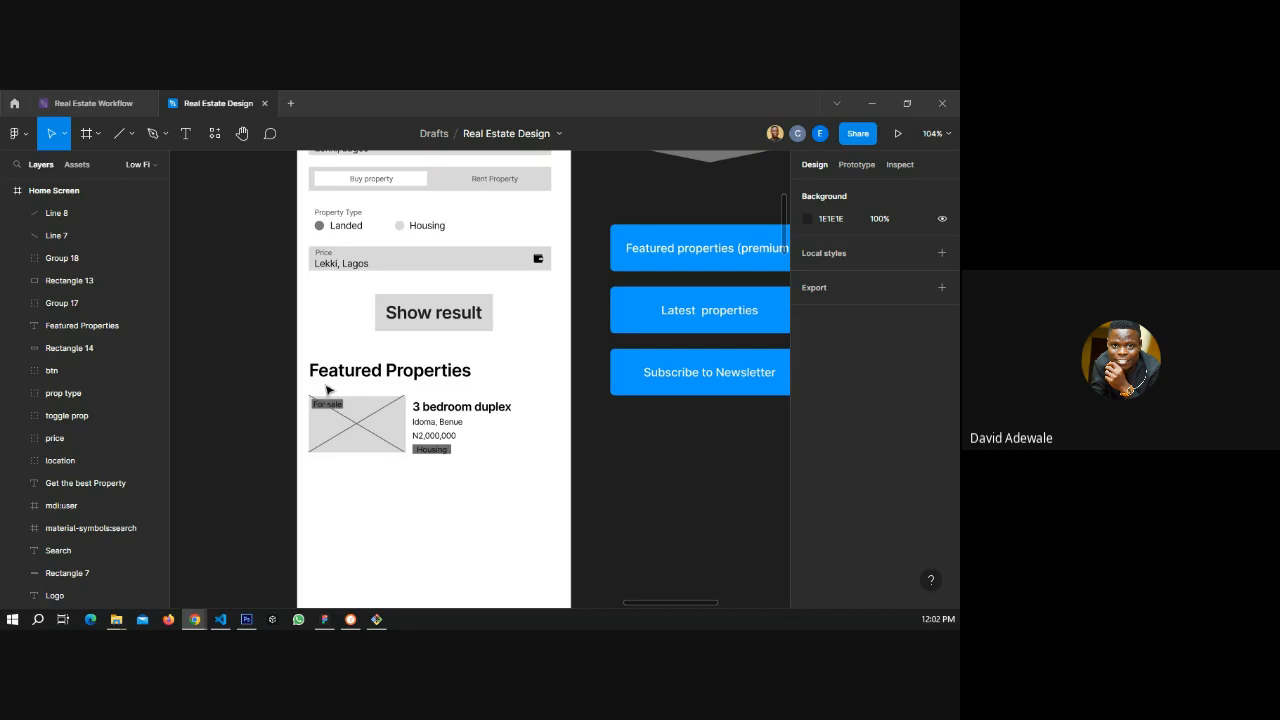
pyautogui.scroll(1, 334, 383)
pyautogui.scroll(5, 334, 383)
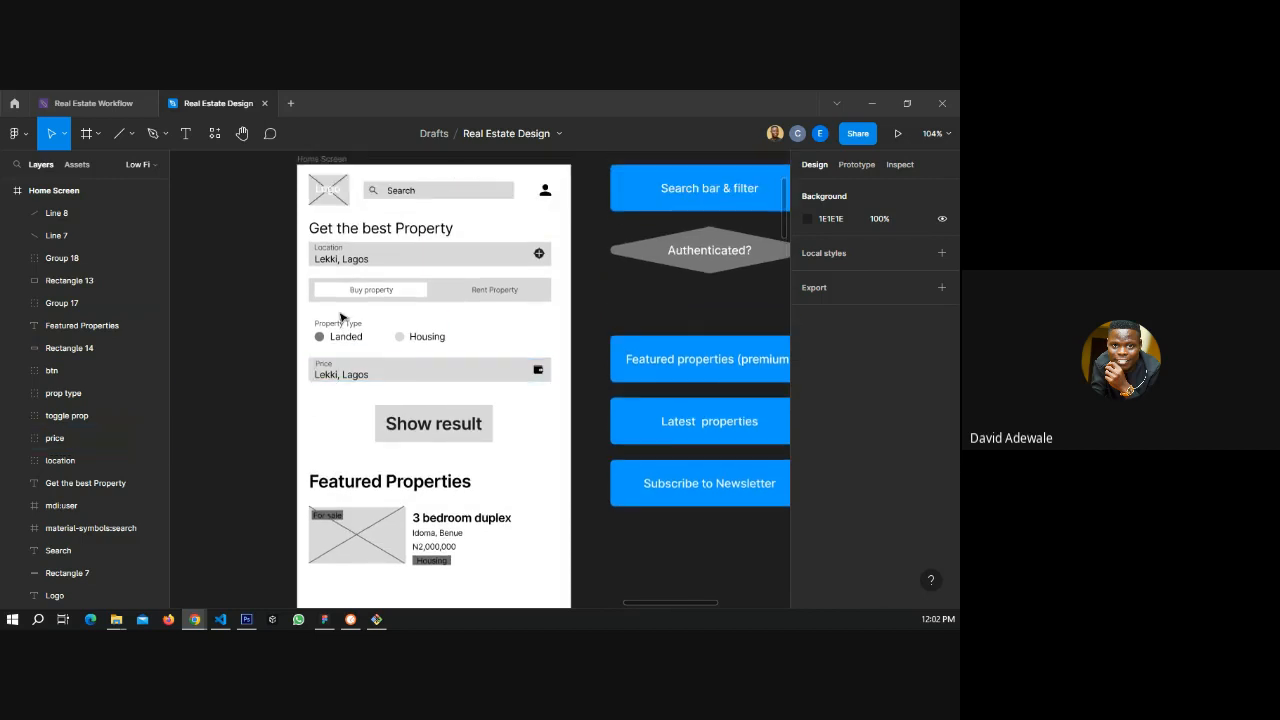
pyautogui.click(89, 107)
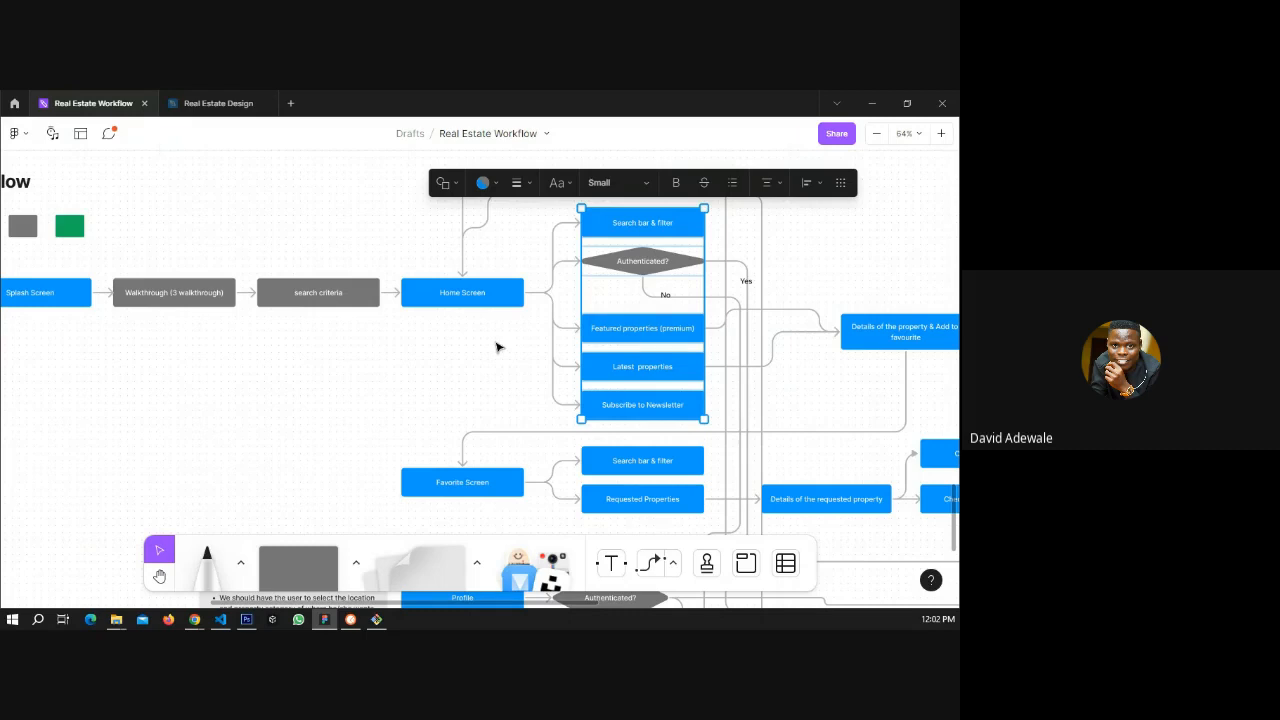
pyautogui.click(434, 408)
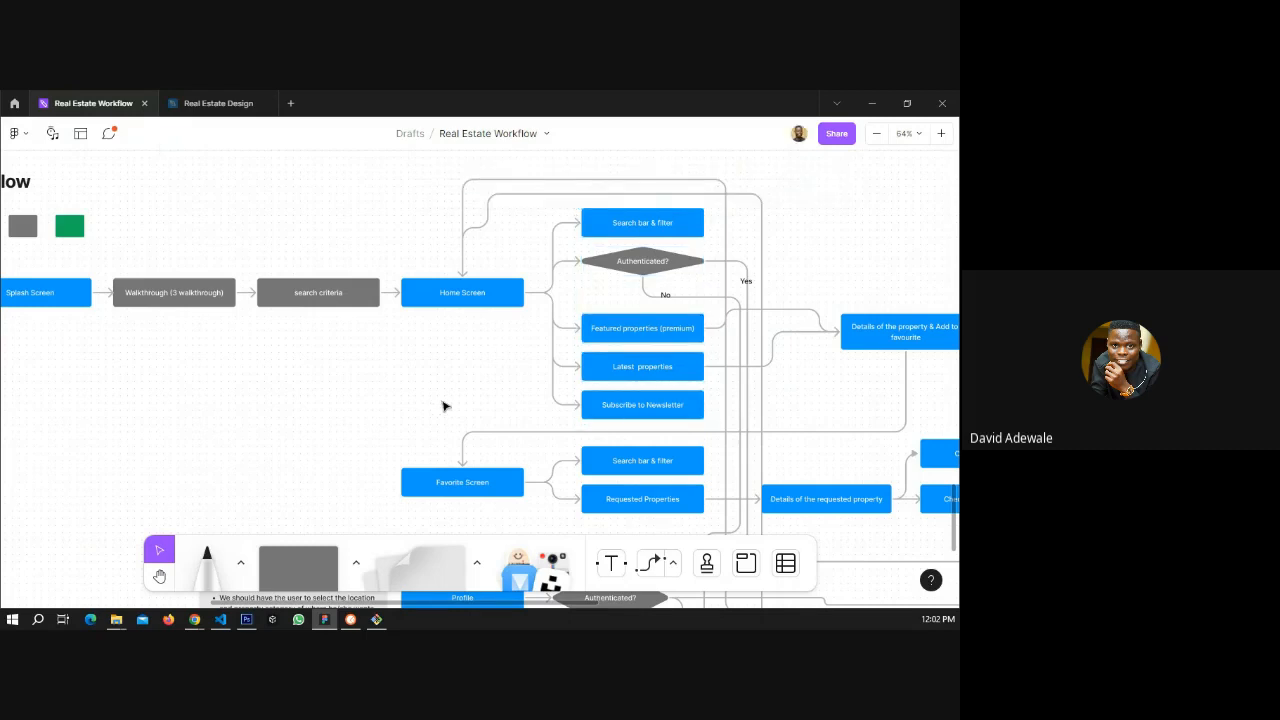
pyautogui.click(203, 104)
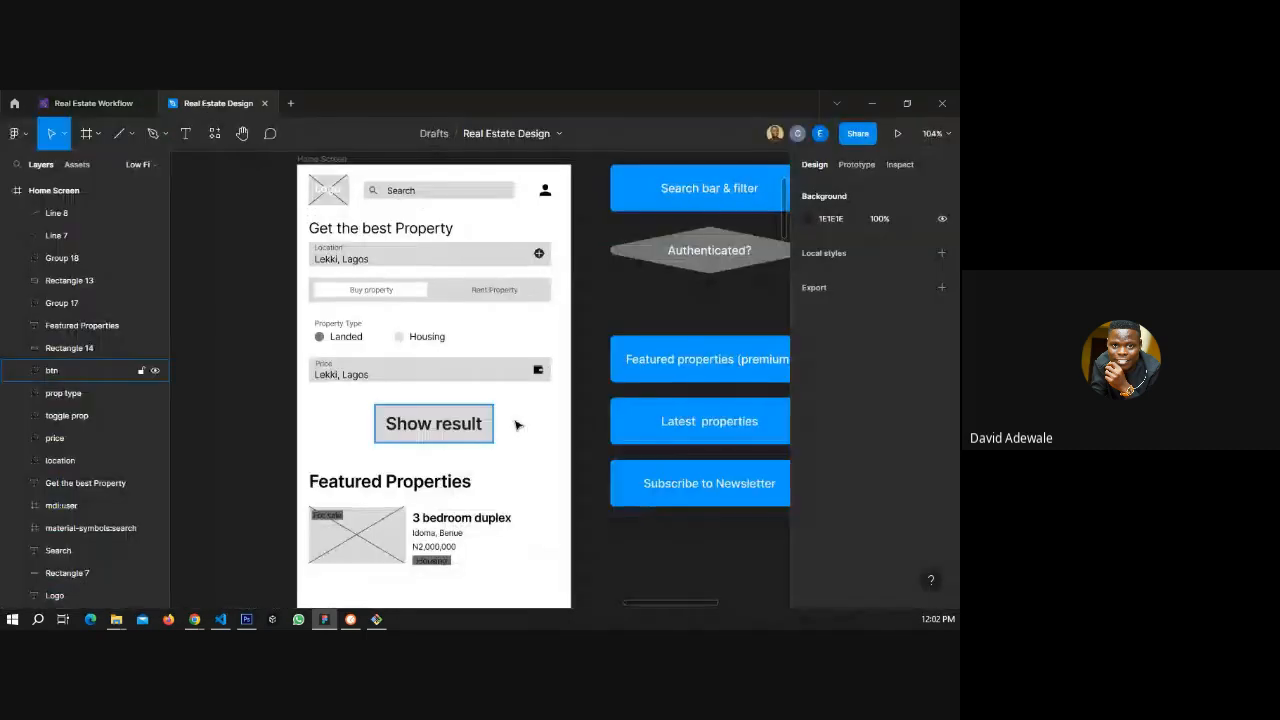
# - Look over the walkthrough, search criteria and home screen wireframes, and examine the Featured Properties section and search form
pyautogui.scroll(-5, 665, 416)
pyautogui.scroll(-4, 667, 418)
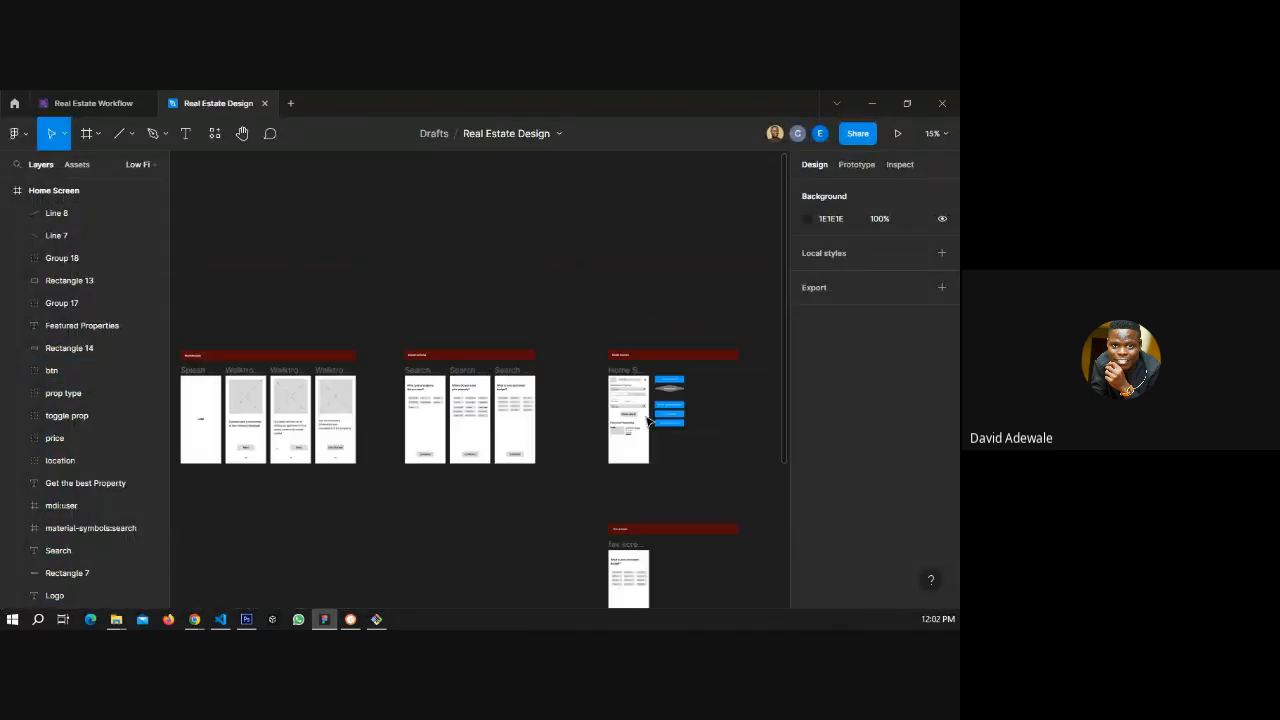
pyautogui.moveTo(370, 482); pyautogui.dragTo(540, 407)
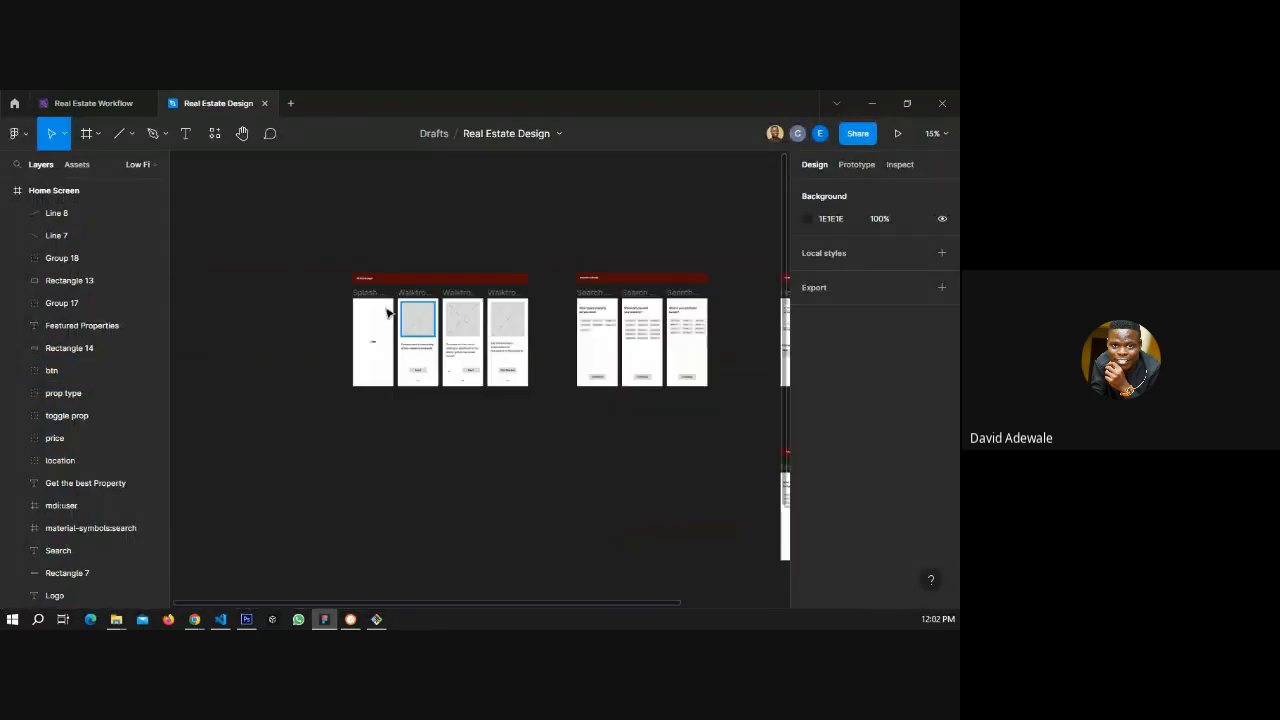
pyautogui.scroll(5, 379, 314)
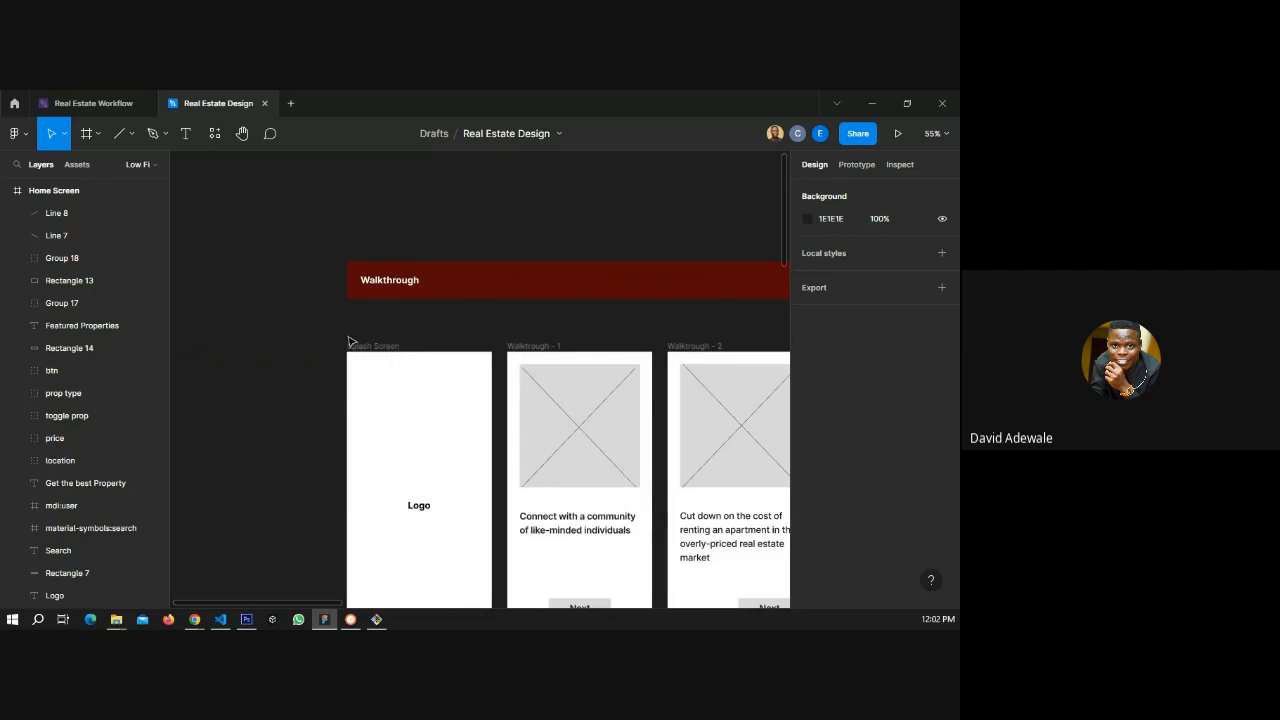
pyautogui.scroll(-5, 349, 341)
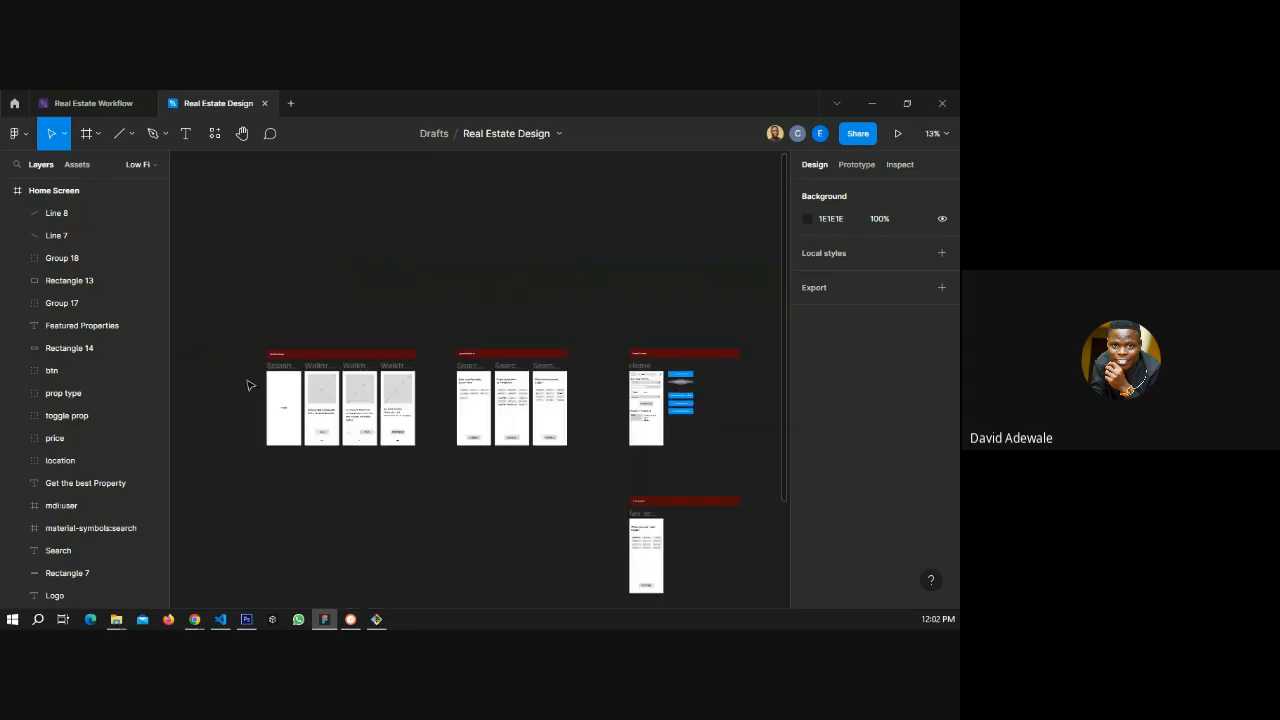
pyautogui.scroll(3, 498, 373)
pyautogui.scroll(-3, 410, 385)
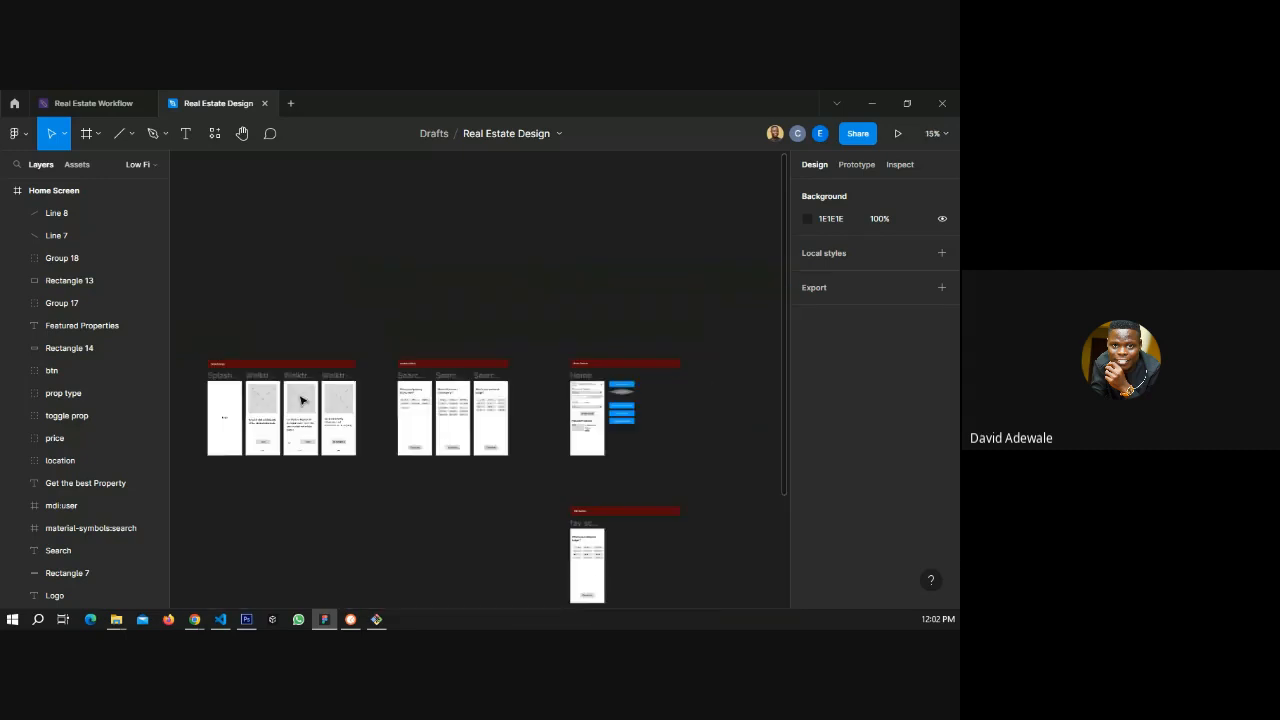
pyautogui.scroll(2, 622, 396)
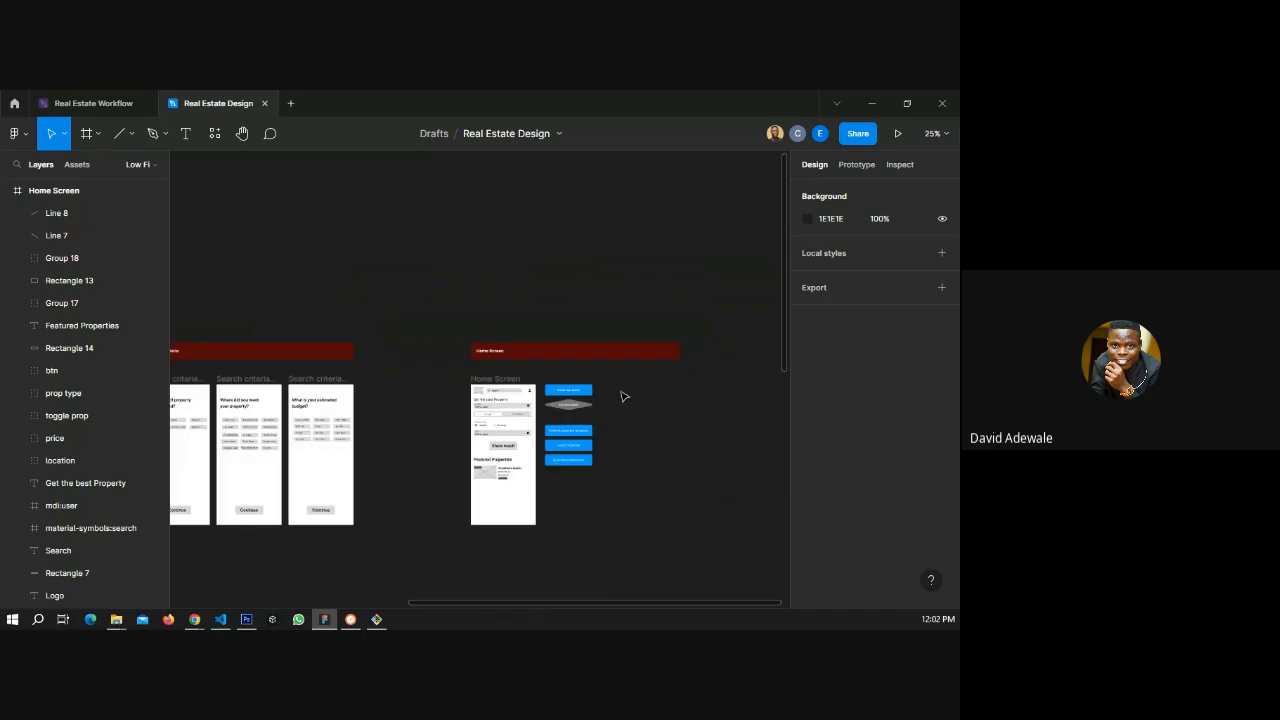
pyautogui.scroll(-1, 622, 396)
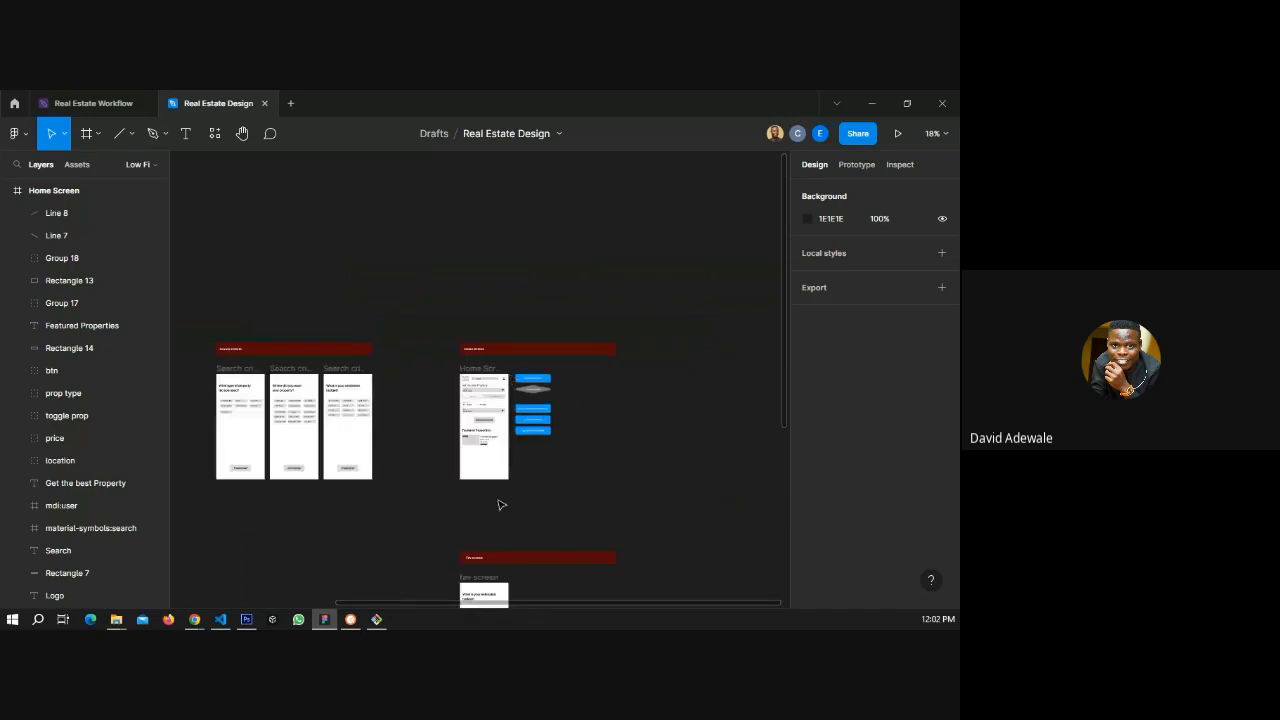
pyautogui.scroll(6, 501, 505)
pyautogui.scroll(1, 491, 410)
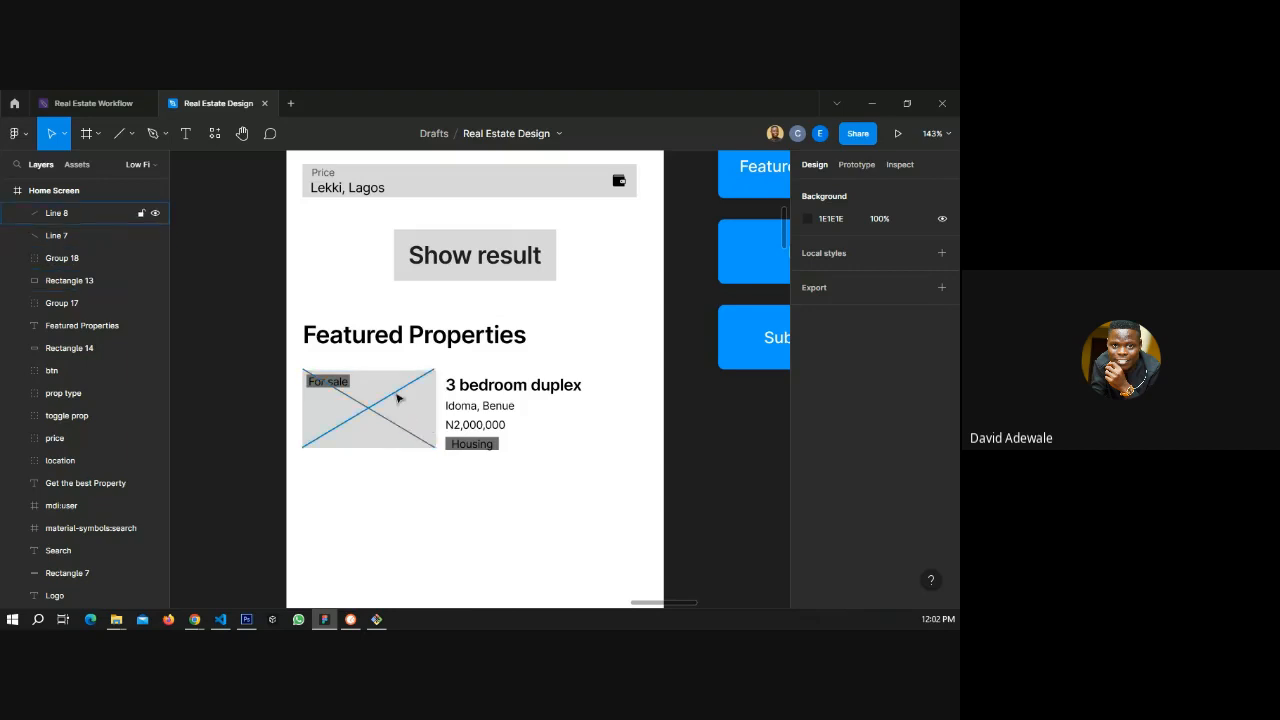
pyautogui.scroll(-3, 390, 375)
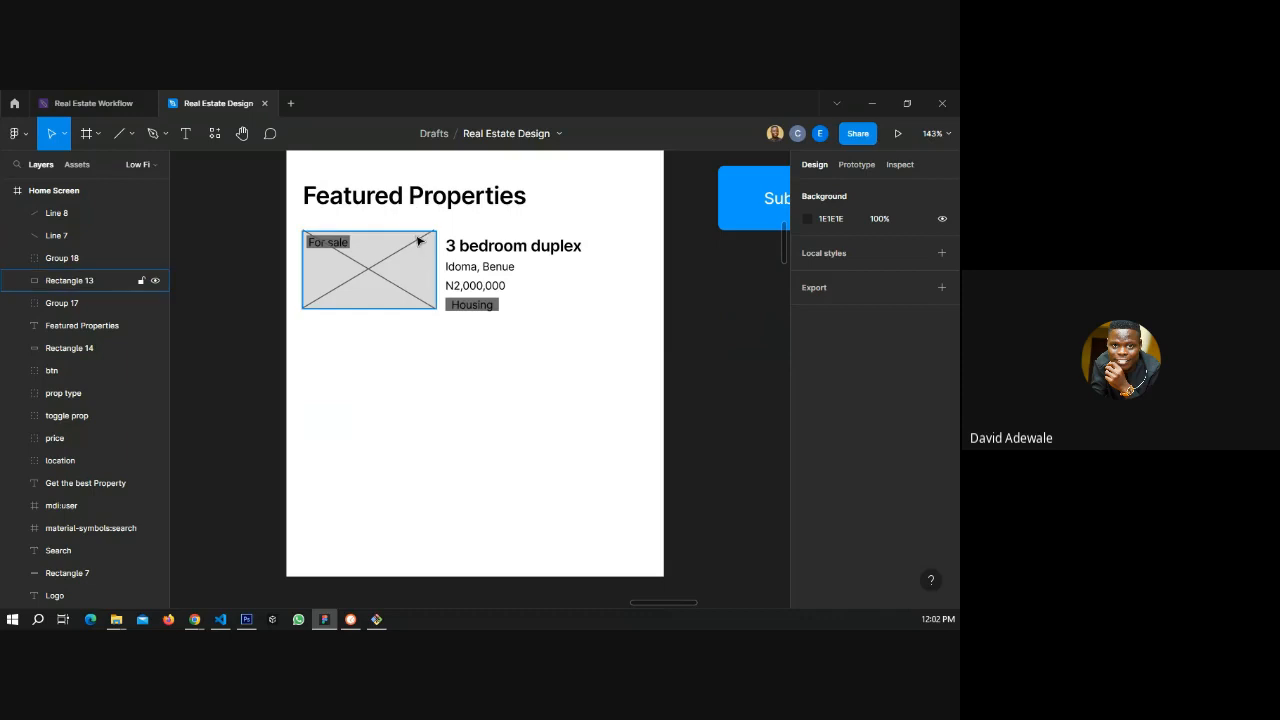
pyautogui.scroll(-3, 309, 423)
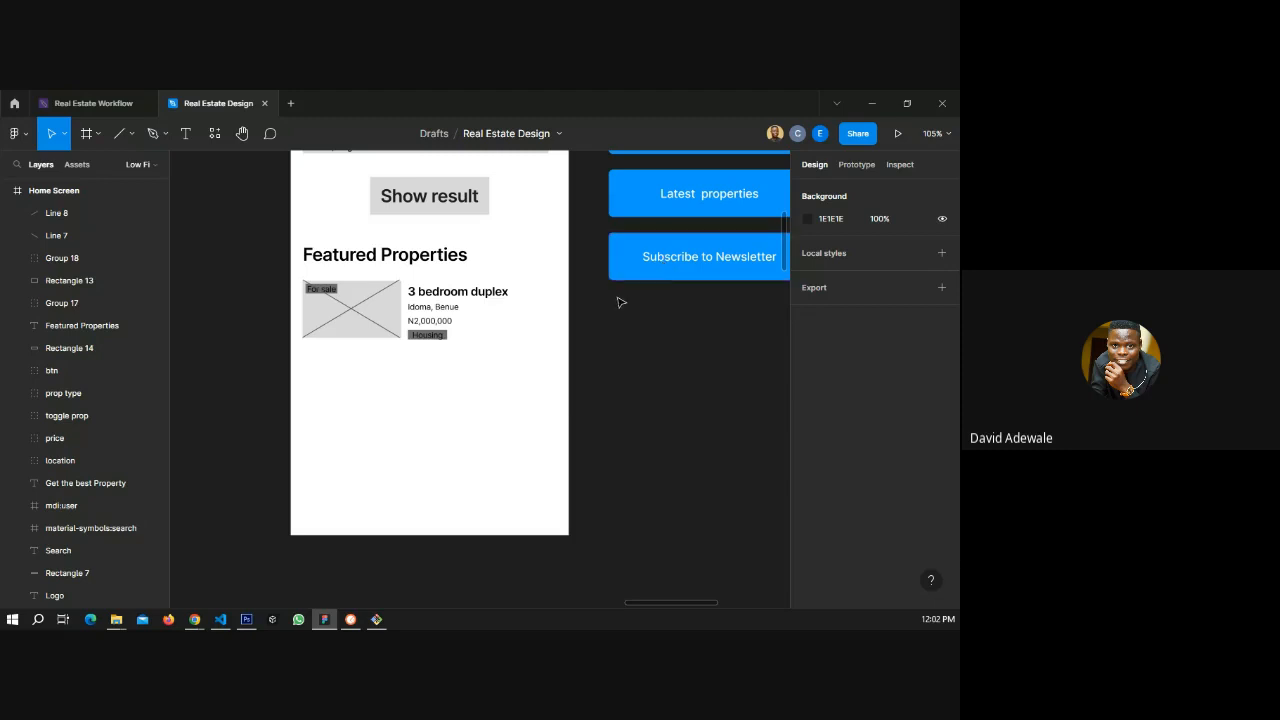
pyautogui.scroll(5, 493, 387)
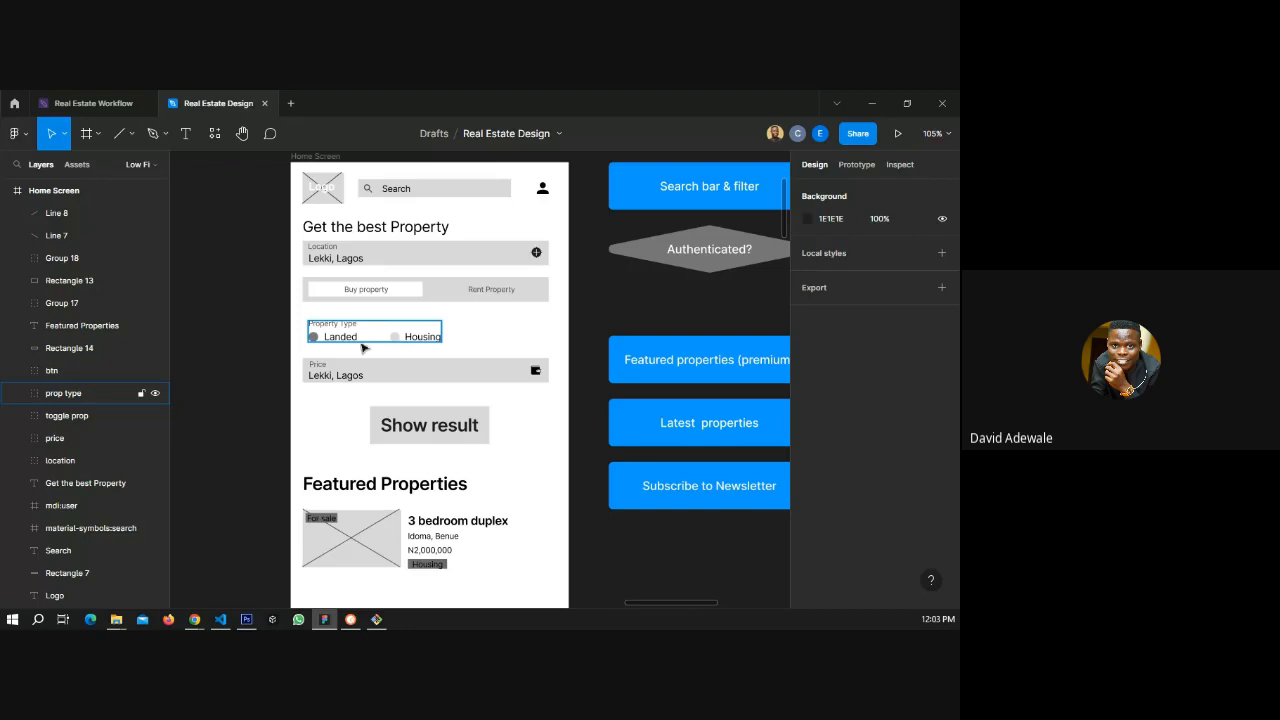
pyautogui.hotkey('alt', 'Tab')
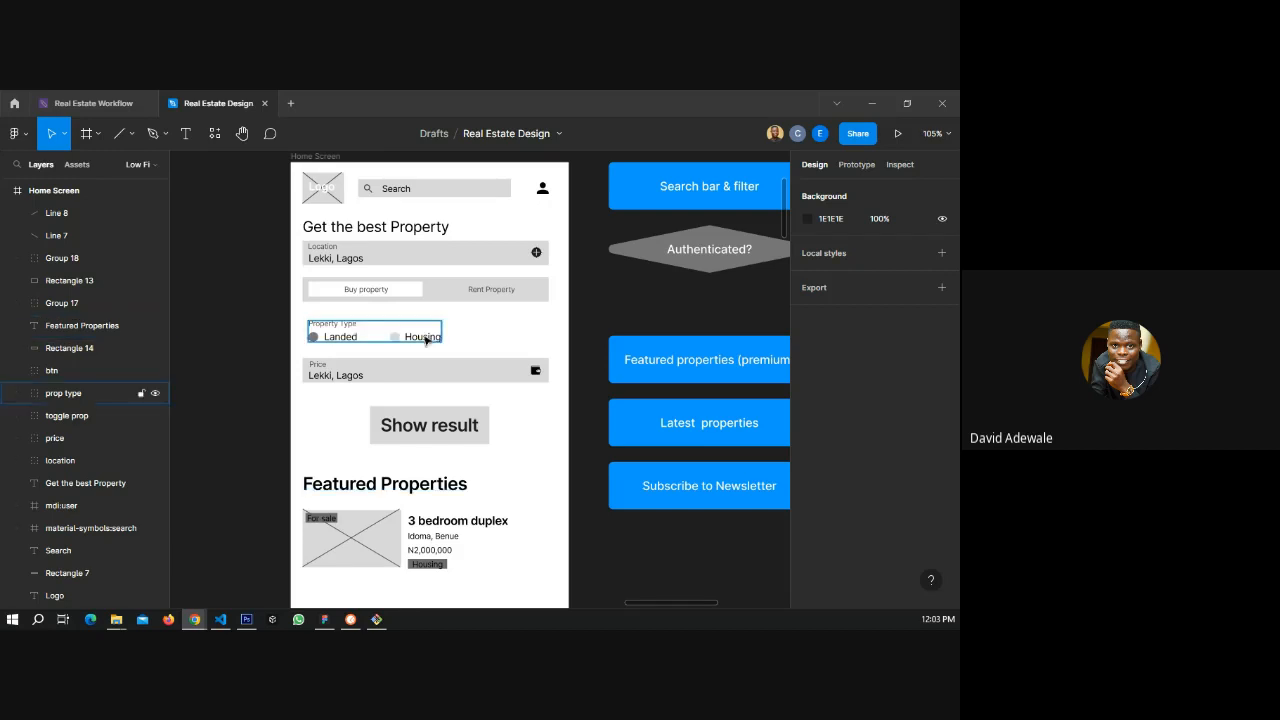
# - Move the five workflow blocks away from the Home Screen frame to X 4737 and duplicate that frame beside the original
pyautogui.scroll(-5, 346, 334)
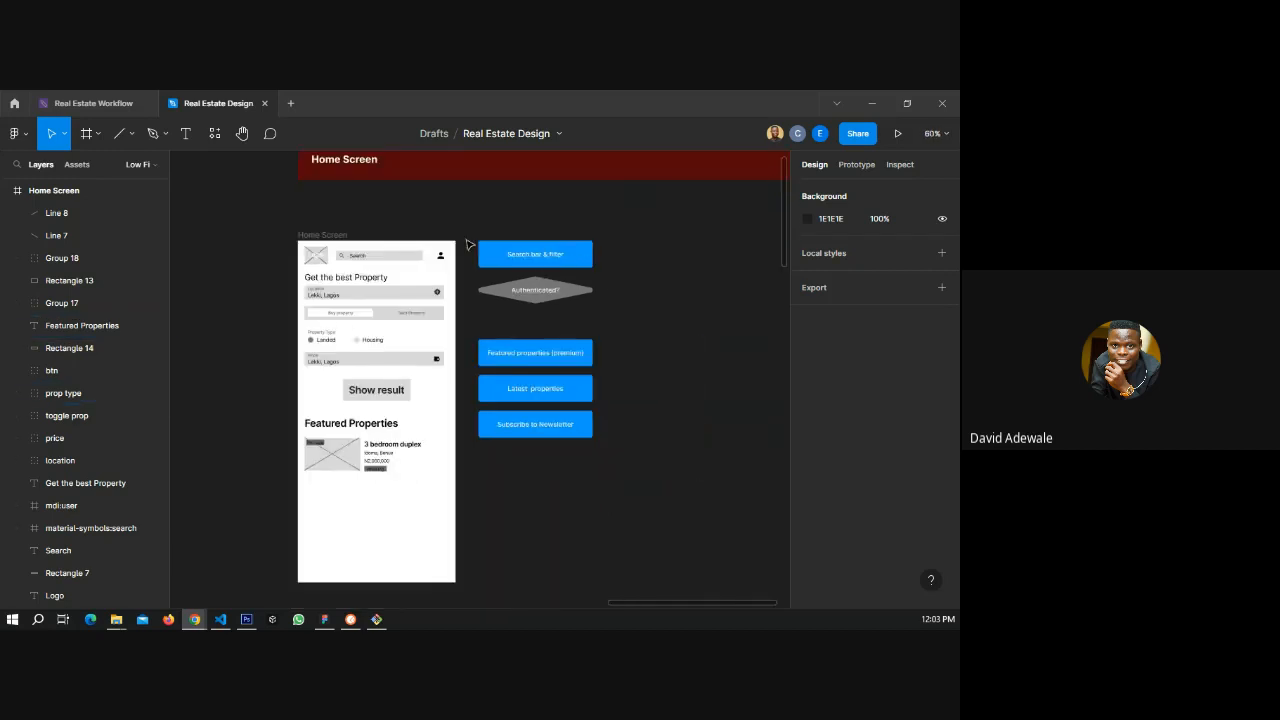
pyautogui.moveTo(473, 224); pyautogui.dragTo(640, 474)
pyautogui.moveTo(521, 257); pyautogui.dragTo(747, 265)
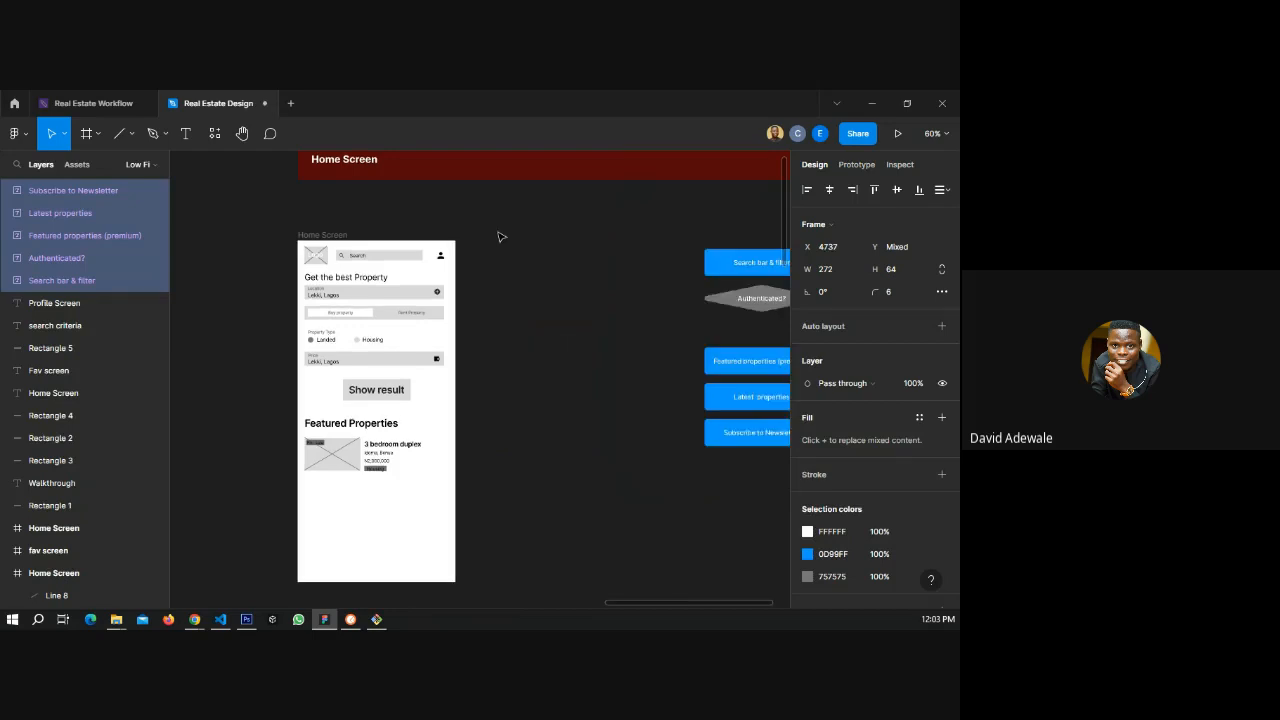
pyautogui.click(317, 236)
pyautogui.hotkey('ctrl', 'd')
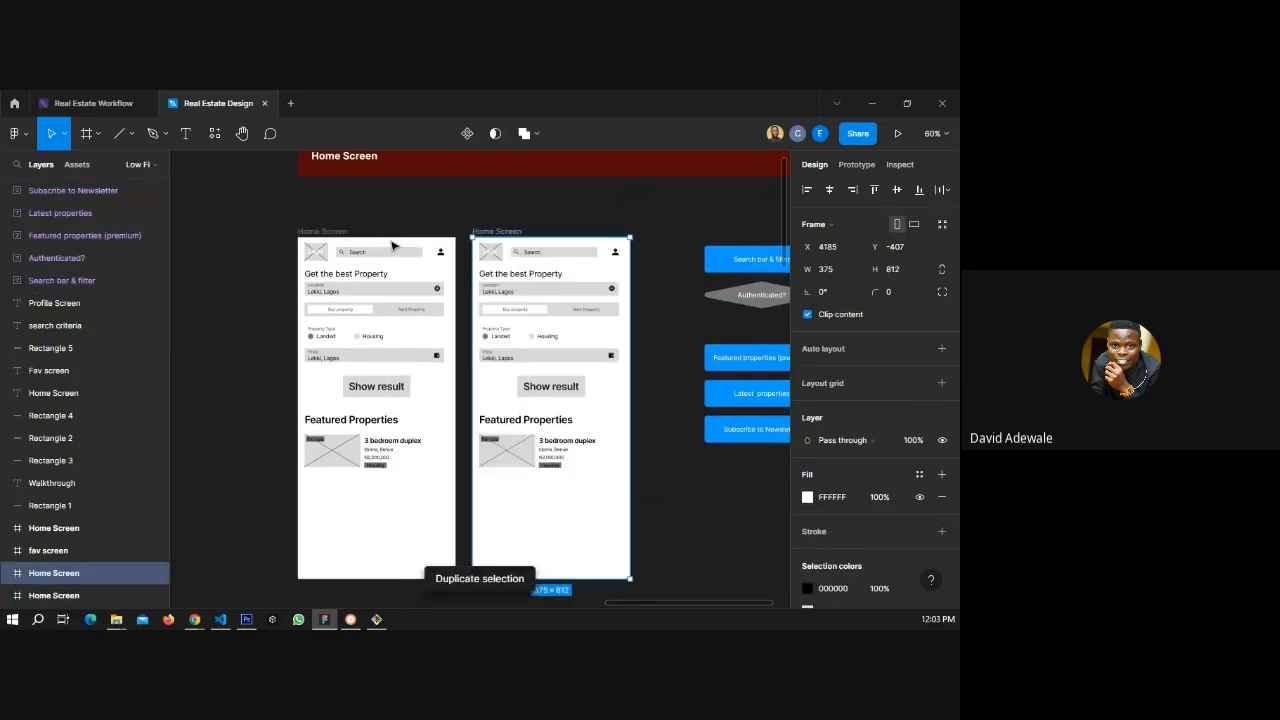
# - Move the Show result button and the Featured Properties section lower on the duplicated Home Screen, leaving free space below the Price field
pyautogui.scroll(5, 661, 347)
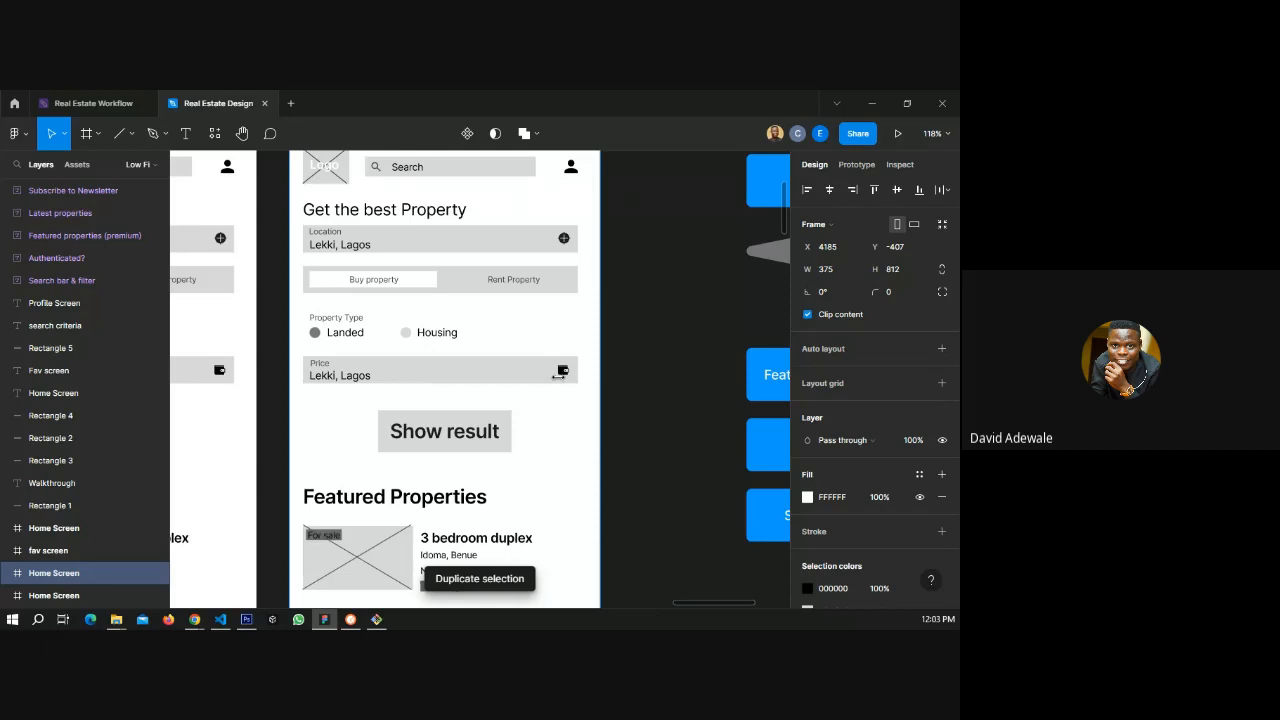
pyautogui.scroll(-1, 485, 443)
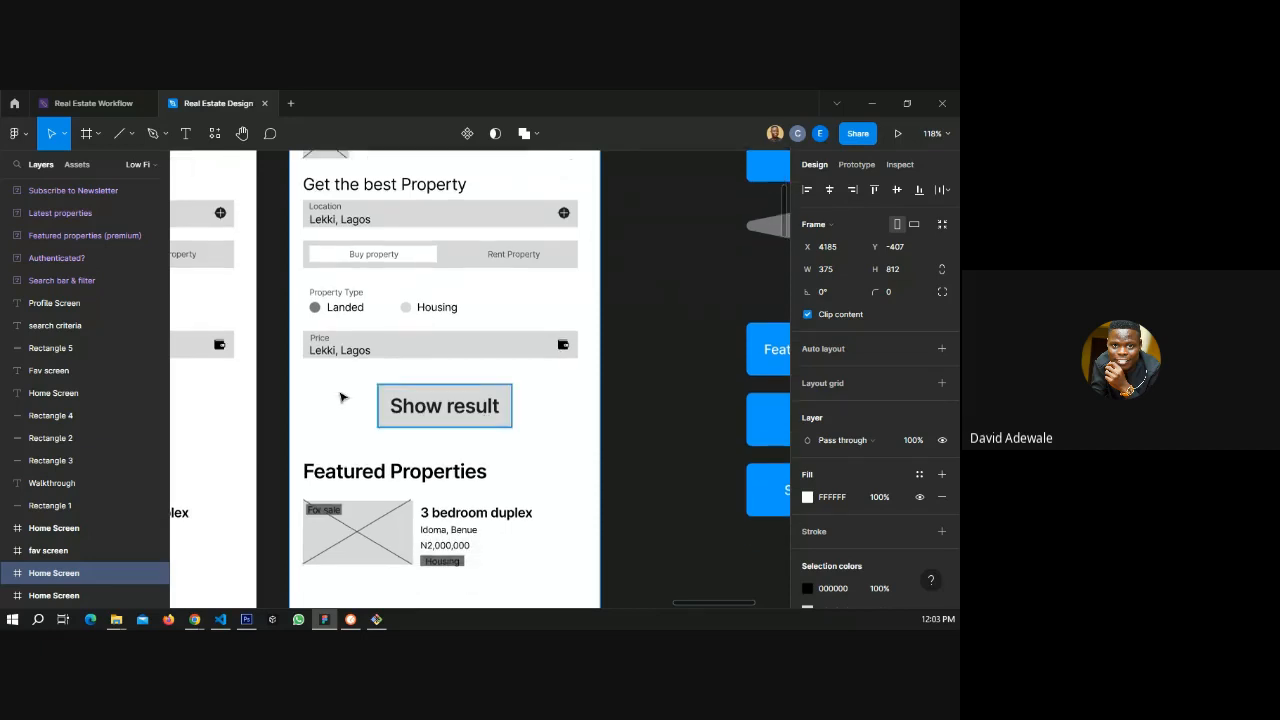
pyautogui.moveTo(303, 377); pyautogui.dragTo(471, 560)
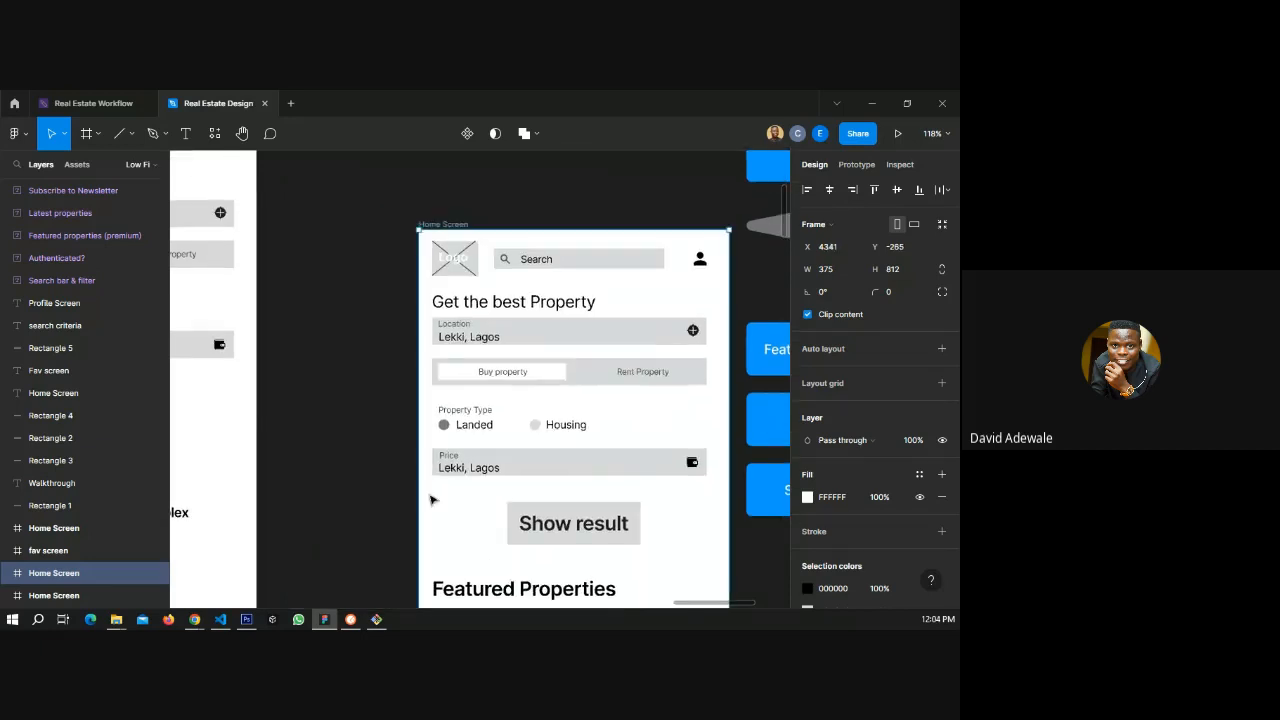
pyautogui.hotkey('ctrl', 'z')
pyautogui.moveTo(310, 381); pyautogui.dragTo(440, 566)
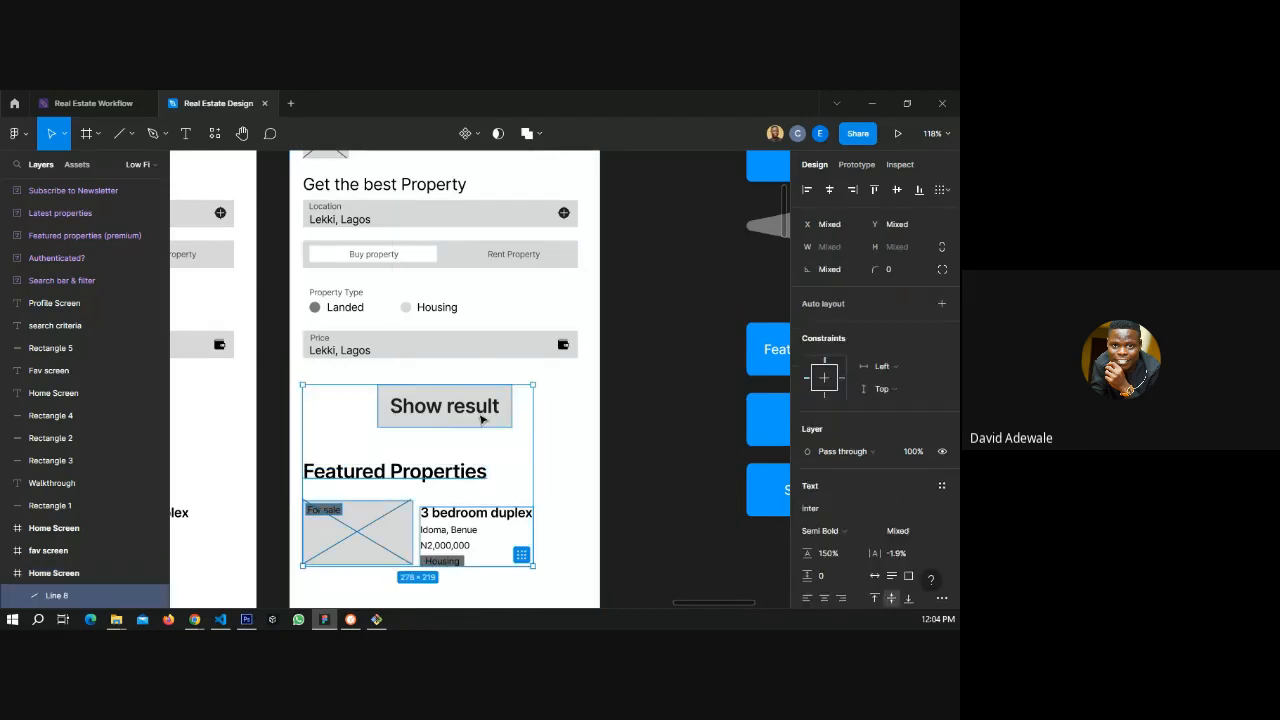
pyautogui.moveTo(481, 420); pyautogui.dragTo(490, 545)
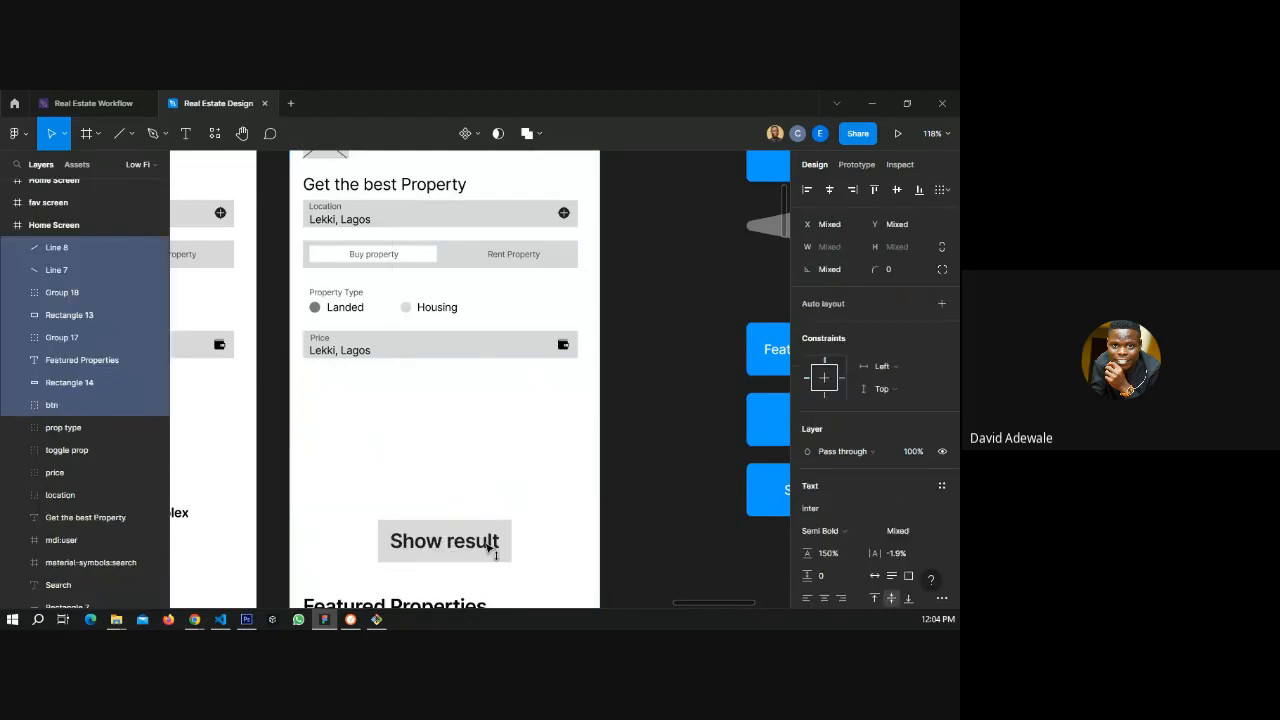
pyautogui.click(363, 320)
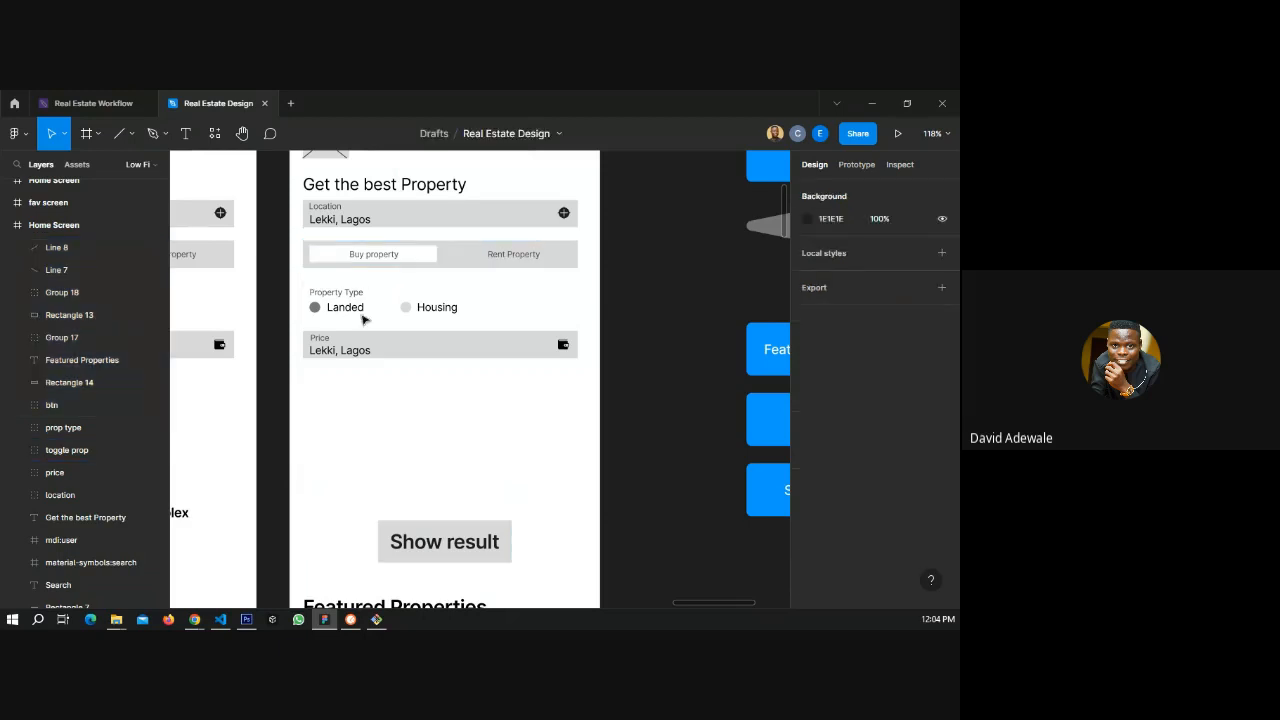
# - Copy the Housing radio circle's fill value D9D9D9 and recolor that circle 797979 by sampling the Landed circle on the duplicated Home Screen
pyautogui.click(376, 318)
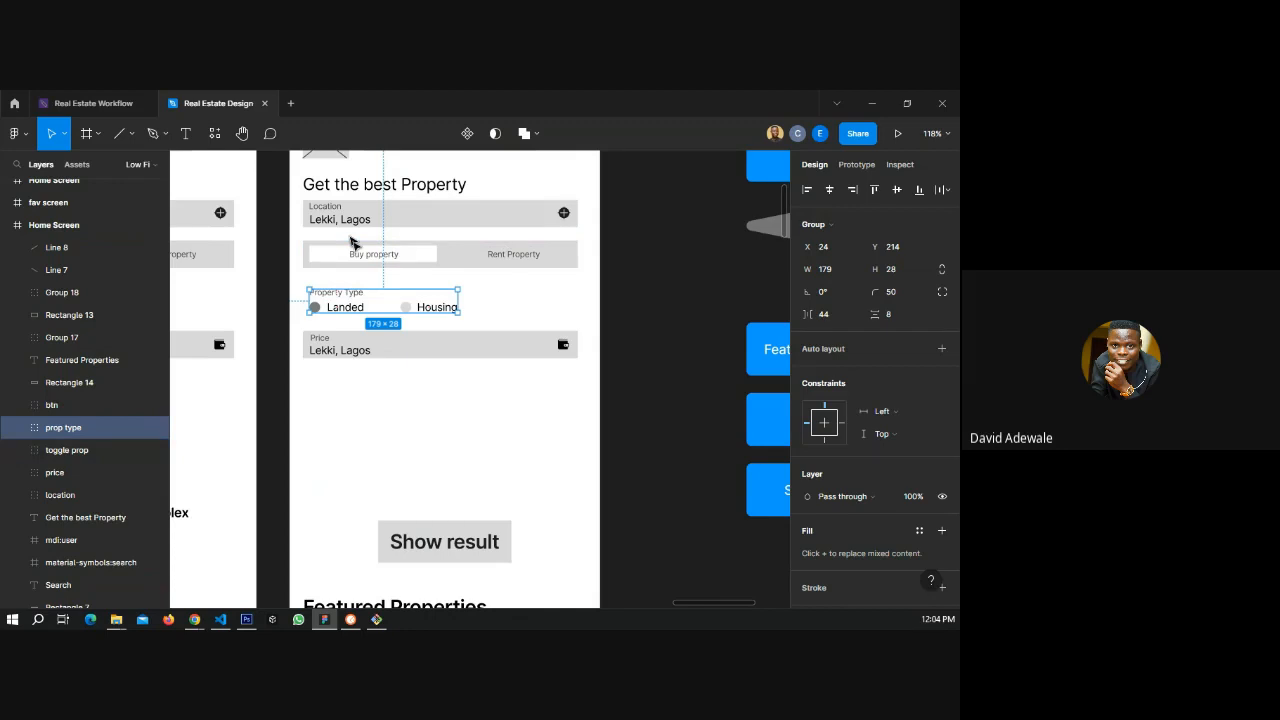
pyautogui.scroll(1, 403, 235)
pyautogui.scroll(2, 403, 235)
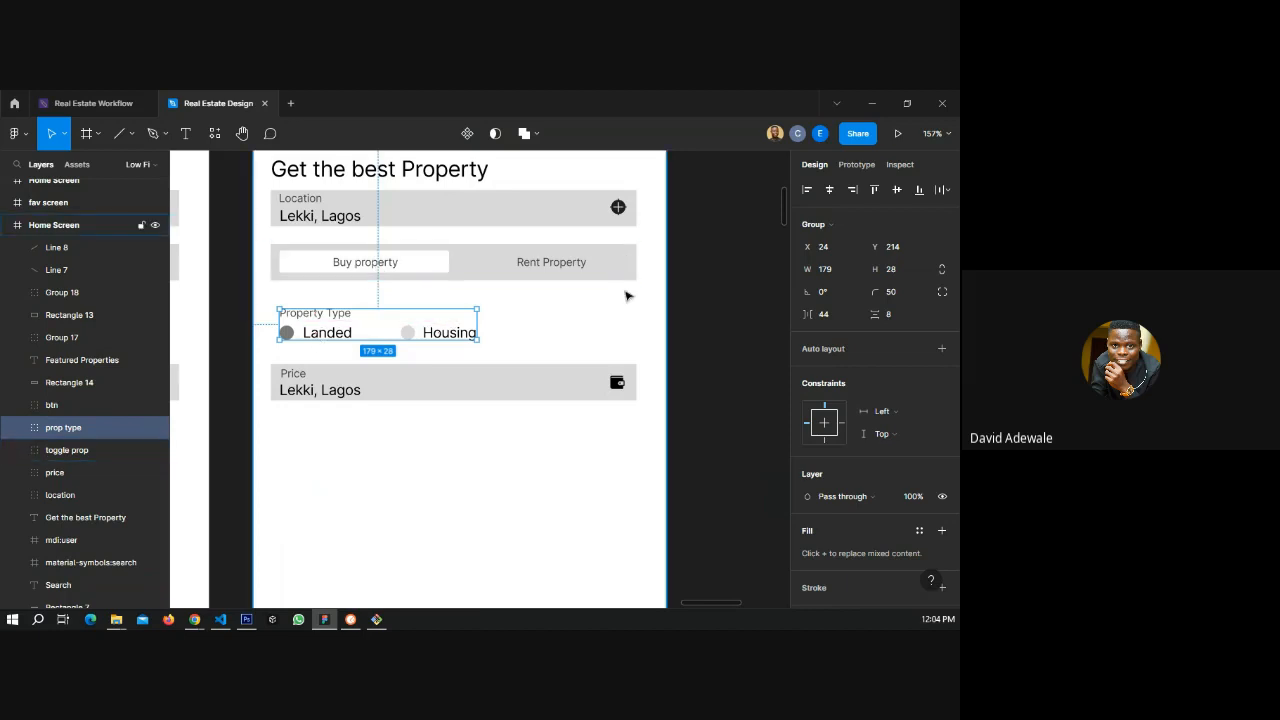
pyautogui.scroll(-4, 629, 291)
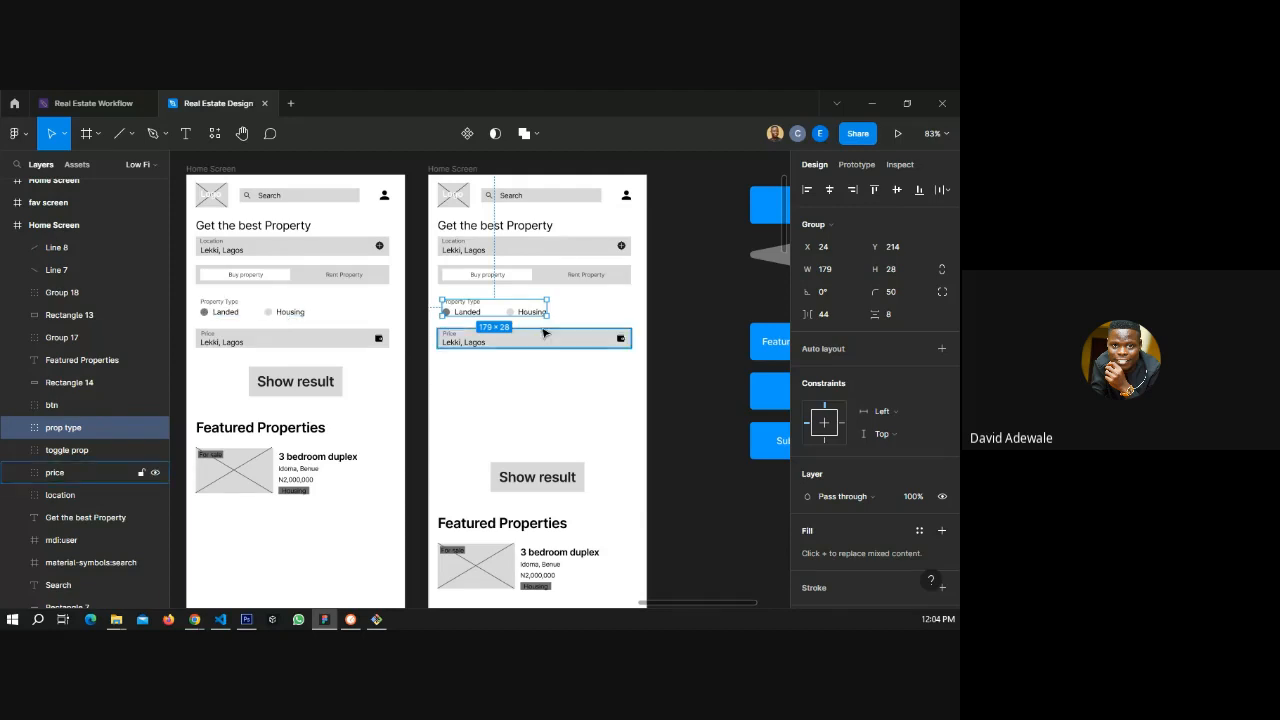
pyautogui.scroll(5, 550, 318)
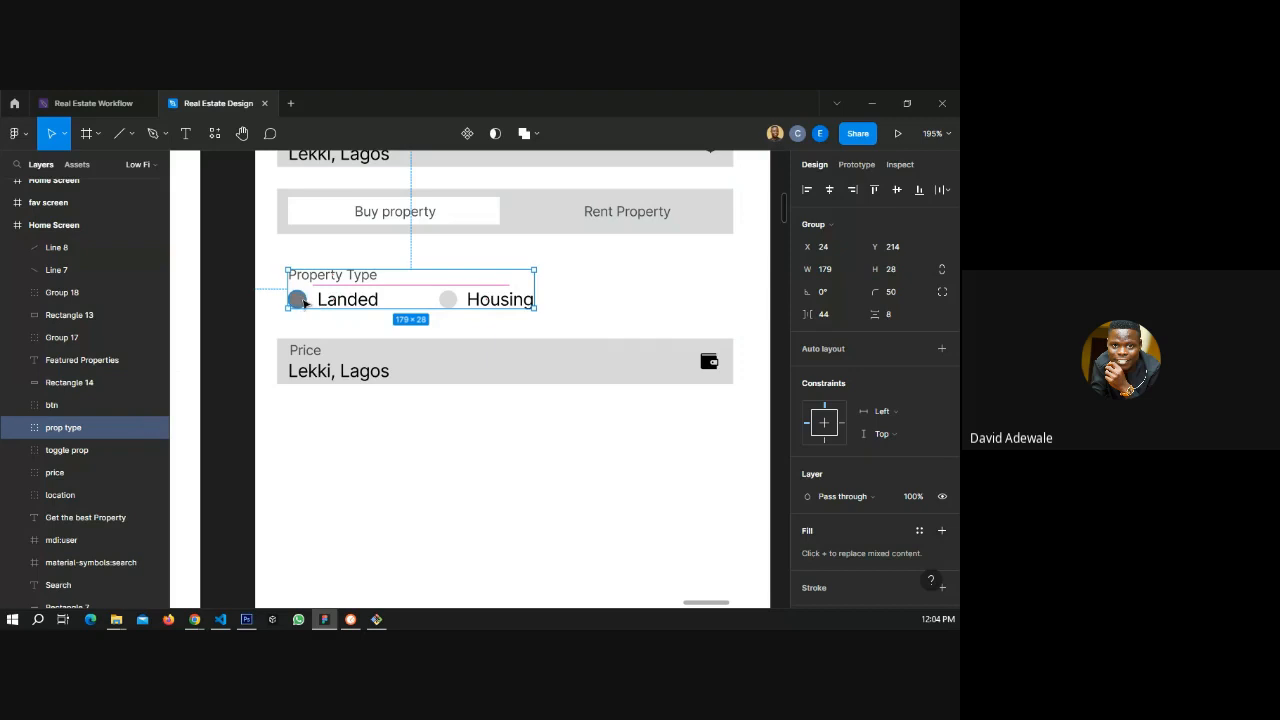
pyautogui.doubleClick(450, 303)
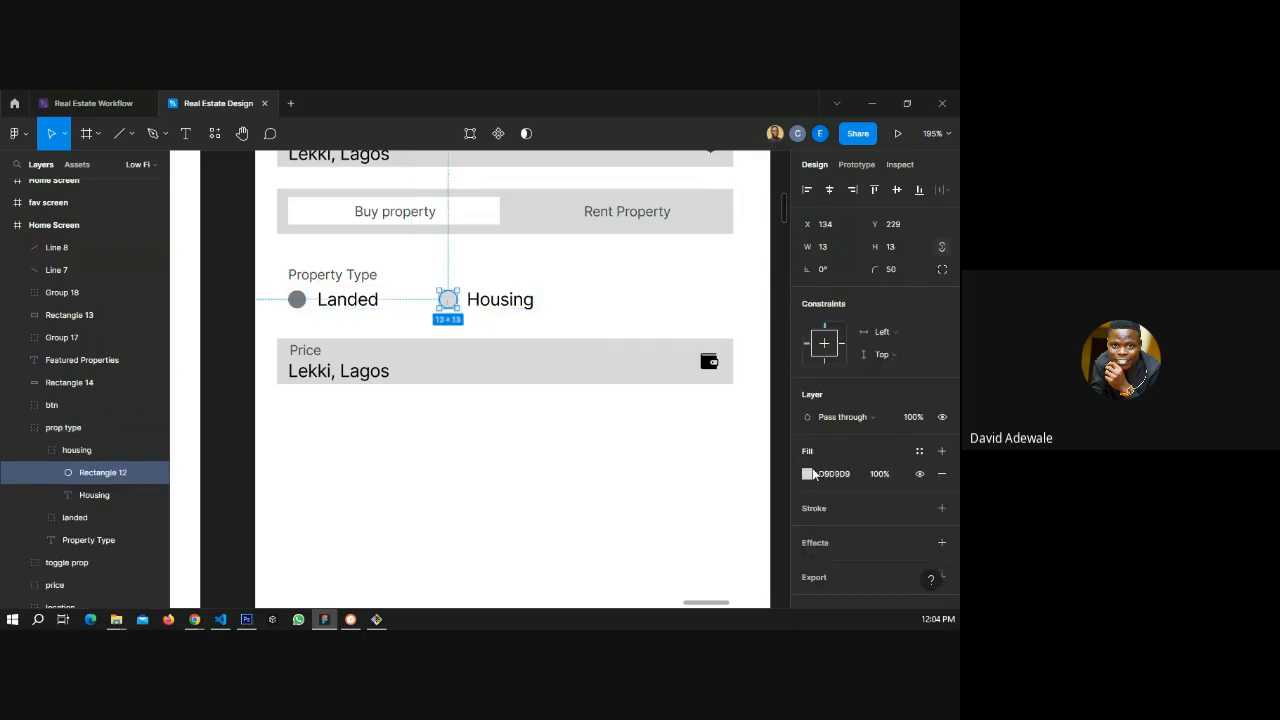
pyautogui.click(850, 474)
pyautogui.hotkey('ctrl', 'c')
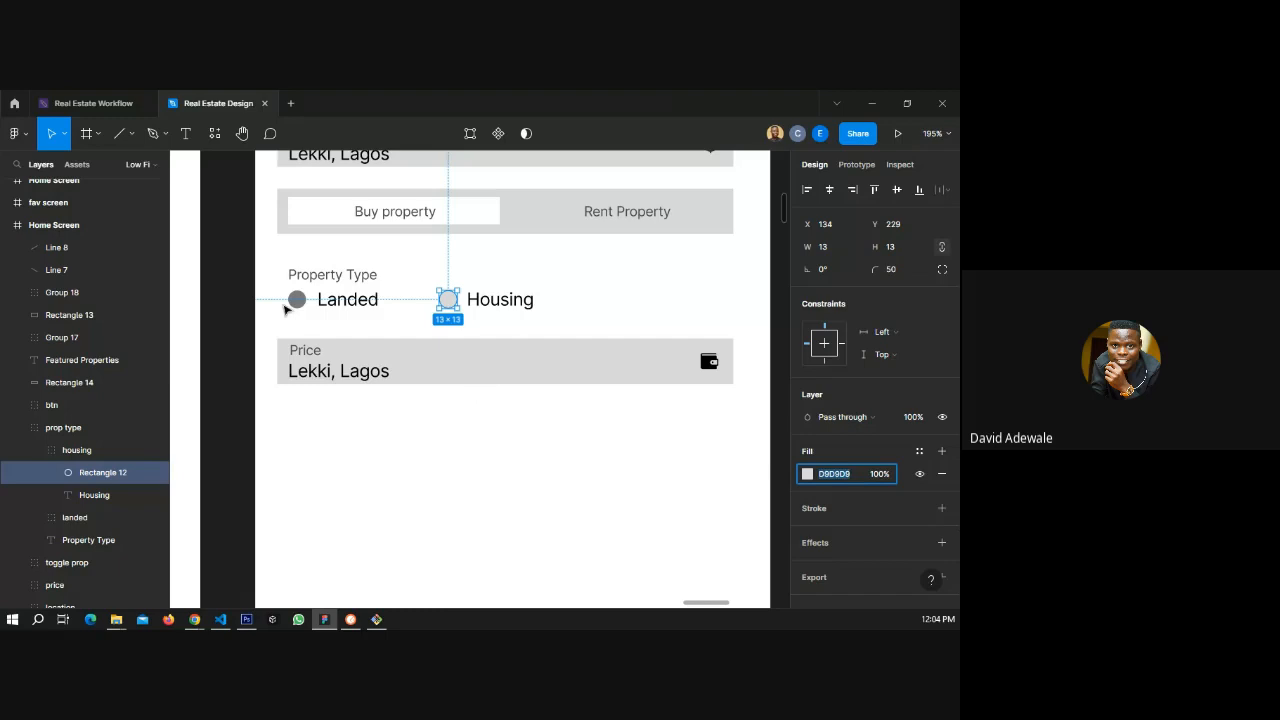
pyautogui.click(808, 474)
pyautogui.click(641, 451)
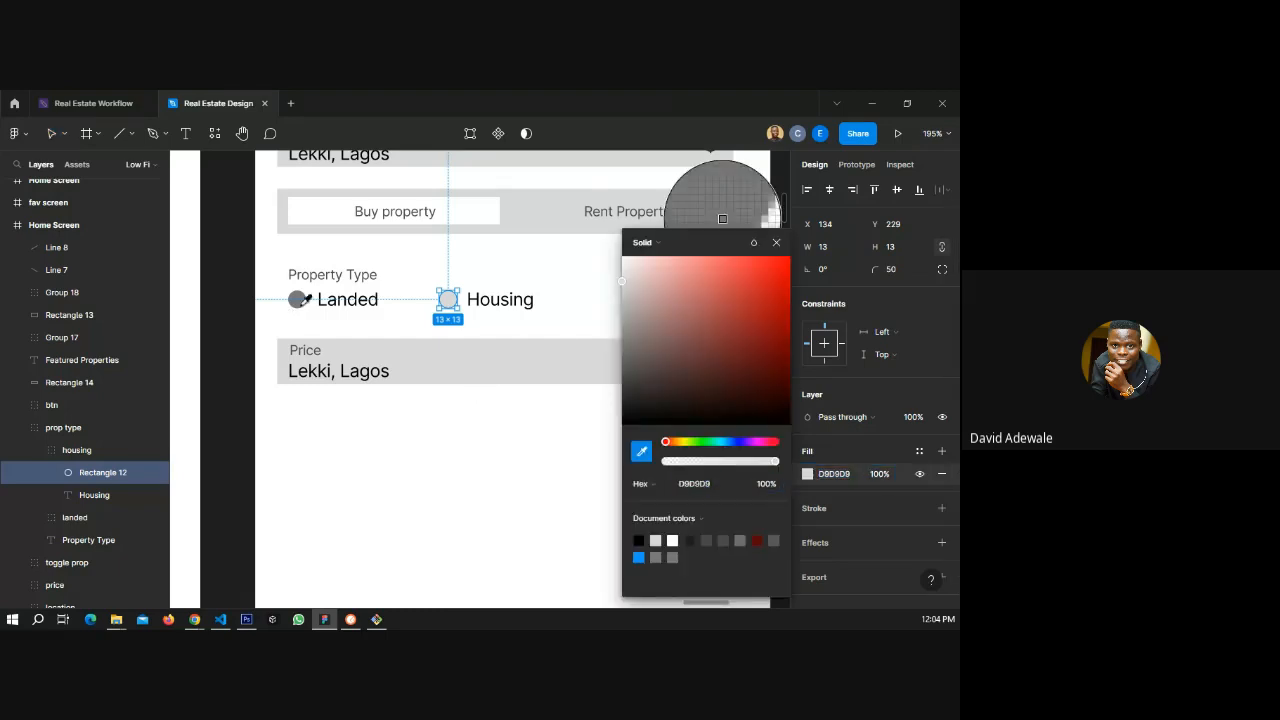
pyautogui.click(298, 300)
pyautogui.press('Escape')
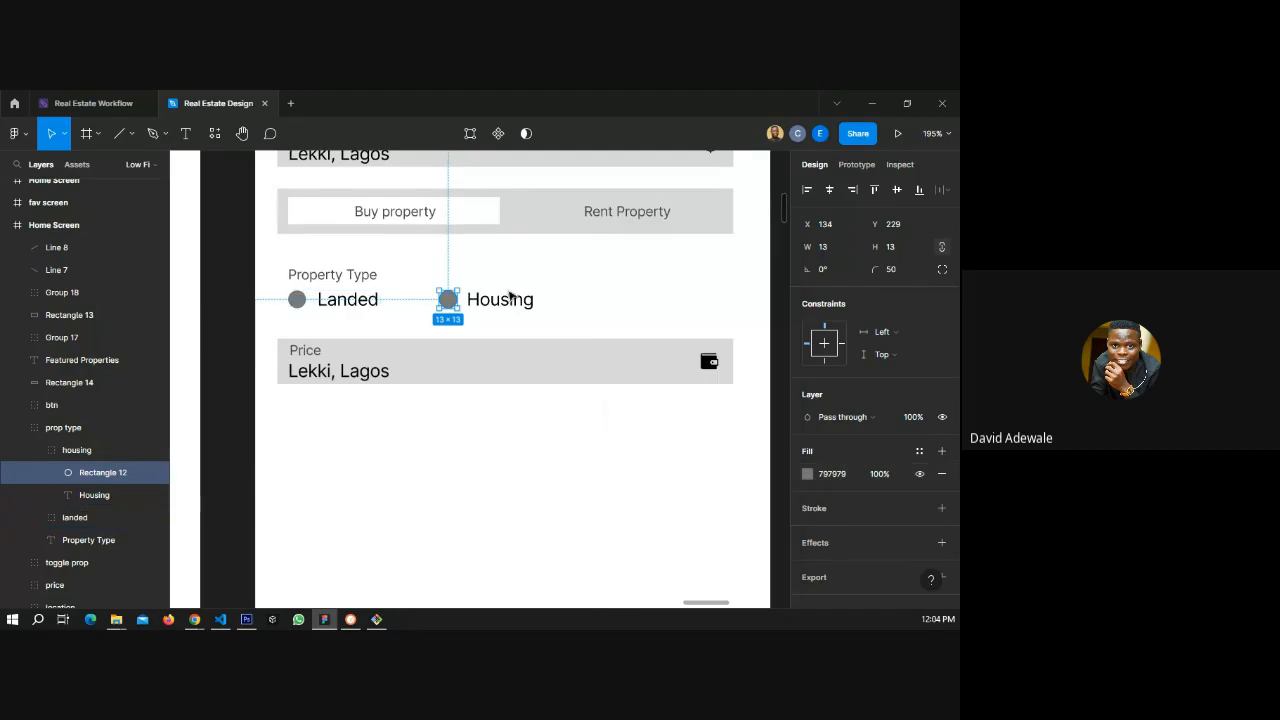
# - Set the Landed radio circle's fill to D9D9D9 on the duplicated Home Screen
pyautogui.click(297, 300)
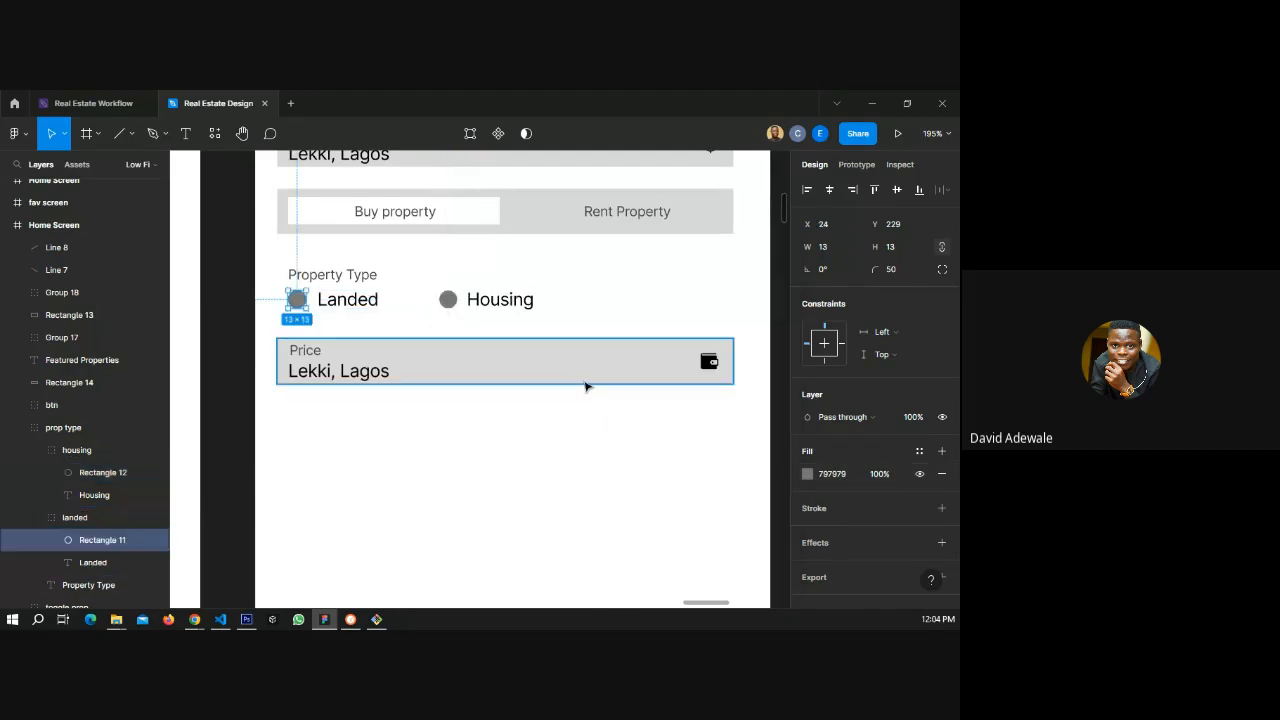
pyautogui.click(830, 474)
pyautogui.hotkey('ctrl', 'v')
pyautogui.click(463, 441)
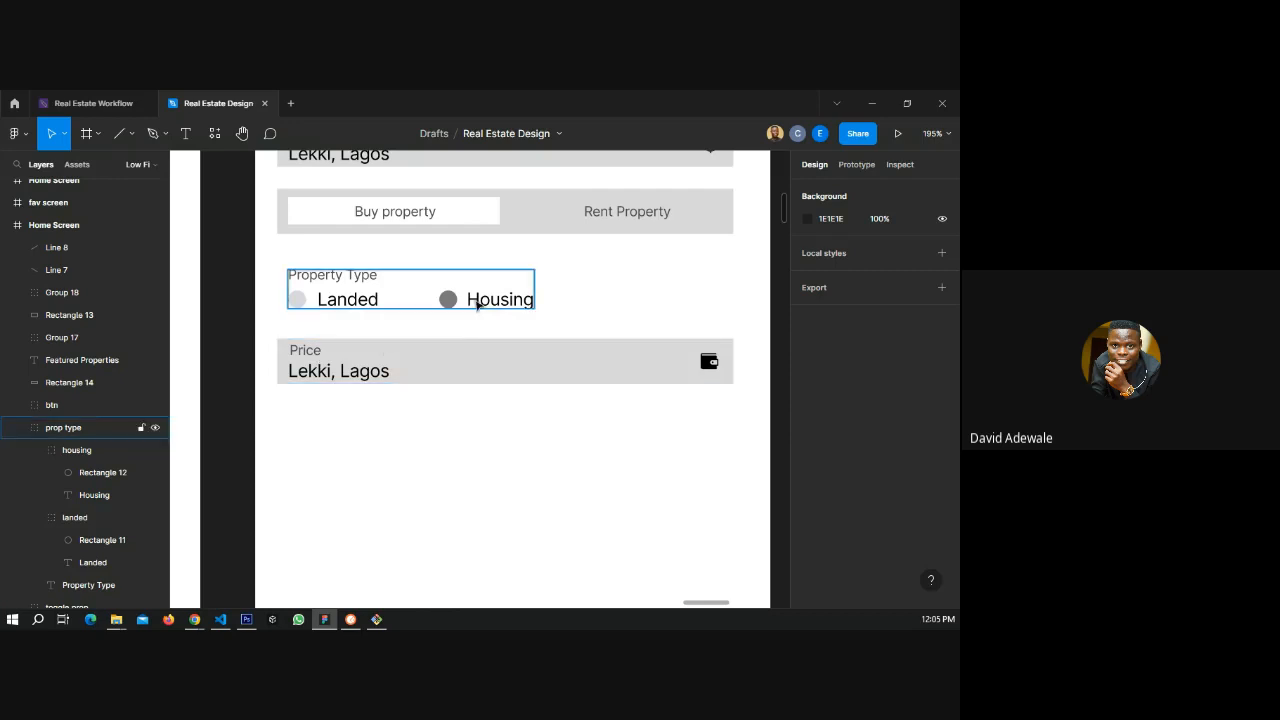
# - Replace the Price field's placeholder text with N200,000 on the duplicated Home Screen
pyautogui.doubleClick(332, 371)
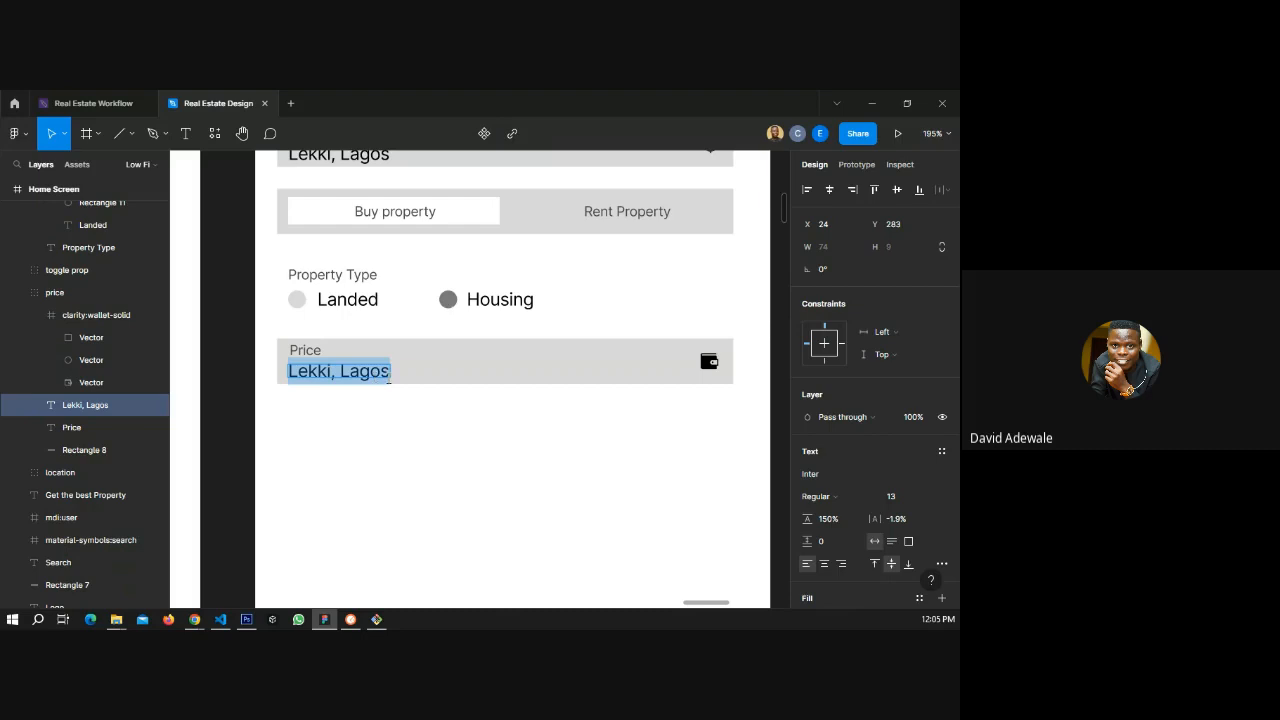
pyautogui.write('N2000')
pyautogui.press('BackSpace')
pyautogui.write(',000')
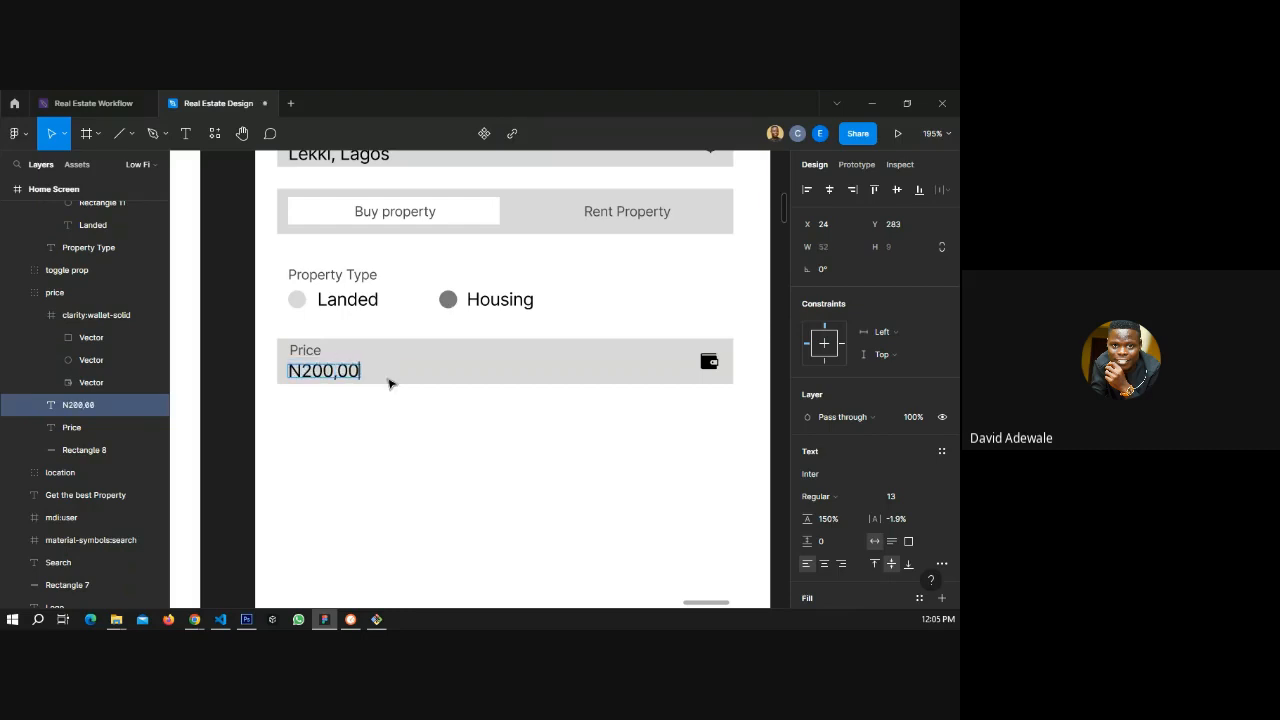
pyautogui.click(240, 371)
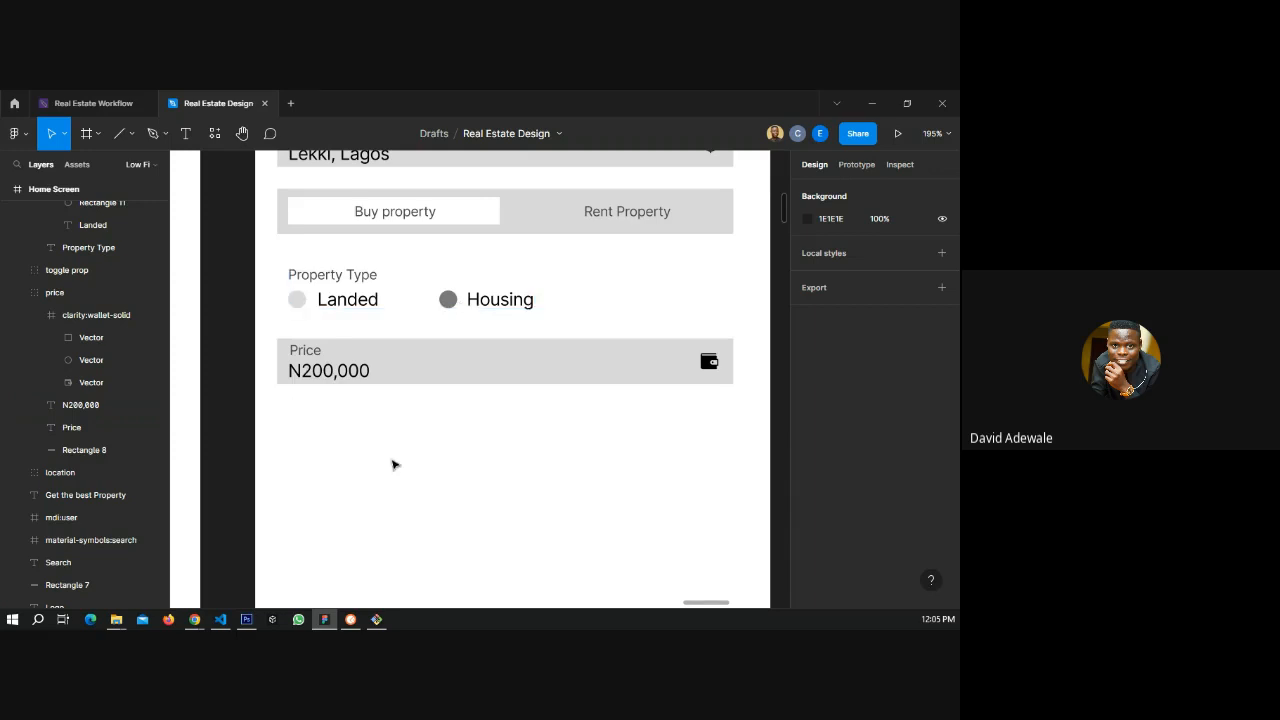
# - Compare the two Home Screen wireframes and examine the duplicate's search form, including the Buy/Rent toggle, Property Type and Price fields
pyautogui.scroll(-3, 606, 358)
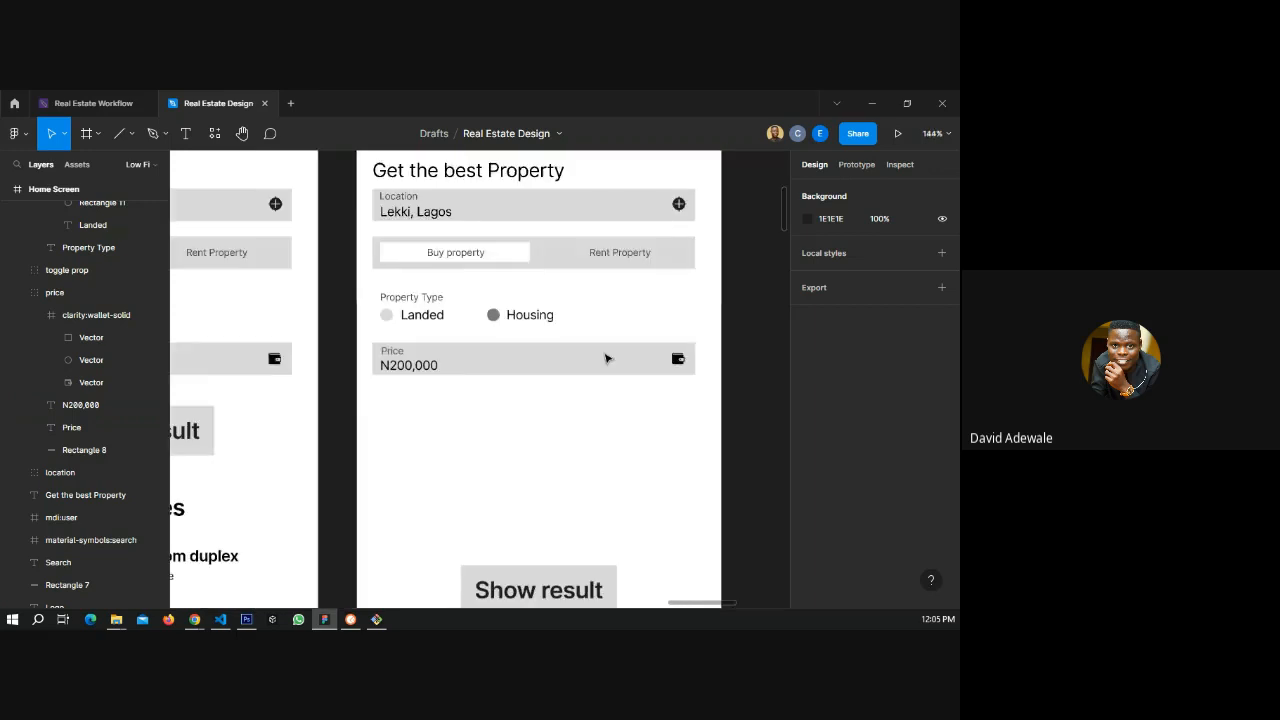
pyautogui.scroll(-4, 600, 350)
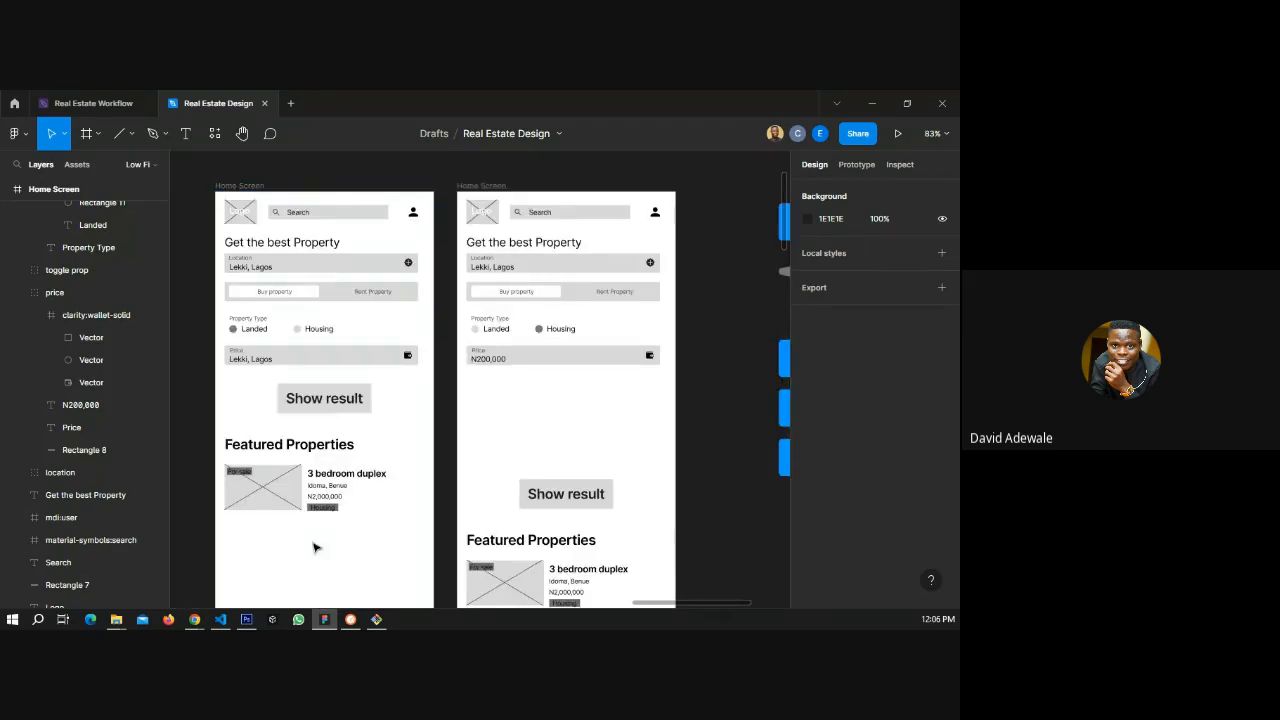
pyautogui.scroll(-3, 313, 547)
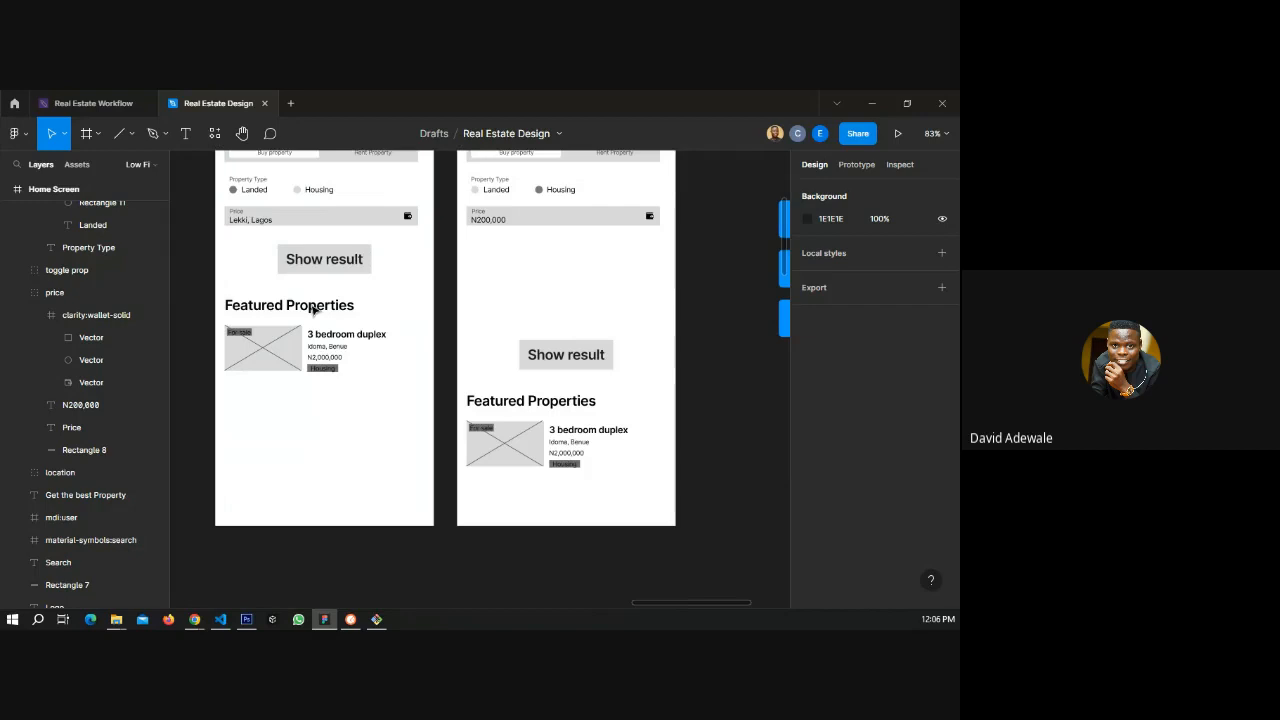
pyautogui.scroll(5, 313, 310)
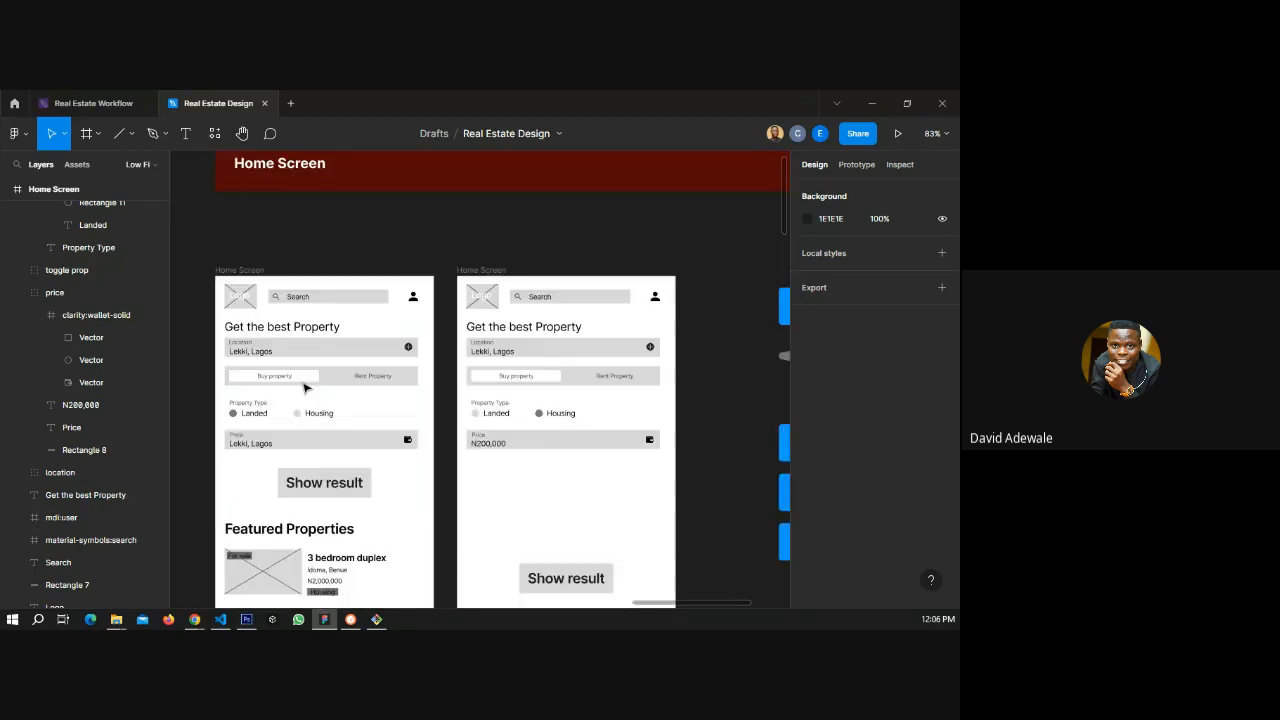
pyautogui.scroll(5, 680, 392)
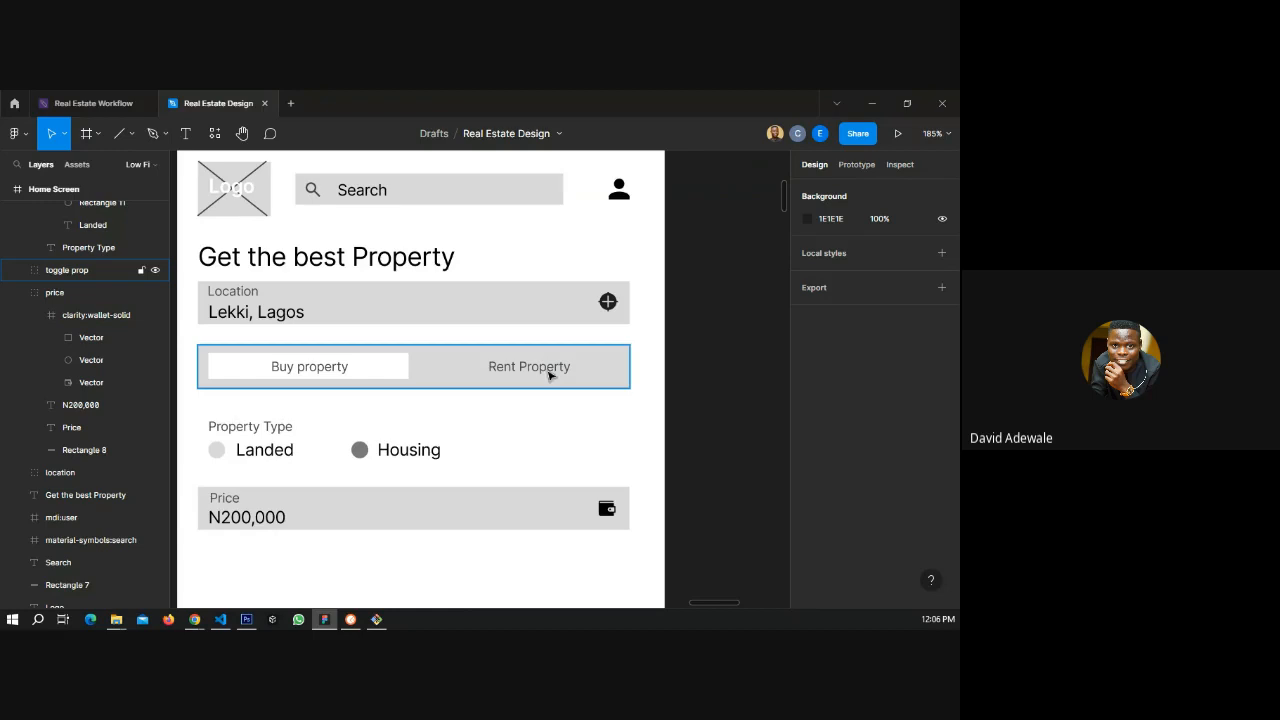
pyautogui.scroll(-1, 549, 373)
pyautogui.scroll(-1, 549, 371)
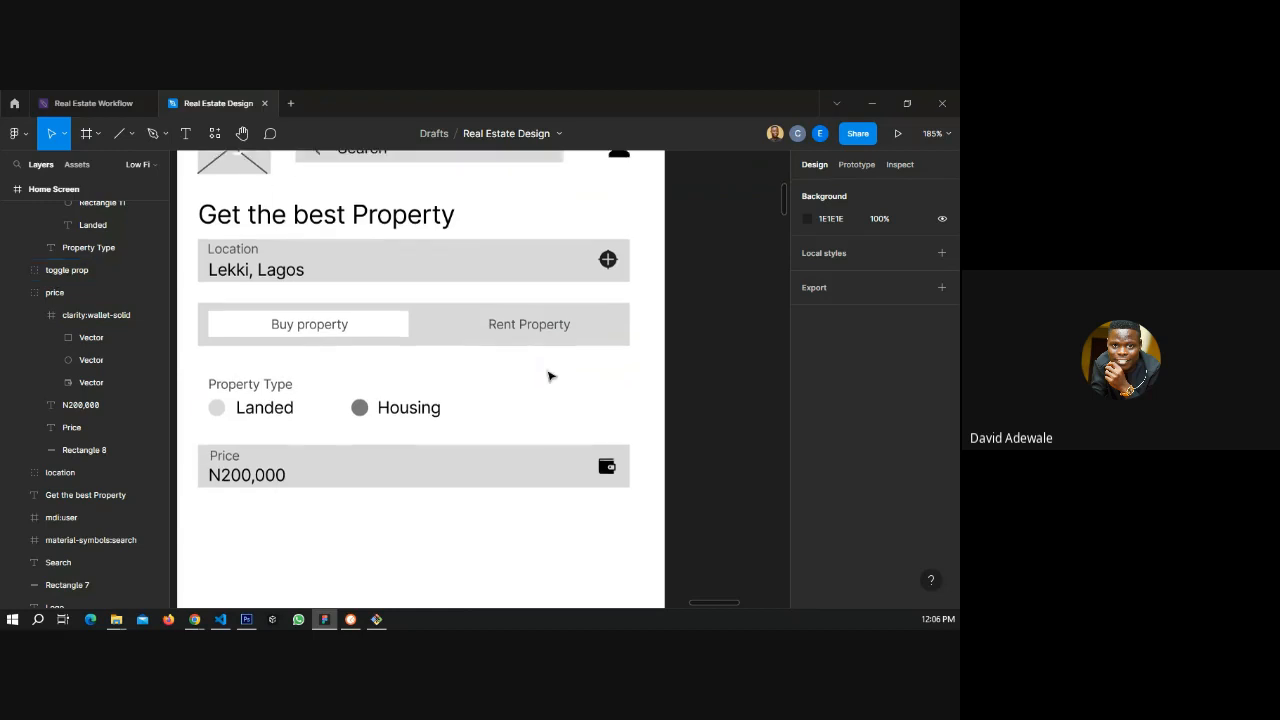
pyautogui.scroll(-1, 549, 371)
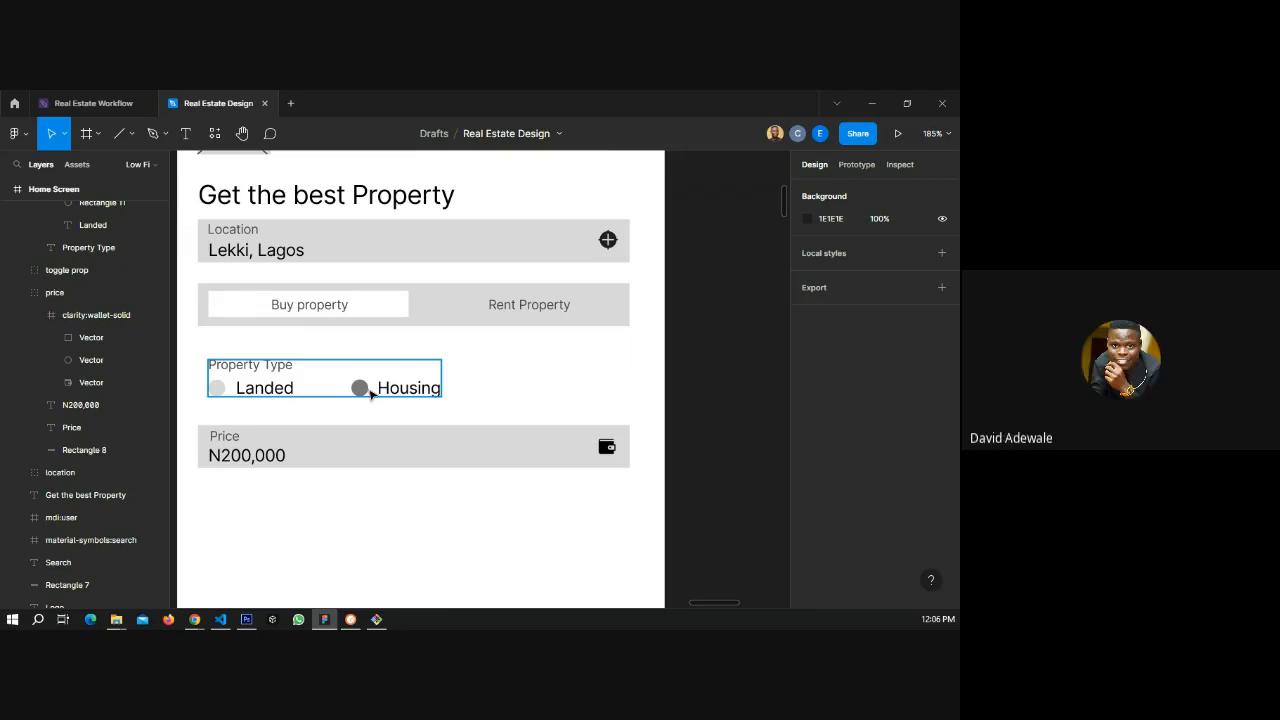
pyautogui.scroll(-3, 437, 333)
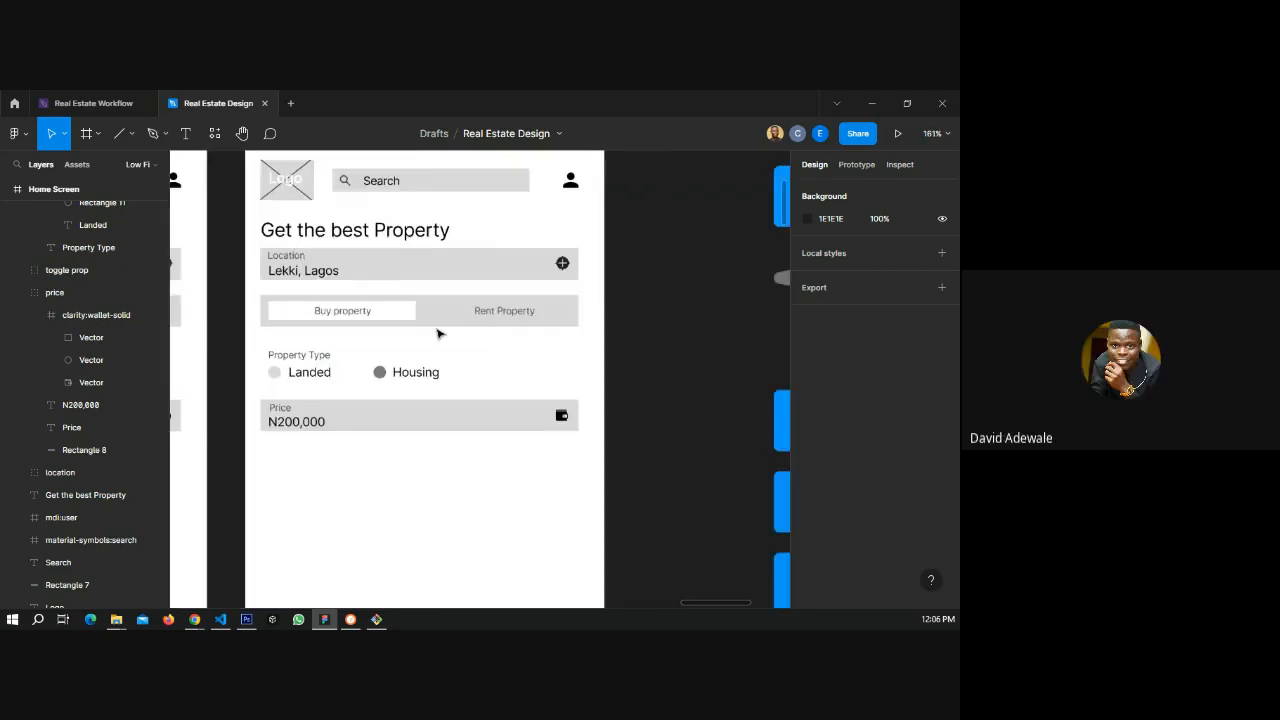
pyautogui.scroll(-5, 437, 333)
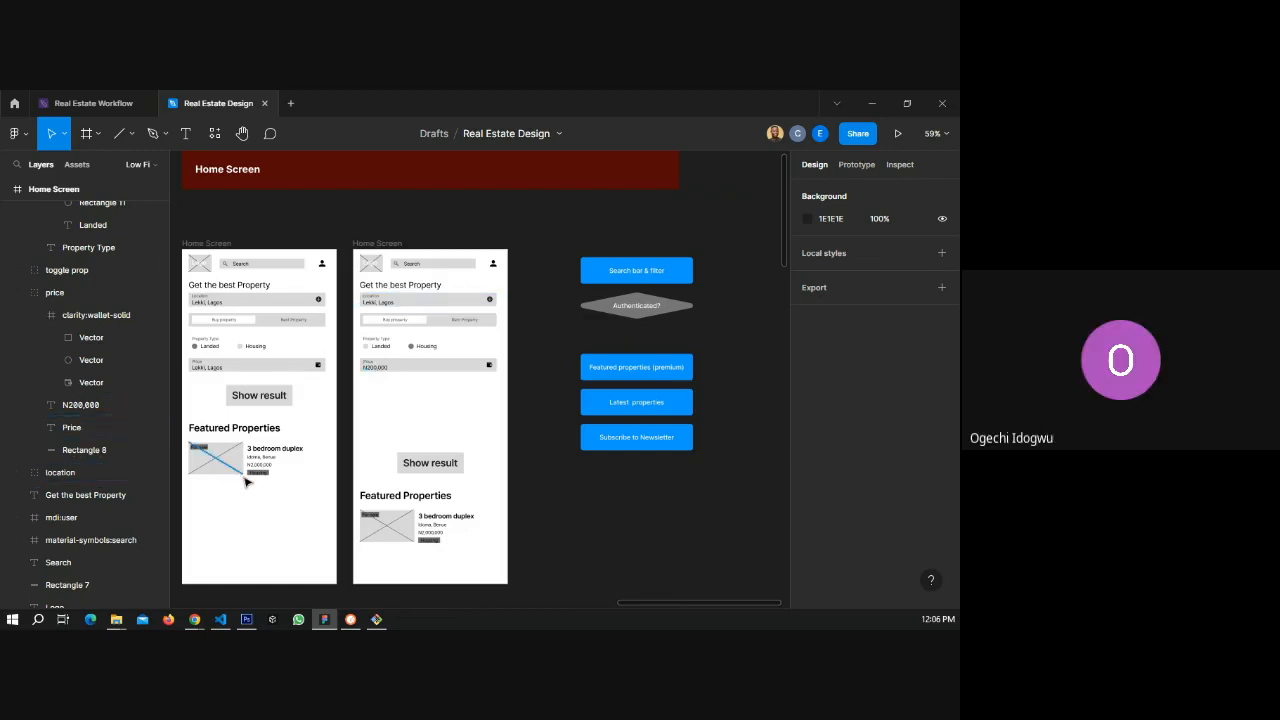
# - Examine the original Home Screen's Featured Properties section and the image, price and Housing tag of its 3 bedroom duplex card
pyautogui.scroll(5, 248, 483)
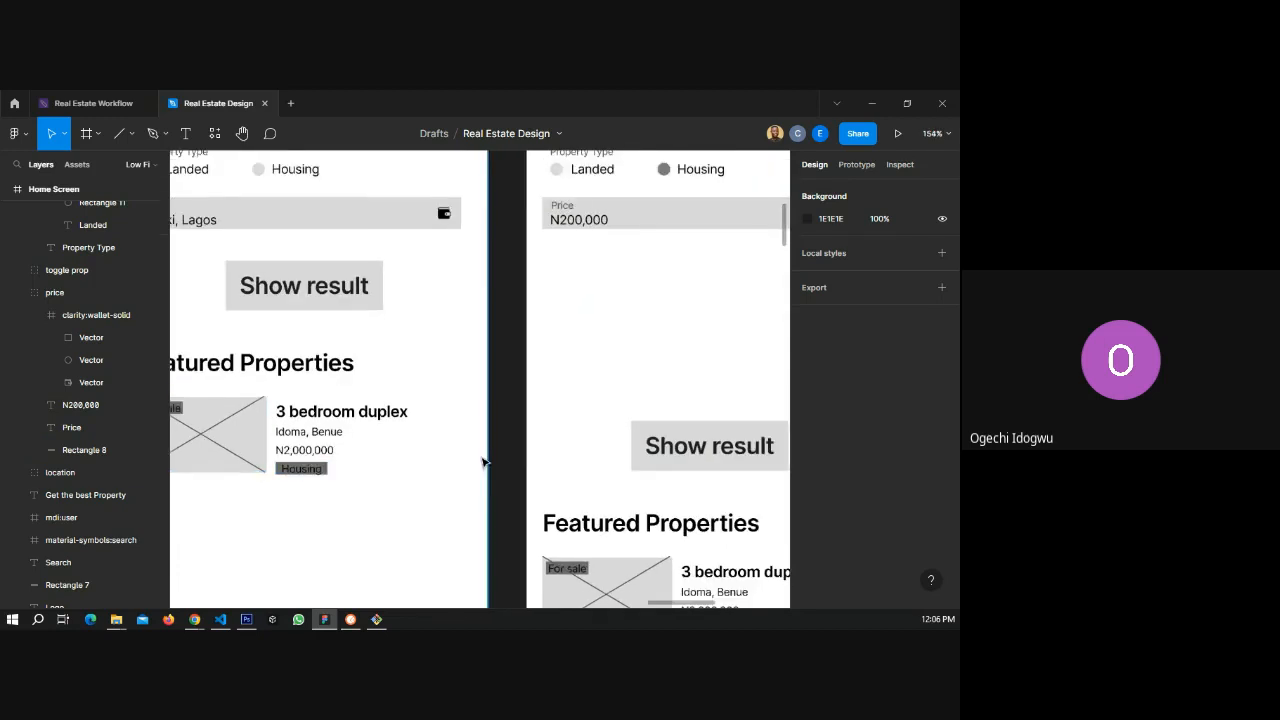
pyautogui.scroll(-3, 483, 462)
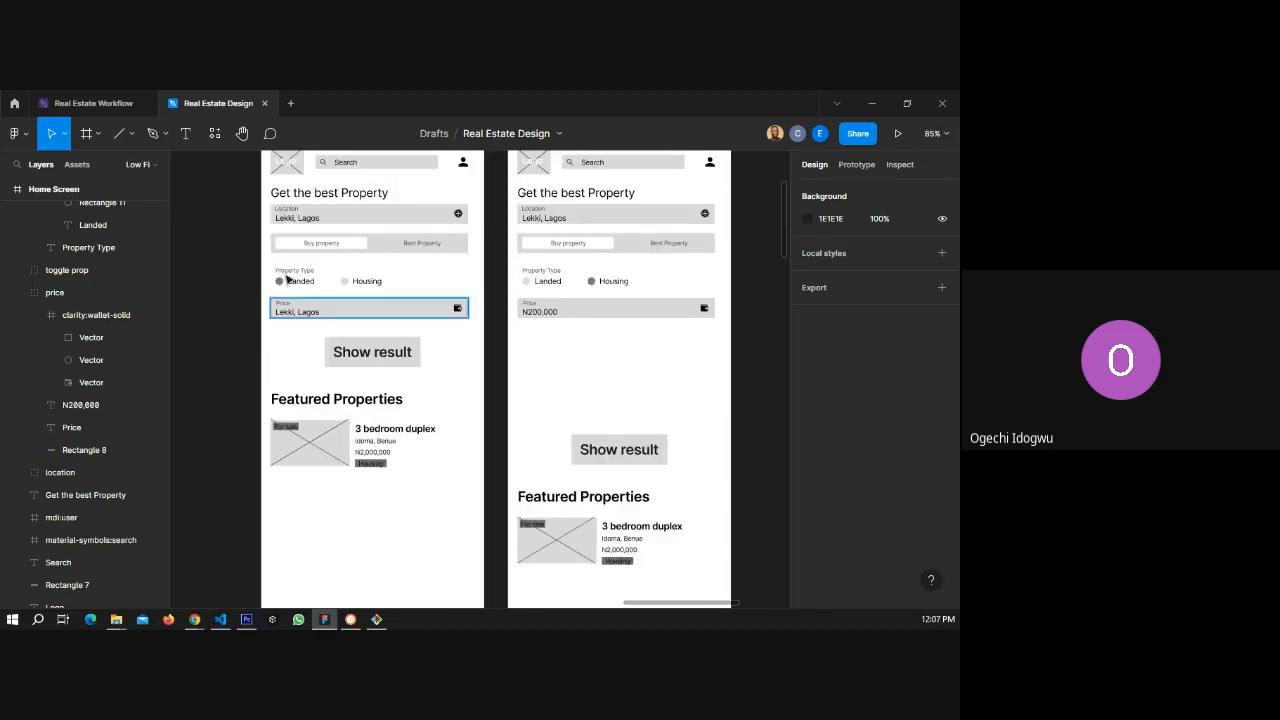
pyautogui.scroll(3, 287, 280)
pyautogui.scroll(-2, 314, 363)
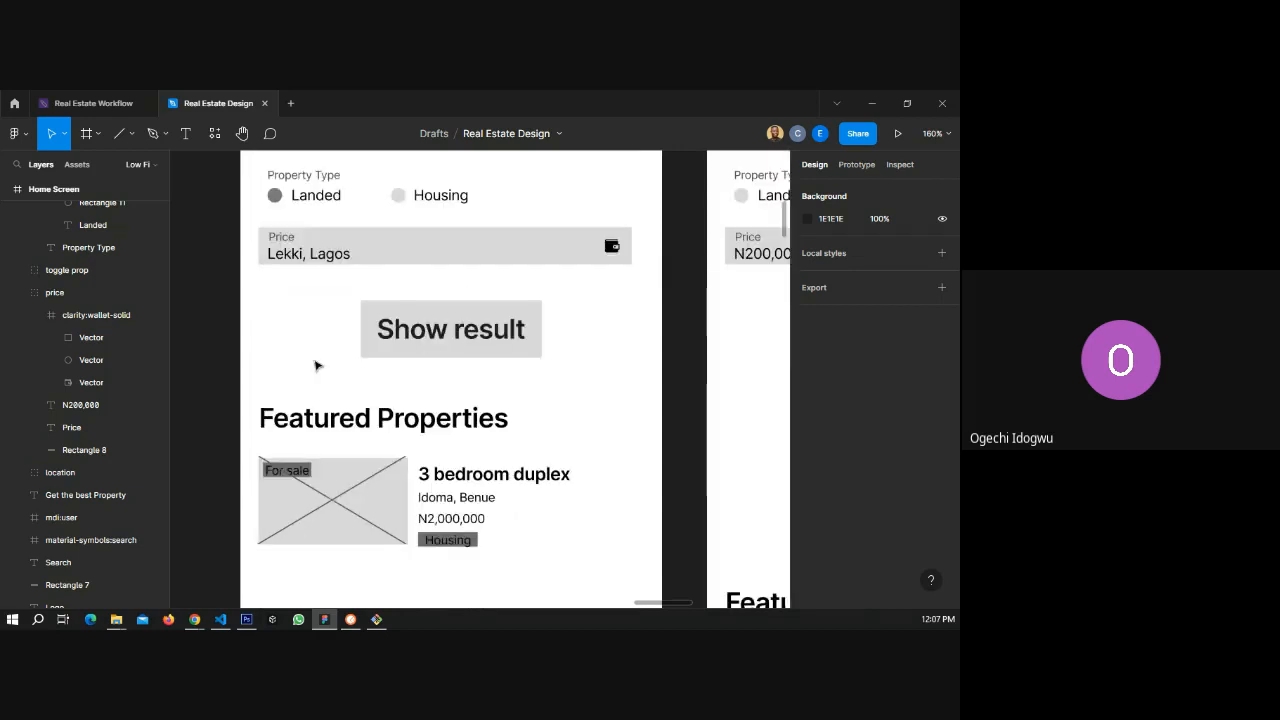
pyautogui.scroll(-1, 316, 366)
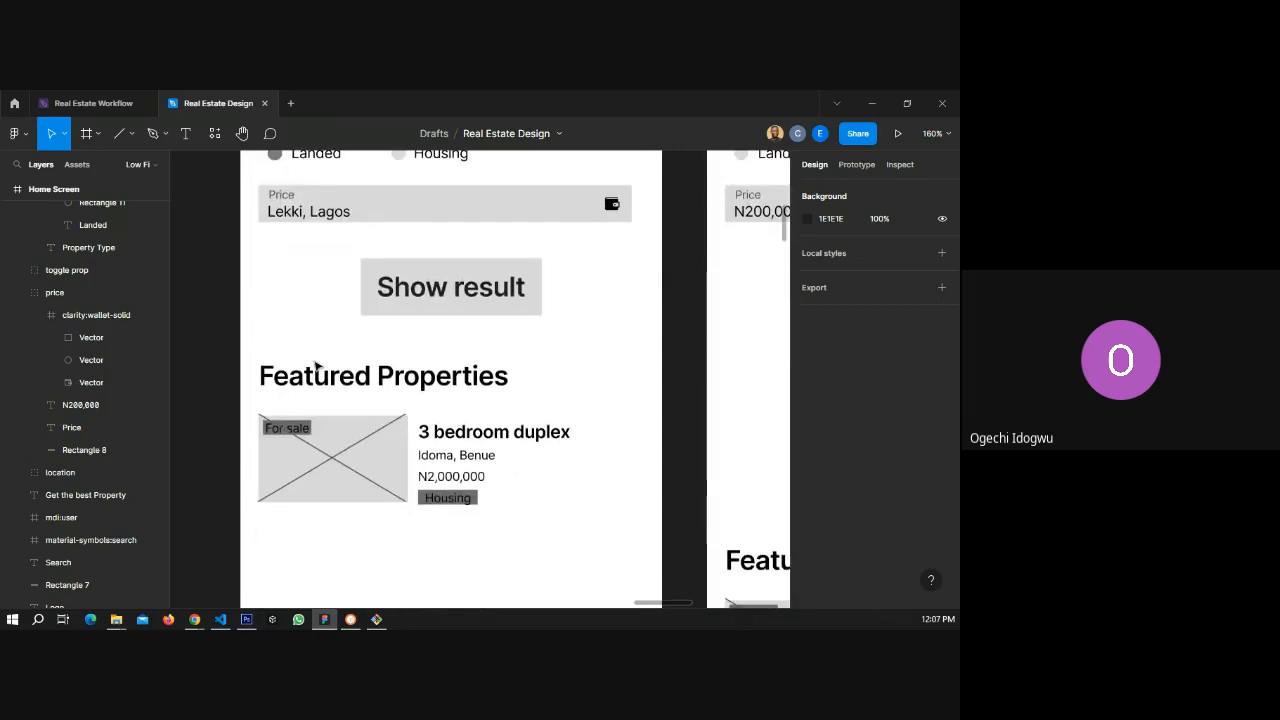
pyautogui.scroll(-1, 316, 366)
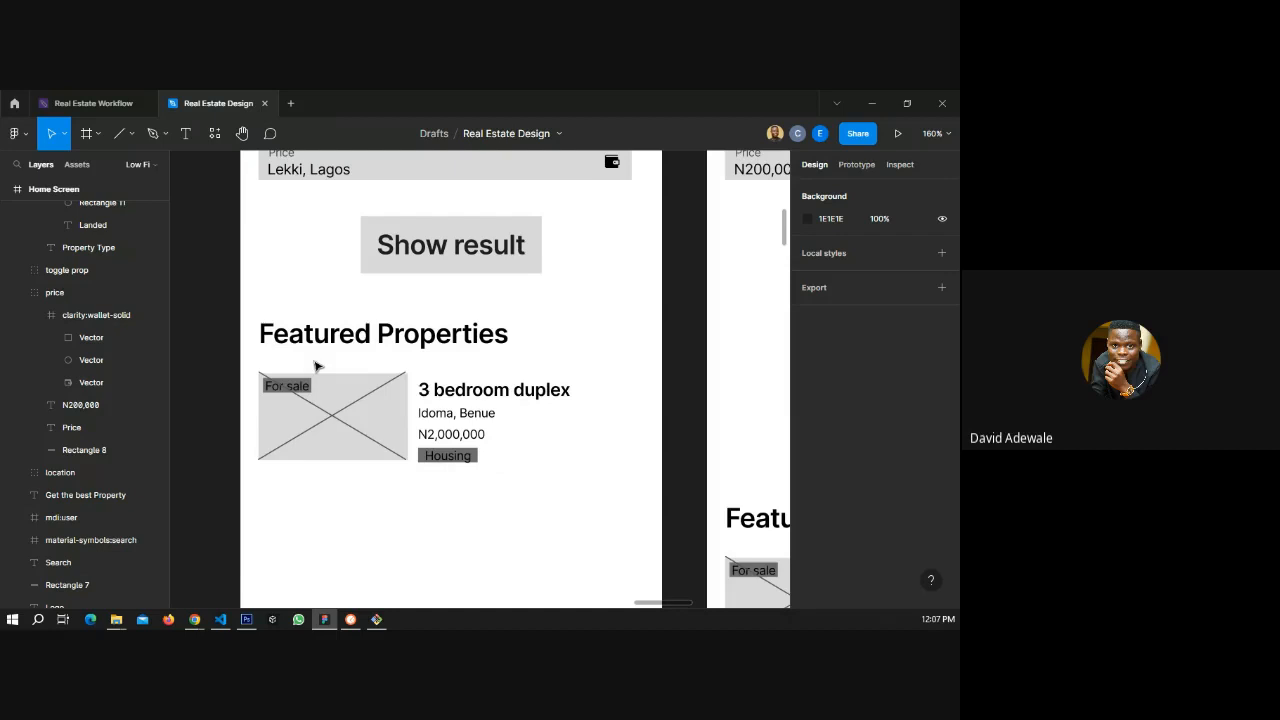
pyautogui.scroll(-2, 316, 366)
pyautogui.scroll(2, 400, 435)
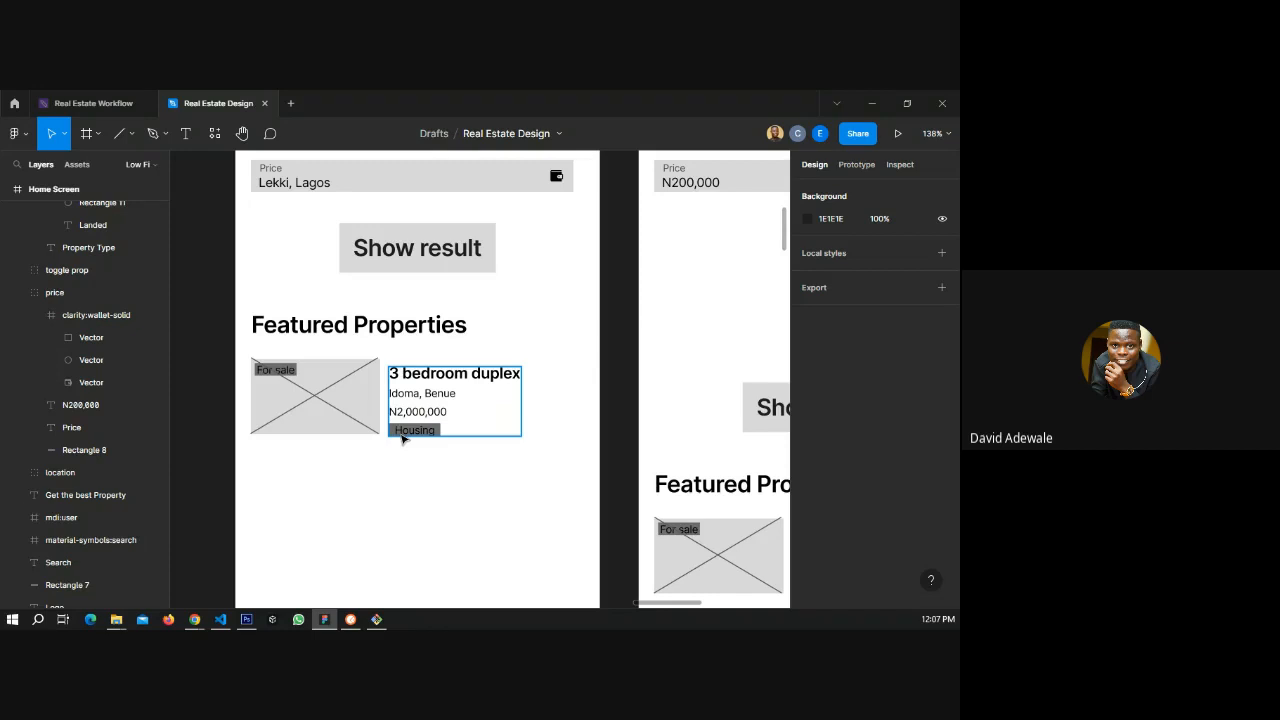
pyautogui.scroll(3, 396, 432)
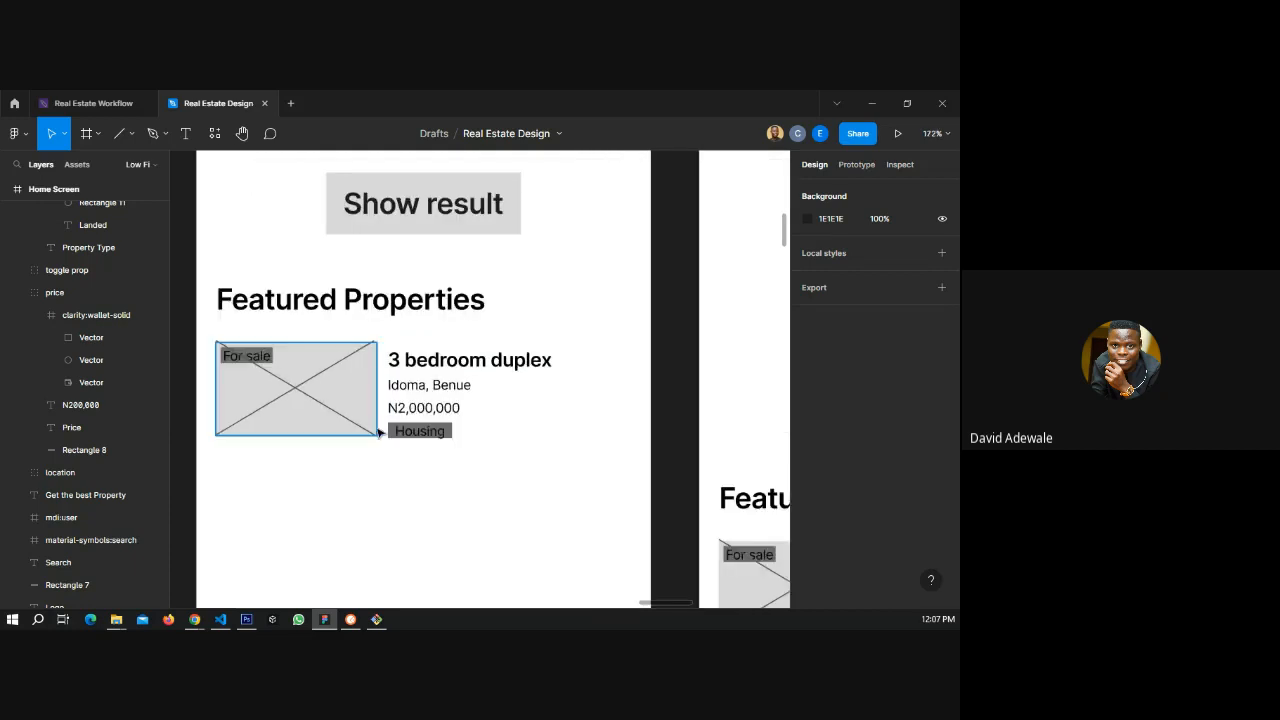
pyautogui.scroll(-3, 380, 432)
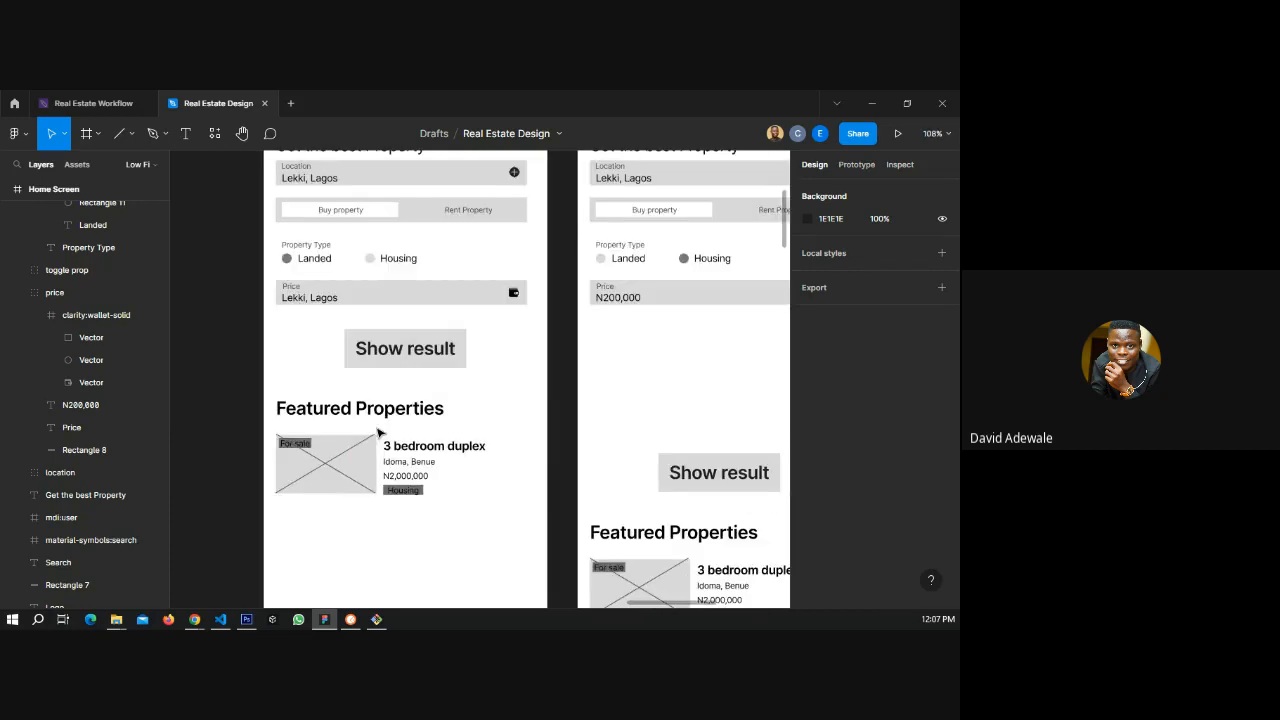
pyautogui.scroll(-5, 378, 432)
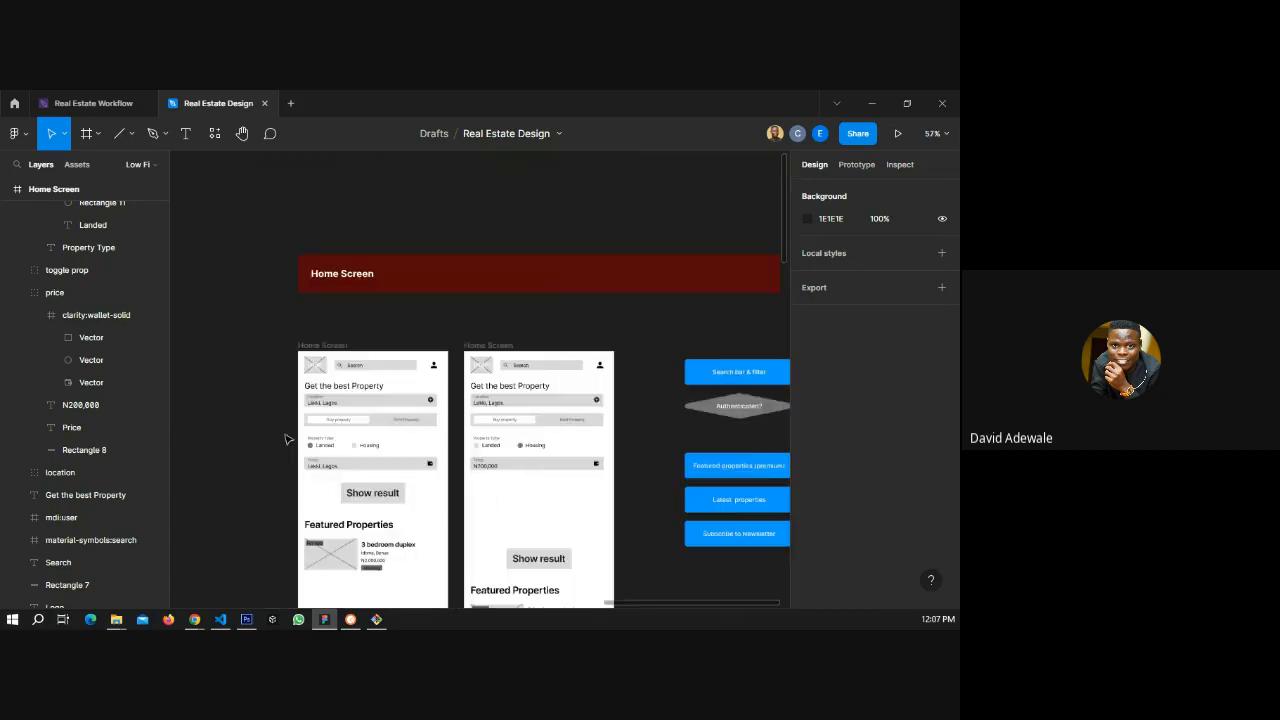
pyautogui.scroll(-2, 288, 439)
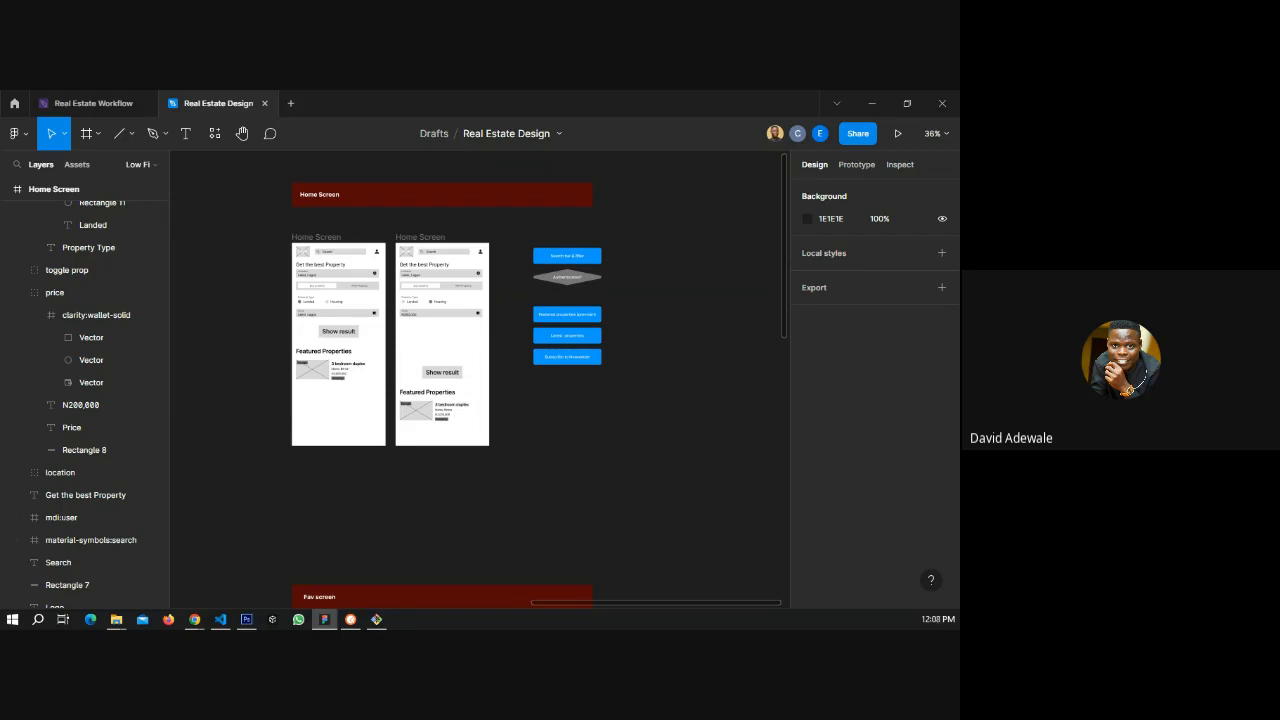
pyautogui.hotkey('alt', 'Tab')
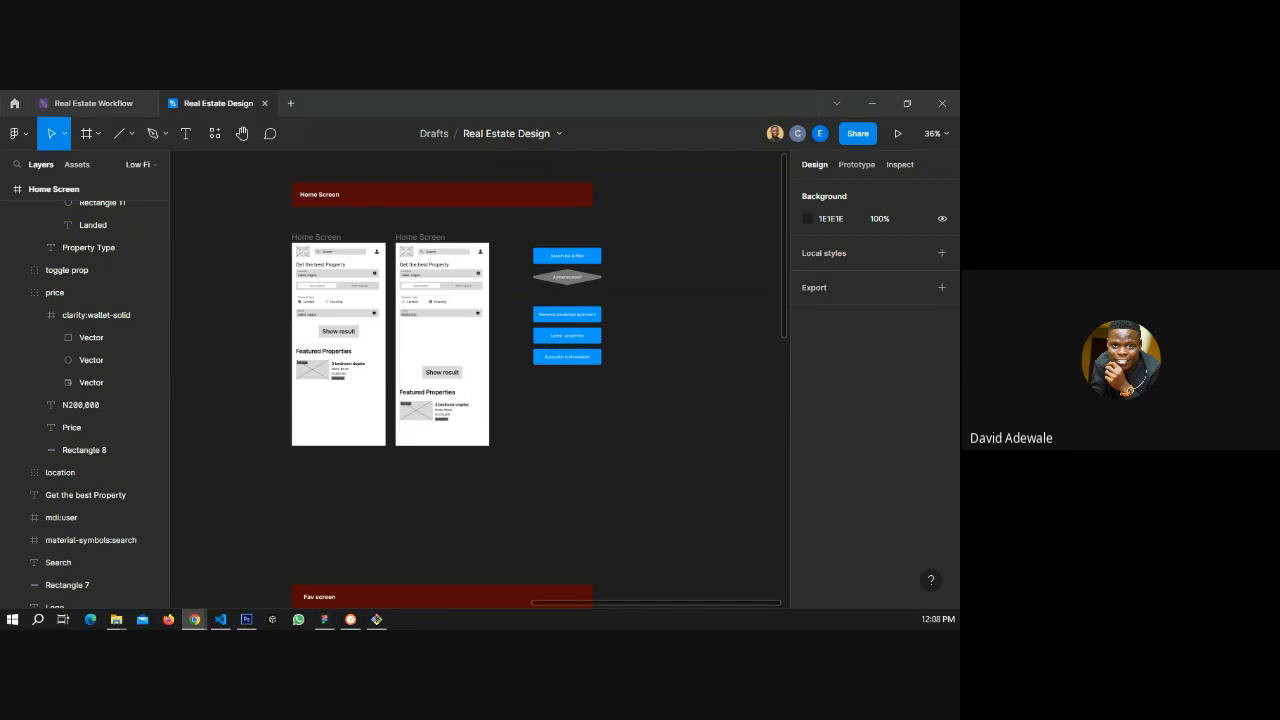
# - Copy the Real Estate Design file's share link and set the permission for new invitees to can view
pyautogui.click(858, 133)
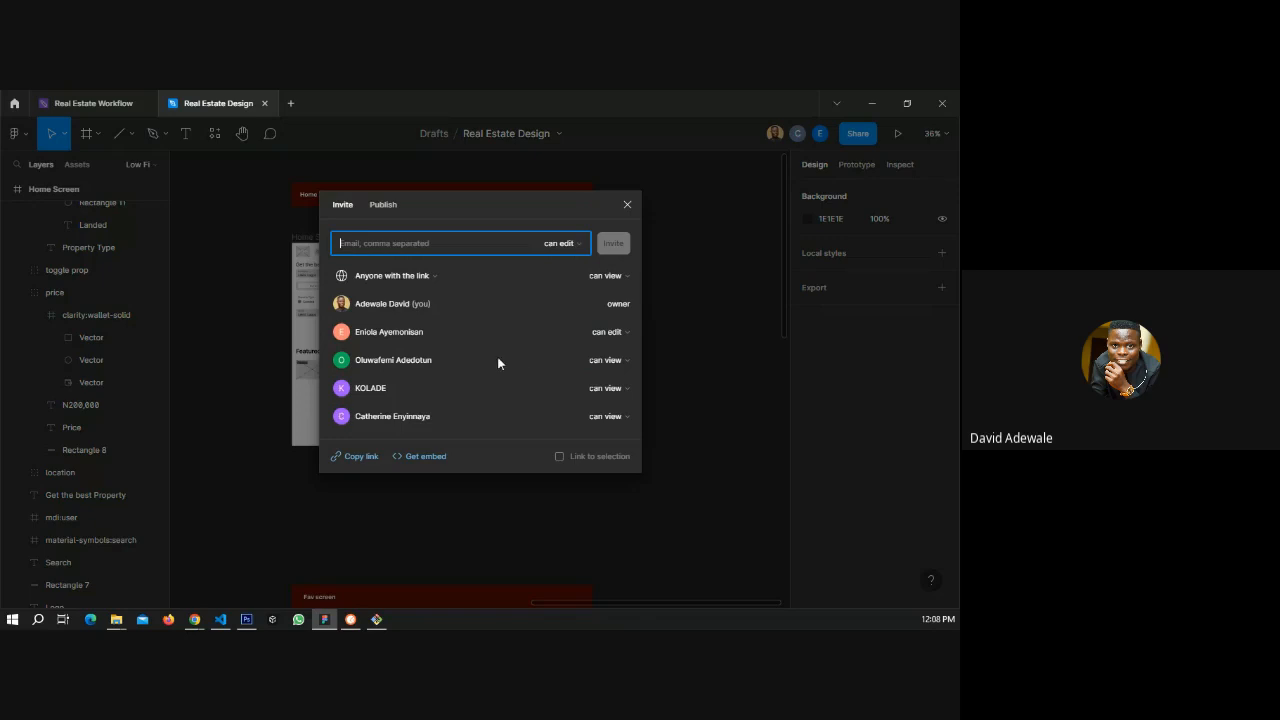
pyautogui.click(352, 460)
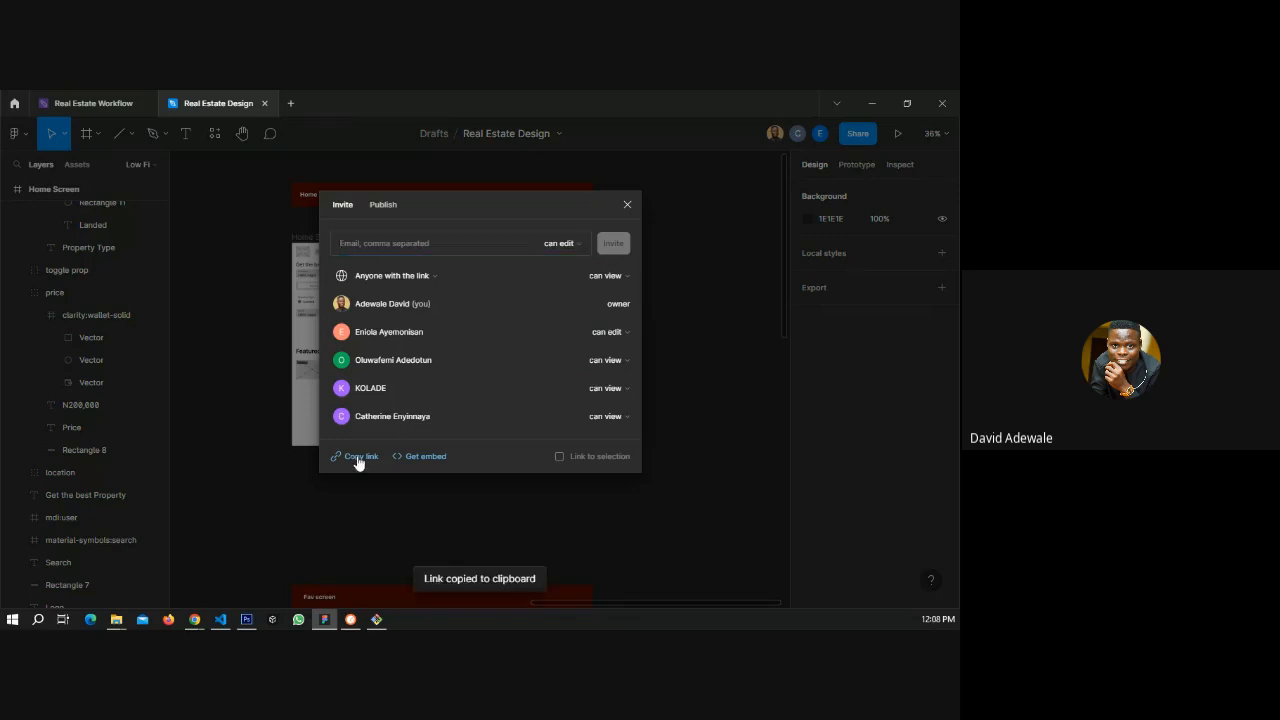
pyautogui.click(558, 244)
pyautogui.click(566, 260)
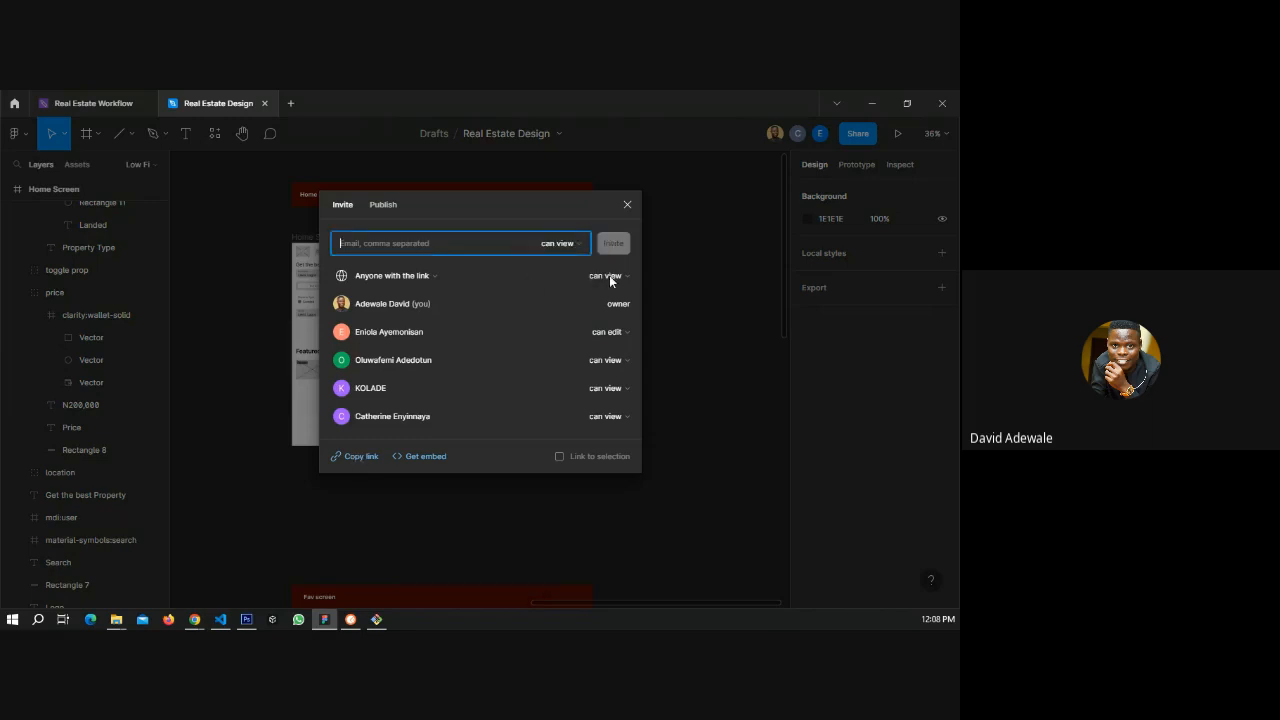
# - Copy the design file's share link again, close the sharing dialog and switch to Chrome
pyautogui.click(358, 456)
pyautogui.hotkey('alt', 'Tab')
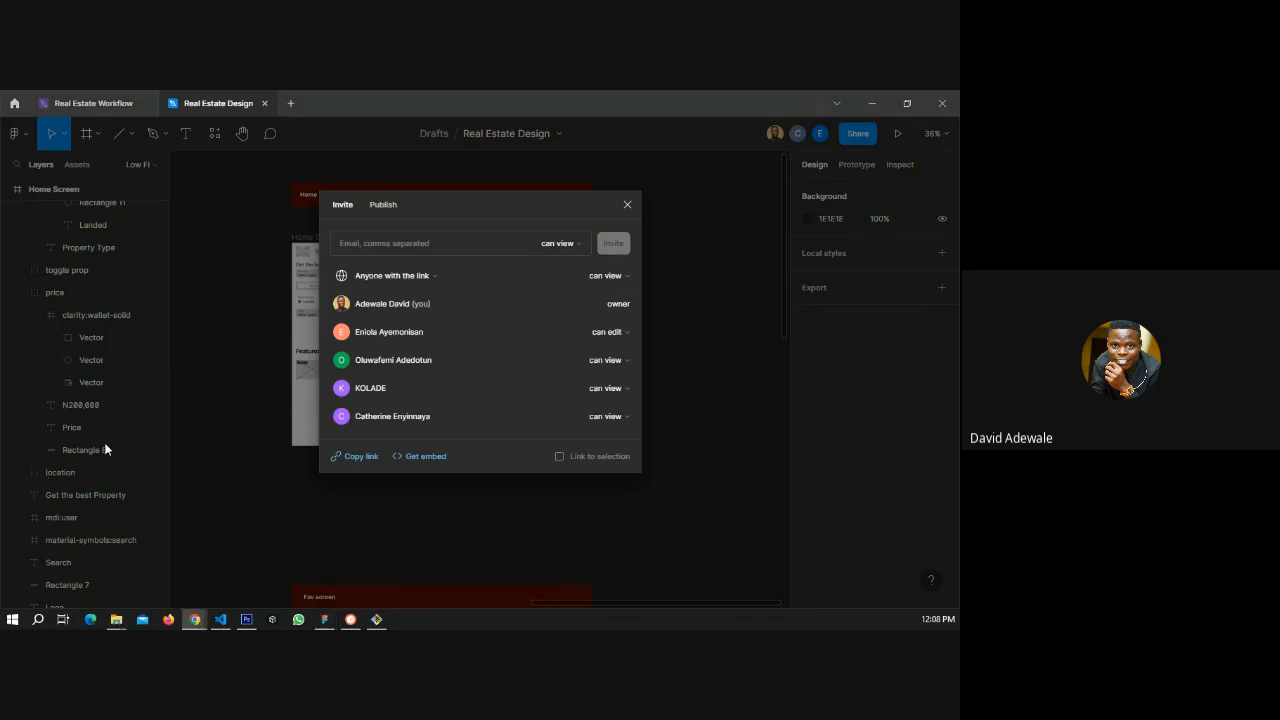
pyautogui.click(666, 220)
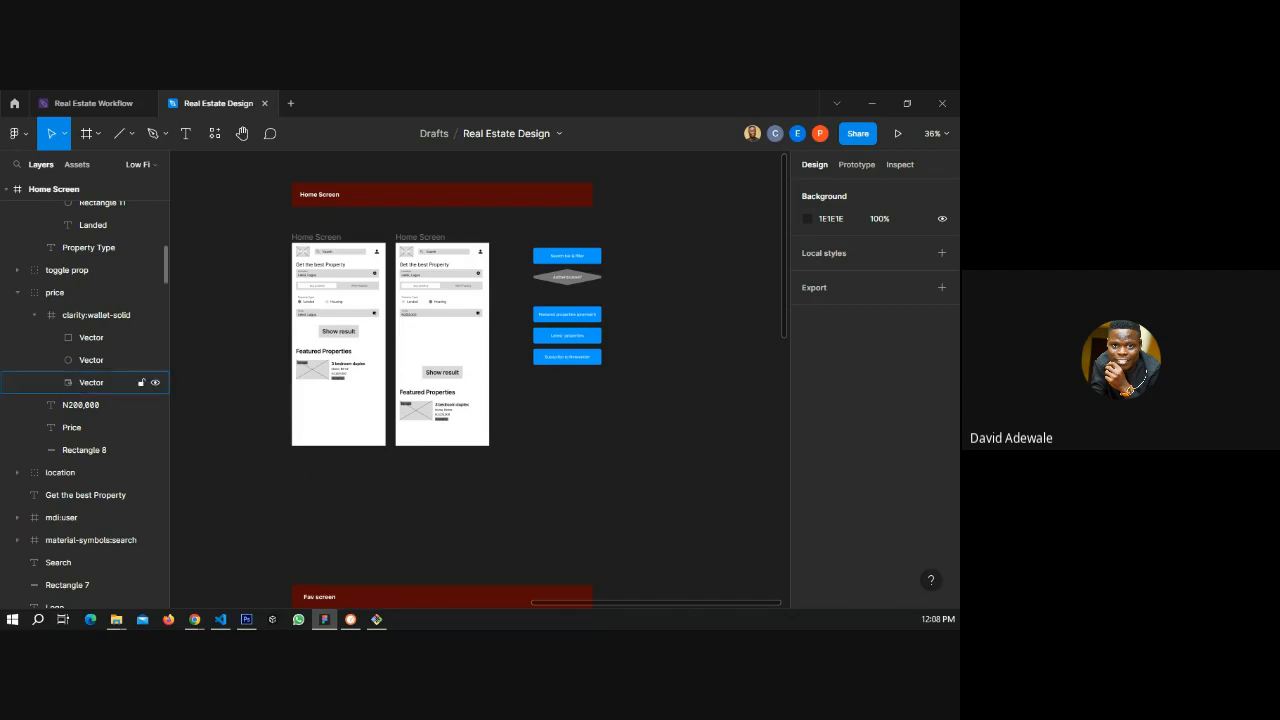
pyautogui.click(195, 619)
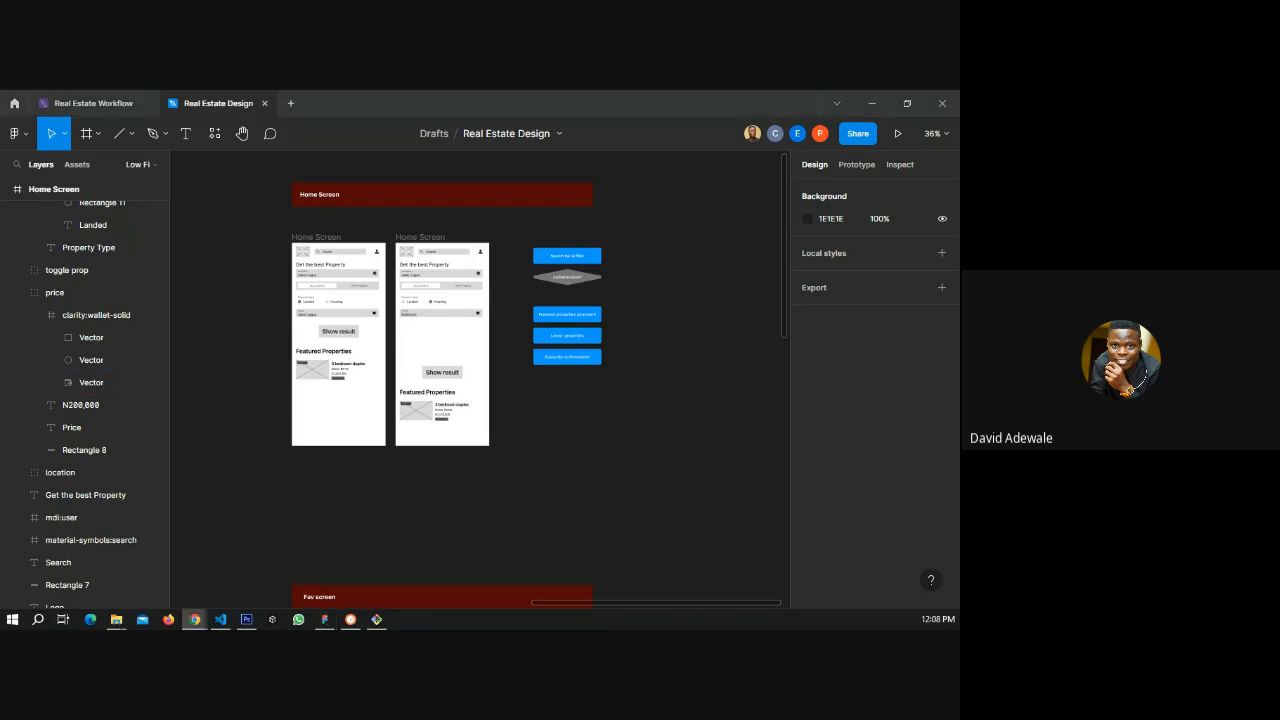